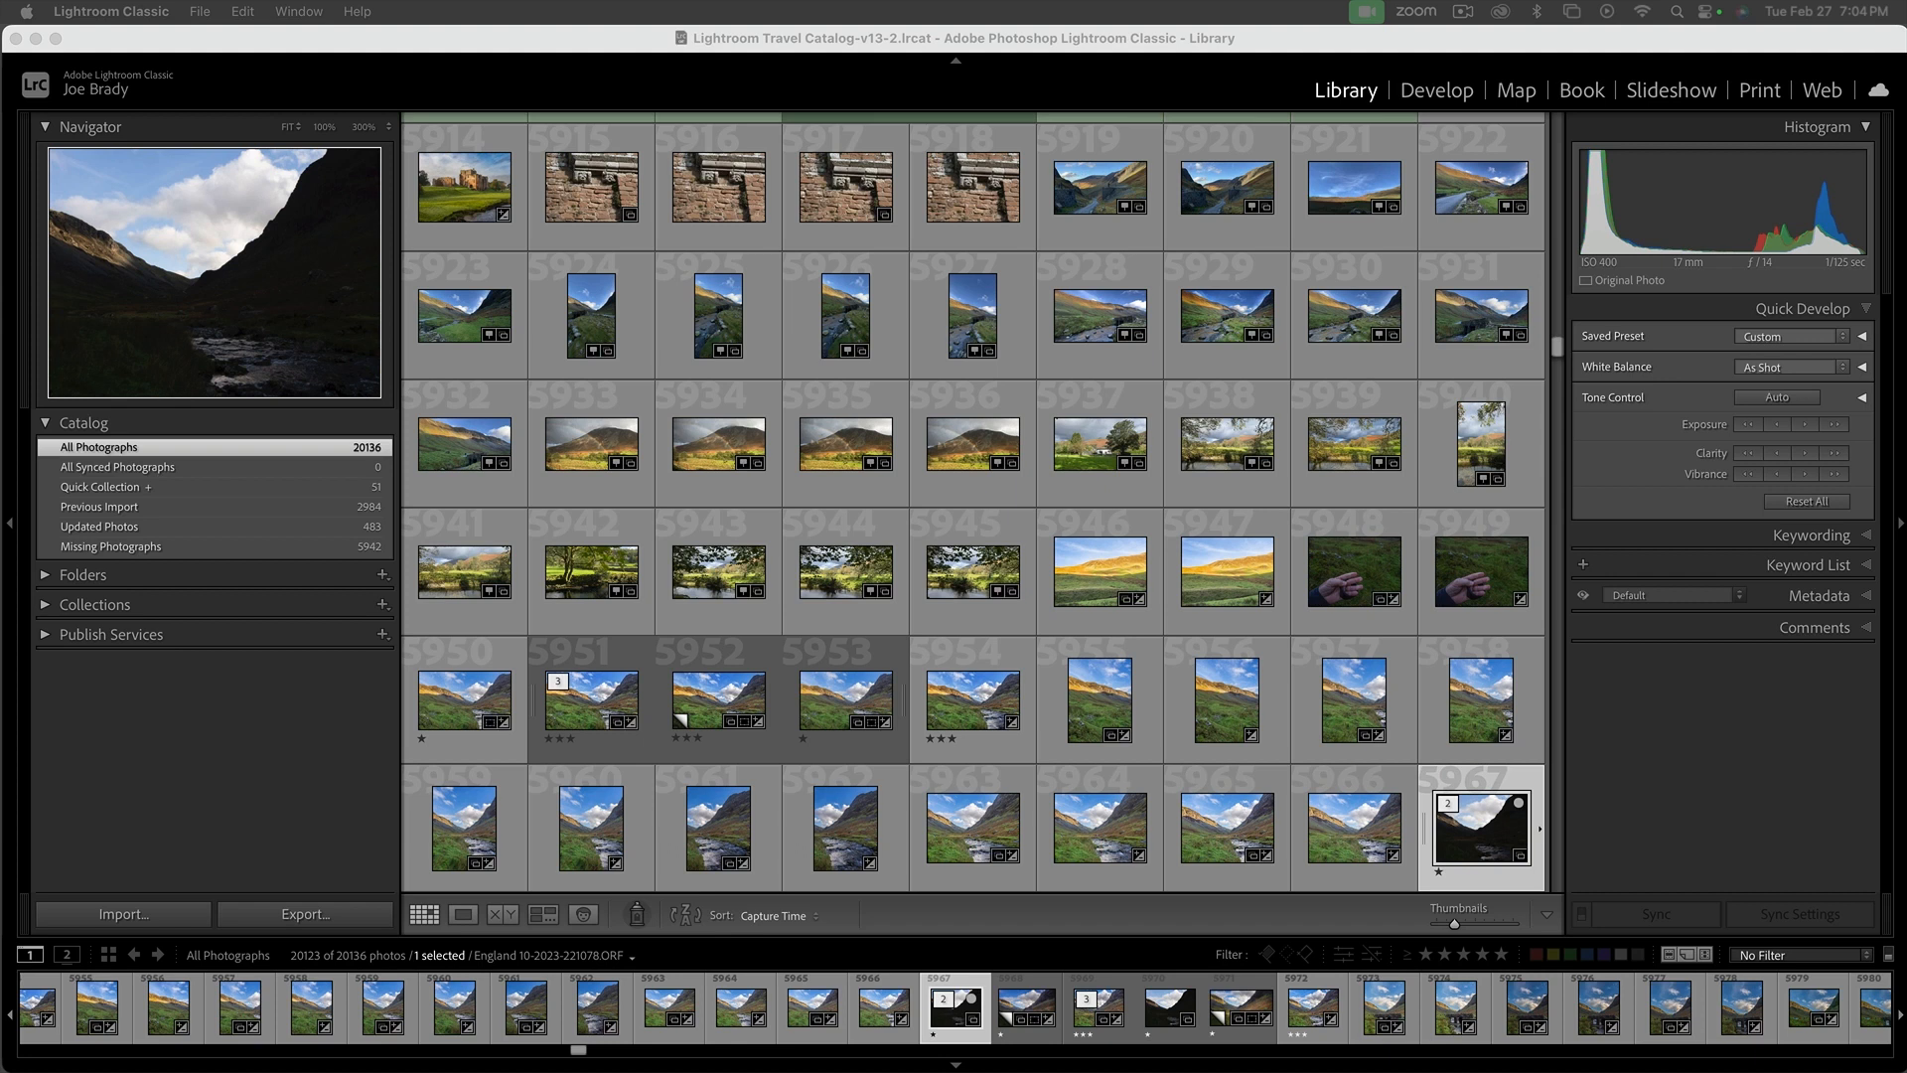
Hide Lightroom Classic to show the desktop and move the Untitled card icon down to just above the Make a Date Part II folder
click(555, 48)
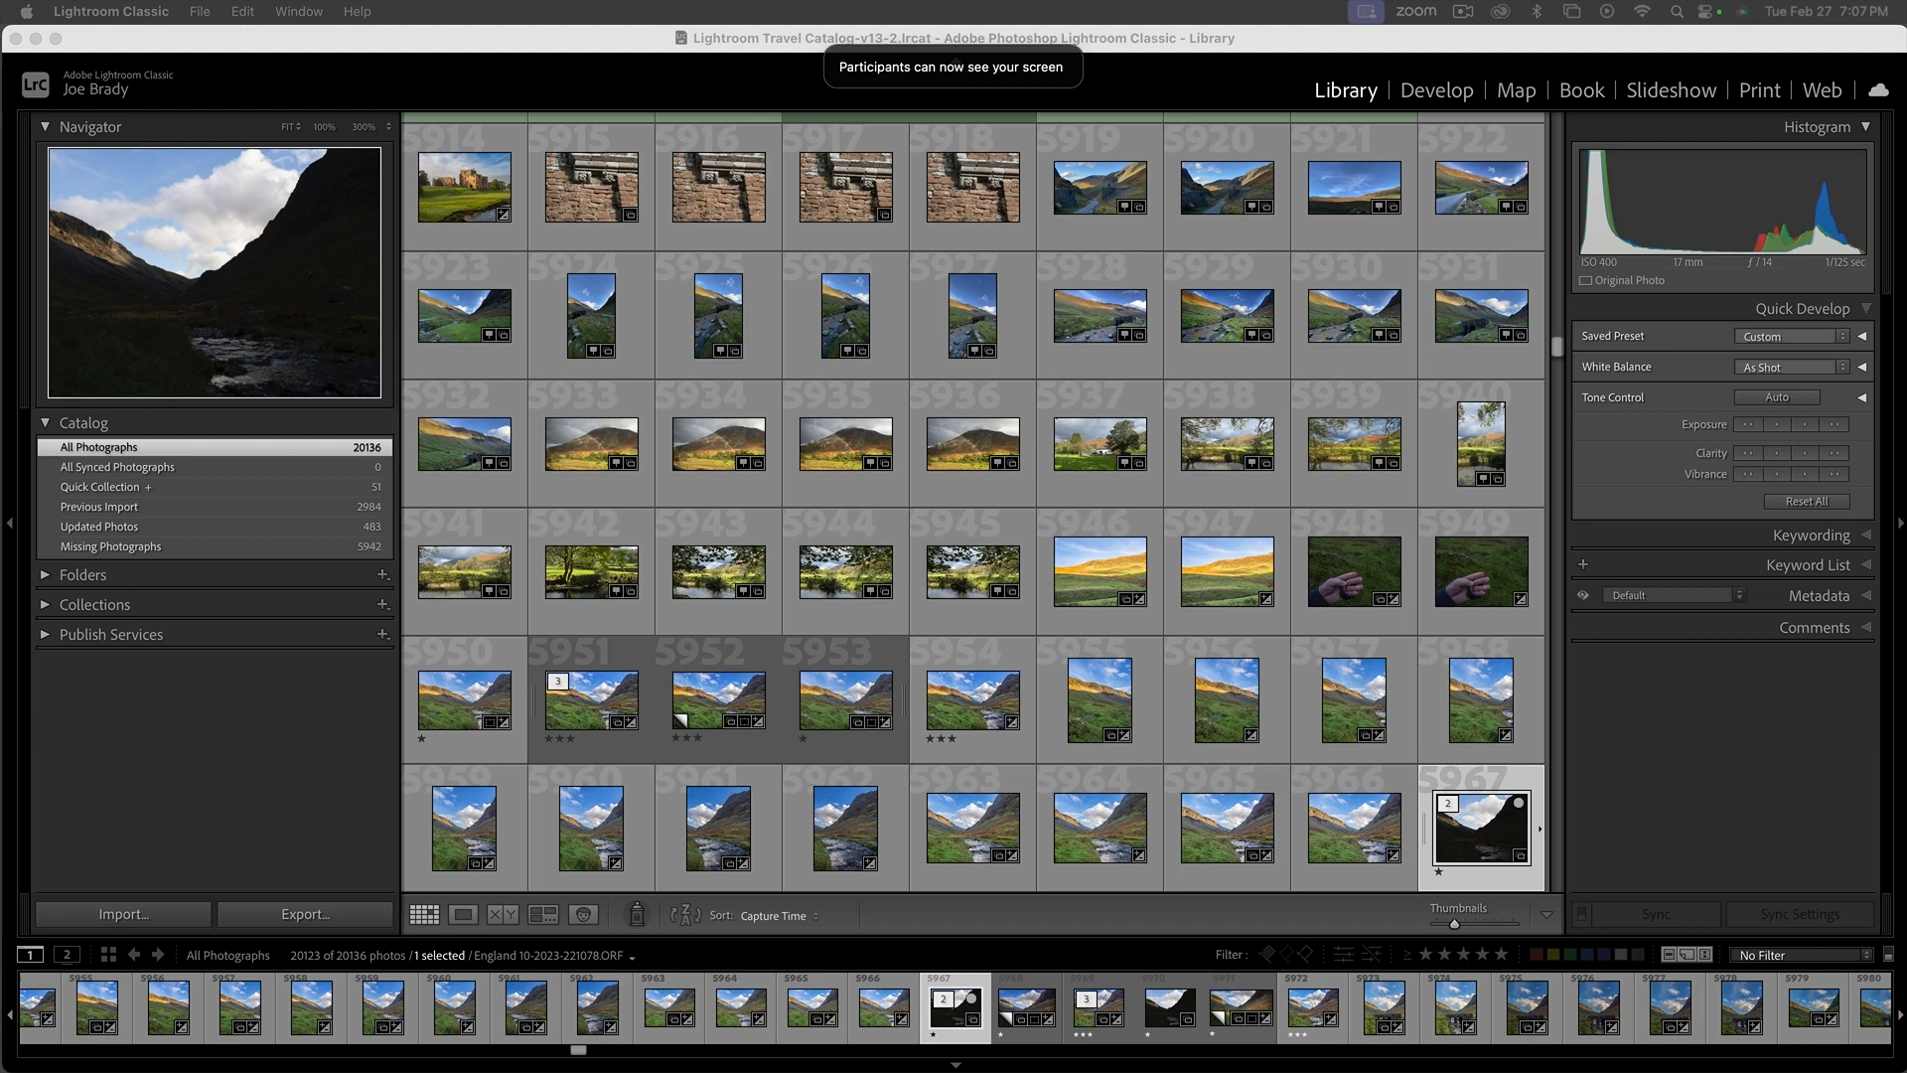
click(960, 169)
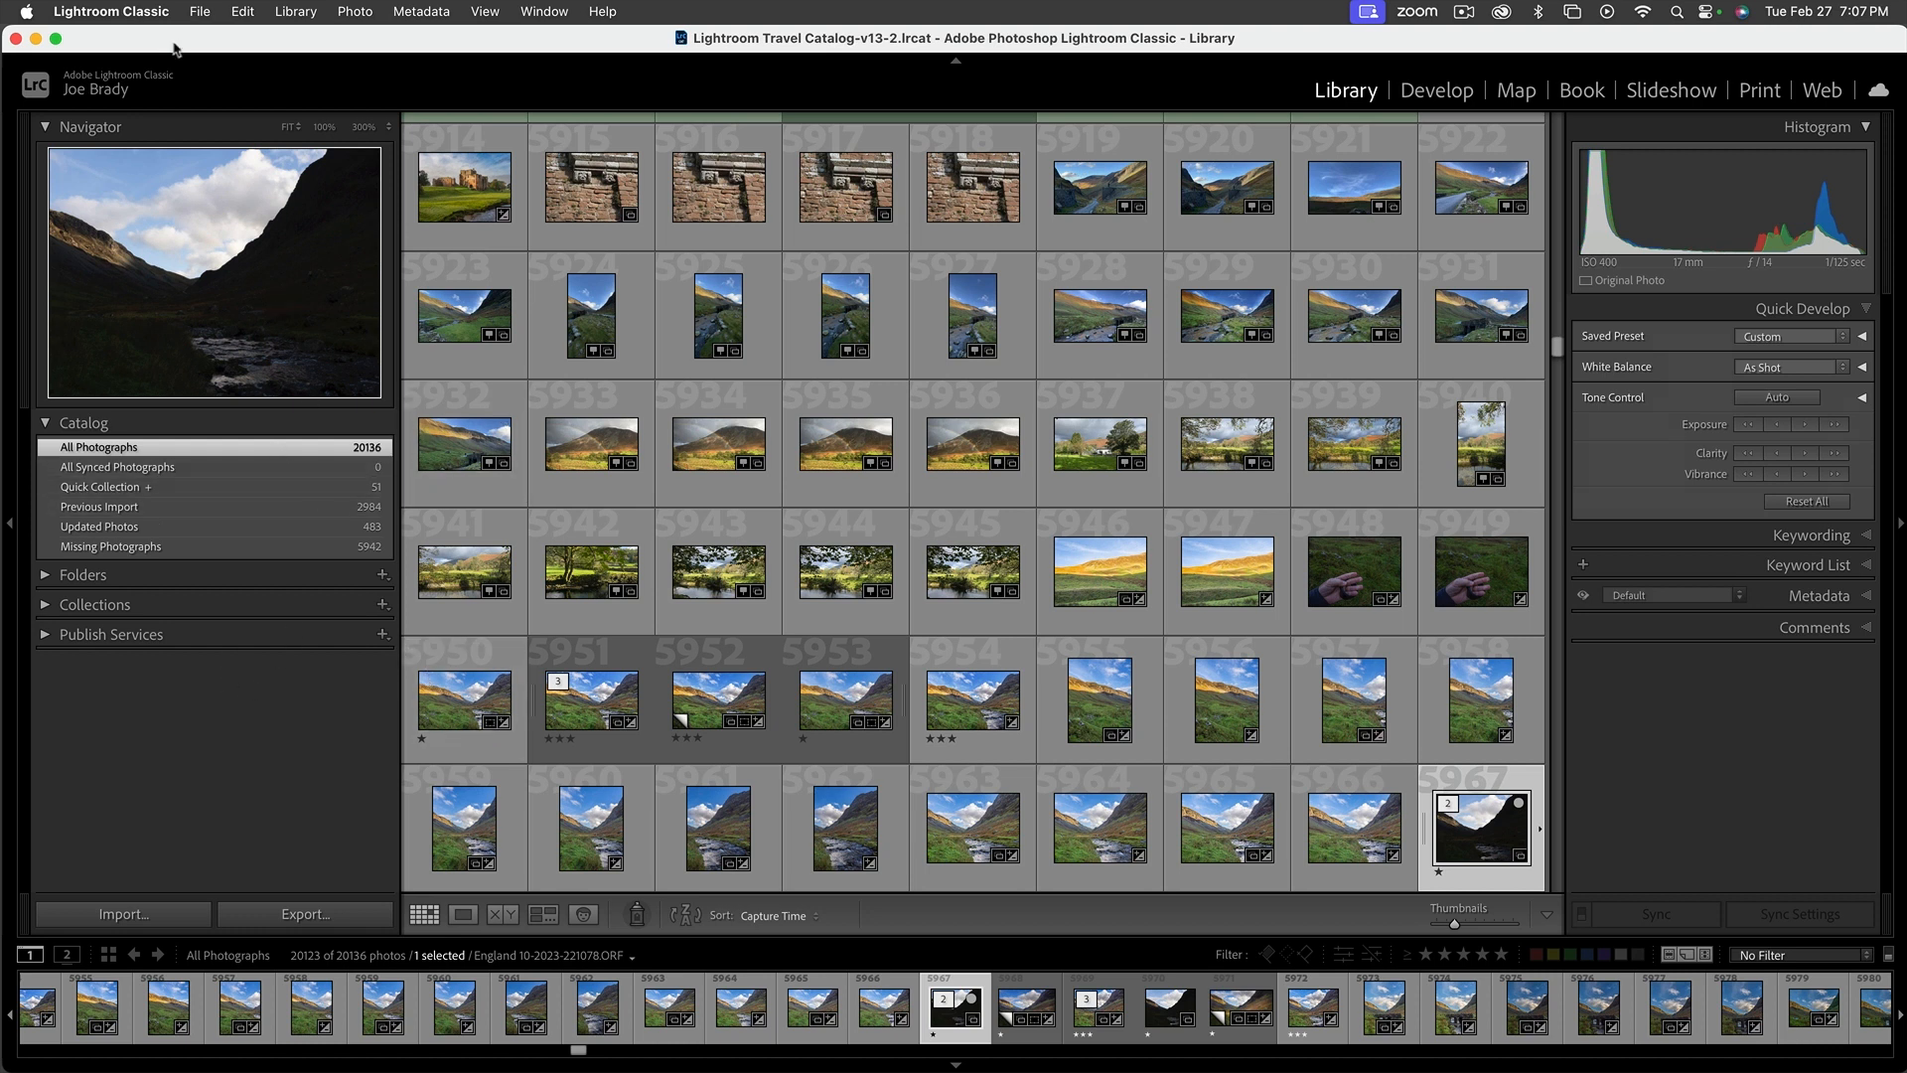
click(156, 14)
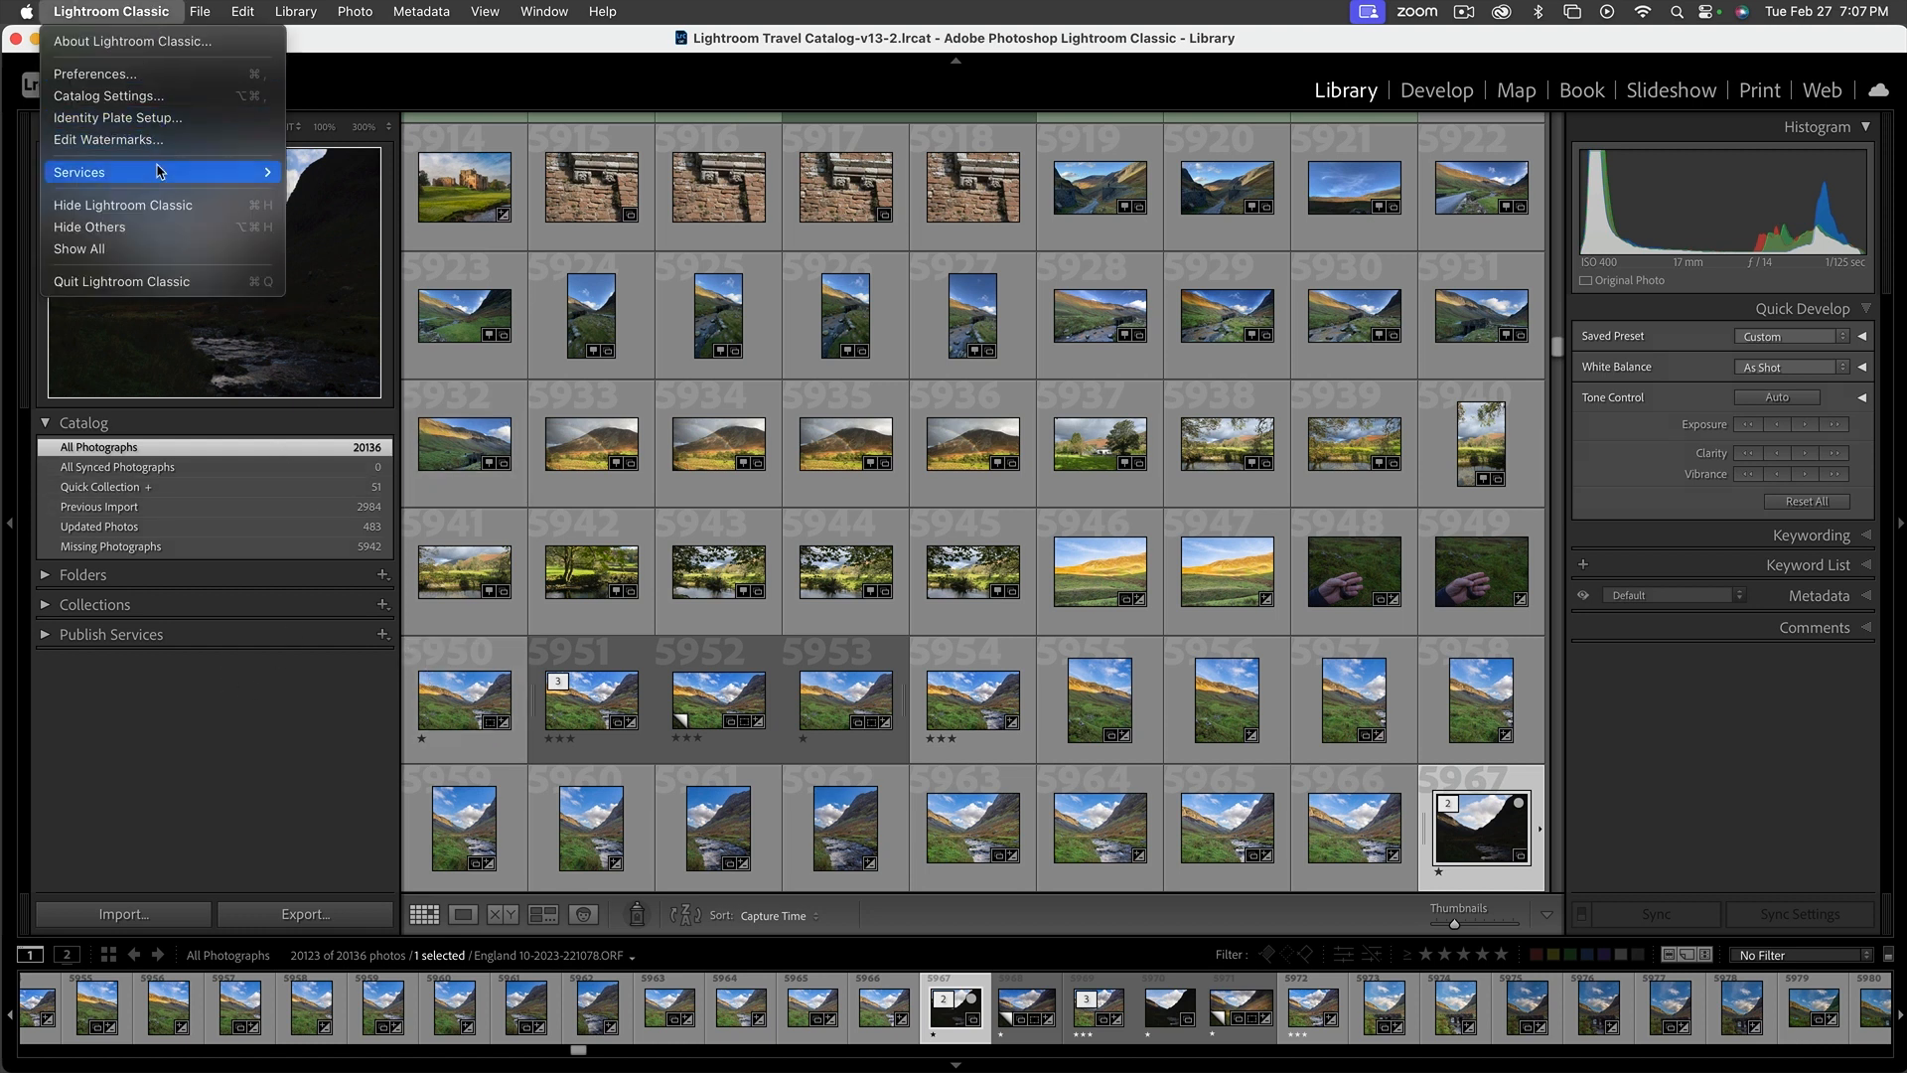
click(159, 204)
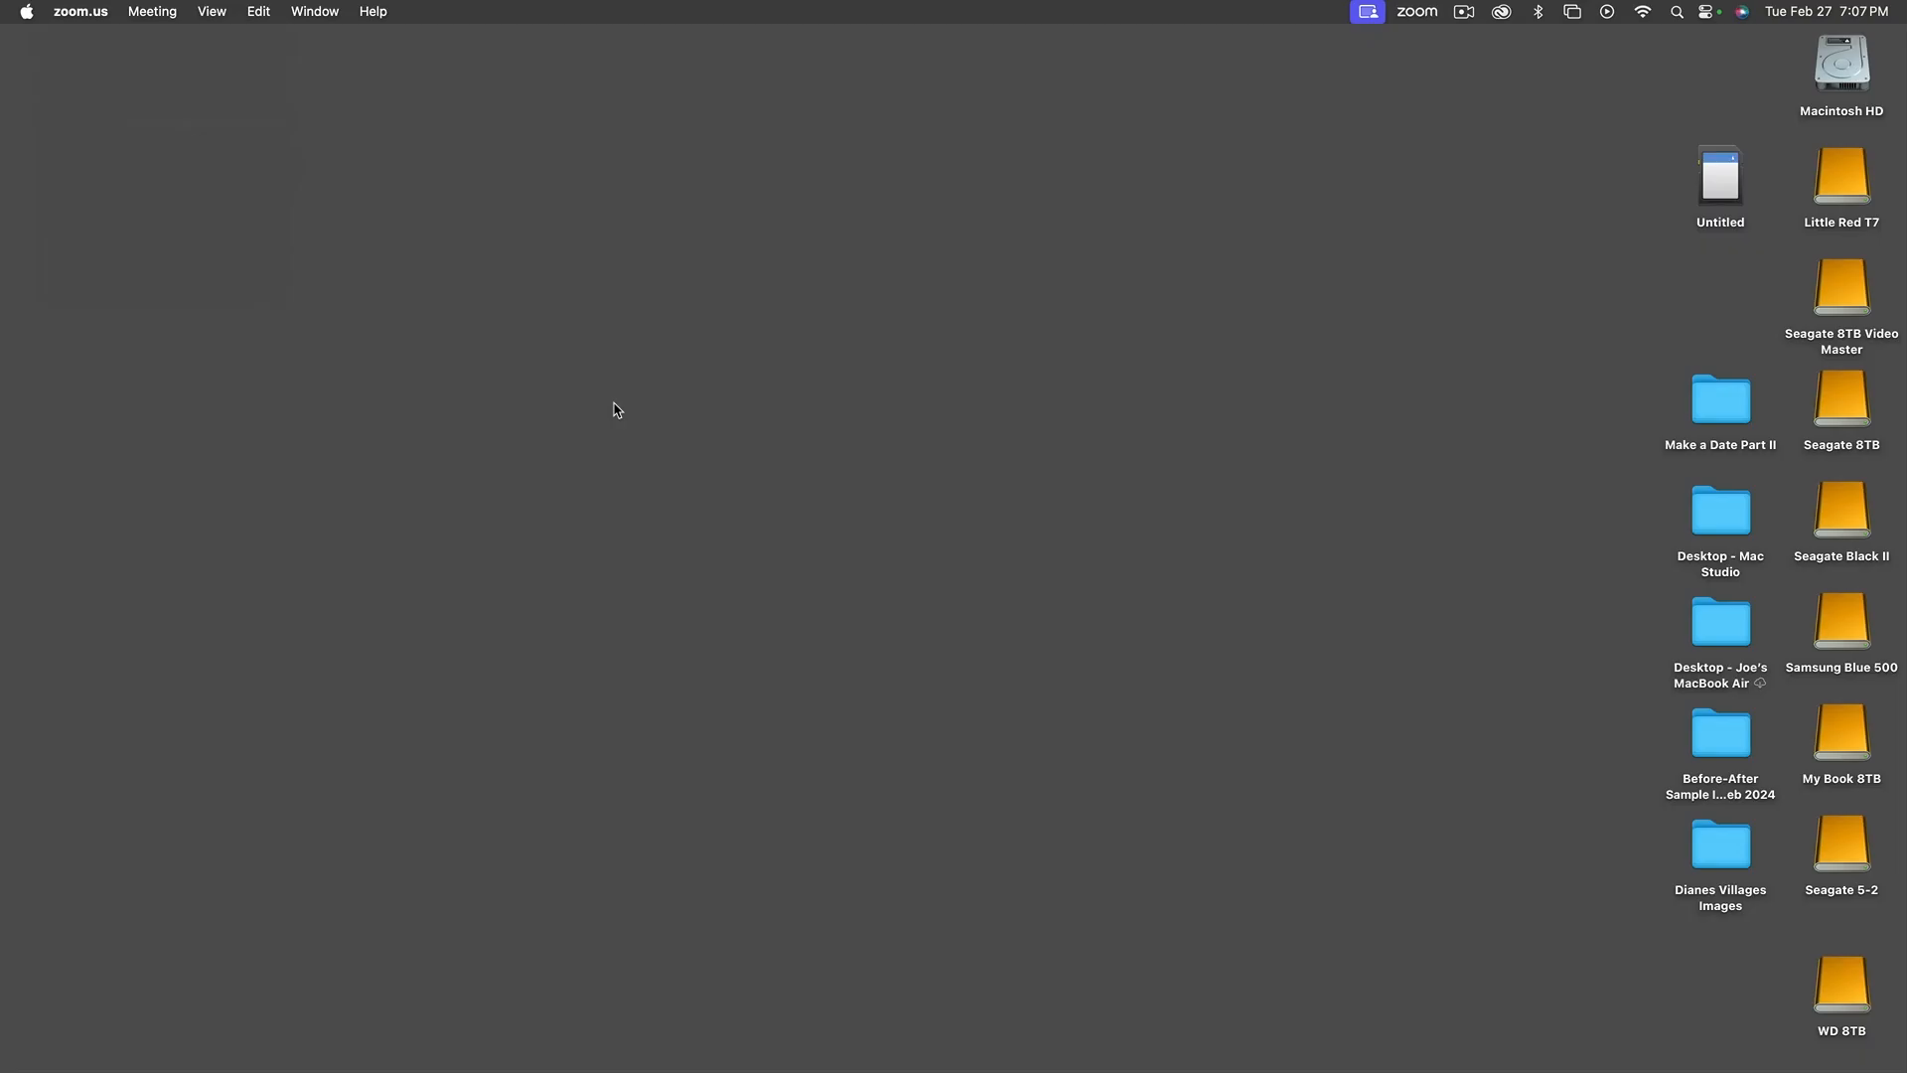
drag(1719, 179, 1716, 300)
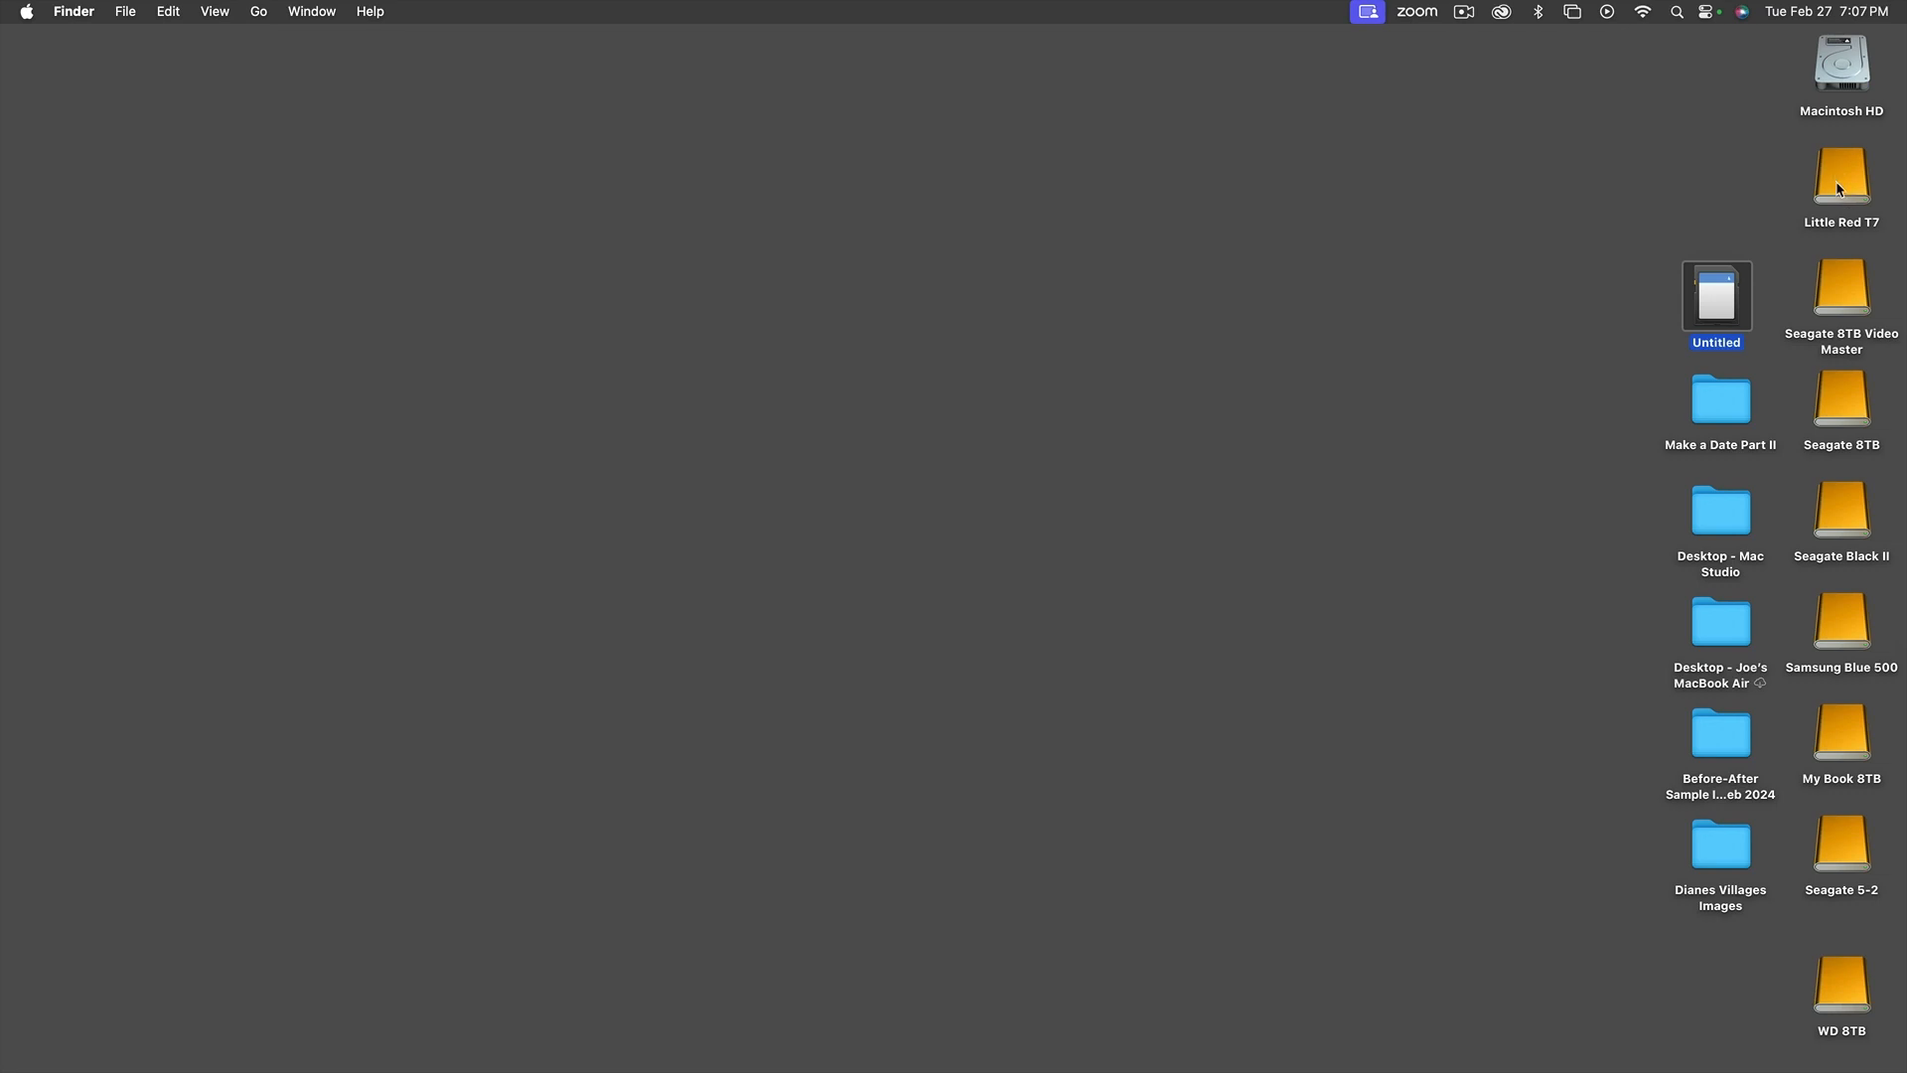
Open the Samsung Blue 500 drive and check its capacity and available space in the drive's info window
double_click(1837, 623)
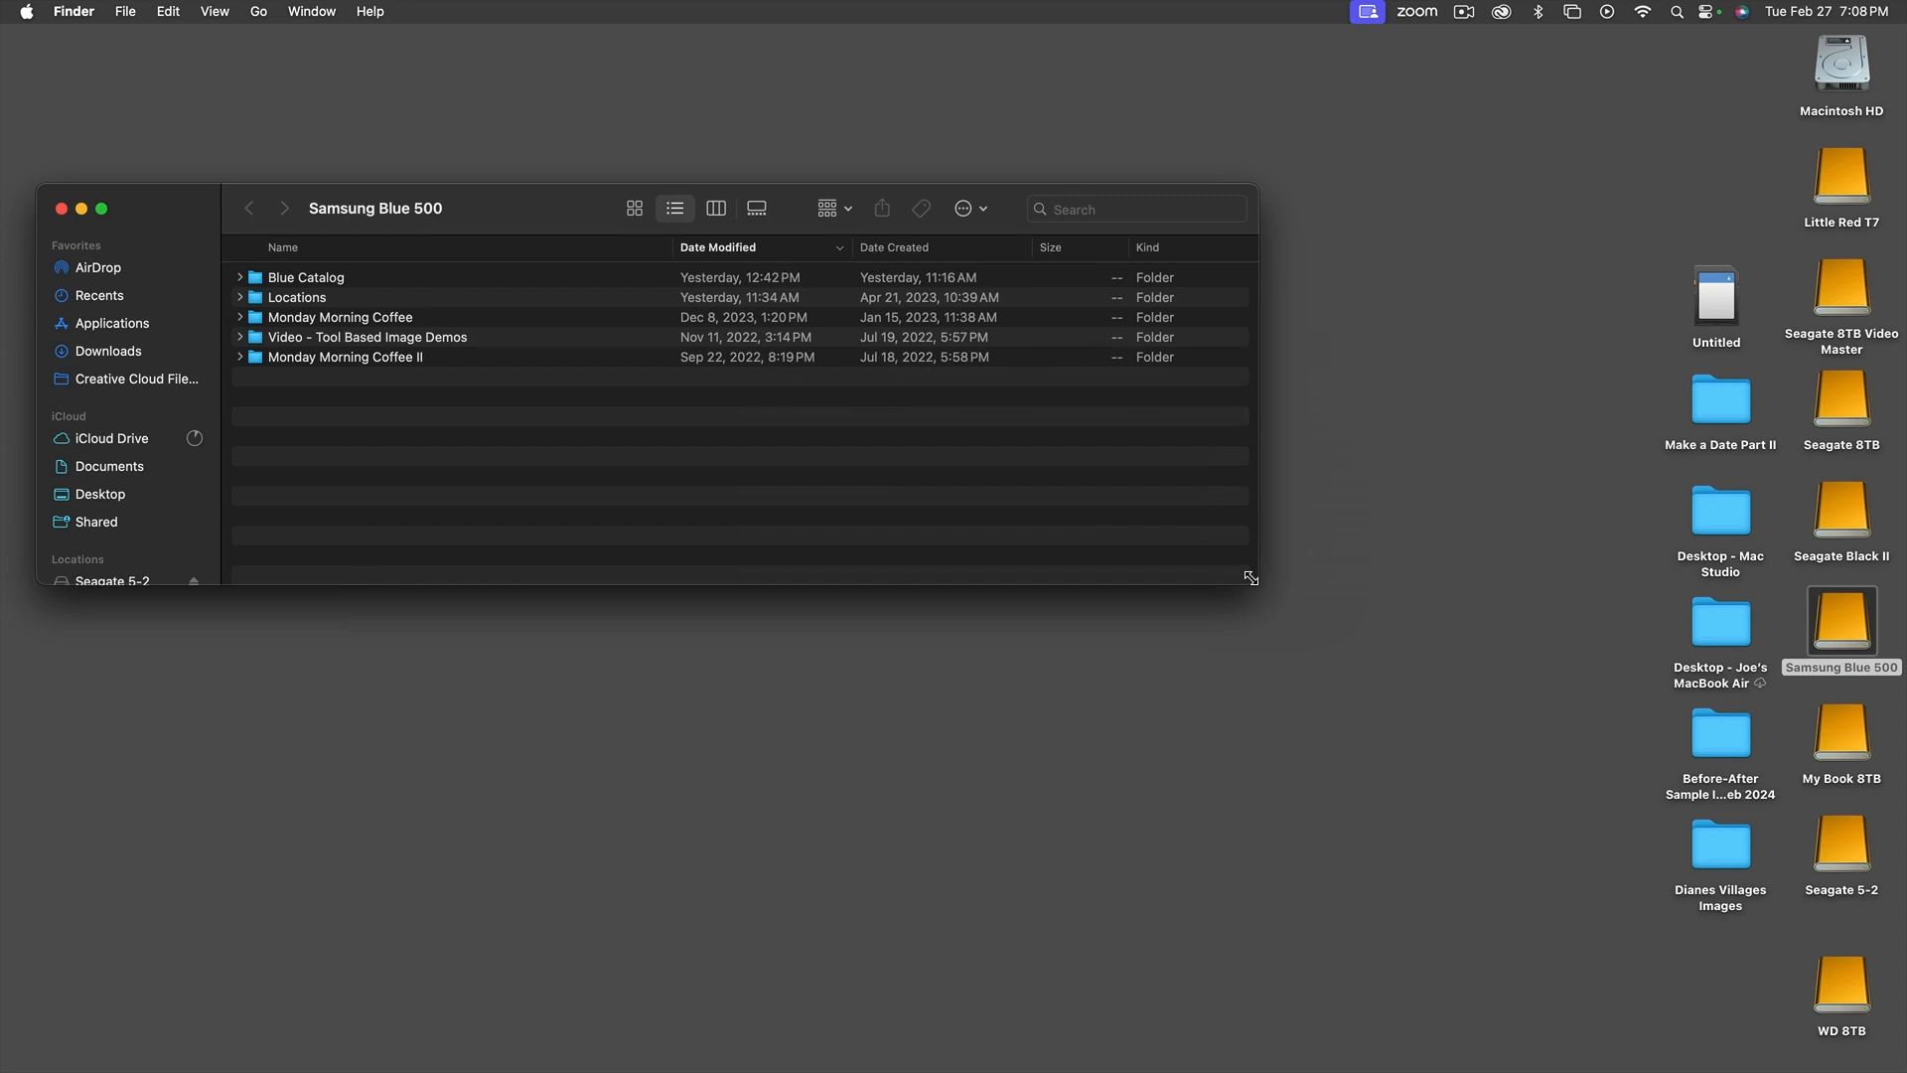
drag(1250, 578, 1255, 578)
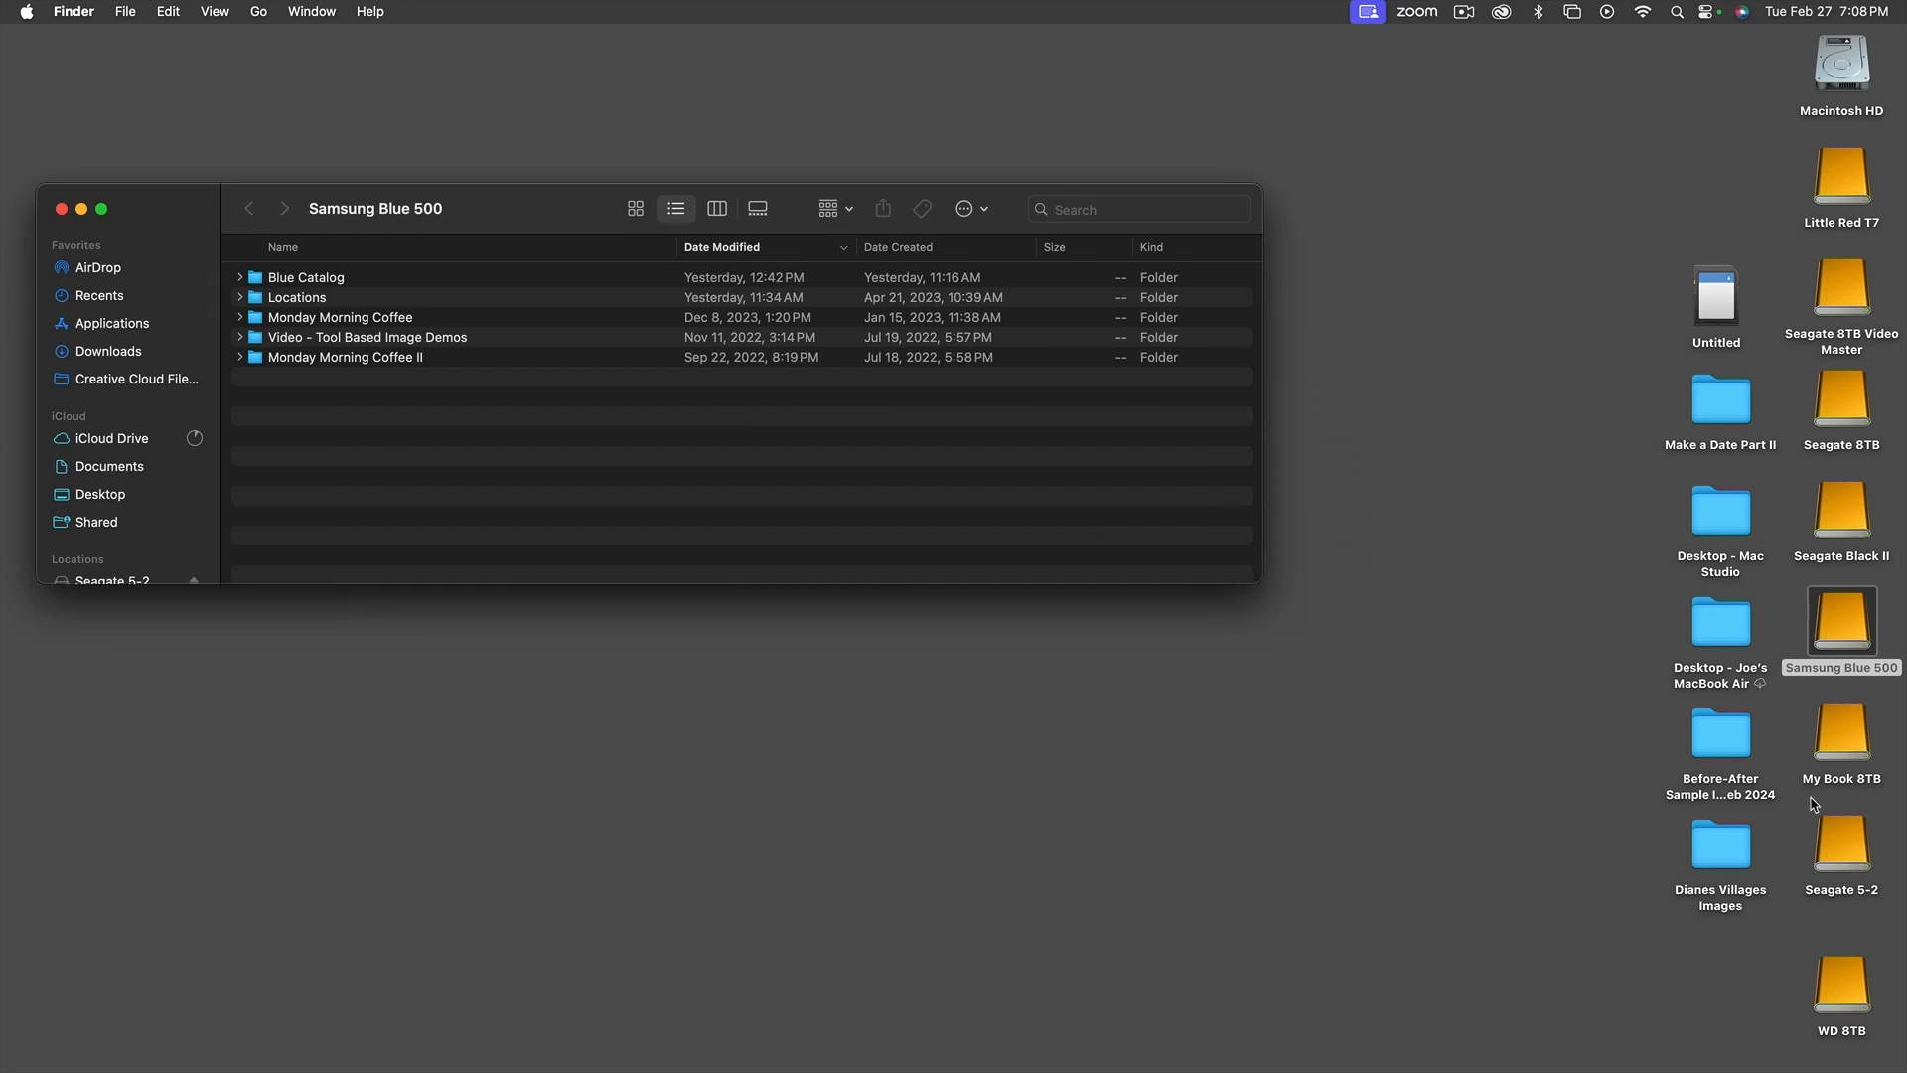
click(1839, 617)
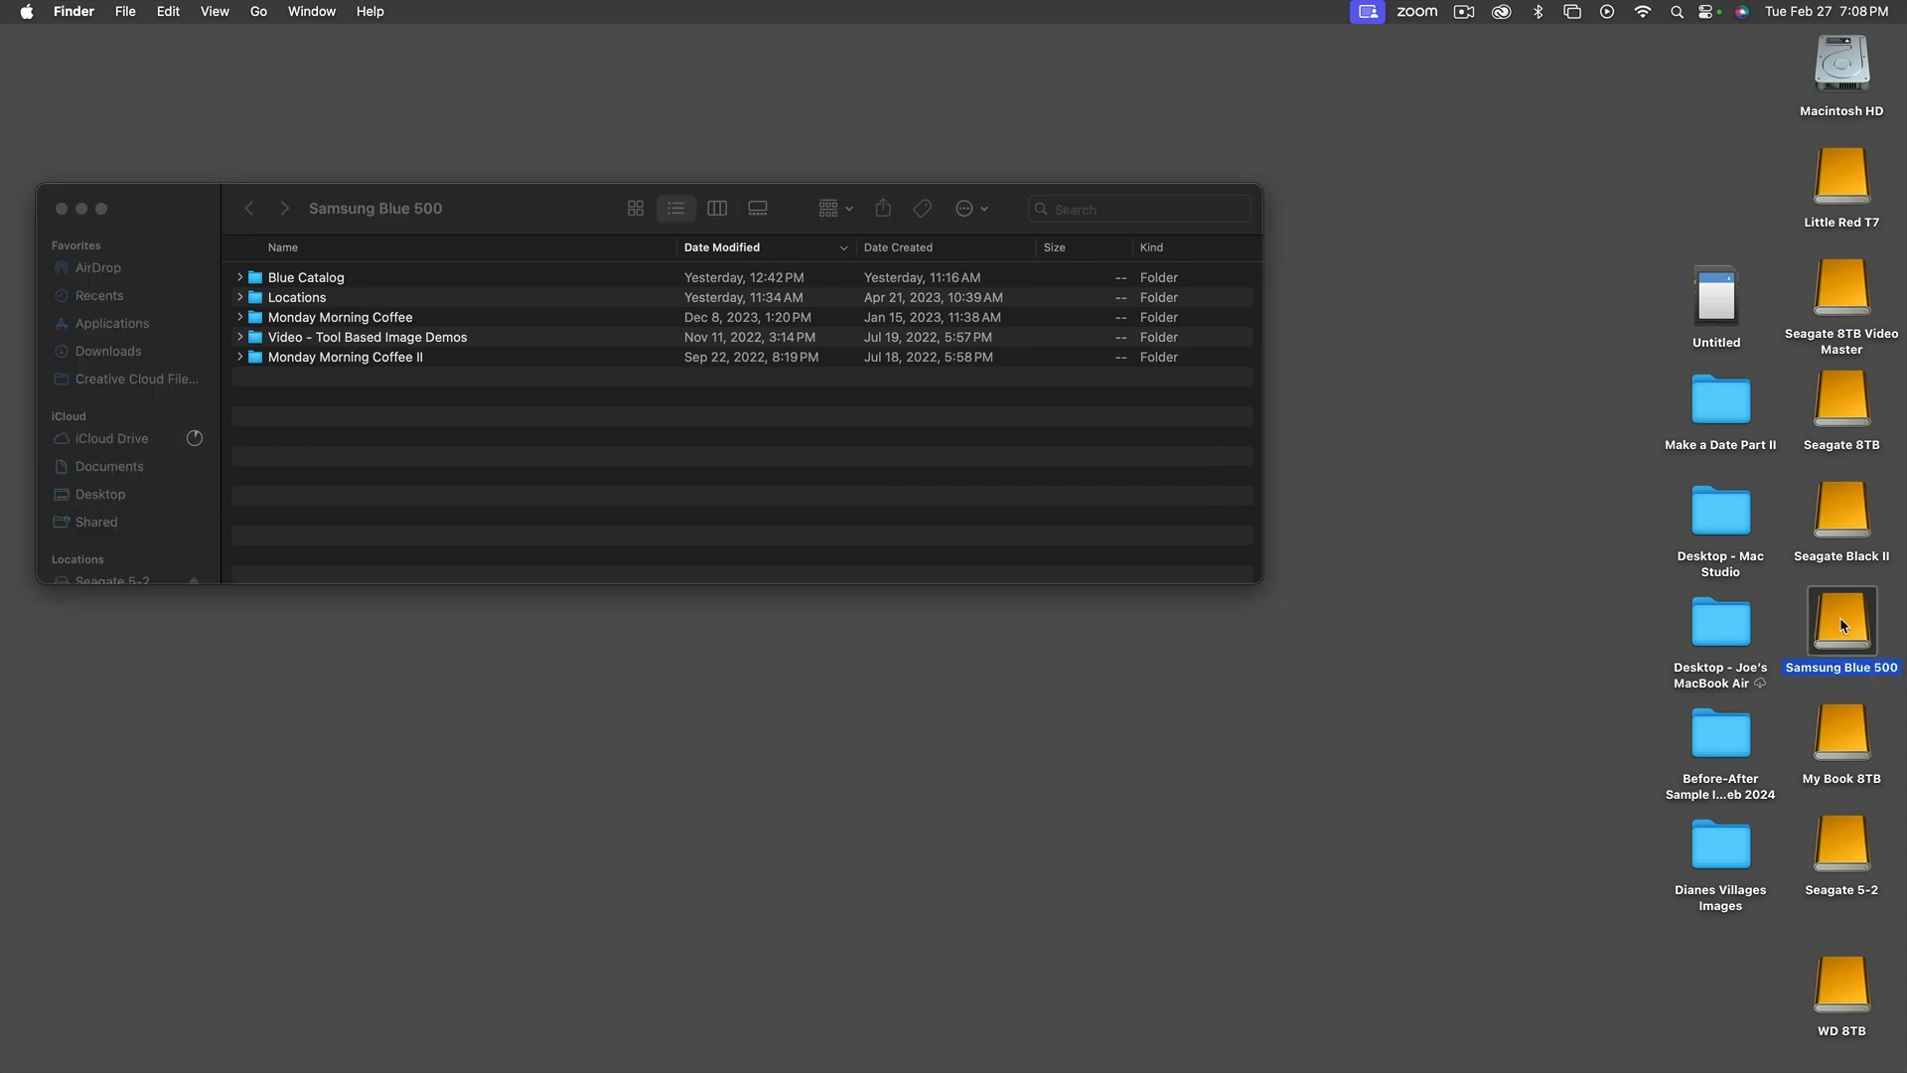
key(super+i)
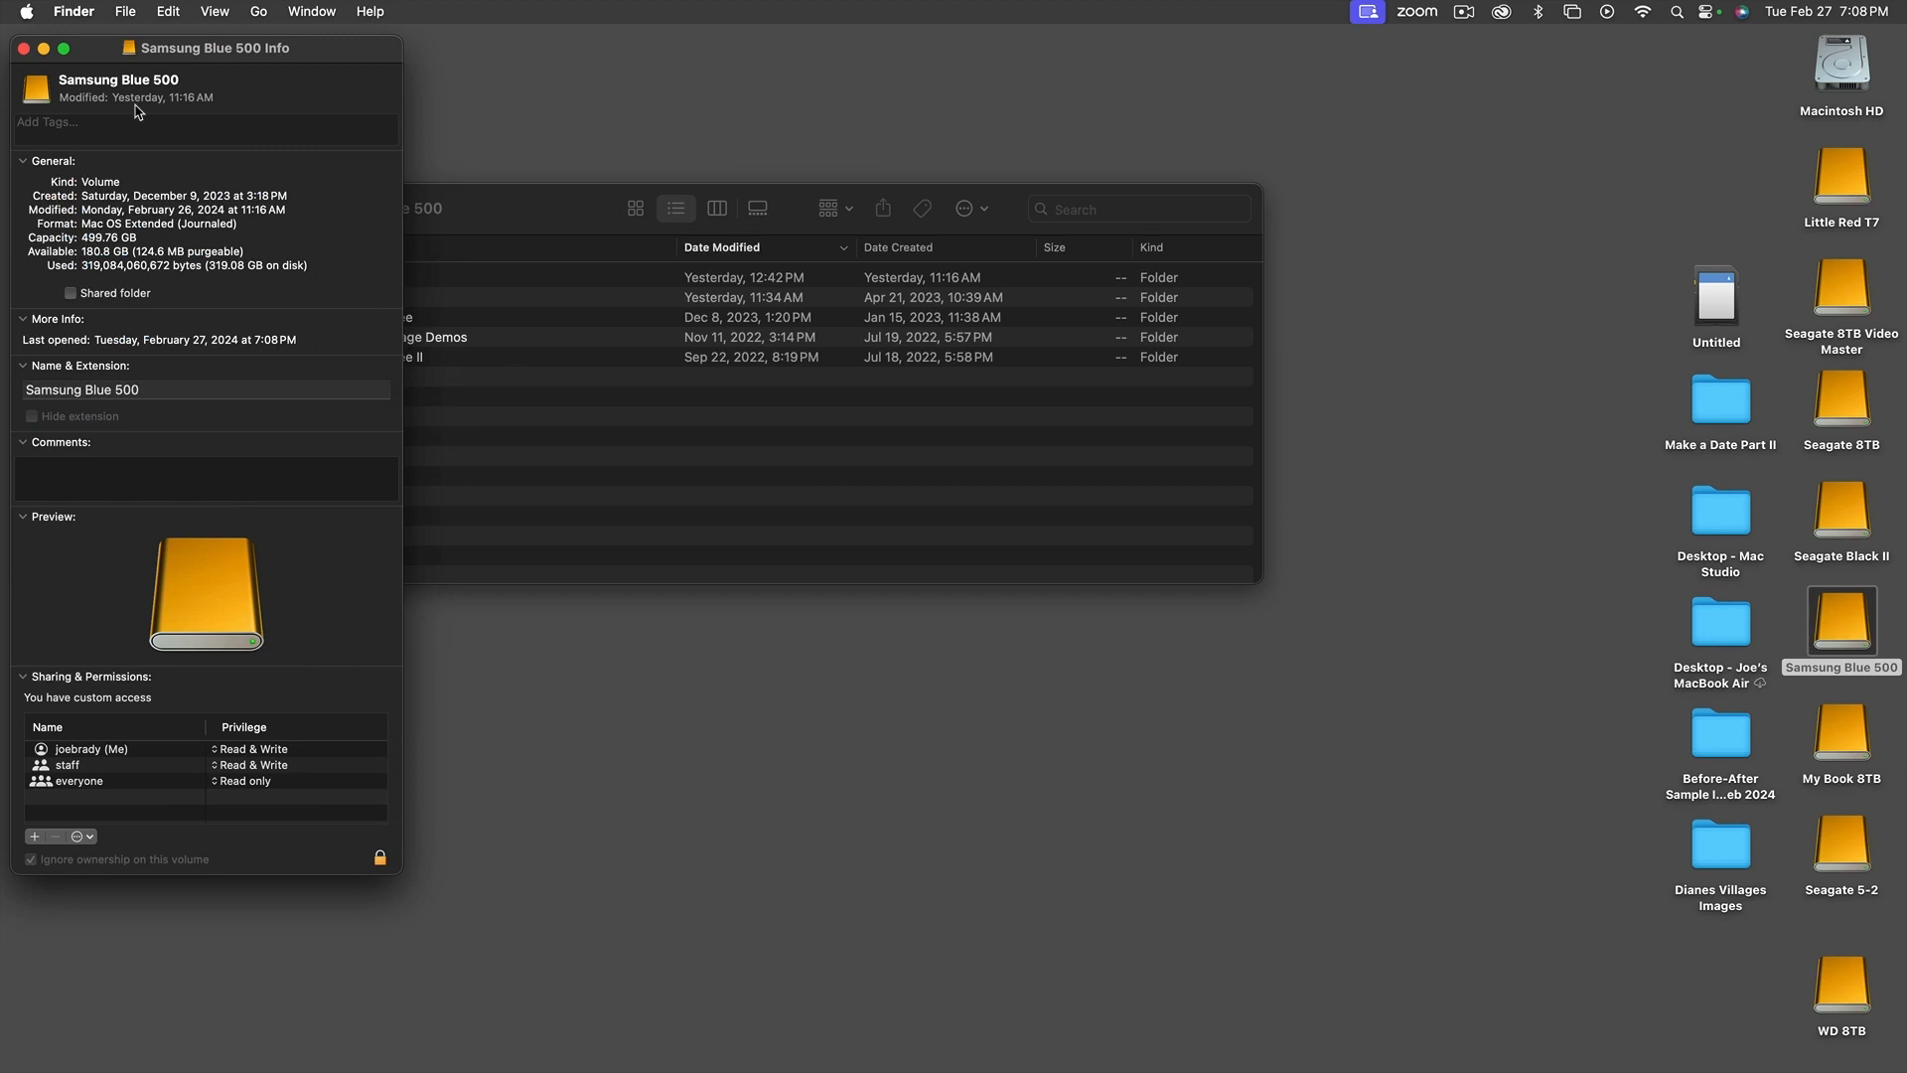
click(24, 48)
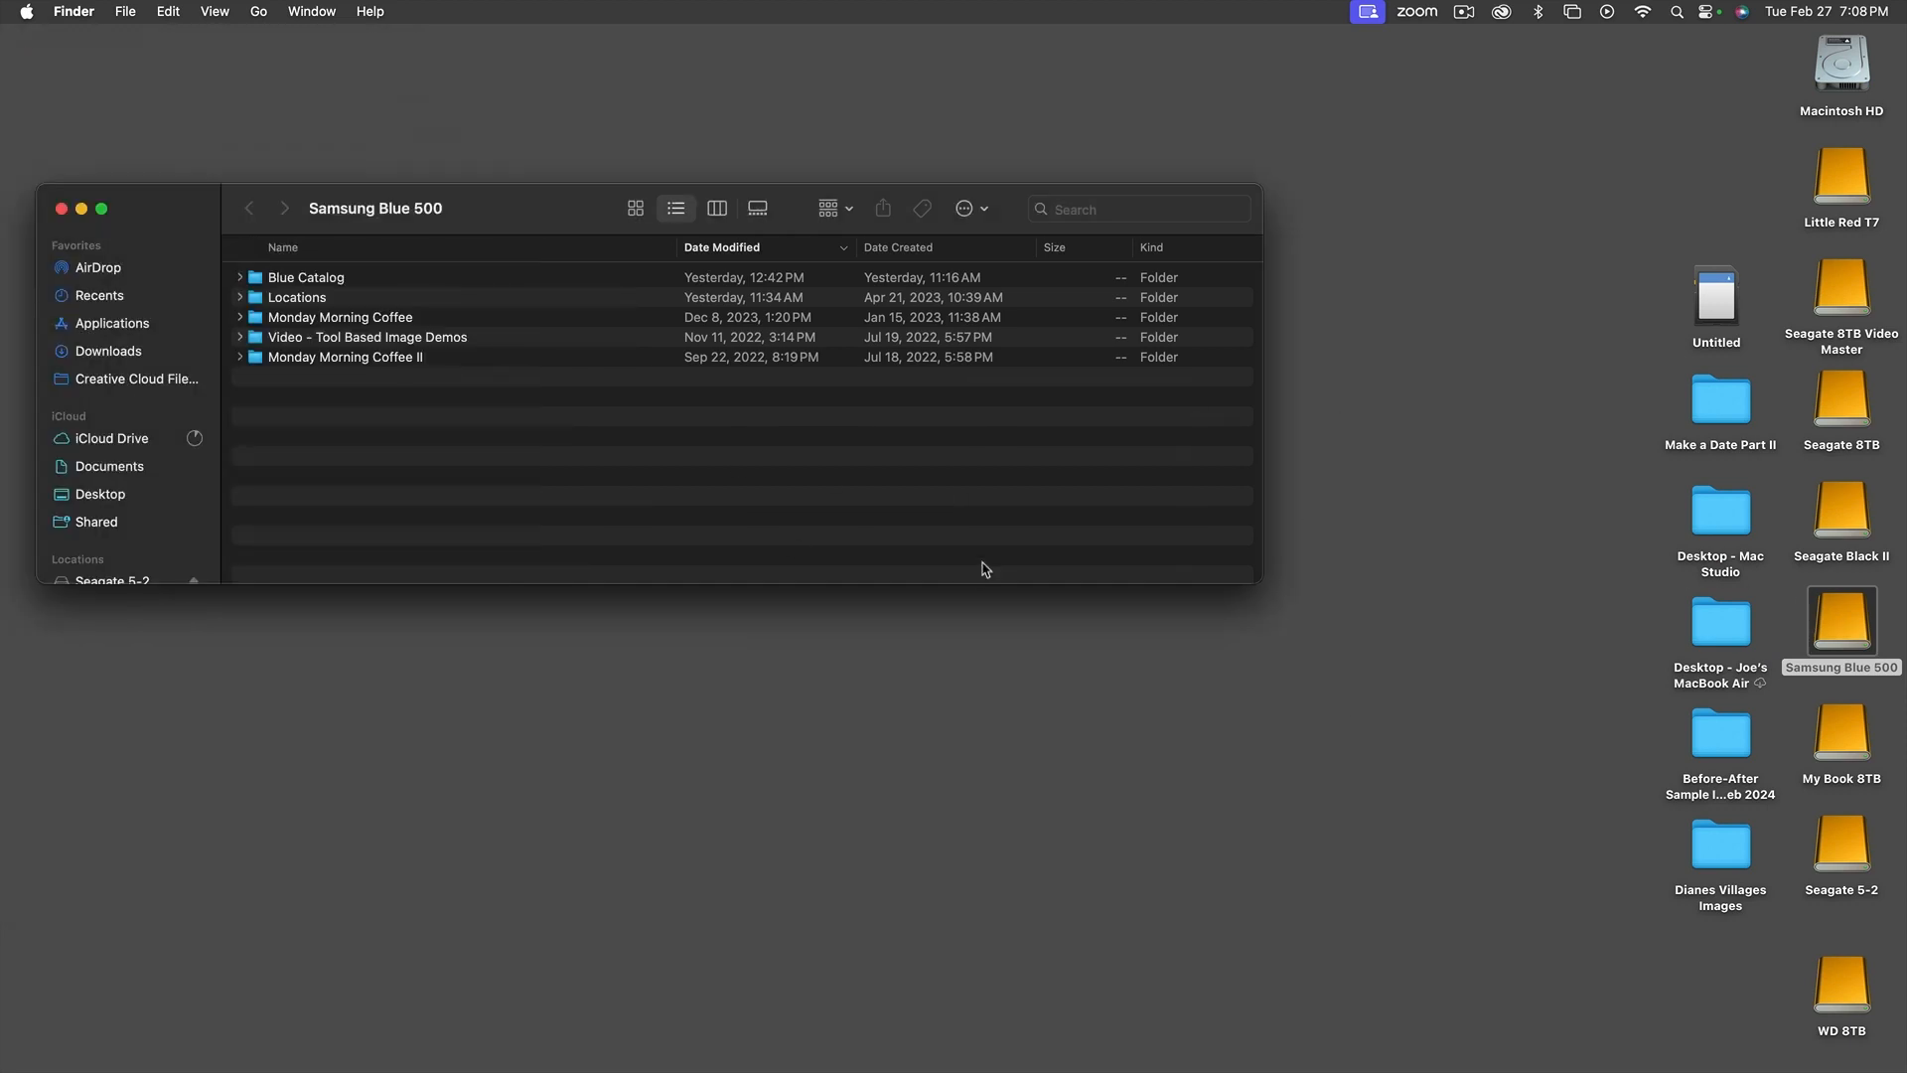
Reposition and resize the Samsung Blue 500 window and create a folder named Photos at the drive's top level
drag(489, 225, 583, 243)
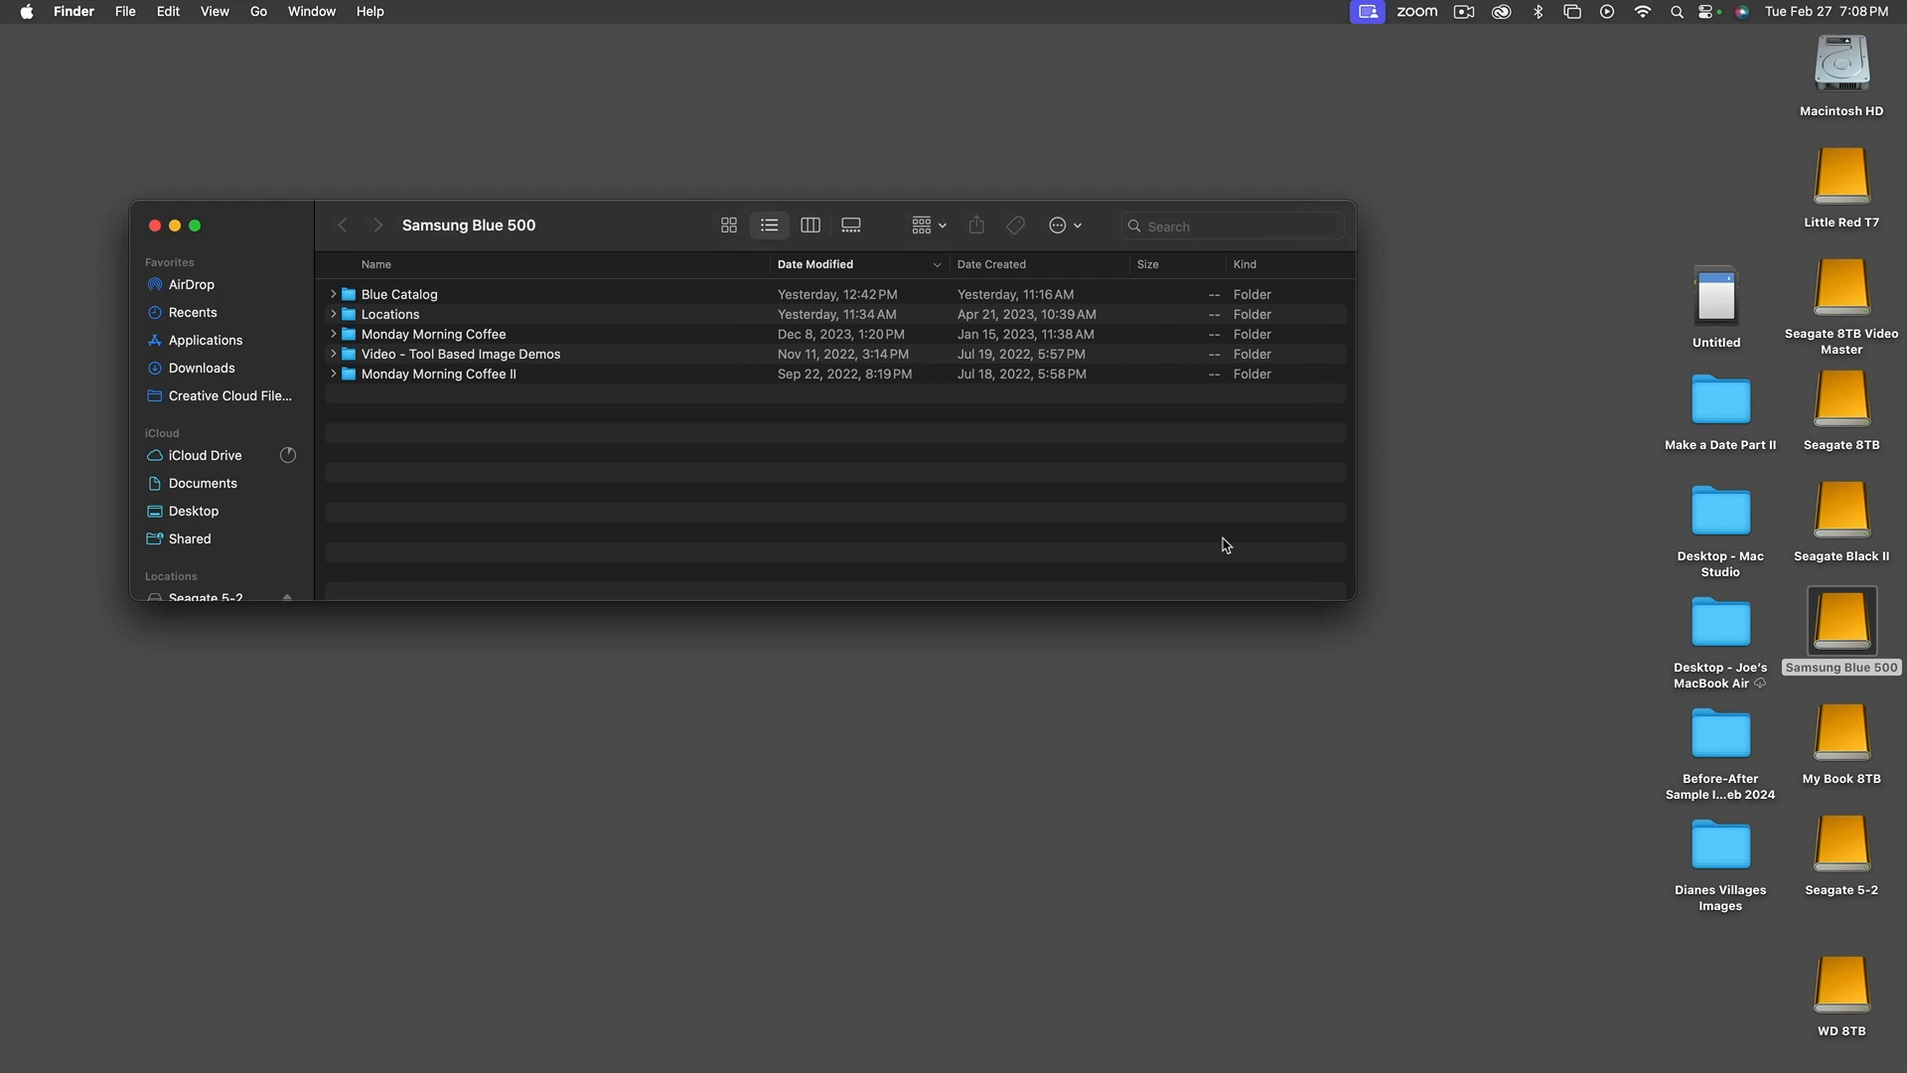
drag(1353, 599, 1179, 652)
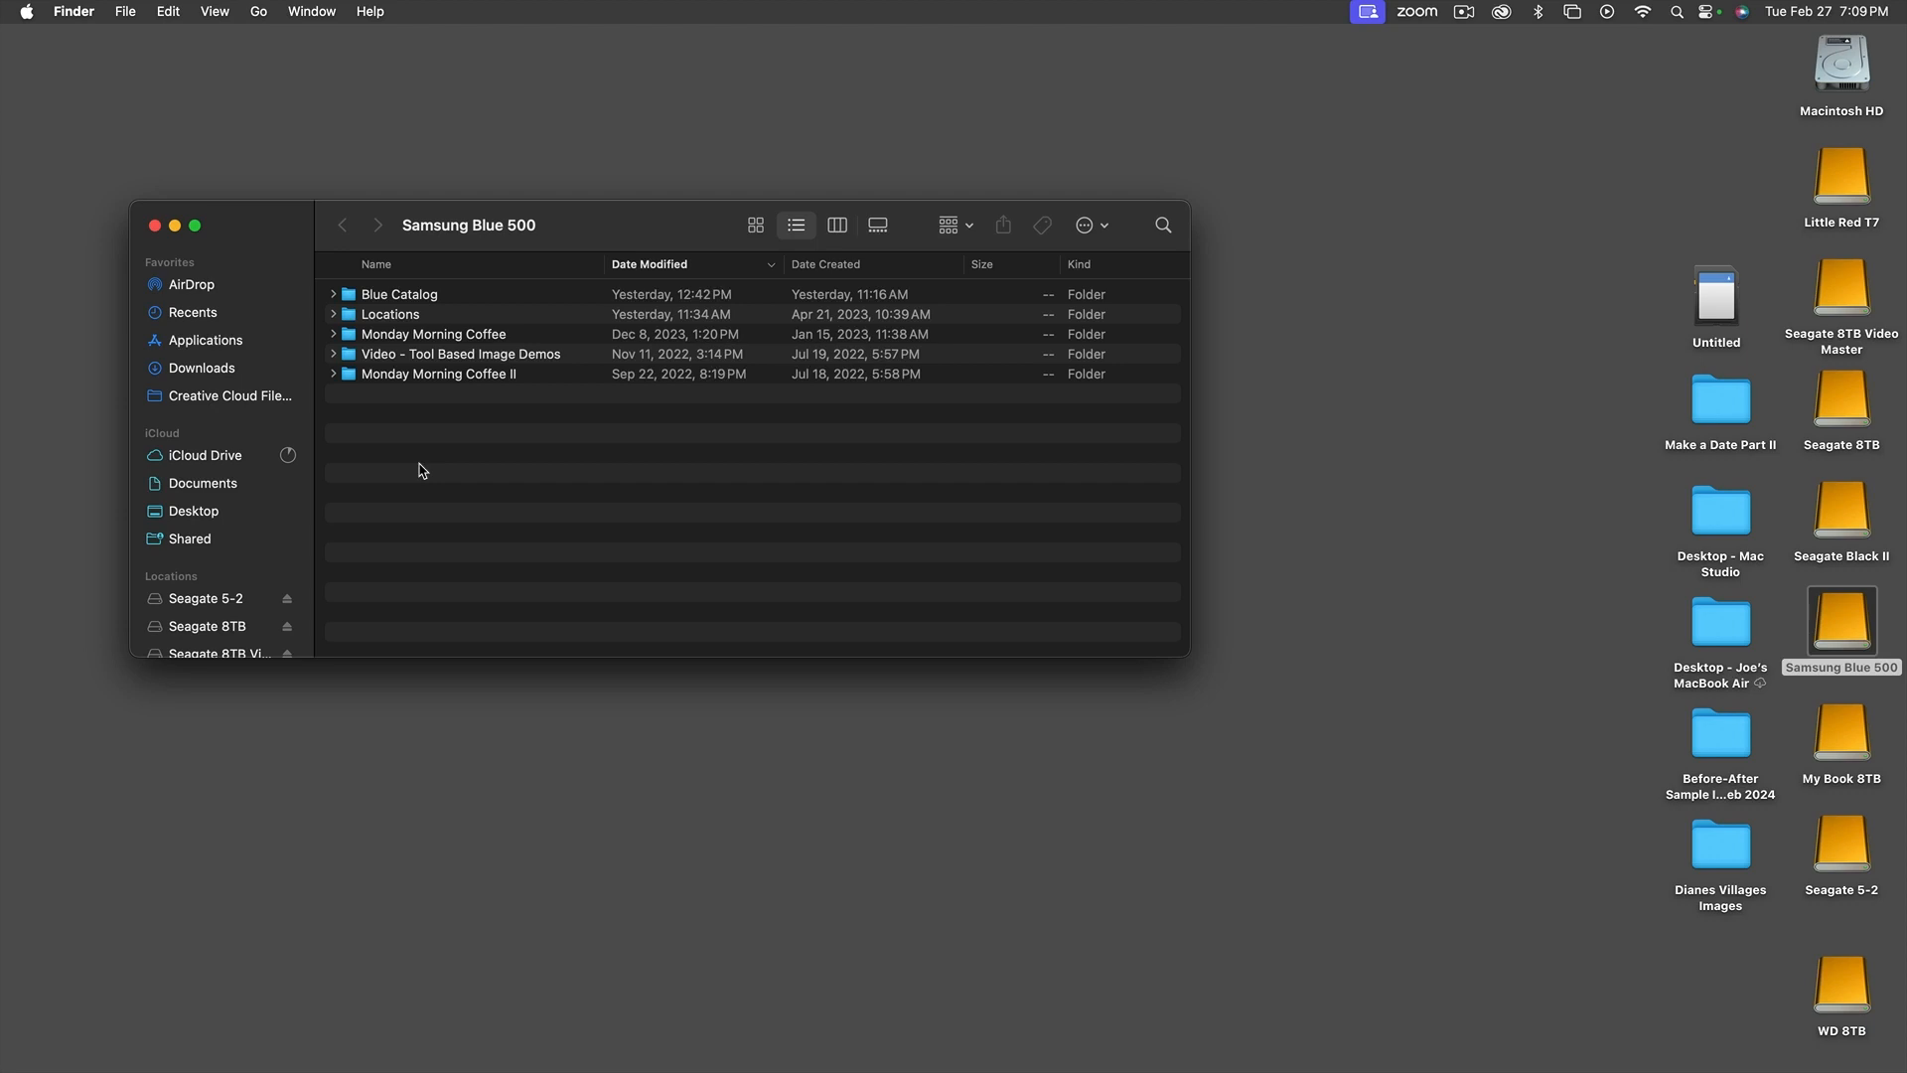
key(shift+super+n)
text(Photos)
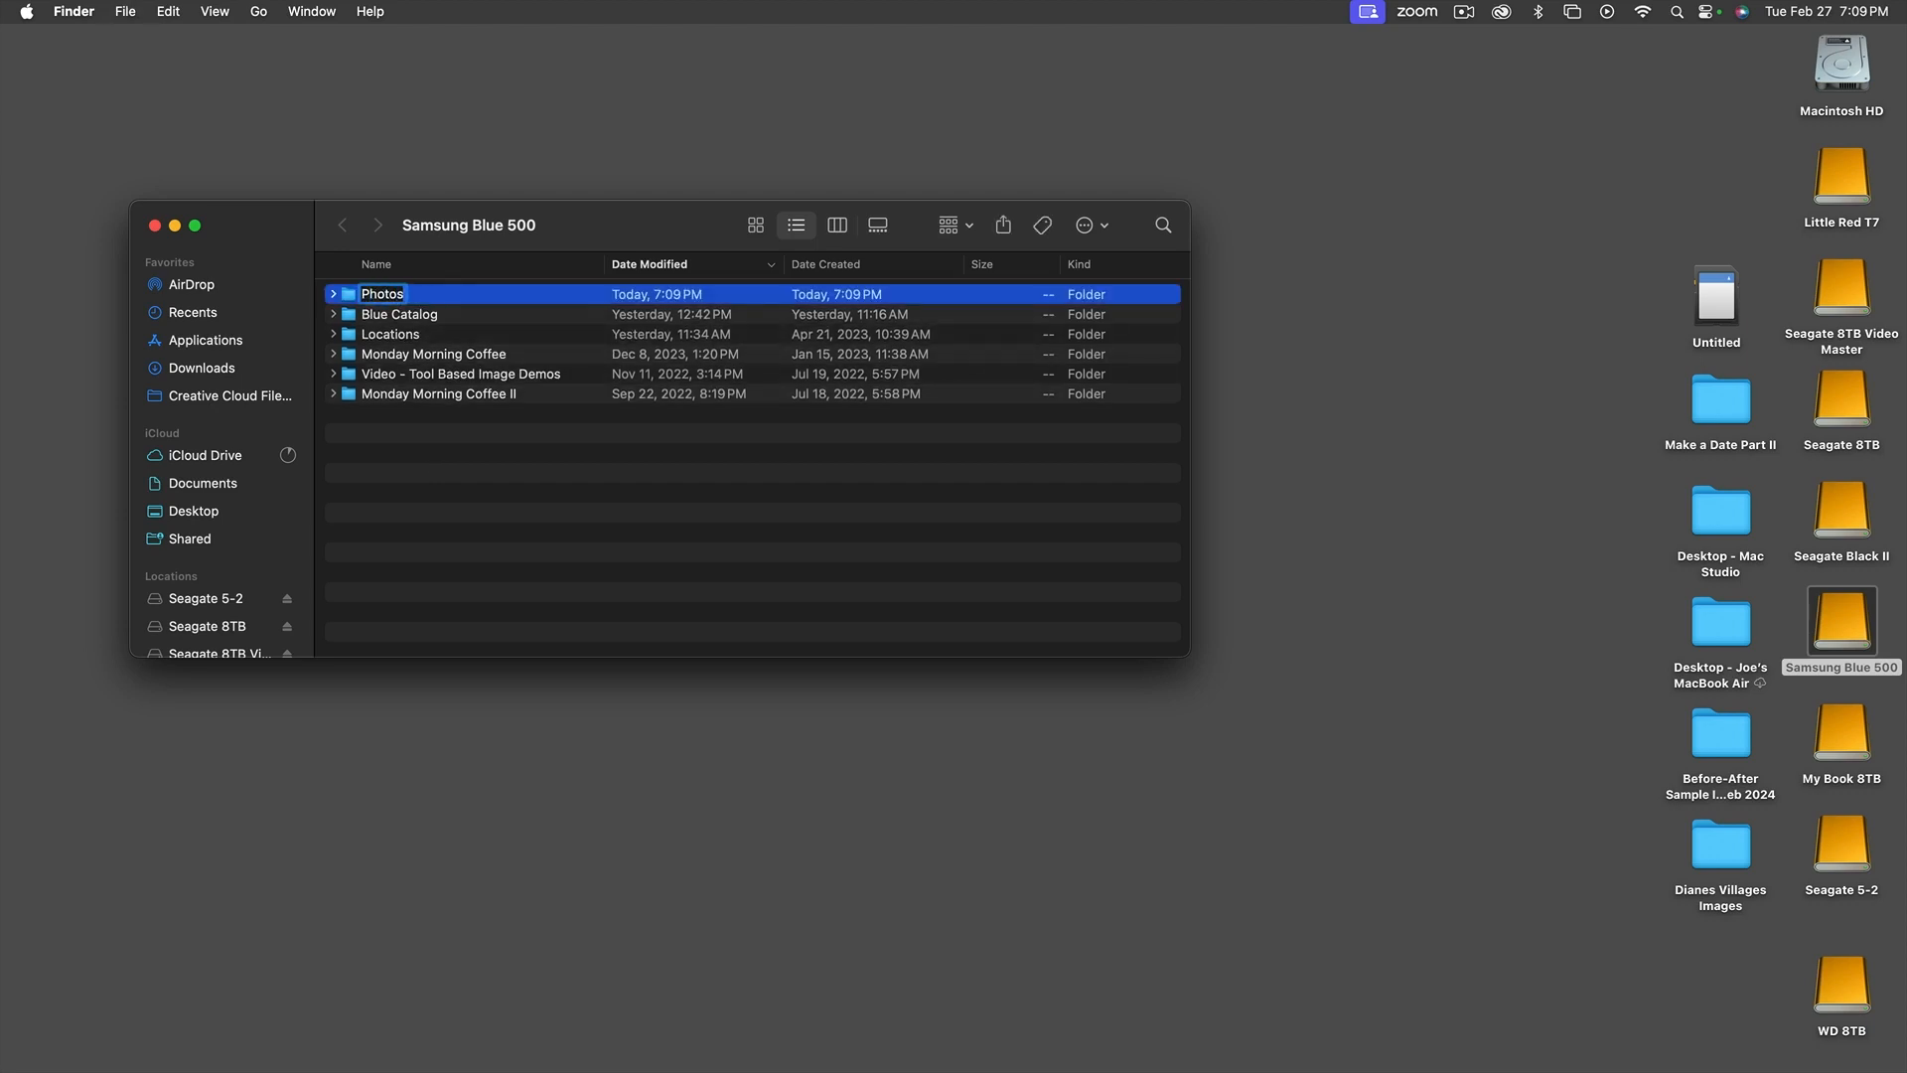
key(Return)
Open the Photos folder in an enlarged window and create a subfolder named Acadia inside it
double_click(355, 298)
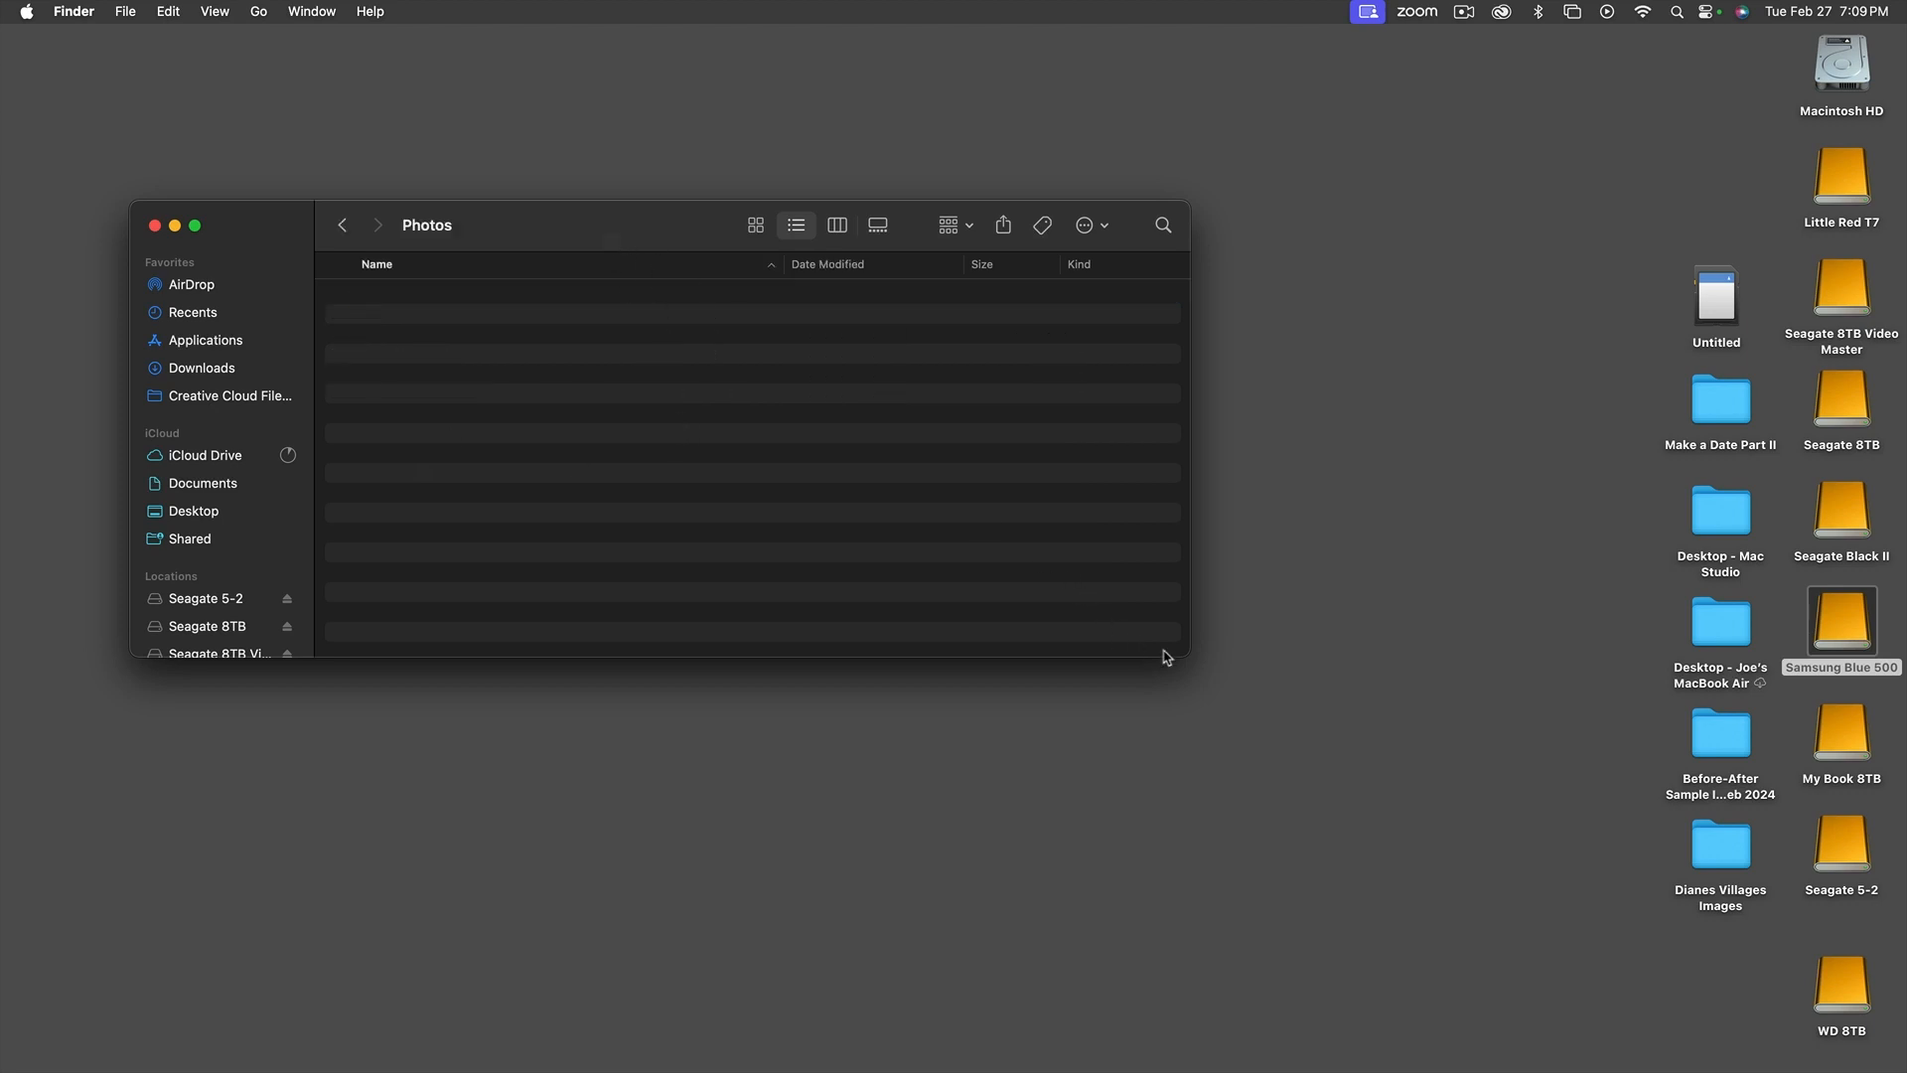
drag(1175, 657, 1250, 873)
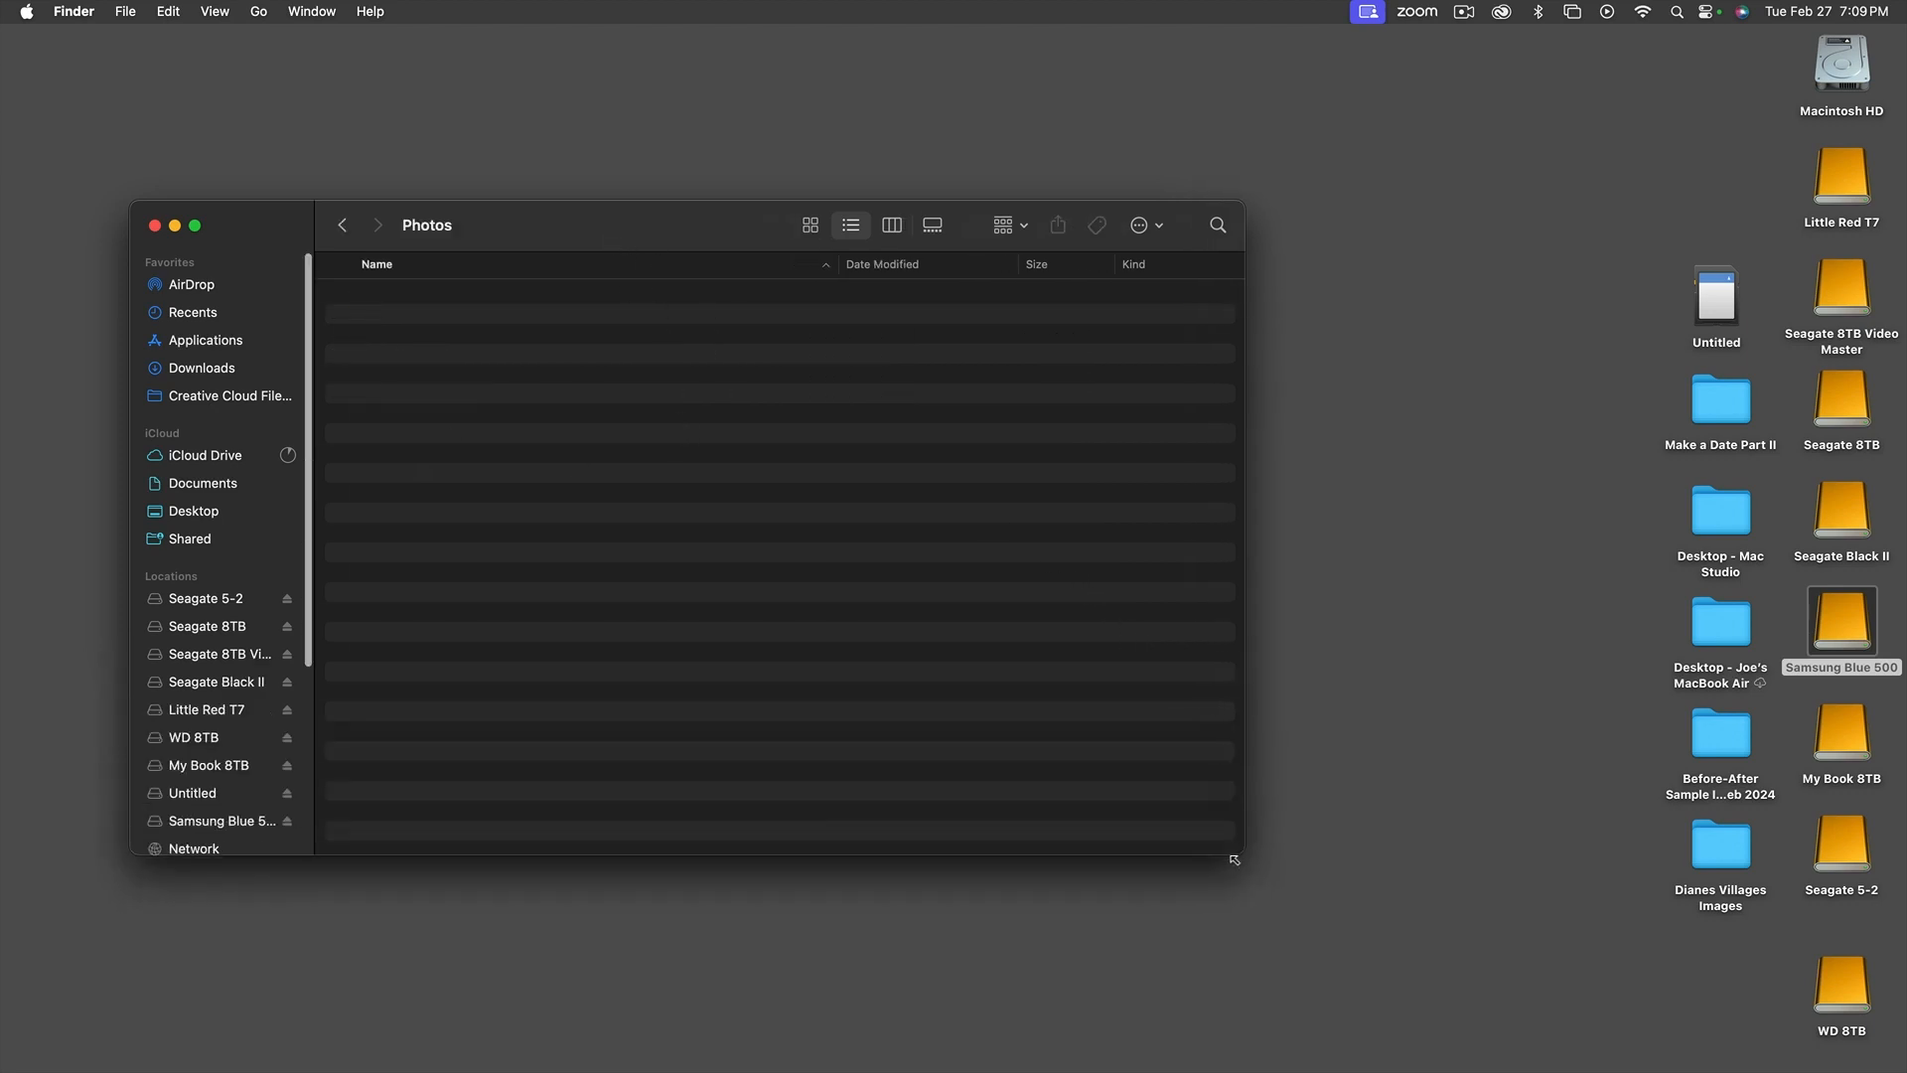
drag(657, 223, 888, 166)
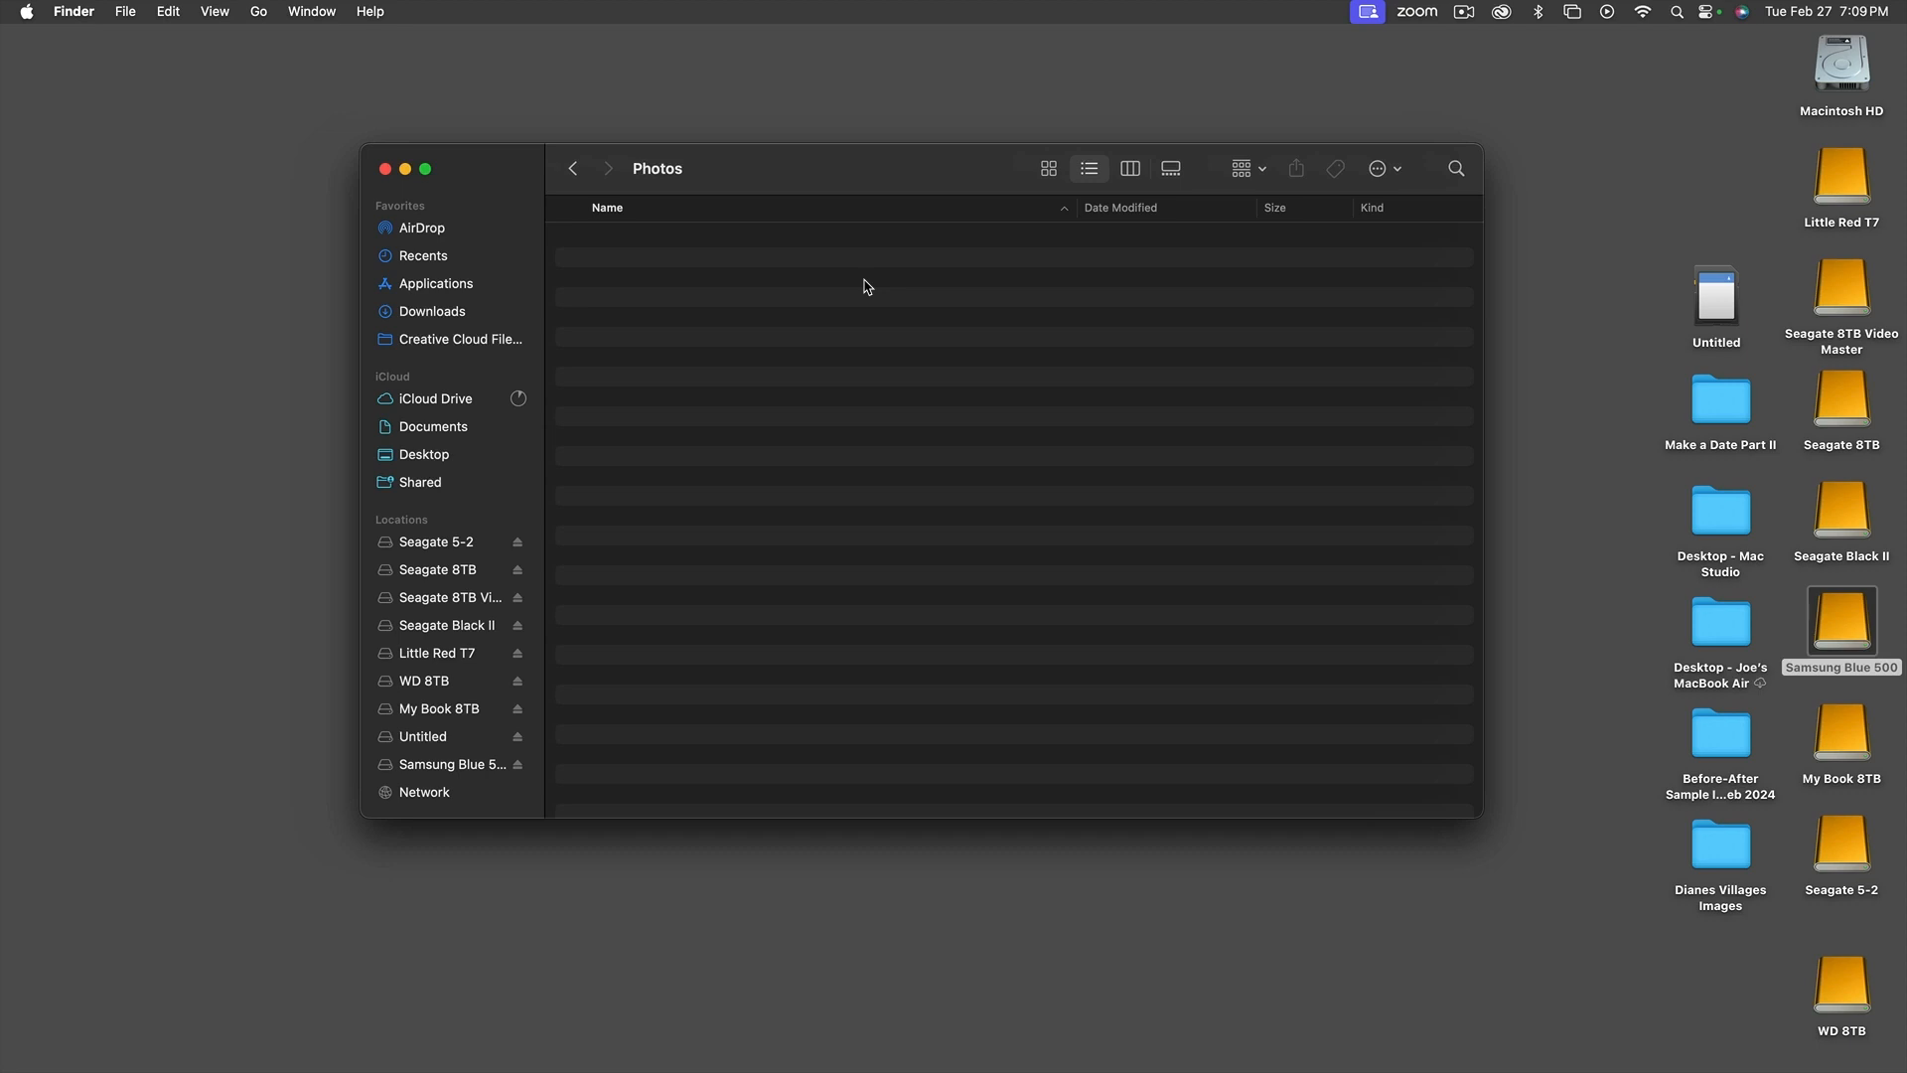
key(super+shift+n)
text(Acadia)
key(Return)
Create a second subfolder named Cape Cod in the Photos folder, alongside Acadia
click(885, 354)
key(super+shift+n)
text(Cape Cod)
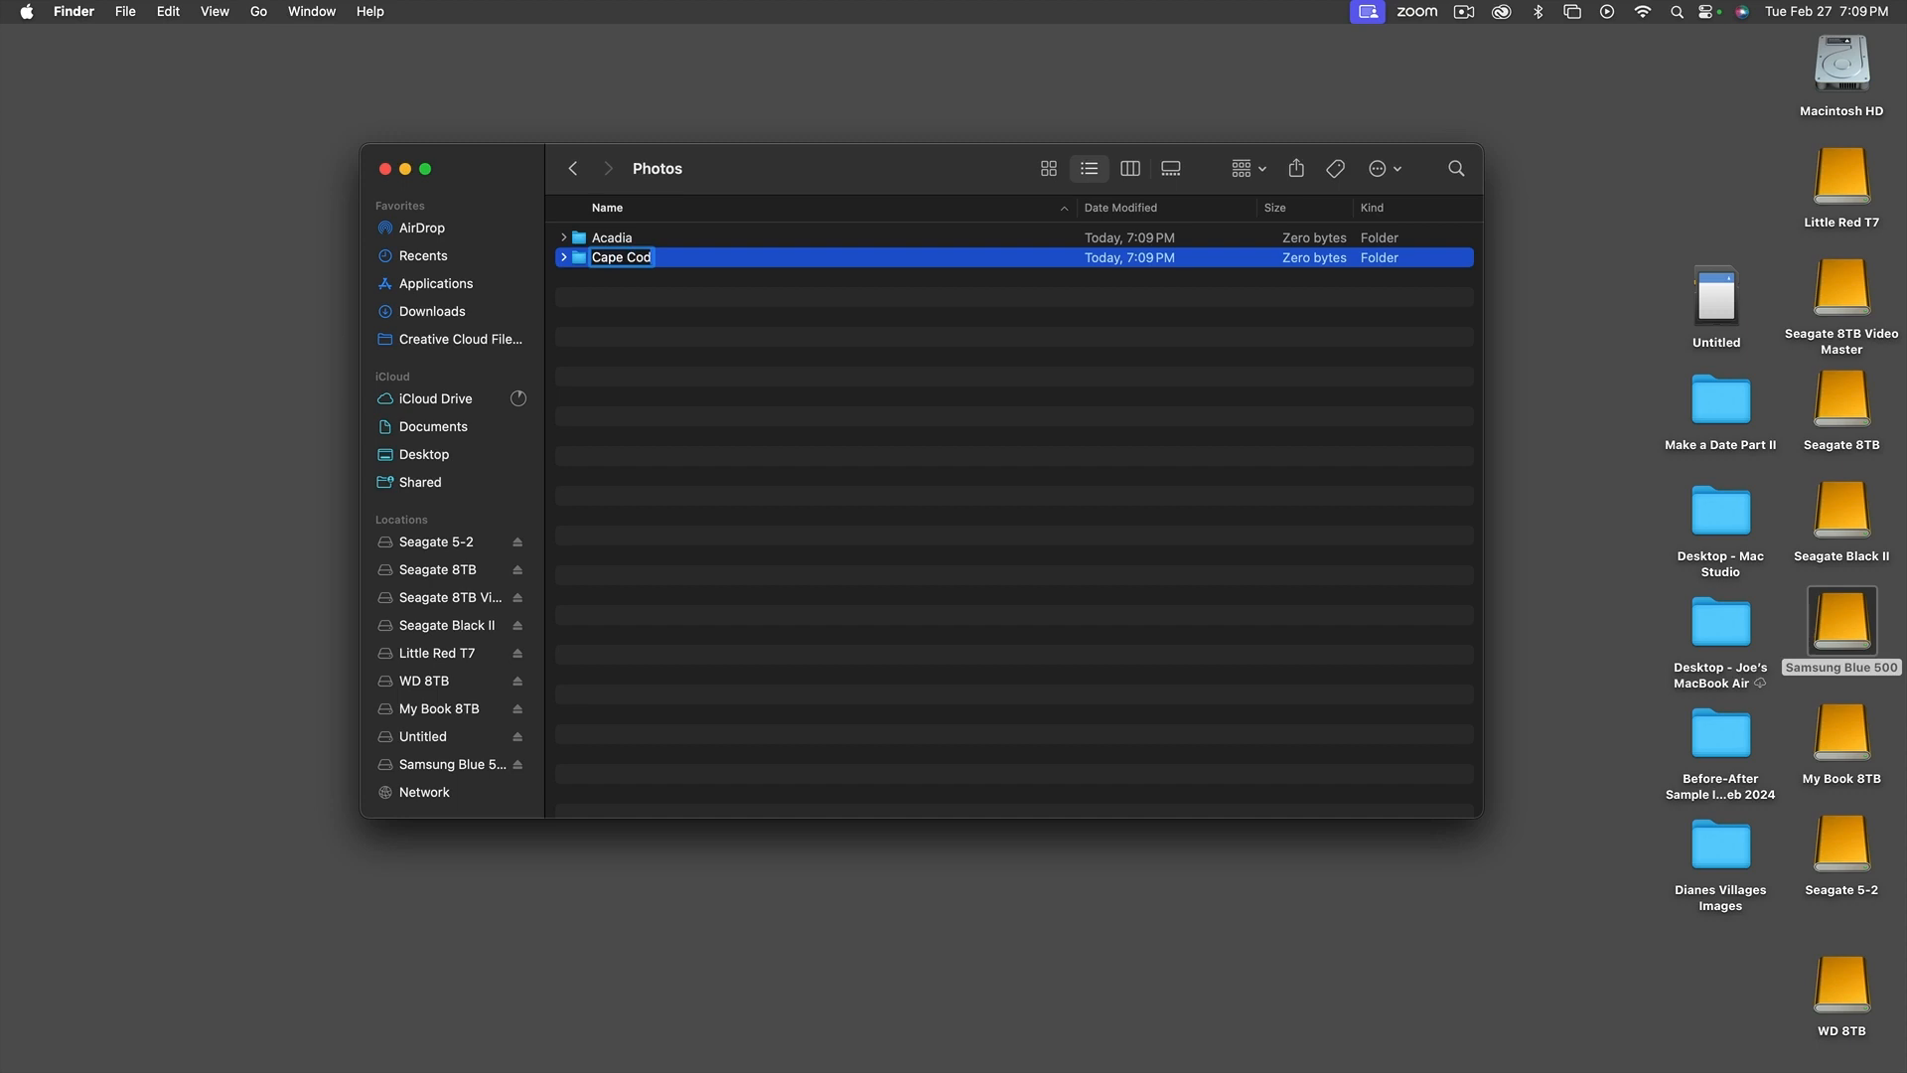
key(Return)
Create a third subfolder named Grand Teton in the Photos folder and narrow the list's Name column
click(802, 369)
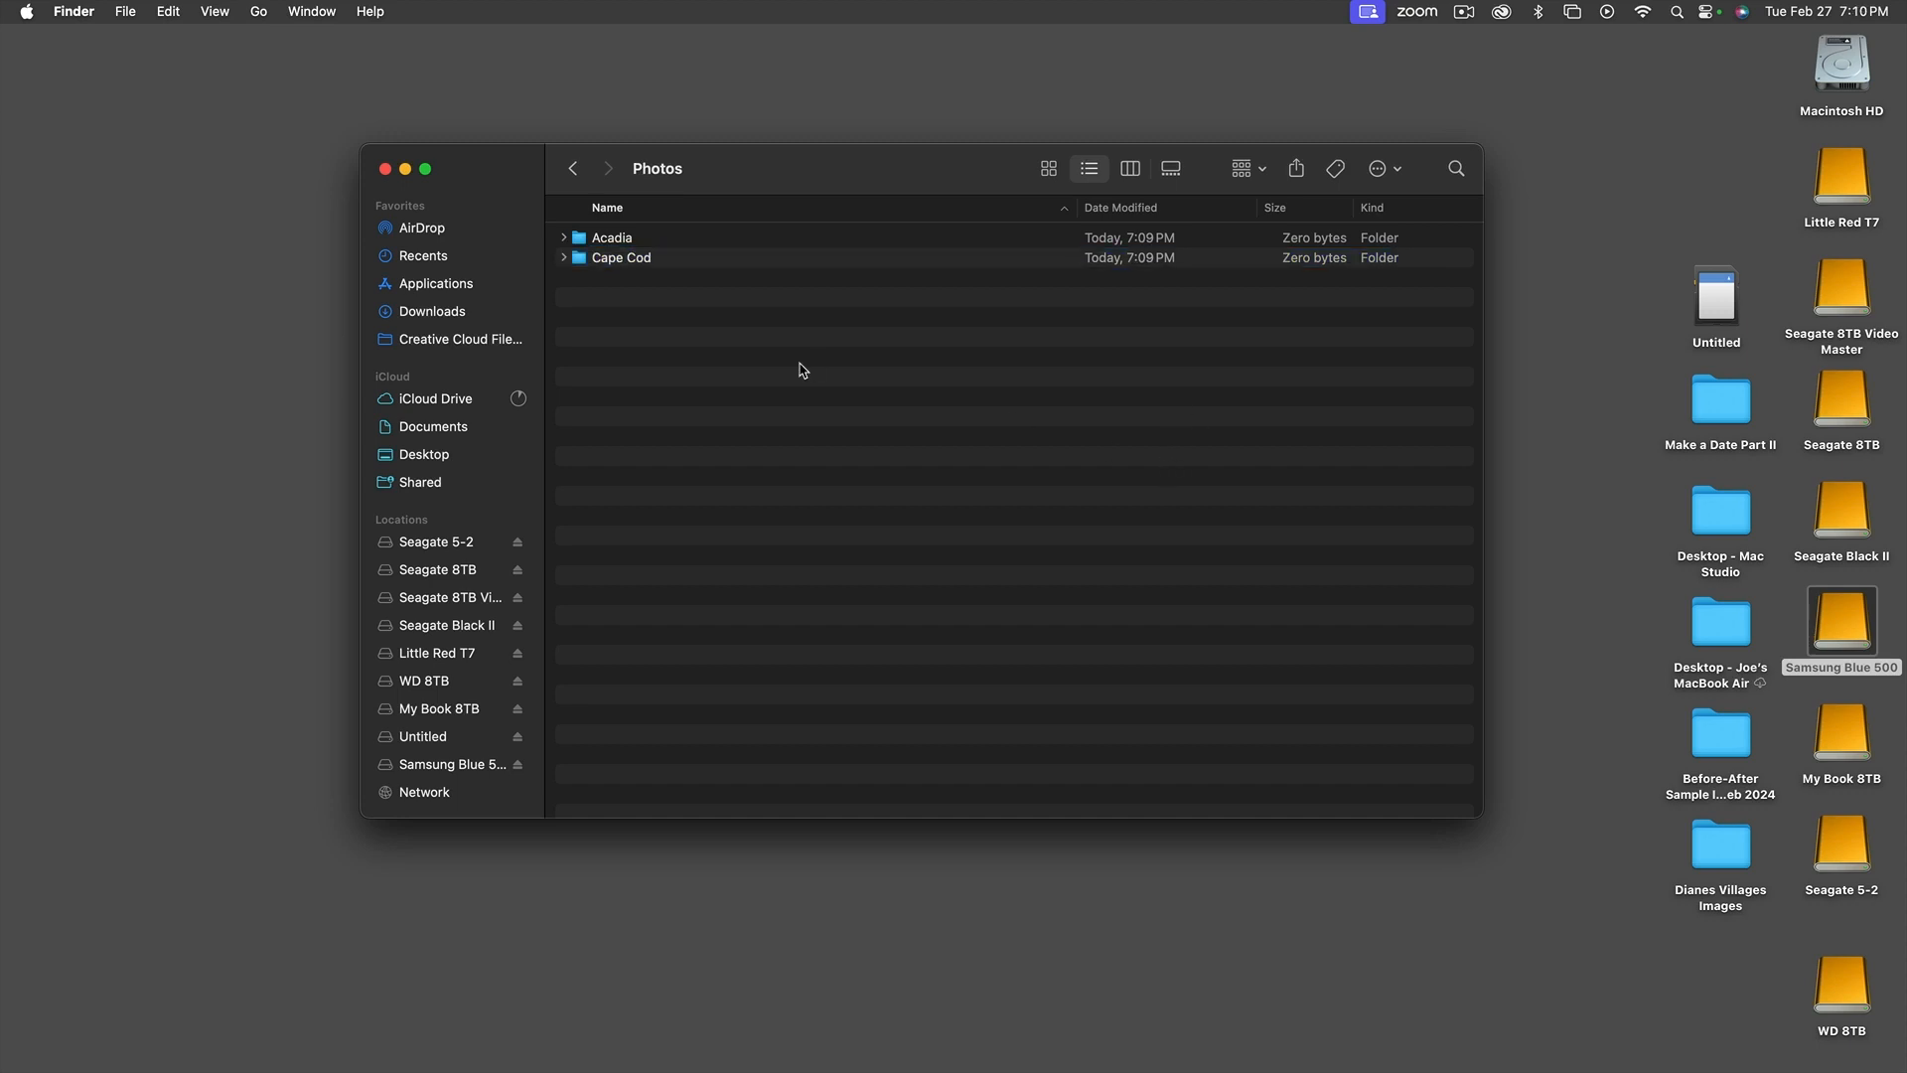
key(super+shift+n)
text(Grand Teton)
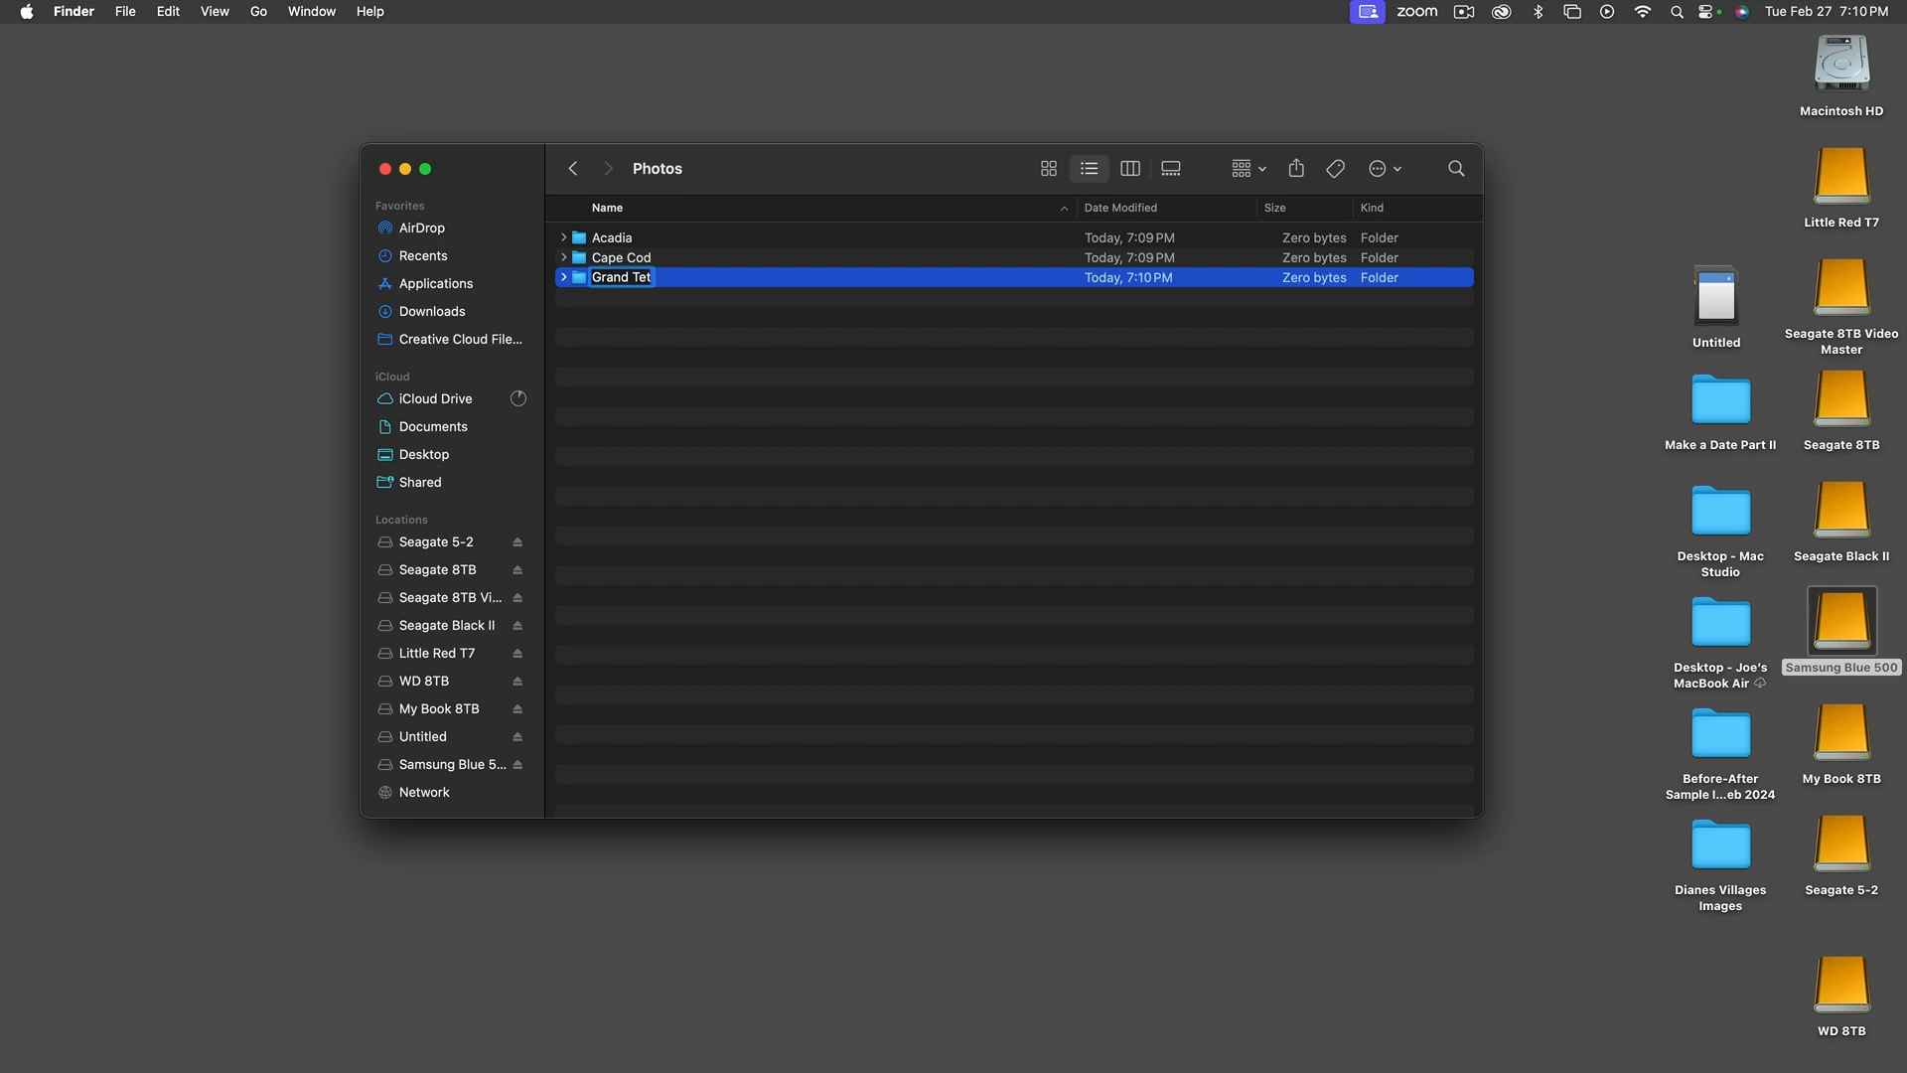
key(Return)
drag(1077, 206, 931, 206)
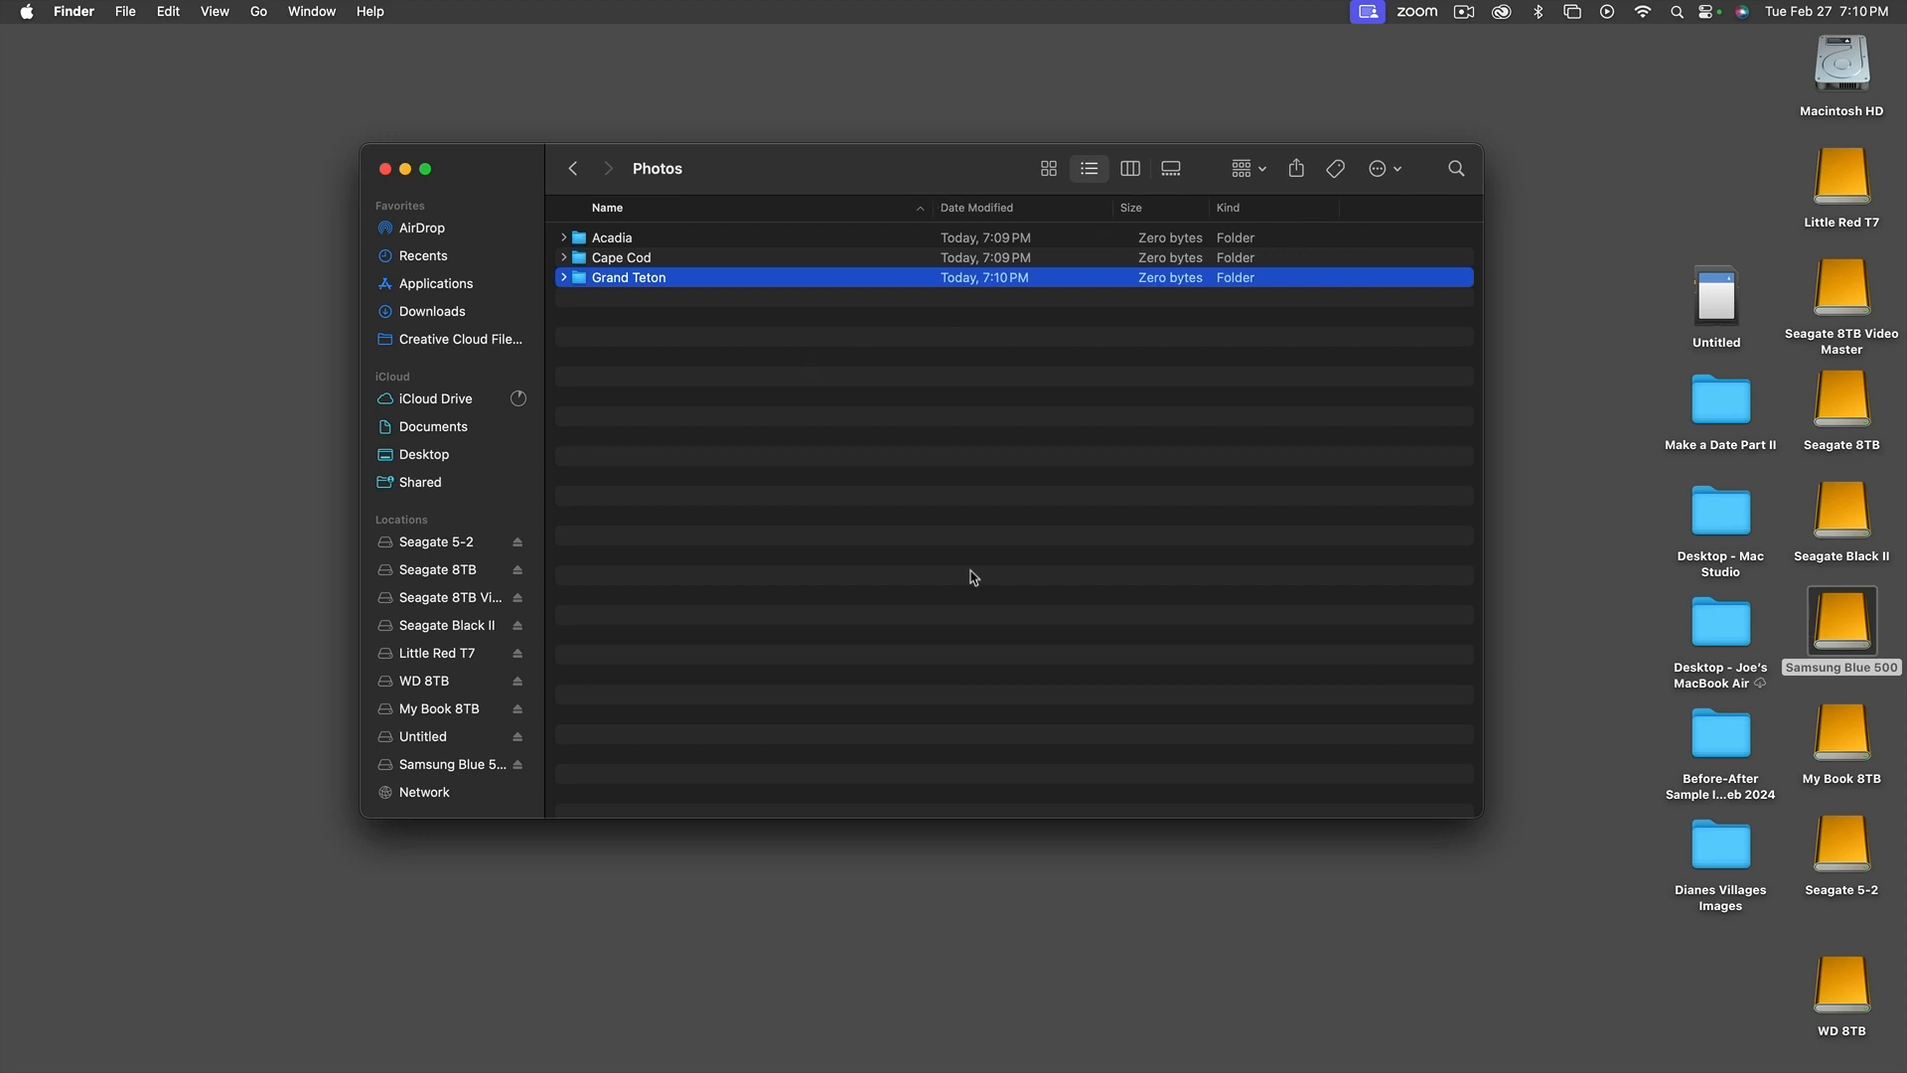
View the top-level contents of the Untitled memory card and close its window
double_click(1717, 306)
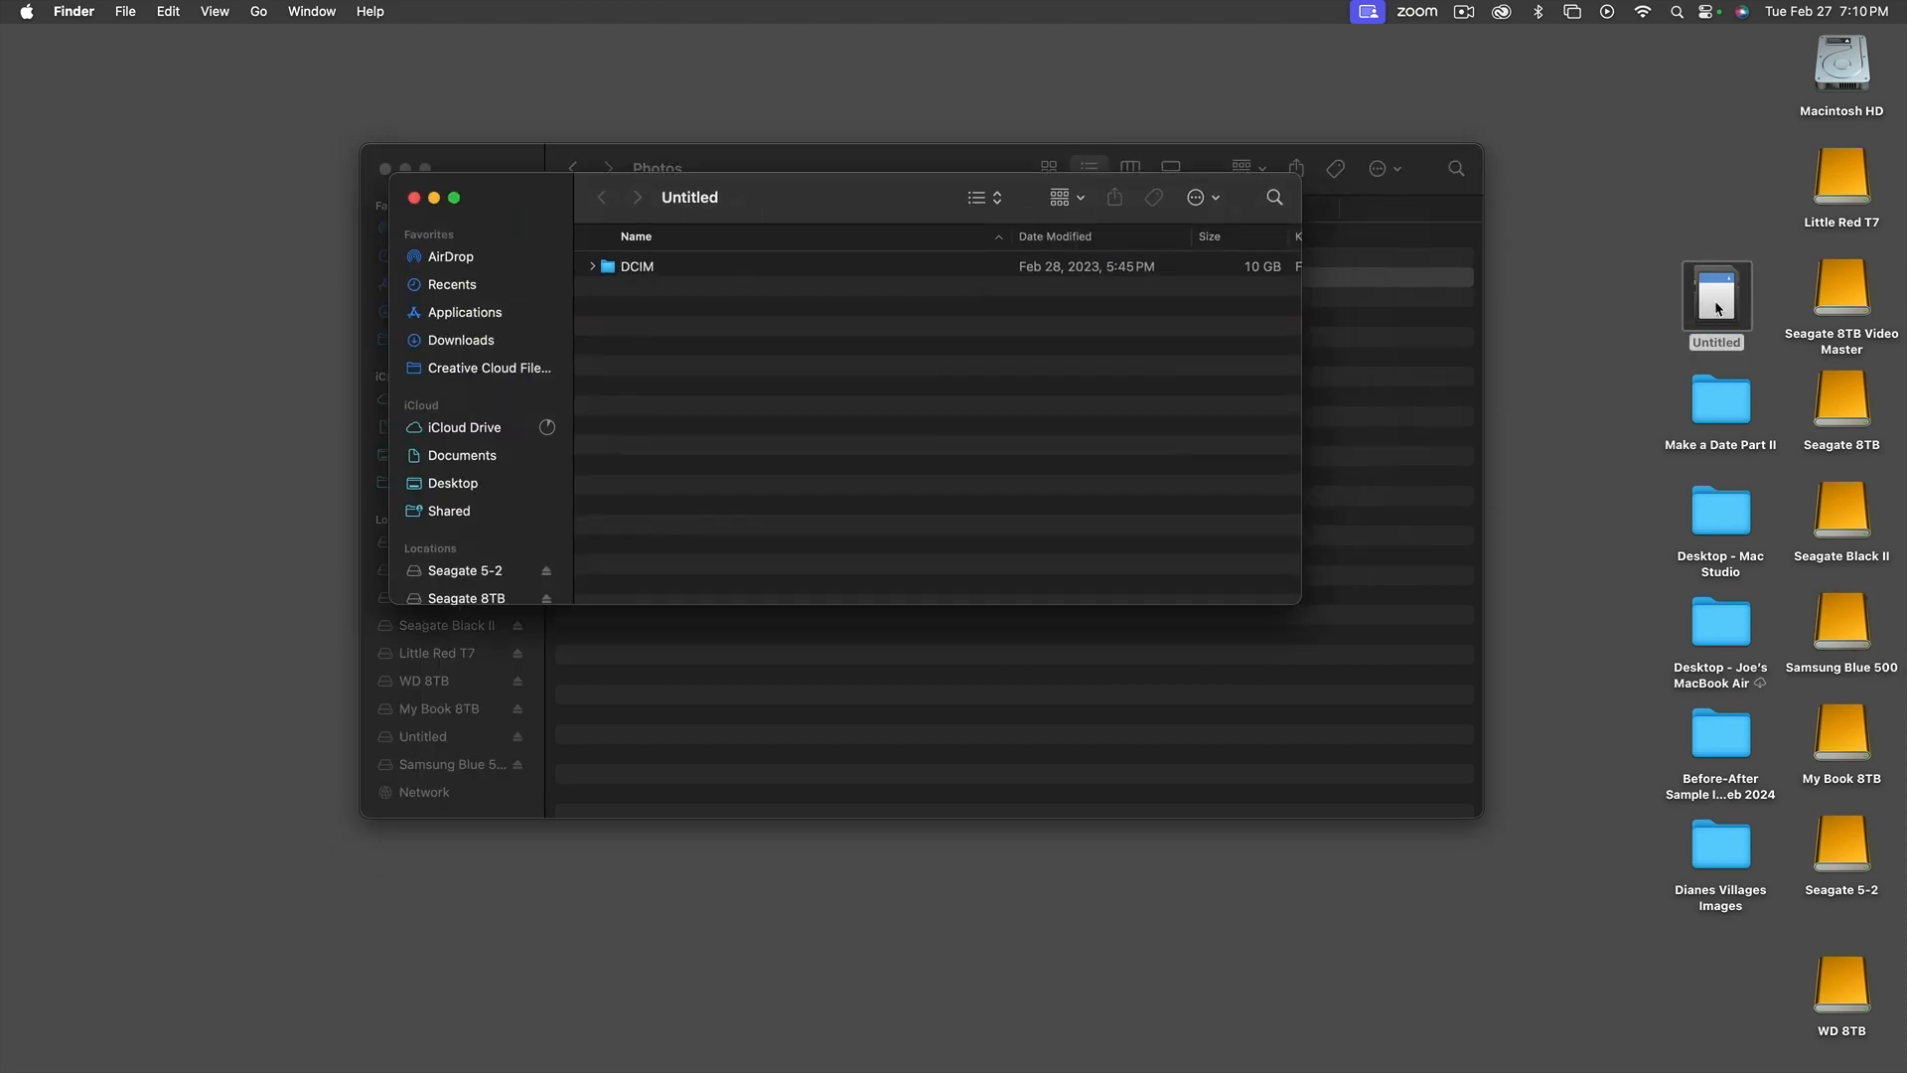
click(414, 197)
click(1566, 343)
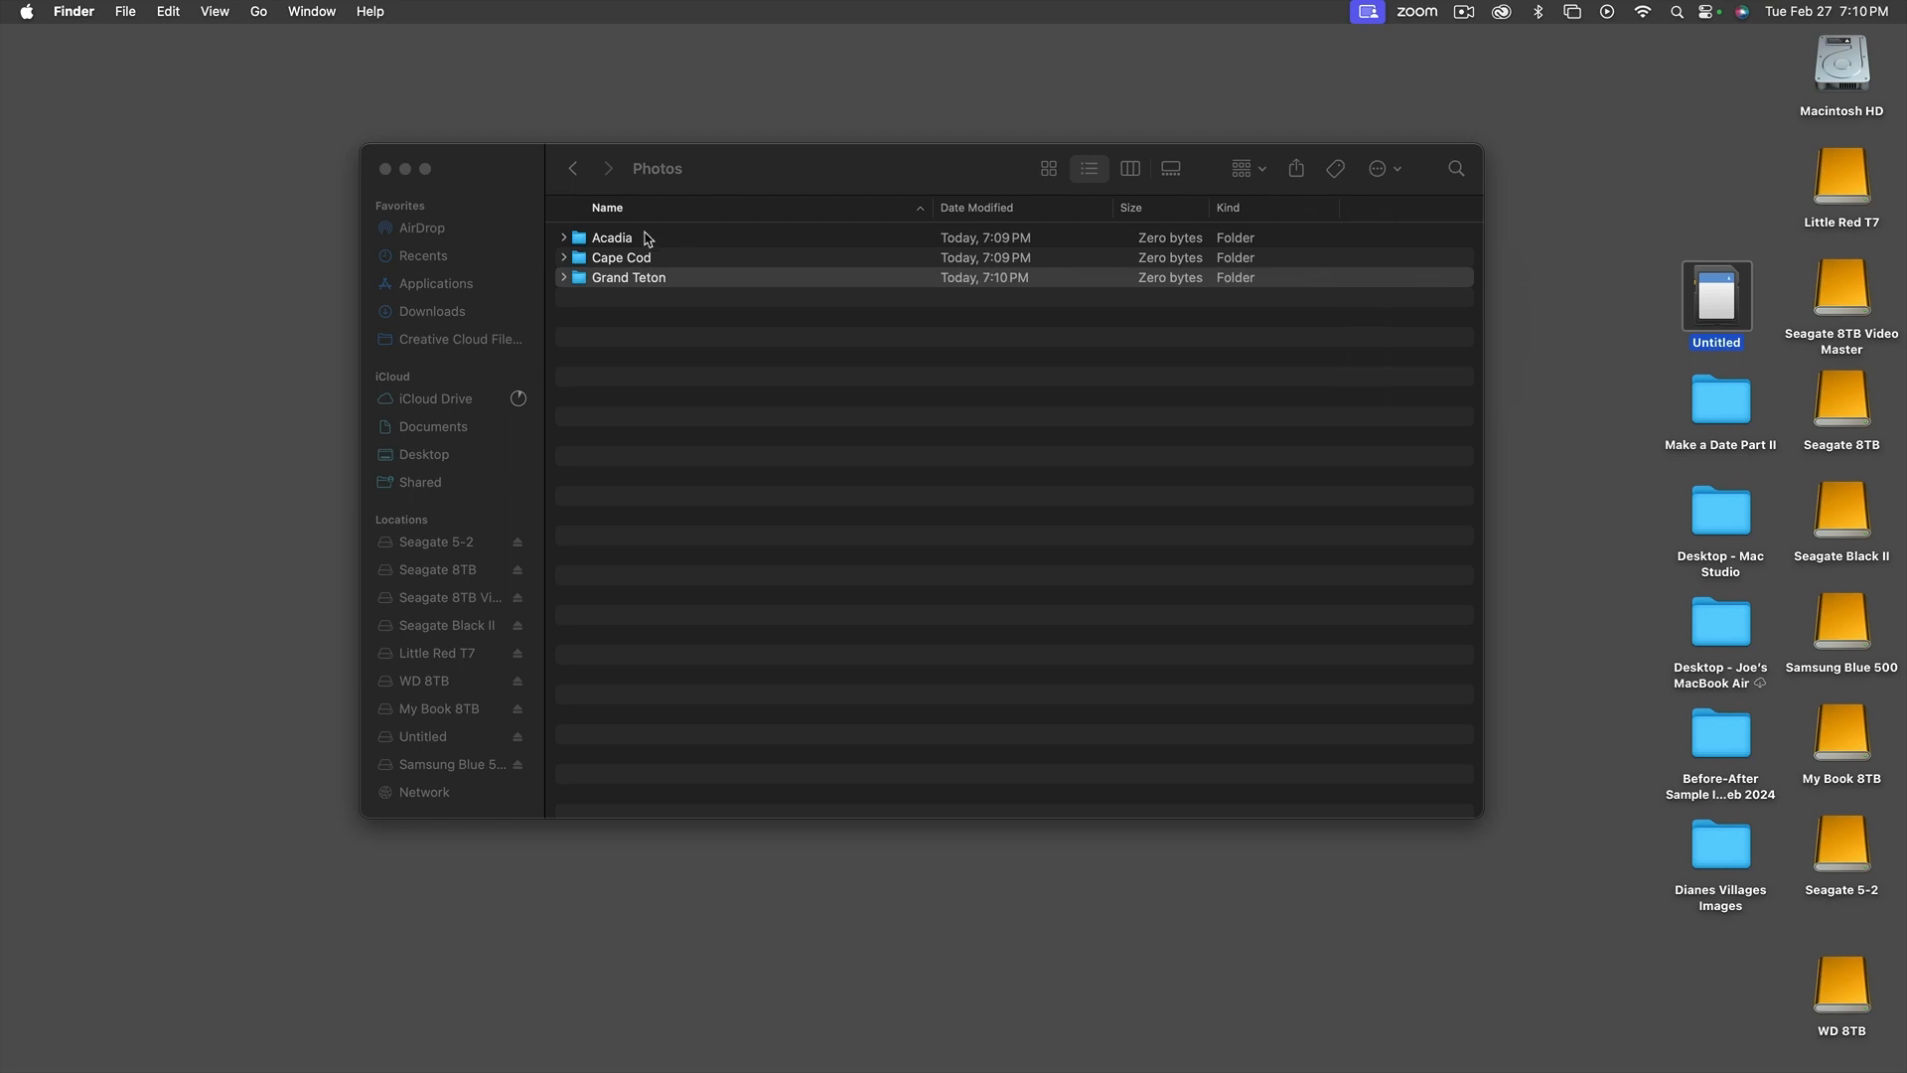
Look inside the Grand Teton folder and return to the Photos folder
click(563, 283)
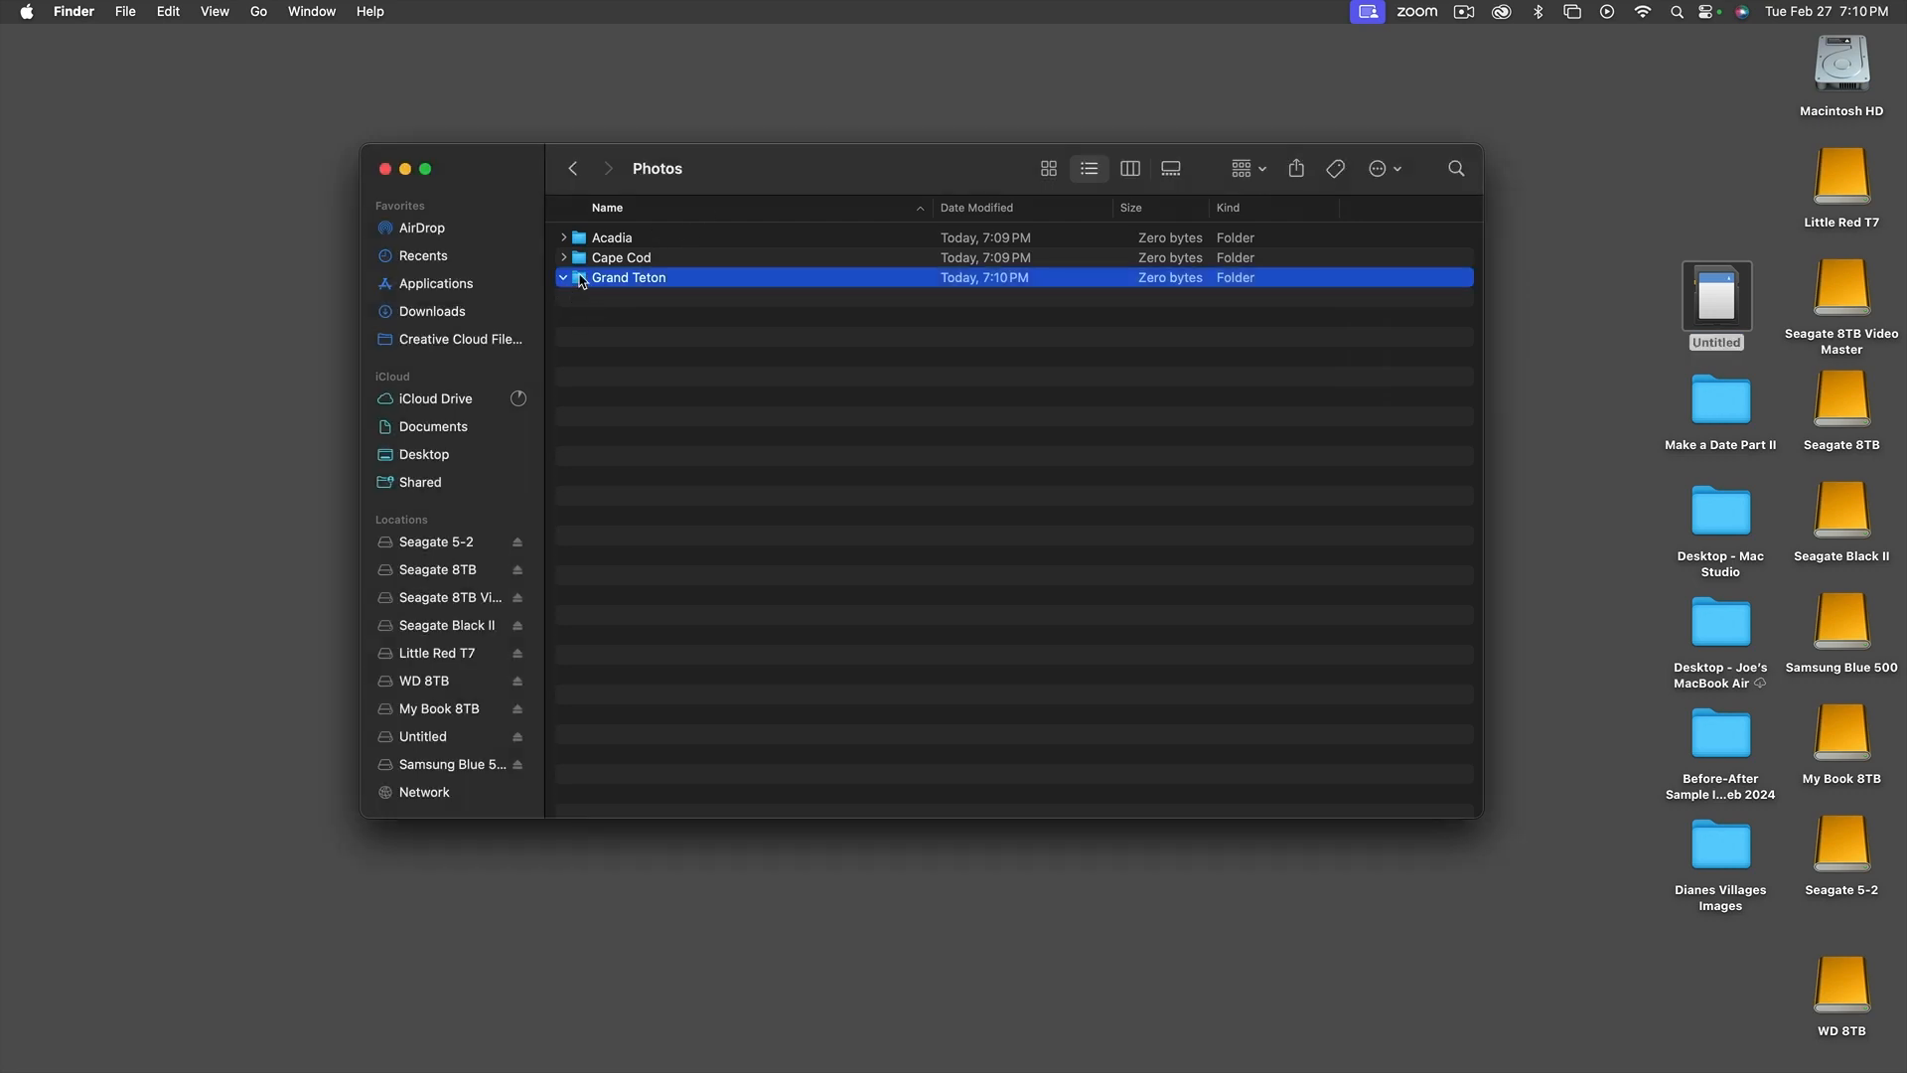
double_click(582, 278)
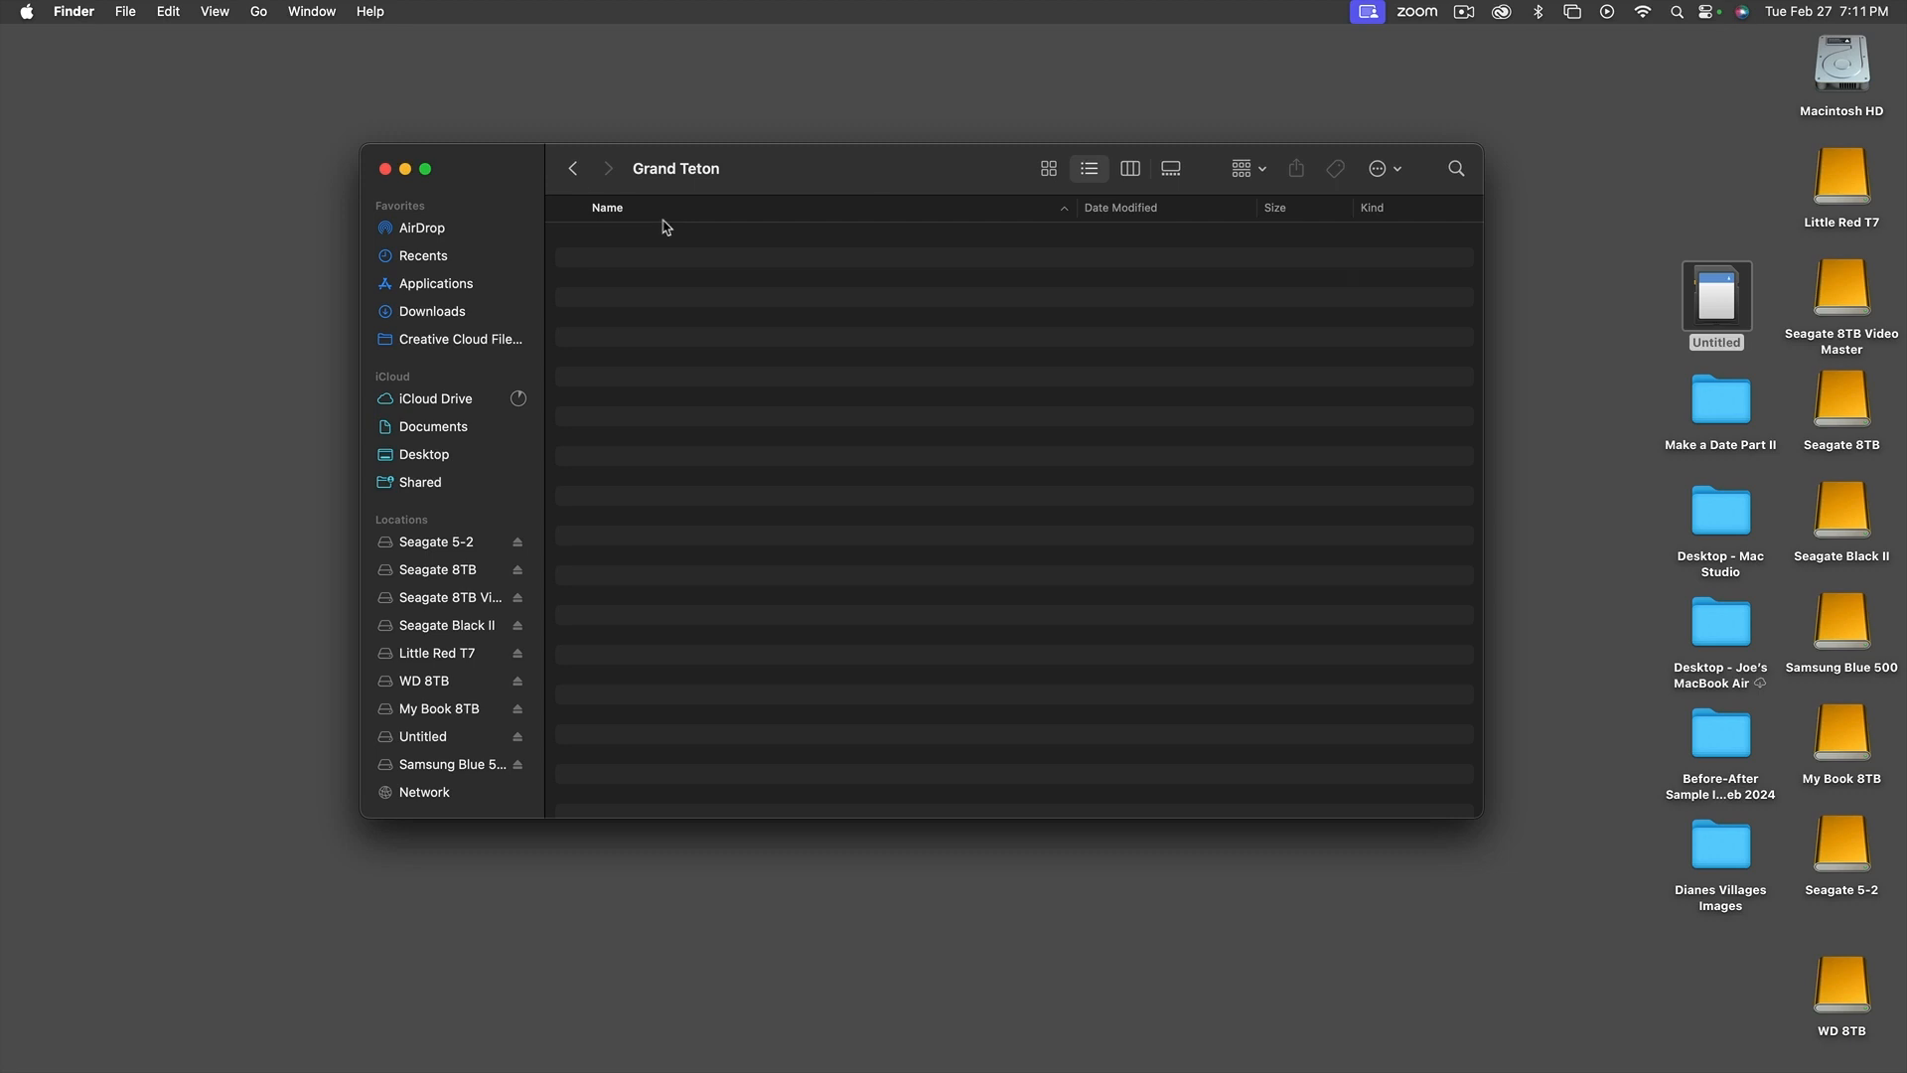
click(574, 171)
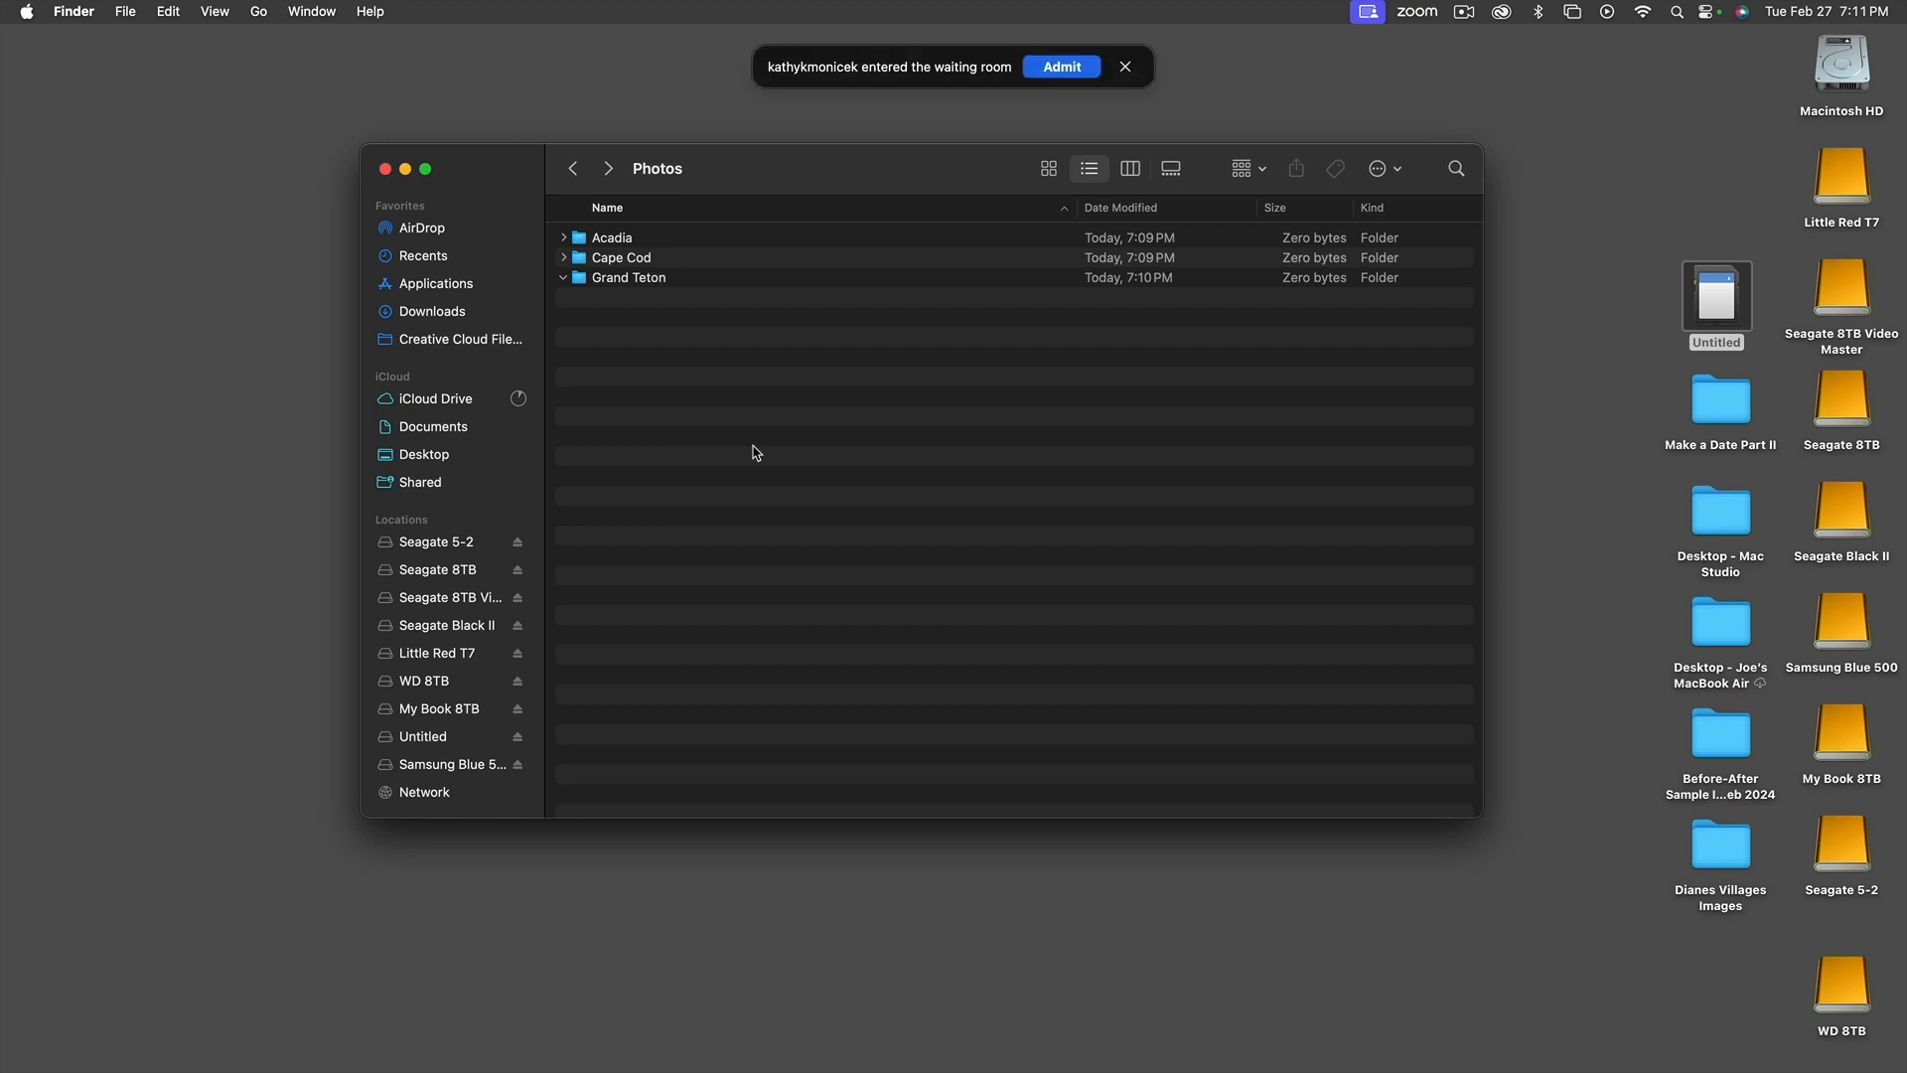
Admit the participant from the Zoom waiting room and go back to the top level of the Samsung Blue 500 drive
click(1073, 77)
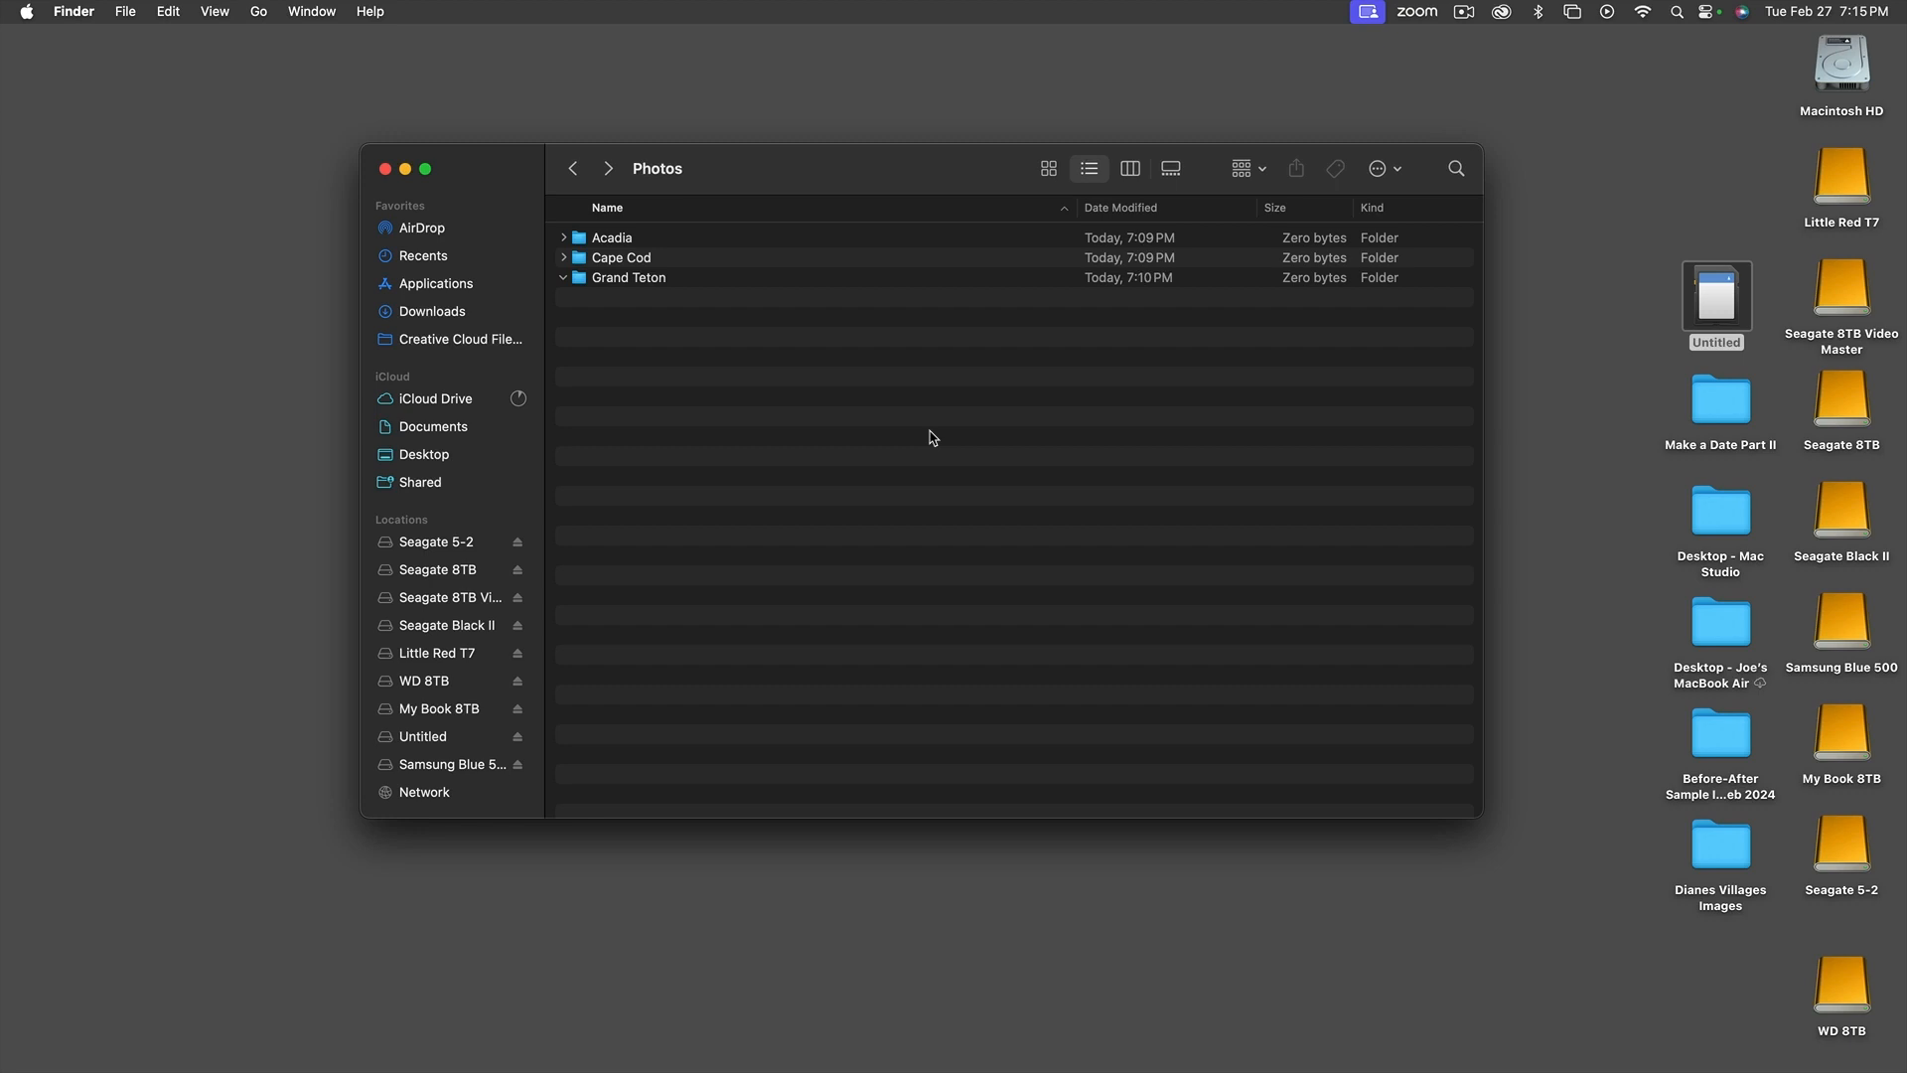
click(574, 171)
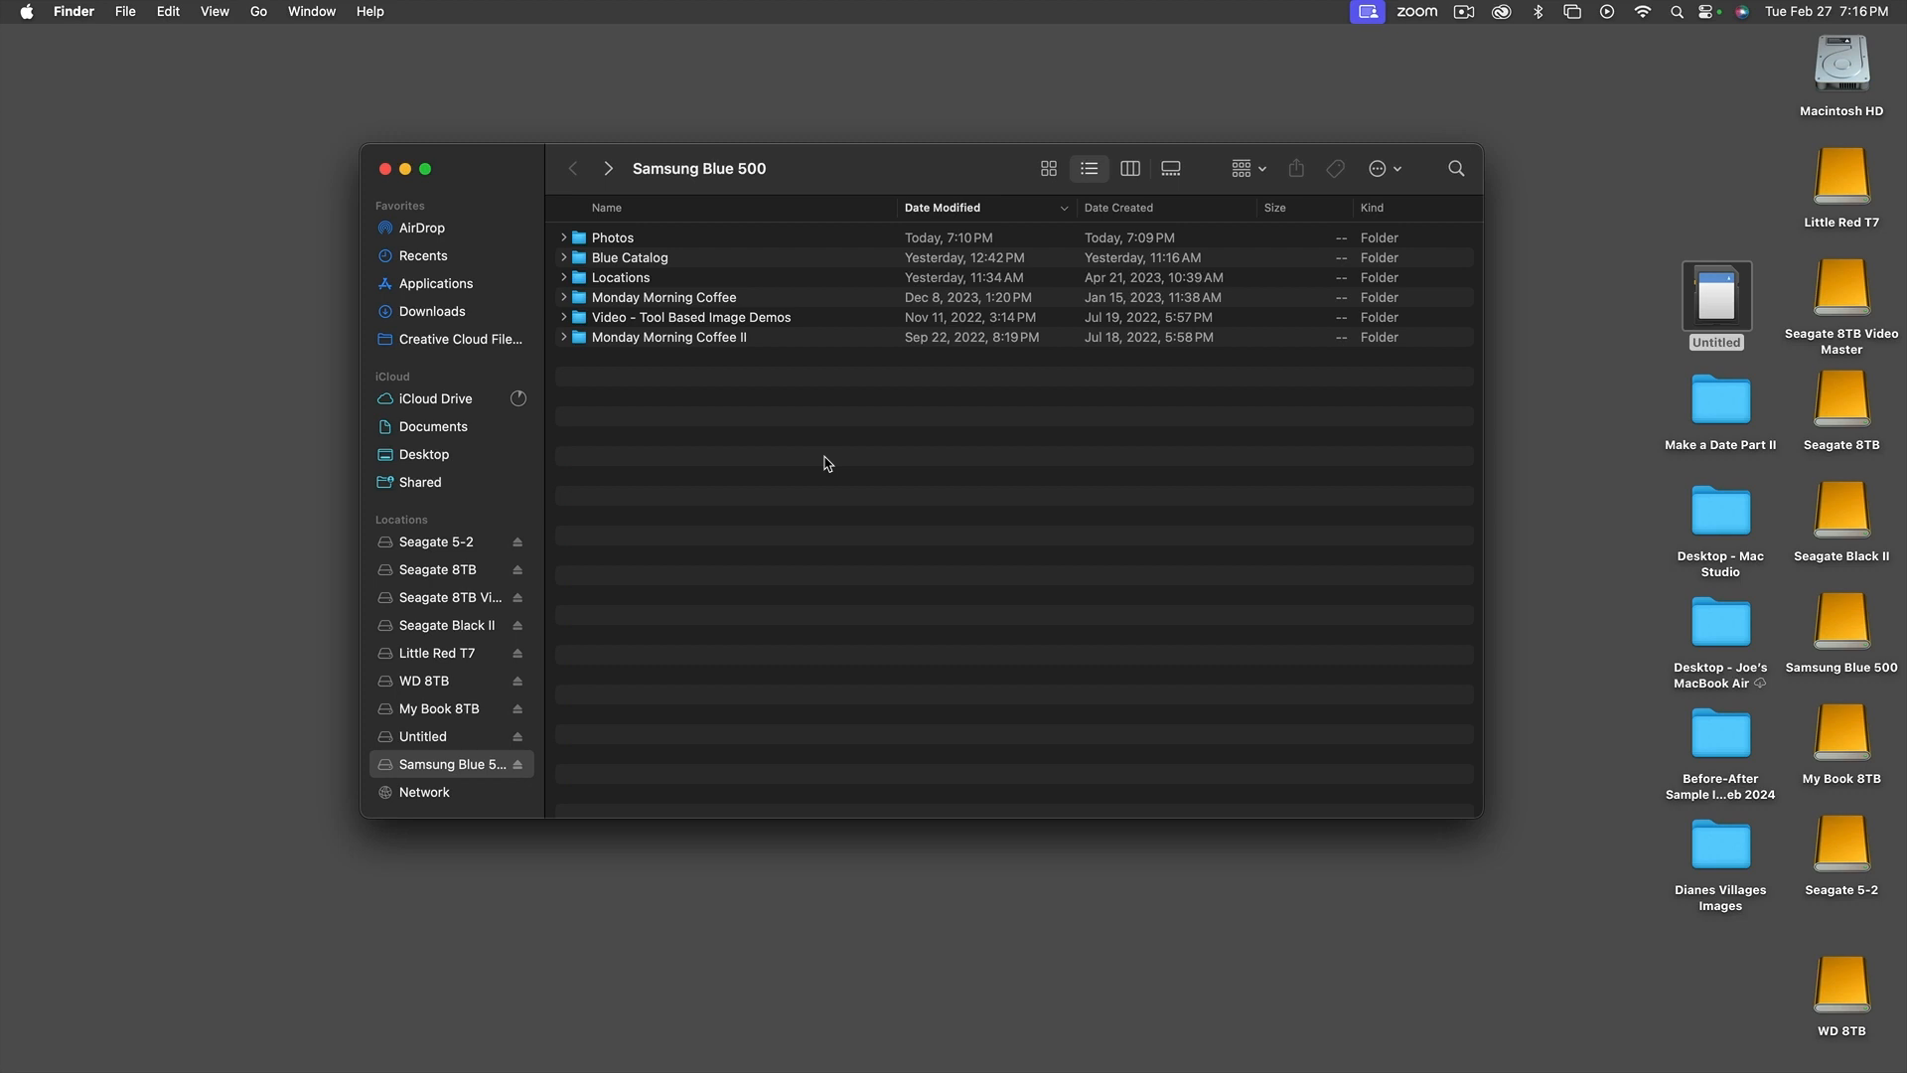
Switch to Lightroom Classic and show the first photos of the All Photographs grid
mouse_move(354, 1043)
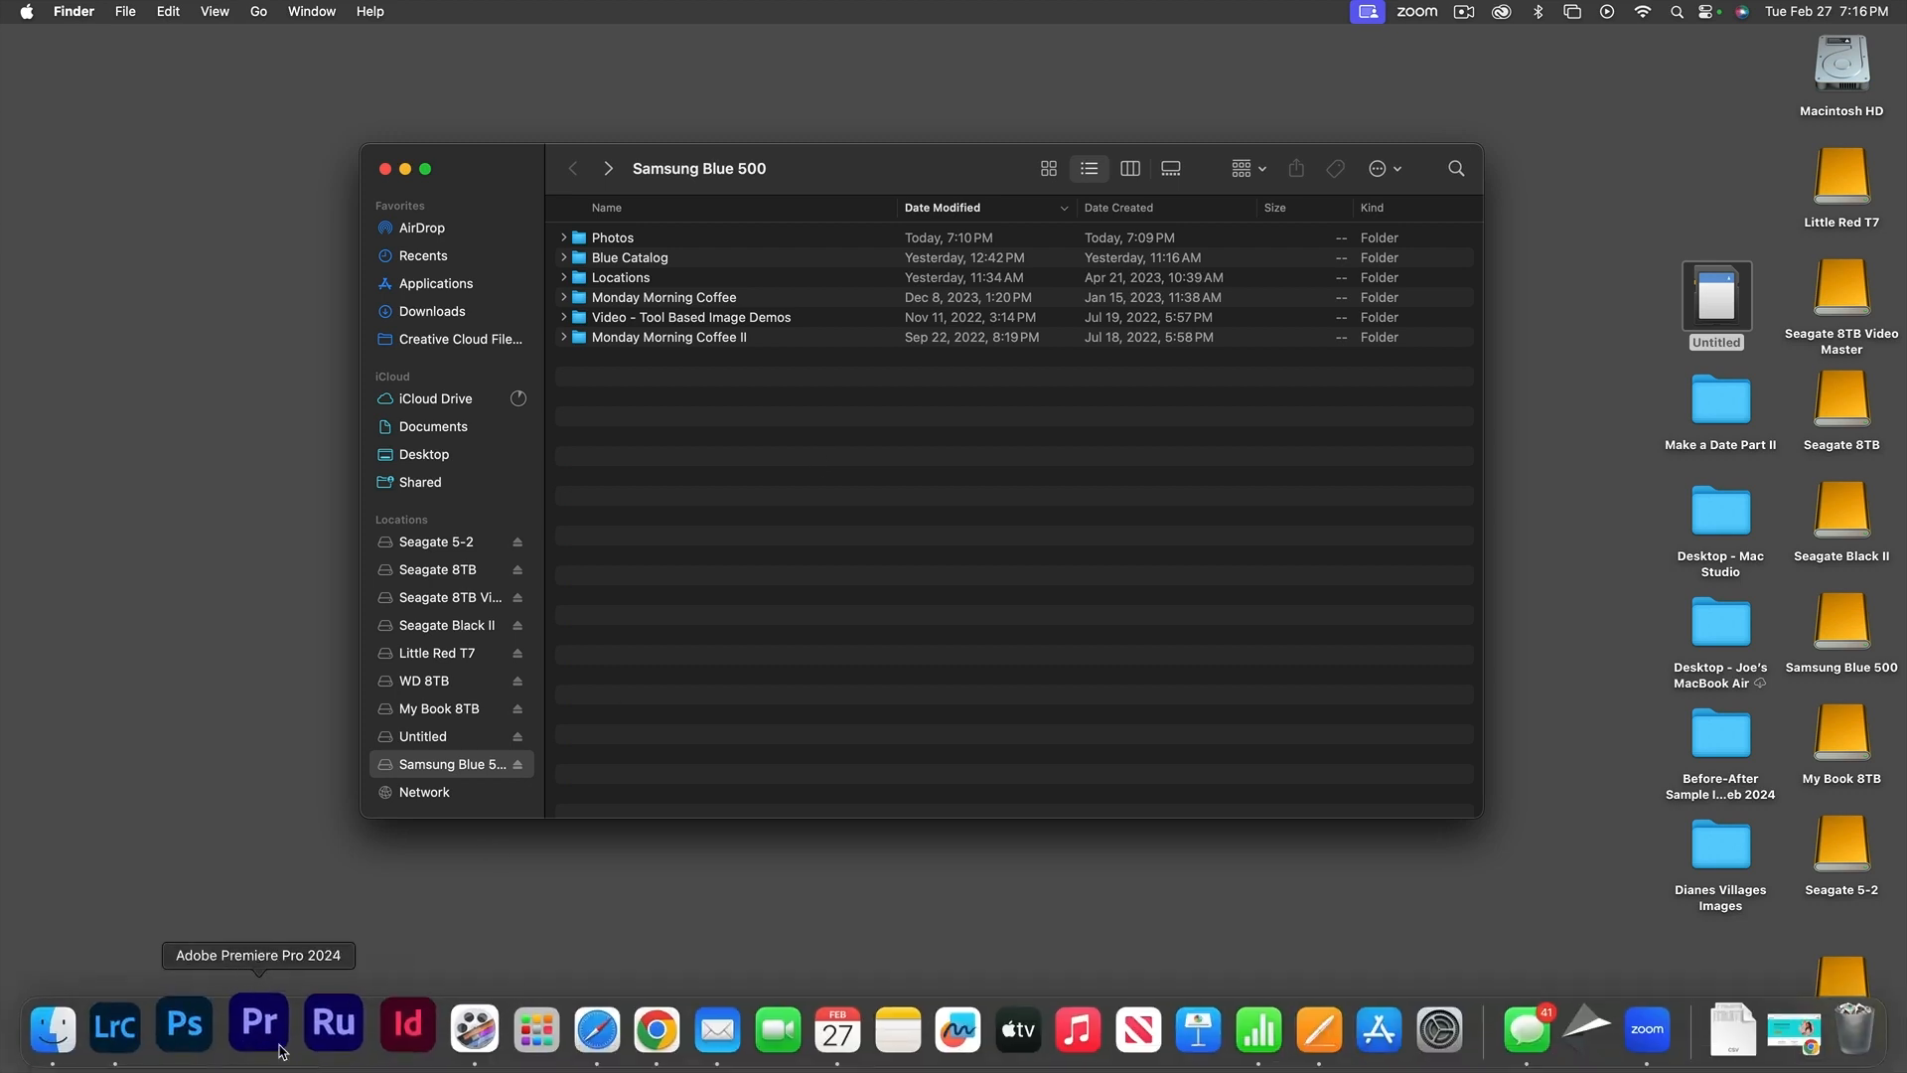
click(164, 1036)
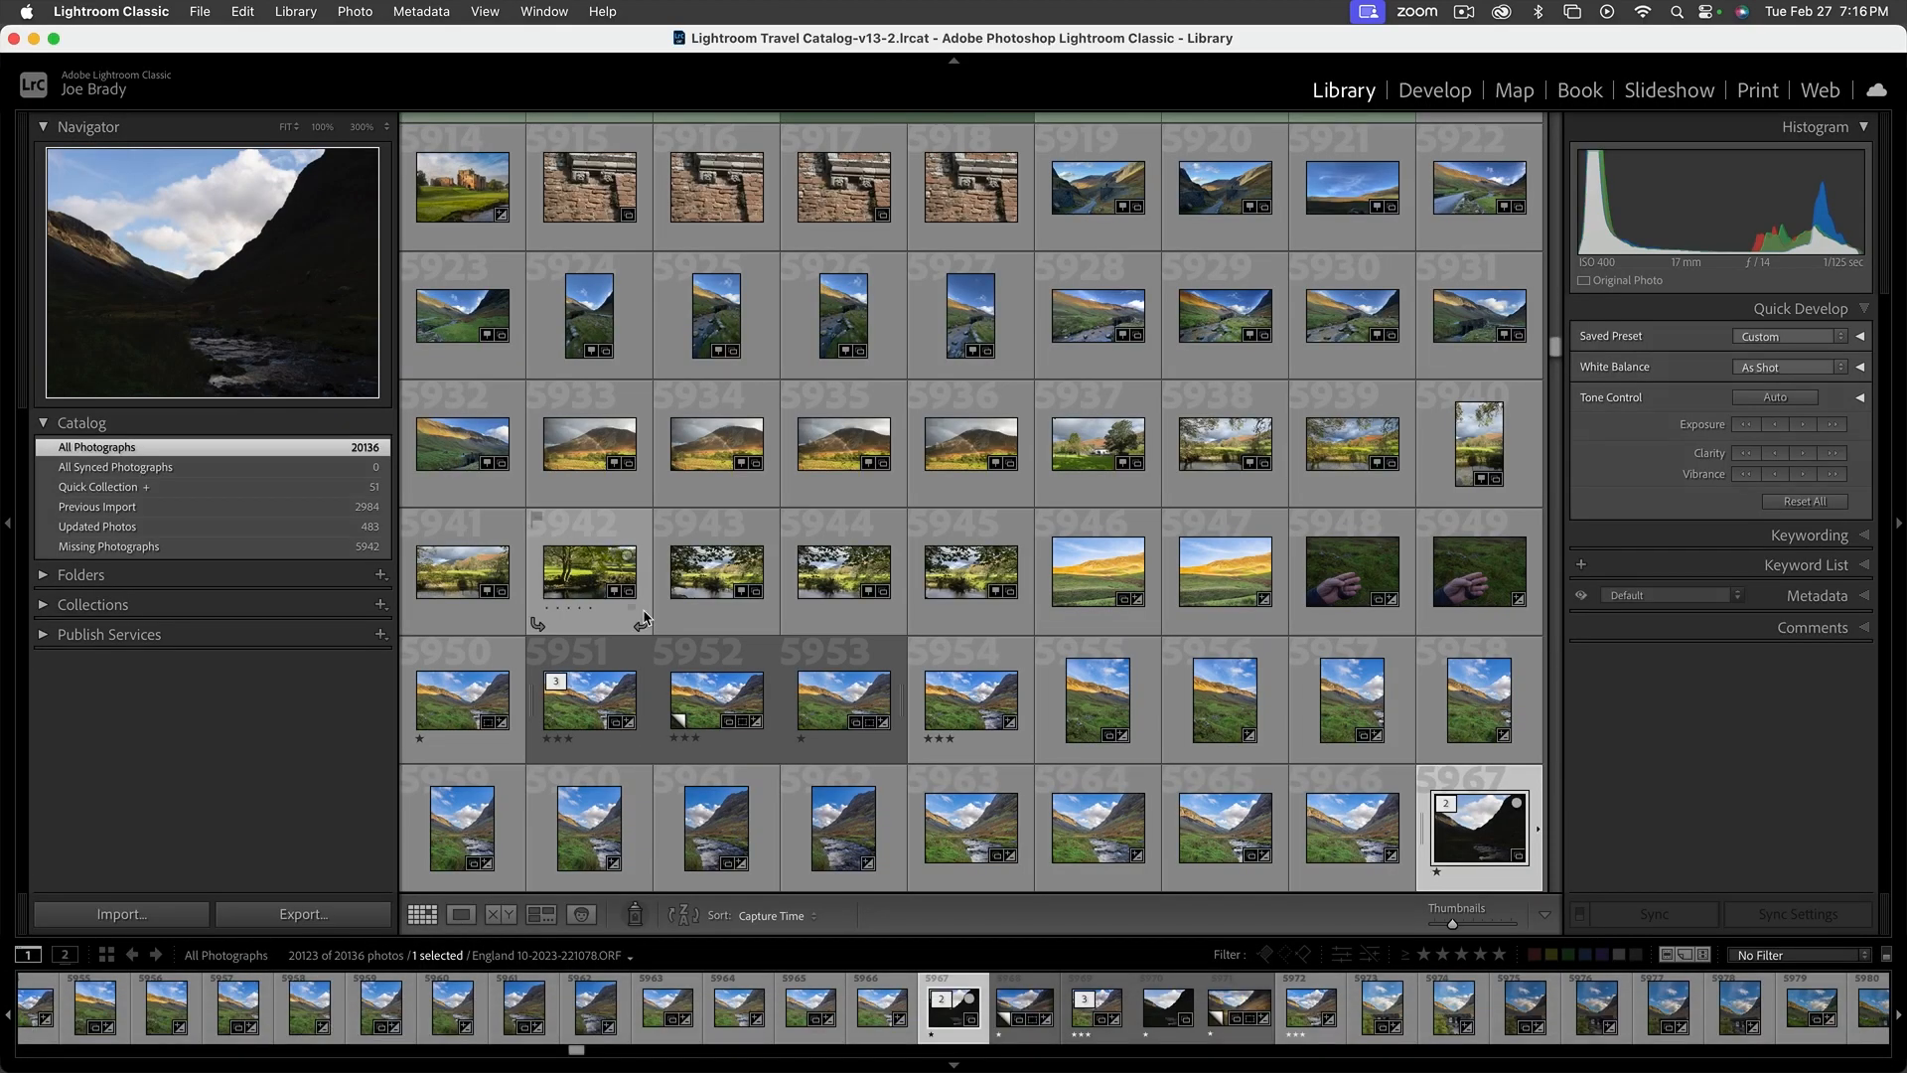
drag(1557, 347, 1515, 38)
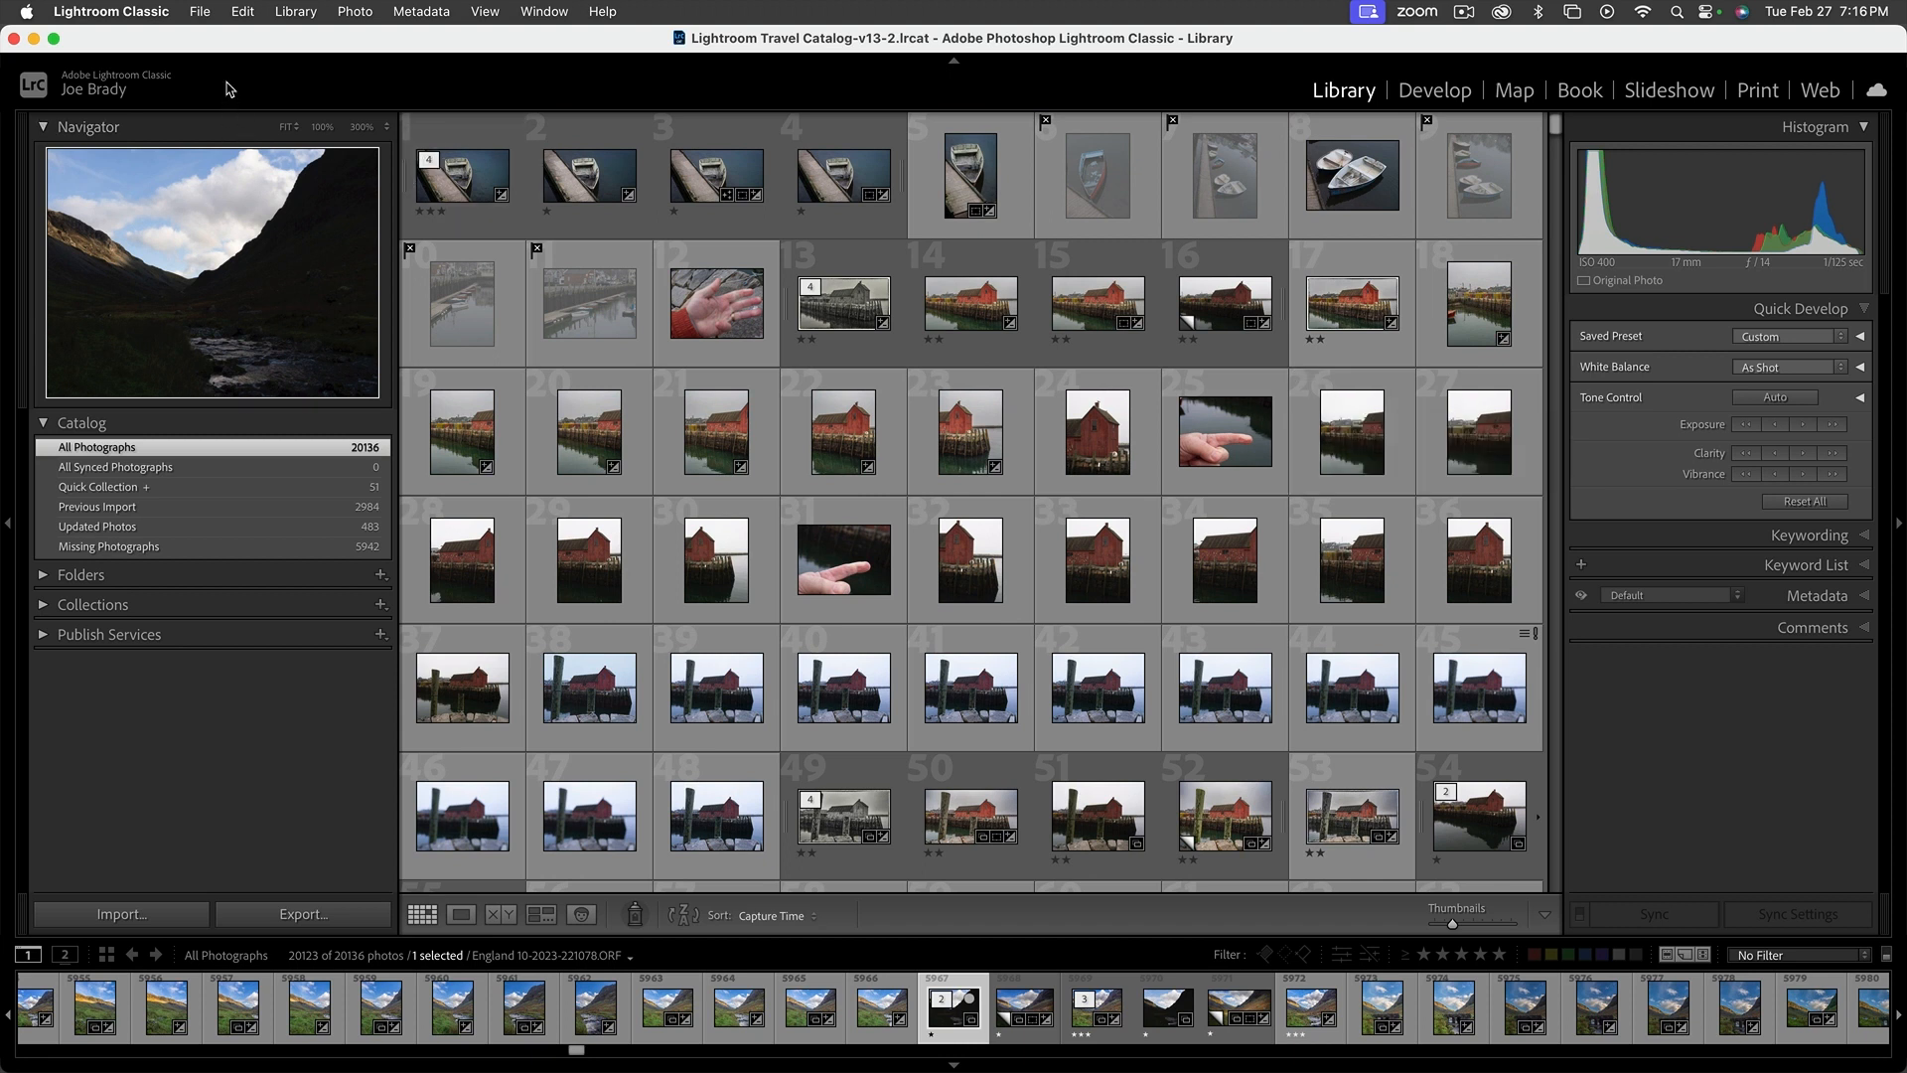
Create a new catalog named Tuesday Night at the top level of Samsung Blue 500, skipping the old catalog's backup this time
click(198, 13)
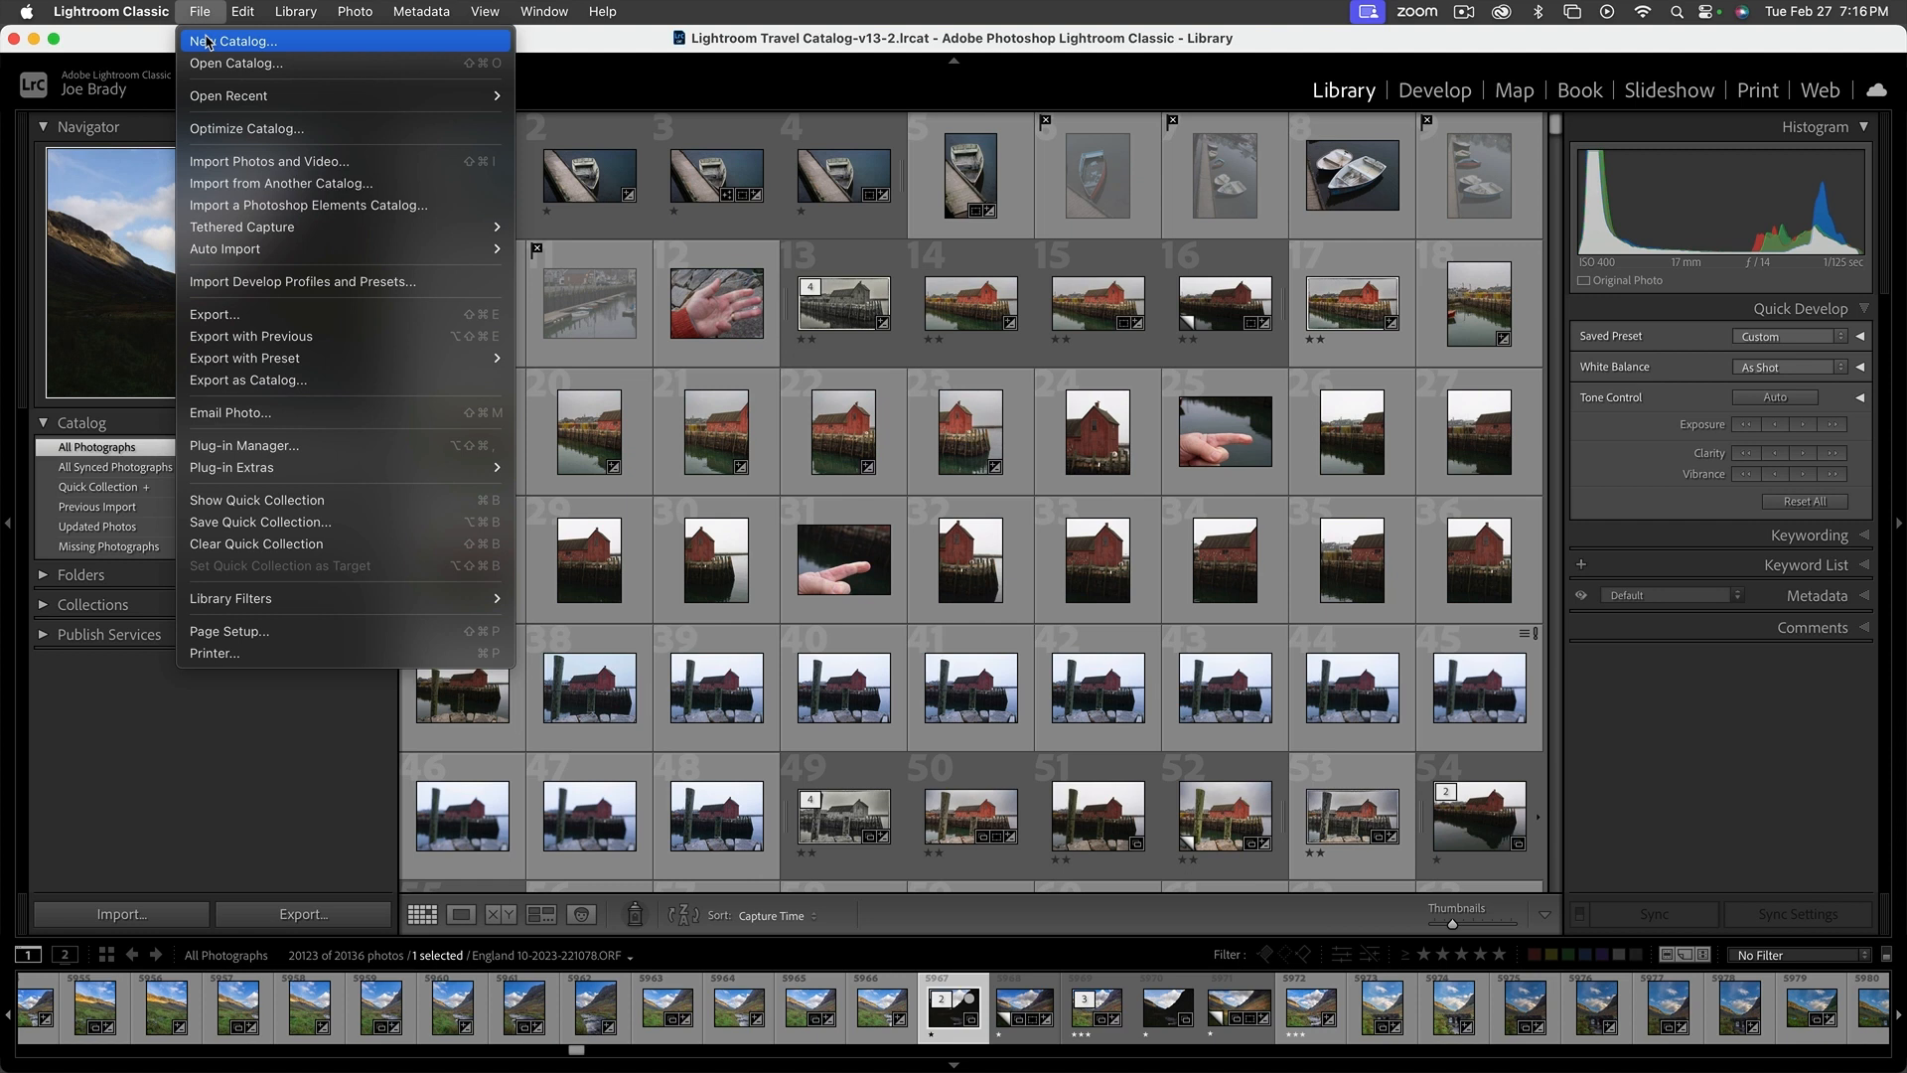
click(206, 42)
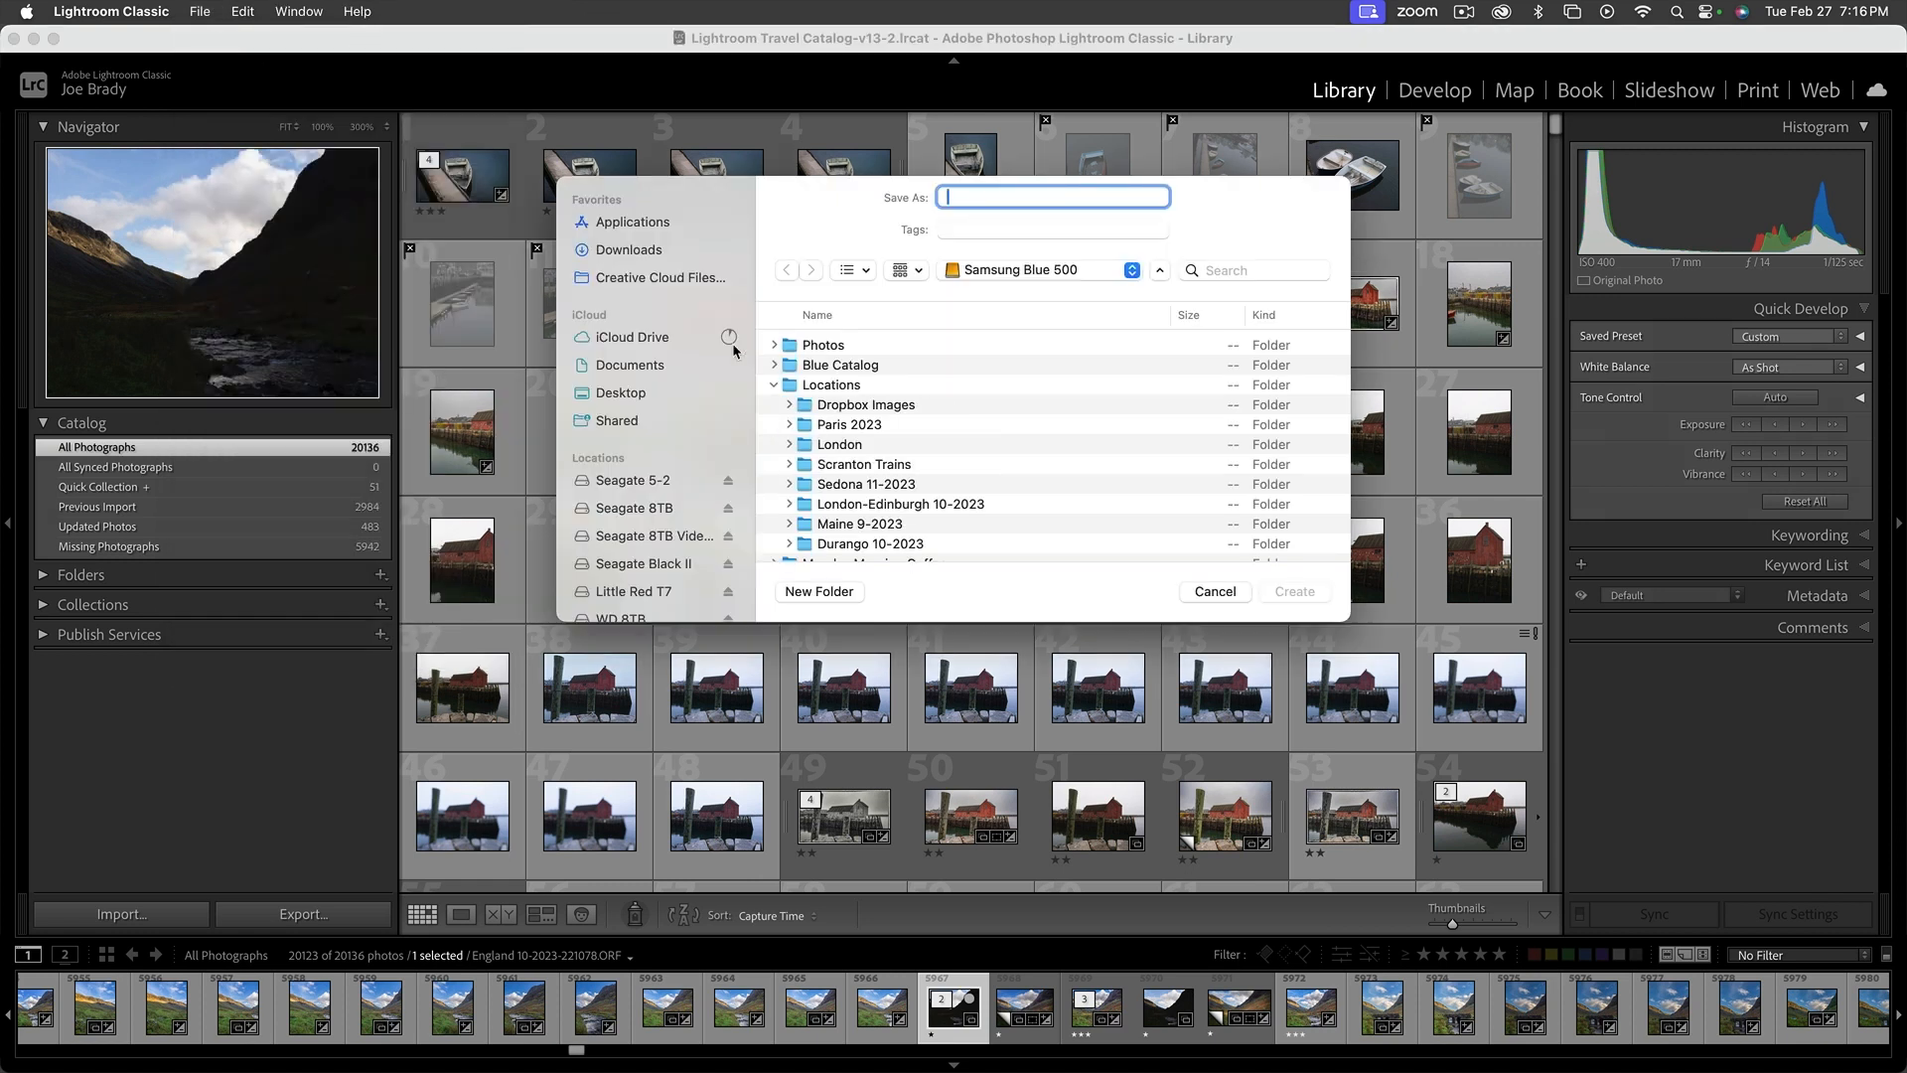
click(774, 385)
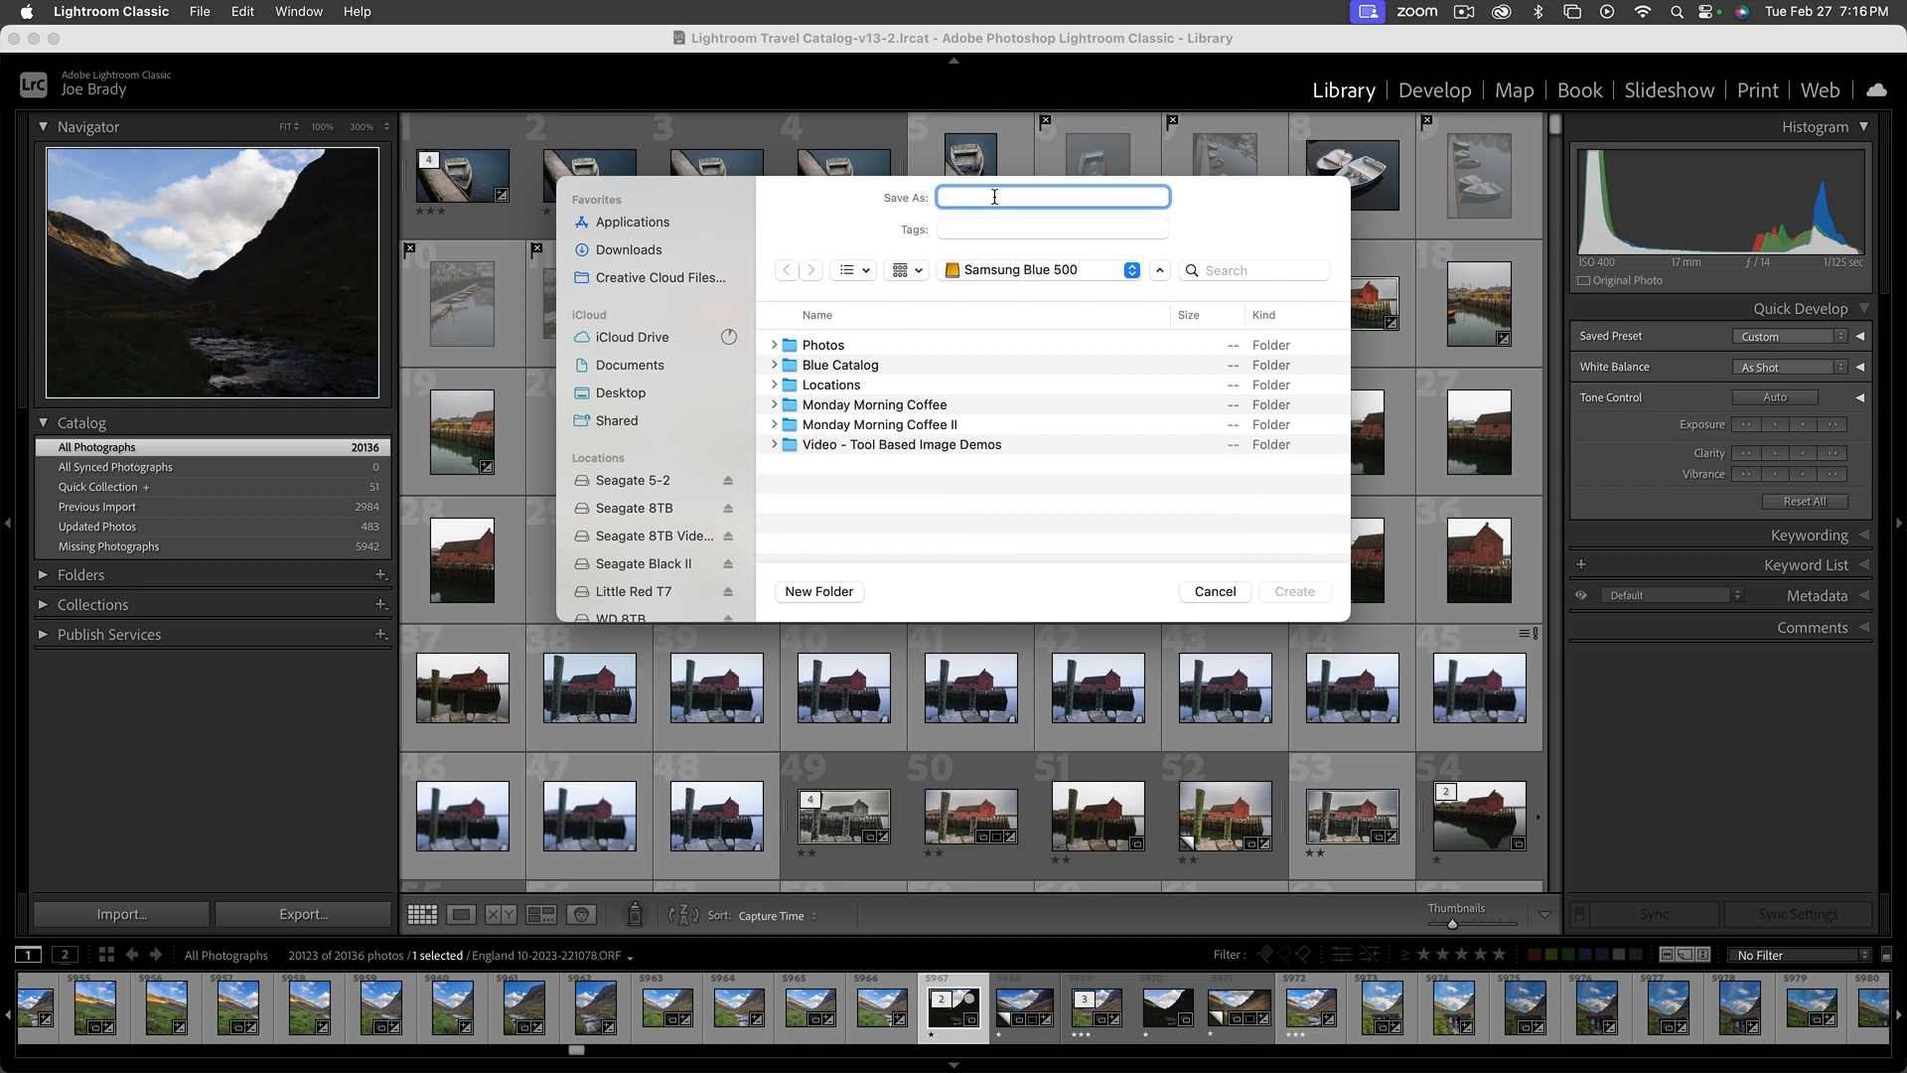
text(Tuesday Night)
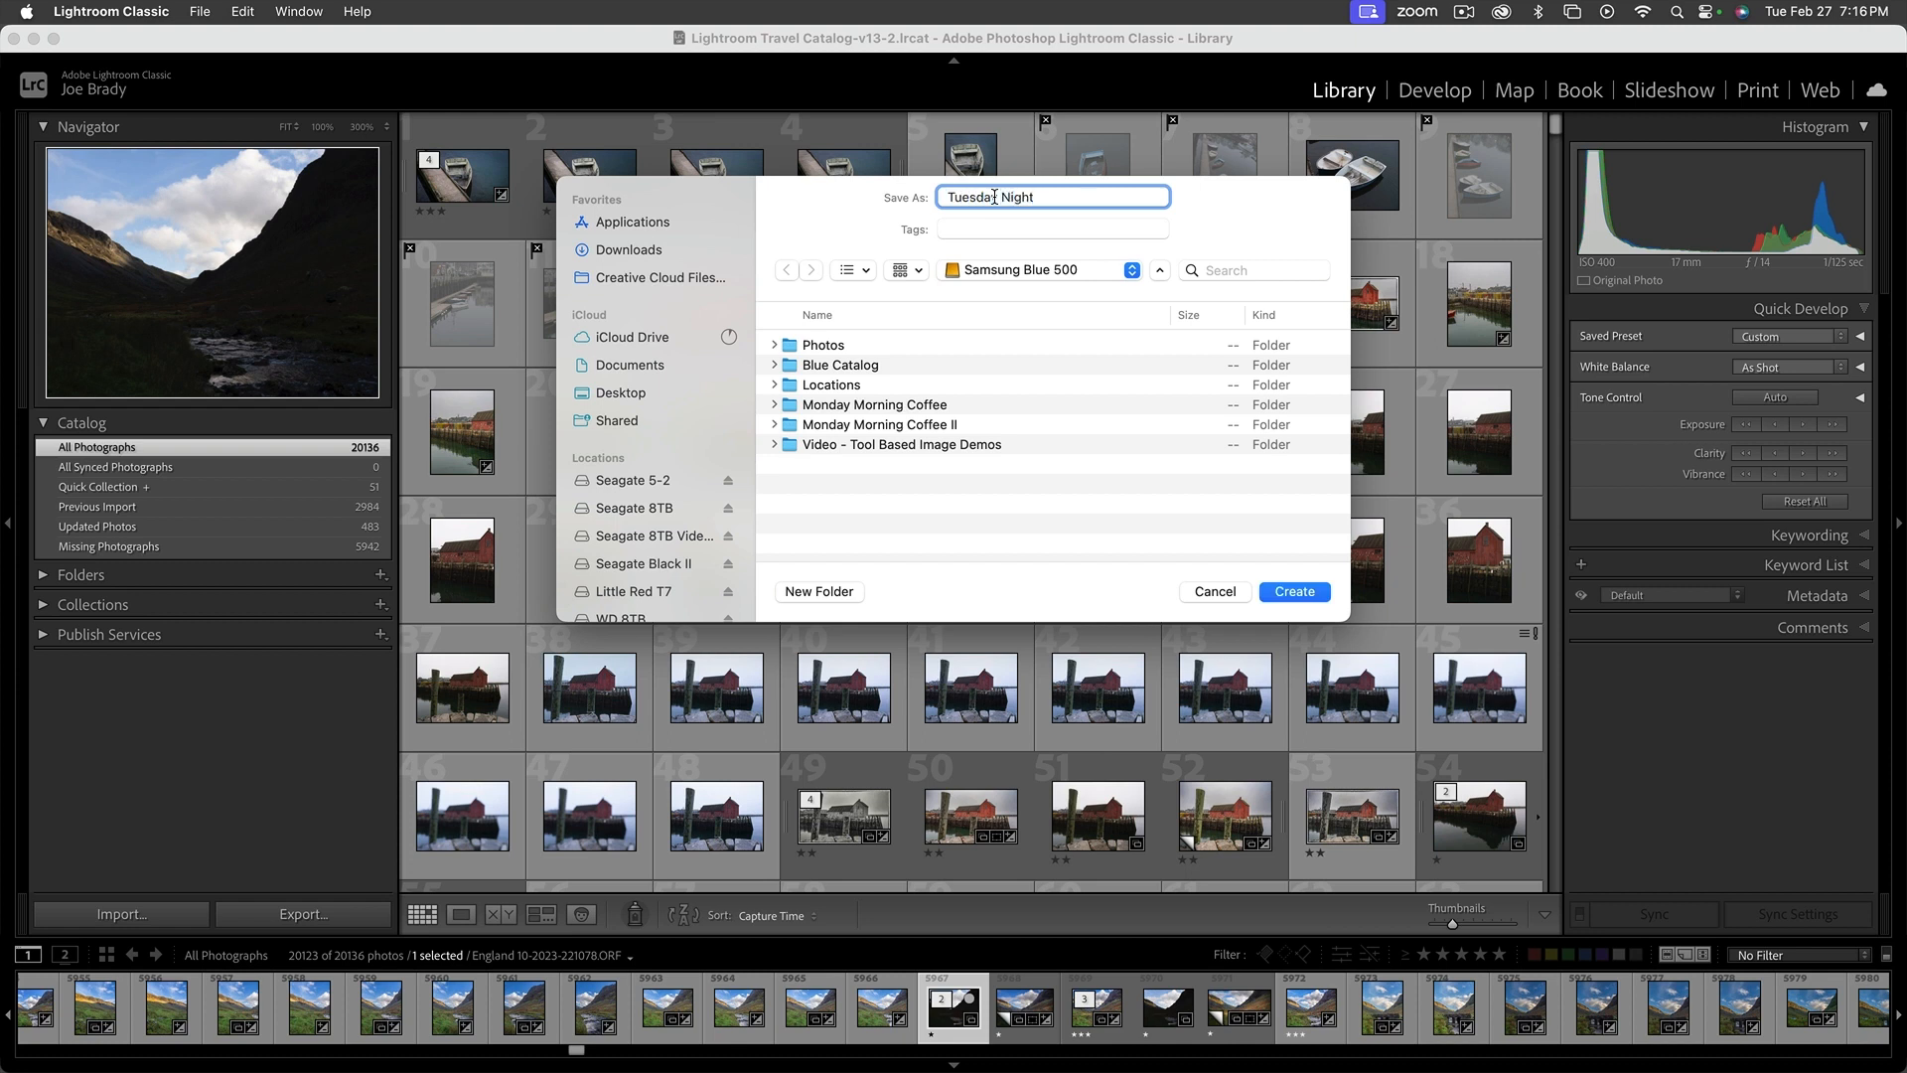
key(Return)
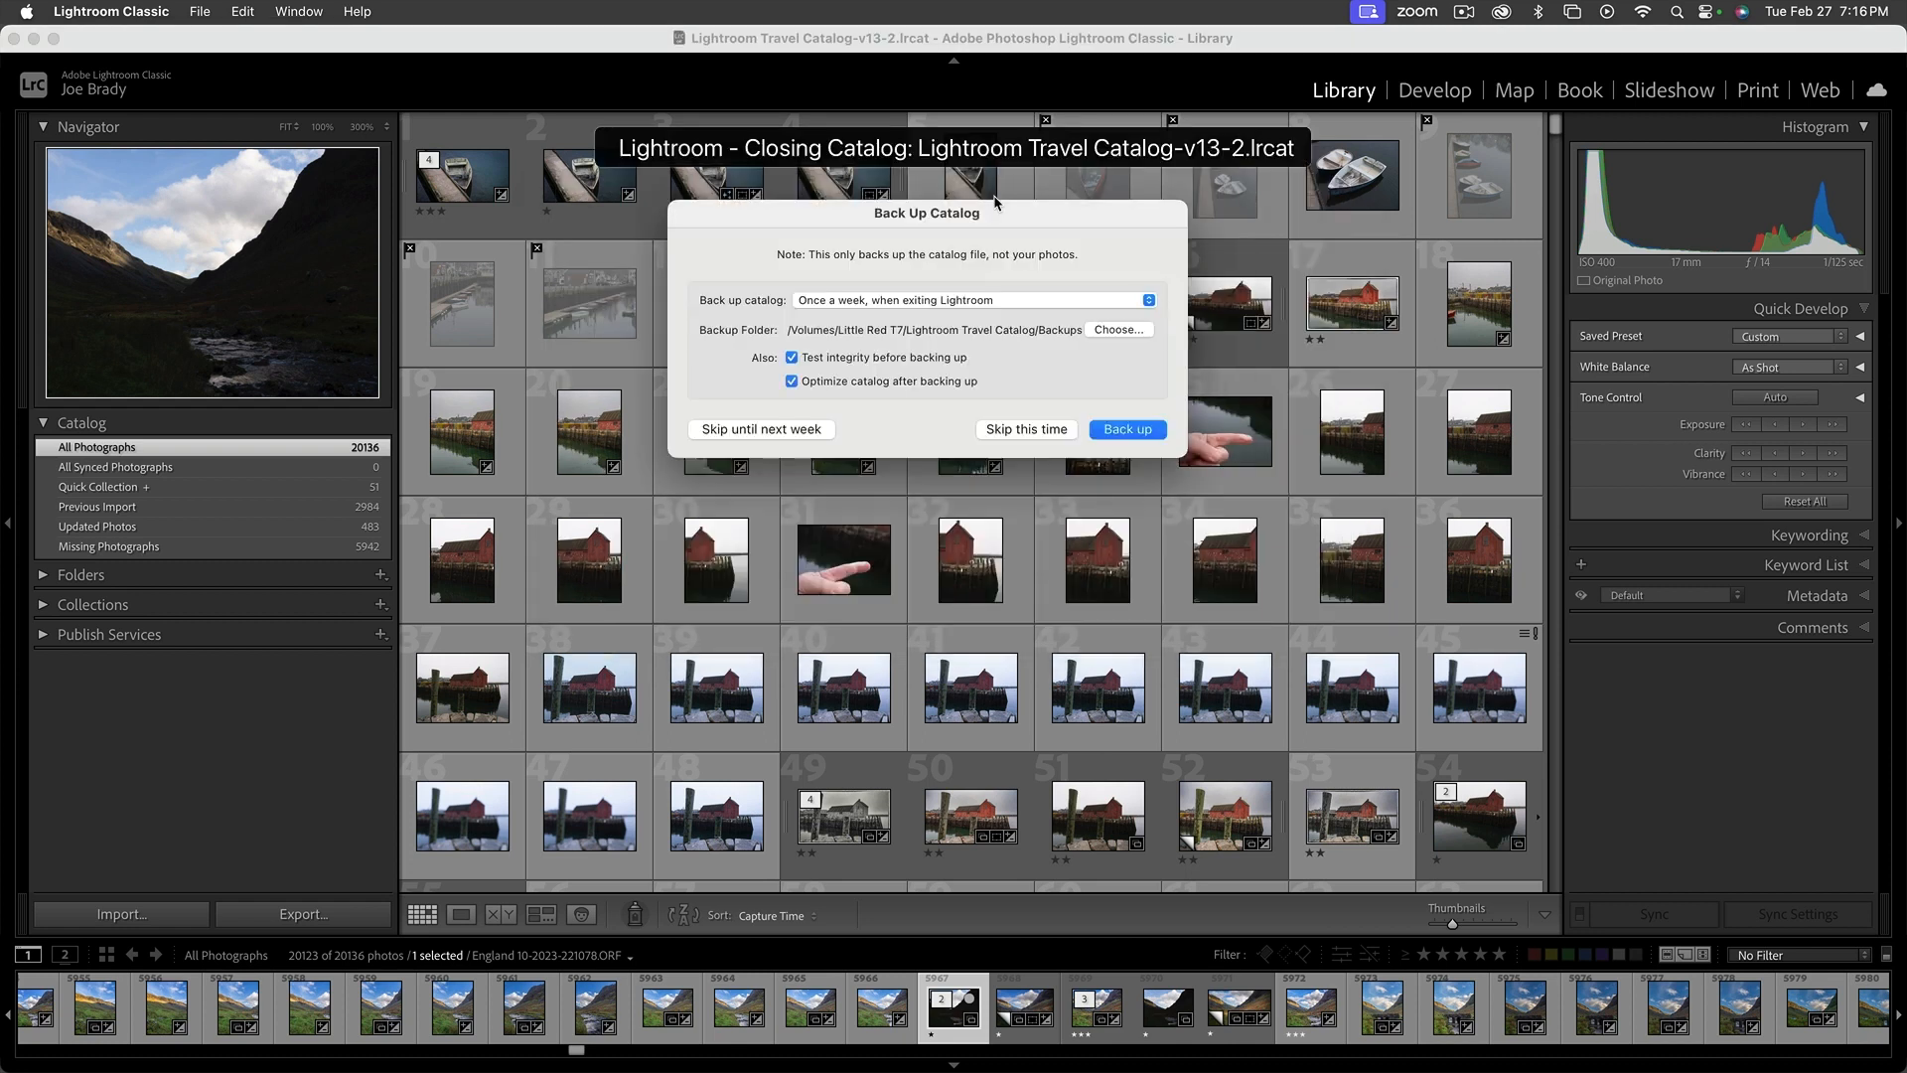
click(1056, 435)
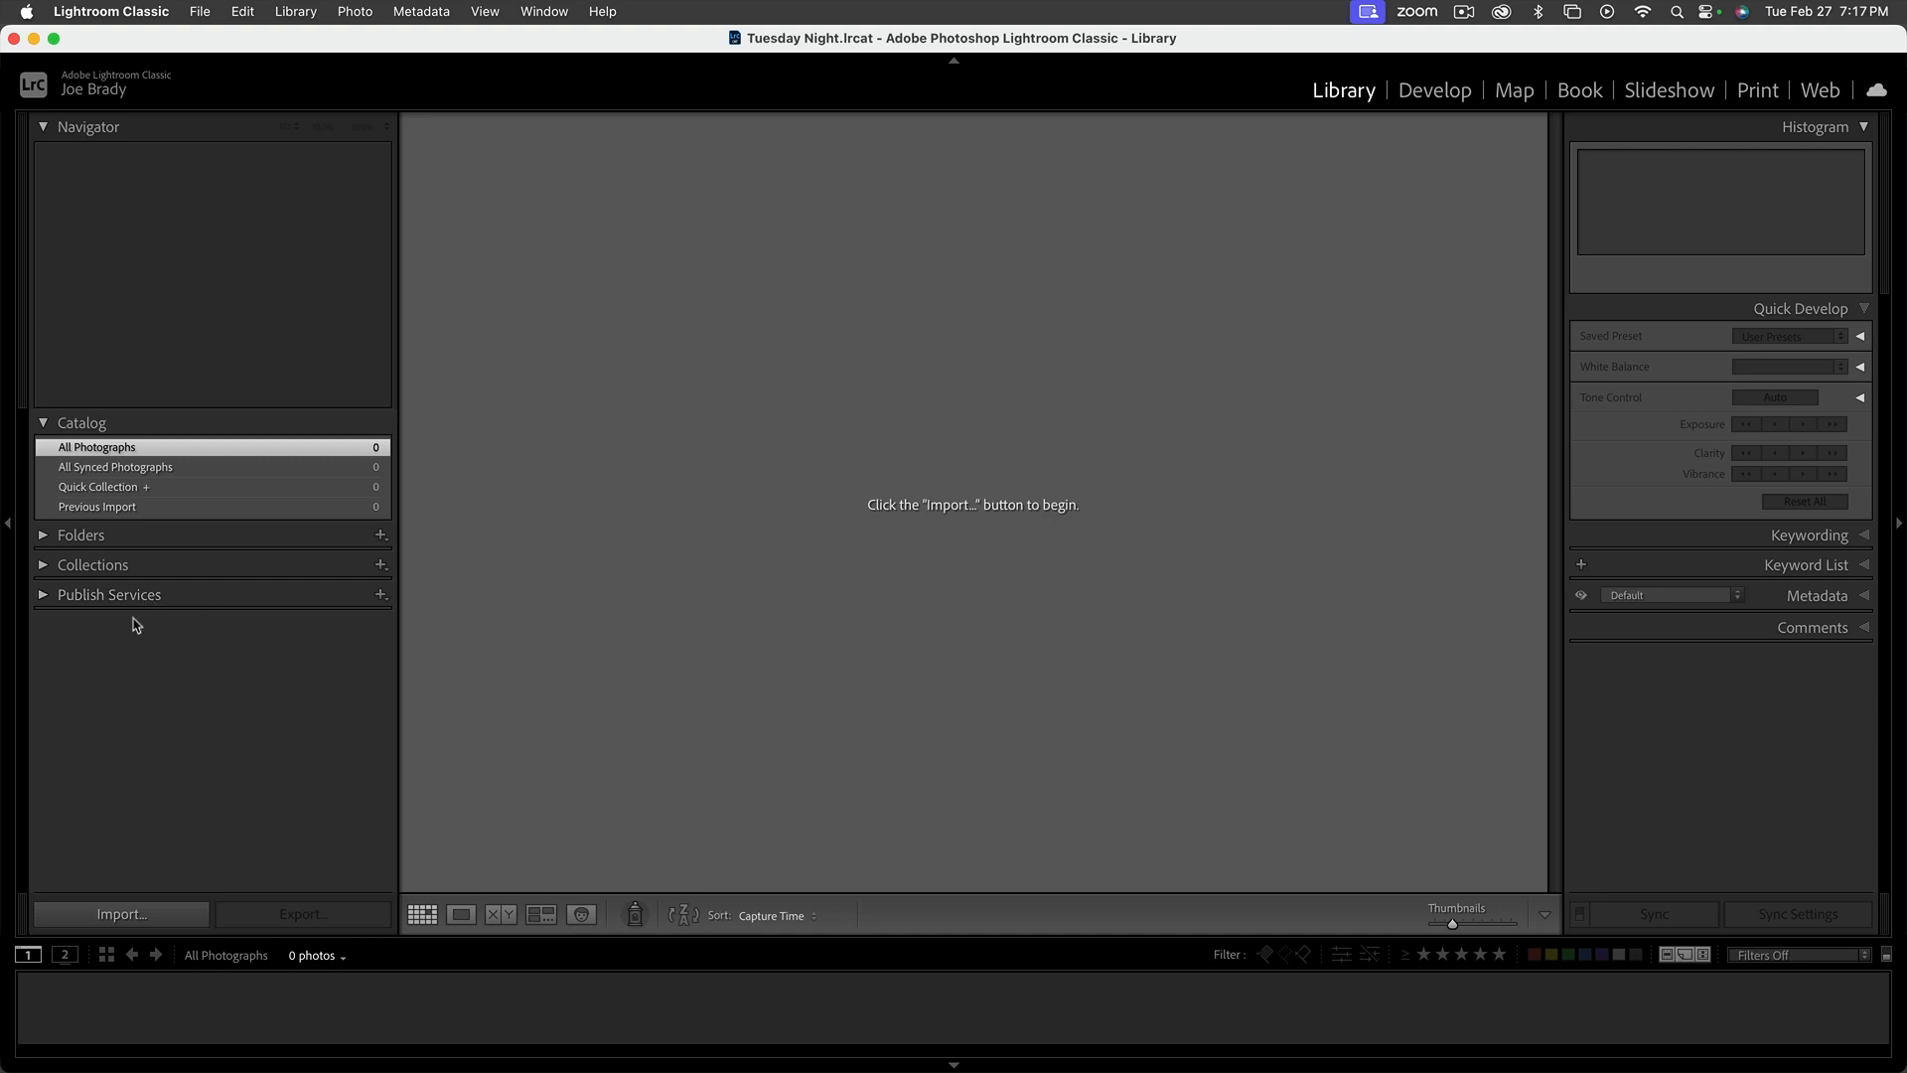
Start a photo import with the Locations/Paris 2023 folder on Samsung Blue 500 as the source and look through its photos
click(133, 923)
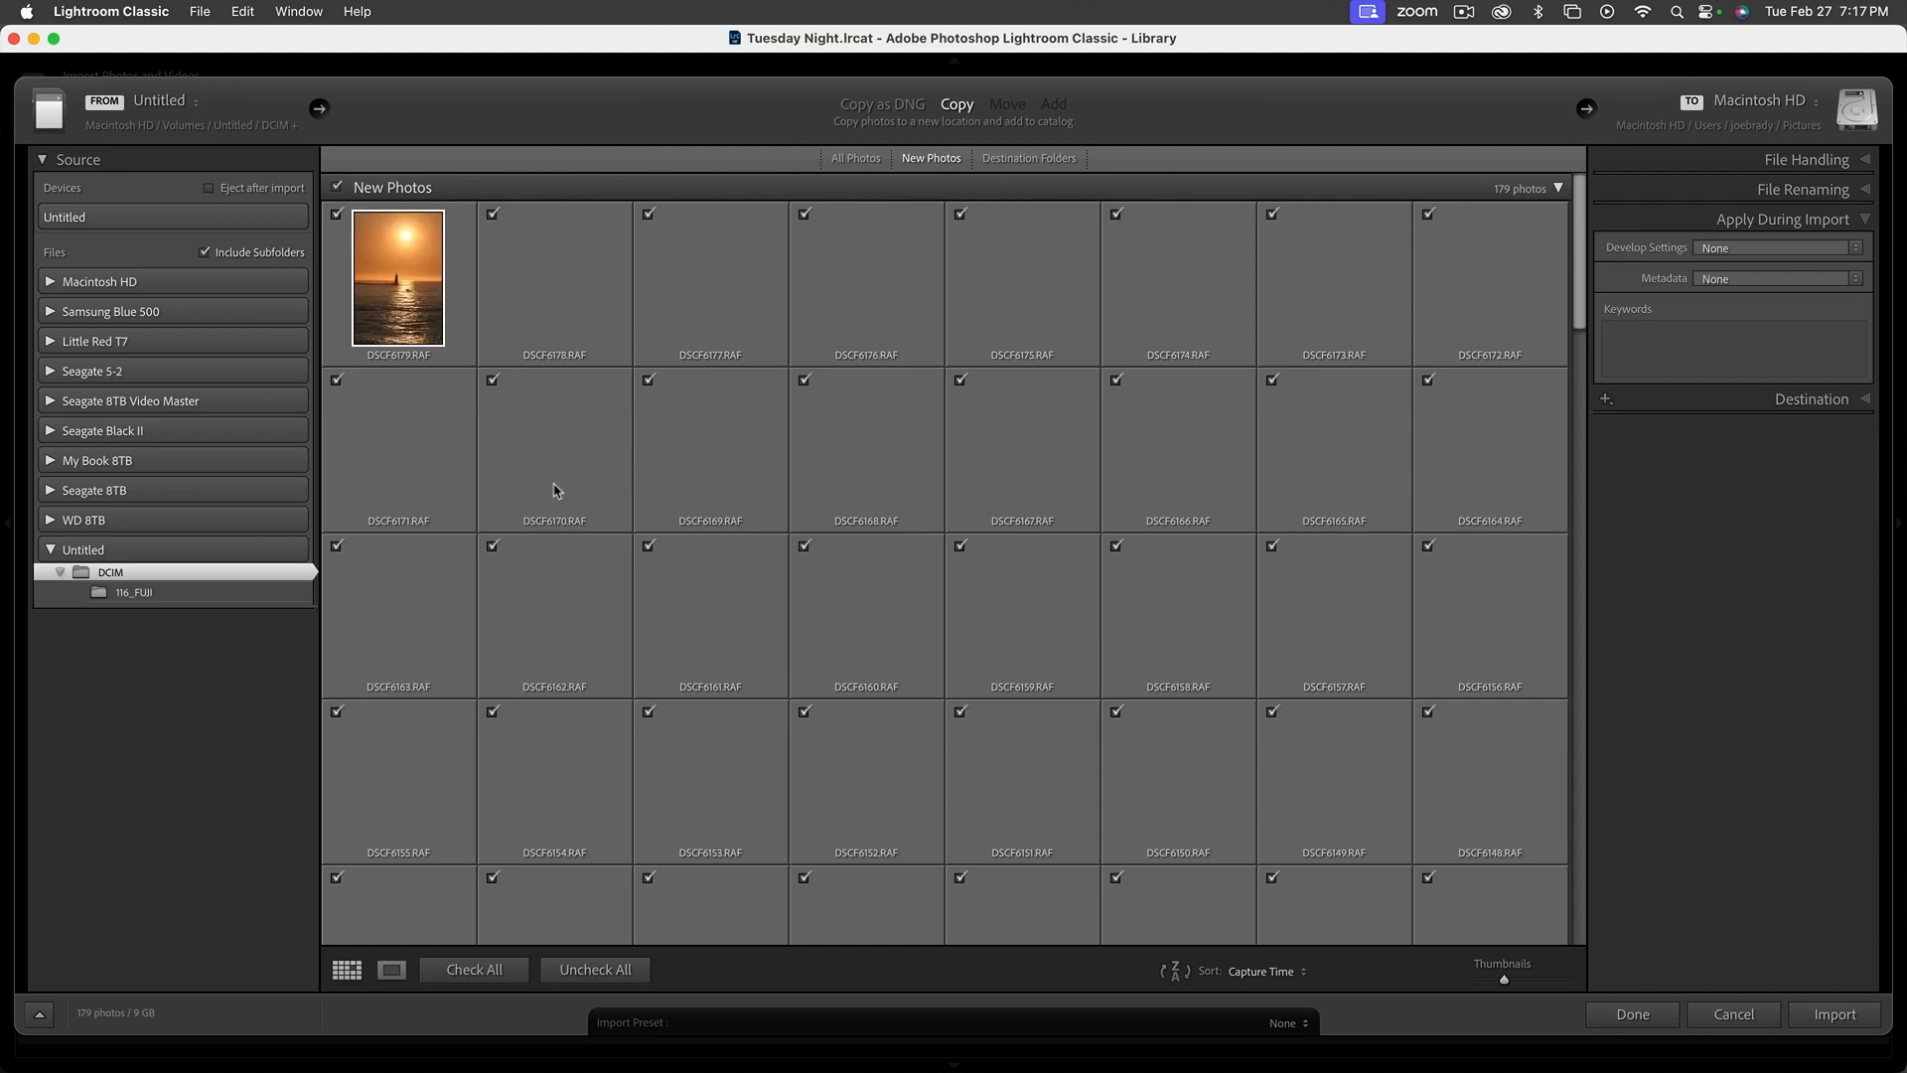
click(116, 311)
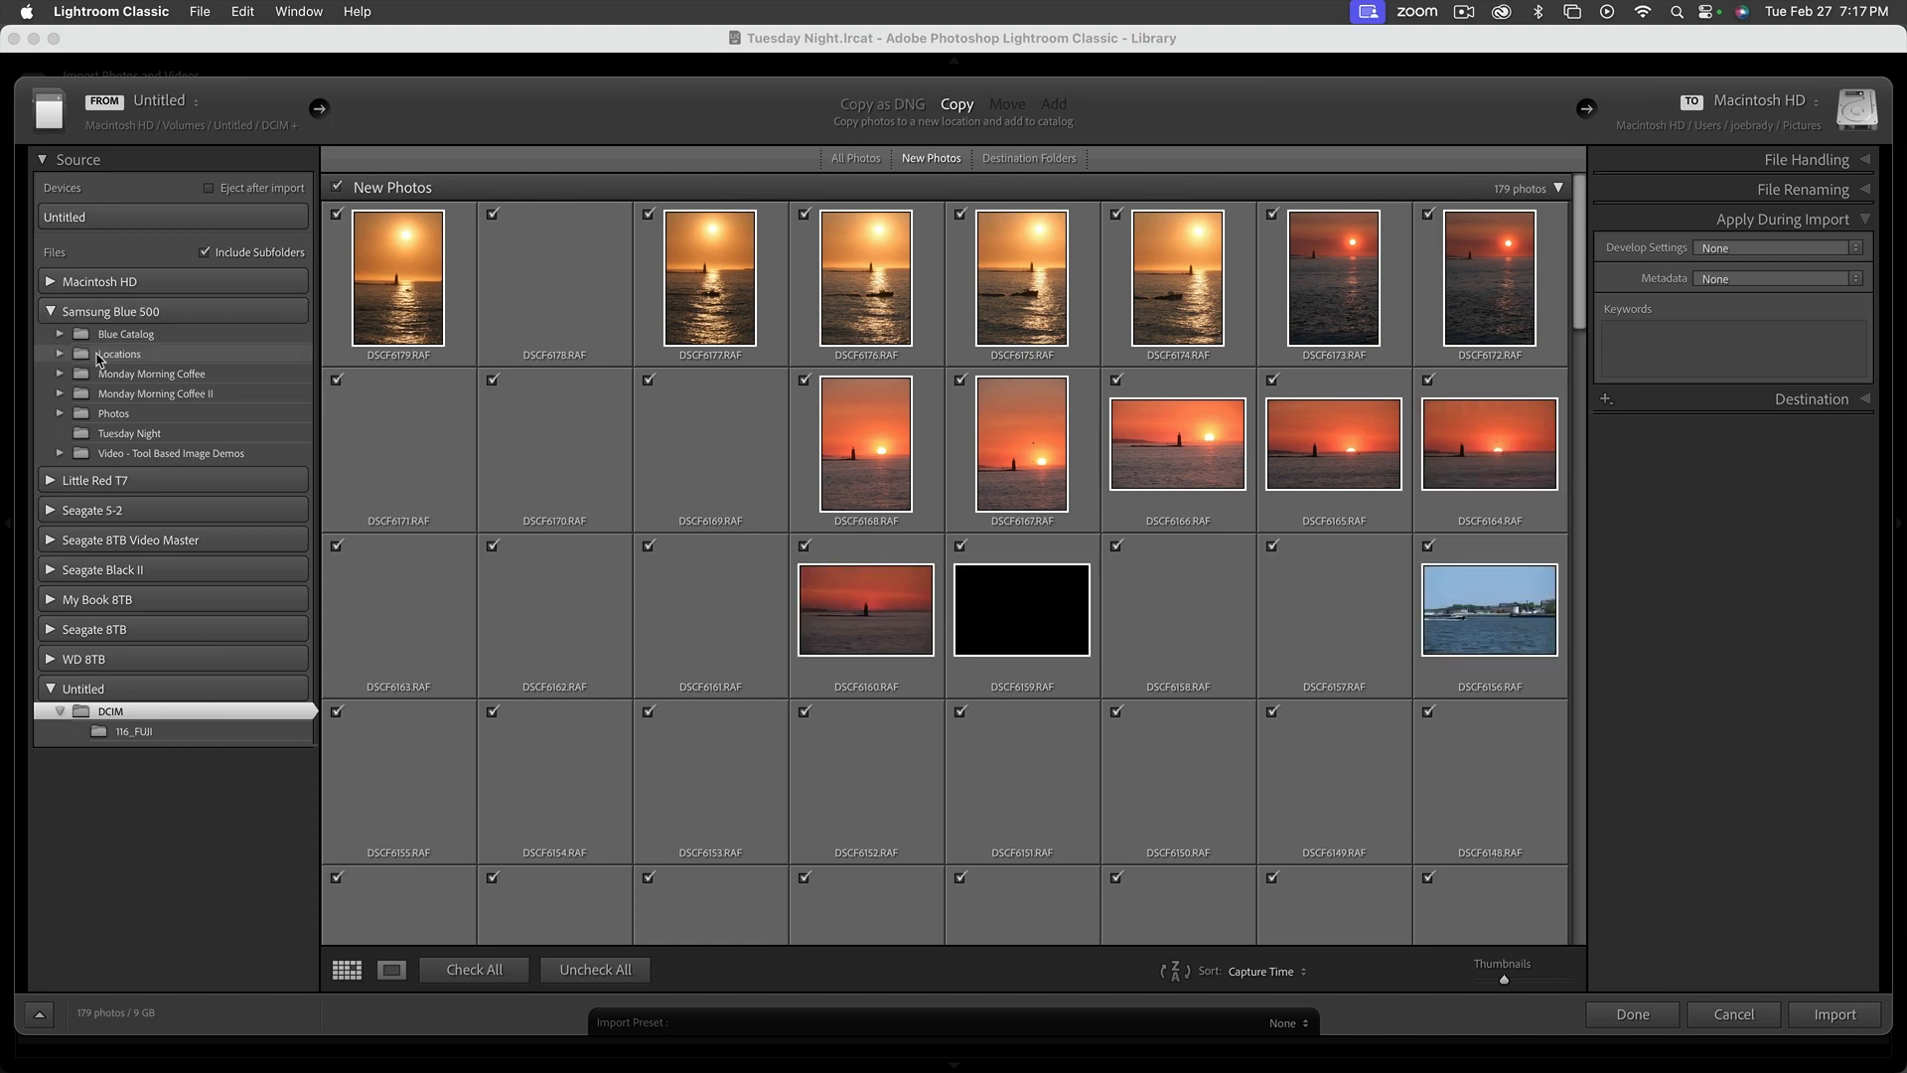
click(100, 356)
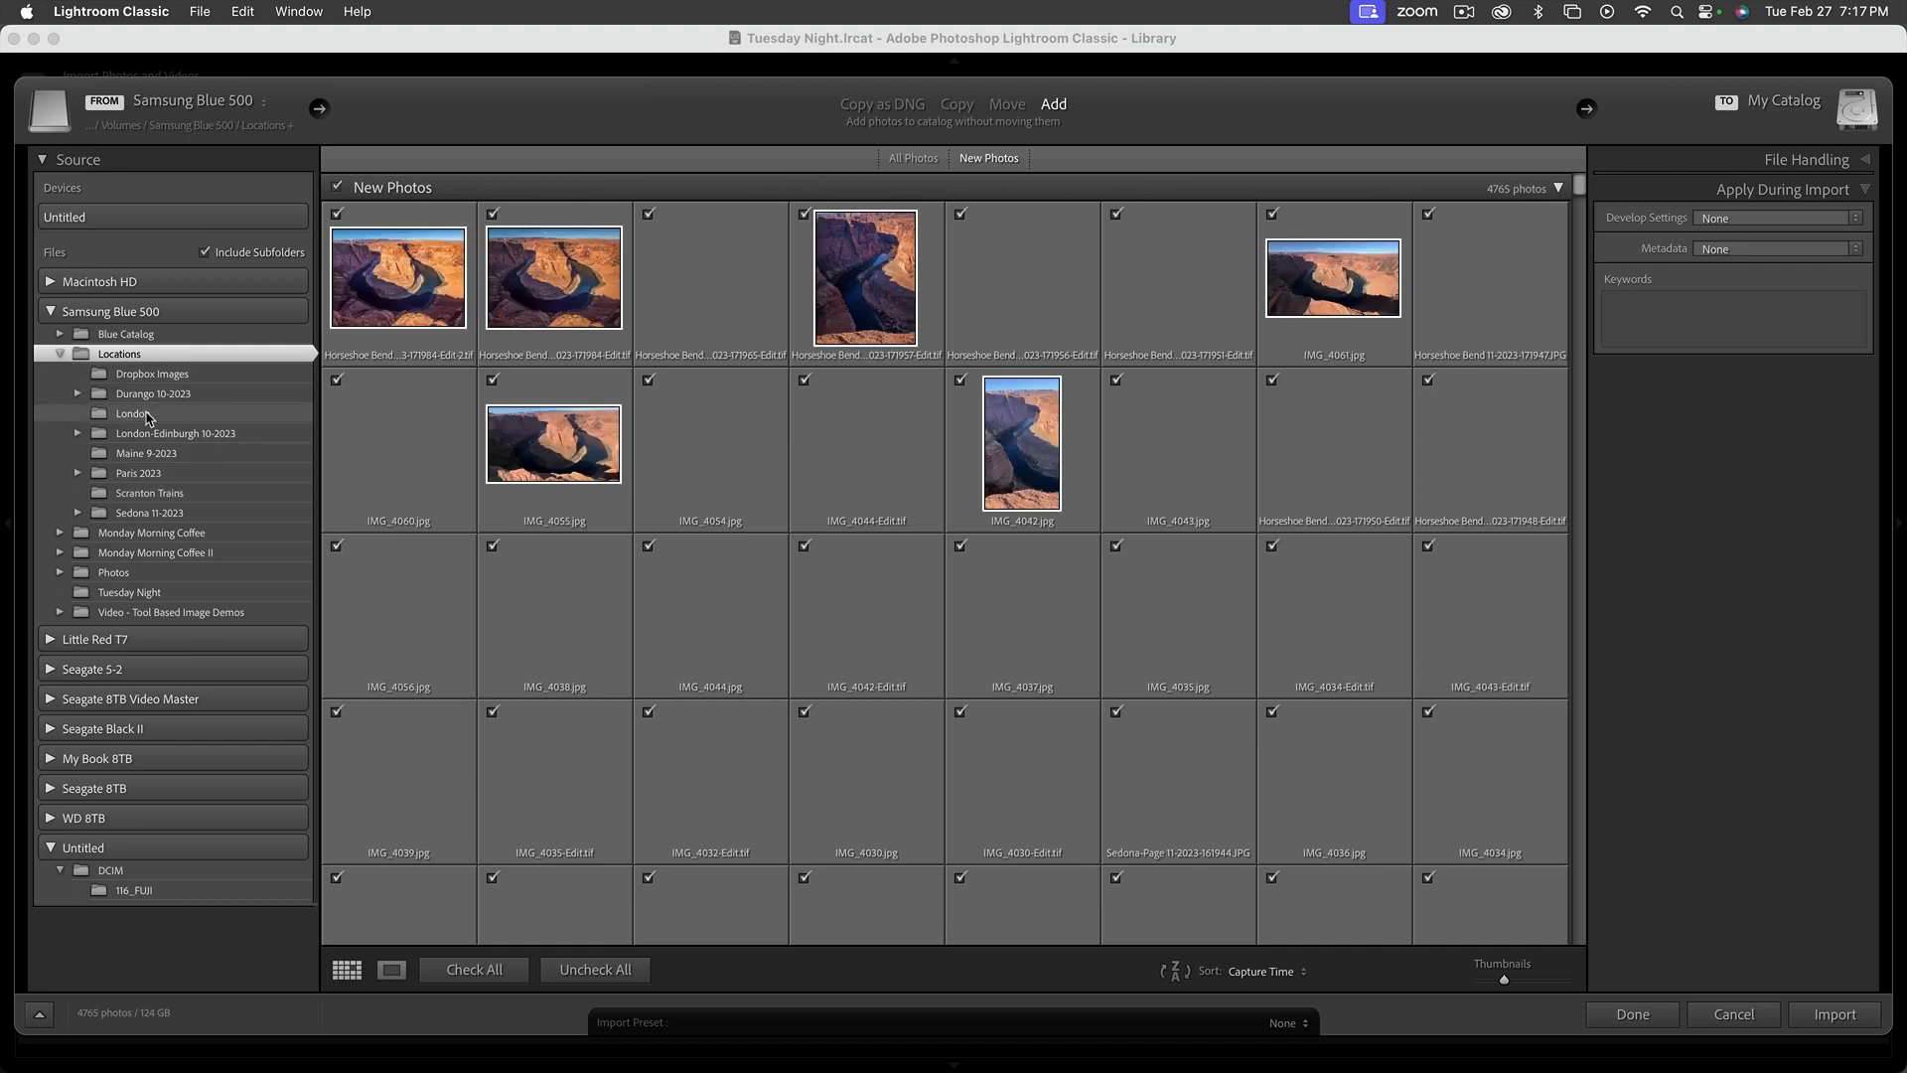
click(139, 474)
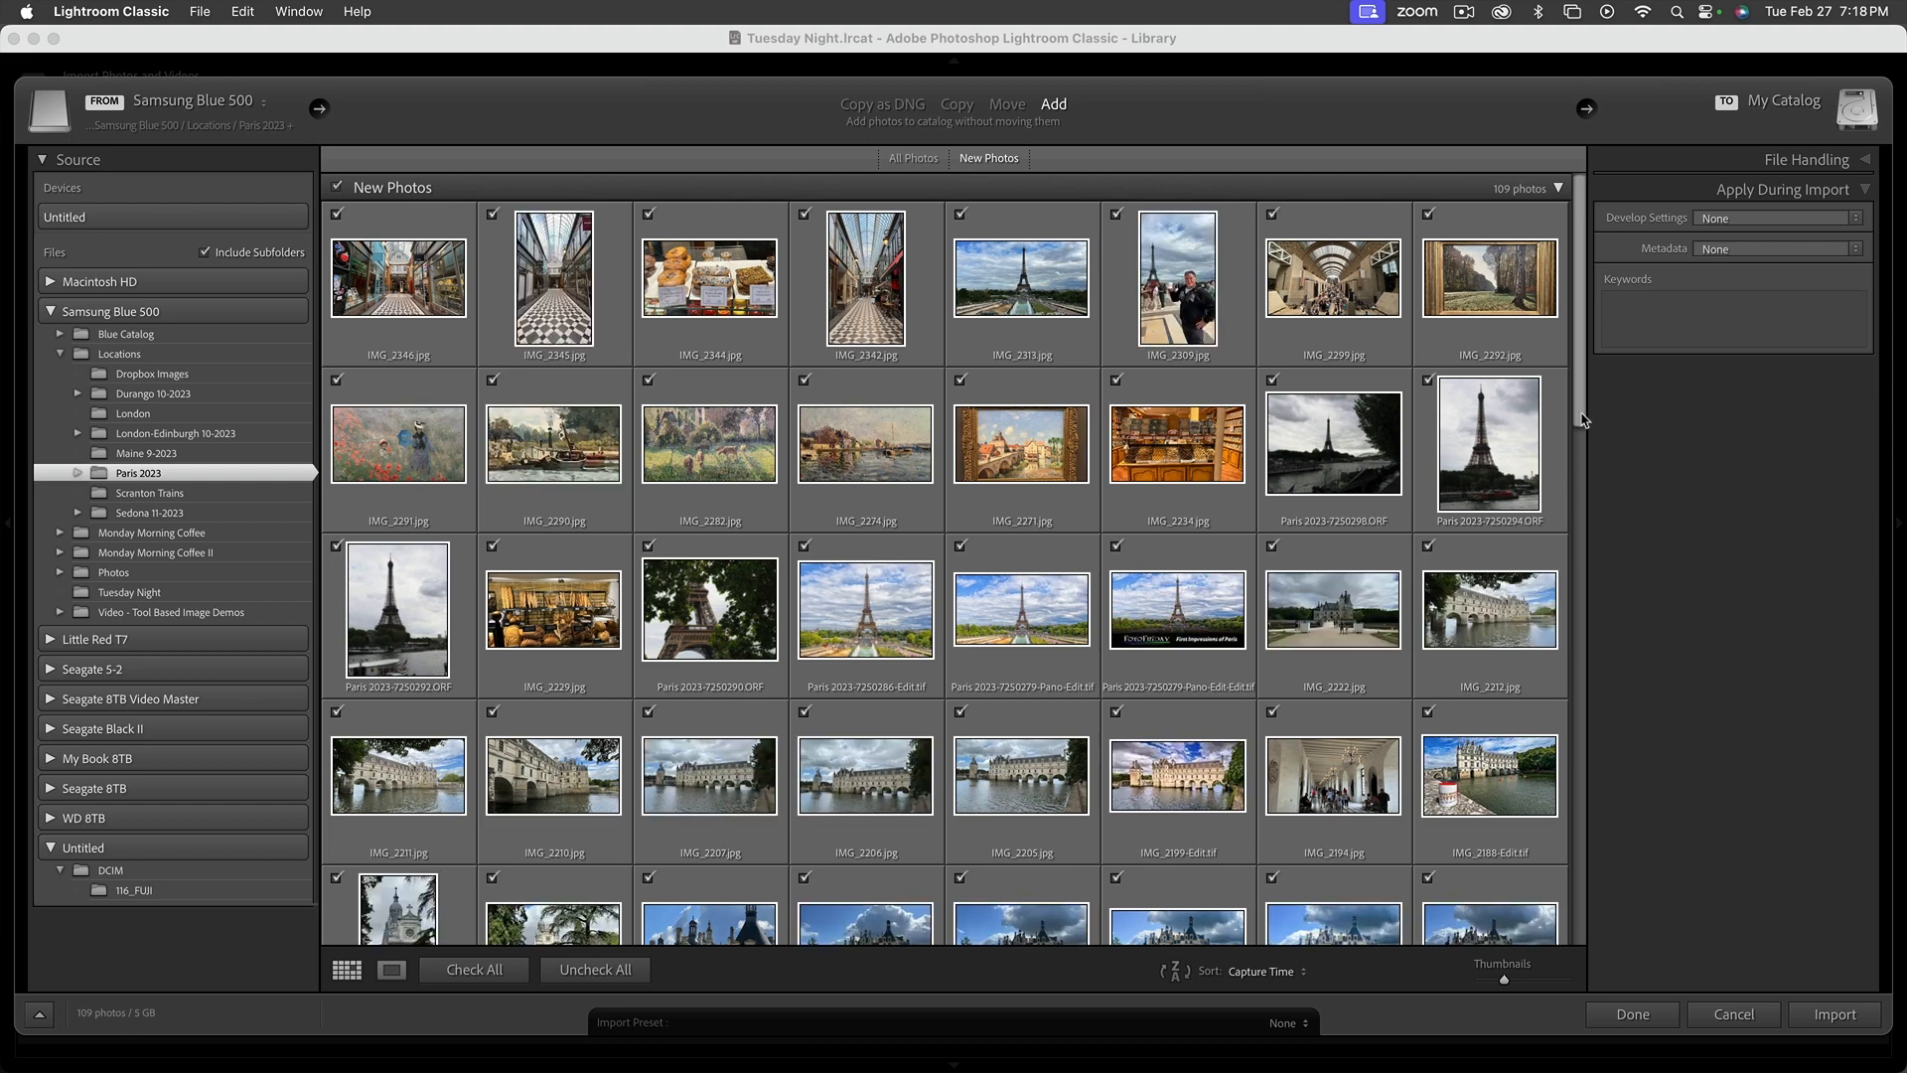
scroll(1573, 437, down, 15)
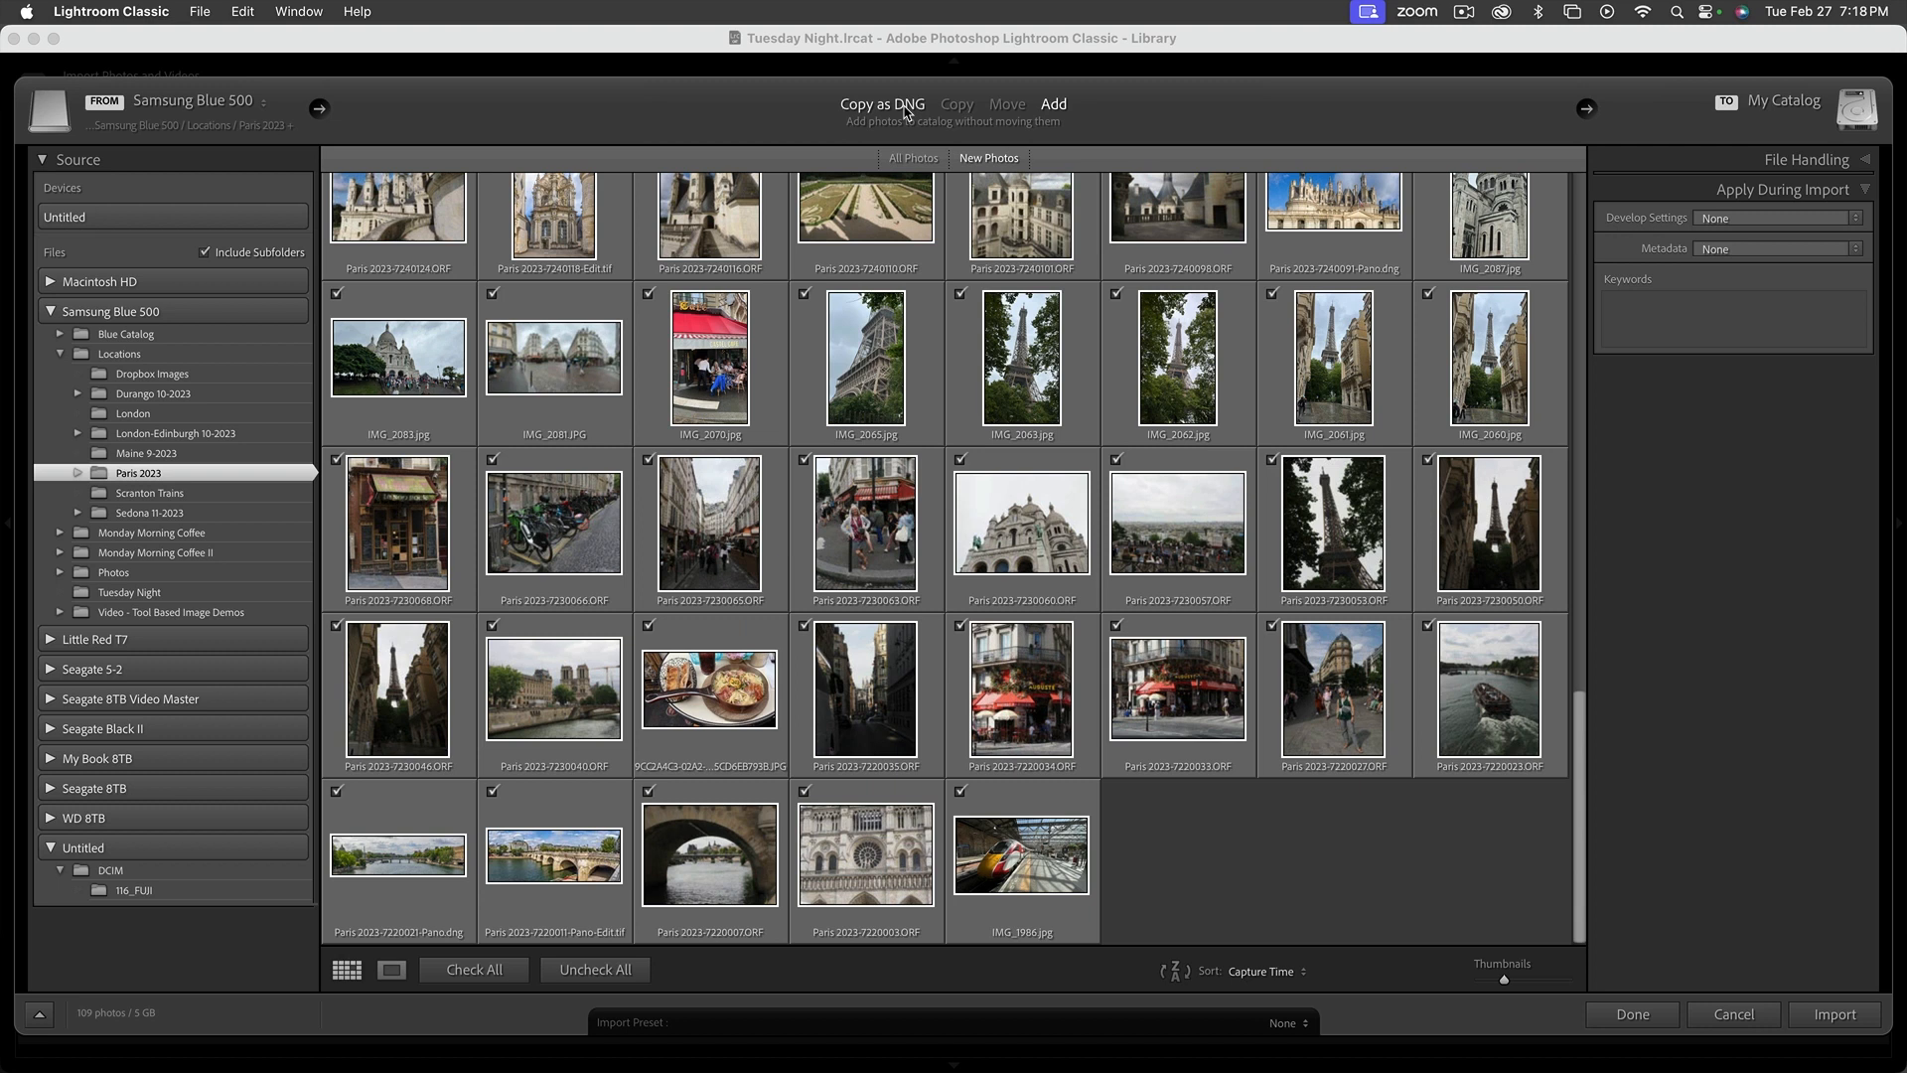
scroll(1179, 803, up, 1)
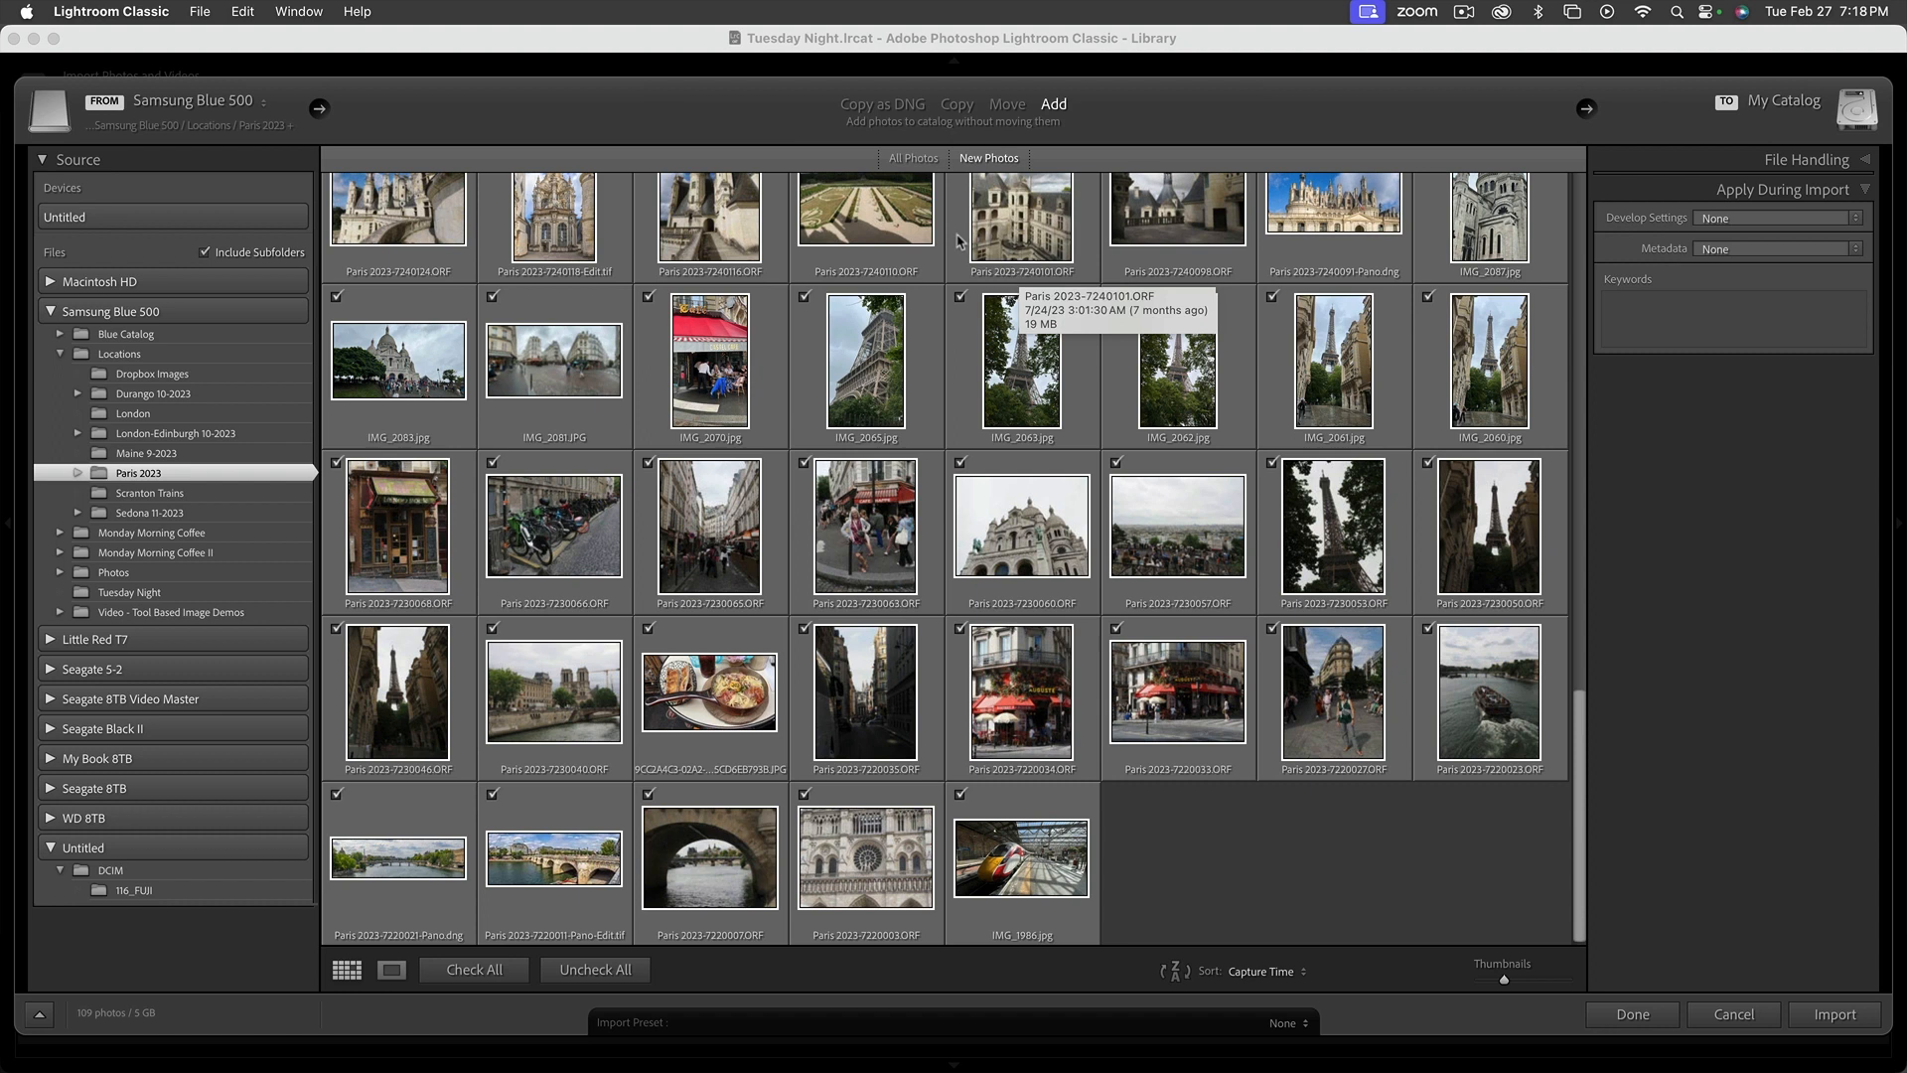
Try the Copy import method while looking through the Paris 2023 photos, and return to the Add method
click(956, 104)
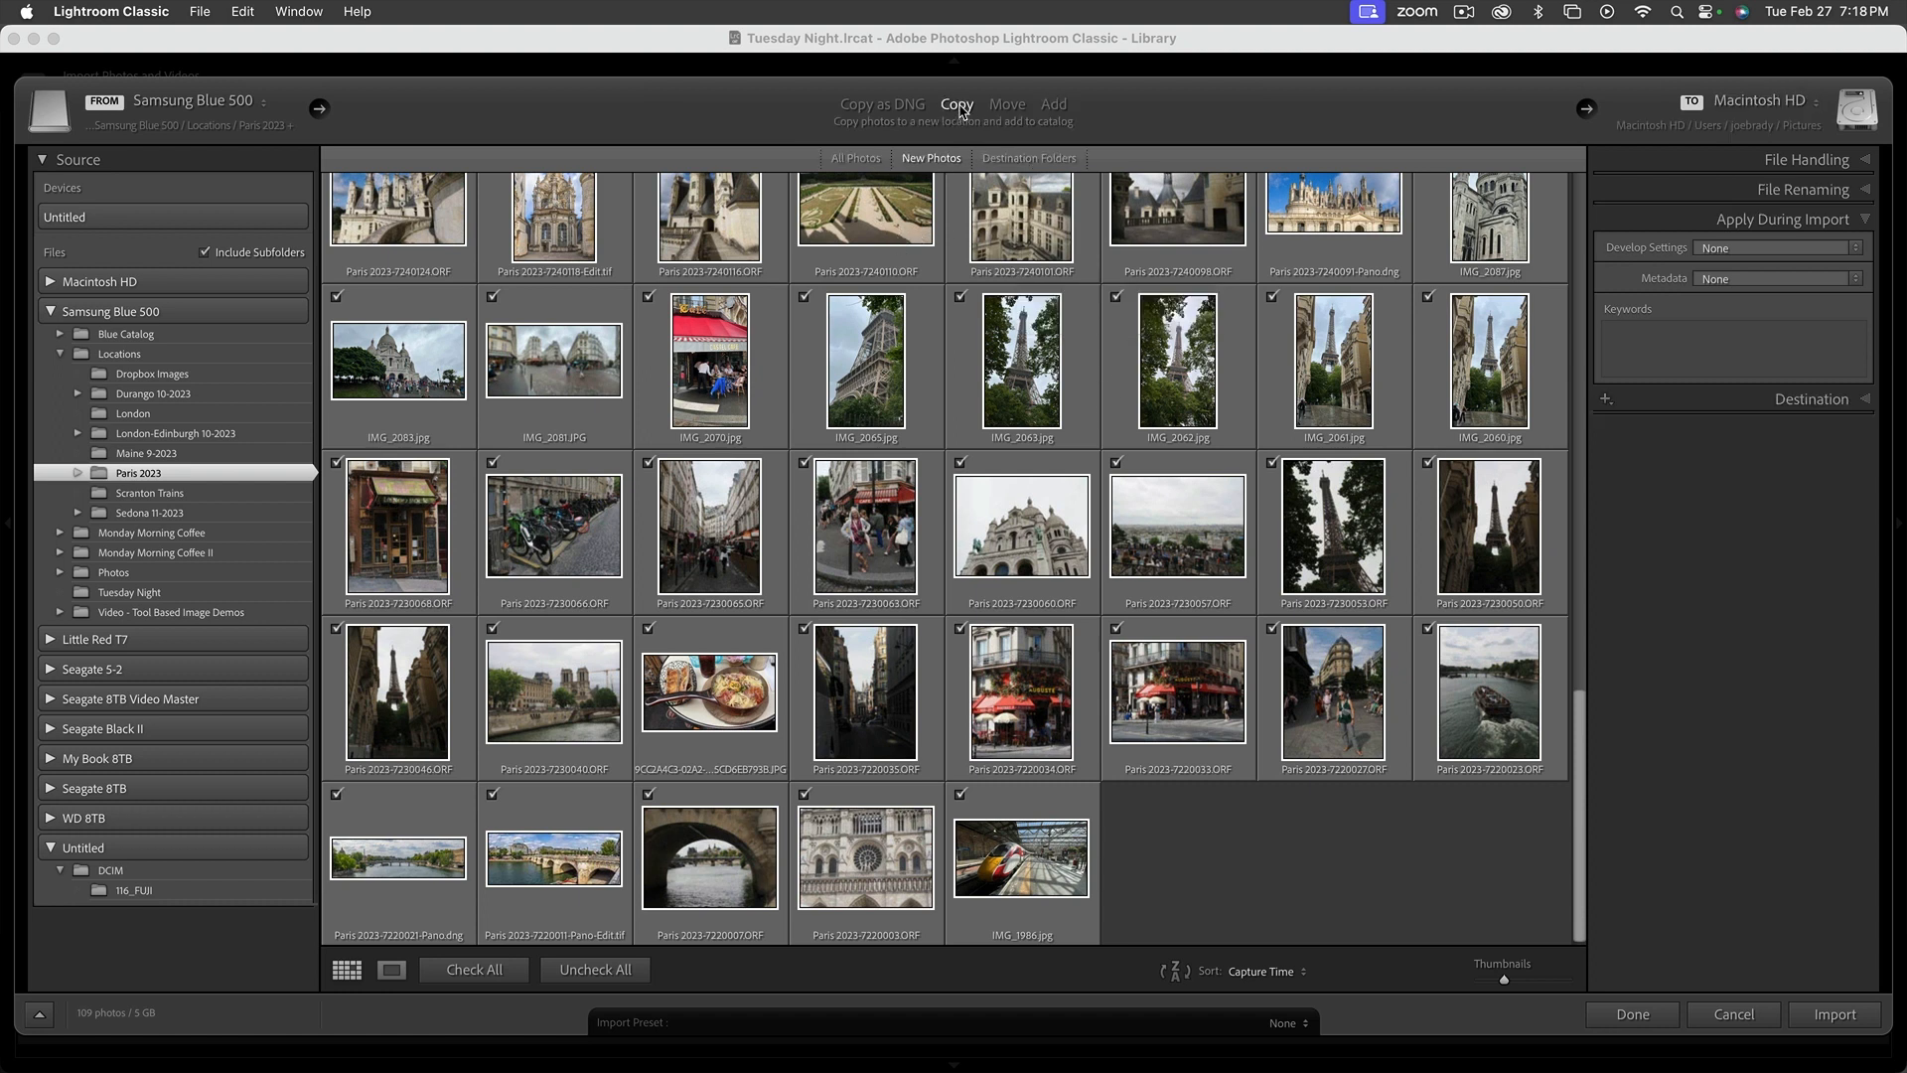
scroll(1211, 775, up, 5)
scroll(1213, 776, up, 10)
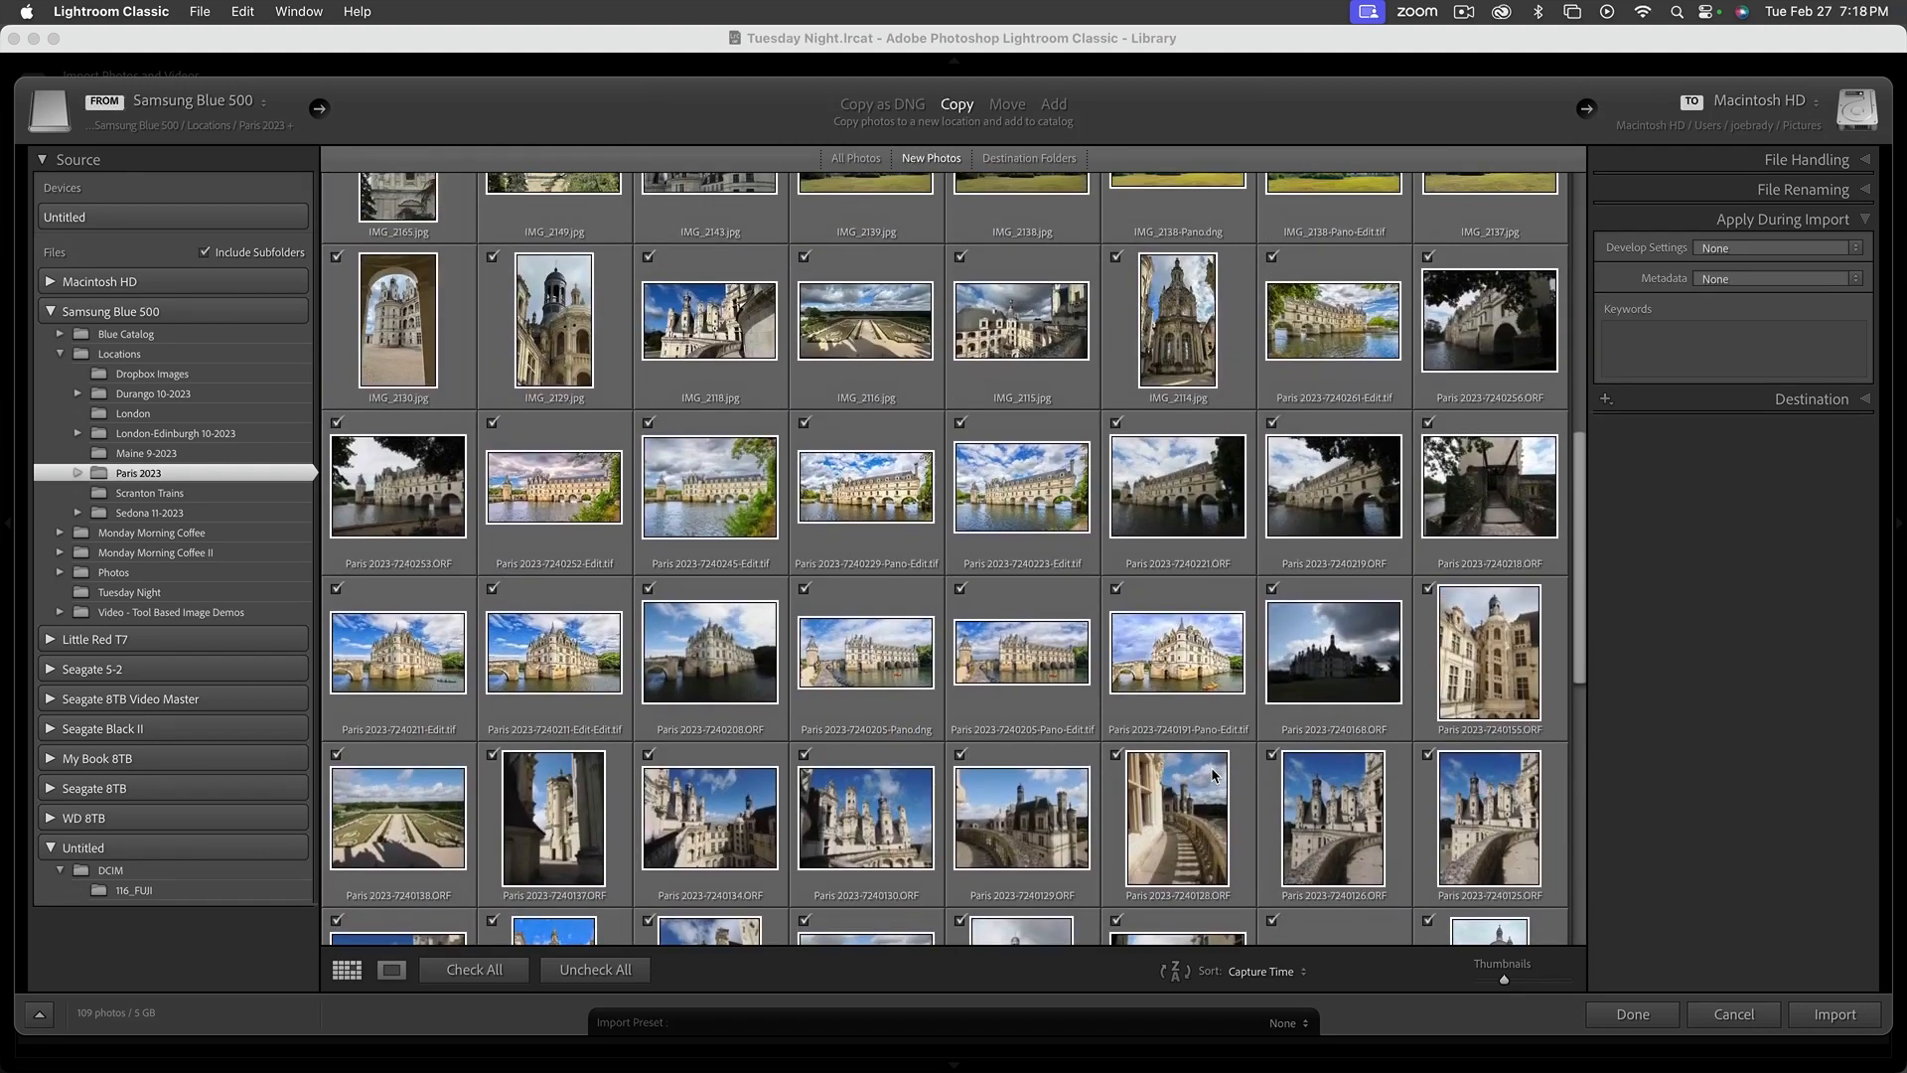
scroll(1030, 301, up, 2)
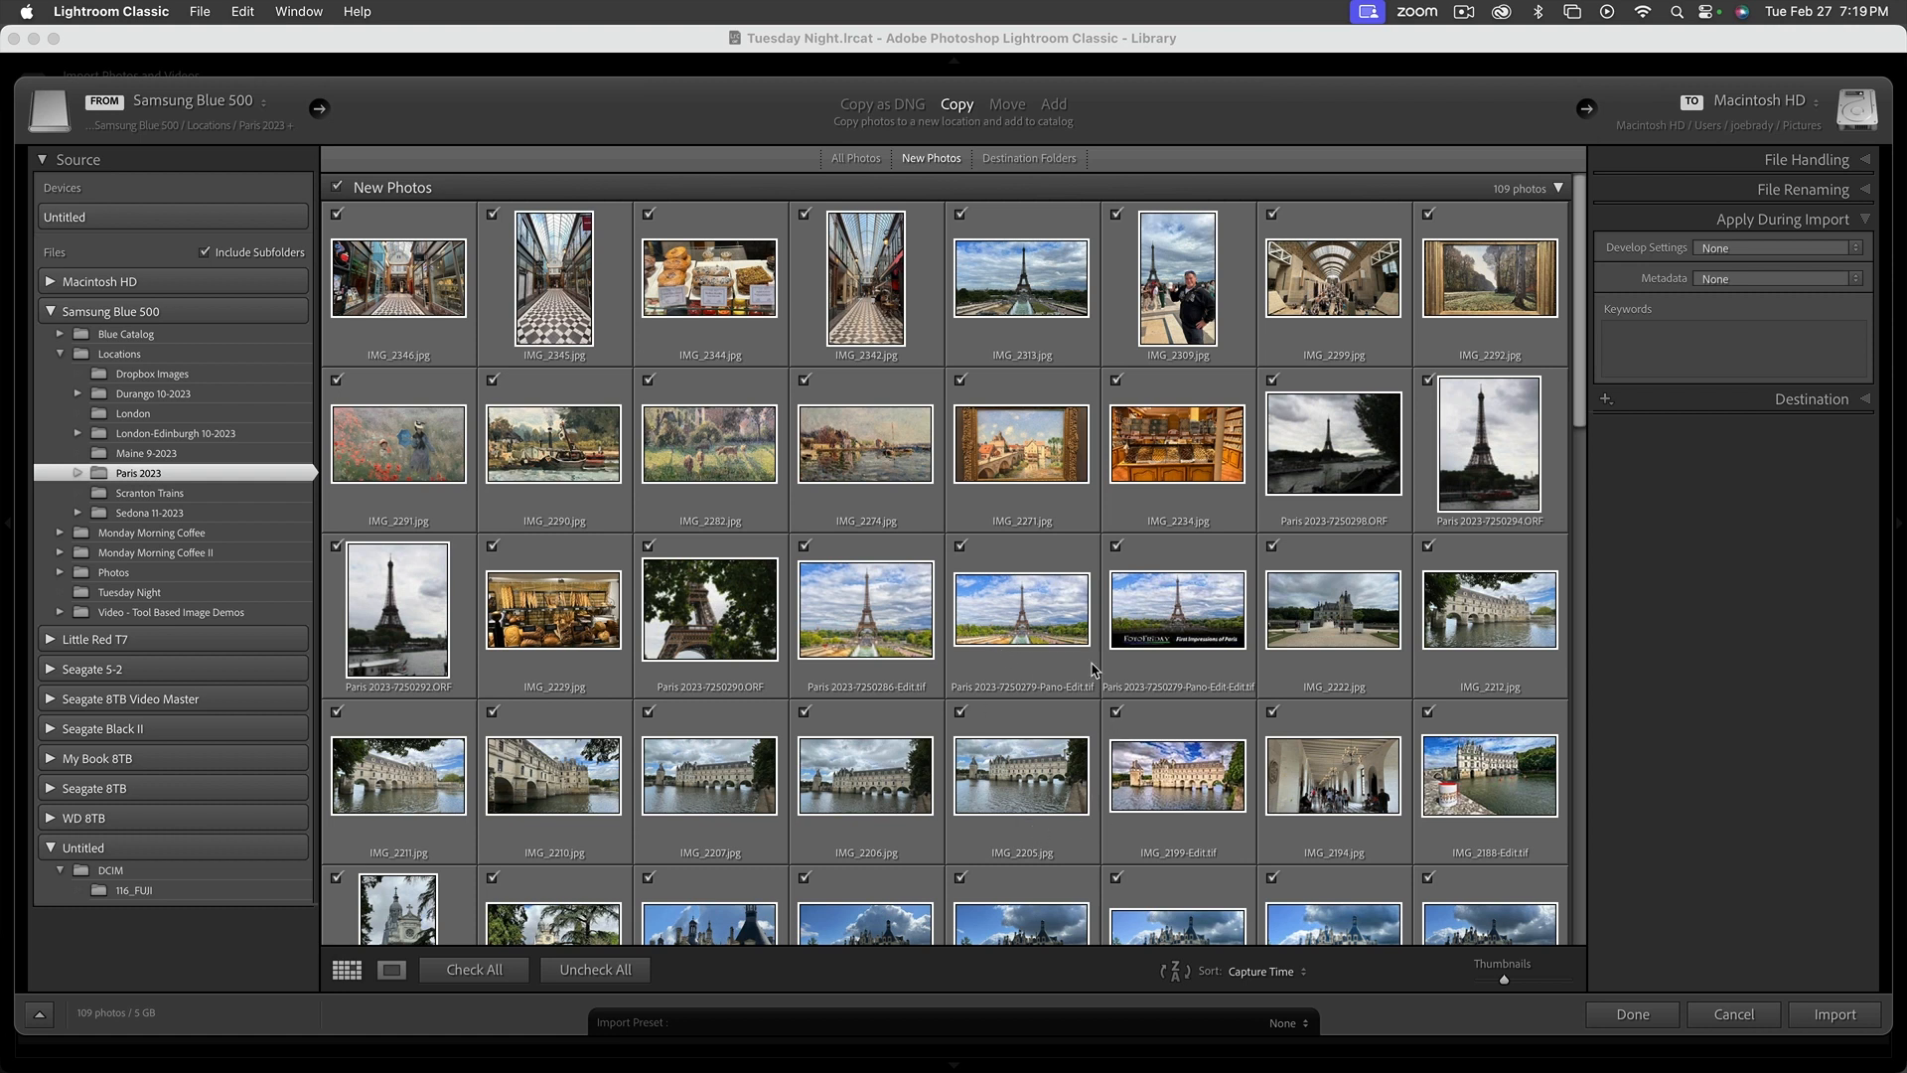
scroll(1092, 668, down, 15)
scroll(1092, 668, down, 10)
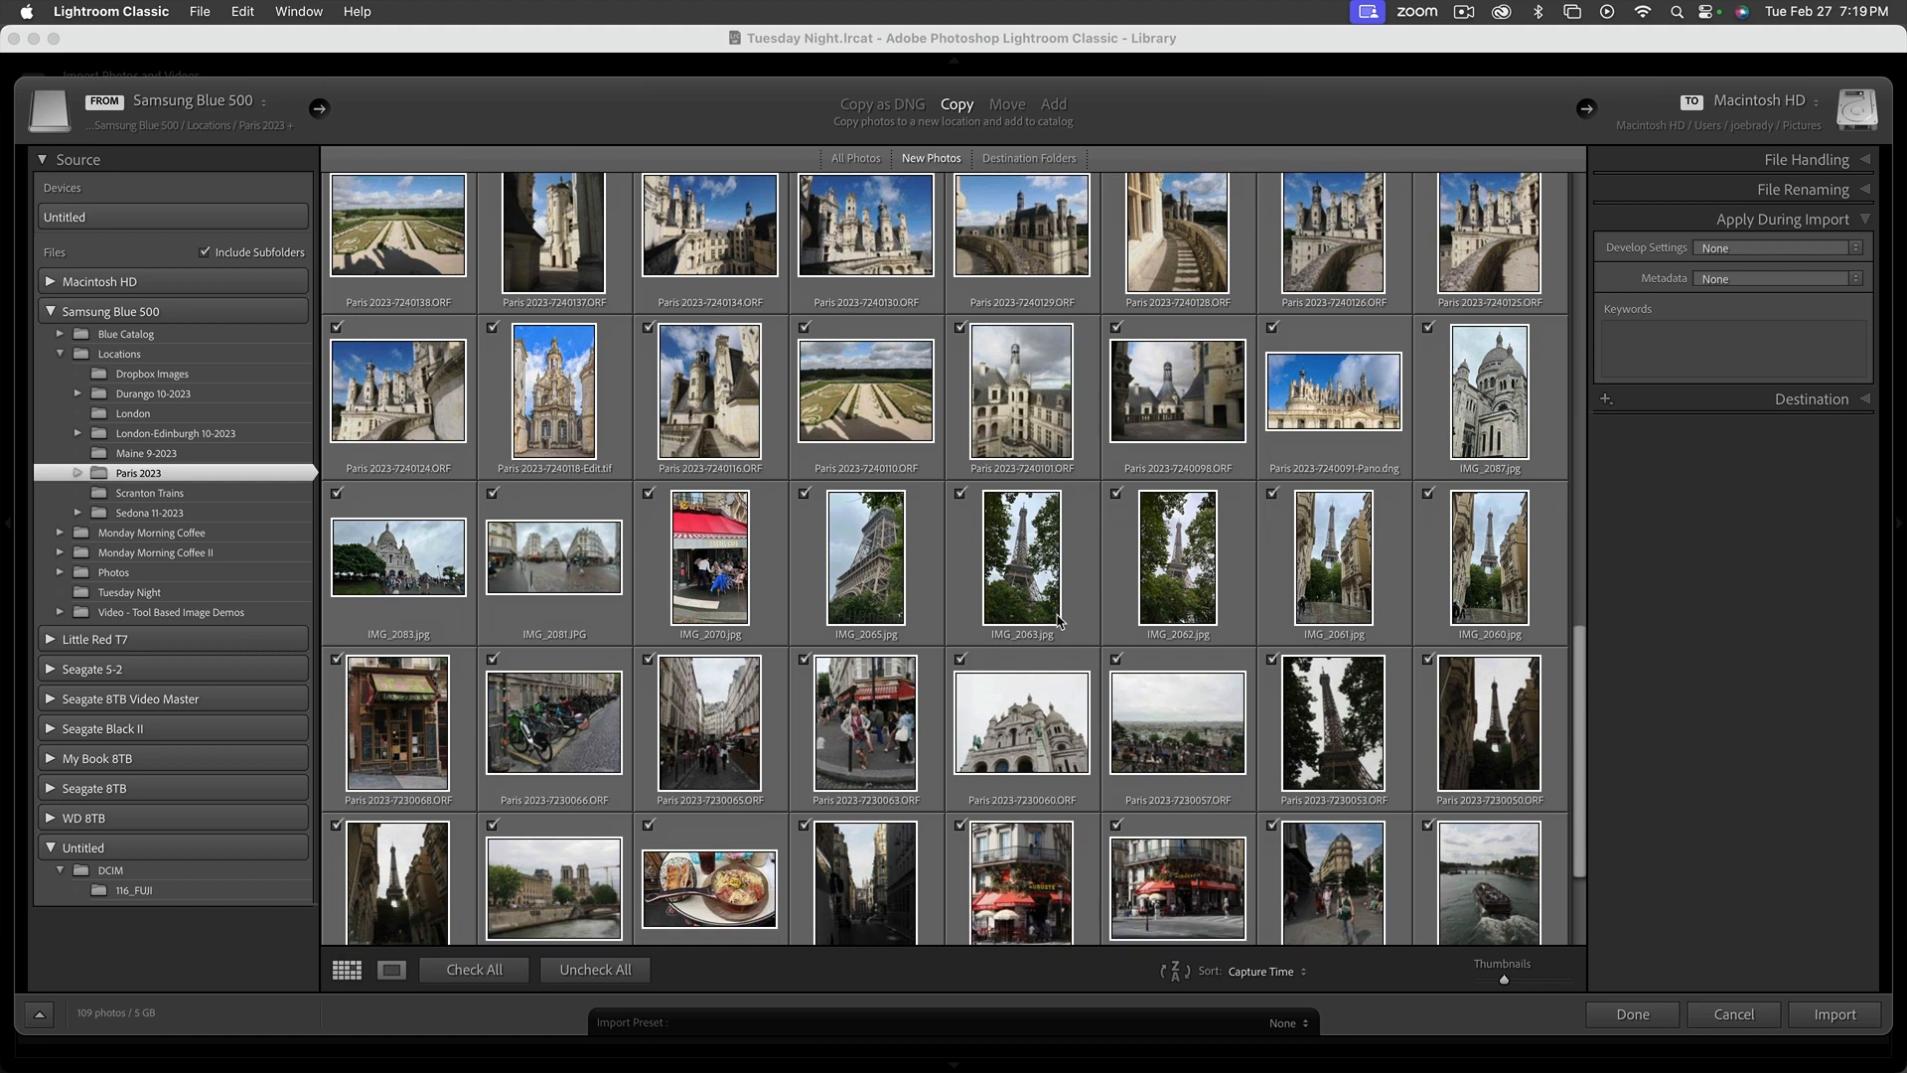
scroll(1013, 611, up, 5)
scroll(1013, 611, up, 6)
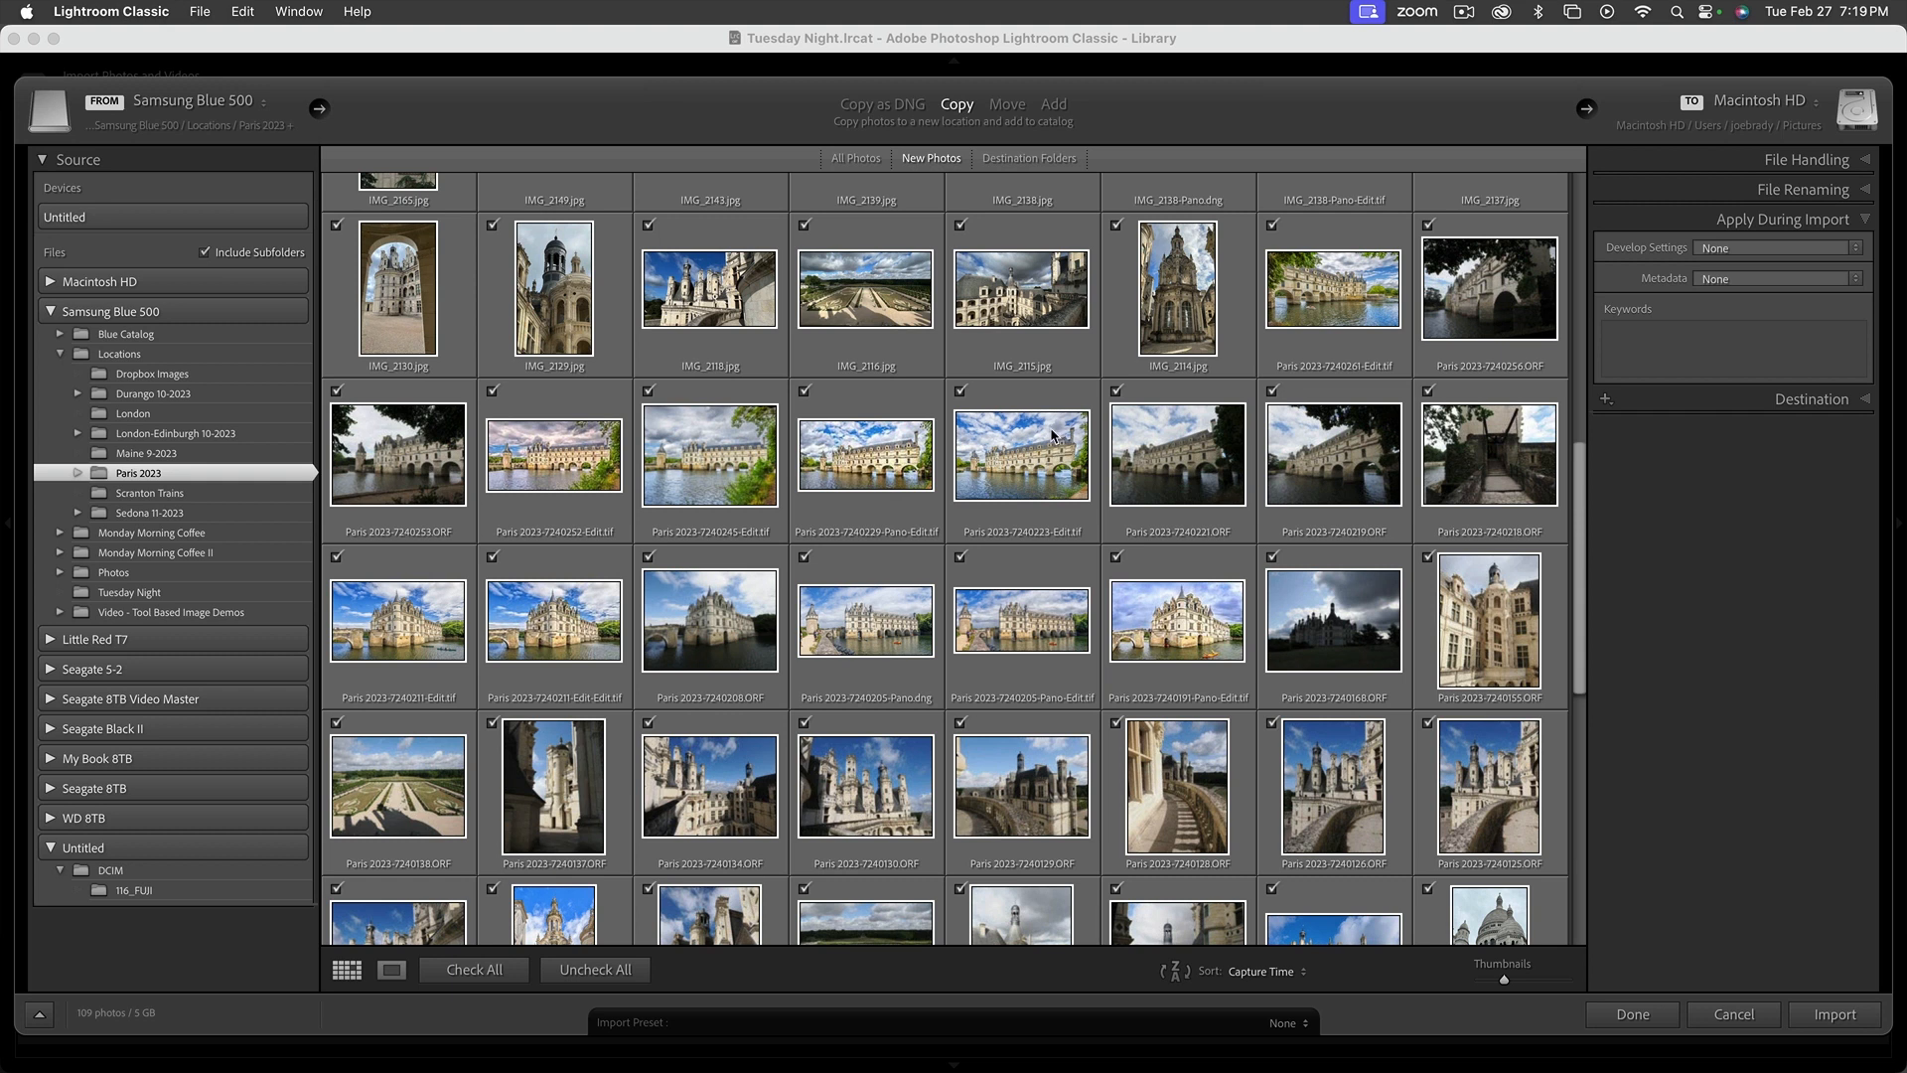
scroll(1038, 214, up, 2)
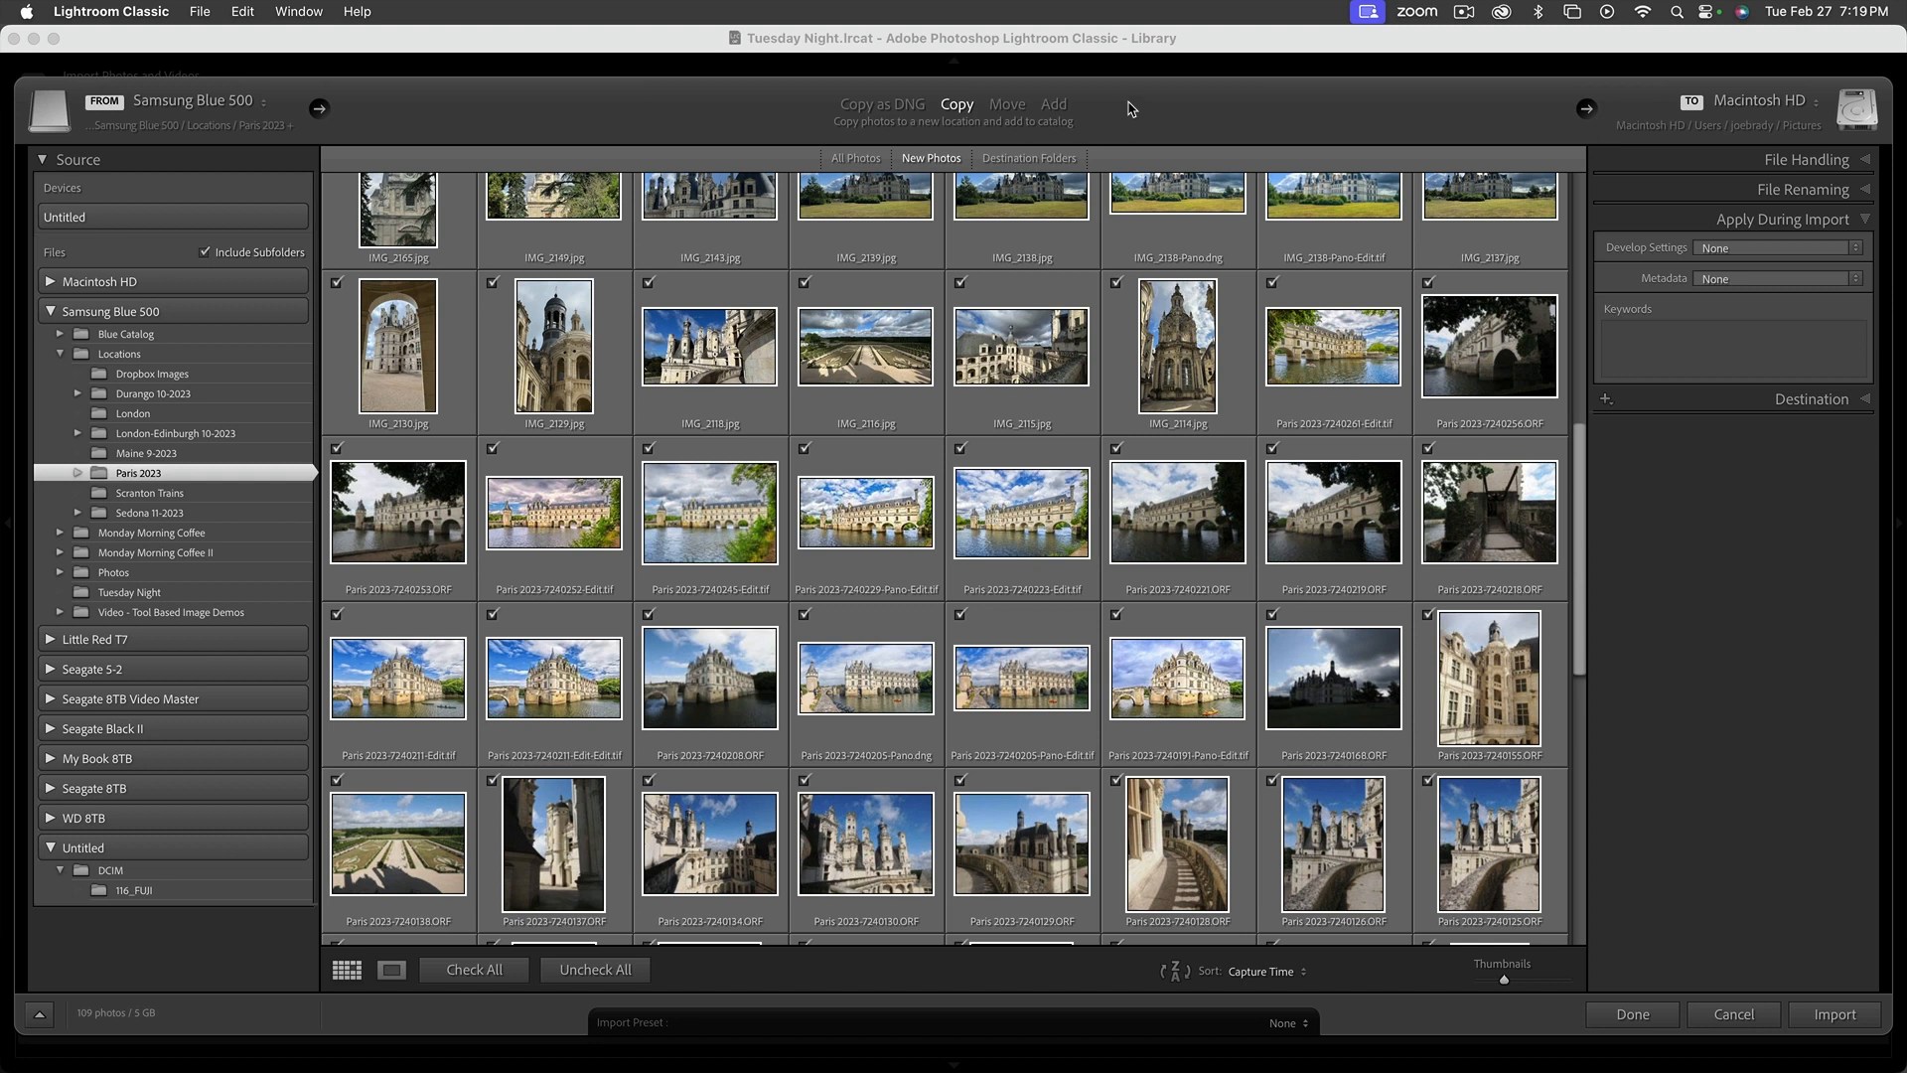
click(1054, 105)
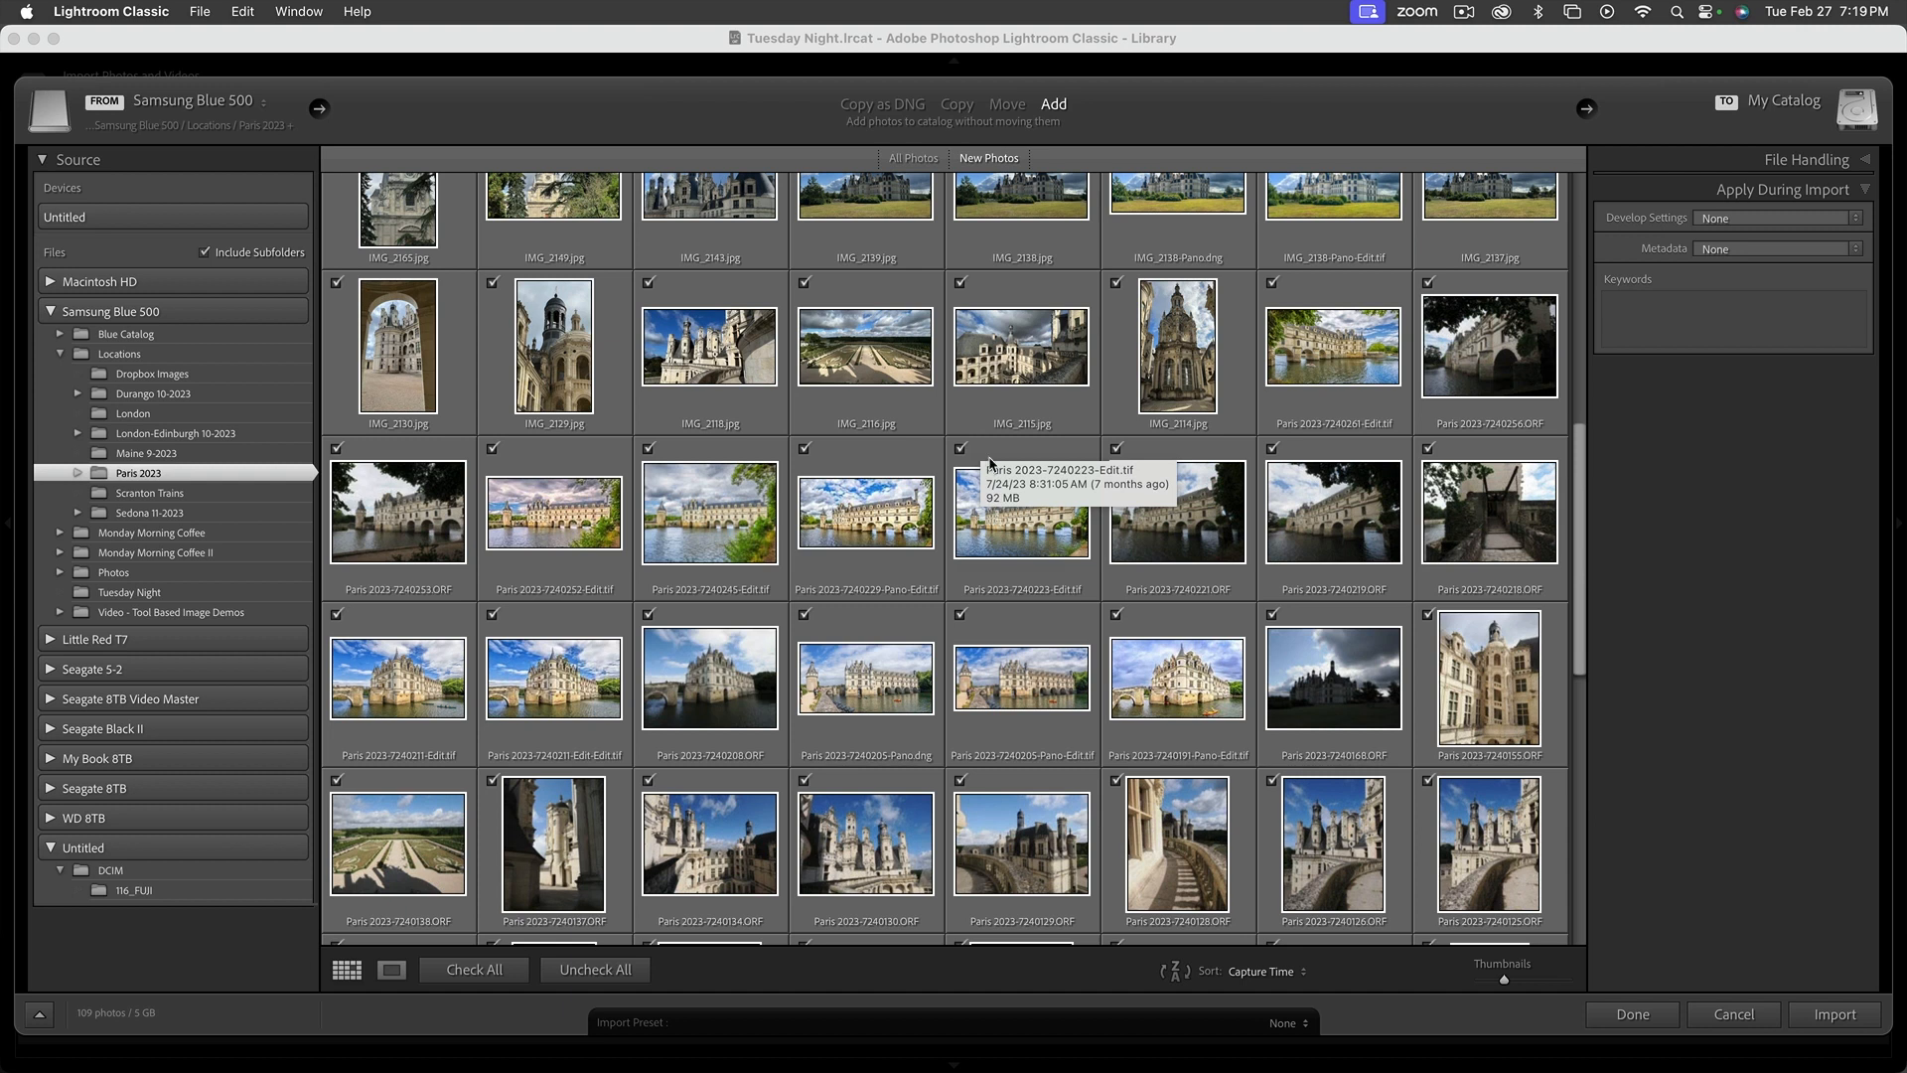
scroll(984, 452, up, 10)
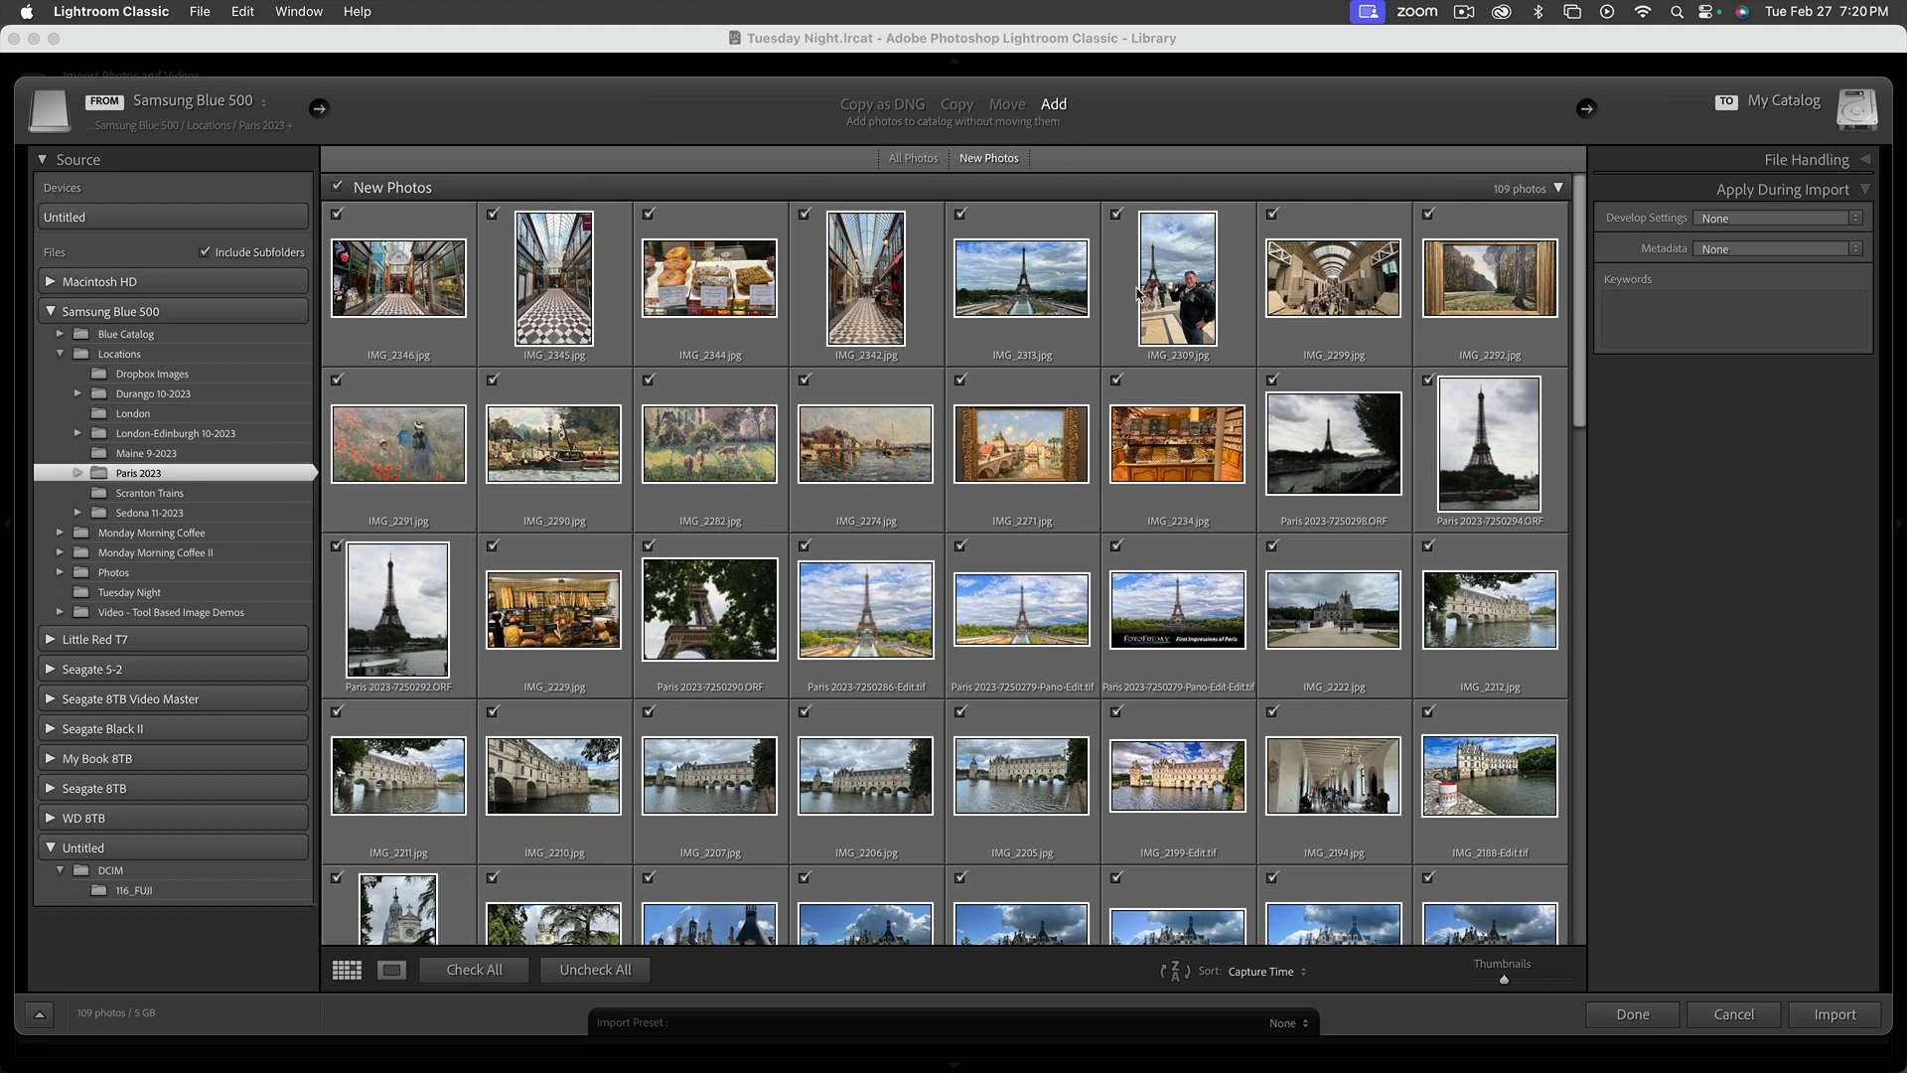
Review the File Handling and metadata preset options for the import, and admit the waiting participant to the Zoom meeting
mouse_move(1138, 294)
click(1866, 161)
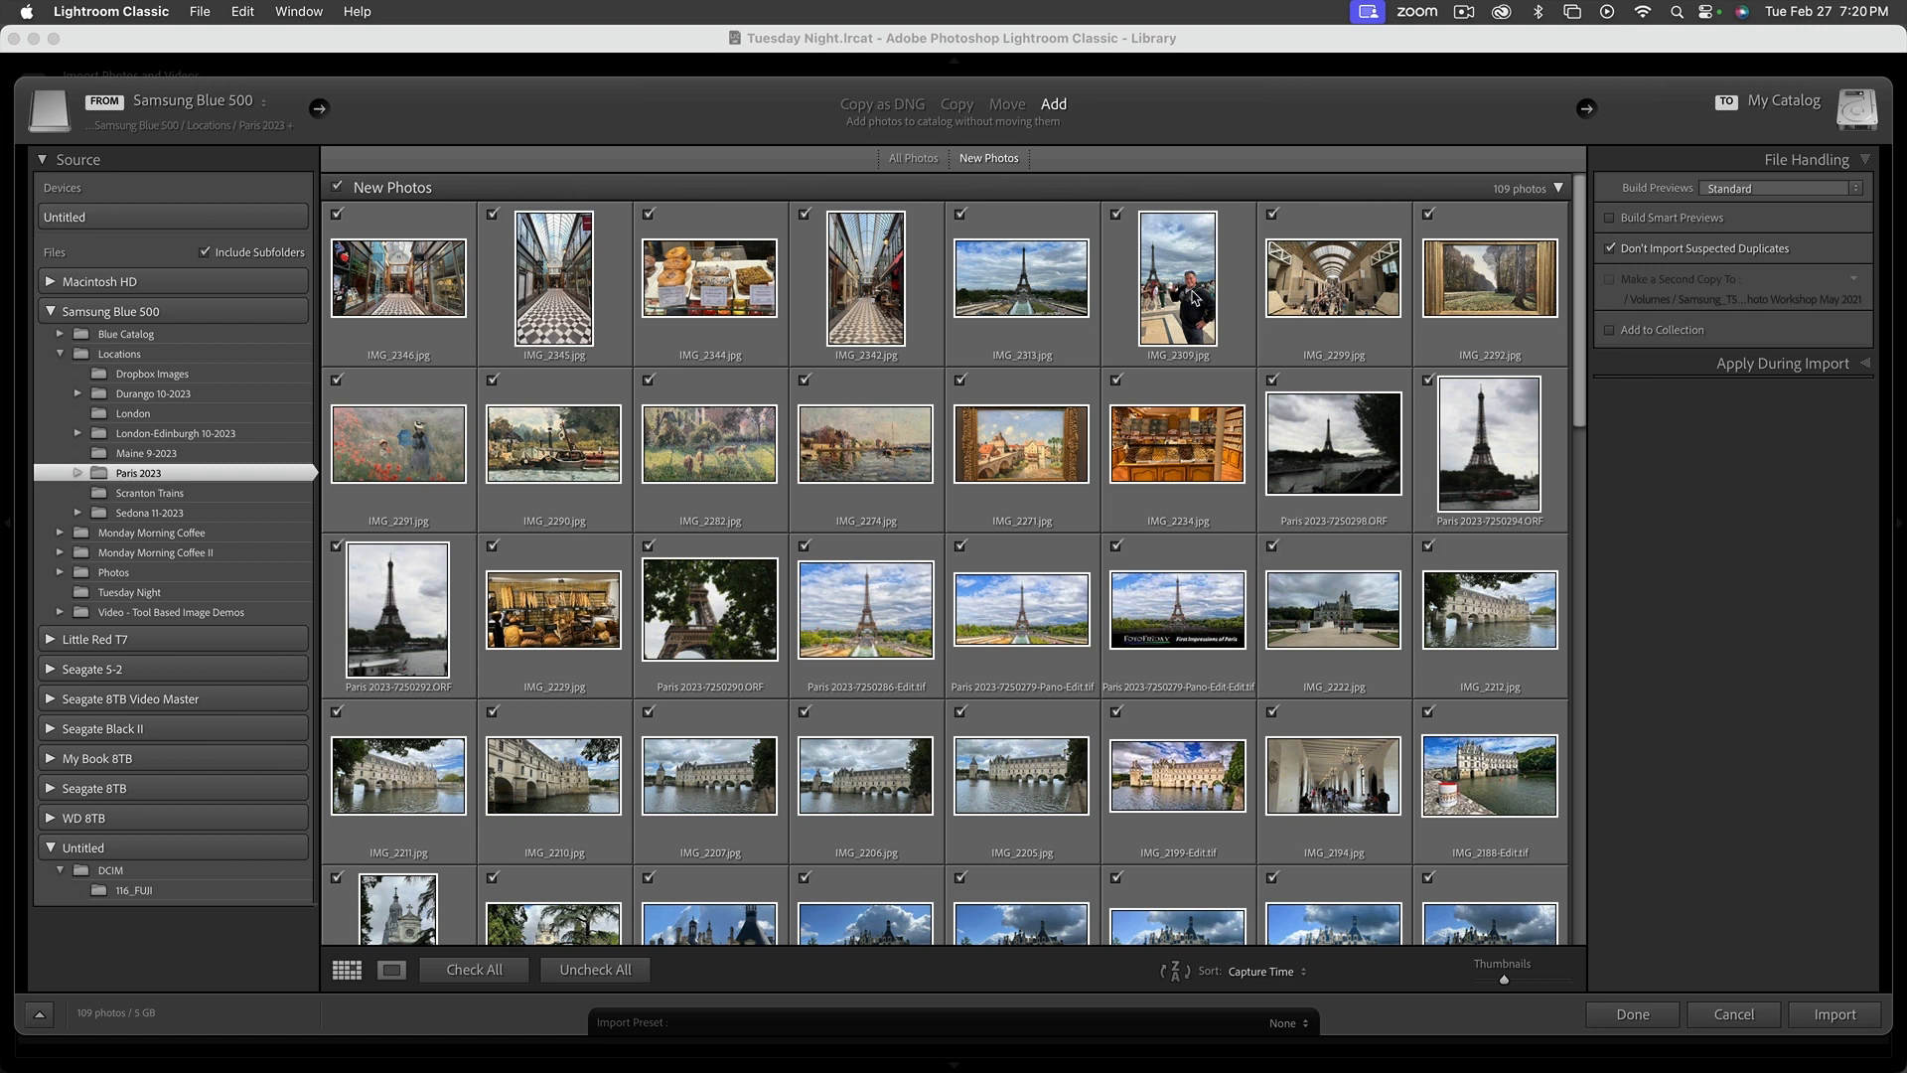
click(1864, 367)
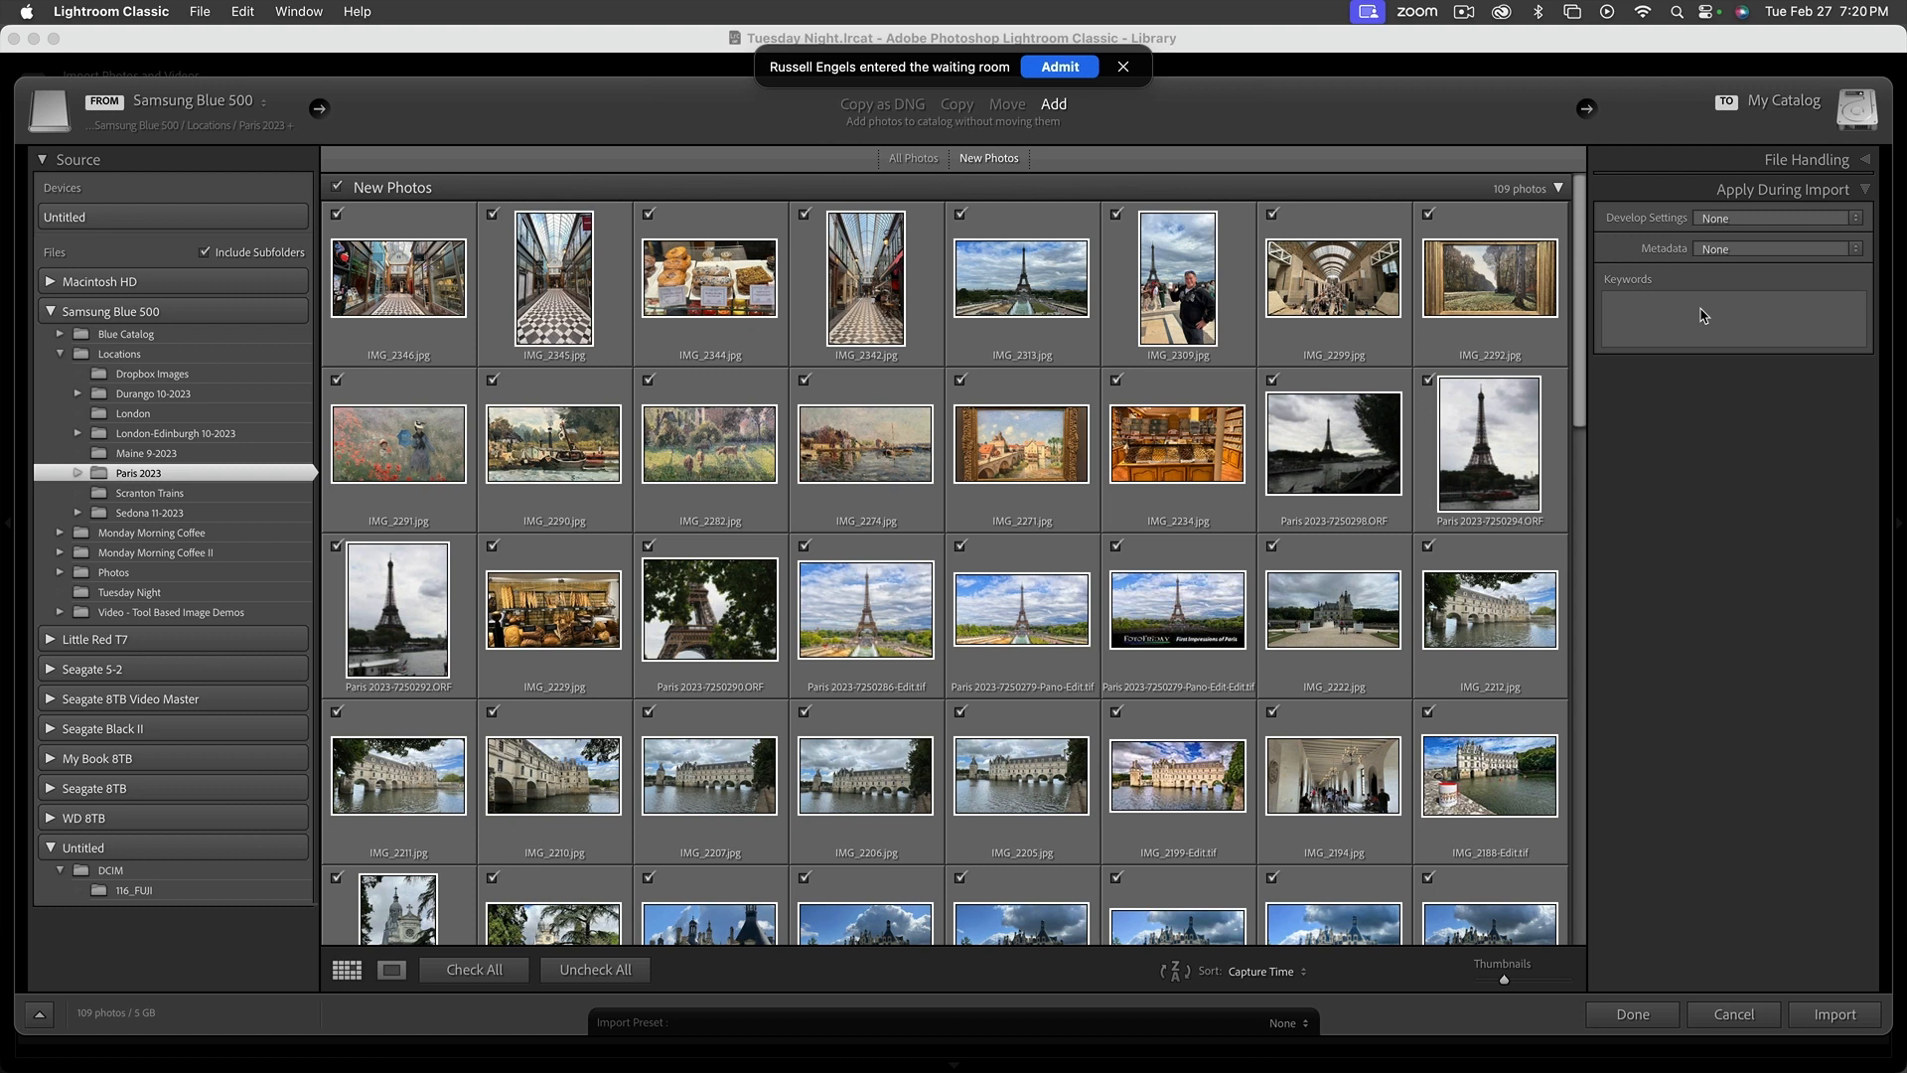
click(1859, 249)
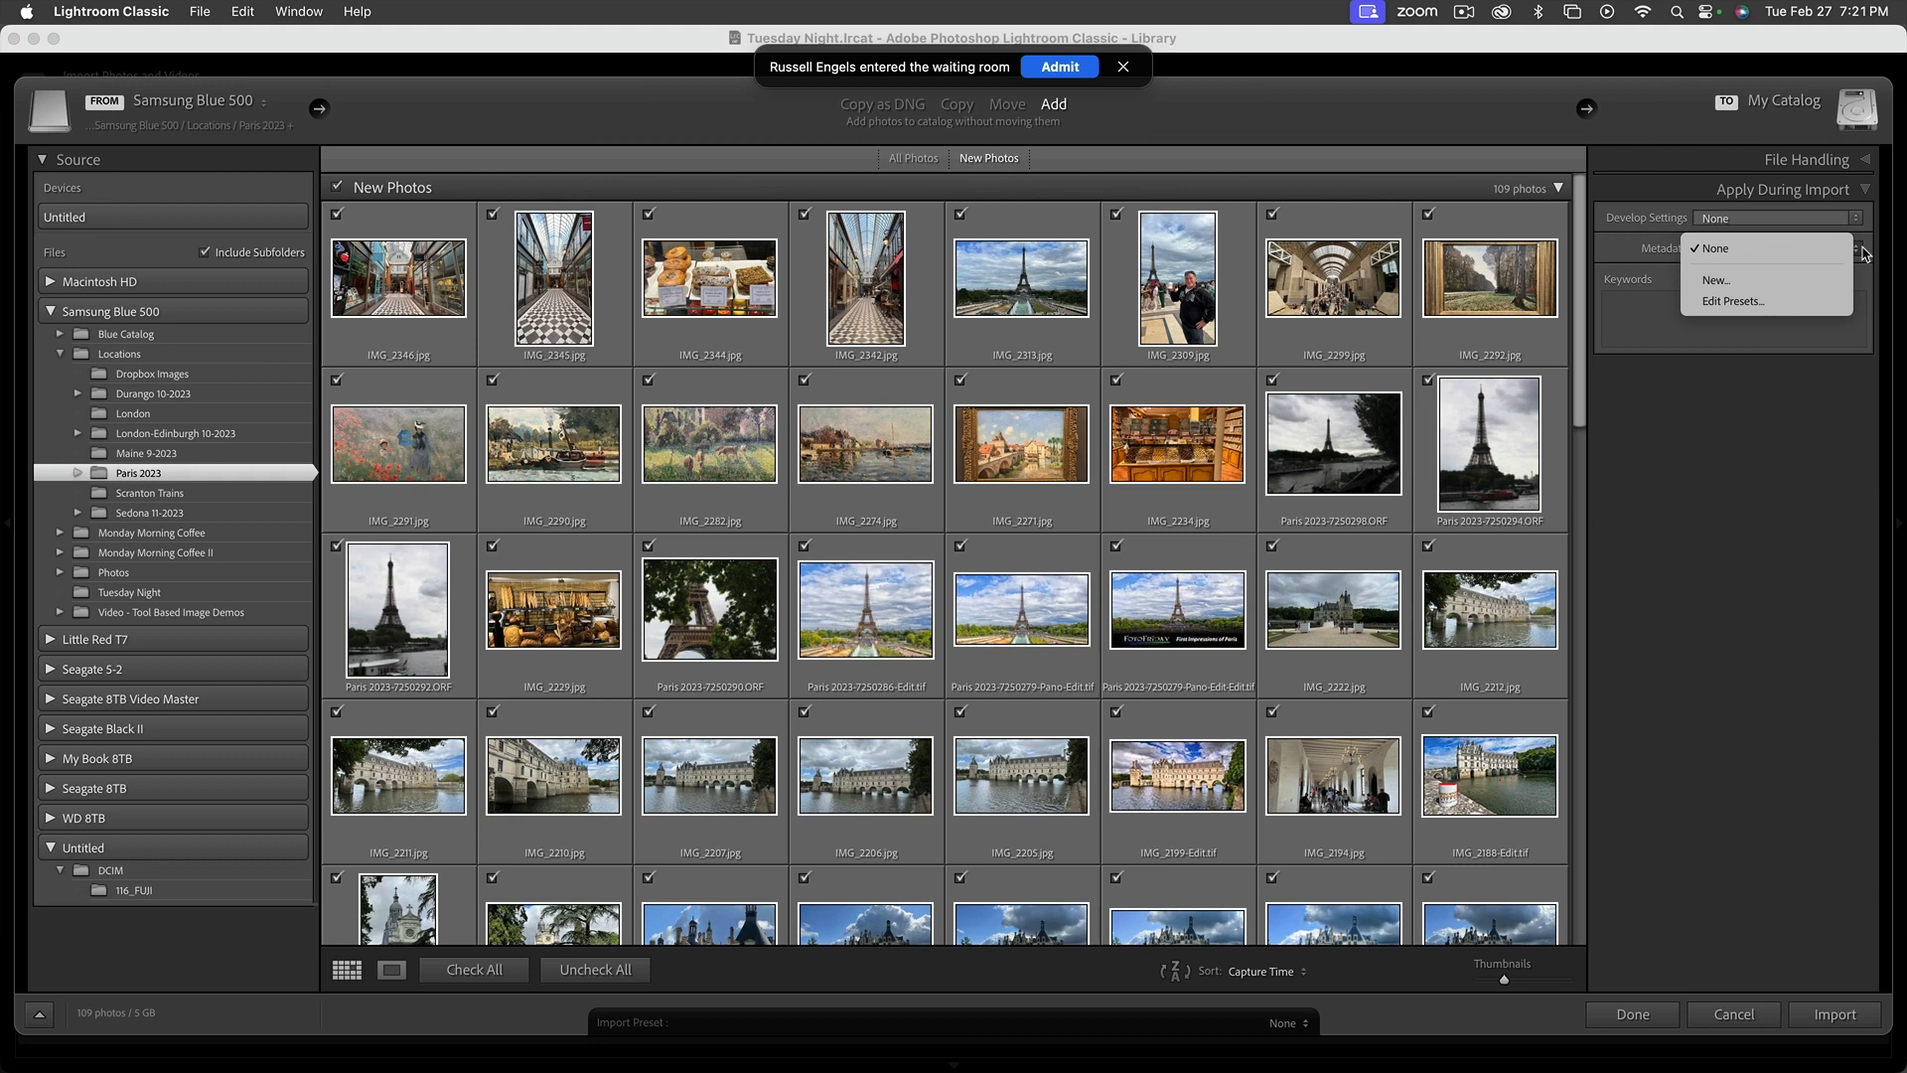
click(1076, 71)
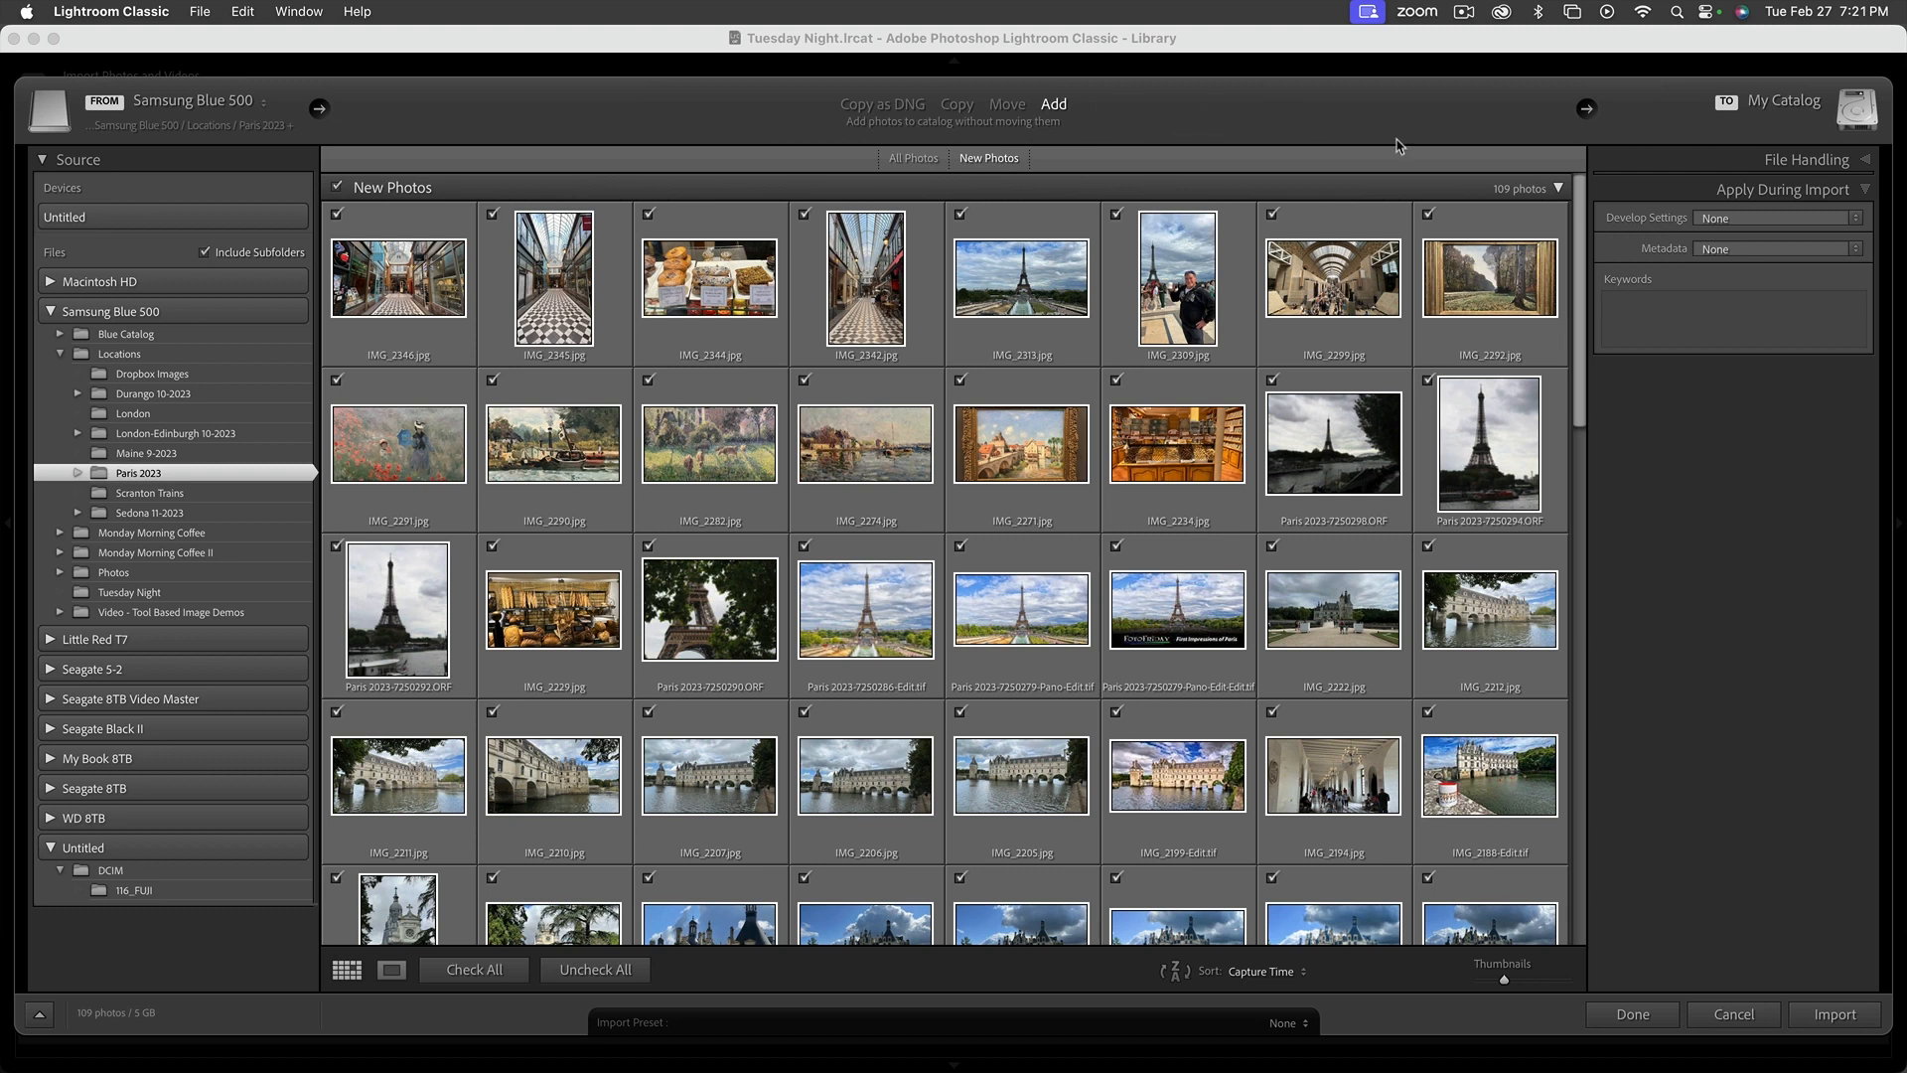
Enter Paris as a keyword to apply during import and look through the photos it covers
click(1650, 297)
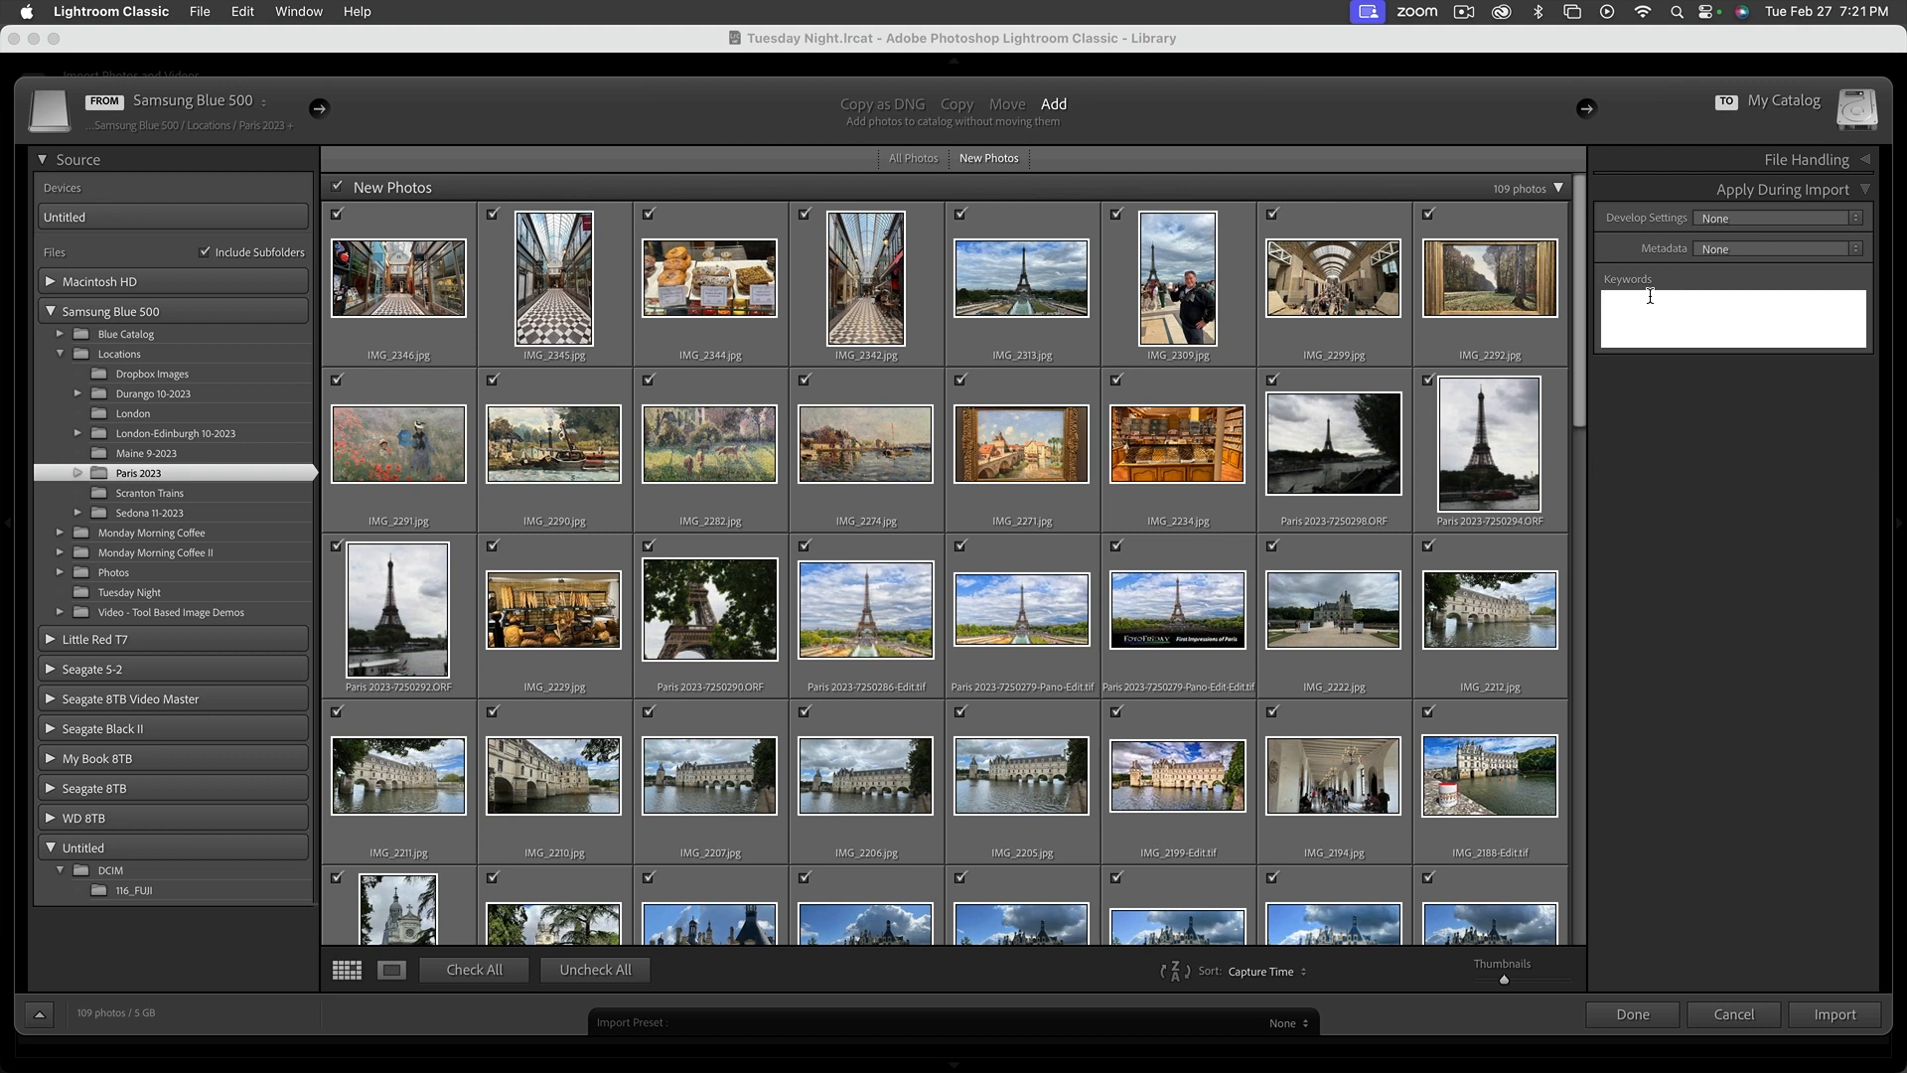
text(Paris,)
scroll(1313, 457, down, 5)
scroll(1313, 457, down, 10)
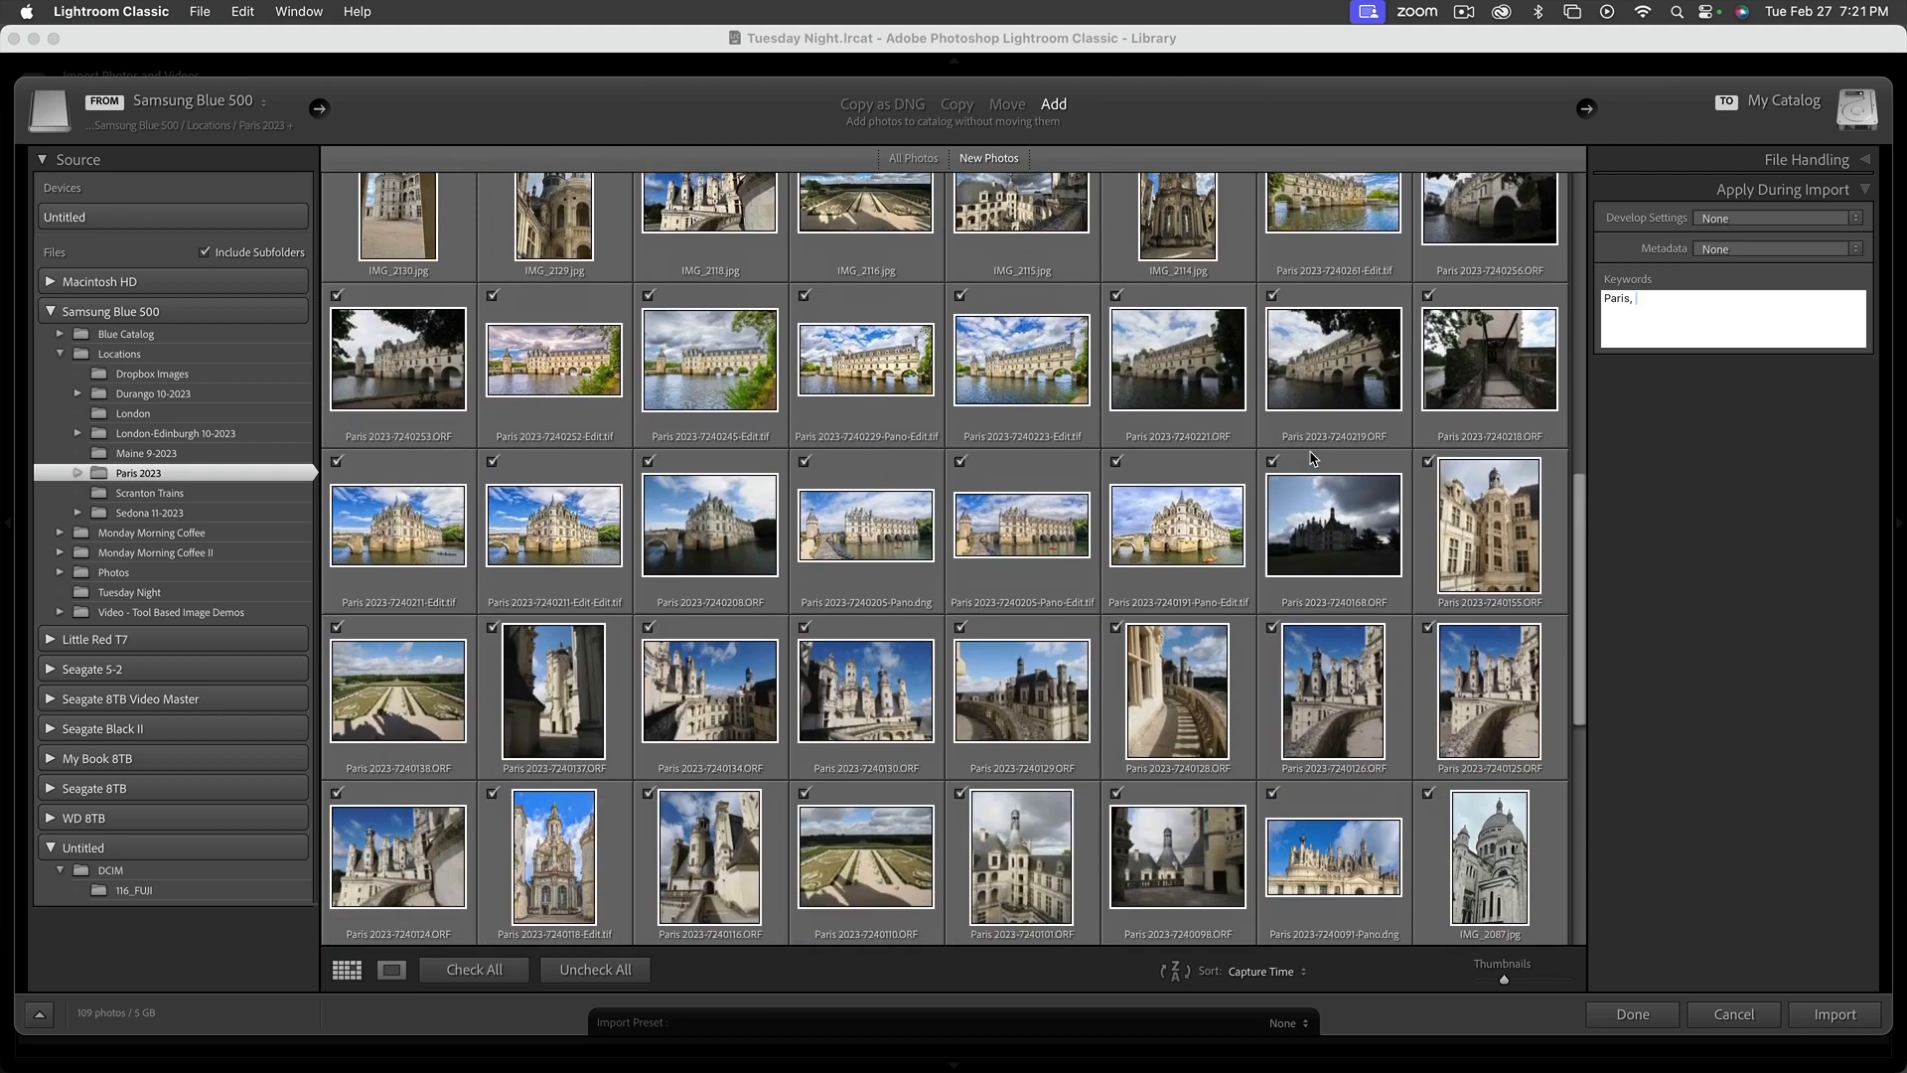
scroll(1313, 457, up, 8)
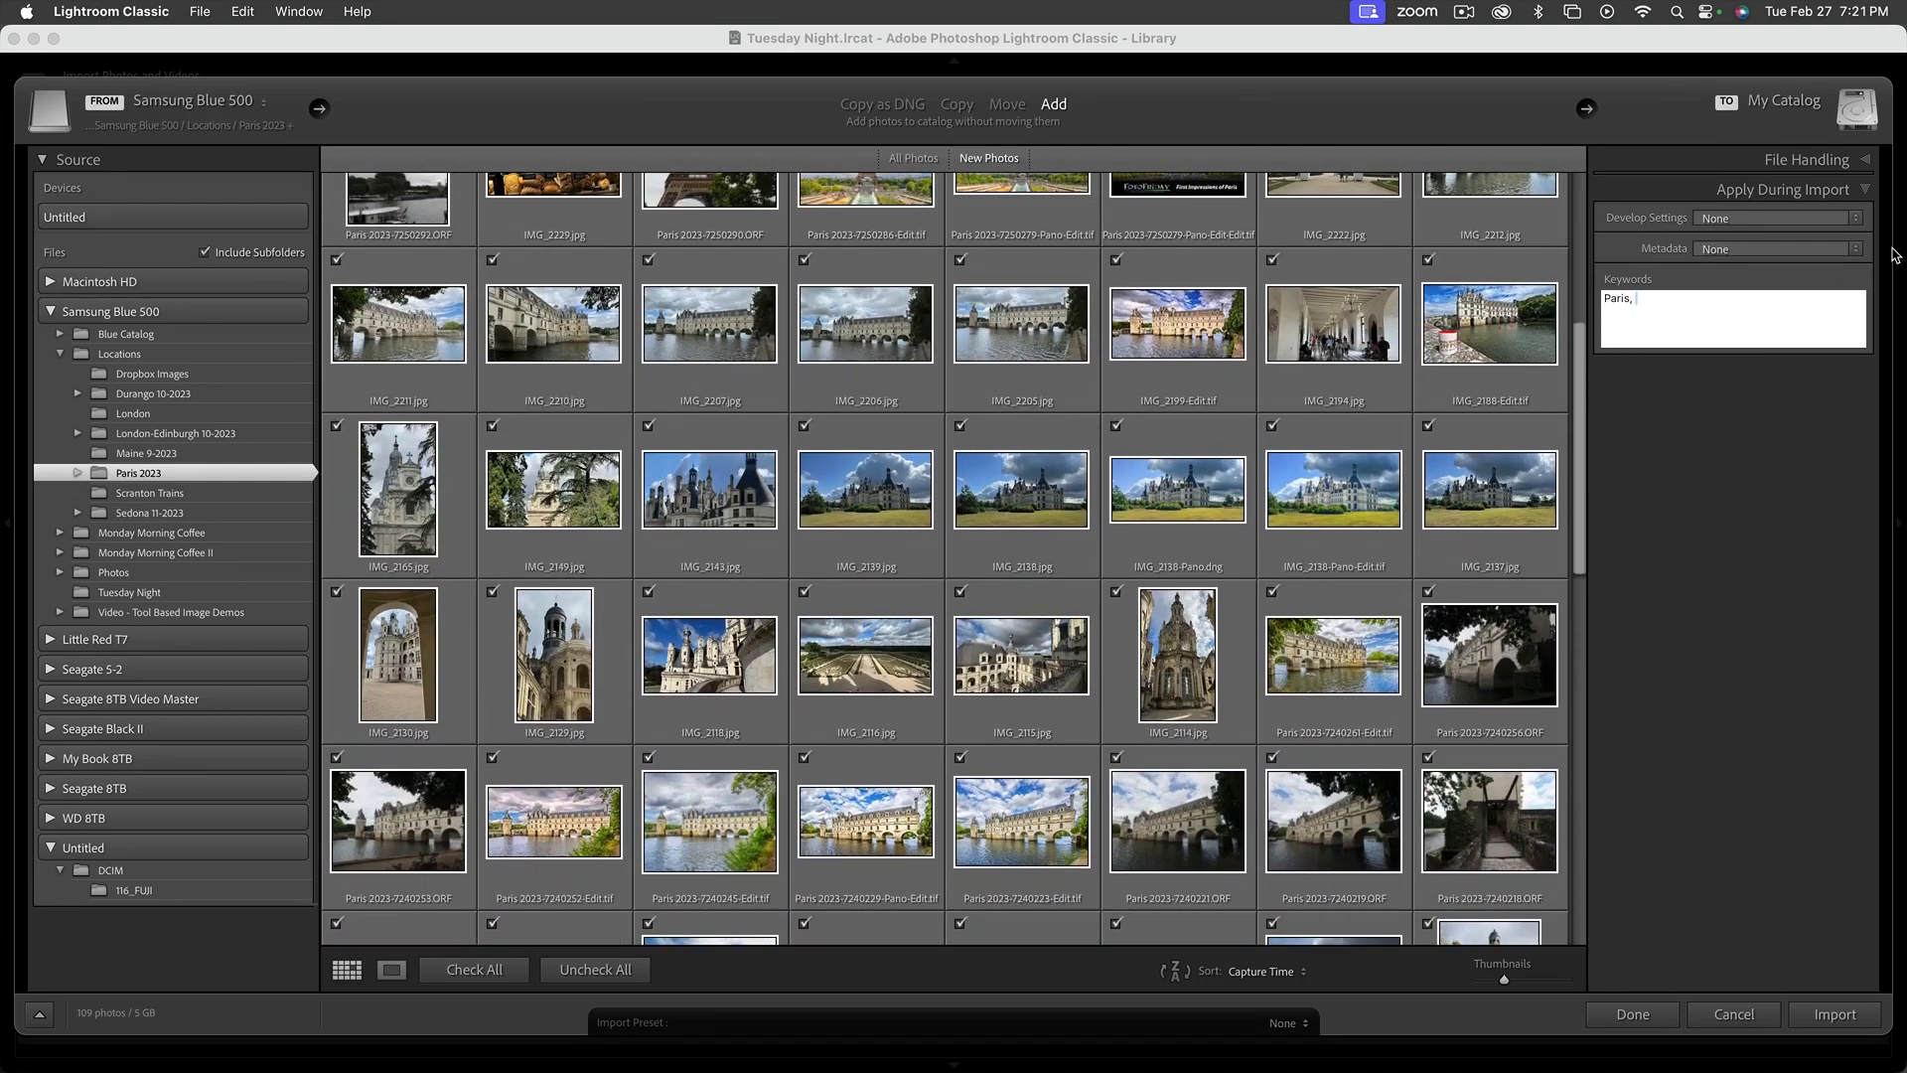
Import the Paris 2023 photos into the Tuesday Night catalog and disable address lookup
click(1865, 191)
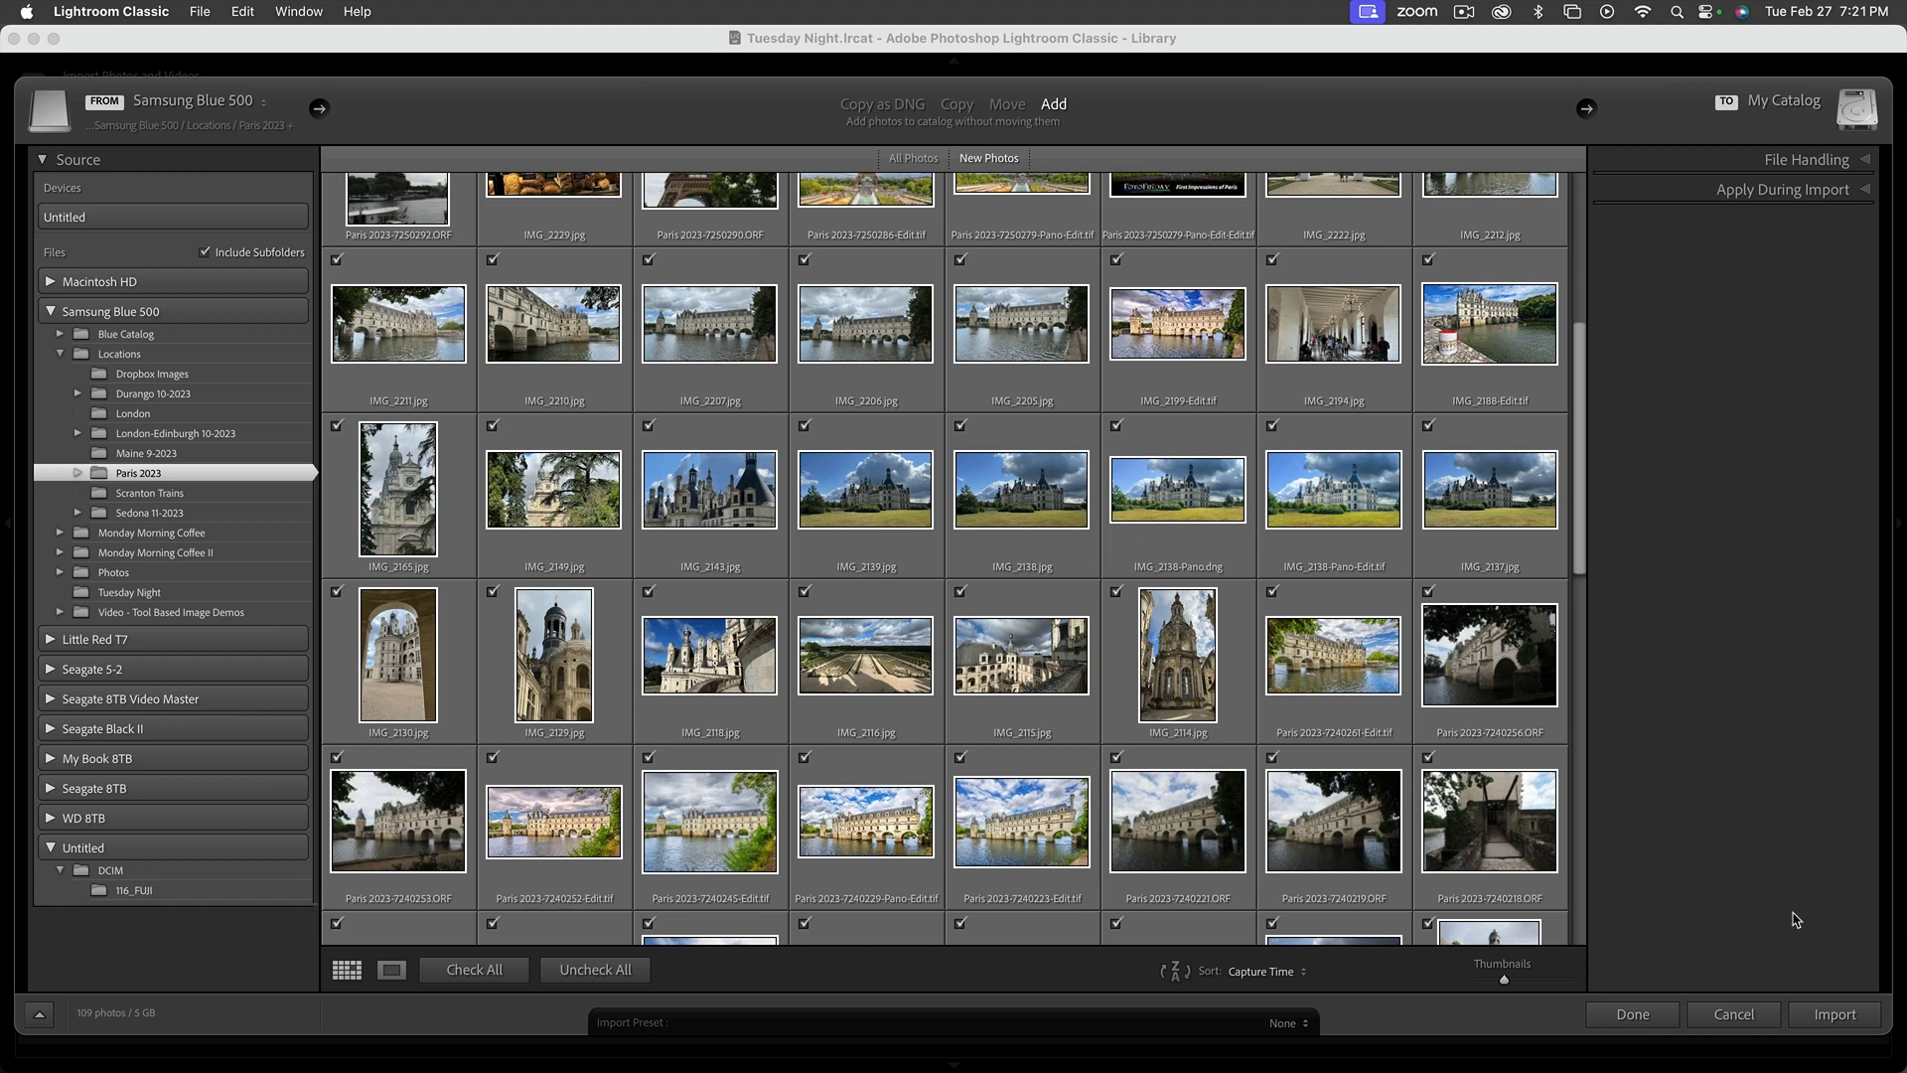
click(1834, 1014)
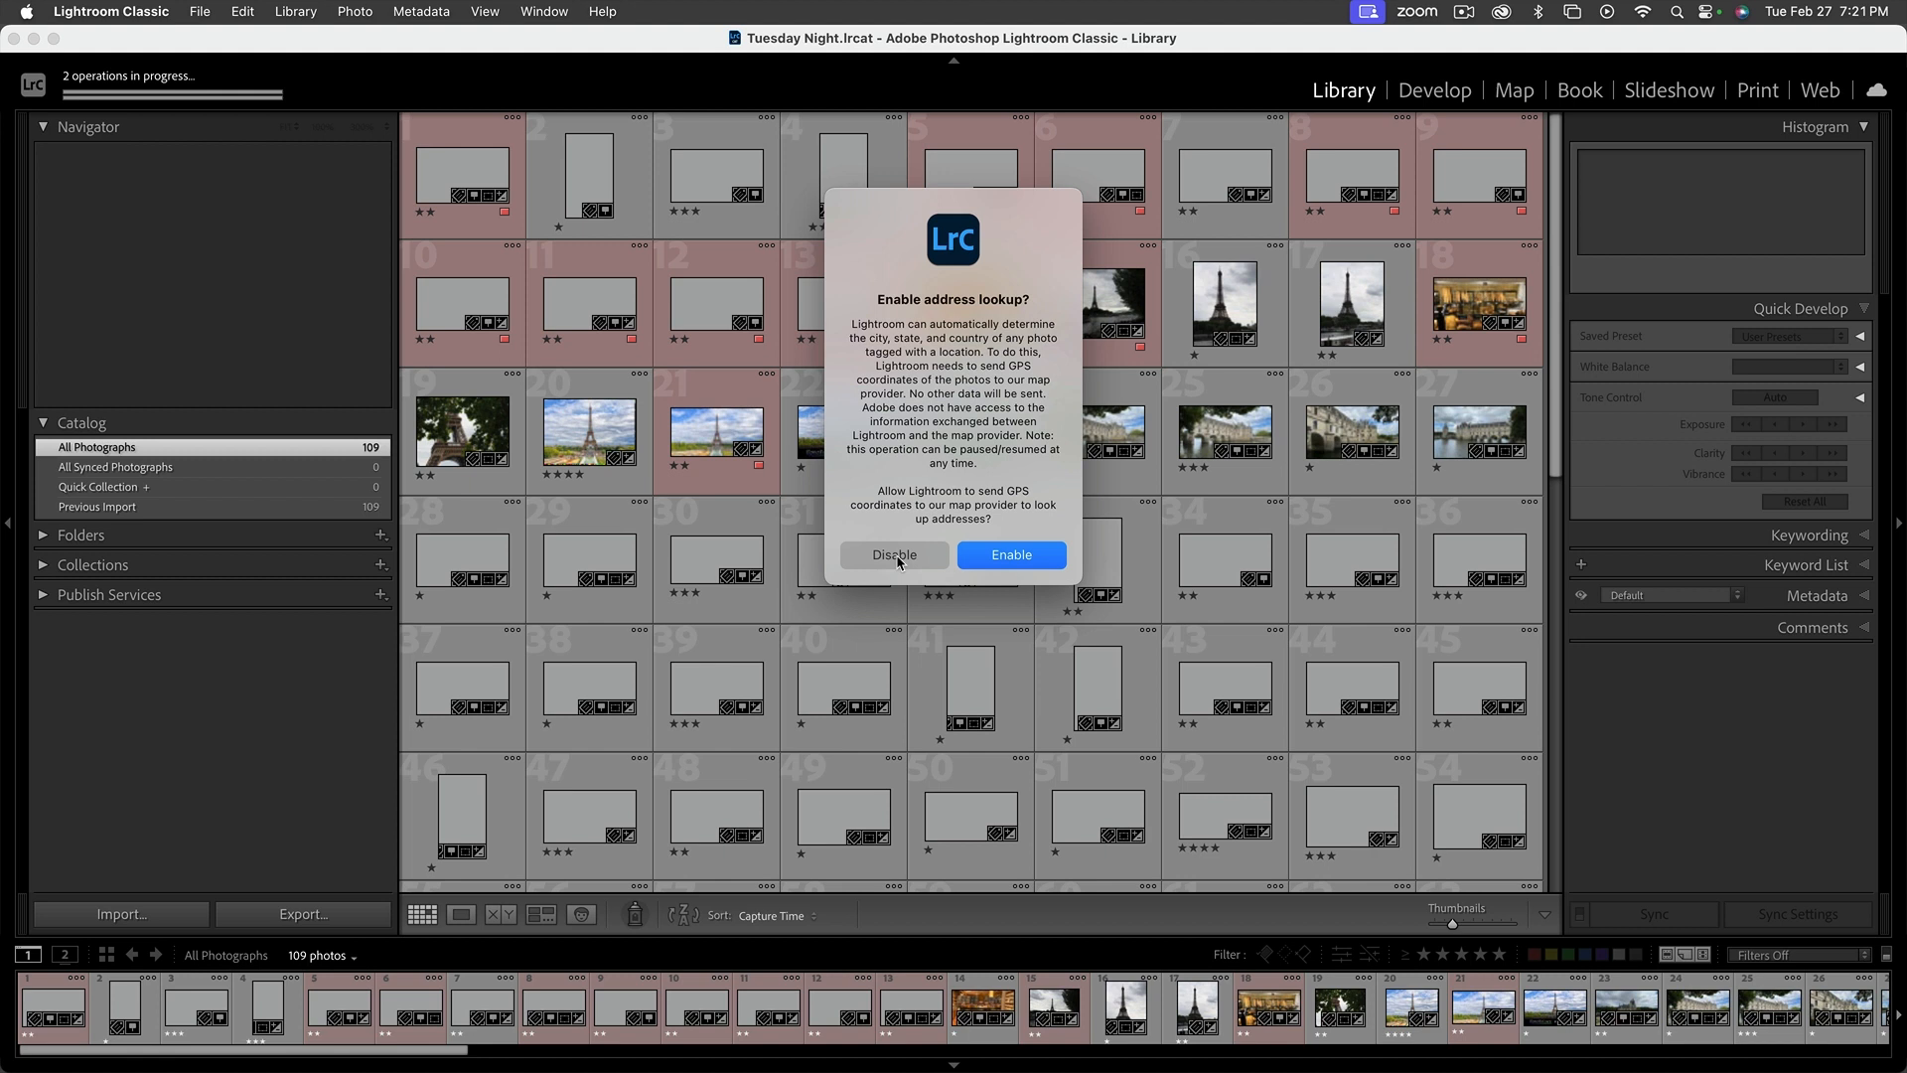
click(896, 556)
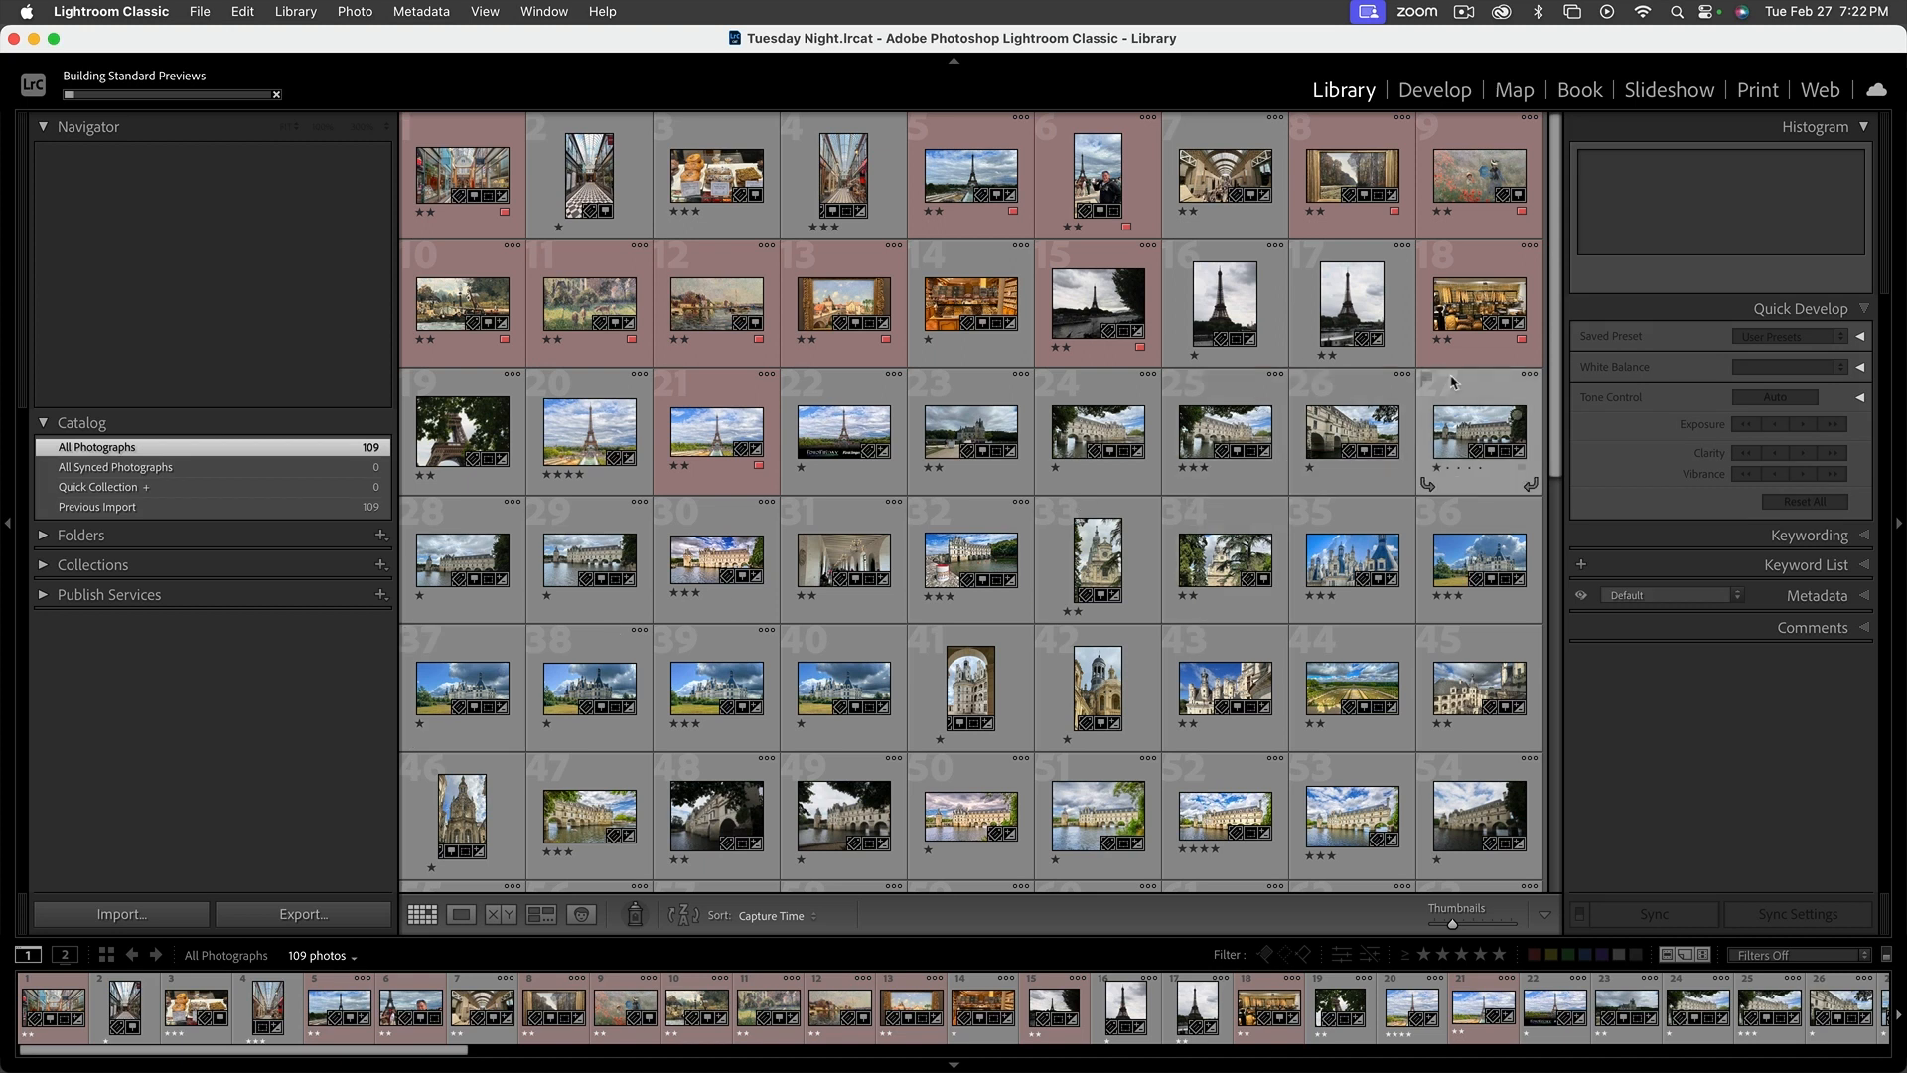
View the last imported photos in the grid and the available Publish Services
scroll(1559, 655, down, 10)
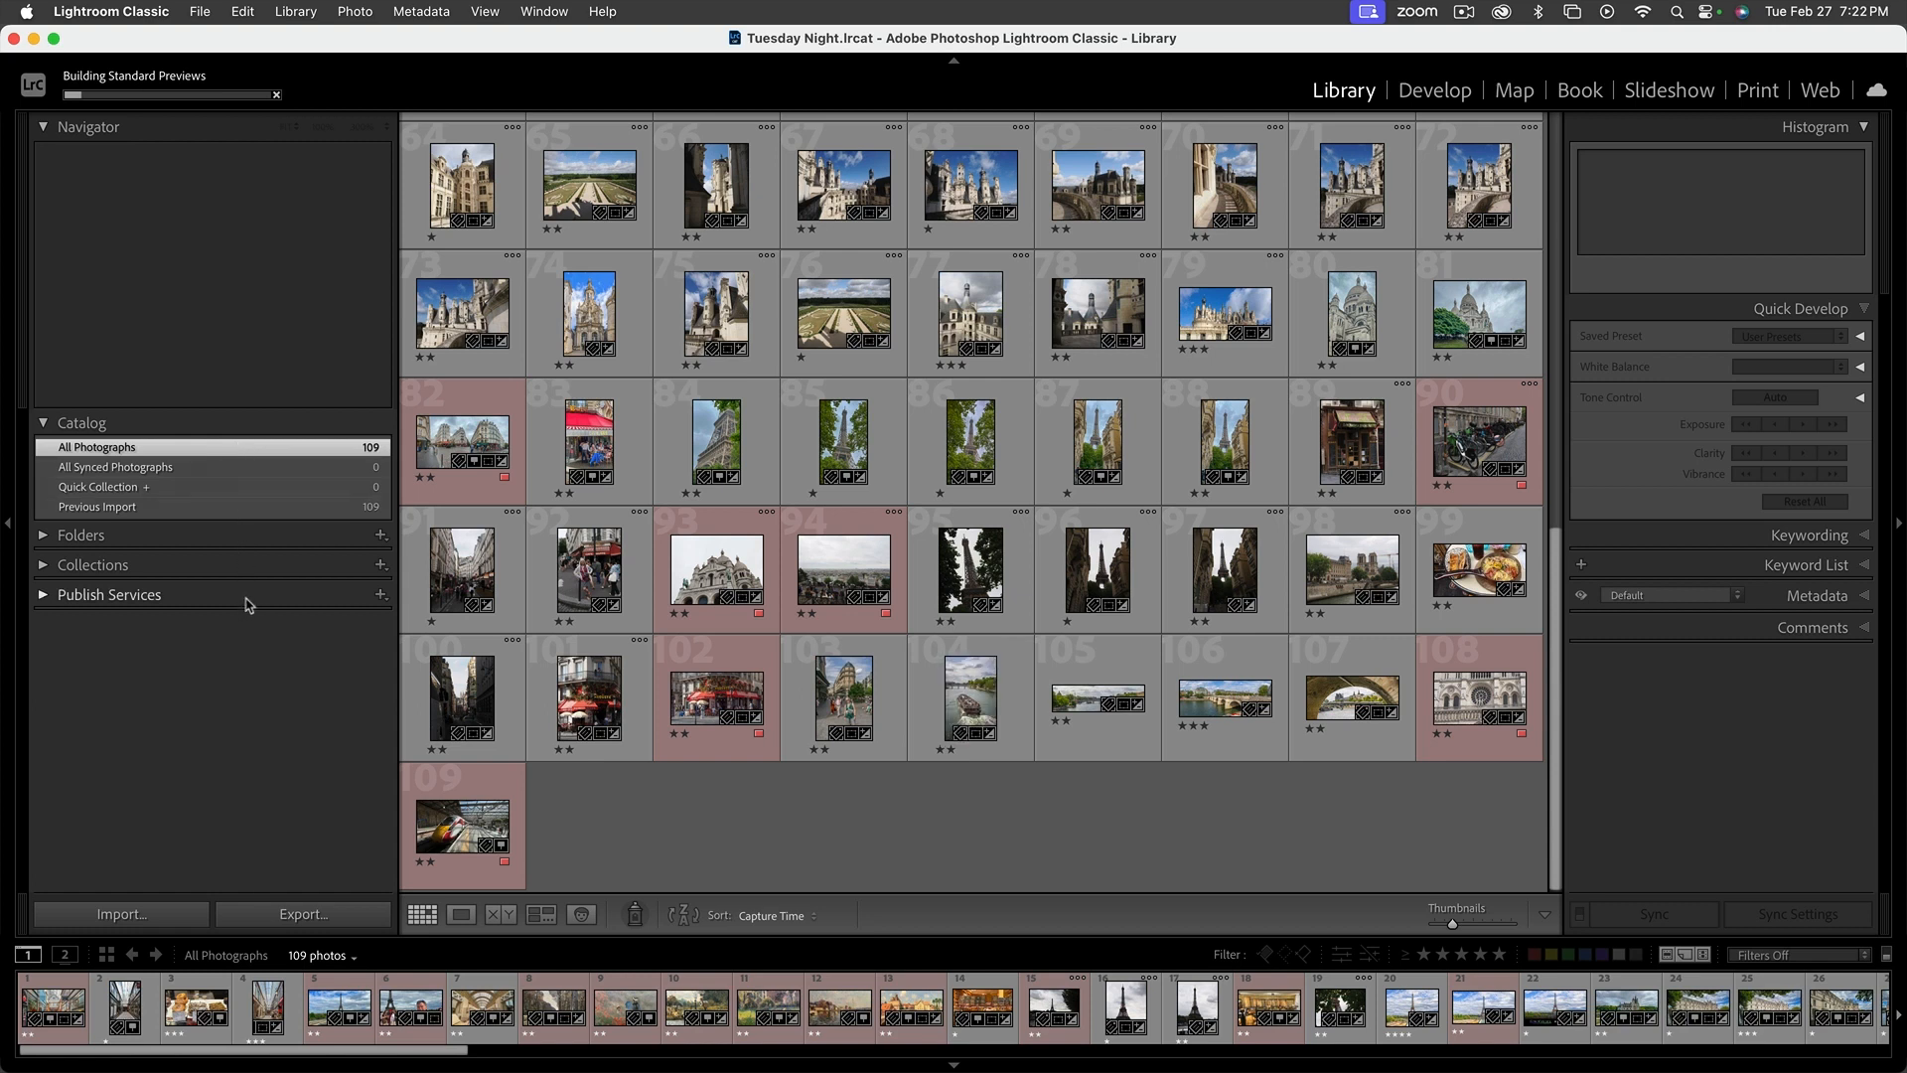
click(44, 596)
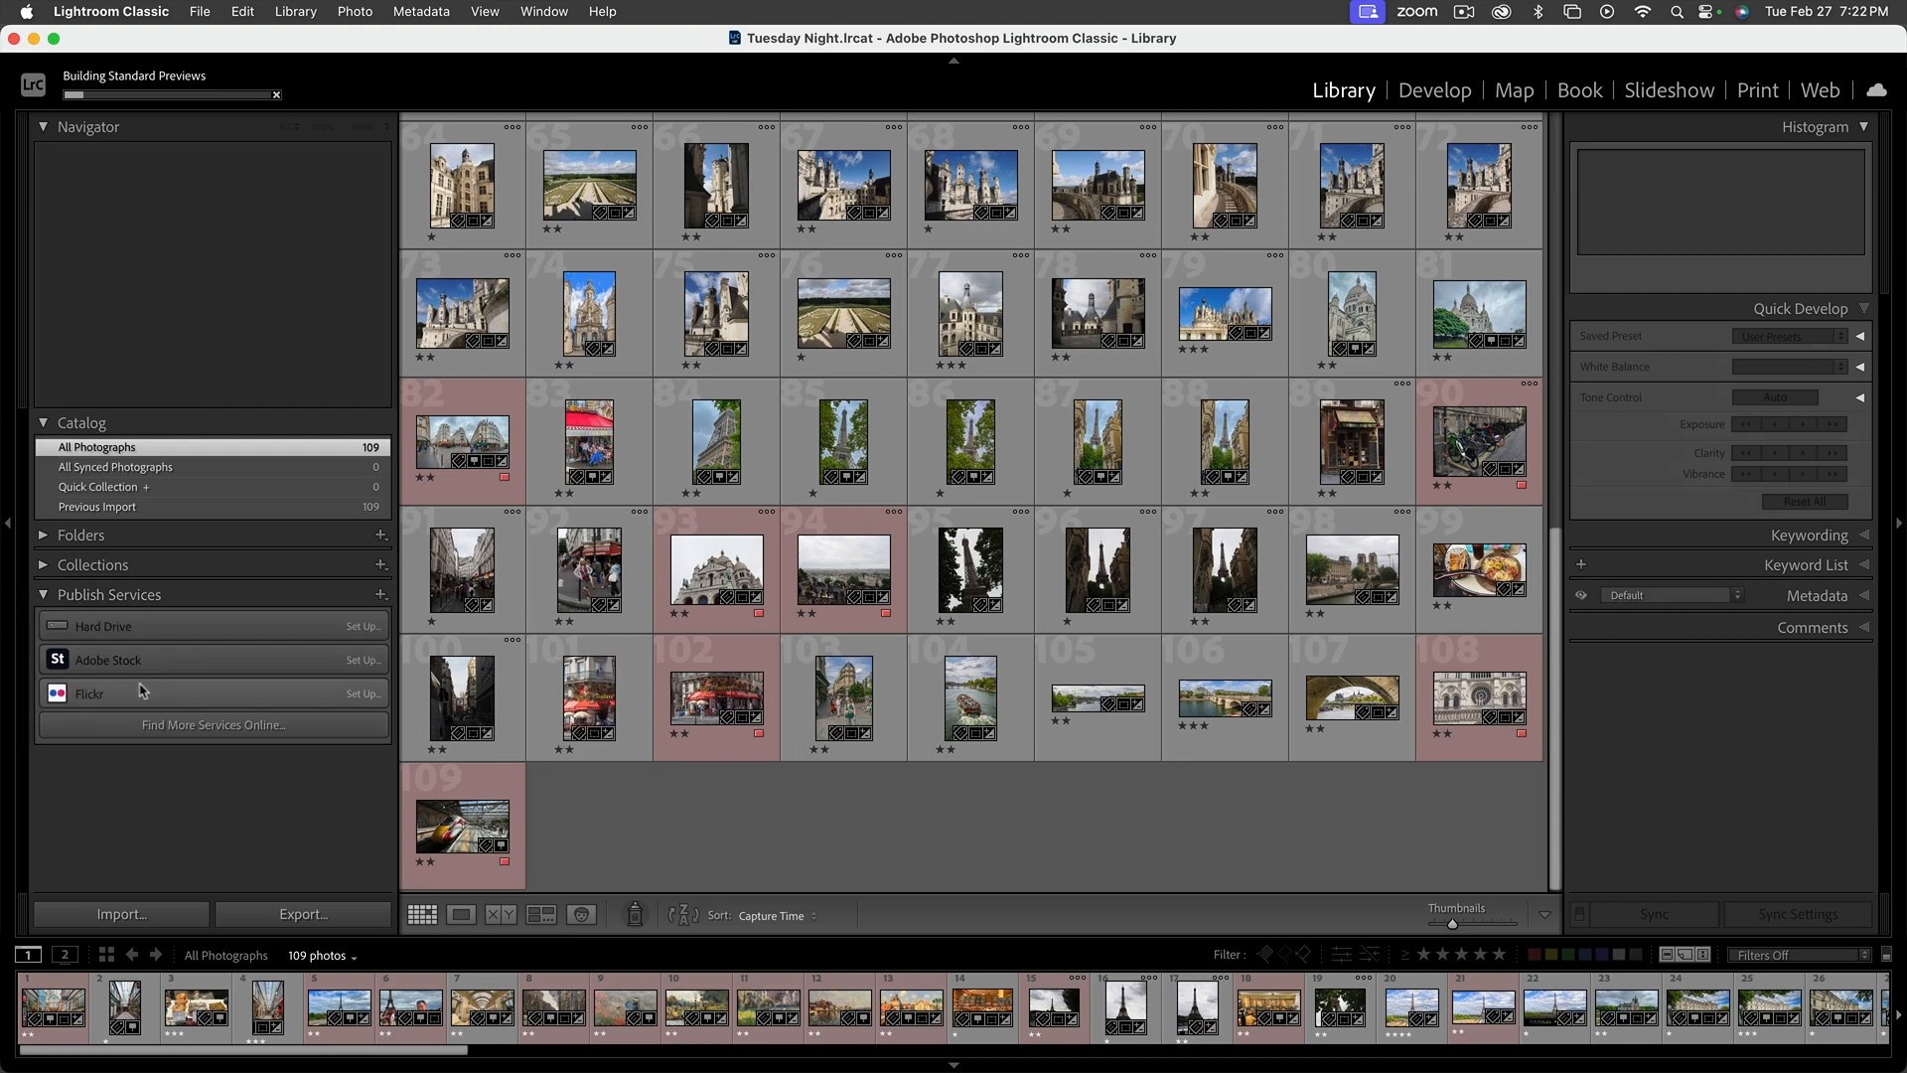
click(44, 596)
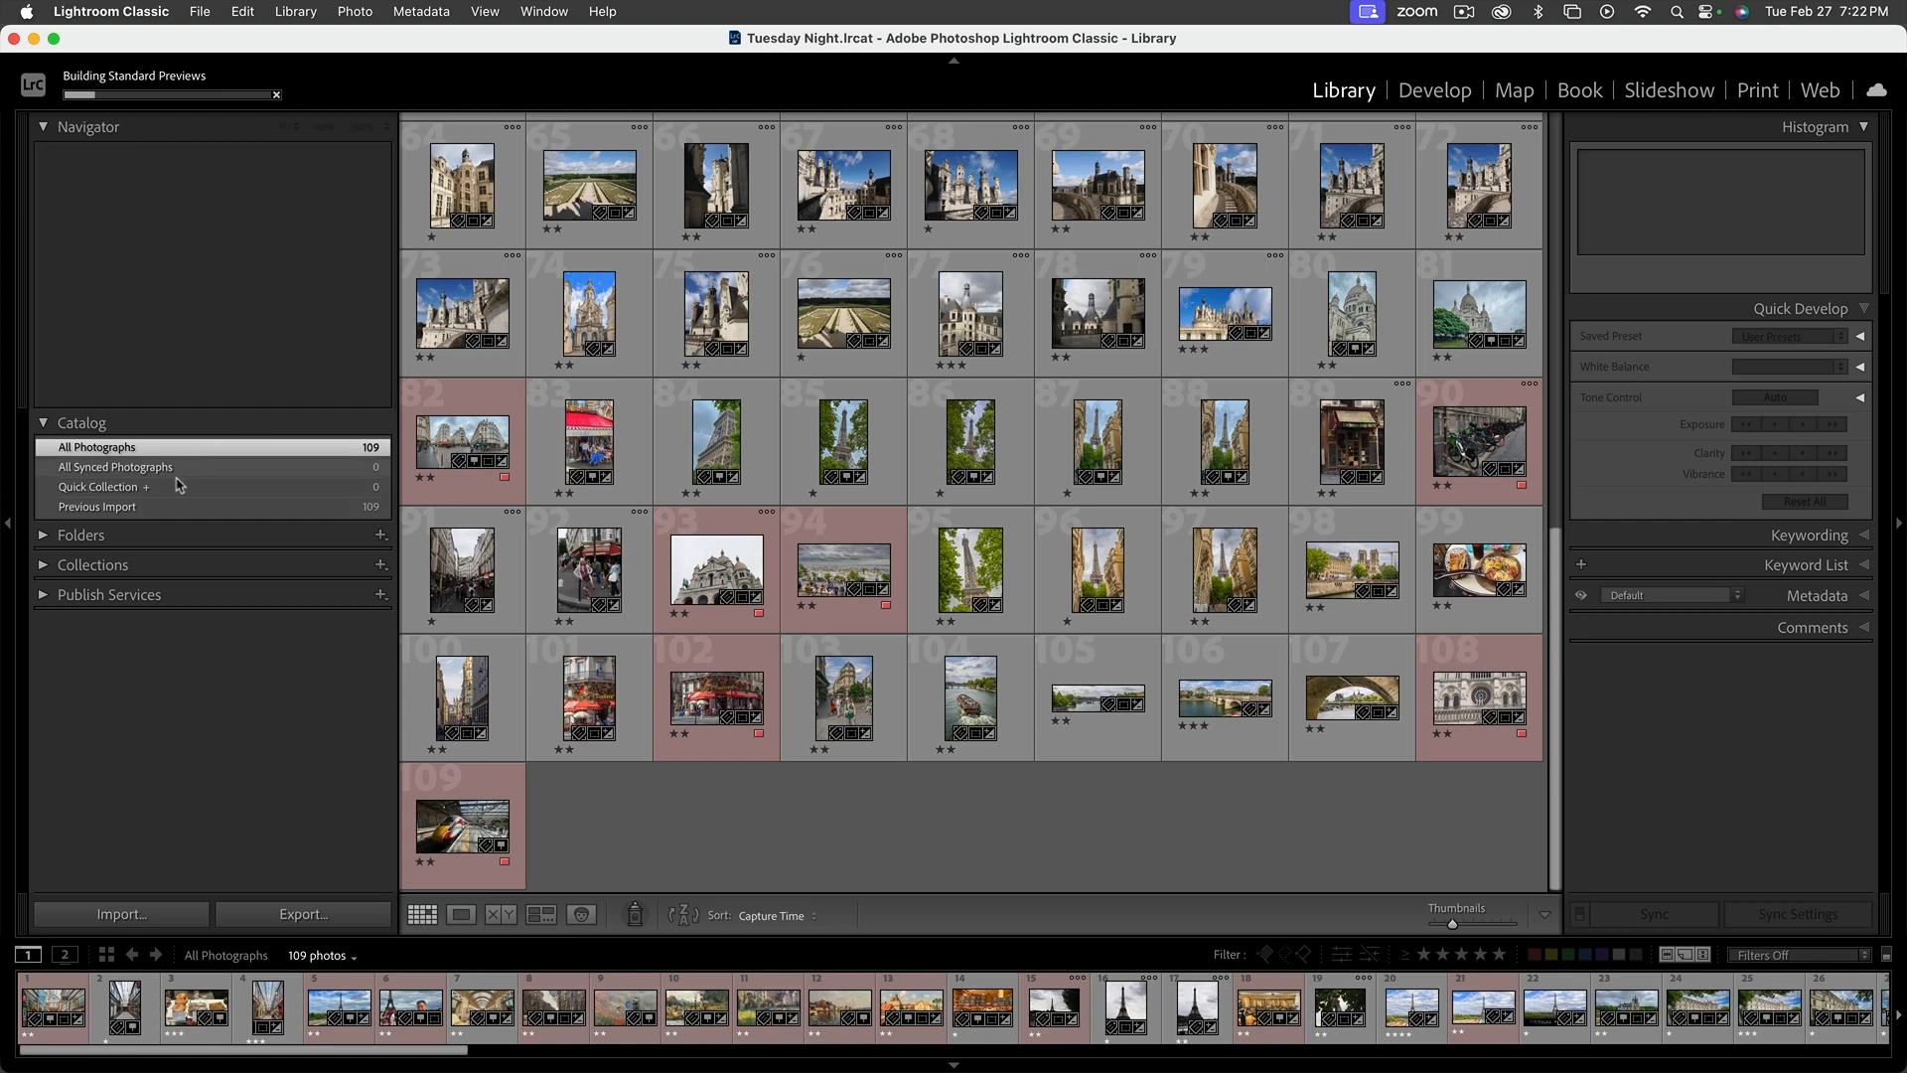
Show the catalog's folders on the Samsung Blue 500 drive
click(43, 536)
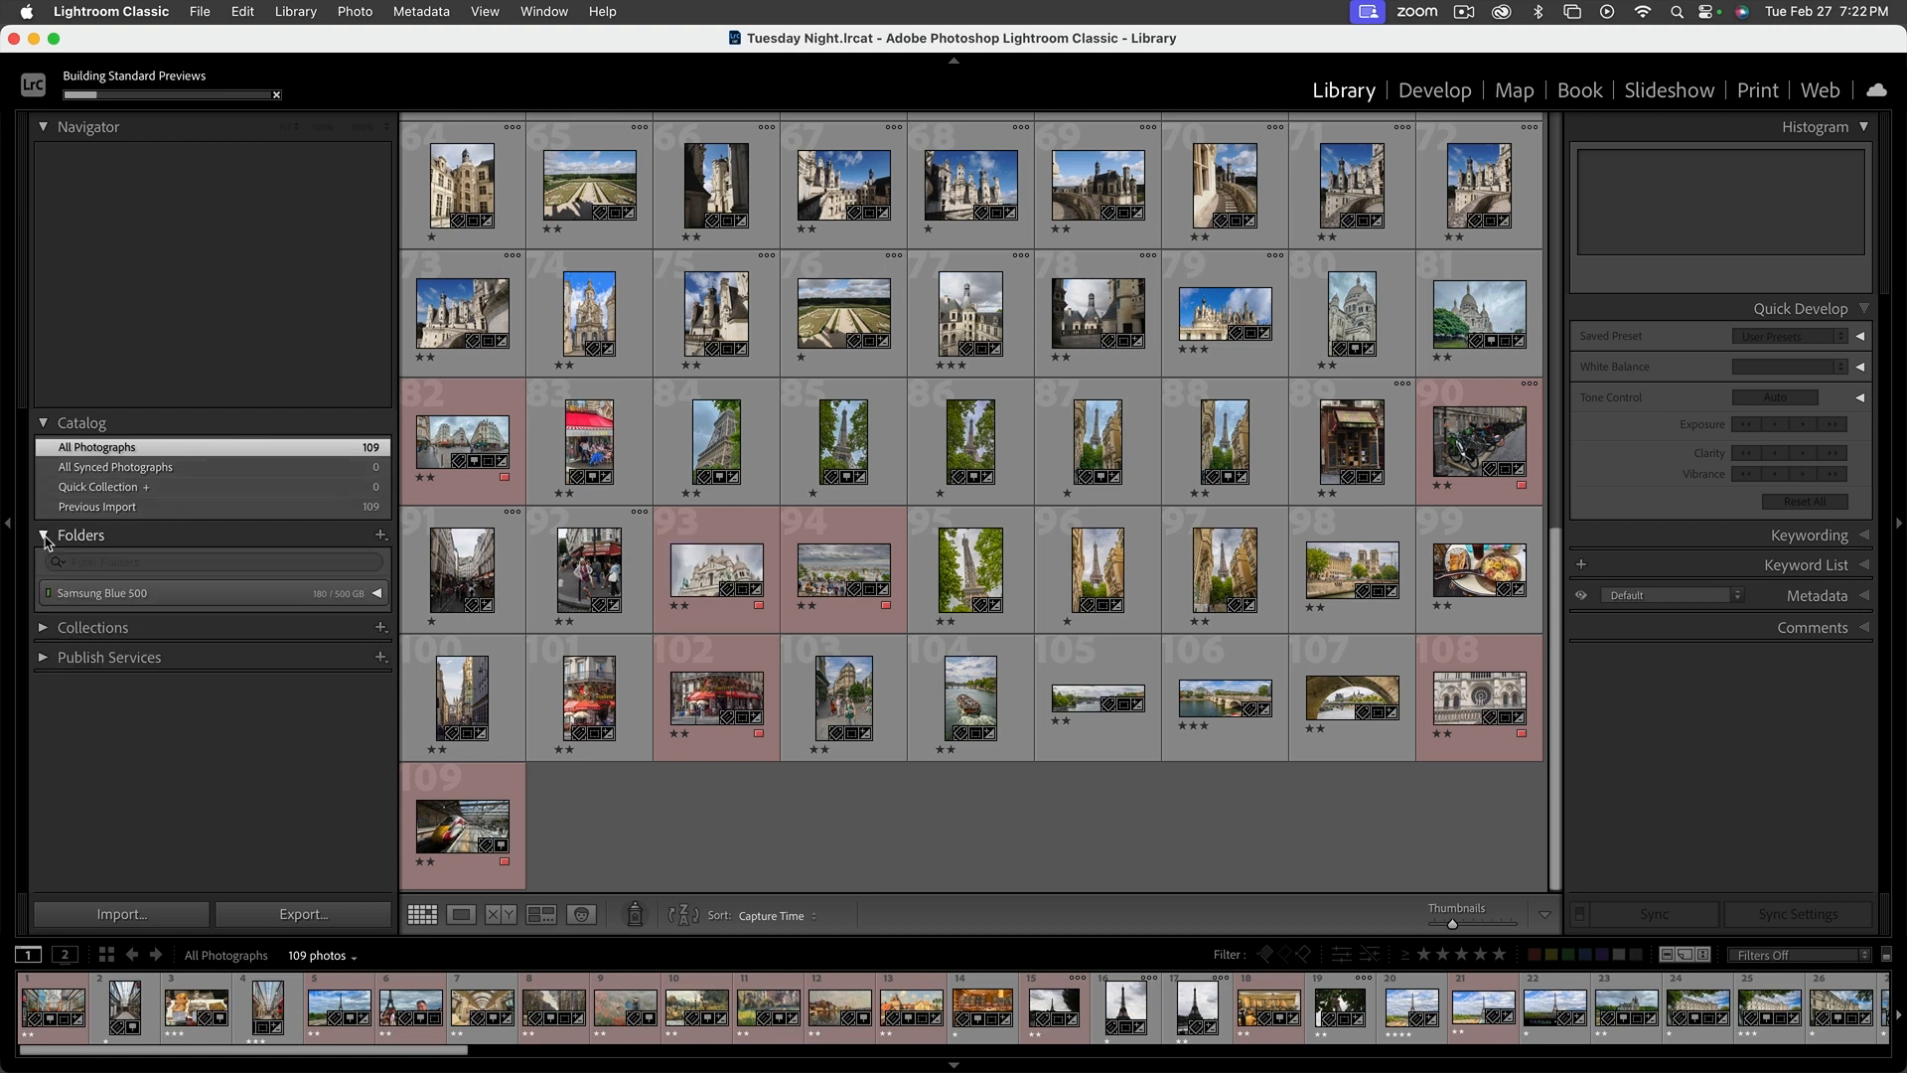
click(377, 593)
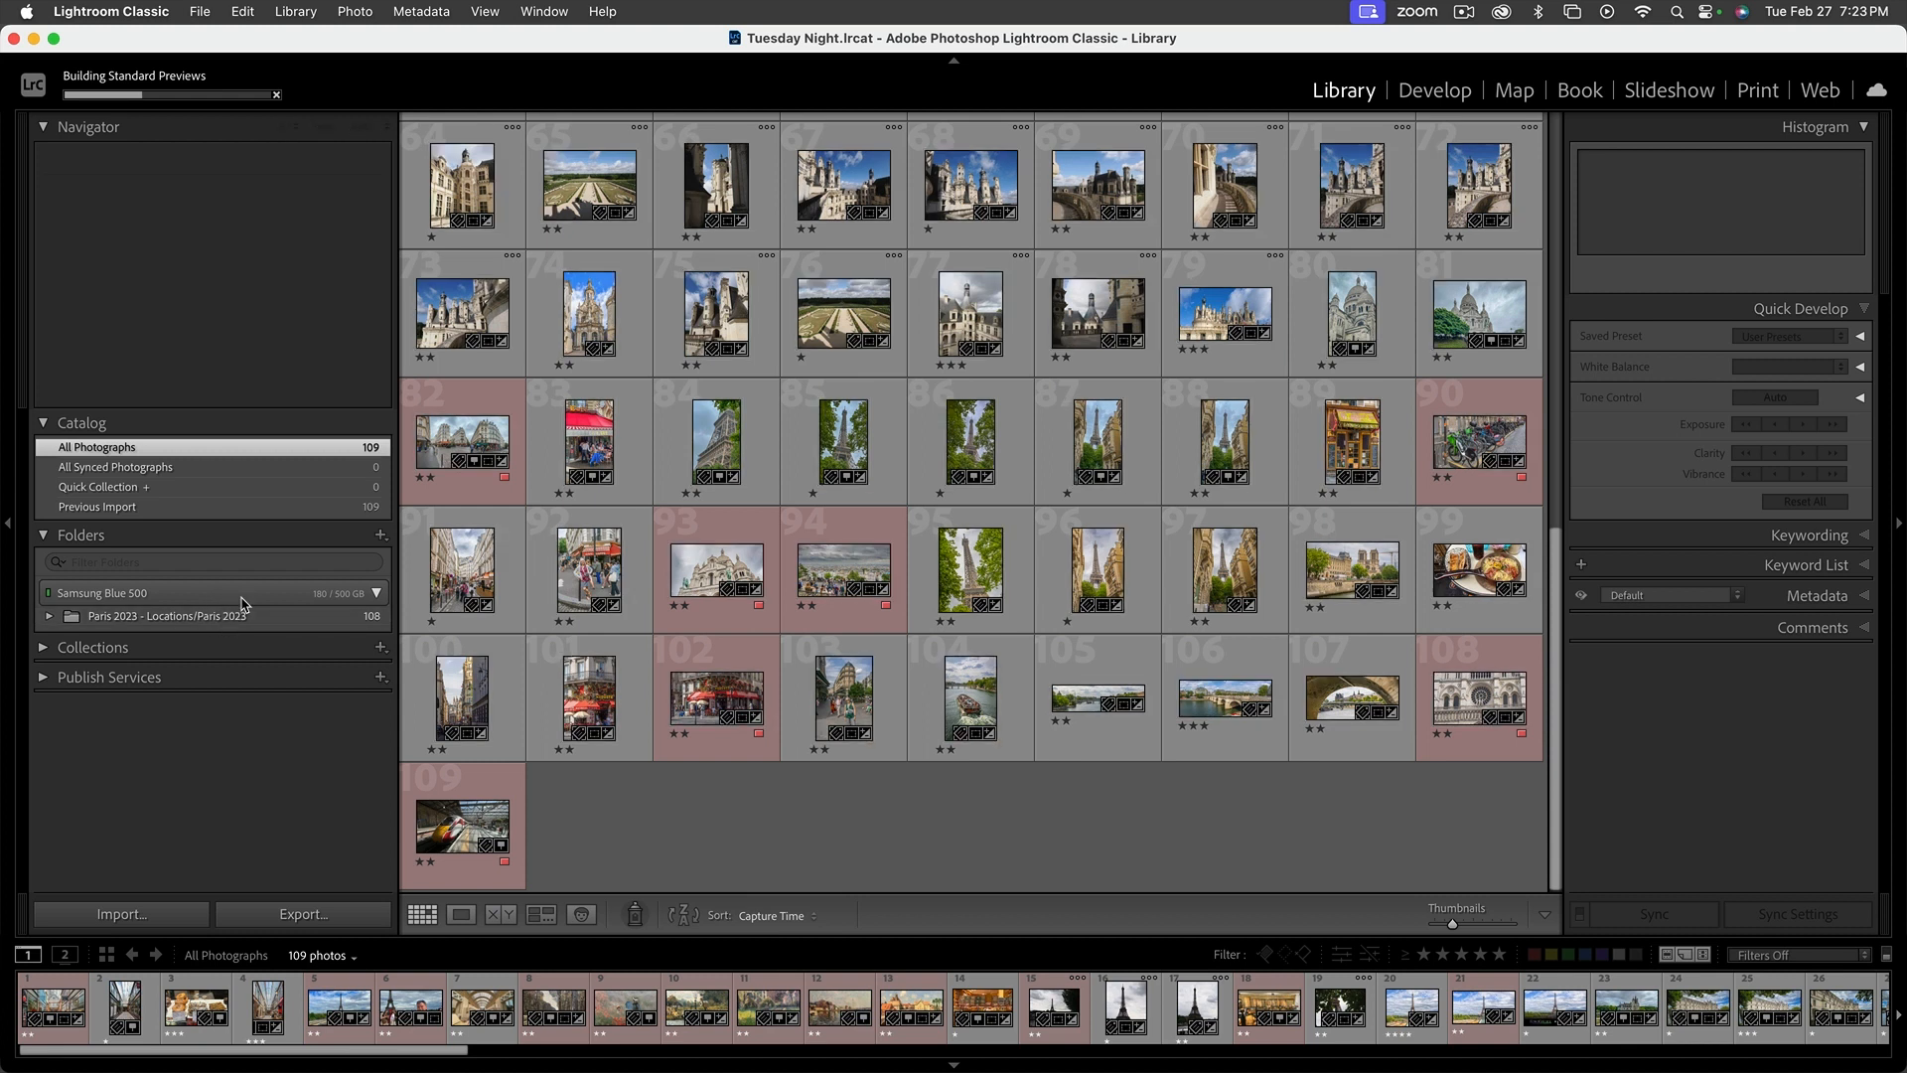
Create a collection named Paris 2023 from the Paris 2023 folder
click(200, 620)
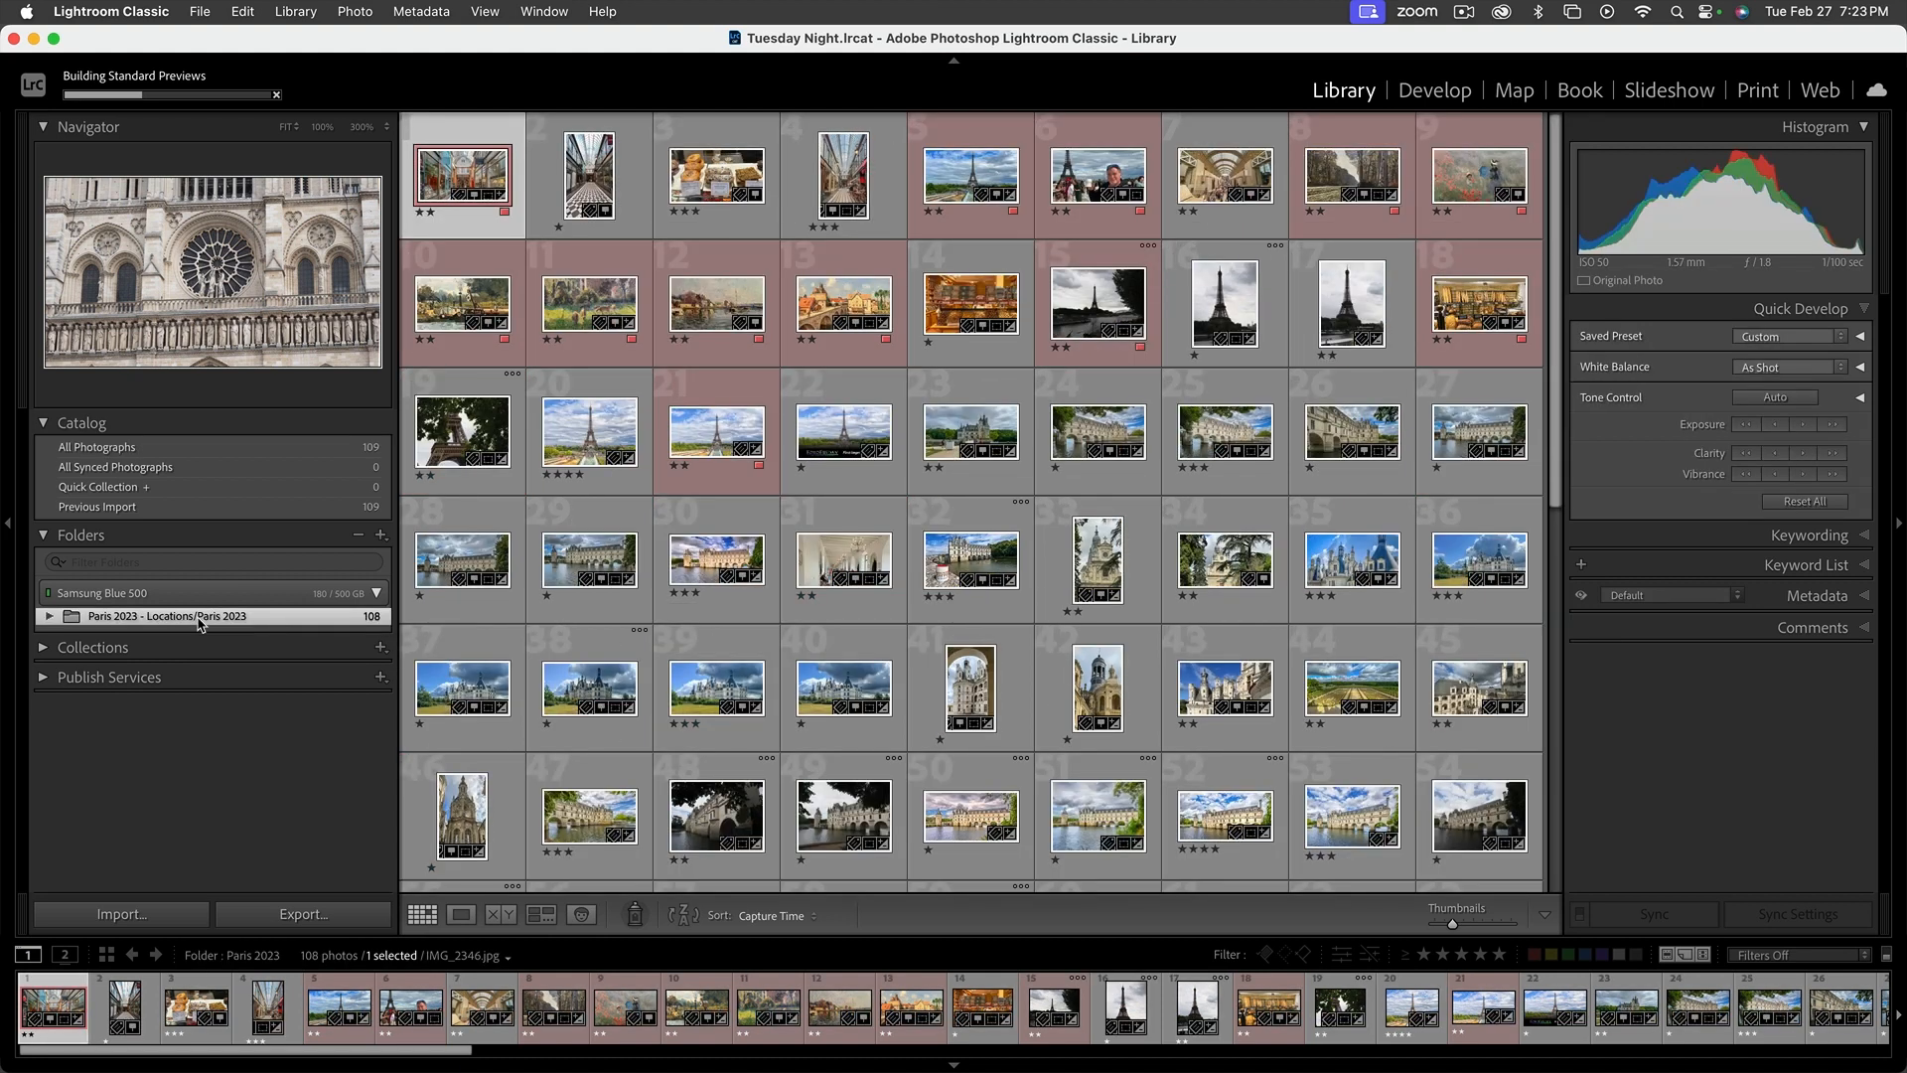
click(43, 648)
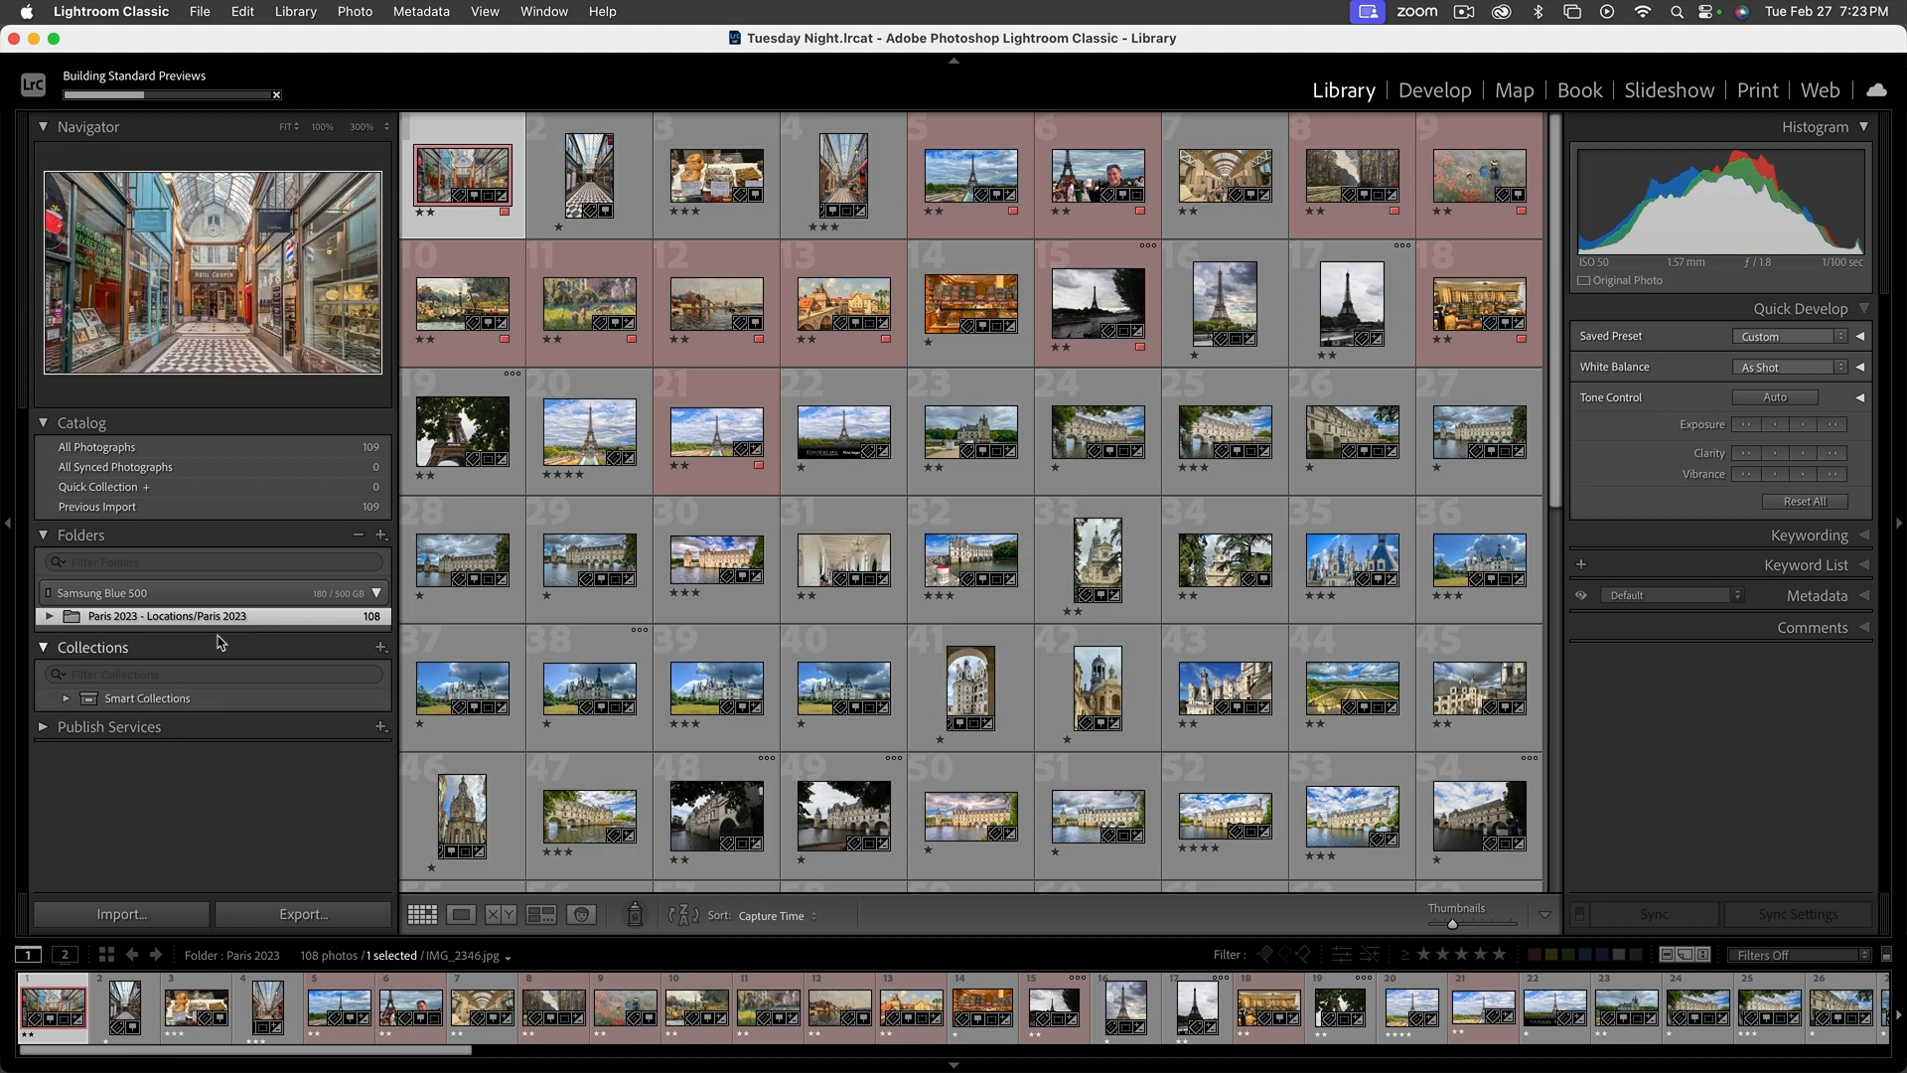
right_click(268, 617)
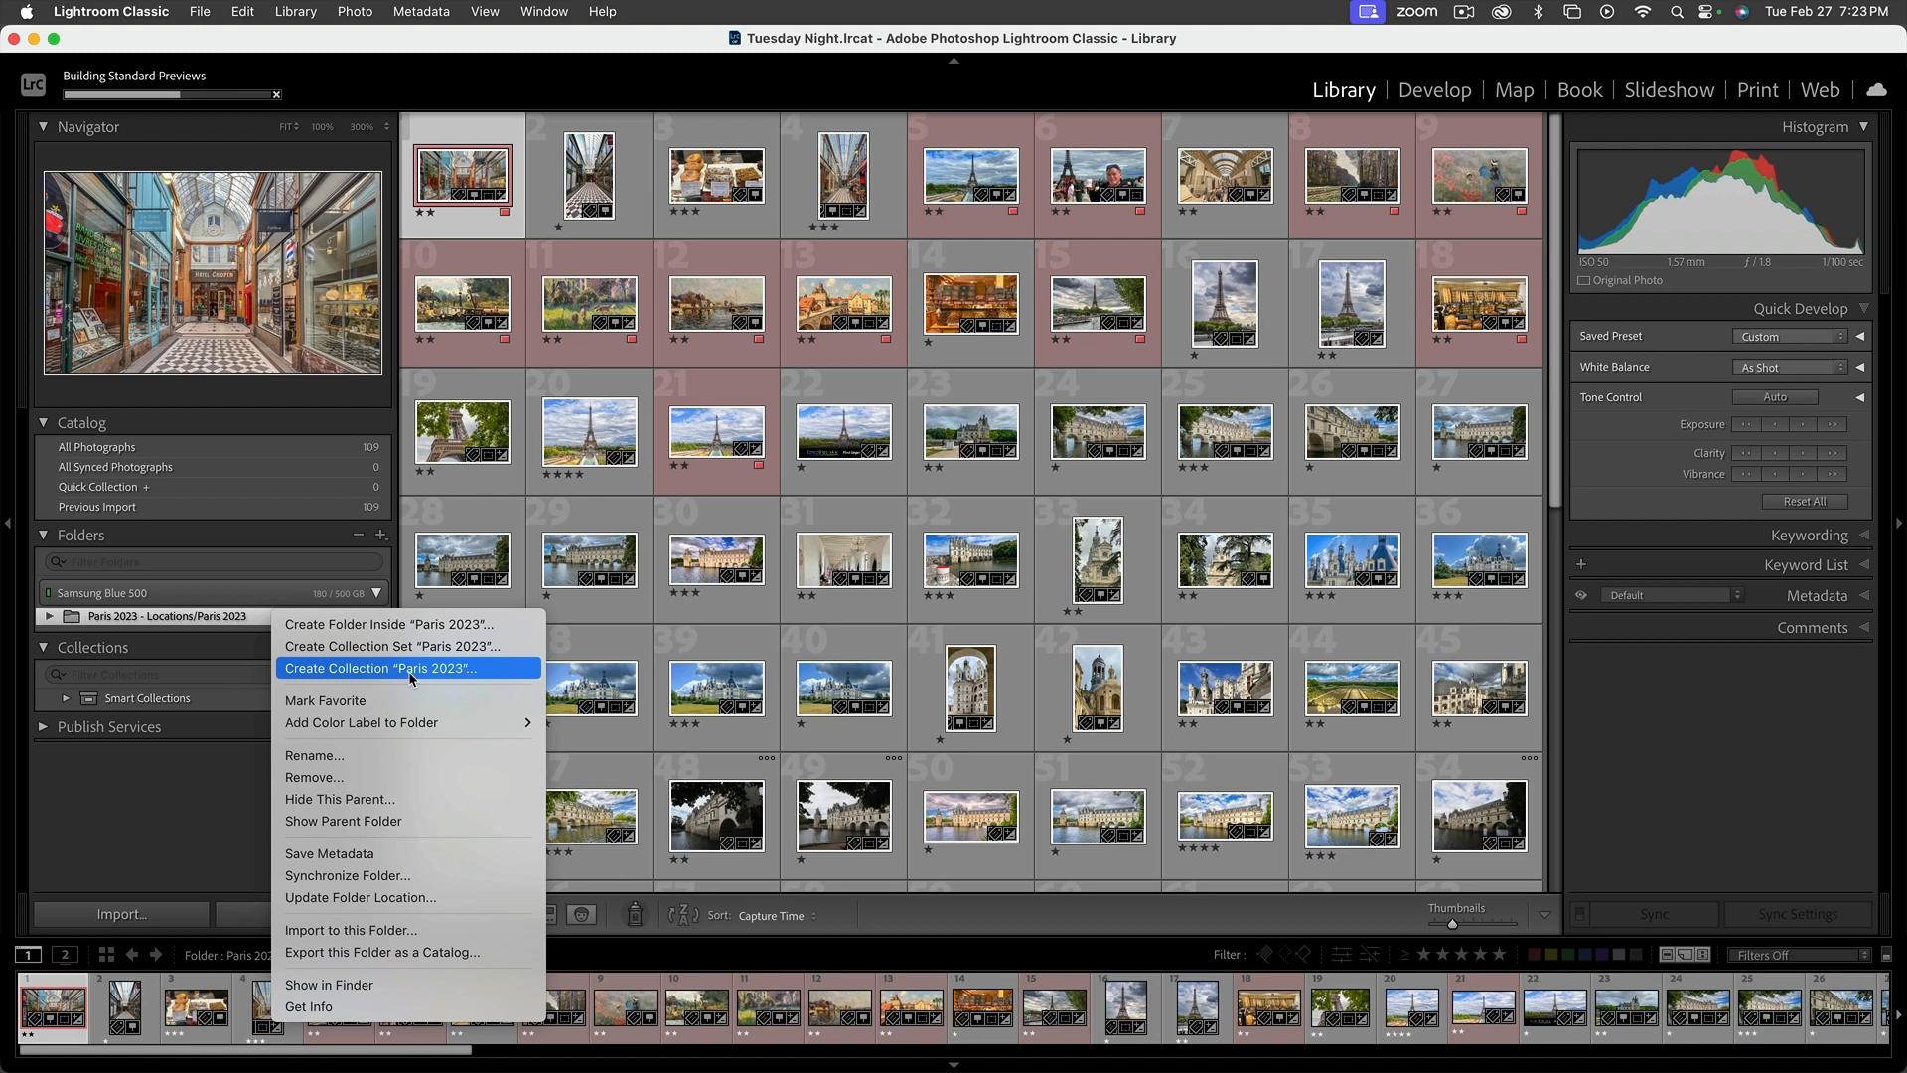
click(411, 669)
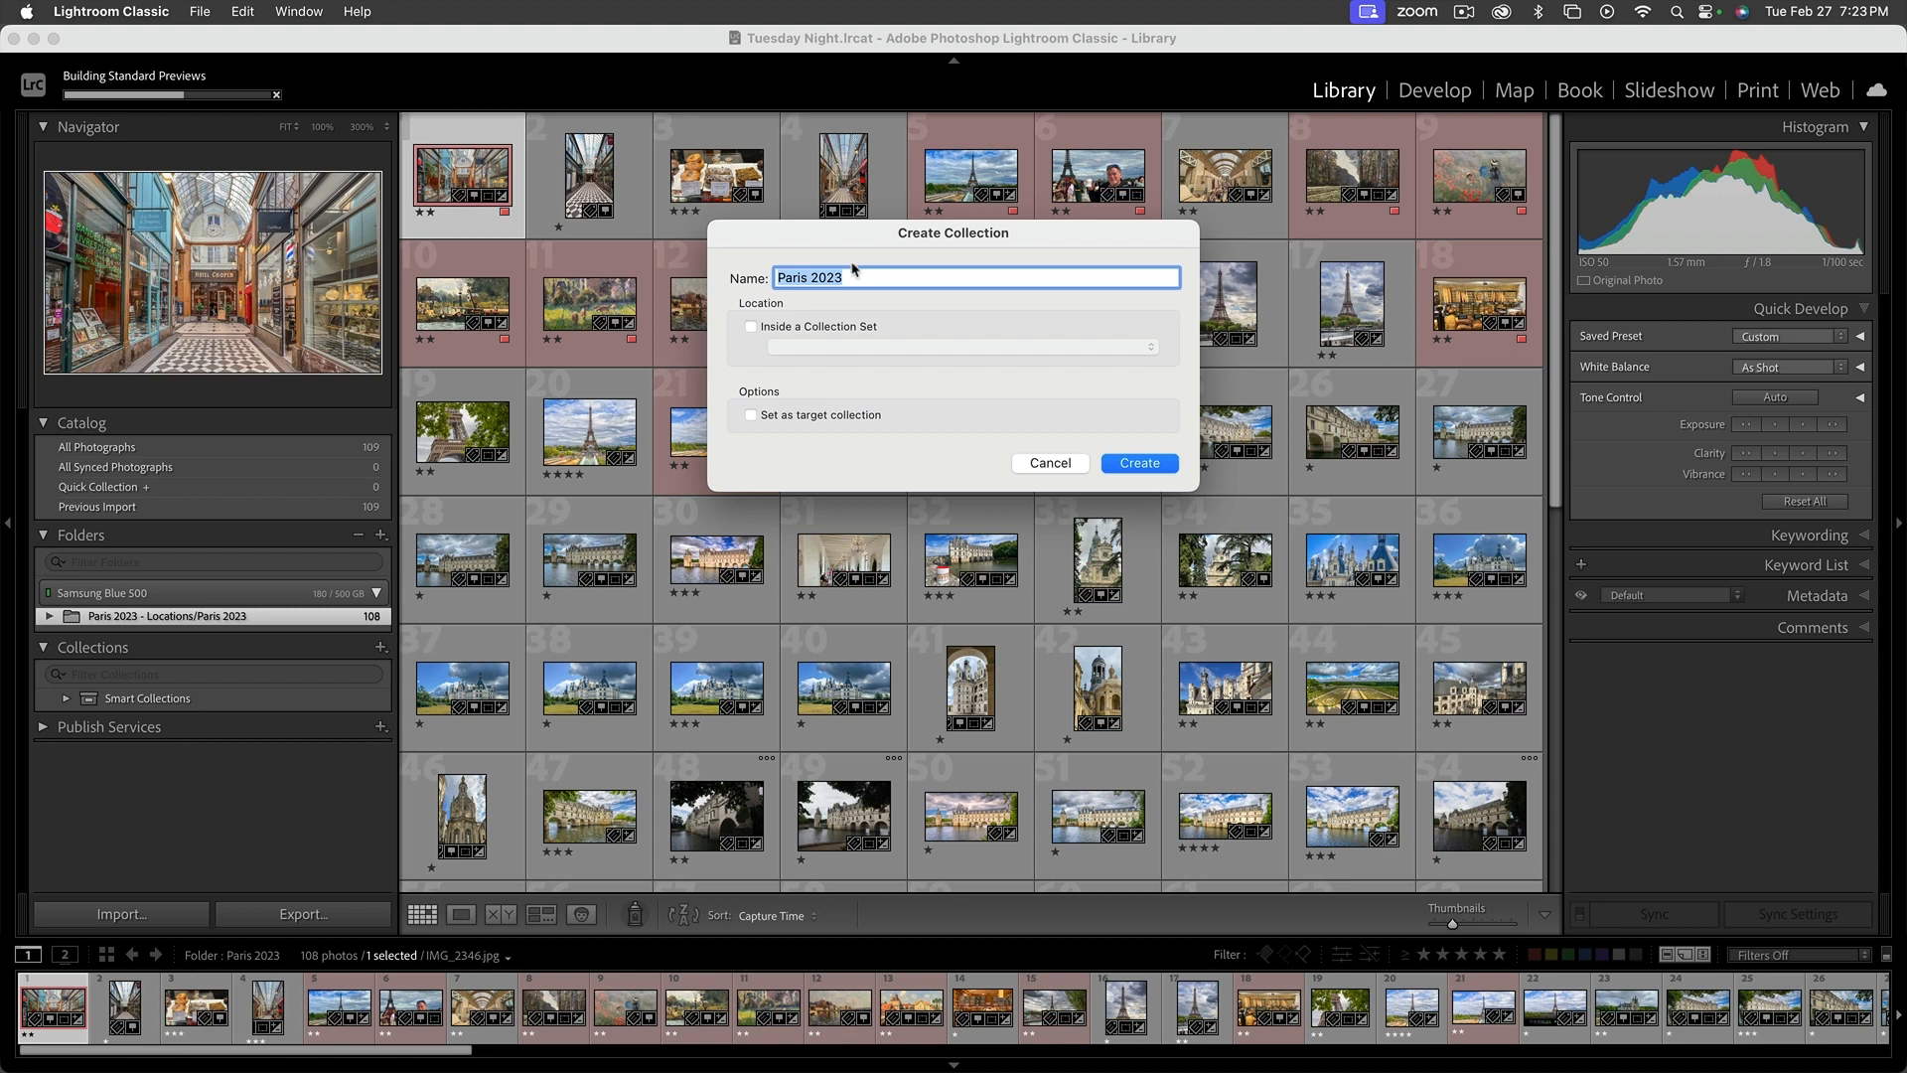
click(1121, 468)
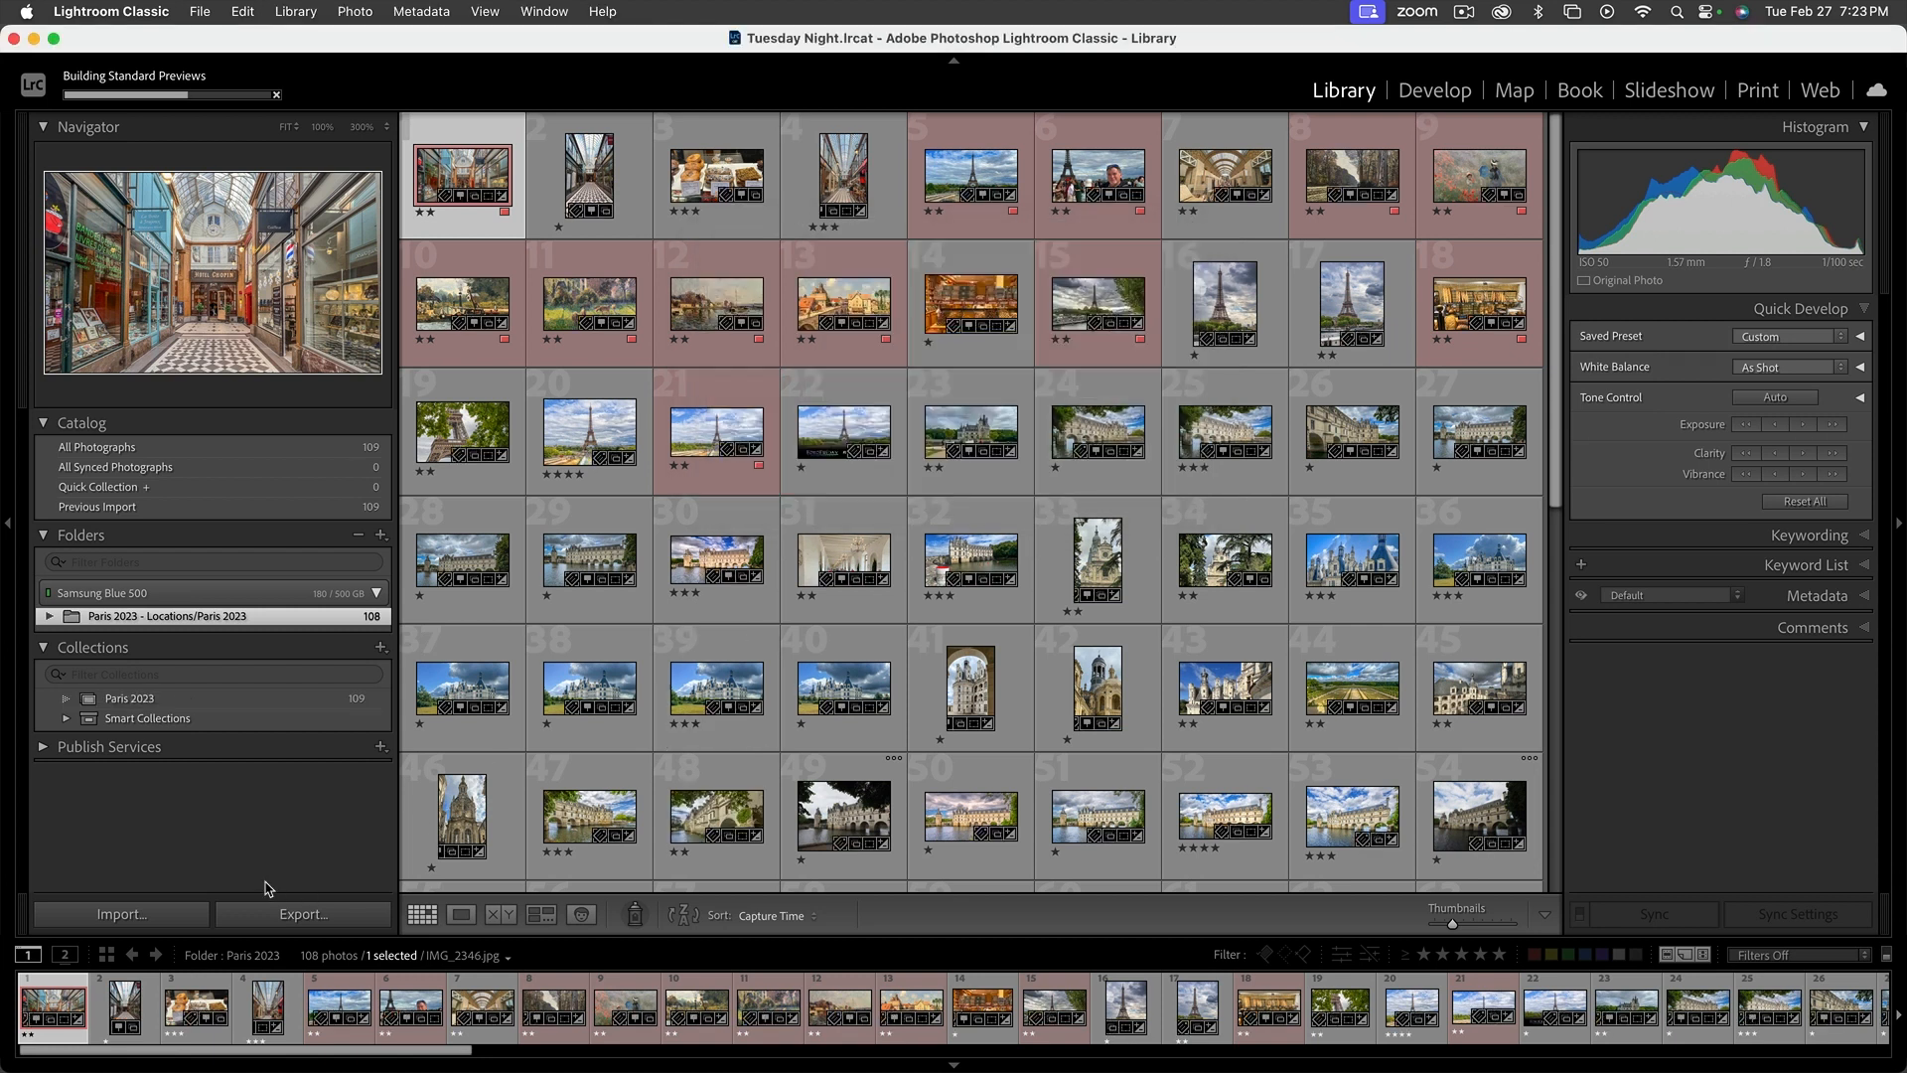
Open the Paris 2023 collection and look through its photos down to the end of the grid
click(119, 698)
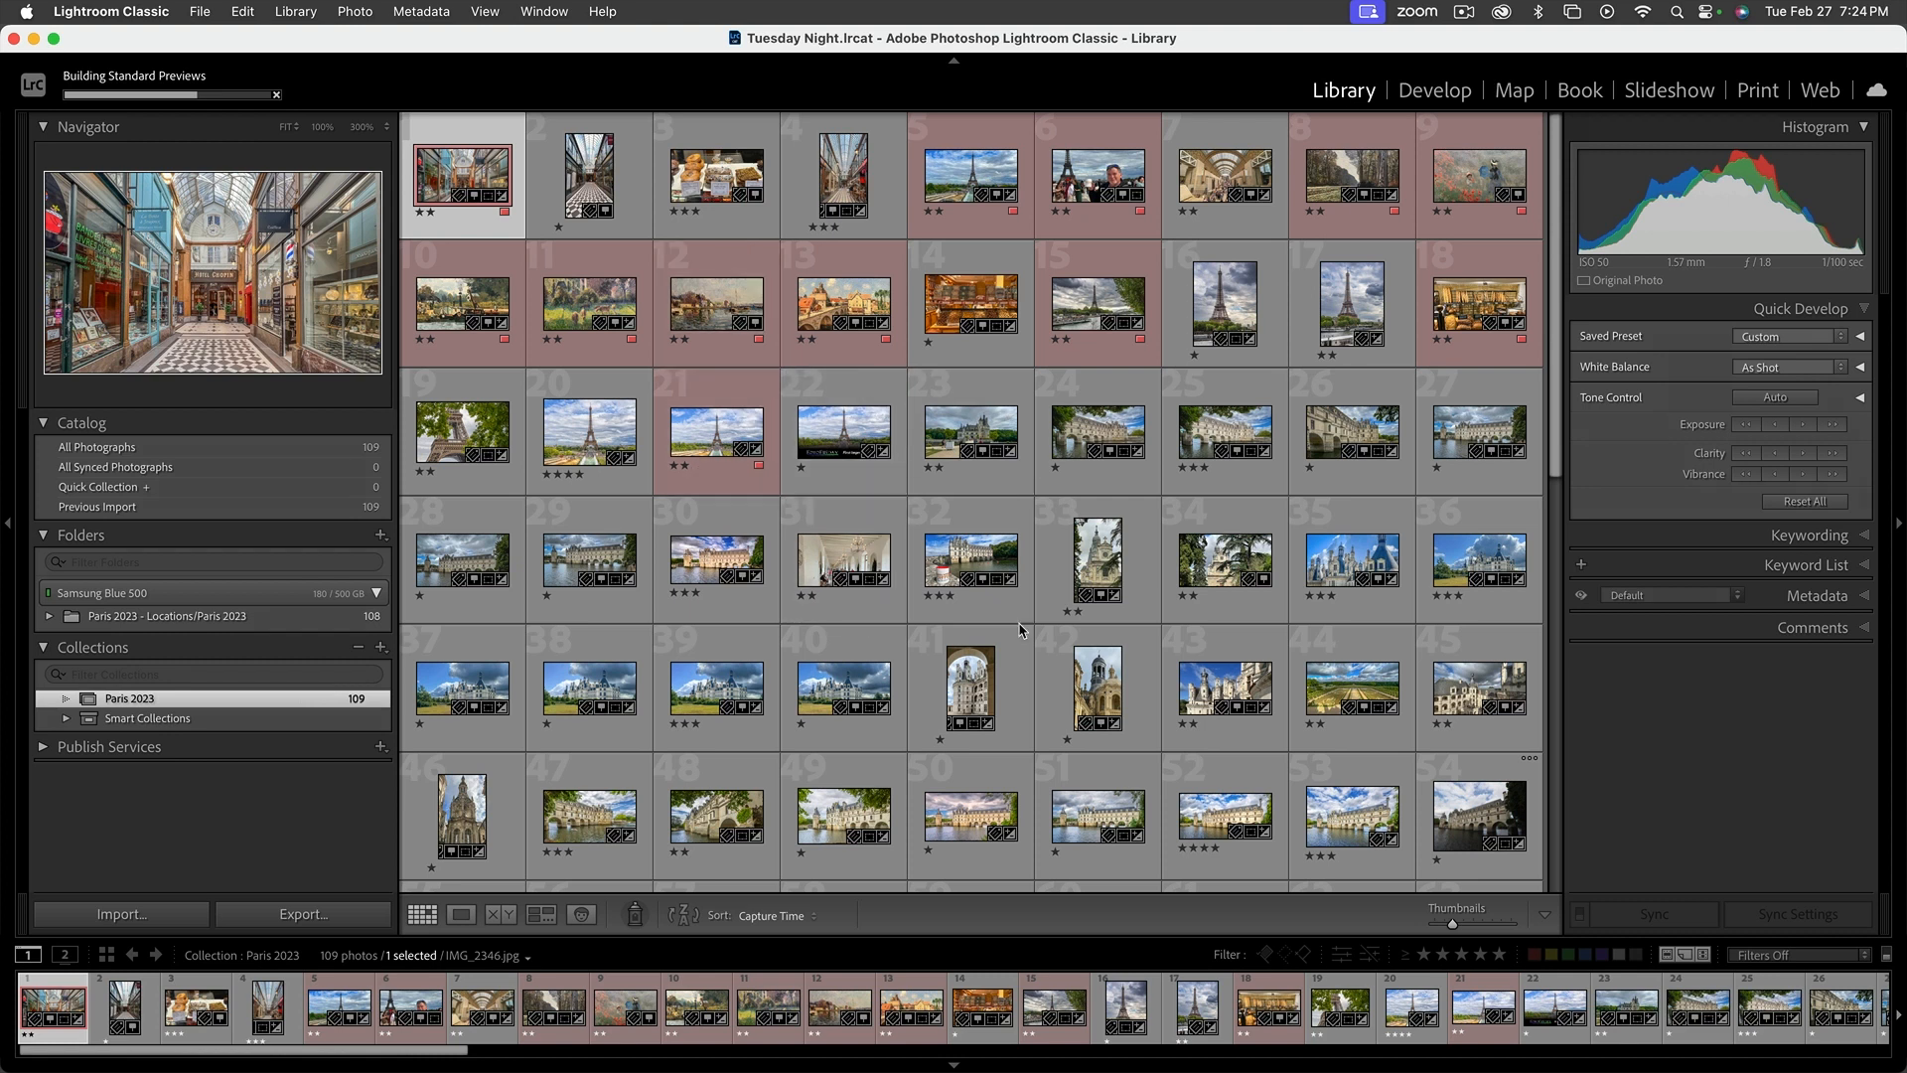
scroll(1239, 625, down, 1)
scroll(1240, 626, down, 10)
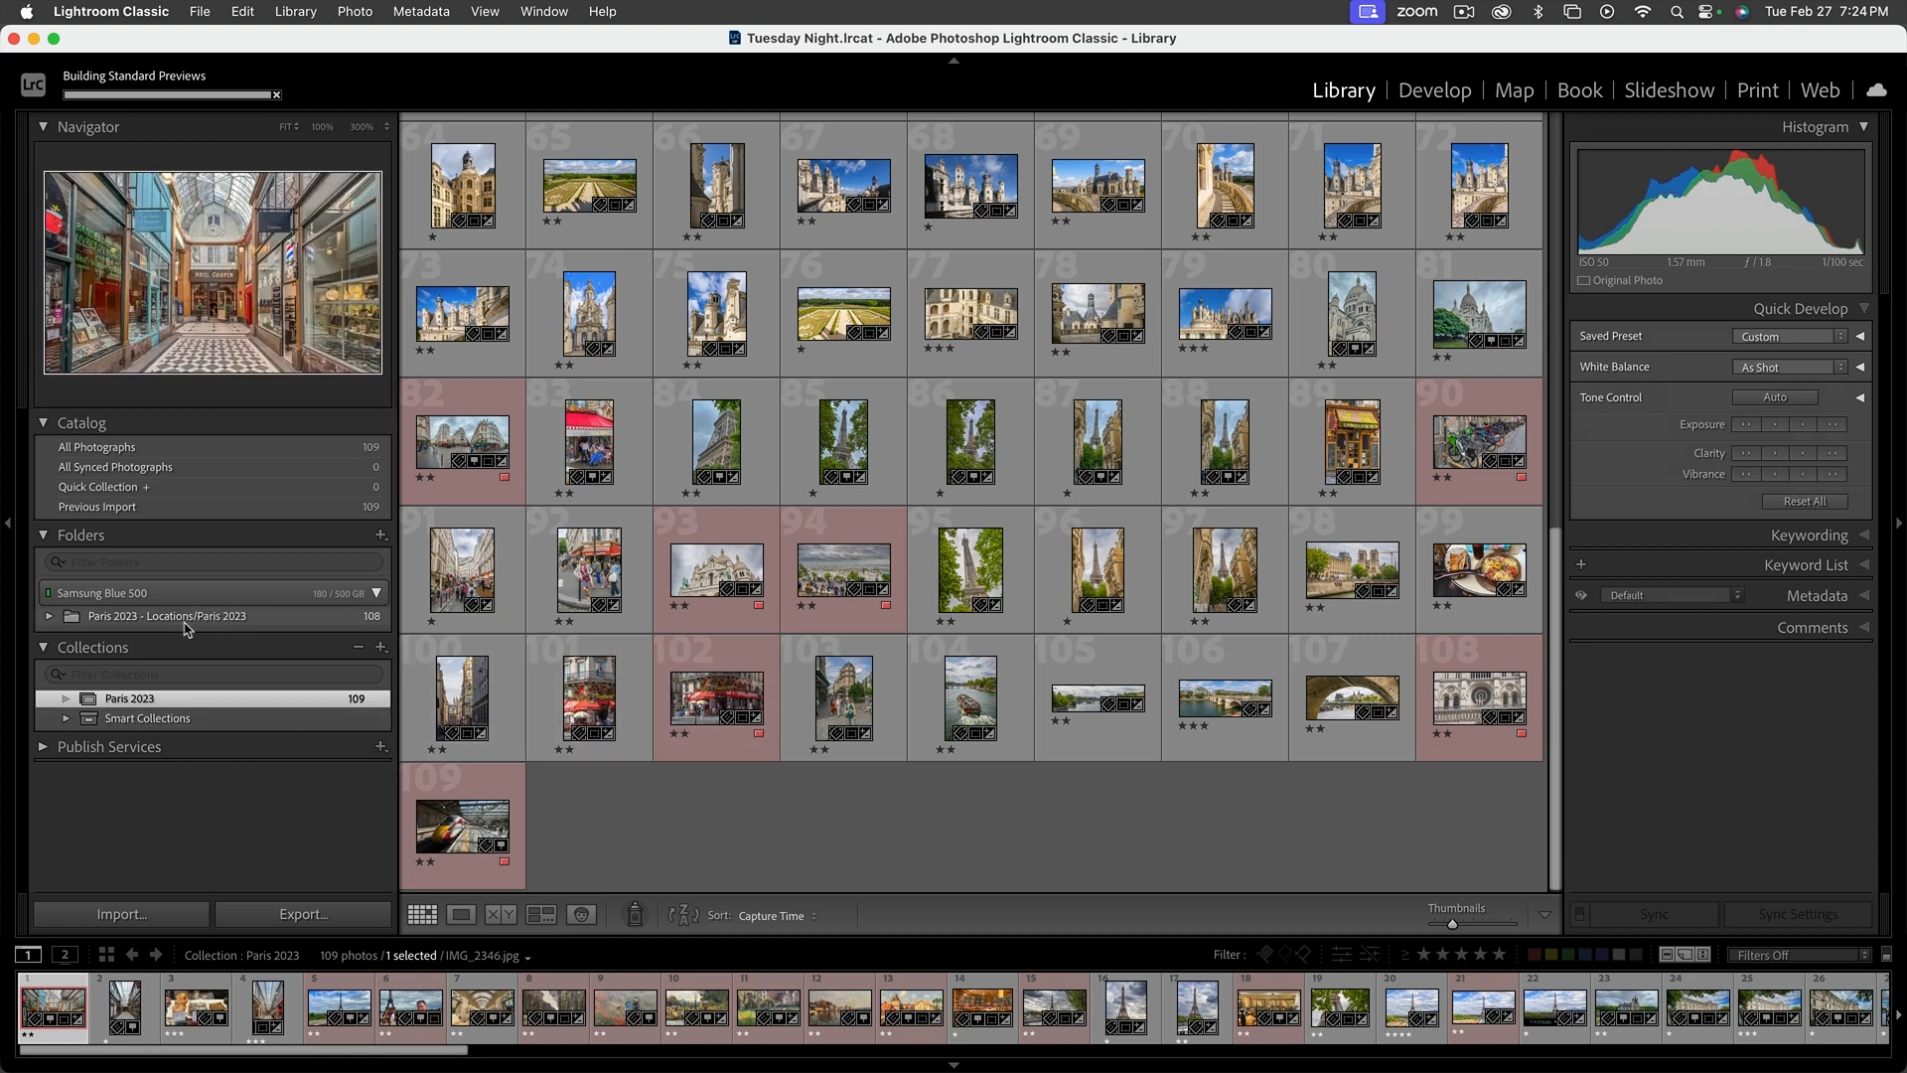
Check the subfolders inside the Paris 2023 folder and collapse the Folders list
click(50, 617)
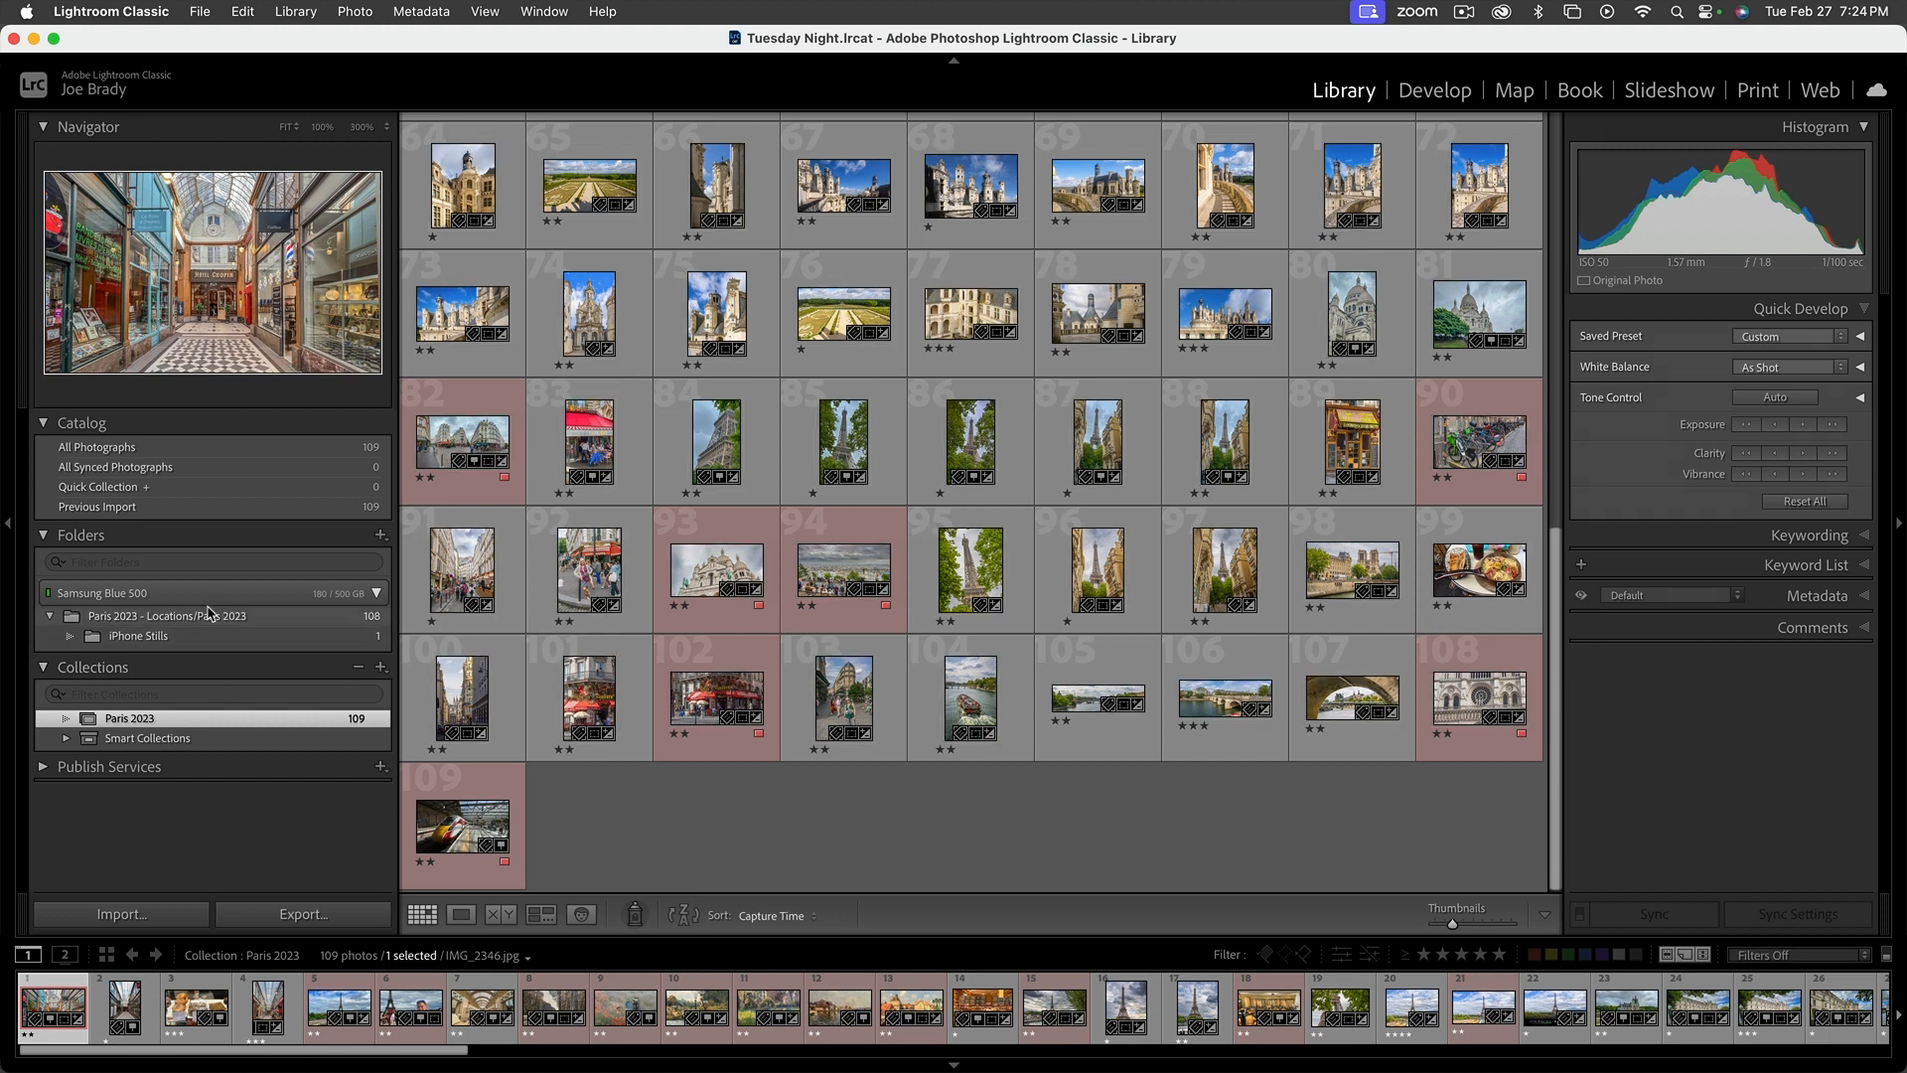
click(50, 617)
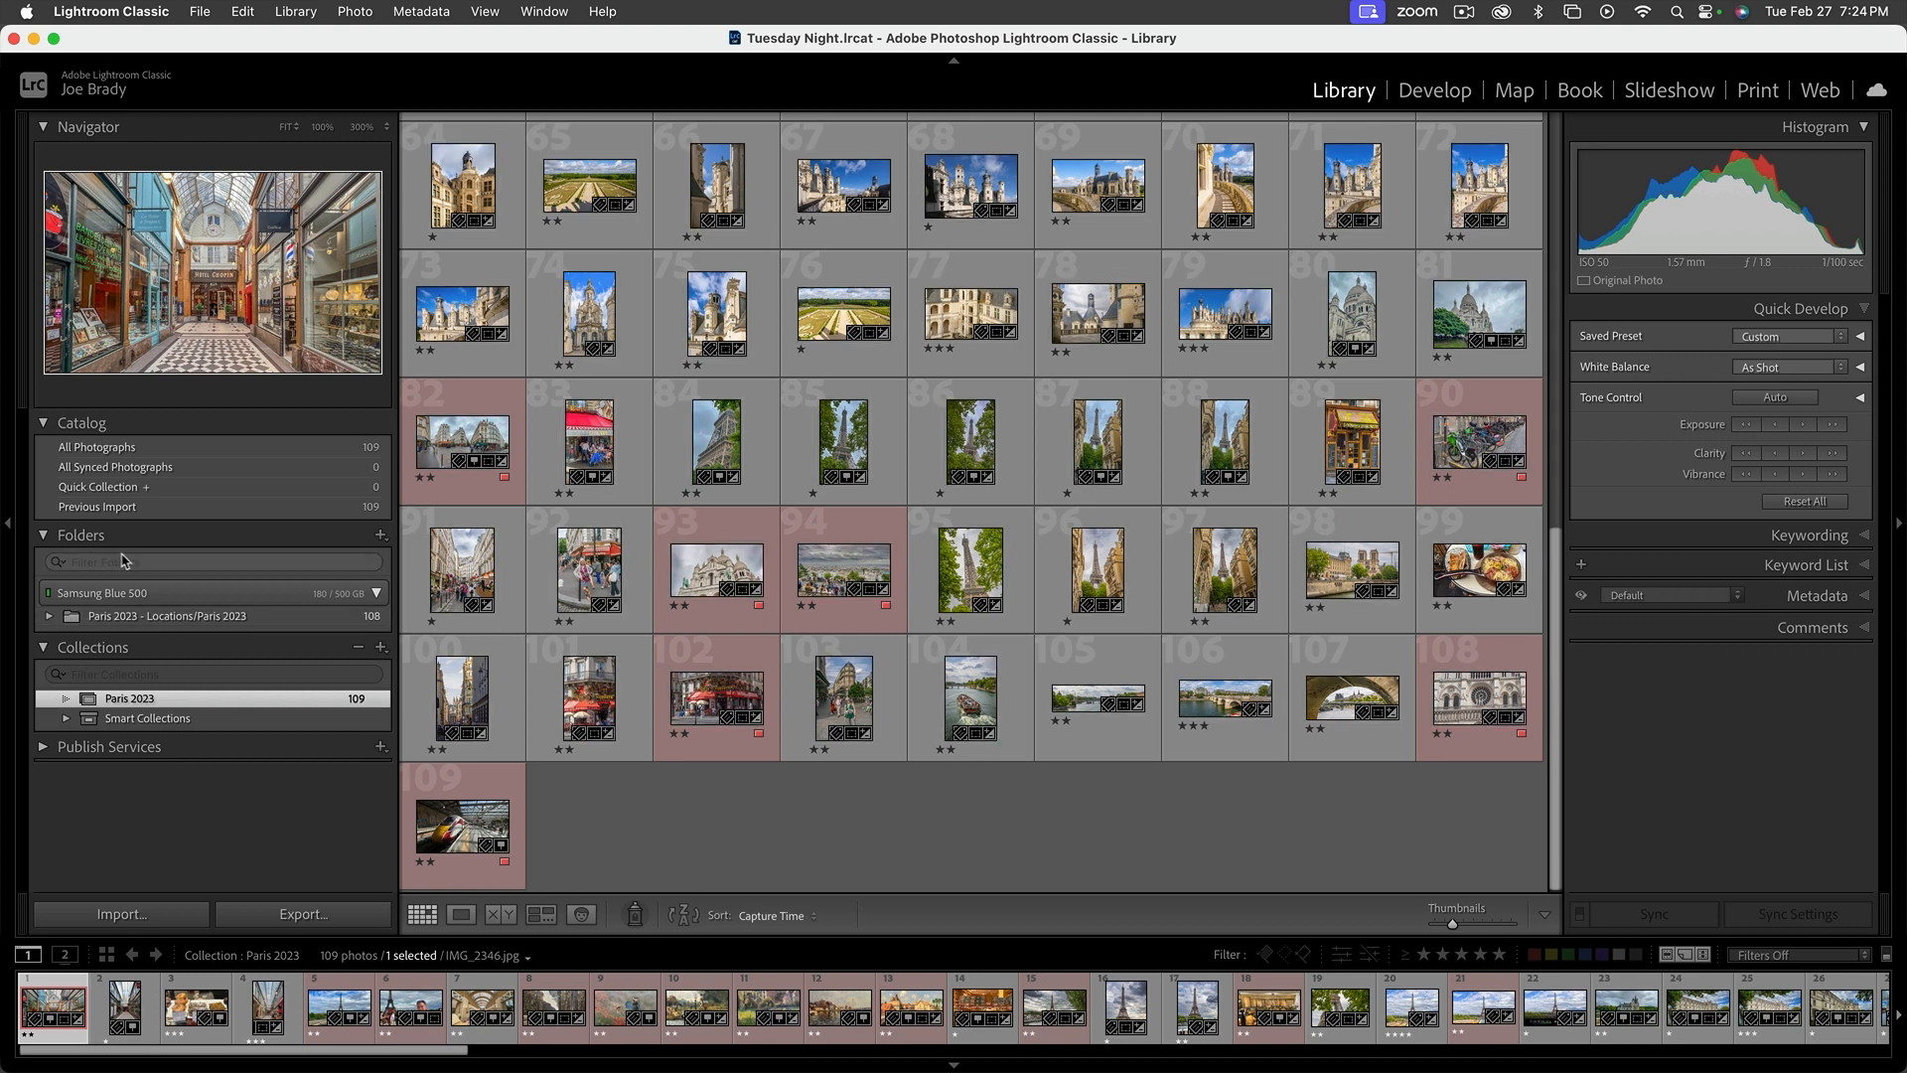
click(44, 536)
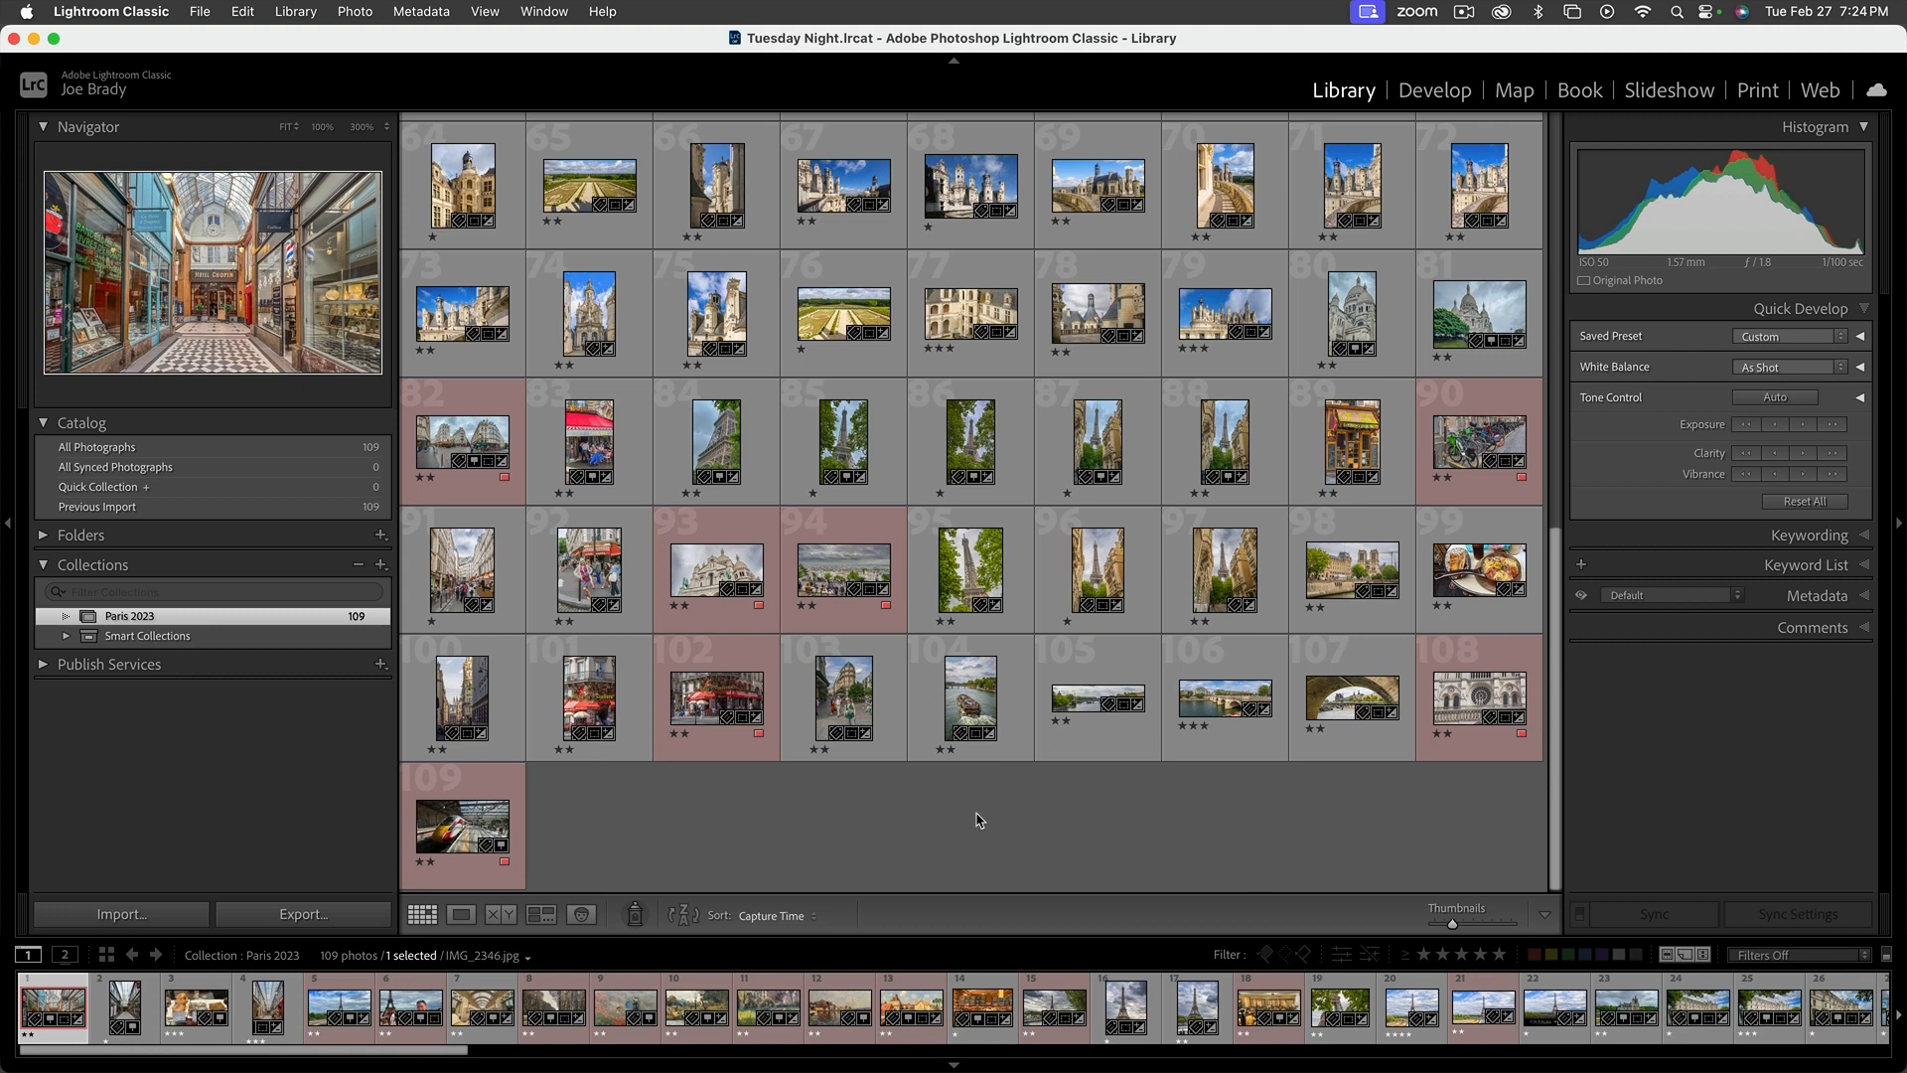
Sort the Paris 2023 collection by Rating, reverse the sort direction and review the resulting order
click(777, 919)
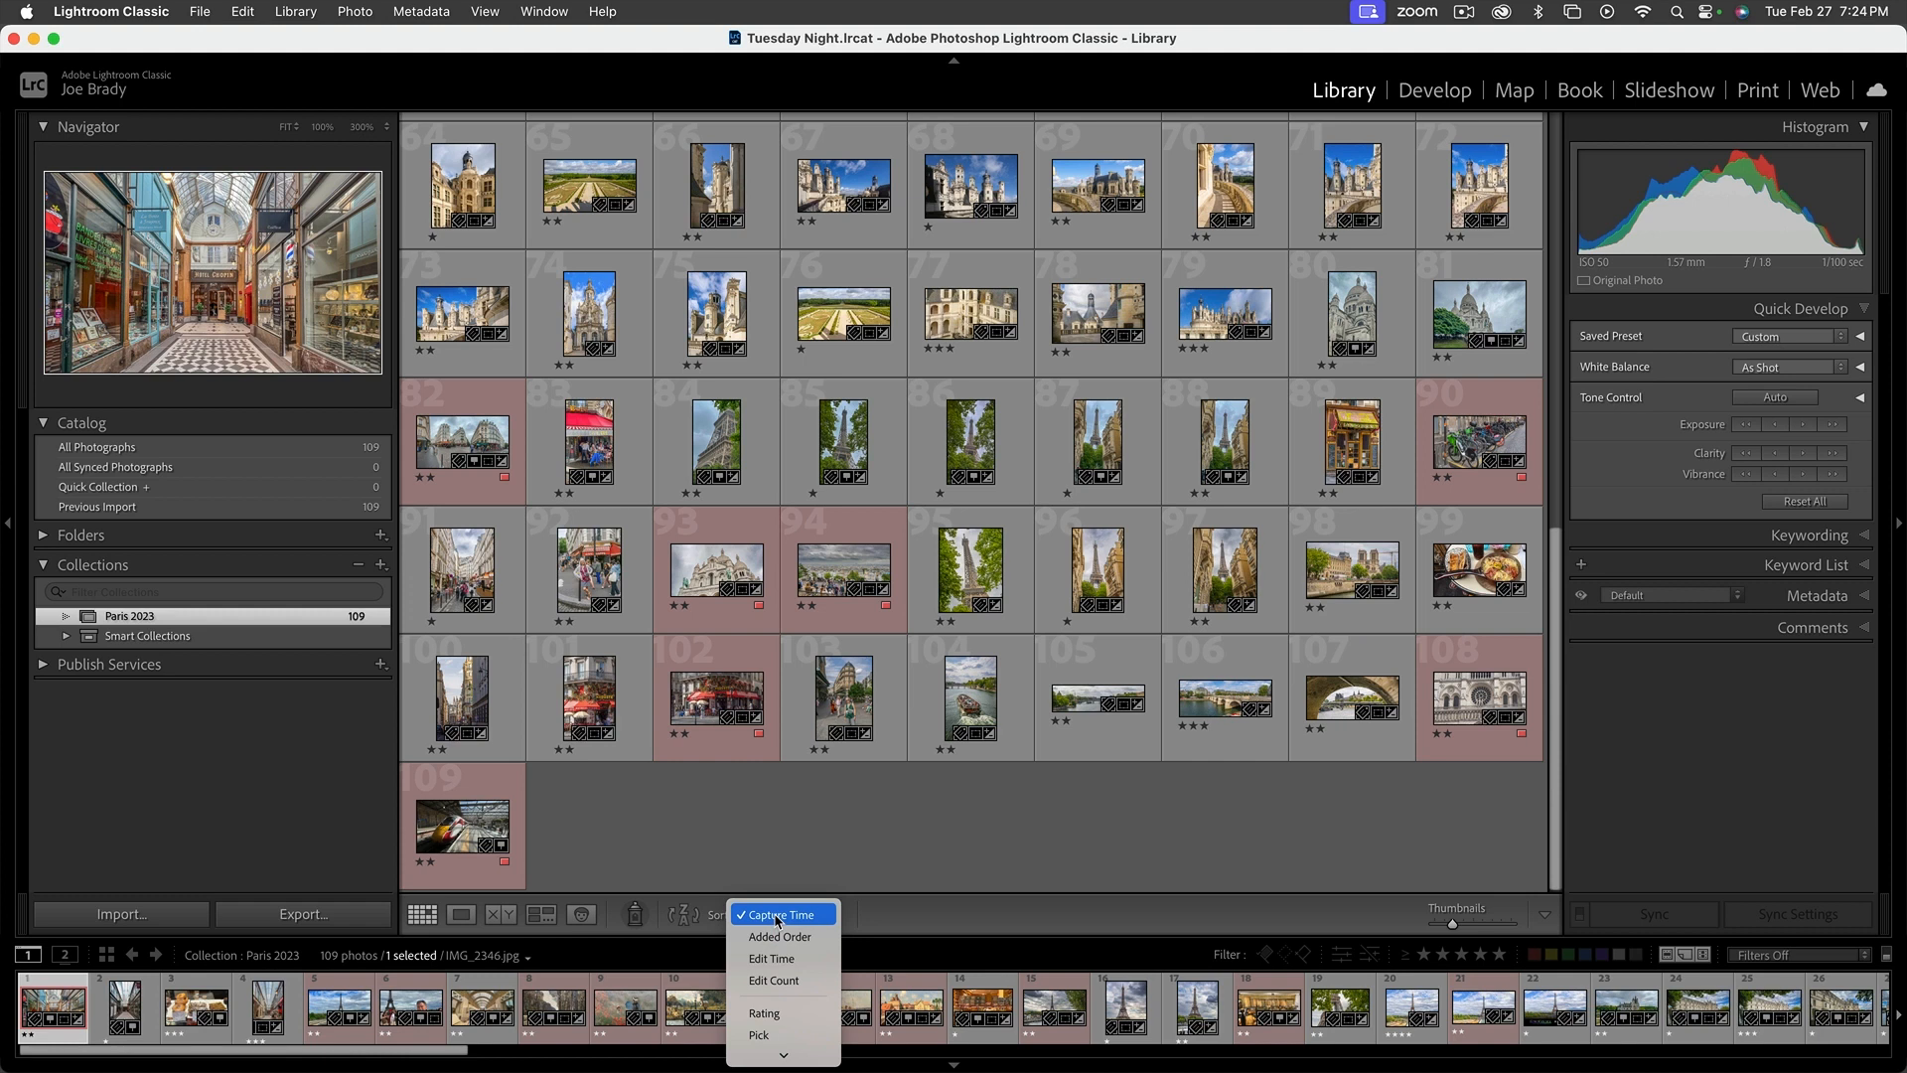
scroll(778, 918, down, 5)
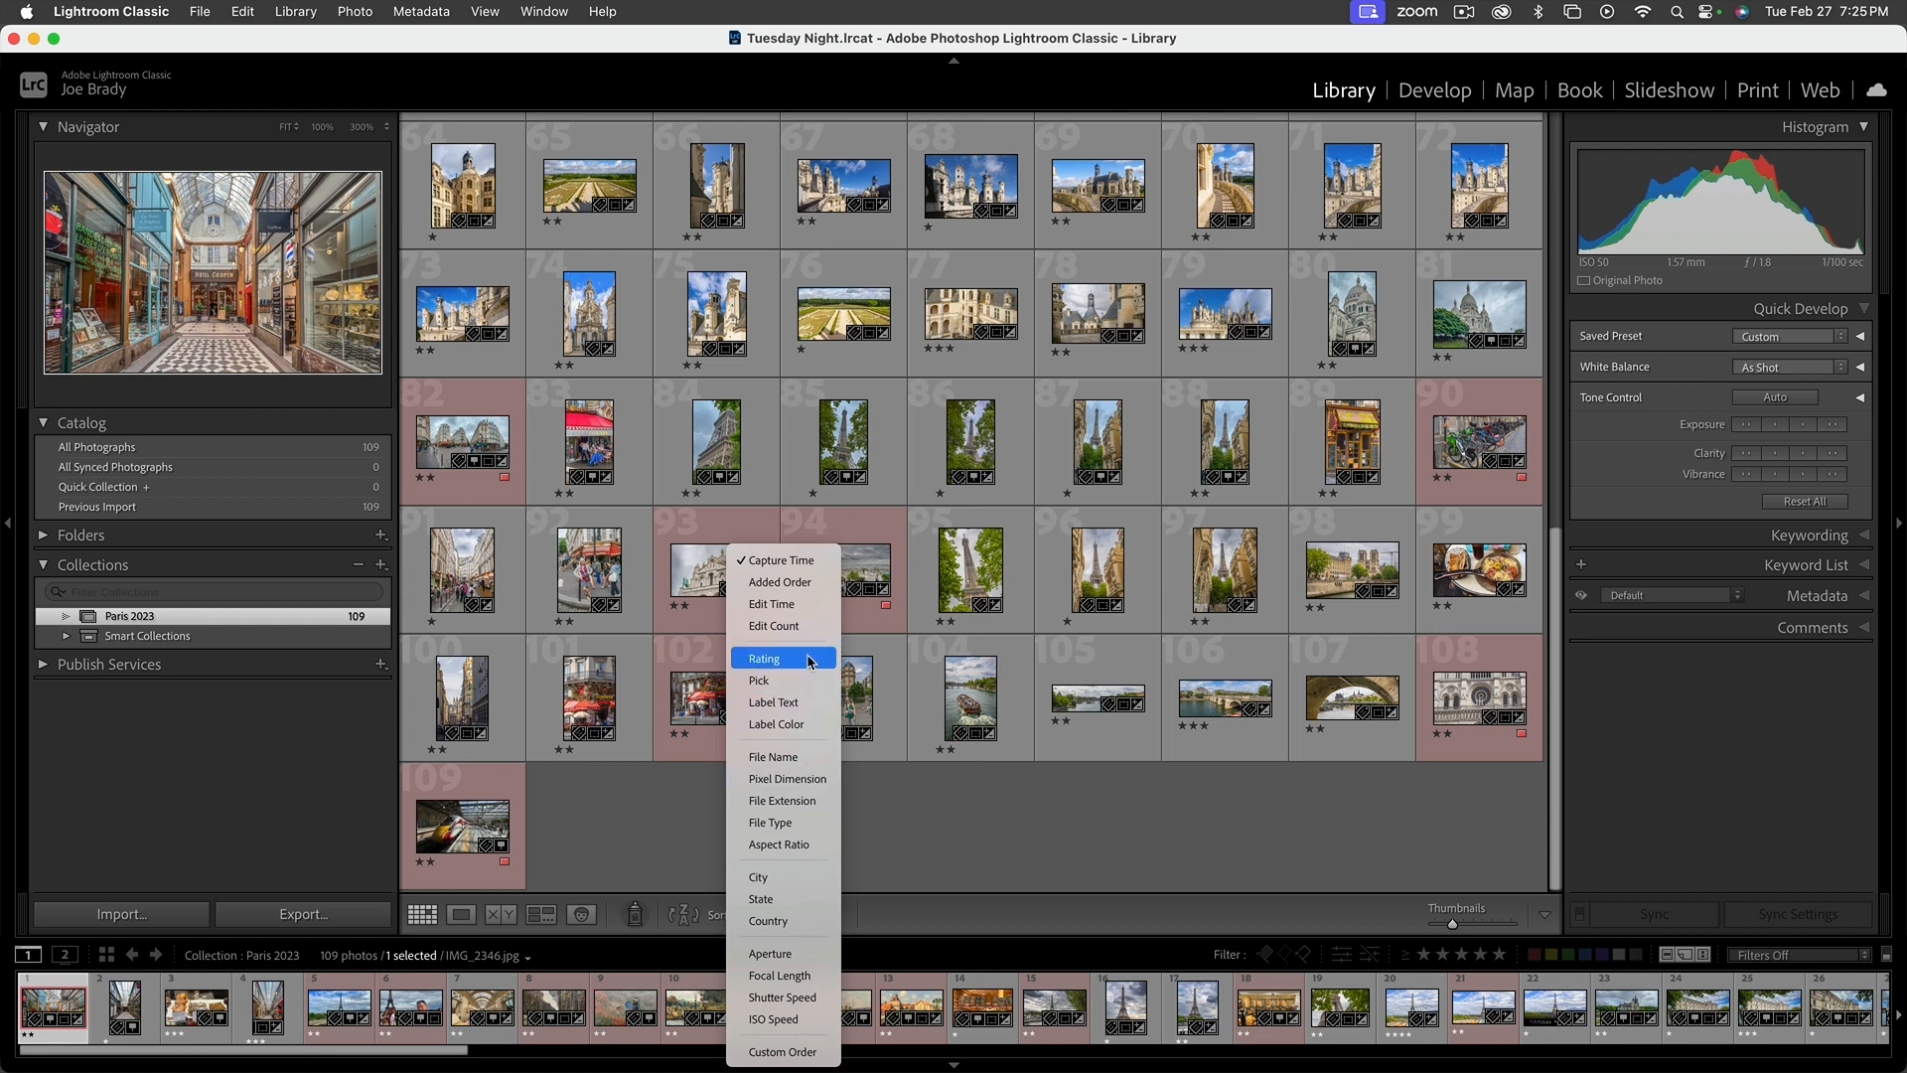
click(810, 661)
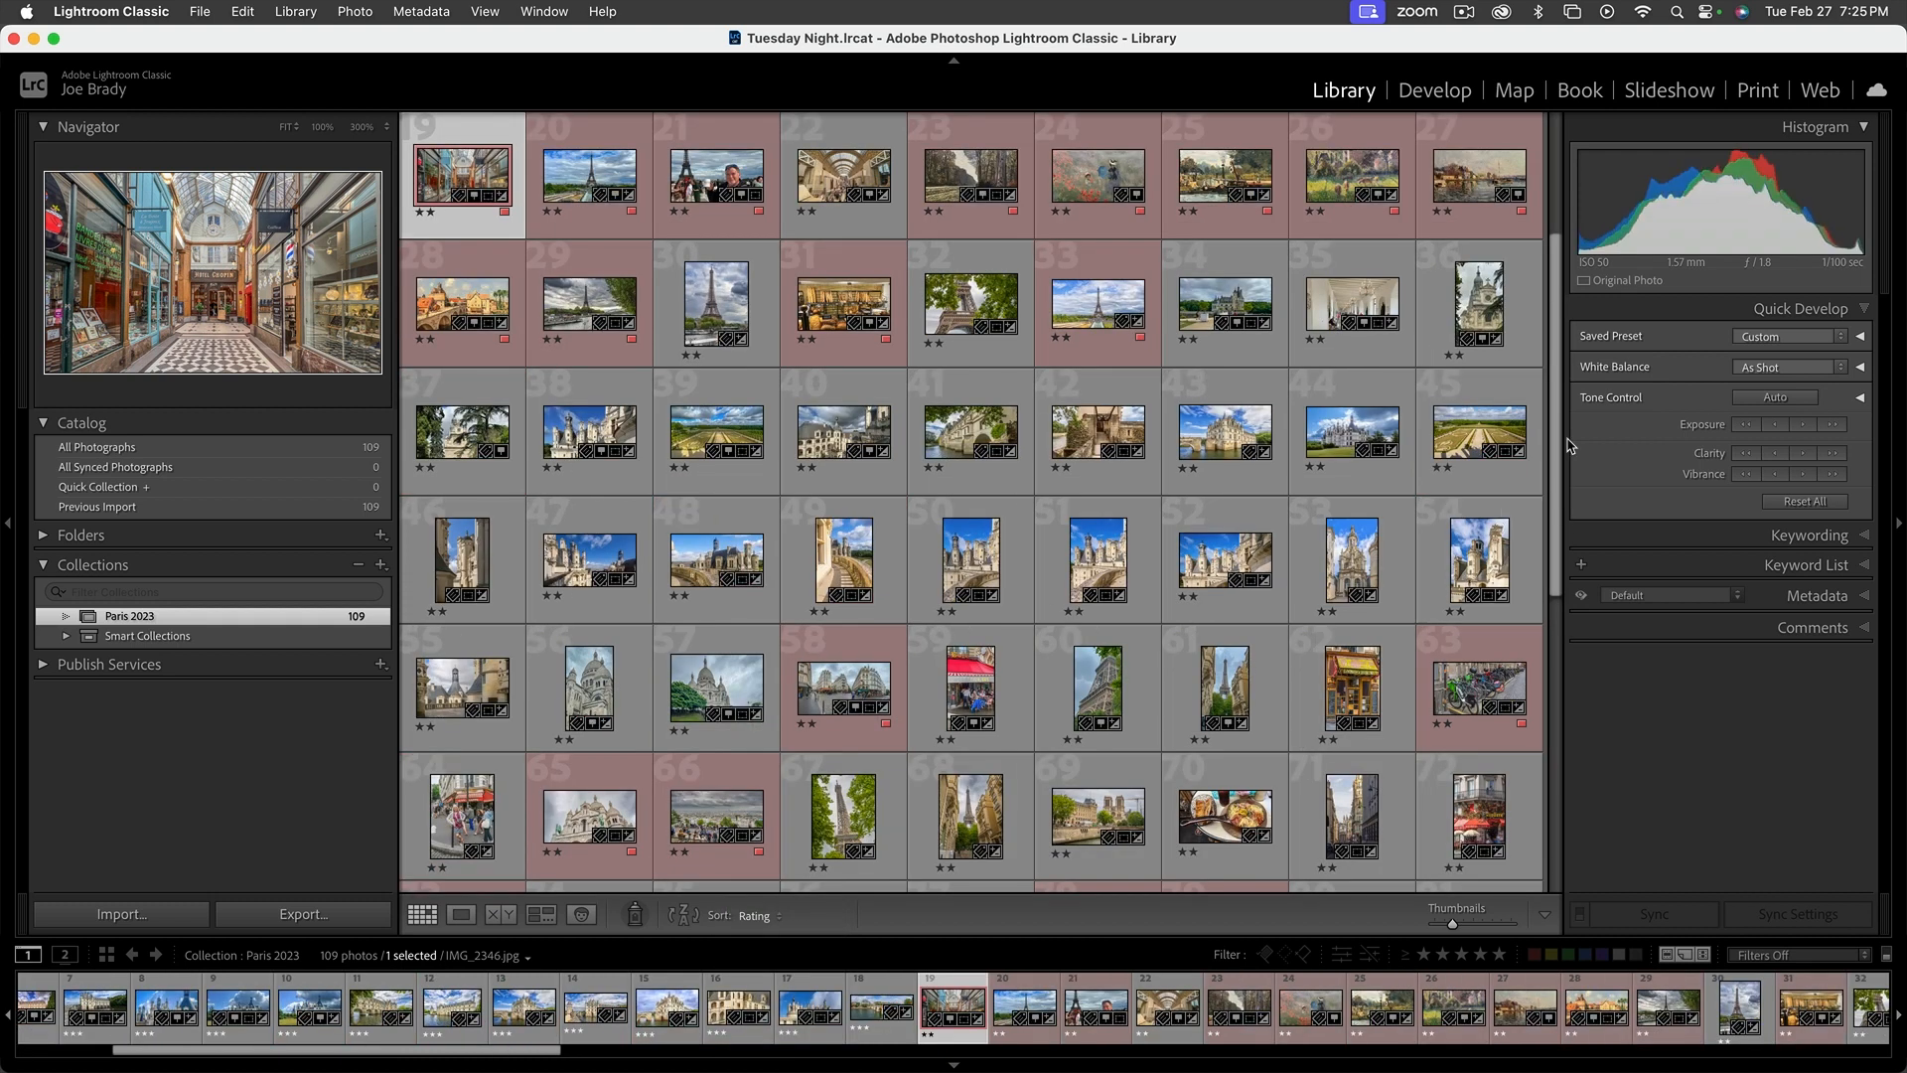
scroll(1555, 427, up, 3)
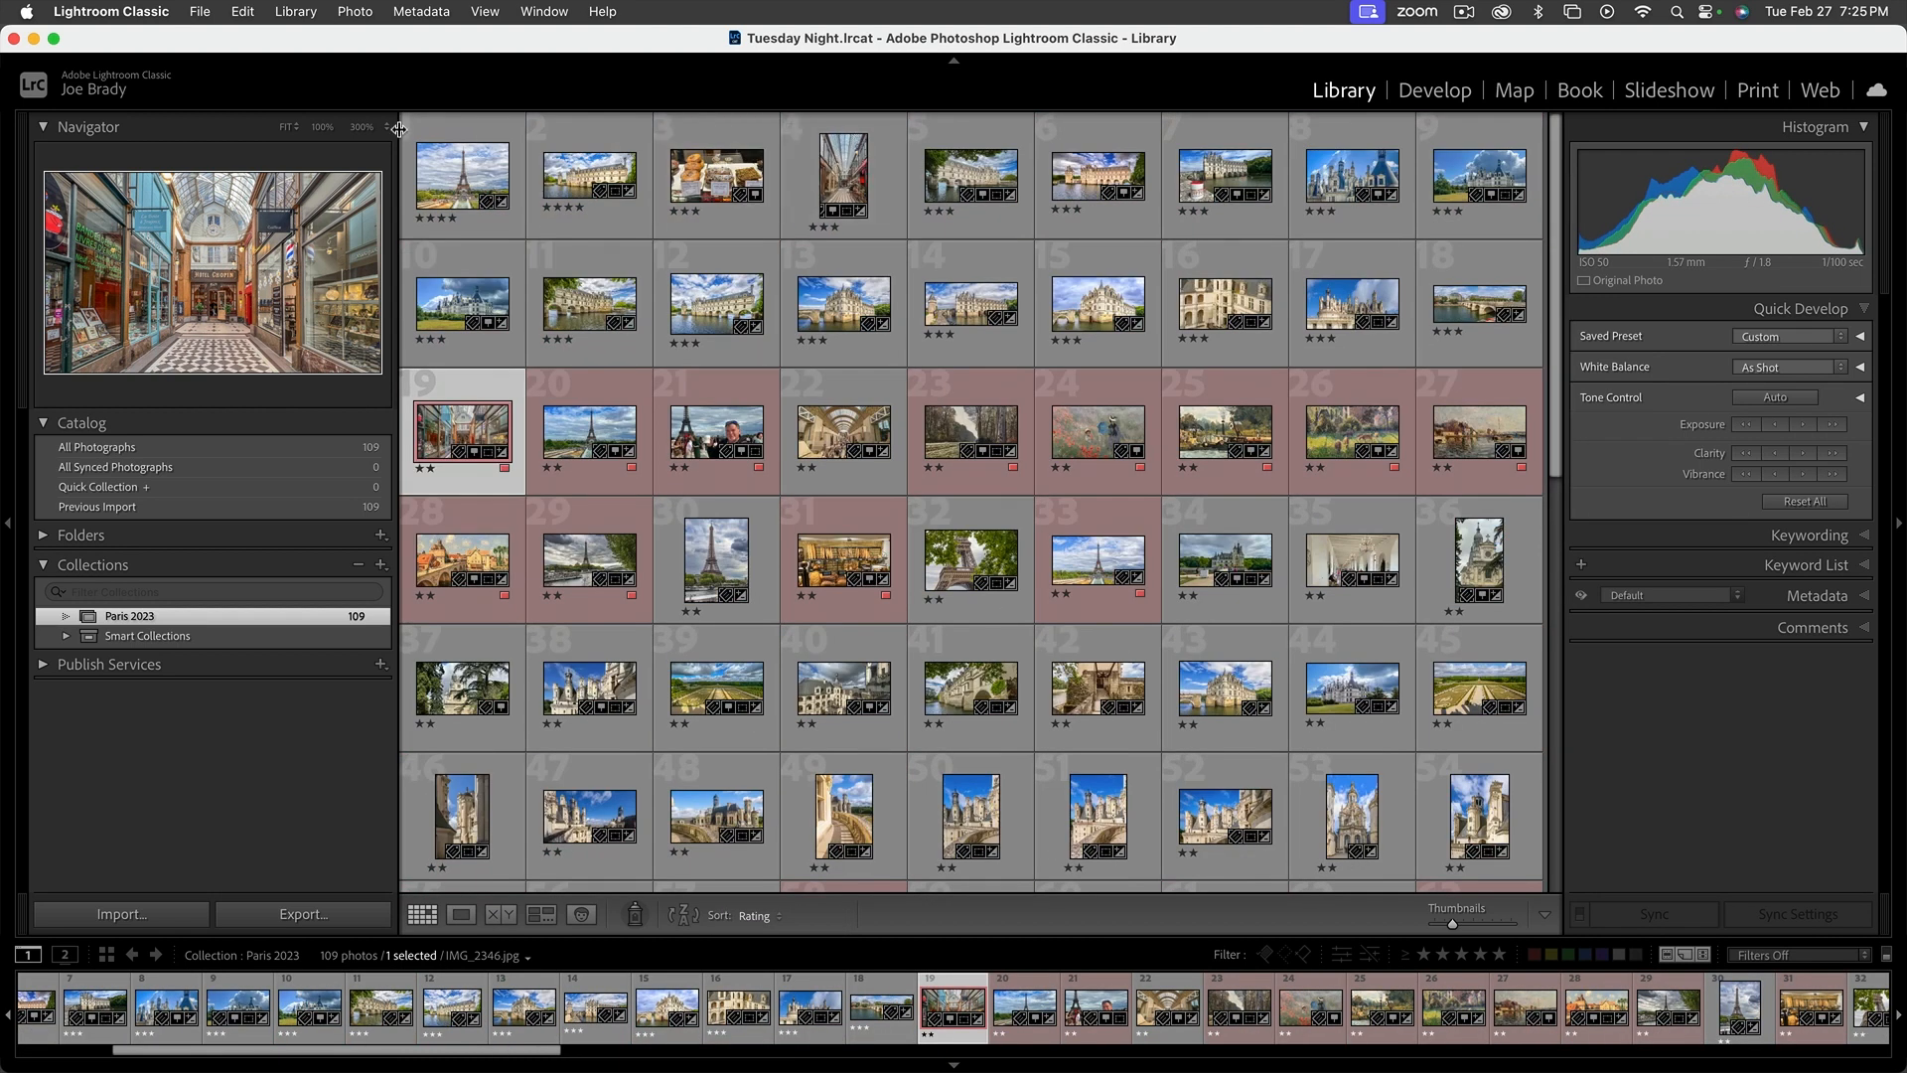
click(686, 915)
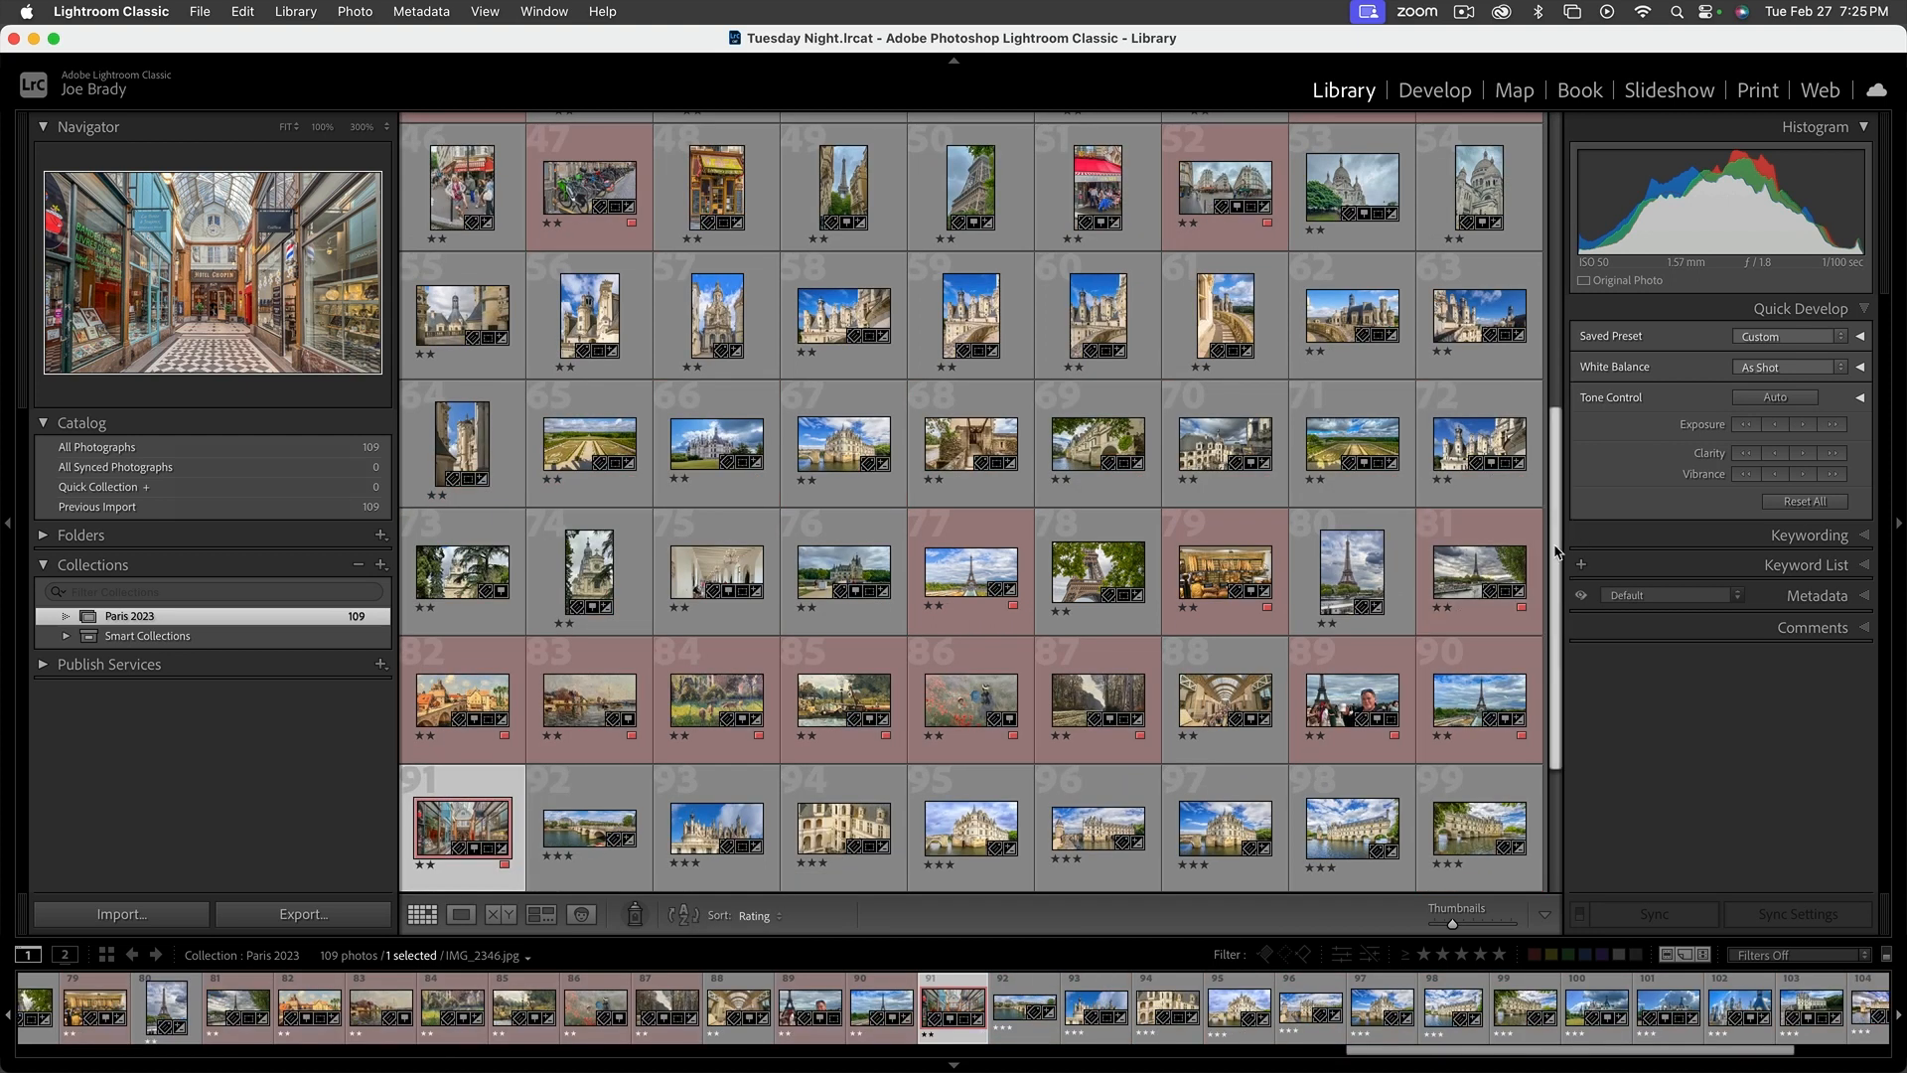
drag(1556, 586, 1555, 294)
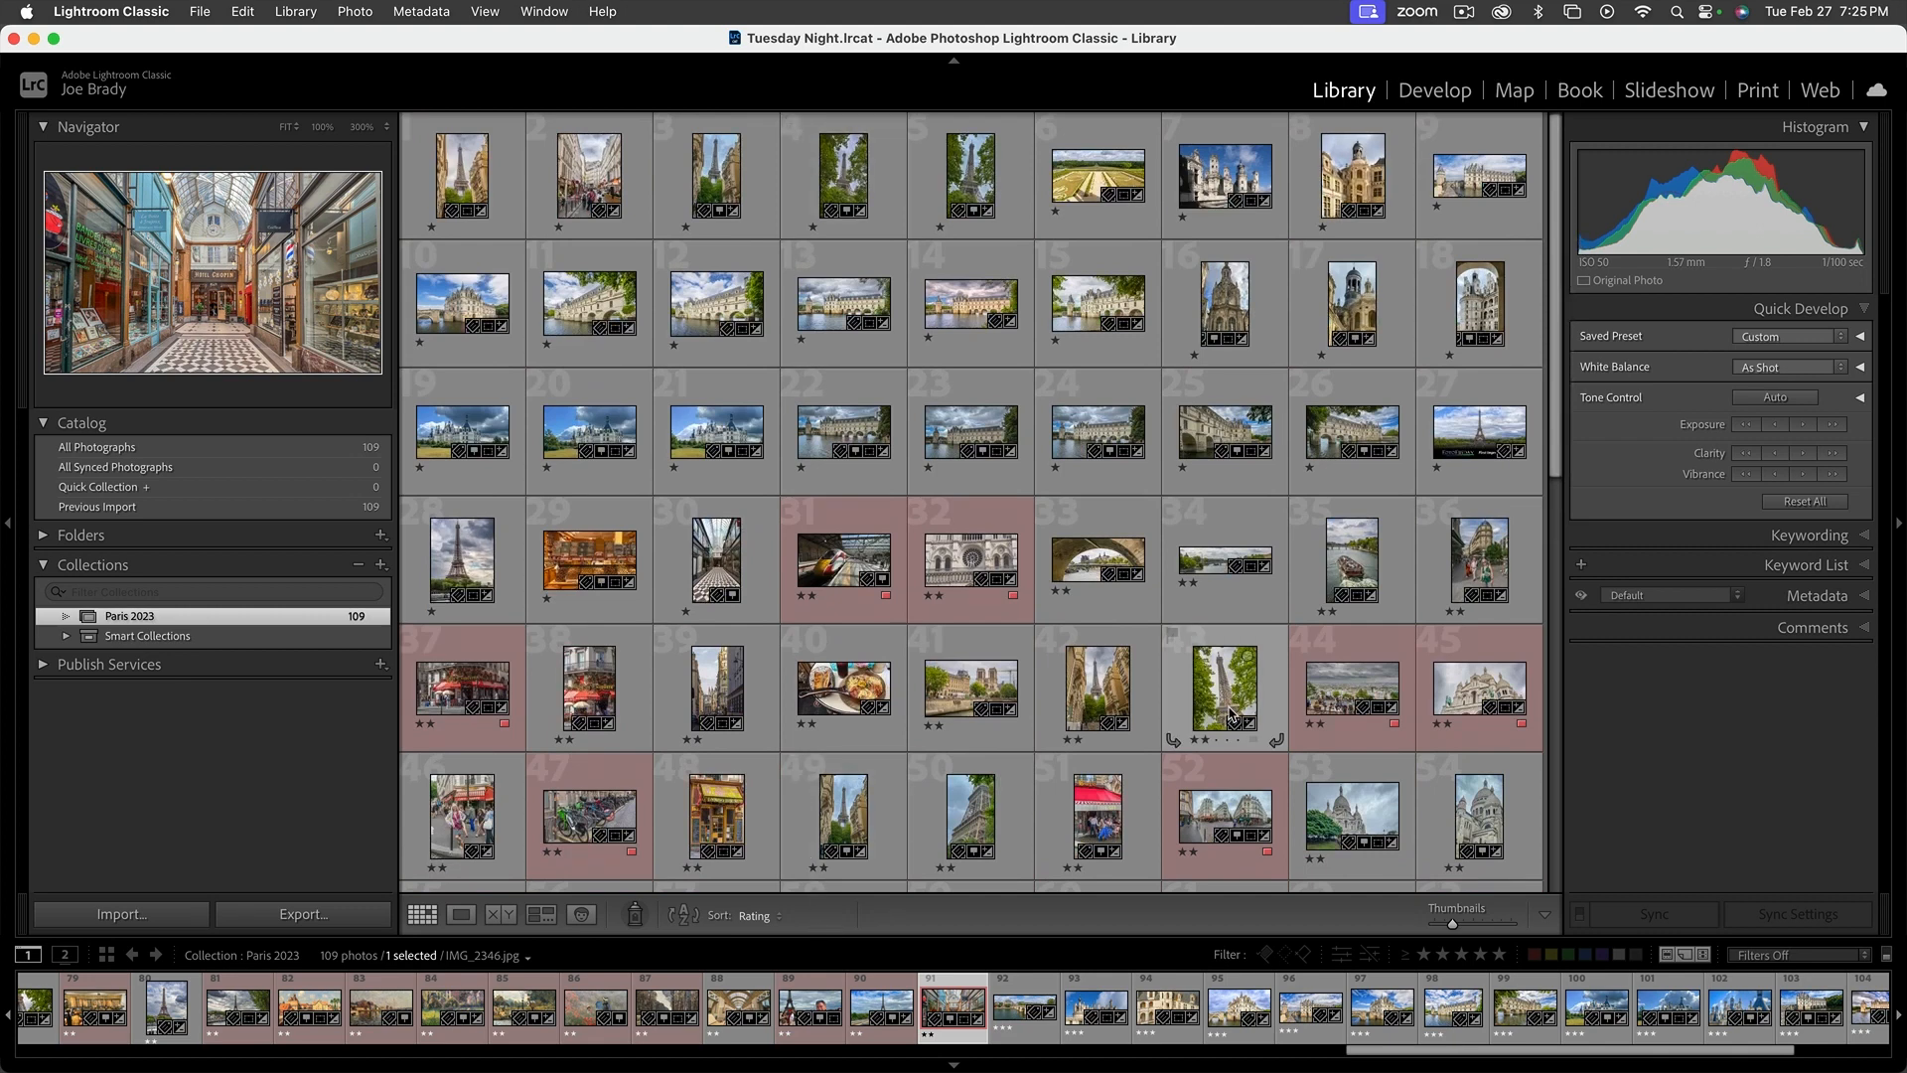
scroll(1230, 713, down, 8)
scroll(1230, 713, up, 8)
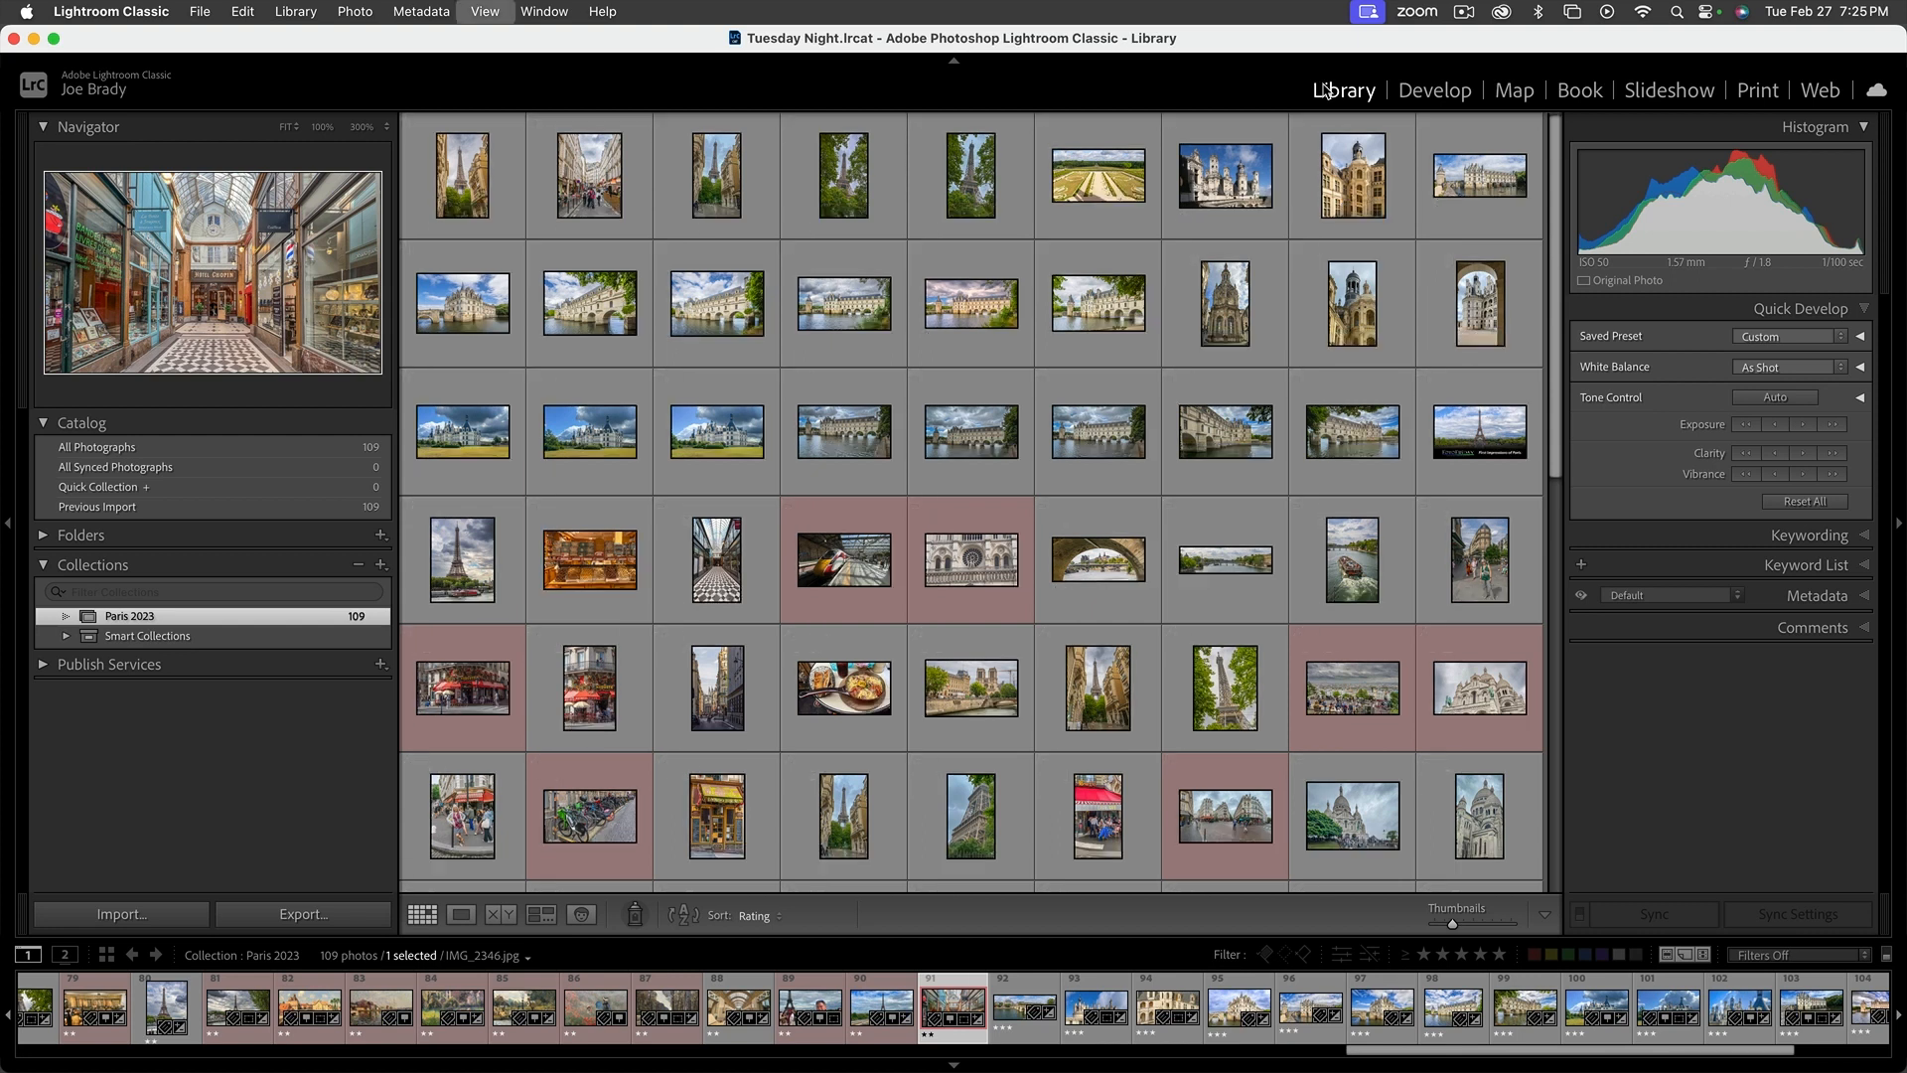
Search the collection for pano in any searchable field using the library filter, and clear the search
key(backslash)
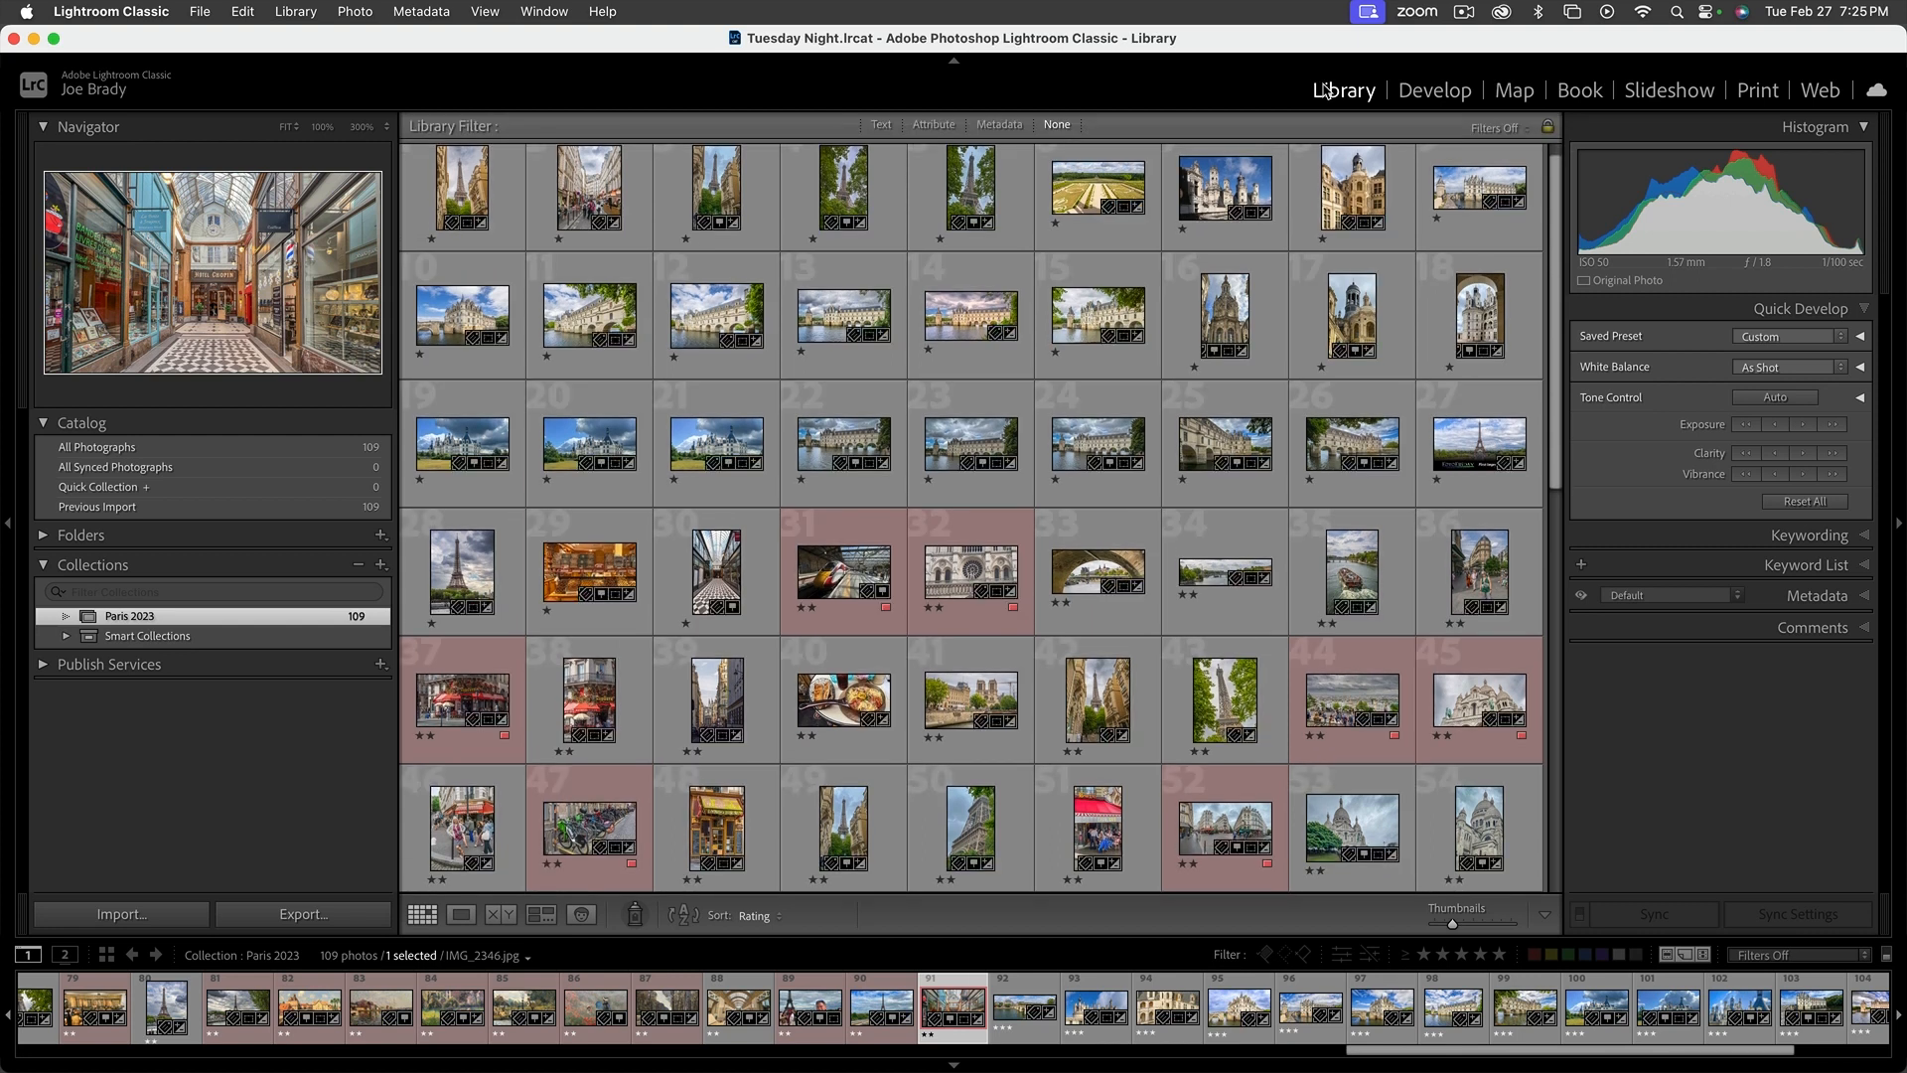
click(882, 126)
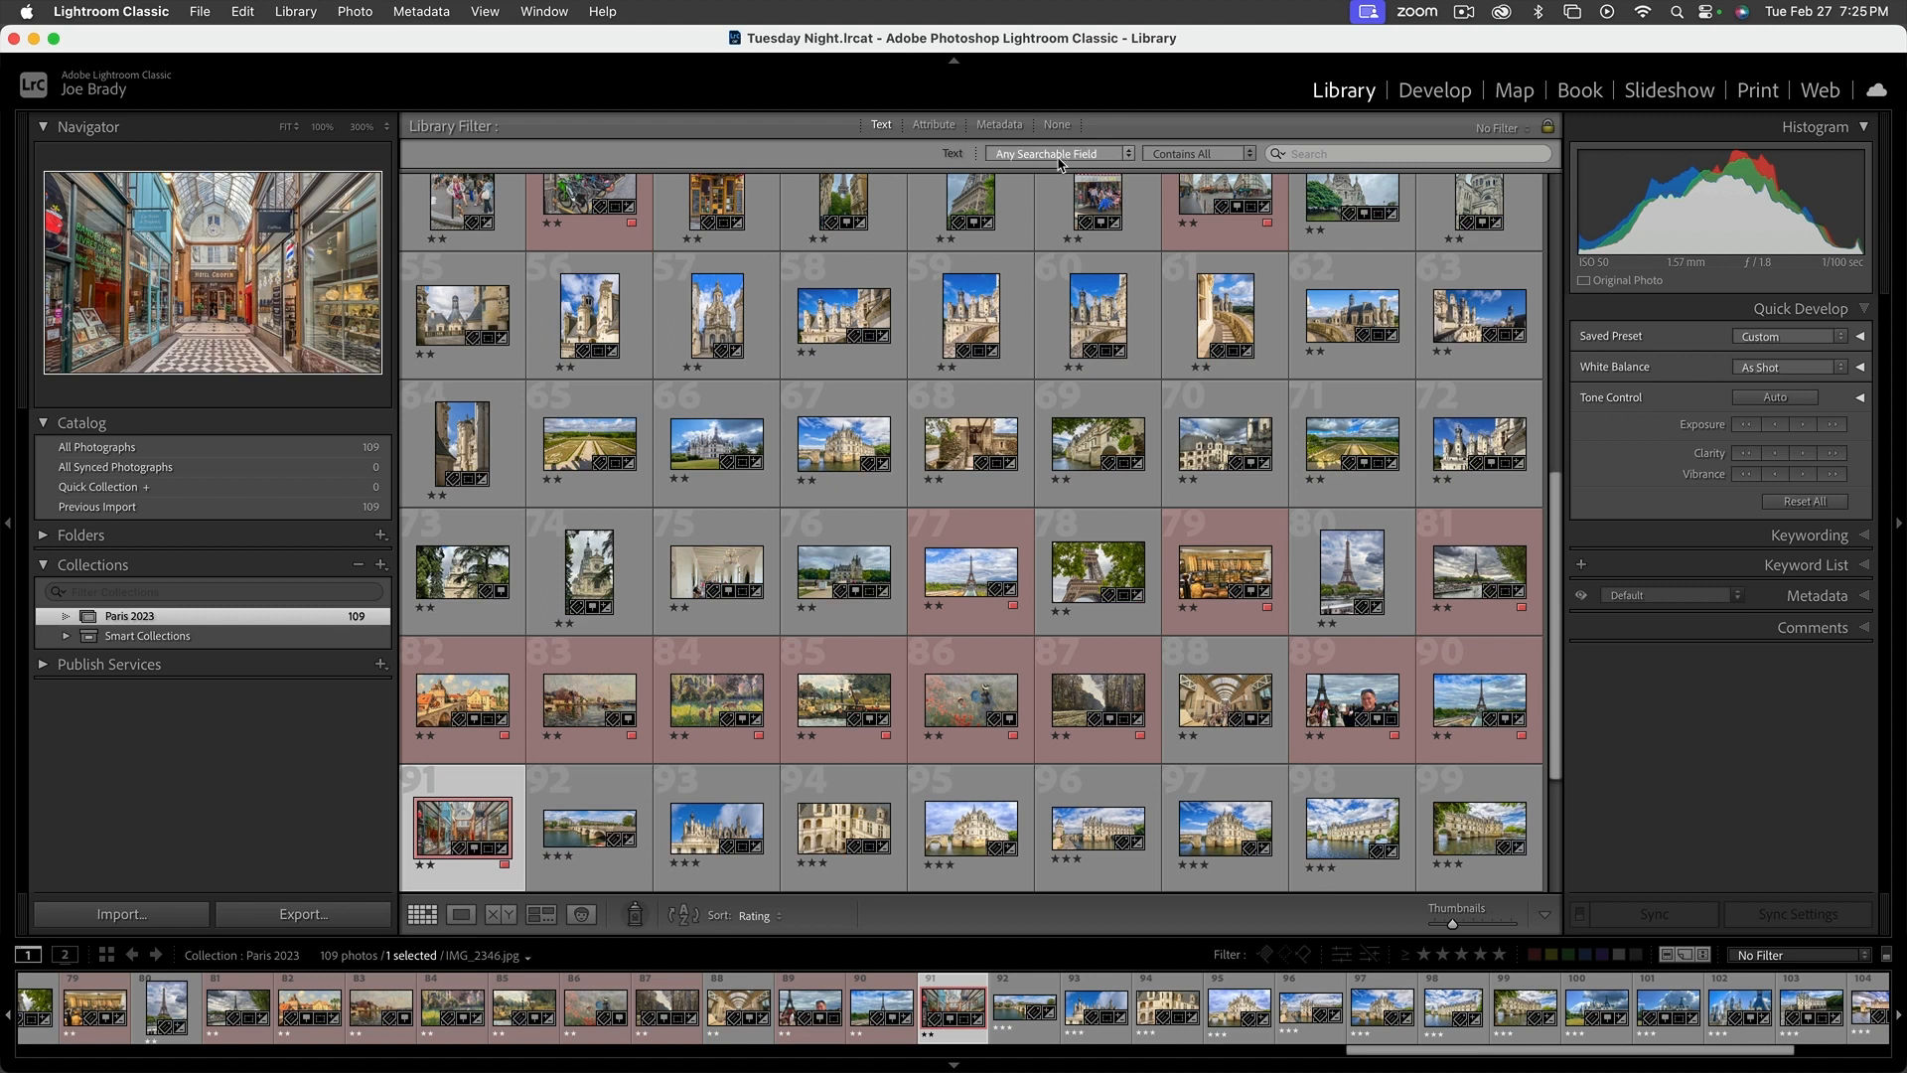
click(1338, 154)
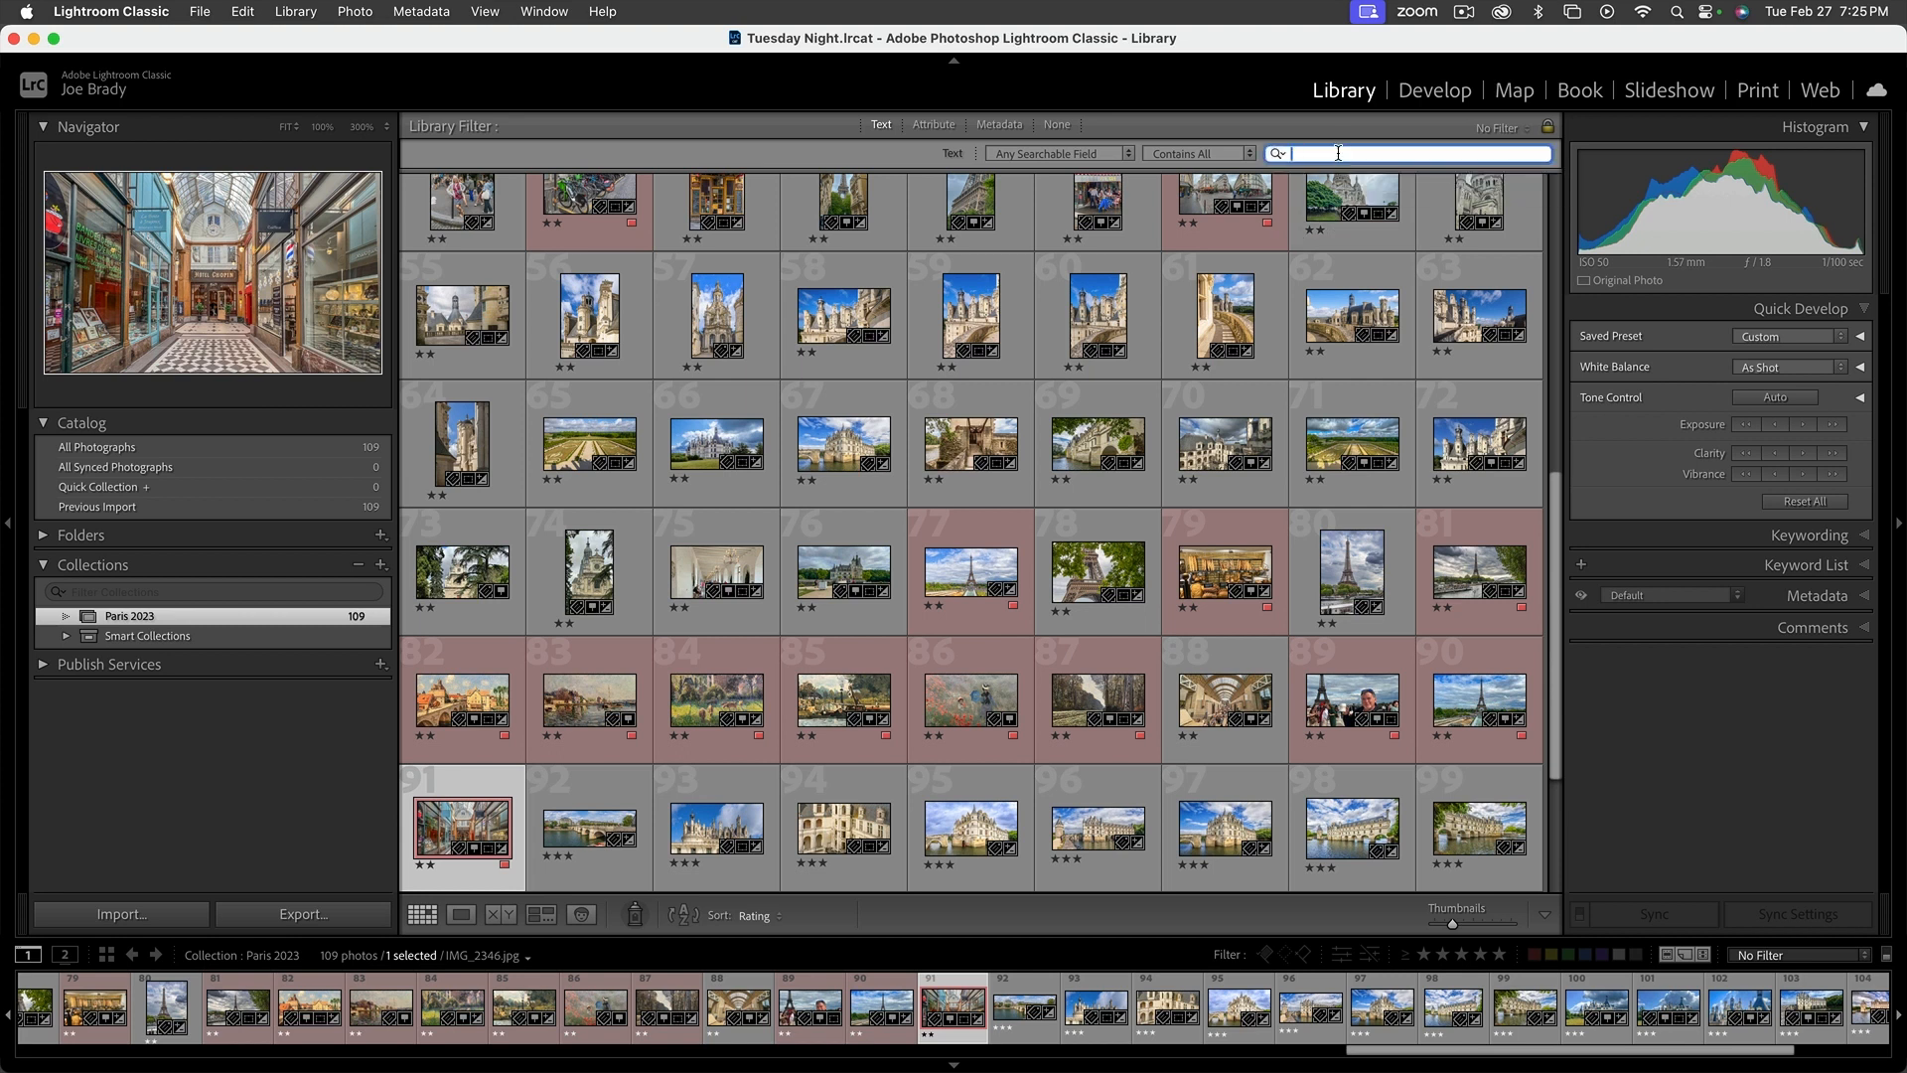
text(pano)
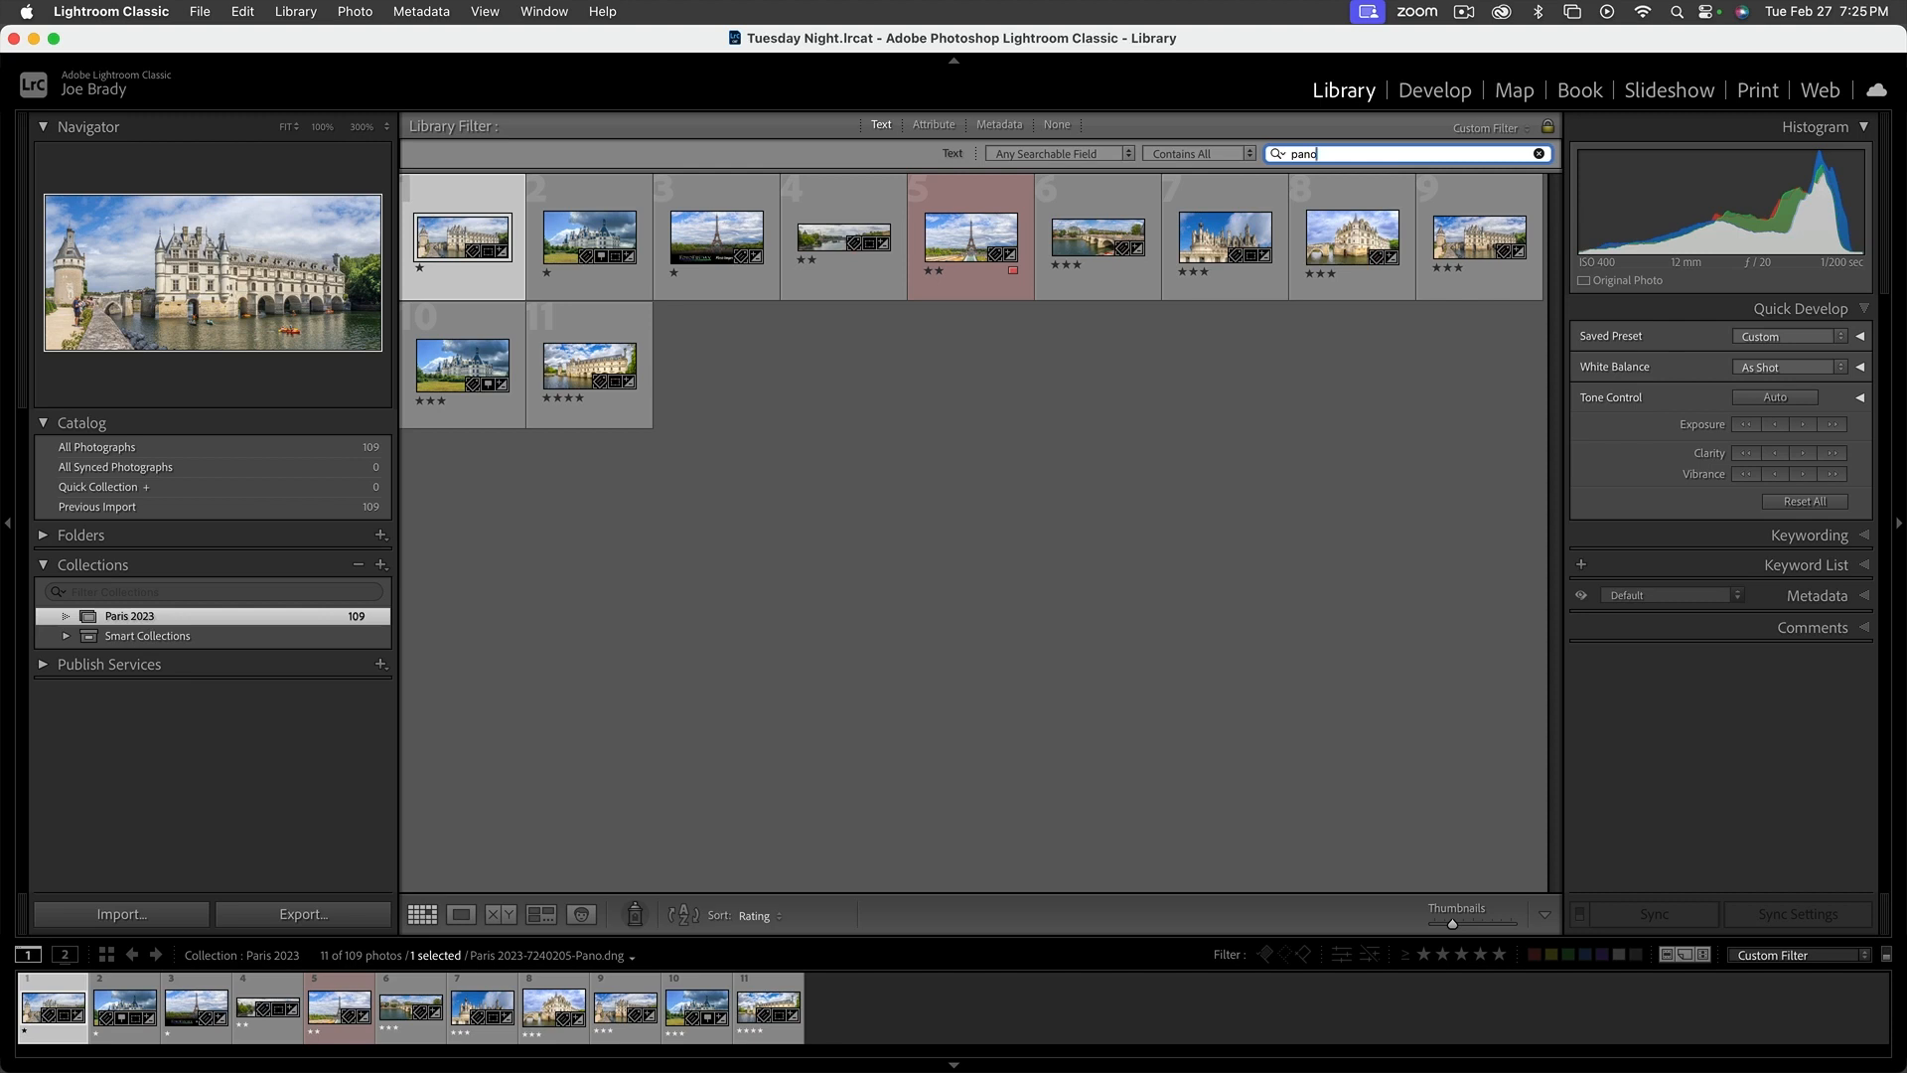
click(1538, 153)
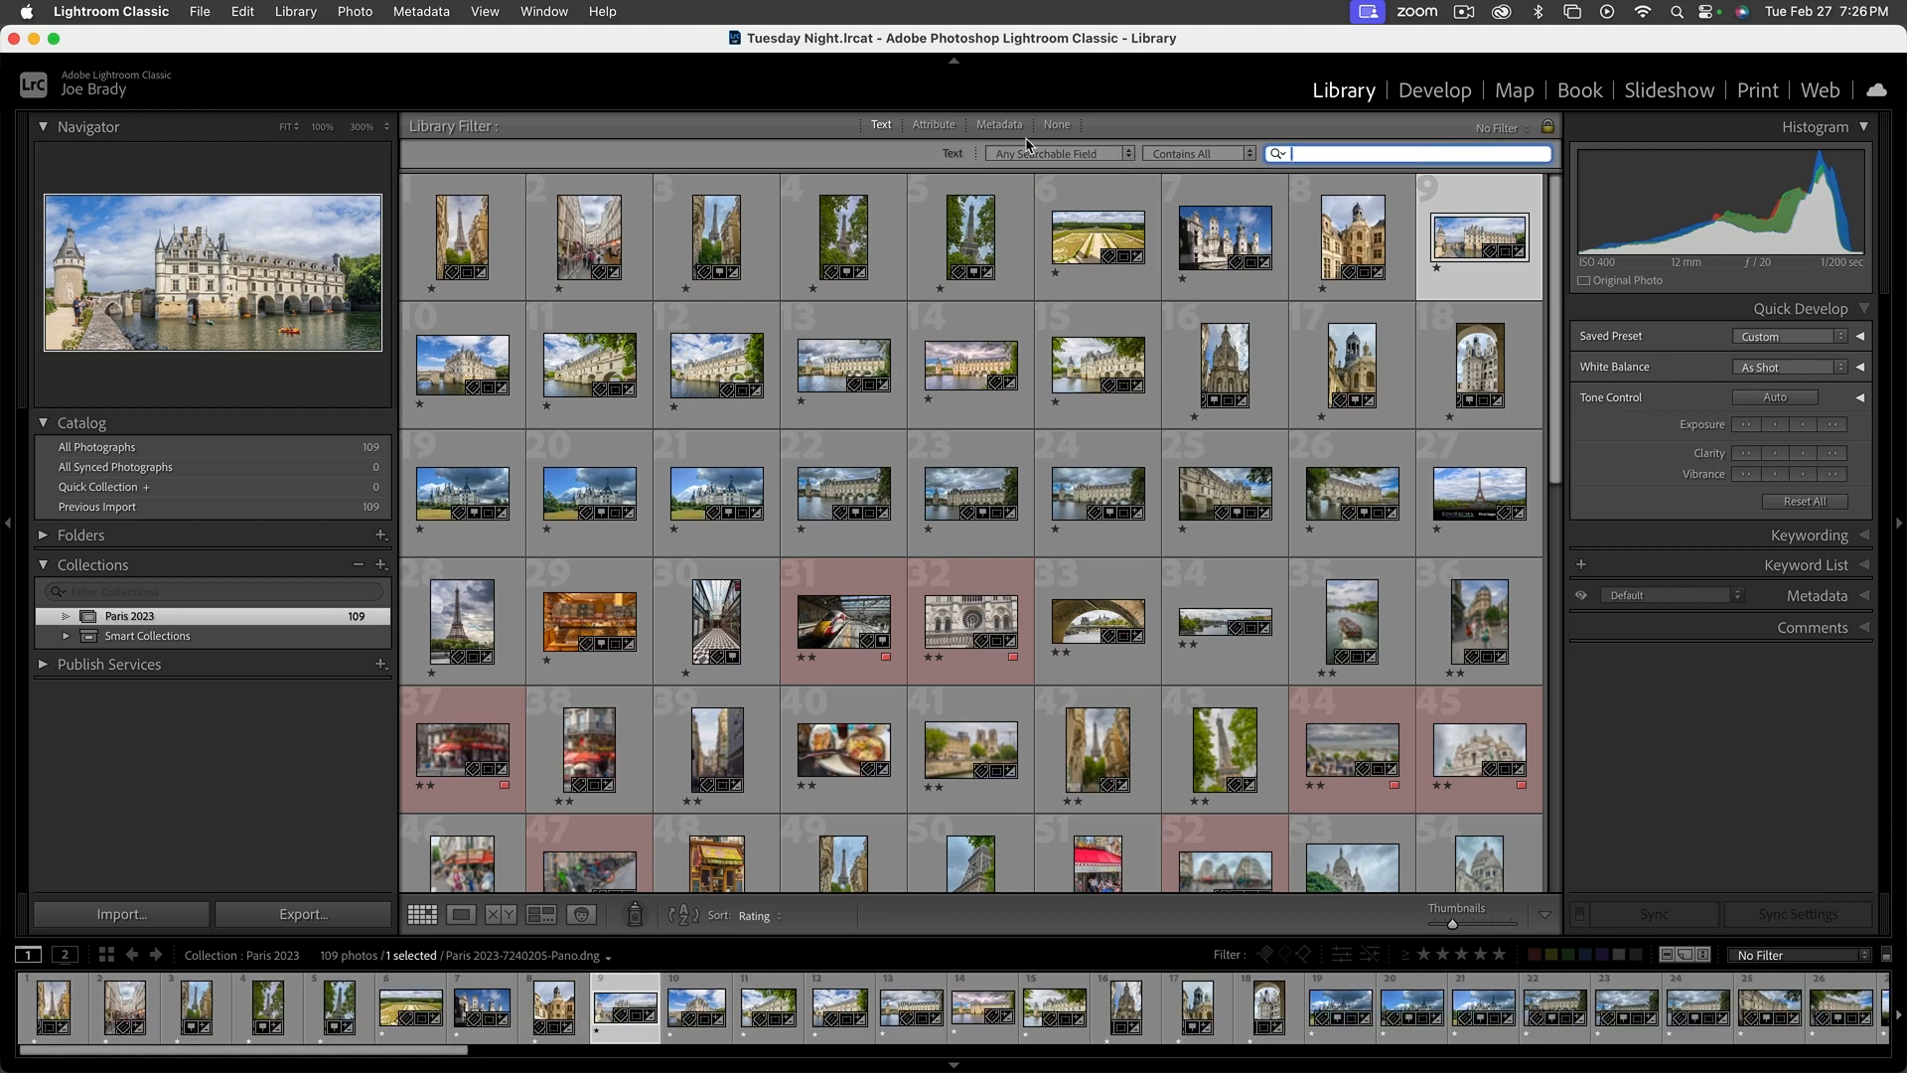
Filter the collection by the red color label to view those photos, and remove the color filter
click(934, 125)
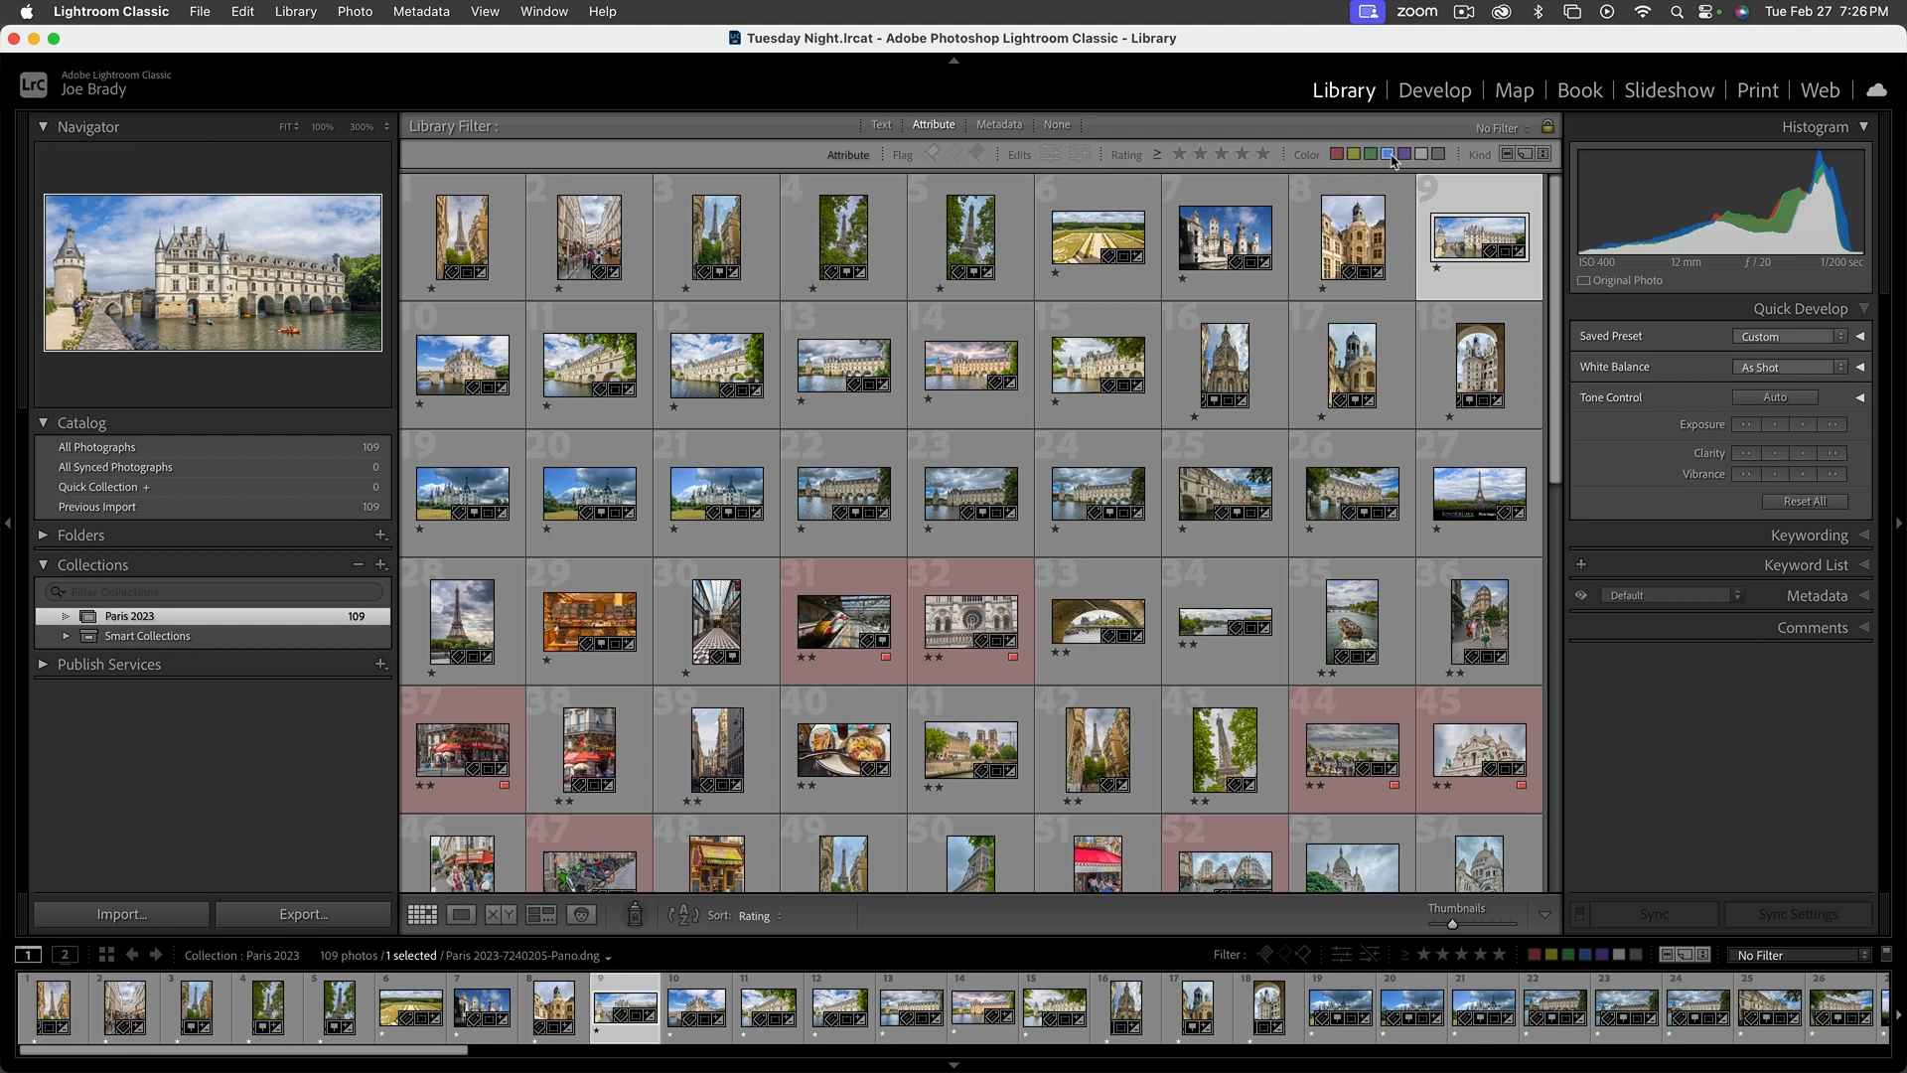
click(1337, 154)
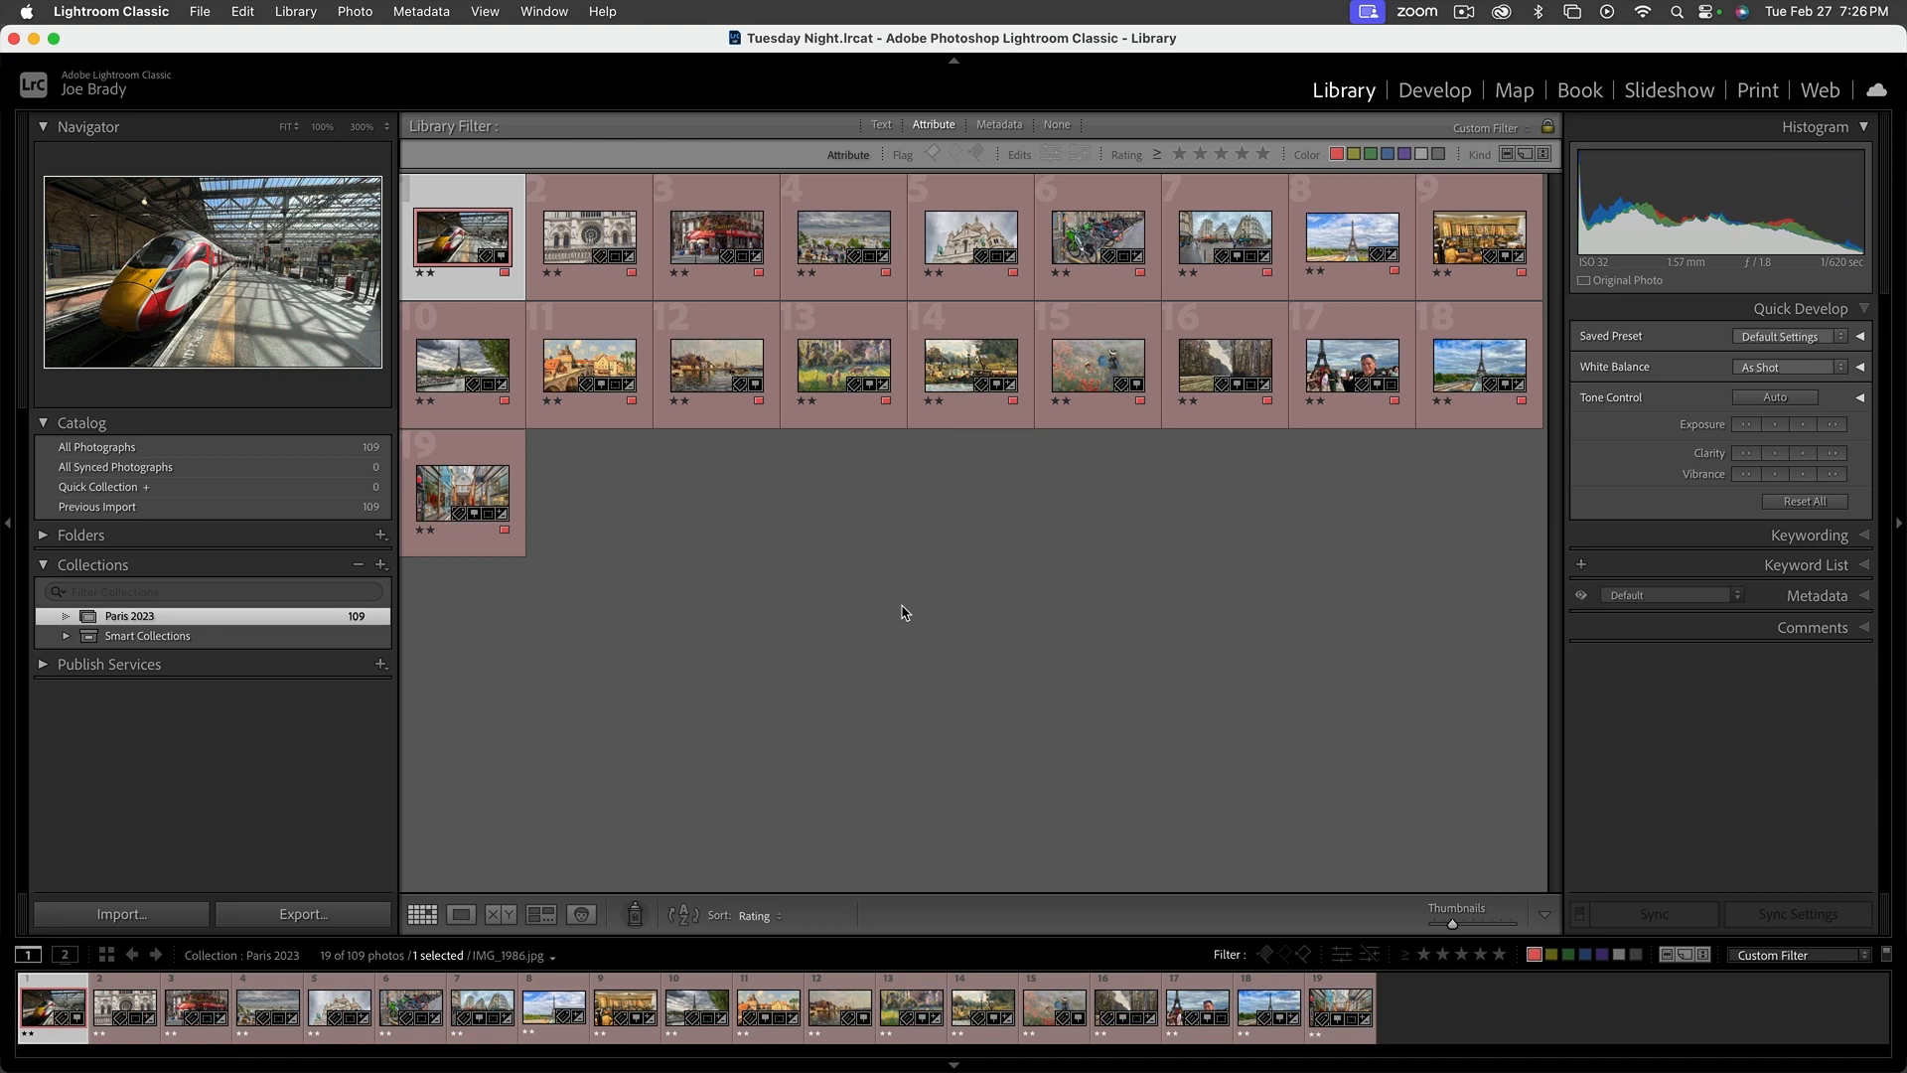
click(1335, 155)
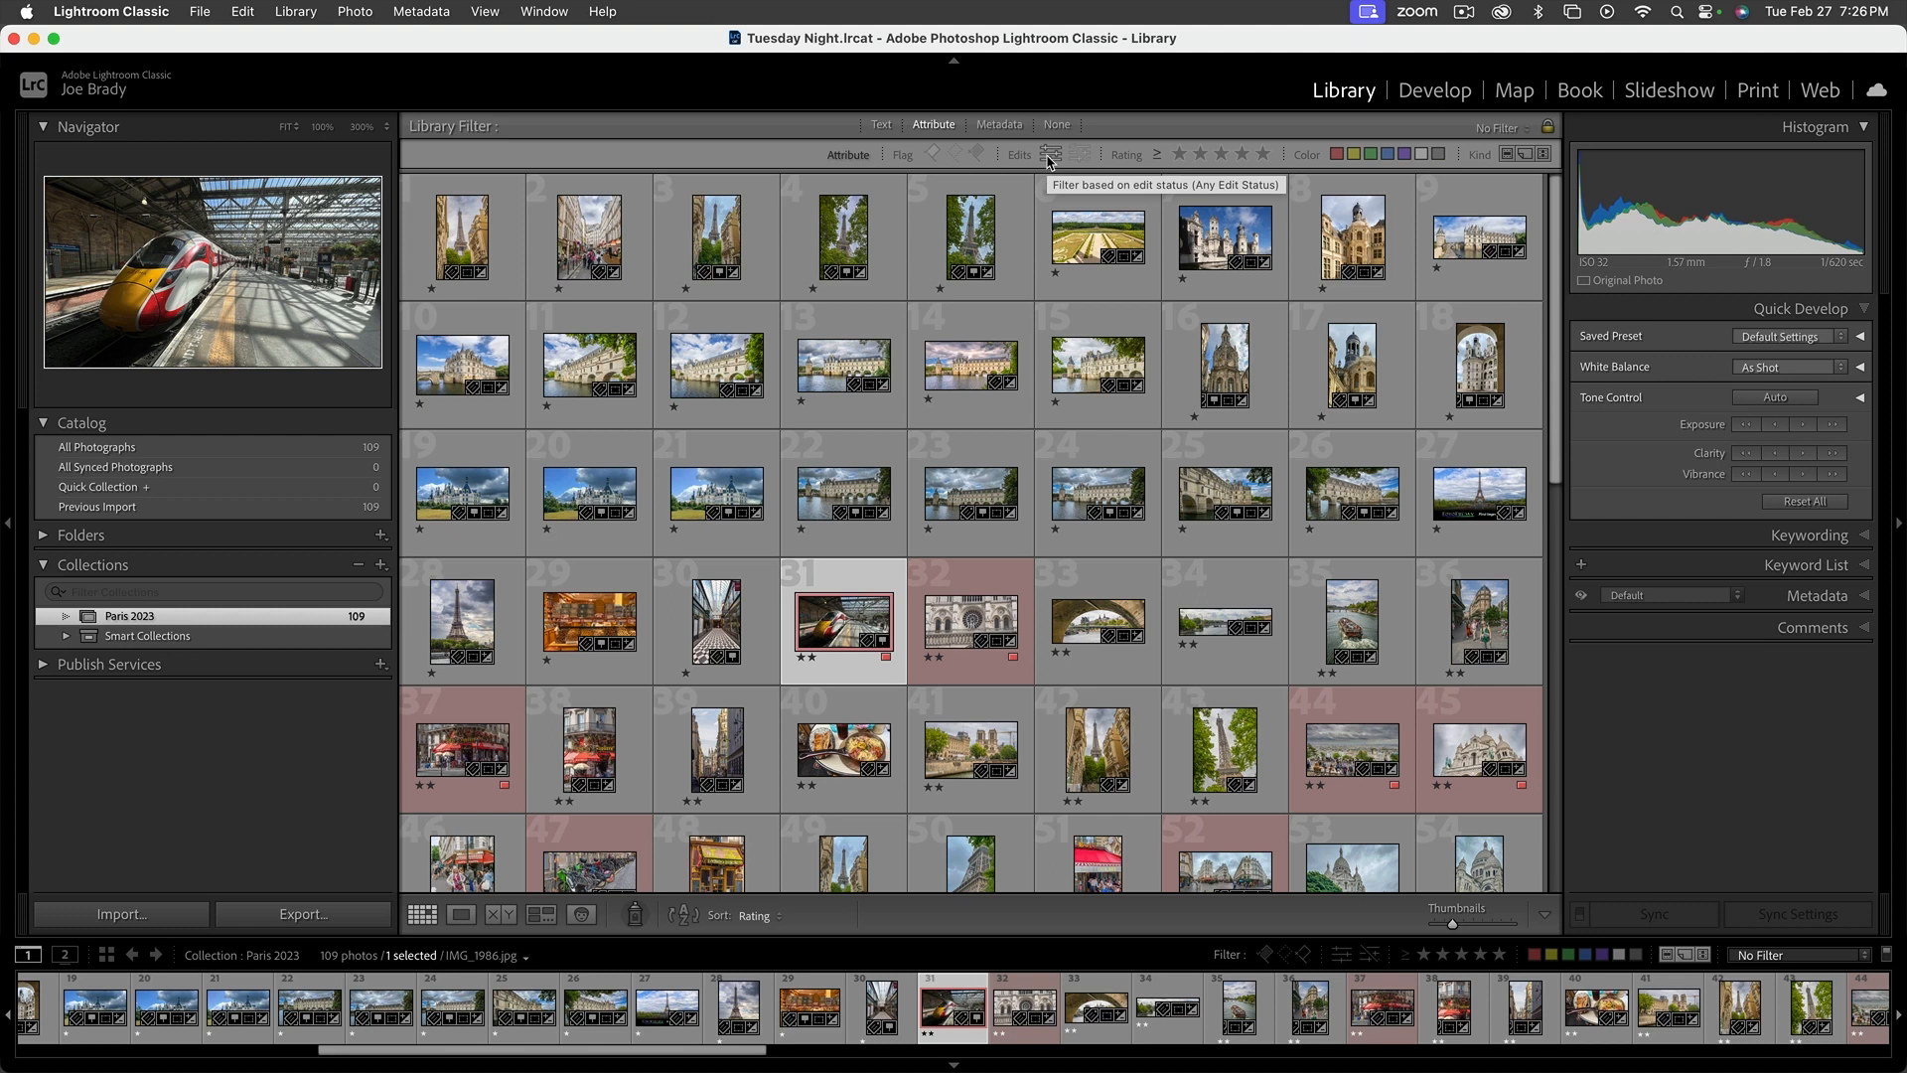
Show the metadata filters and examine the criteria that the Label column could be switched to
click(1000, 125)
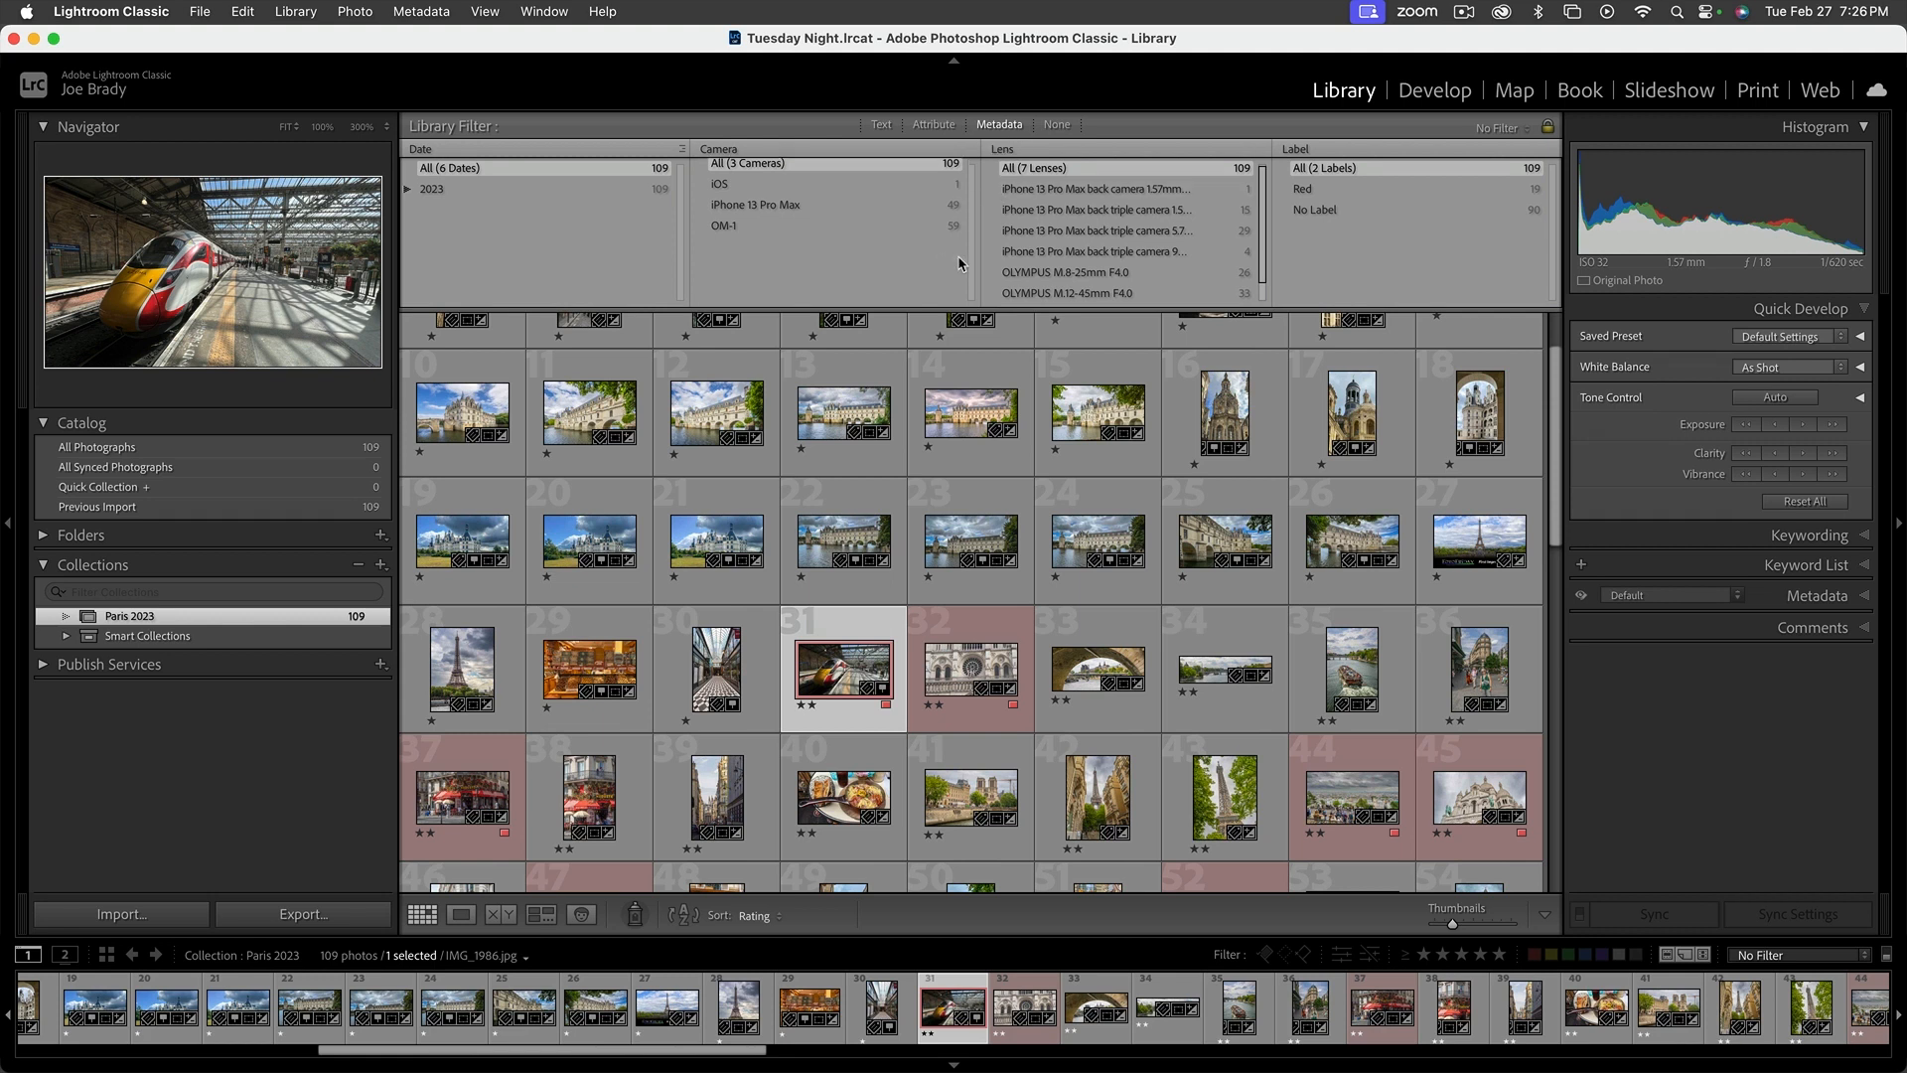
scroll(1193, 223, down, 2)
scroll(1194, 223, up, 2)
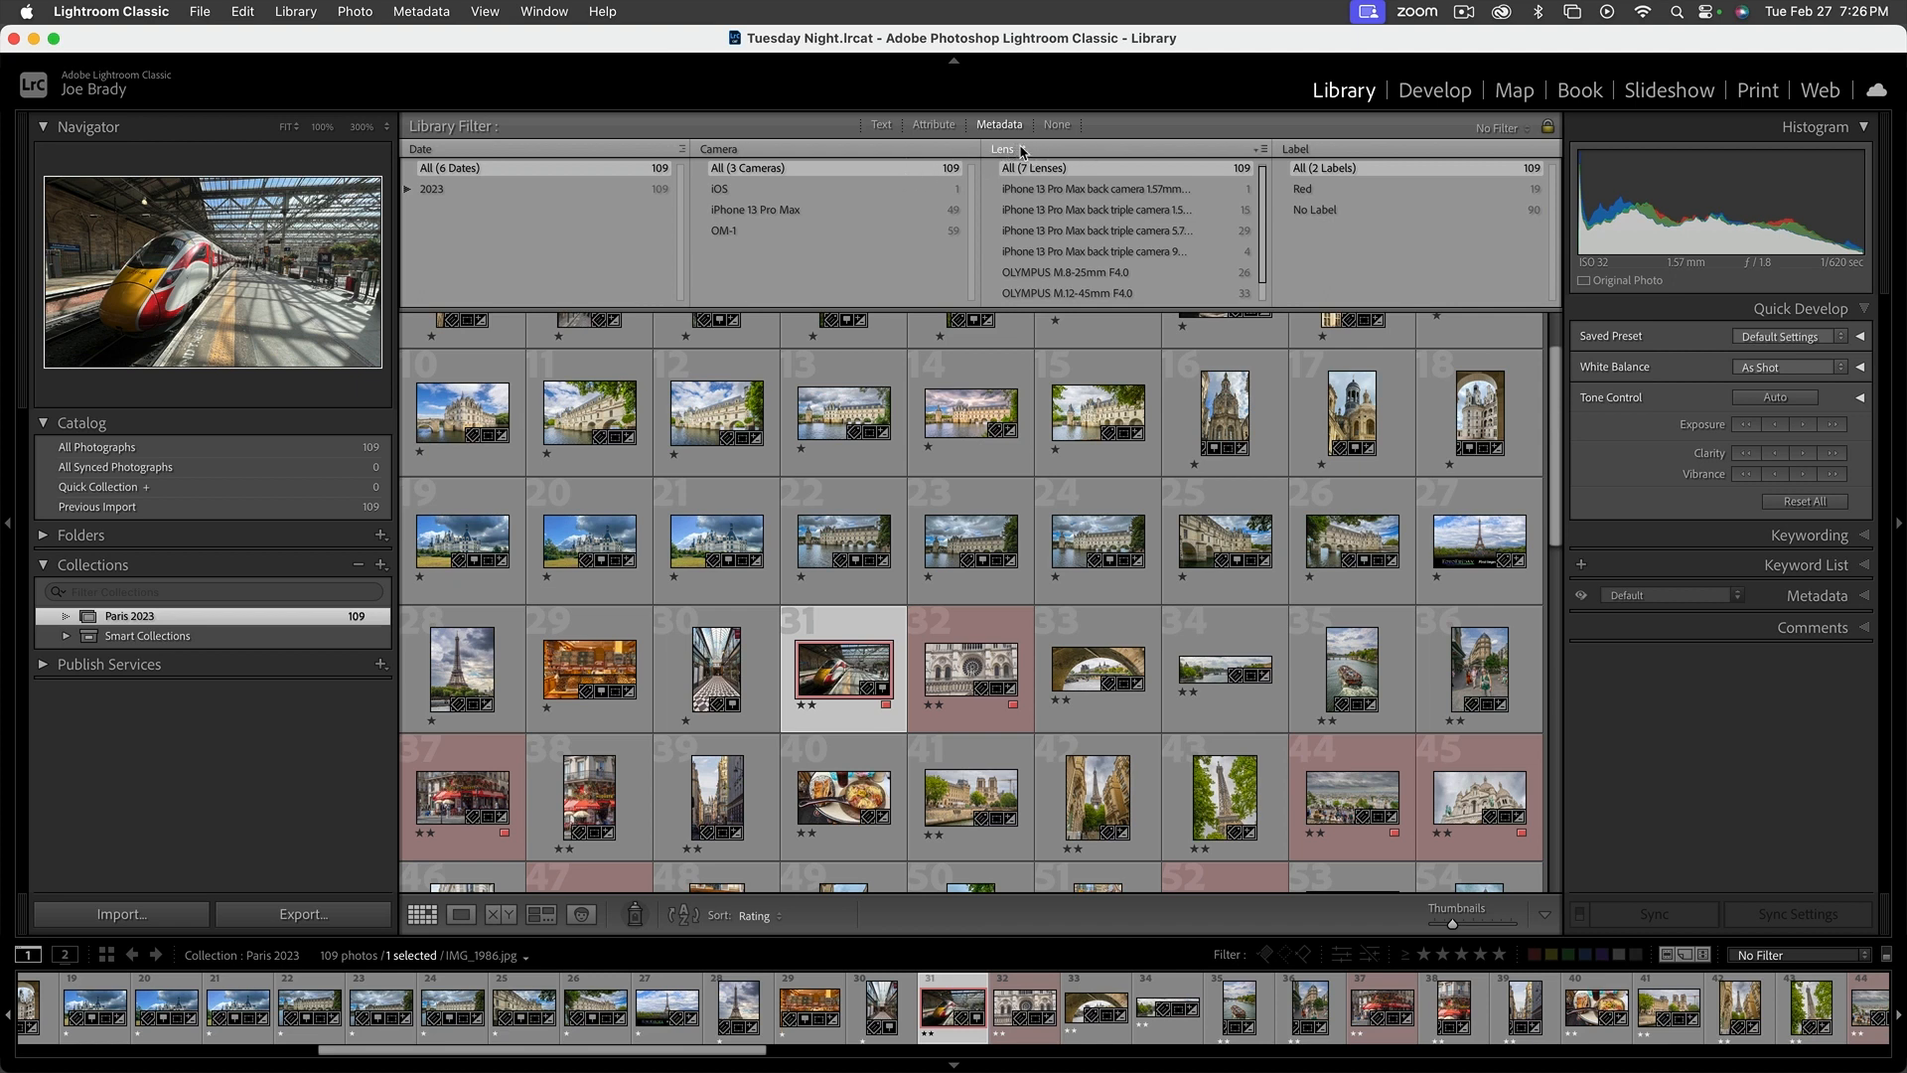
click(1318, 151)
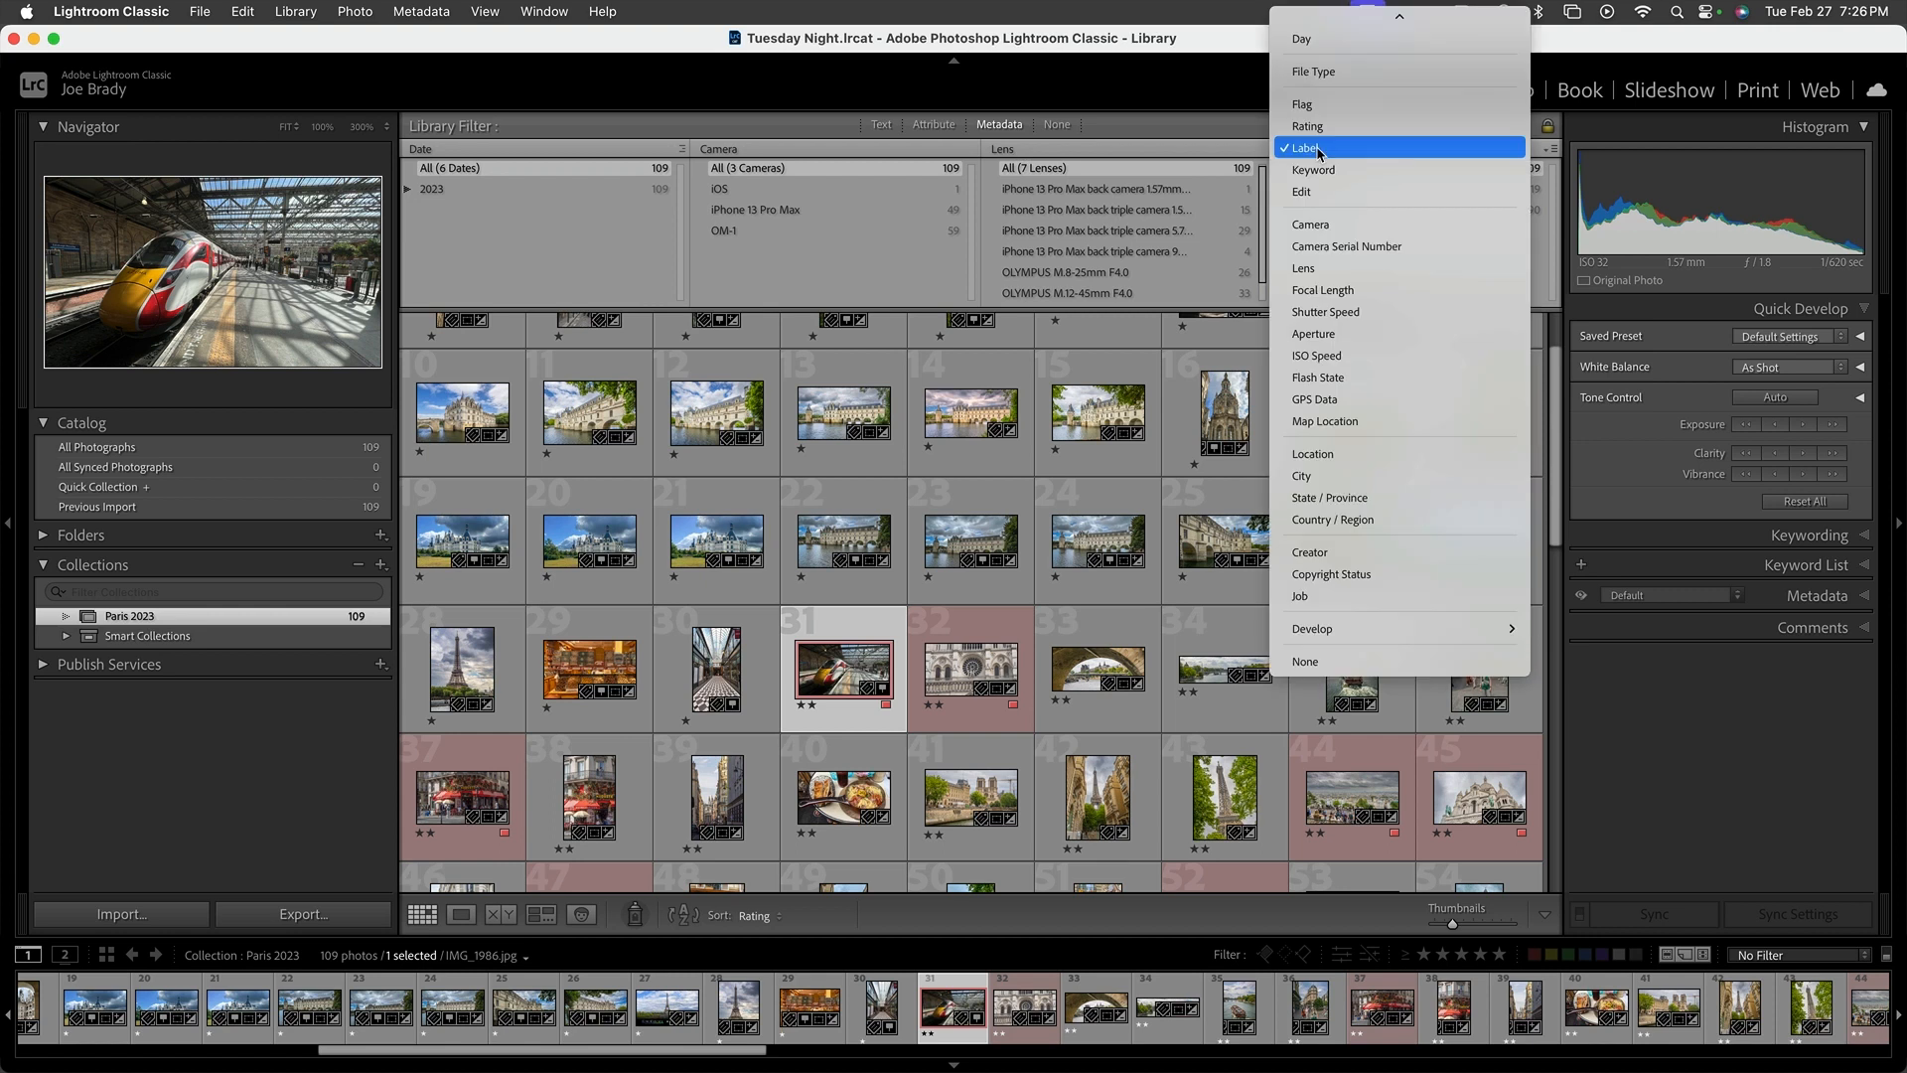
mouse_move(1321, 18)
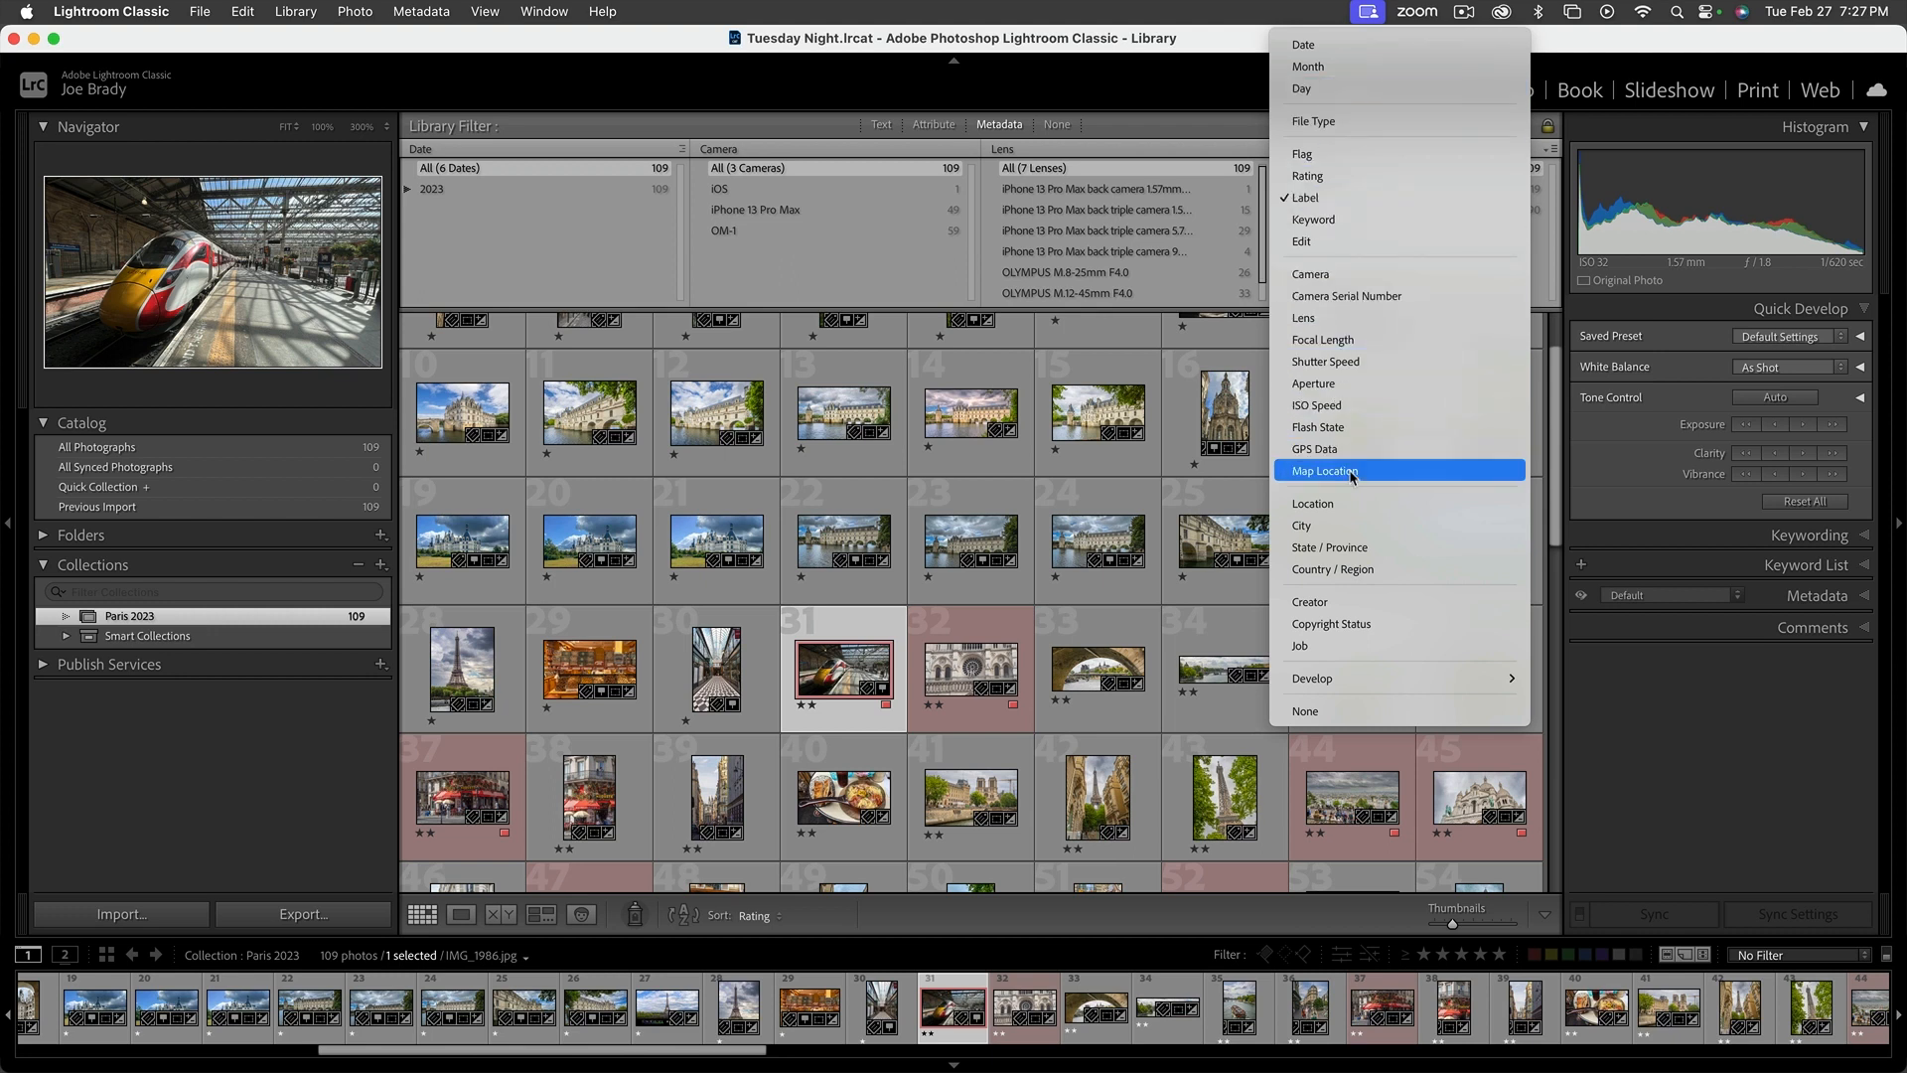
mouse_move(1377, 676)
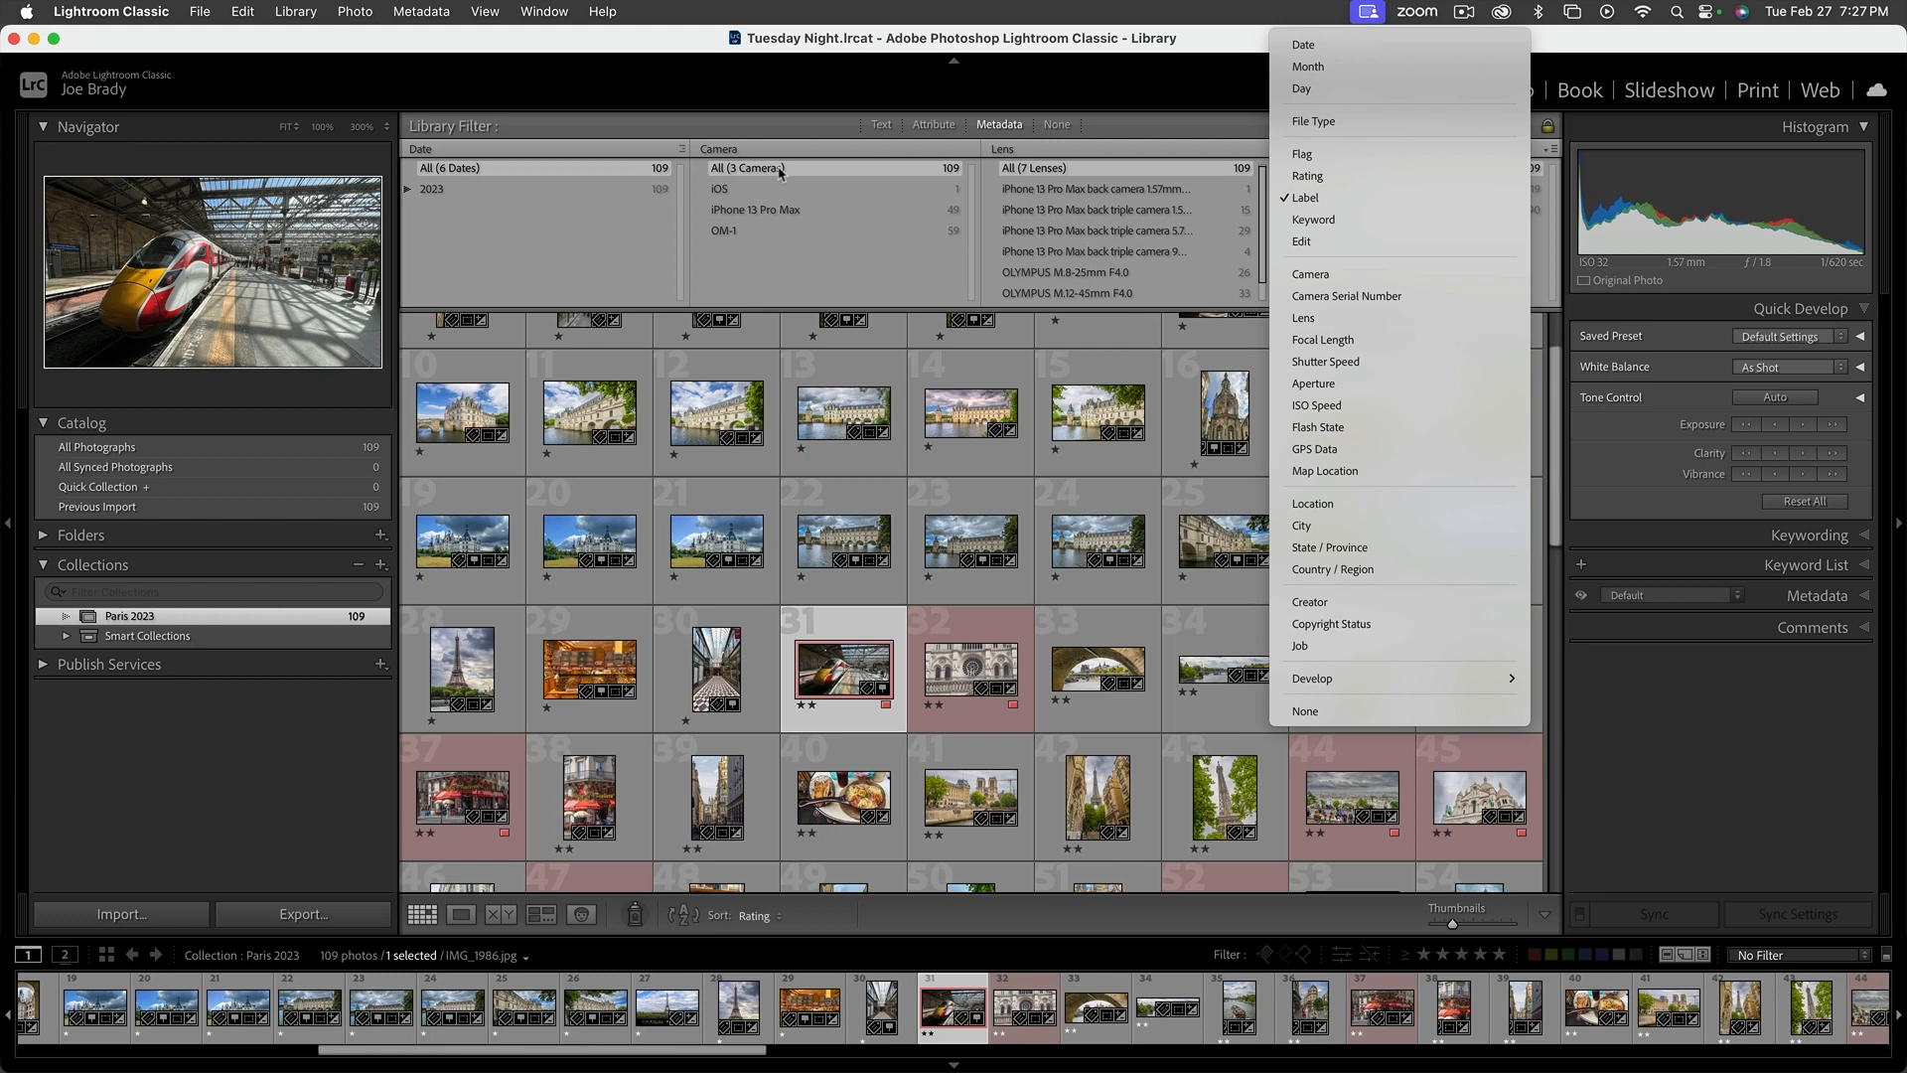
click(1173, 130)
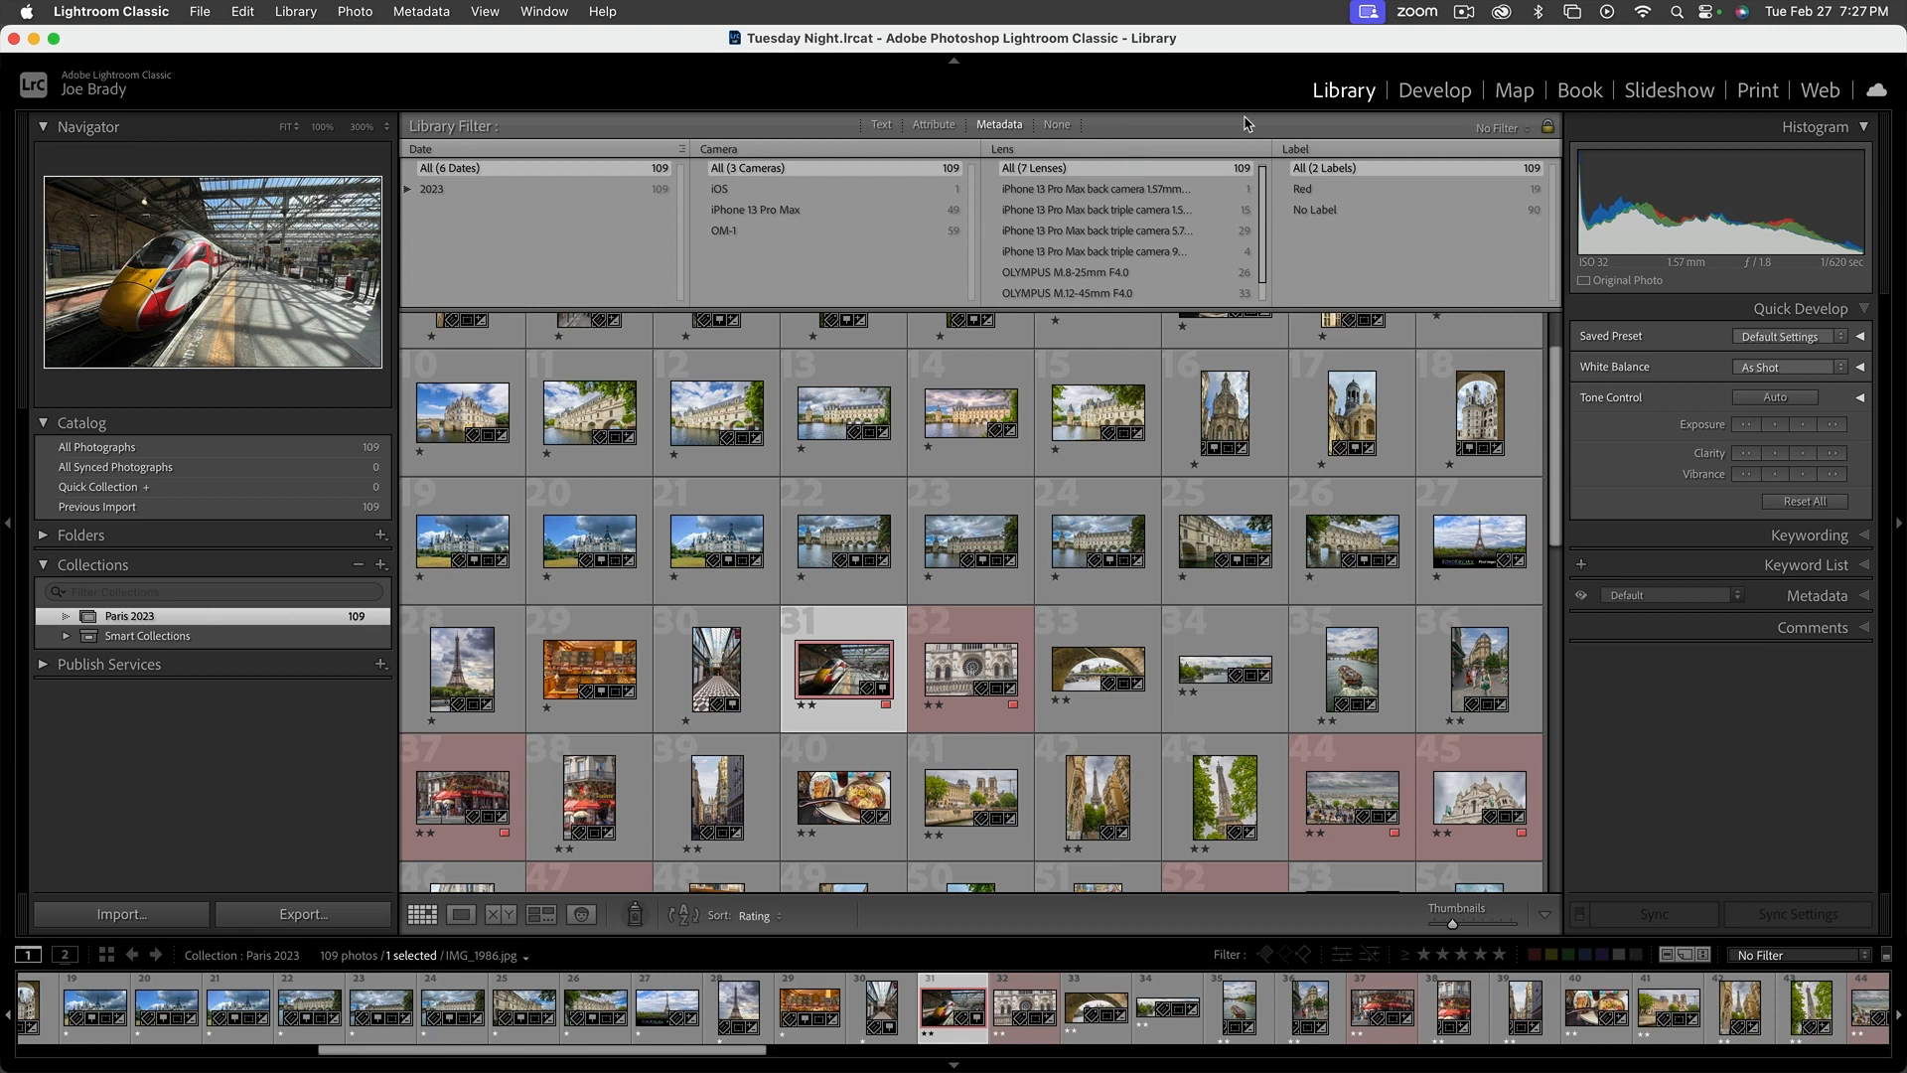
Toggle the library filter bar's visibility and set the library filter to None
key(backslash)
key(backslash)
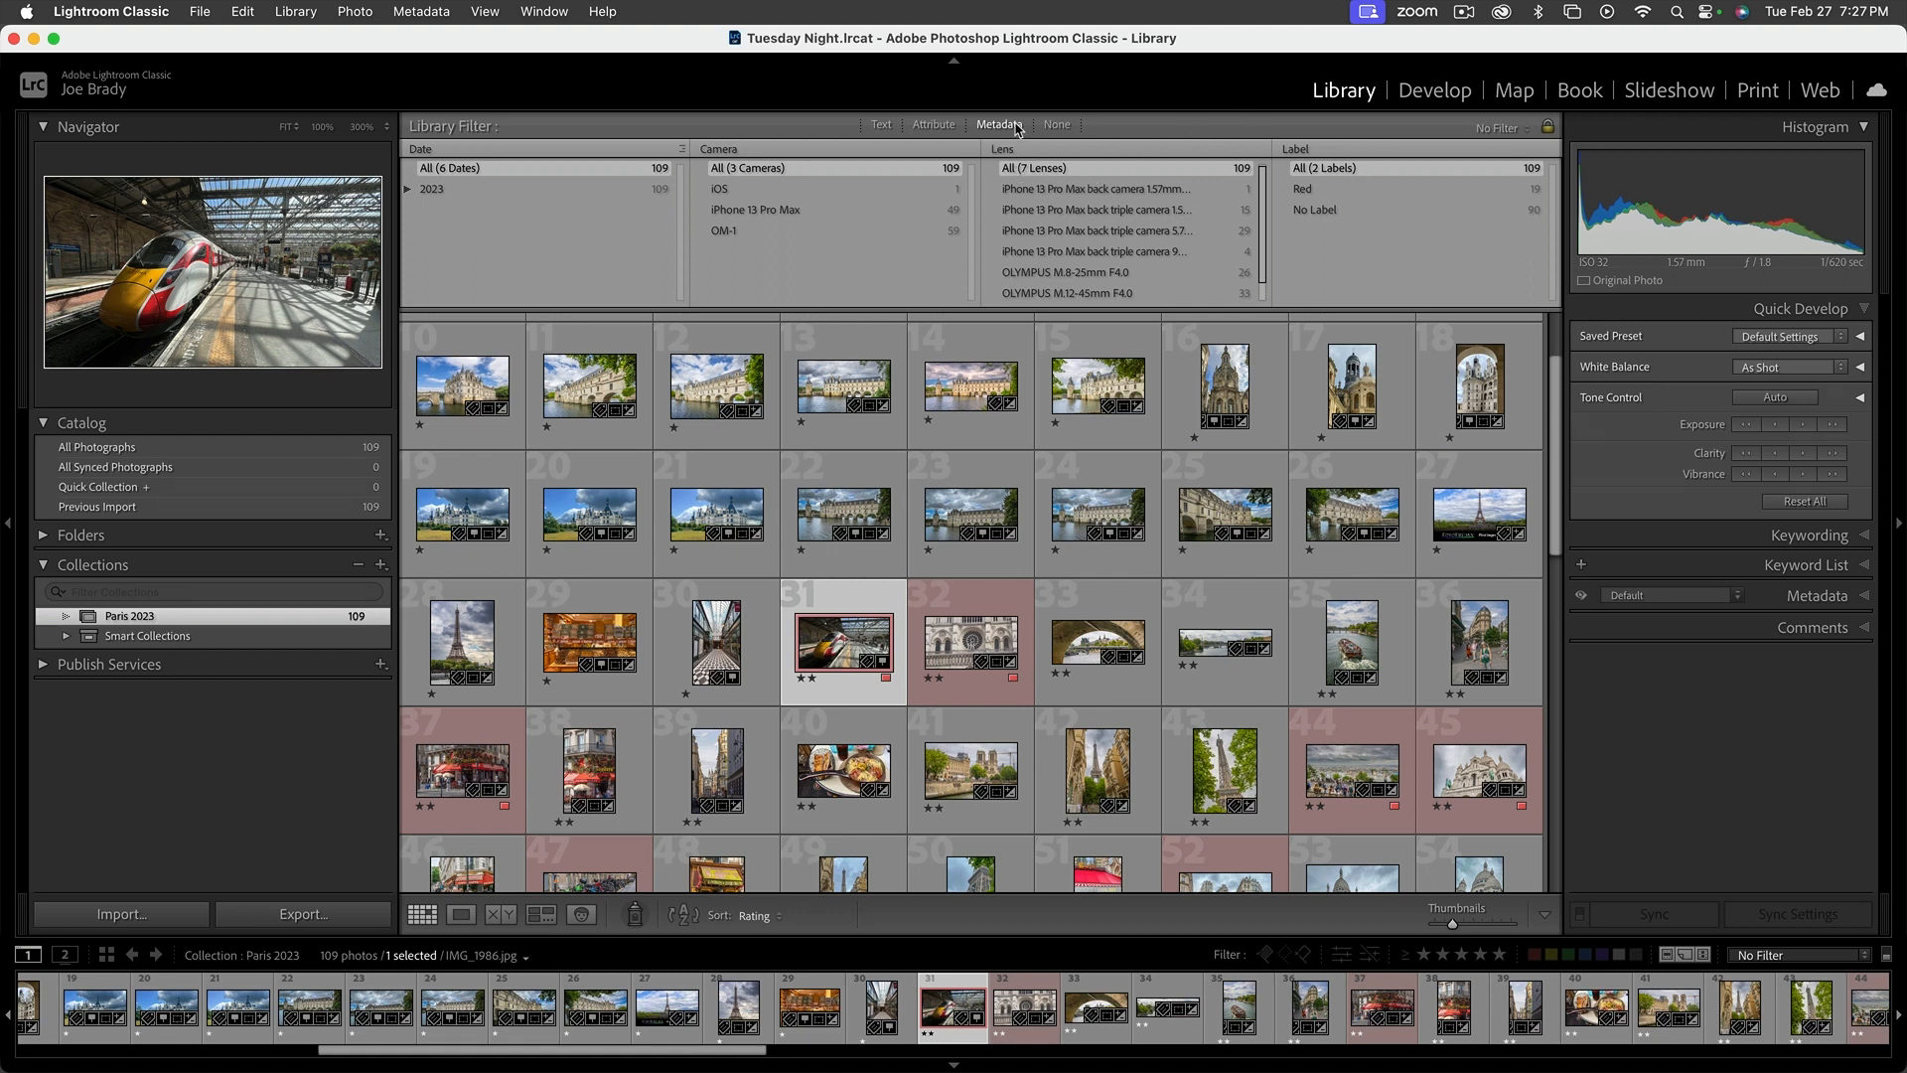
click(1055, 125)
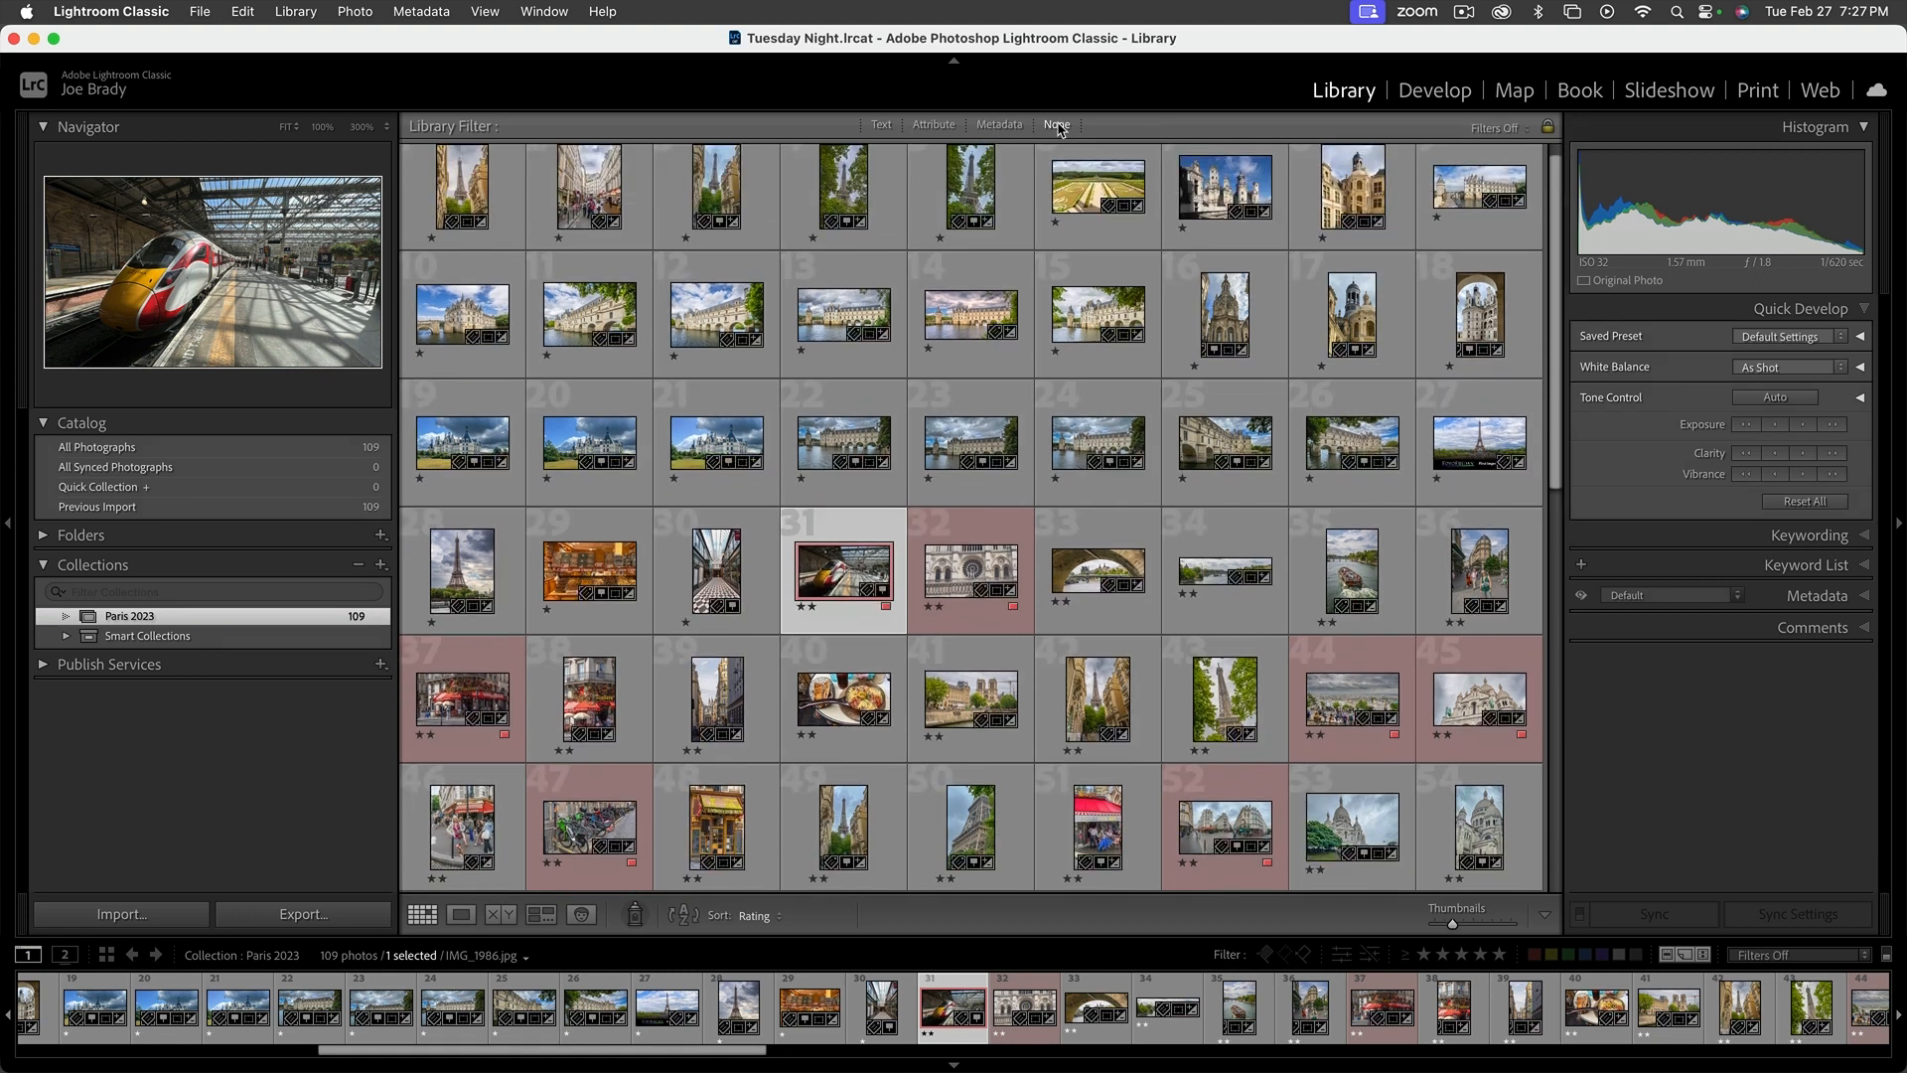
Display the metadata filters and look through the lenses listed for the collection
click(999, 124)
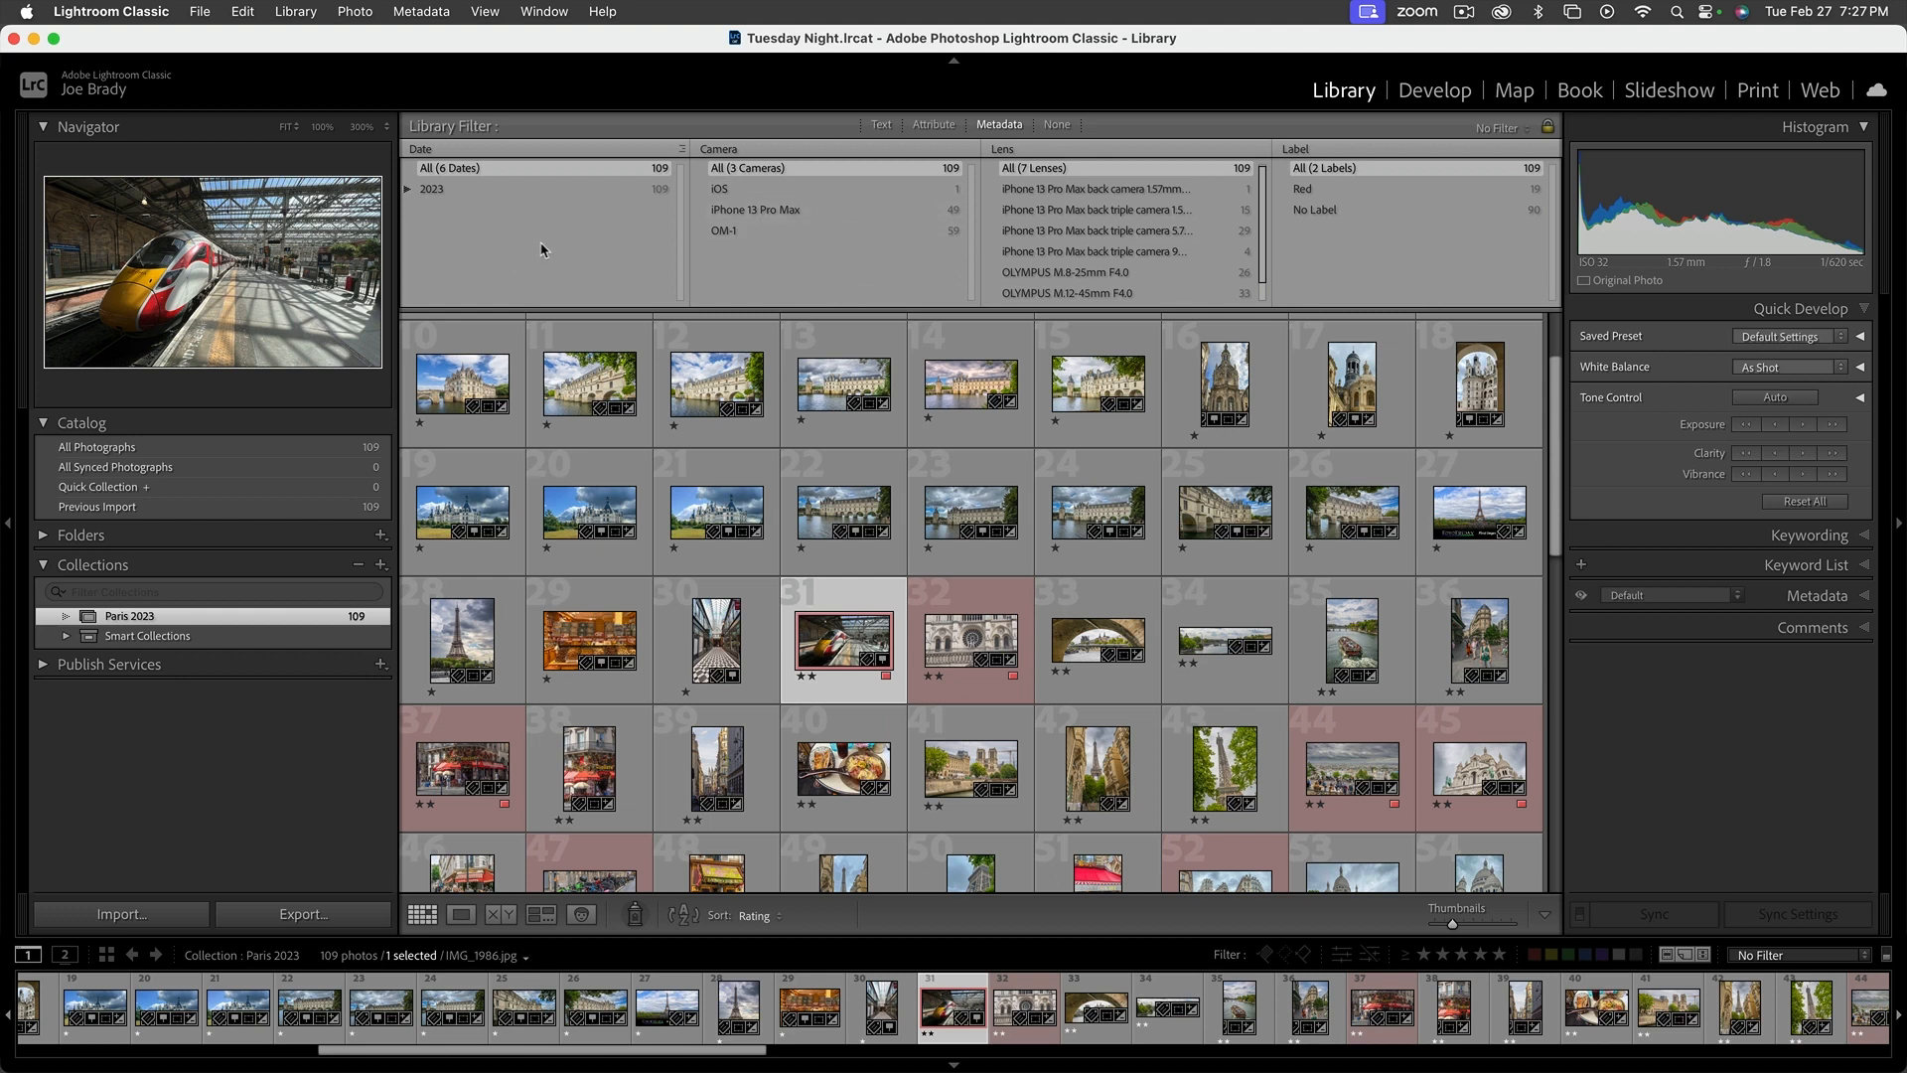
scroll(1182, 256, down, 2)
scroll(1181, 254, up, 3)
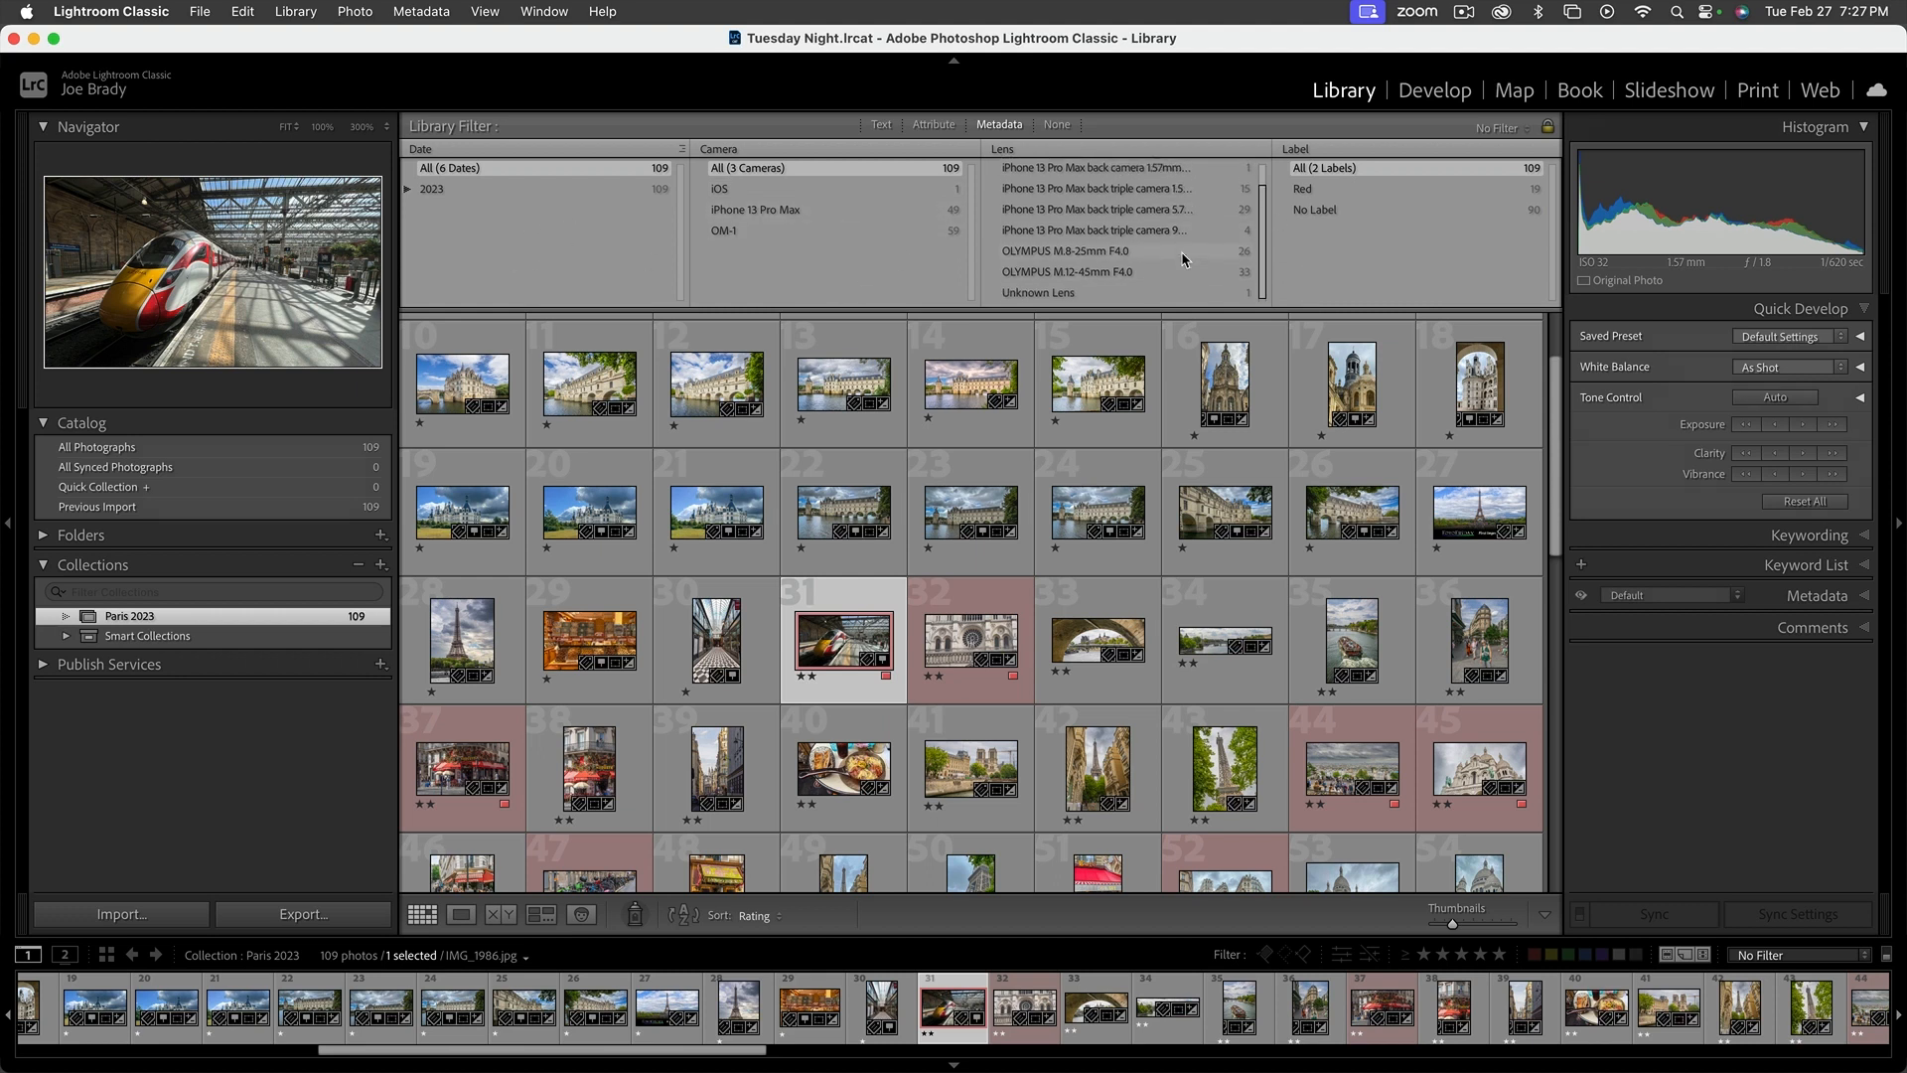
Filter the collection by the OLYMPUS M.8-25mm F4.0 lens, compare with the OLYMPUS M.12-45mm F4.0, and return to the 8-25mm
scroll(1177, 244, down, 2)
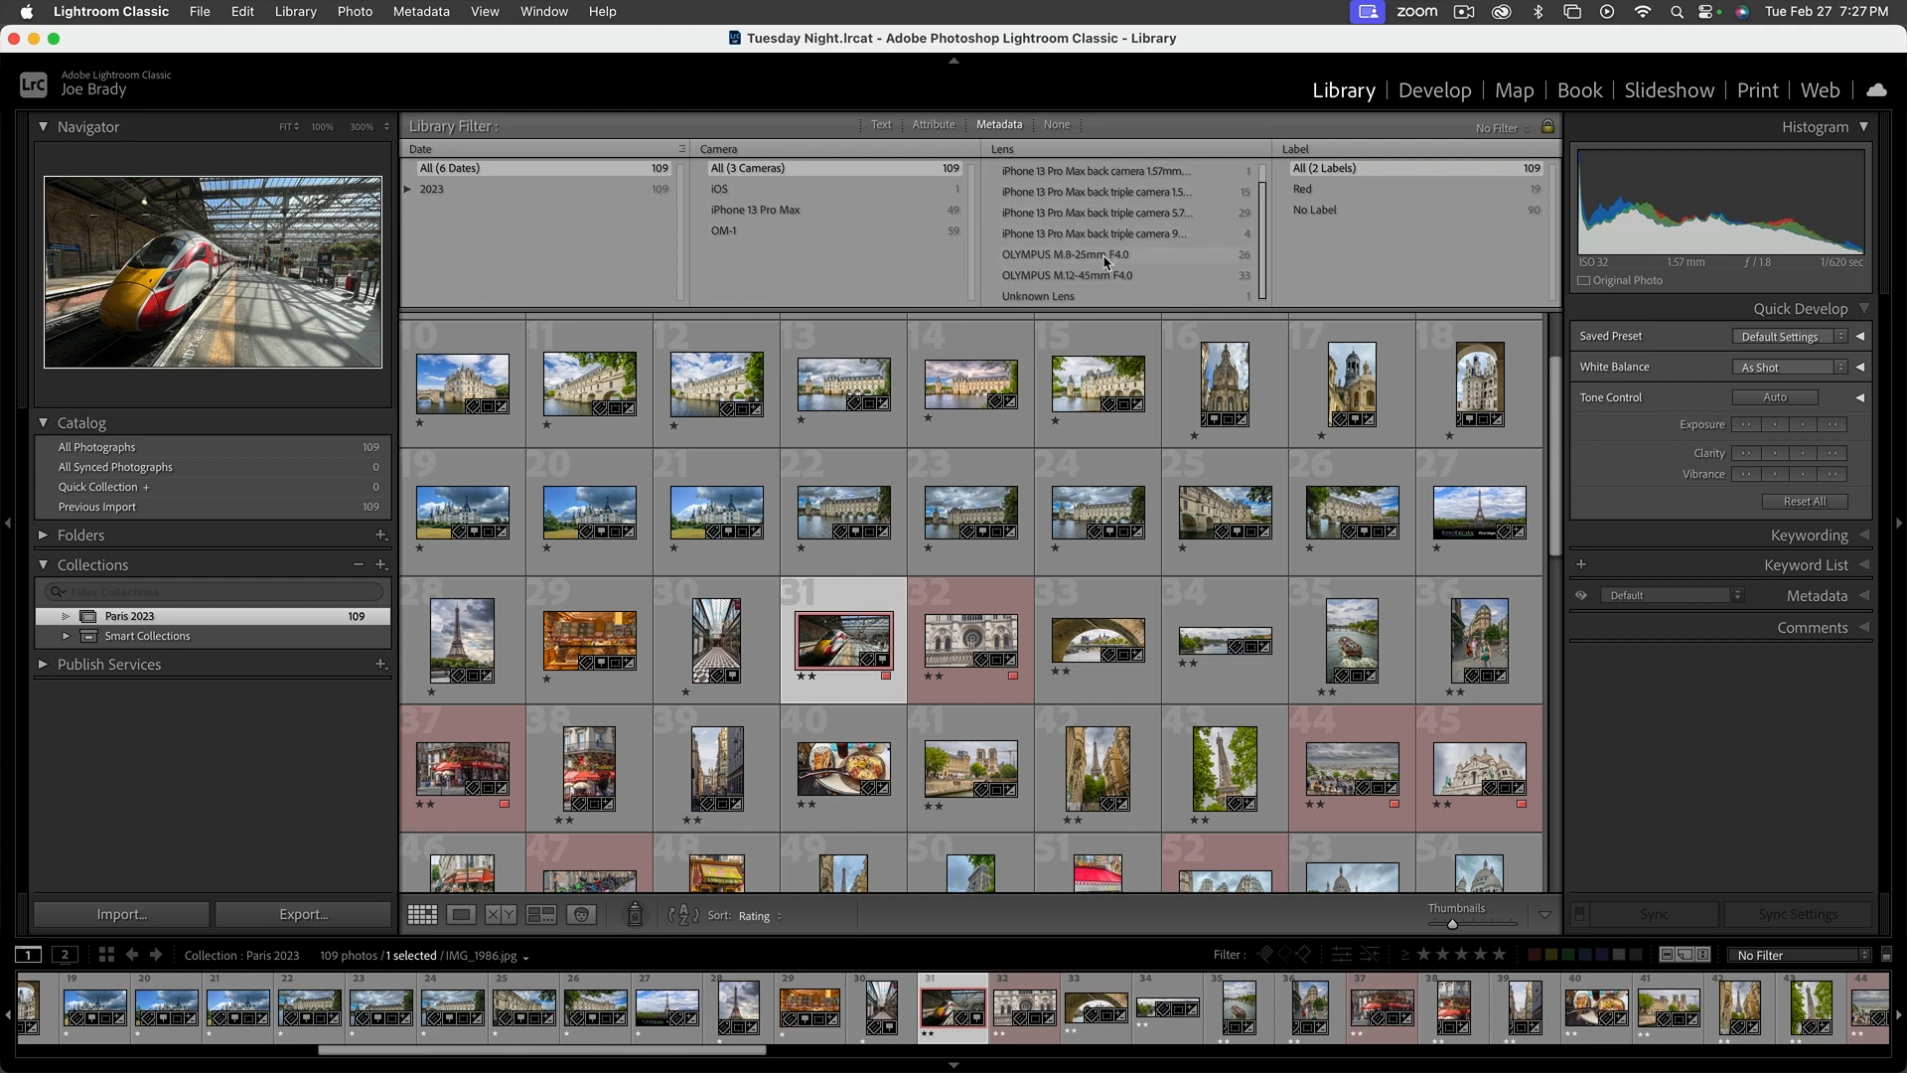
click(1105, 256)
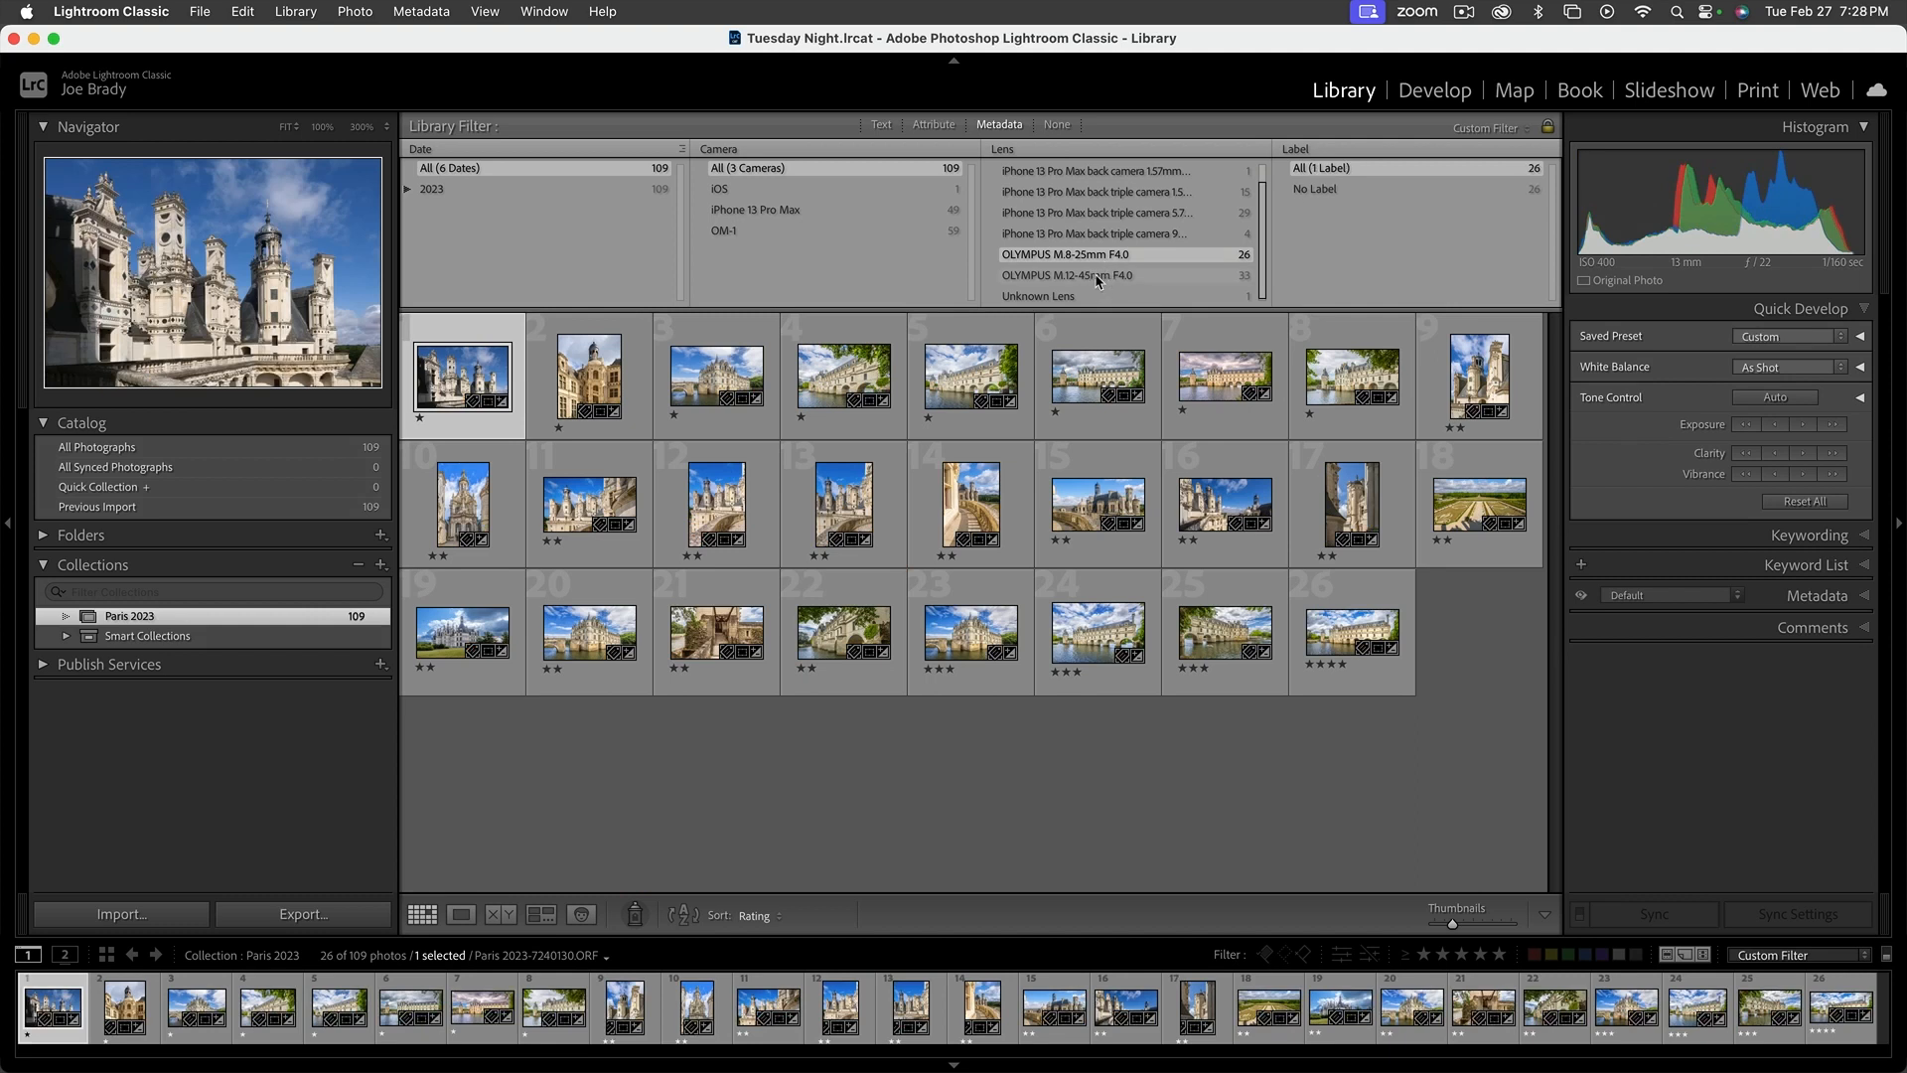
click(1096, 279)
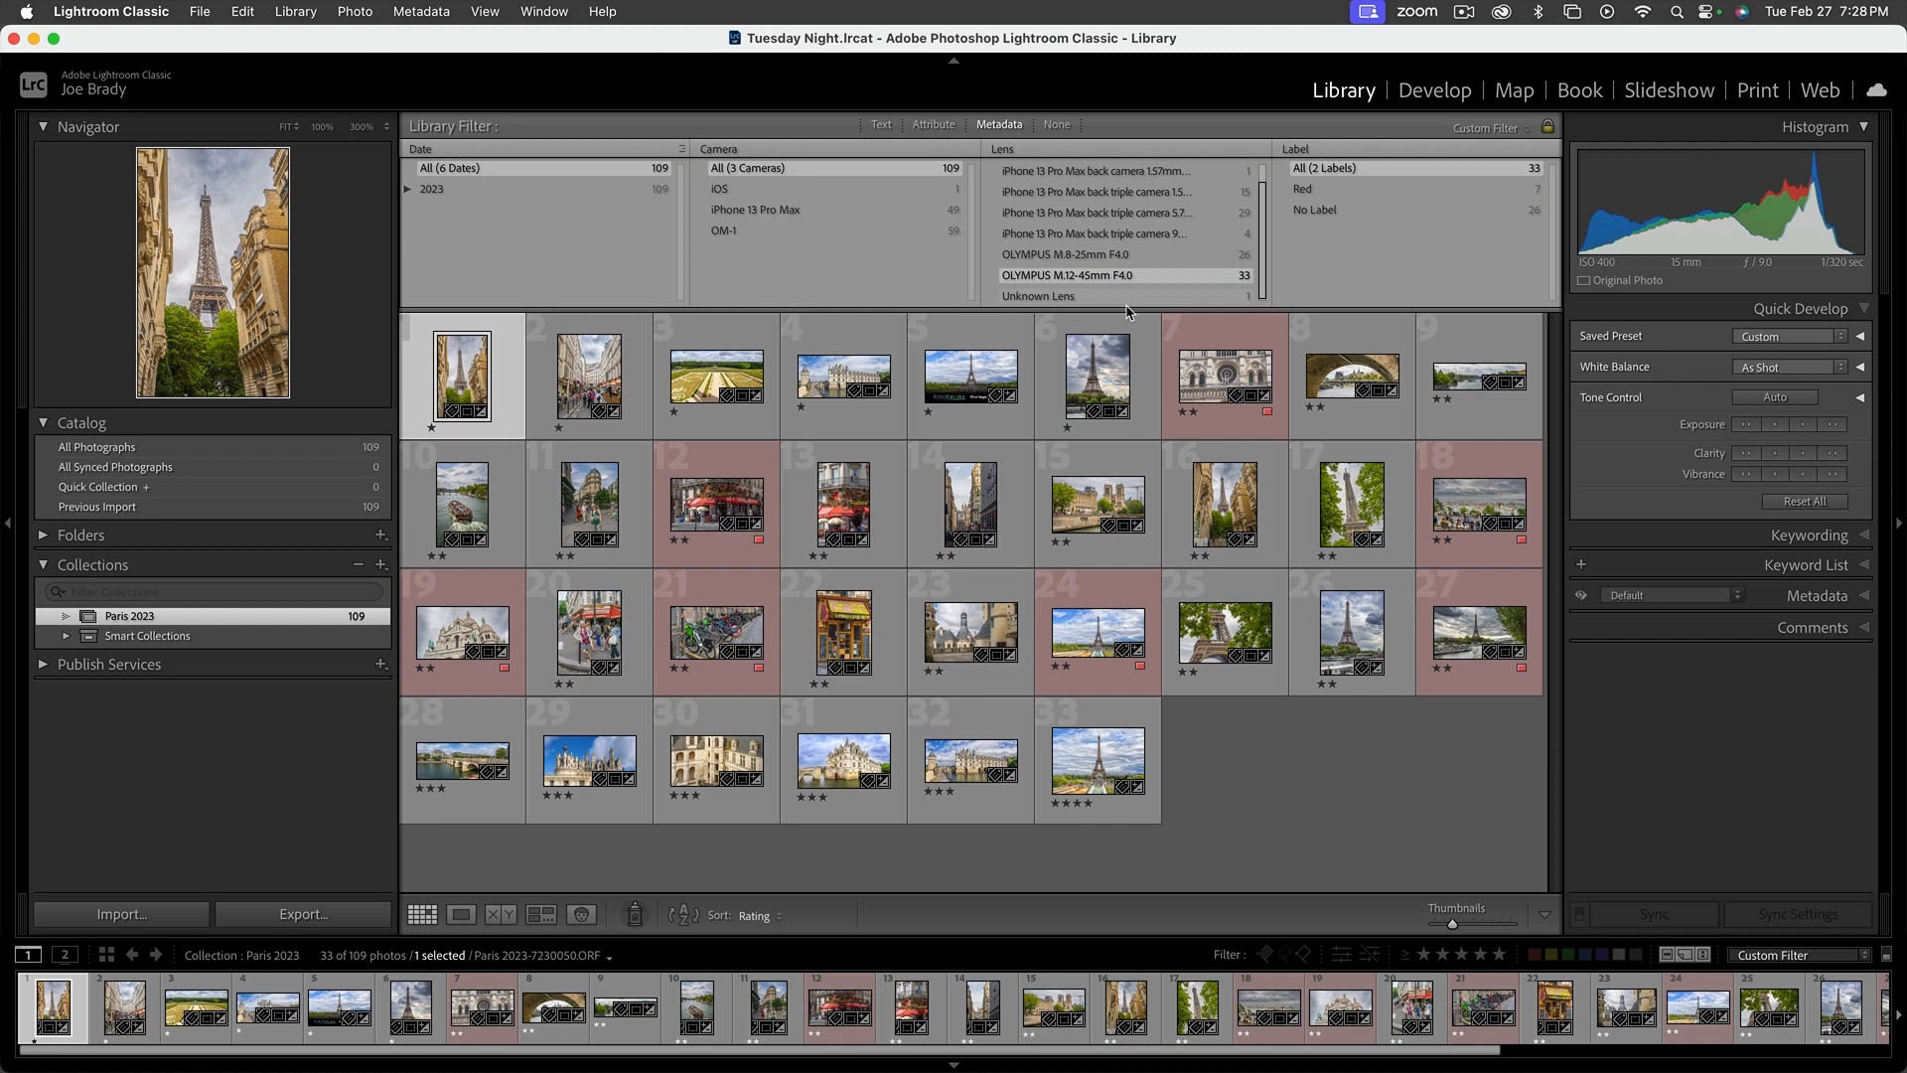
click(1096, 258)
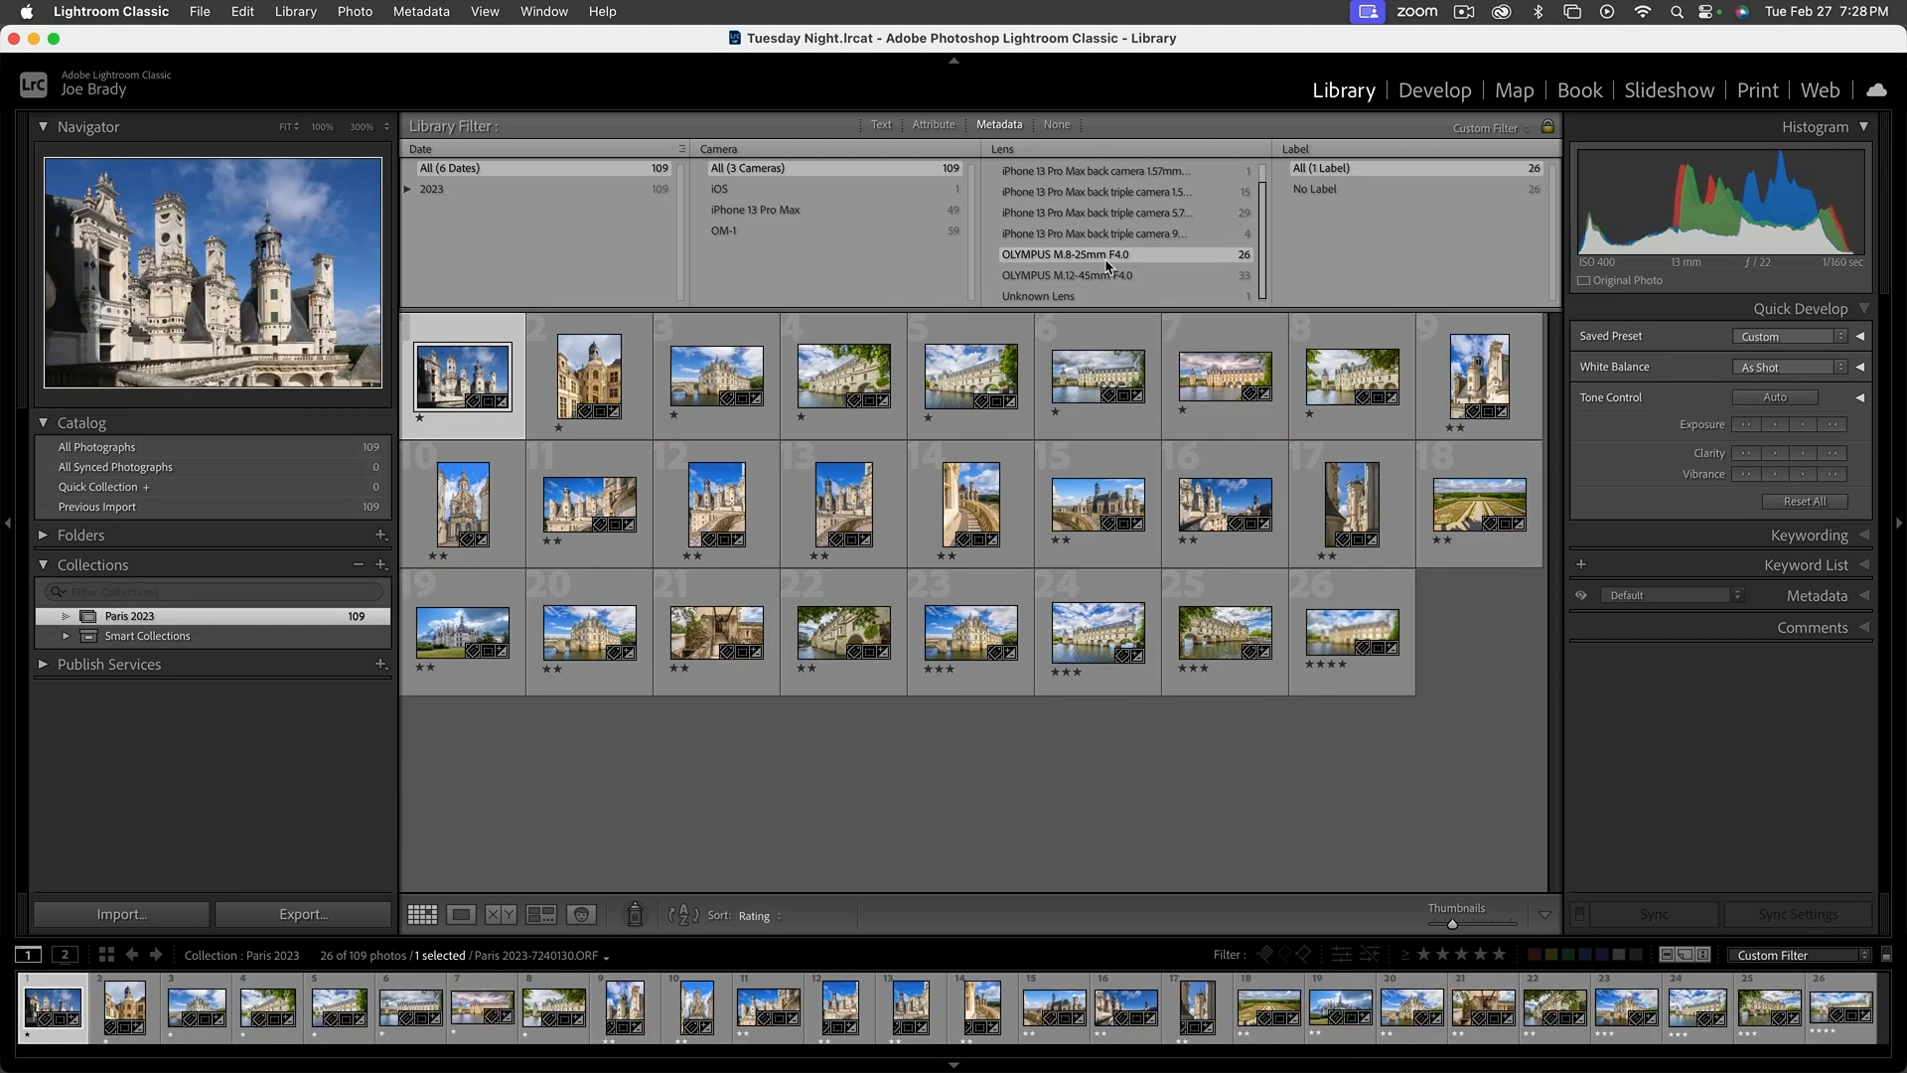
Turn off the library filter, then hide the filter bar and show it again
click(1057, 126)
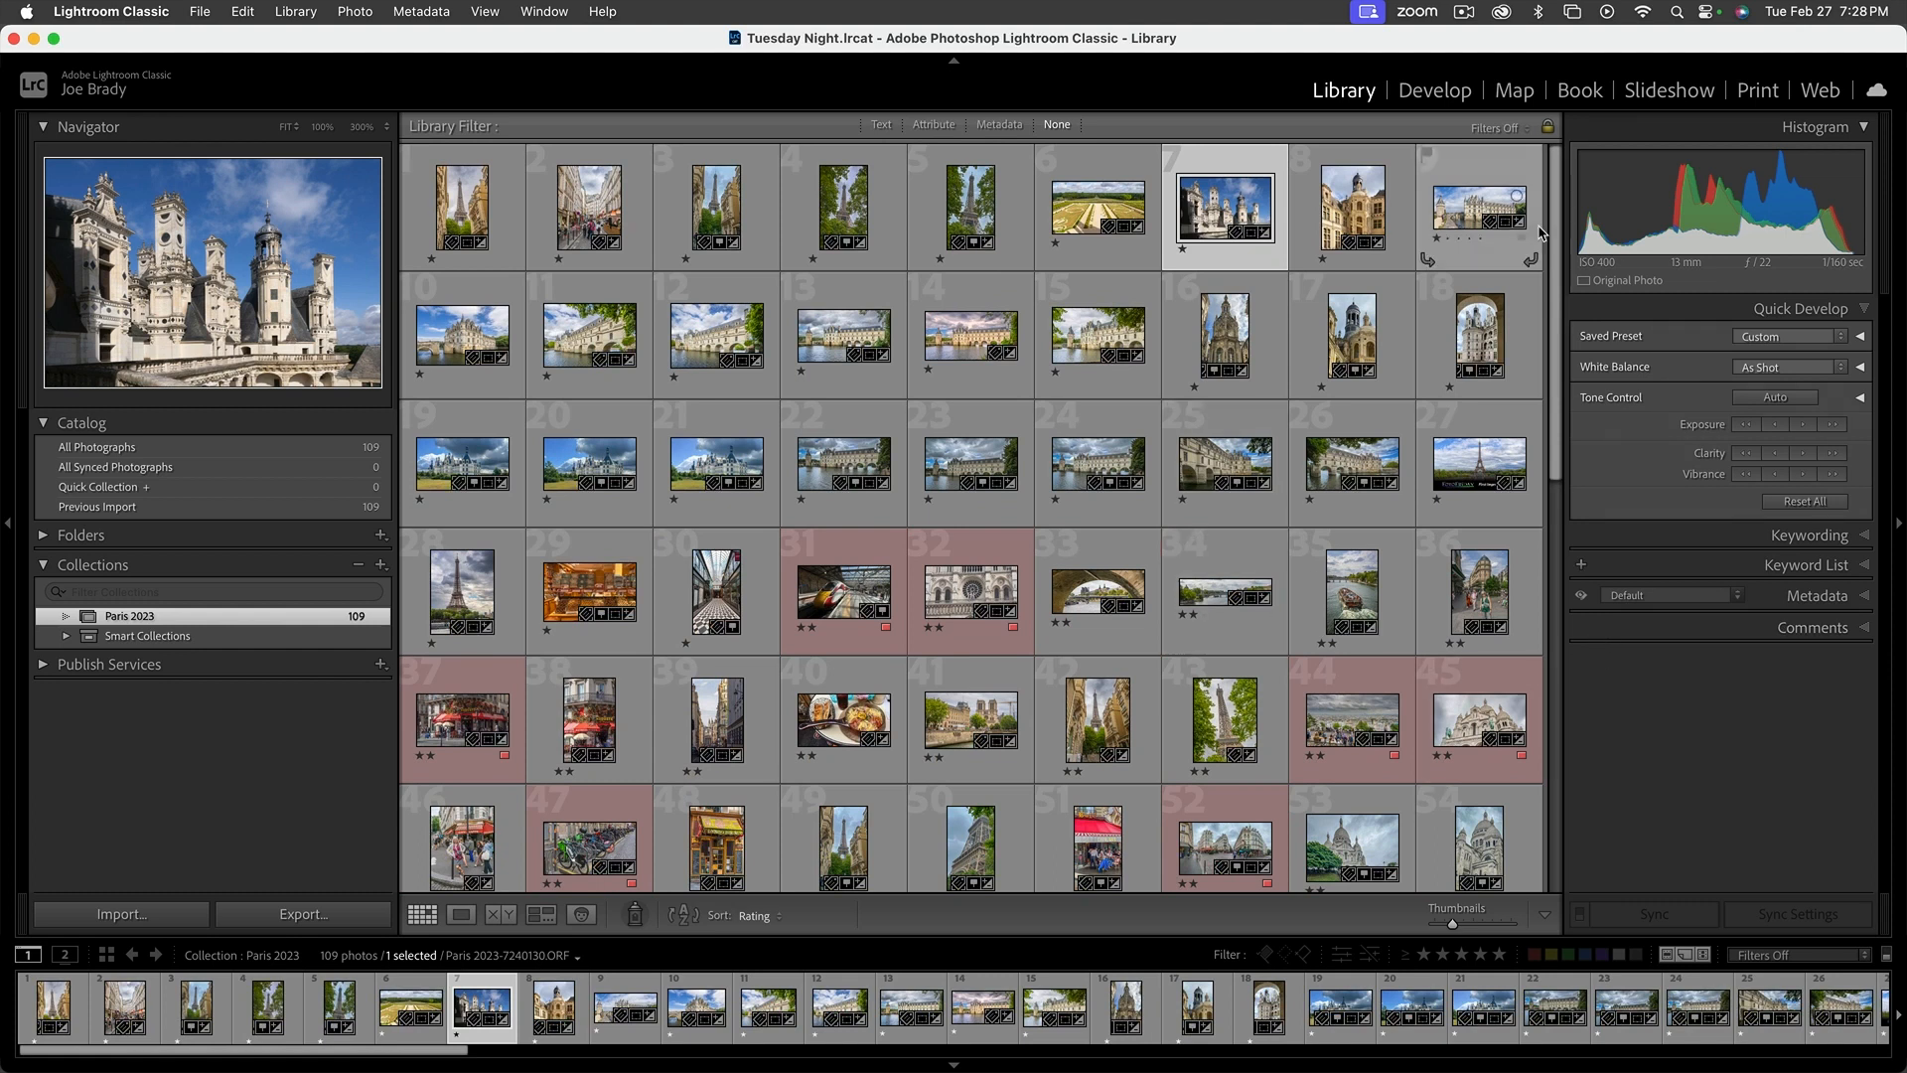
key(backslash)
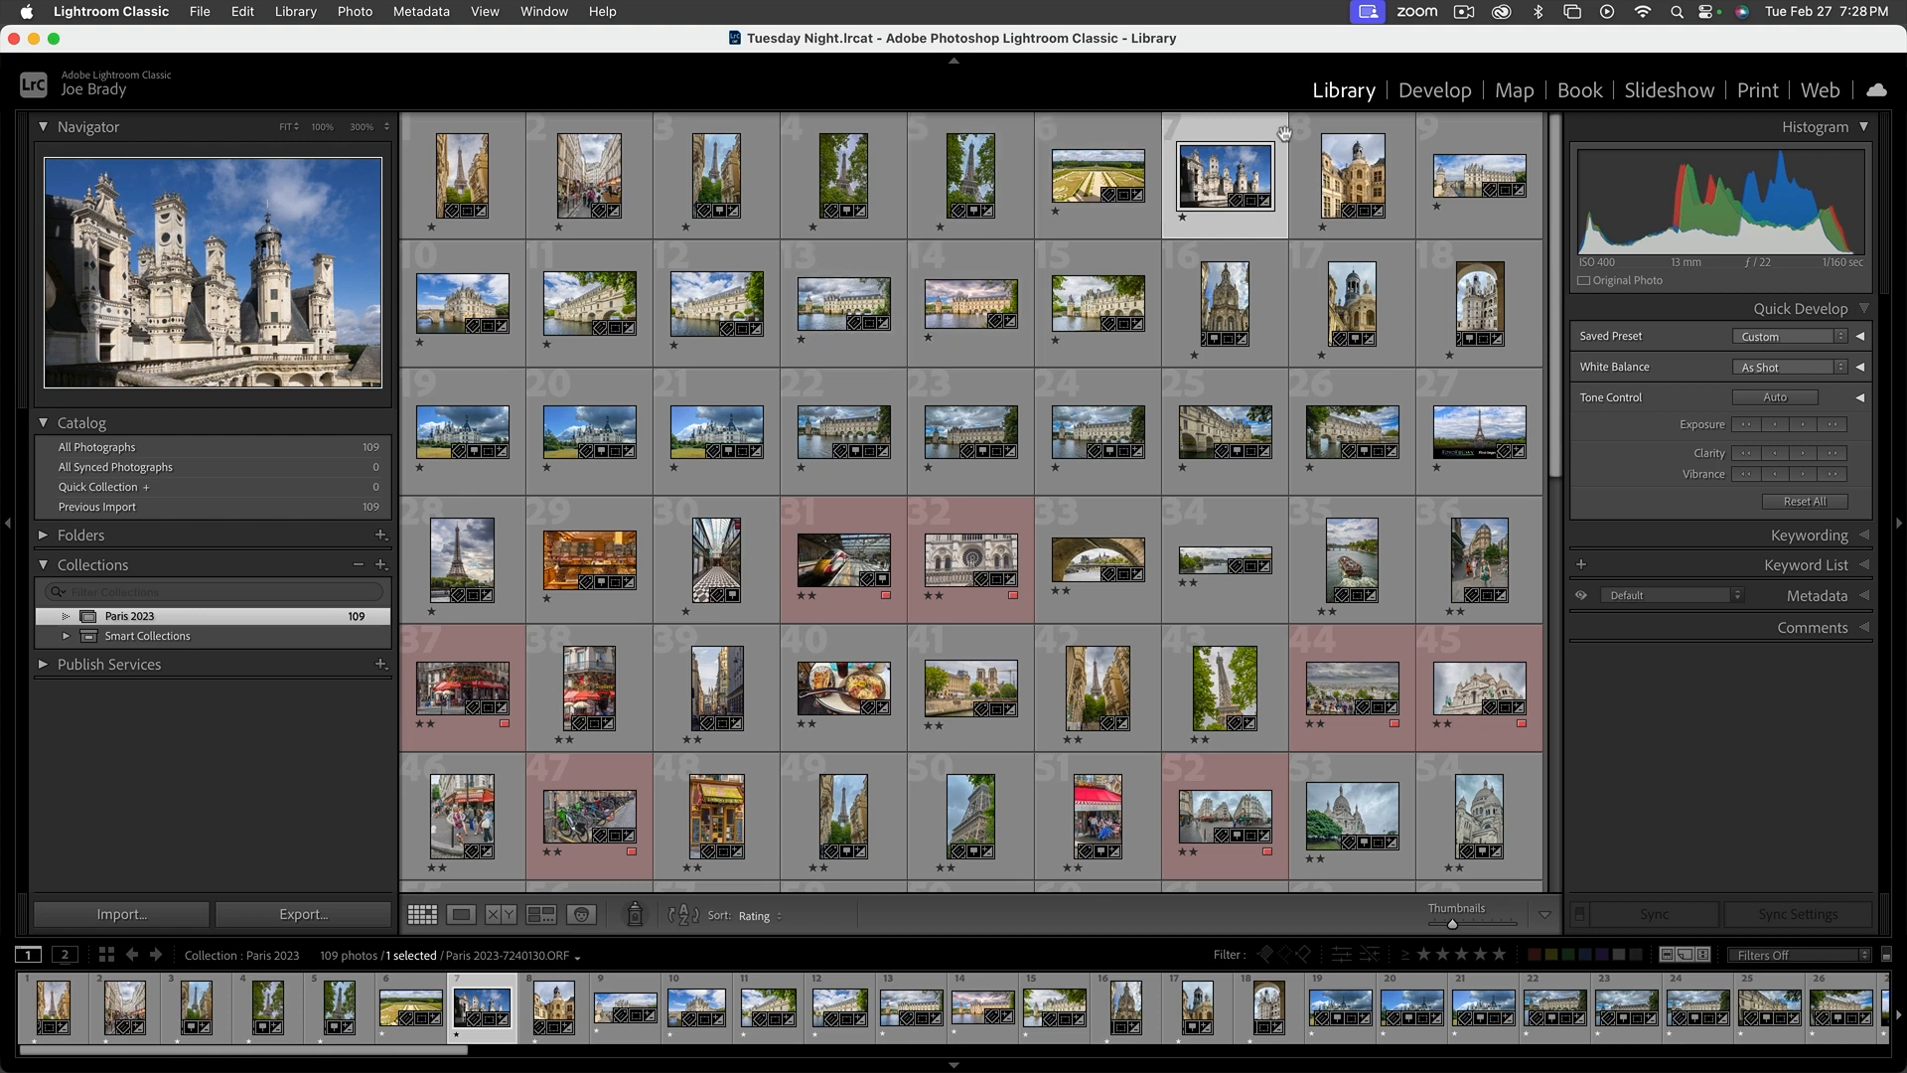
key(backslash)
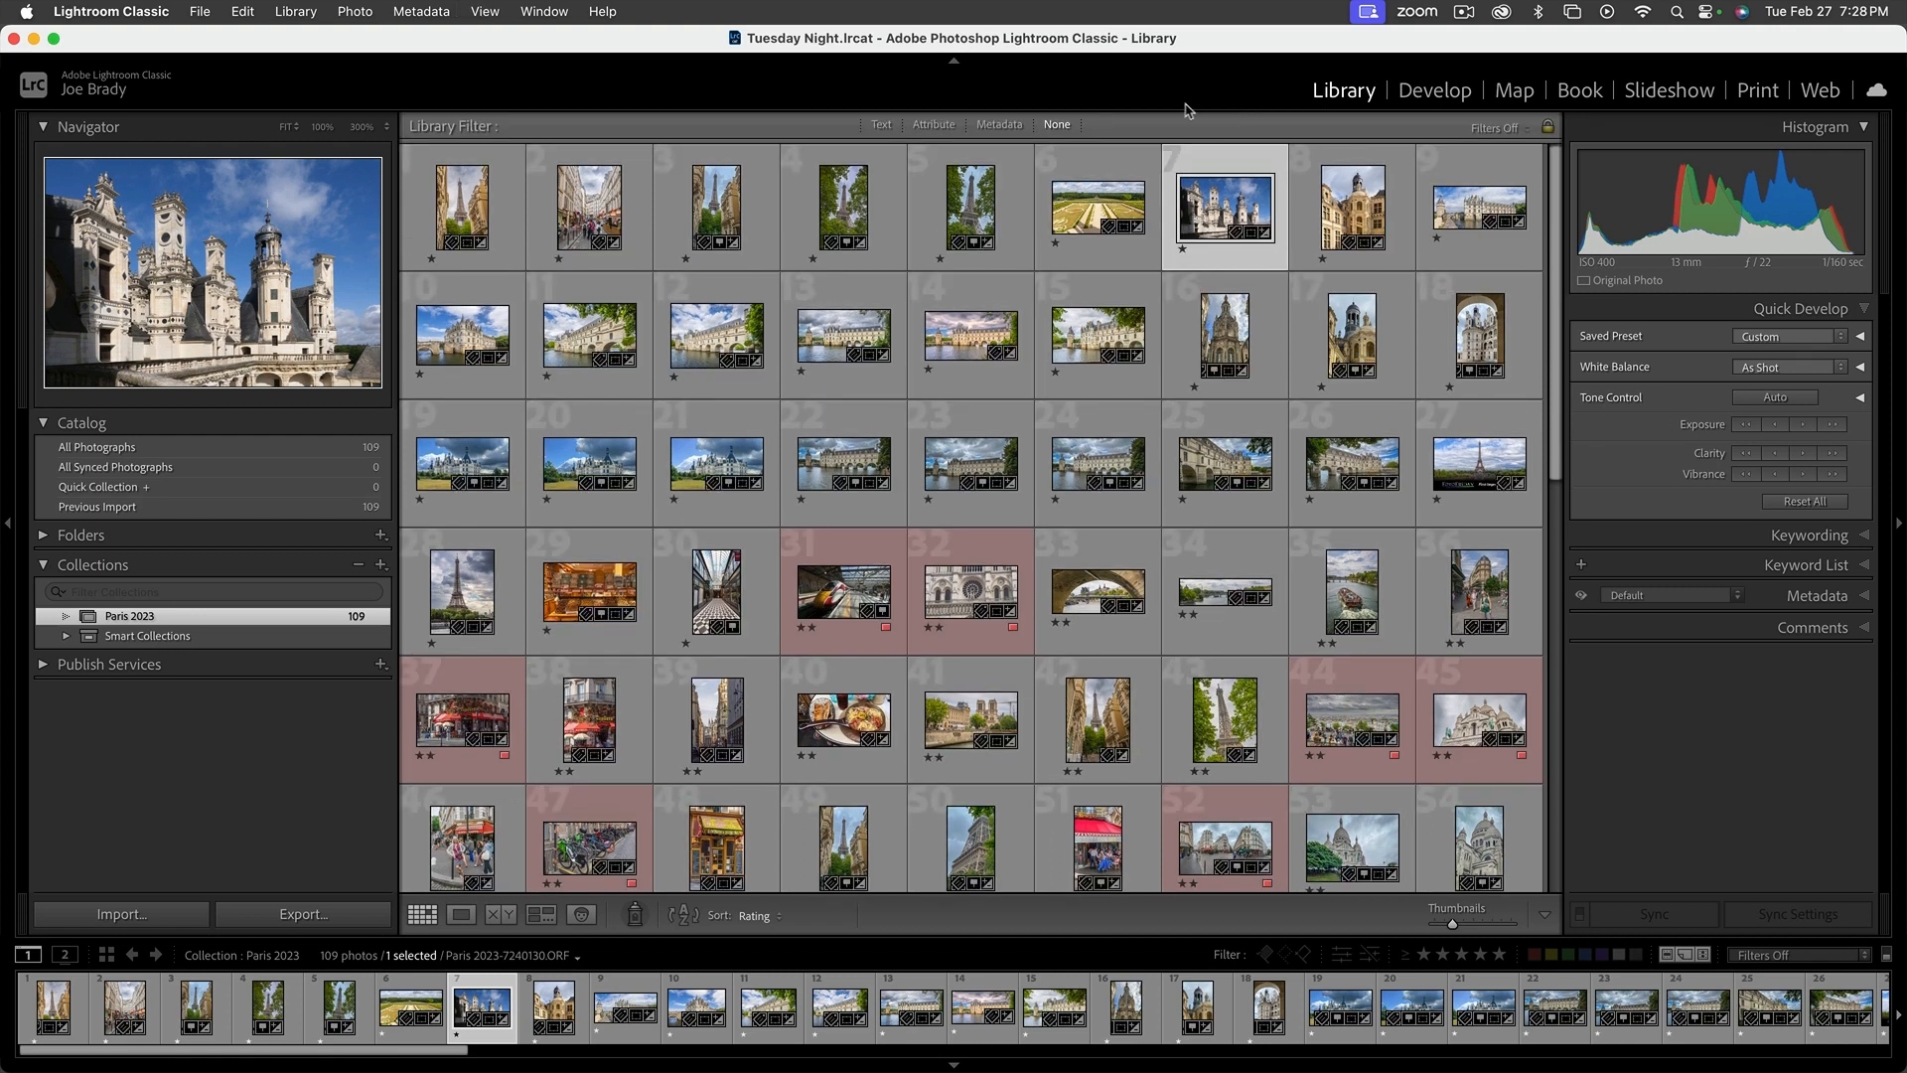
Filter the collection by metadata to the OM-1 camera and the OLYMPUS M.8-25mm F4.0 lens
click(998, 124)
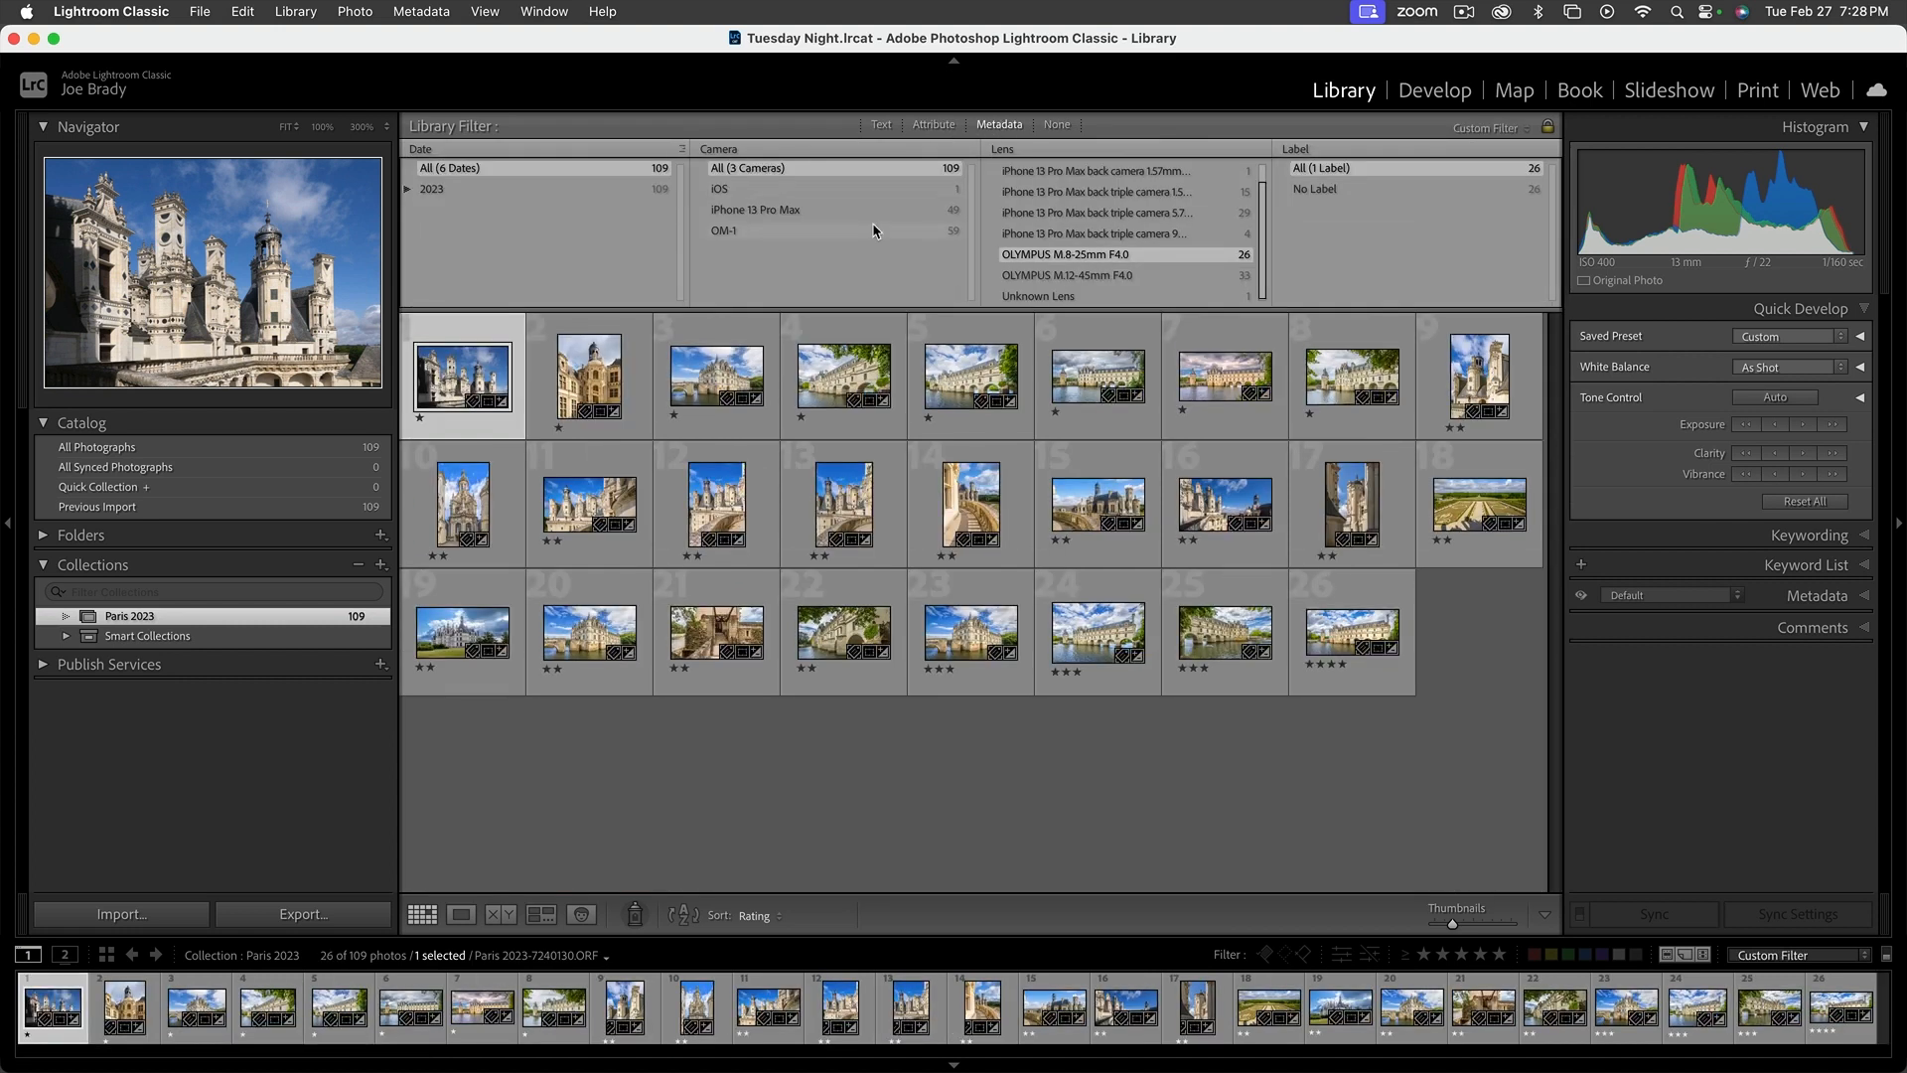
click(728, 230)
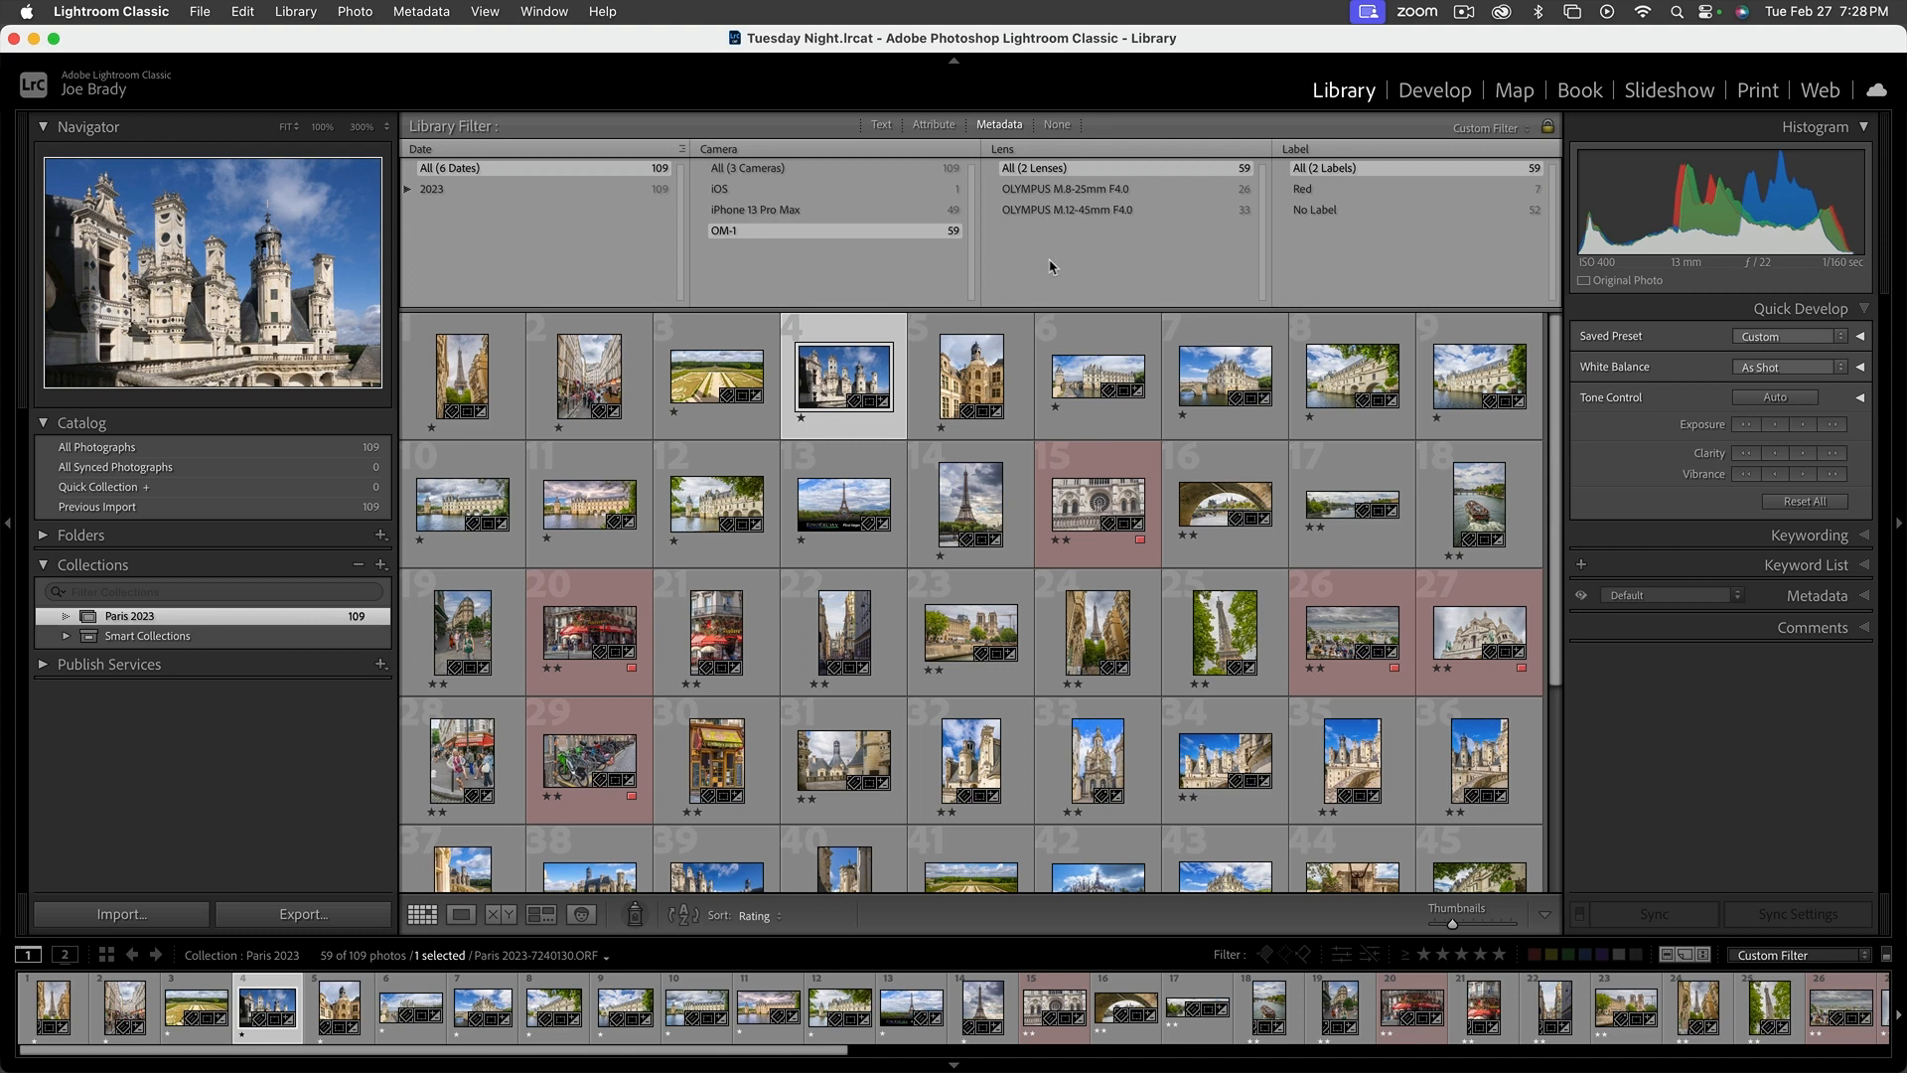
click(1092, 190)
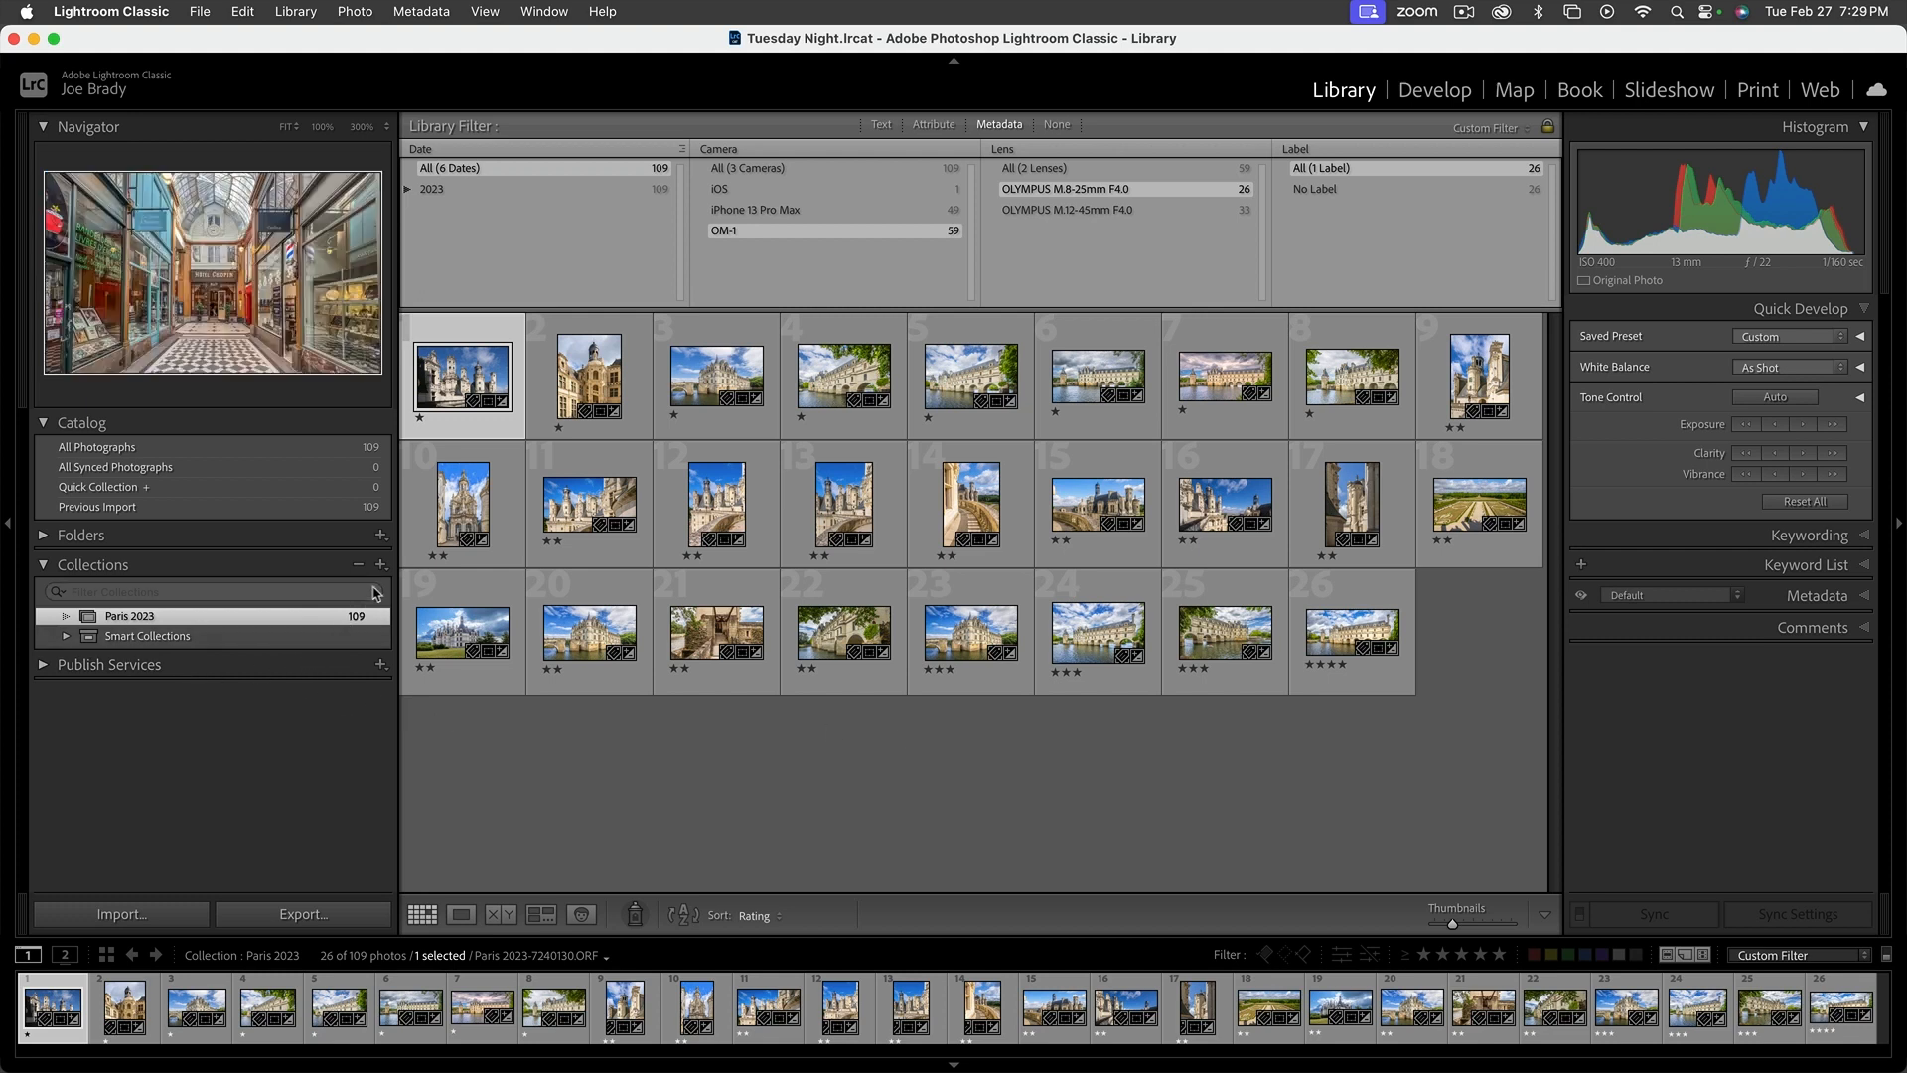
Select all the filtered photos and create a new collection named "Paris OM-1 8-25mm"
key(super+a)
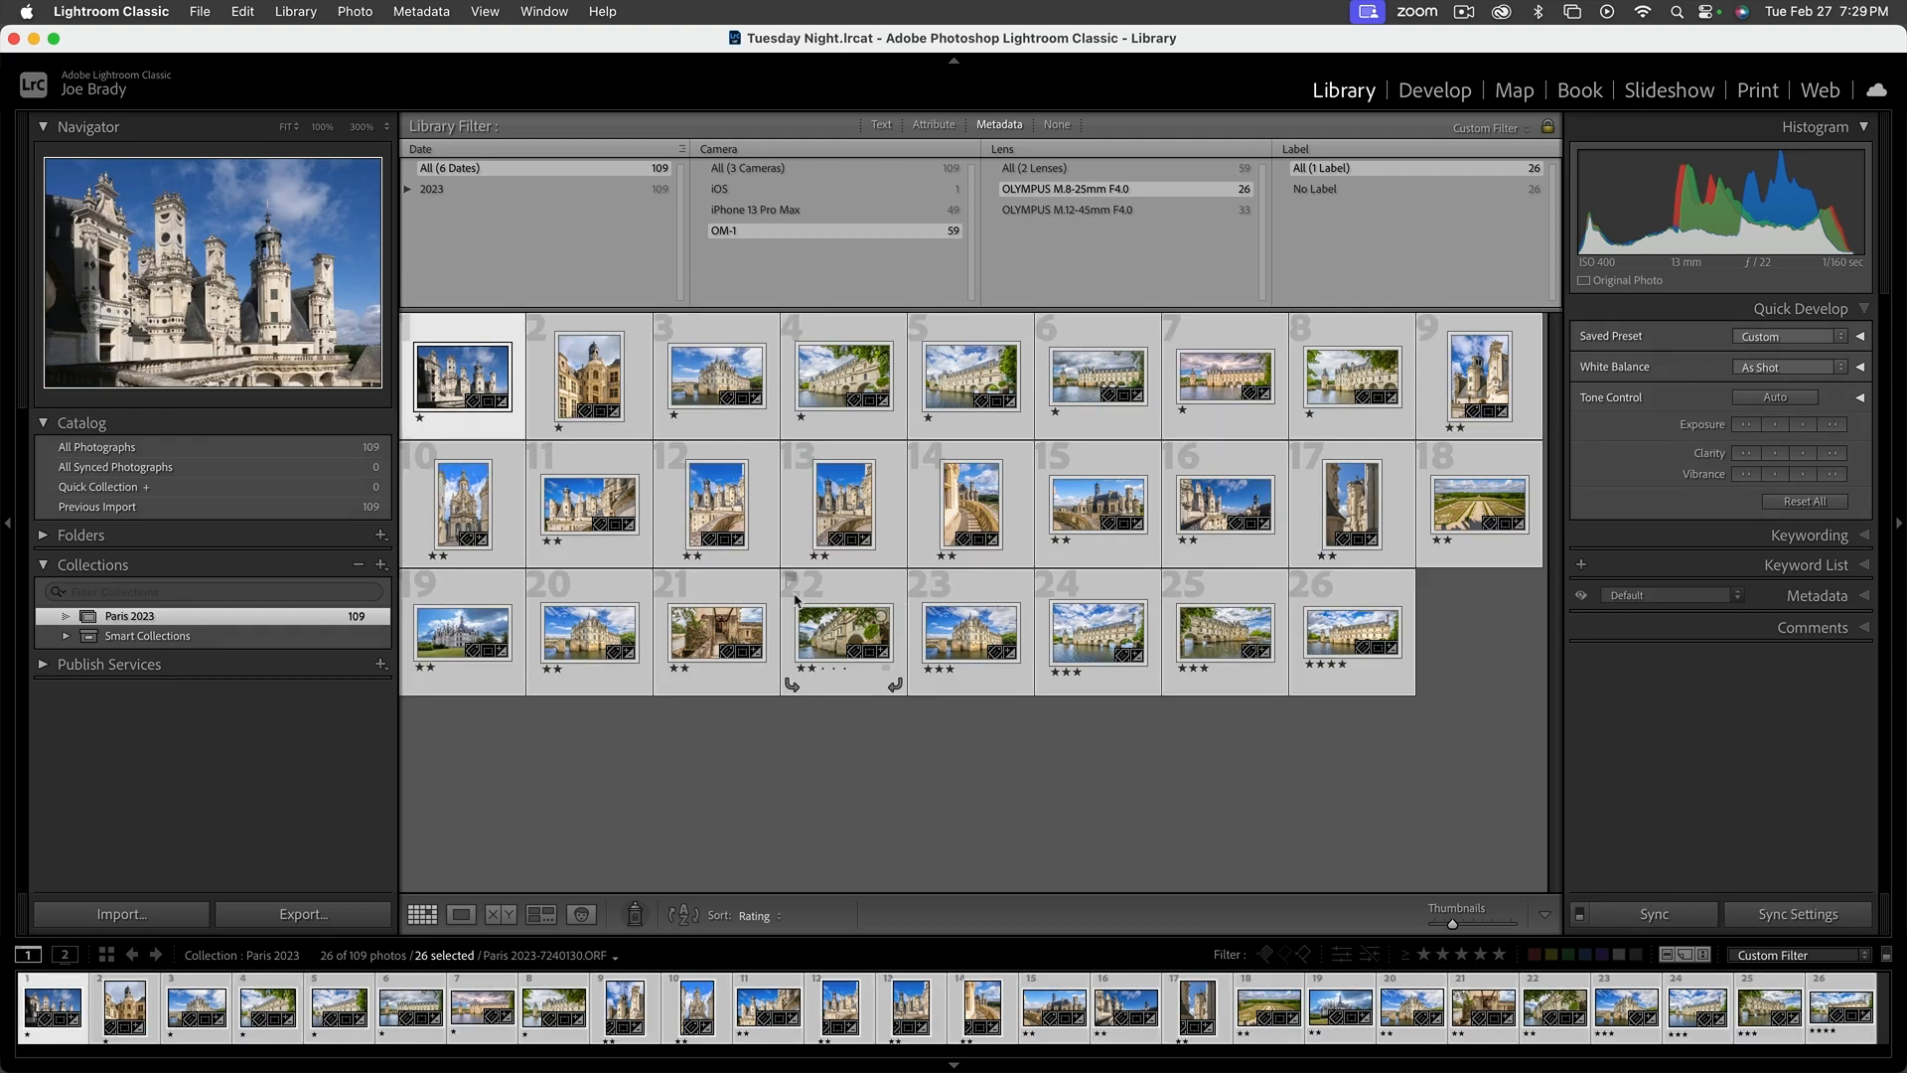
click(380, 564)
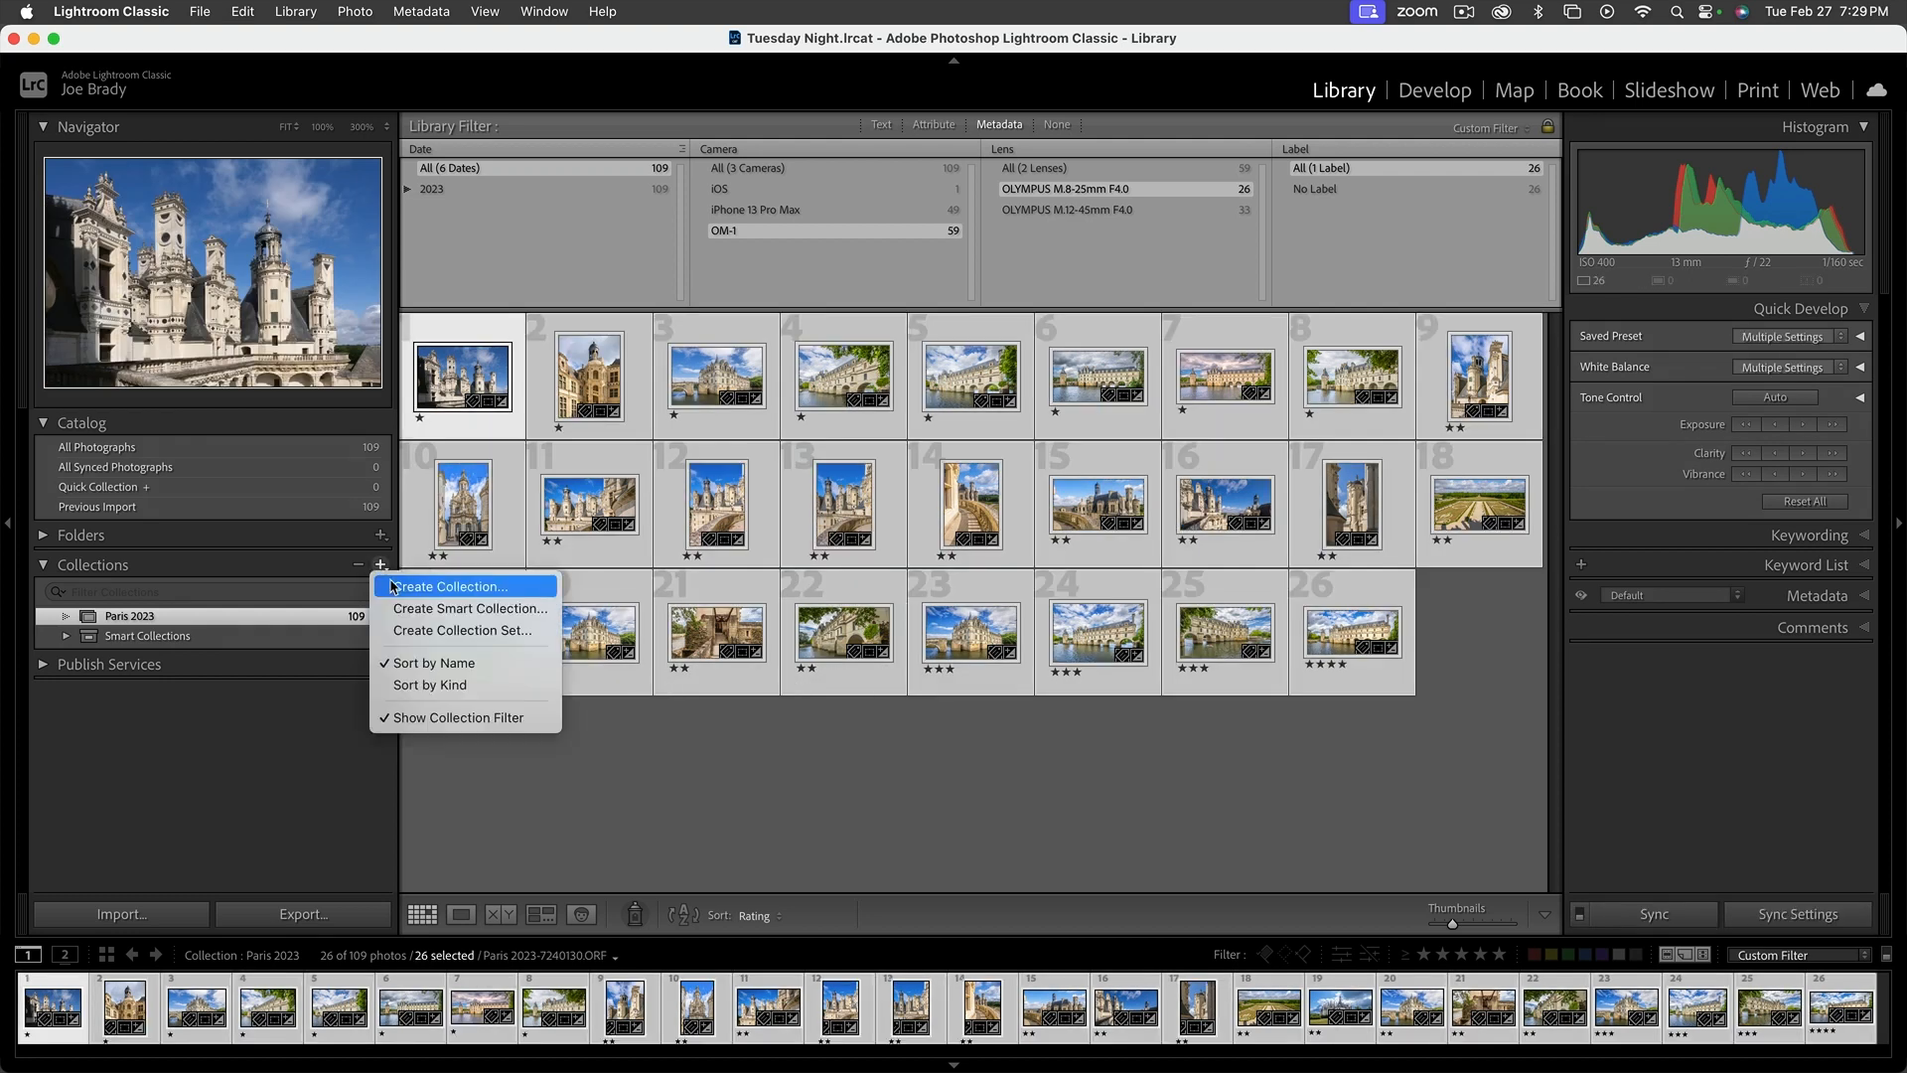
click(392, 586)
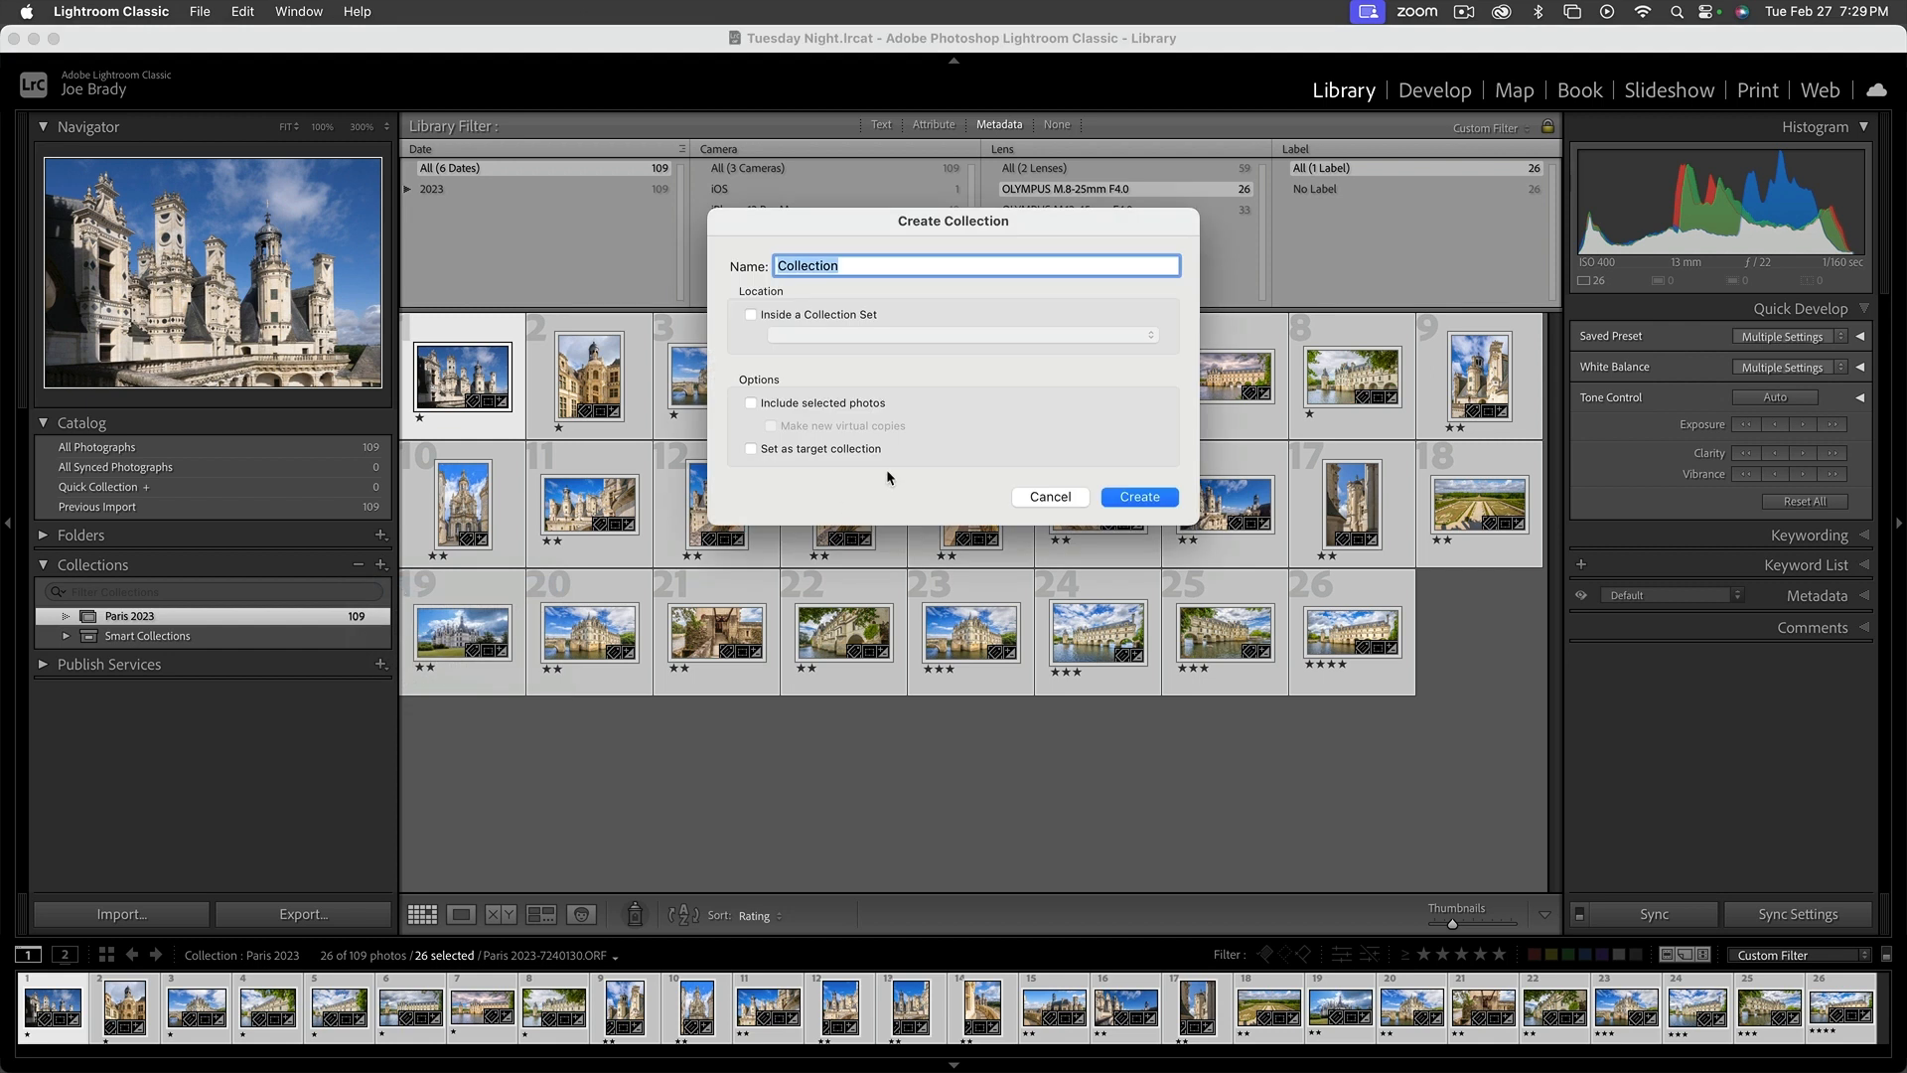
text(Paris OM-1 8-25mm)
key(Return)
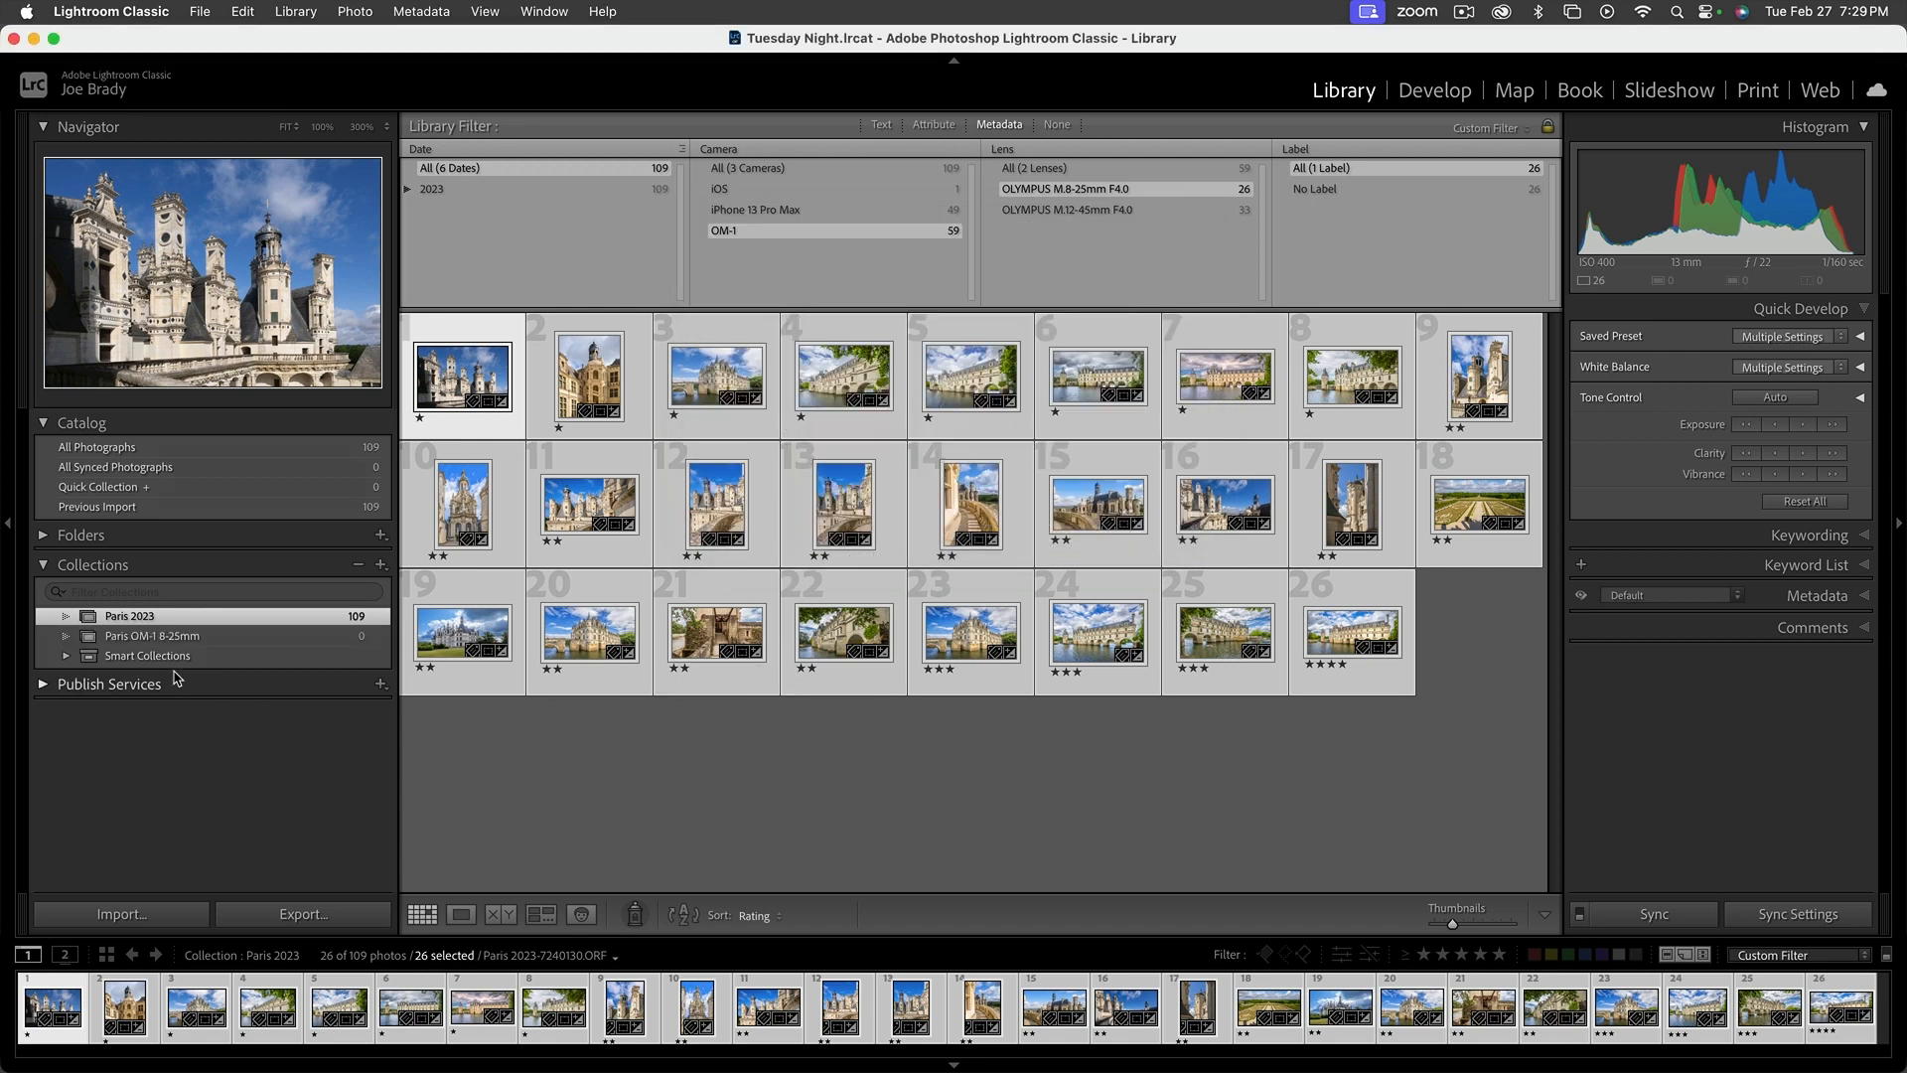
Add the selected photos to the Paris OM-1 8-25mm collection and clear the selection
drag(467, 497, 194, 639)
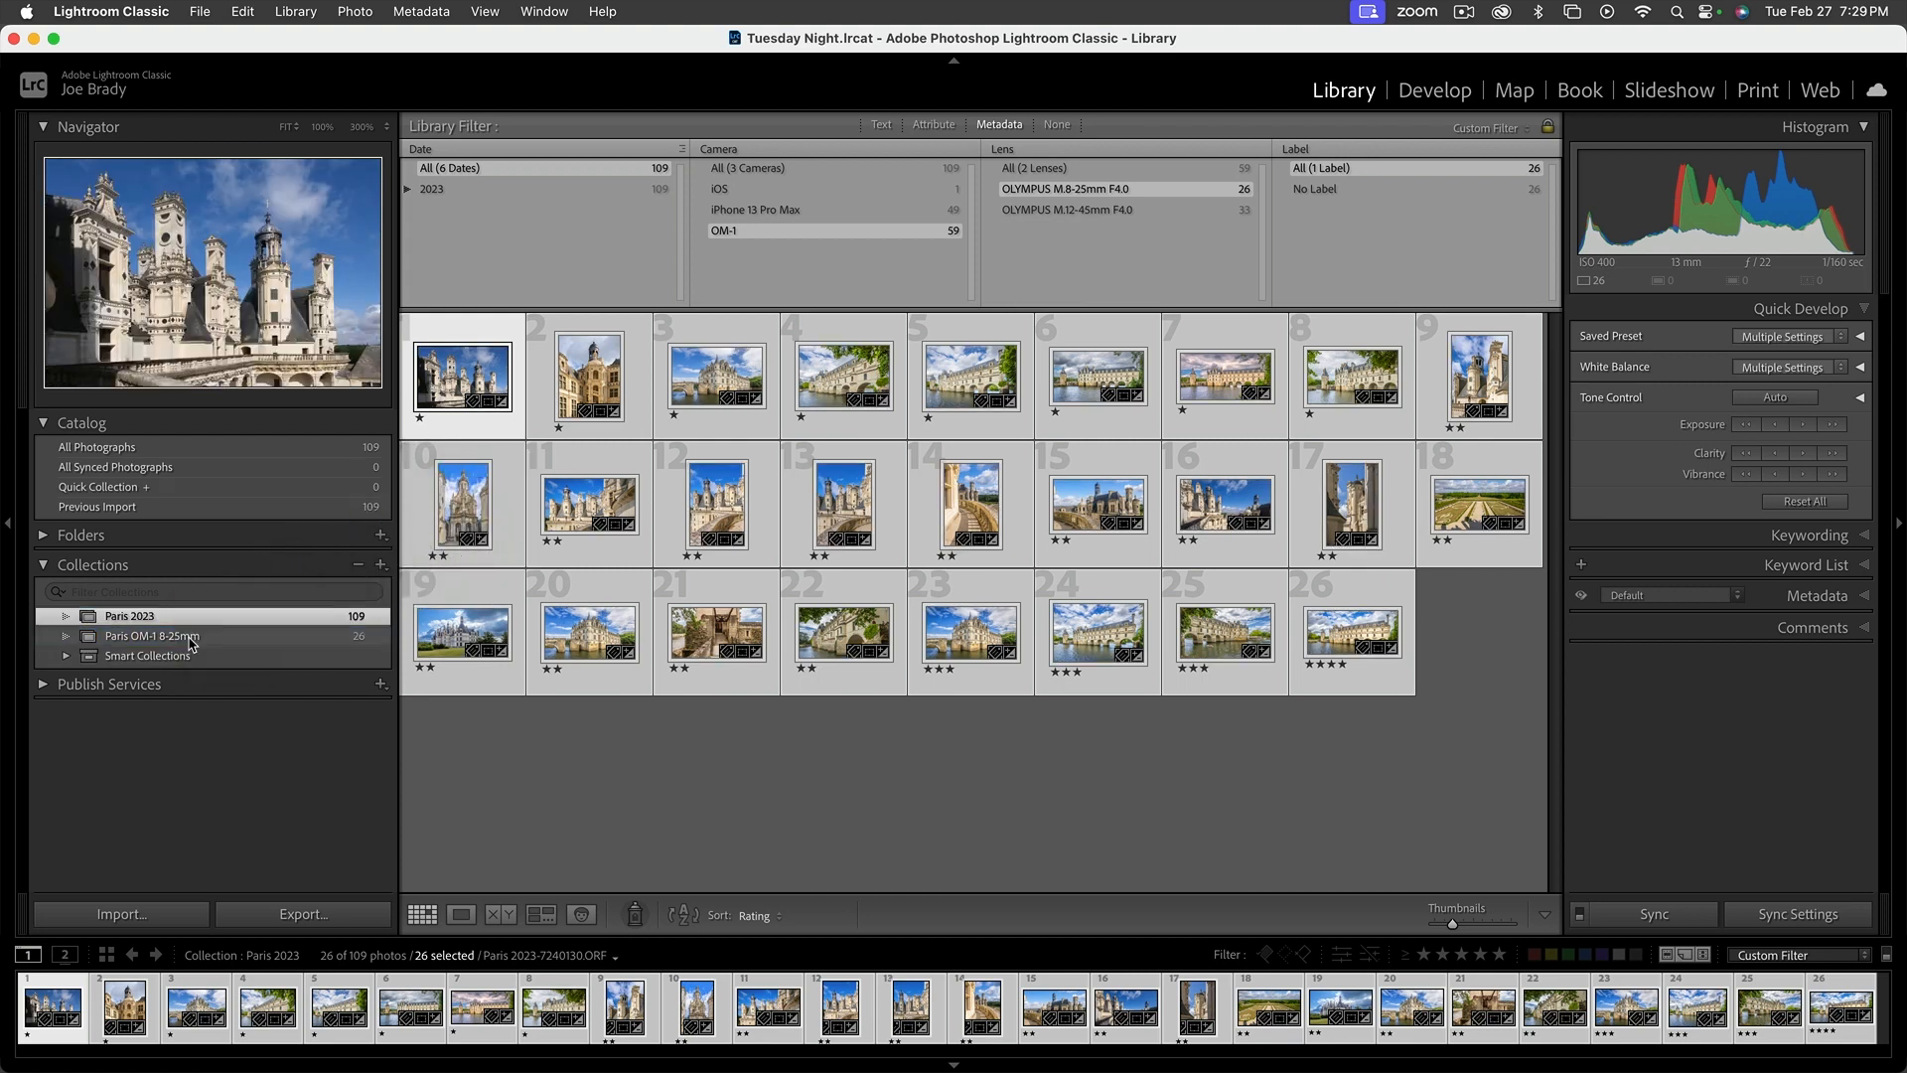
click(474, 740)
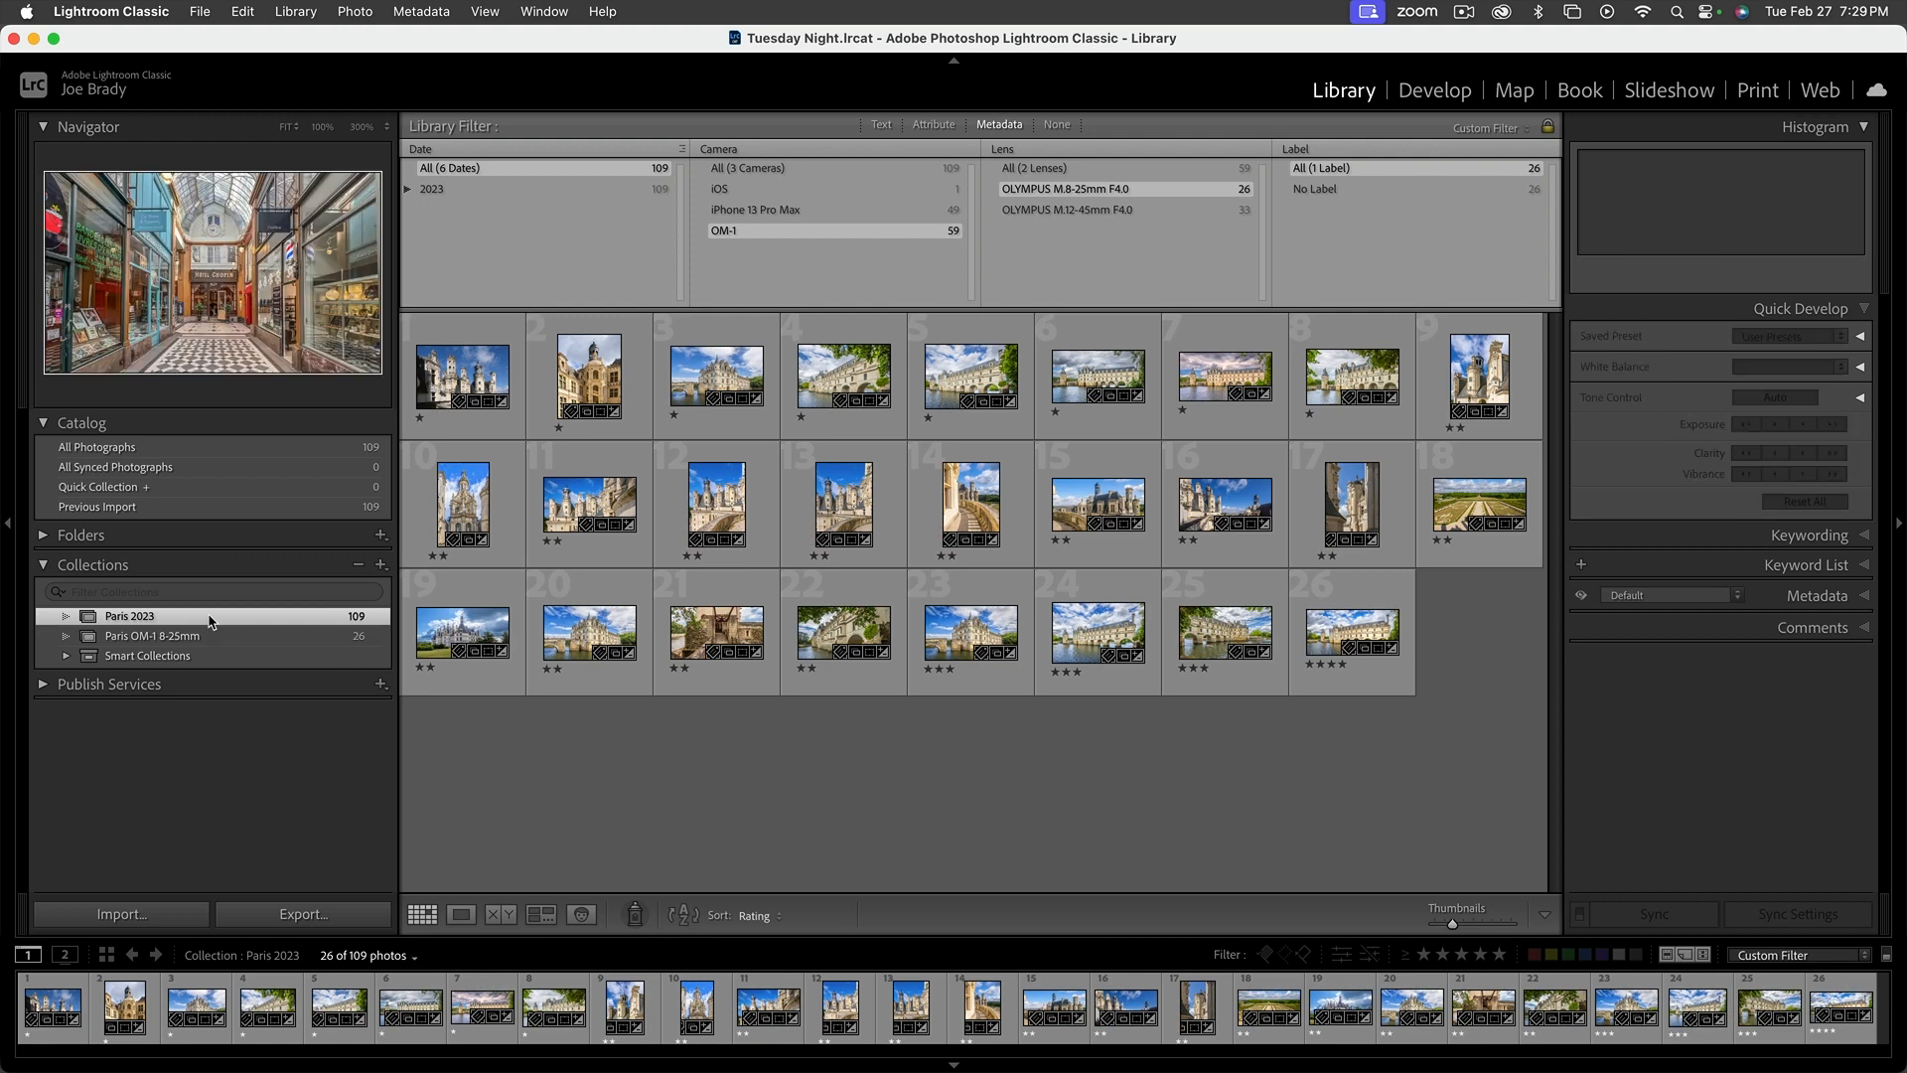
Set the library filter to None for Paris 2023 and view the contents of the Paris OM-1 8-25mm collection
click(1057, 125)
scroll(804, 621, down, 10)
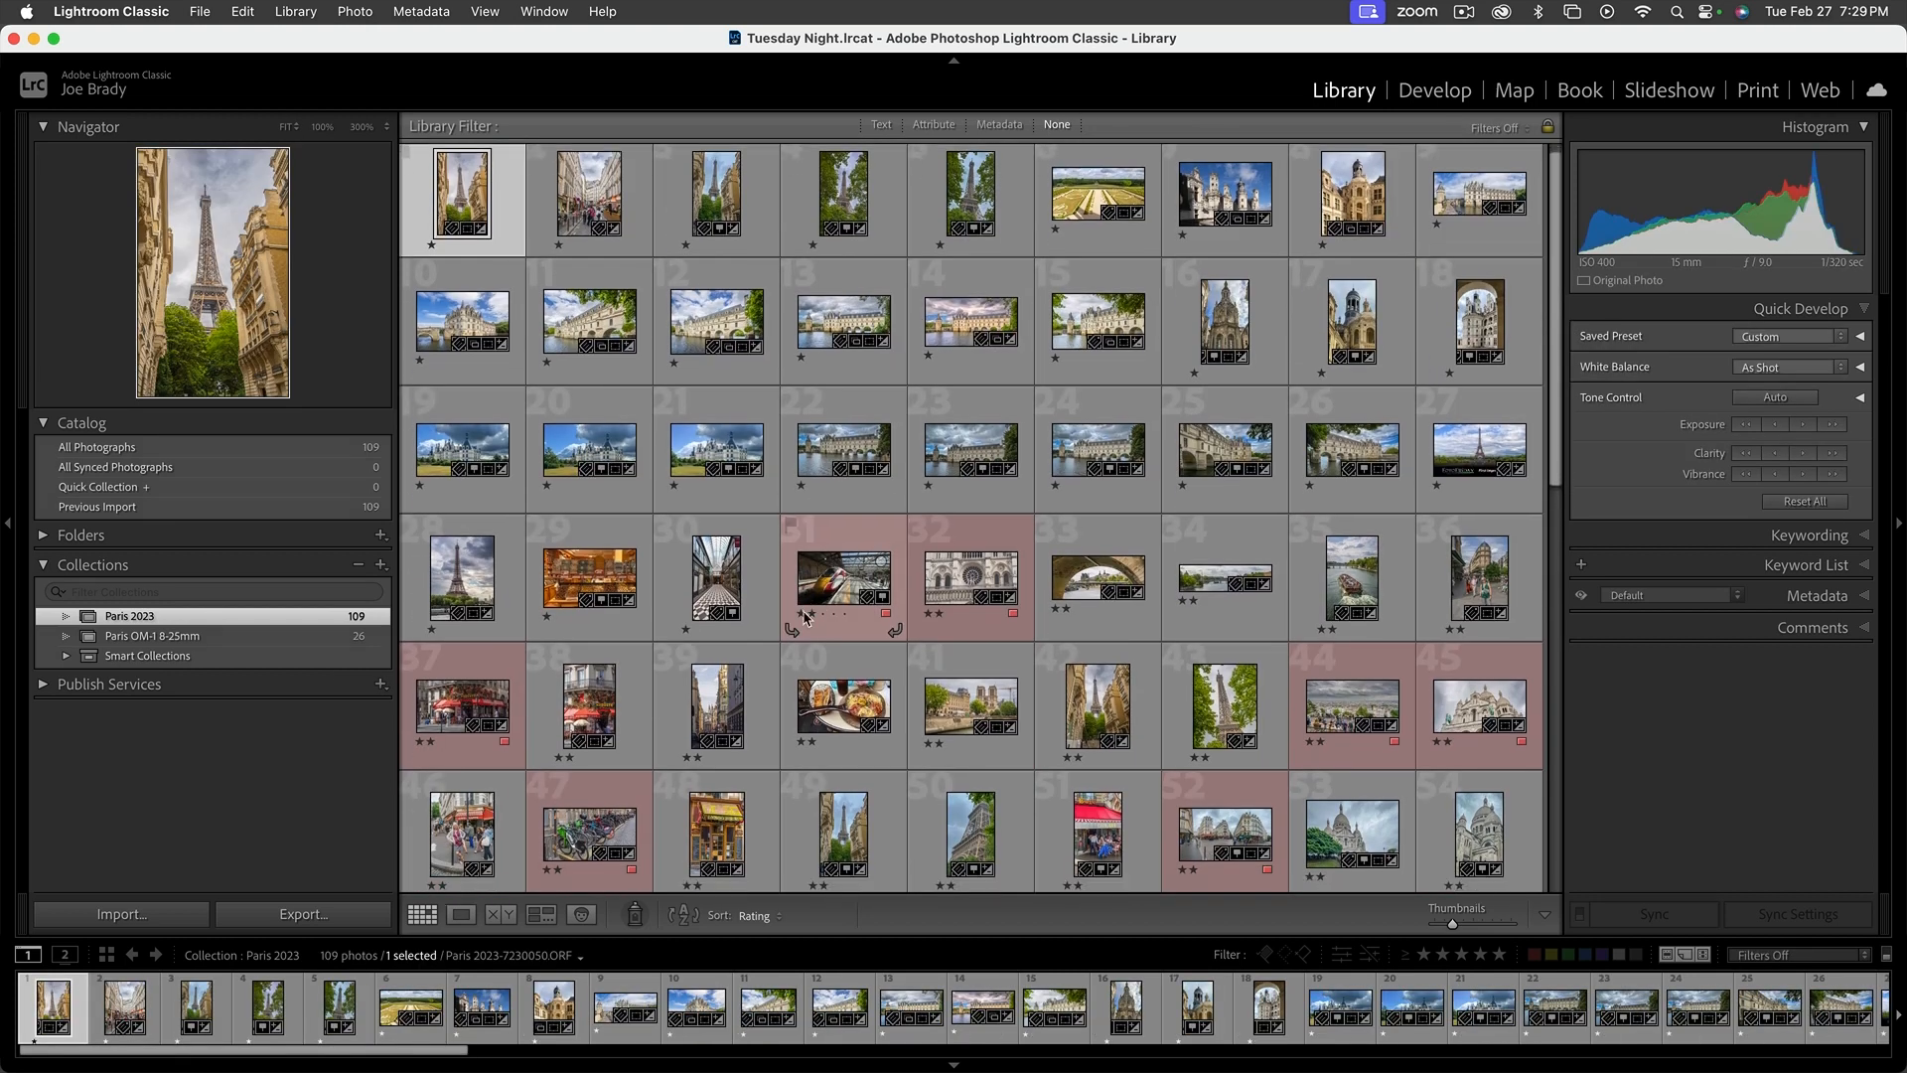
scroll(805, 621, up, 10)
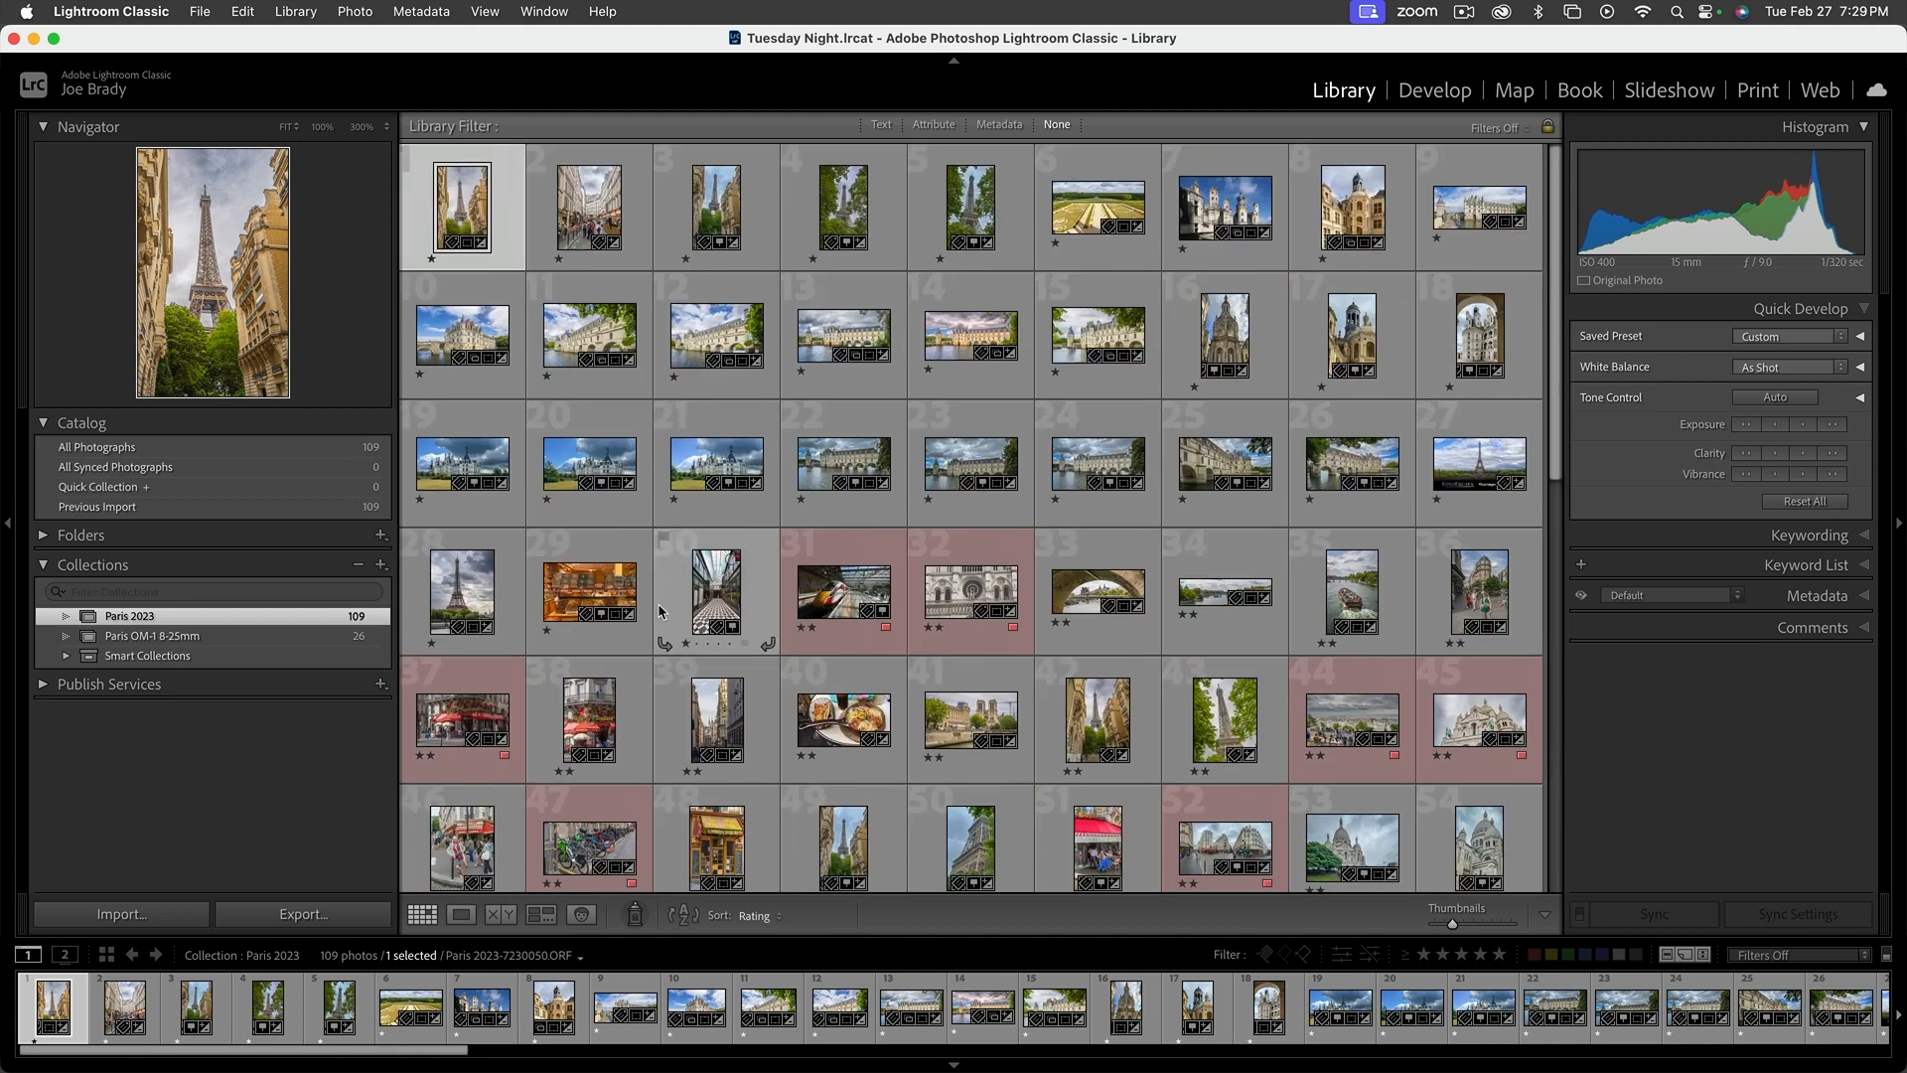
click(214, 636)
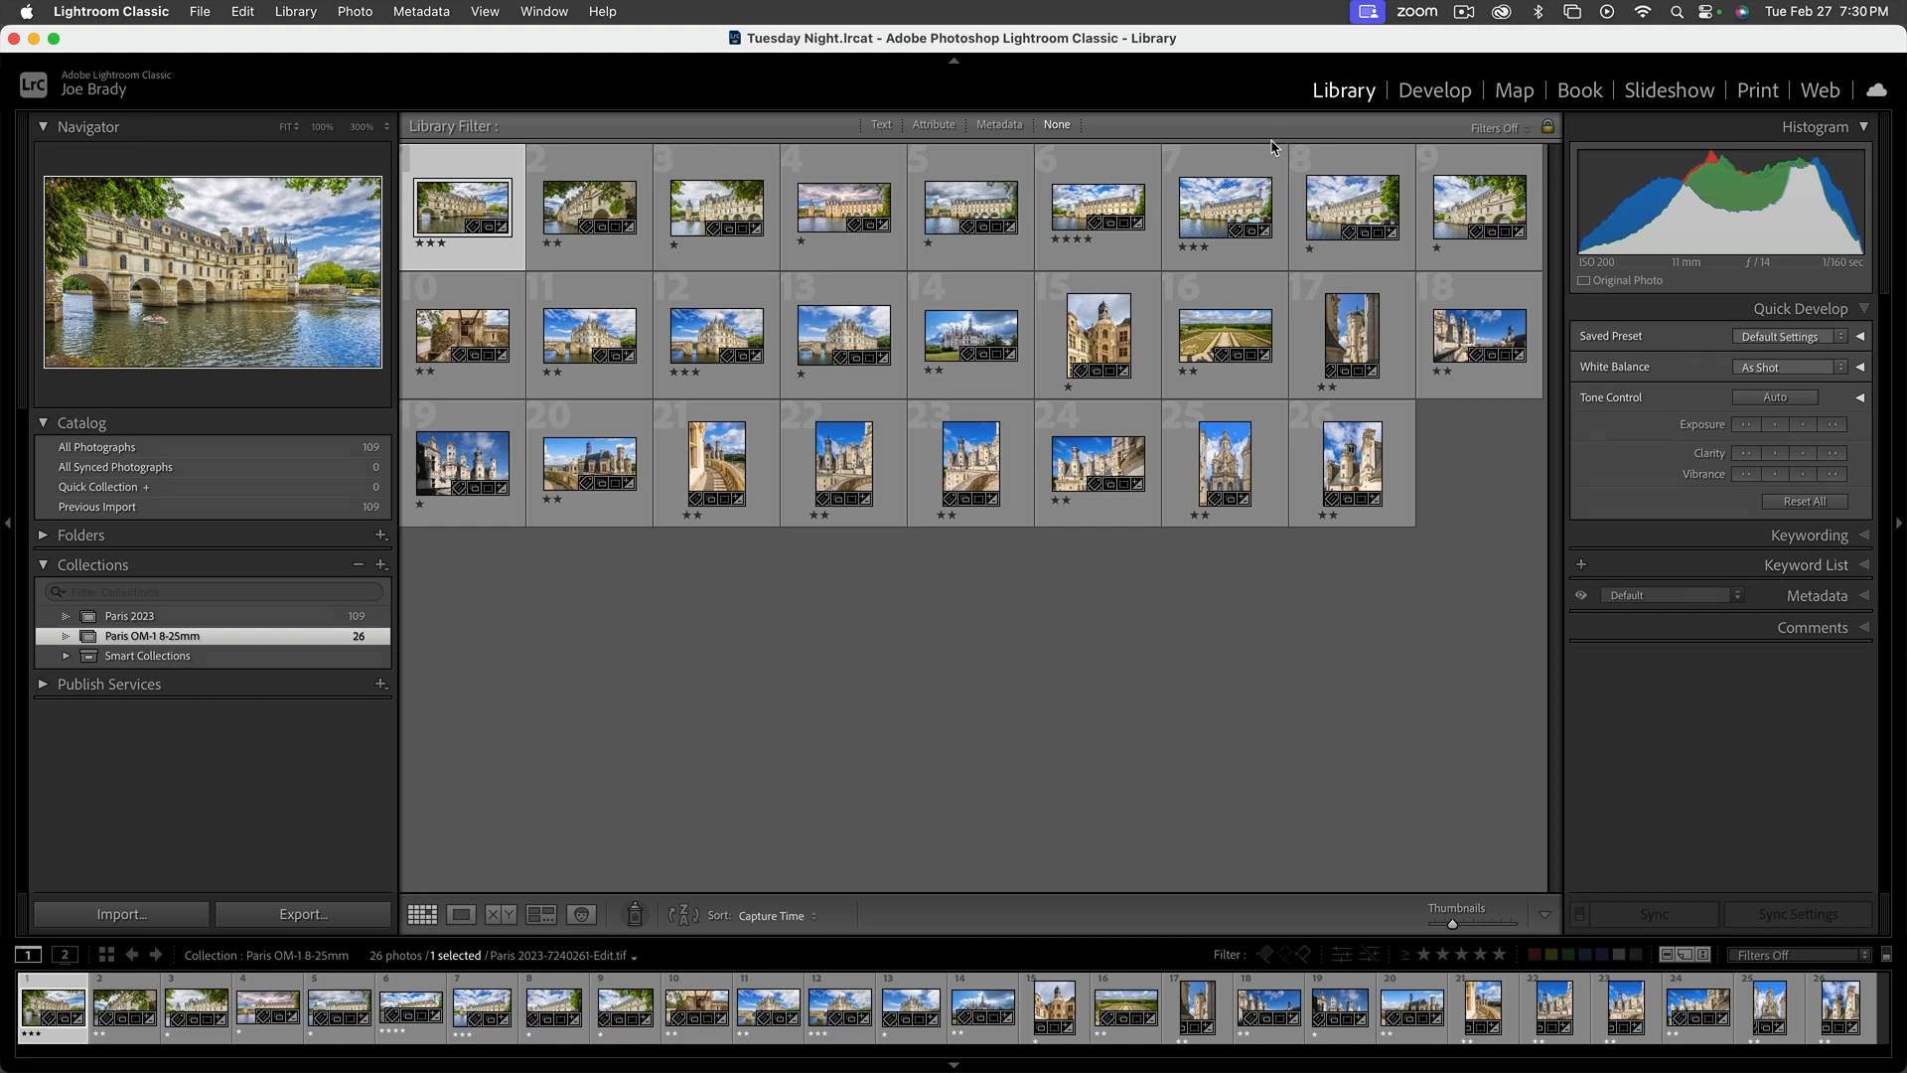
Switch to Finder and open the Paris 2023 folder inside Locations on the Samsung Blue 500 drive
key(super+Tab)
key(super+Tab)
key(super+shift+Tab)
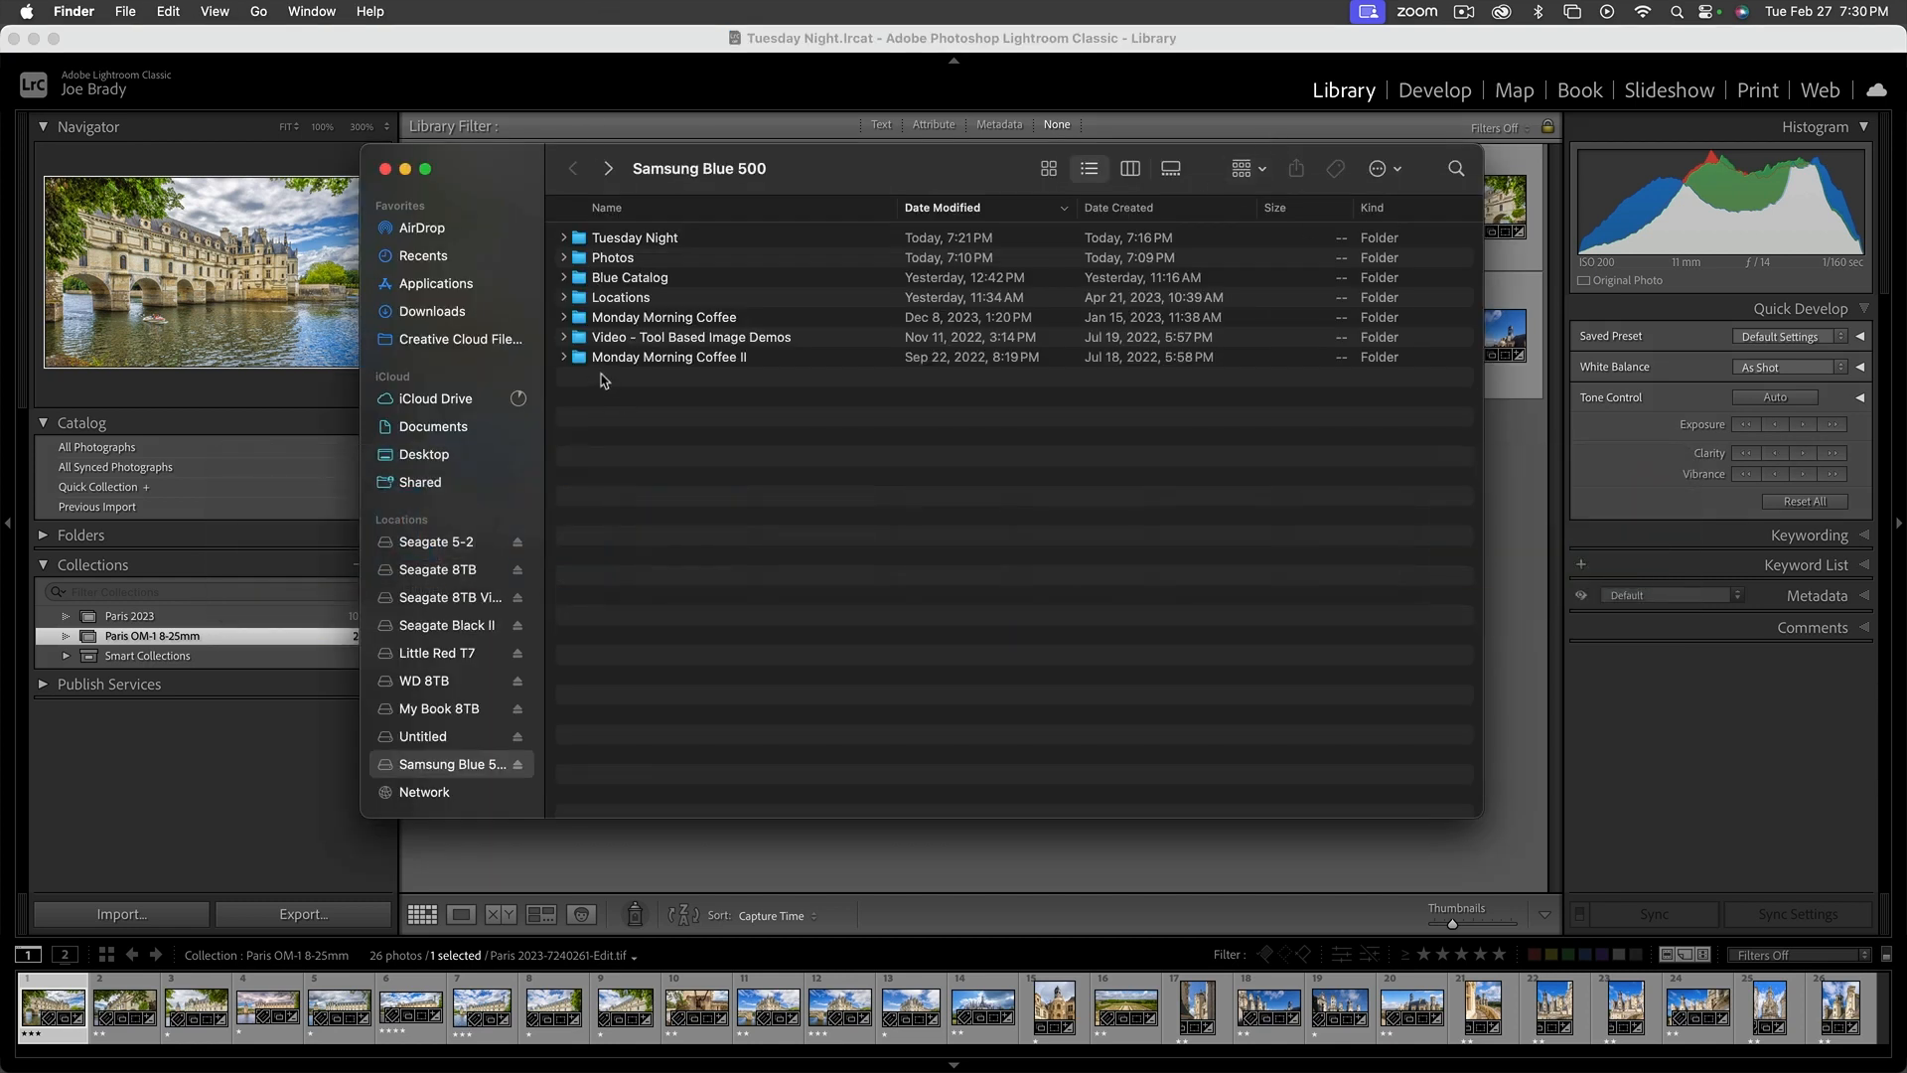
double_click(582, 298)
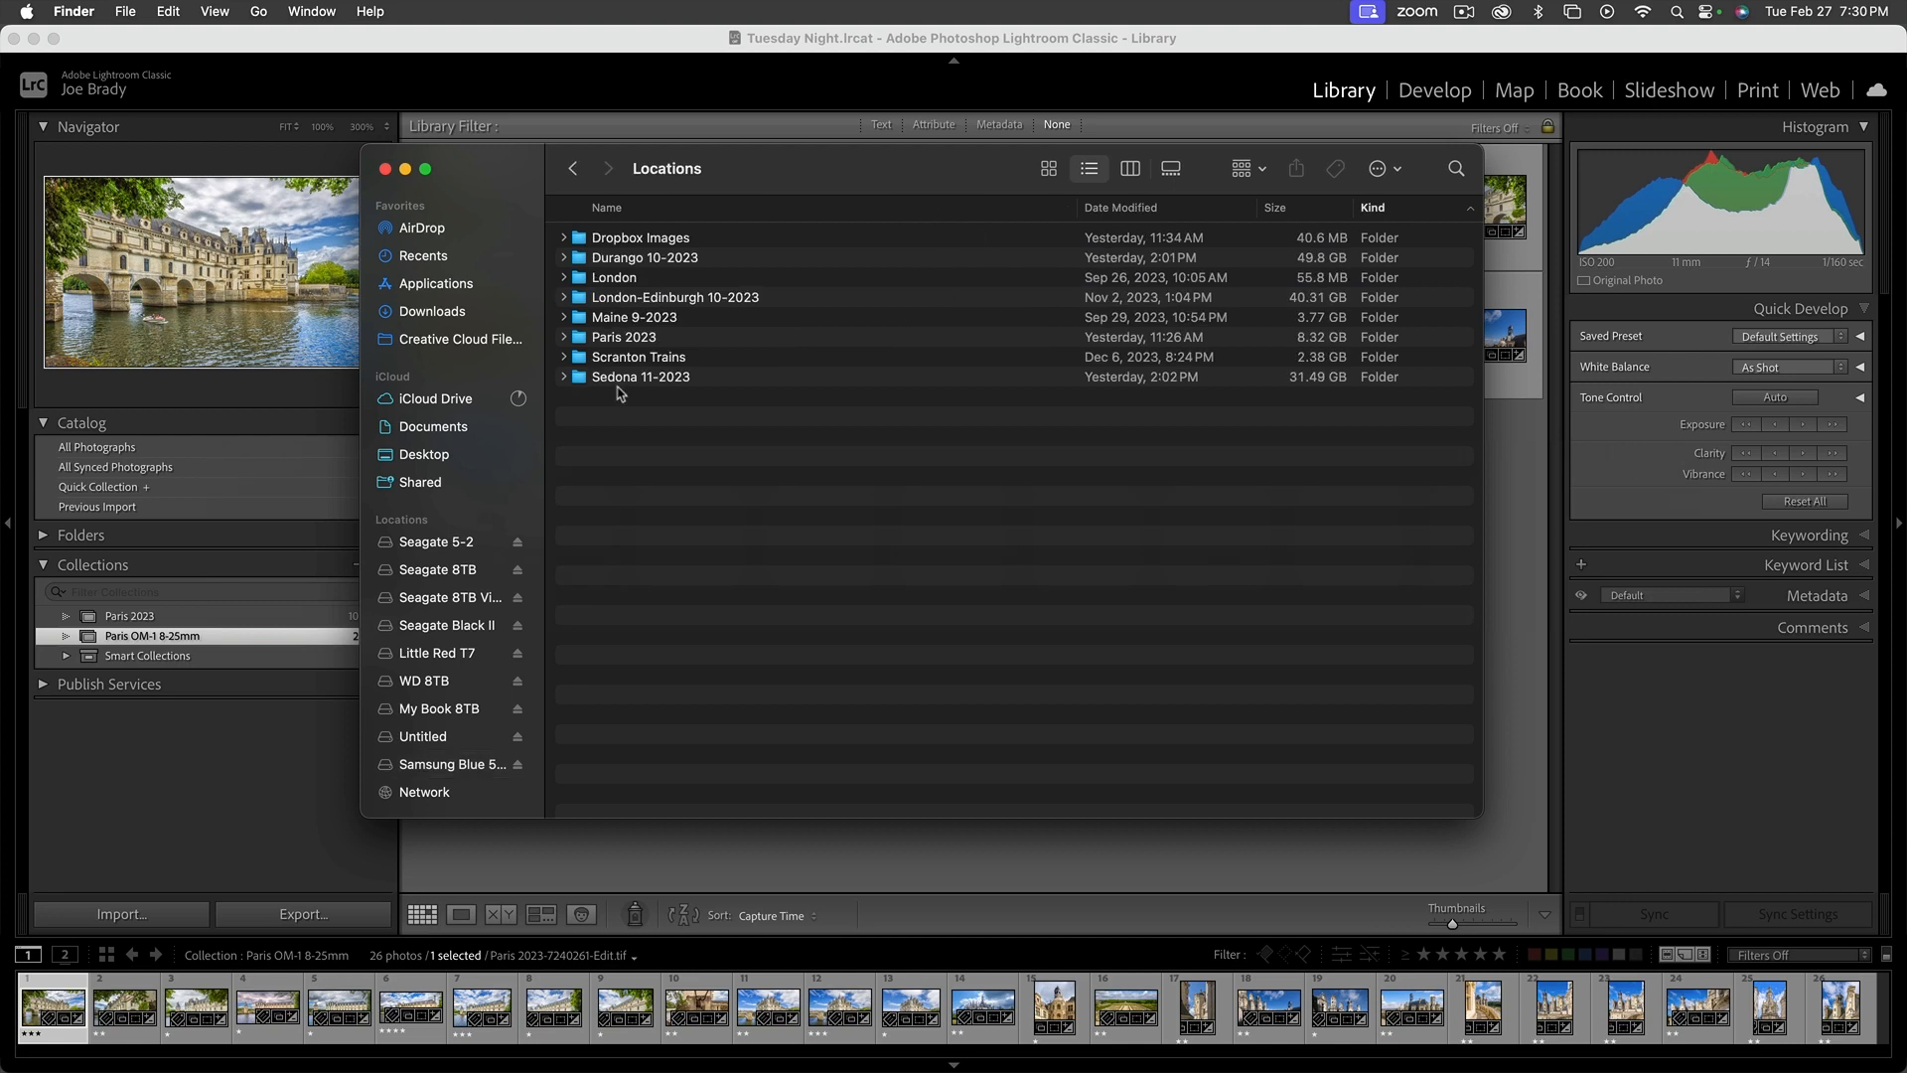
double_click(586, 338)
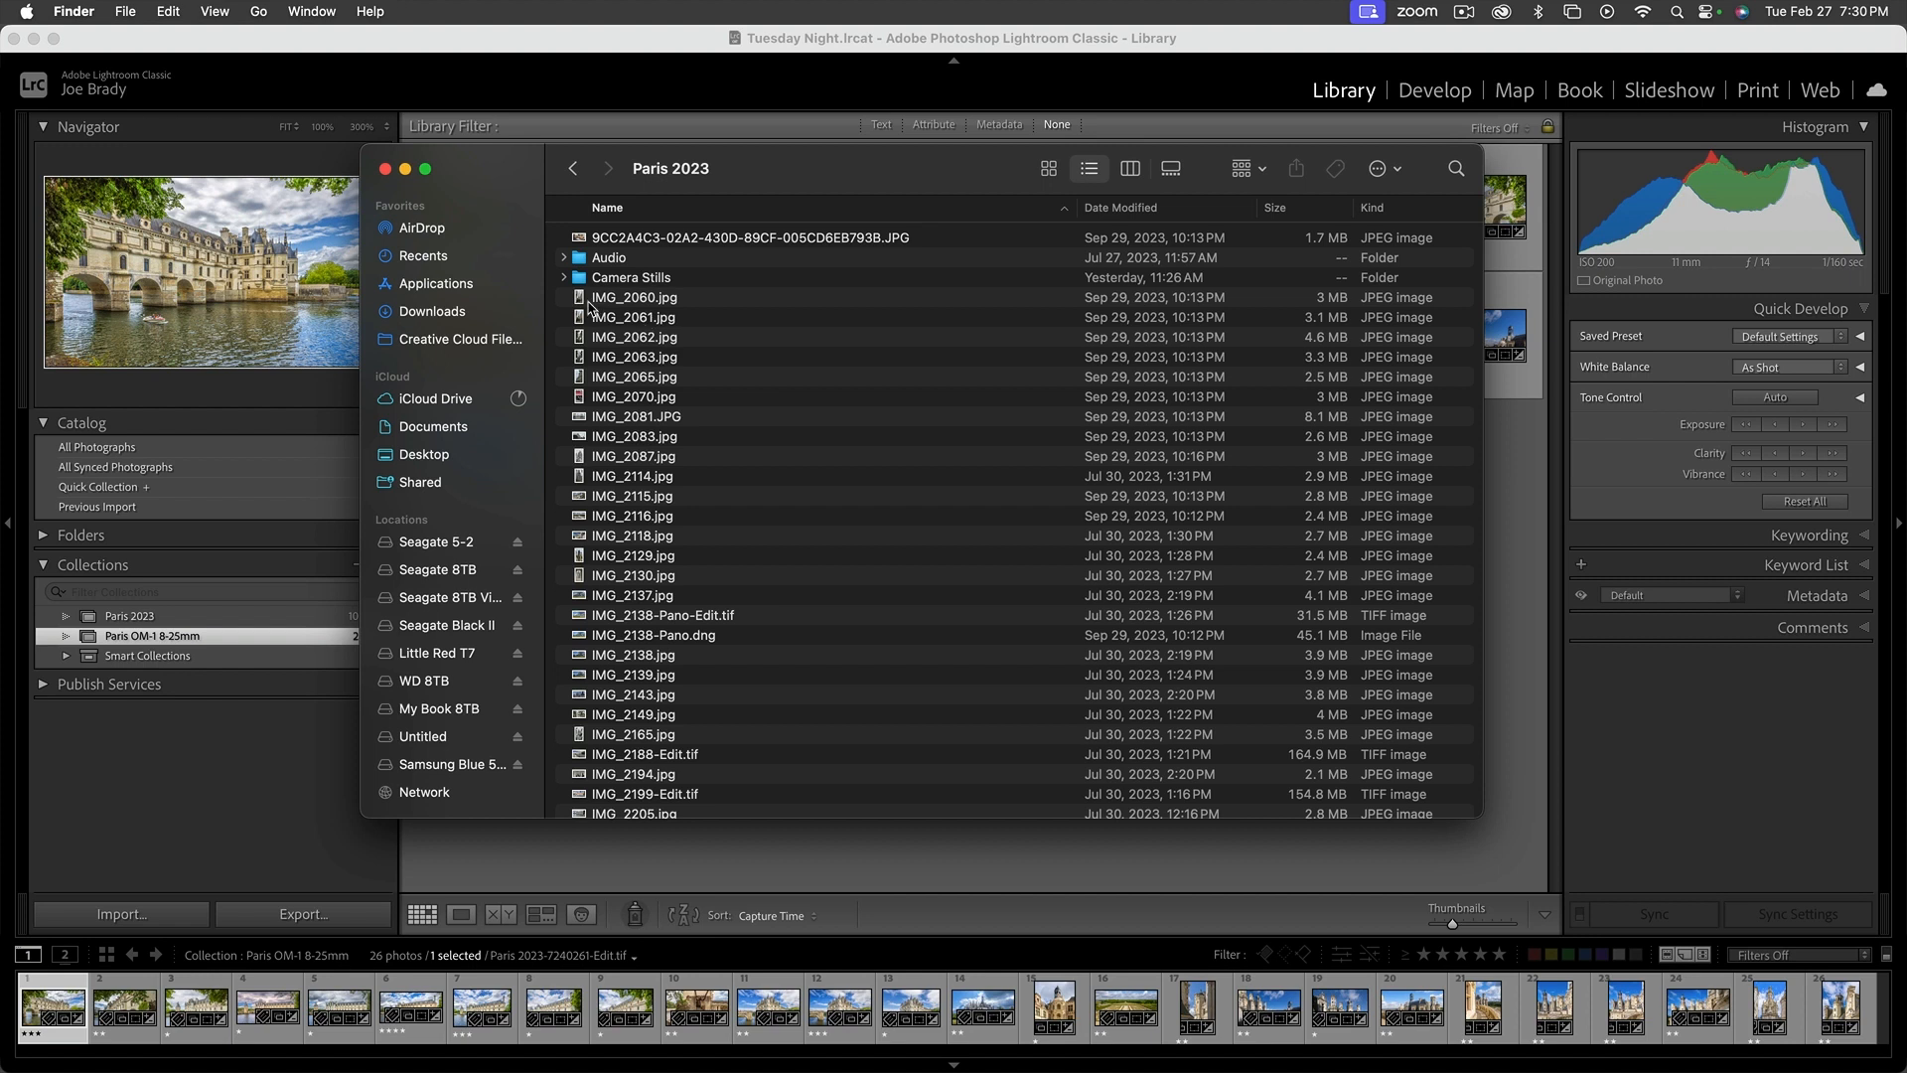
Move IMG_2060.jpg out of the Paris 2023 folder and close the Finder window
drag(583, 303, 1381, 319)
click(580, 301)
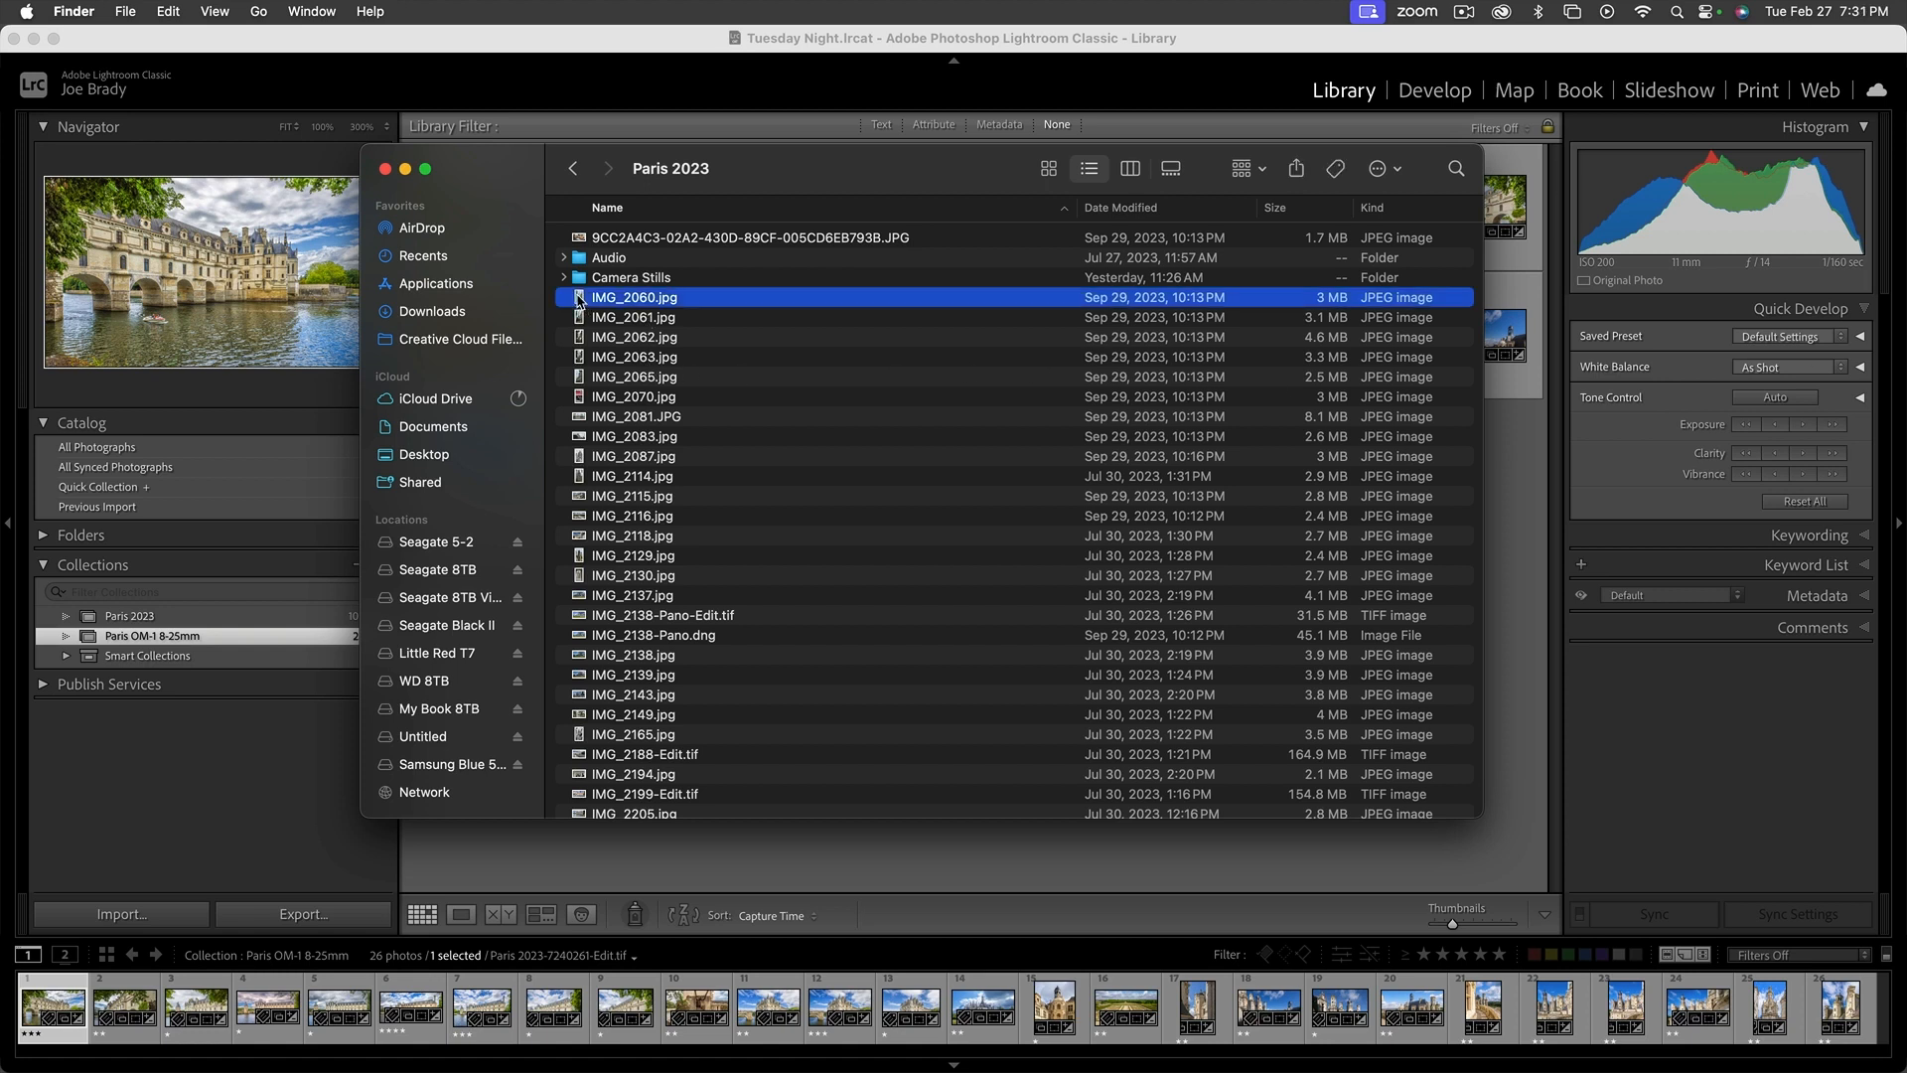
drag(580, 301, 1705, 1031)
drag(1788, 1033, 1837, 1028)
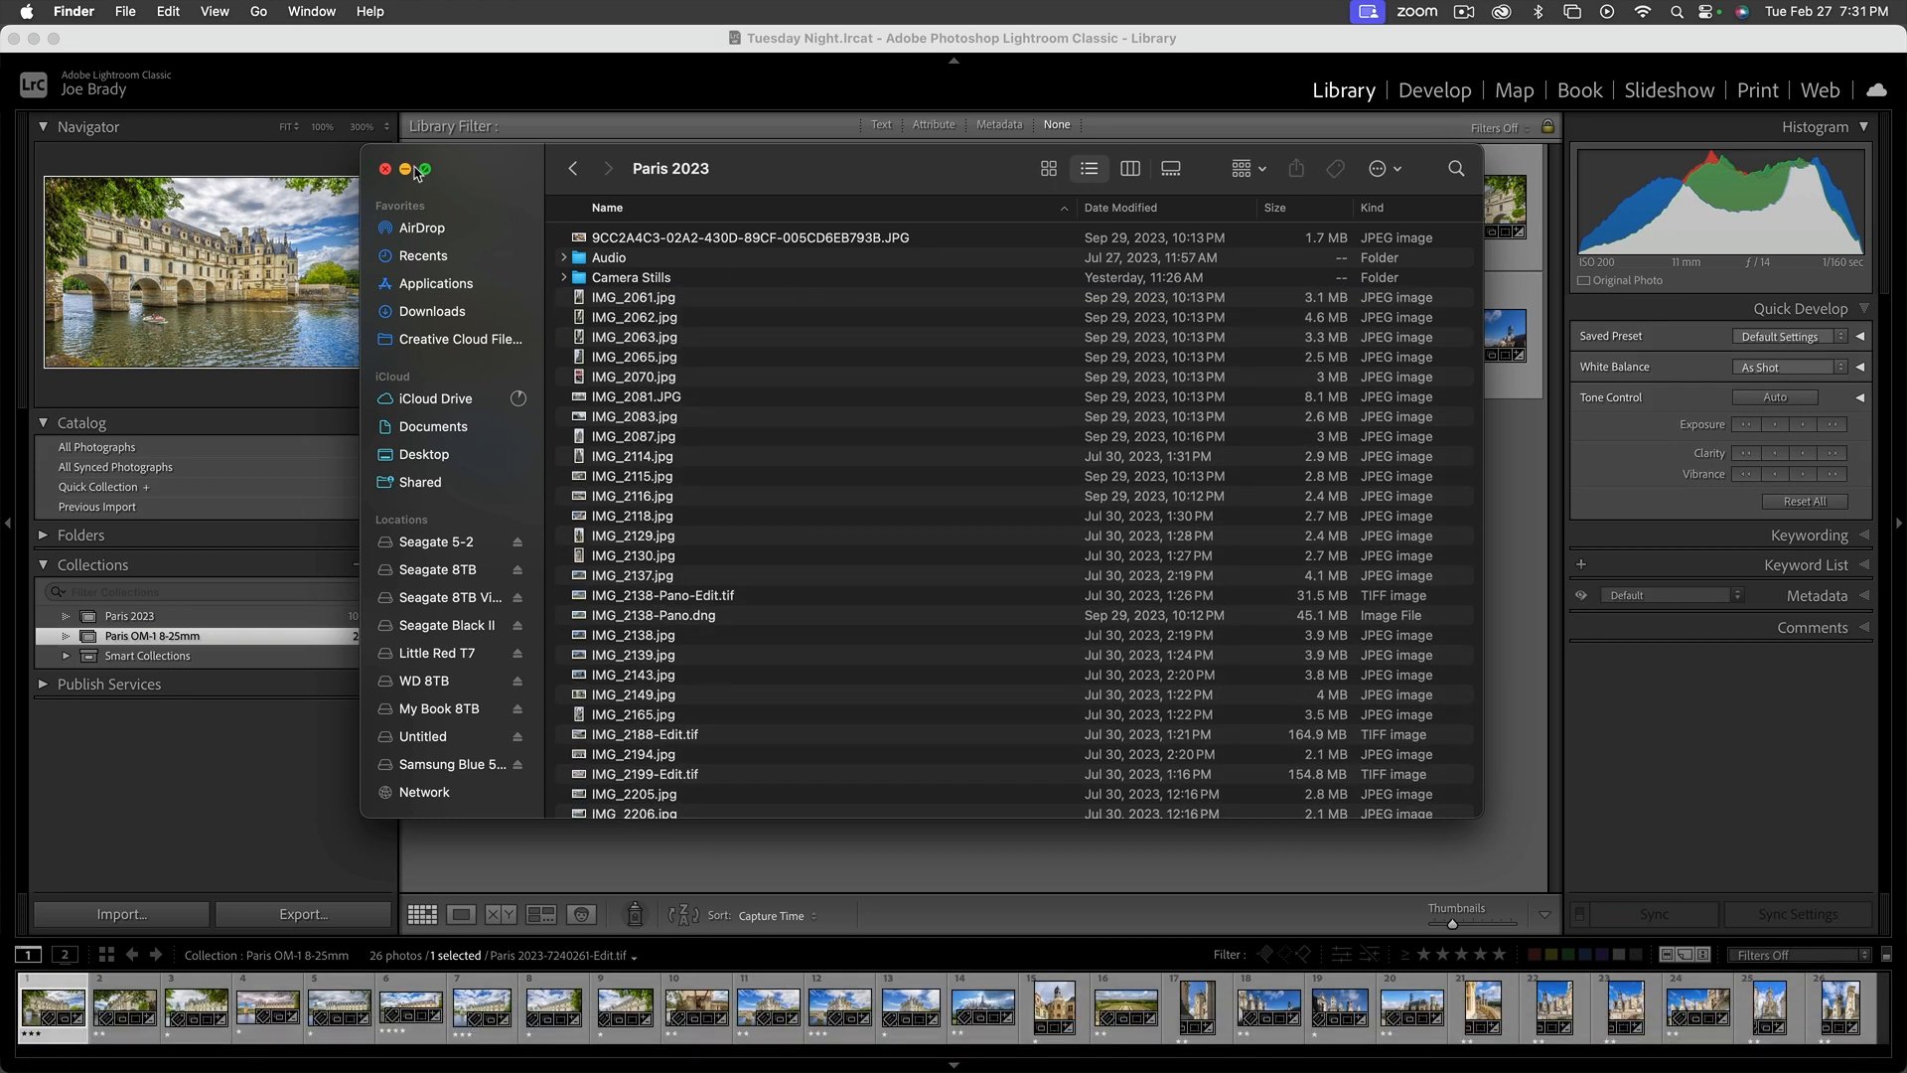
click(385, 169)
Switch back to Lightroom Classic and look through the Paris 2023 collection for the photo whose file was moved
click(1224, 844)
click(308, 616)
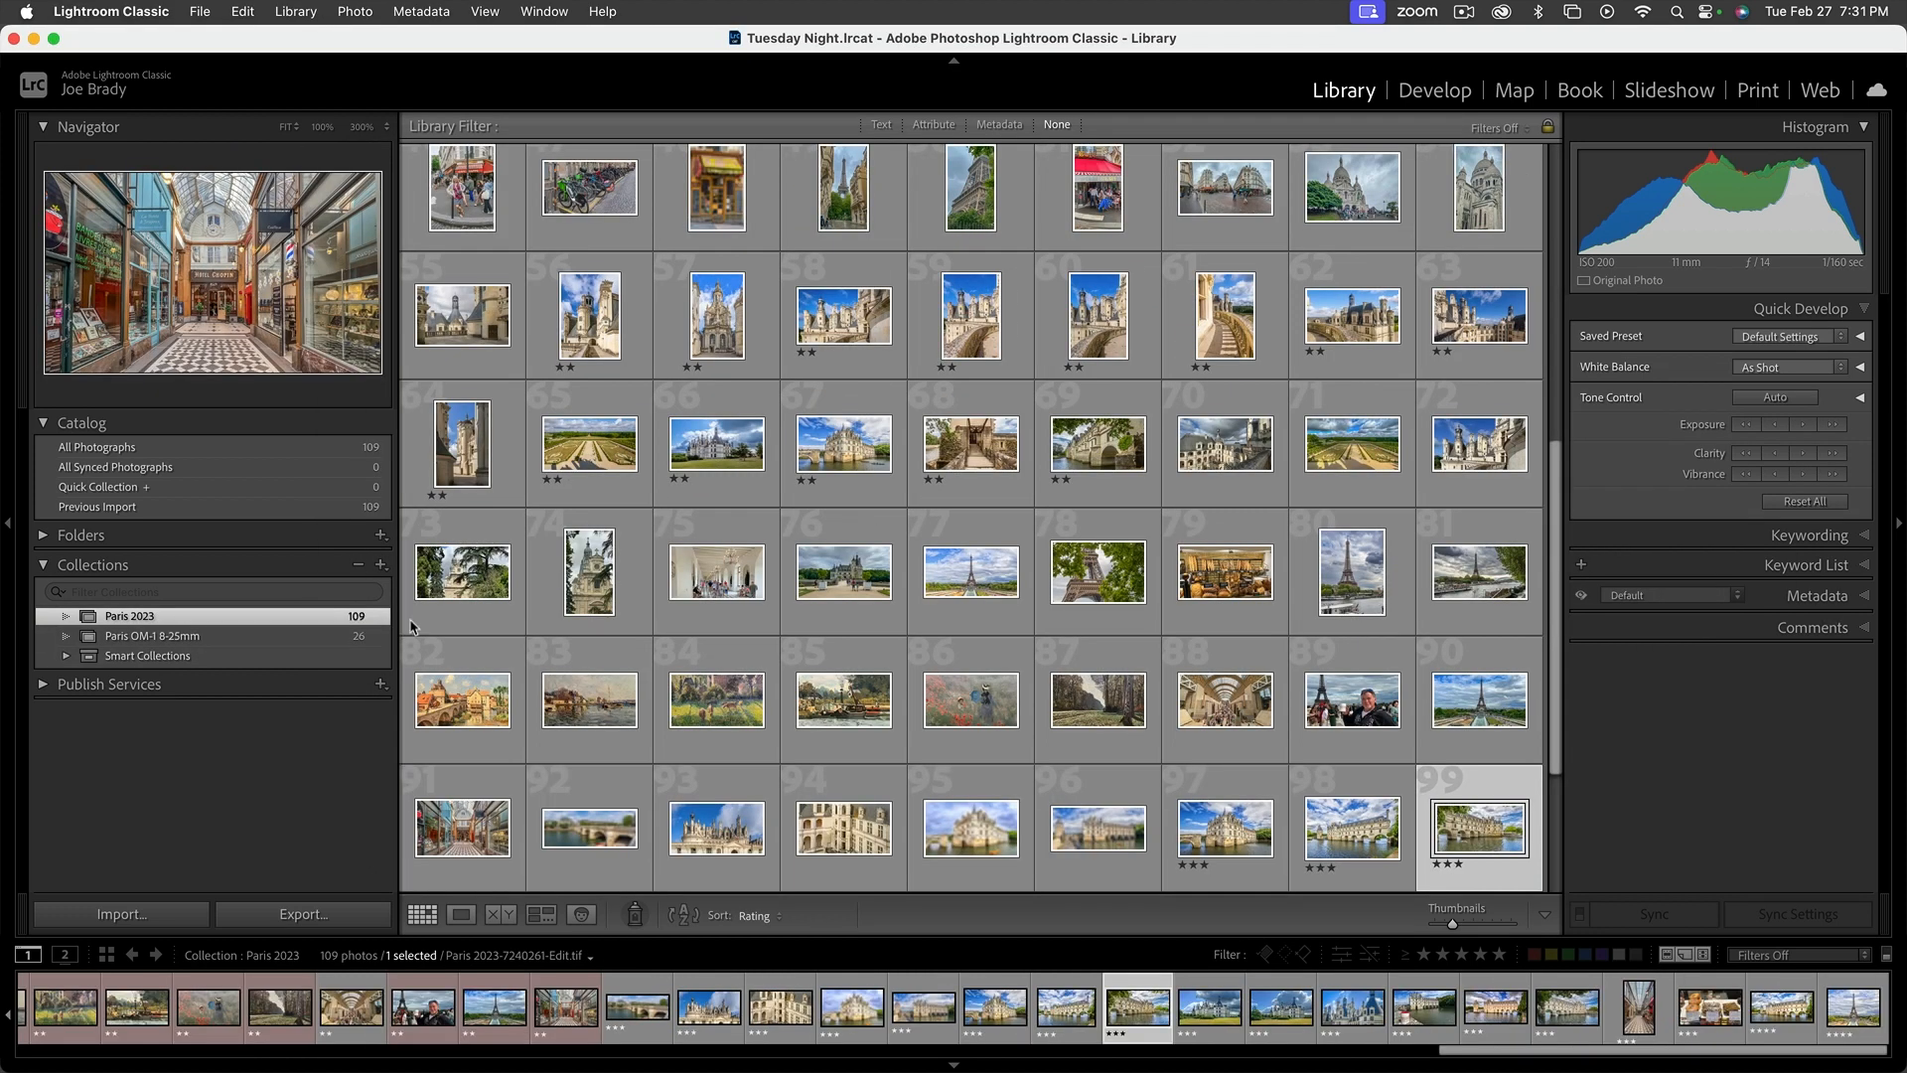
scroll(1092, 437, up, 5)
scroll(1090, 463, up, 5)
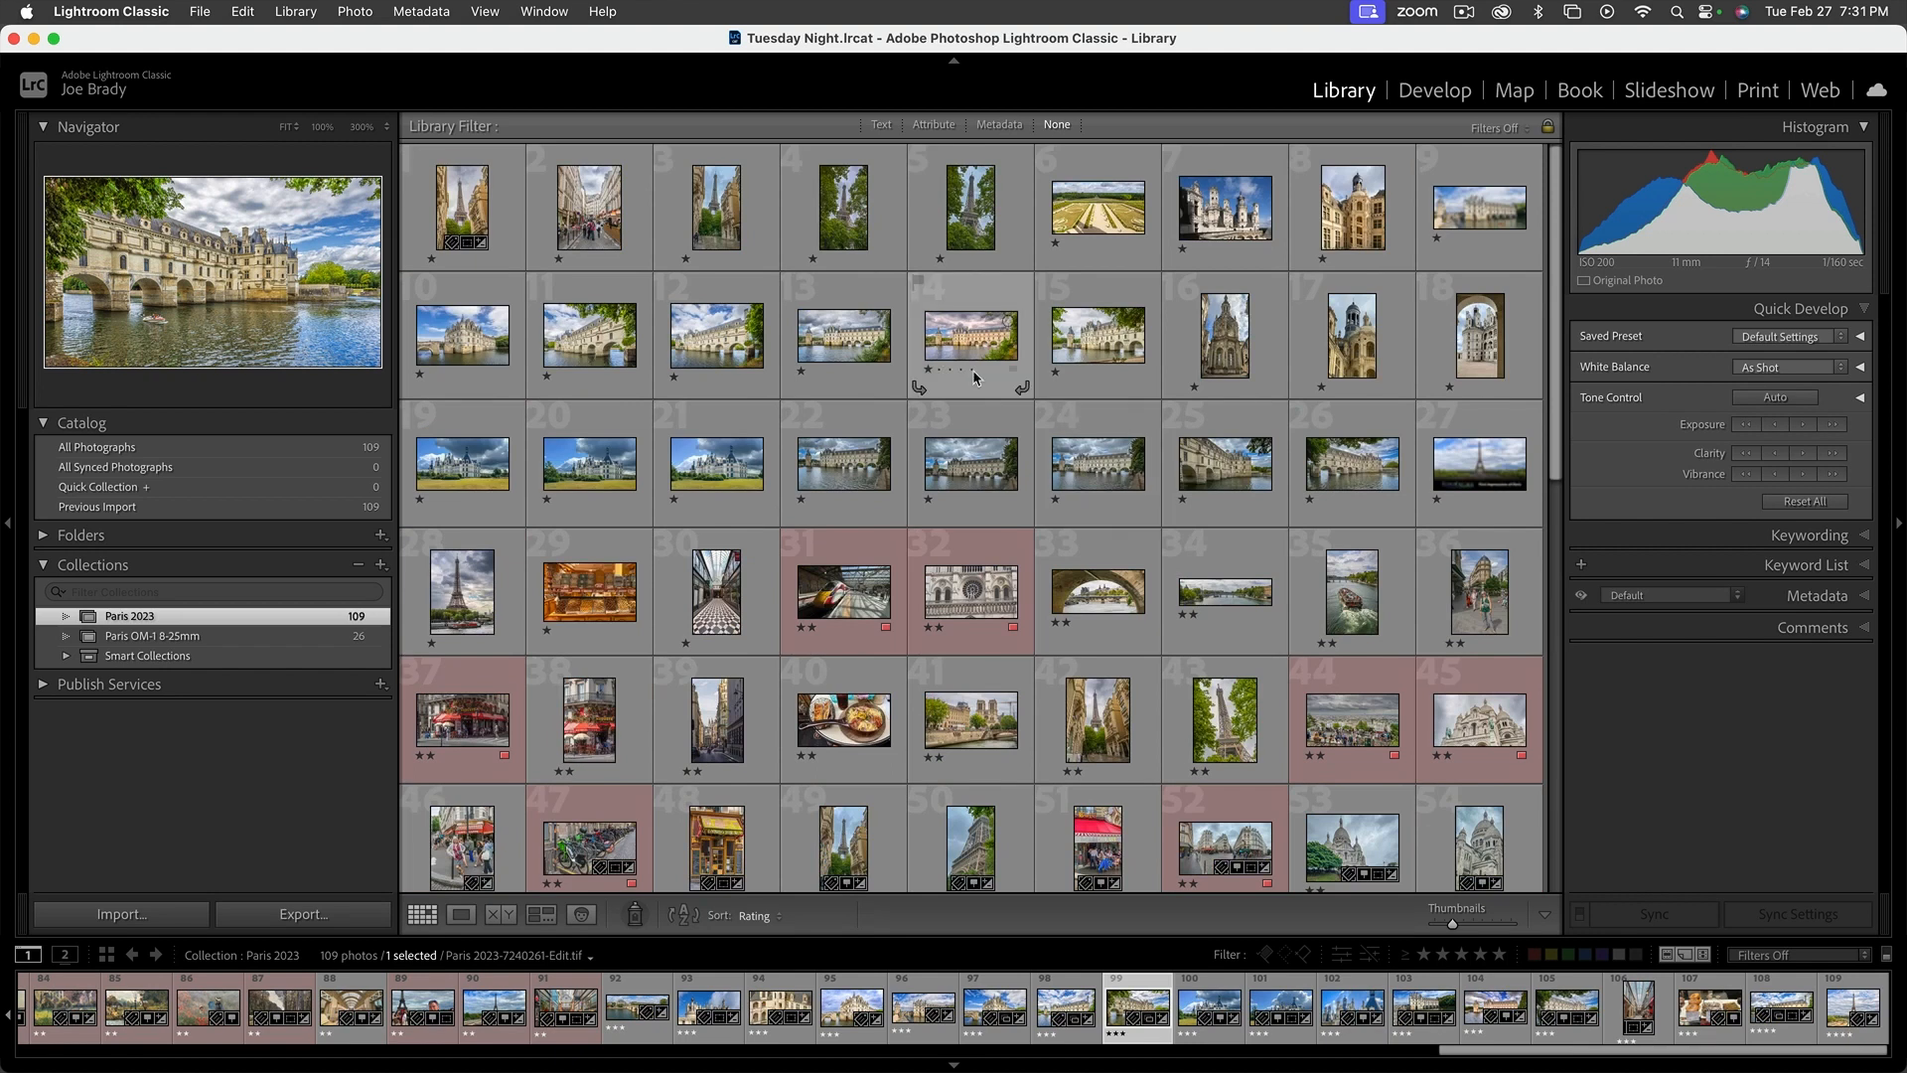
scroll(1120, 385, down, 8)
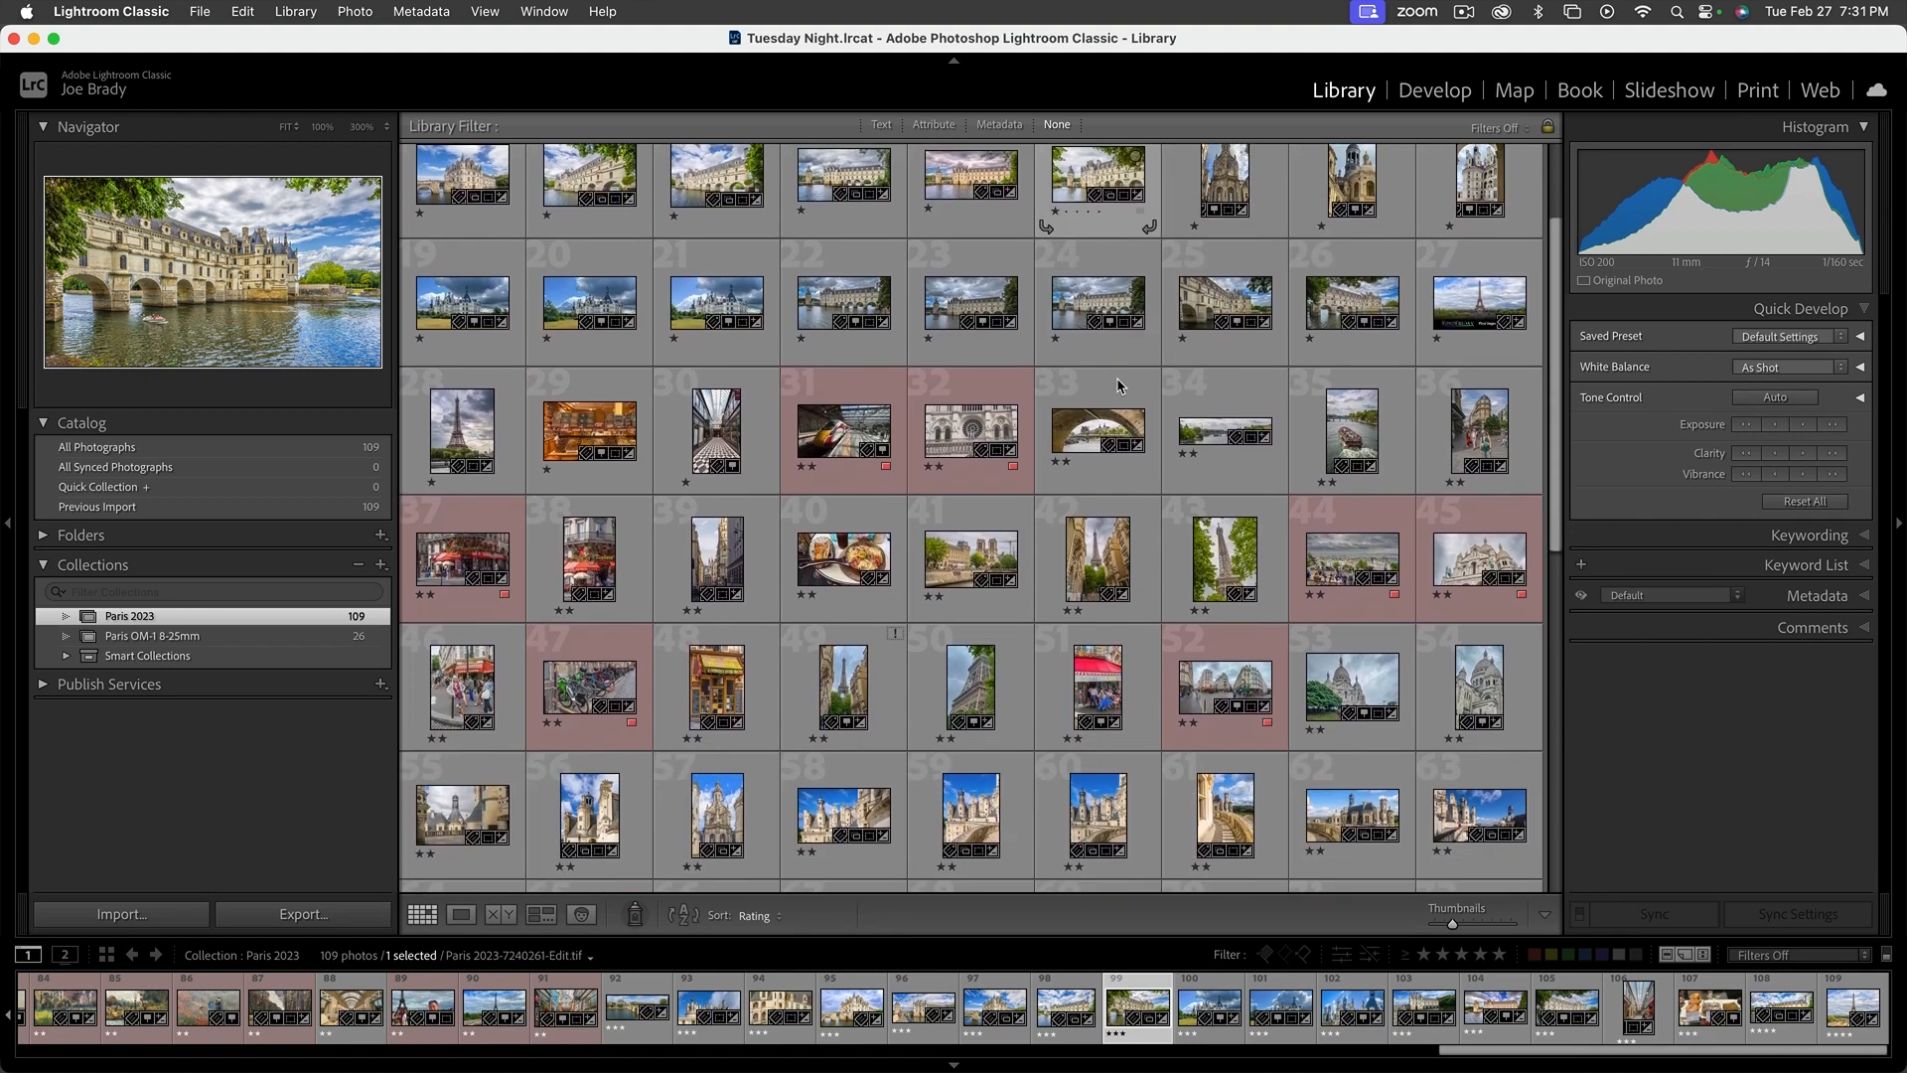
scroll(1120, 384, down, 6)
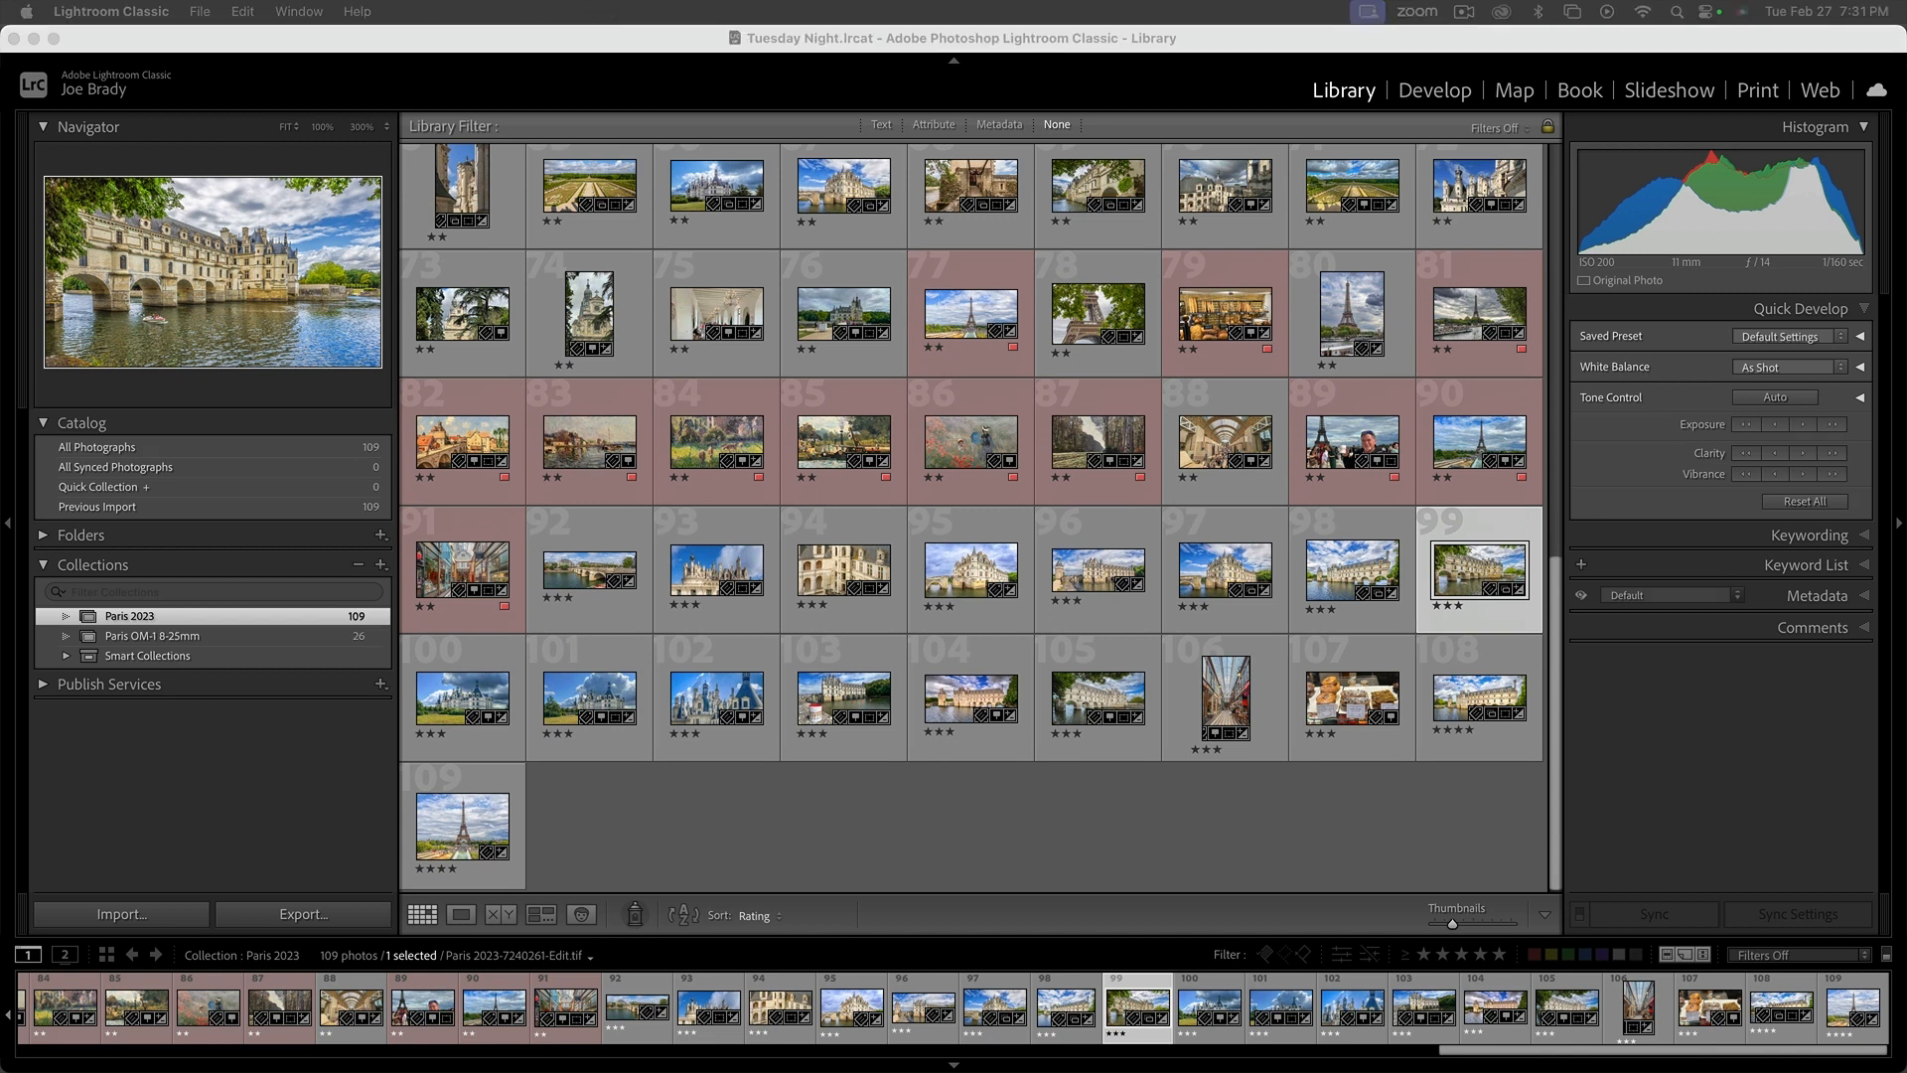
scroll(973, 495, up, 12)
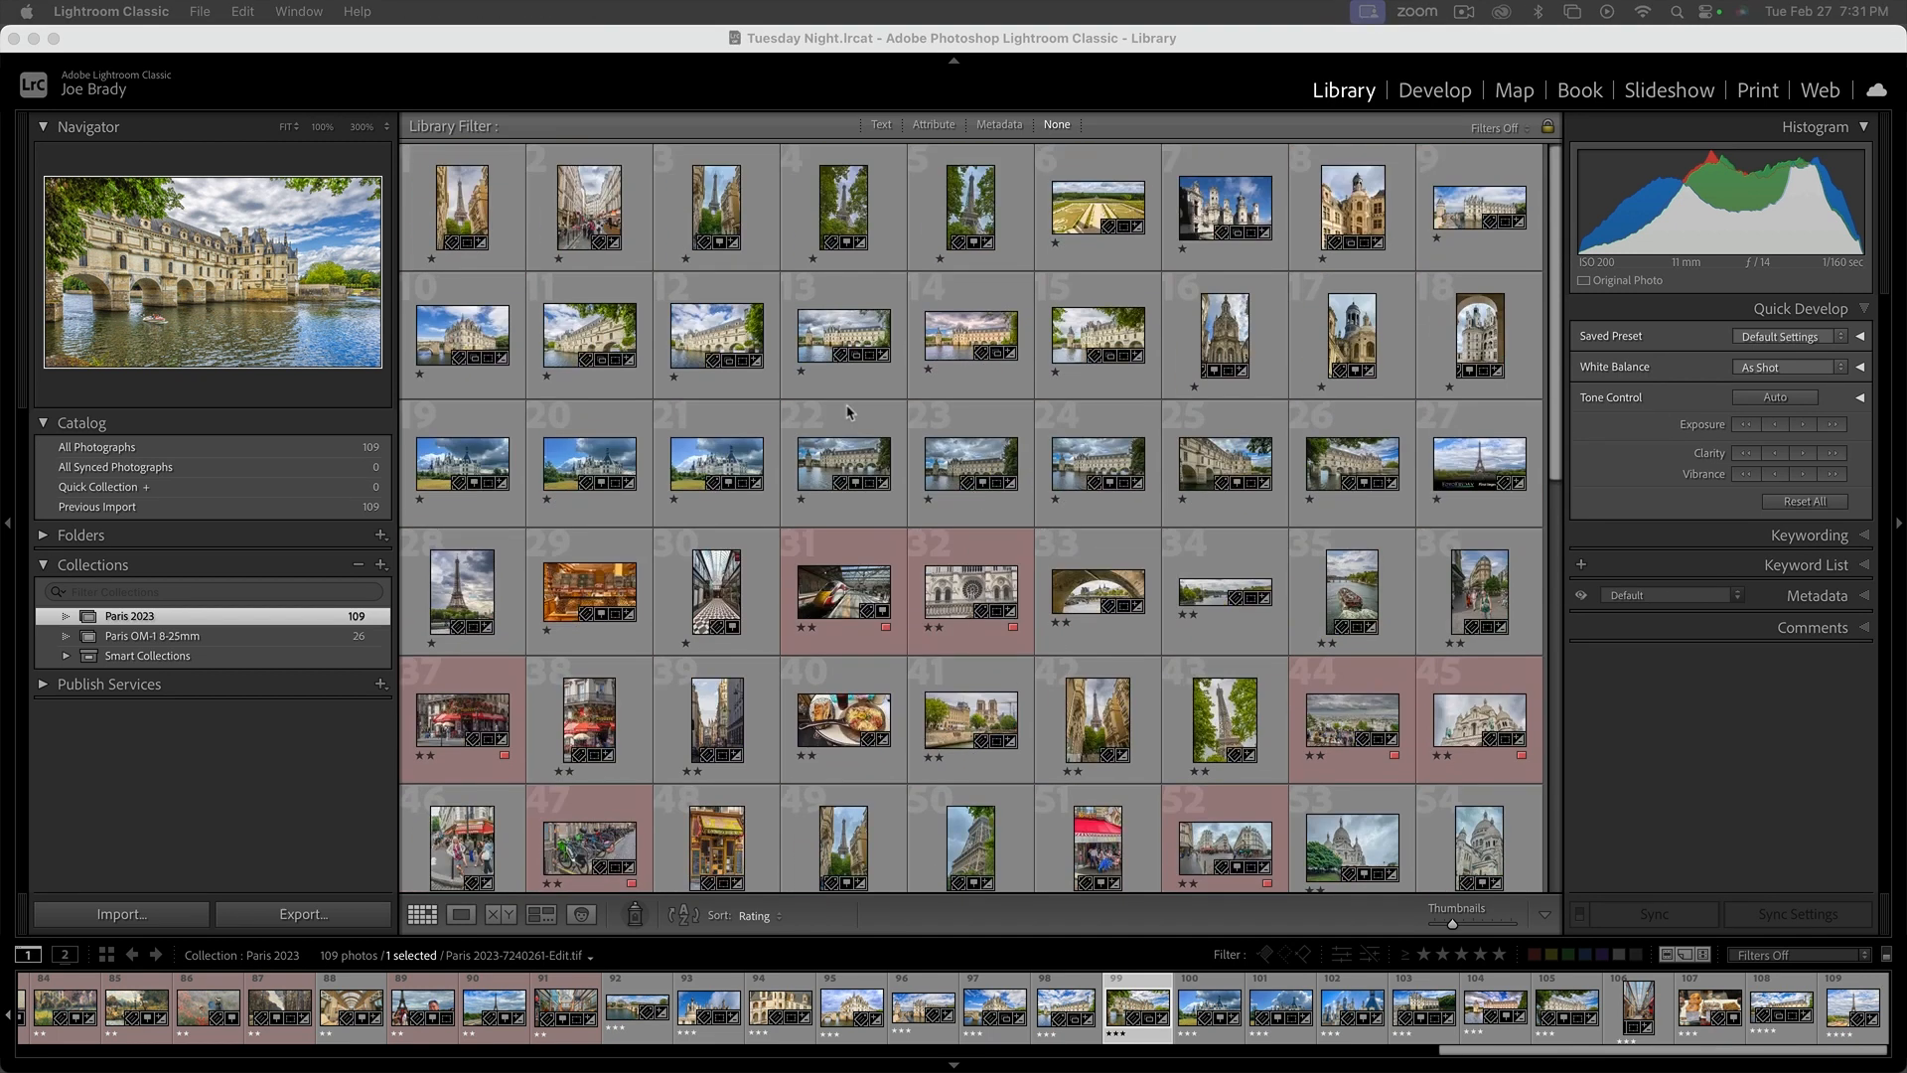
Search the Paris 2023 collection's text fields for "2060" and view IMG_2060.jpg in the Loupe view
click(880, 131)
click(880, 130)
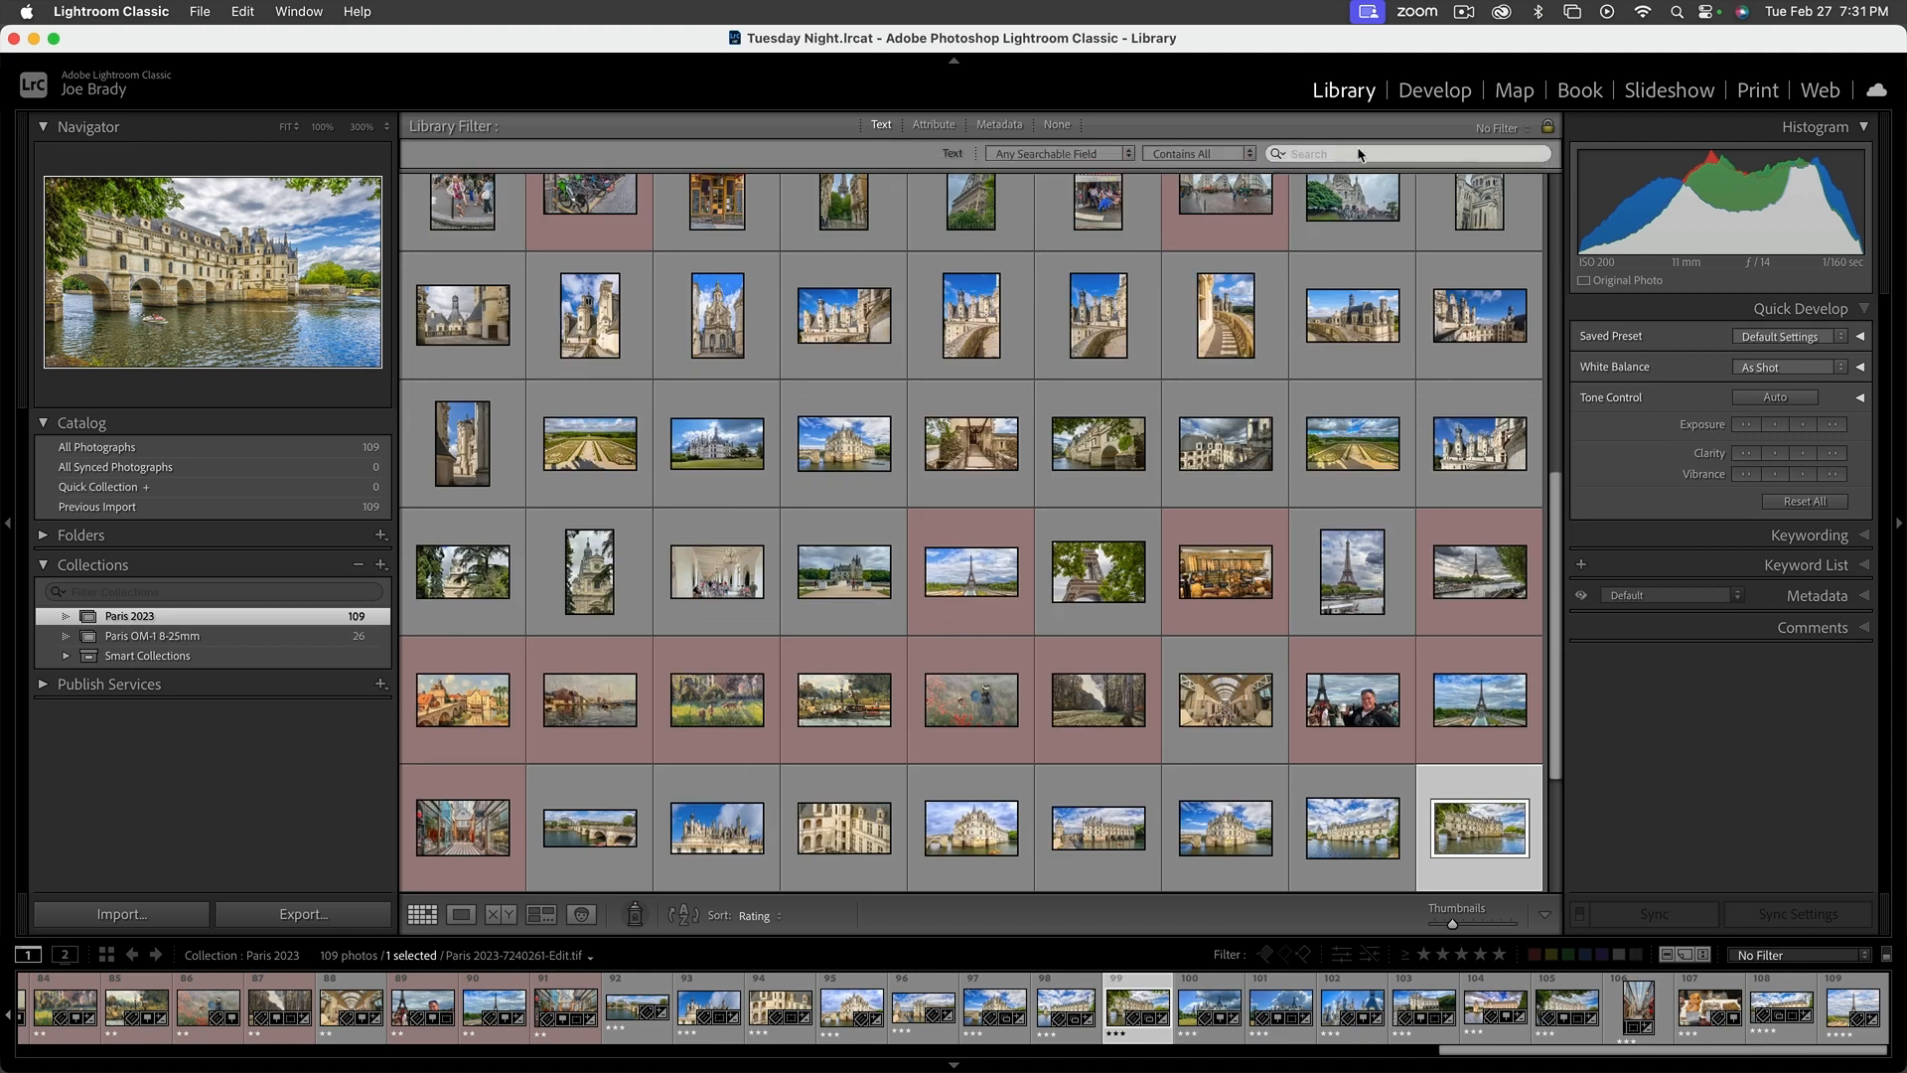
text(2060)
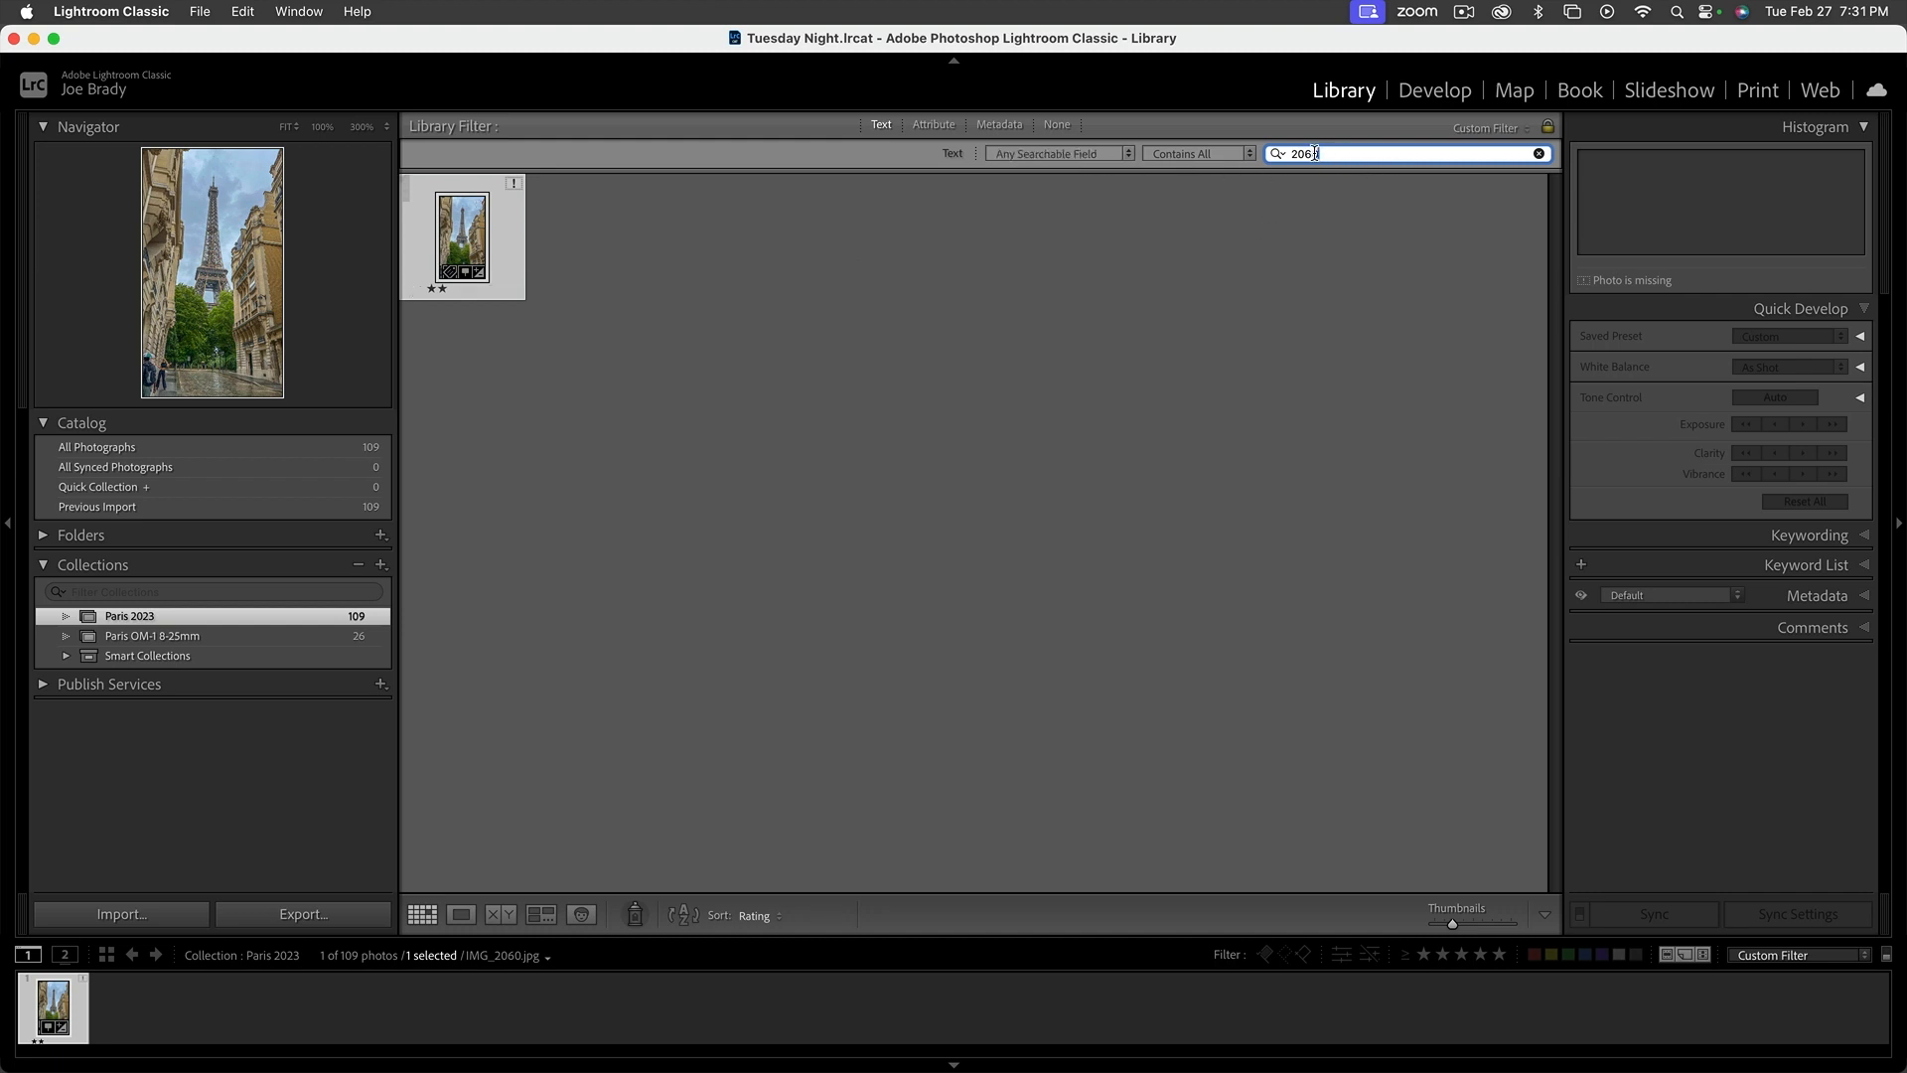
double_click(462, 224)
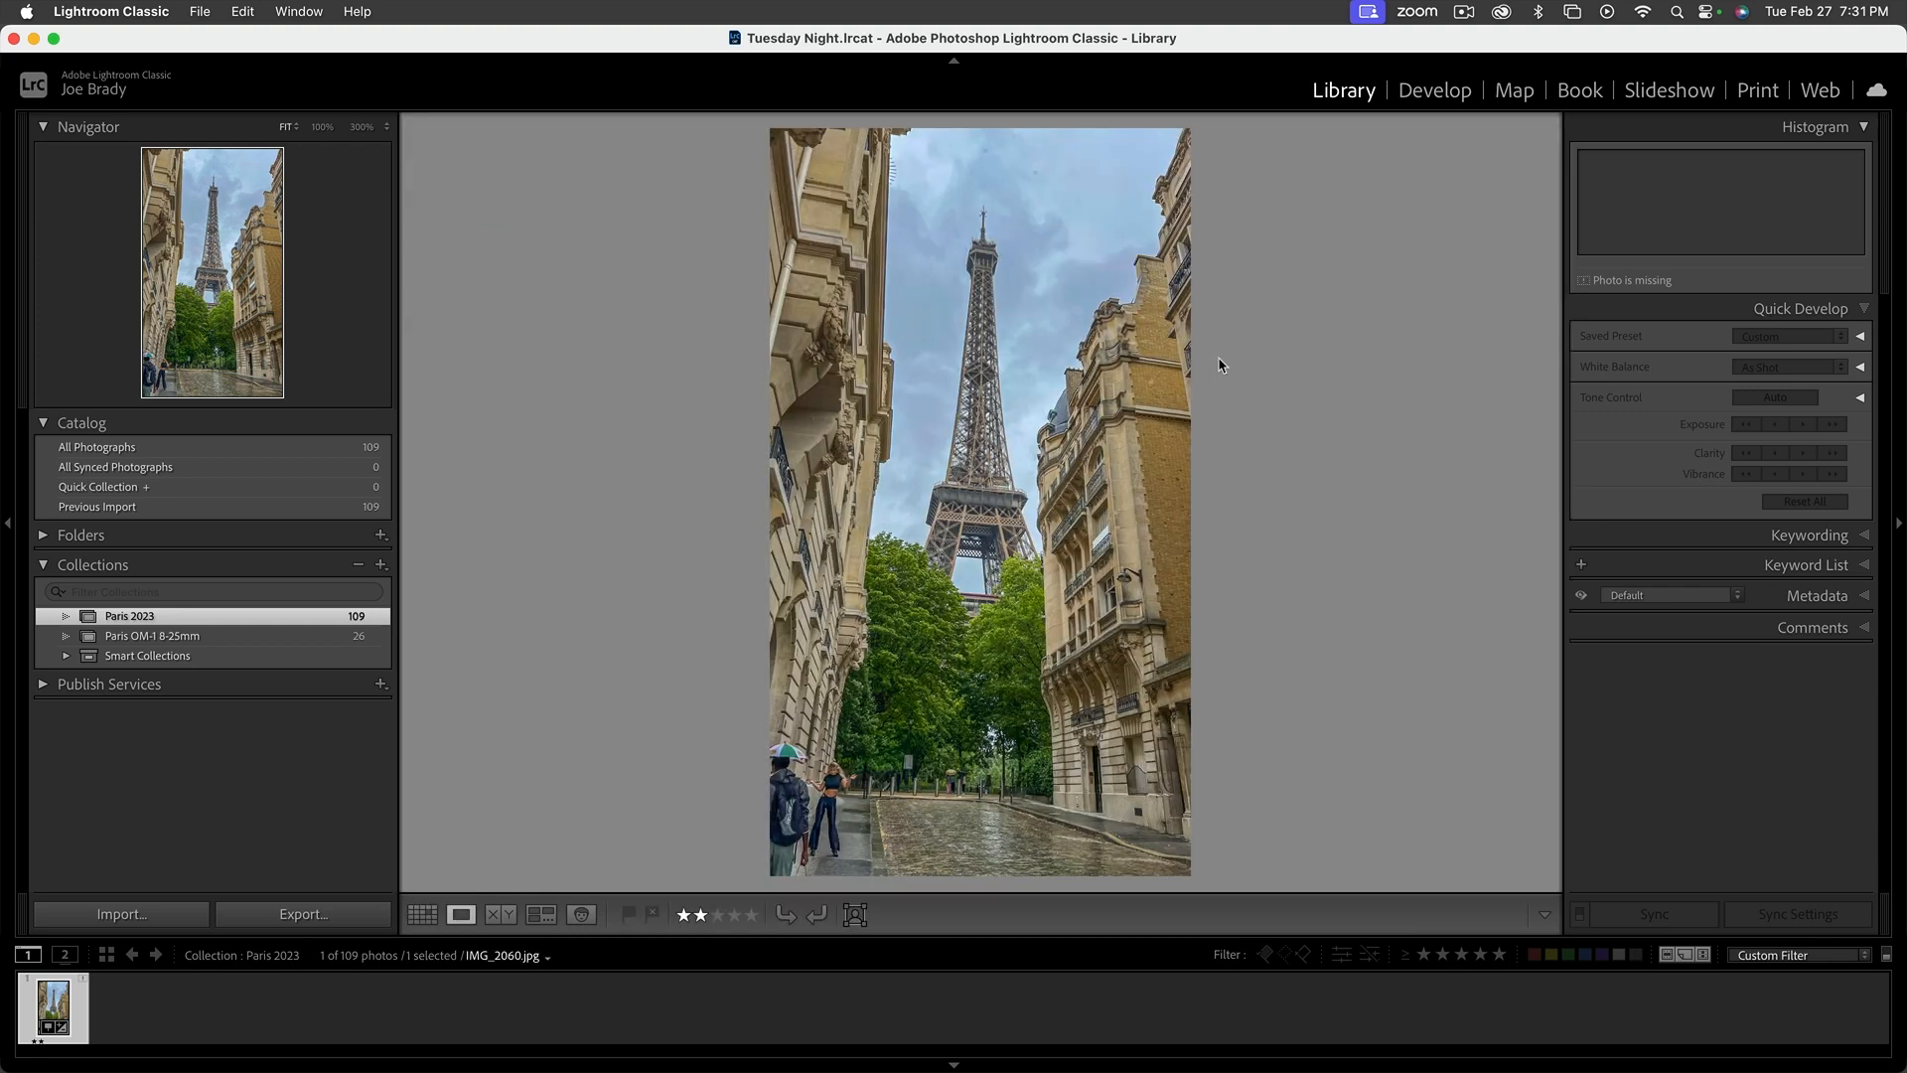
Enlarge the filmstrip to inspect the photo's missing-file badge and open IMG_2060.jpg in the Develop module
drag(152, 934, 149, 838)
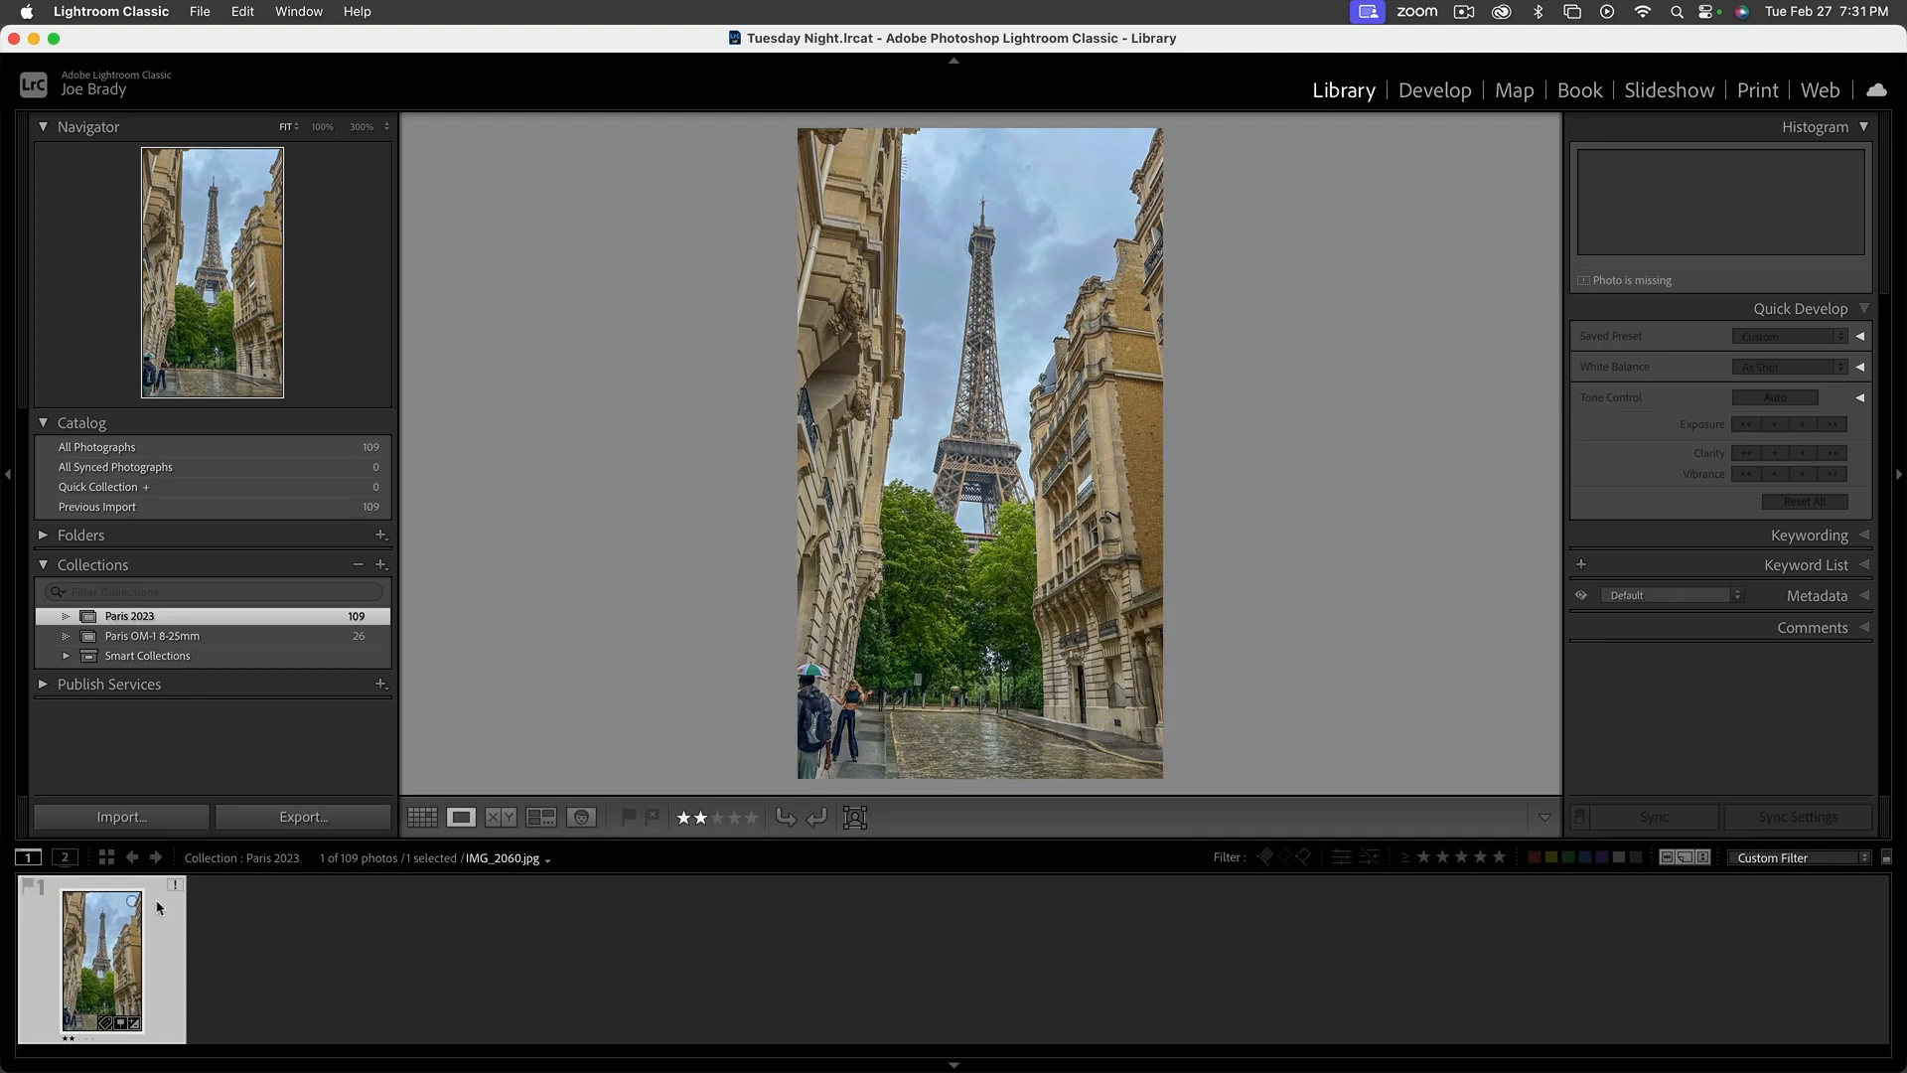
mouse_move(173, 887)
click(1433, 94)
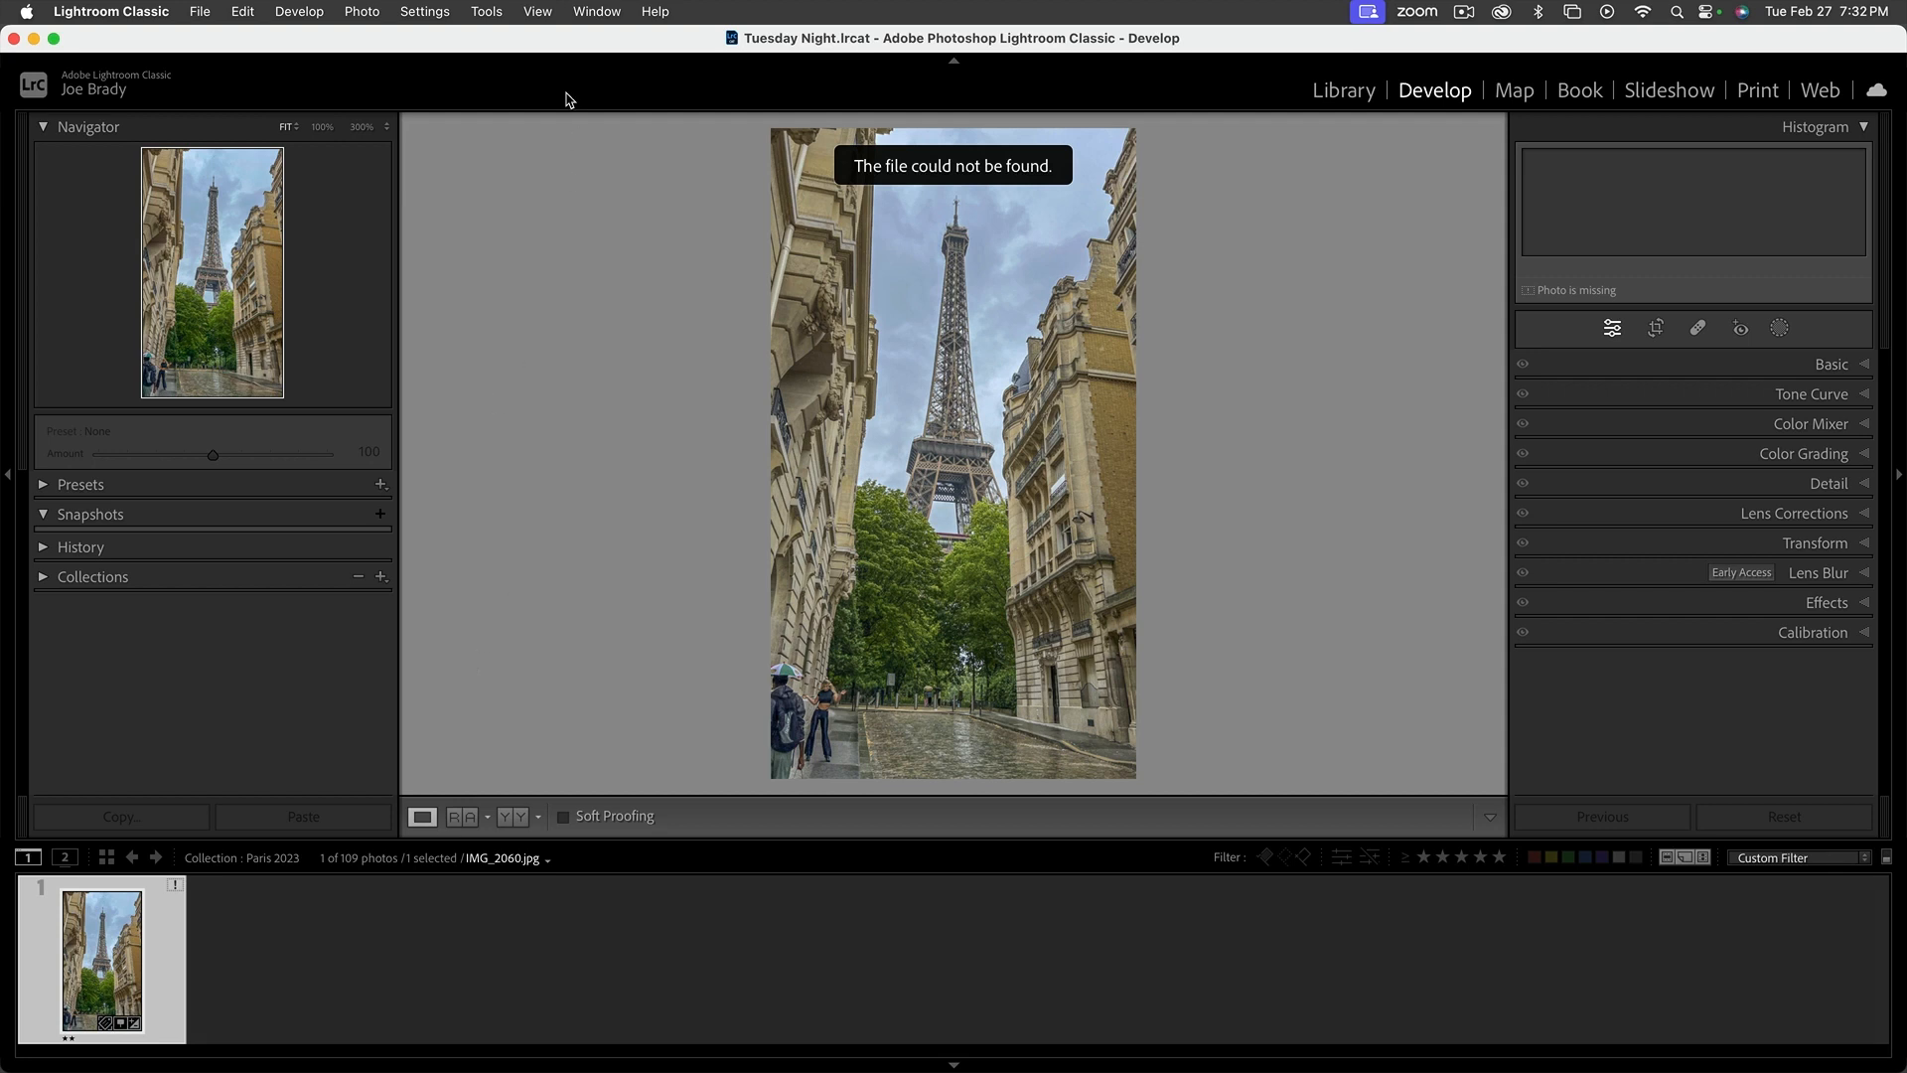
Request the missing photo's location in Finder, start locating its original, and search the Mac for "IMG_2060.jpg"
click(366, 11)
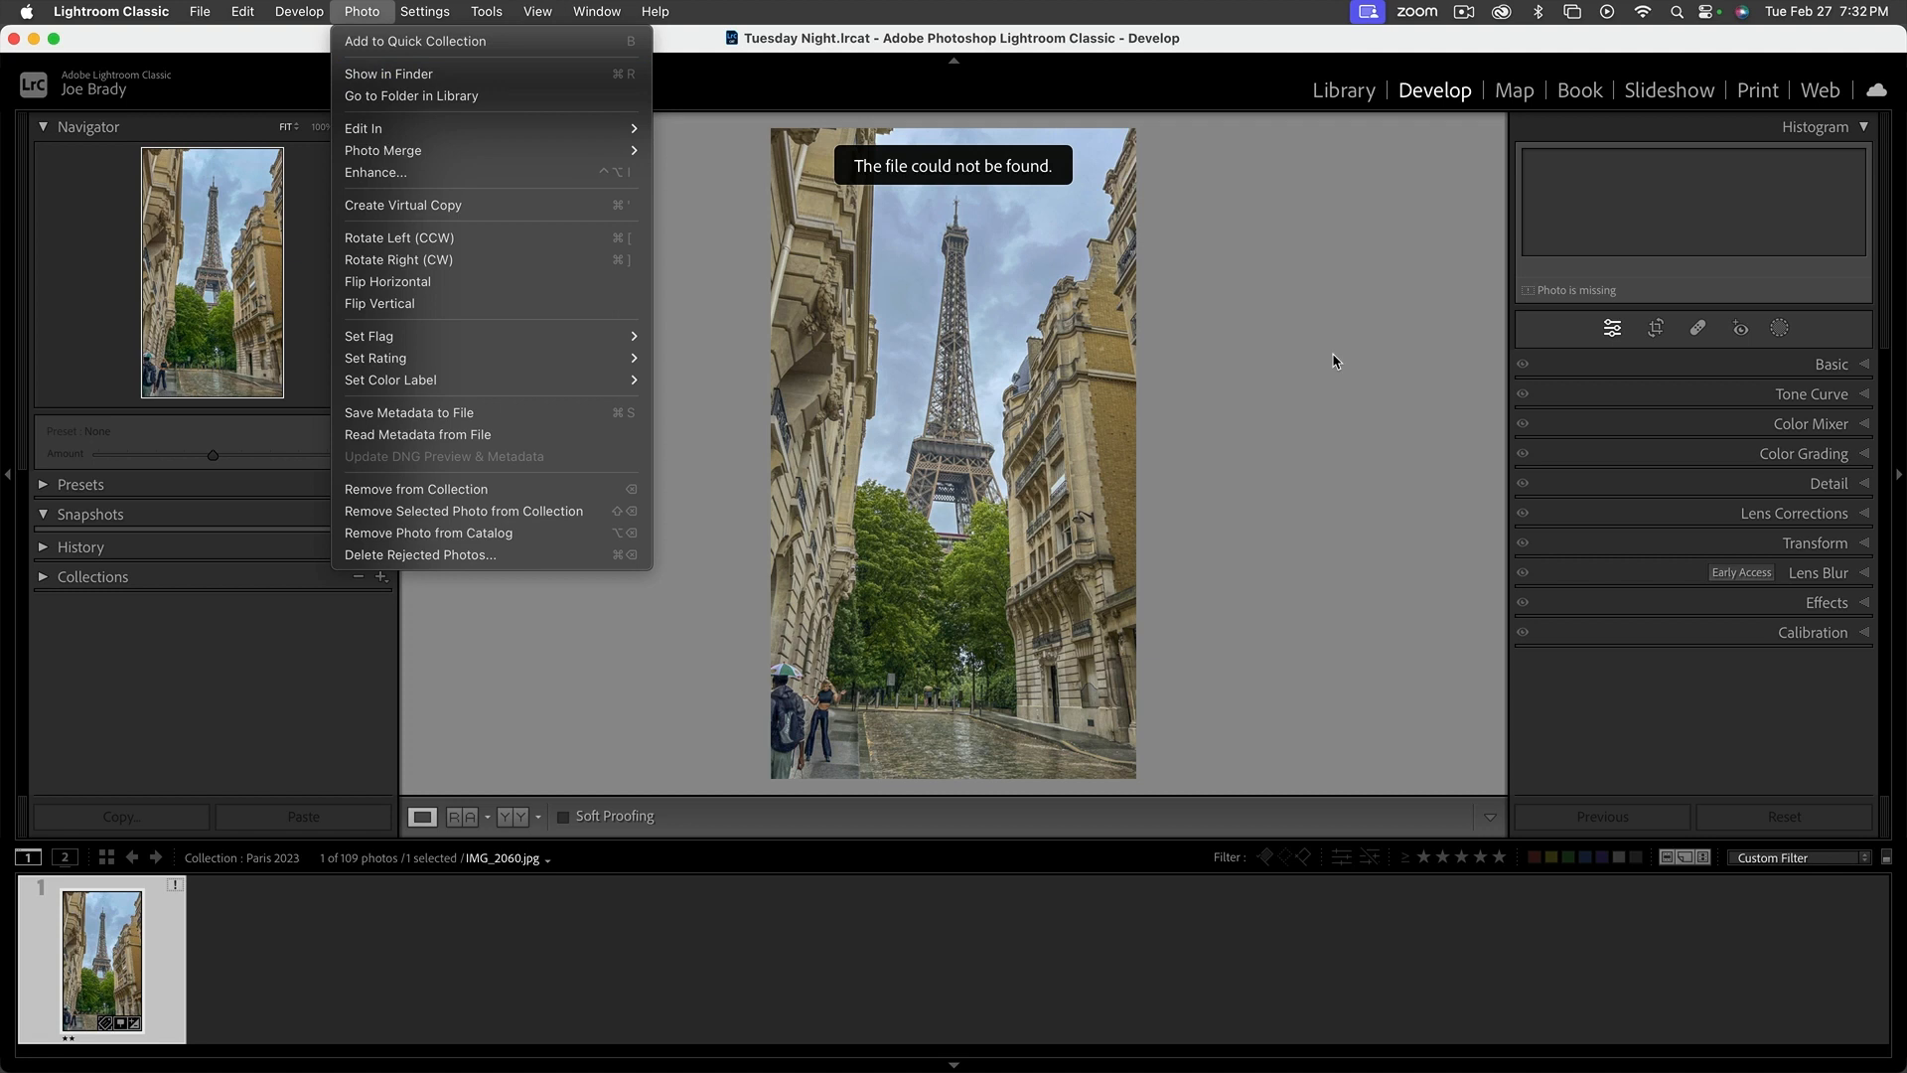
key(super+r)
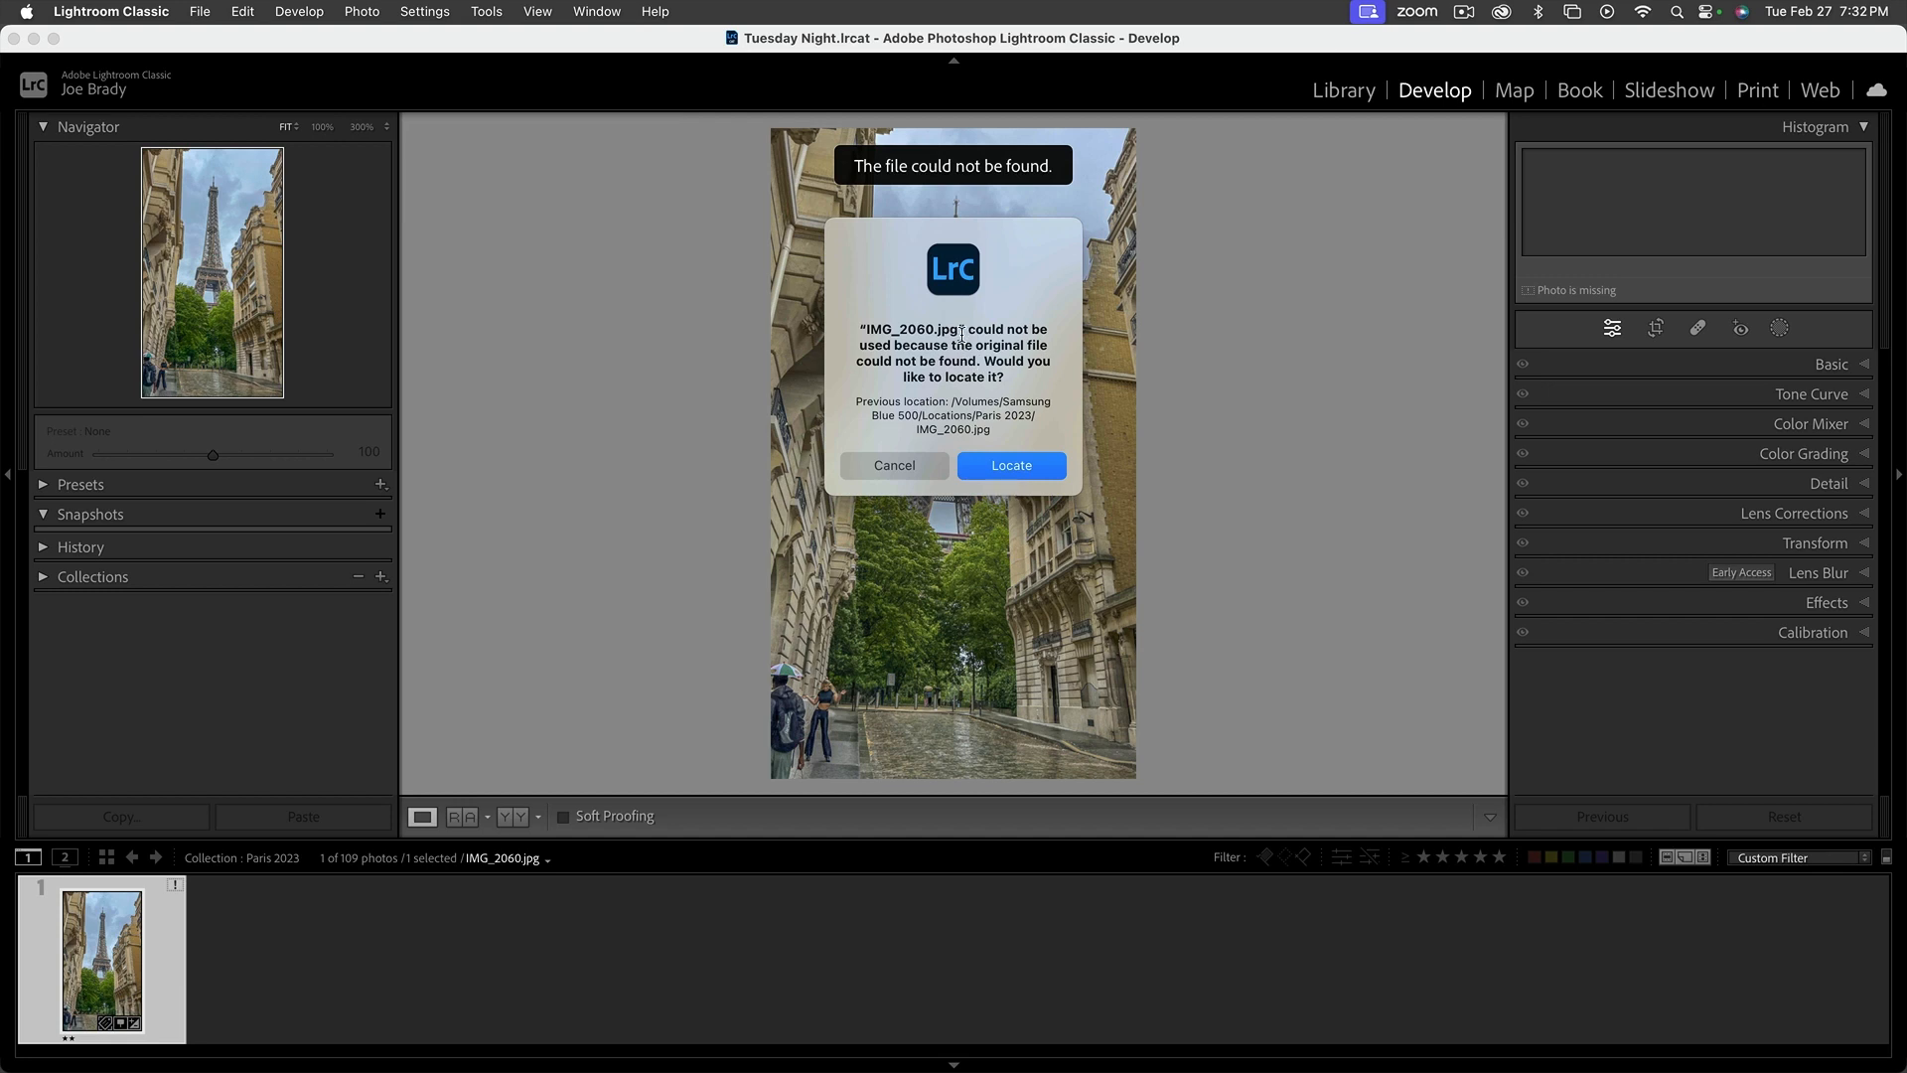
drag(958, 329, 865, 329)
key(super+c)
click(1020, 473)
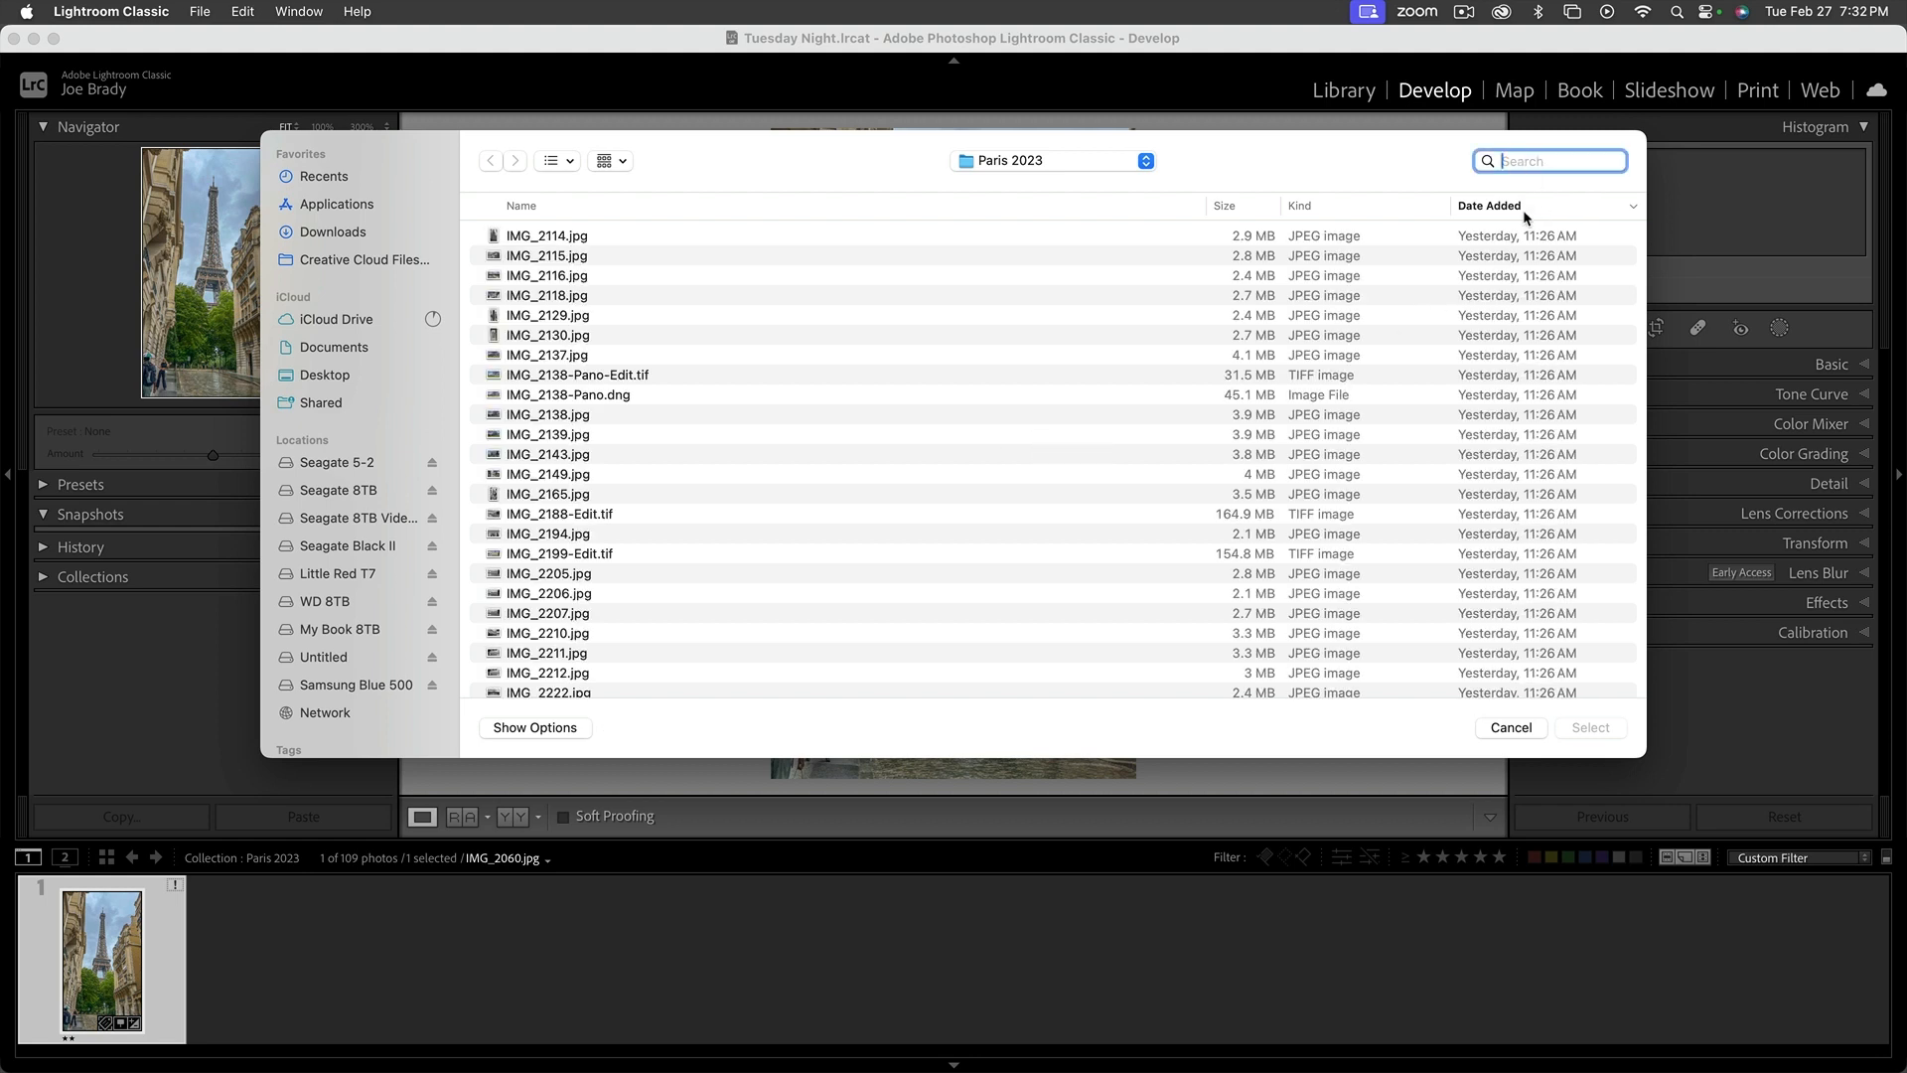
key(super+v)
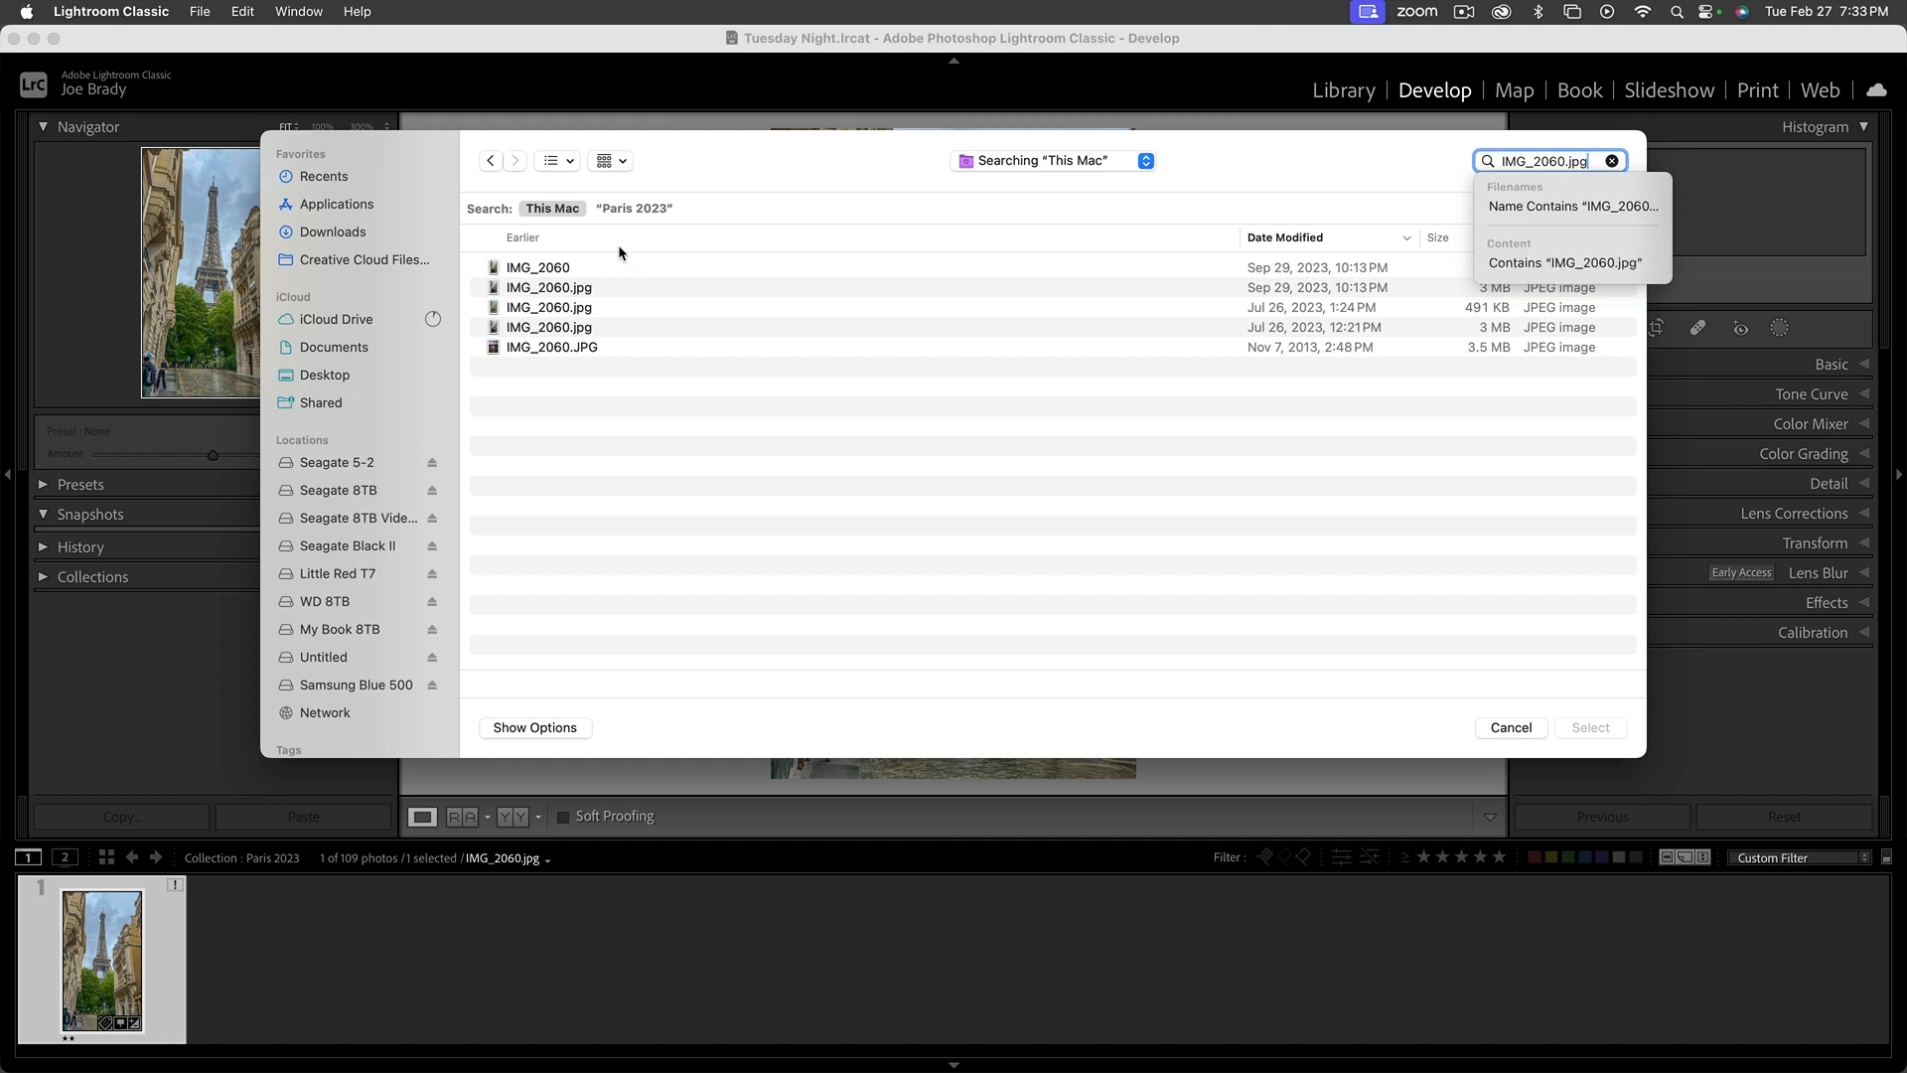
Compare the locations of the matching files and relink the missing photo to the IMG_2060.jpg copy on the Desktop
click(534, 268)
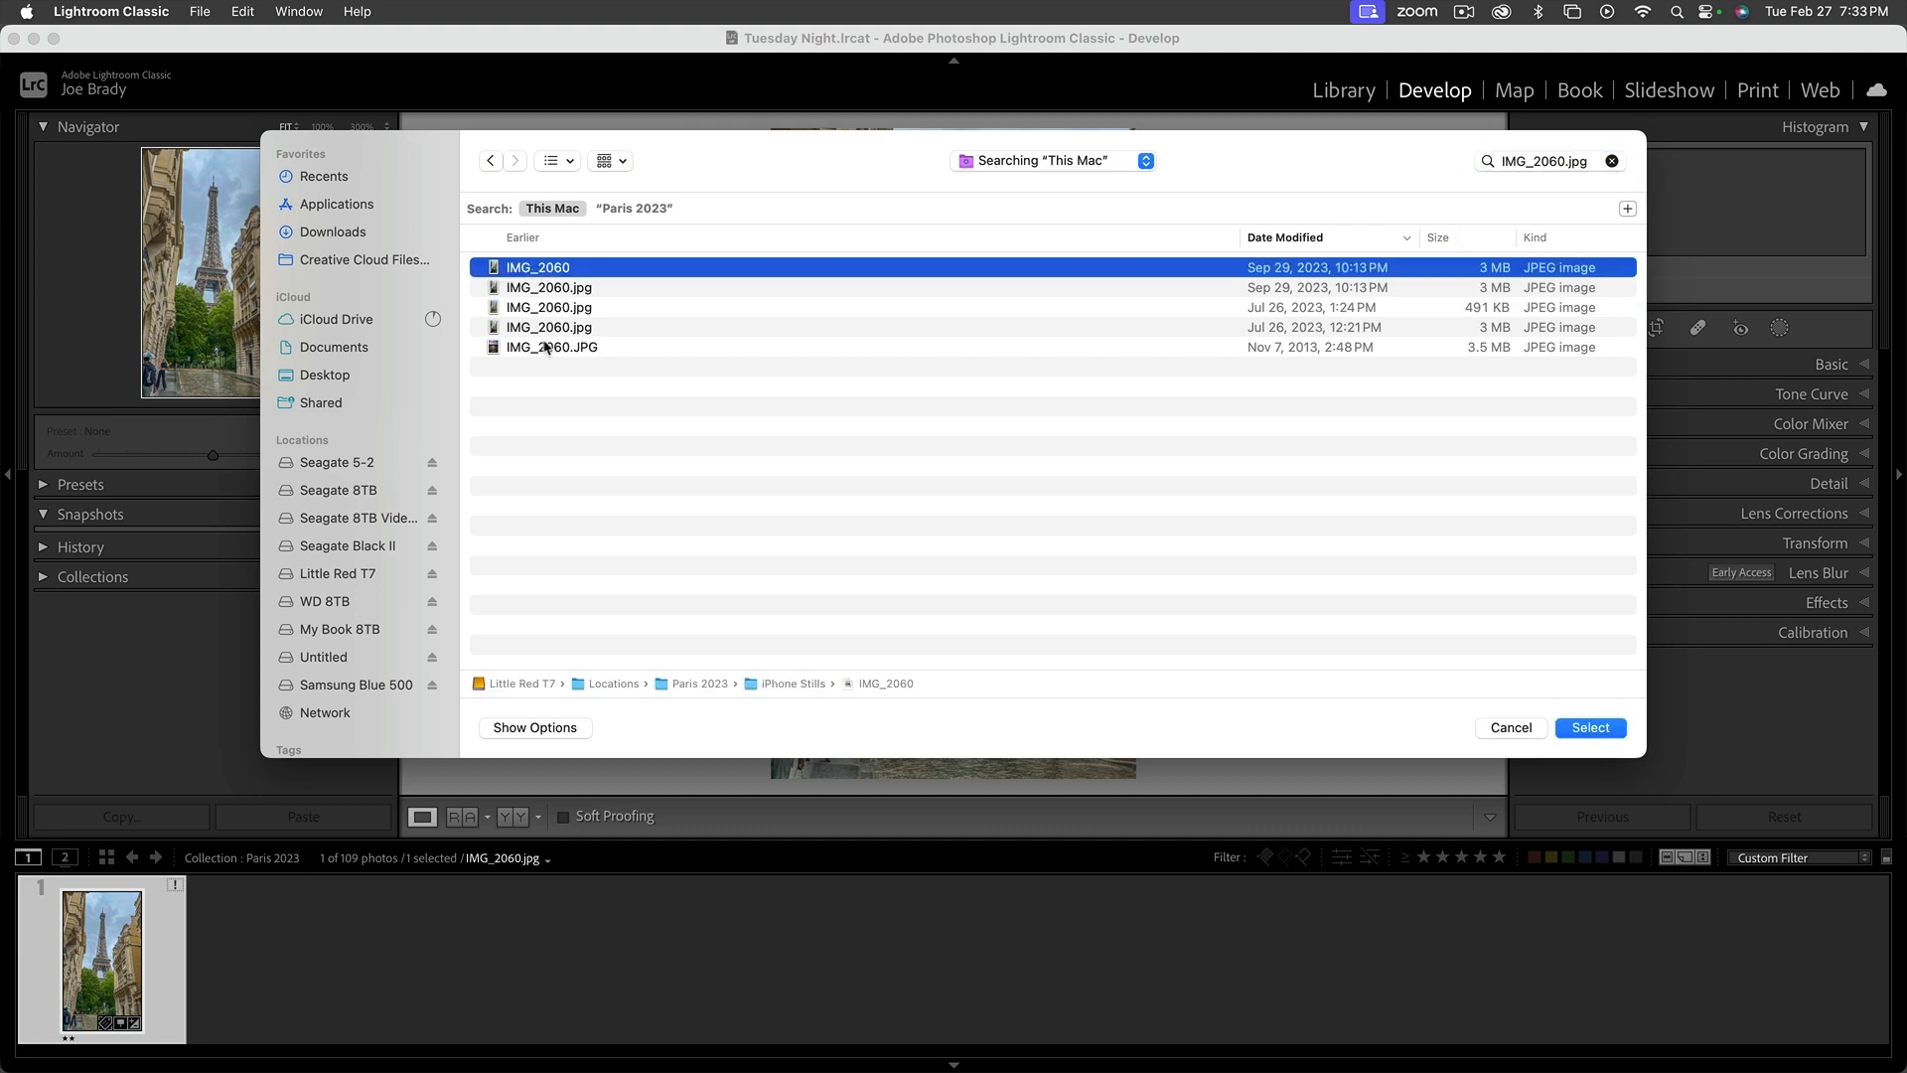
click(555, 290)
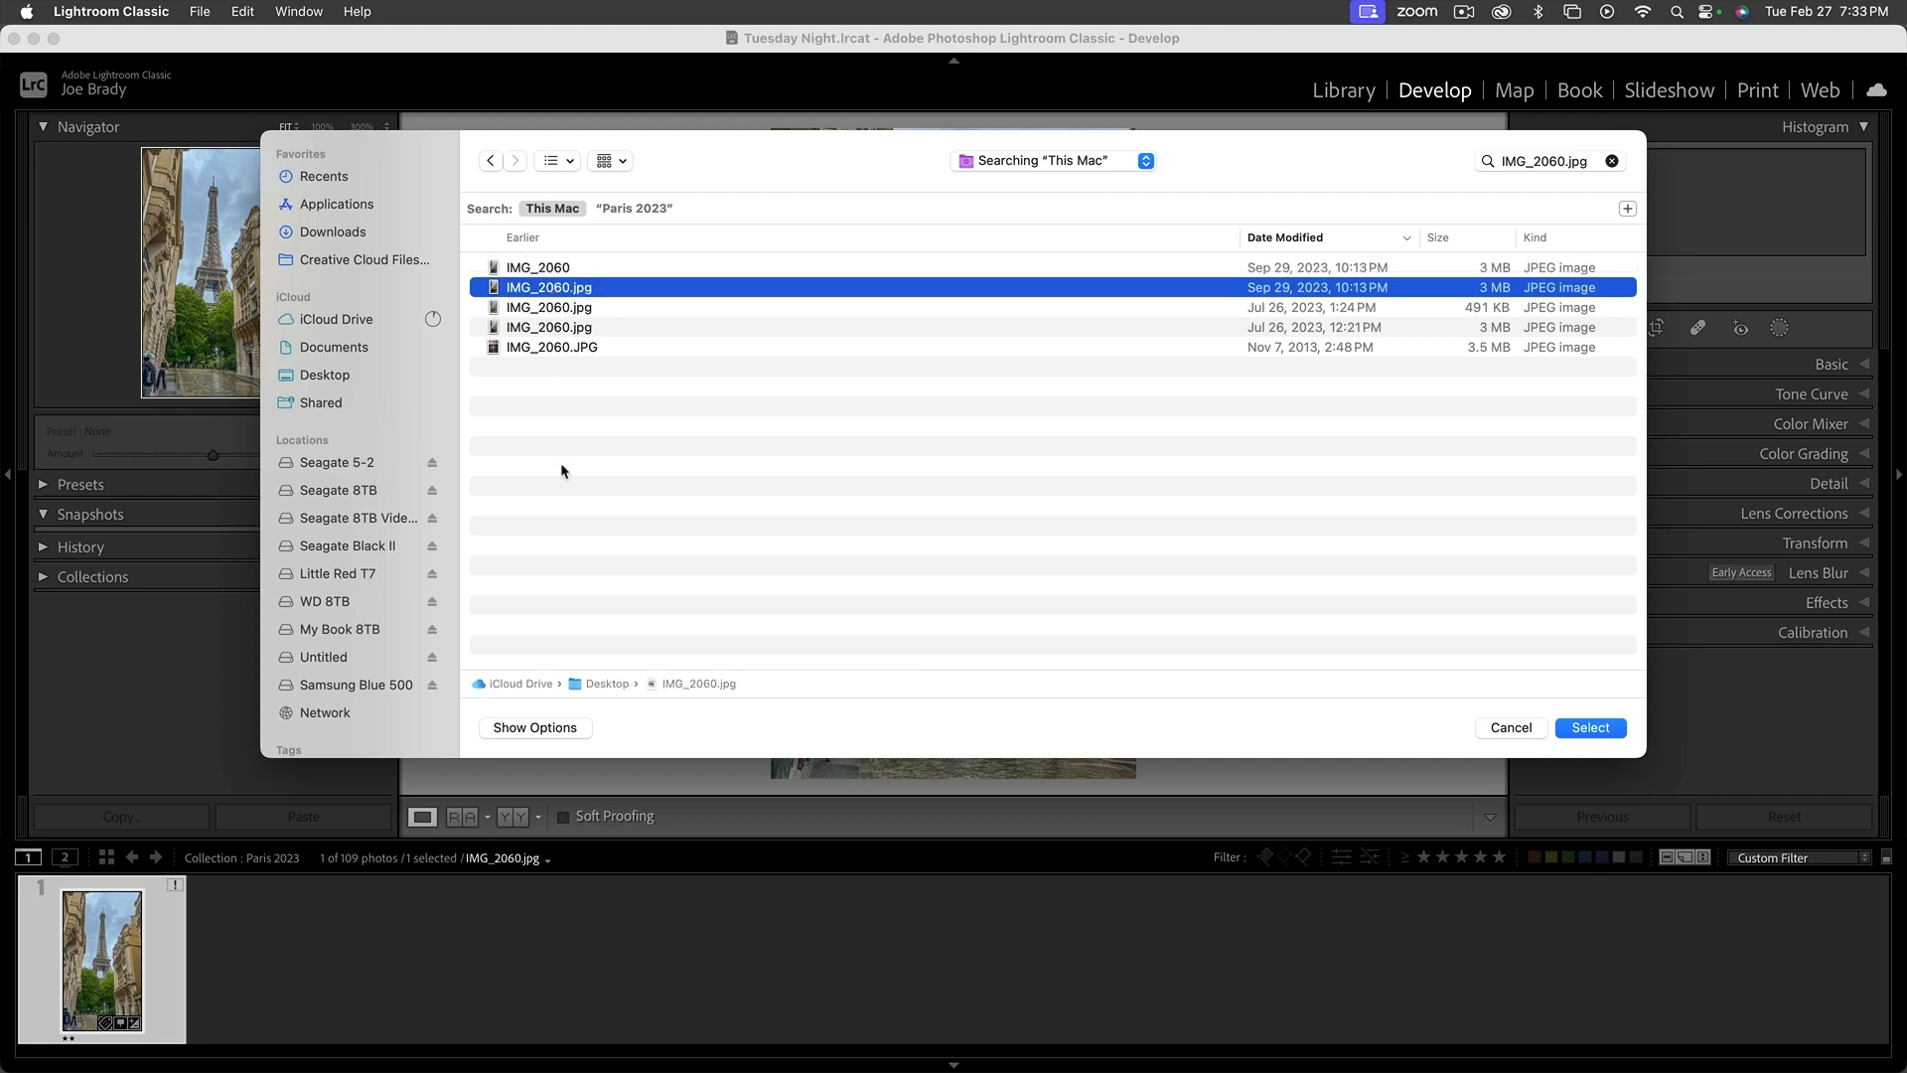
click(1597, 730)
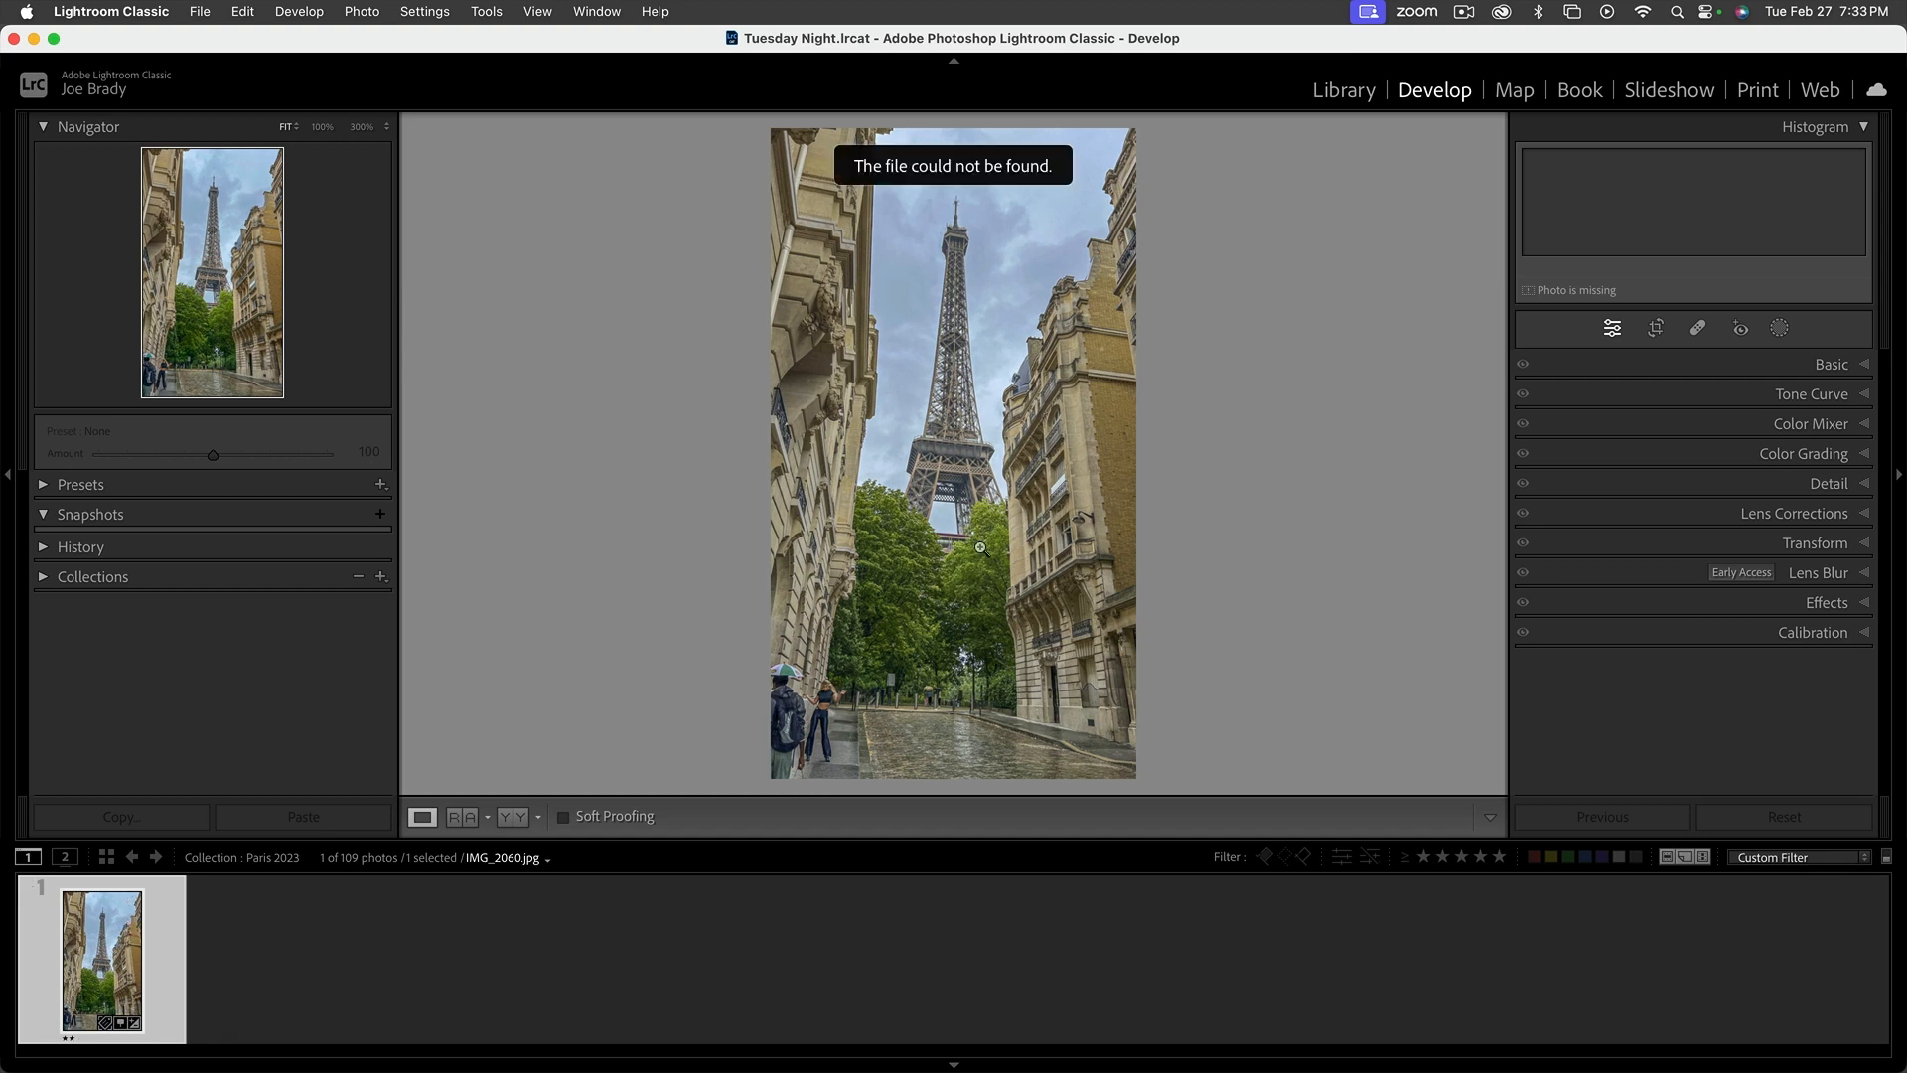
Check the relinked photo's status in the Library and Develop modules, including its Basic adjustments, and return to the Library
click(1355, 92)
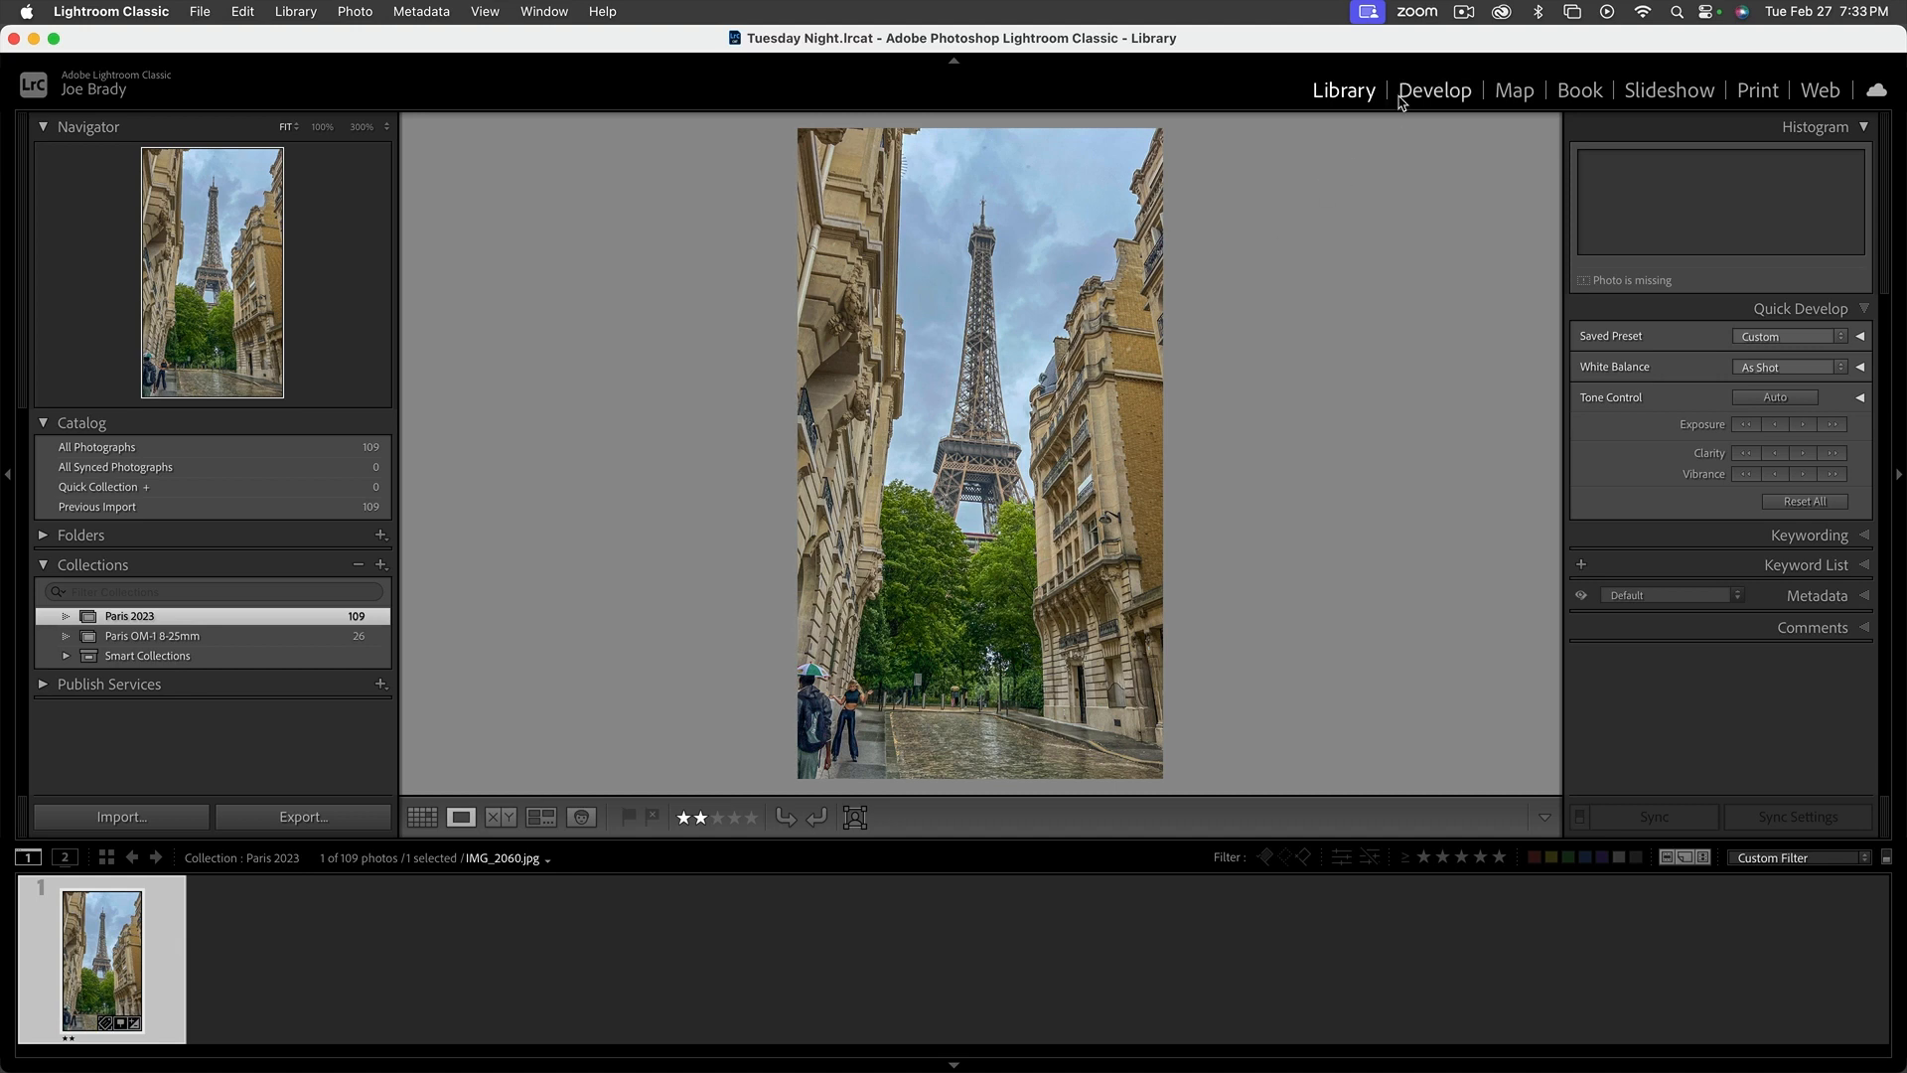
click(1434, 91)
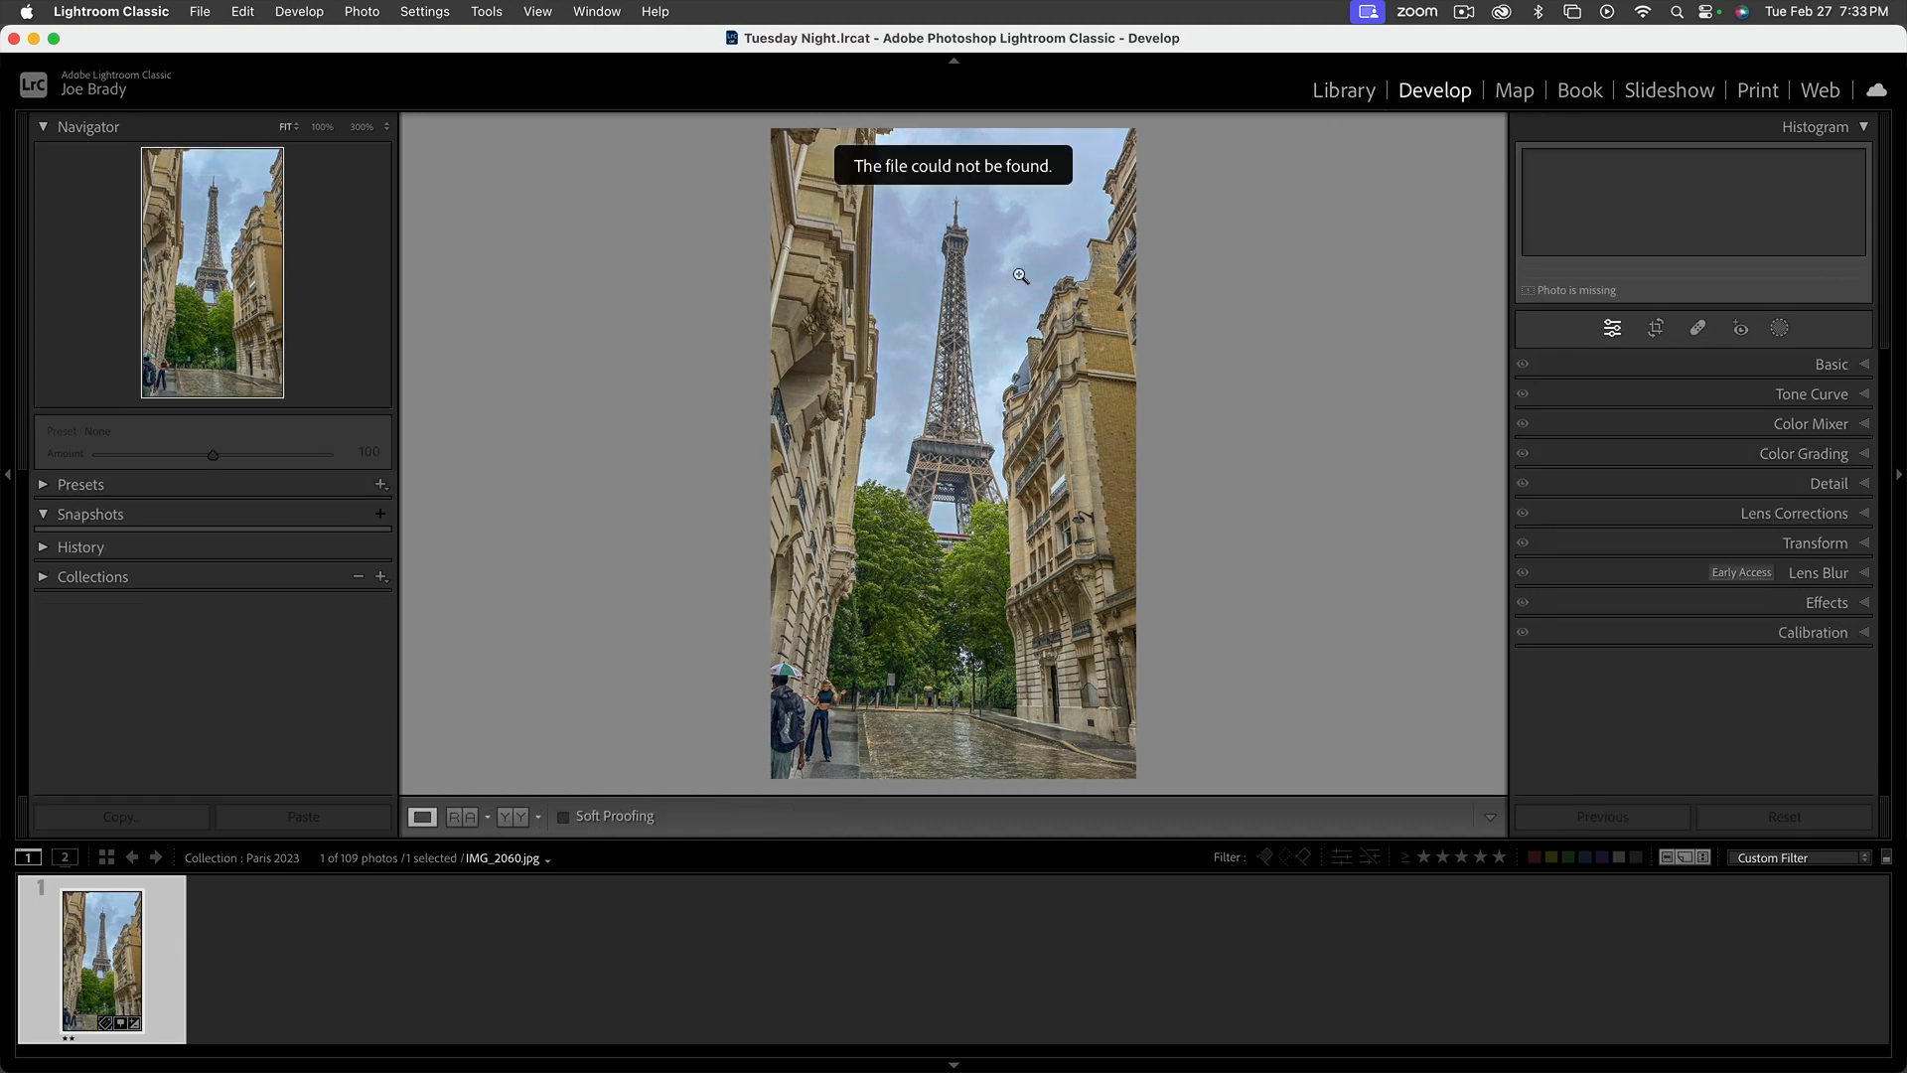
click(1816, 366)
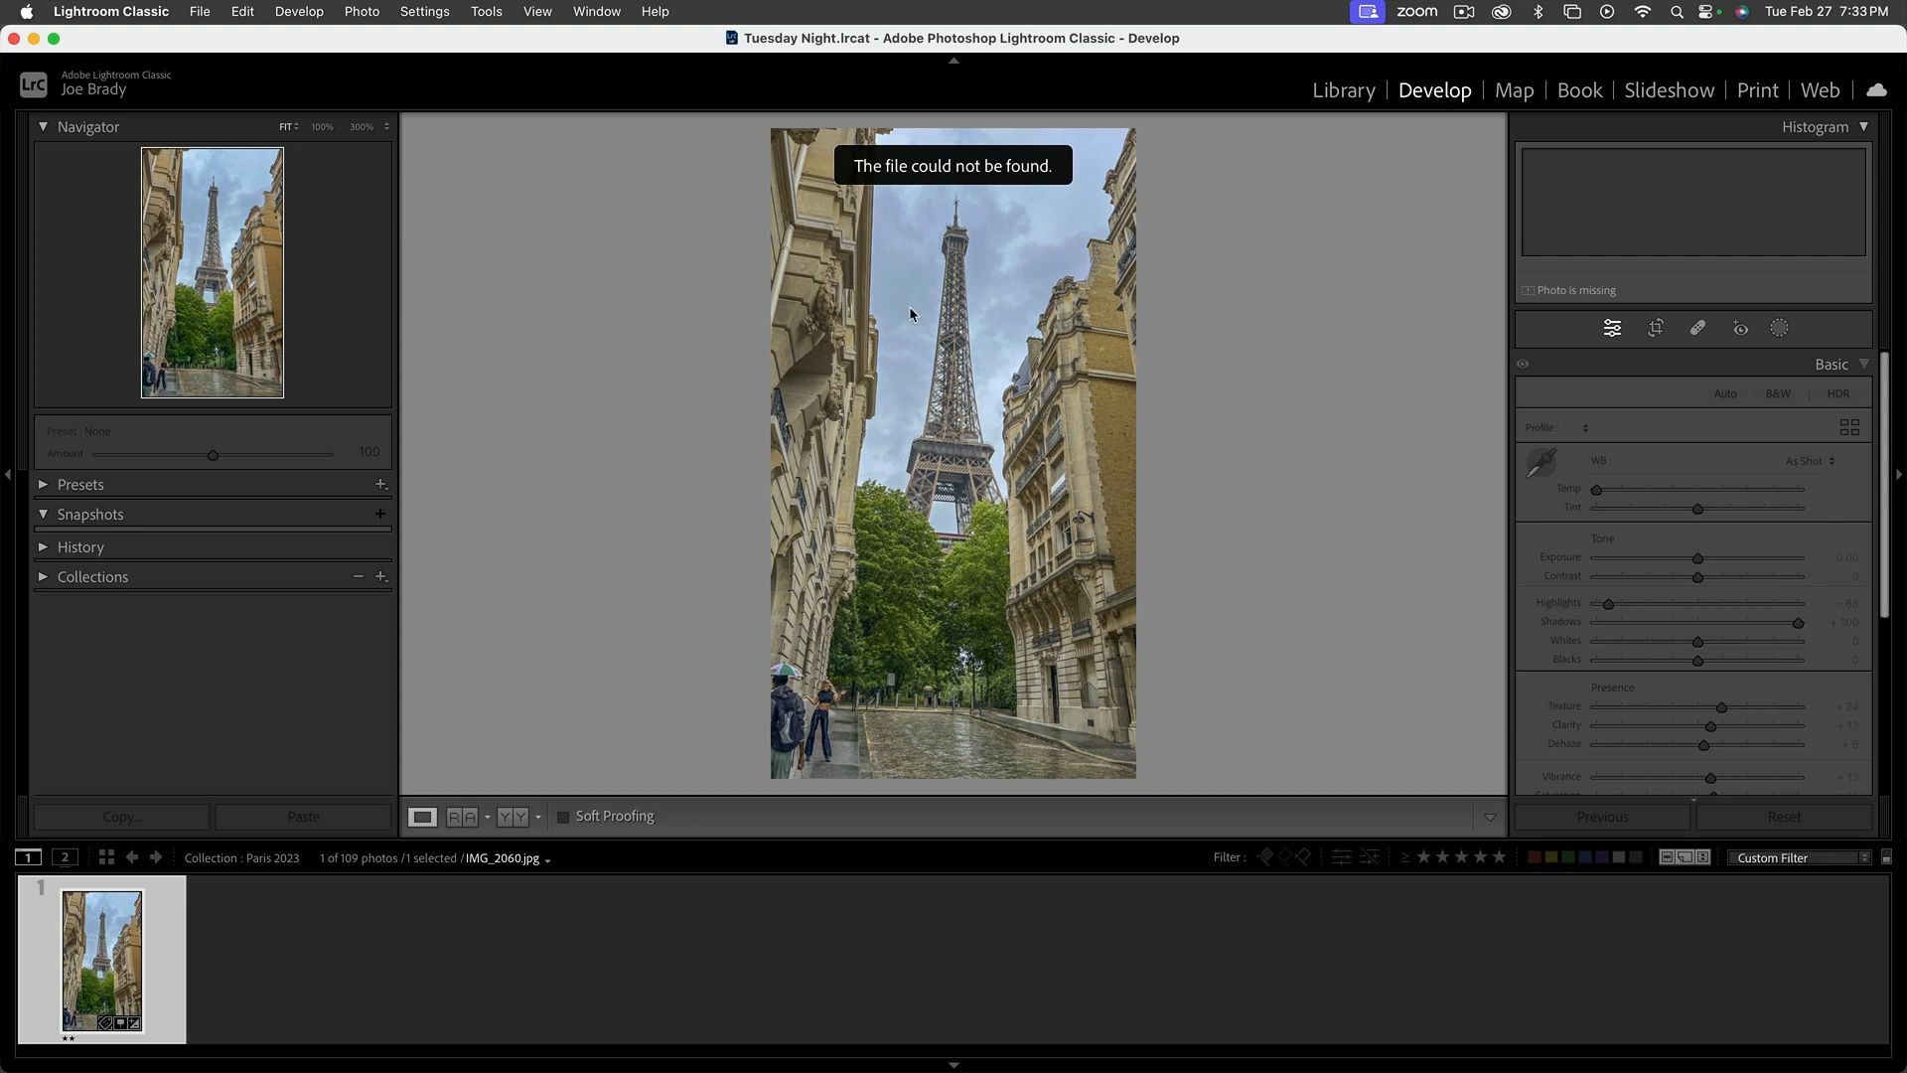
click(1343, 91)
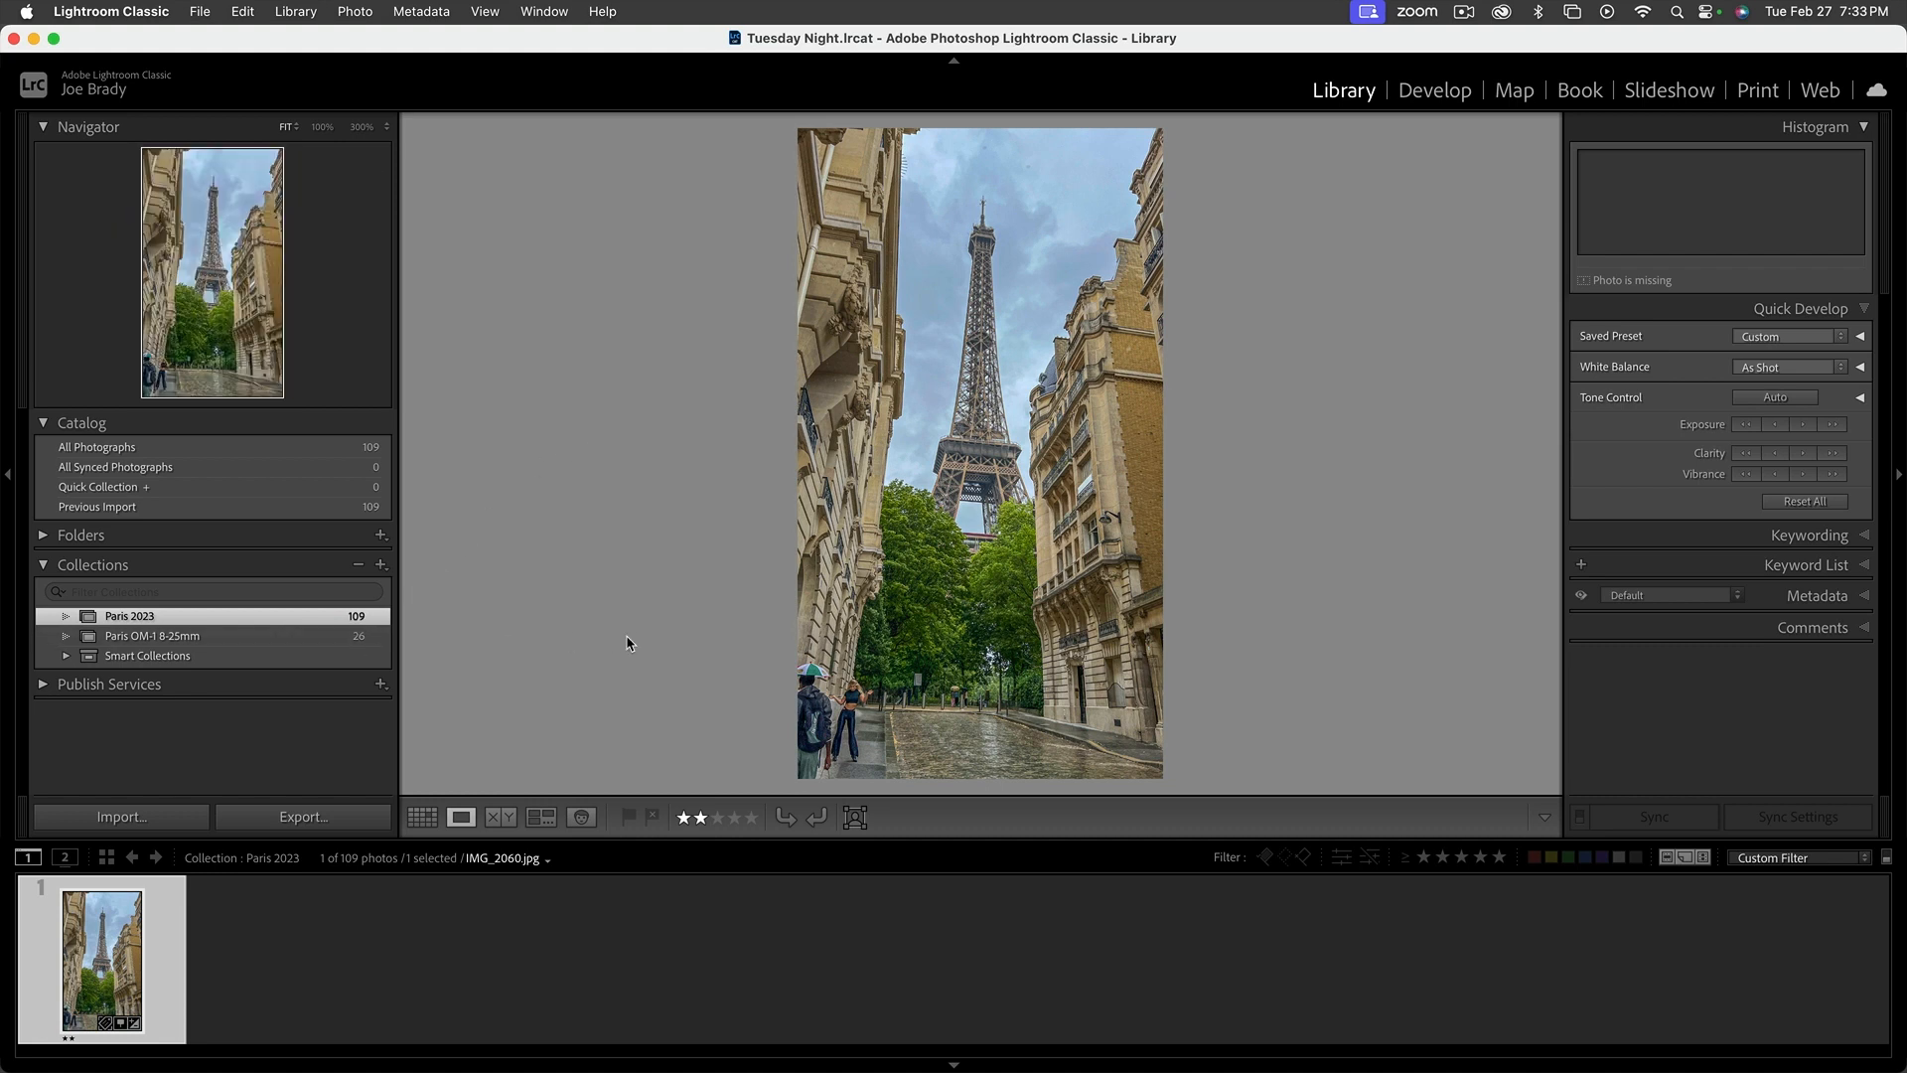
Show All Photographs in the Grid view and clear the "2060" text filter
key(g)
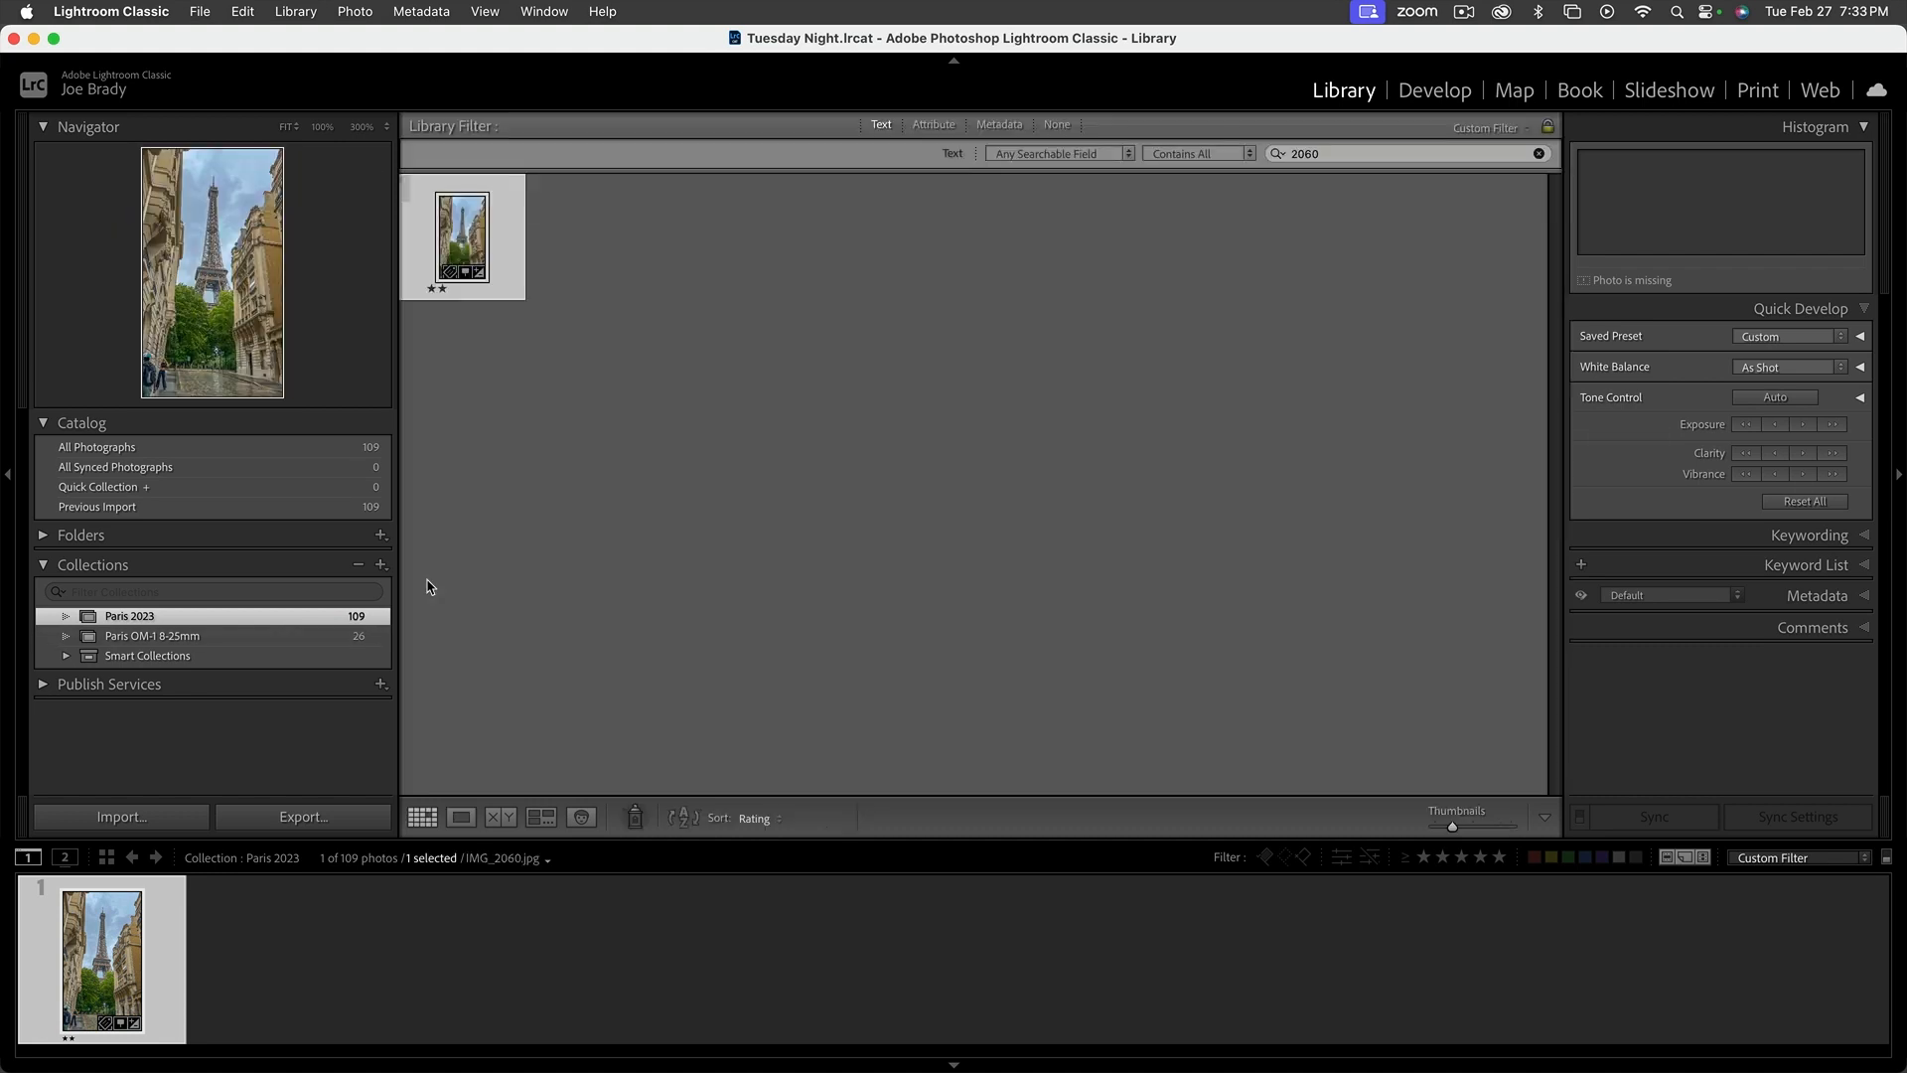
click(178, 449)
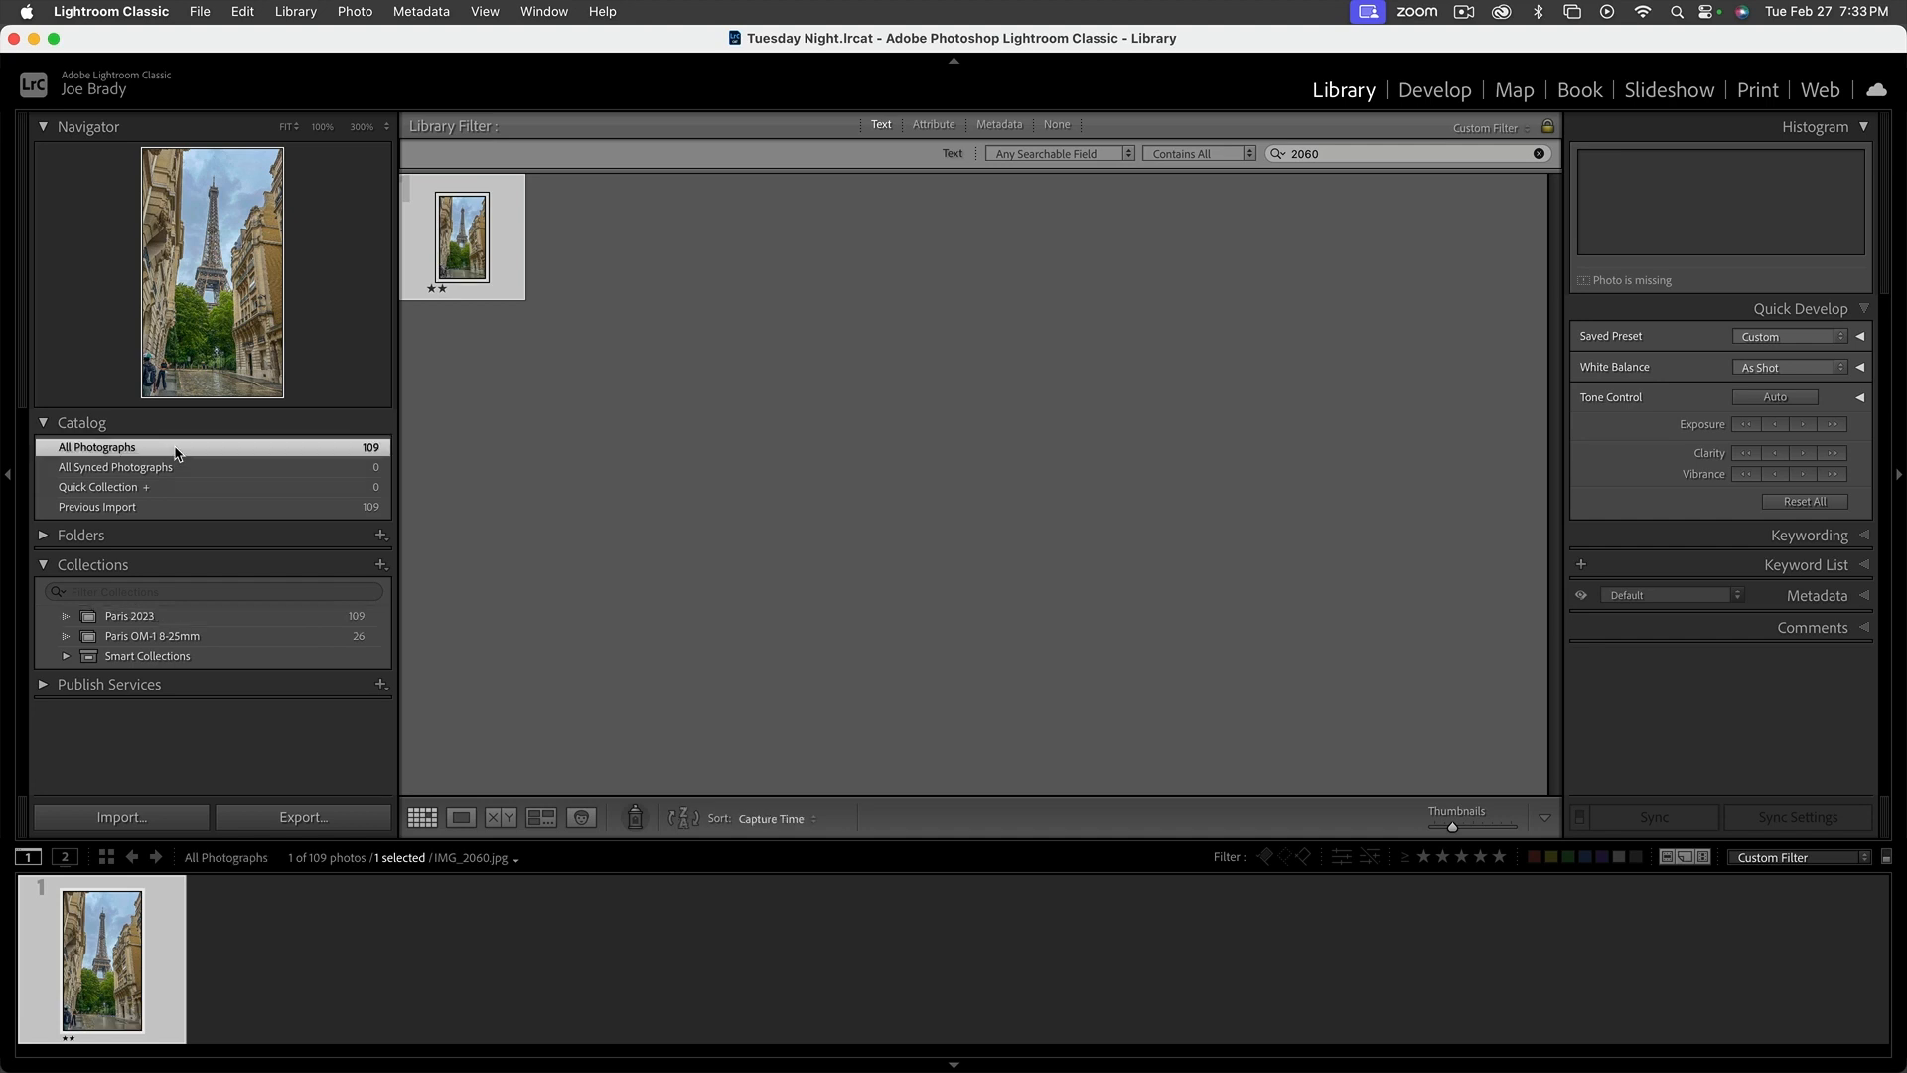
click(601, 476)
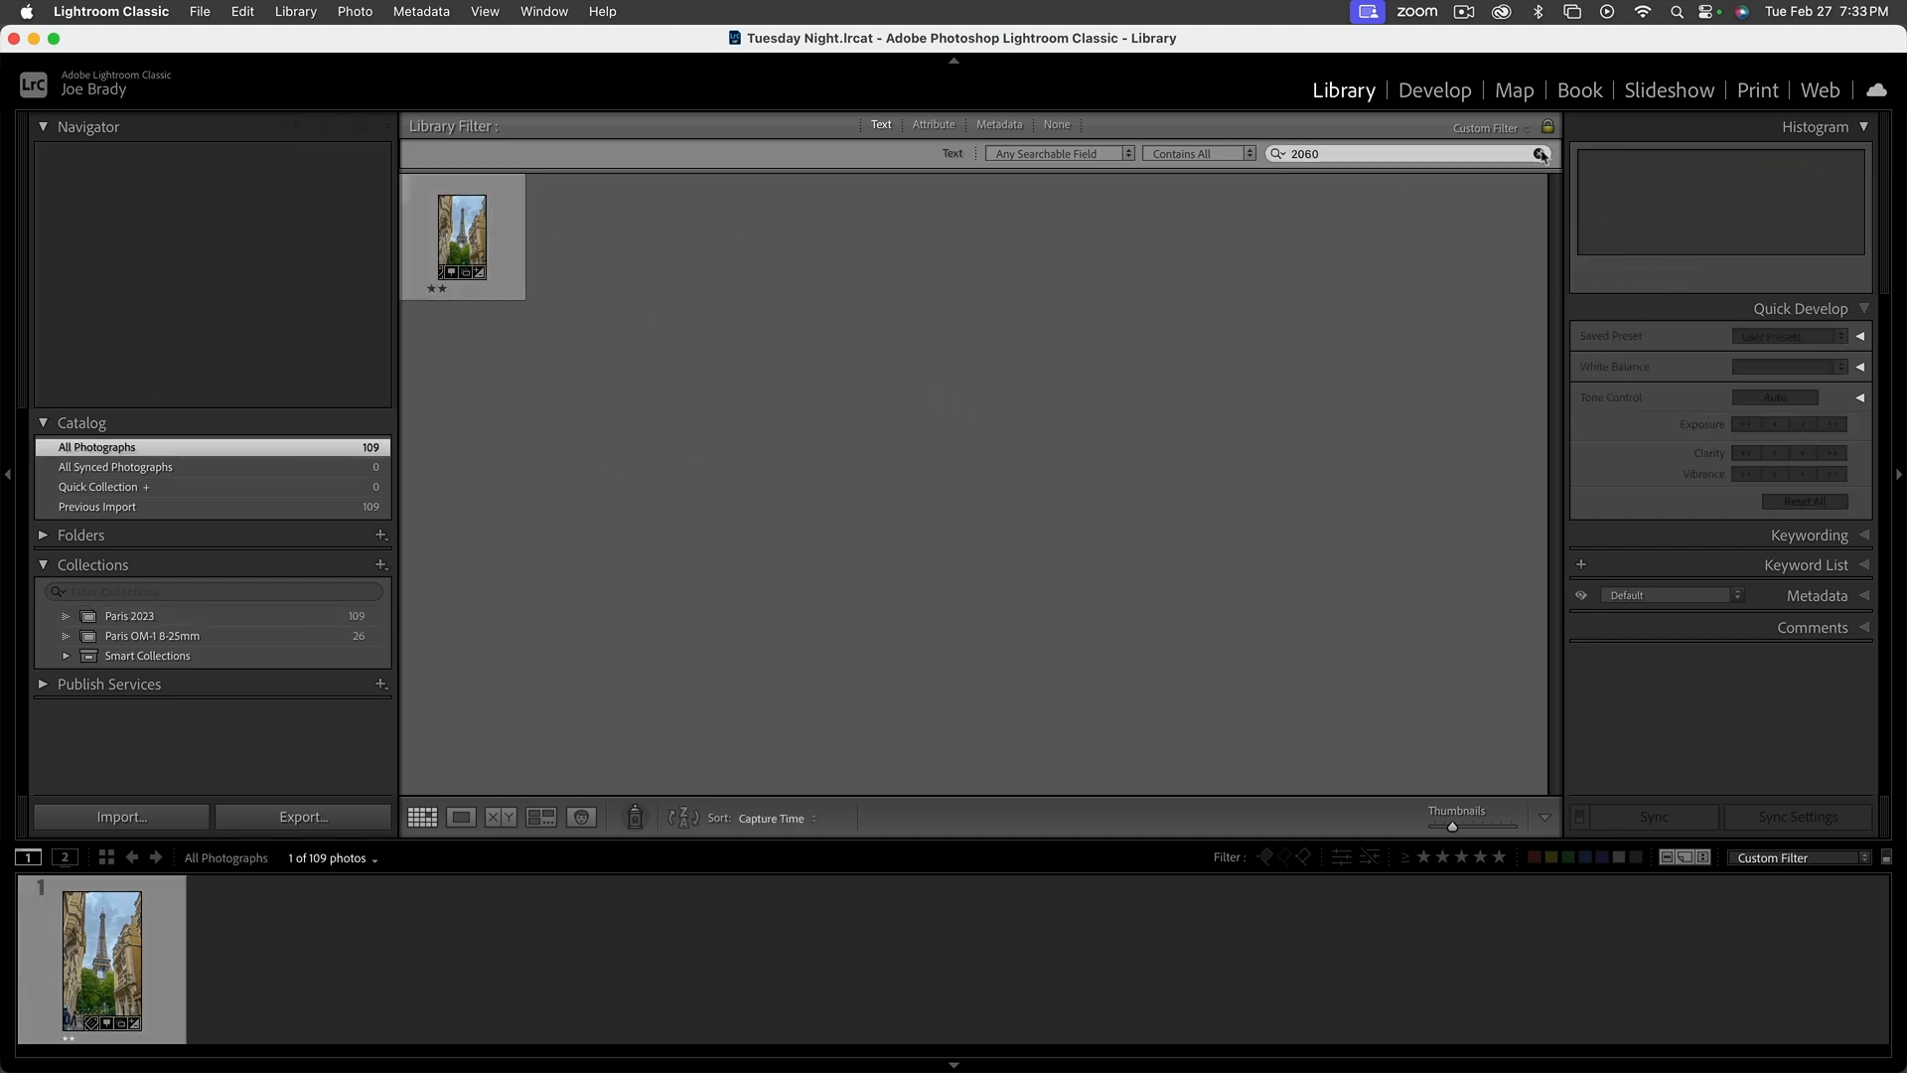
click(1540, 156)
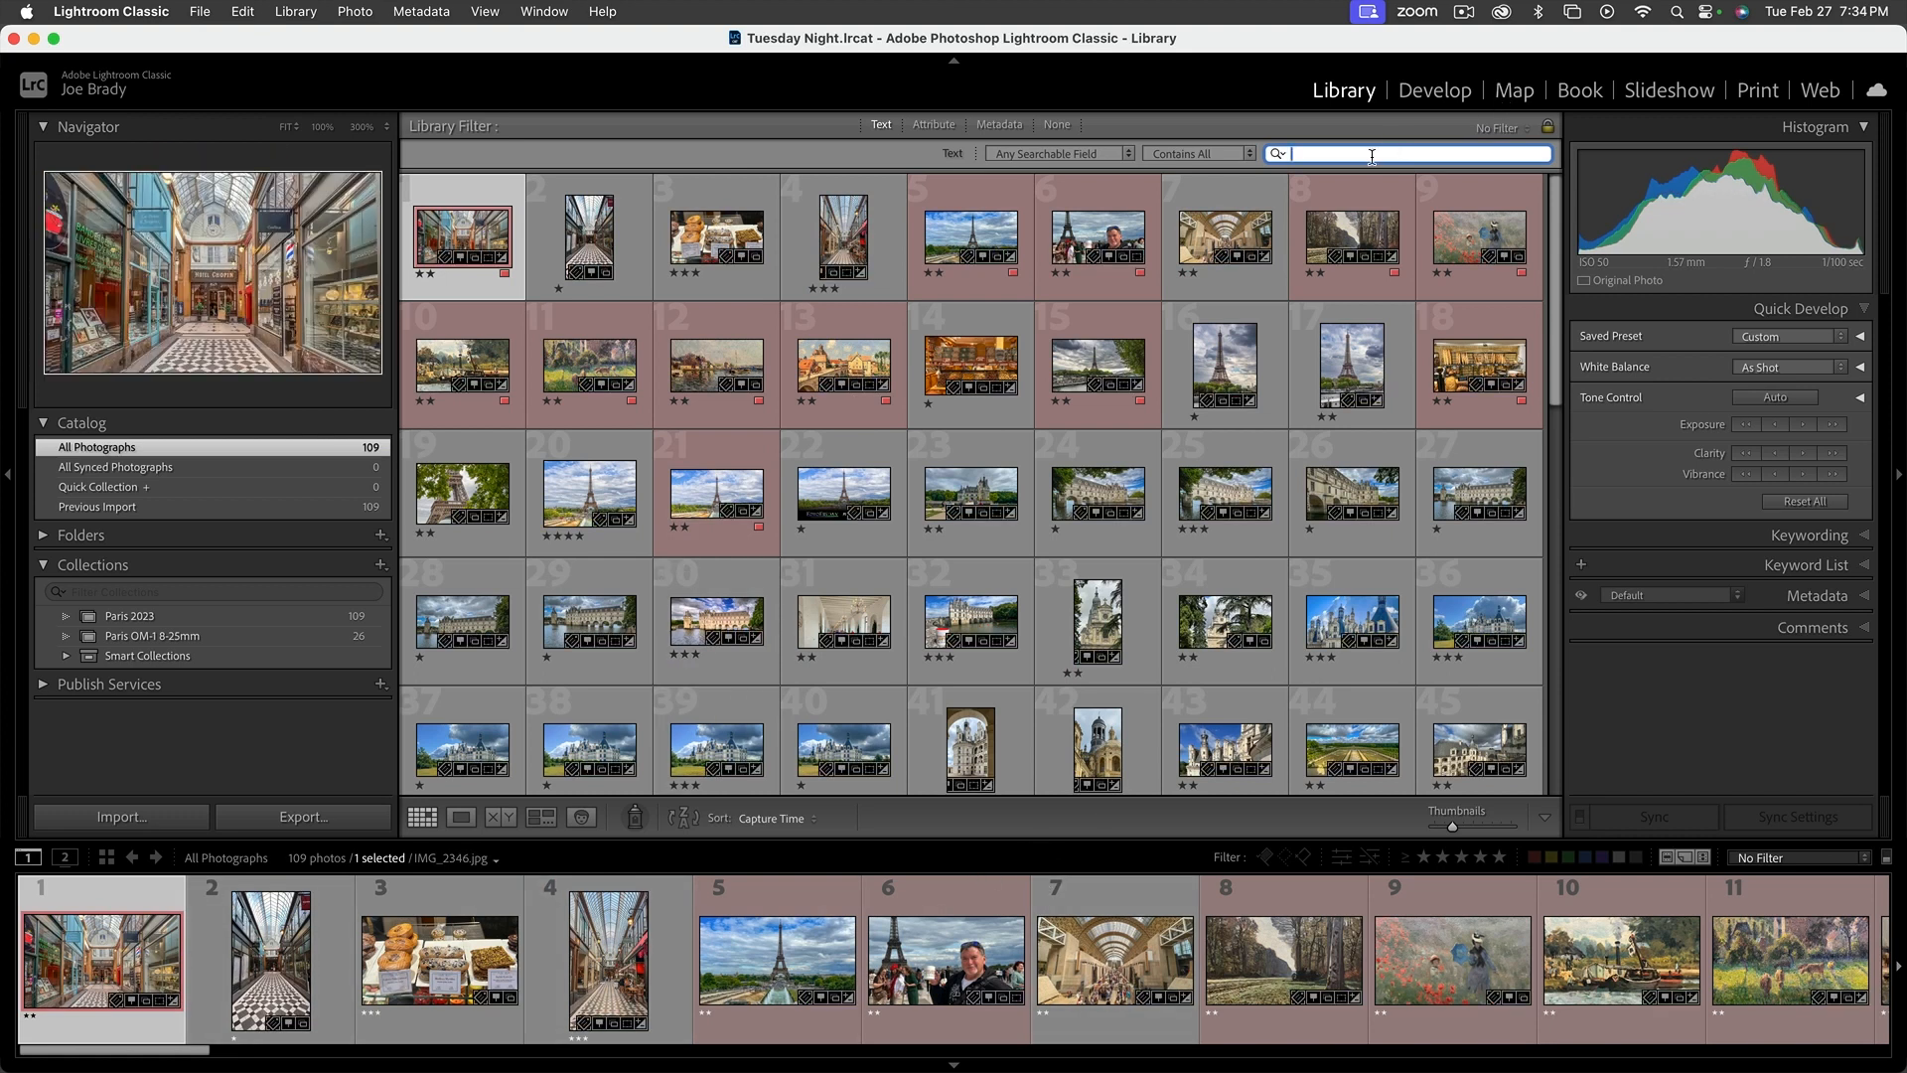
Try a text search for "109", clear it, and look through the filmstrip for the relinked Eiffel Tower street photo
text(109)
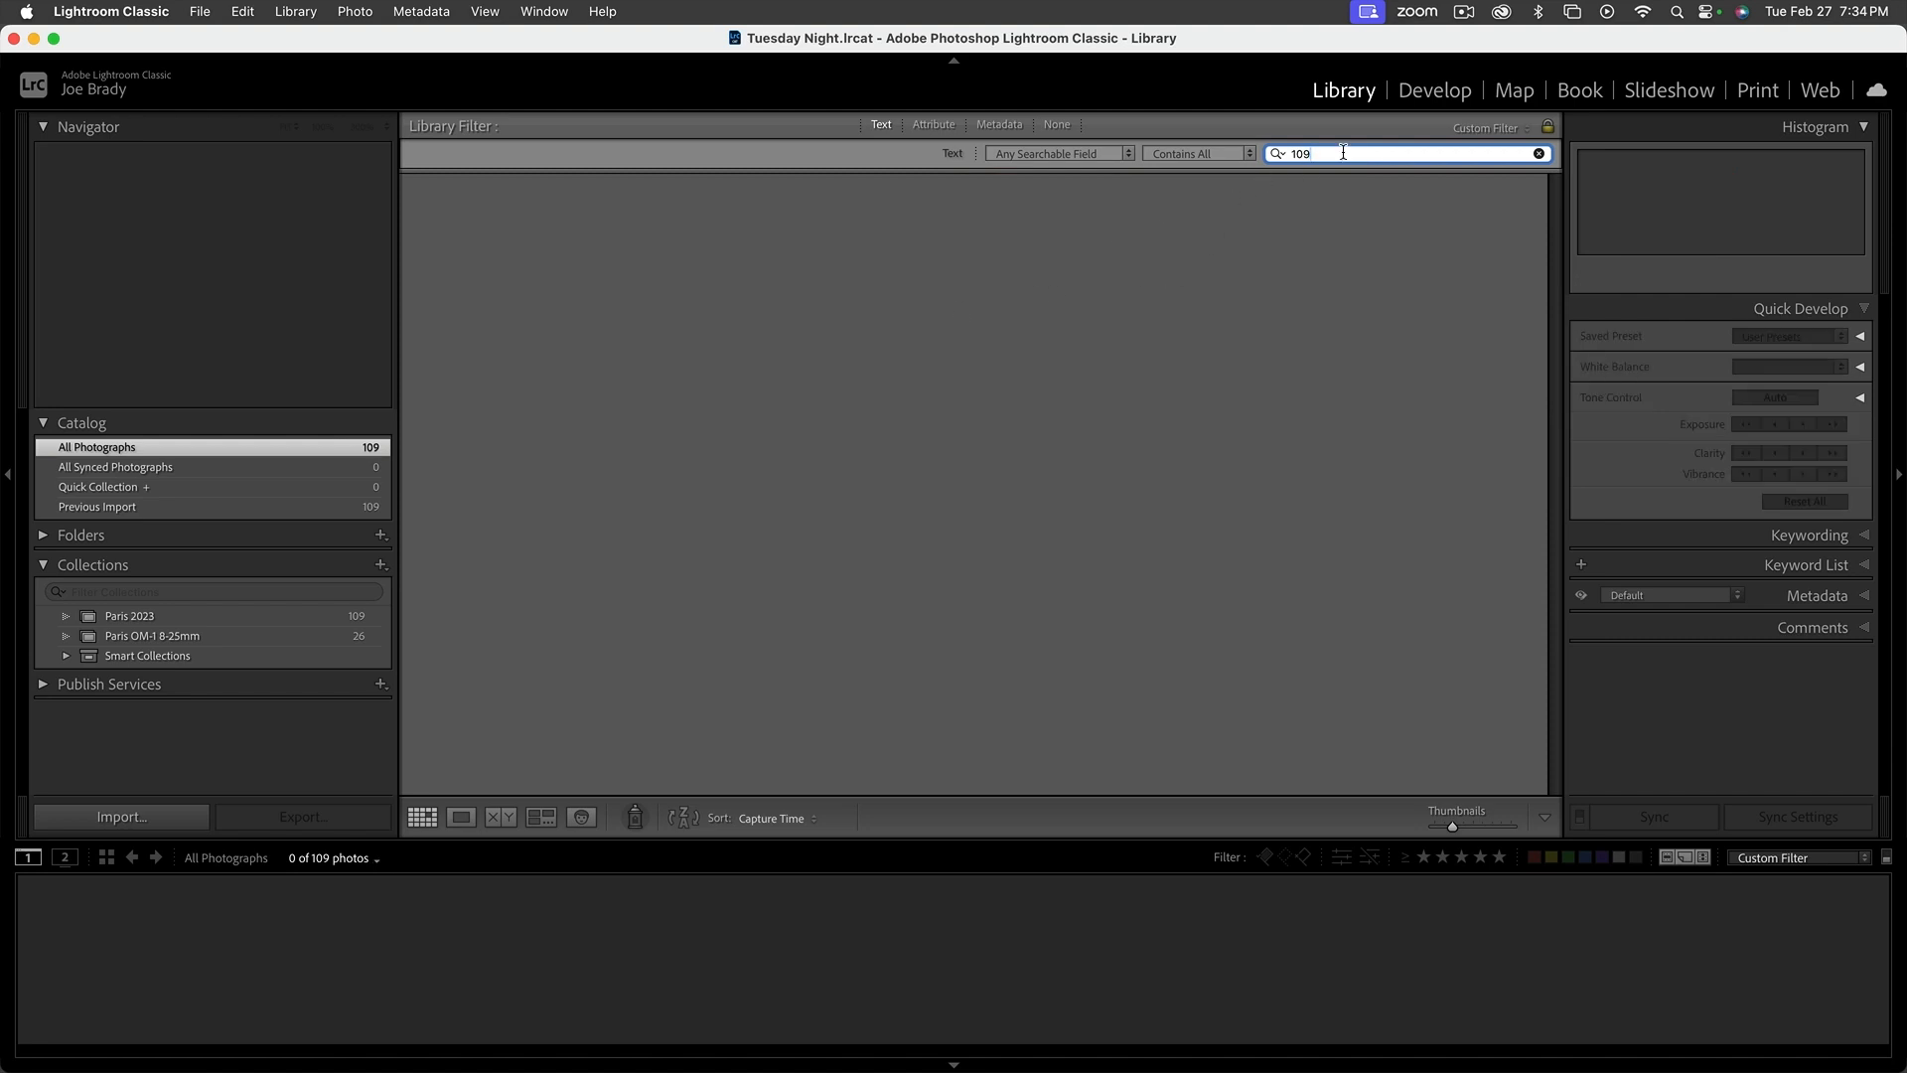
click(1538, 154)
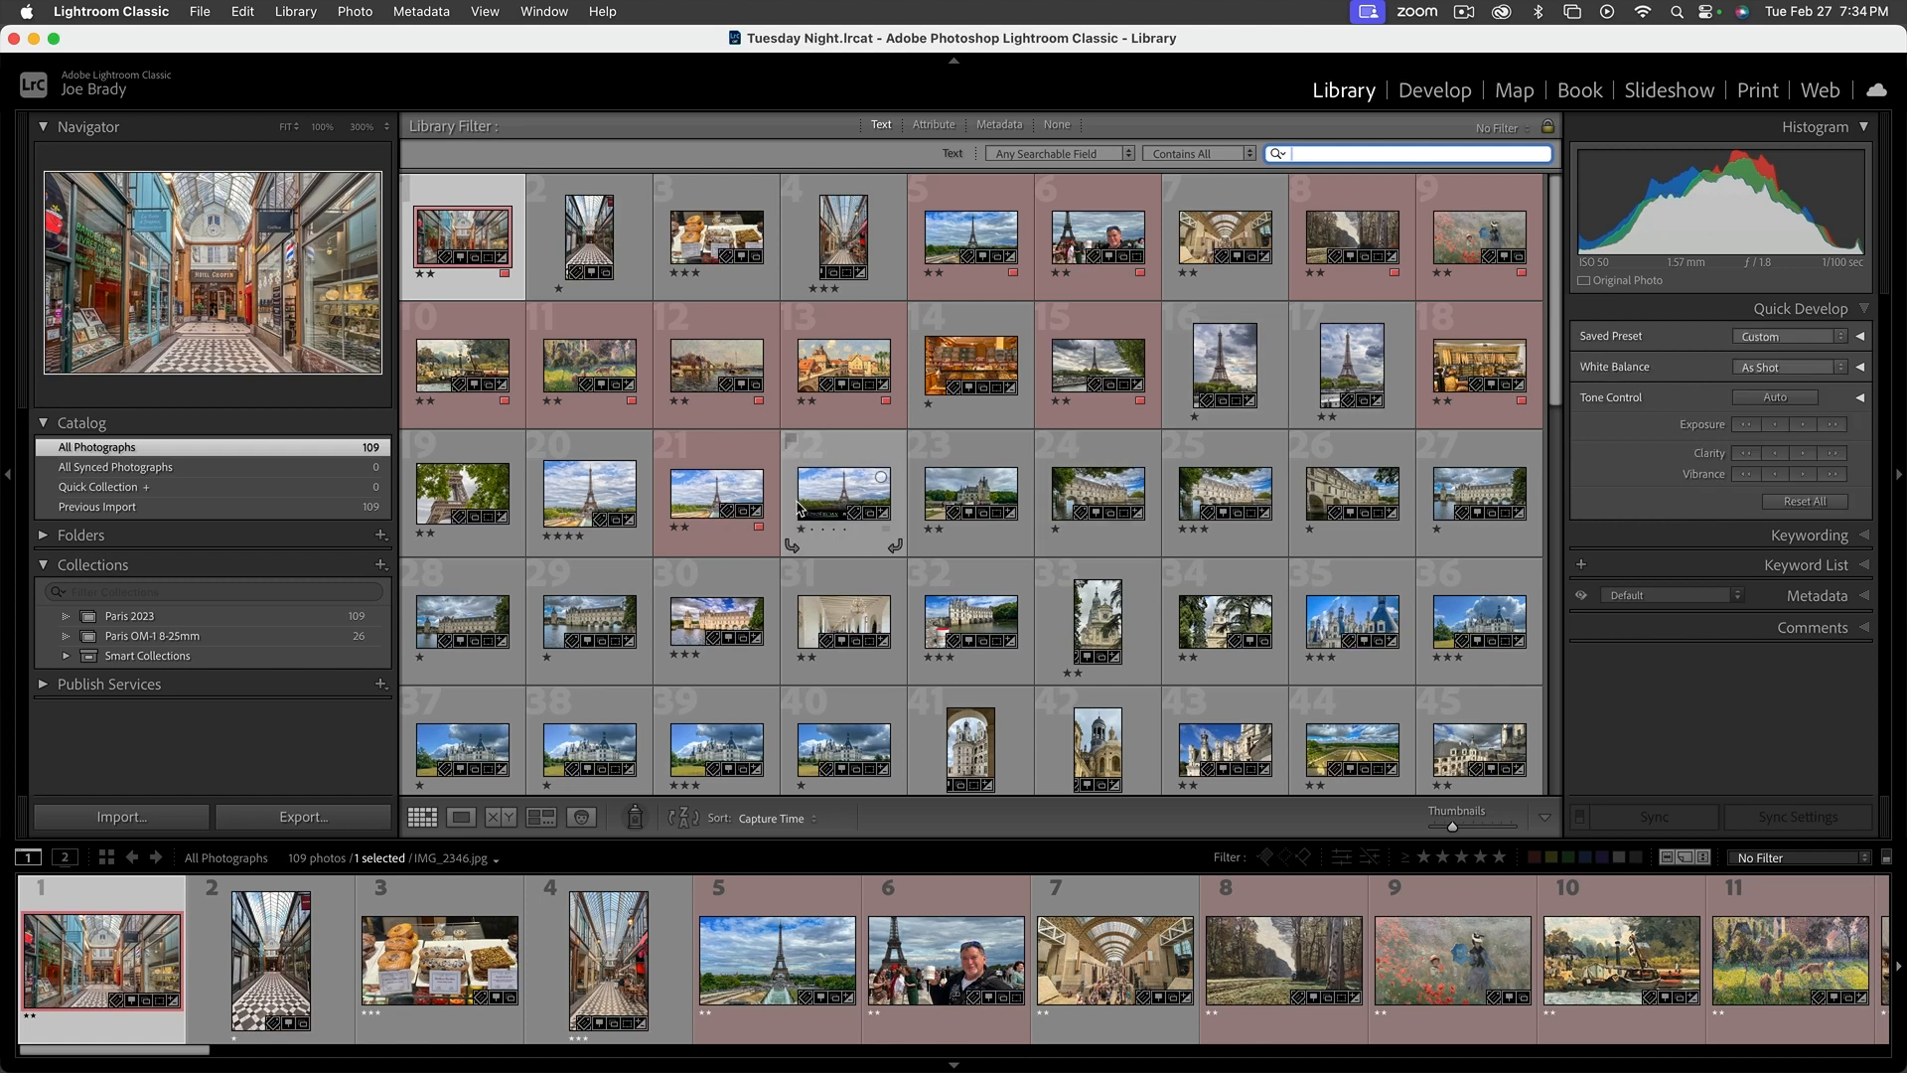
click(969, 1050)
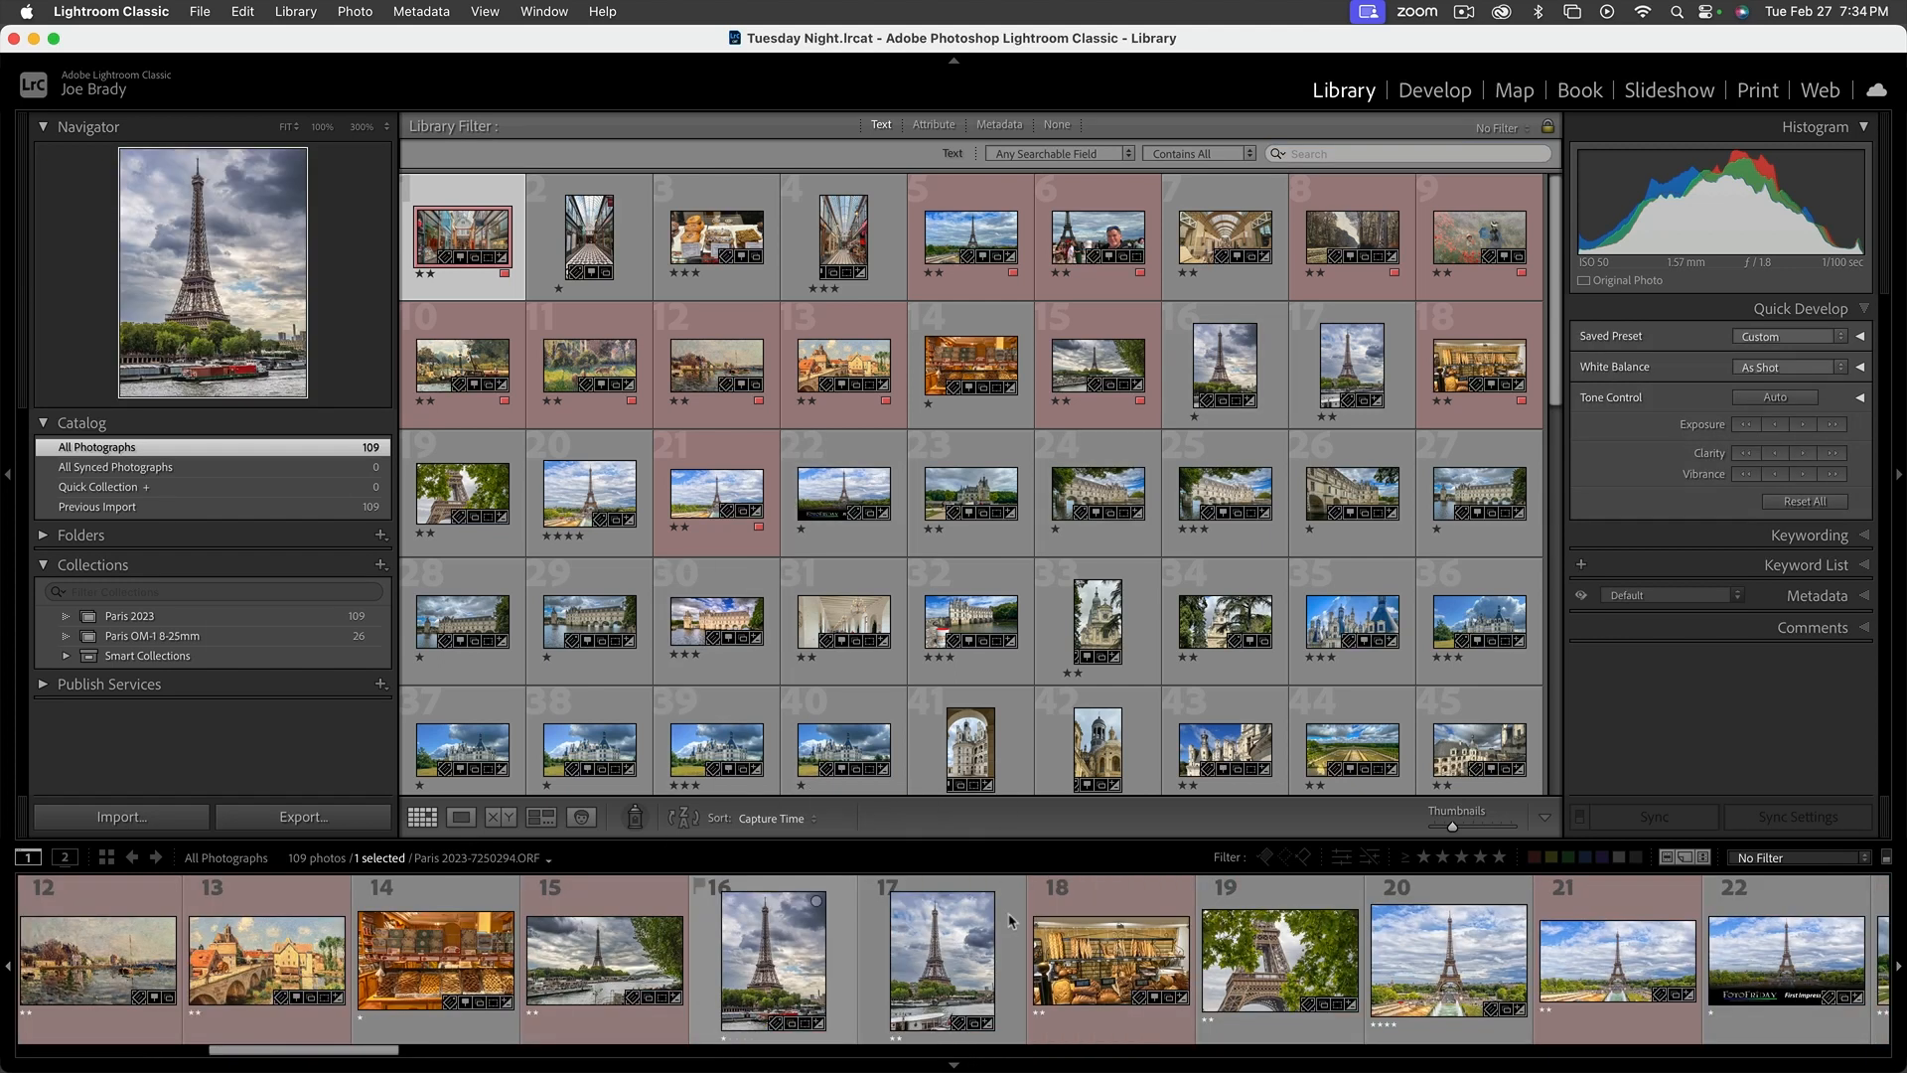
click(1527, 1052)
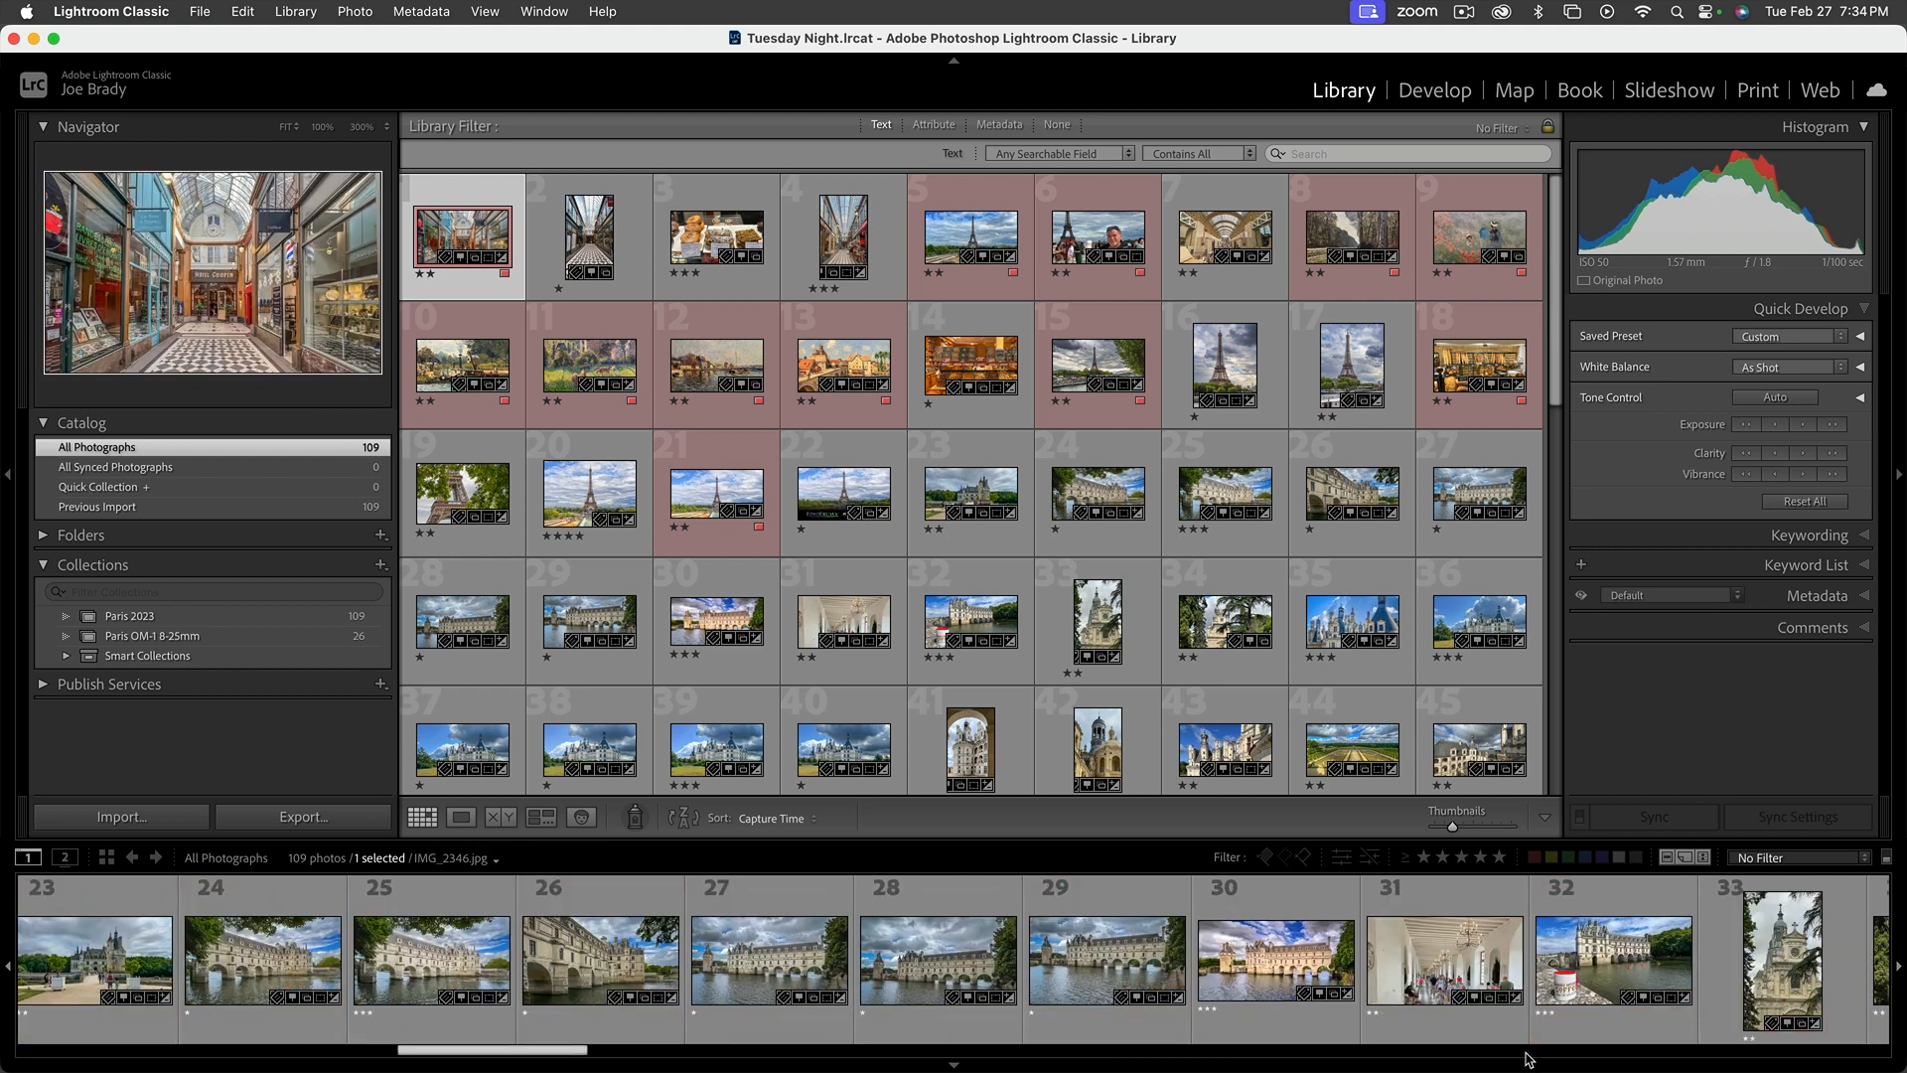
click(1527, 1051)
click(1527, 1052)
click(1527, 1052)
click(1527, 1051)
click(1527, 1052)
scroll(1500, 1003, right, 3)
click(1457, 969)
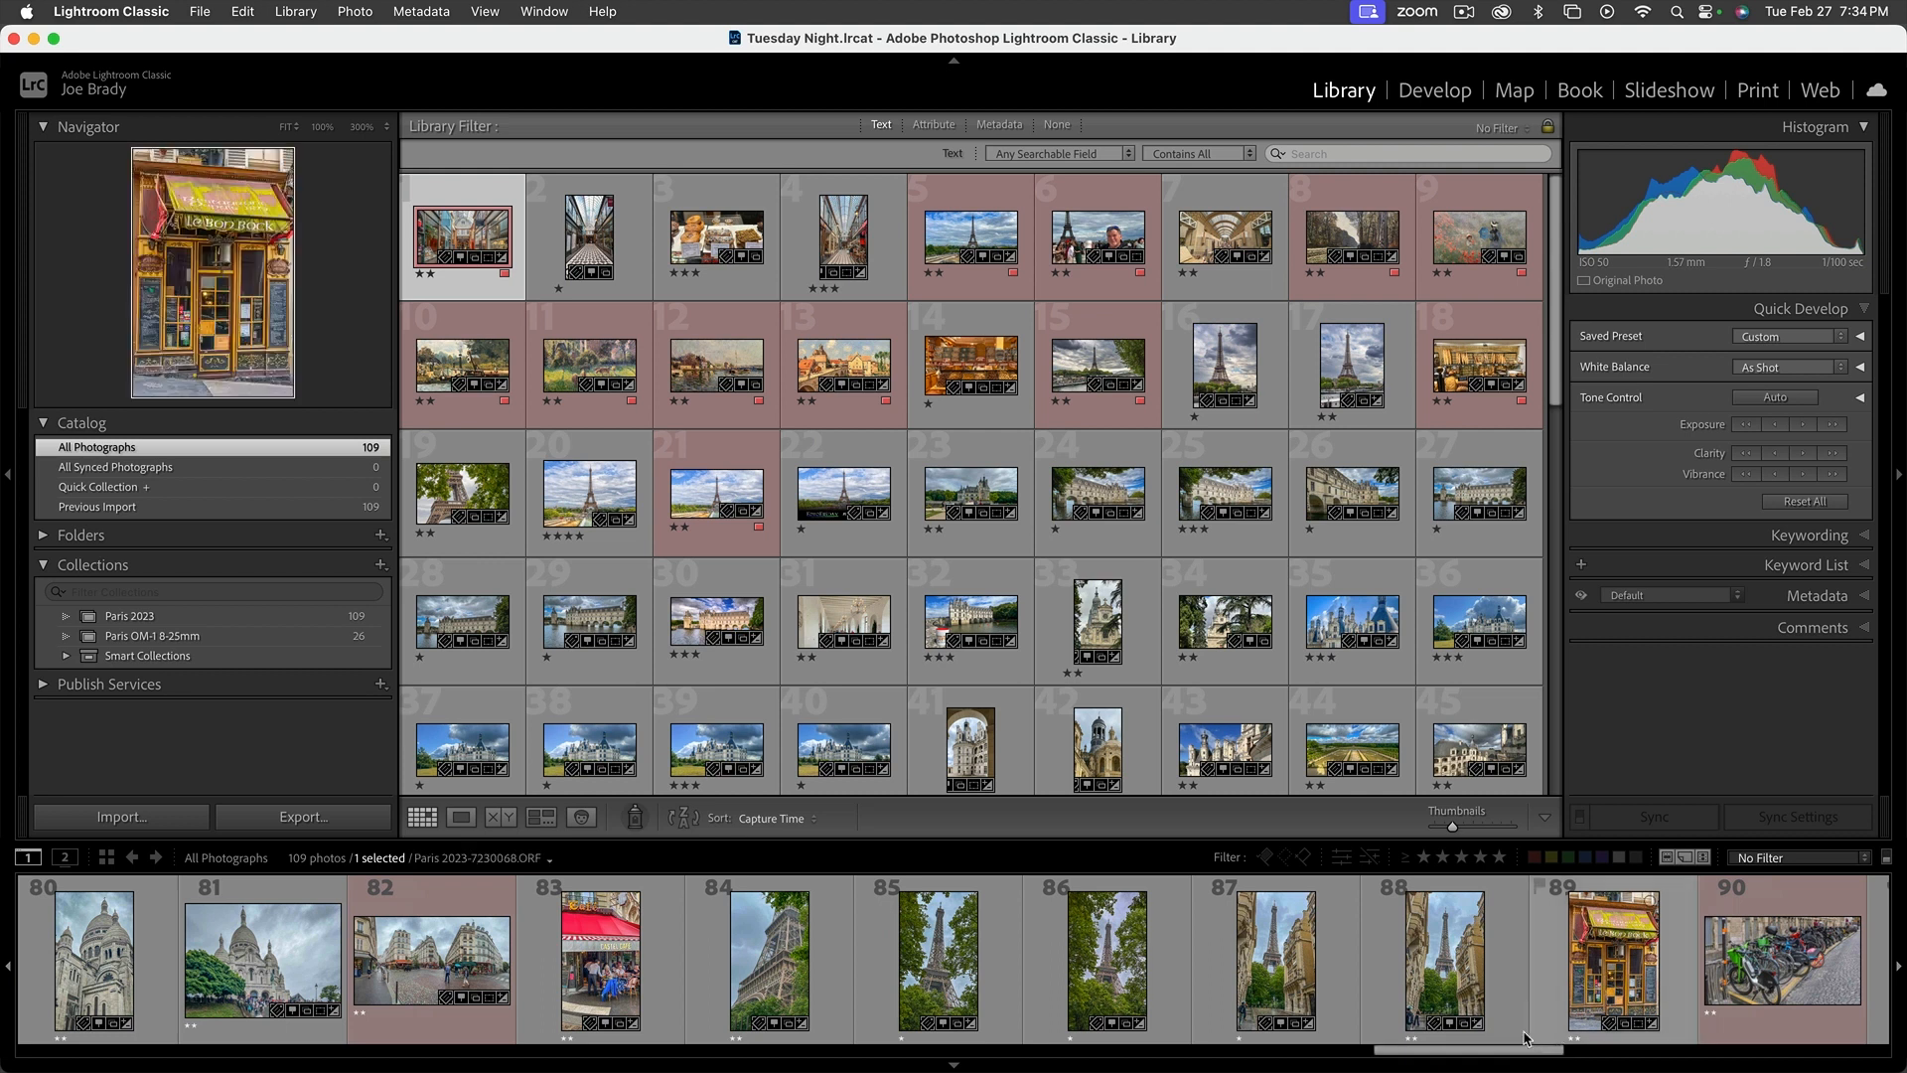
click(1457, 968)
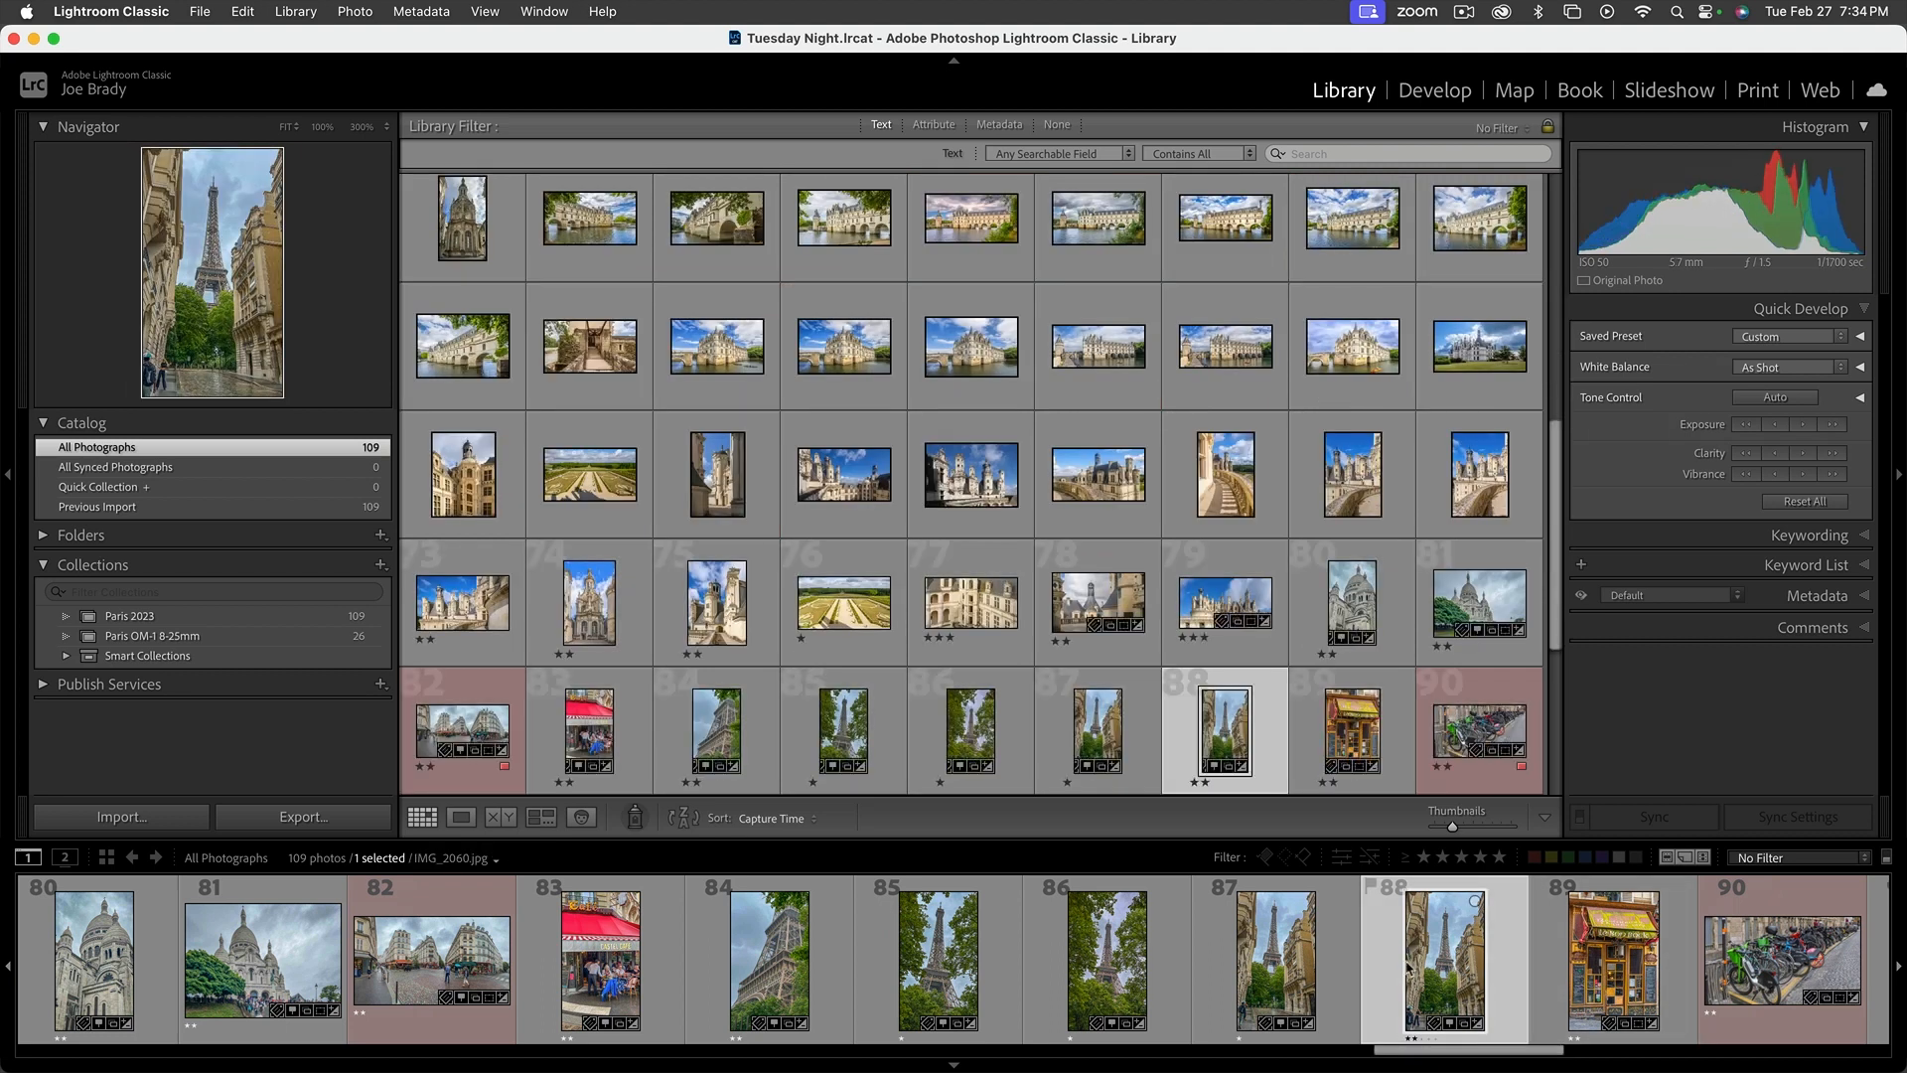
click(1288, 965)
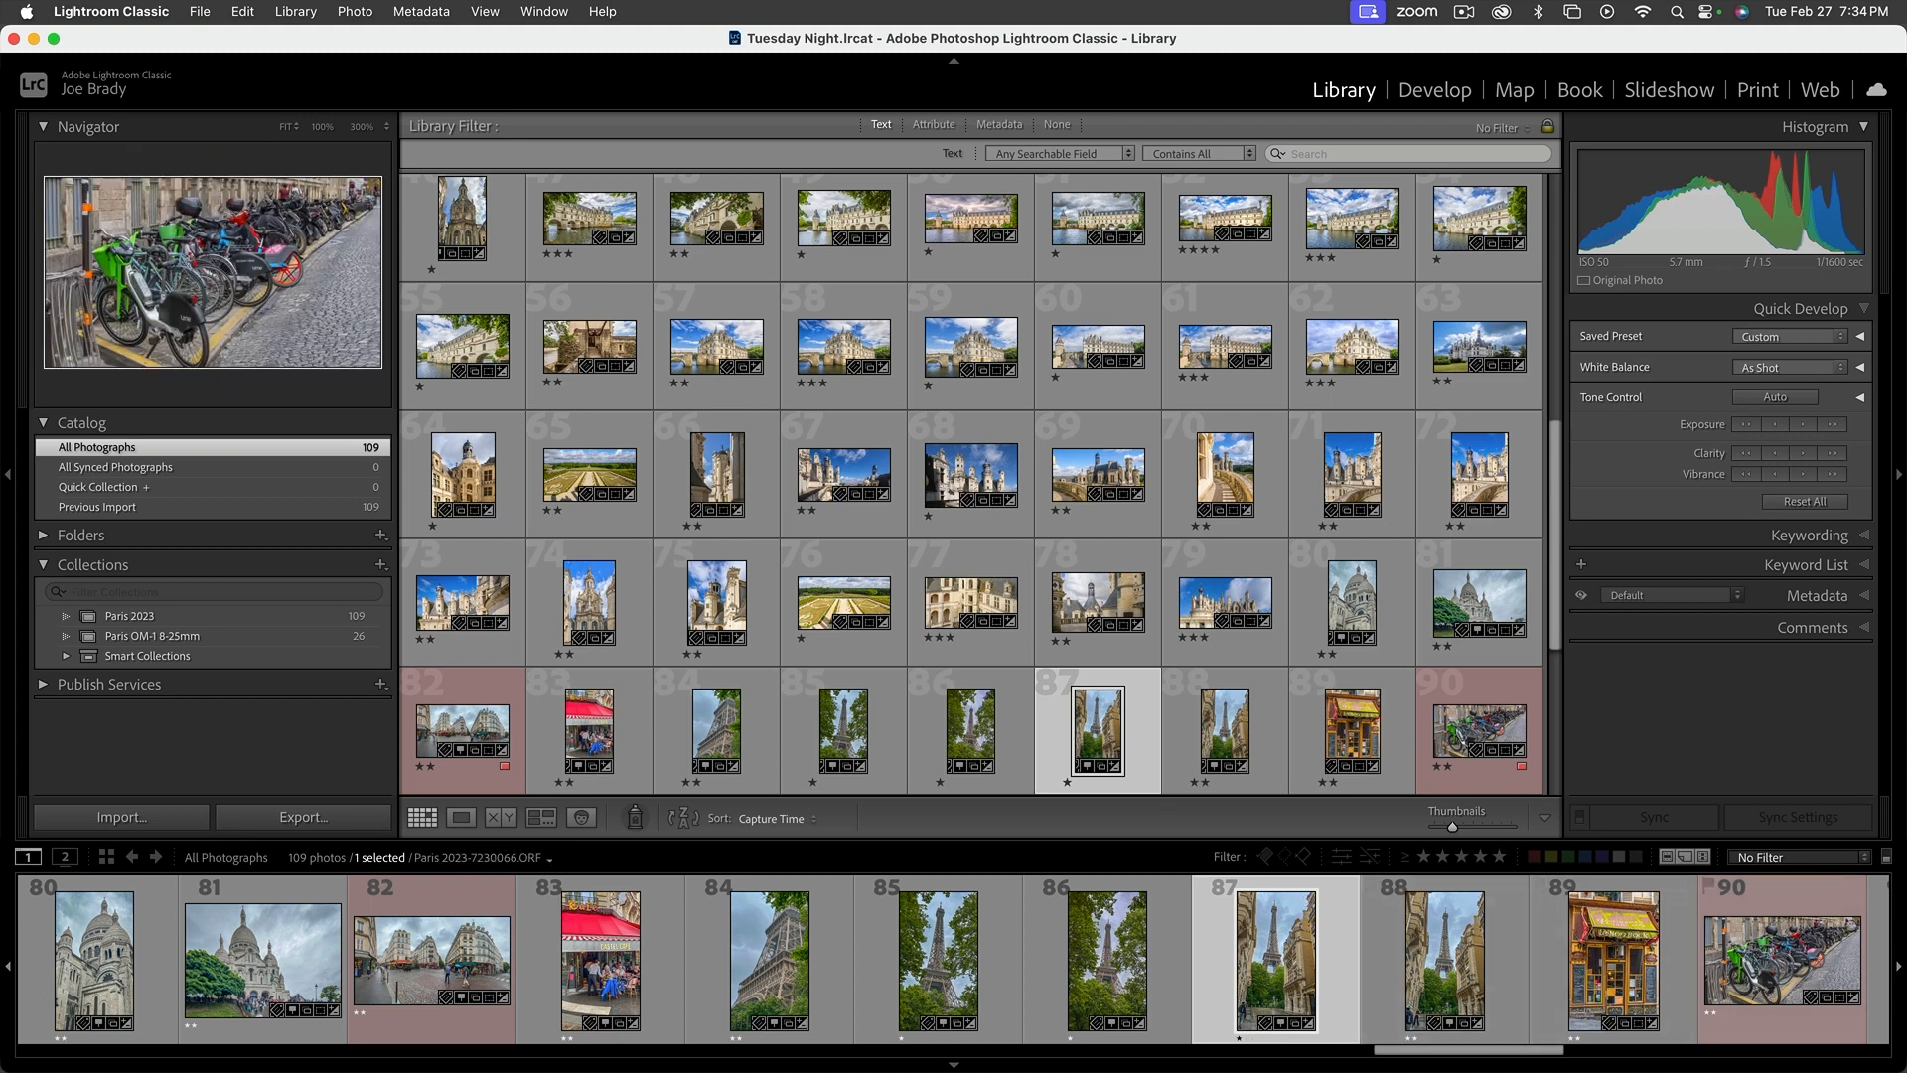
Search all photographs for "2060" and open IMG_2060.jpg in the Develop module to check that it is editable
click(1342, 154)
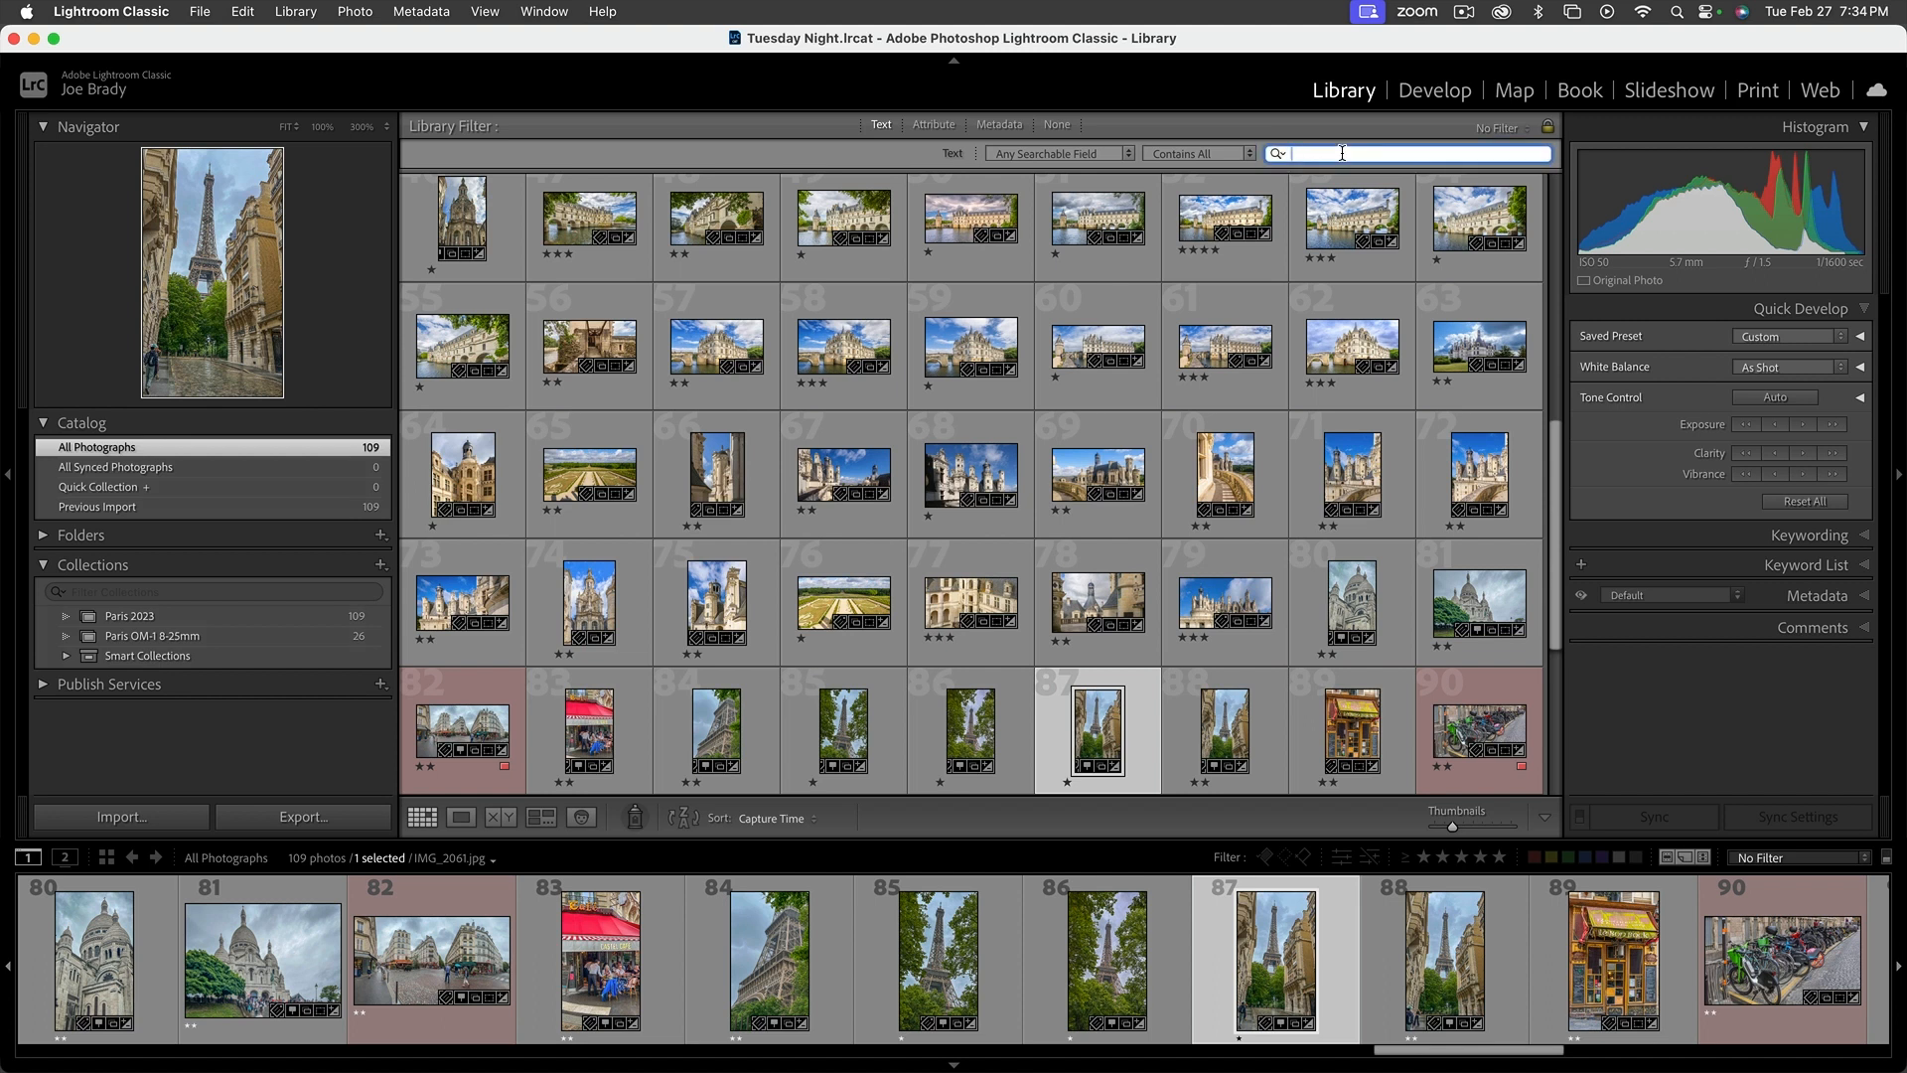
text(2060)
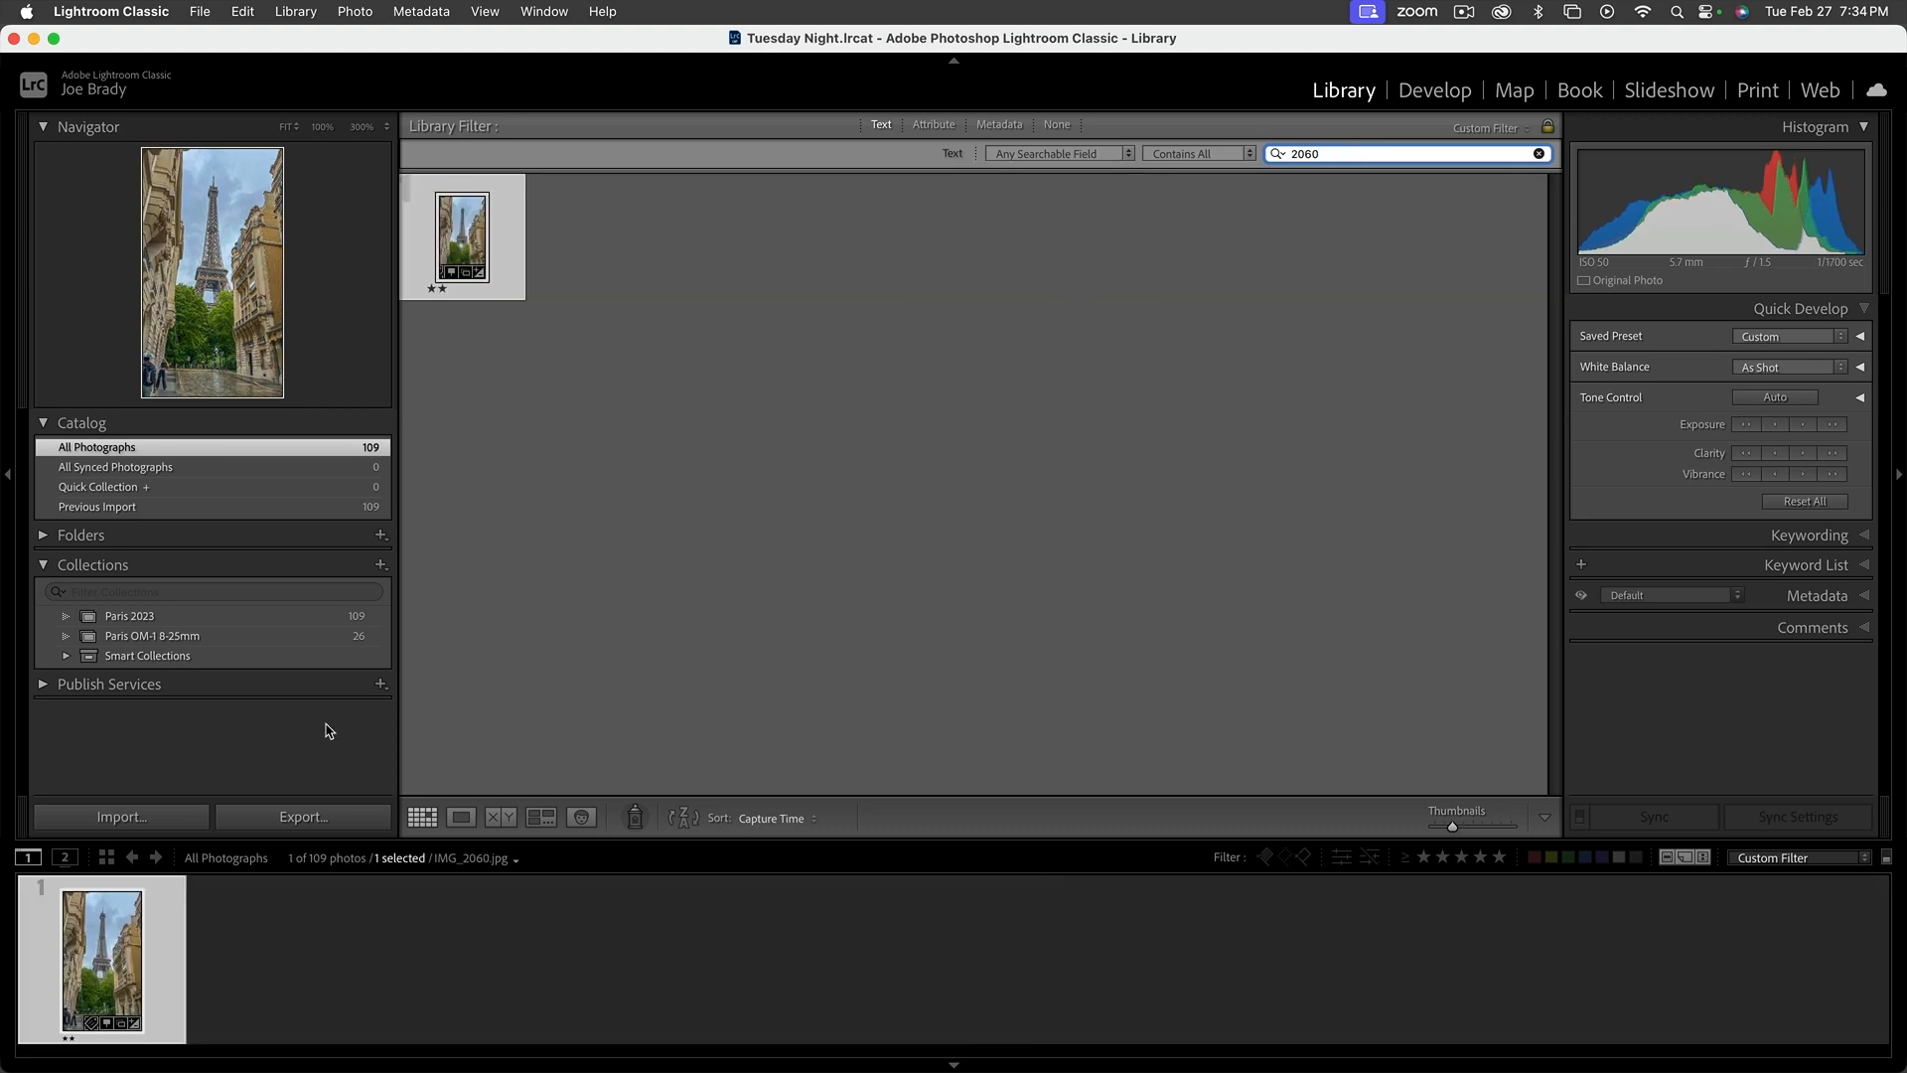
double_click(129, 924)
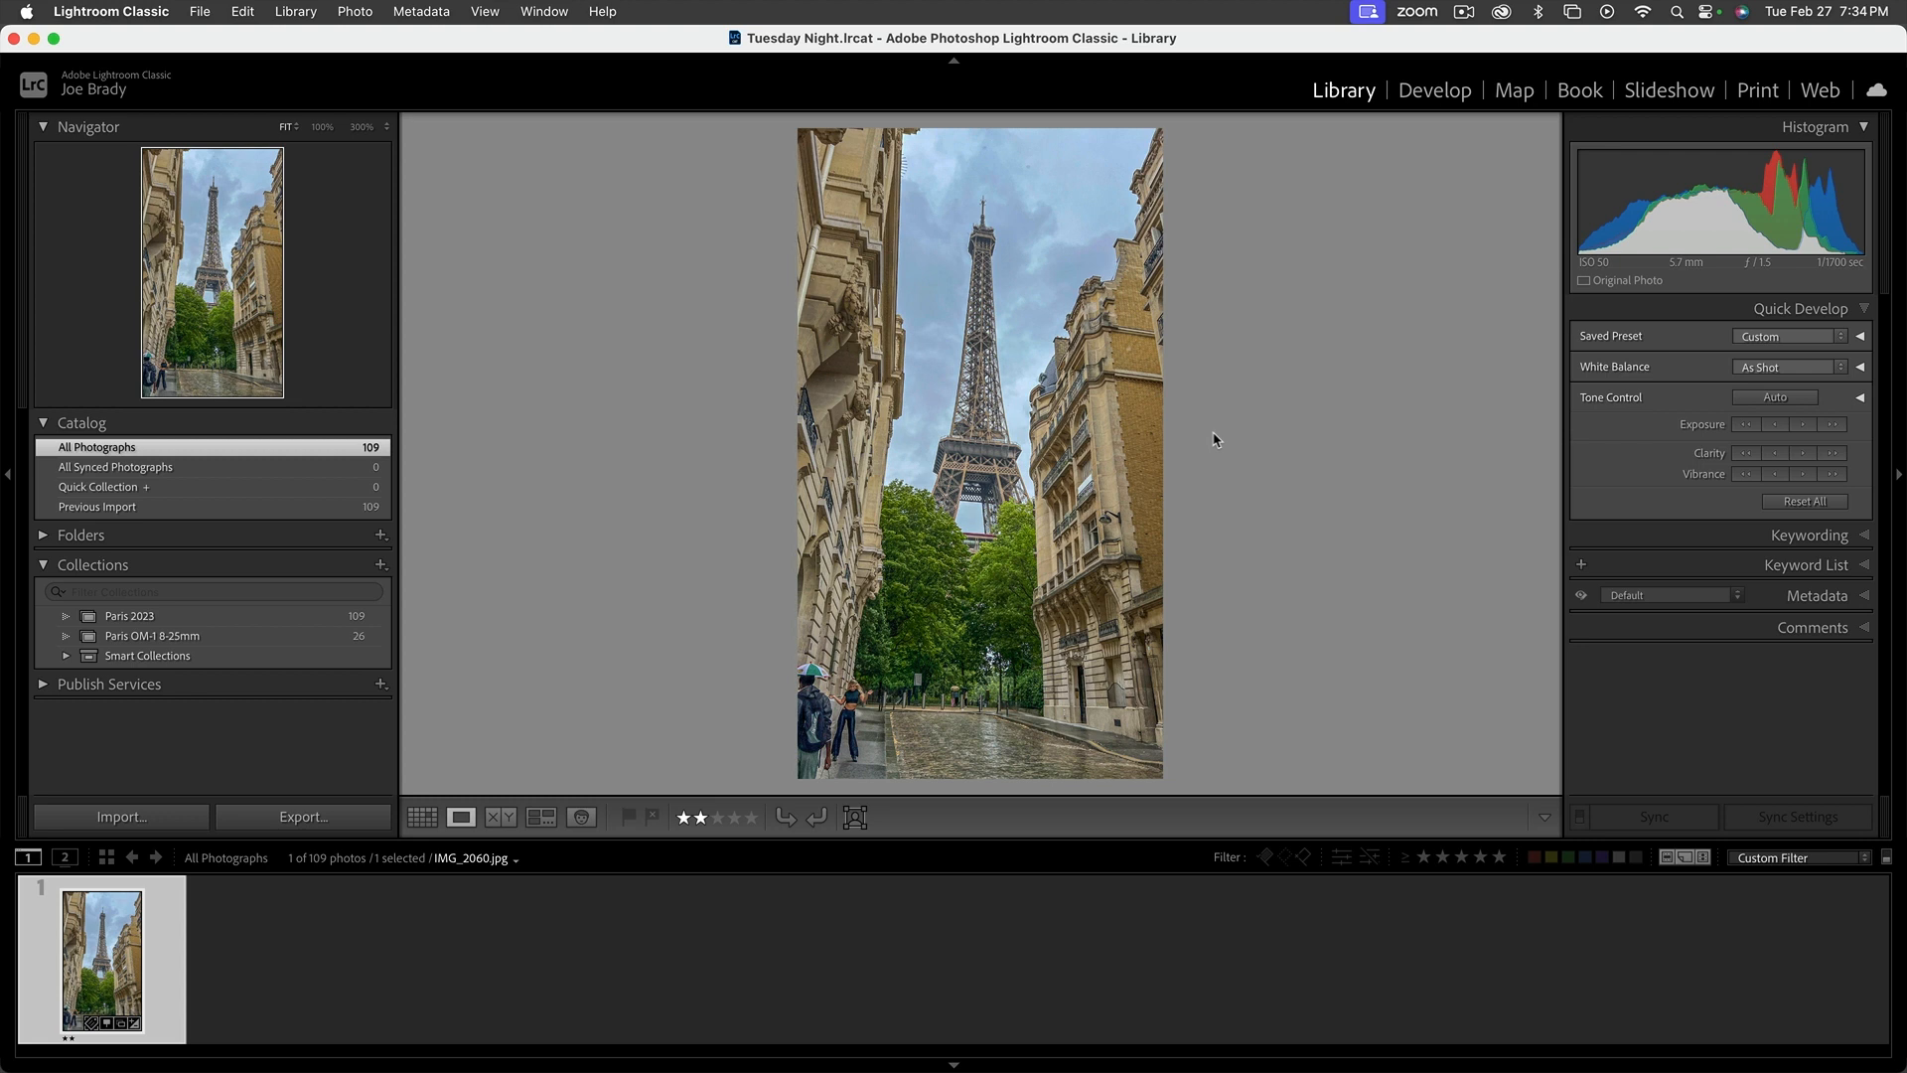
click(1437, 91)
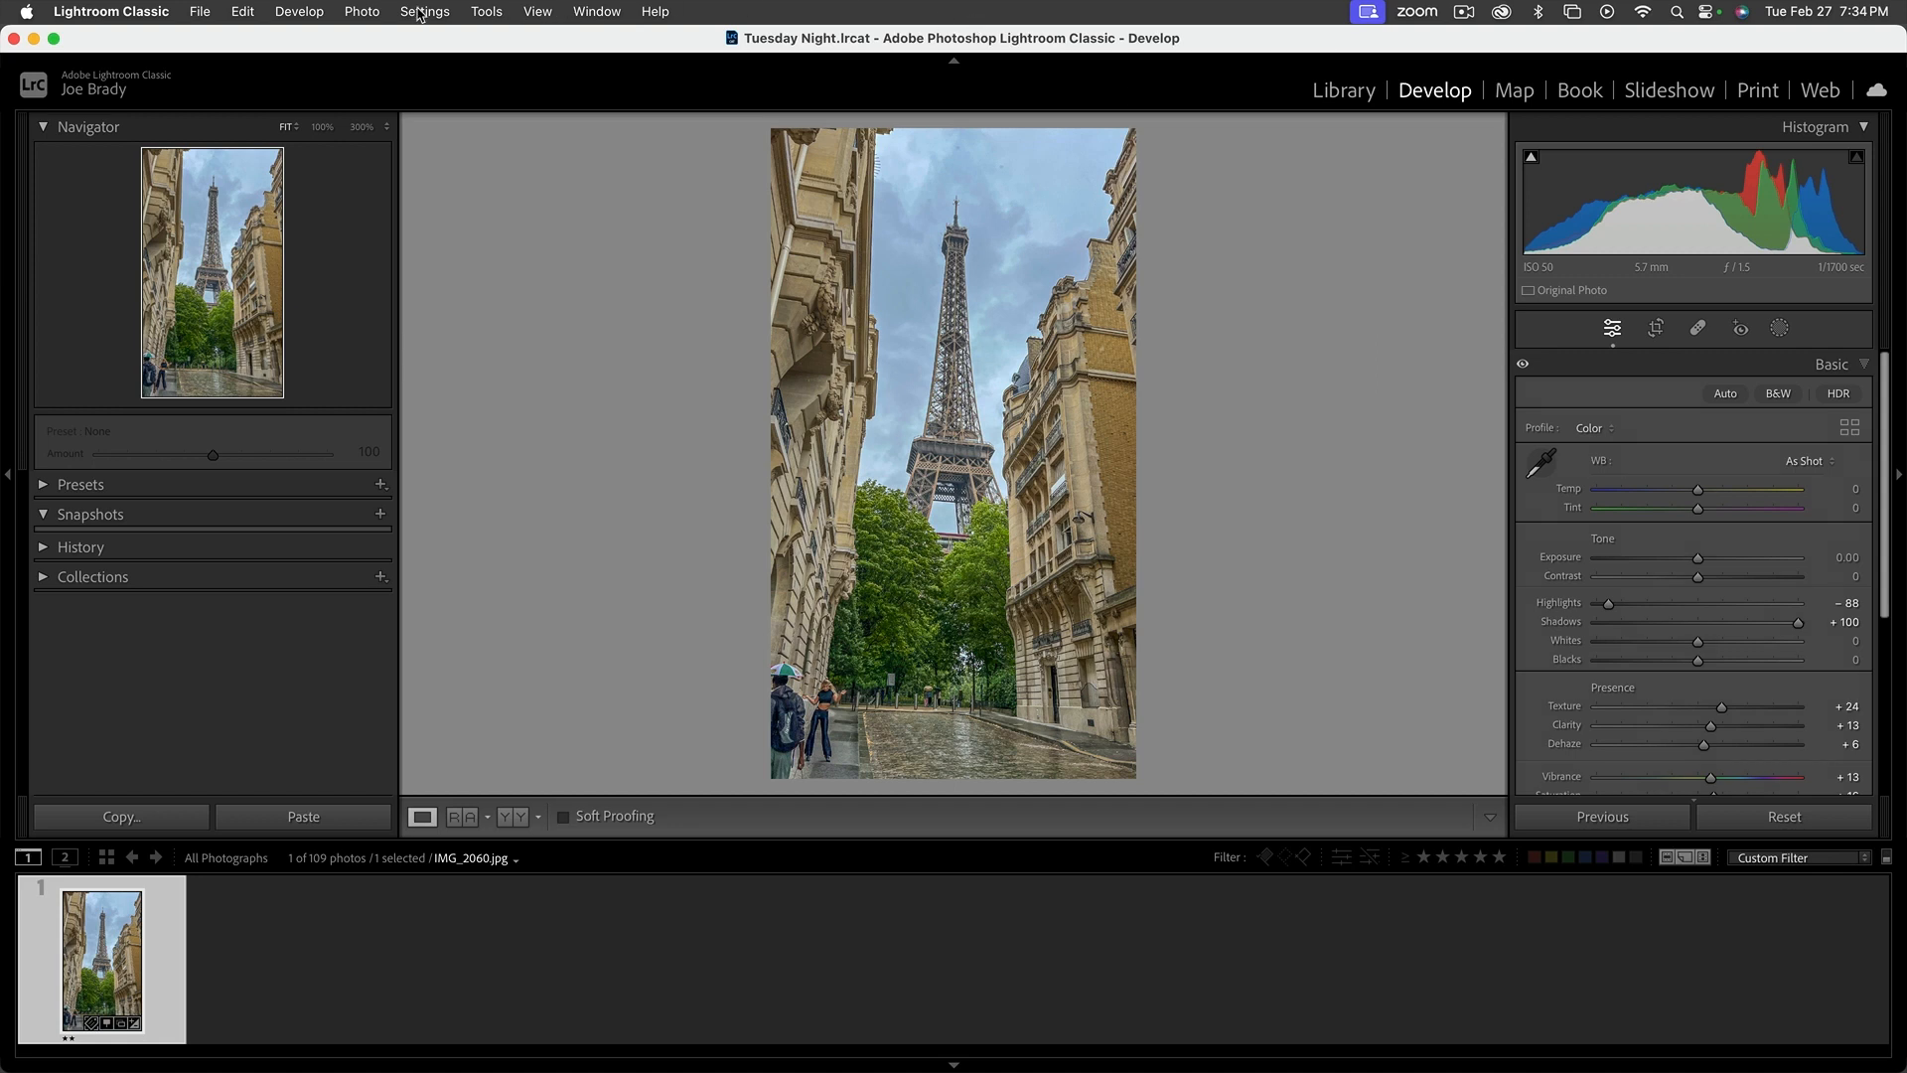
click(381, 14)
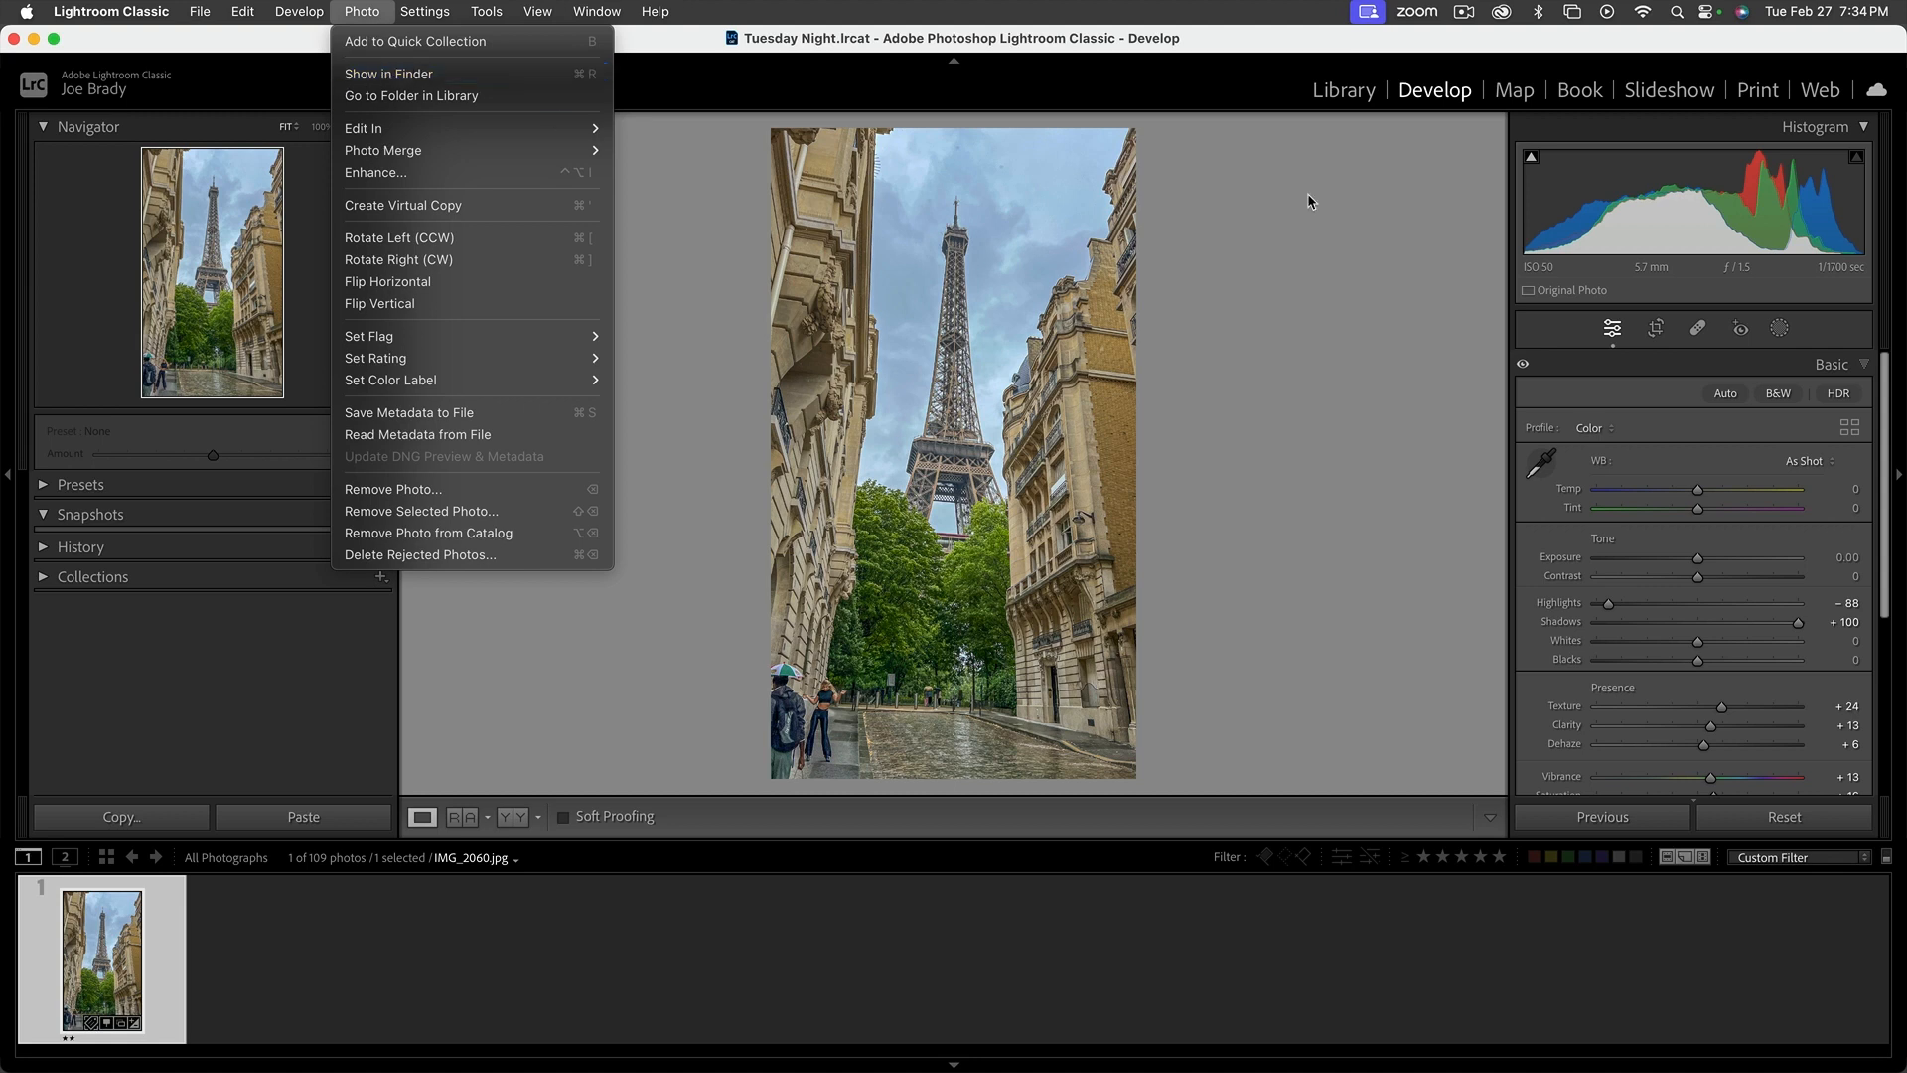
click(1450, 297)
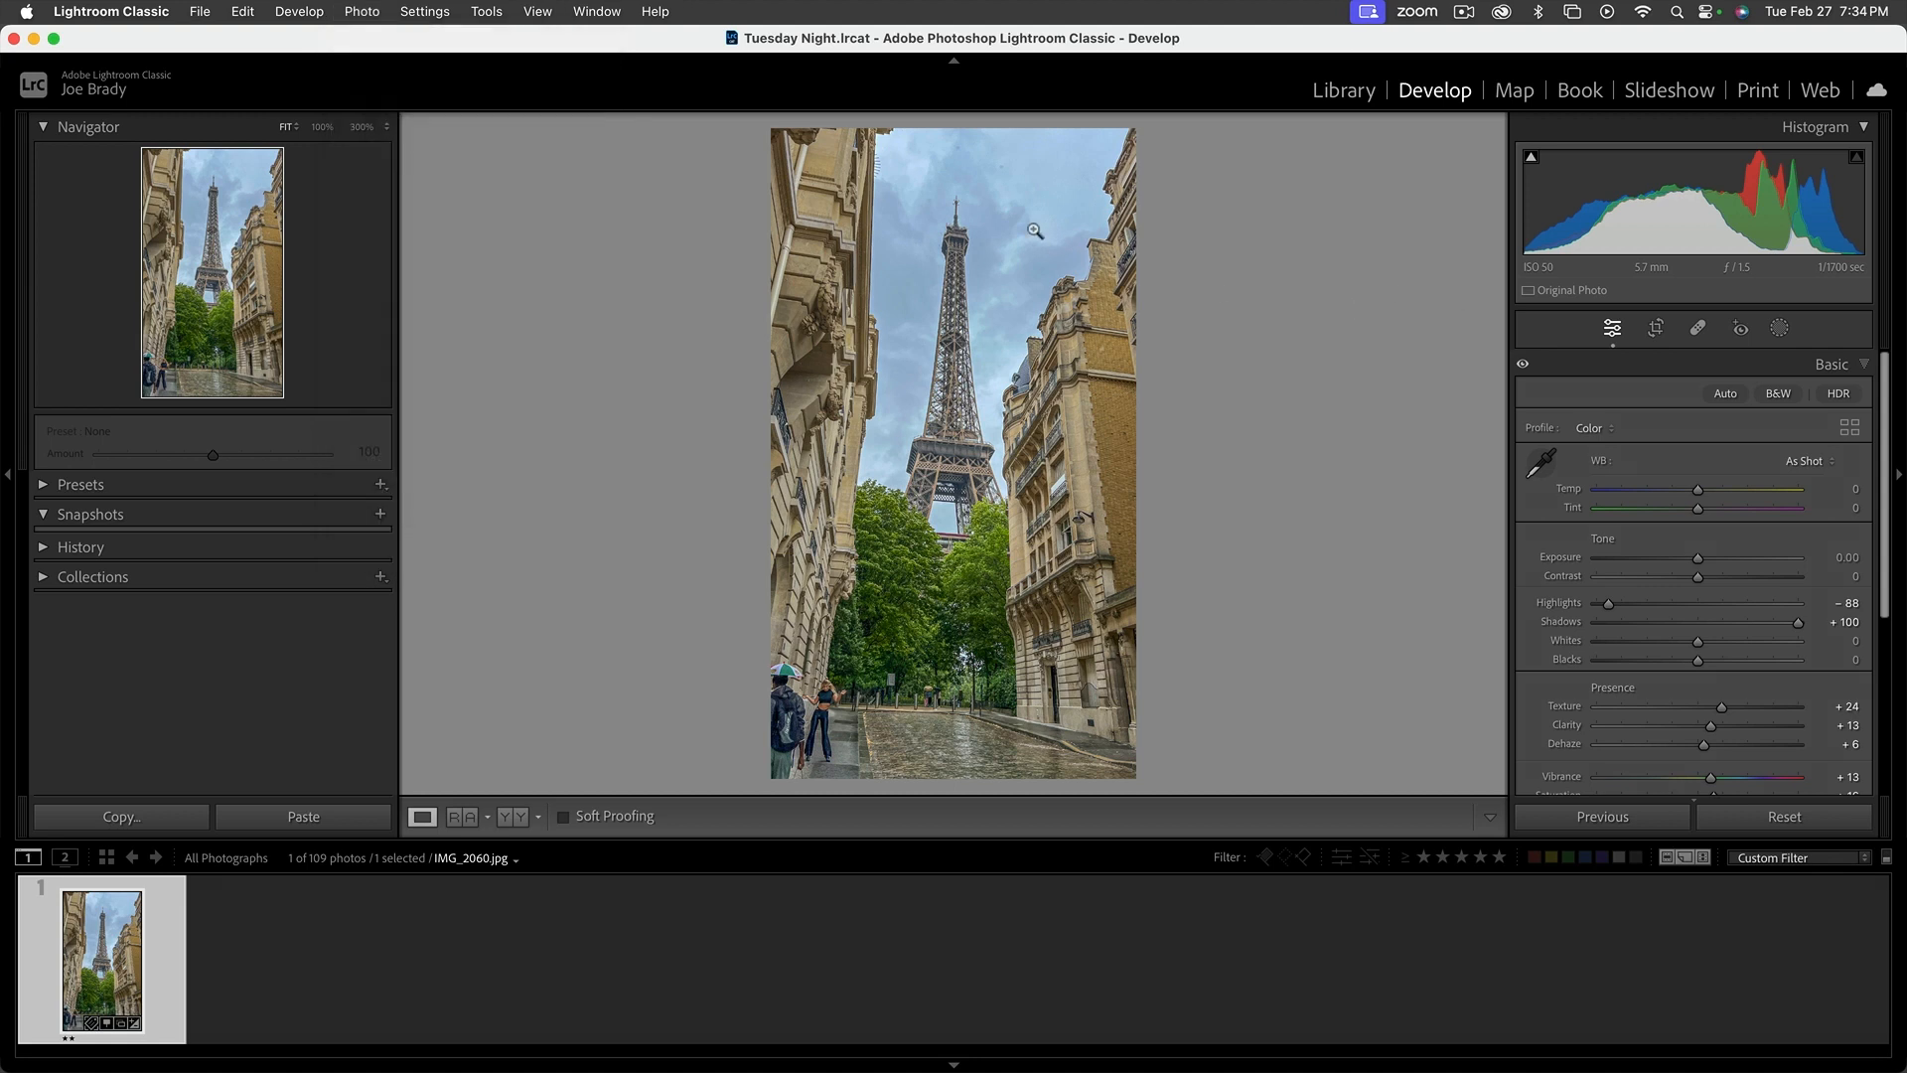
Return to the Library module and open the recent catalog Lightroom Travel Catalog-v13-2.lrcat
click(1341, 91)
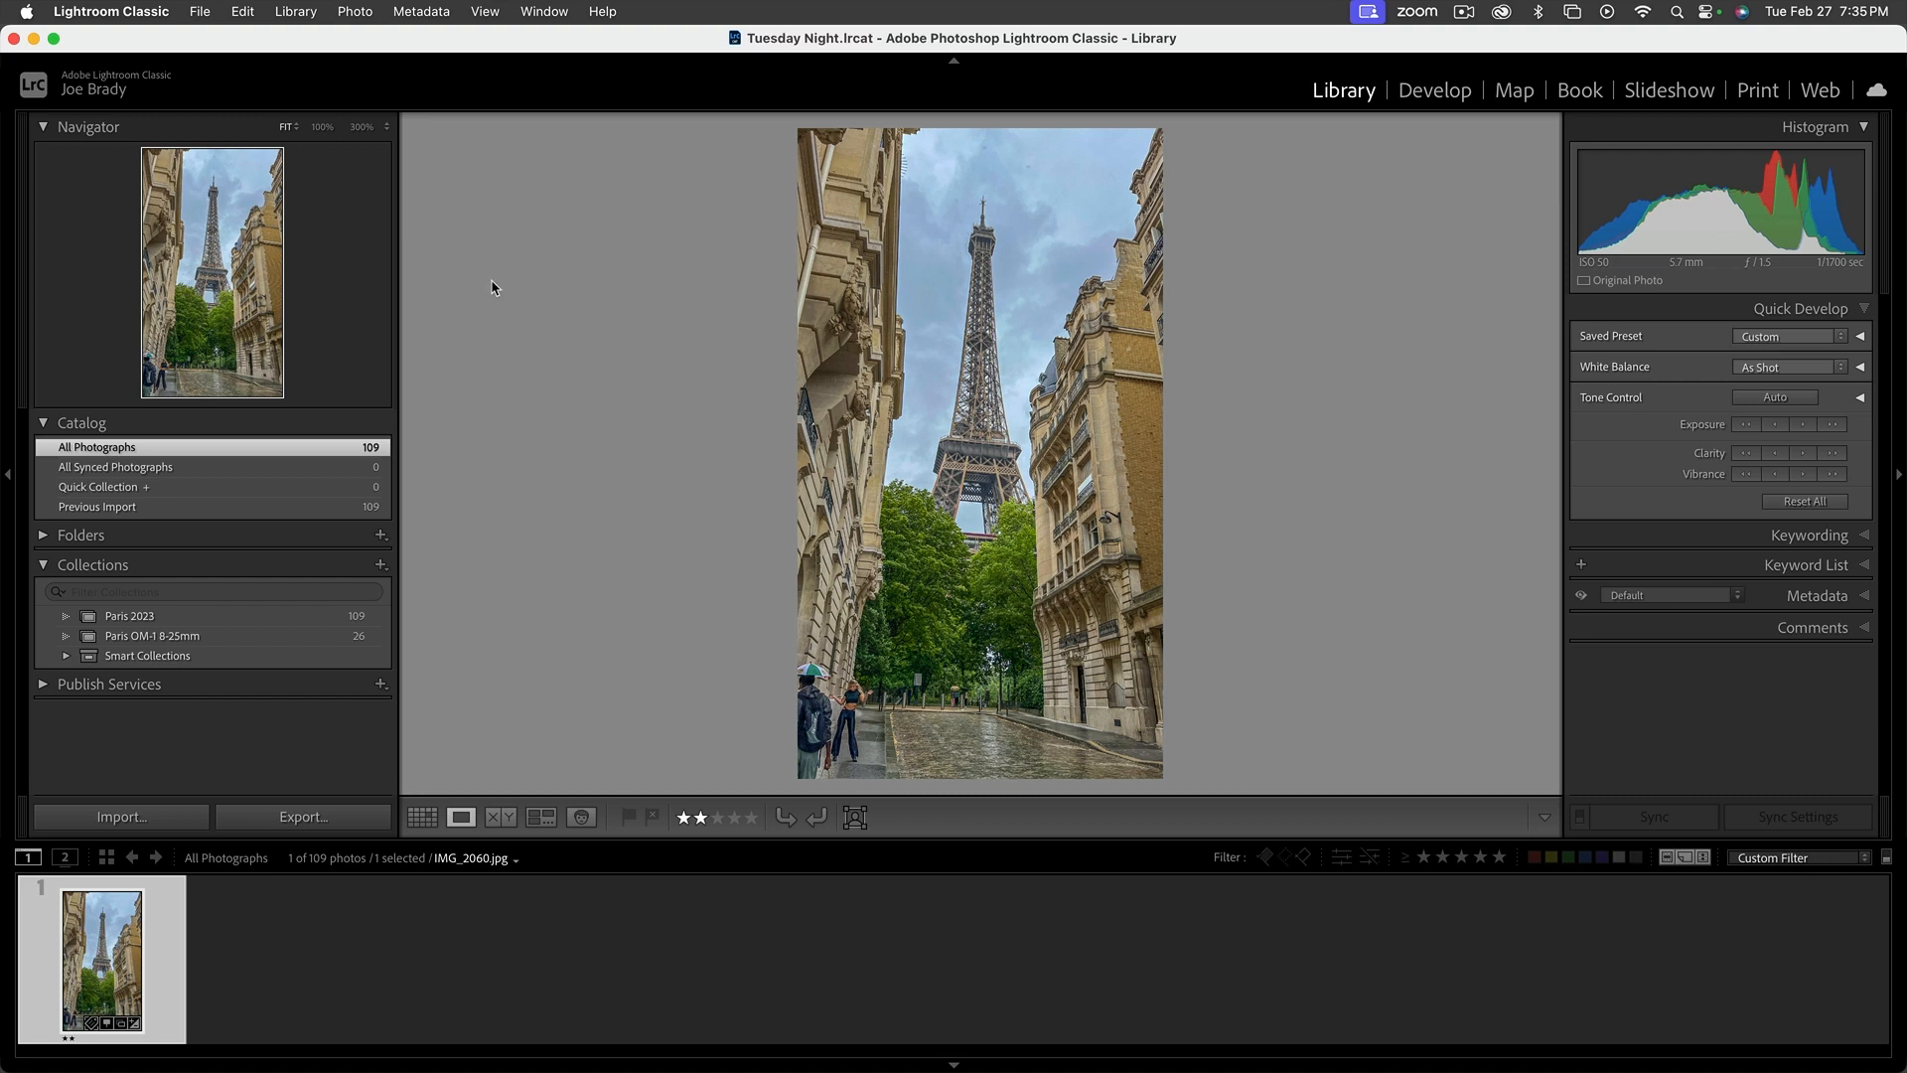
click(201, 13)
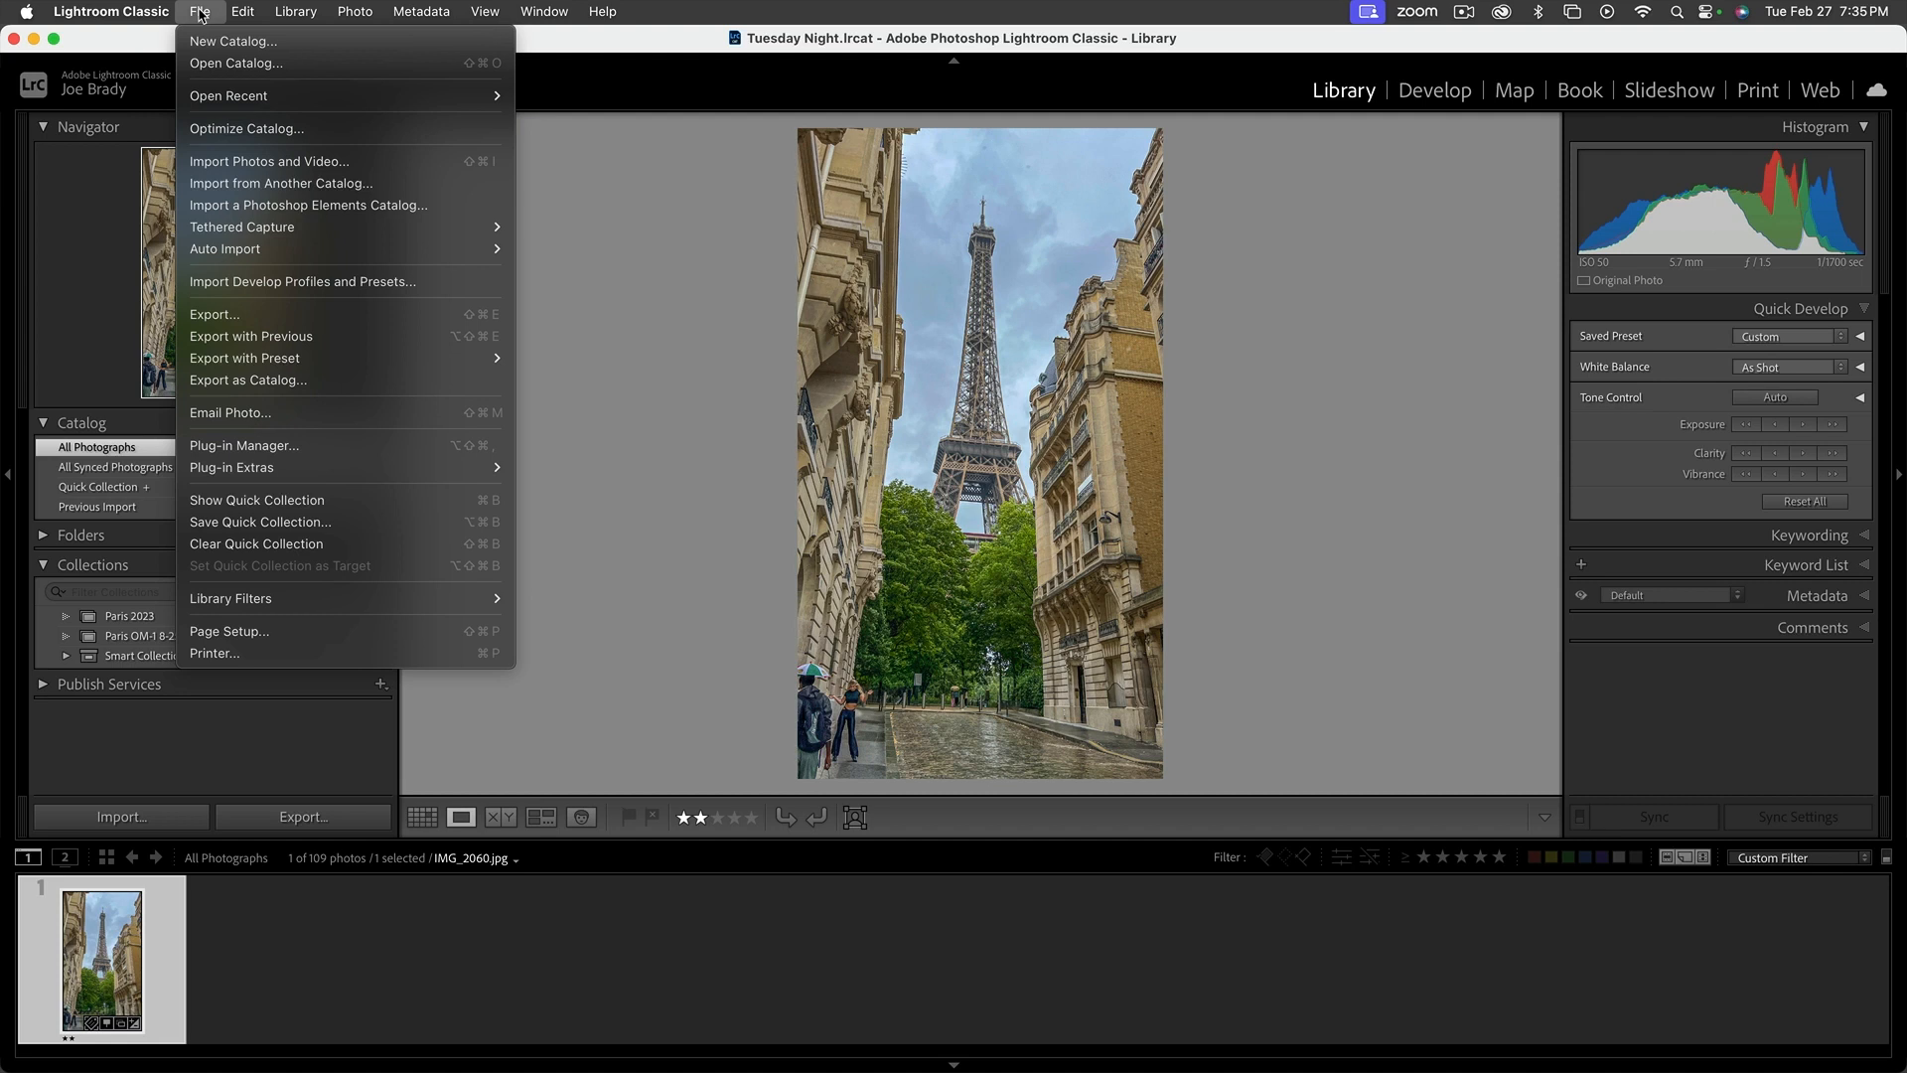
mouse_move(447, 96)
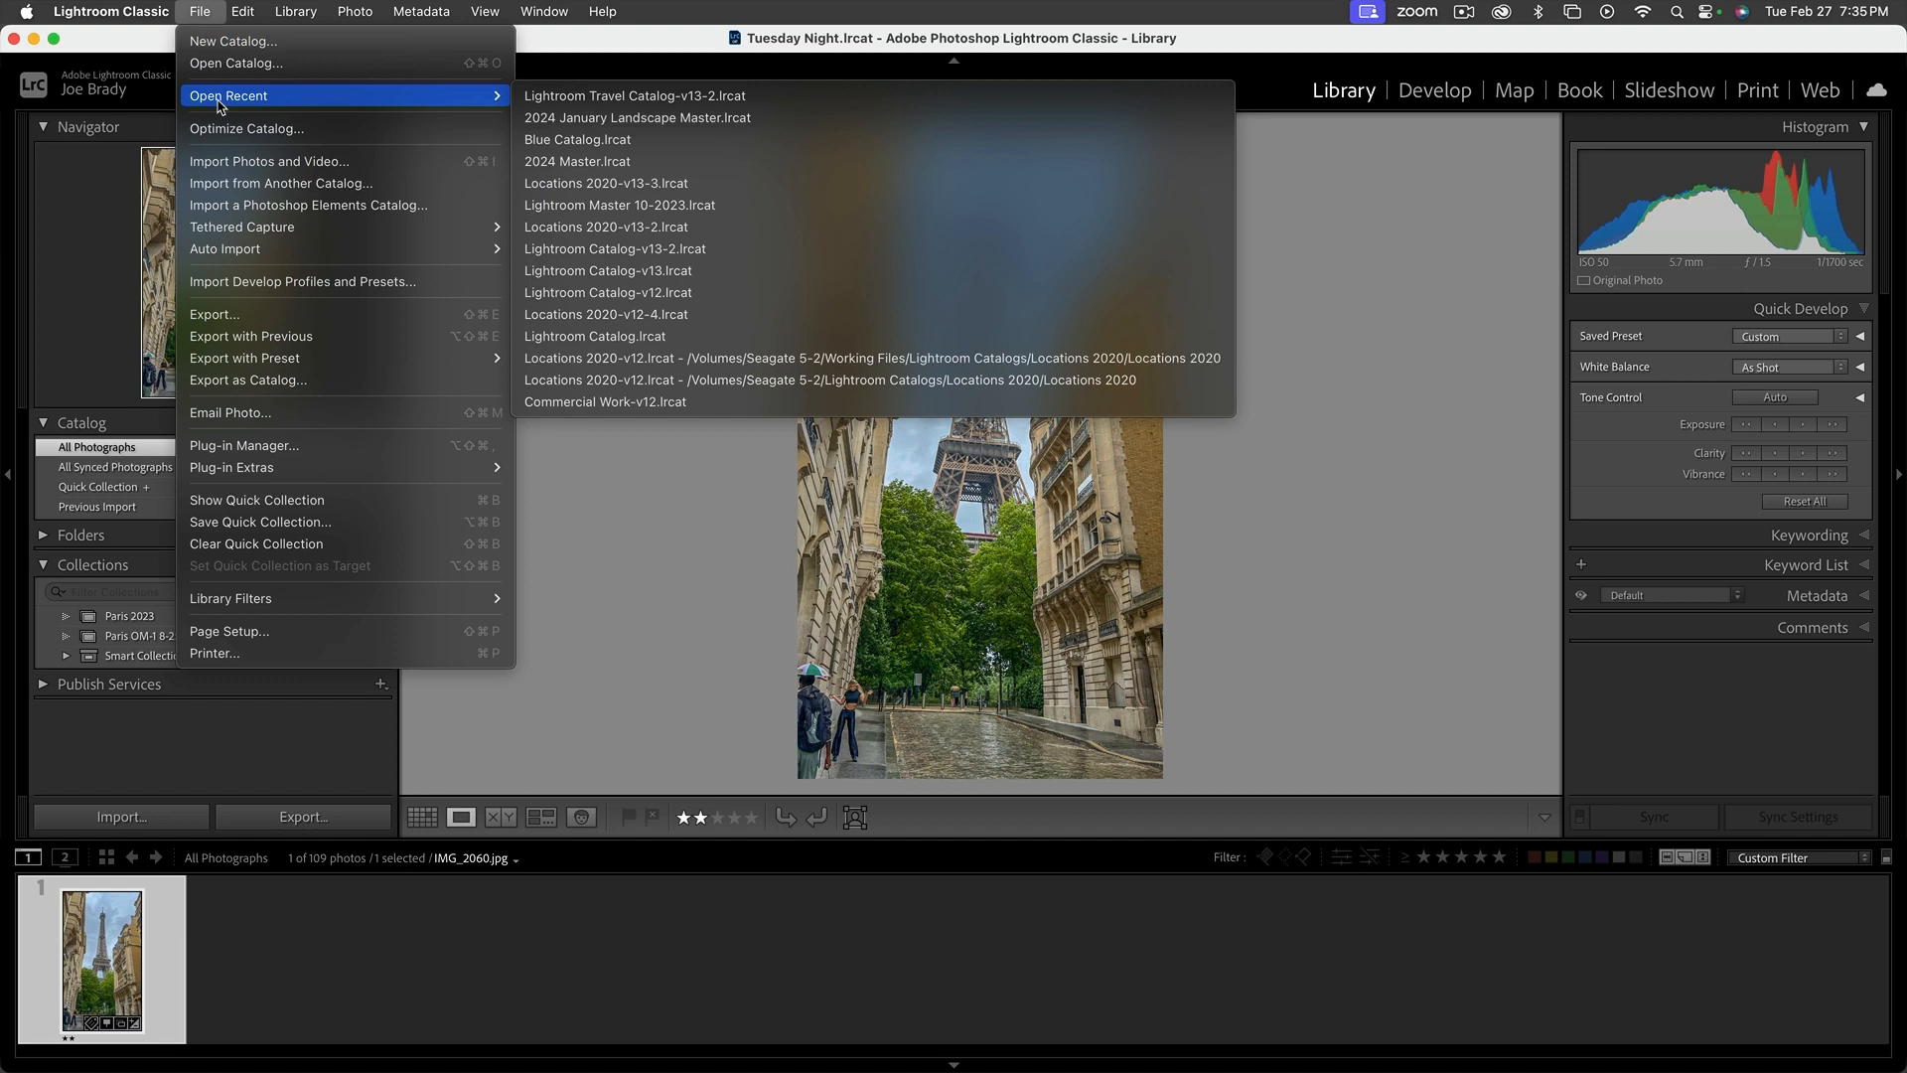
click(703, 99)
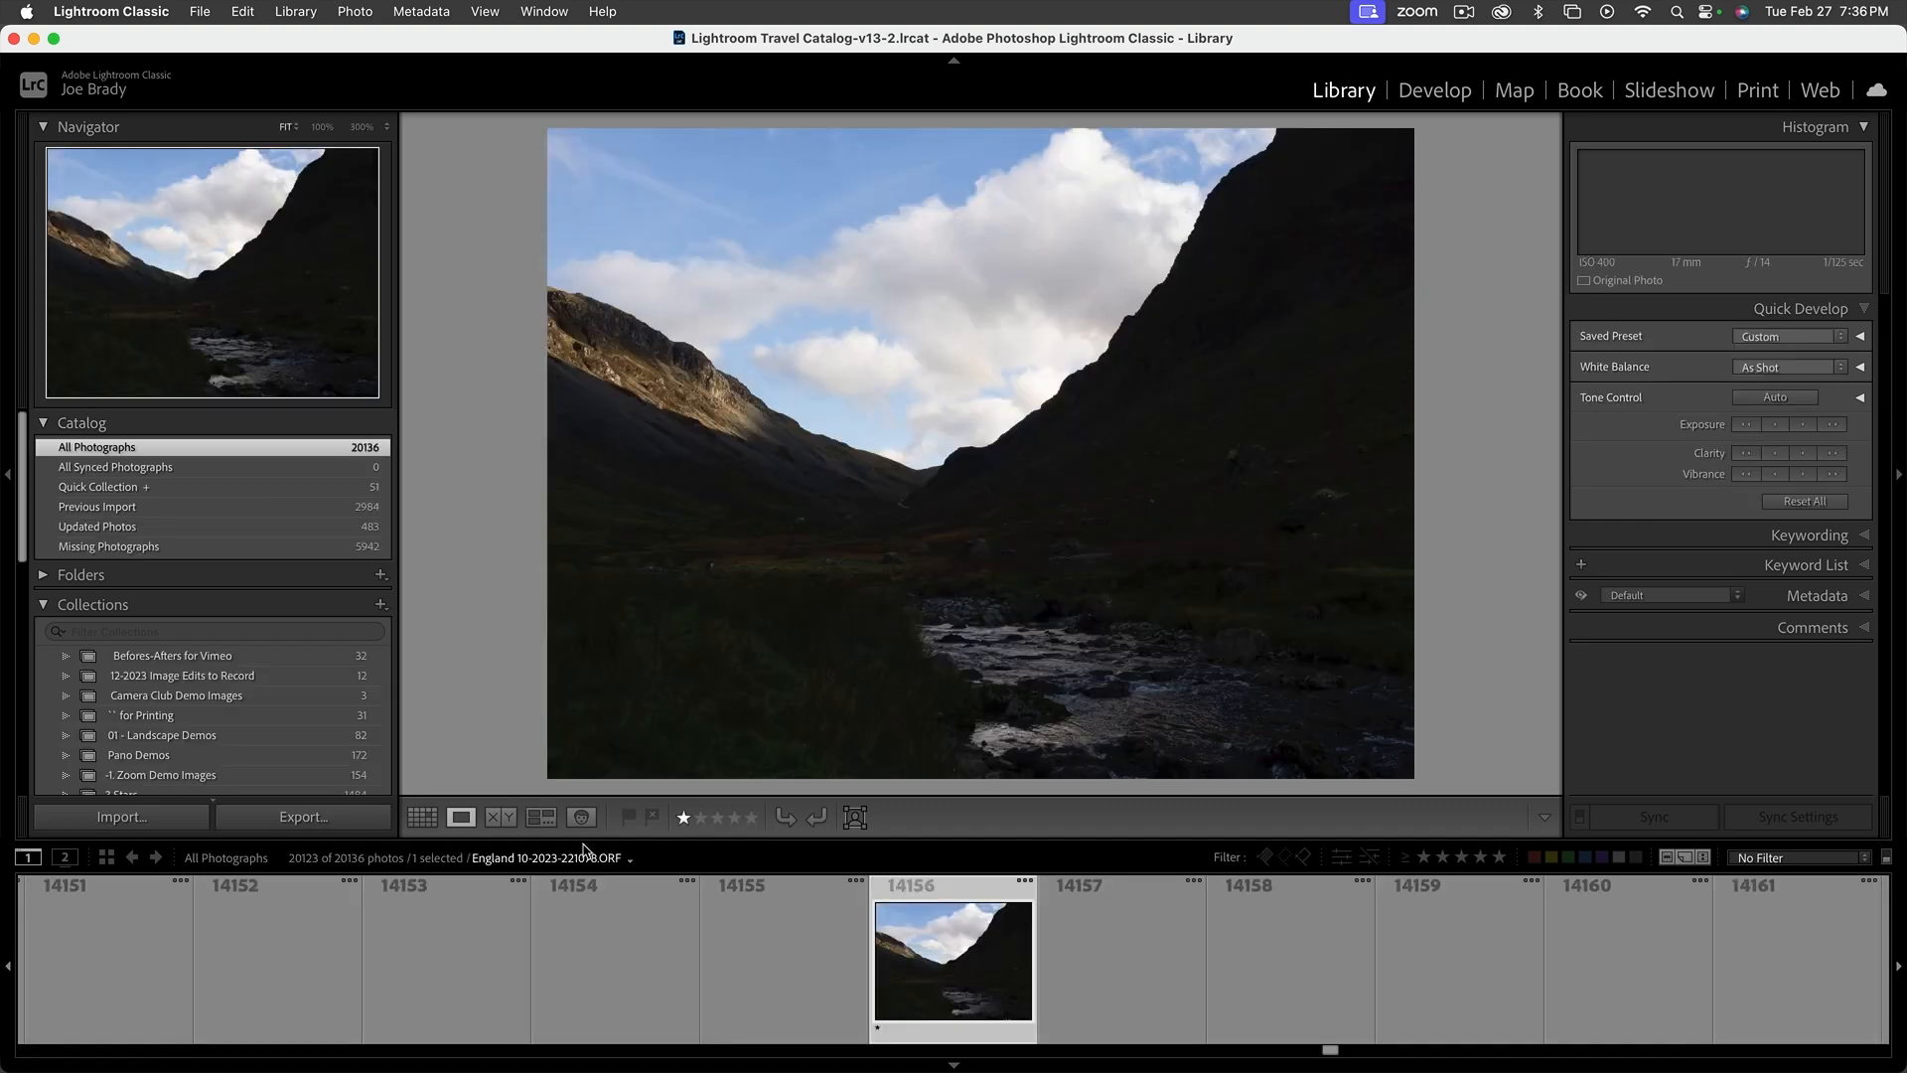
Shrink the filmstrip thumbnails and collapse the Collections and Catalog sections
drag(702, 840, 703, 935)
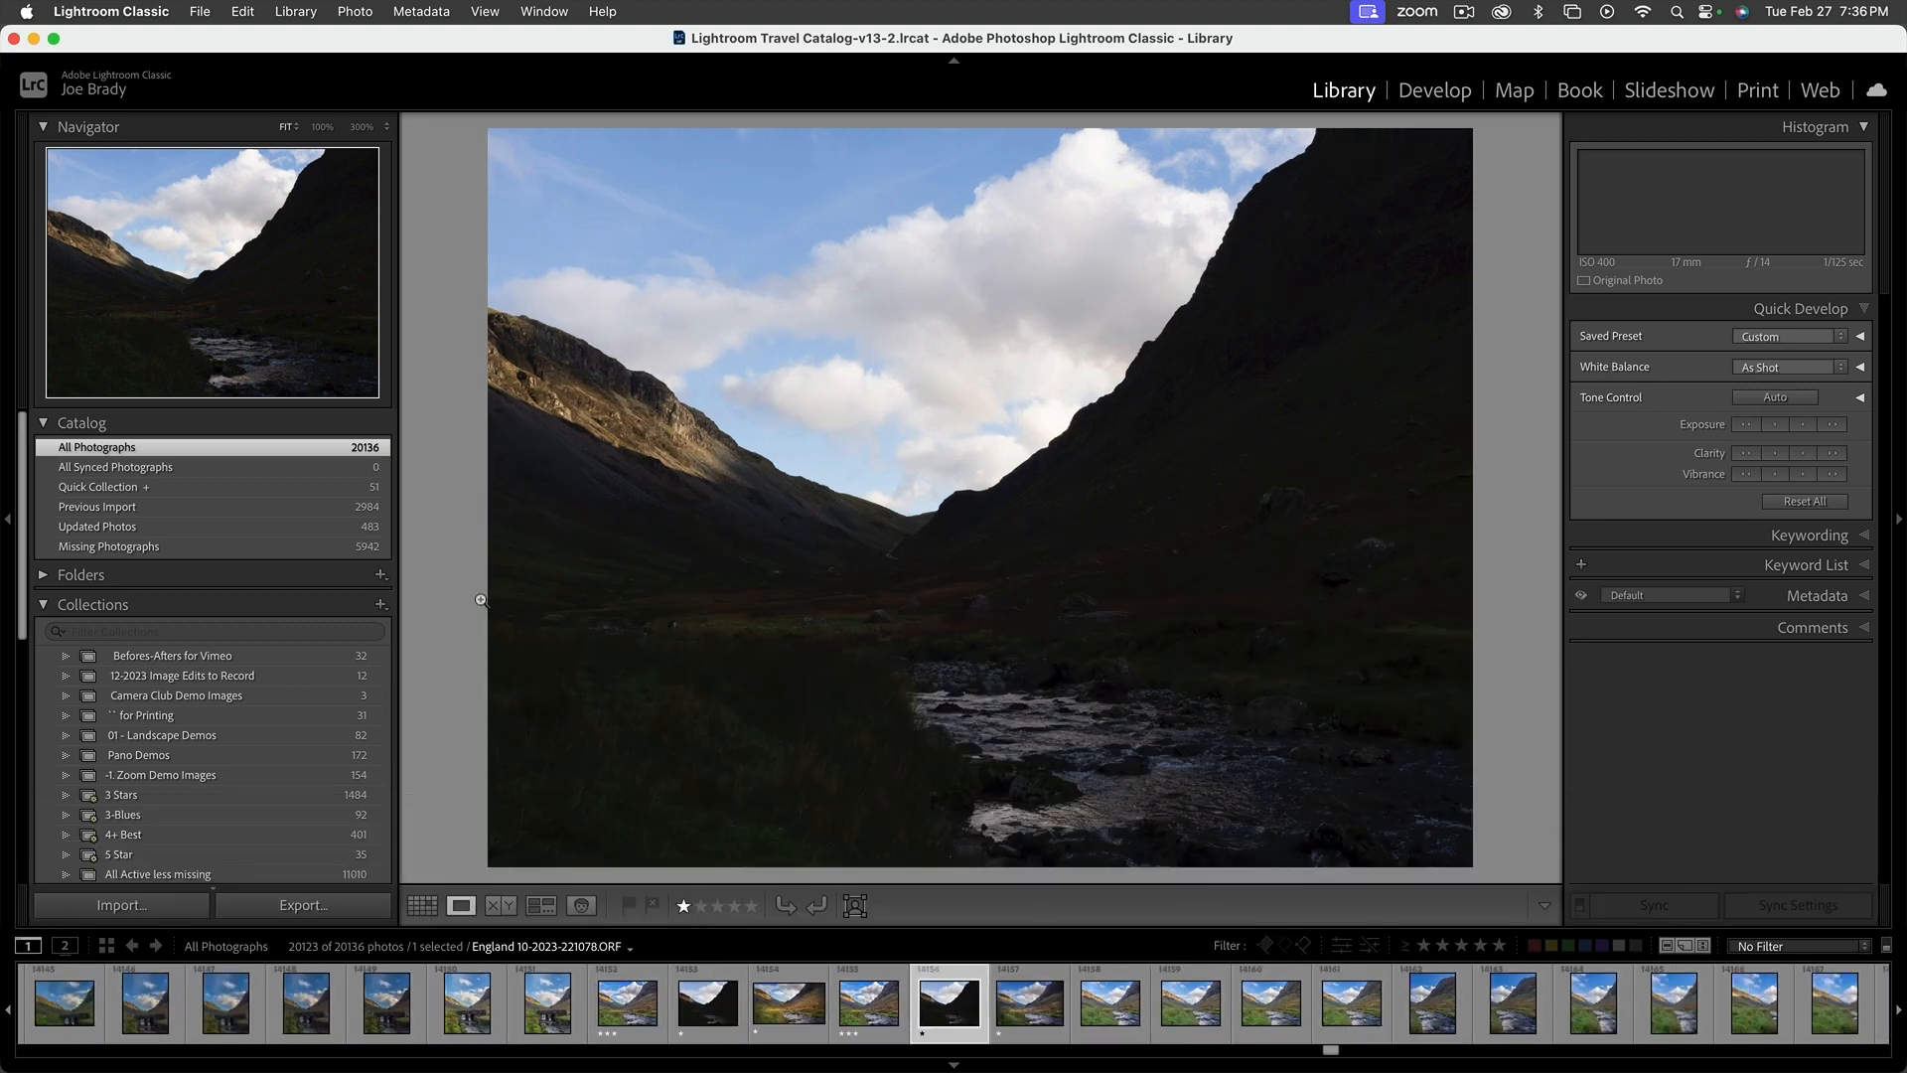
click(43, 606)
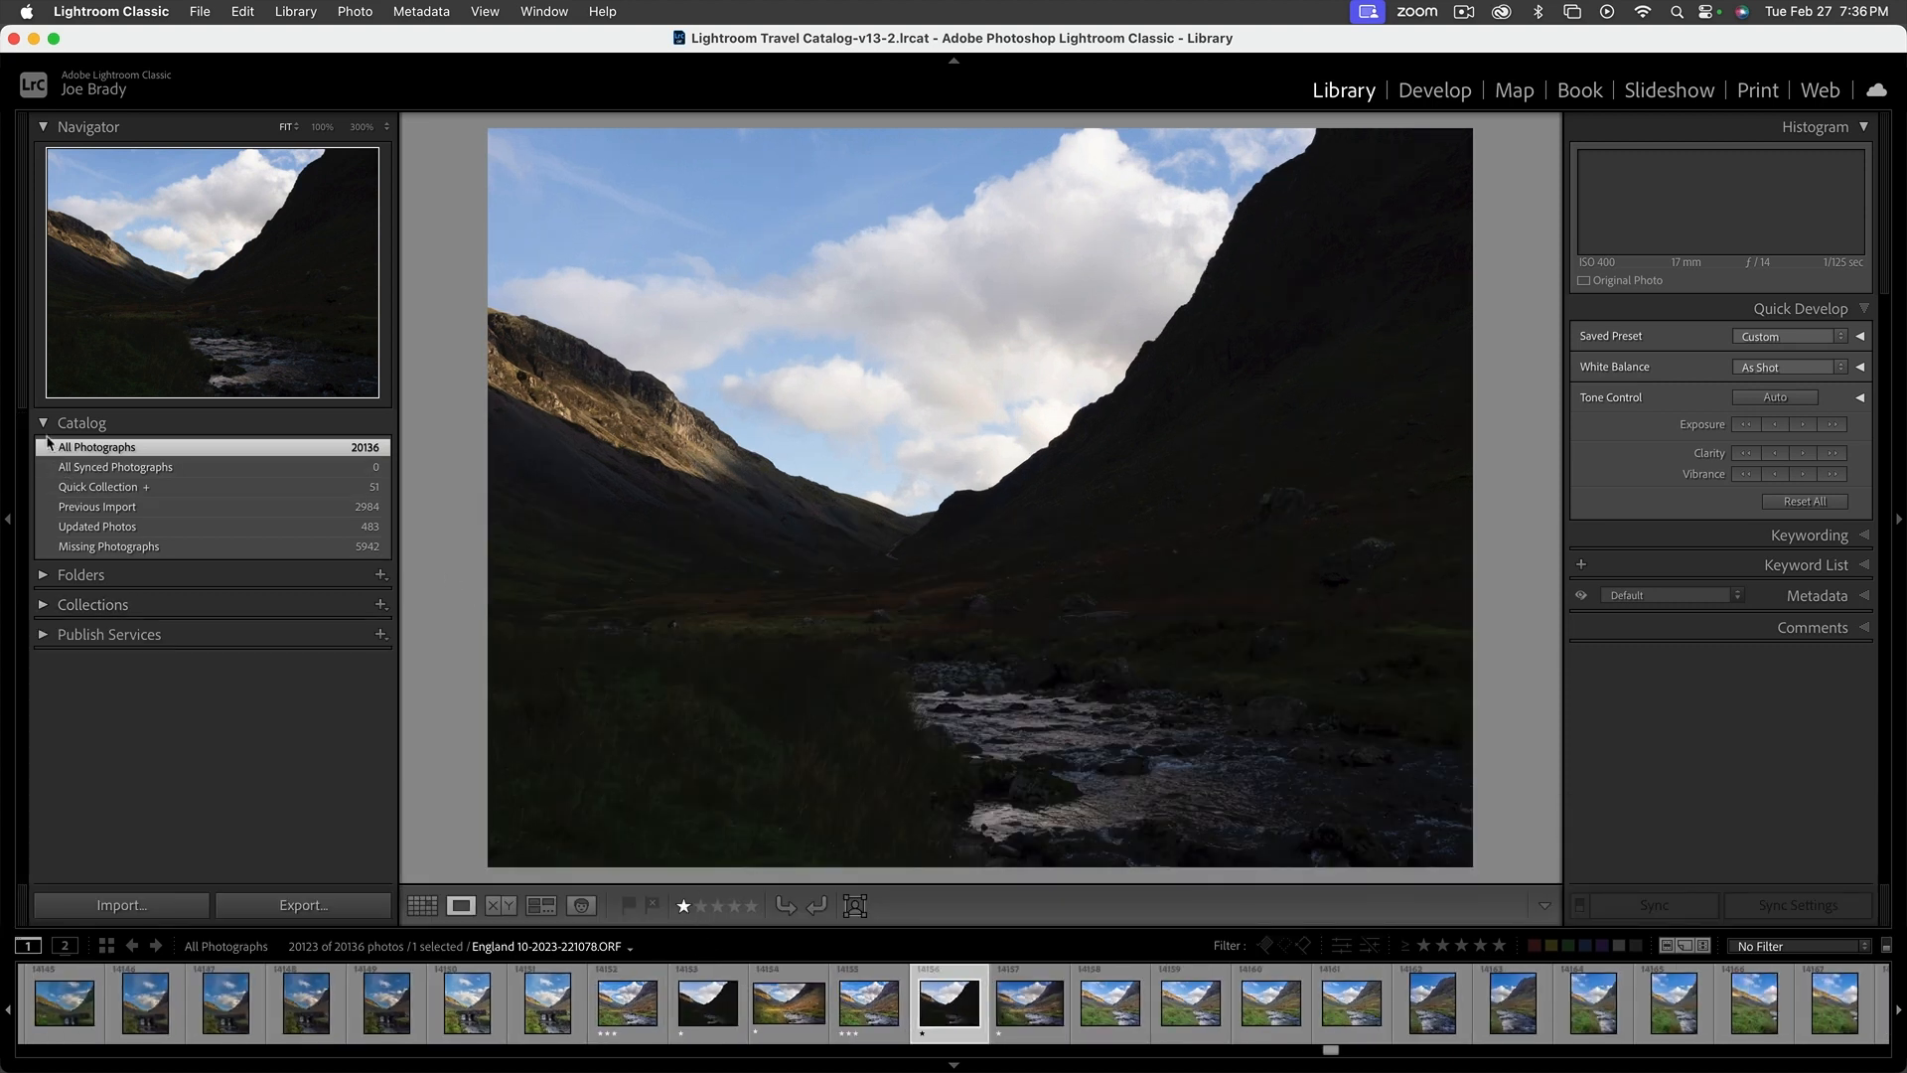
click(42, 423)
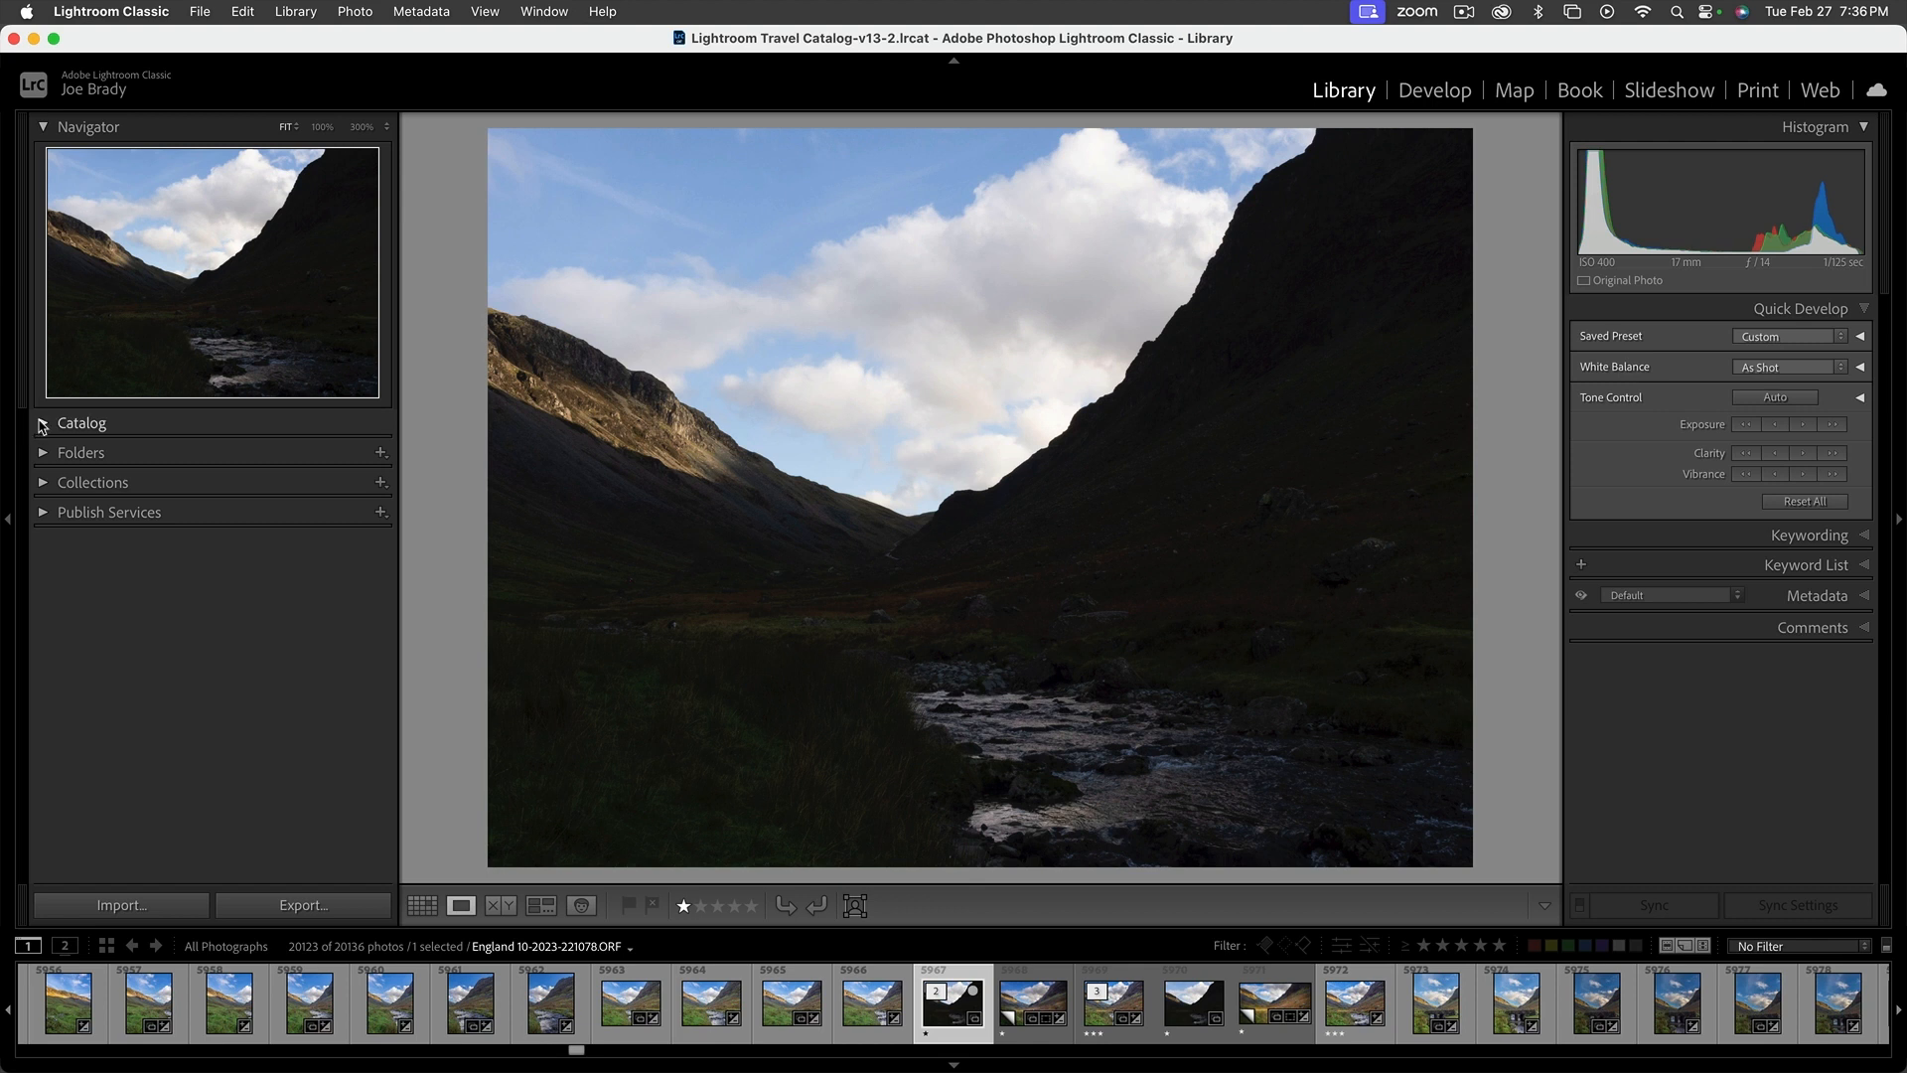
Expand the Catalog section, show all photographs in the grid, and open the metadata filter to browse the capture years
click(42, 424)
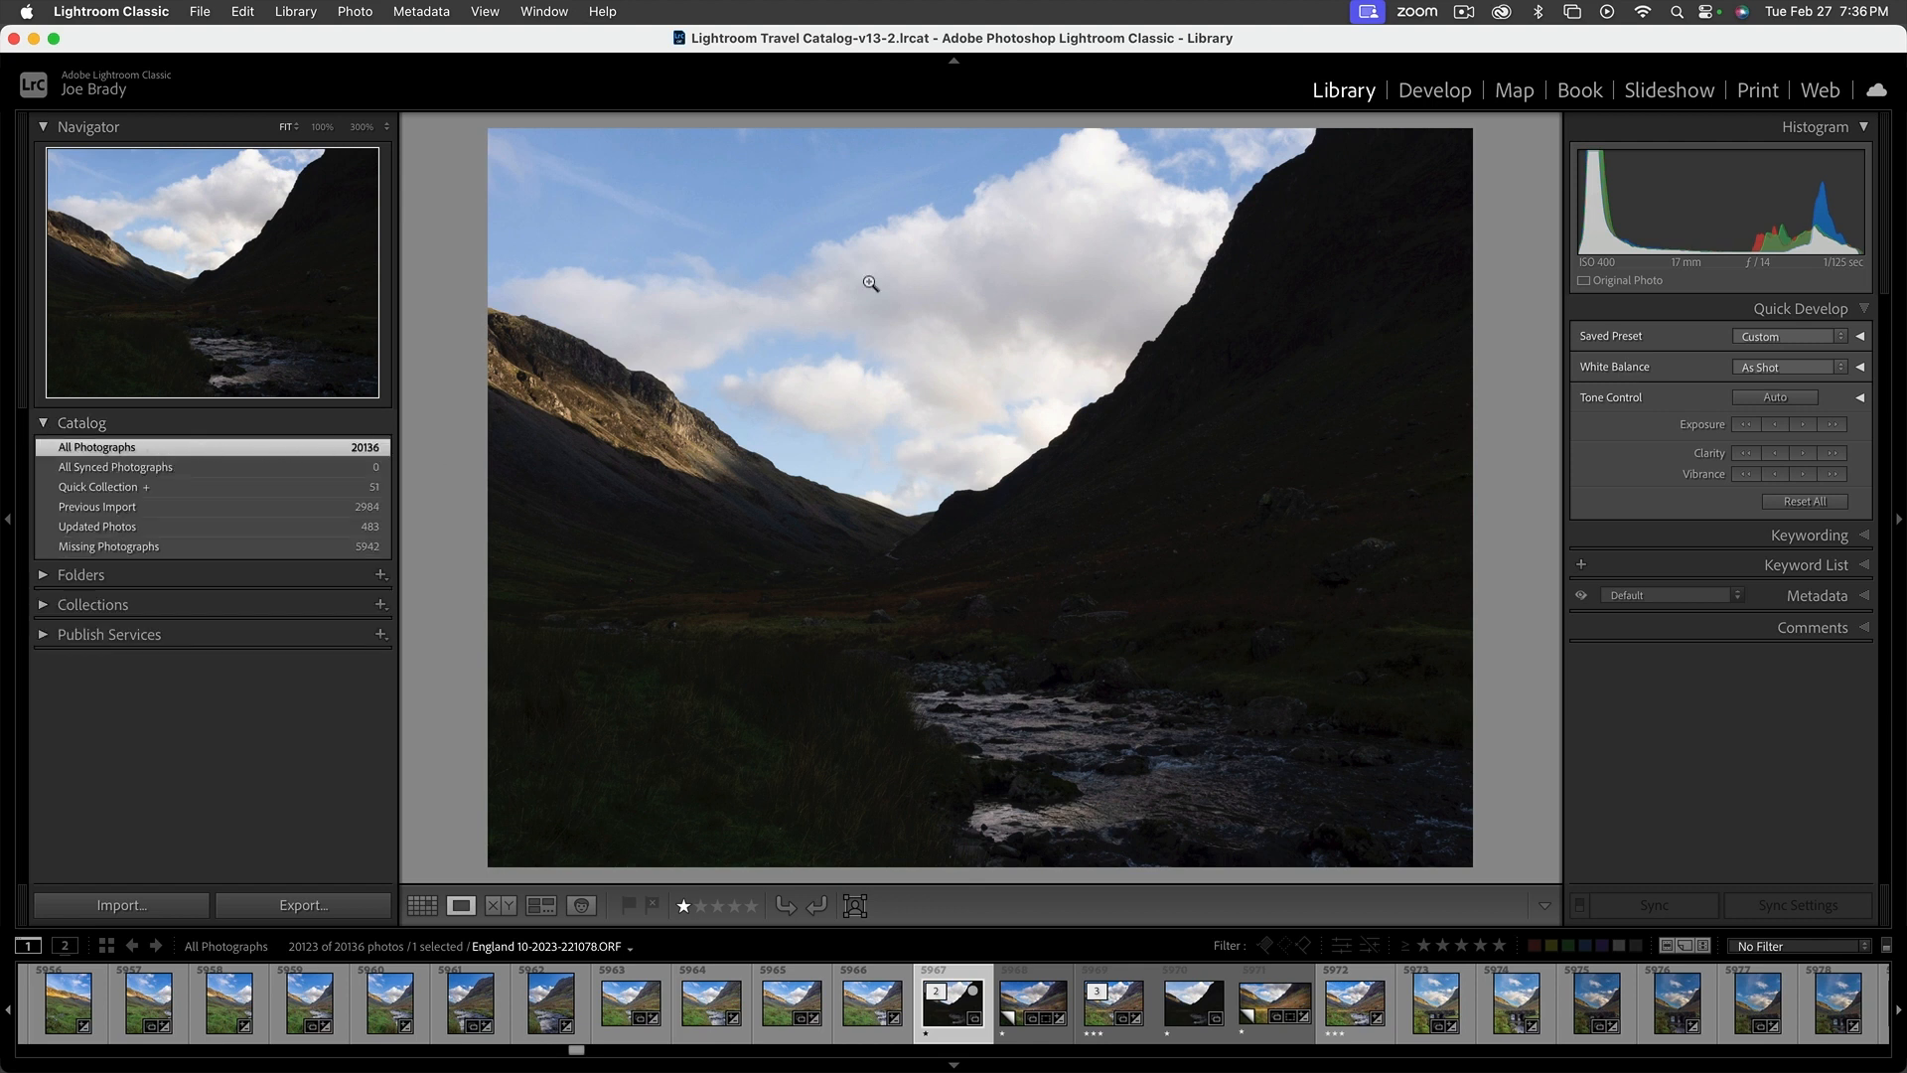
key(g)
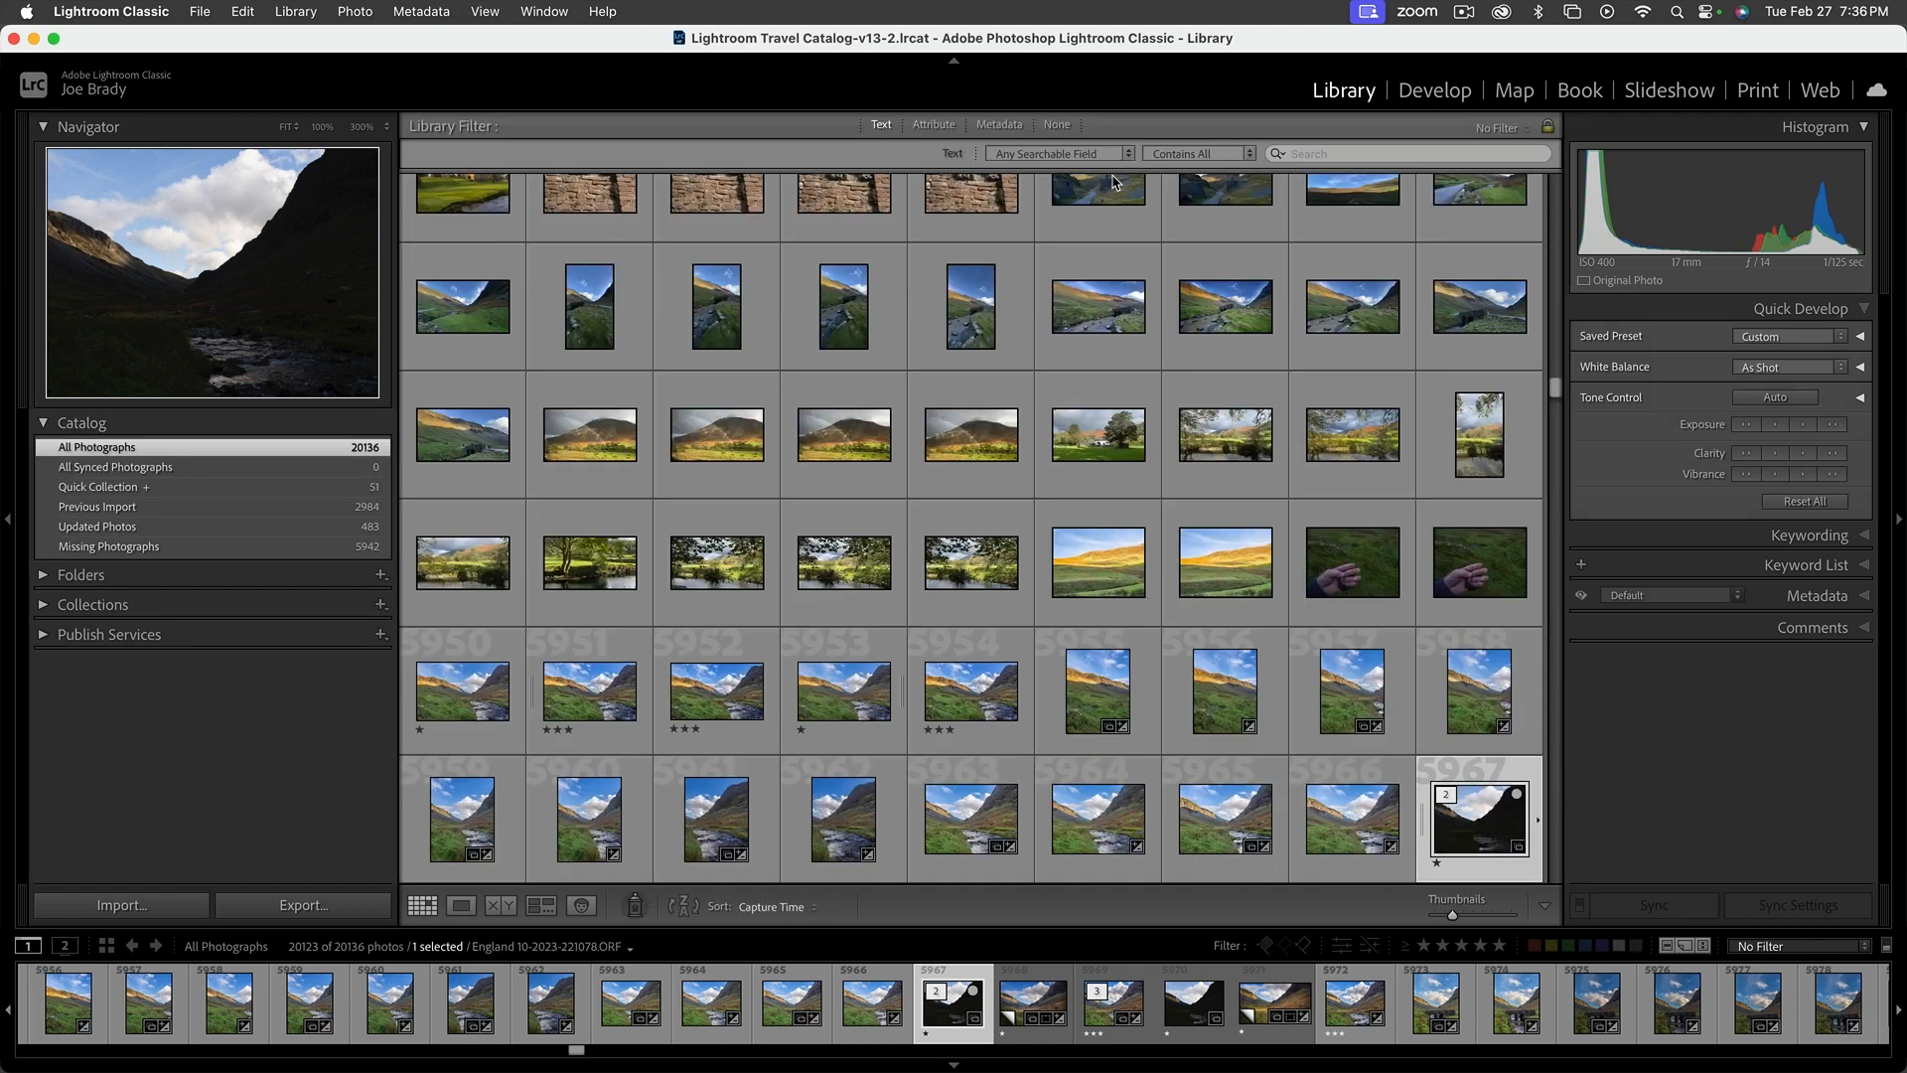
click(932, 126)
shift+click(998, 126)
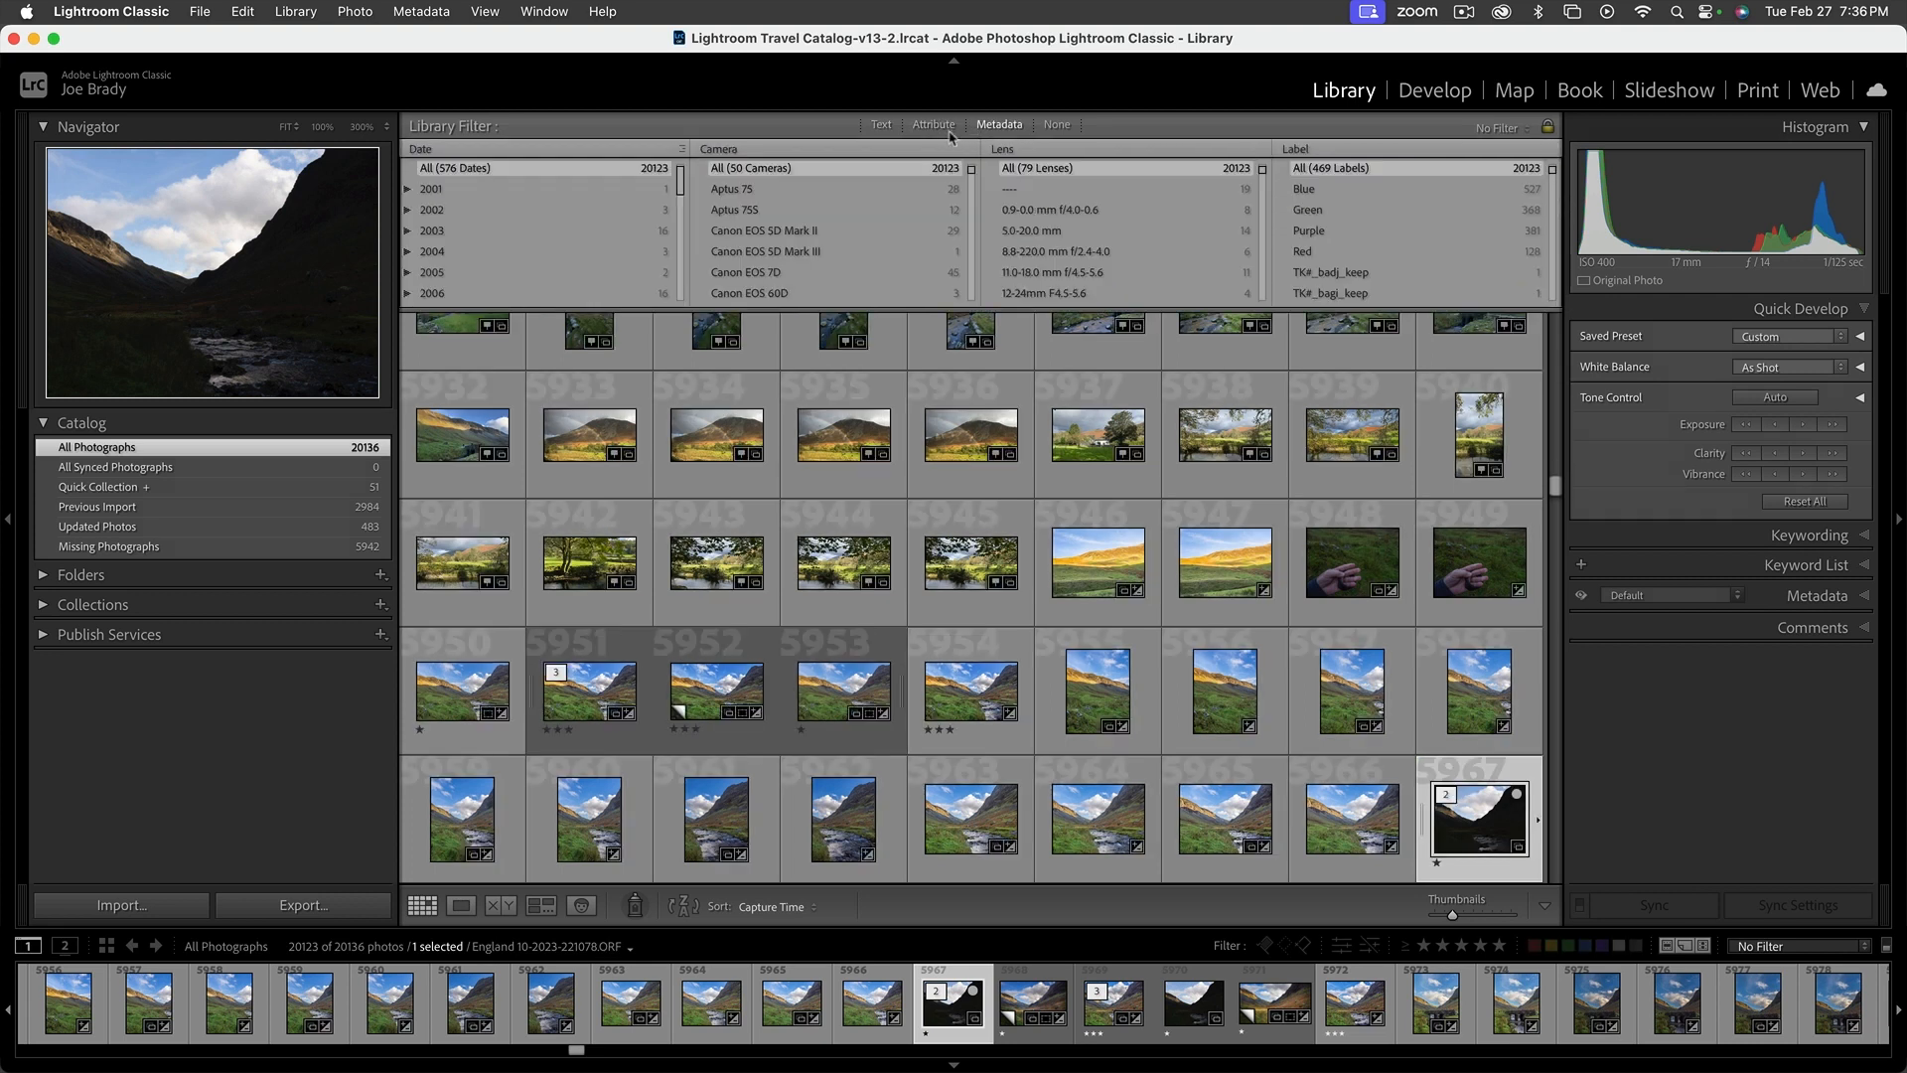
scroll(558, 210, down, 3)
scroll(558, 210, down, 3)
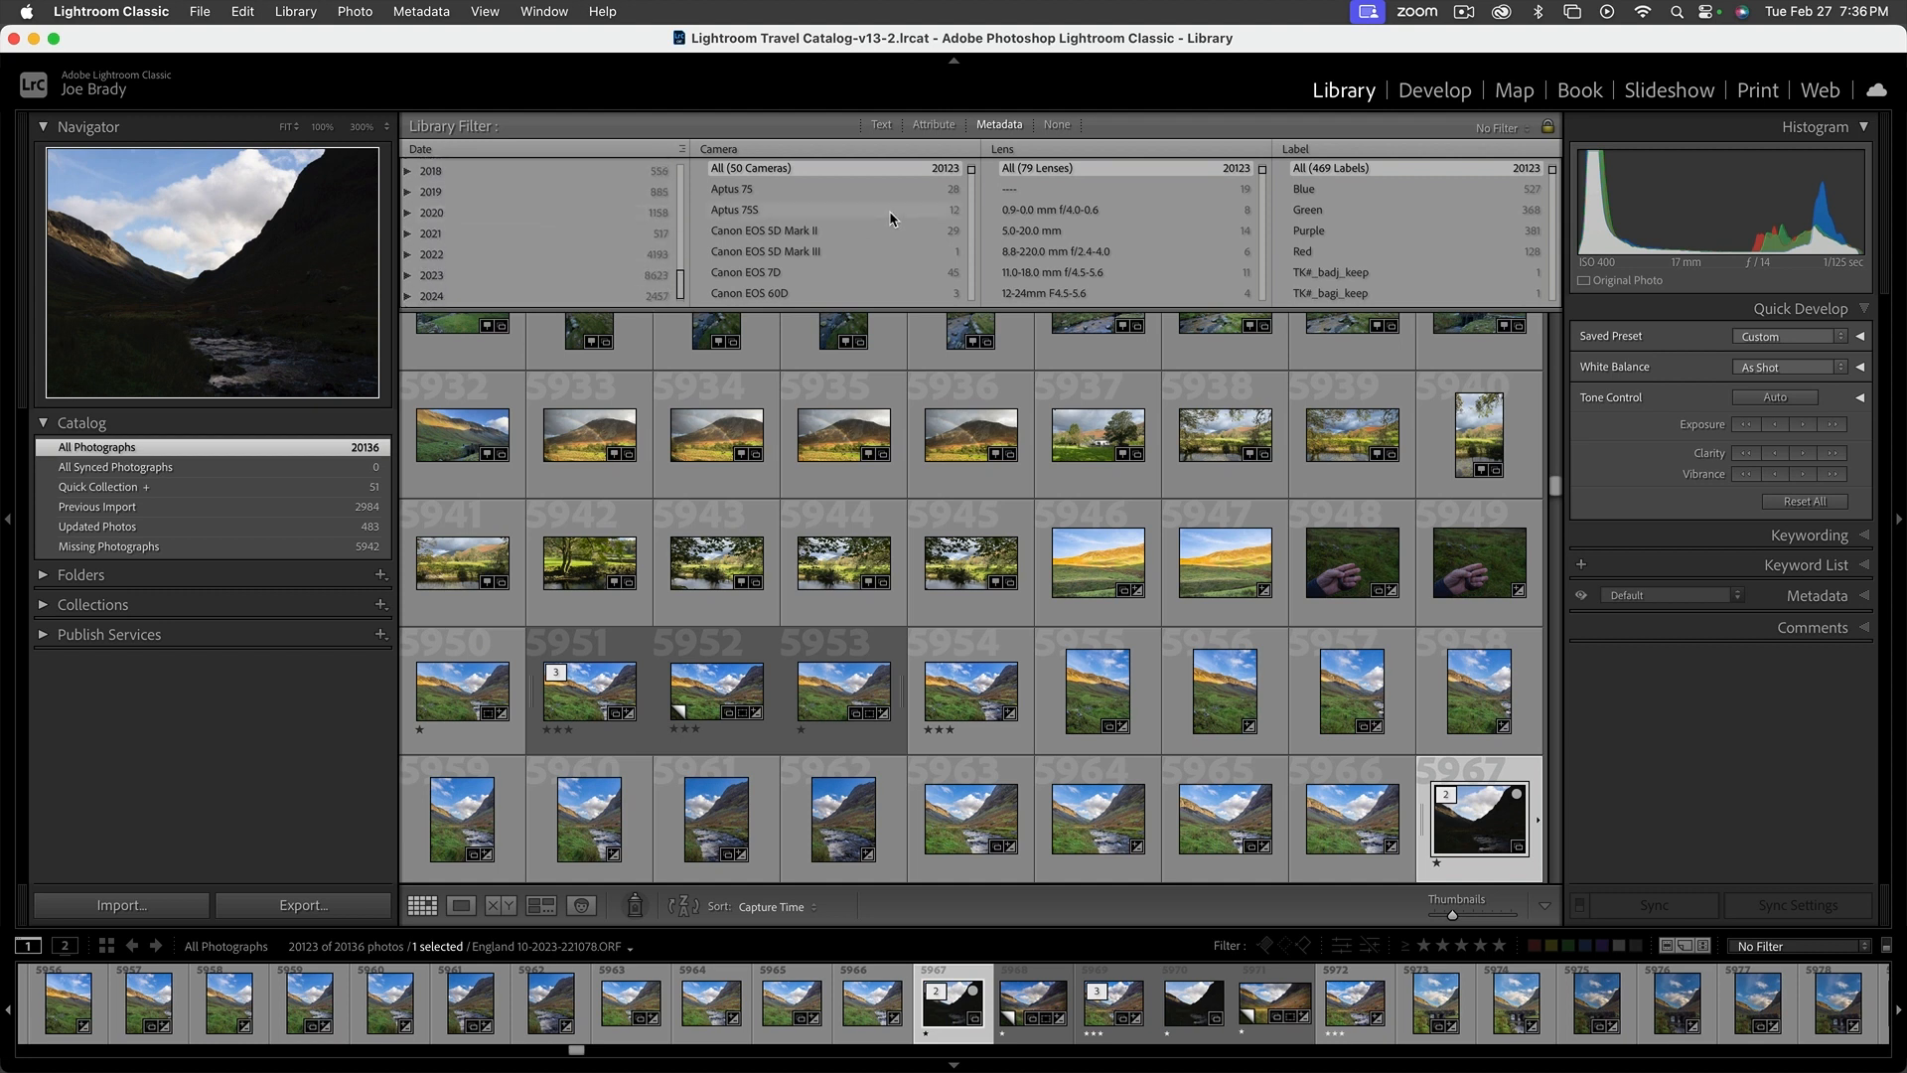
Filter the photographs by the Canon EOS 7D camera and look through the matching images
scroll(890, 219, down, 10)
scroll(890, 212, down, 10)
scroll(890, 216, down, 10)
scroll(890, 211, up, 20)
click(770, 278)
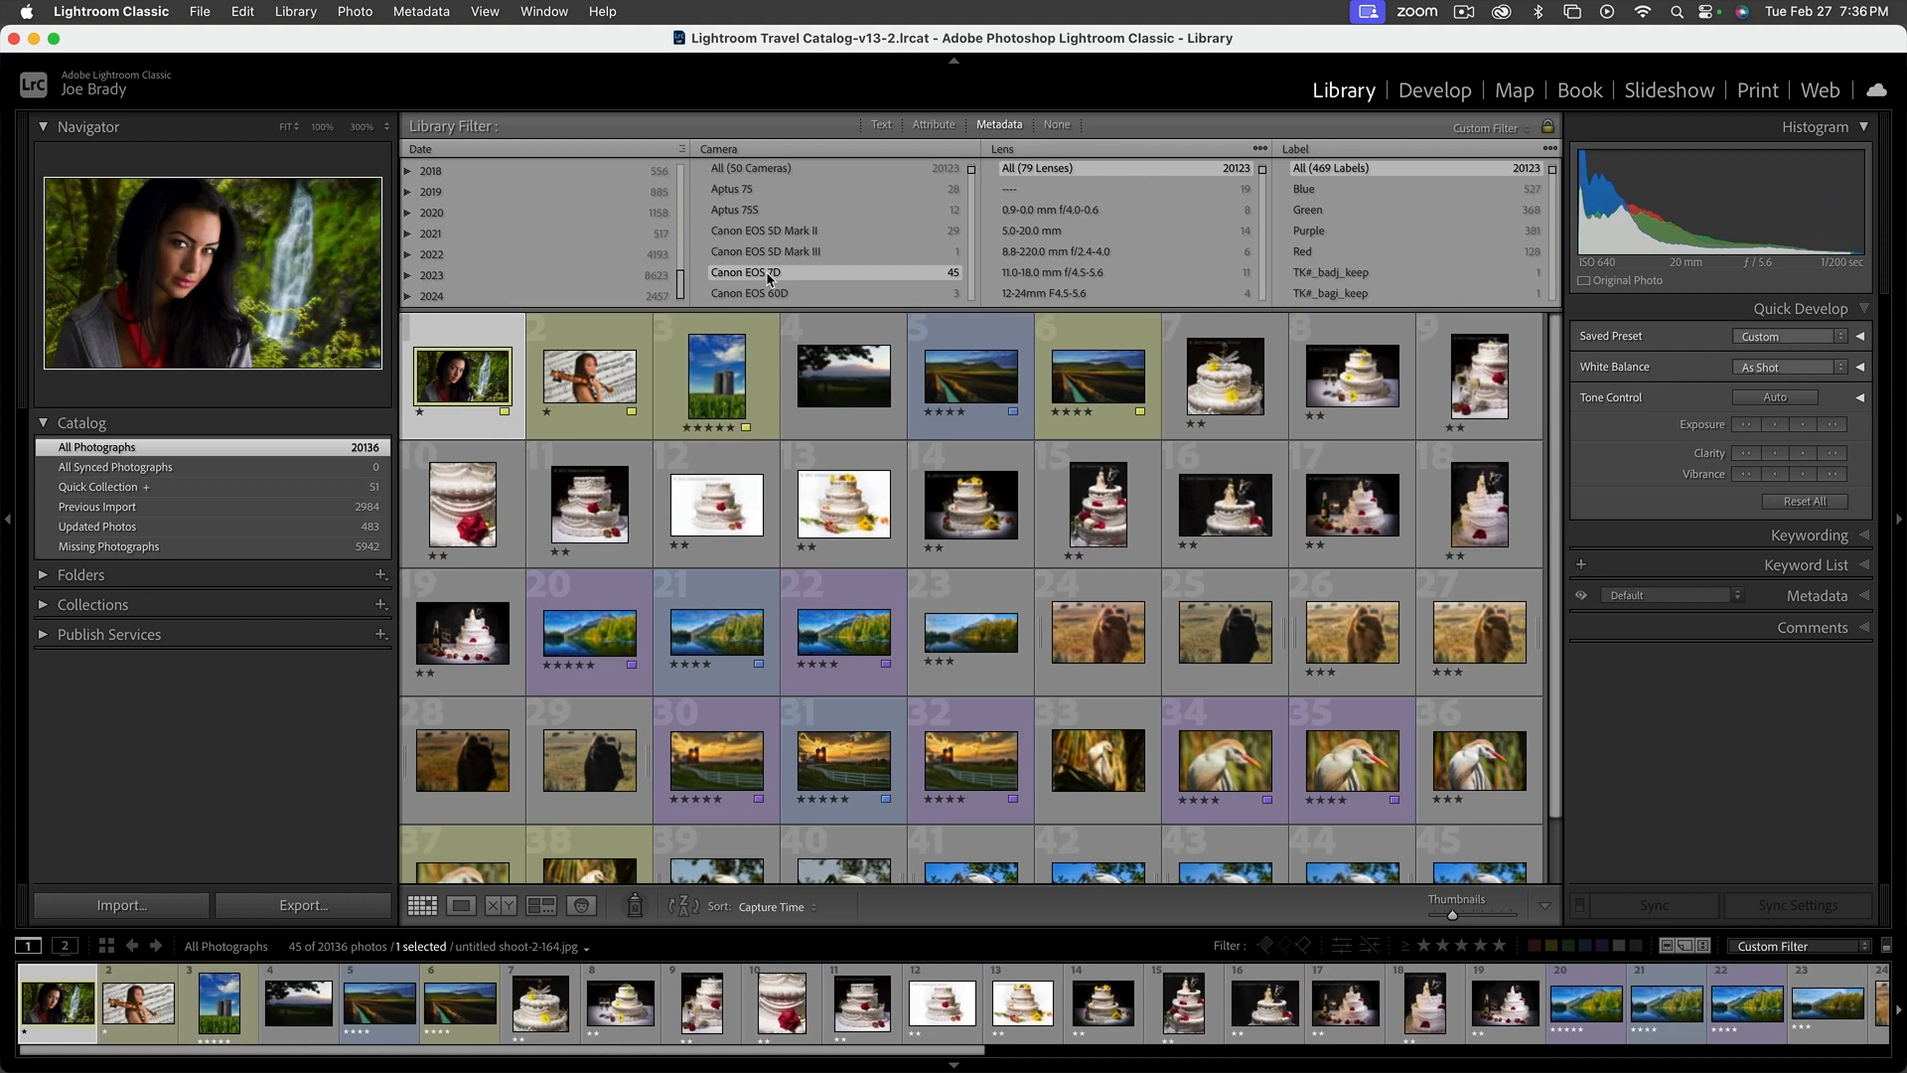
scroll(1155, 633, down, 1)
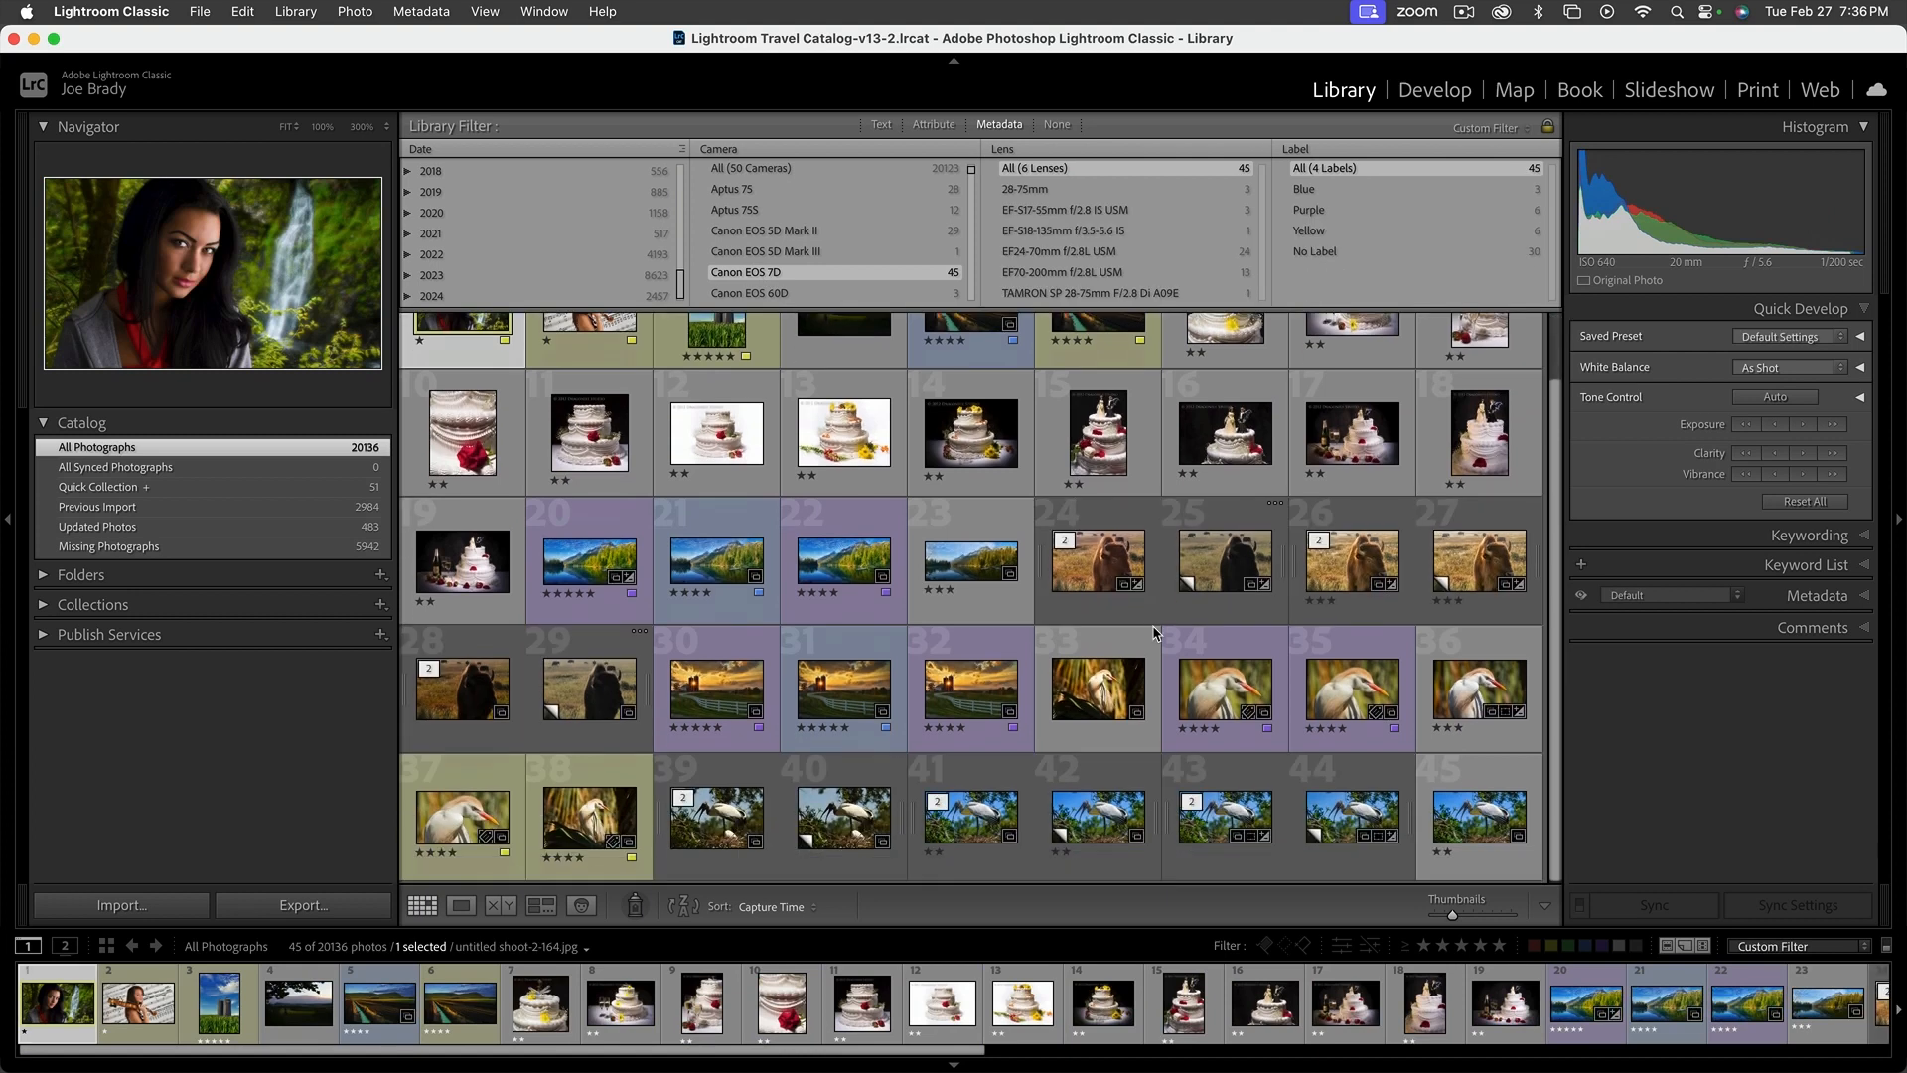
scroll(1155, 632, up, 1)
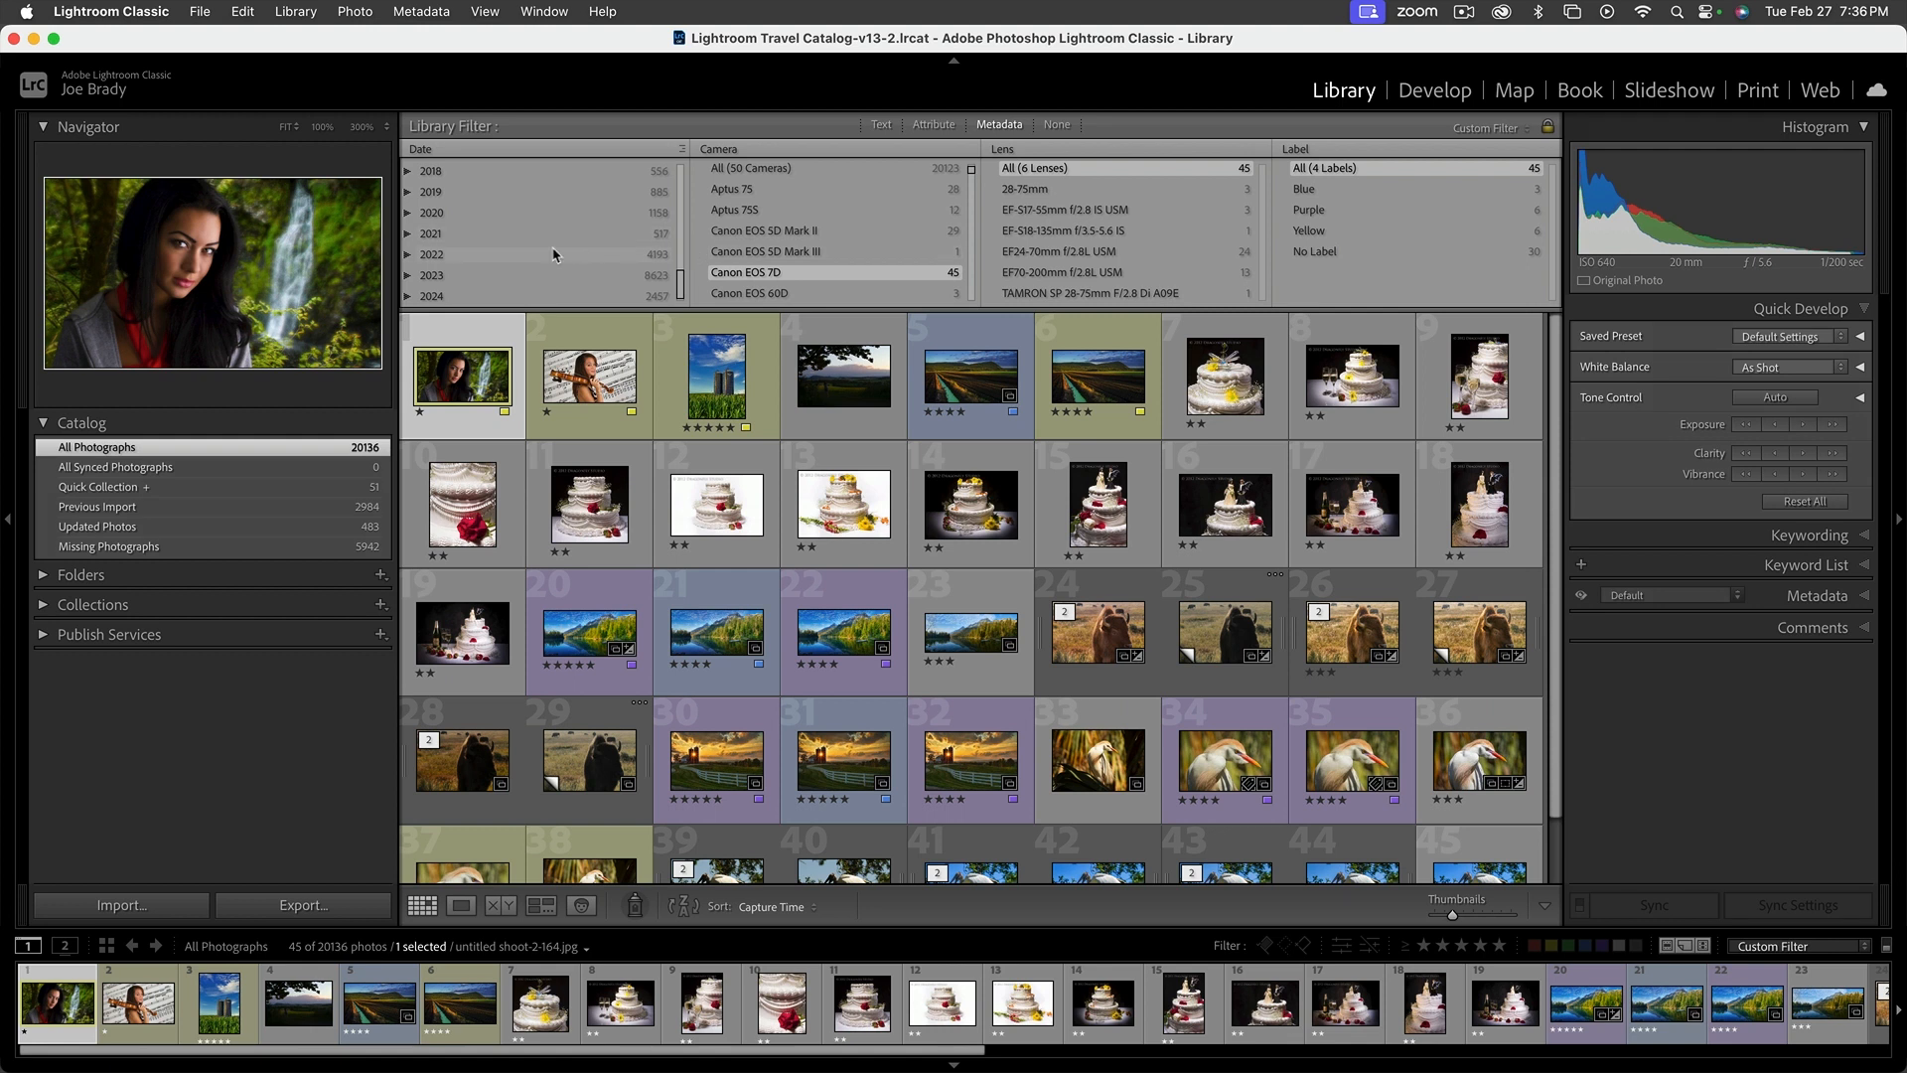
Filter the photographs by capture year 2020, narrowing the date to May and 25 - Monday
click(475, 206)
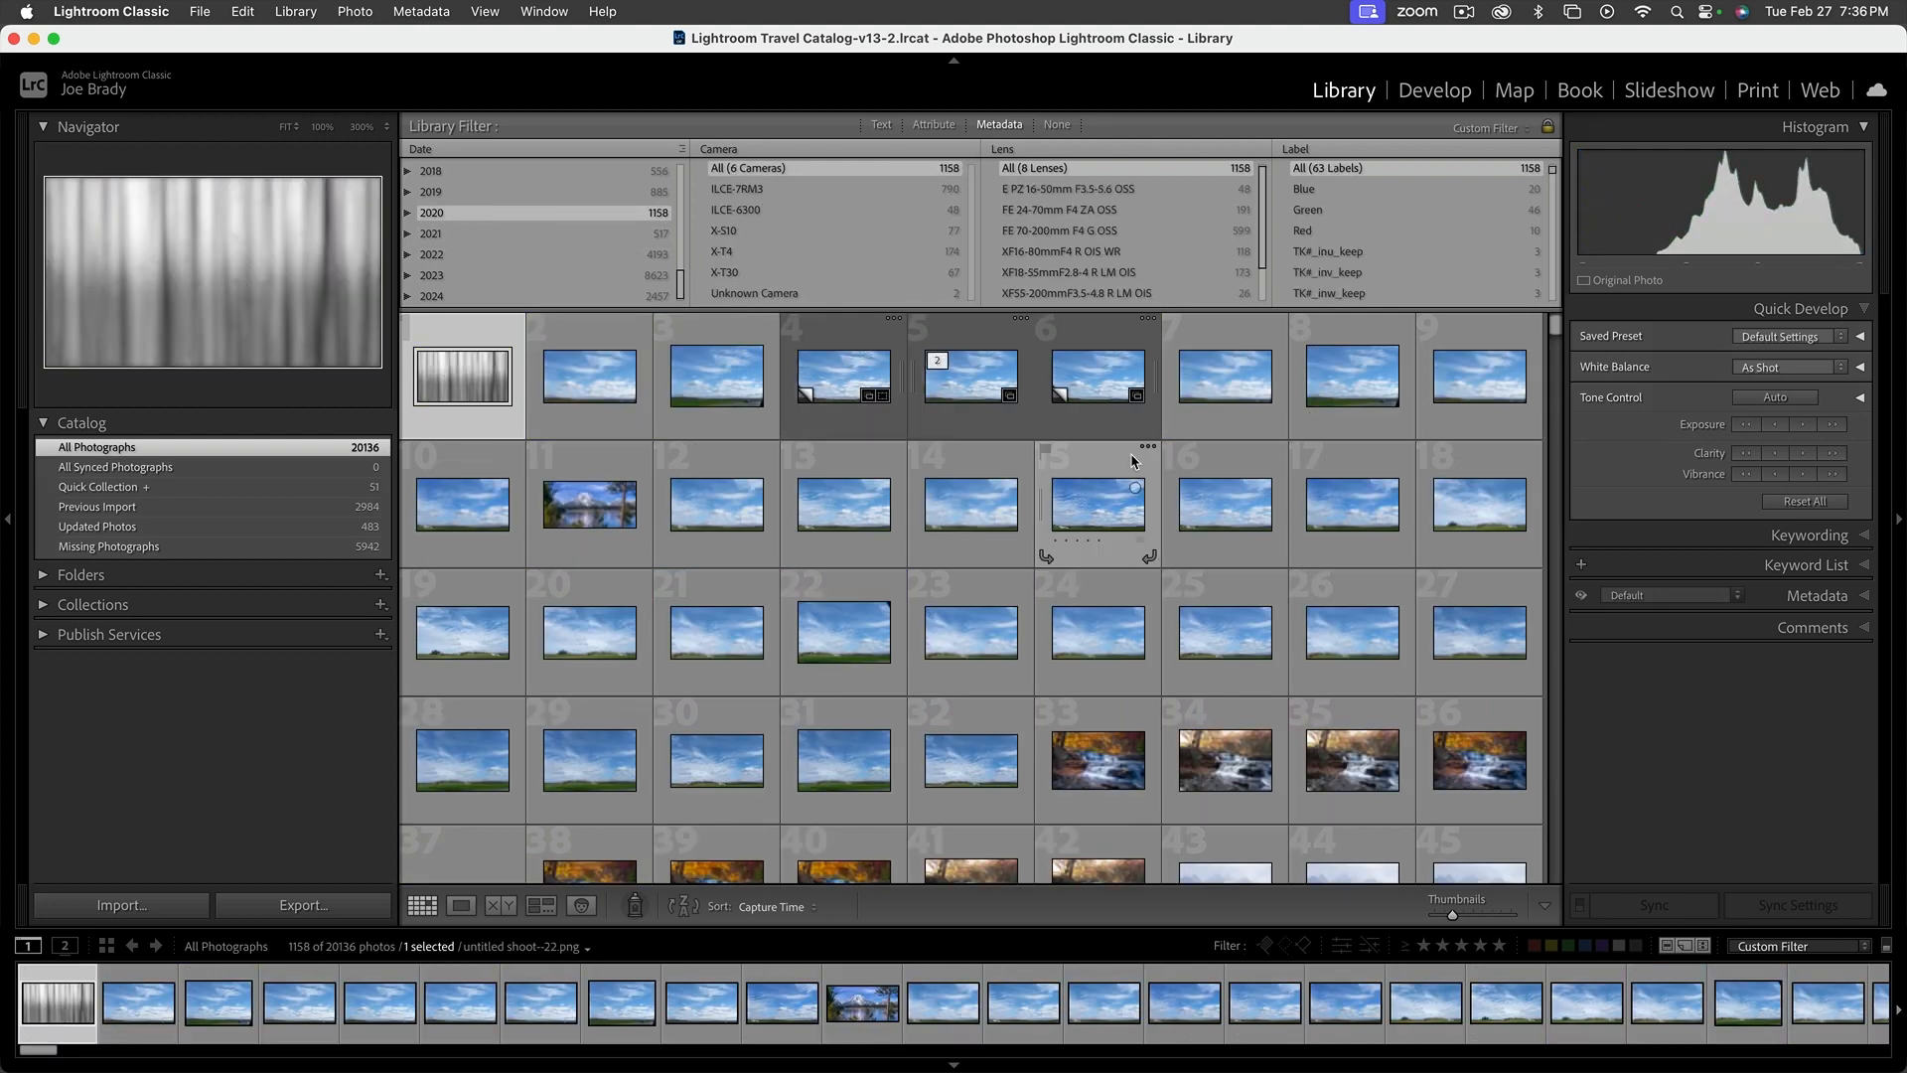
scroll(1130, 453, down, 10)
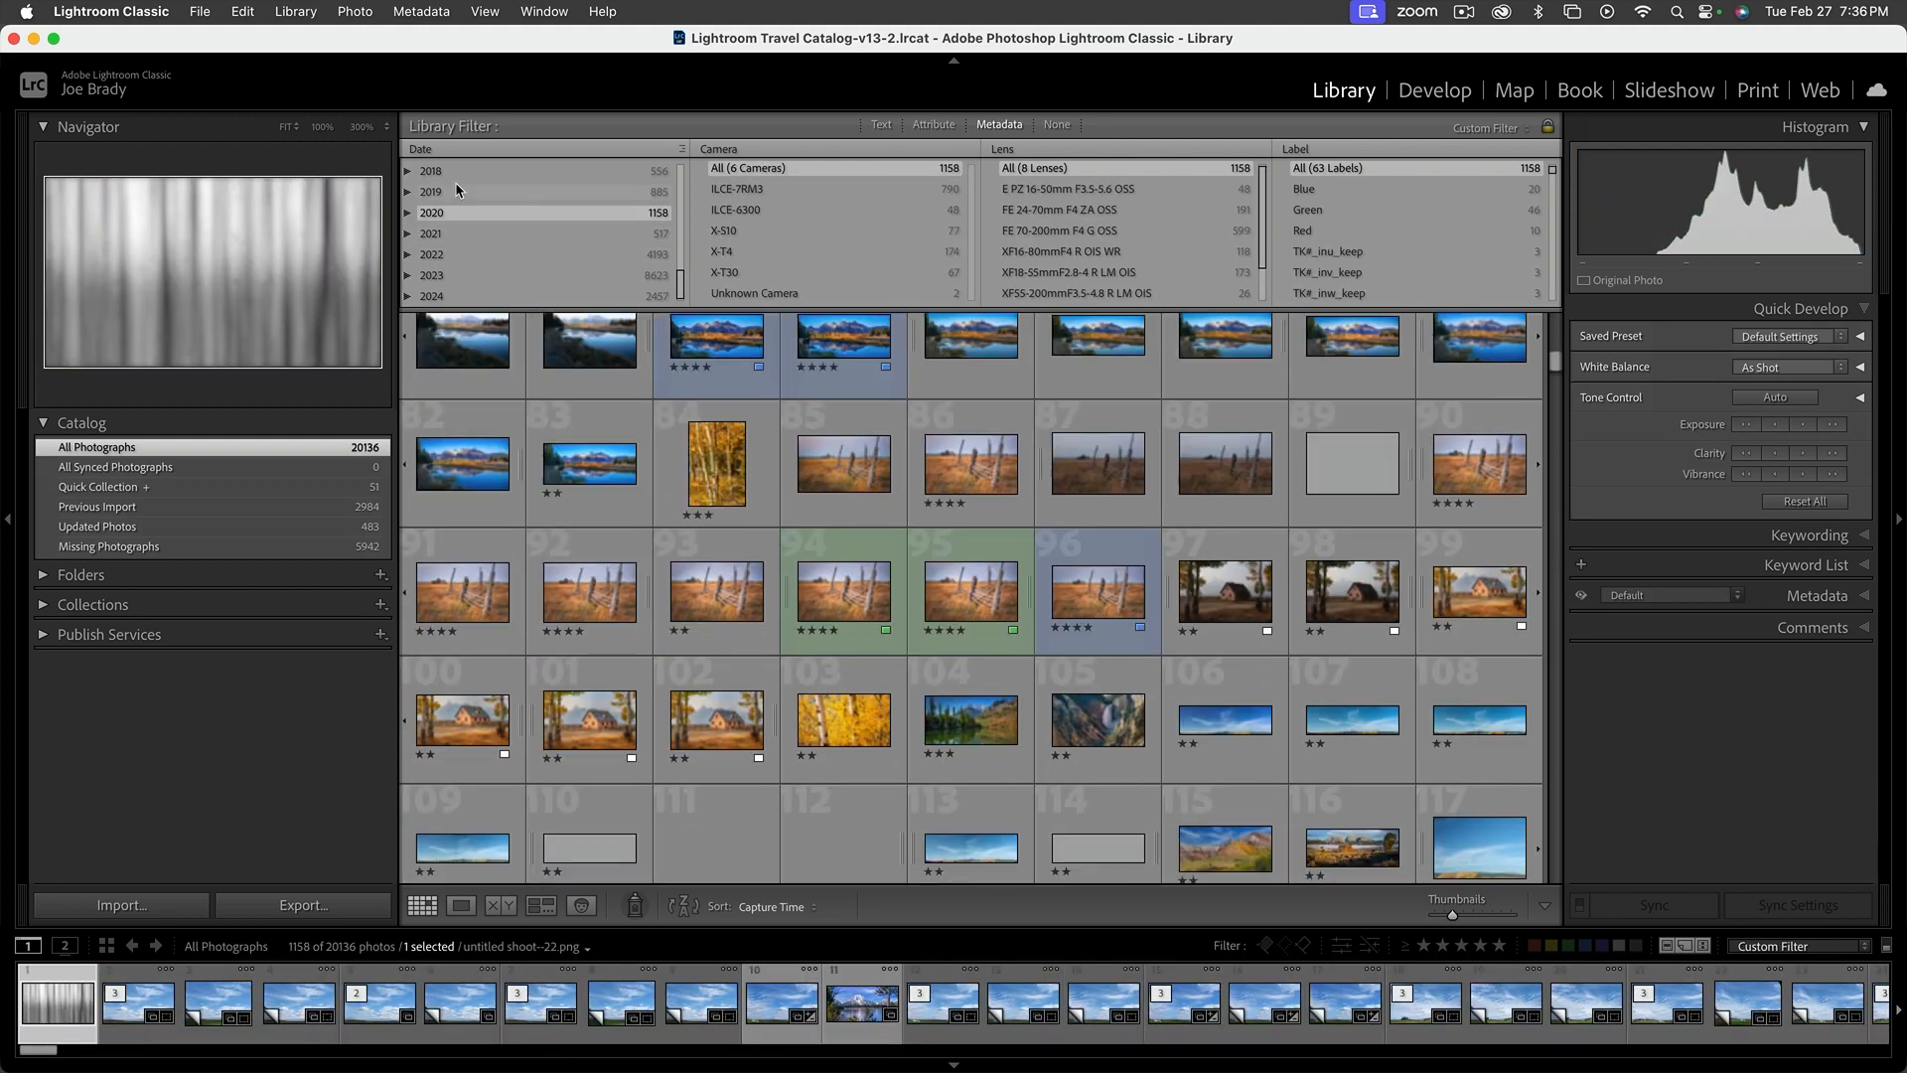
click(408, 212)
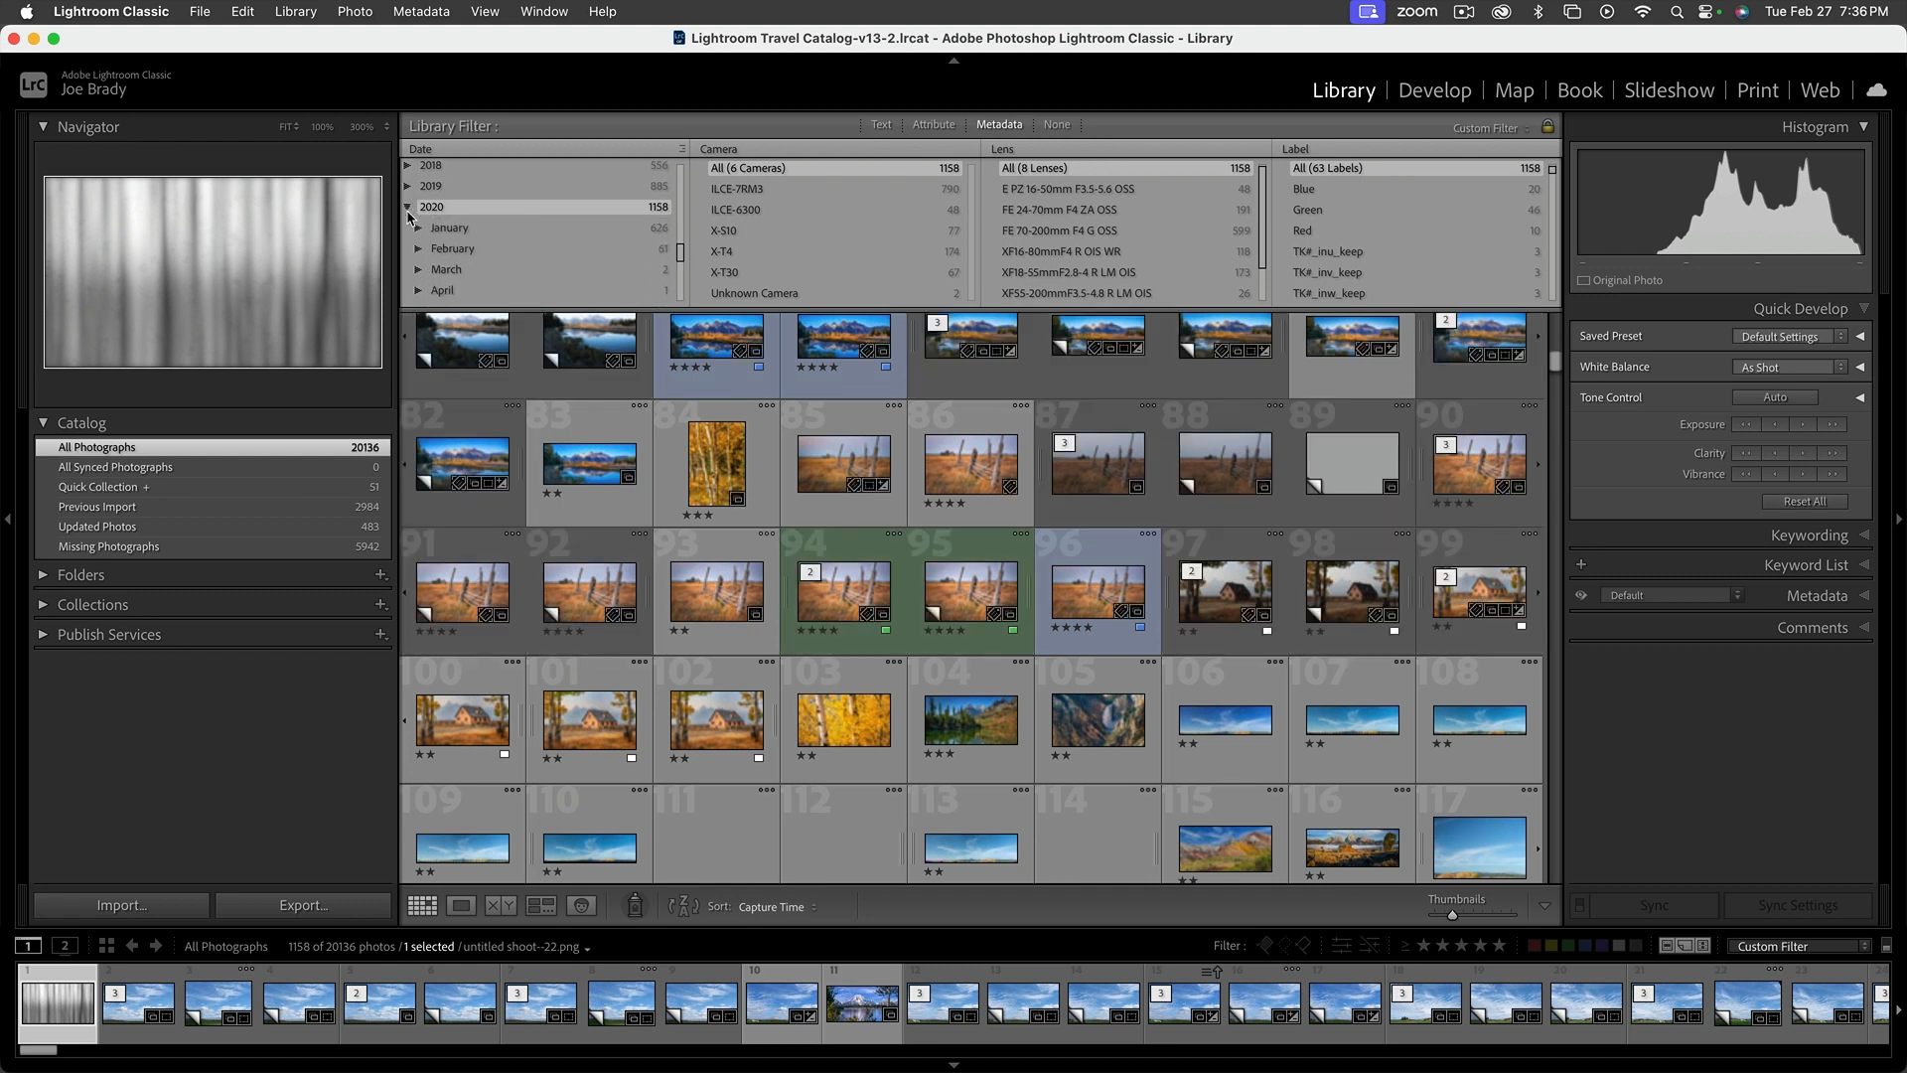
scroll(580, 236, down, 3)
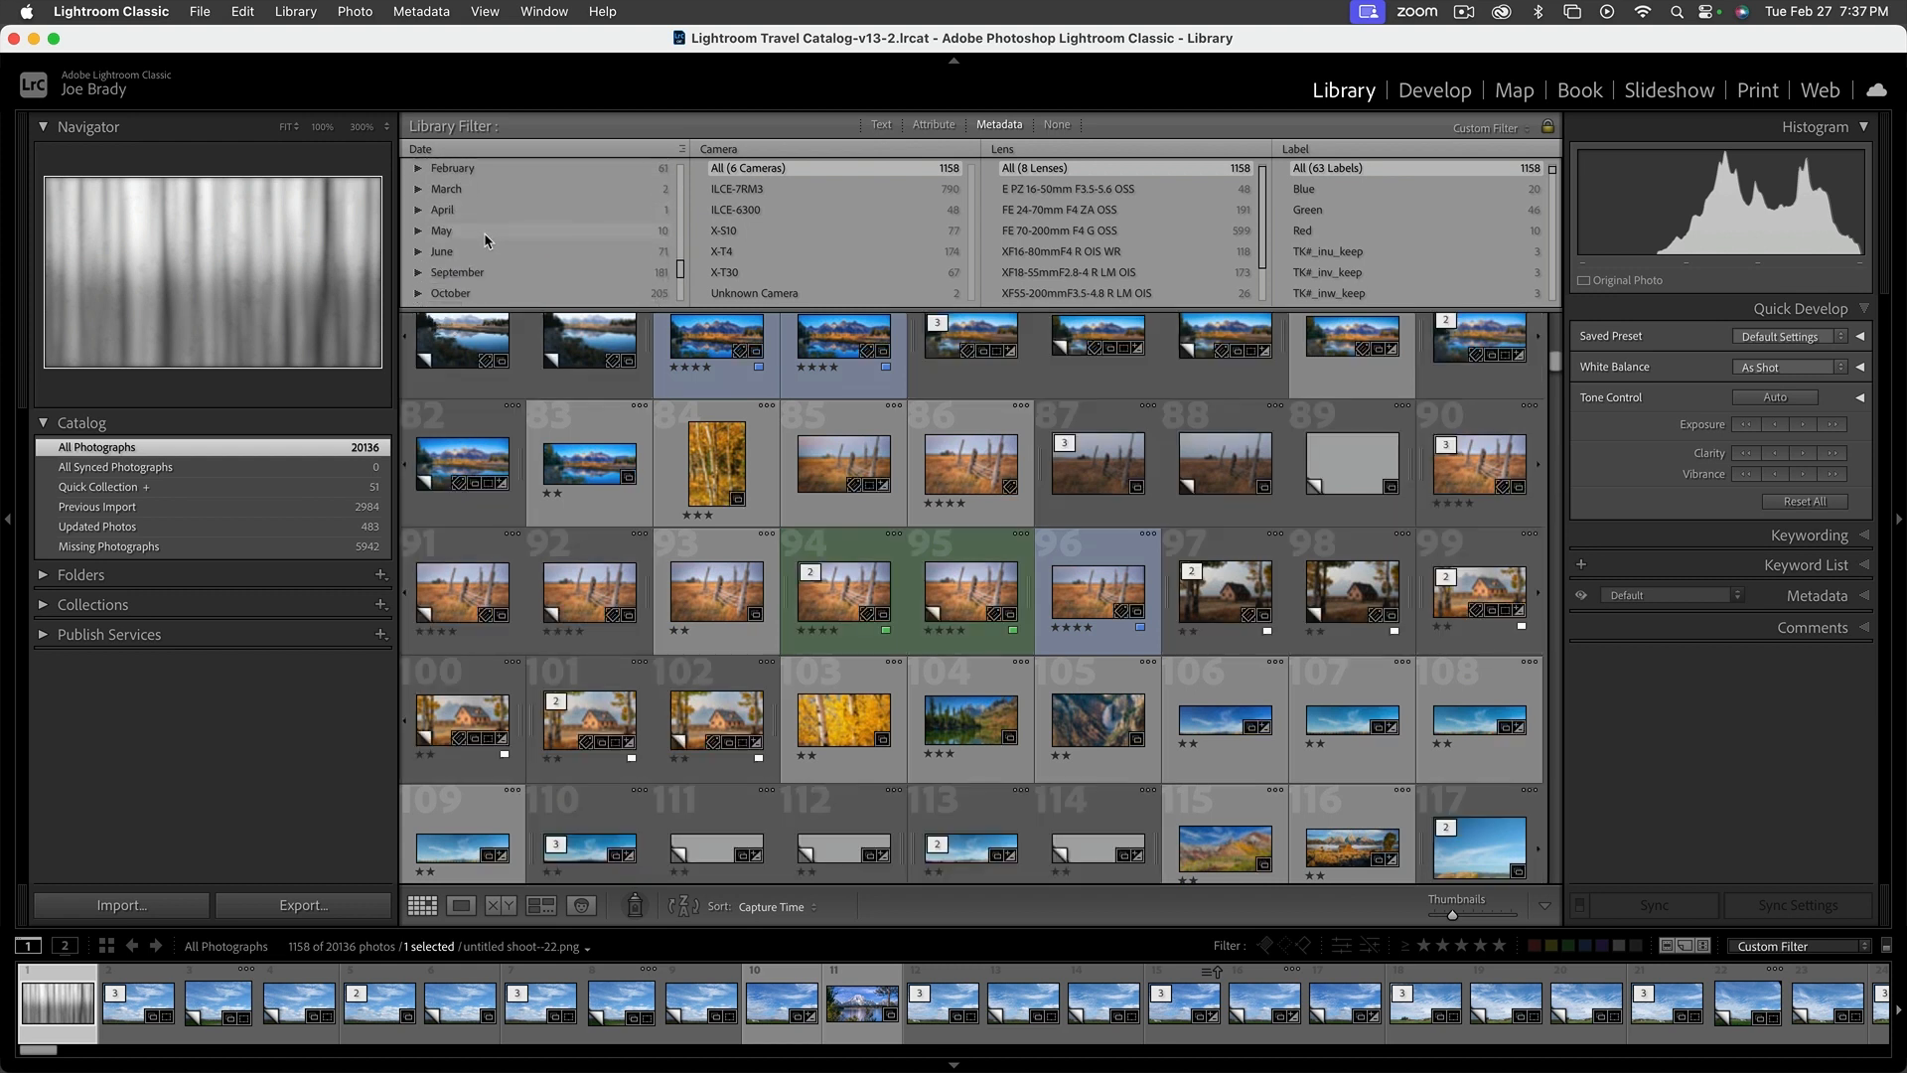
click(473, 234)
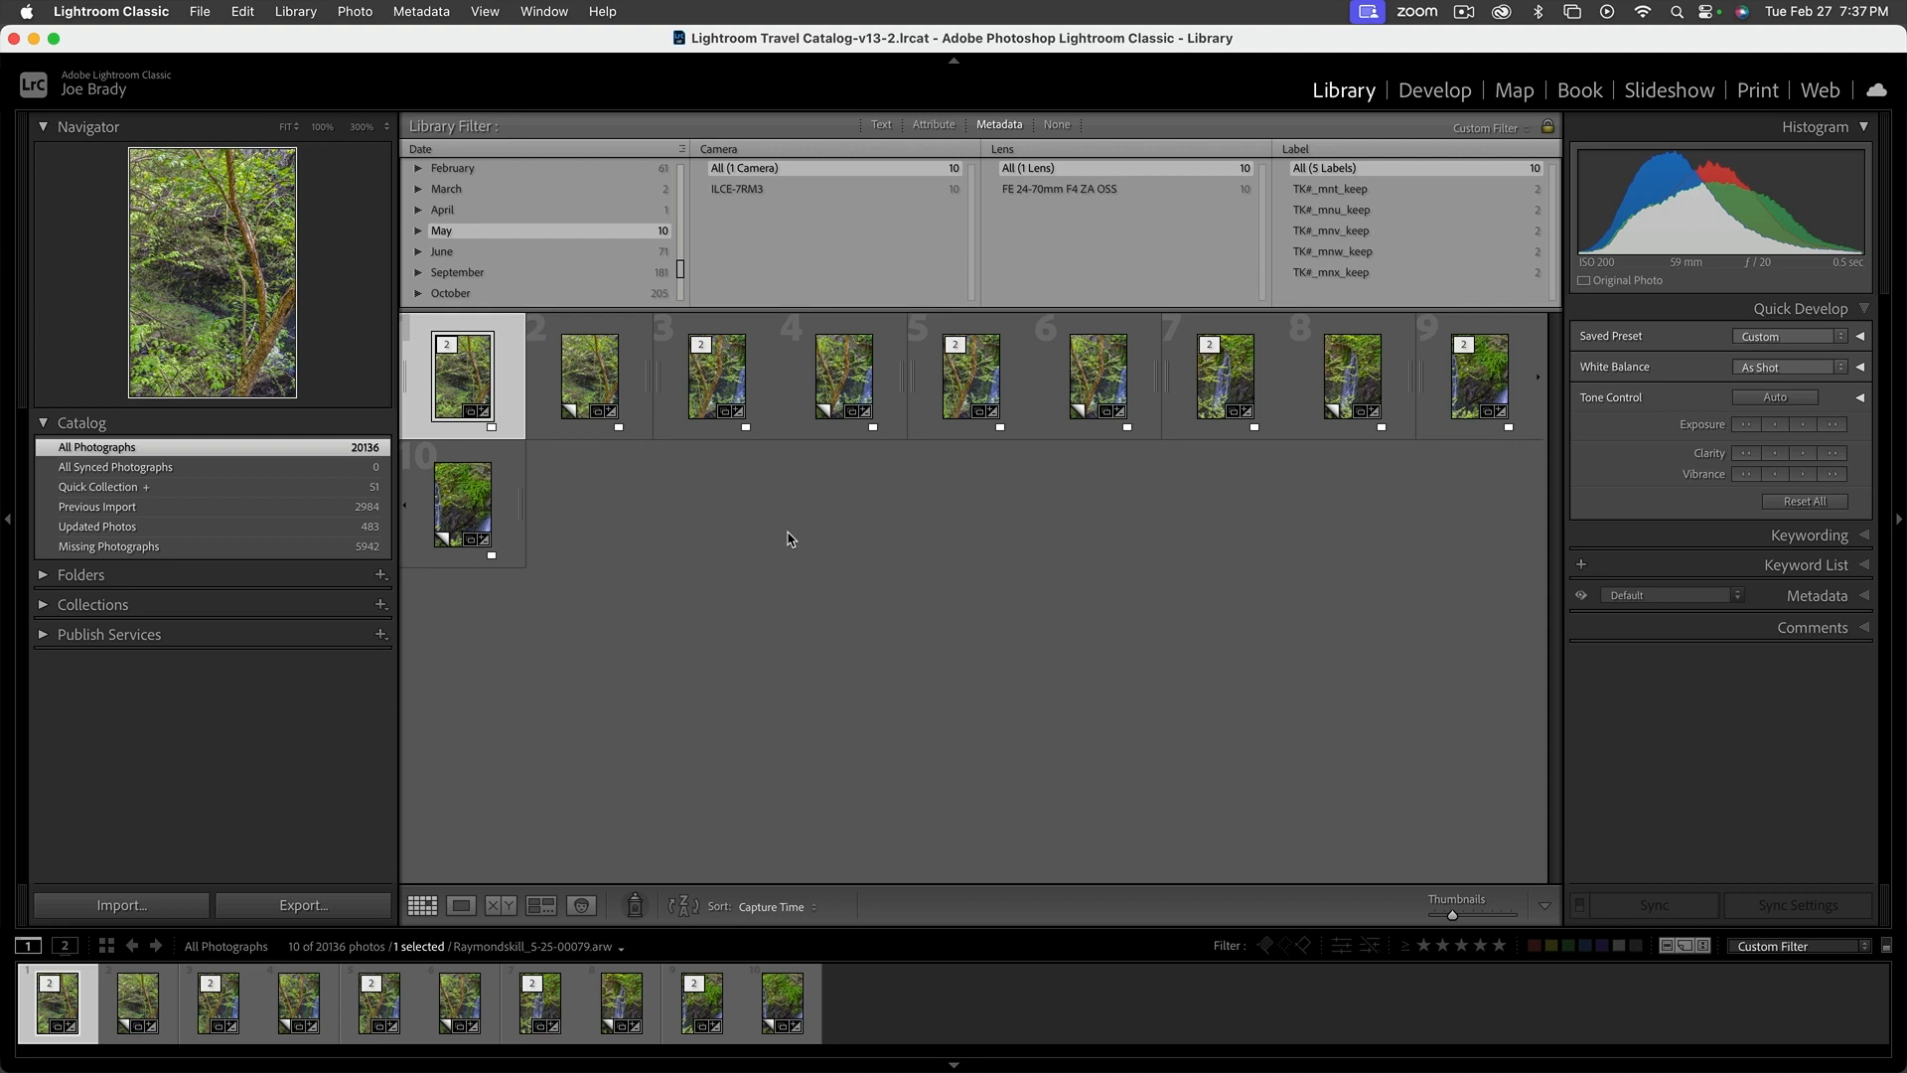
click(418, 231)
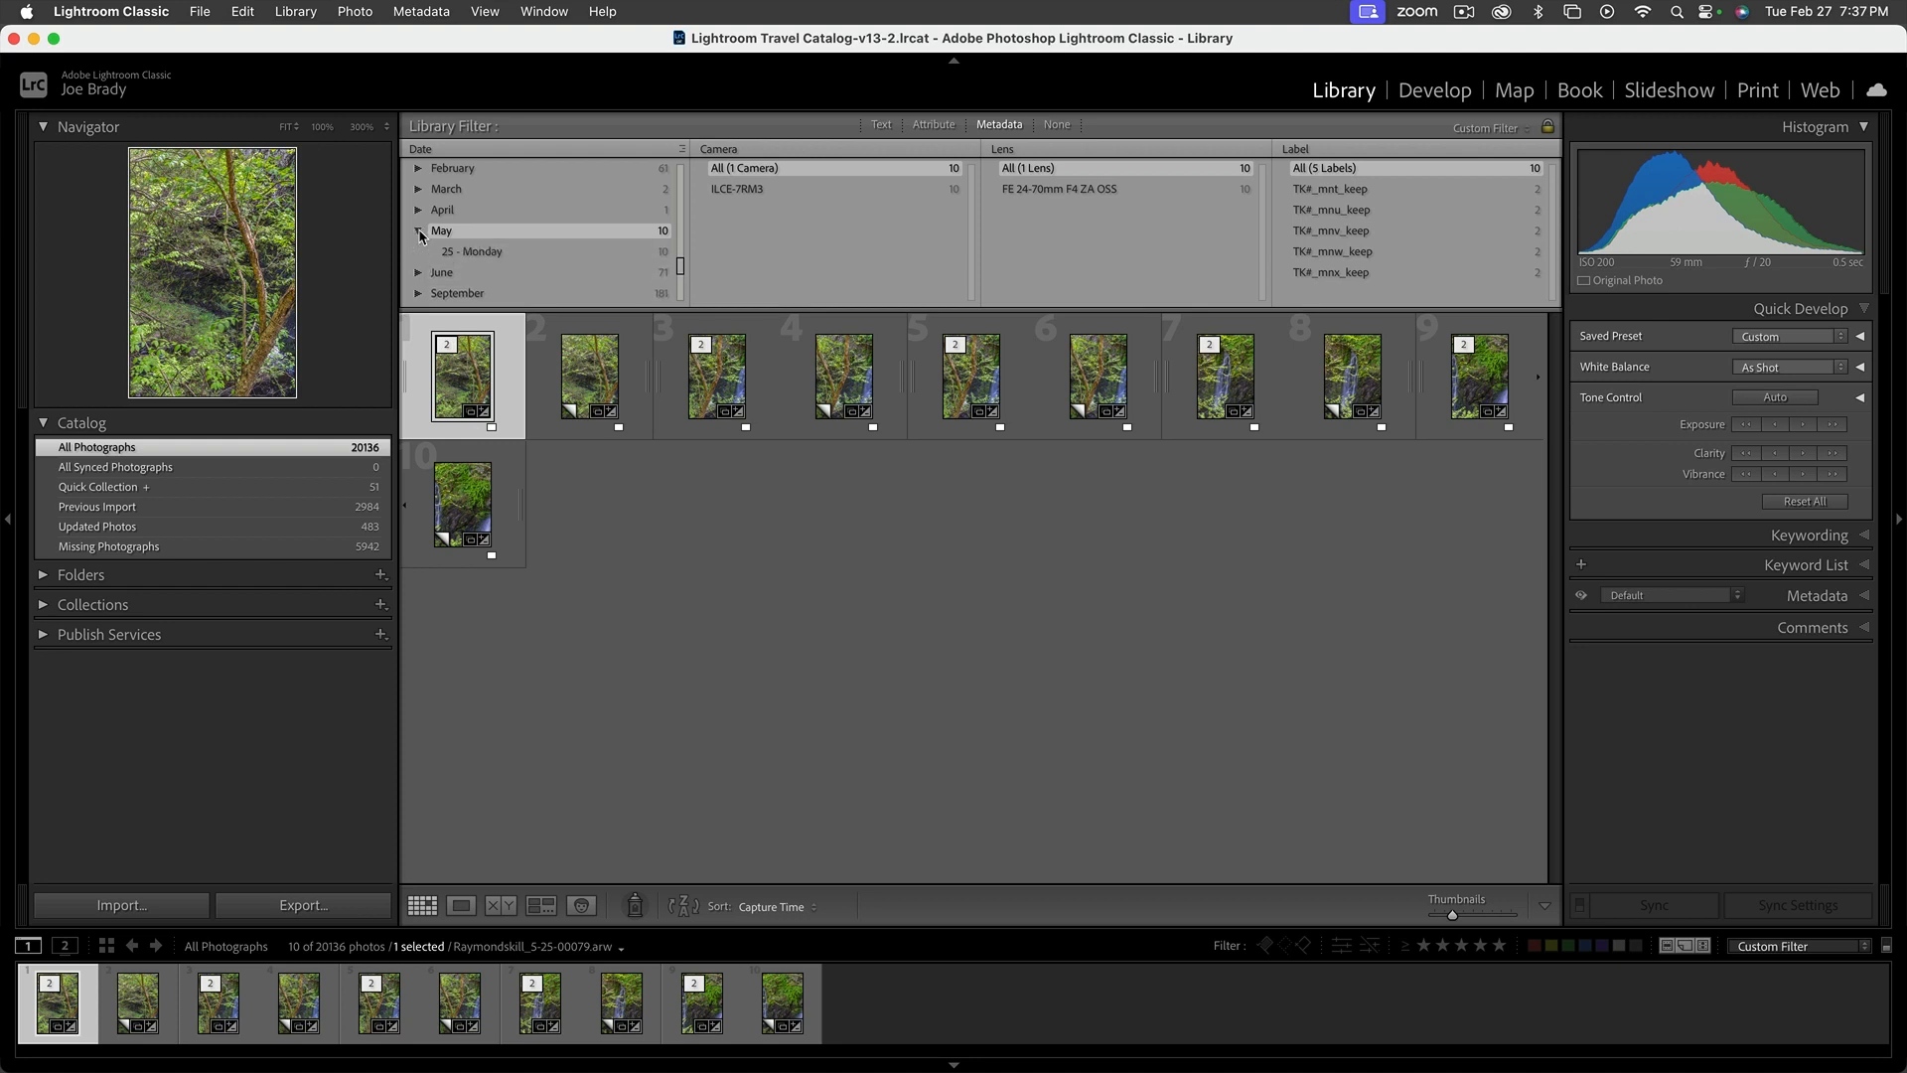
click(481, 252)
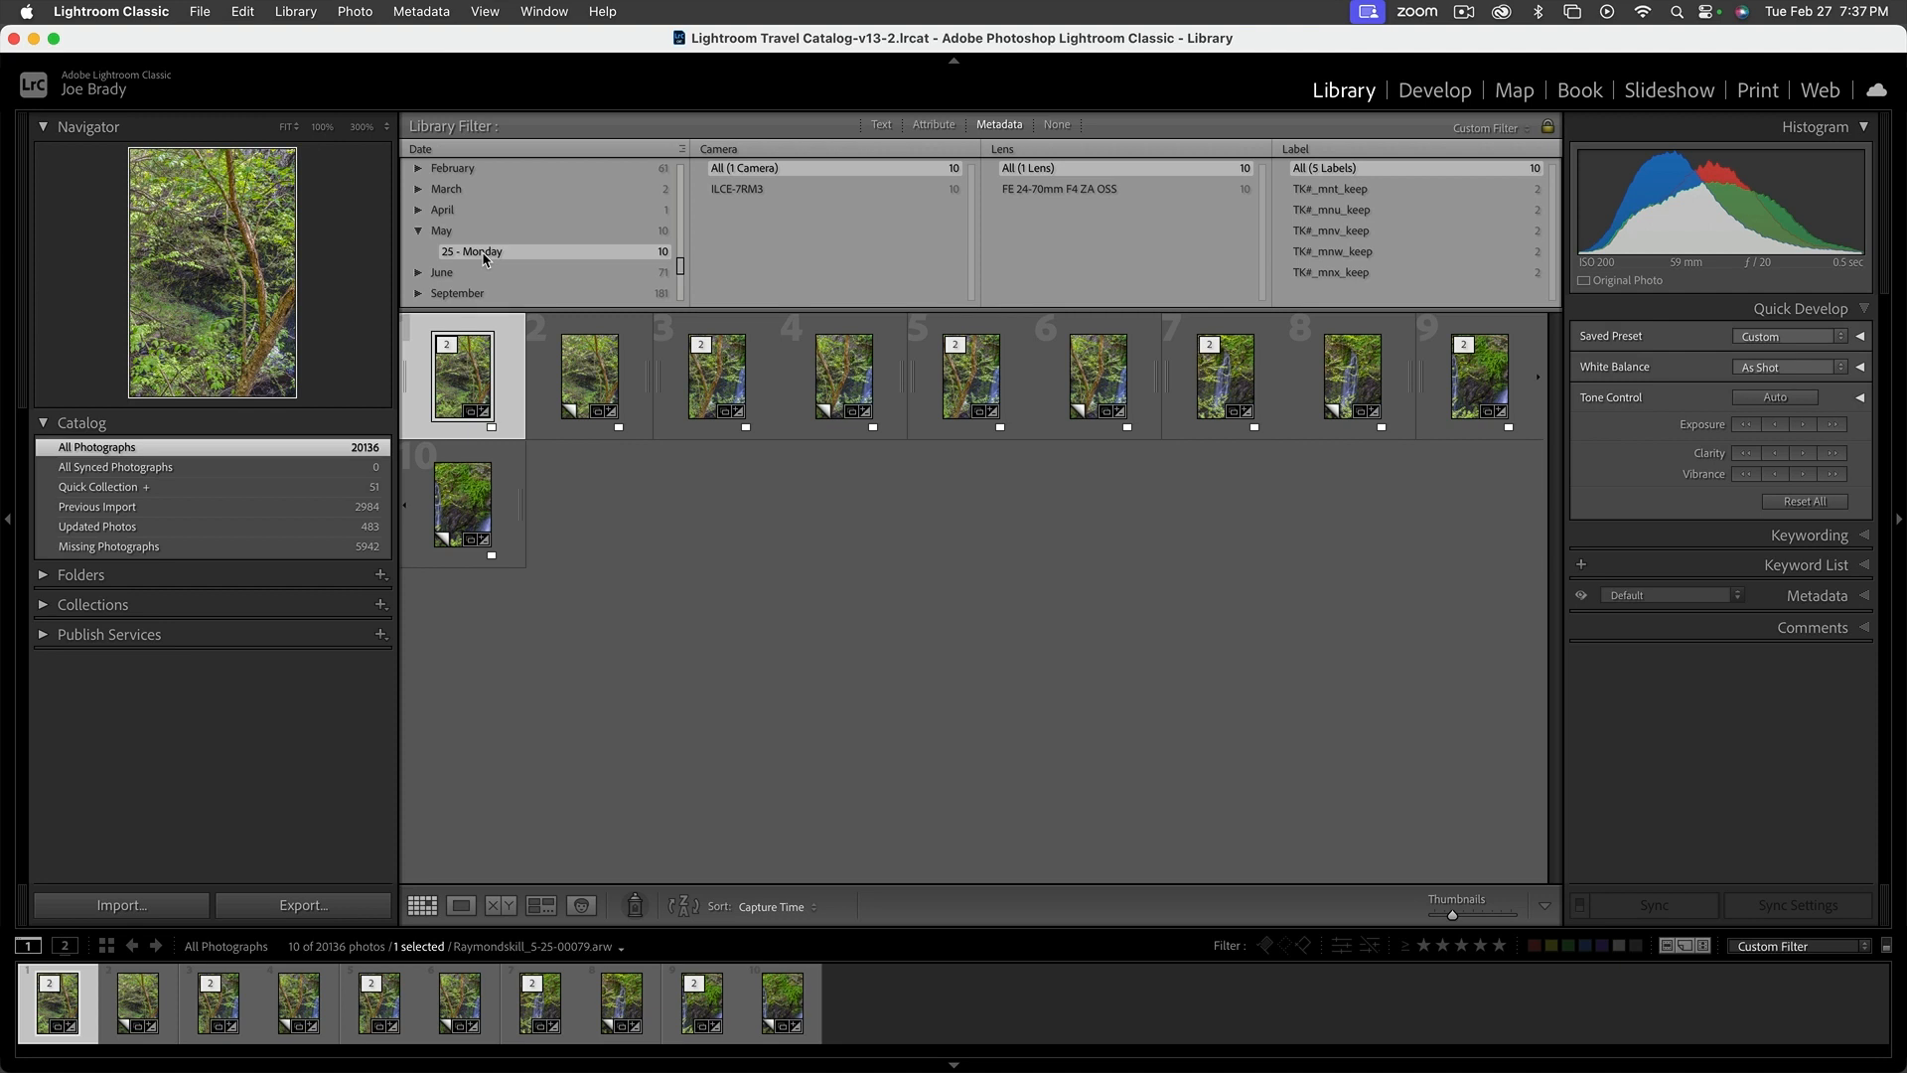
Turn off the library filters, return to the beginning of the photo grid, and hide the filter bar
scroll(483, 256, up, 3)
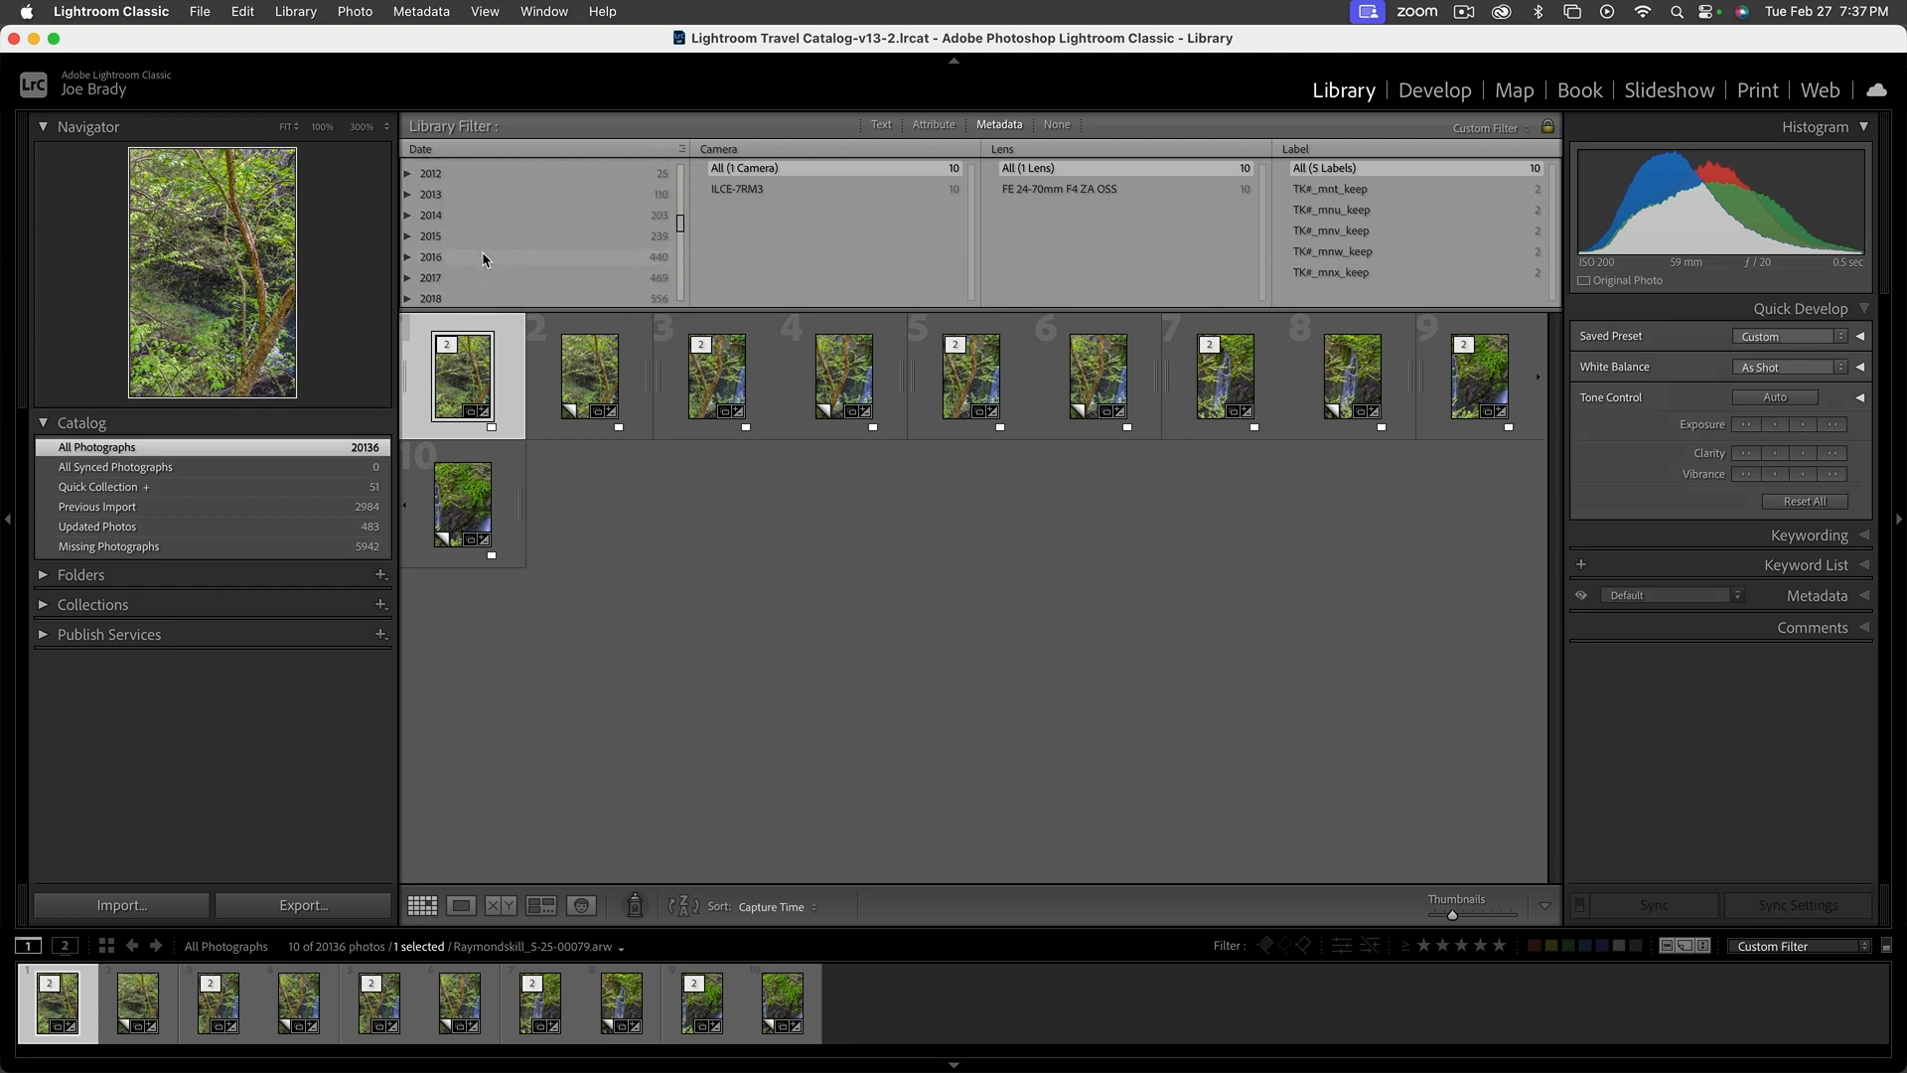
scroll(484, 258, down, 2)
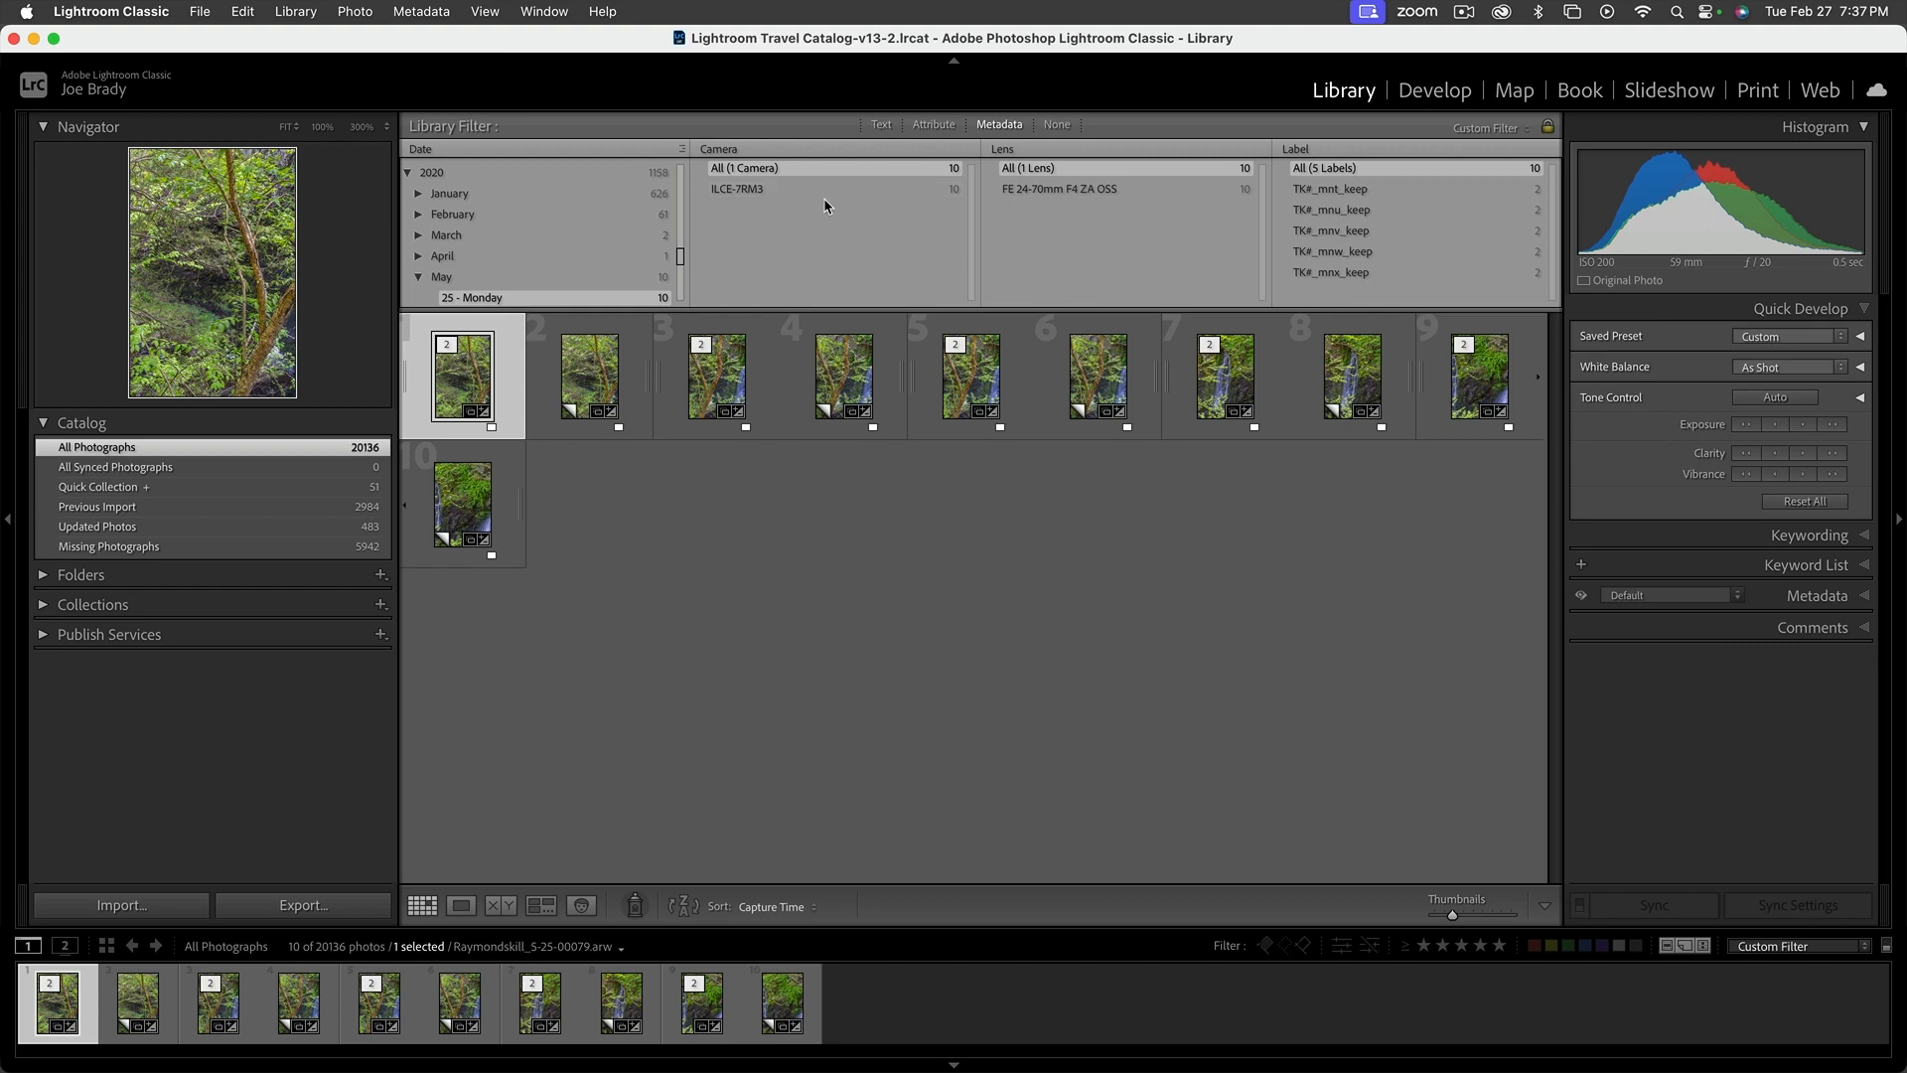
click(1056, 126)
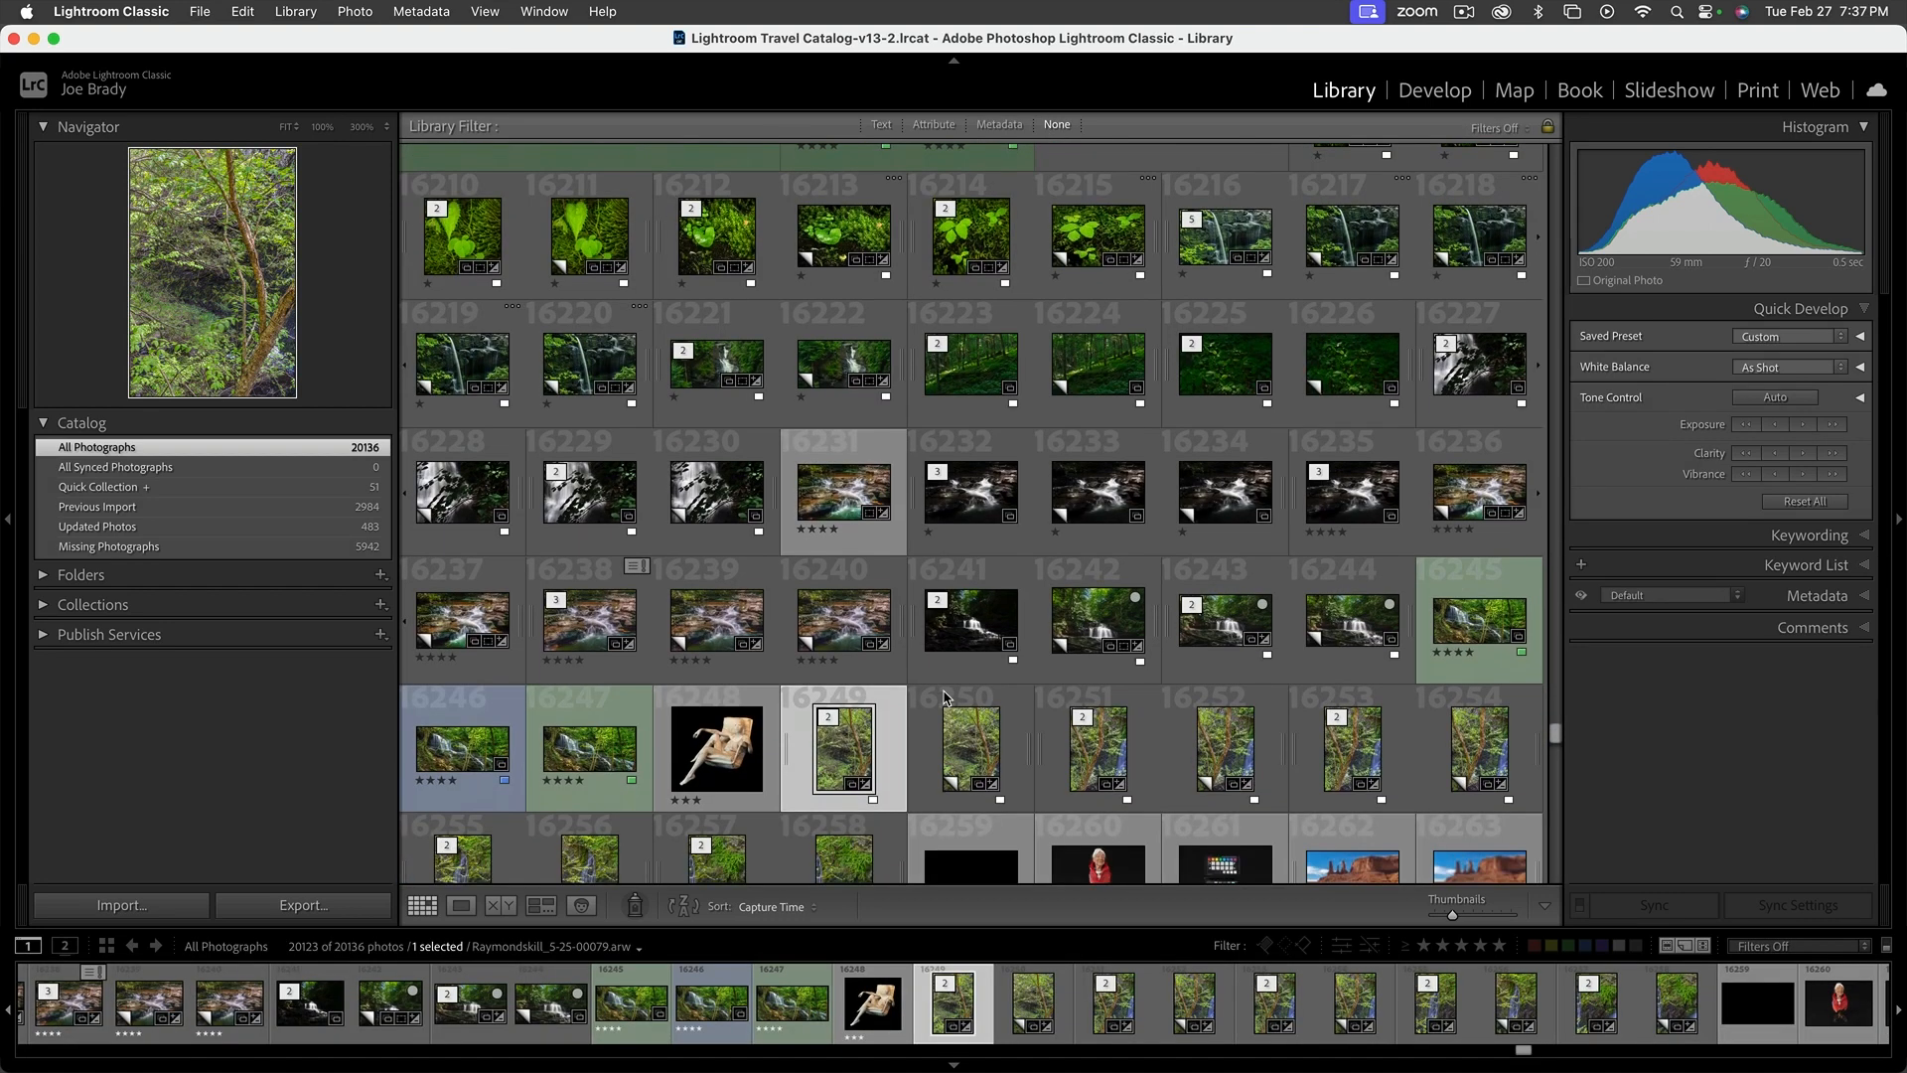
scroll(1431, 683, down, 1)
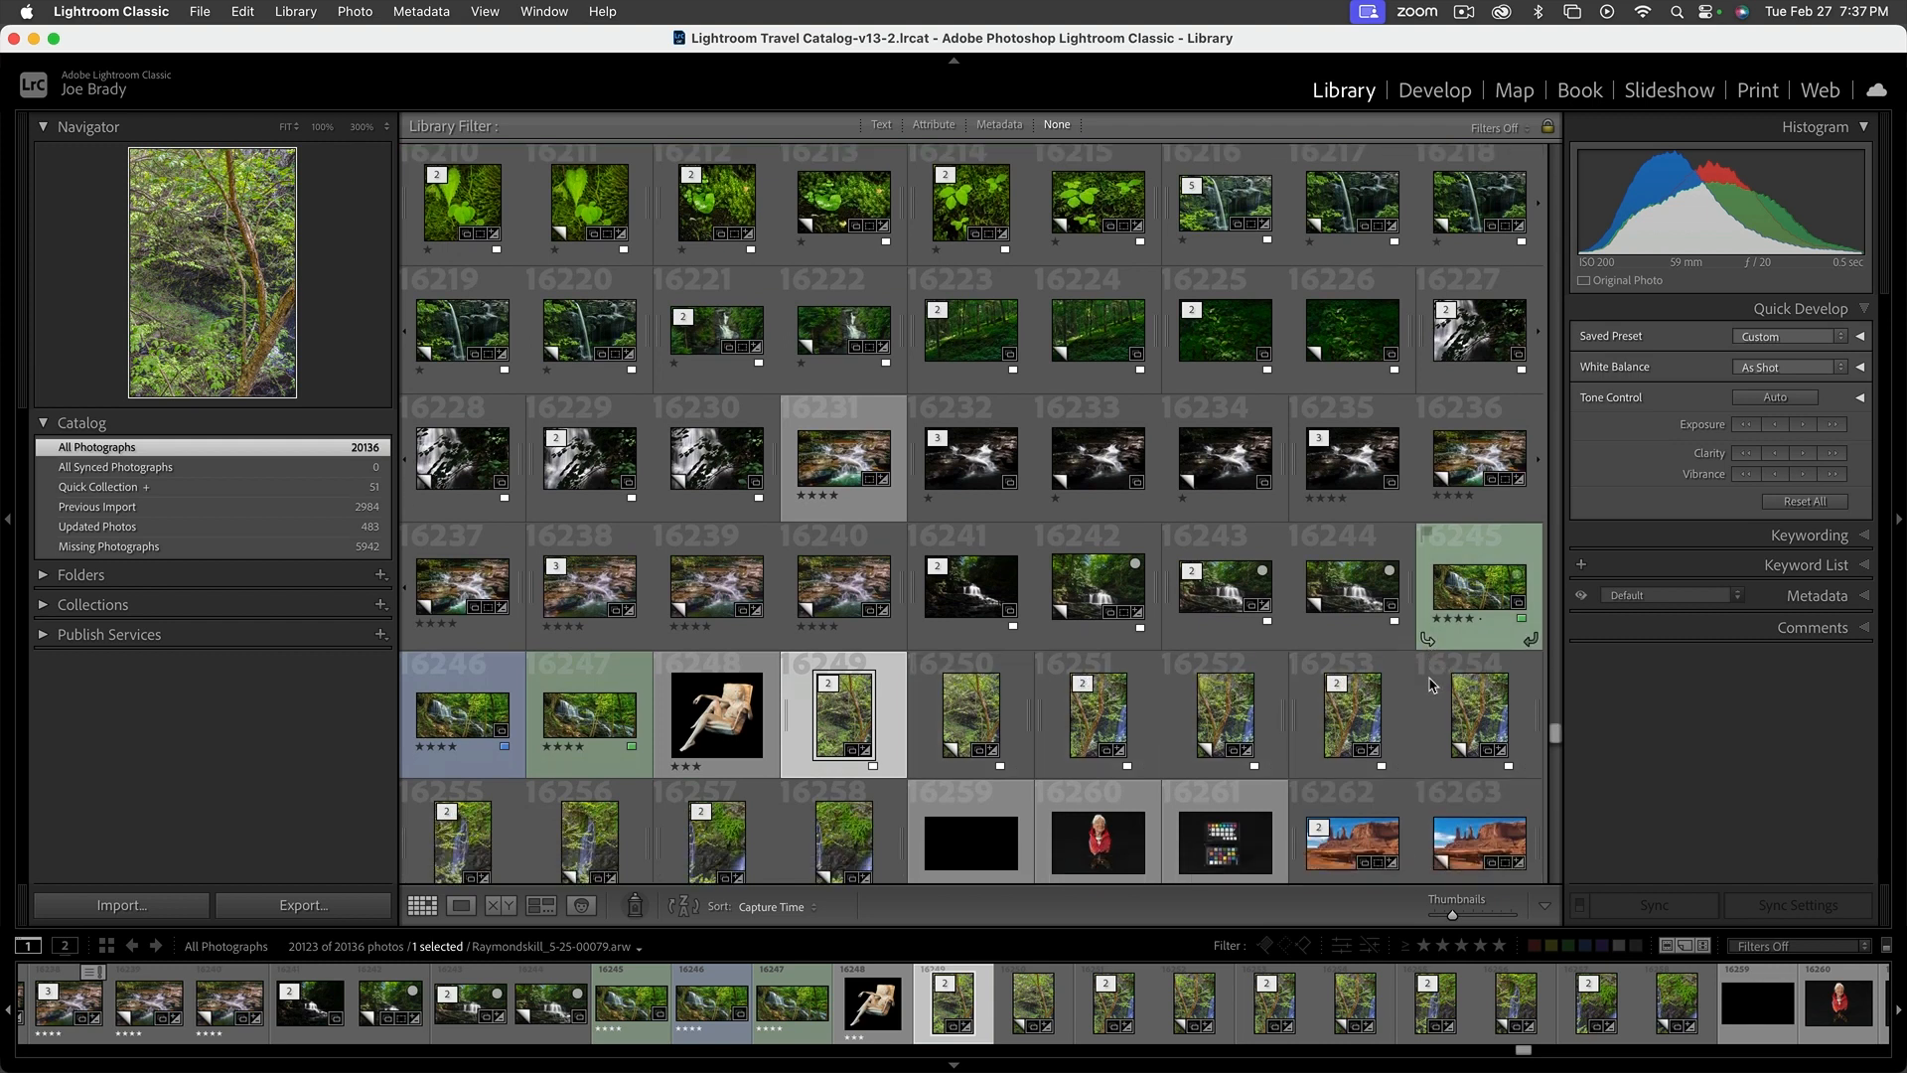
scroll(1430, 684, down, 10)
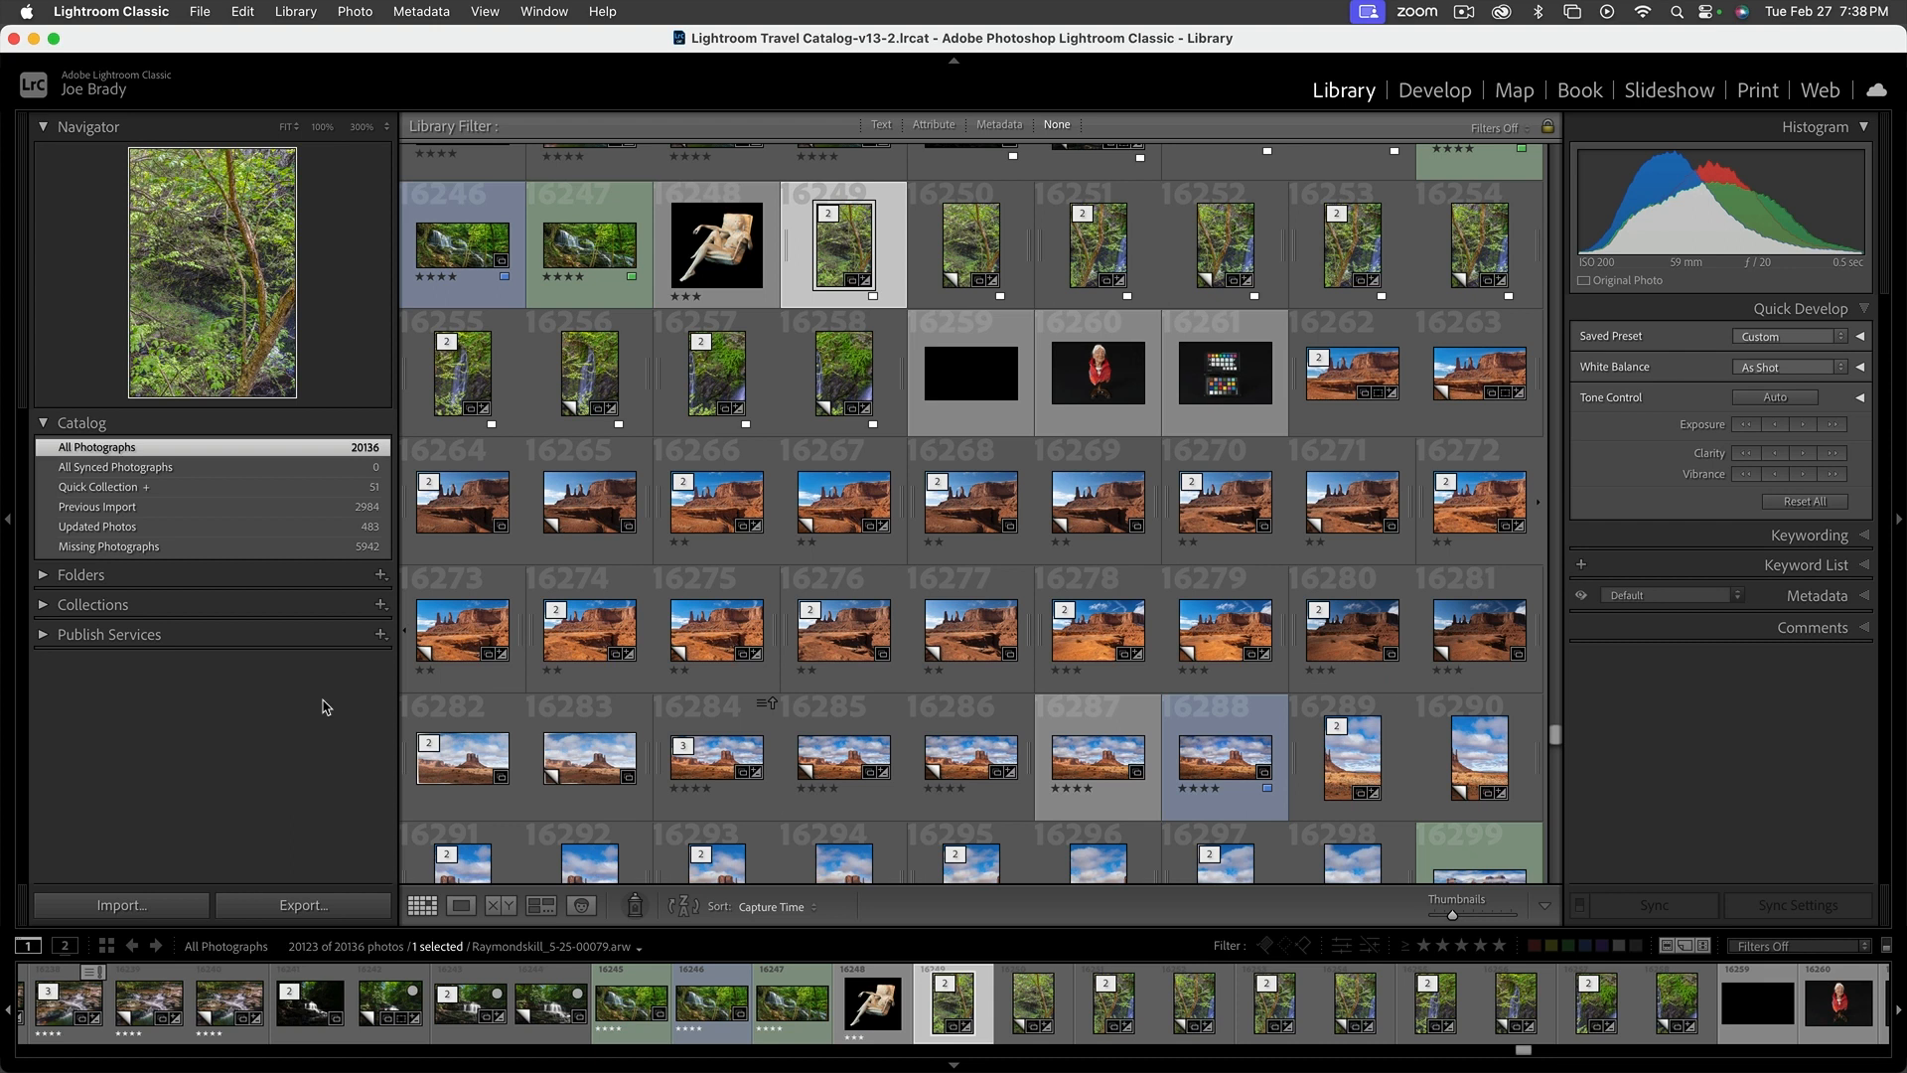
drag(1554, 735, 1558, 153)
key(j)
key(backslash)
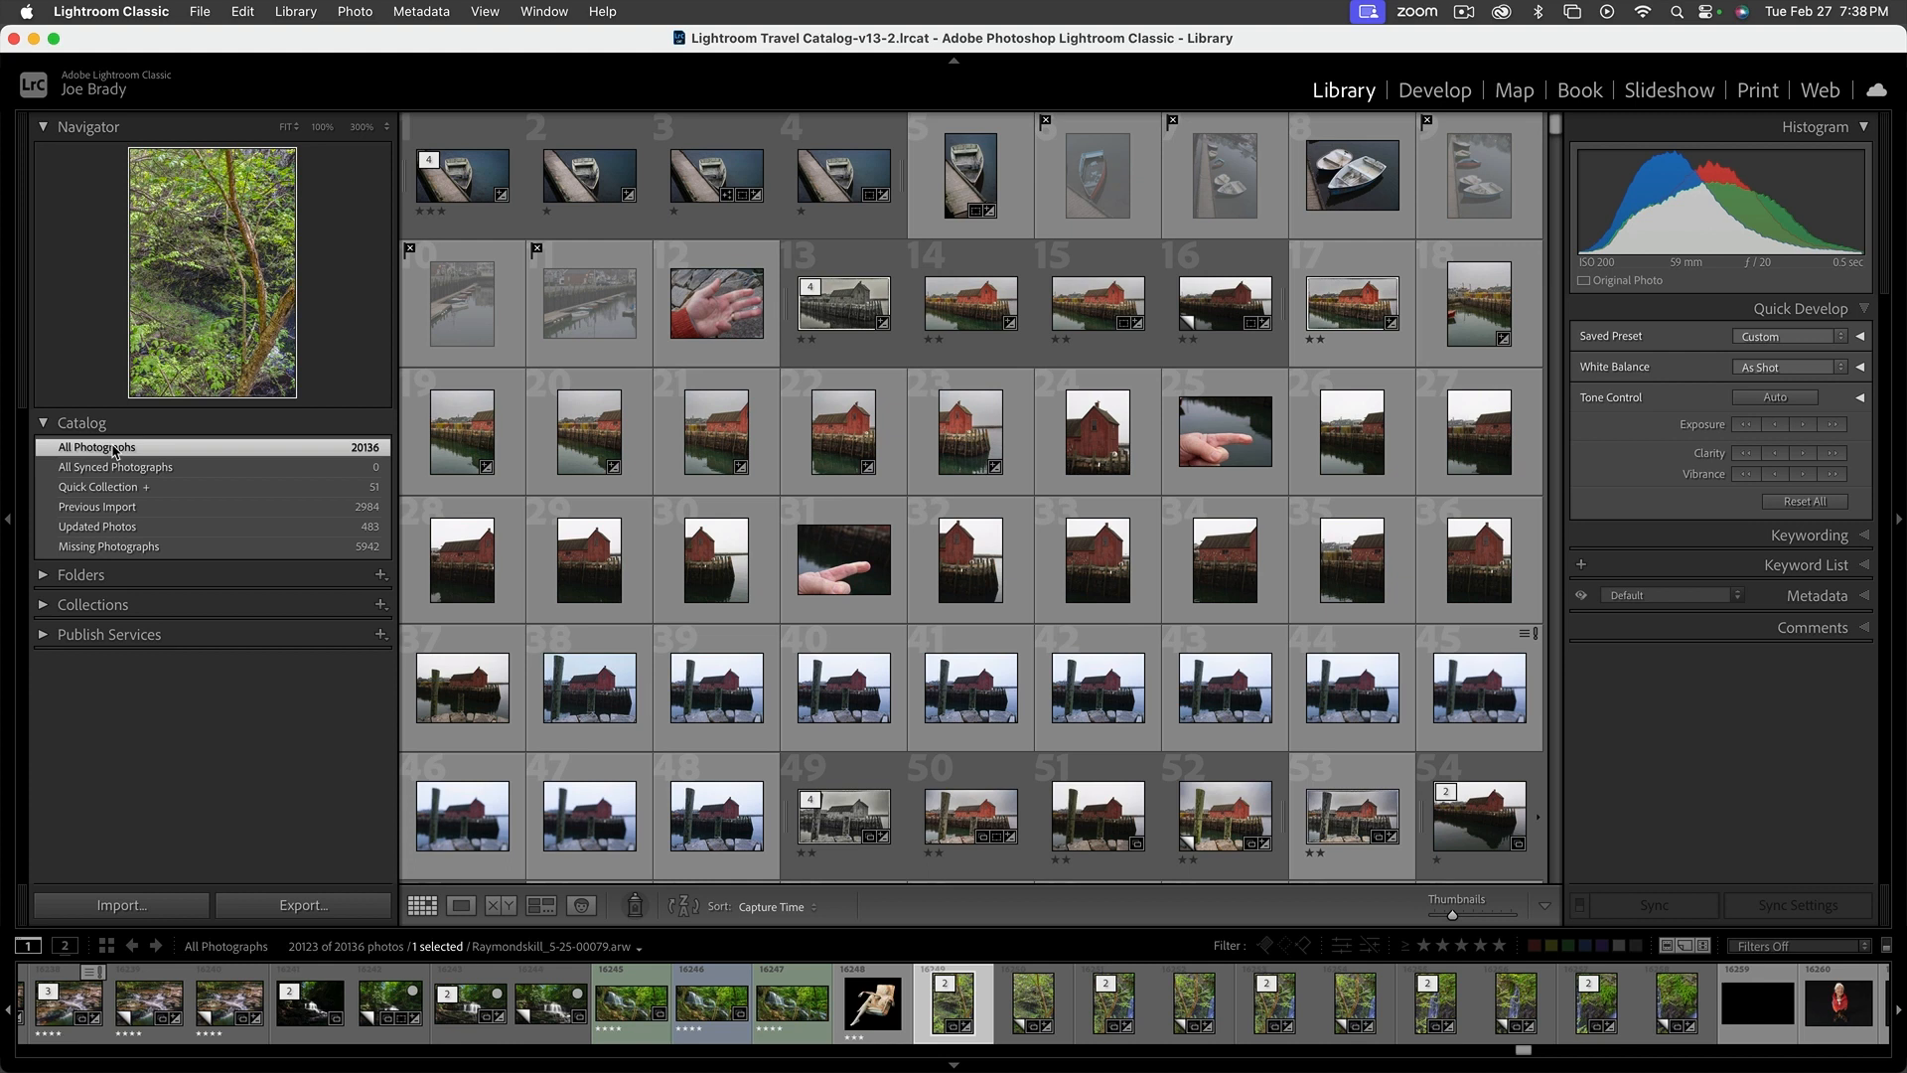
Collapse the Catalog section, expand Folders, and expand the Seagate 8TB drive to list its location folders
click(44, 425)
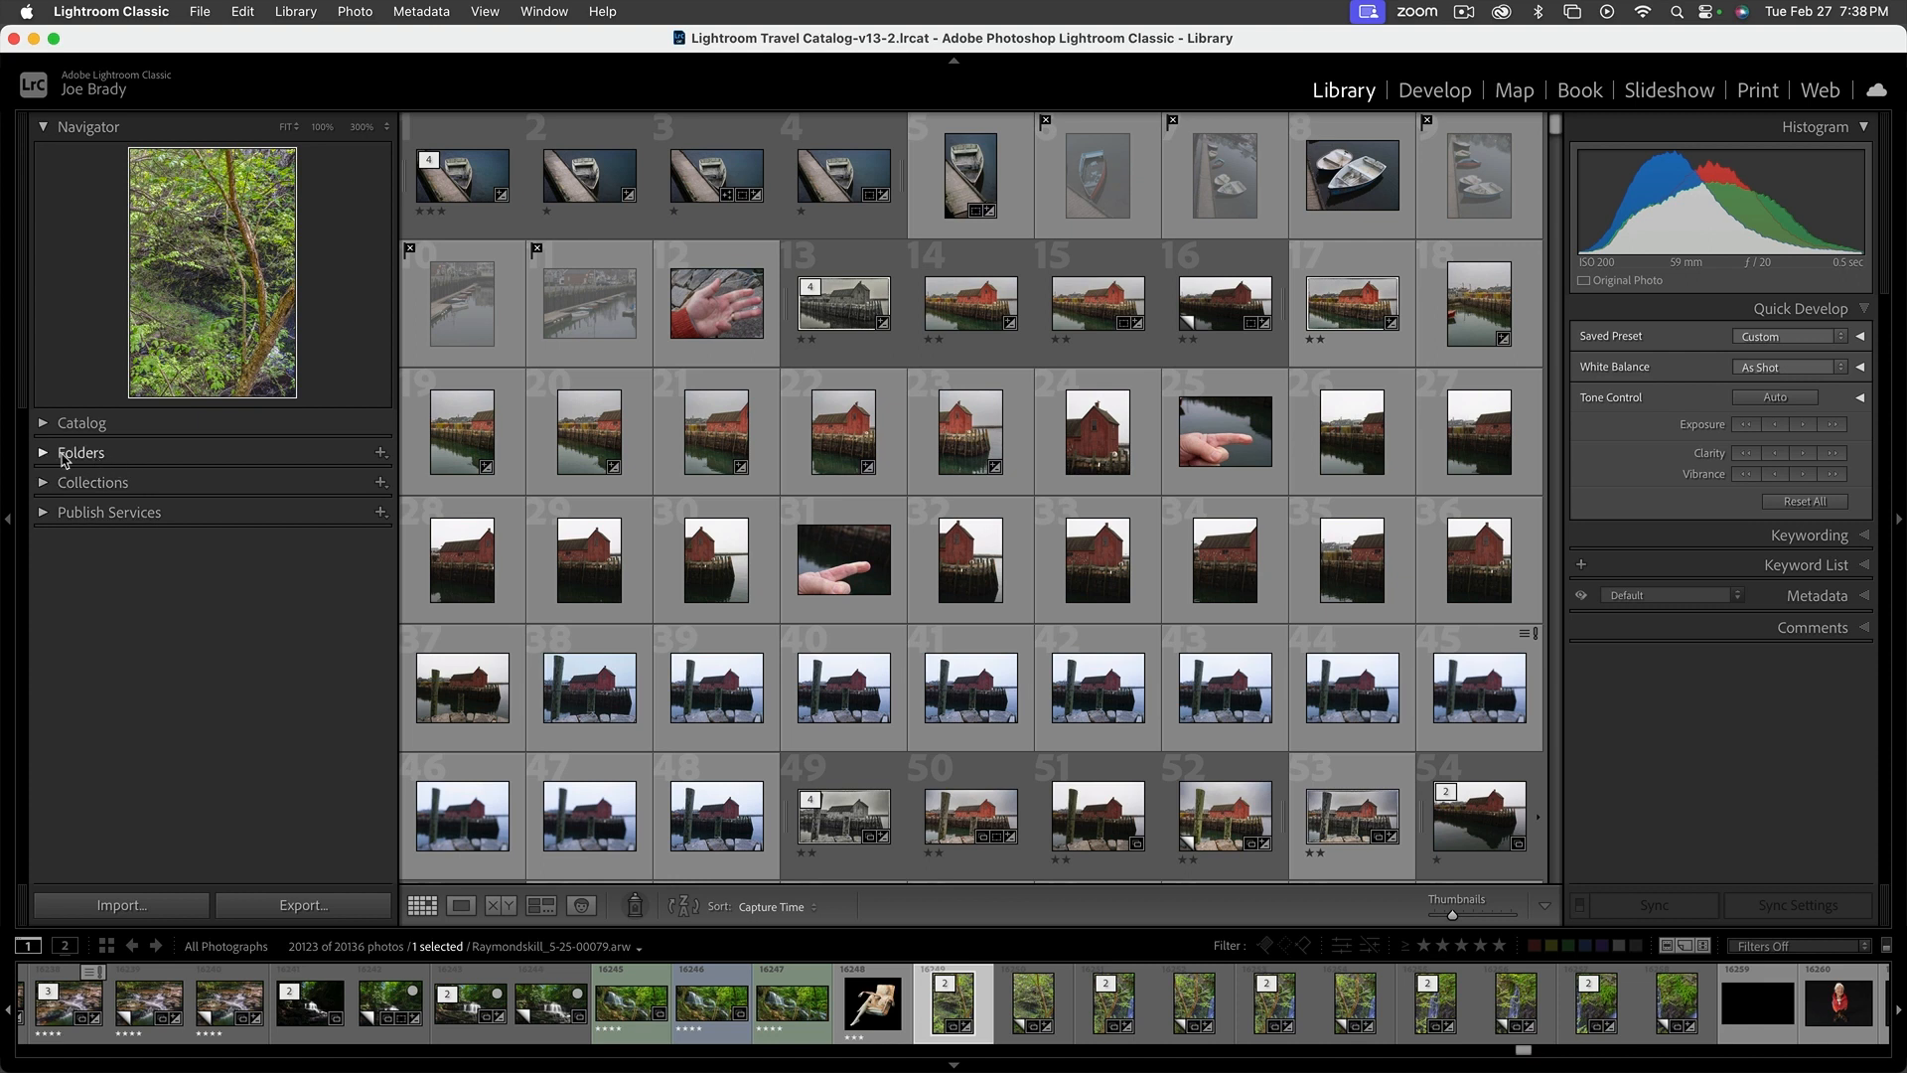
click(45, 454)
scroll(199, 611, down, 2)
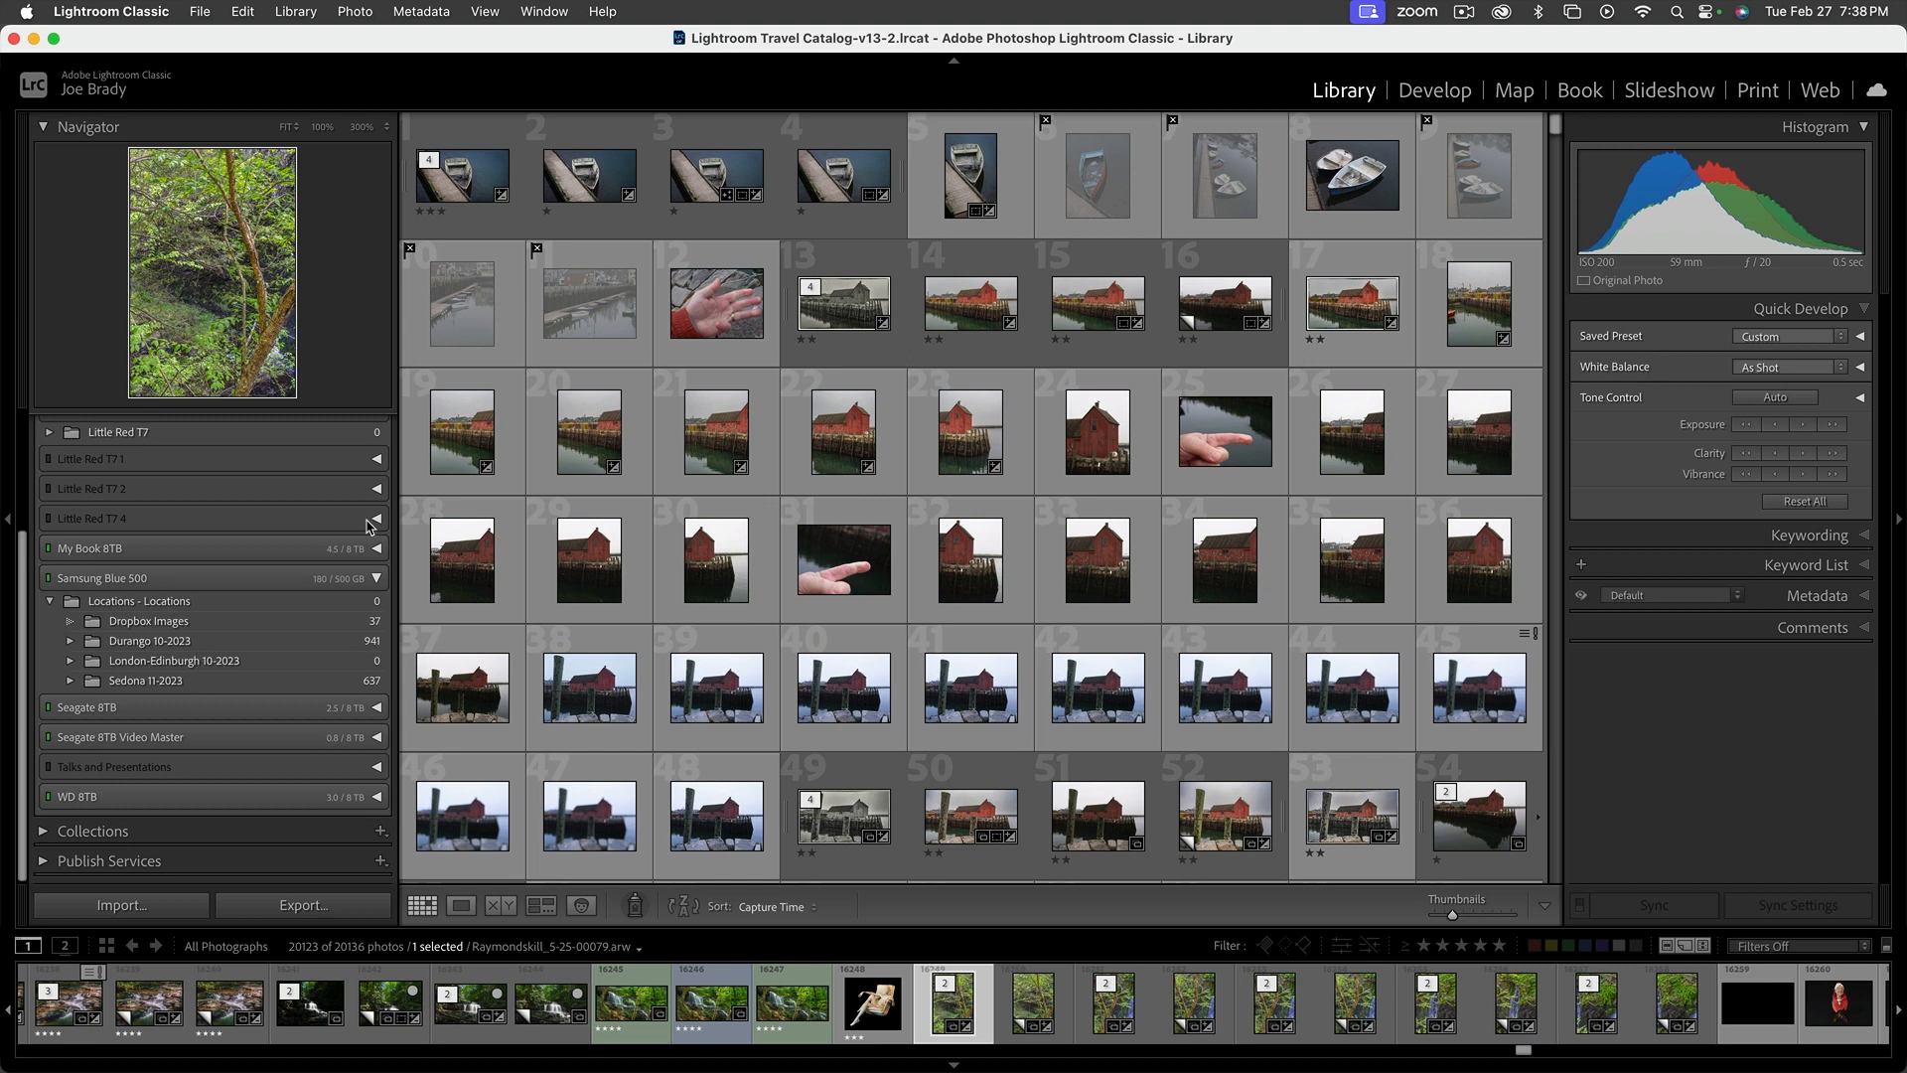
click(377, 706)
scroll(376, 759, down, 3)
scroll(376, 760, down, 5)
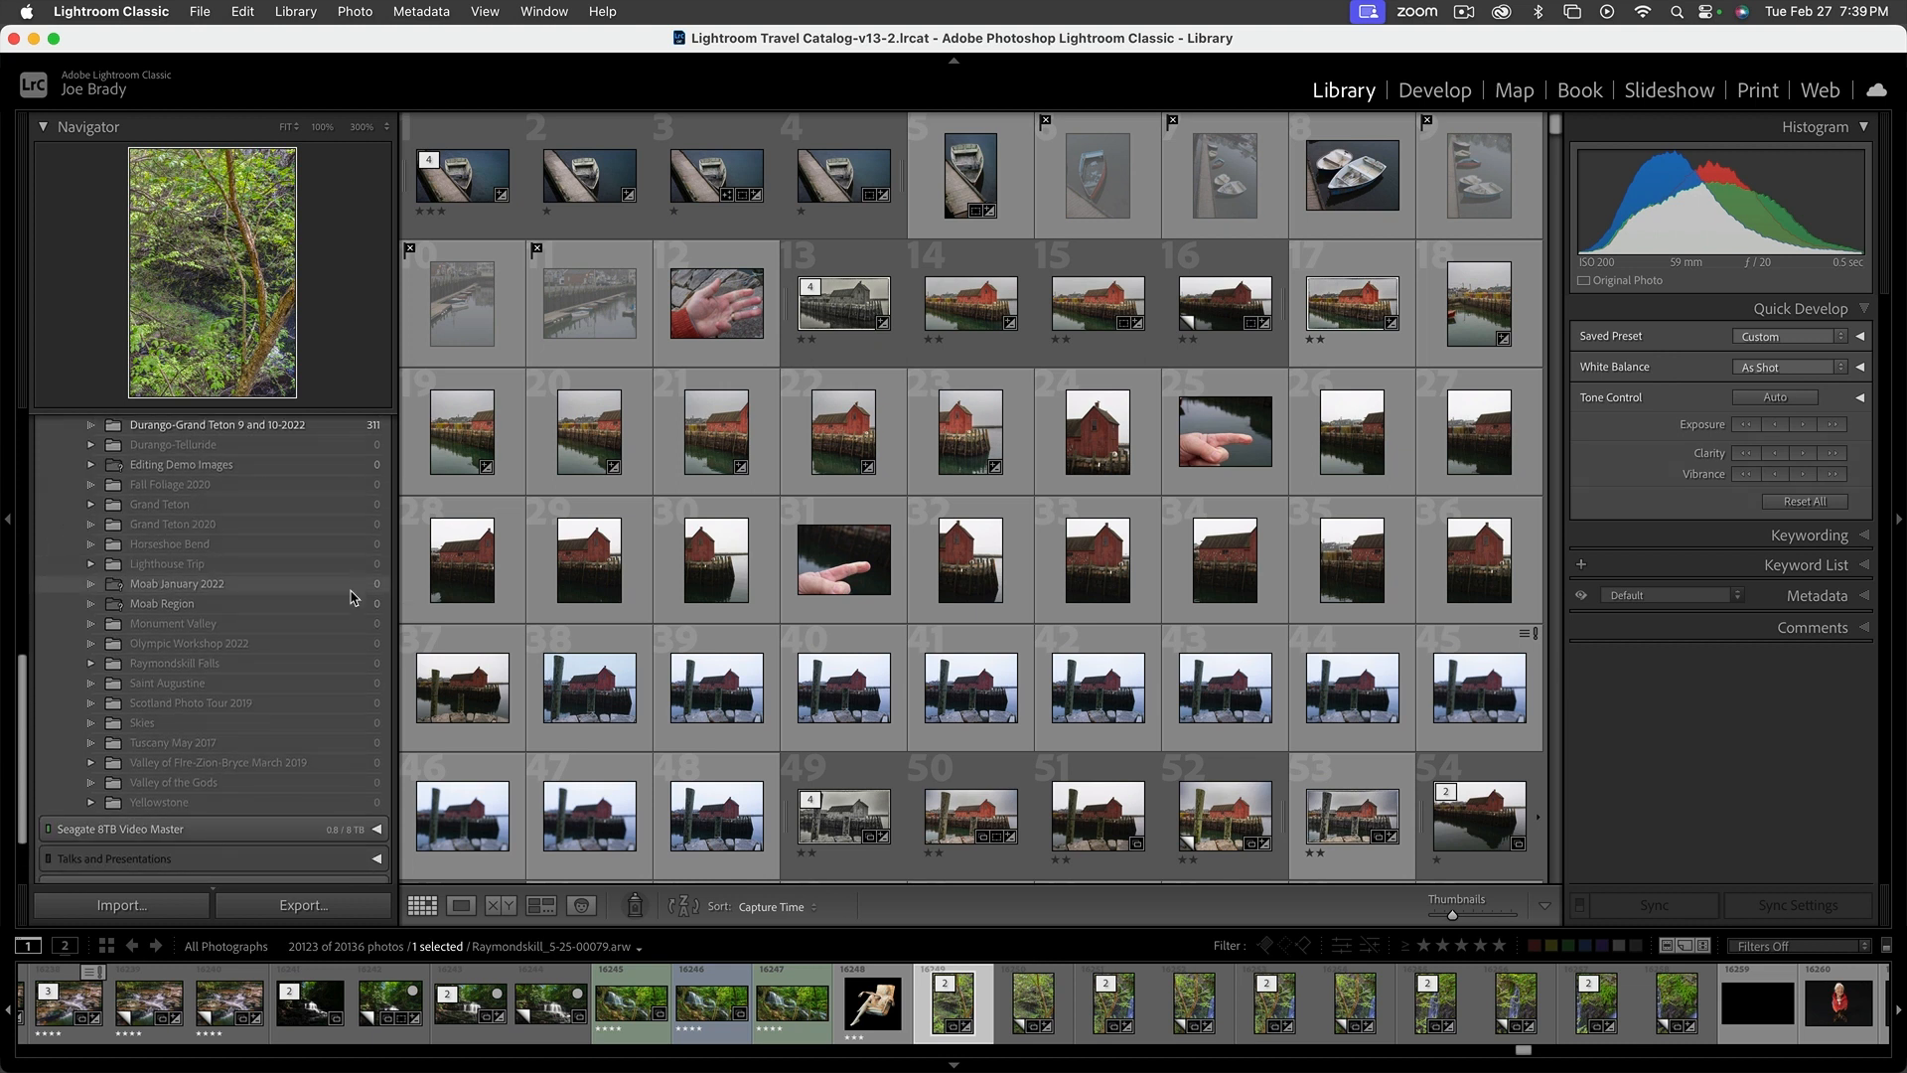
scroll(357, 646, down, 2)
click(378, 737)
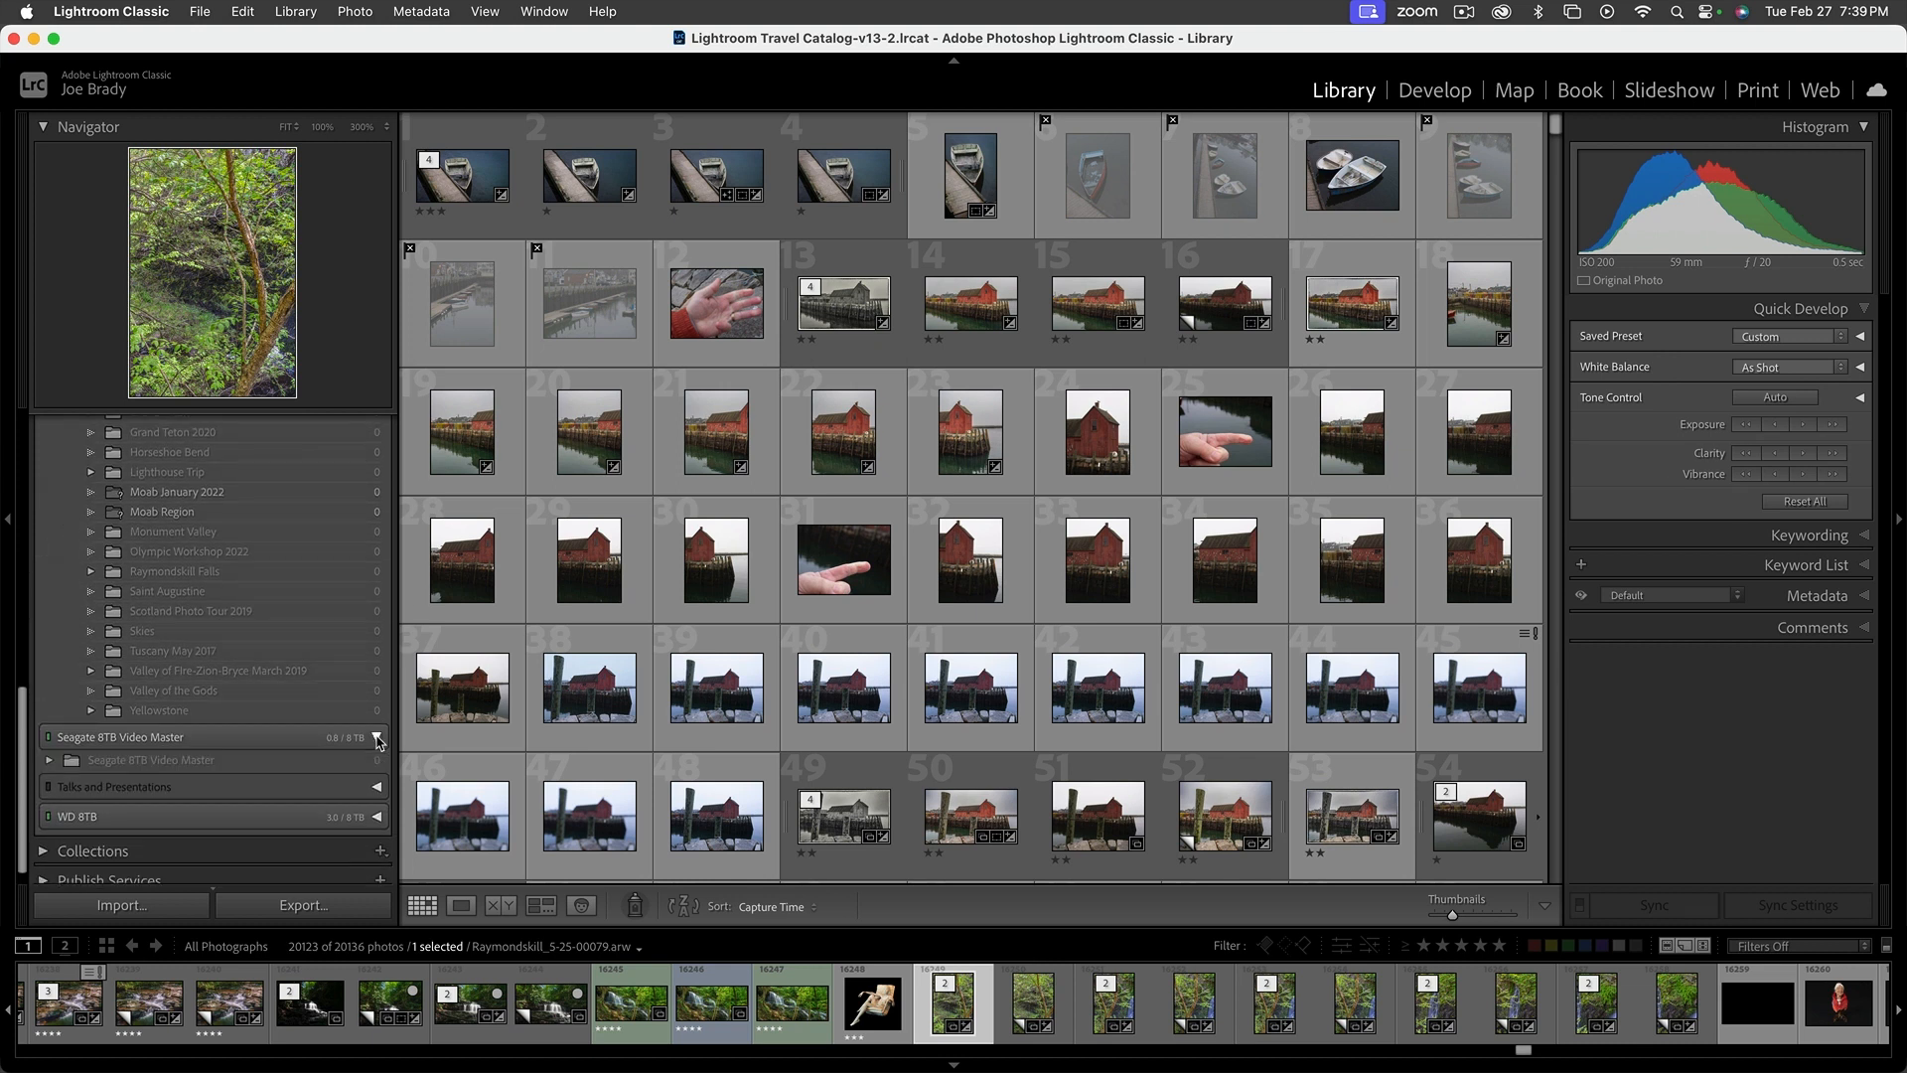
click(377, 737)
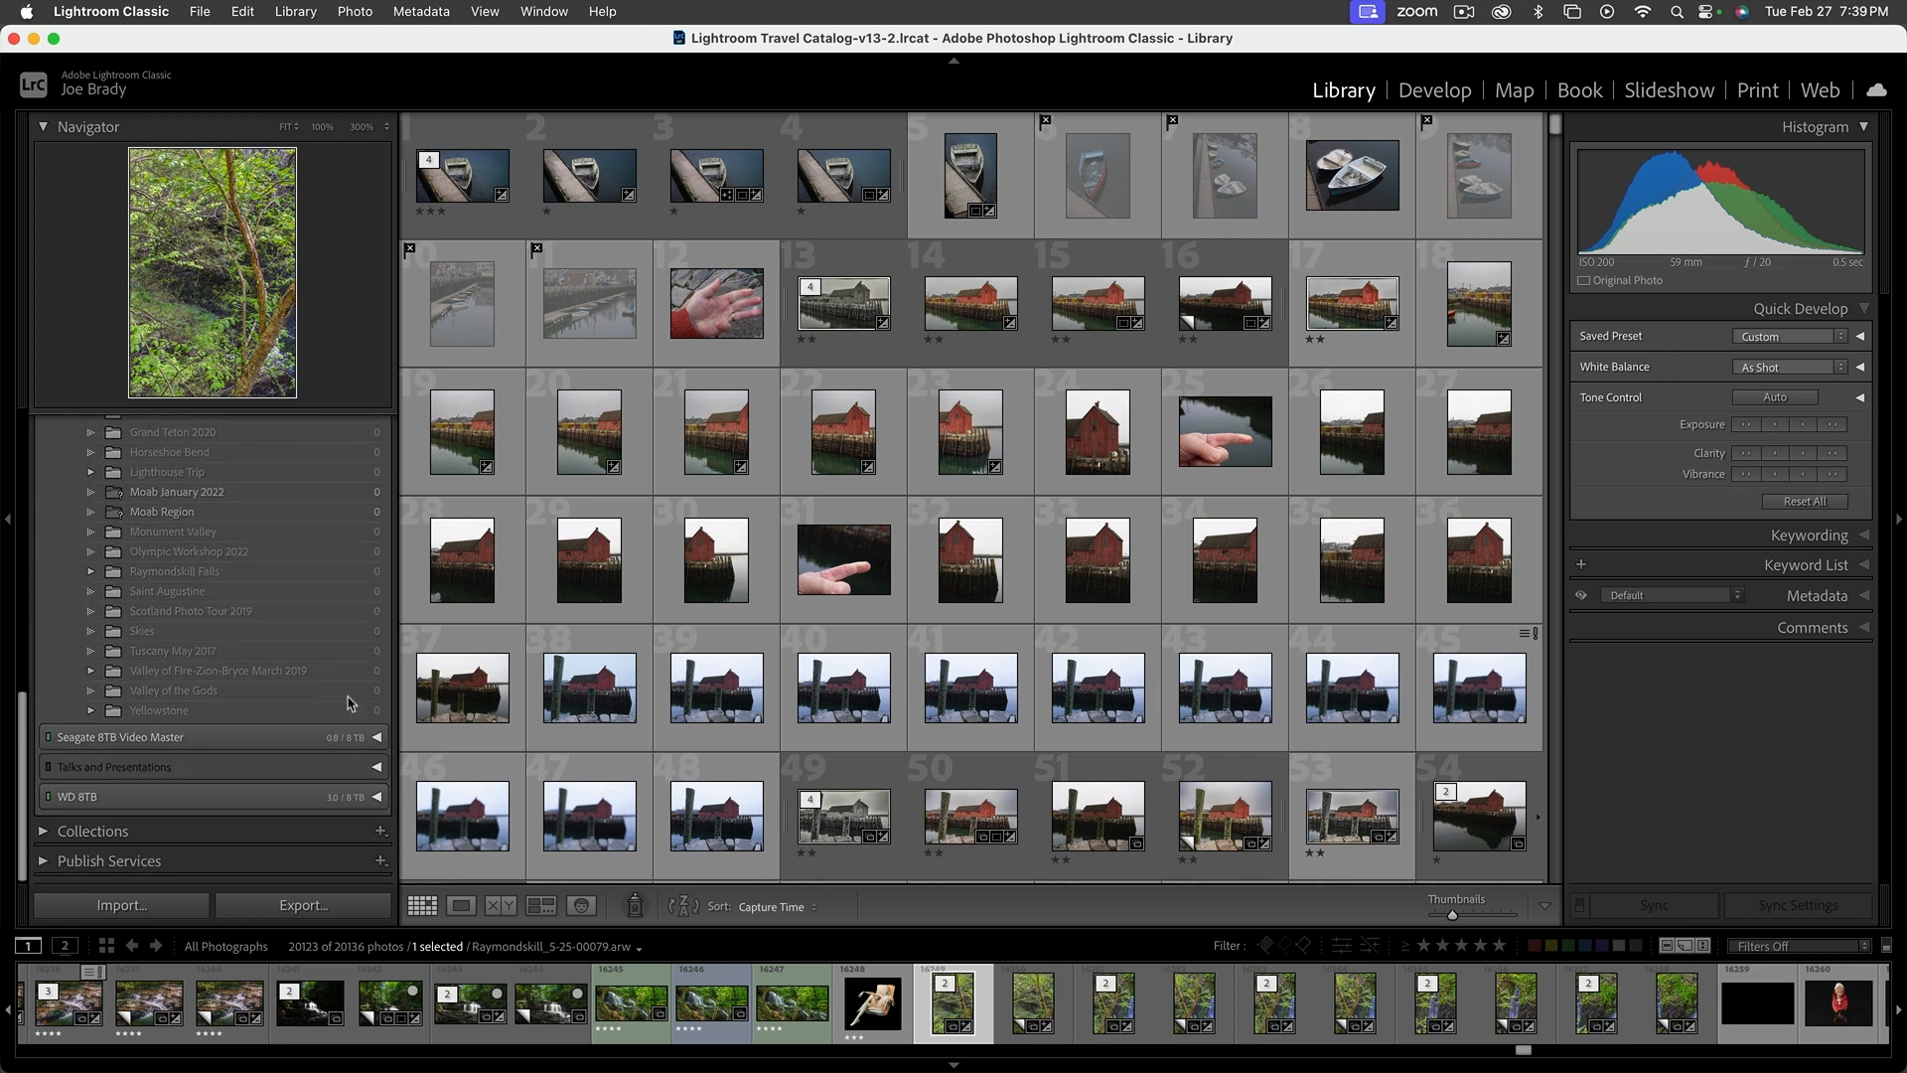
Look over the location folders stored on the Samsung Blue 500 and Seagate 8TB drives
scroll(342, 680, up, 3)
scroll(342, 679, up, 8)
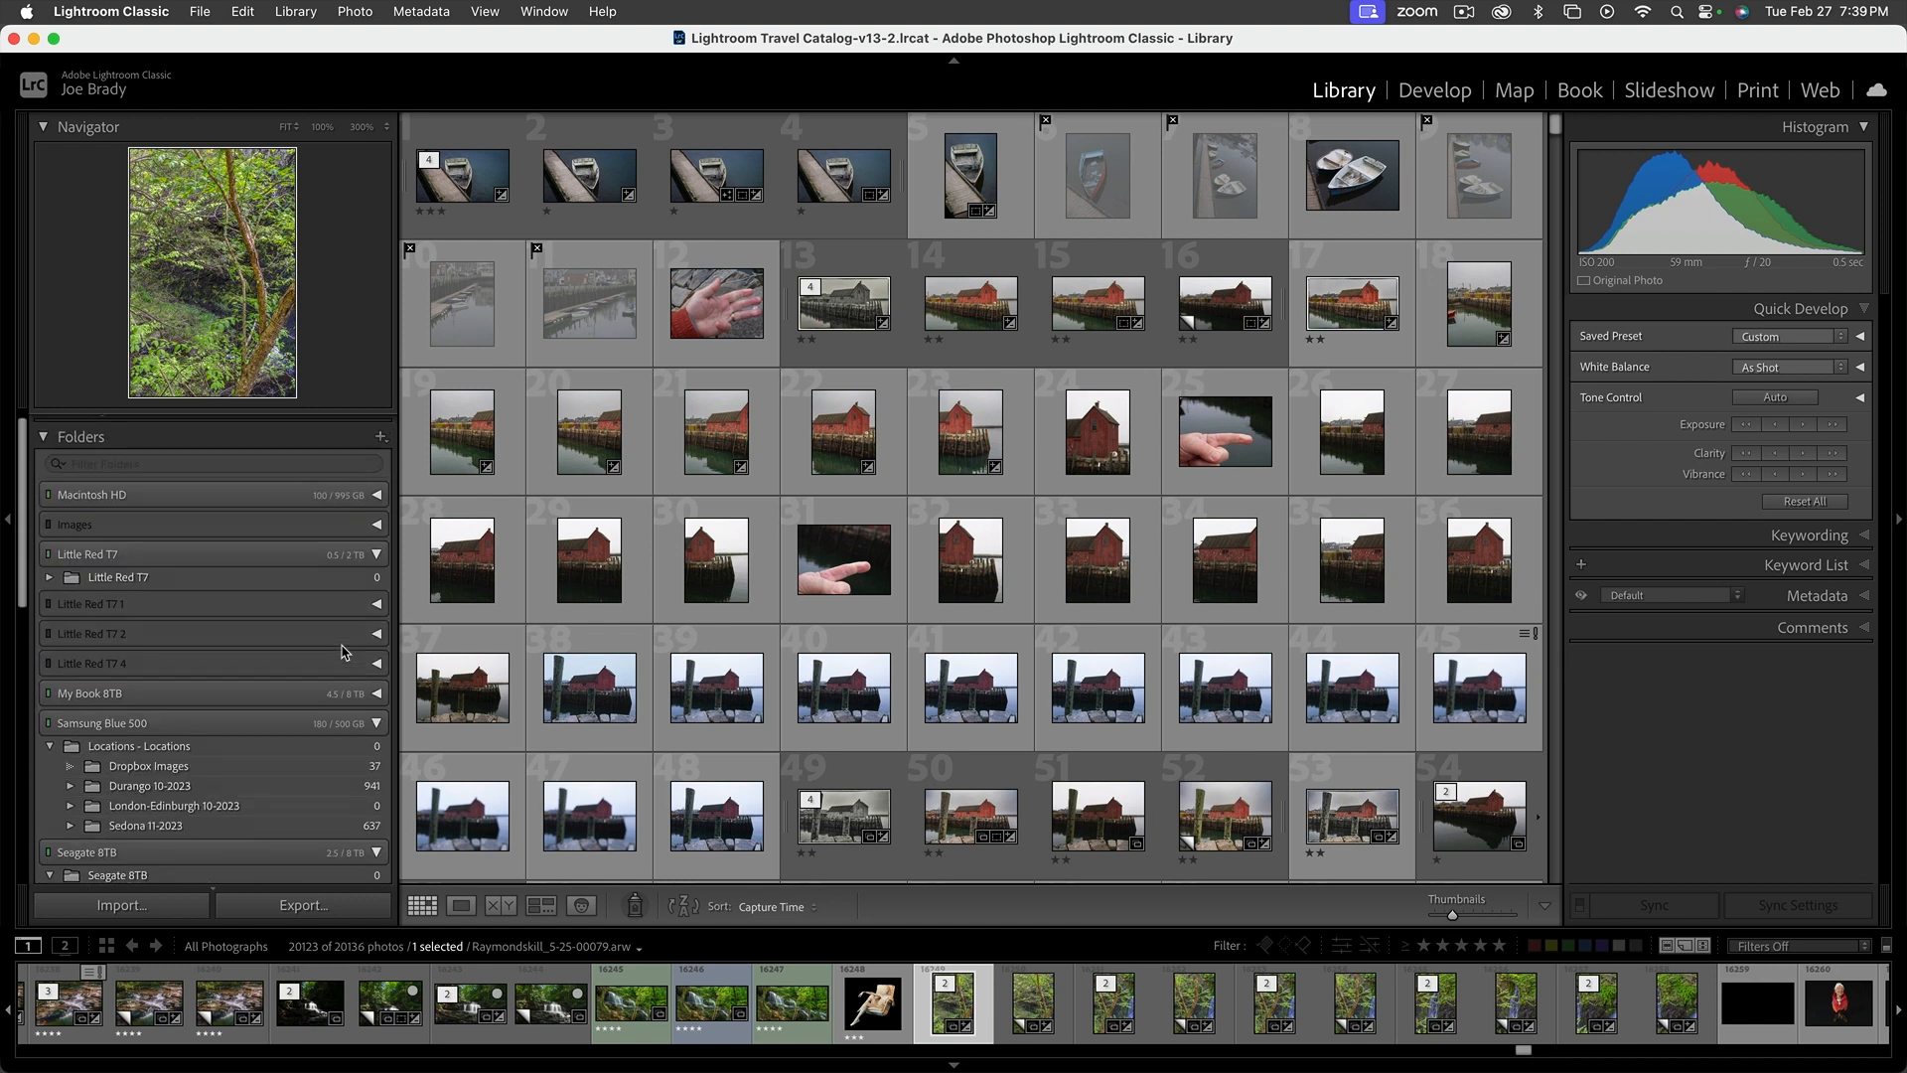
scroll(344, 652, down, 1)
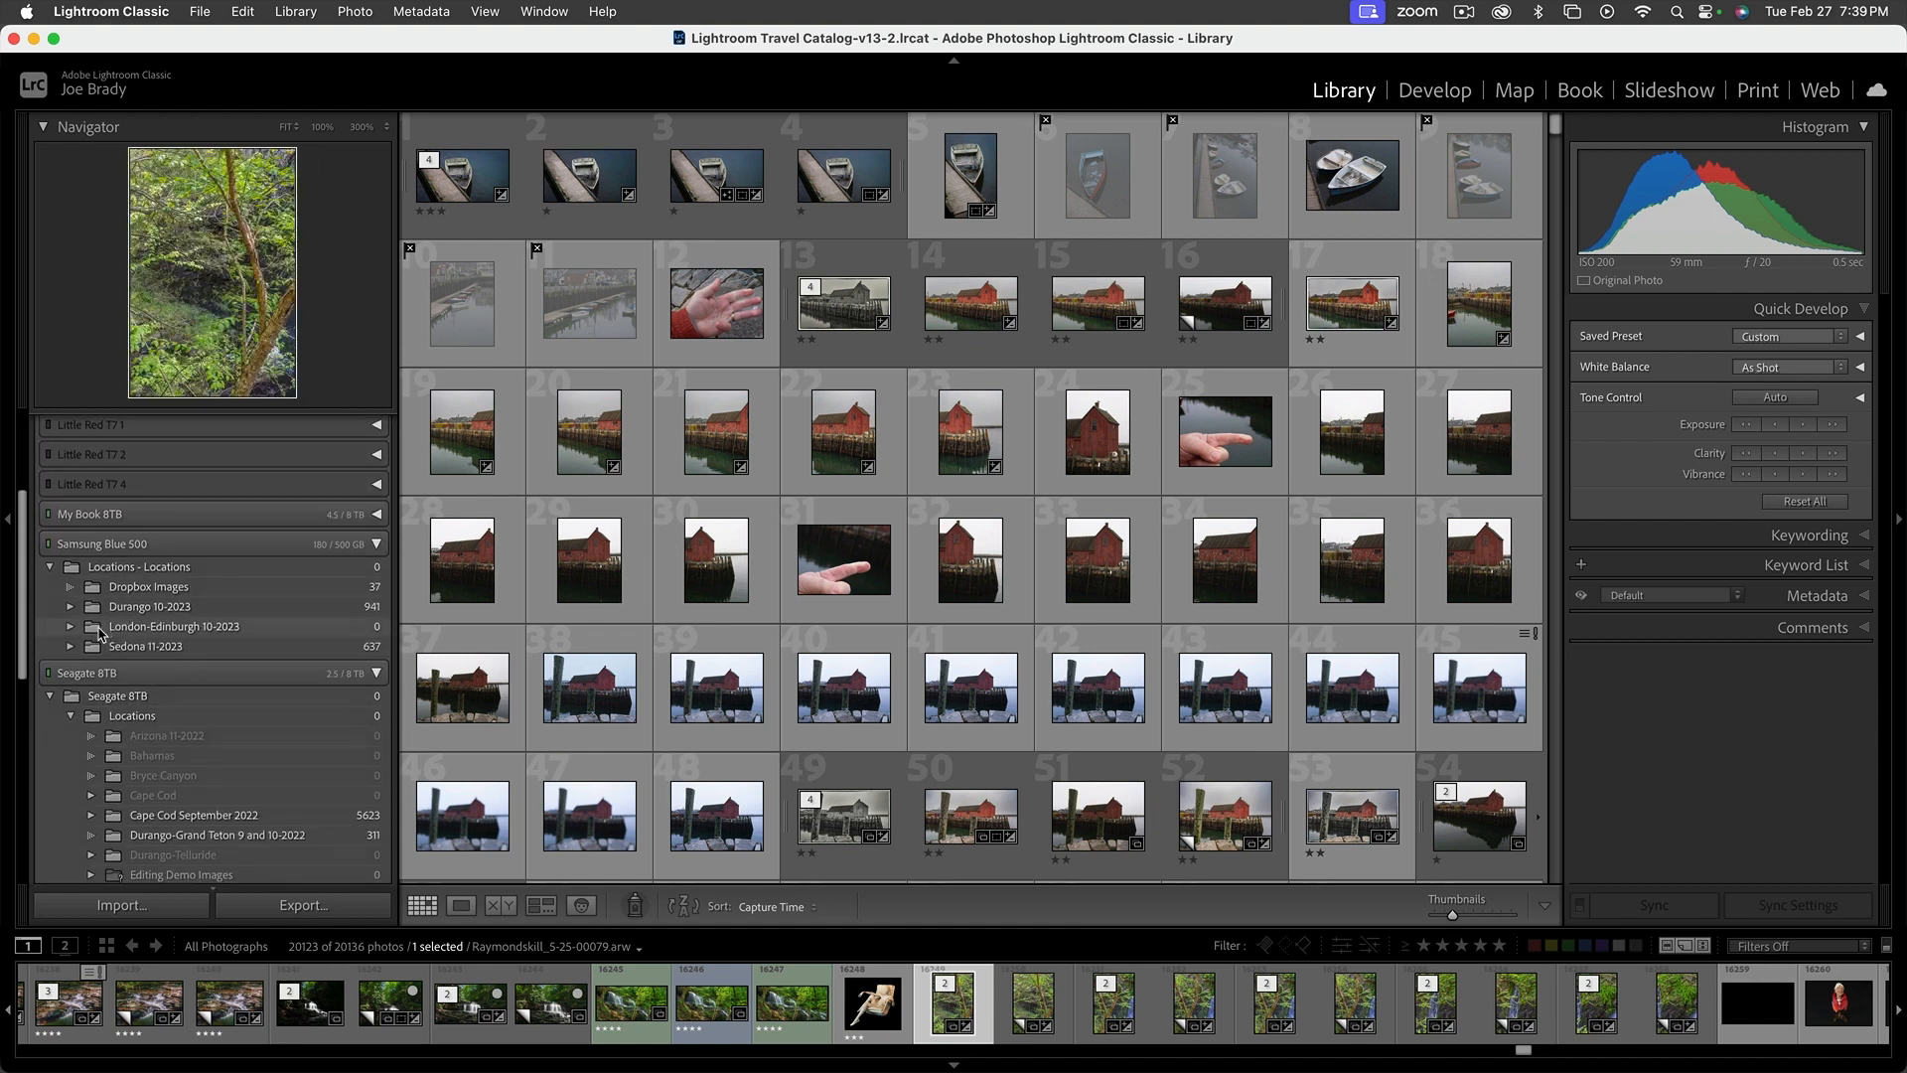
scroll(266, 745, down, 1)
scroll(266, 745, down, 2)
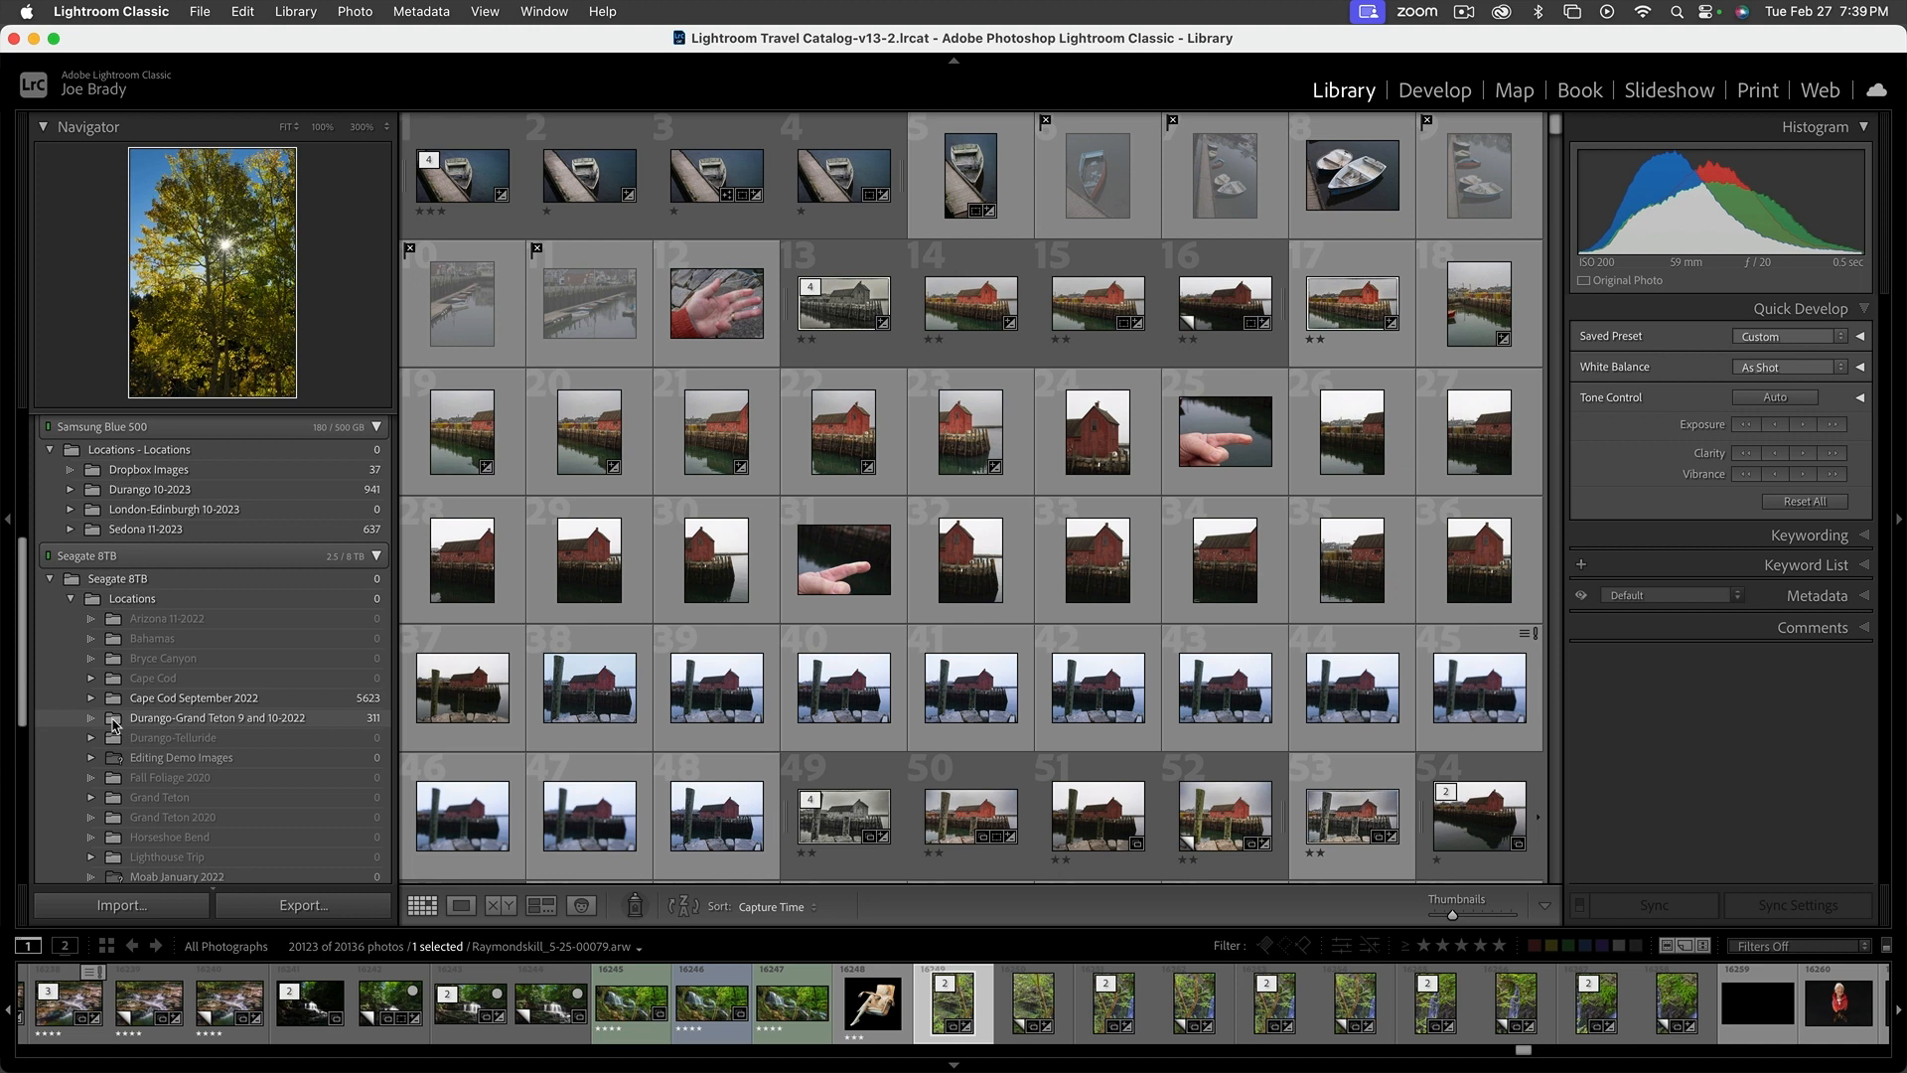
drag(114, 725, 228, 733)
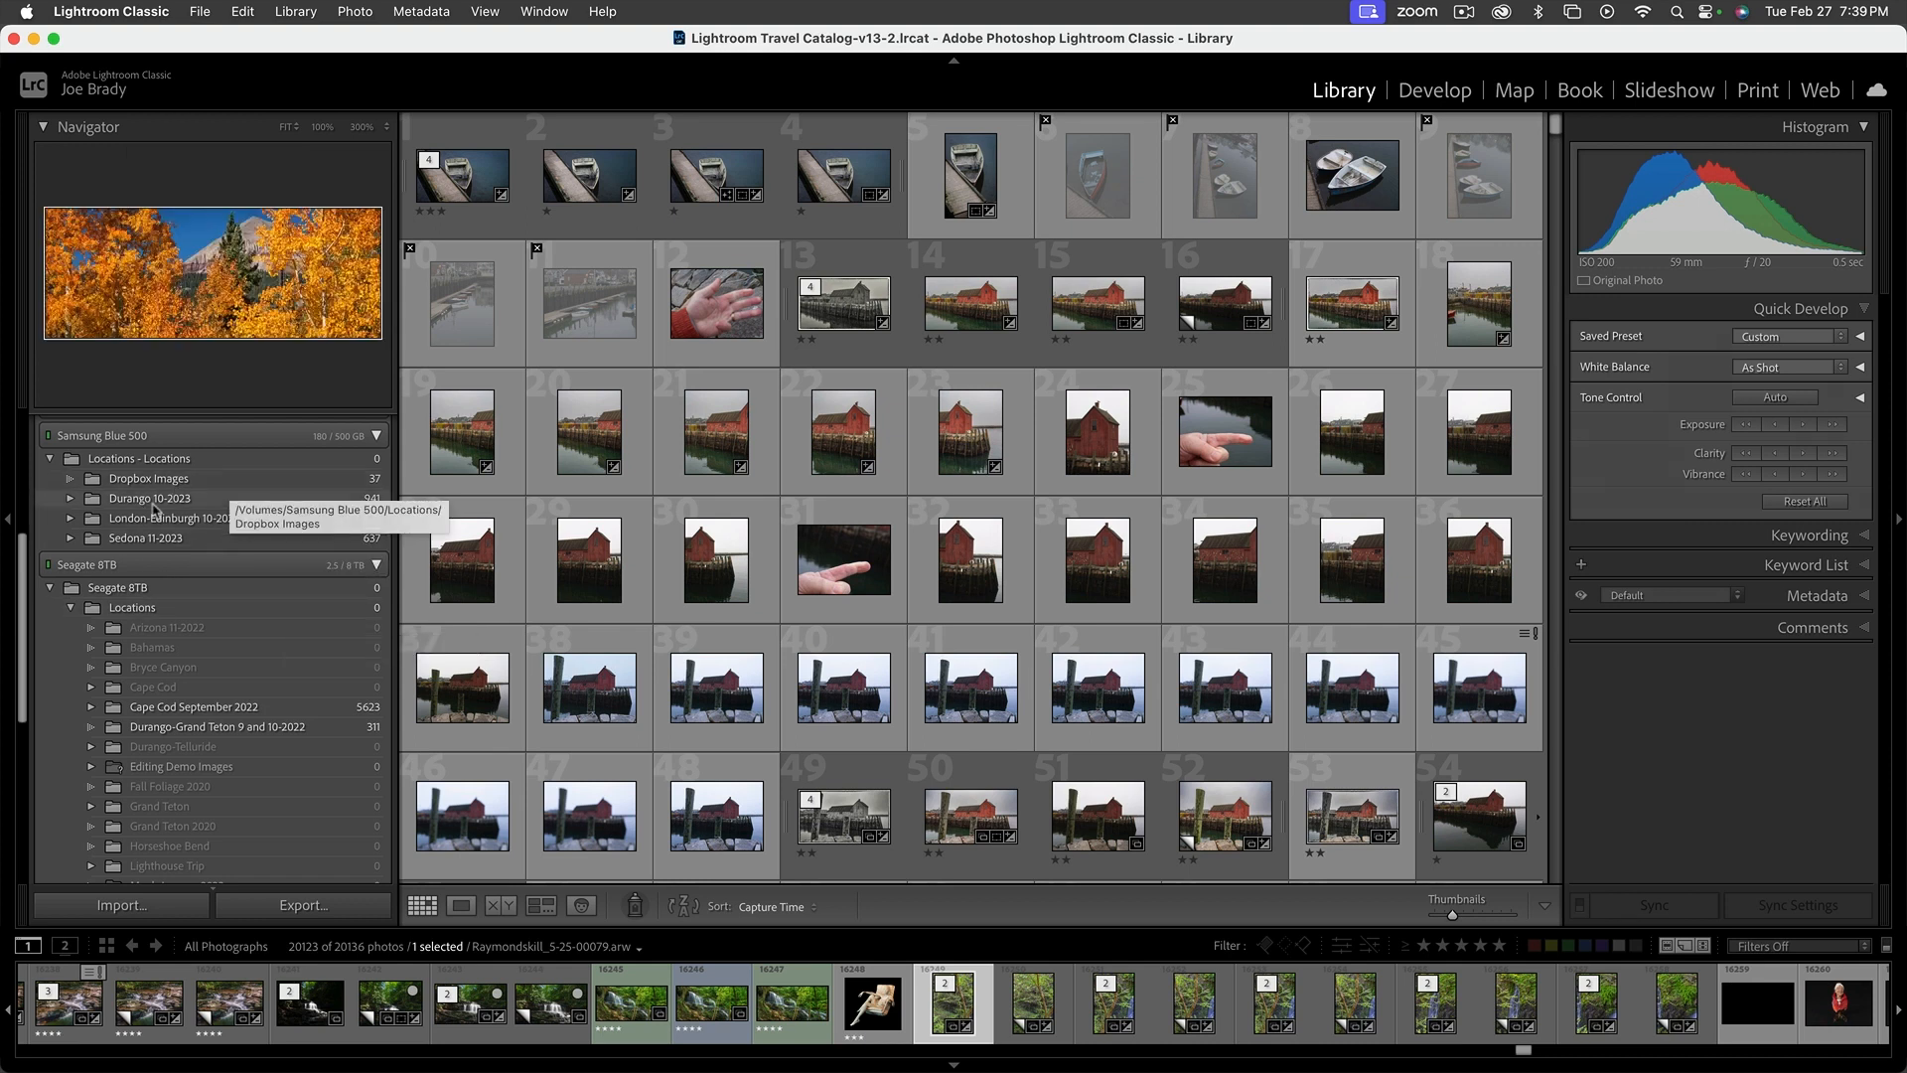
Collapse the Folders section, expand Collections, and look through the list of collections
scroll(154, 523, up, 5)
scroll(144, 586, up, 3)
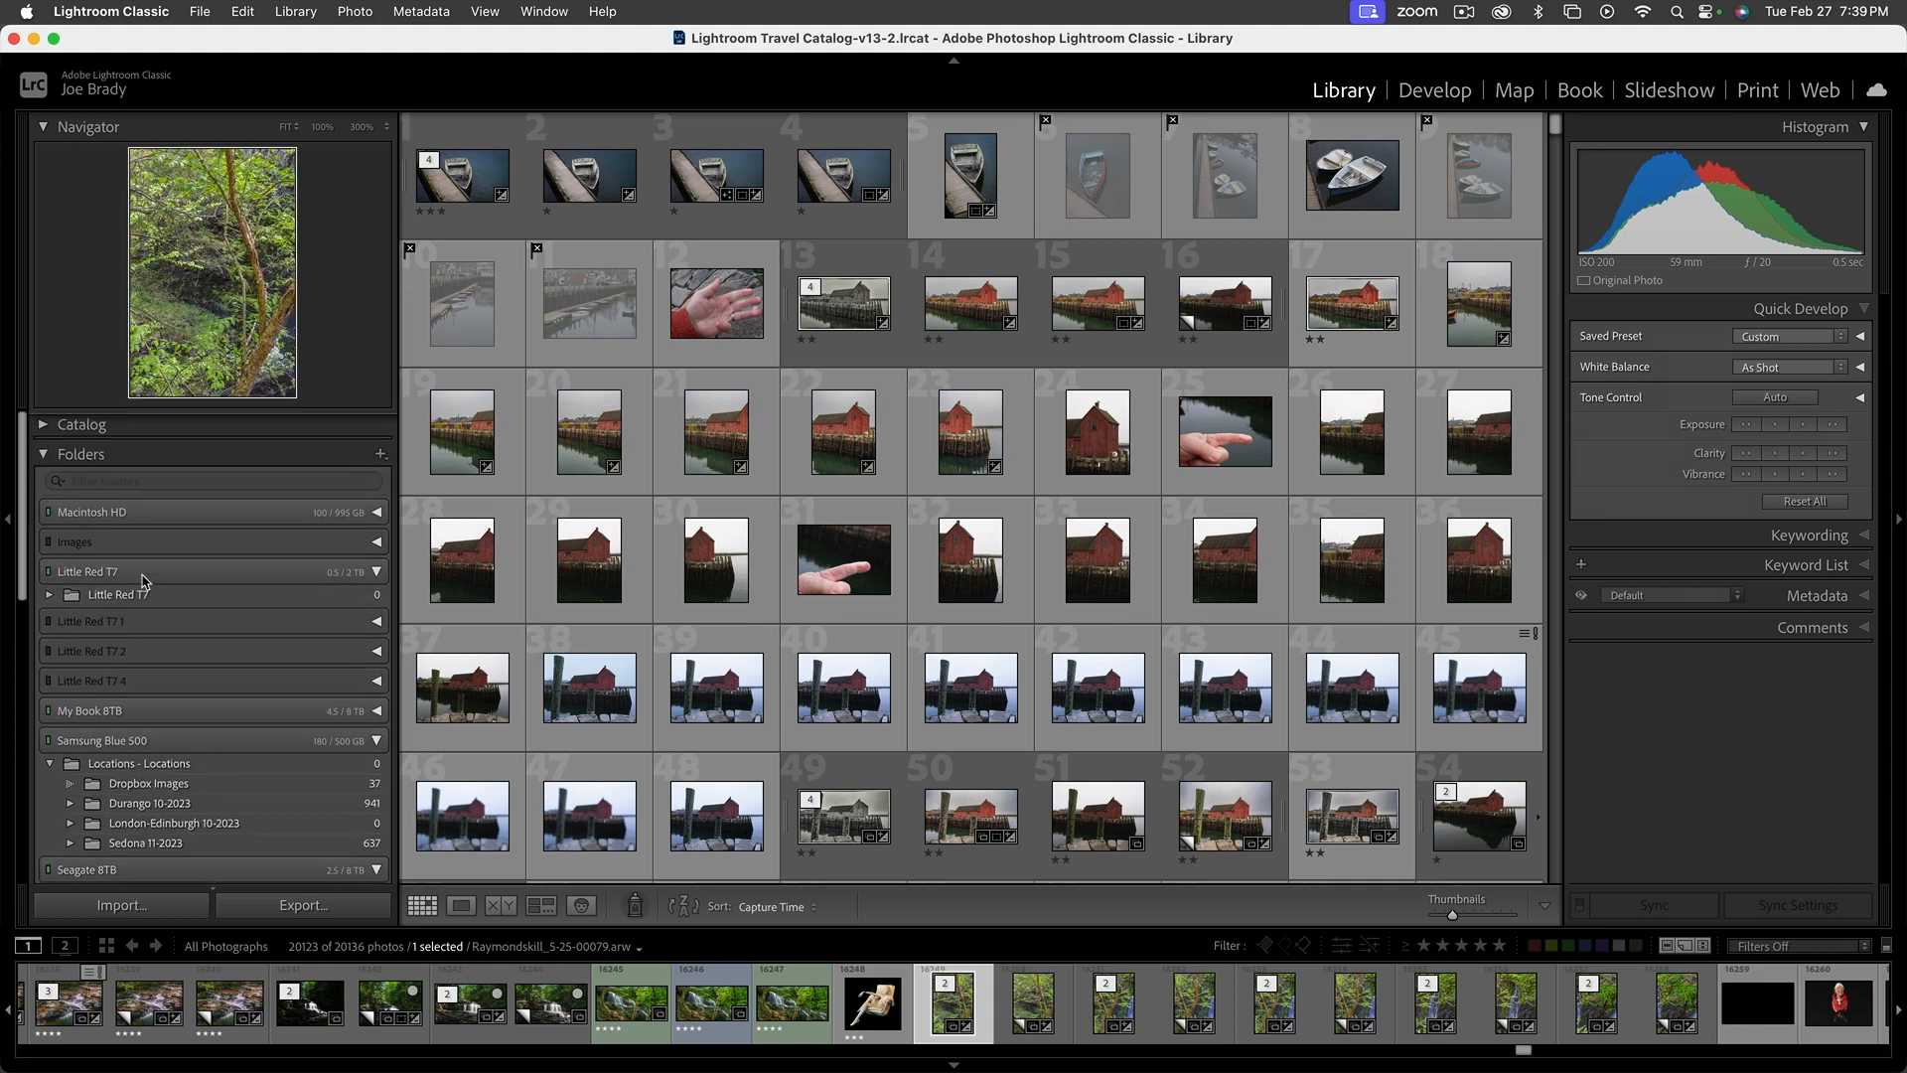
click(43, 453)
click(43, 484)
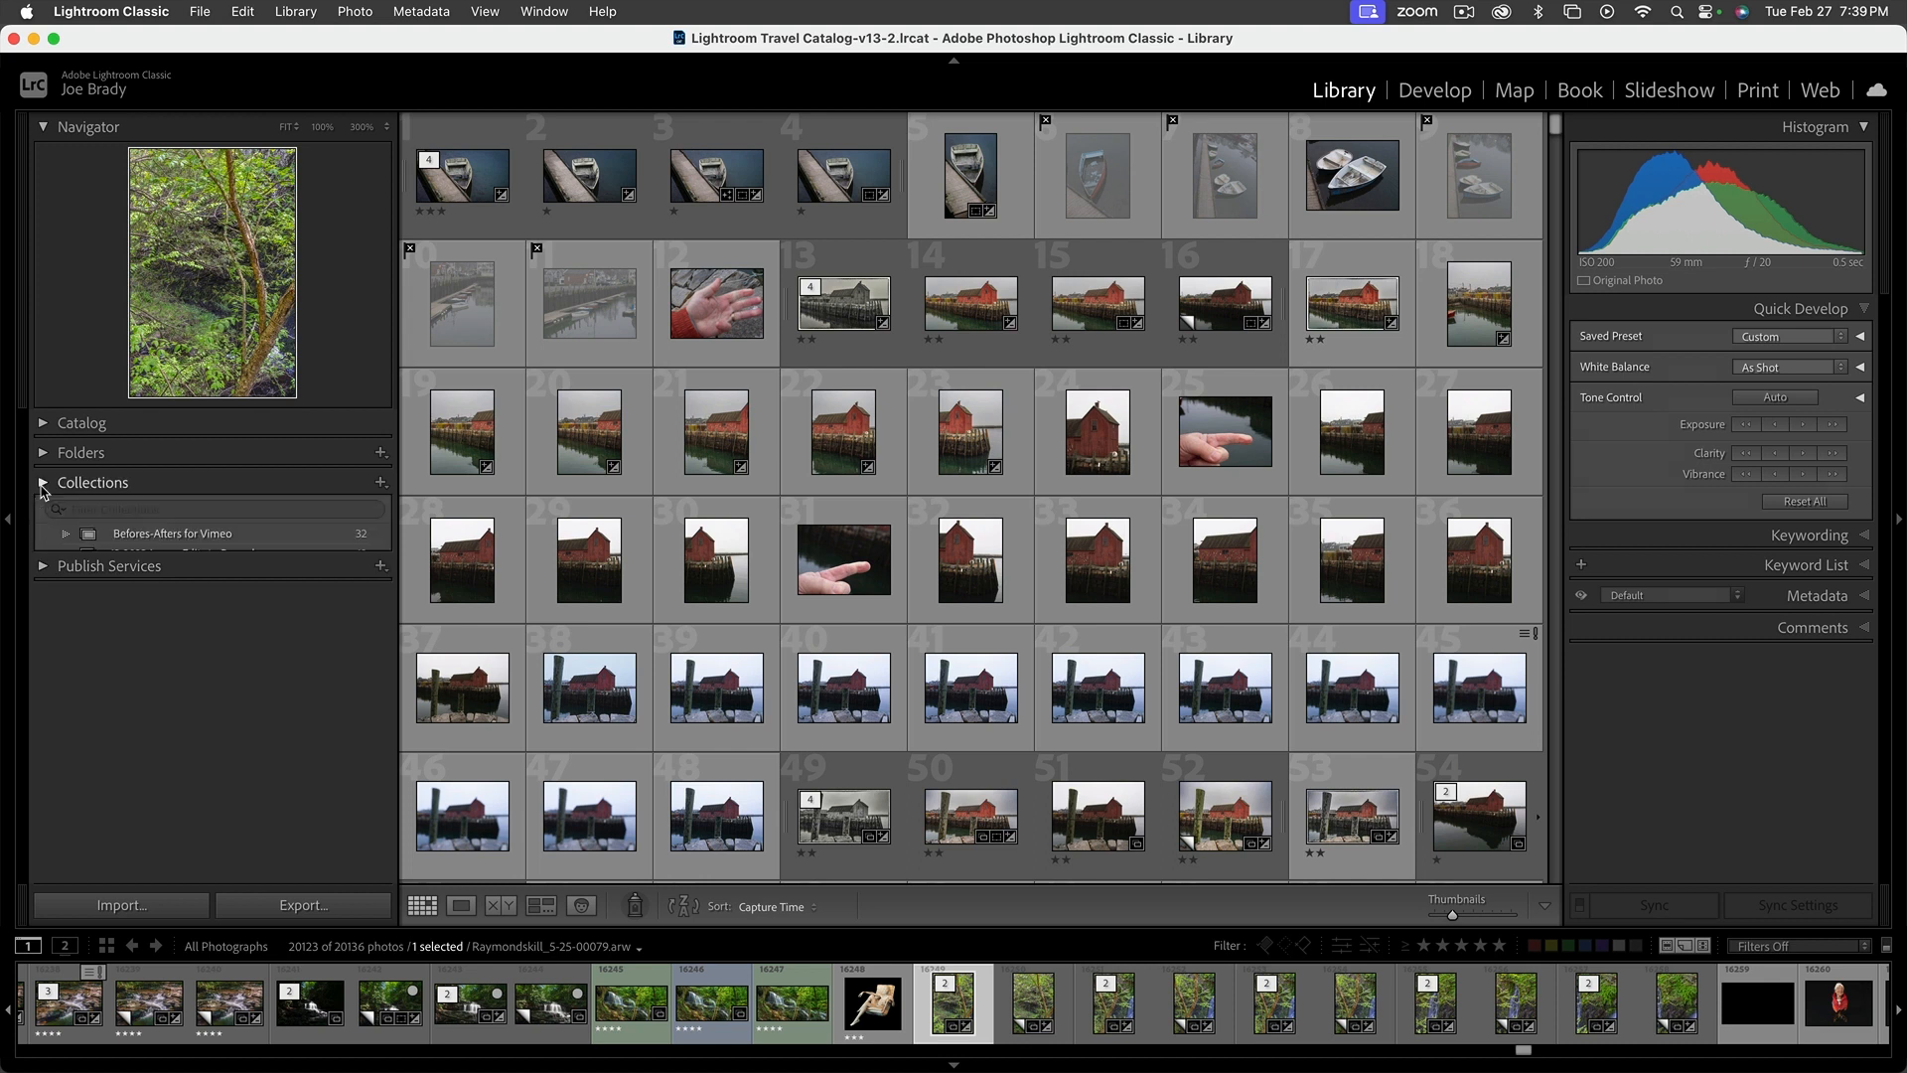
scroll(254, 661, down, 5)
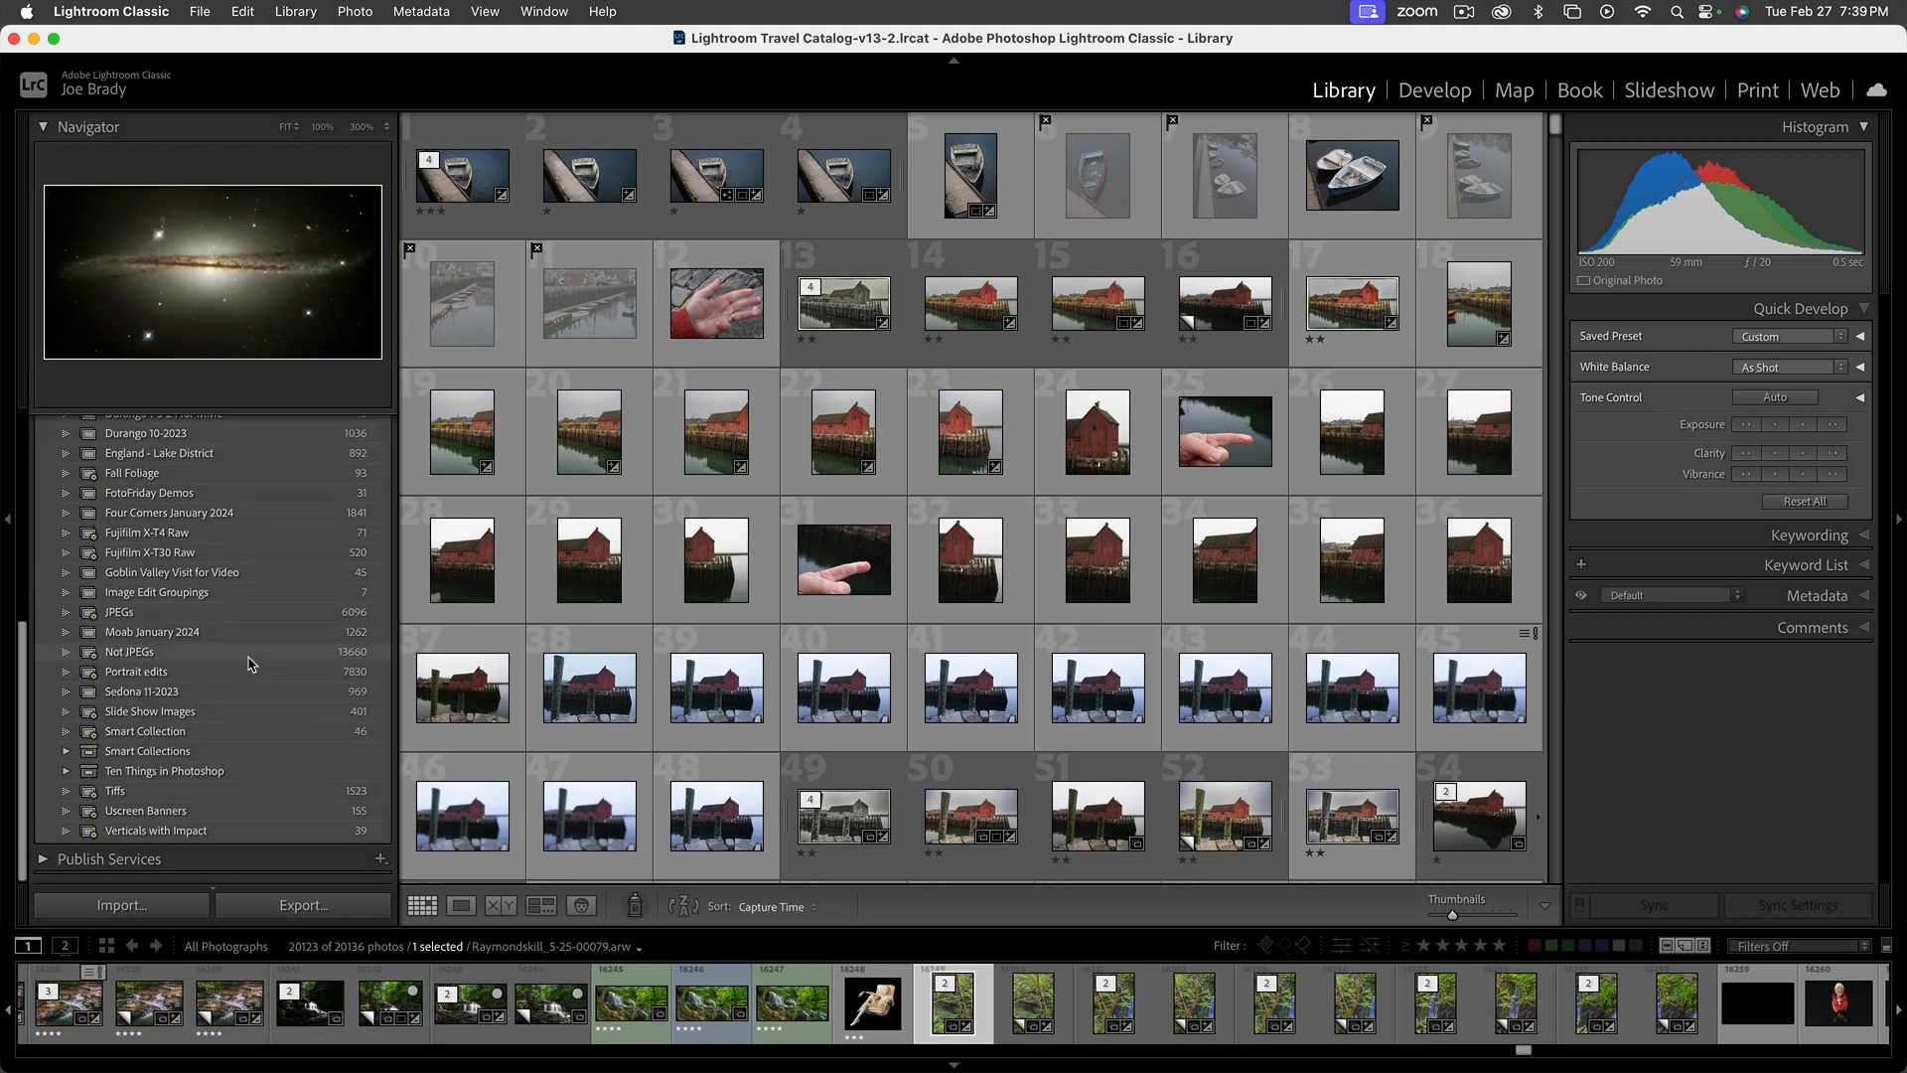
scroll(251, 663, up, 6)
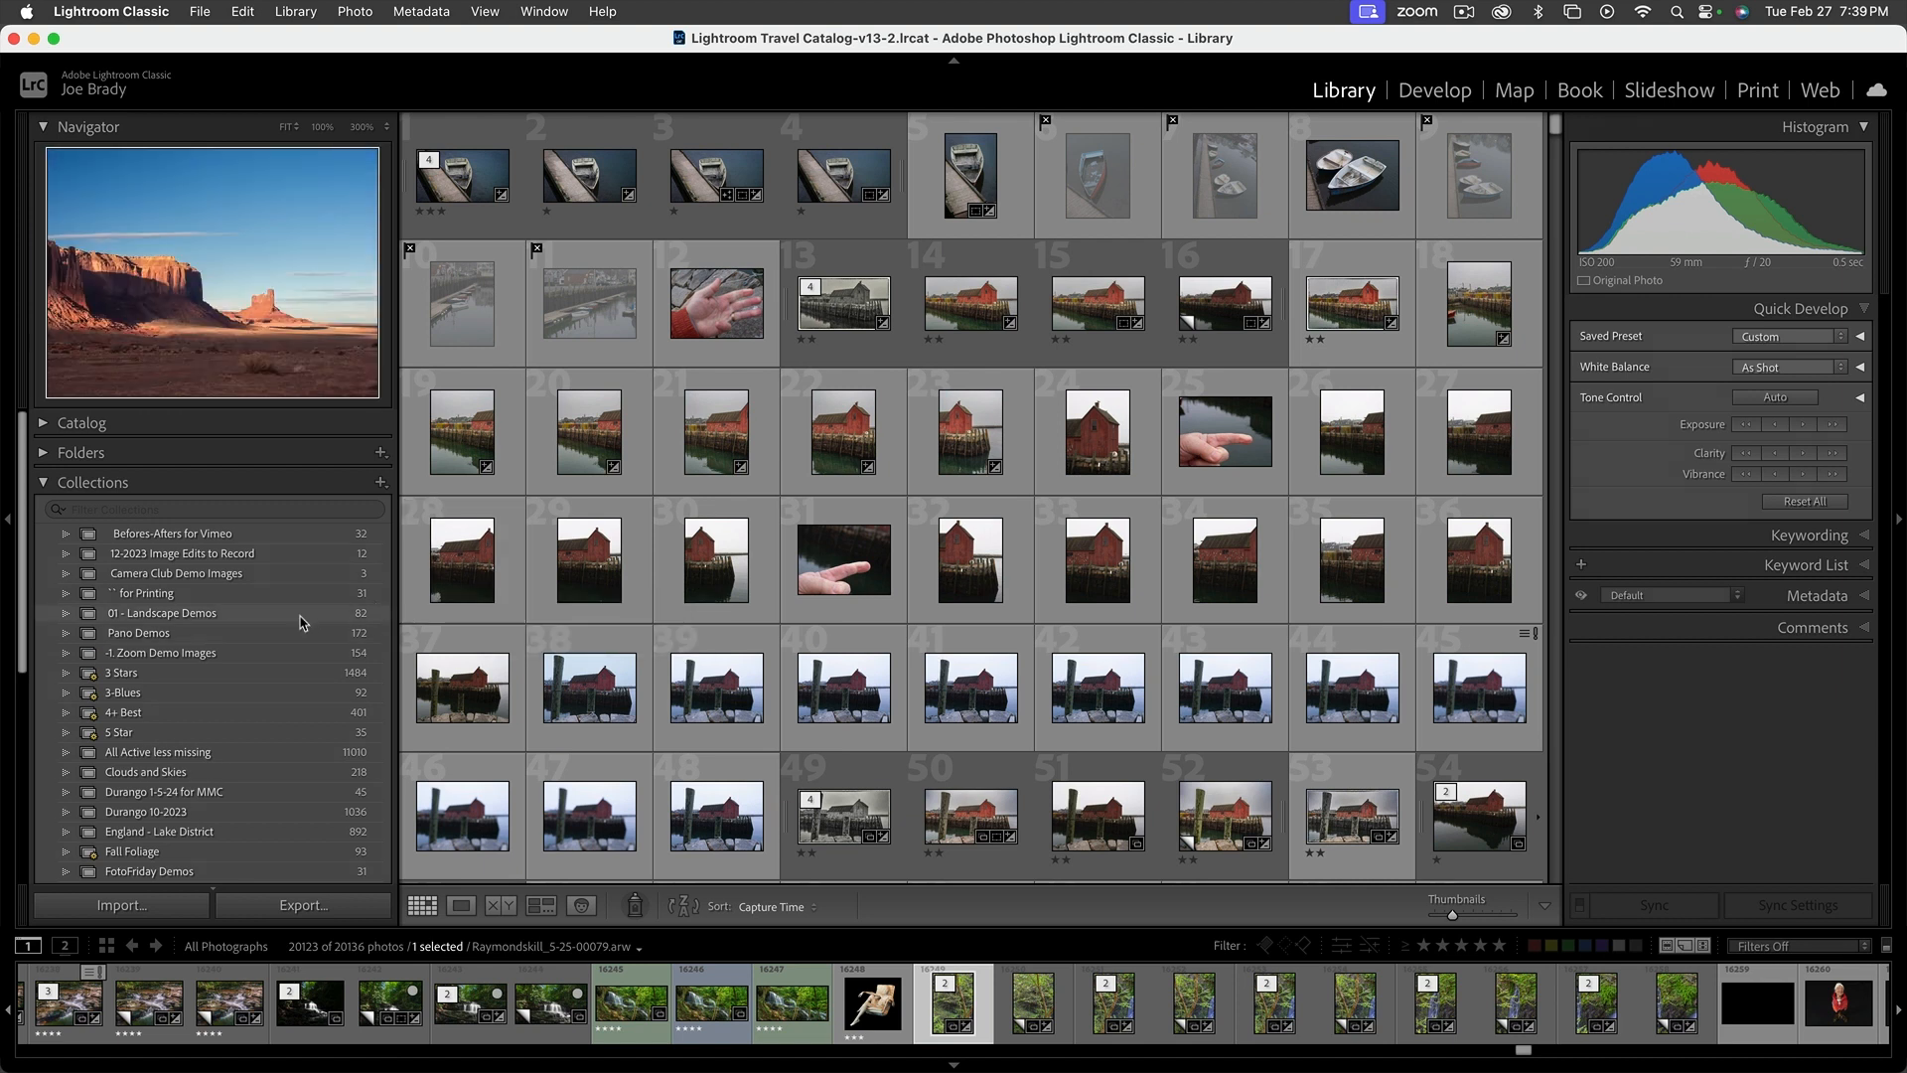
Open the -1. Zoom Demo Images collection, browse its photos, and select the red desert photo numbered 31 in the grid
click(298, 652)
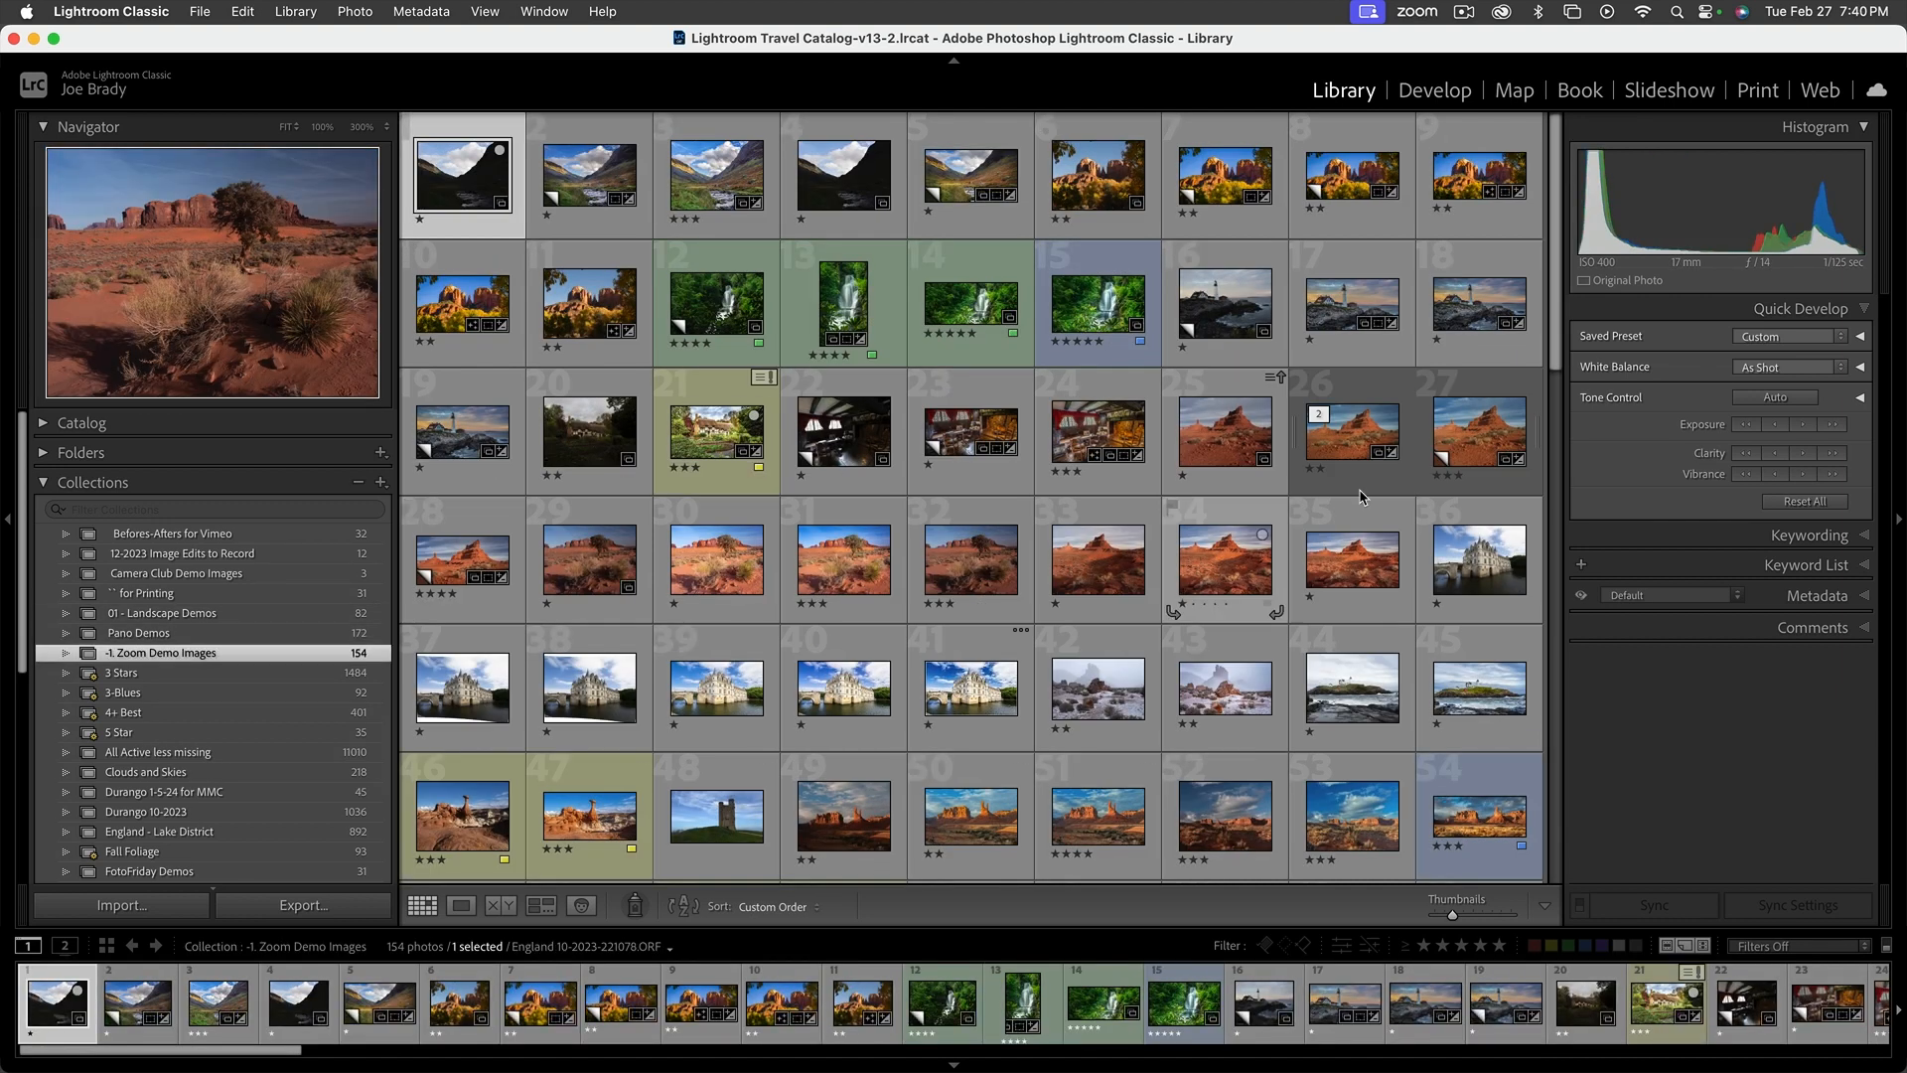
drag(1555, 353, 1563, 178)
scroll(1033, 594, down, 4)
scroll(1033, 594, down, 10)
scroll(1032, 594, up, 12)
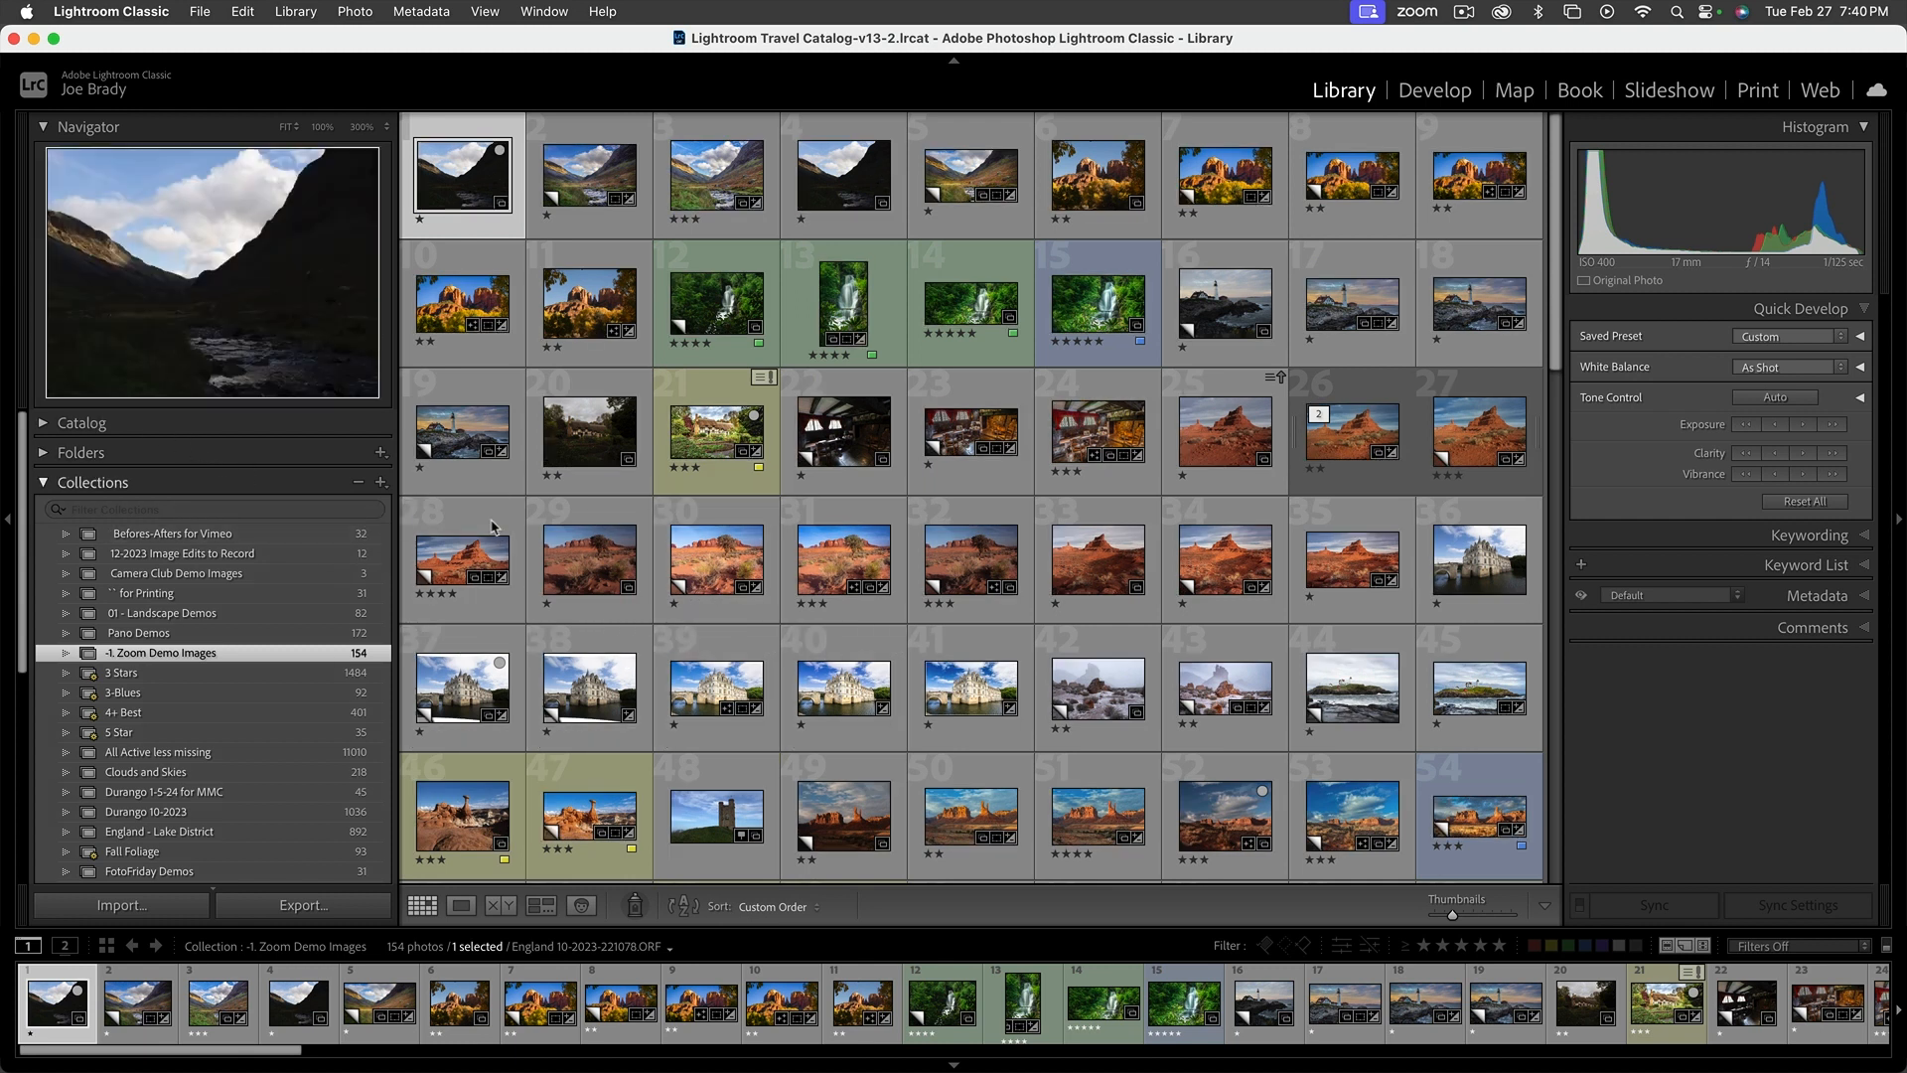
click(856, 563)
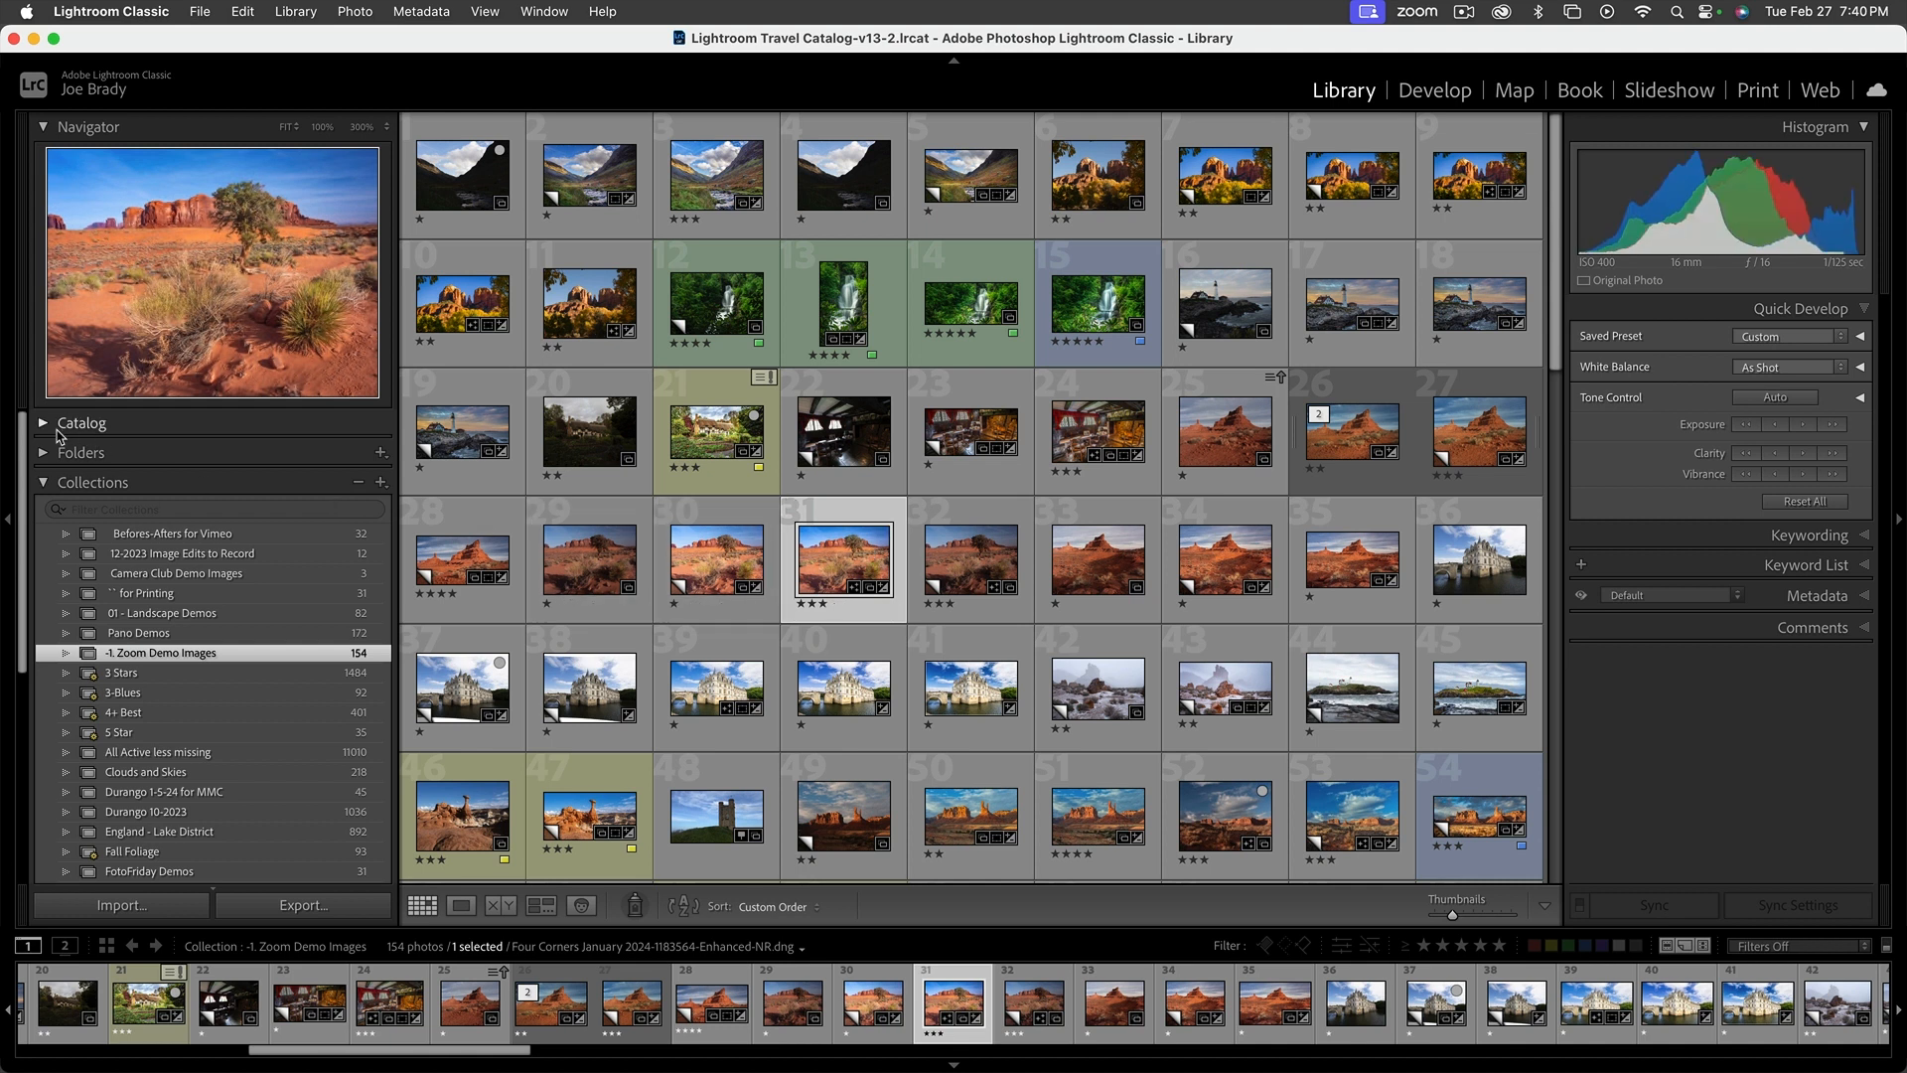
Expand the Catalog section, look through all photographs in the catalog, and return to the -1. Zoom Demo Images collection
click(91, 425)
click(123, 449)
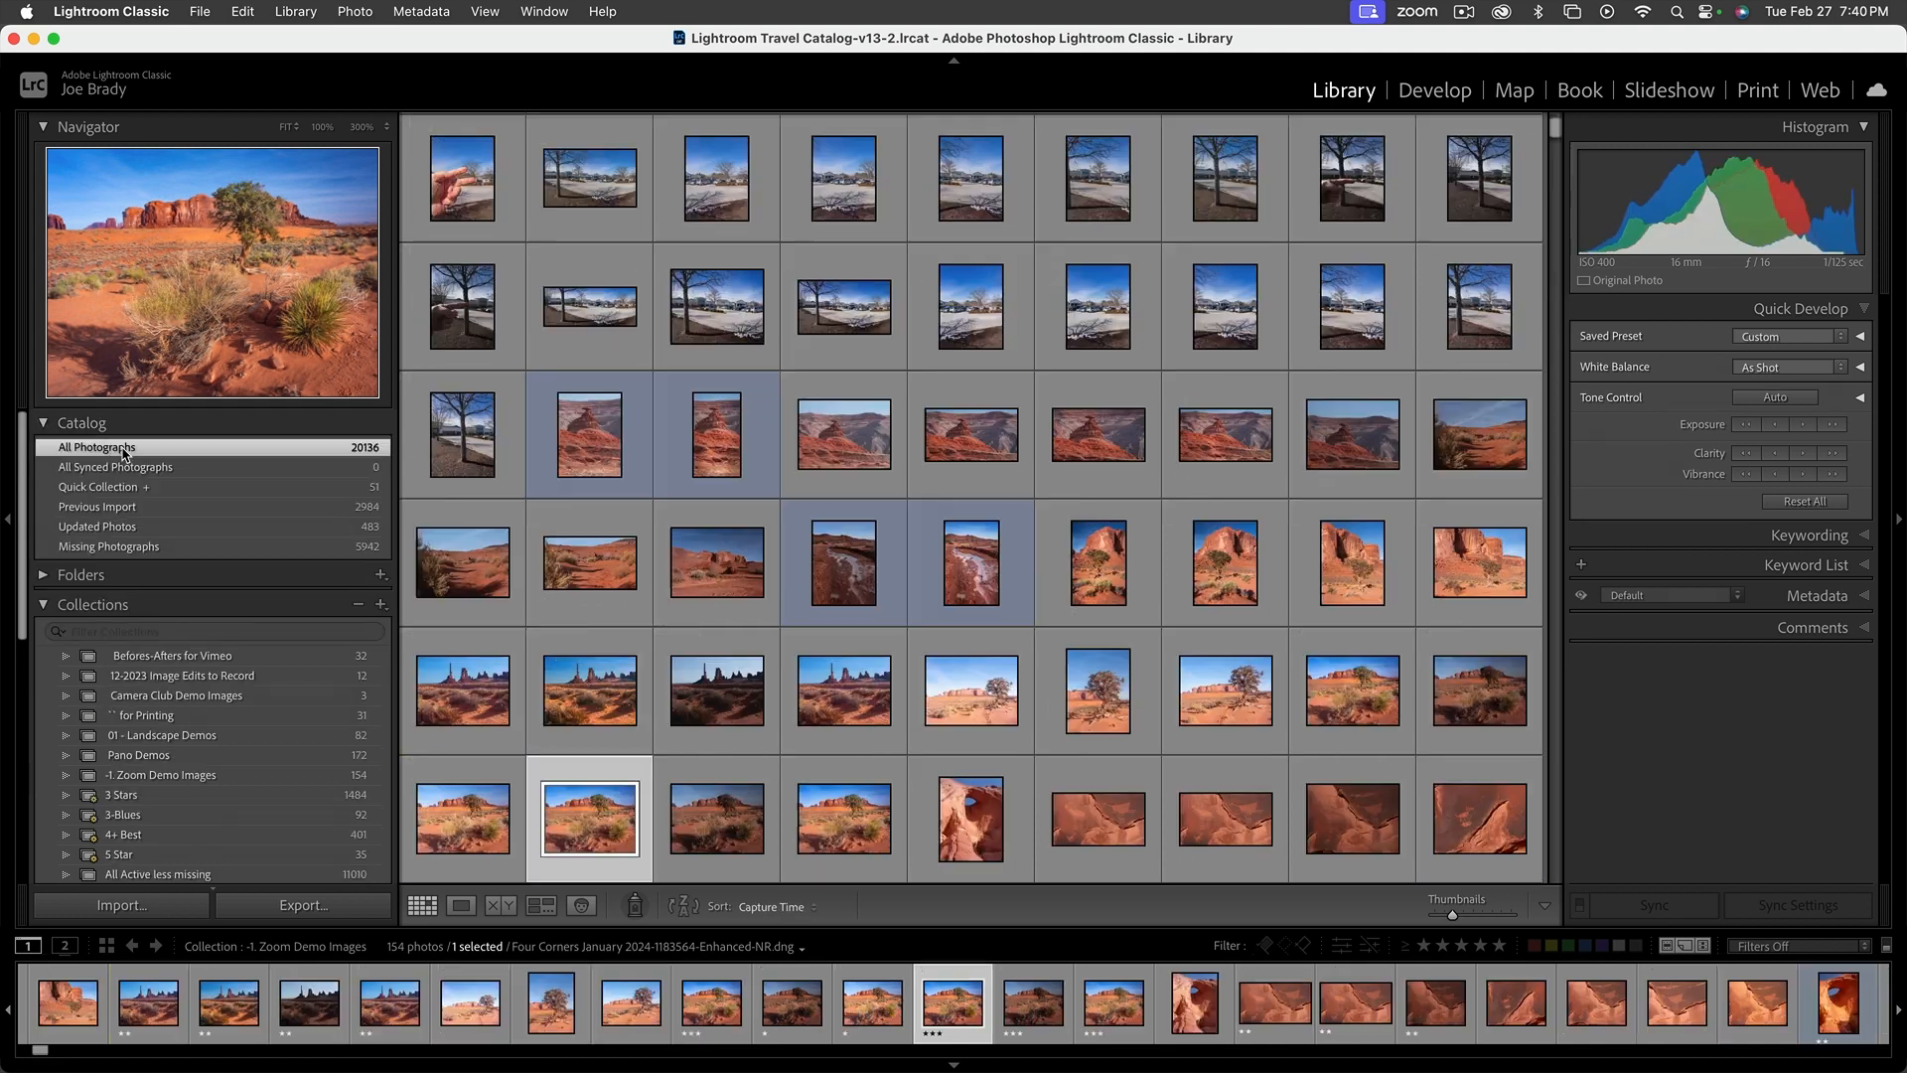
scroll(696, 655, down, 6)
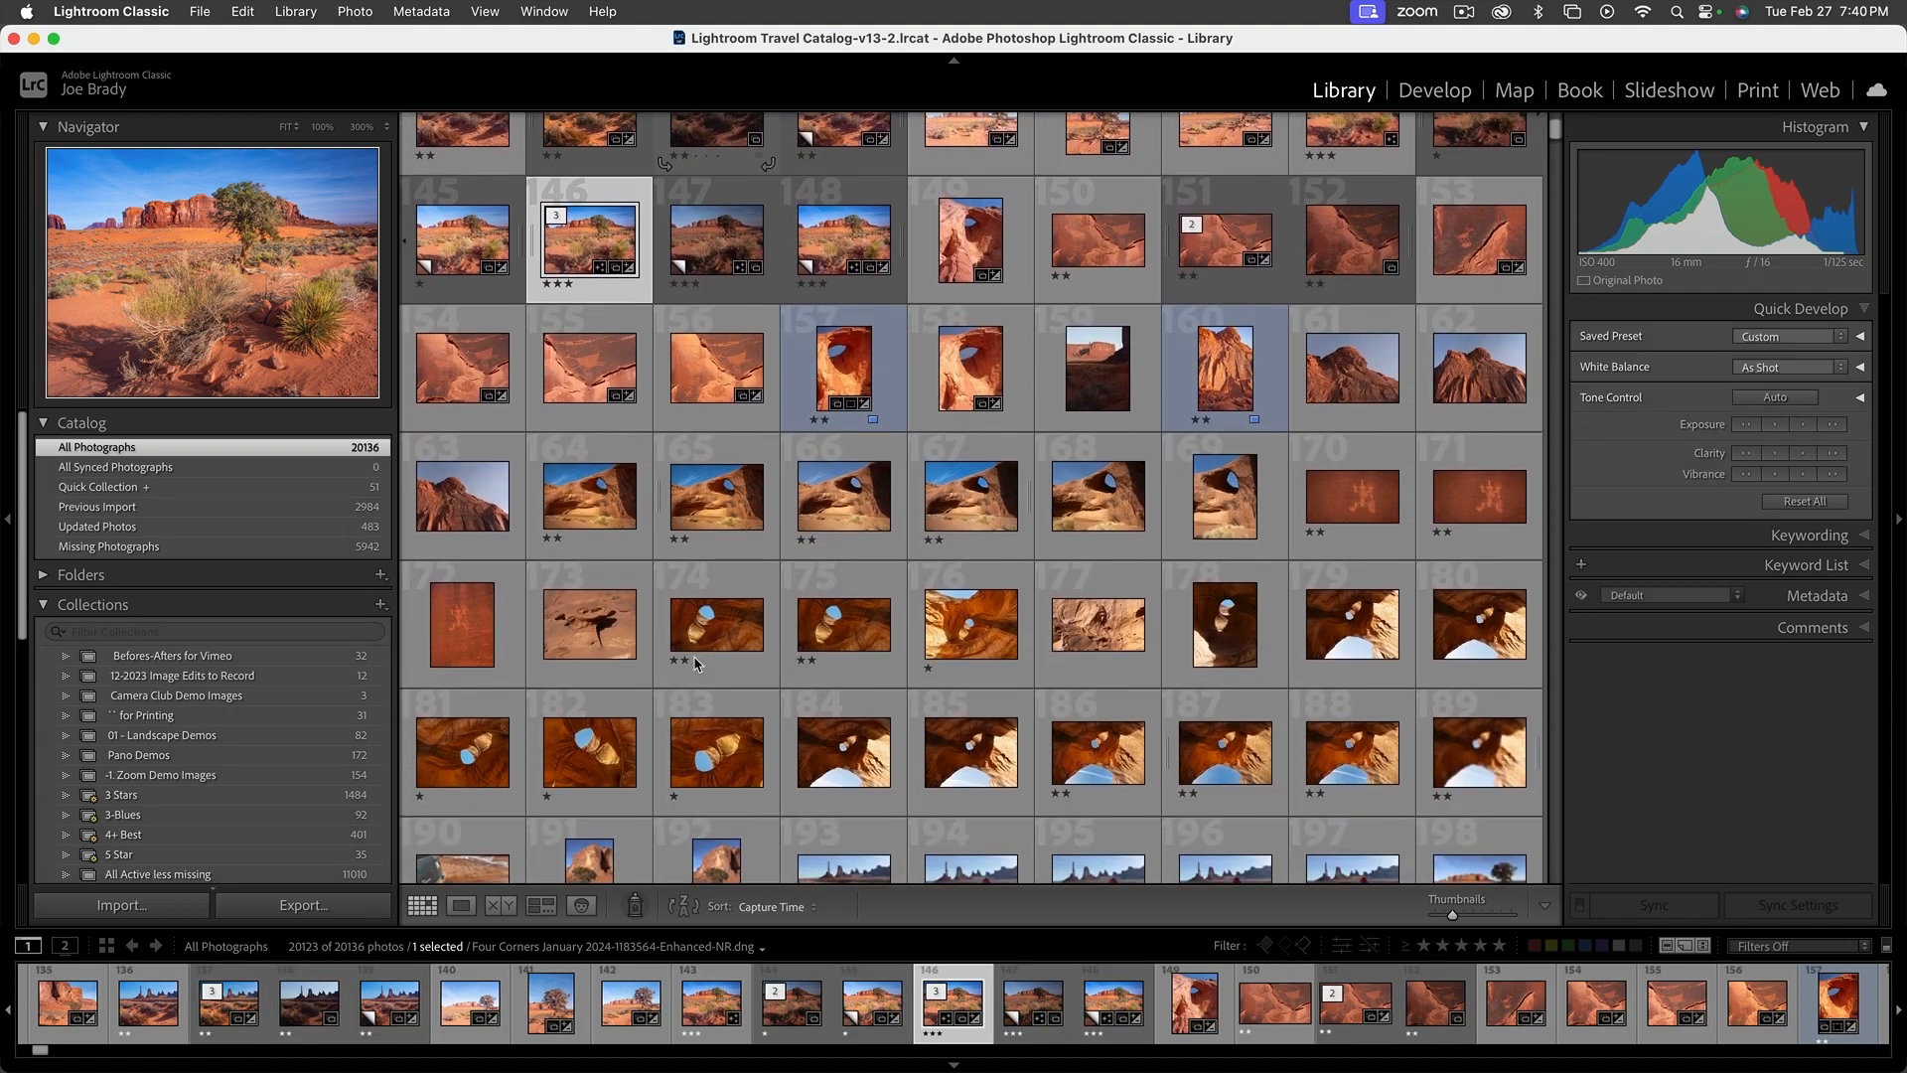
scroll(695, 664, down, 2)
scroll(696, 664, up, 3)
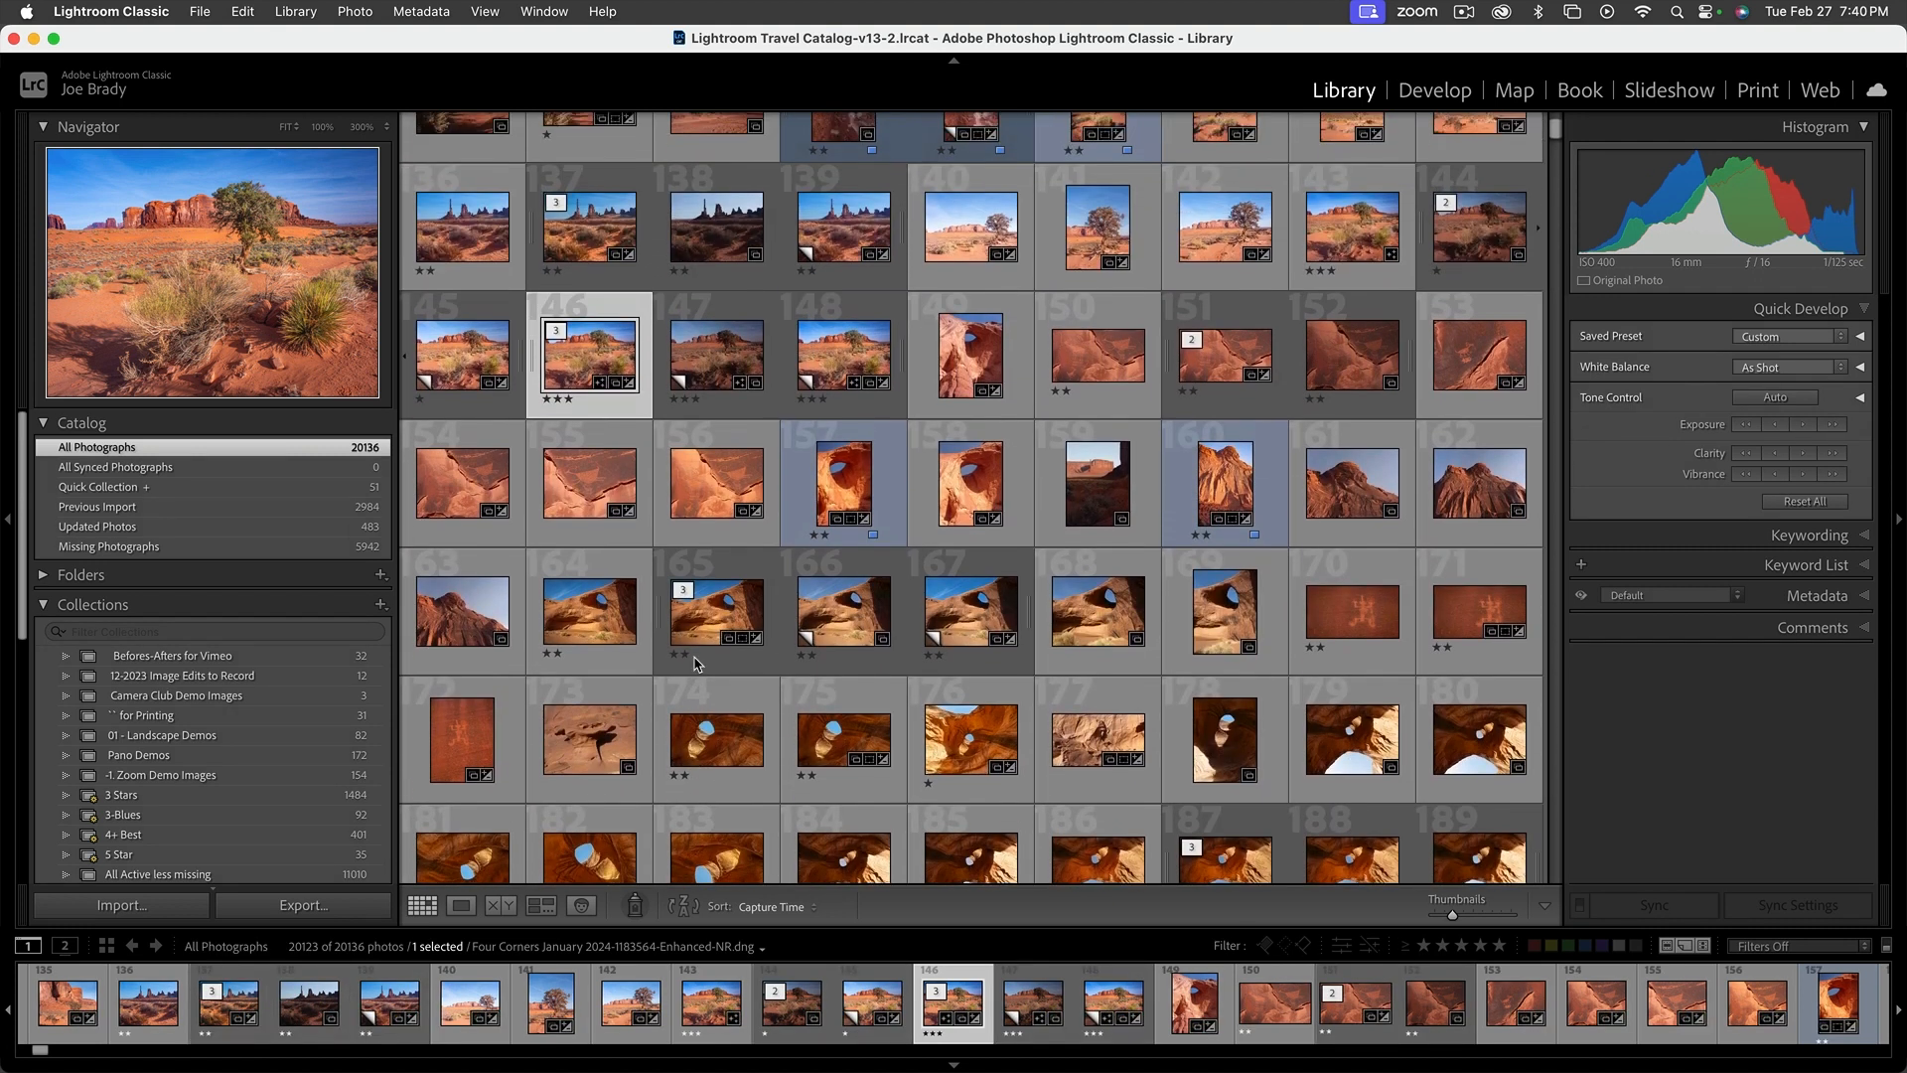
click(199, 774)
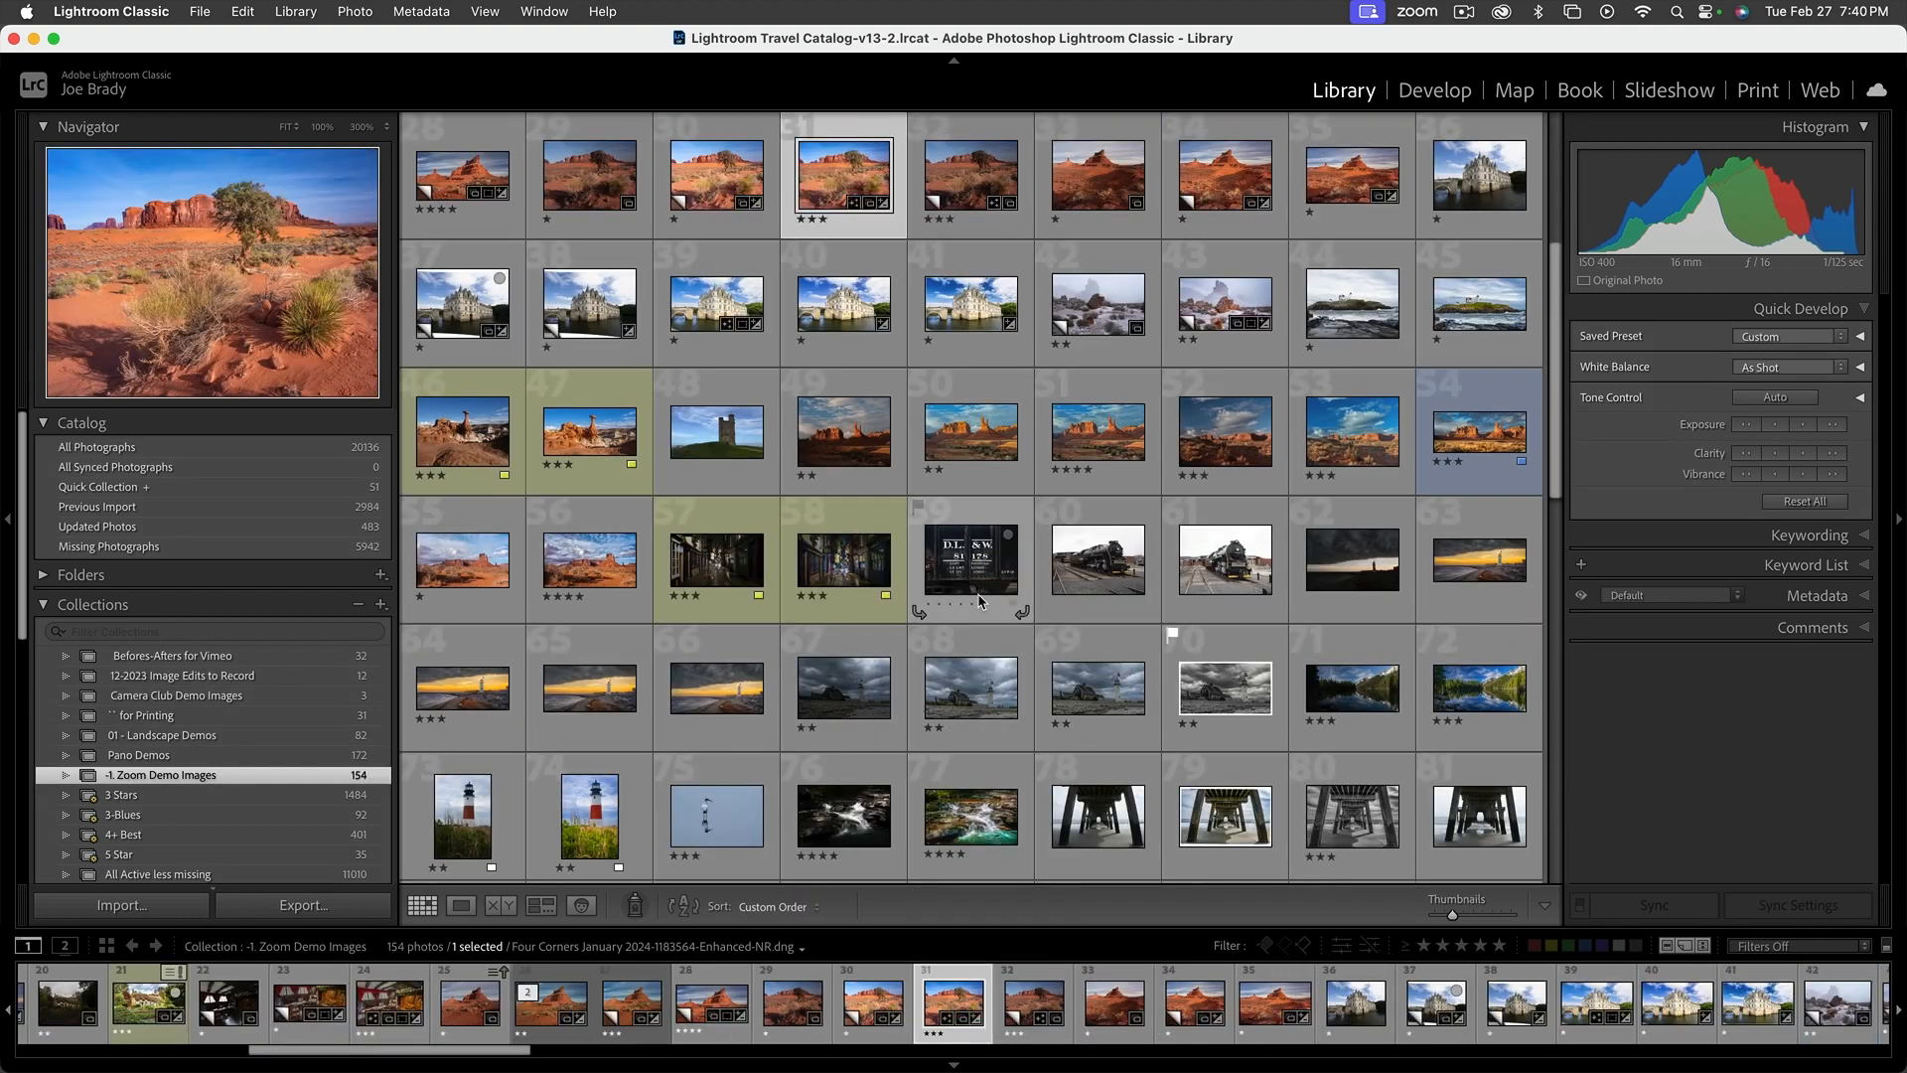
scroll(781, 465, up, 5)
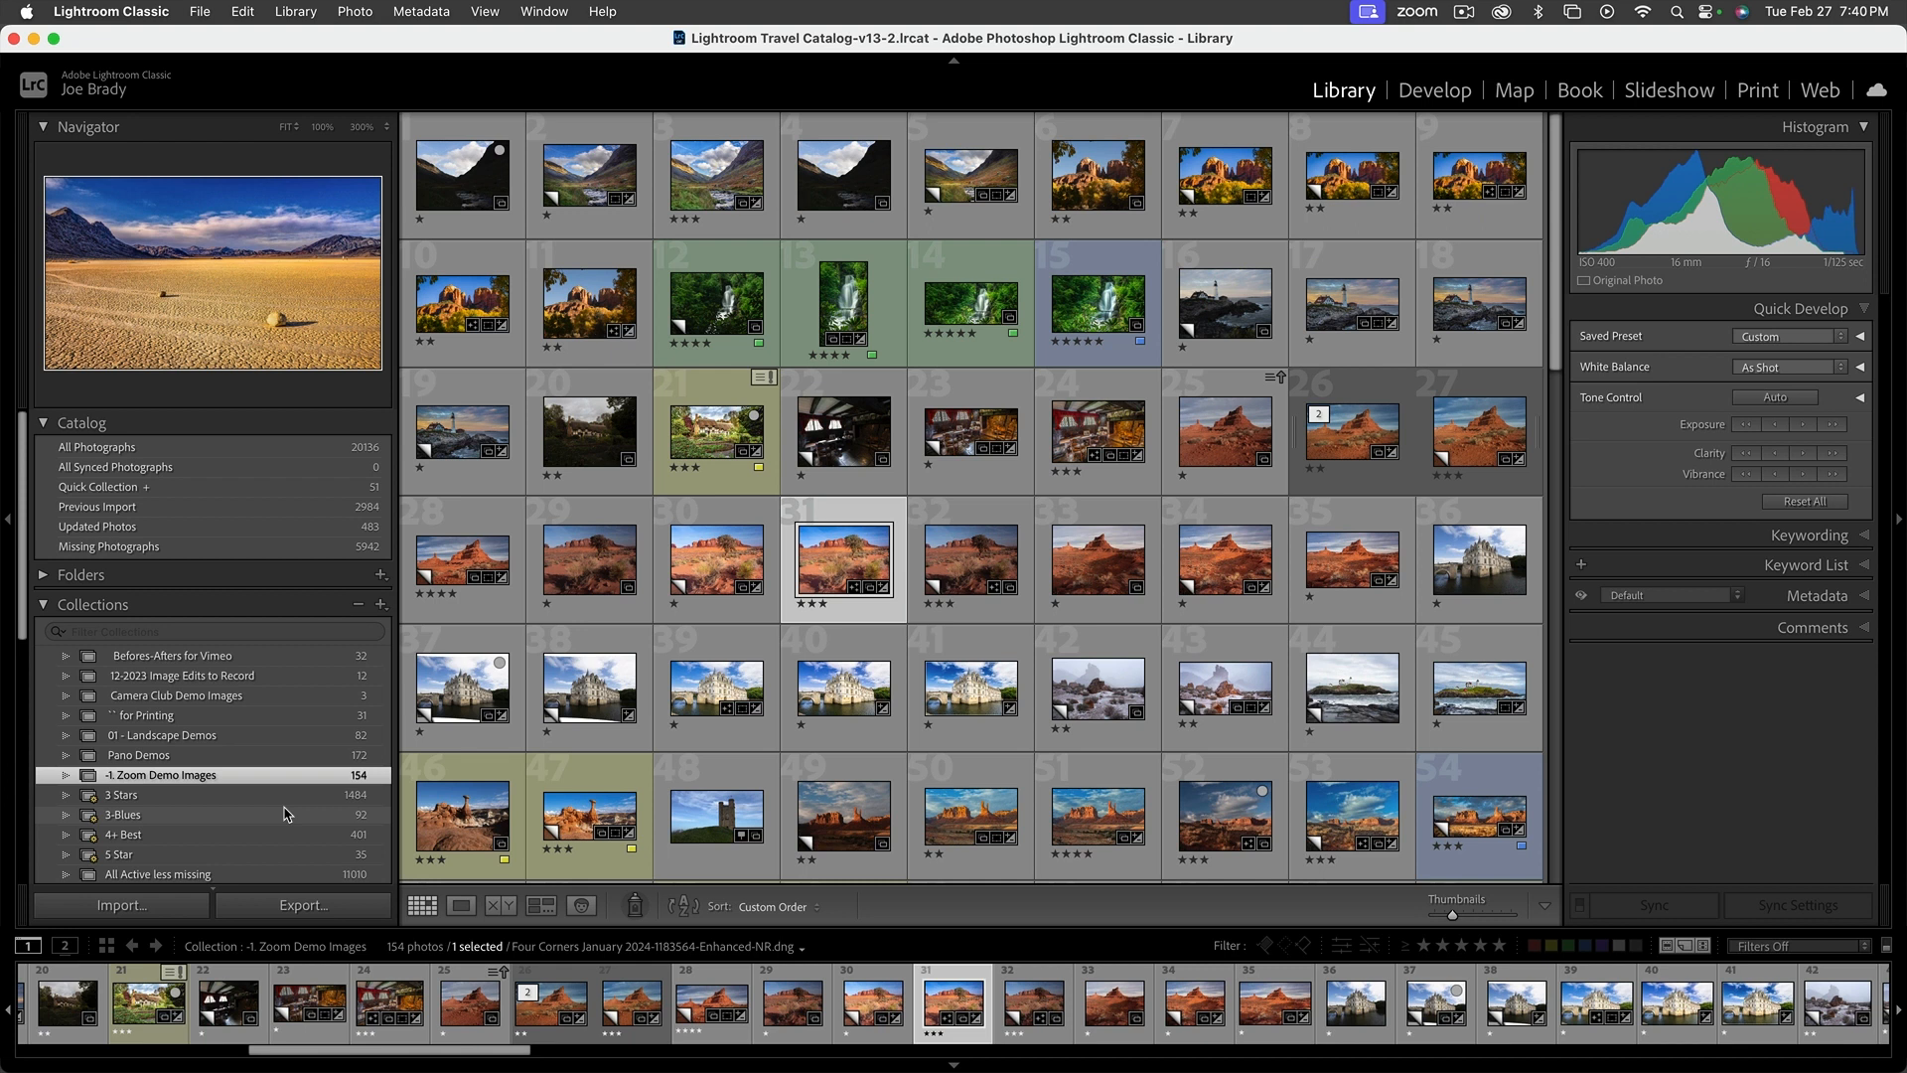
Collapse the Collections section and look over the available publish services, leaving that section collapsed
click(99, 608)
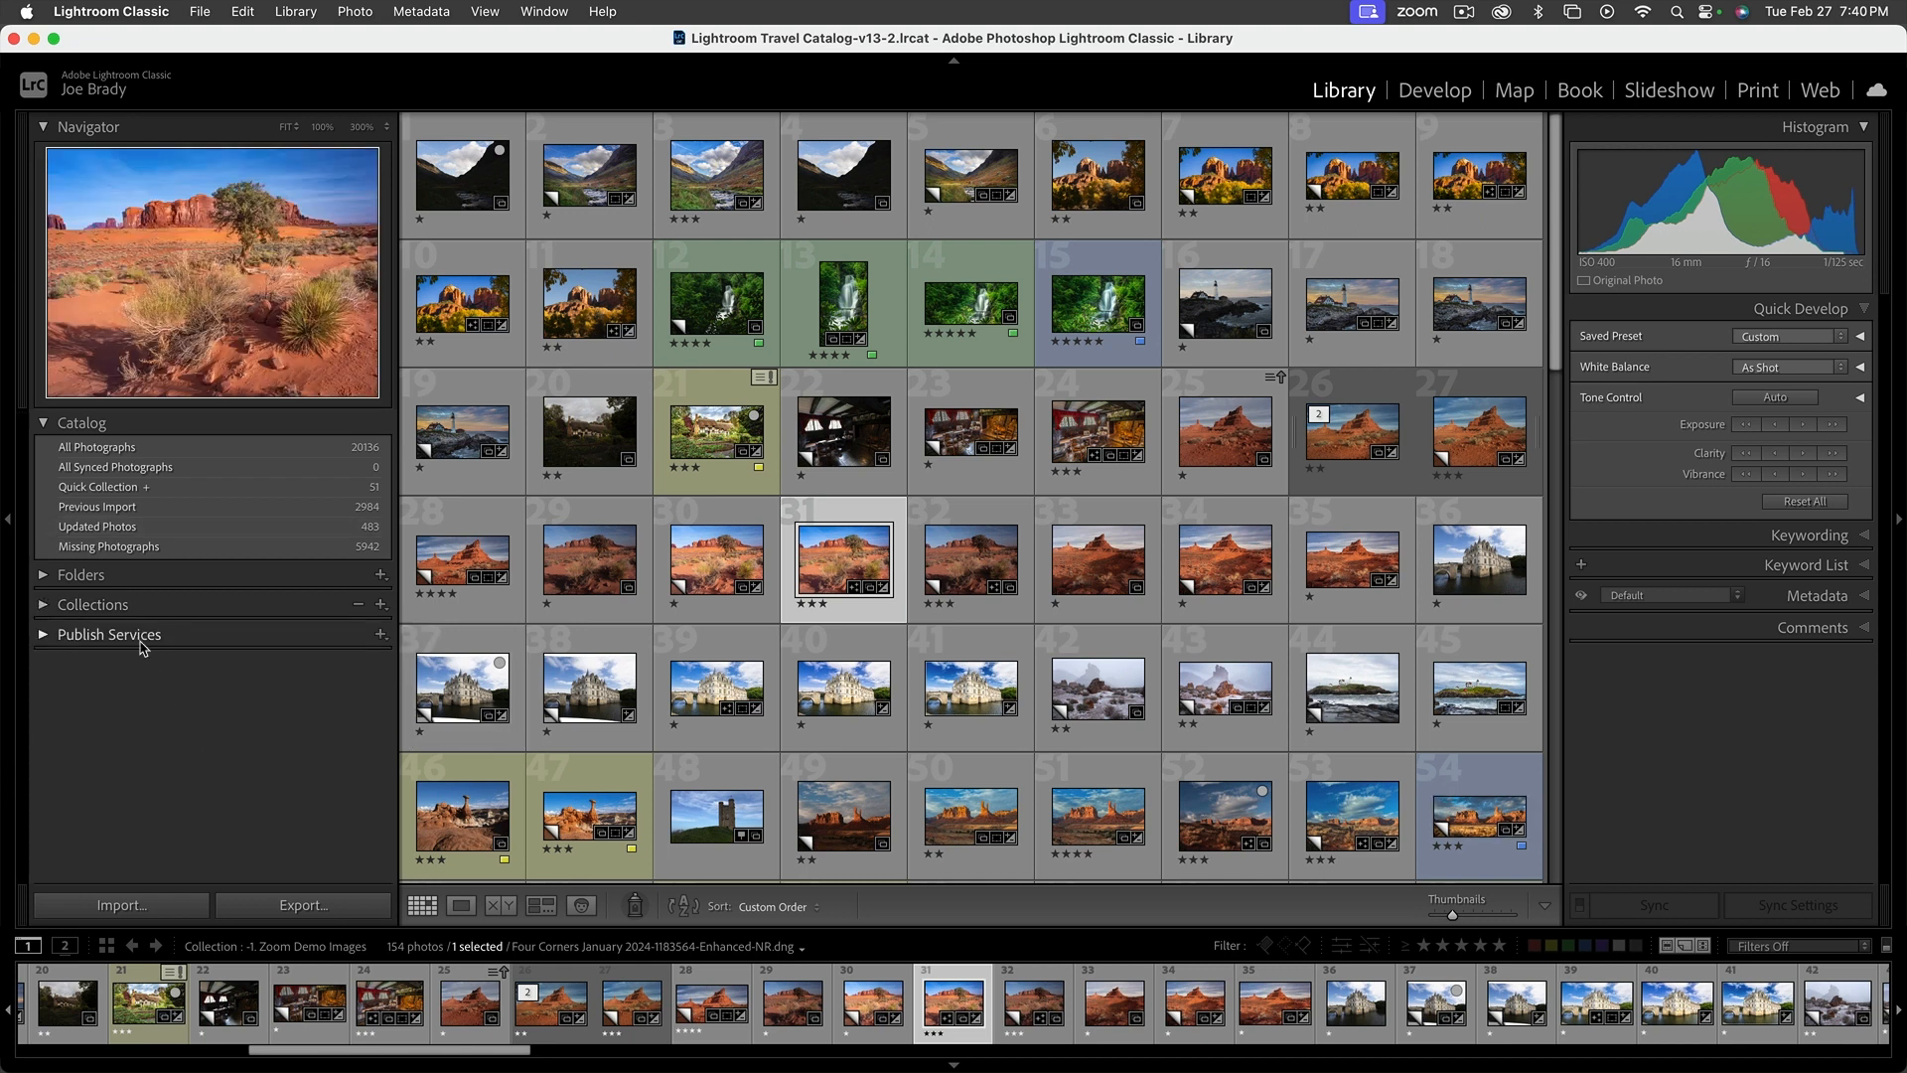
click(40, 639)
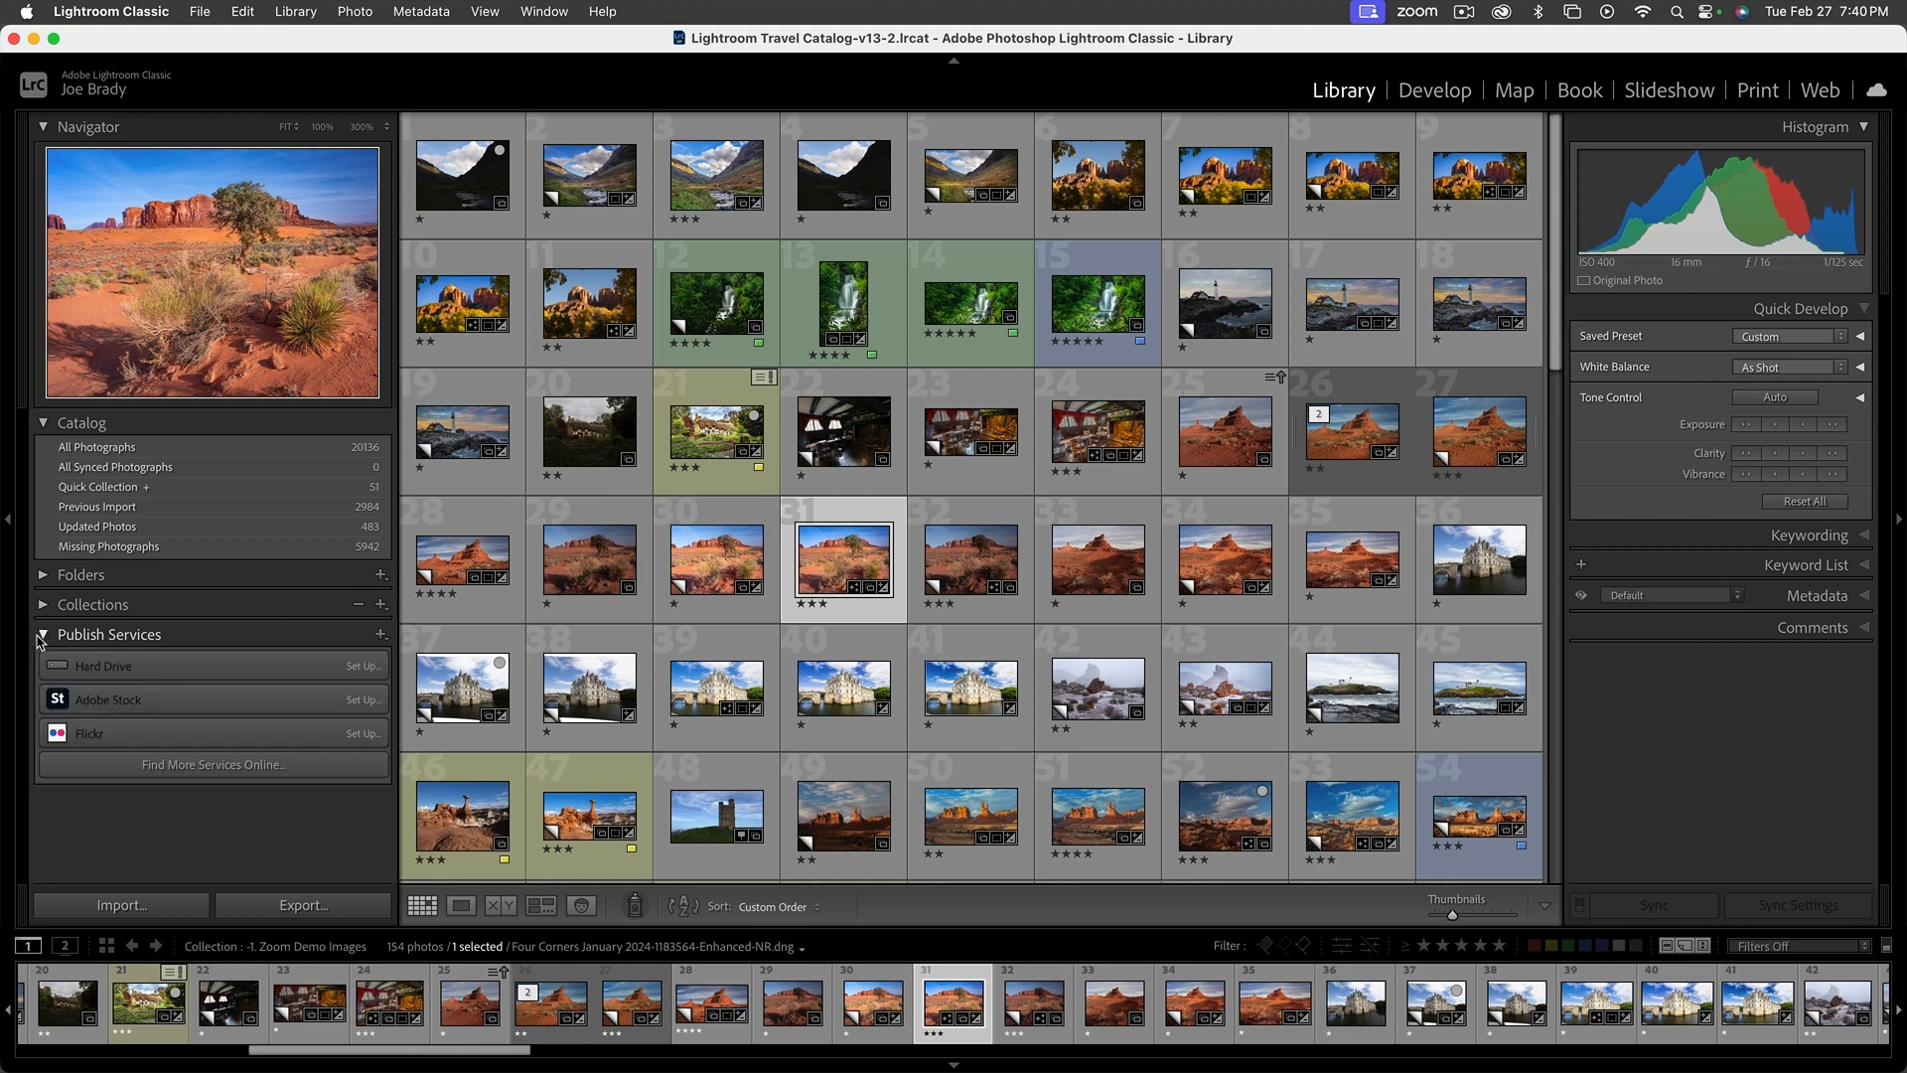
click(40, 639)
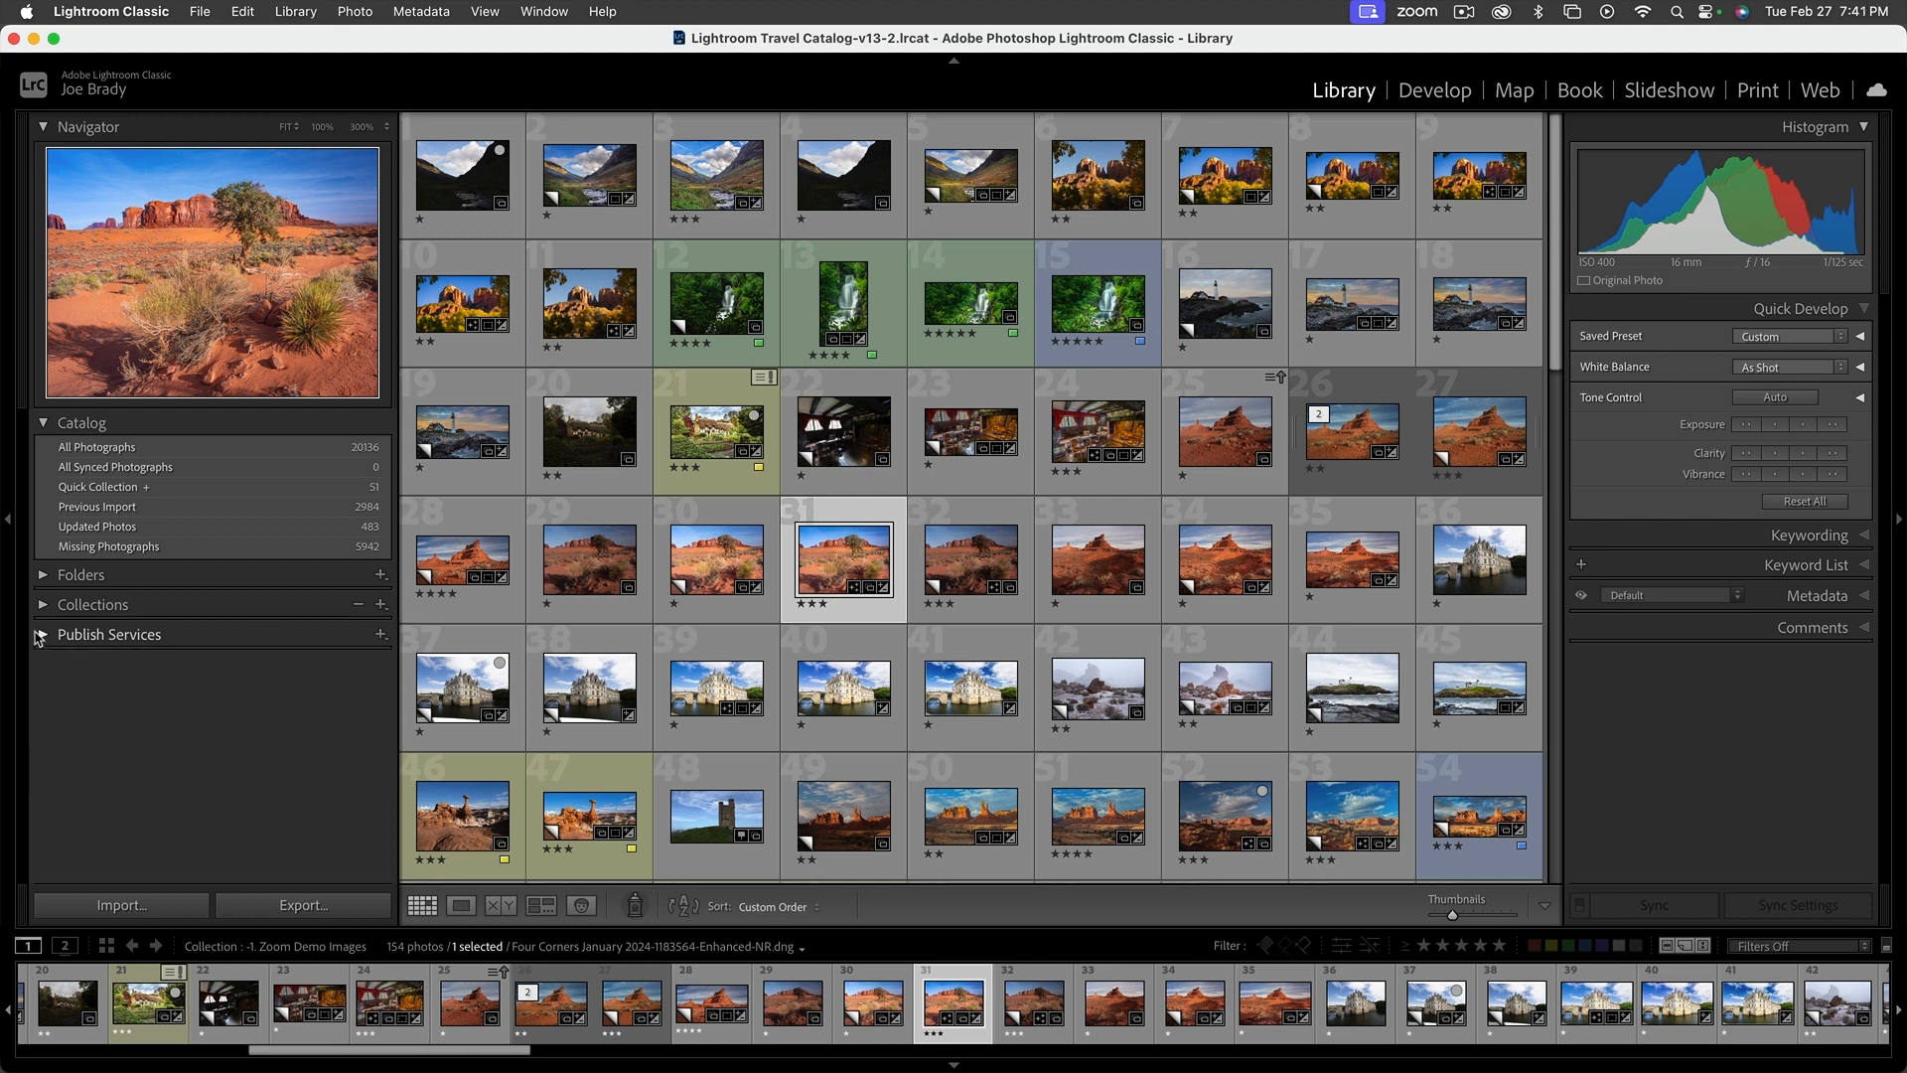
click(39, 639)
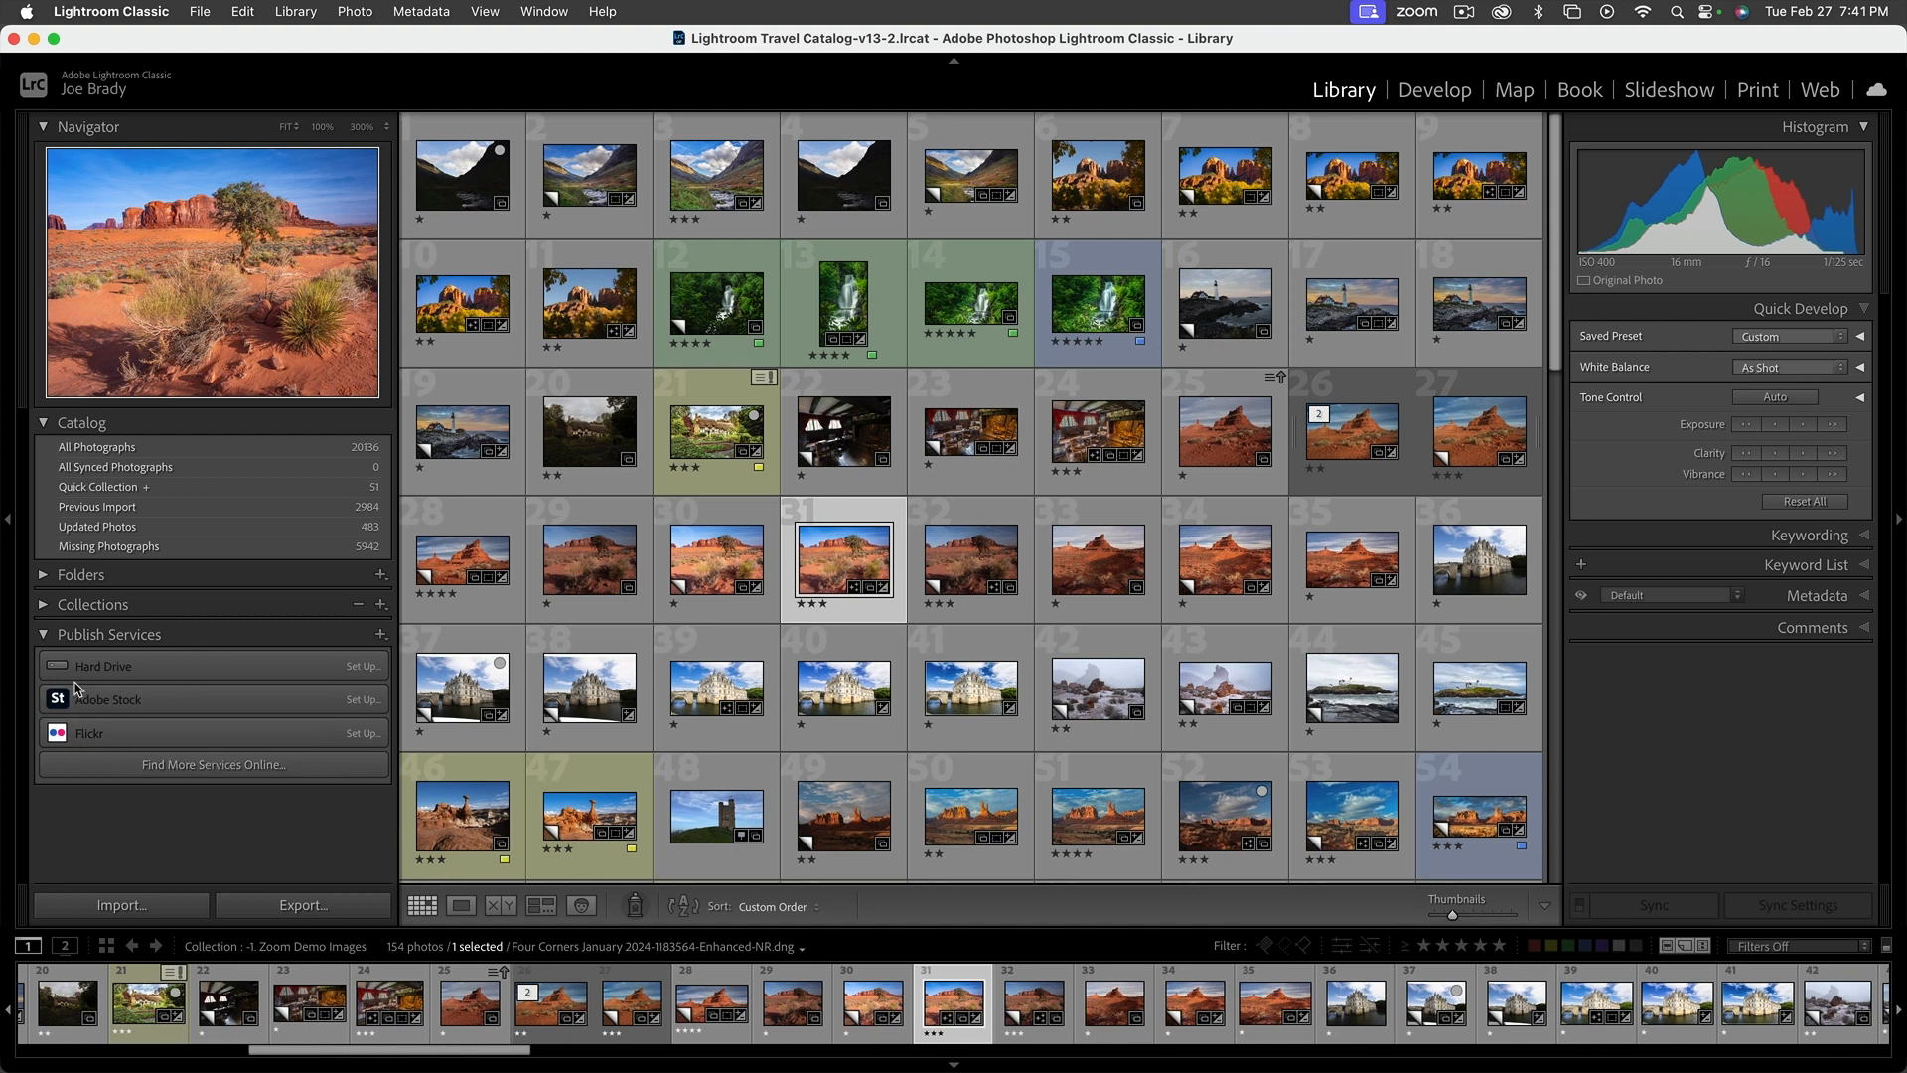
click(43, 637)
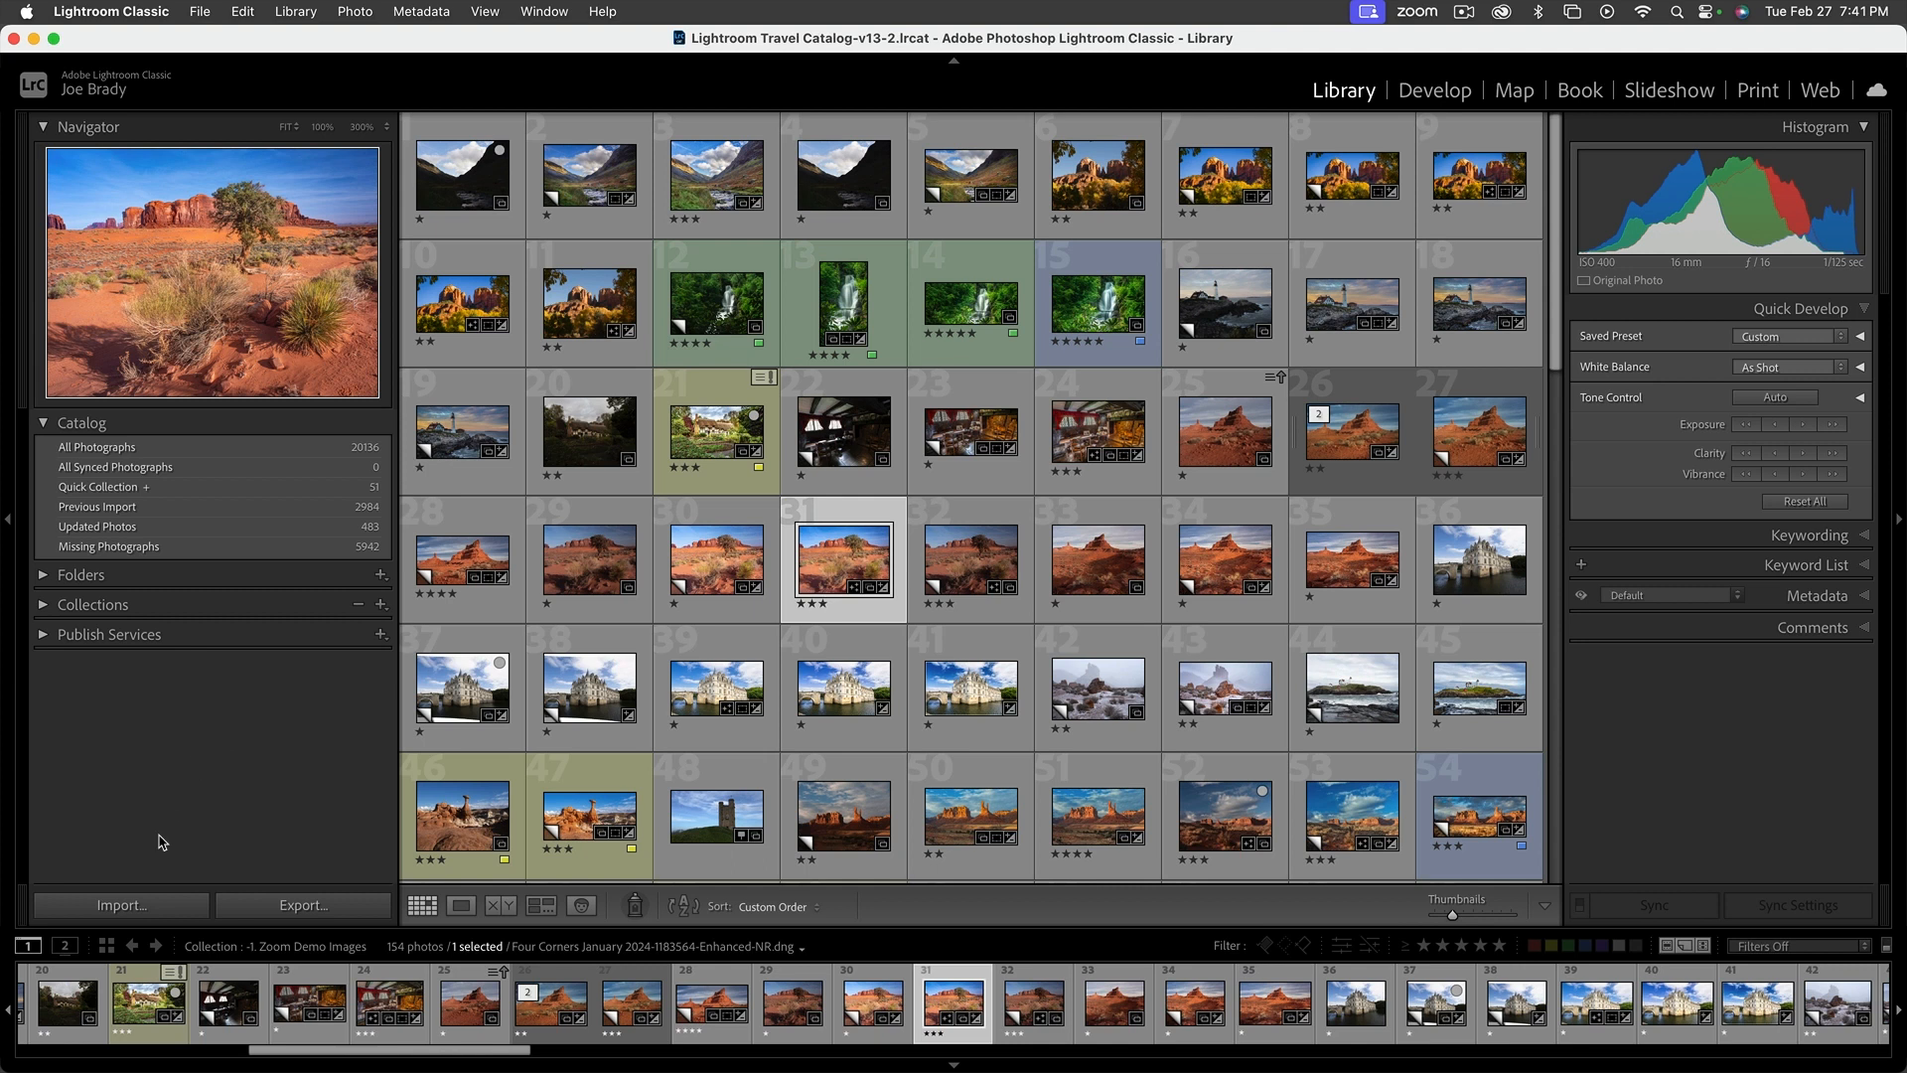
Start an import from the memory card's DCIM folder and look through its new photos from first to last
click(136, 903)
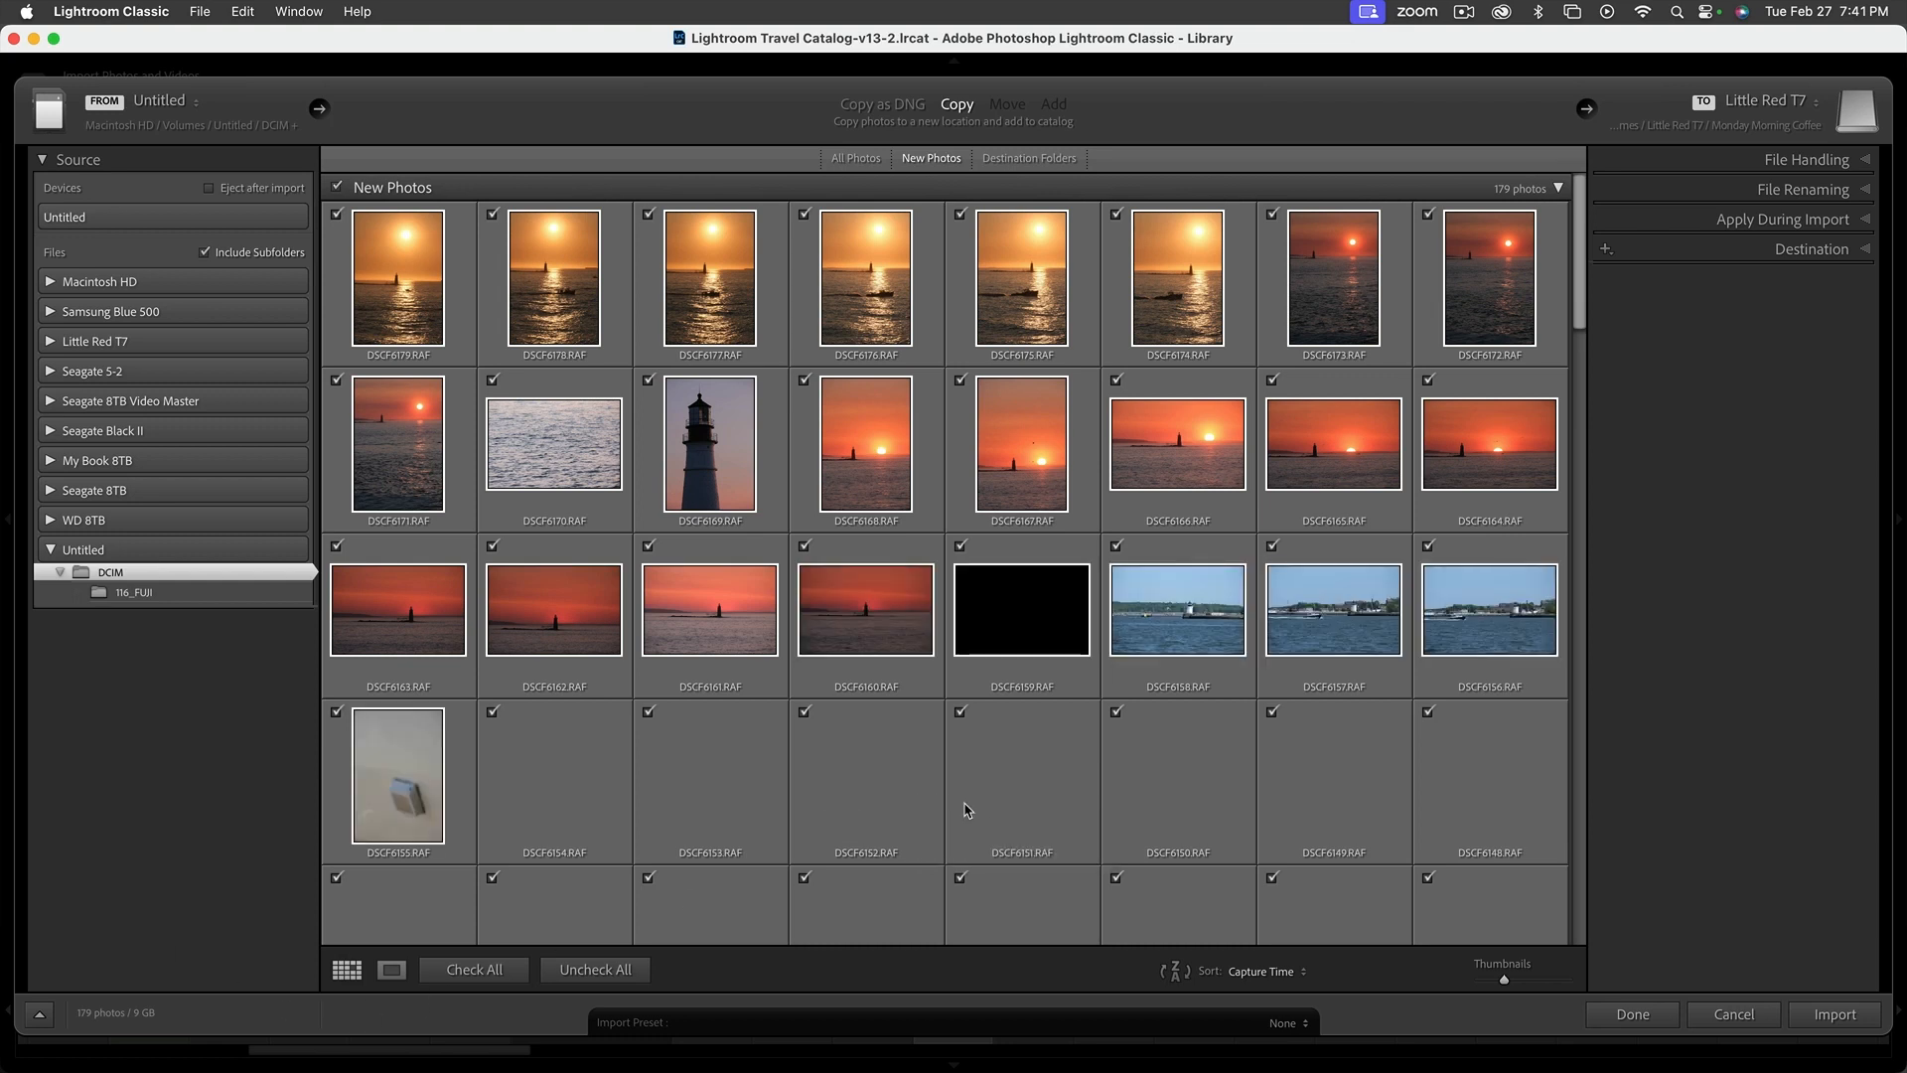
scroll(969, 810, down, 15)
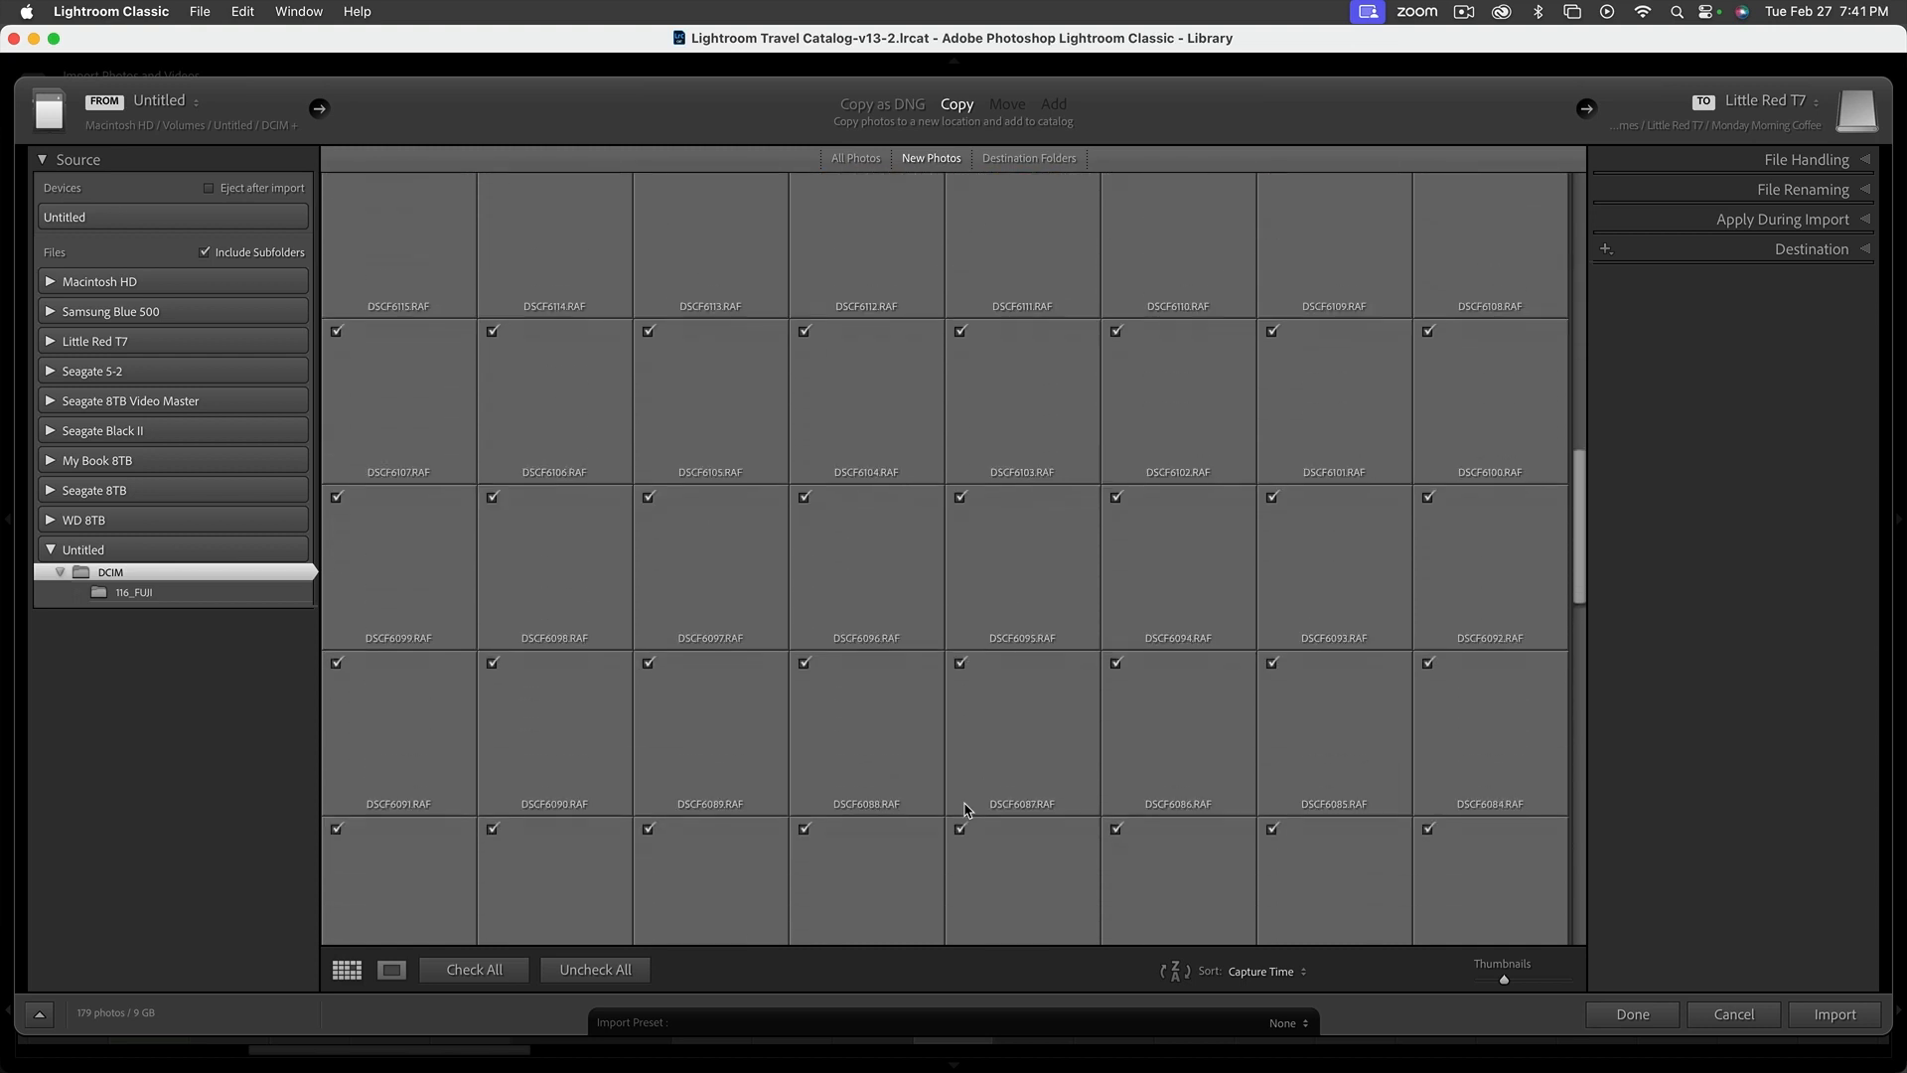
scroll(963, 809, down, 4)
scroll(963, 810, up, 20)
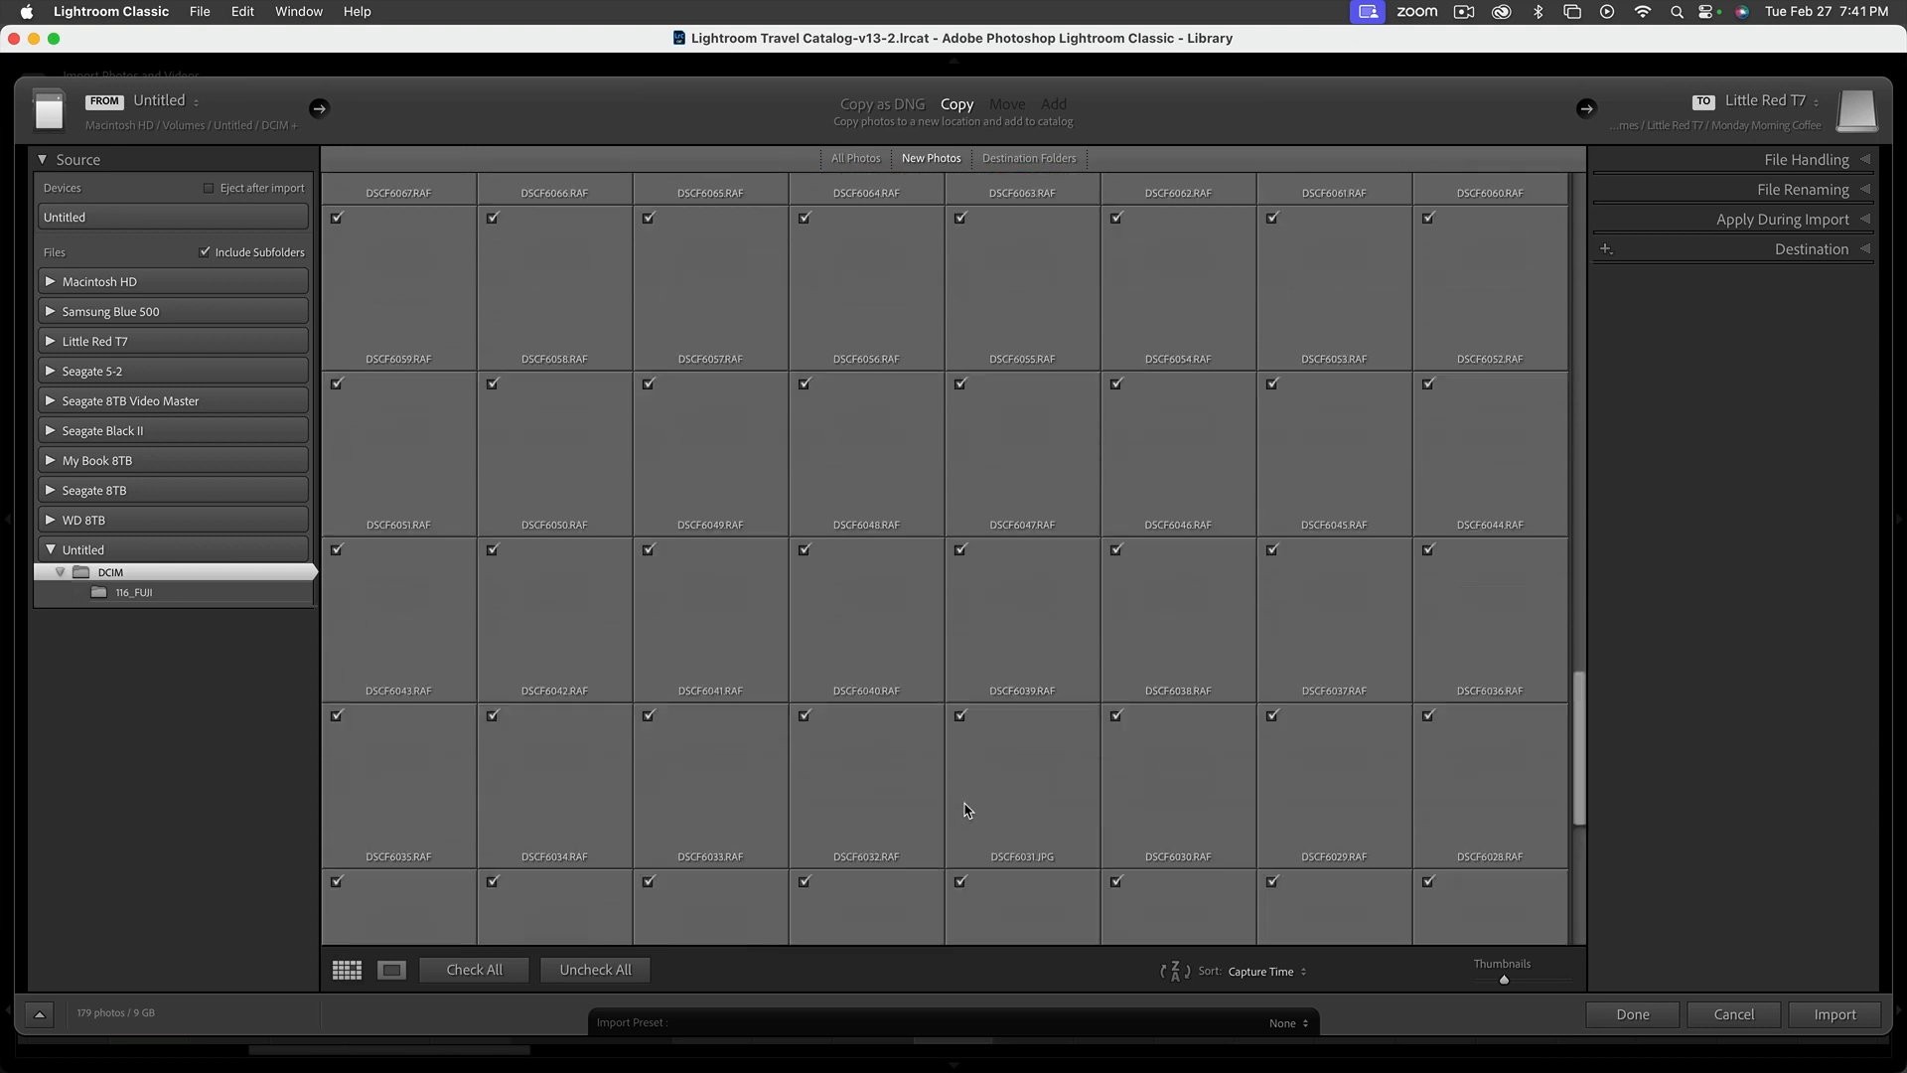
scroll(969, 809, up, 2)
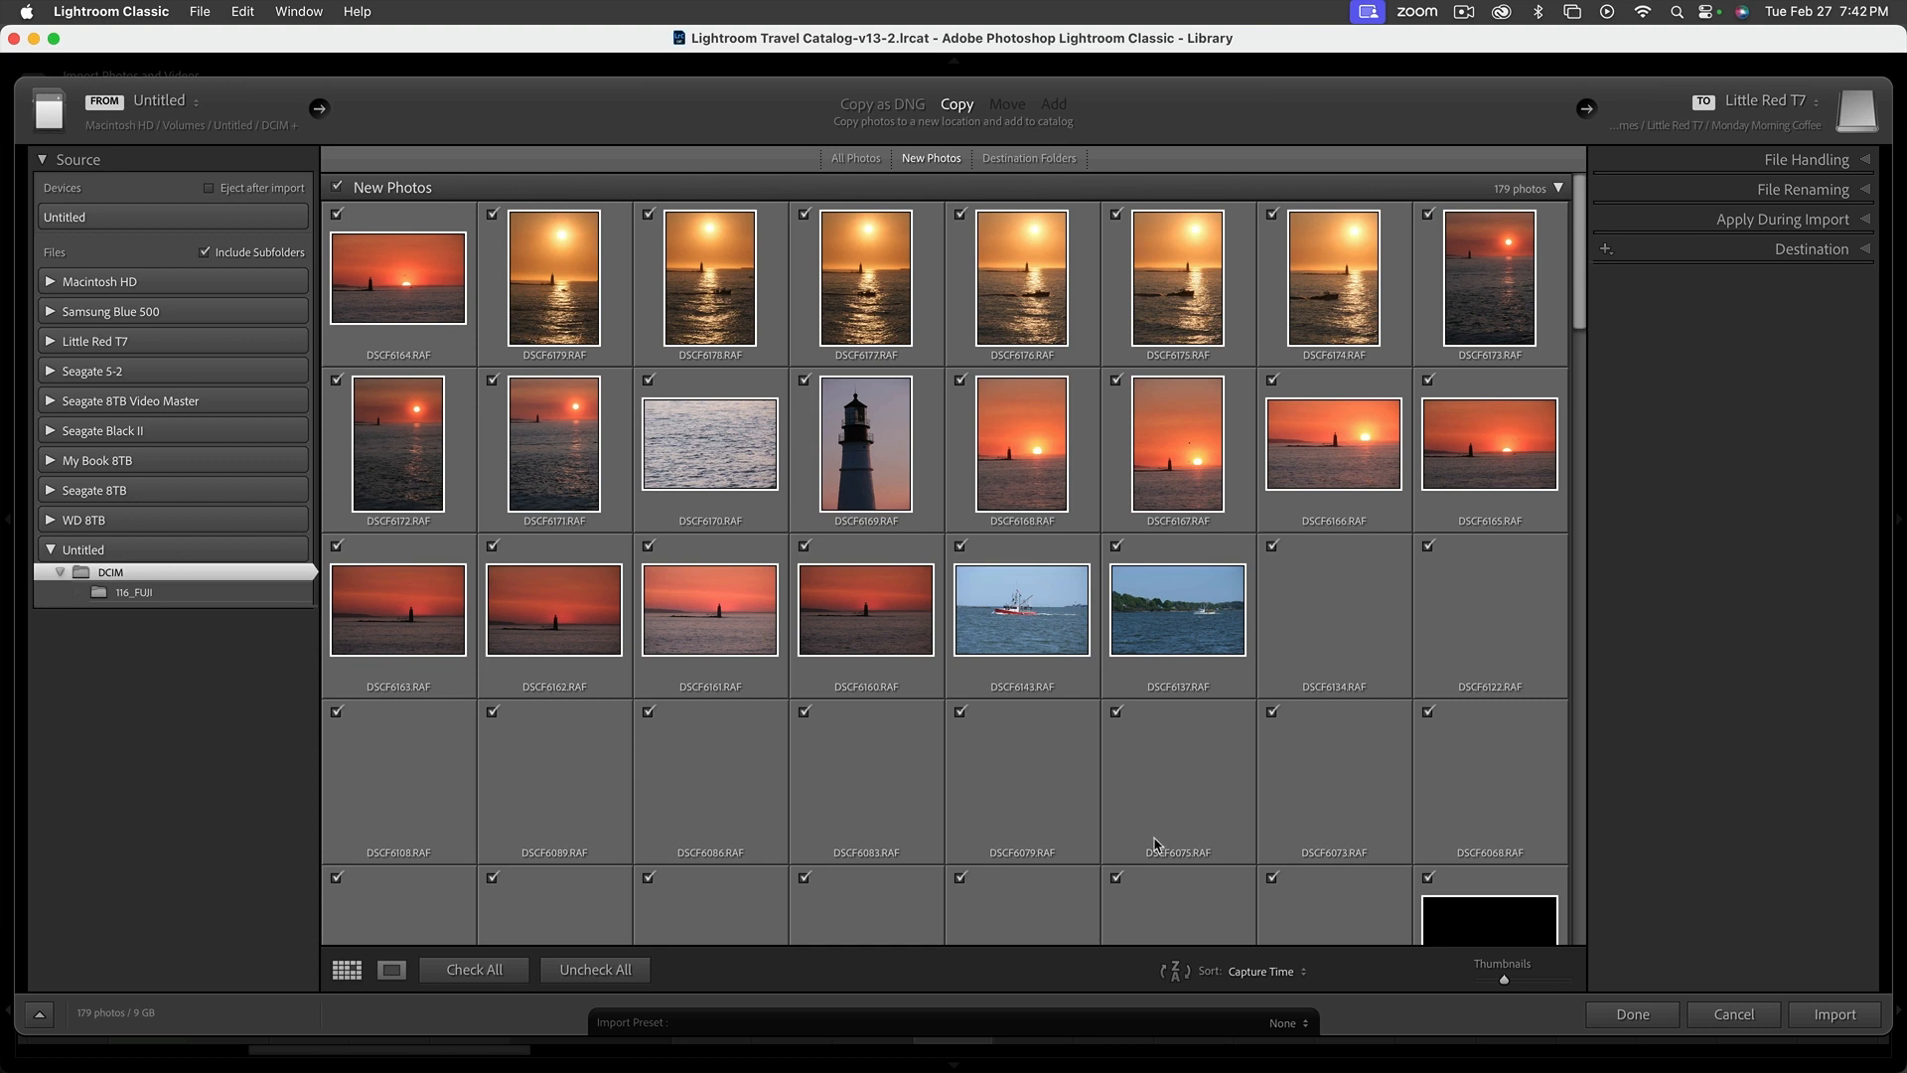
scroll(1261, 800, down, 5)
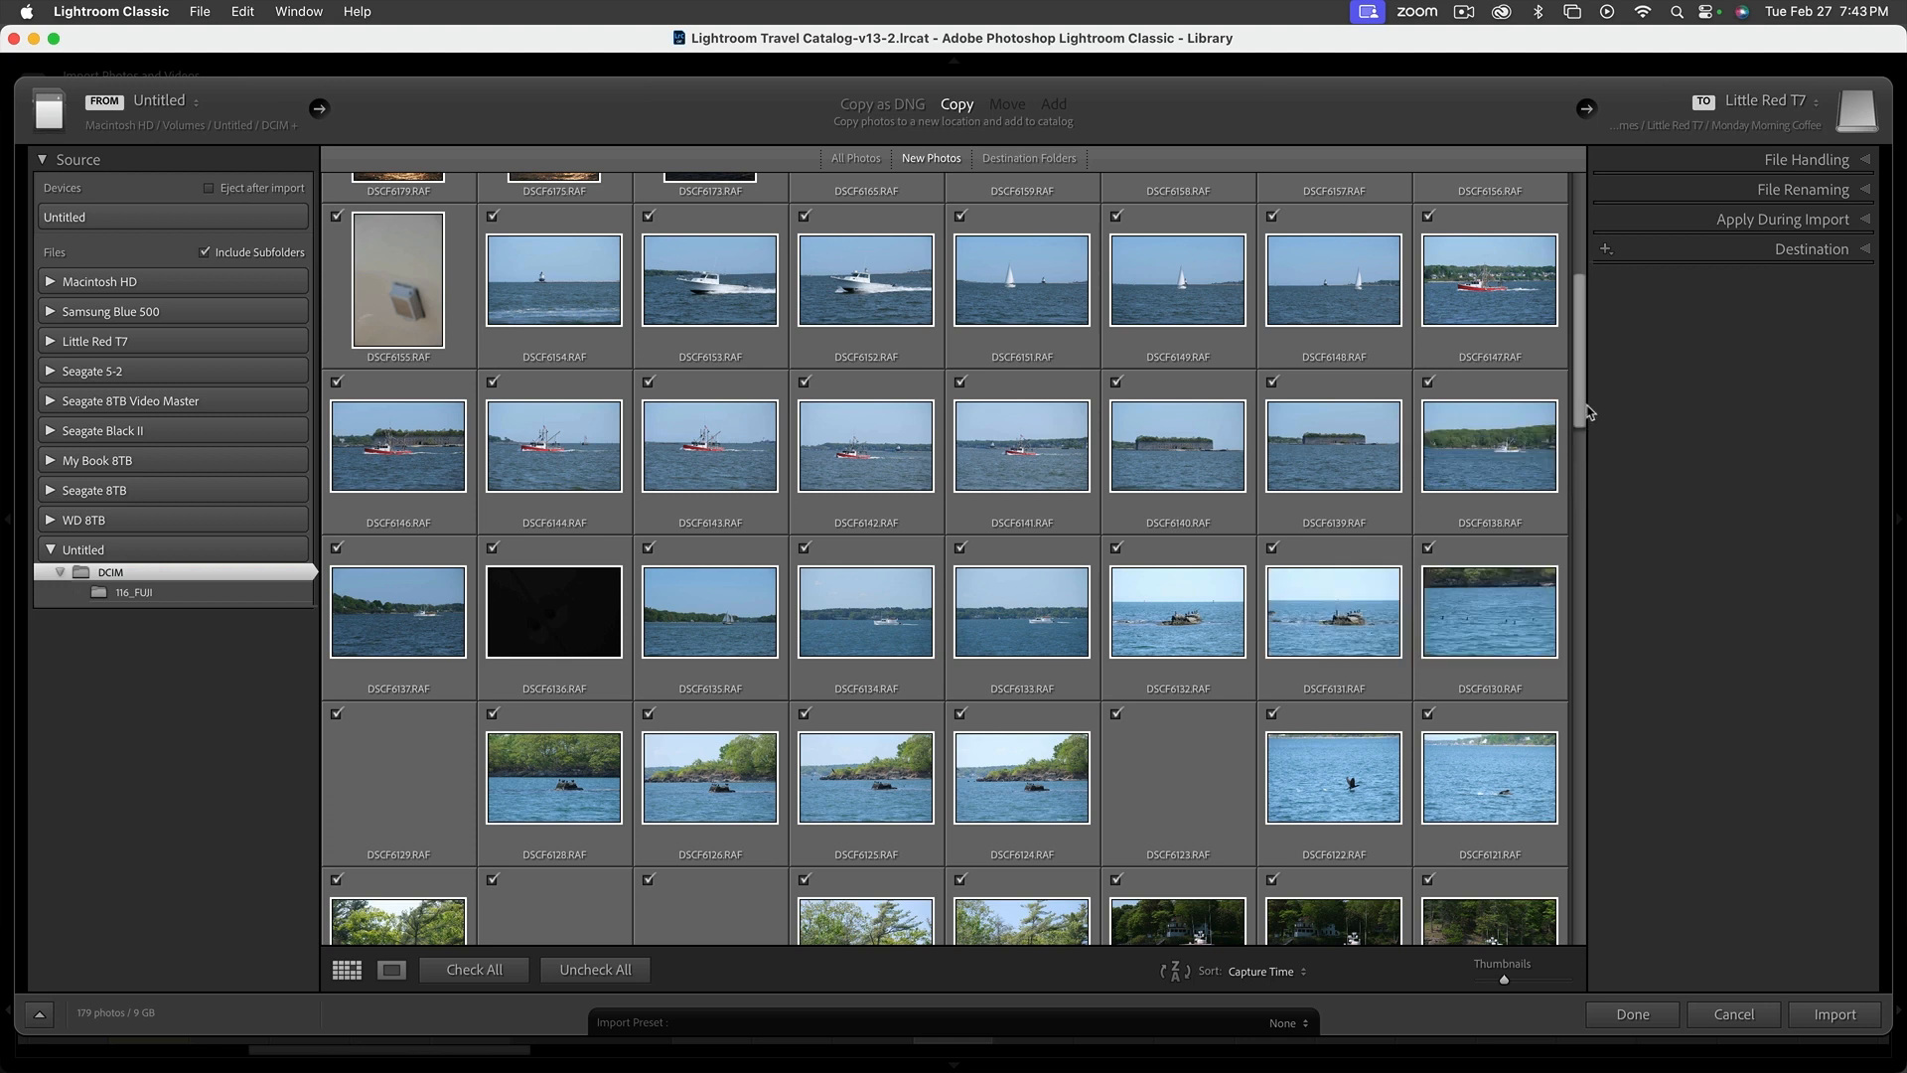
drag(1579, 412, 1544, 939)
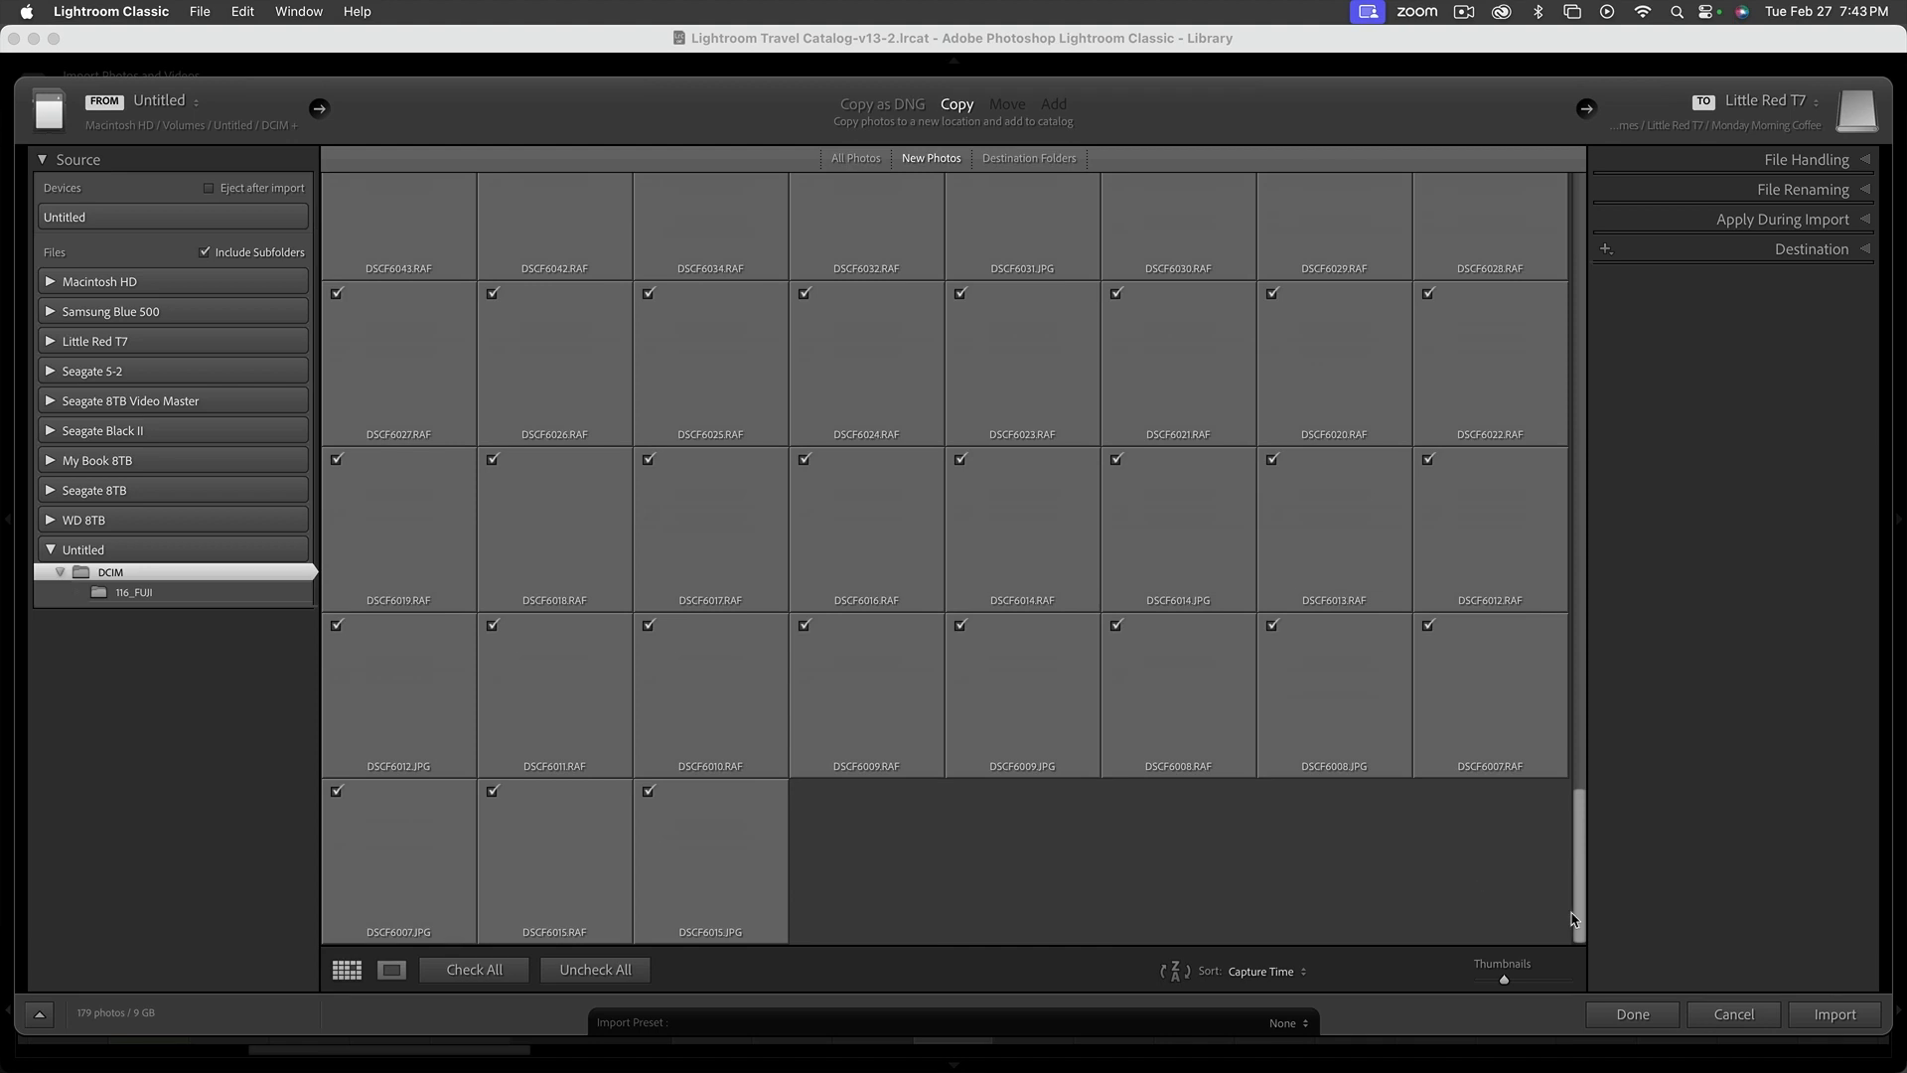
drag(1579, 913, 1561, 228)
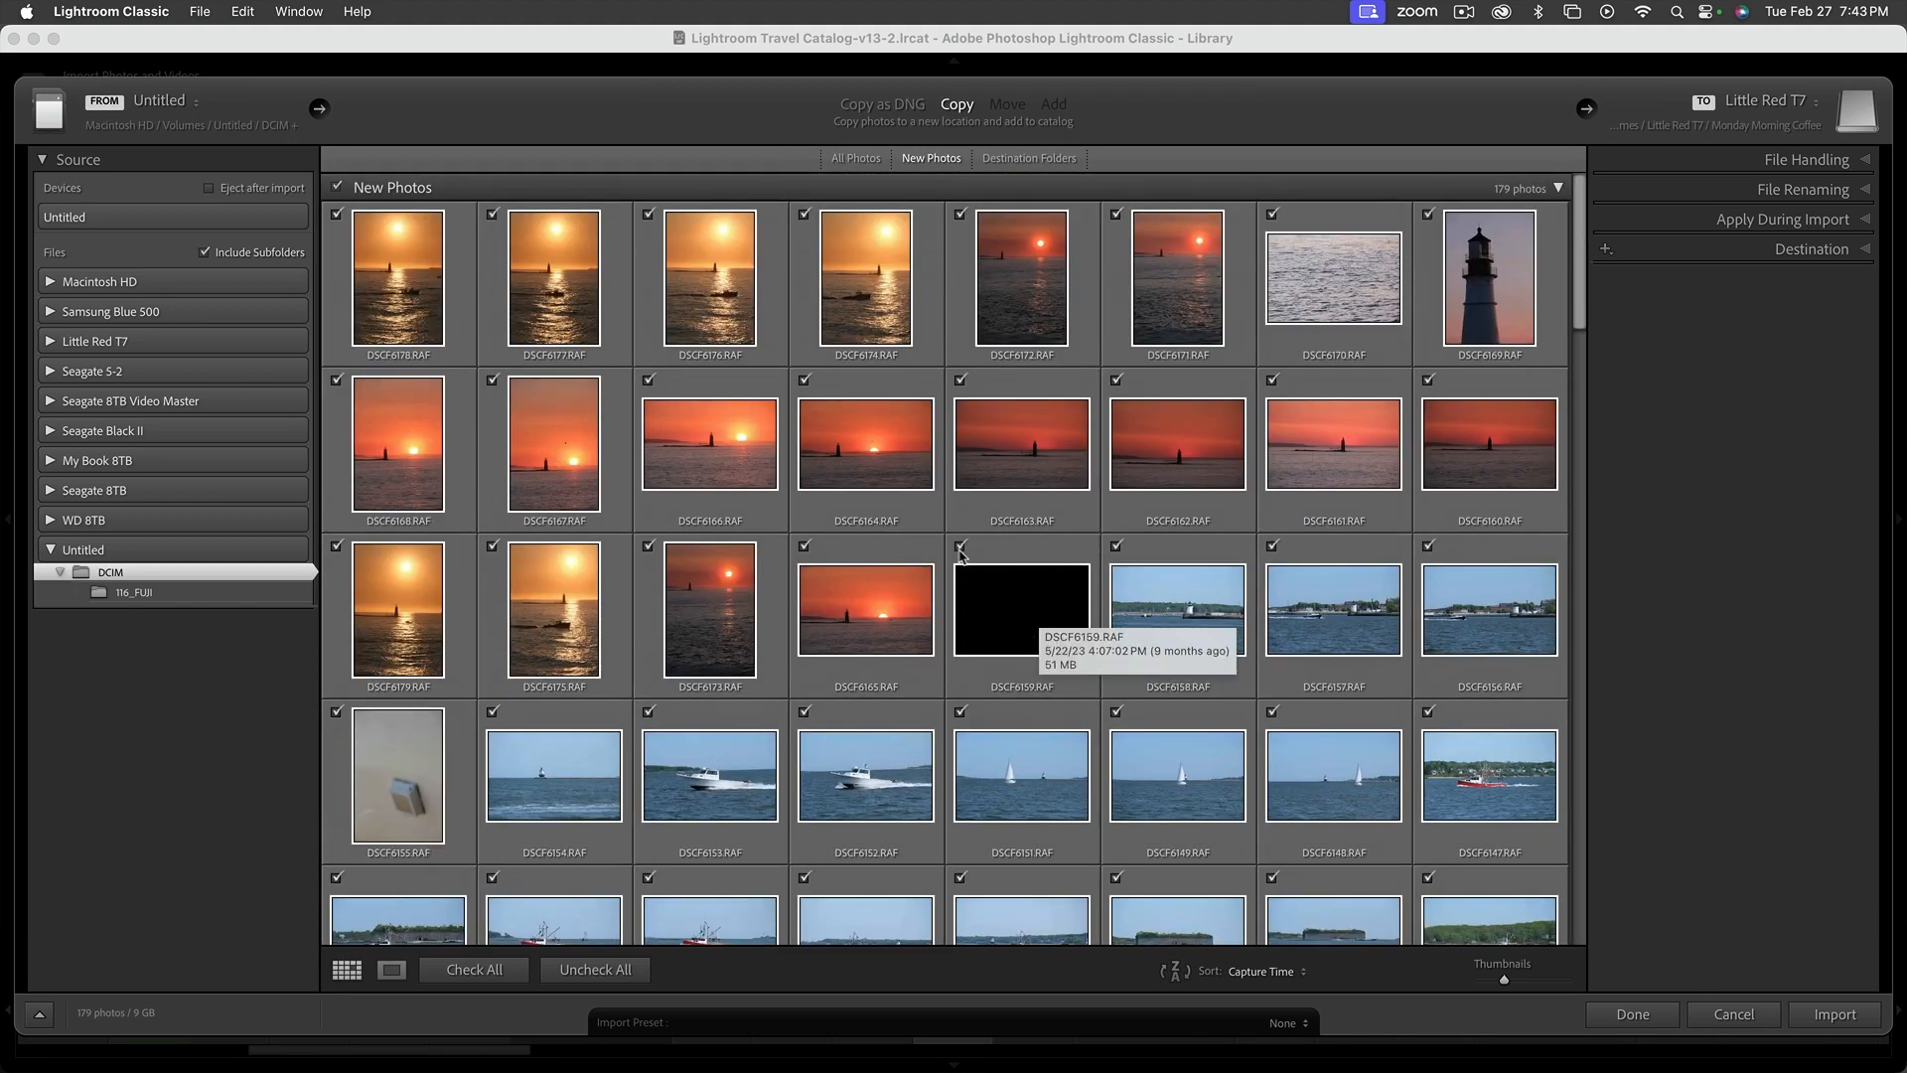
Exclude the black frame DSCF6159.RAF from the import and look through the remaining photos down to the end
click(960, 546)
scroll(1257, 636, down, 10)
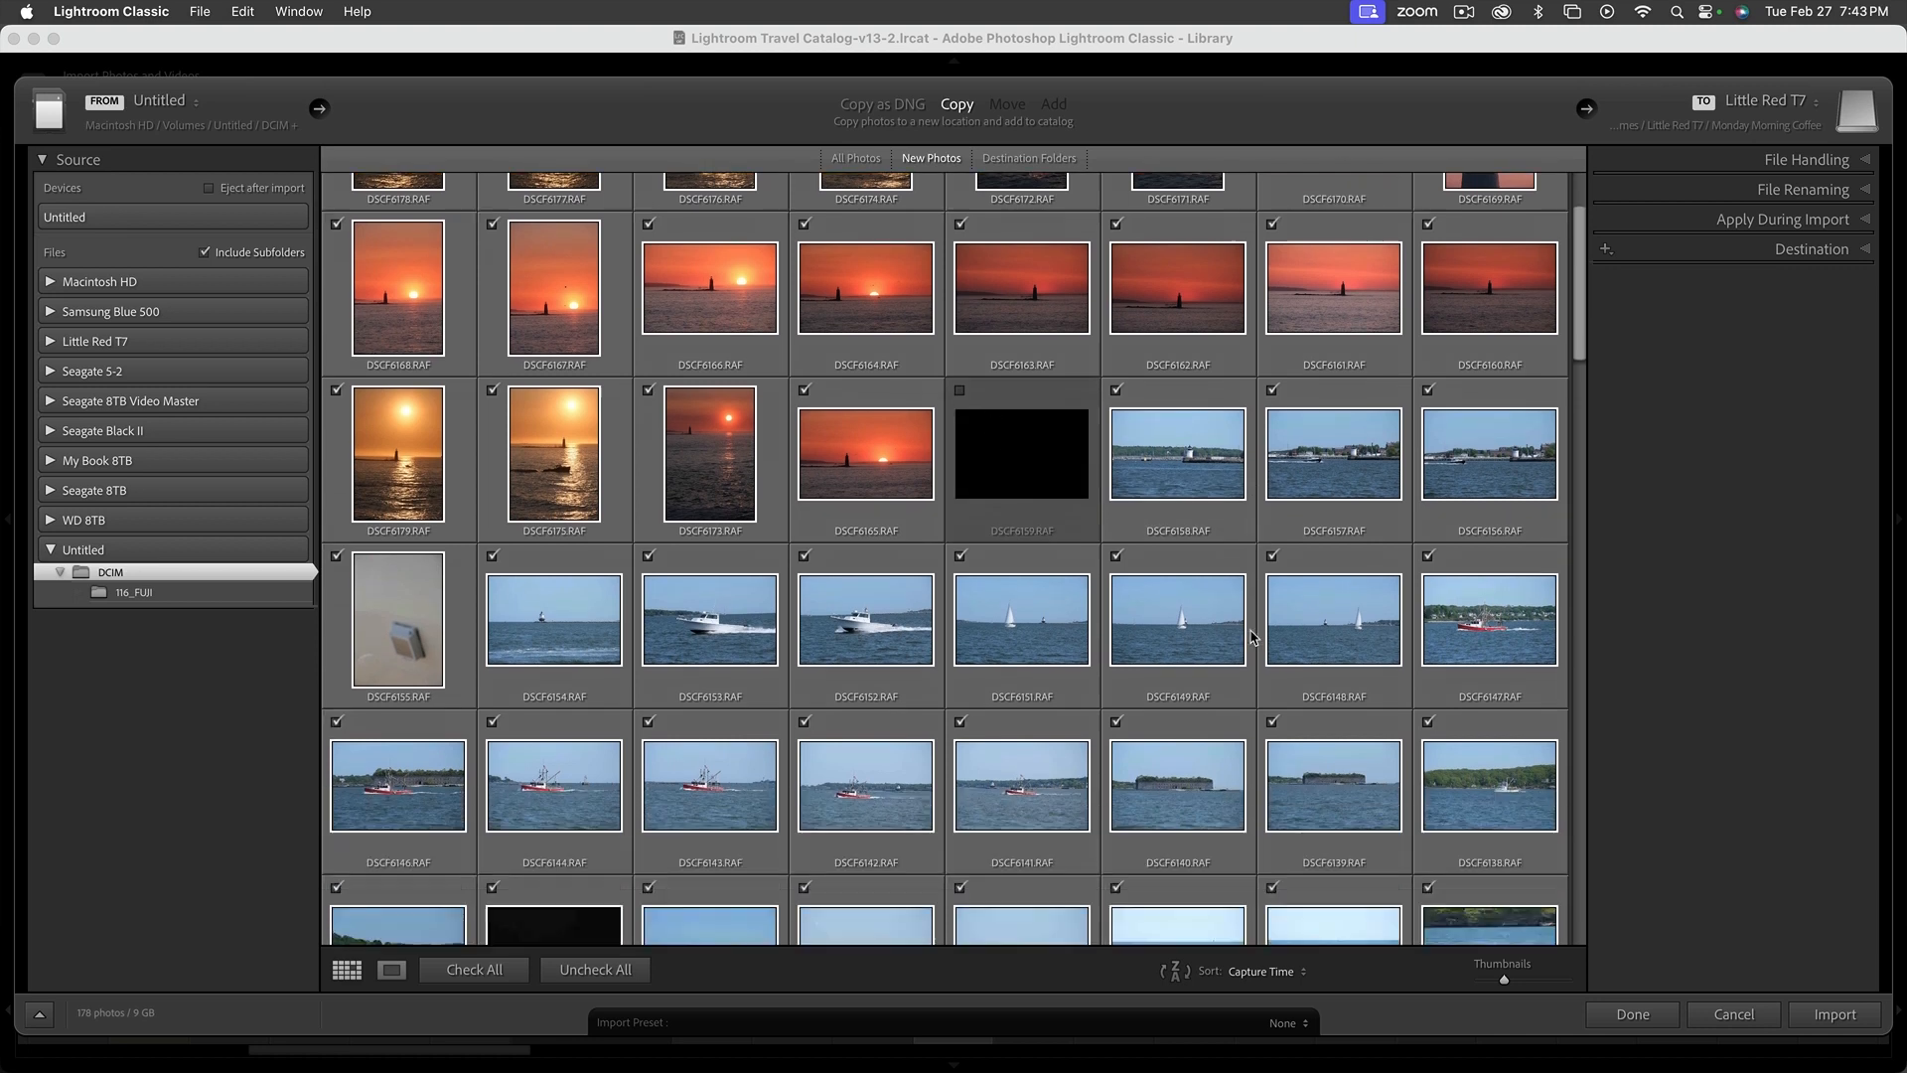
scroll(1253, 636, down, 5)
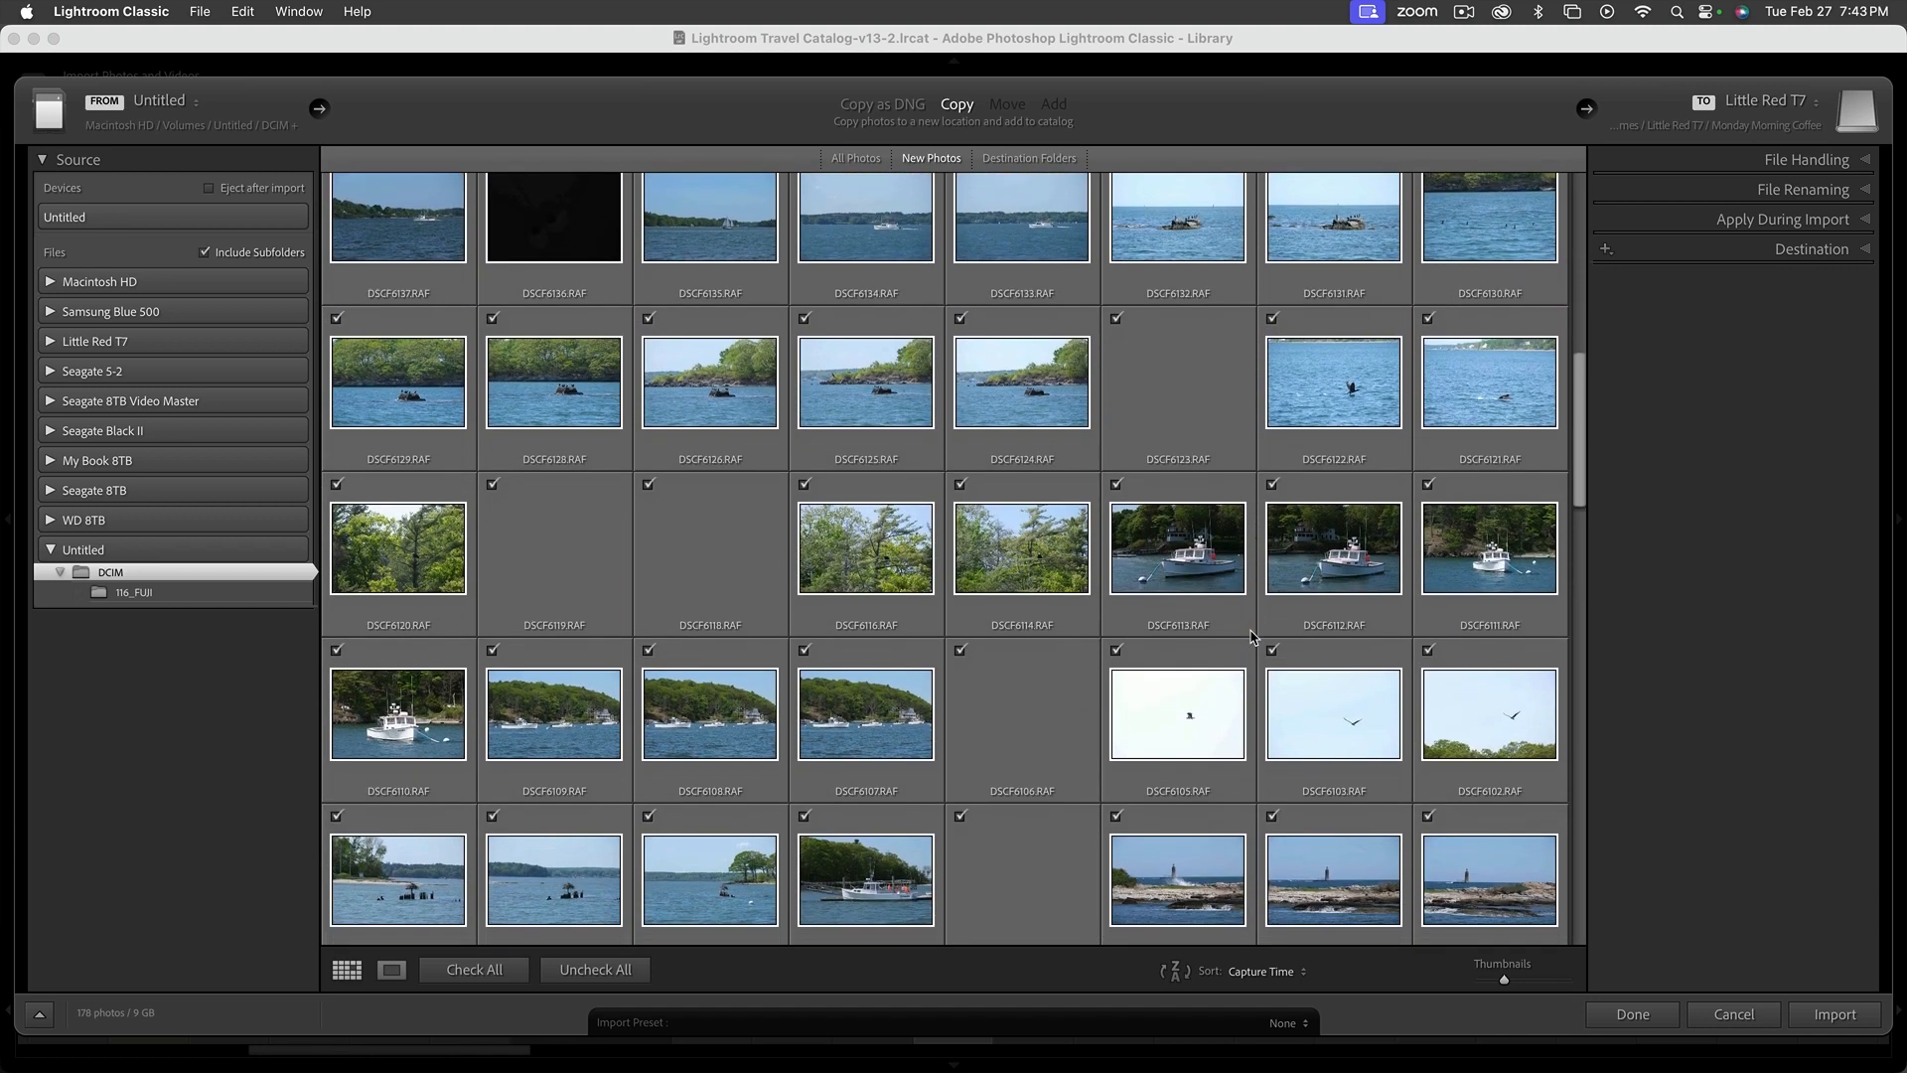
scroll(1251, 637, down, 4)
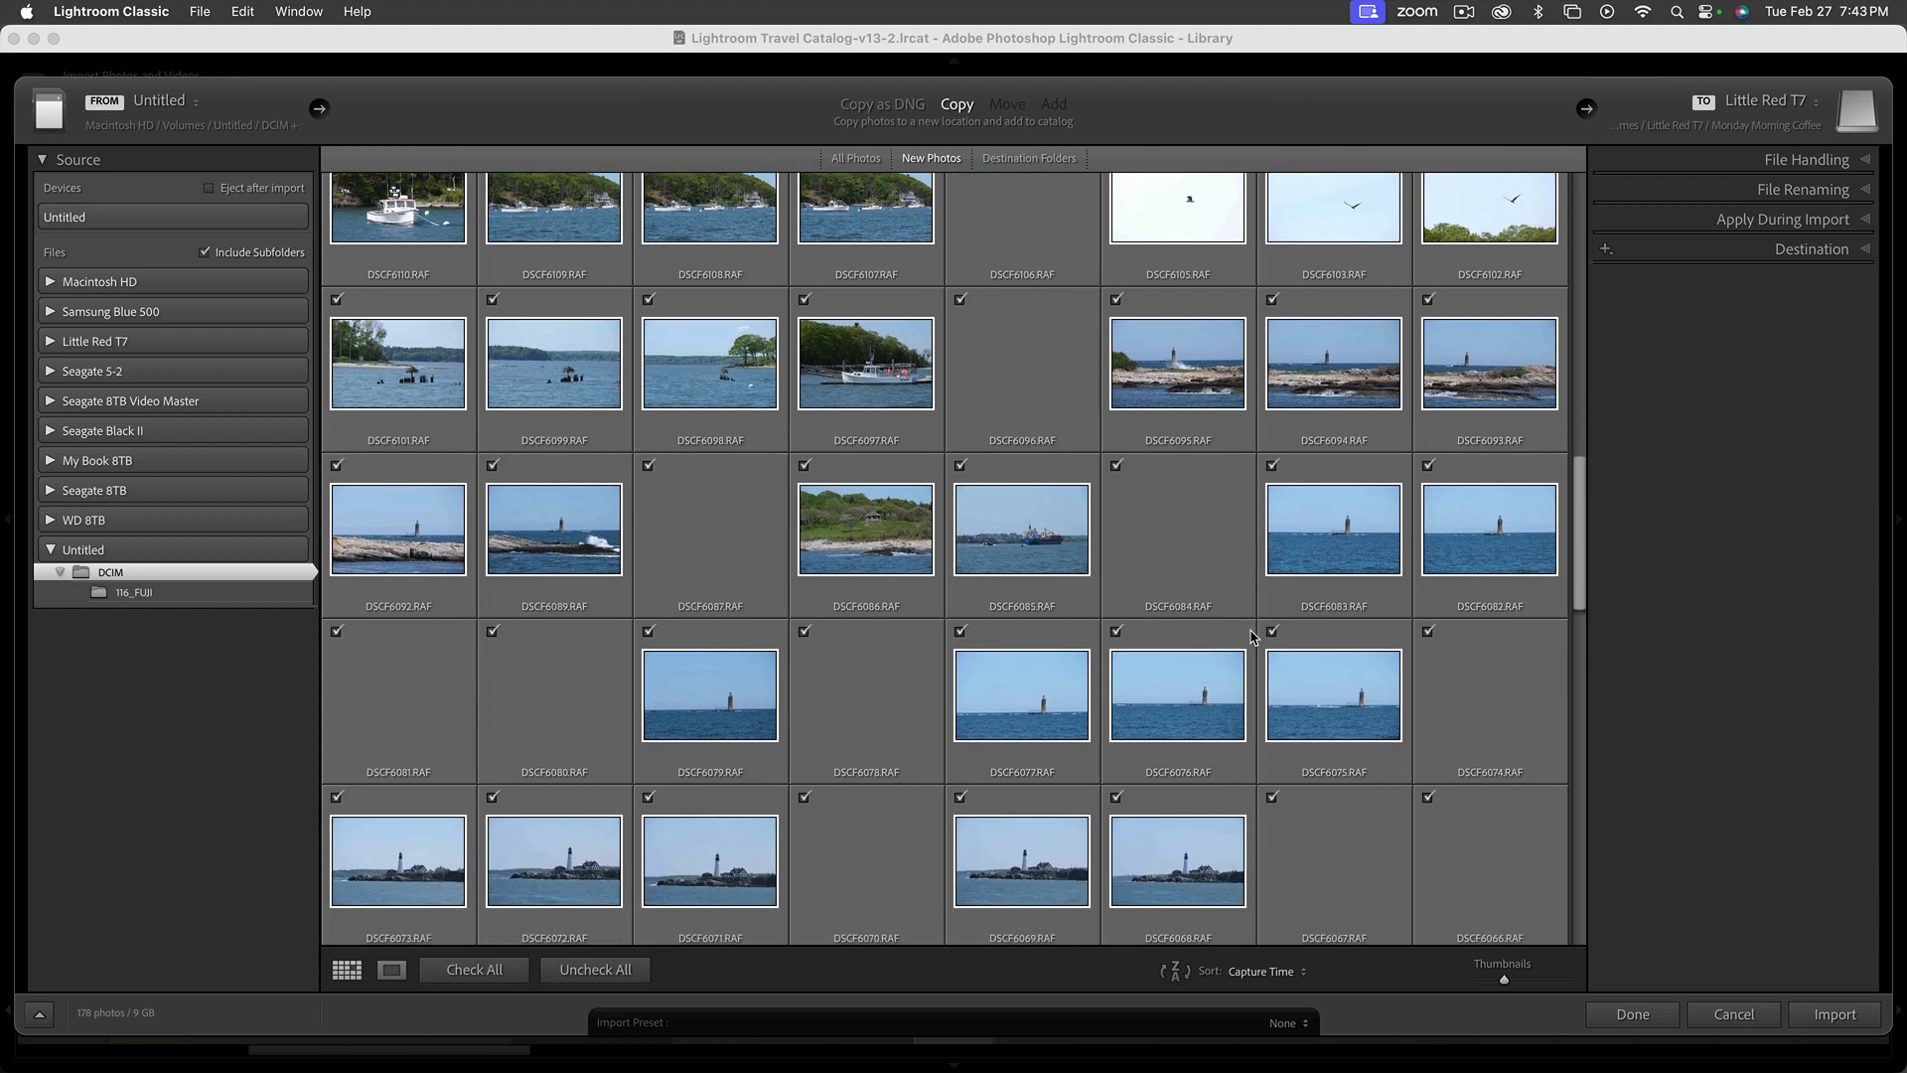
scroll(1250, 637, down, 5)
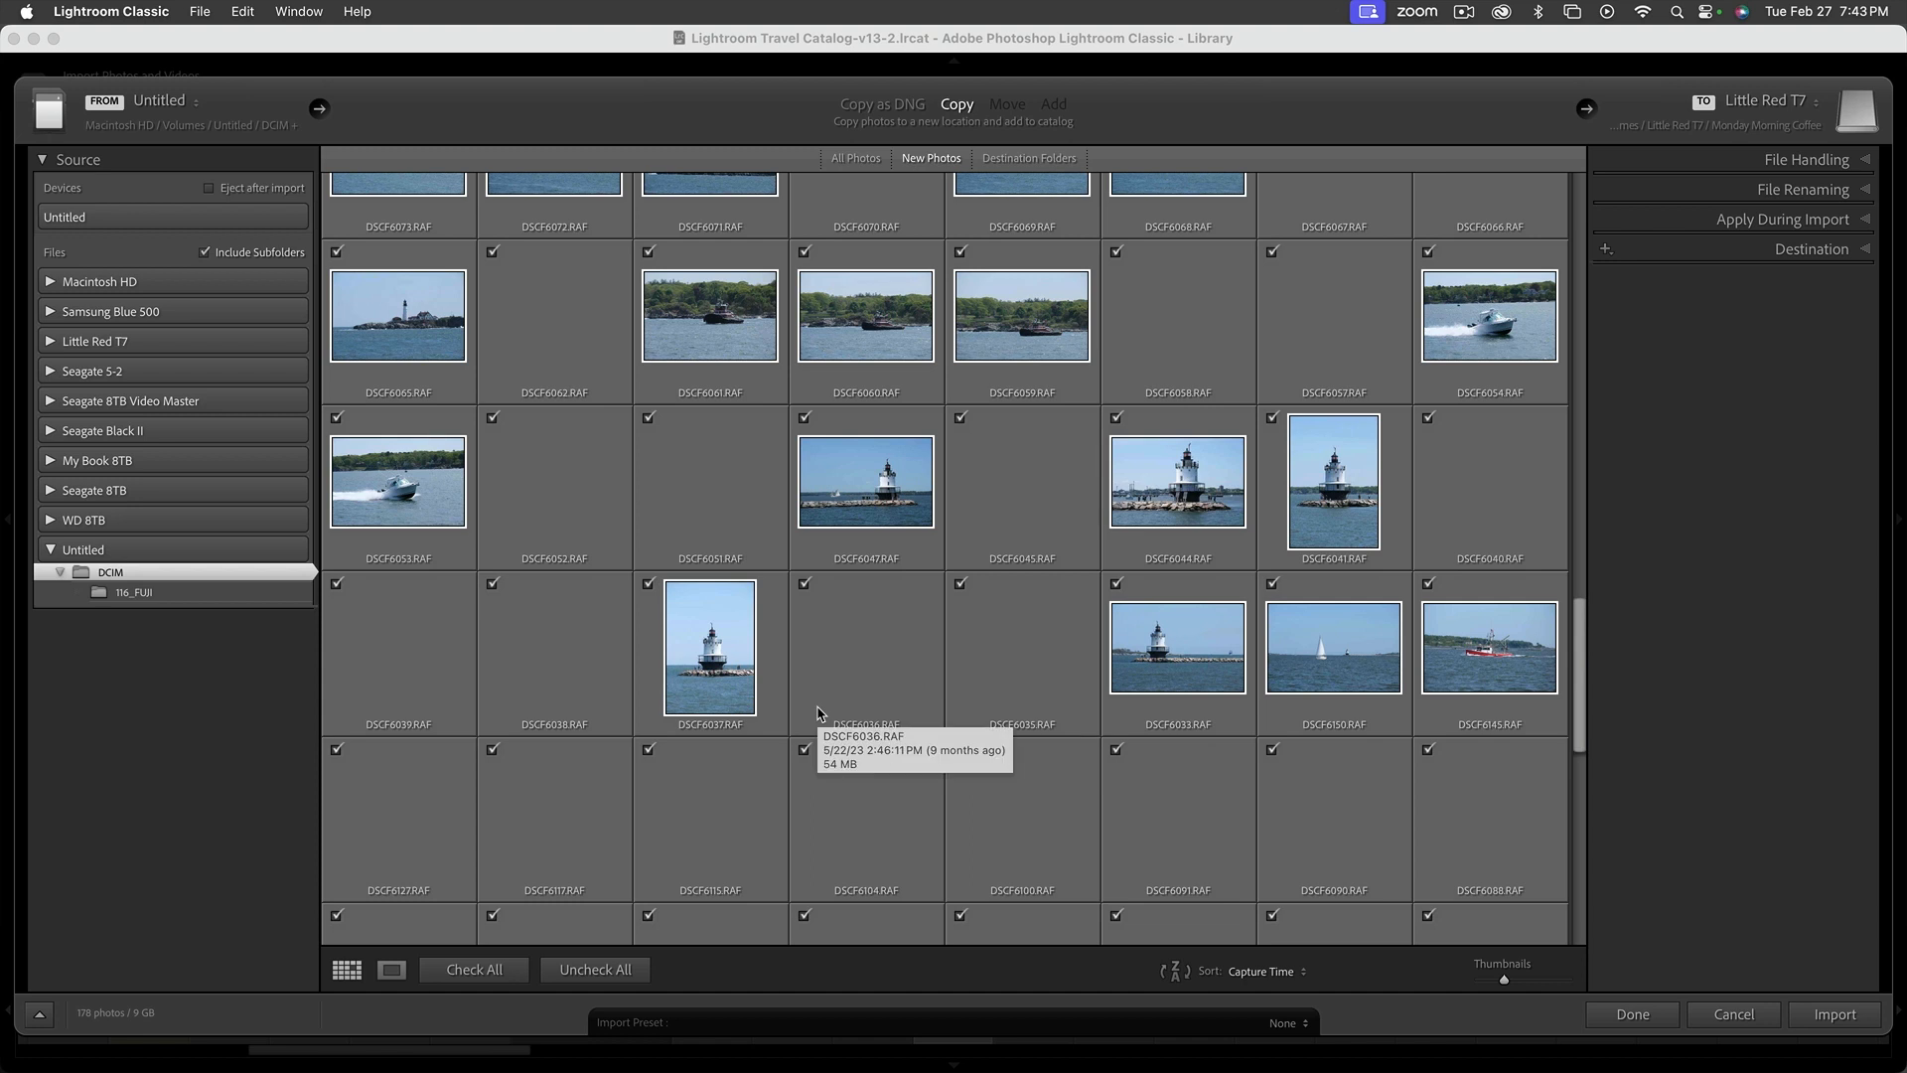
scroll(817, 713, down, 8)
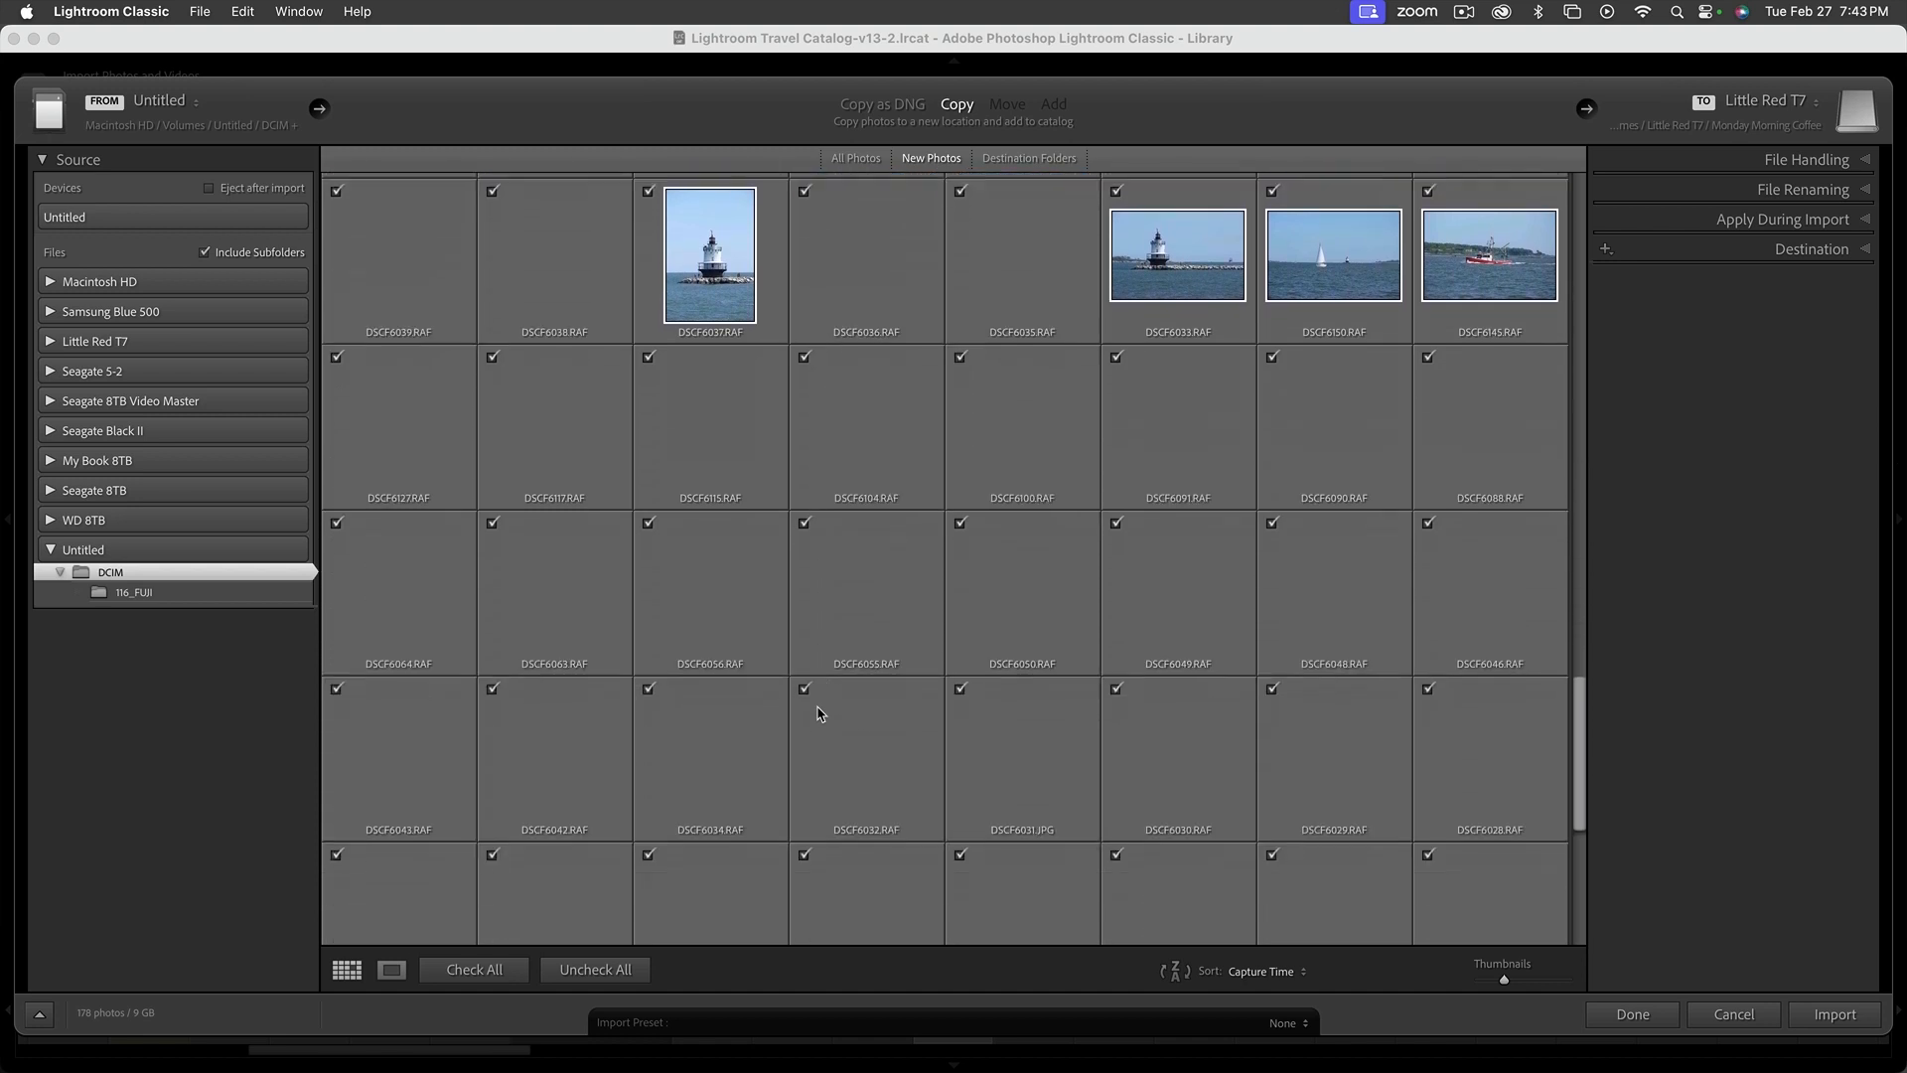
scroll(820, 714, down, 4)
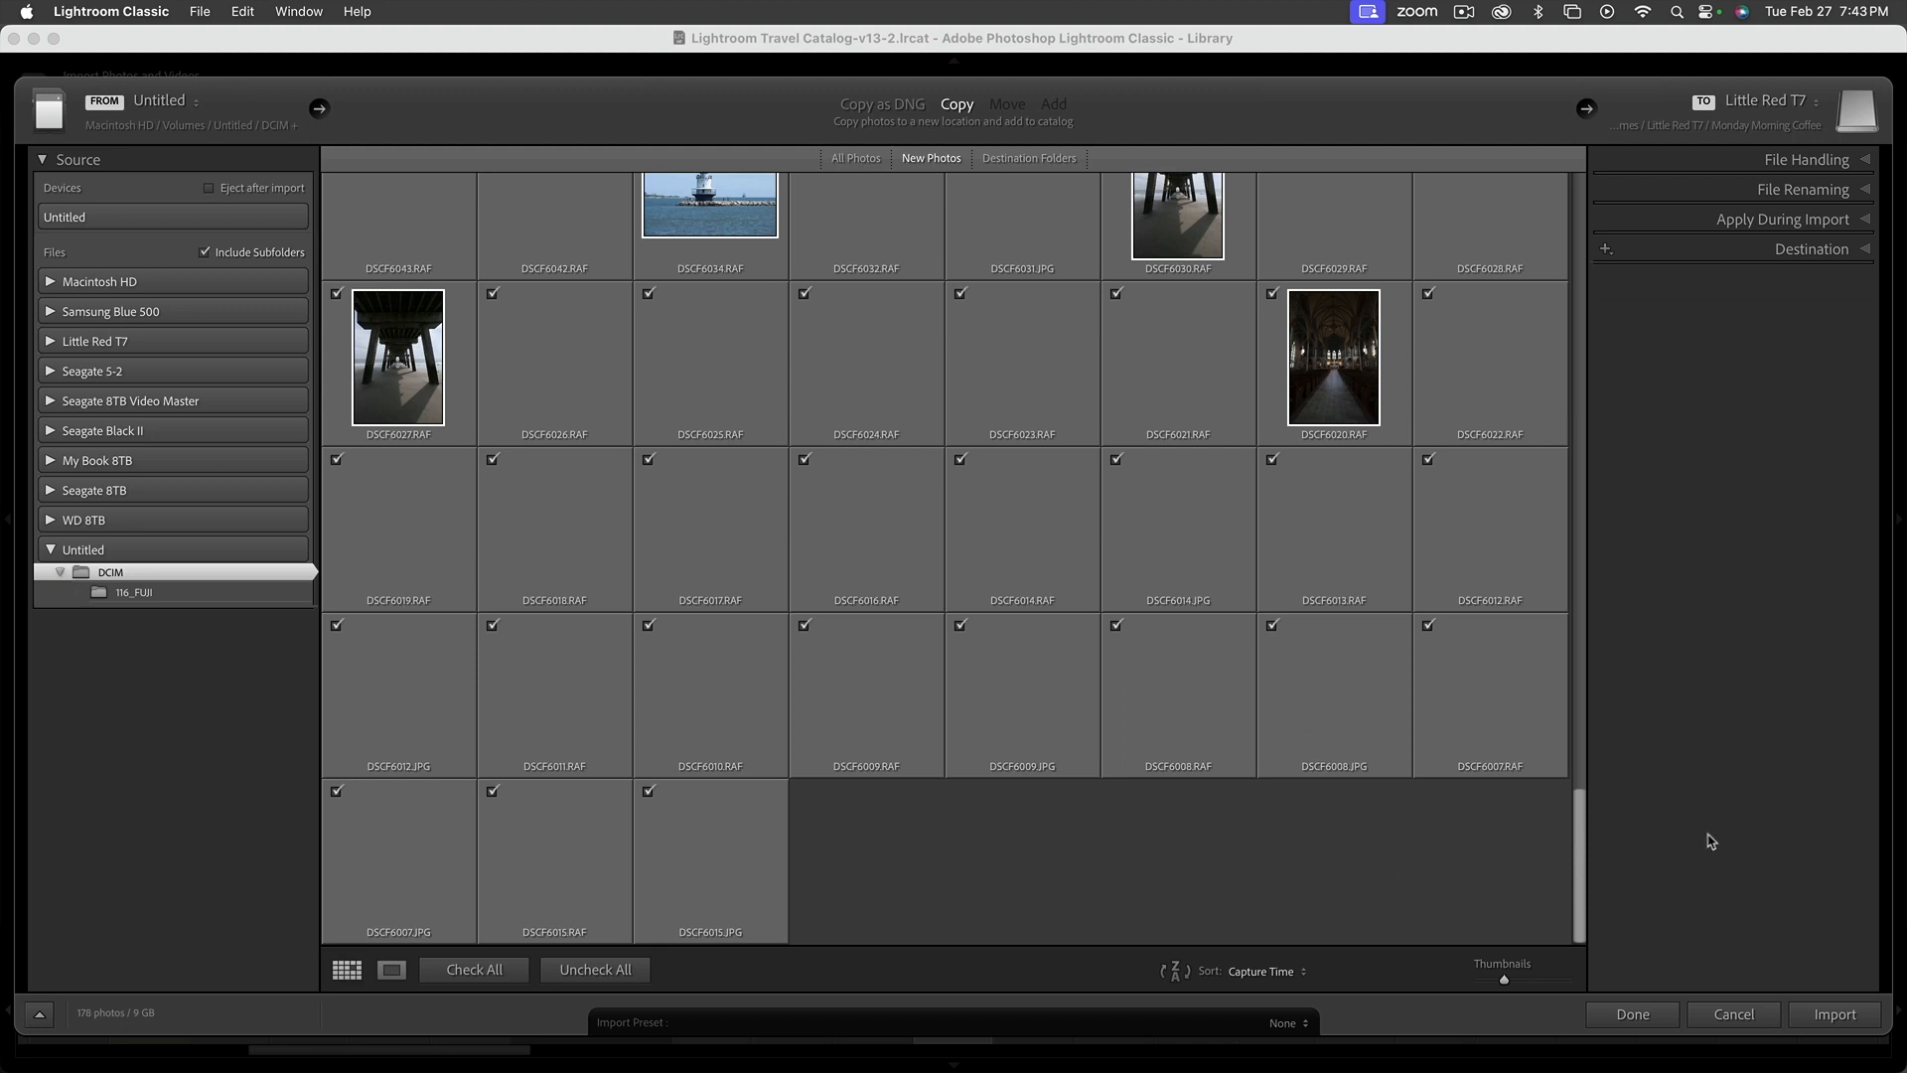
Return to the first photos and expand the File Handling options for the import
drag(1579, 869, 1560, 124)
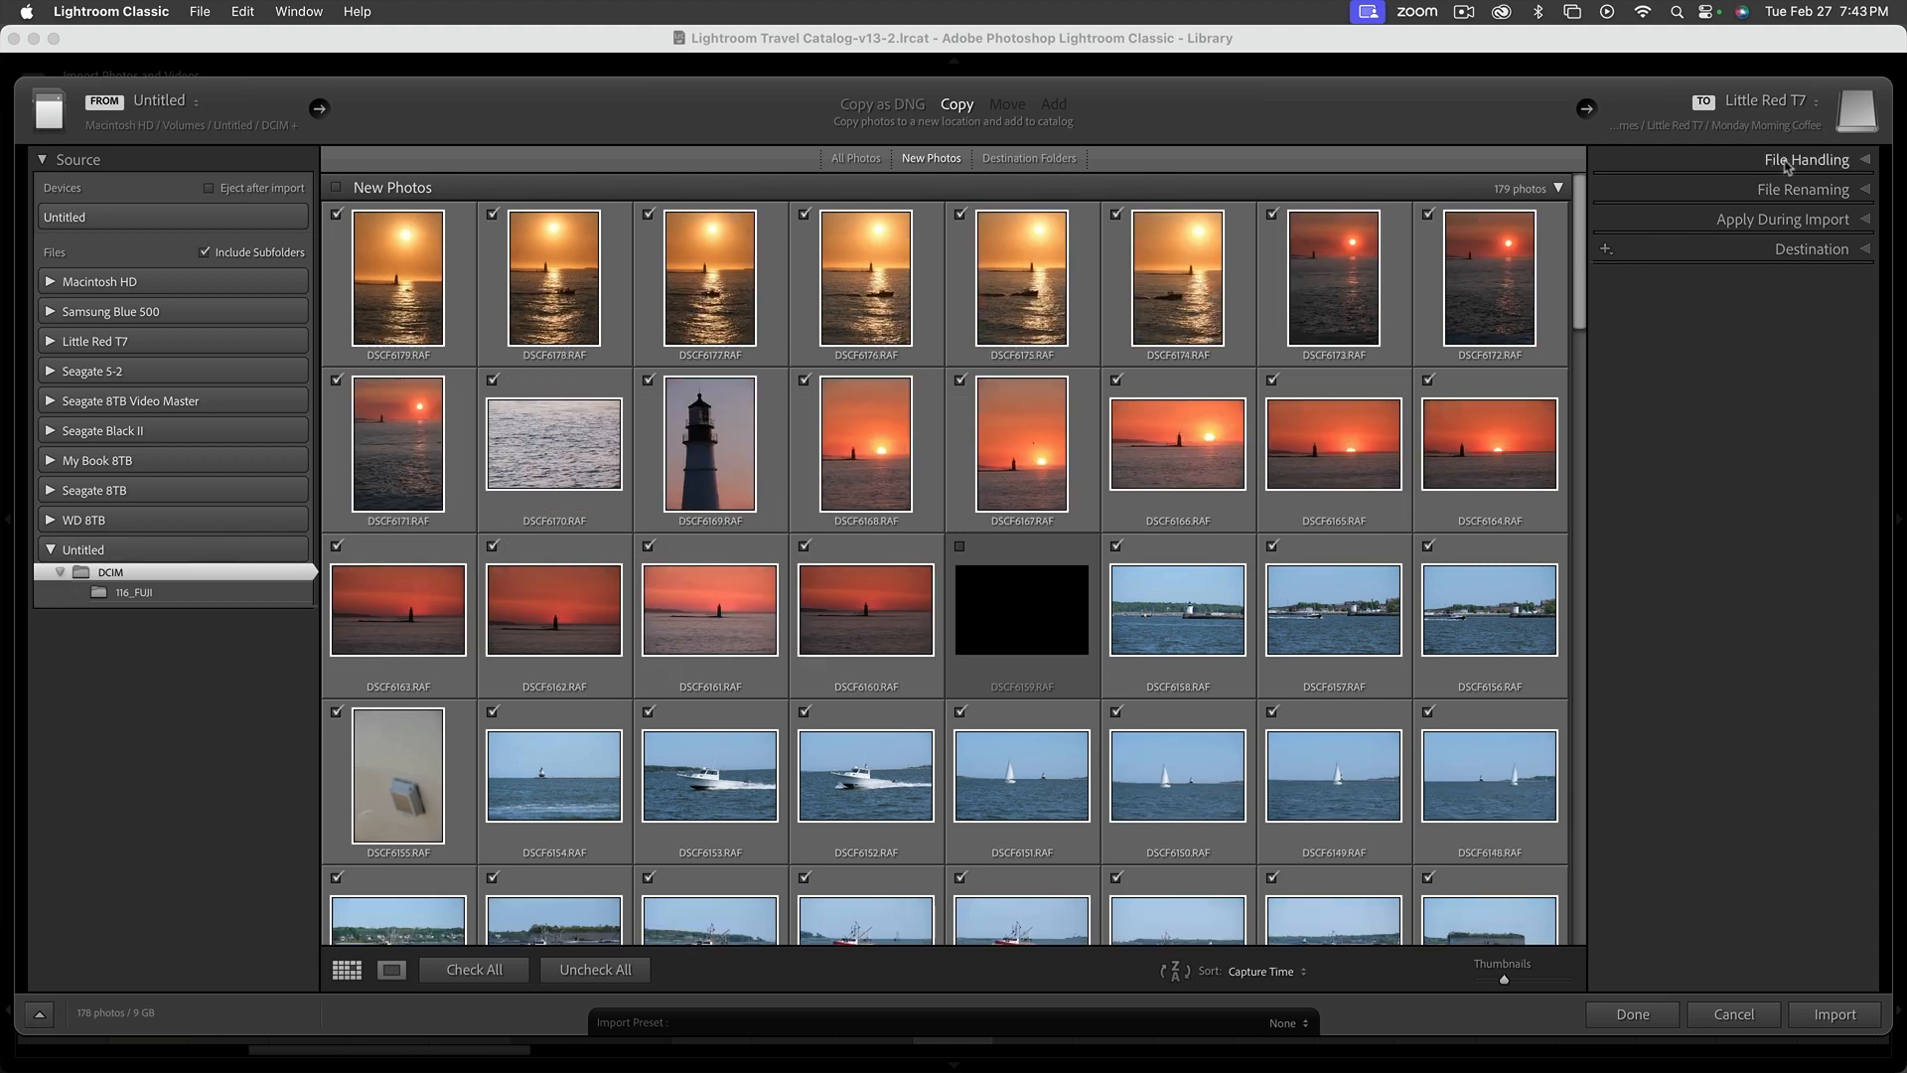
click(1868, 161)
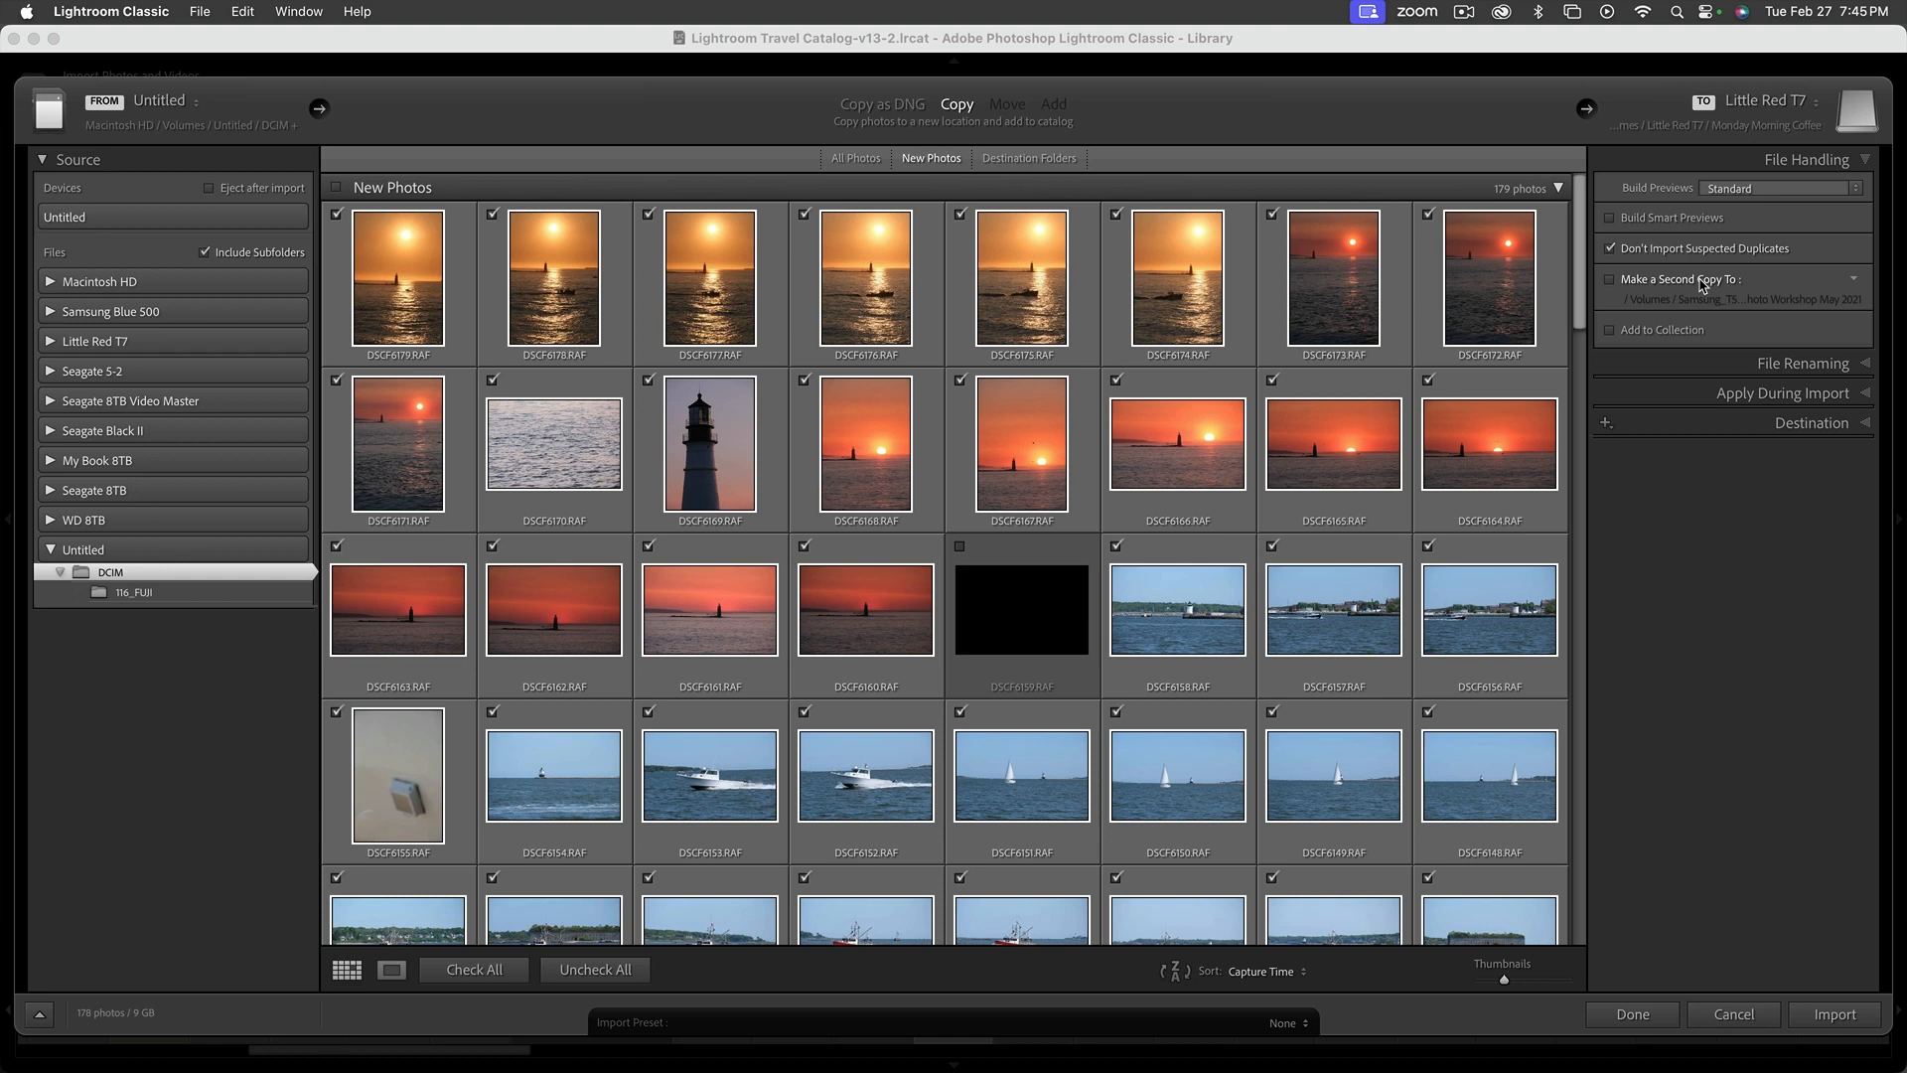
click(1454, 50)
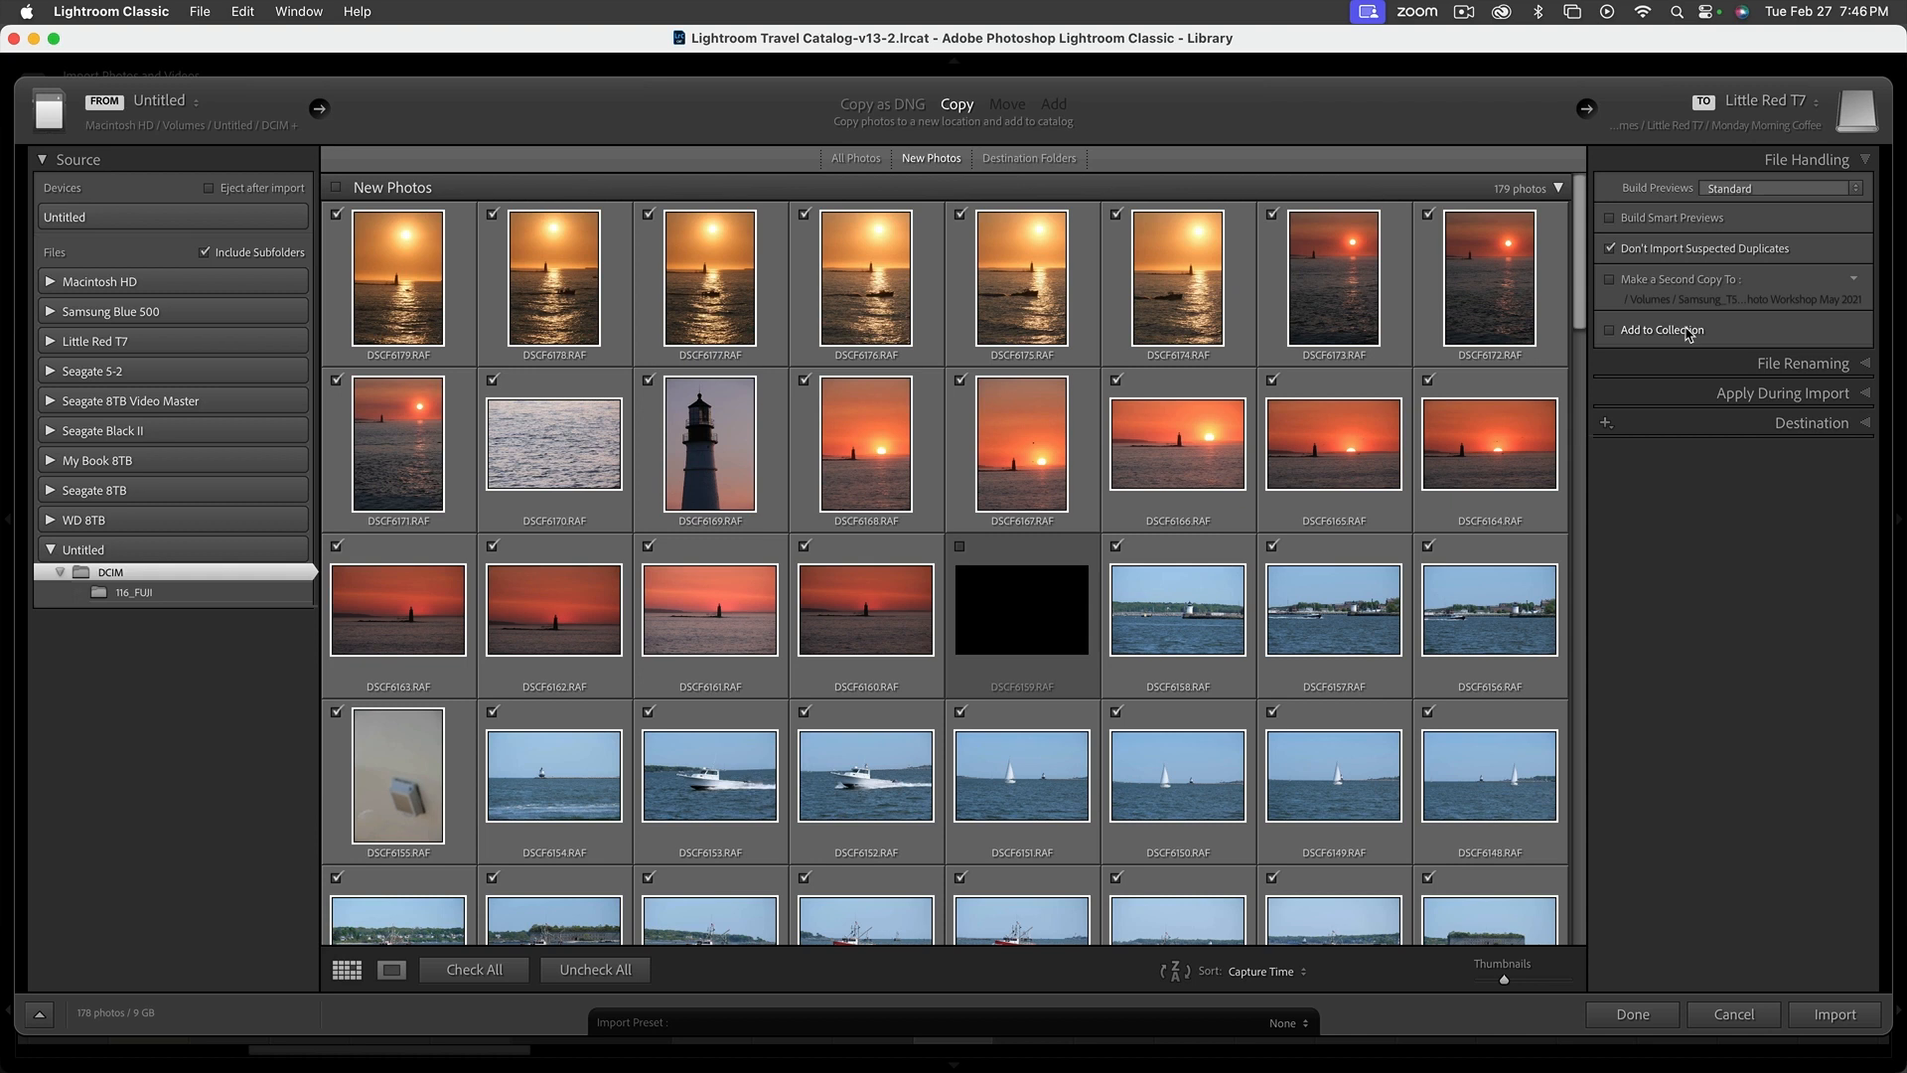
Select the photos from DSCF6031.JPG through the final DSCF6007.JPG and exclude them all from the import
drag(1579, 312, 1490, 986)
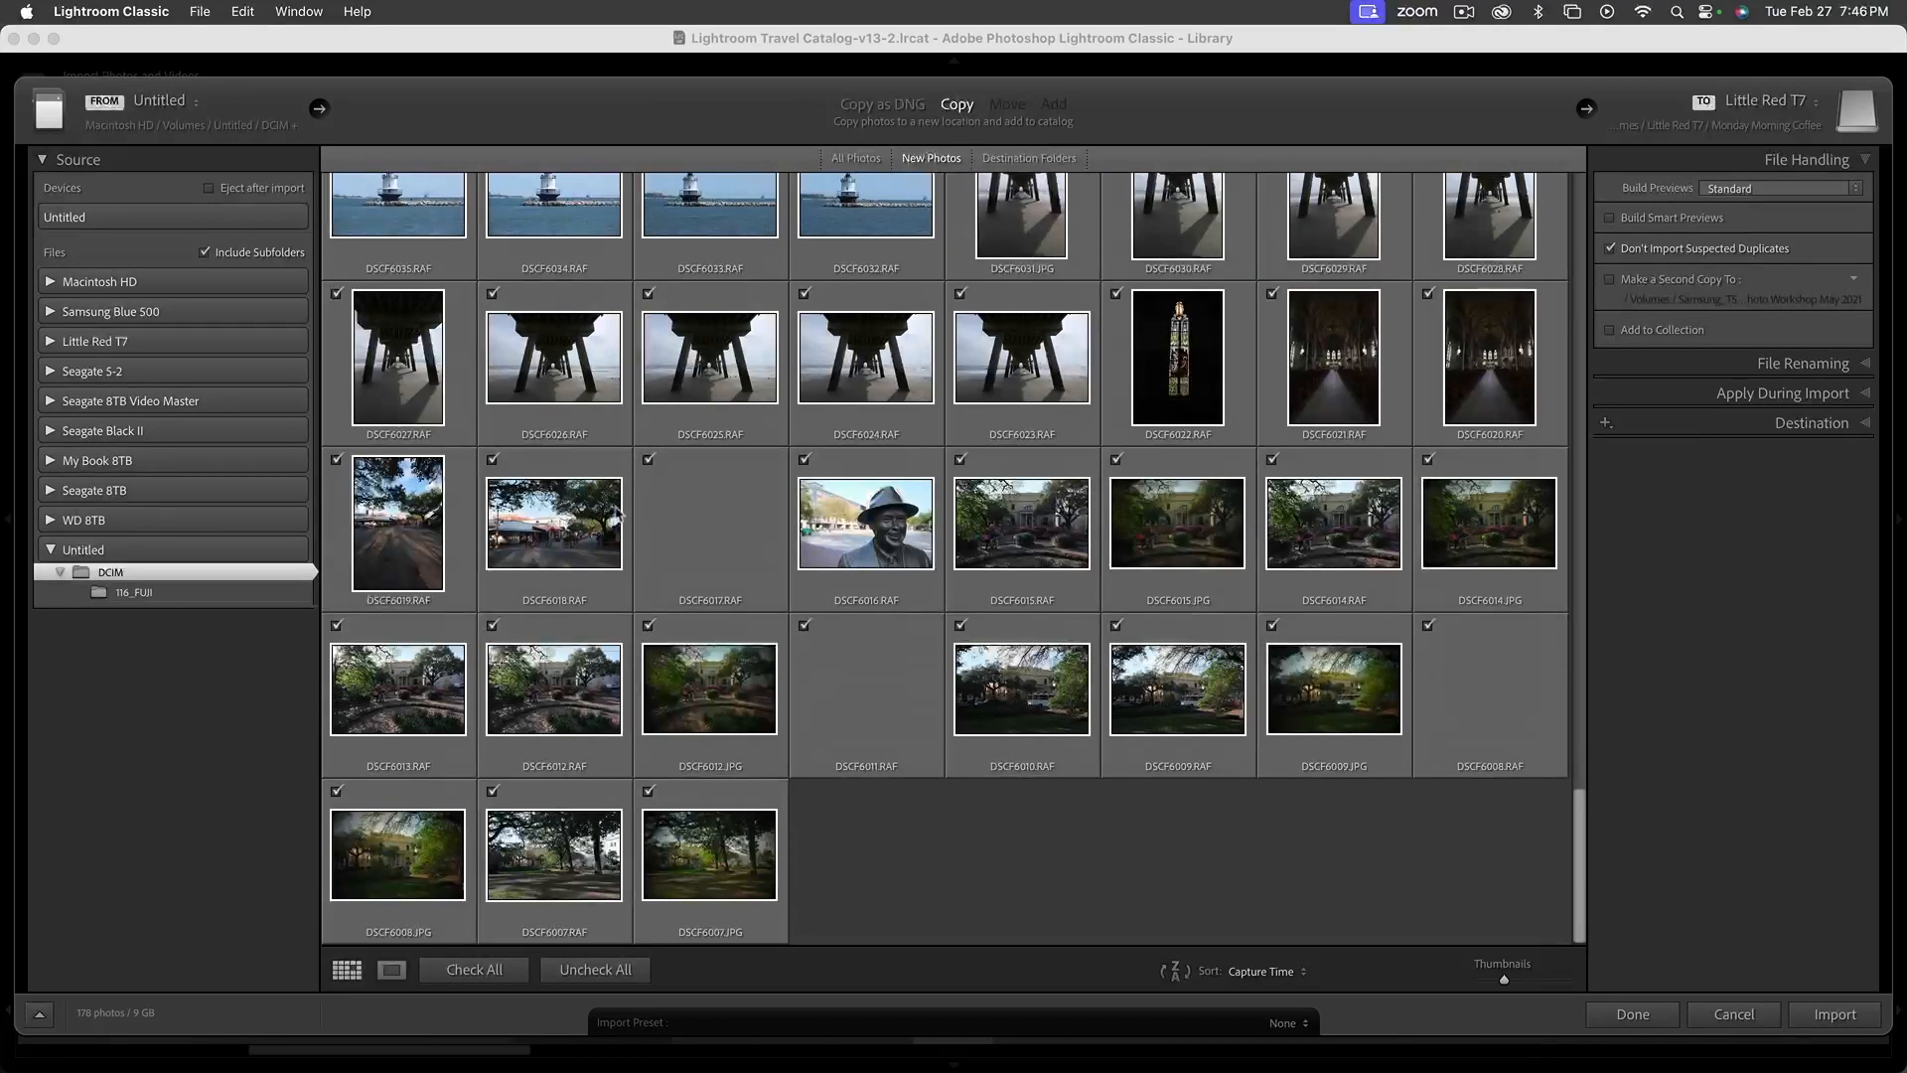
click(1168, 361)
click(1009, 230)
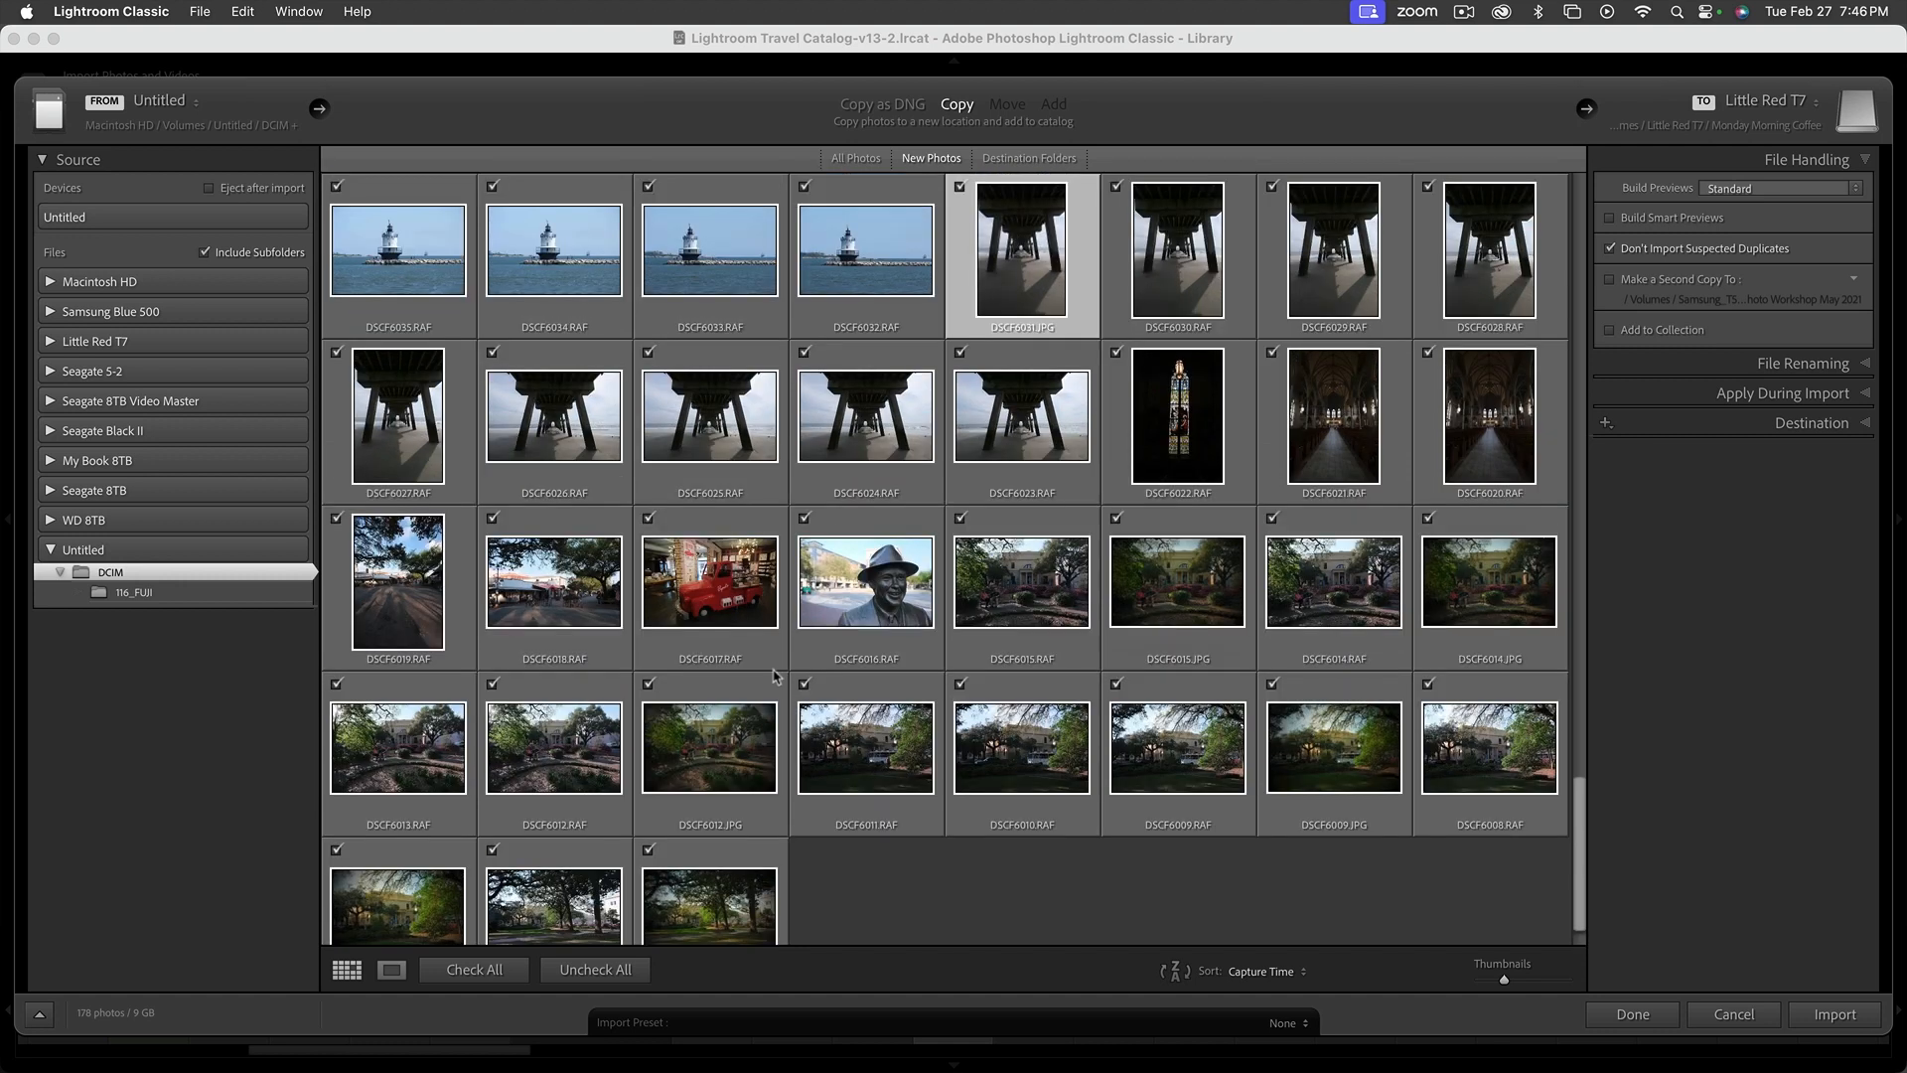
shift+click(711, 910)
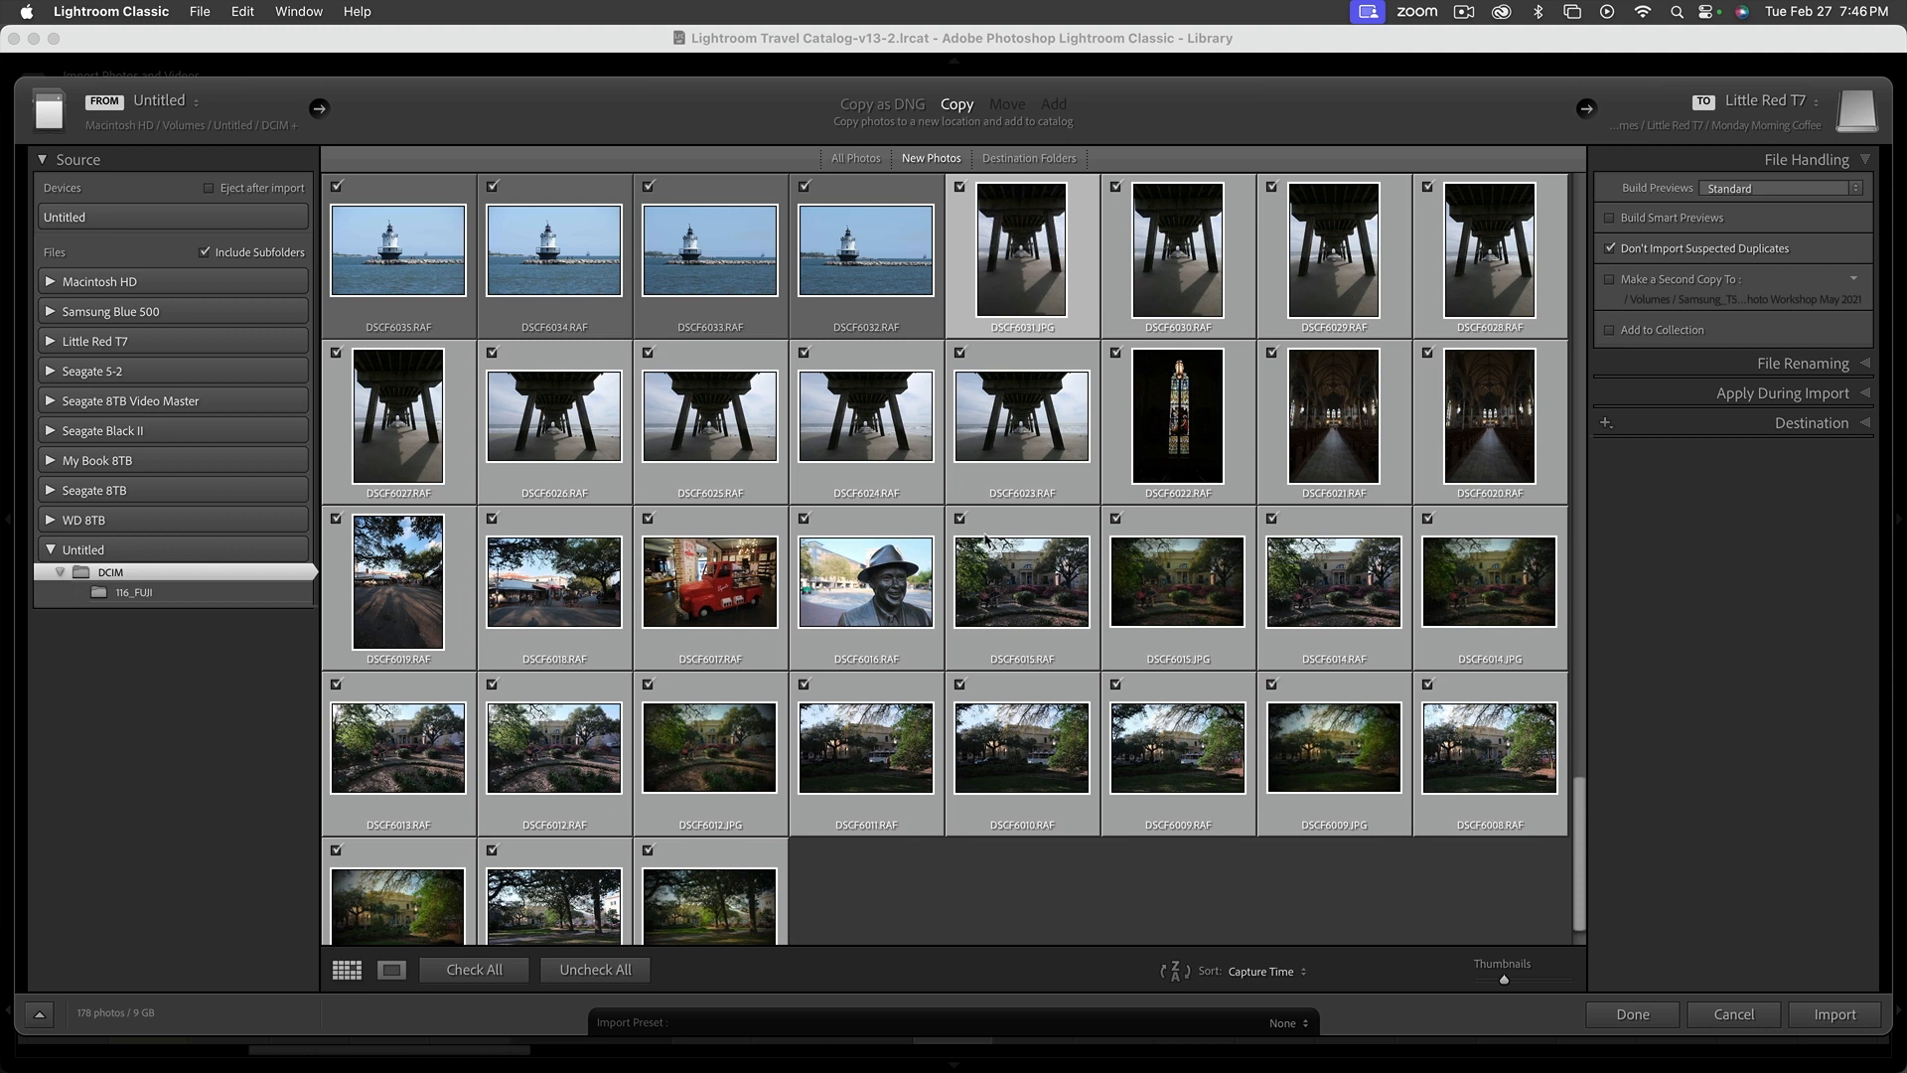
click(960, 519)
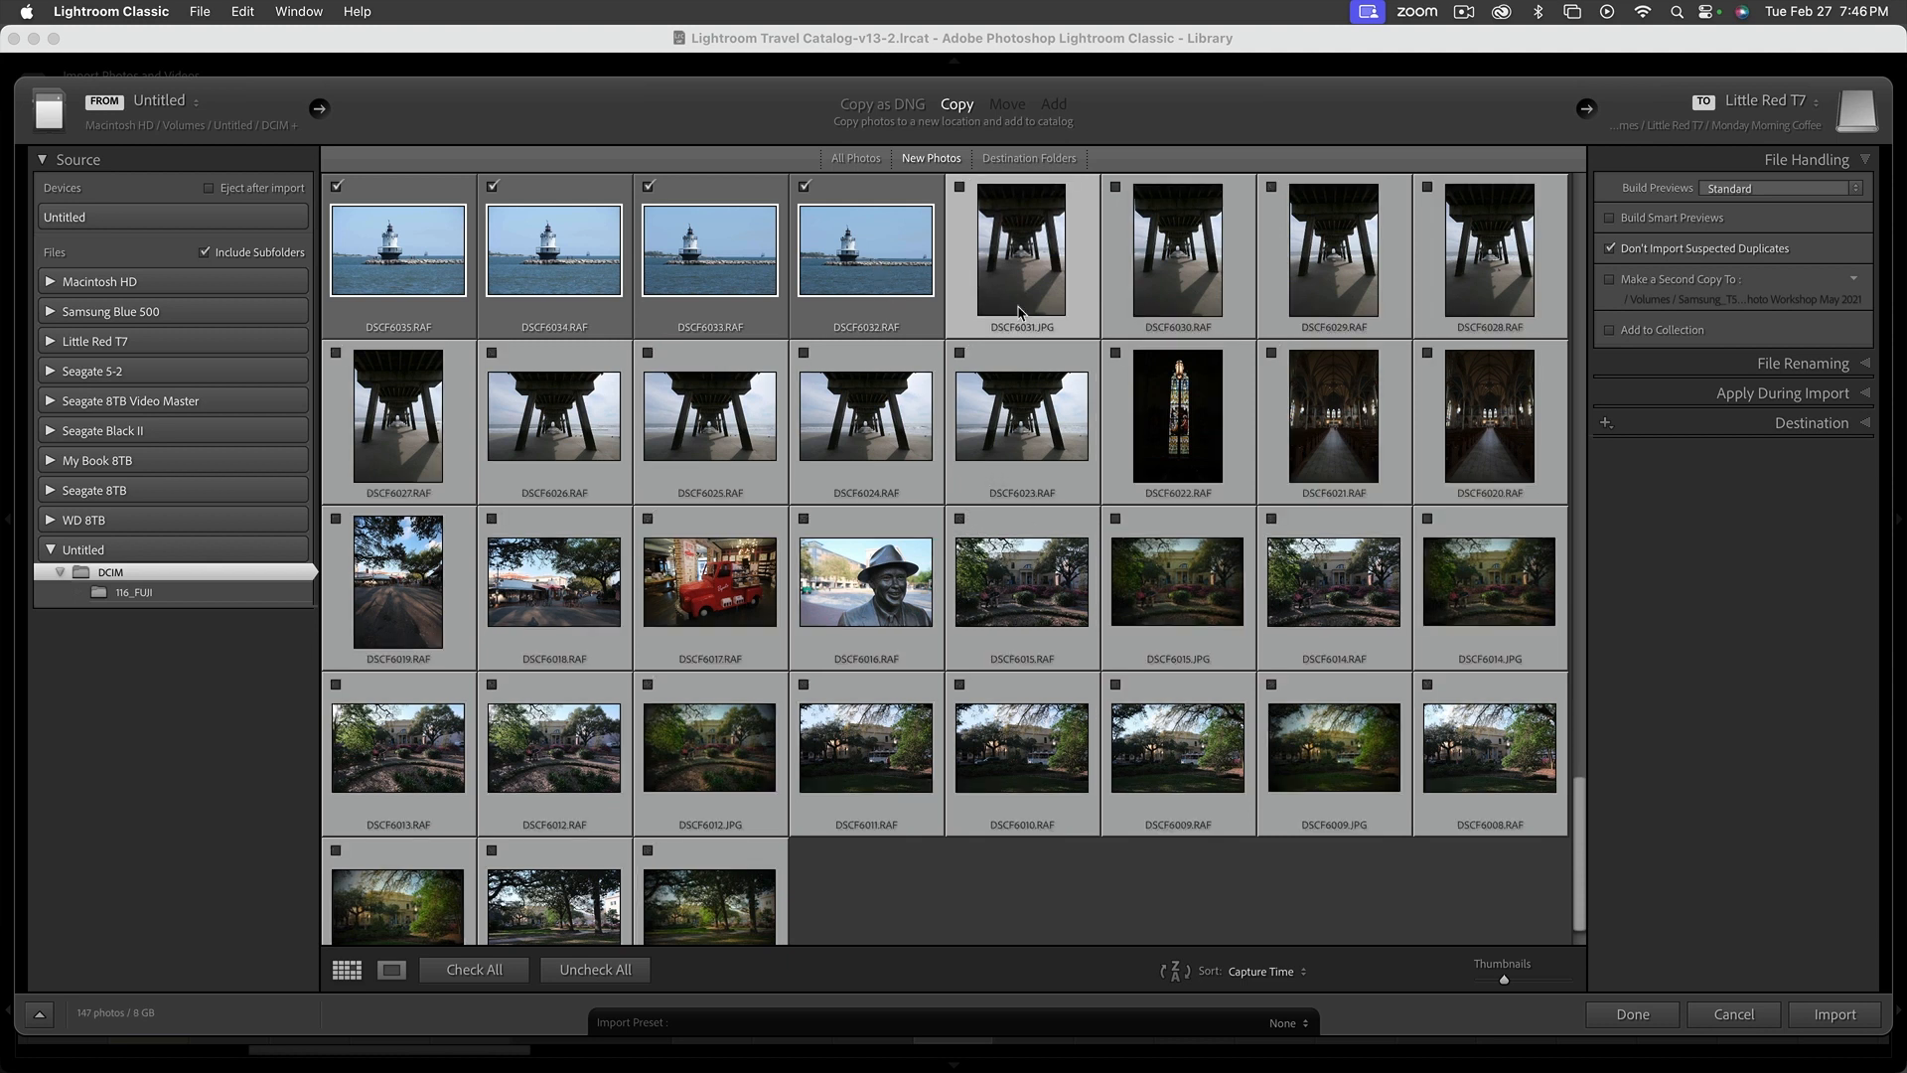
Look back up through the photos still marked for import and admit the waiting participant to the Zoom meeting
scroll(840, 382, up, 10)
scroll(740, 398, up, 10)
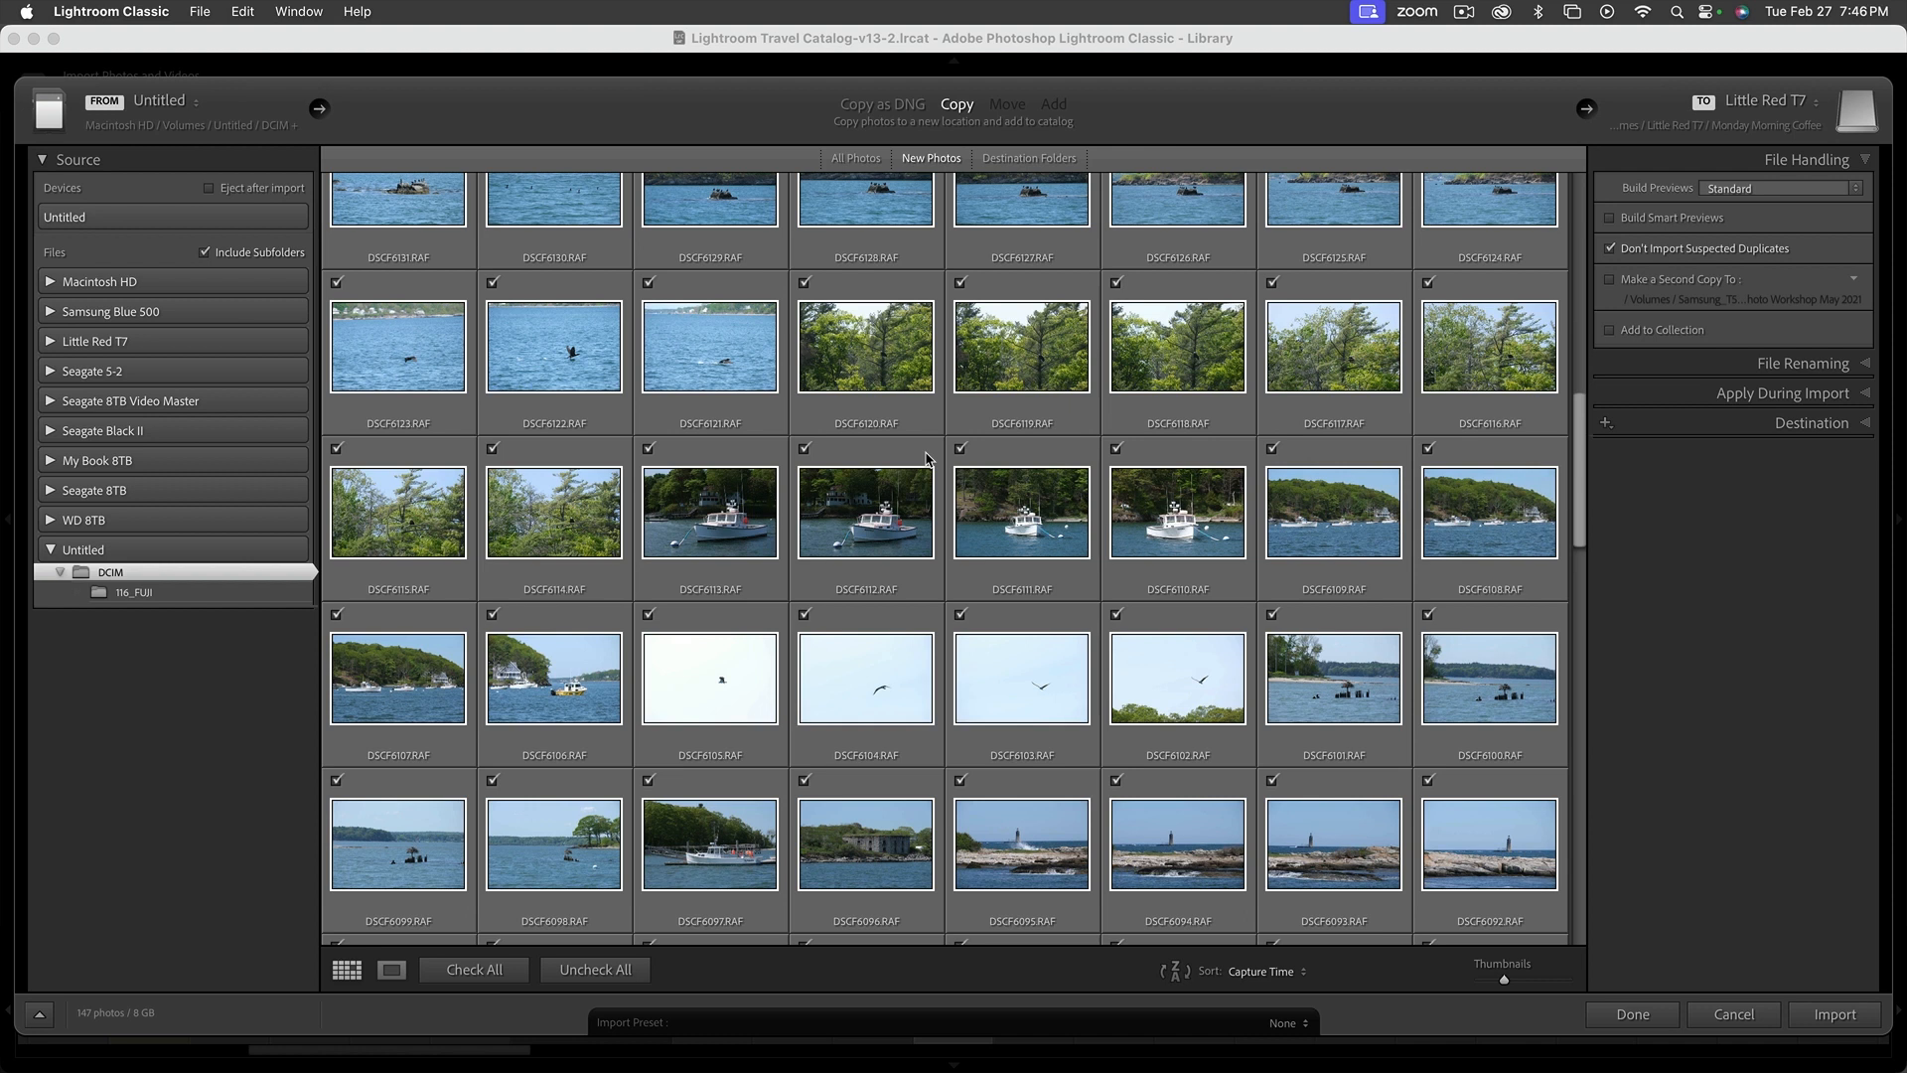
scroll(1112, 452, up, 6)
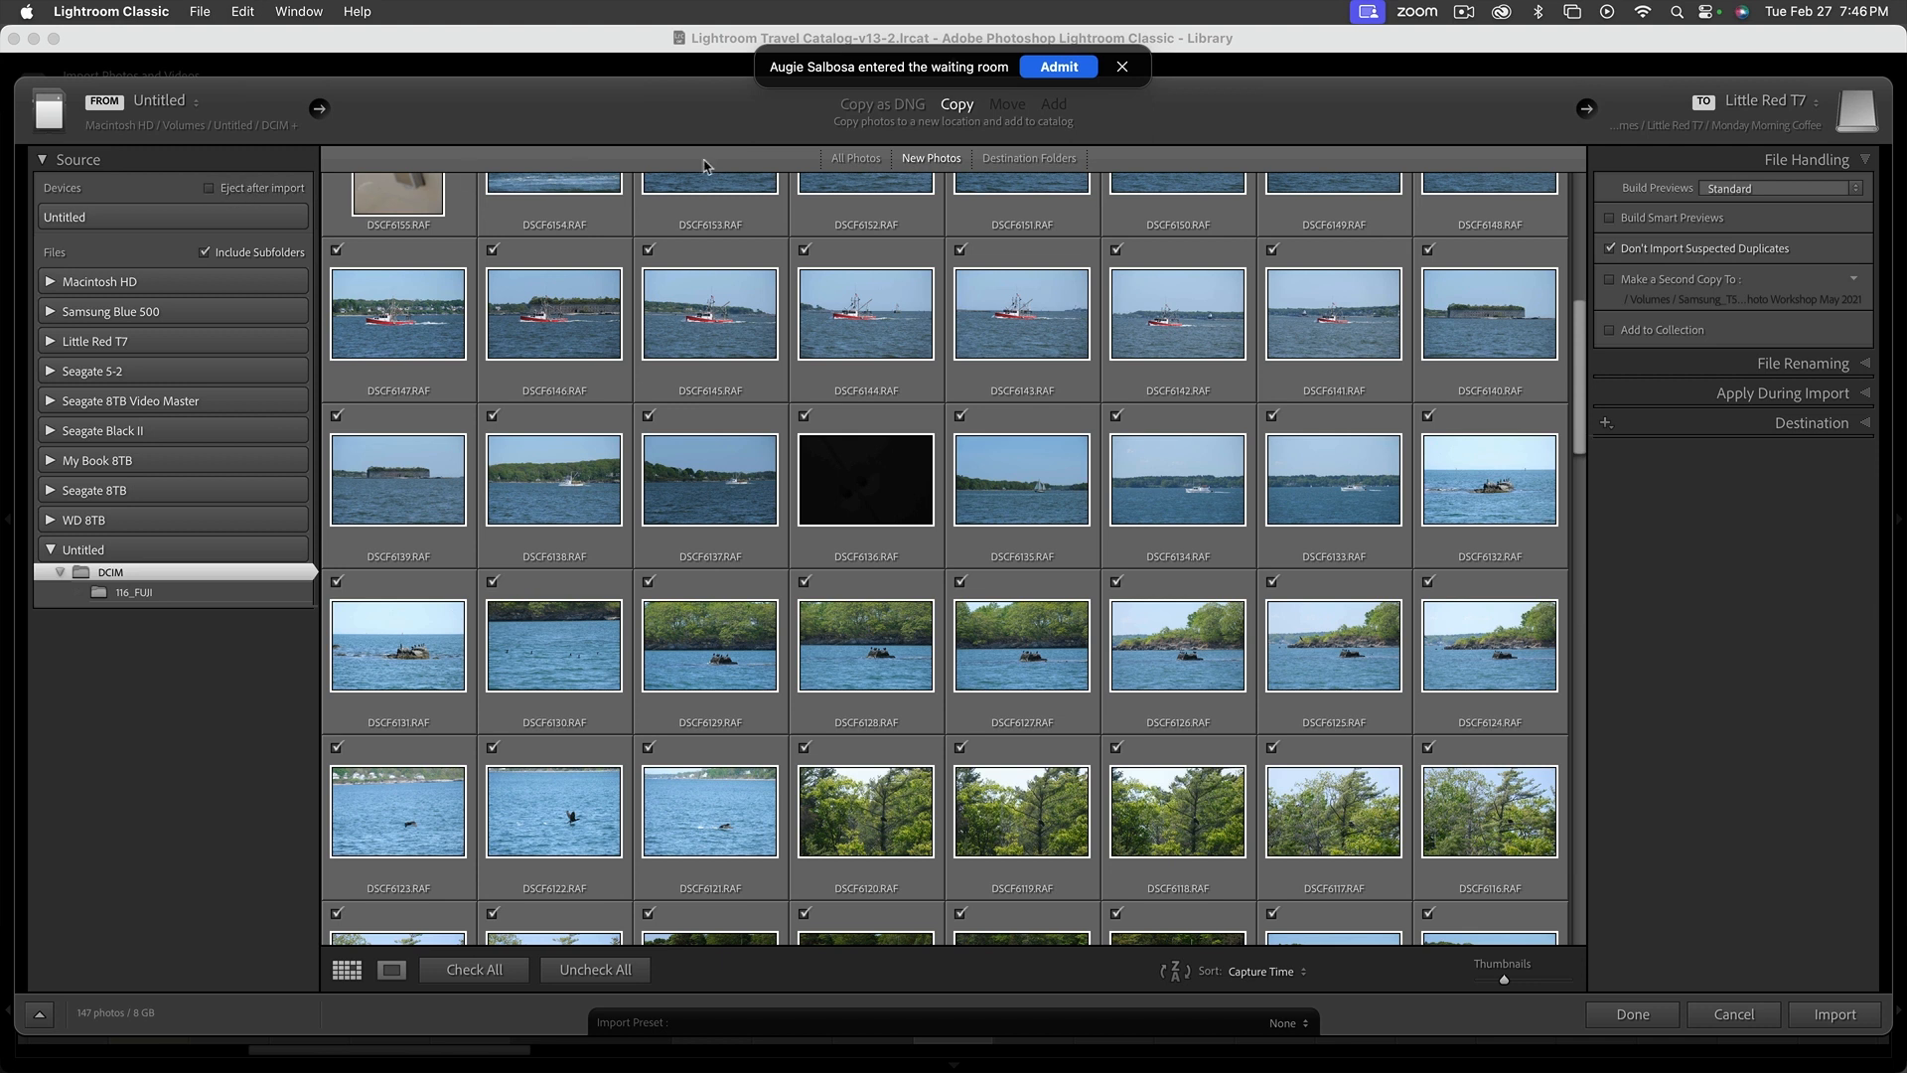
click(1054, 68)
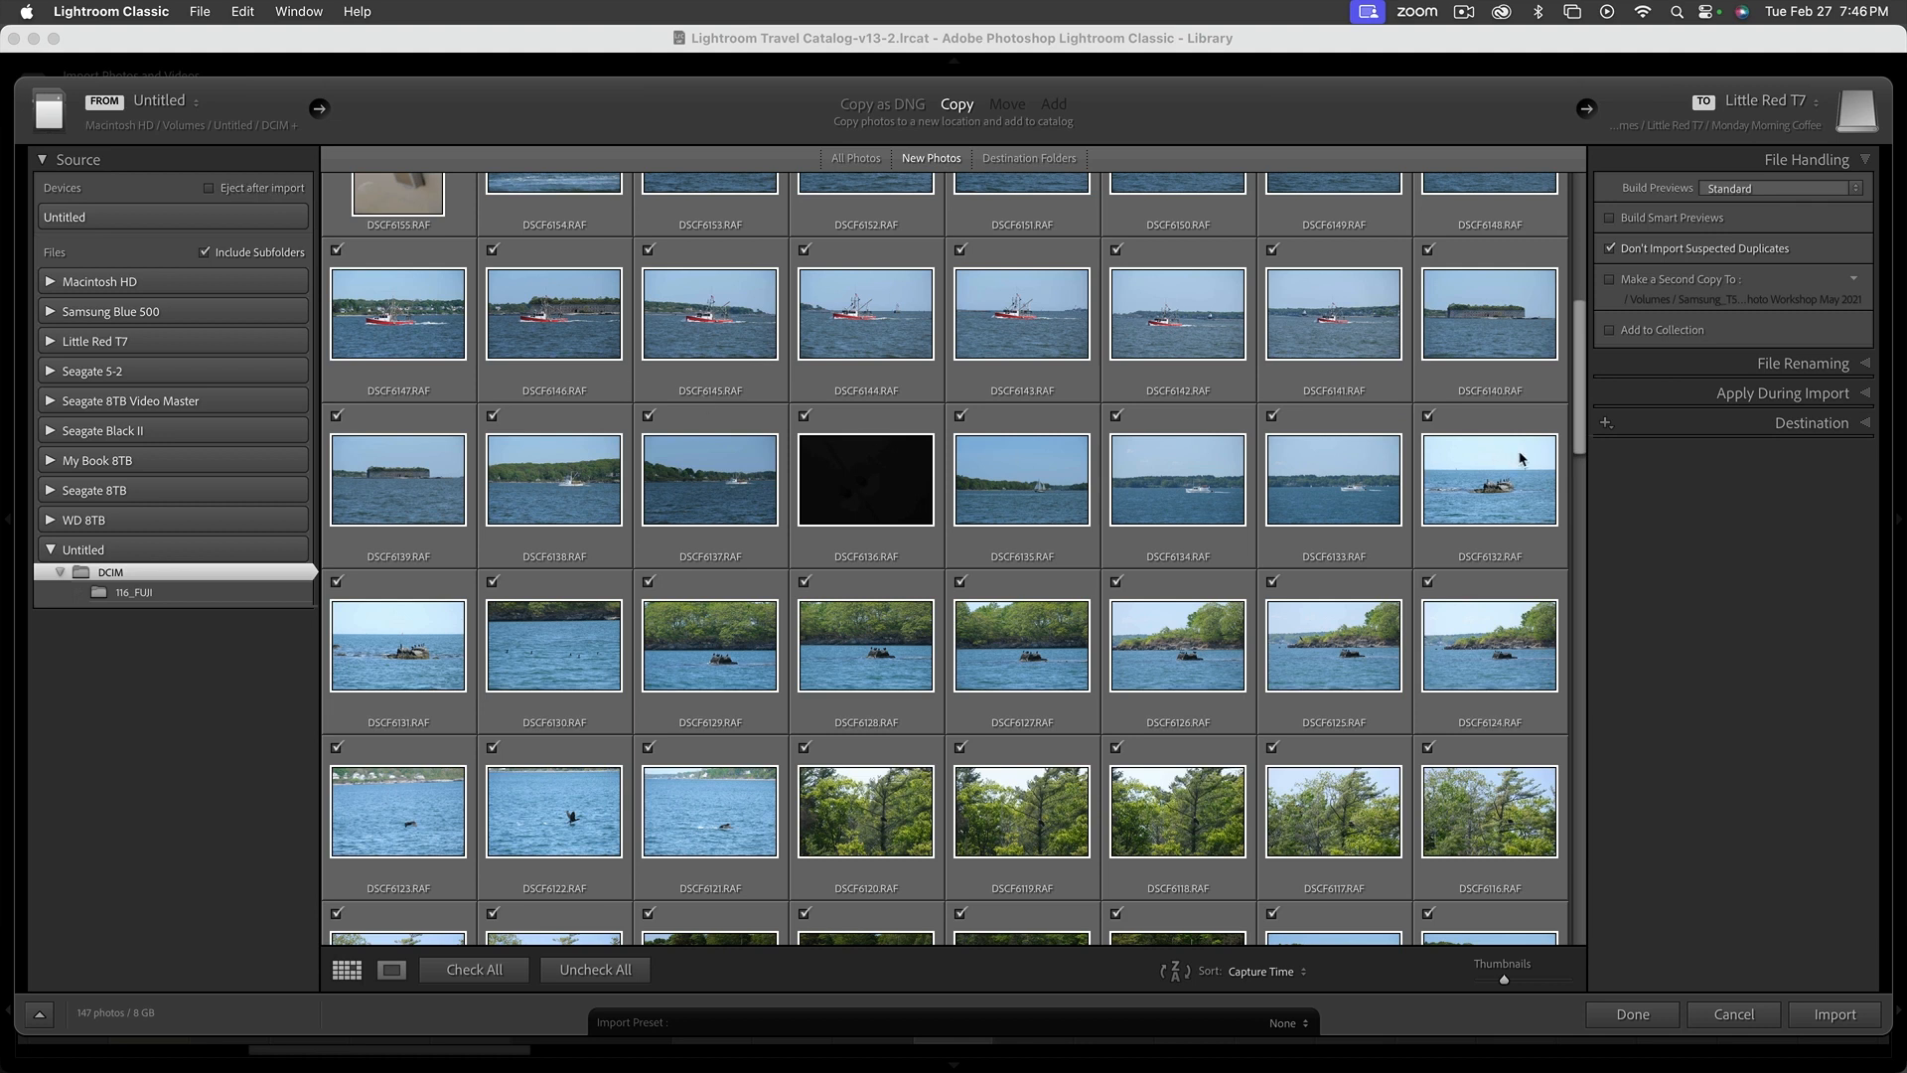
Turn on adding the imported photos to a collection and create a new collection named Maine for them
click(1676, 334)
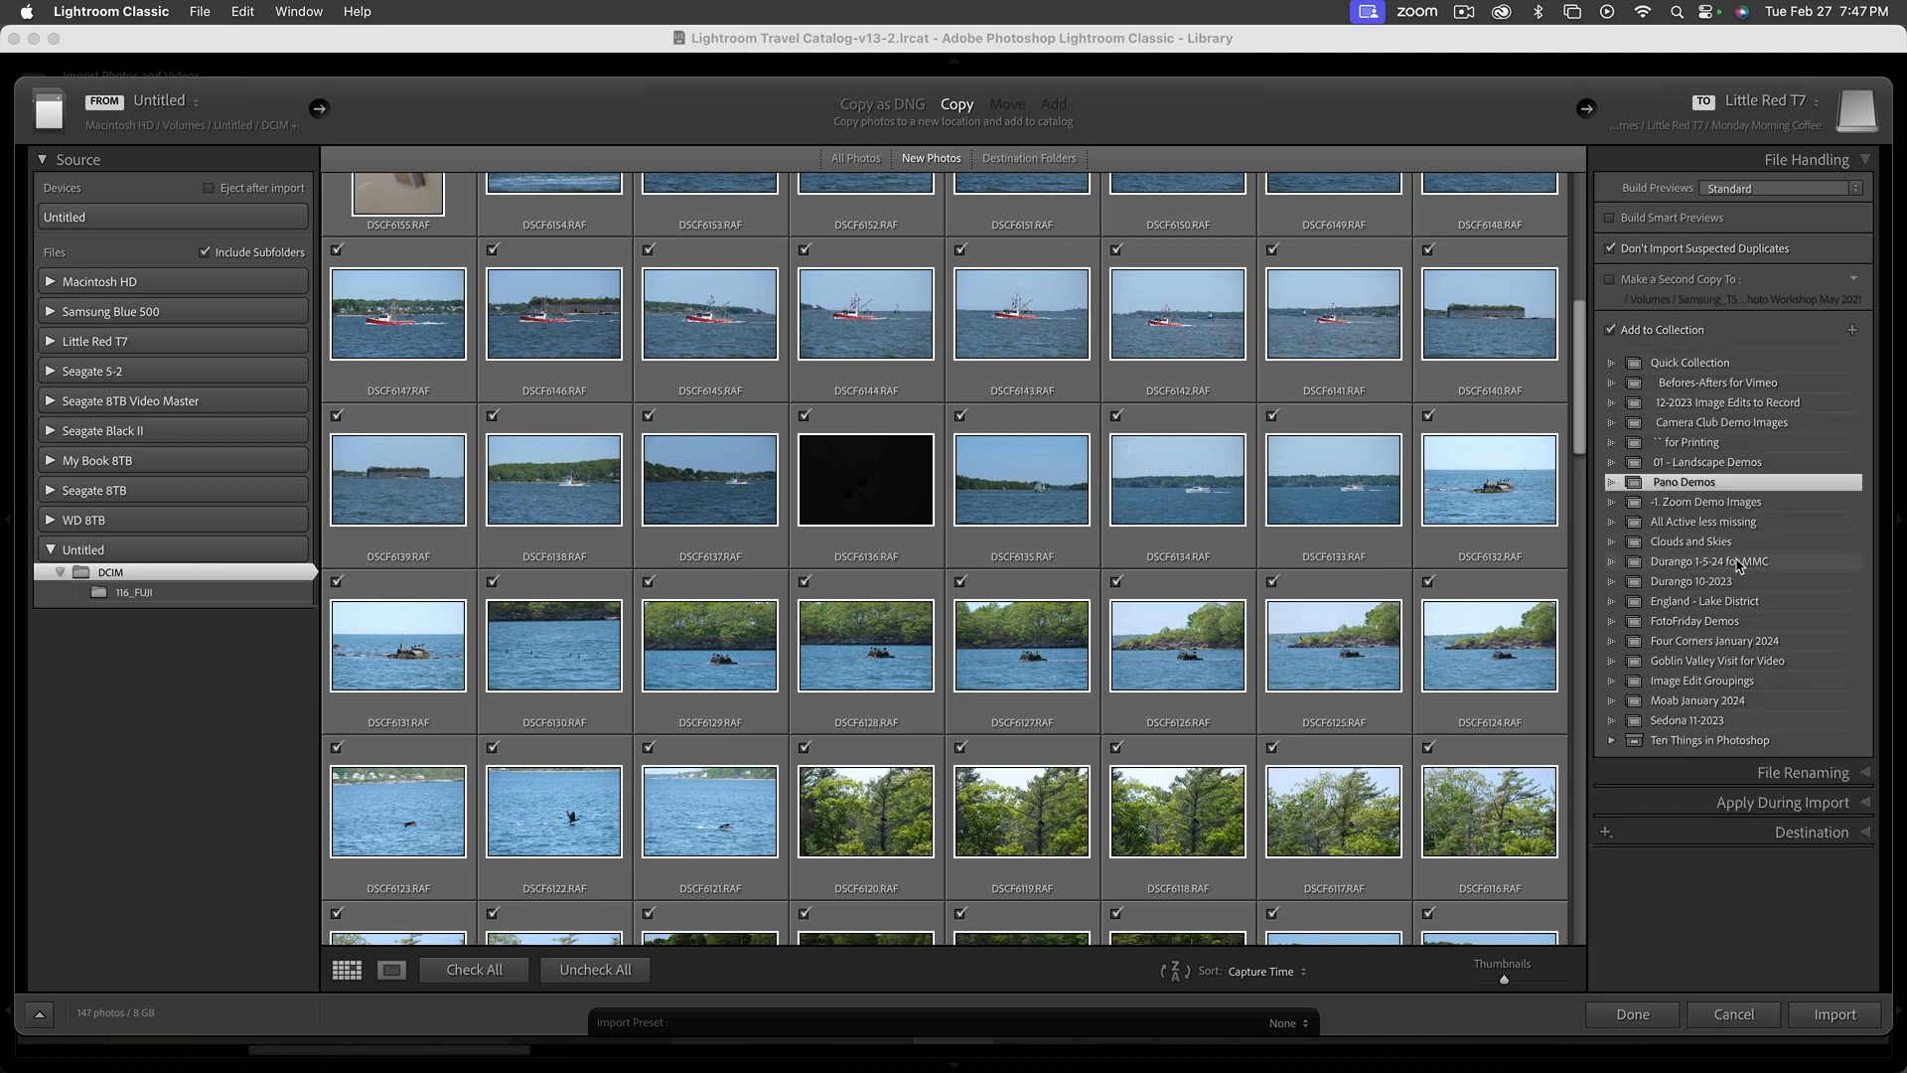
click(1852, 330)
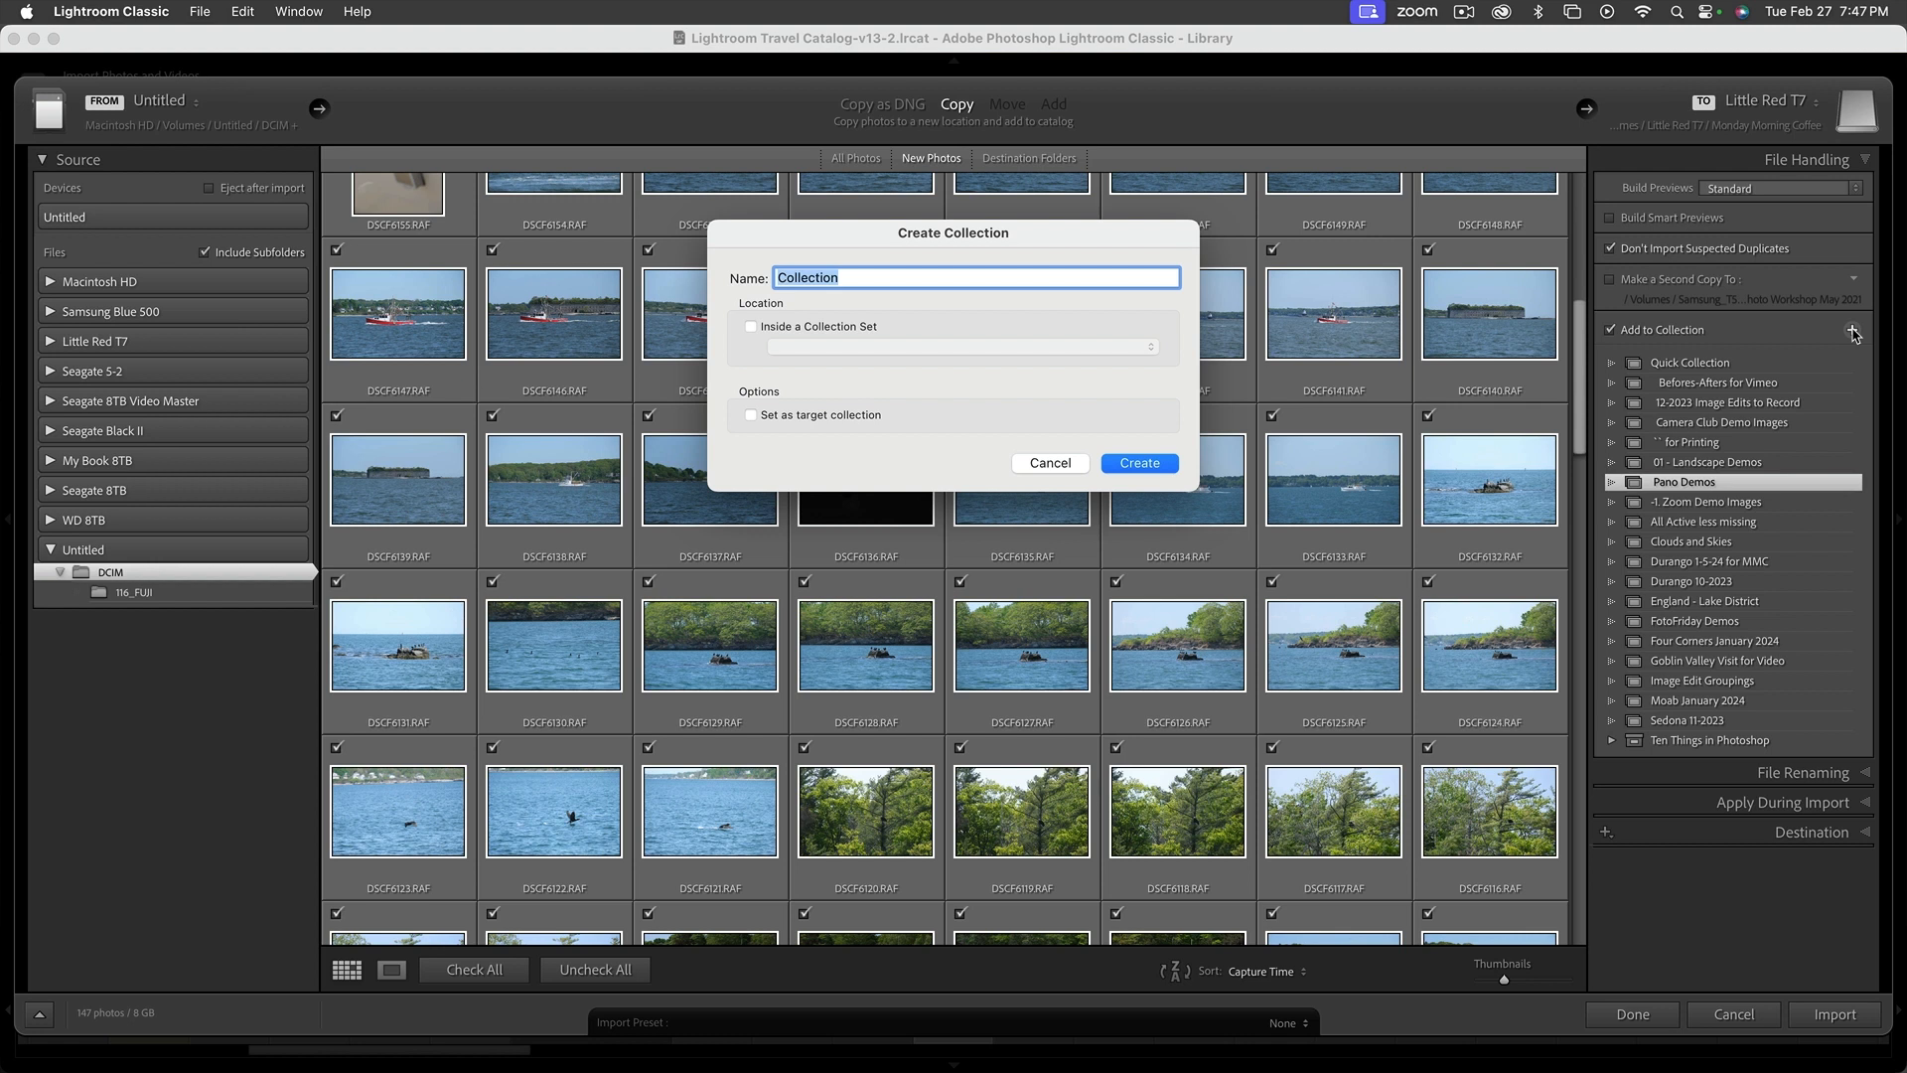
text(Maine)
key(Return)
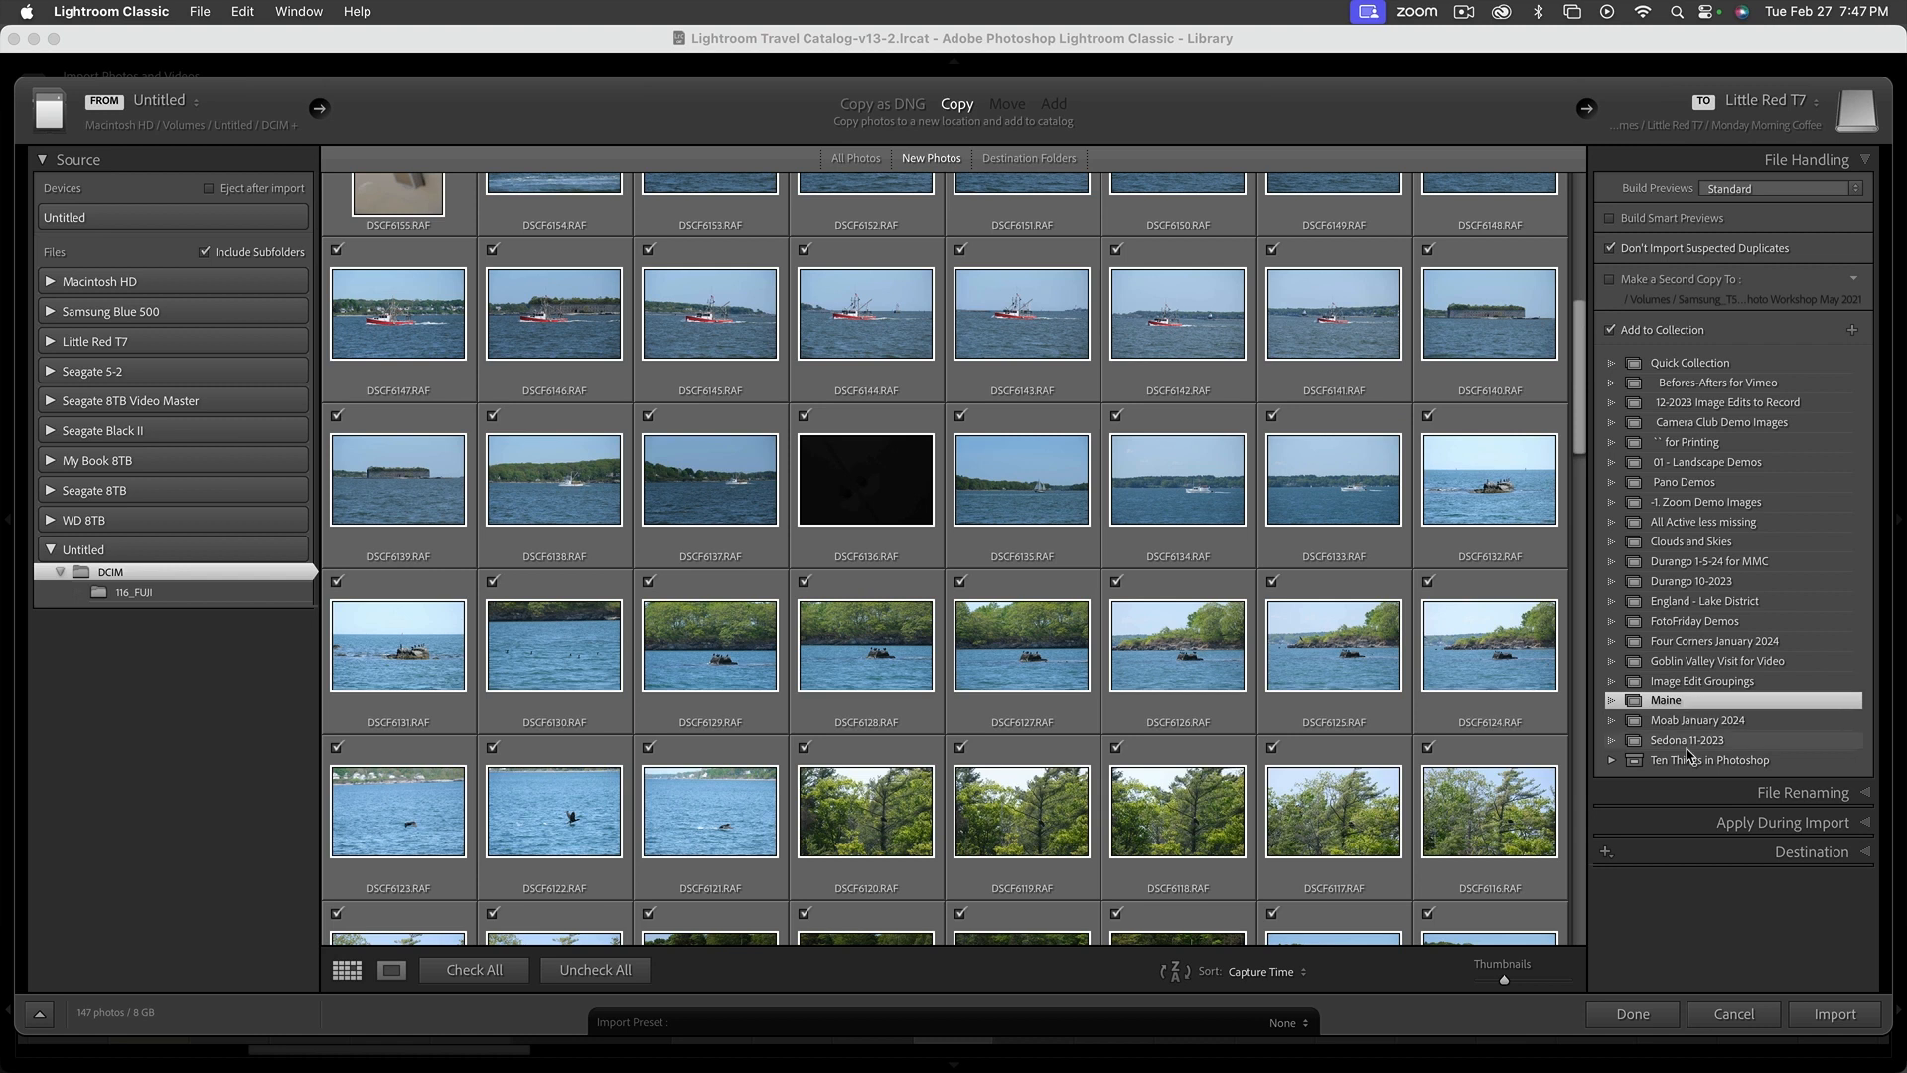
Set the file renaming template for the import to Filename and collapse the File Renaming options
click(1863, 795)
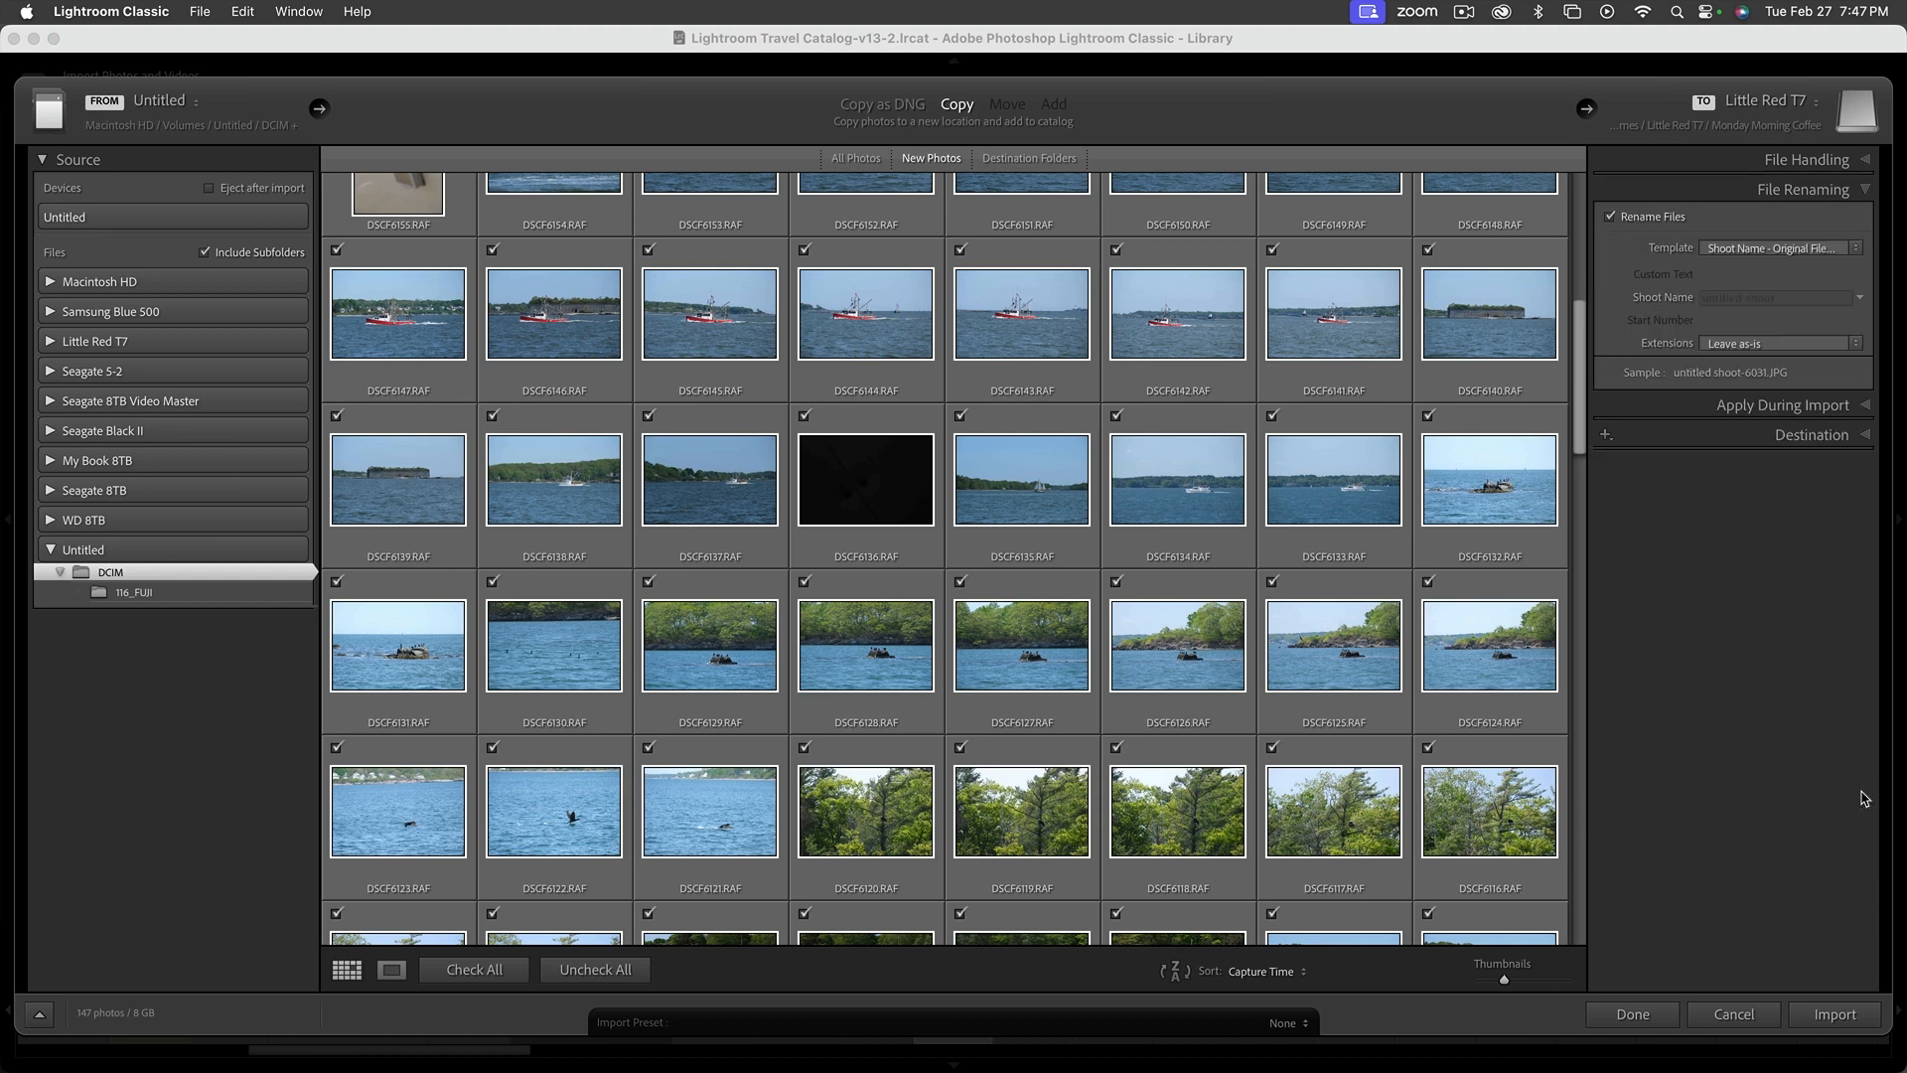
click(1742, 254)
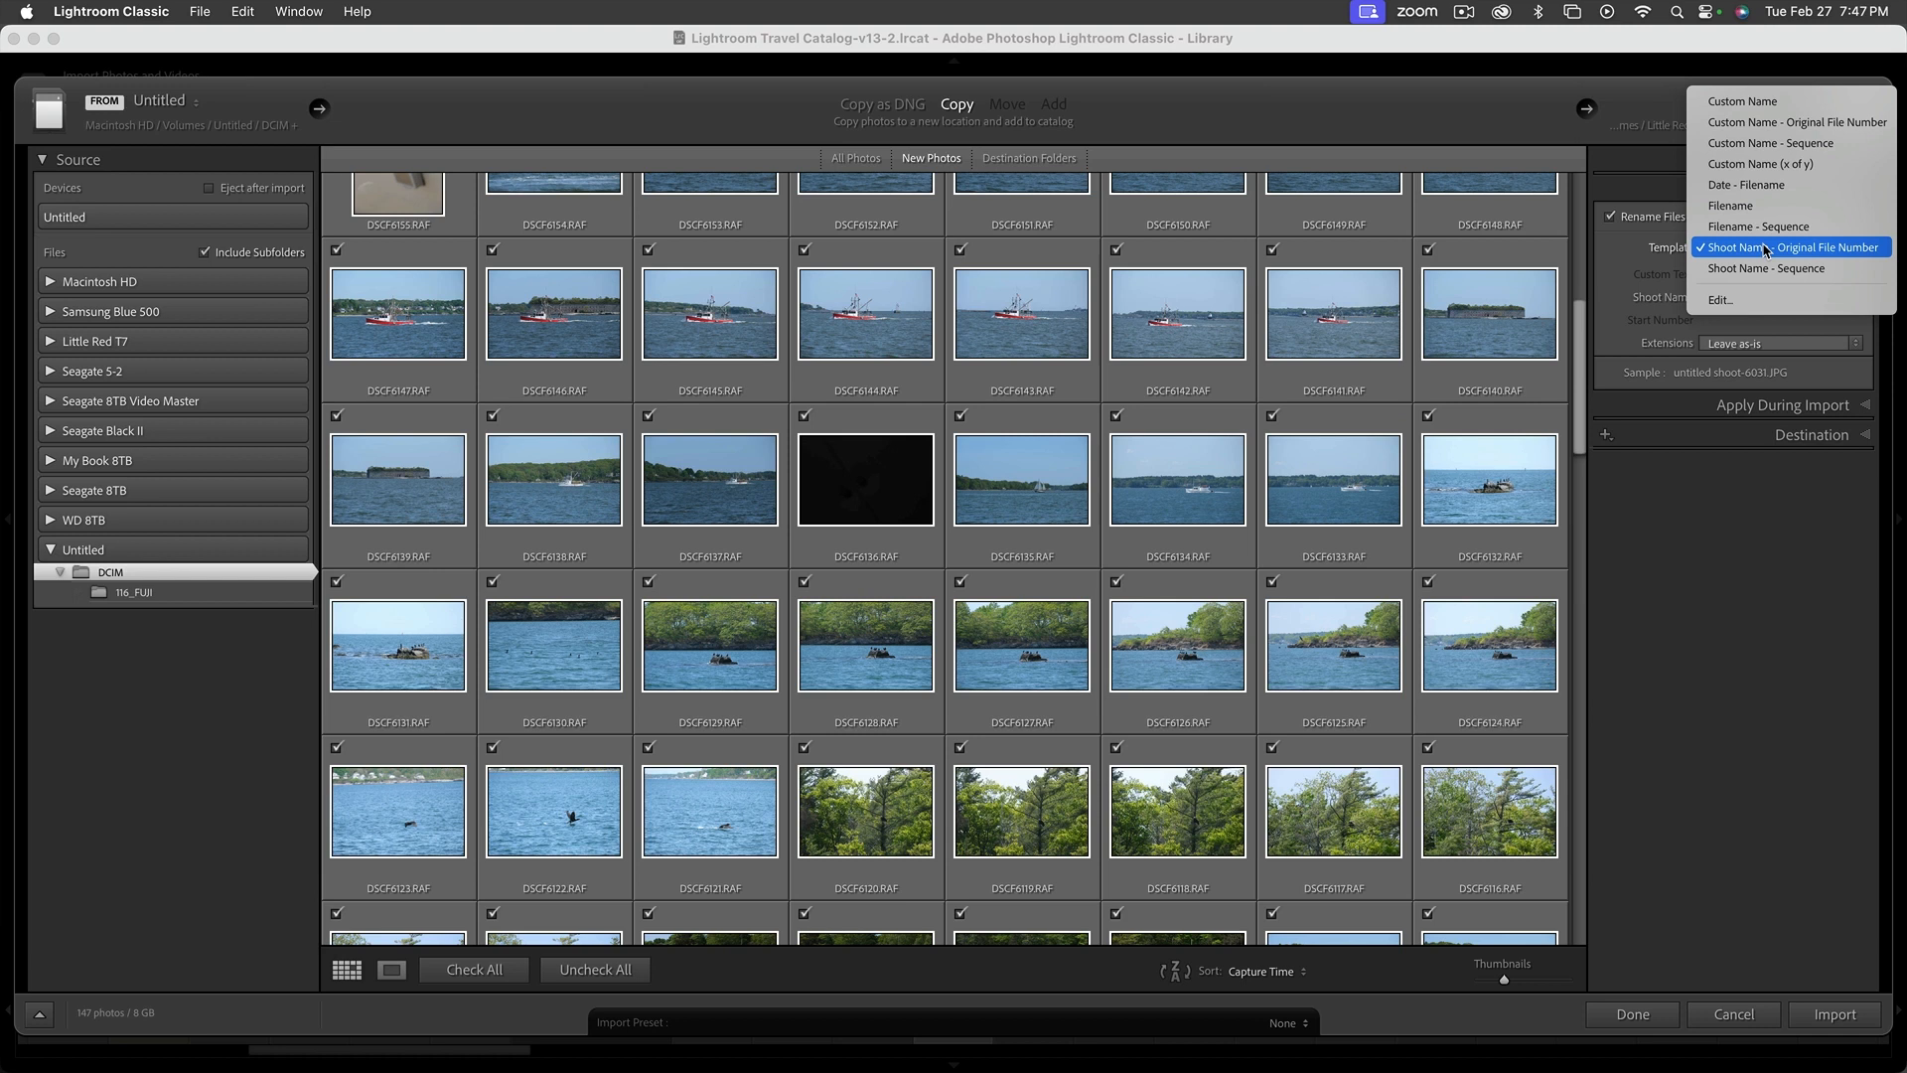
click(1809, 205)
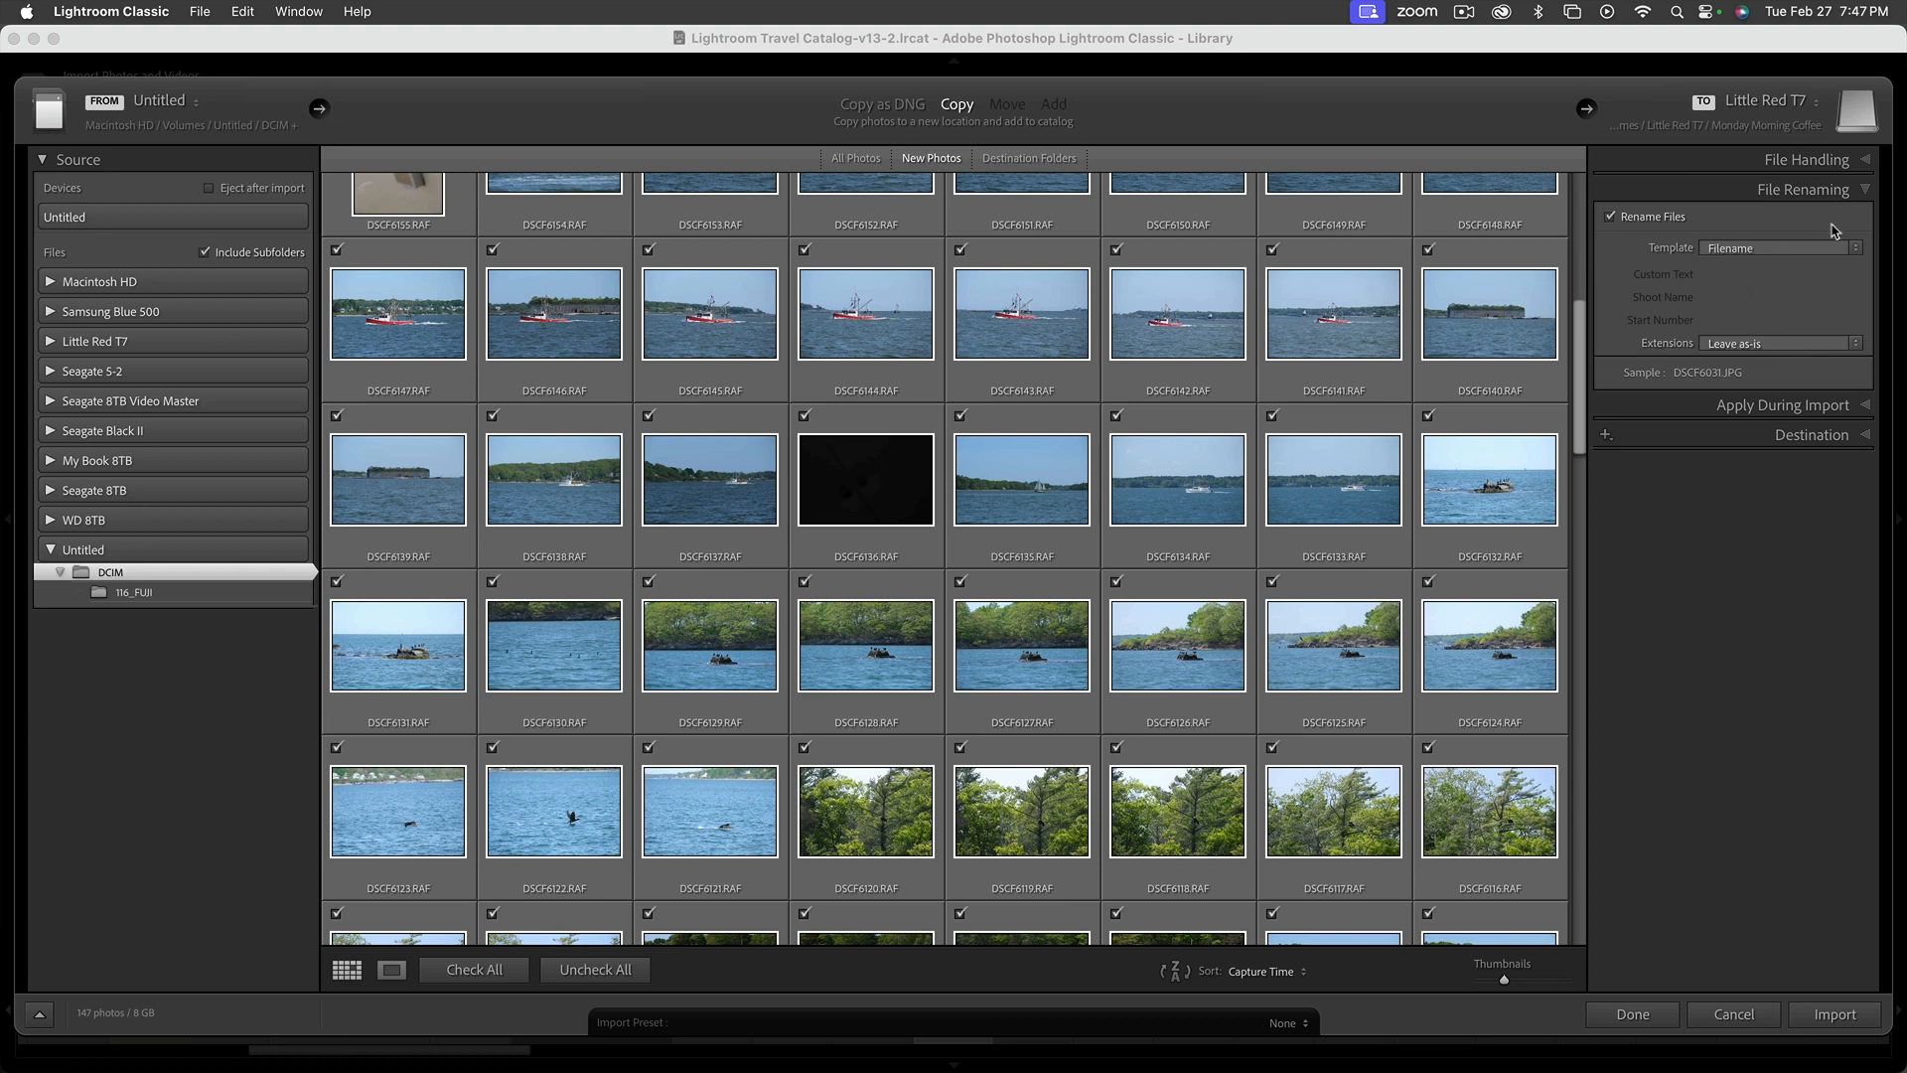
click(1864, 193)
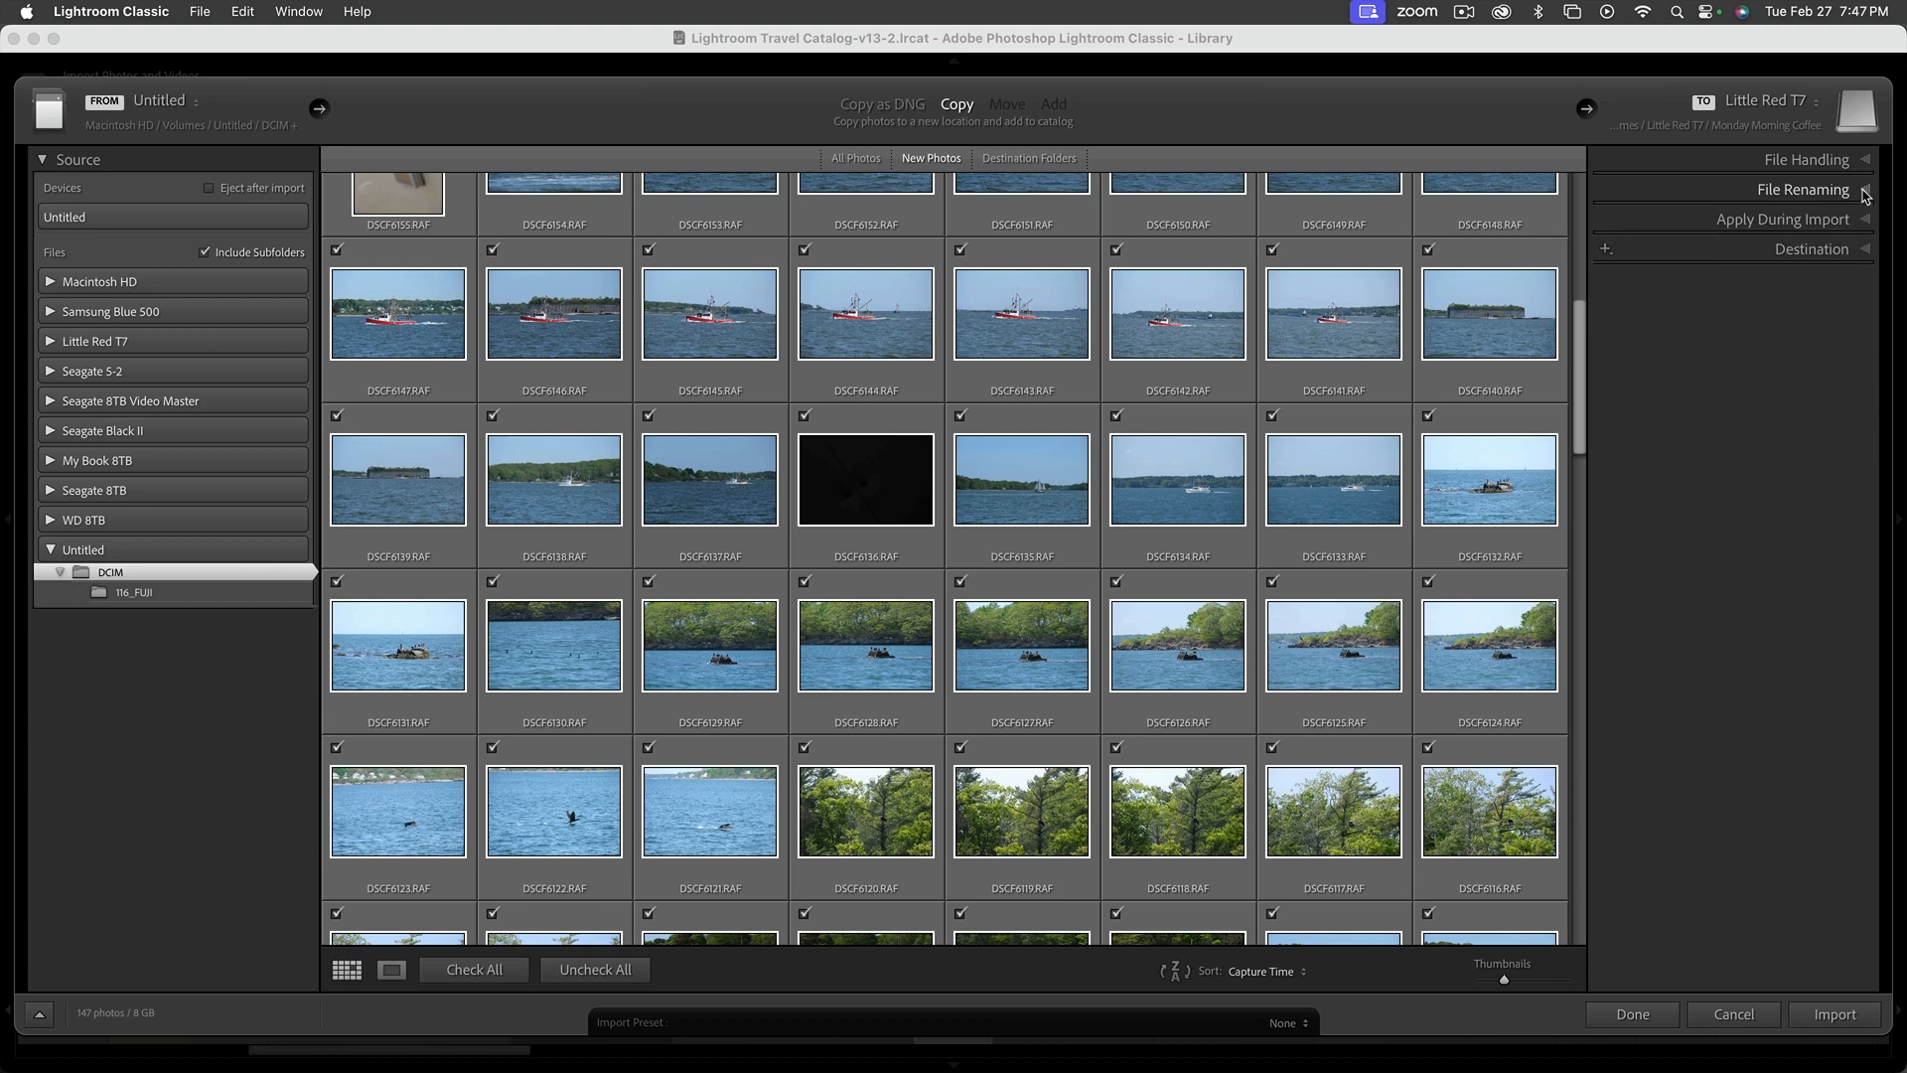
Add the keywords Maine, Portland, Acadia to be applied to the photos during import
click(1866, 221)
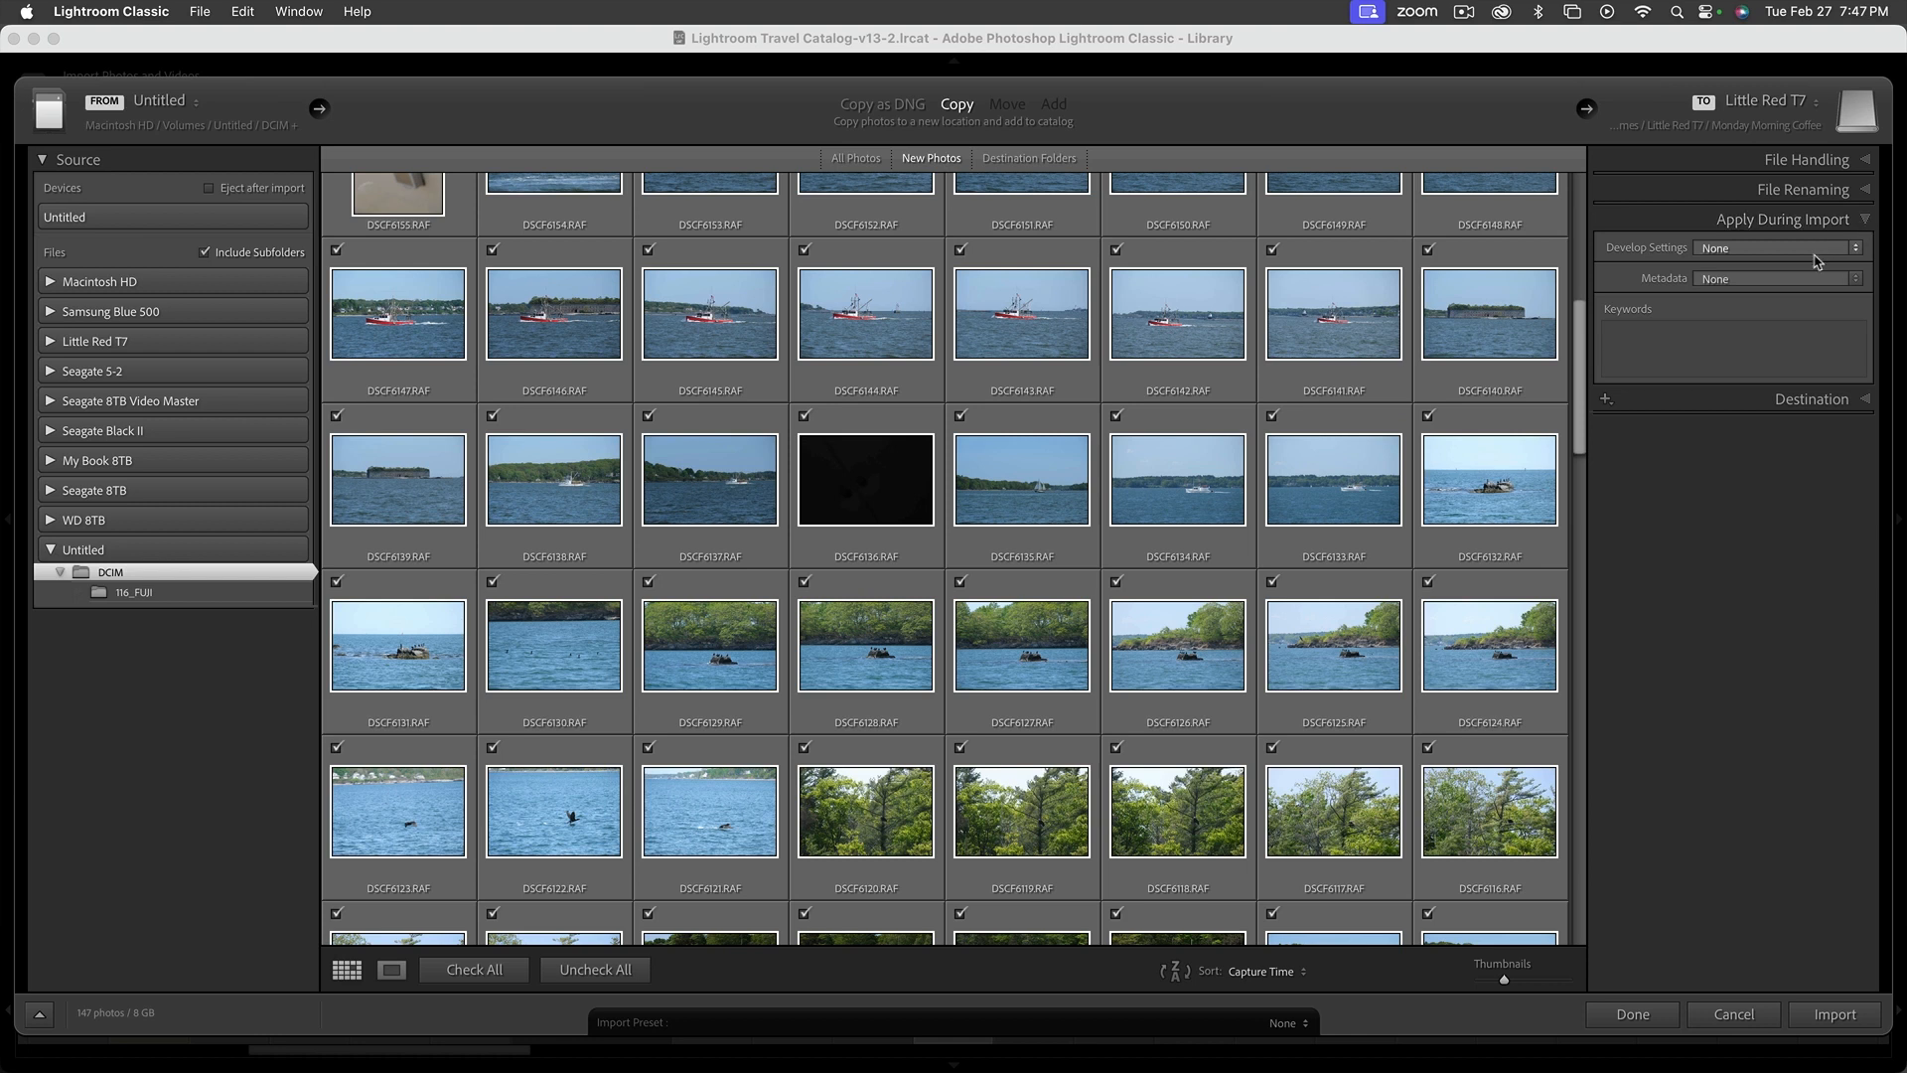
click(1677, 339)
text(Ma)
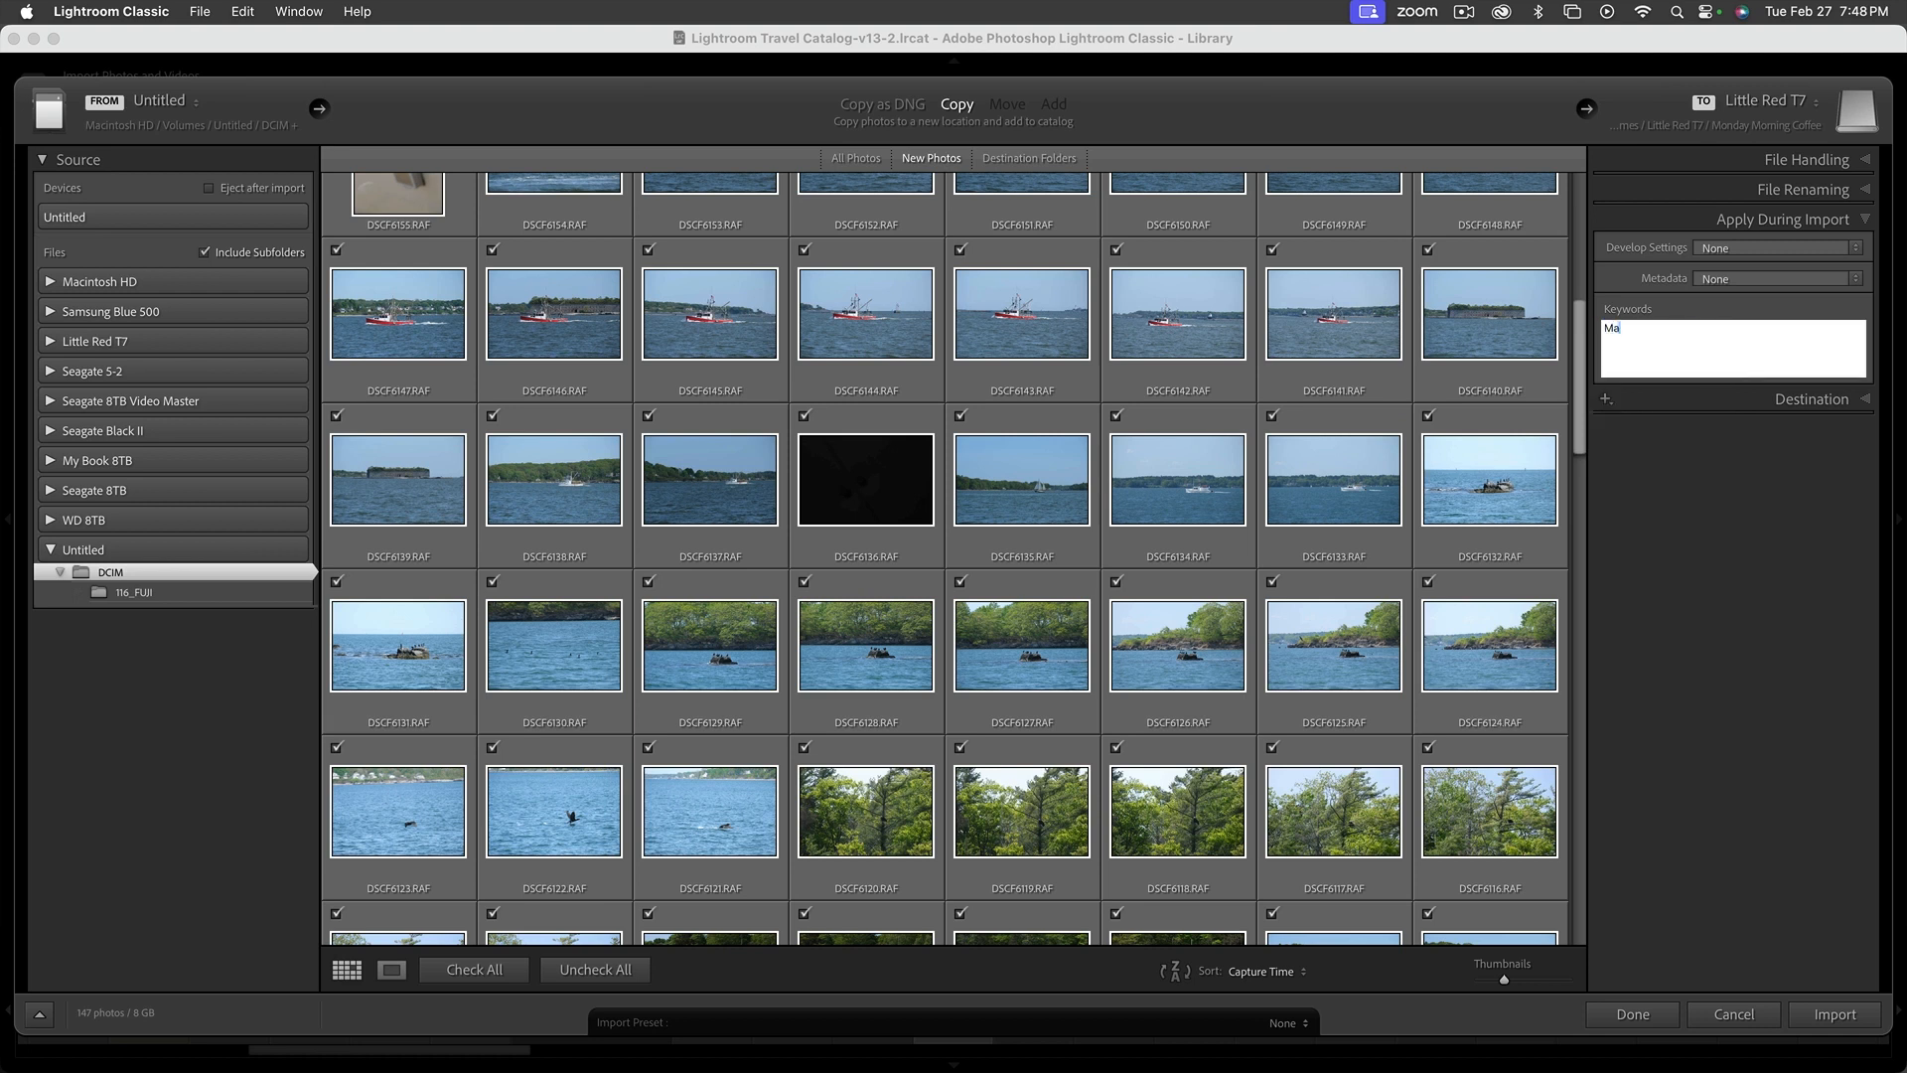
text(ine, Portland, Acadia)
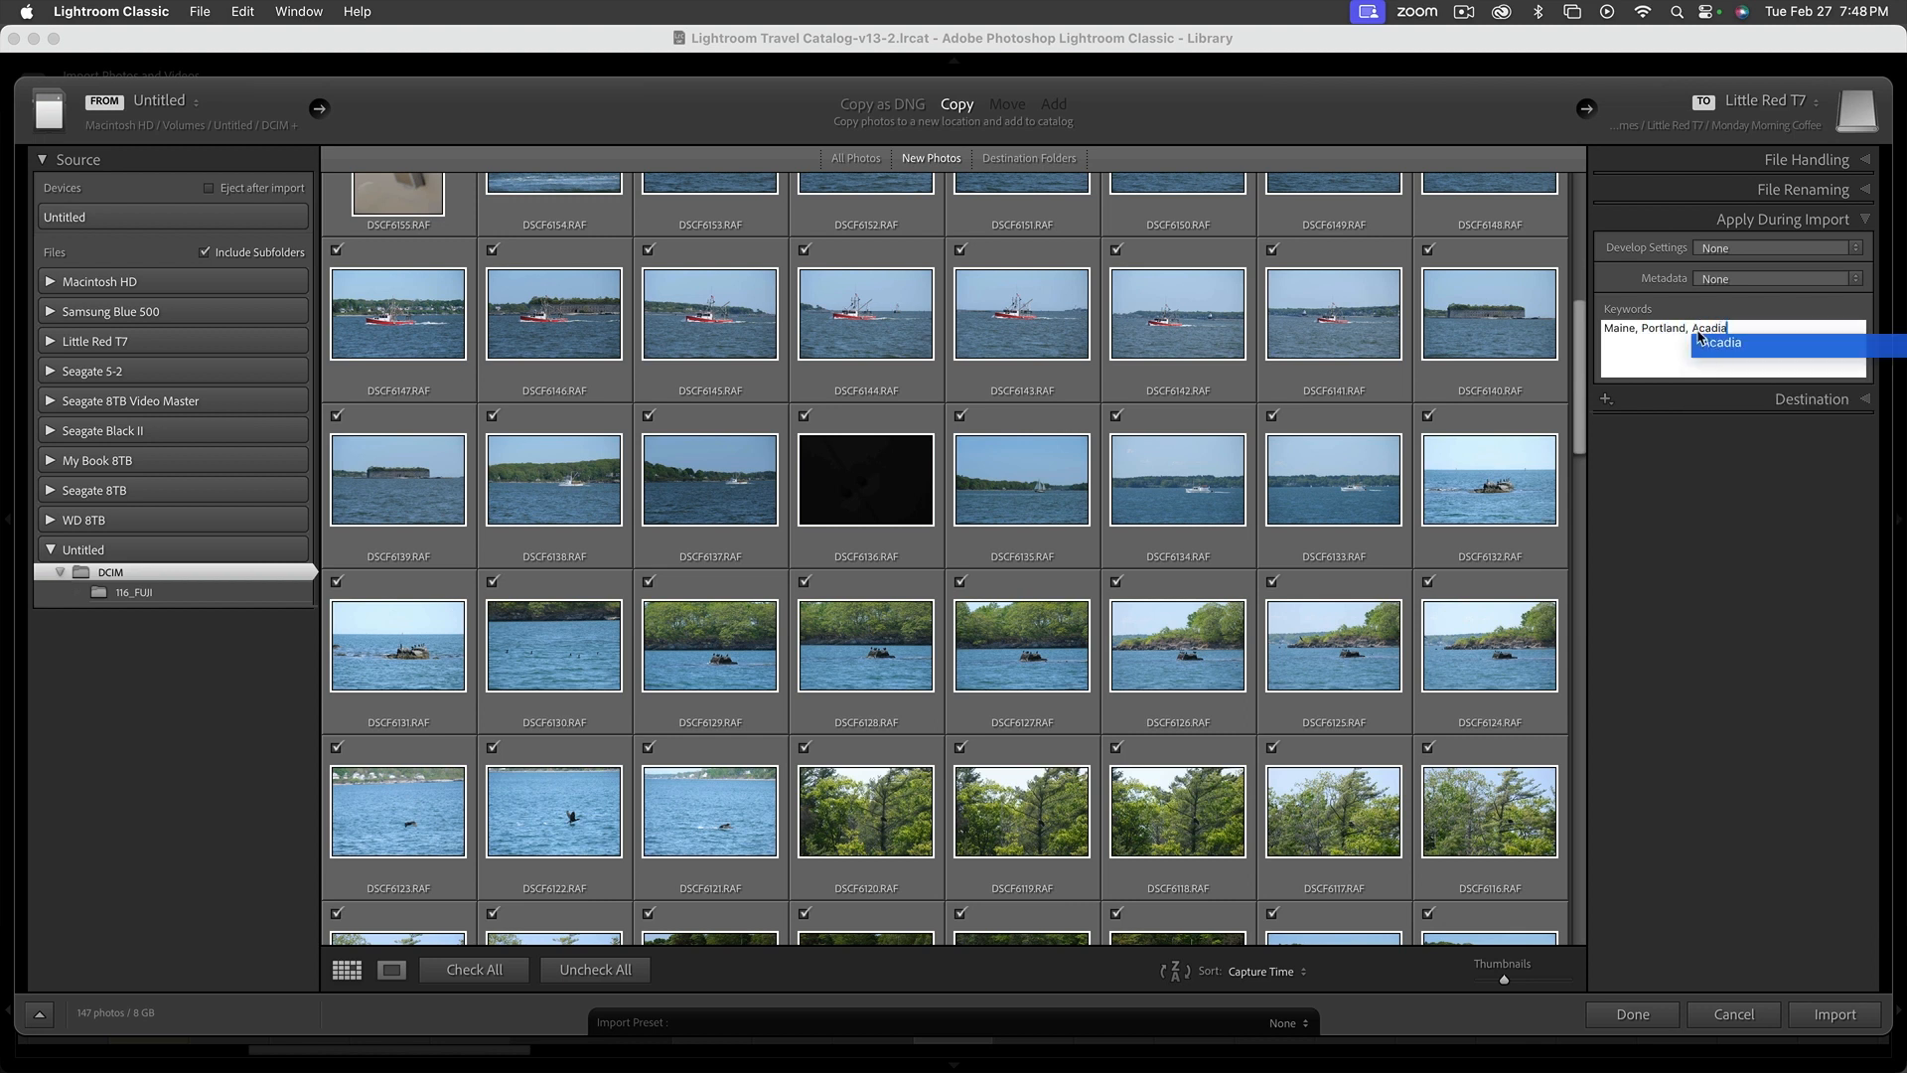
click(1696, 373)
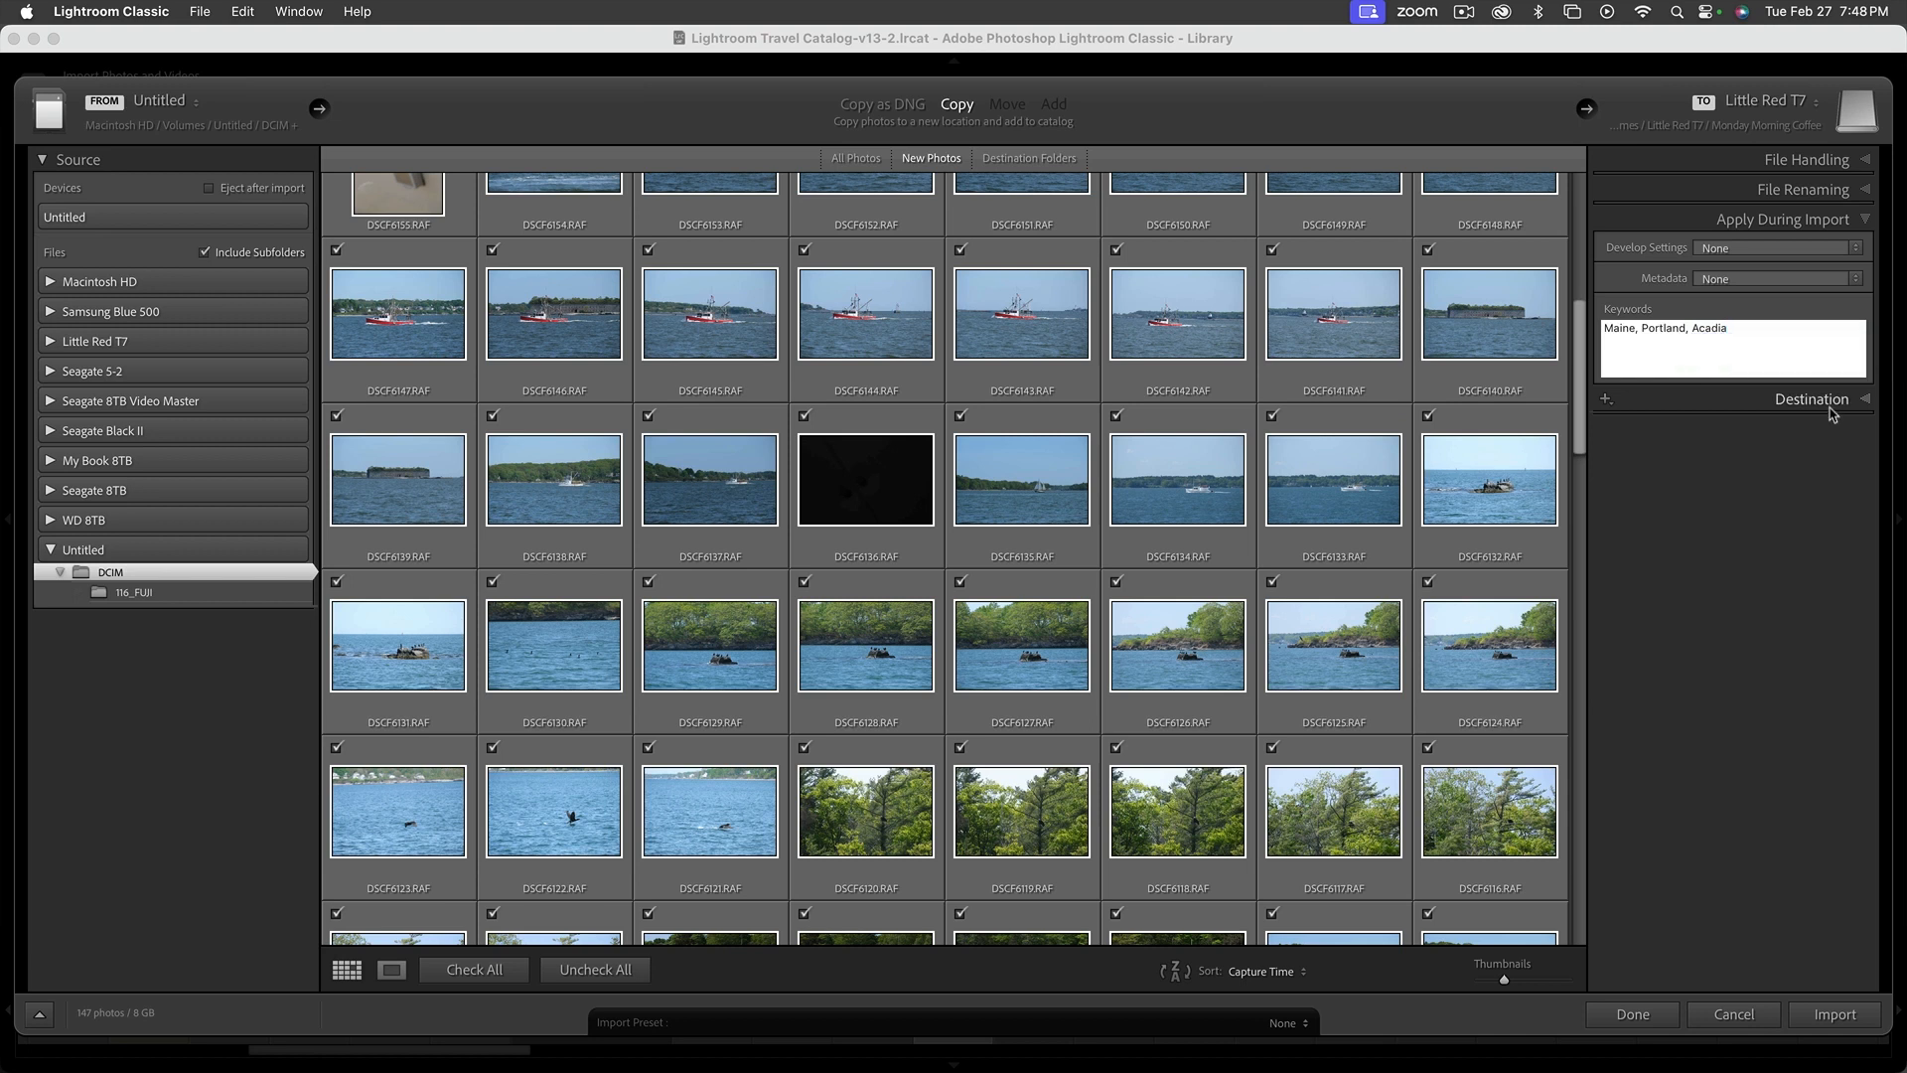
Expand the import's Destination options and collapse the Macintosh HD and Samsung Blue 500 folder lists
click(1876, 400)
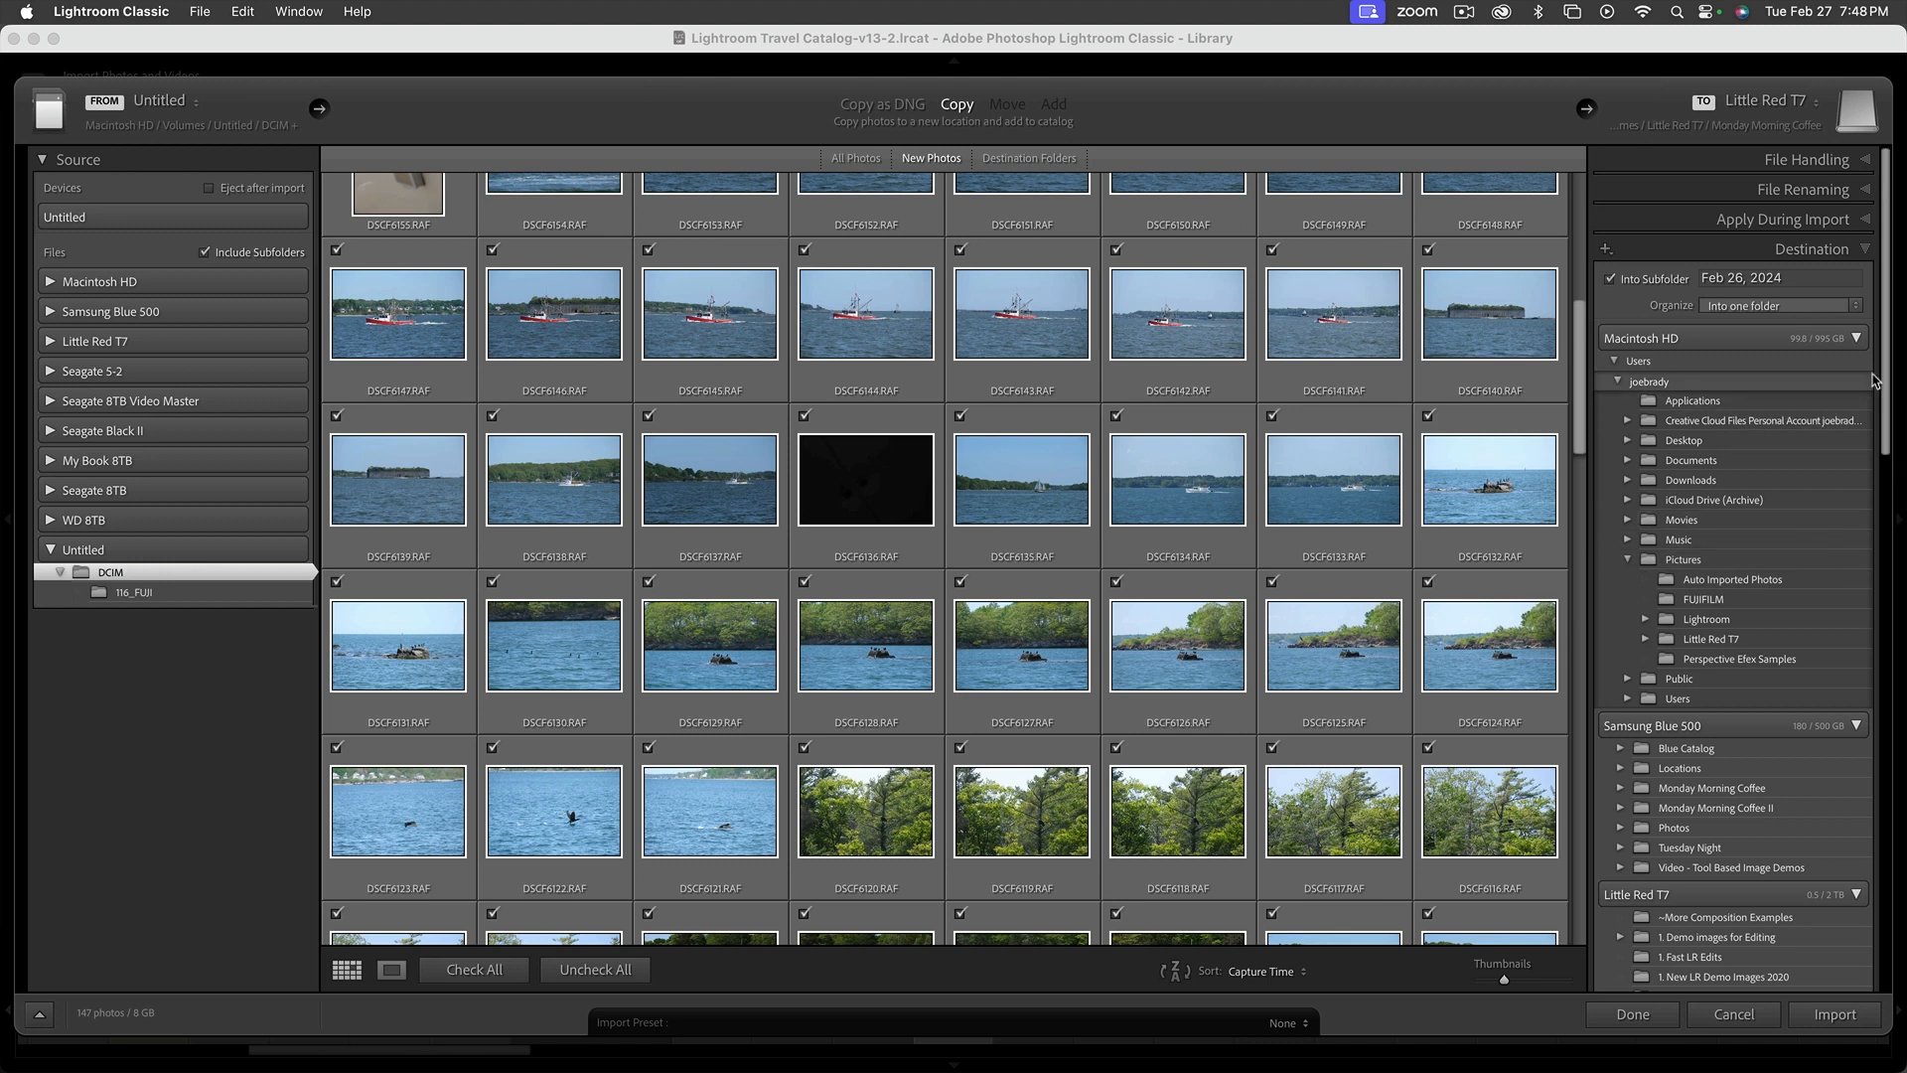
click(1857, 340)
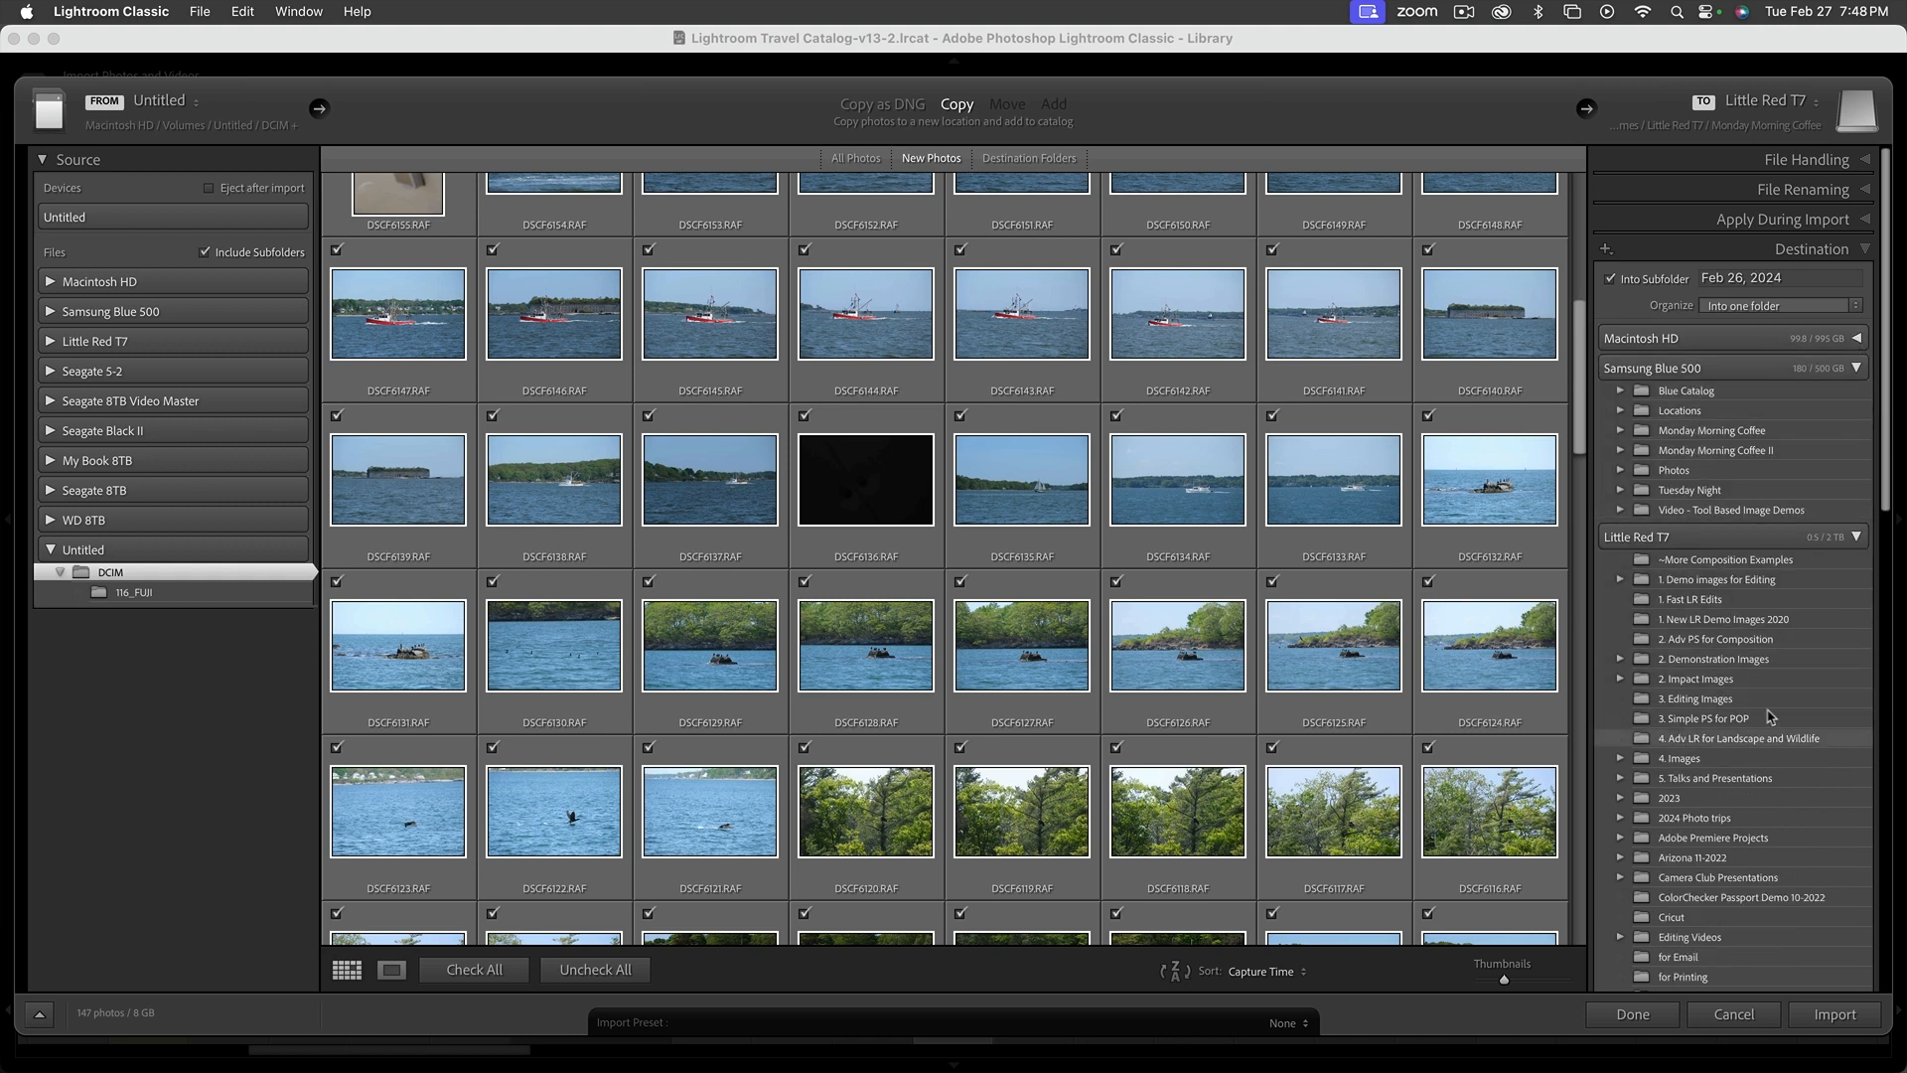
scroll(1832, 574, down, 6)
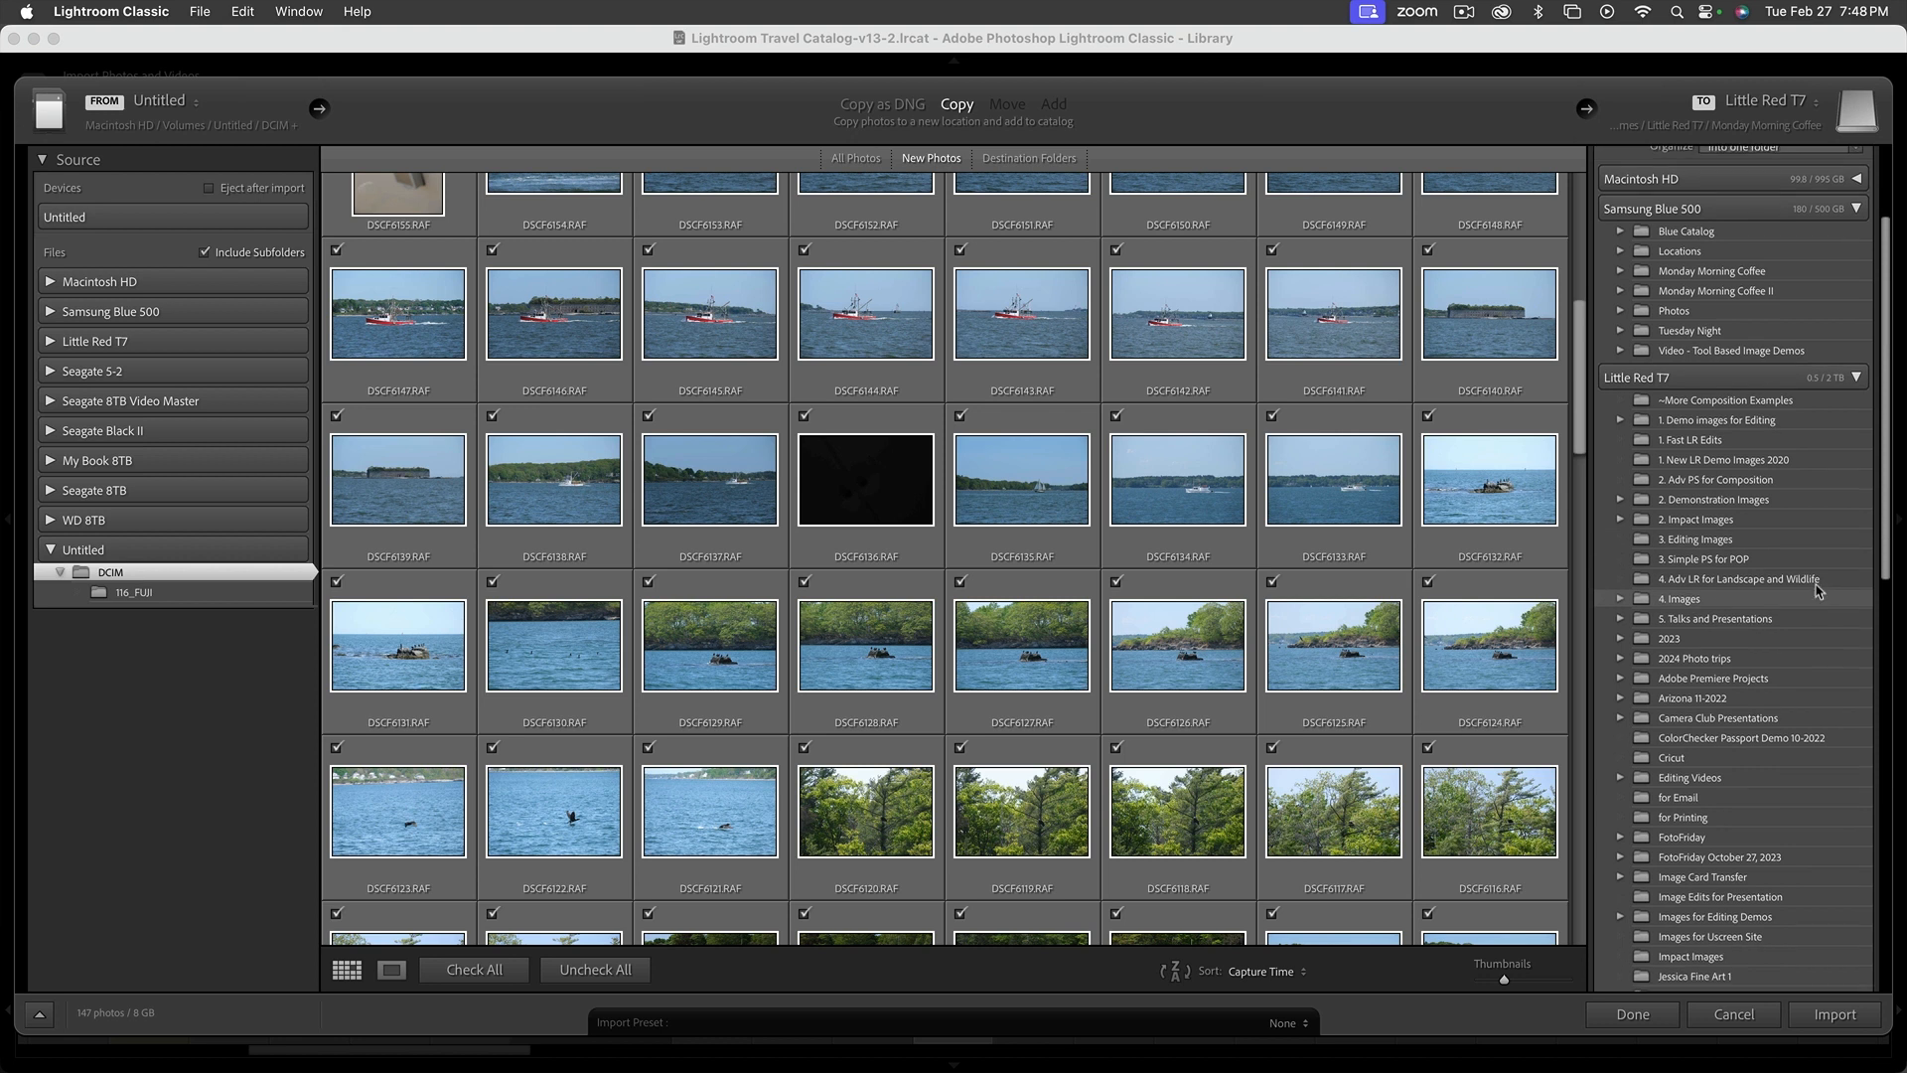
scroll(1793, 616, up, 6)
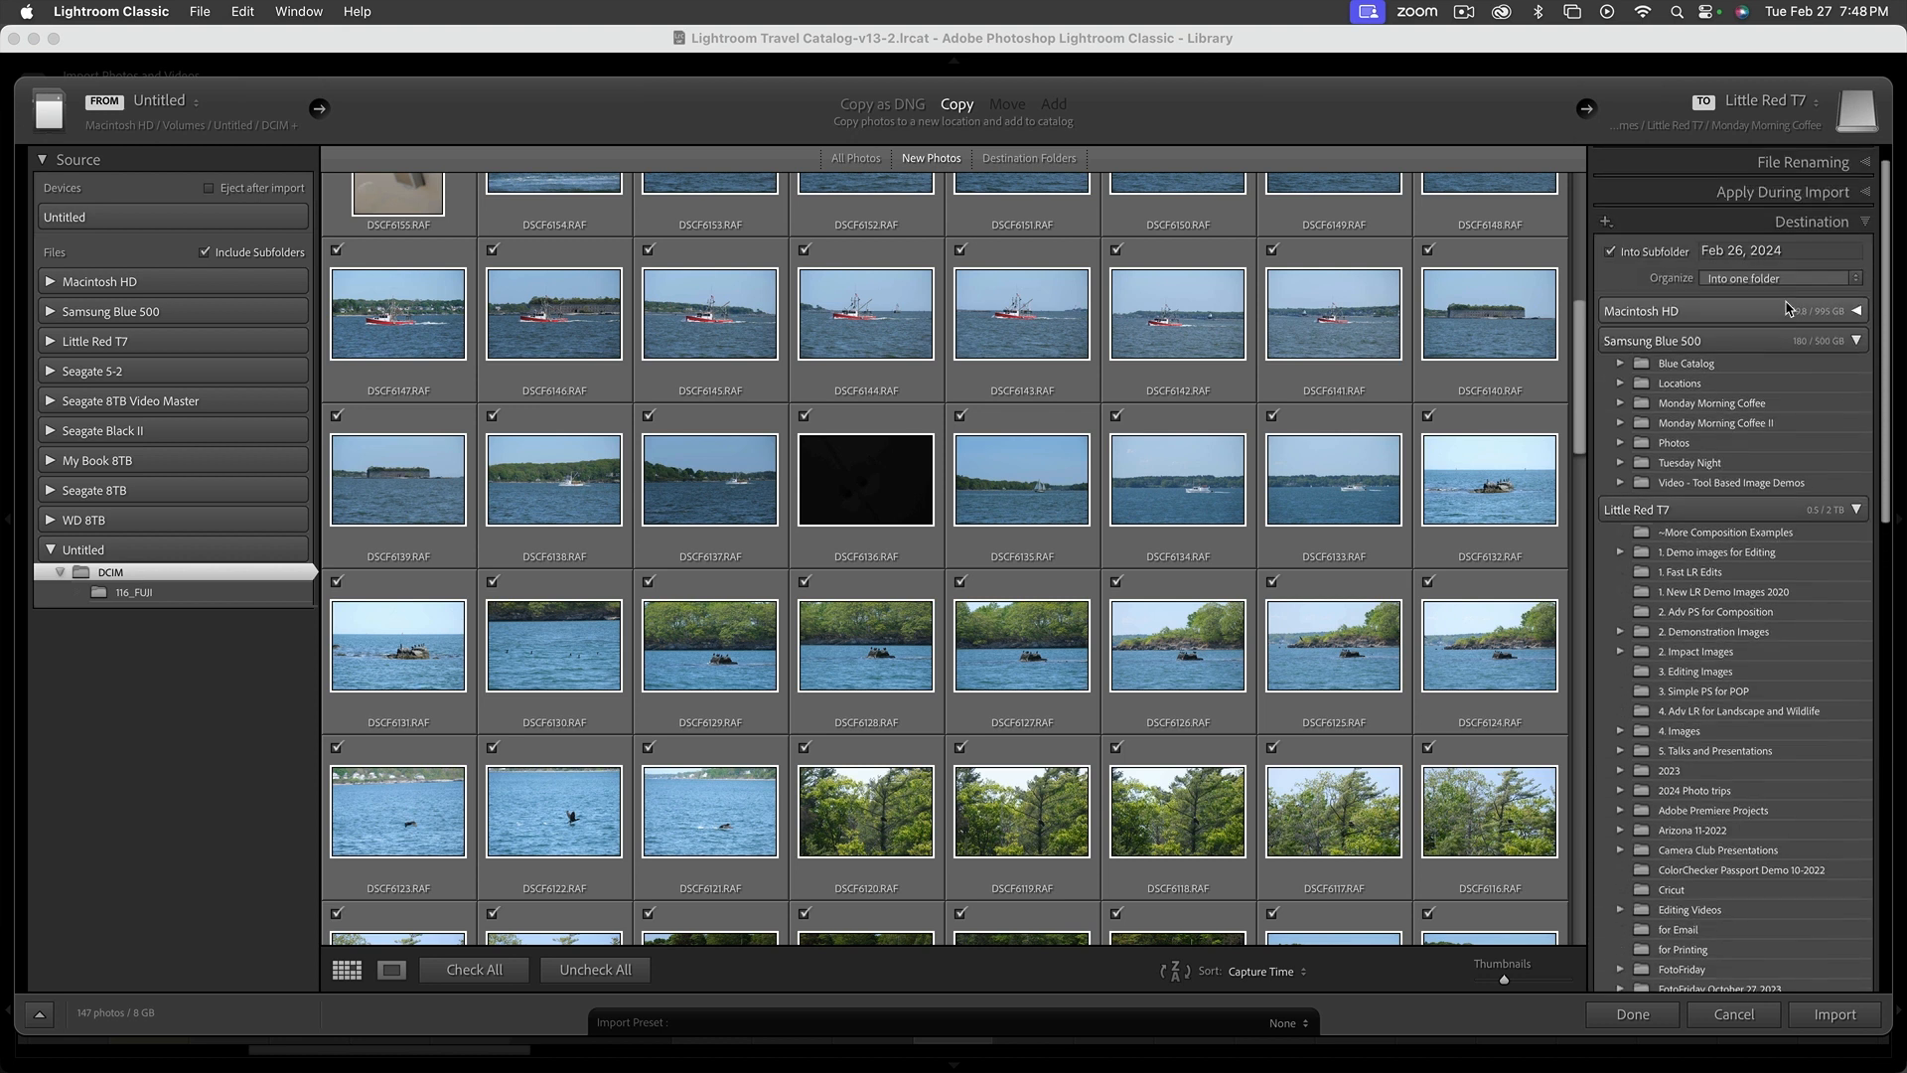
click(1854, 343)
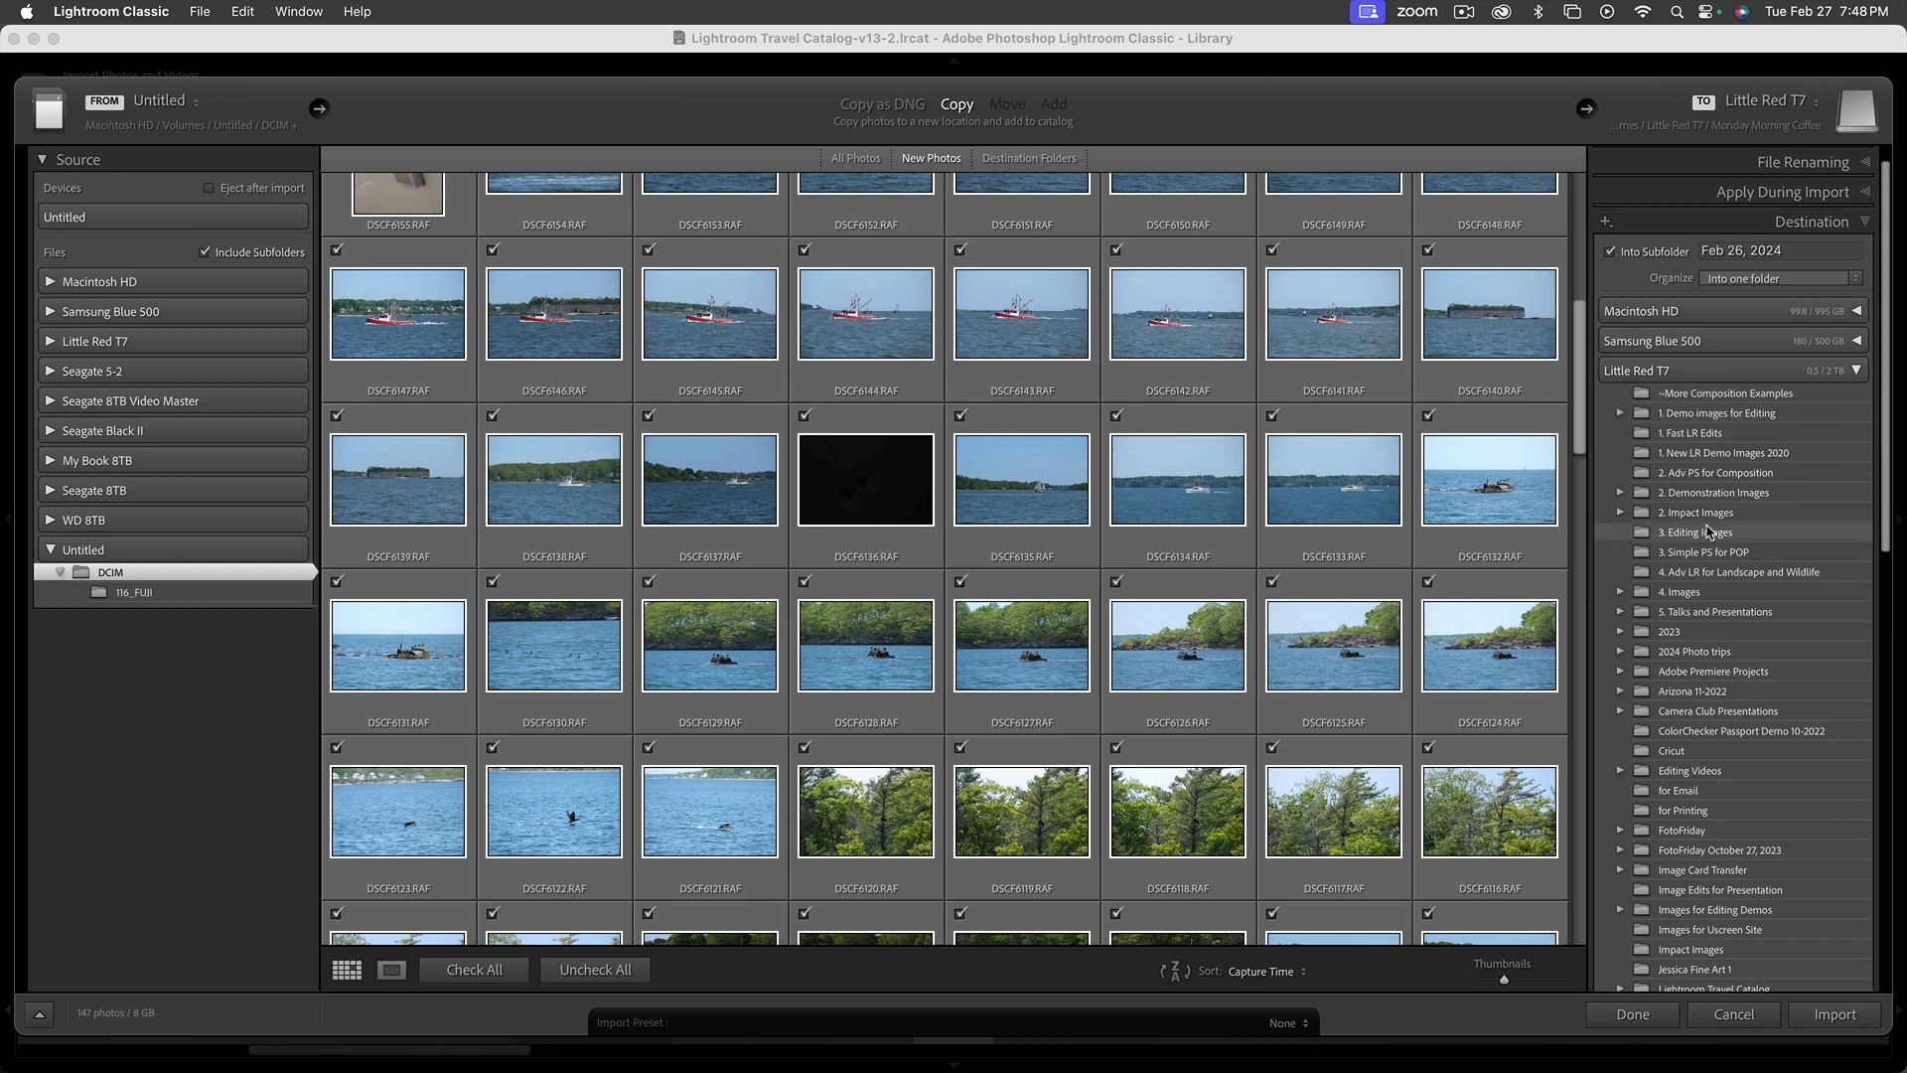
Choose the Maine 9-2023 folder inside Locations on Little Red T7 as the import destination
drag(1880, 552, 1882, 753)
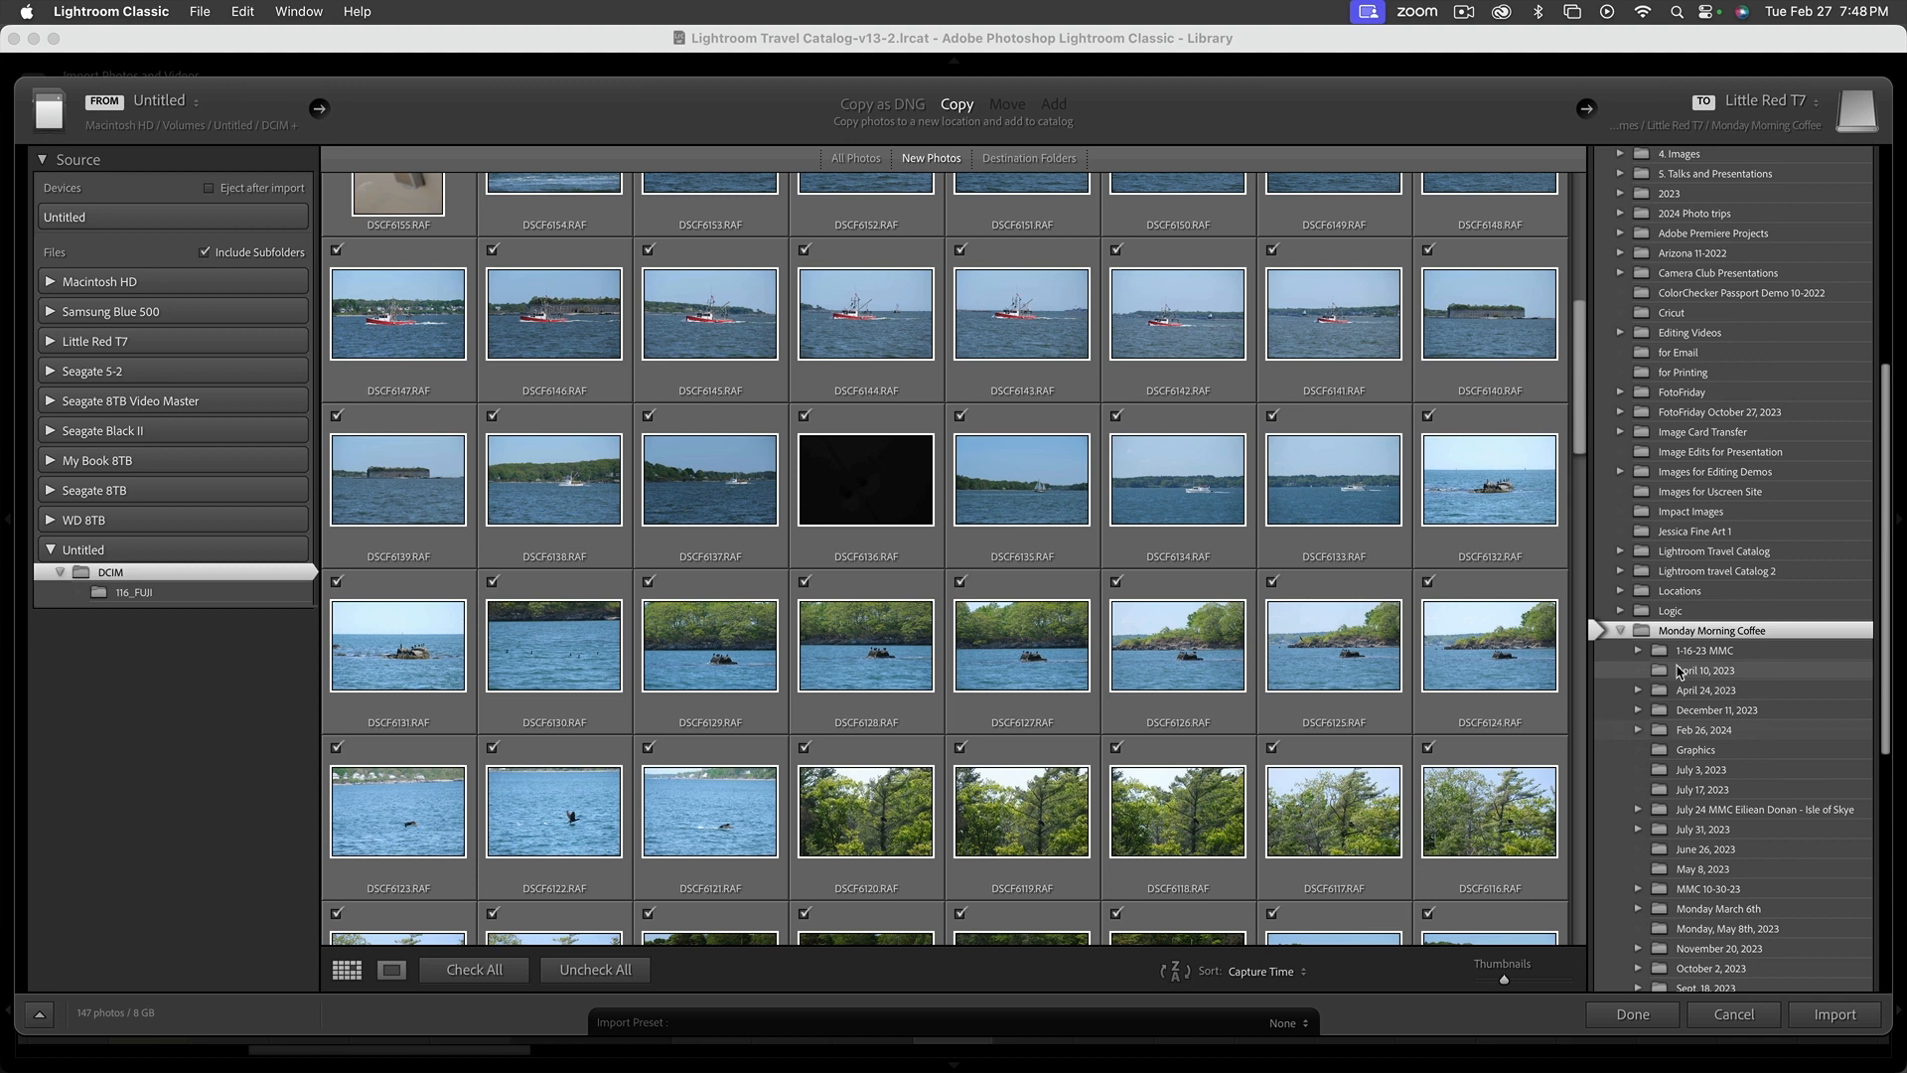
click(1620, 630)
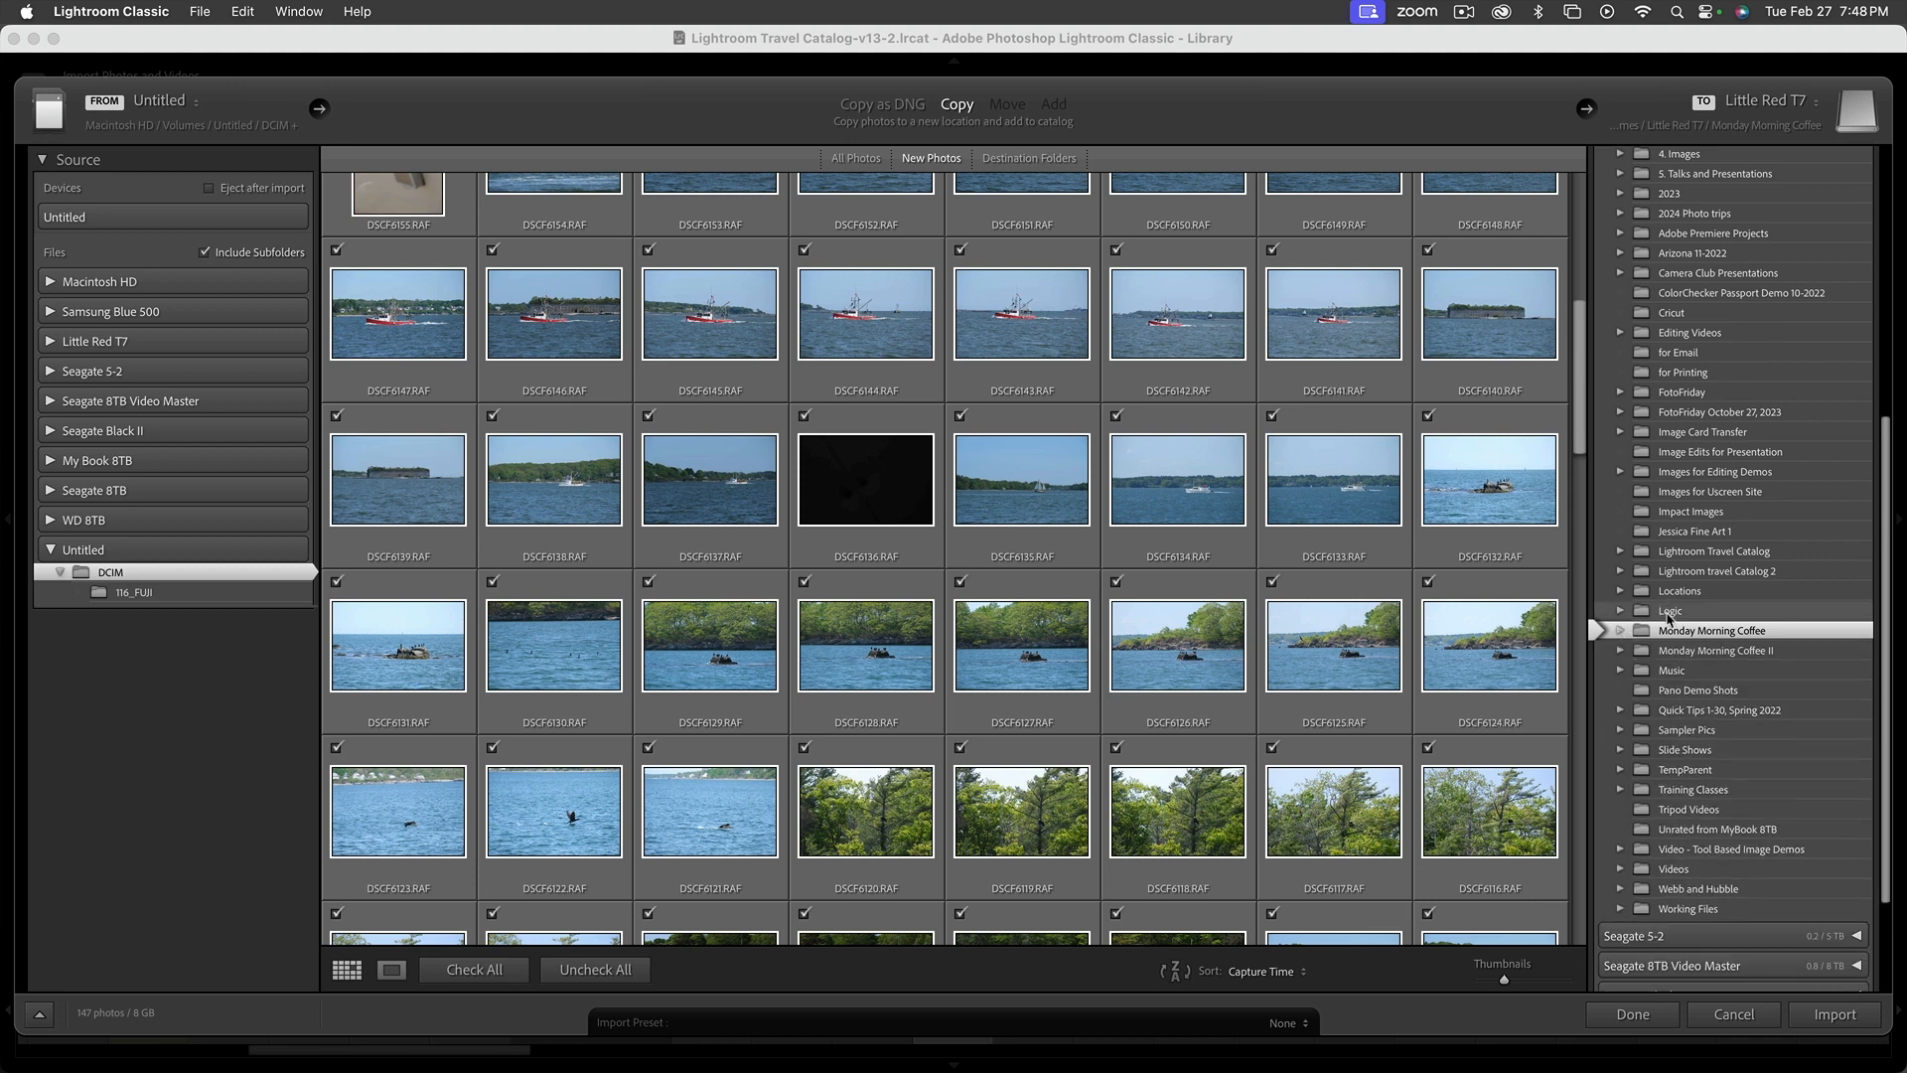
click(1620, 591)
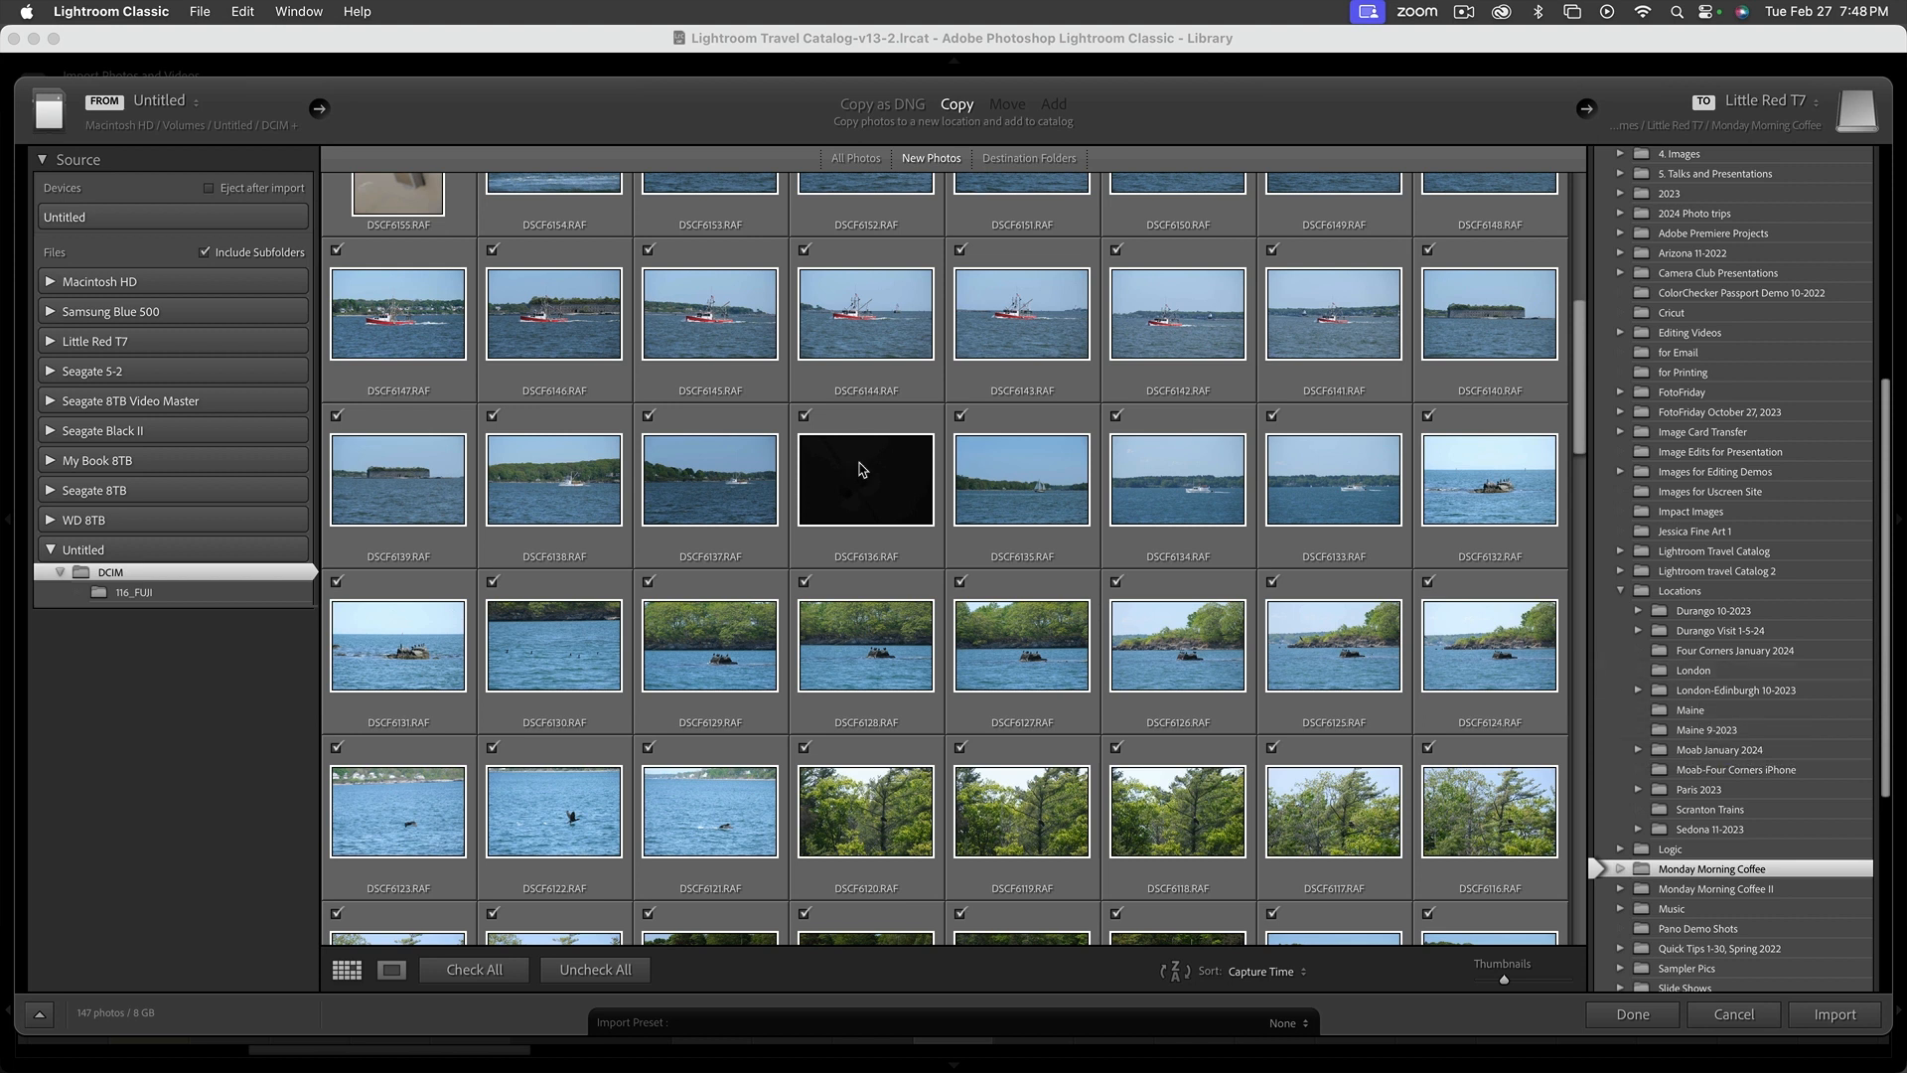
mouse_move(854, 467)
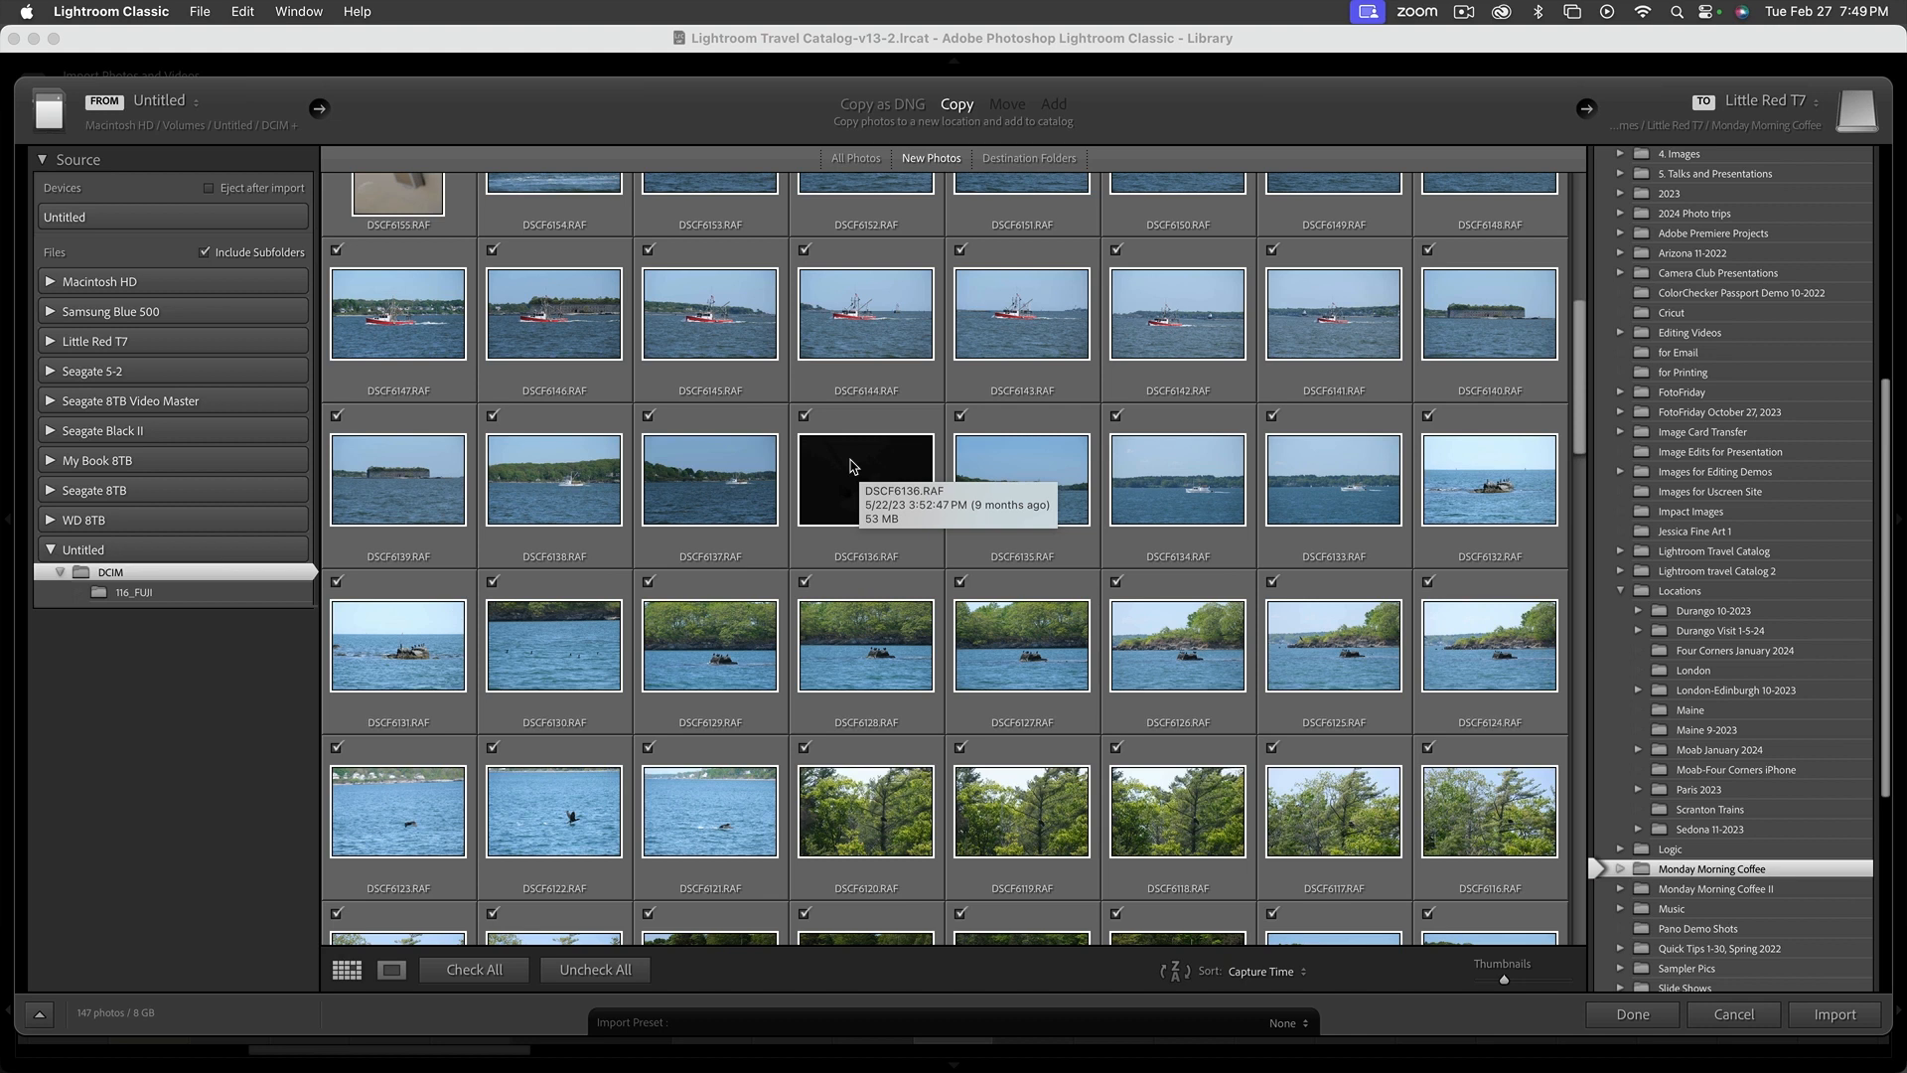
click(1664, 733)
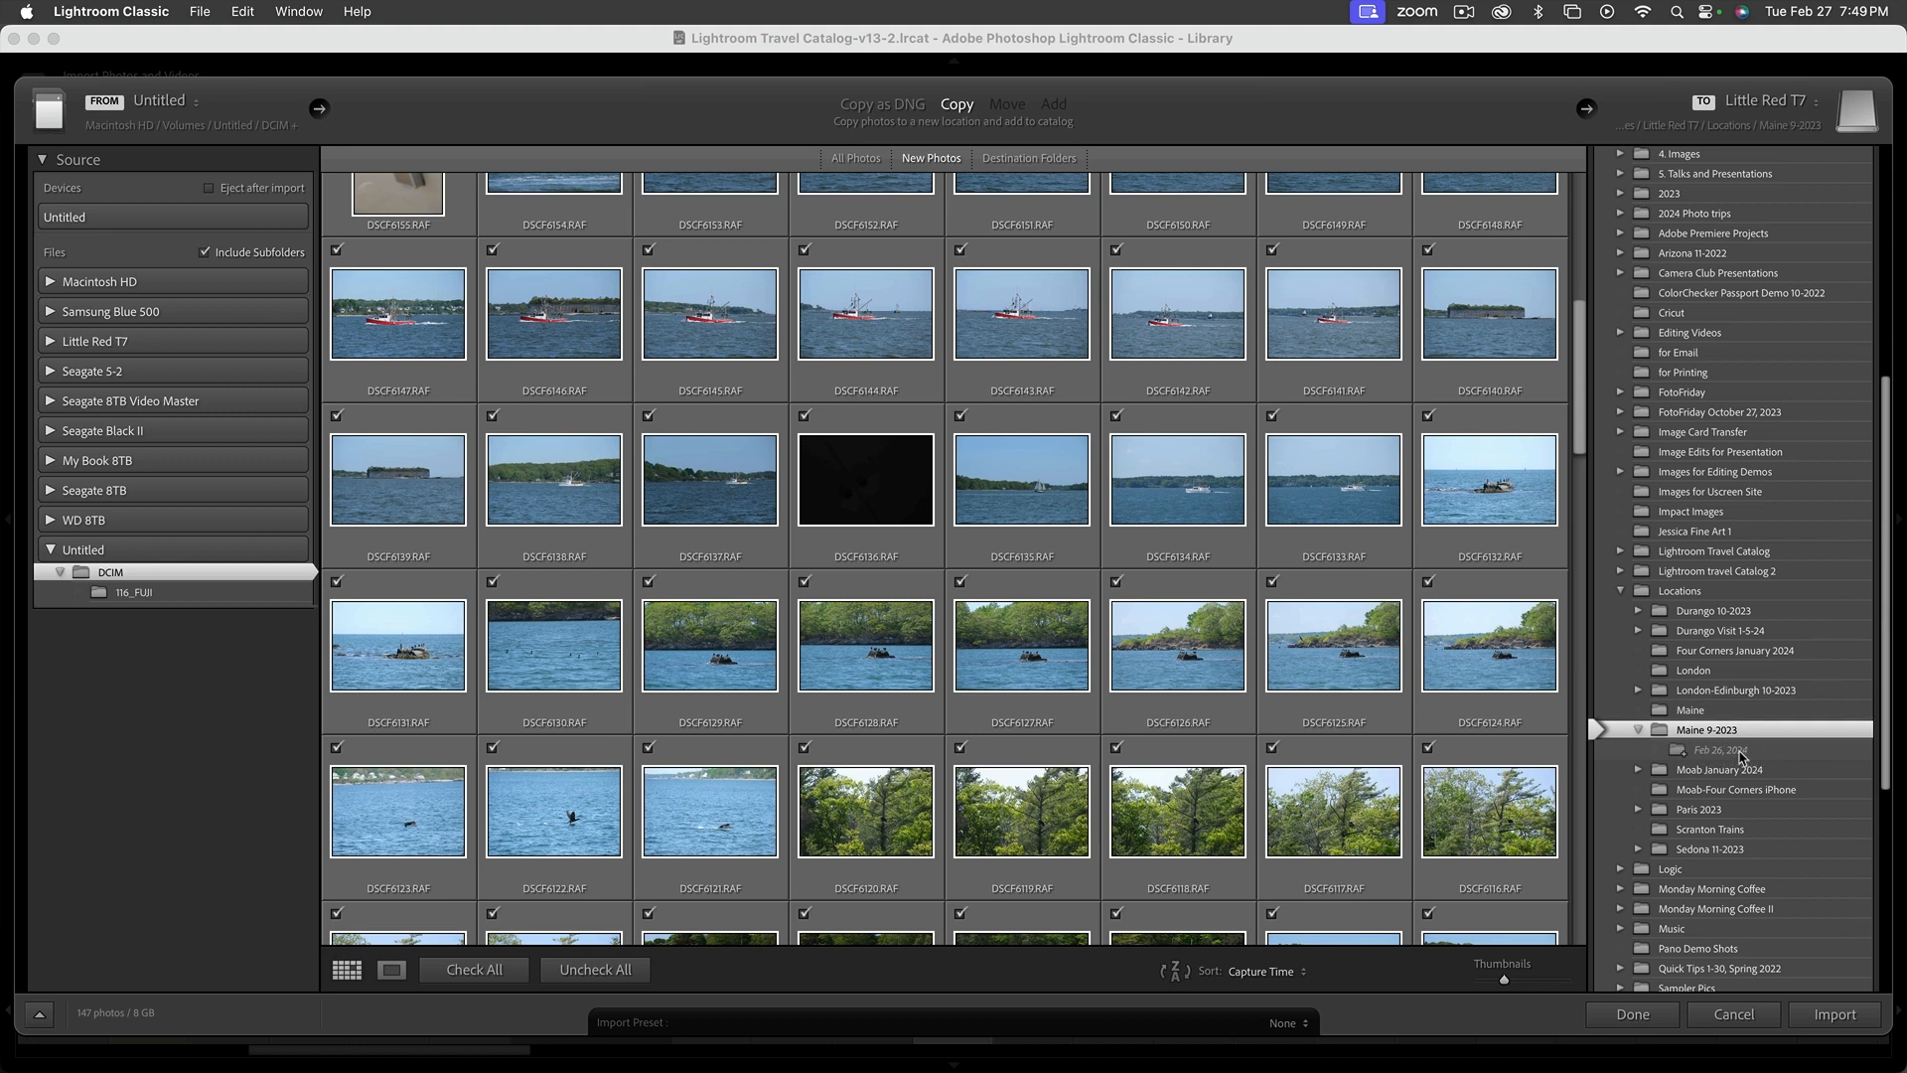
Turn off importing into a subfolder and check the selected Maine 9-2023 destination on Little Red T7
scroll(1766, 709, up, 10)
scroll(1766, 711, up, 1)
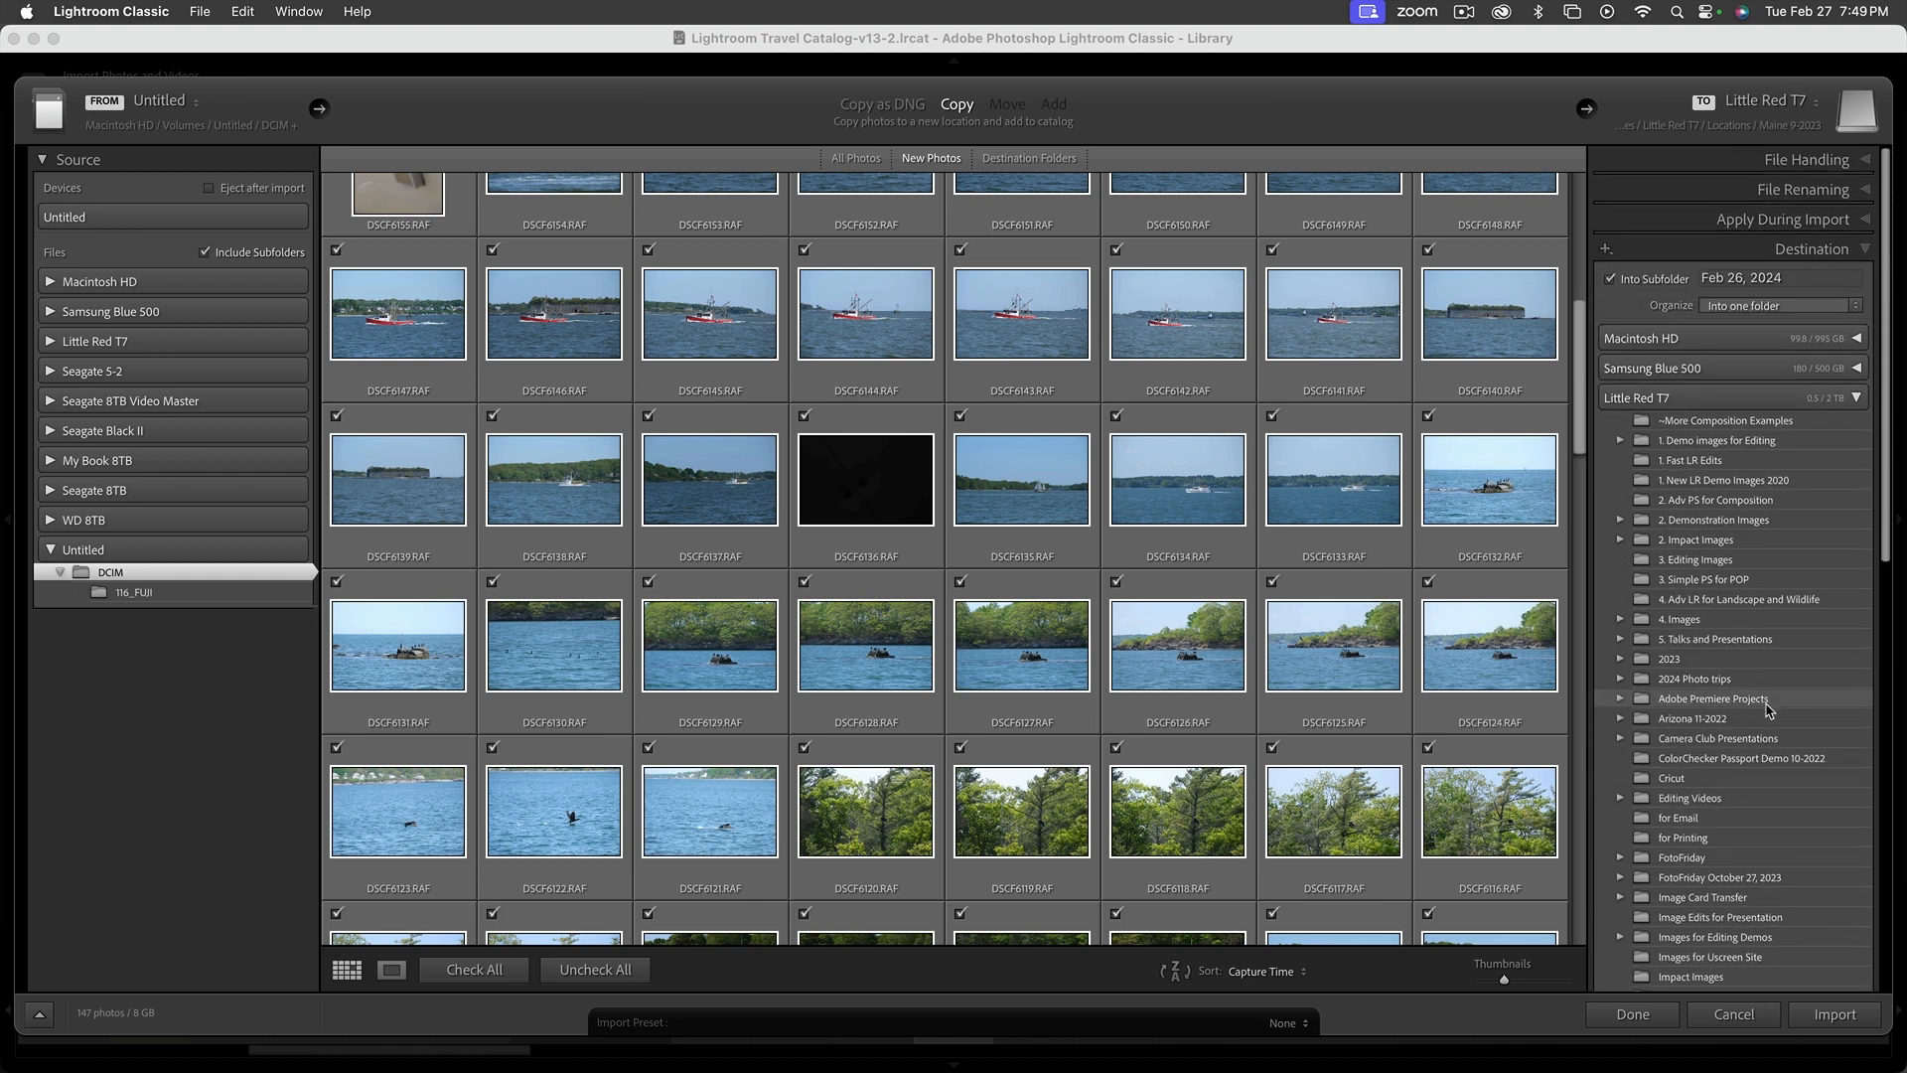
click(1611, 281)
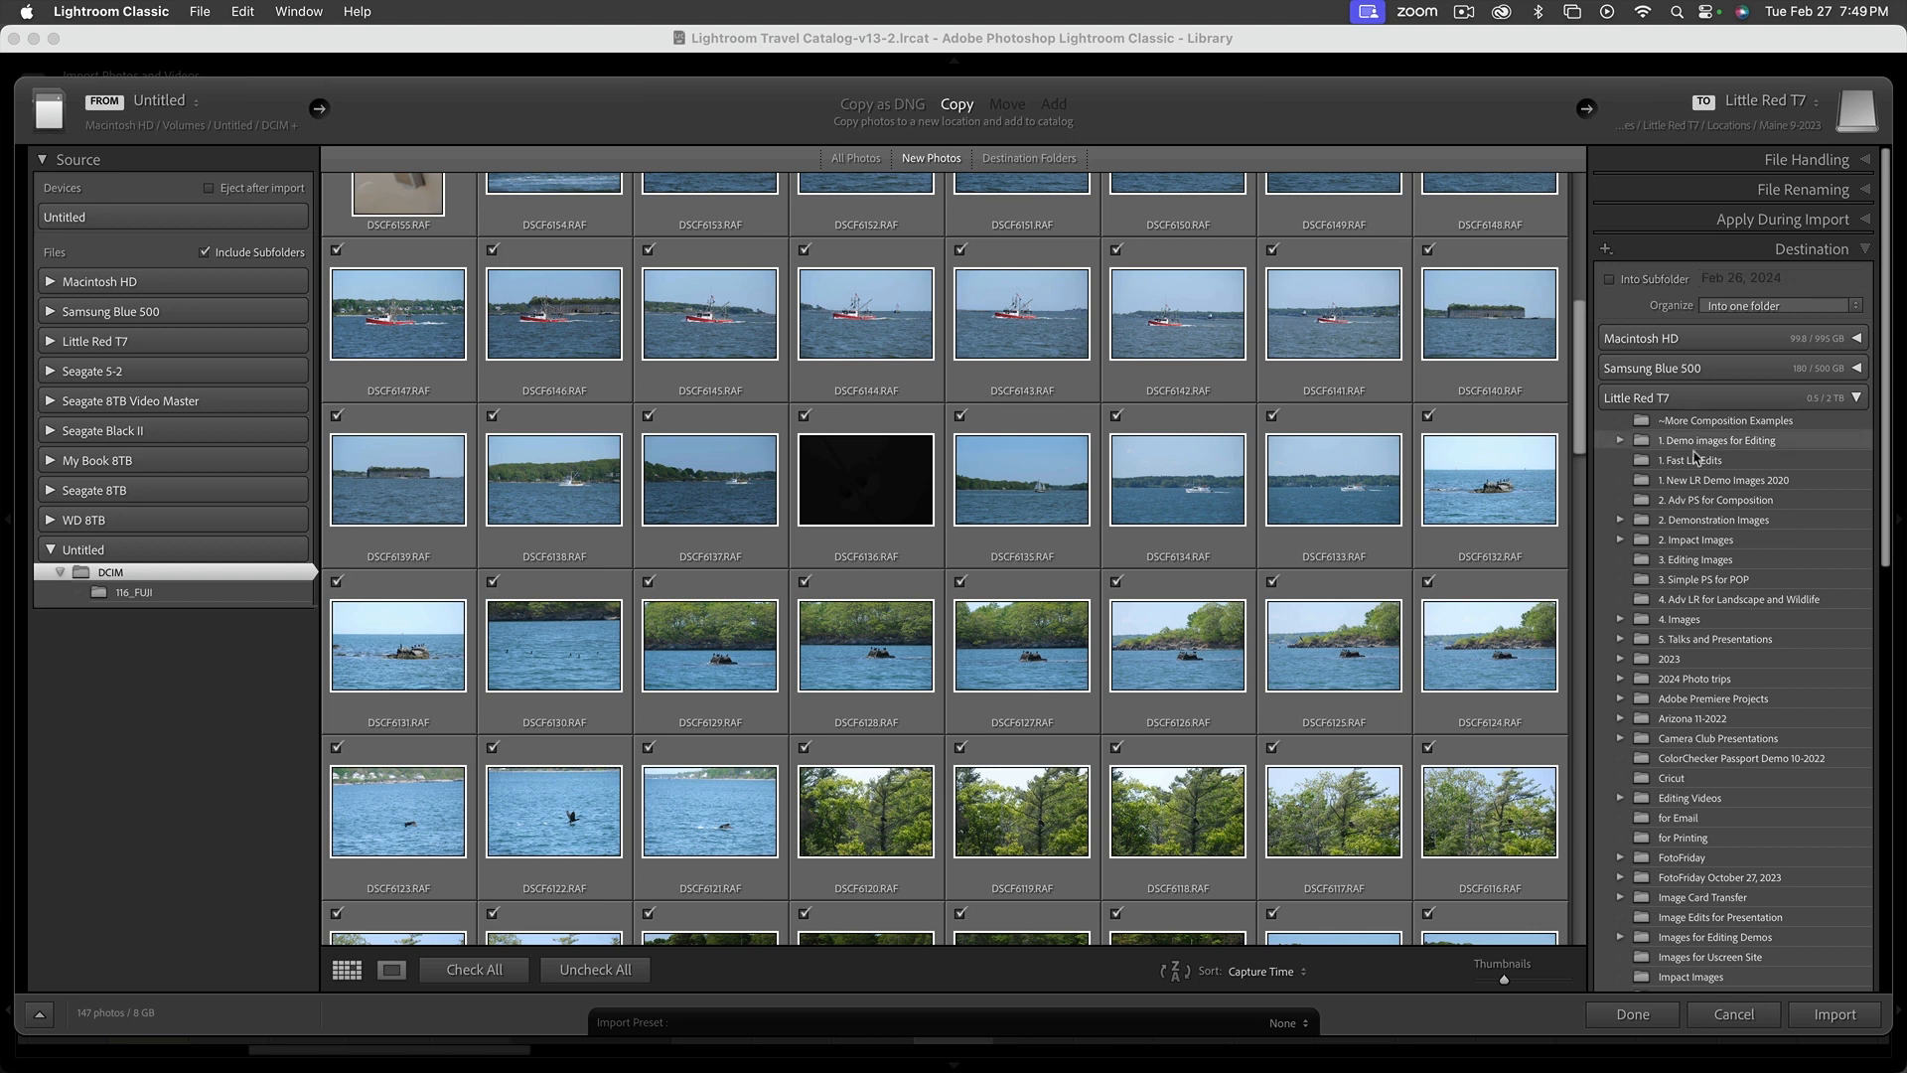
scroll(1695, 496, down, 8)
scroll(1694, 499, down, 3)
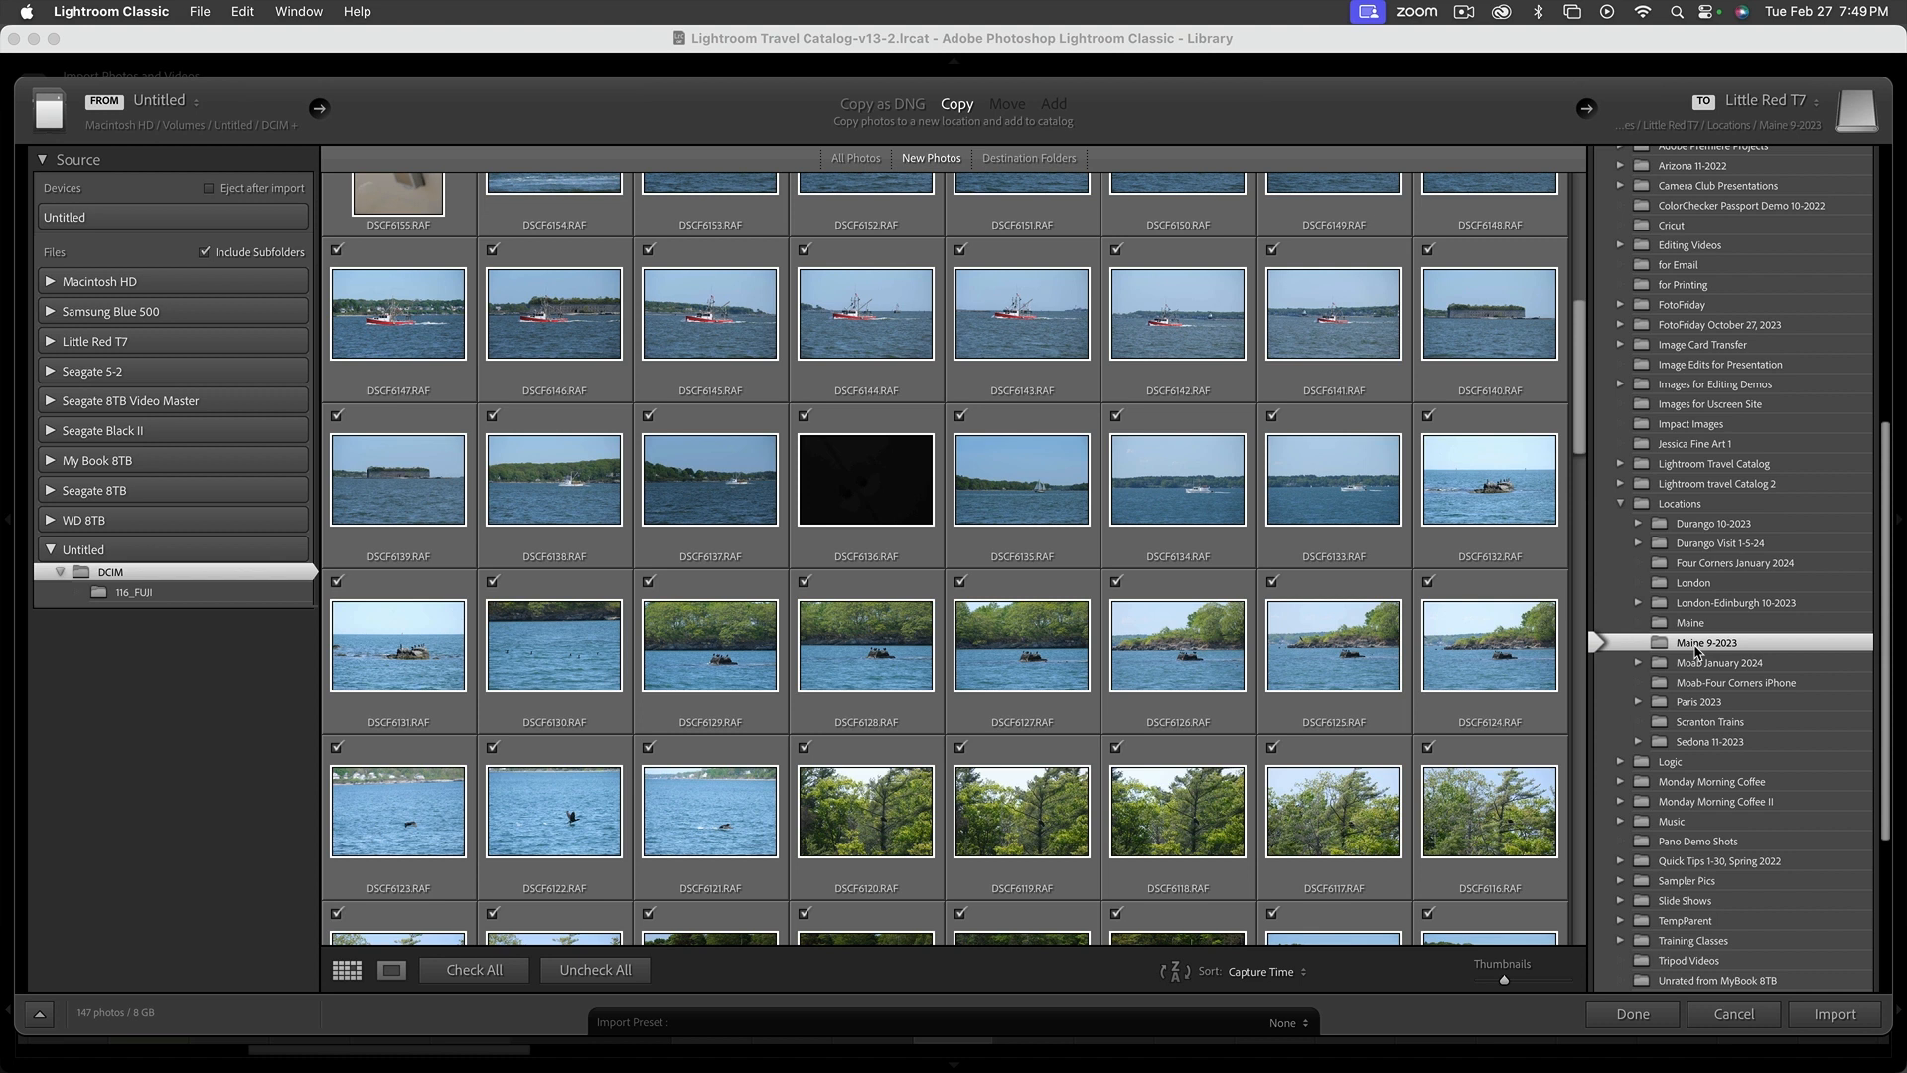
scroll(1698, 452, up, 10)
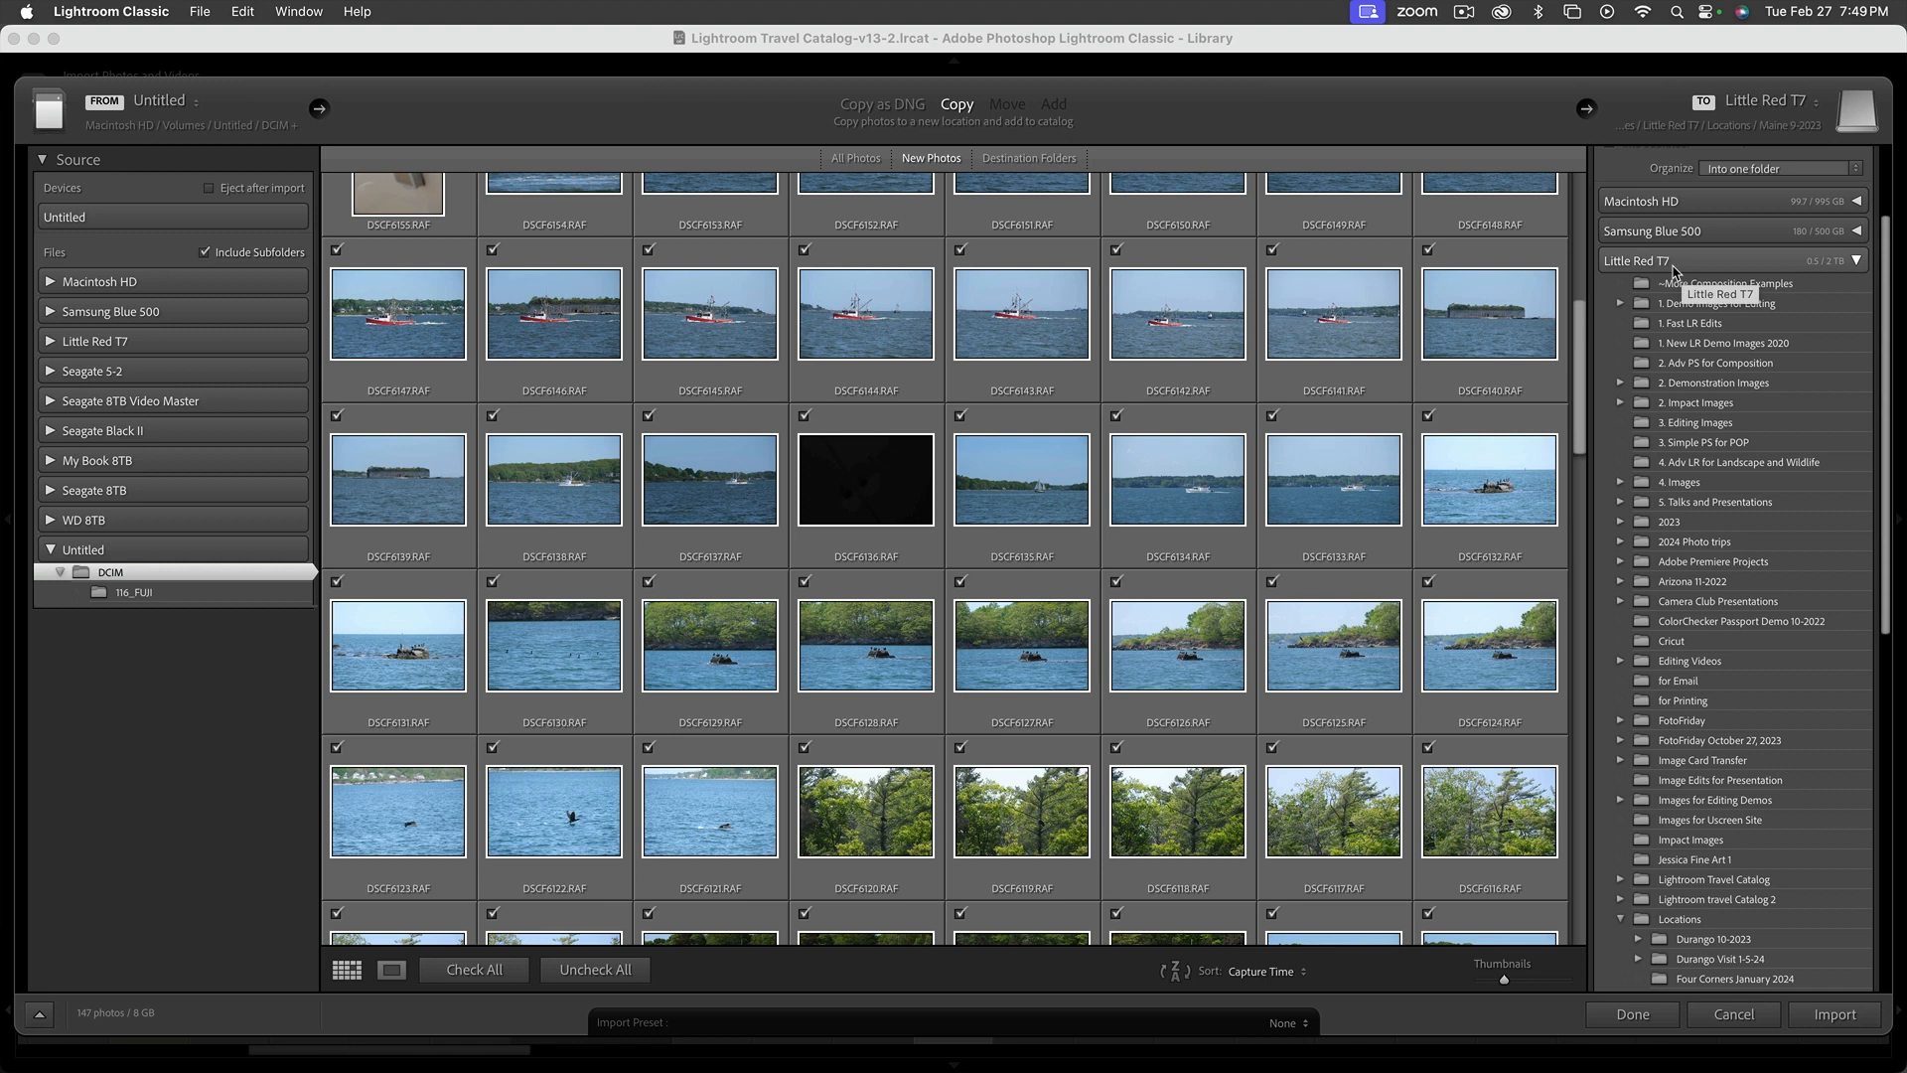
scroll(1702, 643, down, 5)
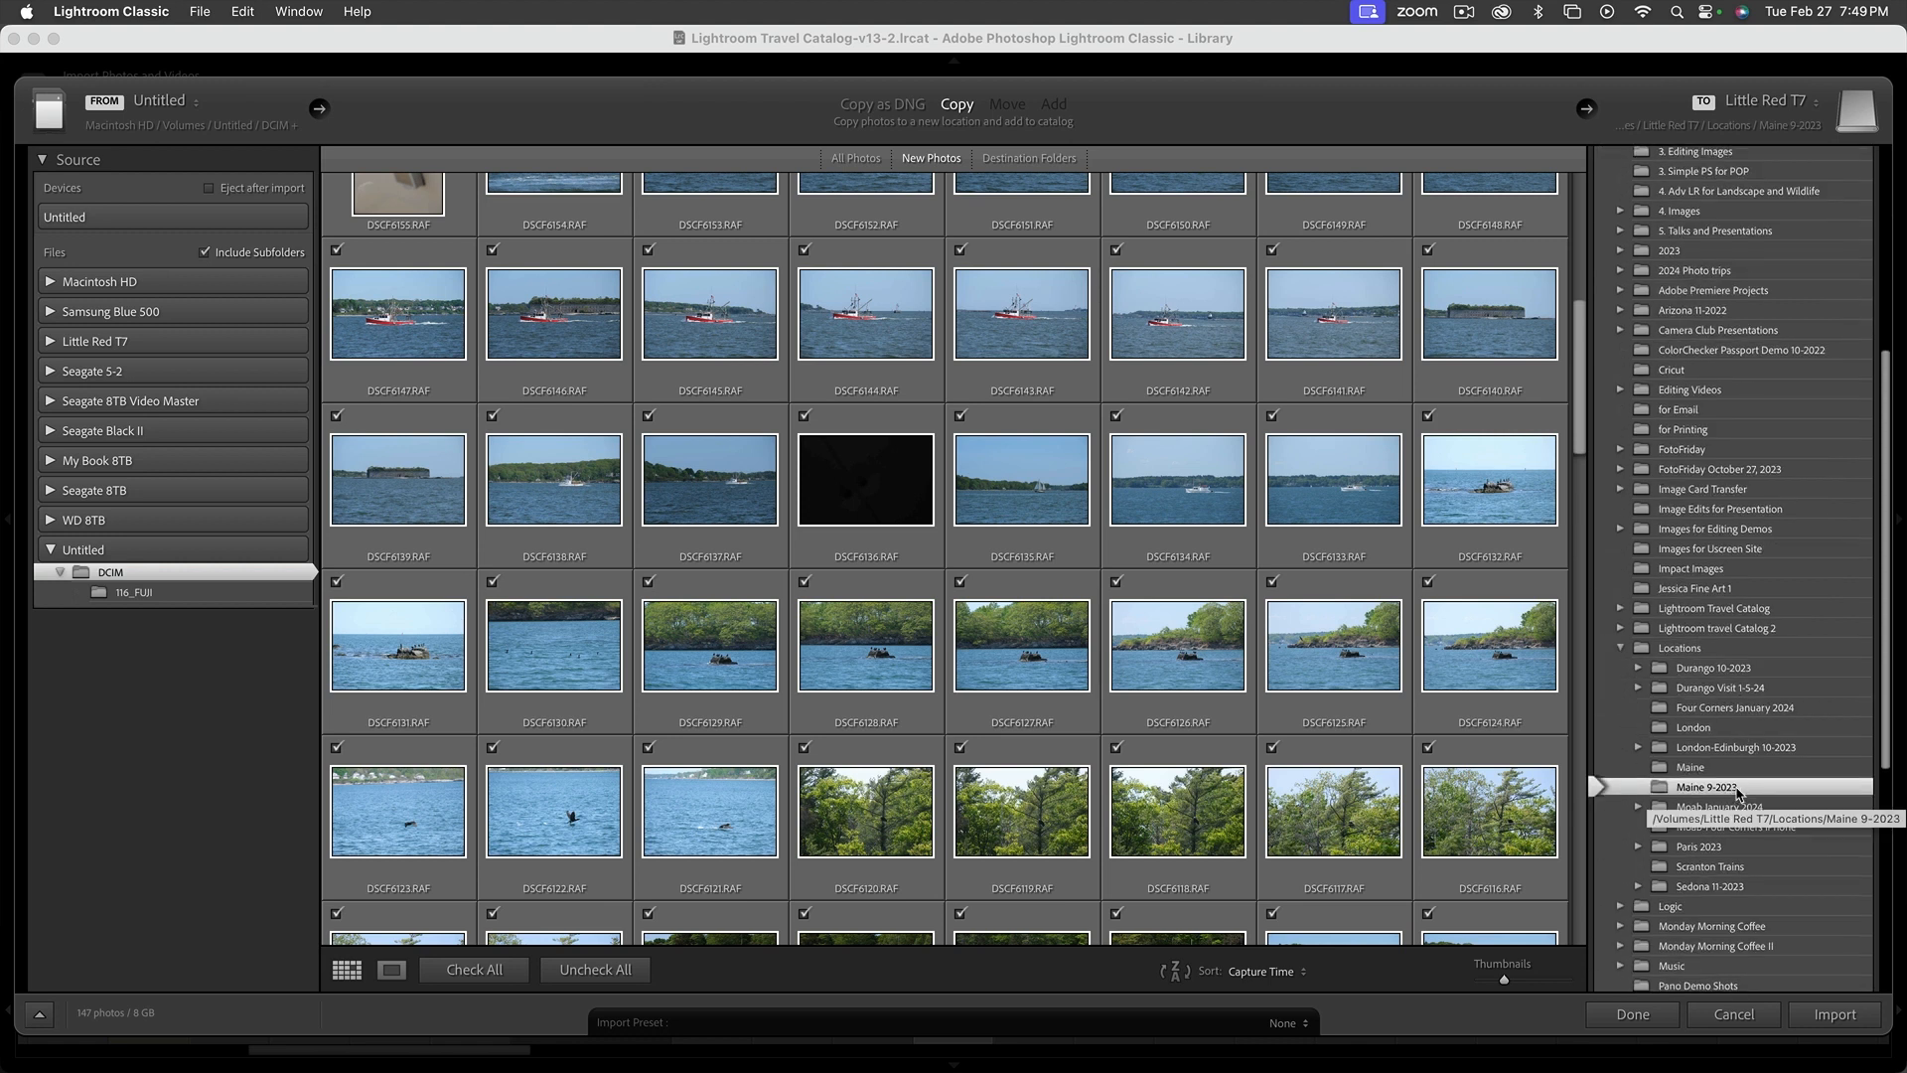
scroll(1740, 791, up, 8)
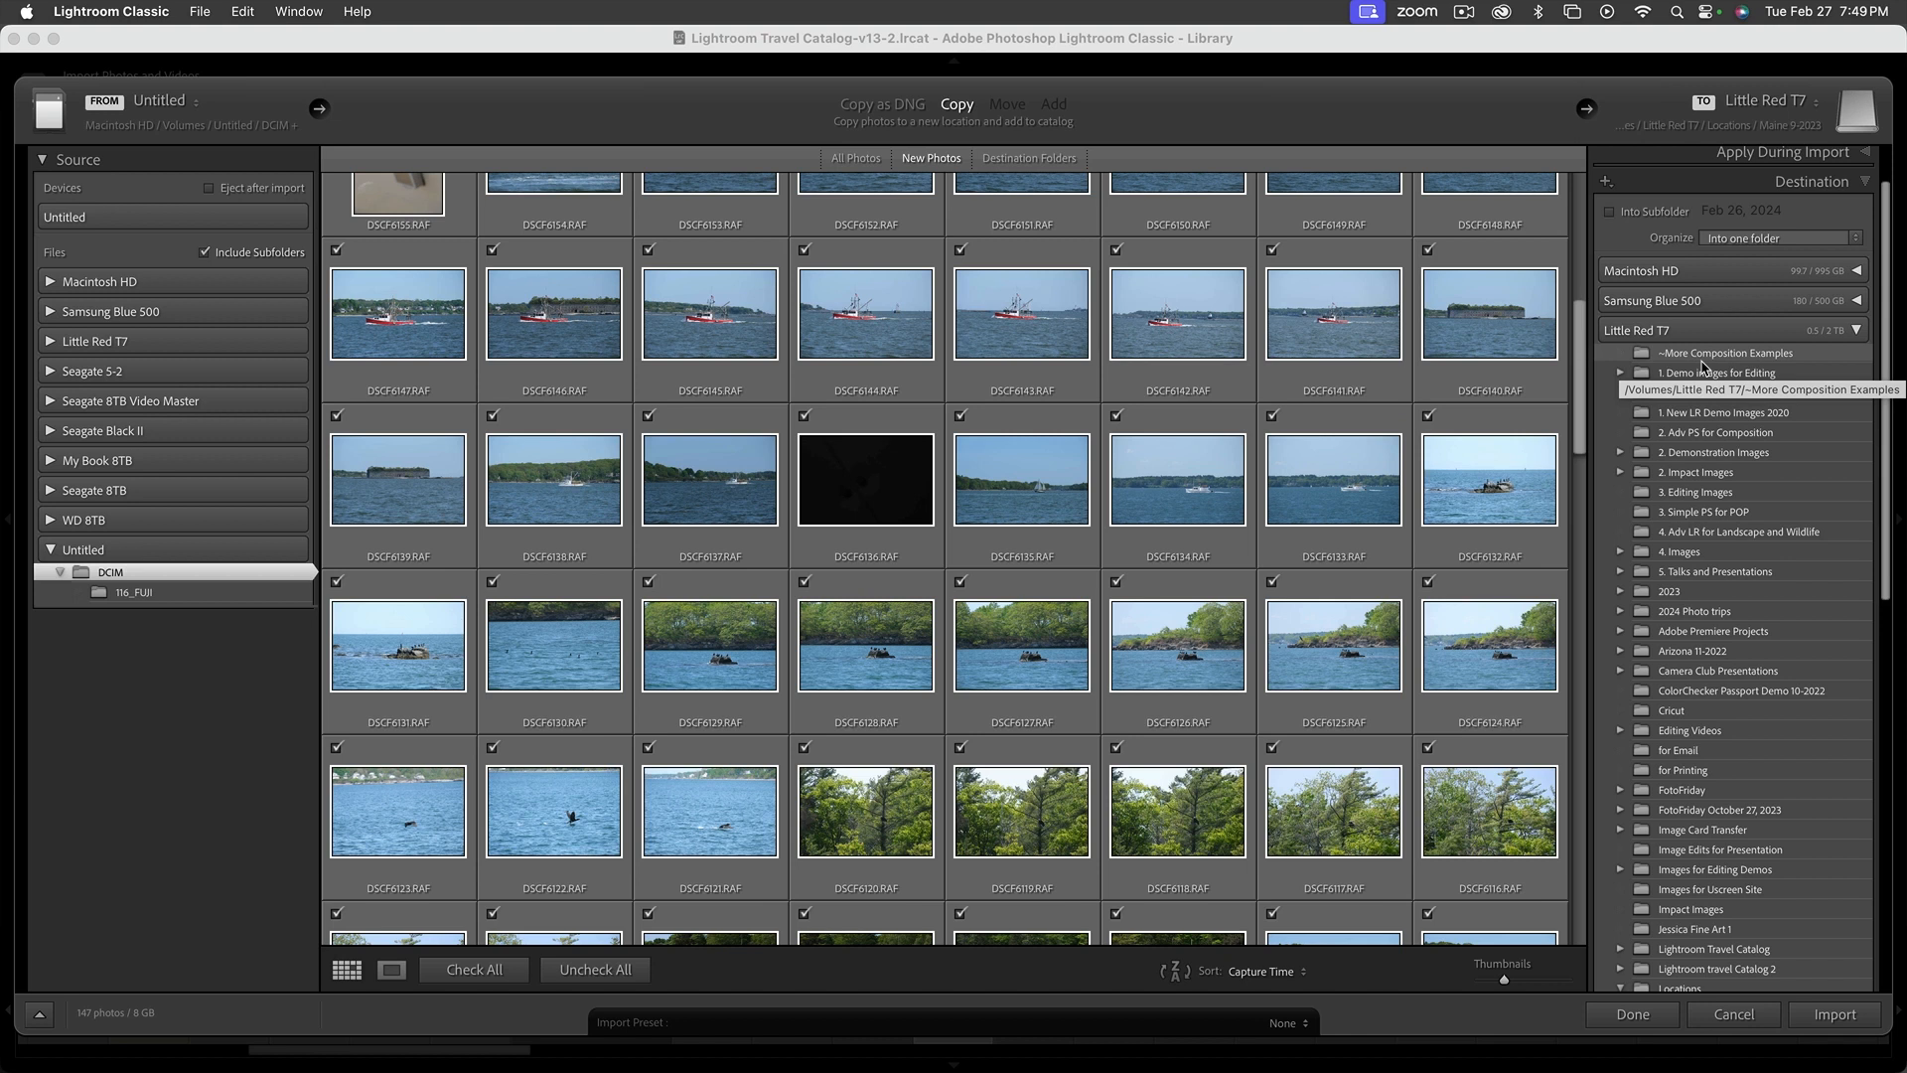
Exclude the black frame DSCF6136.RAF from the import and start importing the remaining checked photos
click(804, 417)
scroll(1684, 674, down, 10)
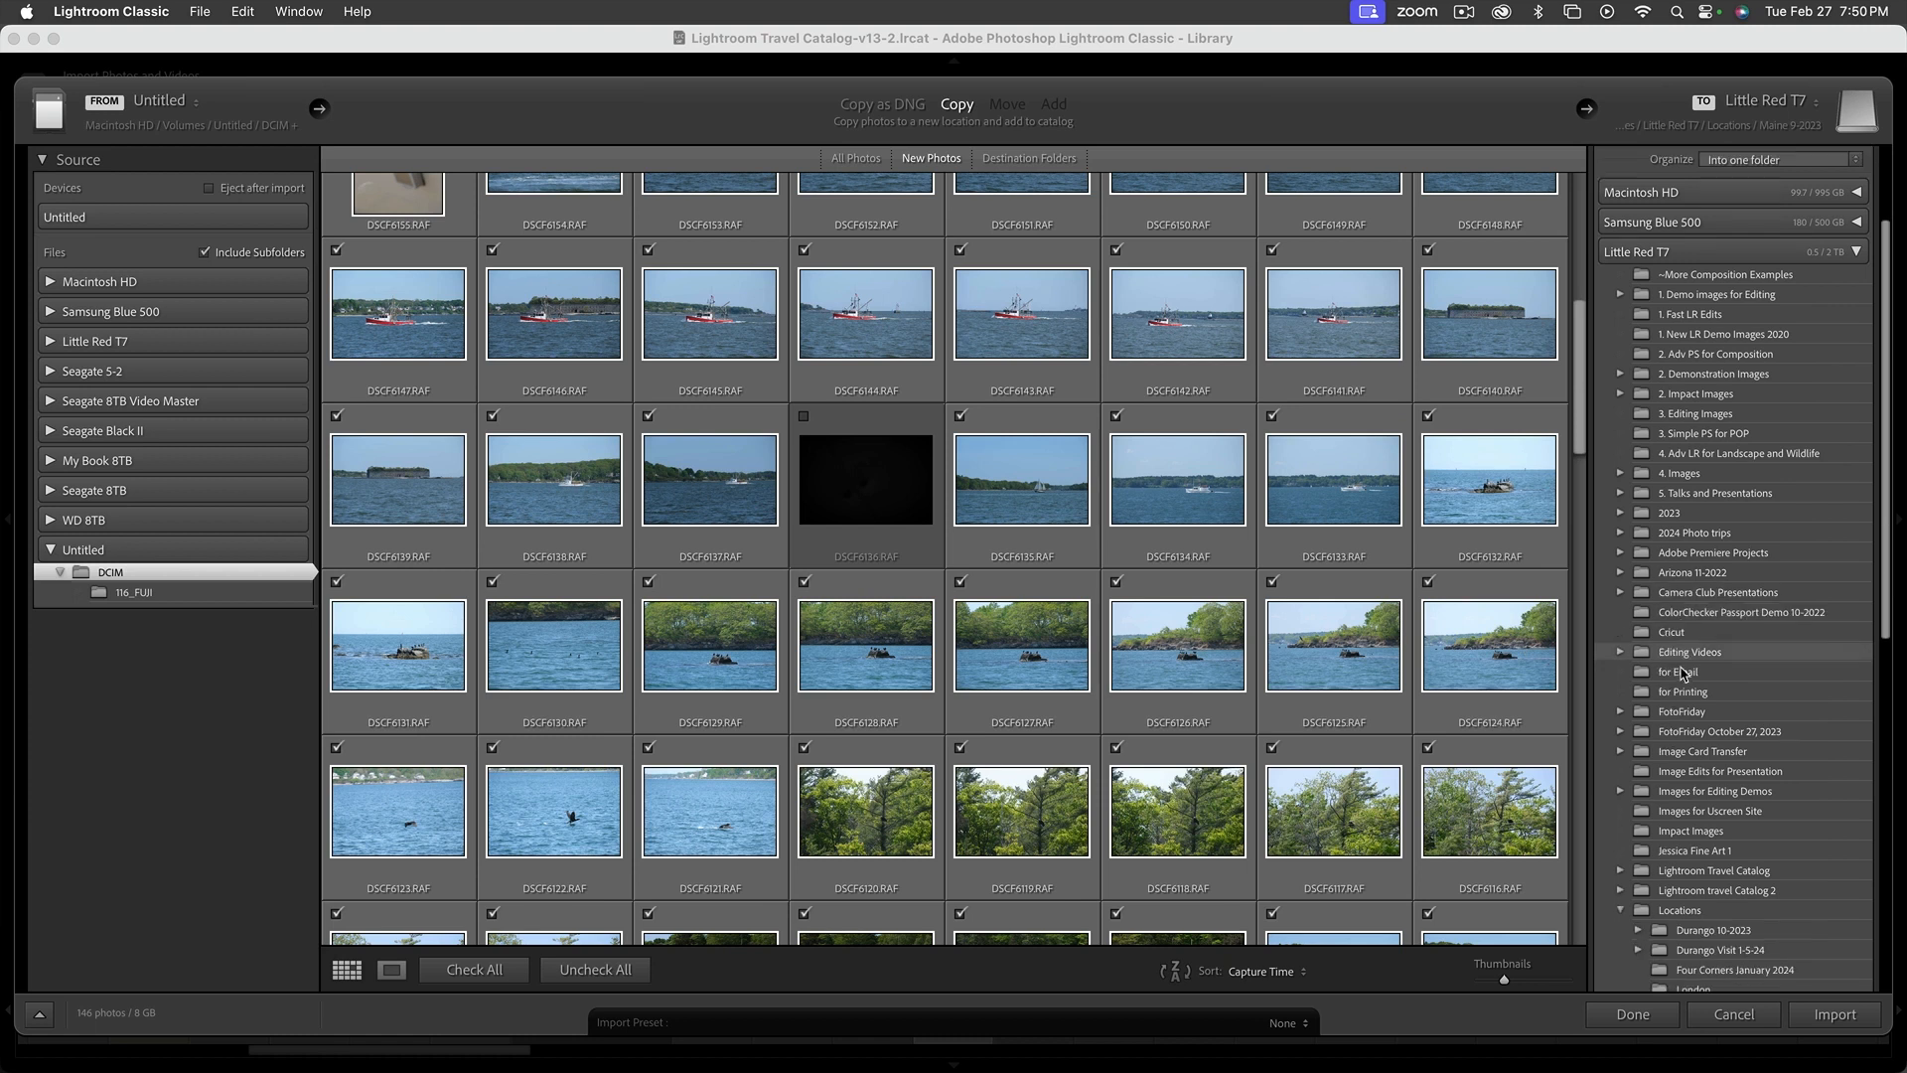
scroll(1683, 673, up, 15)
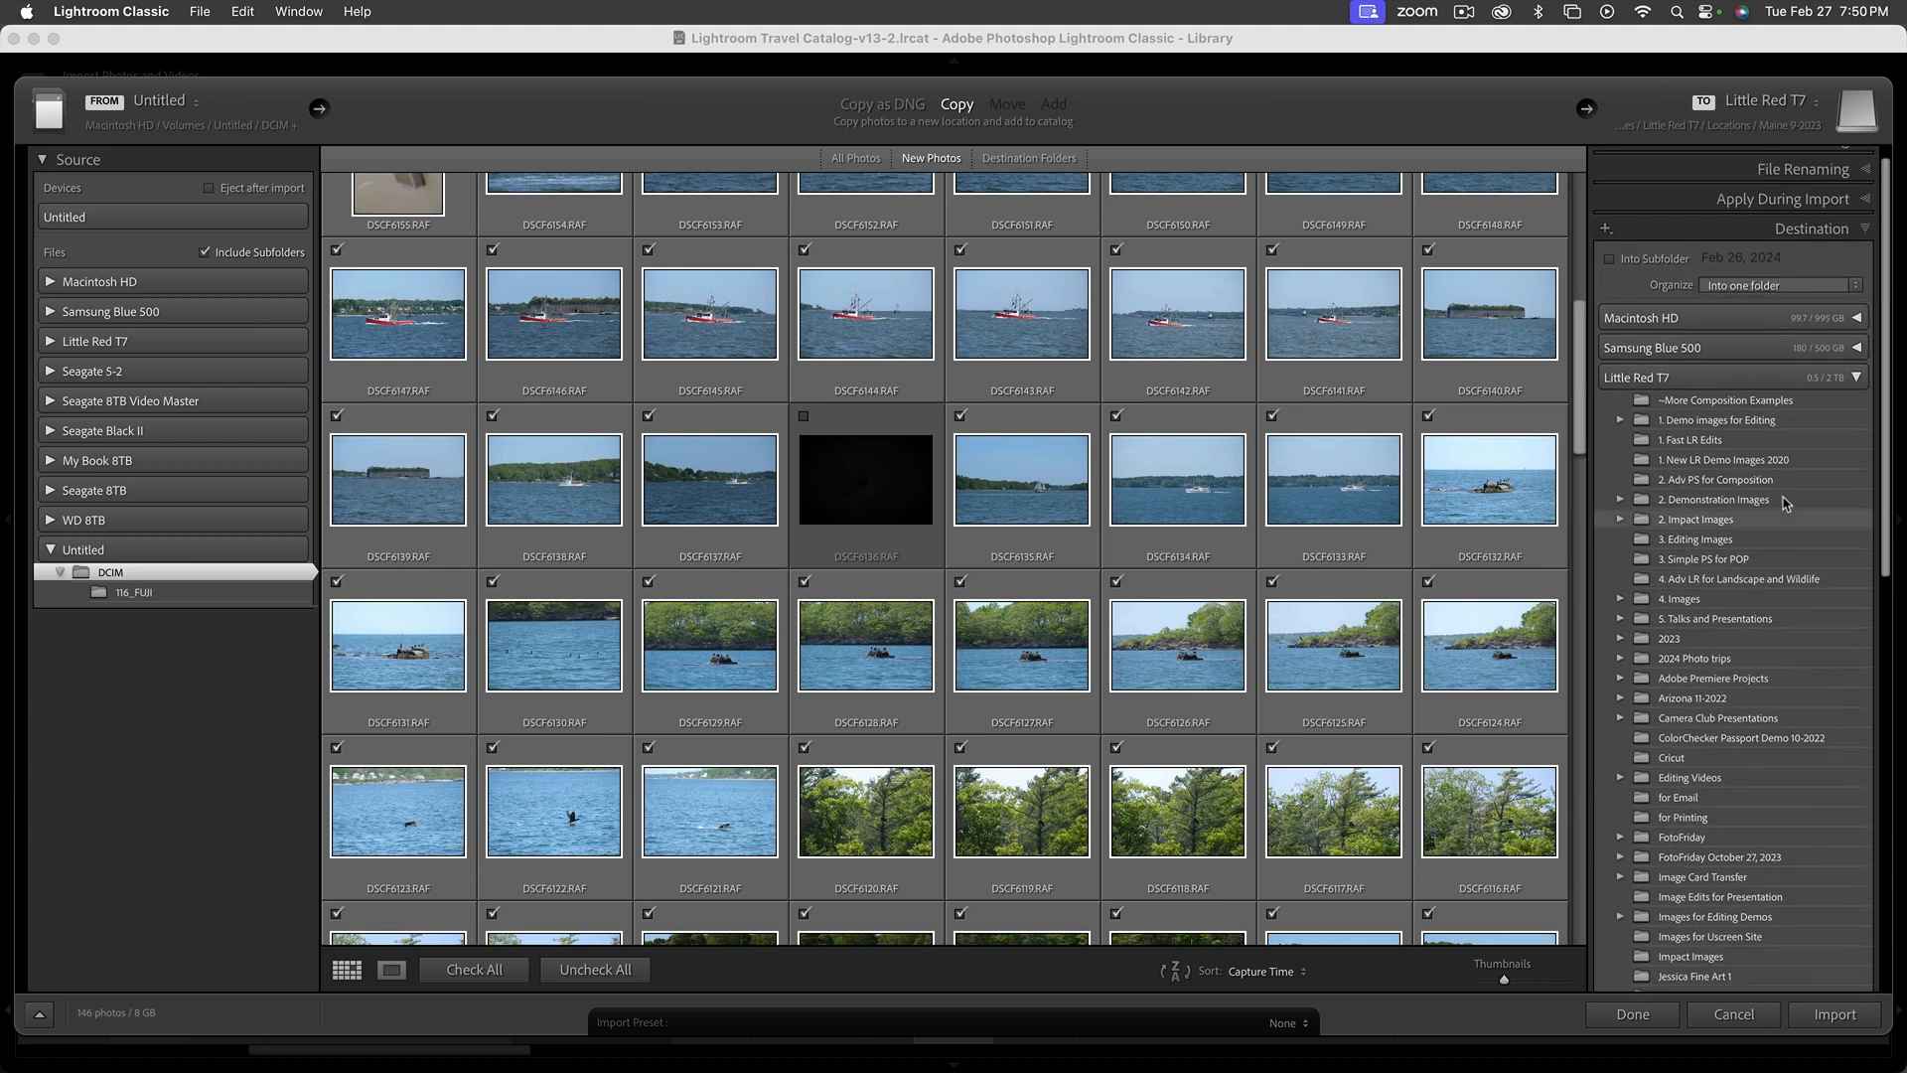
click(1866, 232)
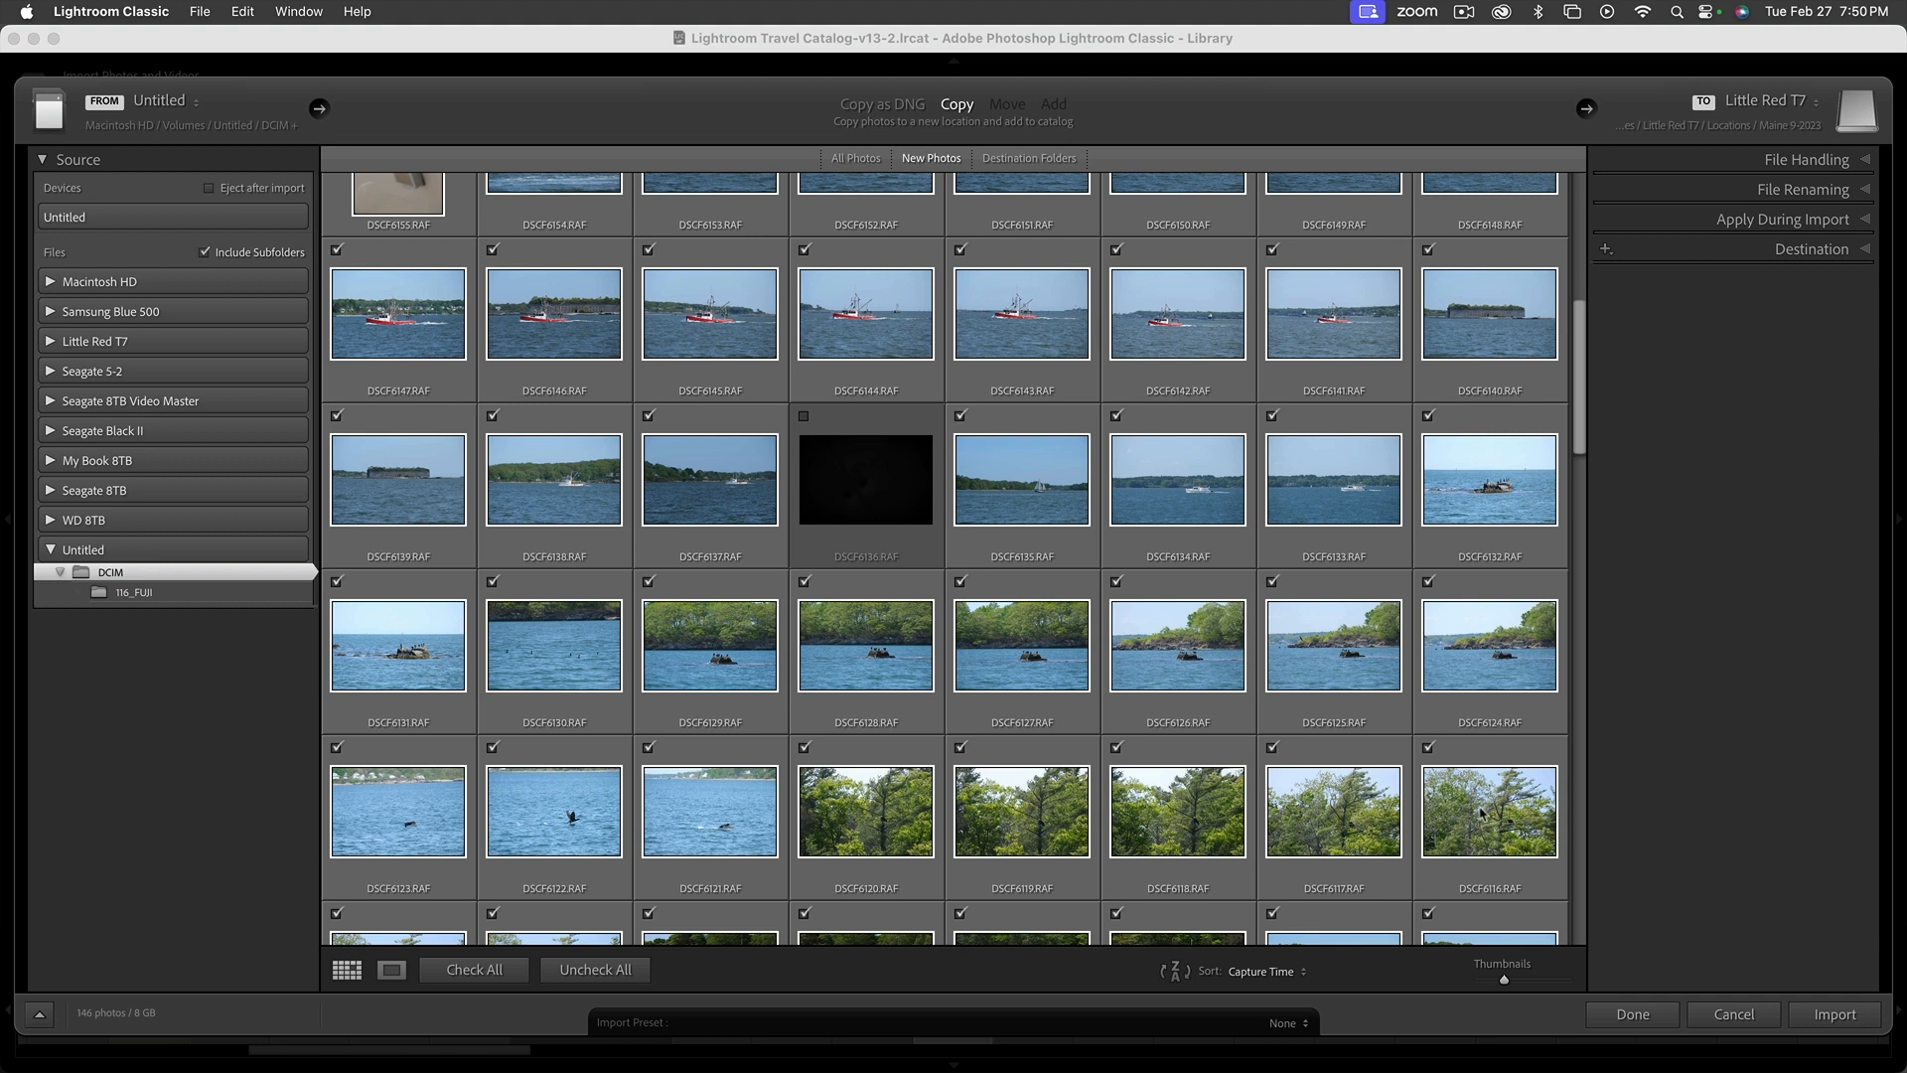
click(1836, 1014)
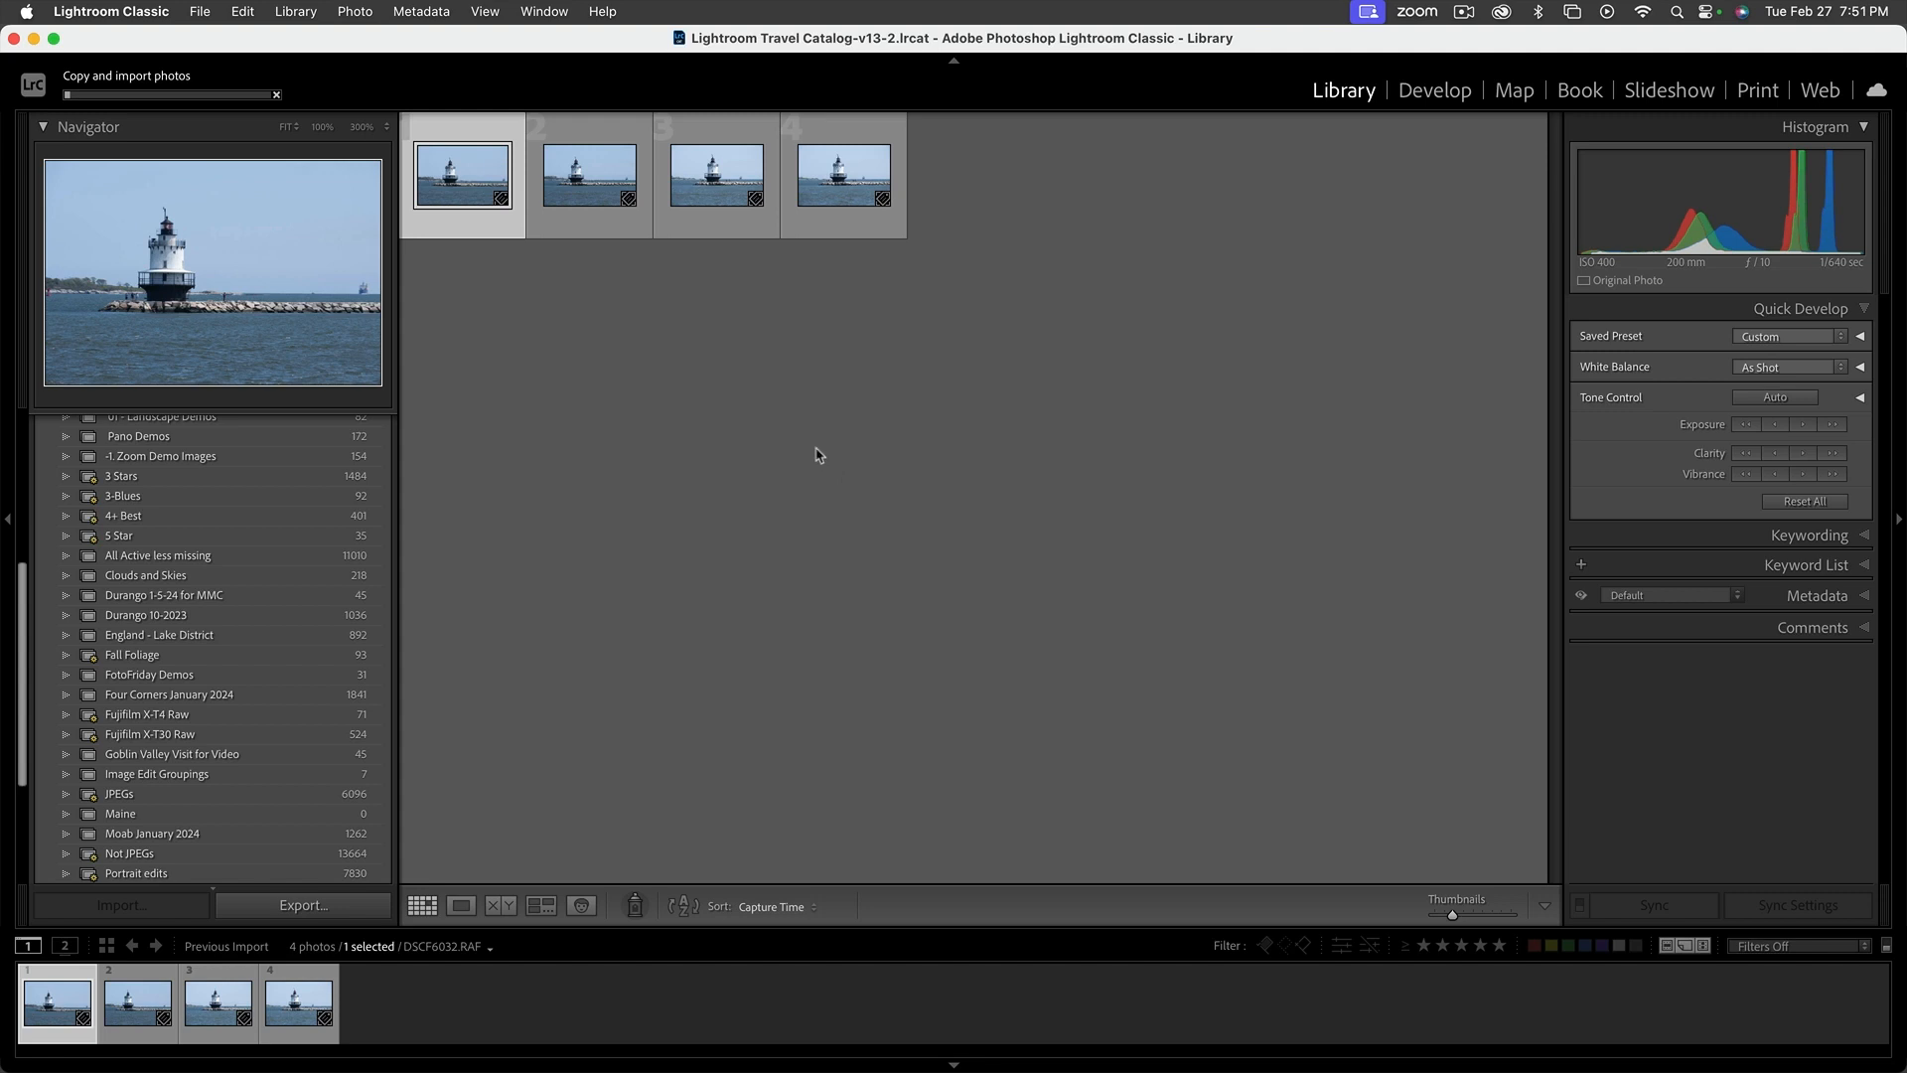
Preview the first imported lighthouse photos and open DSCF6032.RAF enlarged in Loupe view
click(726, 185)
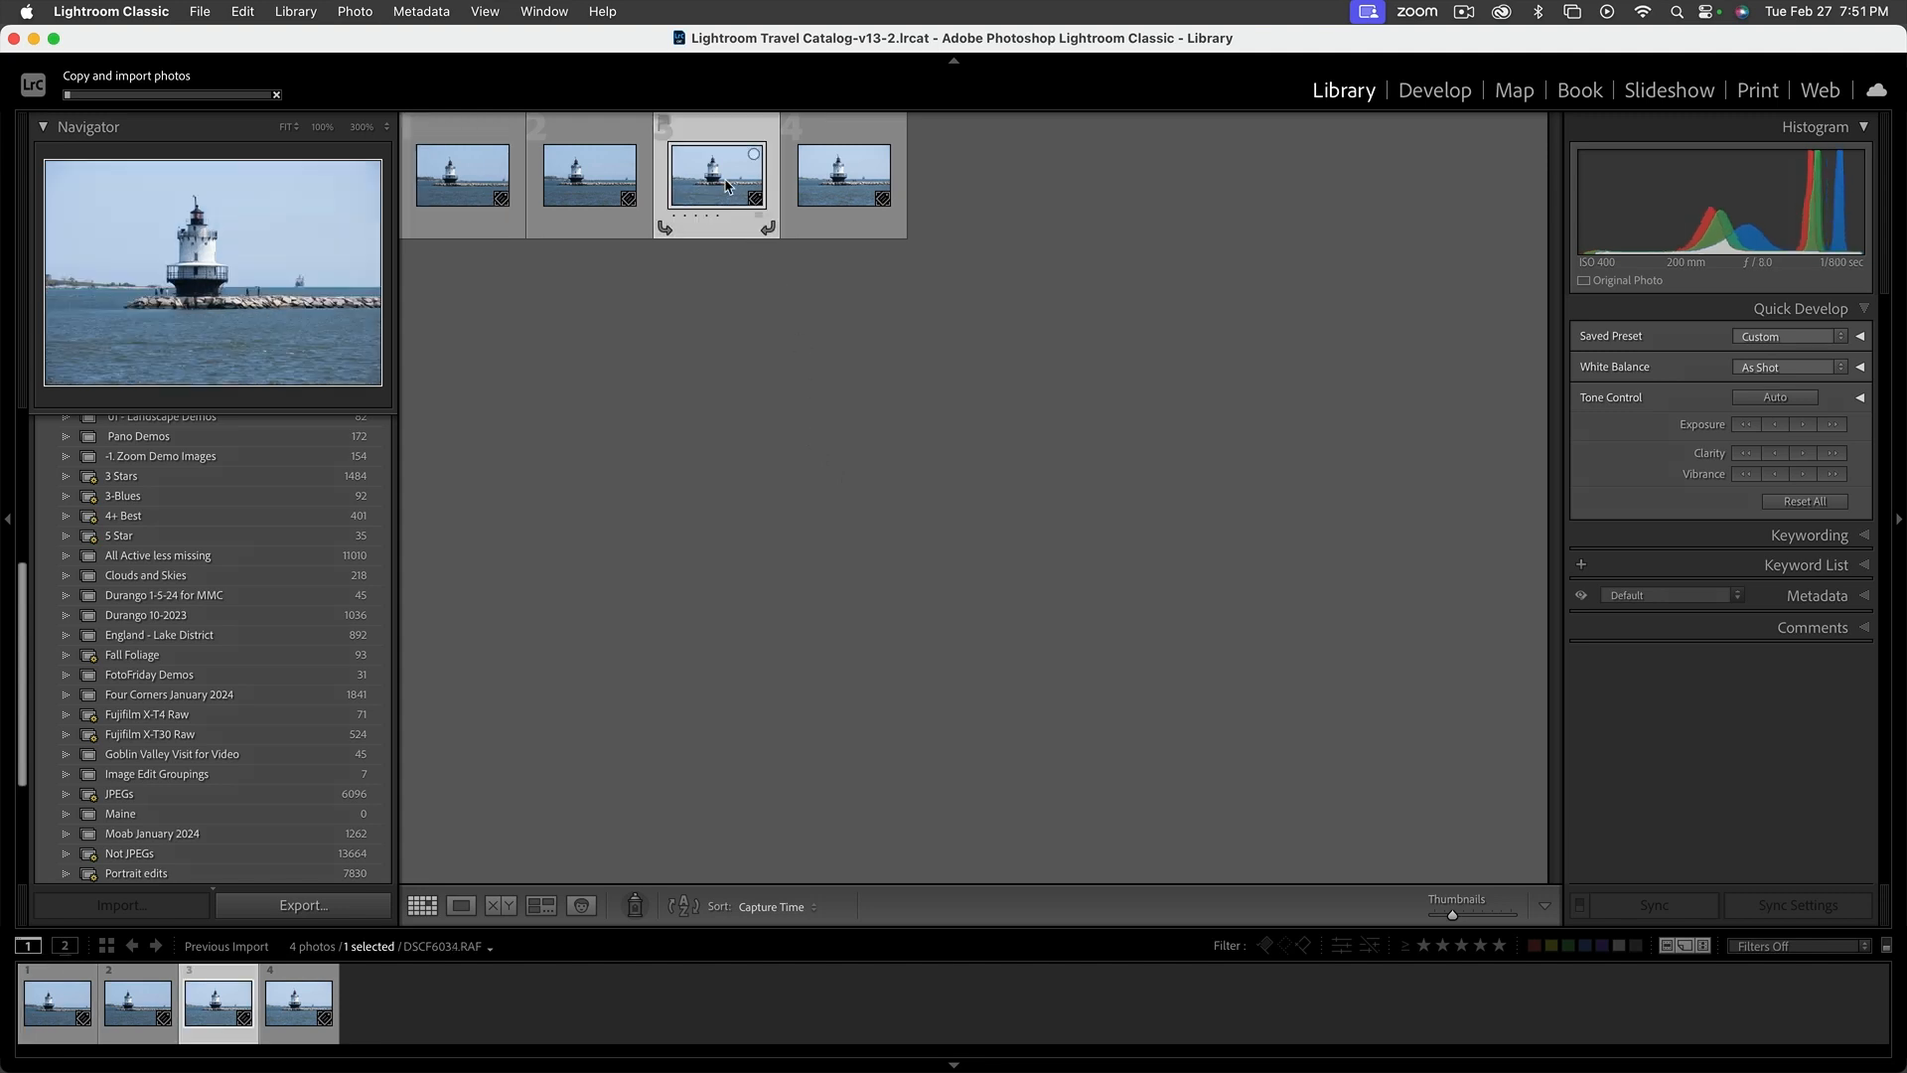
click(607, 185)
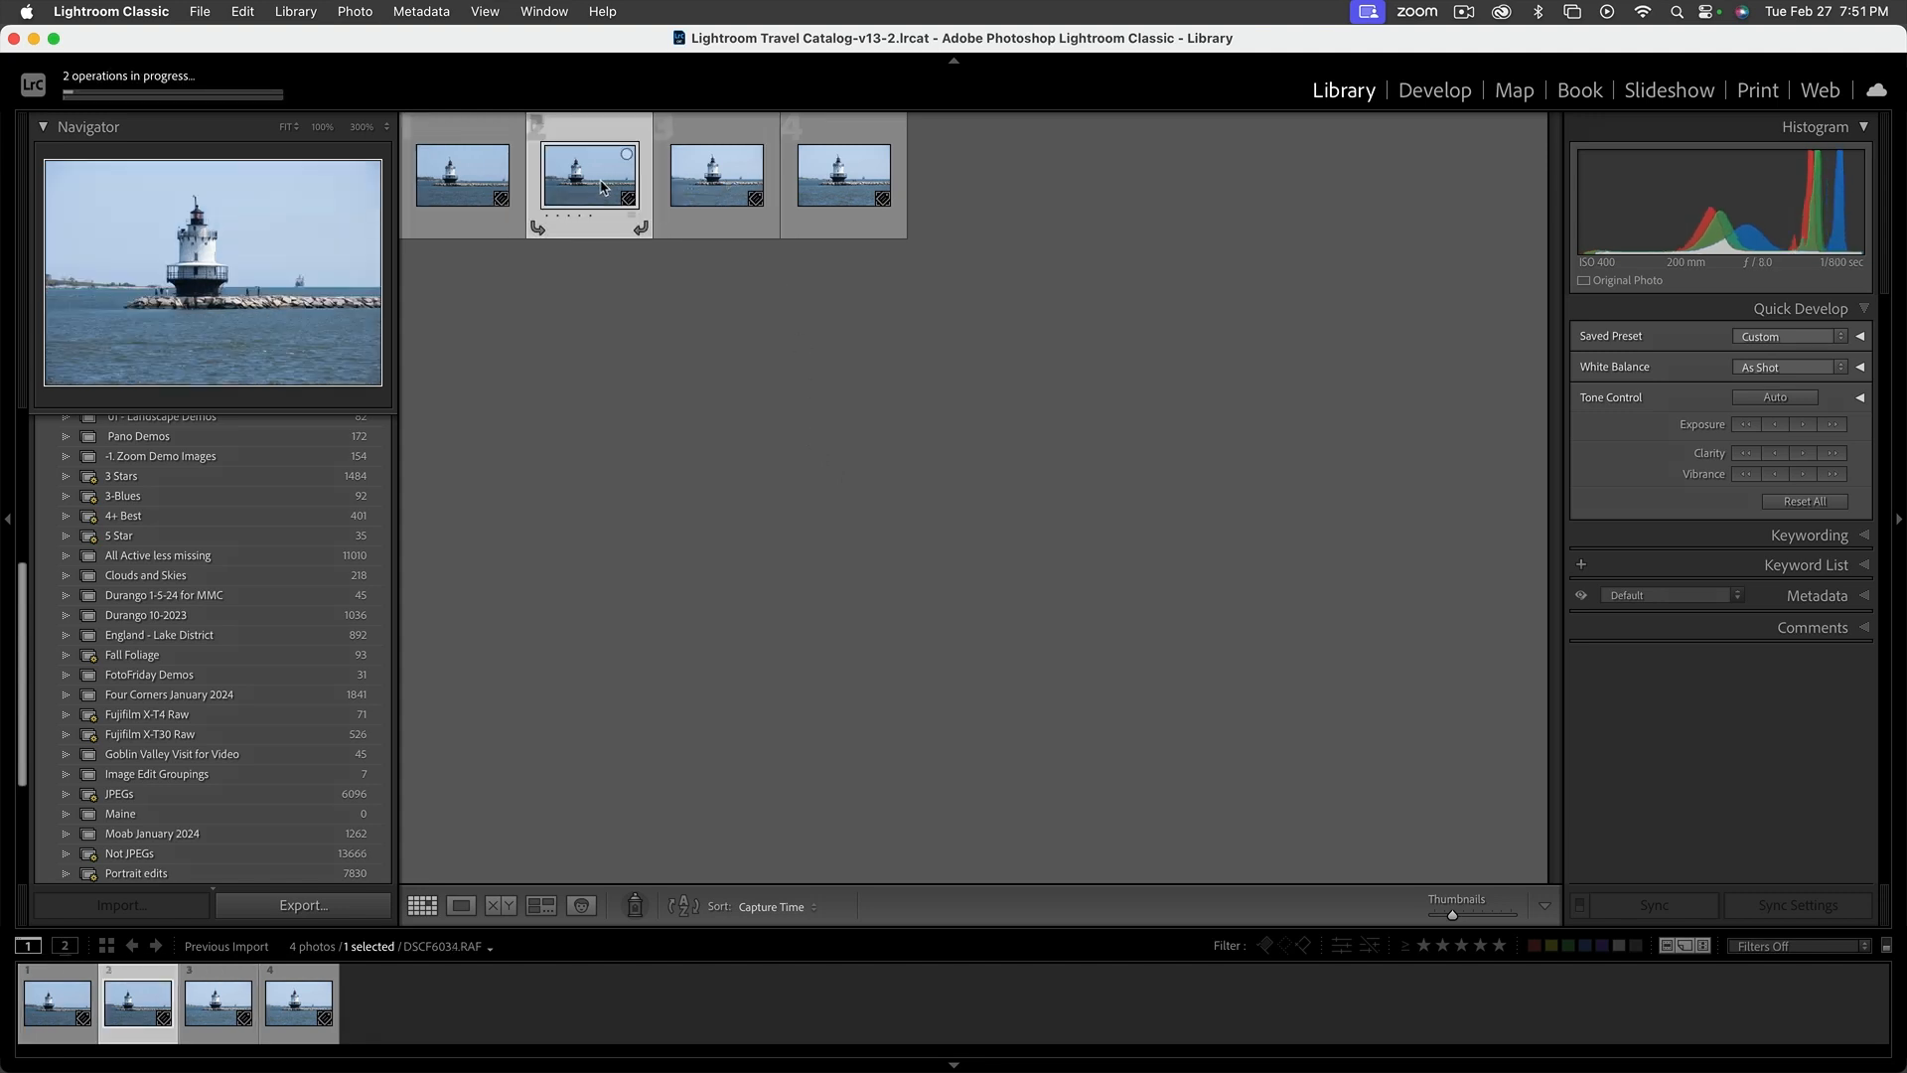
click(481, 179)
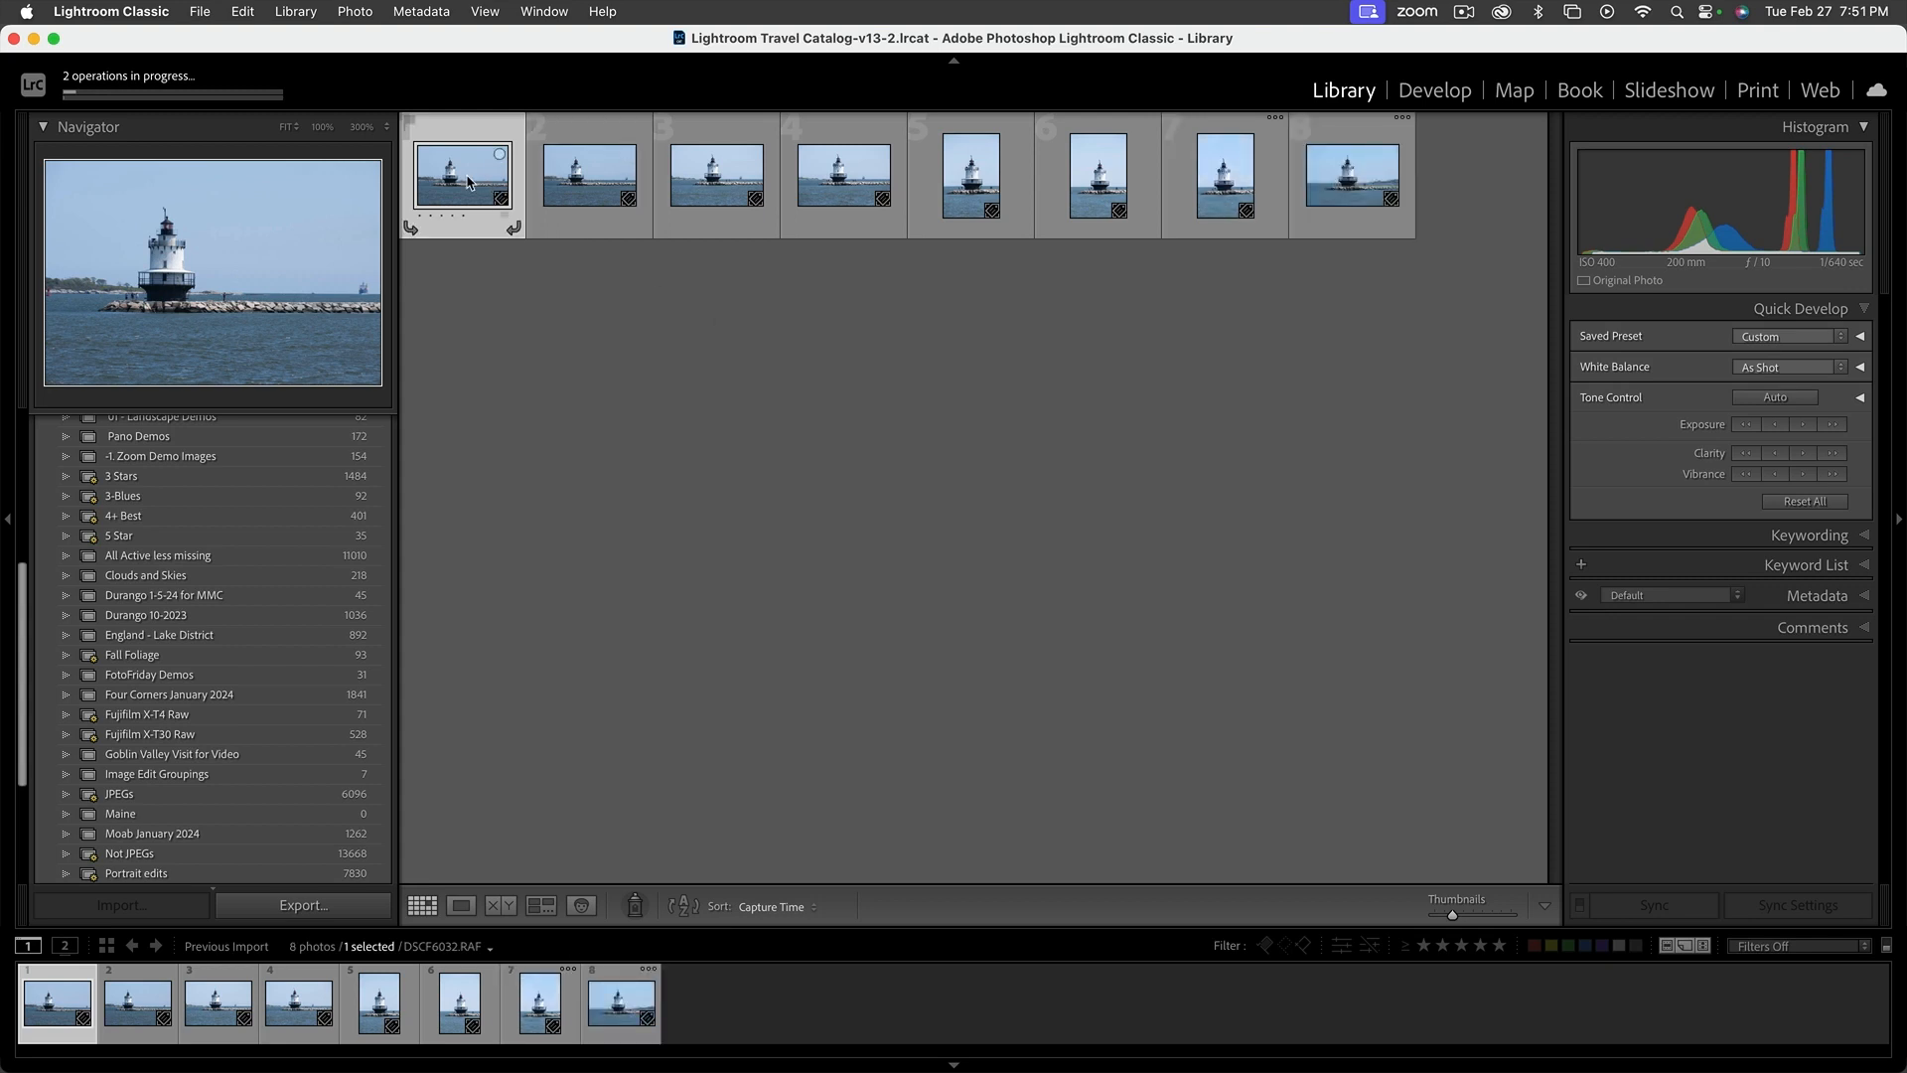
double_click(468, 181)
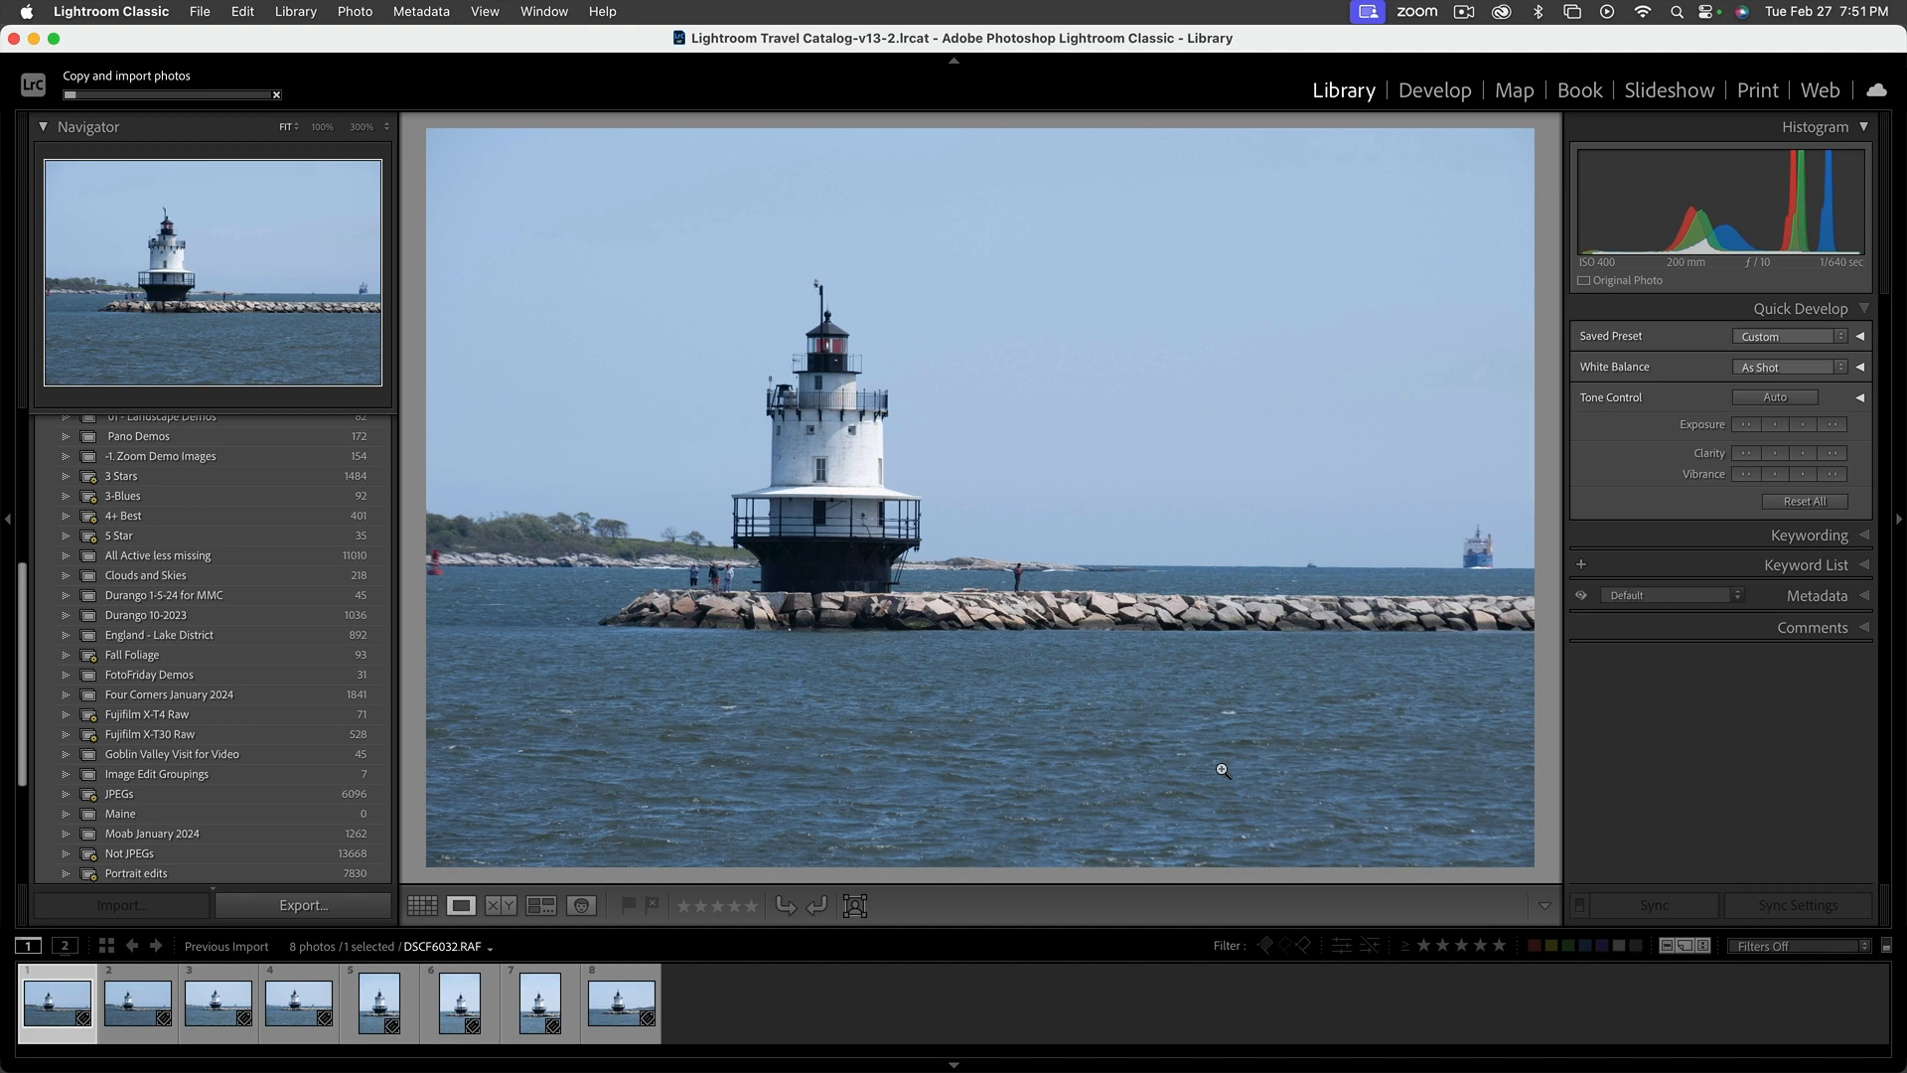
Compare the first imported lighthouse photos, DSCF6032.RAF through DSCF6034.RAF, back and forth in Loupe view
key(Right)
key(Right)
key(Right)
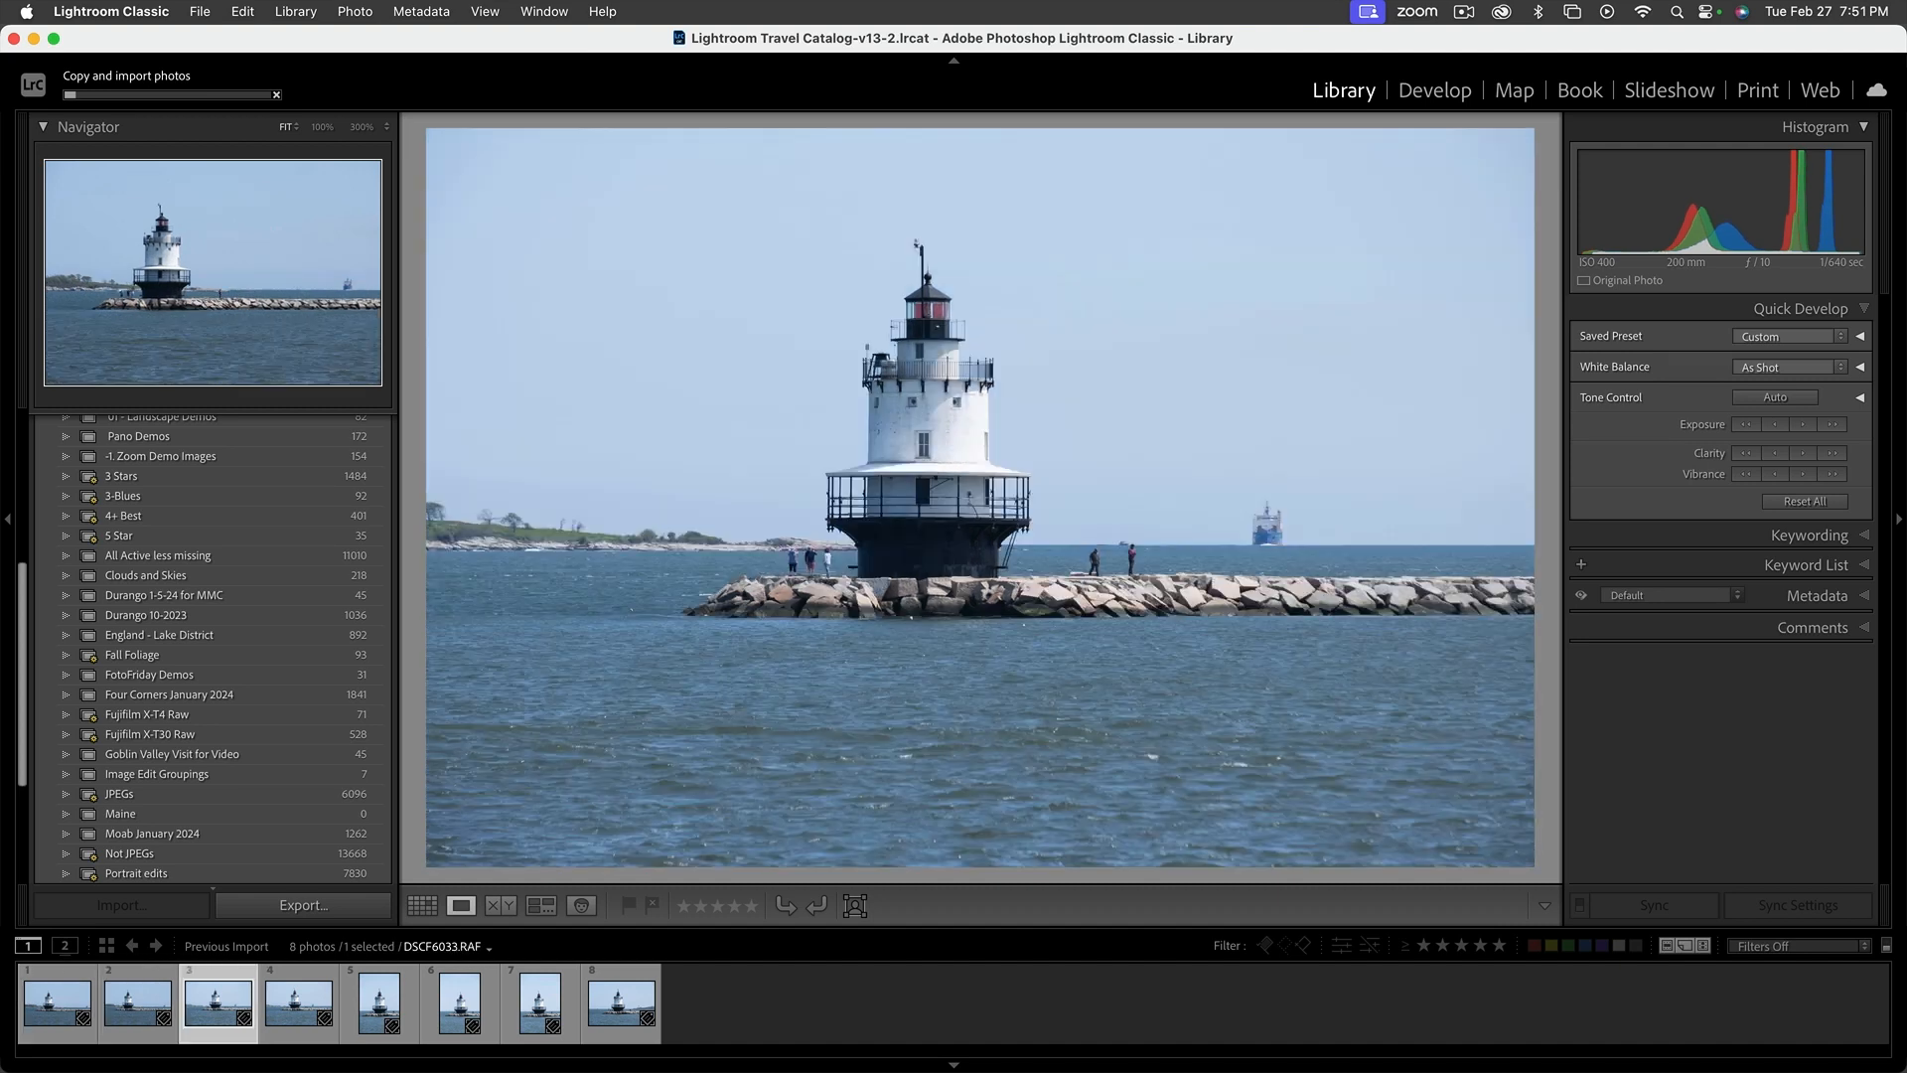
key(Left)
key(Left)
key(Left)
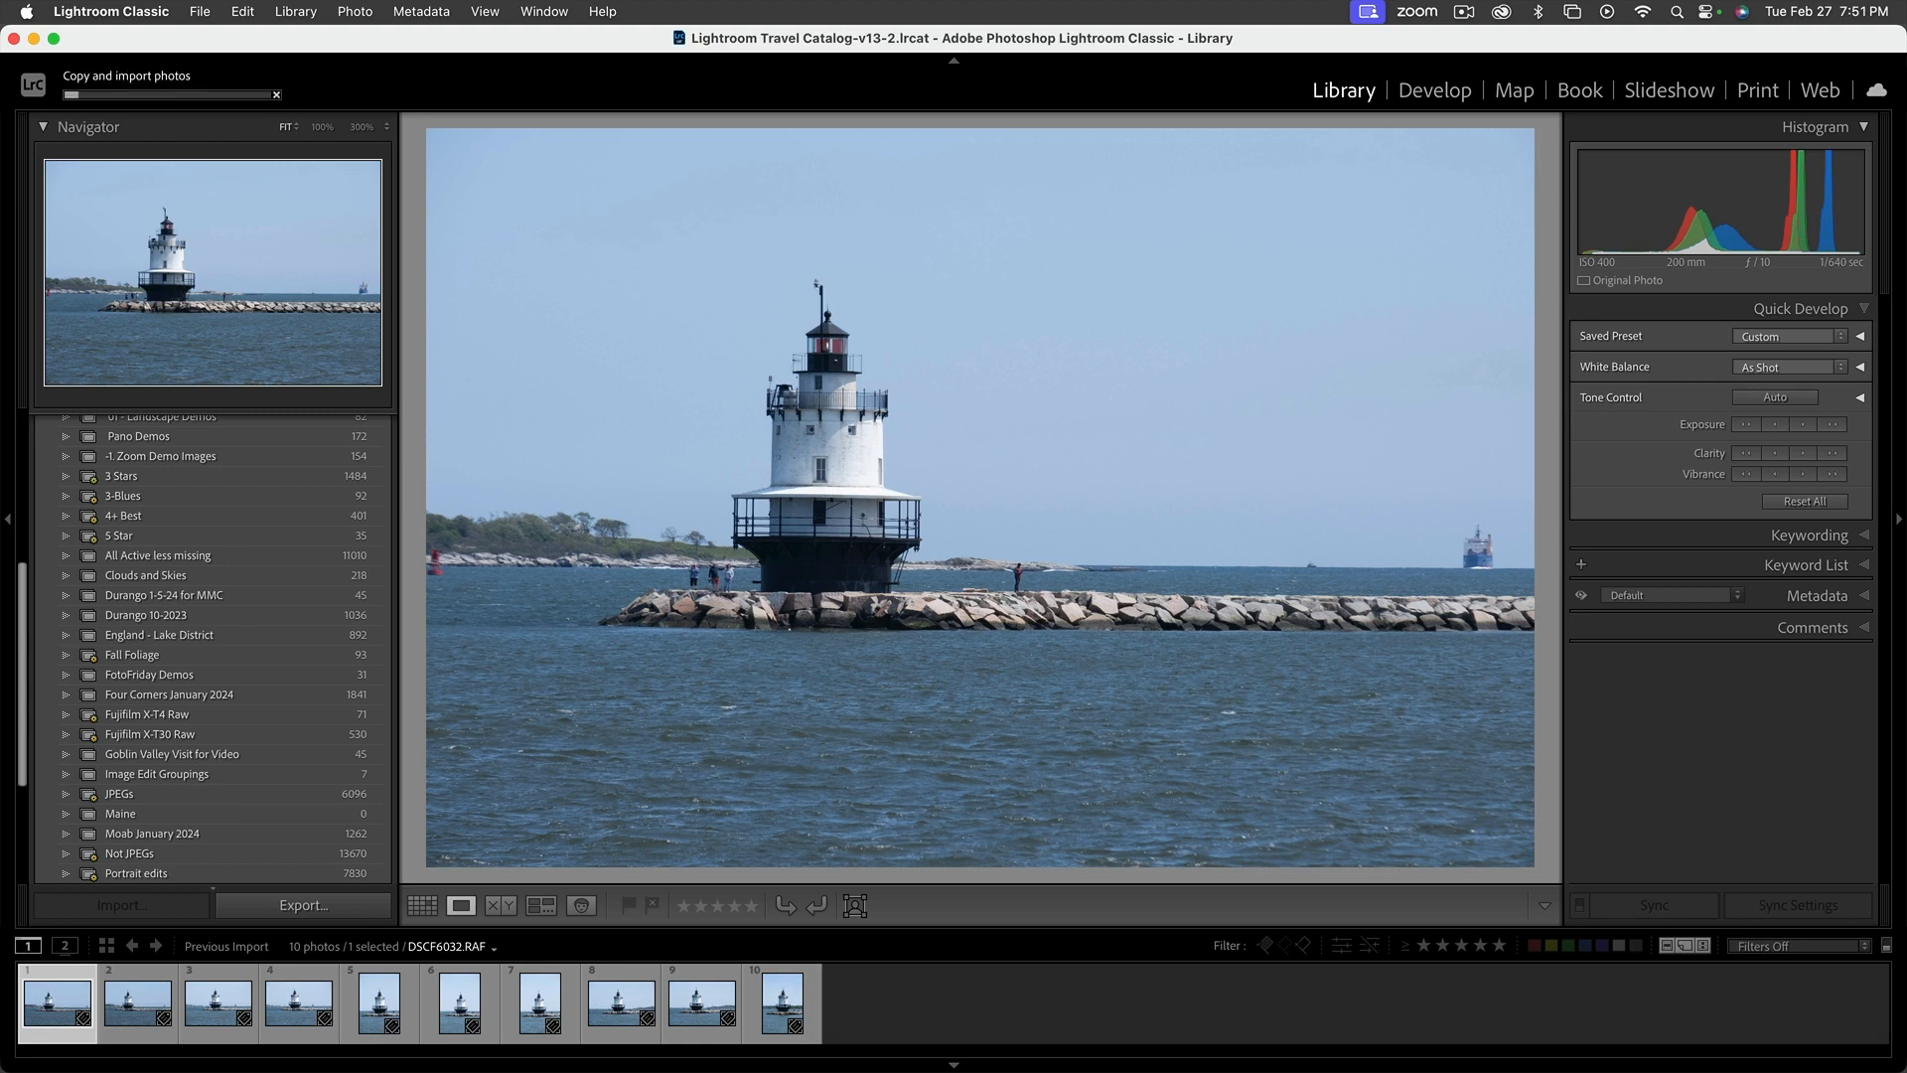
key(Right)
key(Right)
key(Right)
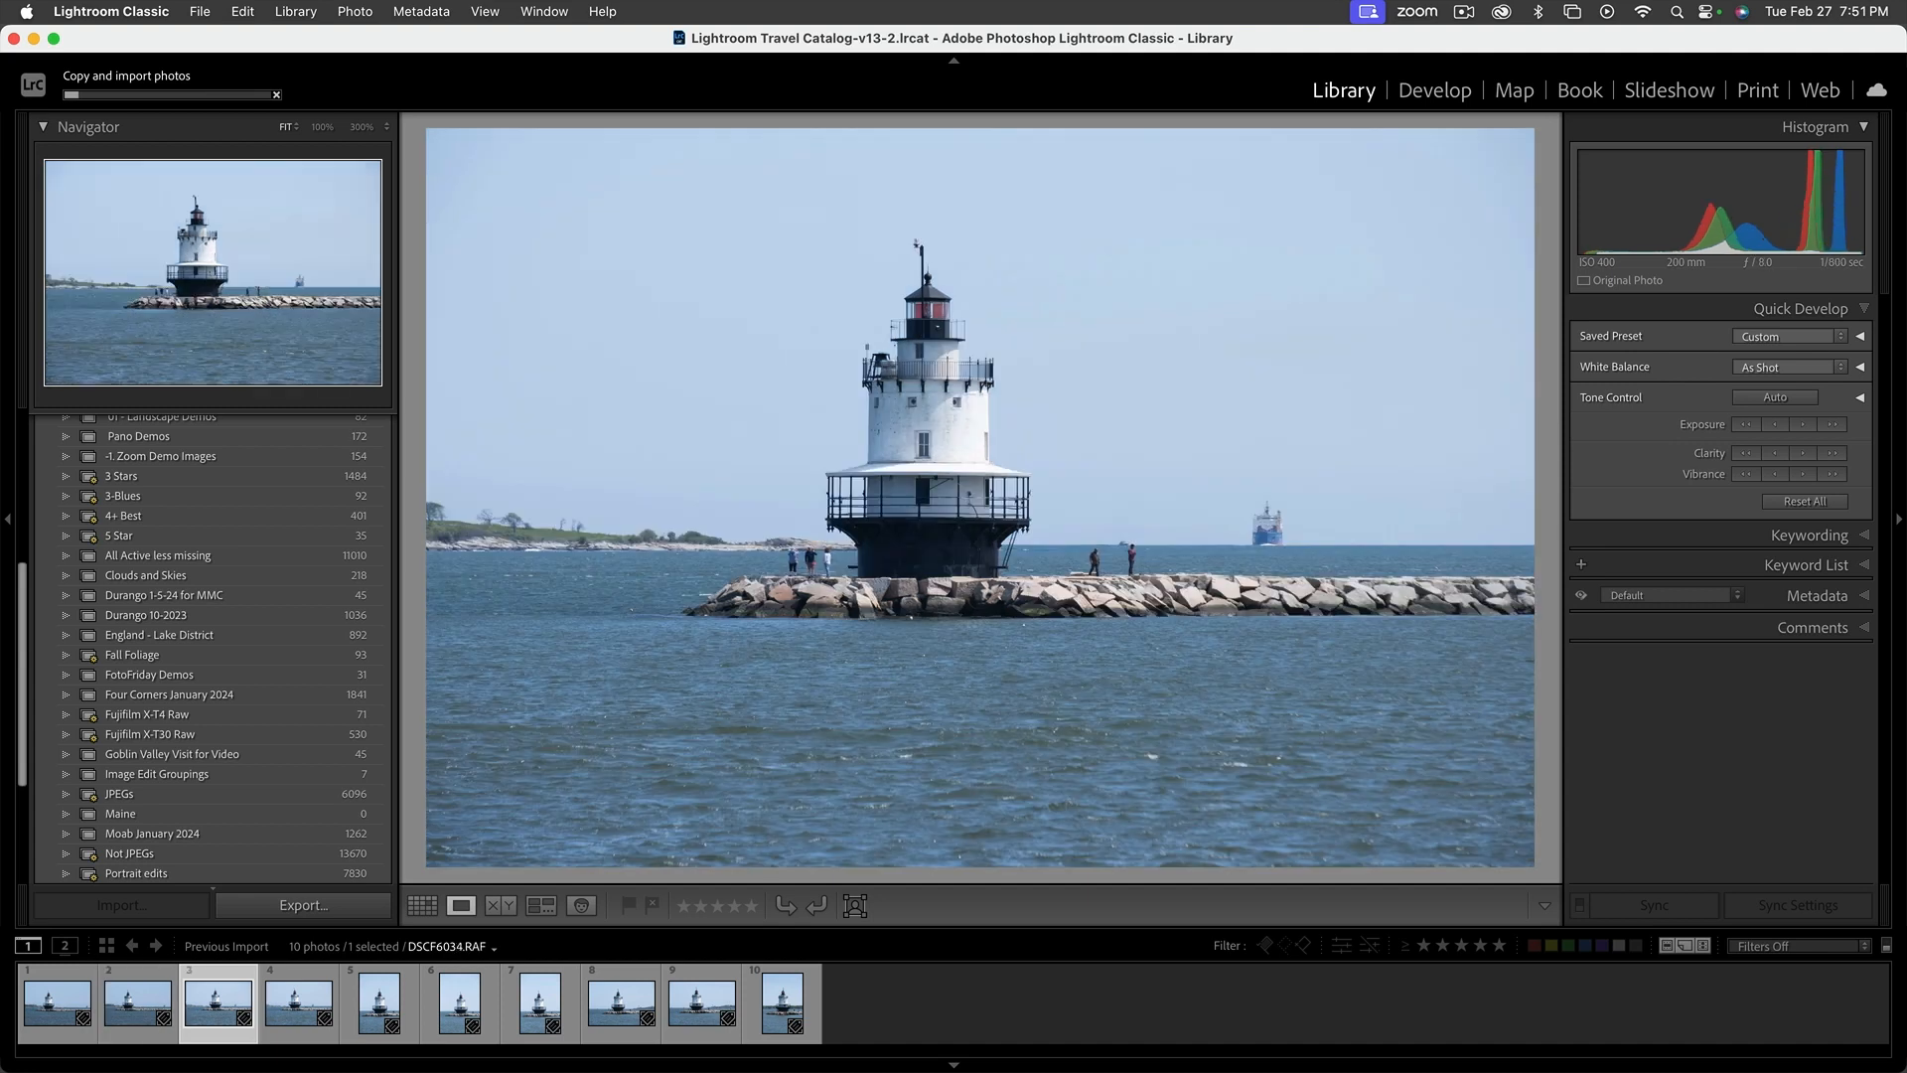
Go through the vertical lighthouse shots and flag DSCF6038.RAF as rejected
key(Right)
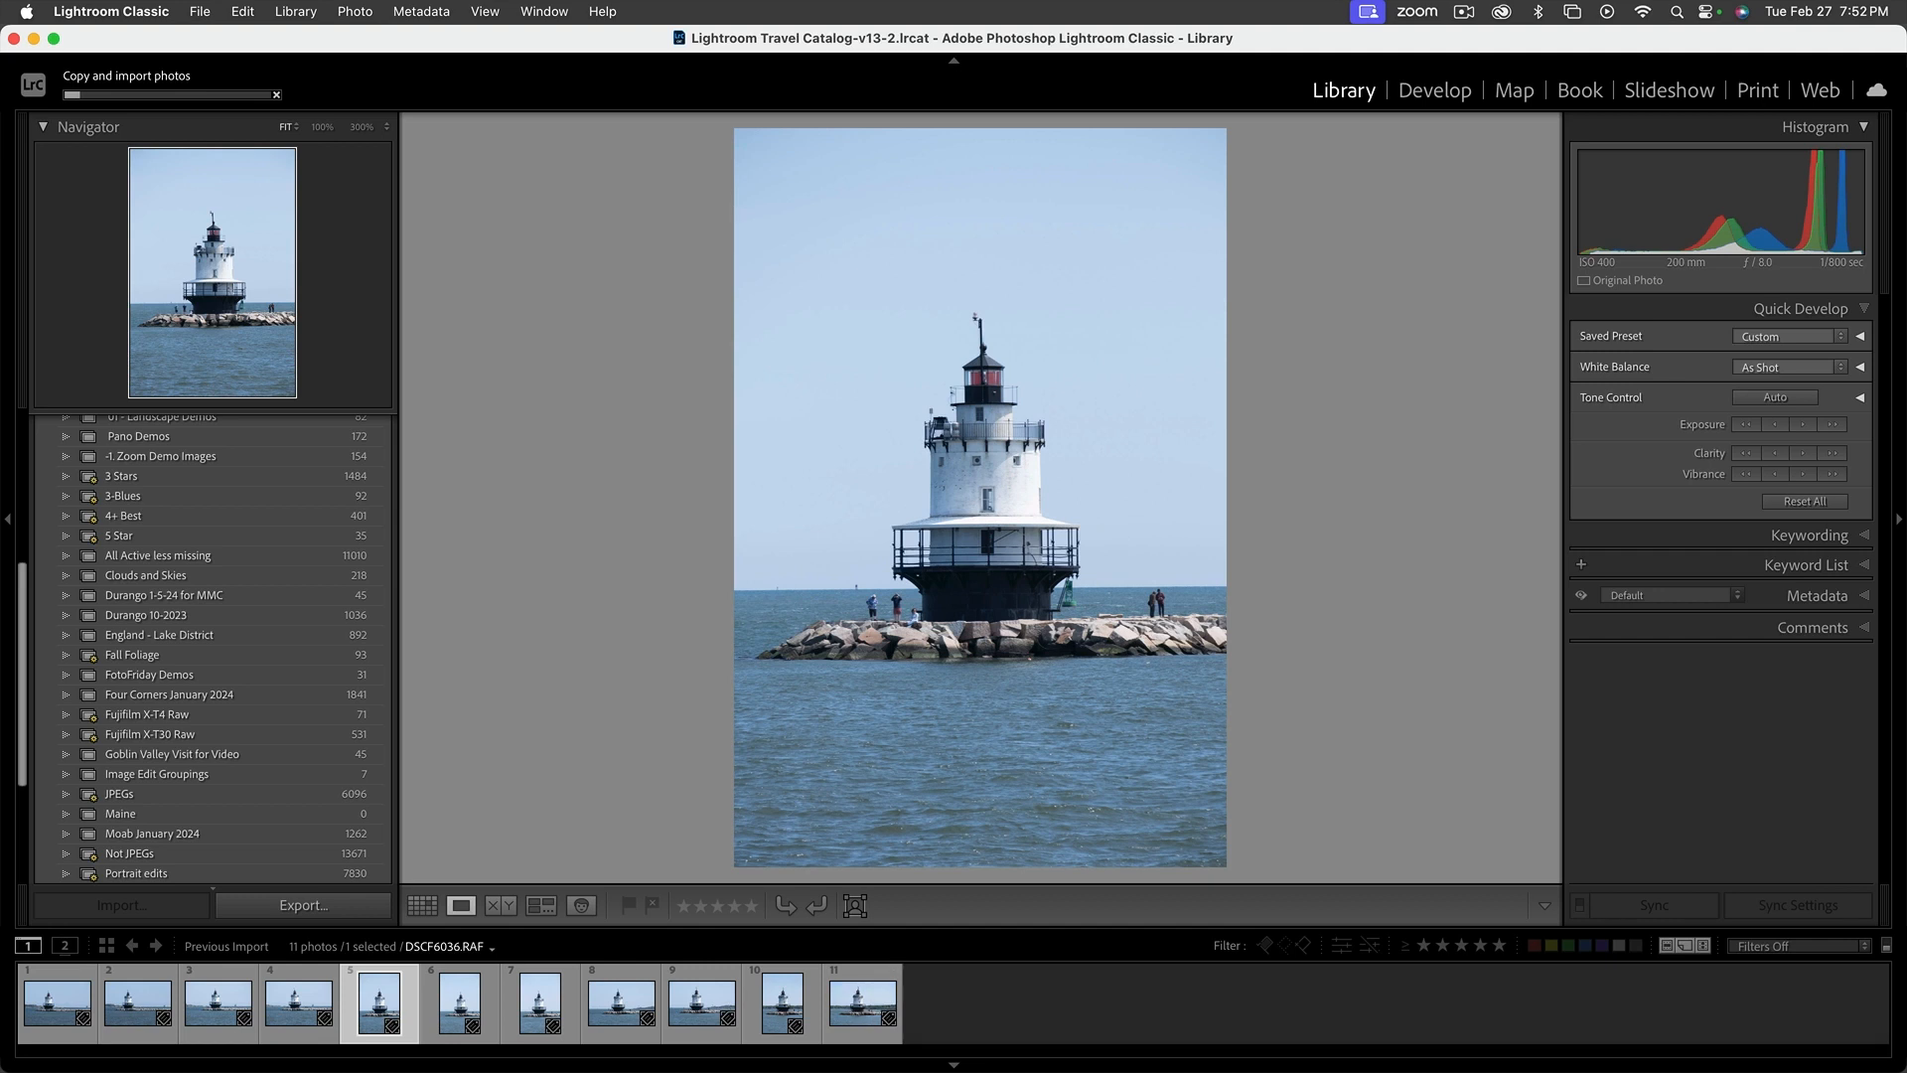
key(Right)
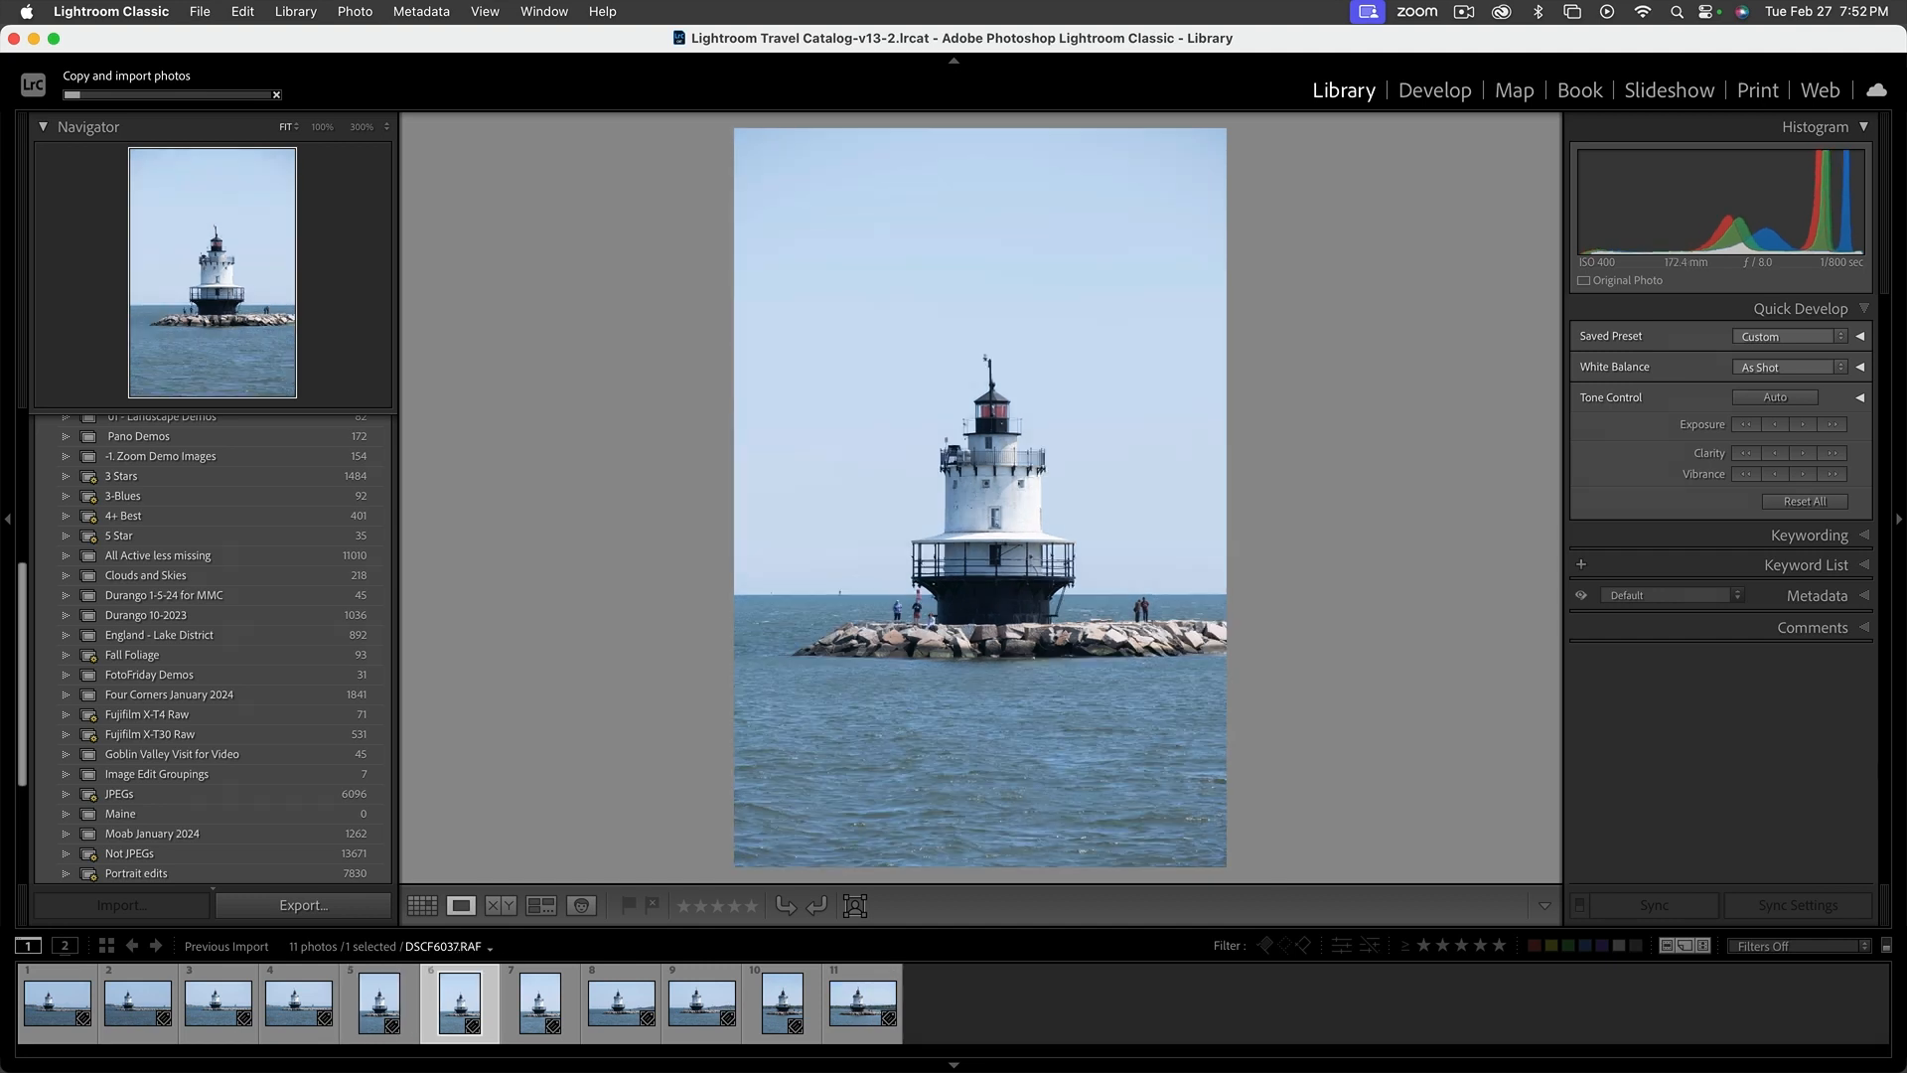
key(Right)
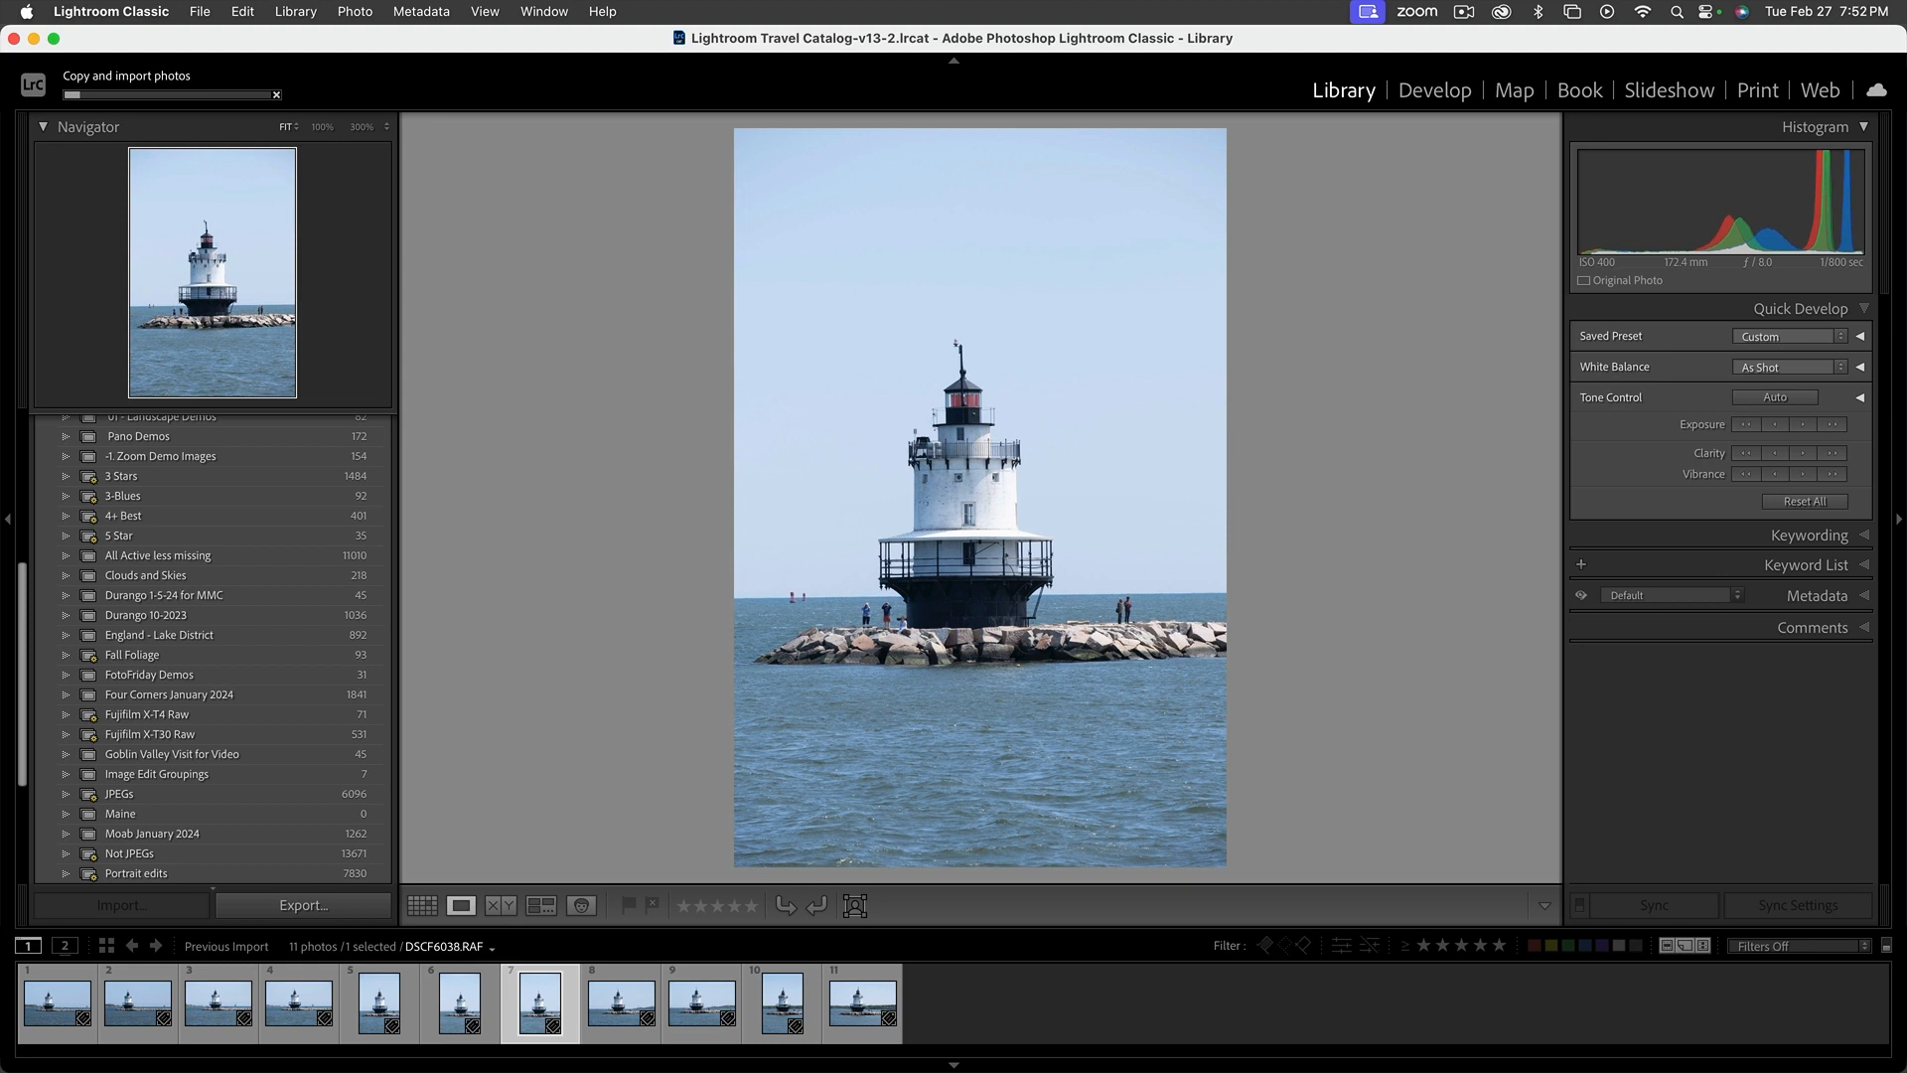
key(x)
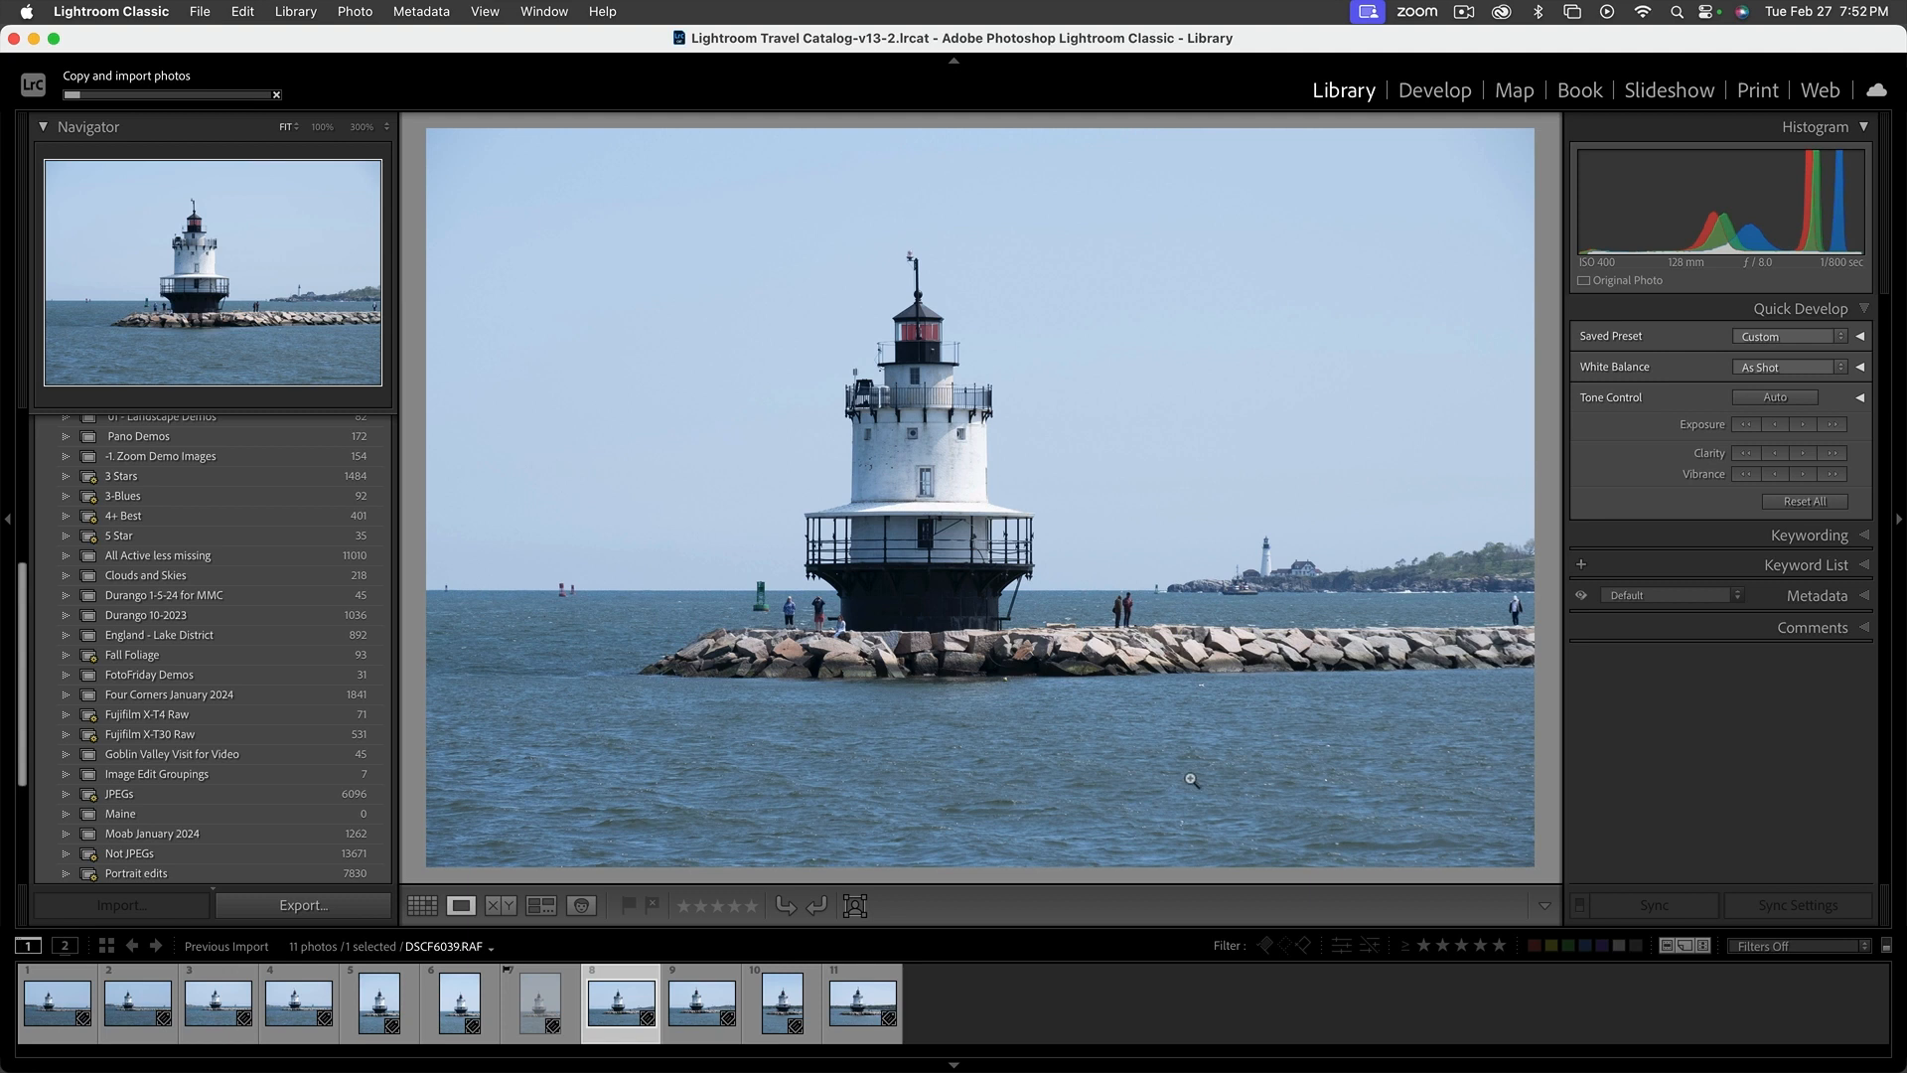
Enlarge the filmstrip thumbnails and compare the lighthouse photos DSCF6039.RAF, DSCF6040.RAF and DSCF6041.RAF
drag(567, 926, 564, 813)
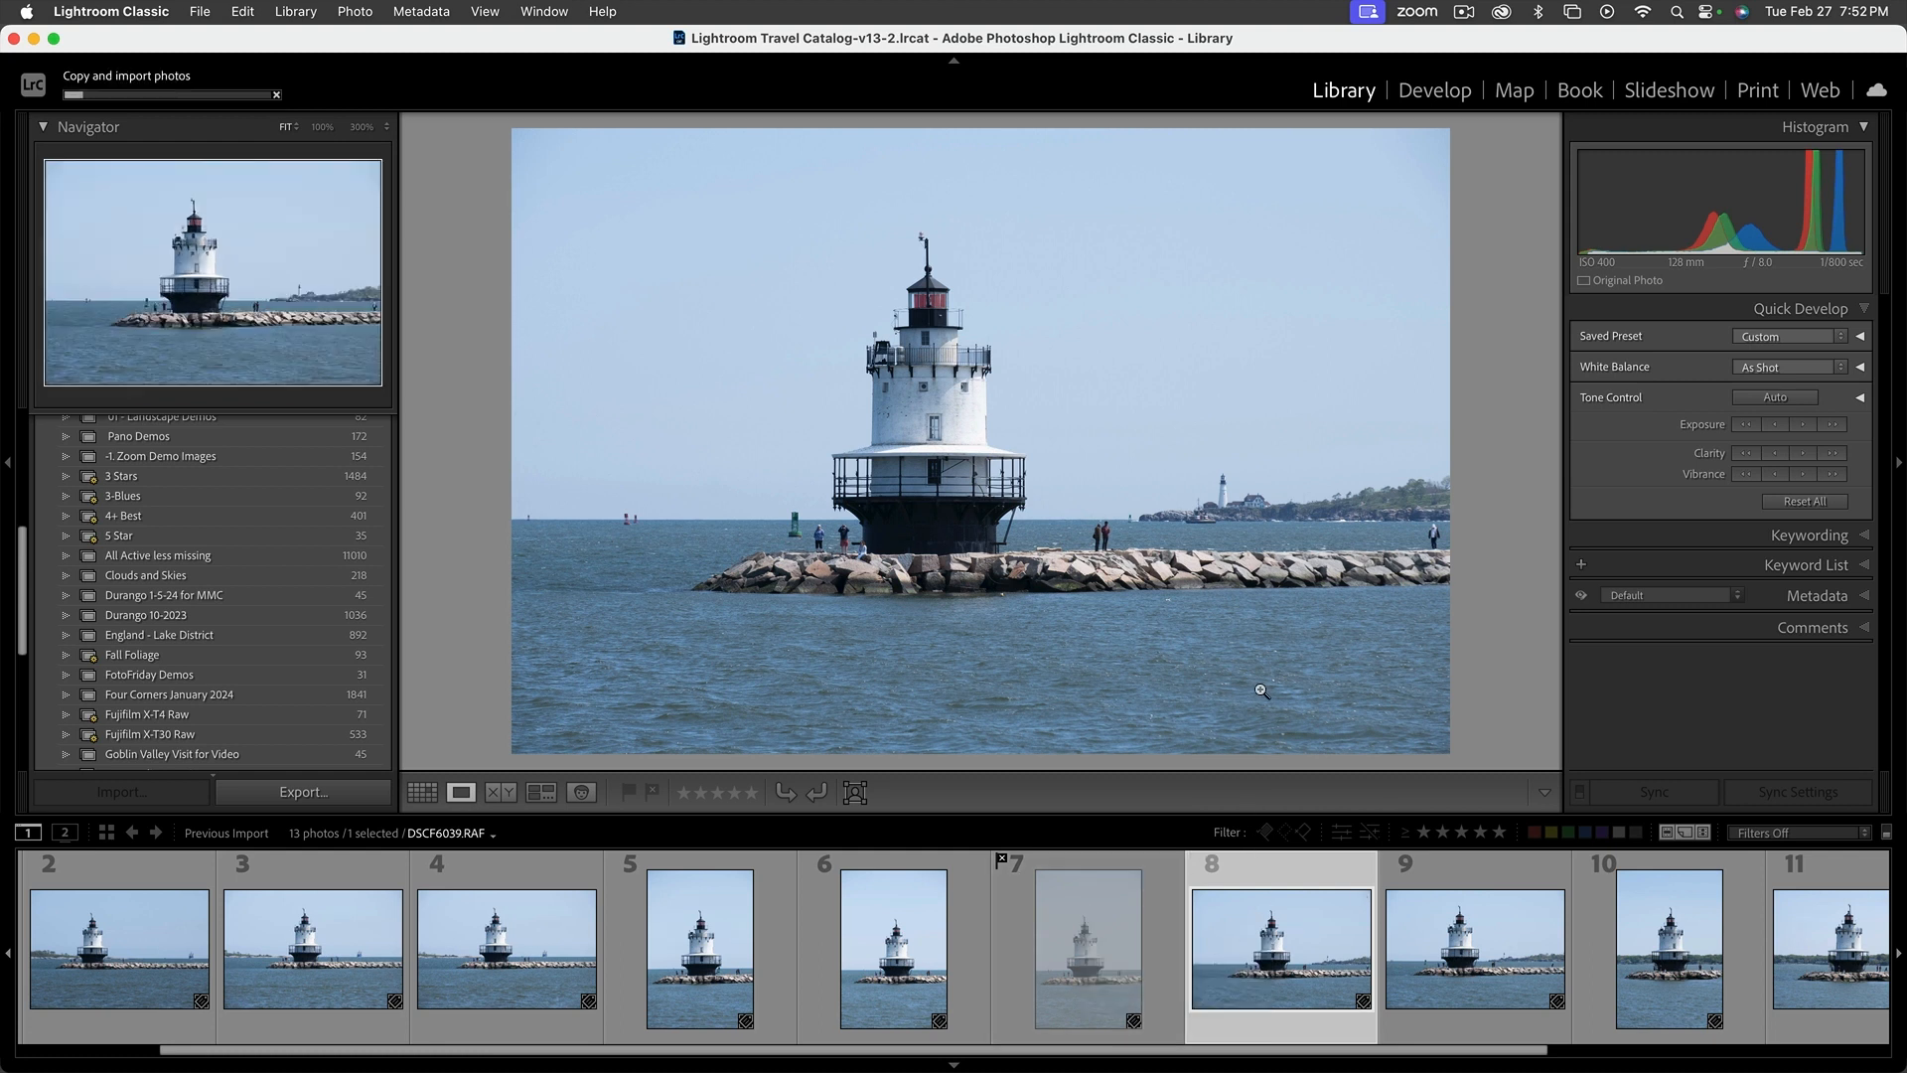
key(Right)
key(Left)
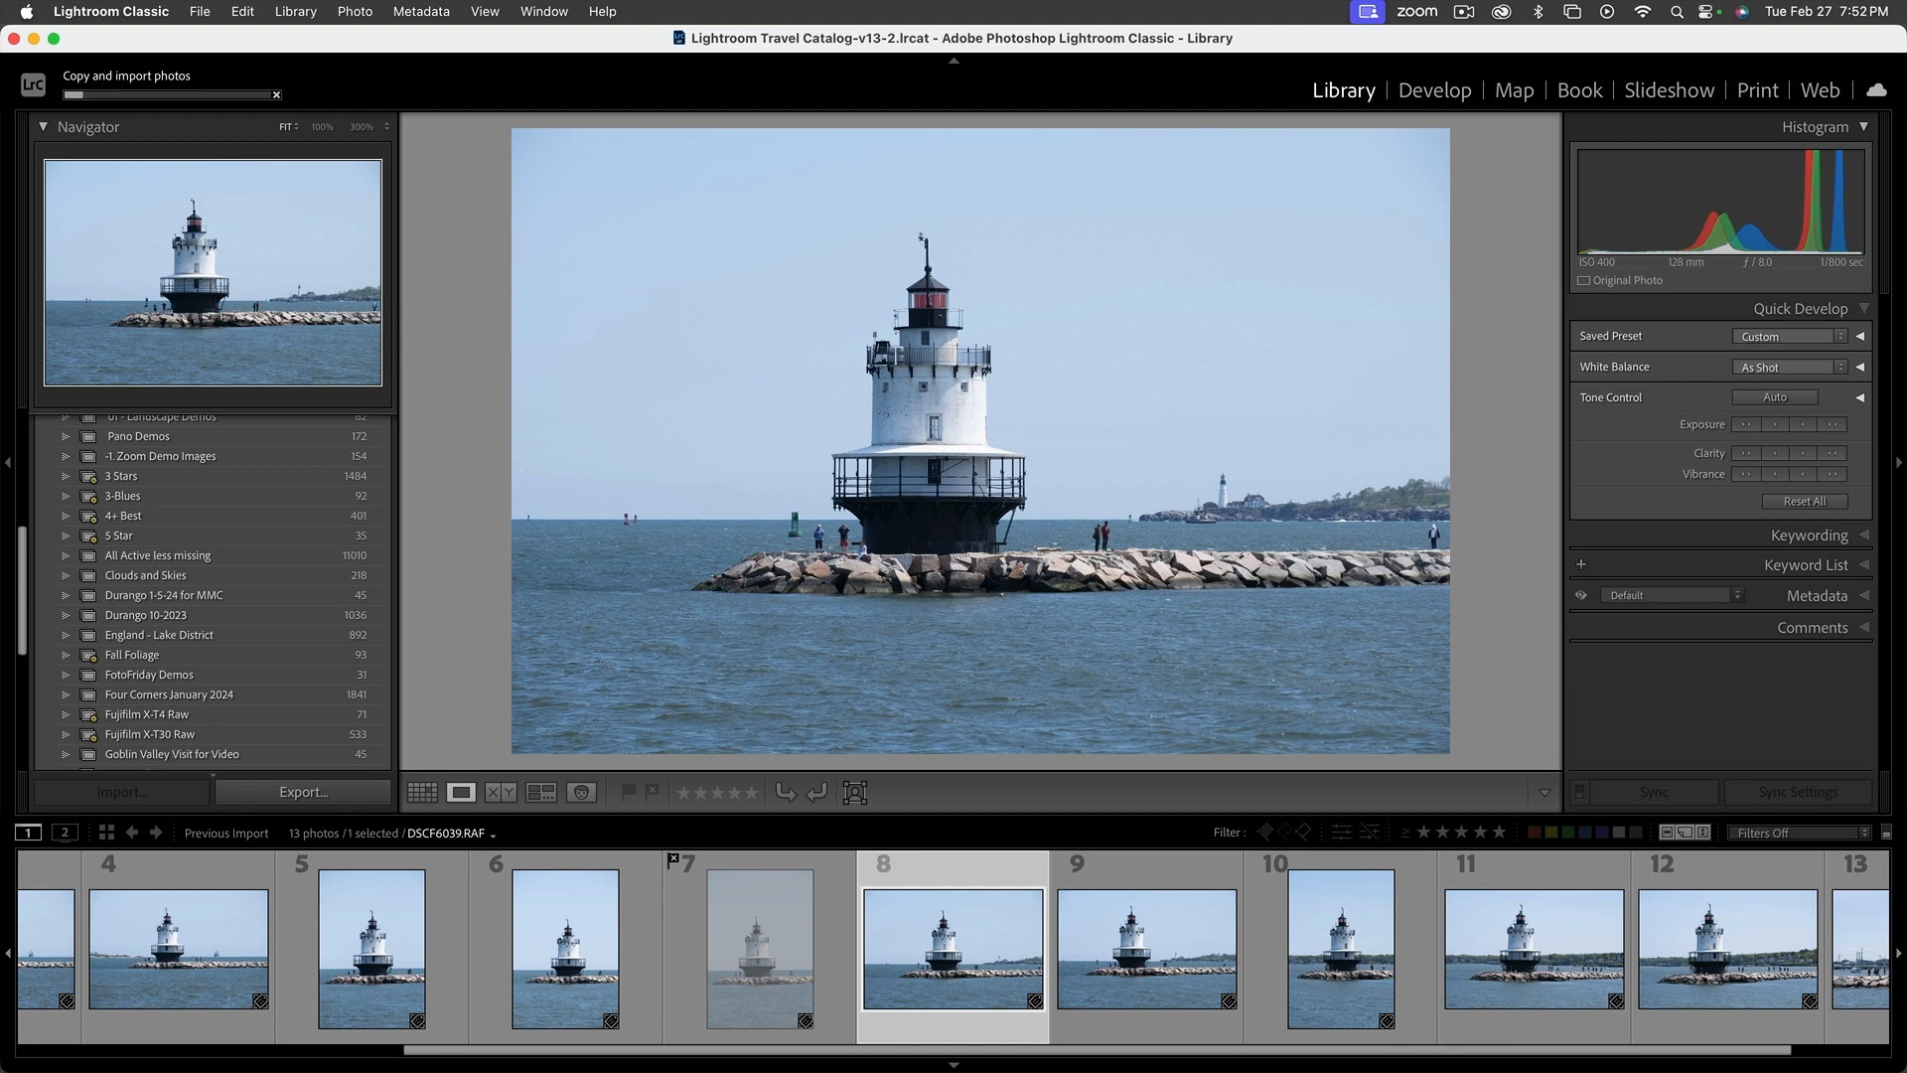
key(Right)
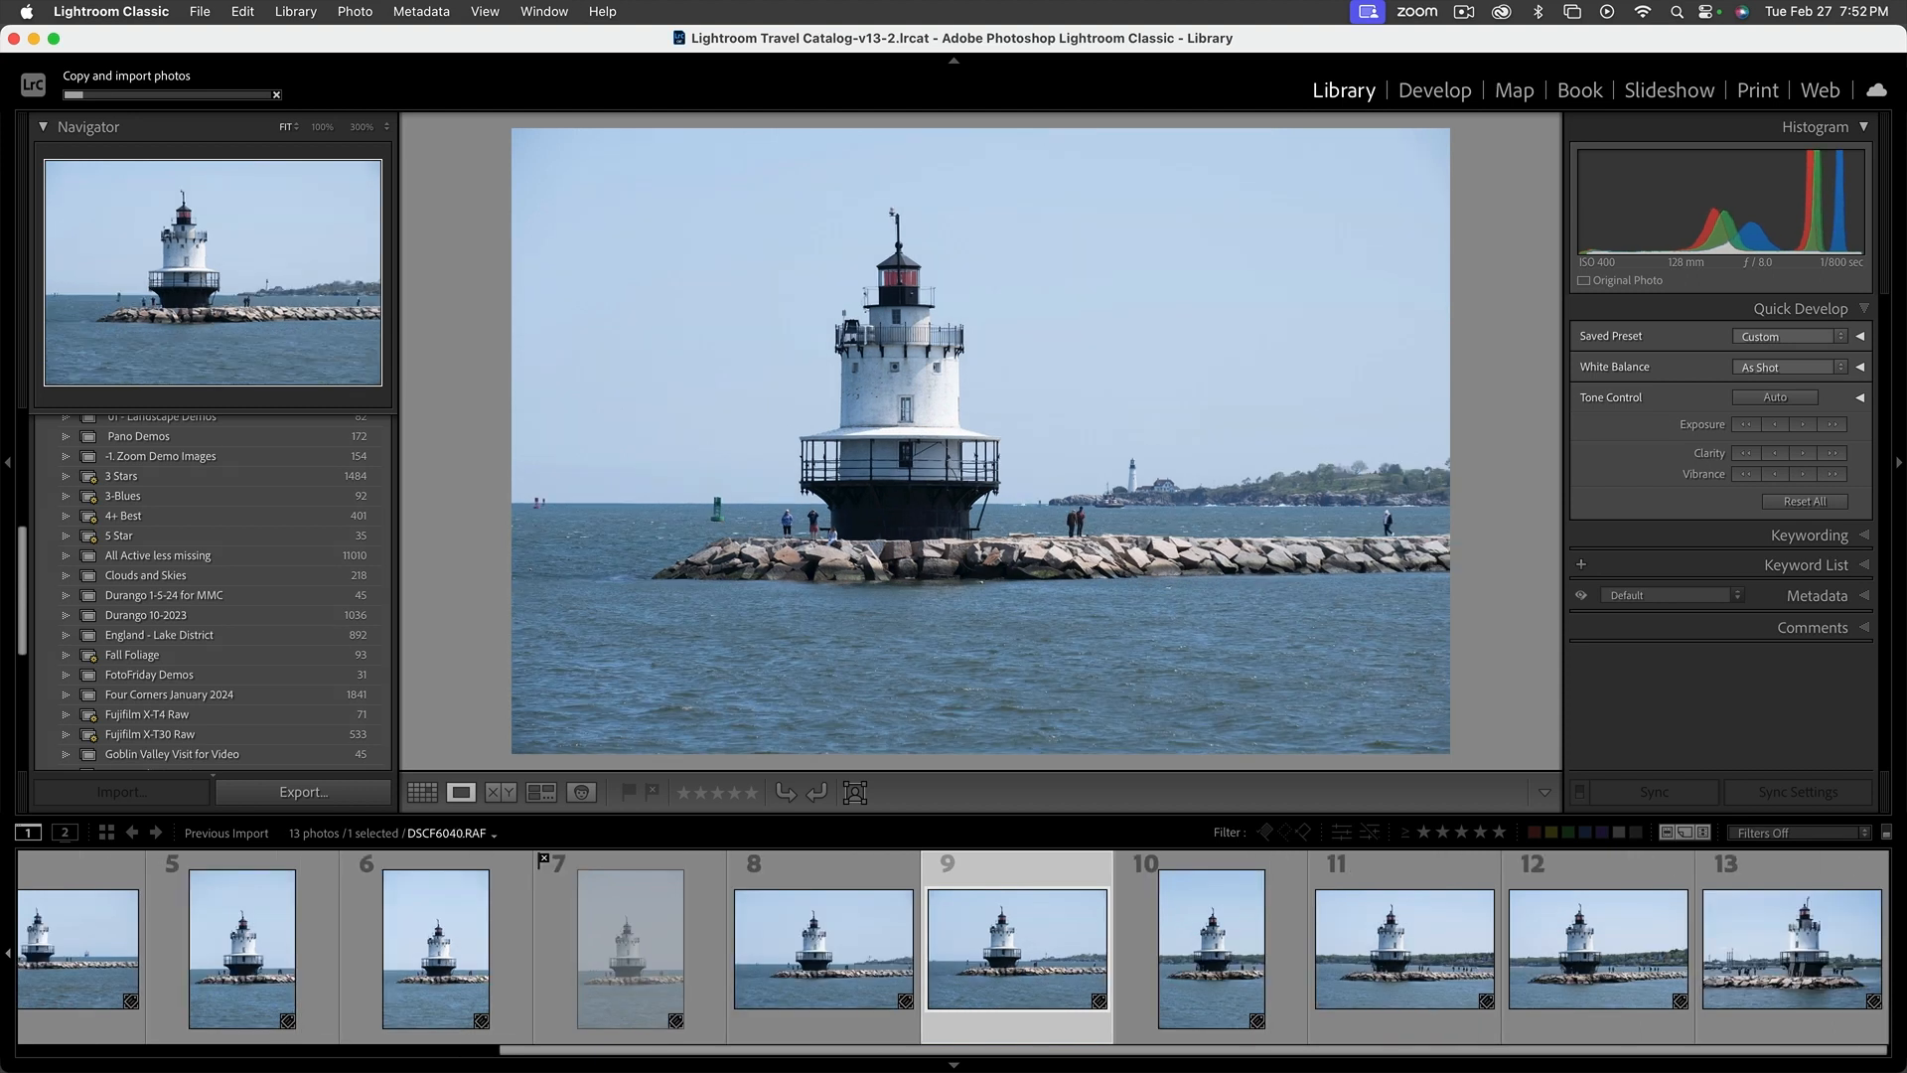
key(Right)
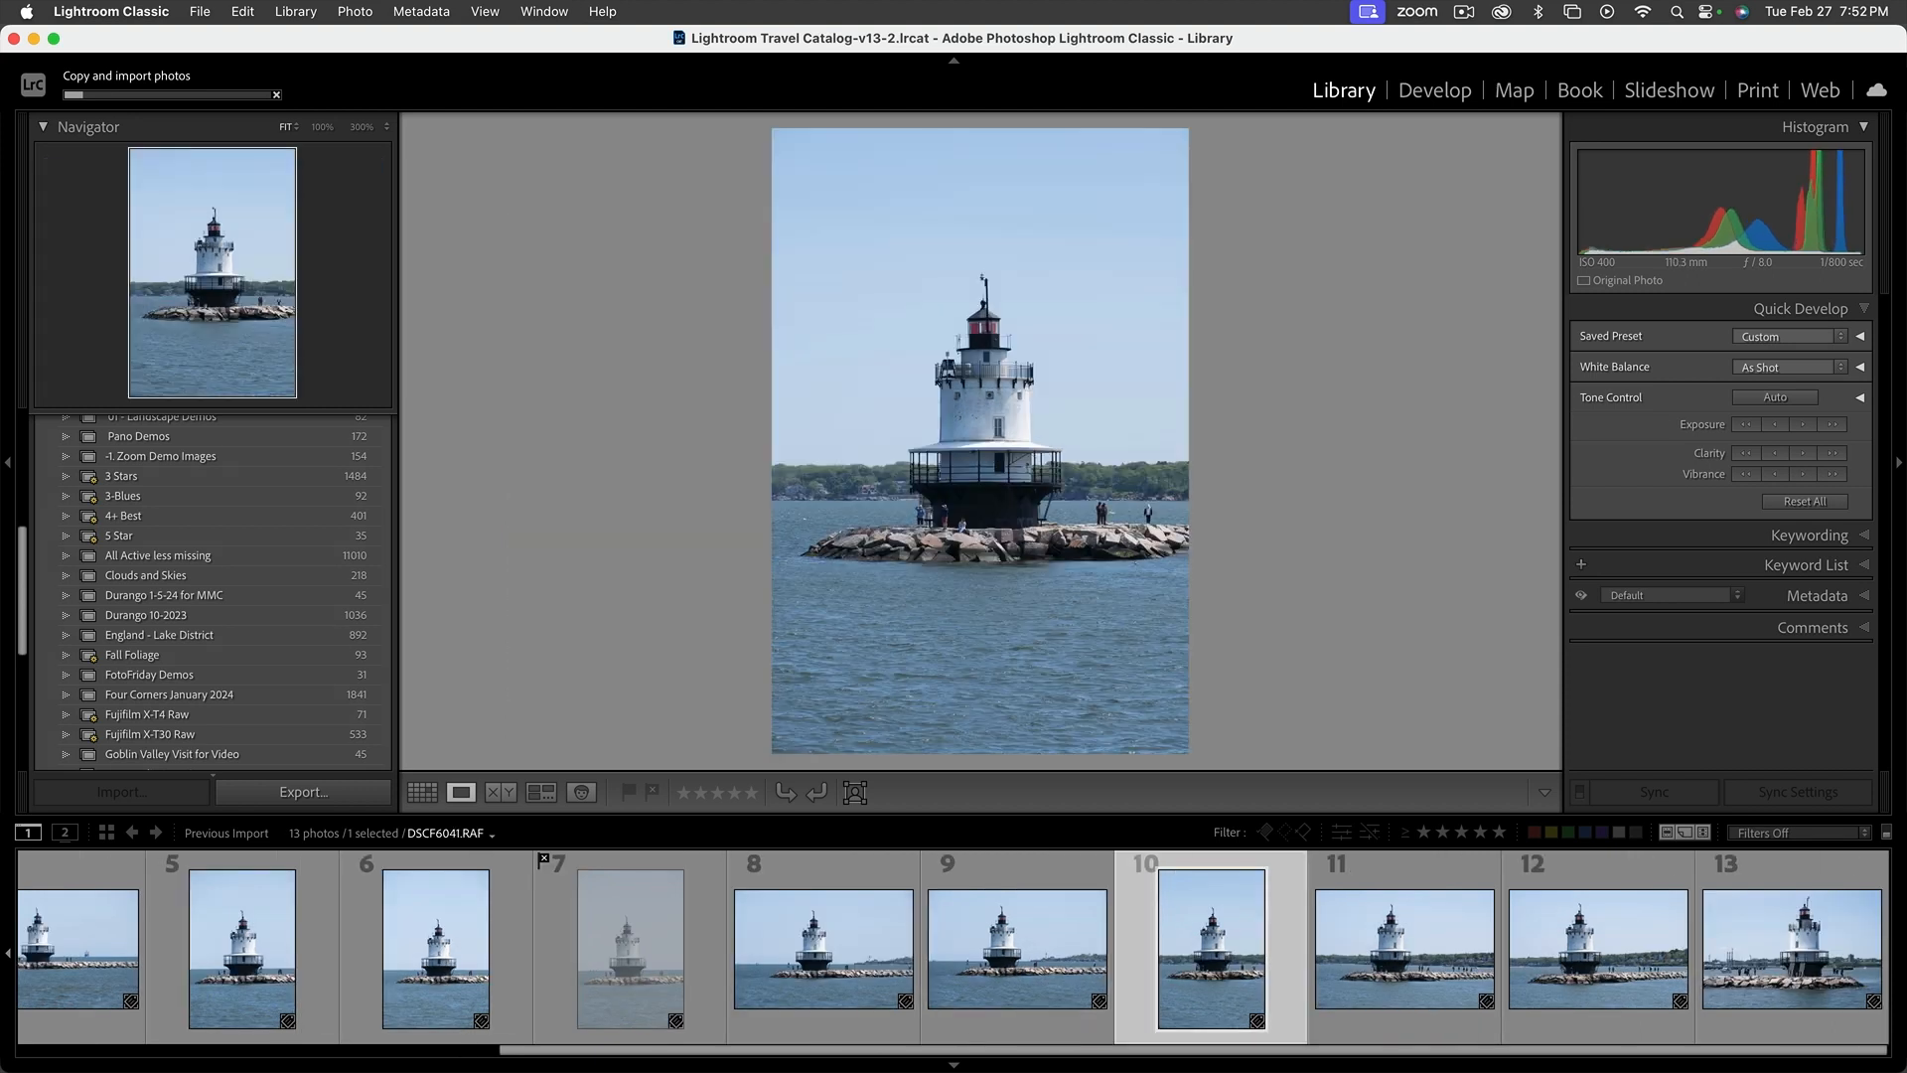
Flag the six consecutive lighthouse photos DSCF6041.RAF through DSCF6046.RAF as rejected
key(shift+x)
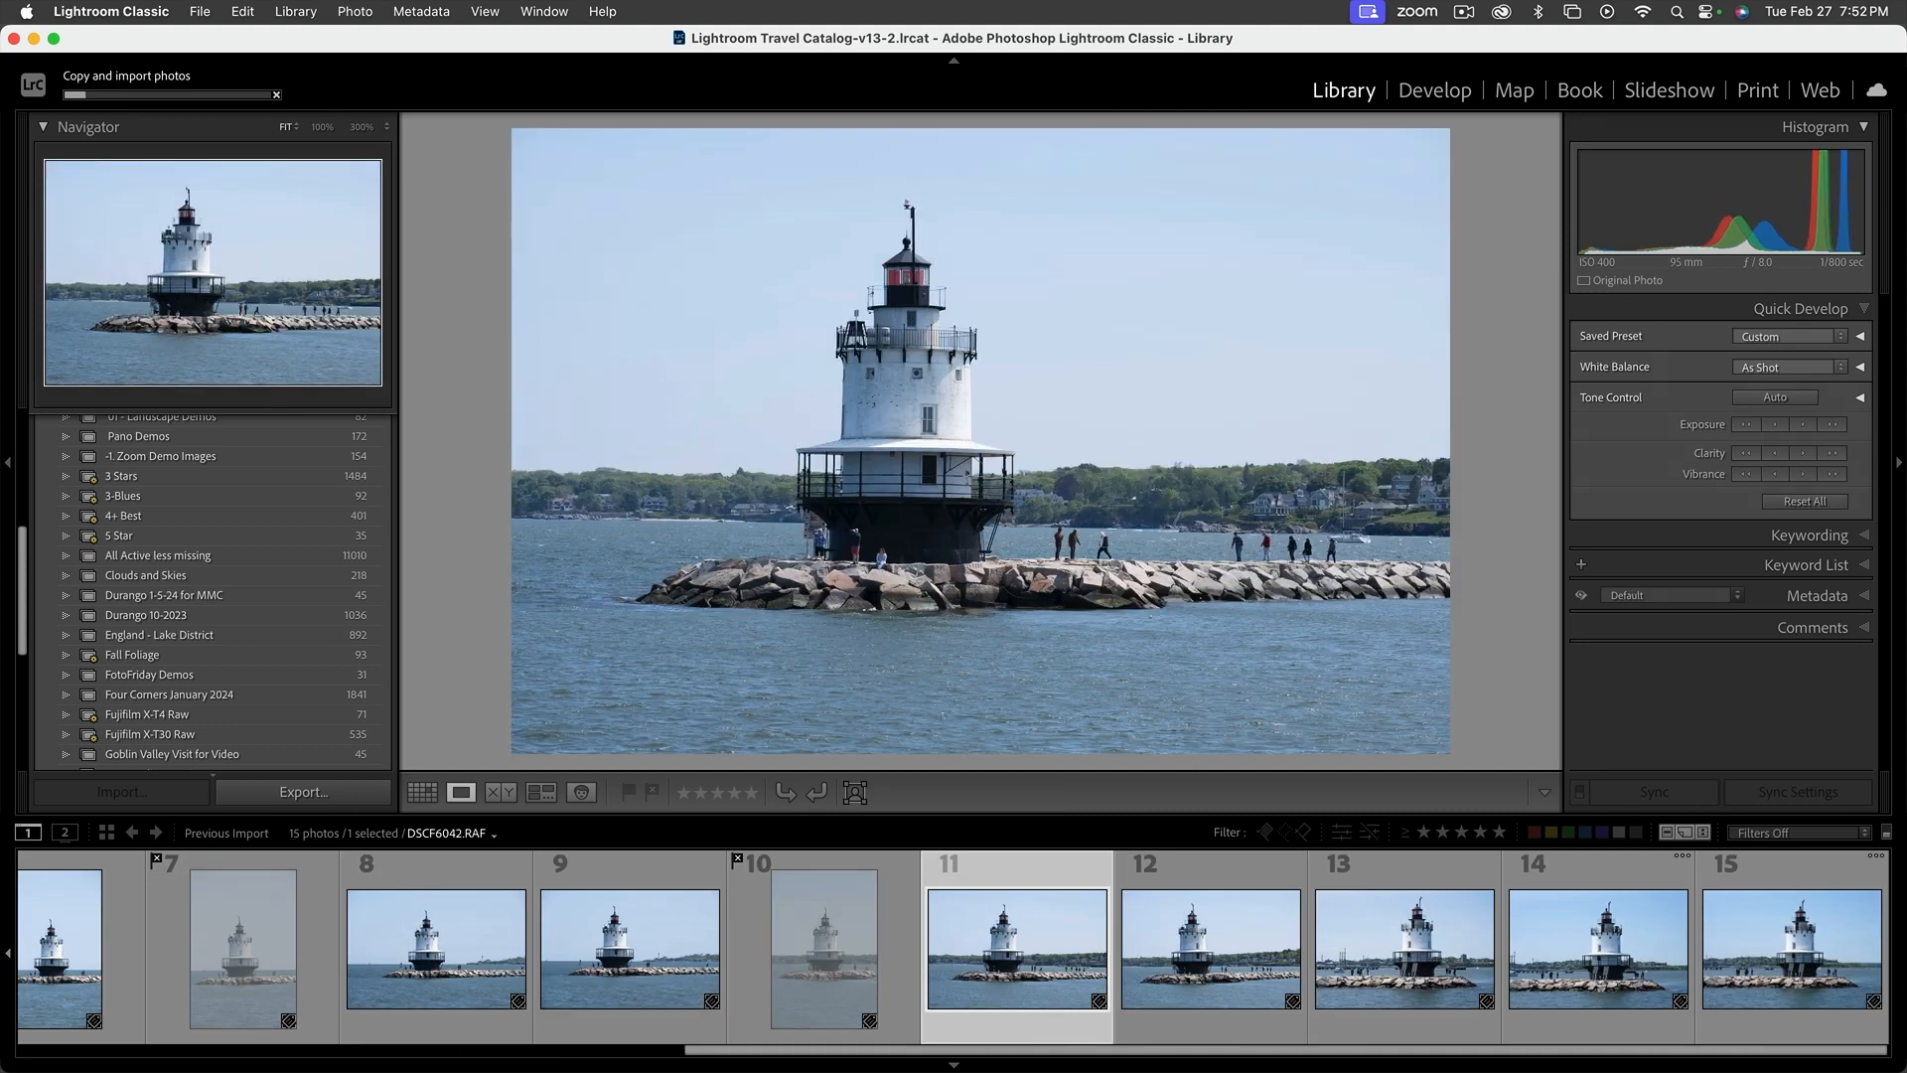
key(shift+x)
key(shift+x)
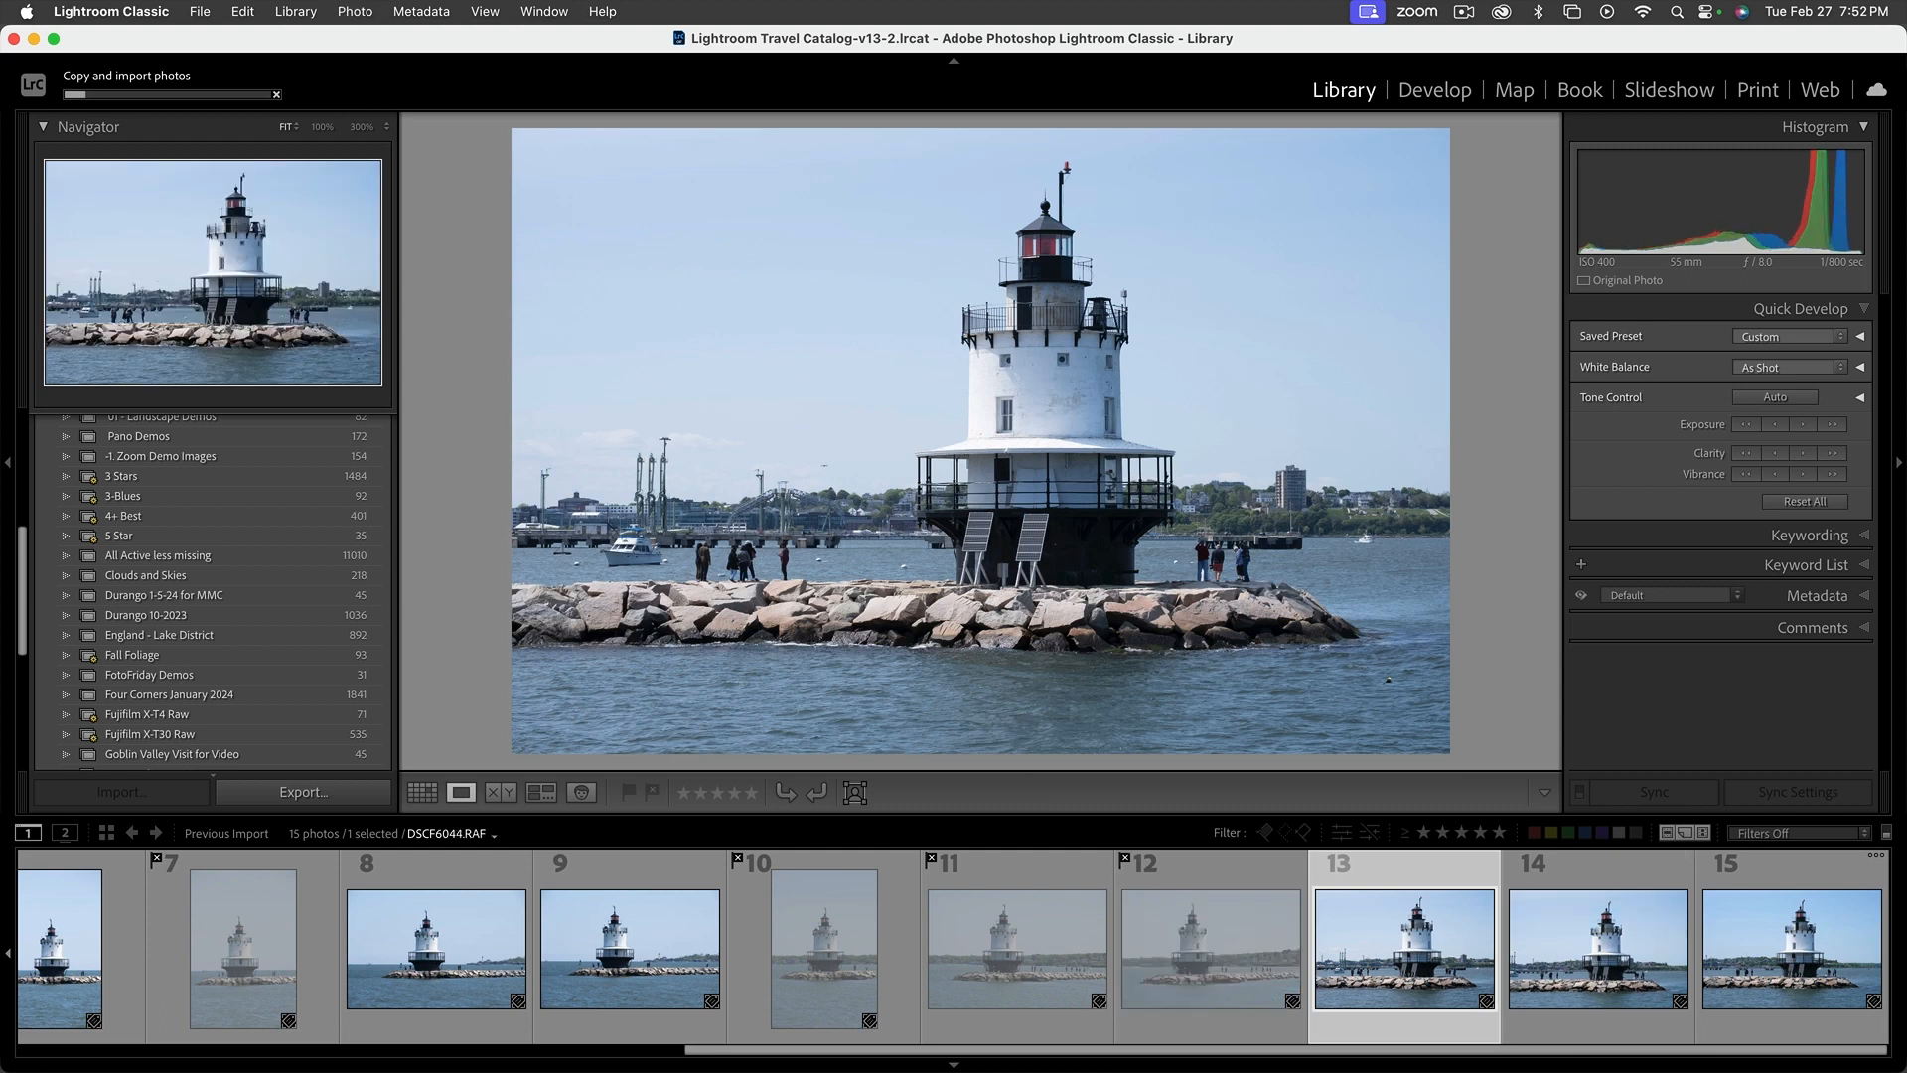
key(shift+x)
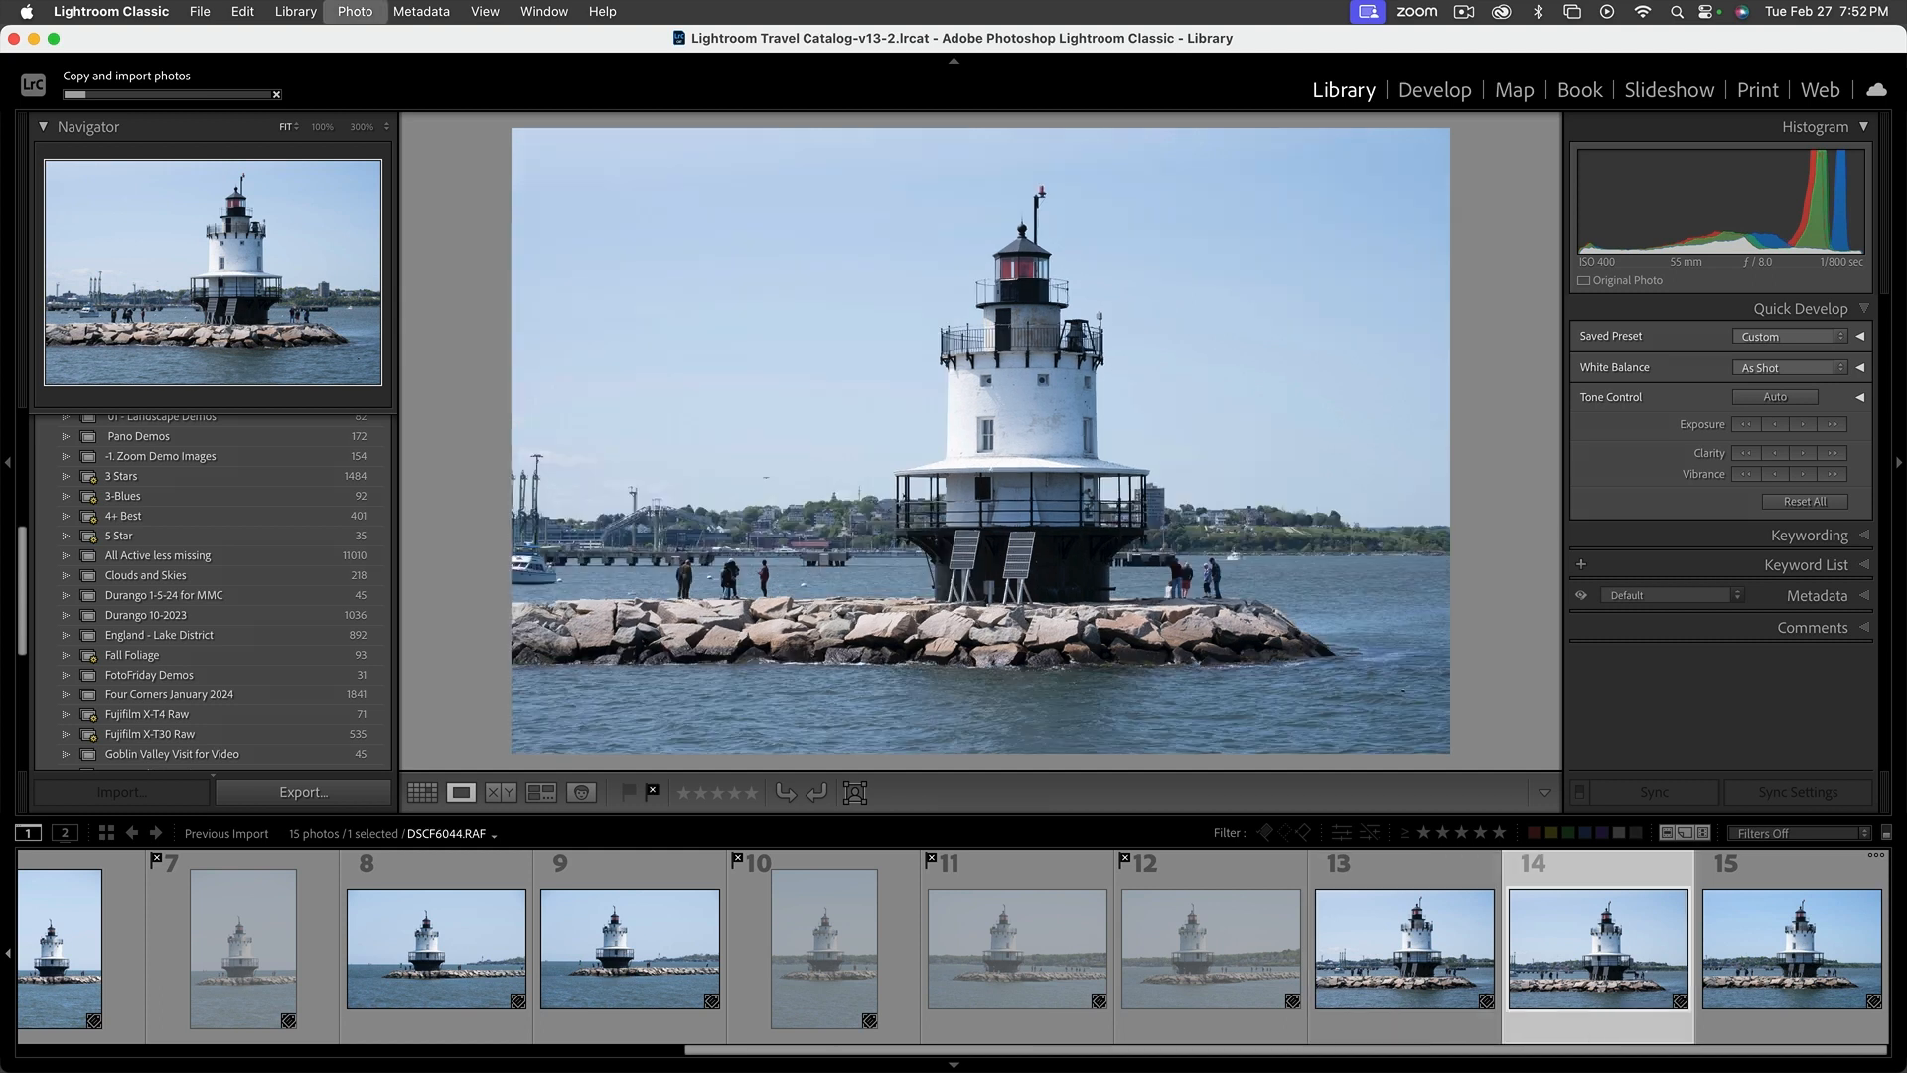
key(shift+x)
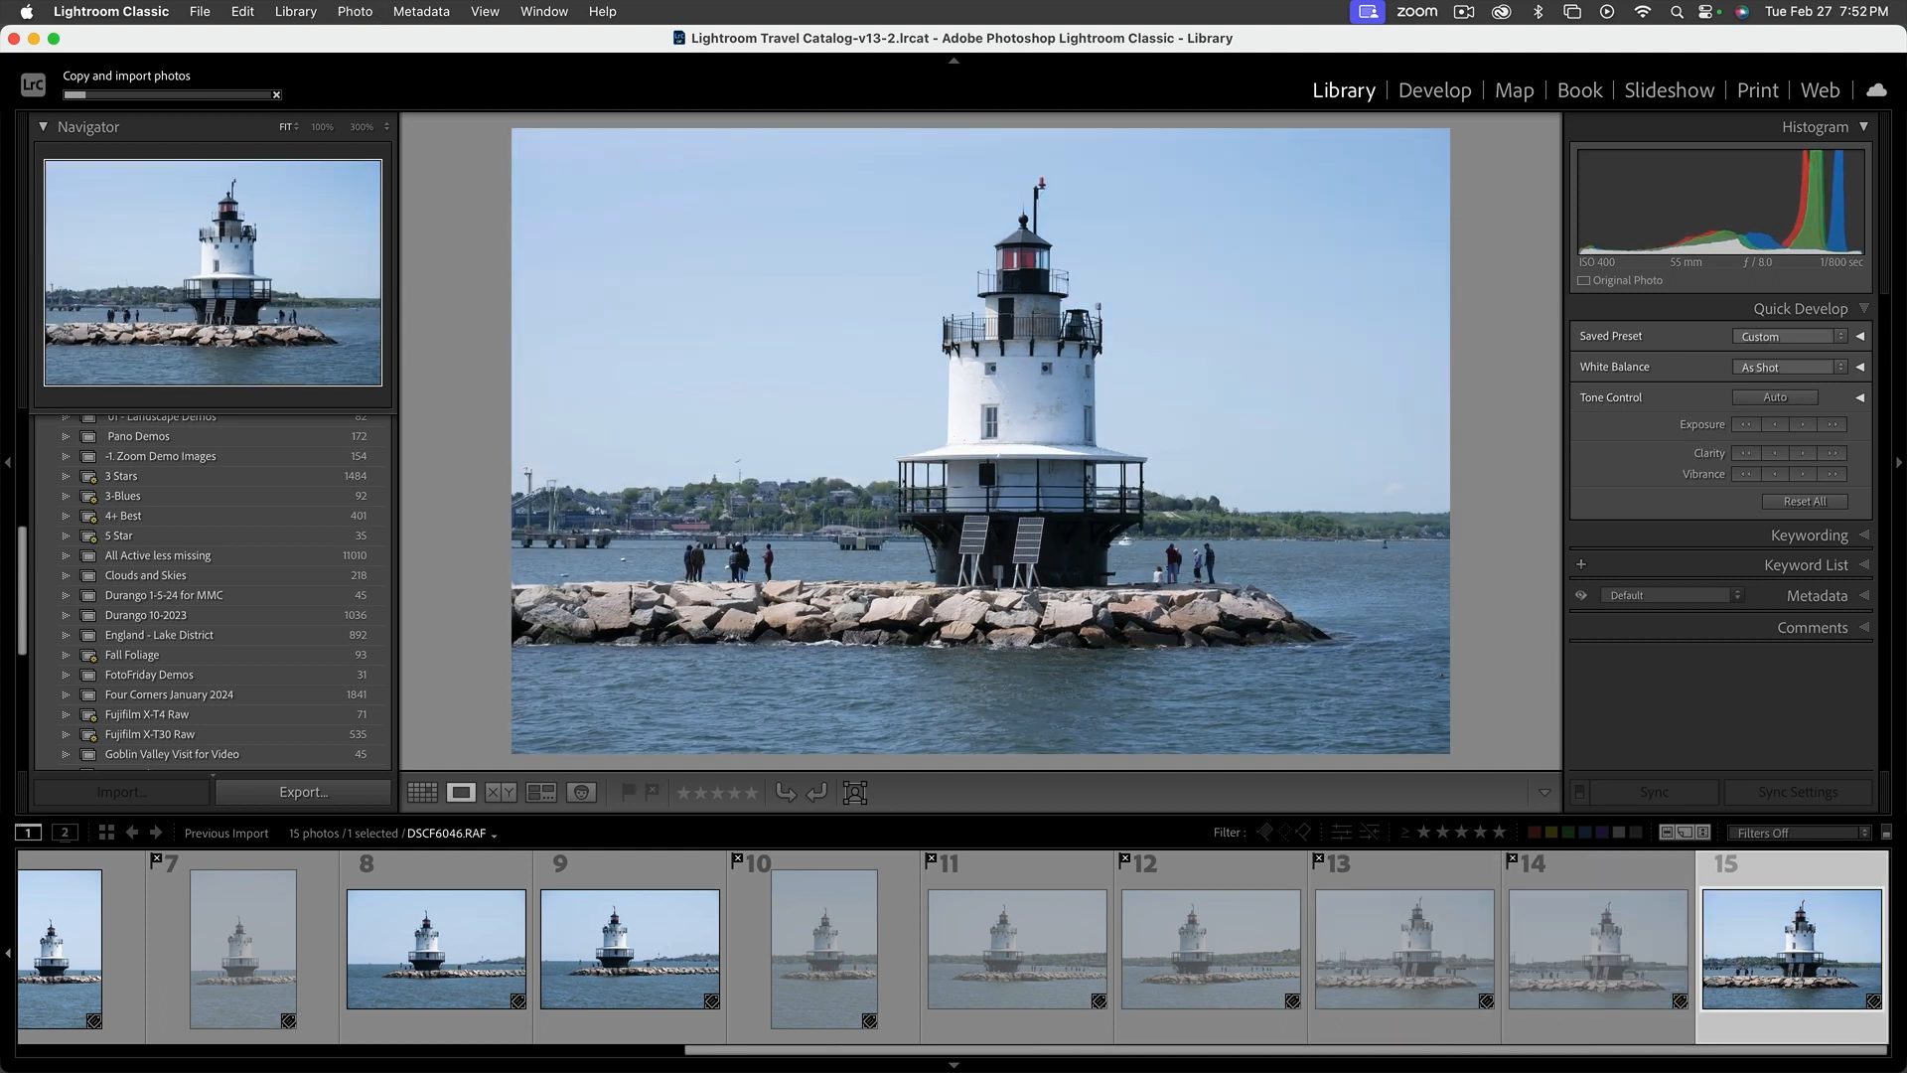
key(shift+x)
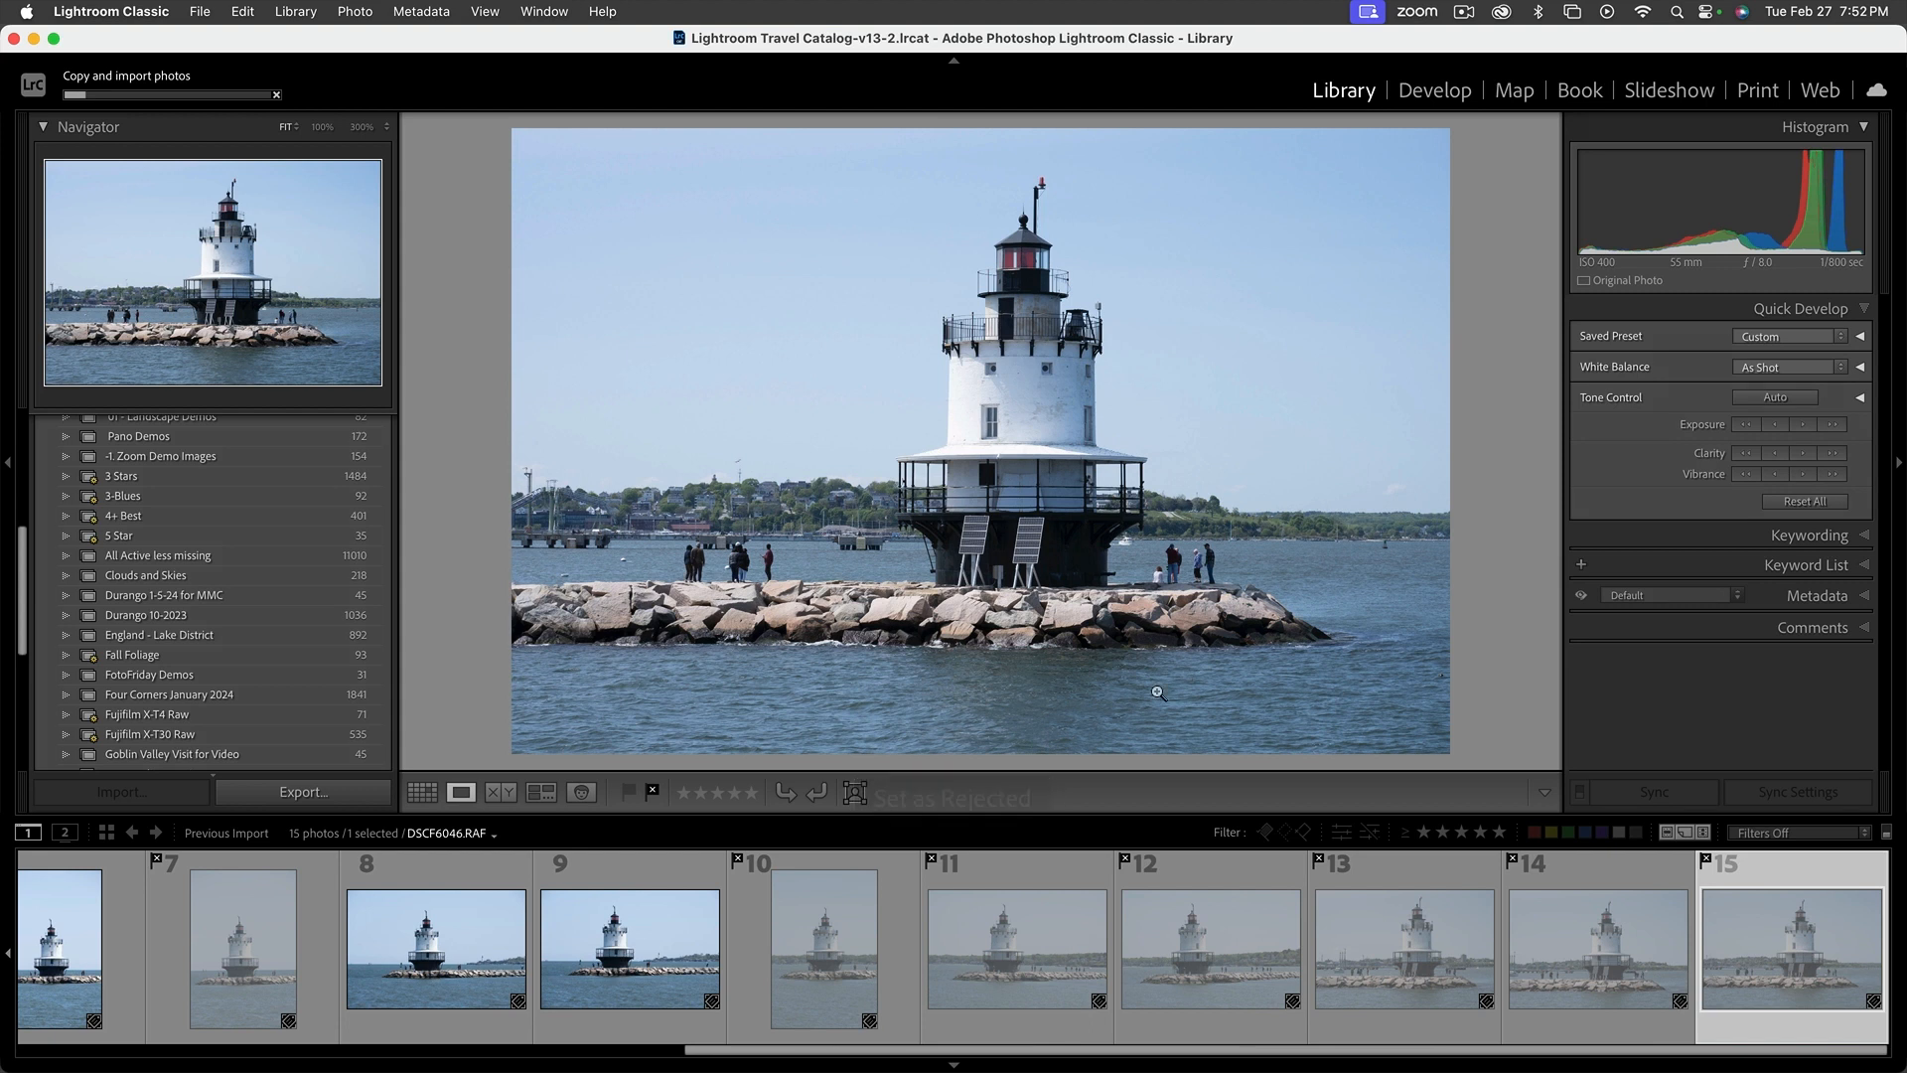
Return to the first imported photo and compare the unrejected lighthouse shots DSCF6032.RAF through DSCF6037.RAF
drag(752, 1053, 70, 1061)
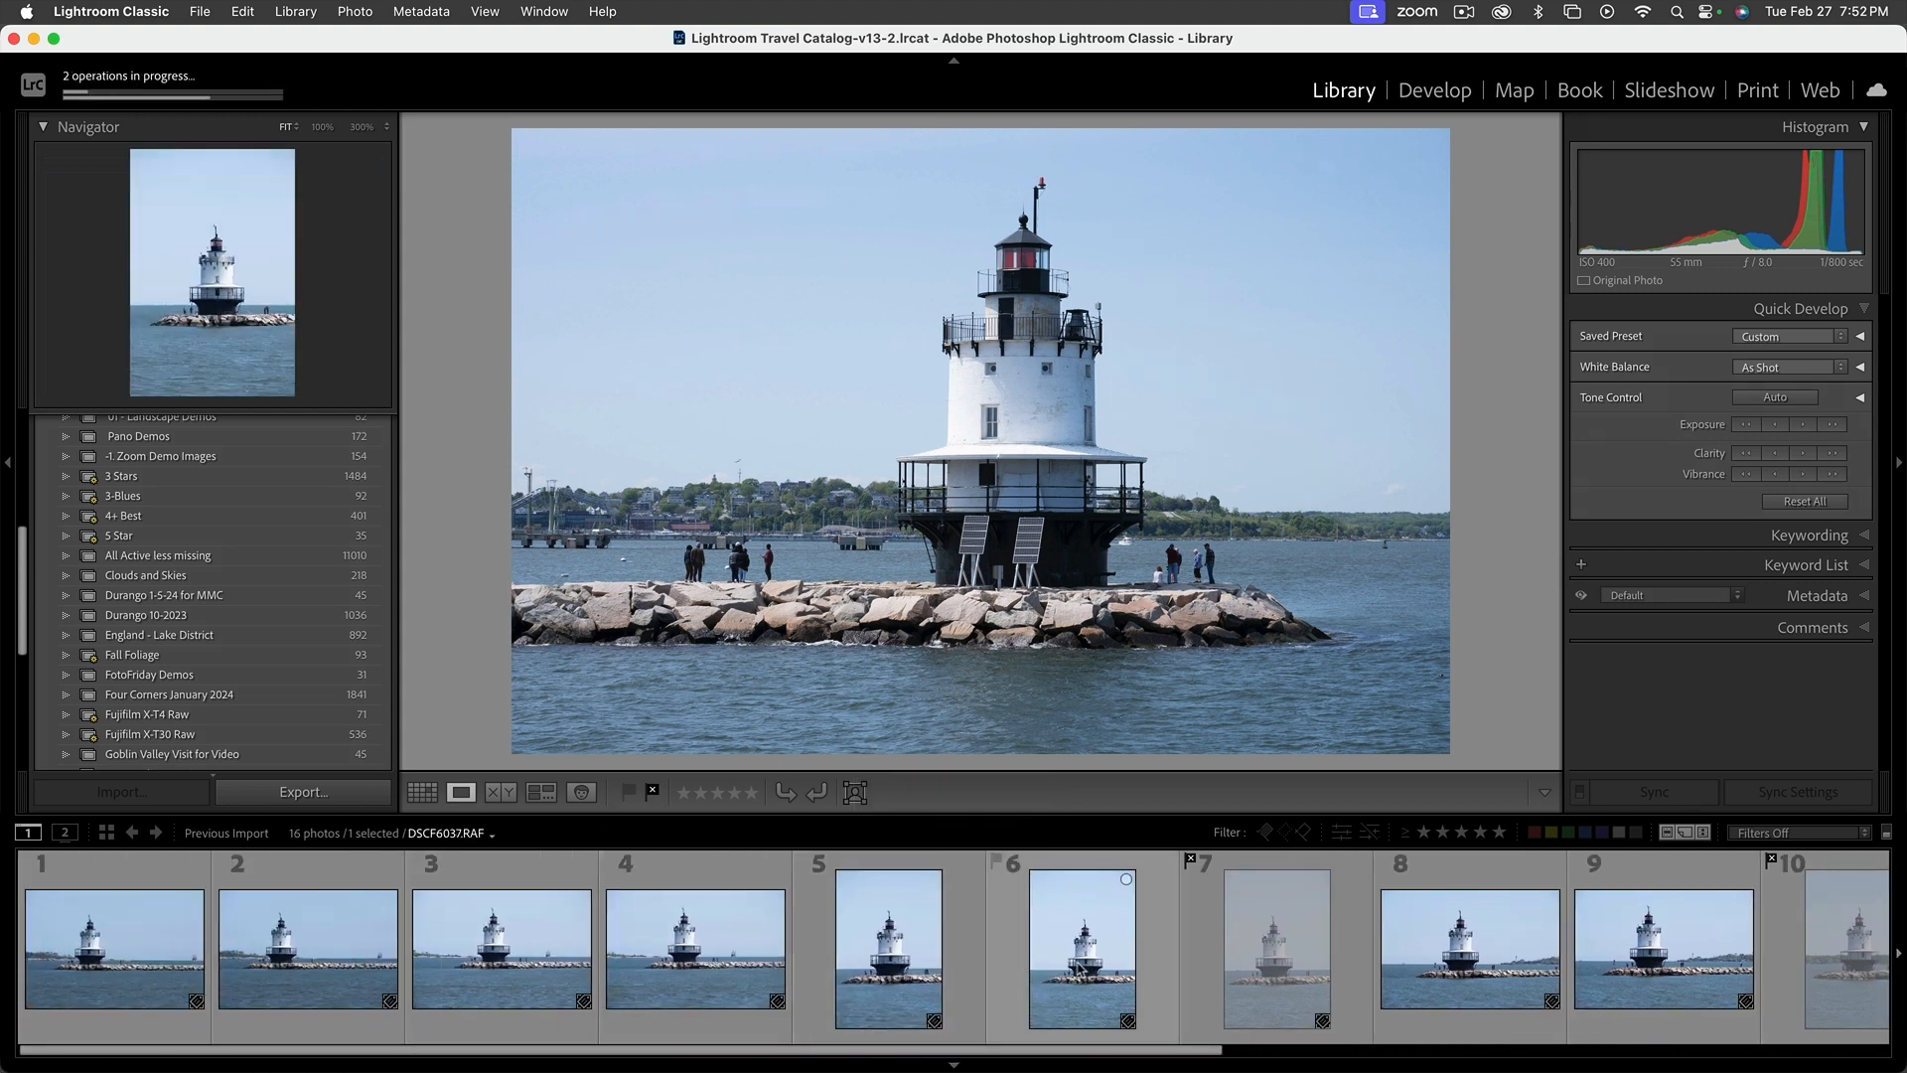
click(162, 938)
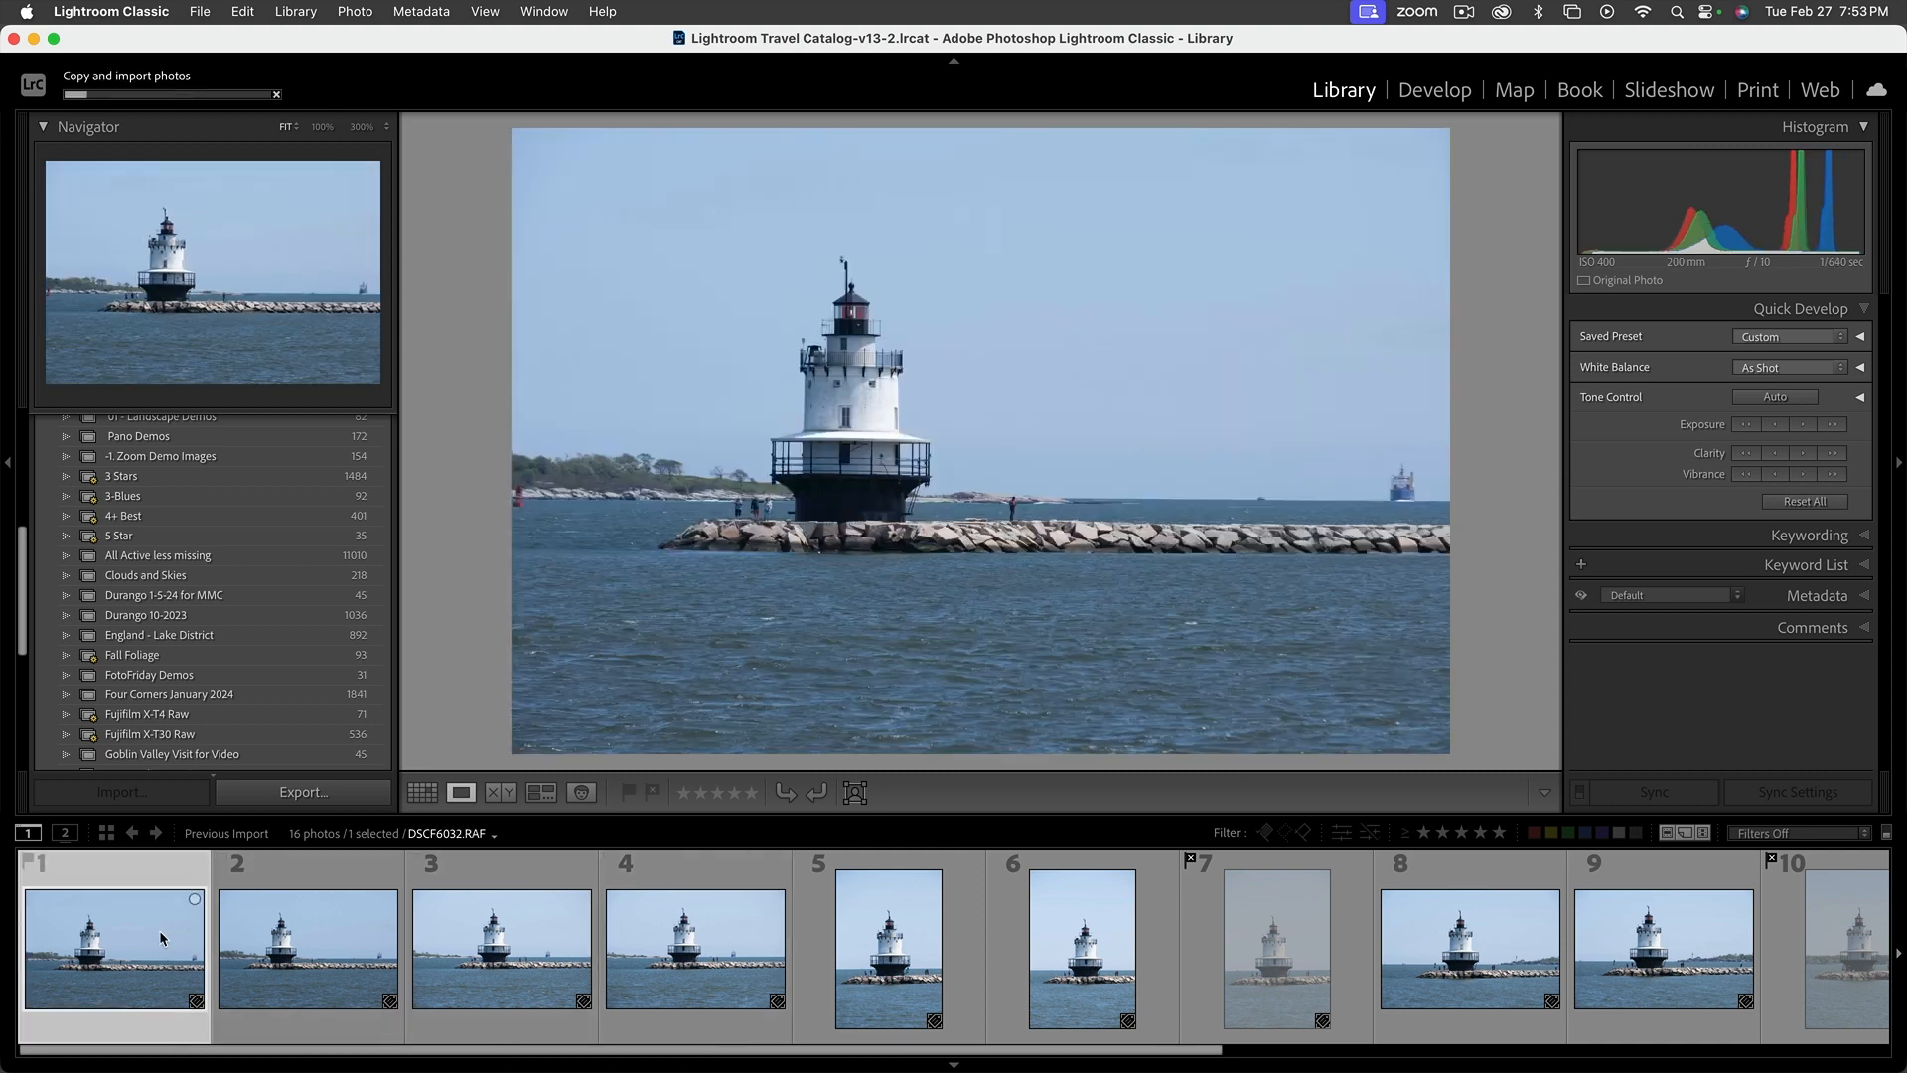
key(Right)
key(Left)
key(Right)
key(Right)
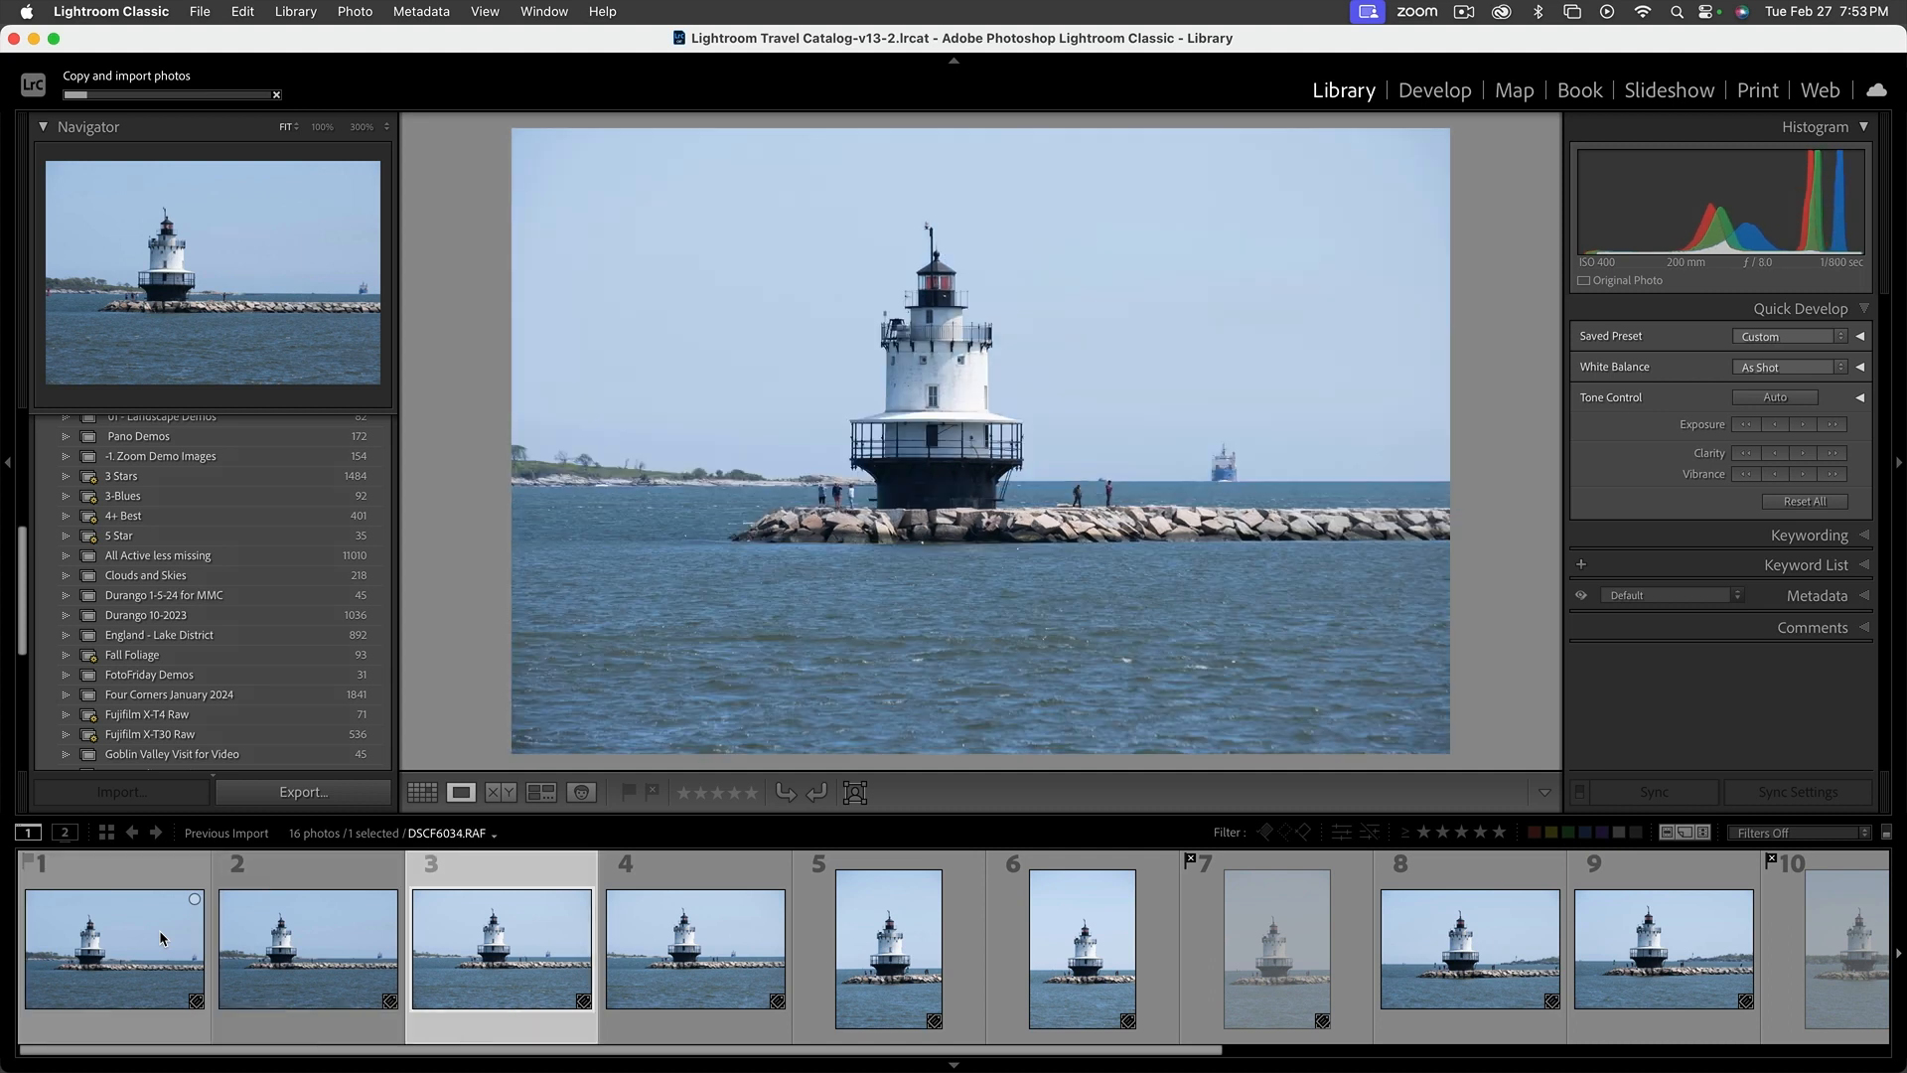
key(Right)
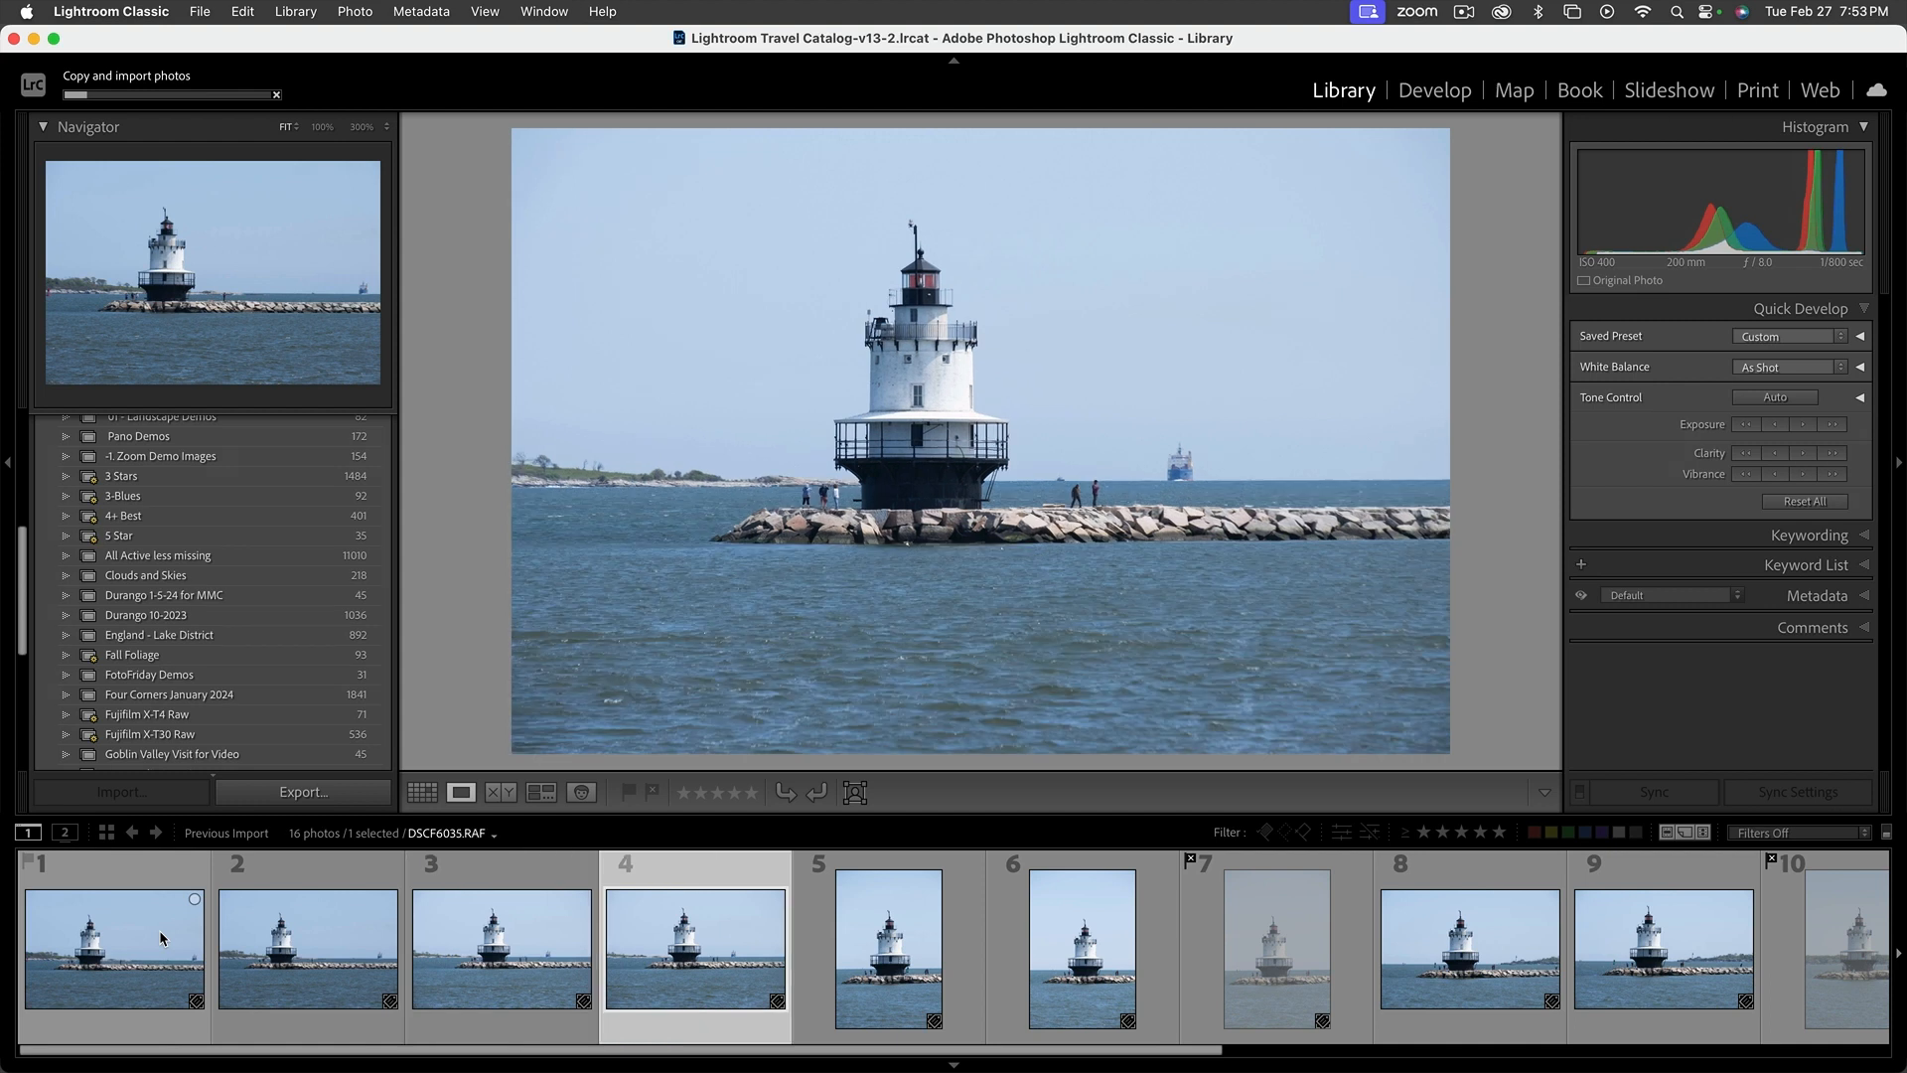
key(Right)
key(Right)
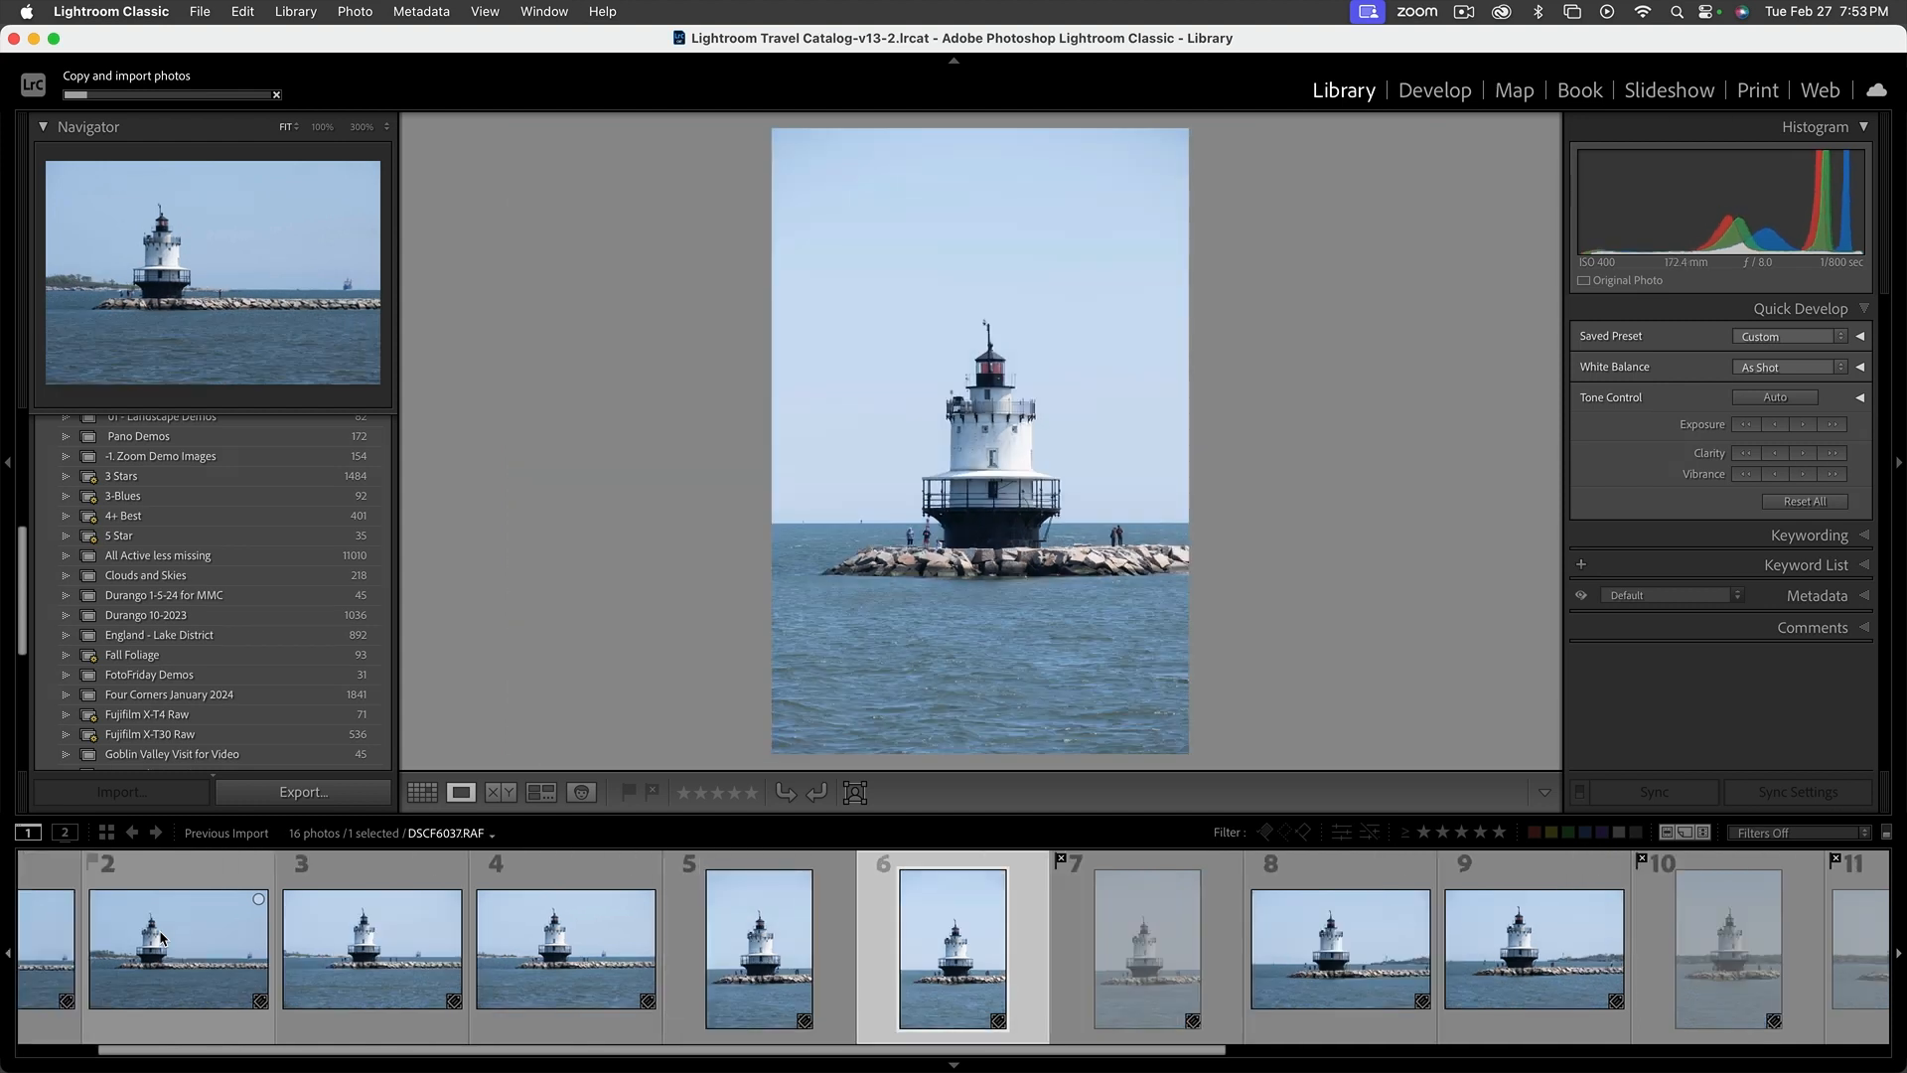
key(Left)
key(Left)
key(Left)
key(Left)
key(Left)
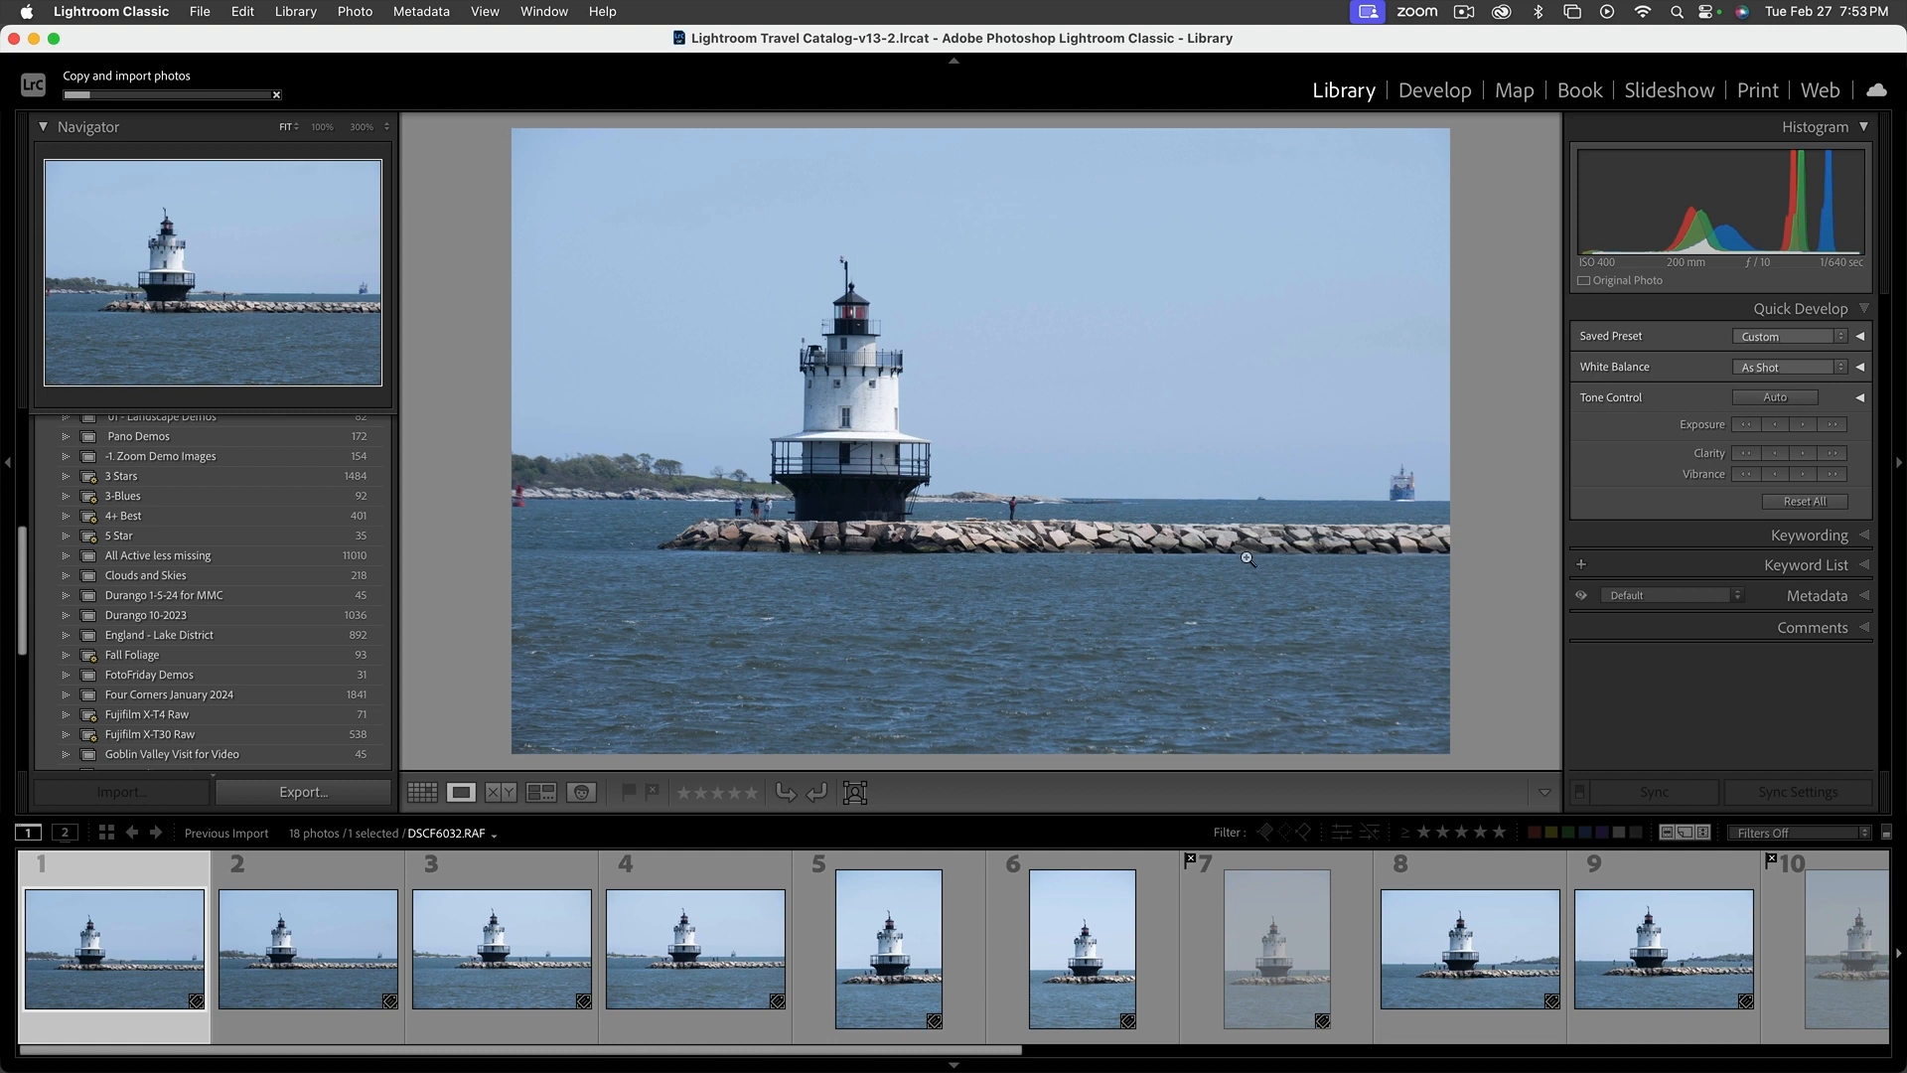
Review the imported lighthouse sequence from DSCF6033.RAF through the sailboat shot DSCF6047.RAF in Loupe view
key(Right)
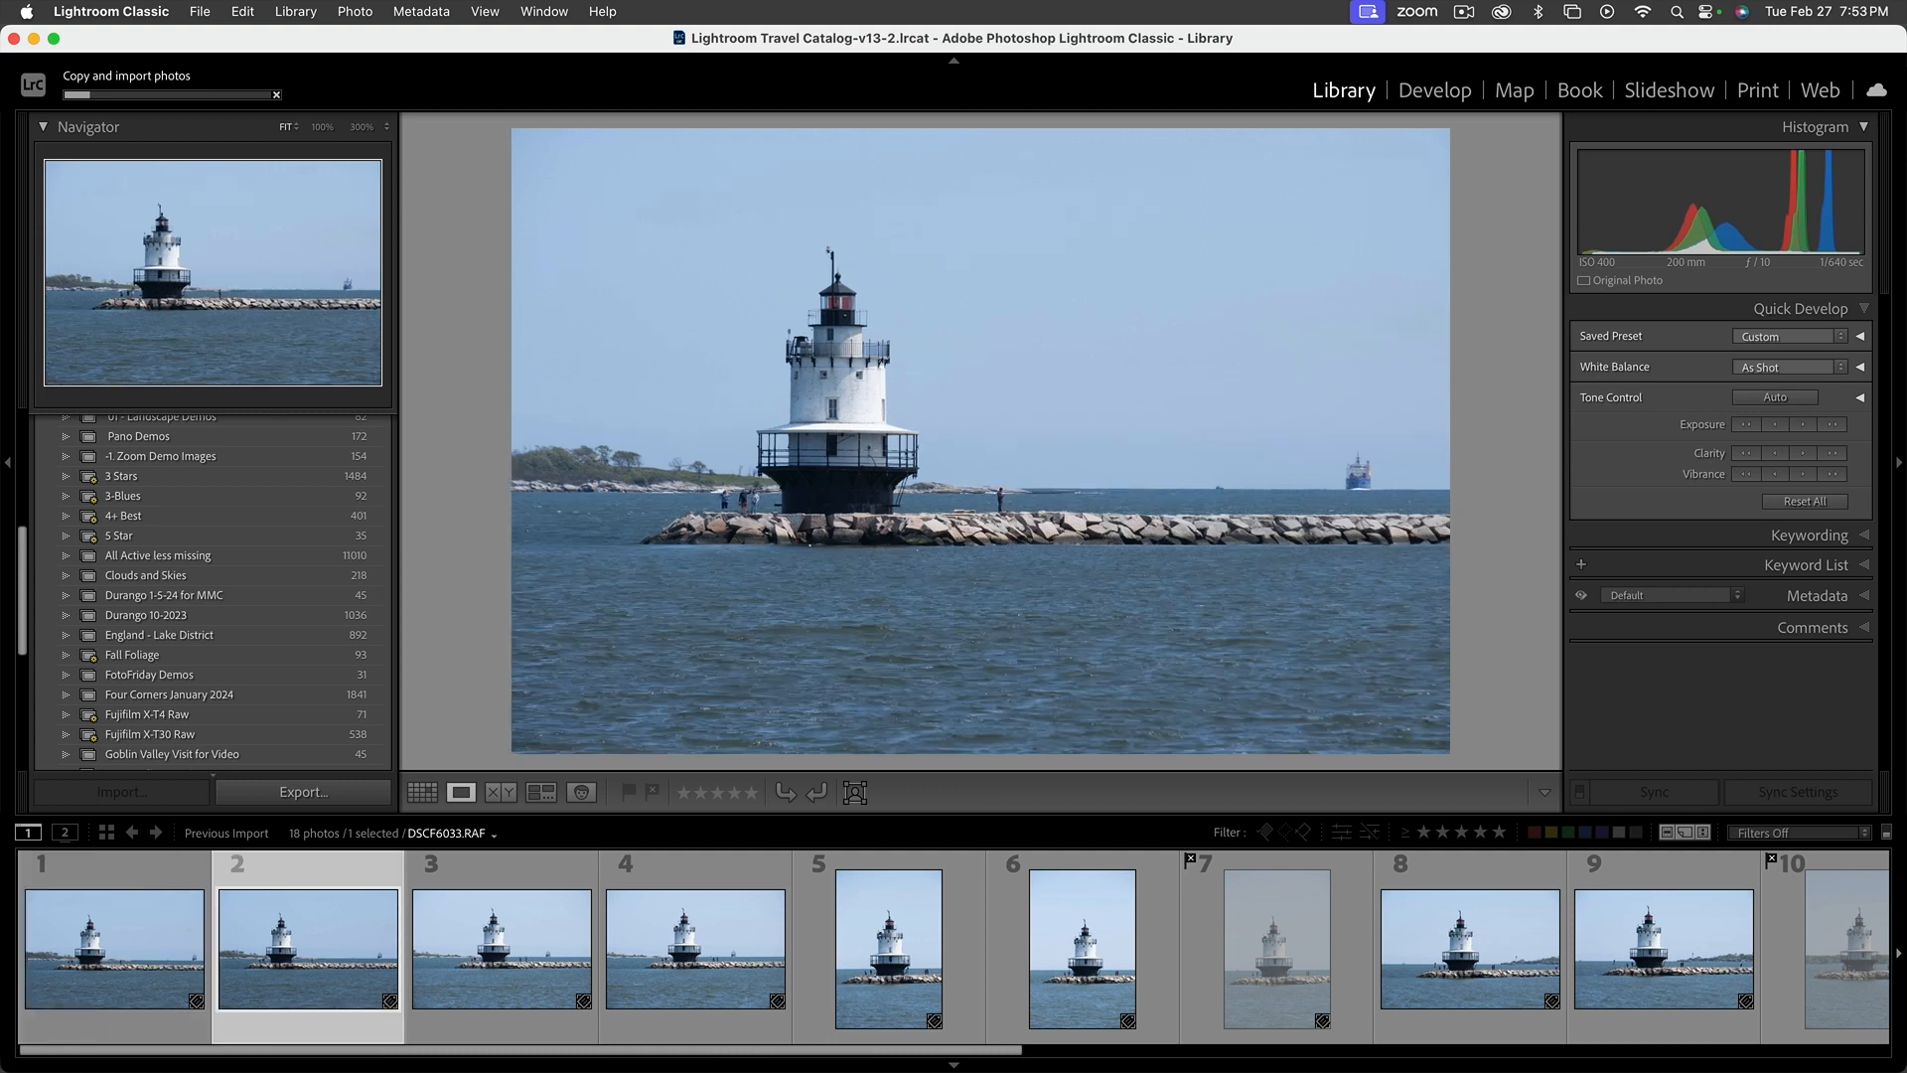
key(Right)
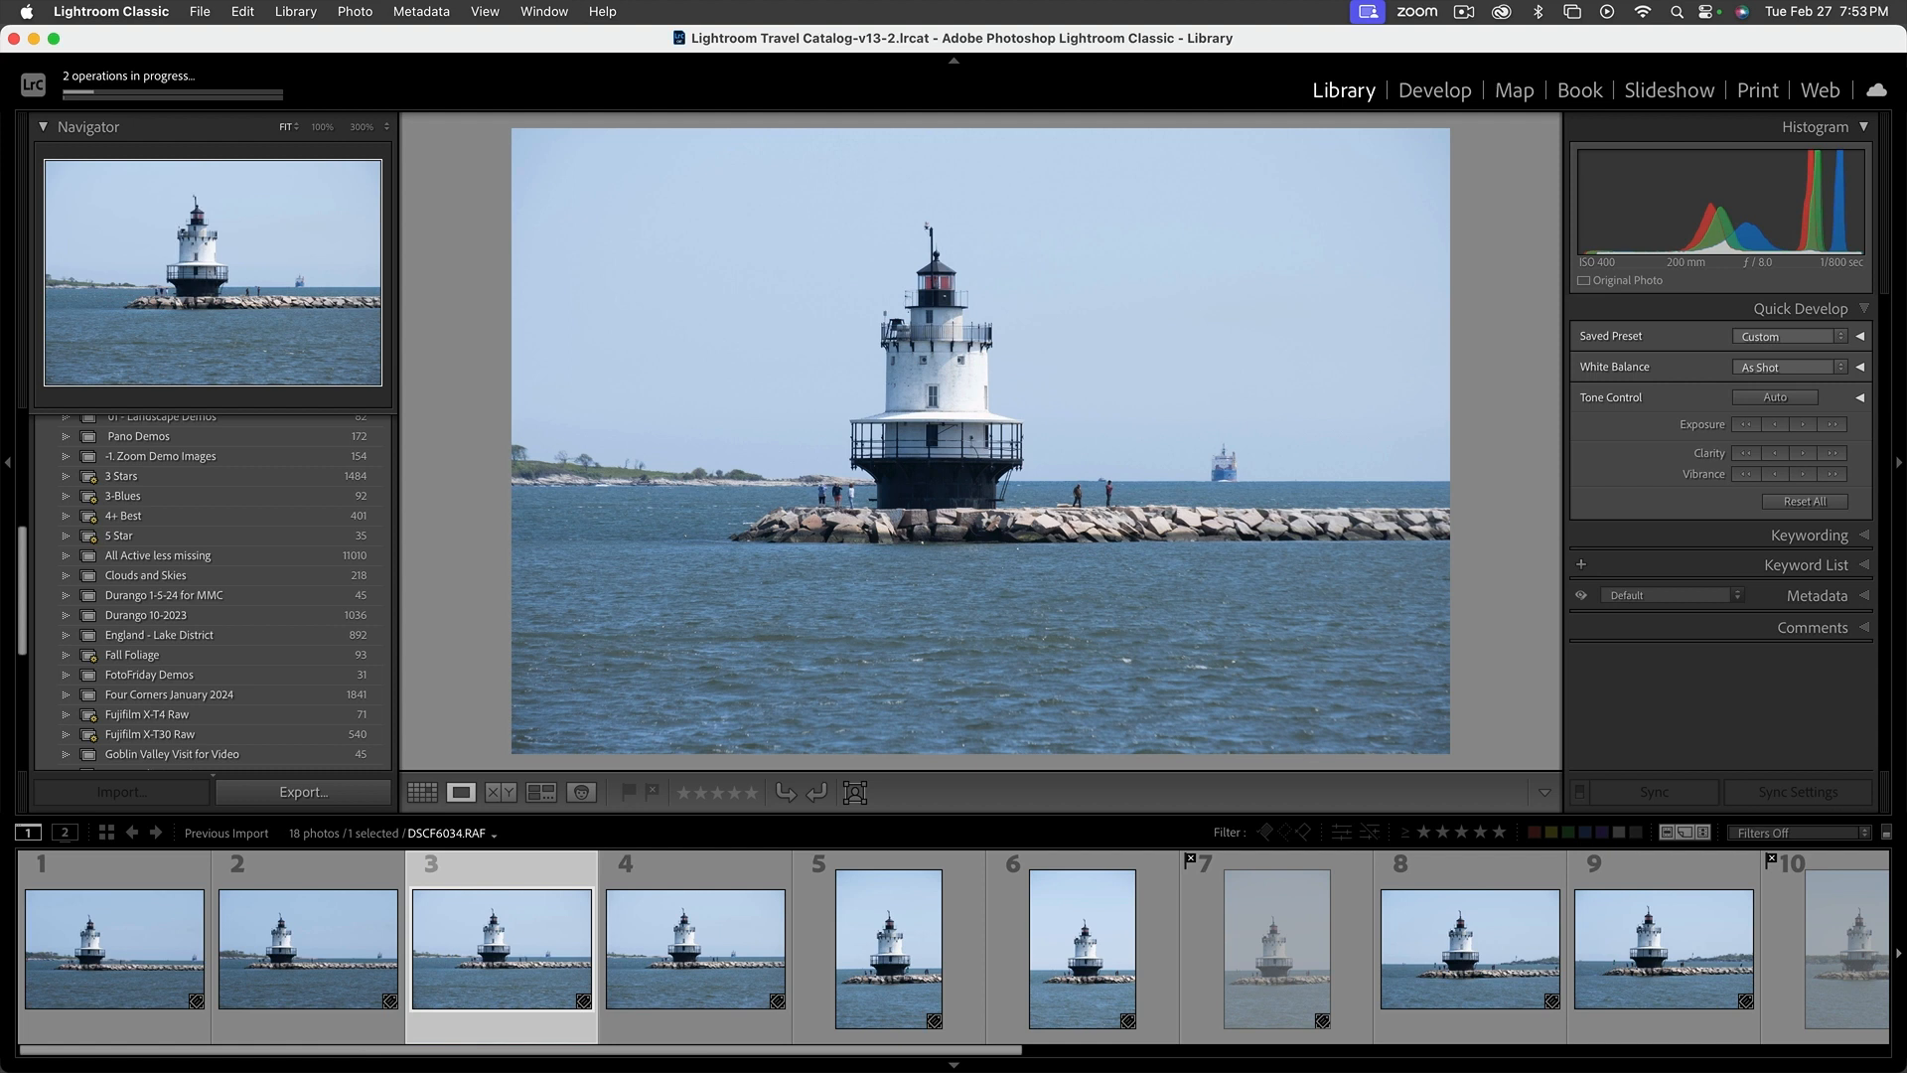
key(Right)
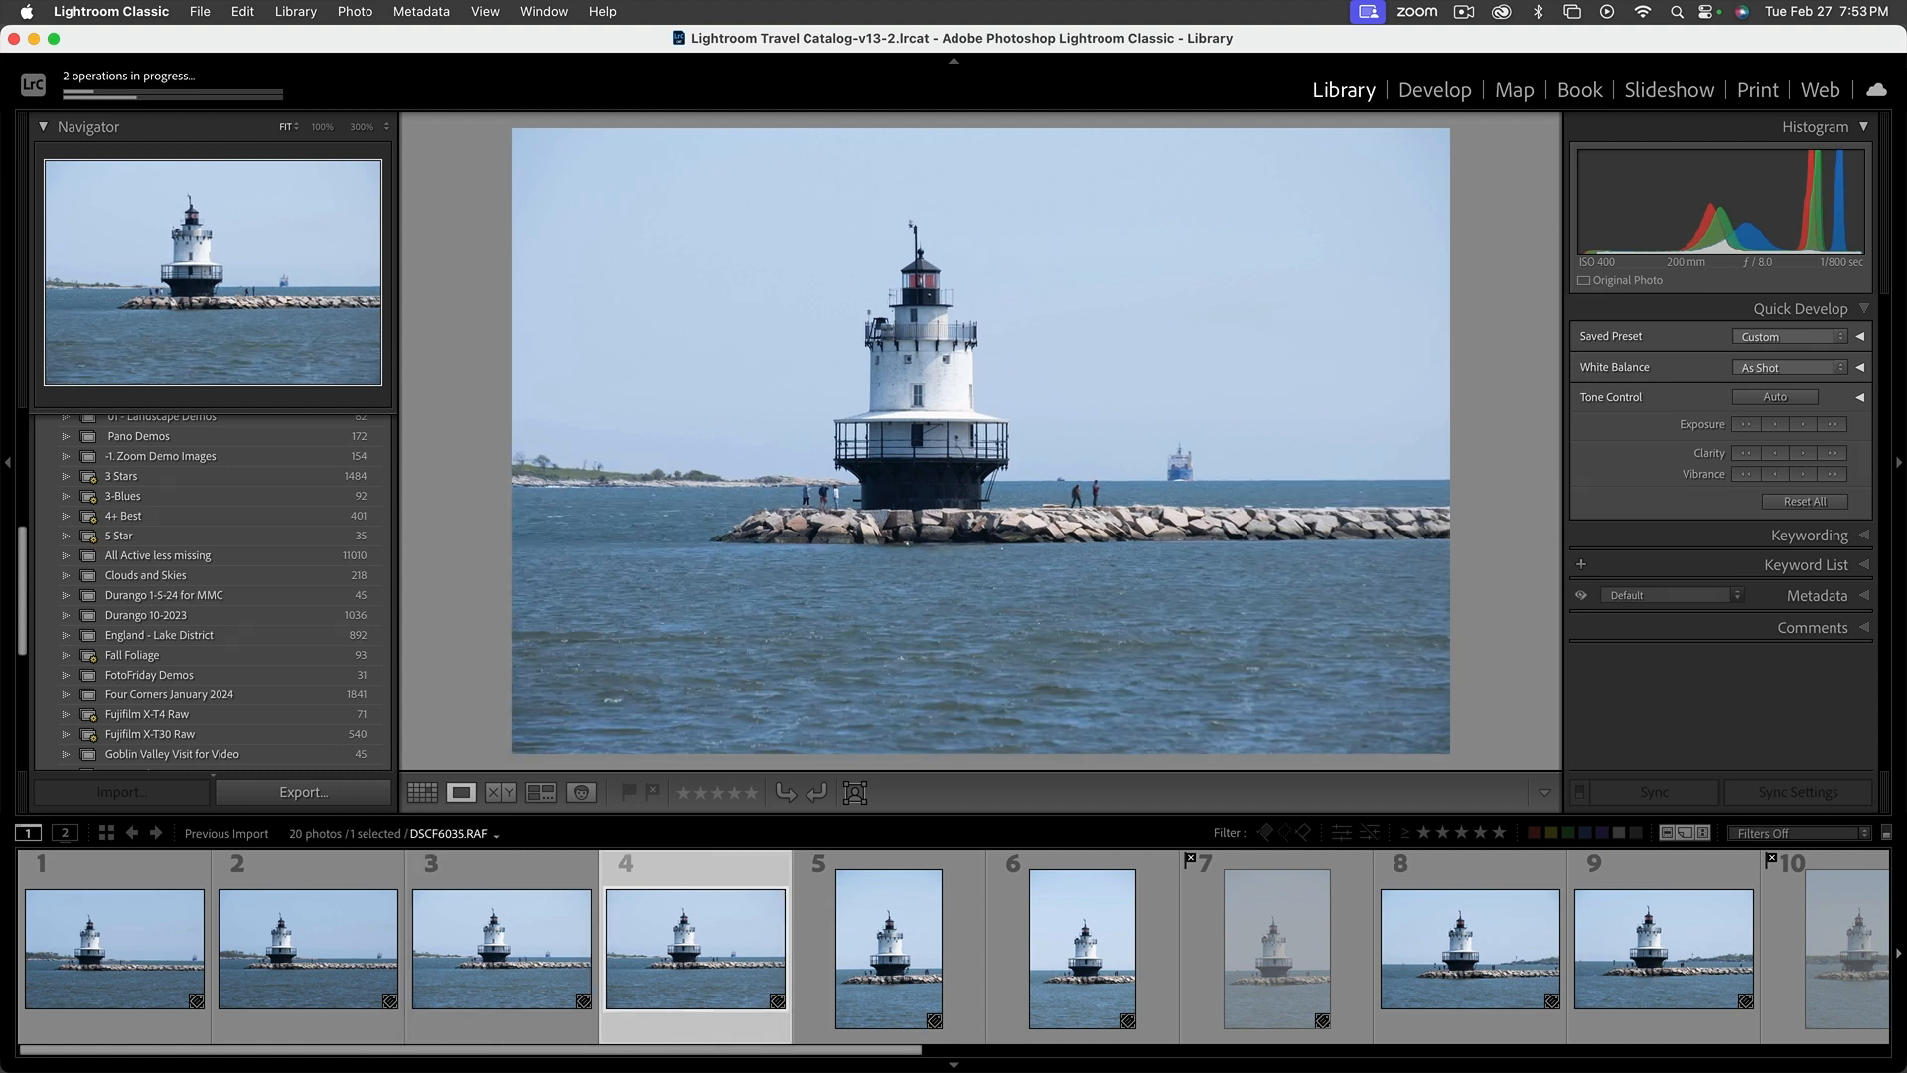
key(Right)
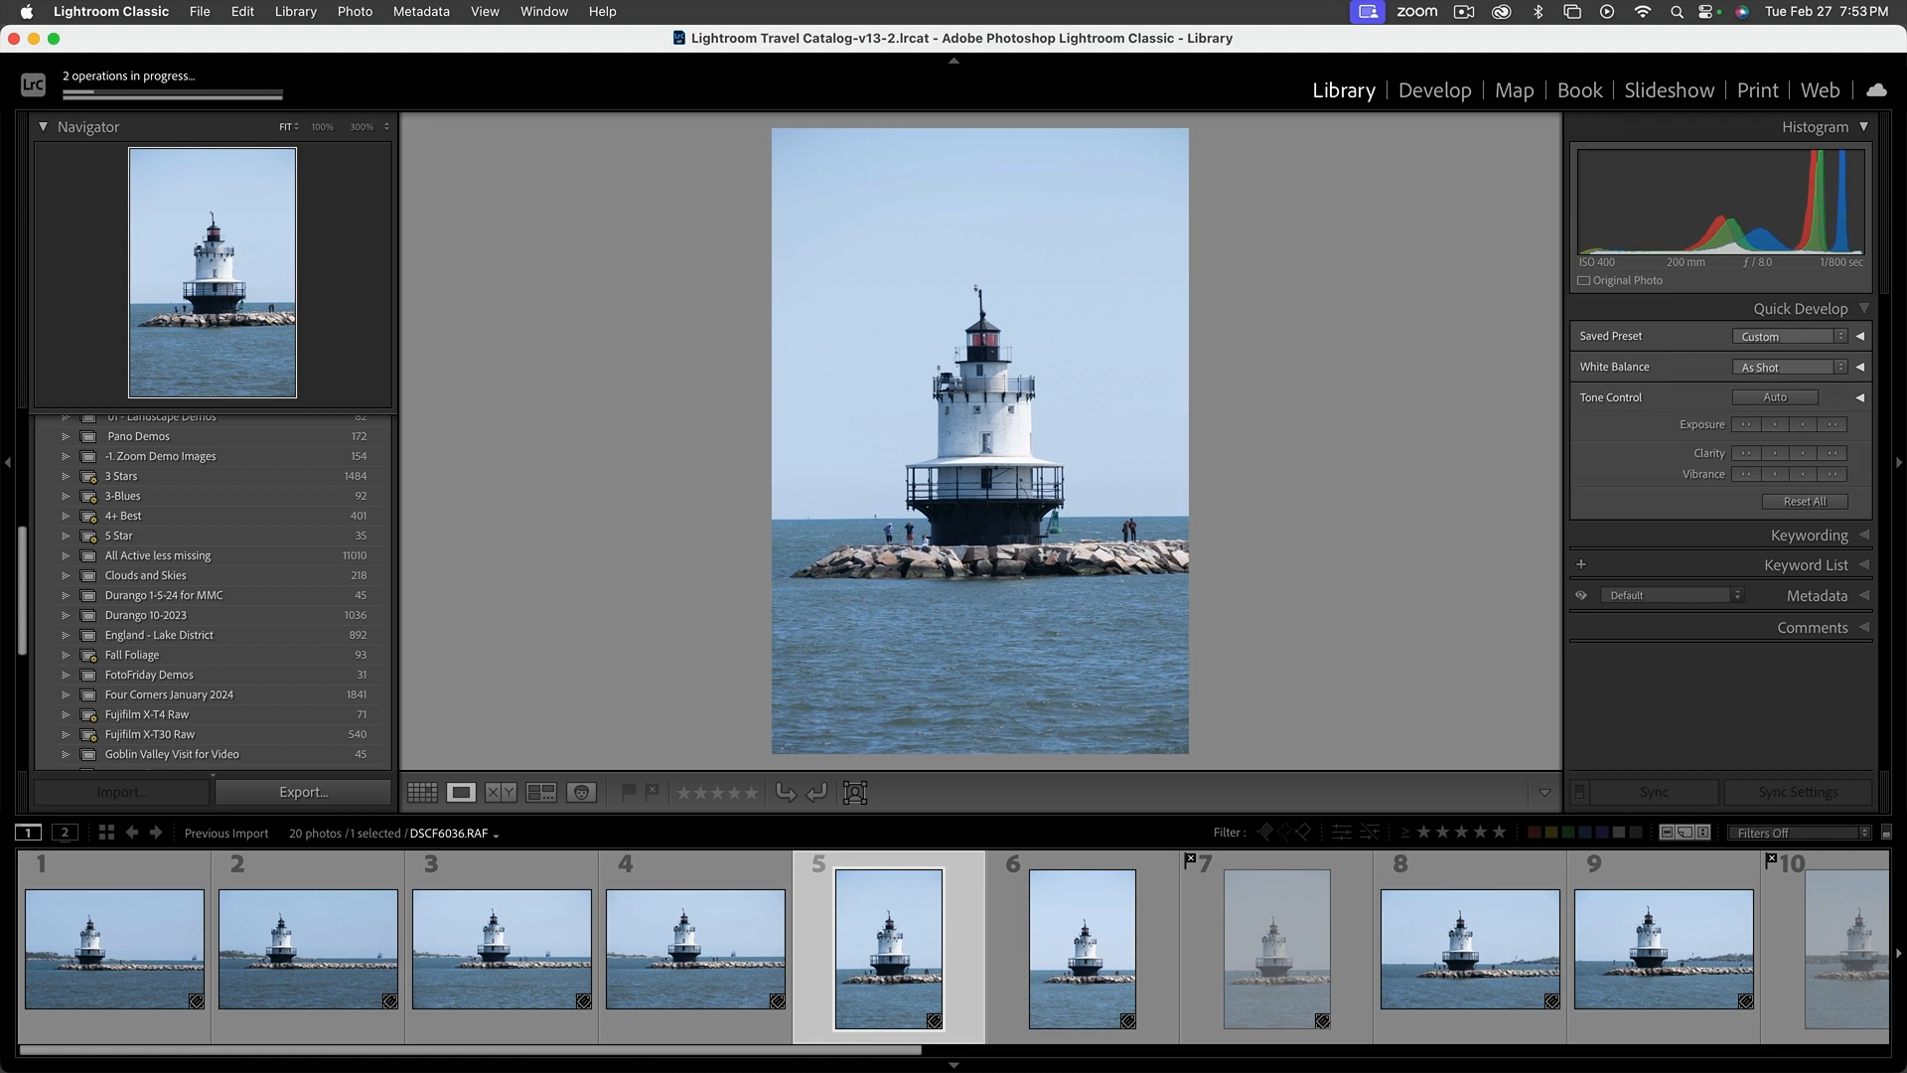
key(Right)
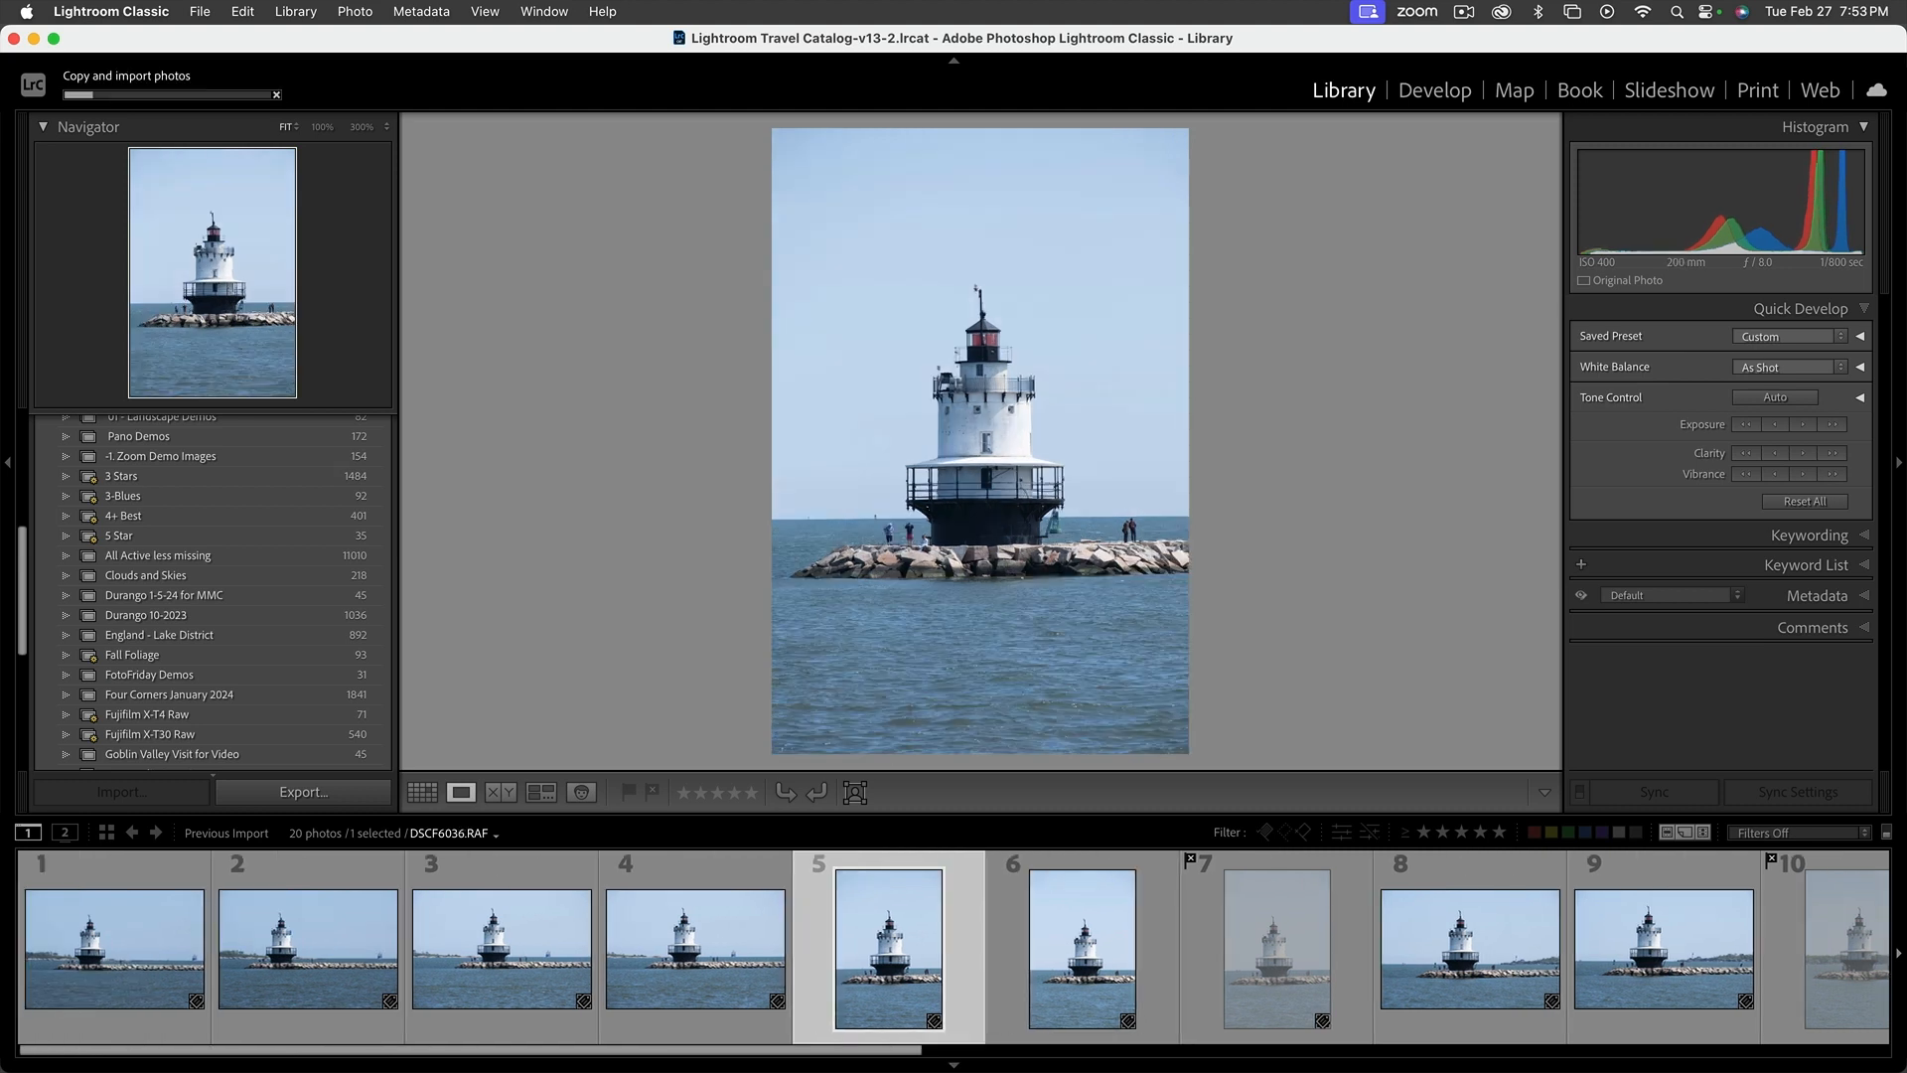
key(Right)
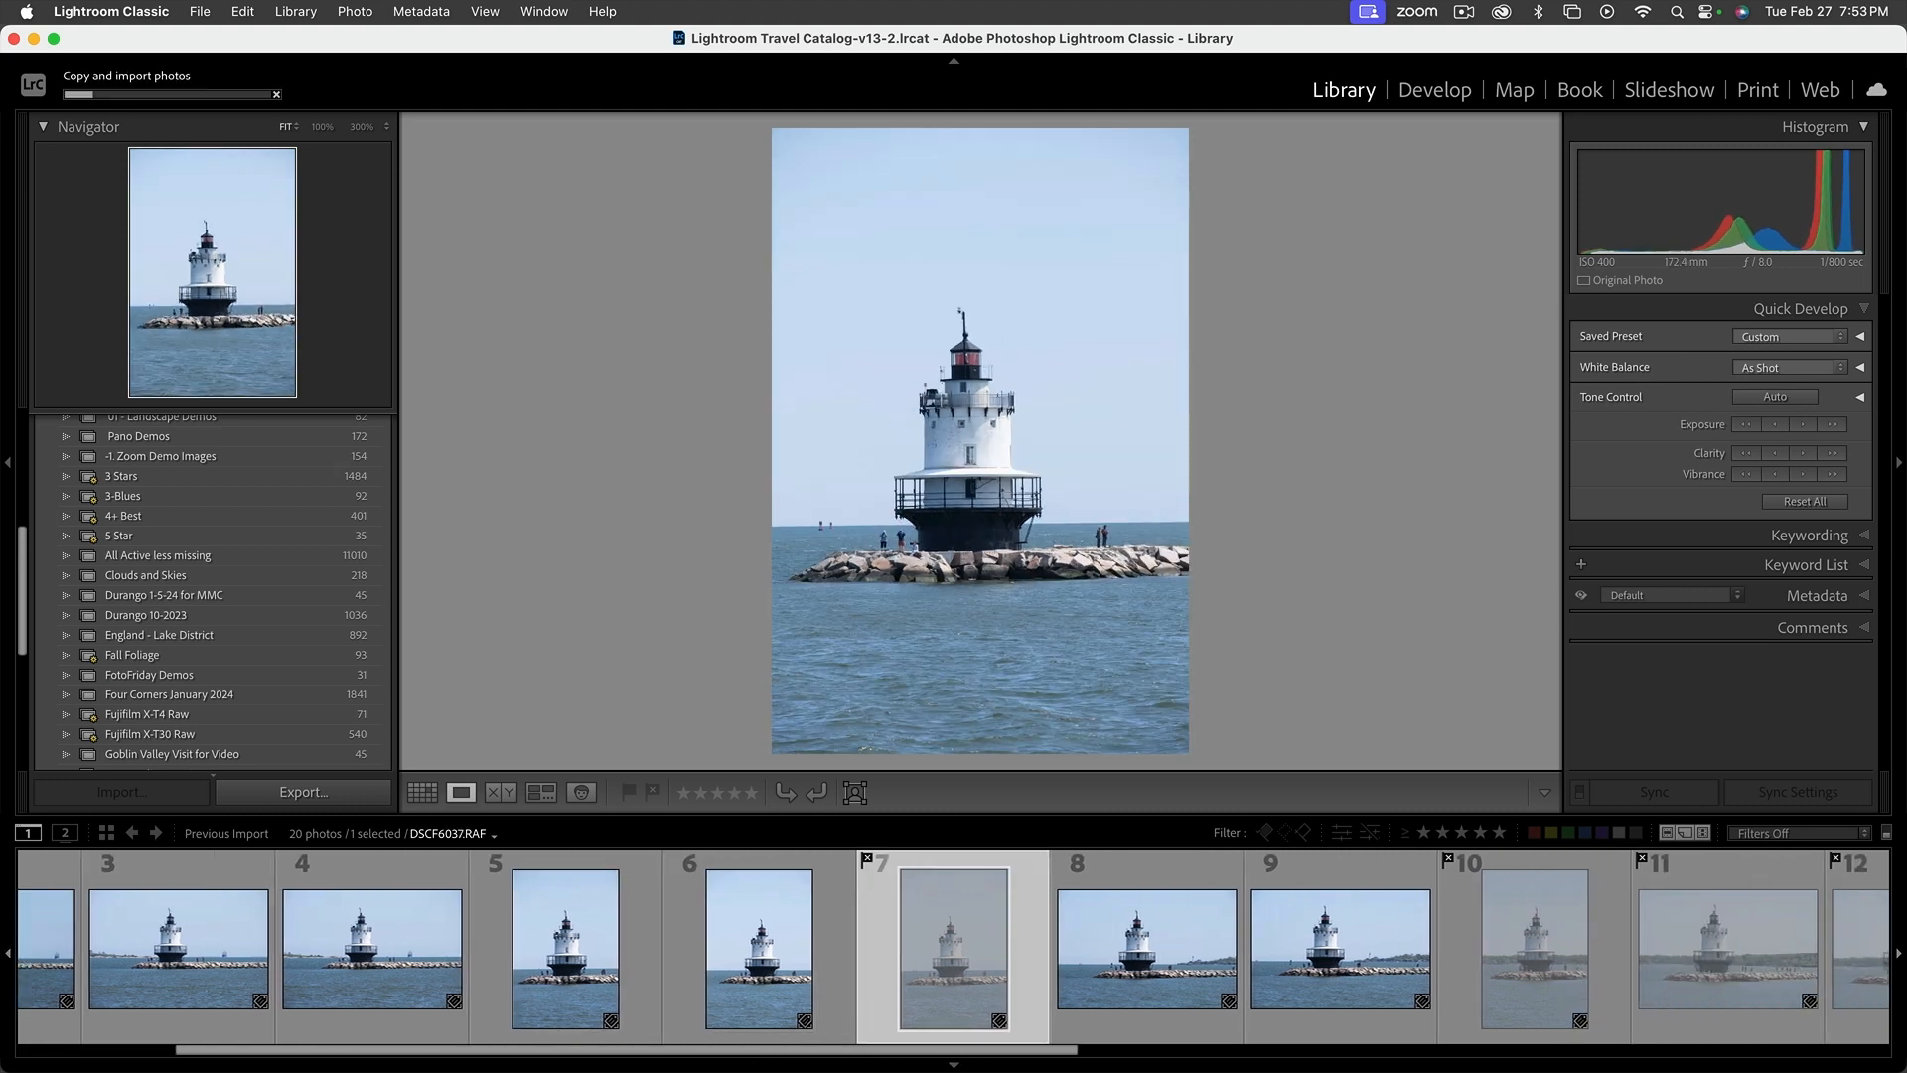
key(Right)
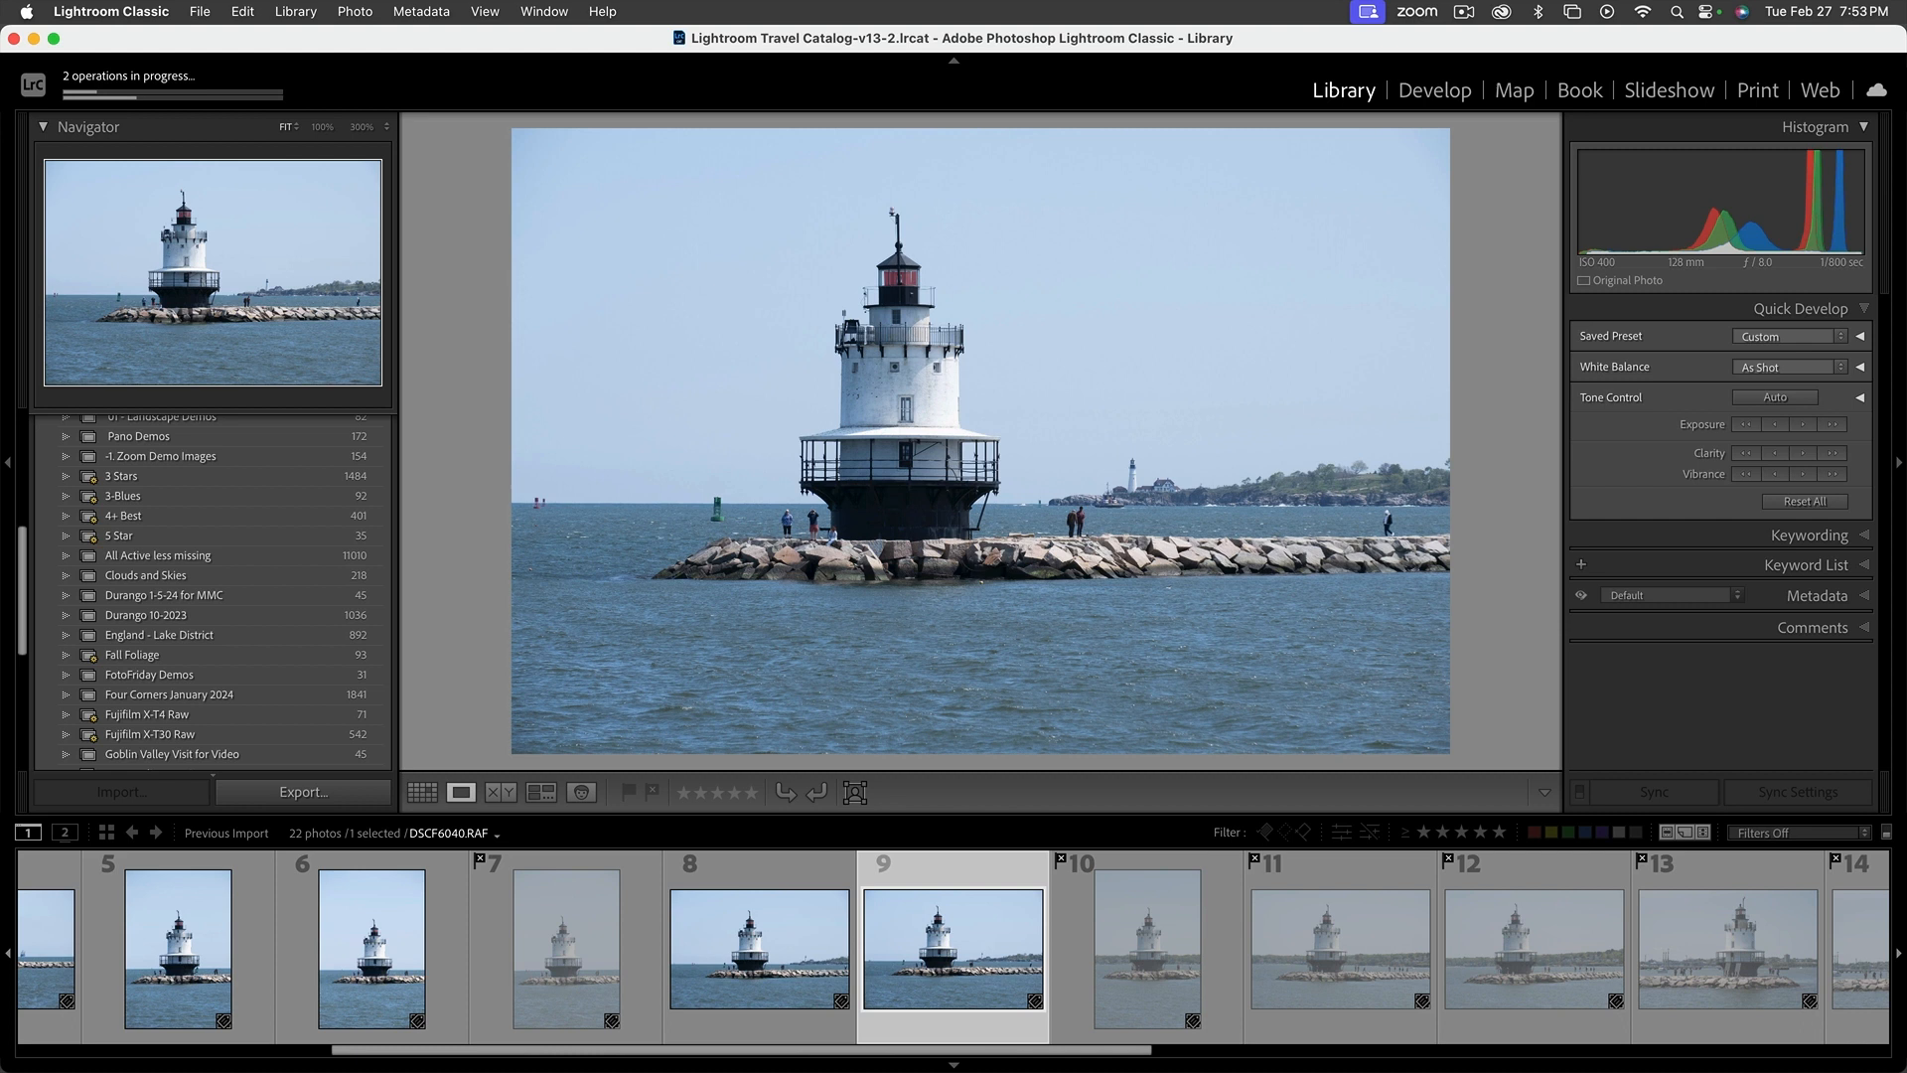
key(Right)
key(Right)
key(Right)
key(Right)
key(Right)
key(Right)
key(Right)
key(Right)
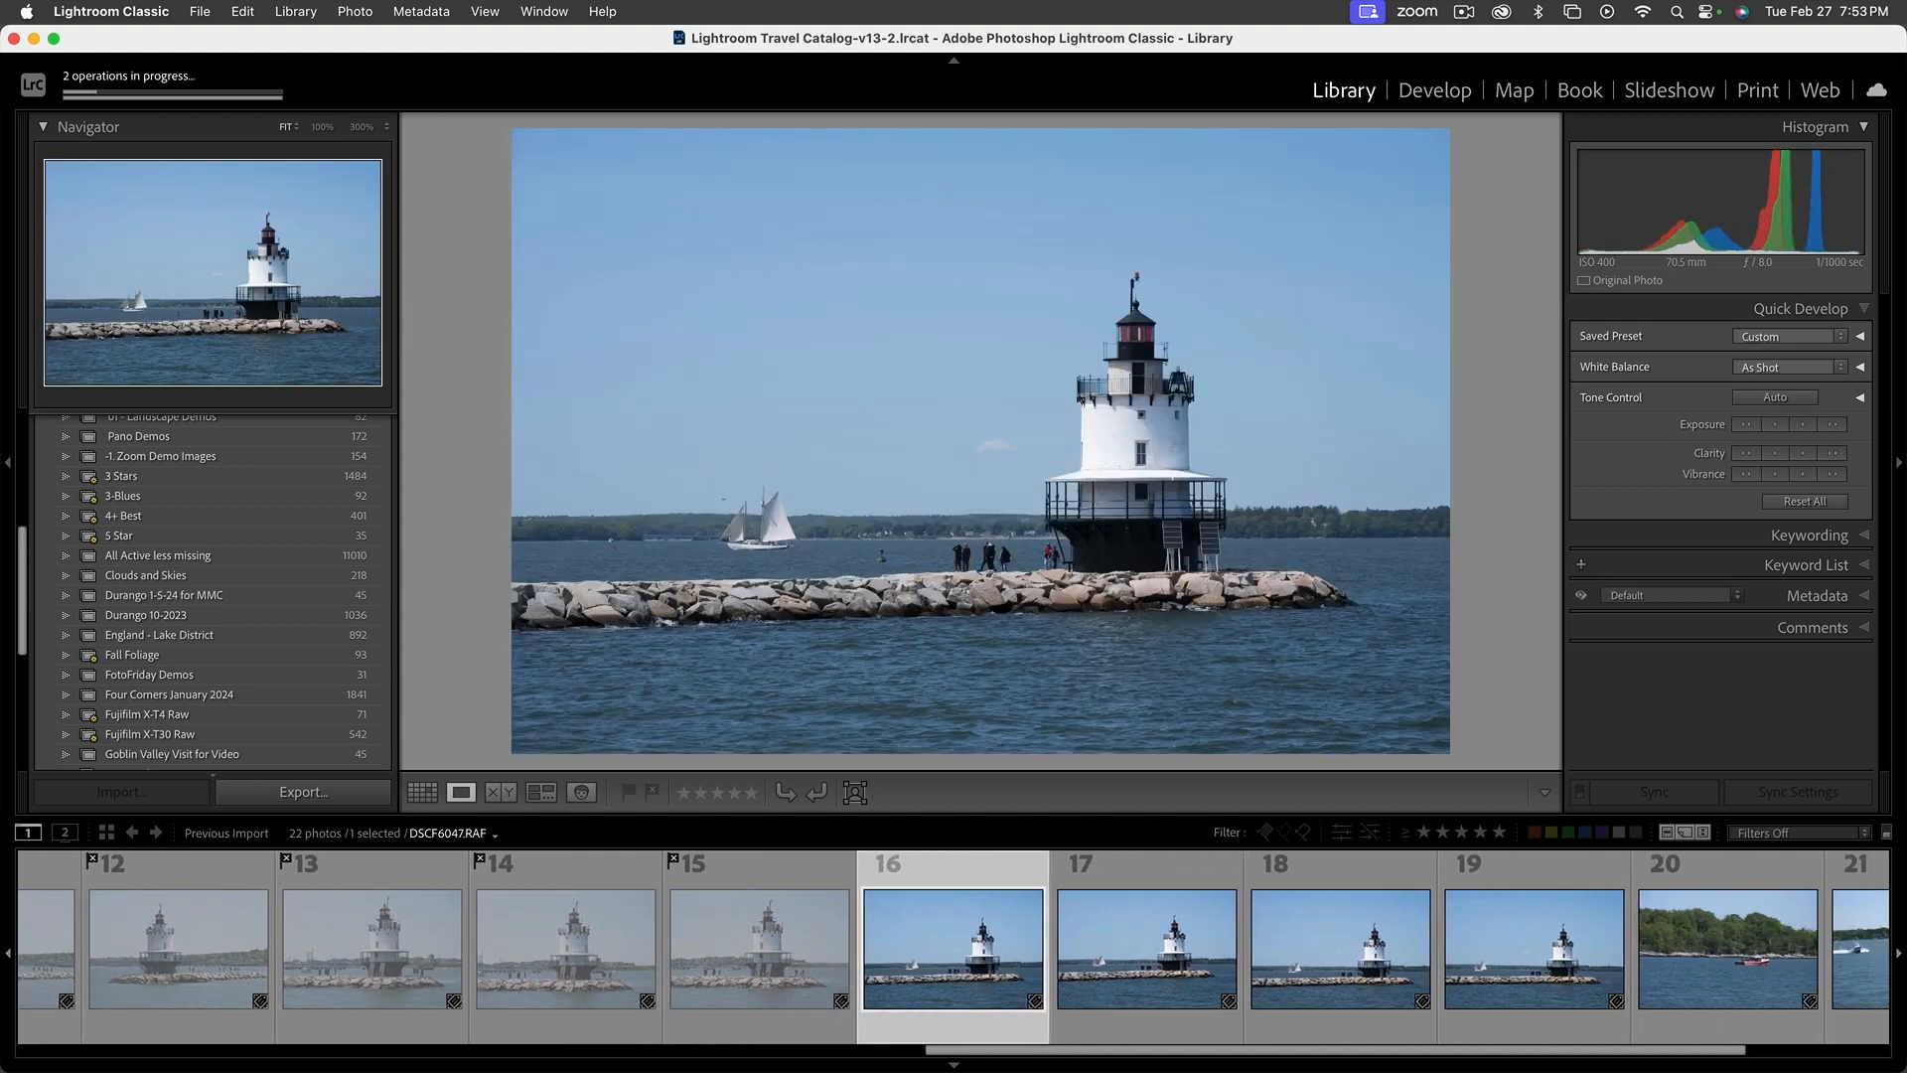
Flag DSCF6049.RAF through DSCF6052.RAF, two lighthouse-and-sailboat shots and two boat shots, as rejected
key(Right)
key(Right)
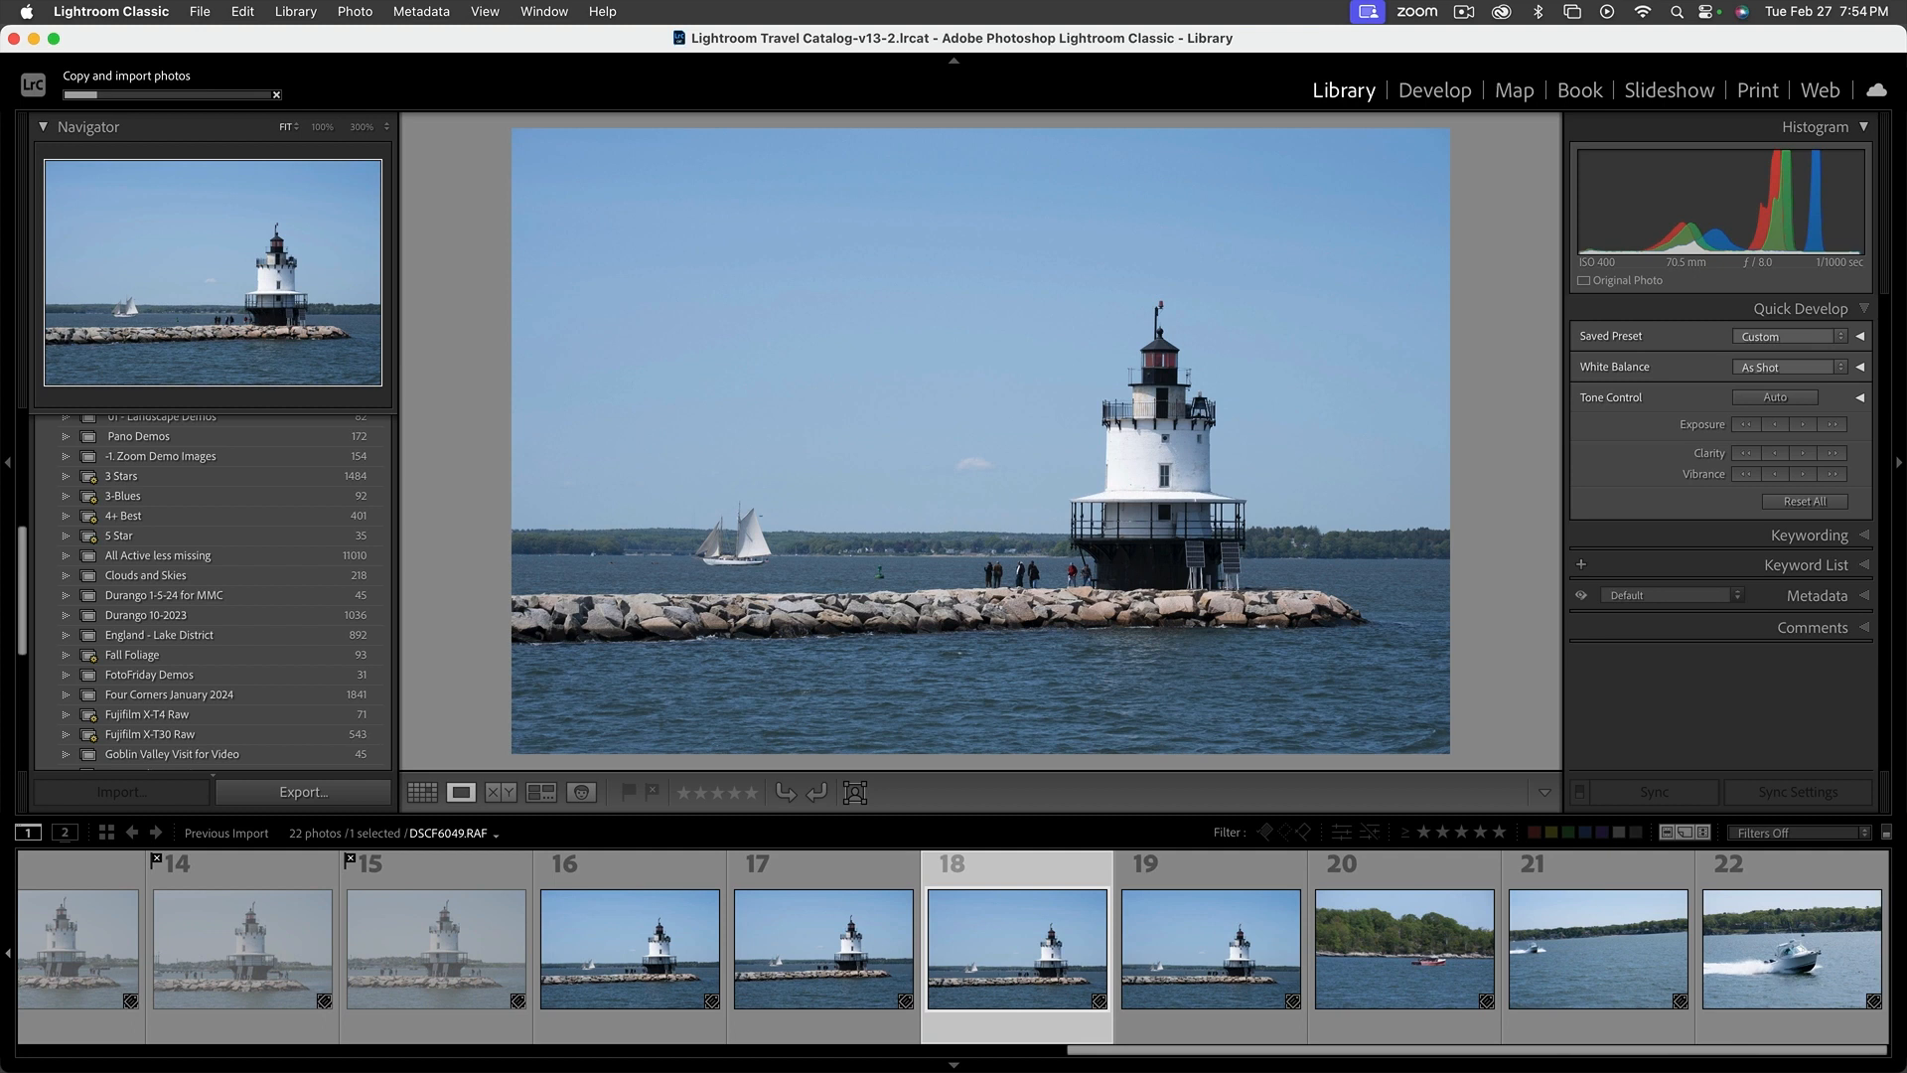
key(x)
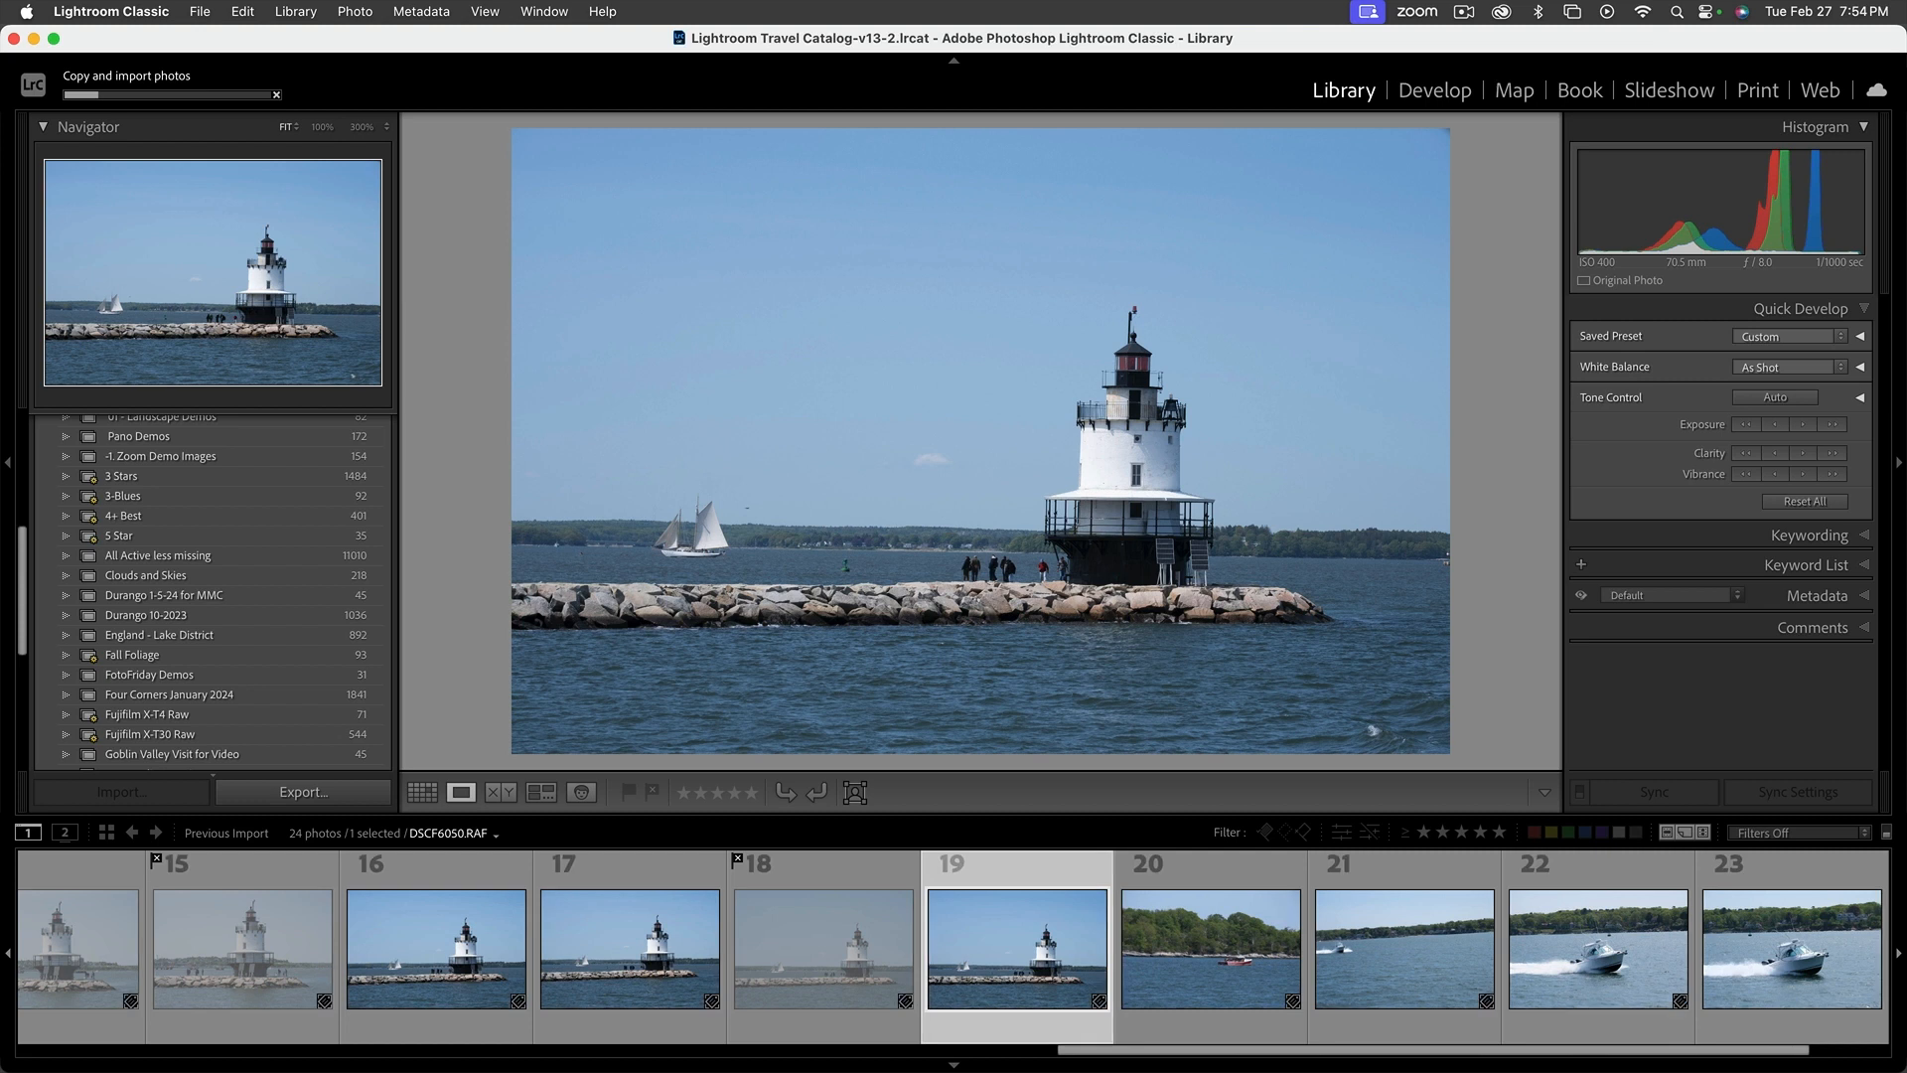
key(x)
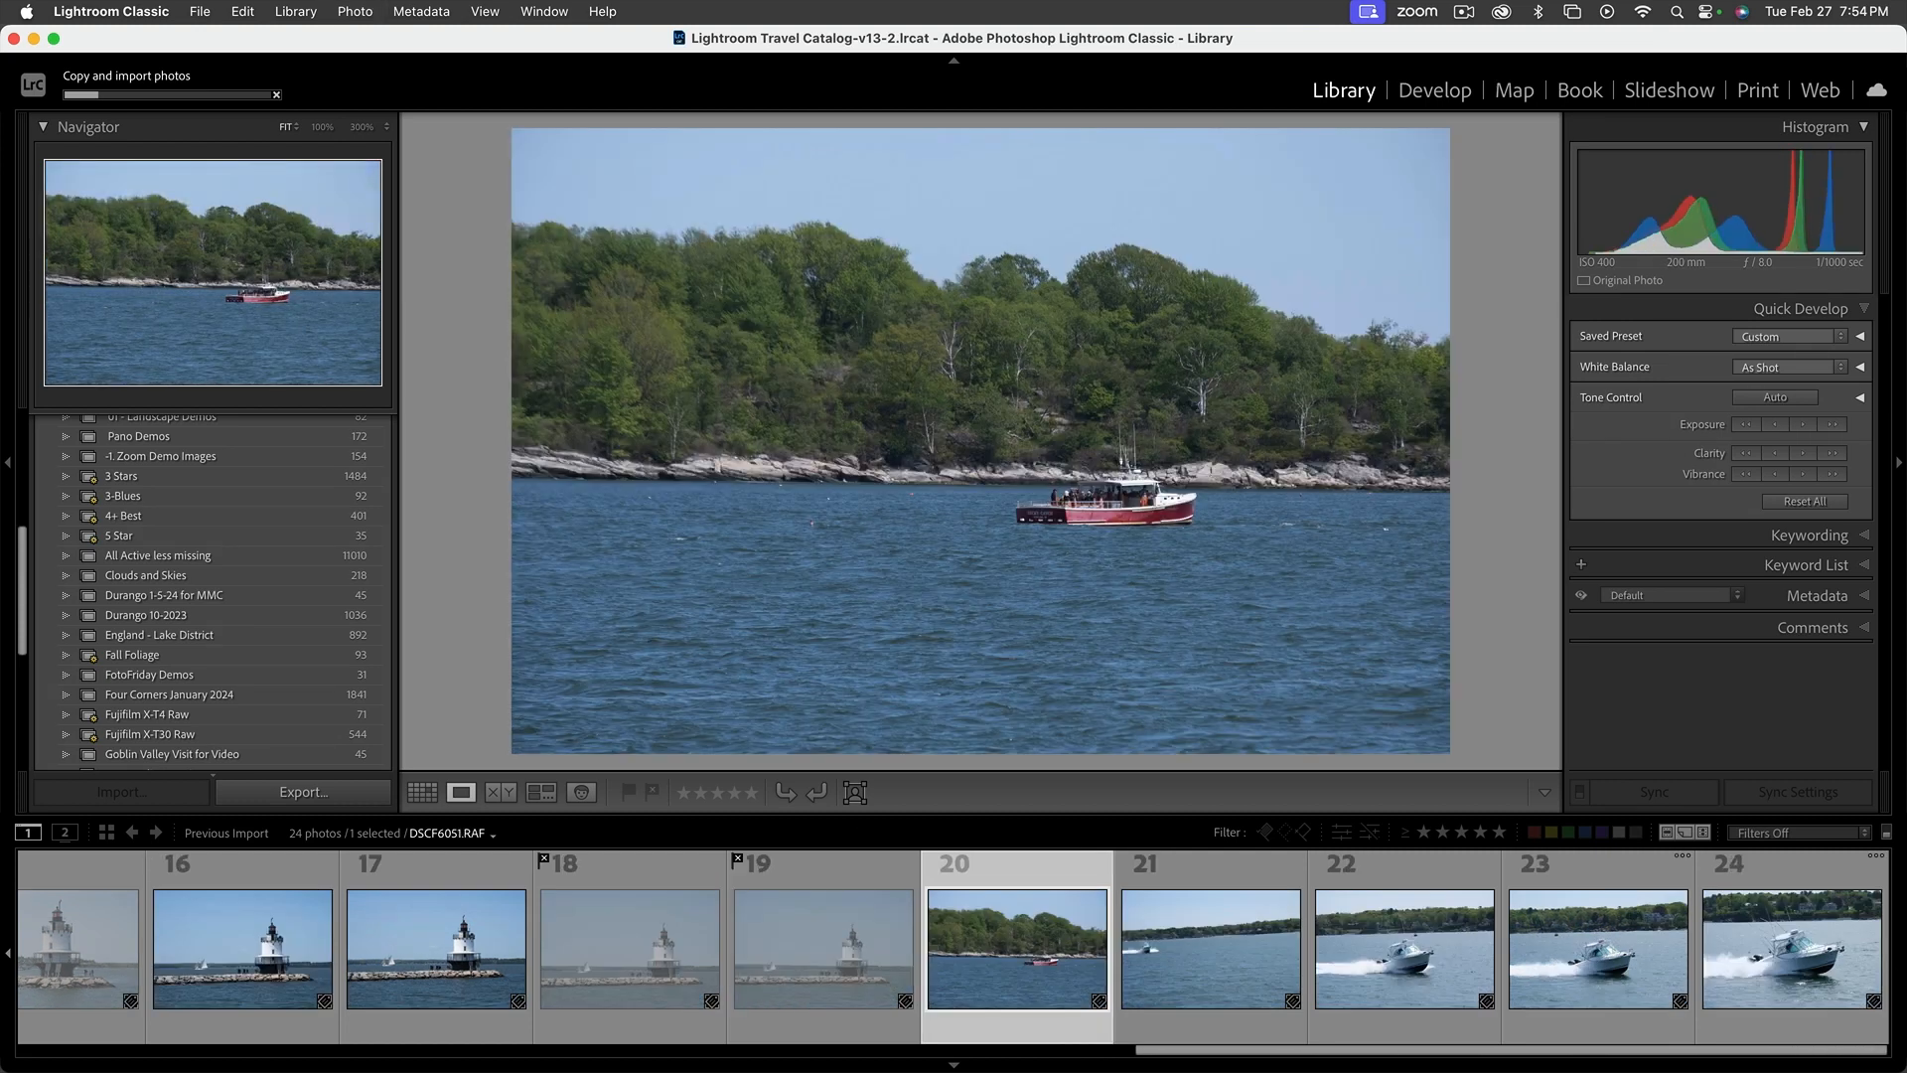
key(x)
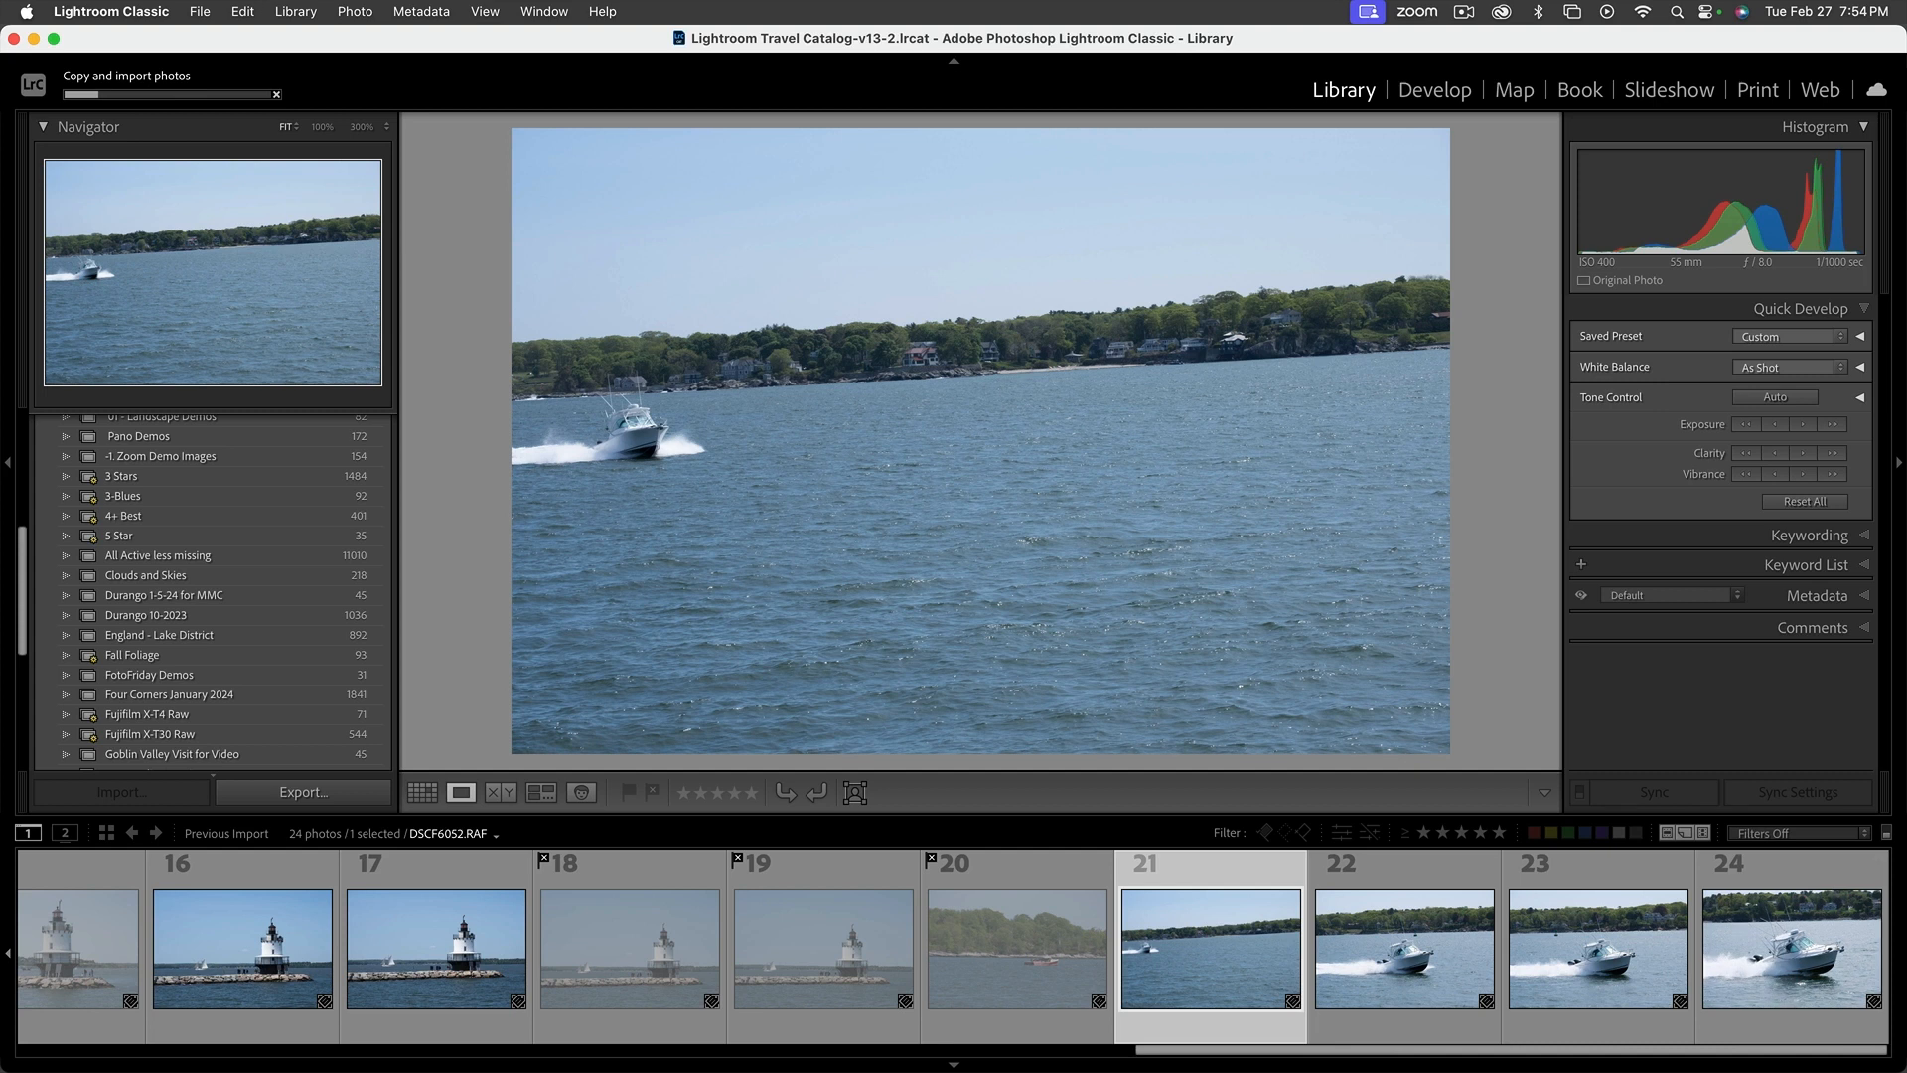
key(x)
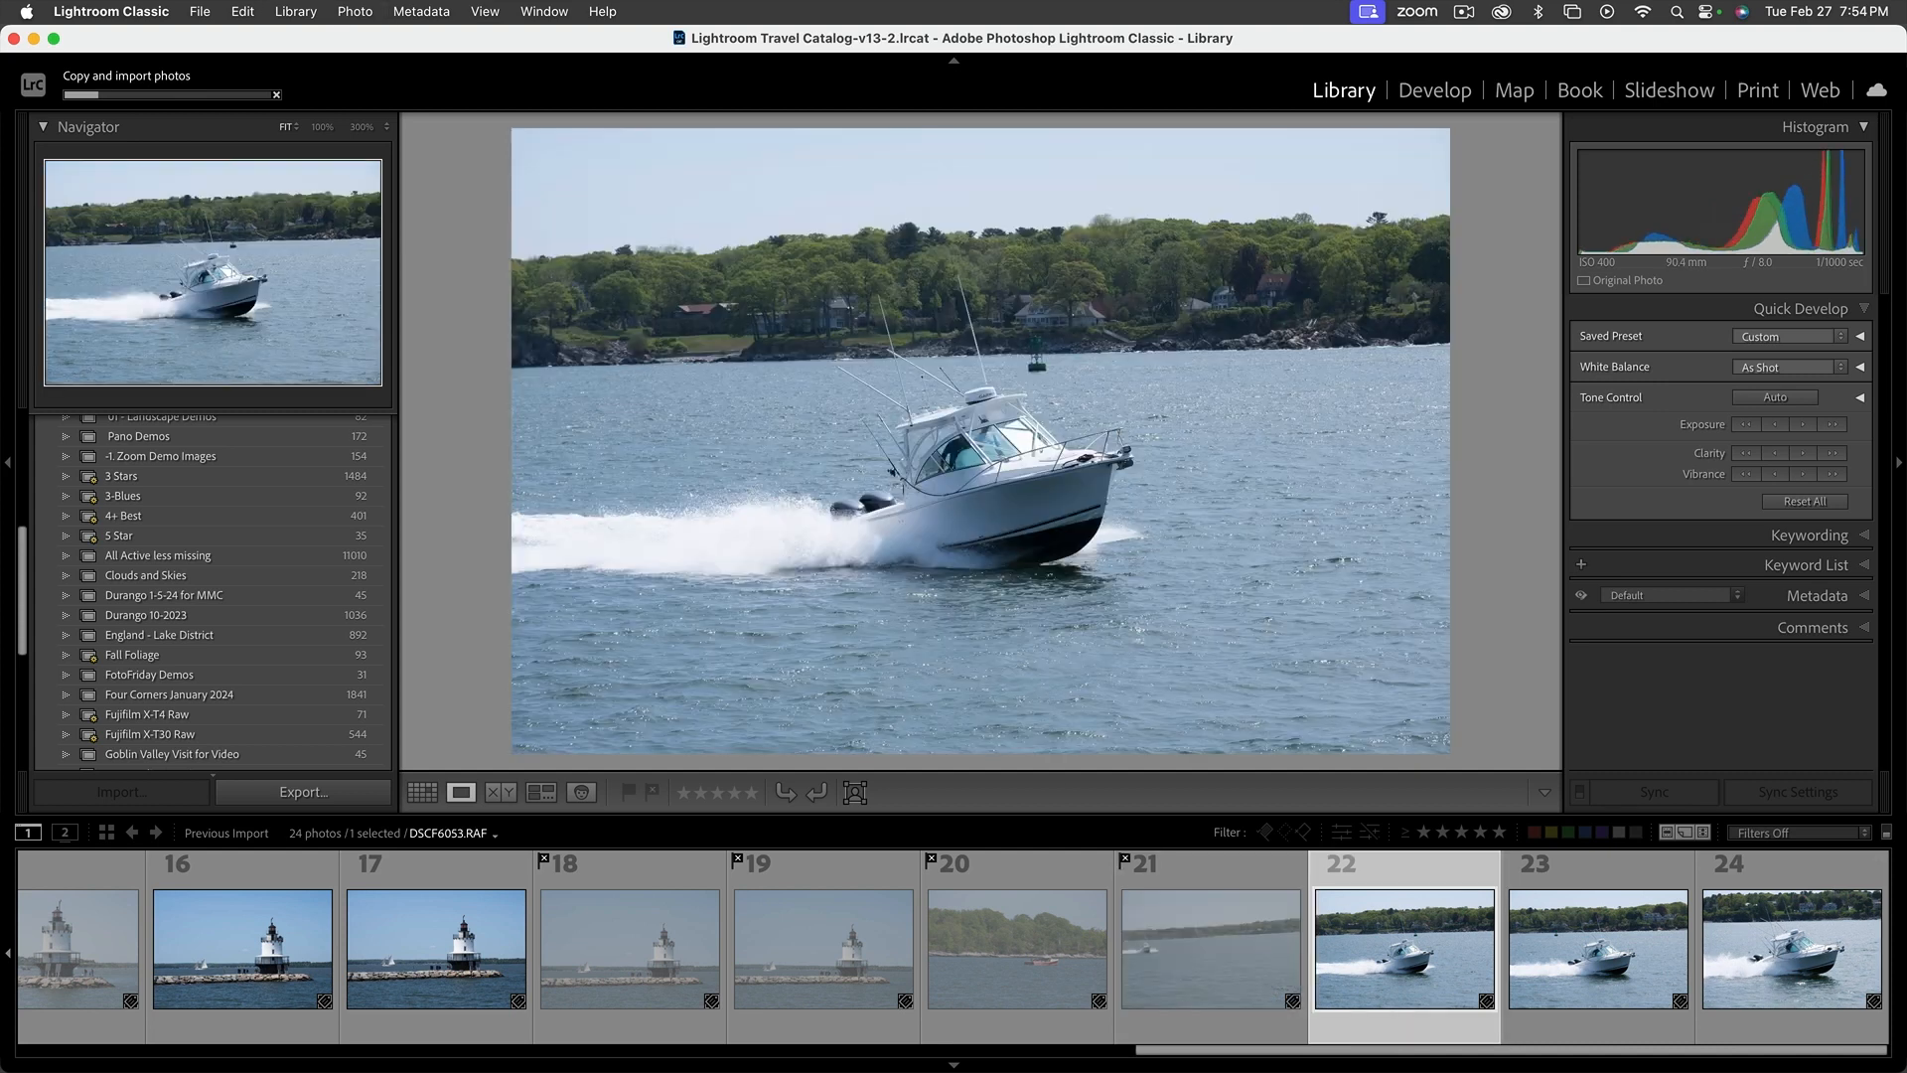
Return to the first imported photo, compare DSCF6032.RAF with DSCF6033.RAF, and flag DSCF6033.RAF as a pick
key(Right)
key(Right)
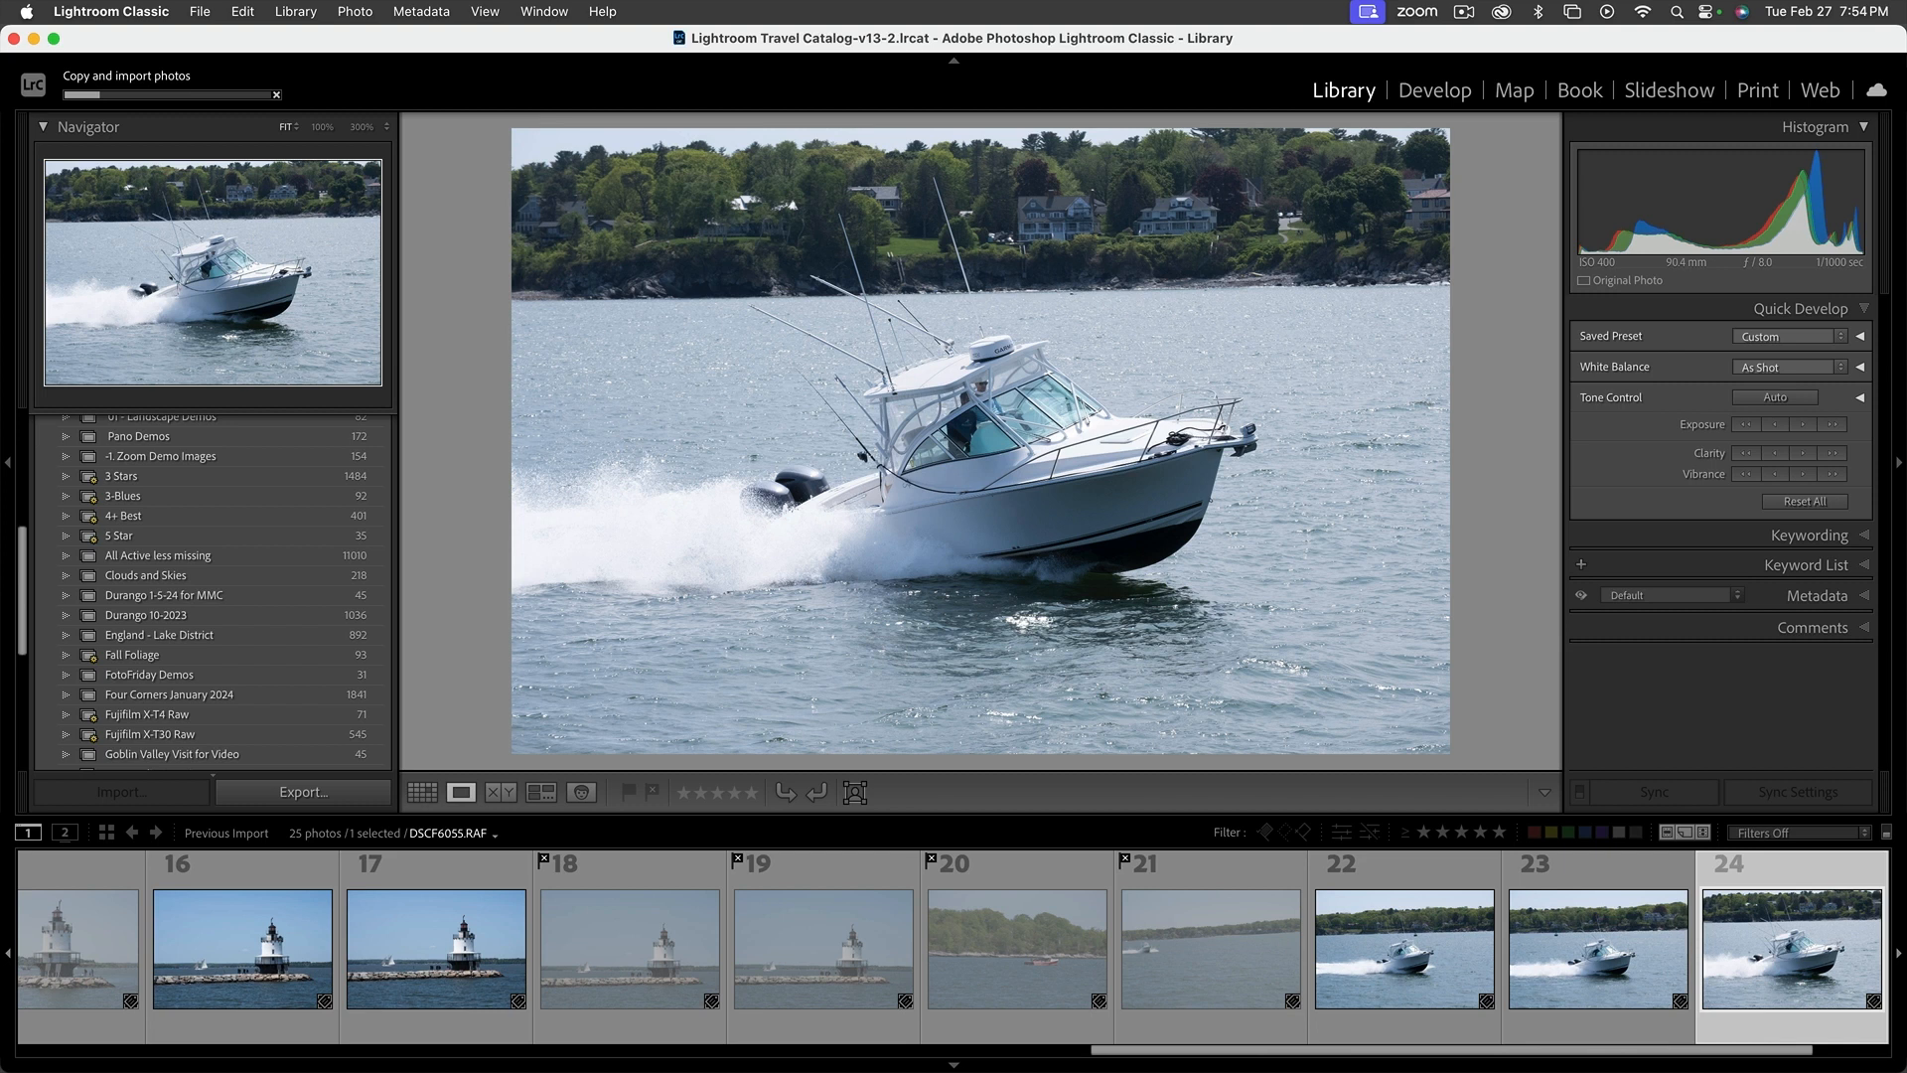
drag(1107, 1049, 4, 1066)
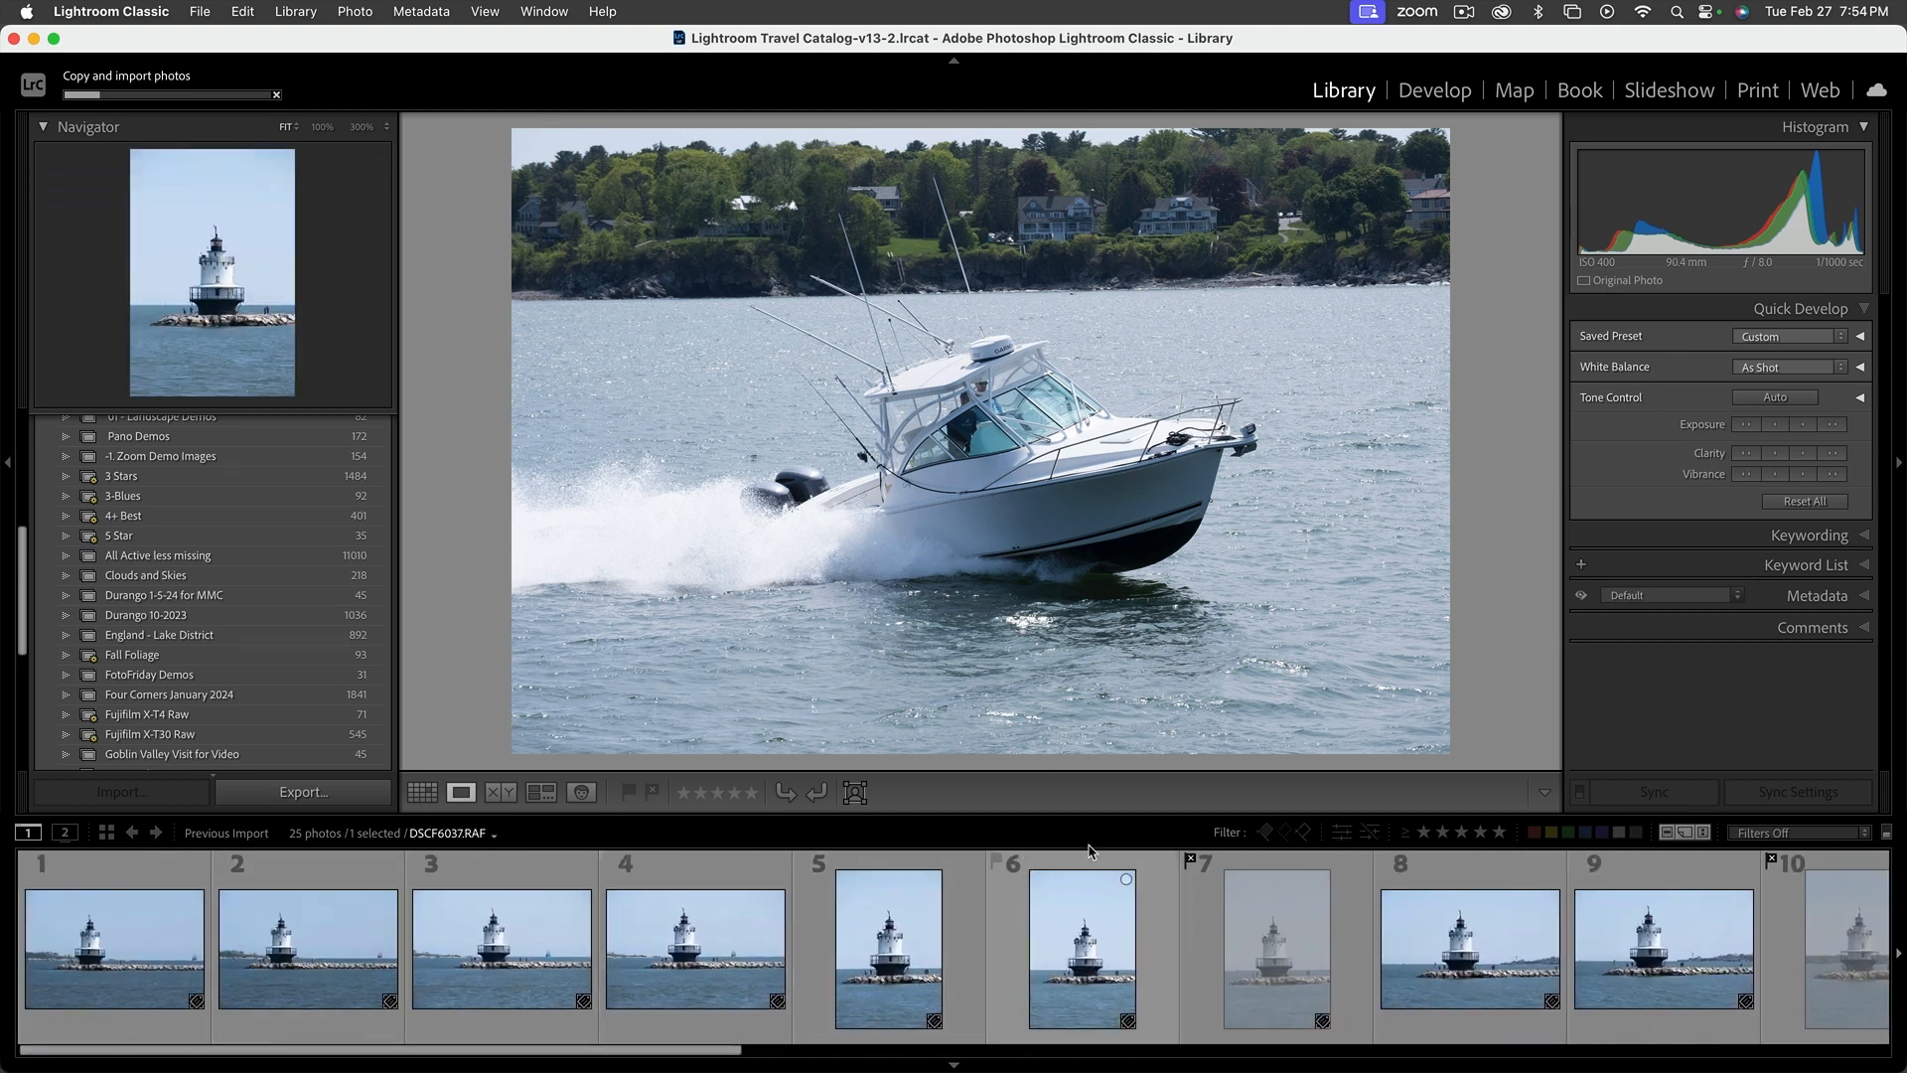
click(125, 960)
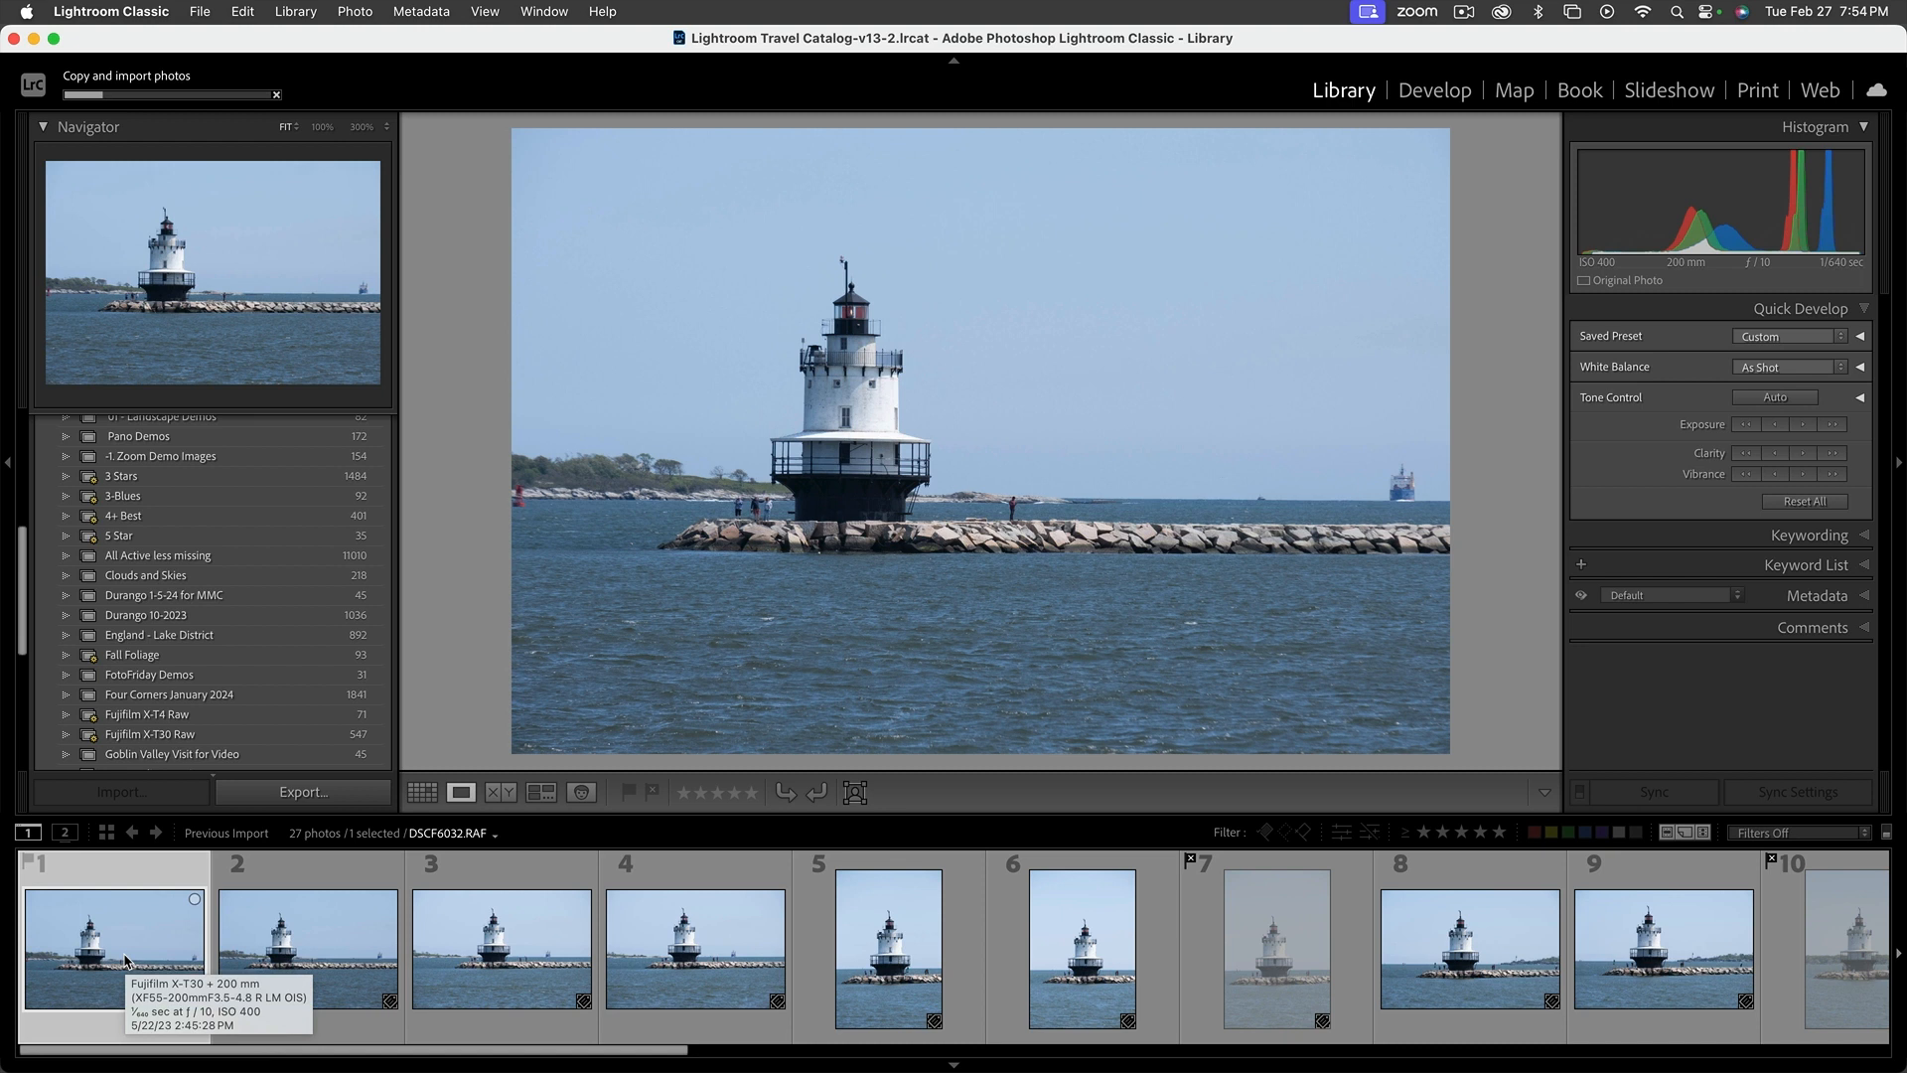
key(Right)
key(Left)
key(Right)
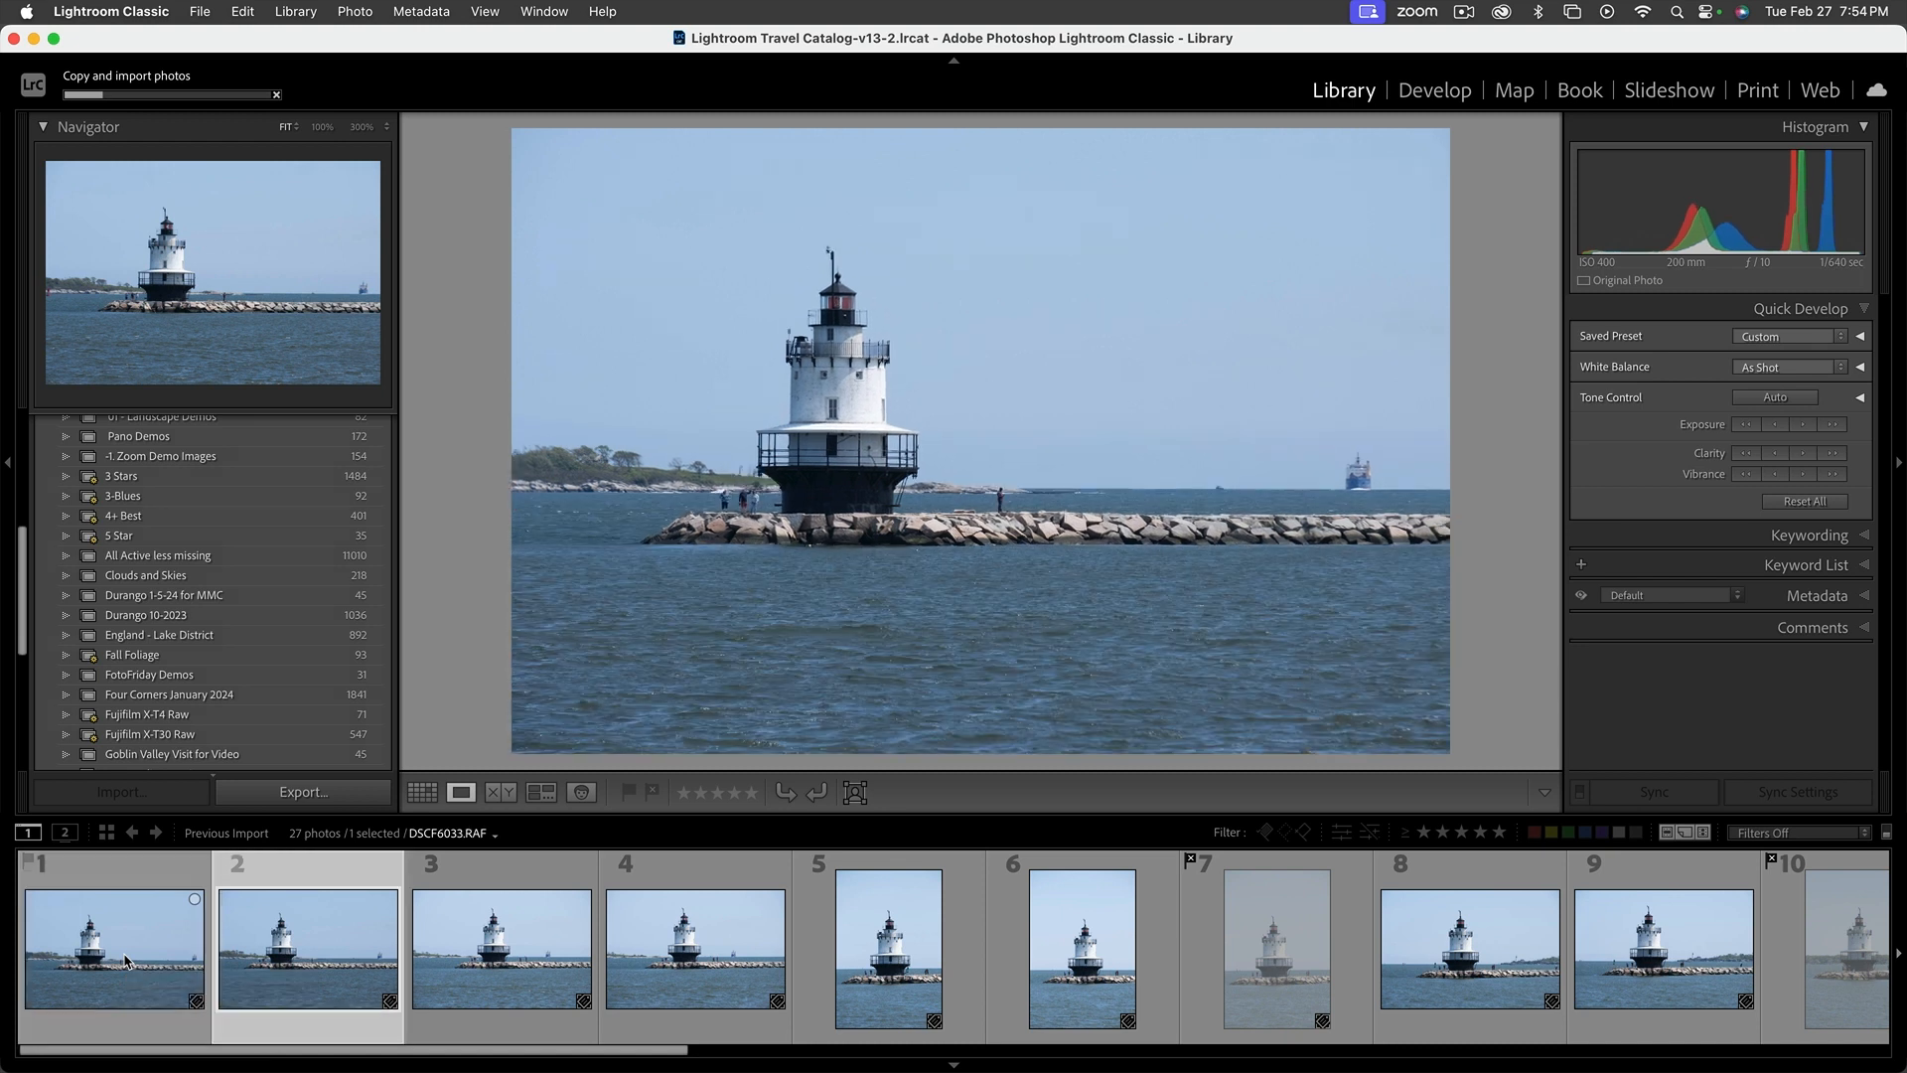
key(Right)
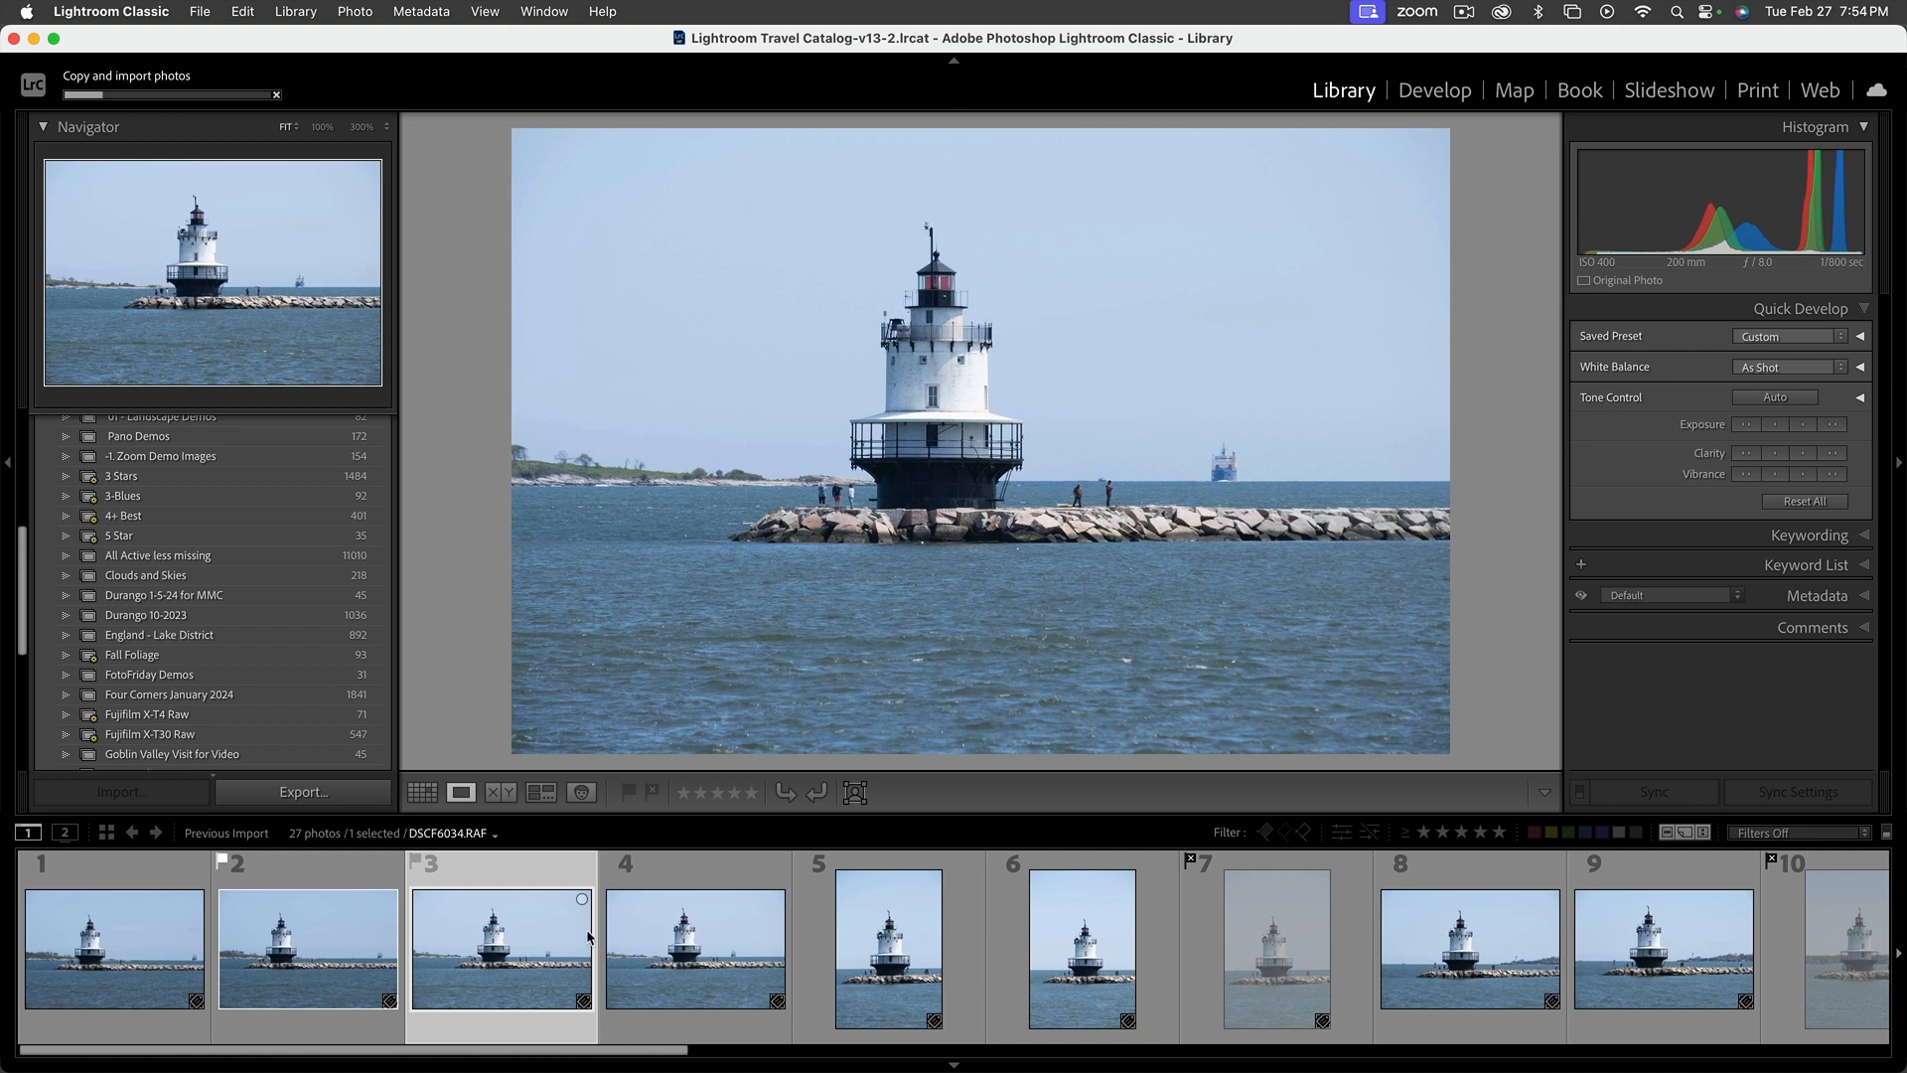
Advance through the following lighthouse shots and flag the vertical photo DSCF6037.RAF as a pick
mouse_move(588, 936)
key(Right)
key(Right)
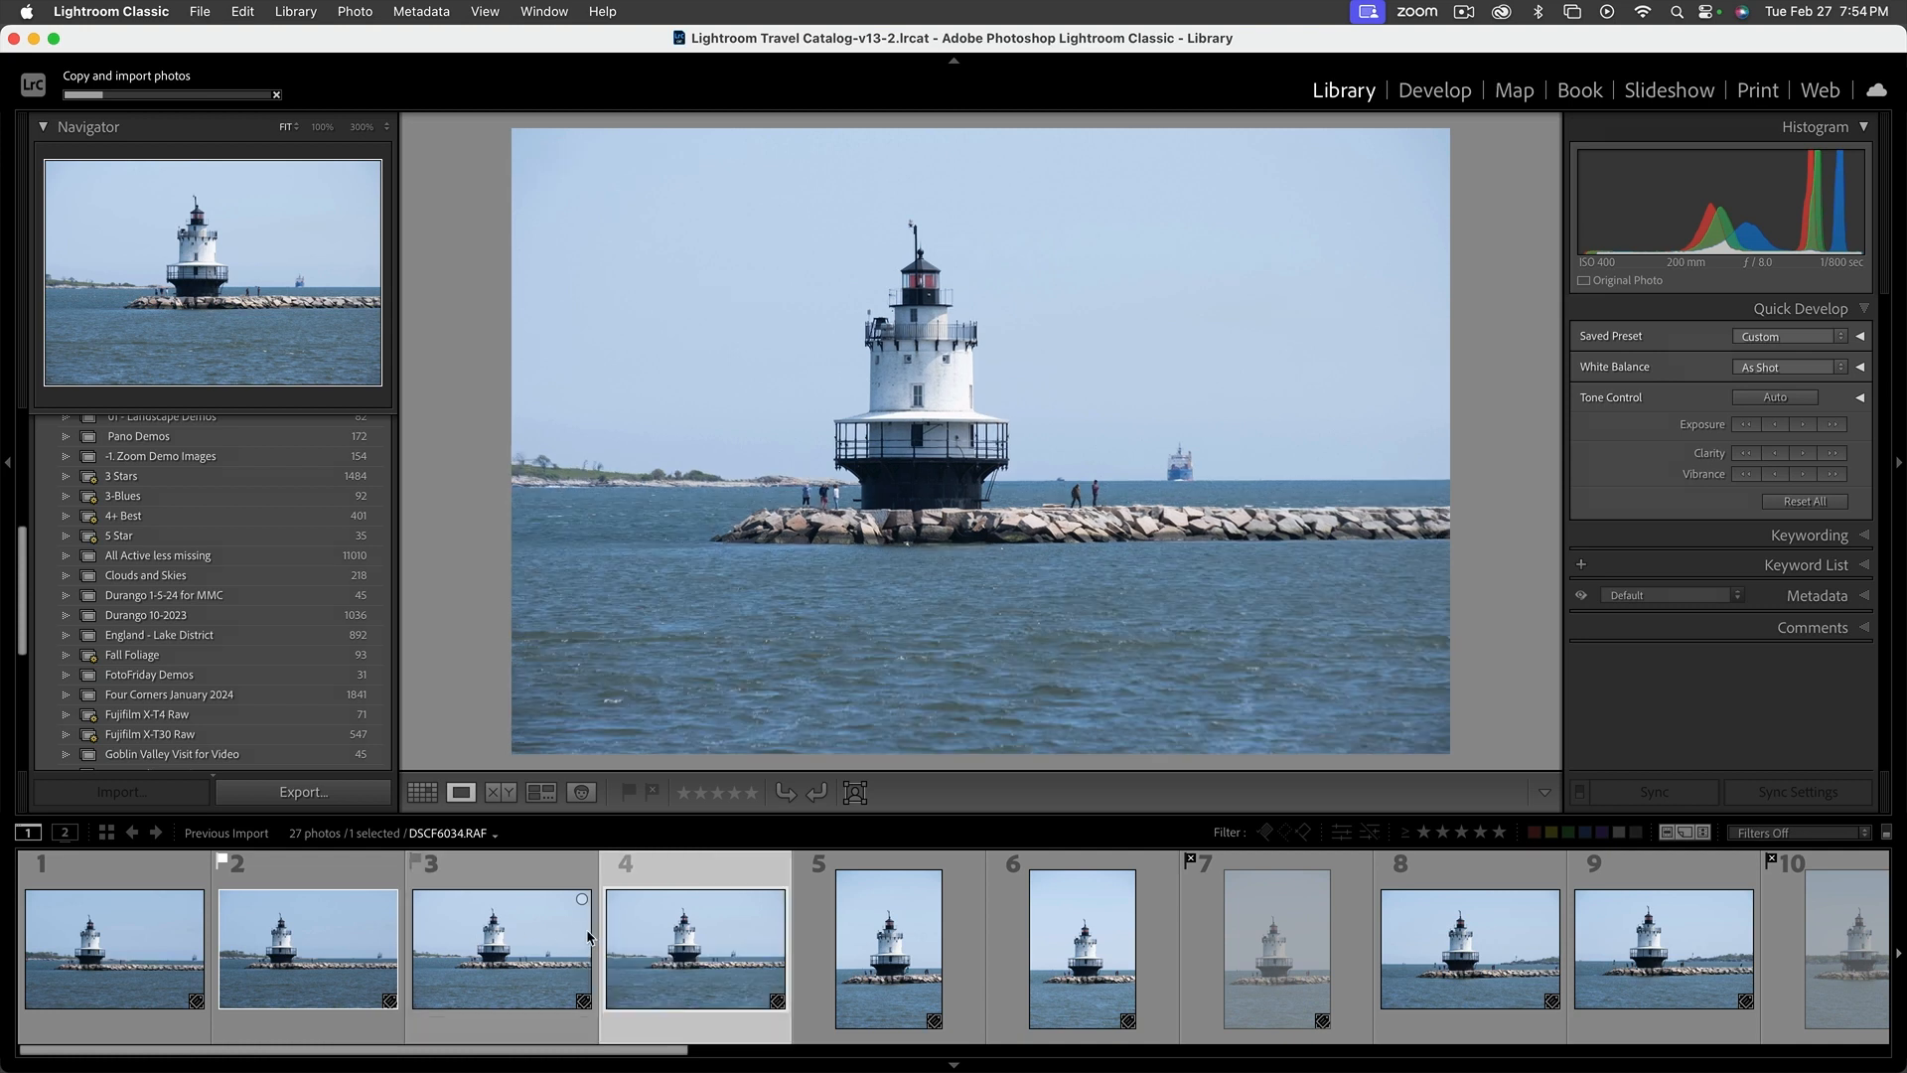
key(Right)
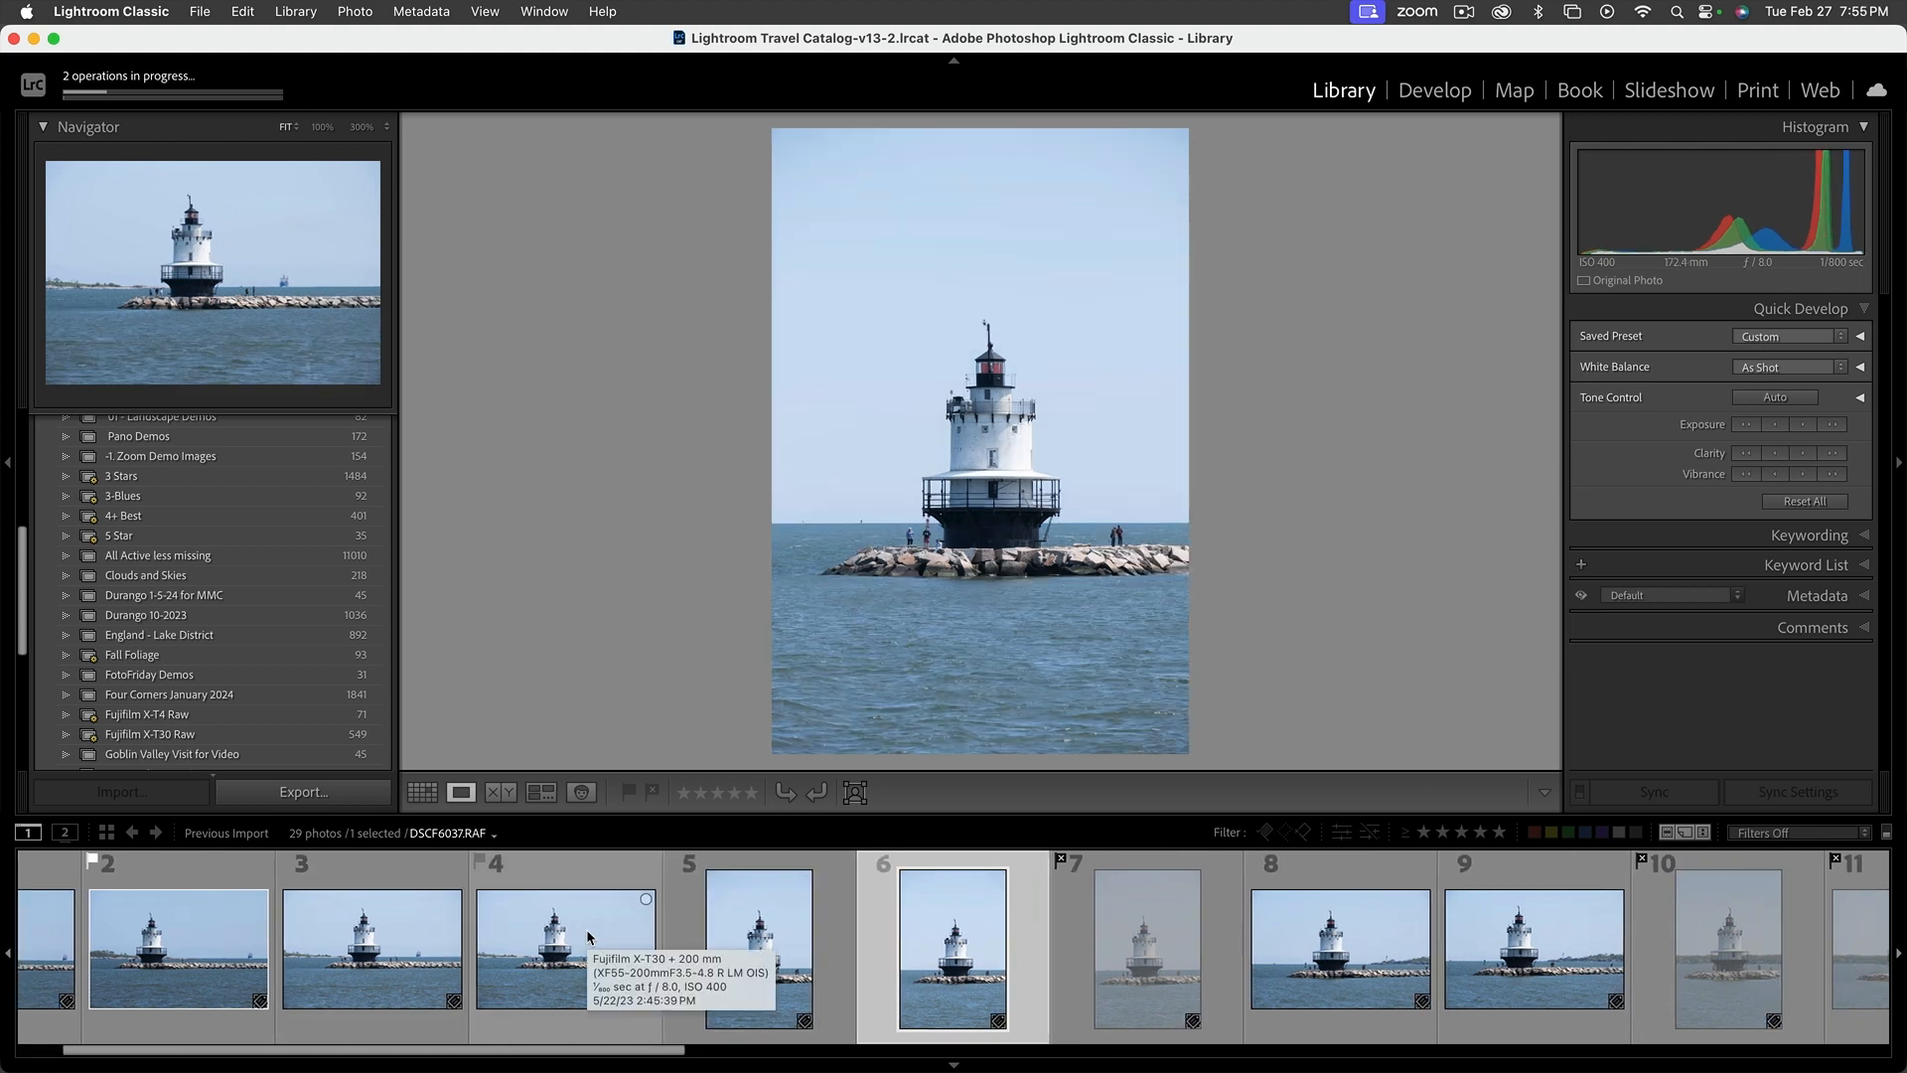
key(p)
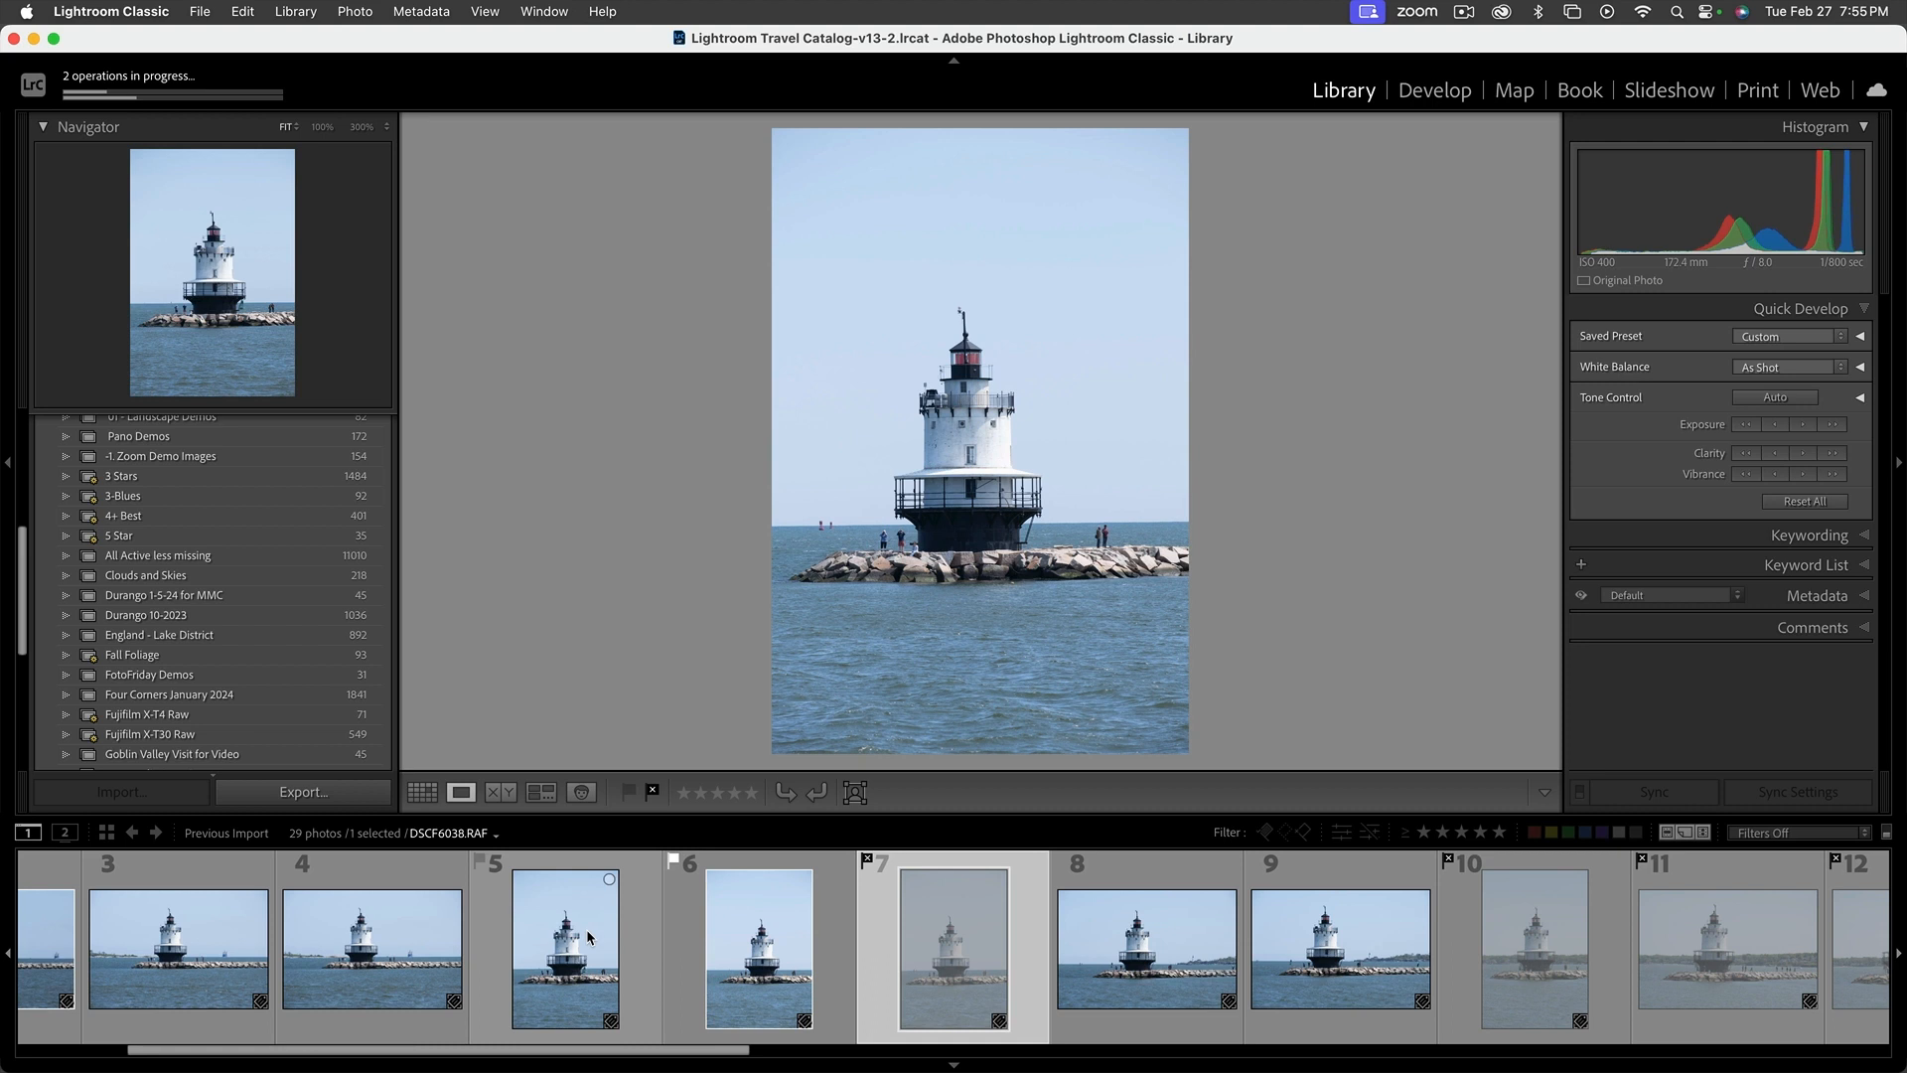
Review the lighthouse photos from DSCF6038.RAF through the sailboat shot DSCF6047.RAF in Loupe view
key(Right)
key(Right)
key(Right)
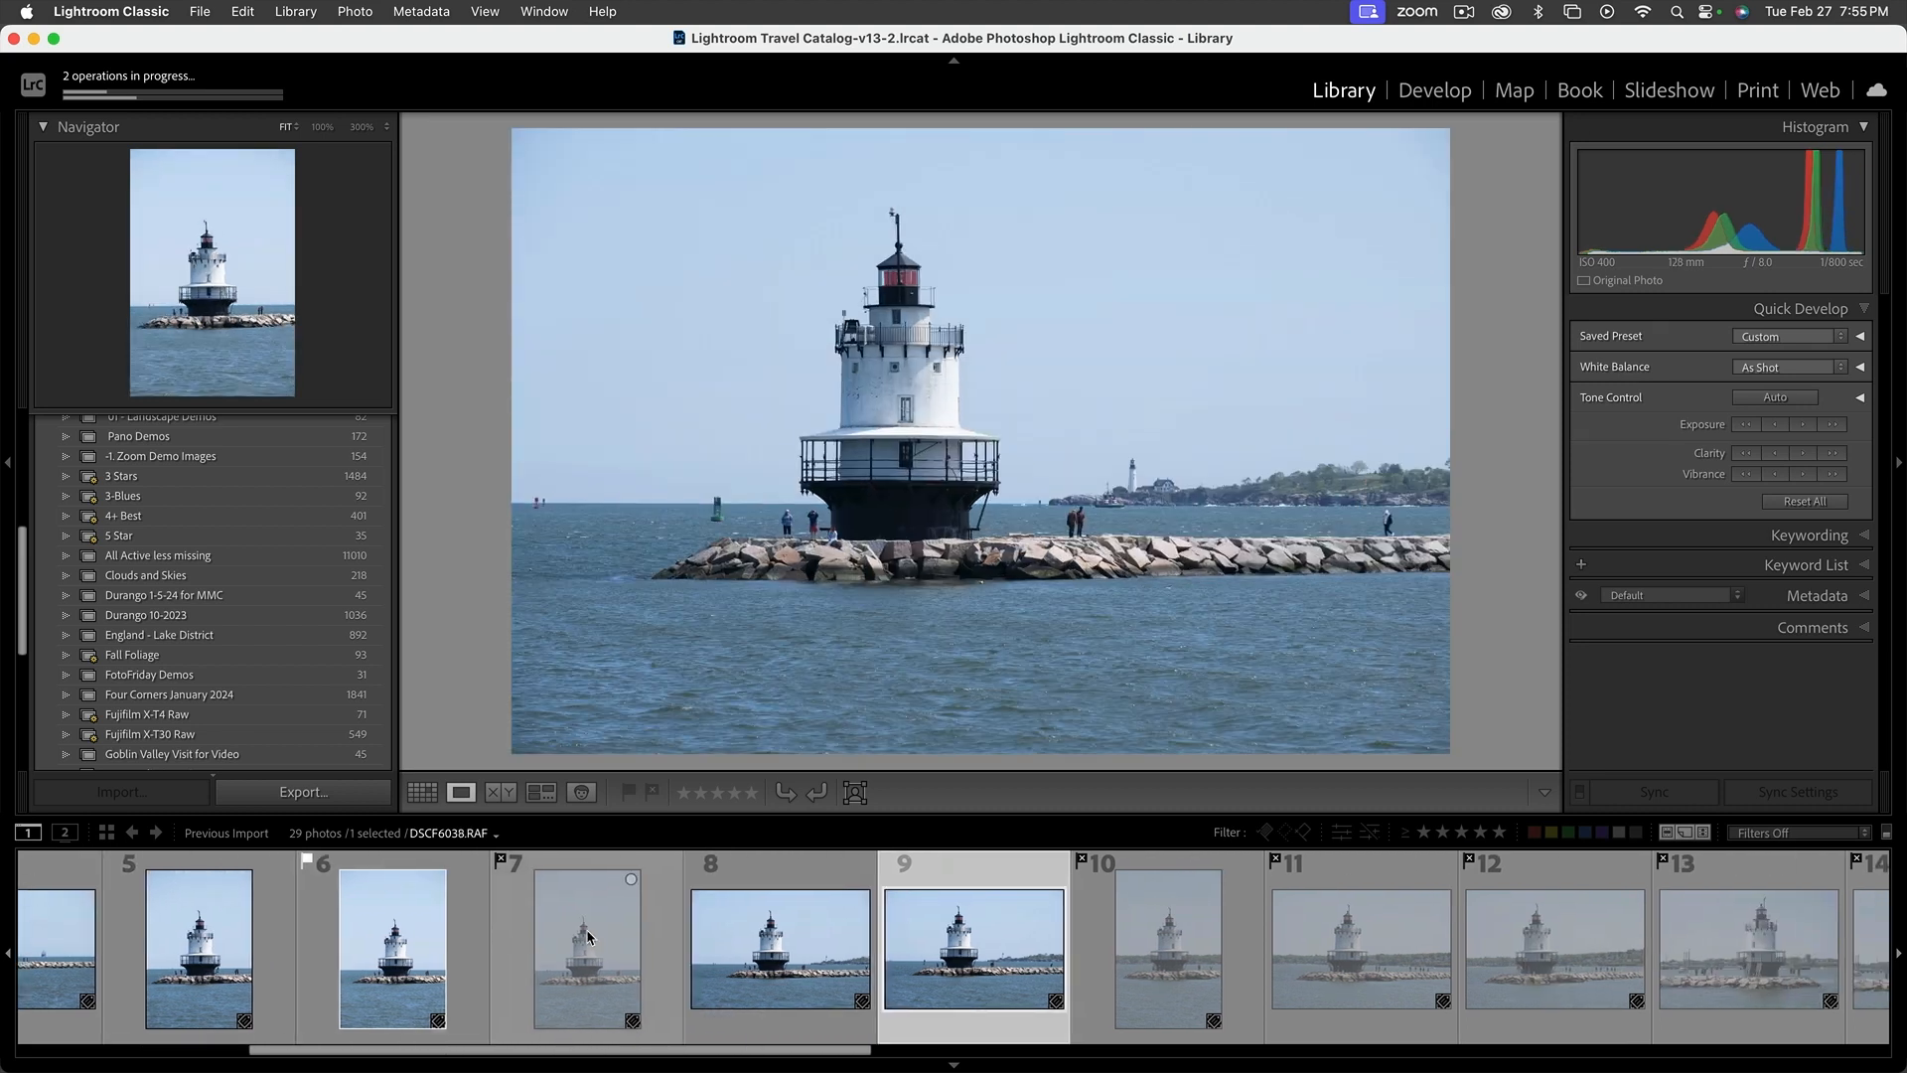
key(Right)
key(Right)
key(Right)
key(Right)
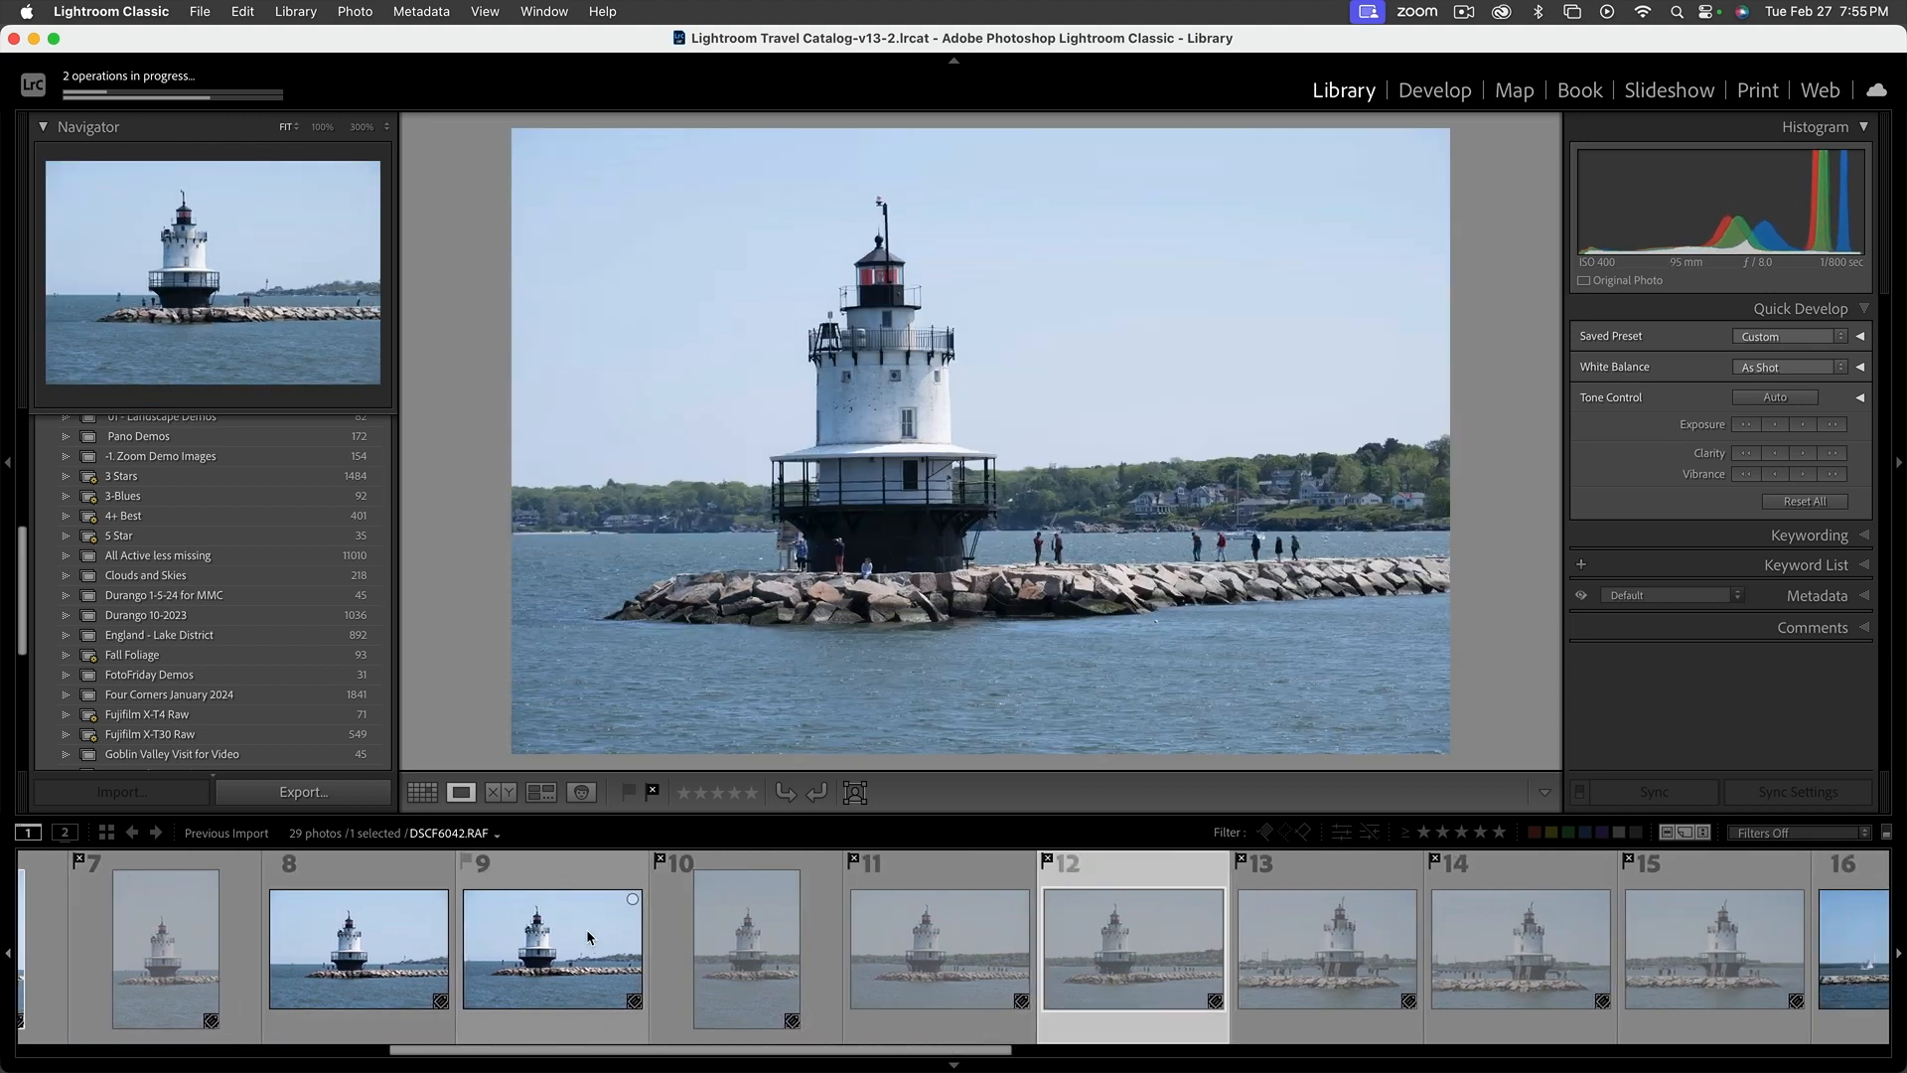
key(Right)
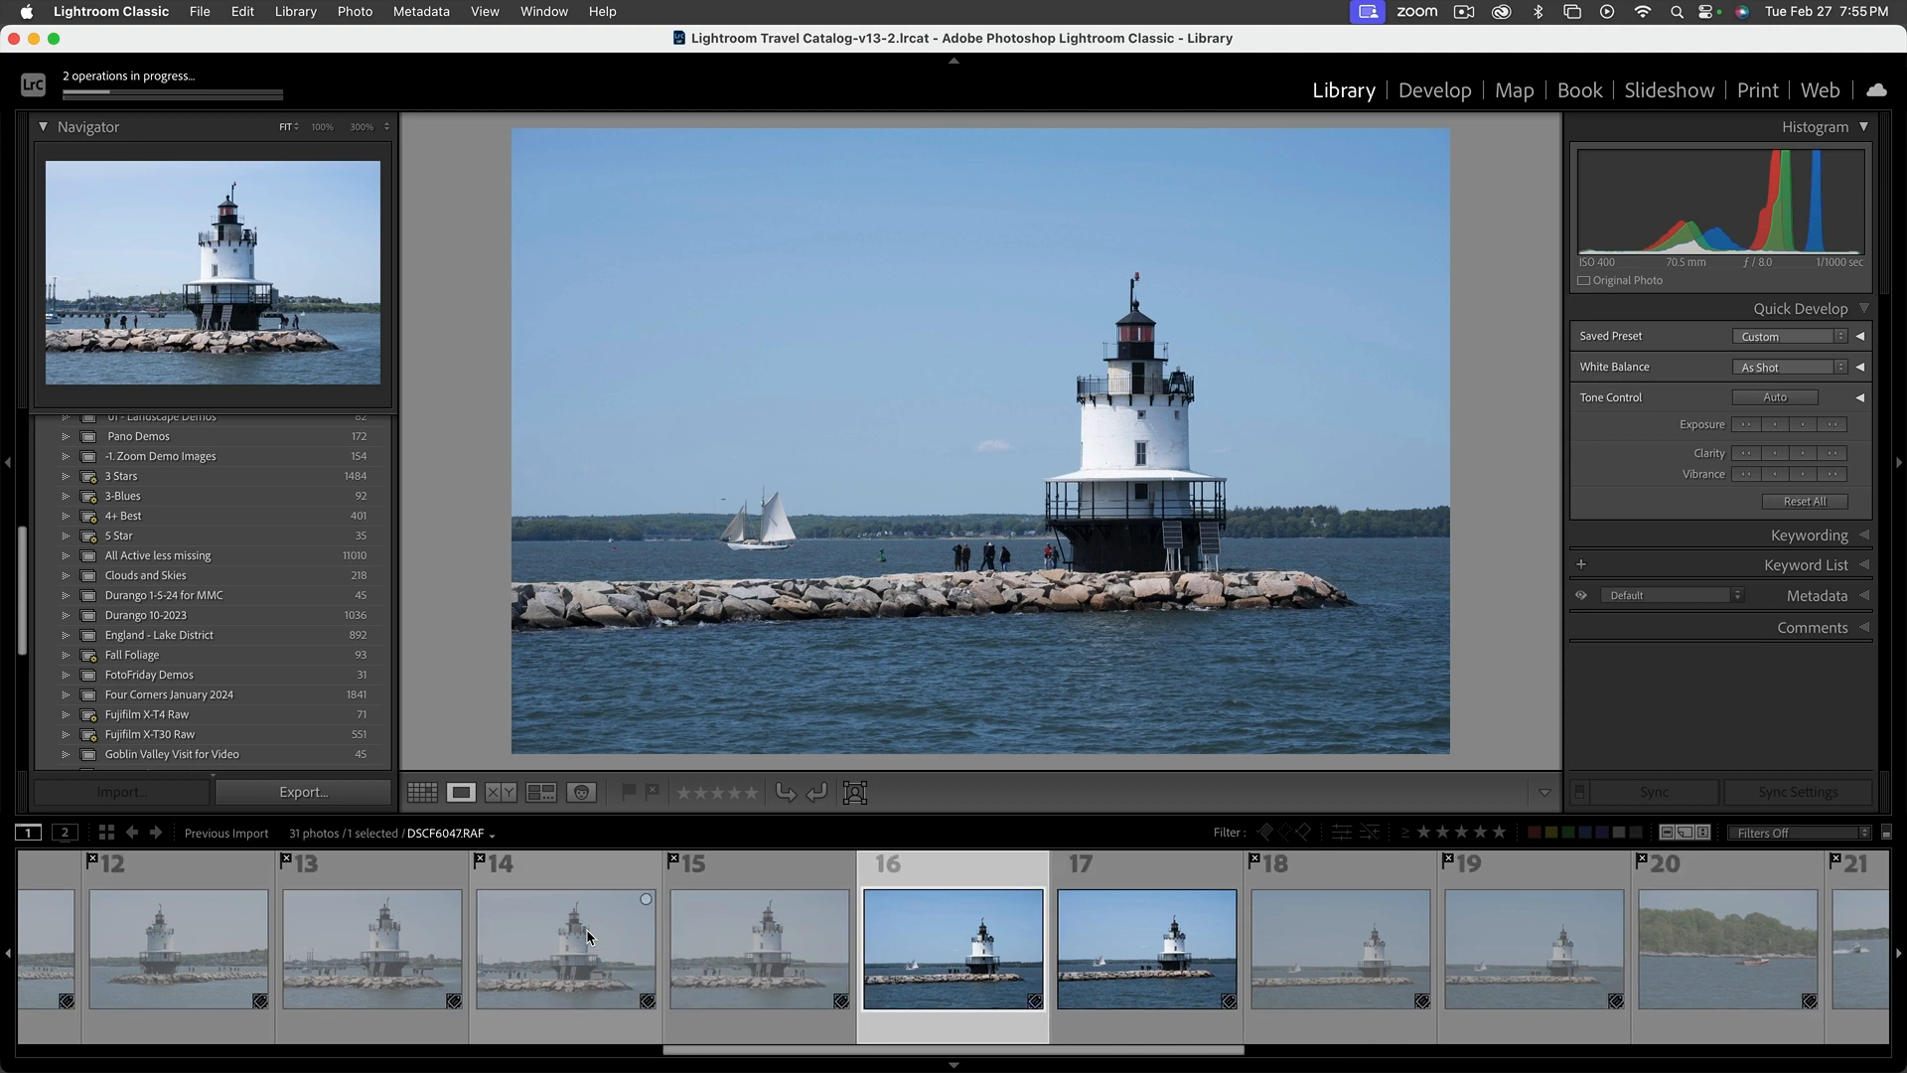
Remove the reject flag from the lighthouse photo DSCF6046.RAF and flag it as rejected again
key(Left)
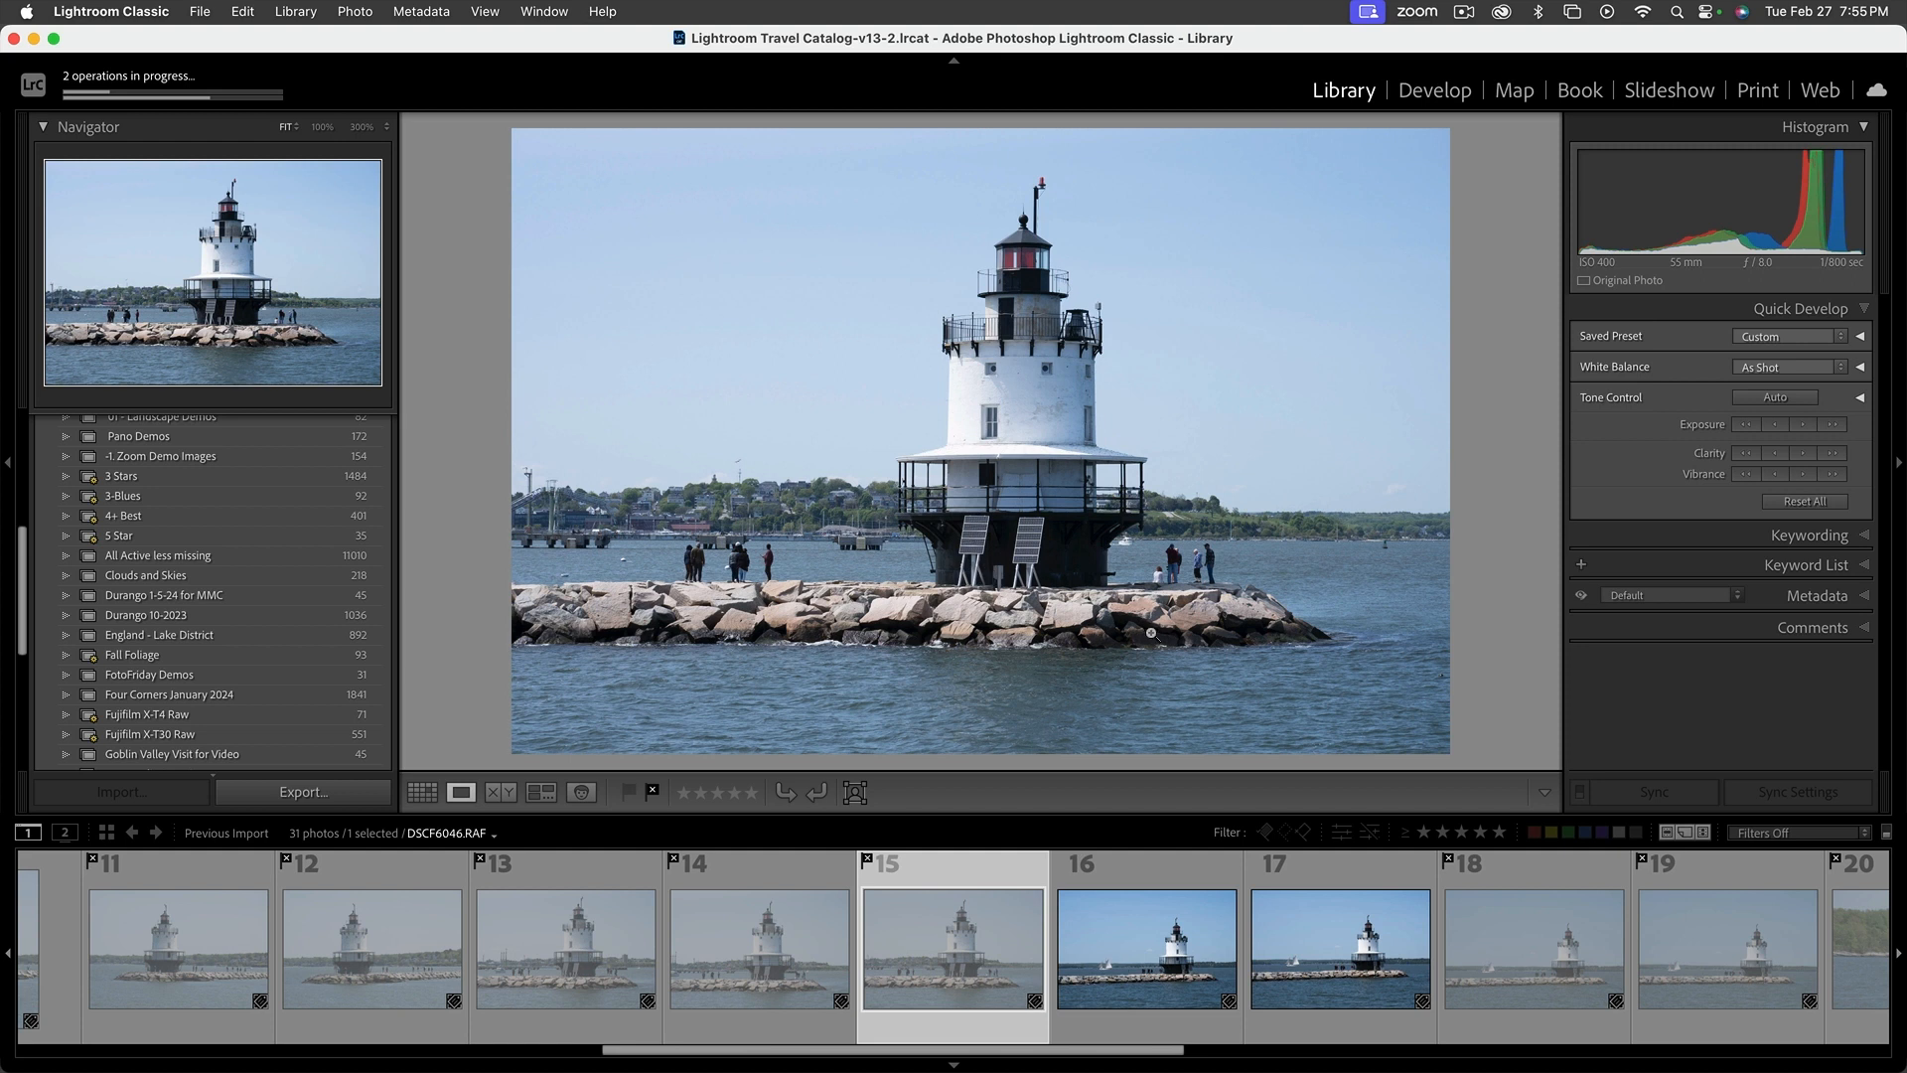
key(Right)
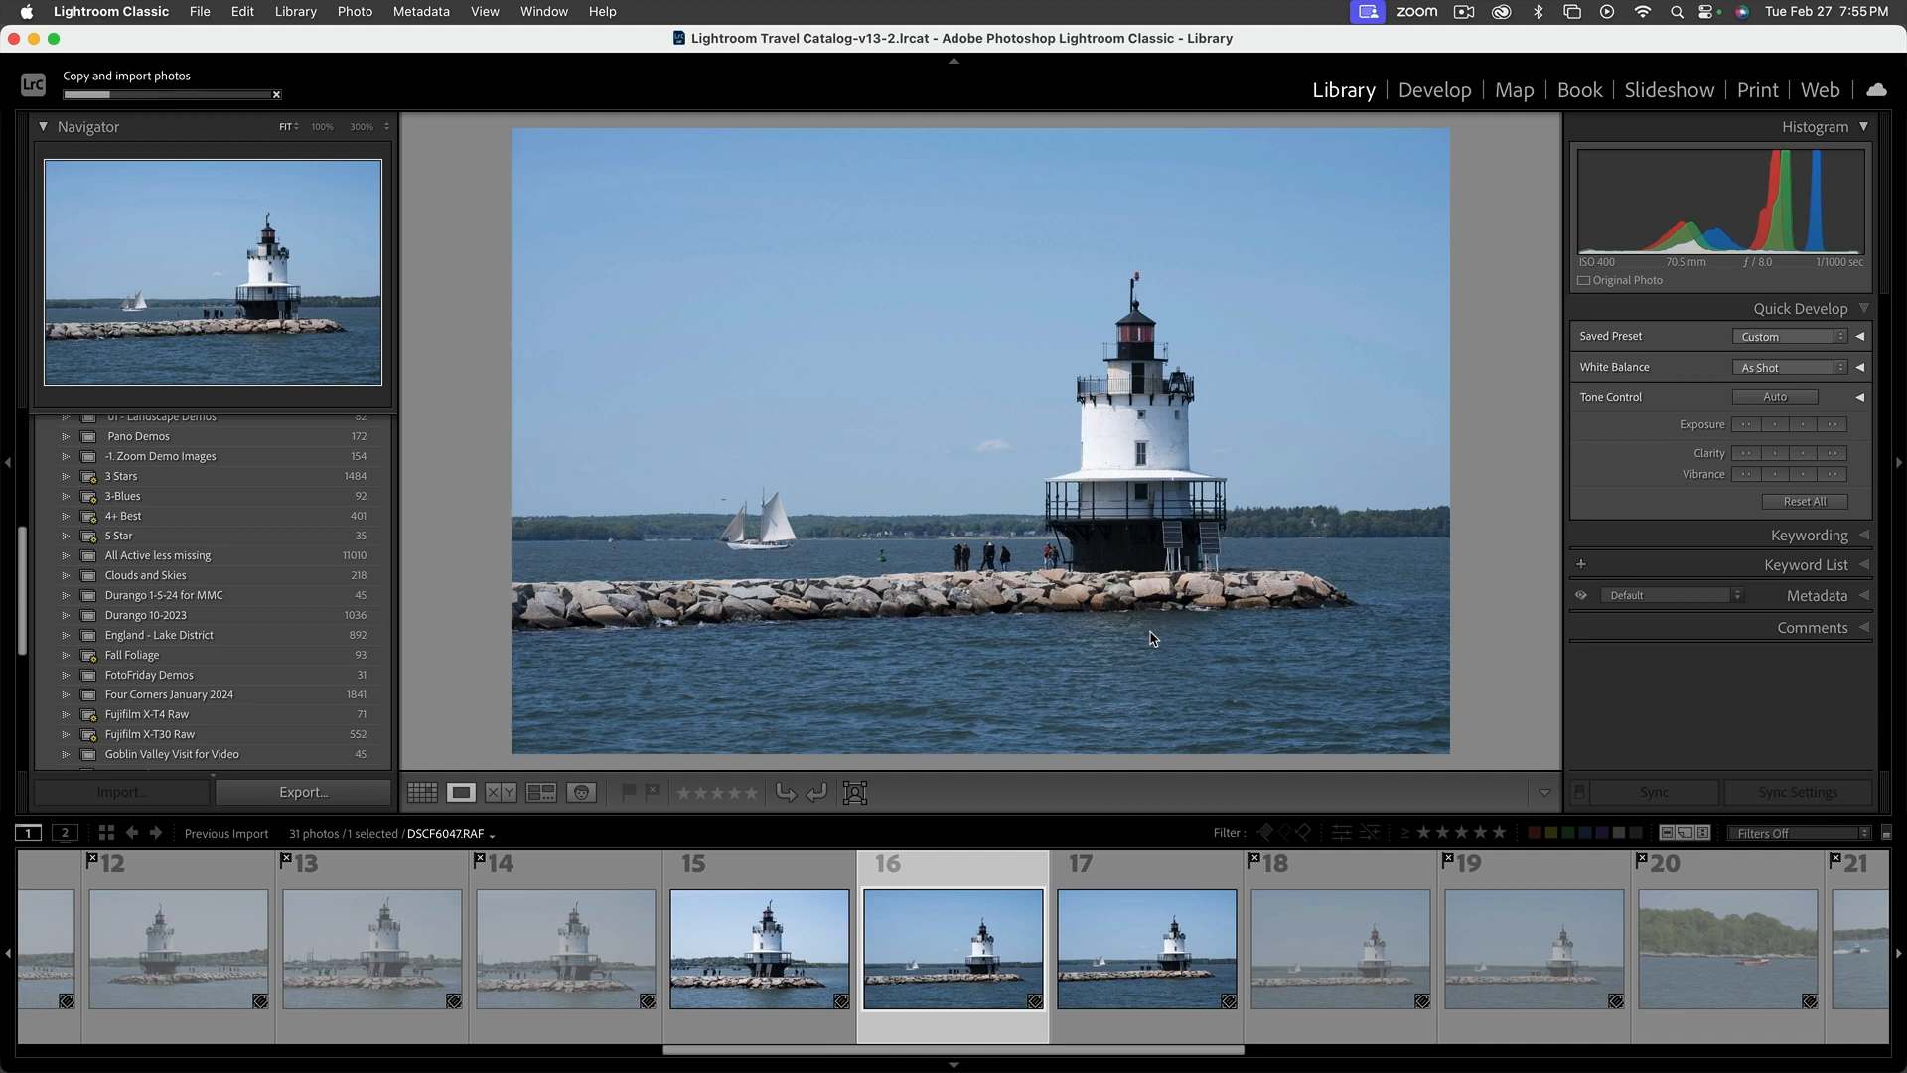
click(829, 852)
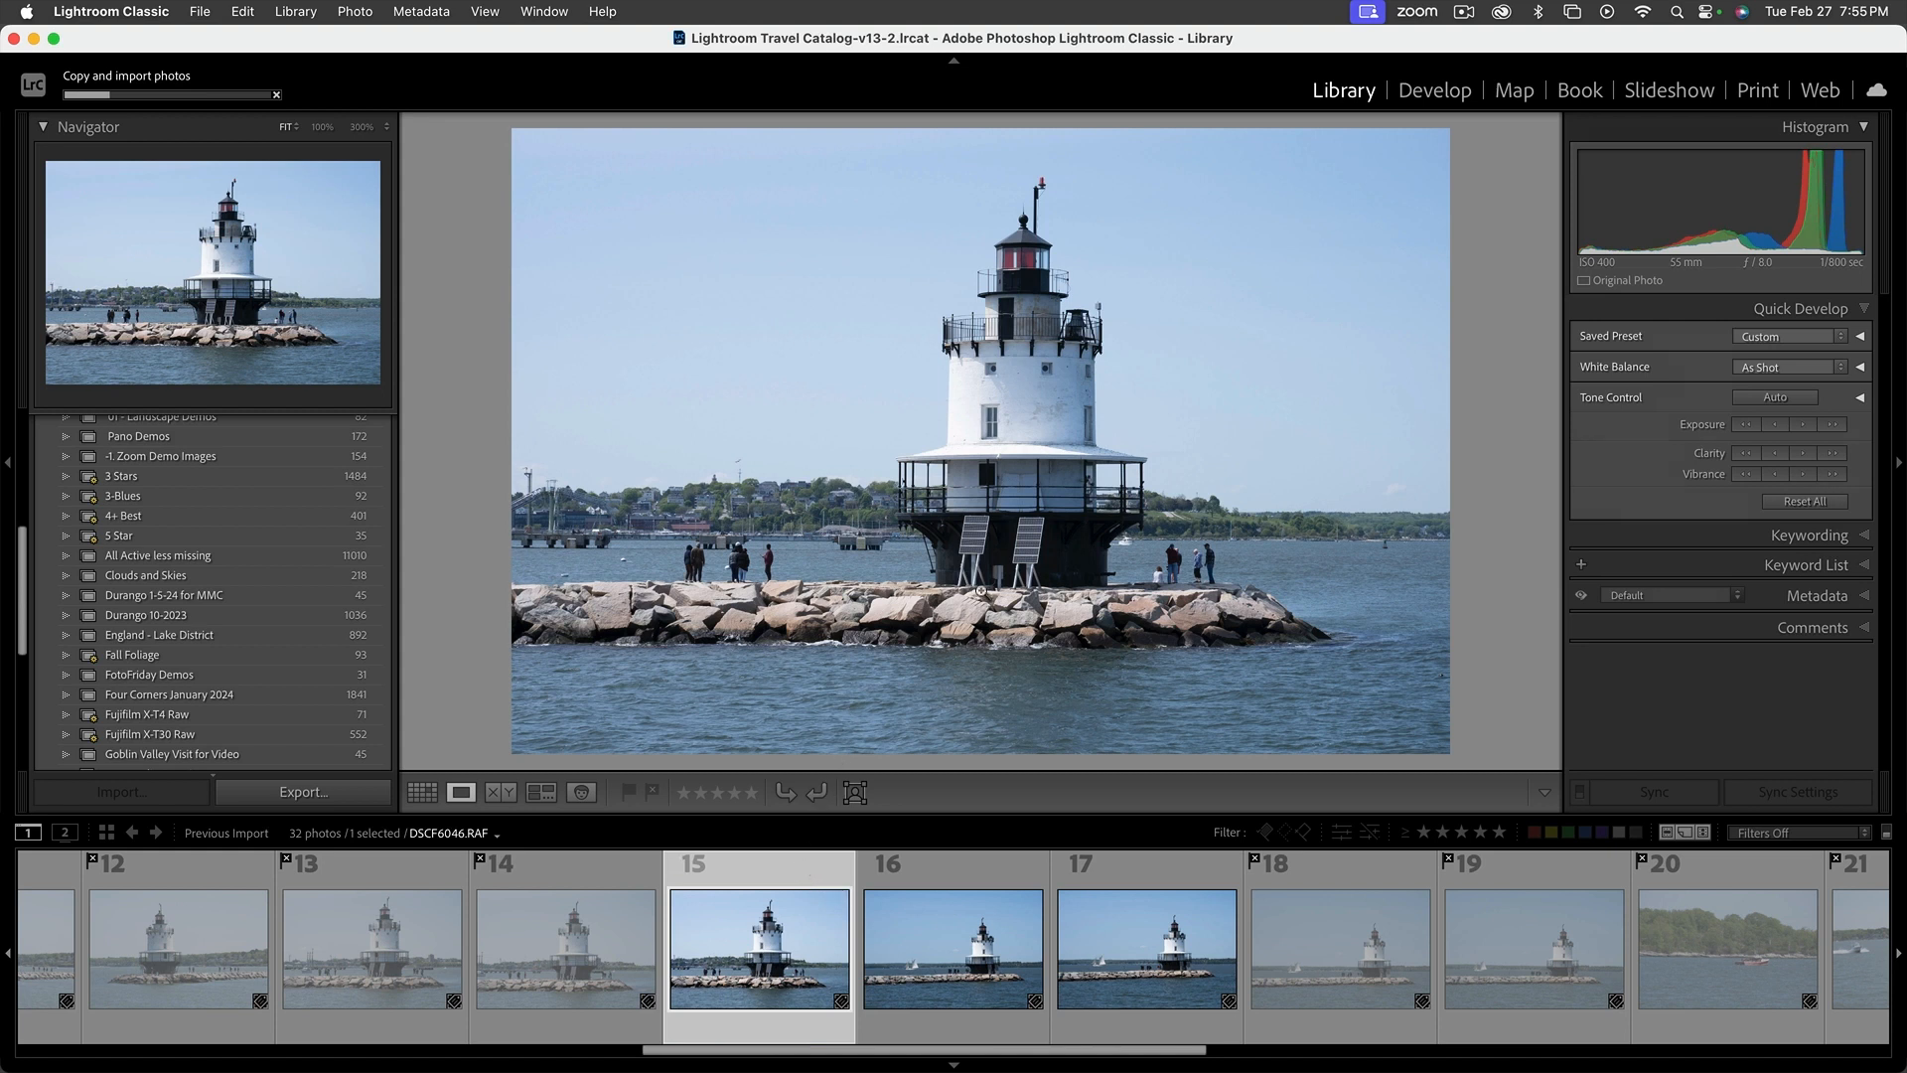
key(Right)
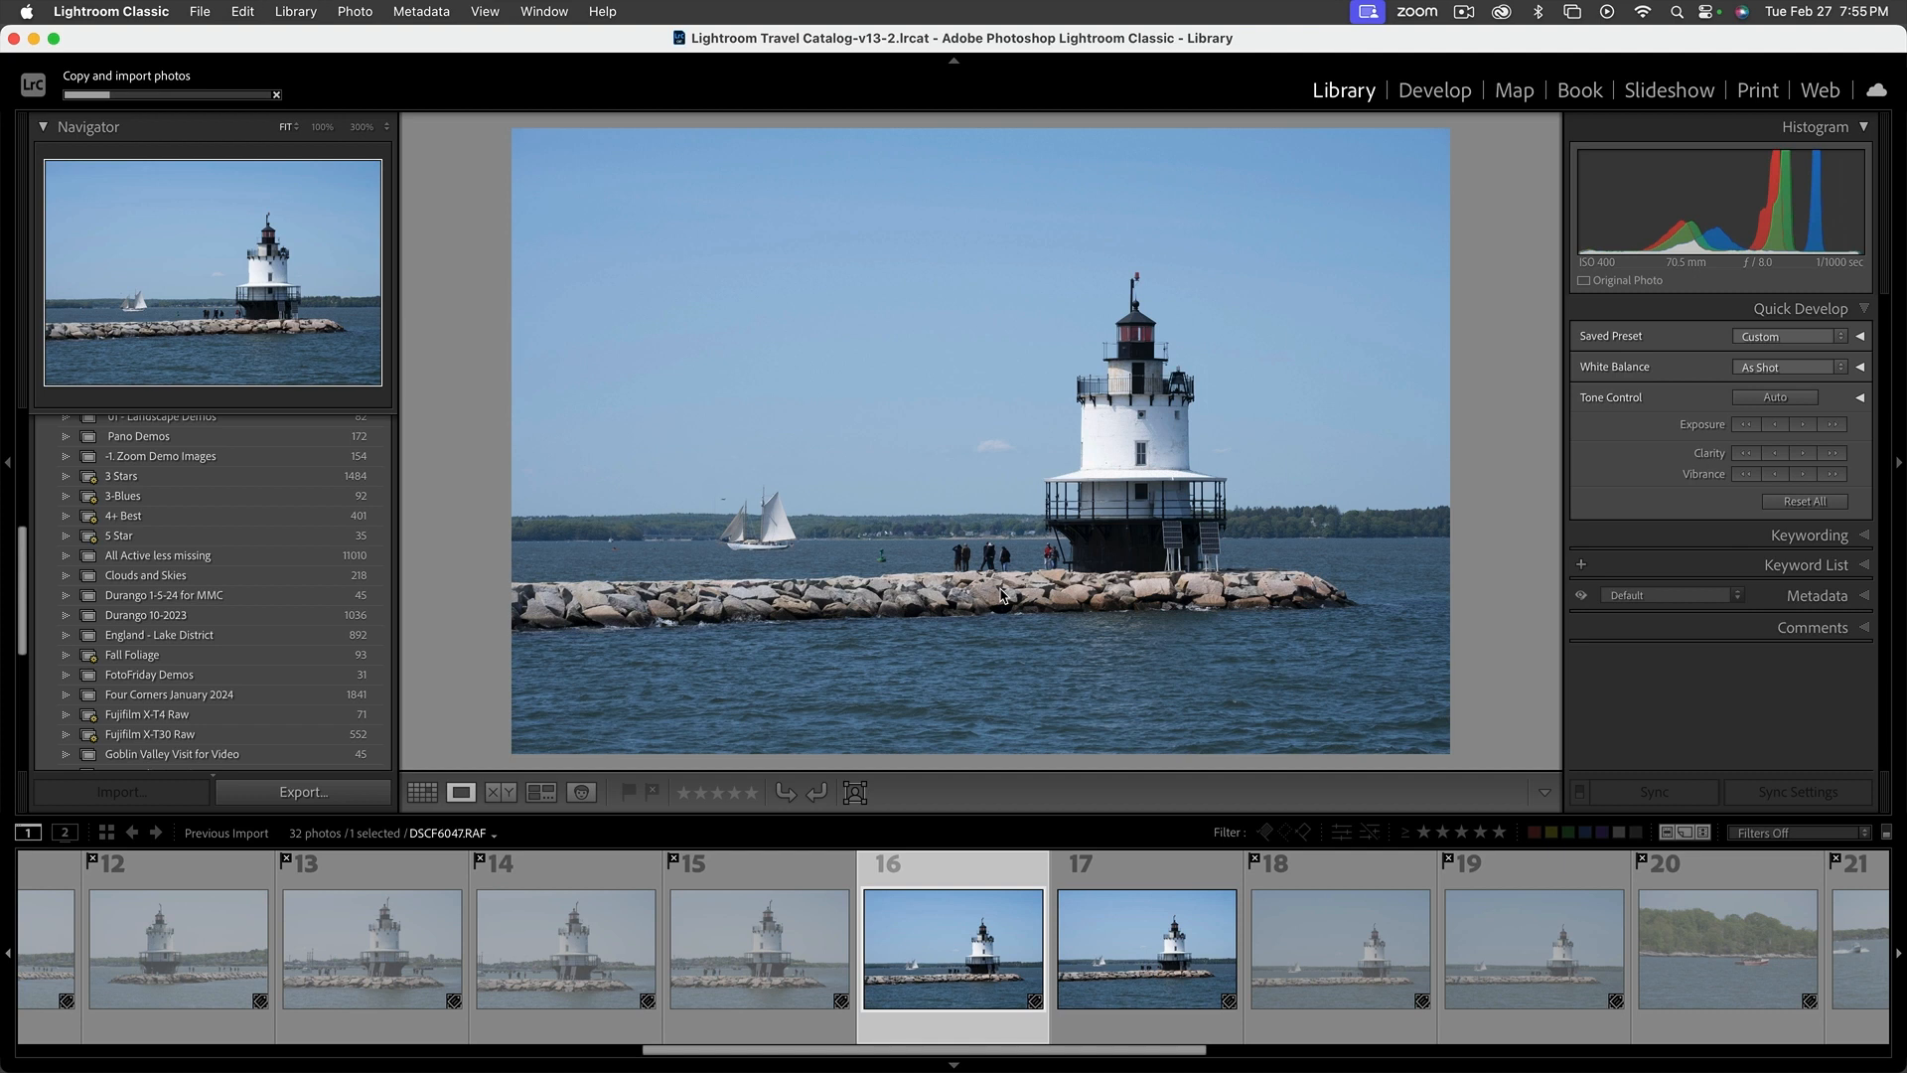
Review the sailboat and motorboat photos from DSCF6048.RAF through the cargo ship shot DSCF6056.RAF
key(Right)
key(Right)
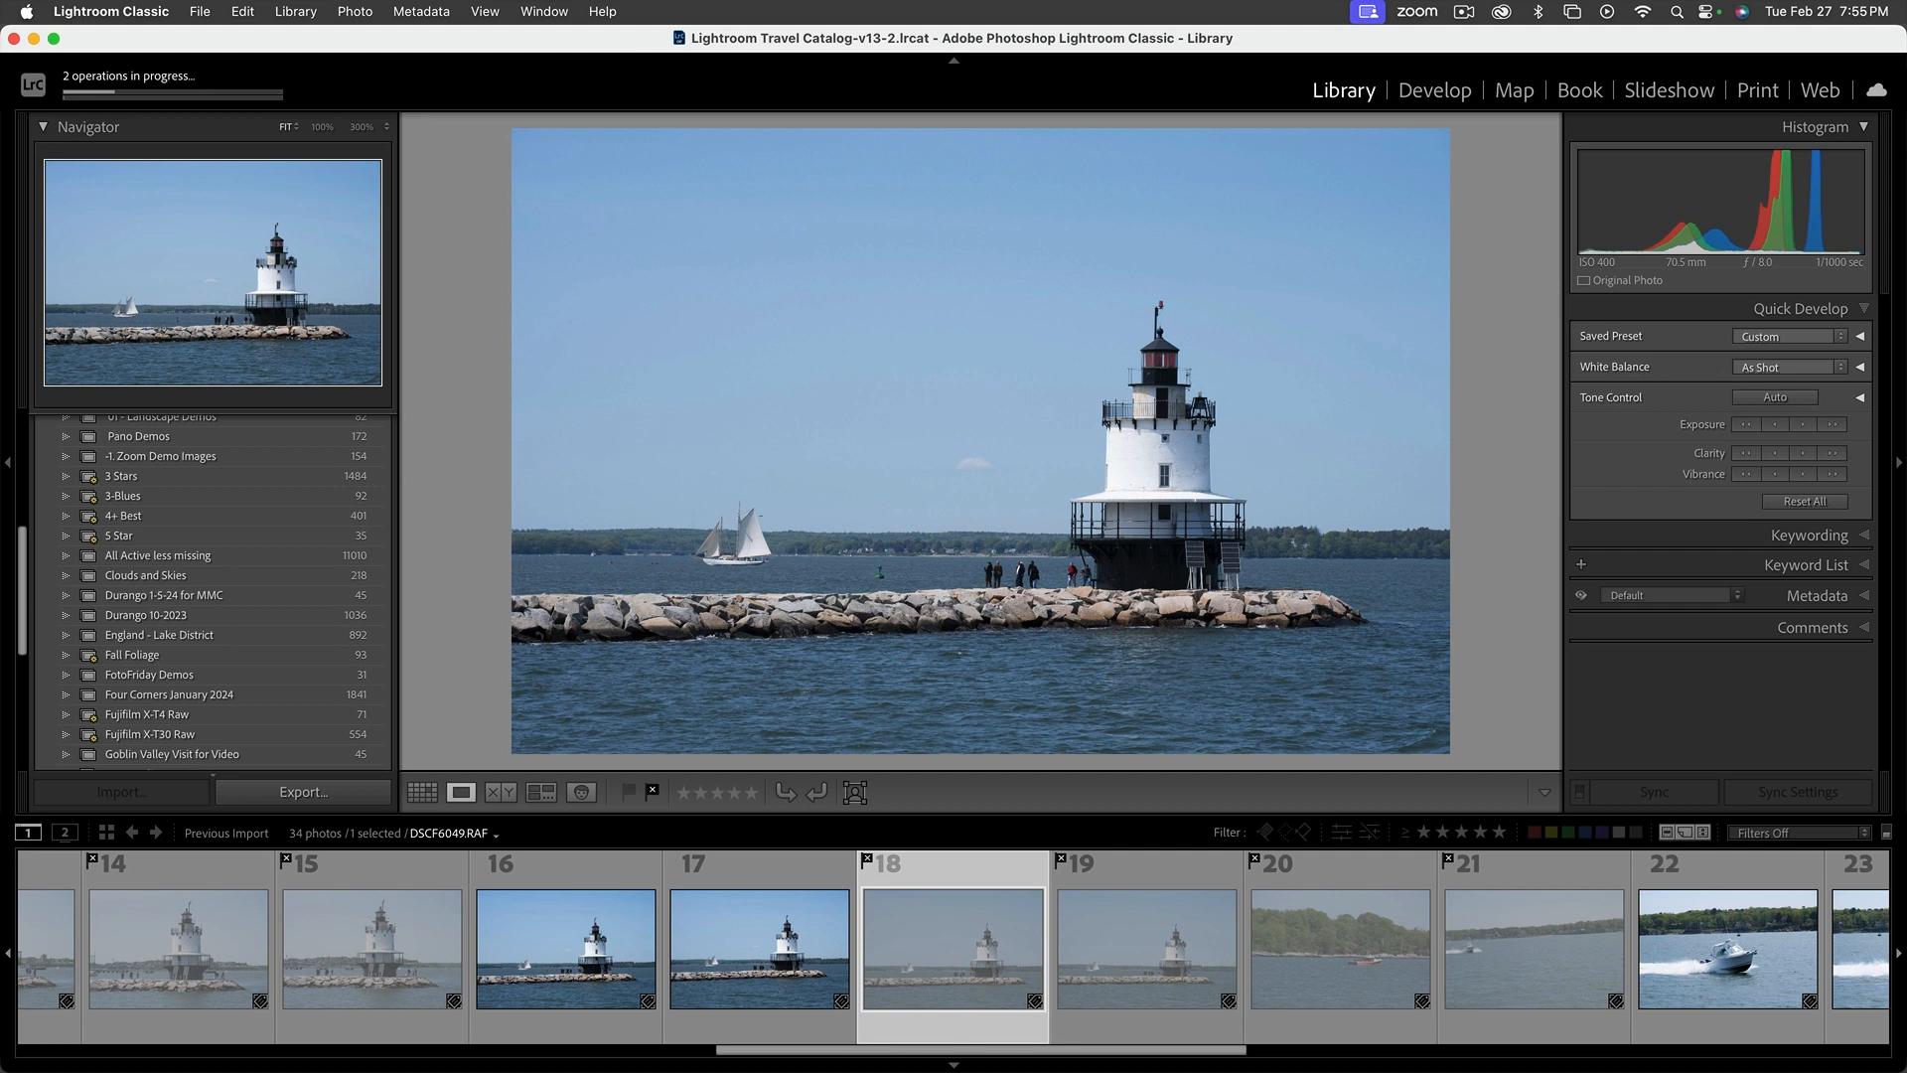
key(Right)
key(Right)
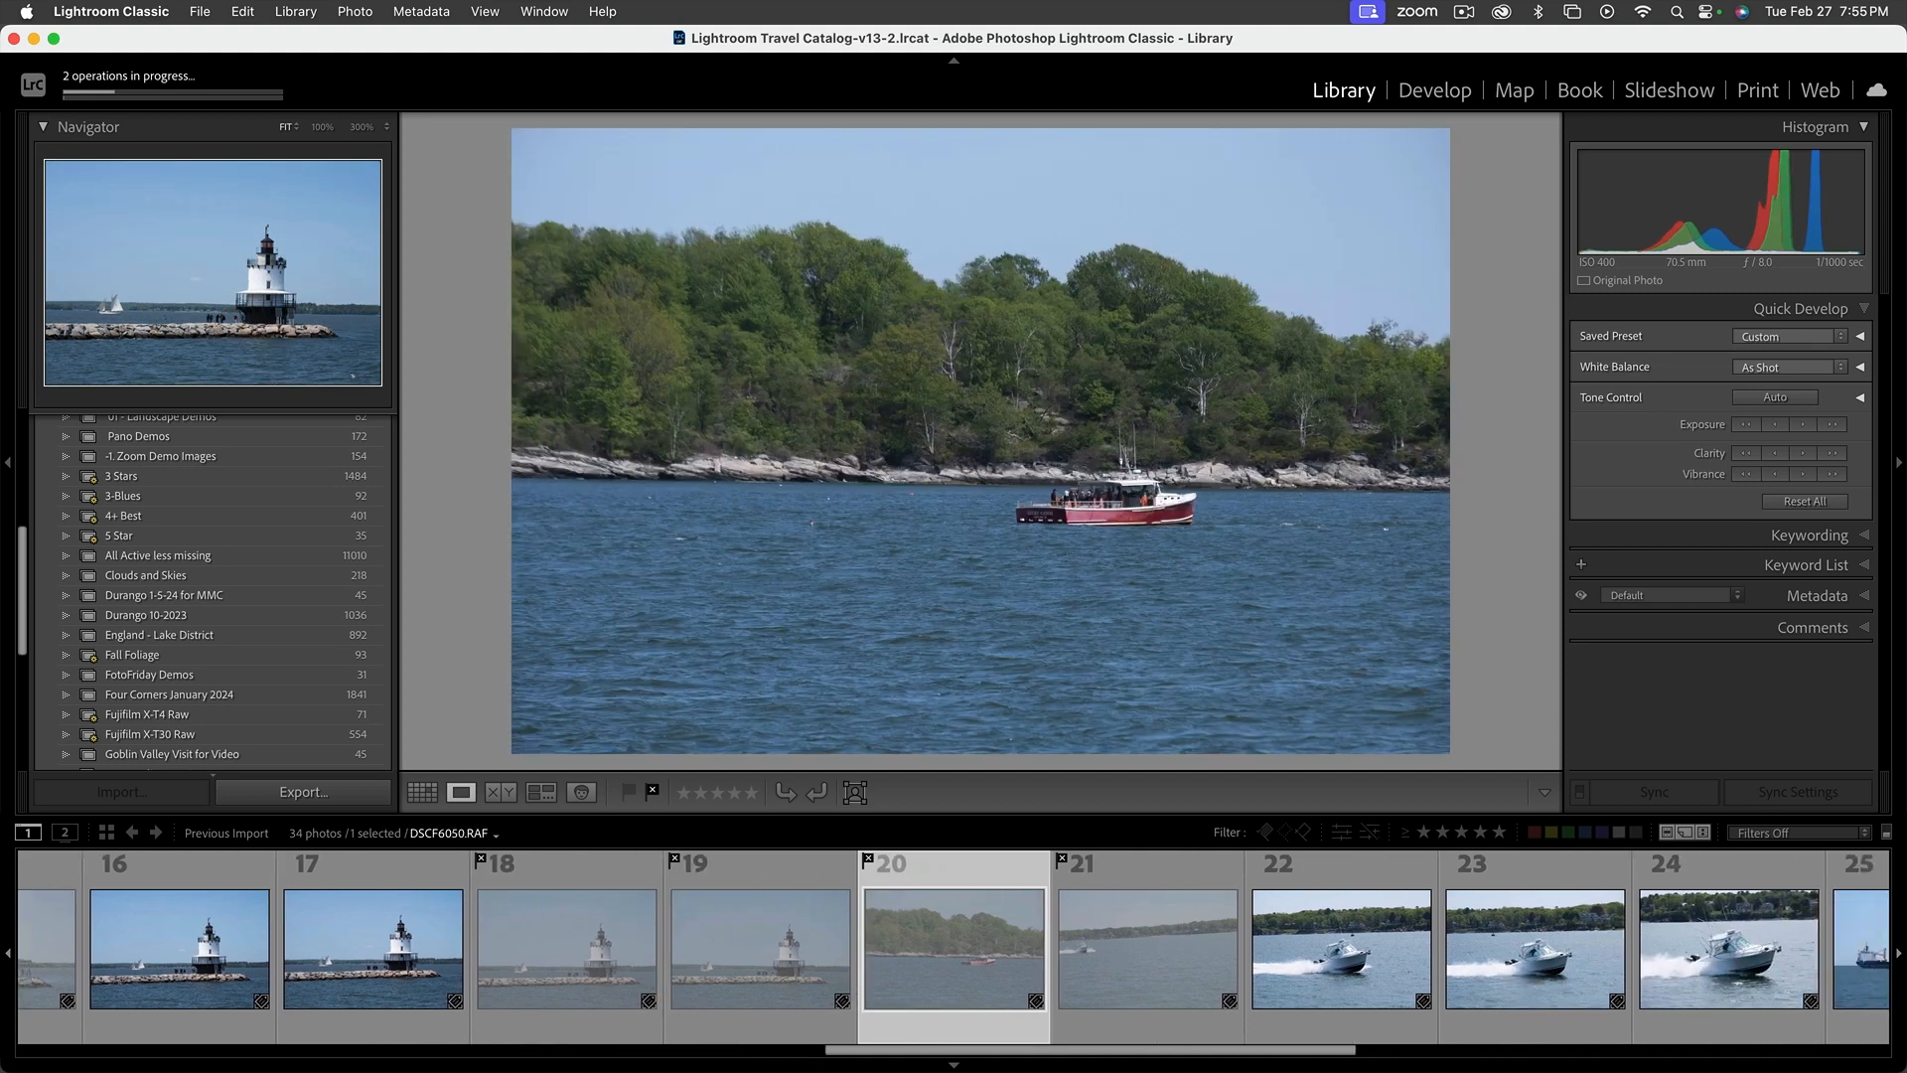
key(Right)
key(Right)
key(Right)
key(Right)
key(Right)
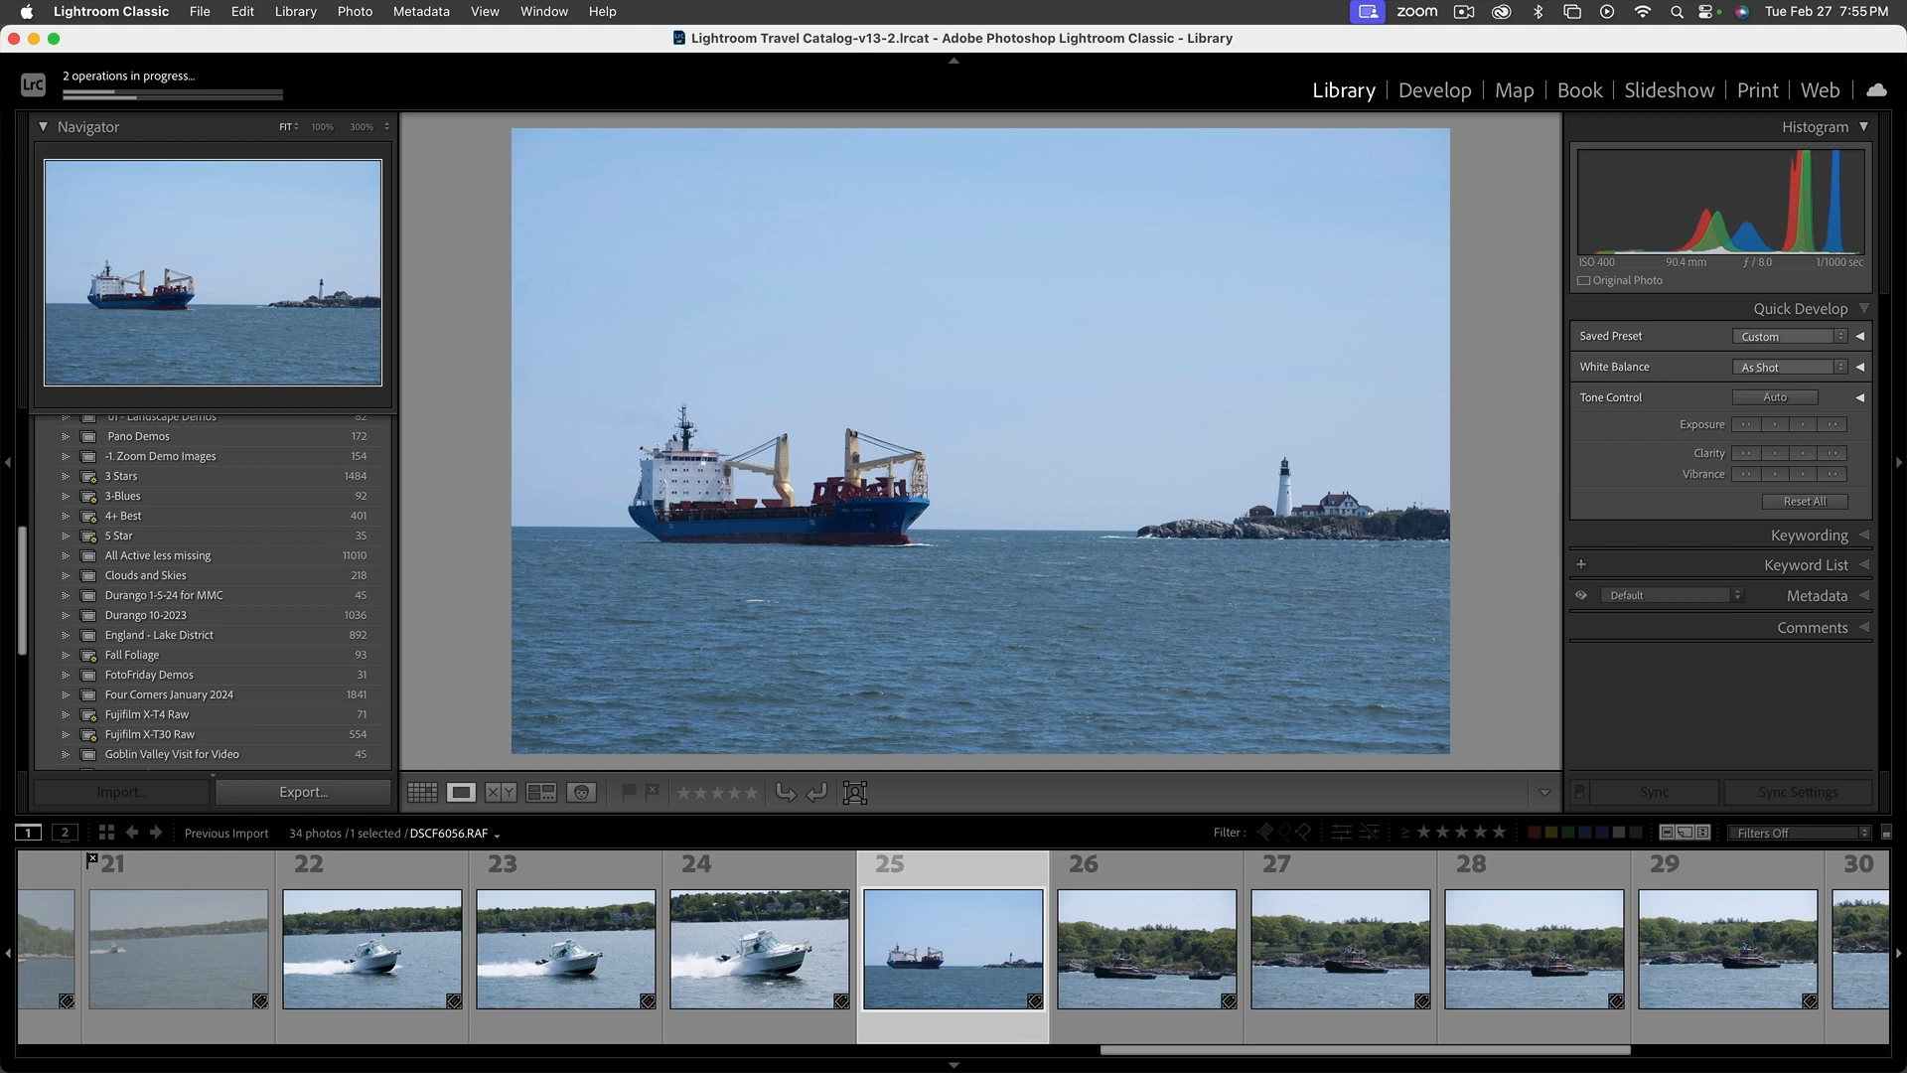
Compare the tugboat shots and flag DSCF6061.RAF and DSCF6062.RAF as rejected
key(Right)
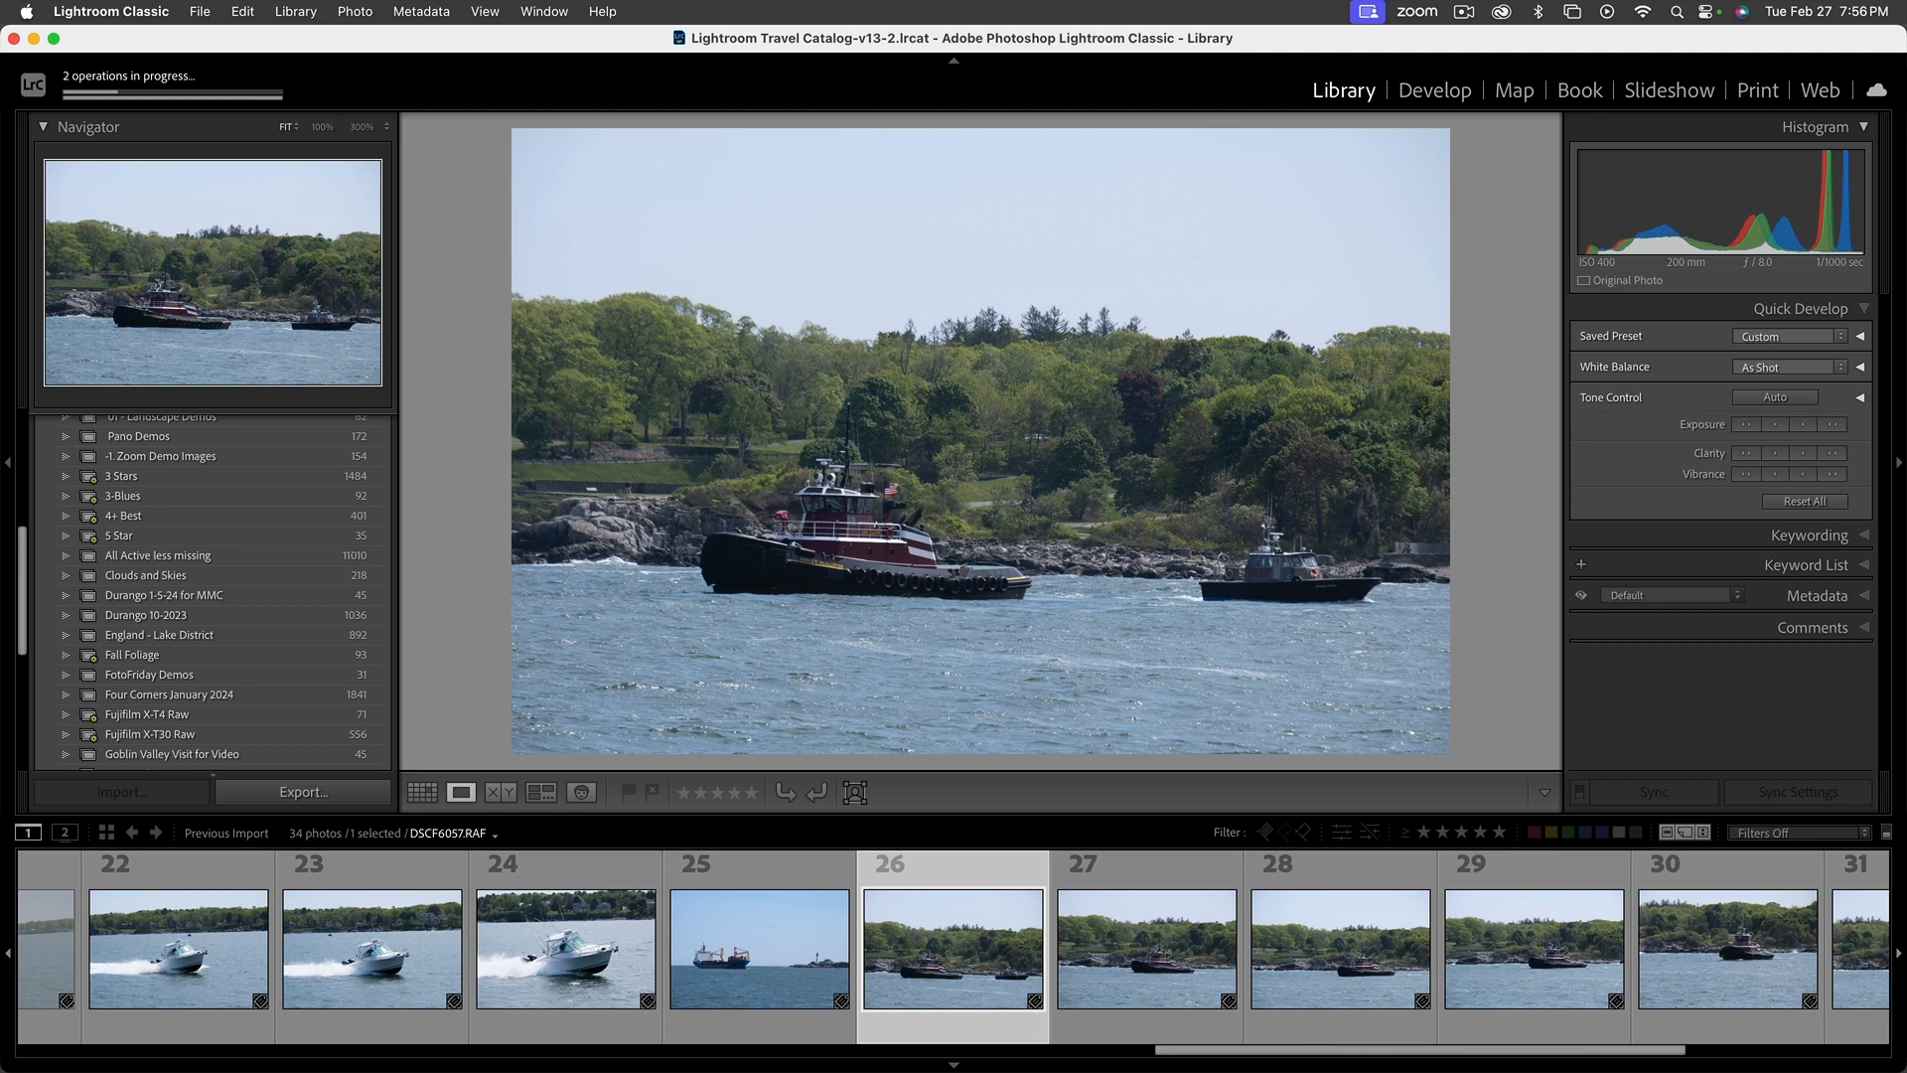
key(Right)
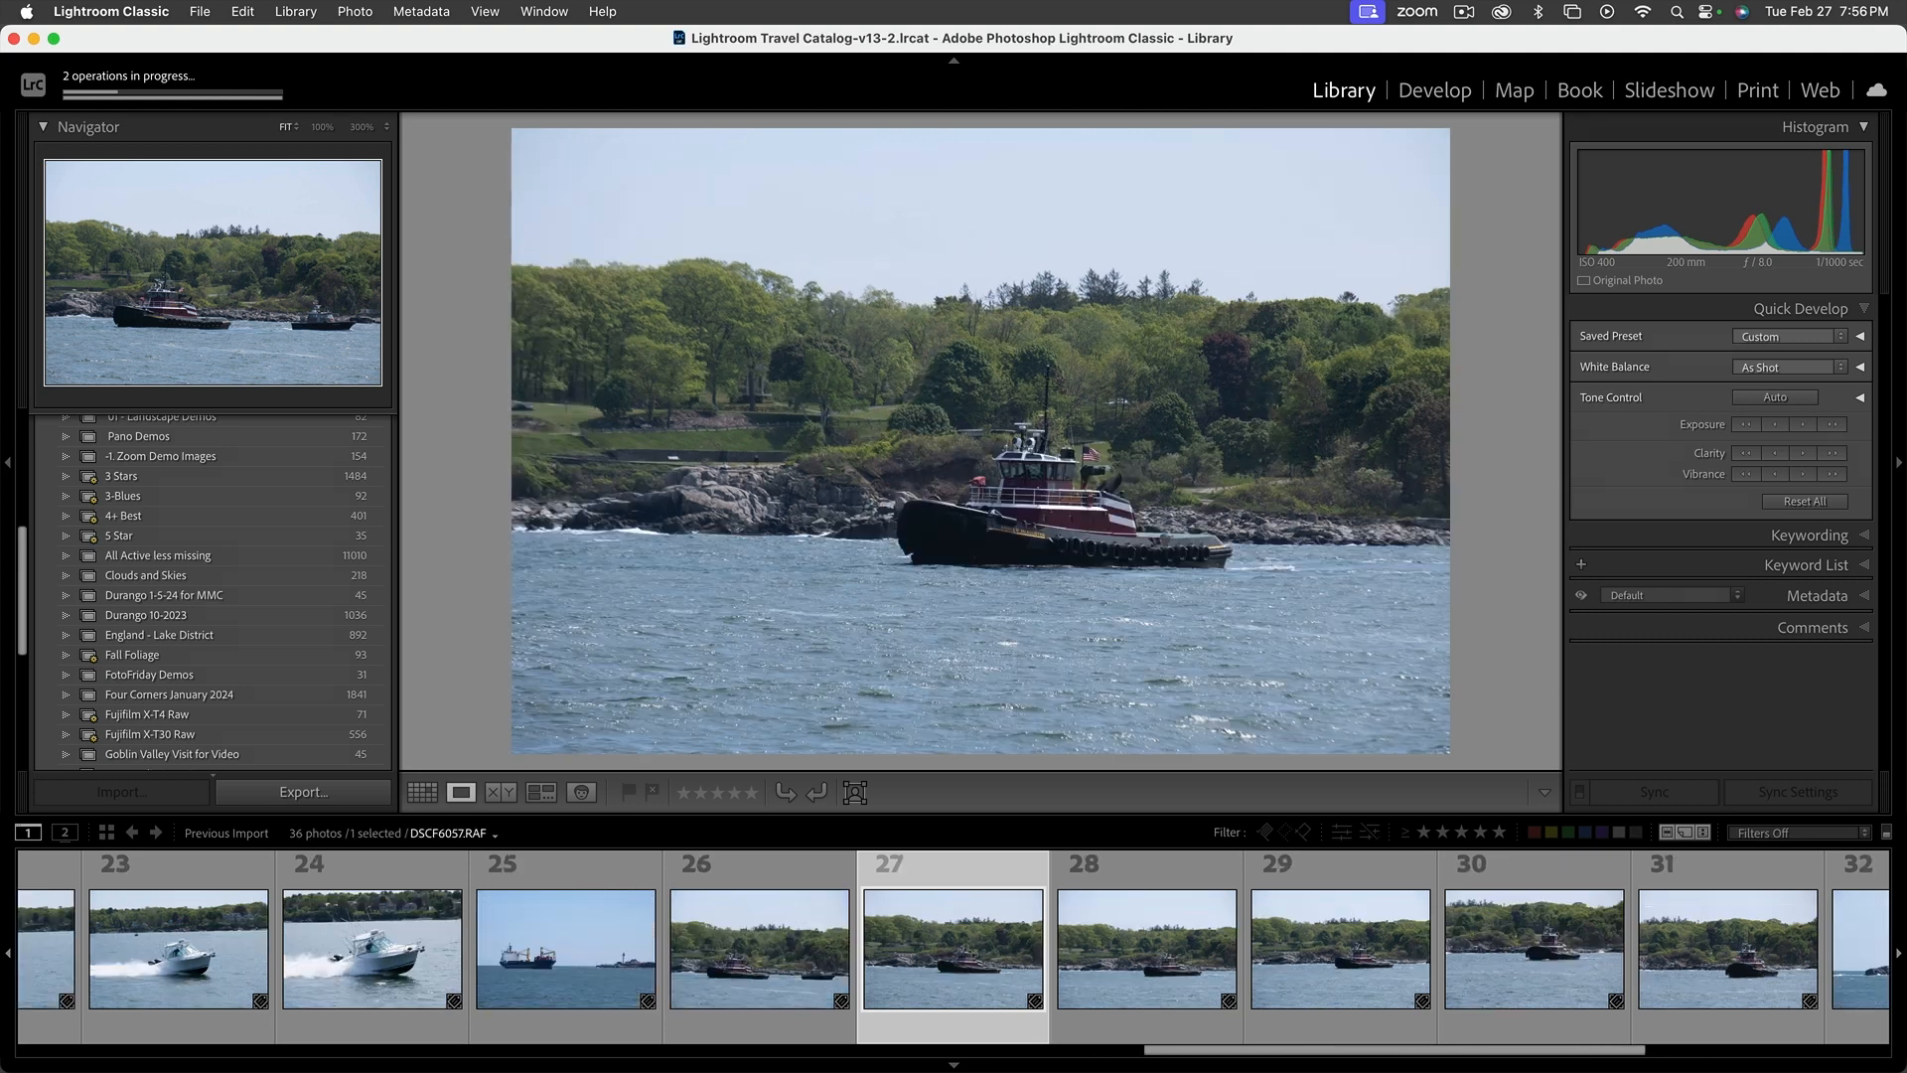
key(Right)
key(Right)
key(Right)
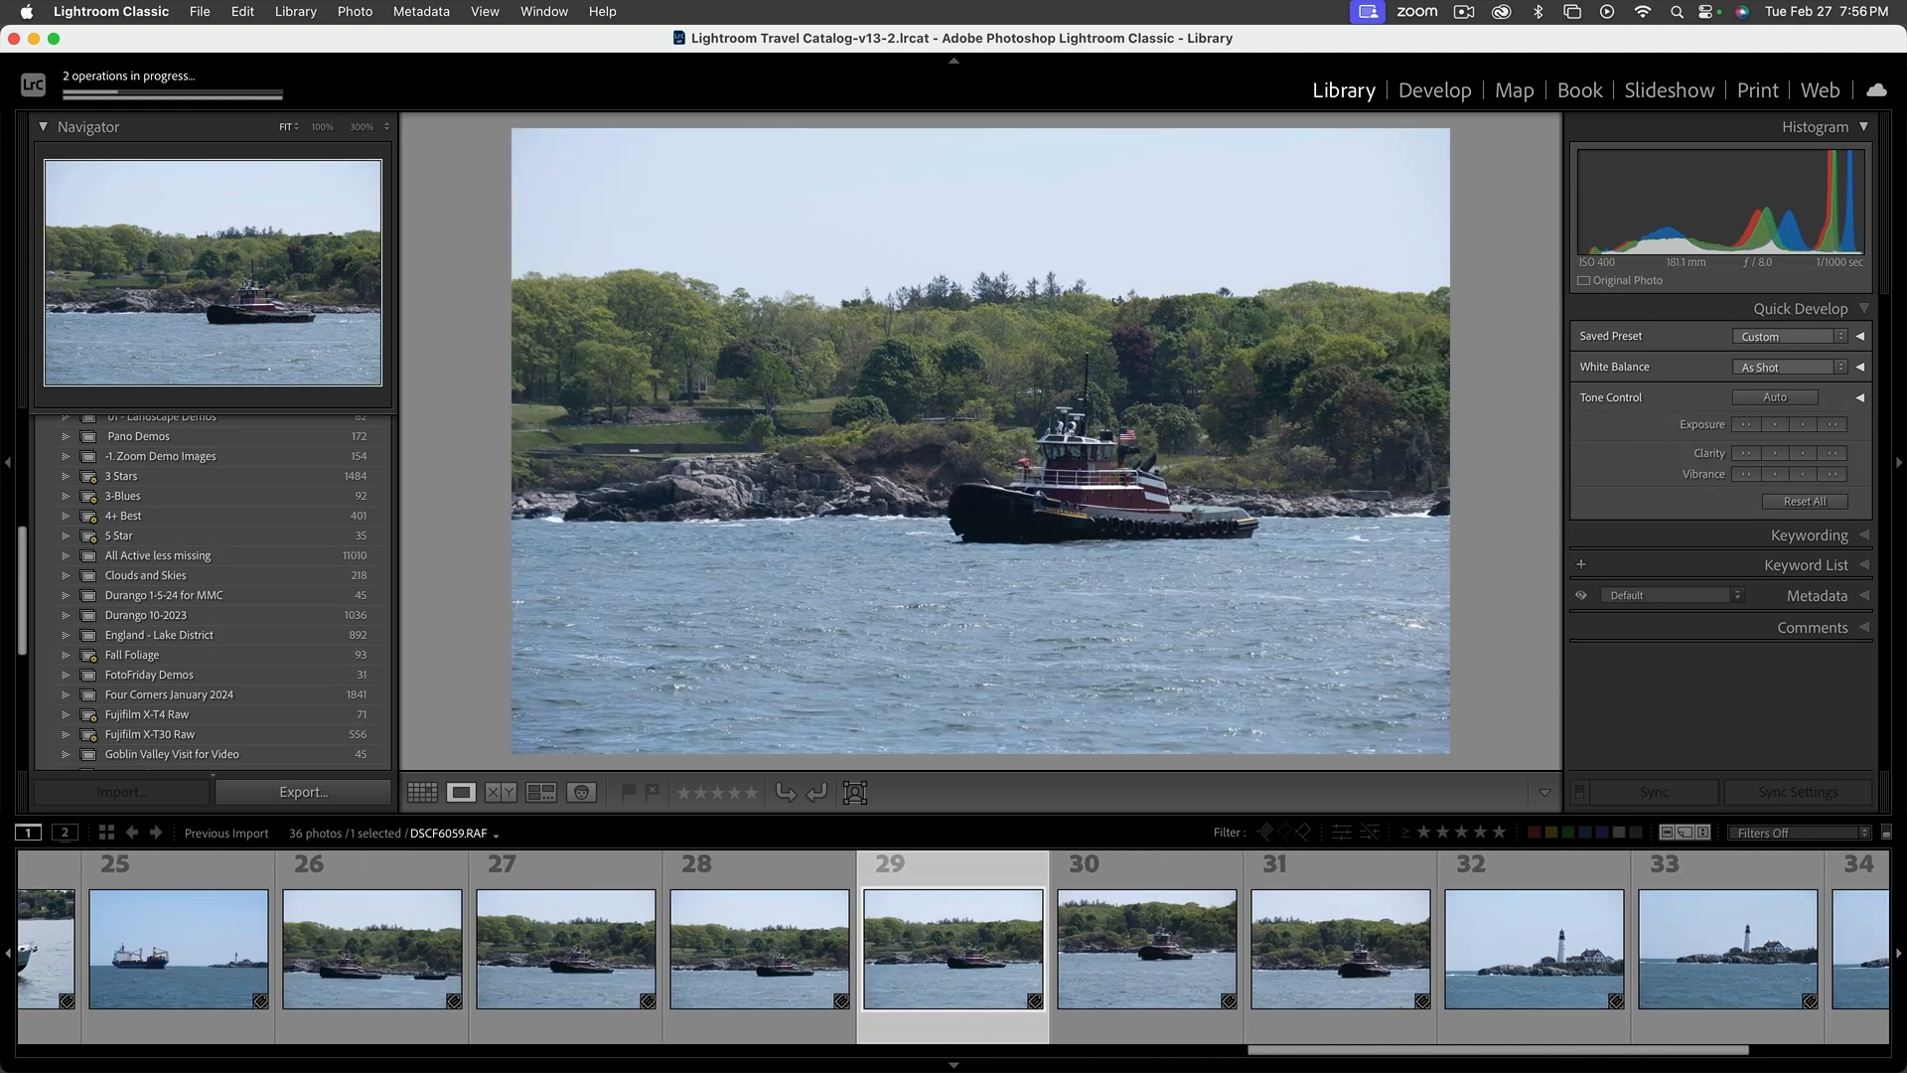
key(Right)
key(Left)
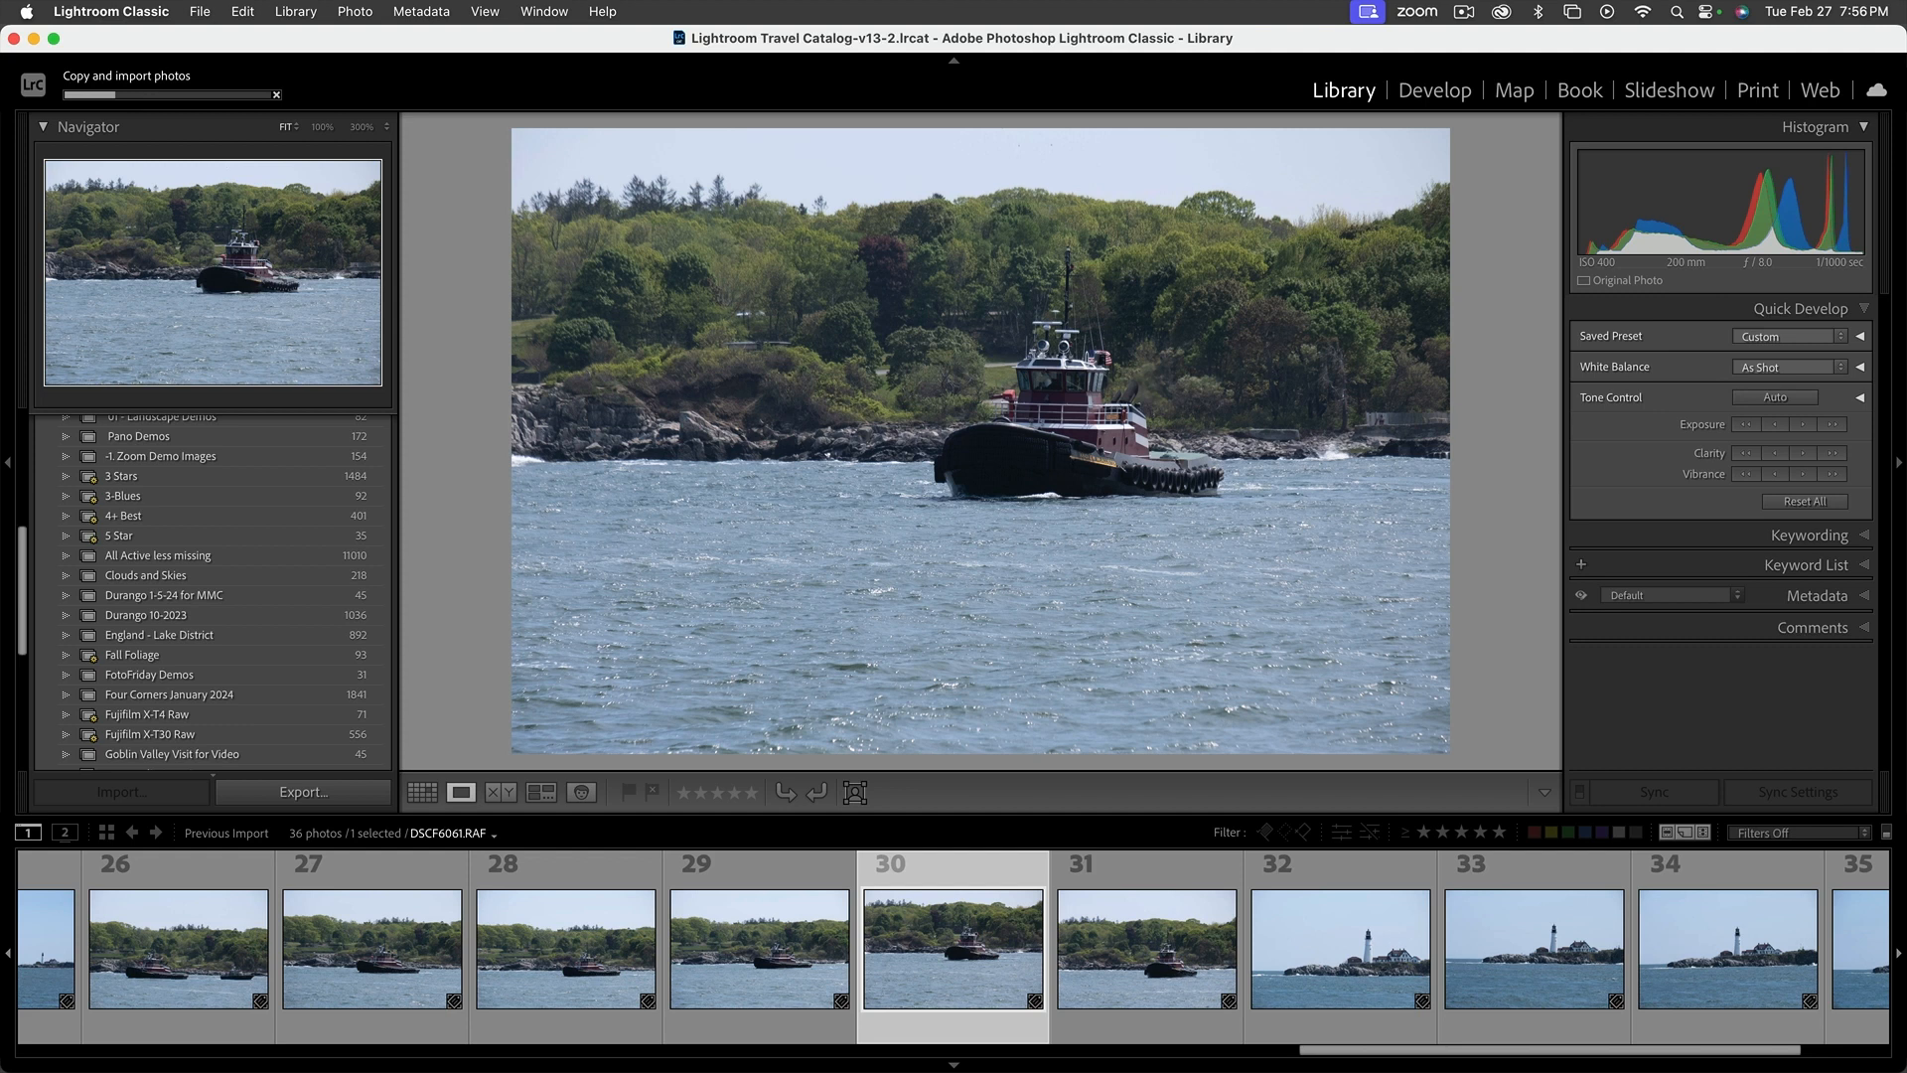
key(shift+x)
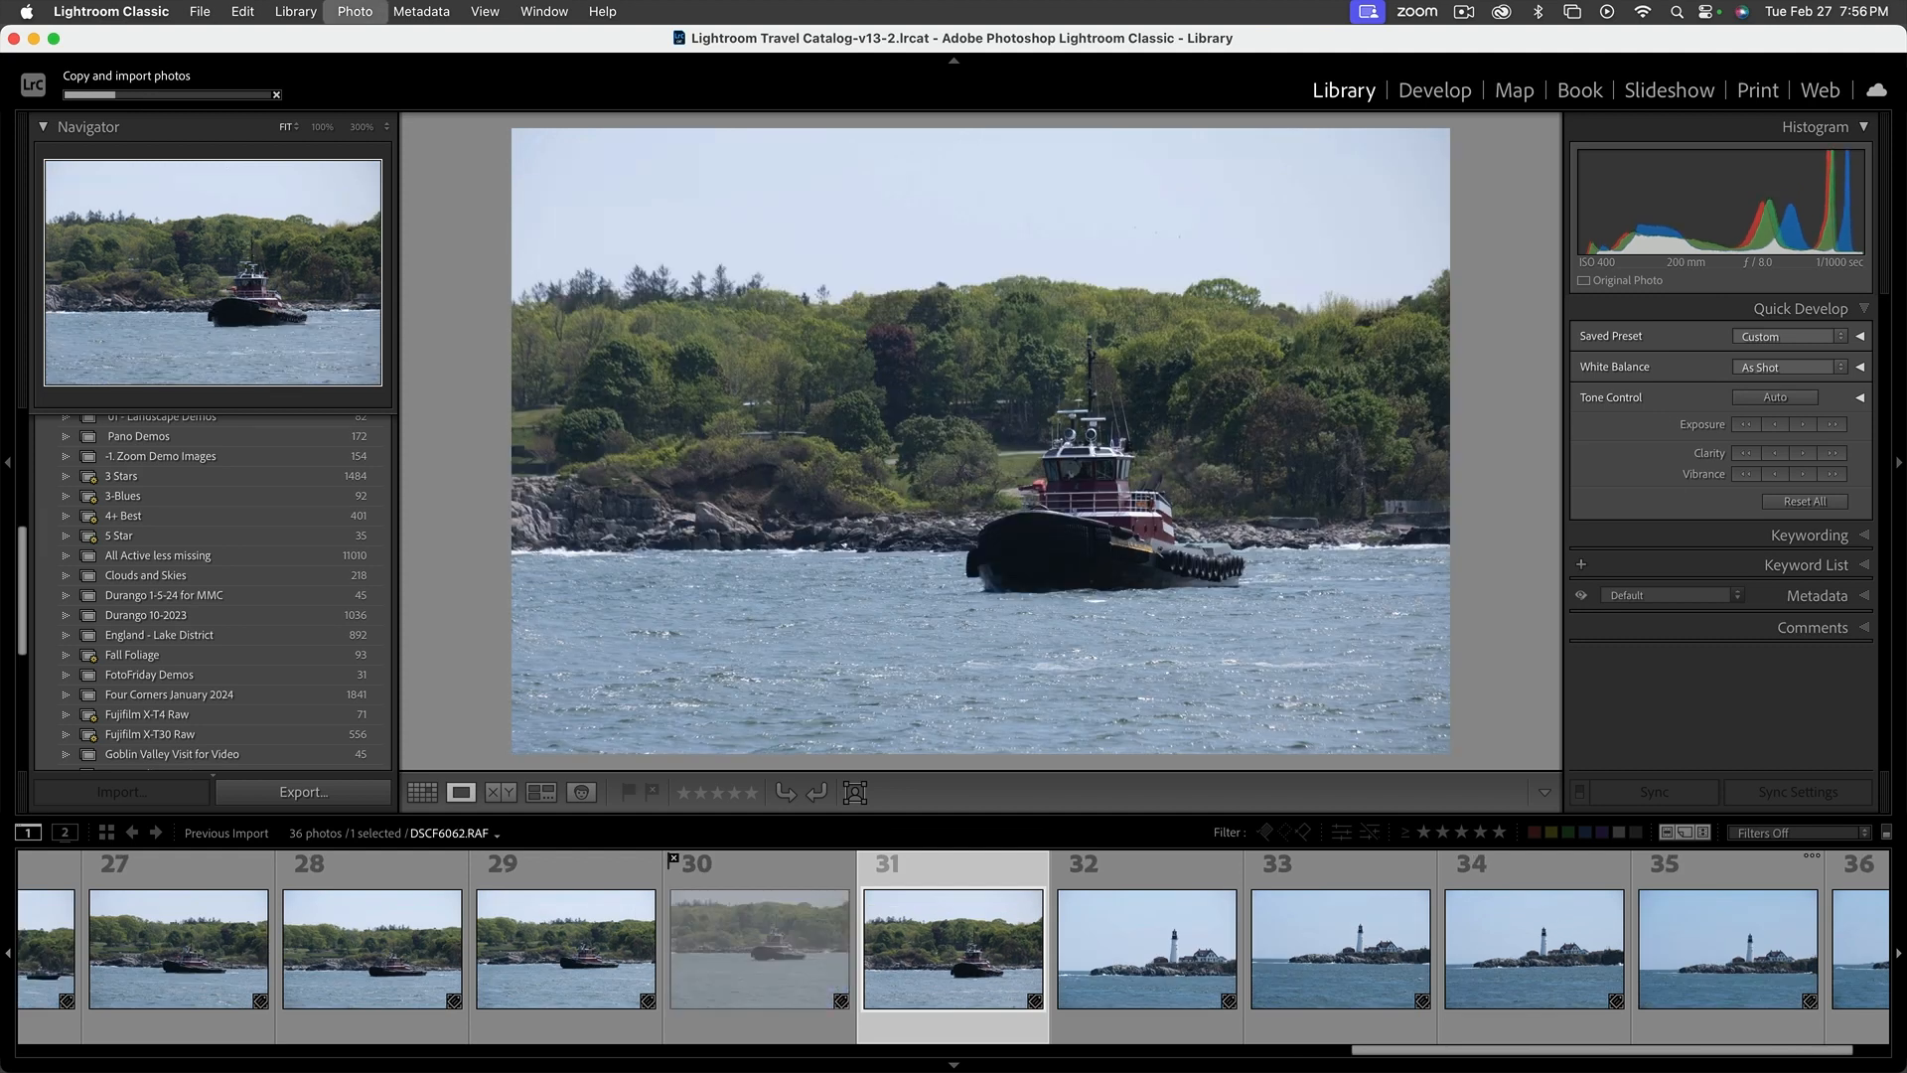
key(shift+x)
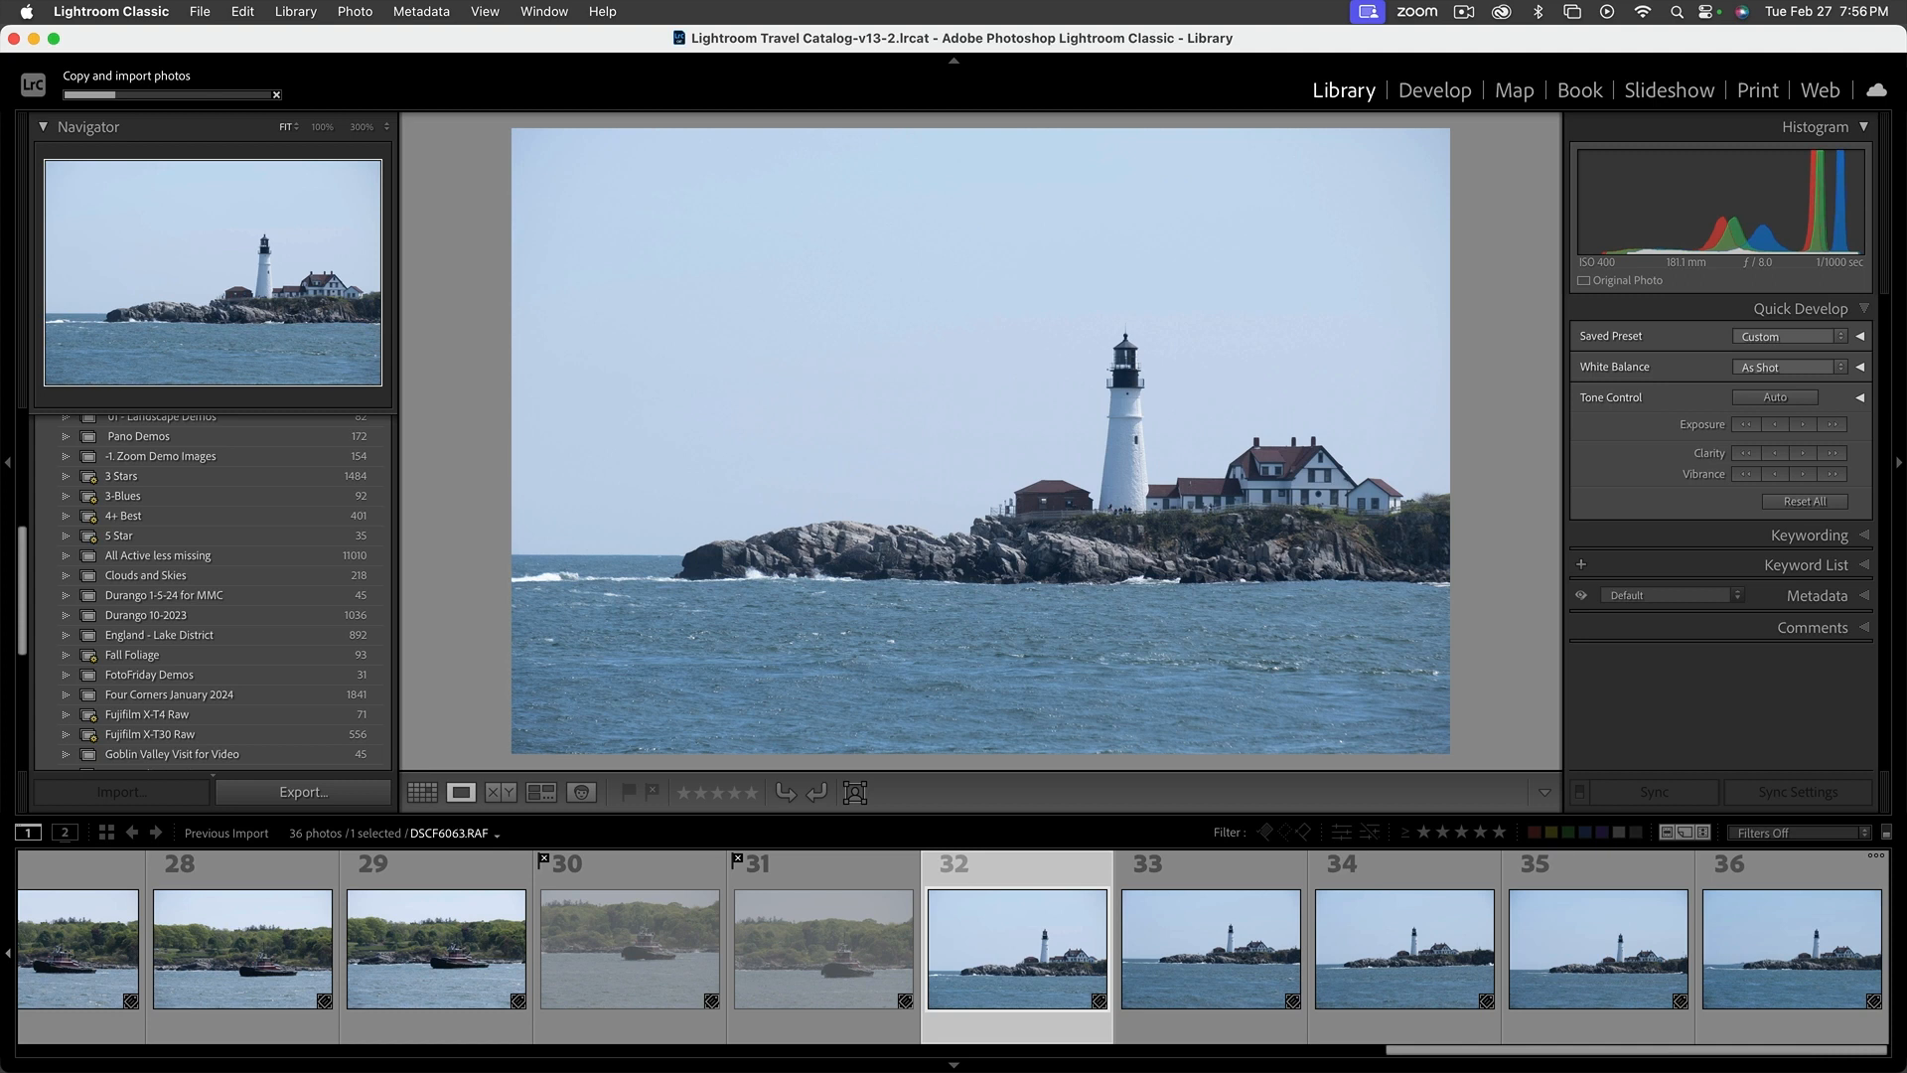
Flag the seven consecutive headland lighthouse photos DSCF6063.RAF through DSCF6069.RAF as rejected
key(Right)
key(Left)
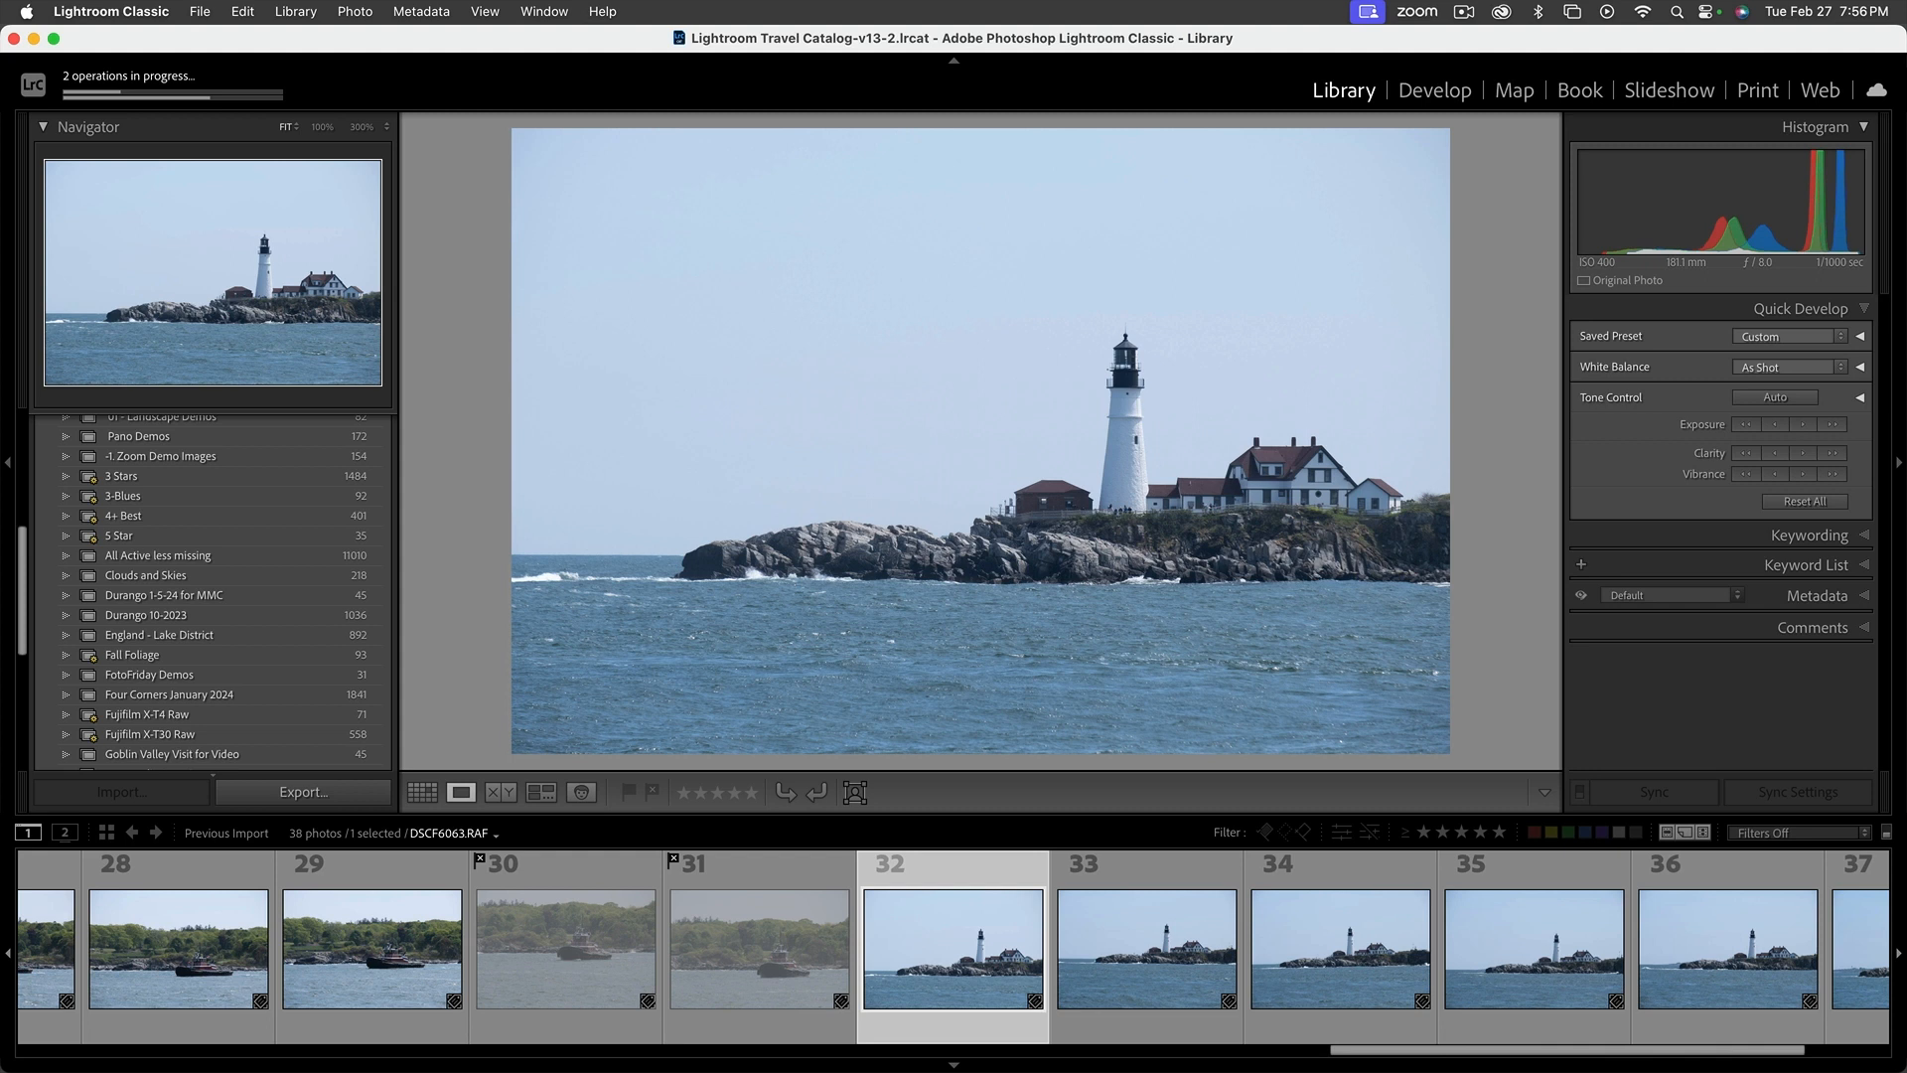
key(shift+x)
key(shift+x)
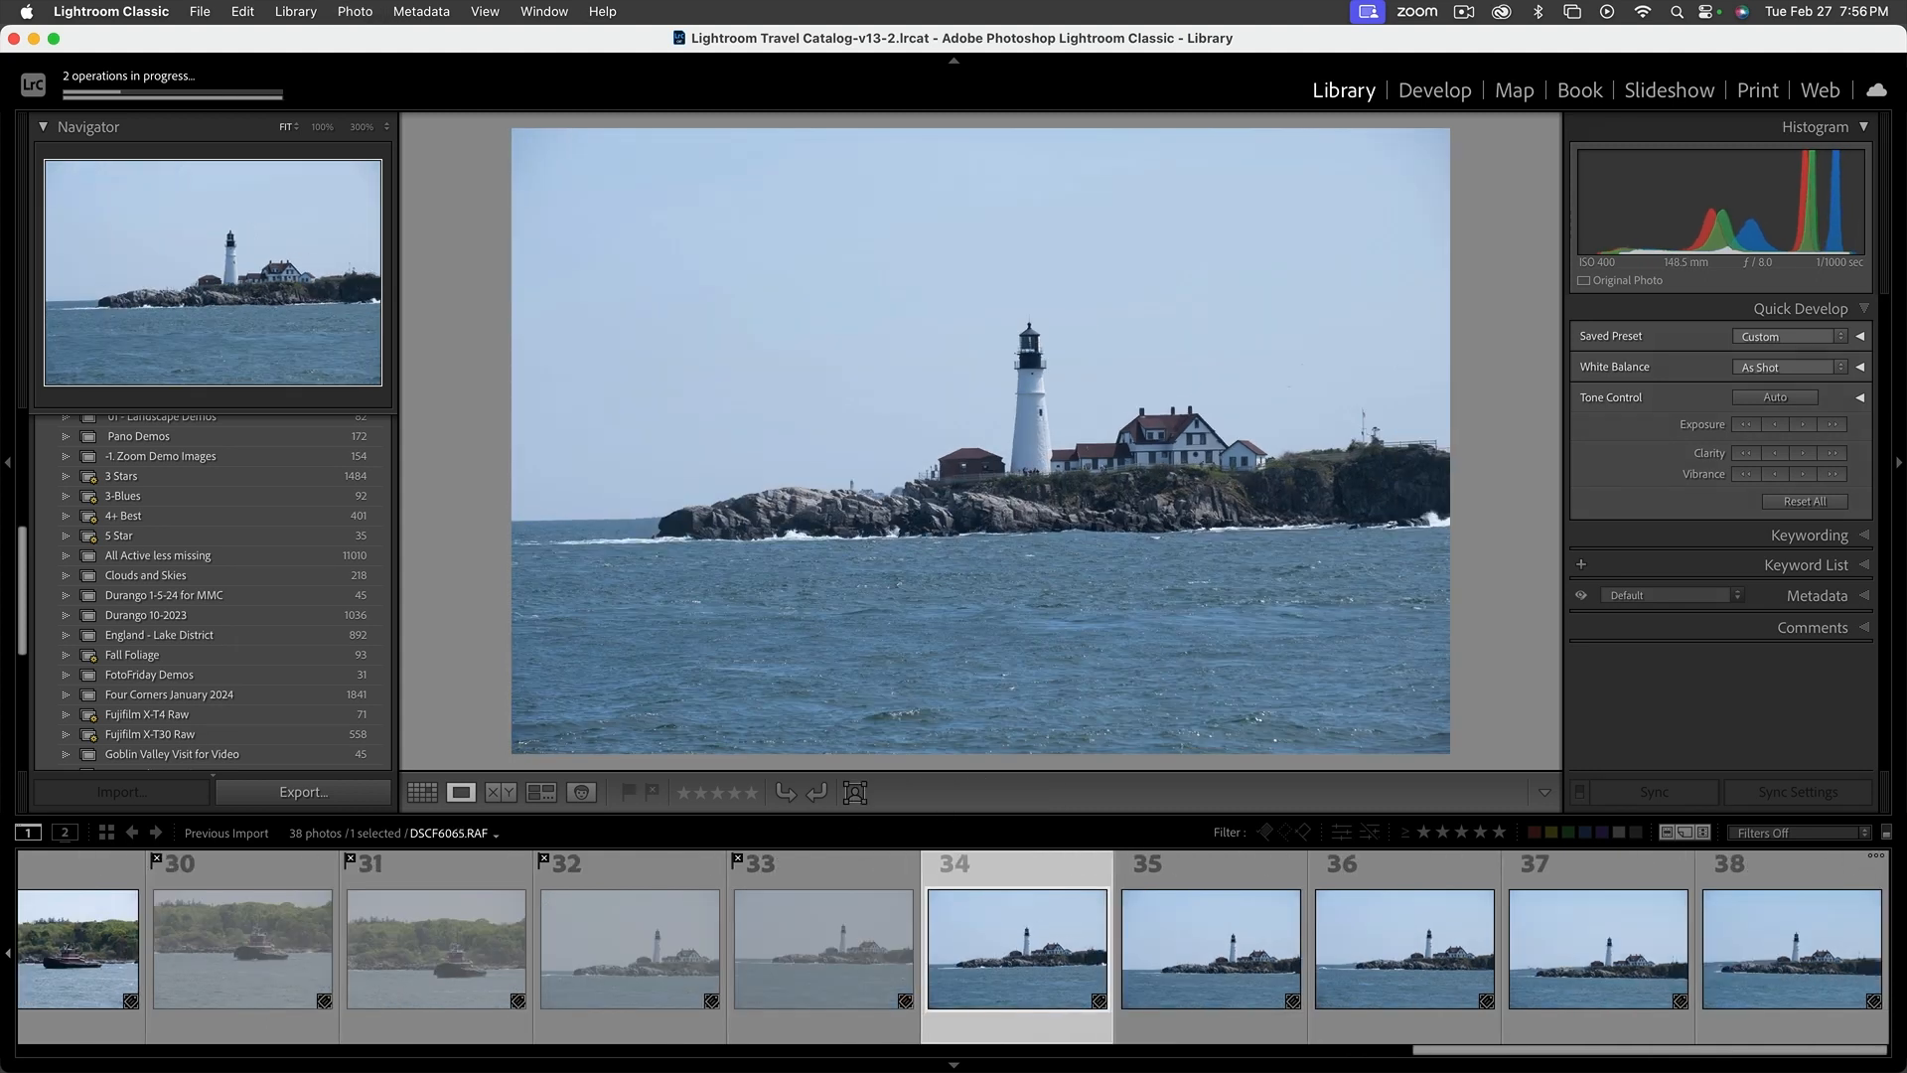
key(shift+x)
key(shift+x)
key(shift+x)
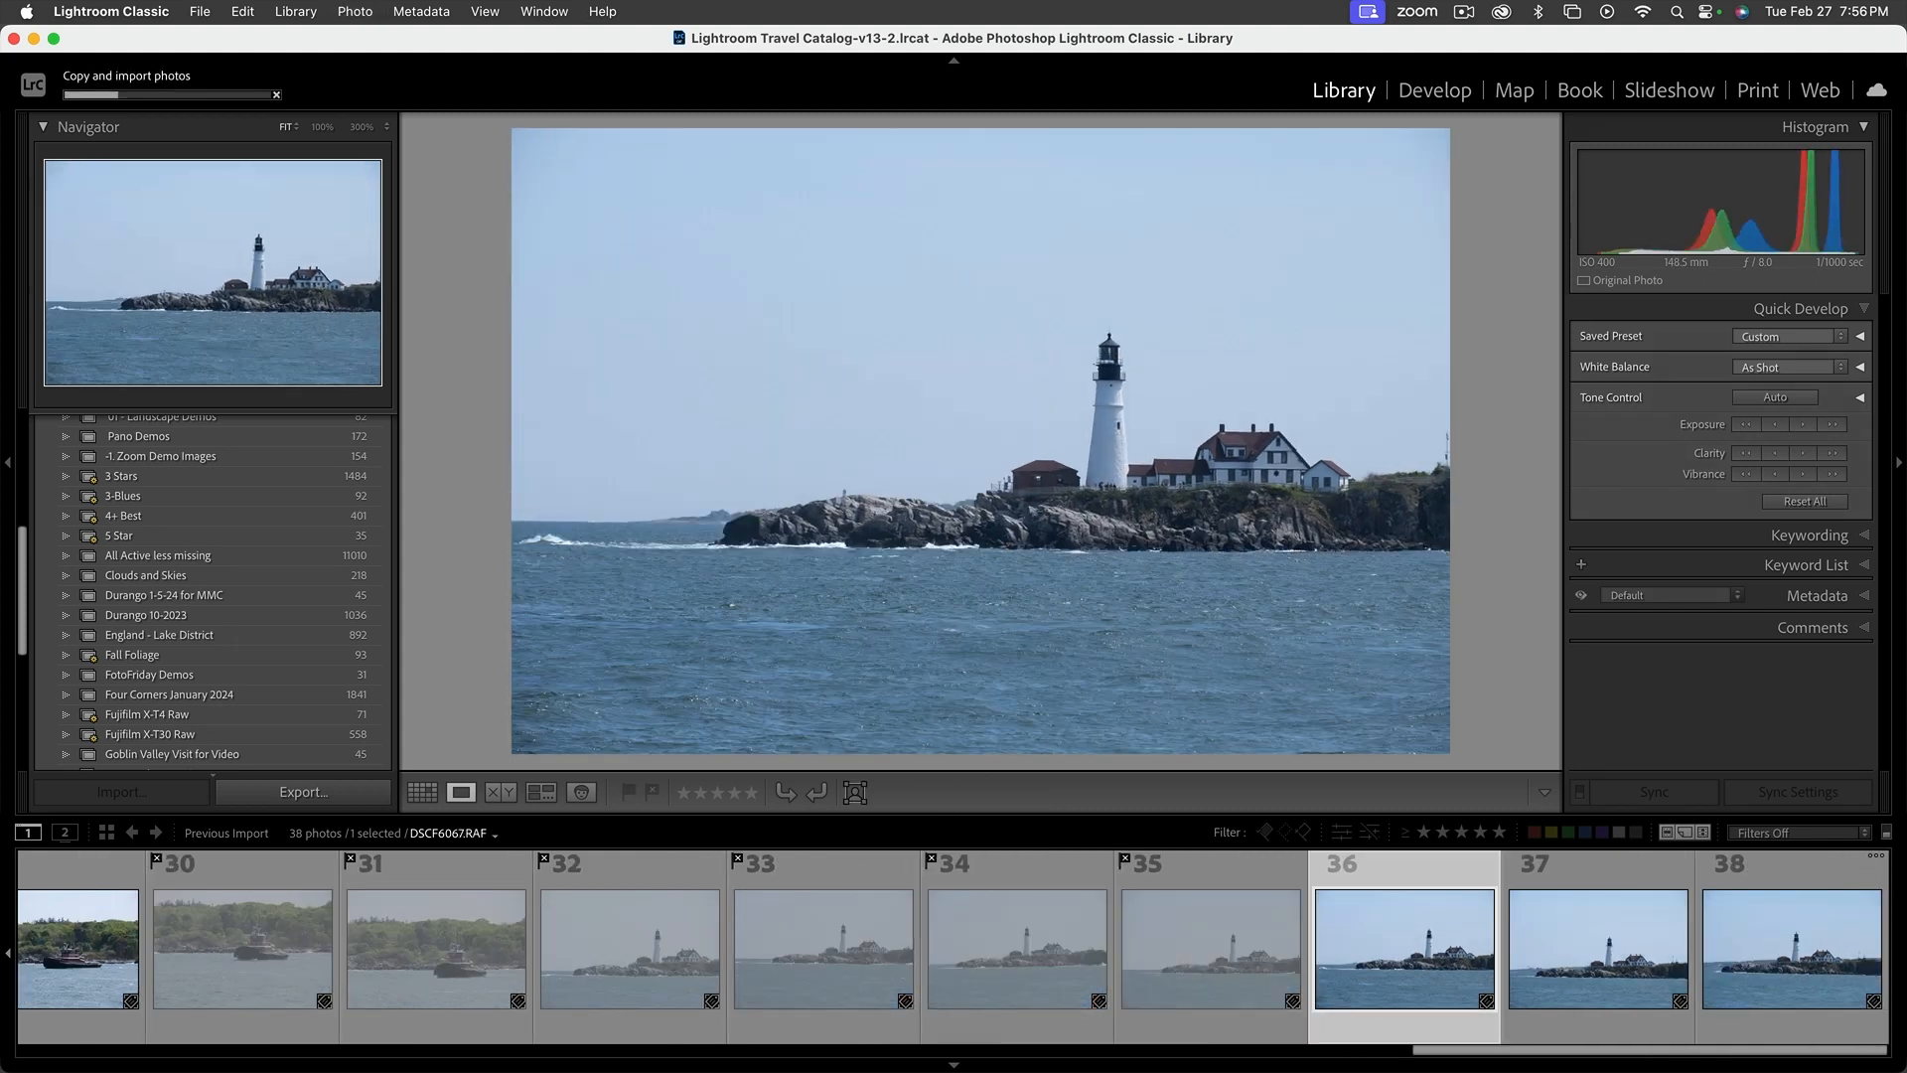
key(shift+x)
key(shift+x)
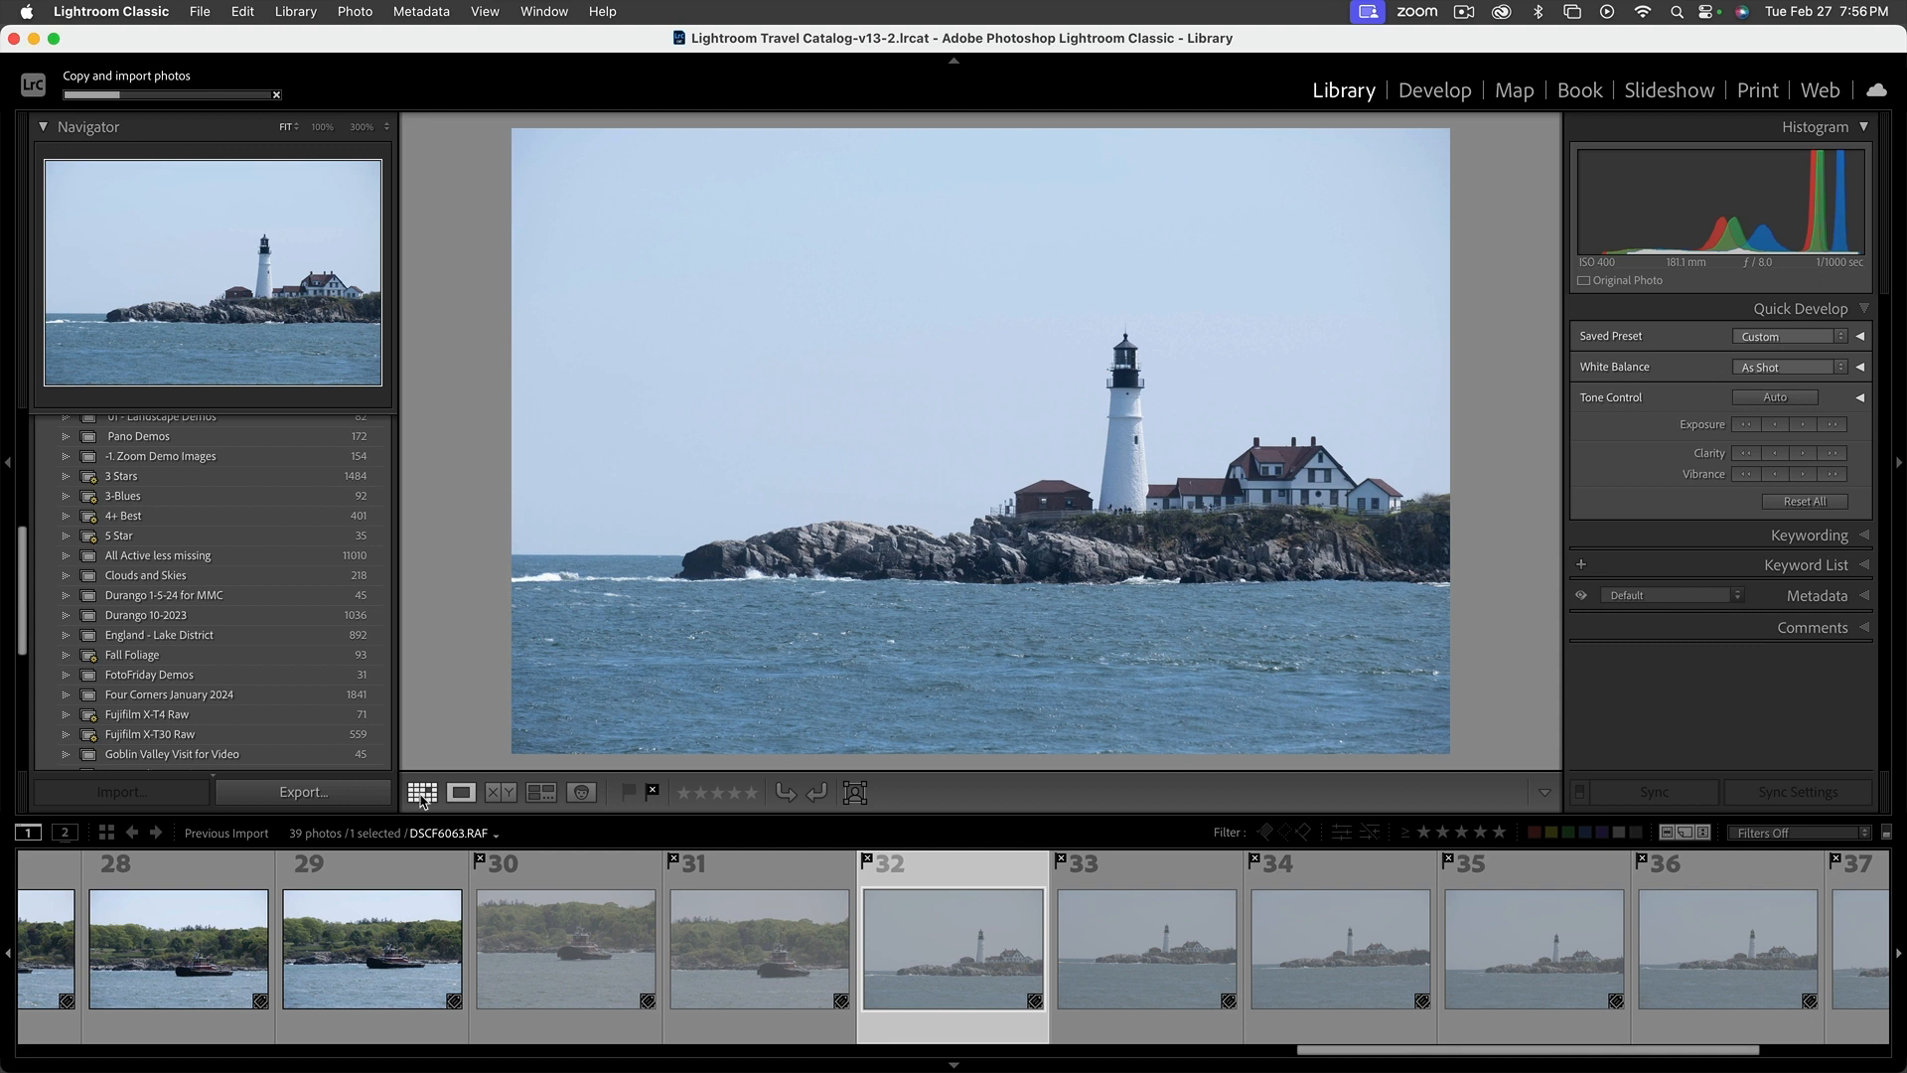
Show the imported photos as a grid and delete all rejected photos from disk
click(422, 793)
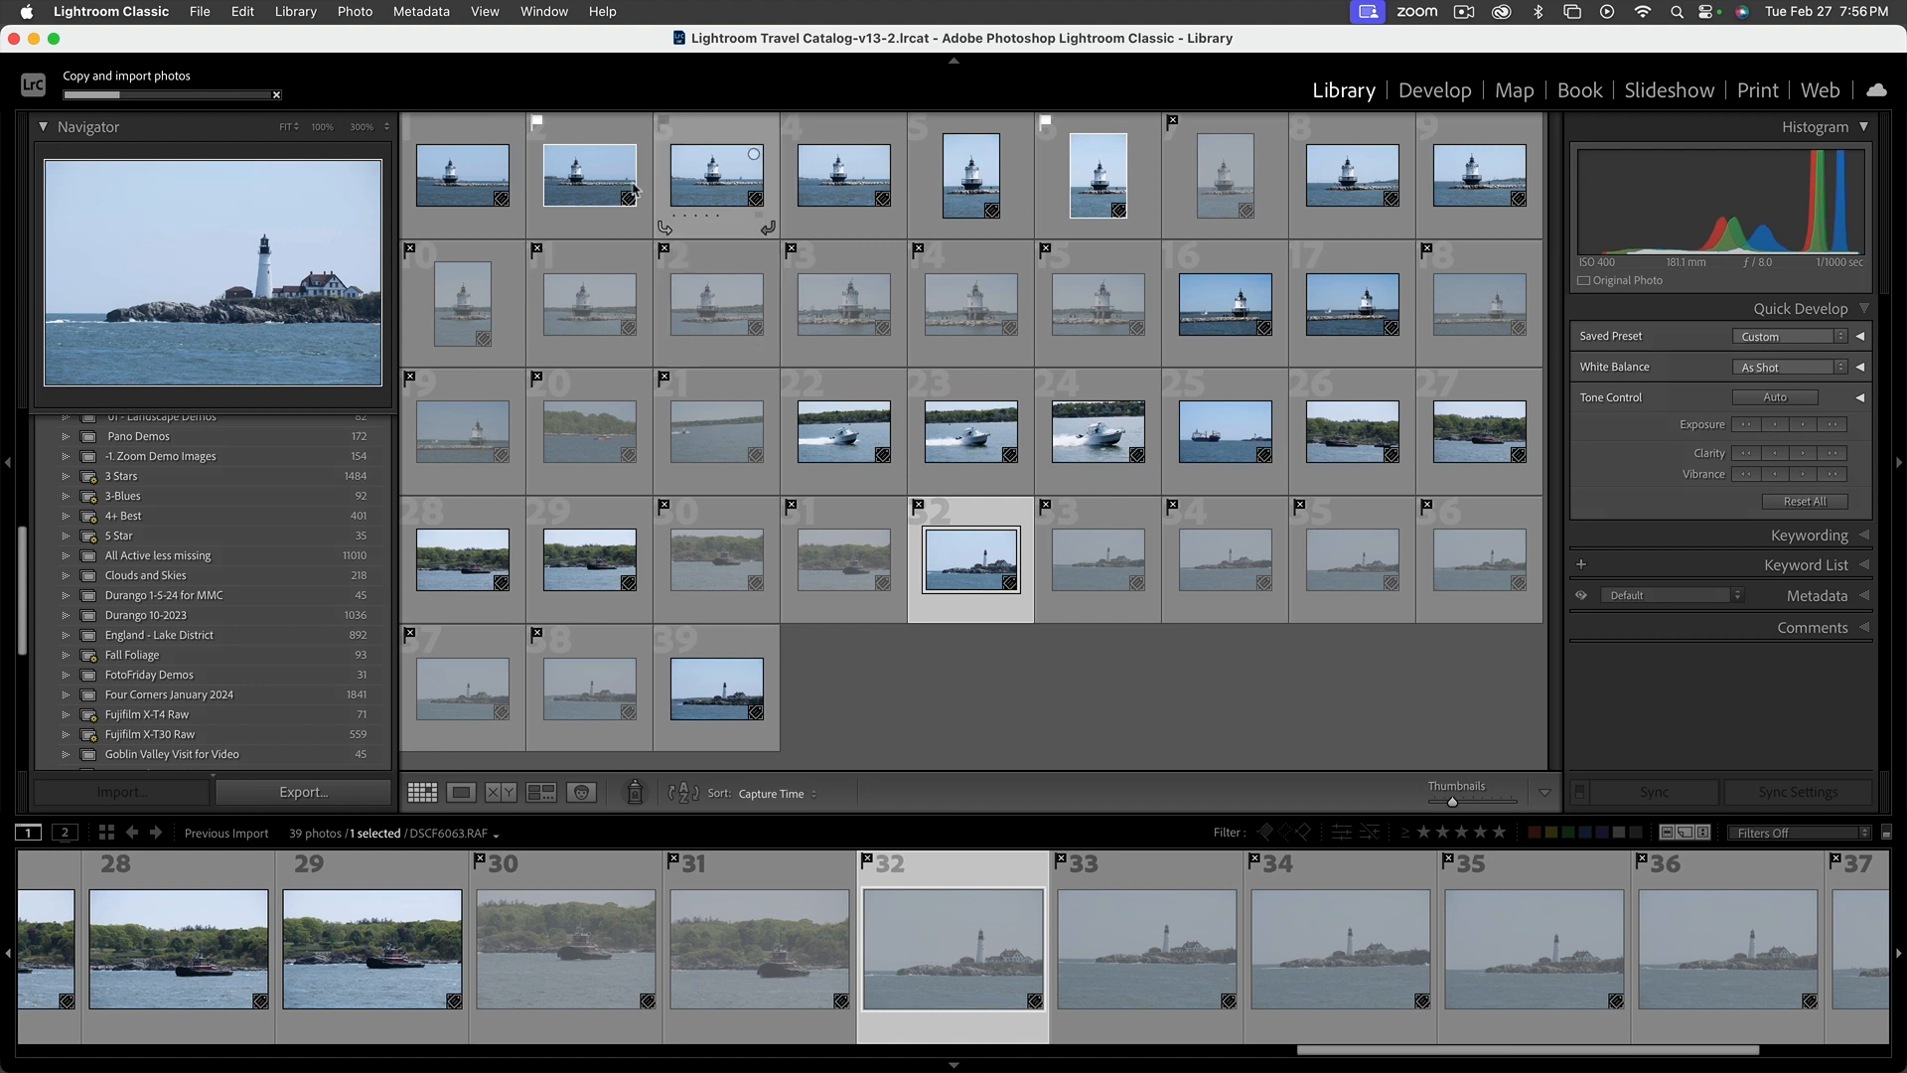
click(364, 12)
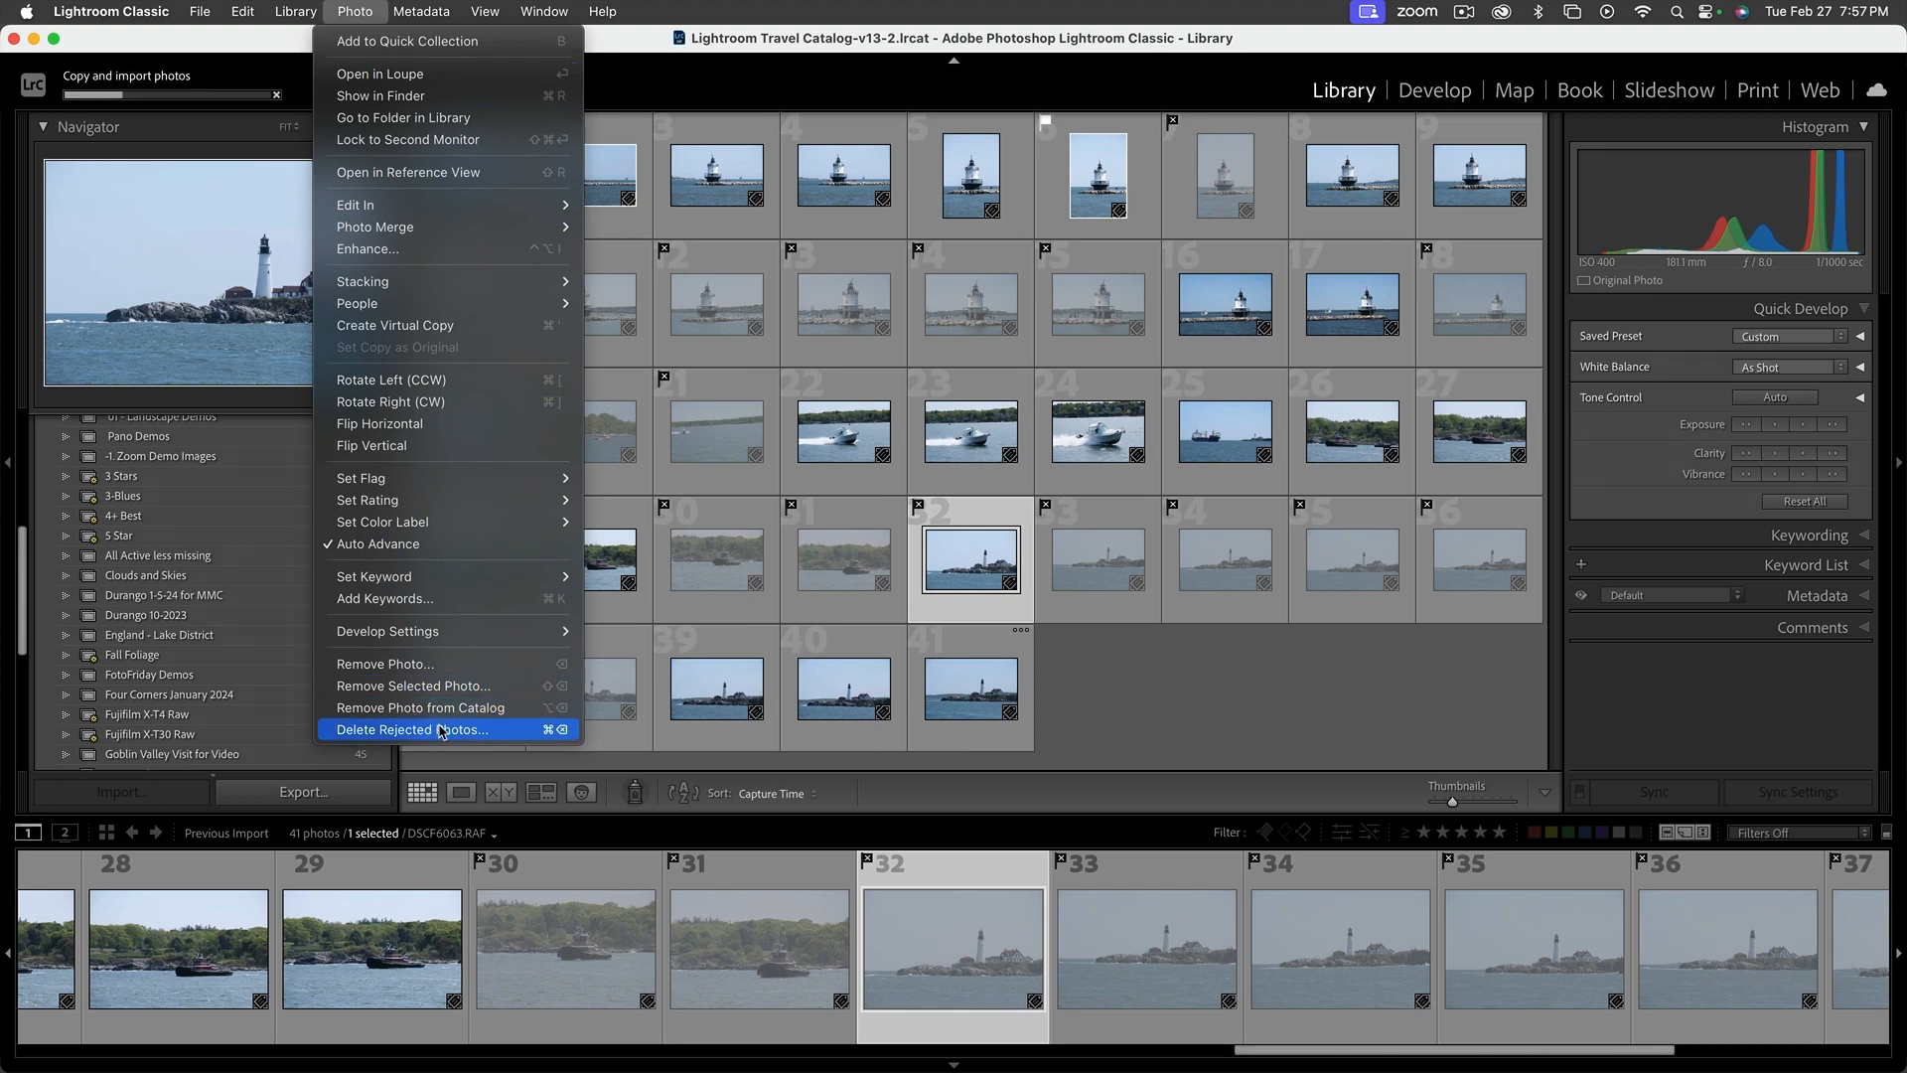
click(493, 732)
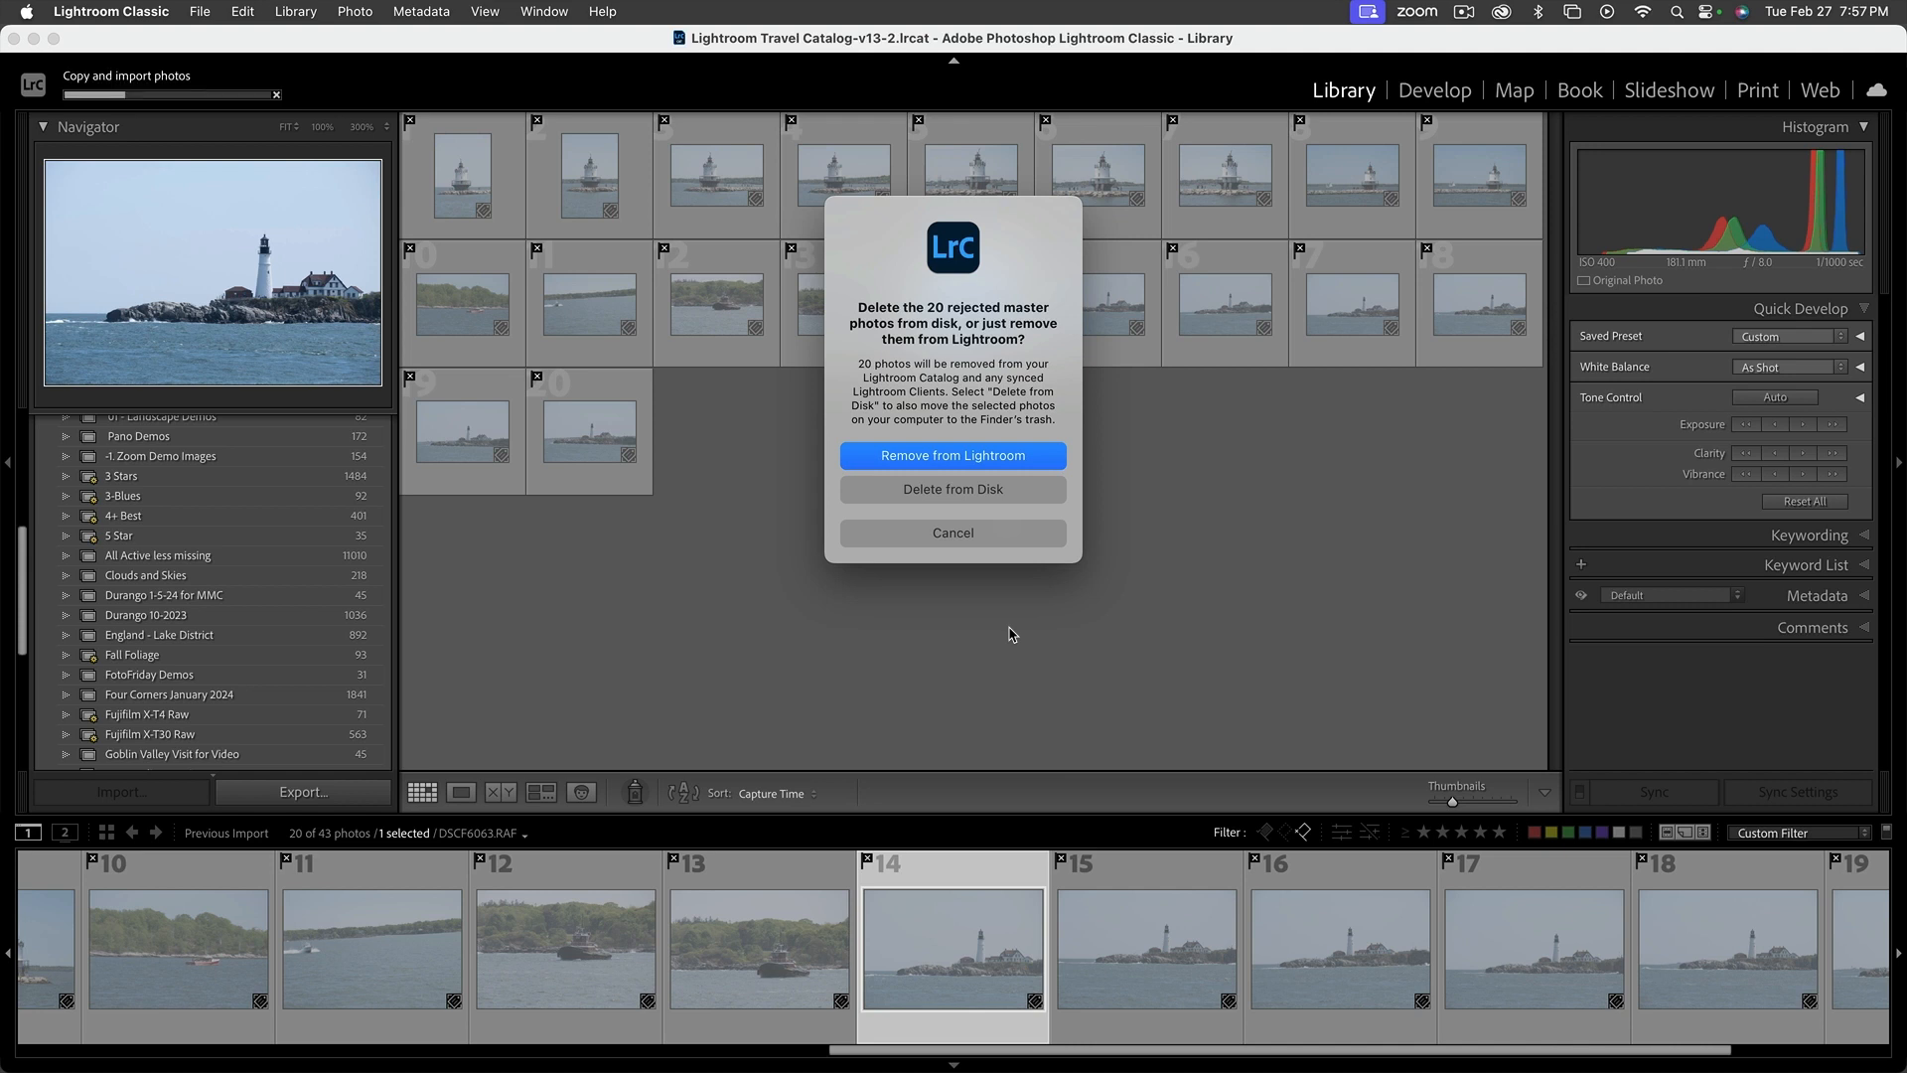
click(956, 492)
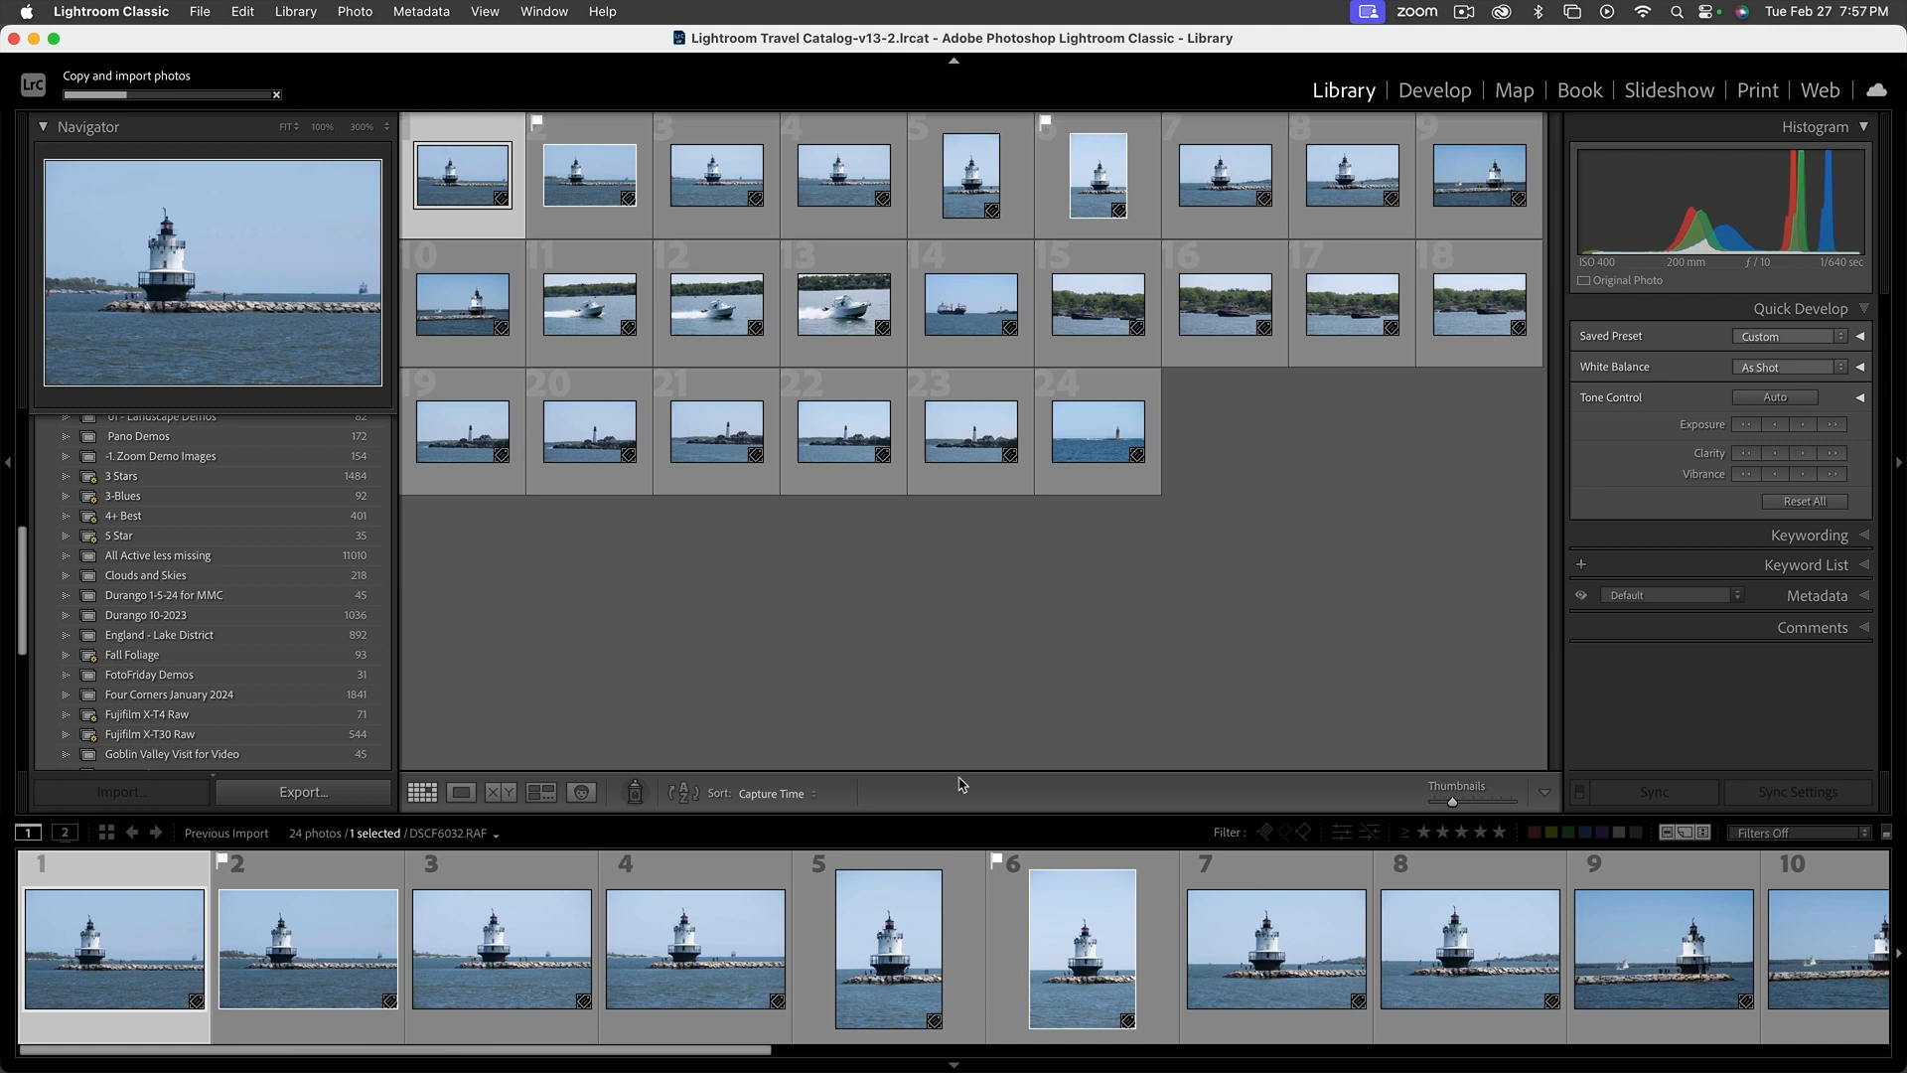
Select the lighthouse photo DSCF6070.RAF near the end of the import and admit the participant from the Zoom waiting room
drag(752, 1056, 1873, 1065)
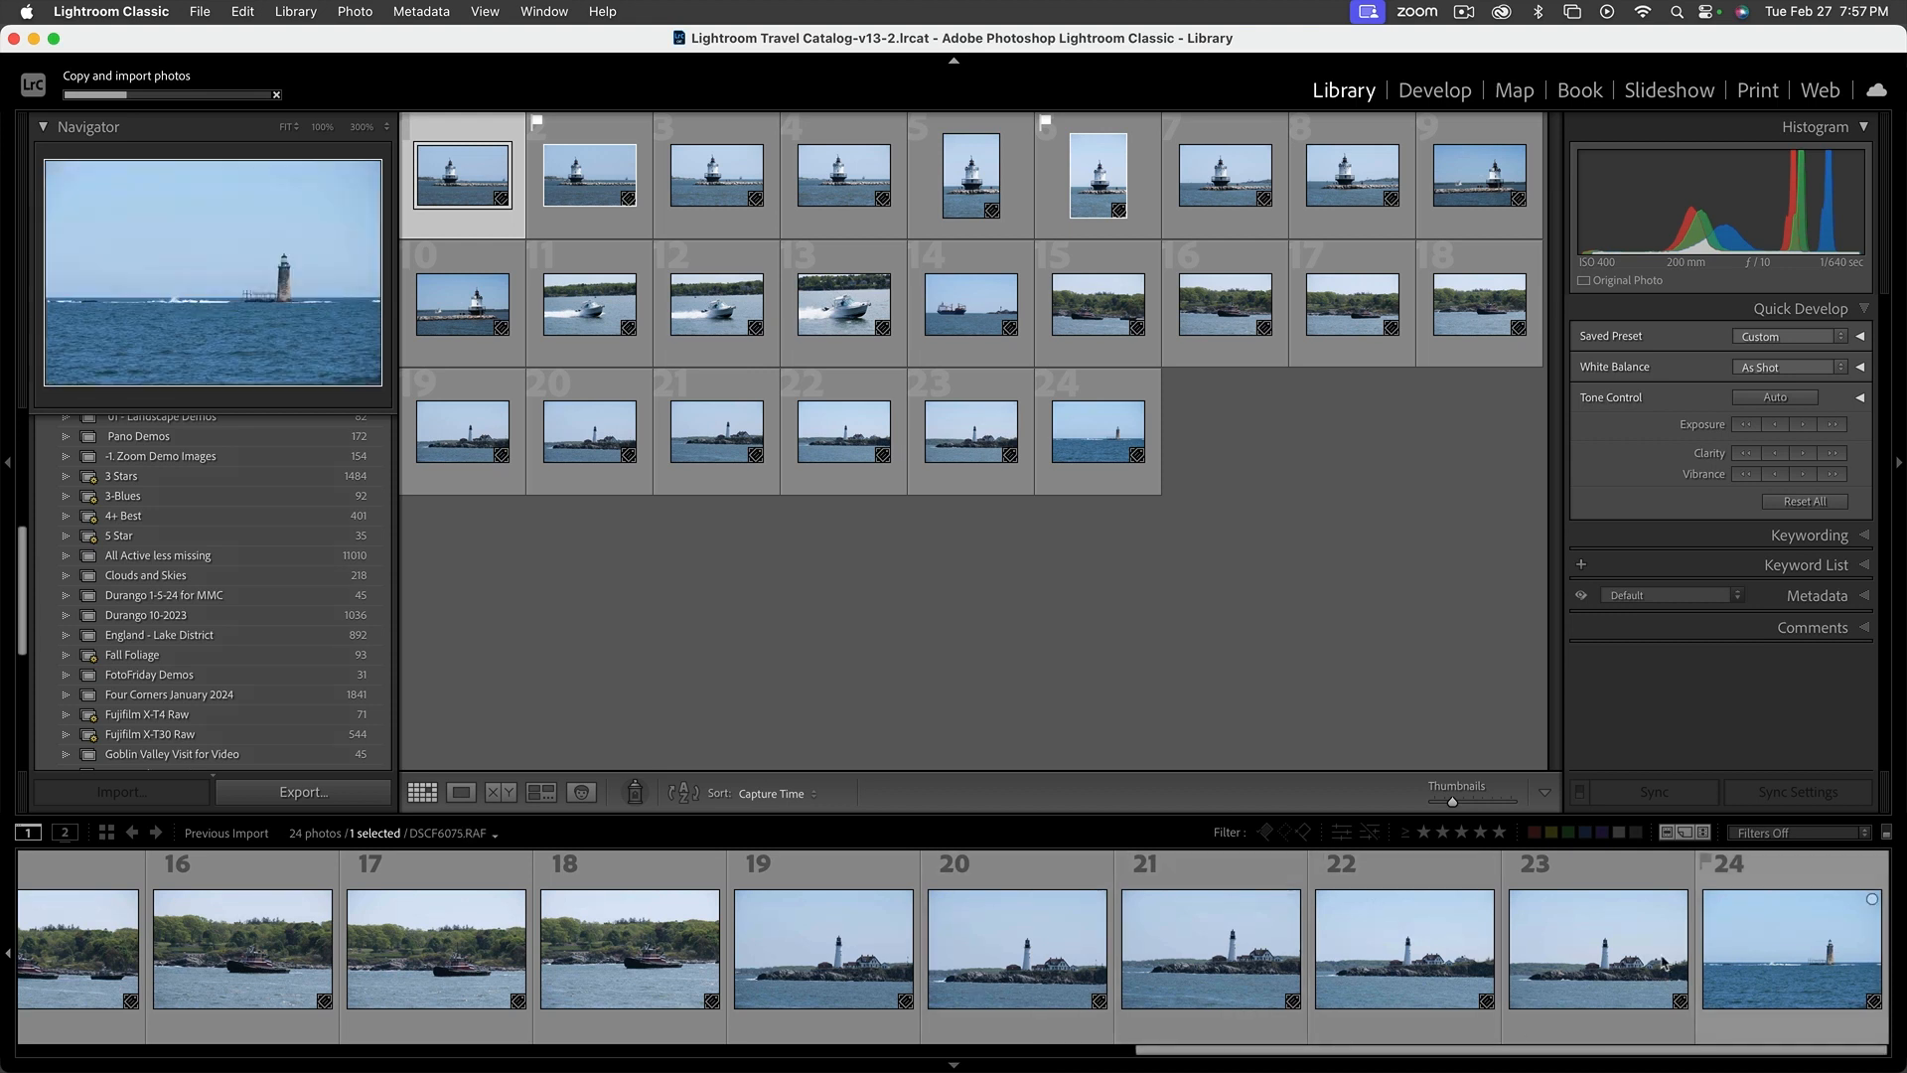
click(860, 966)
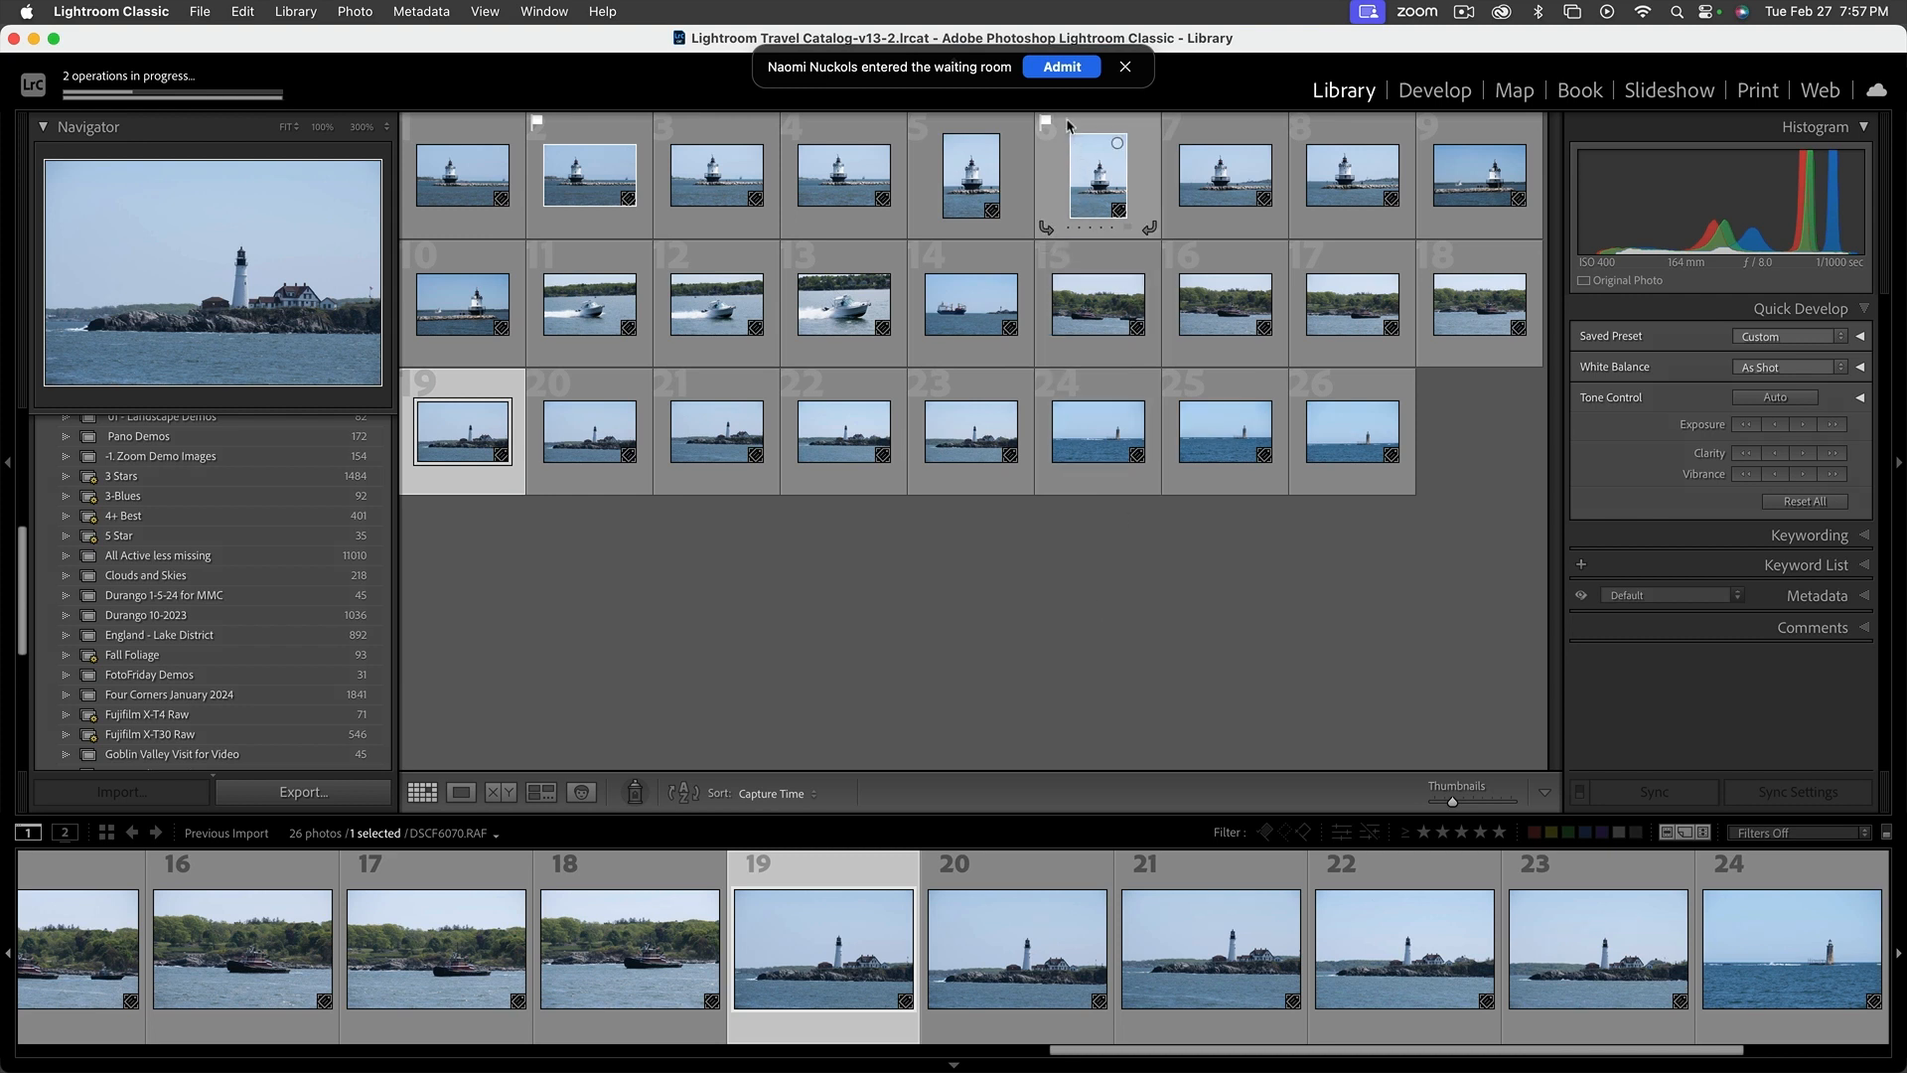
click(1058, 70)
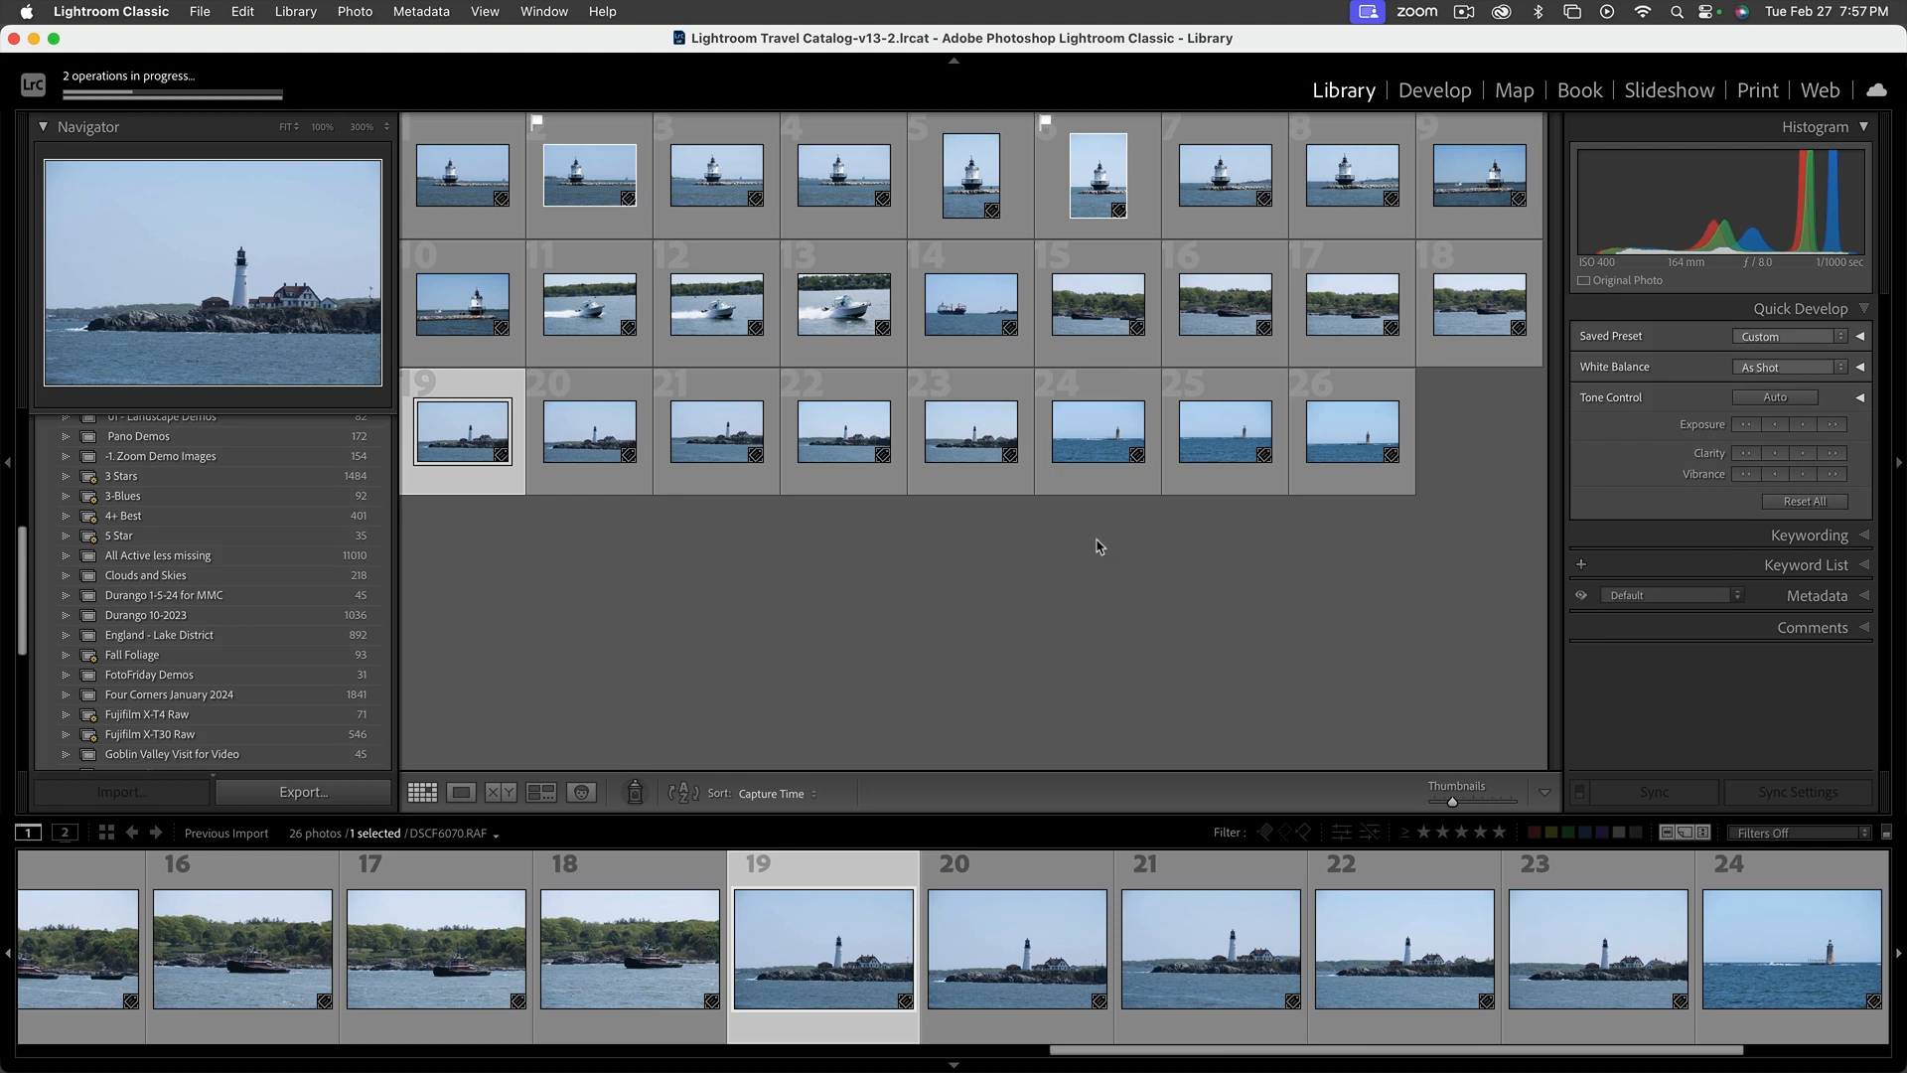
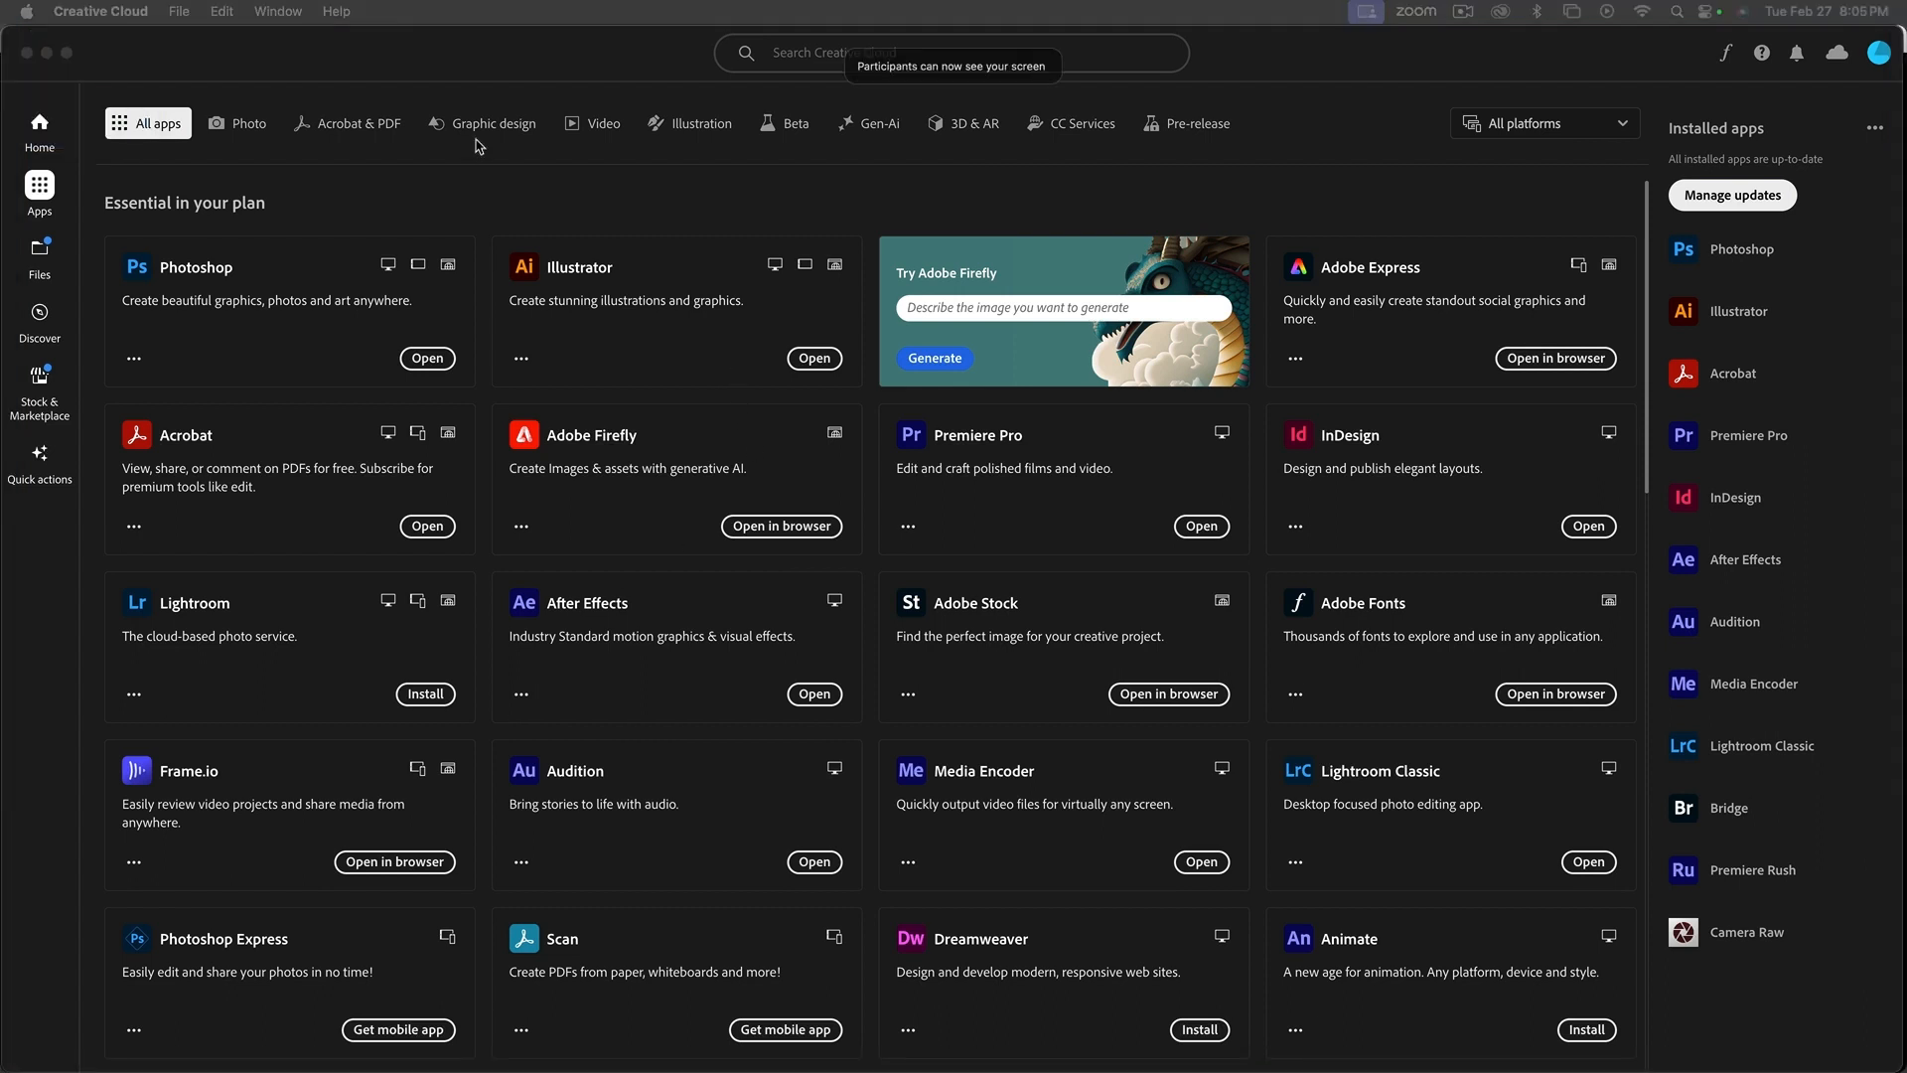
Minimize the Creative Cloud window and switch back to the Lightroom Classic photo grid
click(500, 73)
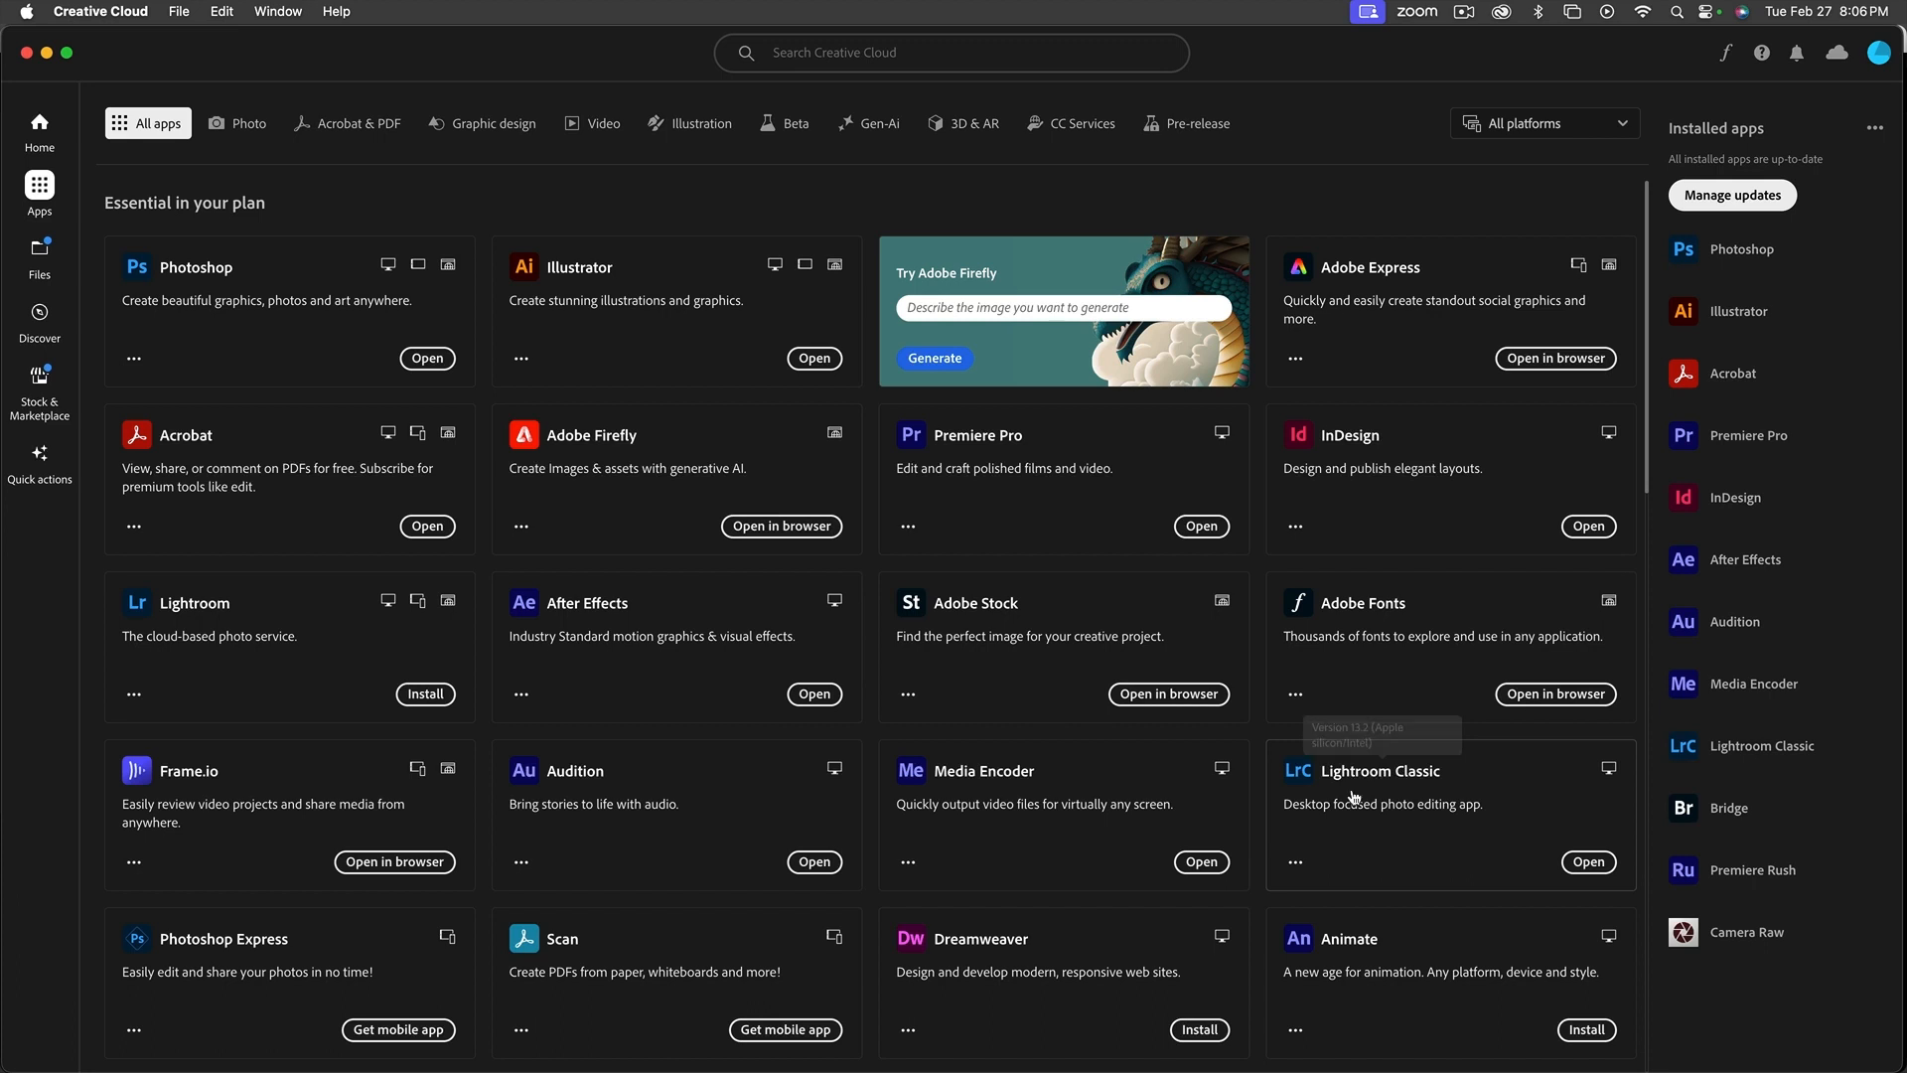
click(46, 56)
click(339, 78)
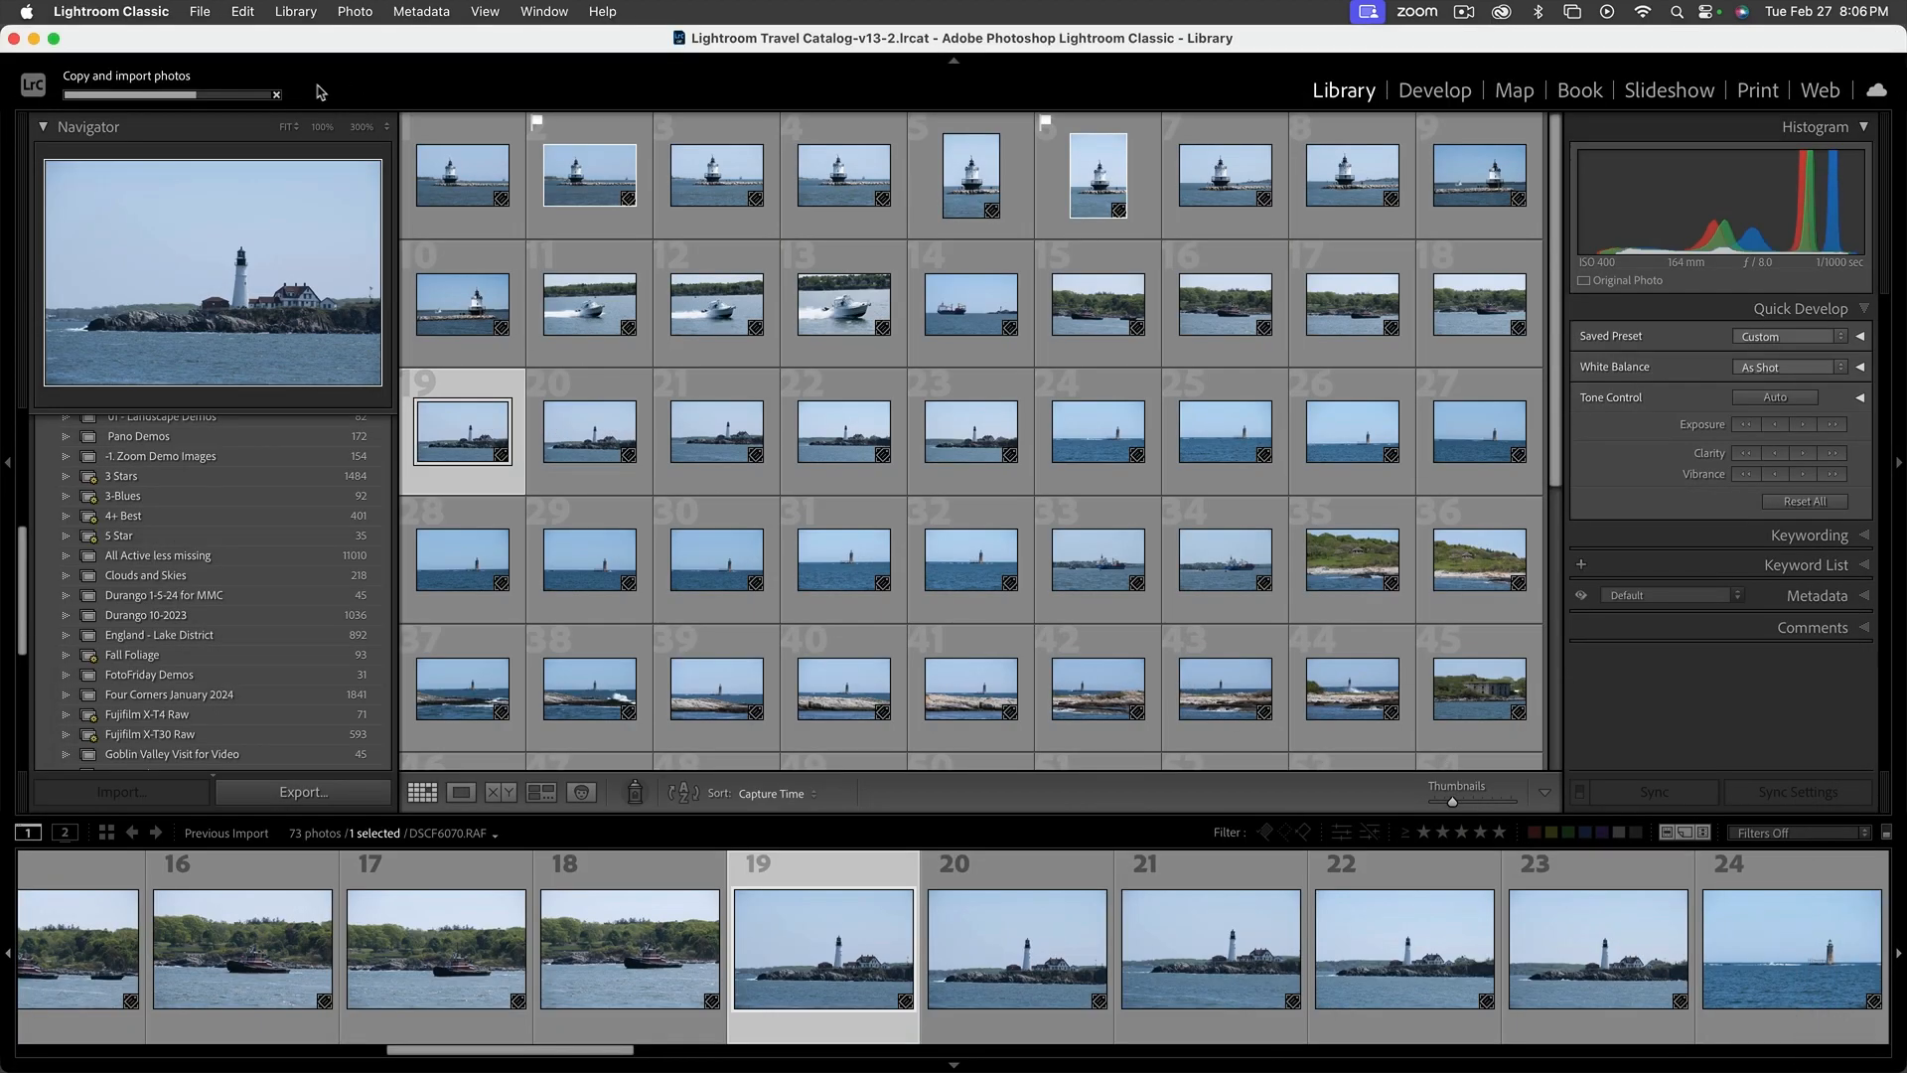
Cancel the running Copy and import photos and Building Standard Previews tasks
click(240, 82)
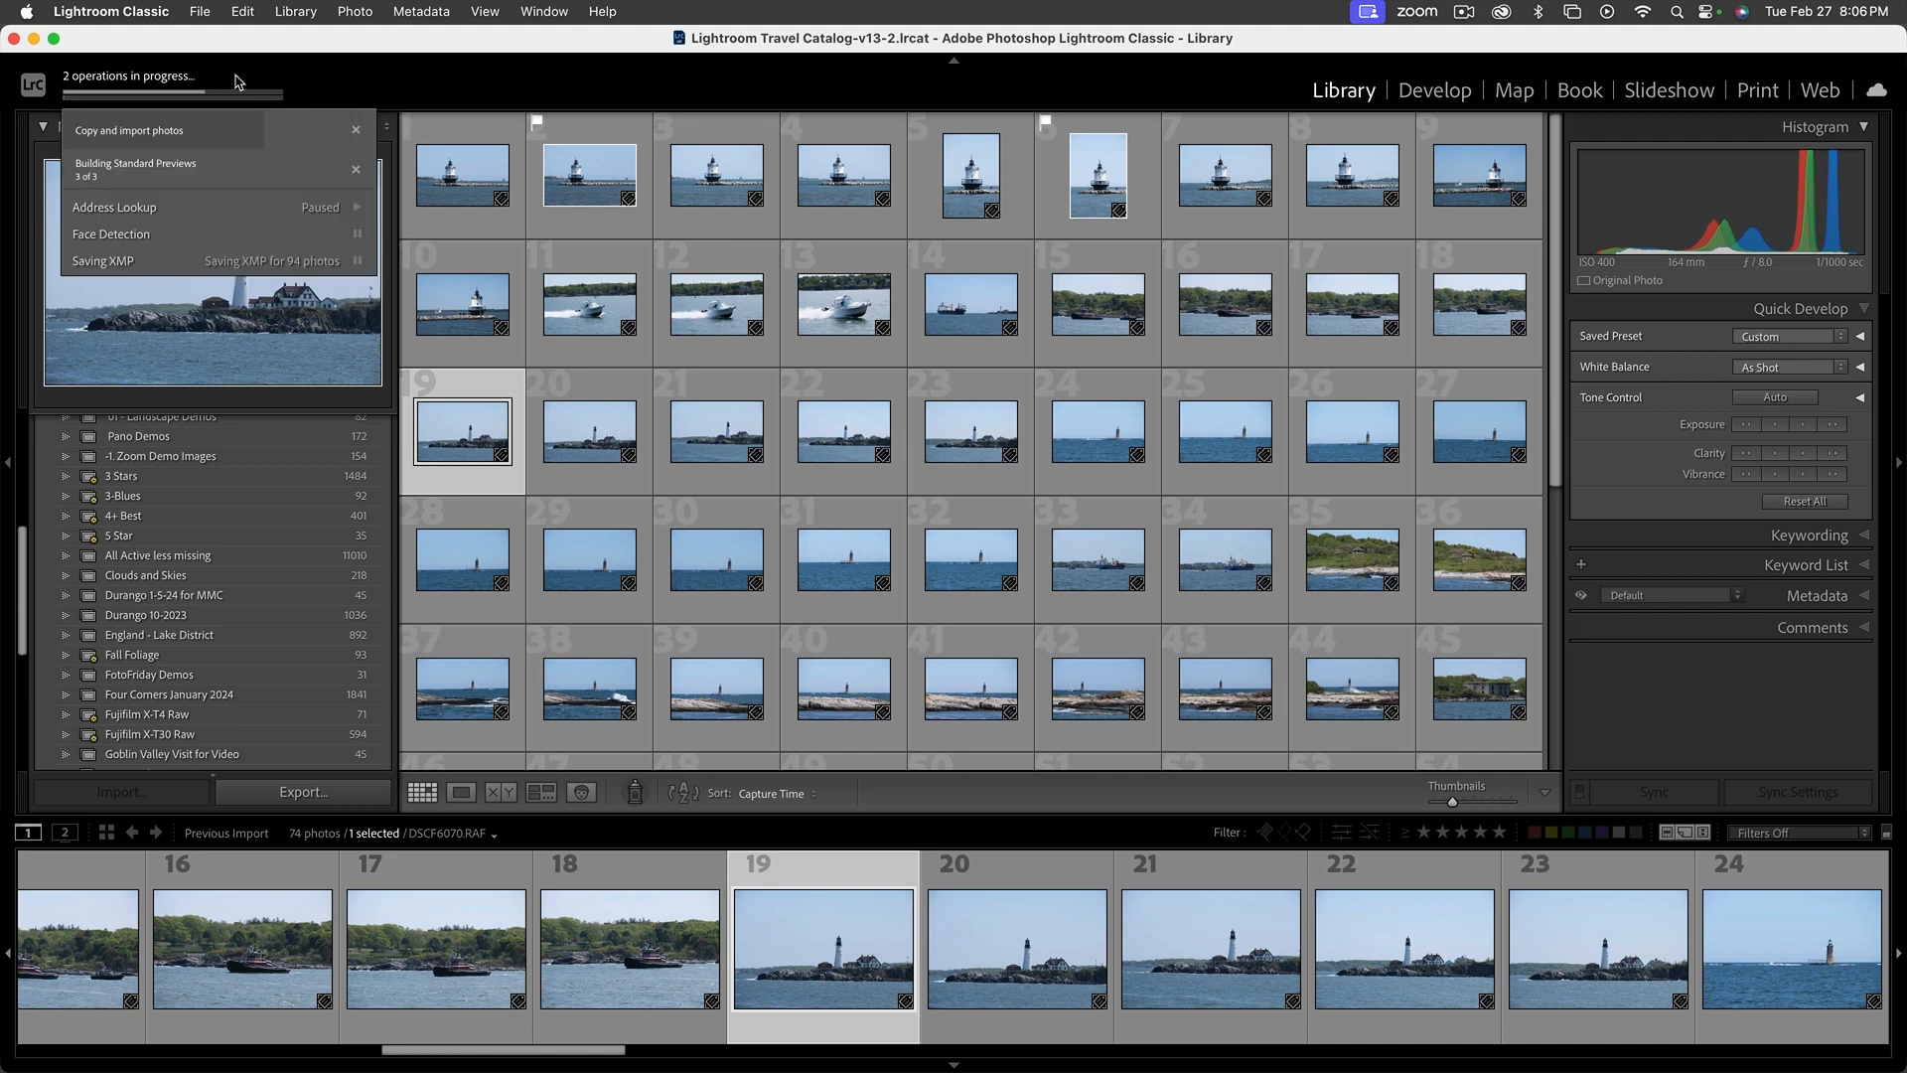
click(355, 130)
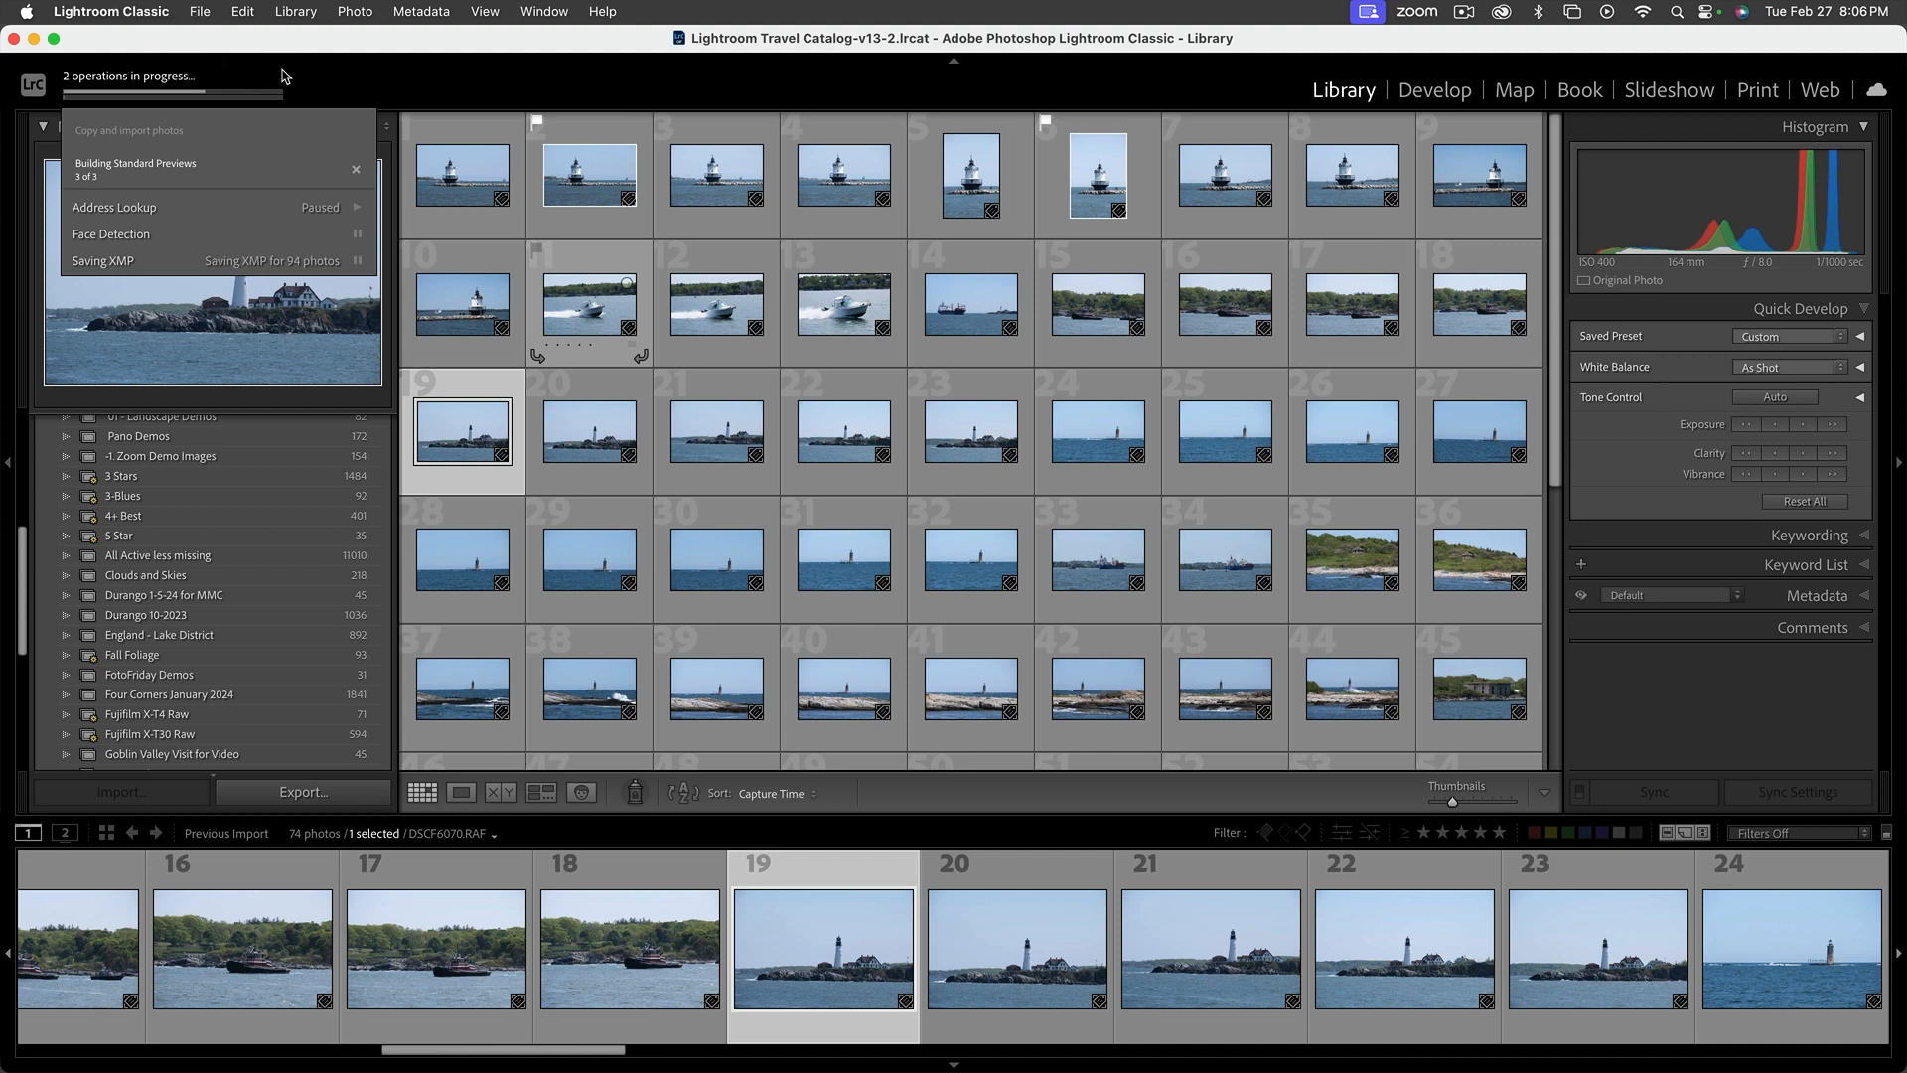
click(356, 166)
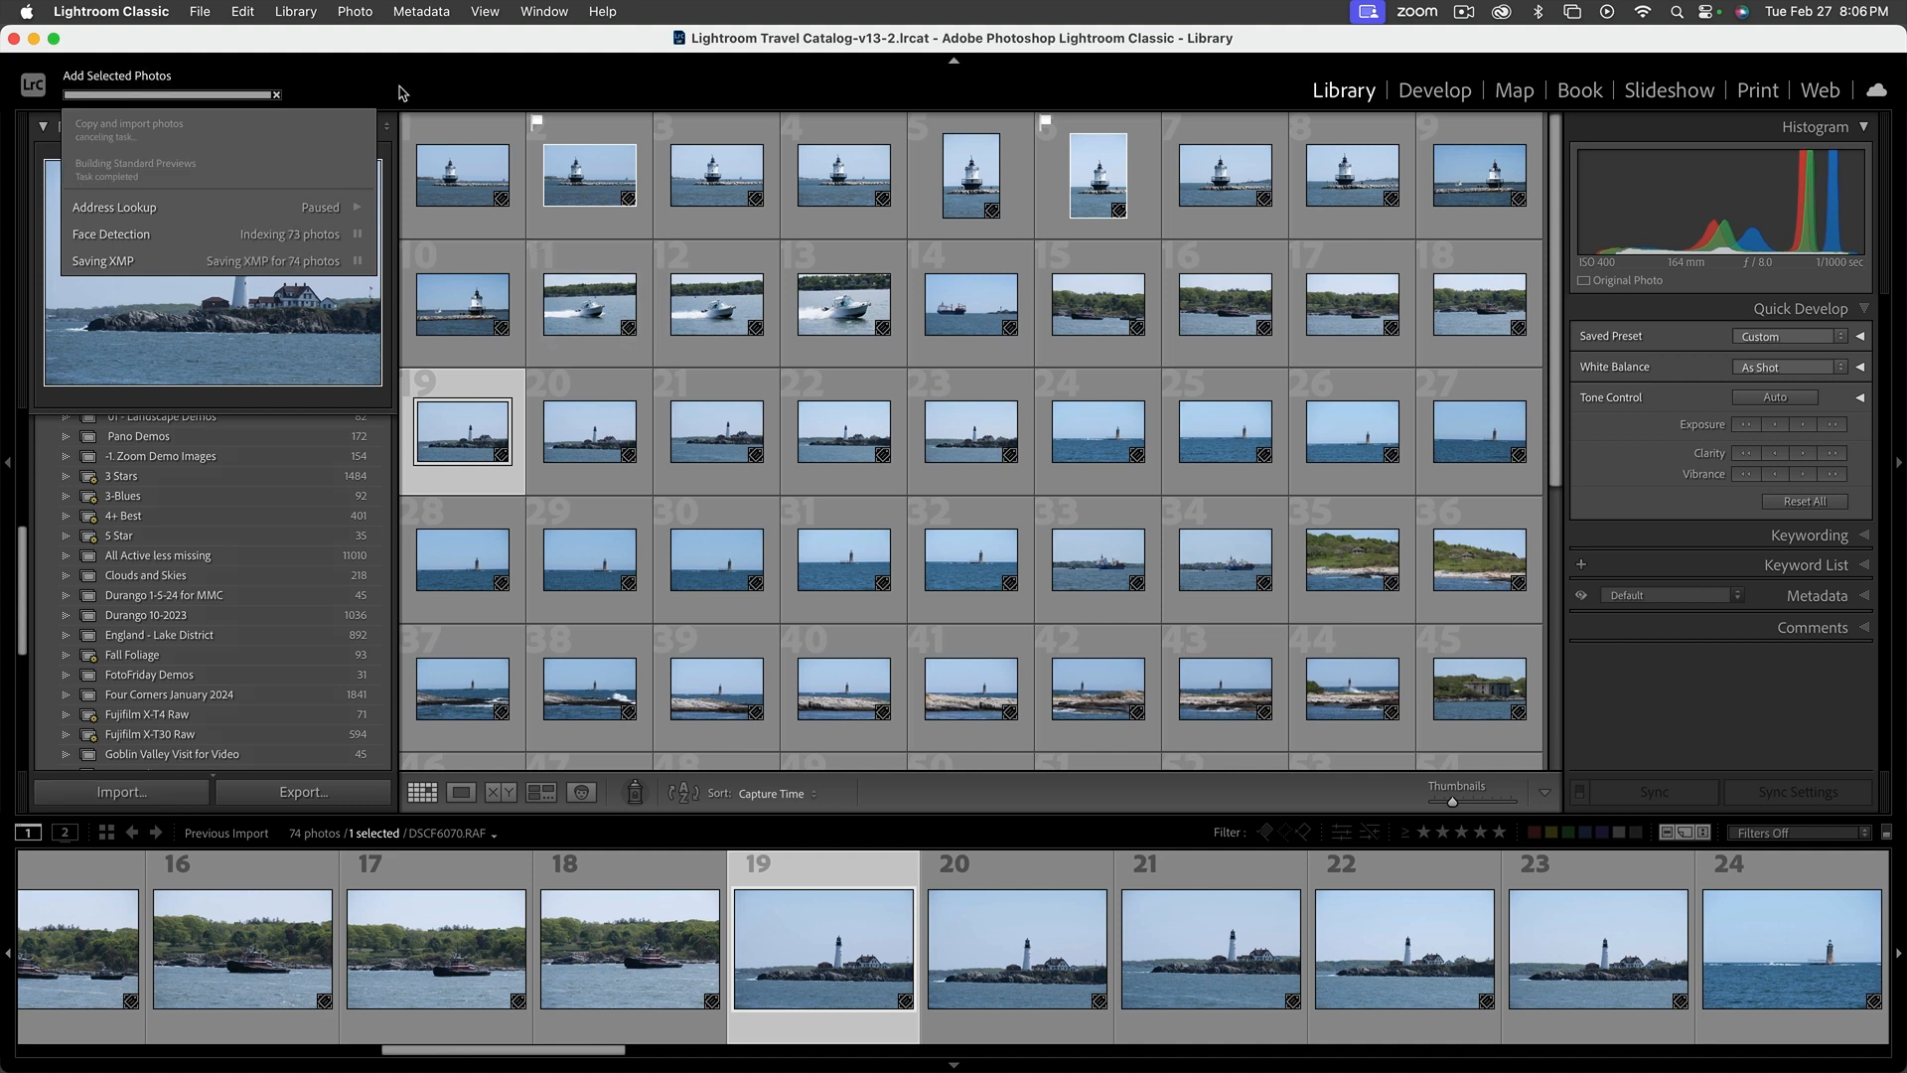
Start an import from another catalog, choosing Blue Catalog.lrcat in the Blue Catalog folder on the Samsung Blue 500 drive
click(199, 10)
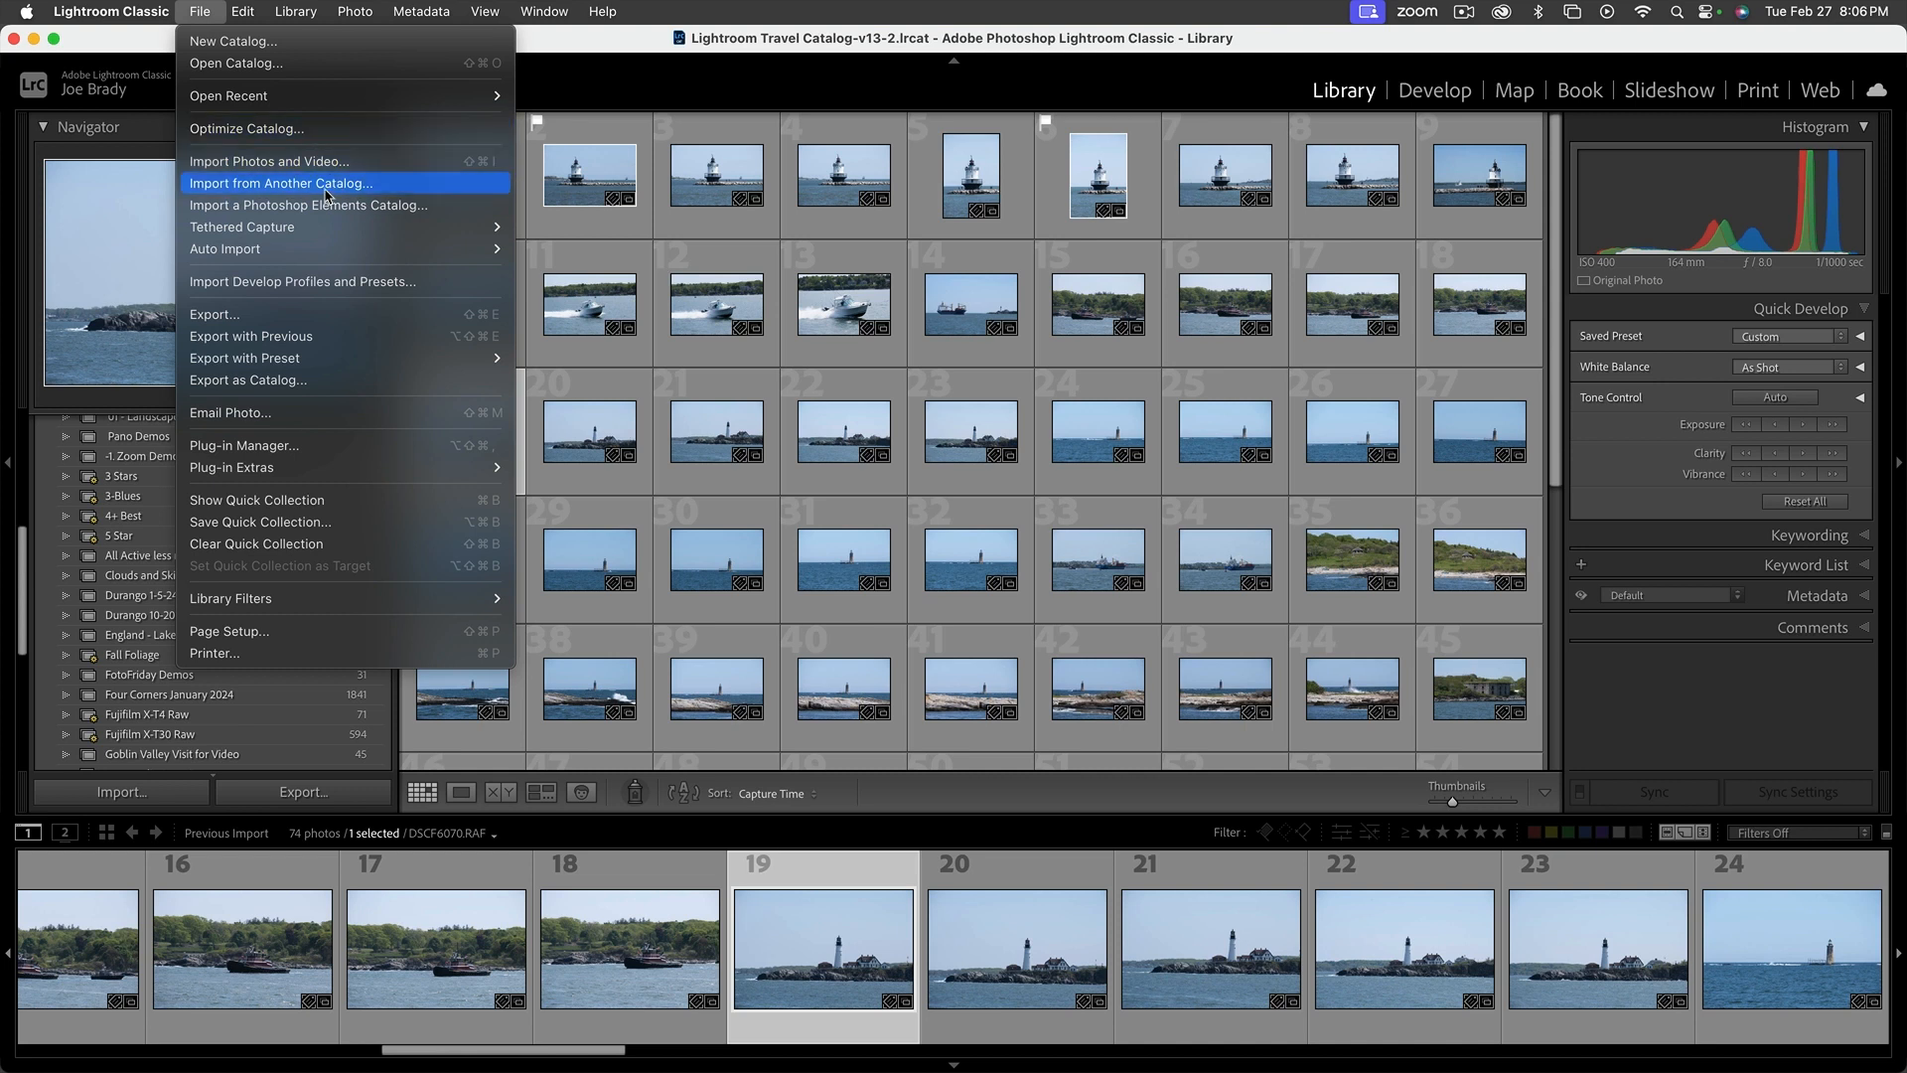
click(325, 189)
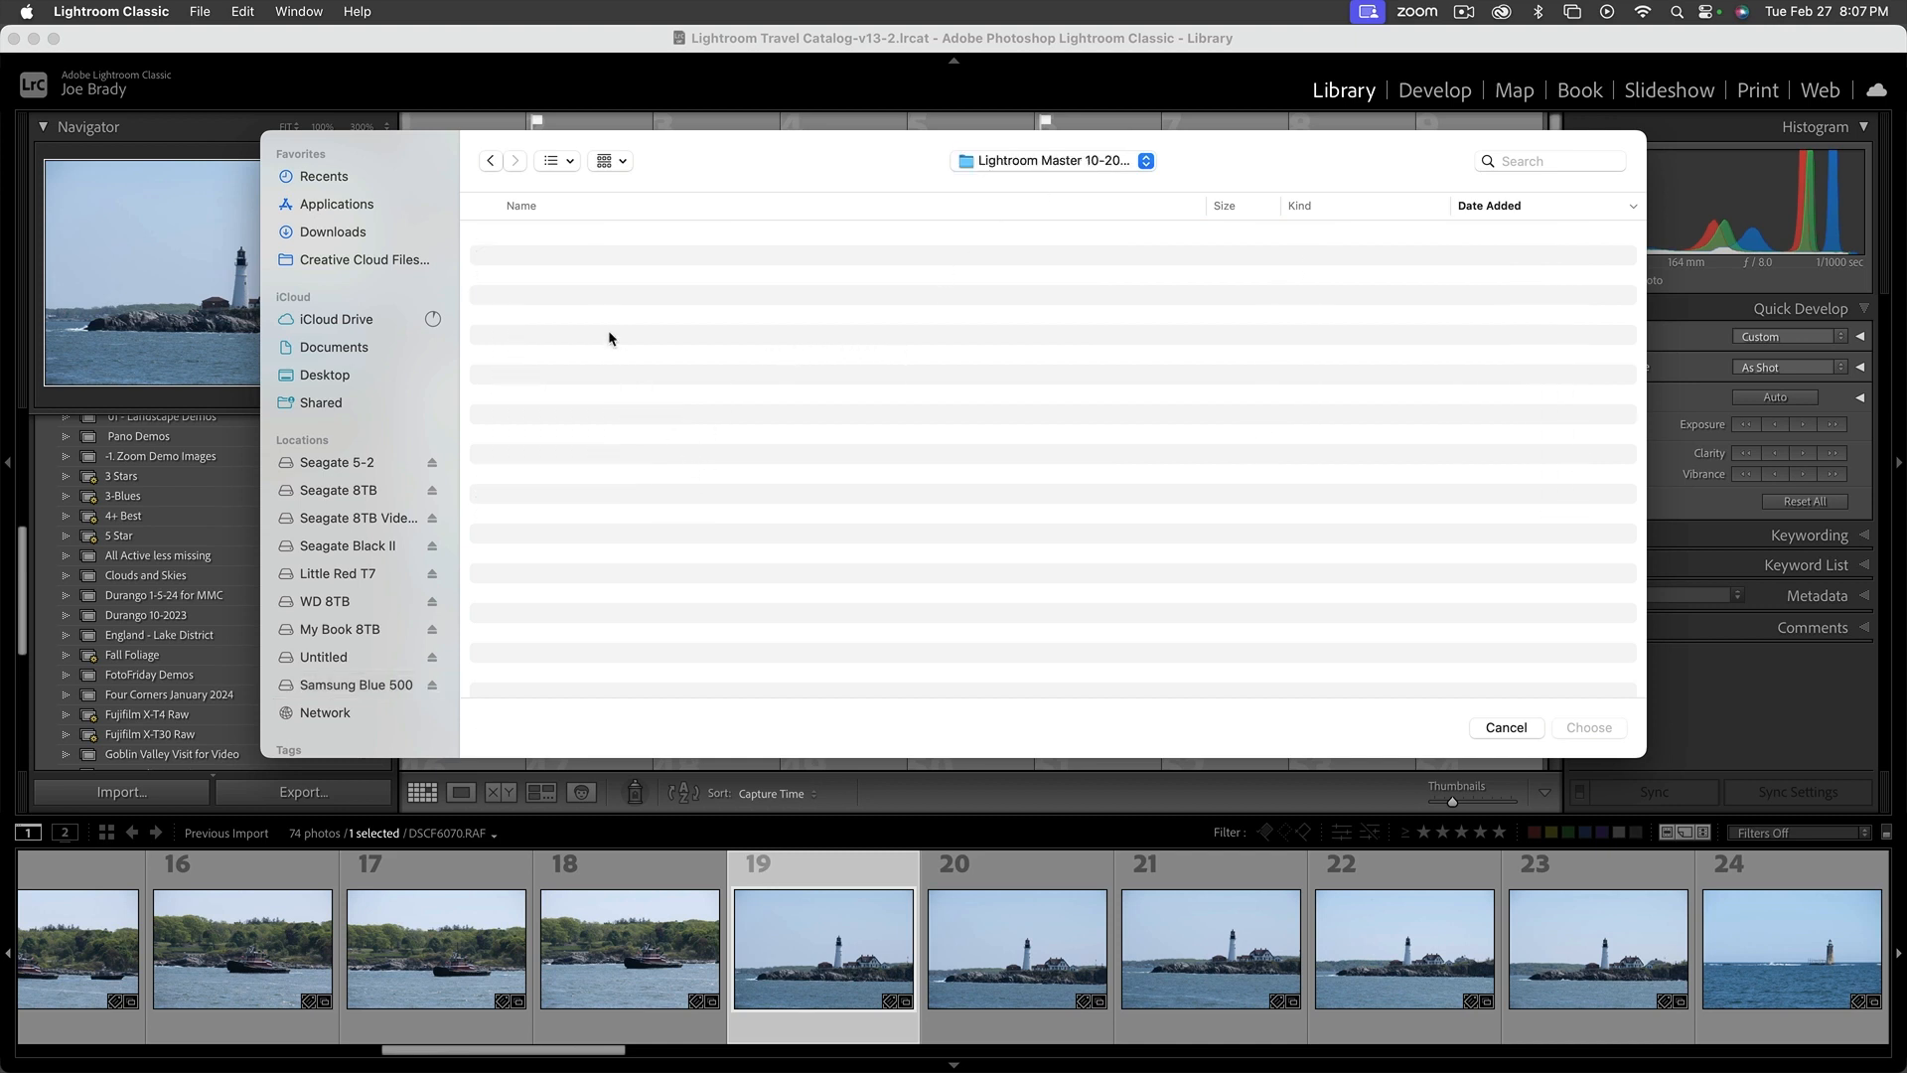
click(1079, 170)
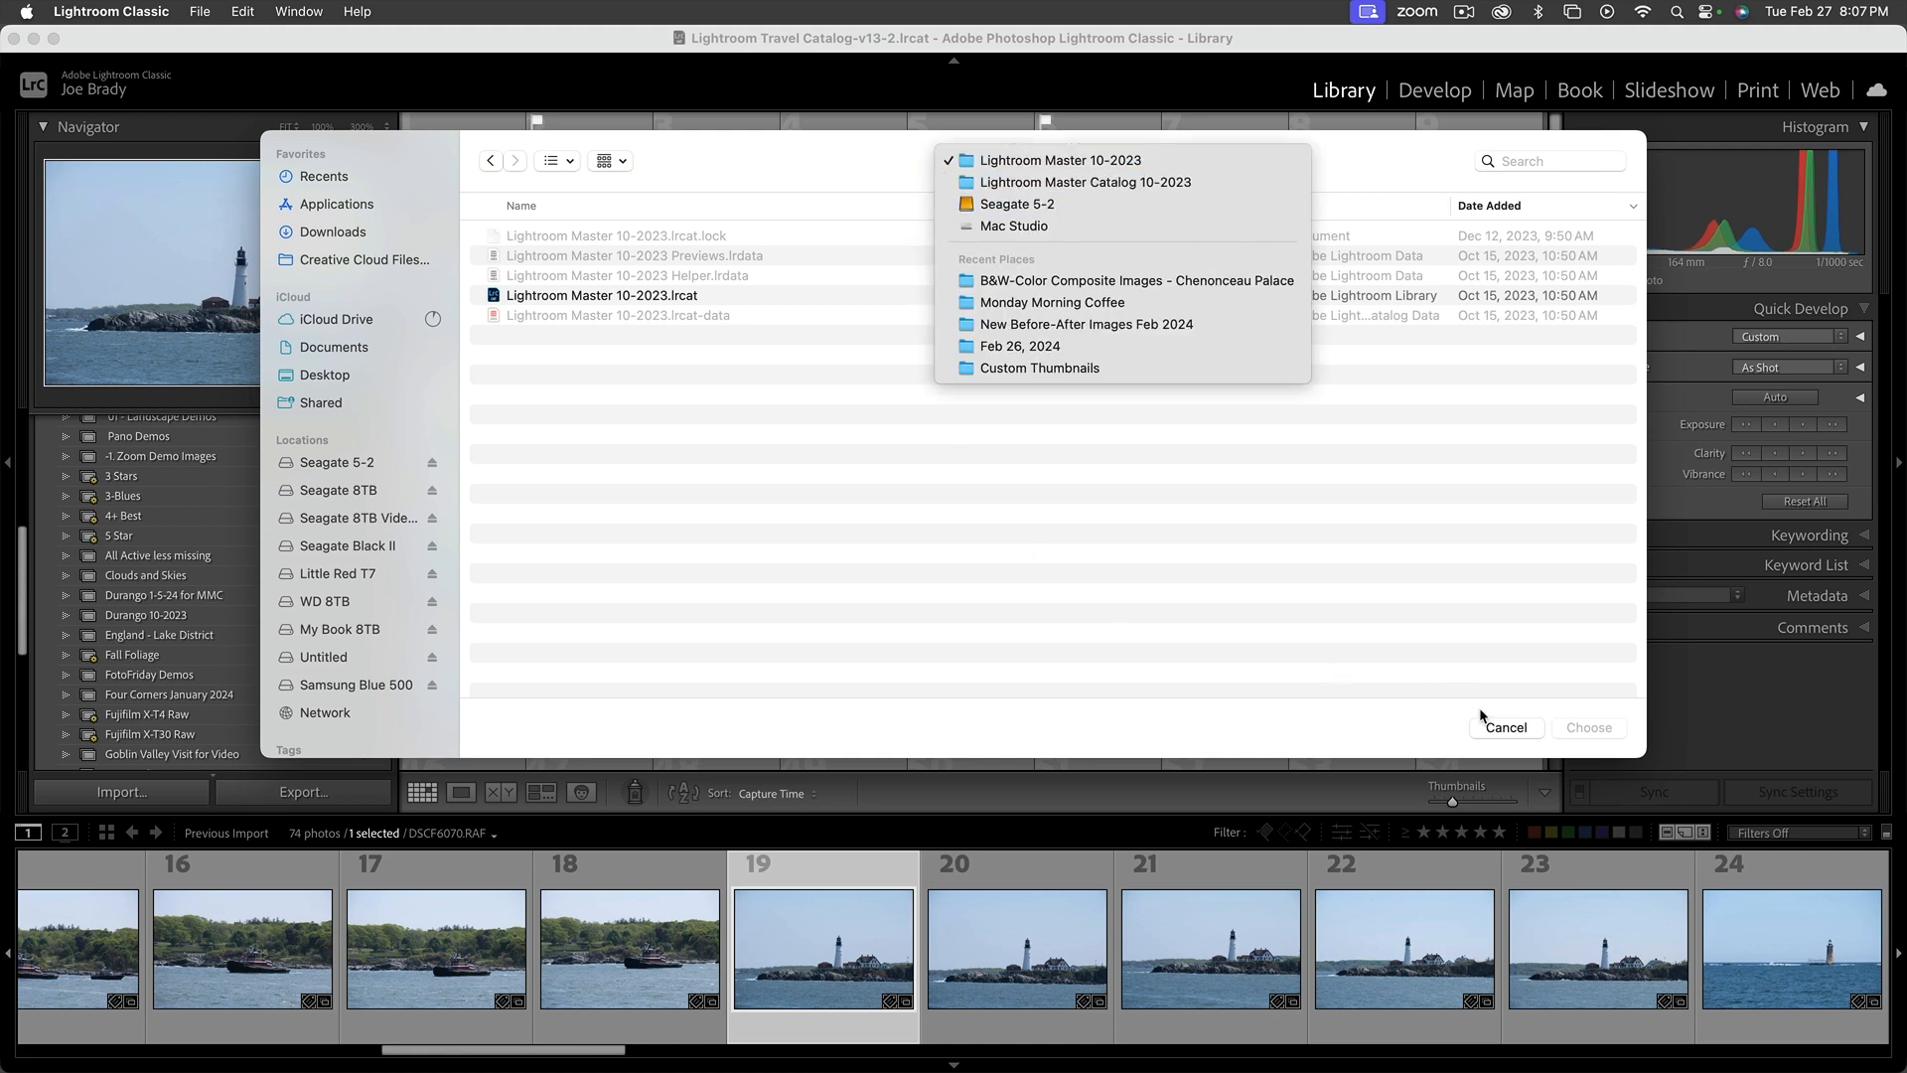
click(368, 688)
click(368, 687)
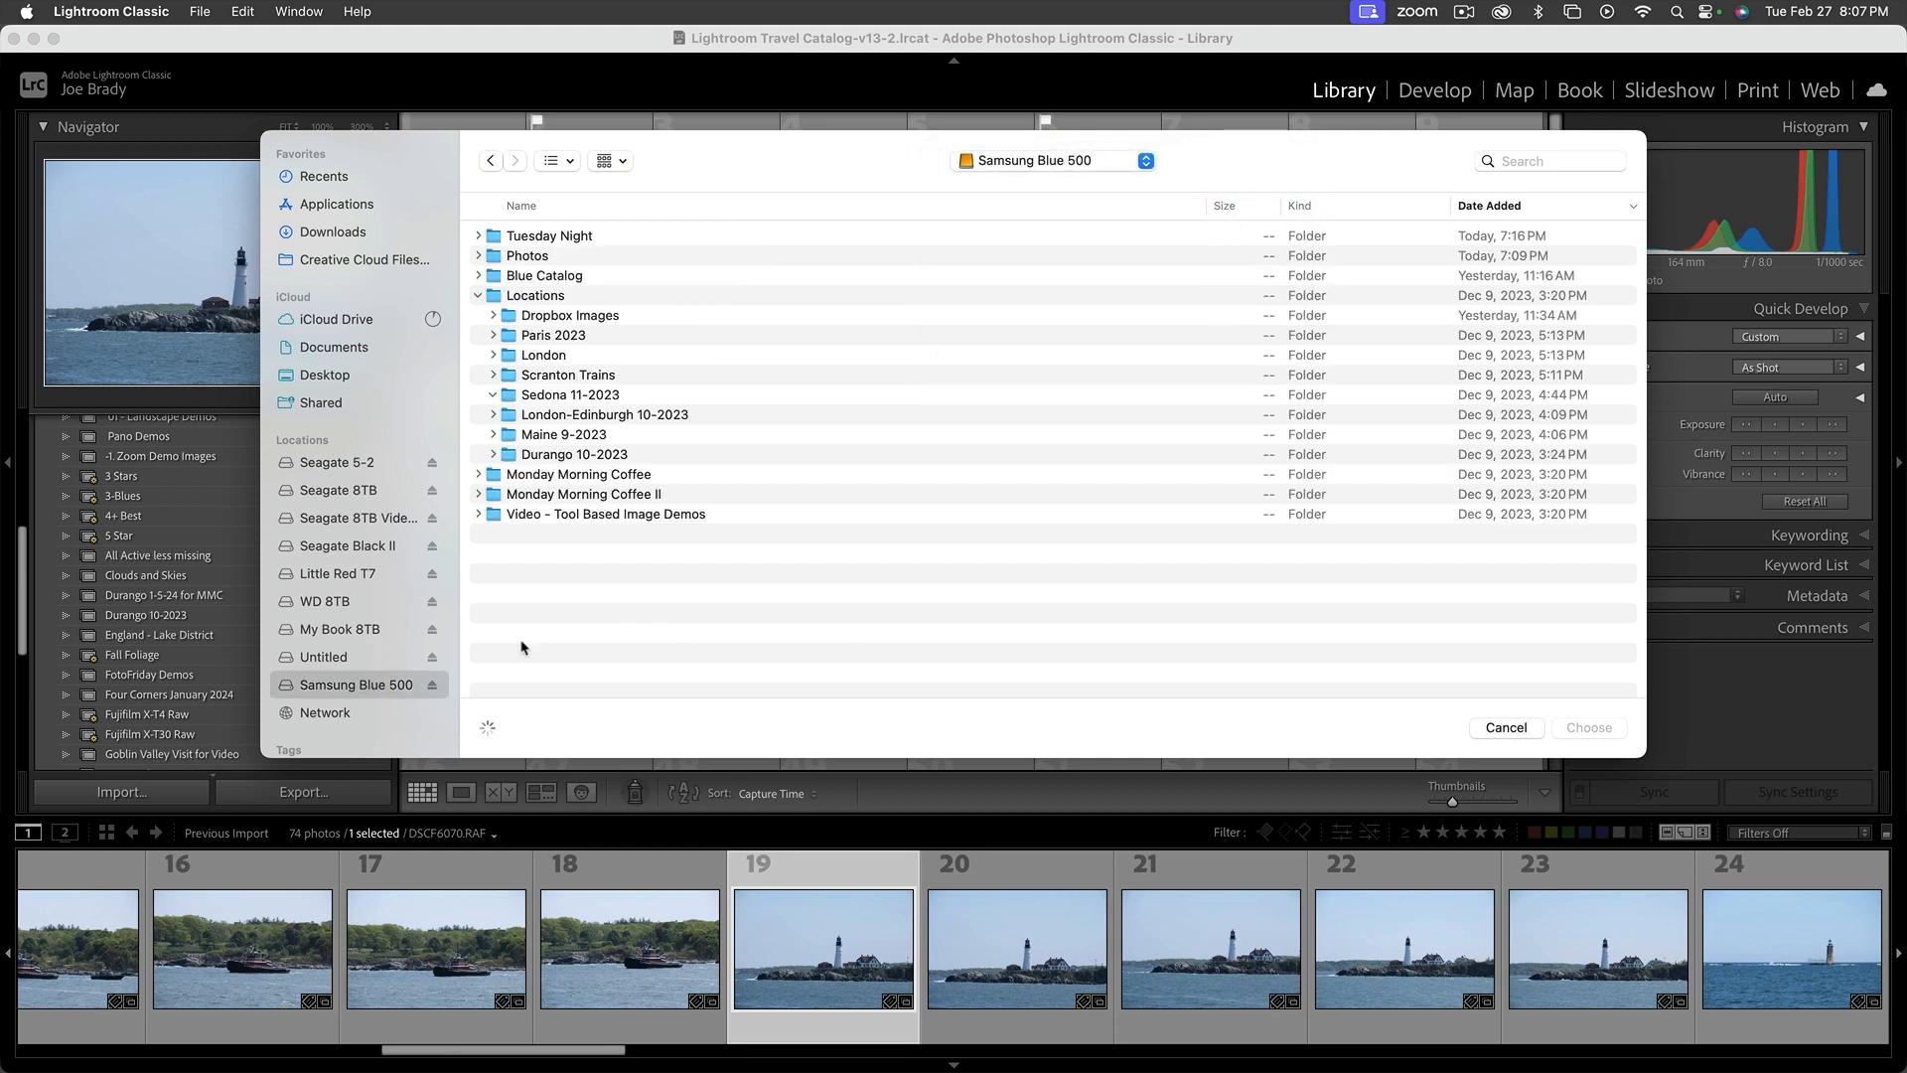
click(597, 377)
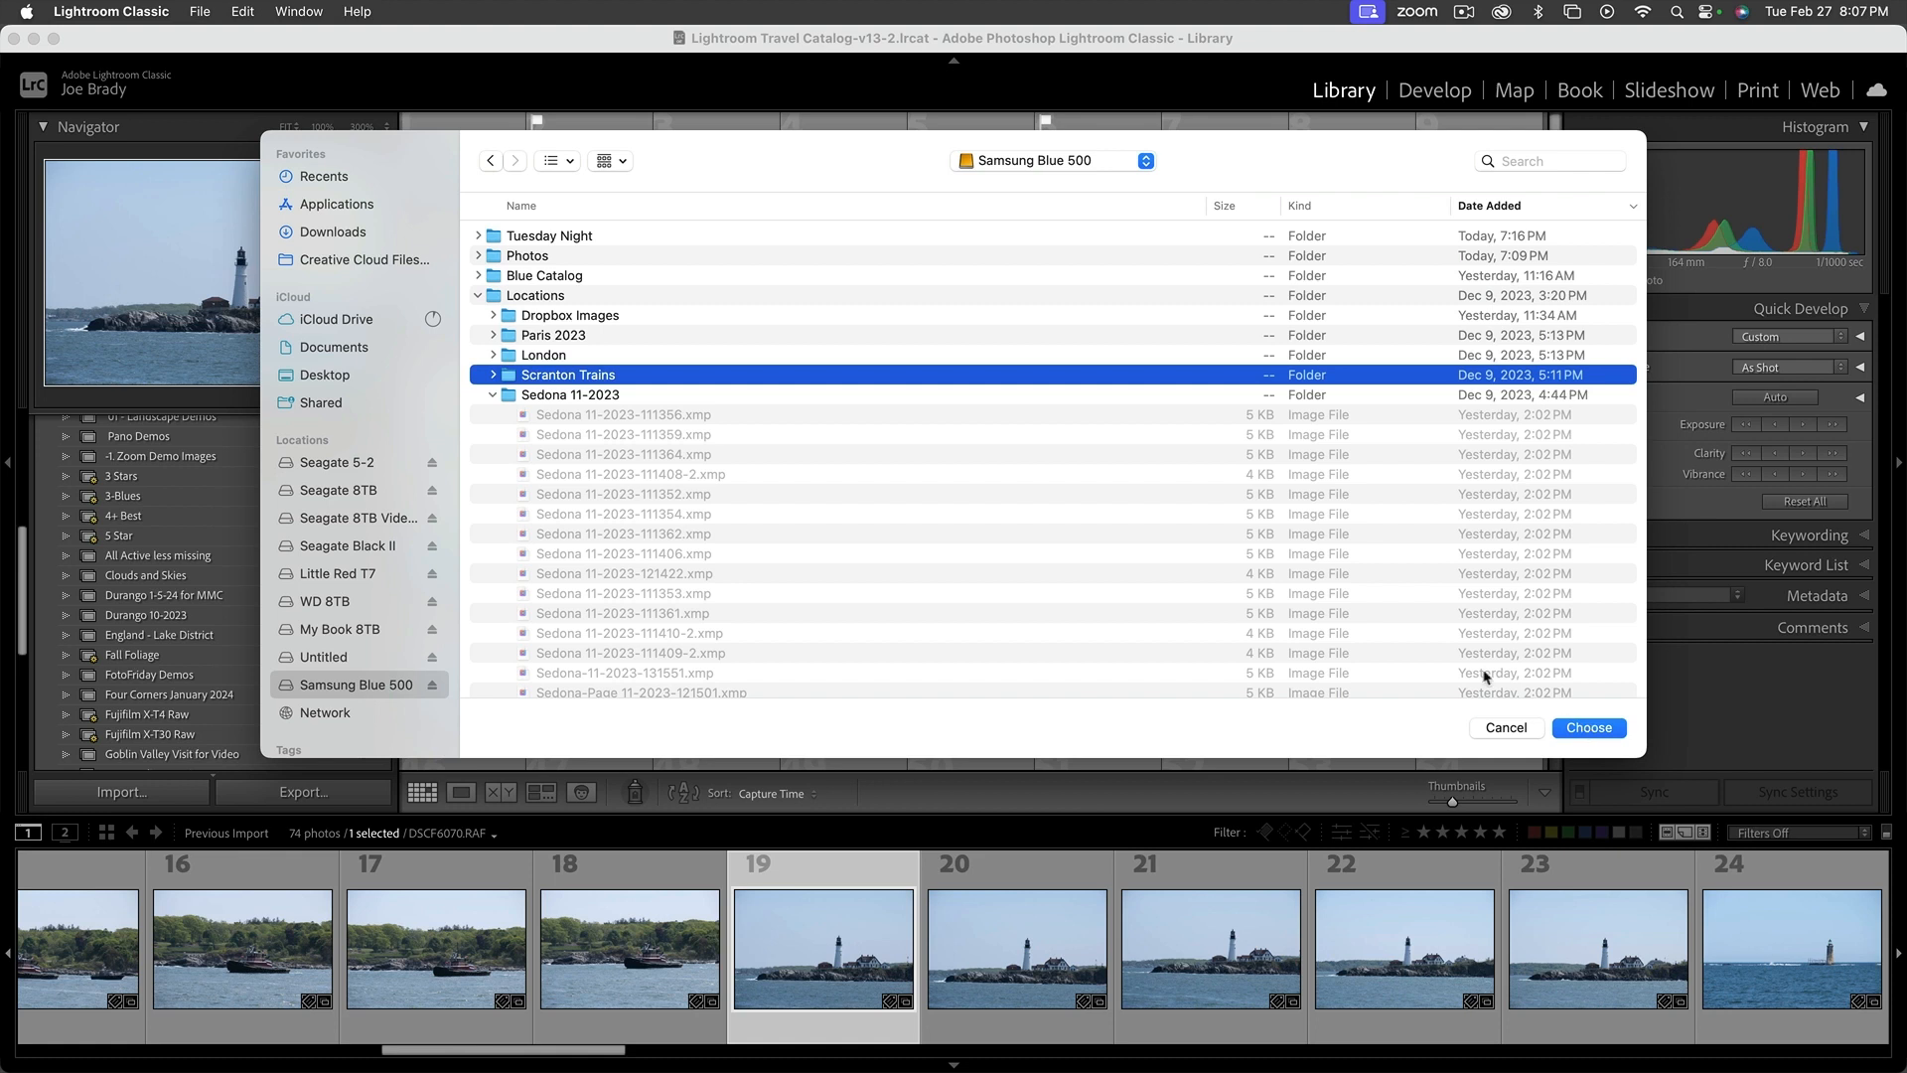
click(478, 295)
click(477, 275)
click(568, 338)
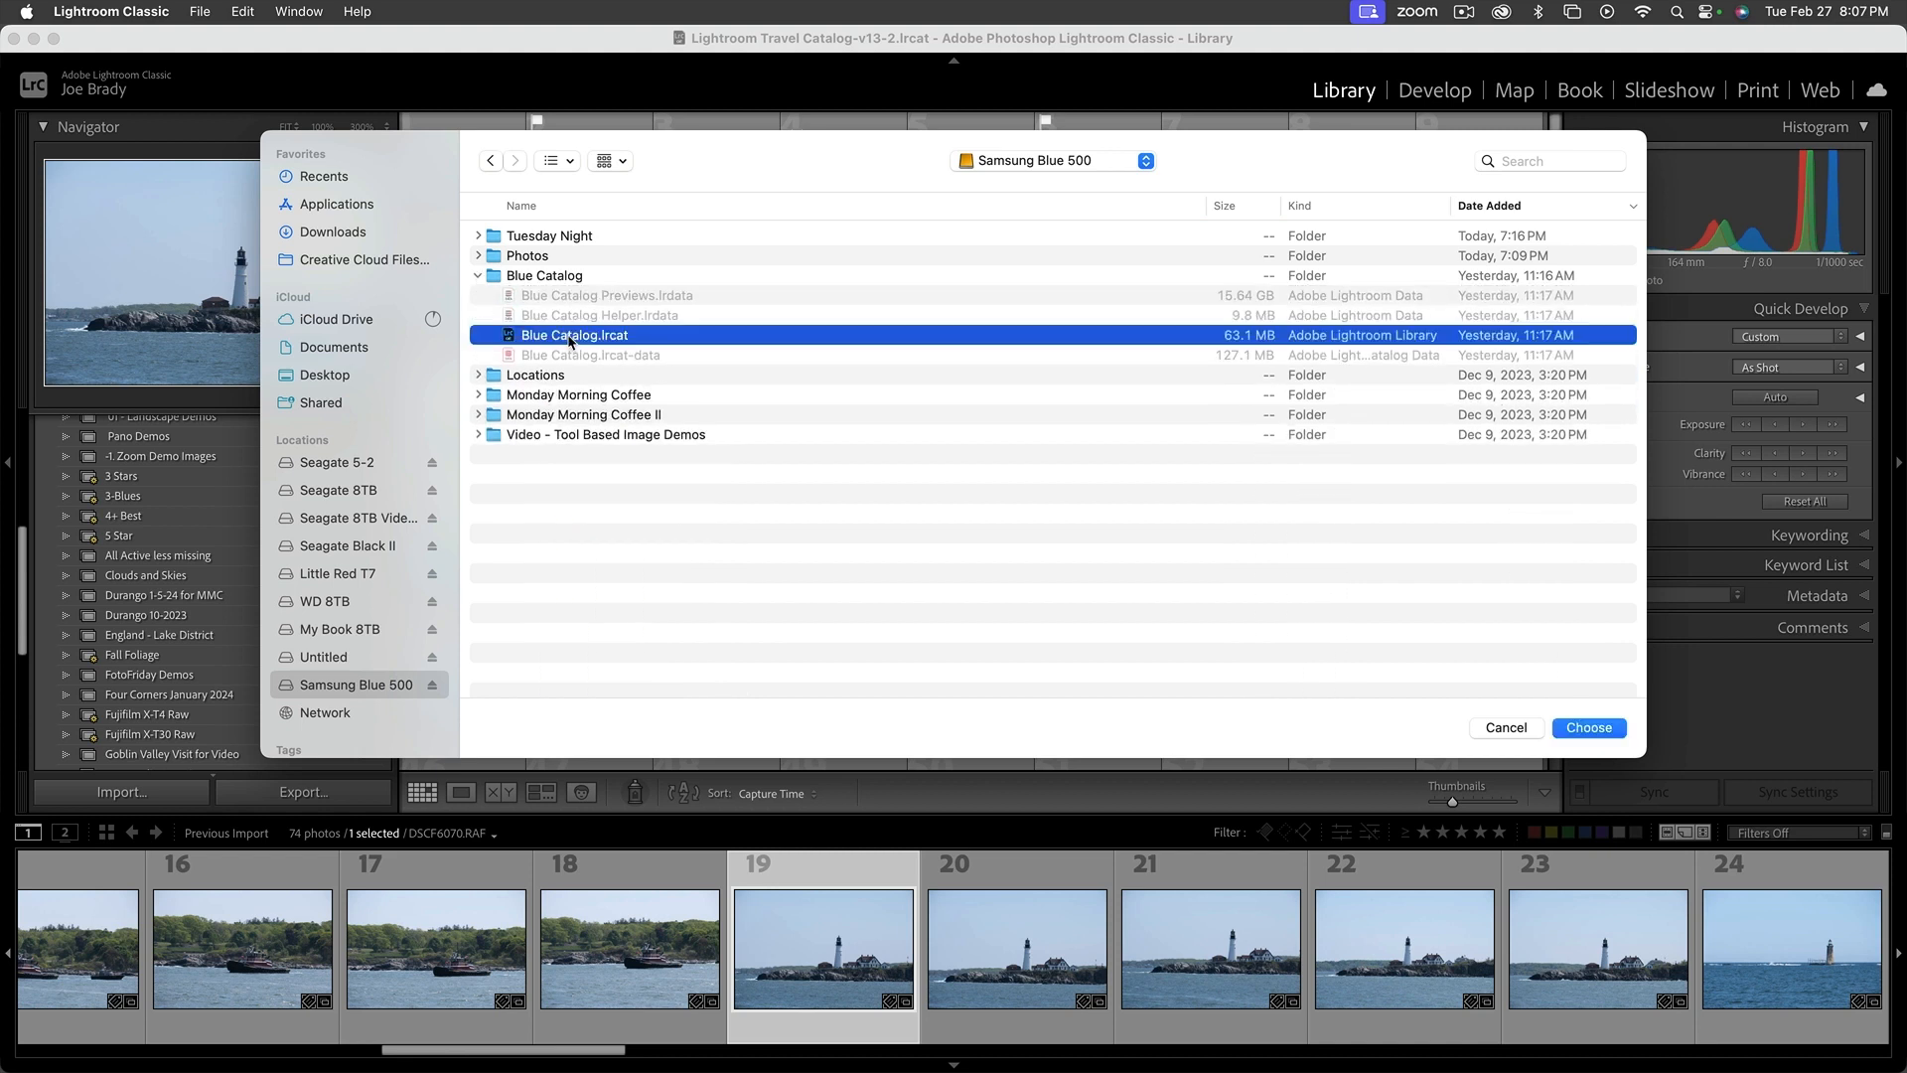
click(1589, 728)
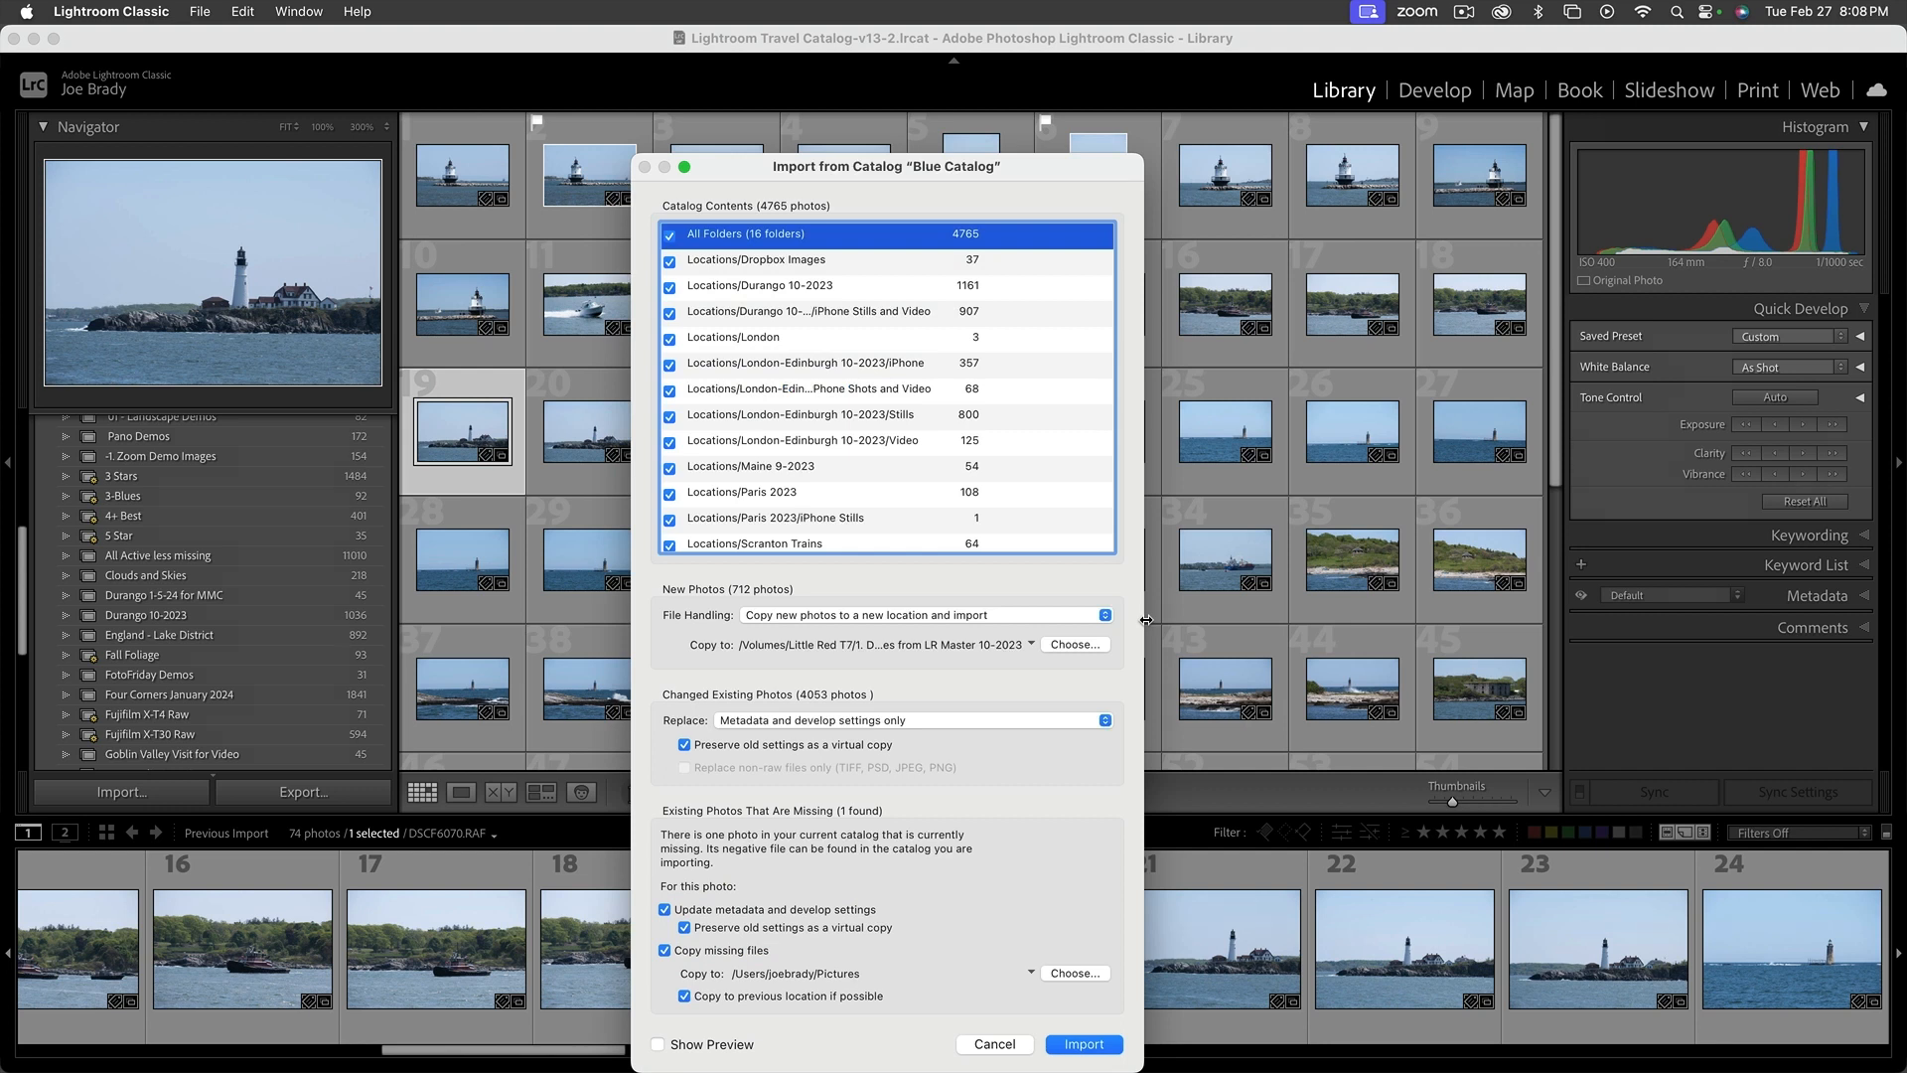
Exclude all catalog folders from the import, and include only Locations/London and Locations/Sedona 11-2023
scroll(874, 392, down, 3)
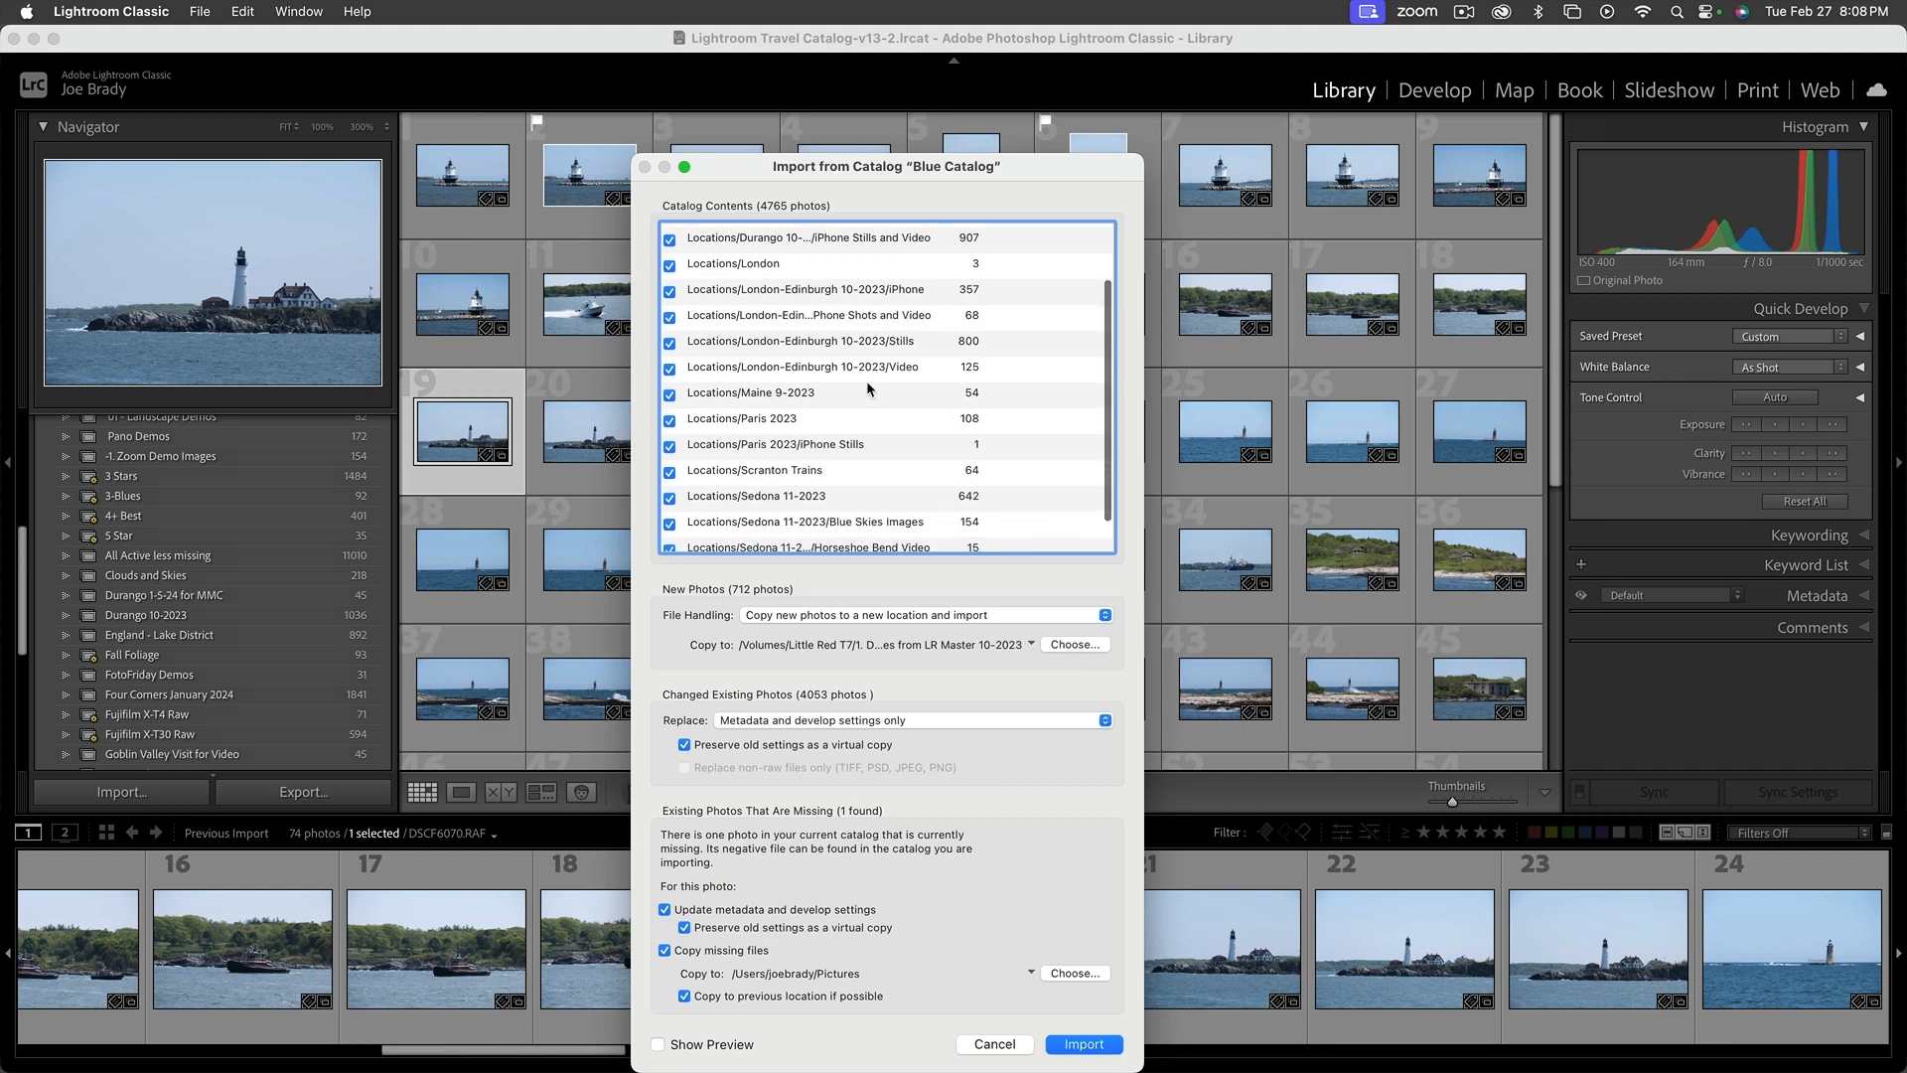
scroll(866, 387, up, 3)
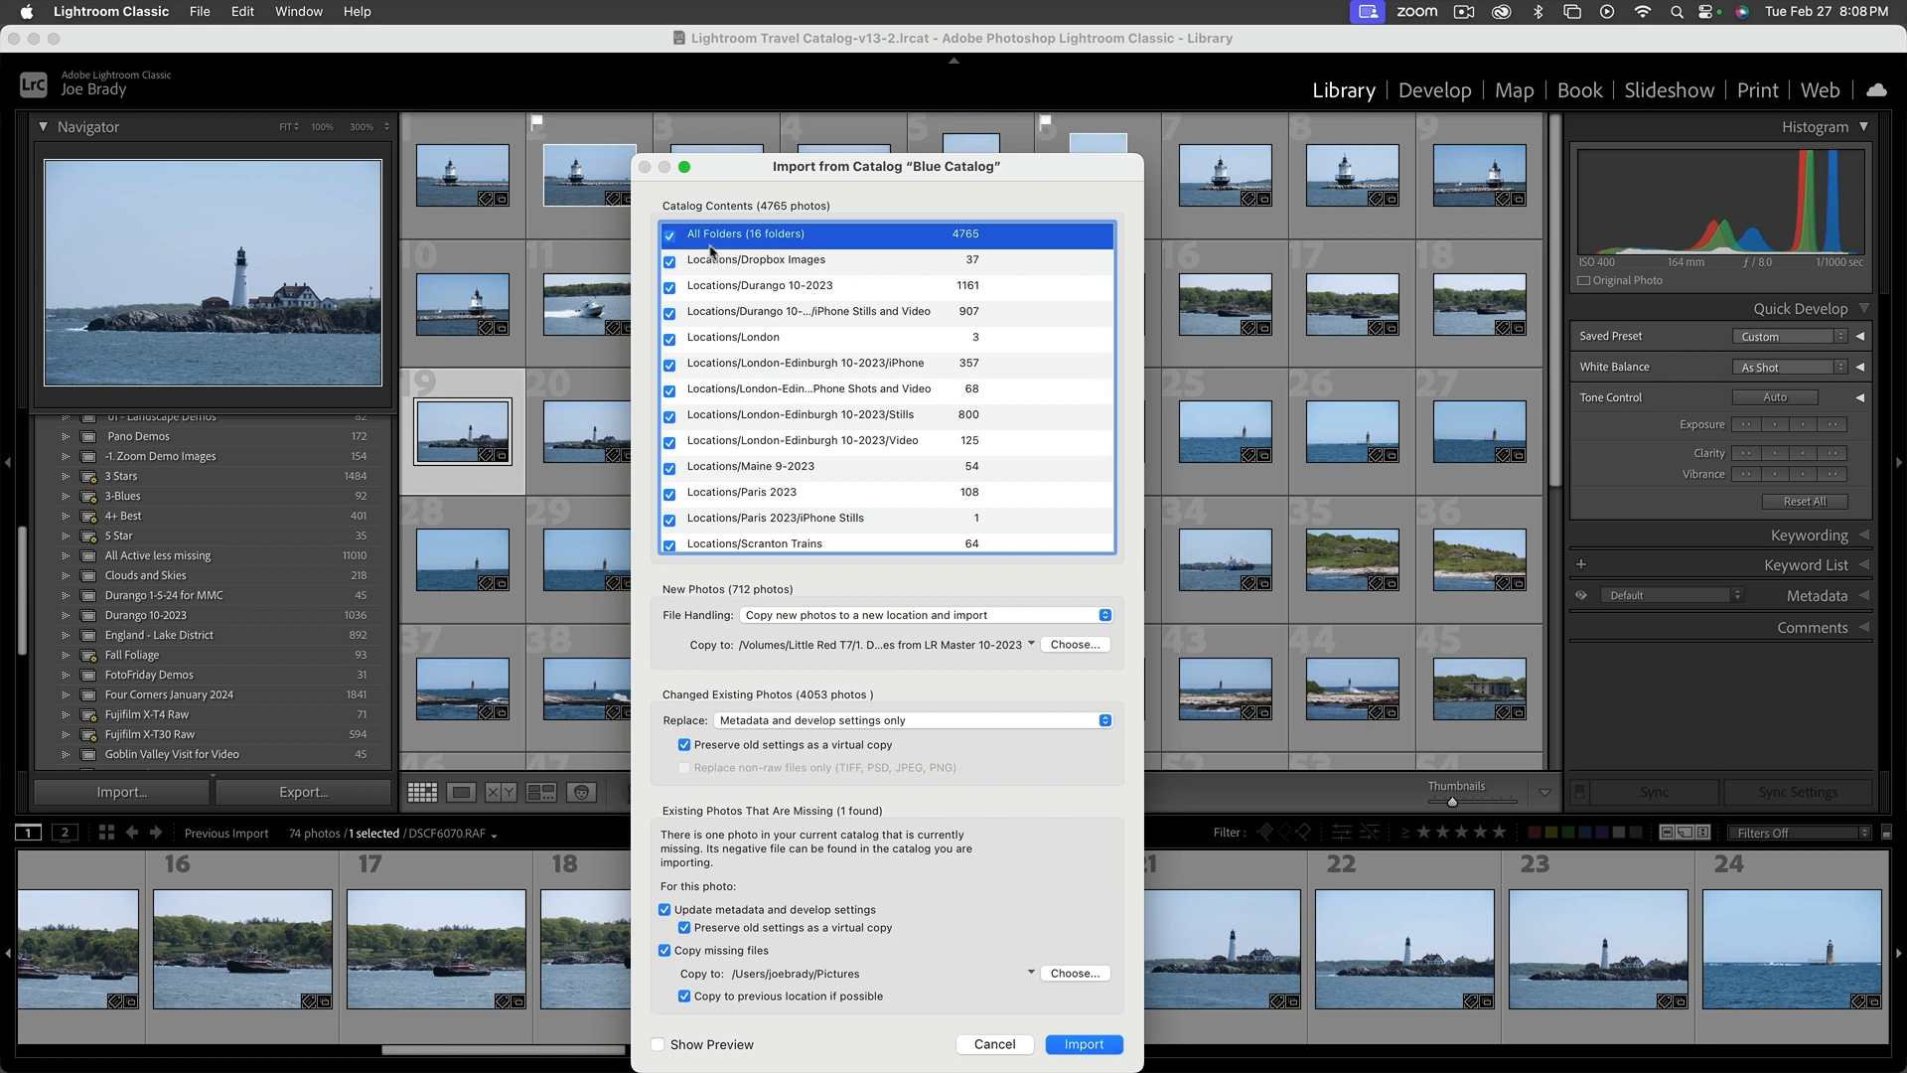
click(669, 236)
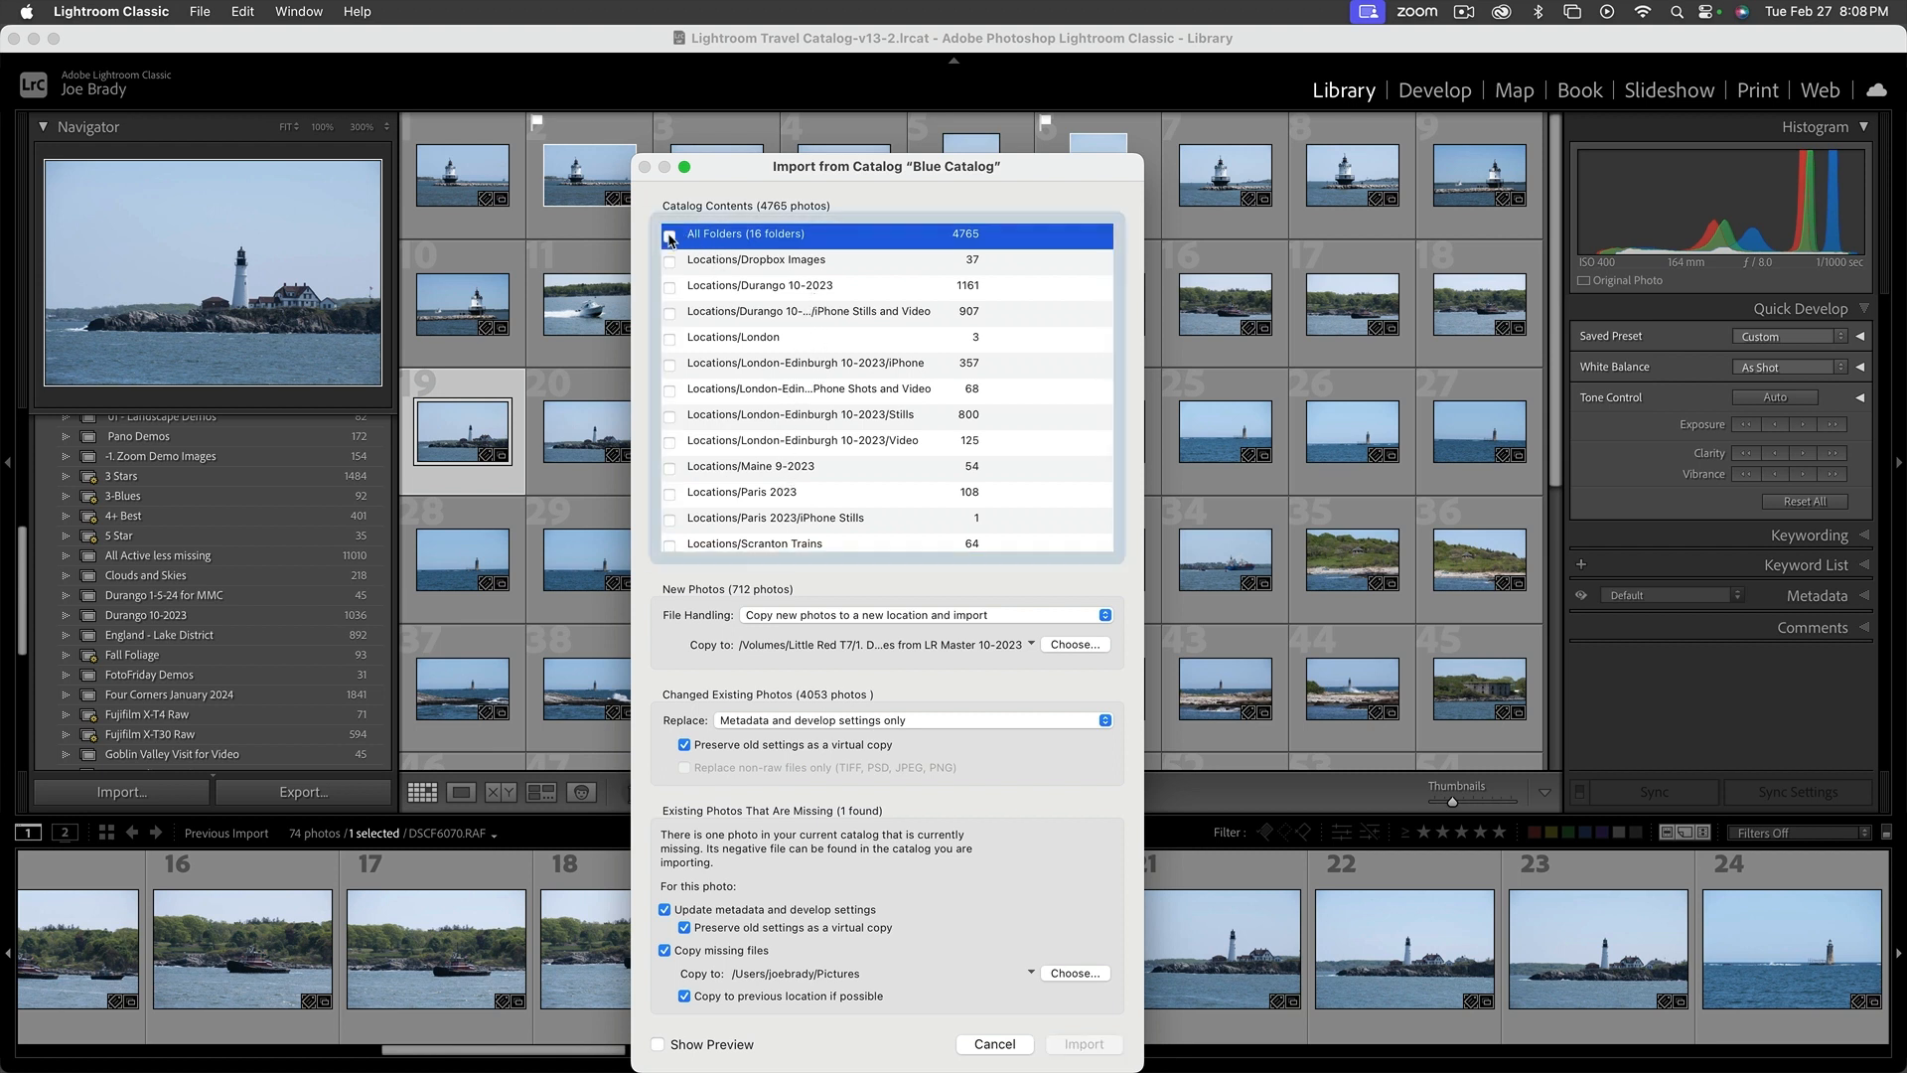
click(670, 339)
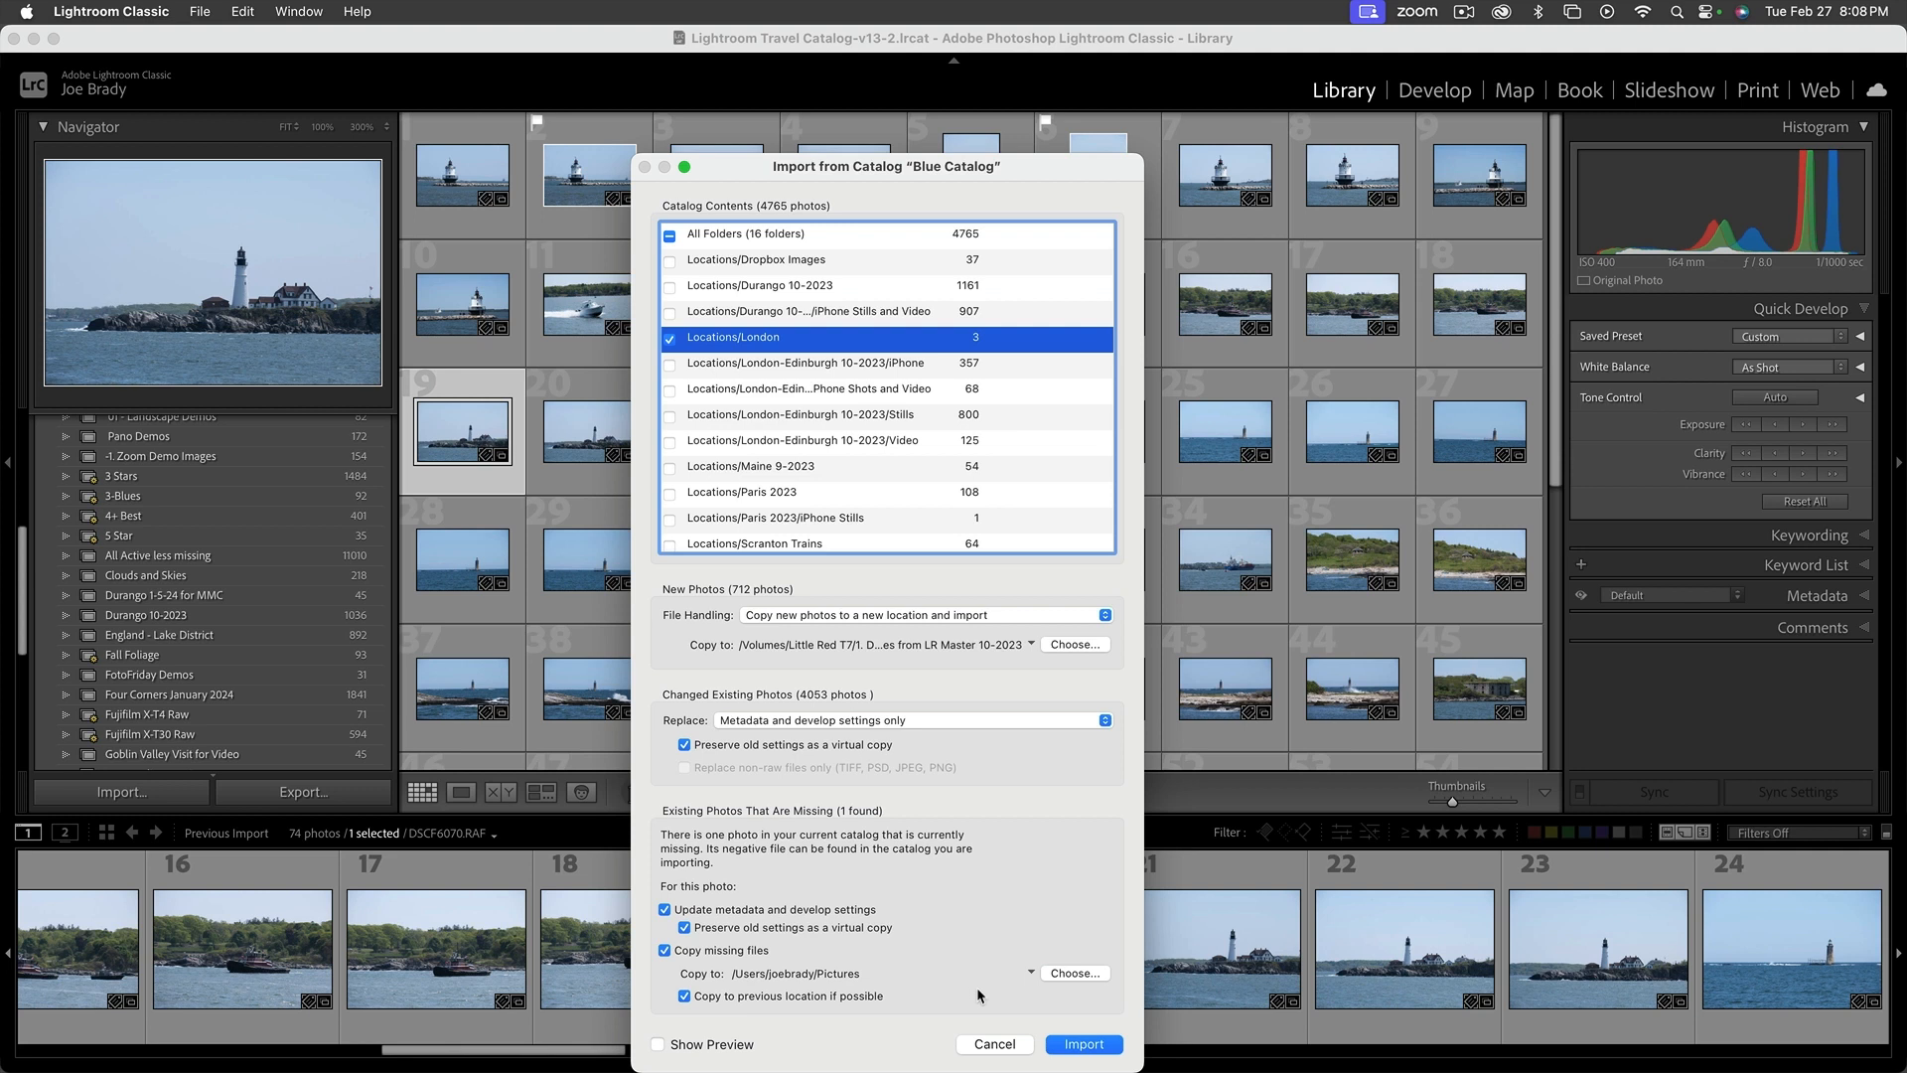
scroll(910, 543, down, 3)
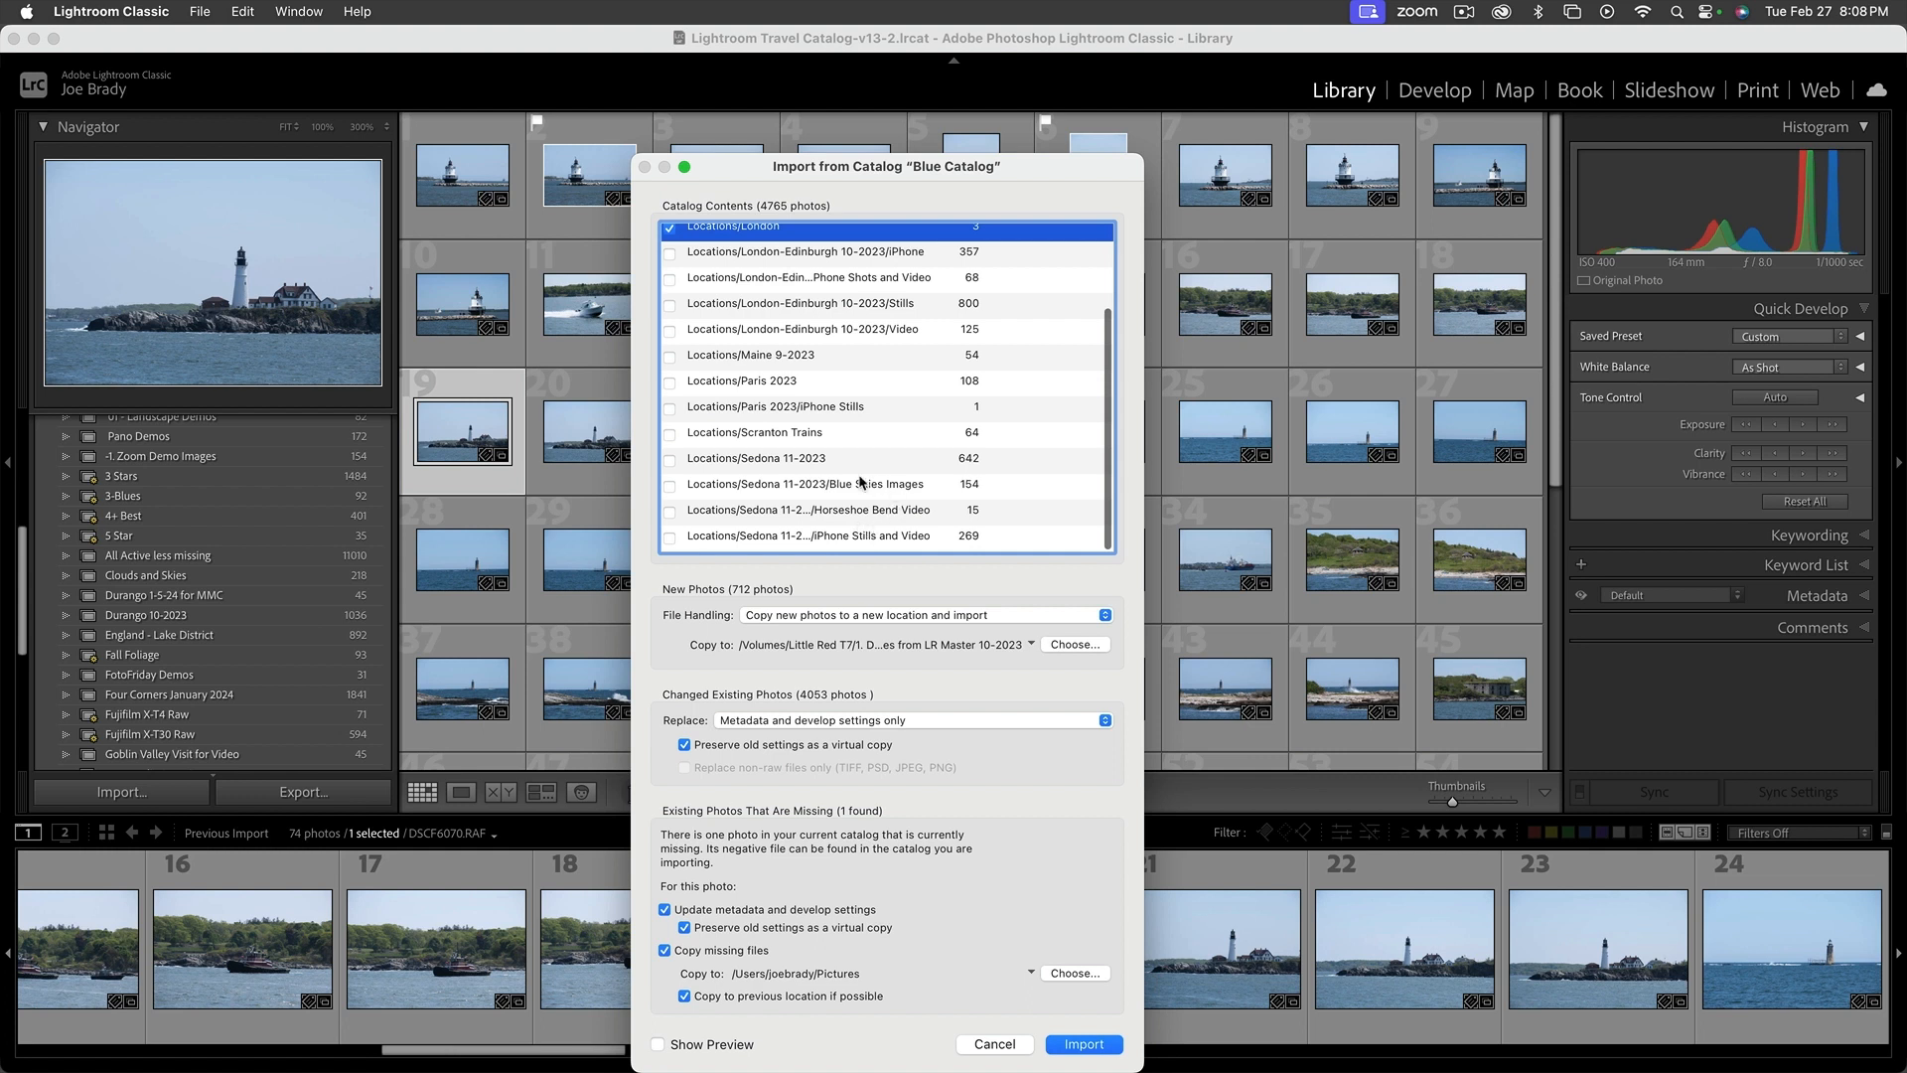
click(672, 461)
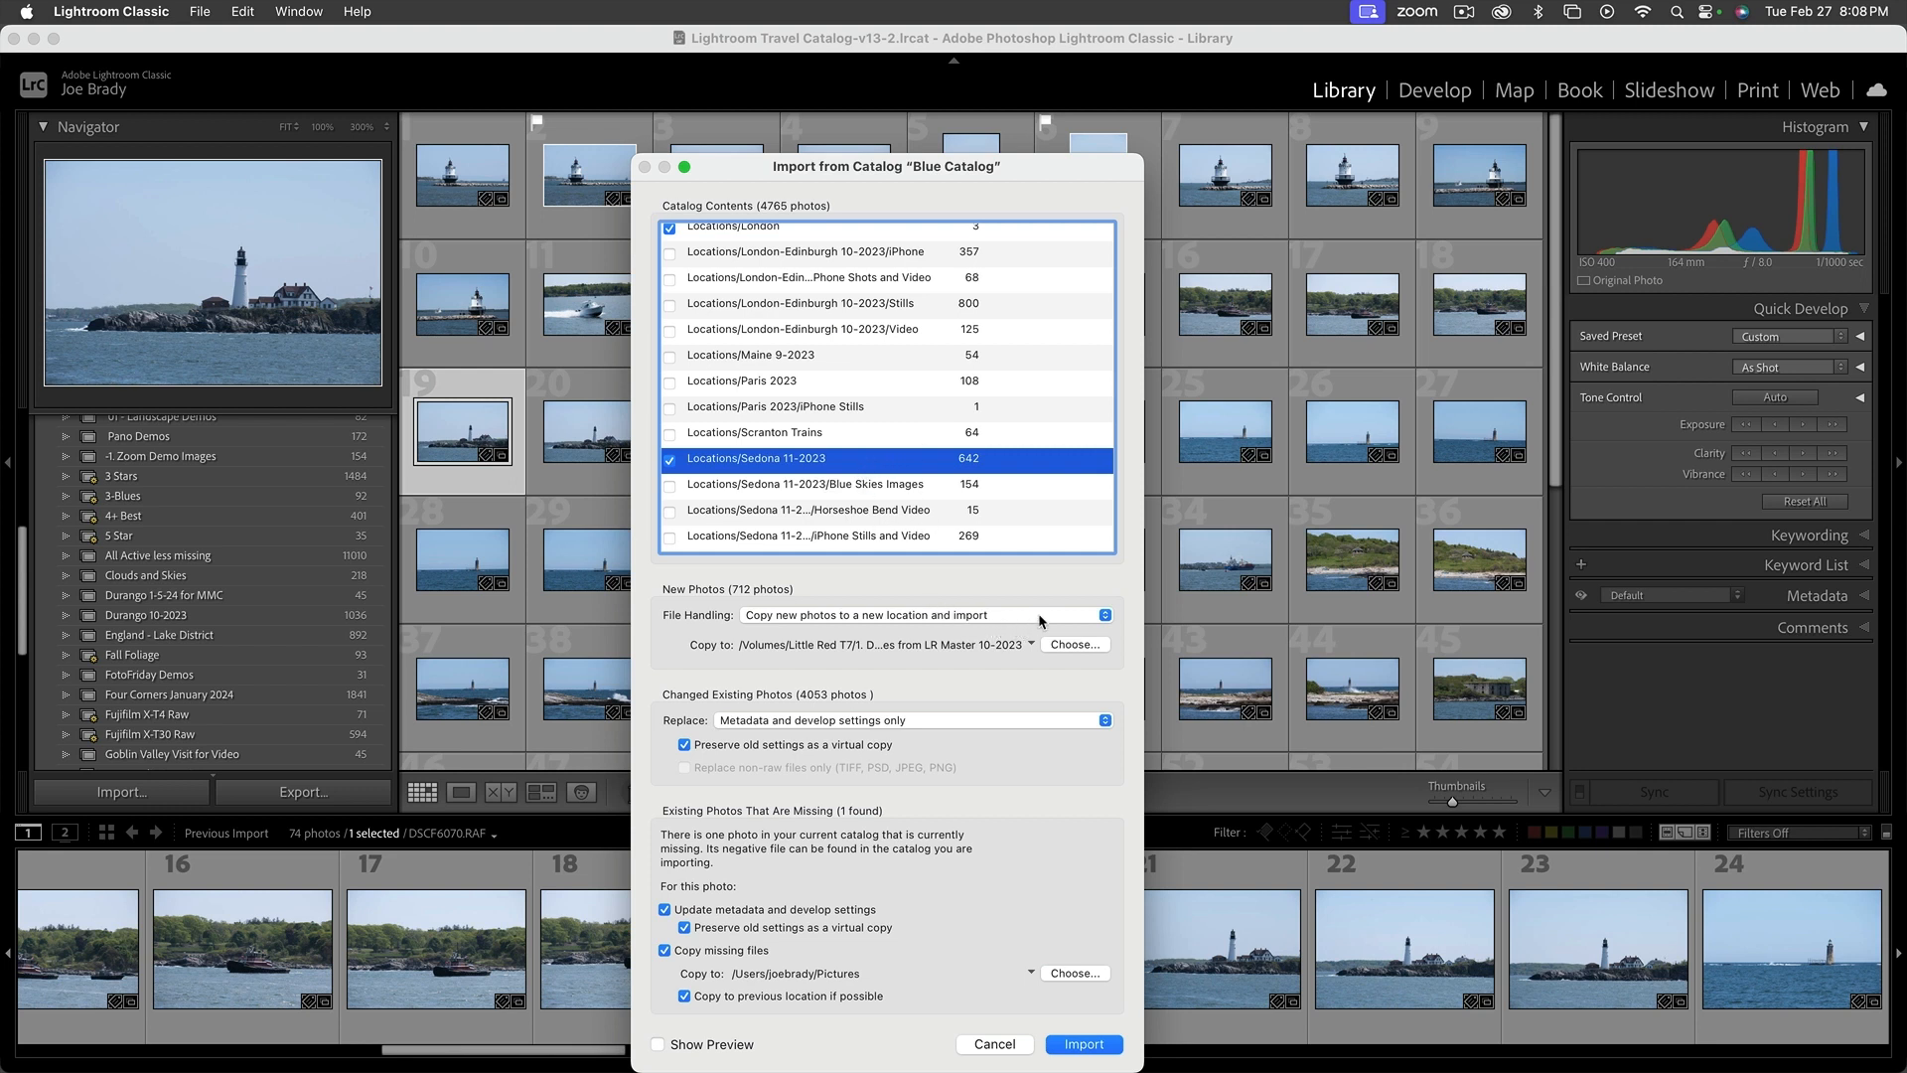
View the destination folder choices for copying the new photos, and cancel the import from Blue Catalog
click(1072, 644)
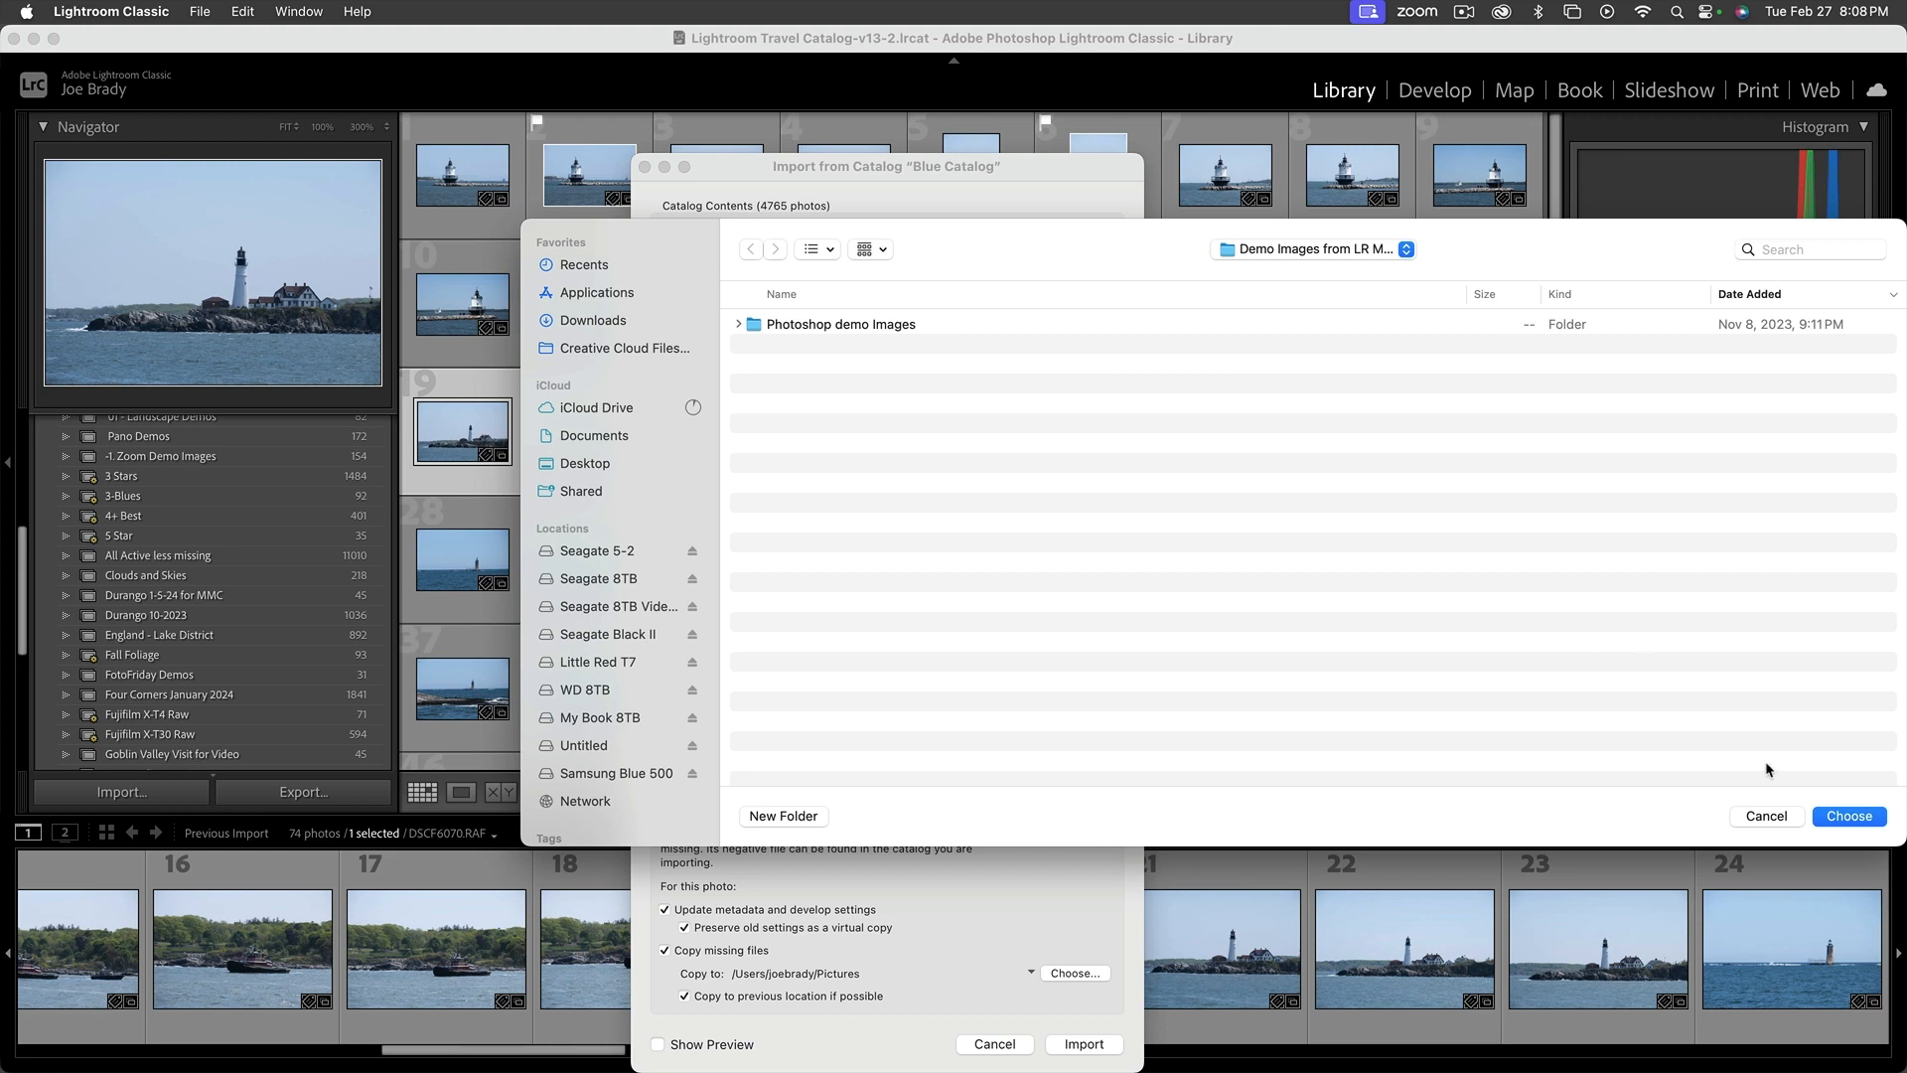
click(1766, 815)
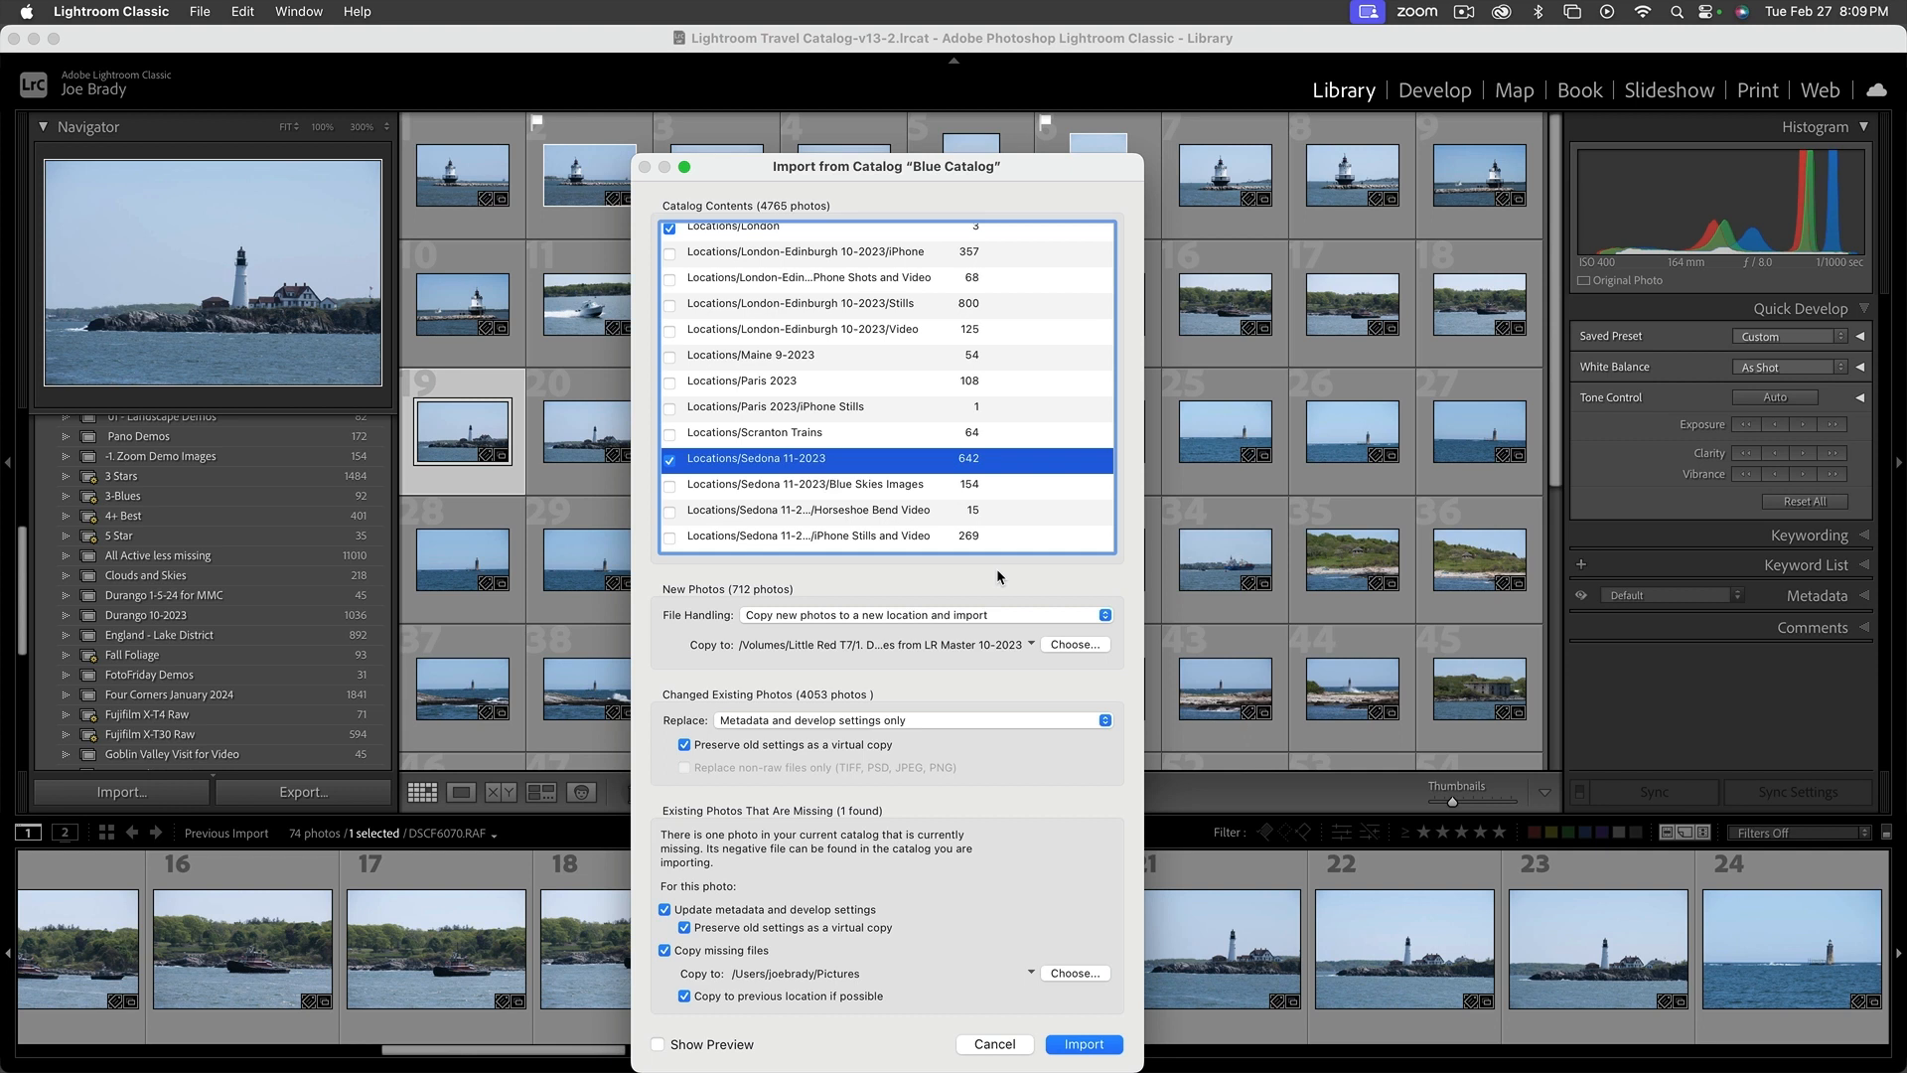
click(994, 1045)
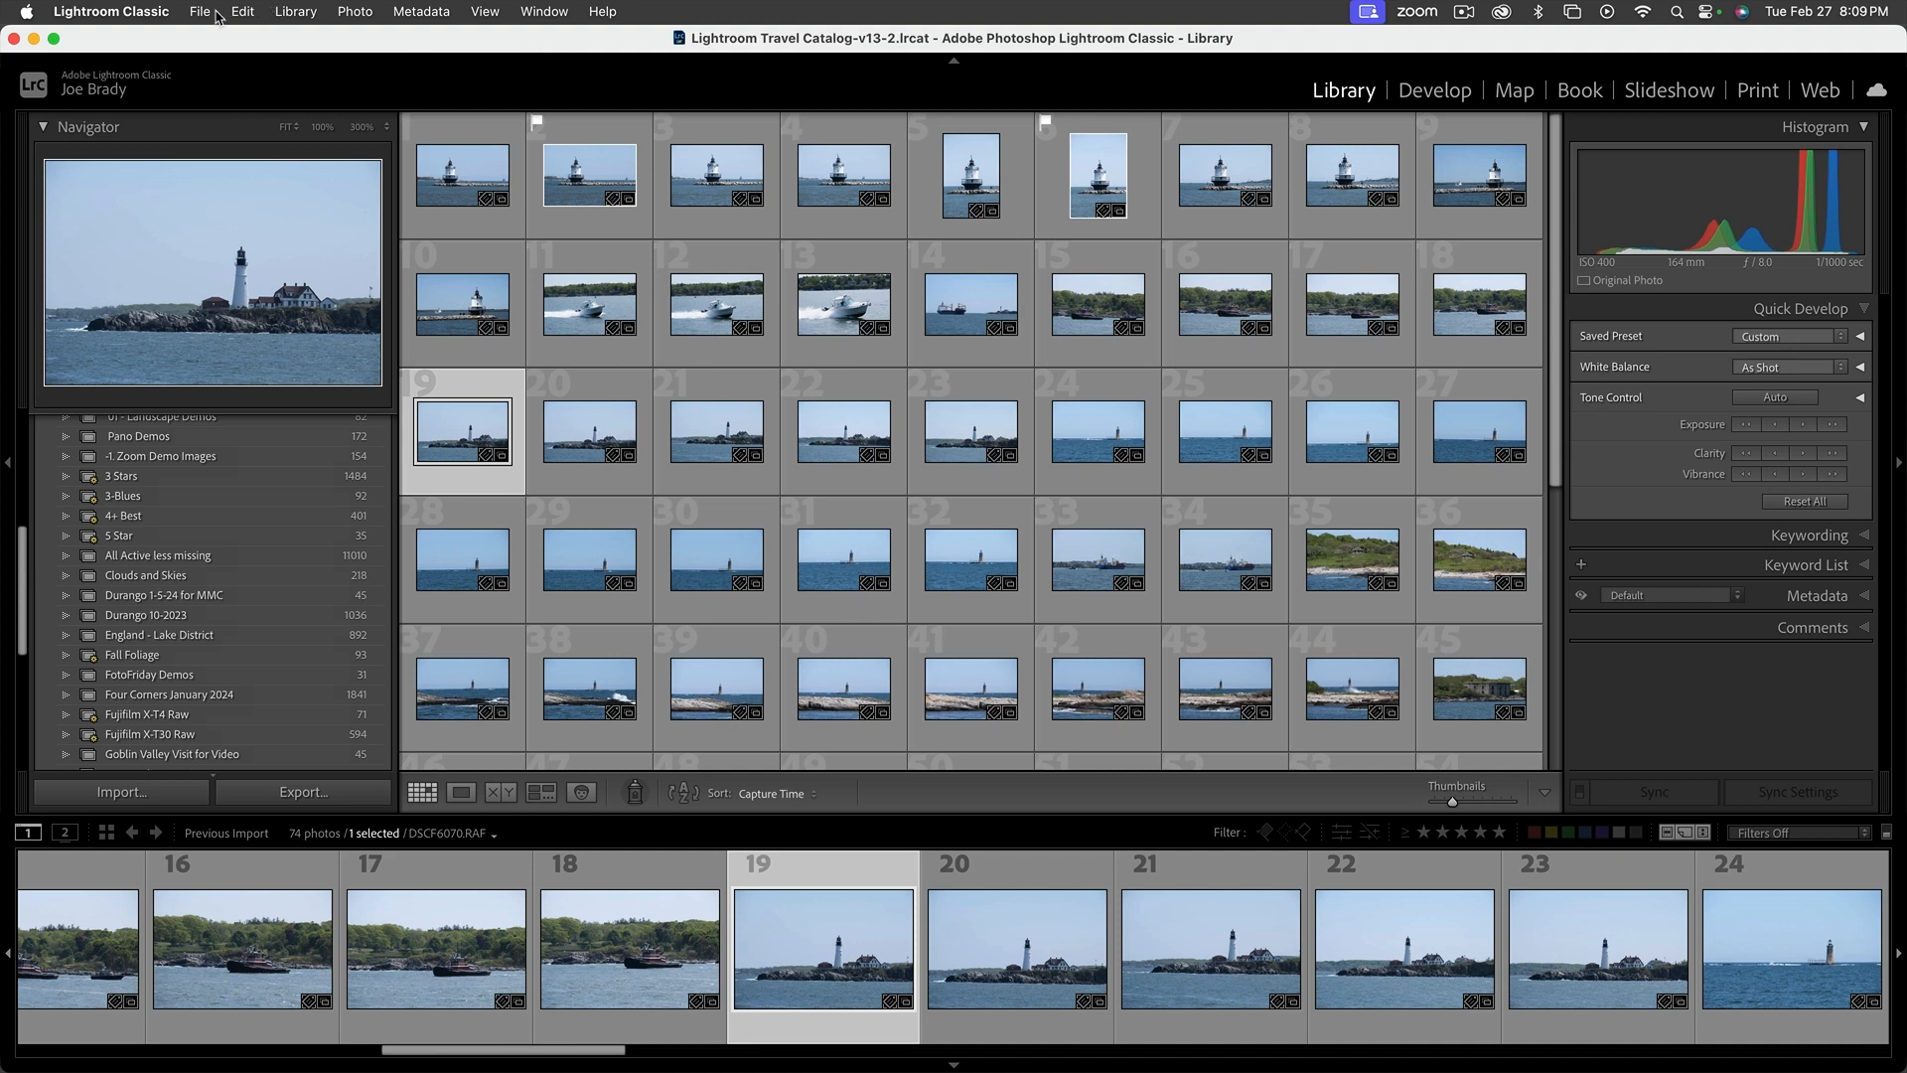
Hide Lightroom Classic and look into the Sedona 11-2023 folder under Locations on the Samsung Blue 500 drive in Finder
click(179, 12)
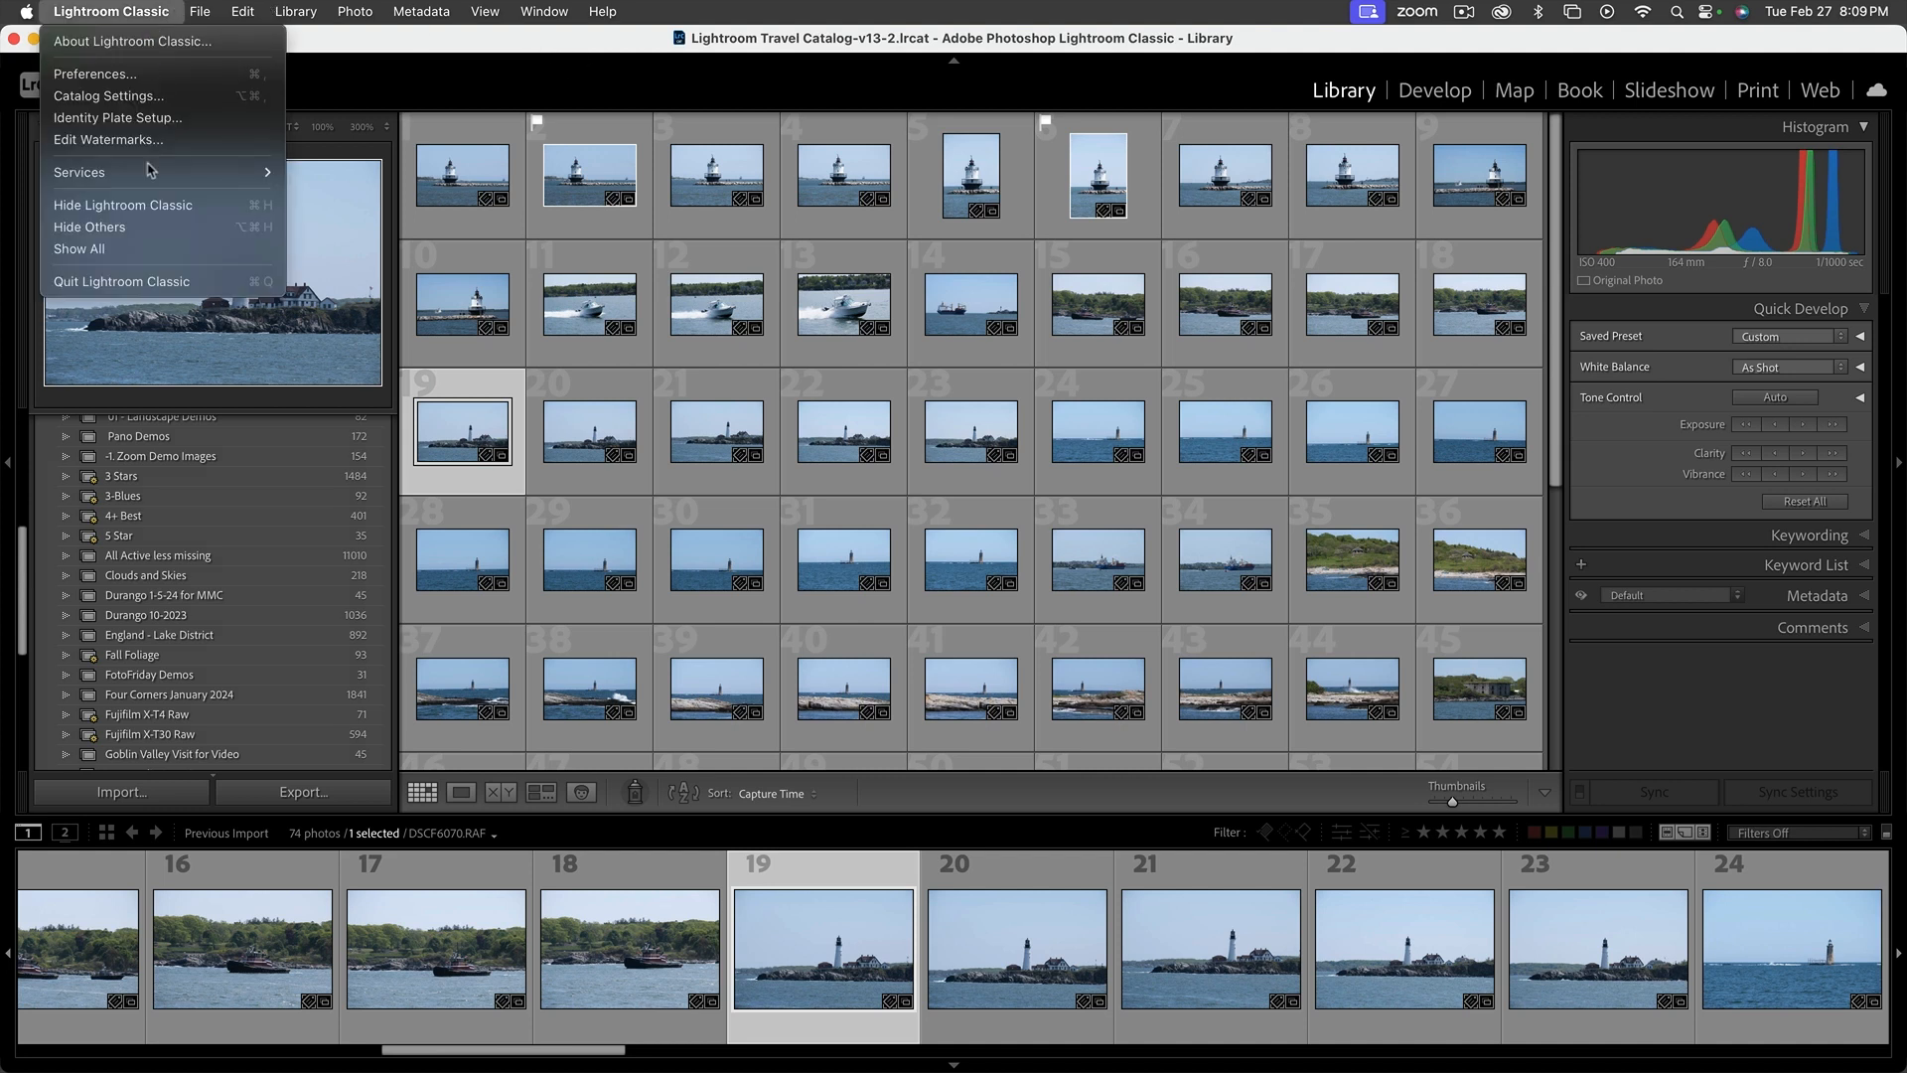
click(1274, 475)
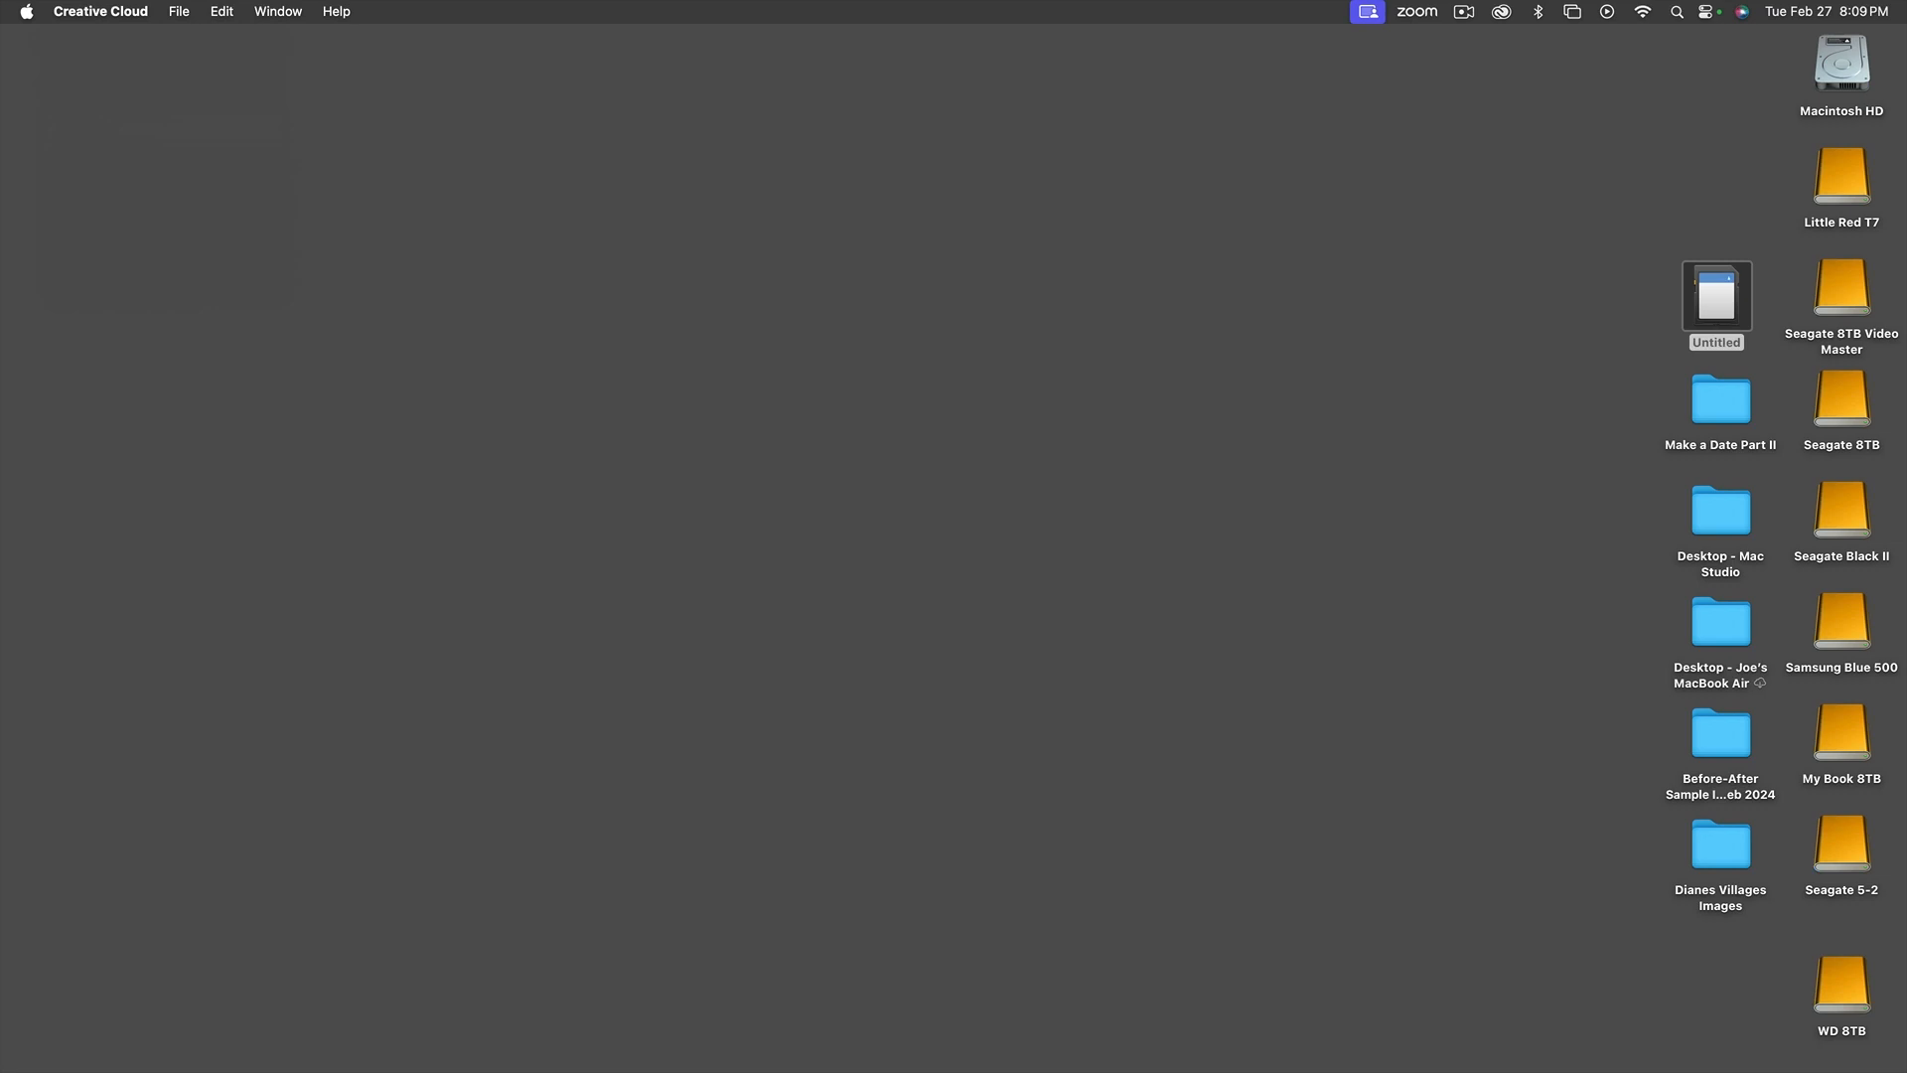
double_click(1846, 626)
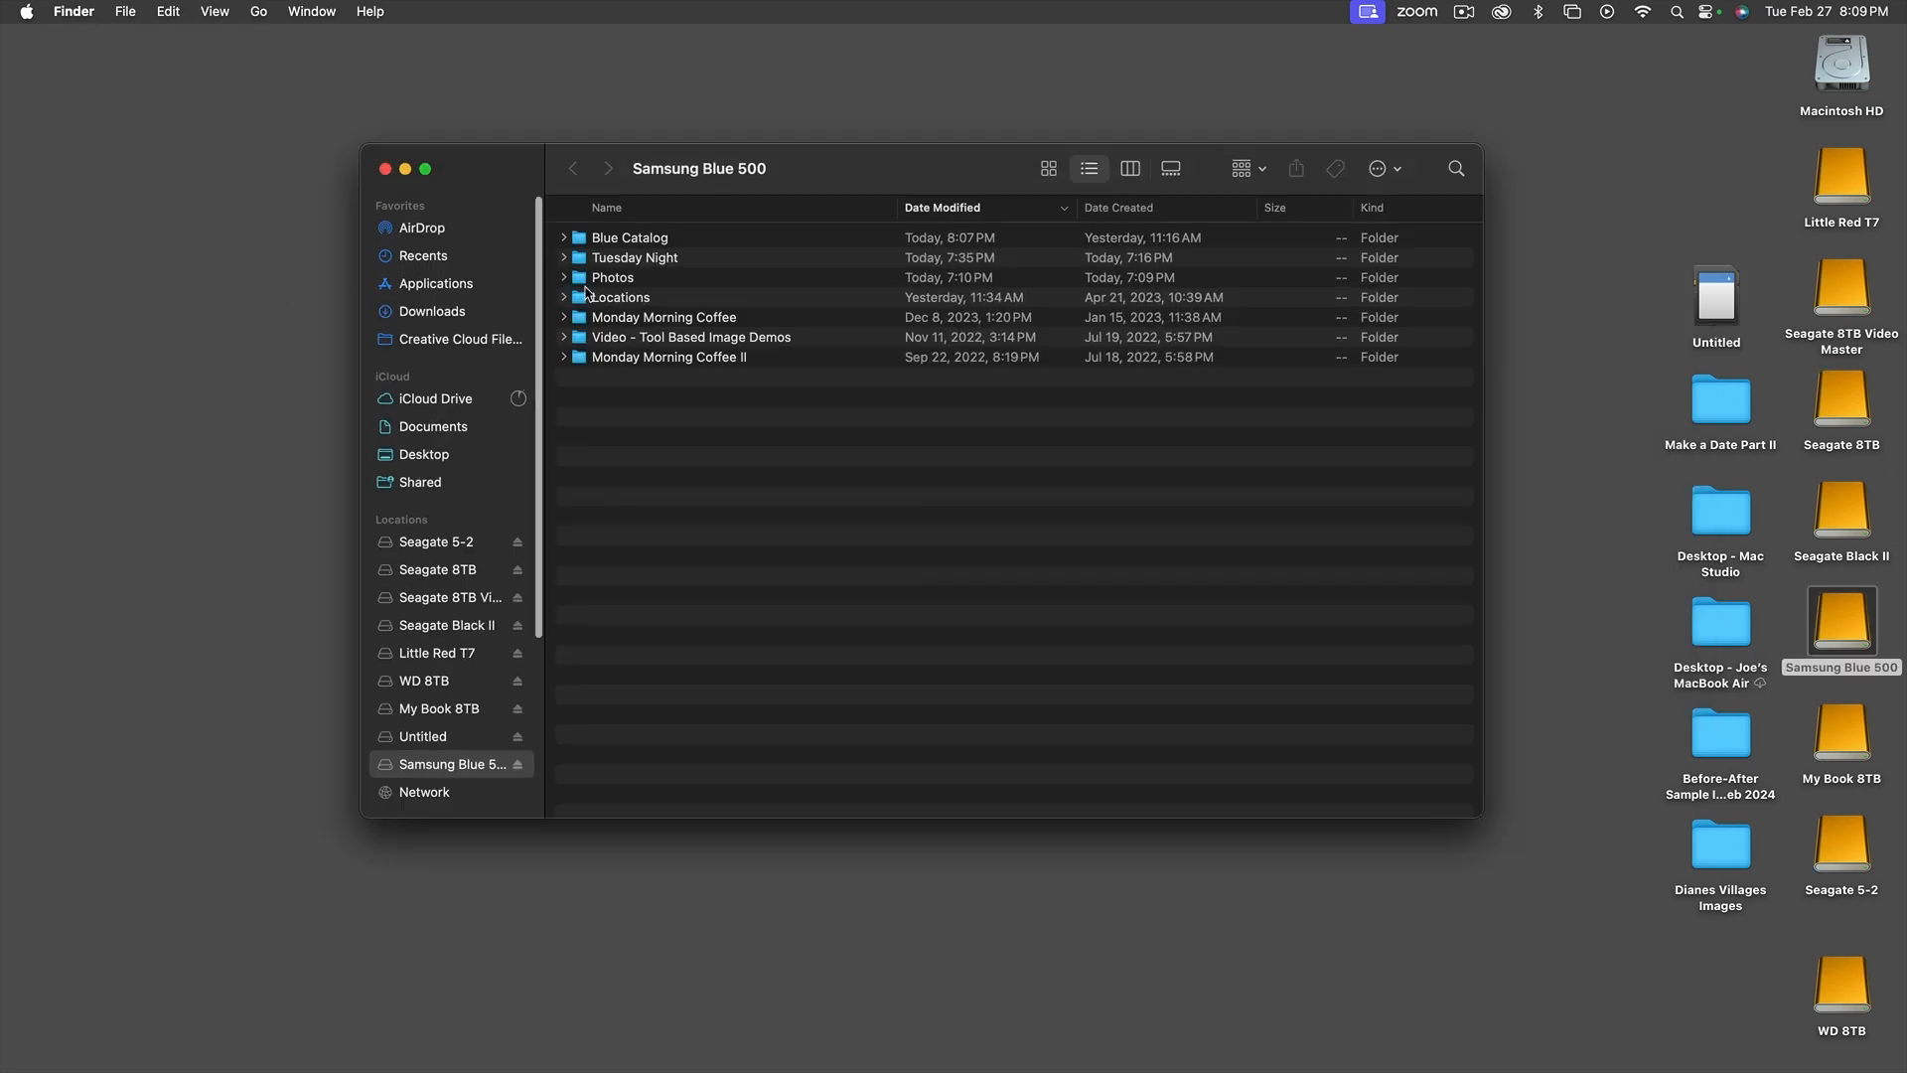
click(566, 298)
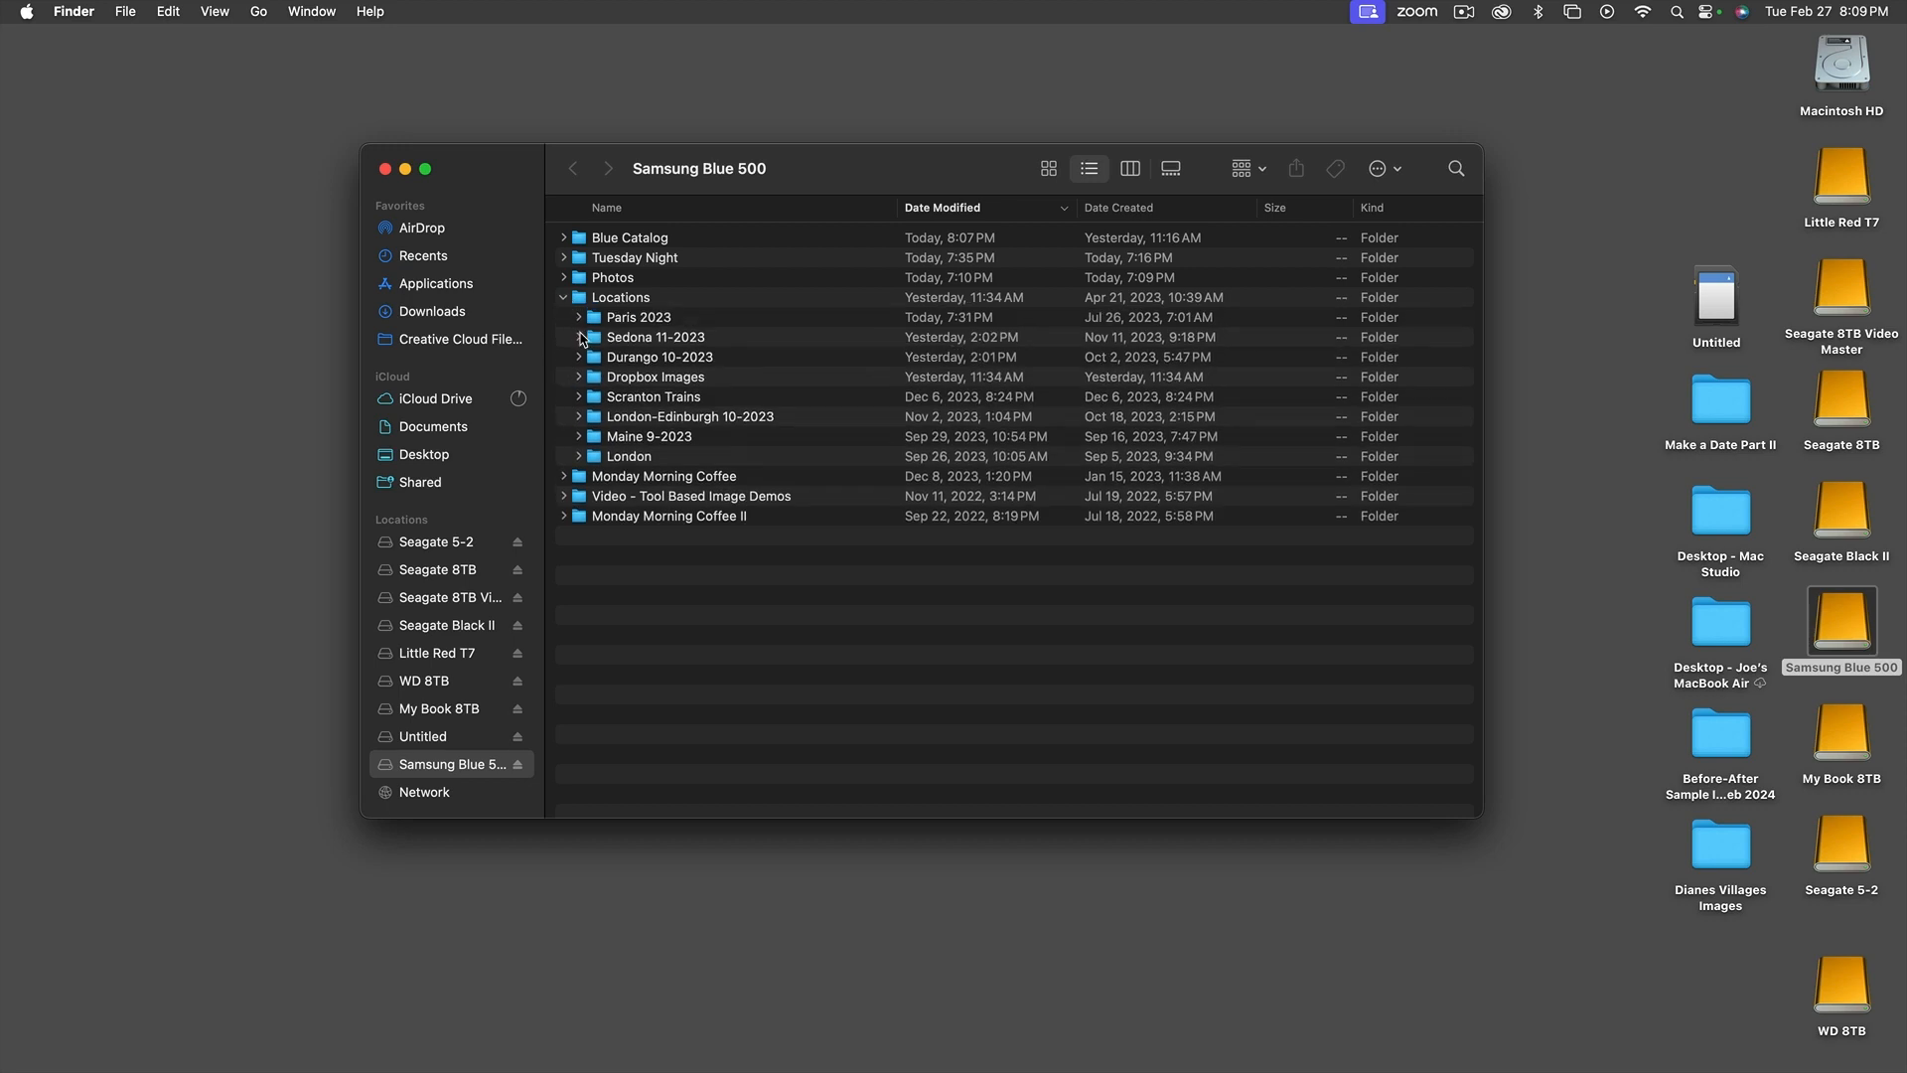
click(592, 341)
double_click(592, 341)
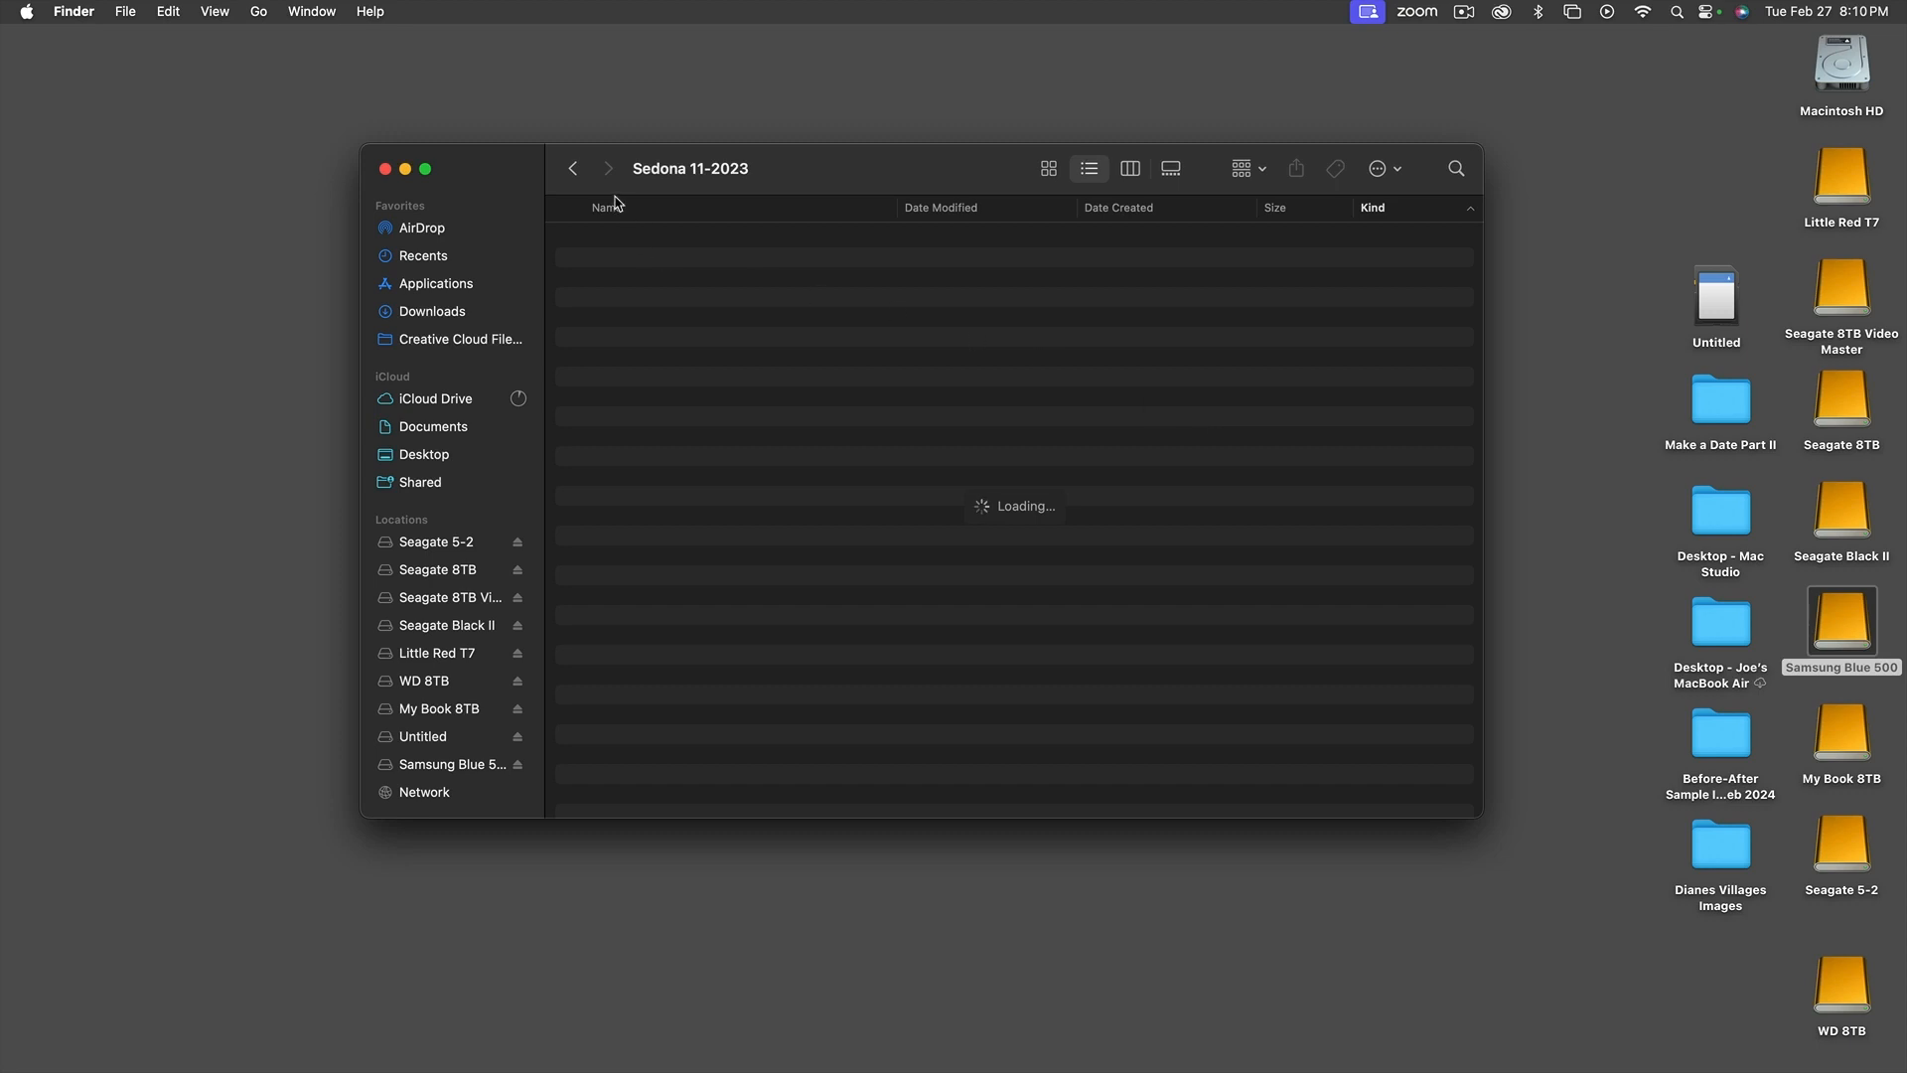
click(572, 169)
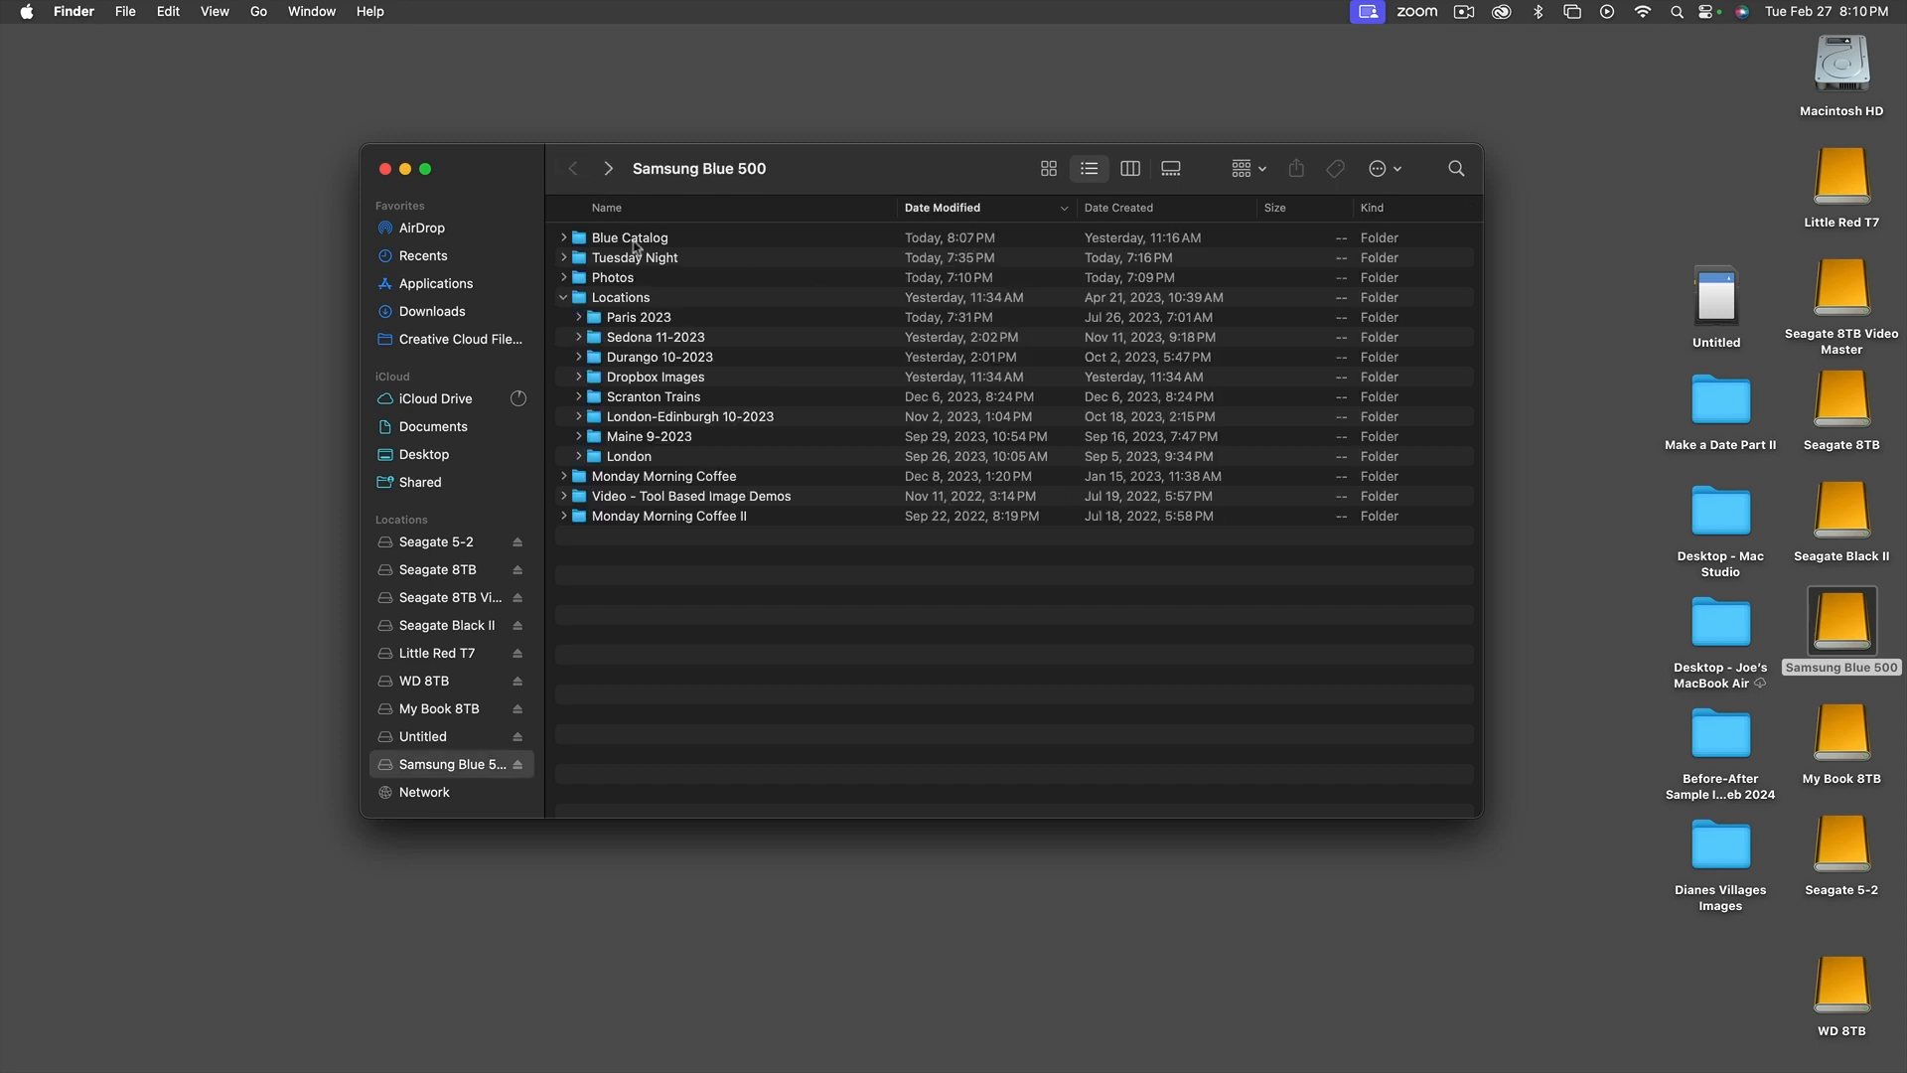
Examine the files in the London folder under Locations, and close the Finder window
click(665, 421)
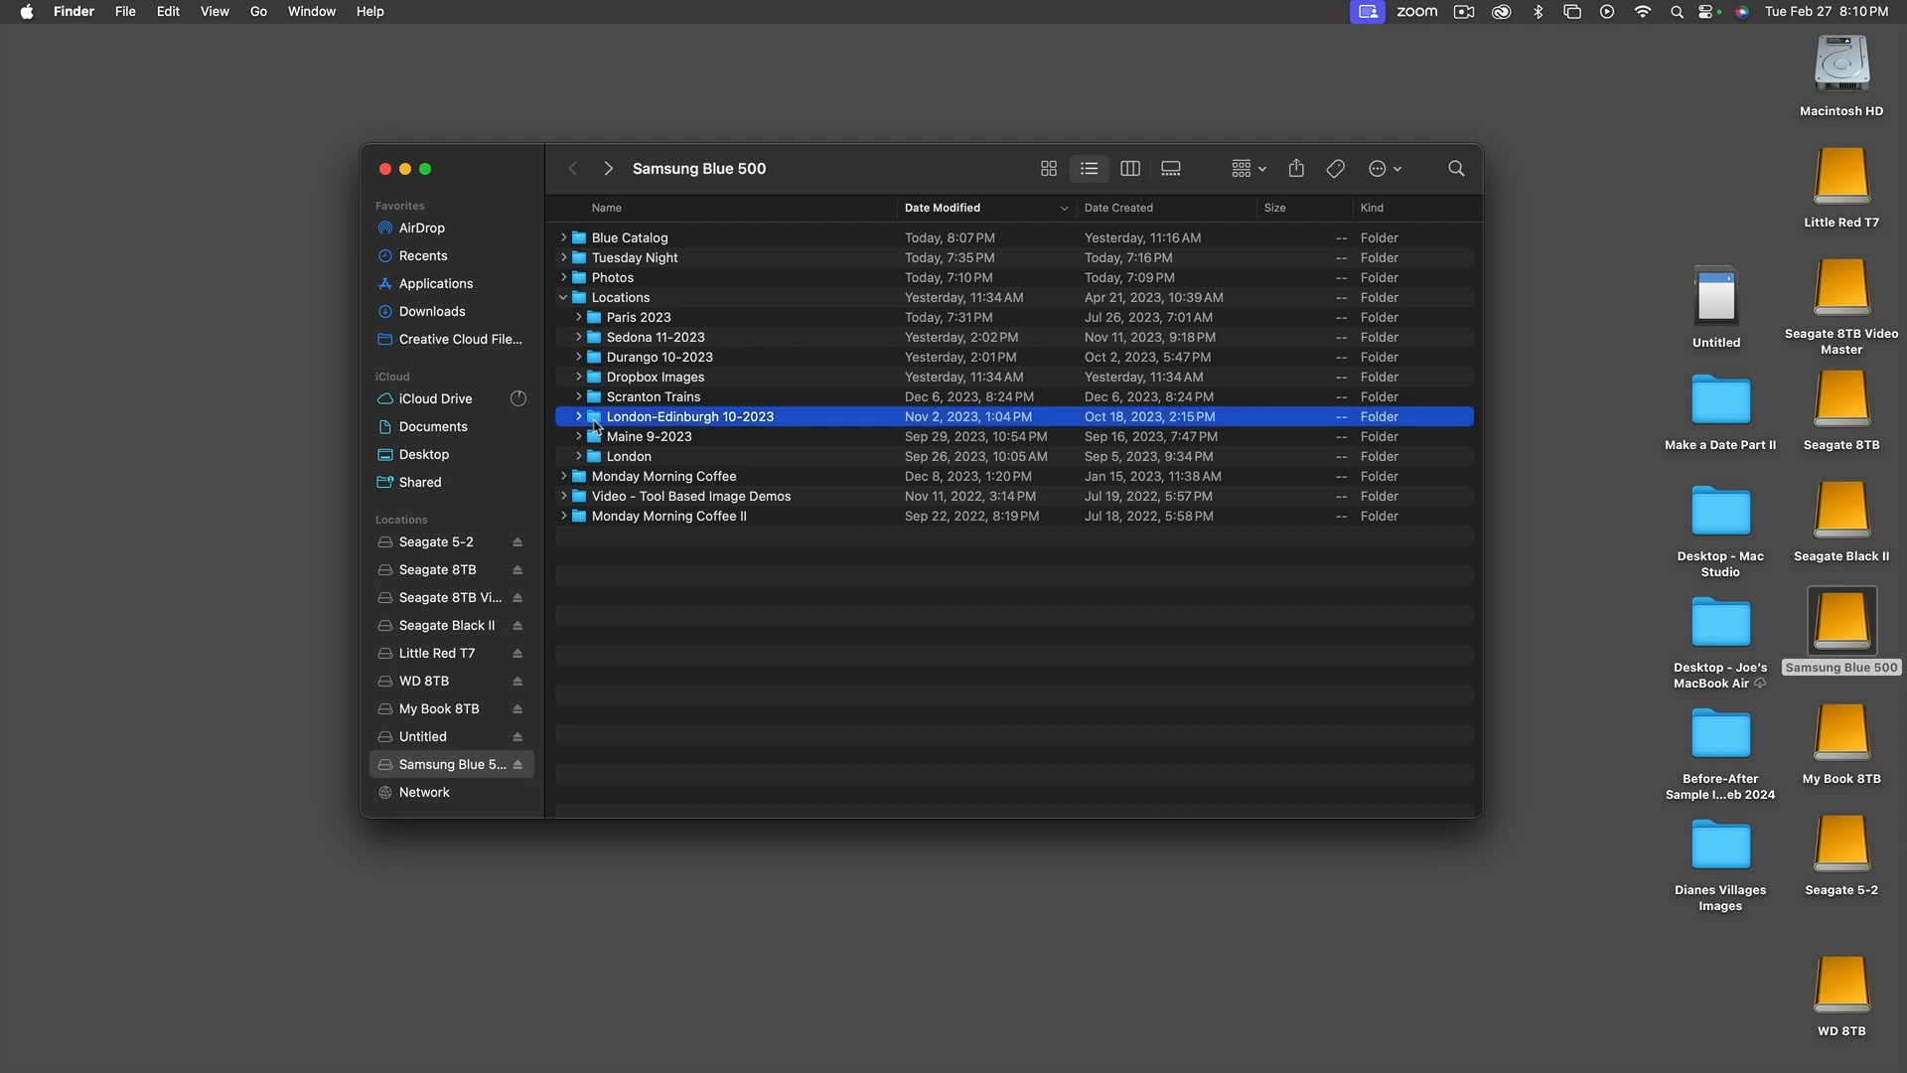
click(597, 460)
double_click(597, 460)
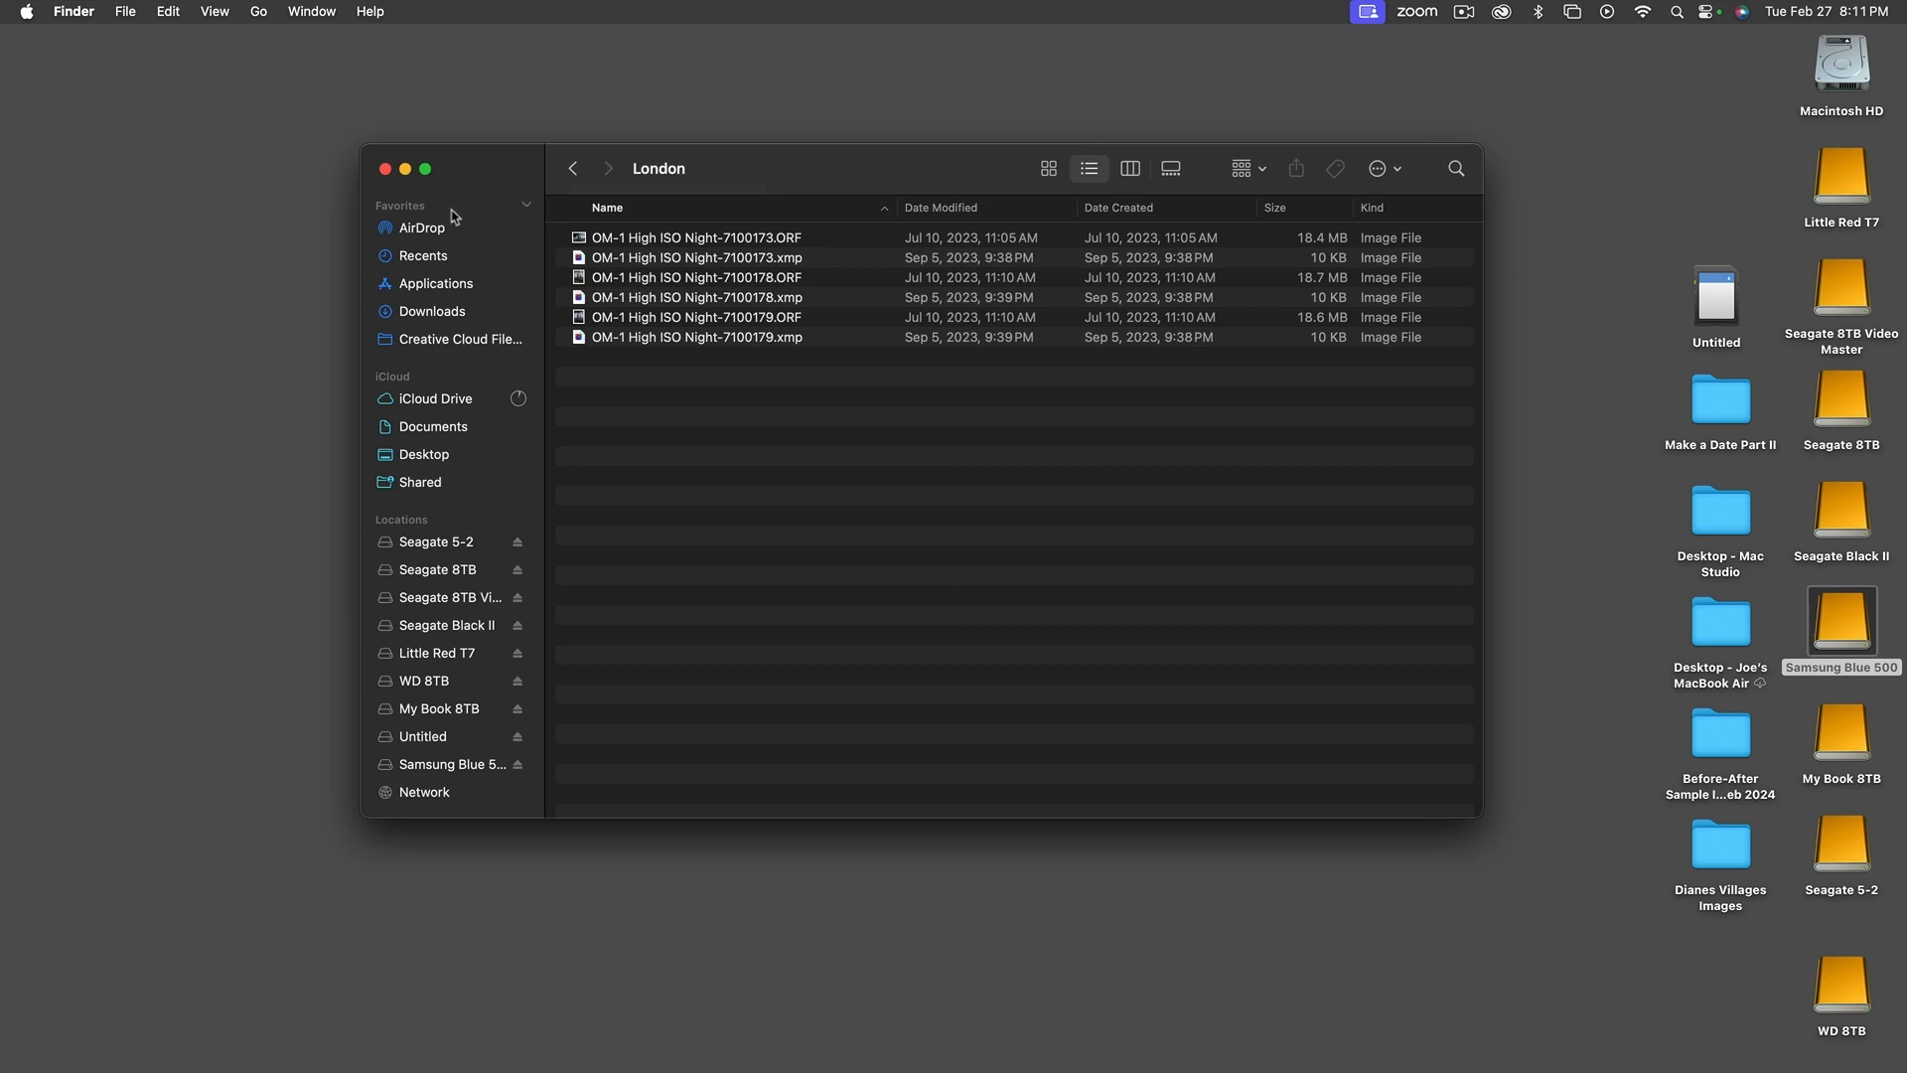
click(383, 171)
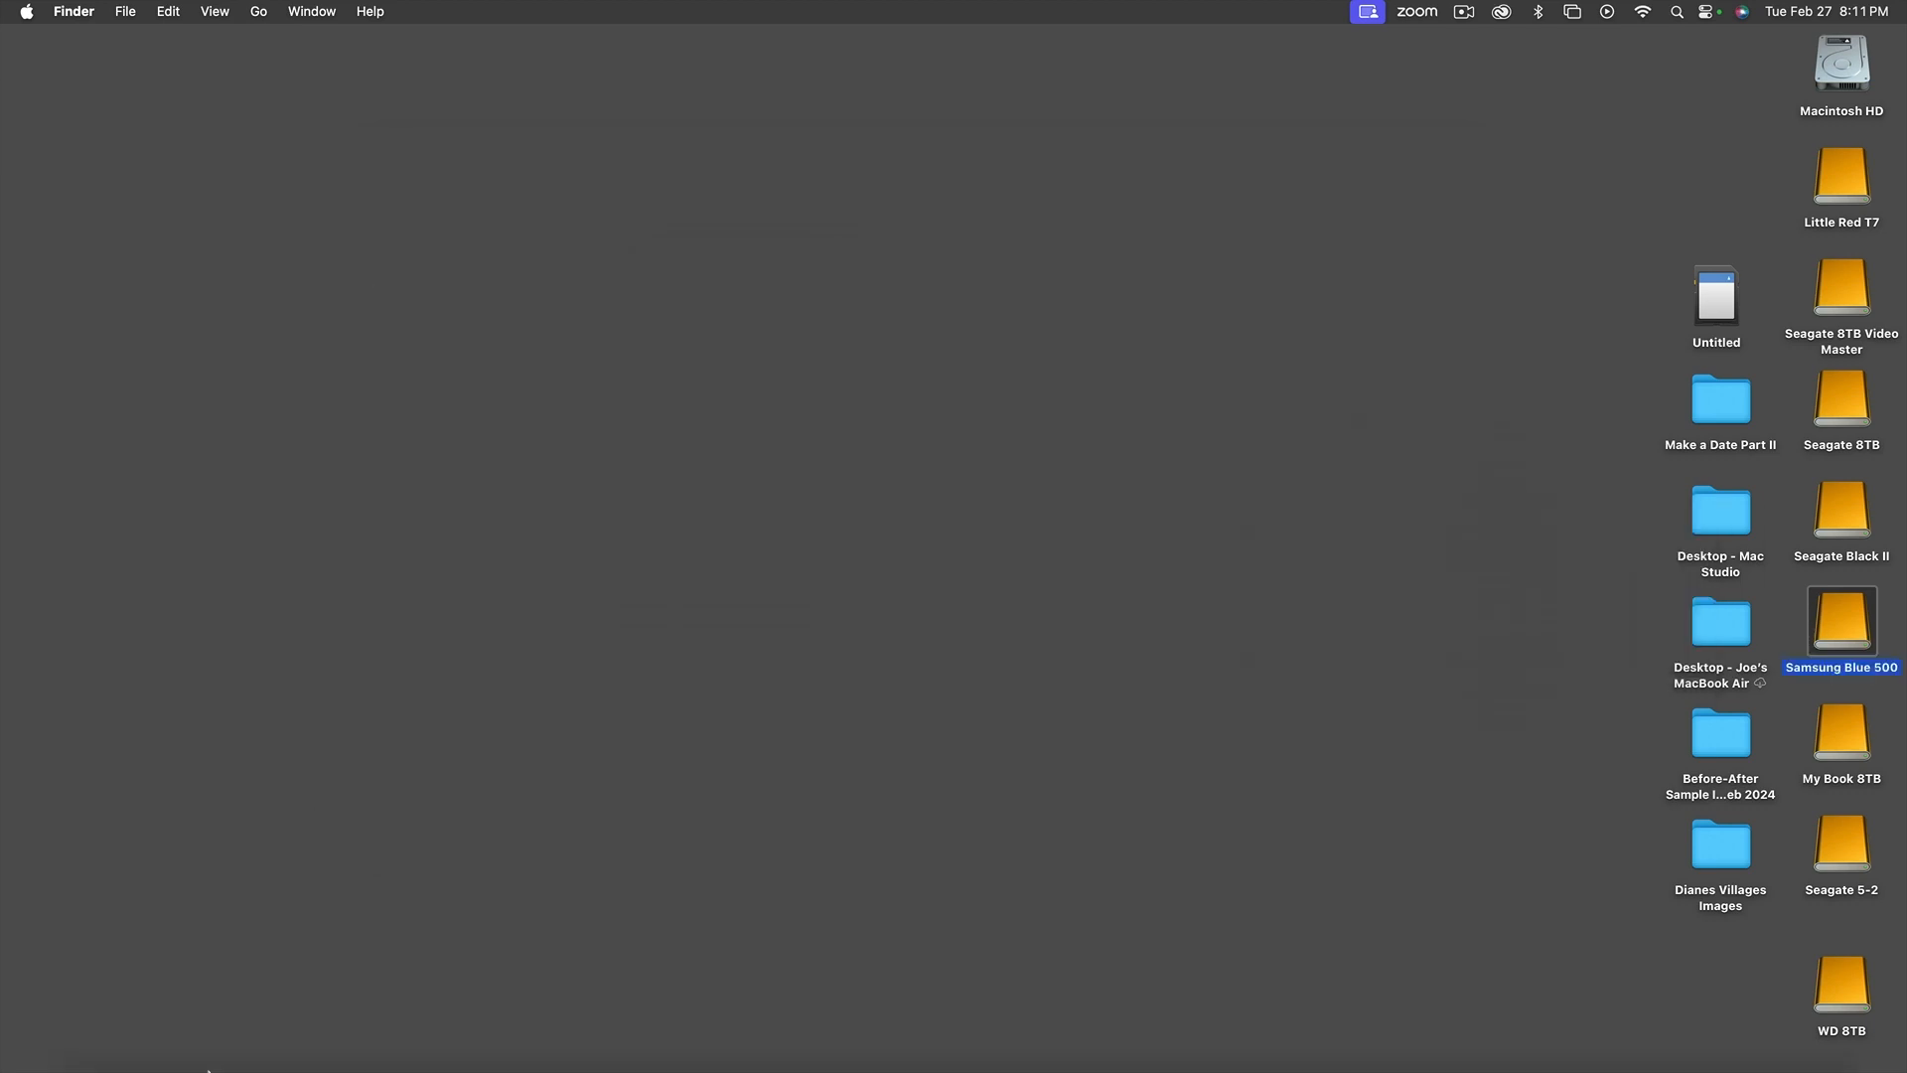
Switch back to Lightroom Classic, look through the imported photos, and open the lighthouse photo DSCF6070.RAF in Loupe view
mouse_move(189, 1042)
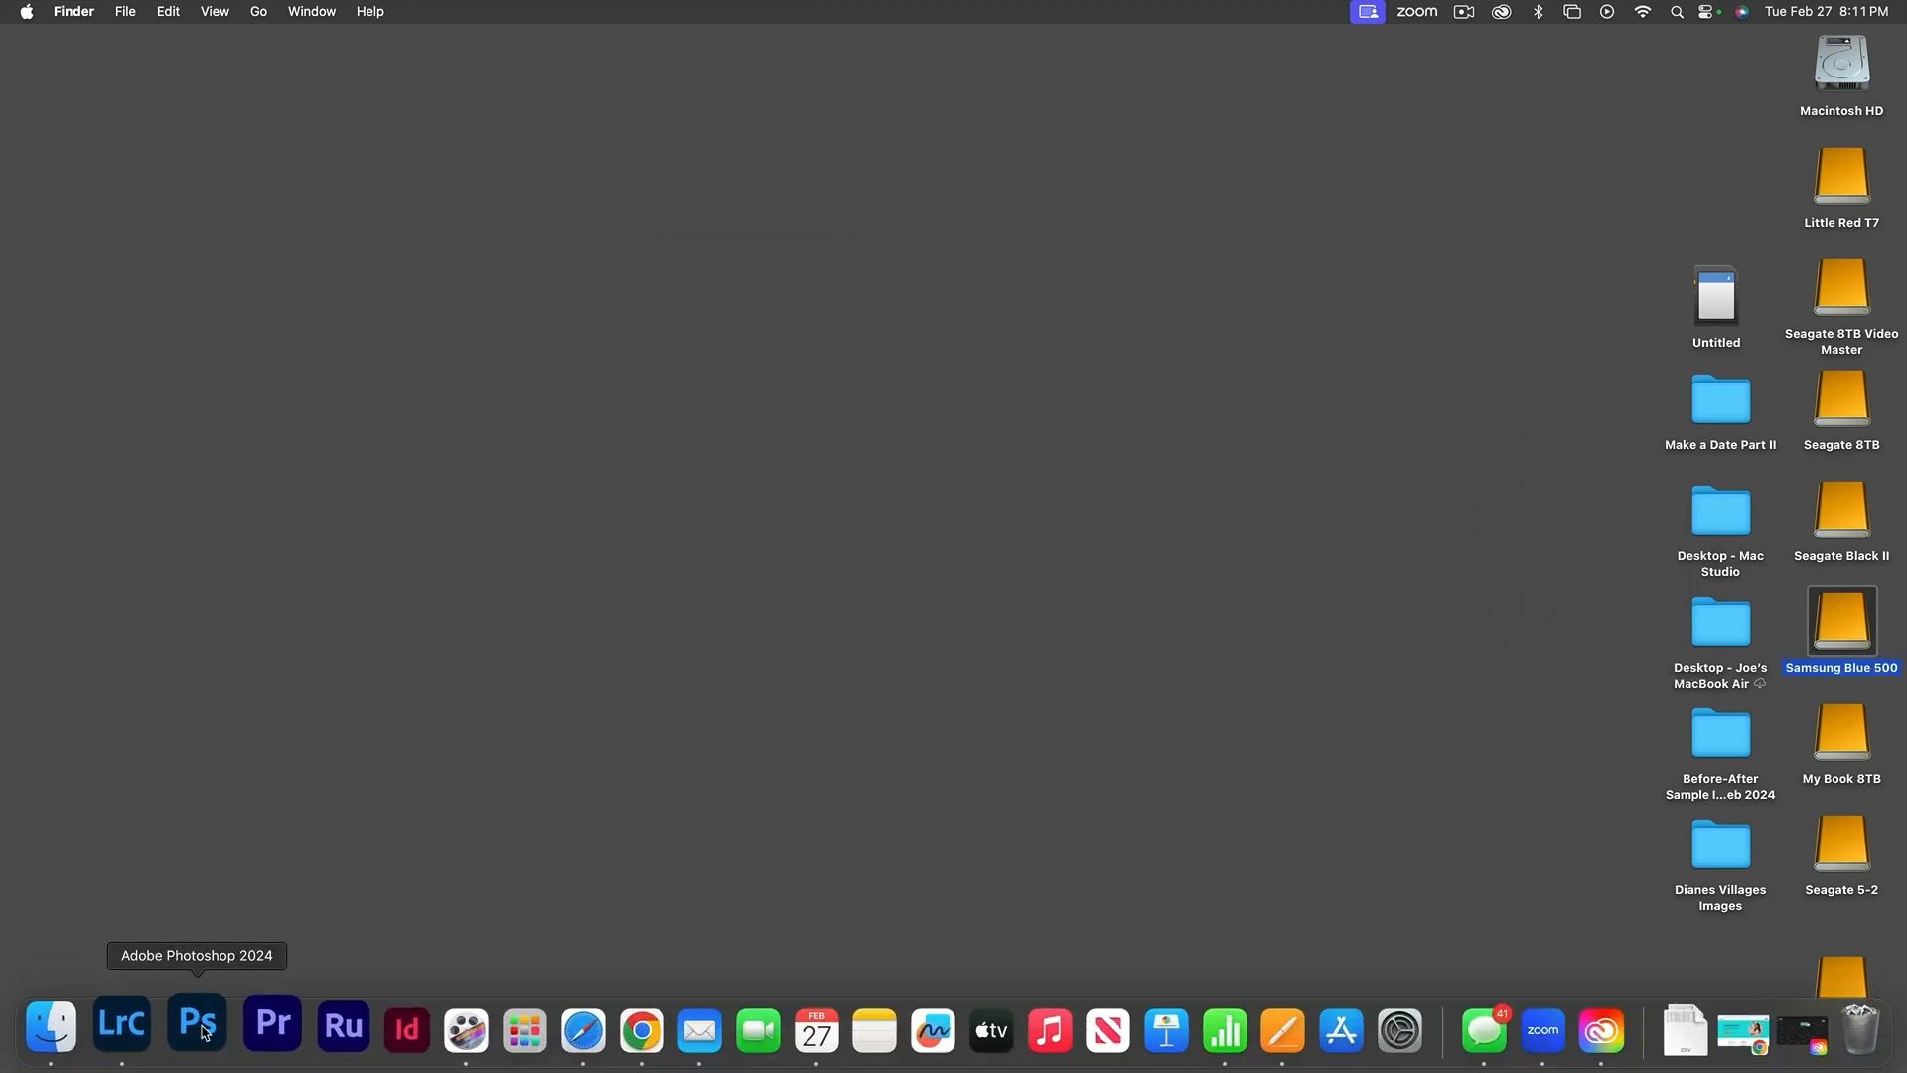
click(140, 1036)
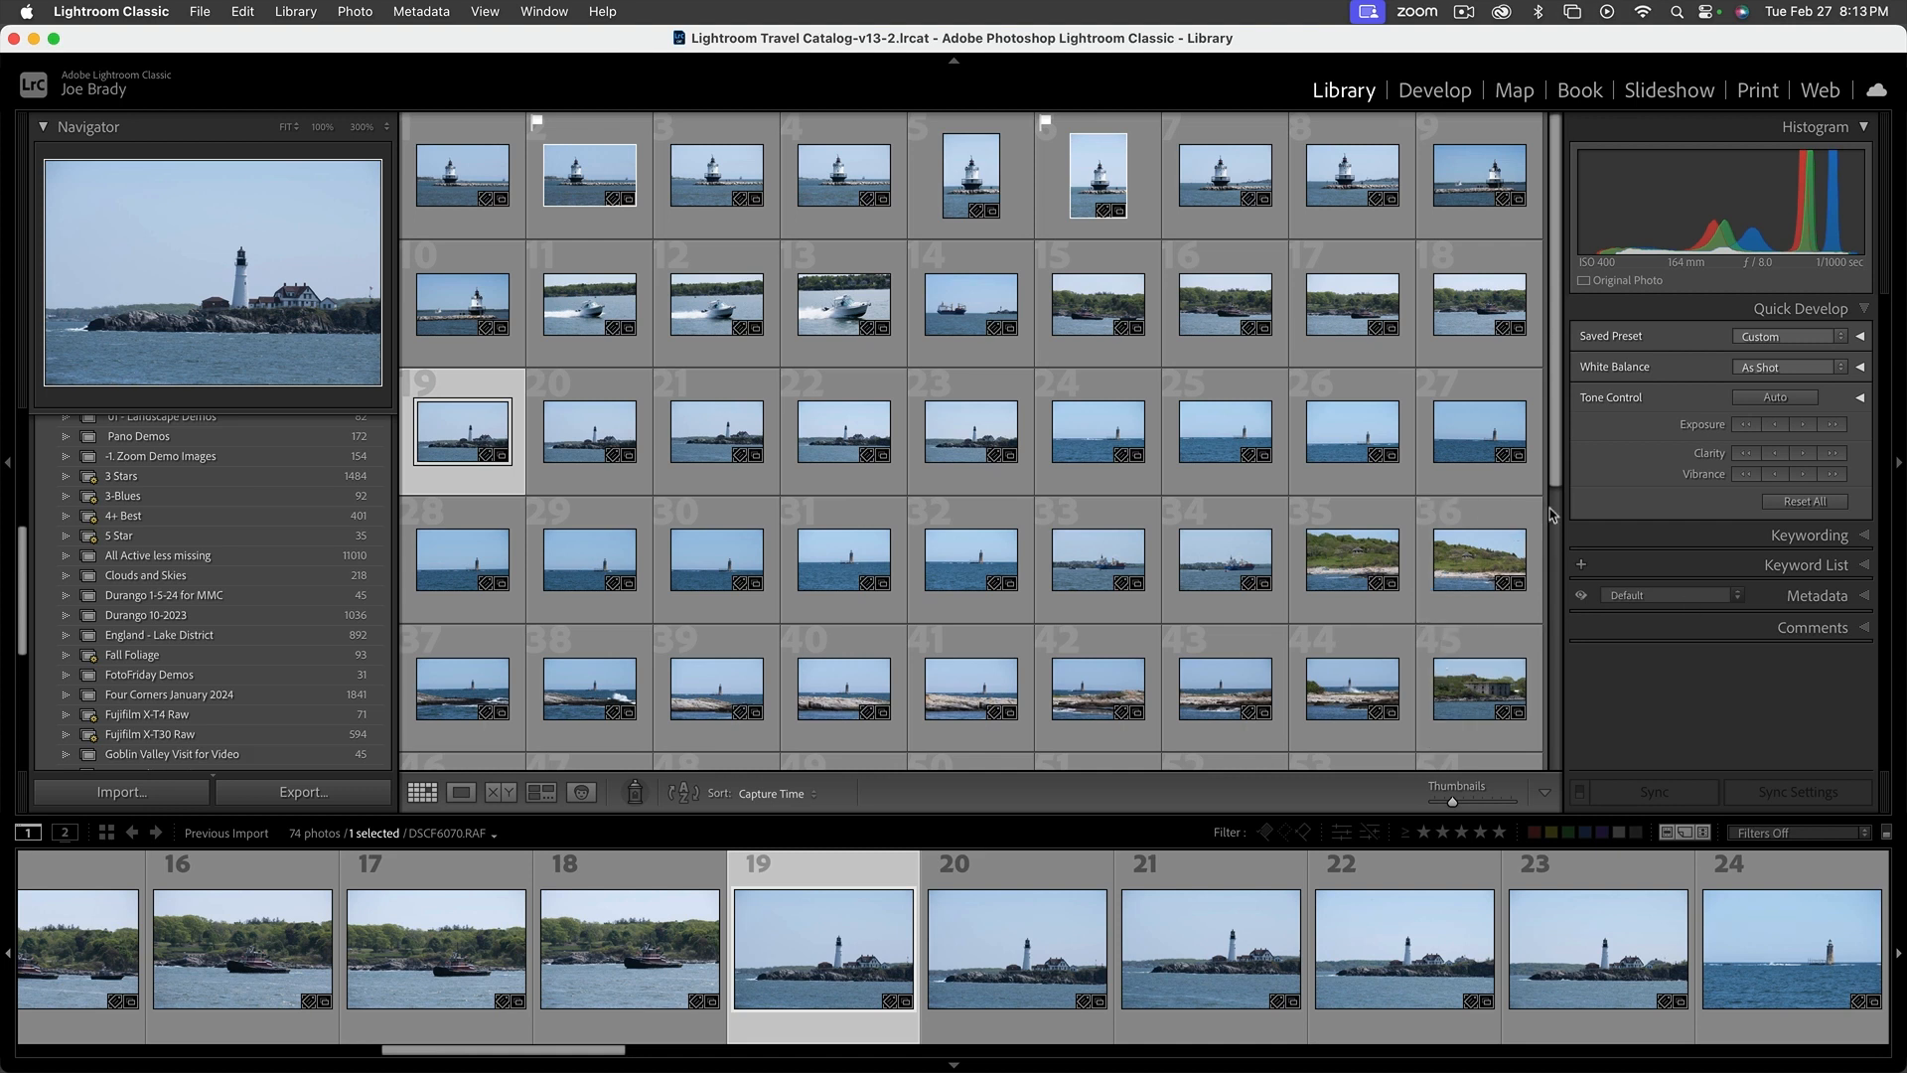
drag(1555, 482, 1530, 841)
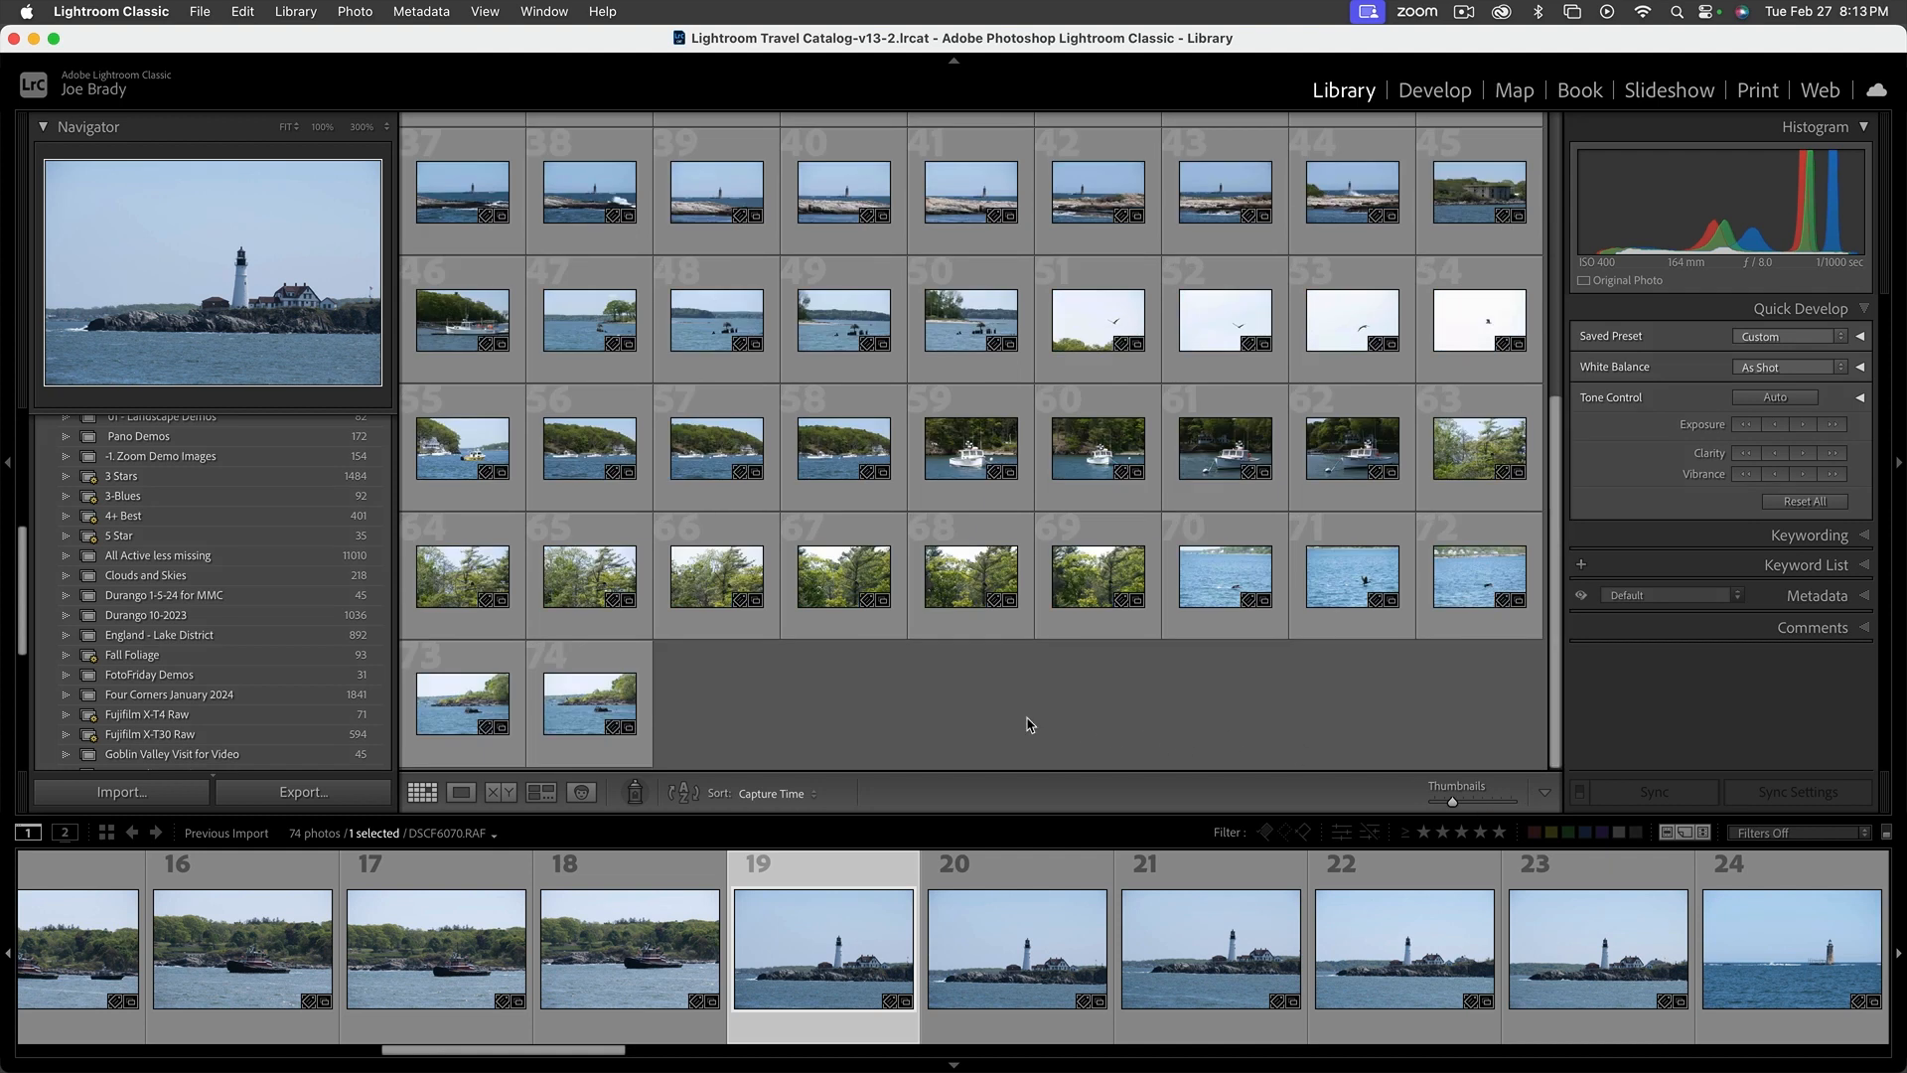
scroll(1030, 724, up, 5)
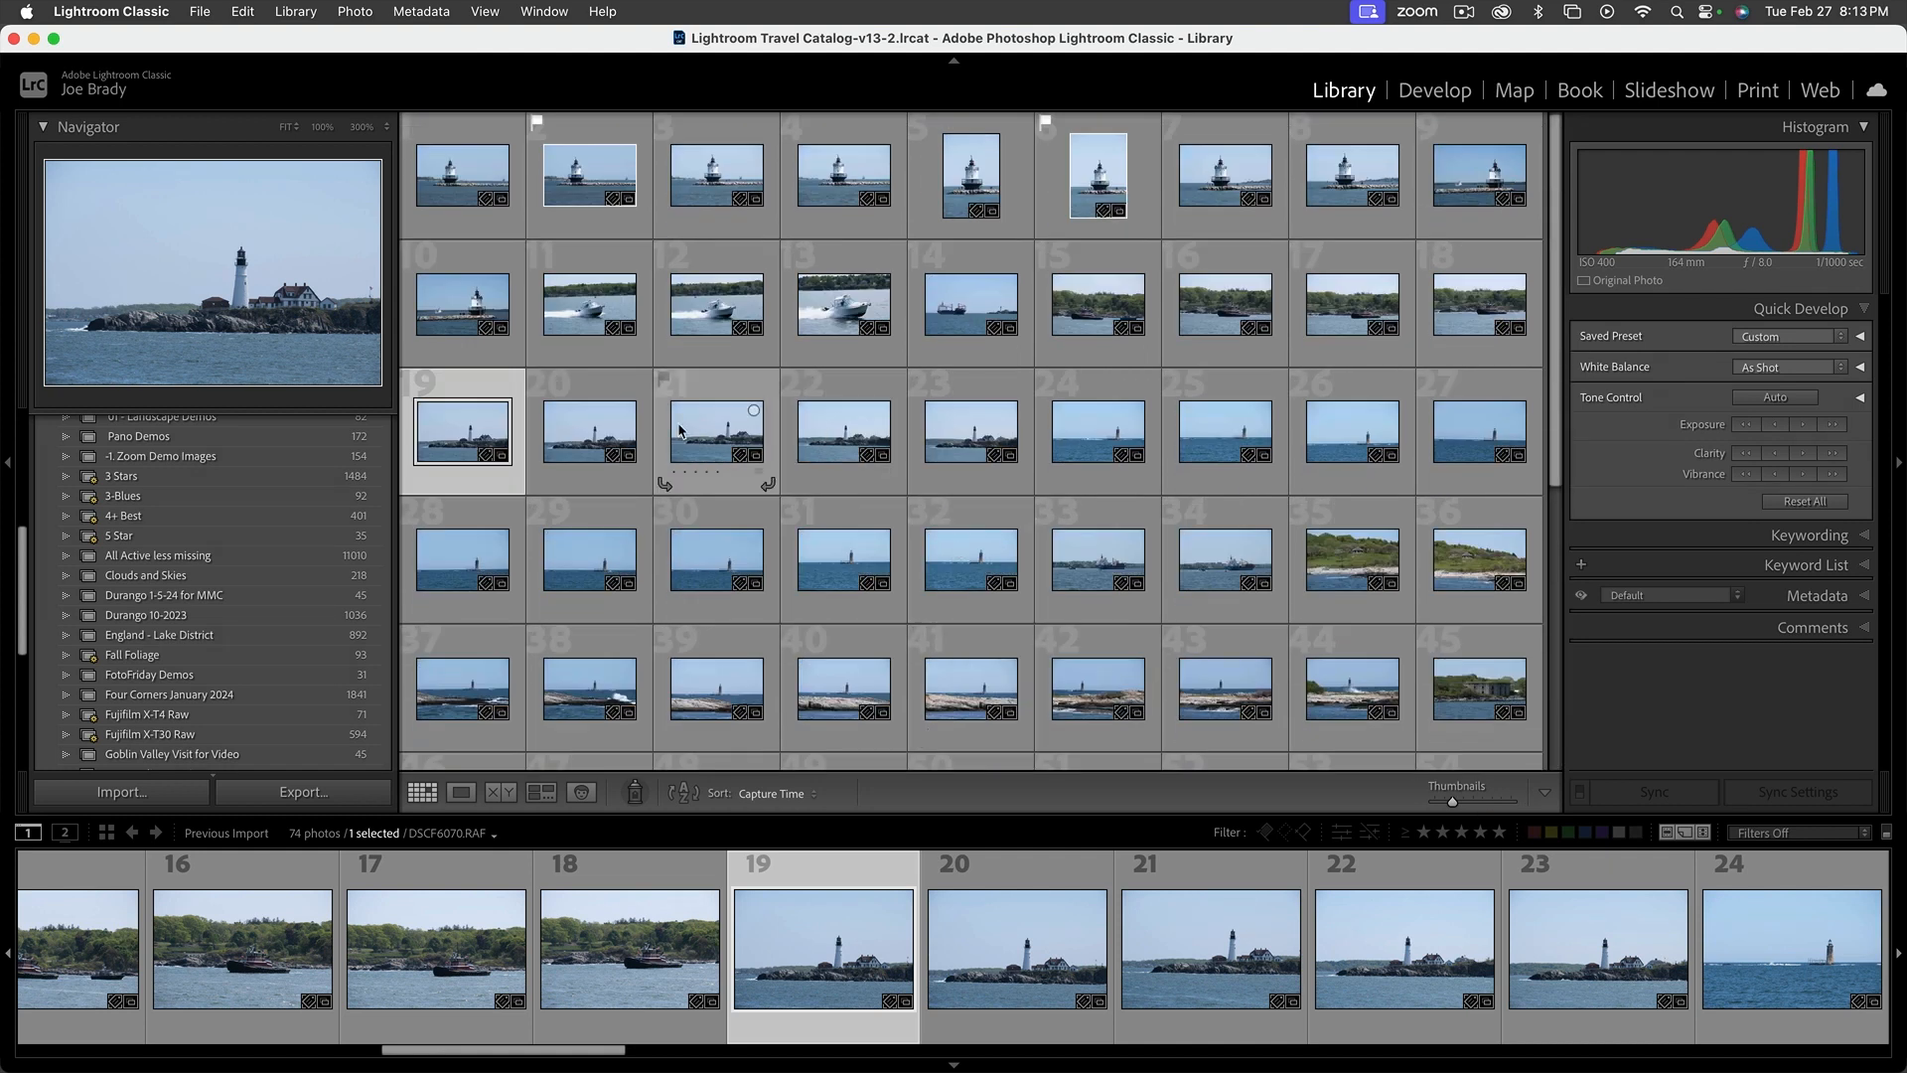
double_click(477, 435)
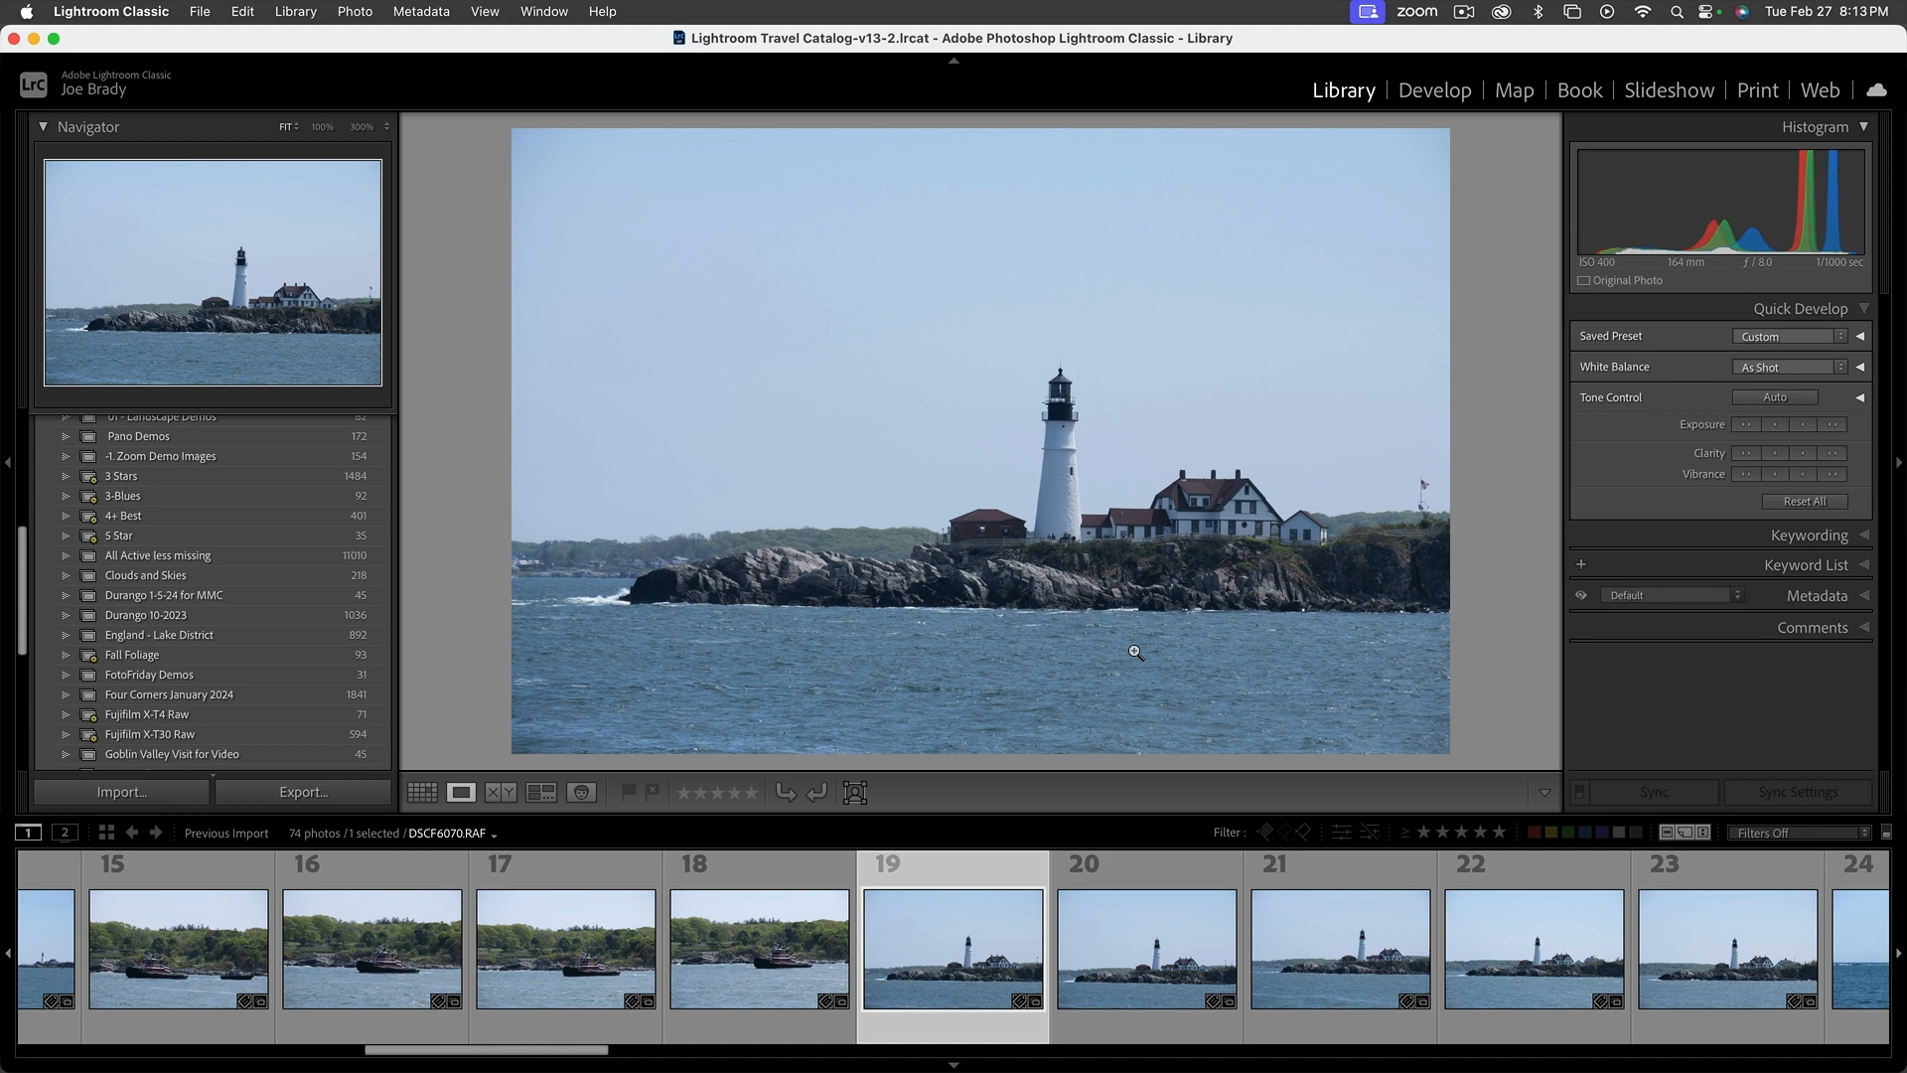
Flag photos 19 to 23 of the white lighthouse on the rocky headland as rejected
key(shift+x)
key(shift+x)
key(shift+x)
key(shift+x)
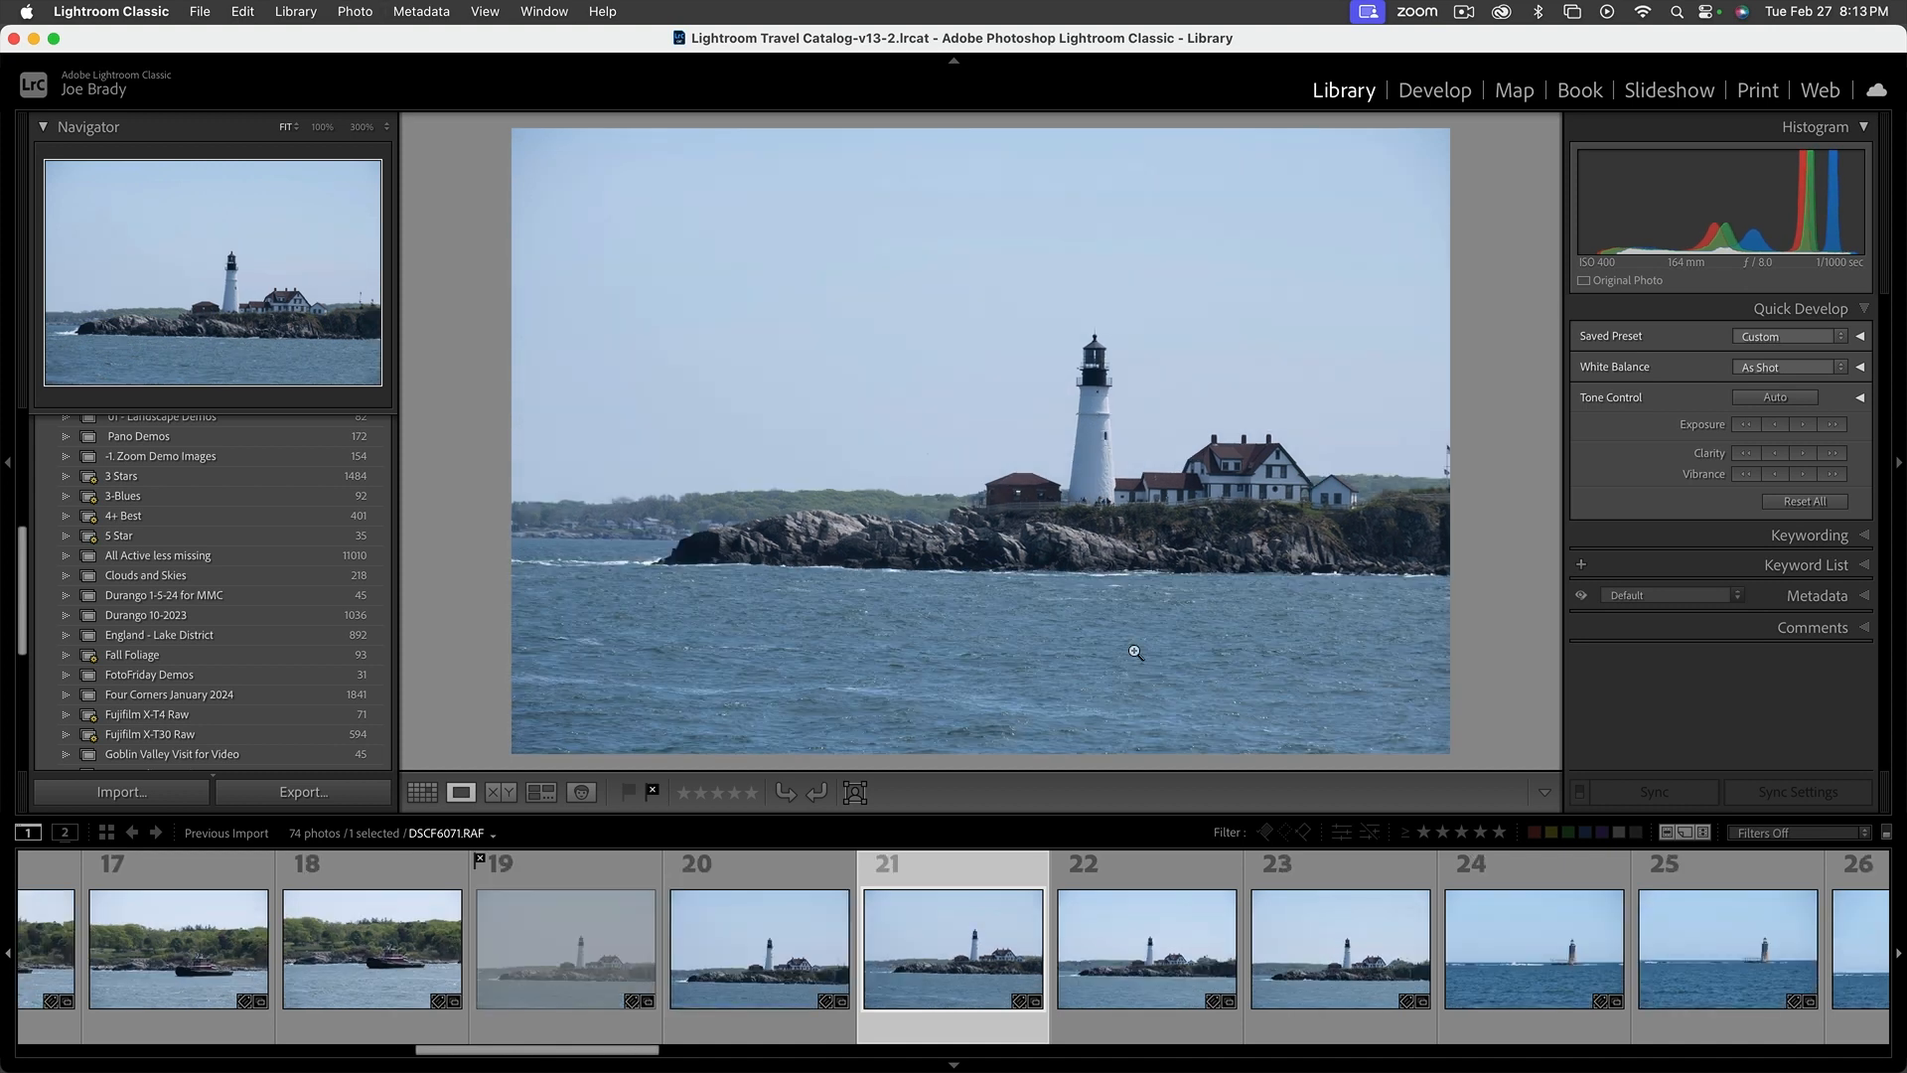
key(shift+x)
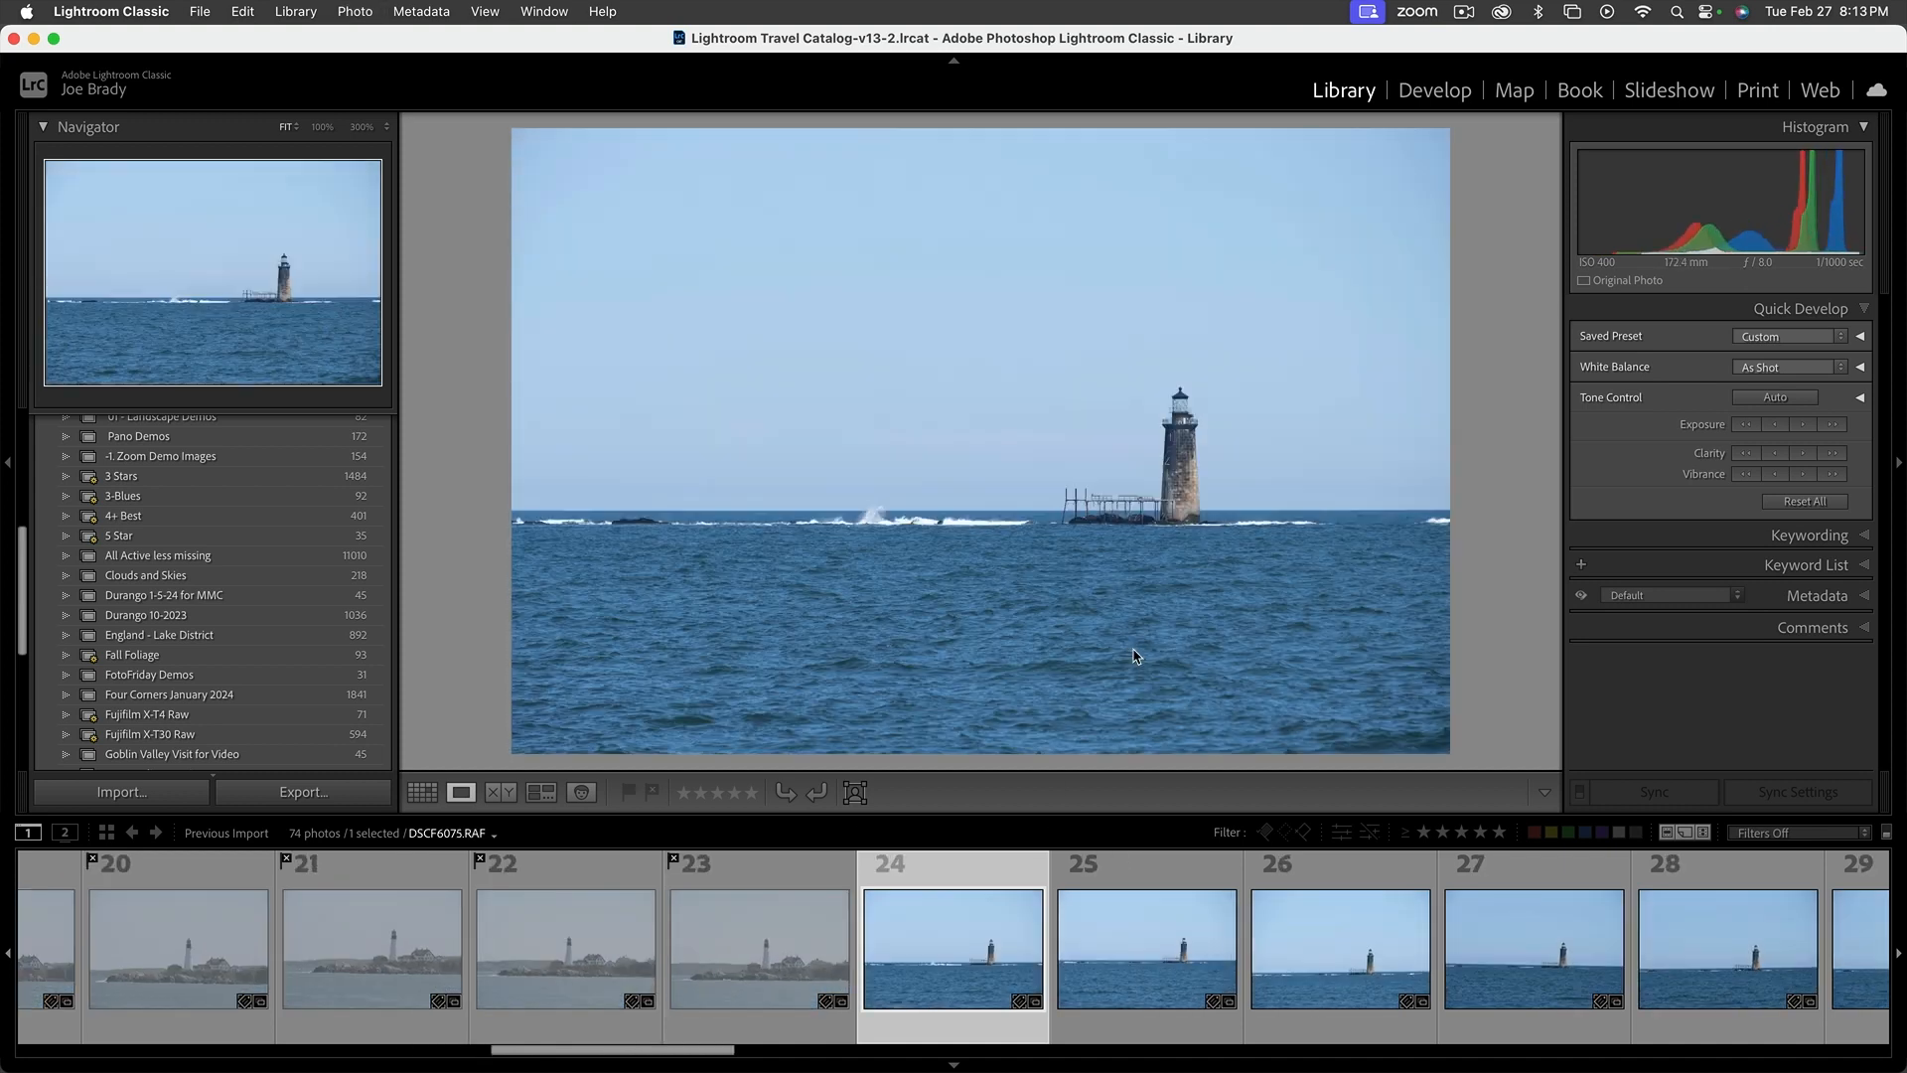
Flag photos 24 to 32 of the stone lighthouse in open water as rejected
key(shift+x)
key(shift+x)
key(shift+x)
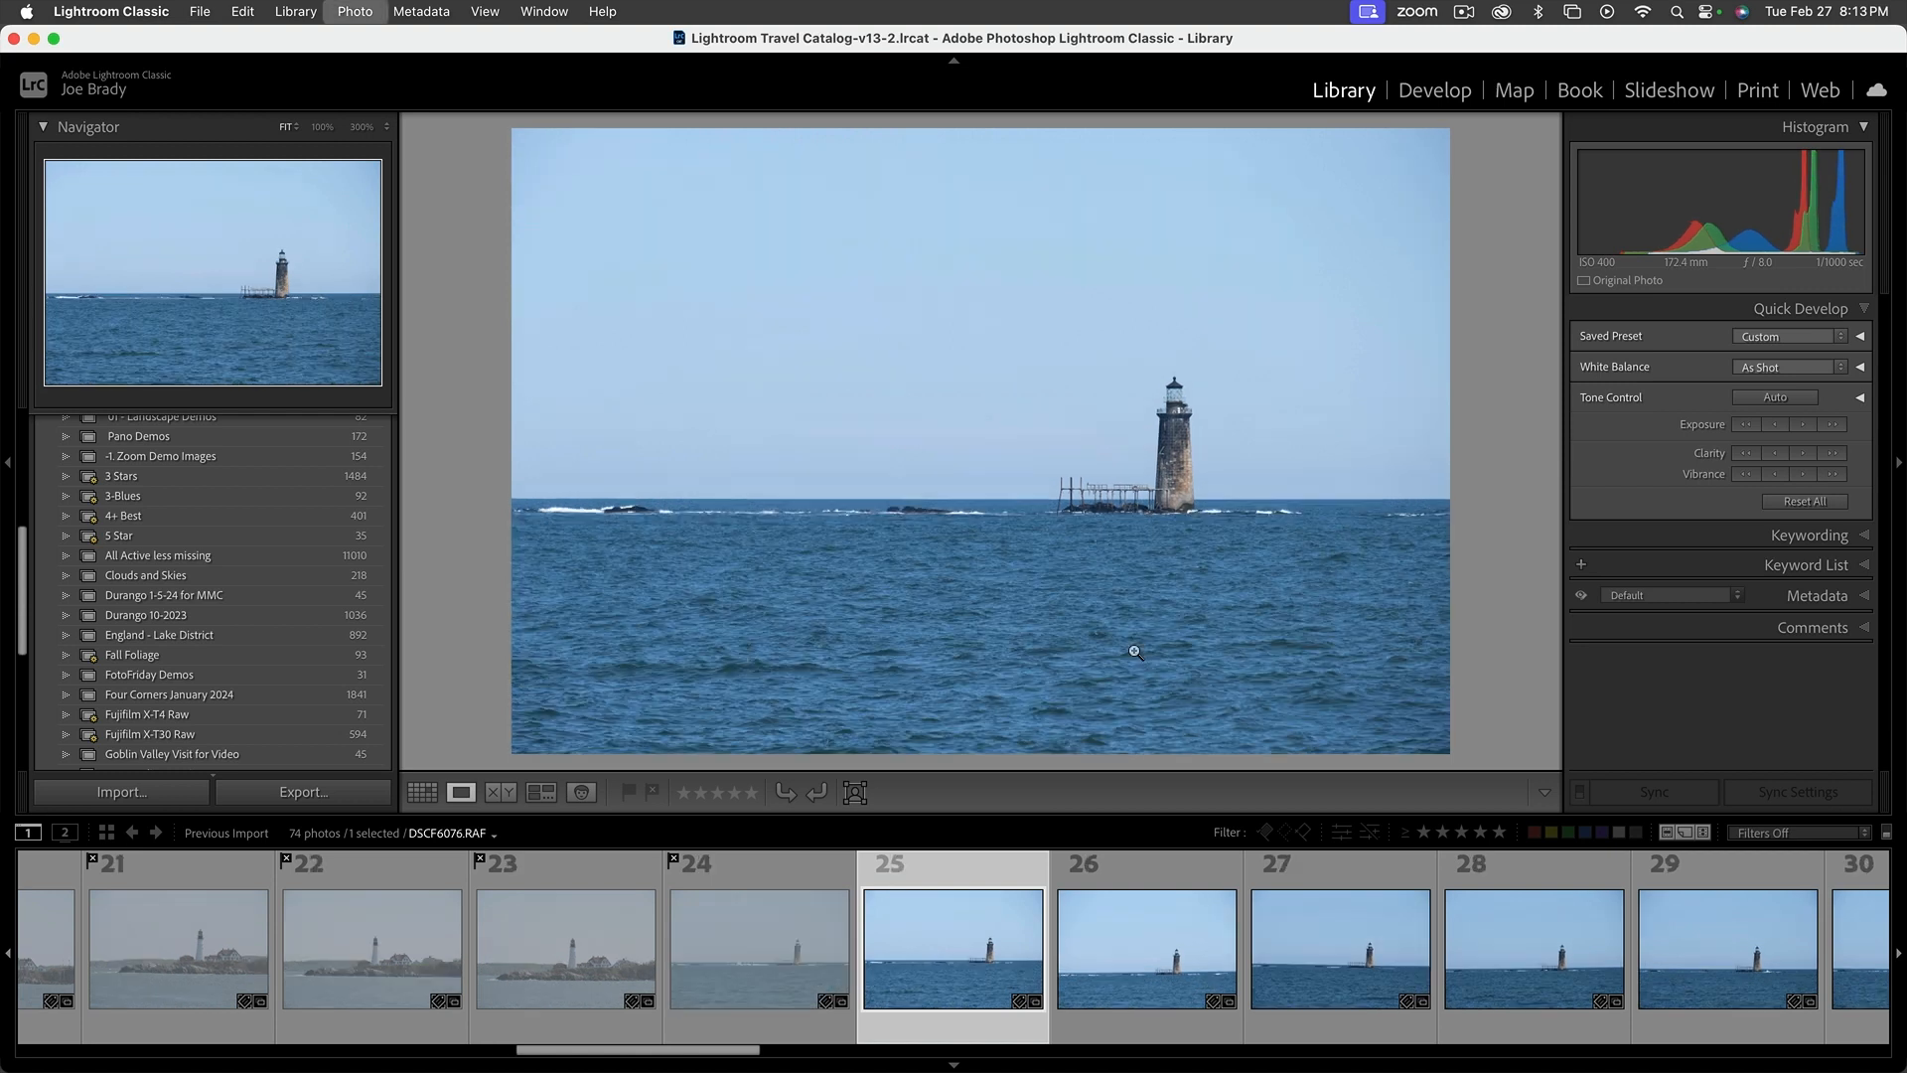
key(shift+x)
key(shift+x)
key(shift+x)
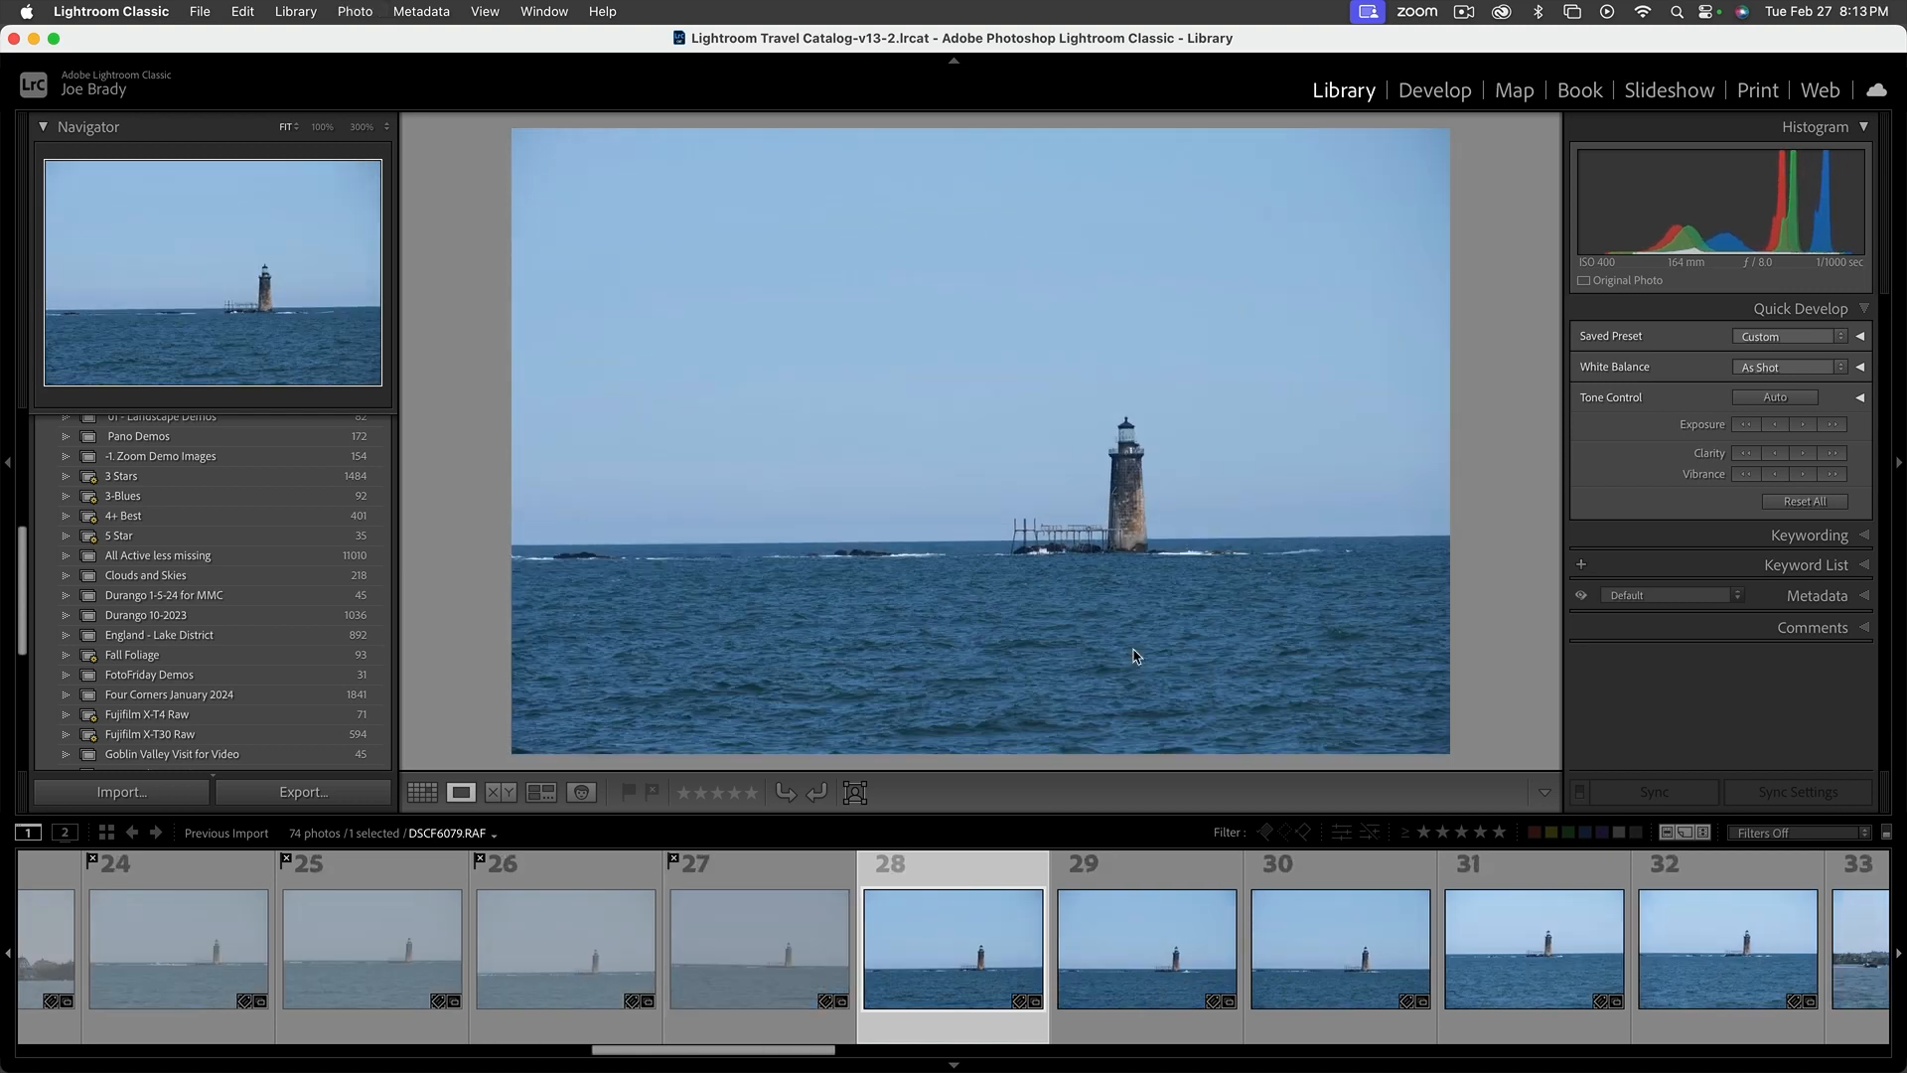
key(shift+x)
key(shift+x)
key(shift+x)
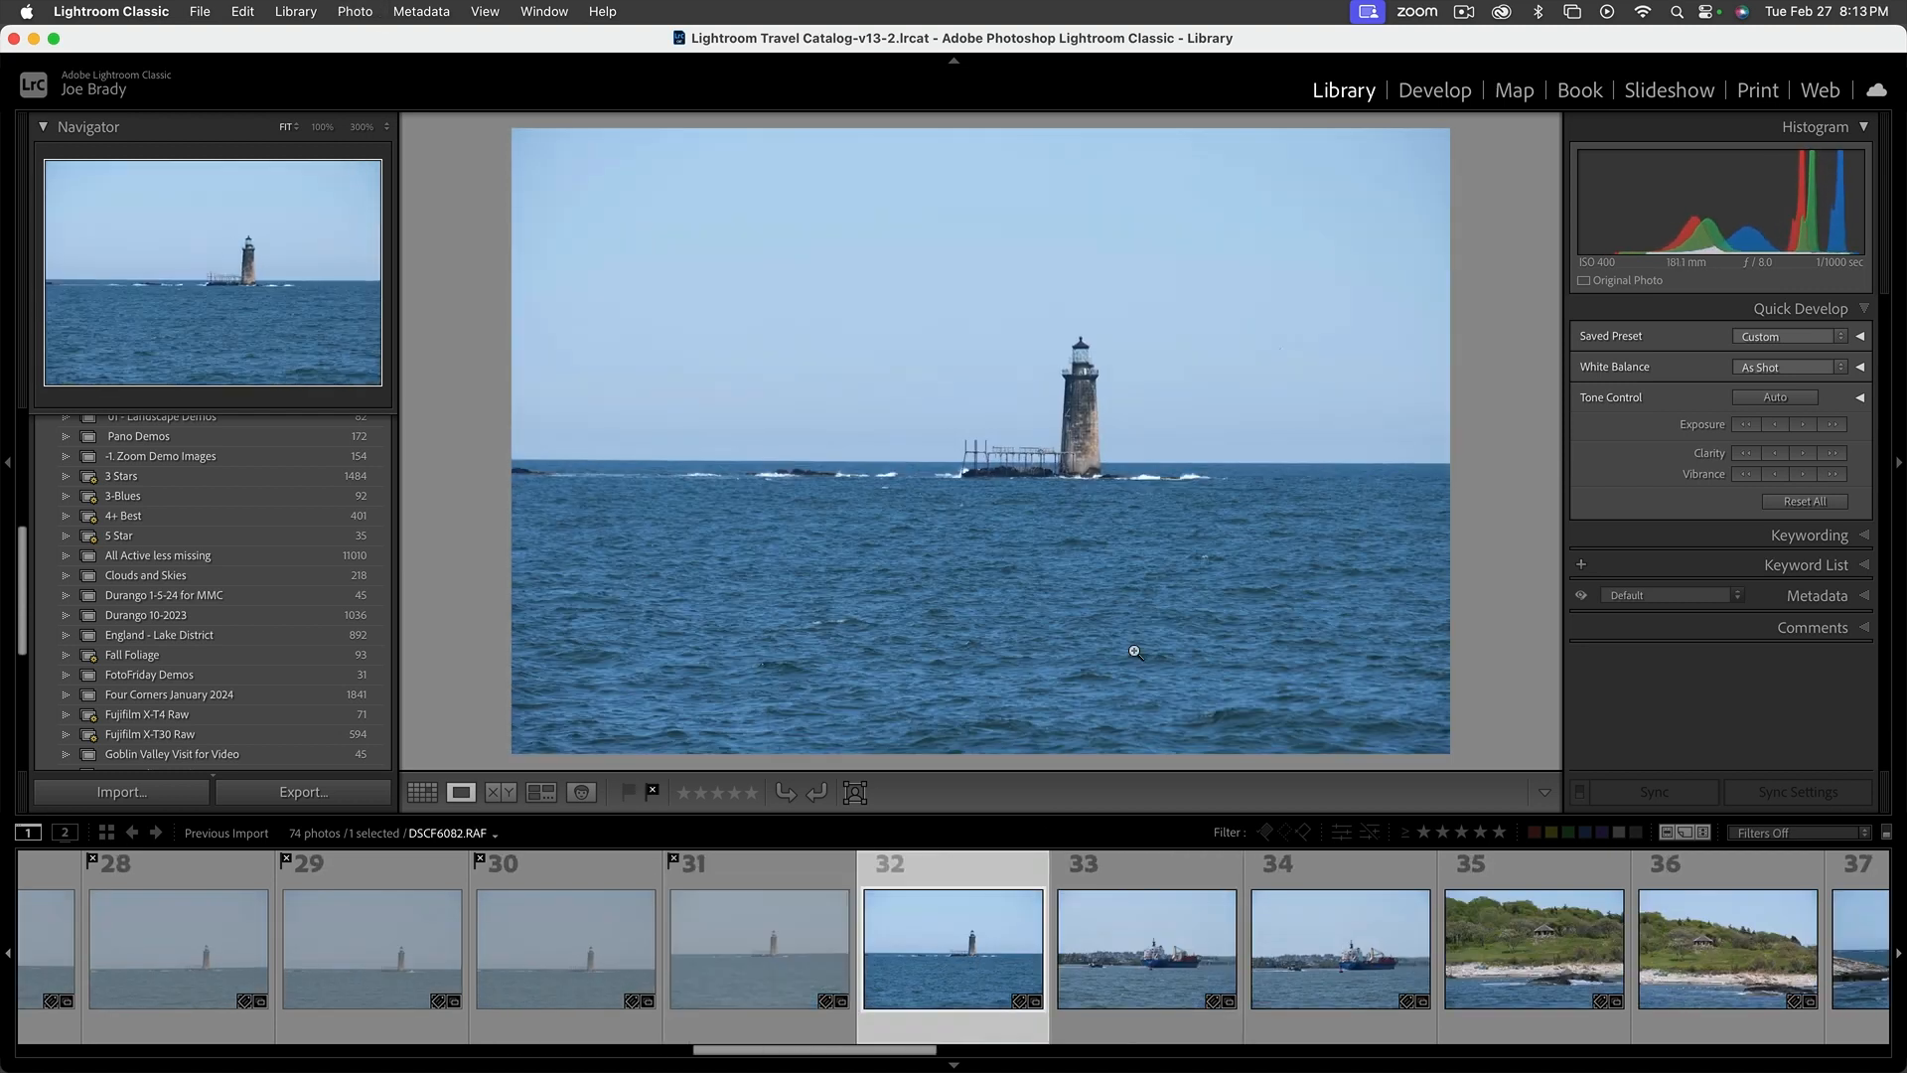
Flag the blue ship and stone shelter shoreline photos, 33 to 36, as rejected
key(shift+x)
key(shift+x)
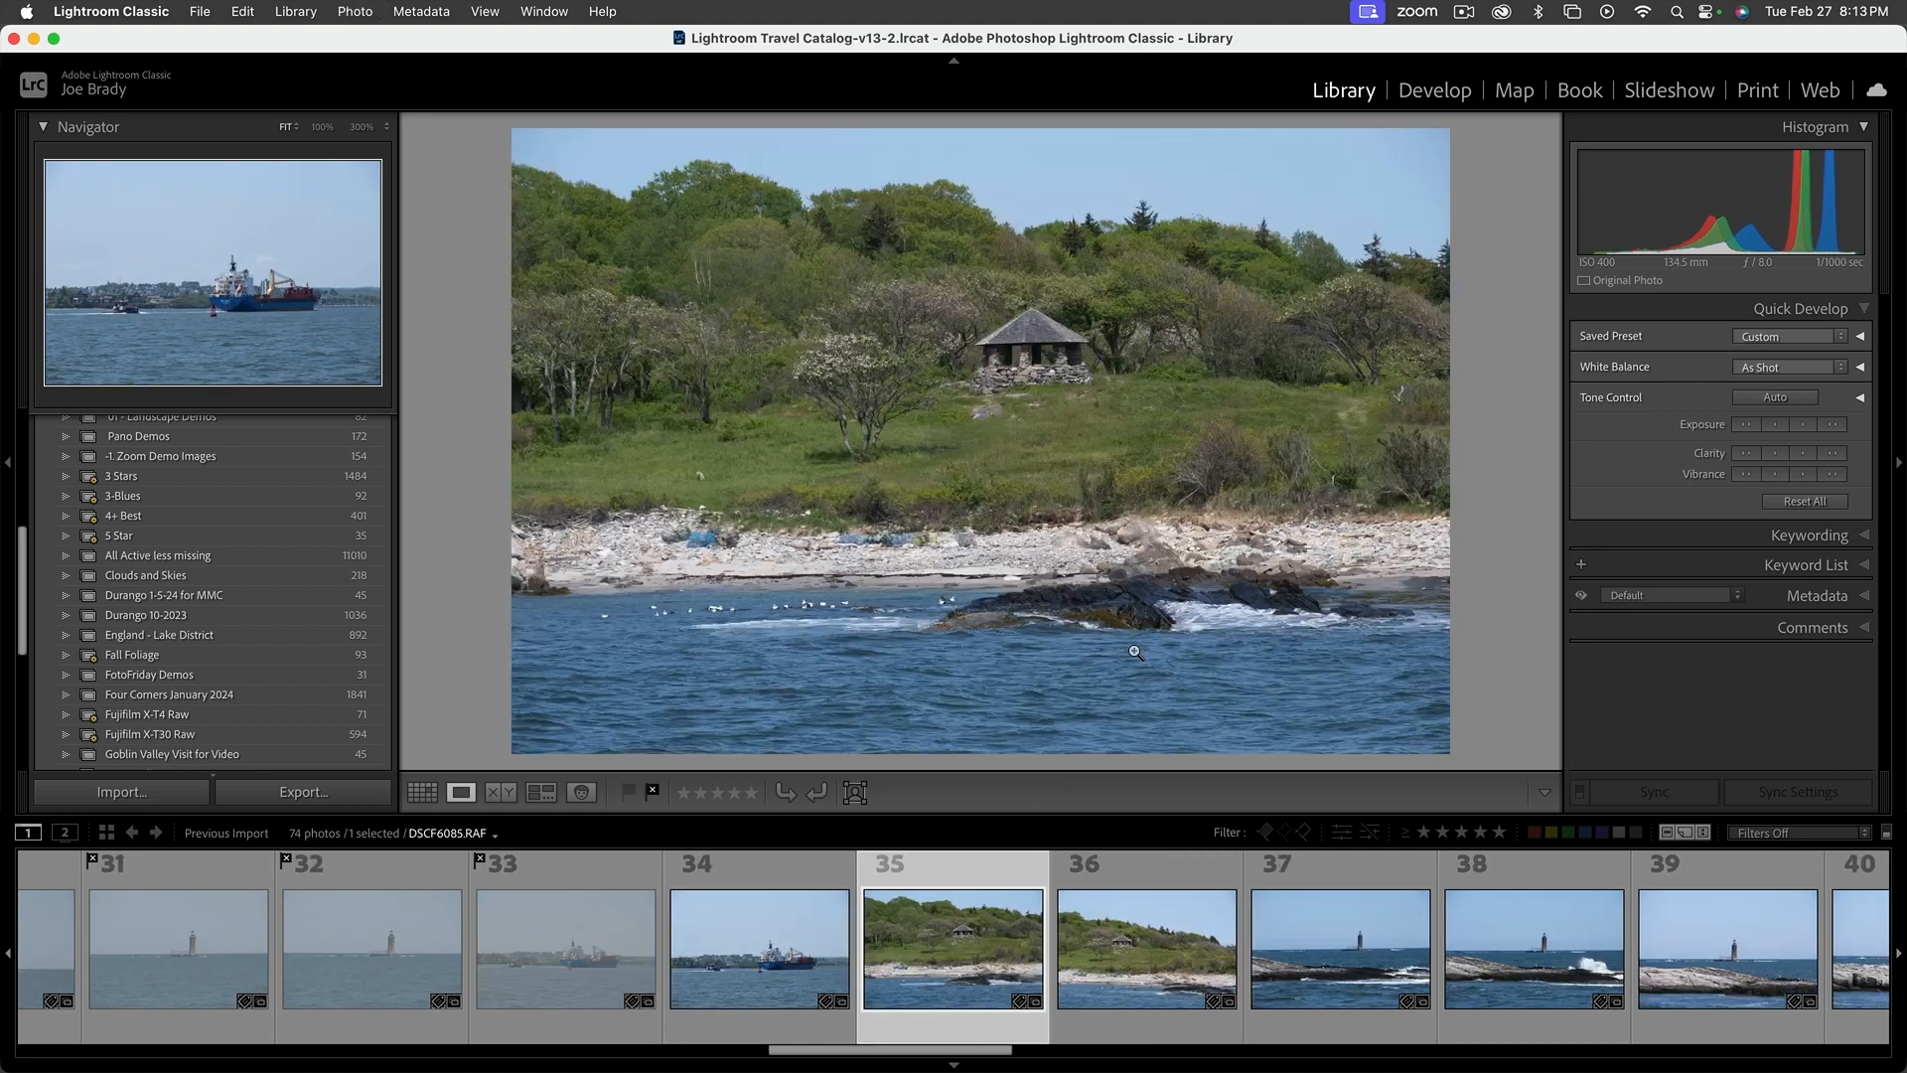
key(shift+x)
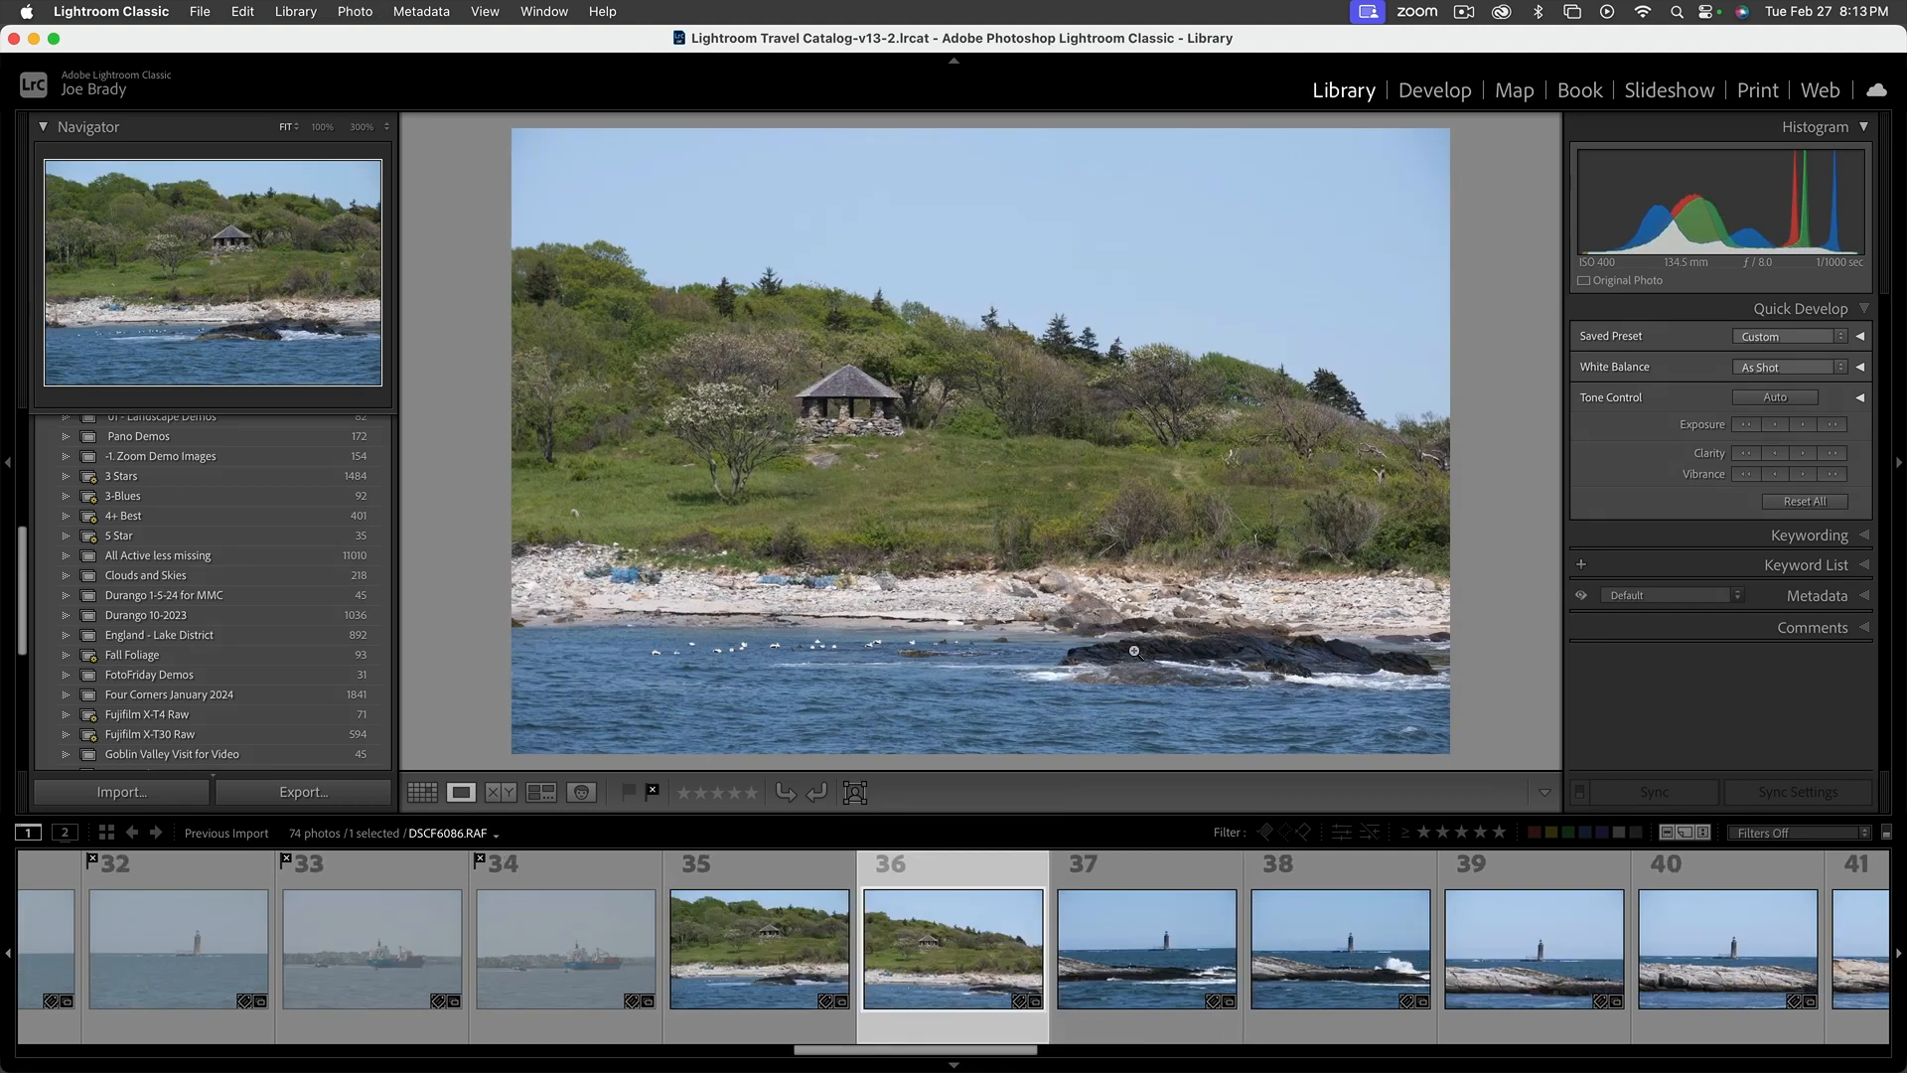
key(shift+x)
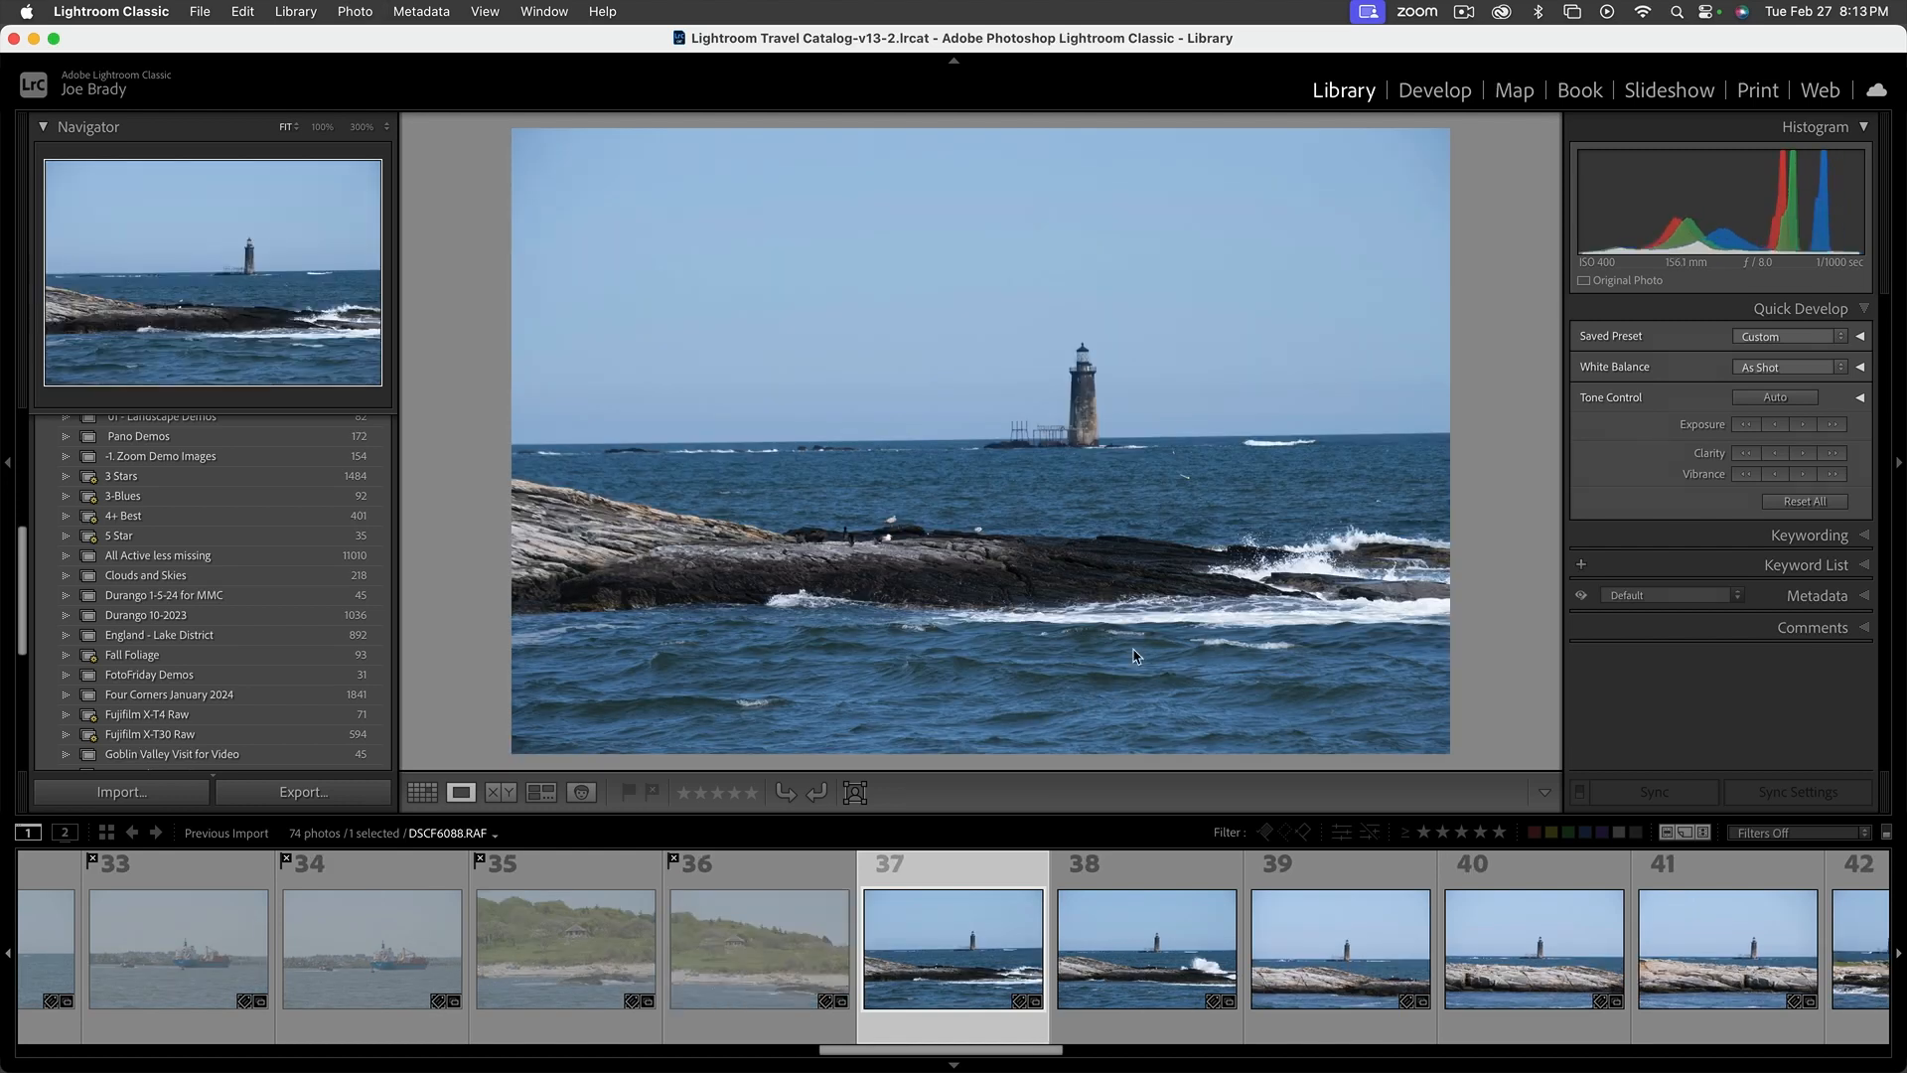
Flag photos 37 to 44 of the lighthouse behind the rocky ledges as rejected
key(shift+x)
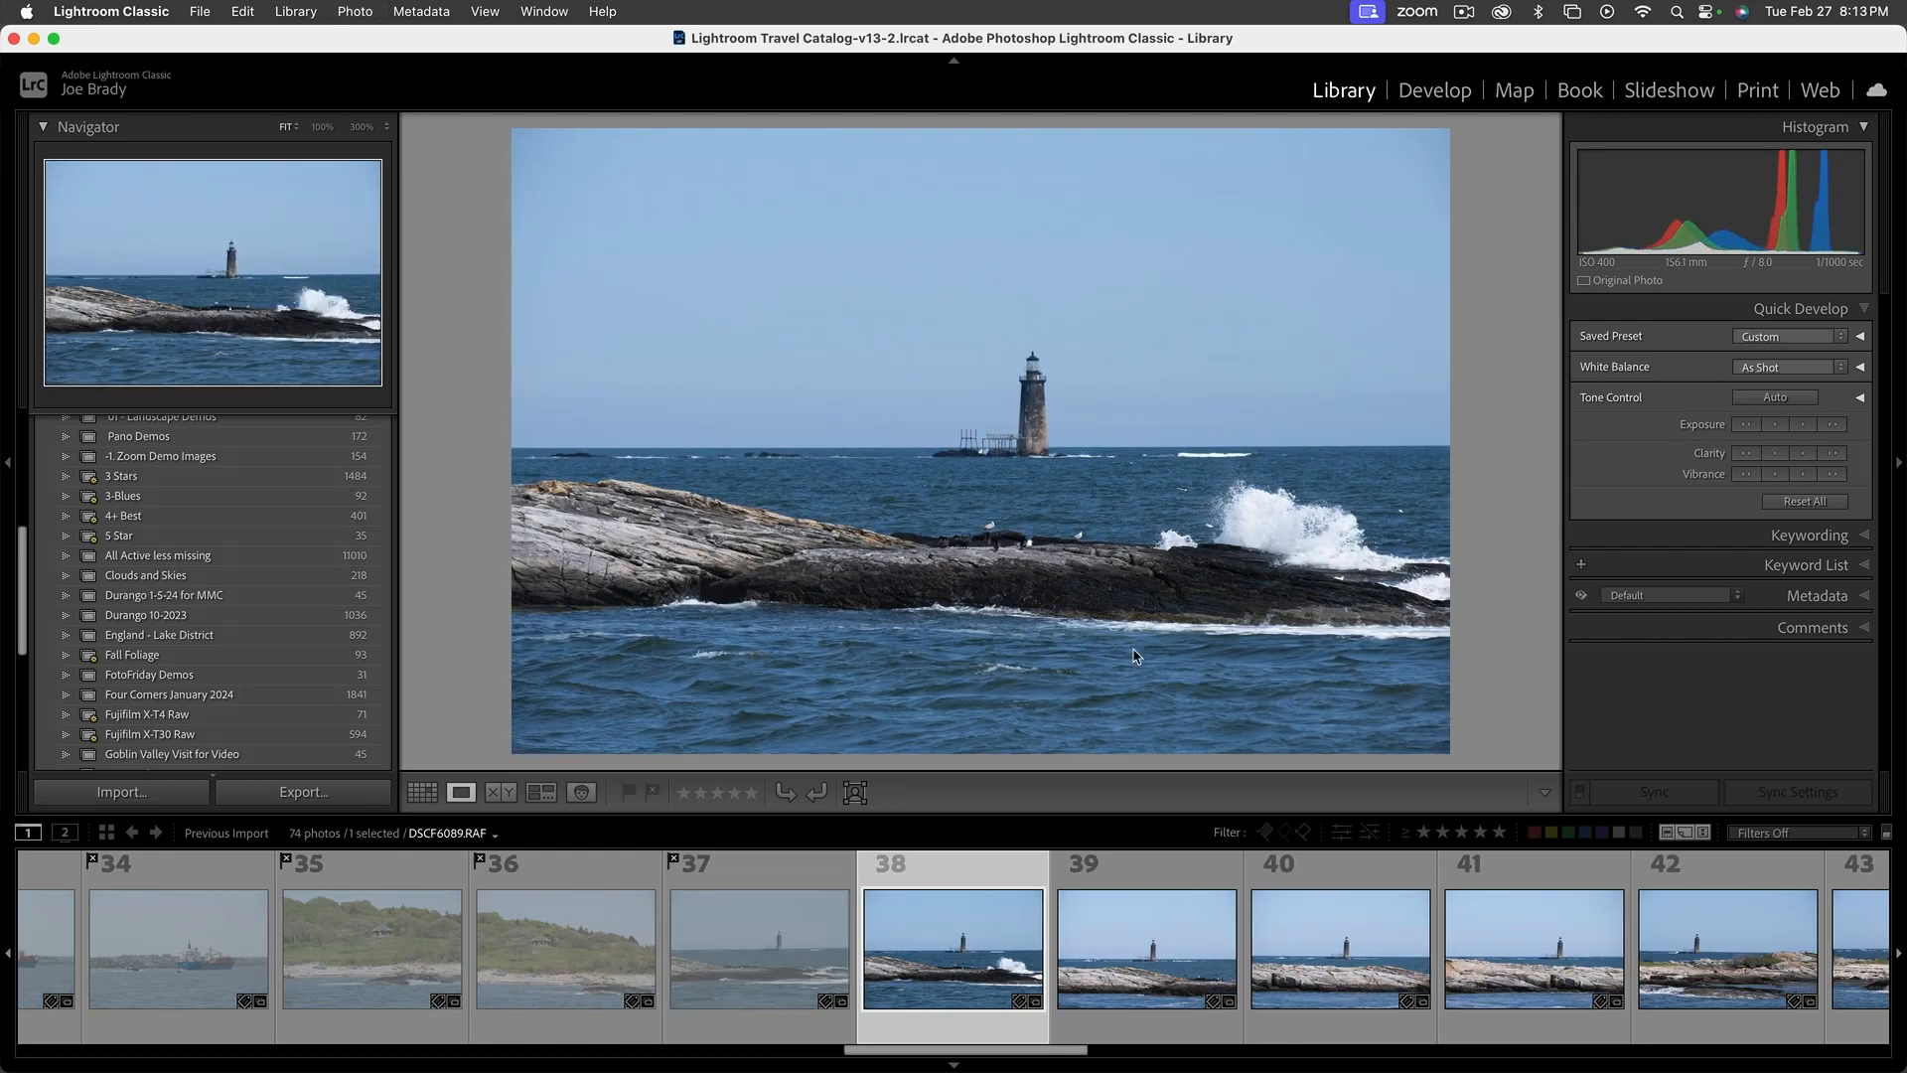
key(shift+x)
key(shift+x)
key(shift+x)
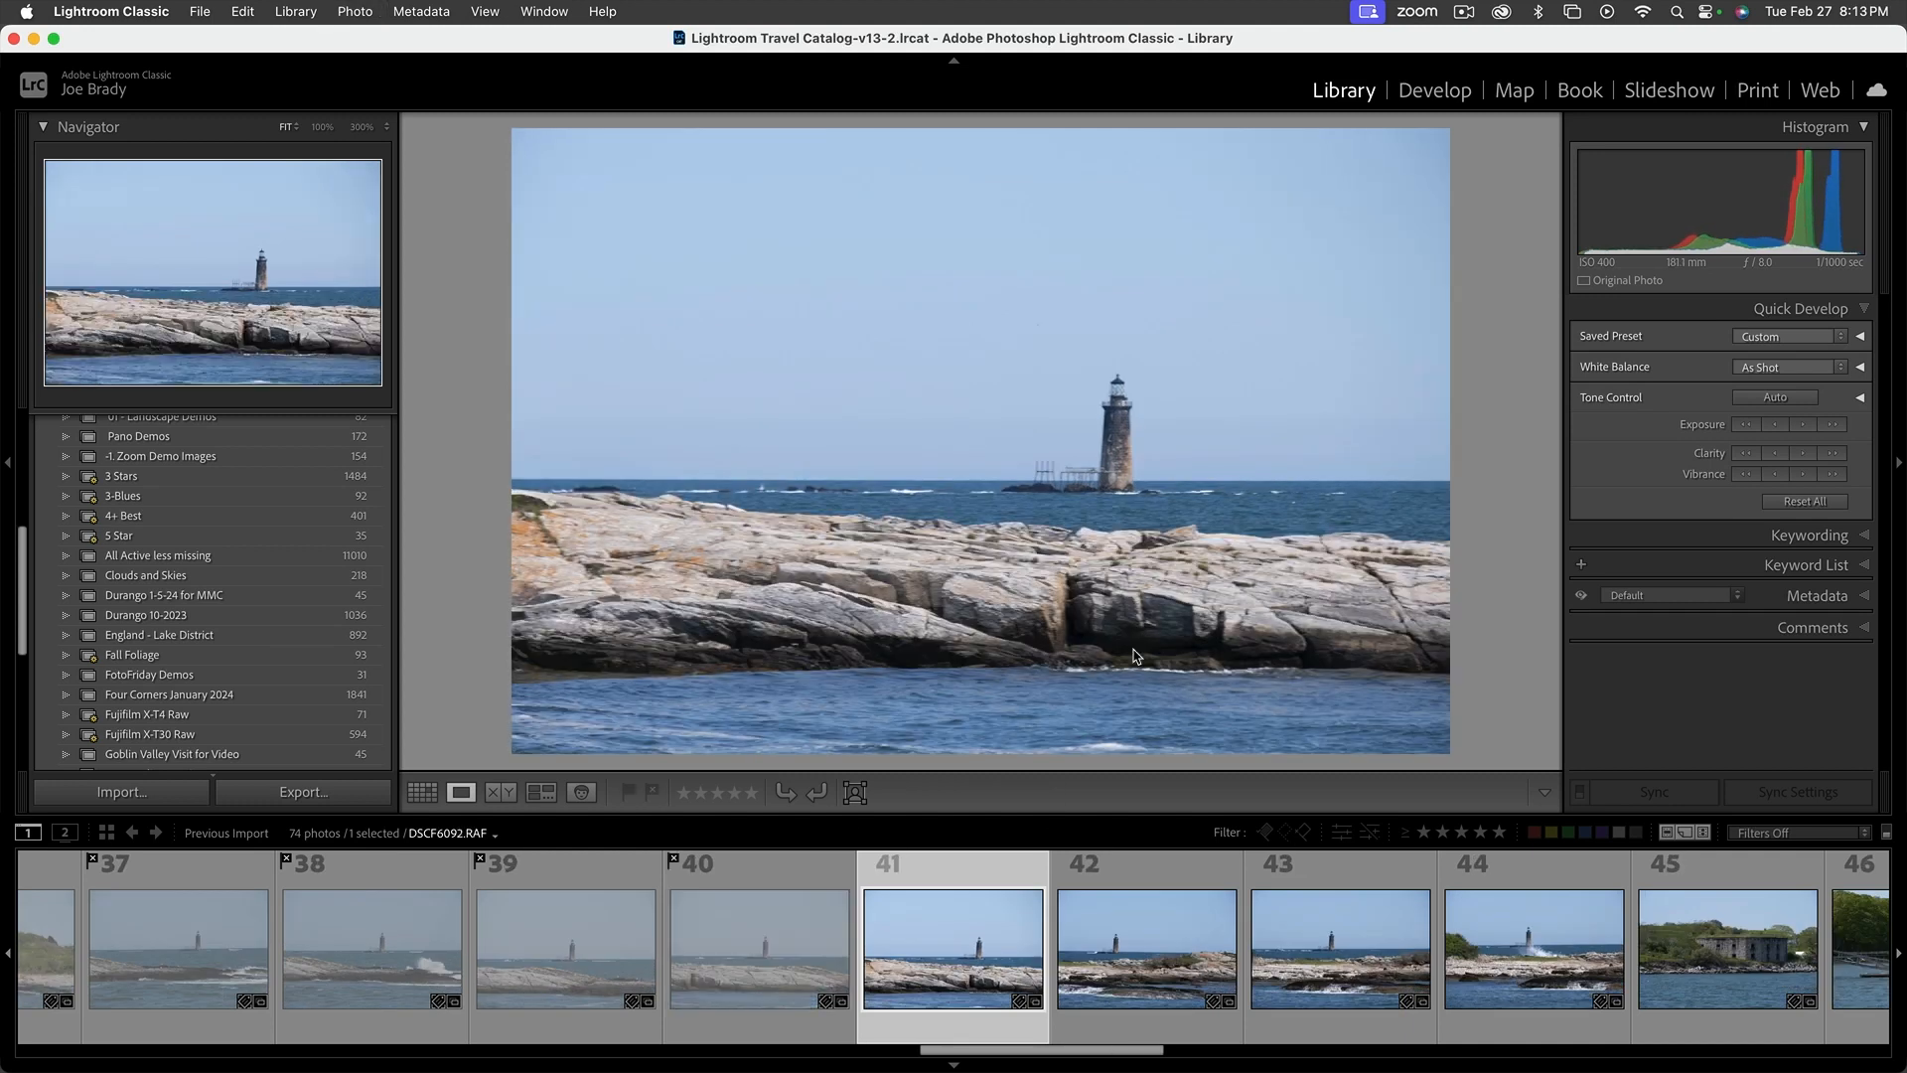
key(shift+x)
Flag the stone fort, white boat and nest-on-pilings photos, 45 to 50, as rejected
key(shift+x)
key(shift+x)
key(shift+x)
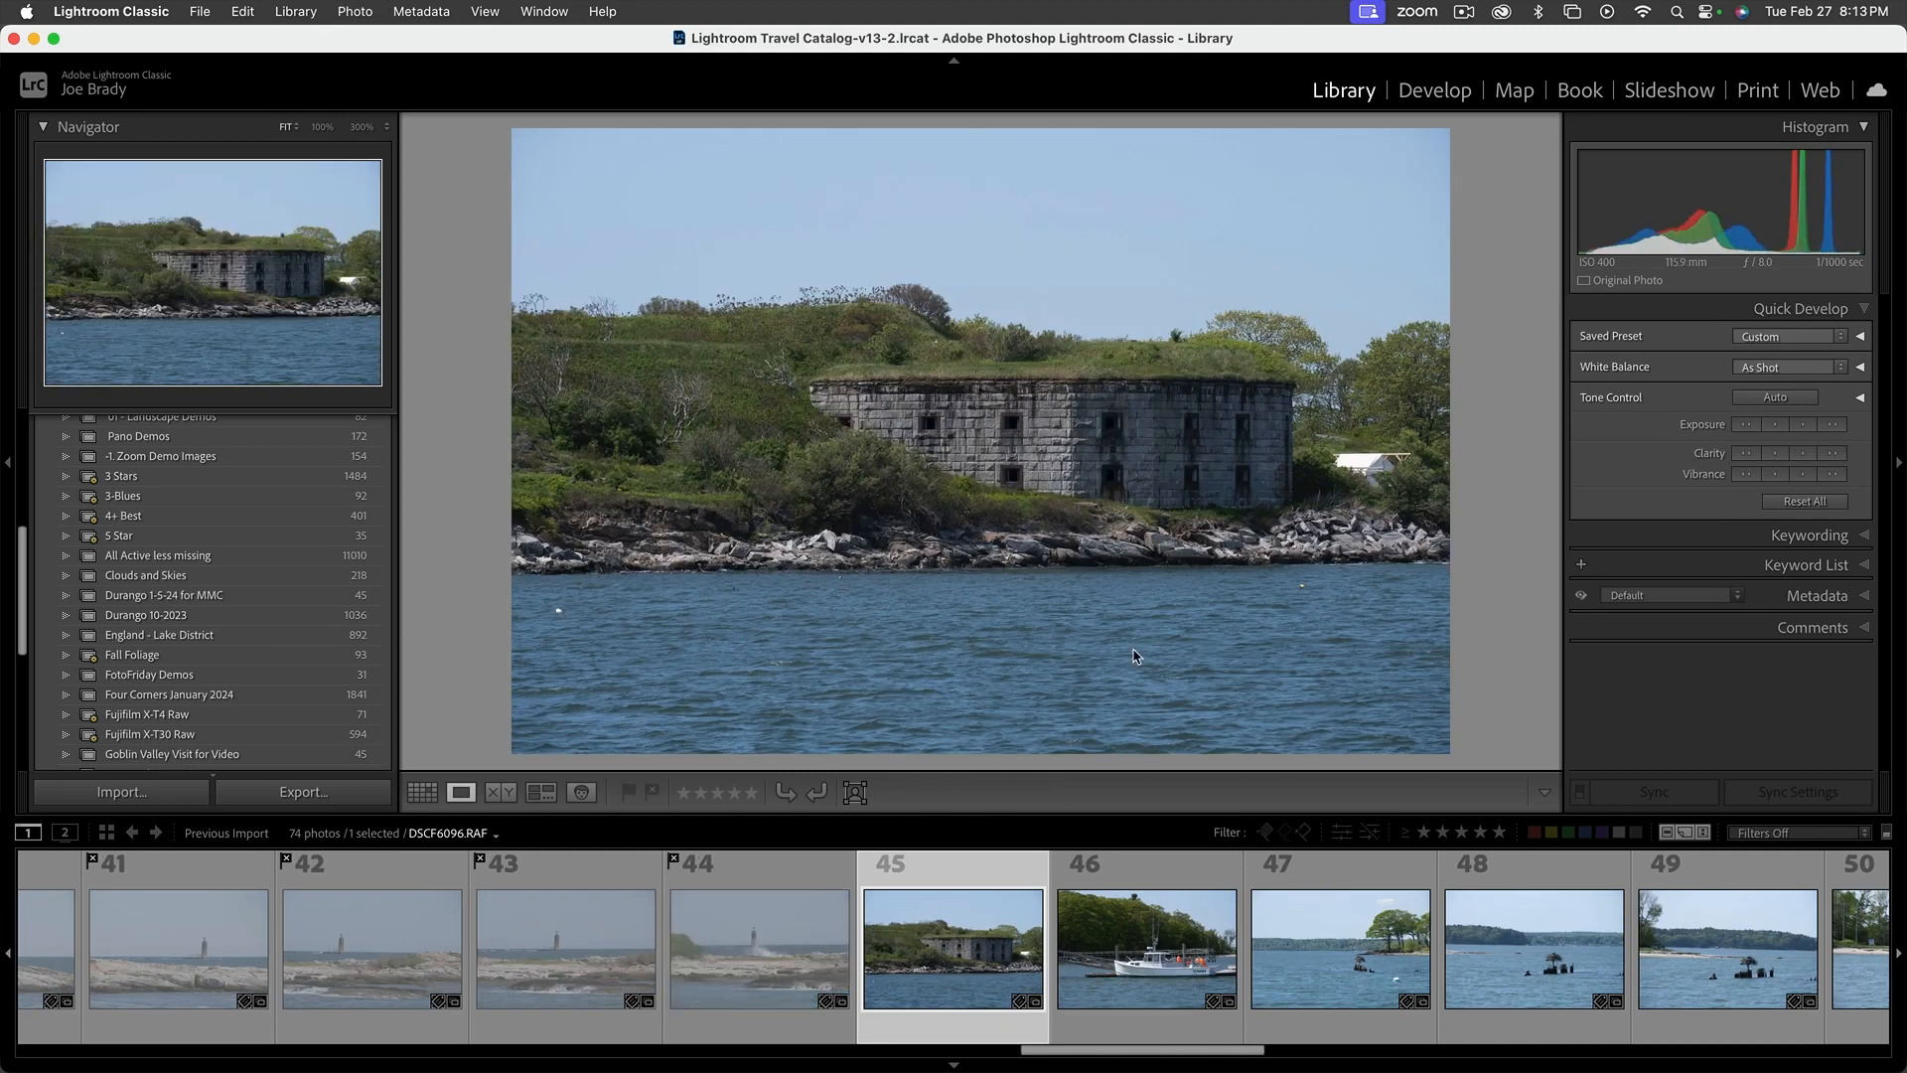
key(shift+x)
key(shift+x)
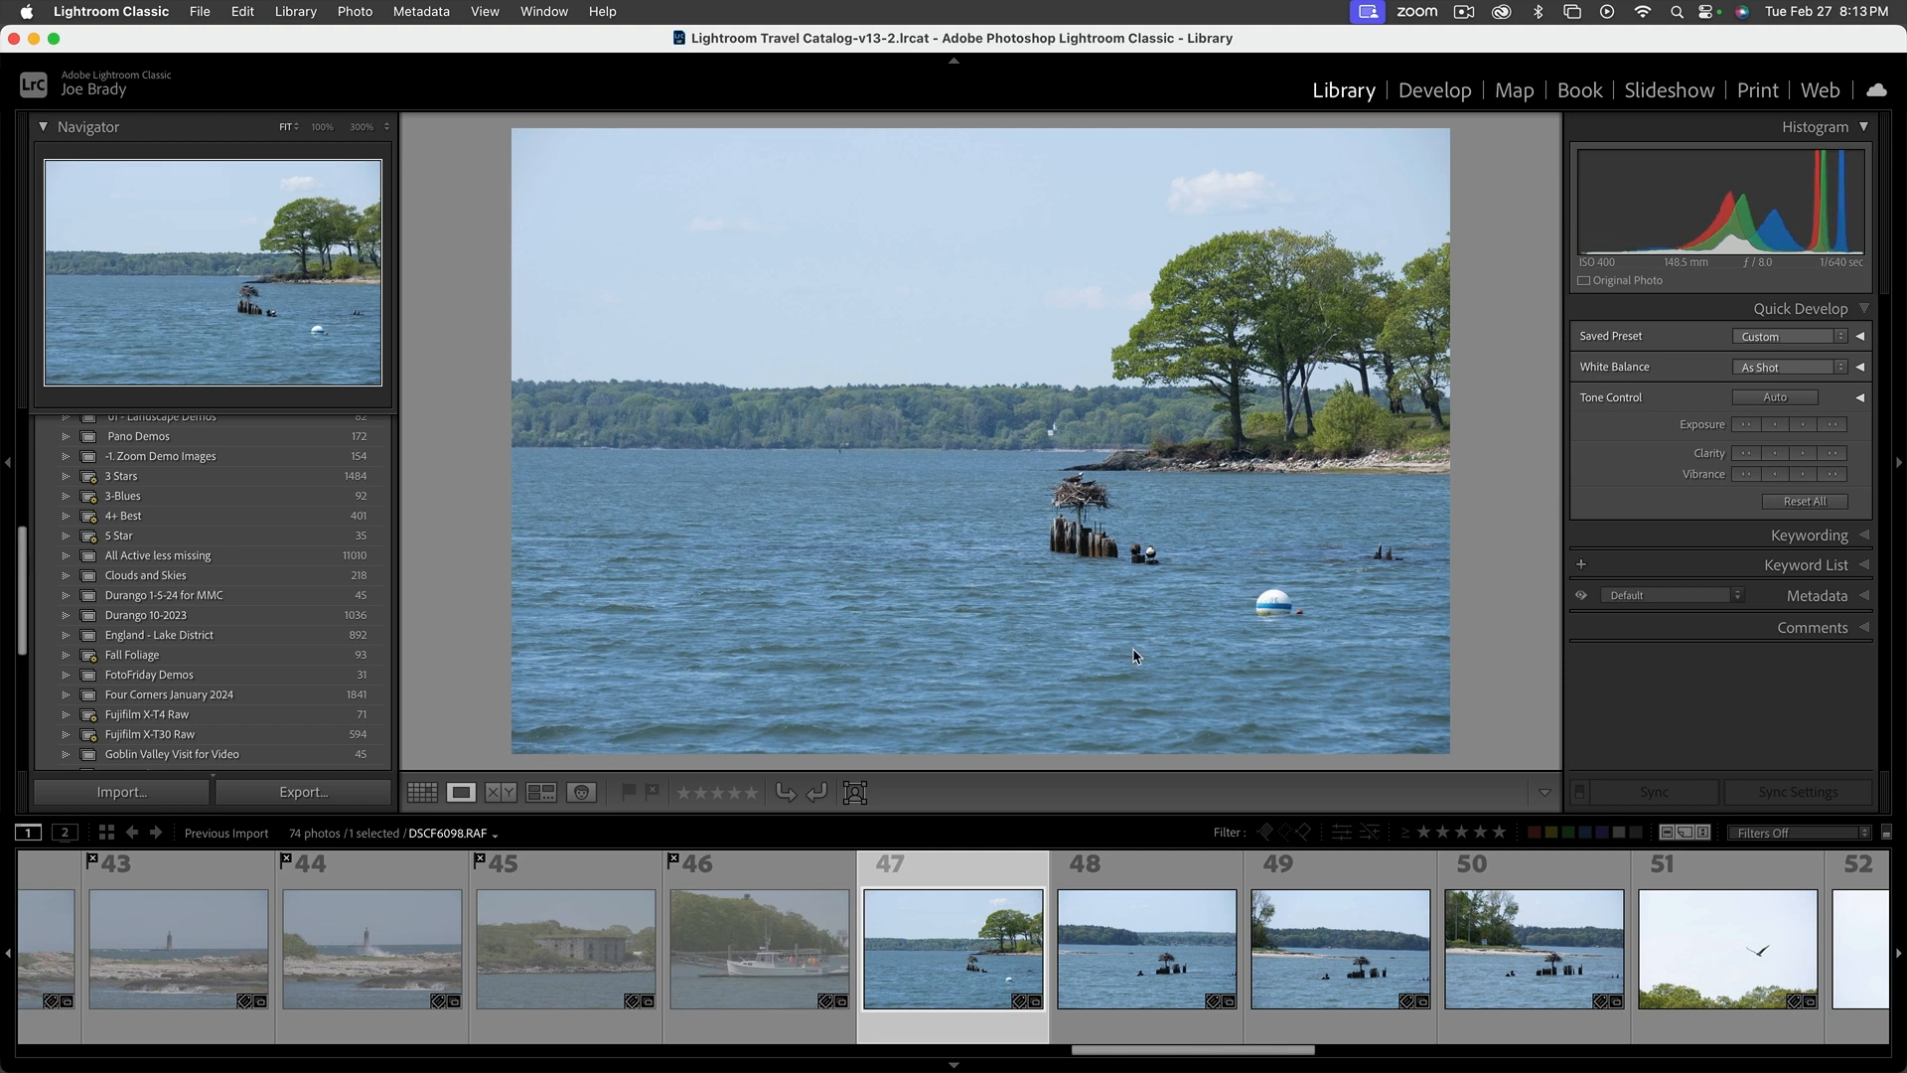
key(shift+x)
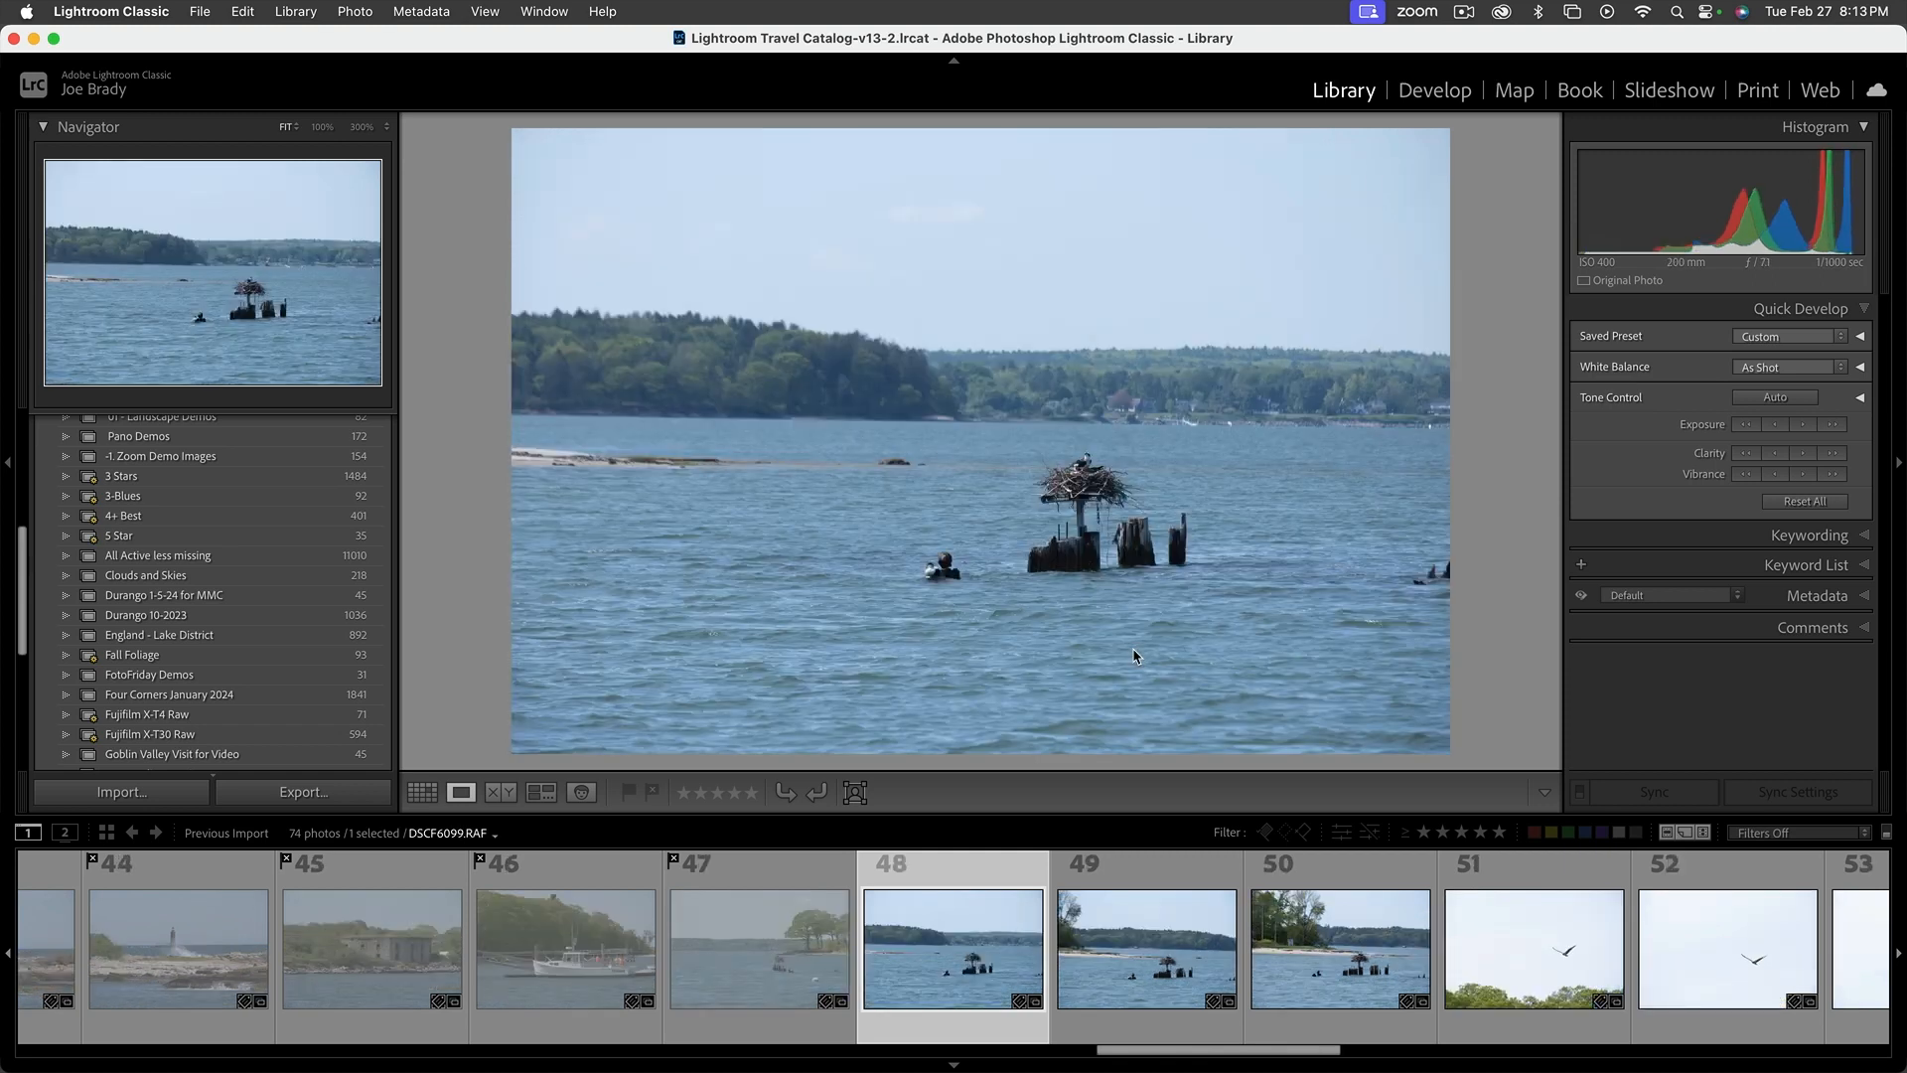
key(shift+x)
Flag photos 51 to 54 of the bird in flight as rejected
key(shift+x)
key(shift+x)
key(shift+x)
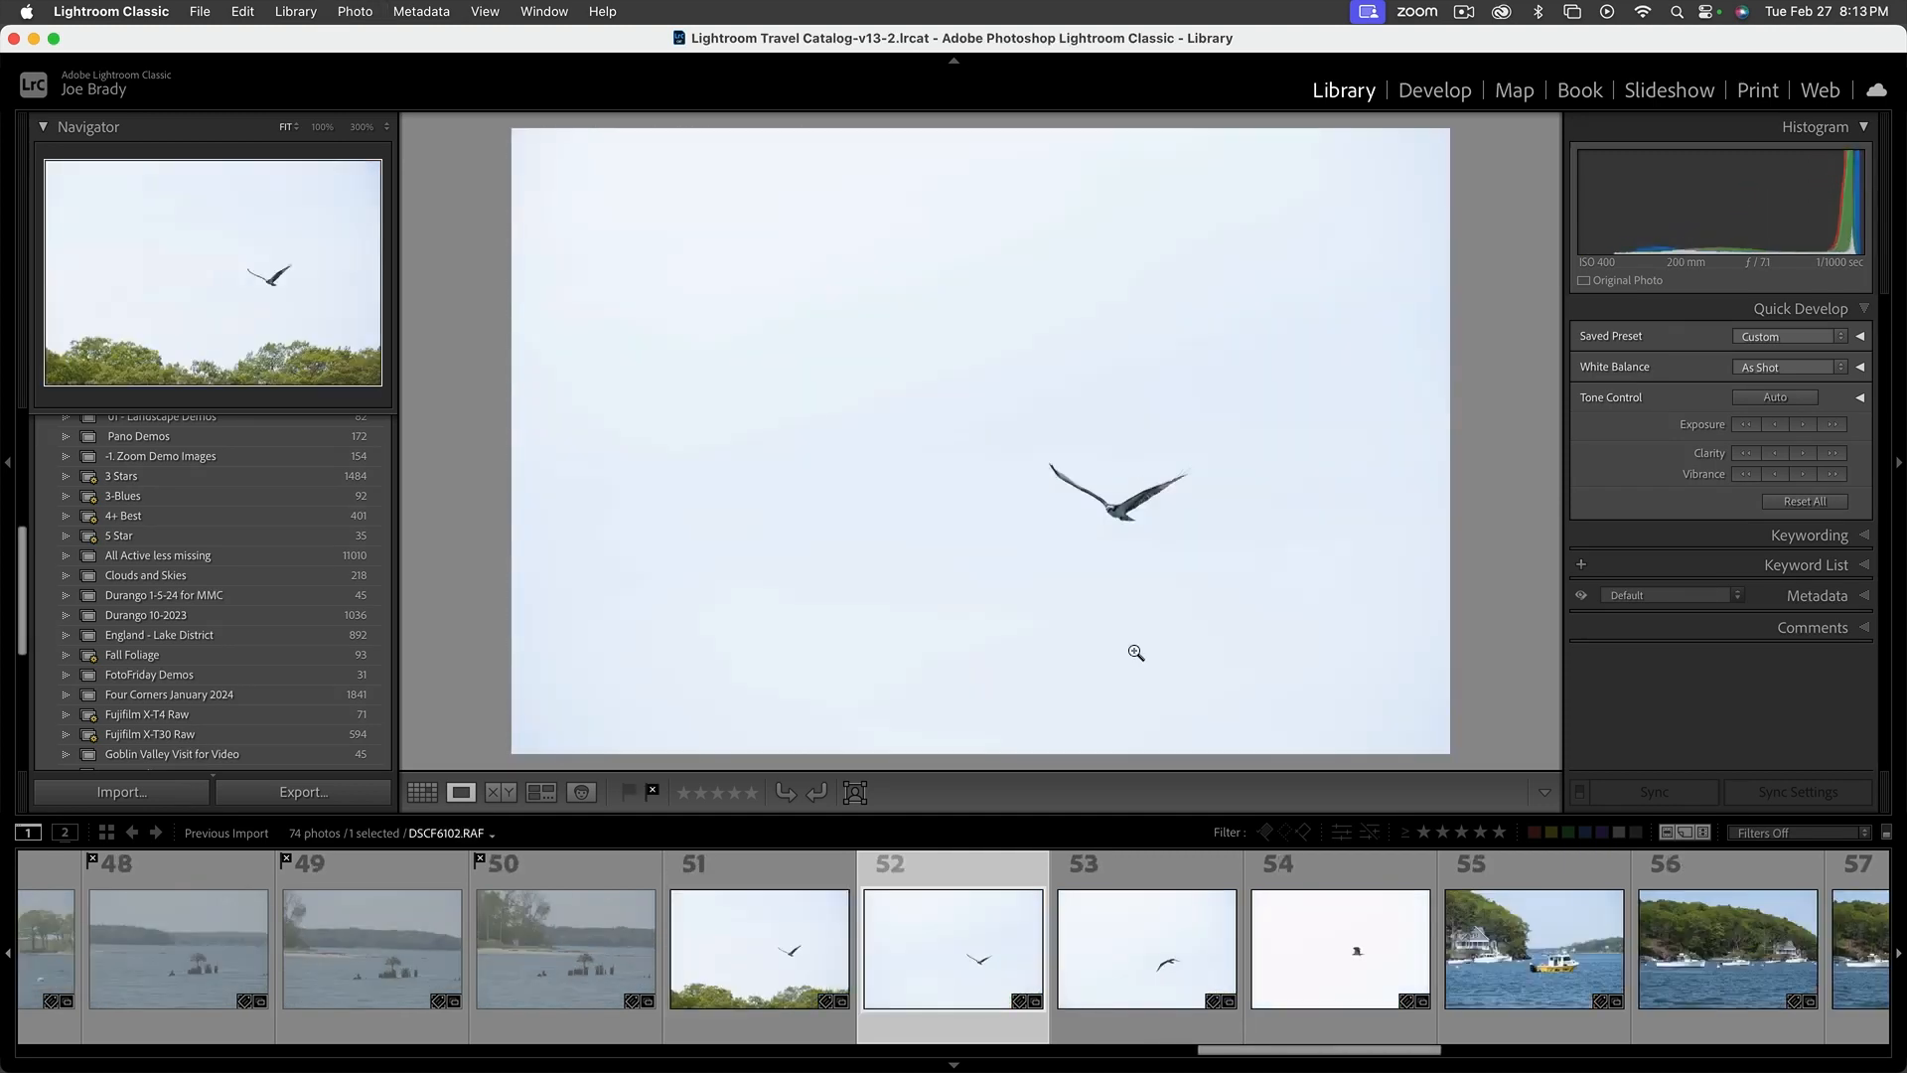
Flag the yellow sea tow boat and wooded harbor photos, 55 to 58, as rejected
key(shift+x)
key(shift+x)
key(shift+x)
key(shift+x)
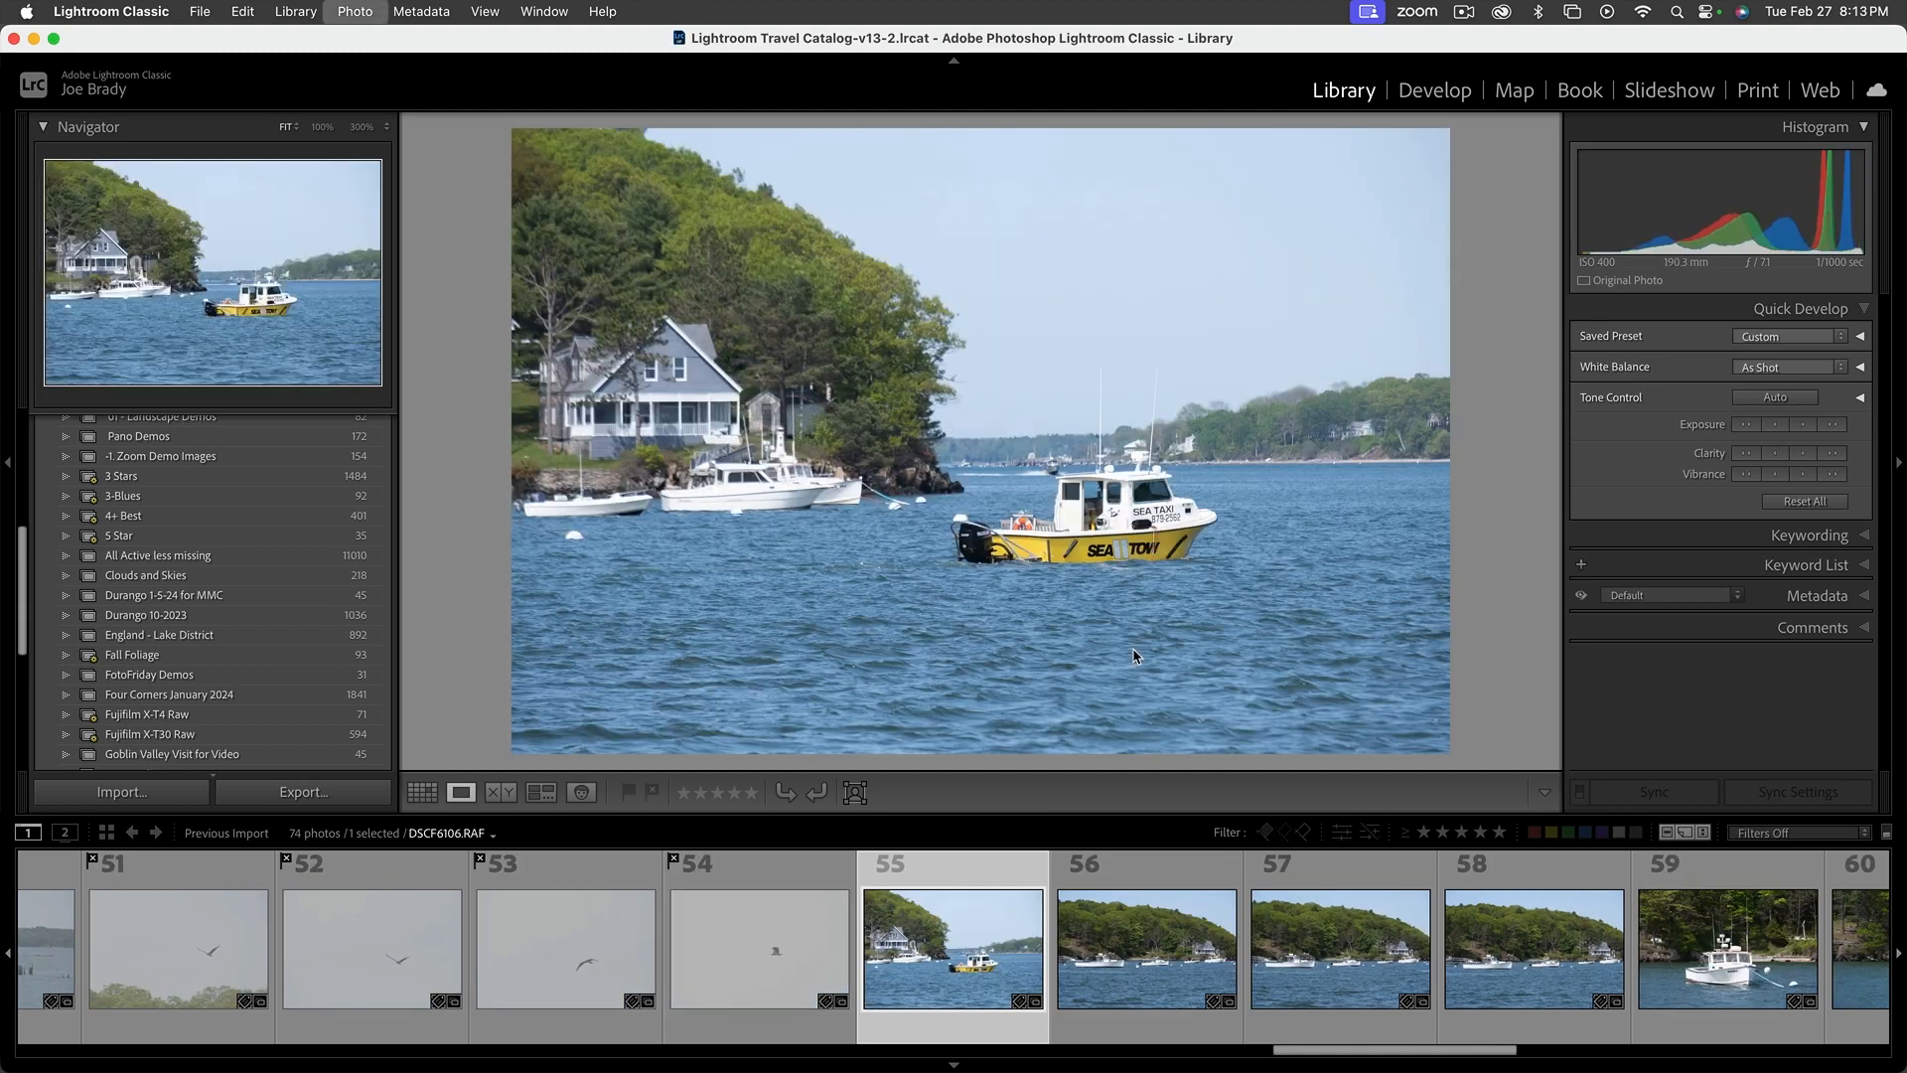
key(Right)
key(shift+x)
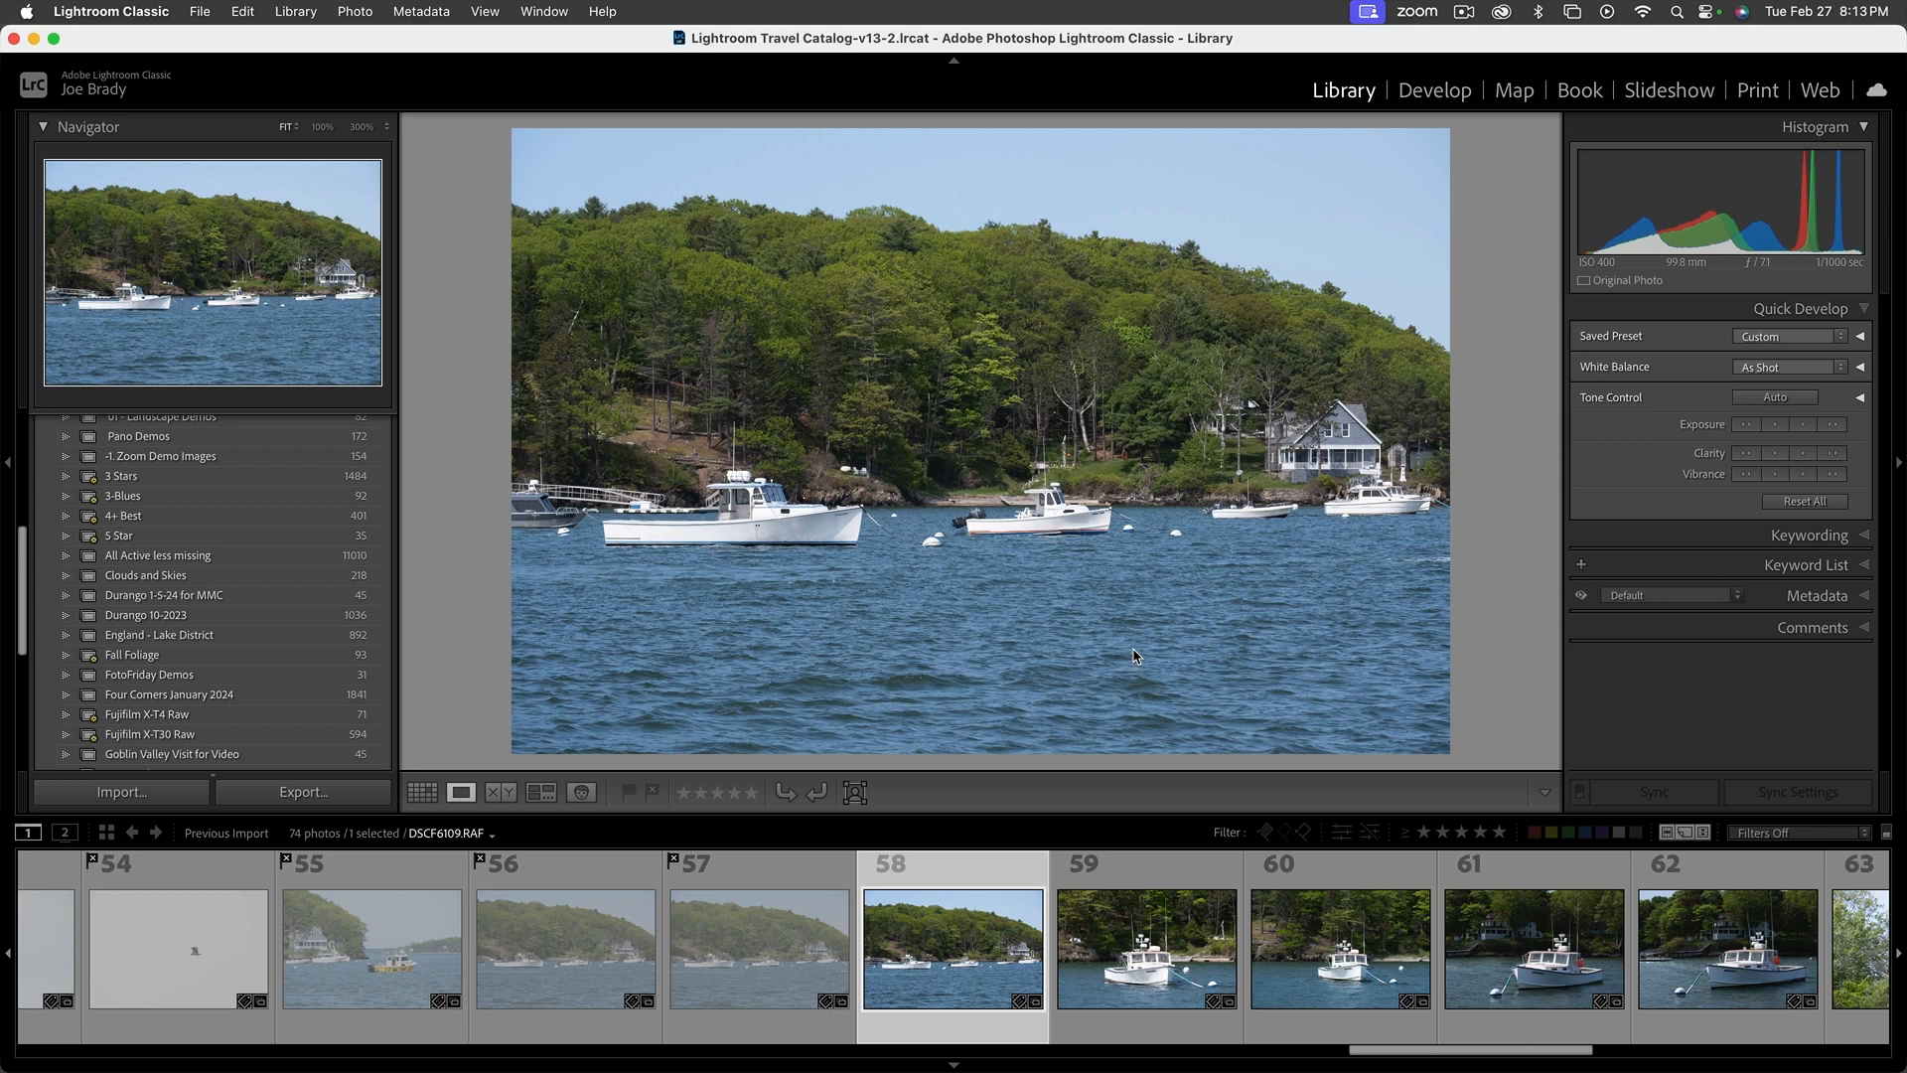
key(shift+x)
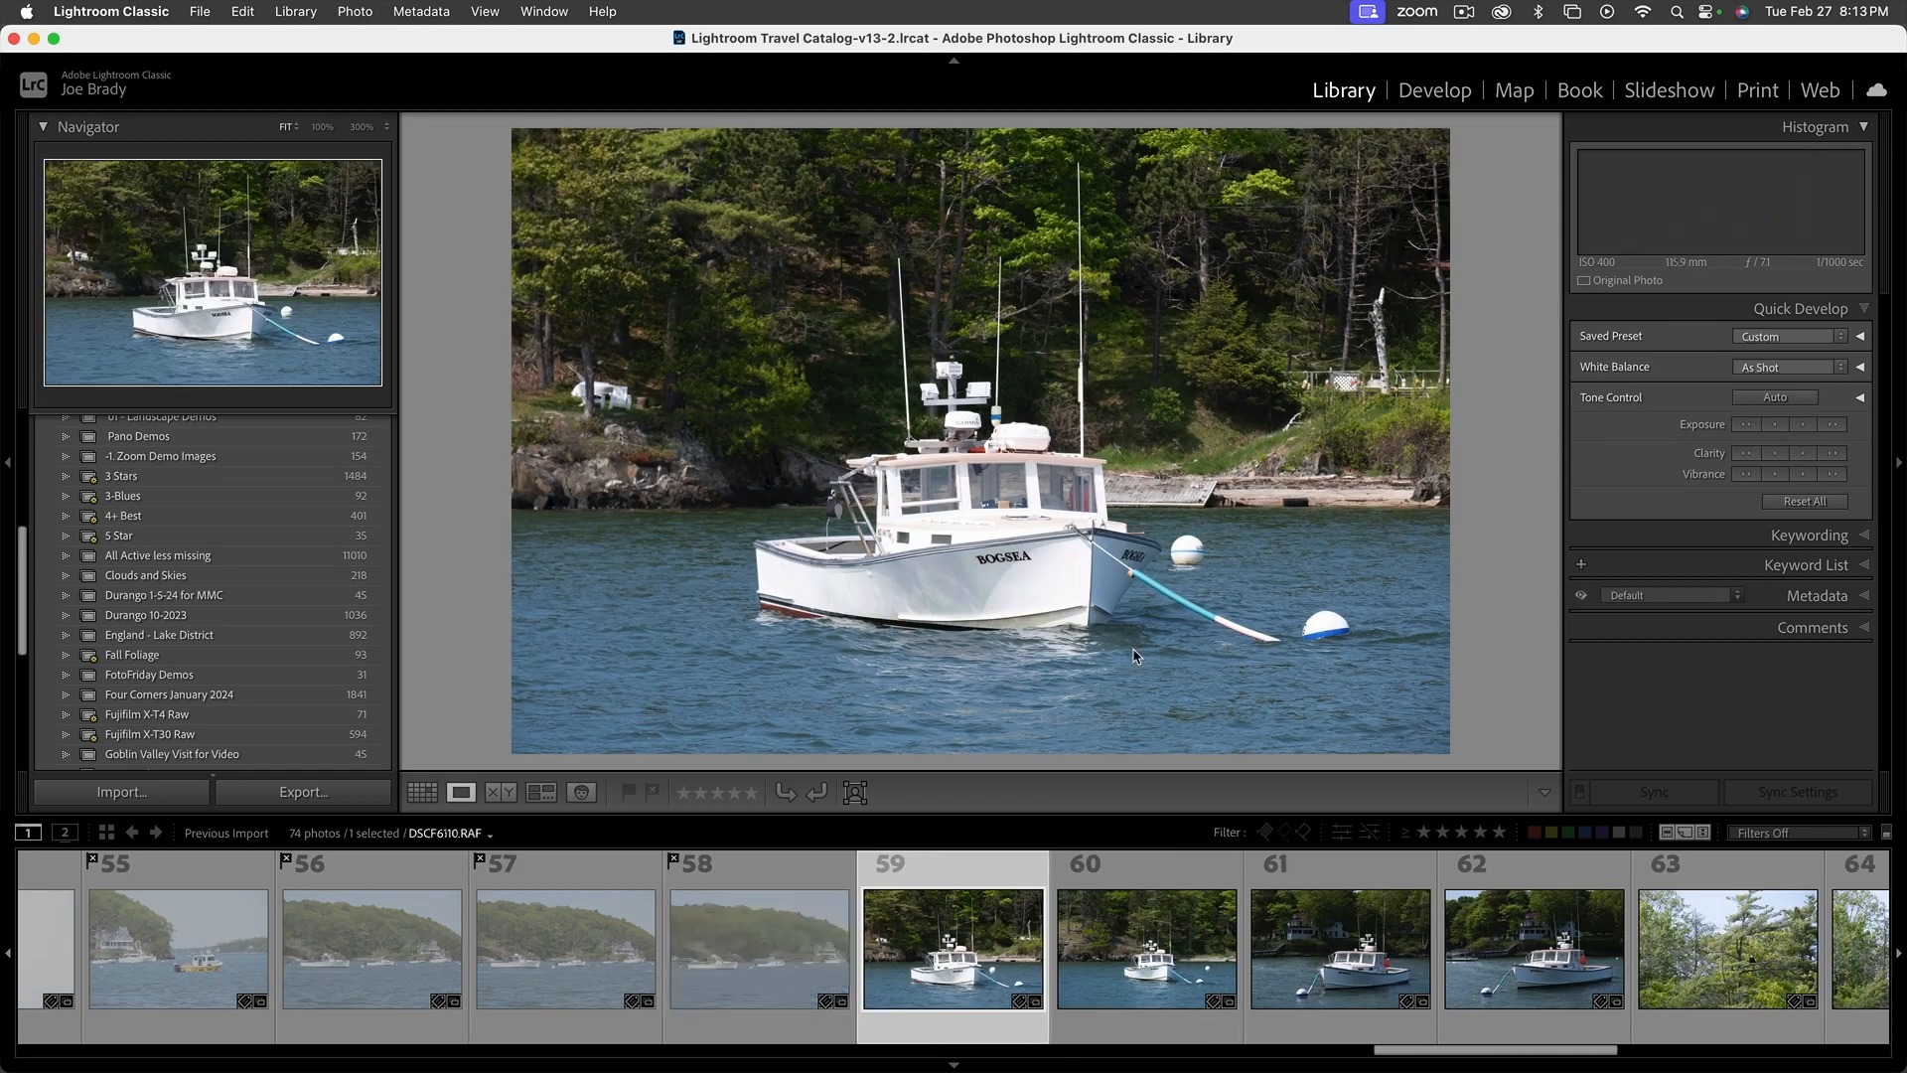
Keep photo 59 of the Bogsea boat unflagged and reject the other Bogsea photos, 60 to 62
key(Right)
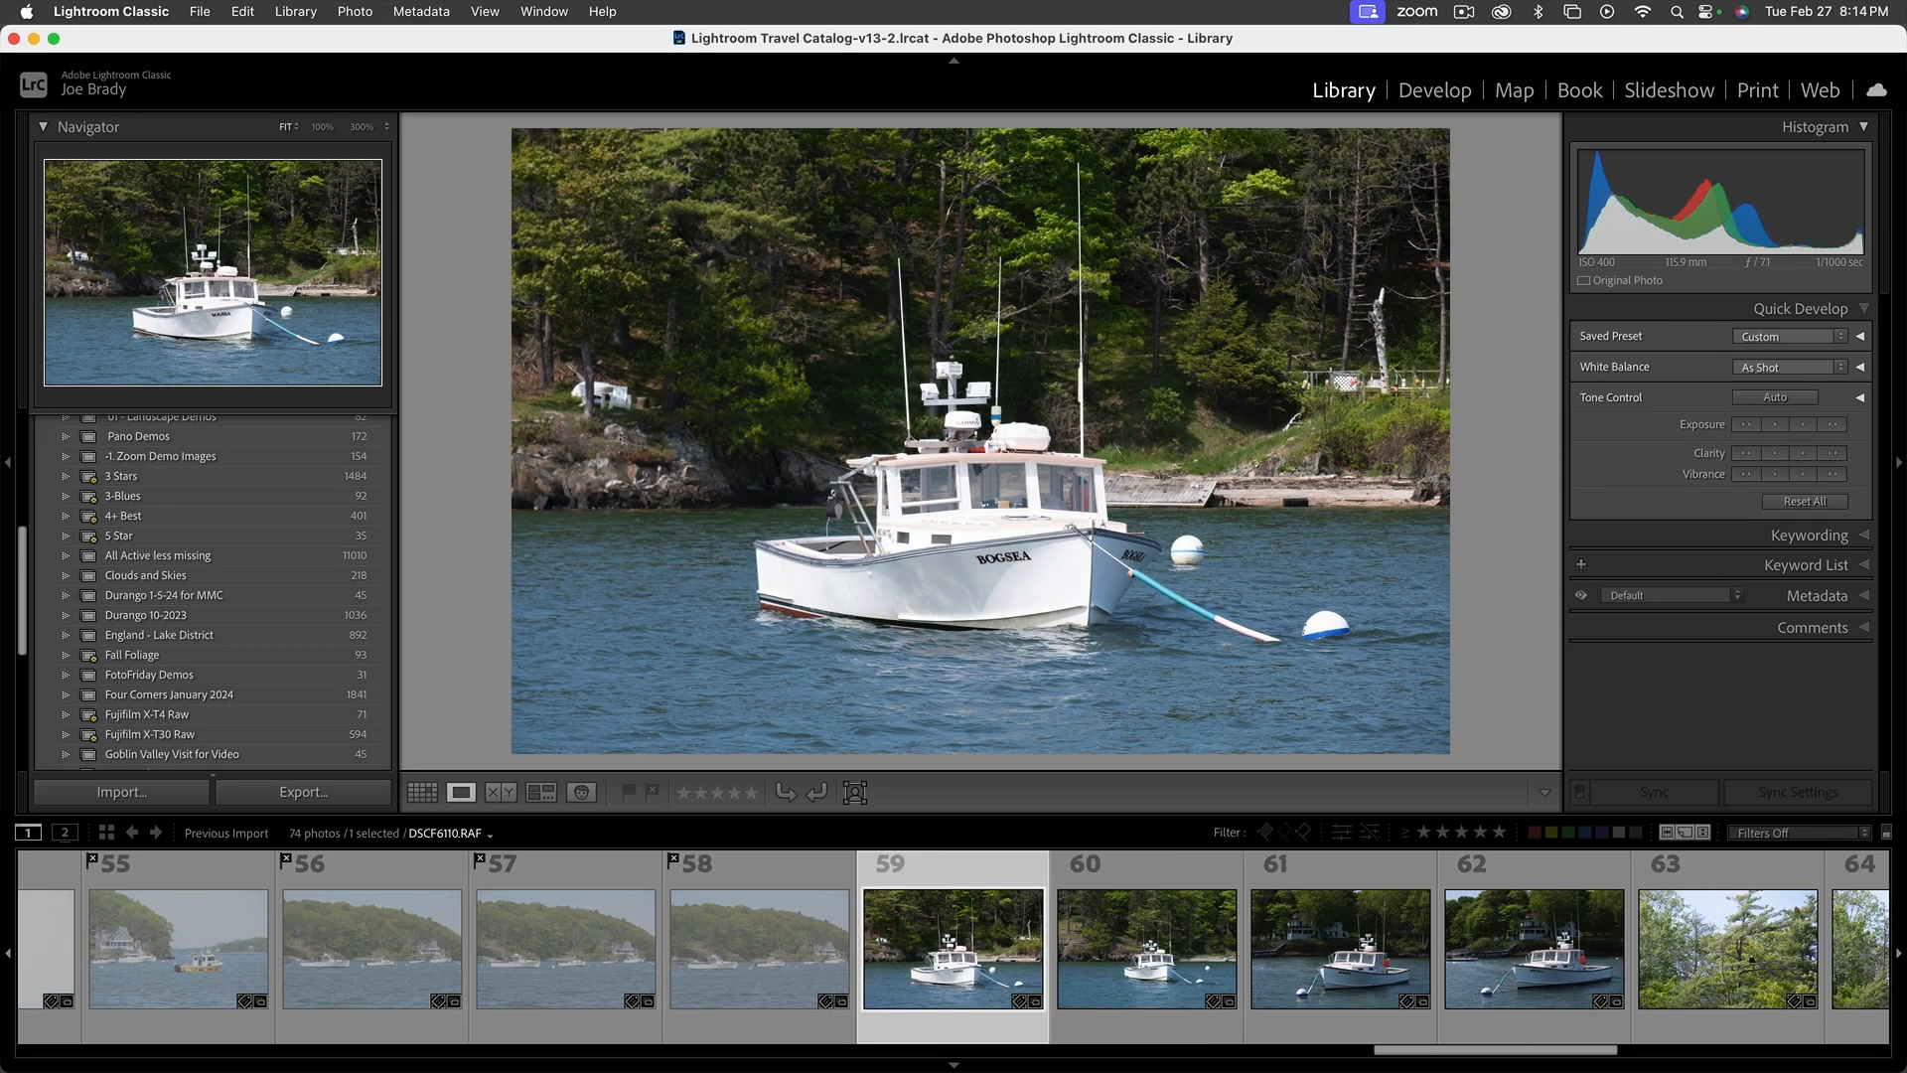
key(shift+x)
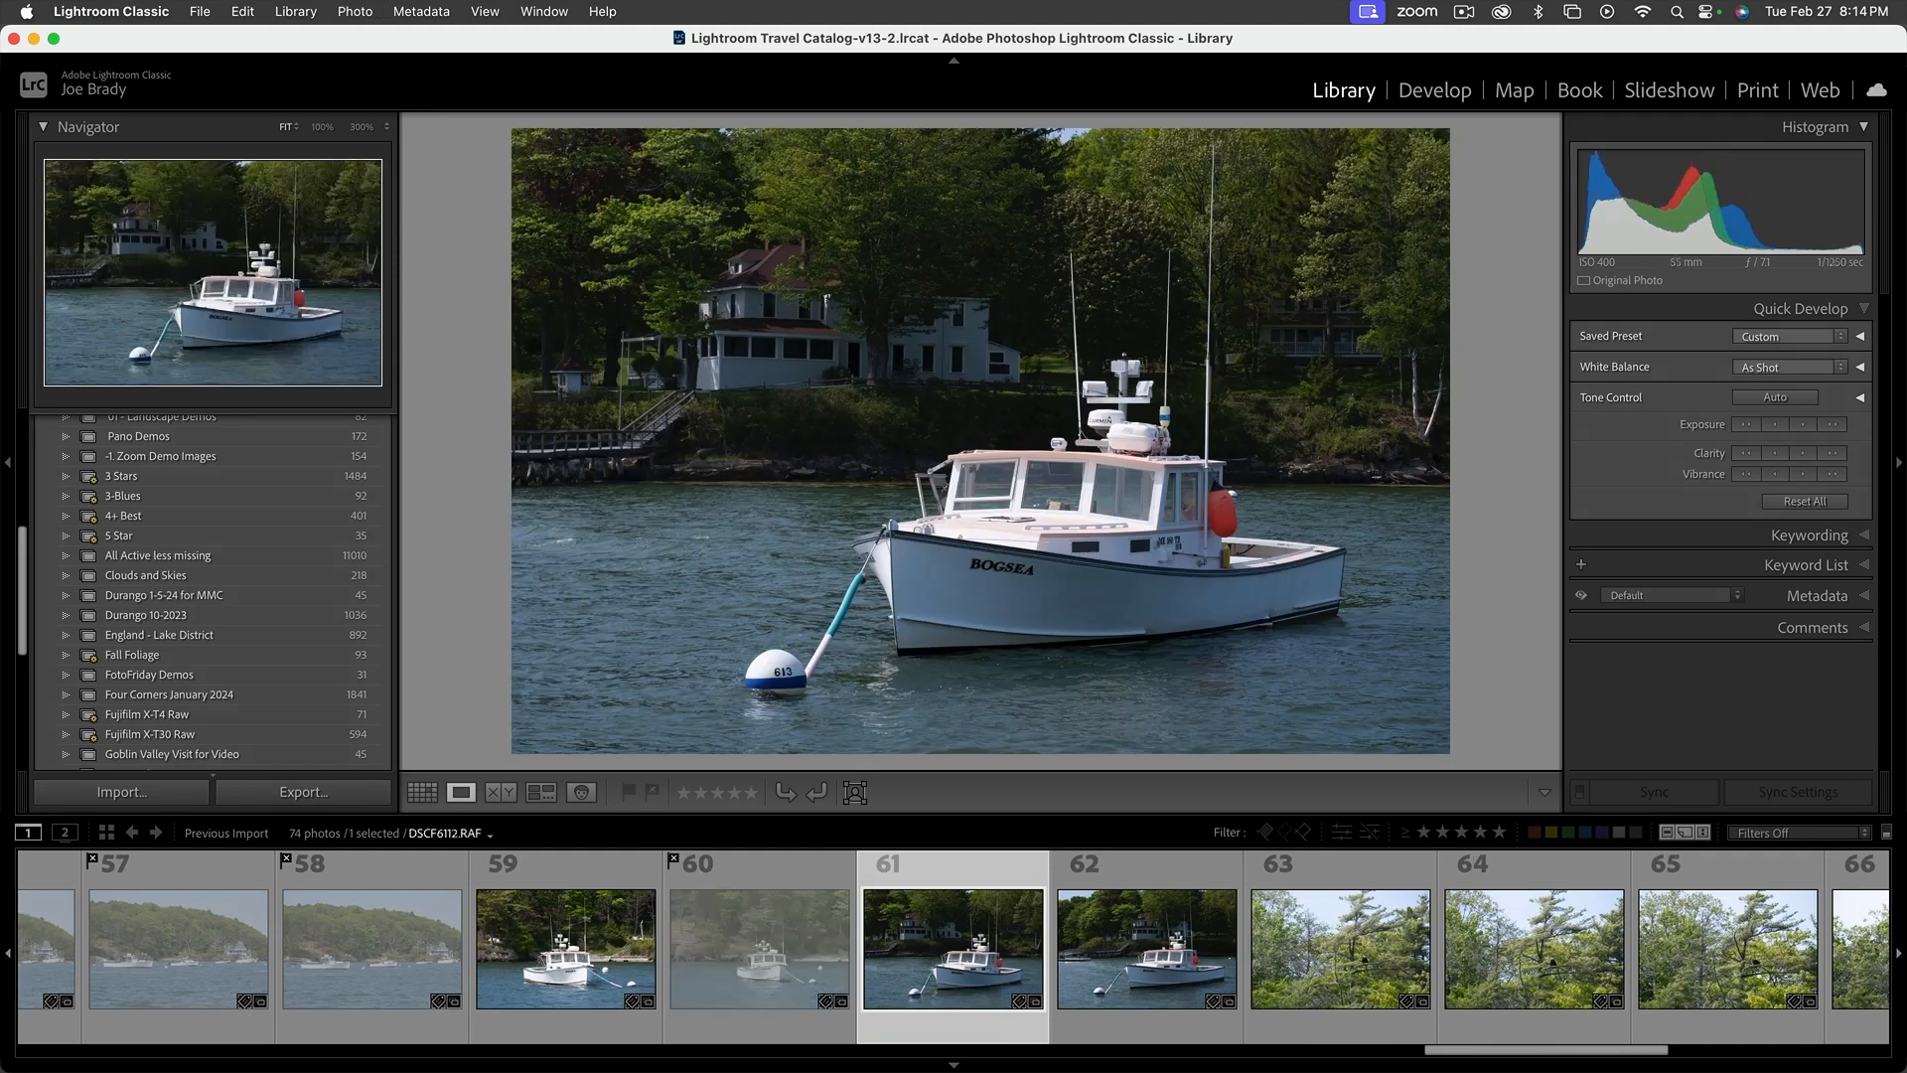
key(shift+x)
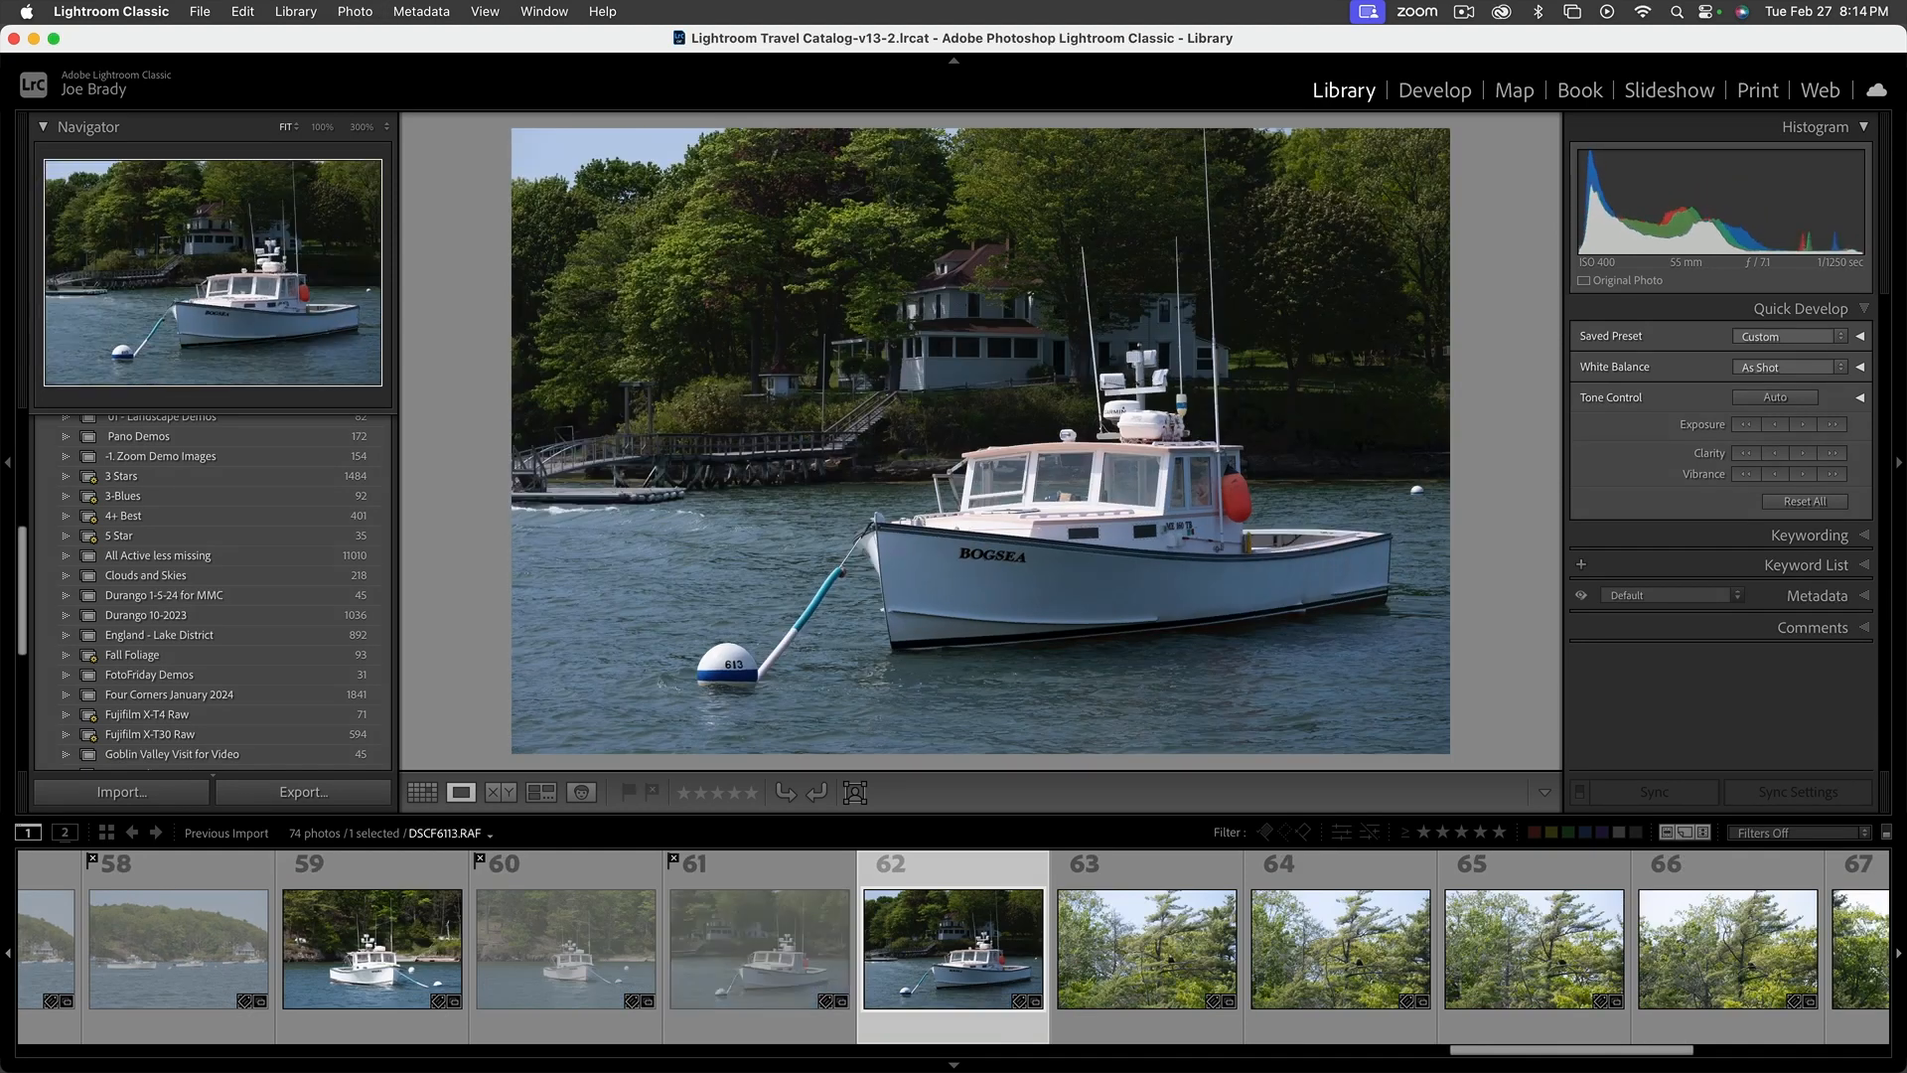
key(shift+x)
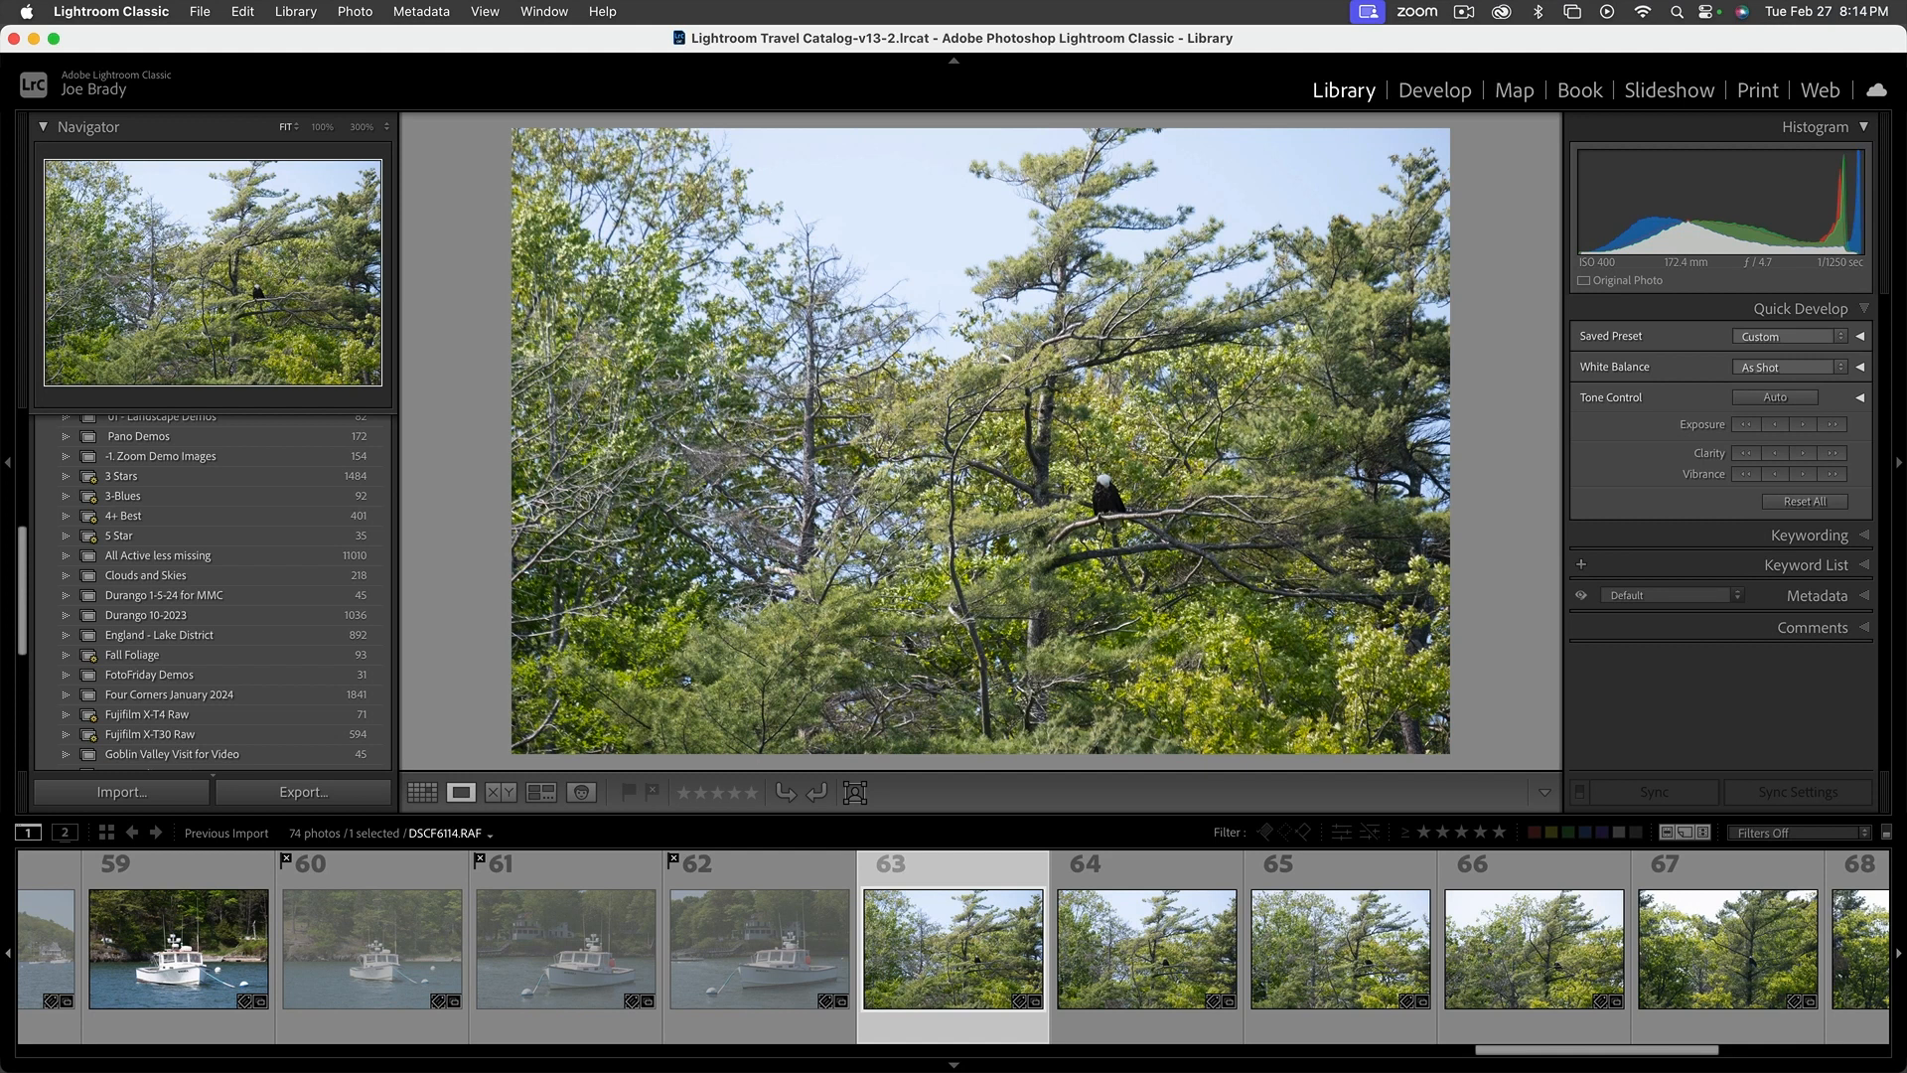
Check the eagle in photo 63 at 100% zoom, and flag the photo as rejected
click(1113, 500)
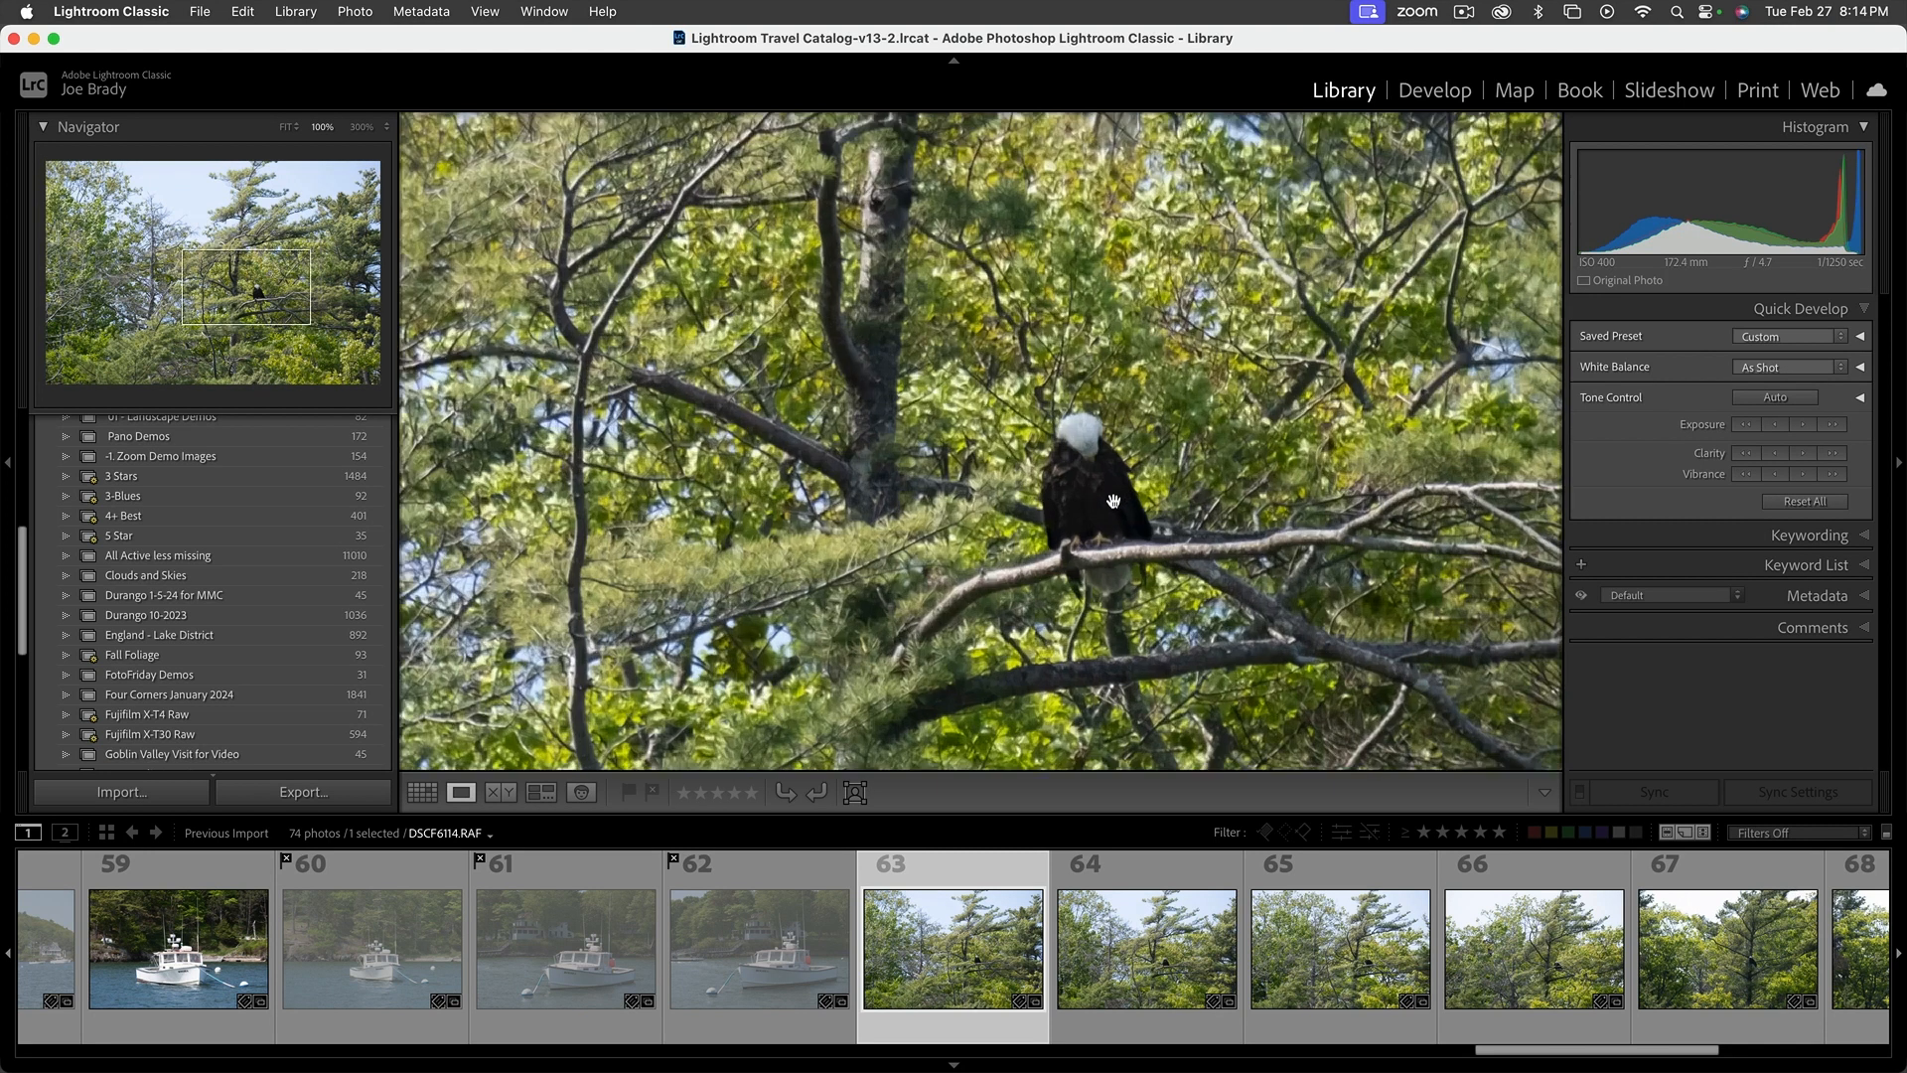
click(1147, 527)
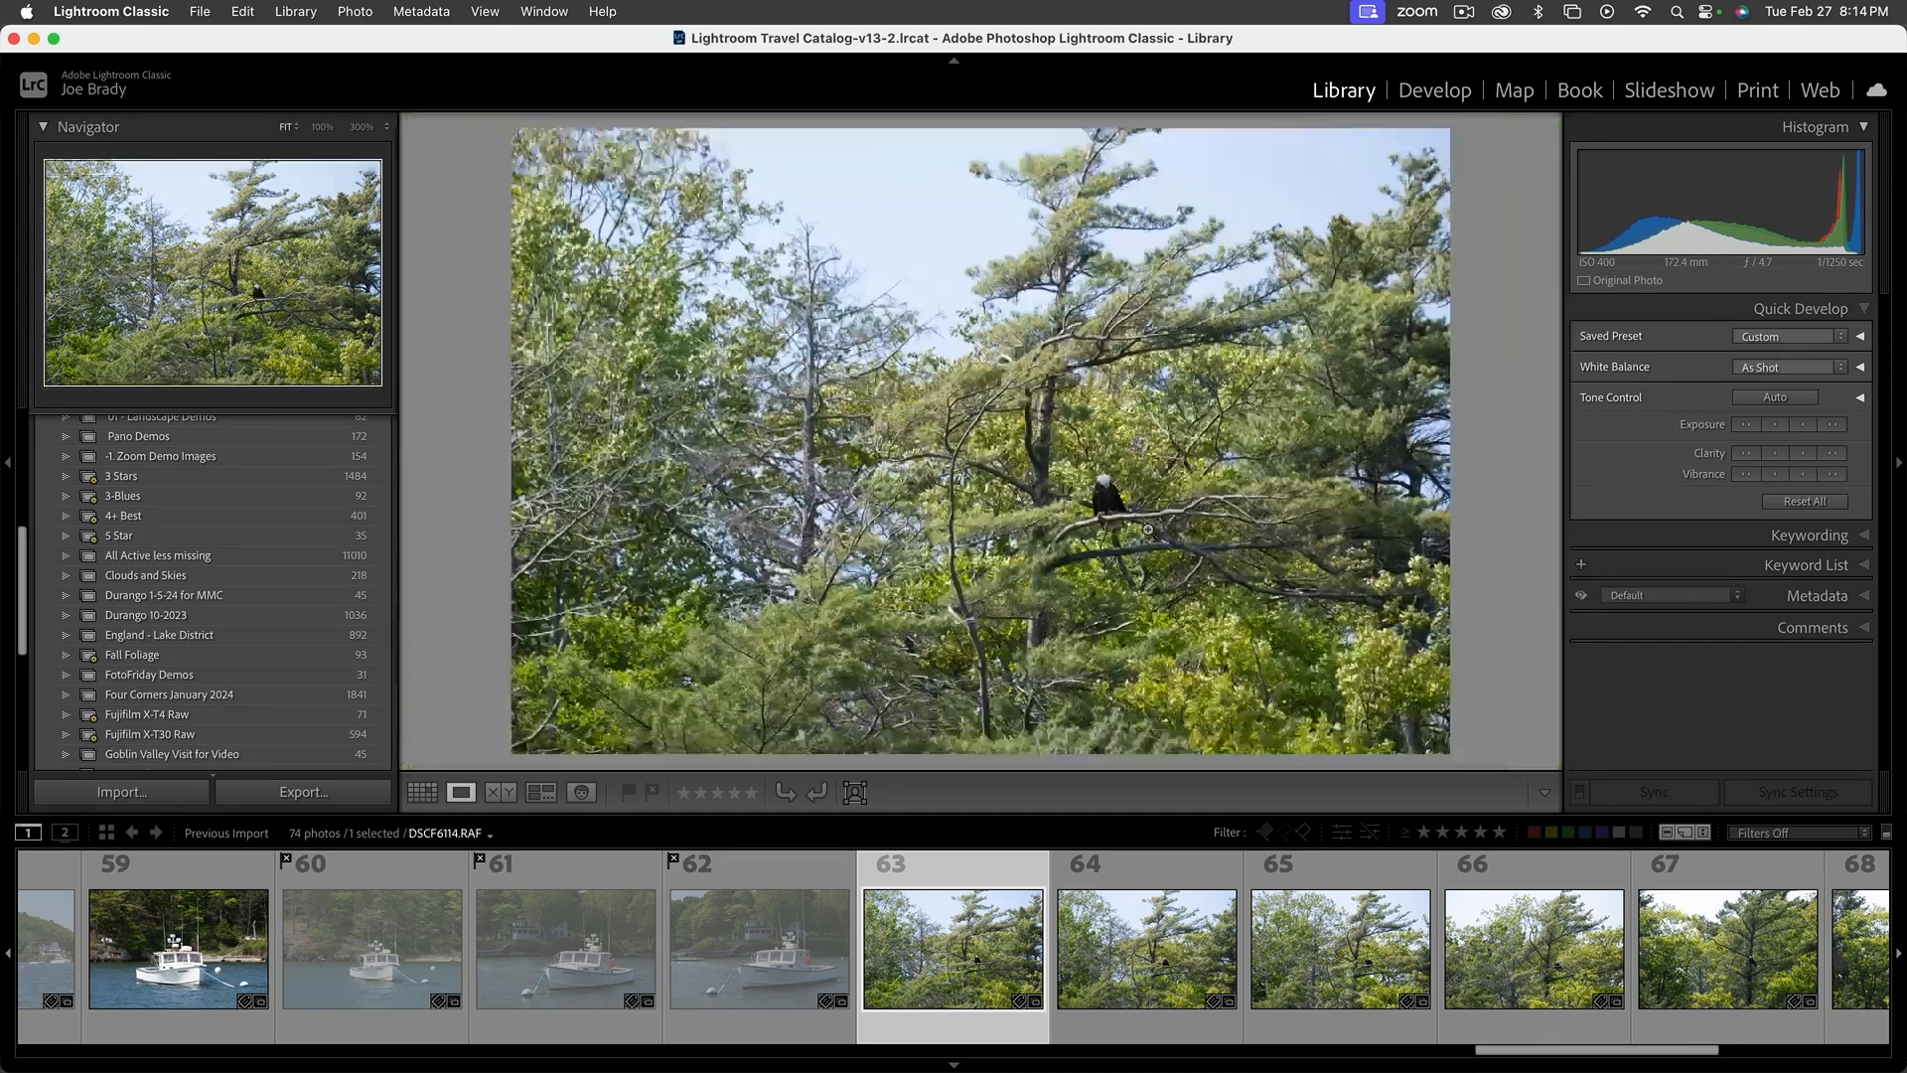
key(shift+x)
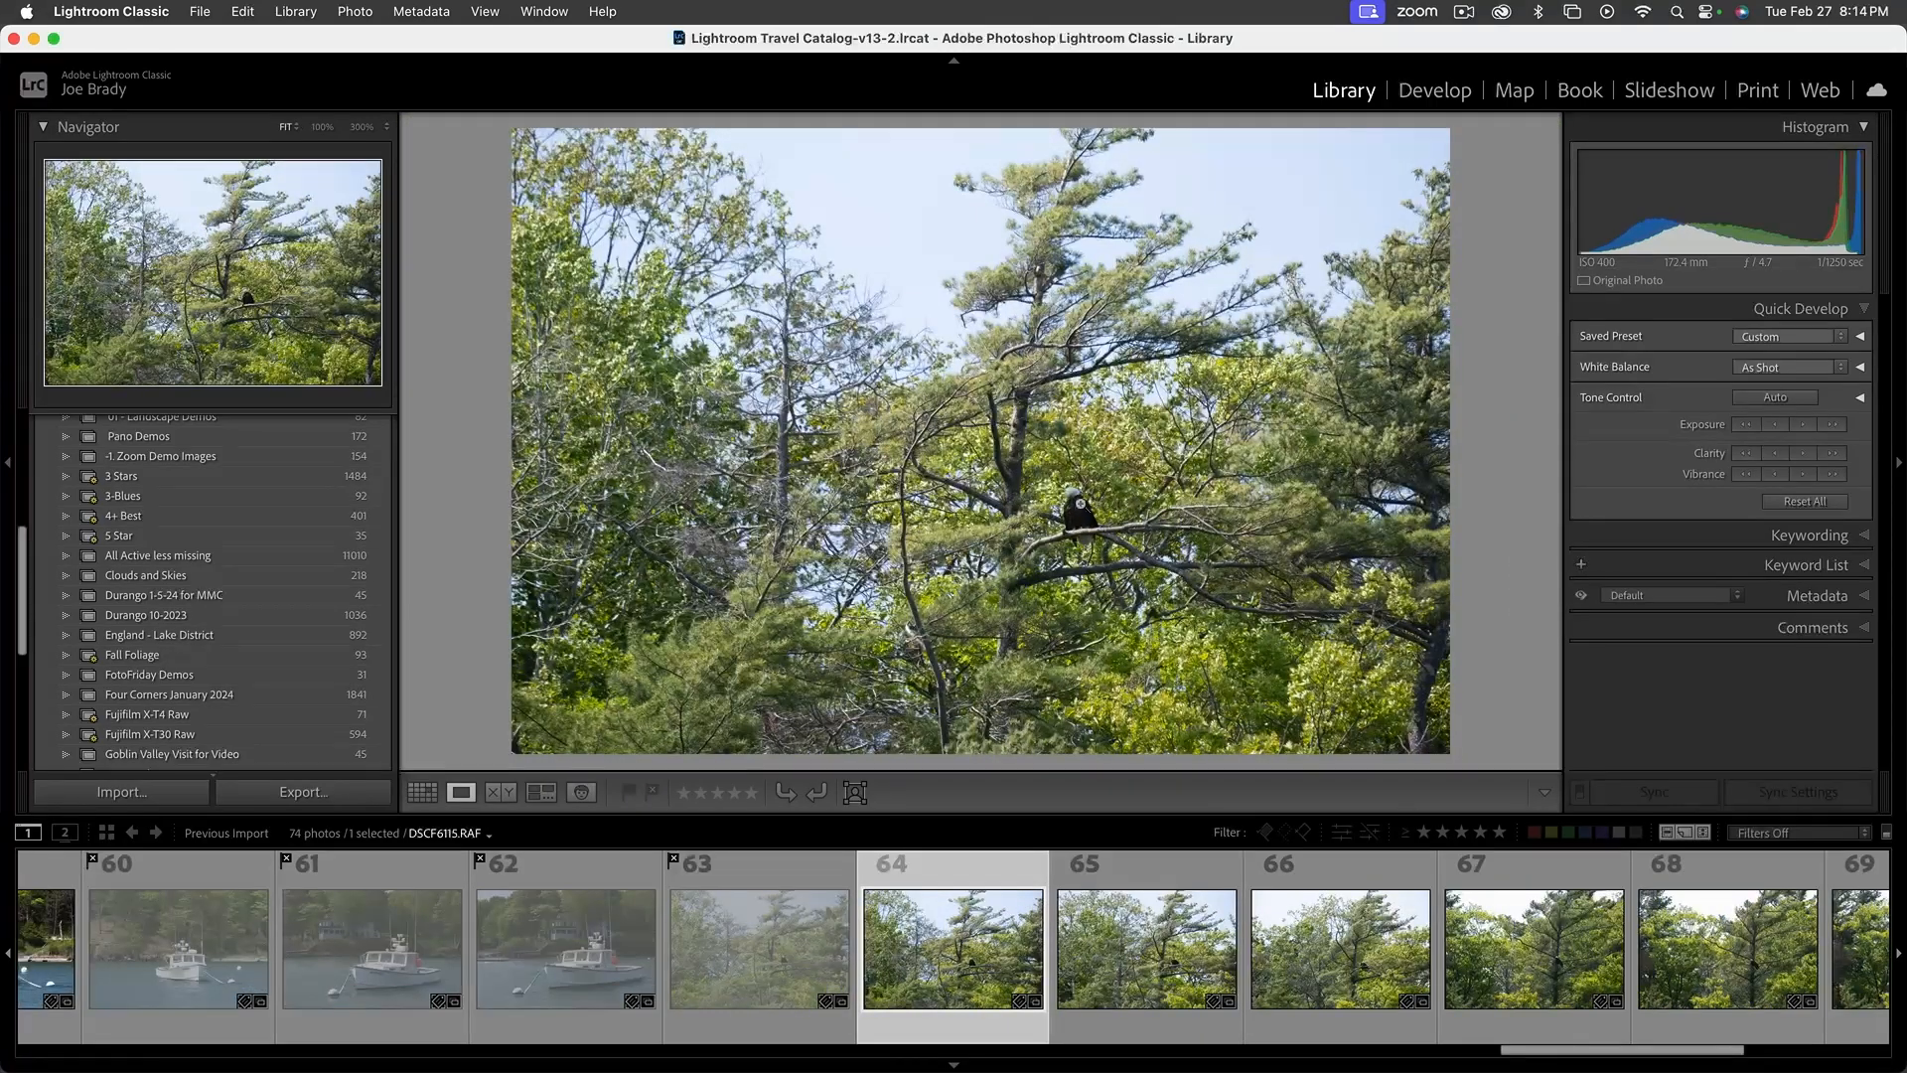
Check the eagle in photo 64 up close, and flag photos 64 to 67 as rejected
click(1081, 505)
click(1079, 516)
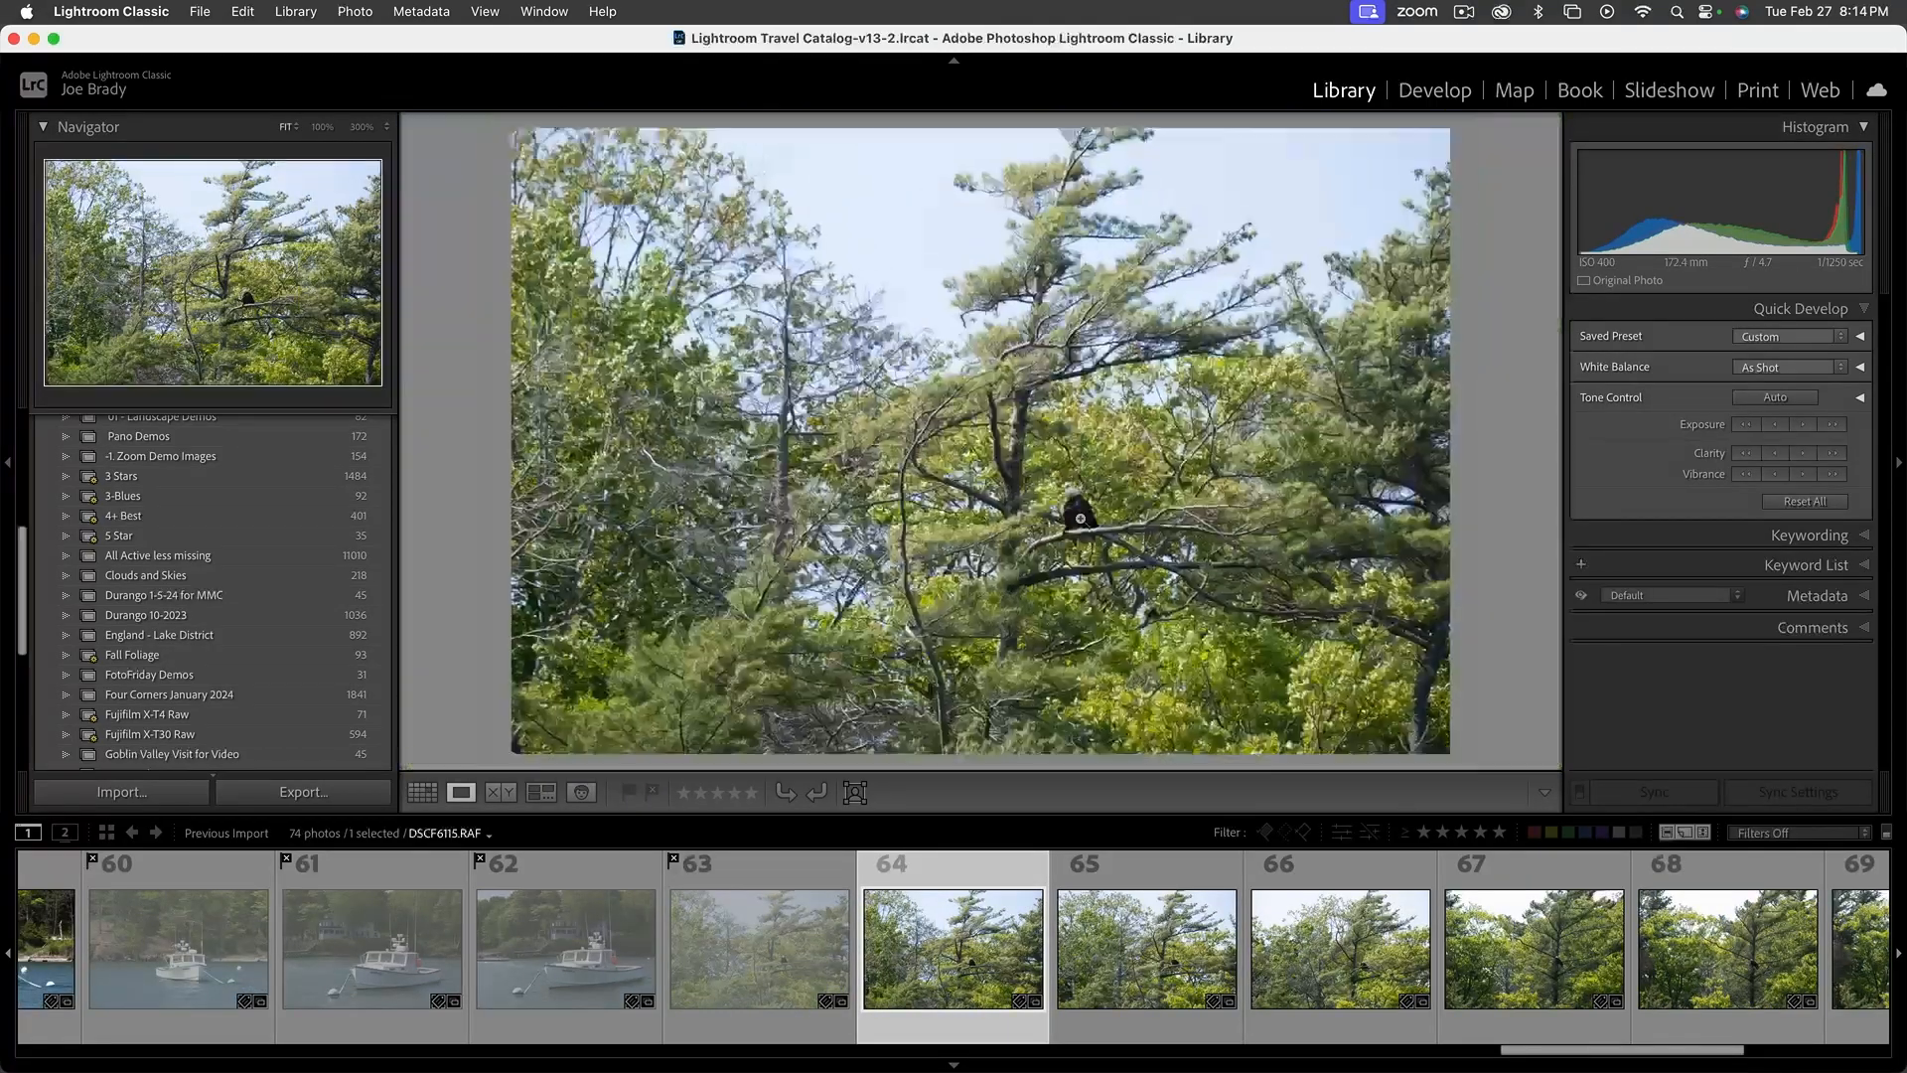
key(shift+x)
key(shift+x)
key(shift+x)
key(shift+x)
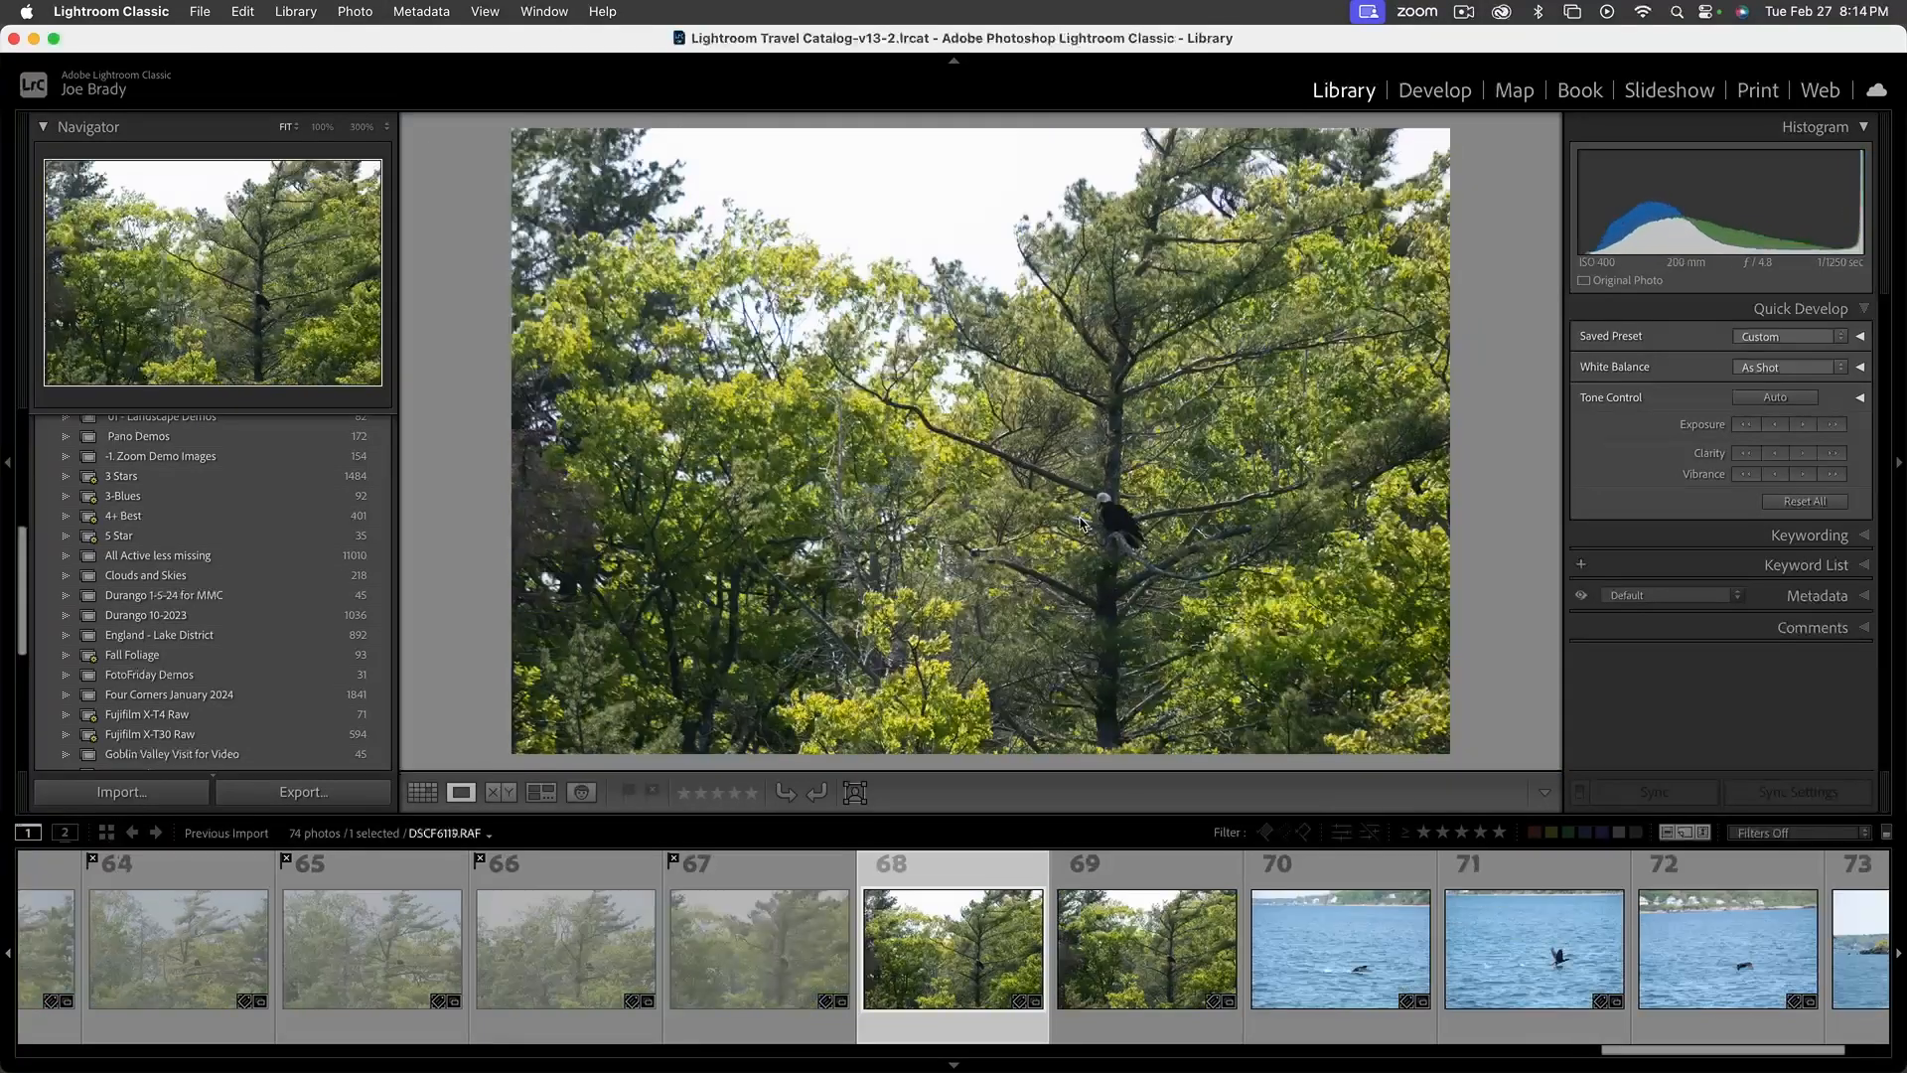
Check the eagle in photo 68 at 100% zoom, and flag photos 68 and 69 as rejected
click(1112, 501)
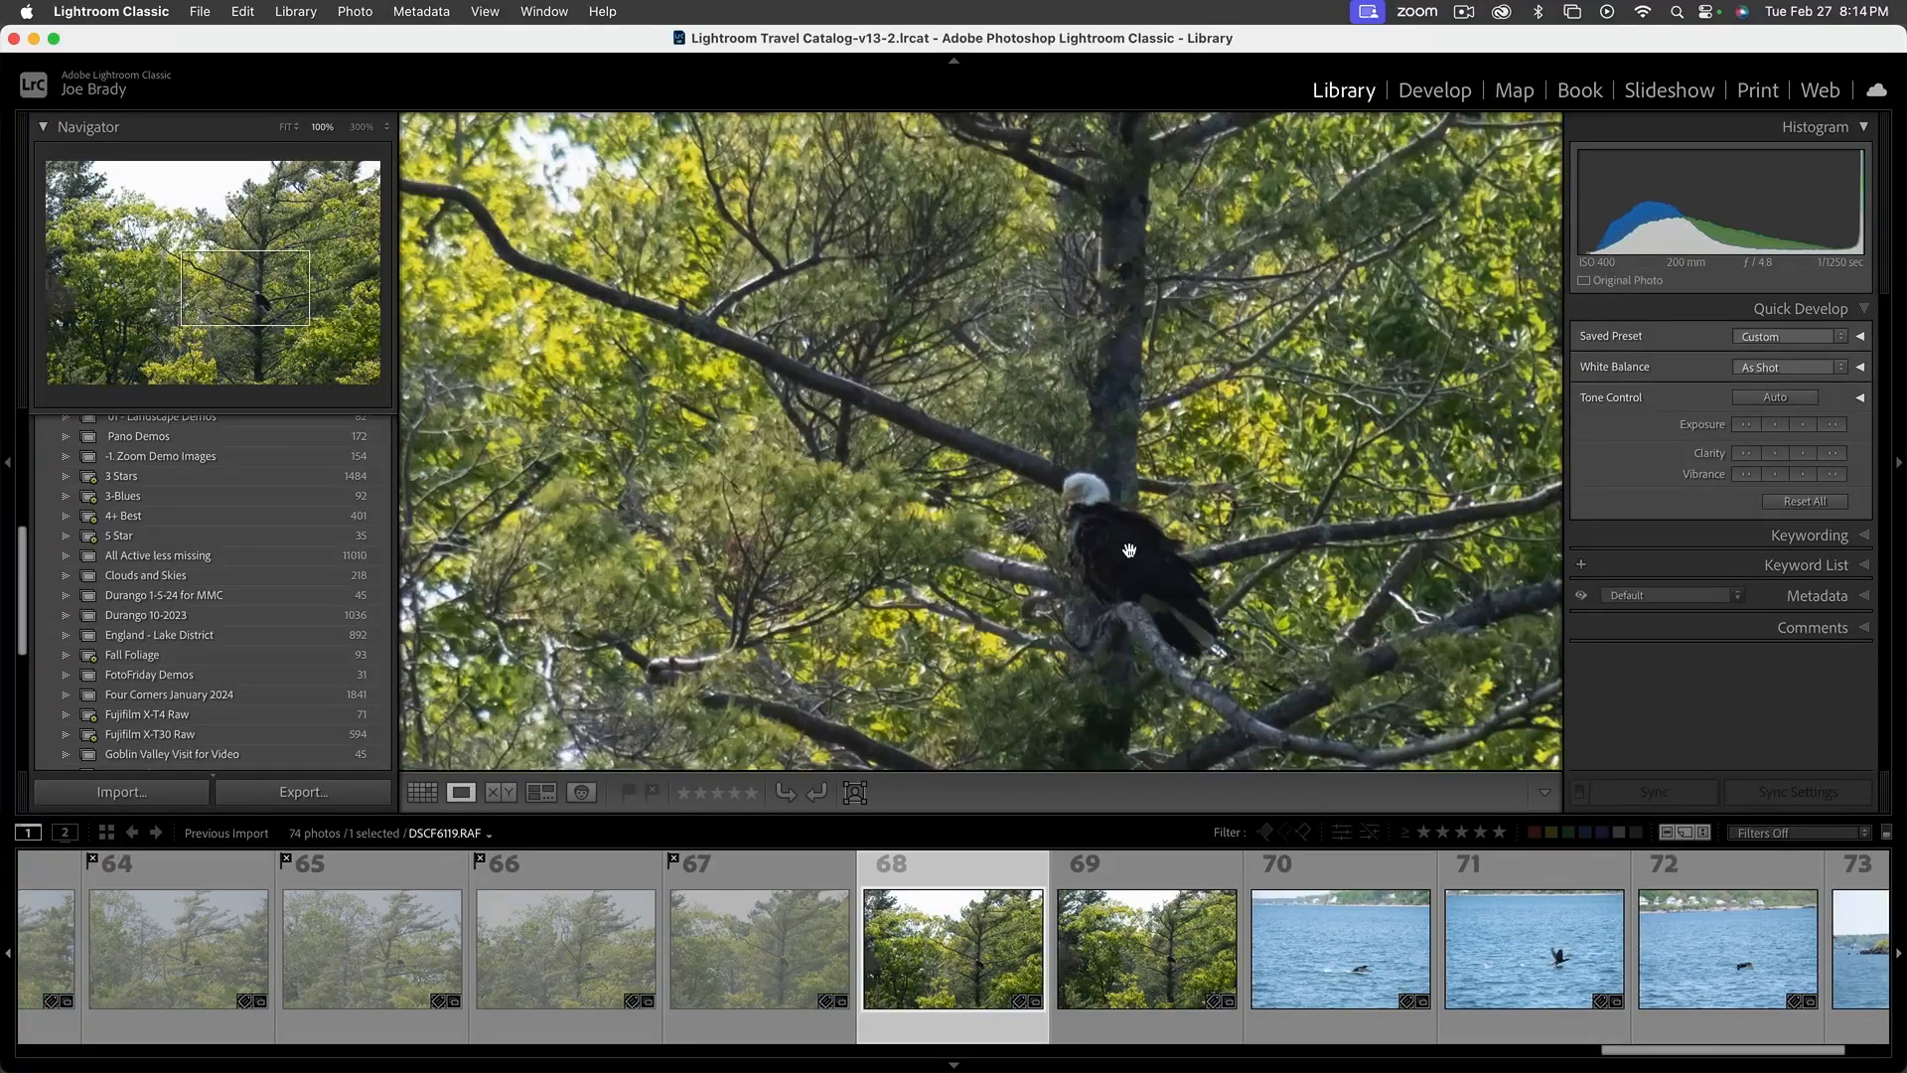
click(1114, 551)
key(Left)
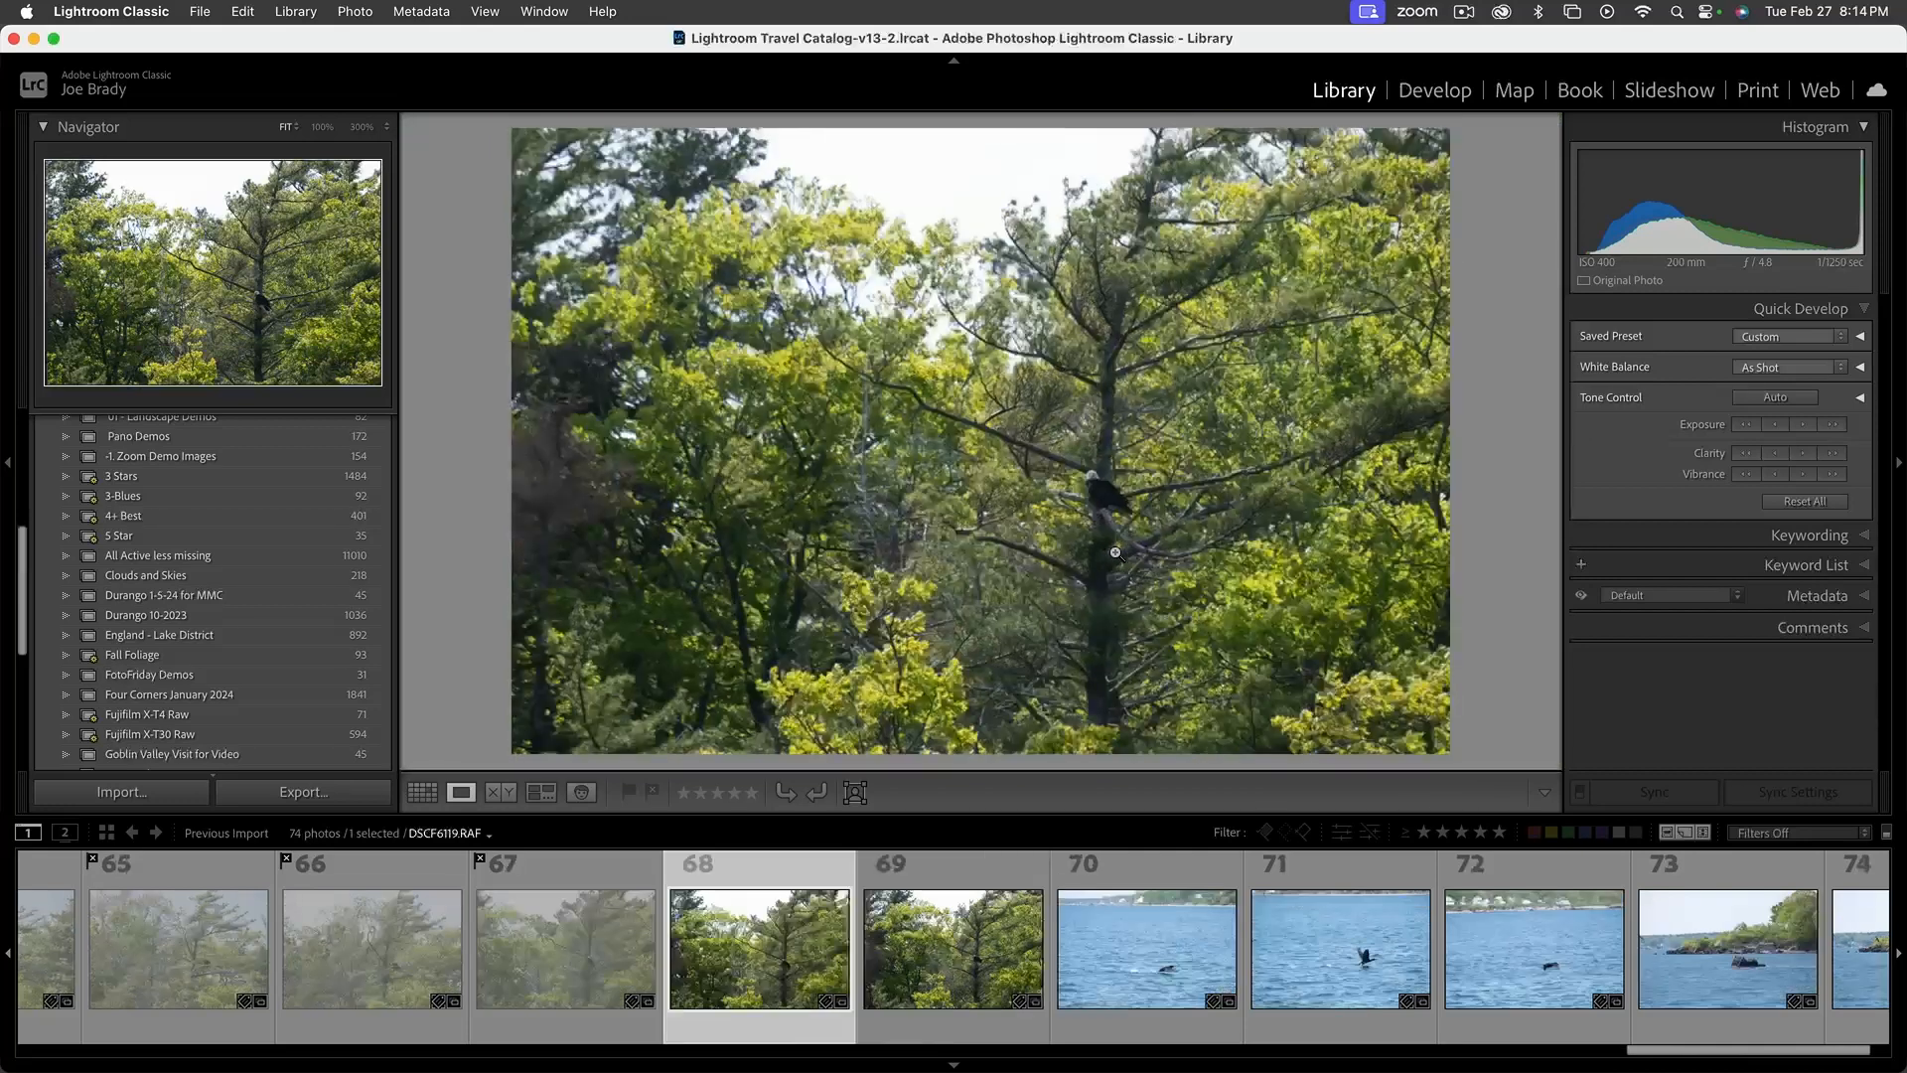
key(Right)
key(shift+x)
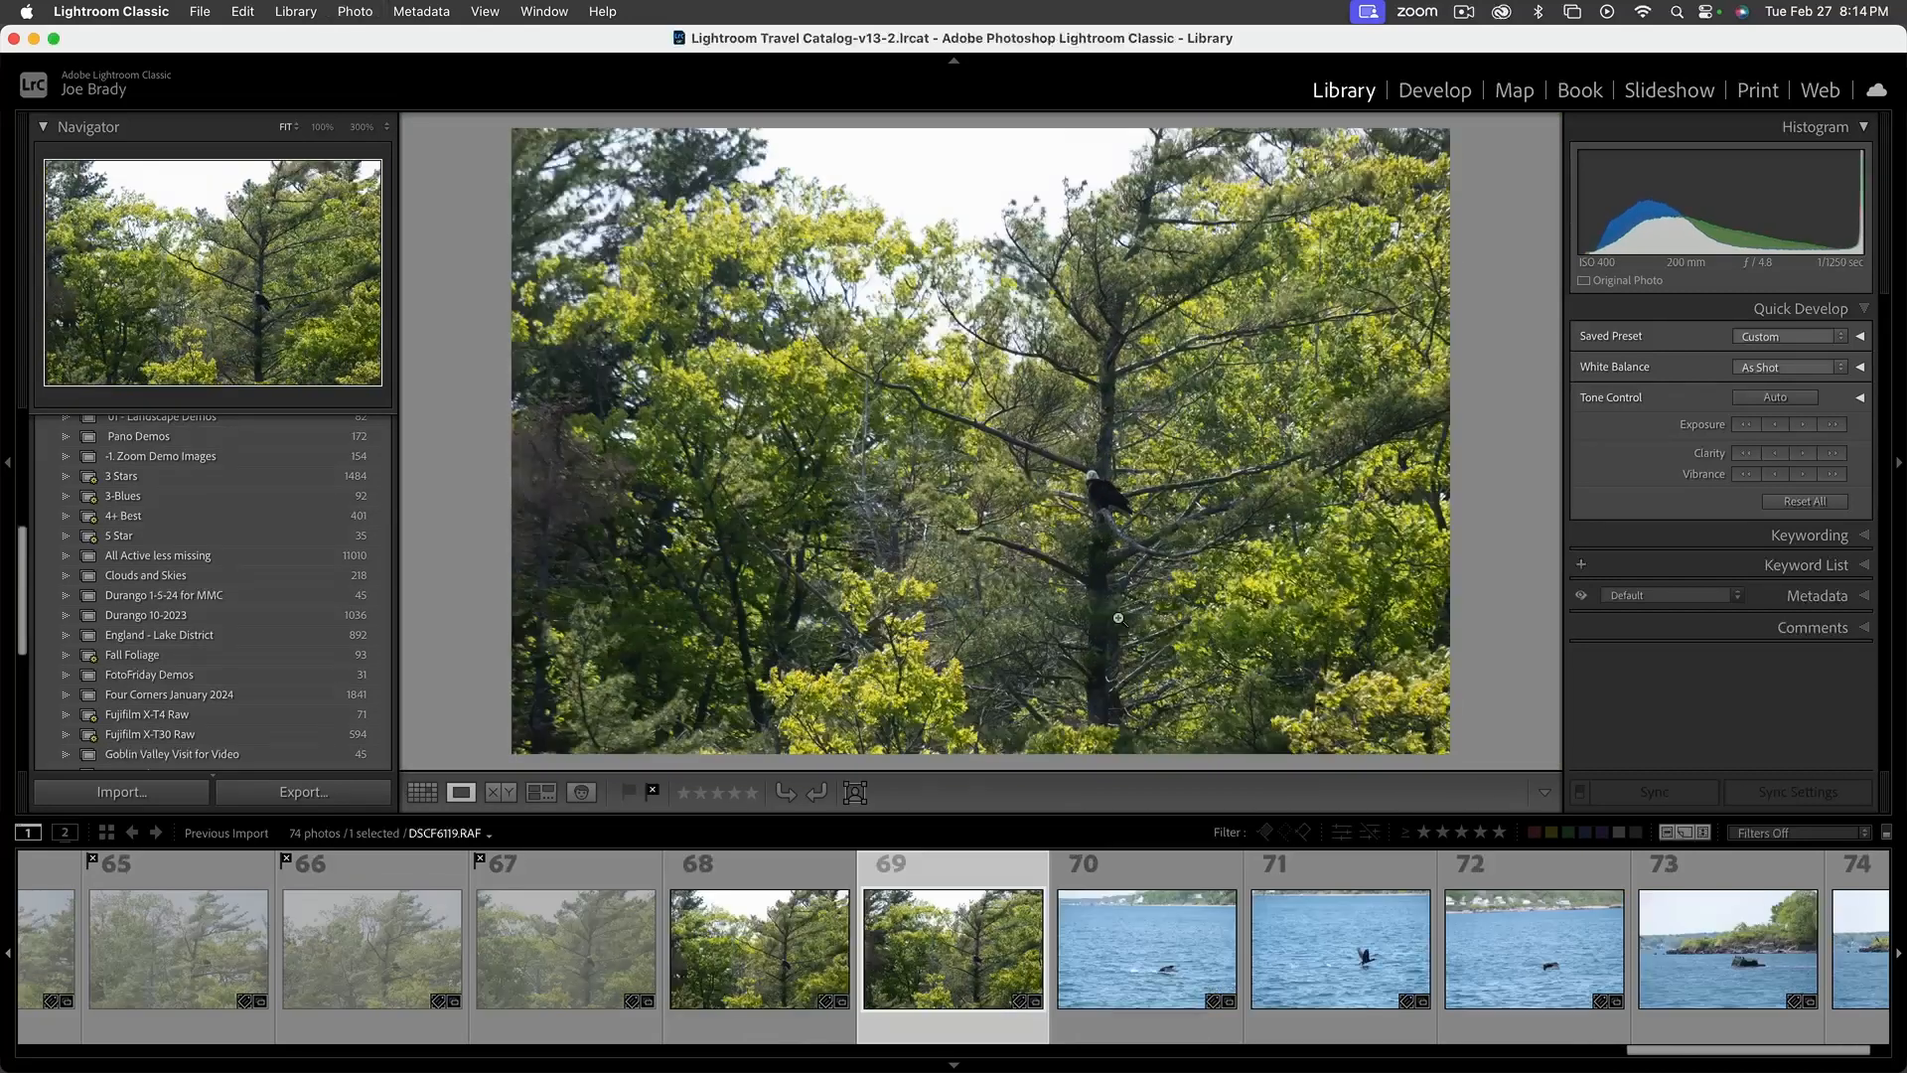
key(Right)
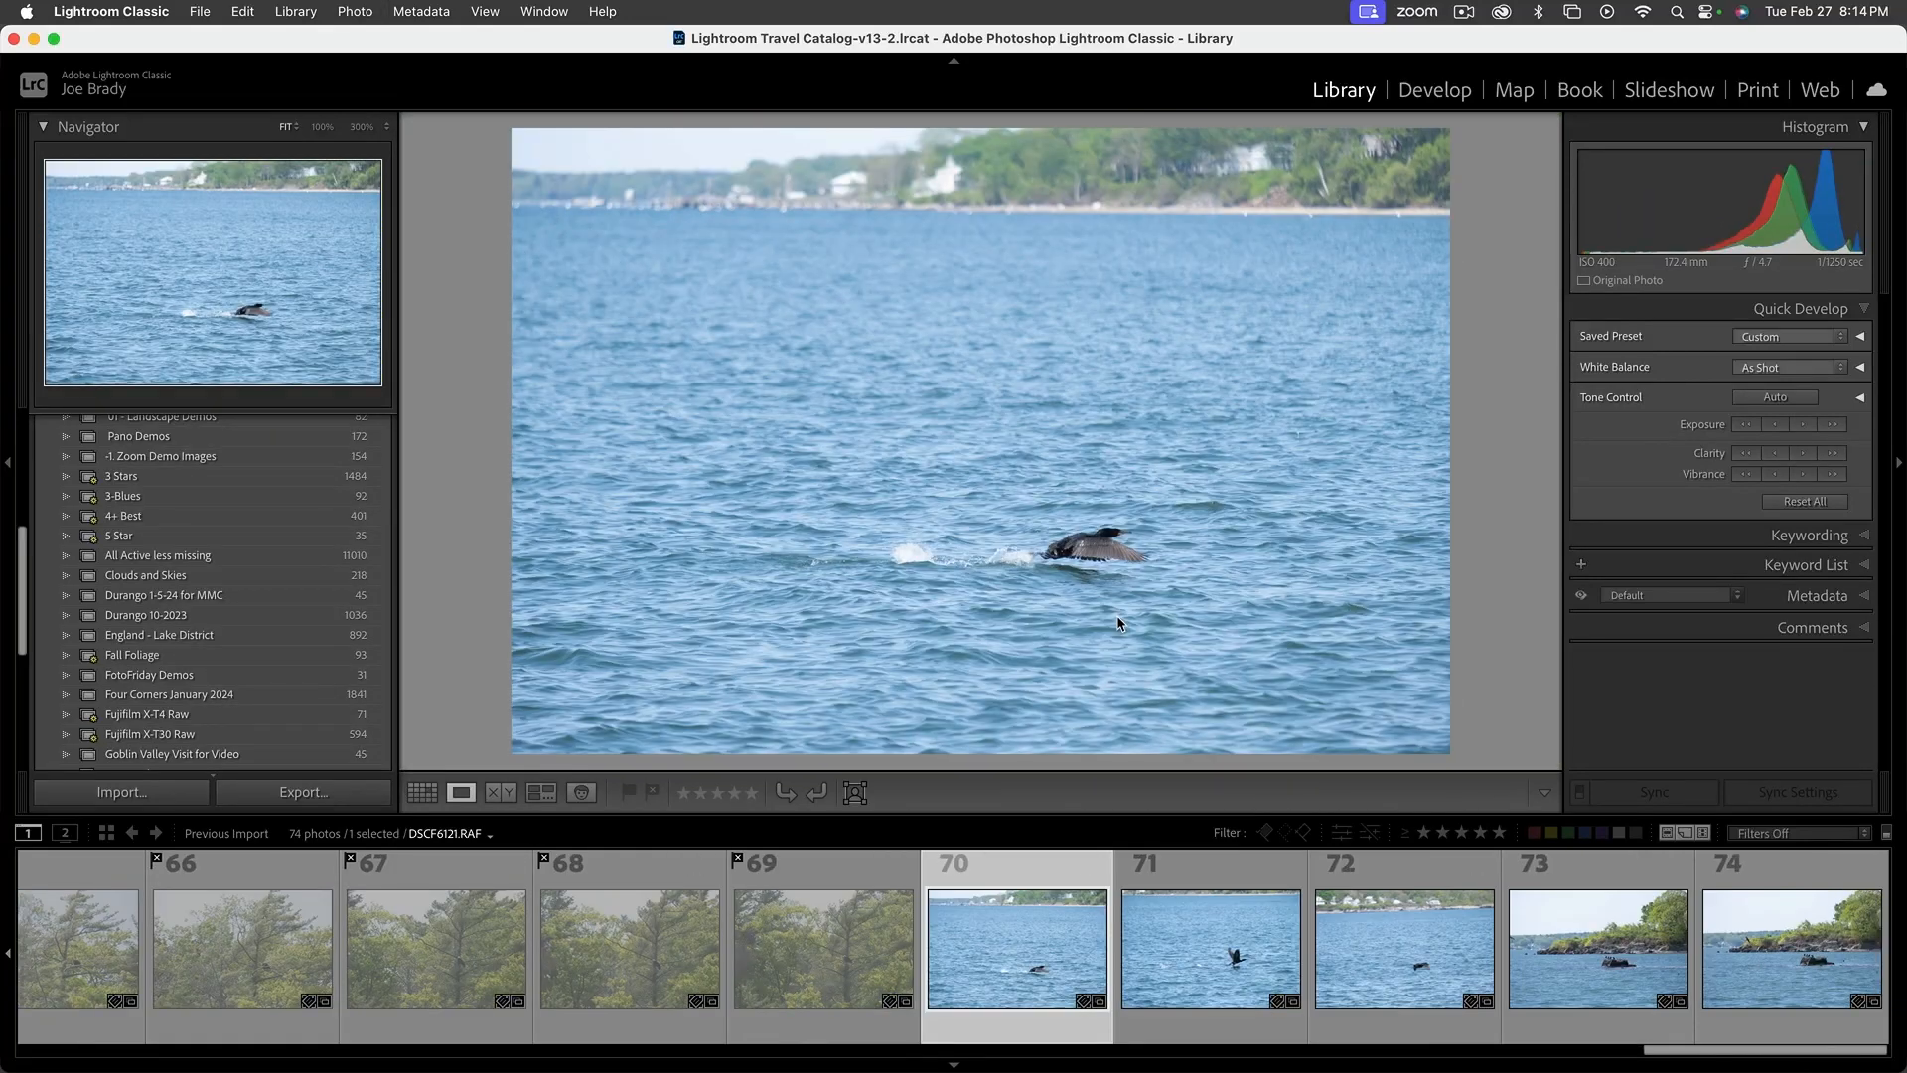
Flag the remaining seabird and rocky islet photos, 70 to 74, as rejected
click(1204, 874)
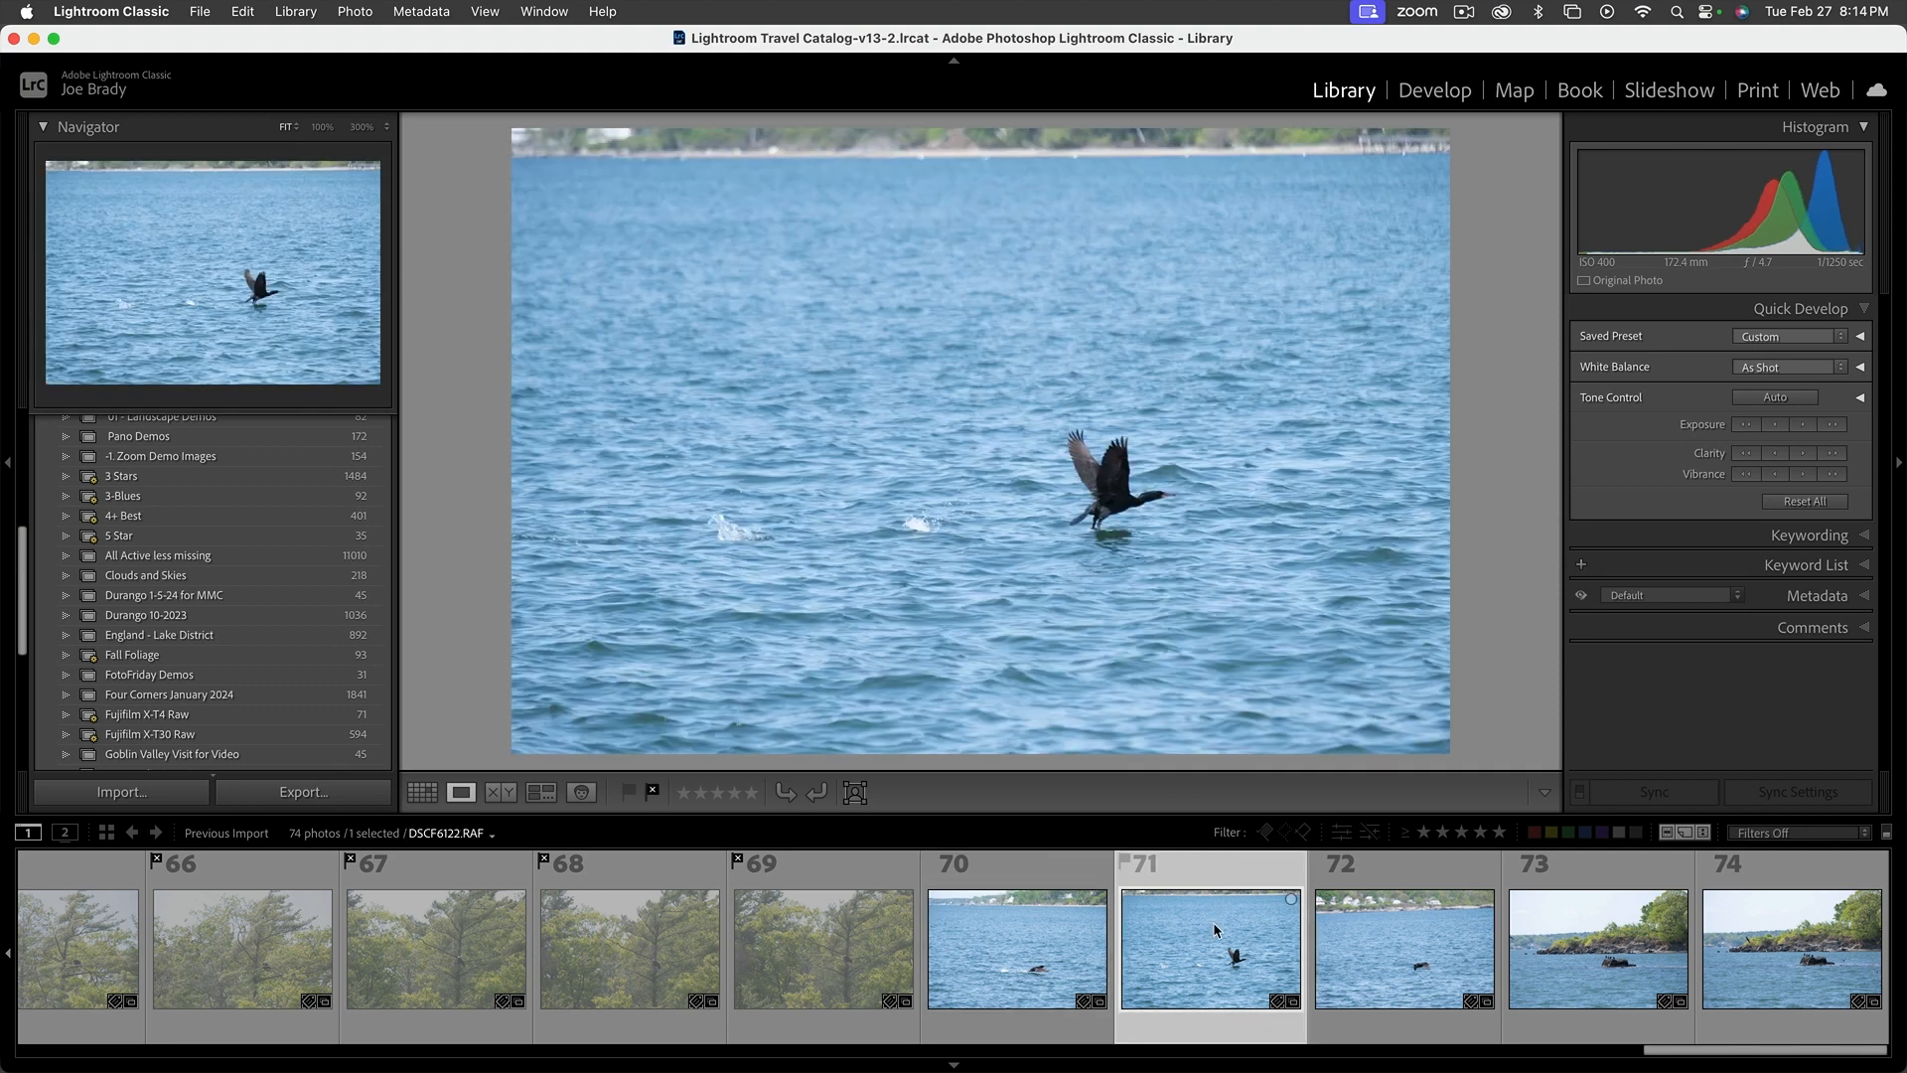
key(shift+x)
key(shift+x)
key(Right)
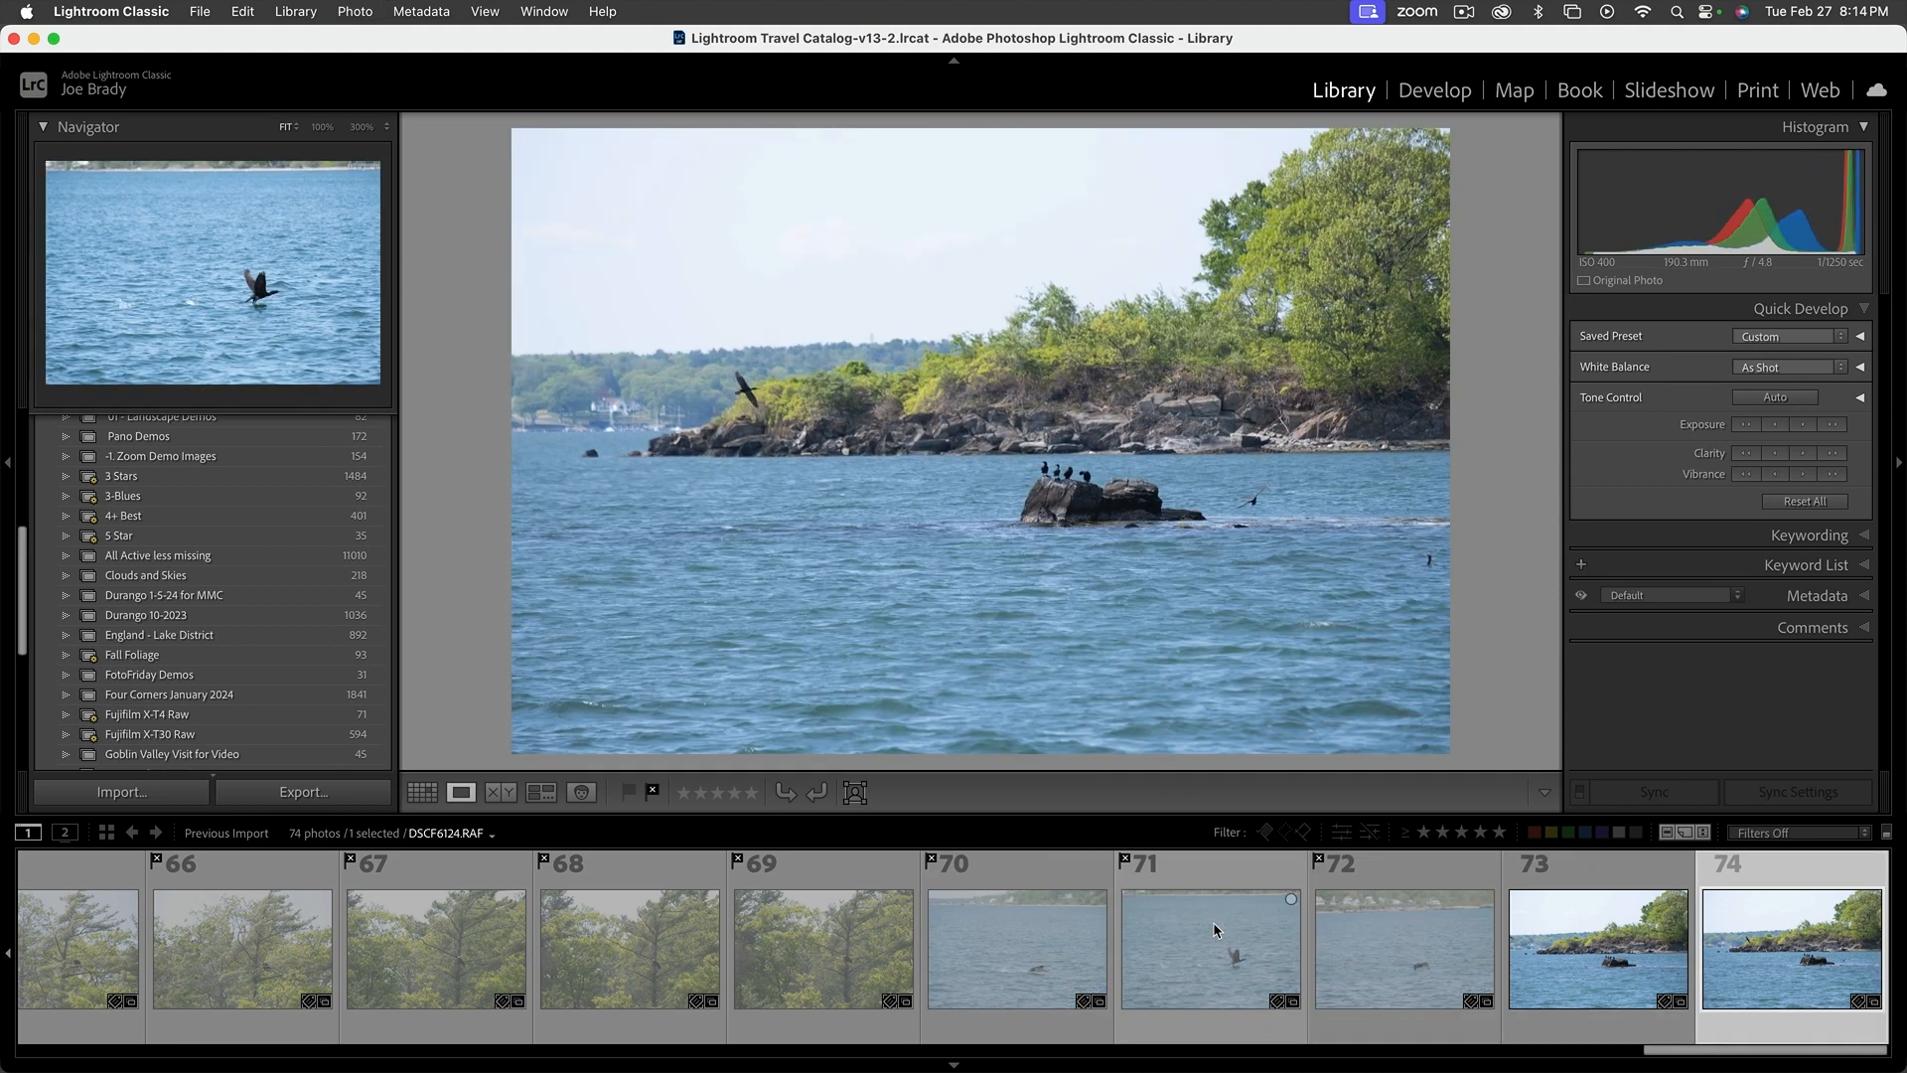
key(shift+x)
key(shift+x)
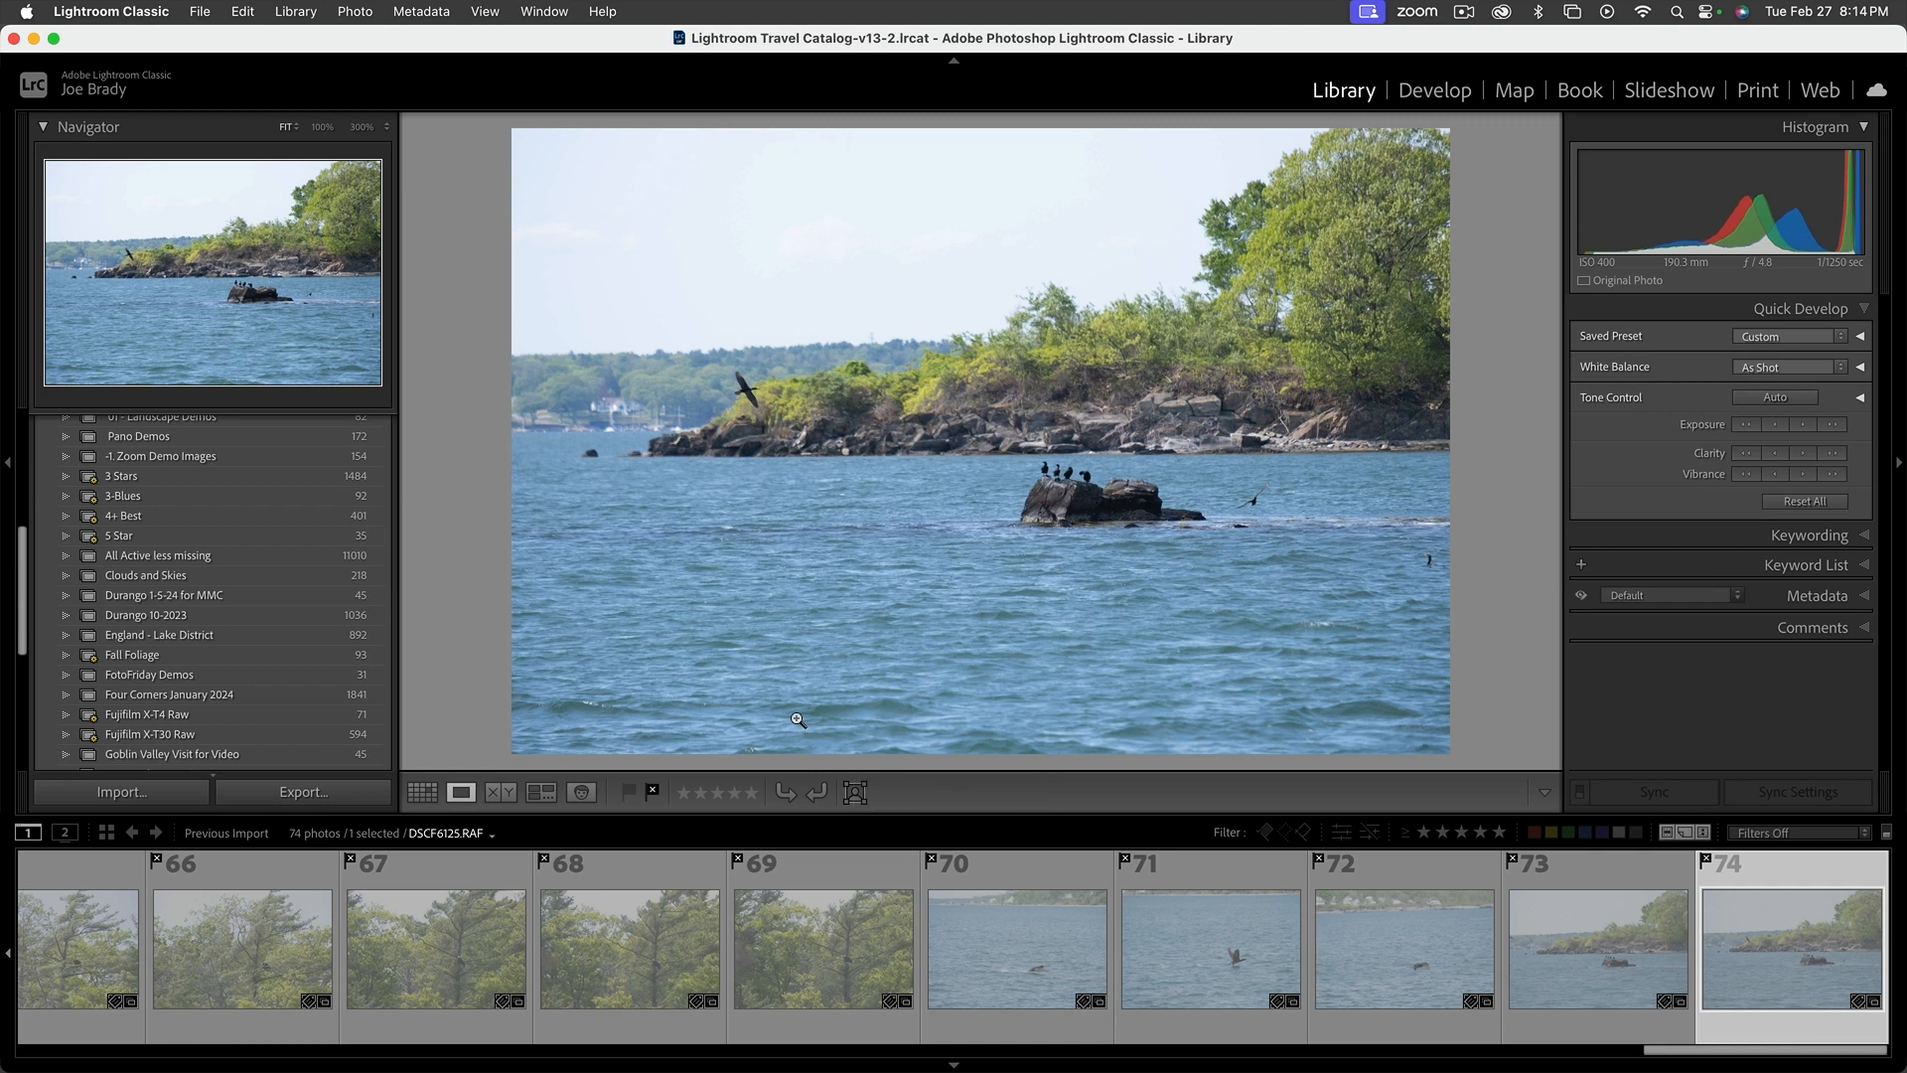
Return to Grid view and look over the flagged photos of the previous import
key(g)
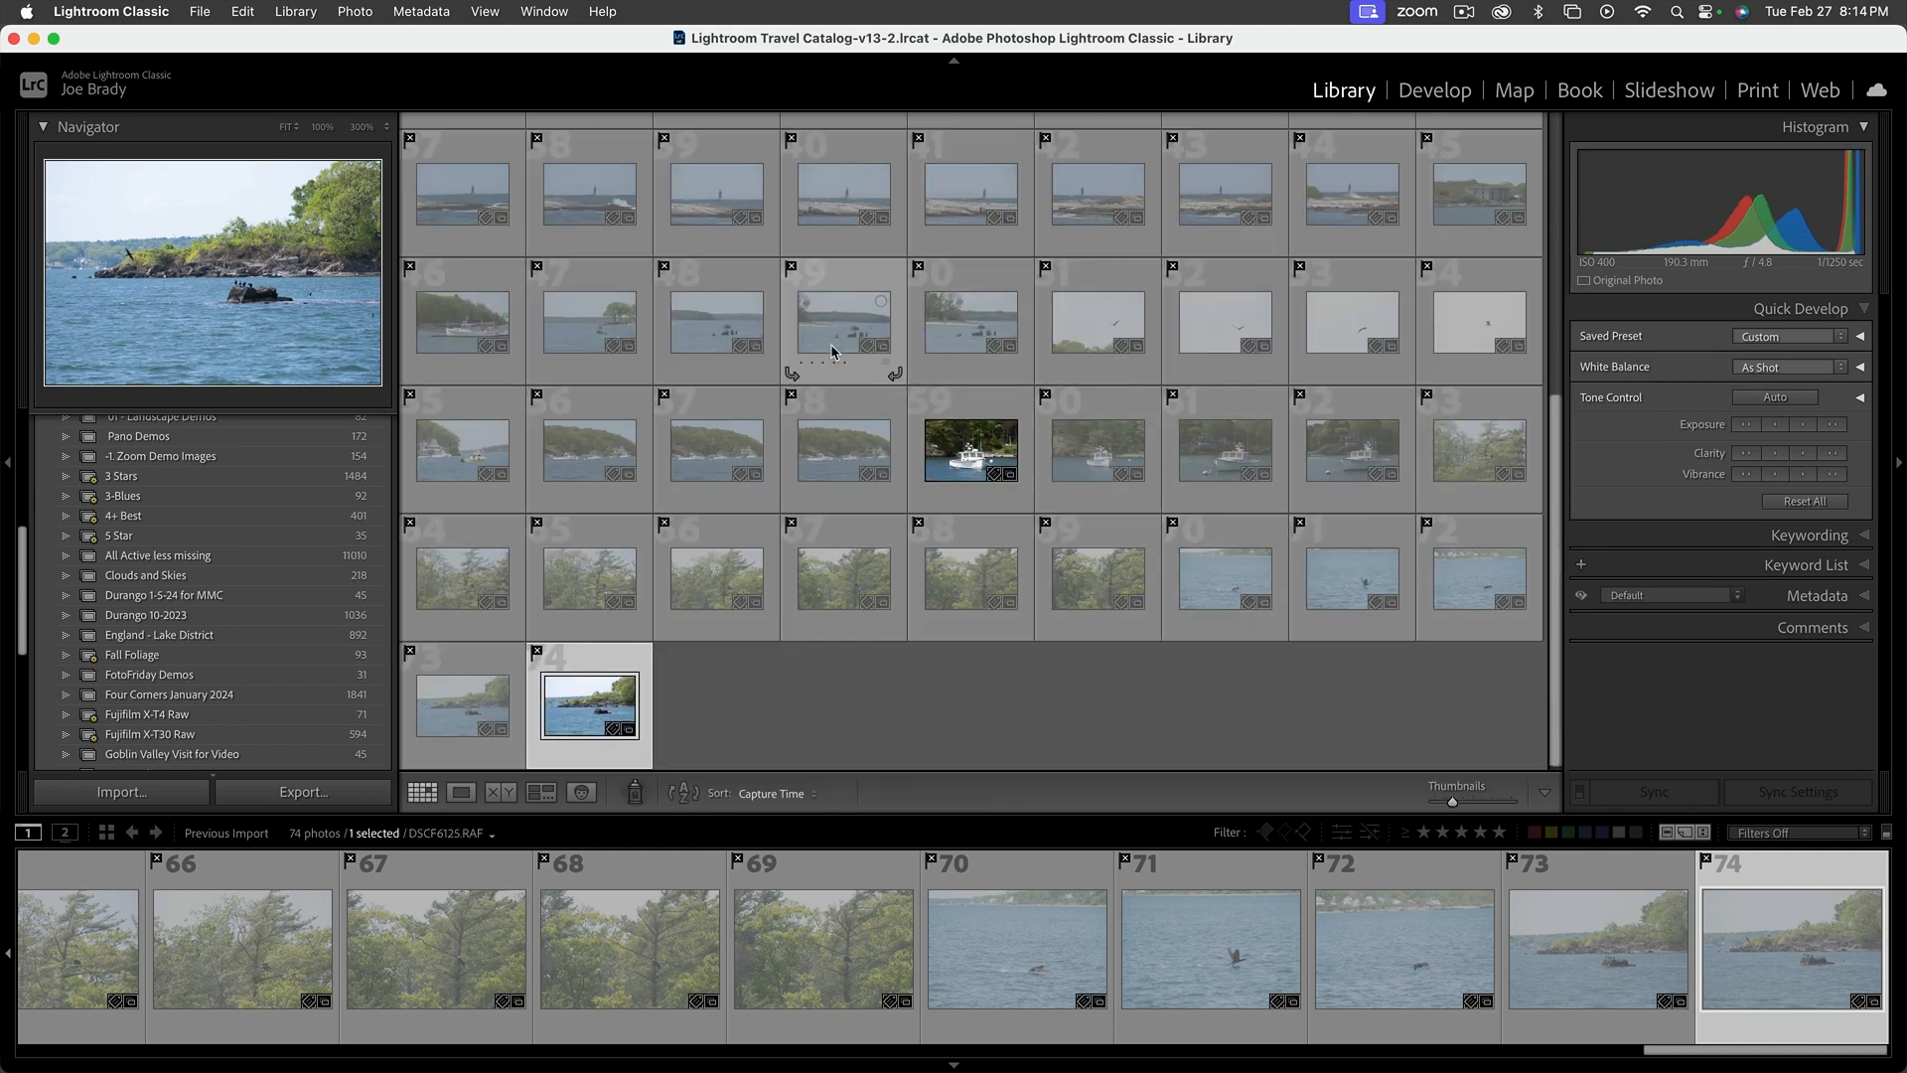
scroll(832, 350, up, 5)
scroll(833, 351, down, 5)
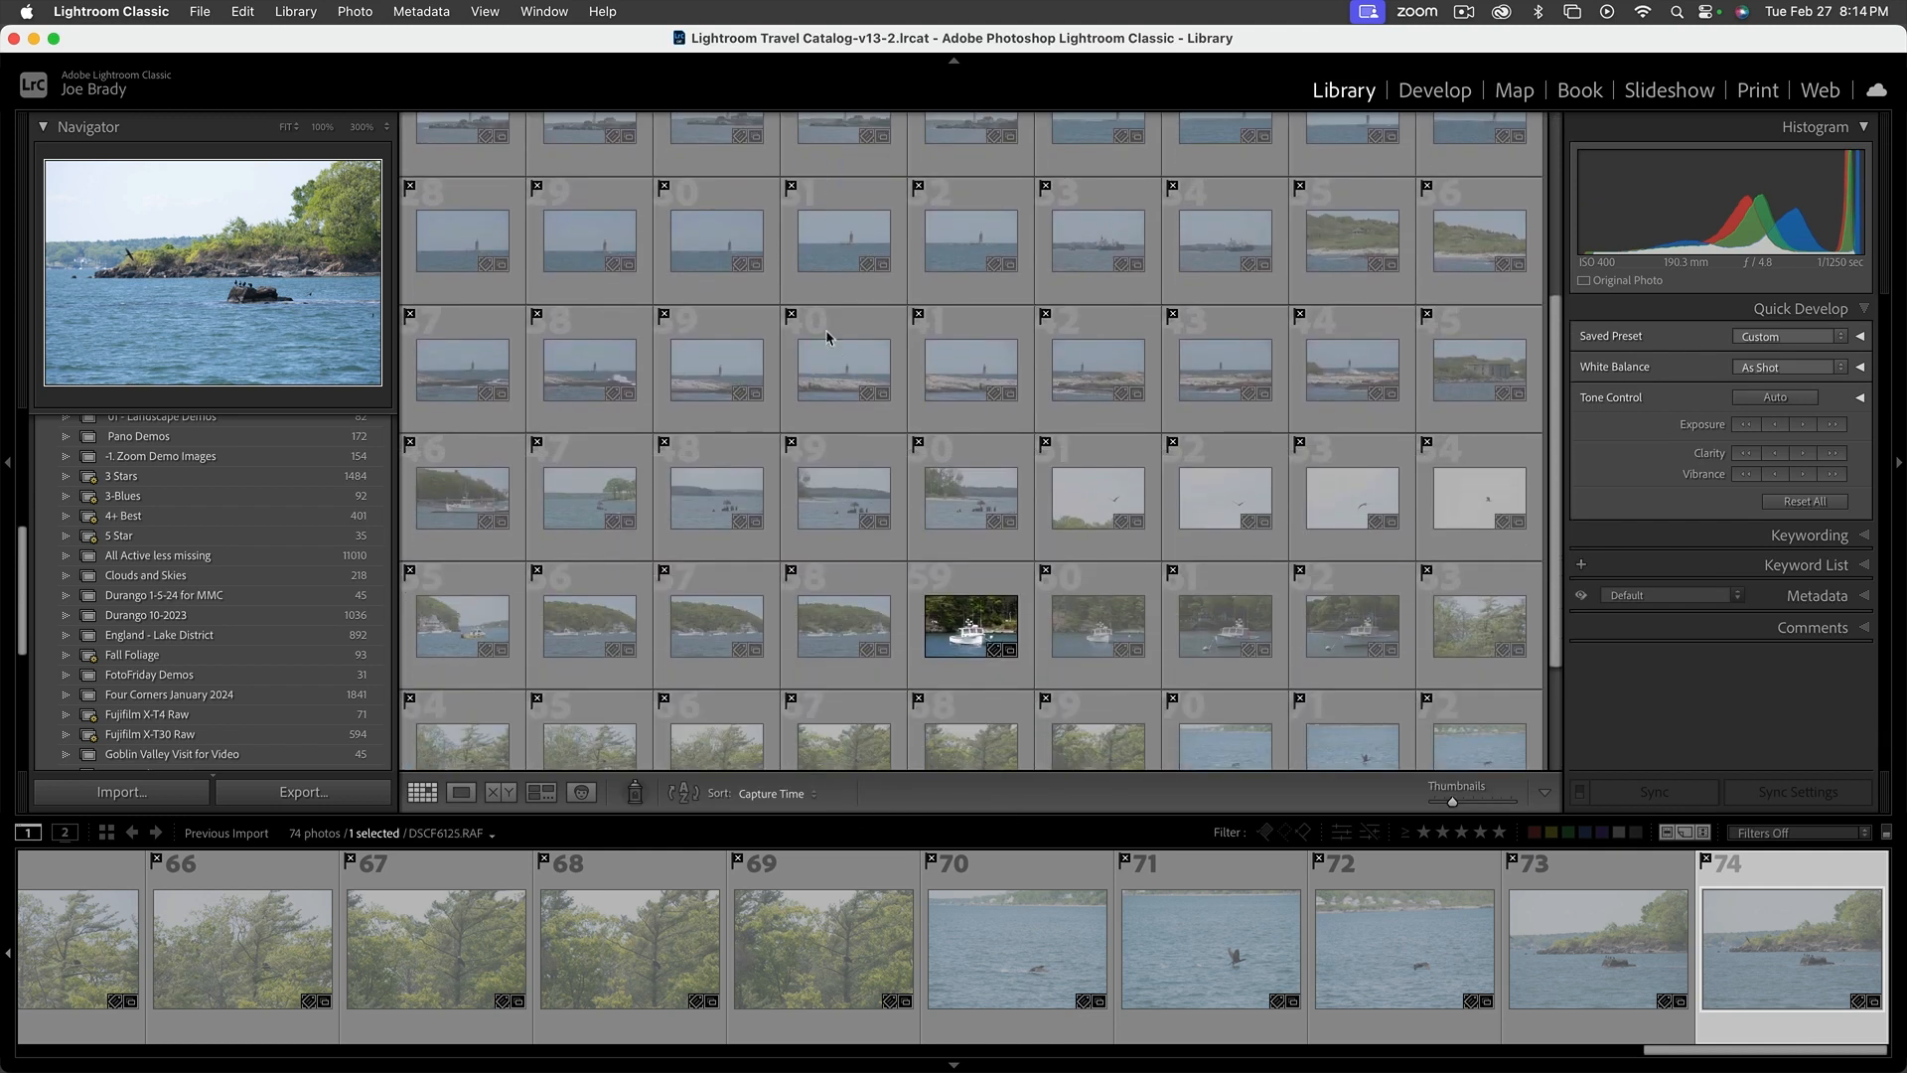
Delete all the photos flagged as rejected in the previous import
click(356, 12)
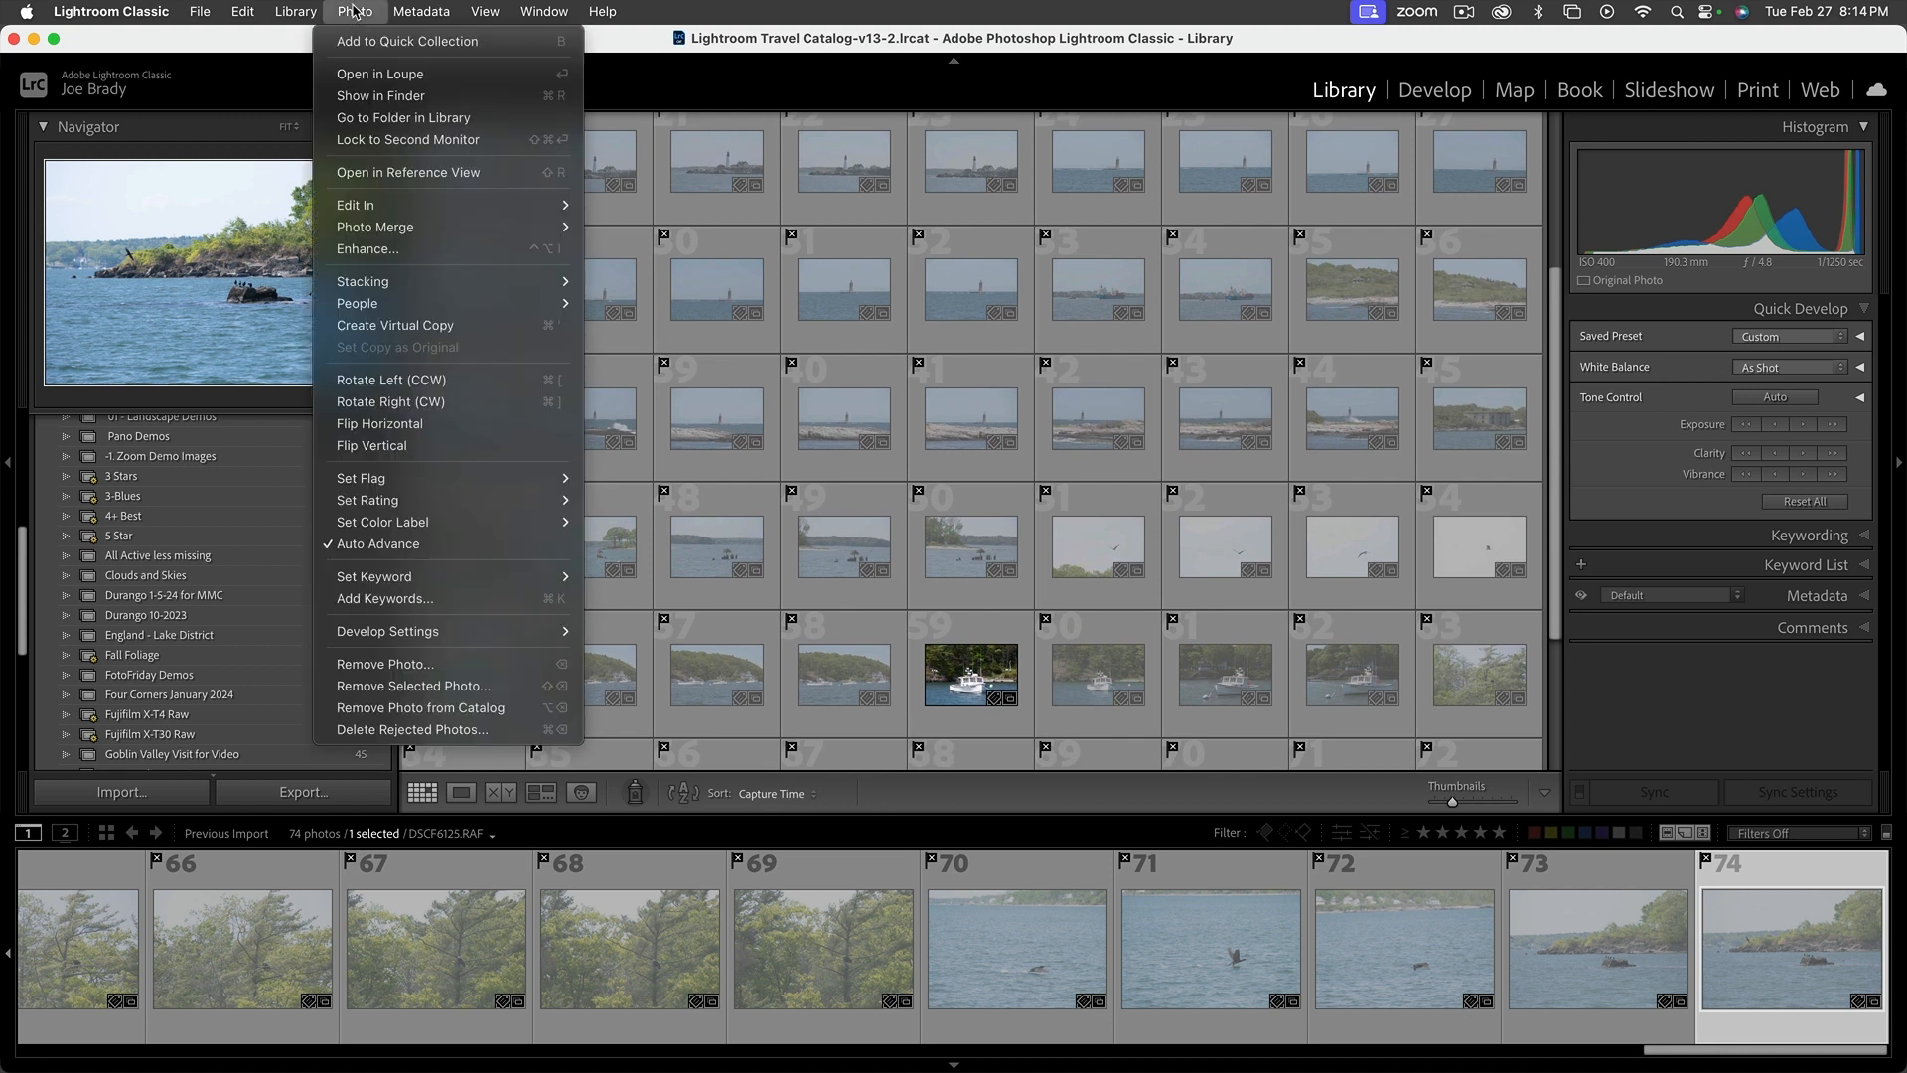
click(437, 729)
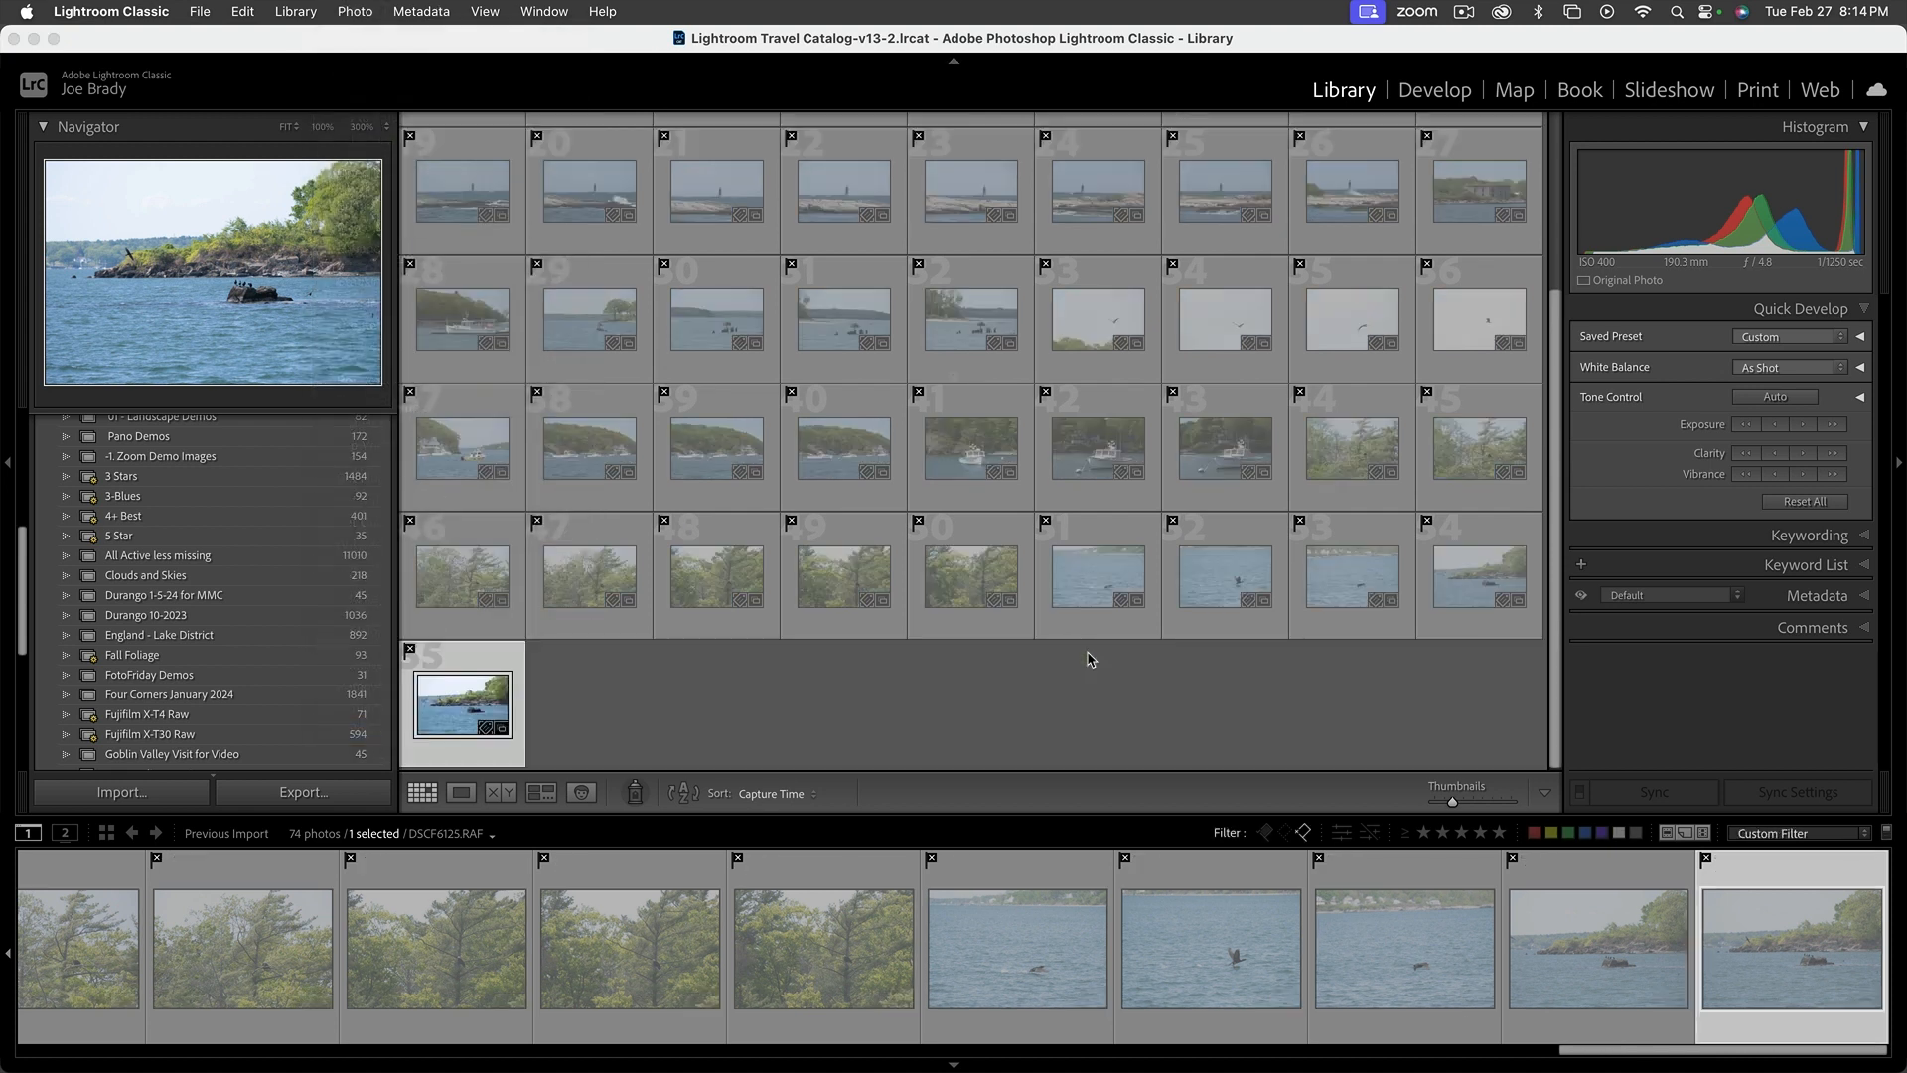
click(964, 491)
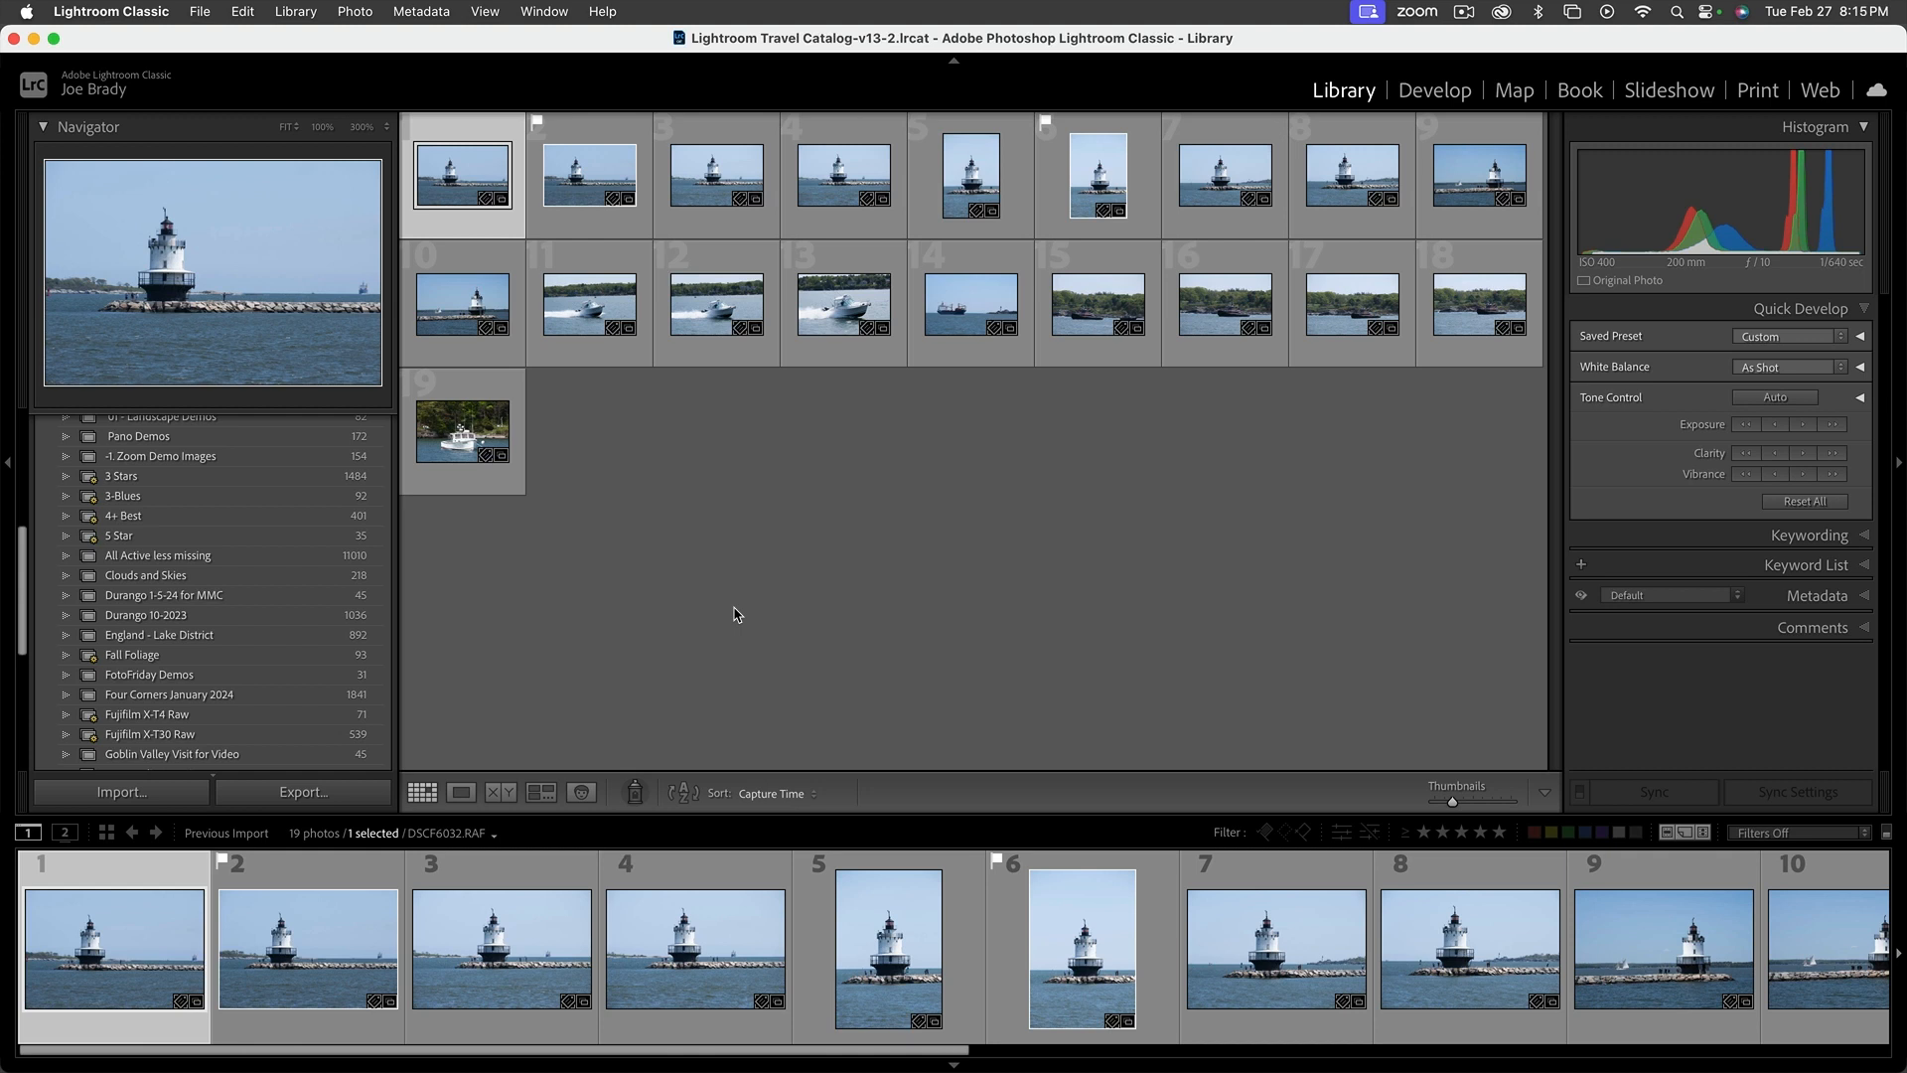
Open the cargo ship photo 14 in Loupe view and browse the neighbouring boat photos
double_click(939, 310)
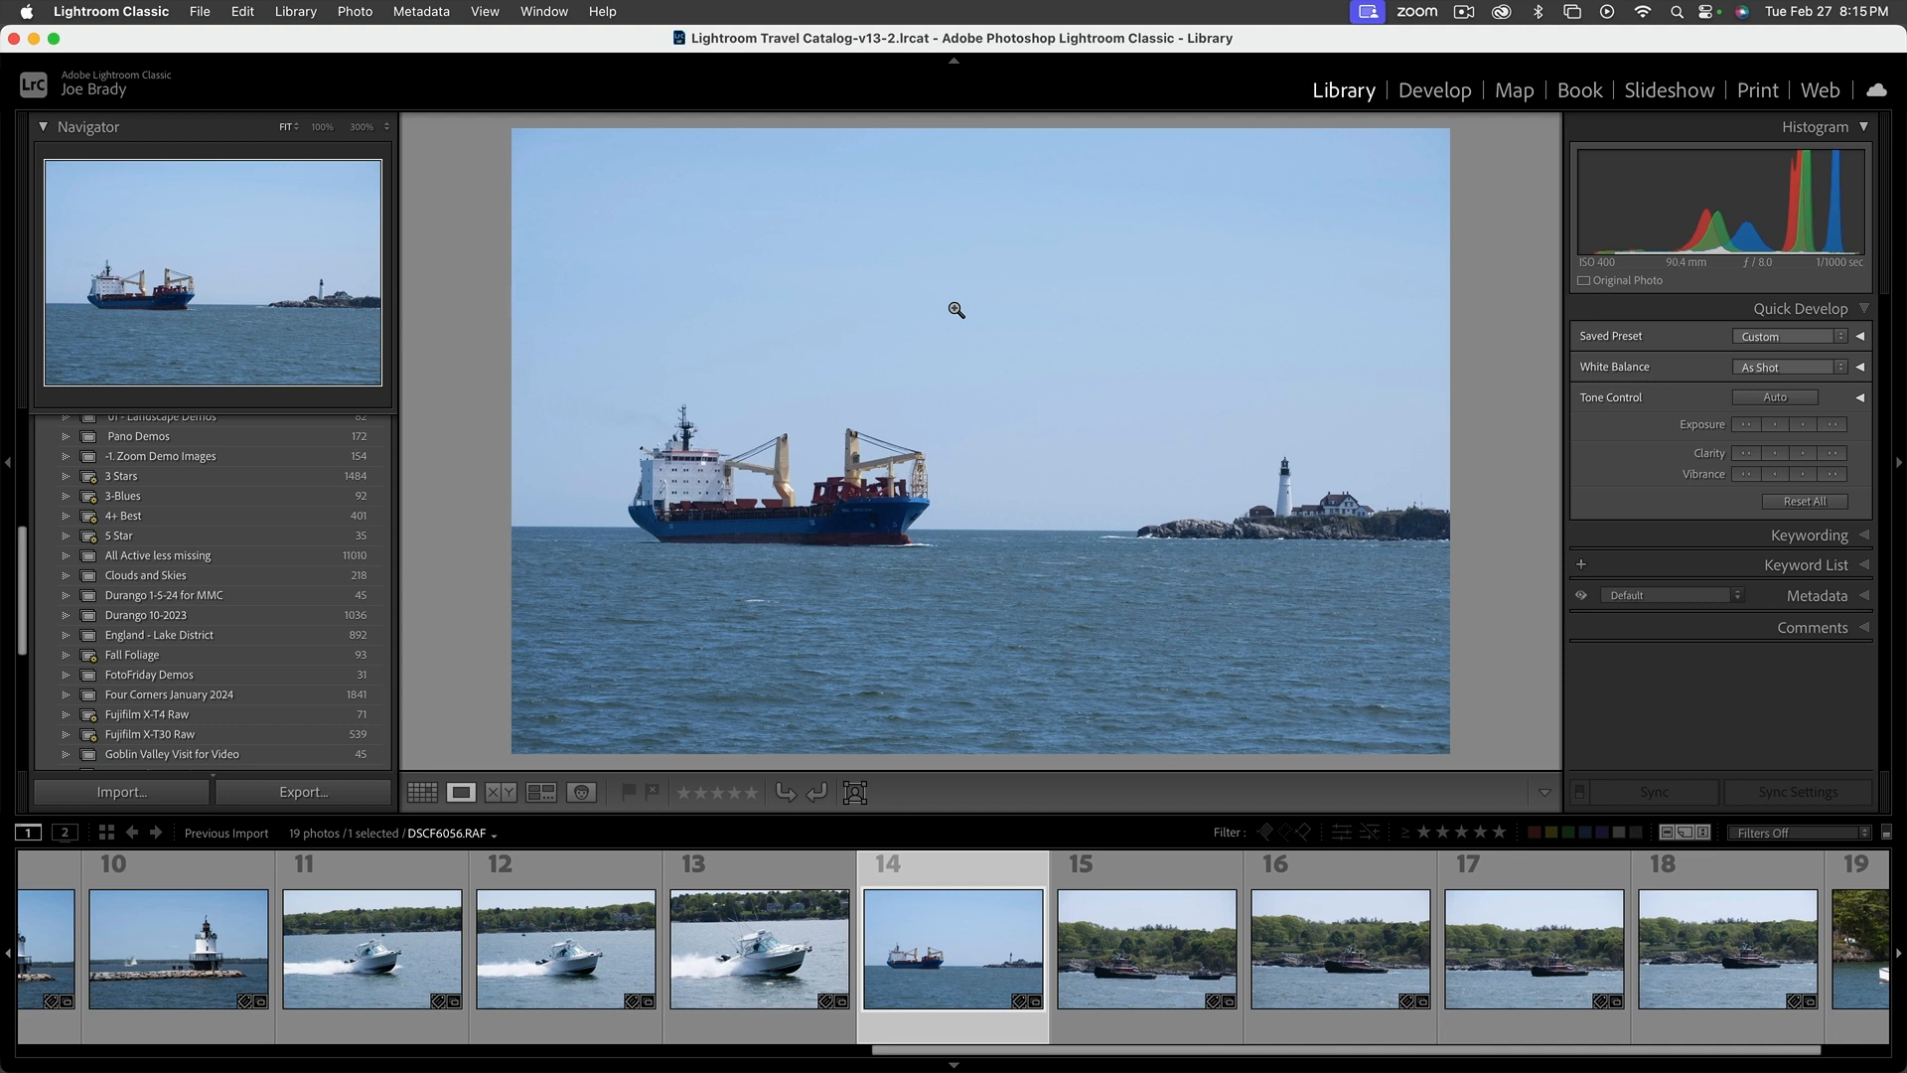
scroll(953, 312, right, 2)
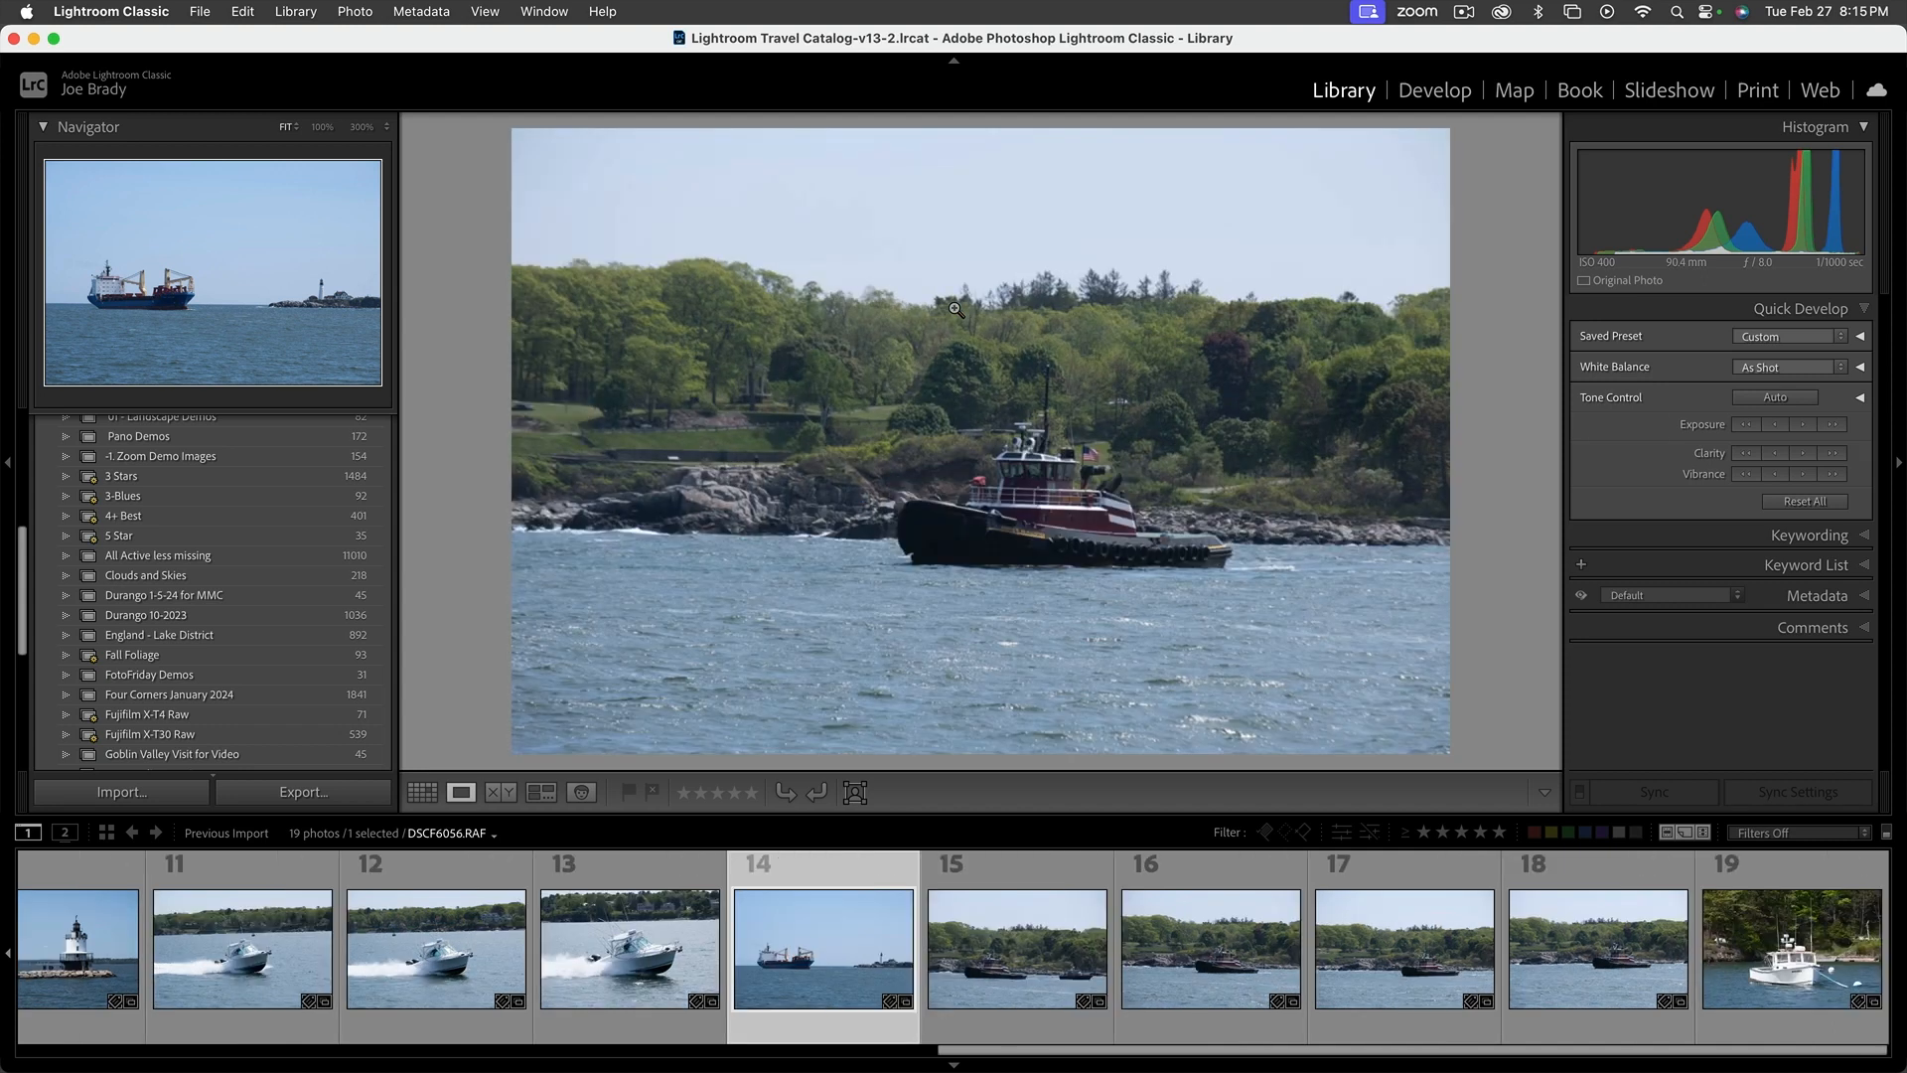
scroll(924, 437, left, 5)
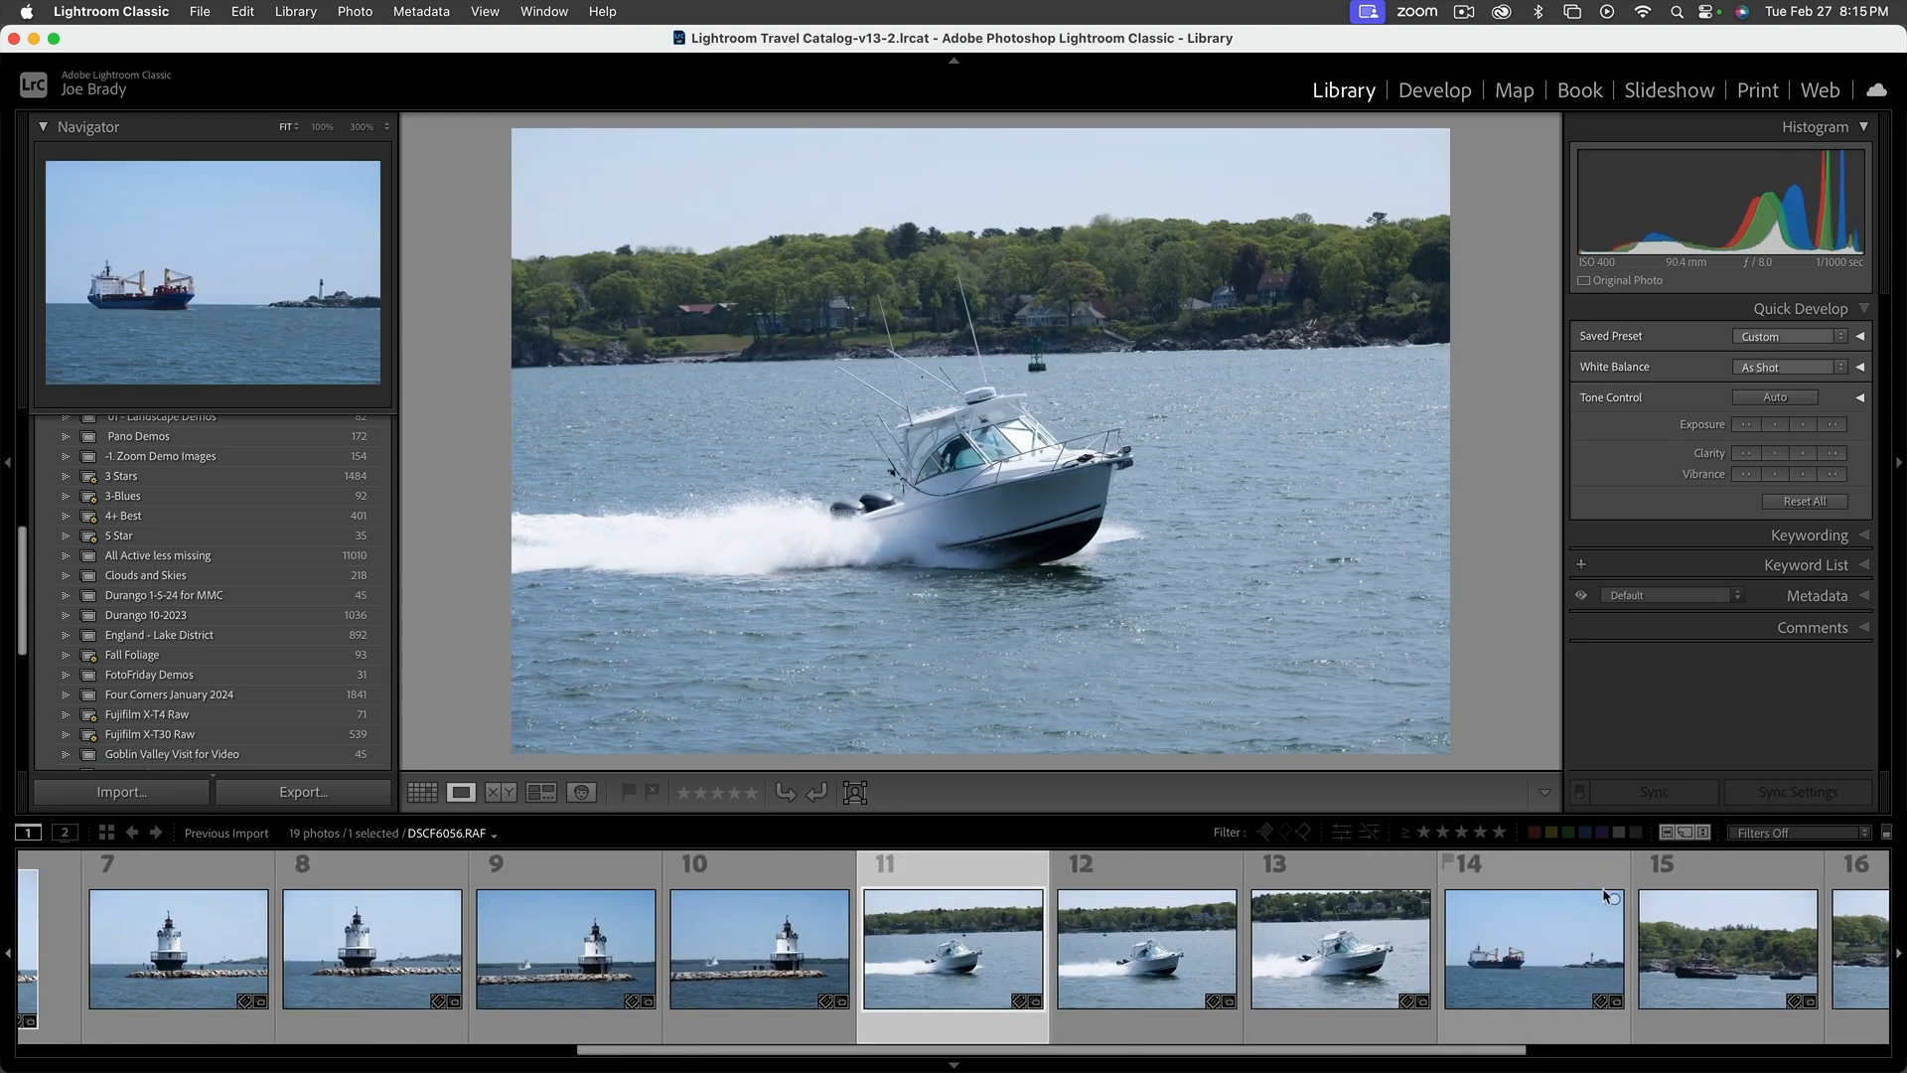
Inspect the tugboat in photo 15 at 100% zoom, including the name on its bow, and return to the fit view
click(1644, 862)
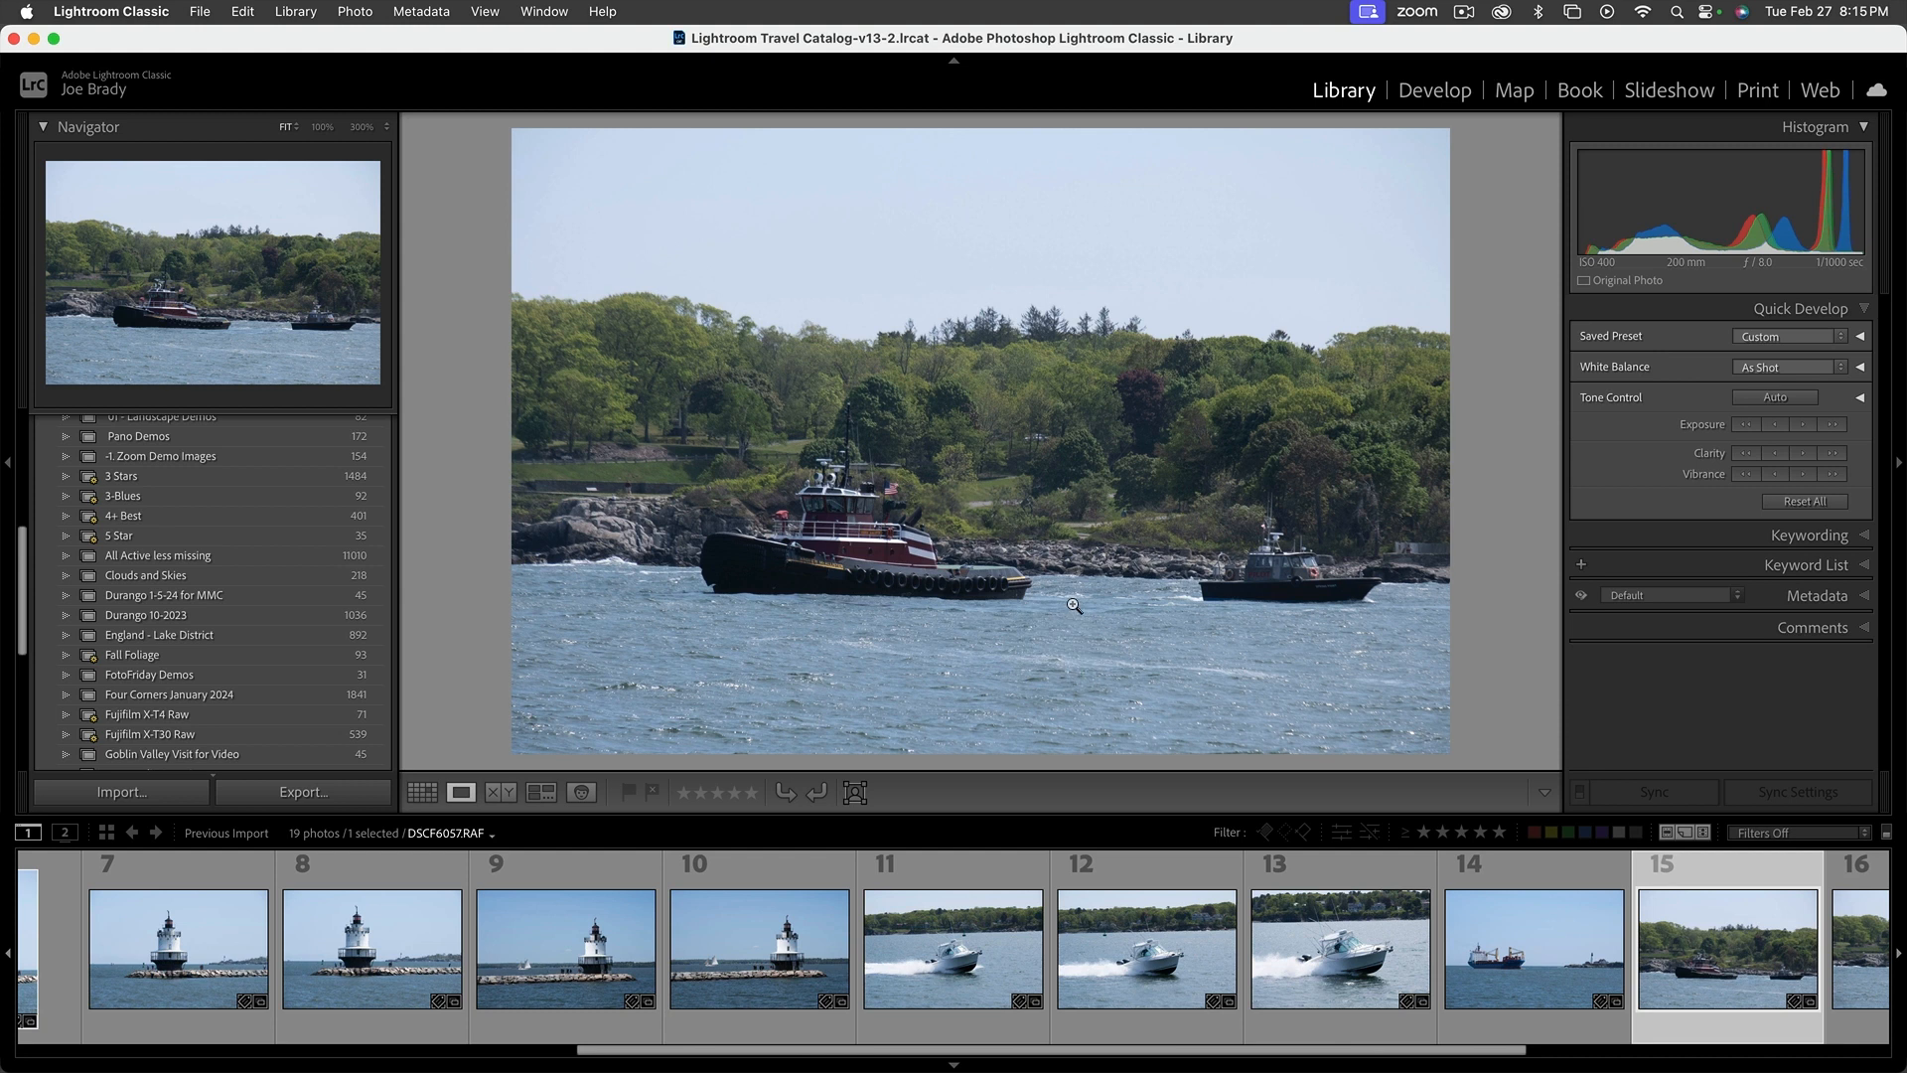
click(922, 573)
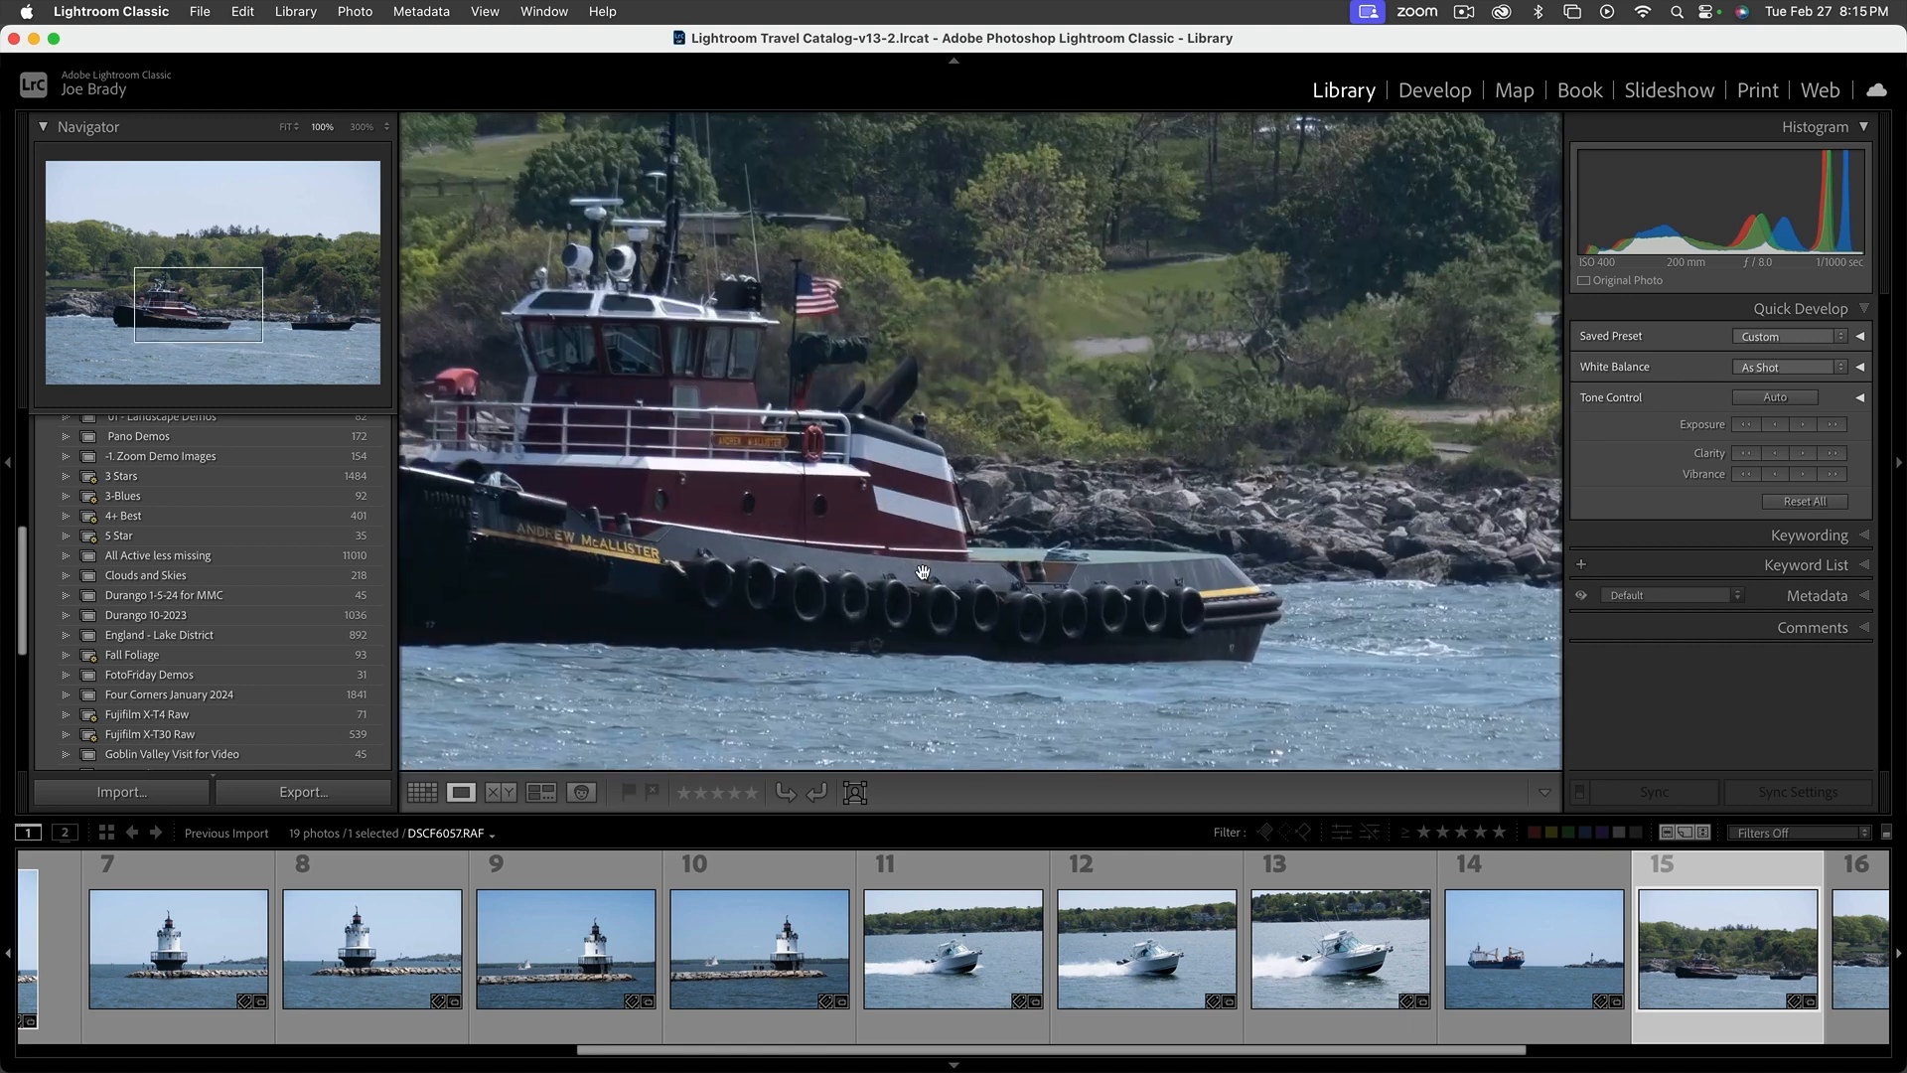
click(834, 563)
click(834, 564)
drag(786, 563, 874, 586)
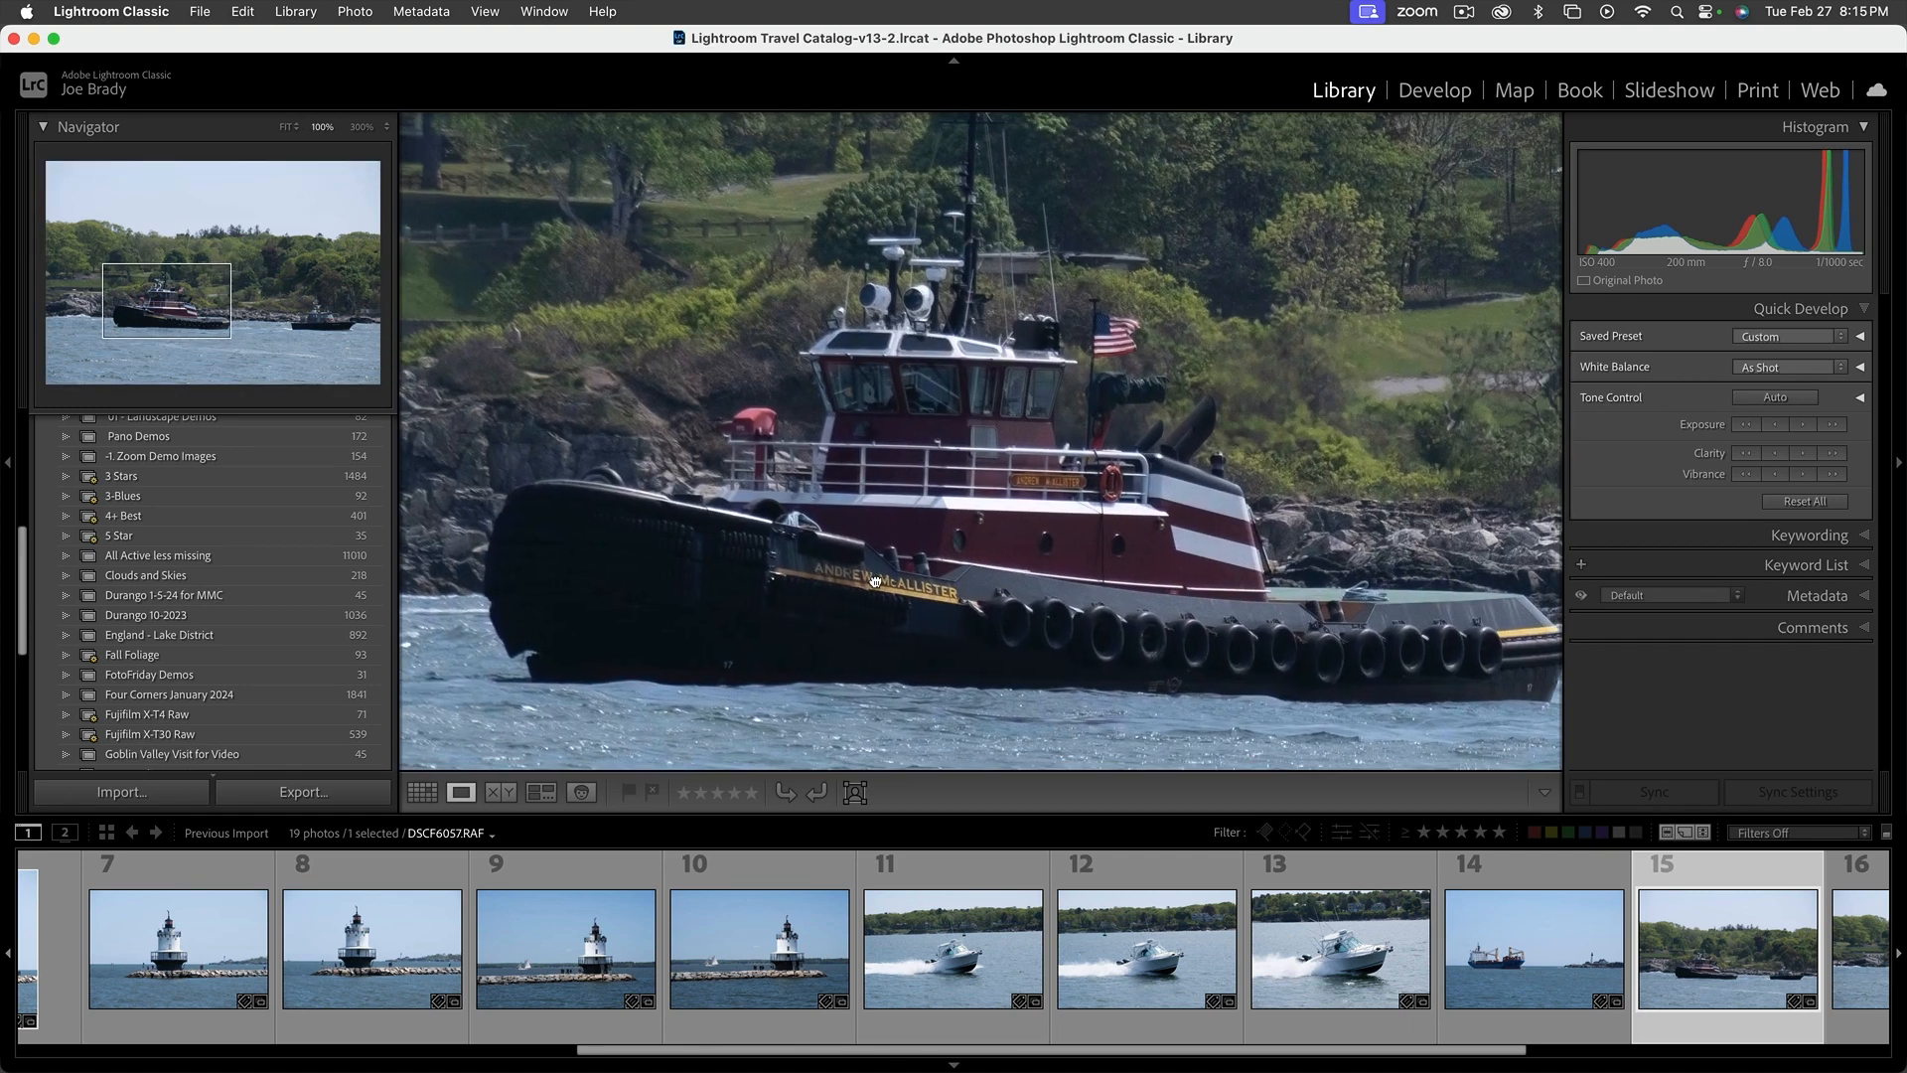
click(1027, 597)
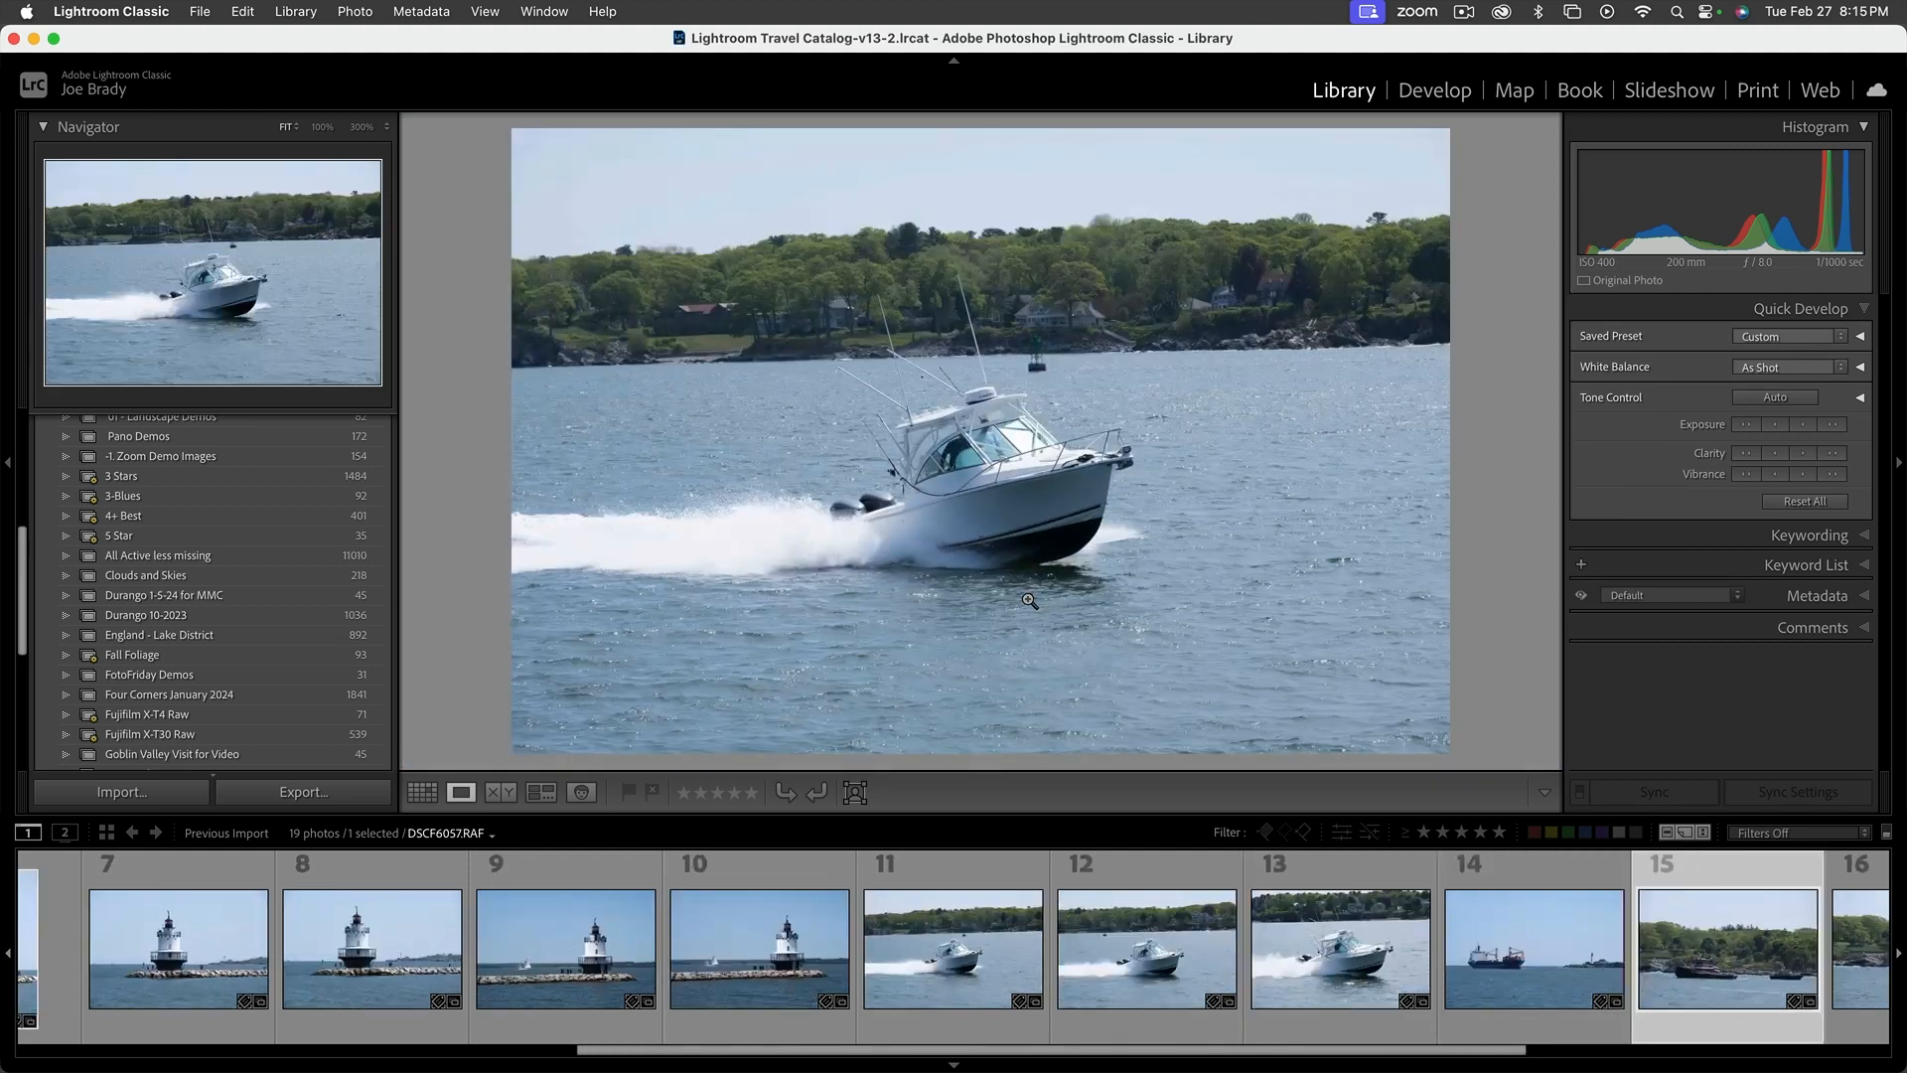
Compare speedboat photos 11, 12 and 13 in Loupe view, and return the filmstrip to the first photos
click(965, 908)
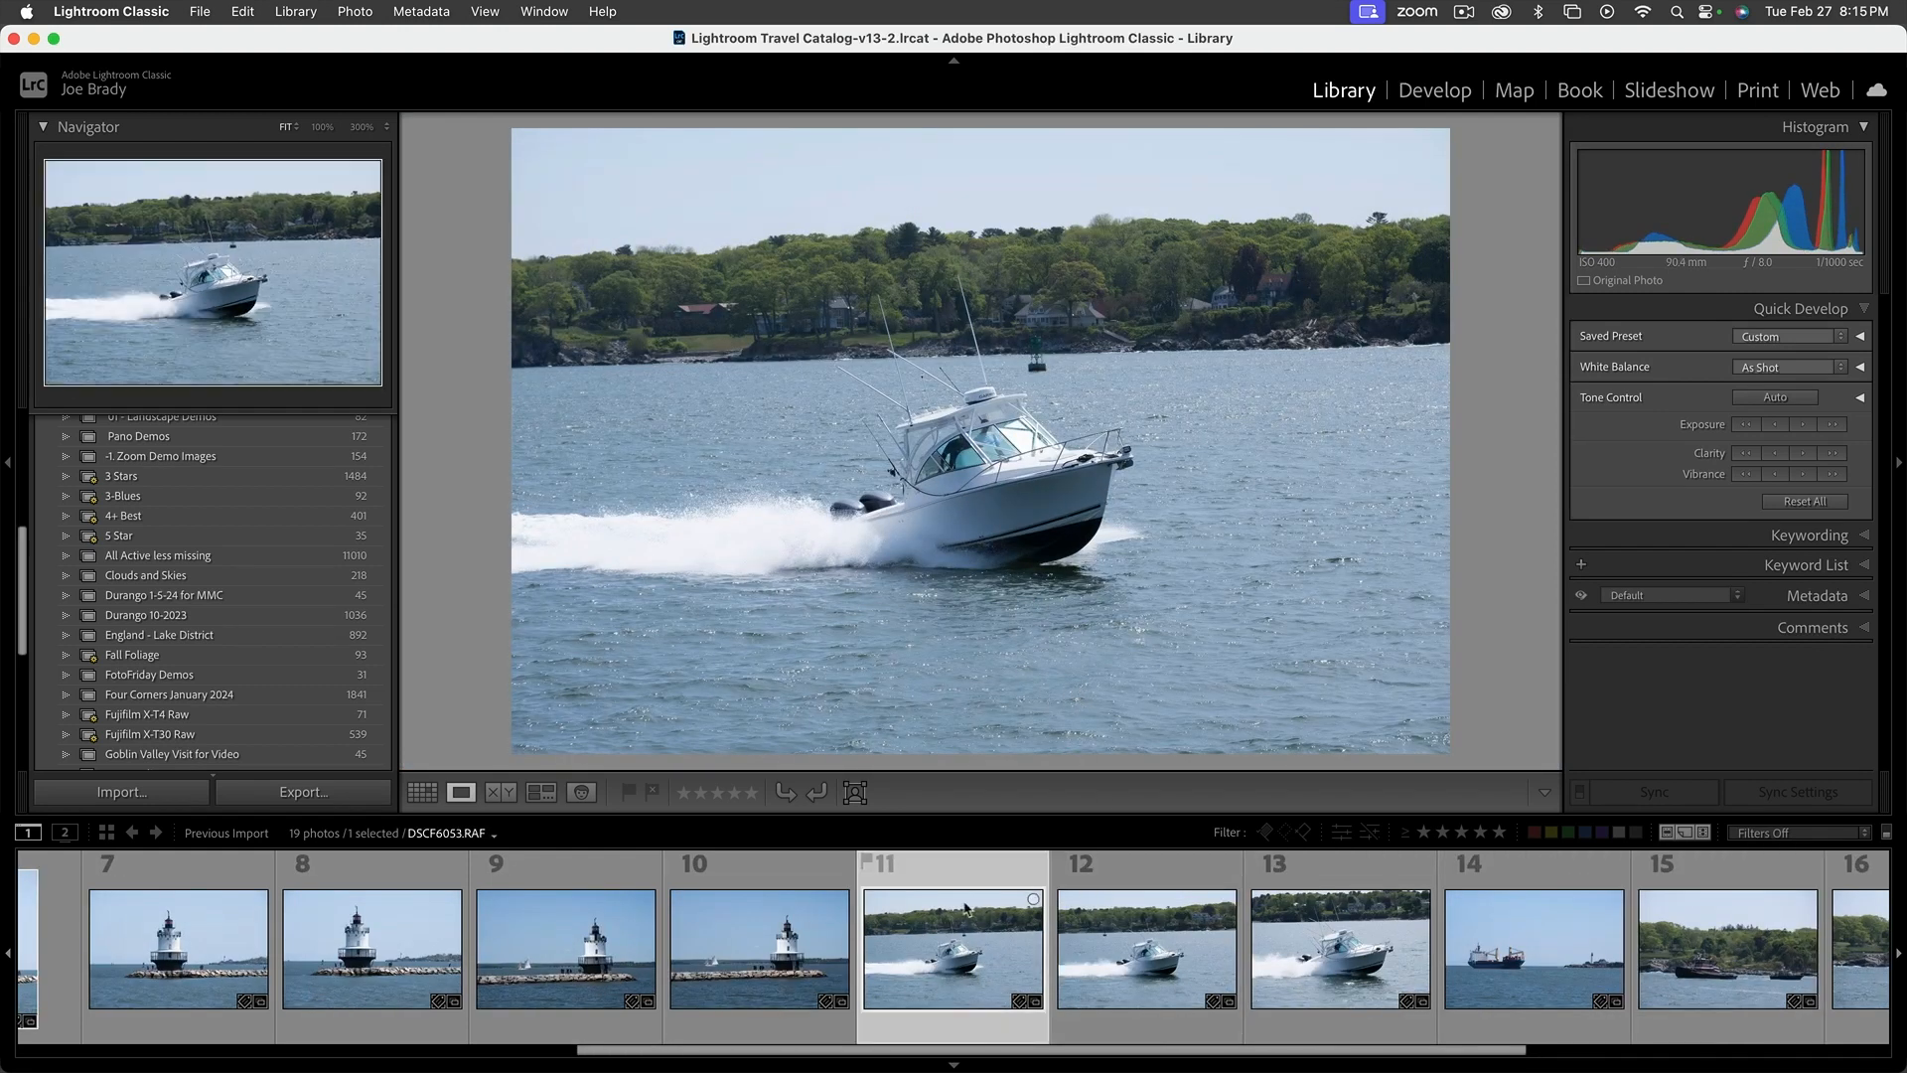
click(1142, 934)
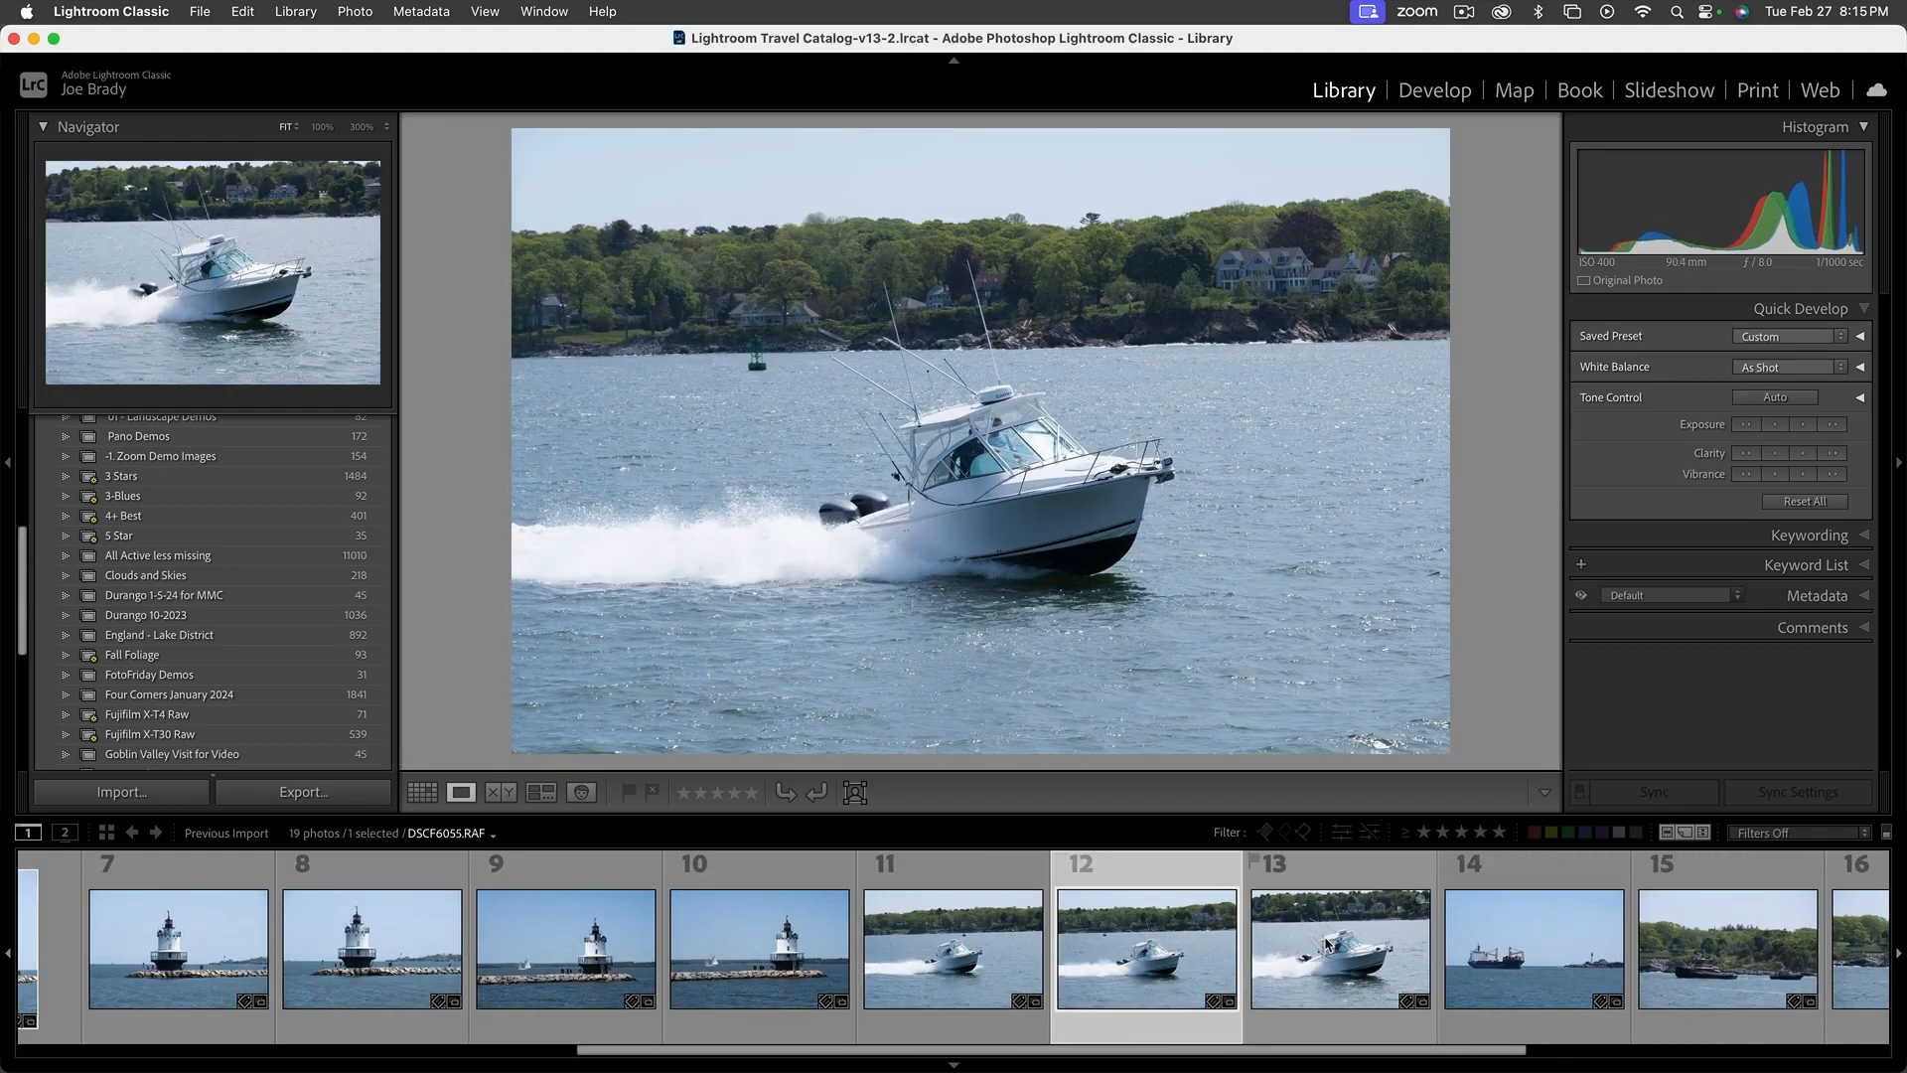
click(1328, 945)
click(1147, 939)
click(977, 930)
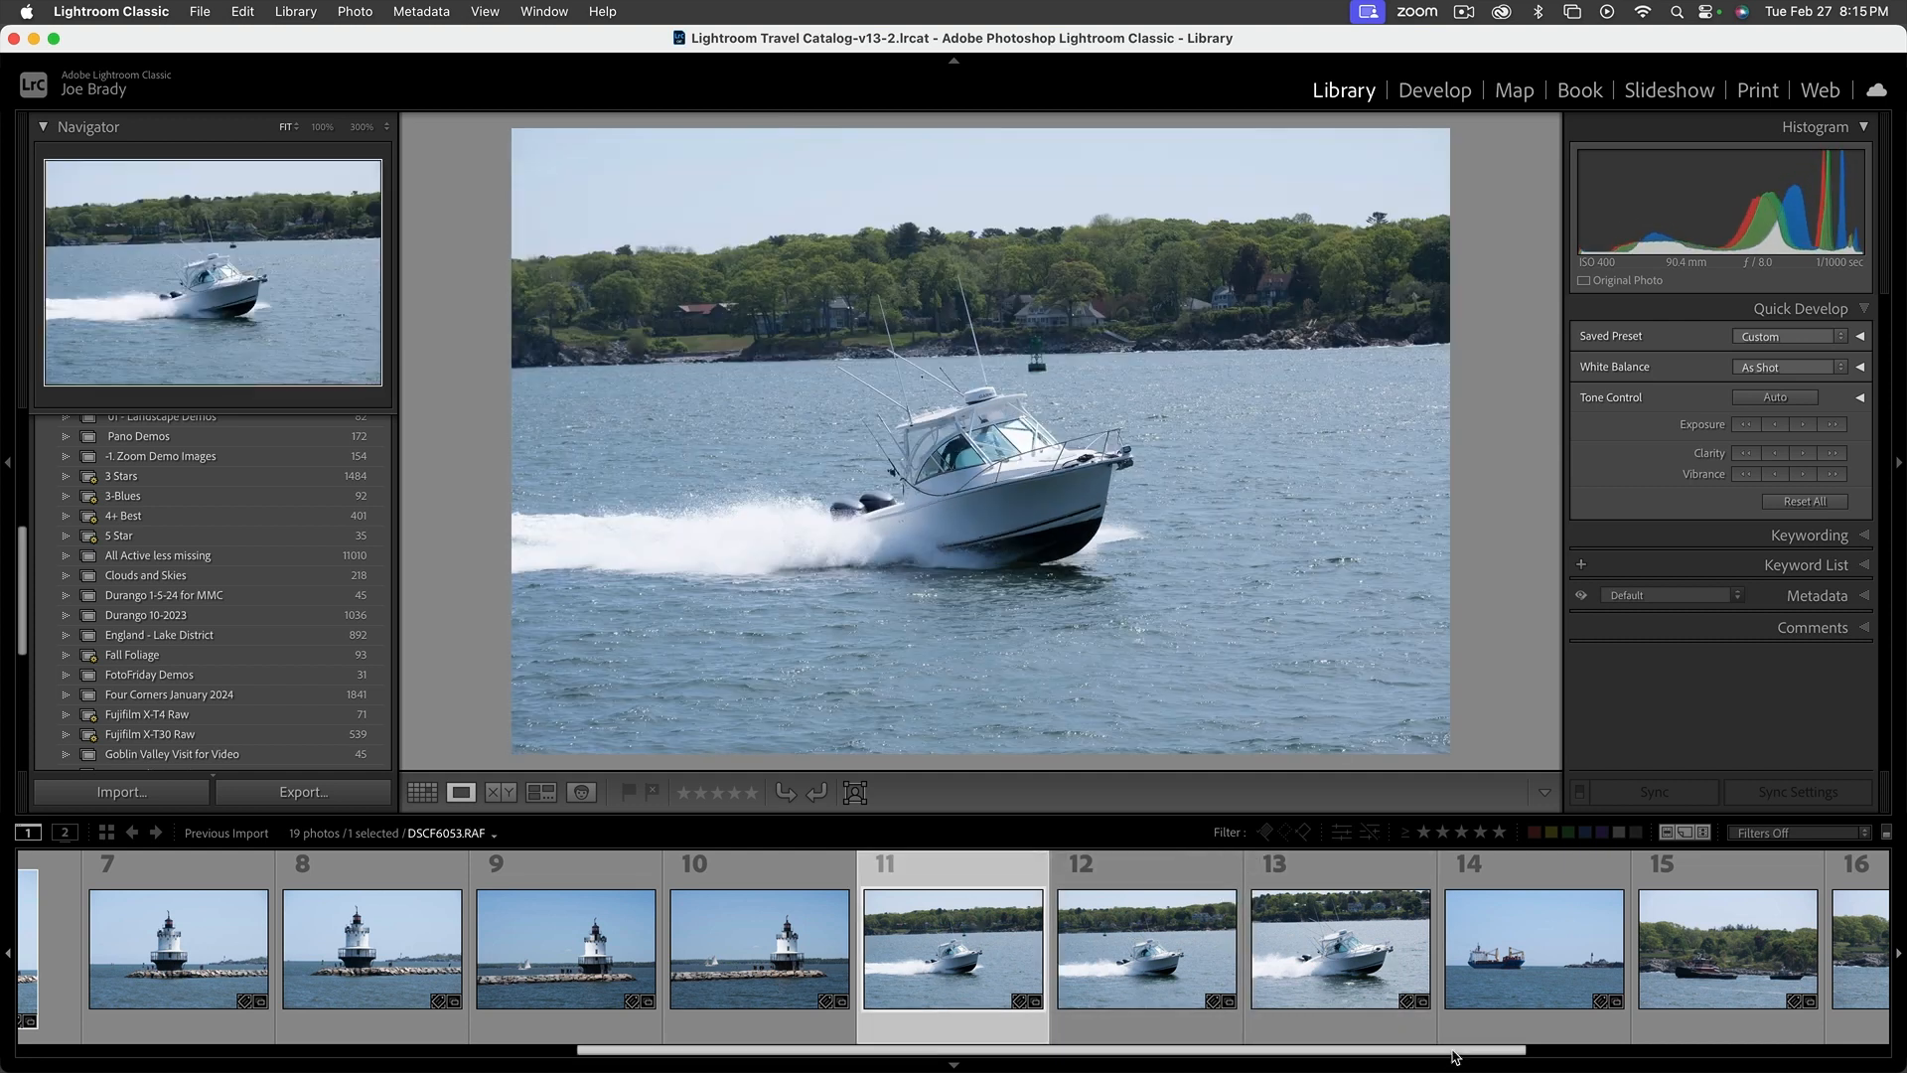
drag(1453, 1056, 913, 1055)
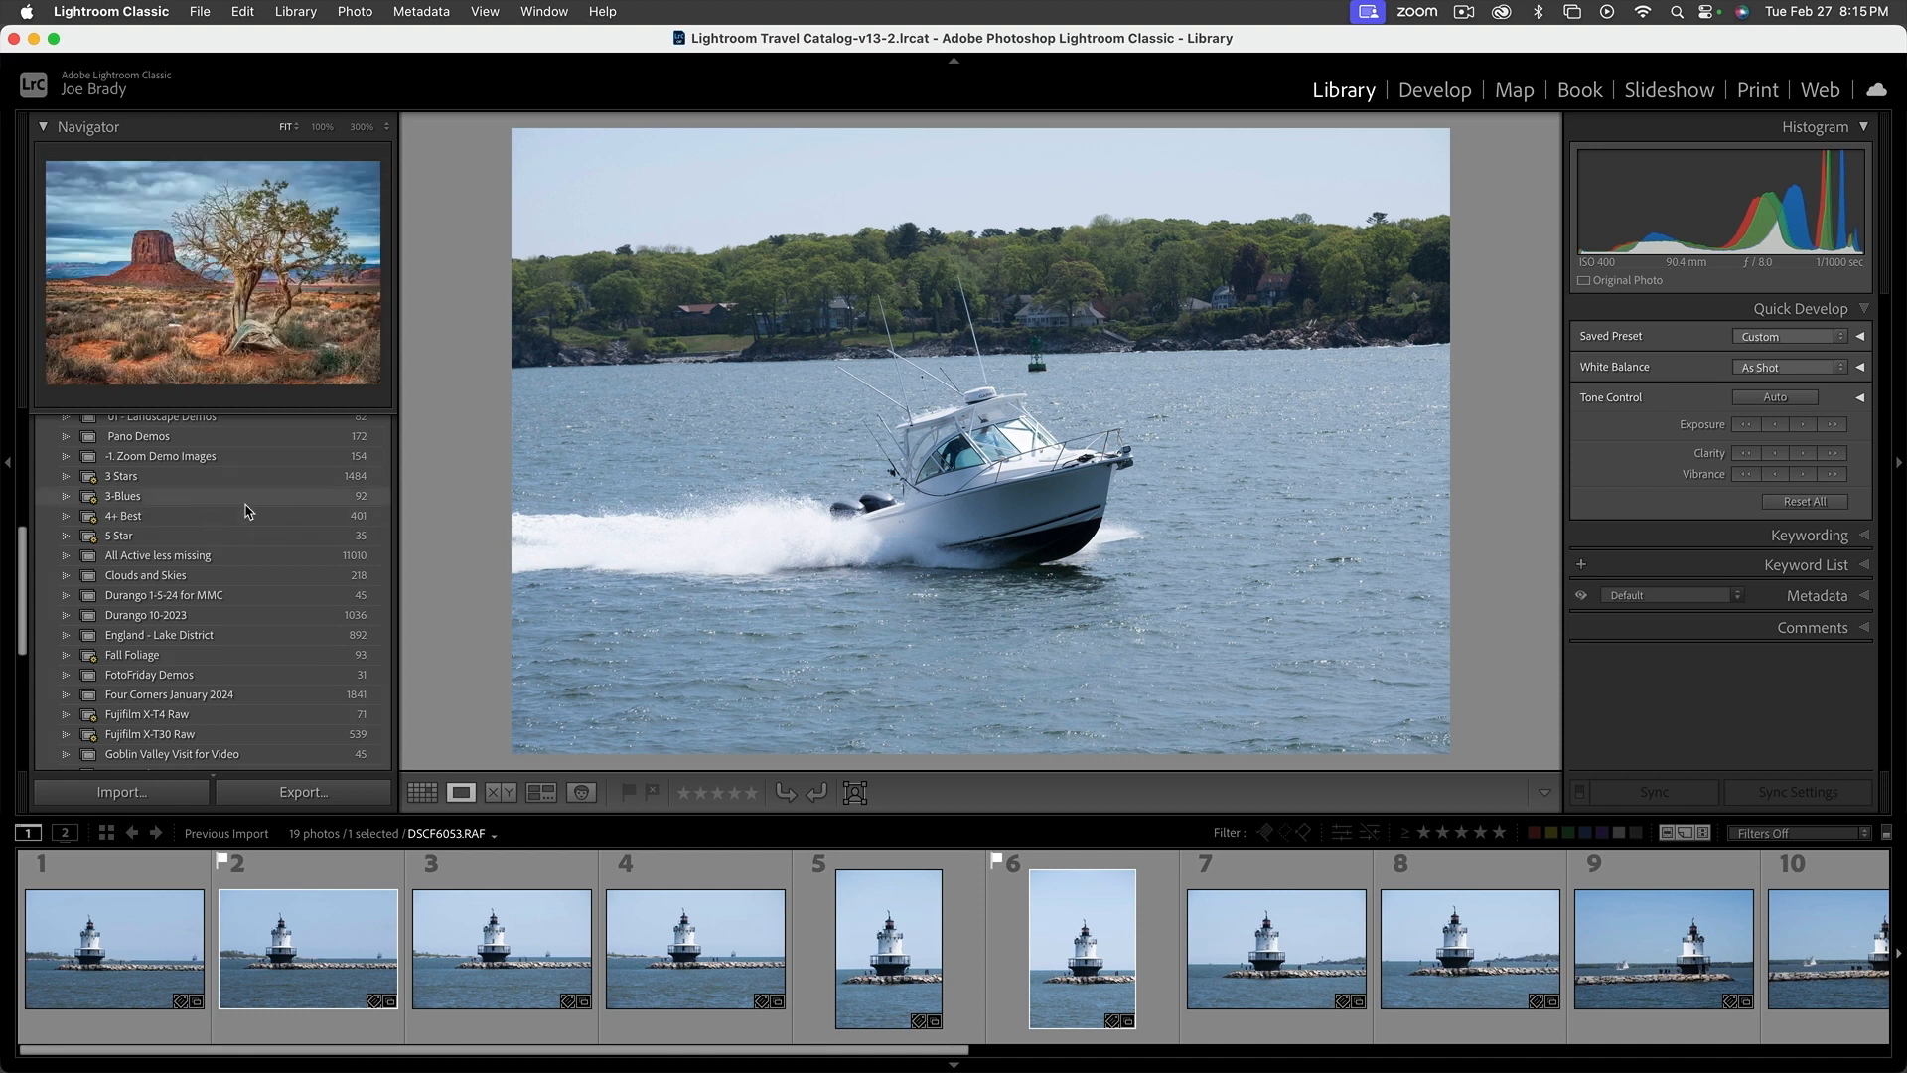
Collapse the Collections, Catalog and Navigator sections, and look over the Folders list before collapsing it too
scroll(247, 507, up, 6)
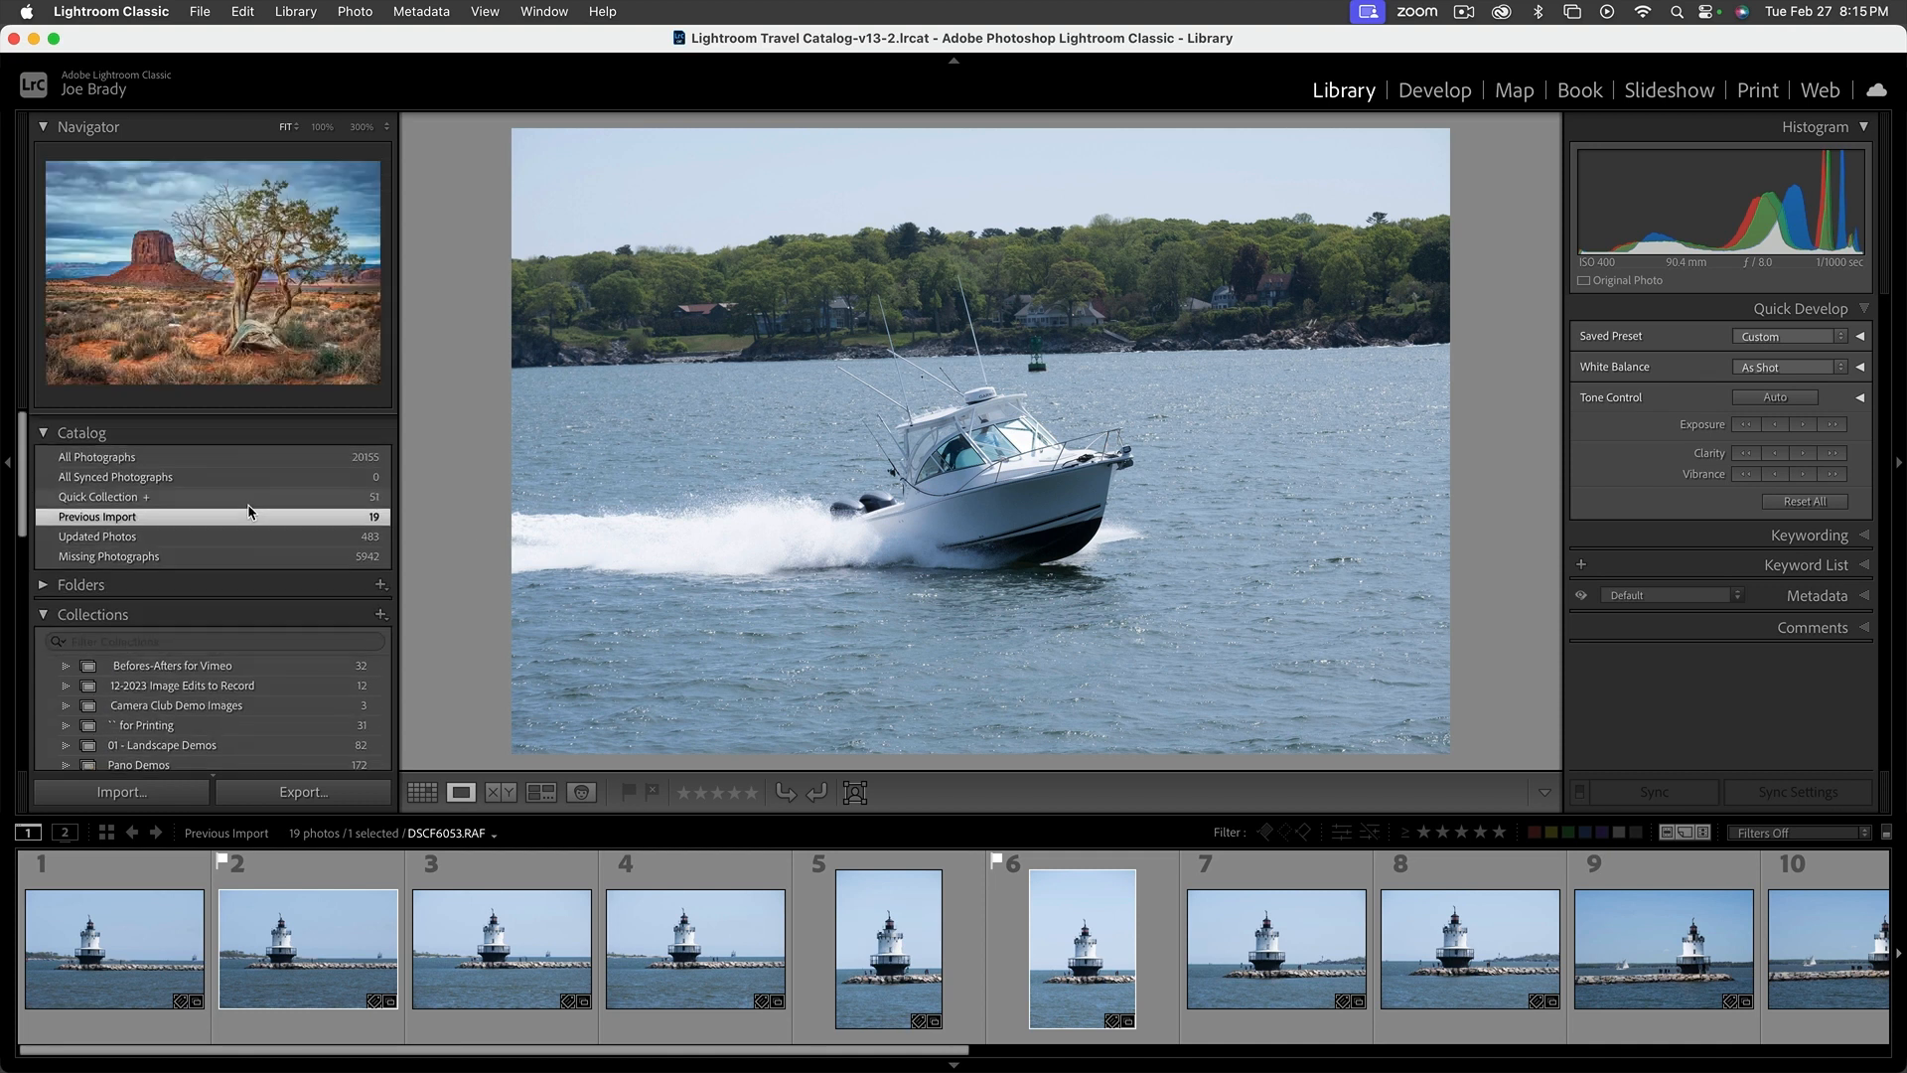
click(64, 603)
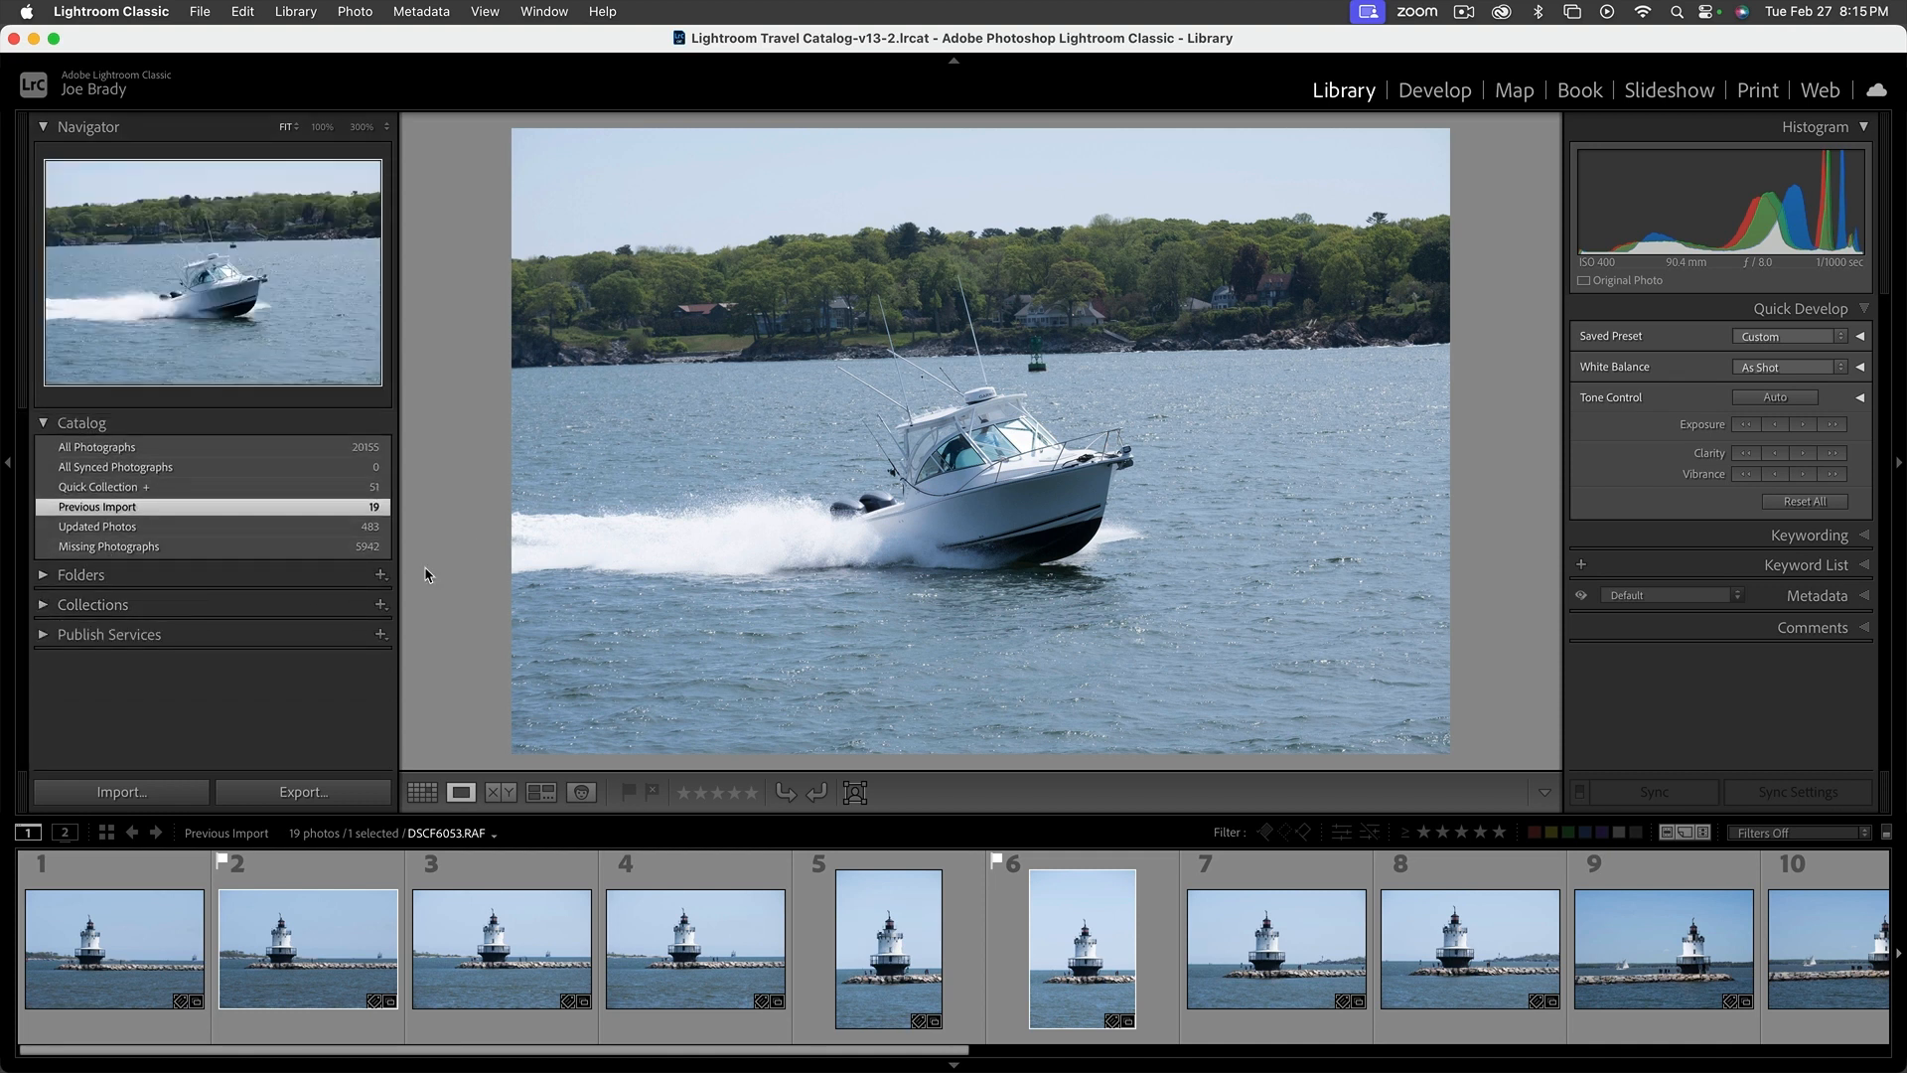
click(45, 425)
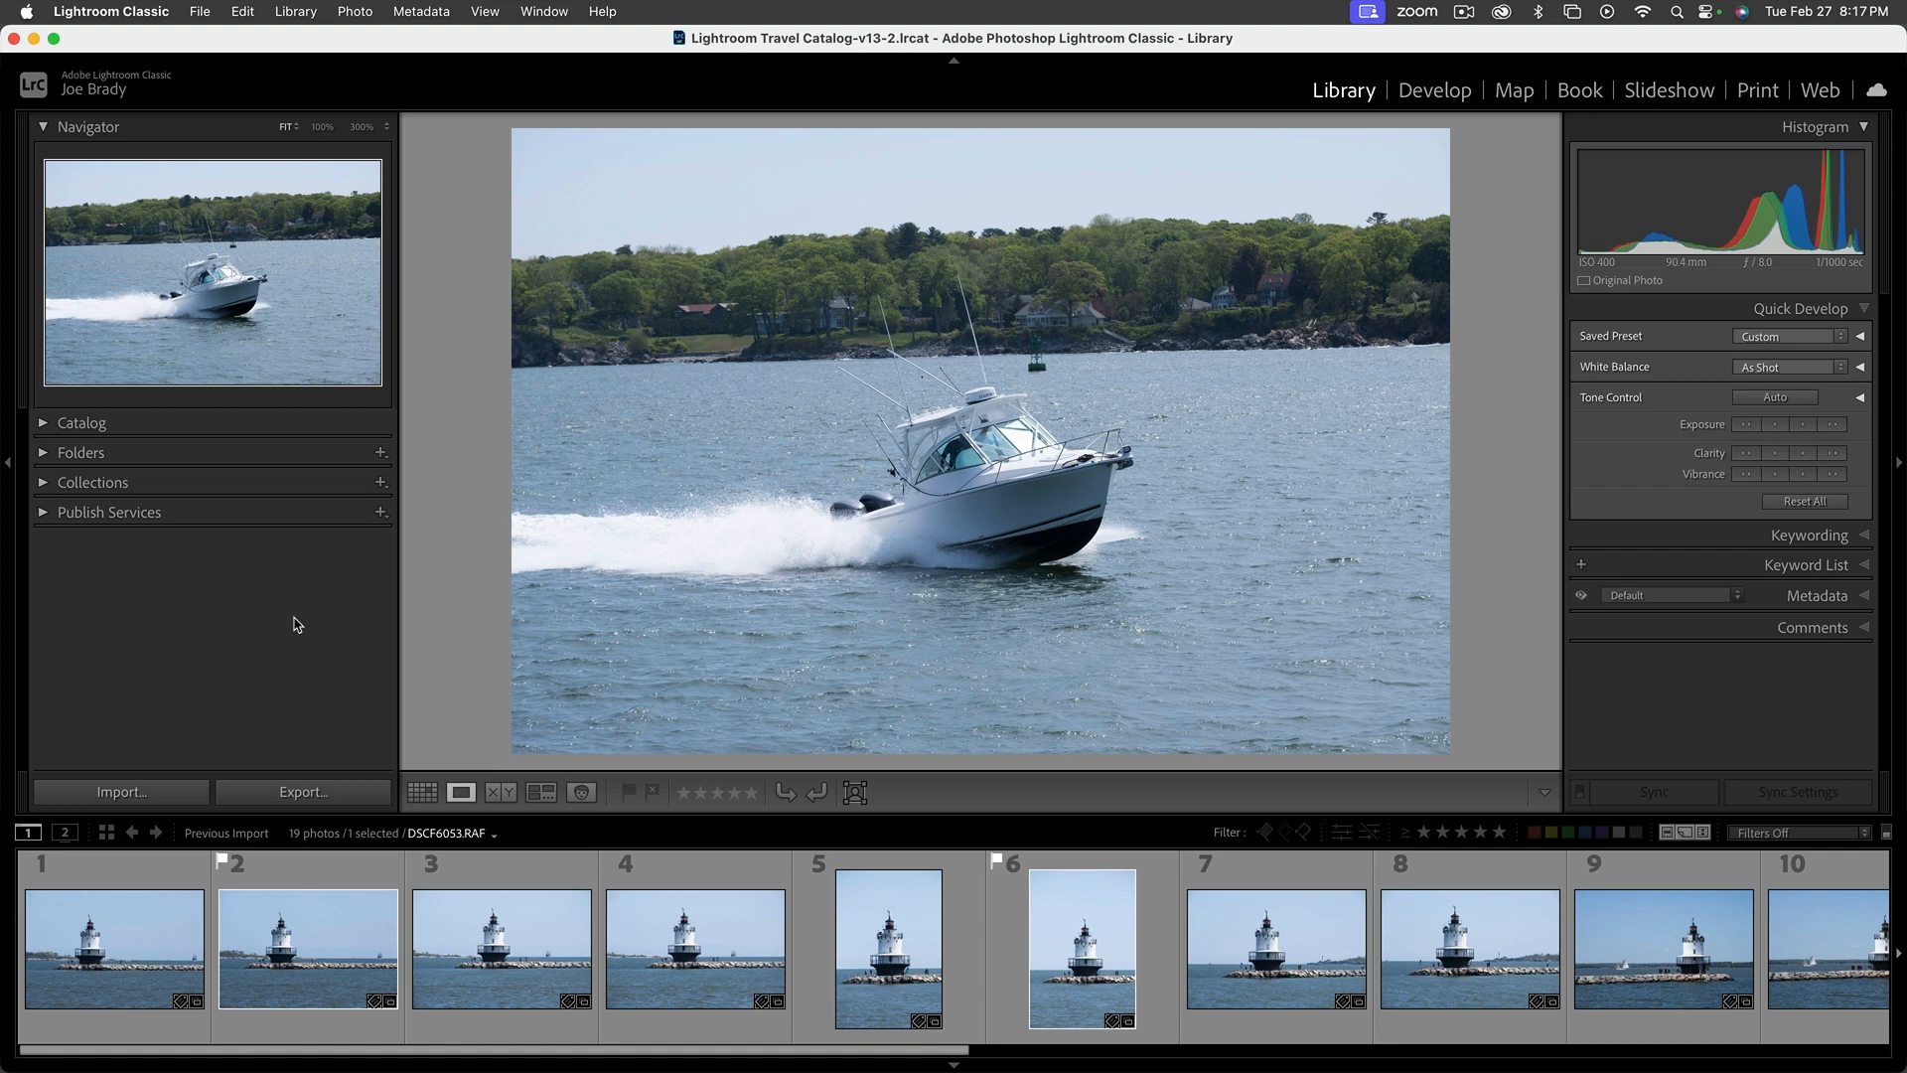
click(59, 454)
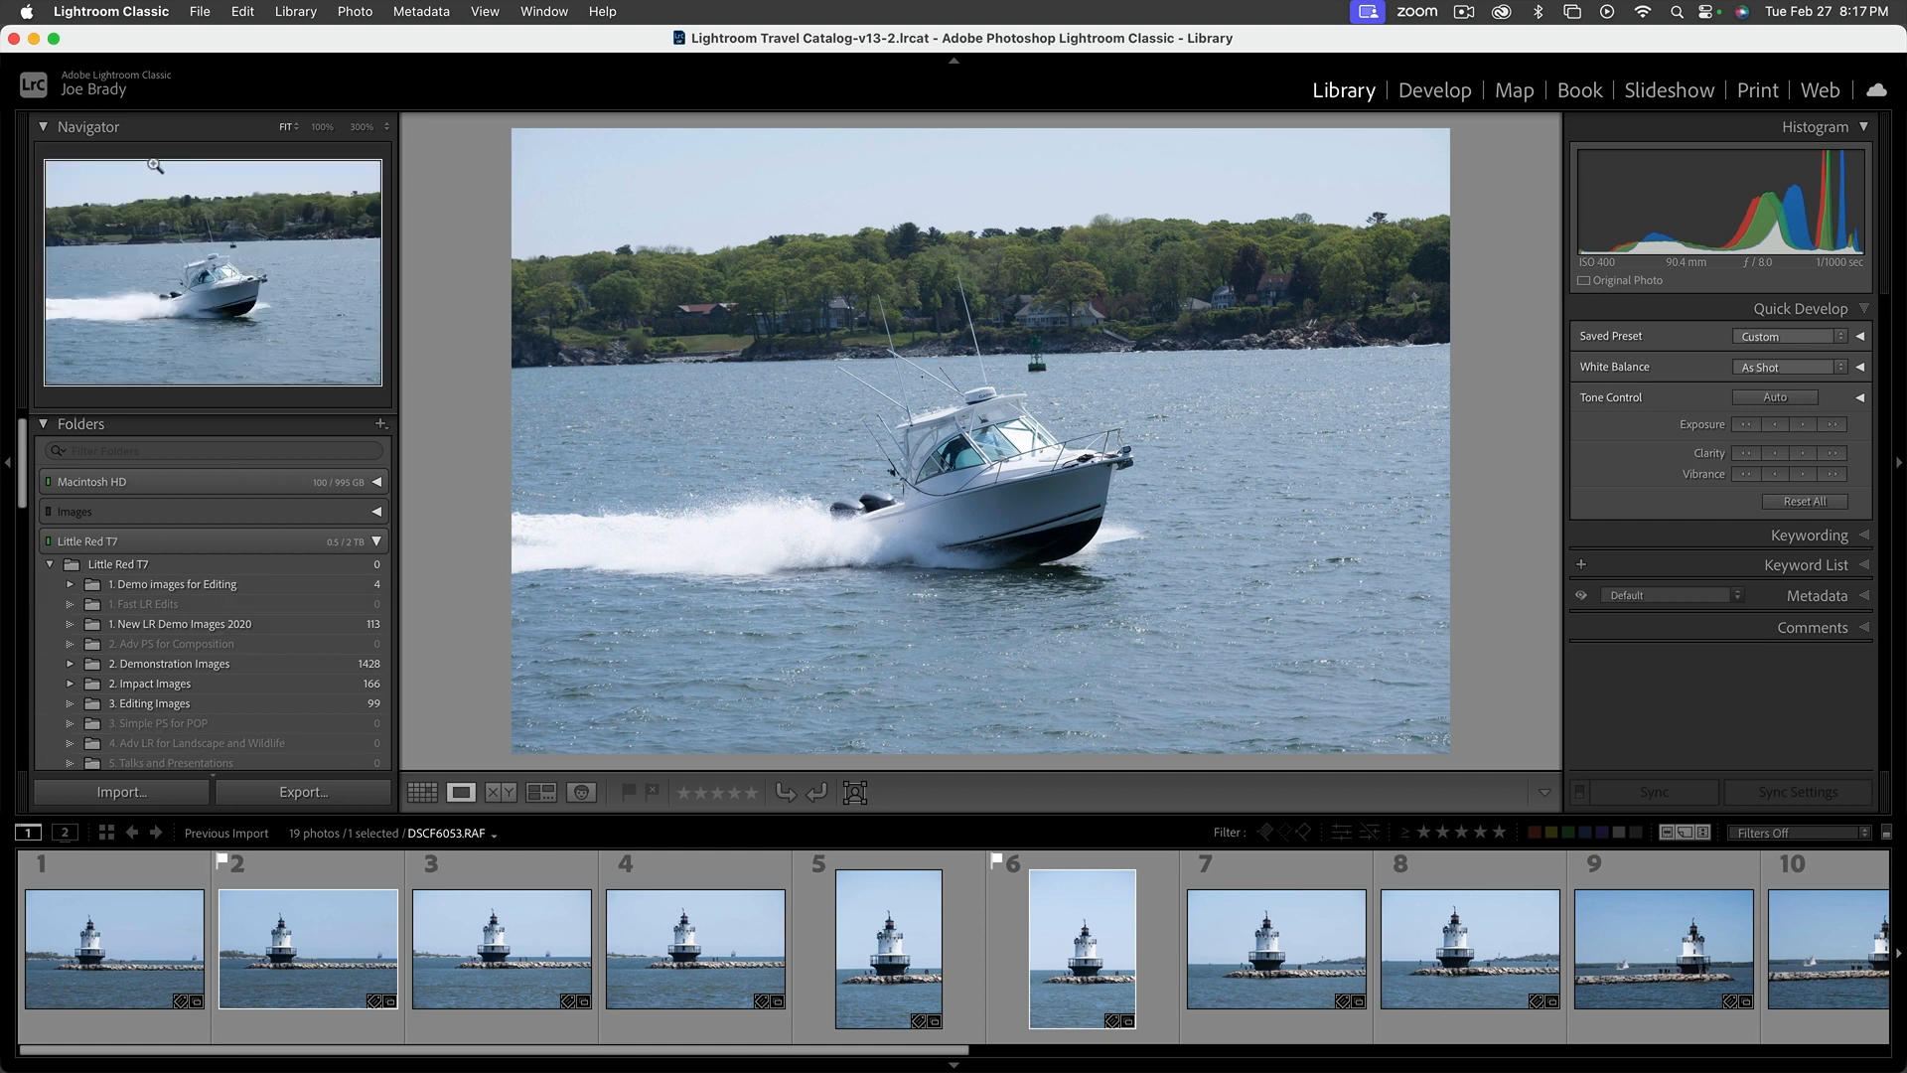
click(89, 127)
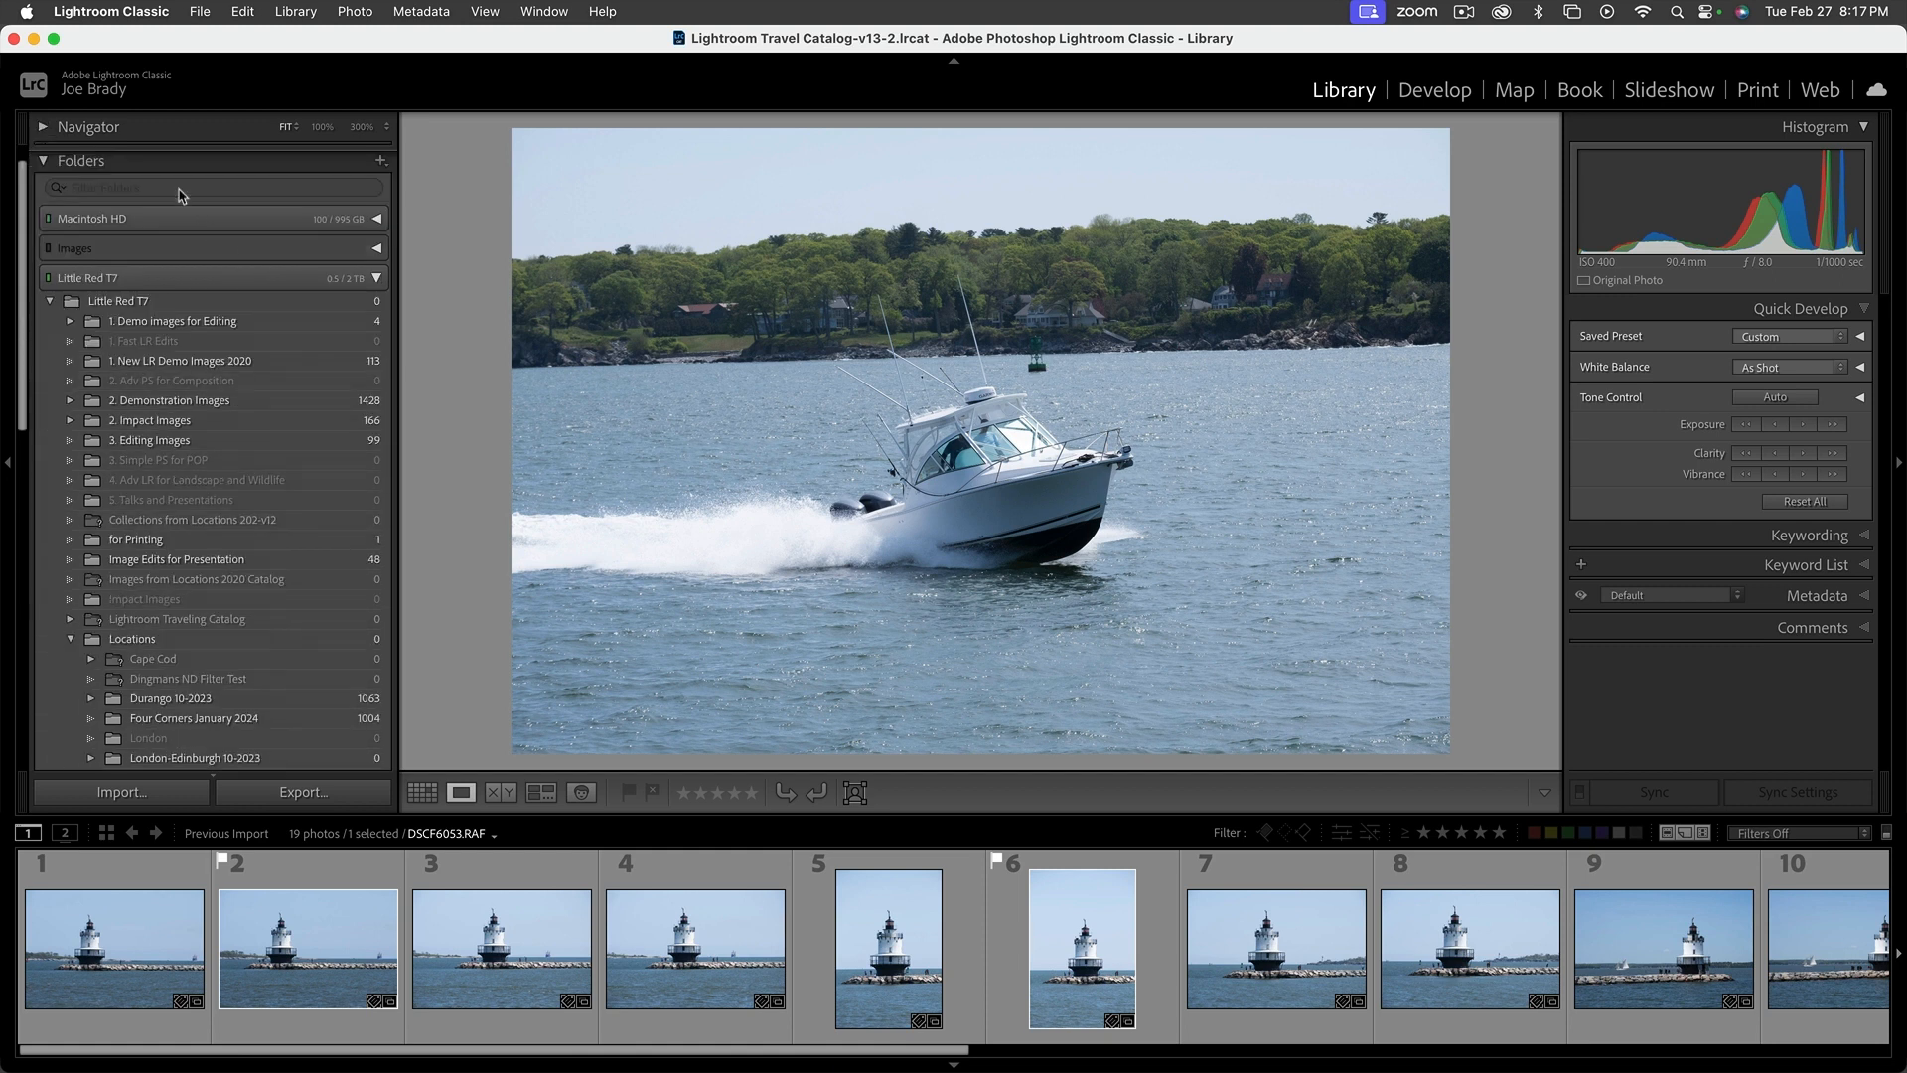
click(43, 160)
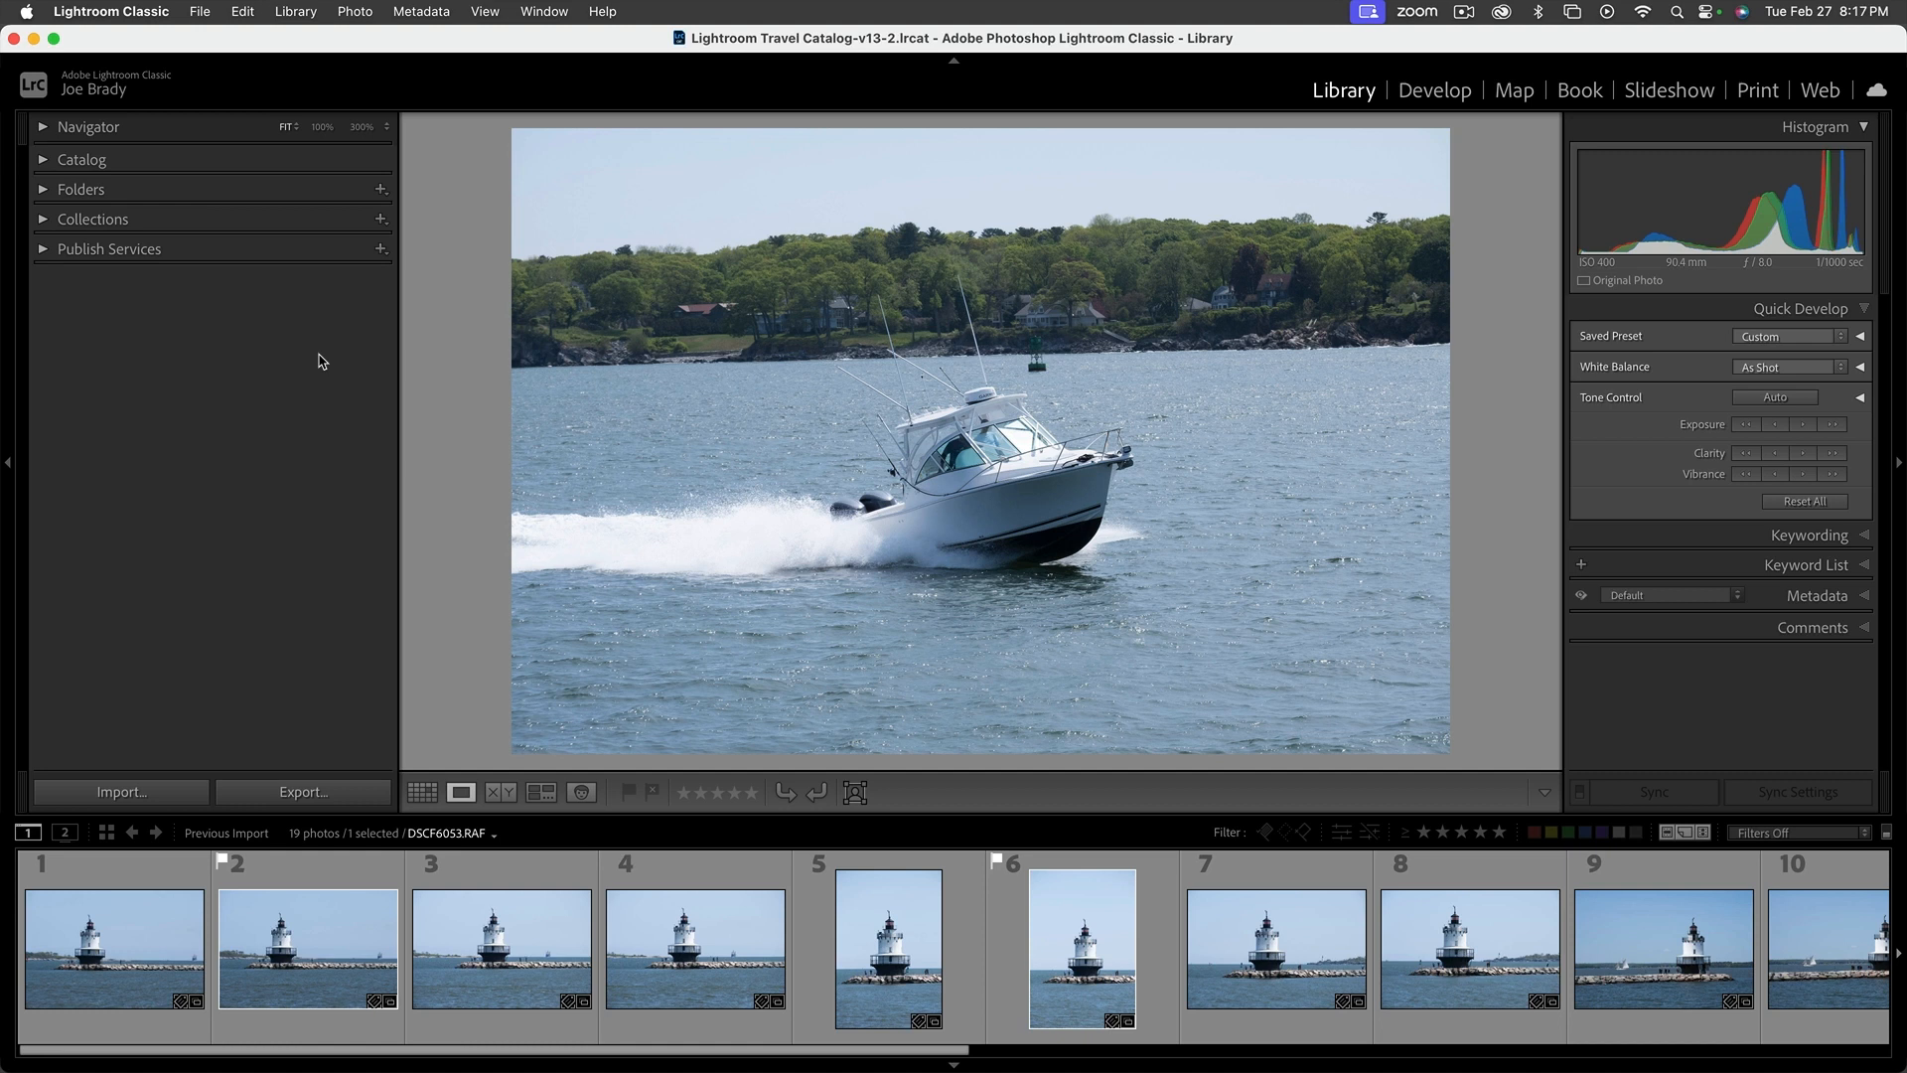
Review the drives under Folders, collapse the Little Red T7 and My Book 8TB folder trees, and close the Folders section
click(43, 190)
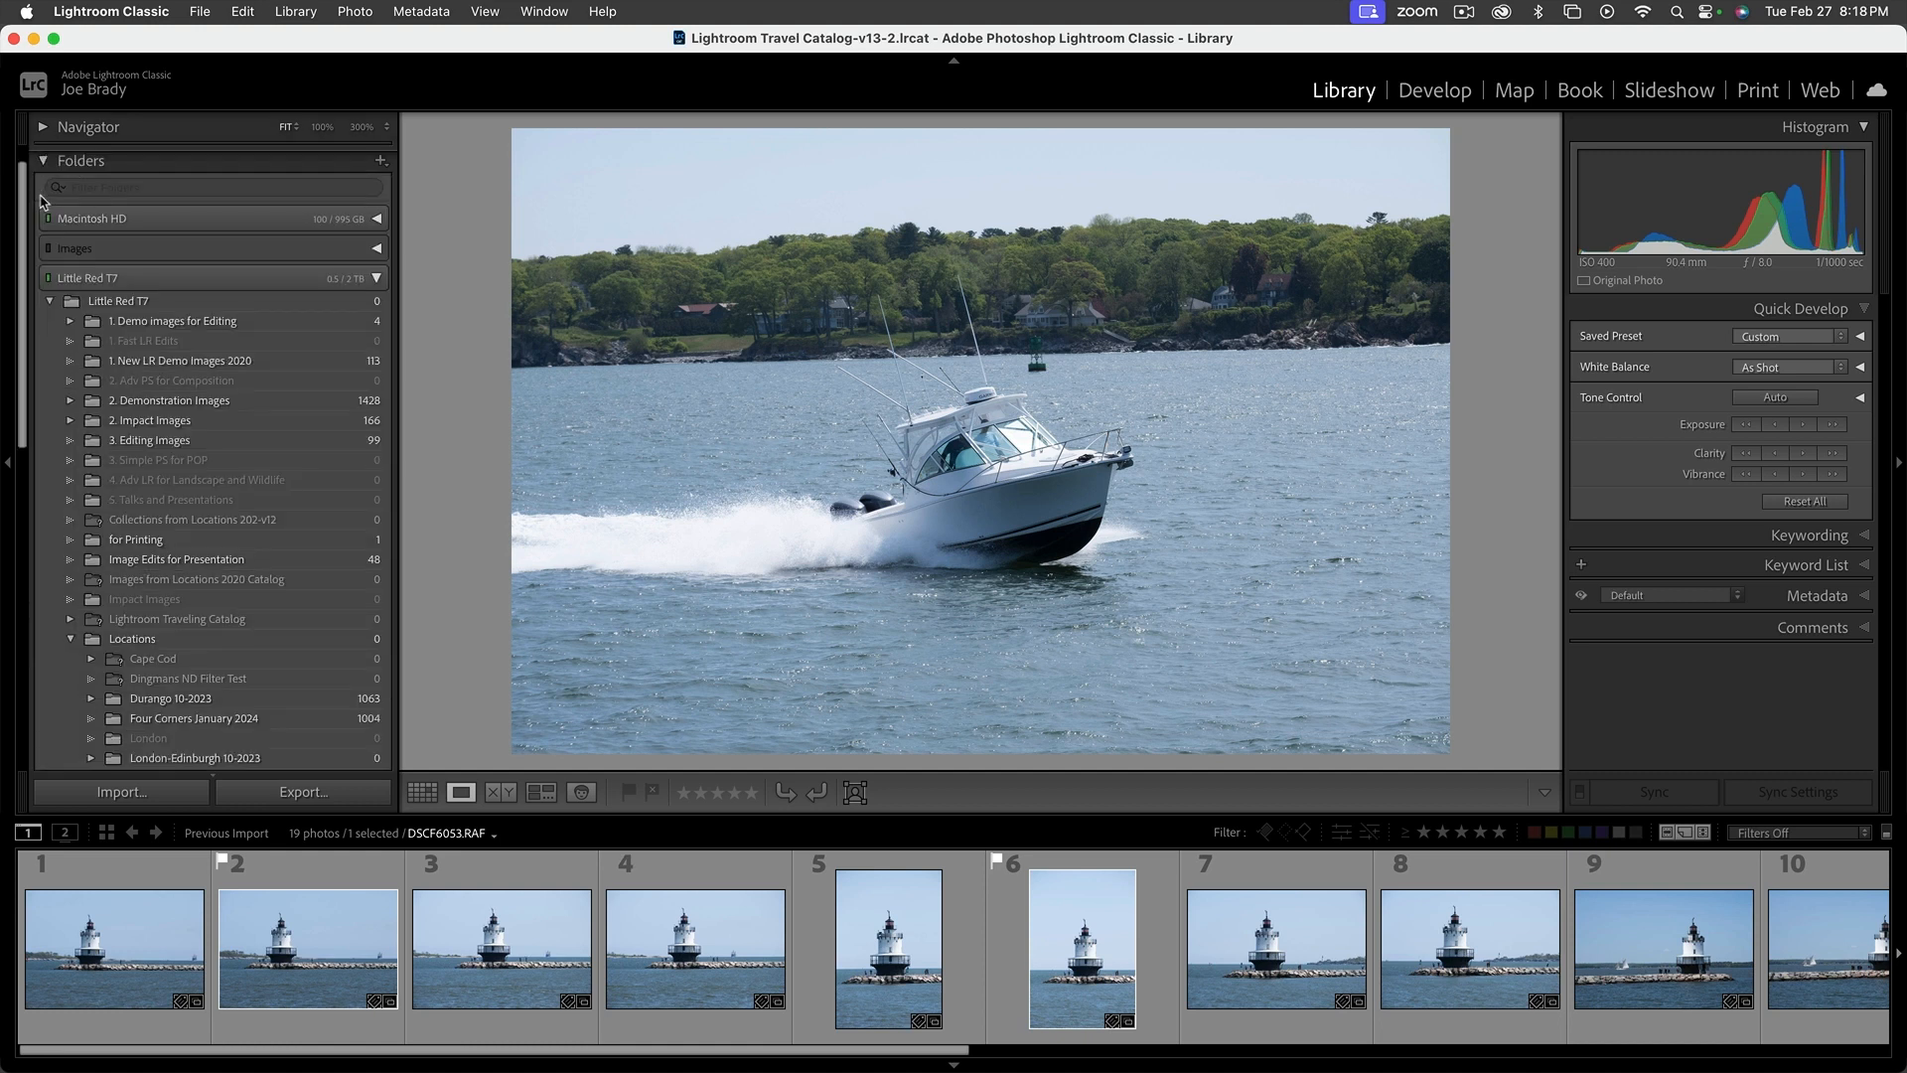
click(50, 301)
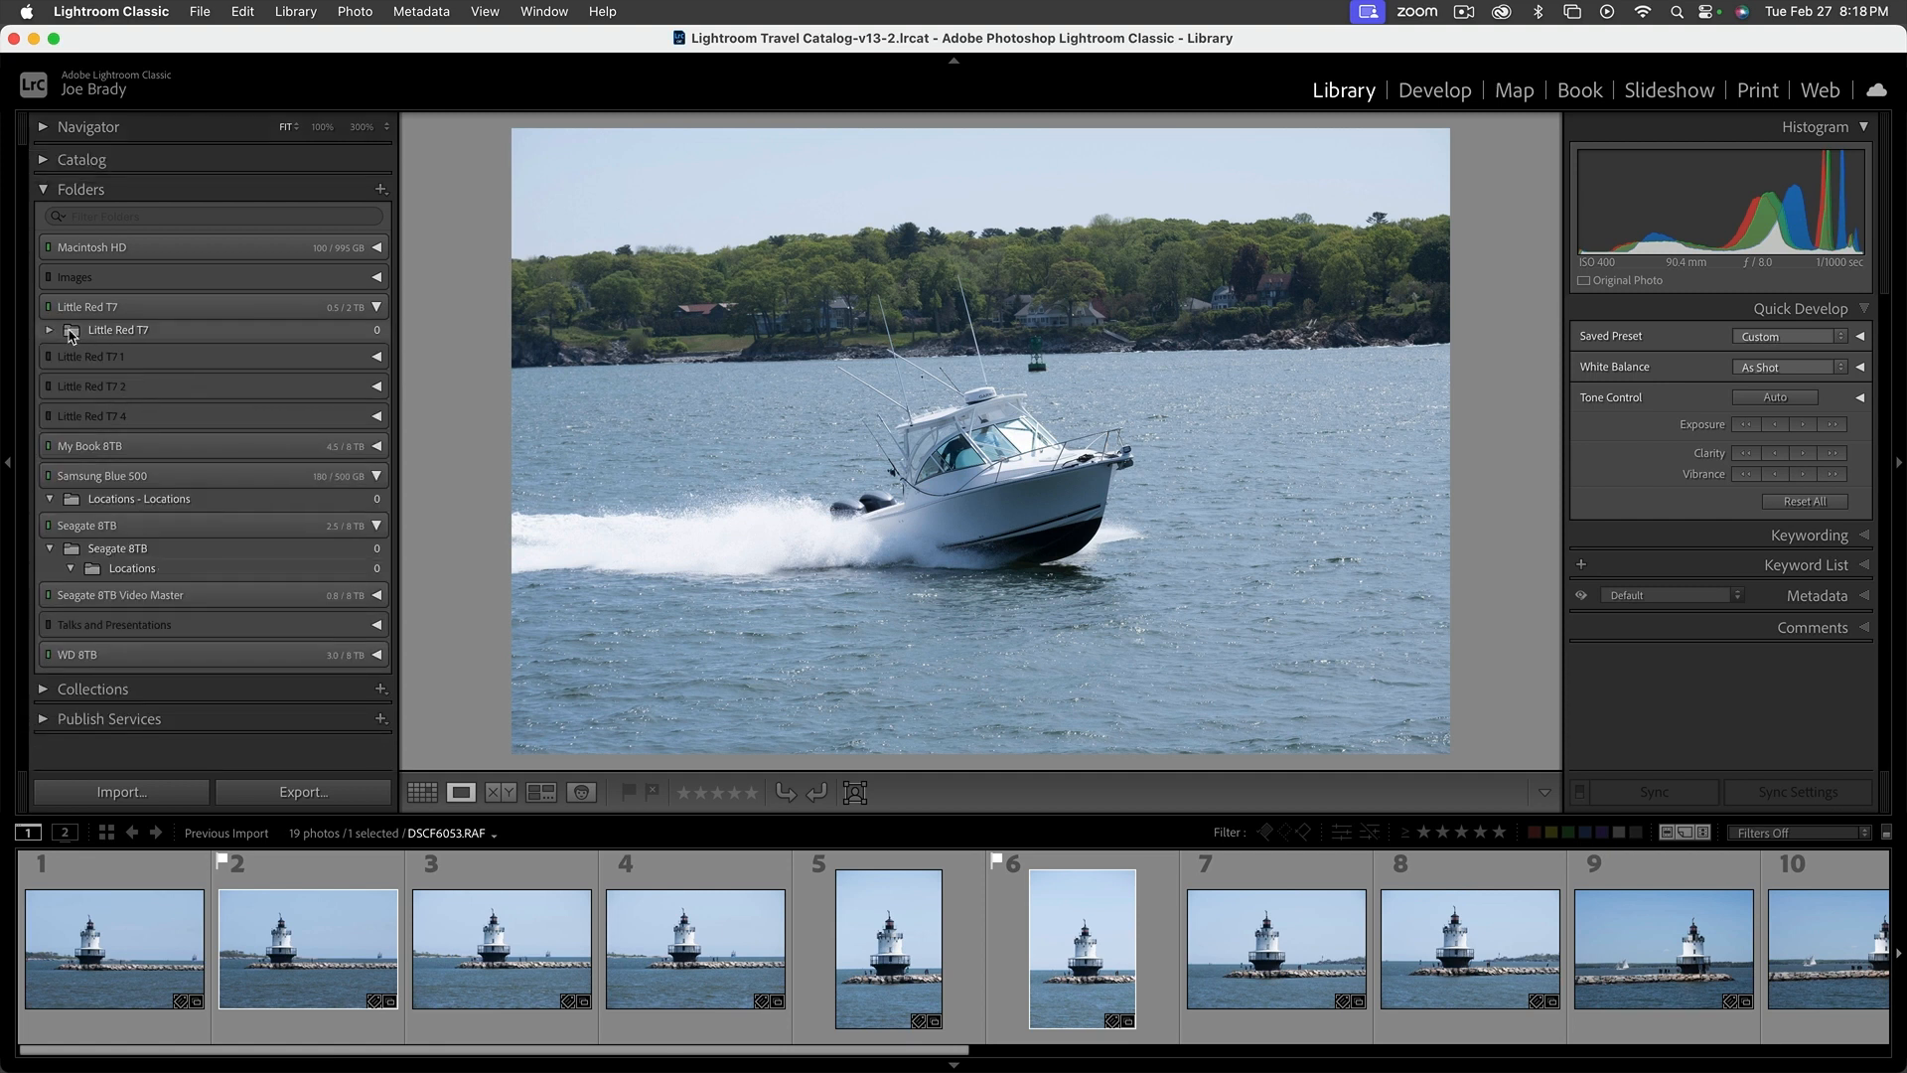
mouse_move(71, 333)
mouse_down()
mouse_move(103, 447)
mouse_move(79, 318)
mouse_move(77, 337)
mouse_up()
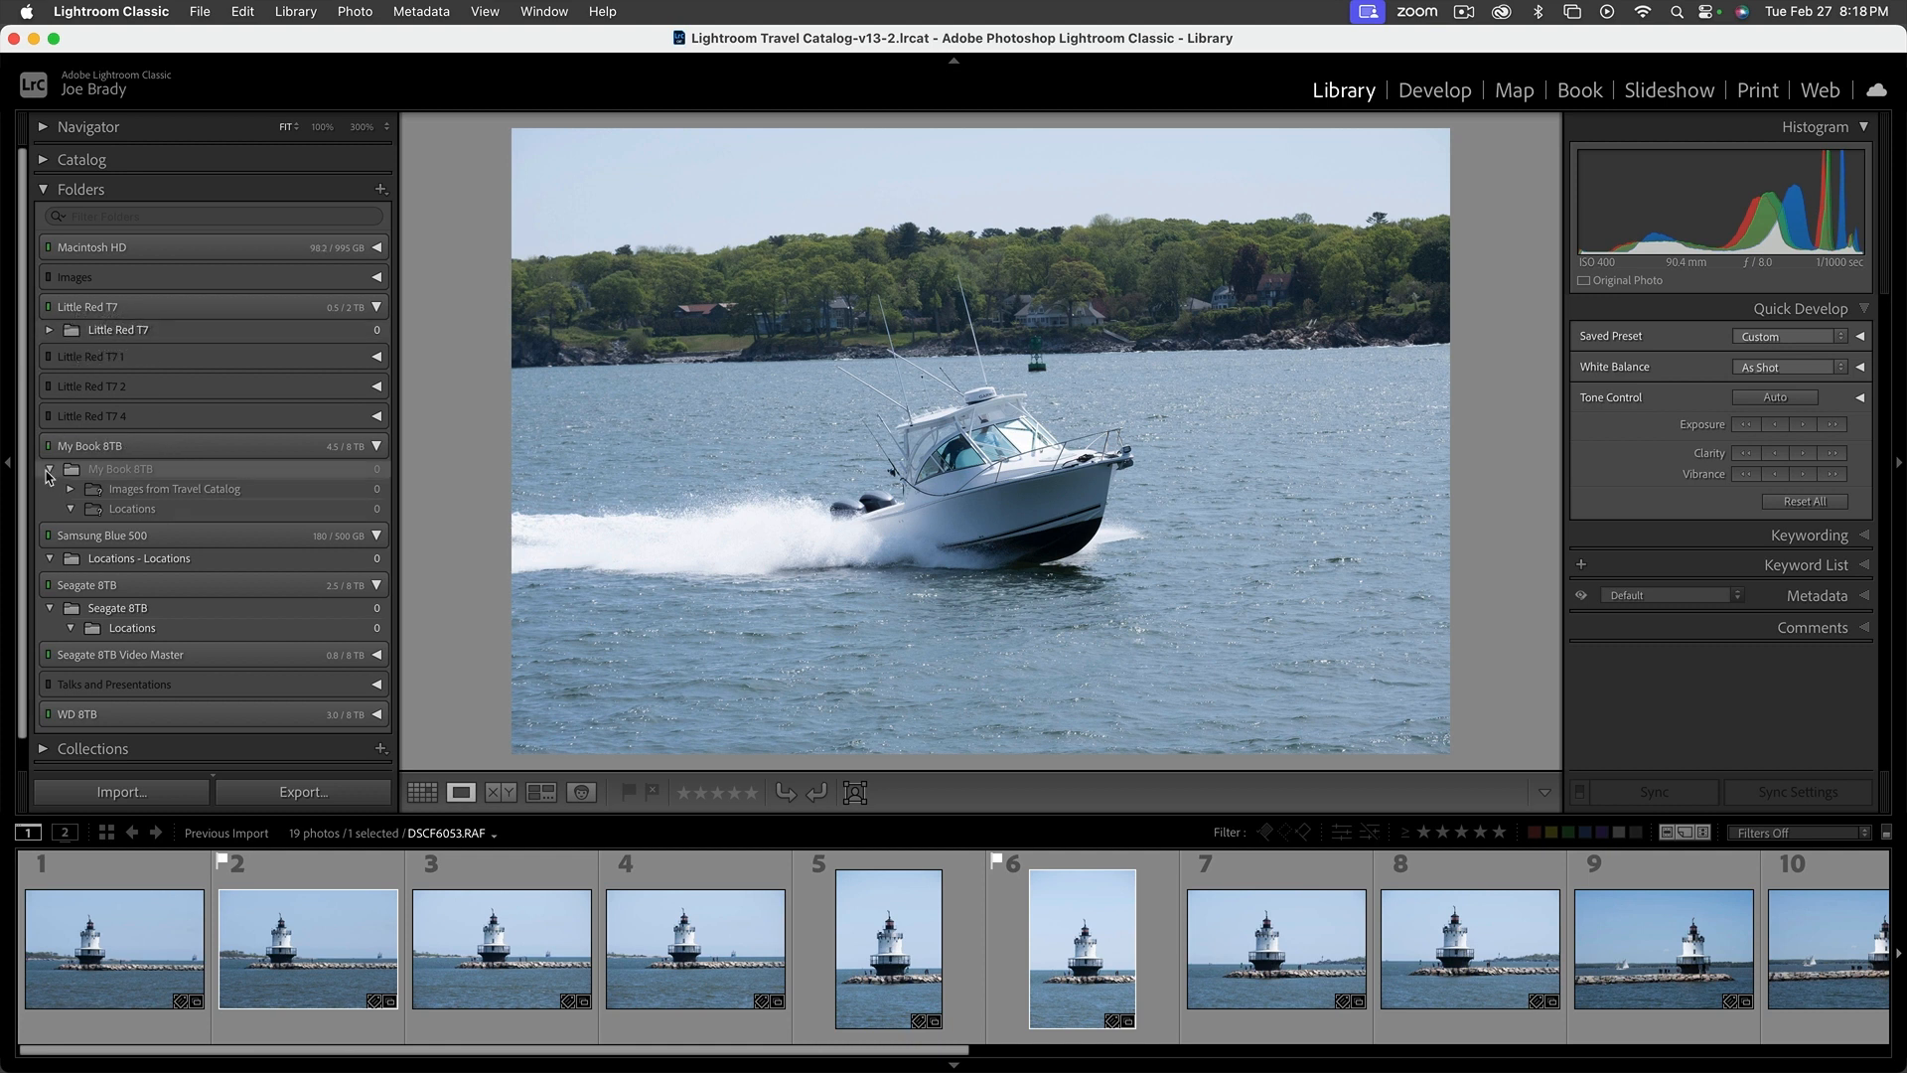
click(50, 469)
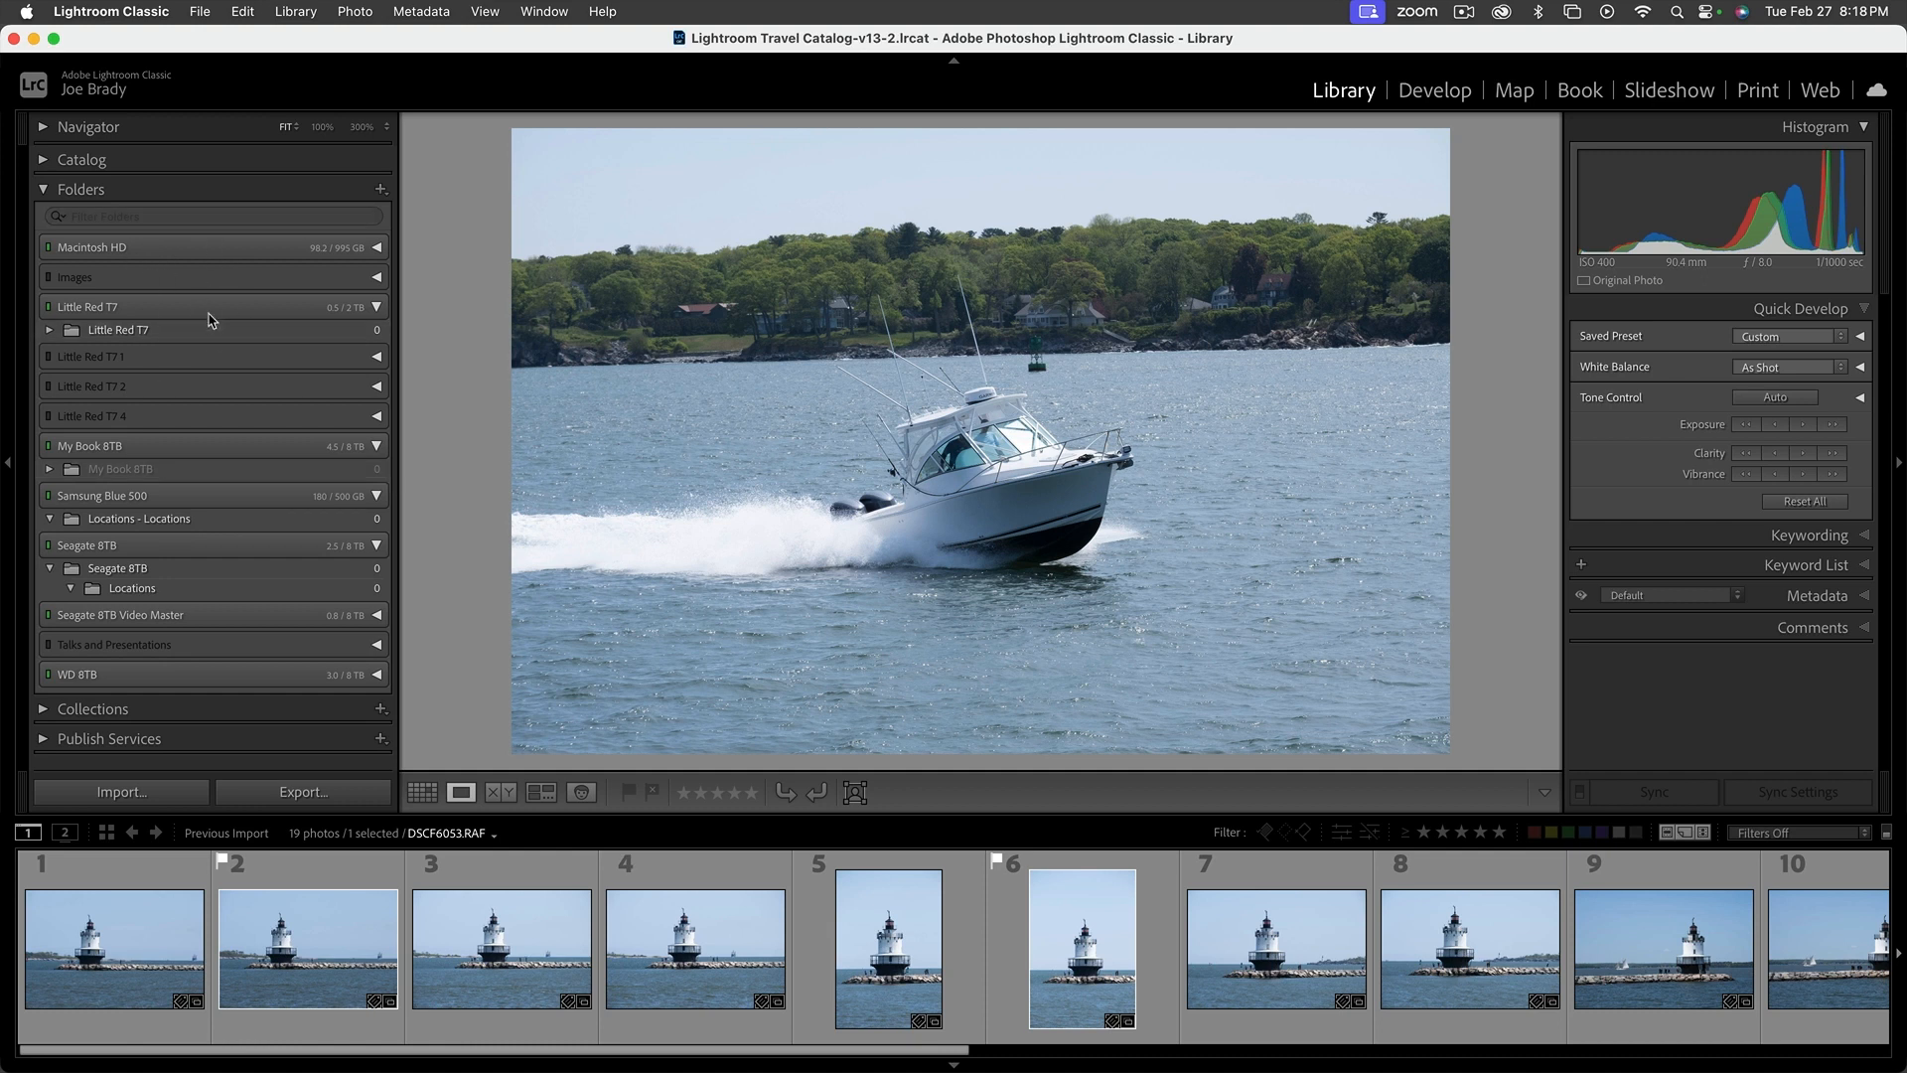
click(48, 189)
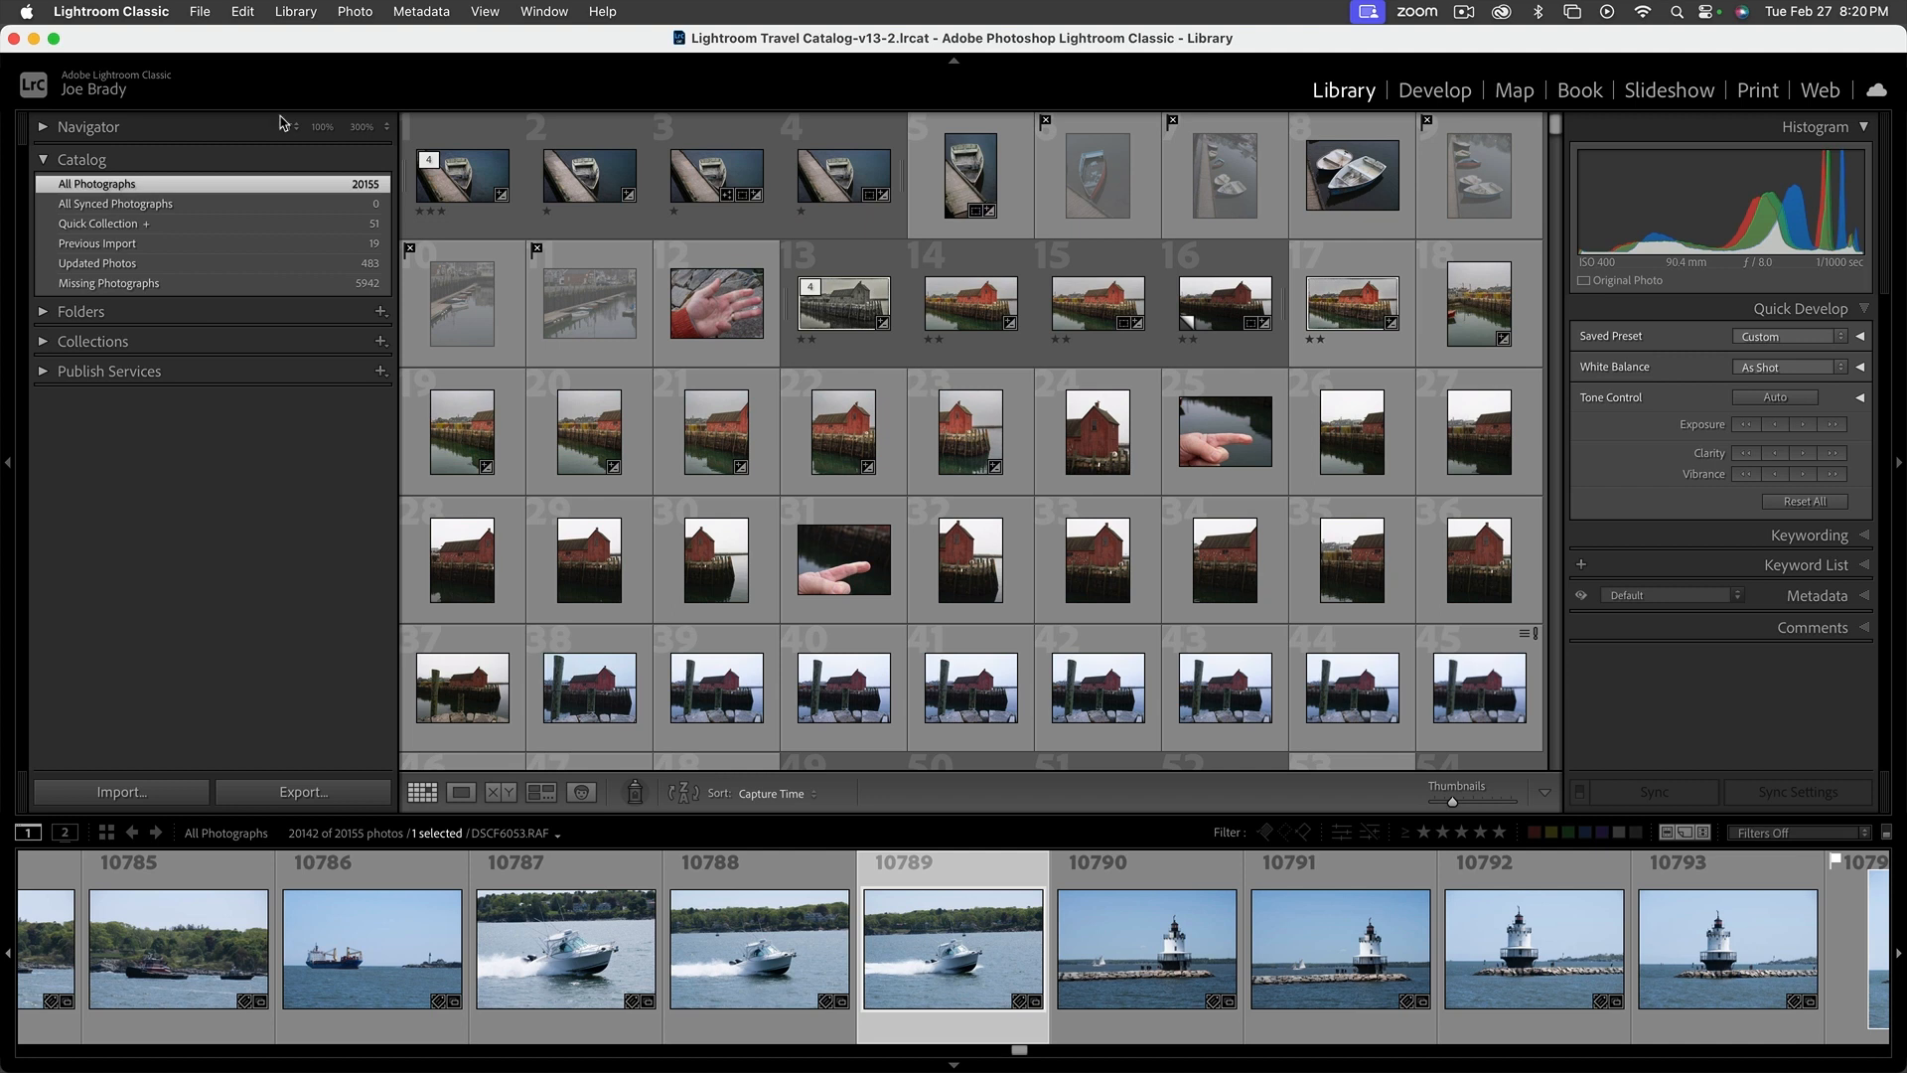
Quit Lightroom Classic, skipping the catalog backup this time
click(204, 12)
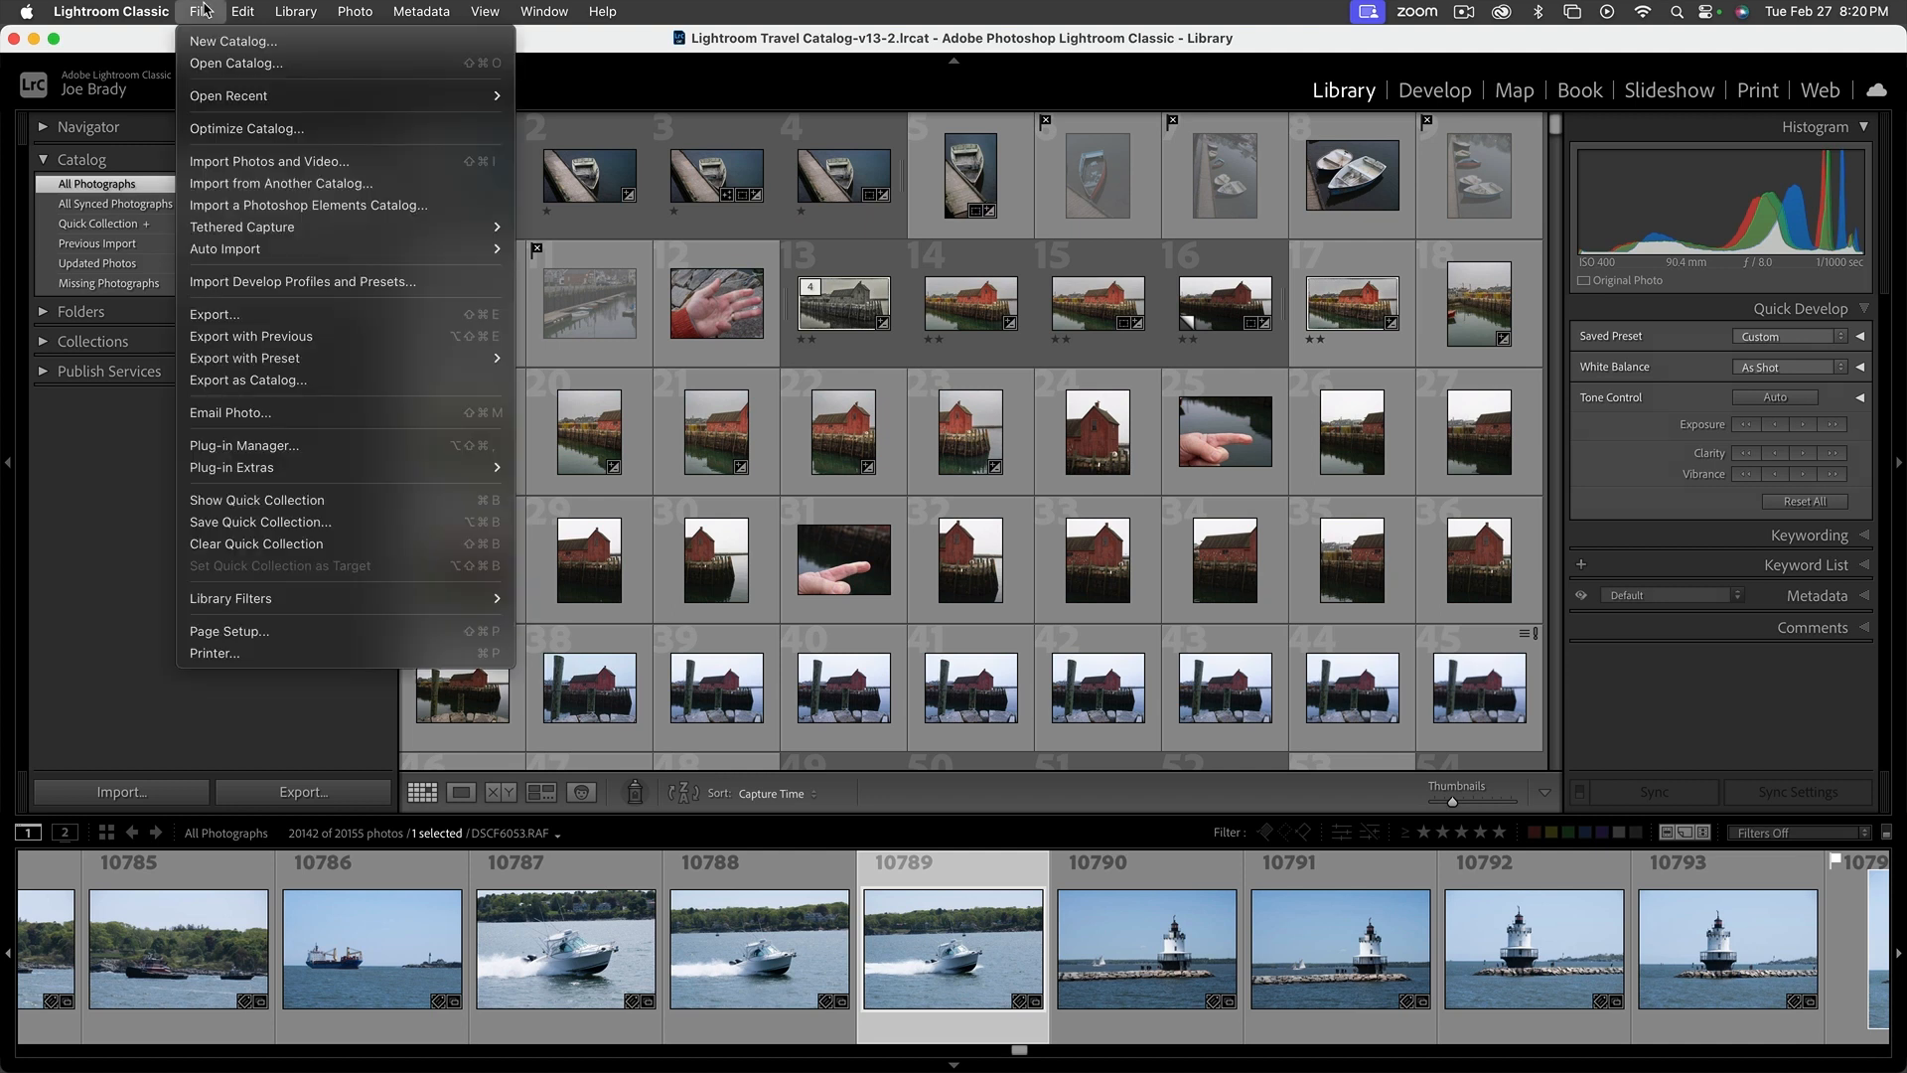
mouse_move(127, 14)
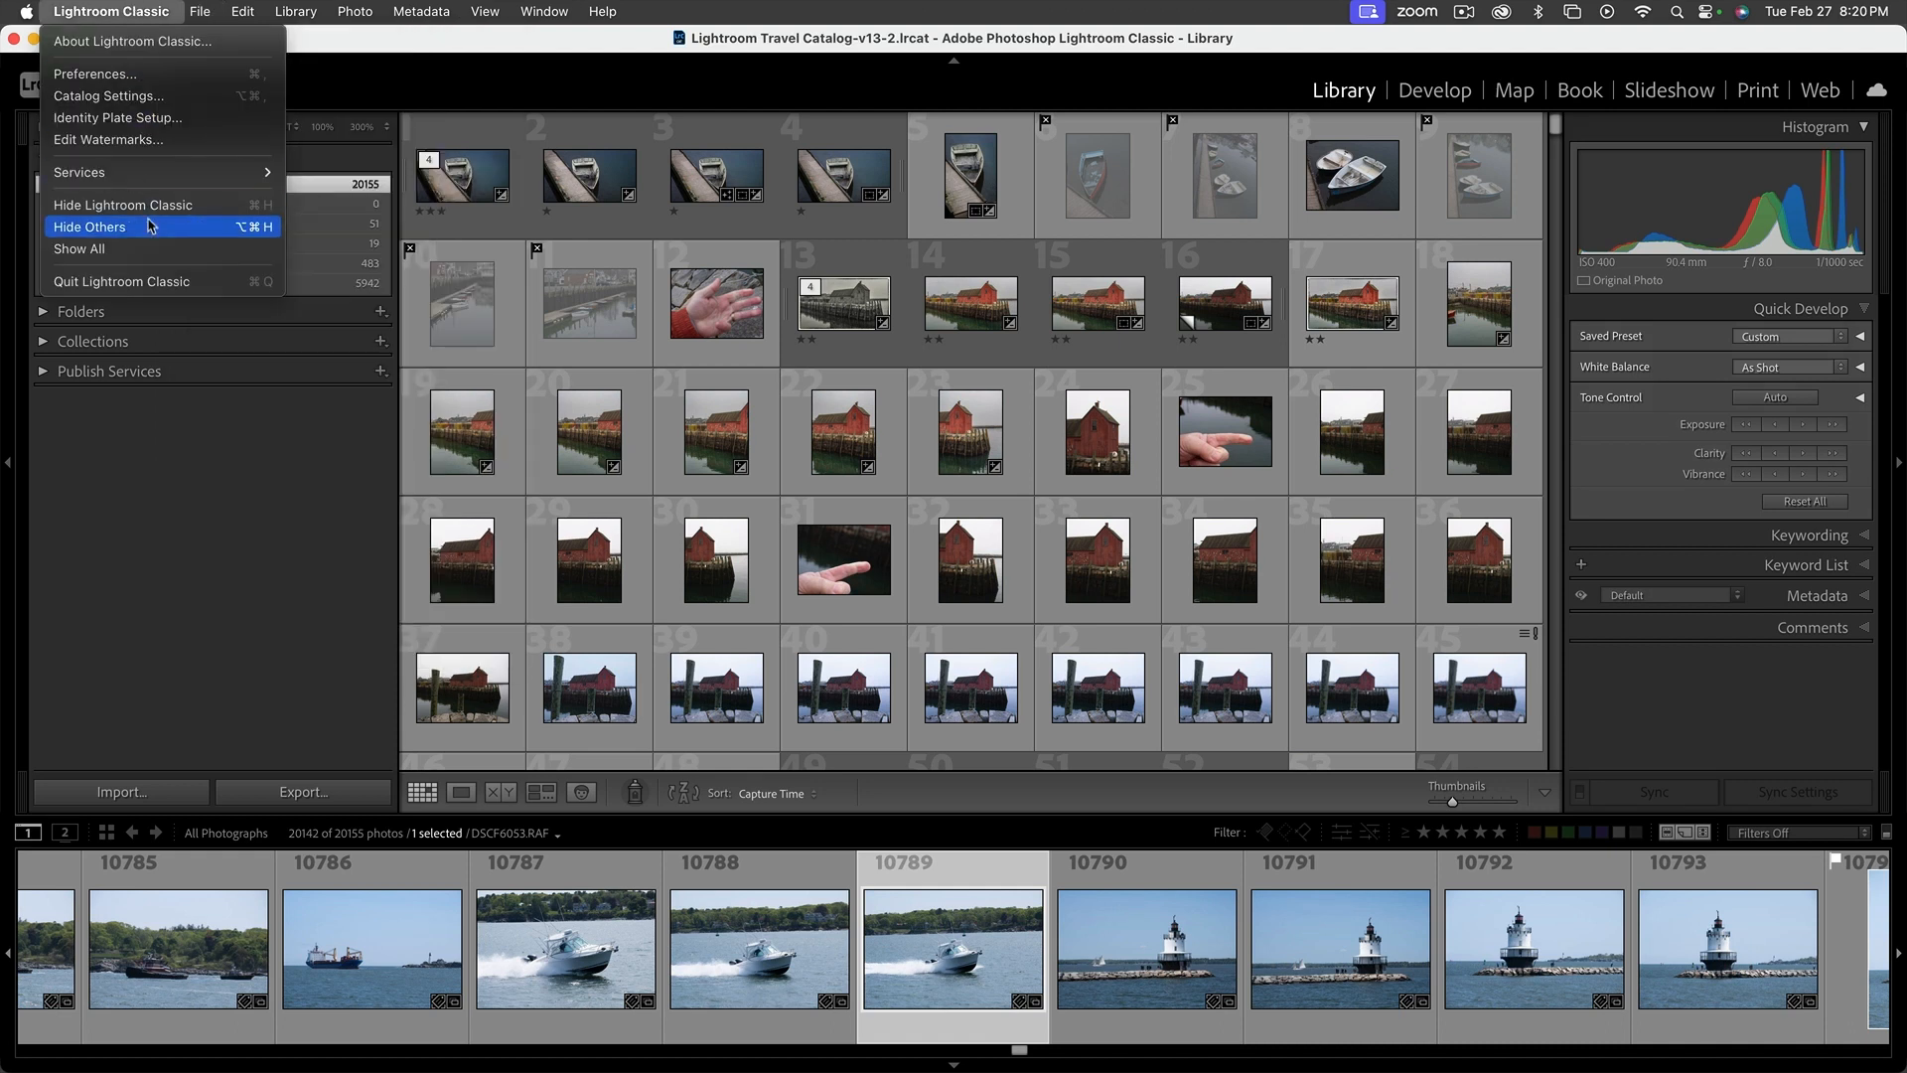
click(154, 281)
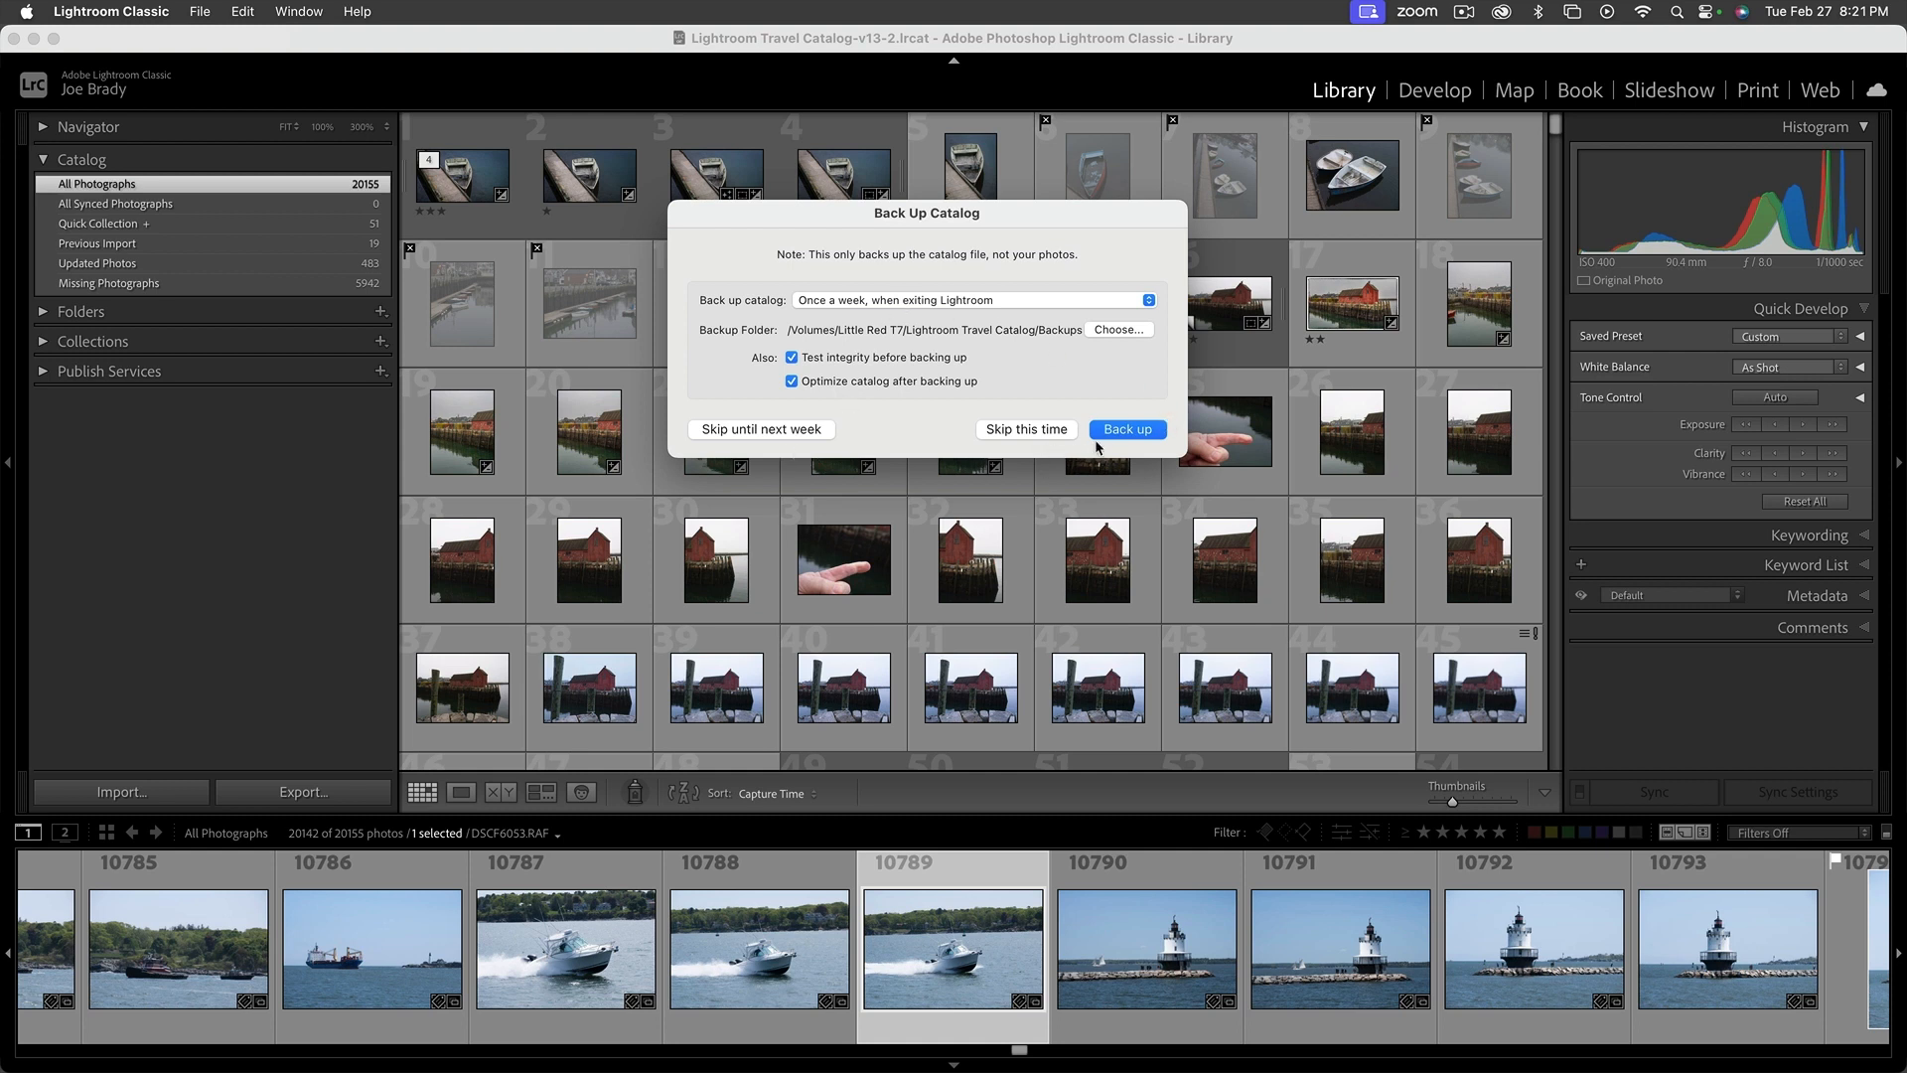
click(1033, 431)
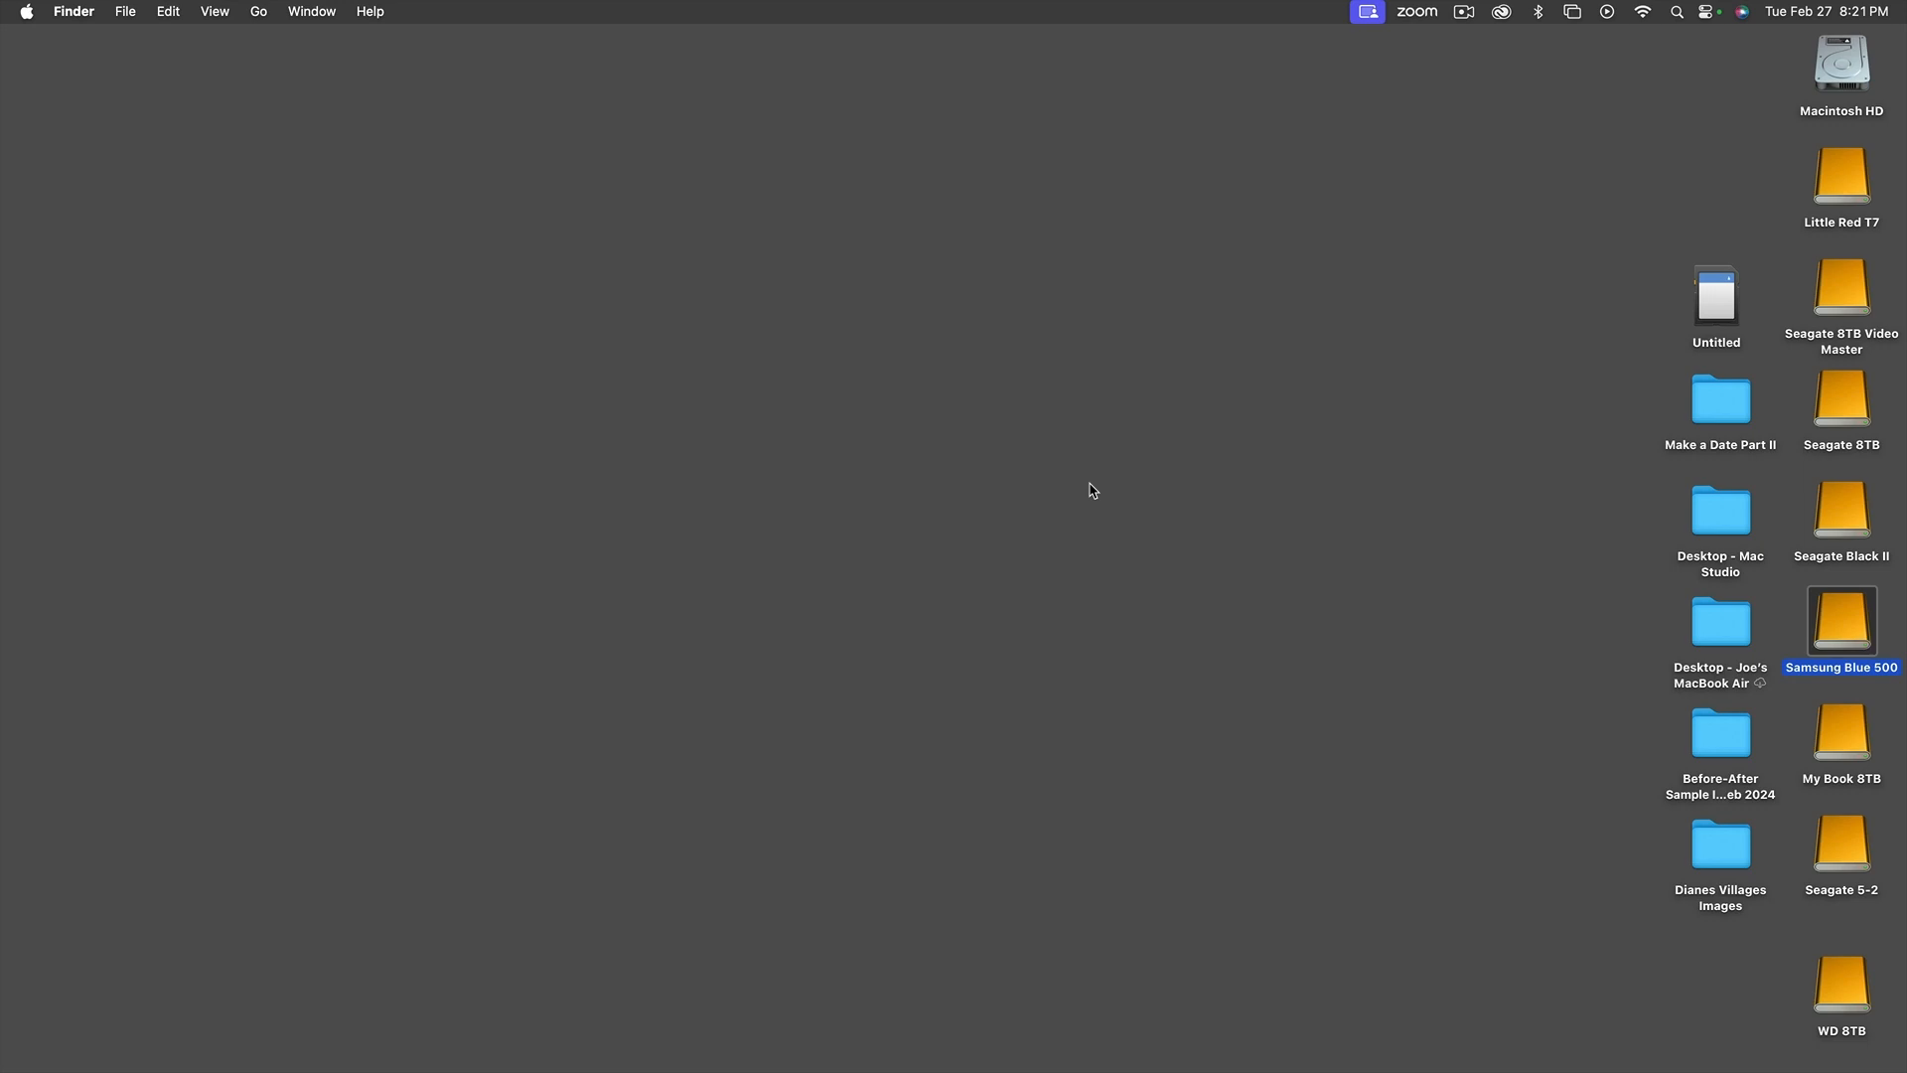
Relaunch Lightroom Classic, reduce the filmstrip's height, and go to the first photos of All Photographs in the grid
mouse_move(490, 1068)
click(135, 1026)
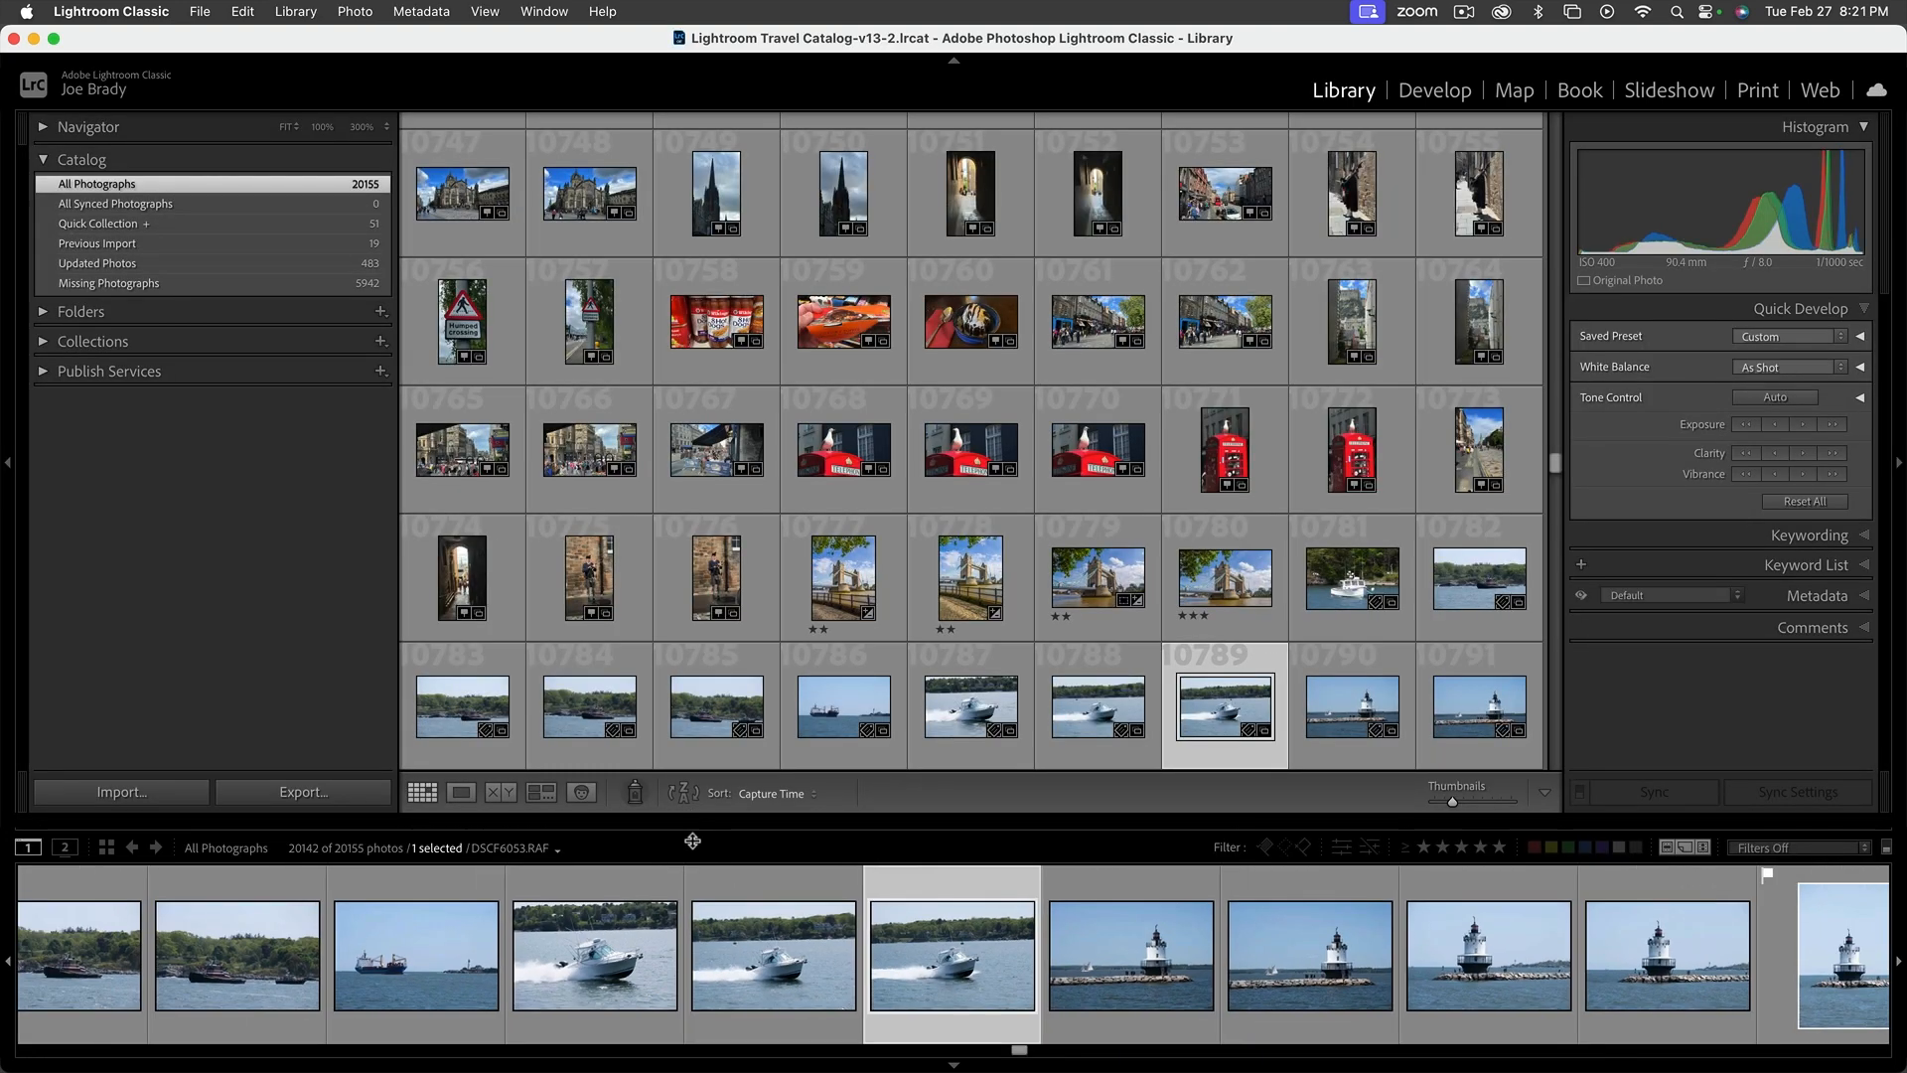
drag(692, 841, 692, 892)
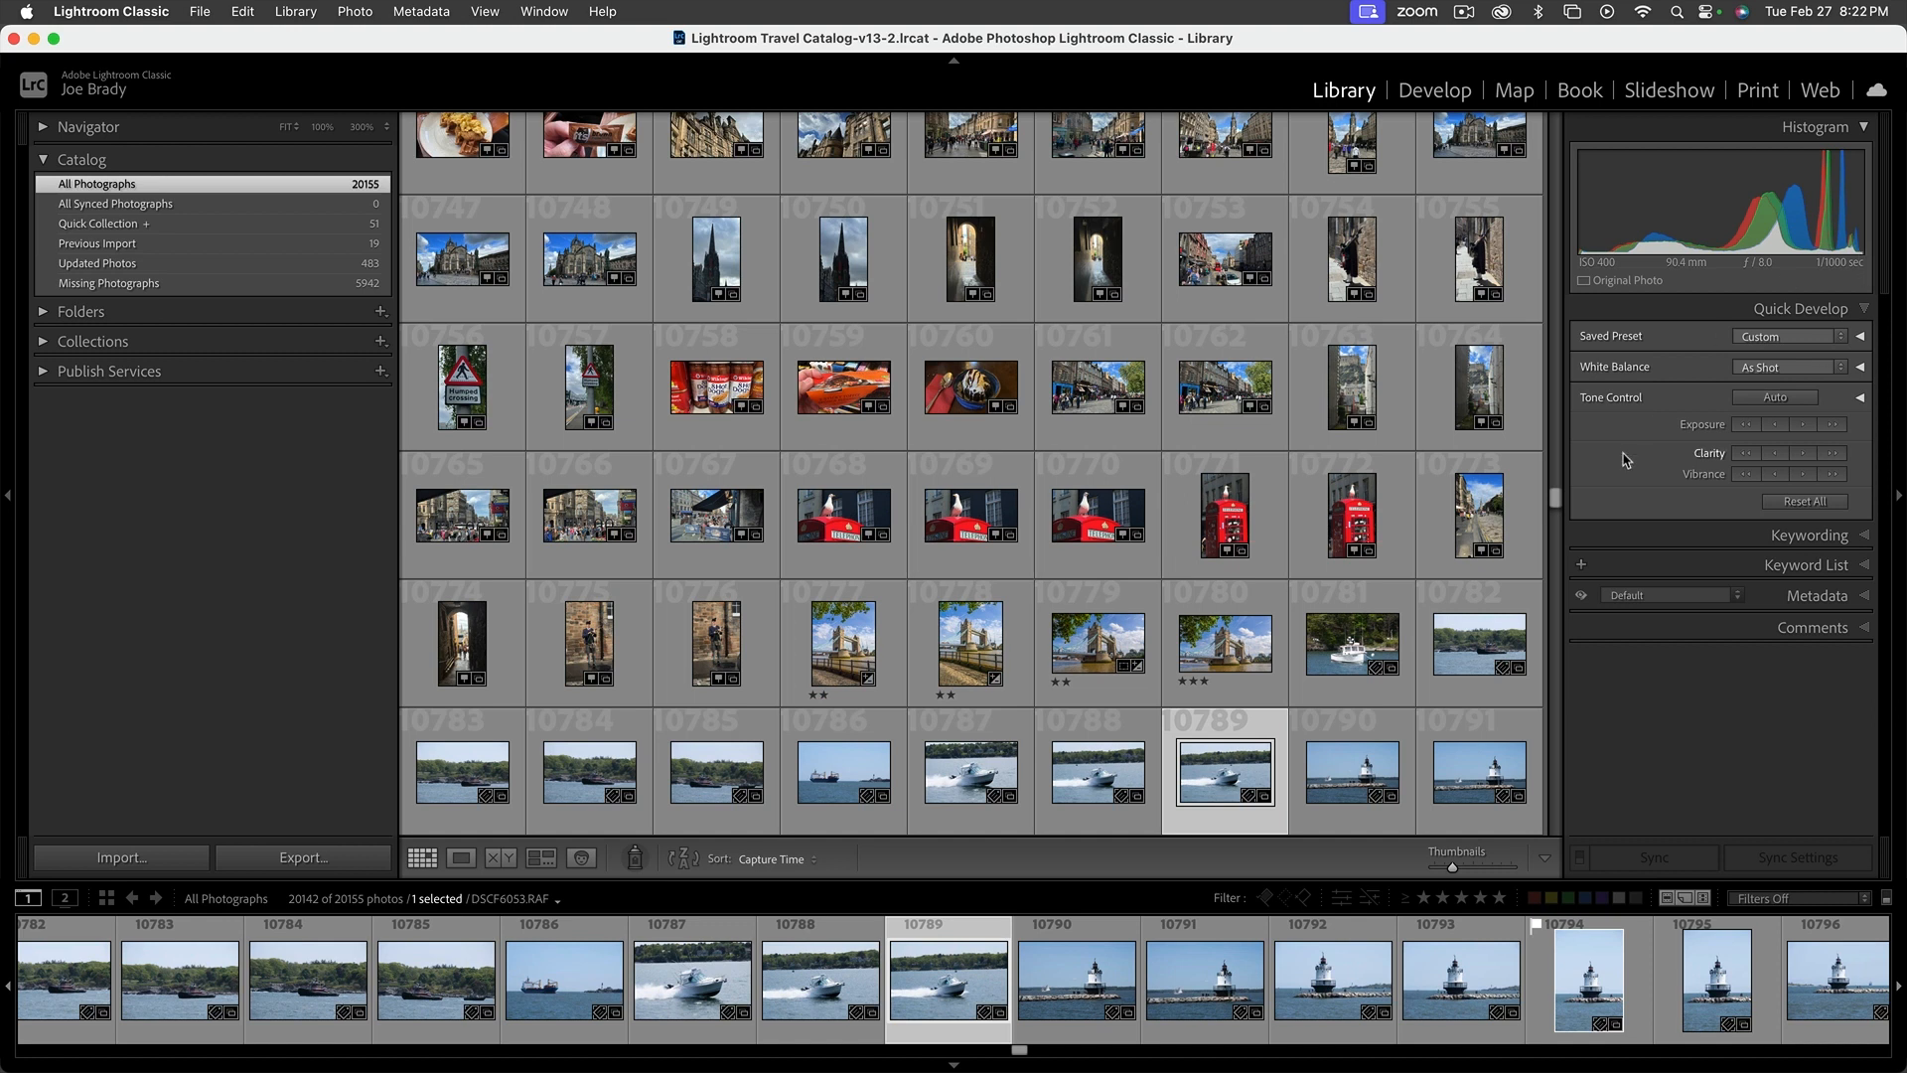
drag(1555, 497, 1554, 119)
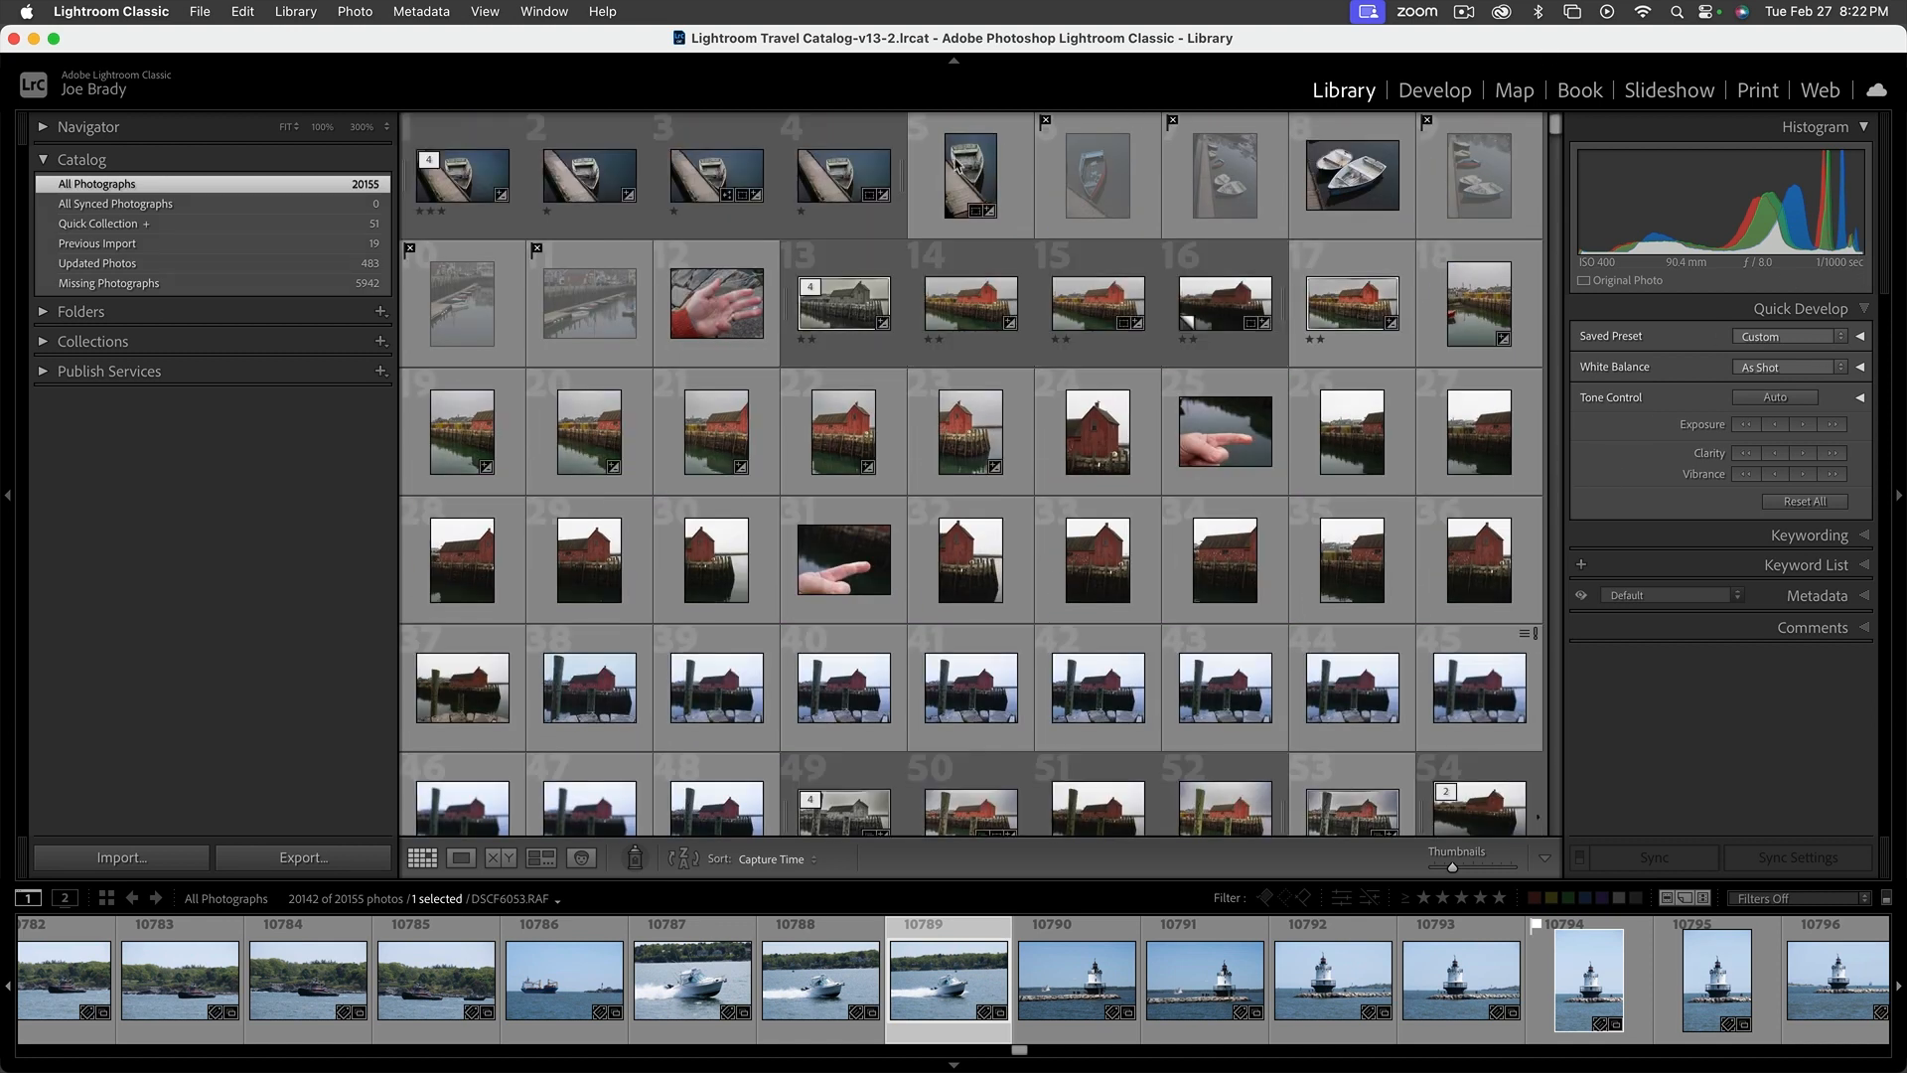
Show the -1. Zoom Demo Images collection and display its photos in the Map module
click(44, 341)
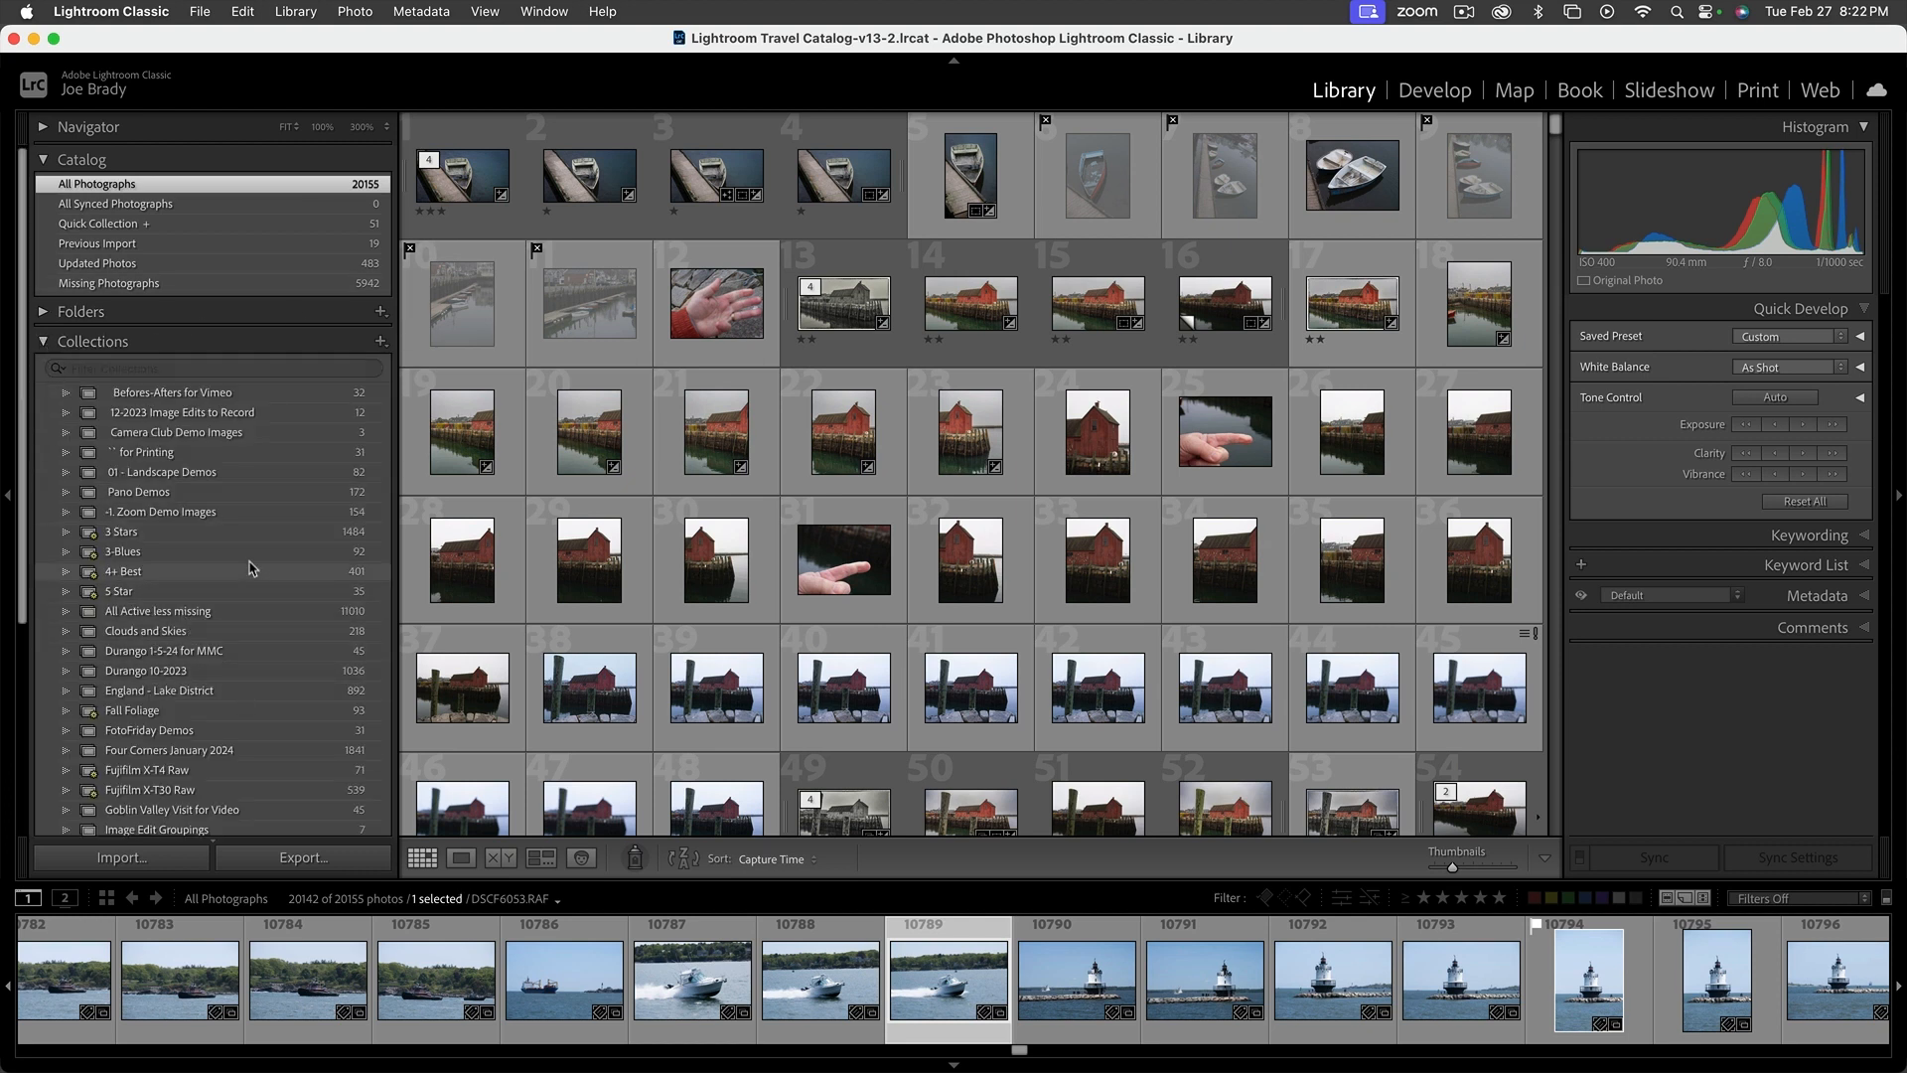
click(263, 512)
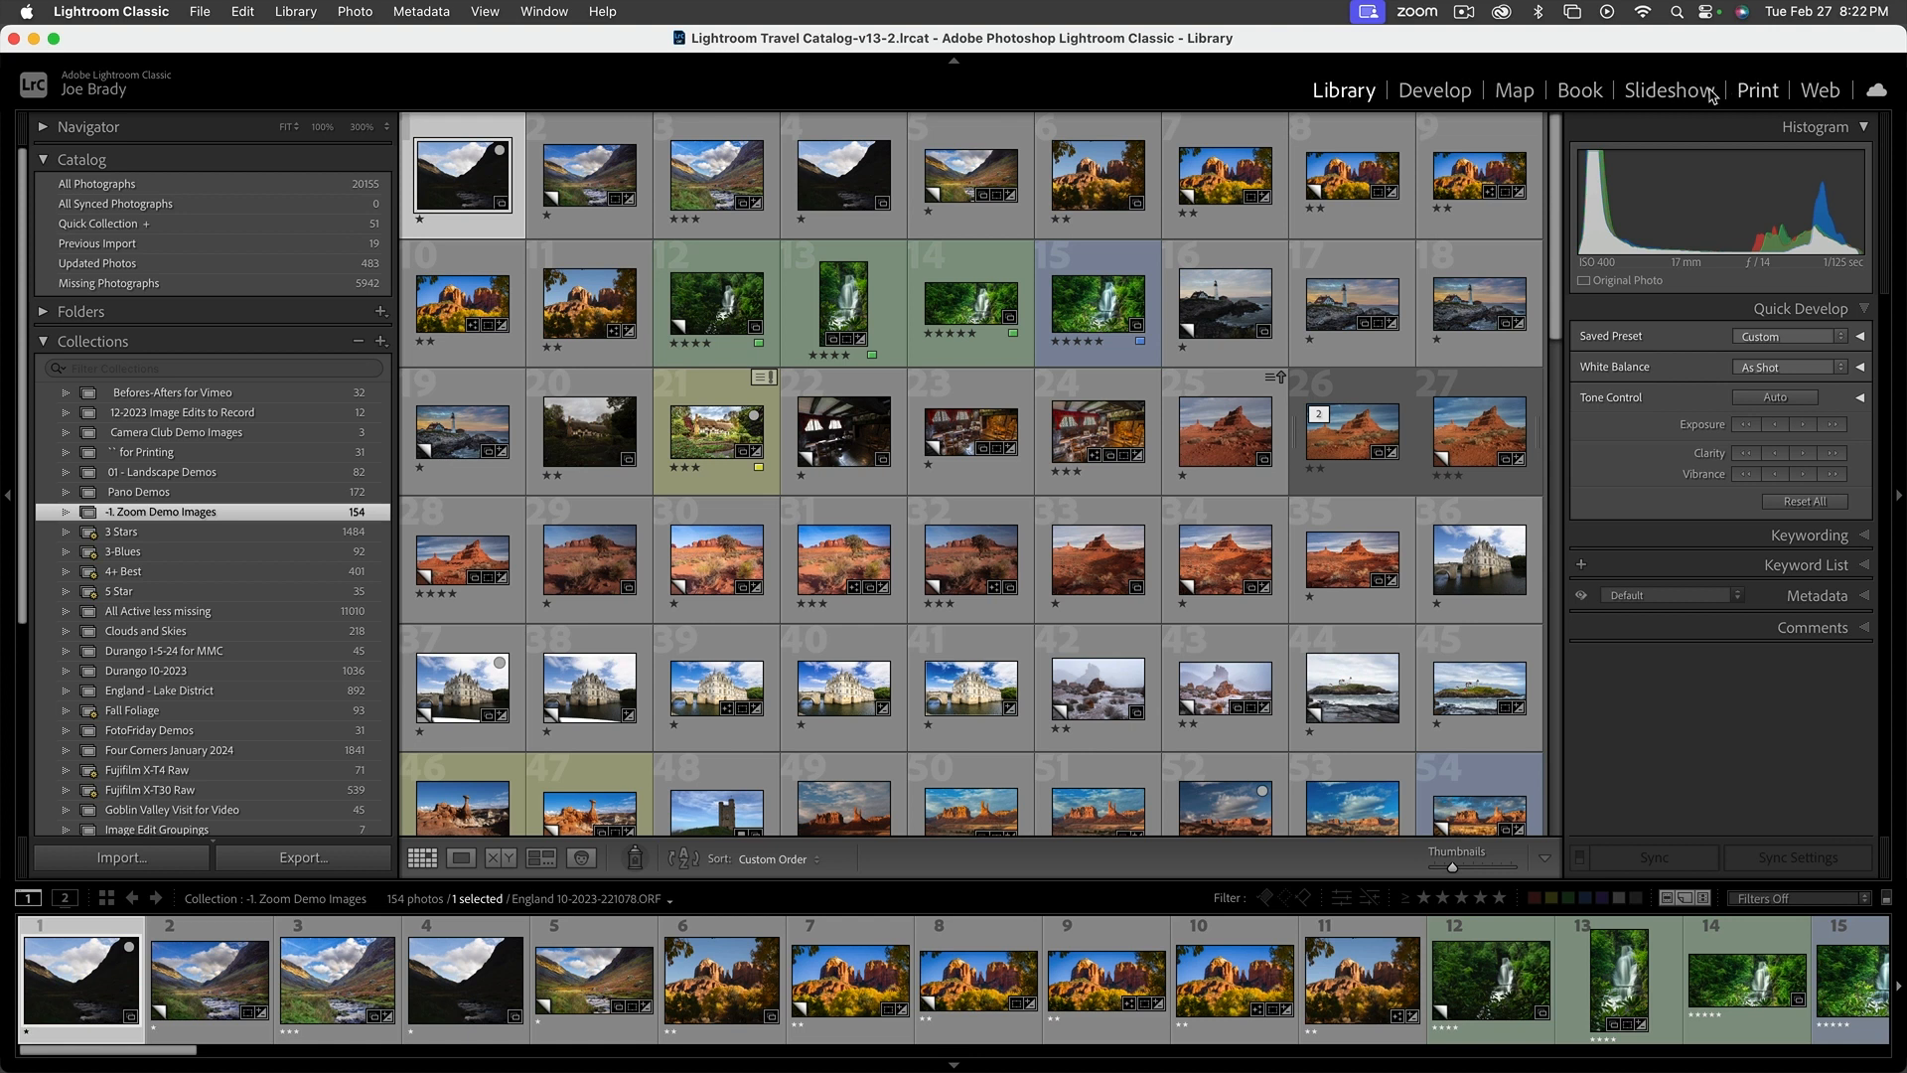
click(1510, 92)
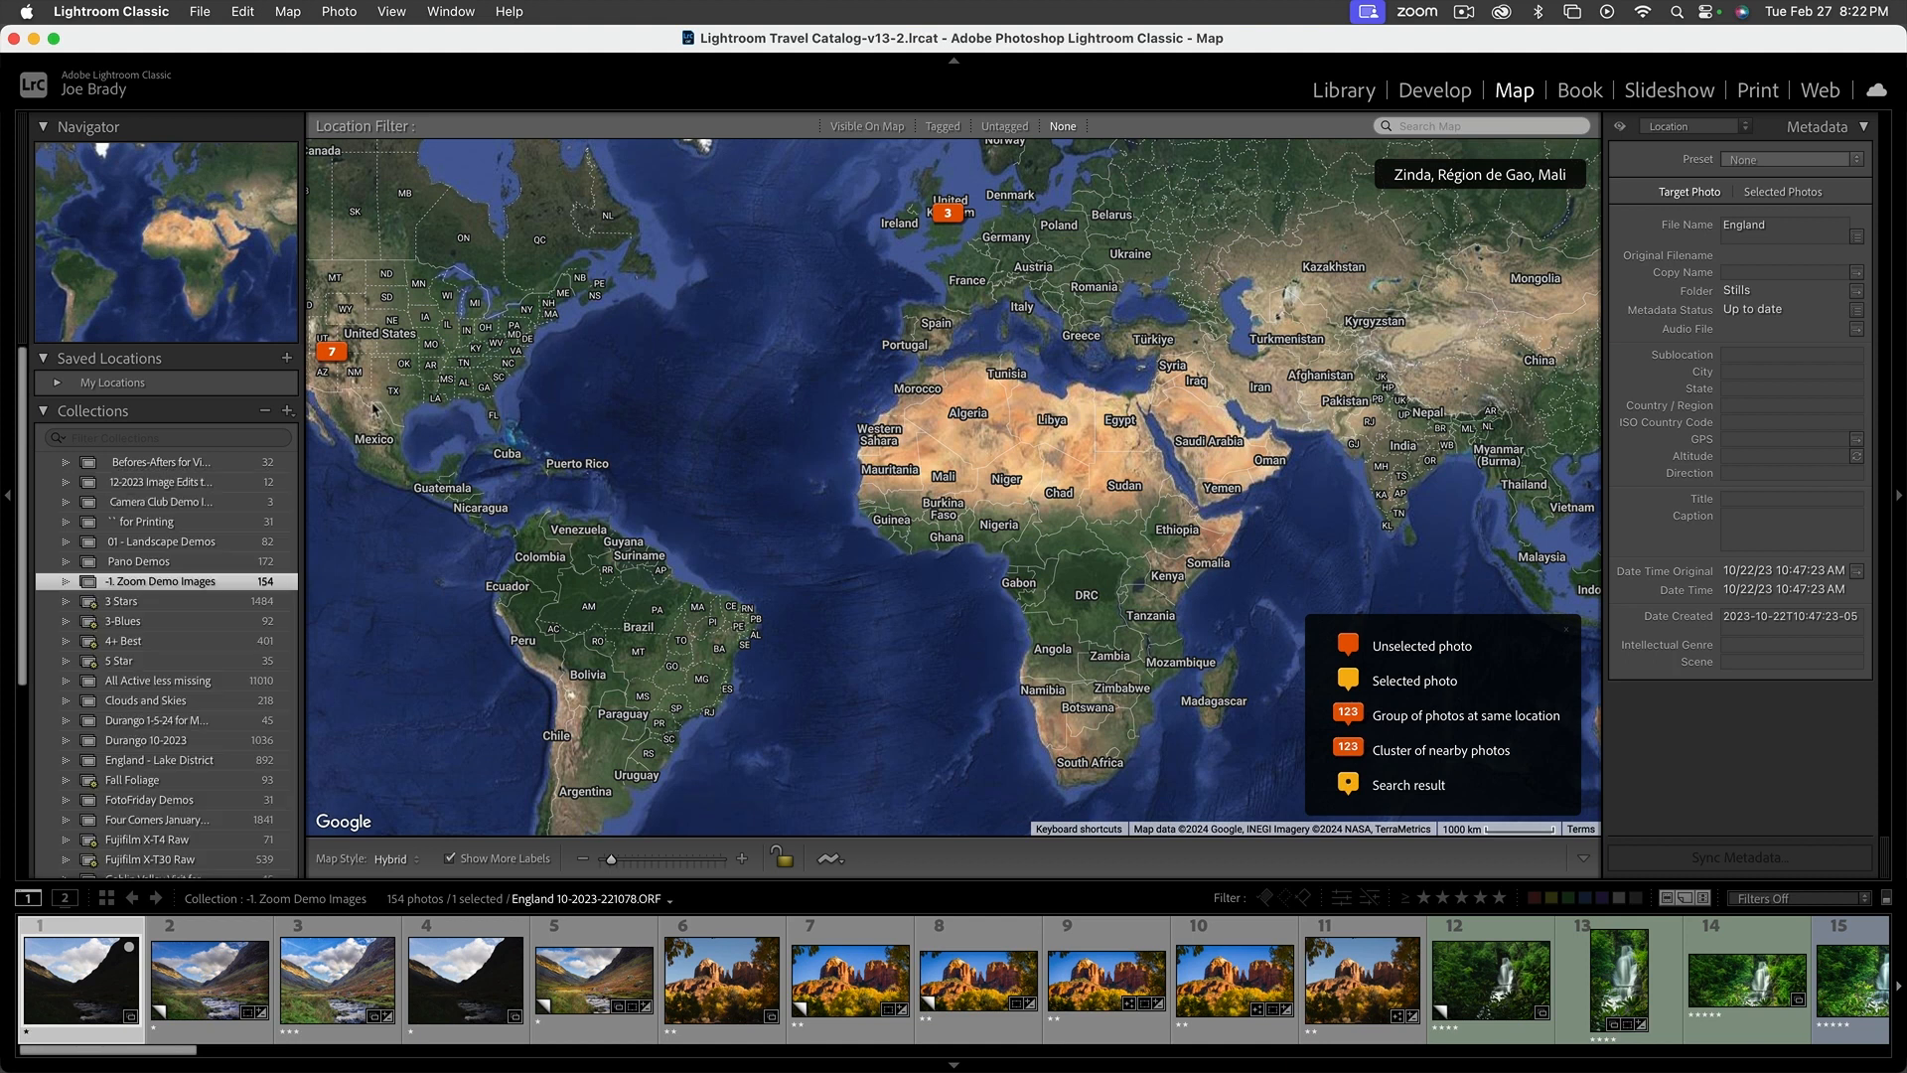
Select the photo cluster over the southwestern United States on the map and examine the map at closer range
click(336, 352)
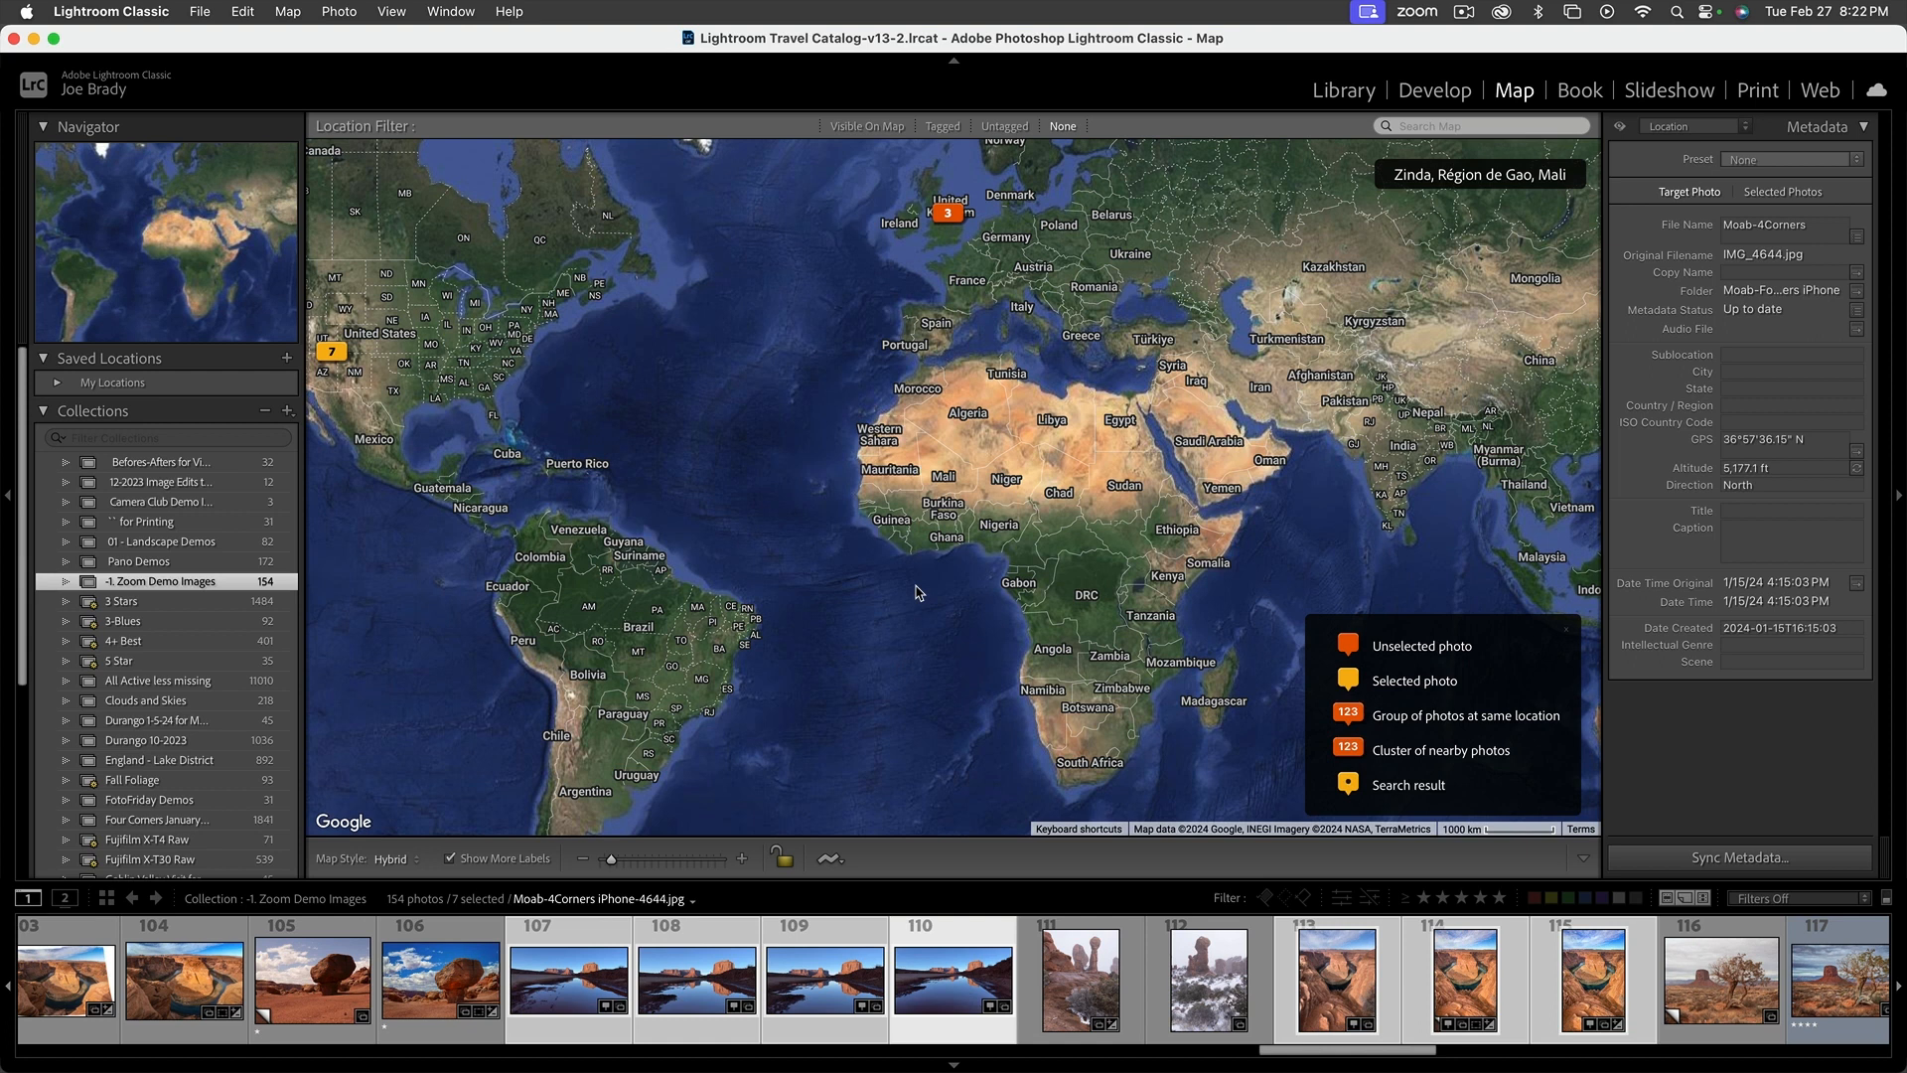
scroll(1302, 545, up, 5)
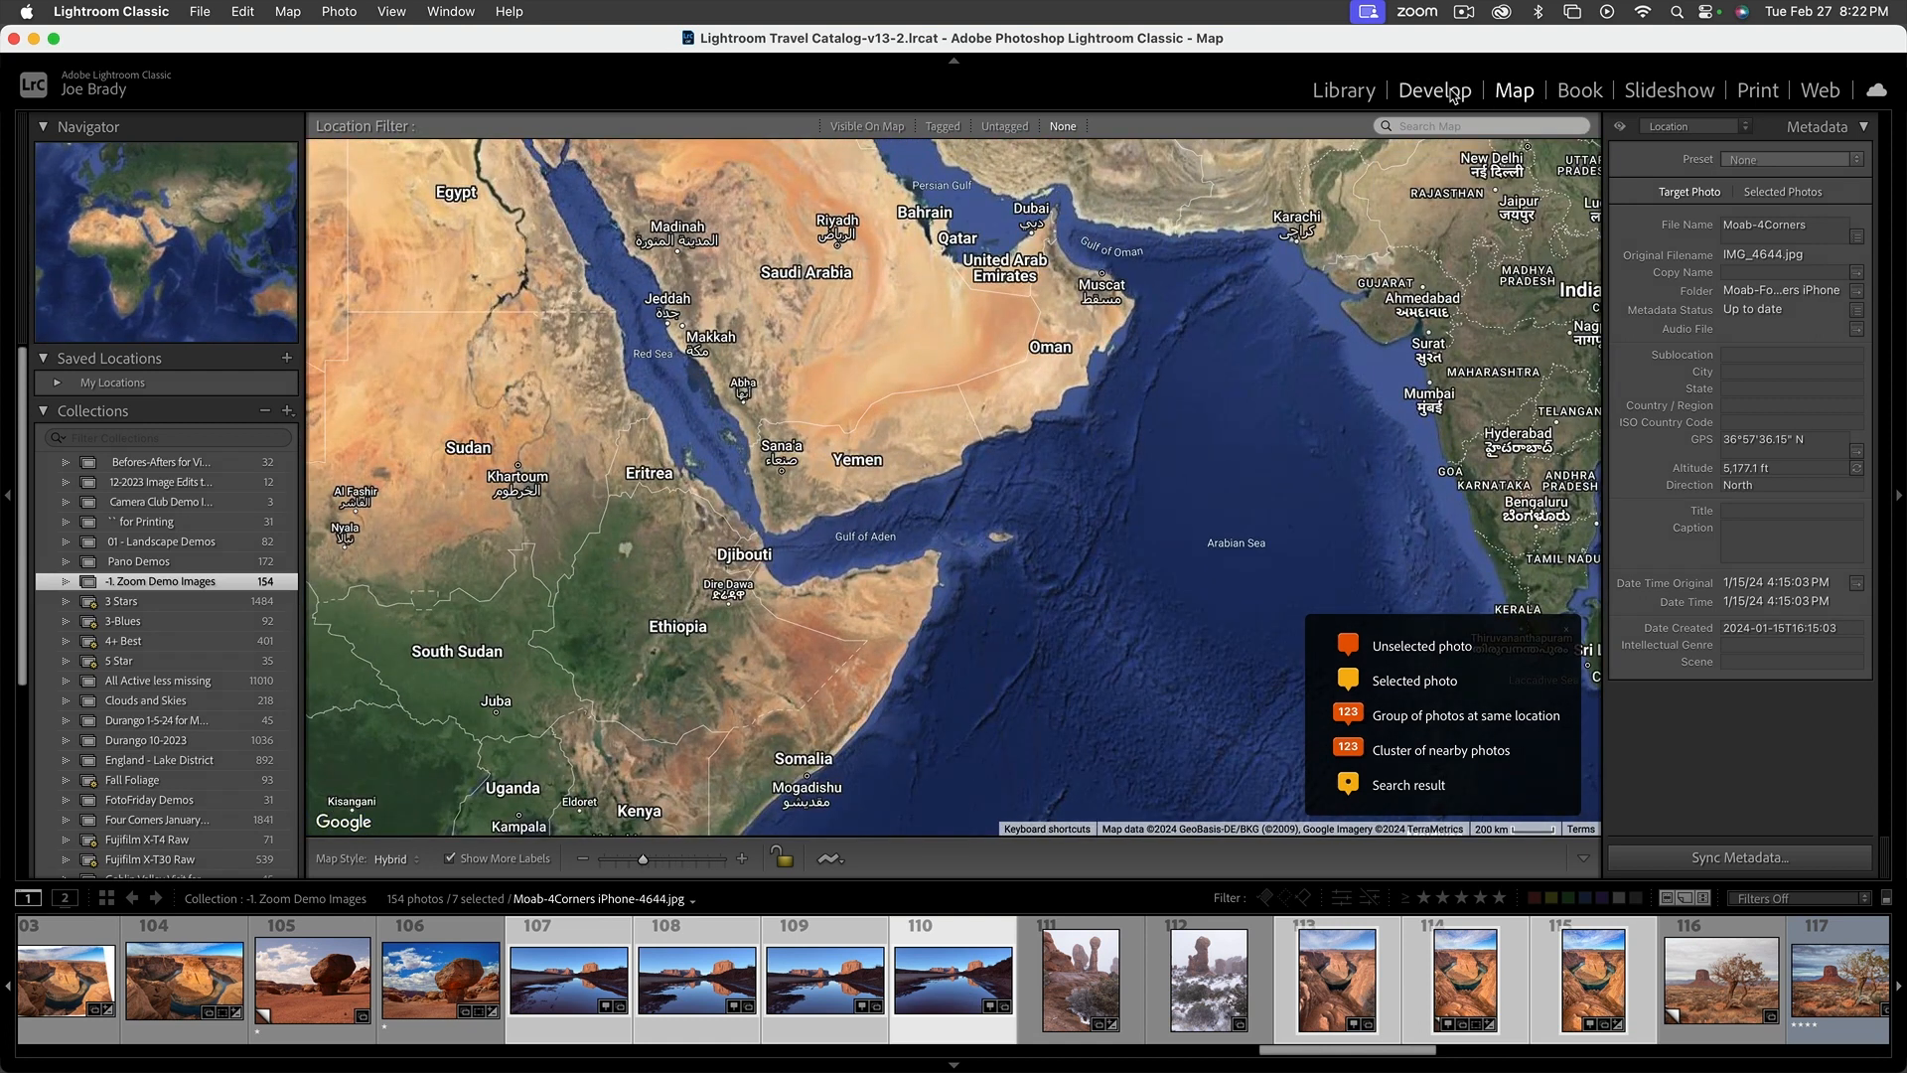
Look over the Book module's page layout up to the covers, and view the Slideshow, Print and Web modules in turn
click(1576, 91)
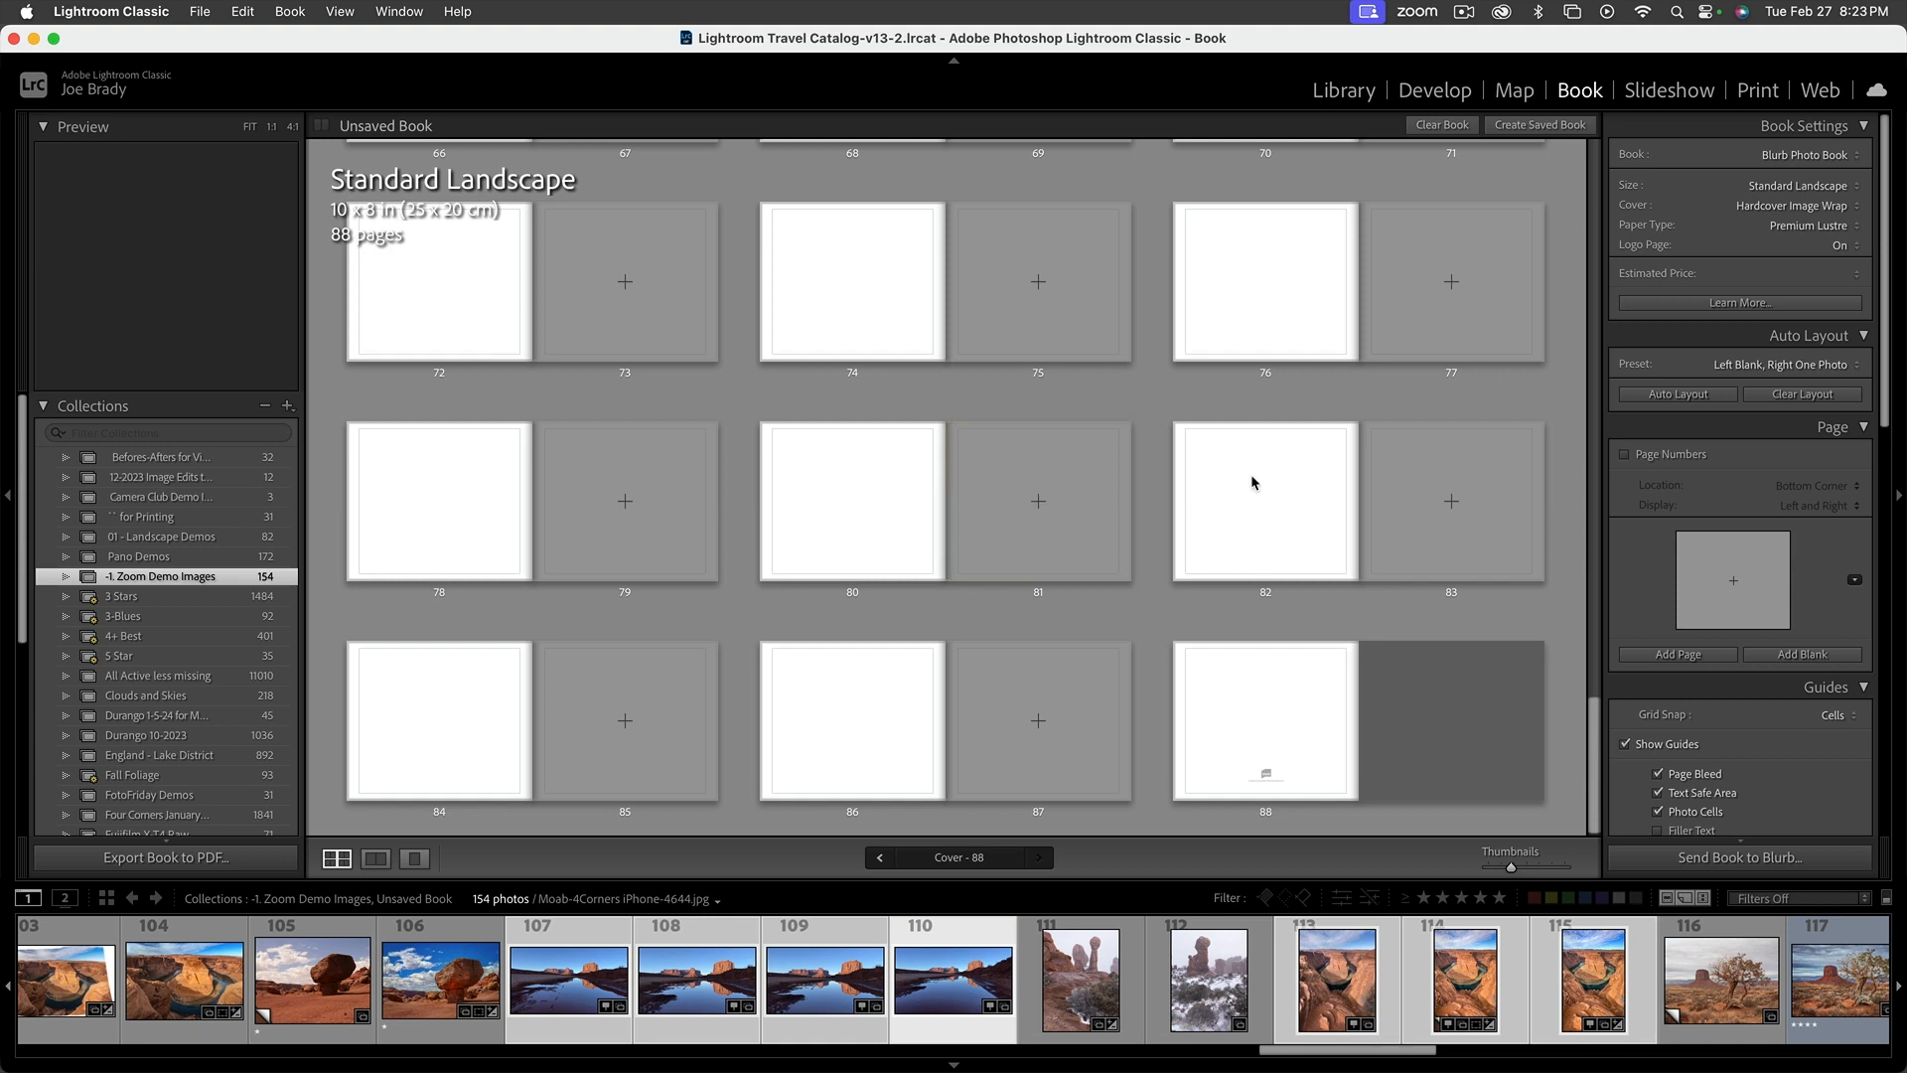
scroll(1251, 481, up, 8)
scroll(1251, 477, up, 5)
click(641, 649)
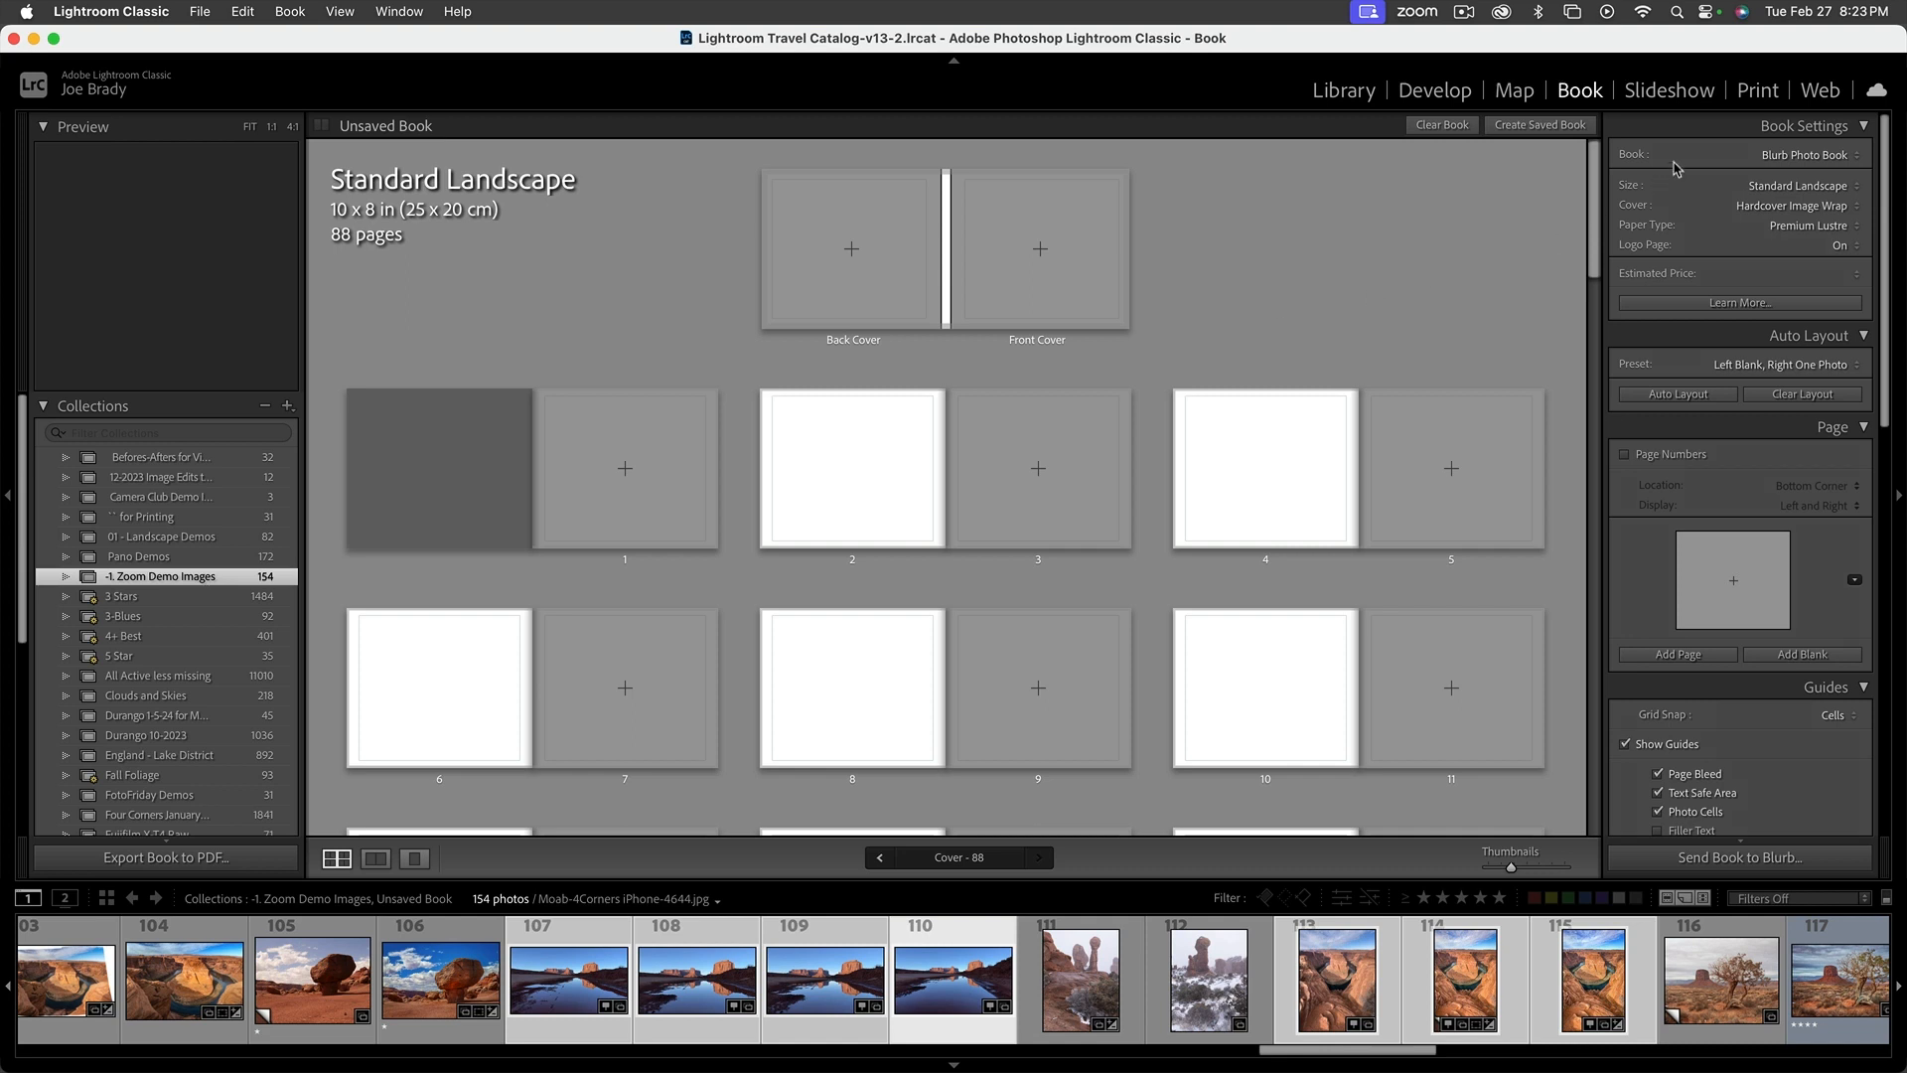
click(1670, 90)
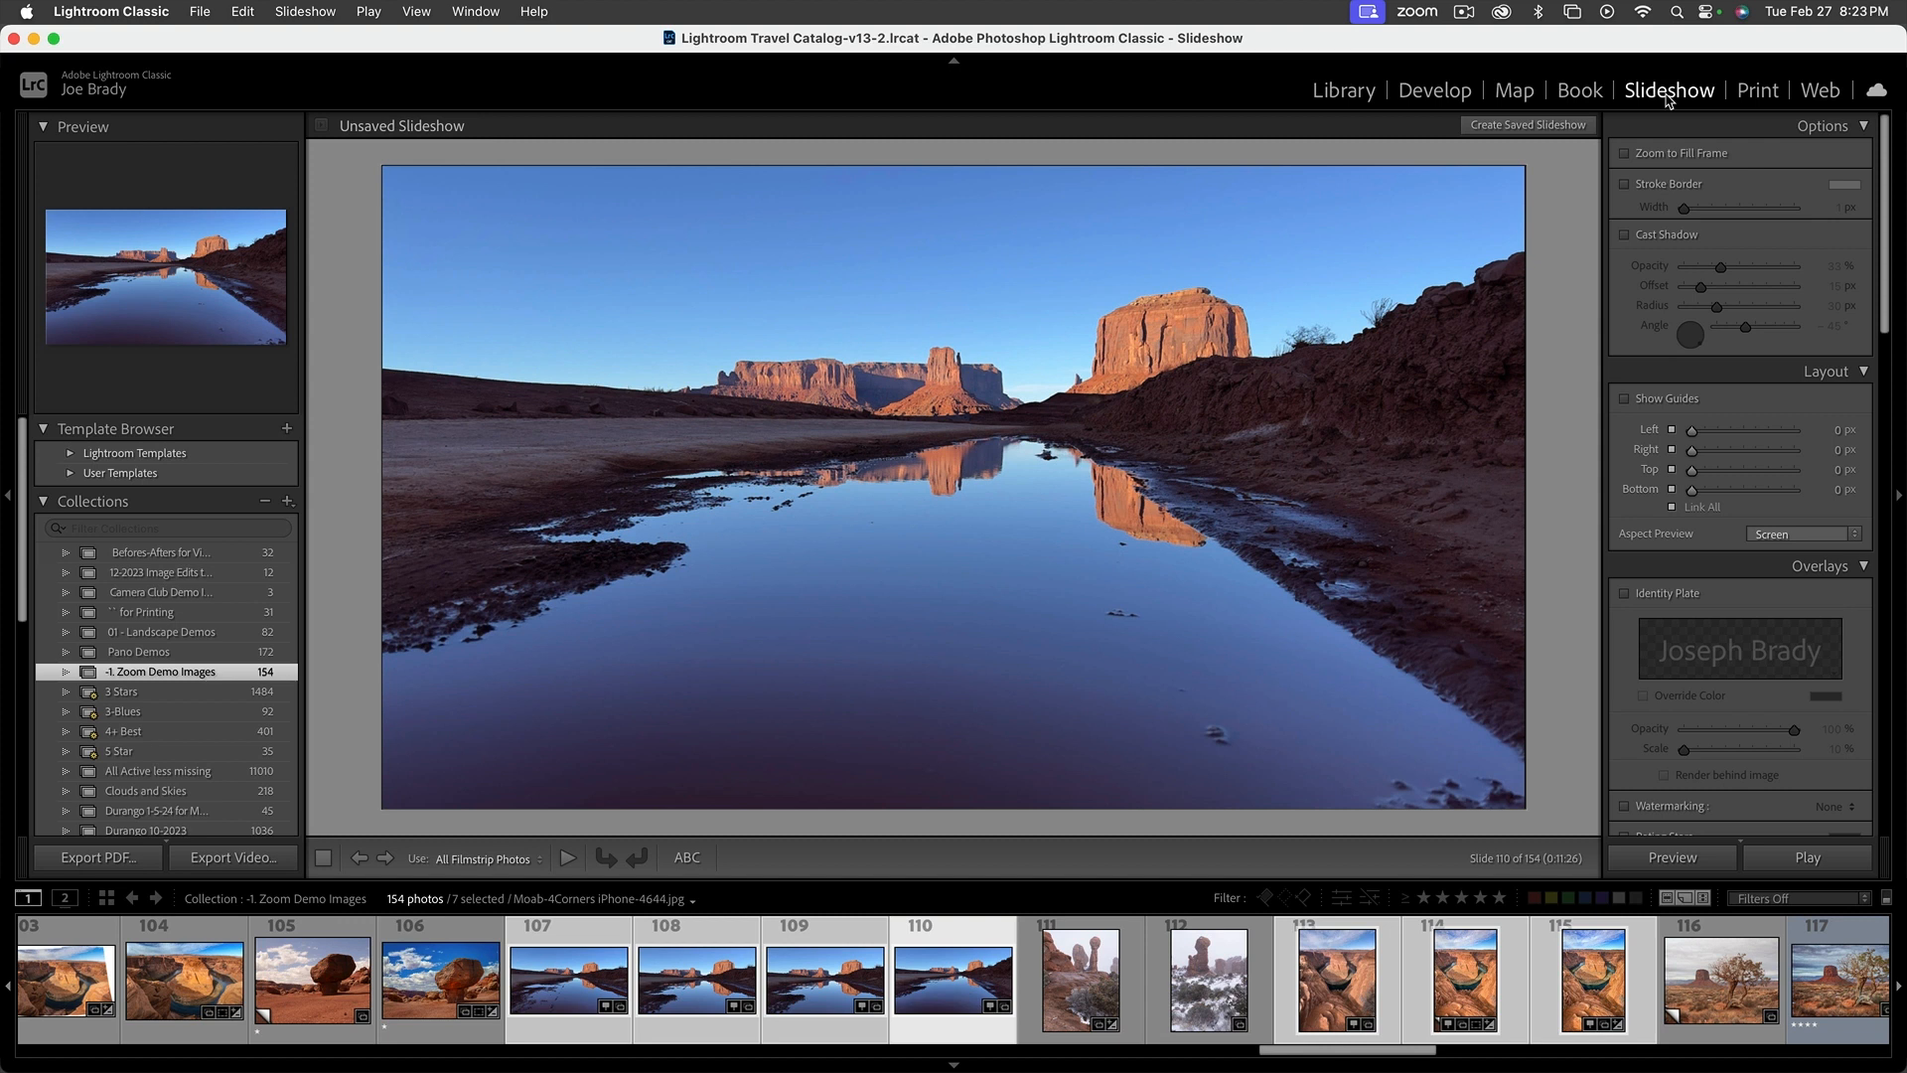
click(1758, 91)
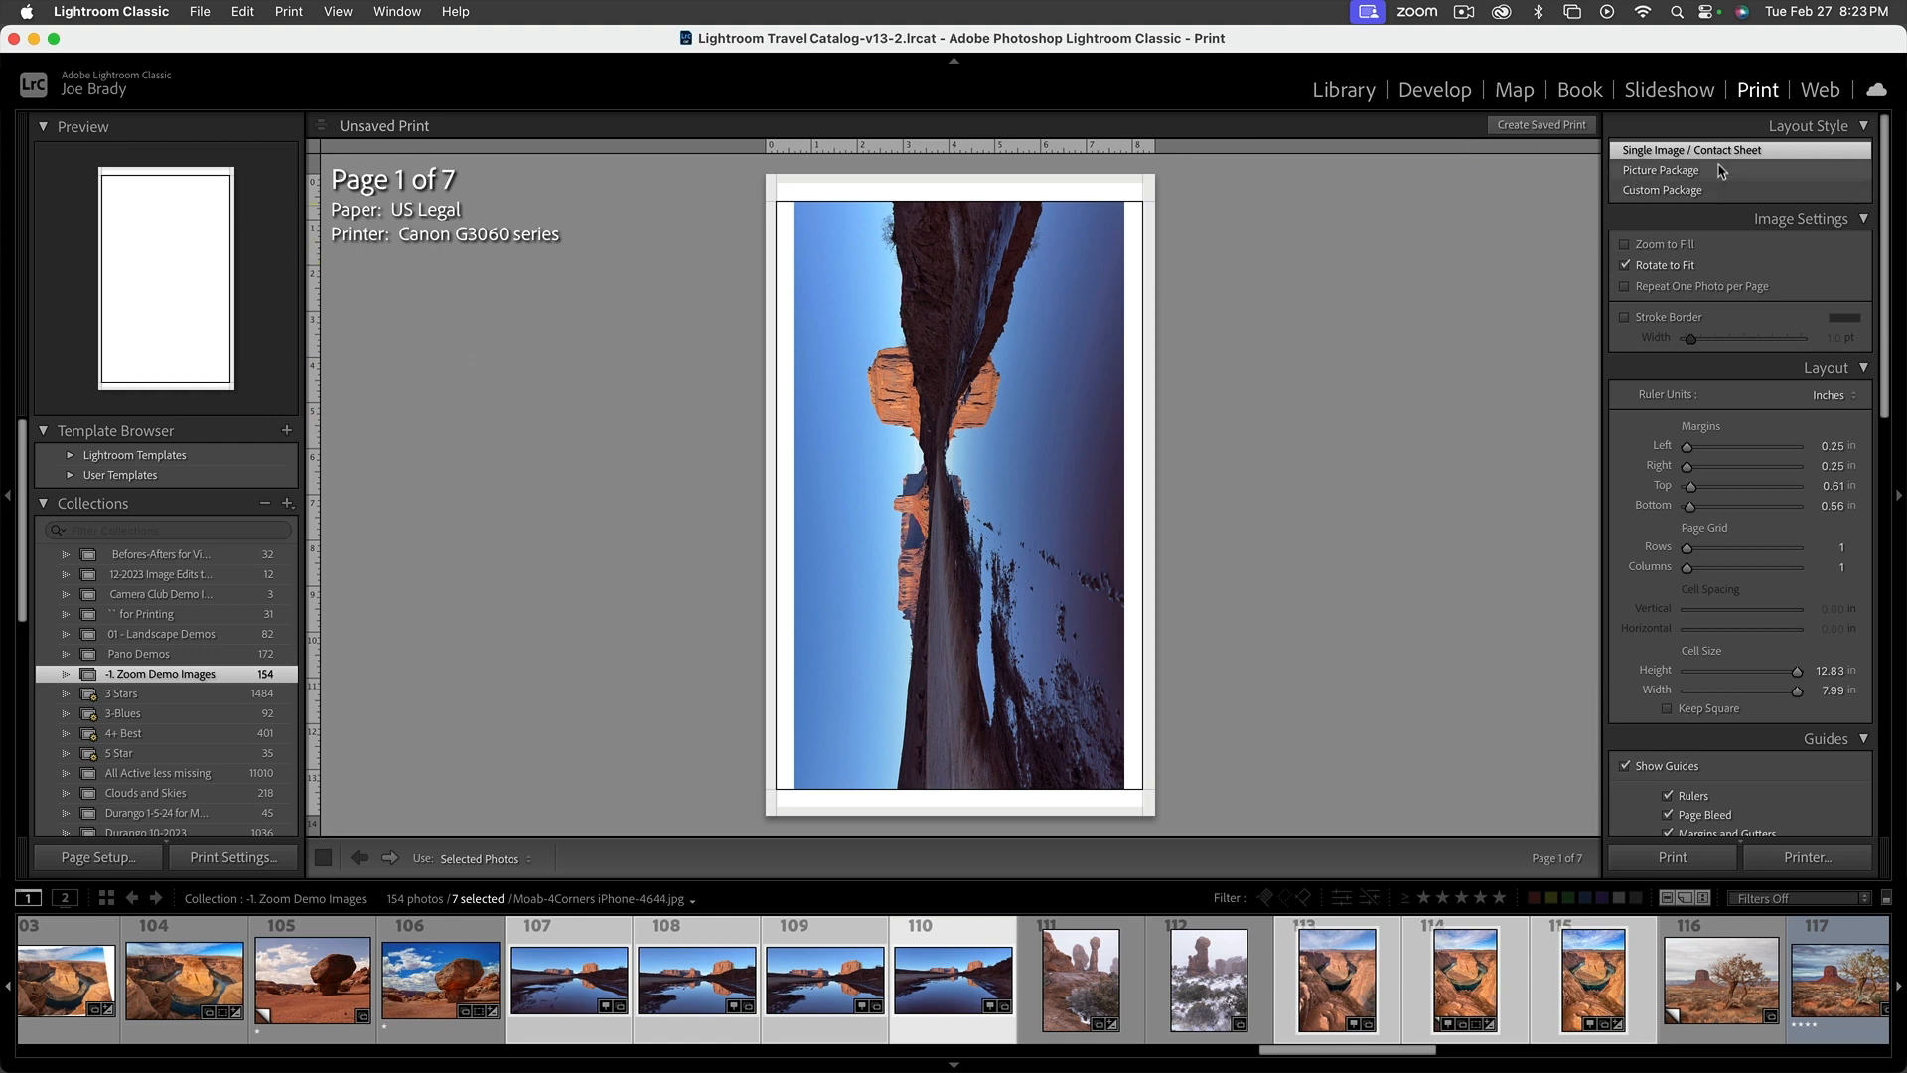
click(1812, 92)
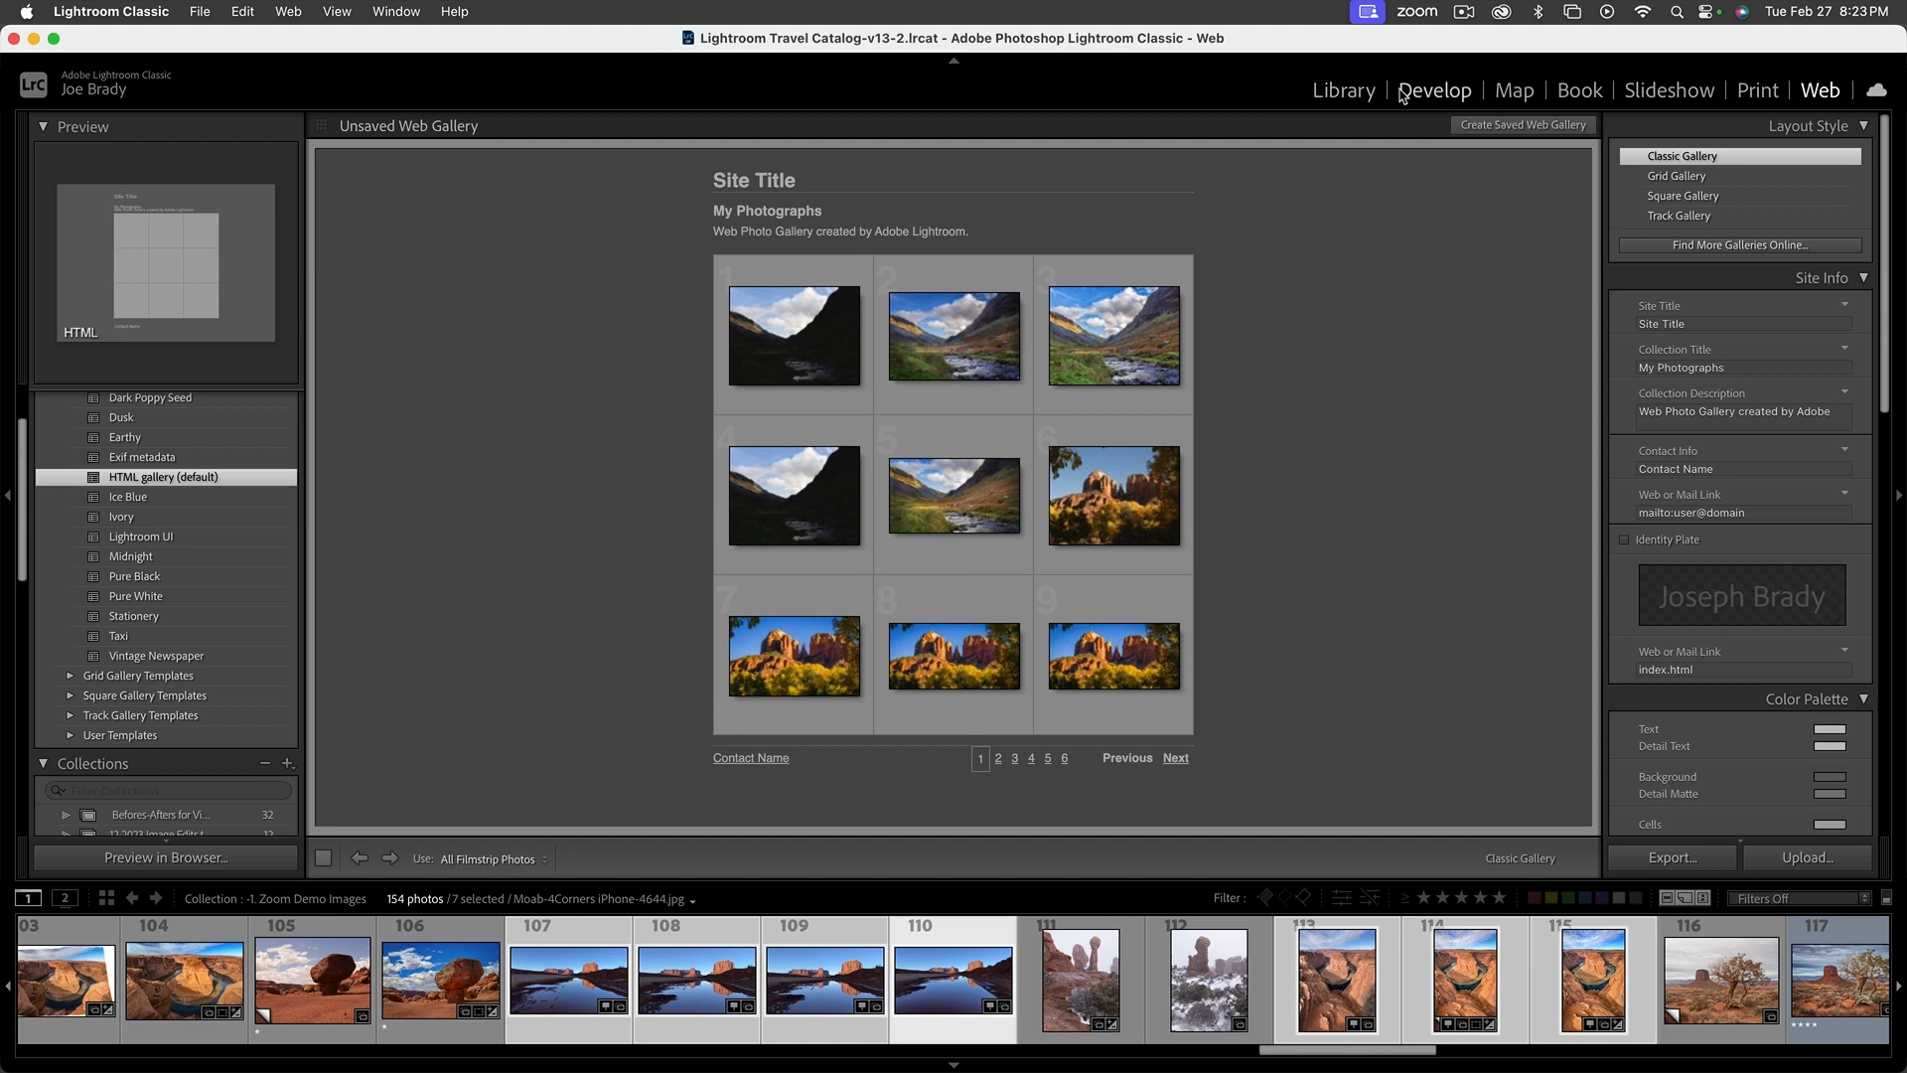
Return to the Library grid and open the collection's first photo, the dark England valley, in the Develop module
click(1430, 98)
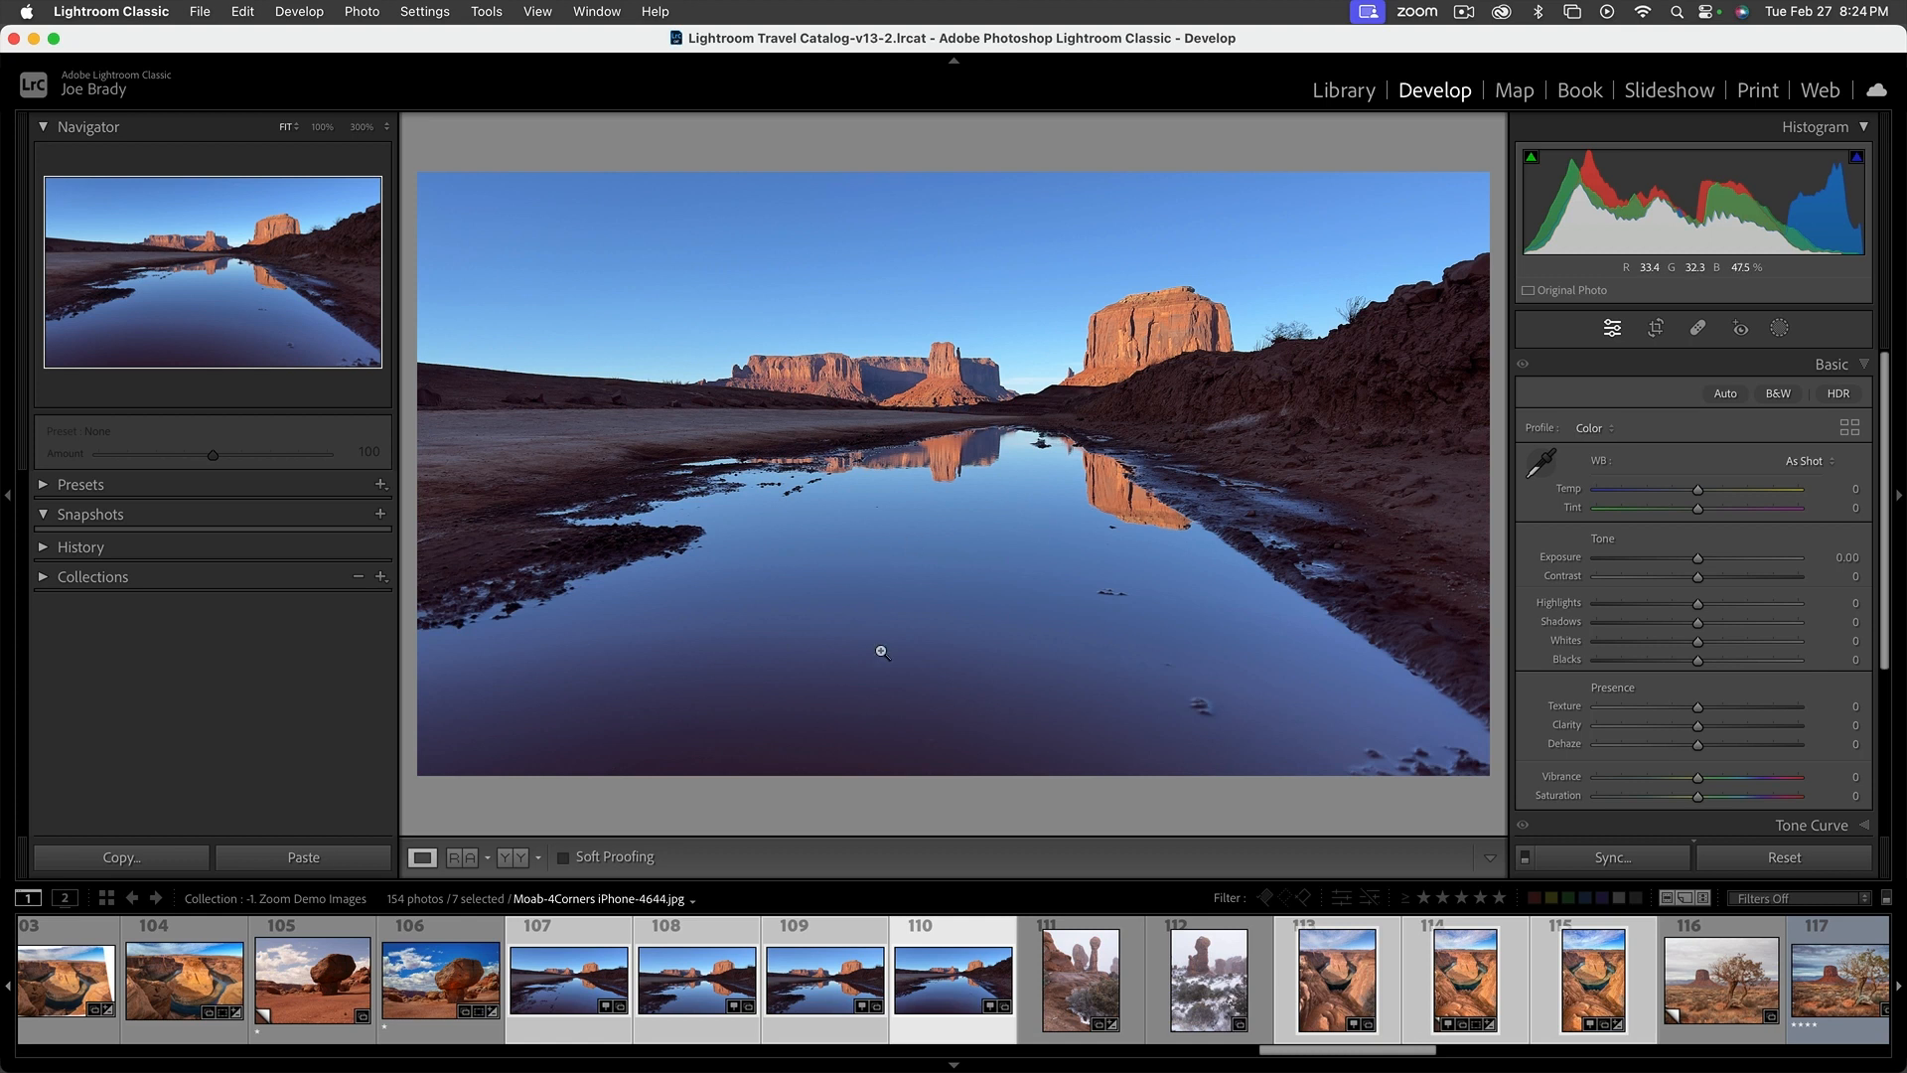
key(g)
drag(1554, 522, 1554, 221)
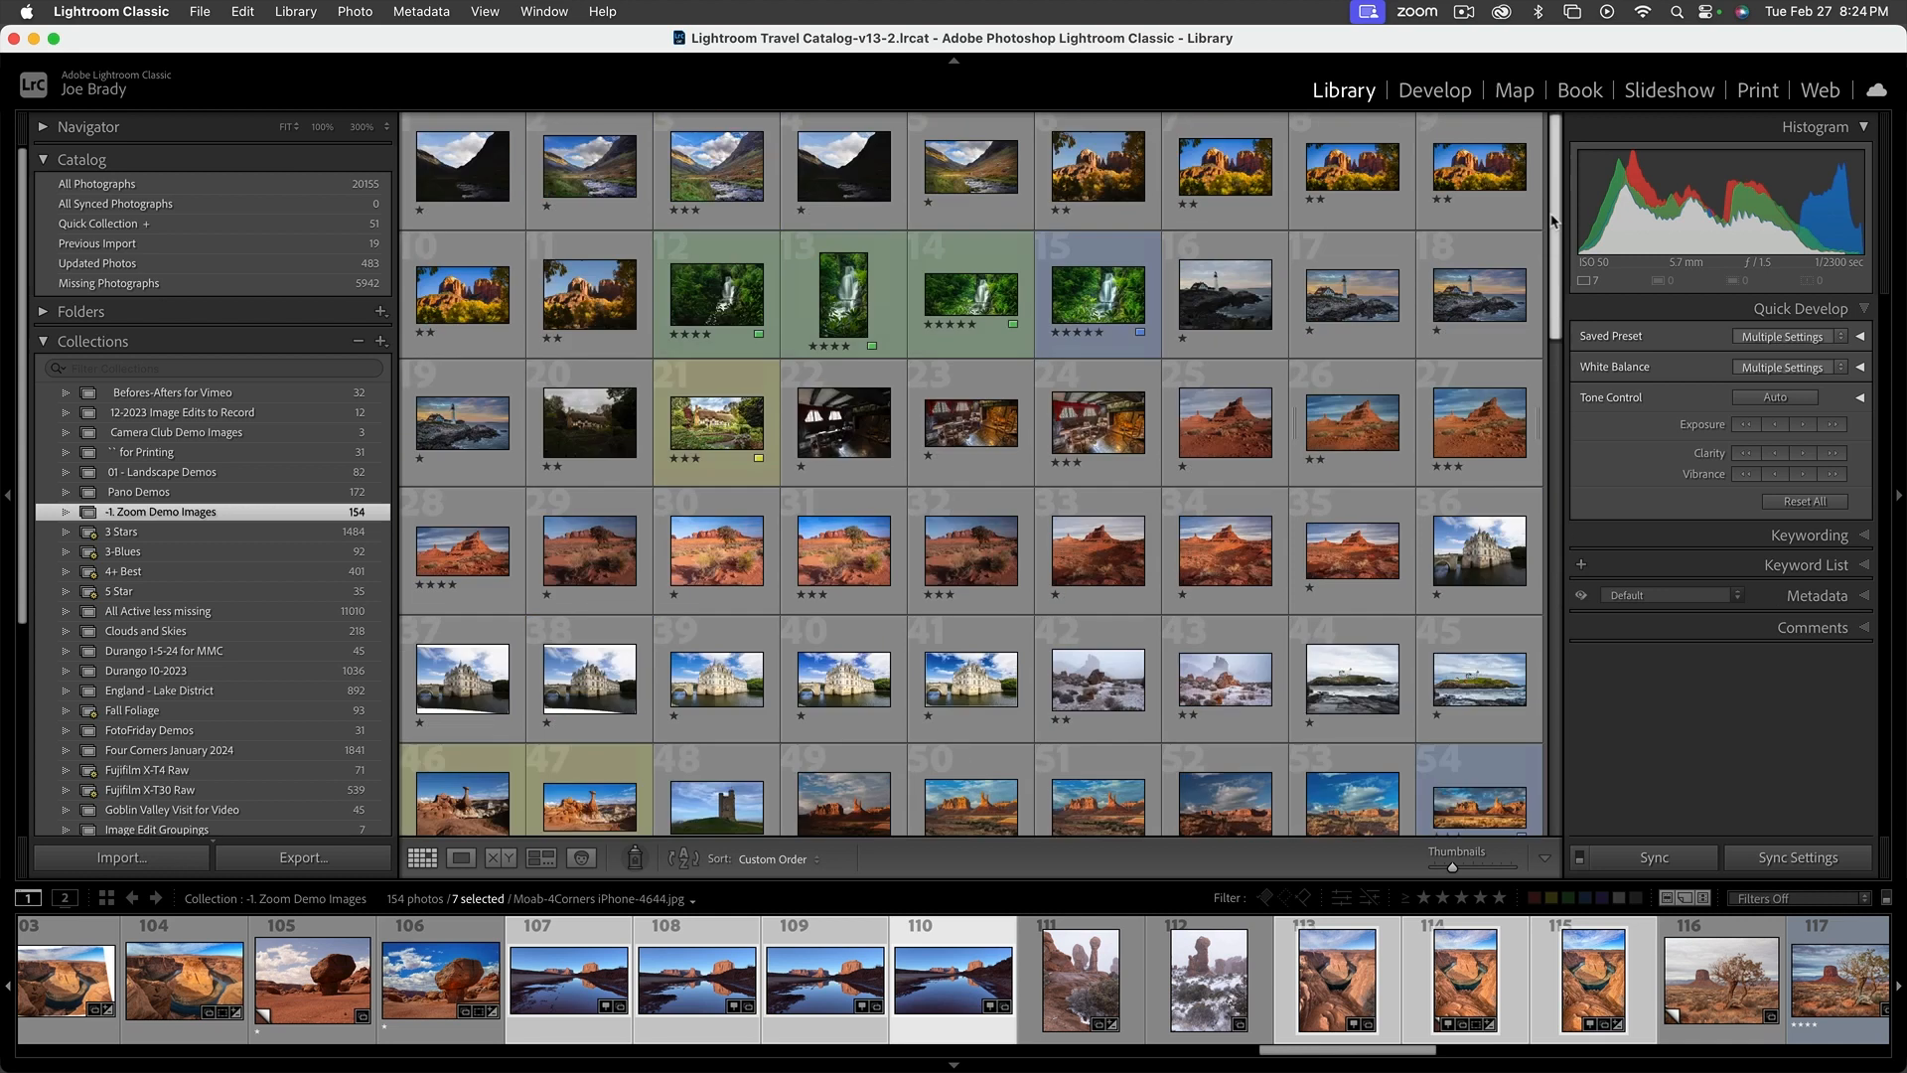
double_click(477, 179)
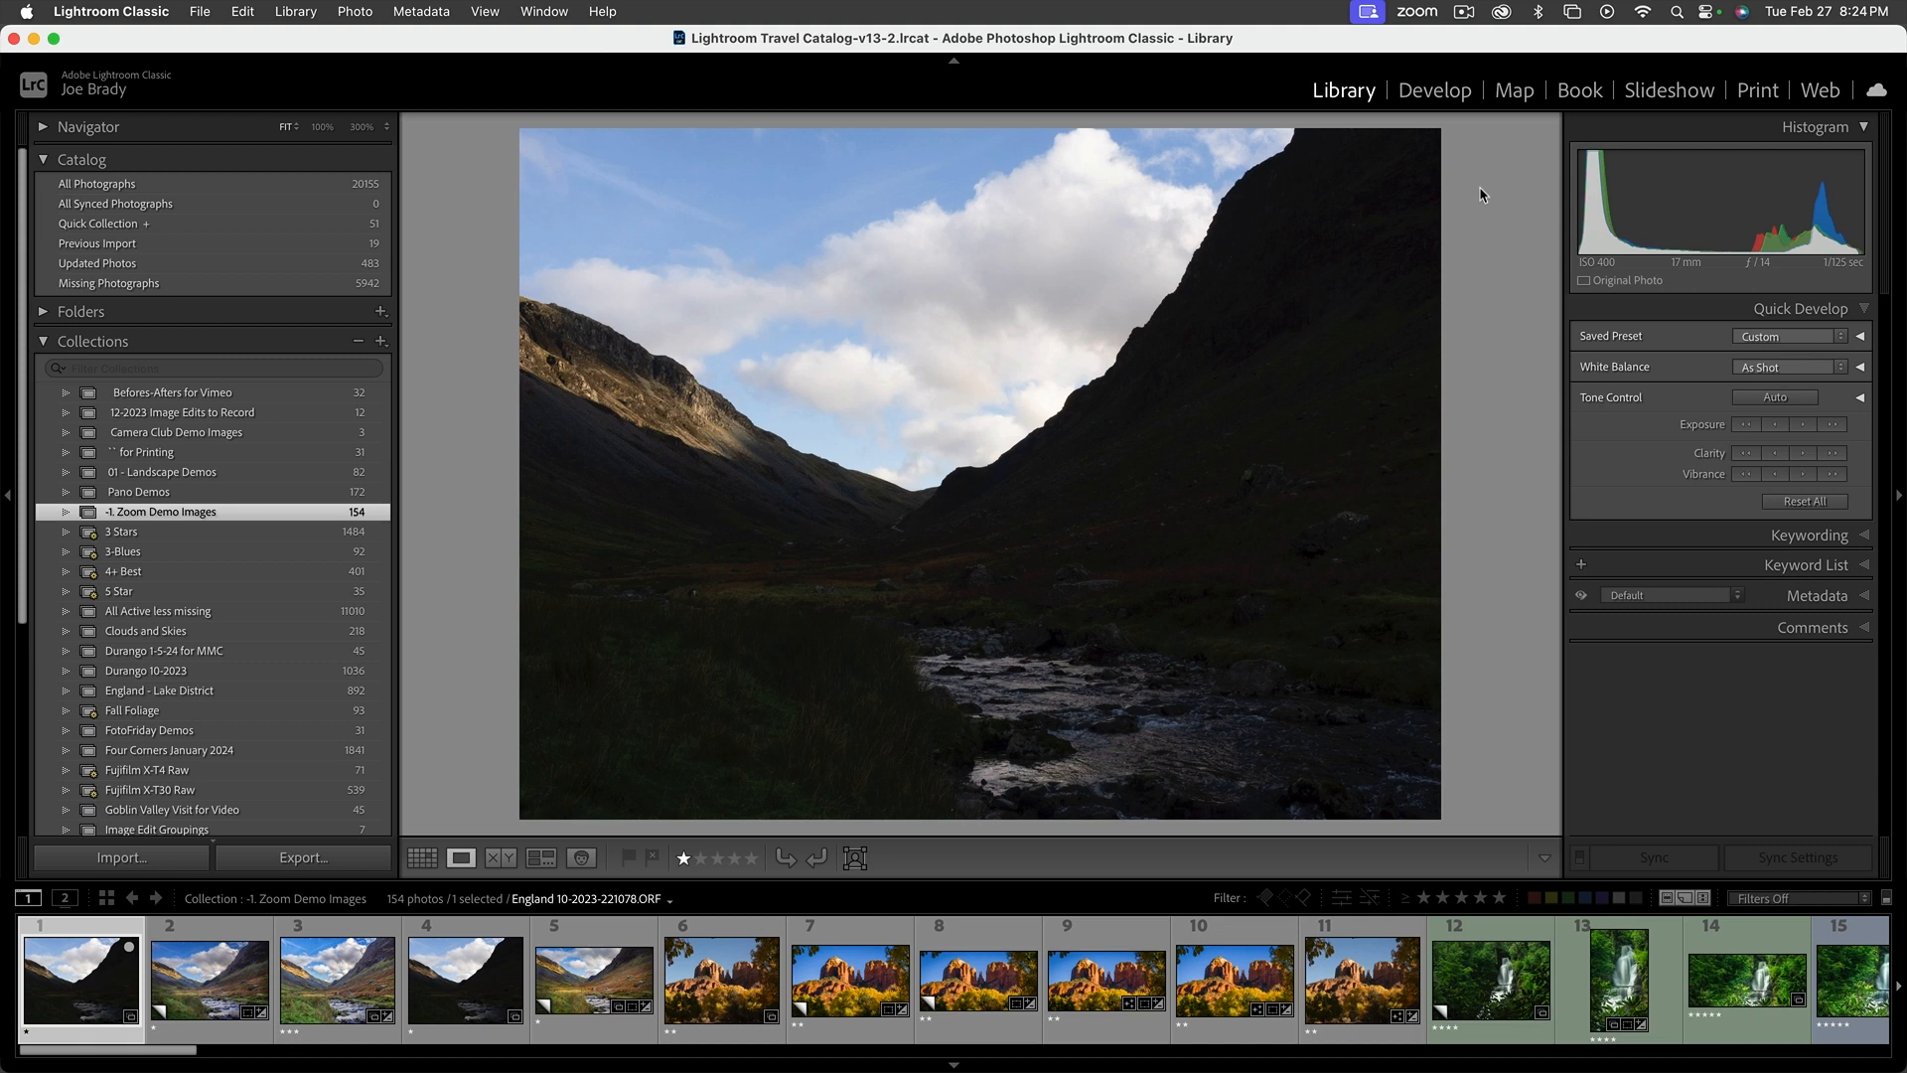
click(1434, 91)
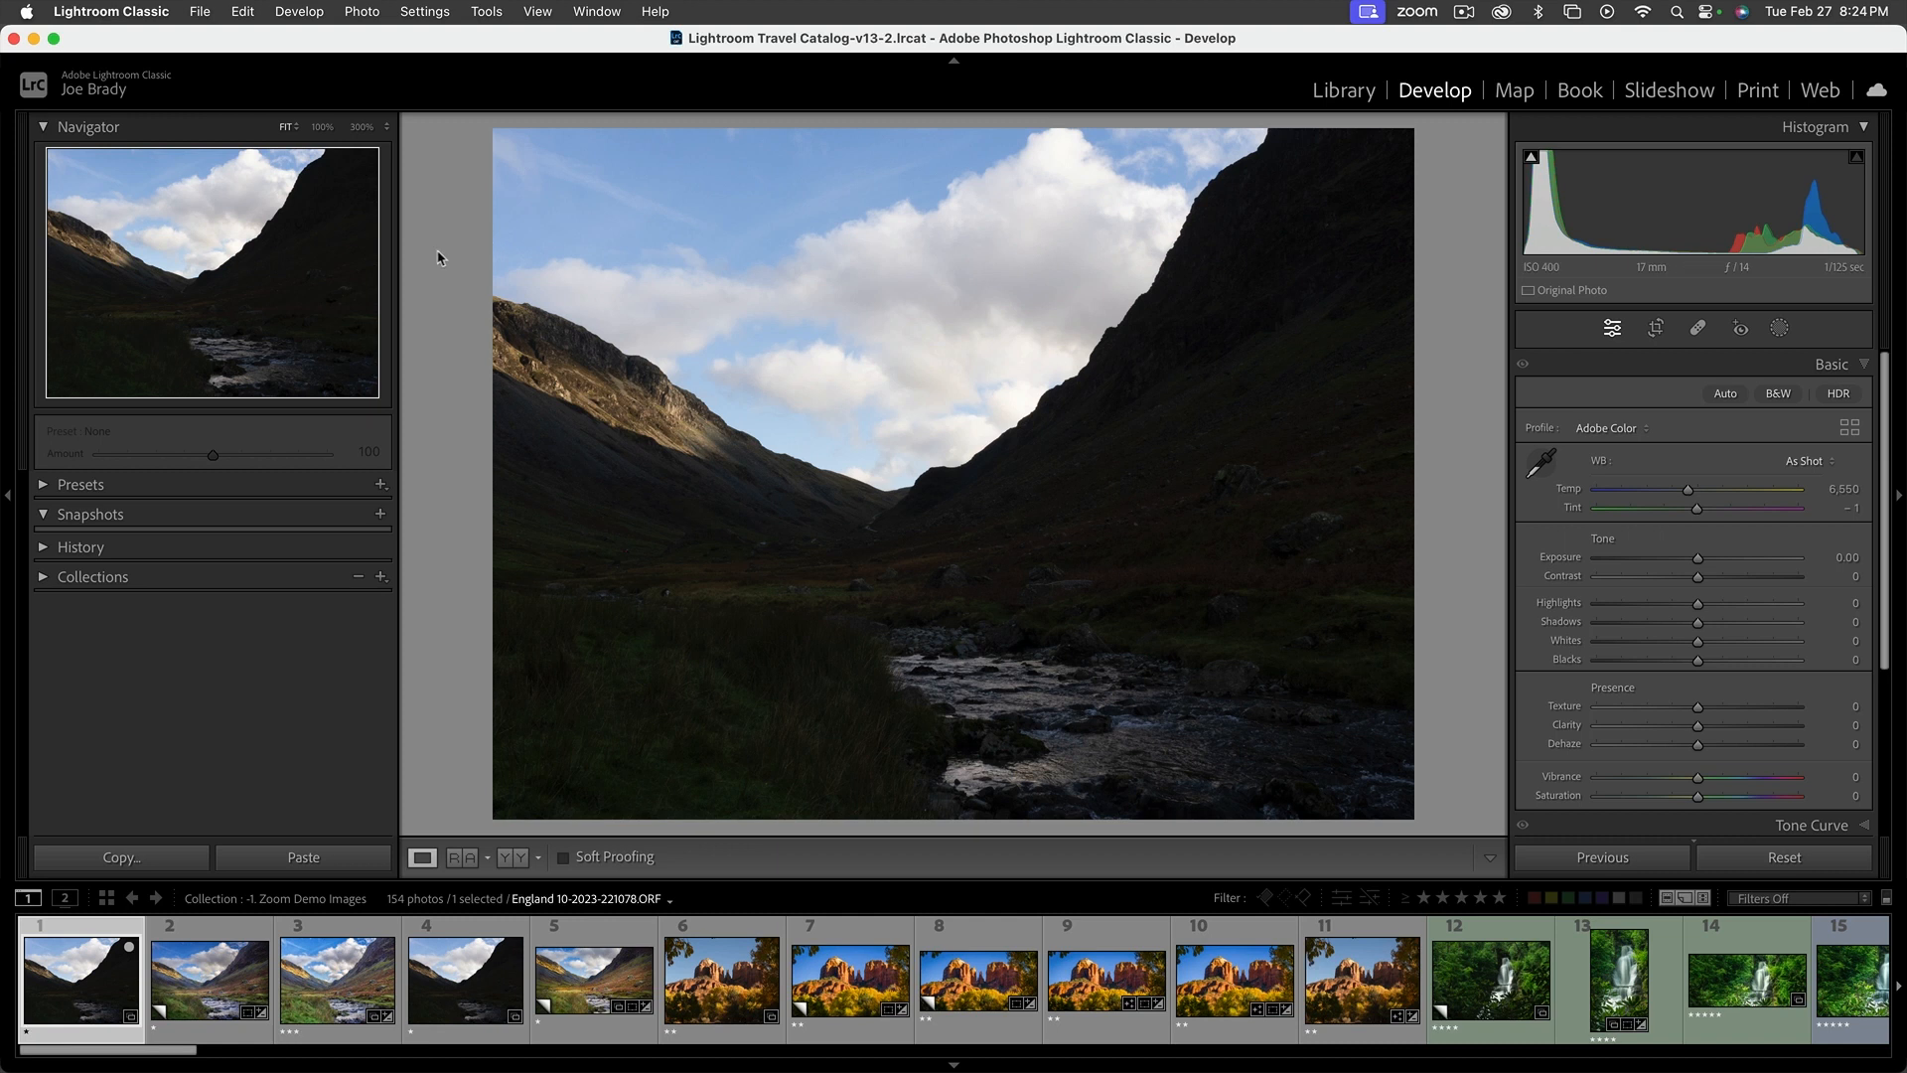
Enlarge the photo area by narrowing the left panel group and shortening the filmstrip, leaving History and Snapshots collapsed
drag(400, 271, 361, 270)
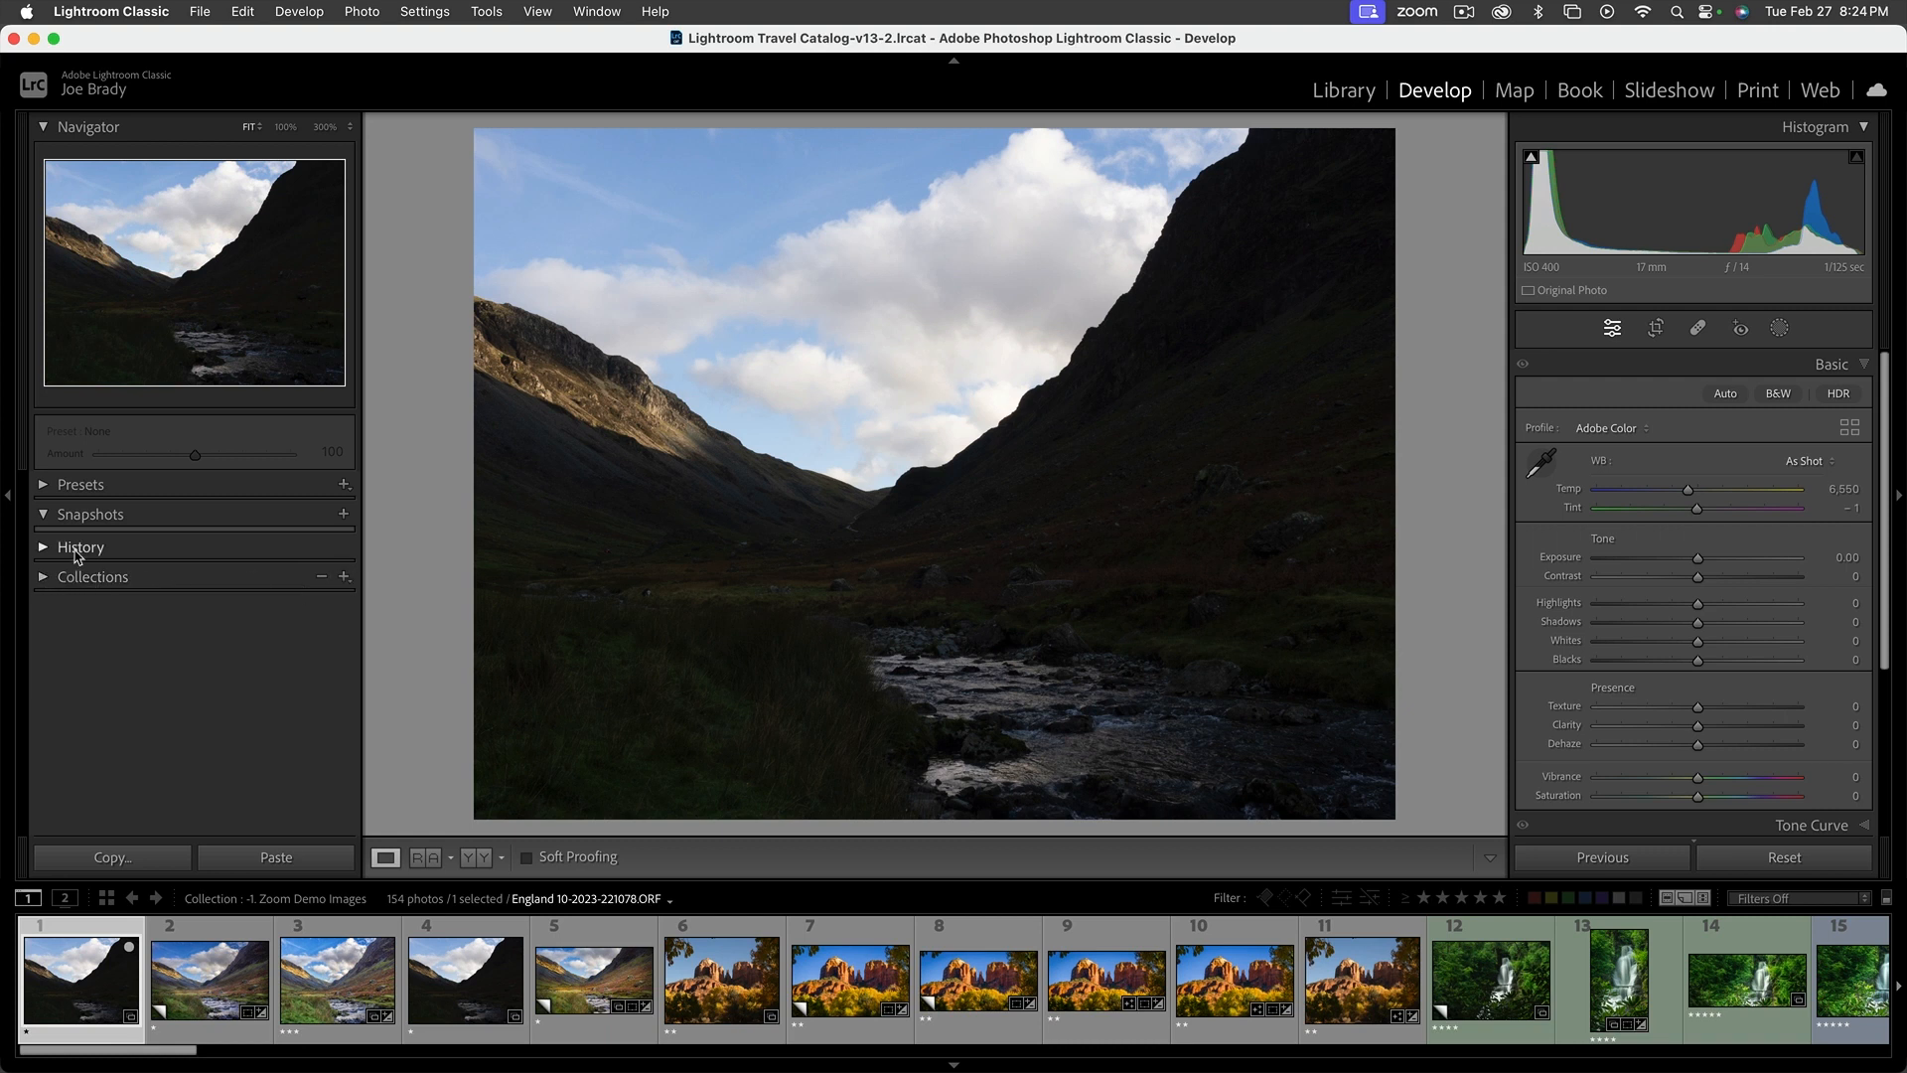
click(43, 549)
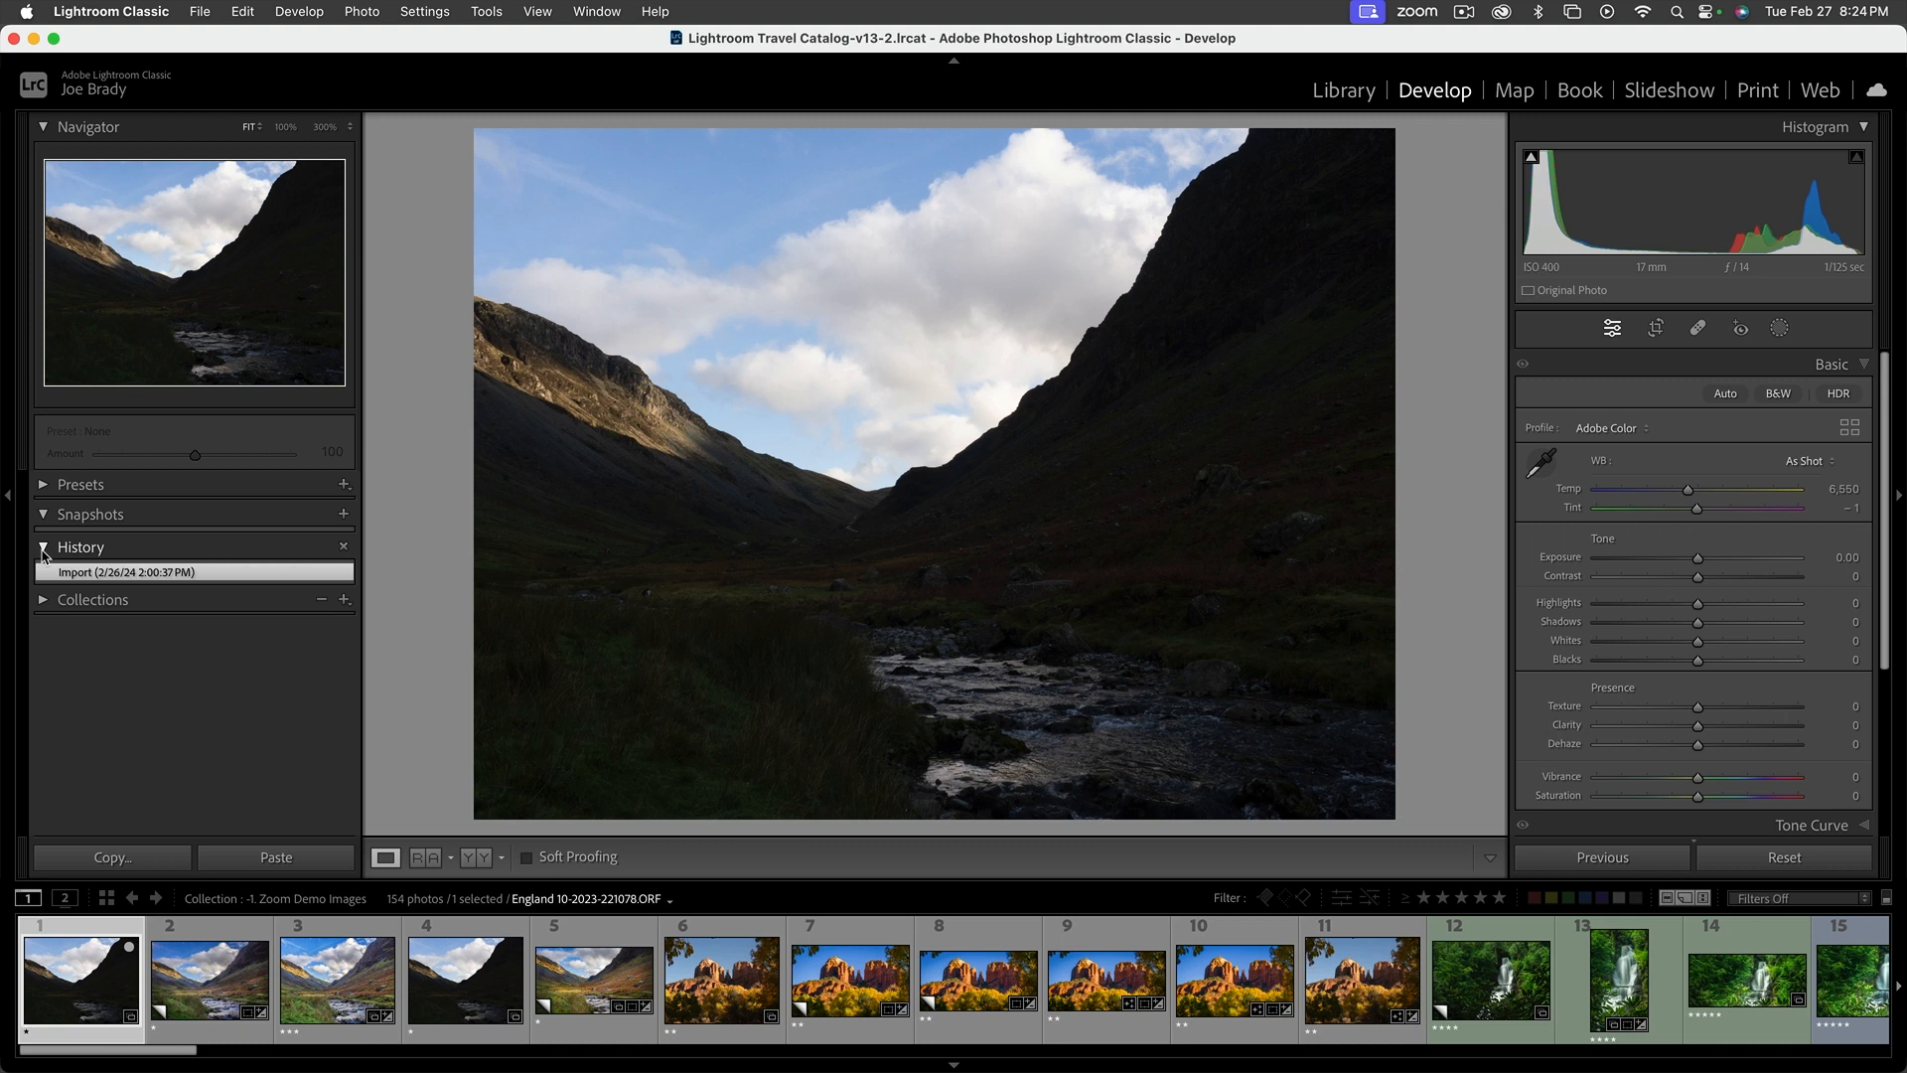
click(43, 549)
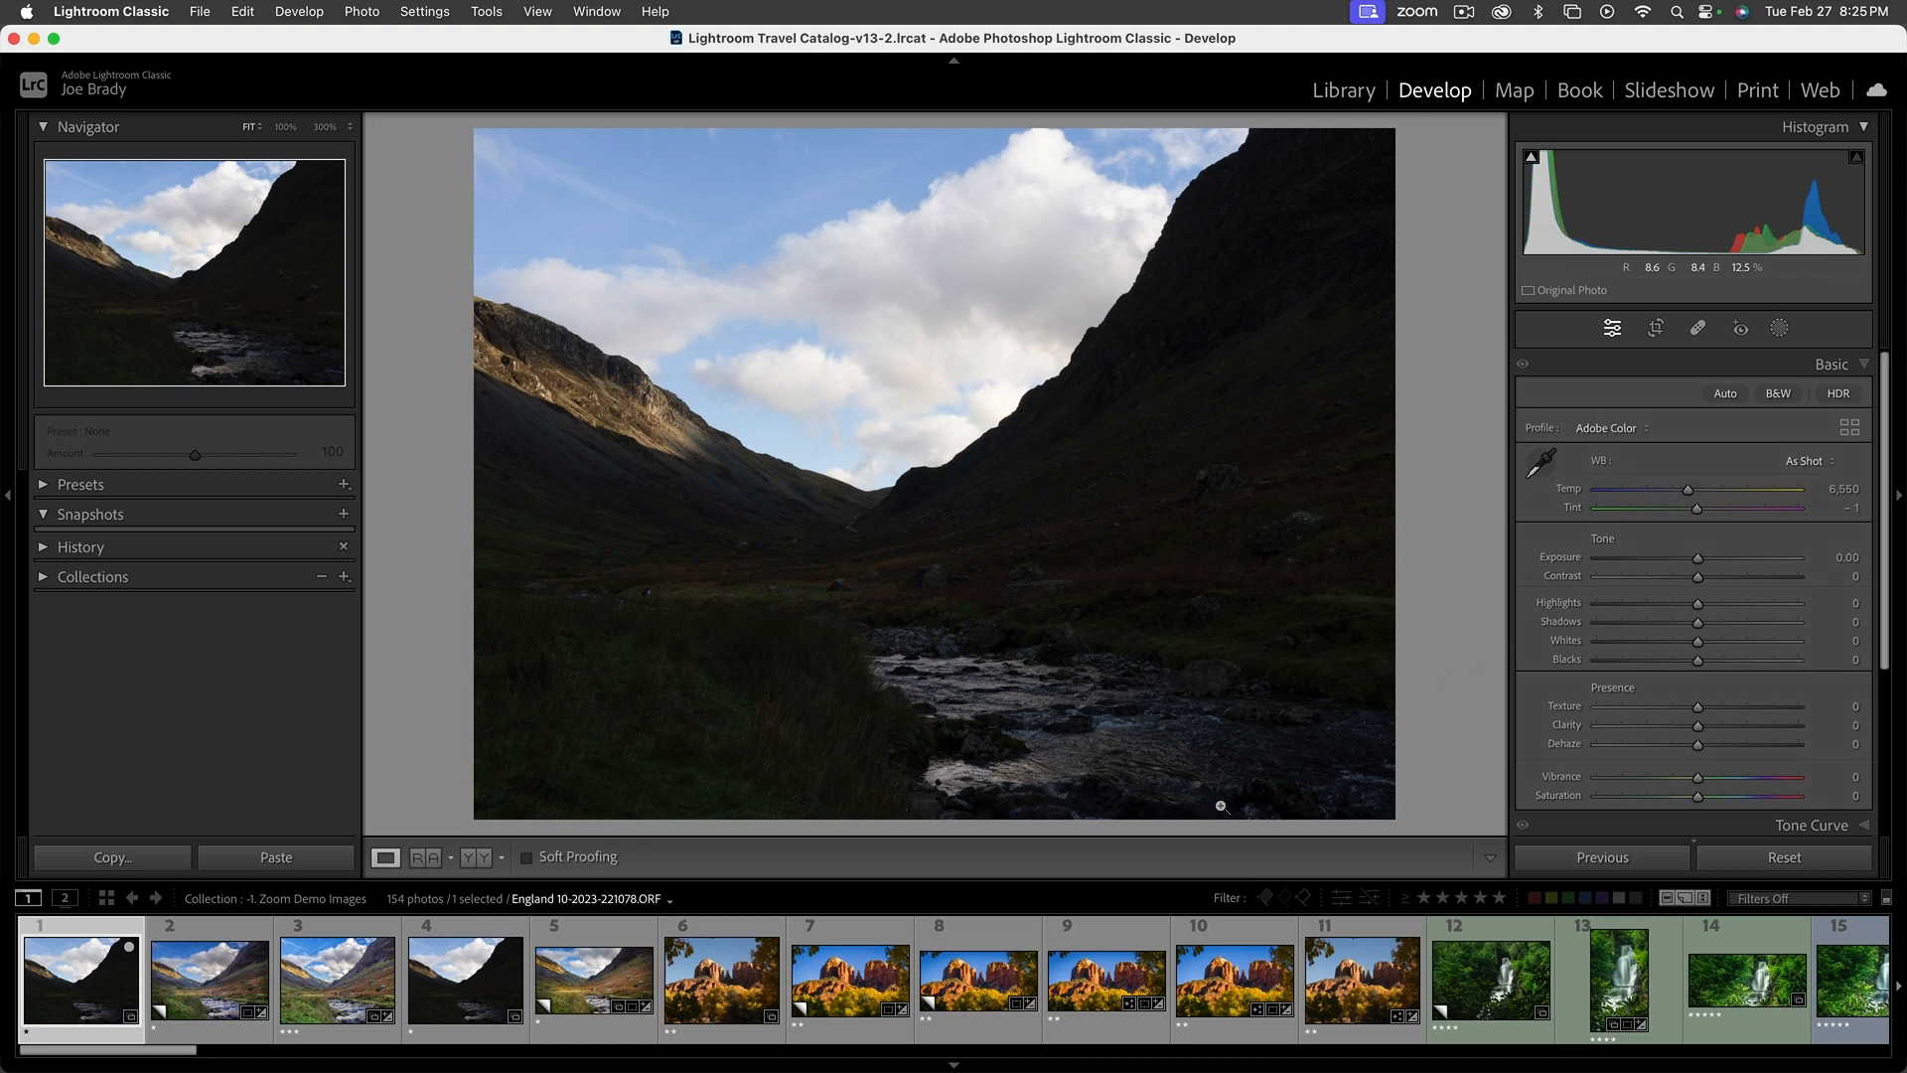
drag(1096, 884, 1096, 923)
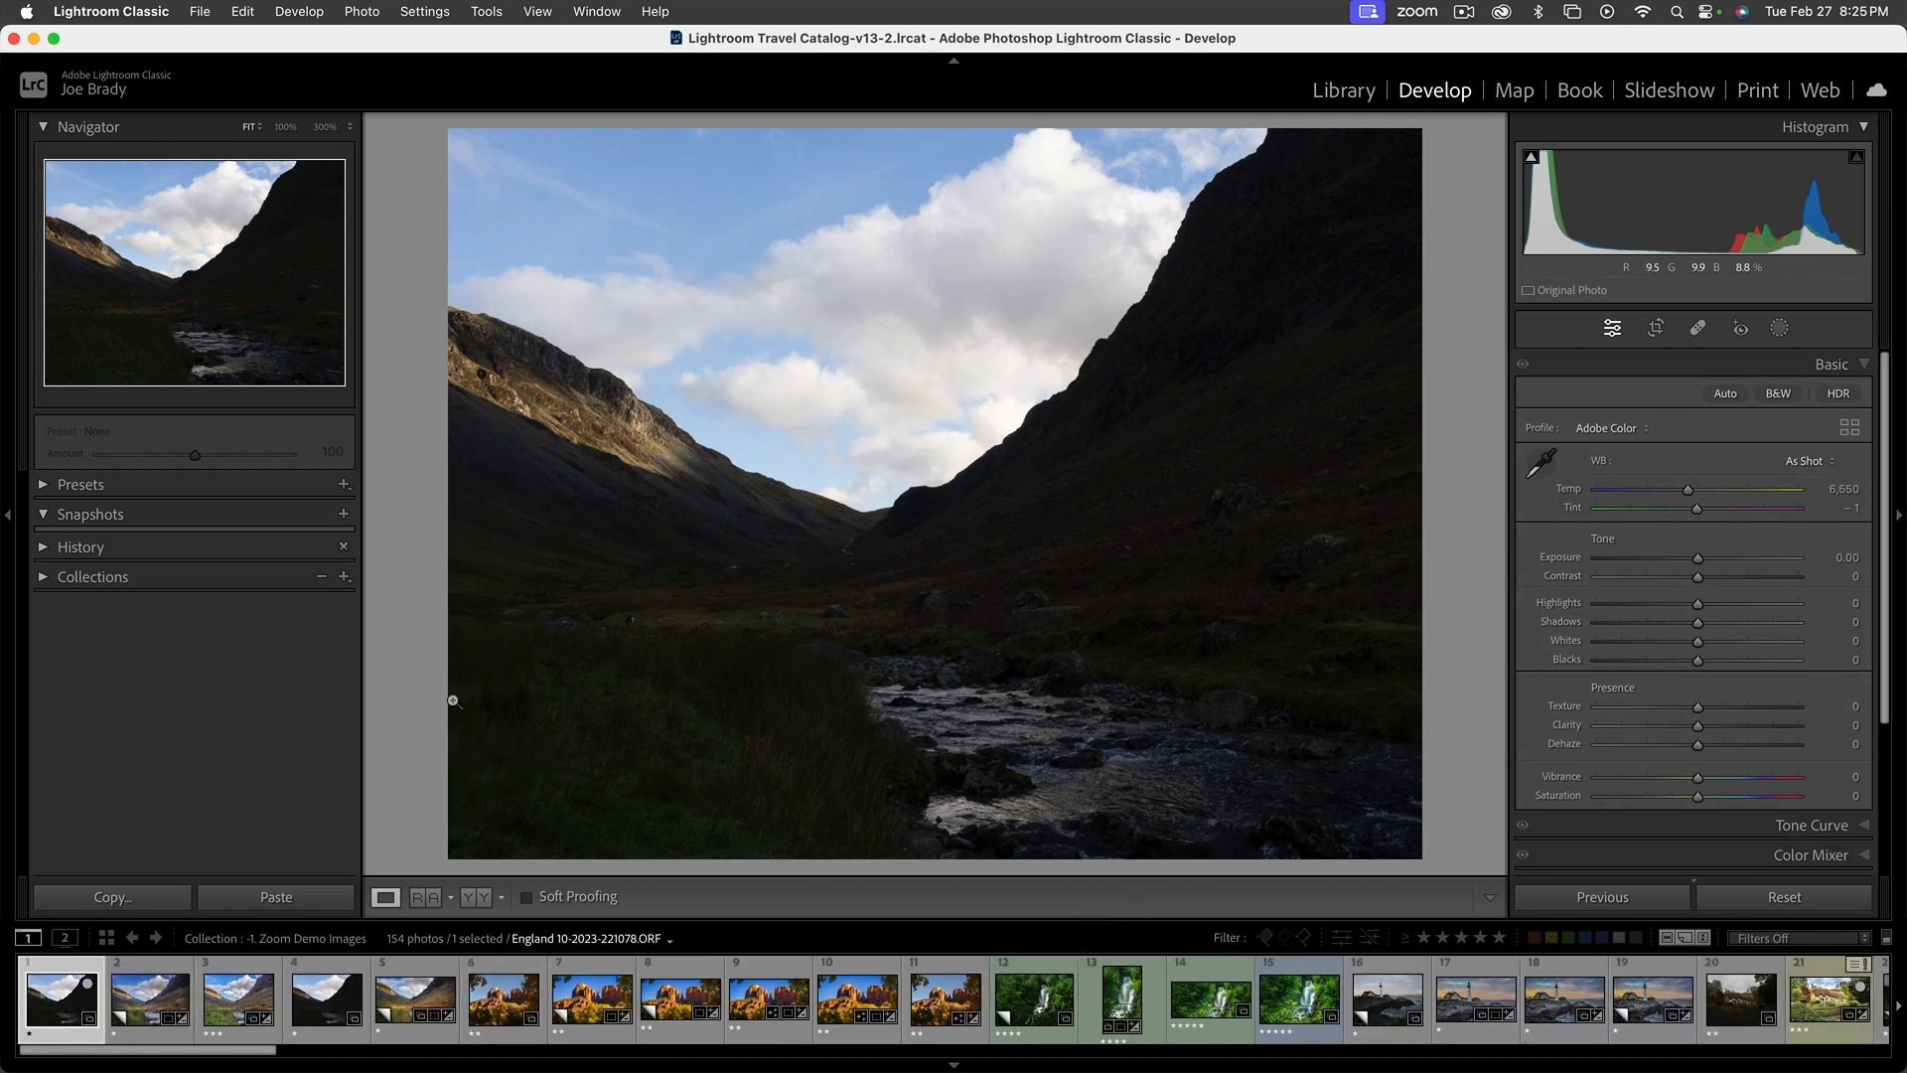
click(52, 514)
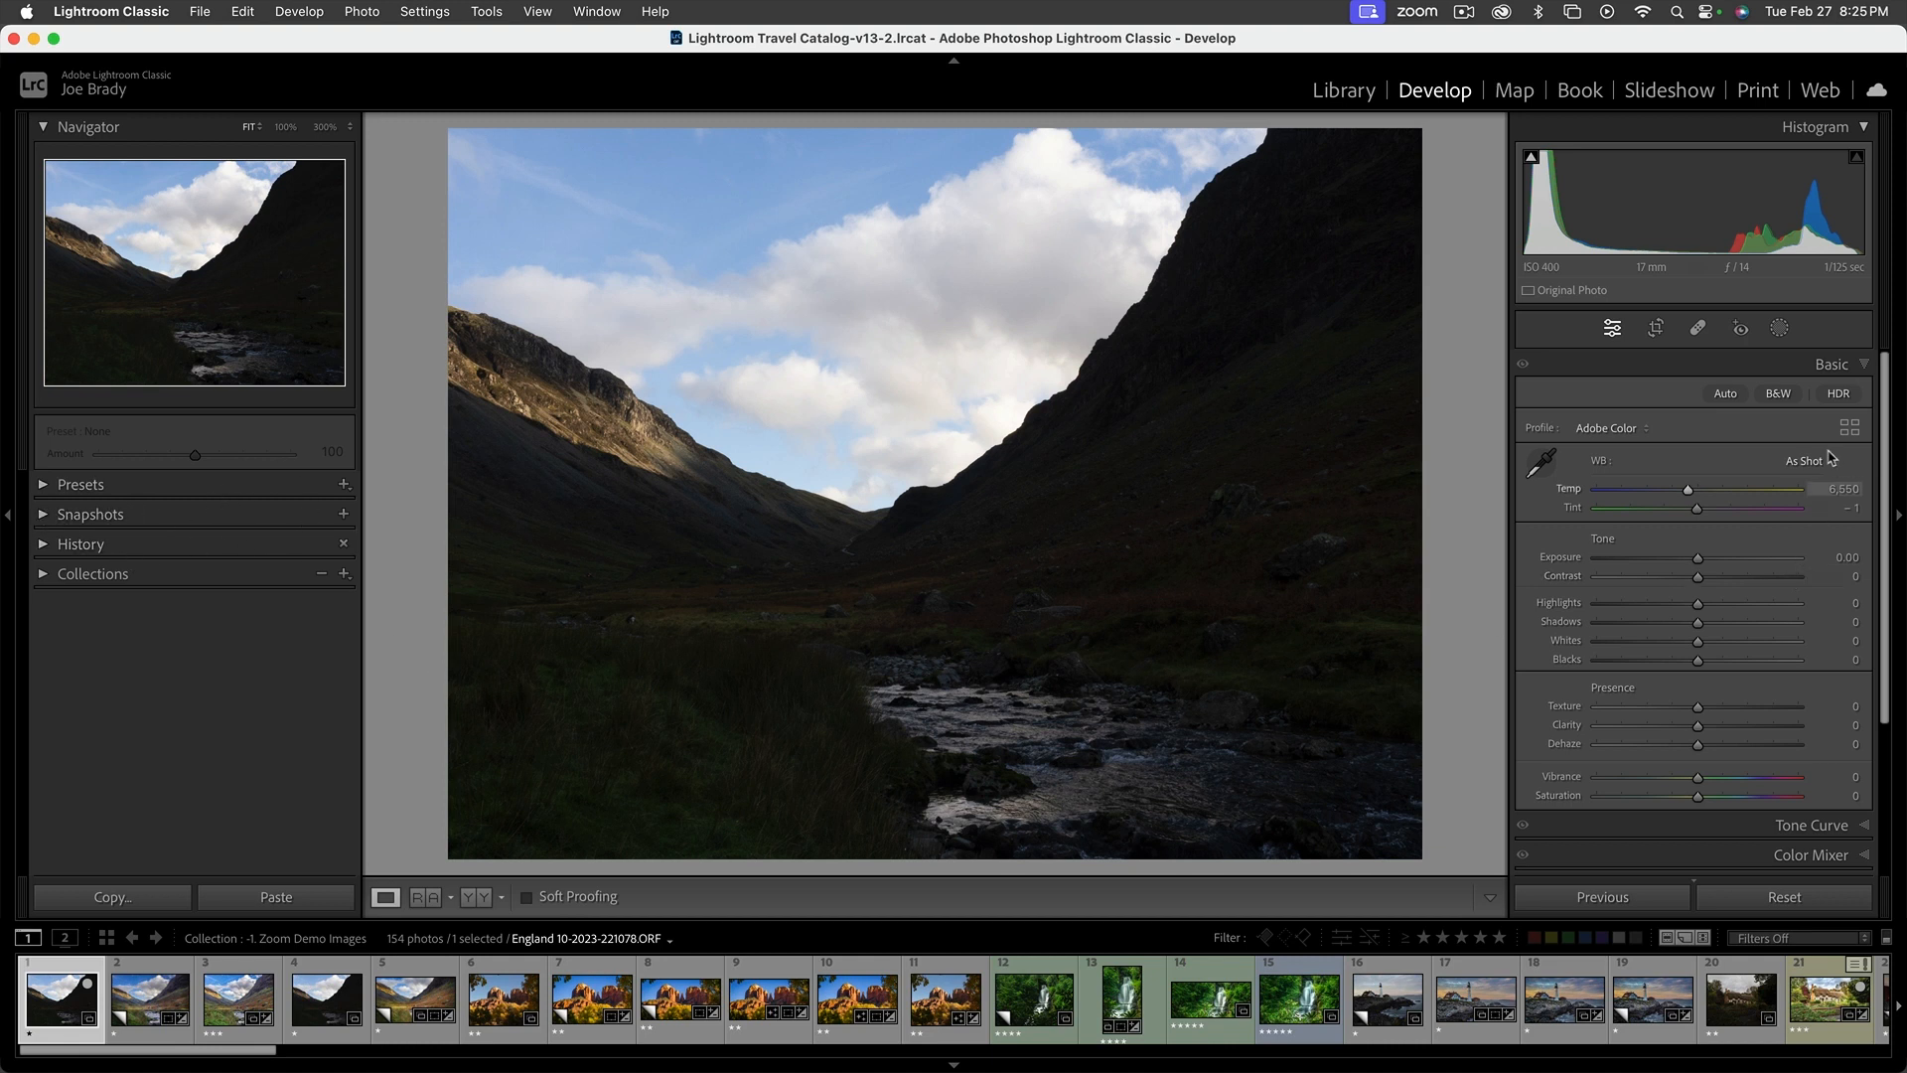
Look through the Develop adjustment sections one at a time, from Basic and Tone Curve to Lens Blur, dismissing the Lens Blur introduction
click(1838, 365)
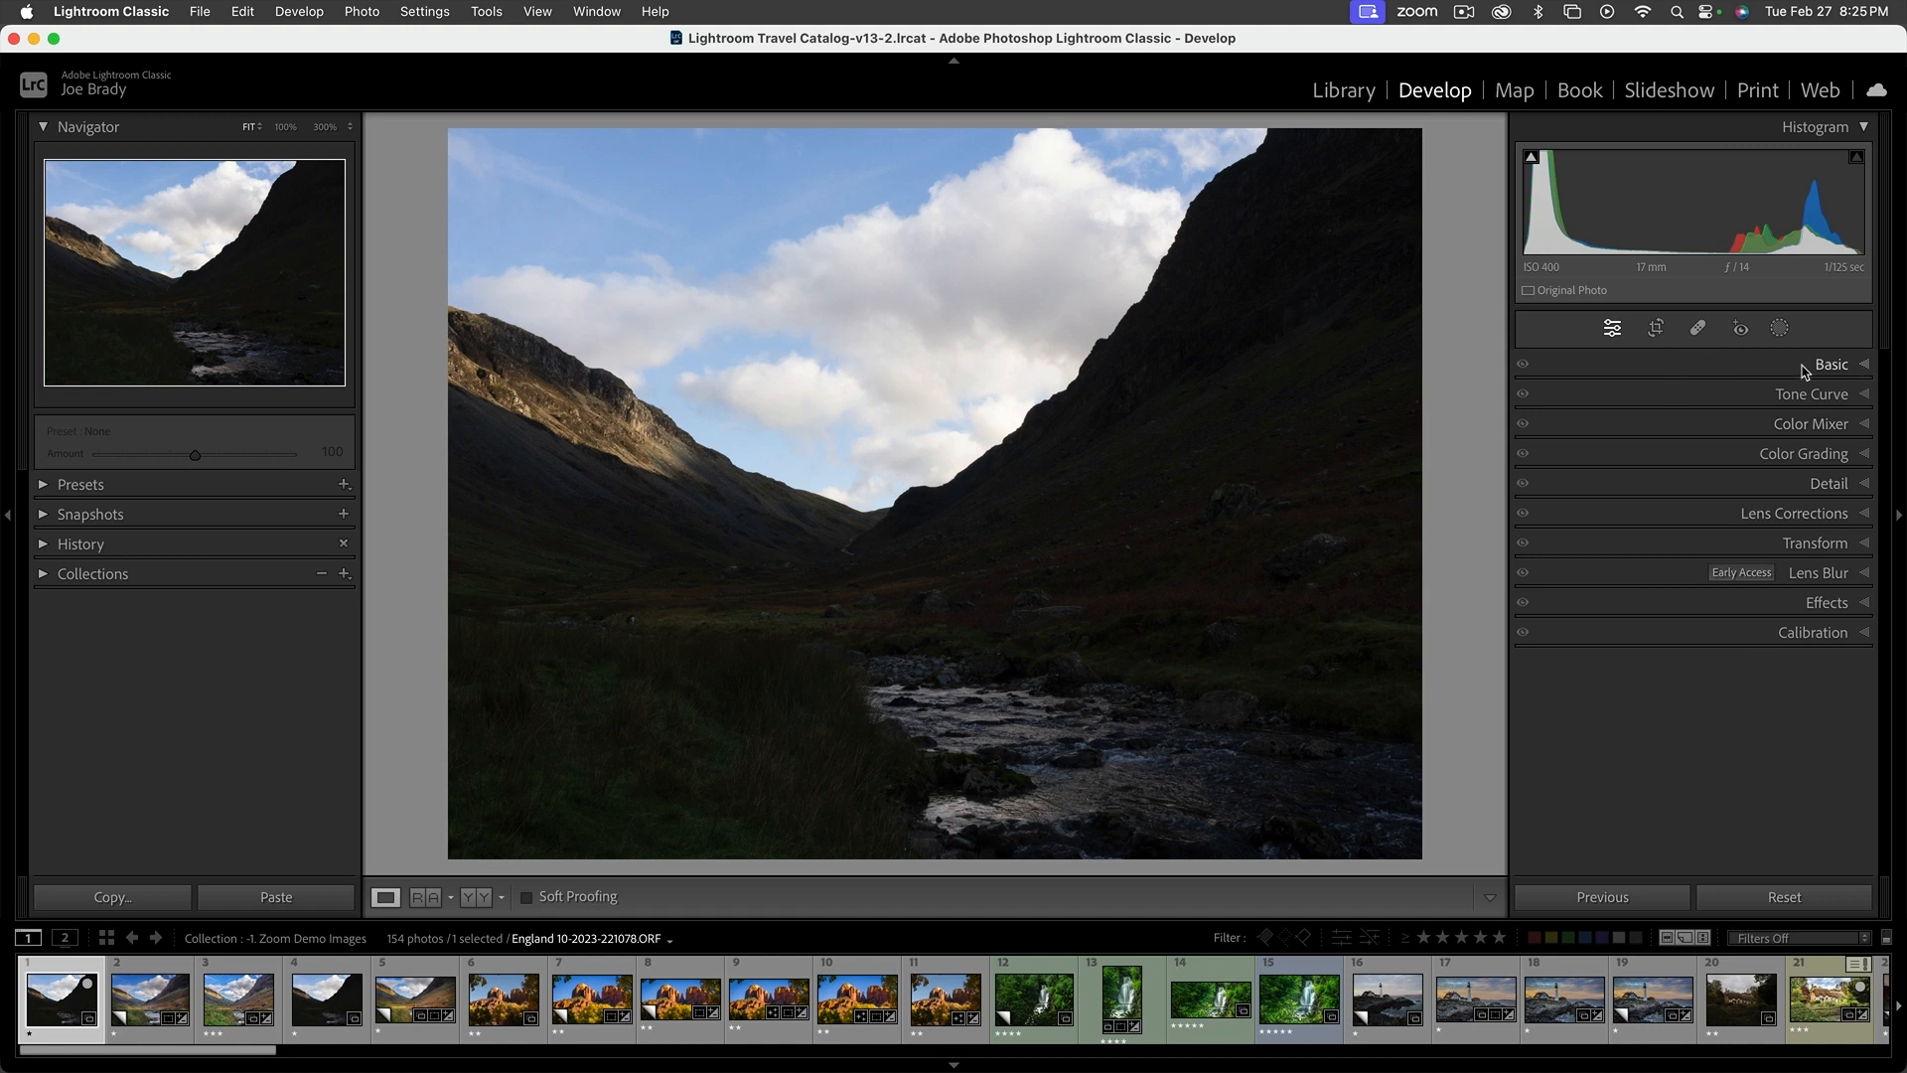
click(1863, 365)
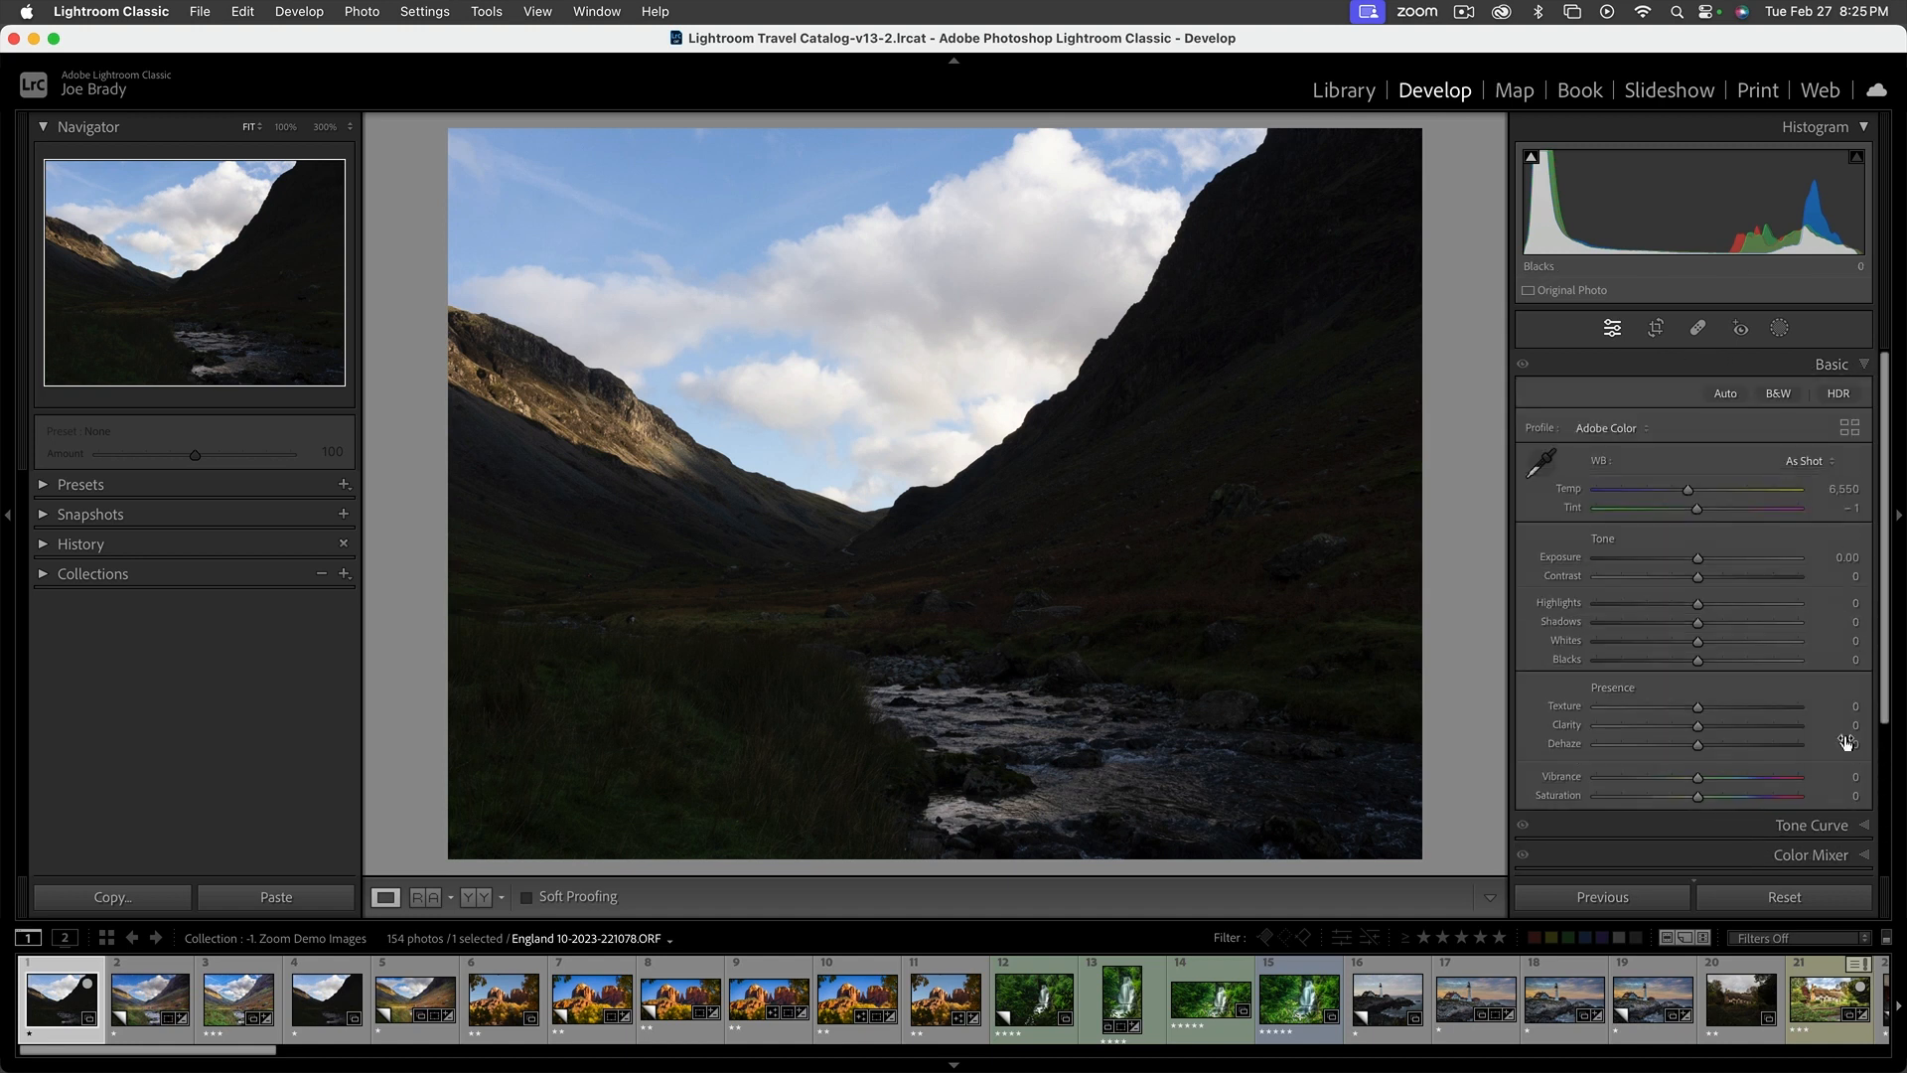
scroll(1863, 807, down, 2)
click(1865, 802)
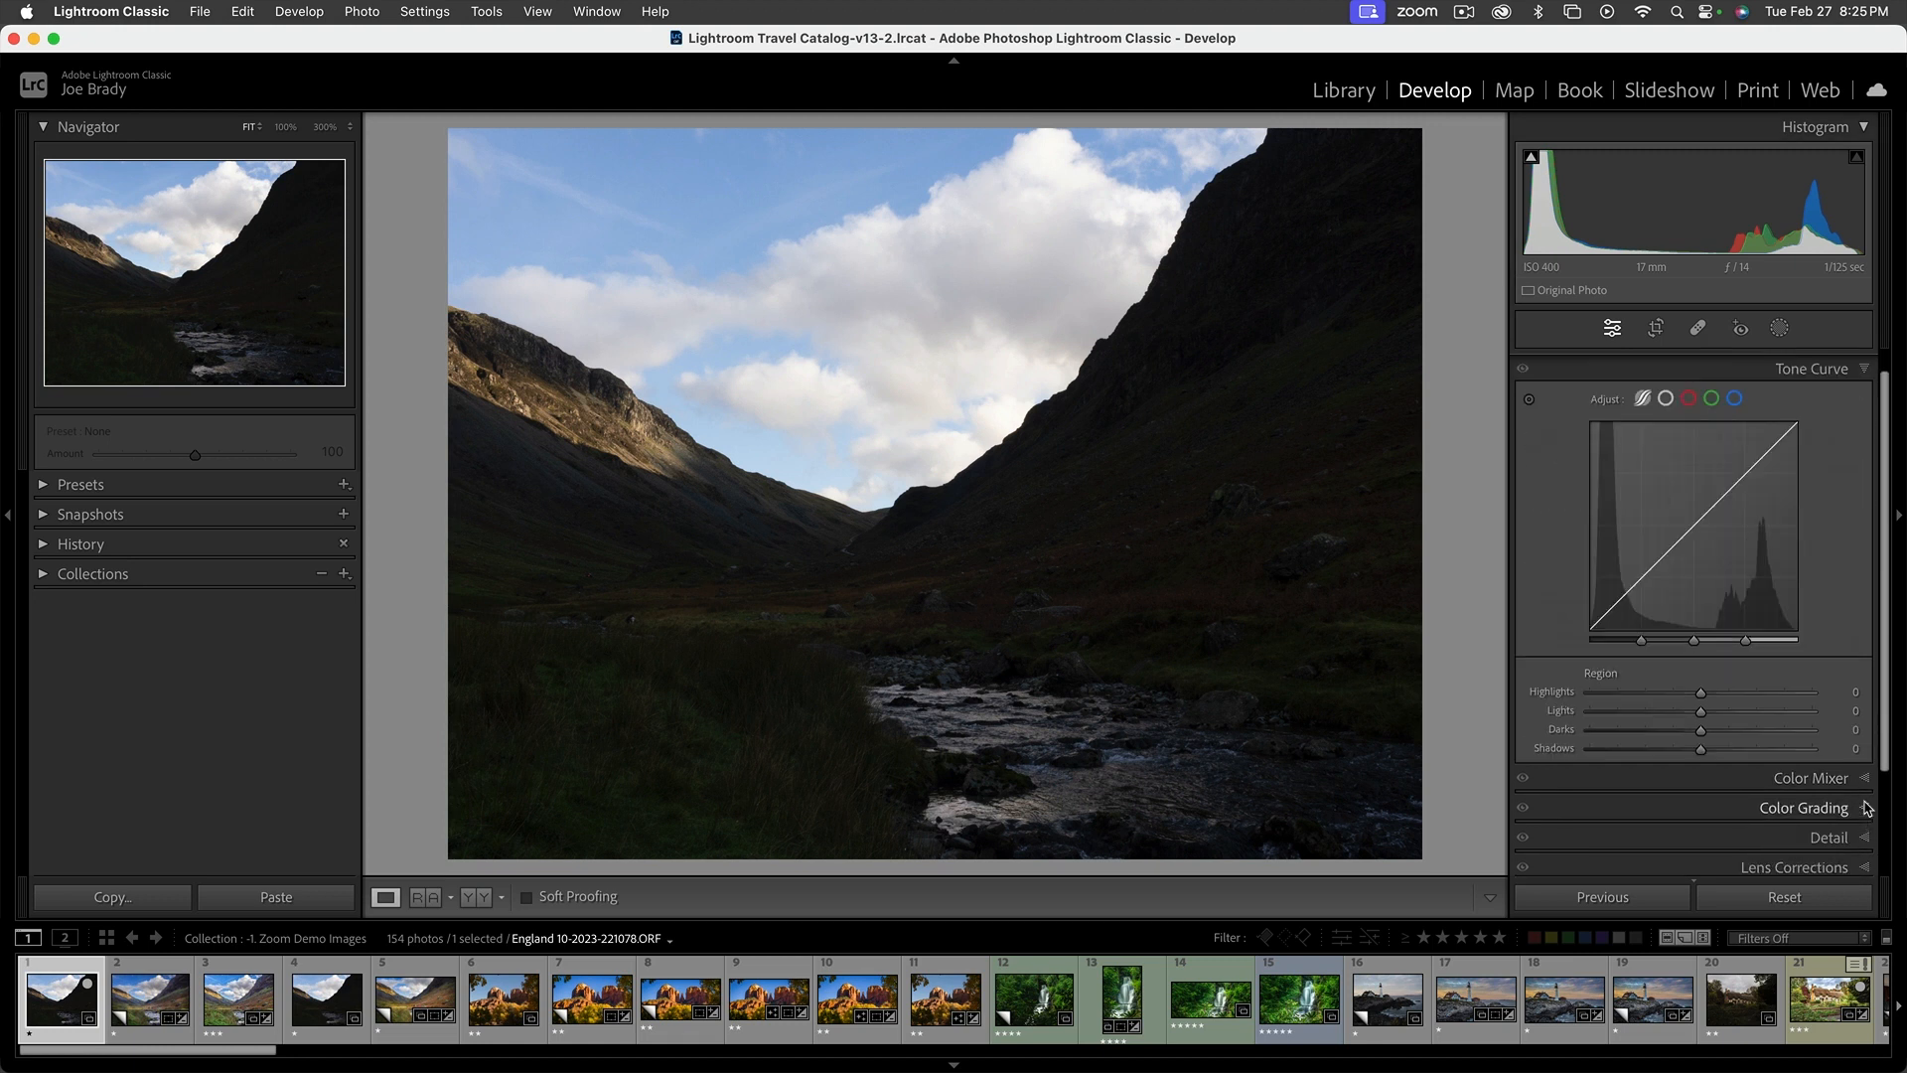
scroll(1833, 467, up, 1)
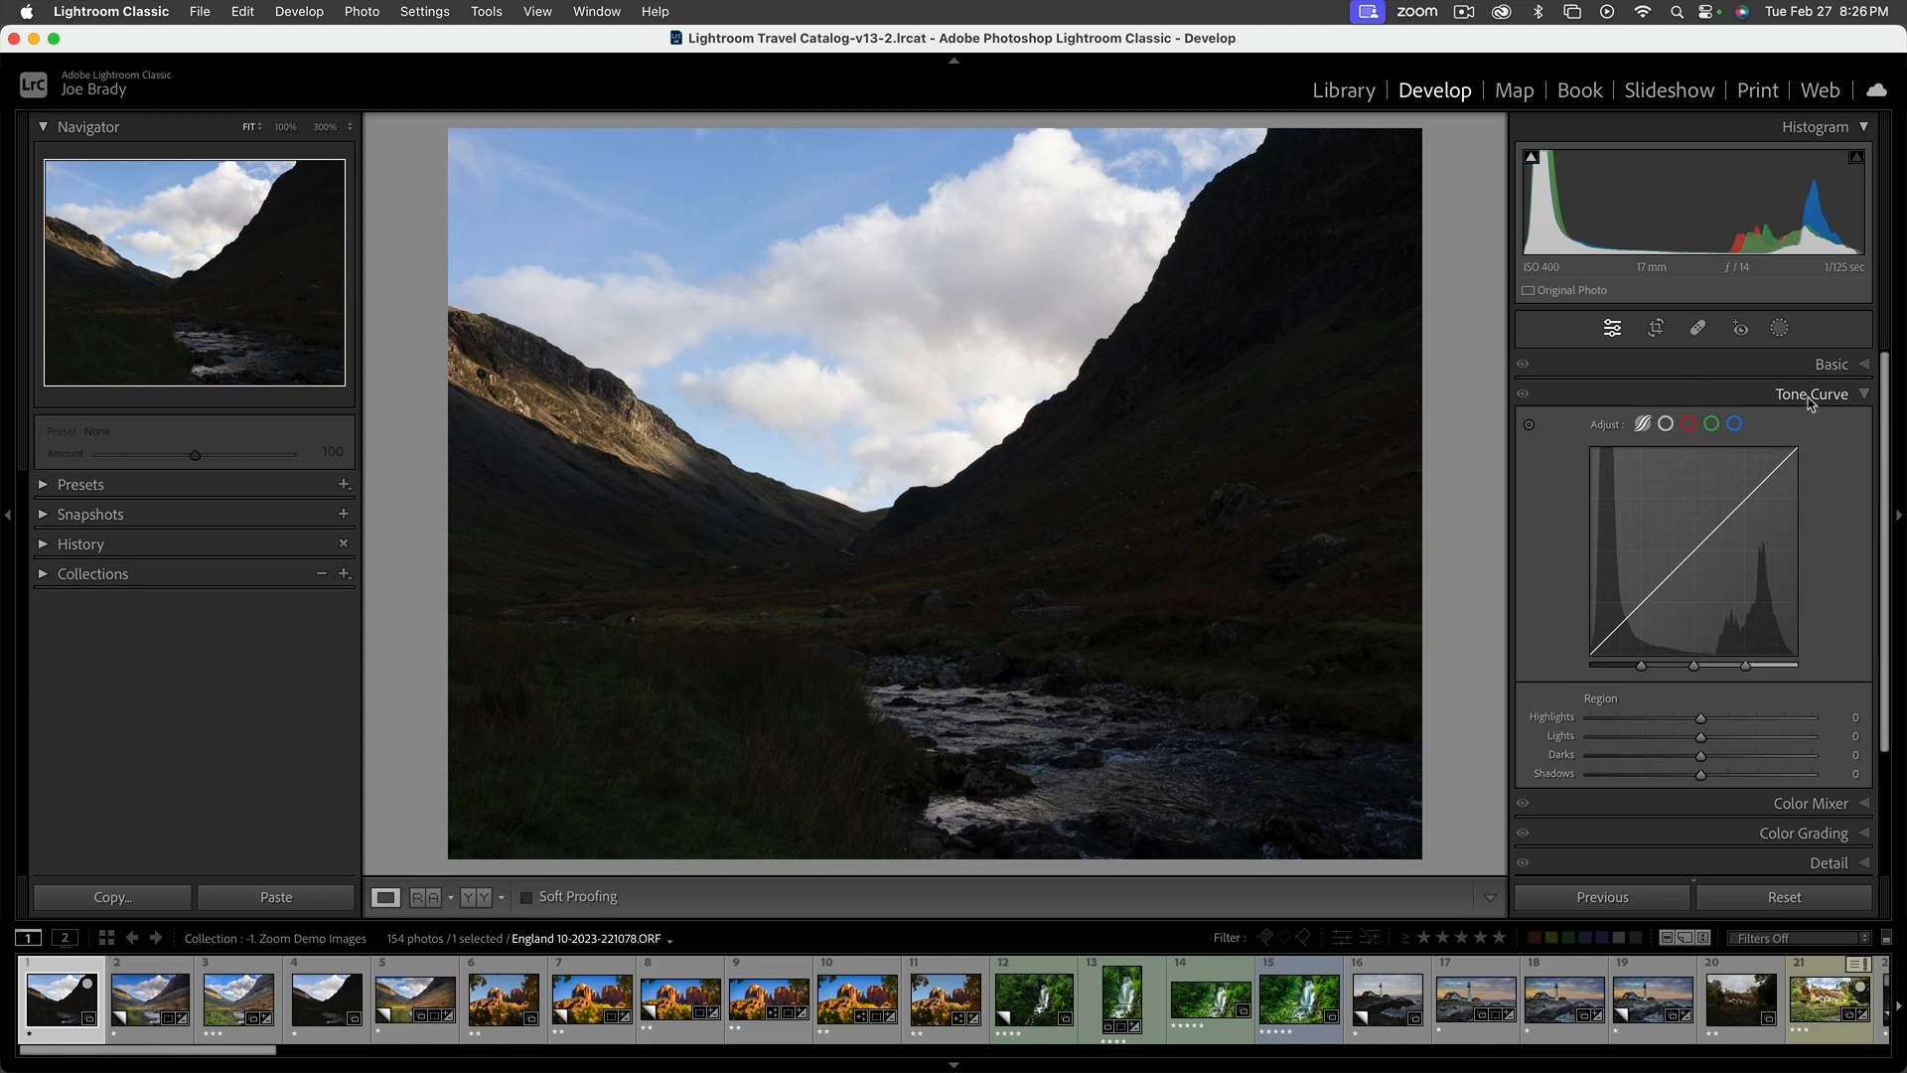
click(1865, 805)
click(1867, 846)
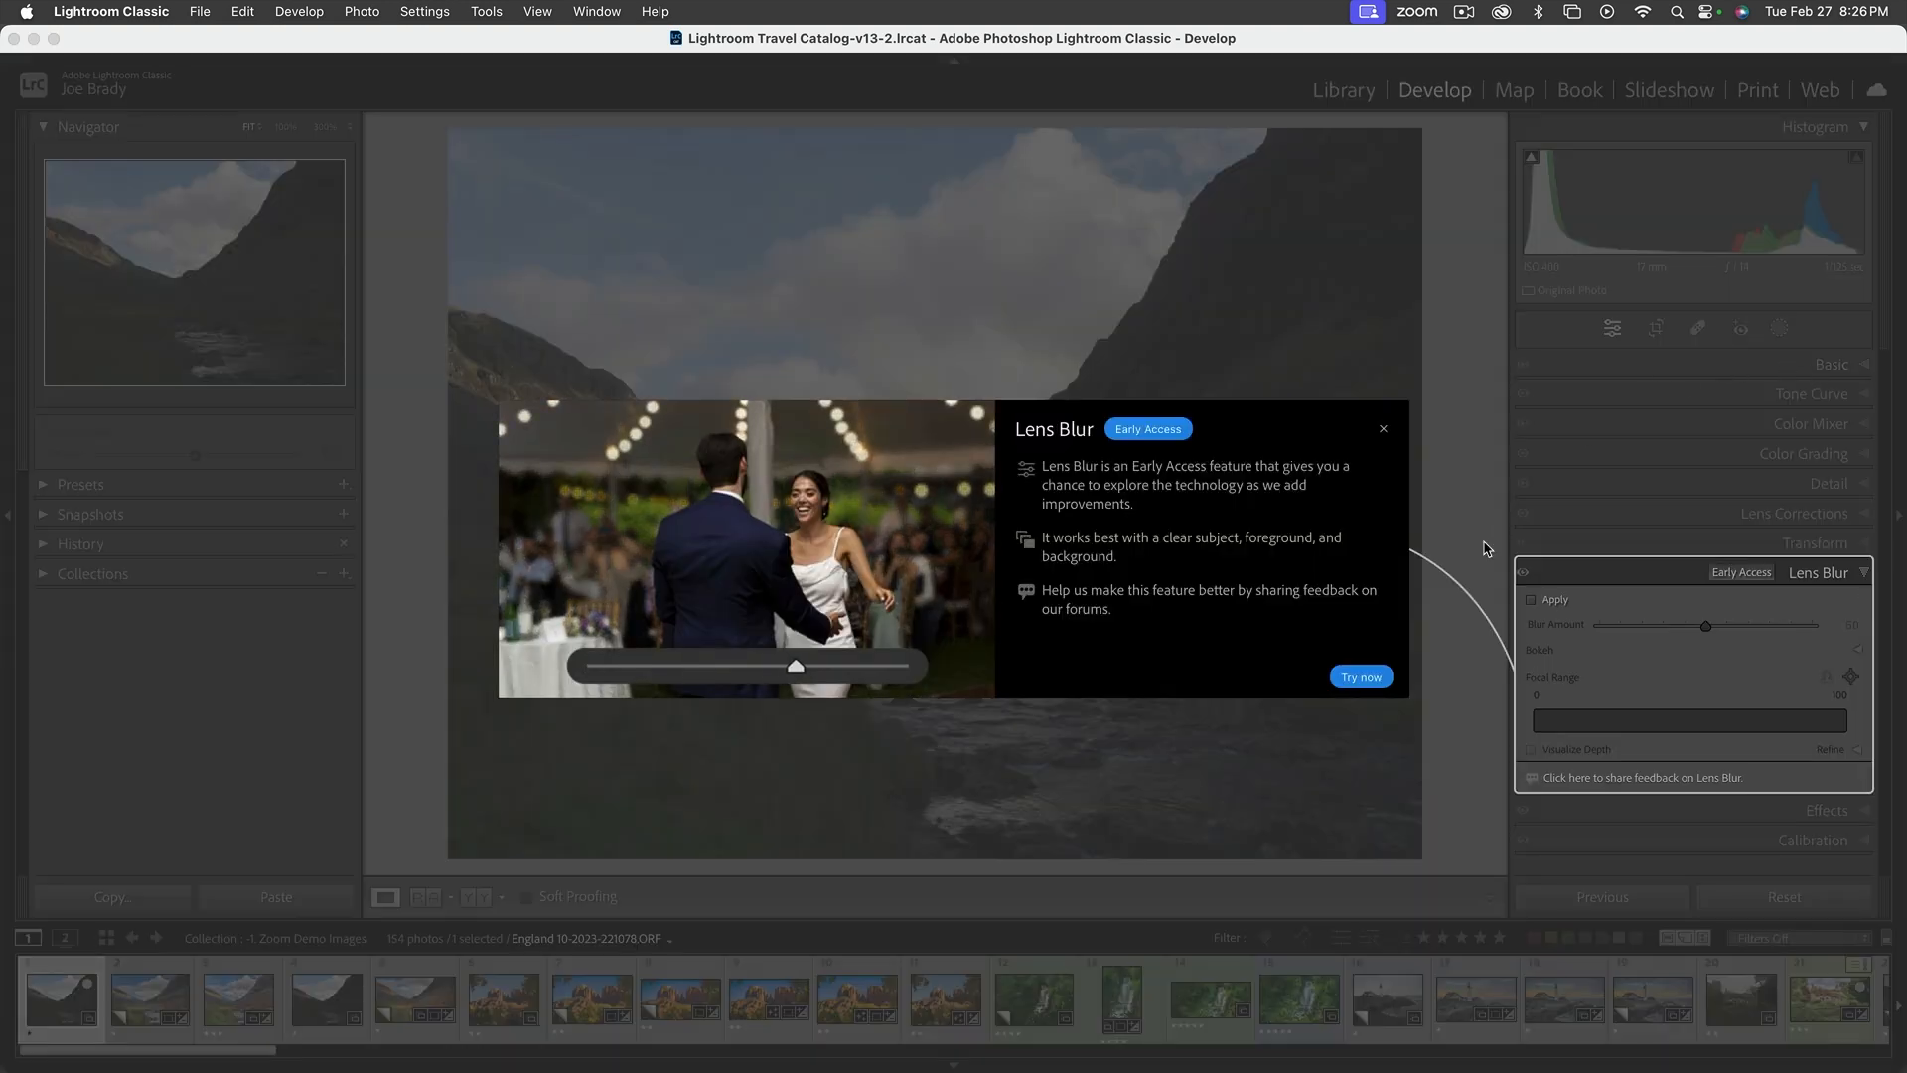
click(1382, 428)
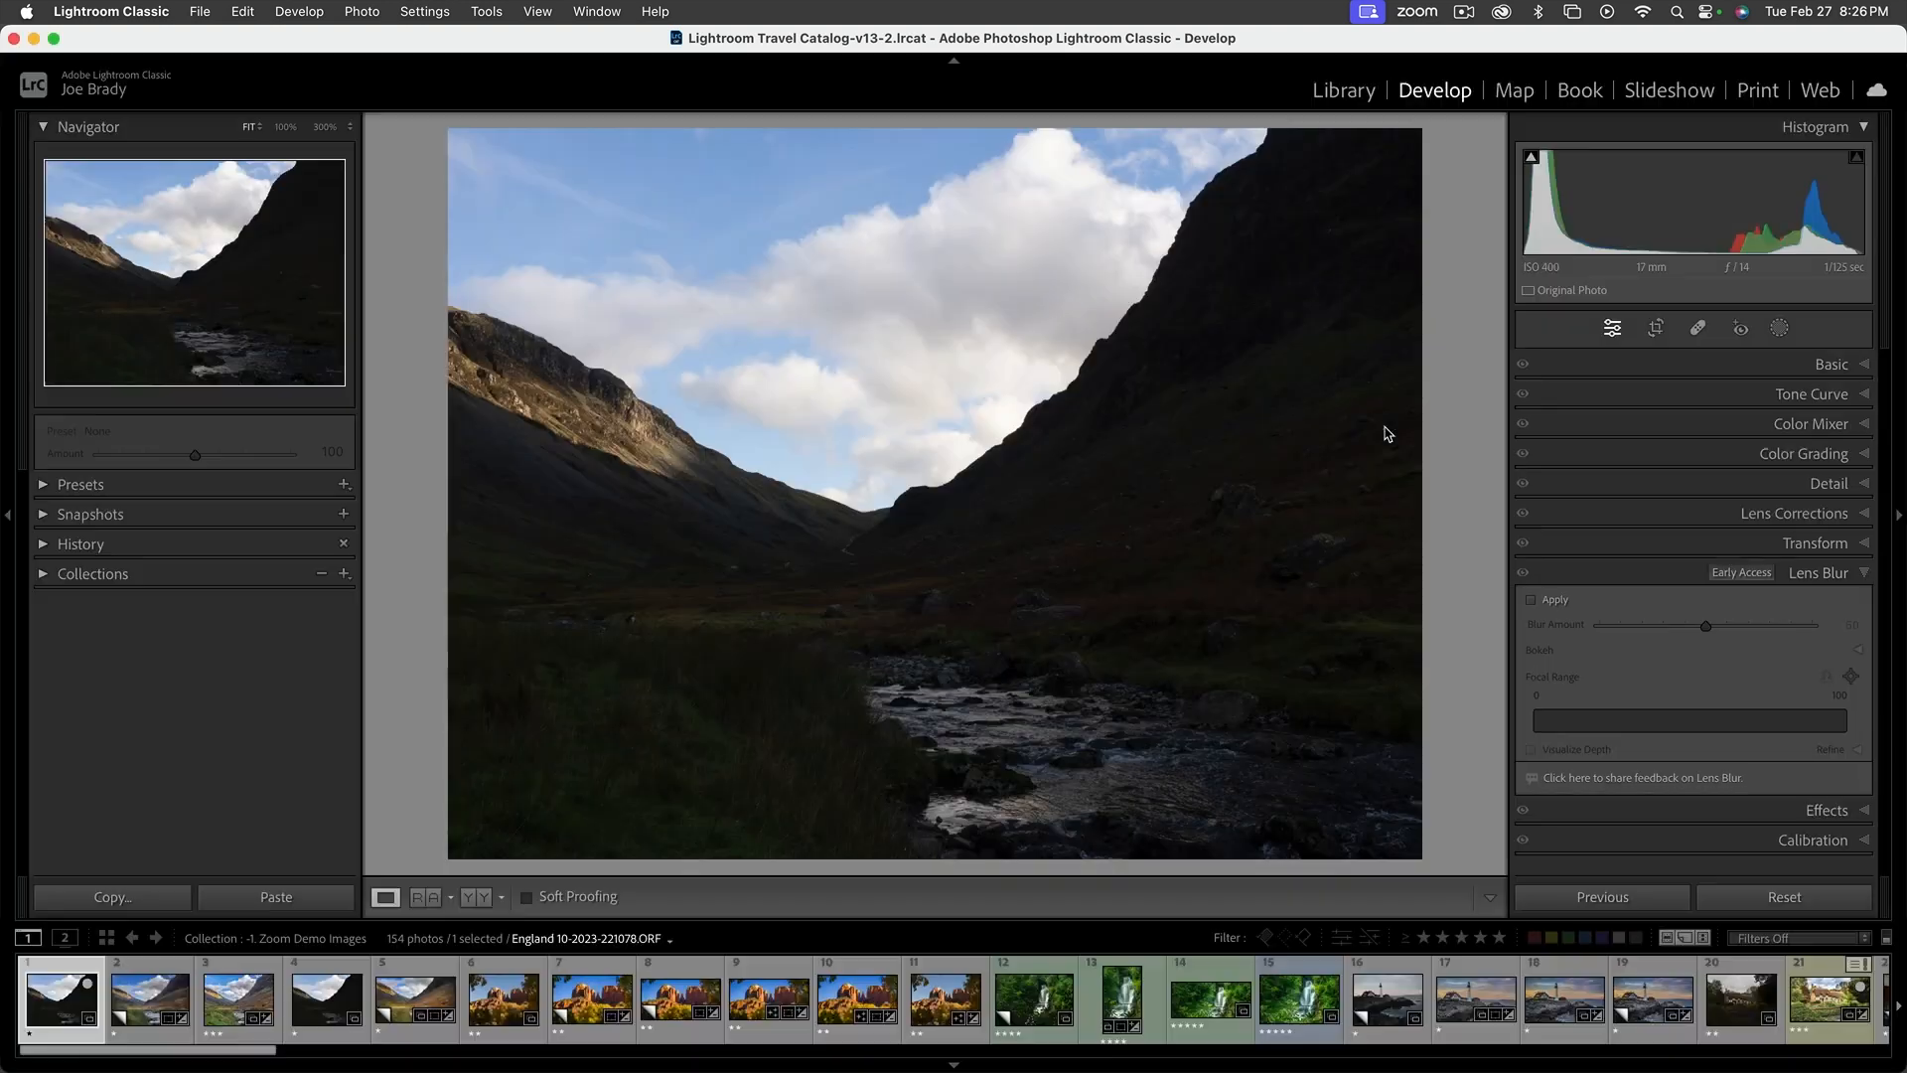
Show the Solo Mode option for the Develop adjustment sections
right_click(1664, 365)
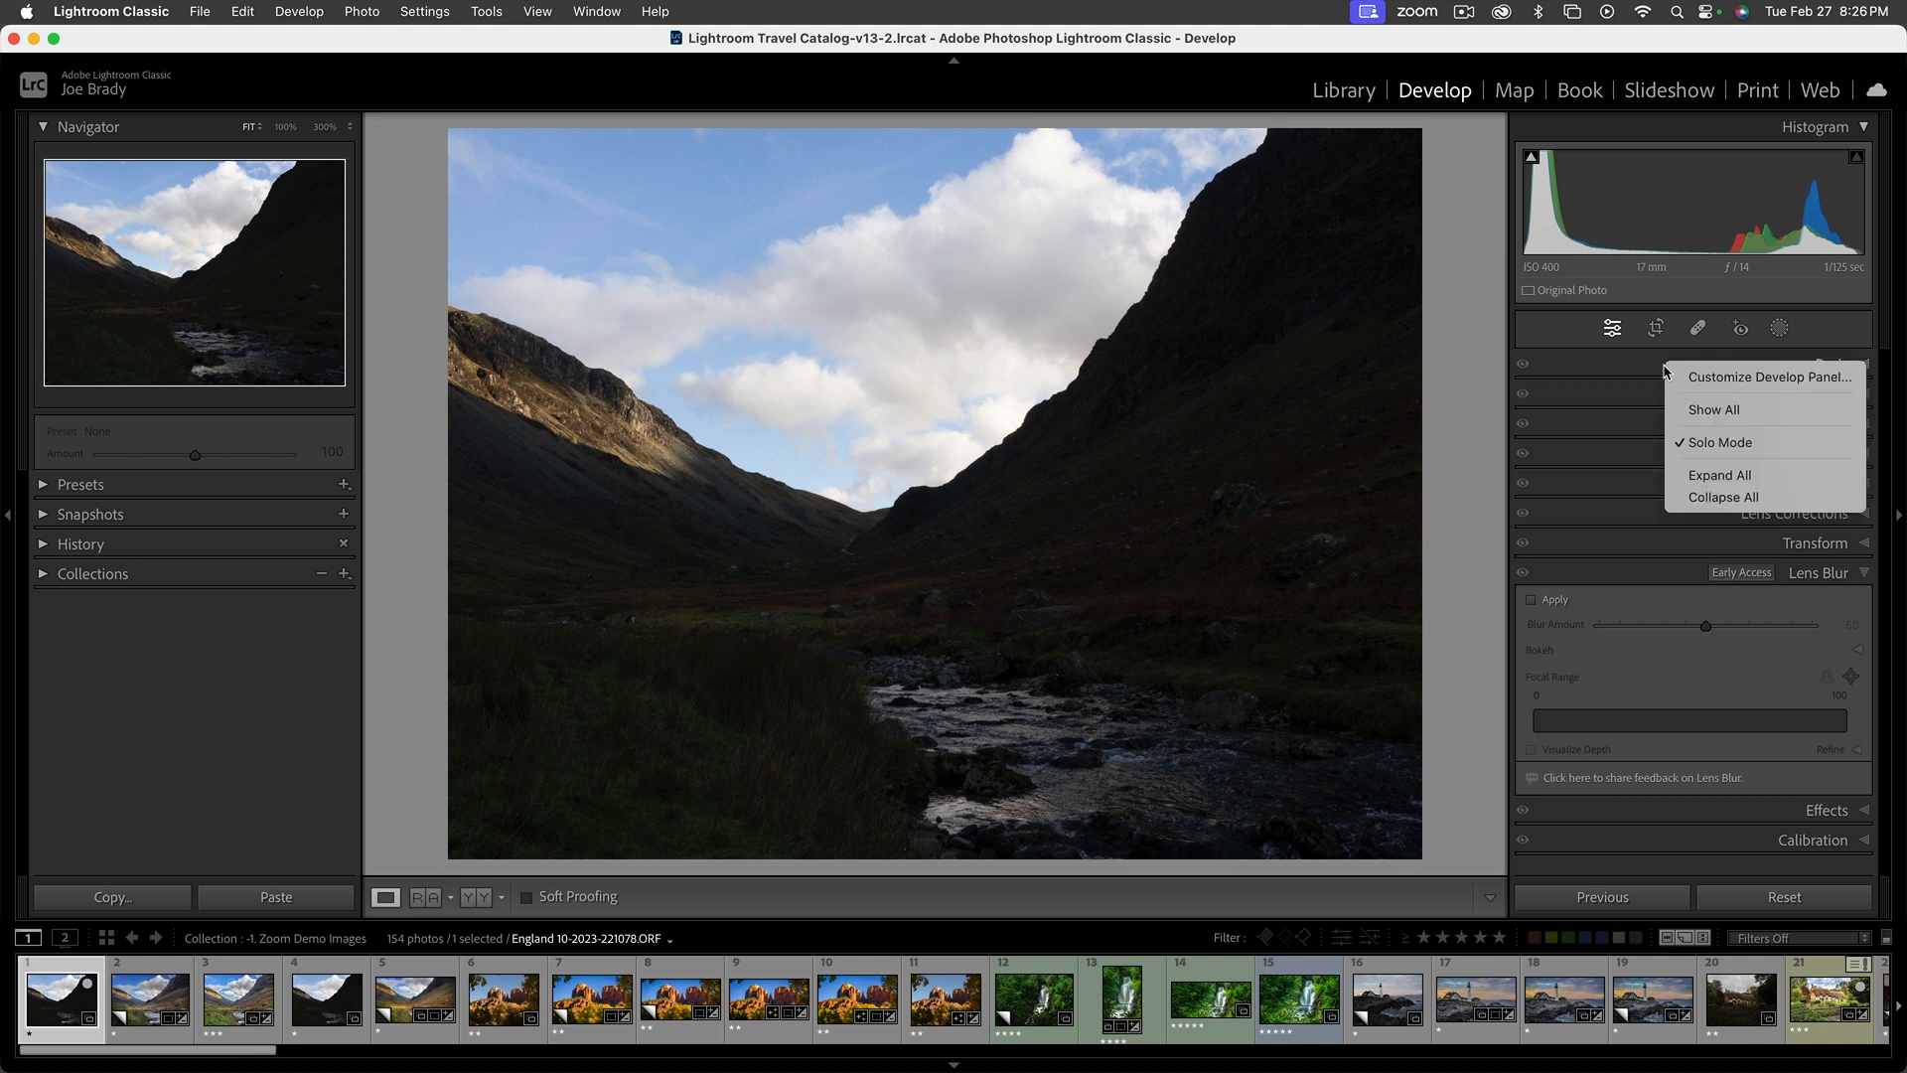
click(1620, 359)
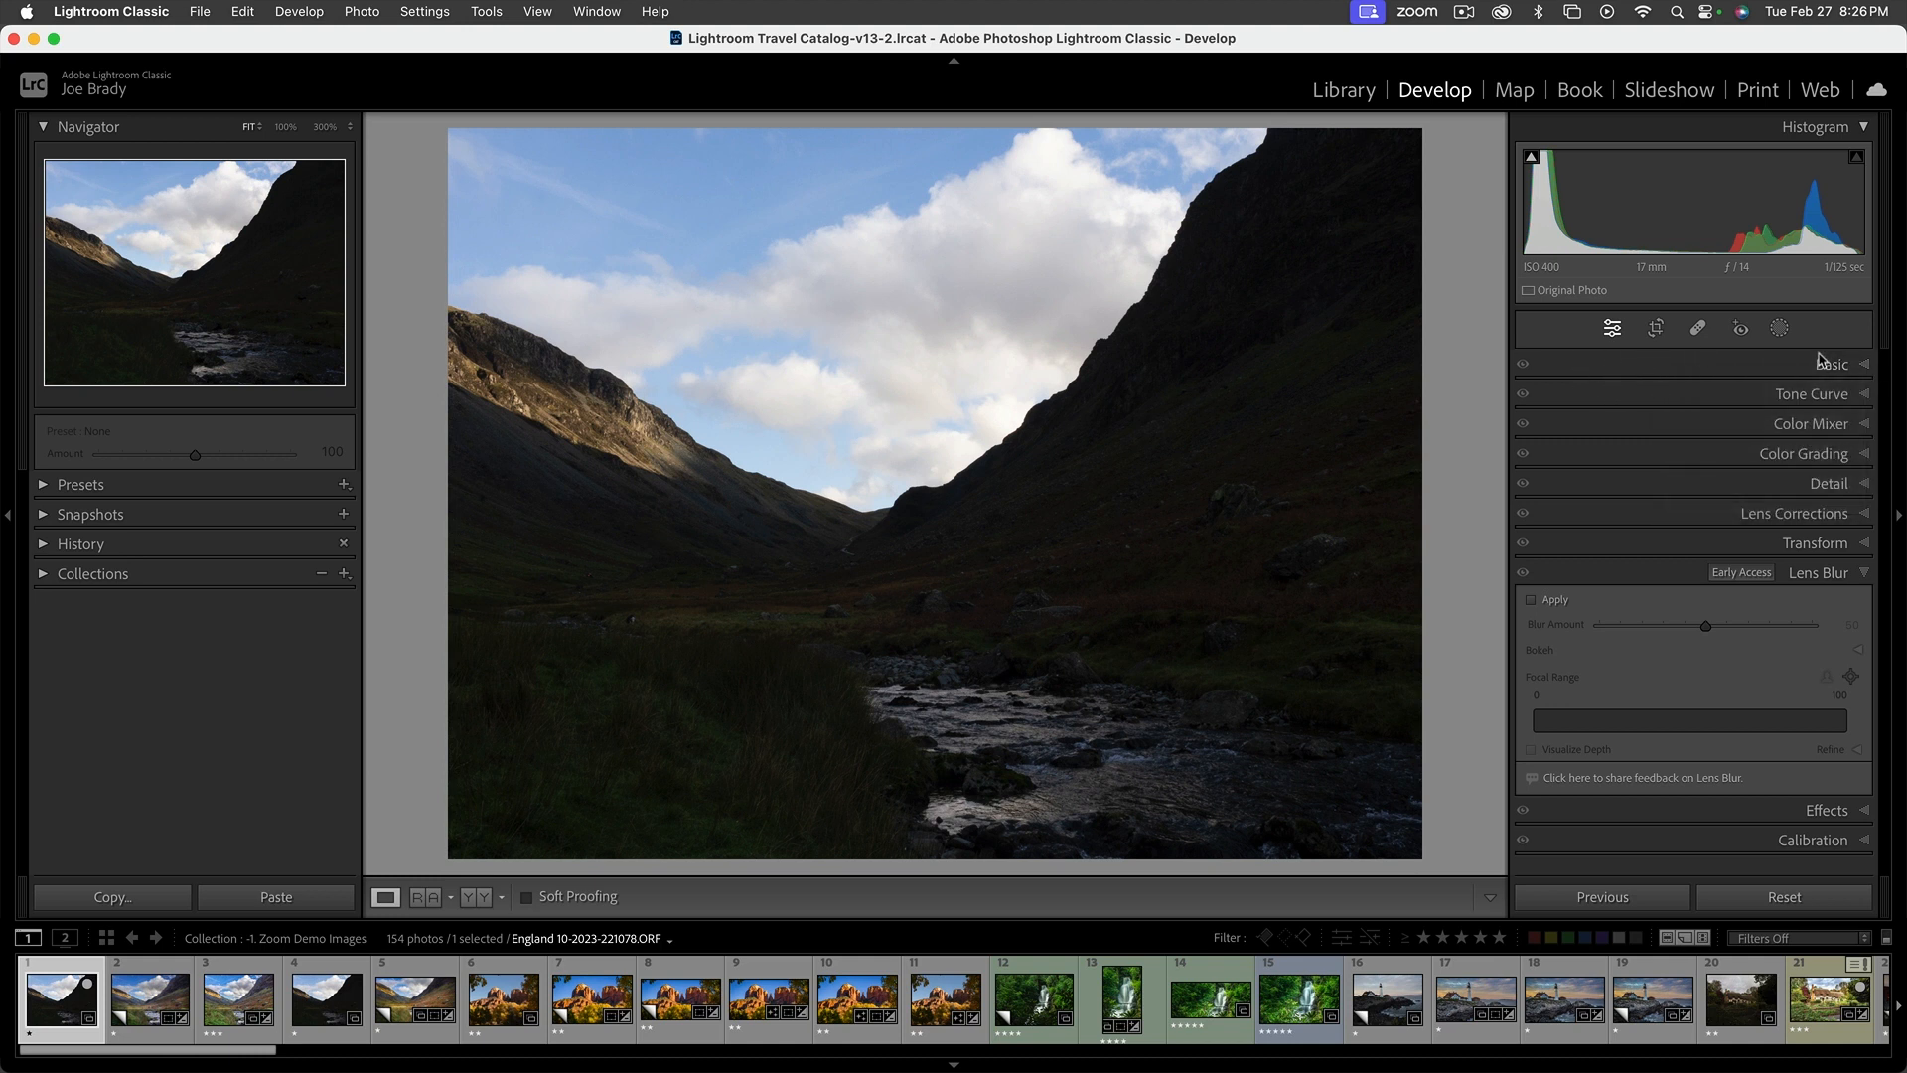
right_click(1691, 367)
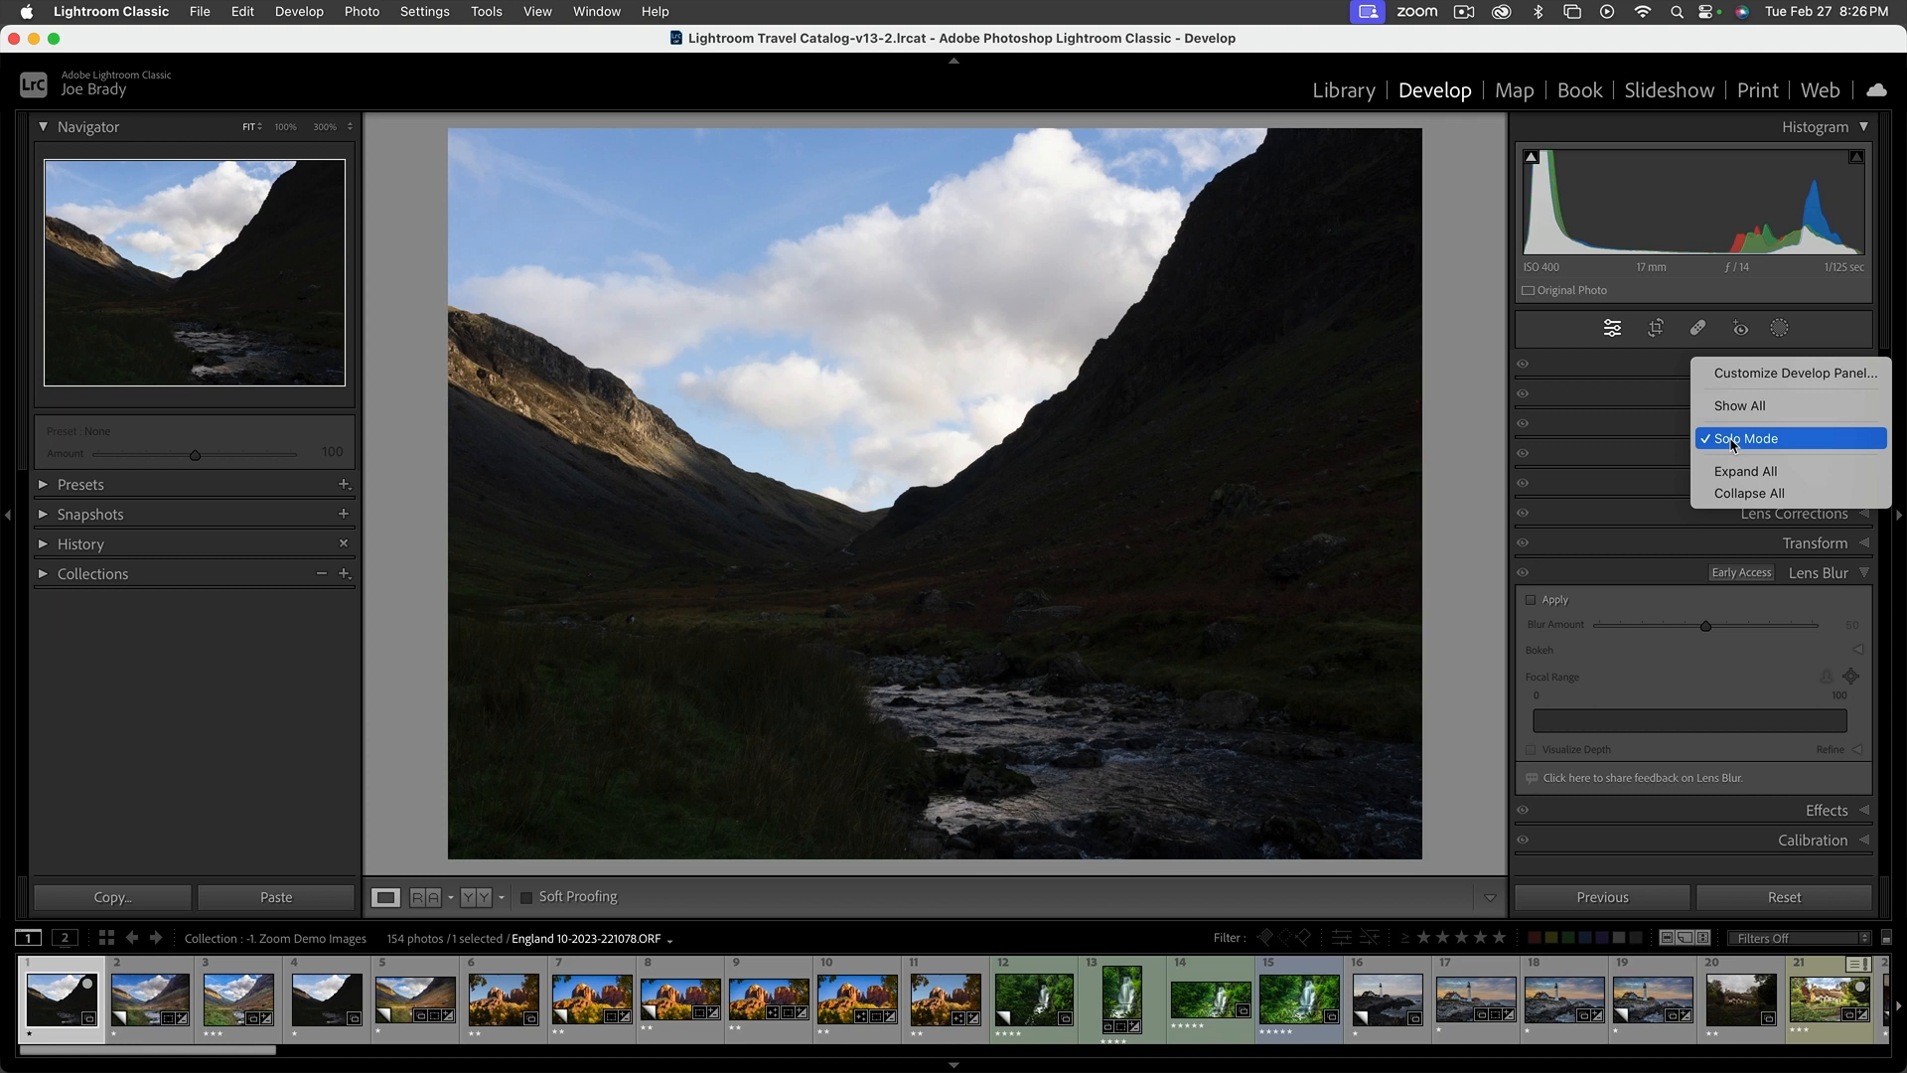
click(1698, 441)
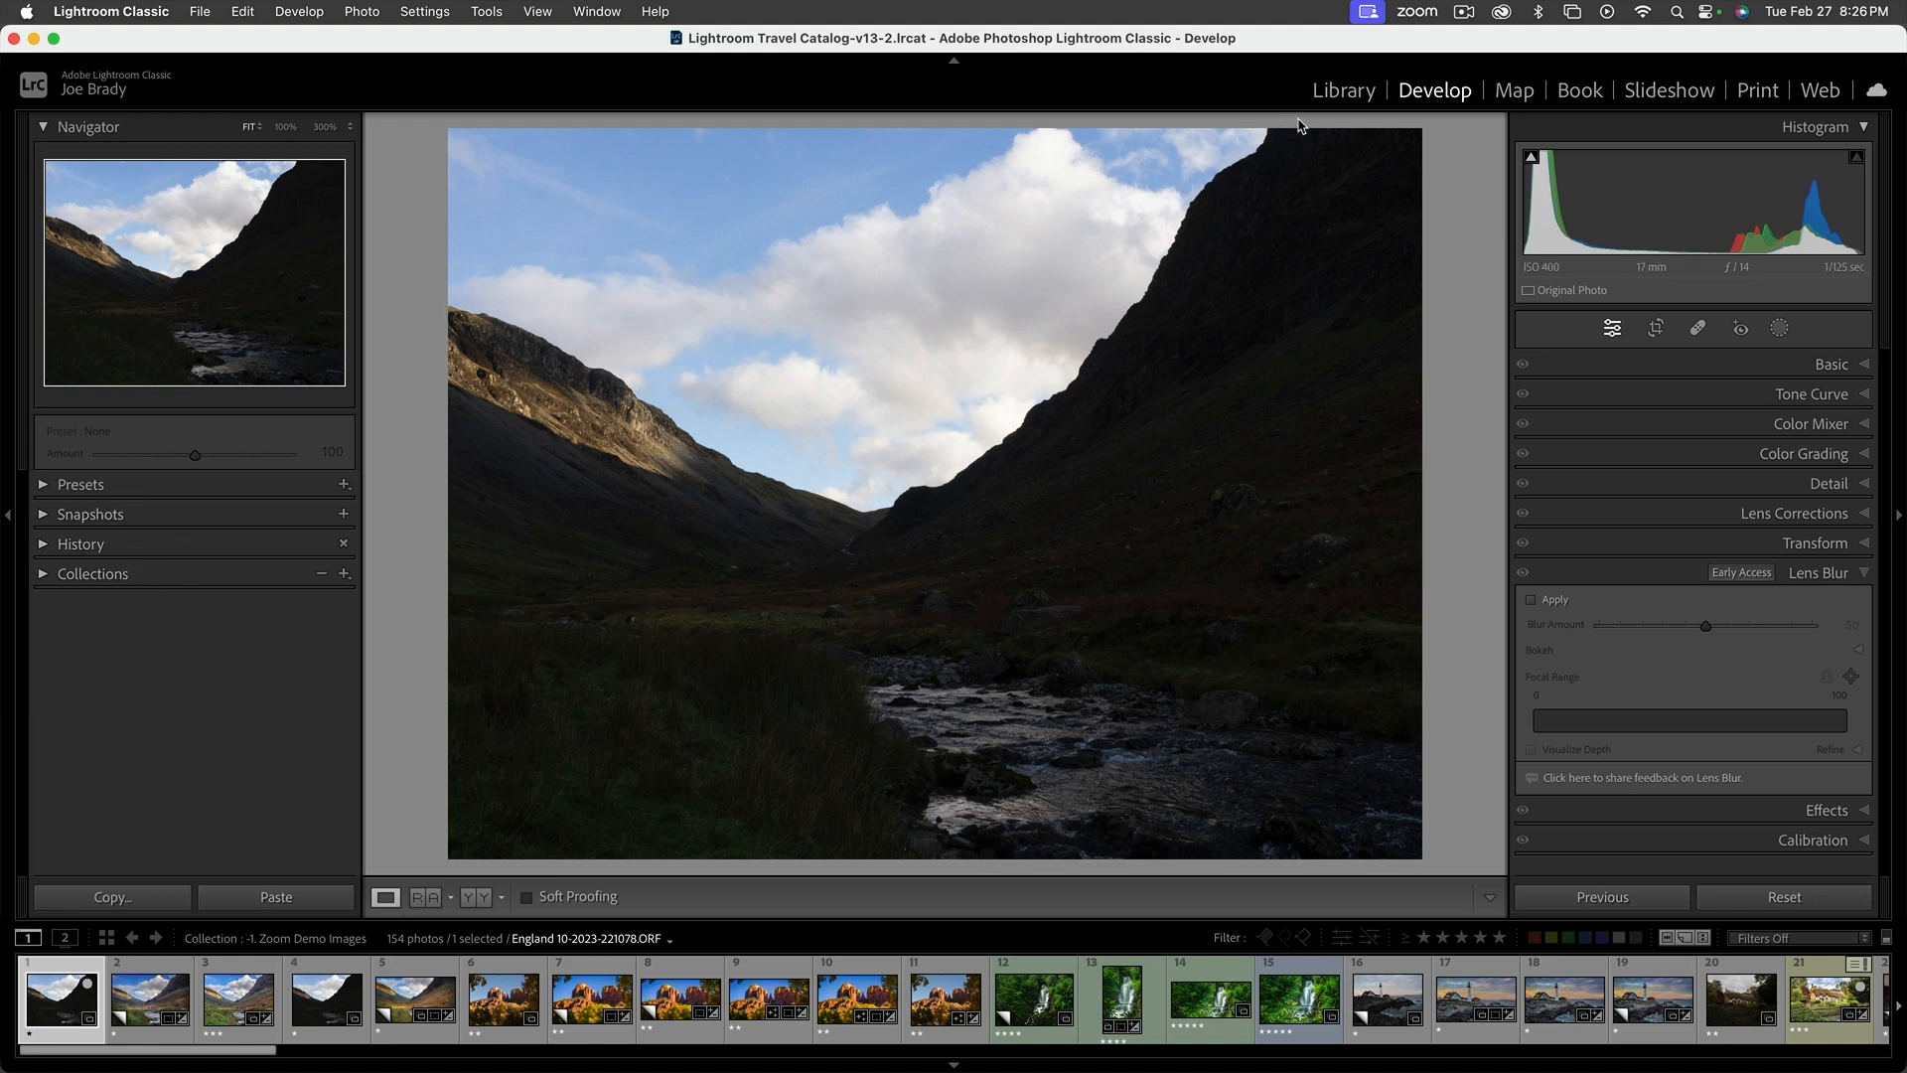
Switch to the Library module and expand the Keyword List
click(1341, 91)
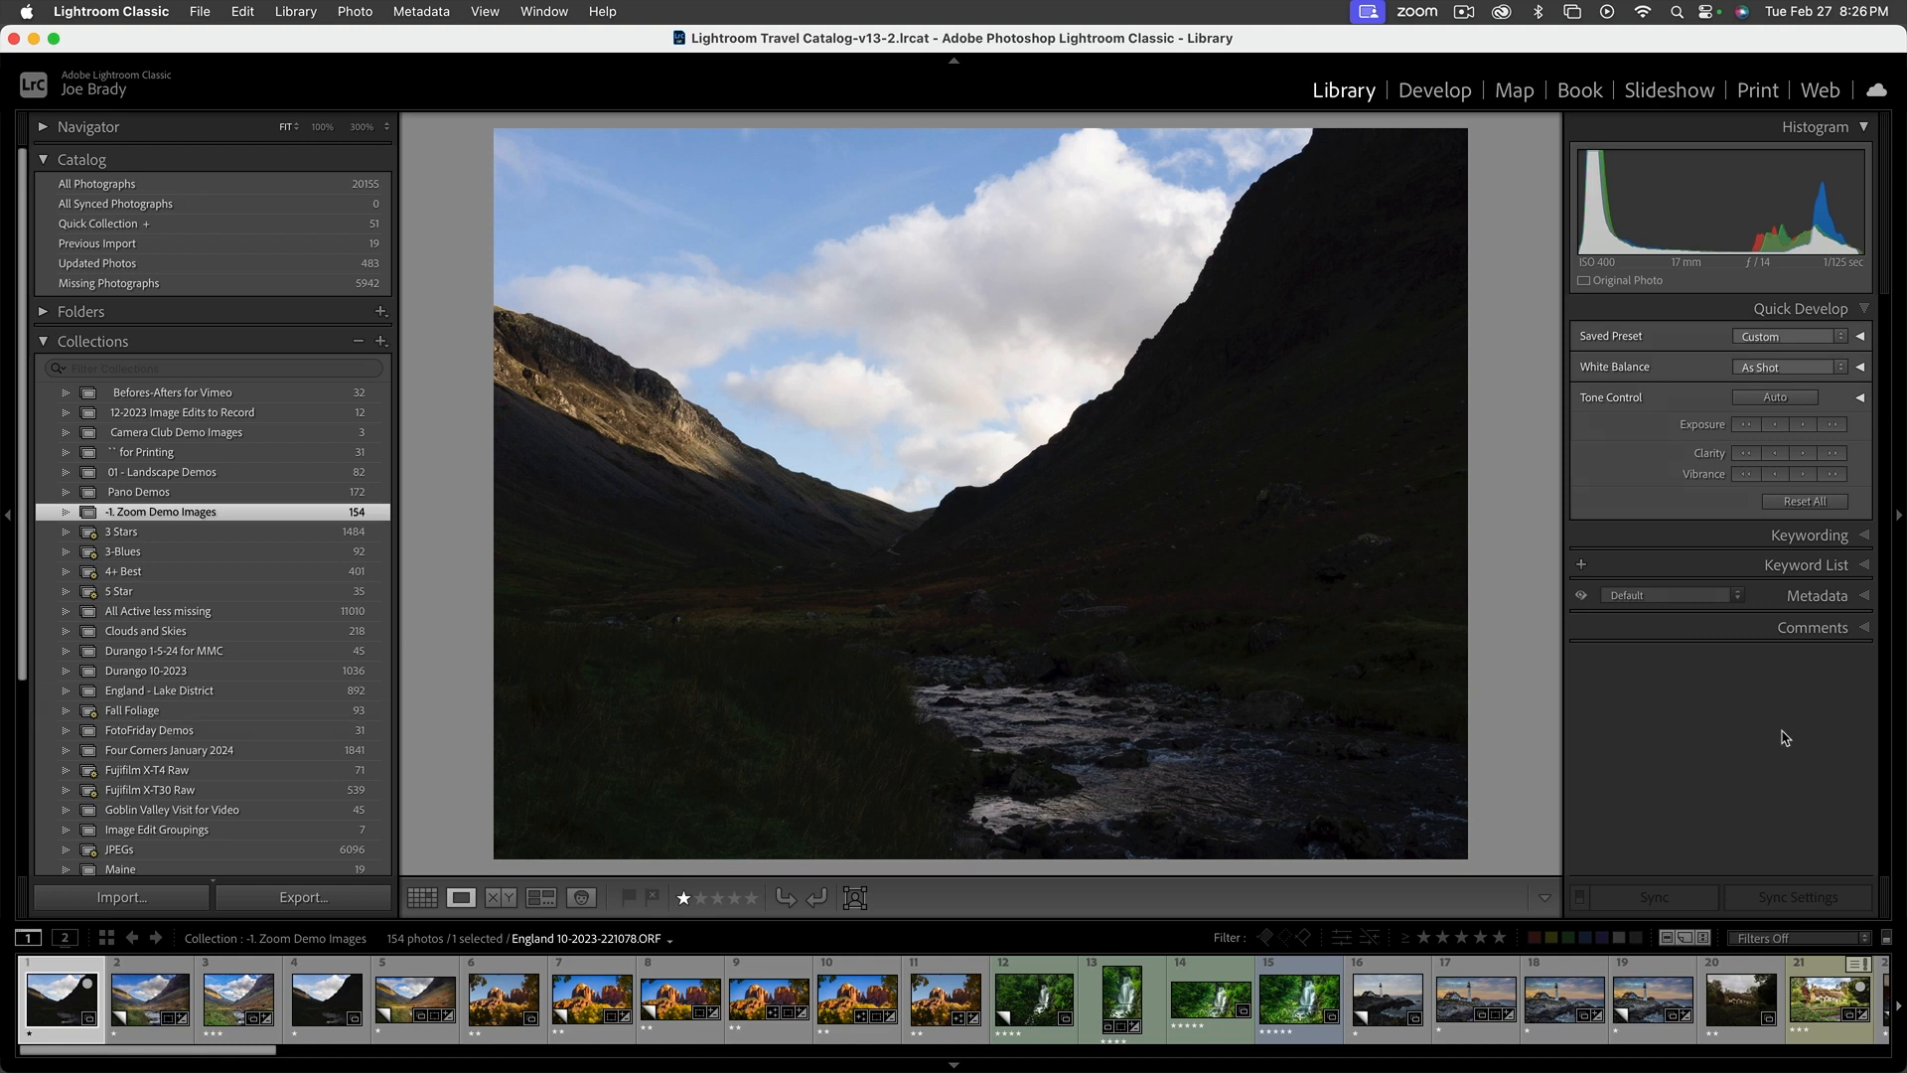
click(1865, 572)
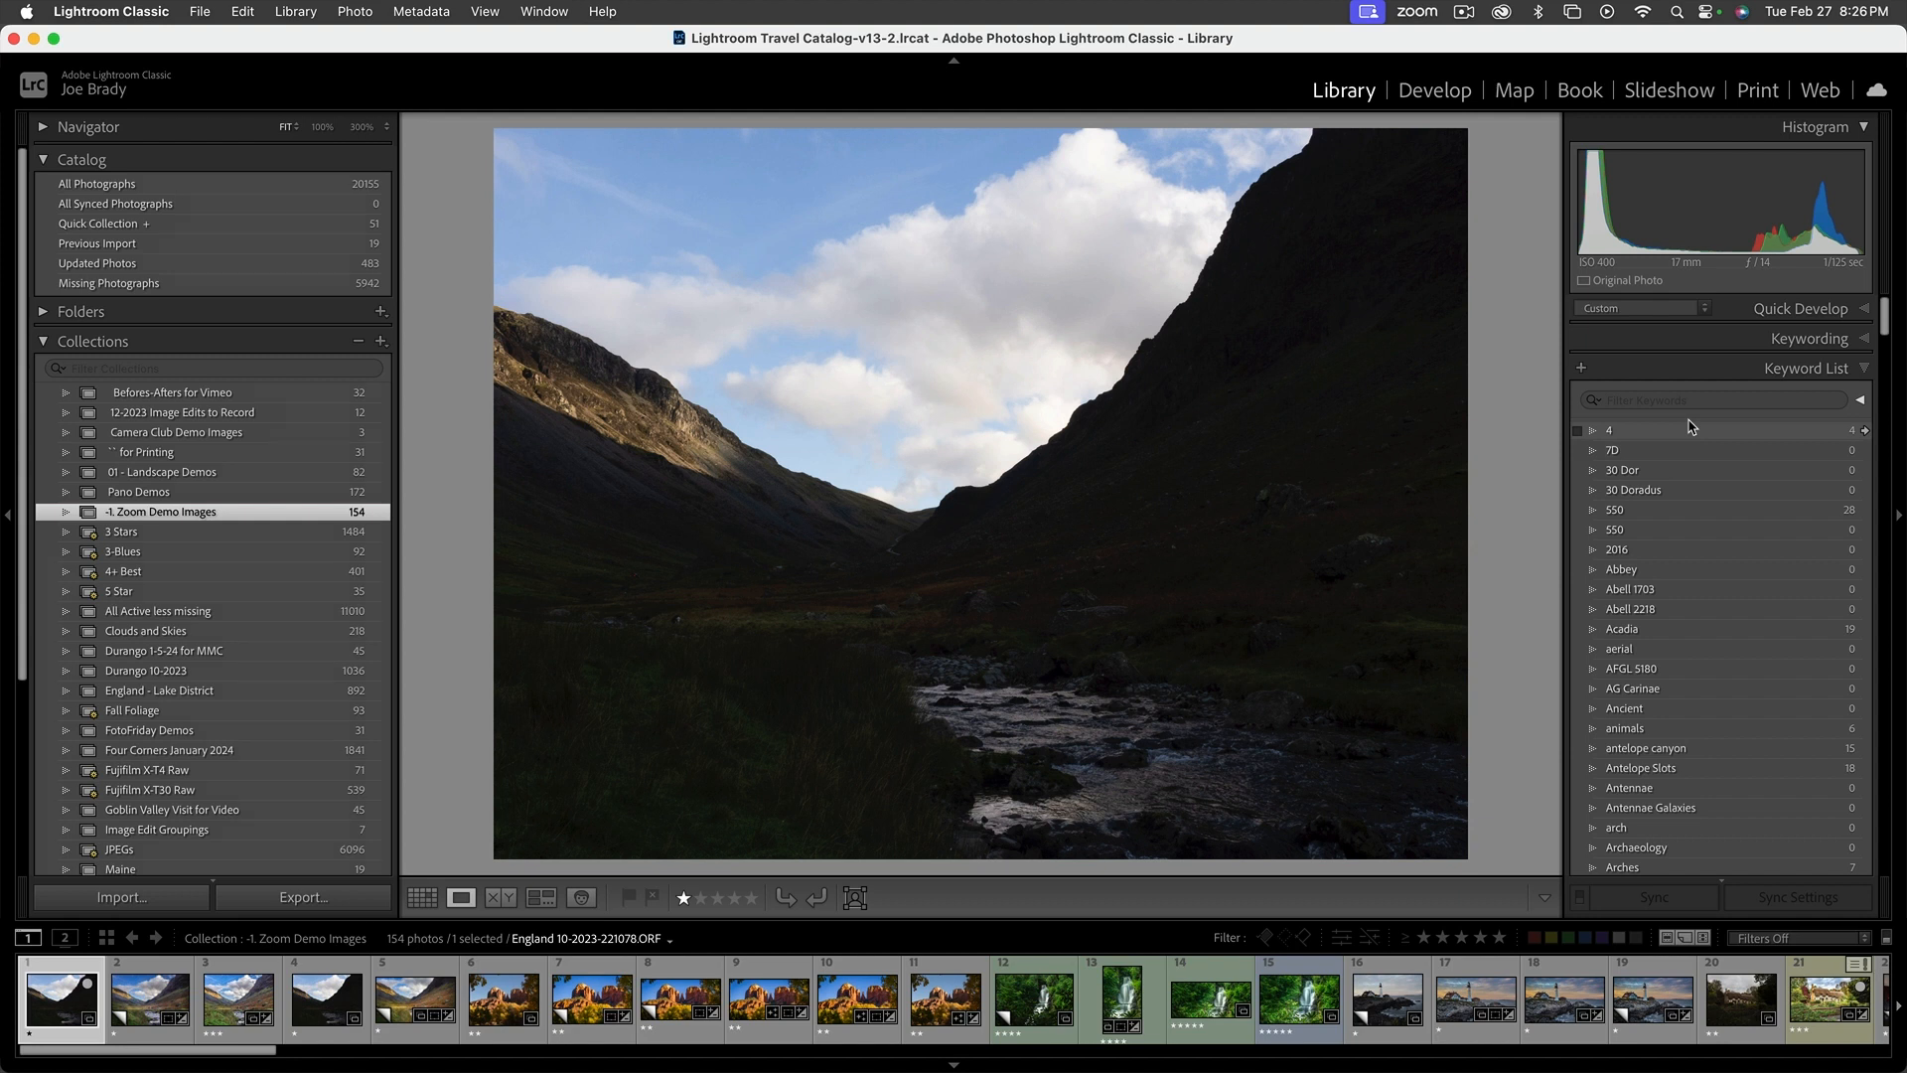
Hide the Publish Services section in the Library module and collapse Collections and Catalog
right_click(213, 349)
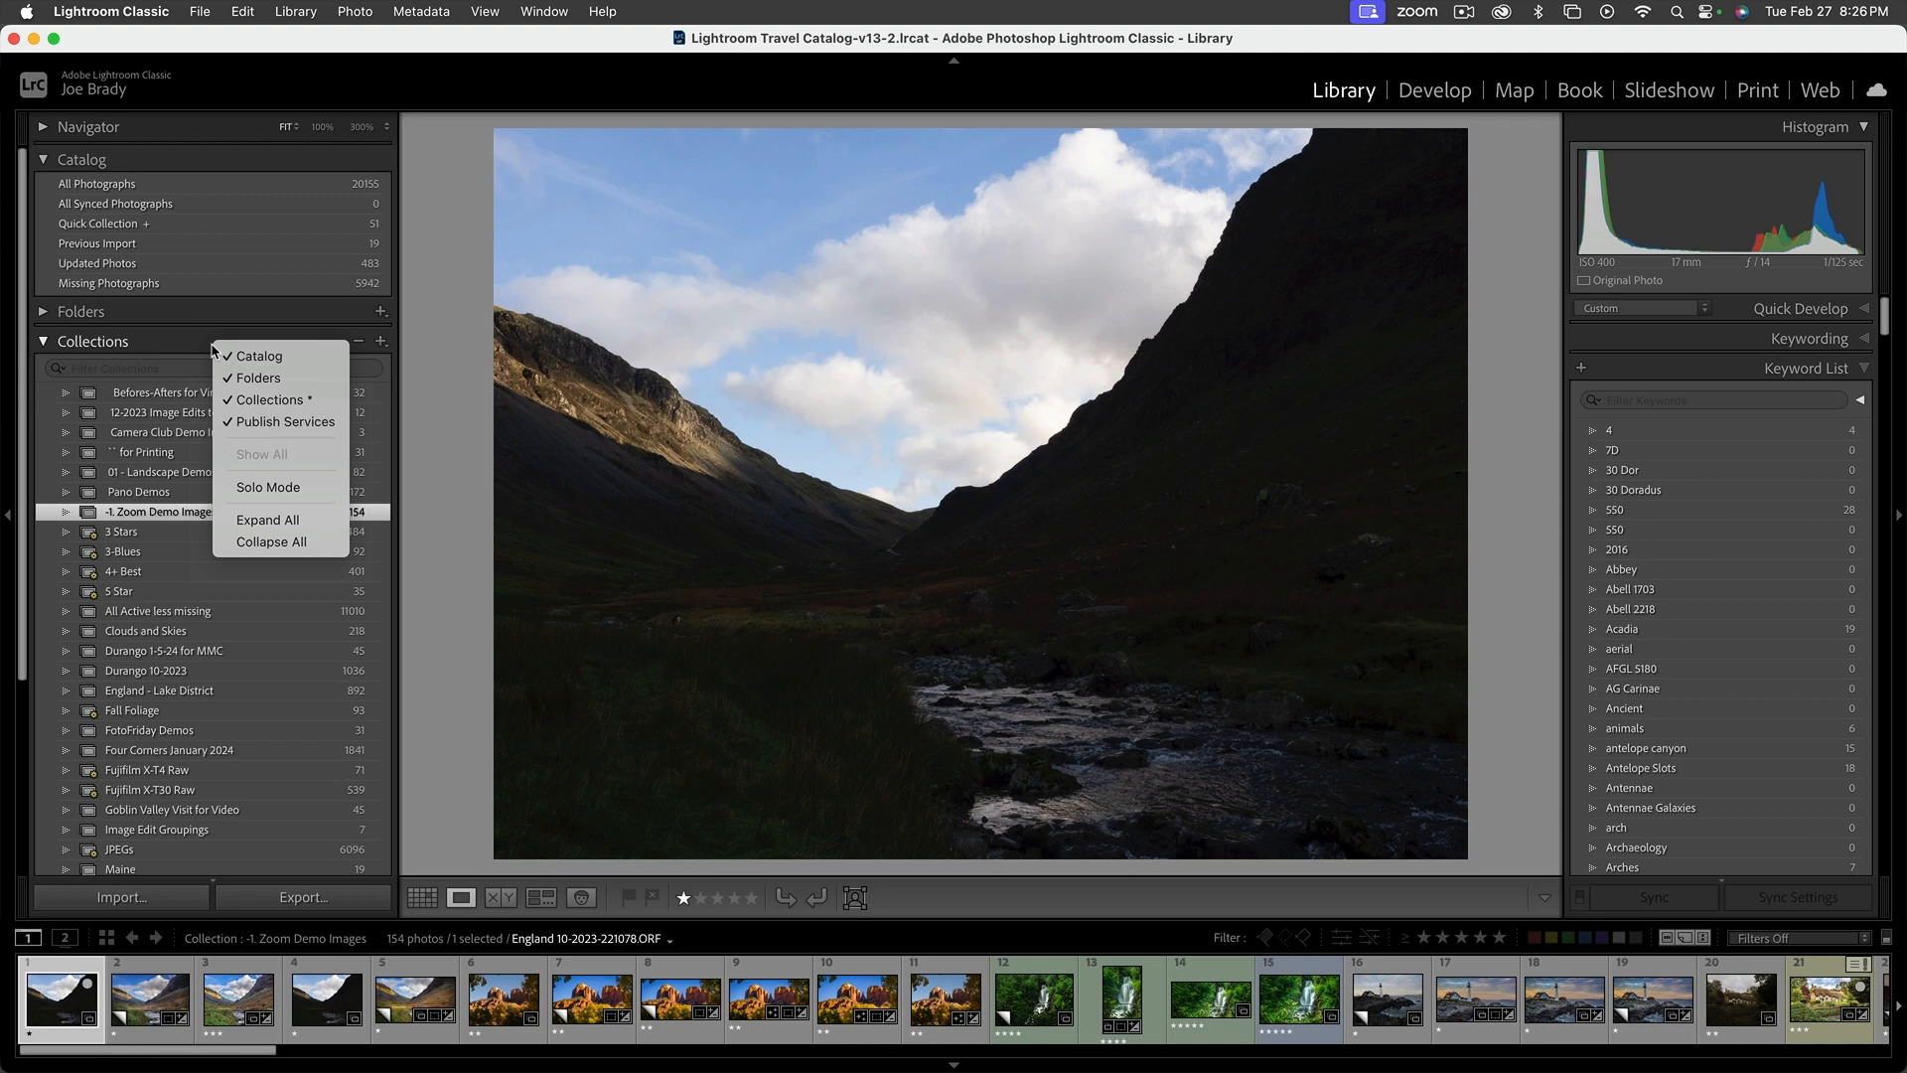
click(304, 425)
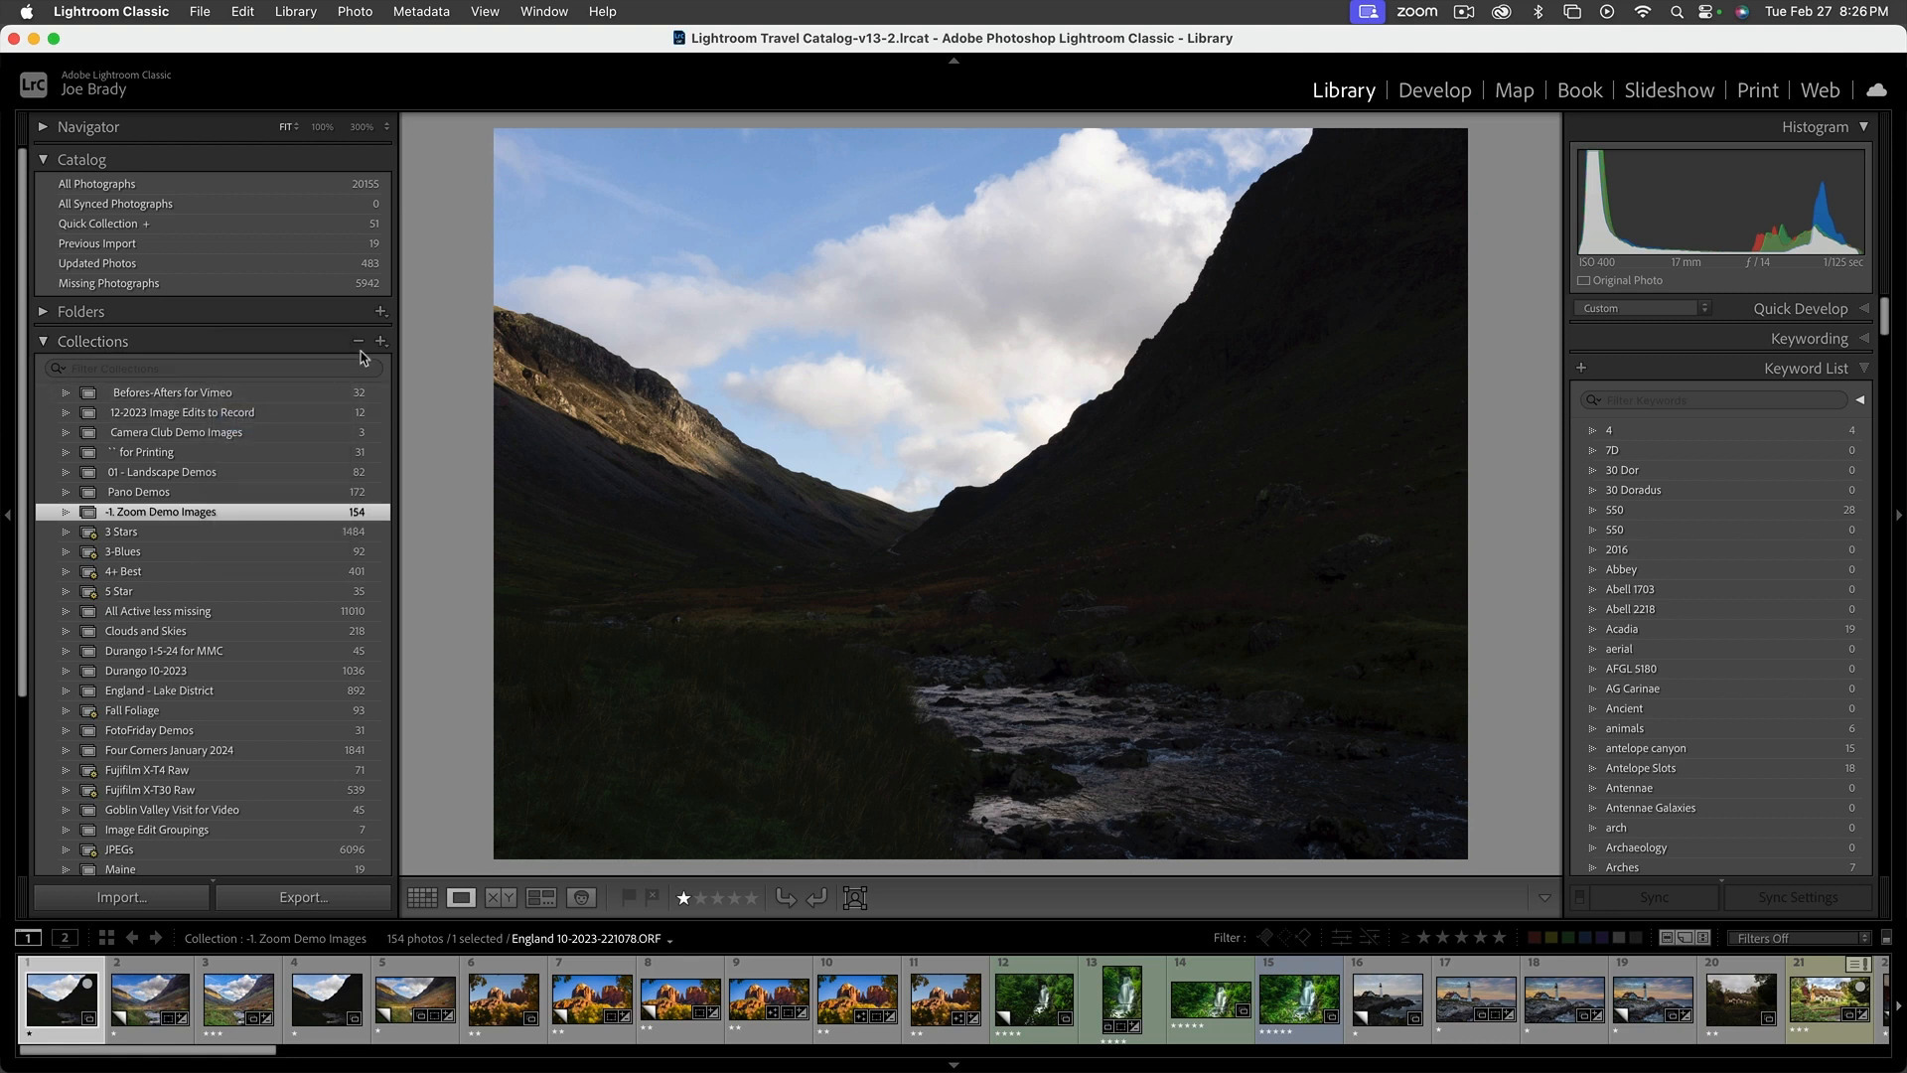
click(48, 339)
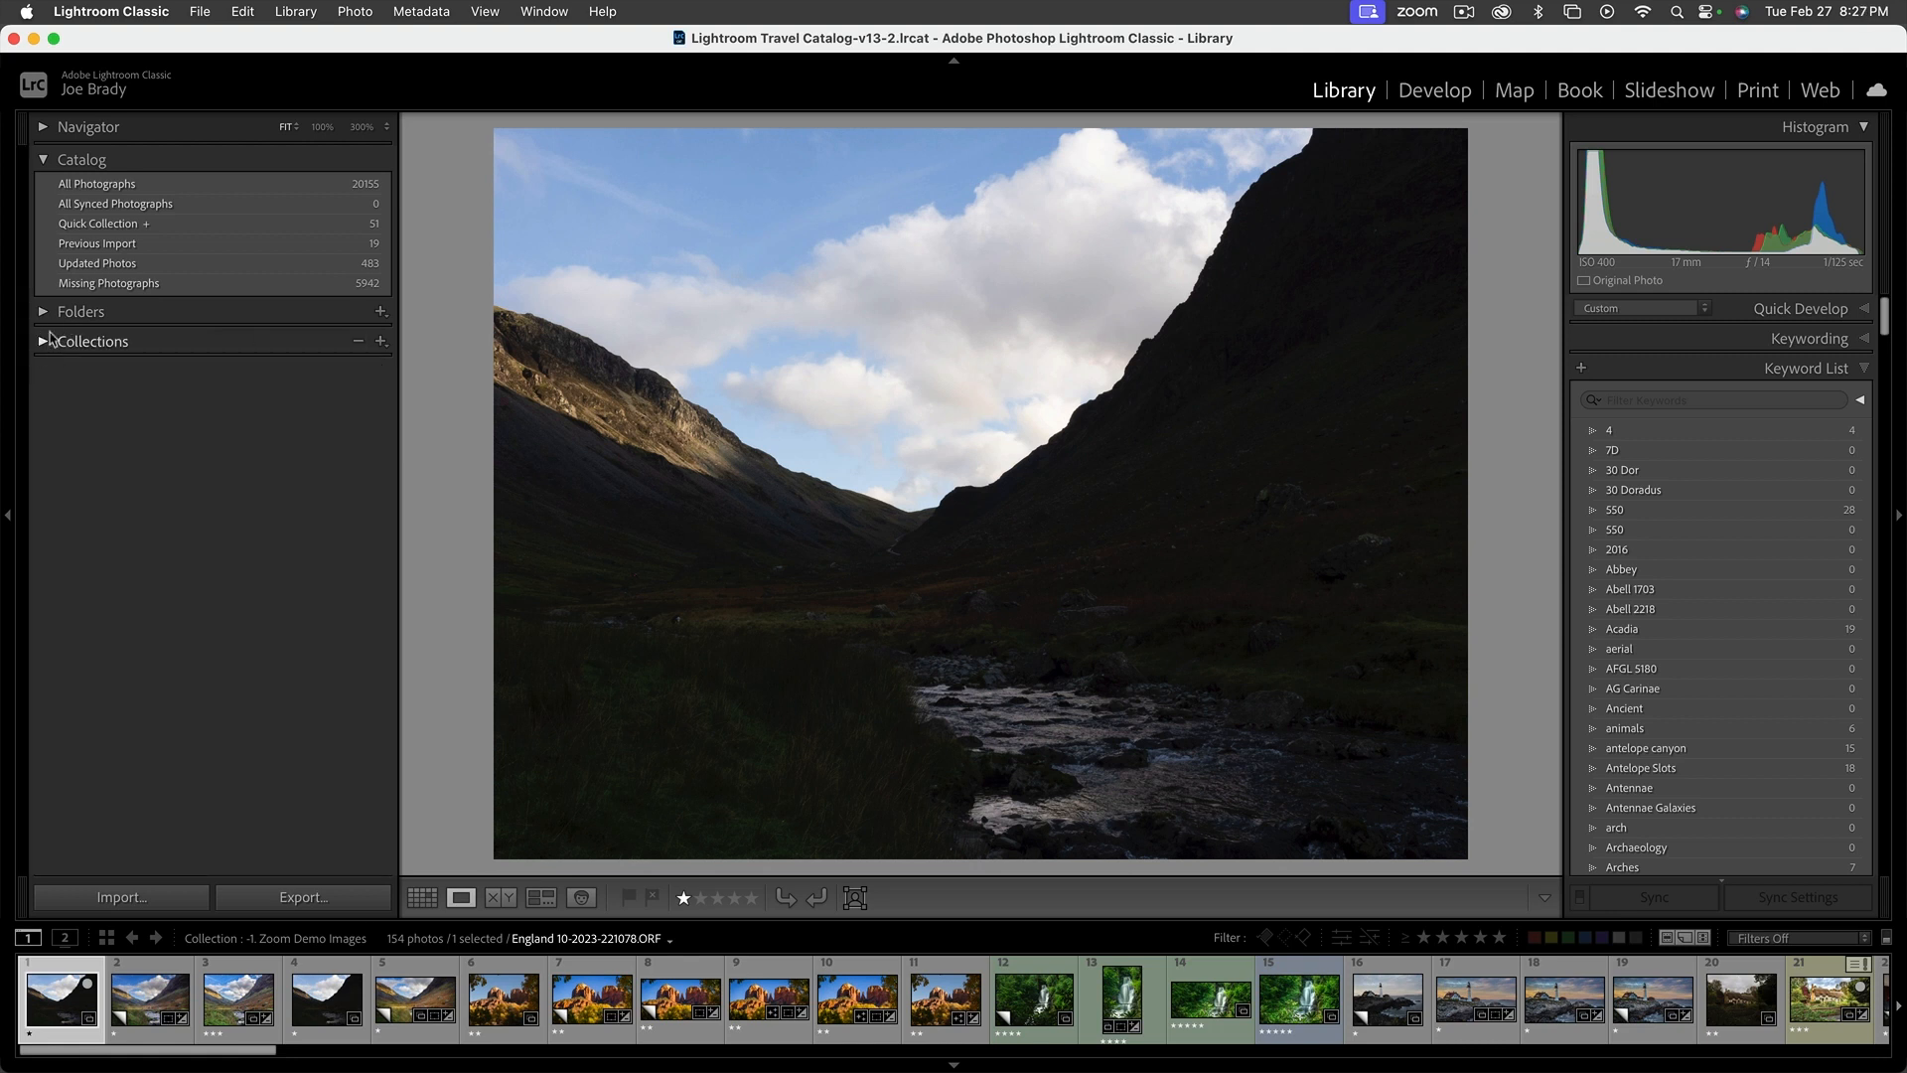
click(44, 160)
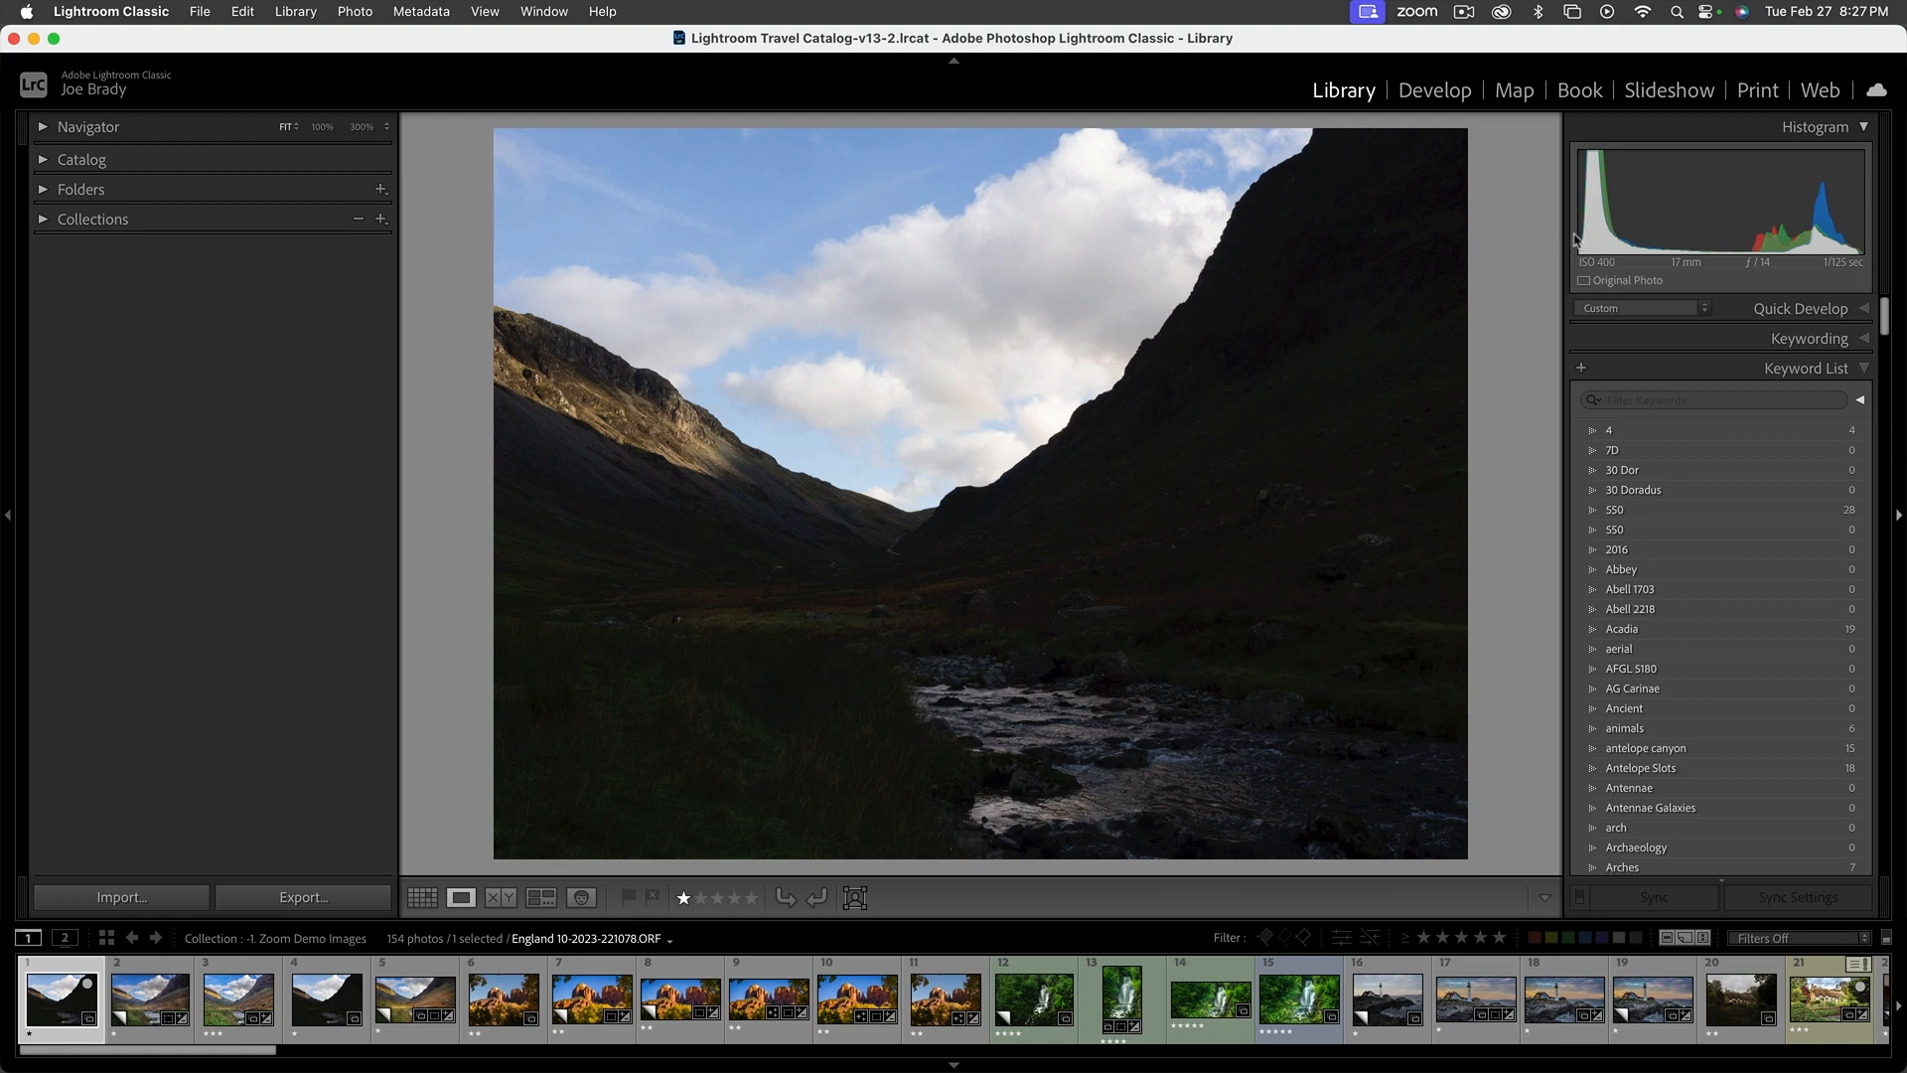
In the Develop module, collapse Lens Blur and turn on the shadow clipping display to inspect the dark hillside at 100%
click(1456, 89)
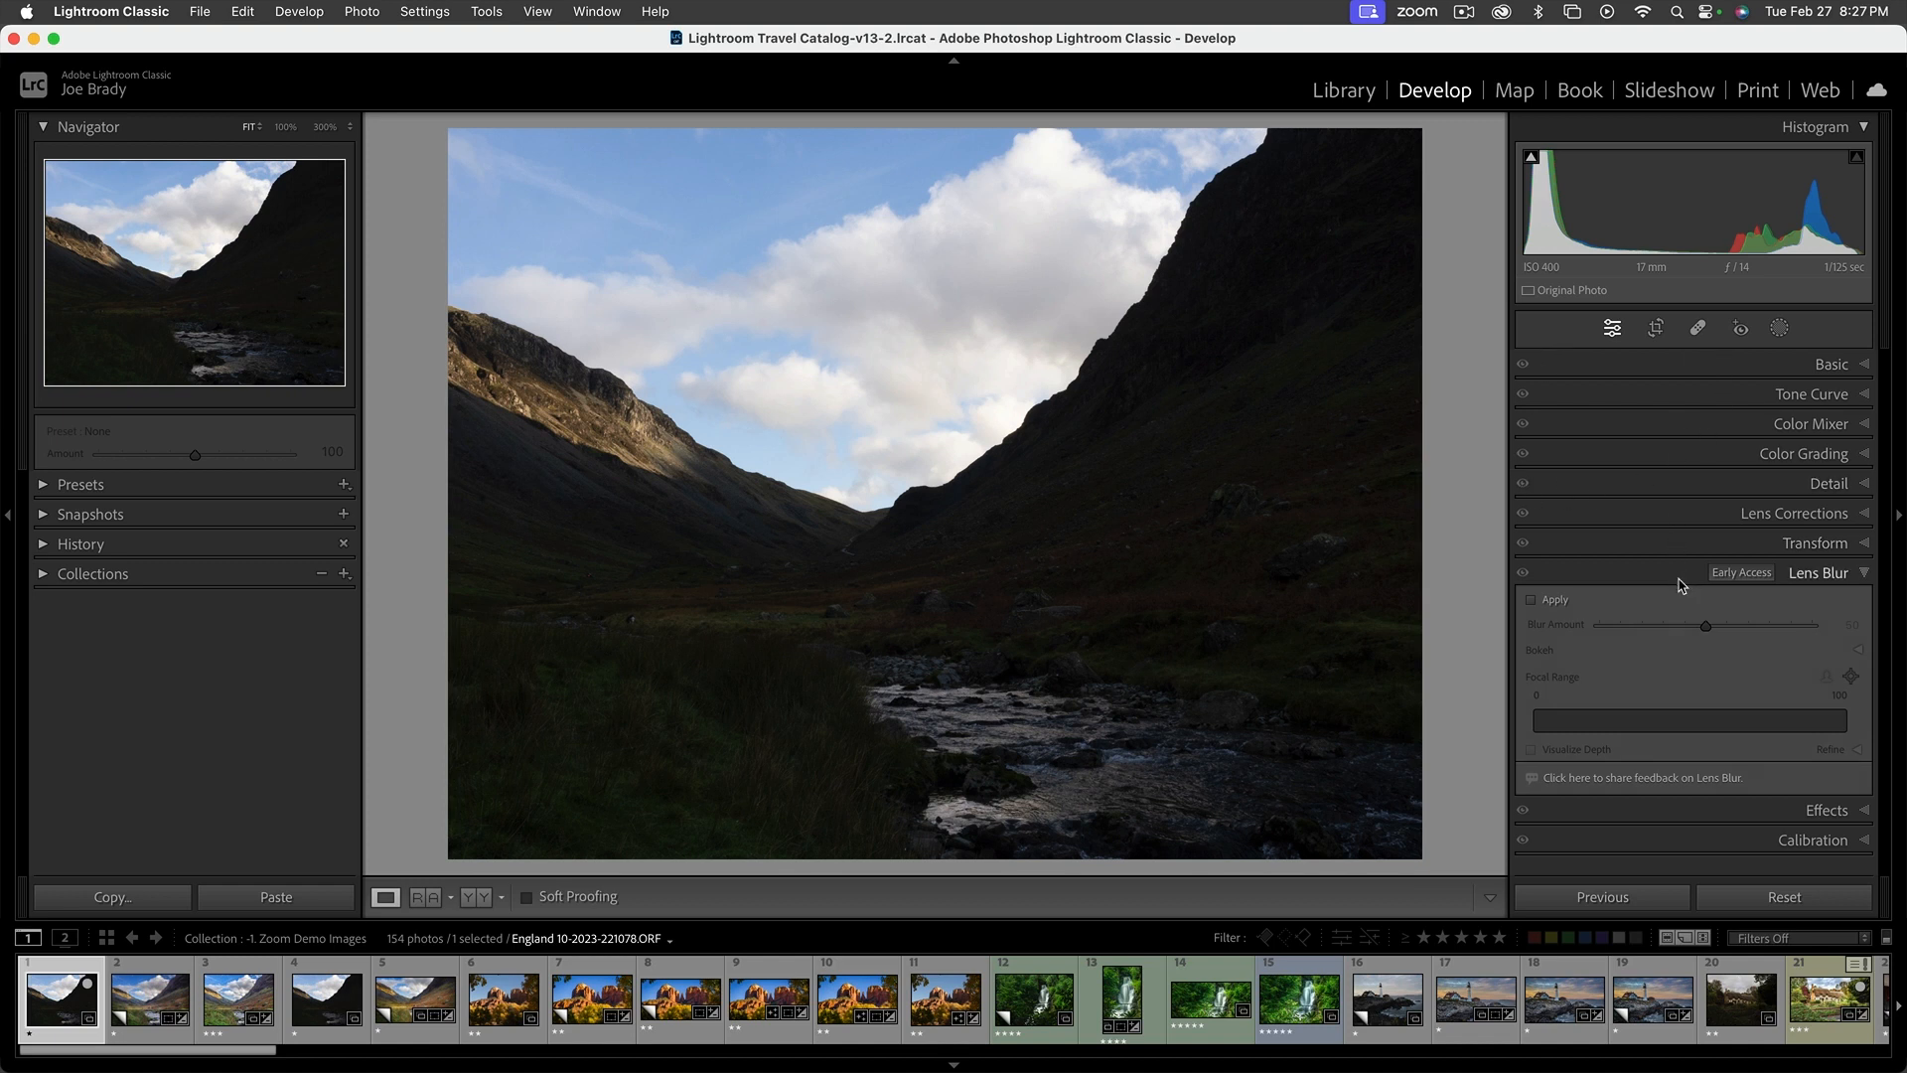
click(1865, 574)
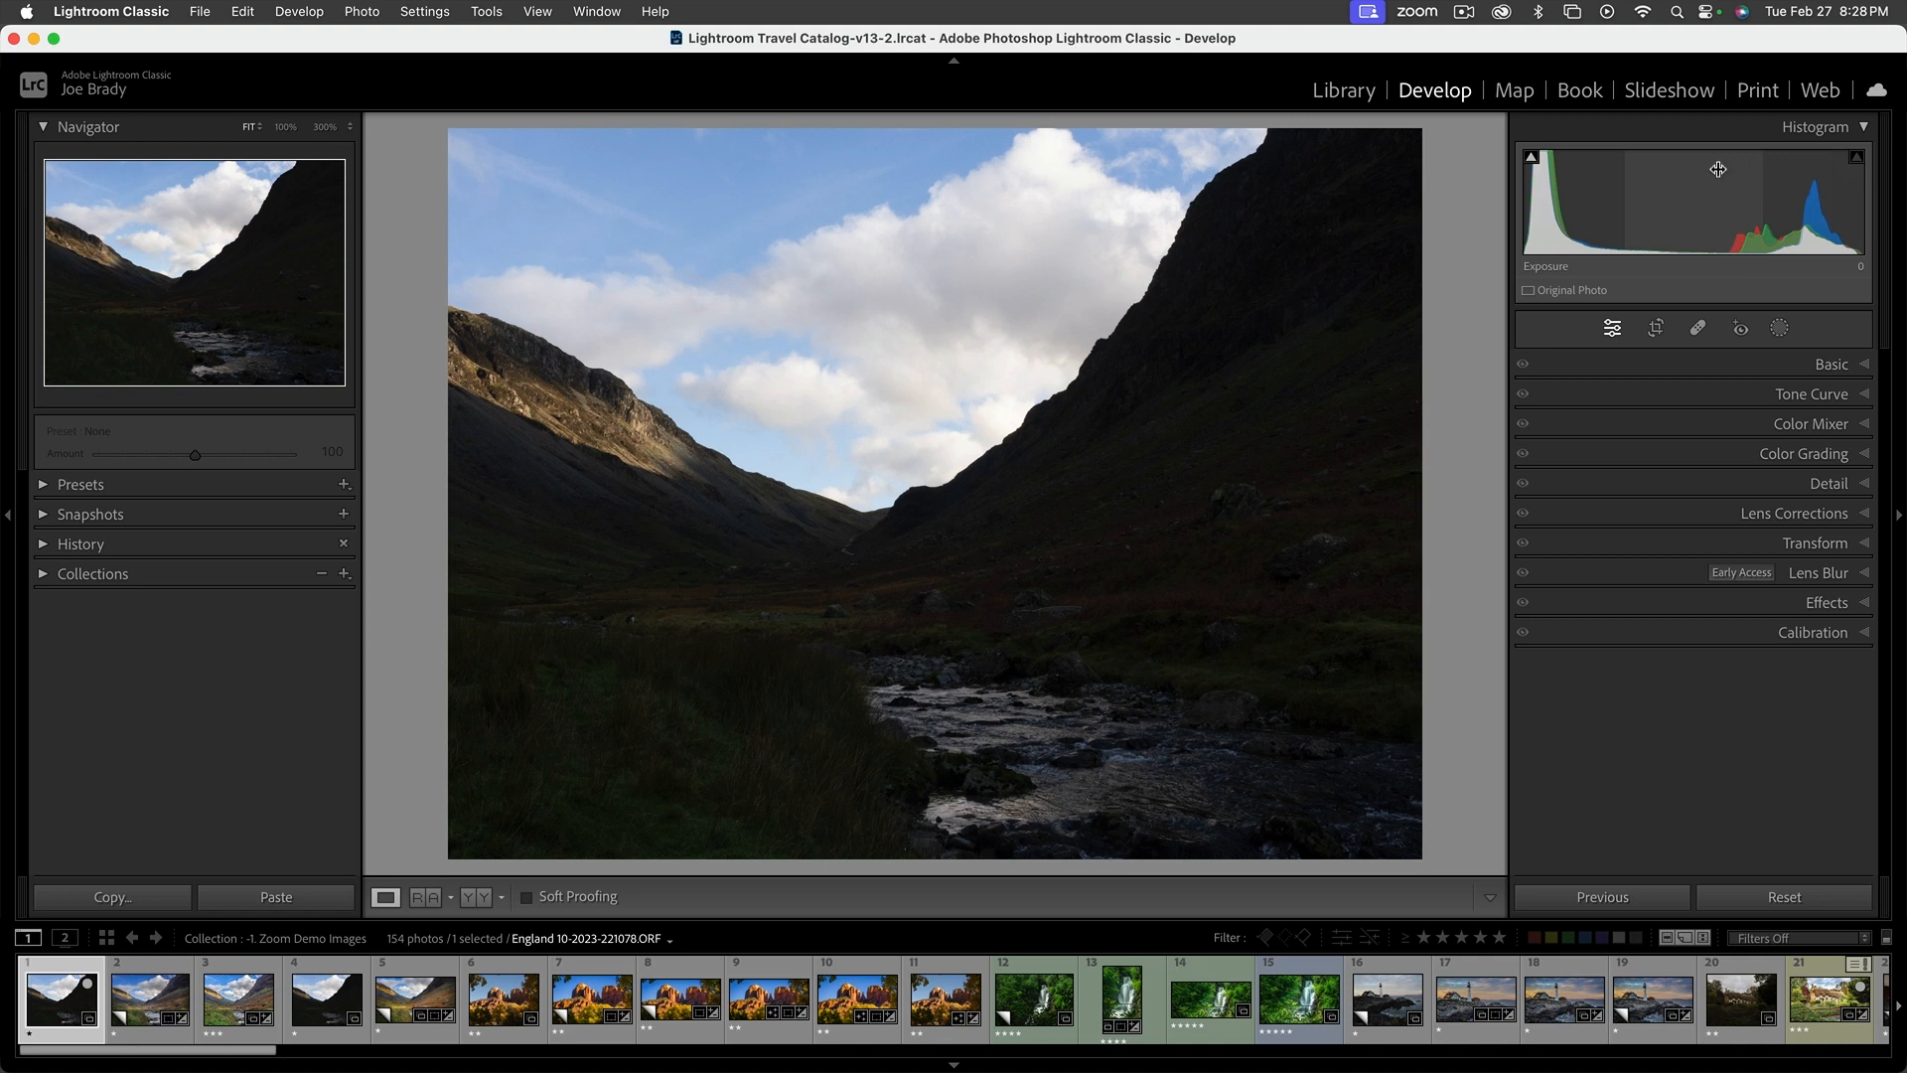
click(1530, 161)
click(1300, 600)
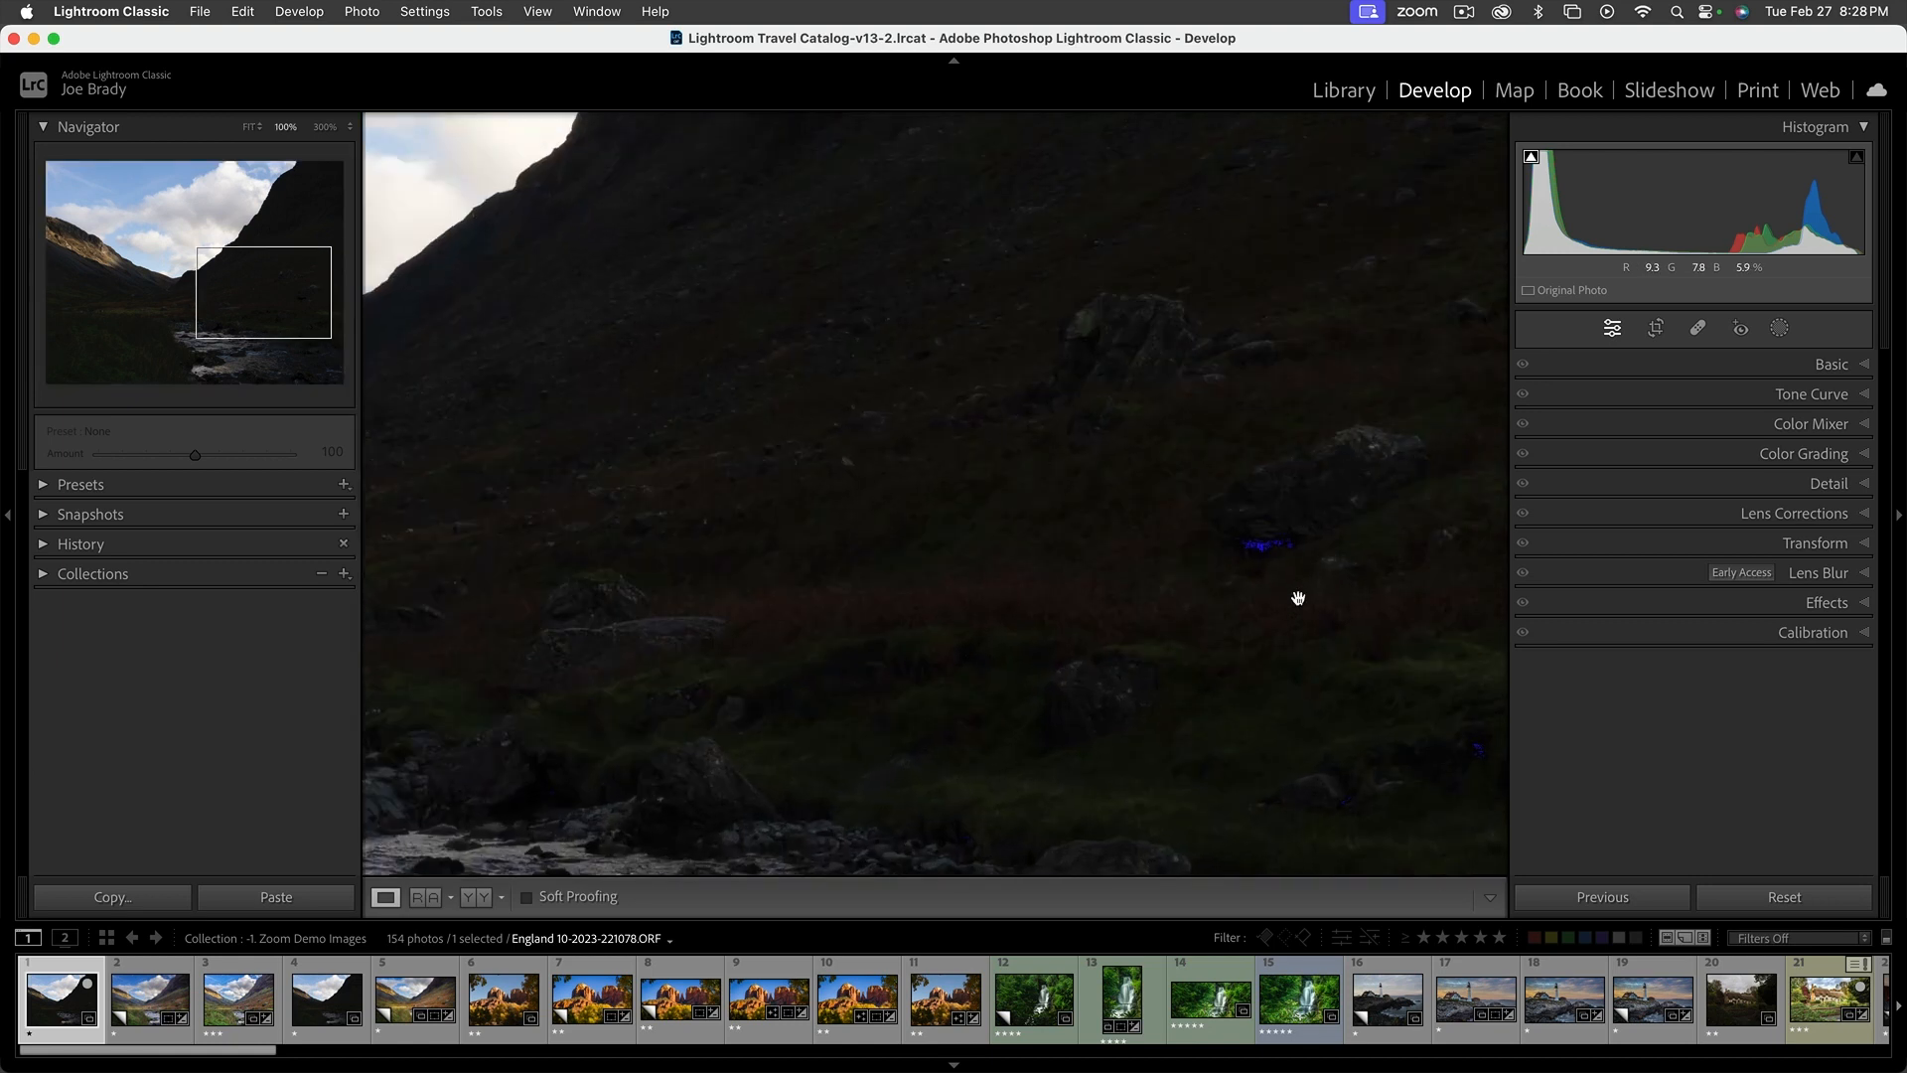
Turn off the shadow clipping display, return to the fitted view and expand the Basic adjustments
drag(1267, 563, 936, 528)
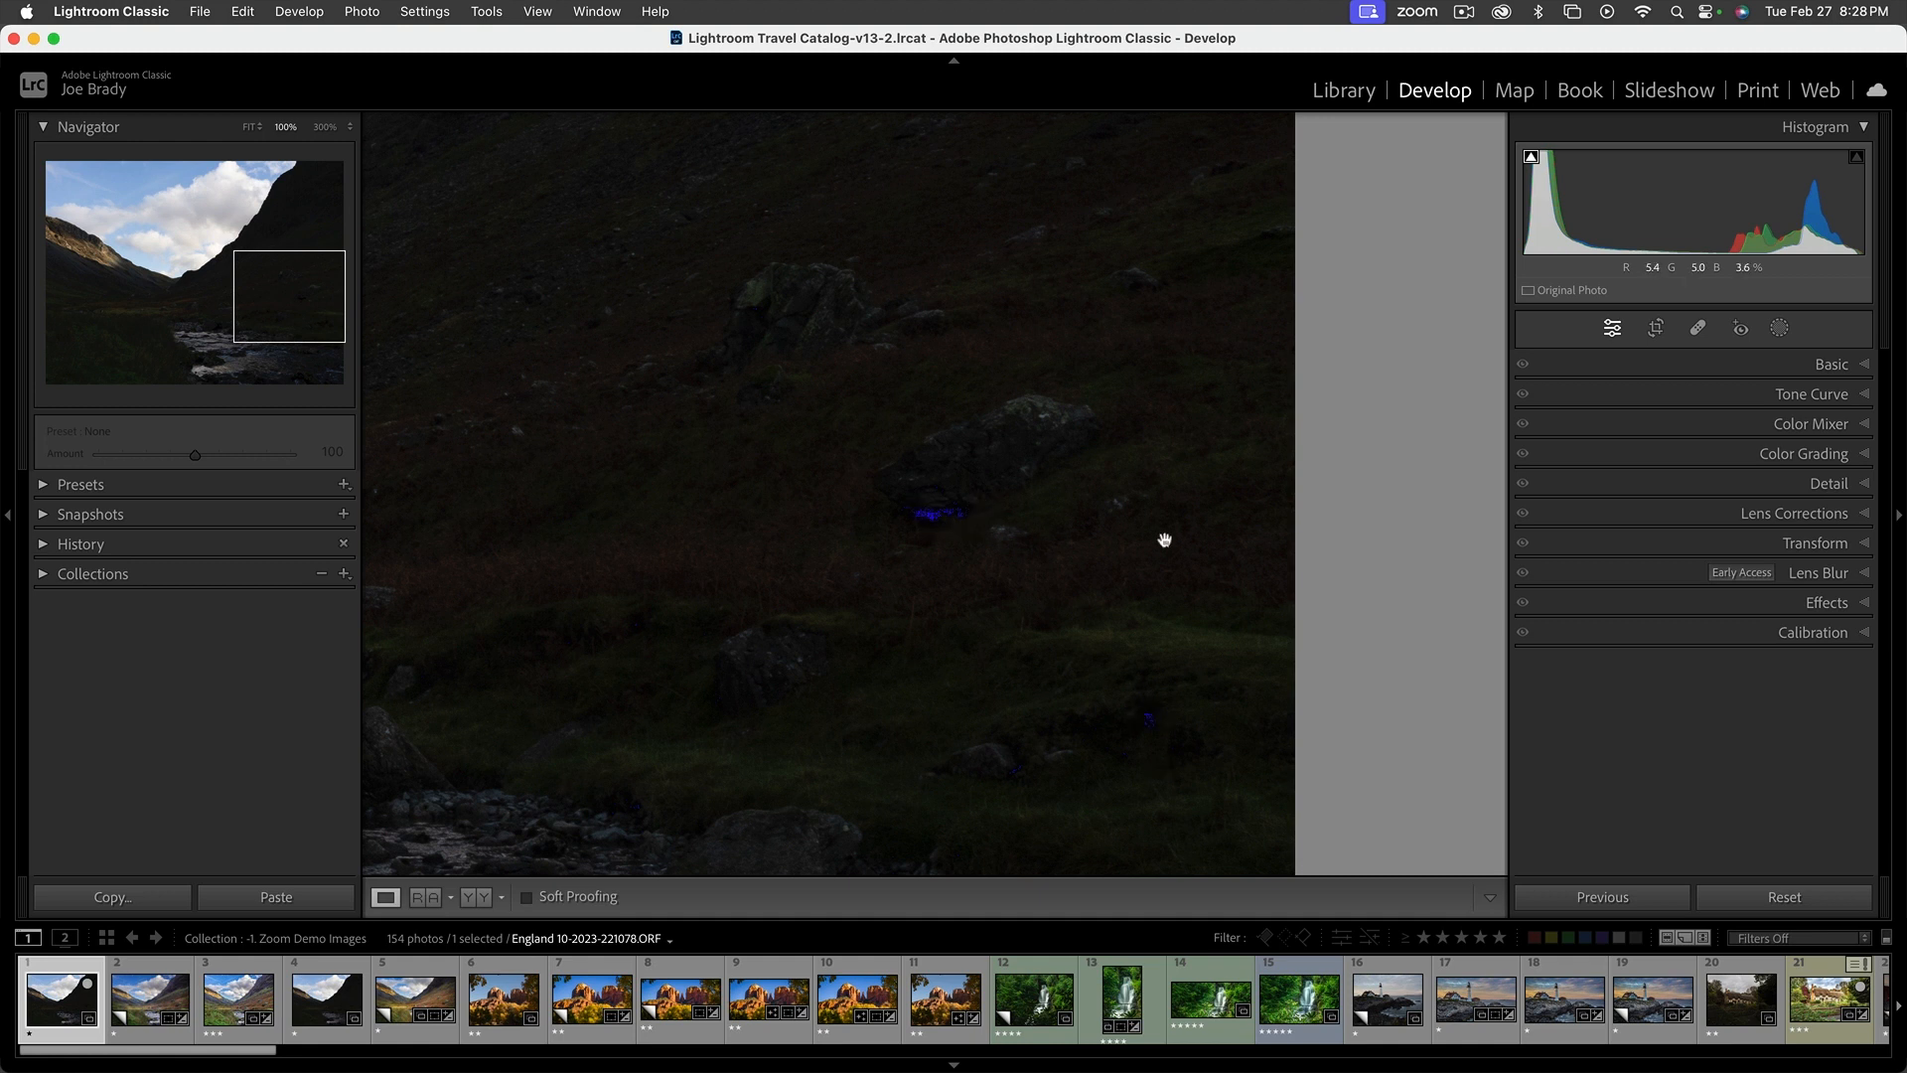
click(1530, 157)
key(z)
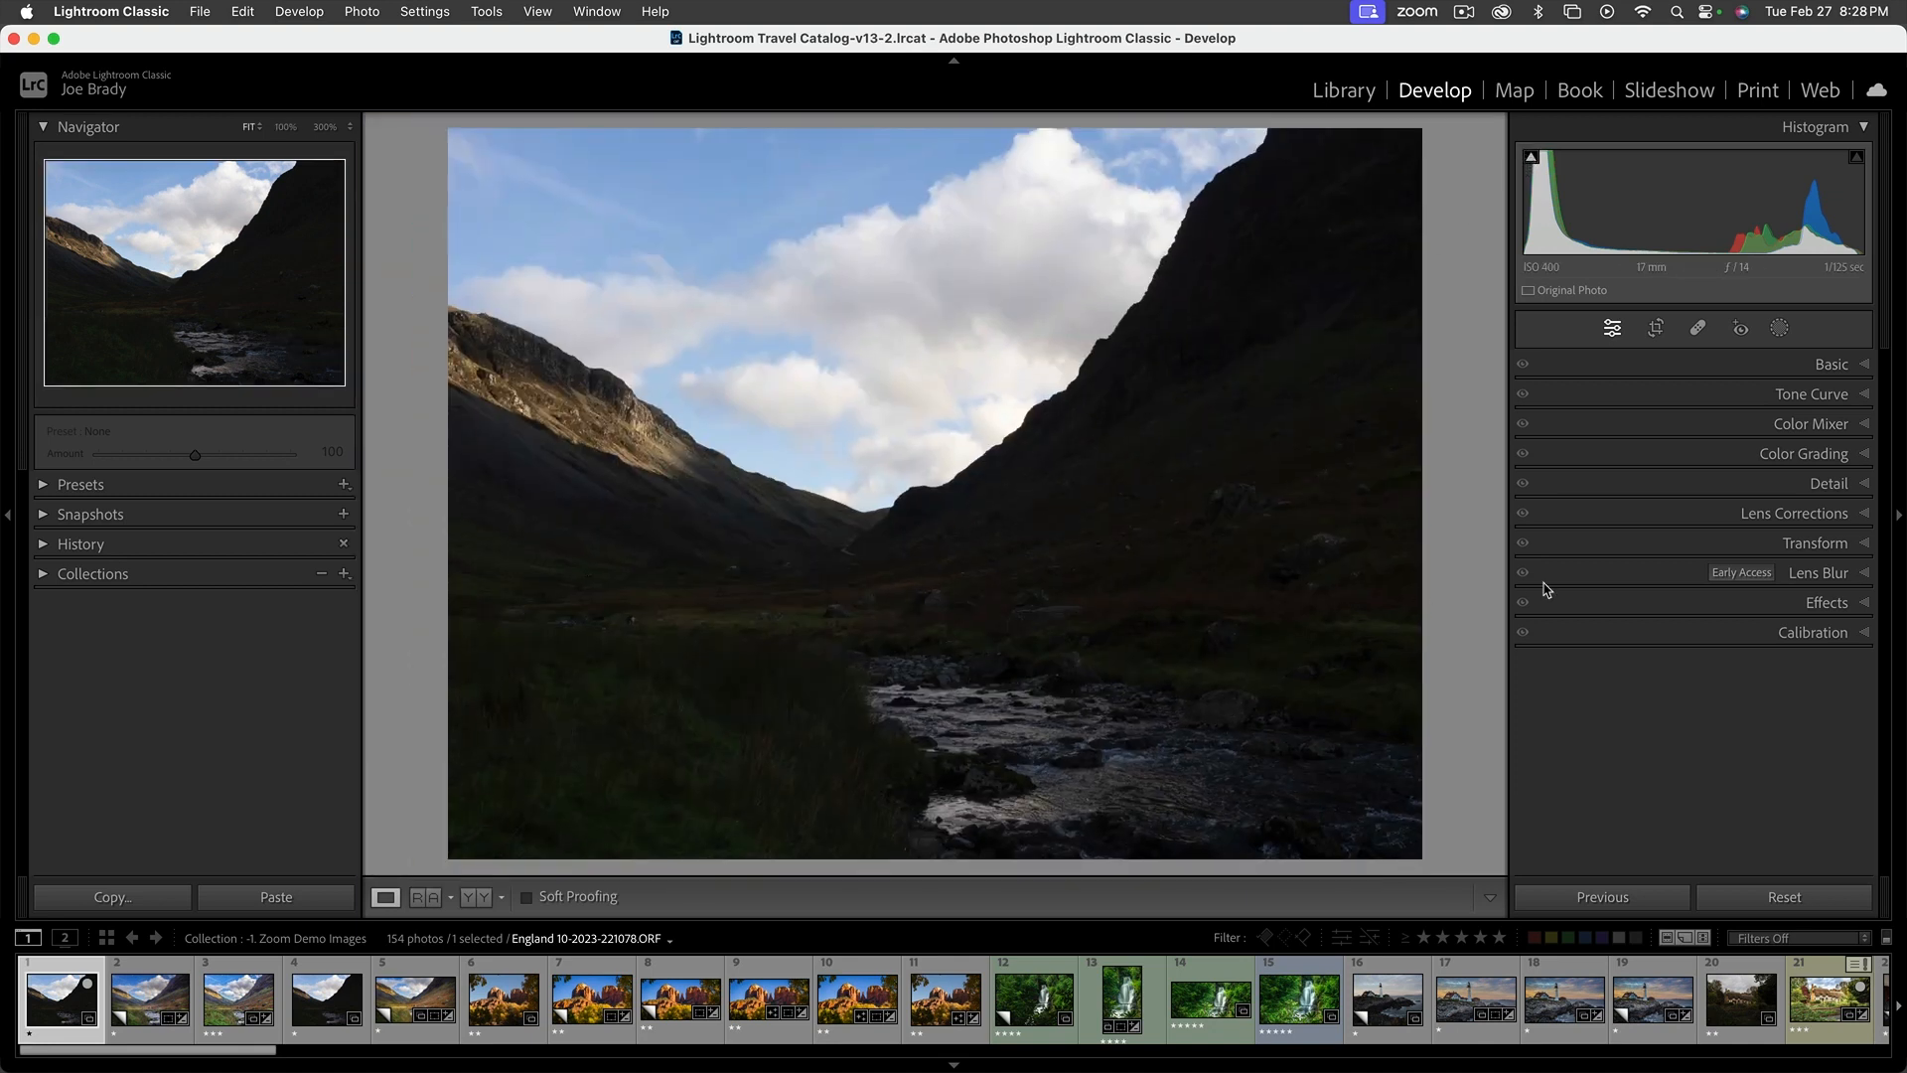
click(1837, 365)
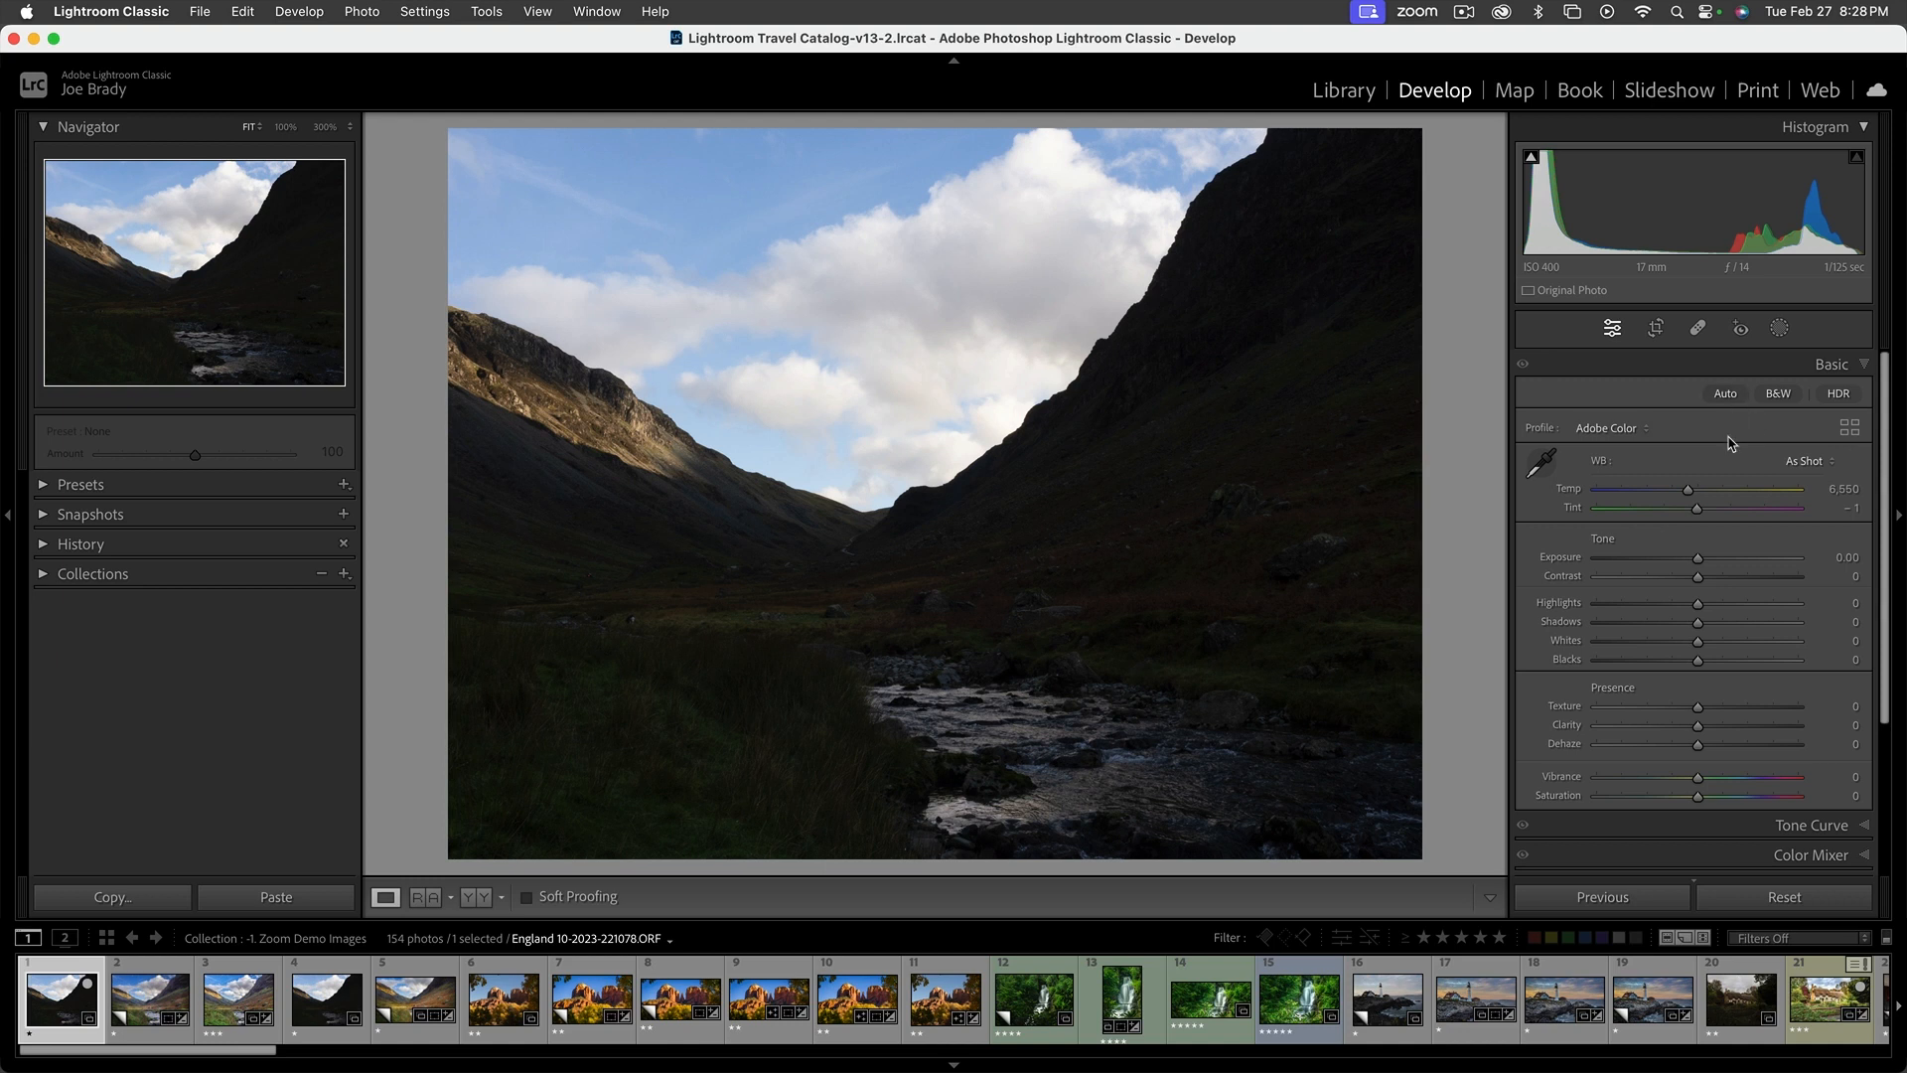
Try the Auto adjustments with Shadows at +100, Highlights at -100 and Exposure at +0.75, and reset the photo
click(1727, 394)
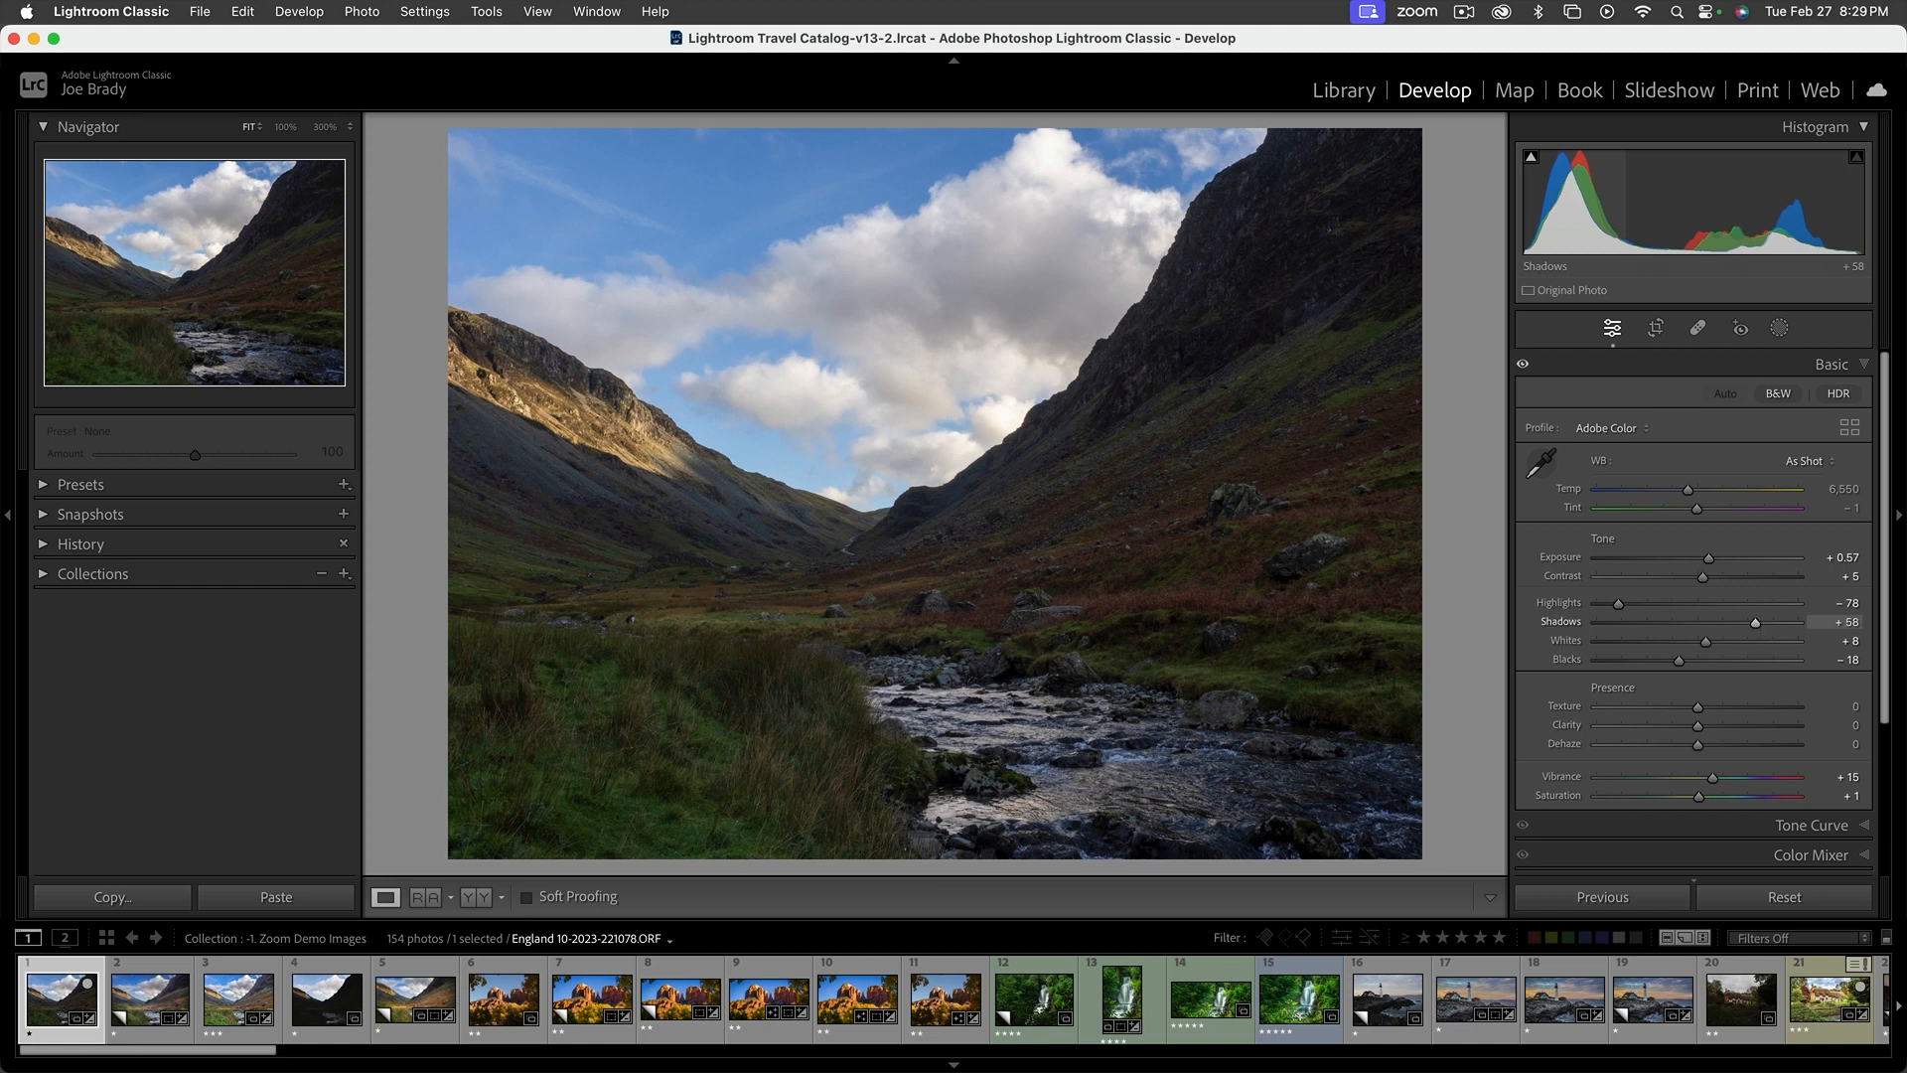
drag(1755, 623, 1820, 626)
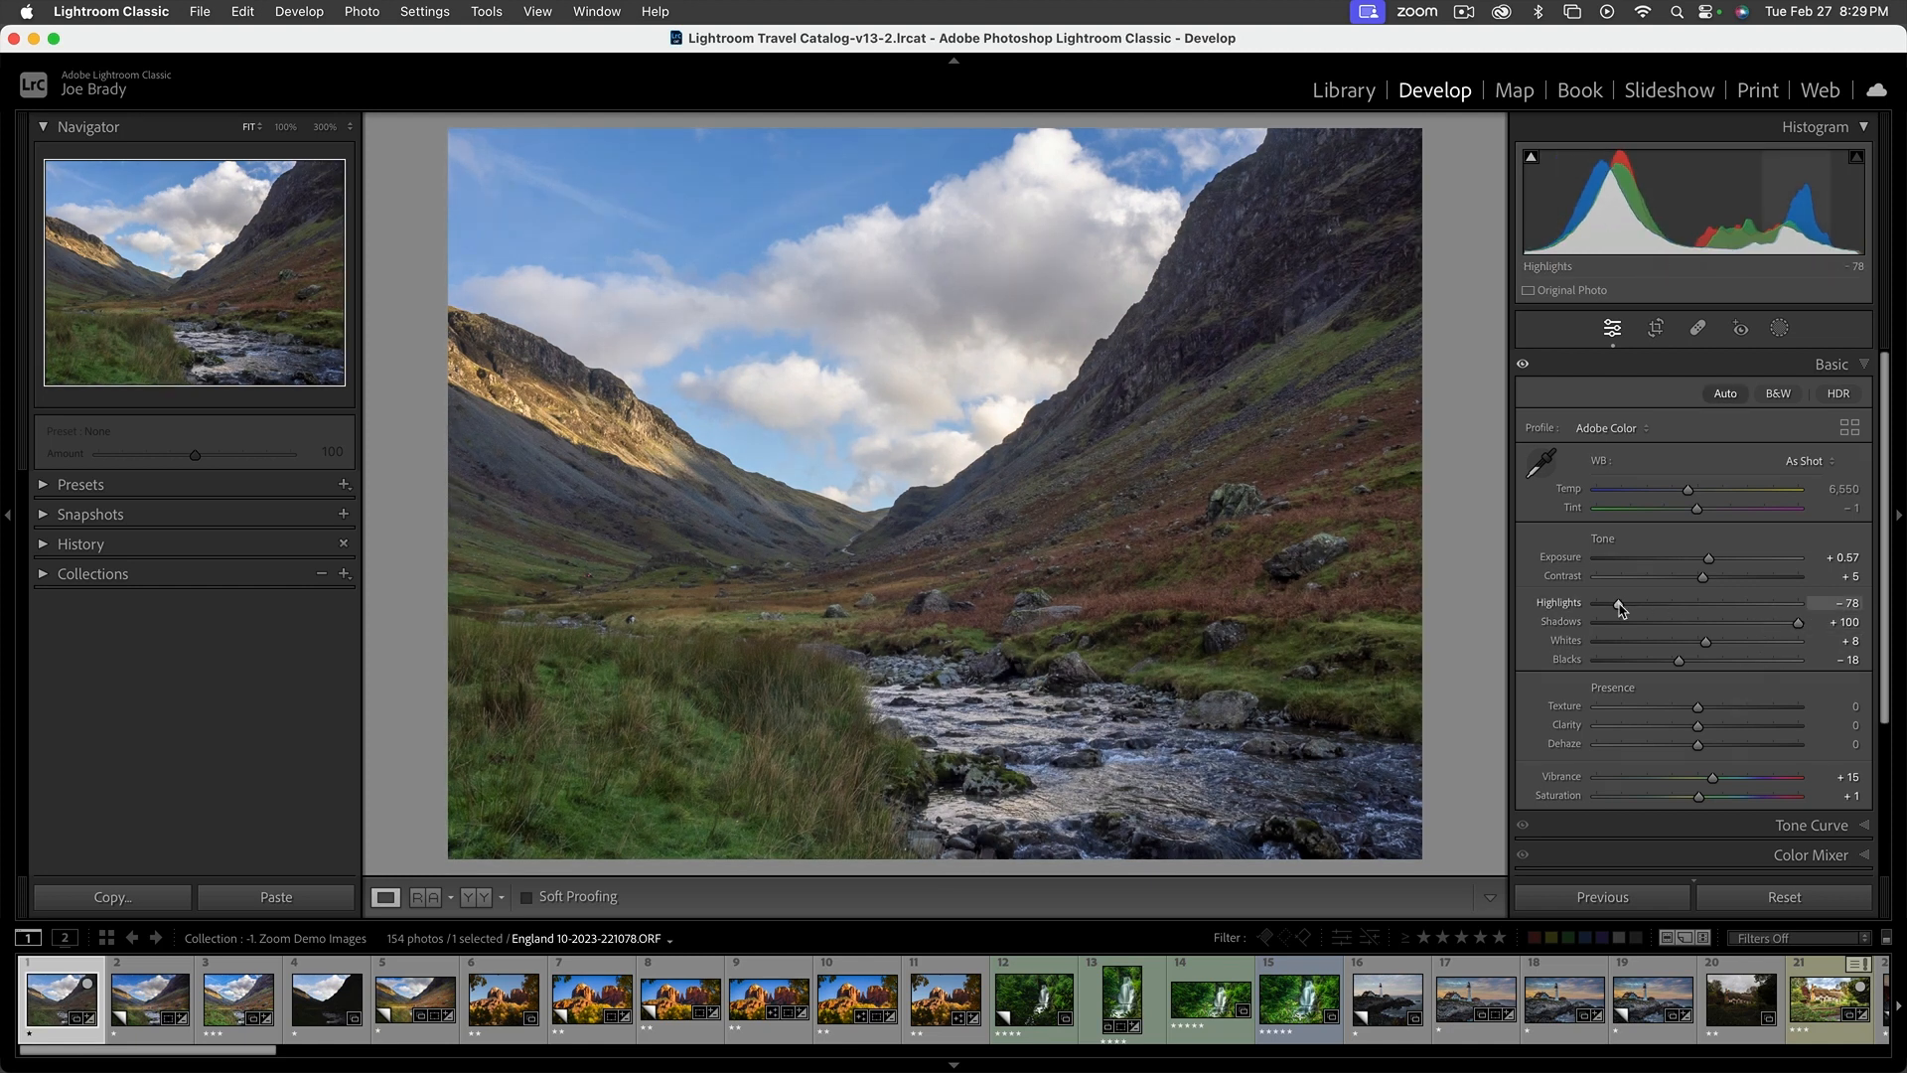
drag(1619, 603, 1590, 604)
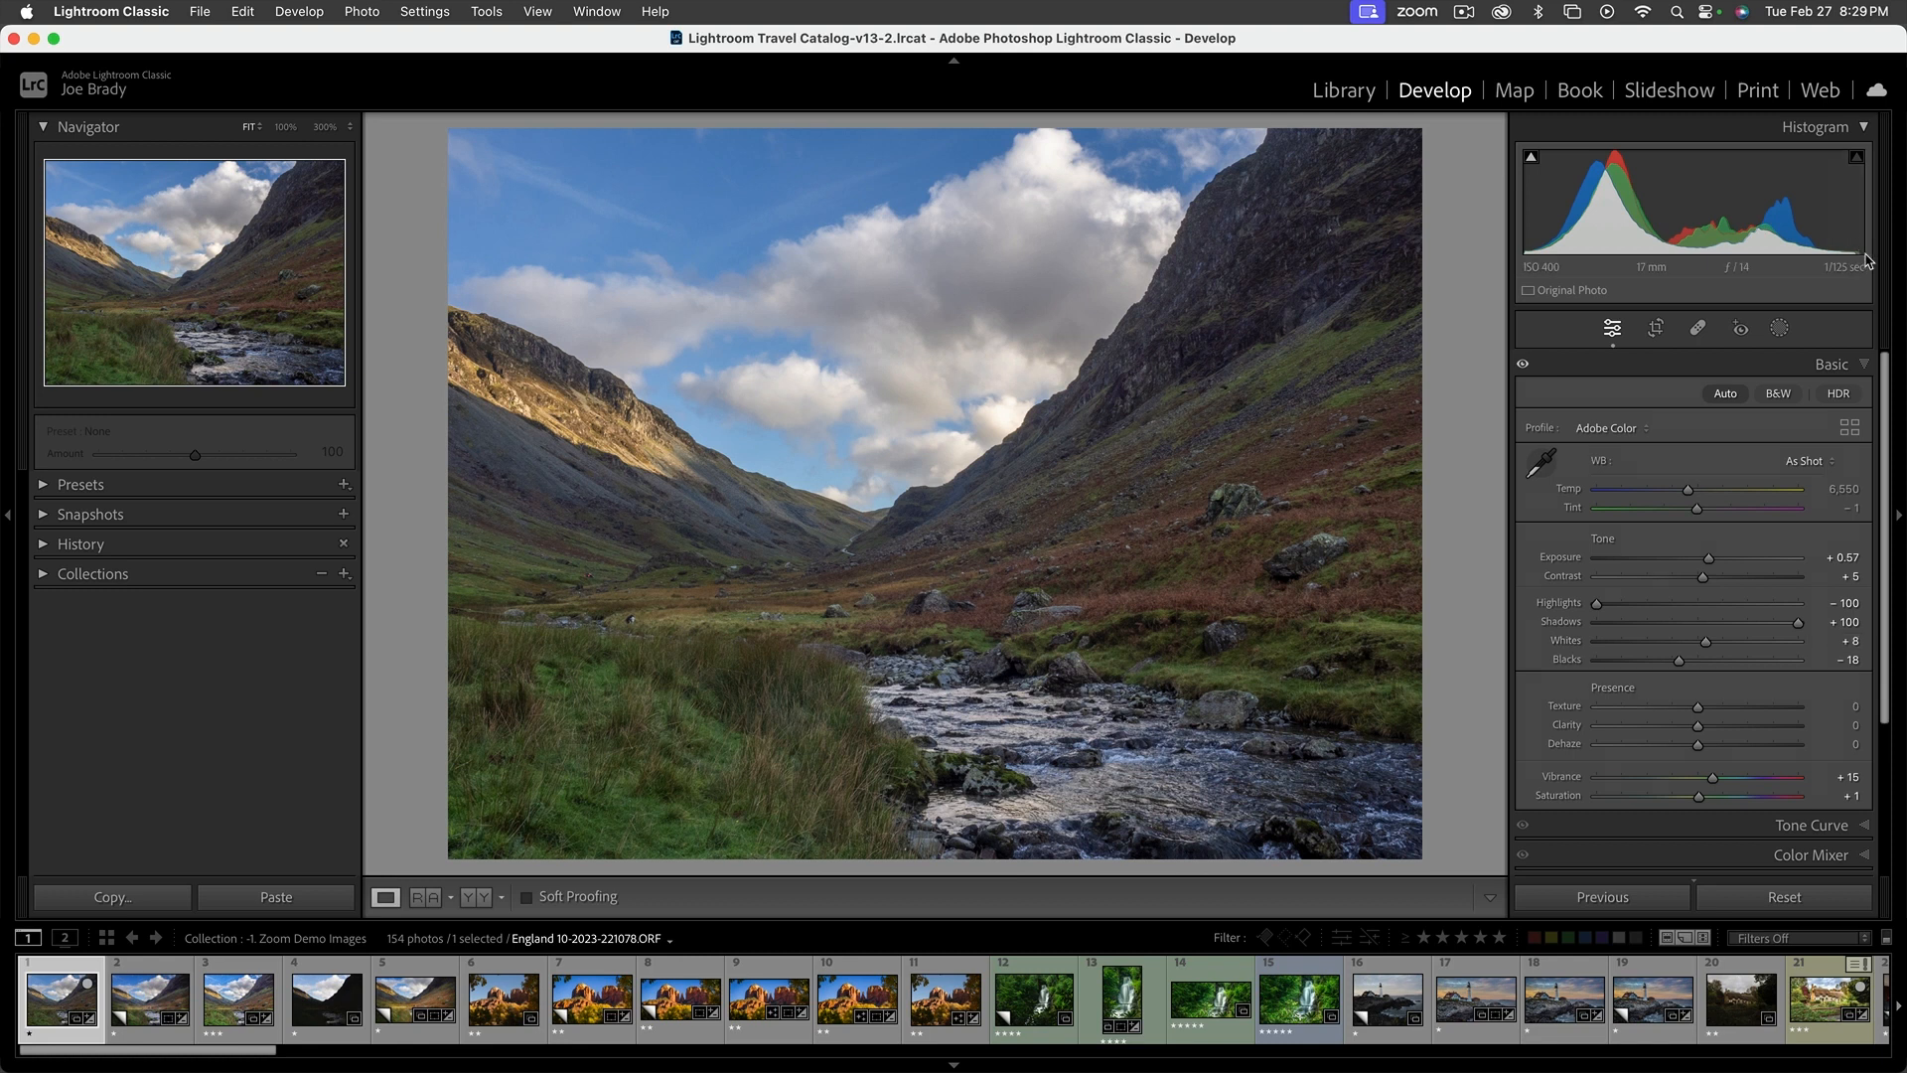
drag(1708, 559, 1713, 562)
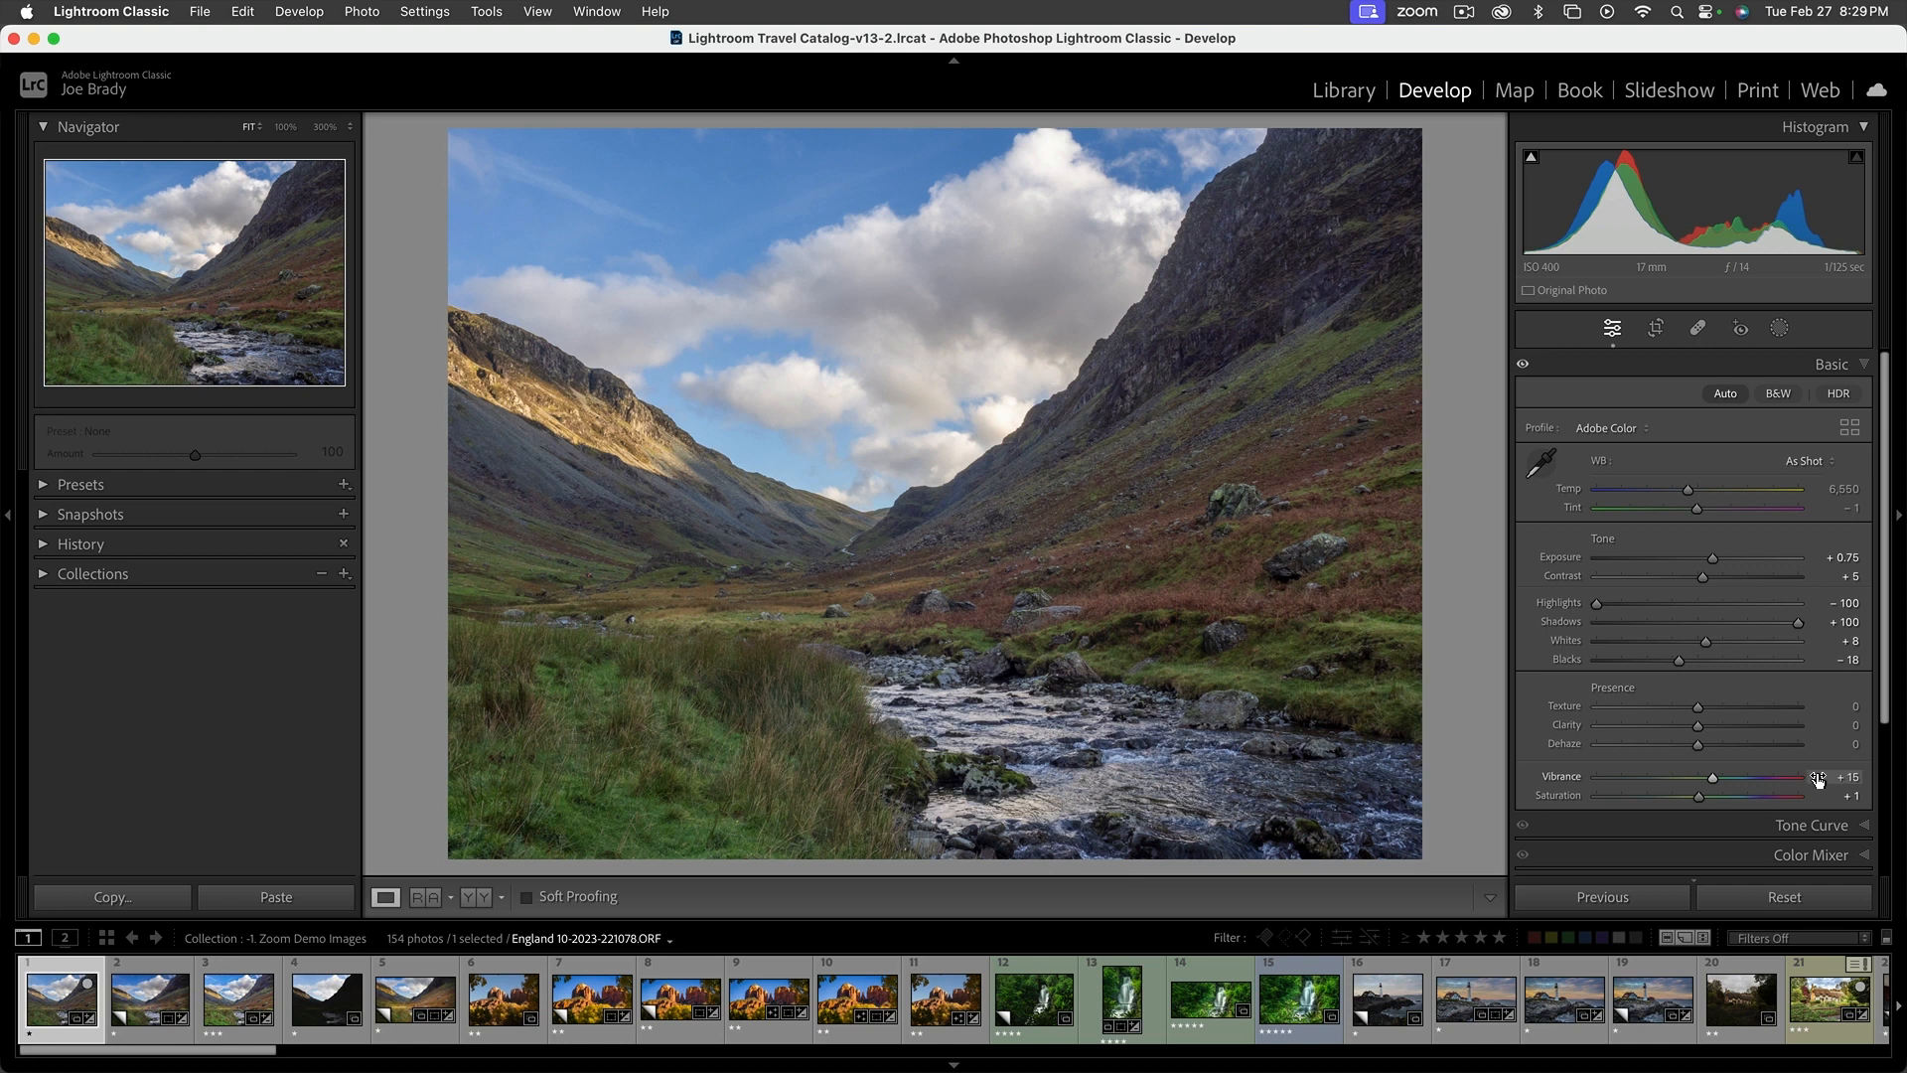
click(1783, 897)
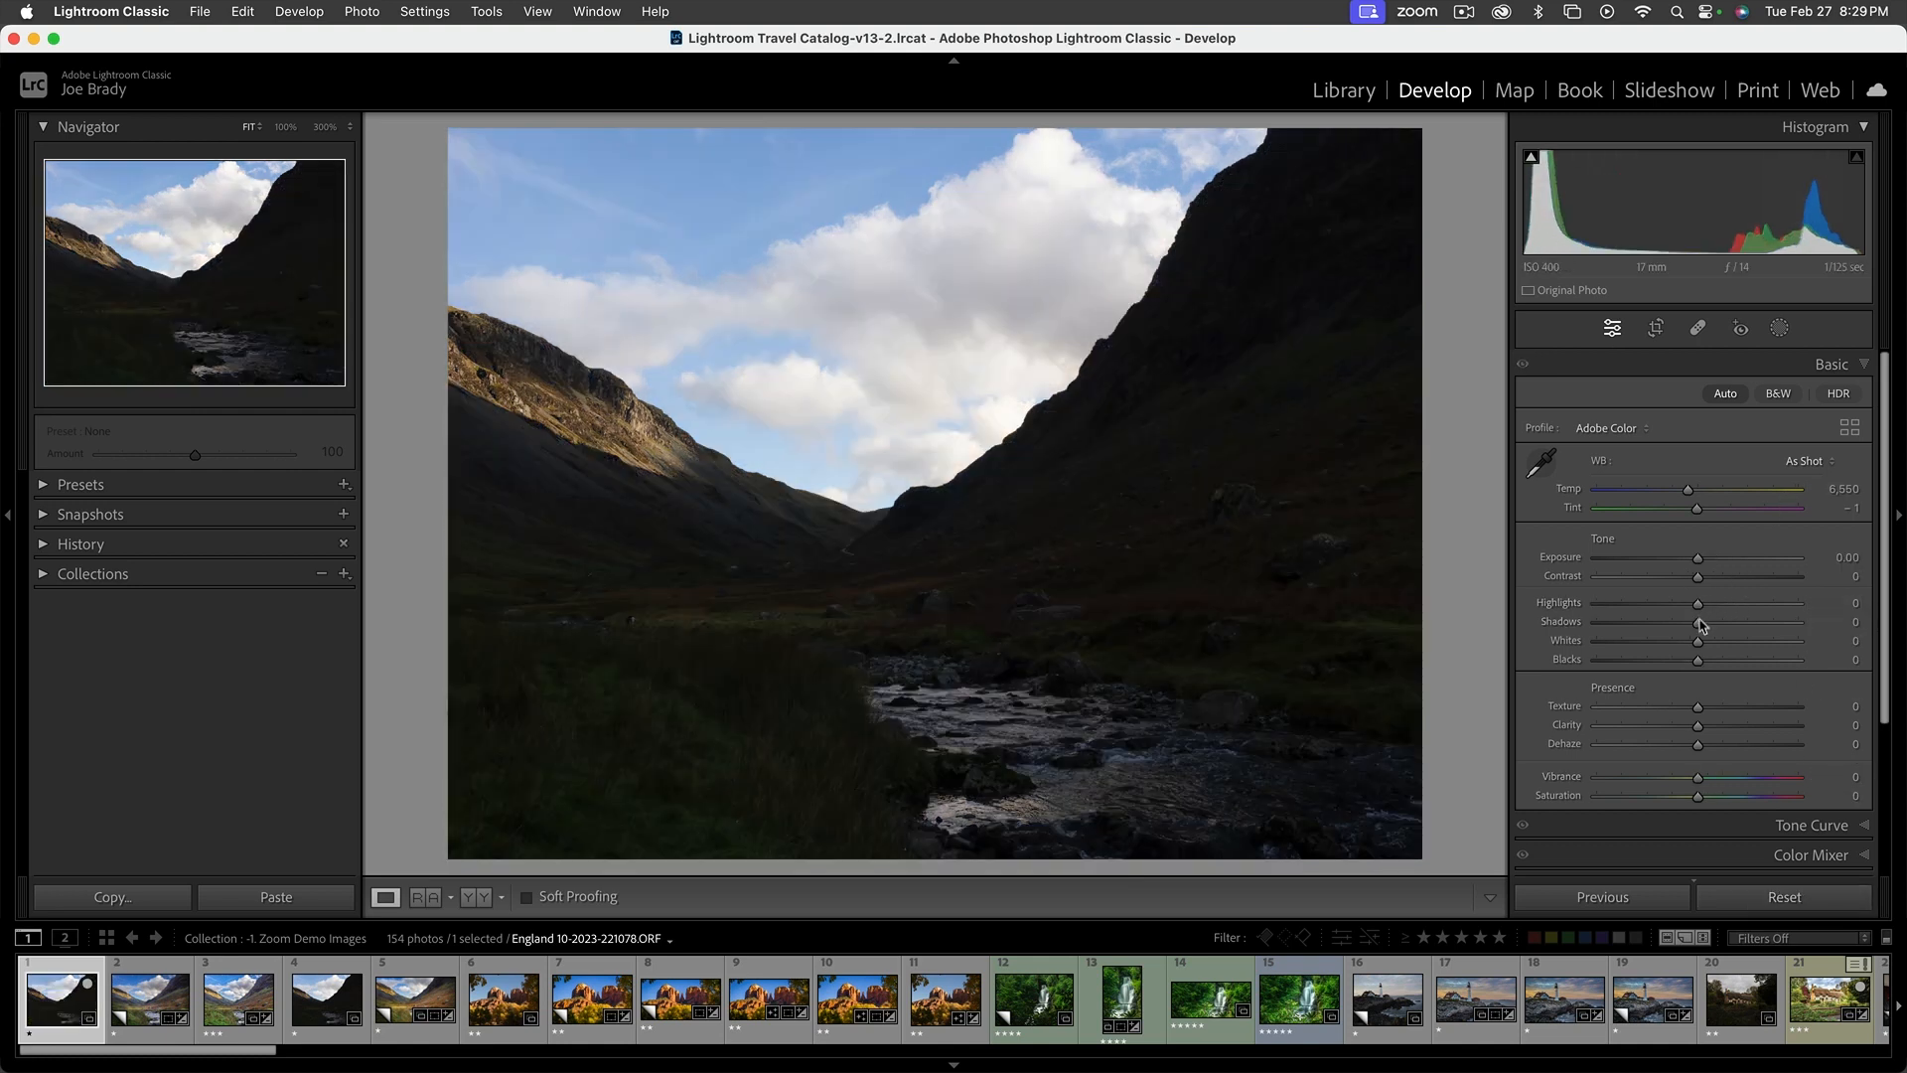
Set the valley photo's Shadows to +100, Highlights to -100 and Exposure to +0.60
drag(1698, 624, 1797, 624)
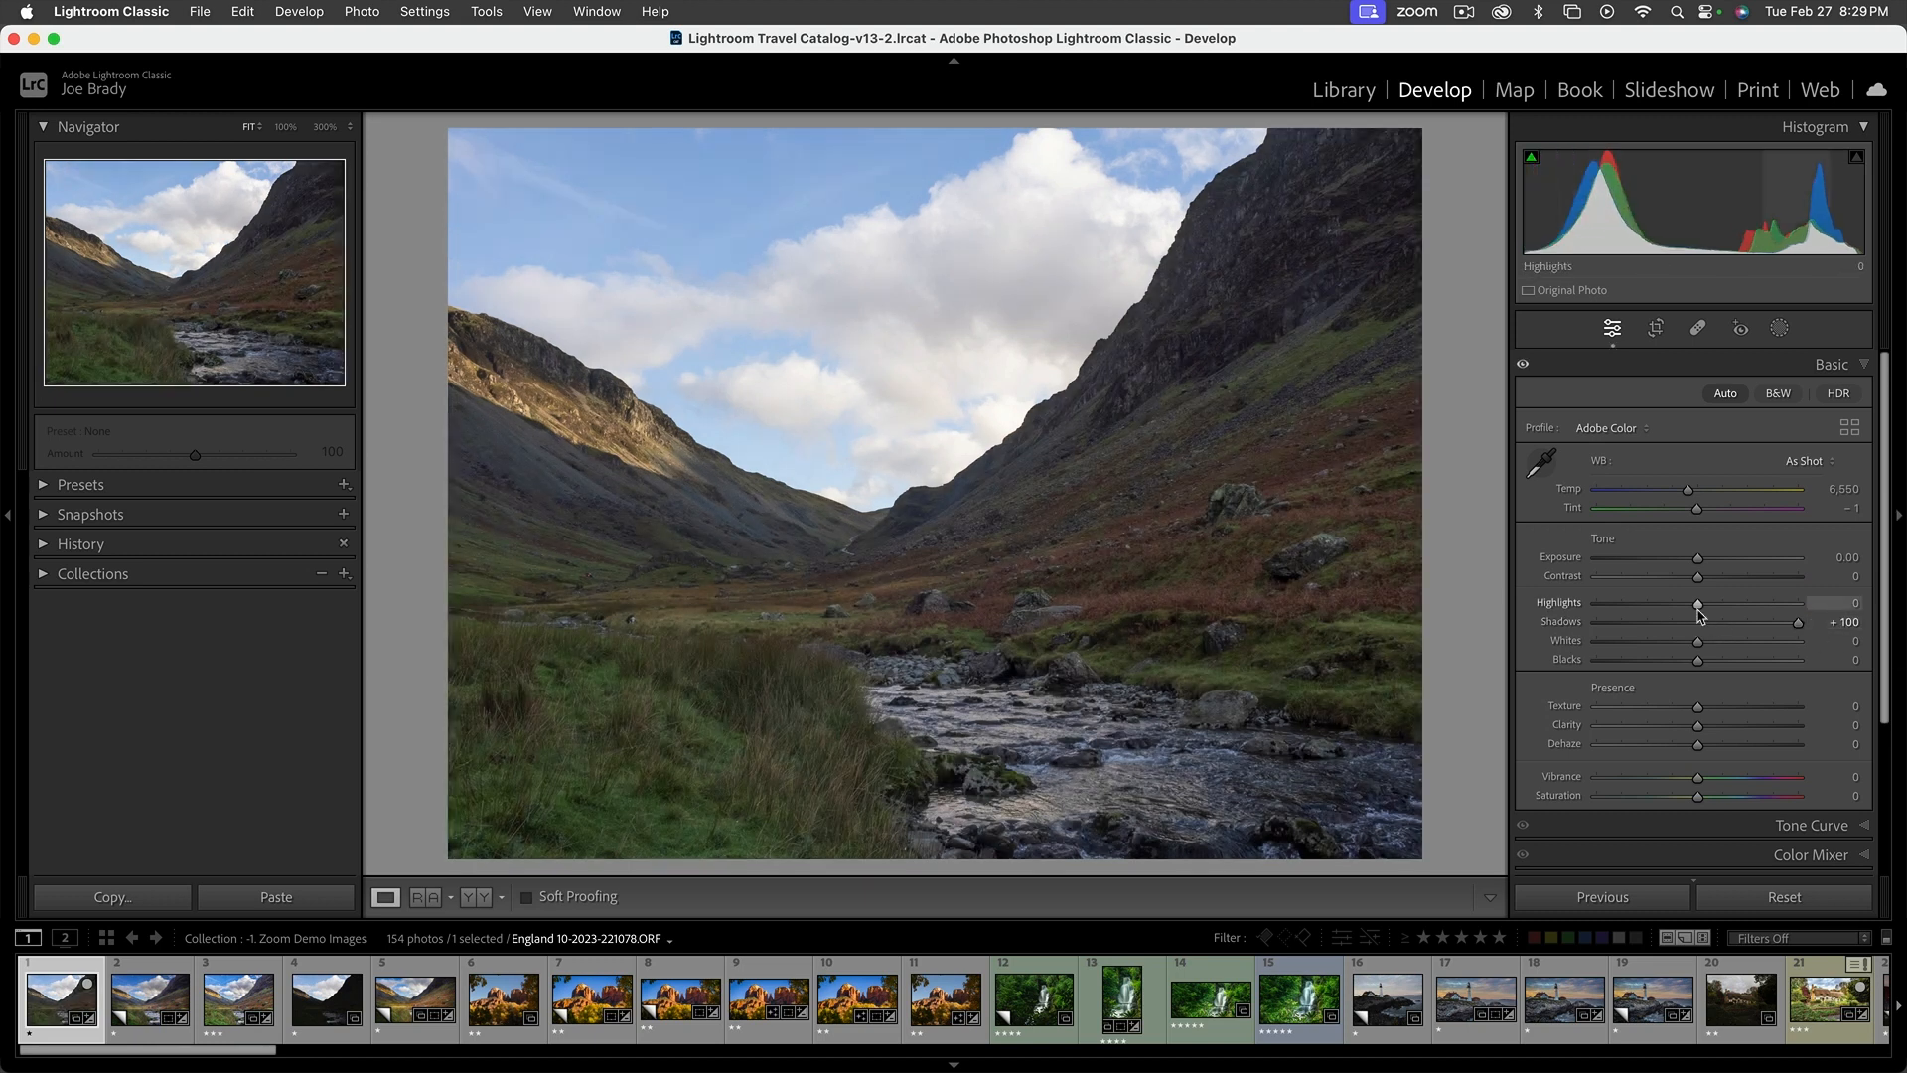
drag(1698, 603, 1589, 604)
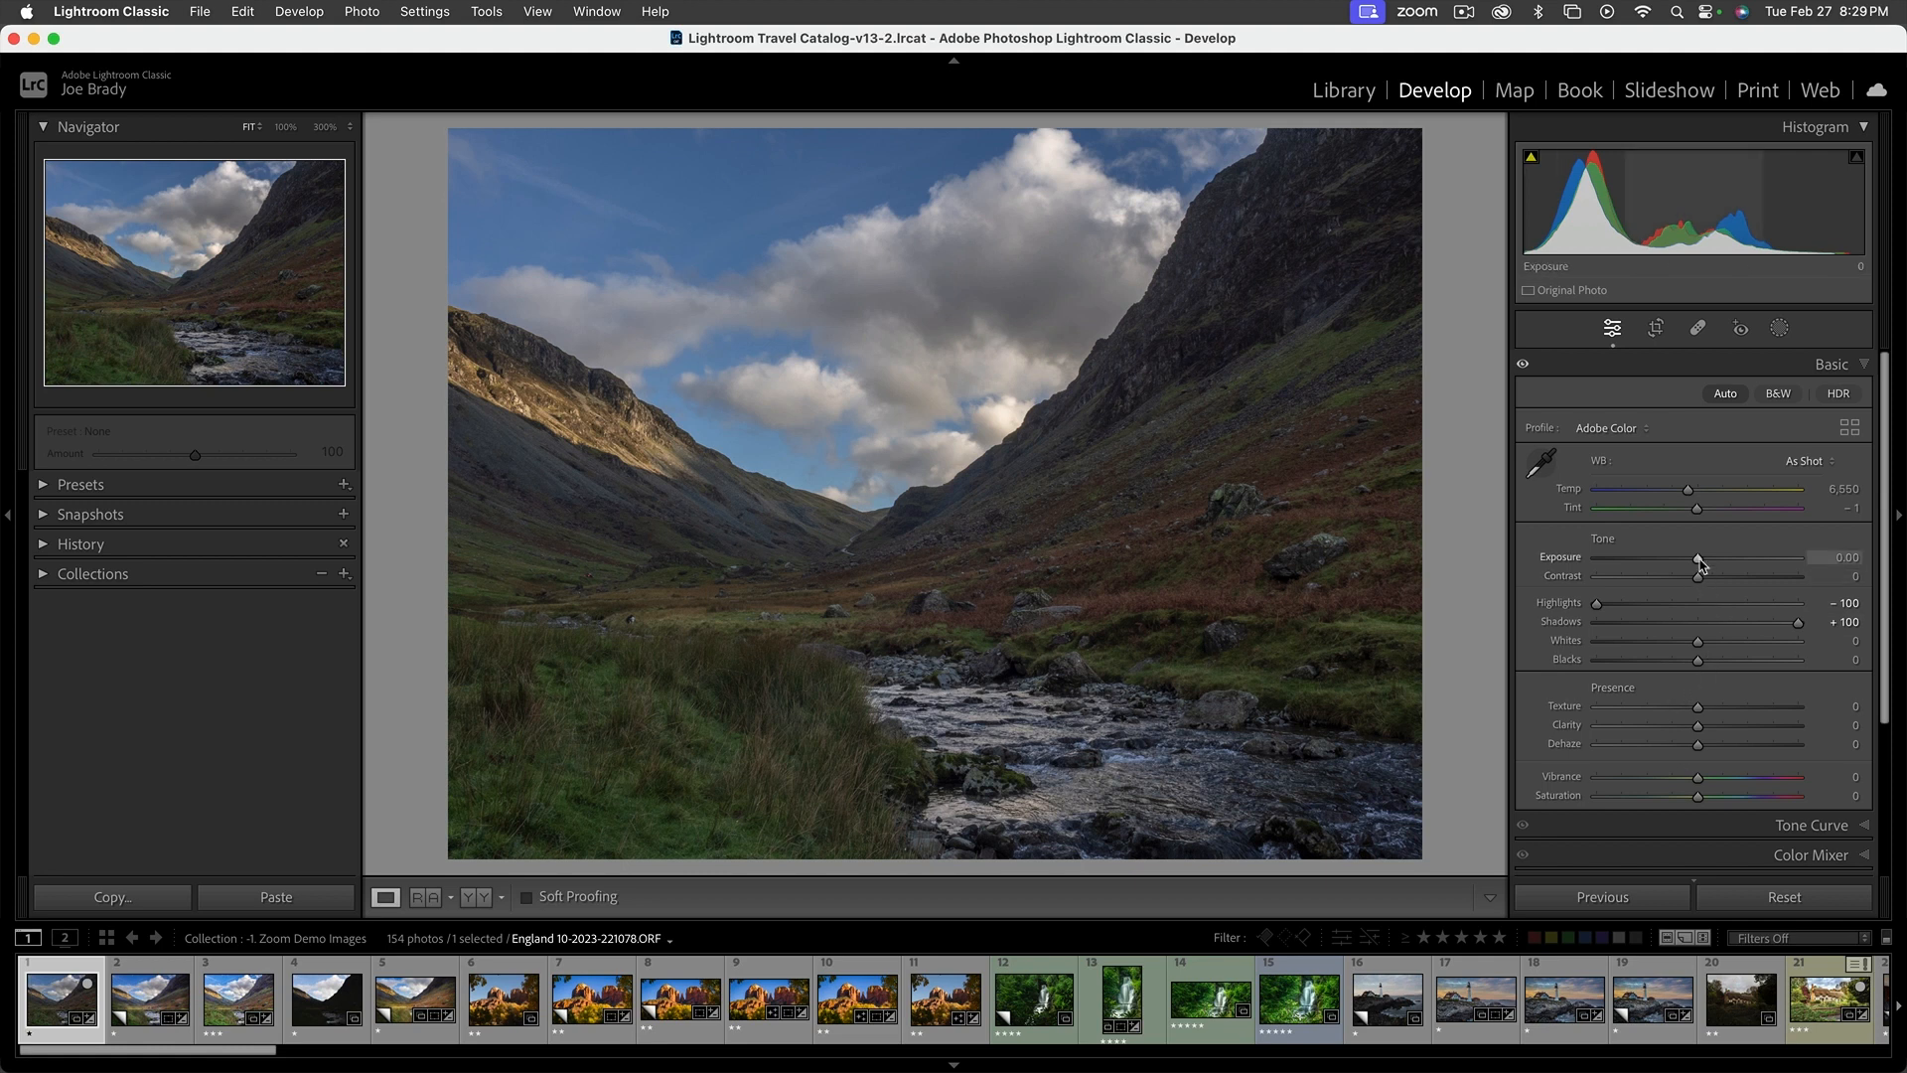
drag(1699, 564, 1711, 559)
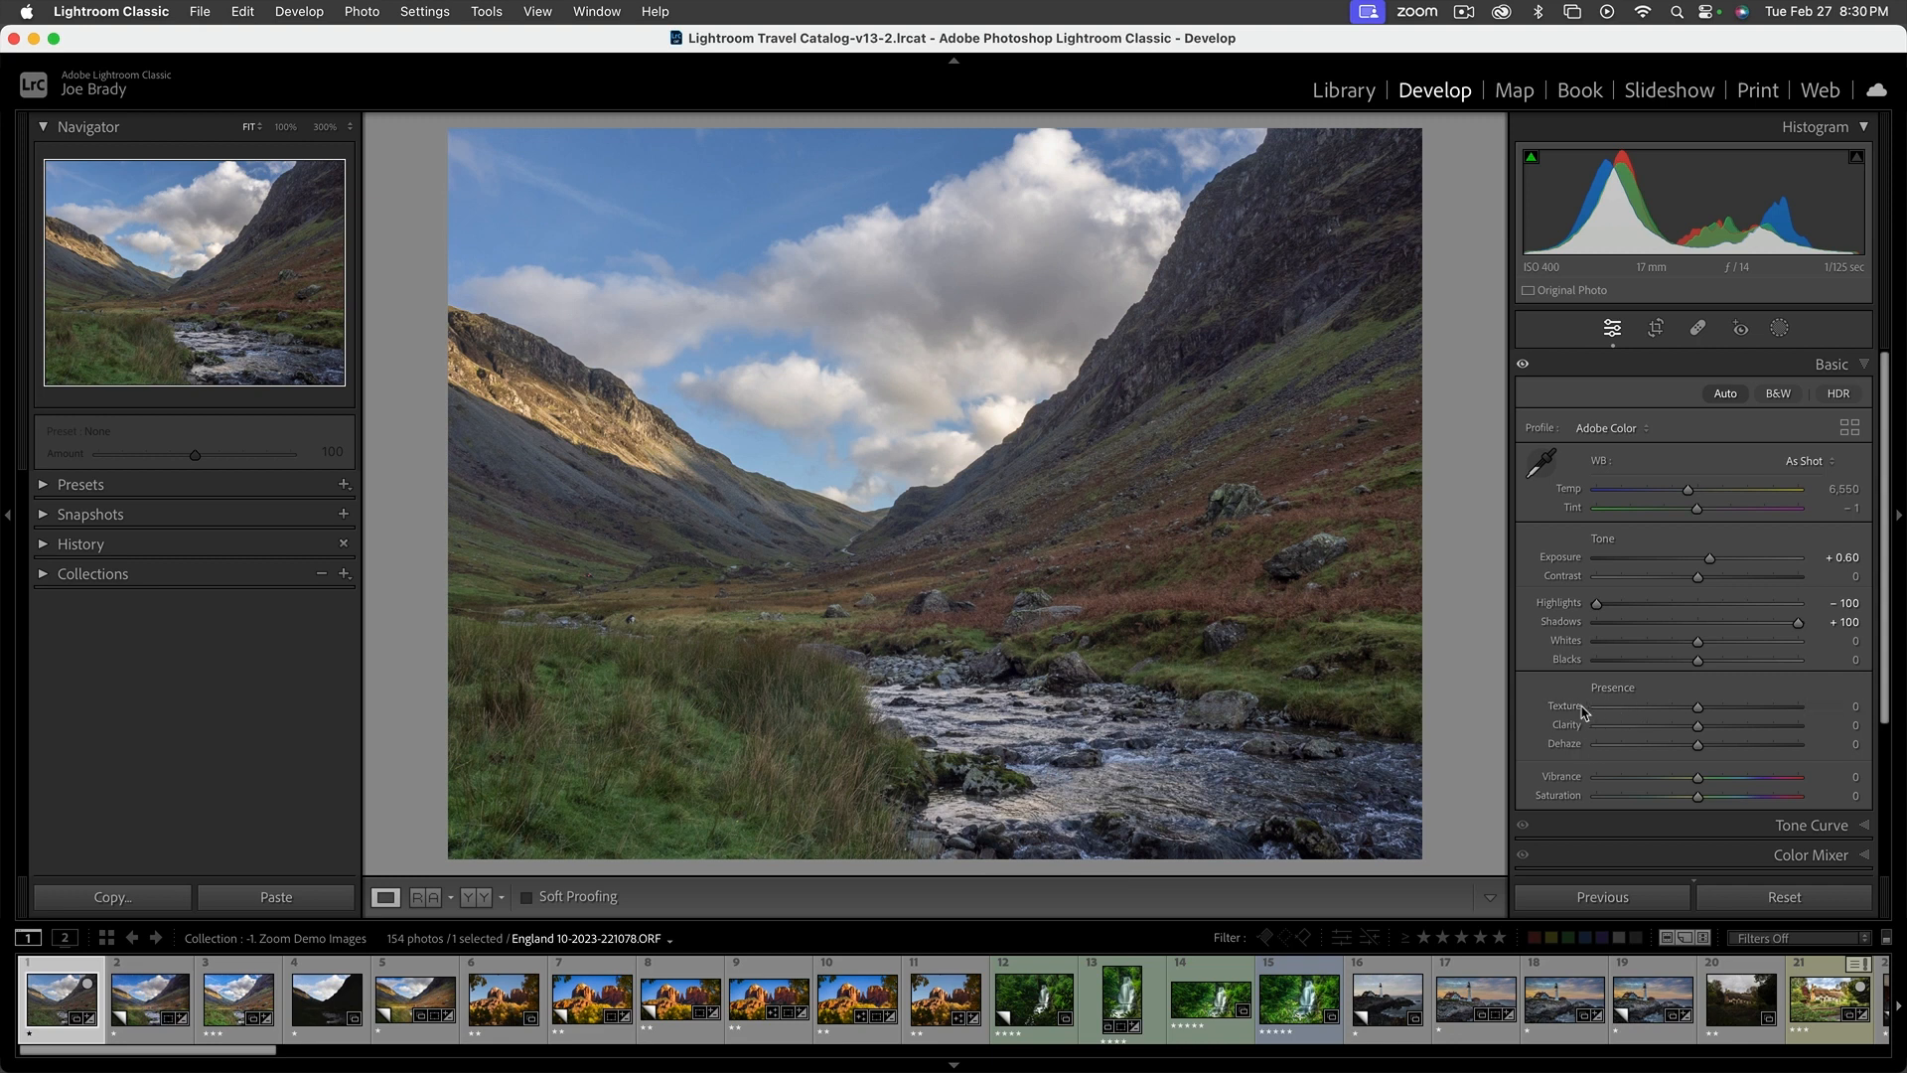
Set the photo's Texture to +27, Clarity to +15 and Dehaze to +13, judging the rocky hillside detail at 100%
click(1722, 707)
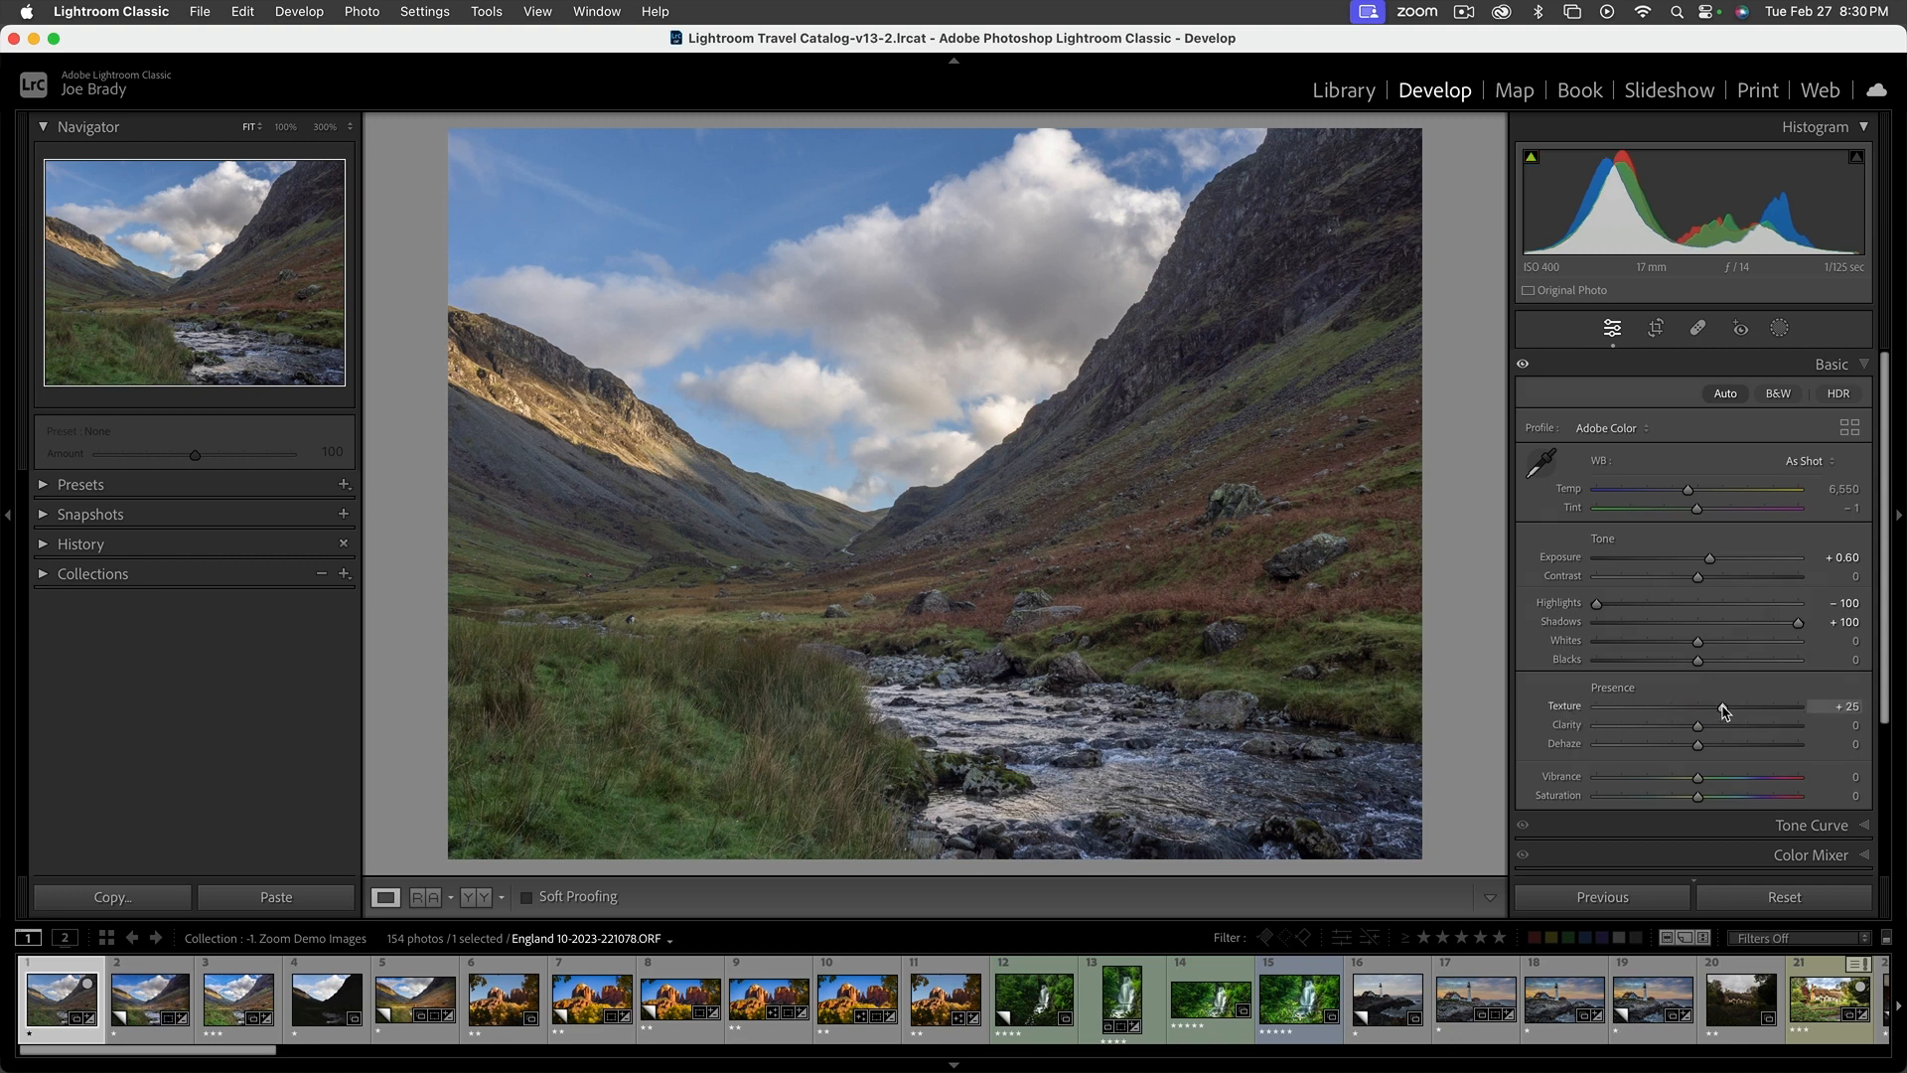
click(1703, 706)
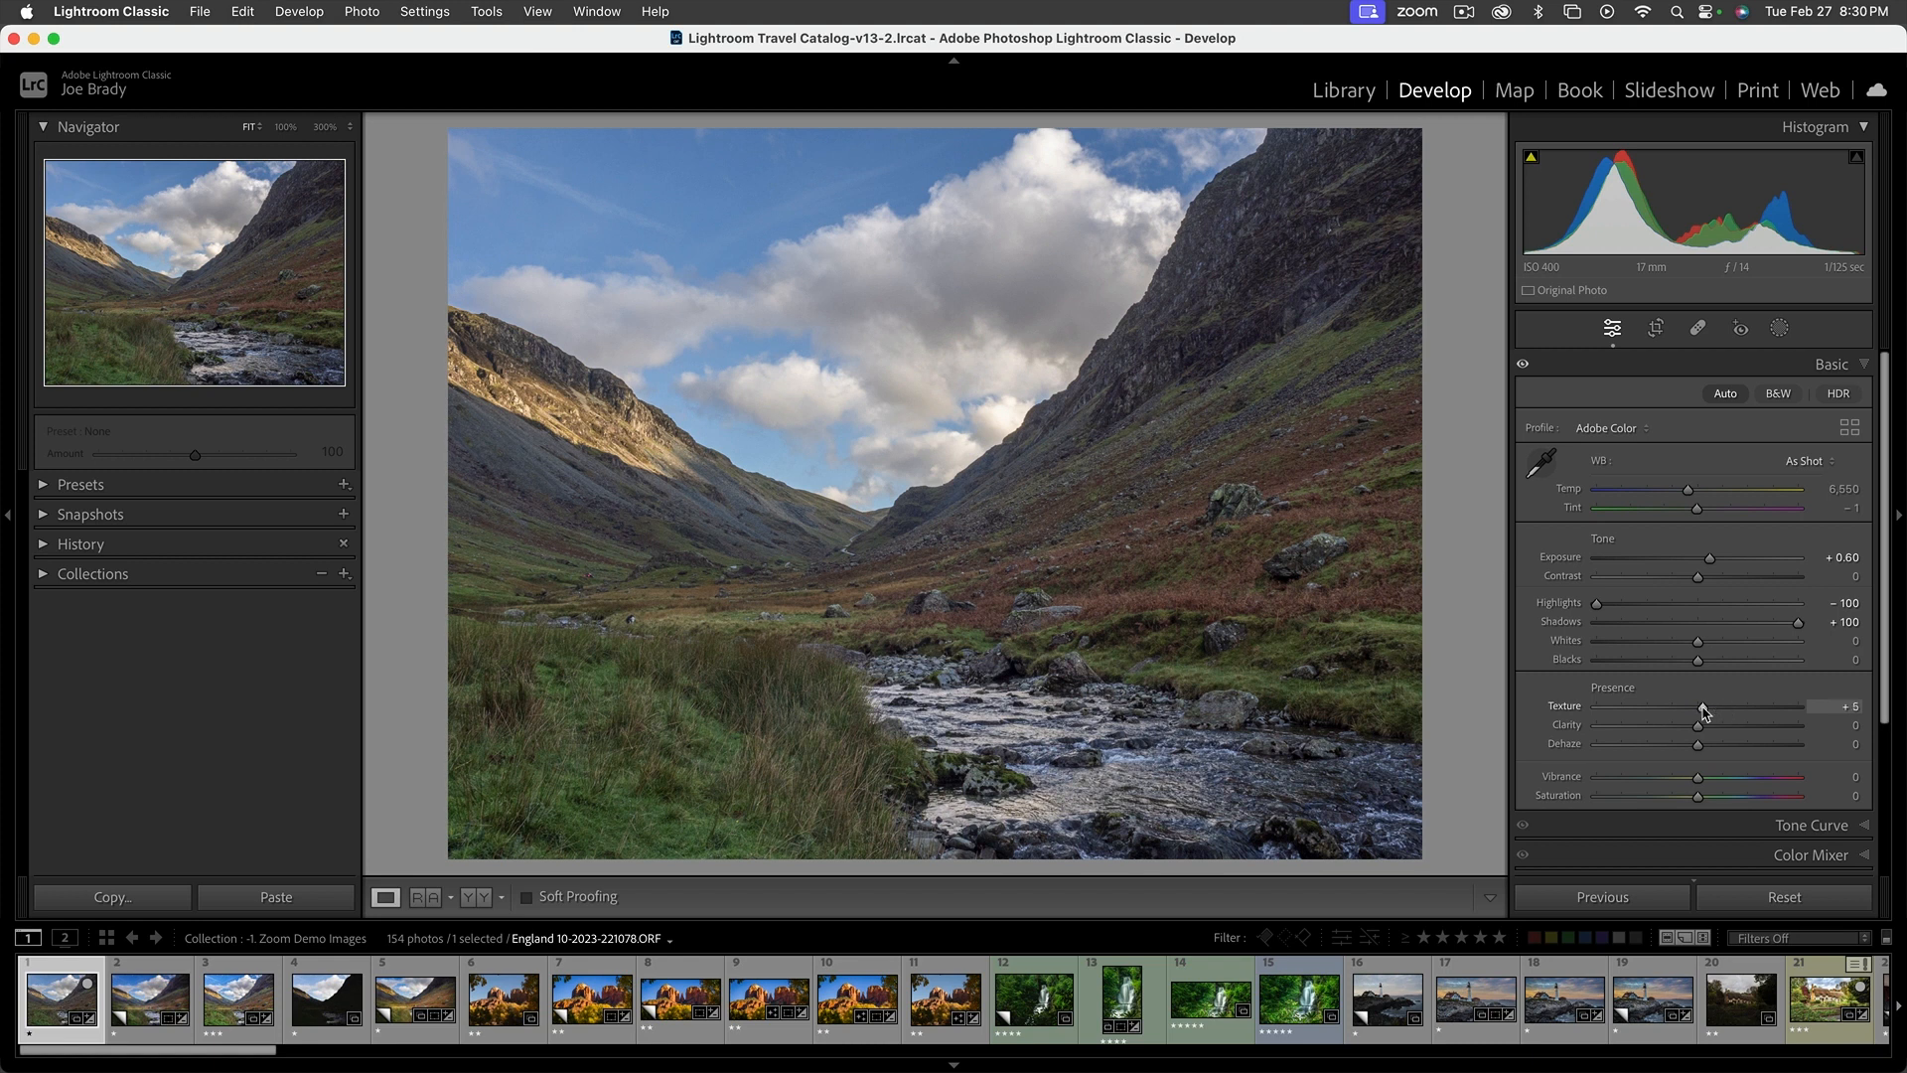
click(1077, 609)
mouse_move(1721, 706)
mouse_down()
mouse_move(1738, 710)
mouse_move(1704, 711)
mouse_move(1748, 711)
mouse_move(1700, 712)
mouse_move(1726, 711)
mouse_up()
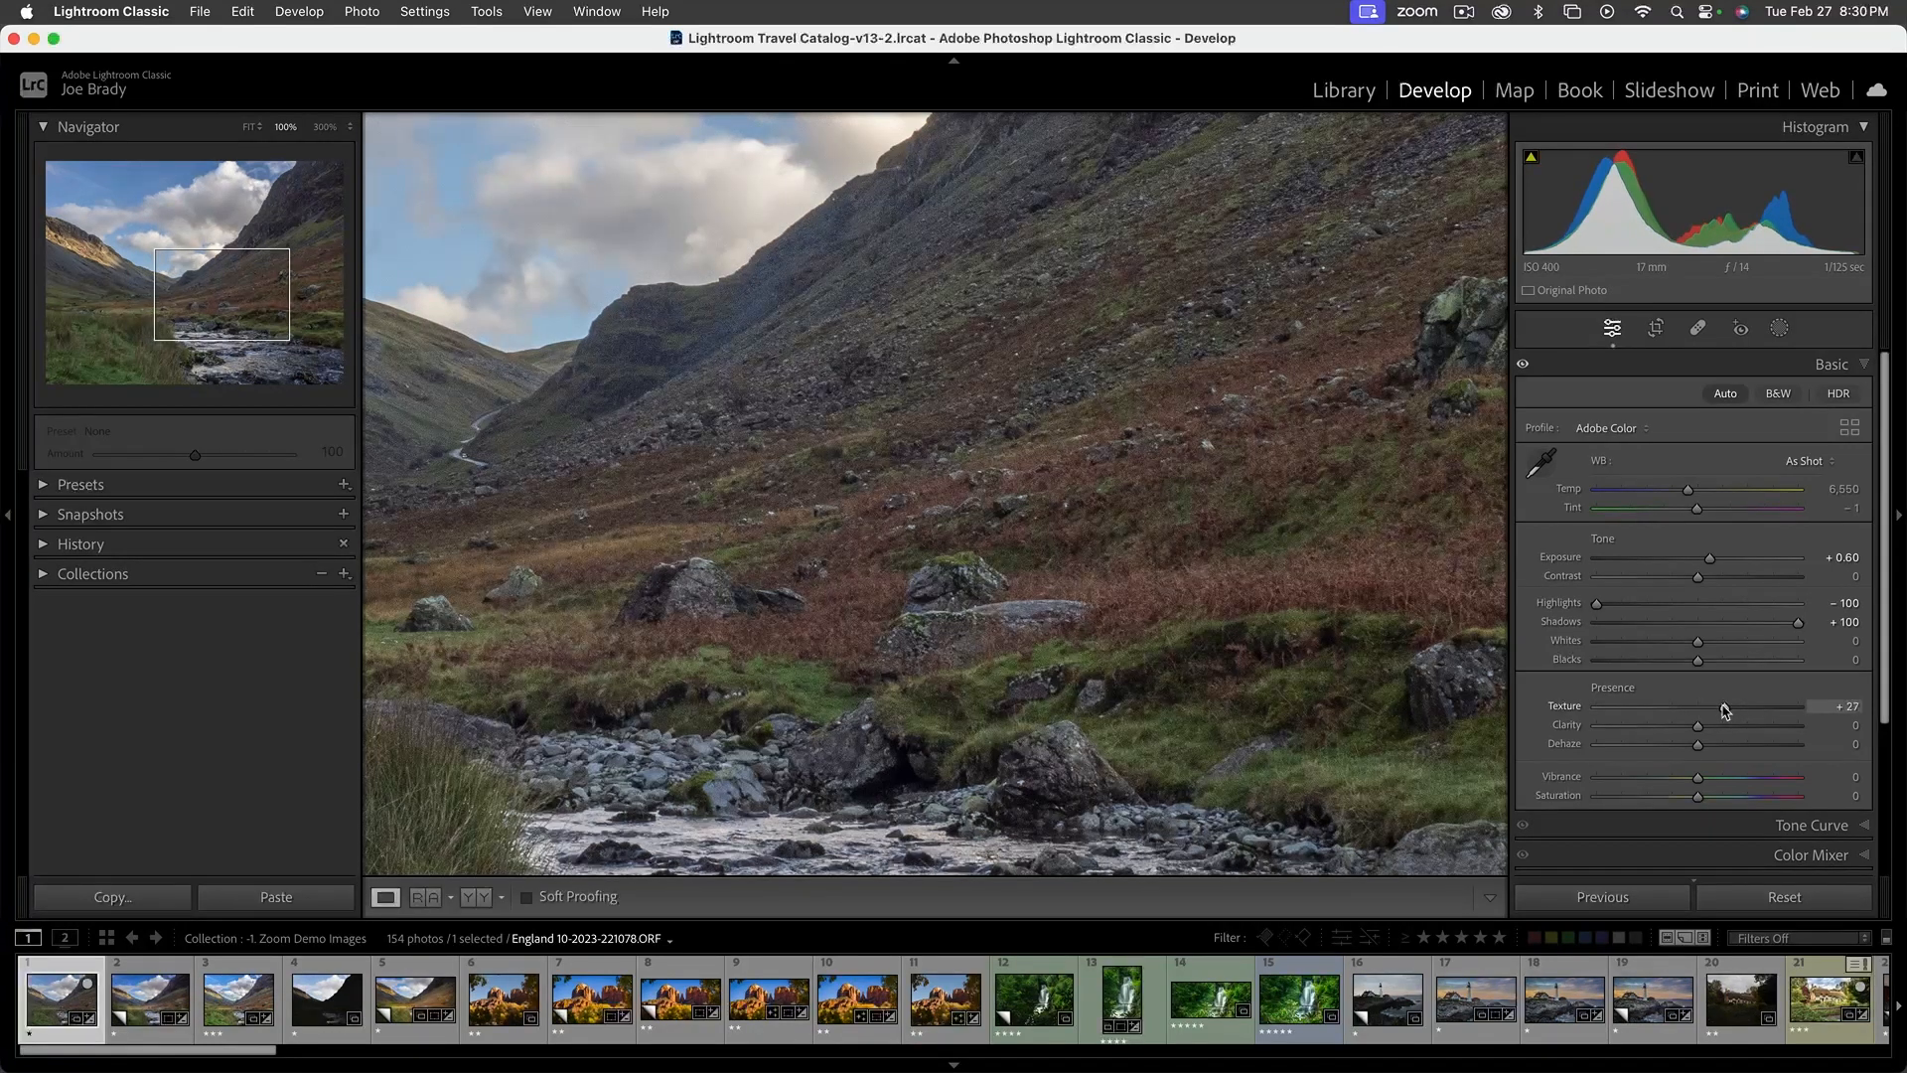
scroll(1723, 711, down, 1)
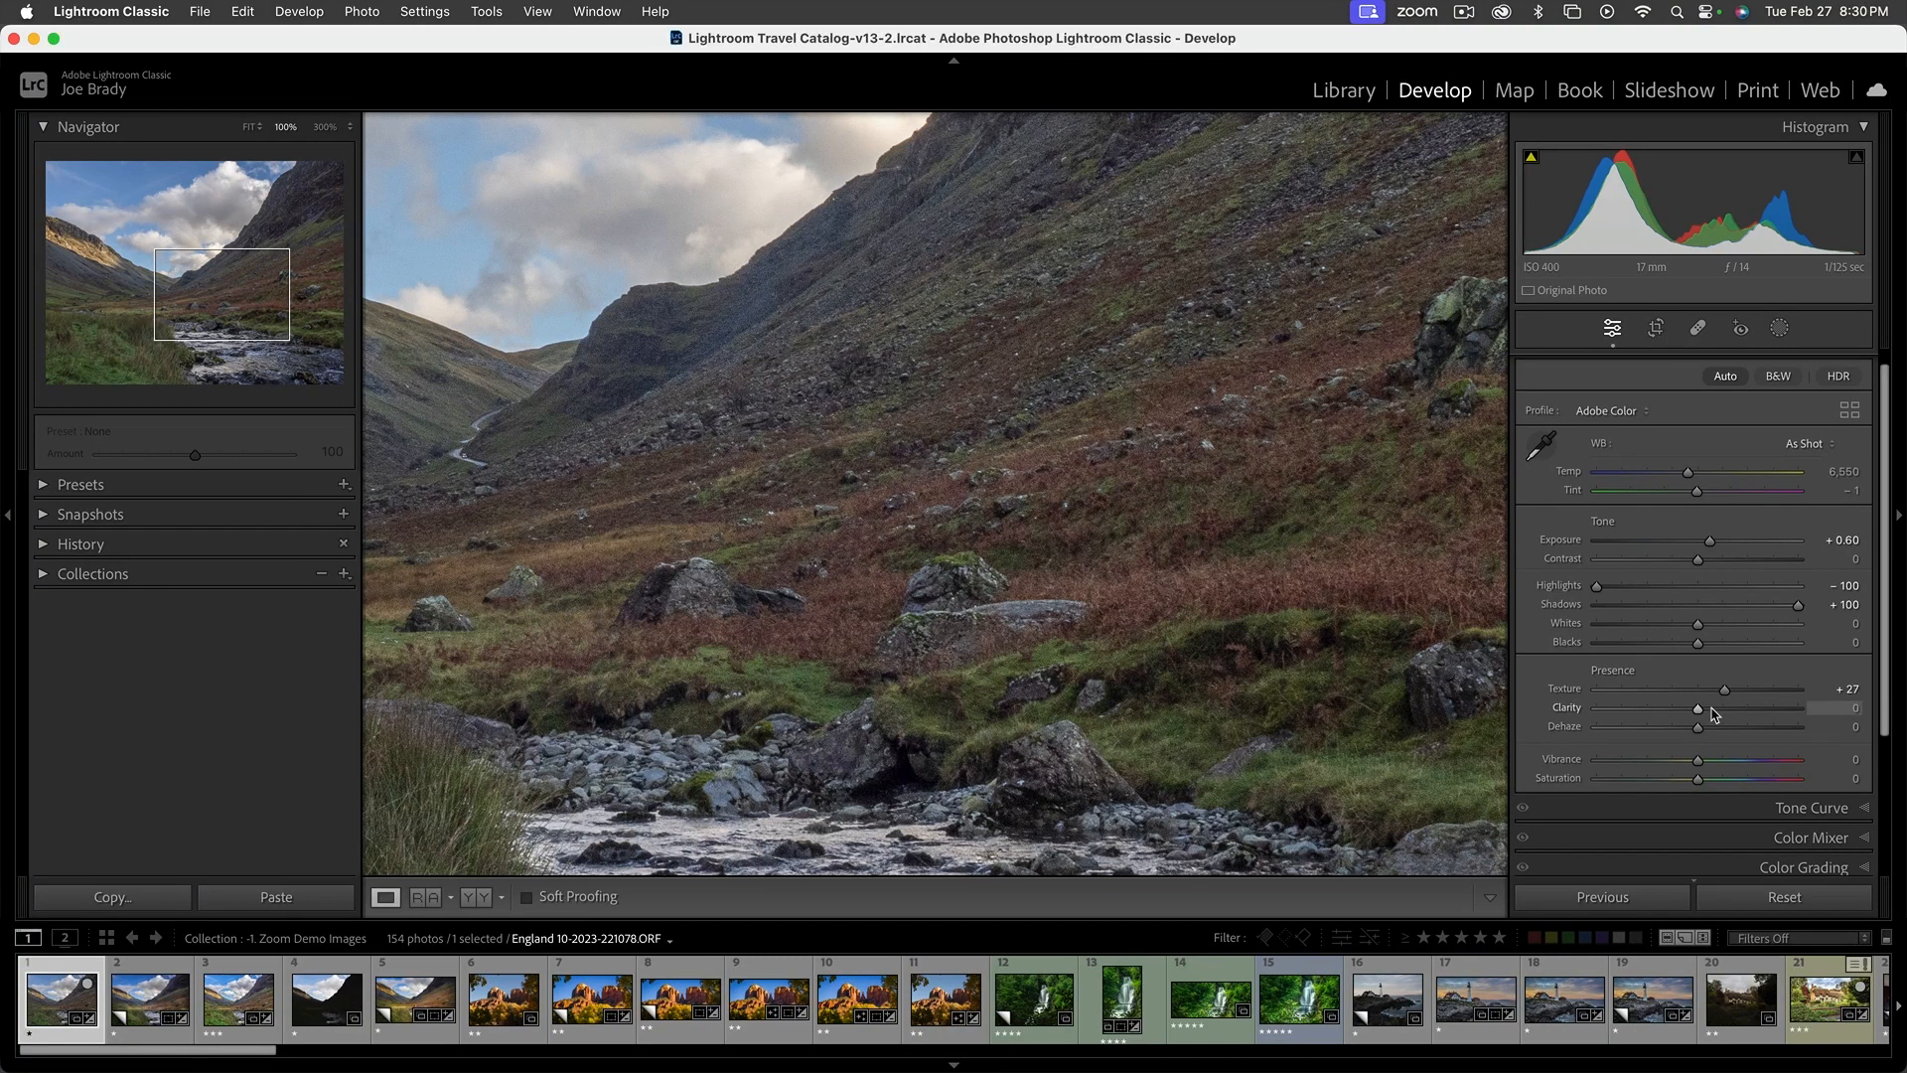
drag(1710, 713, 1713, 713)
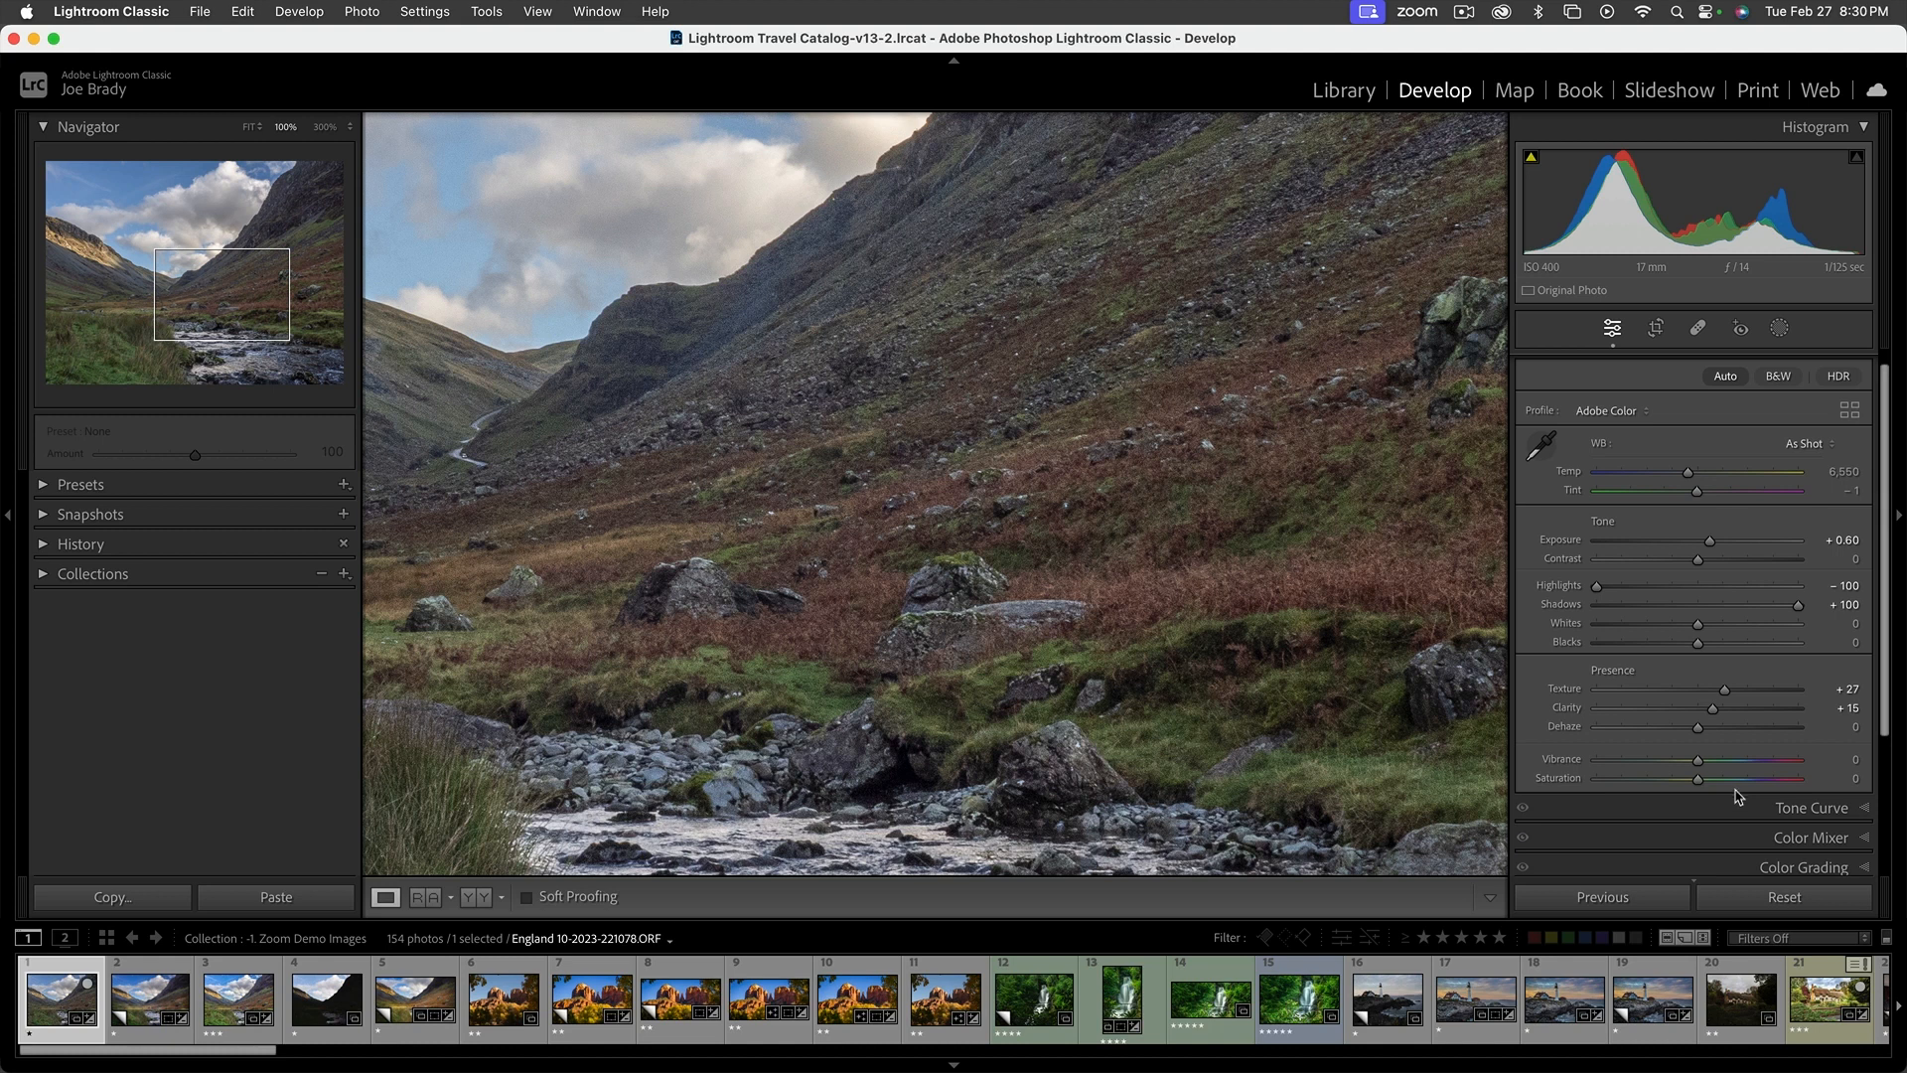
click(1270, 597)
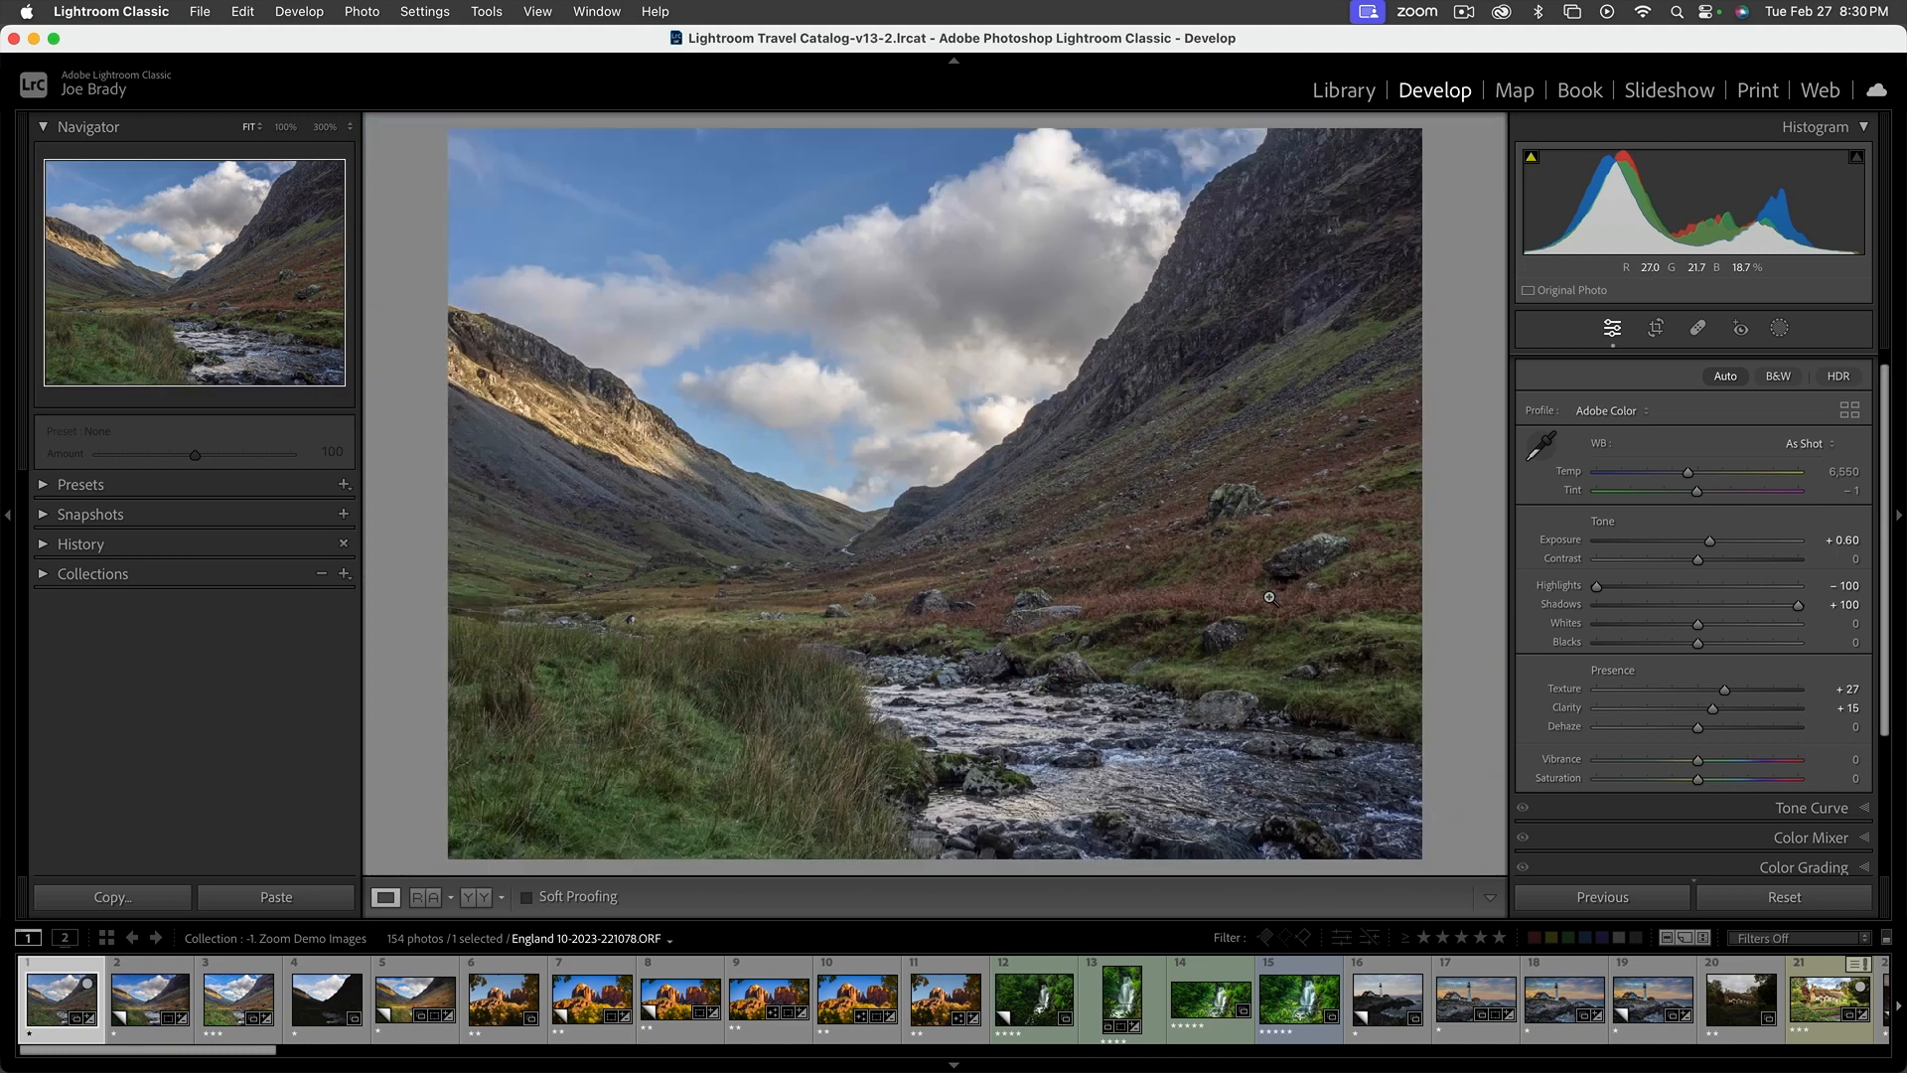
click(1711, 730)
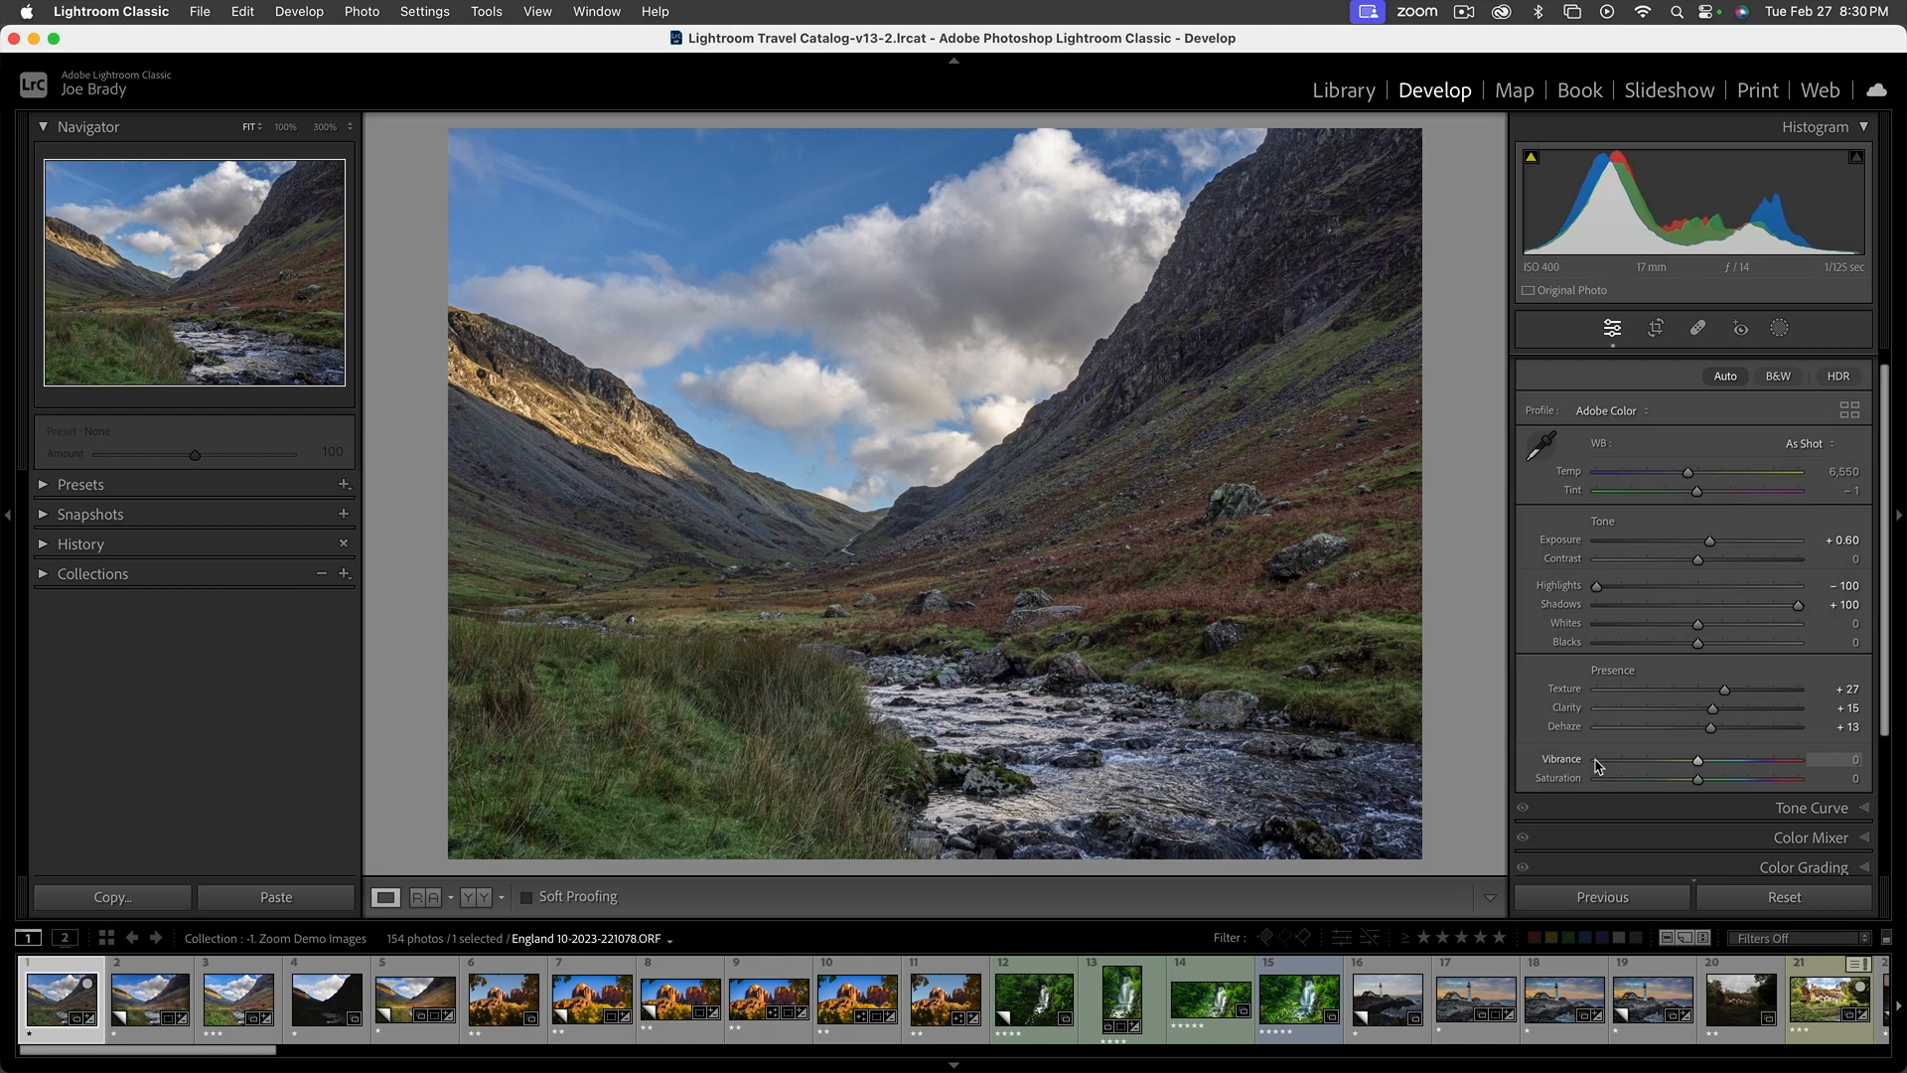
Enrich the colors with Vibrance +34 and Saturation +17, and brighten the photo to Exposure +0.85
click(1725, 761)
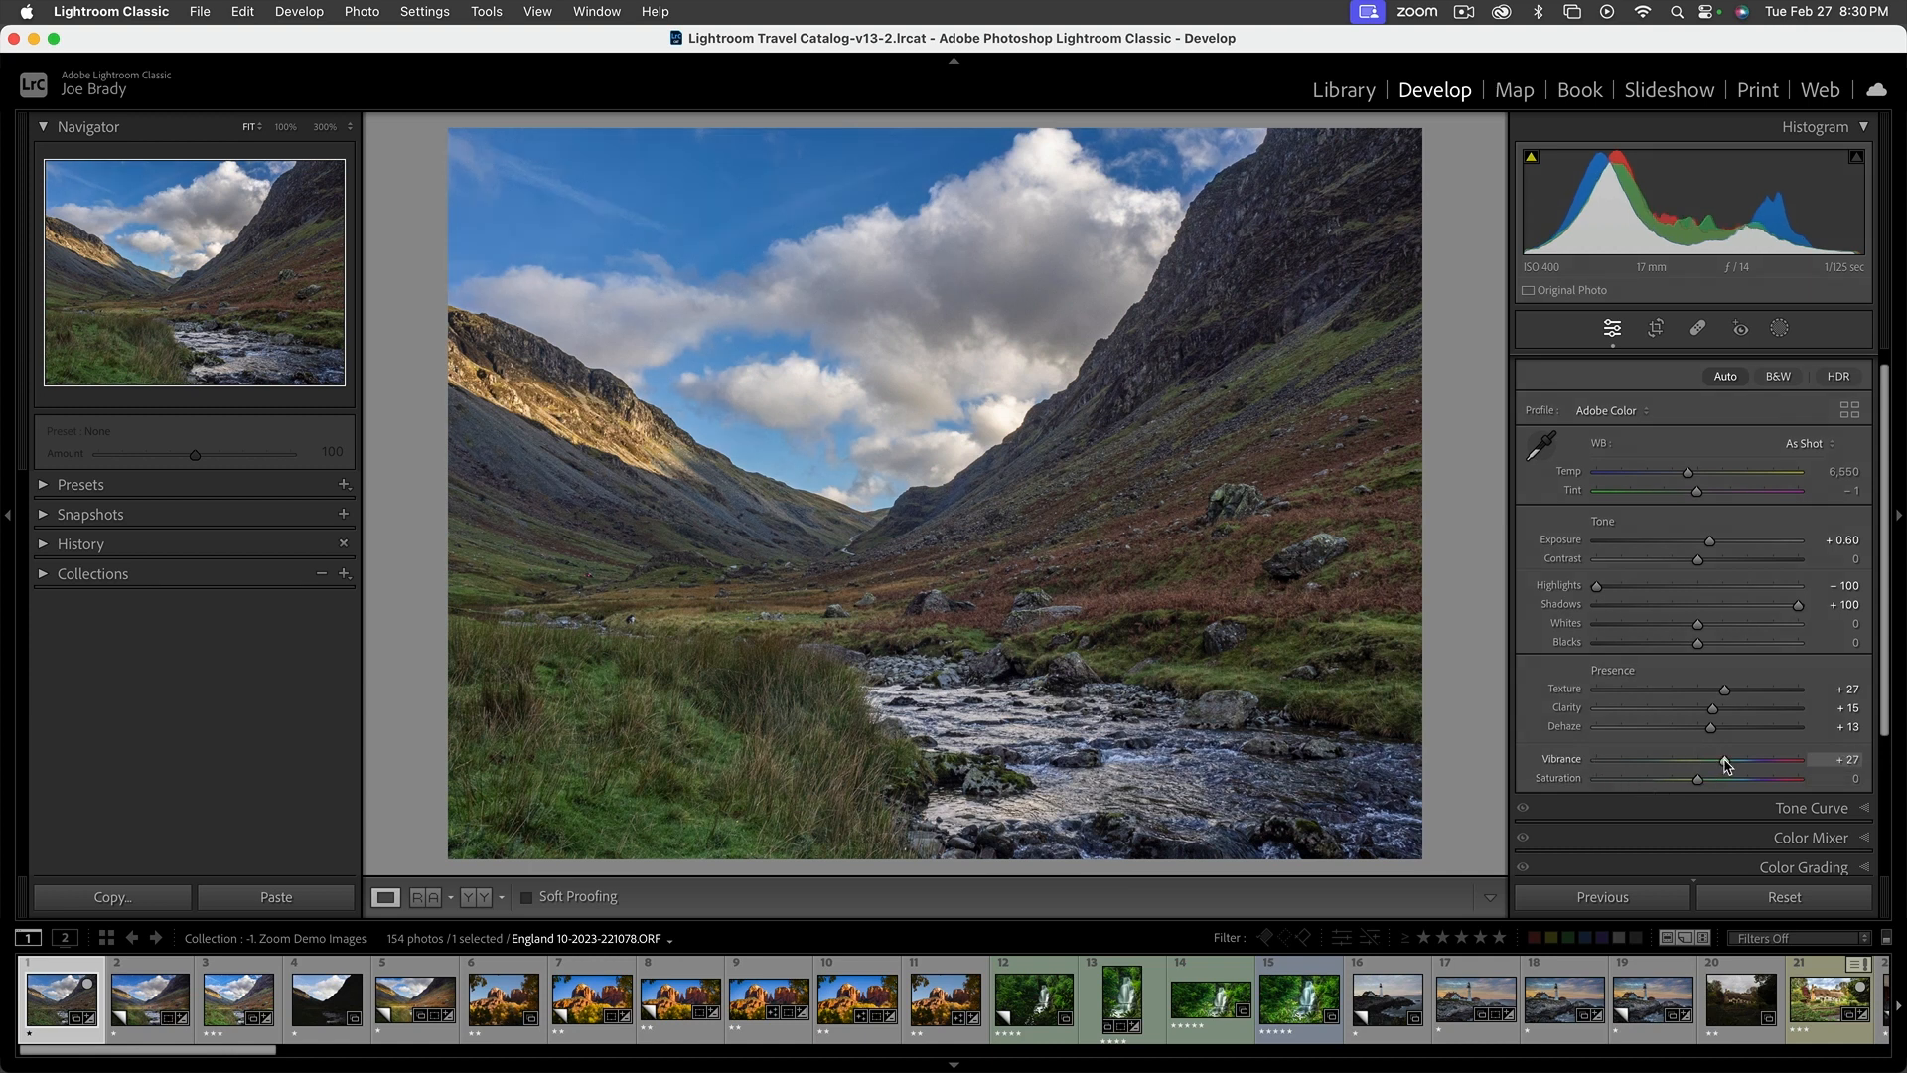
click(1737, 761)
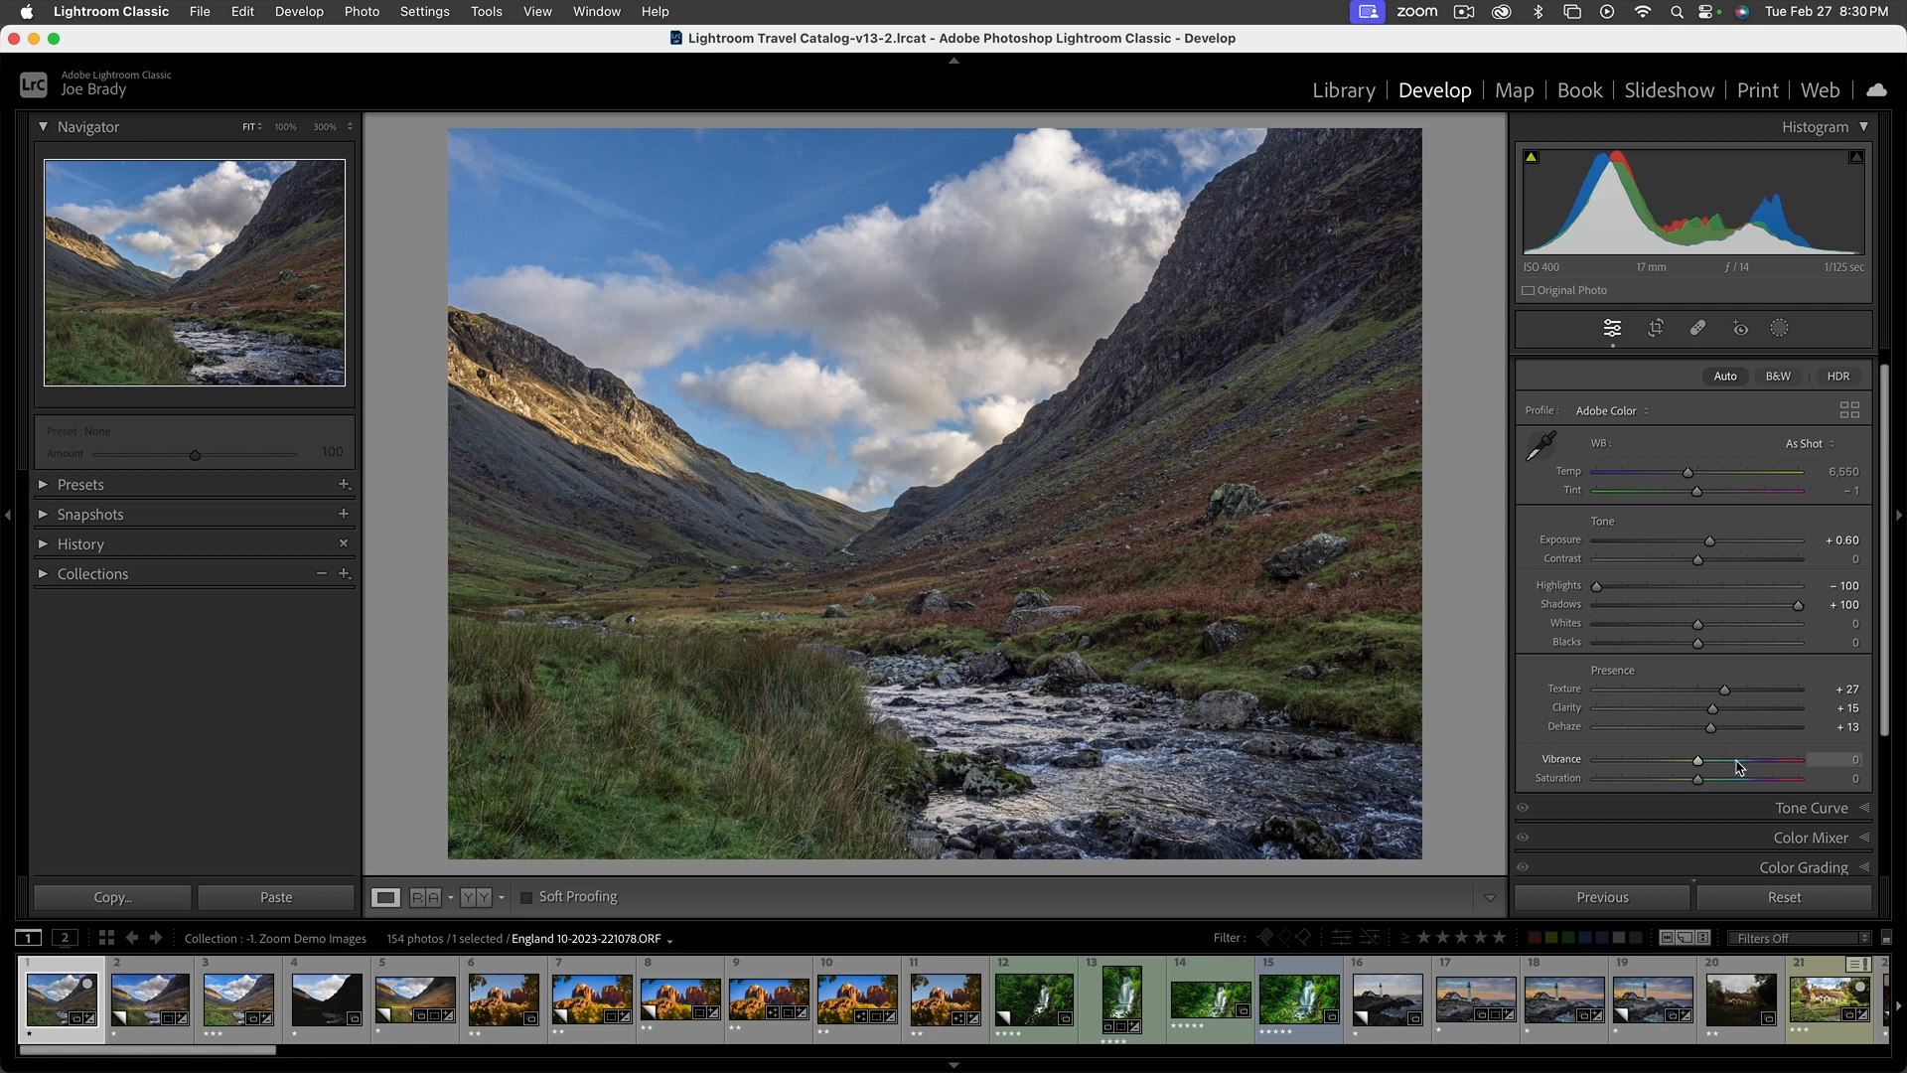
drag(1737, 762, 1701, 762)
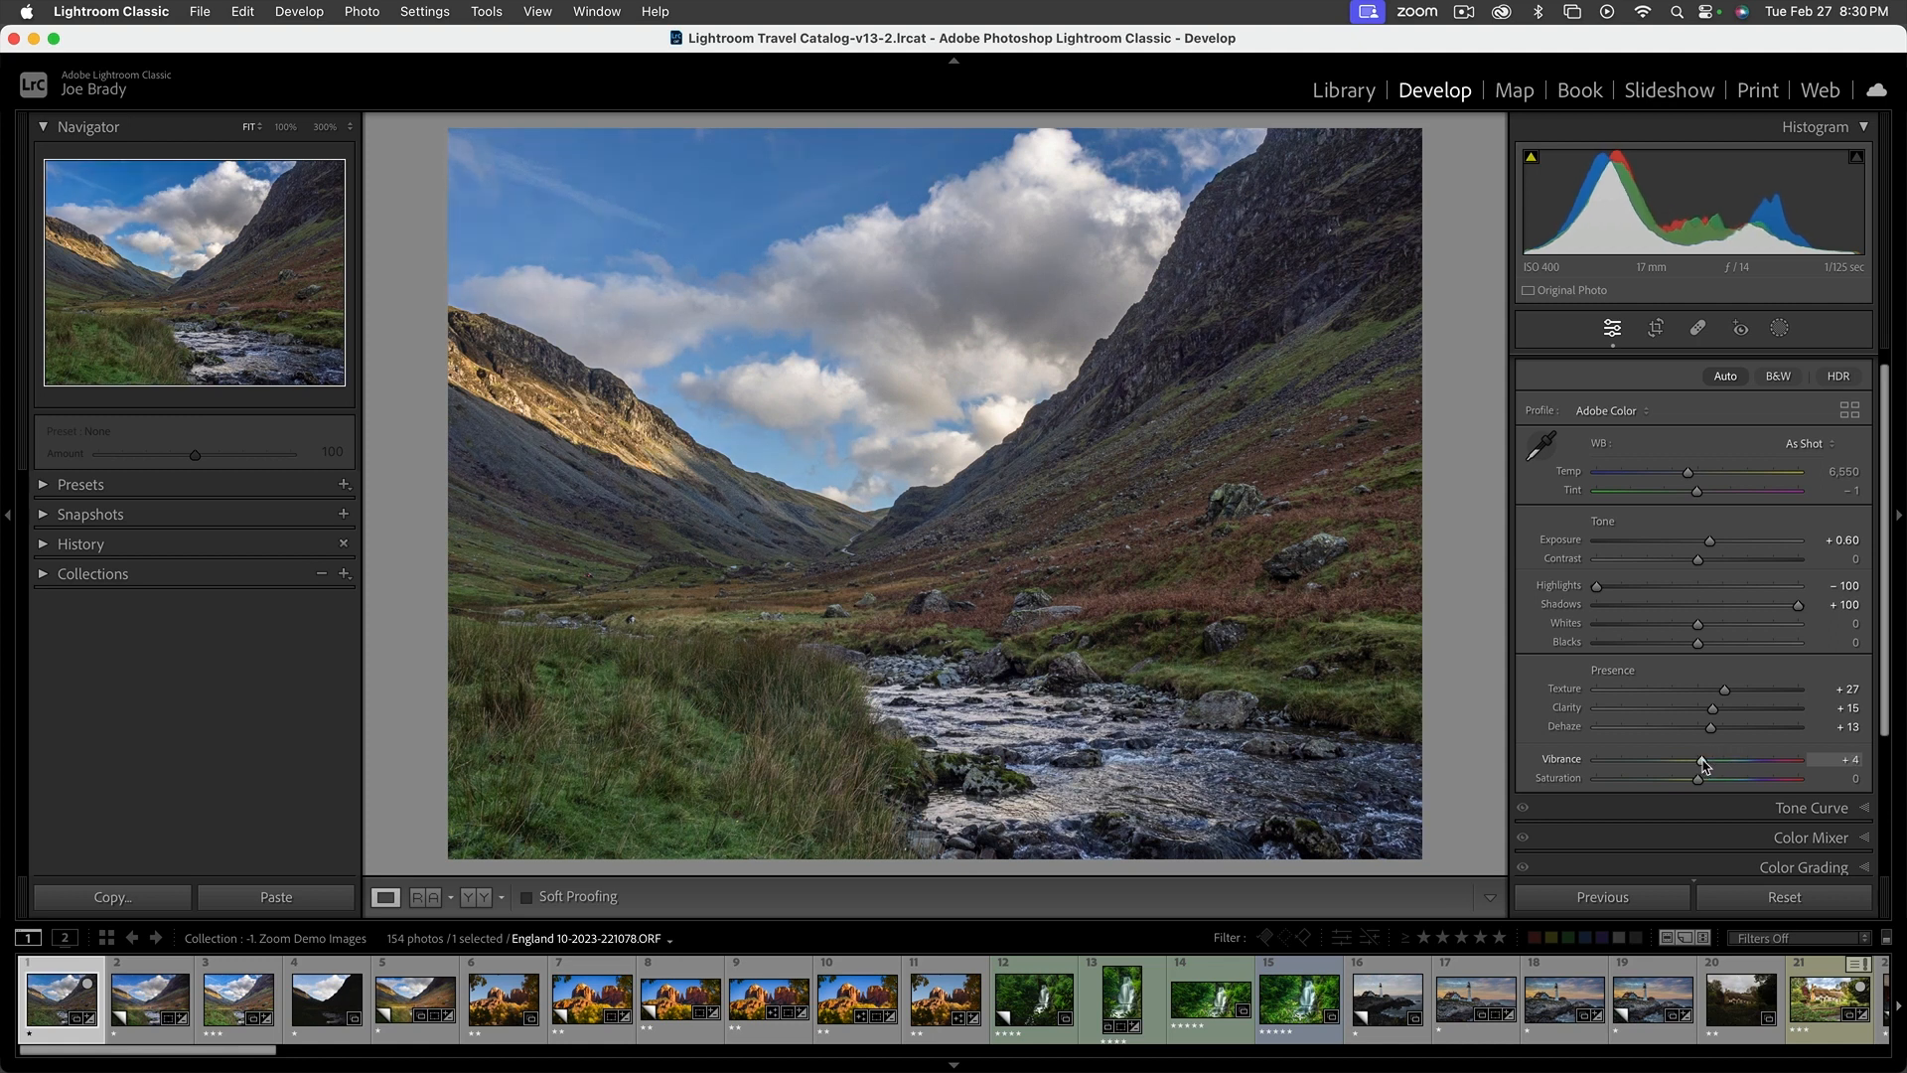
click(1731, 762)
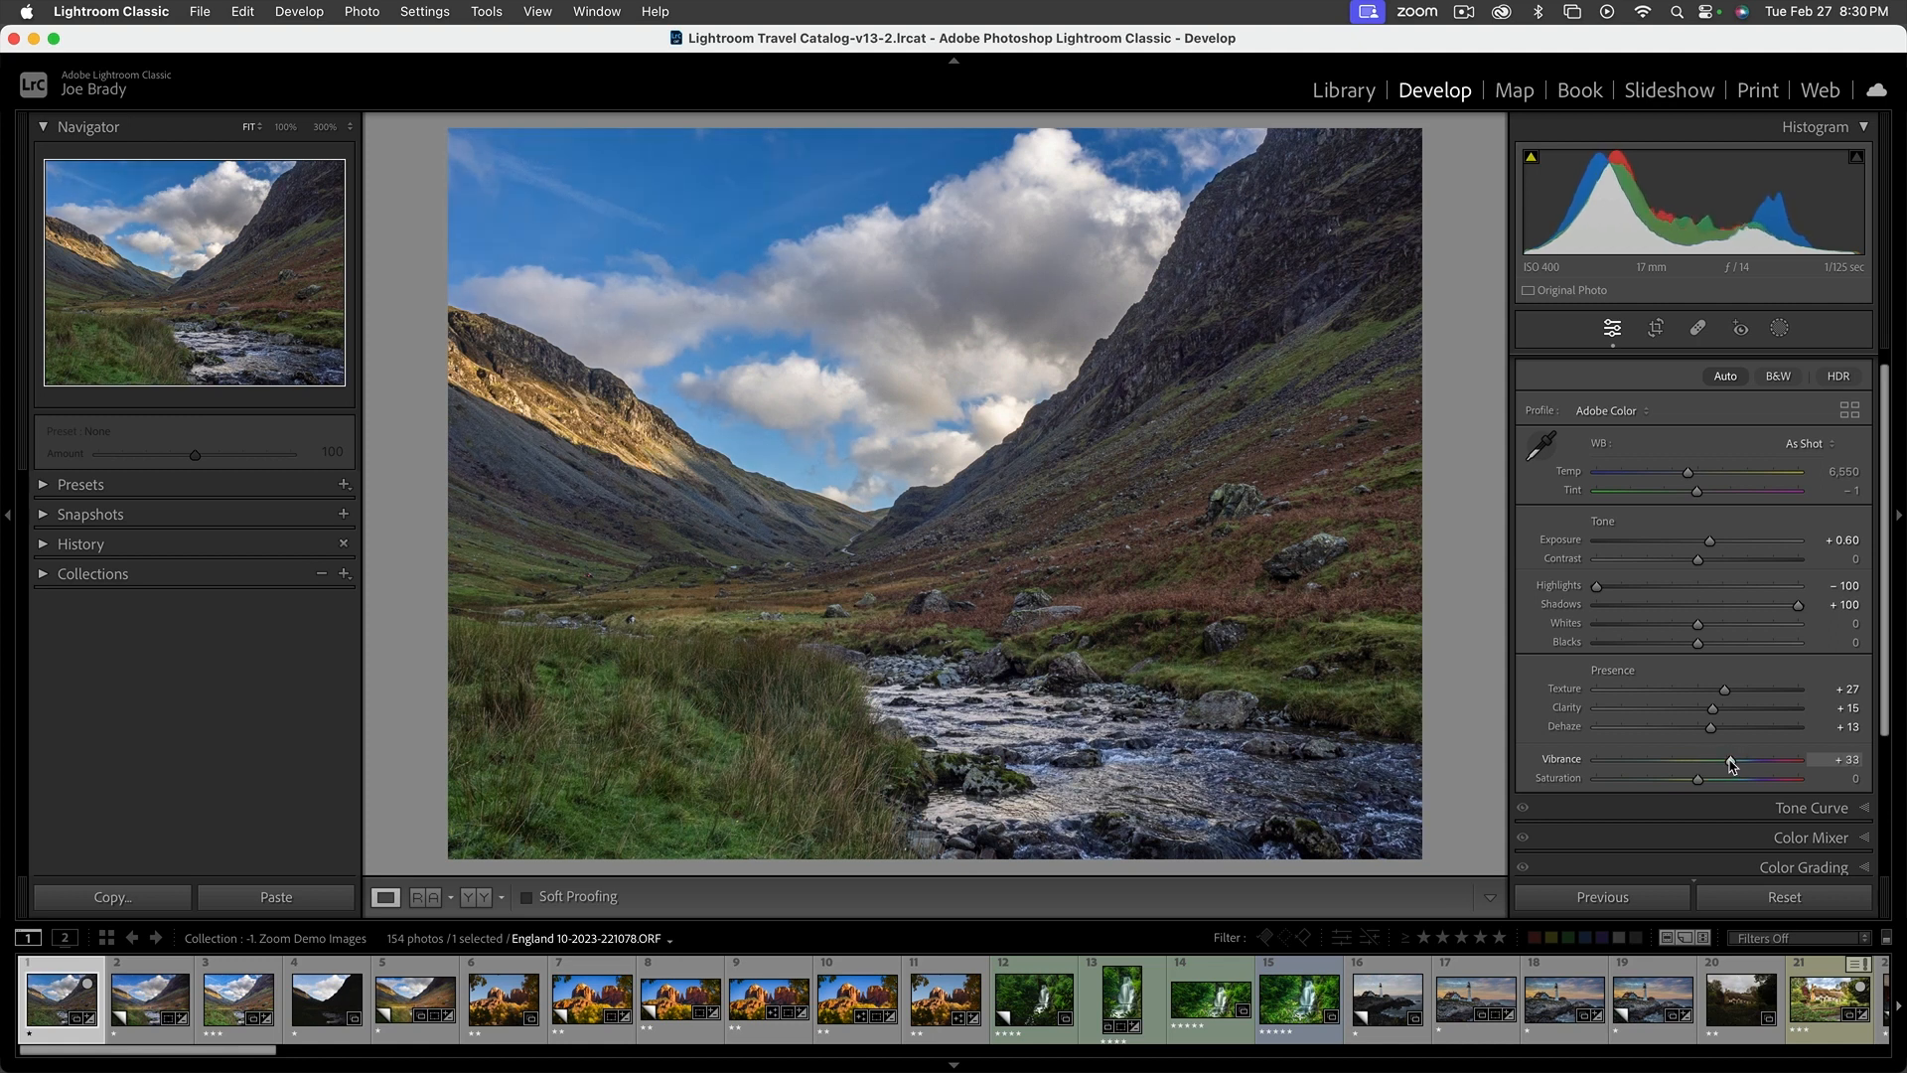
drag(1731, 761, 1734, 762)
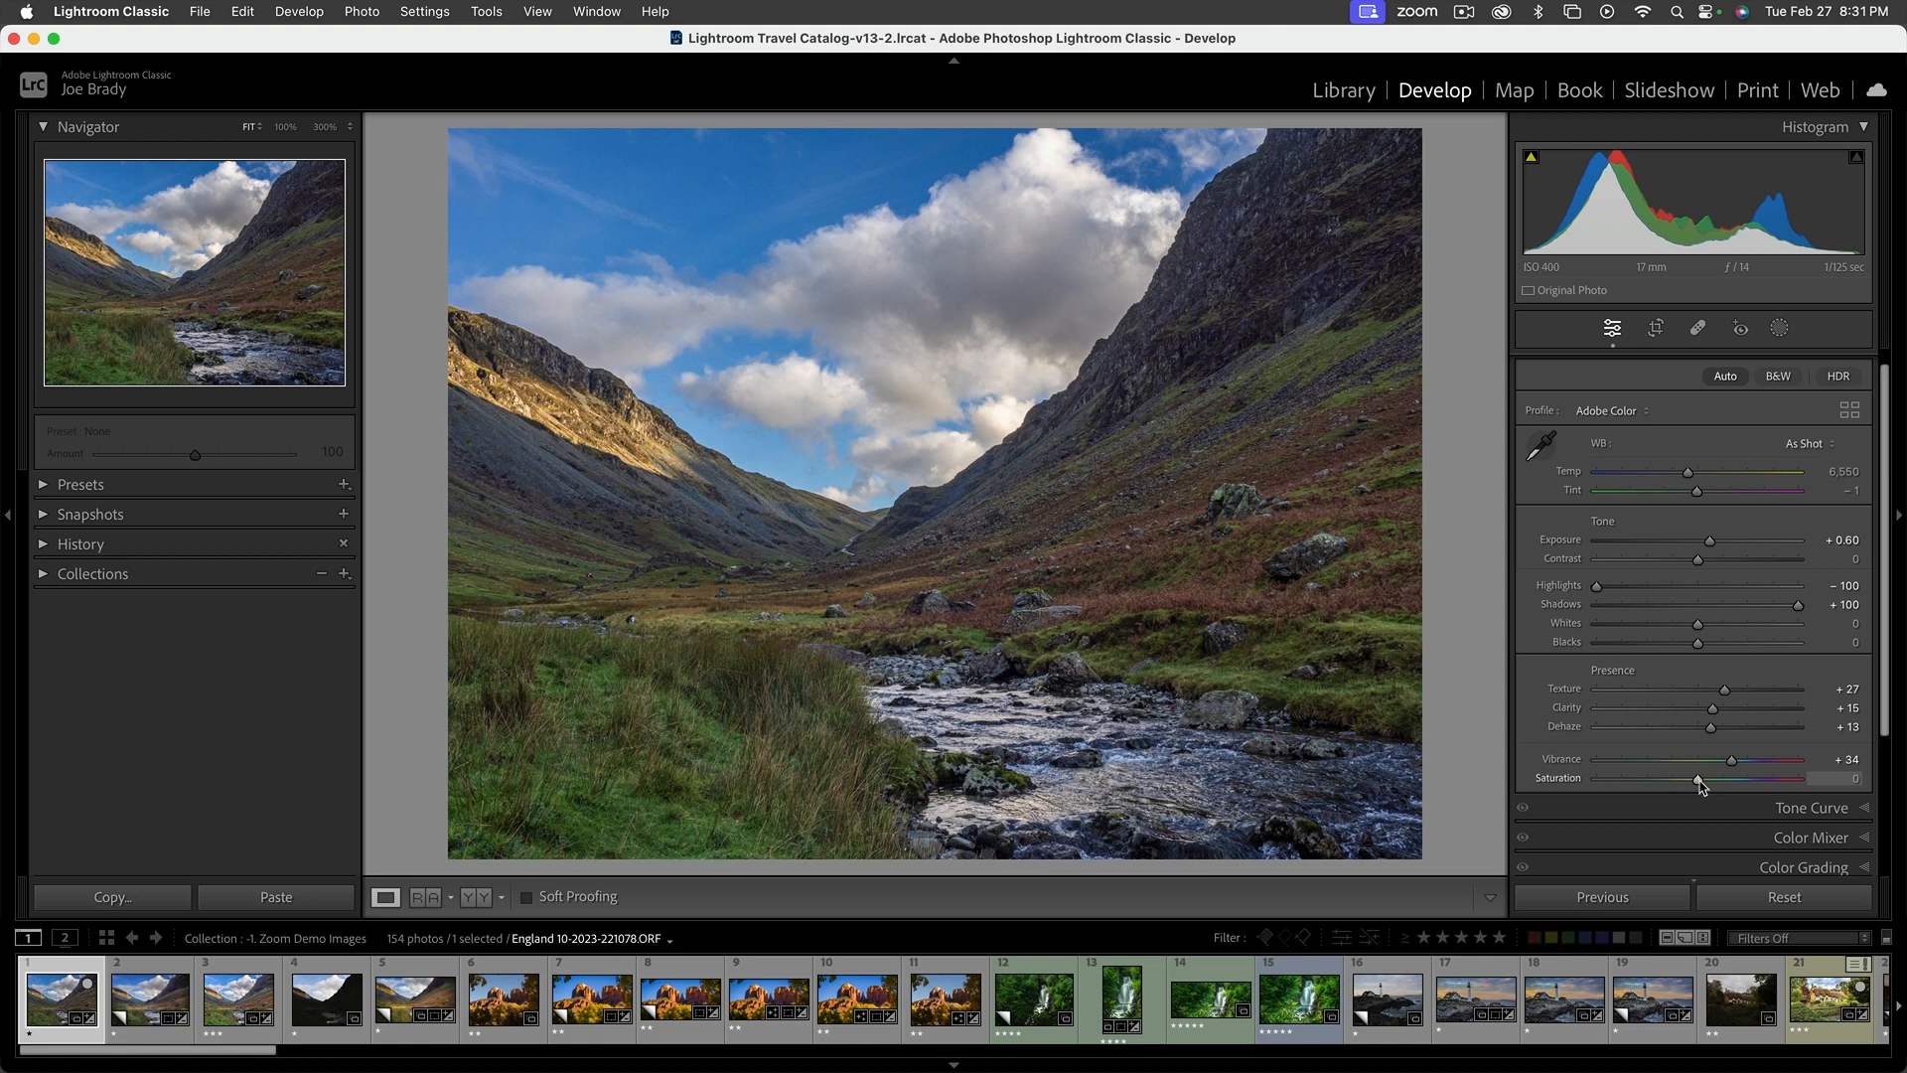
mouse_move(1700, 780)
mouse_down()
mouse_move(1744, 783)
mouse_move(1706, 782)
mouse_up()
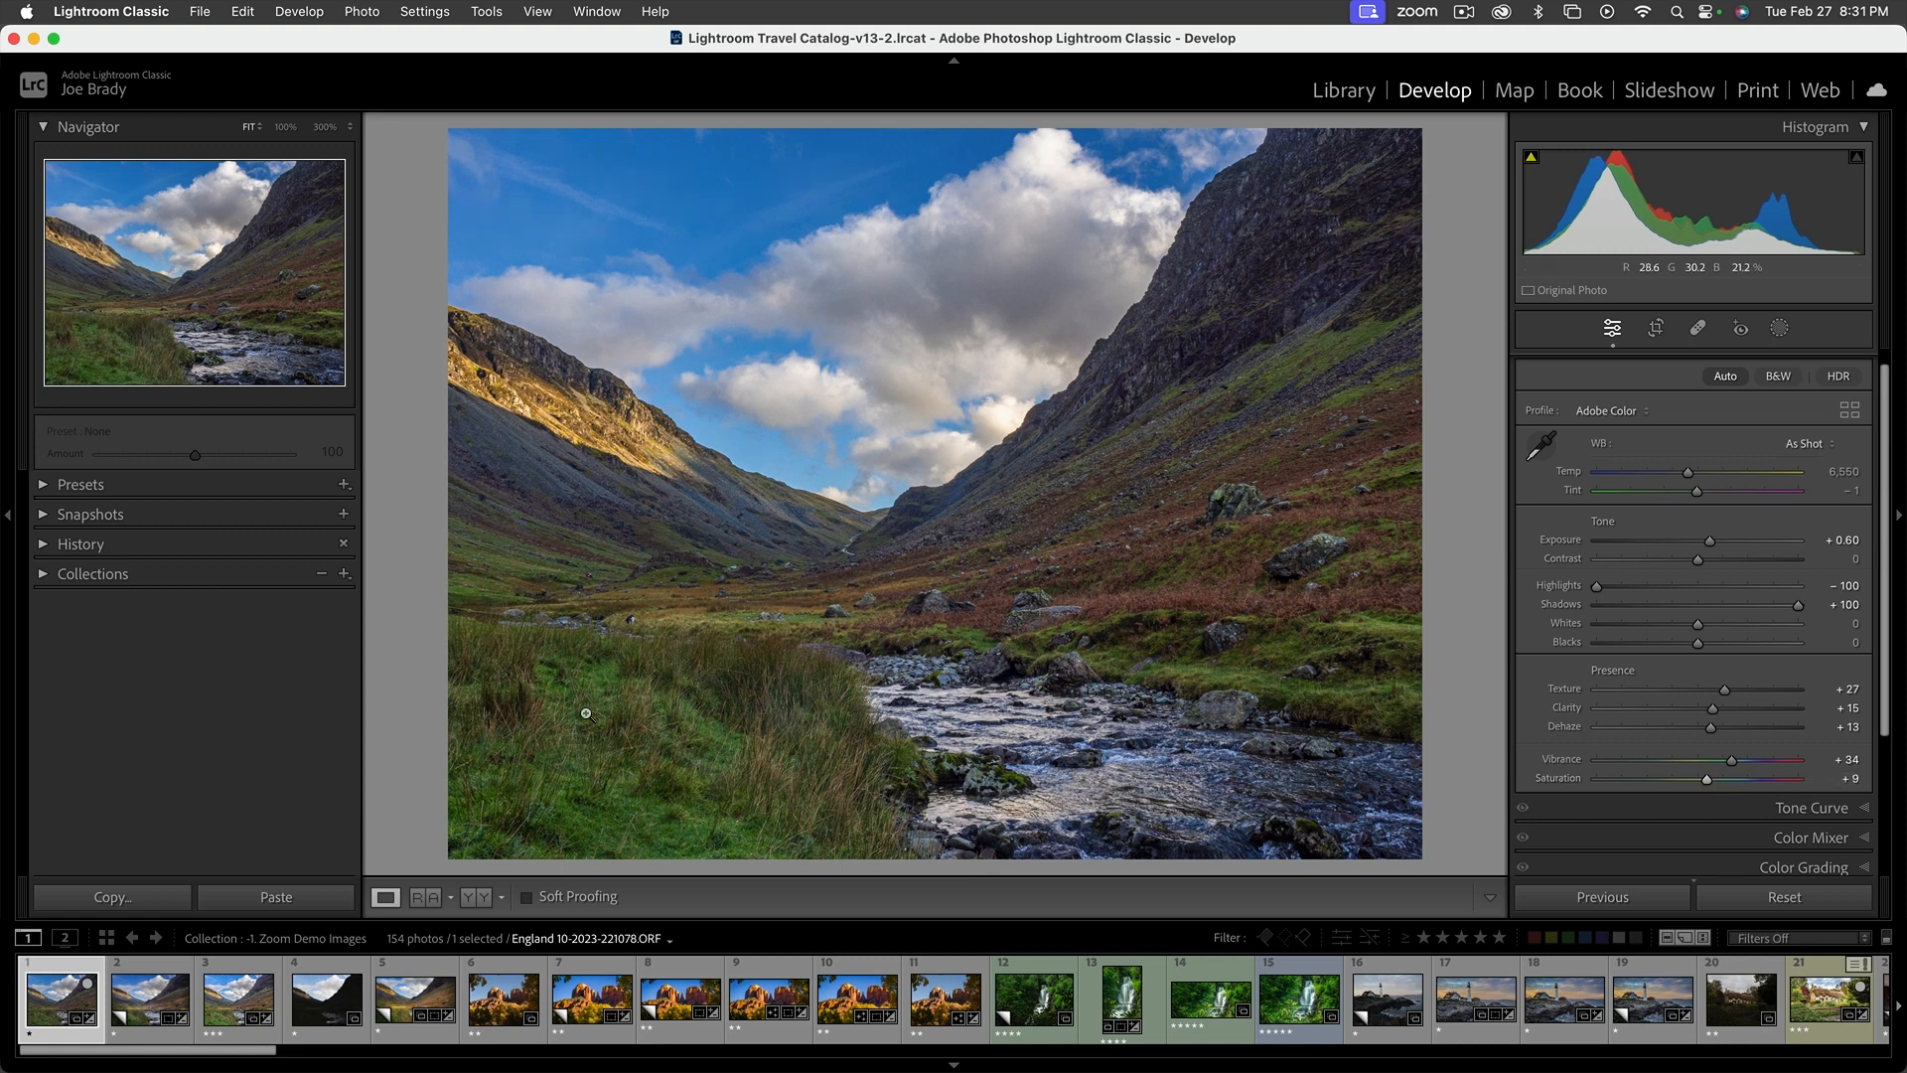
drag(1706, 780, 1714, 780)
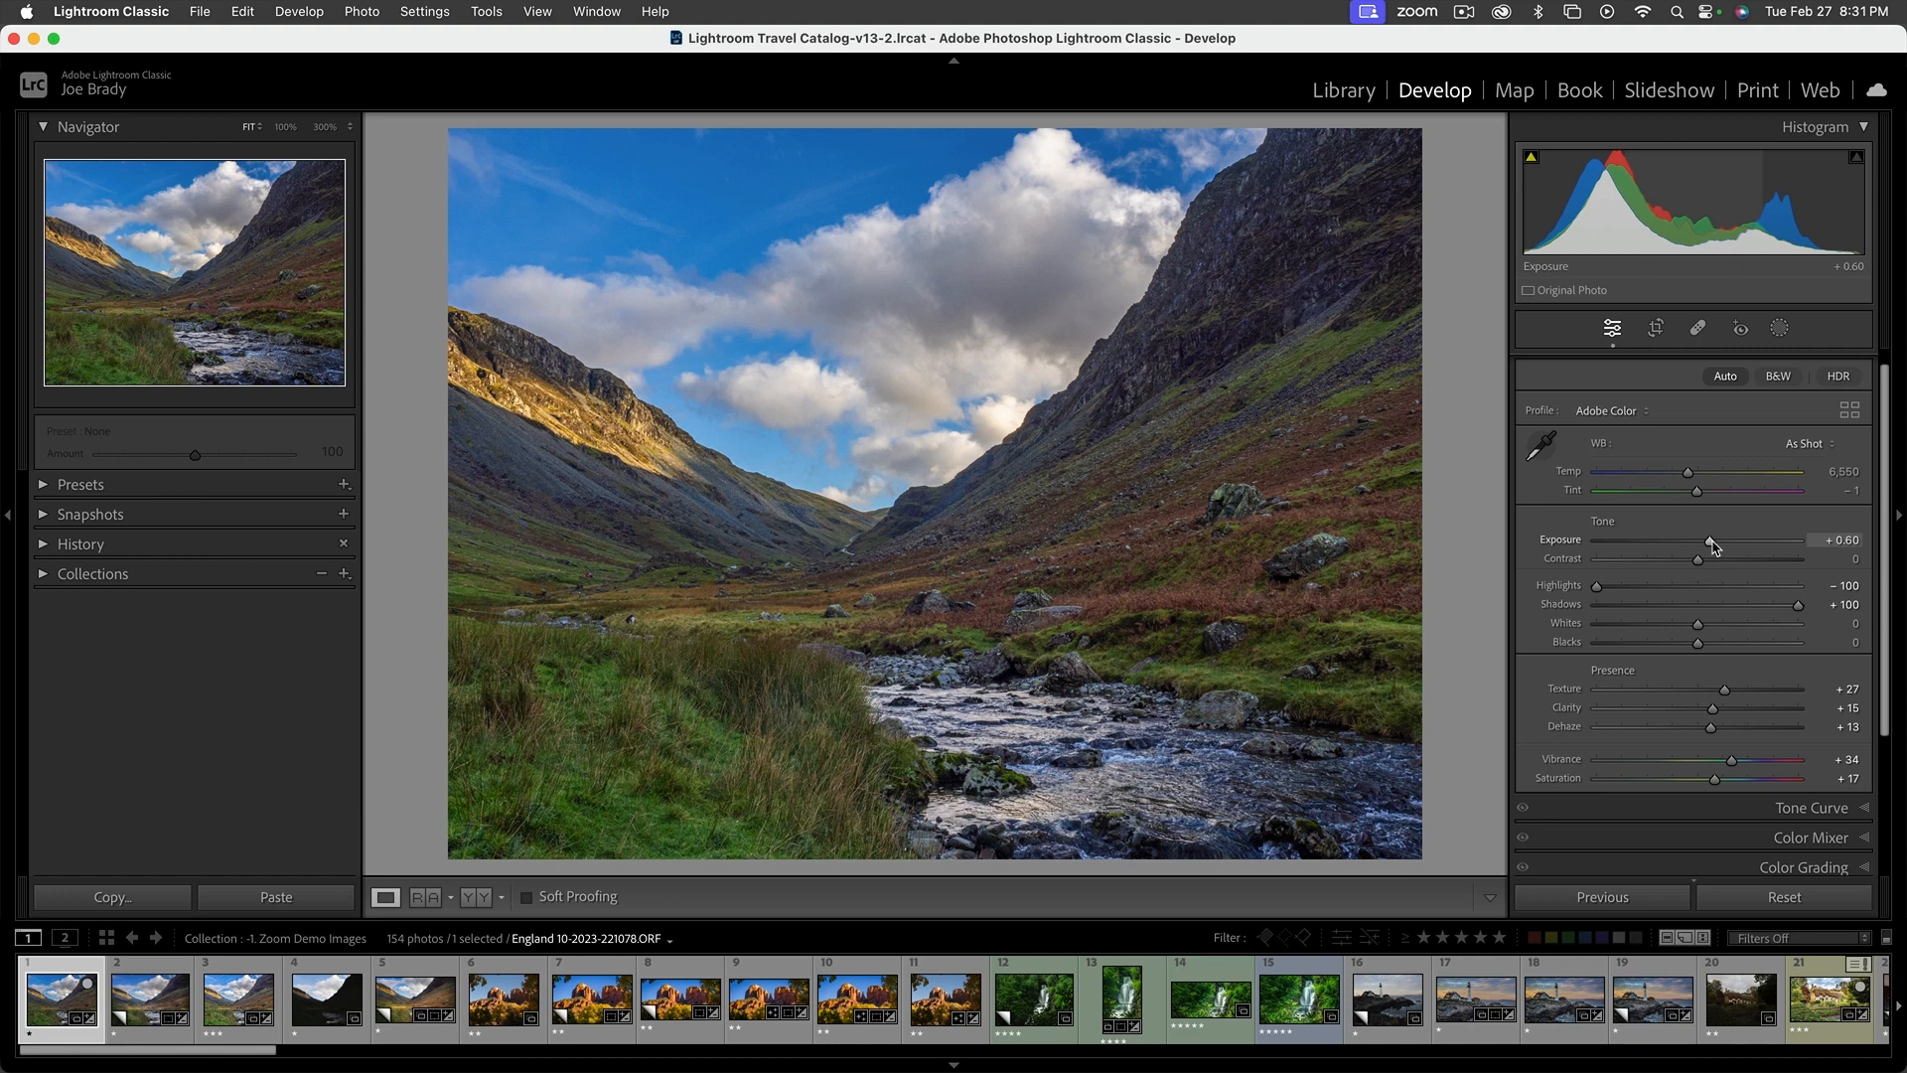
drag(1712, 546, 1717, 545)
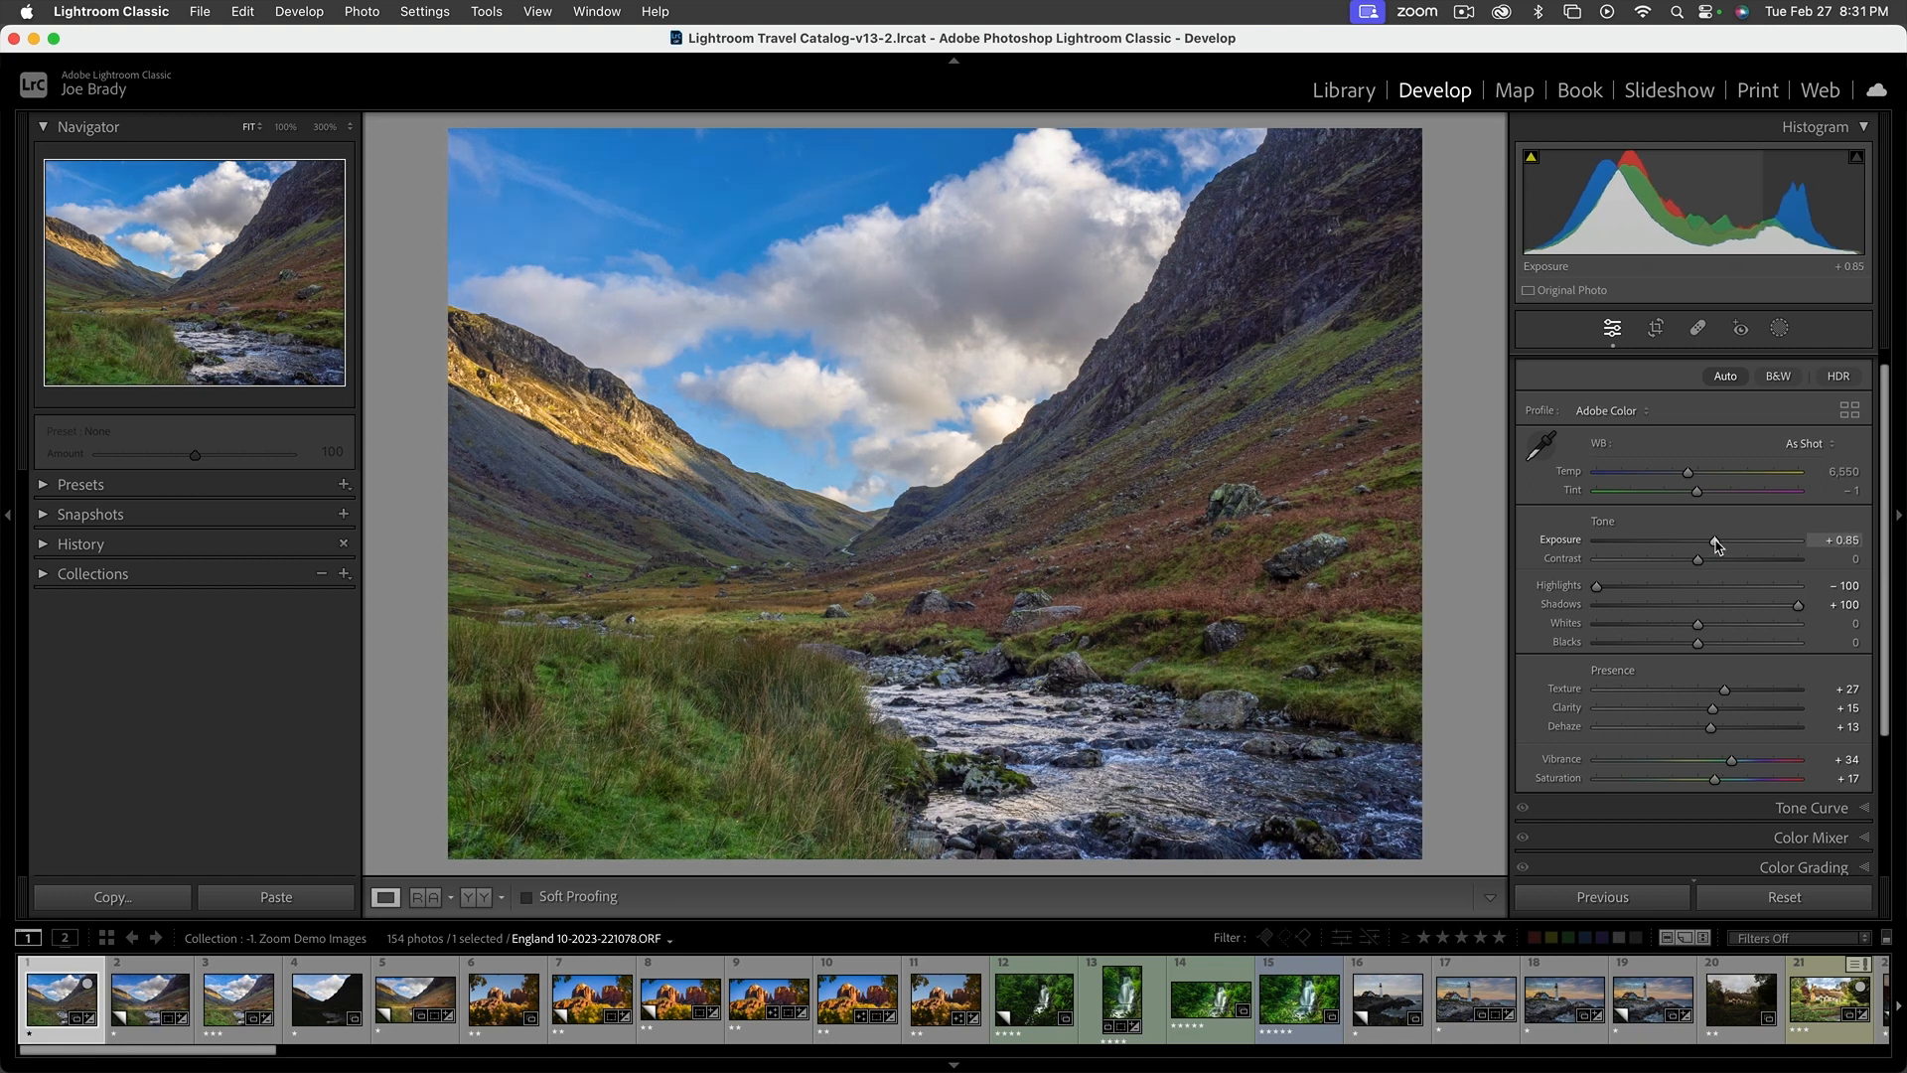
Compare the edited valley photo repeatedly with its Before version
key(backslash)
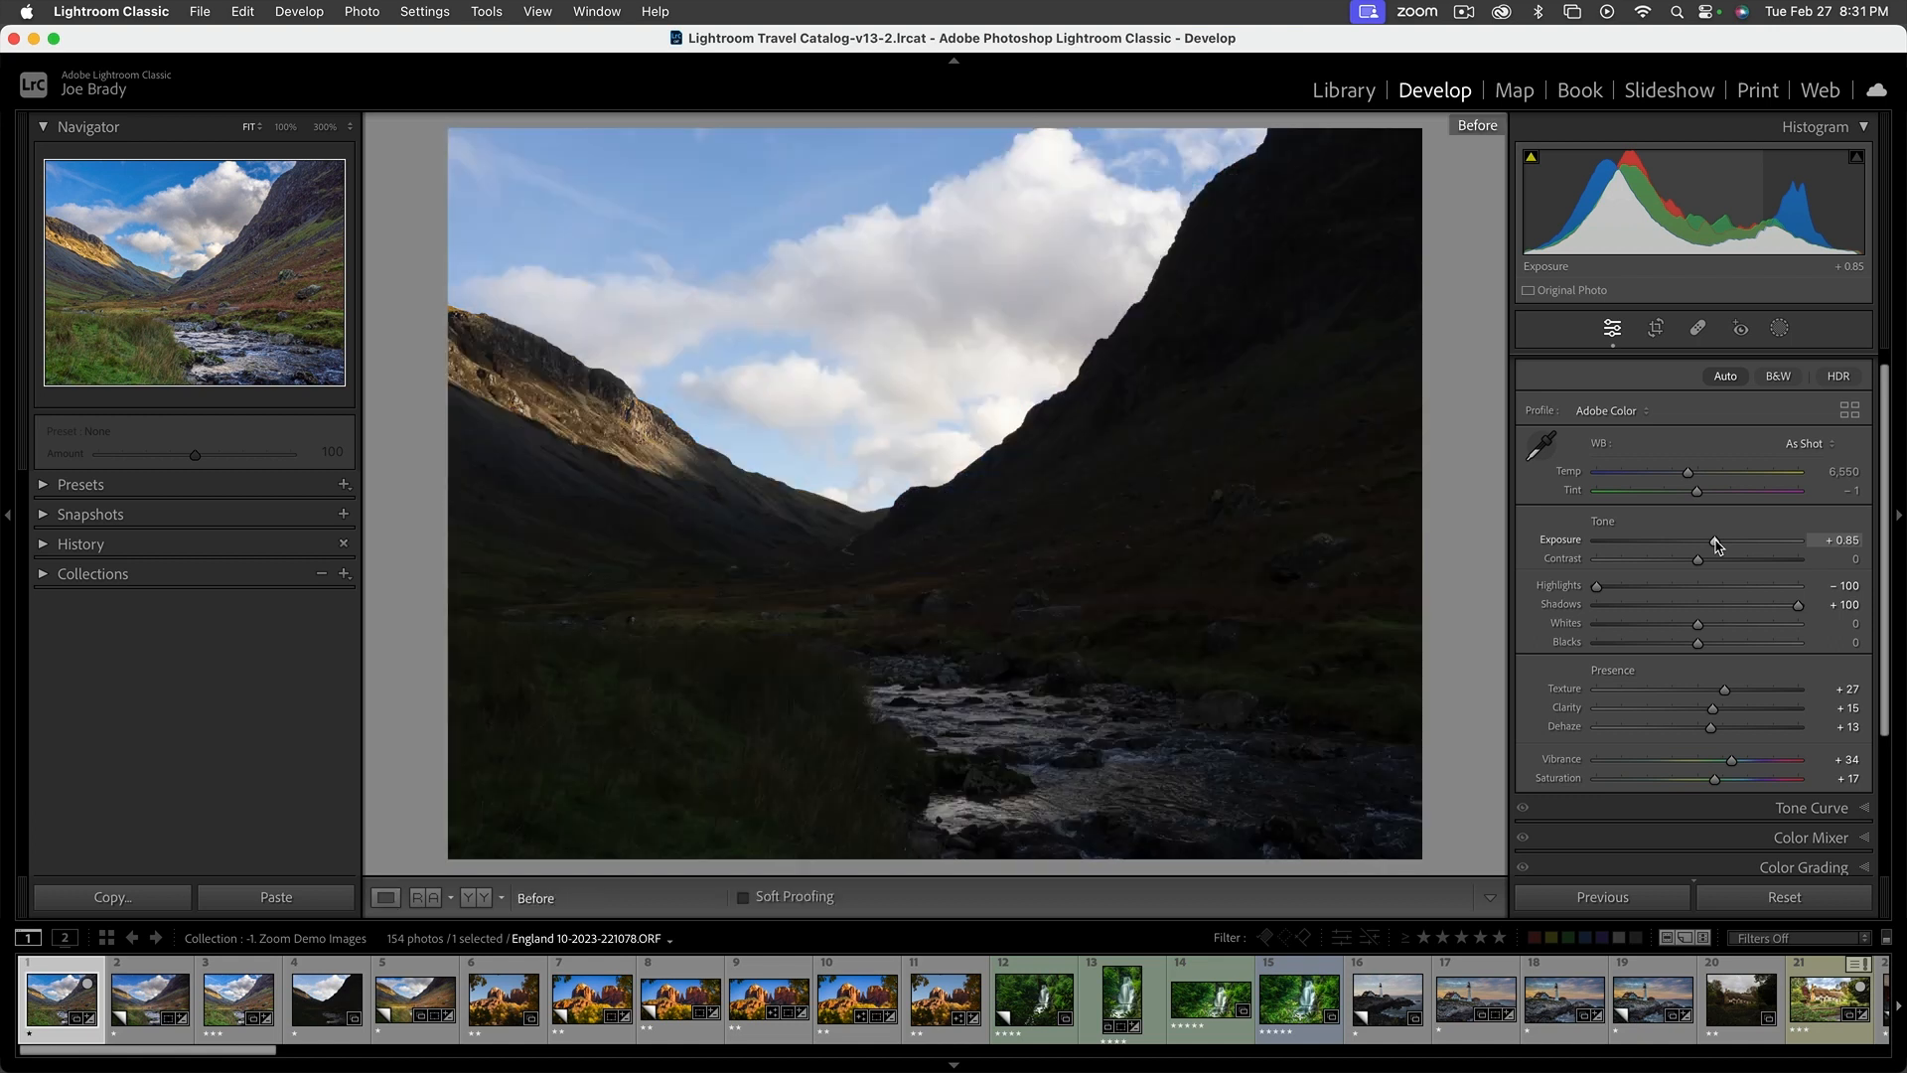
key(backslash)
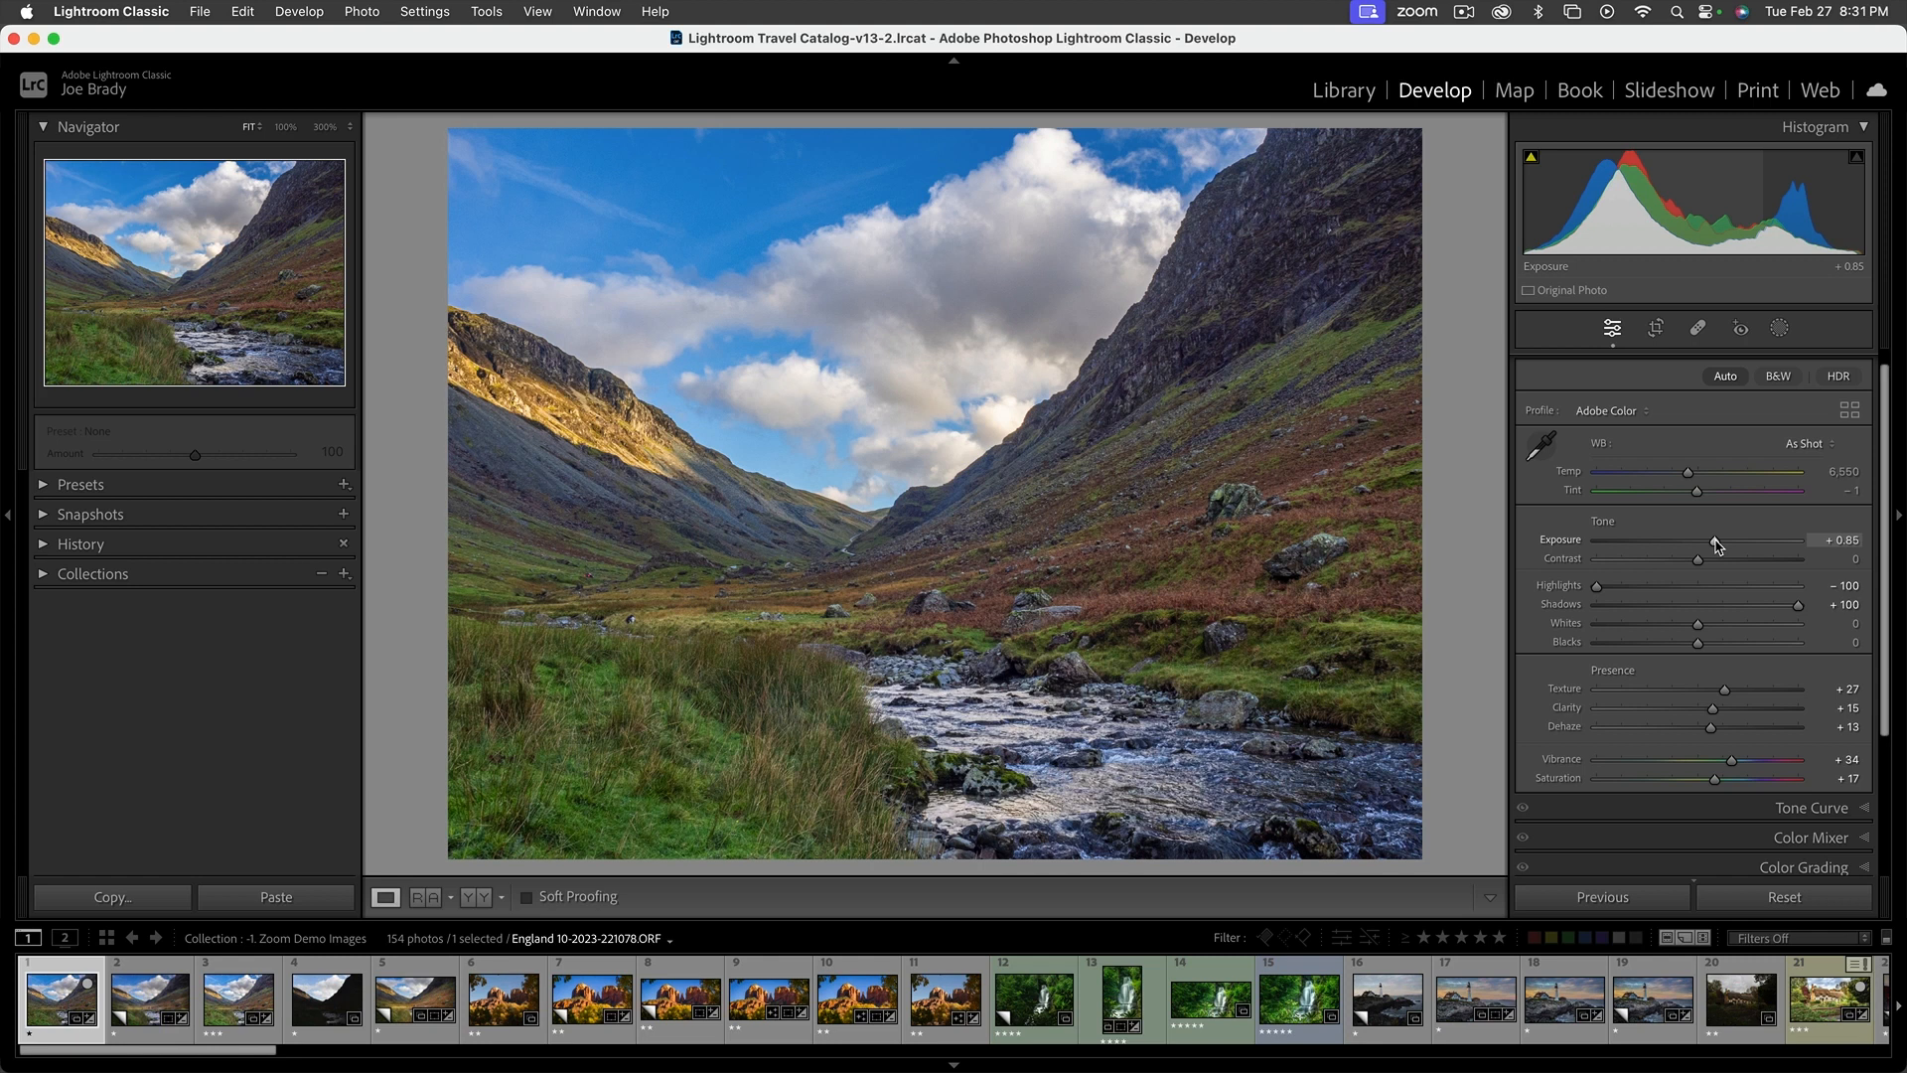
key(backslash)
key(backslash)
key(backslash)
key(backslash)
key(backslash)
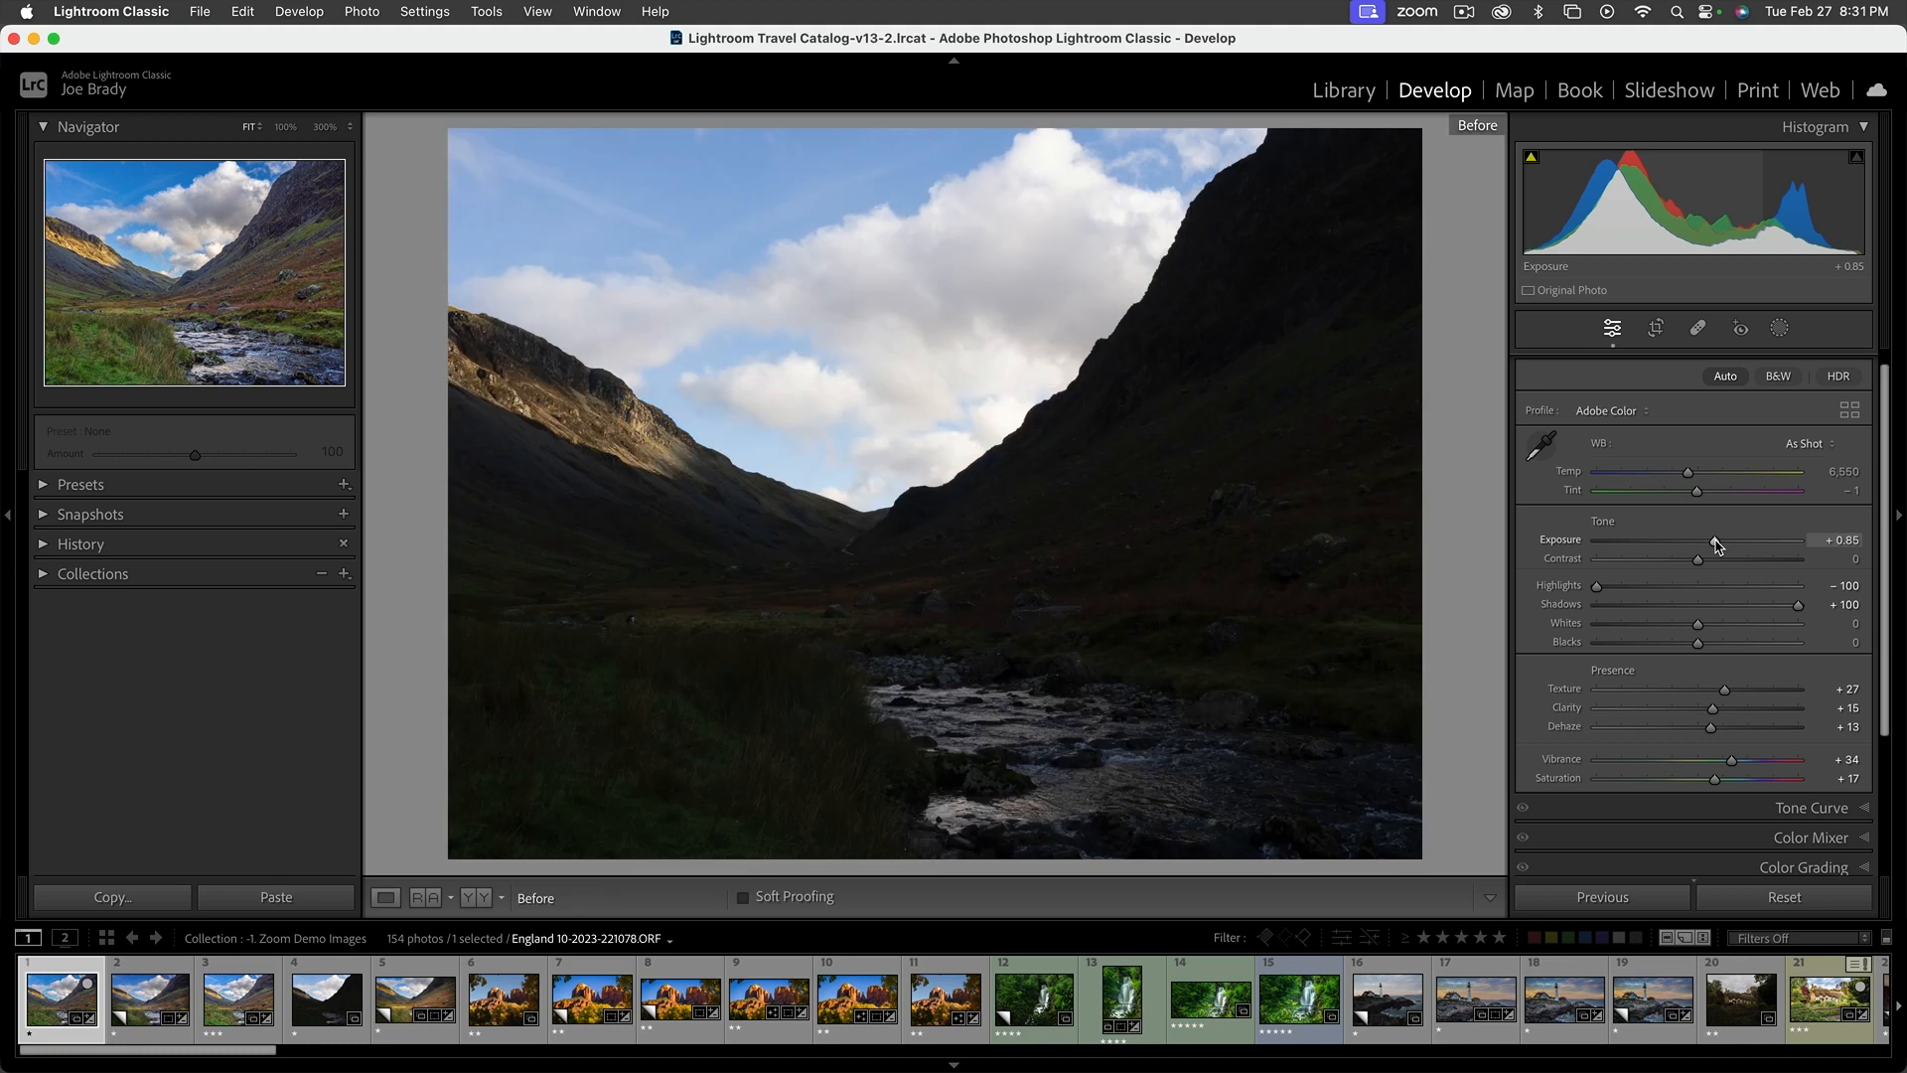
key(backslash)
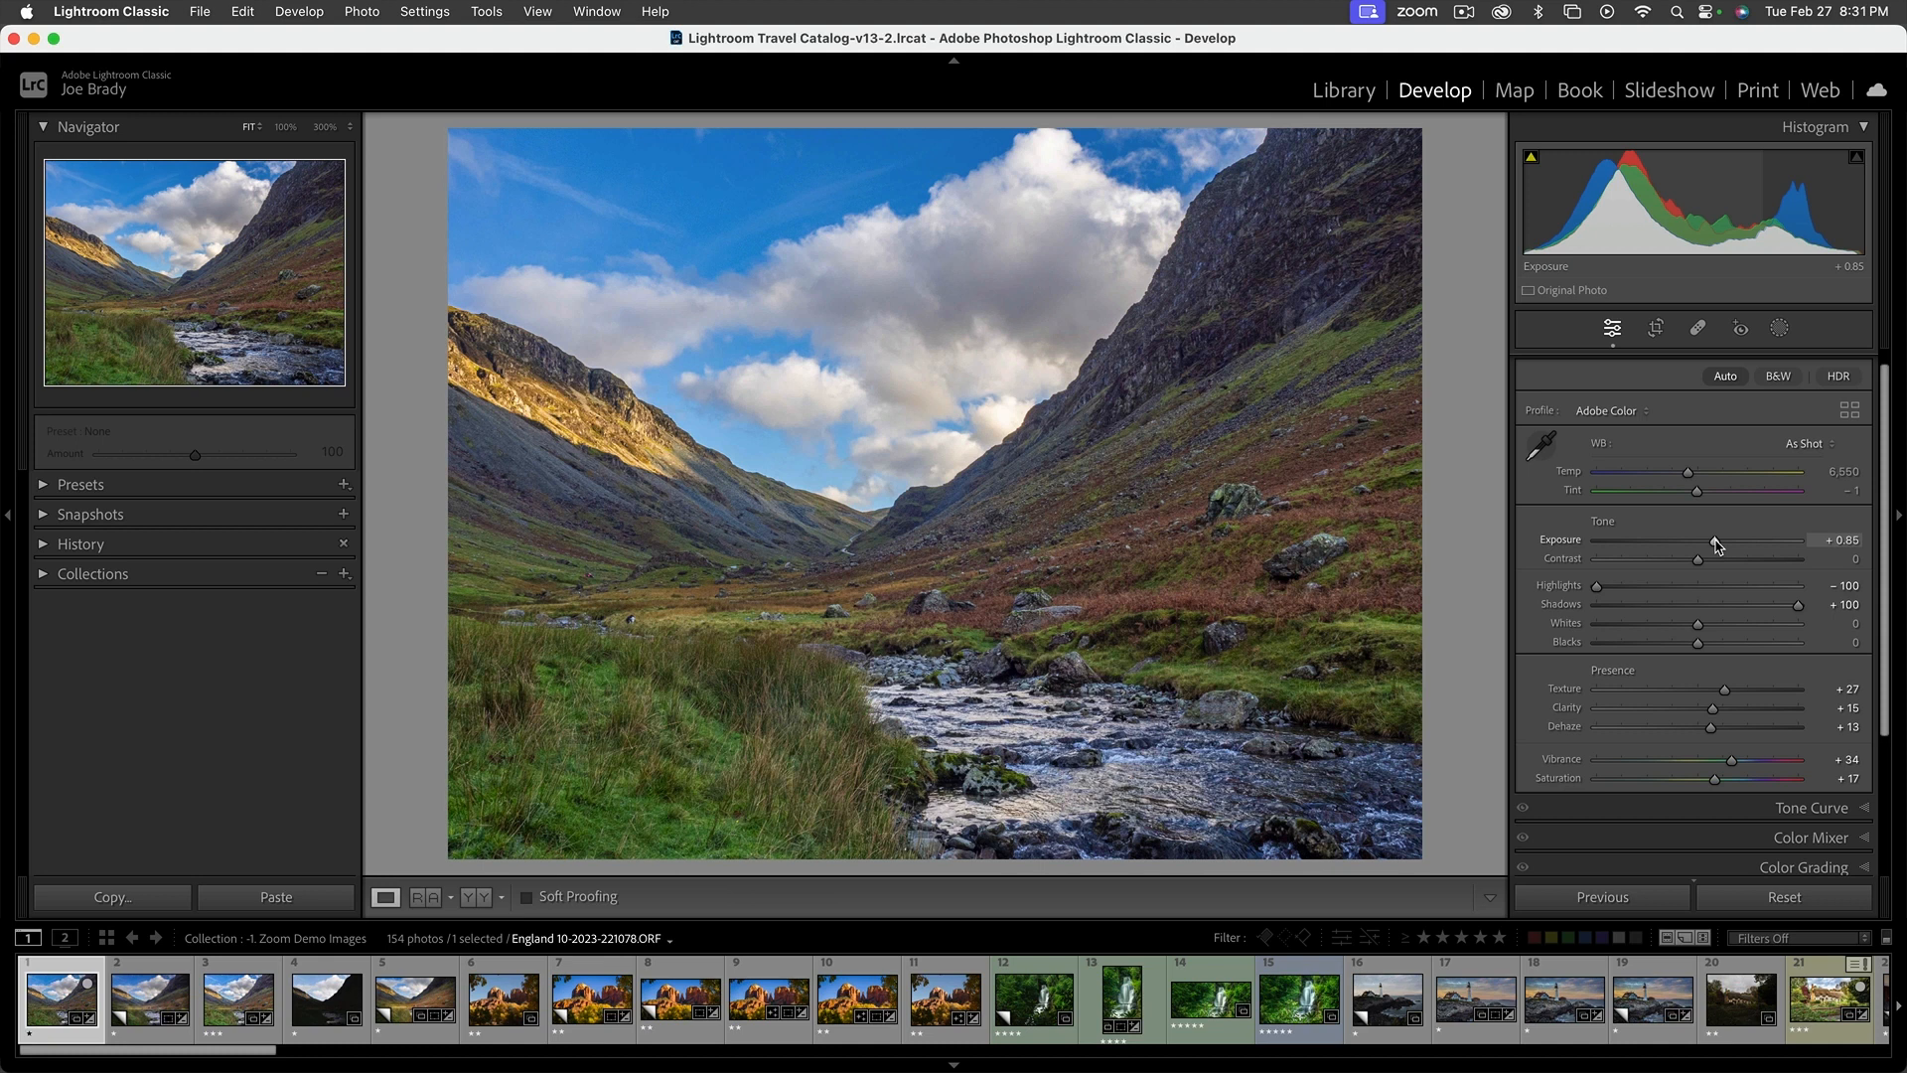
Create a virtual copy of the edited valley photo and reset the copy's adjustments
key(super+apostrophe)
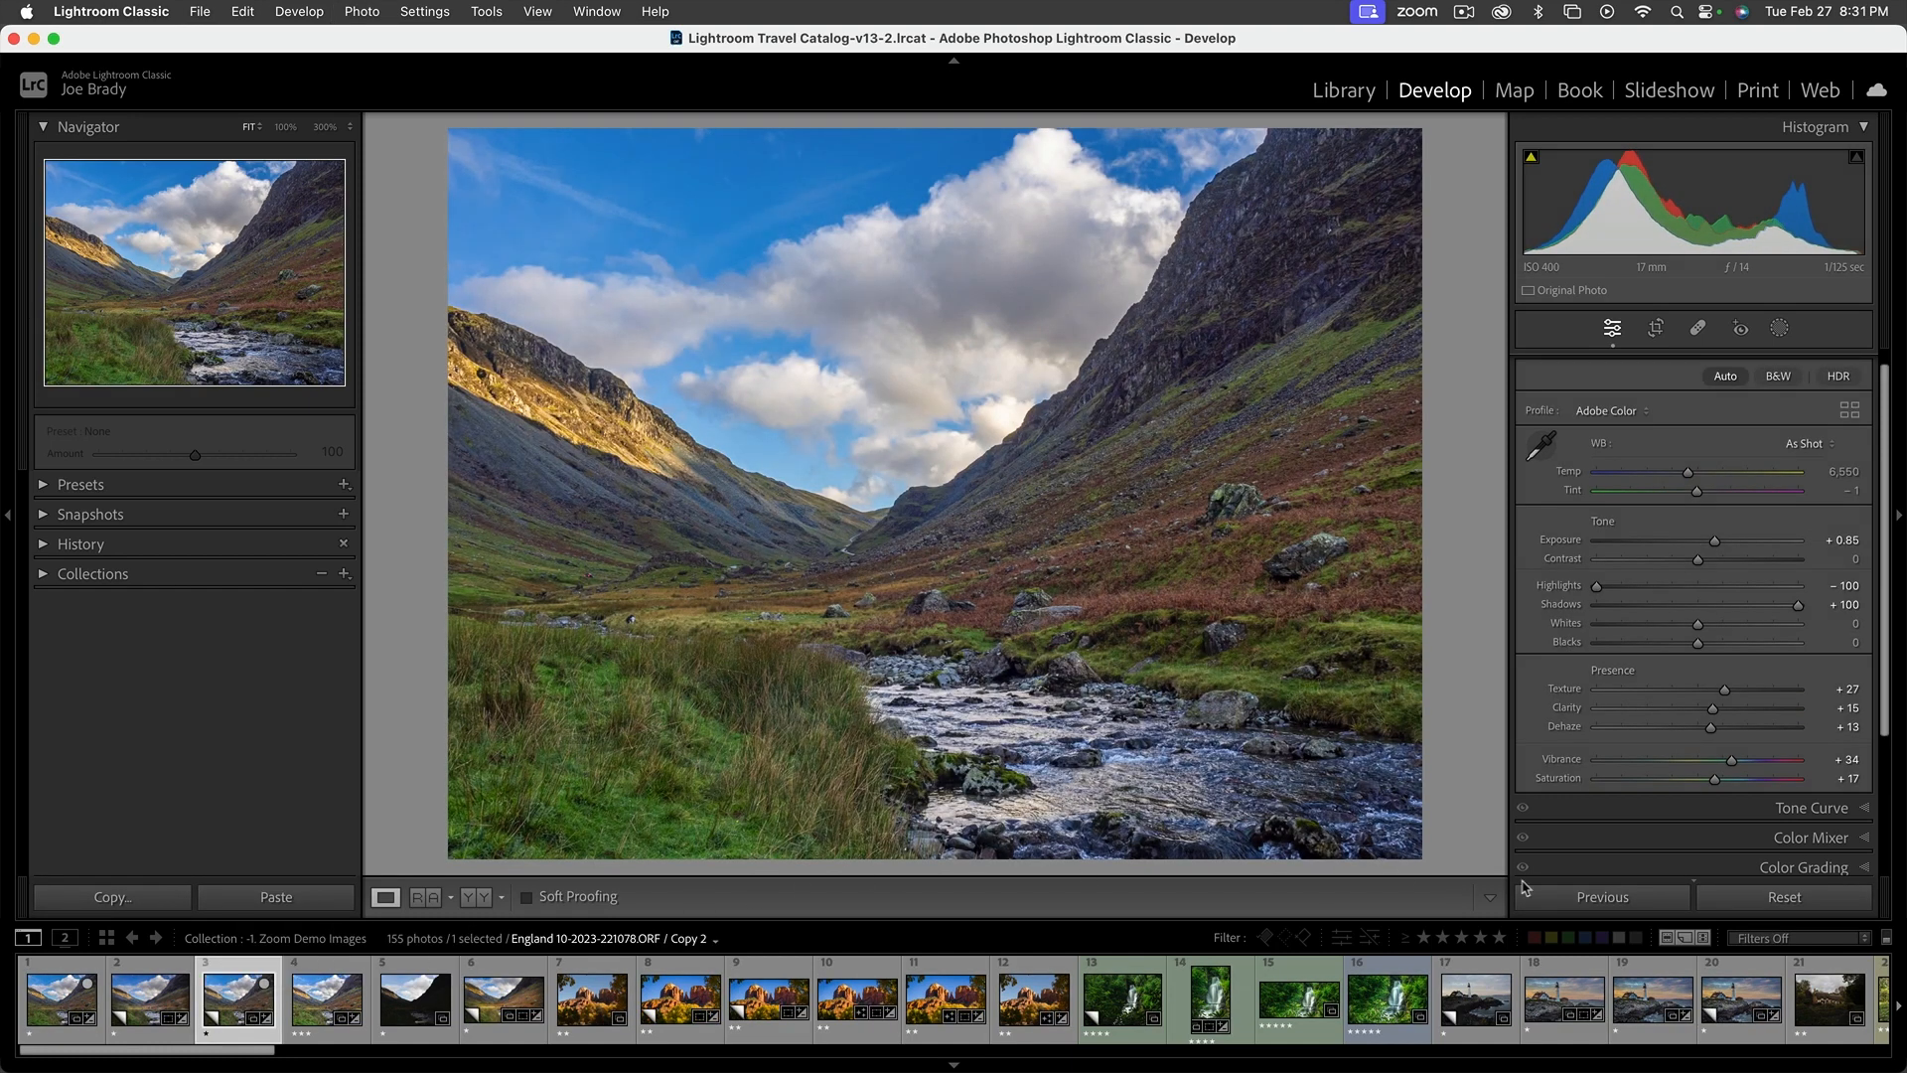
click(1777, 898)
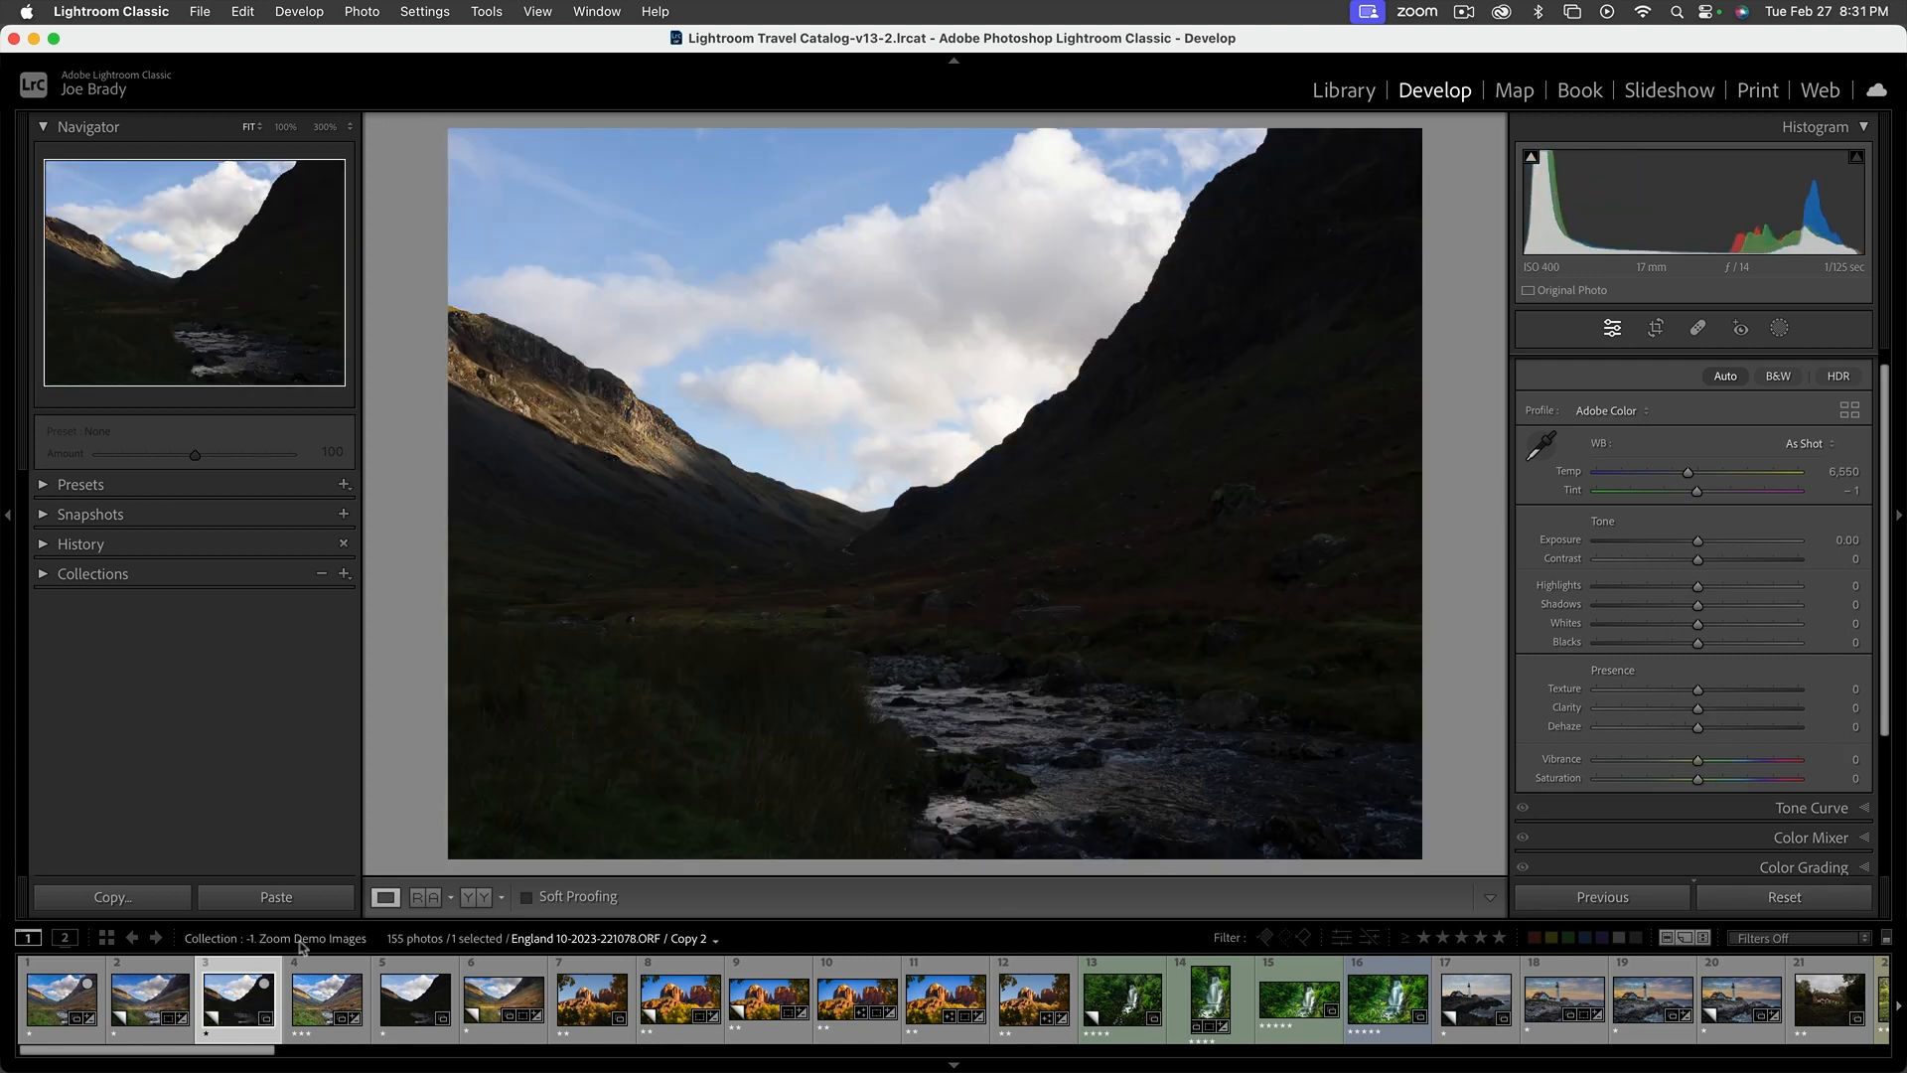
Compare the edited photo side by side with its reset virtual copy, and return to the single-photo view
click(69, 1007)
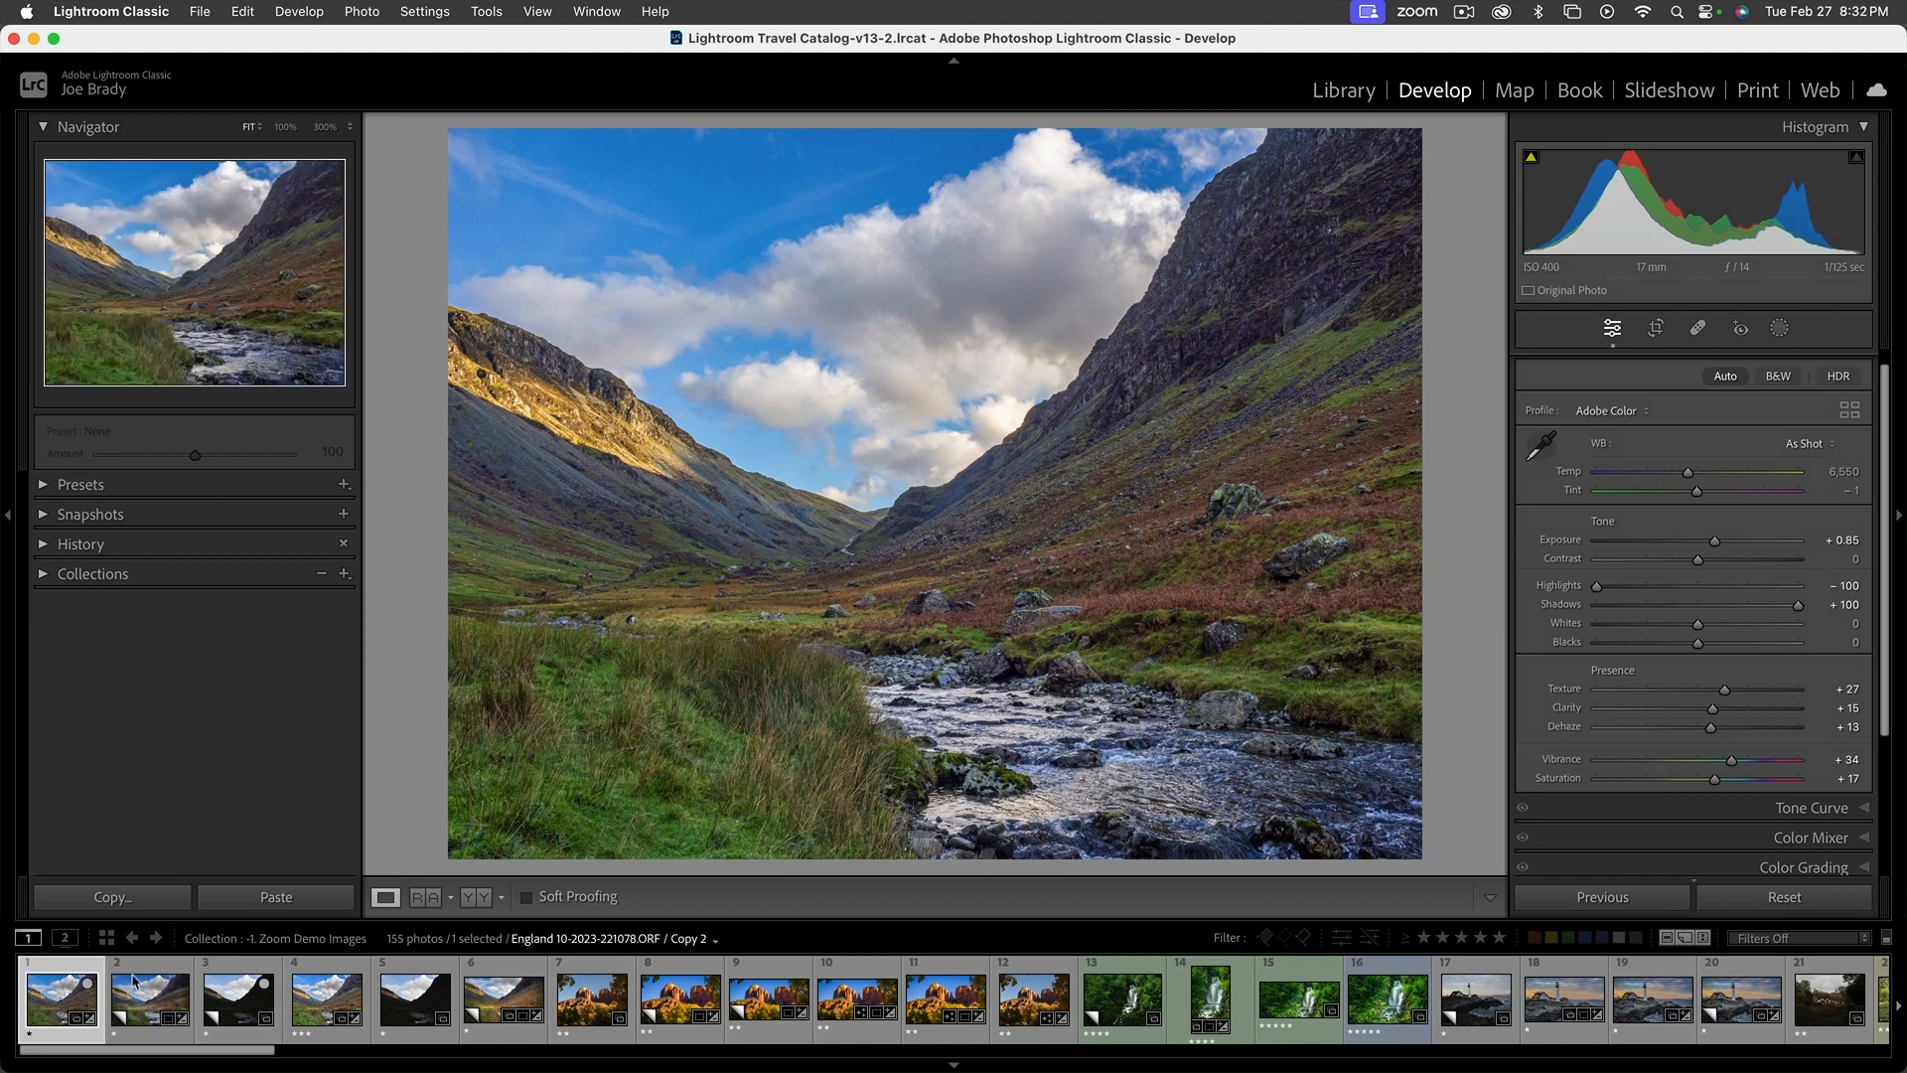
super+click(238, 1008)
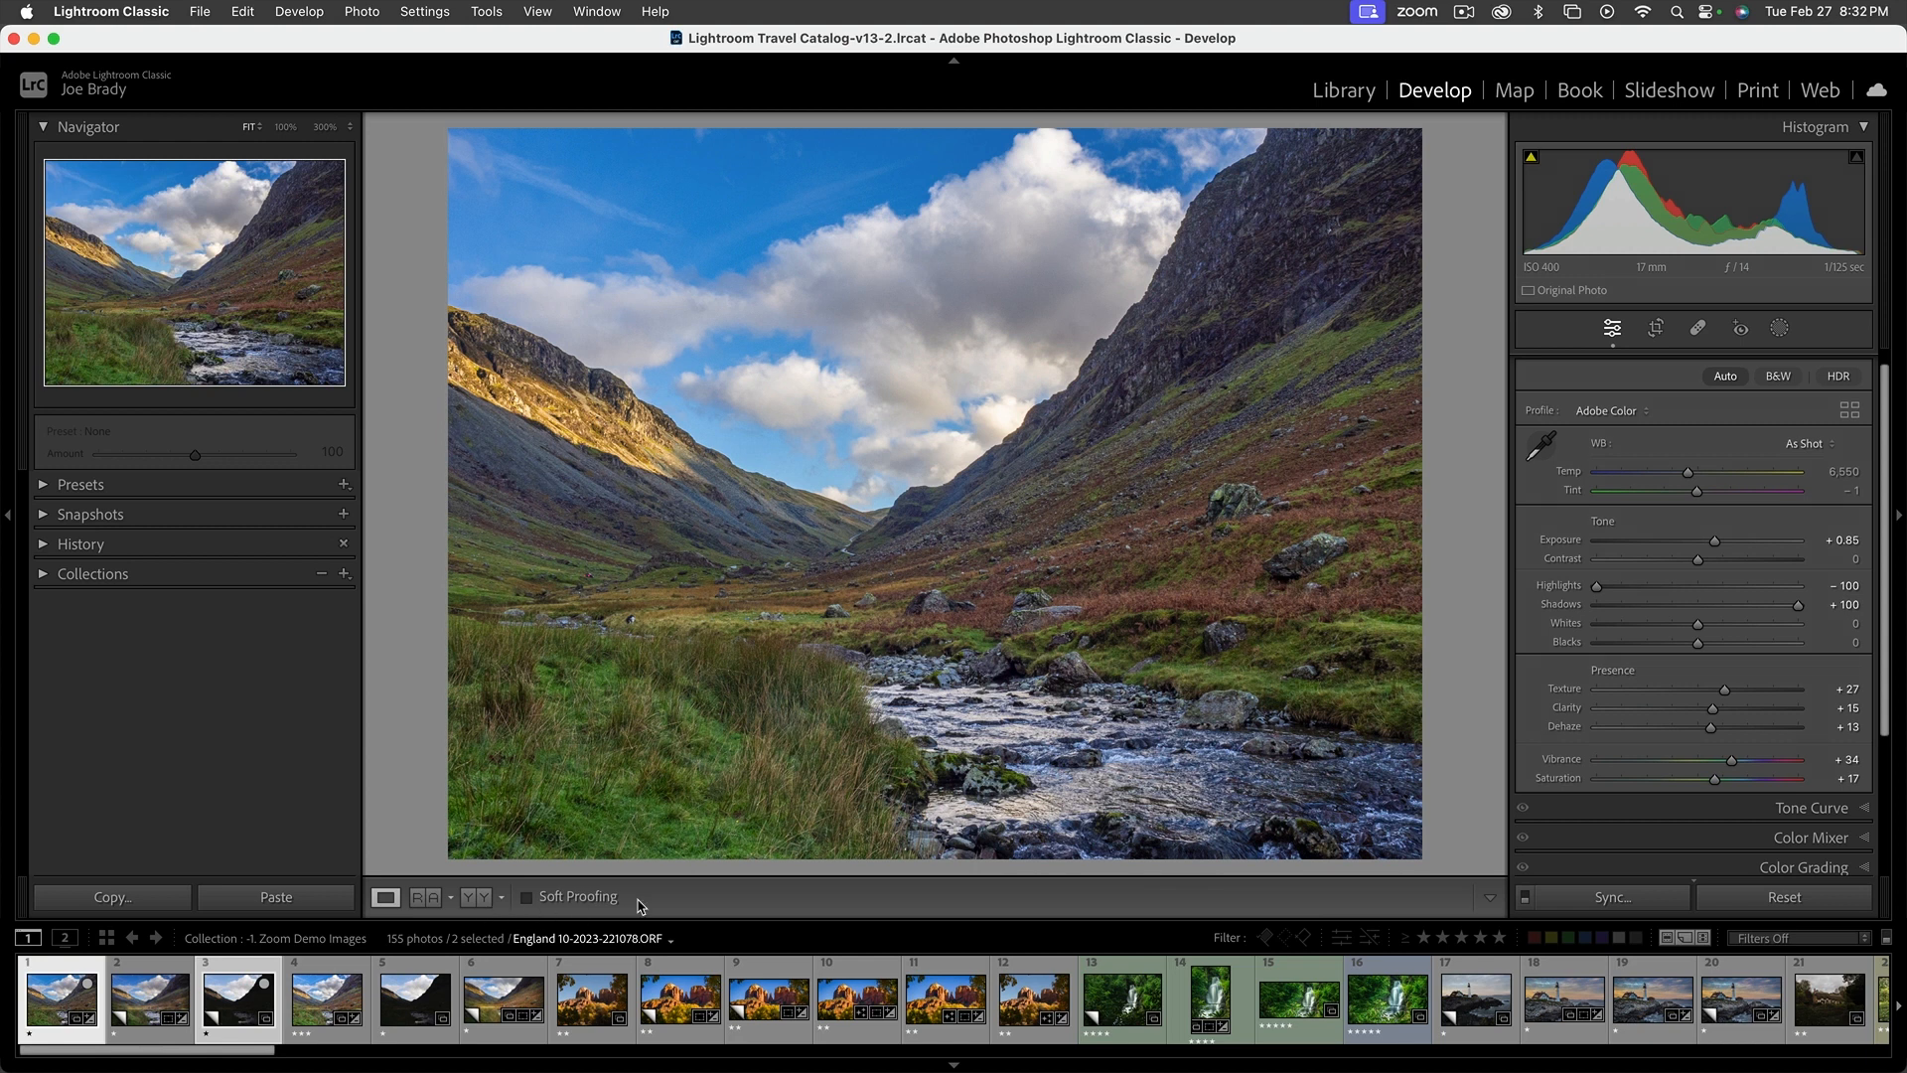
key(c)
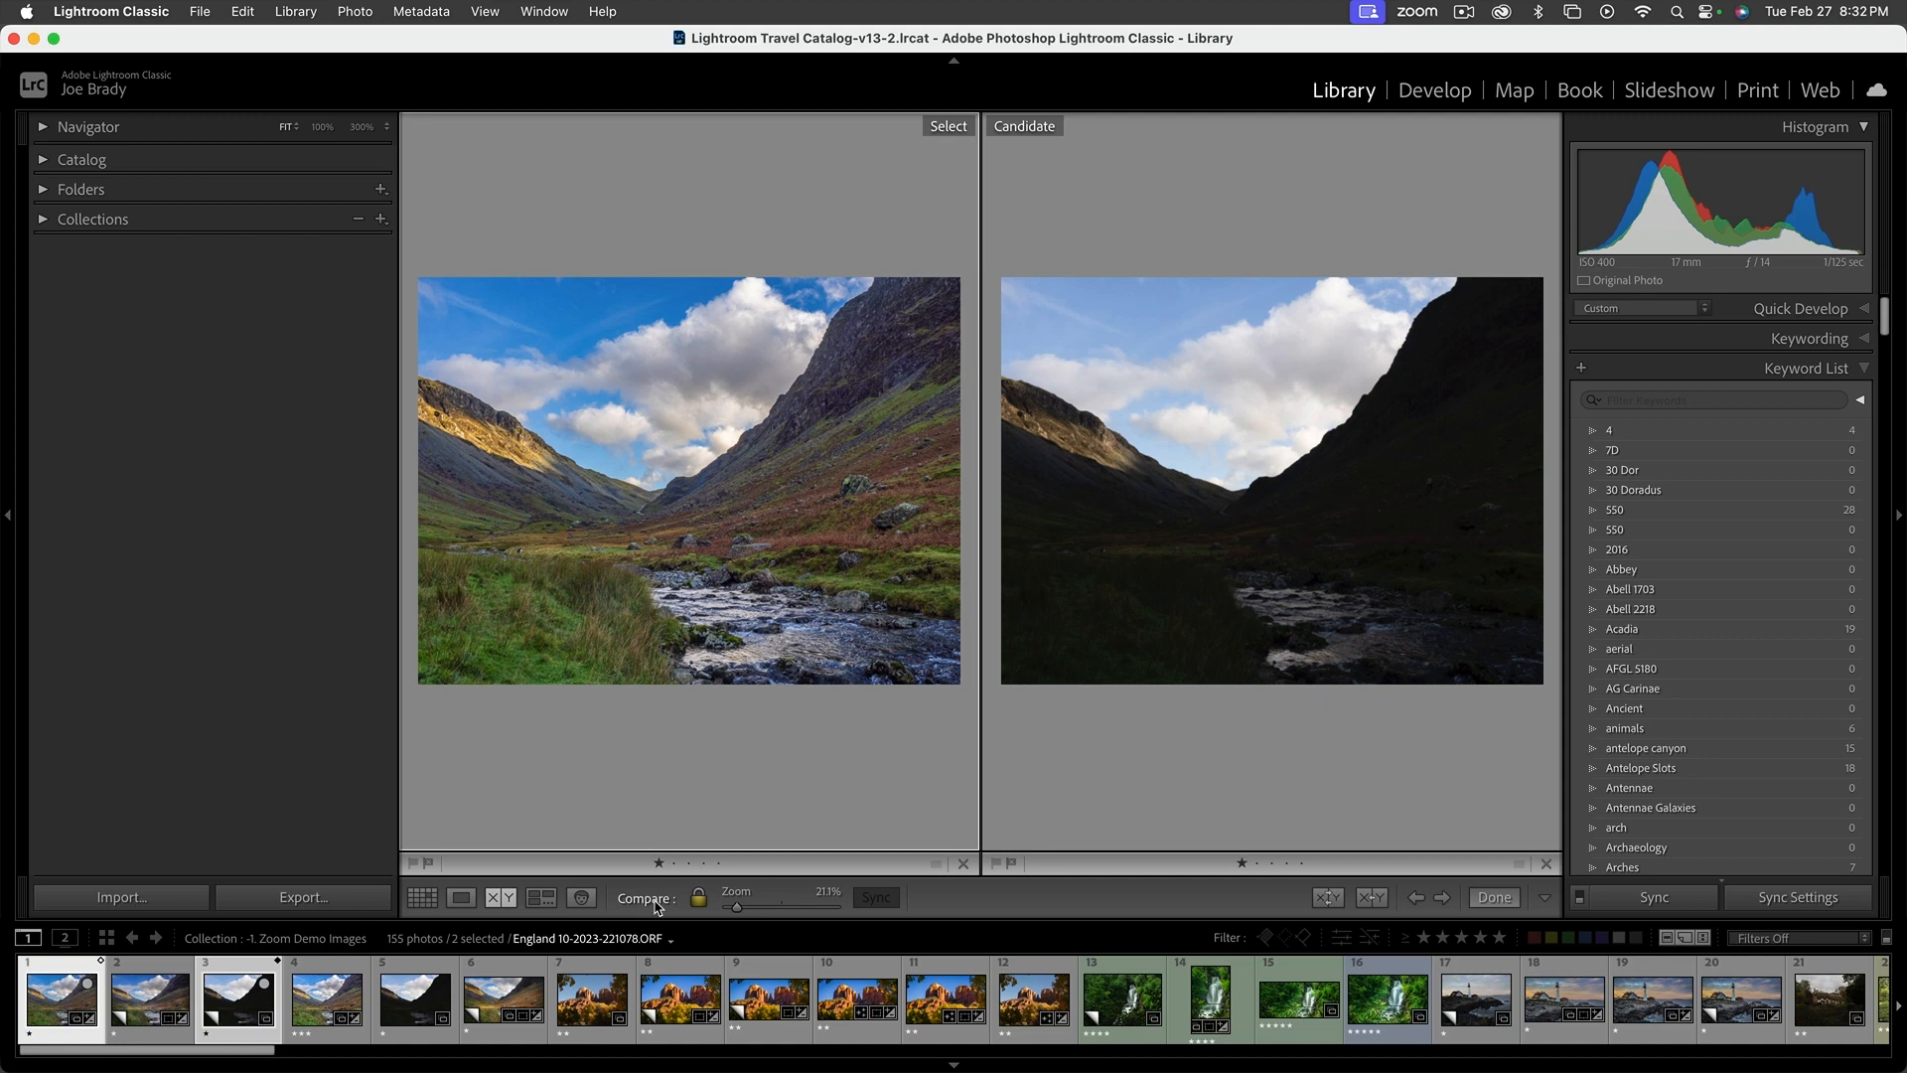
key(e)
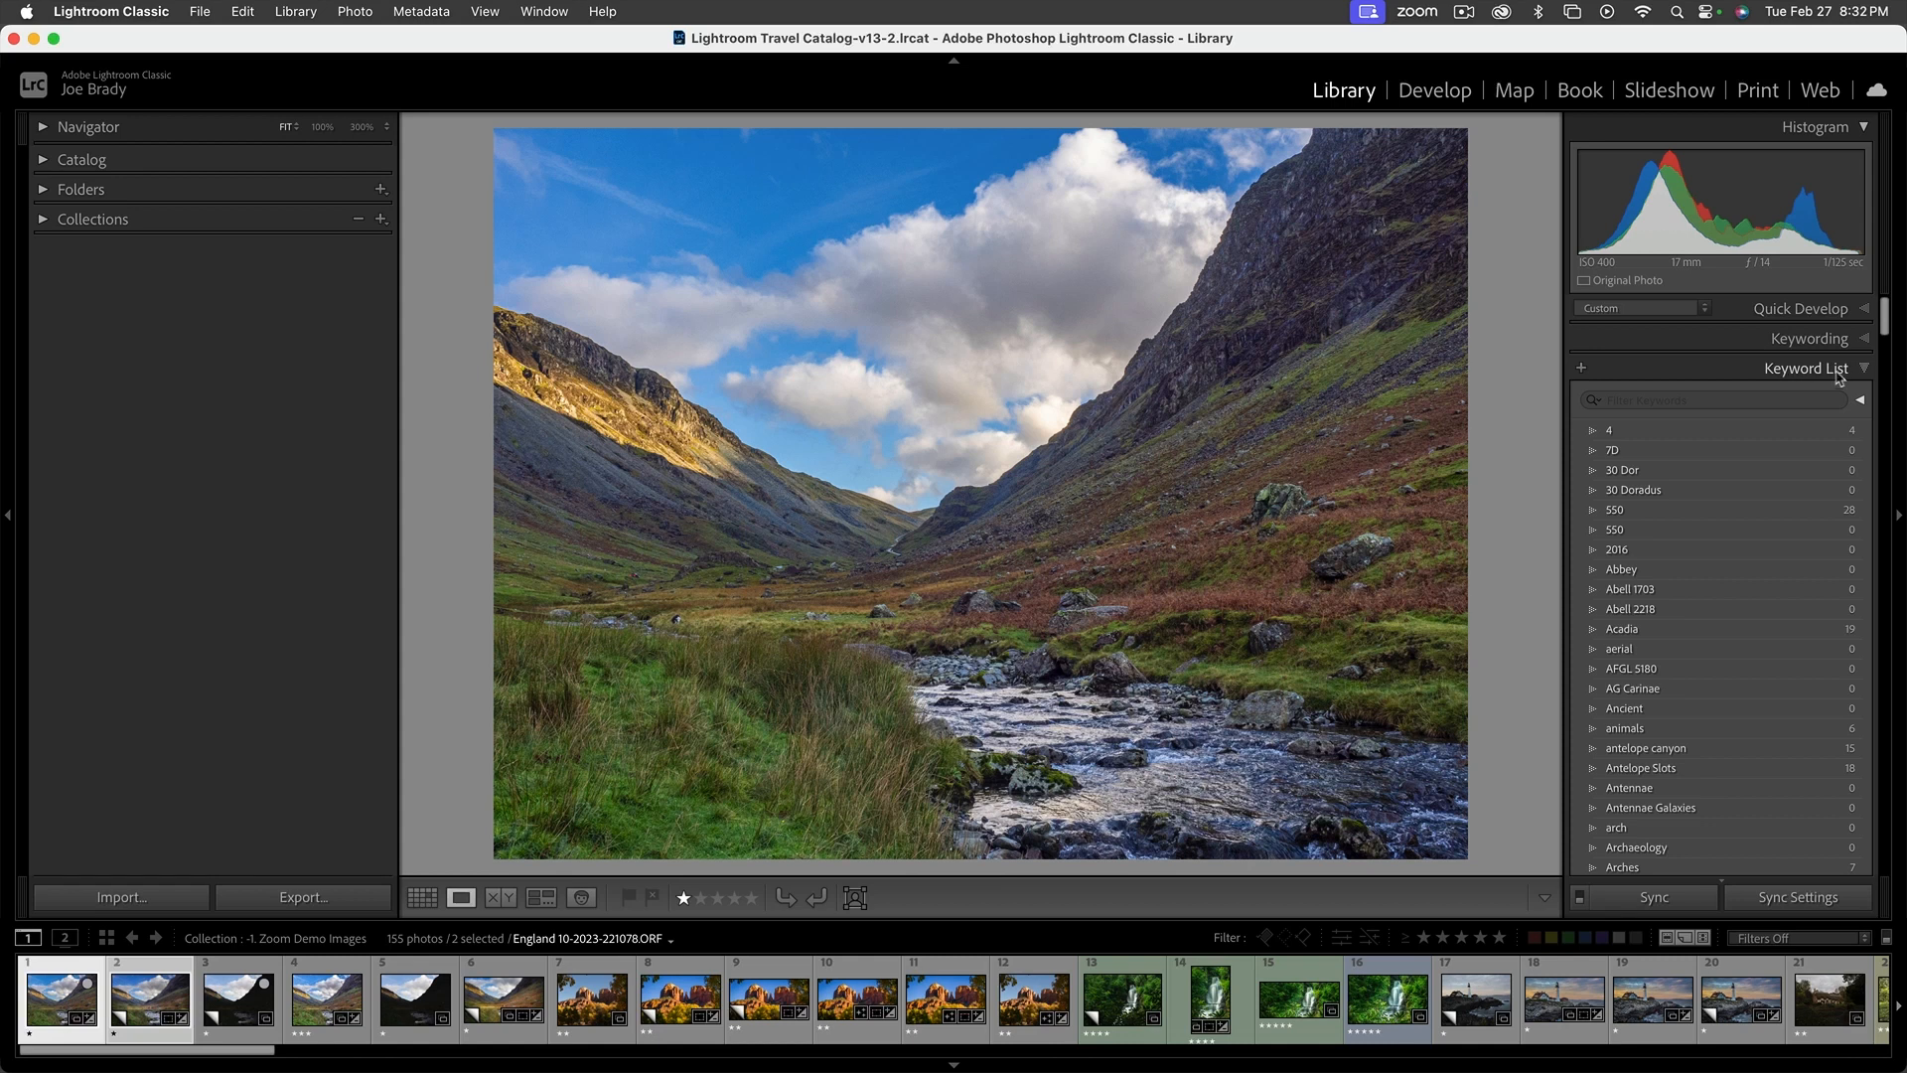
Go back to the Develop module and set the edited photo's Contrast to +12
click(1434, 89)
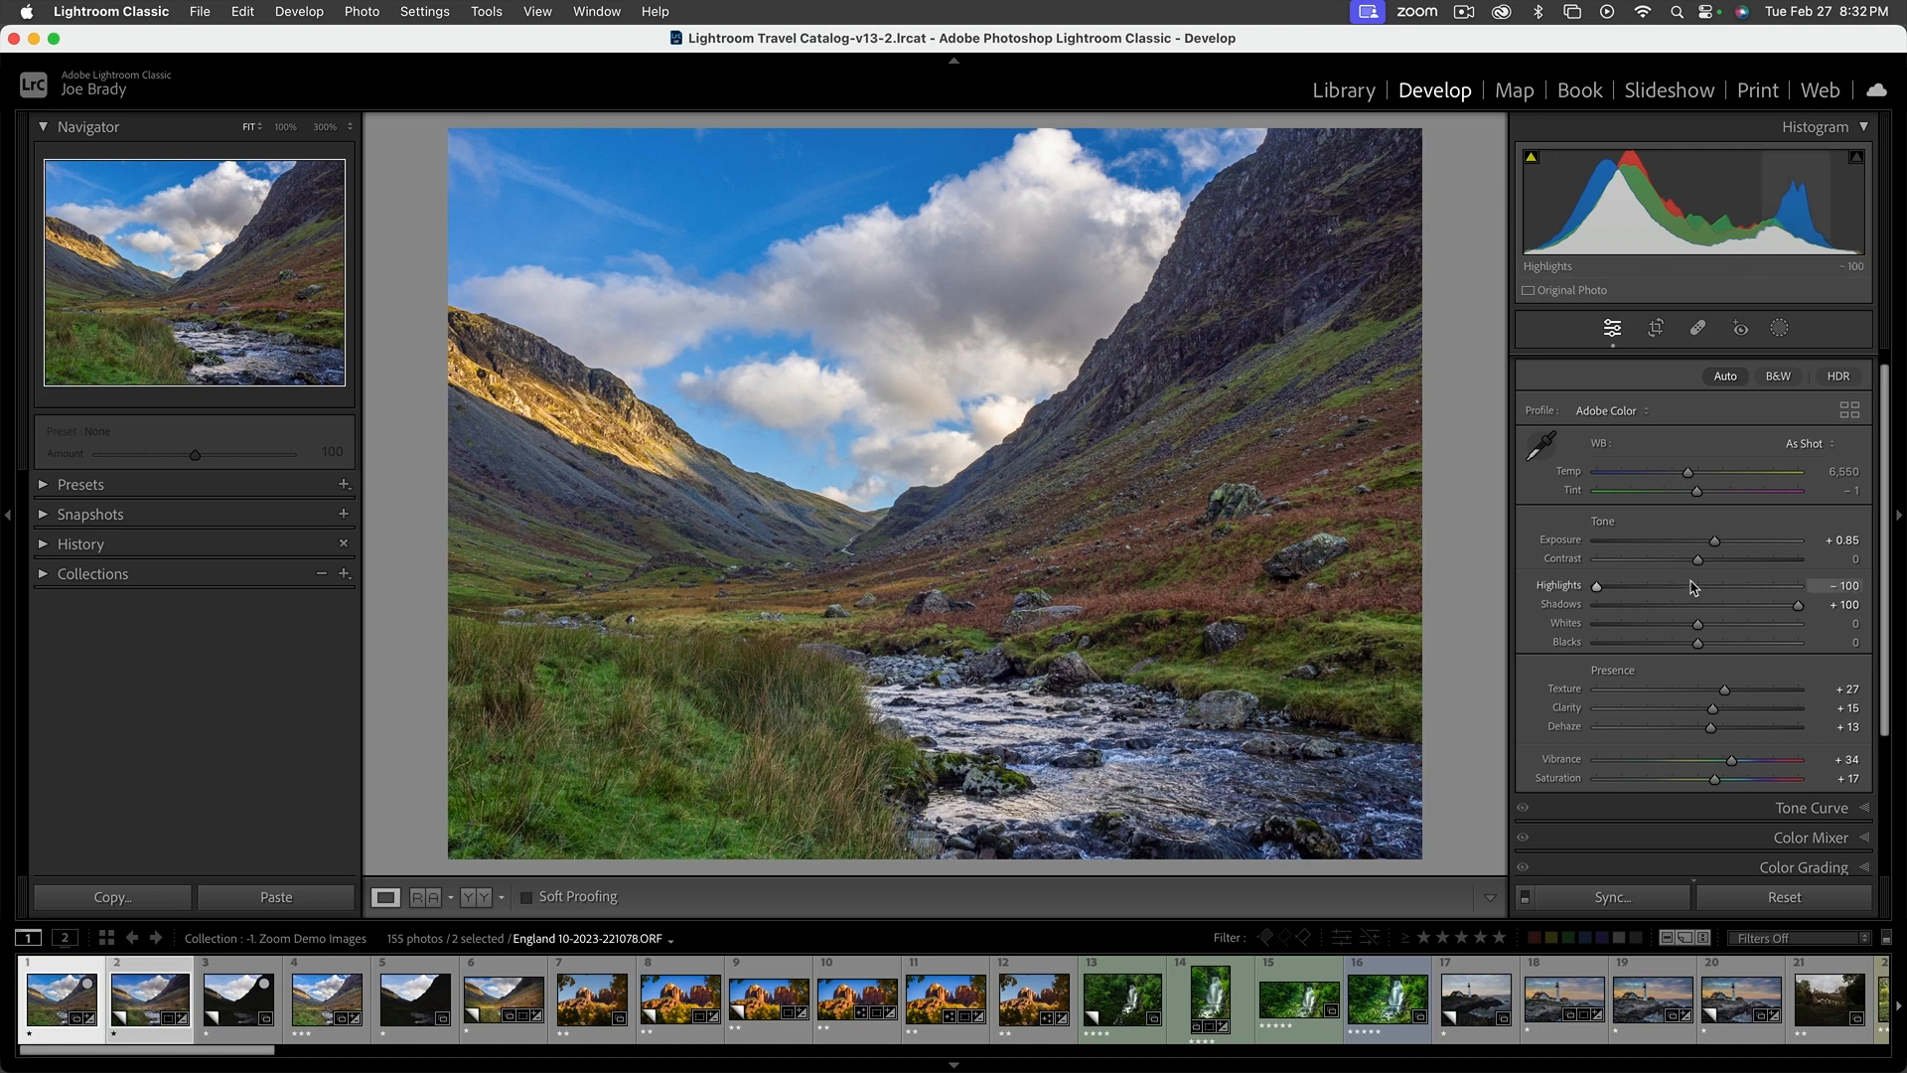
drag(1697, 568, 1711, 565)
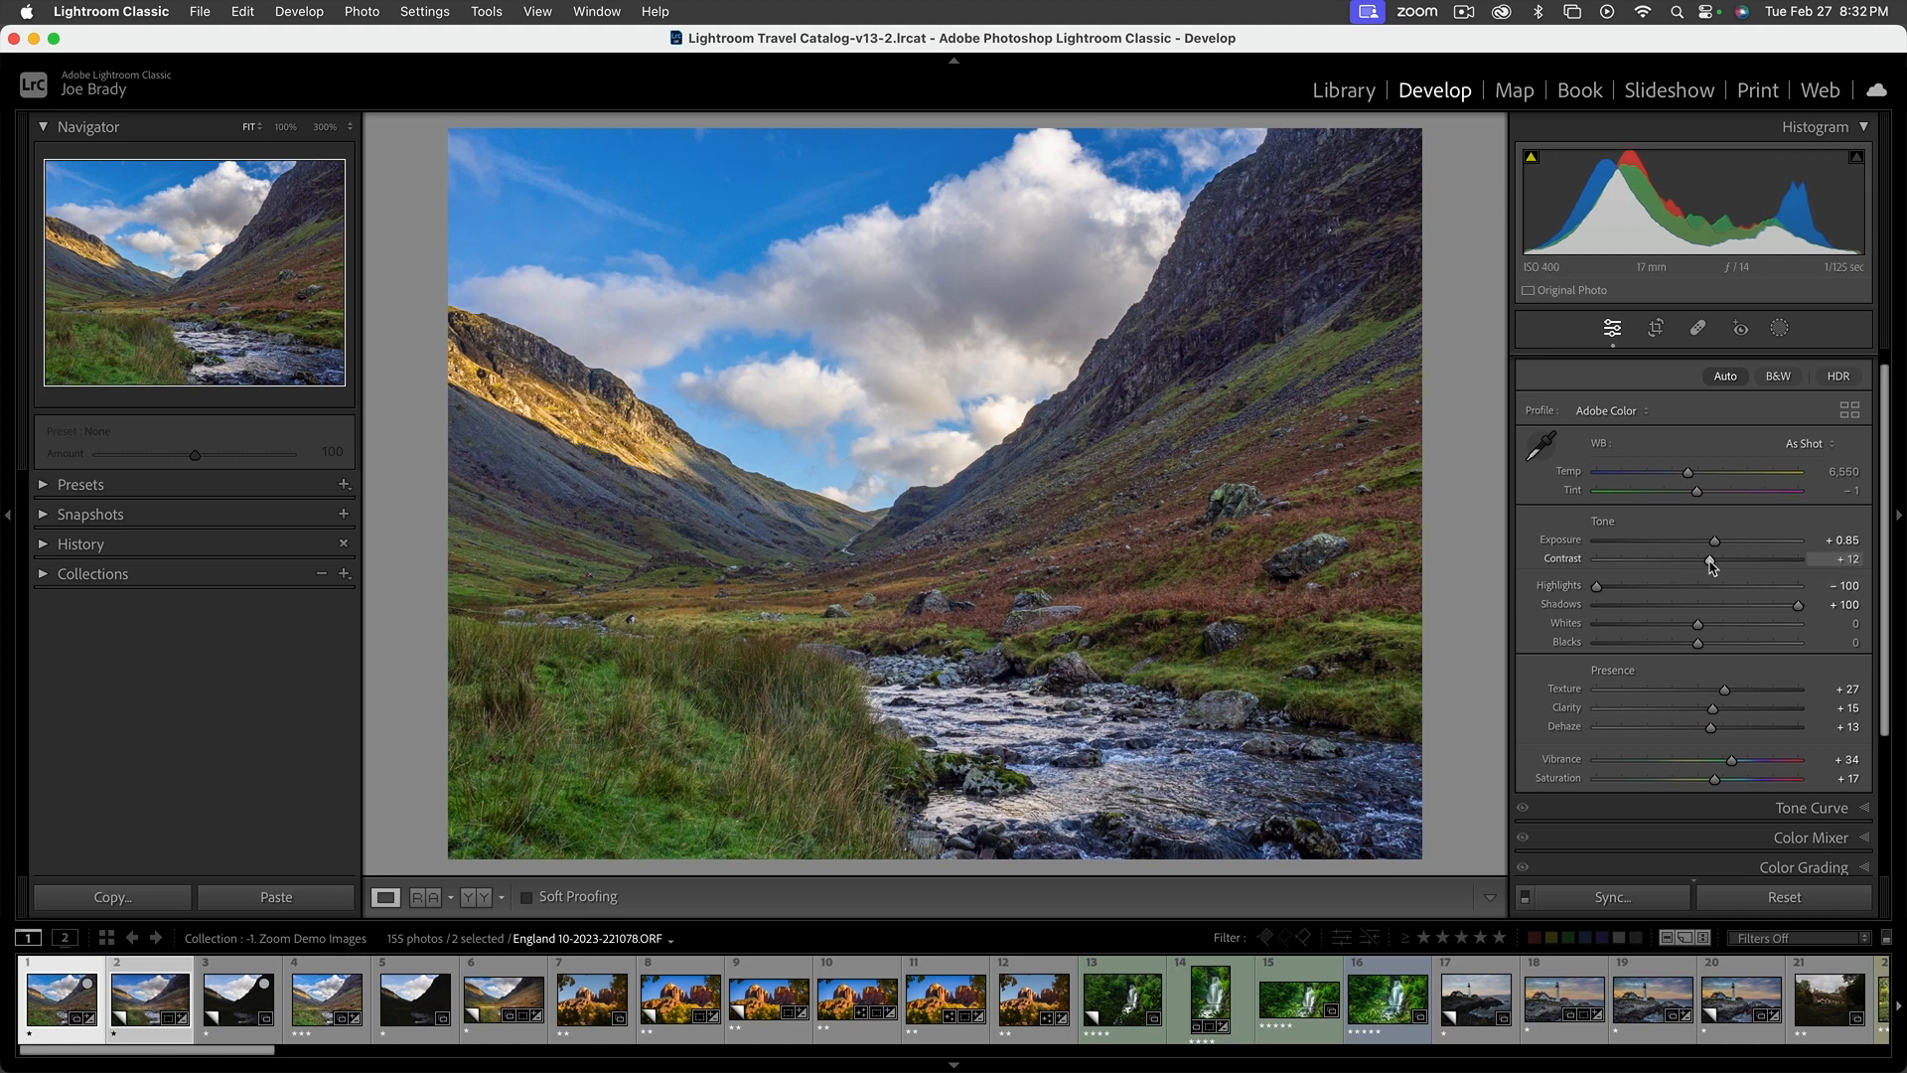
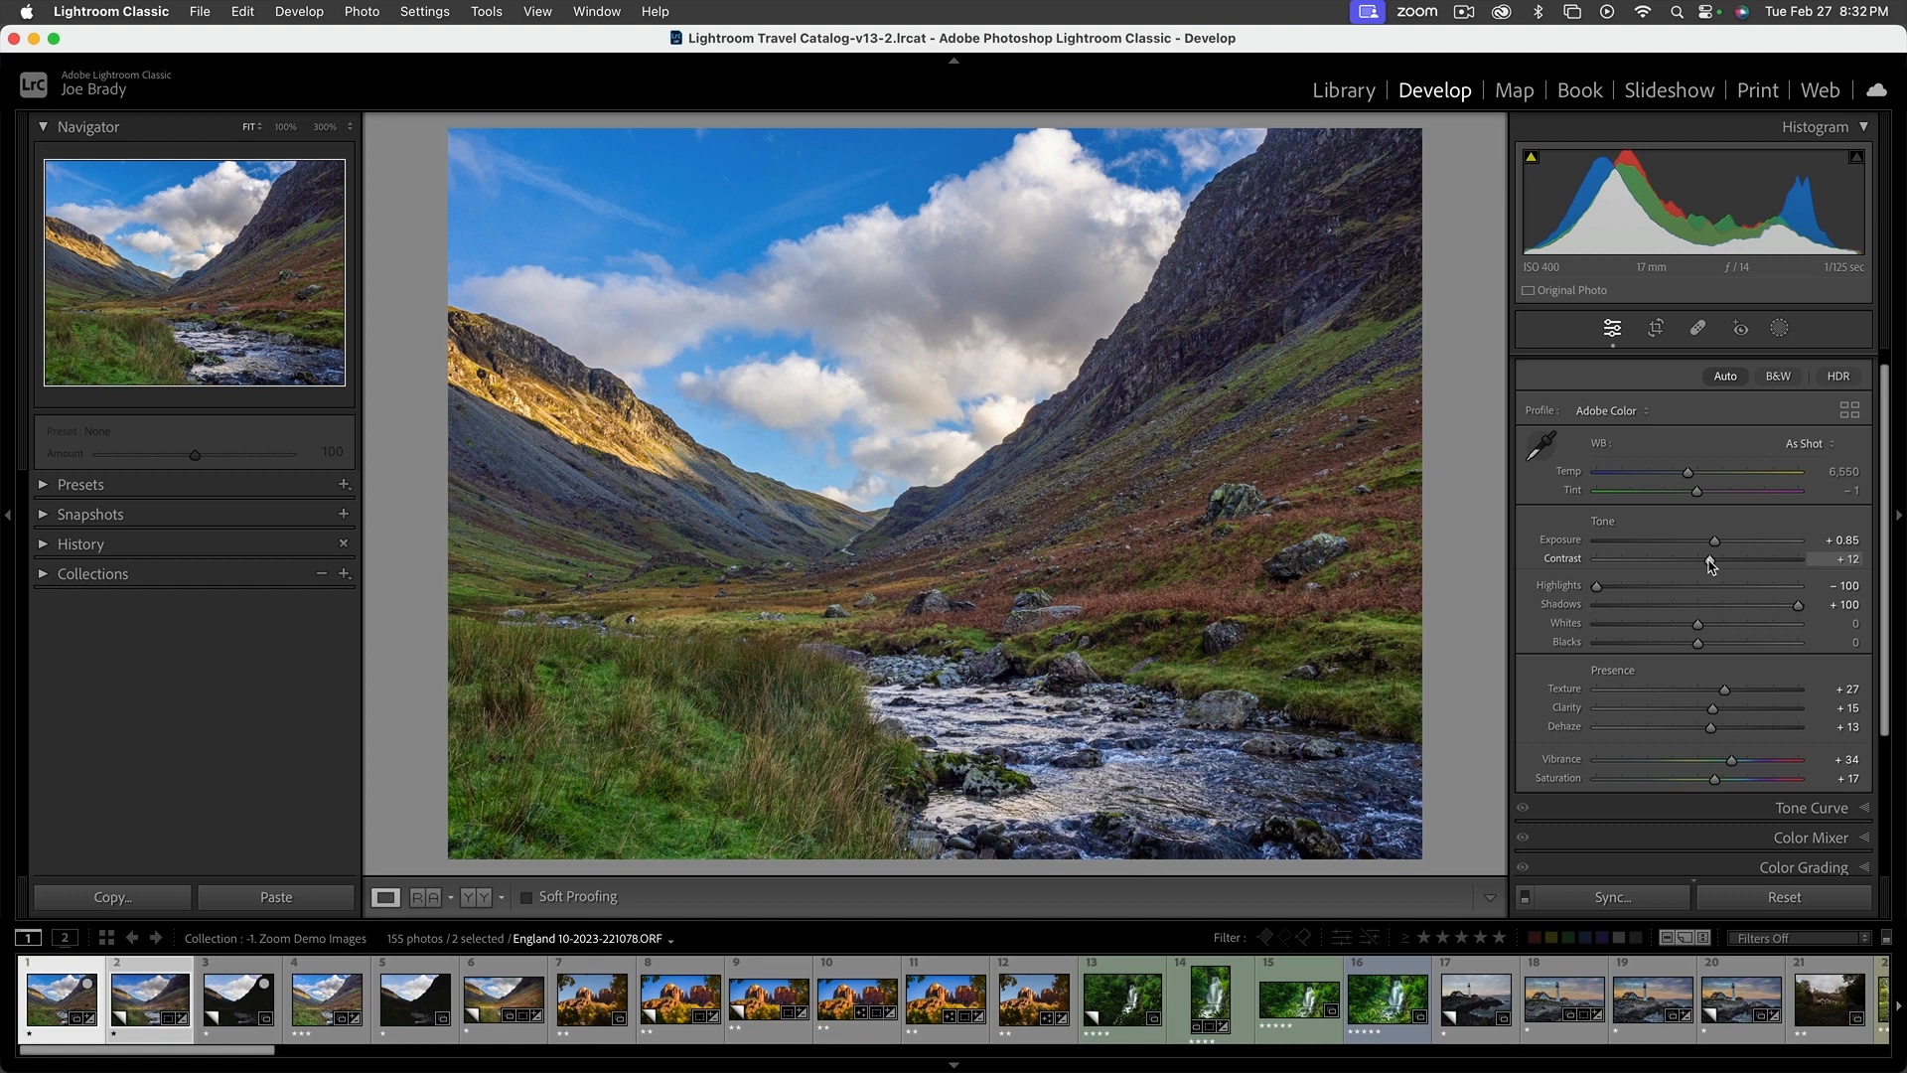
Cycle through the info overlays on the valley photo, covering exposure settings and file details, and hide the overlay again
click(789, 404)
click(789, 404)
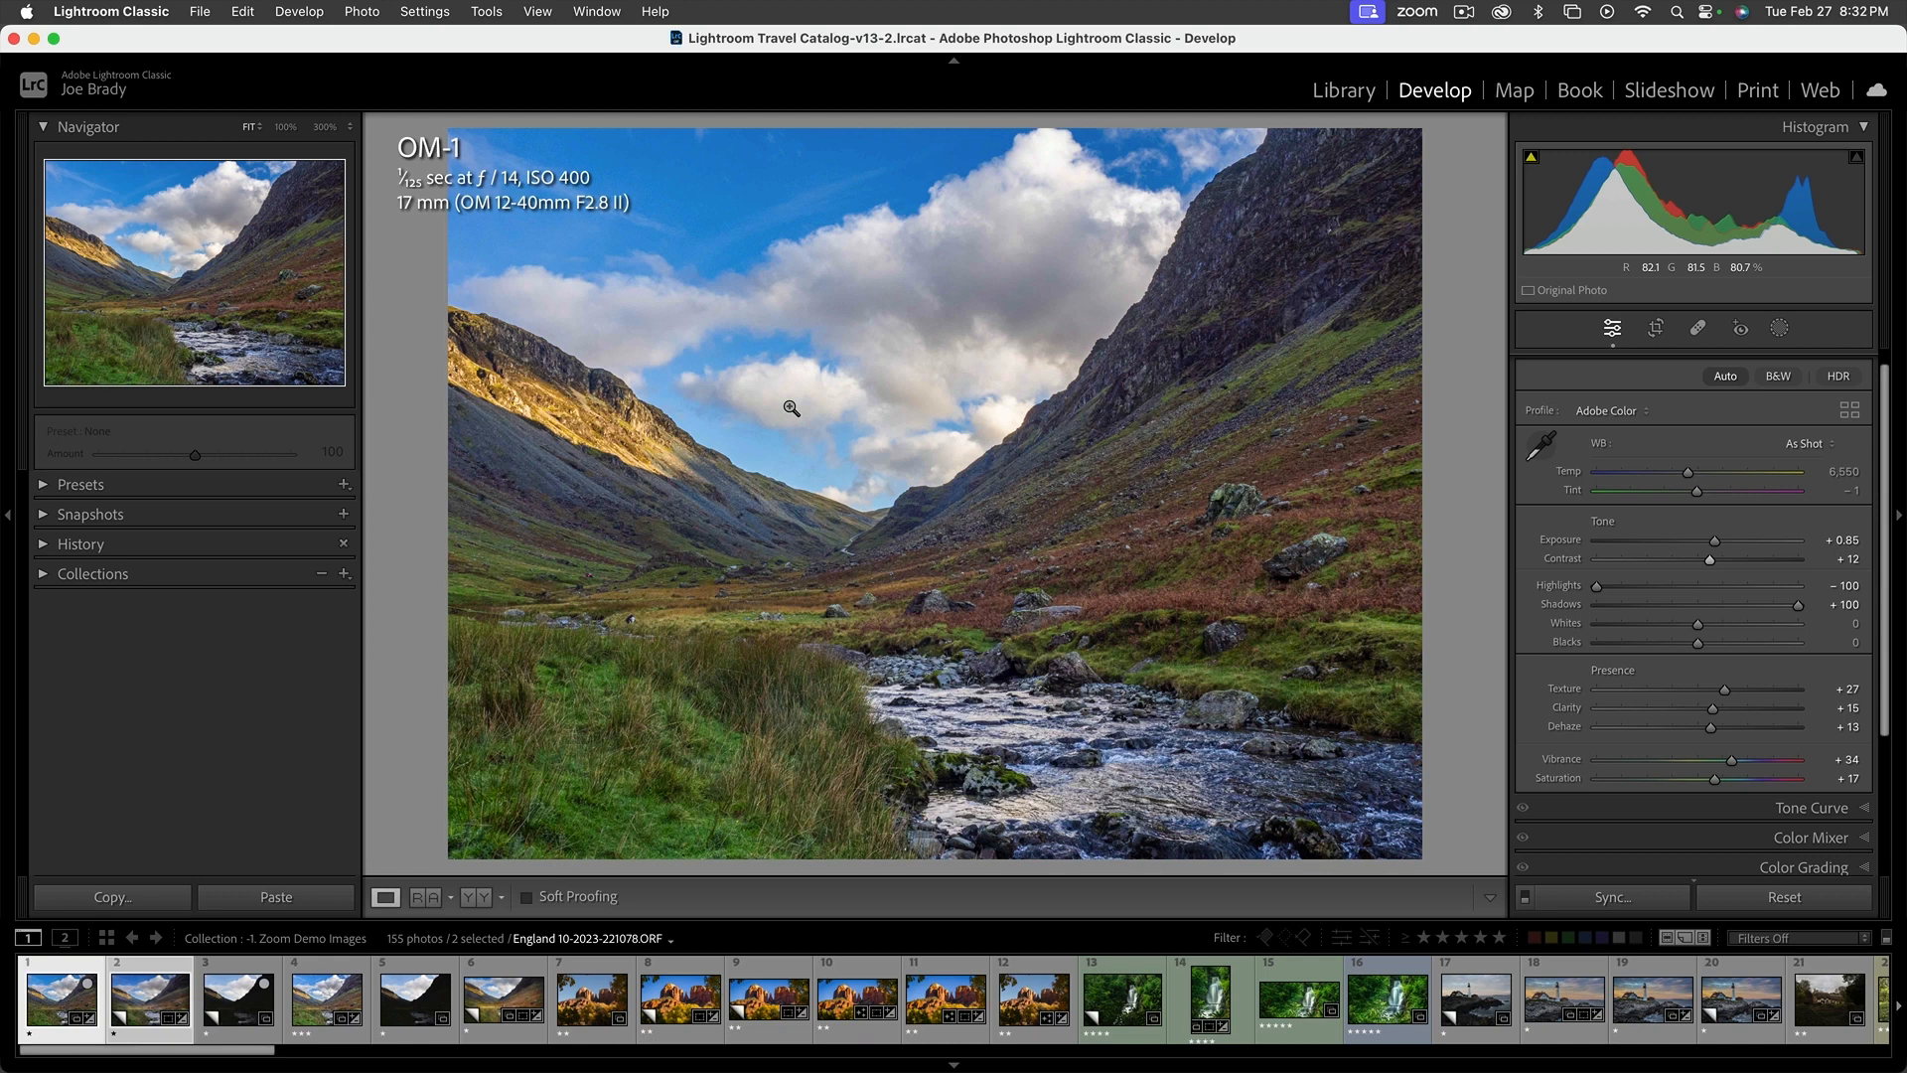
key(i)
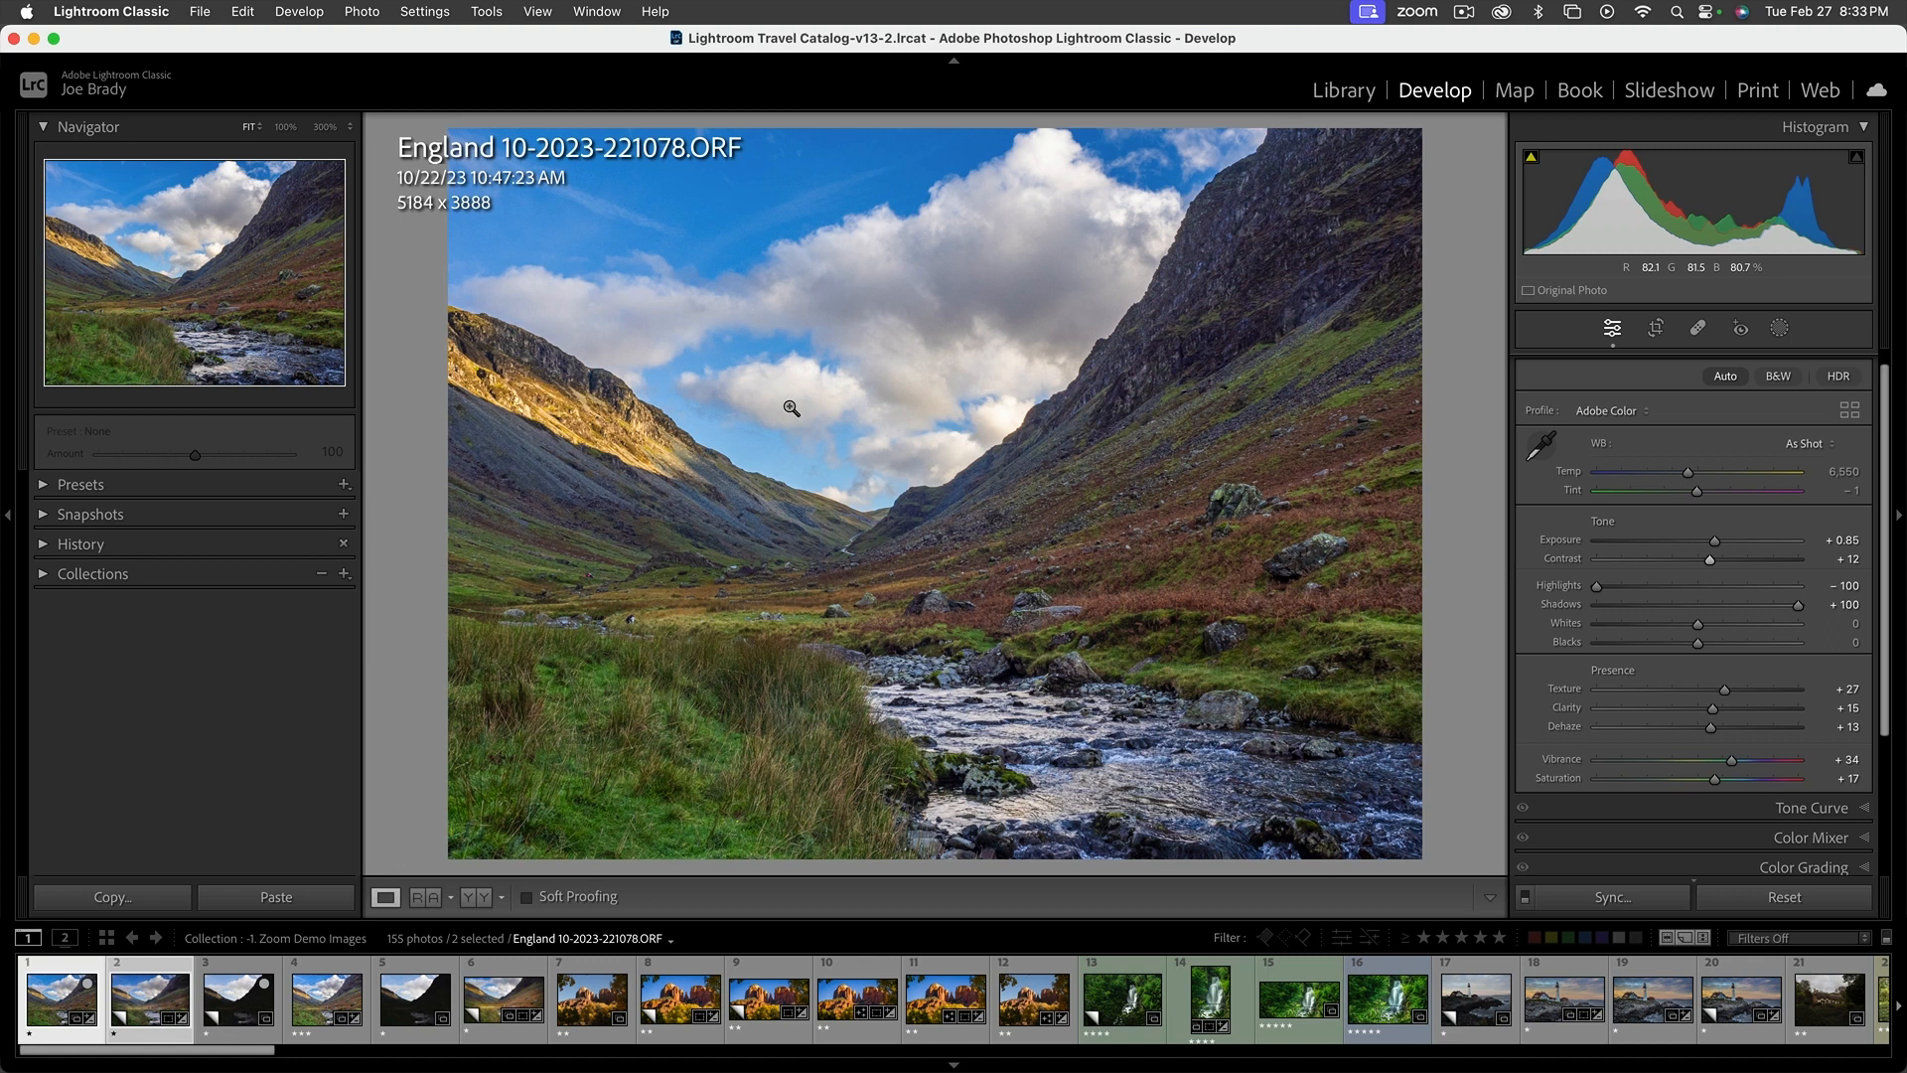
key(i)
key(i)
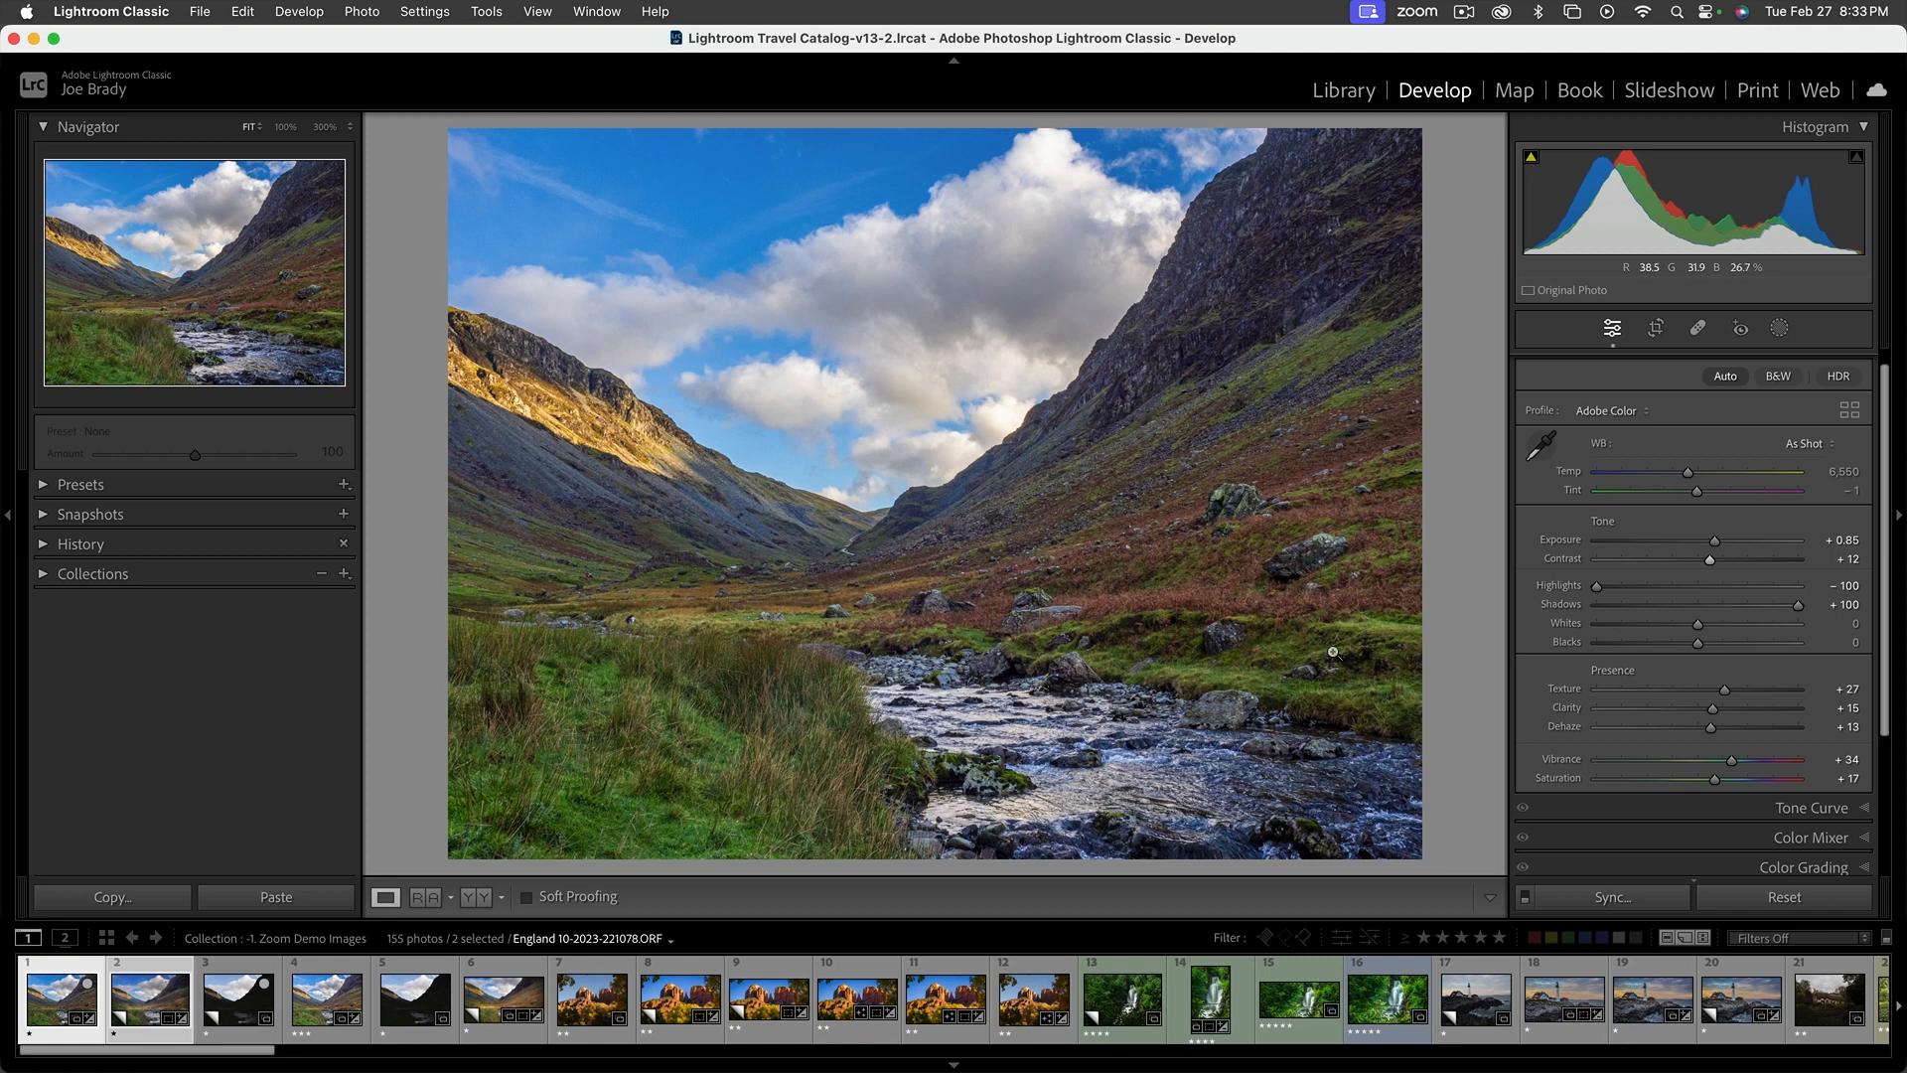
Transform the edited valley photo with Aspect set to -35 and Scale set to 91
drag(1890, 711, 1887, 882)
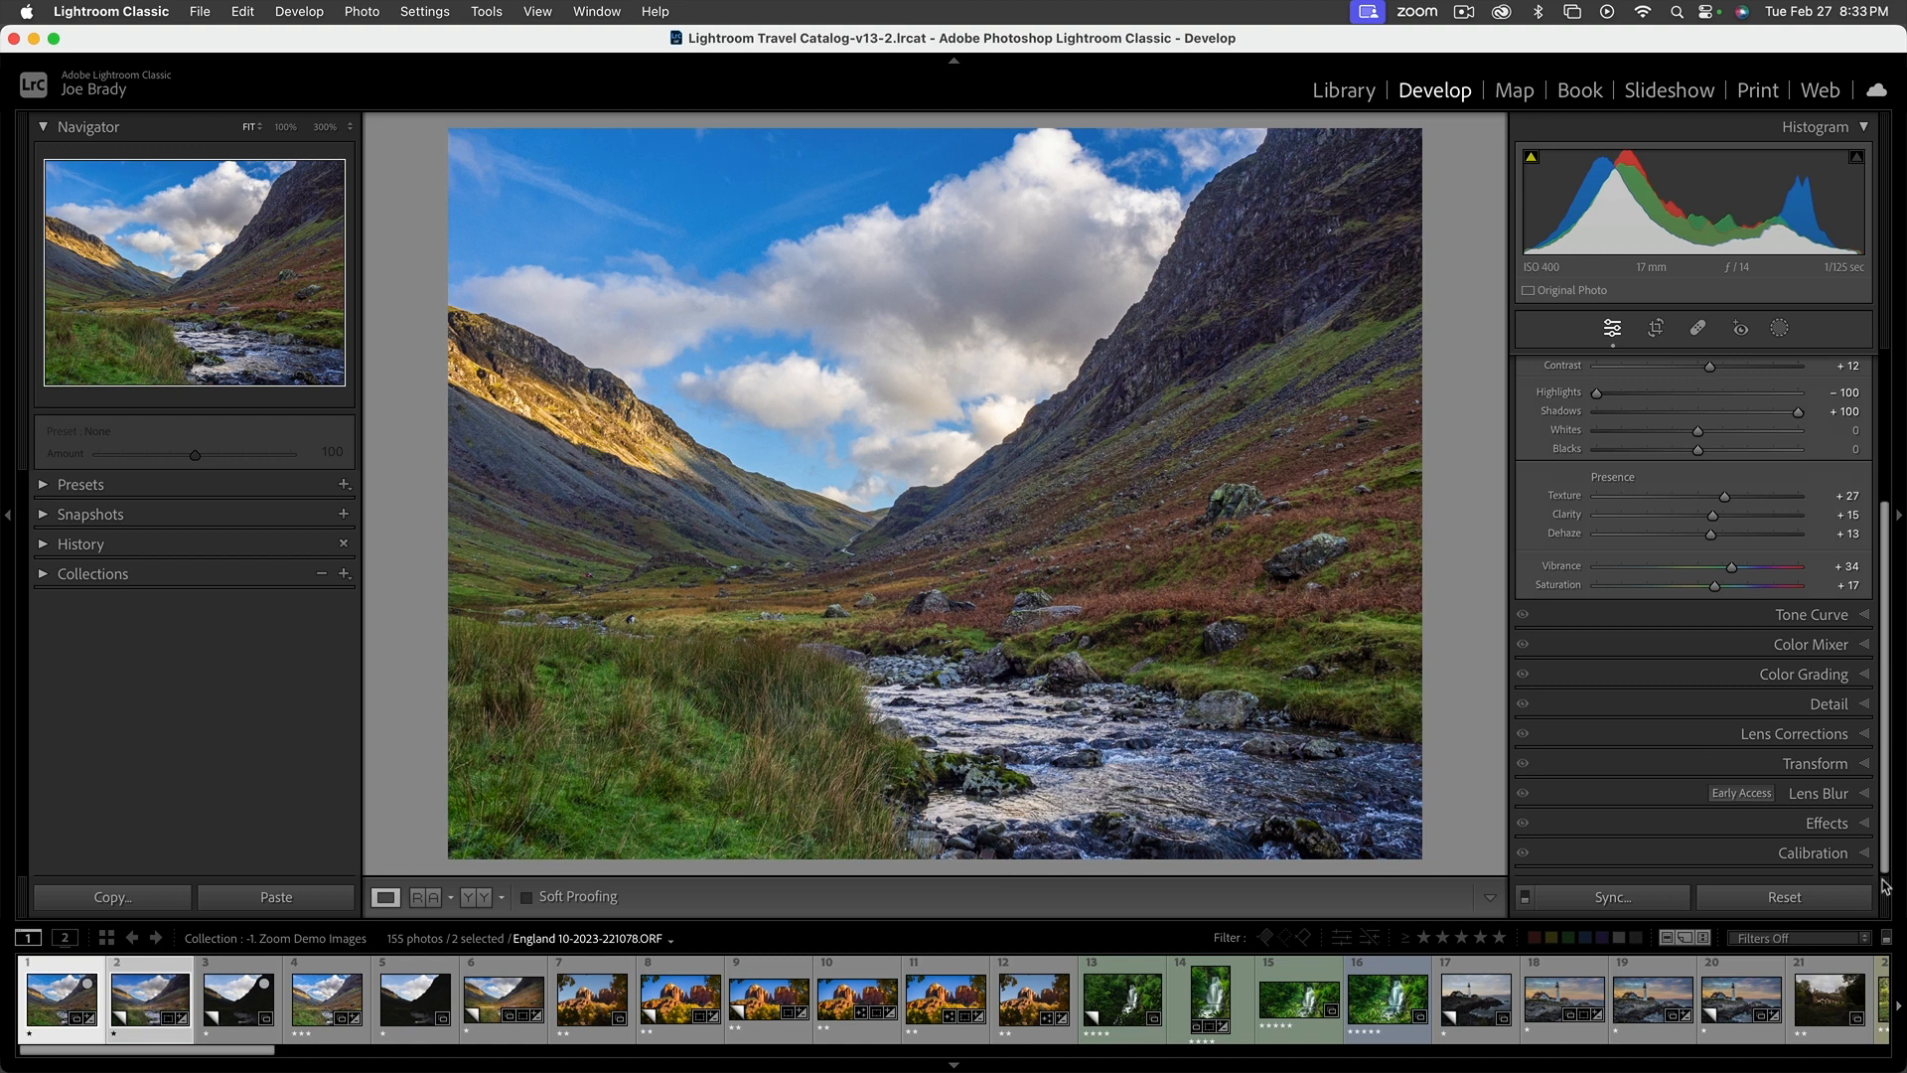
click(1818, 763)
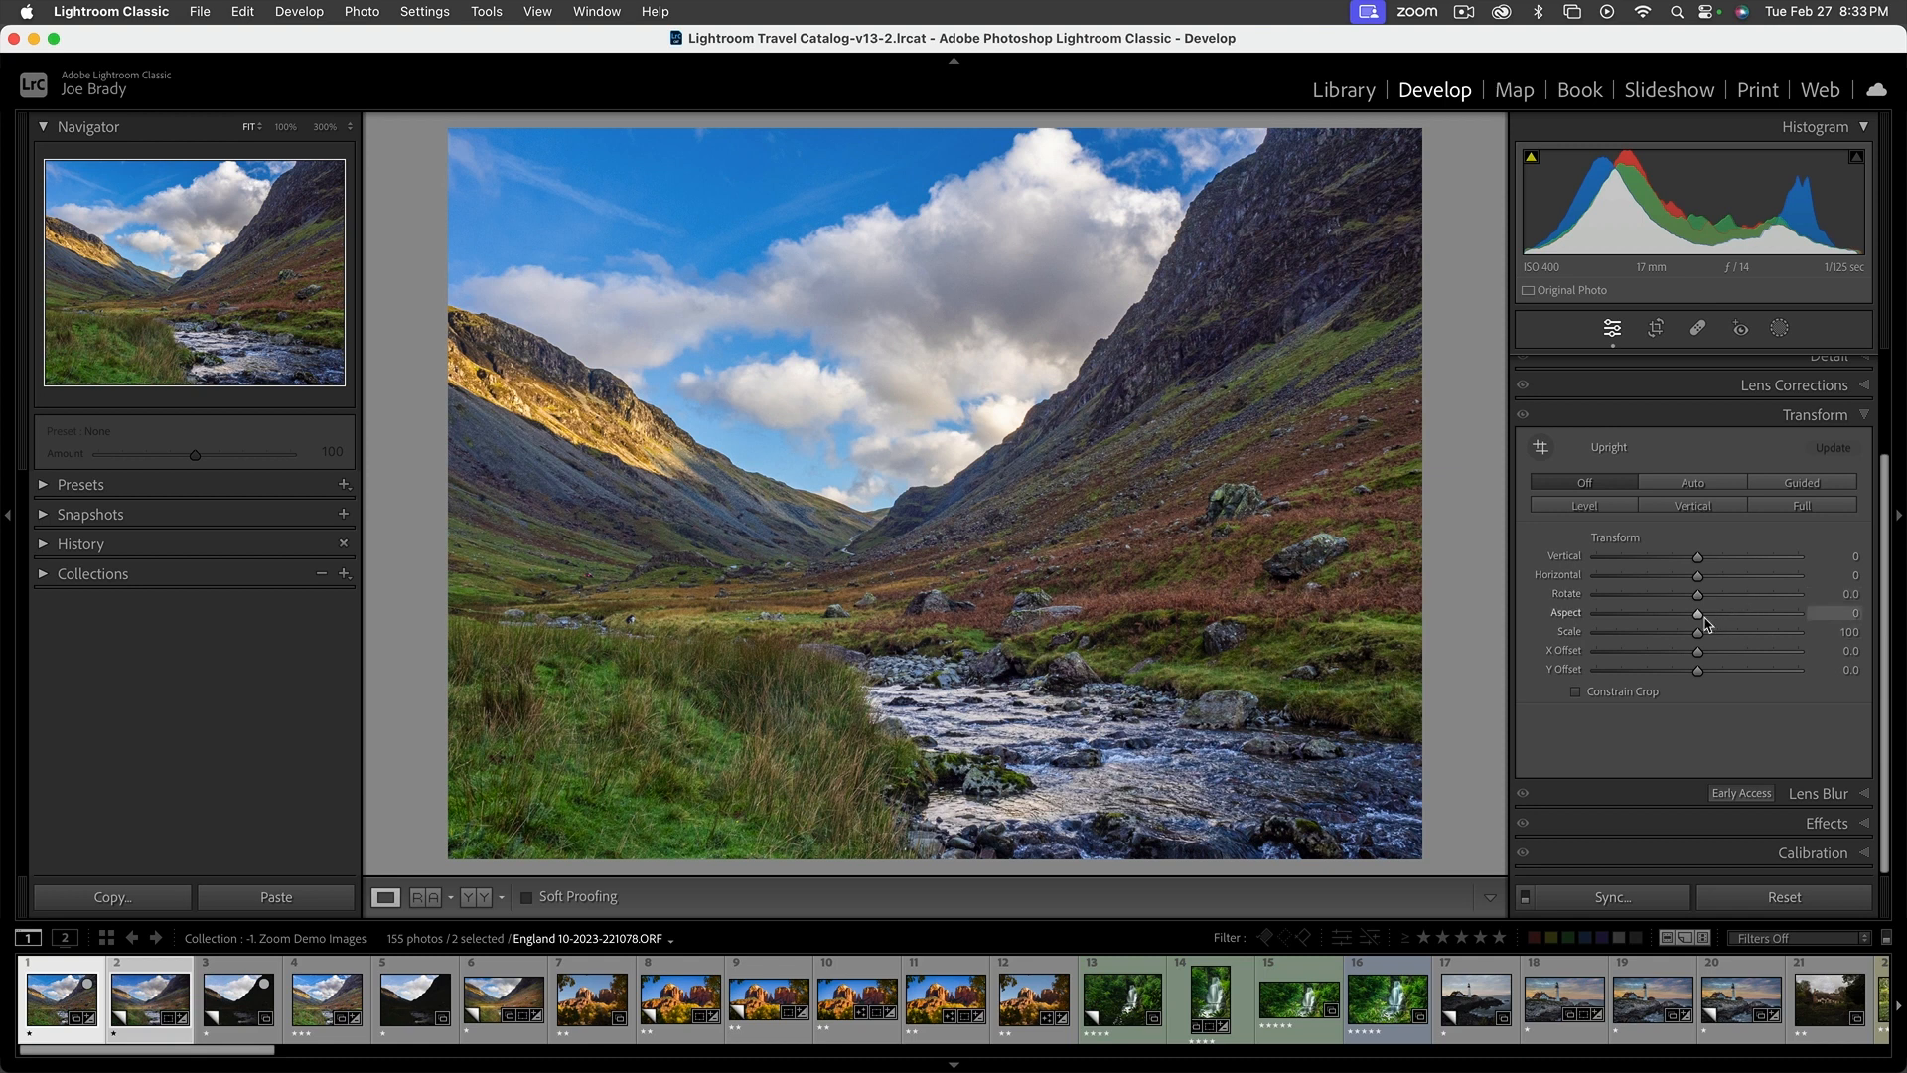
mouse_move(1699, 614)
mouse_down()
mouse_move(1544, 613)
mouse_move(1745, 615)
mouse_move(1609, 615)
mouse_move(1694, 616)
mouse_move(1665, 615)
mouse_up()
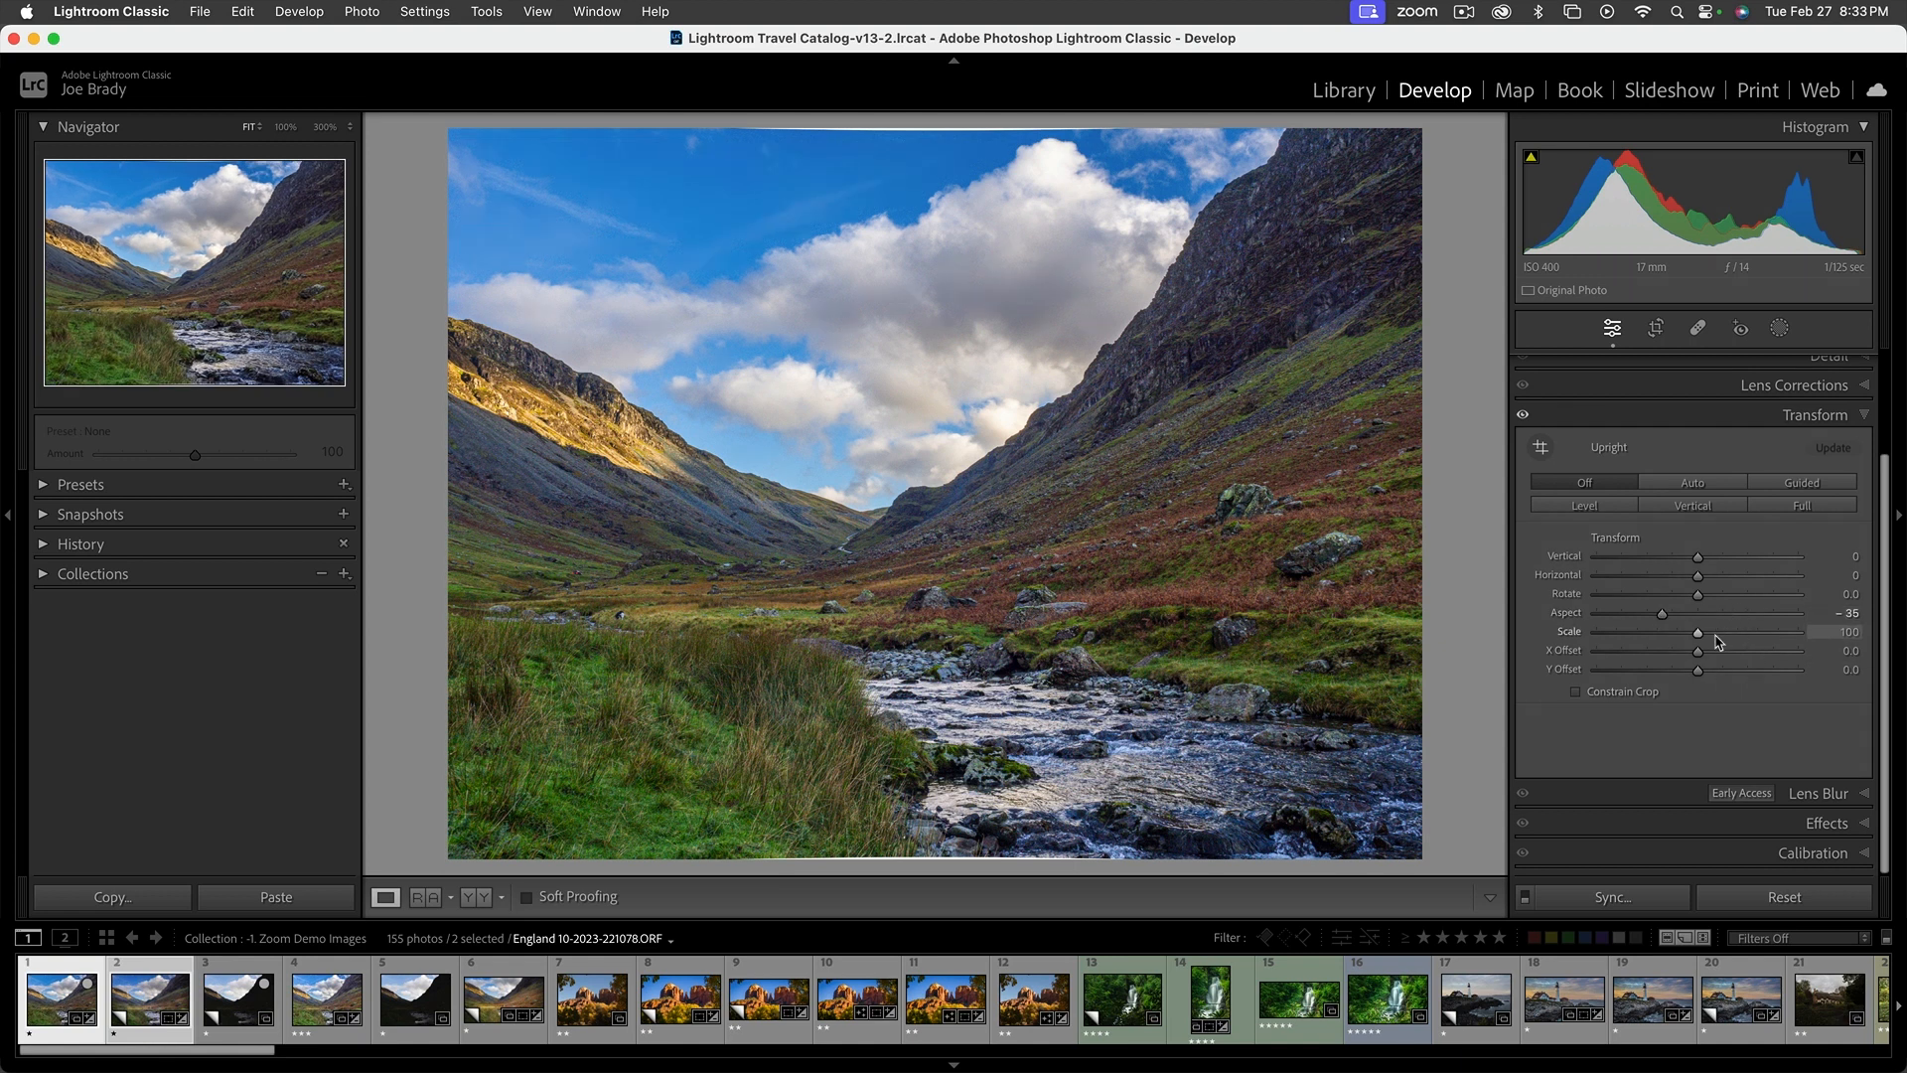
drag(1703, 635, 1687, 637)
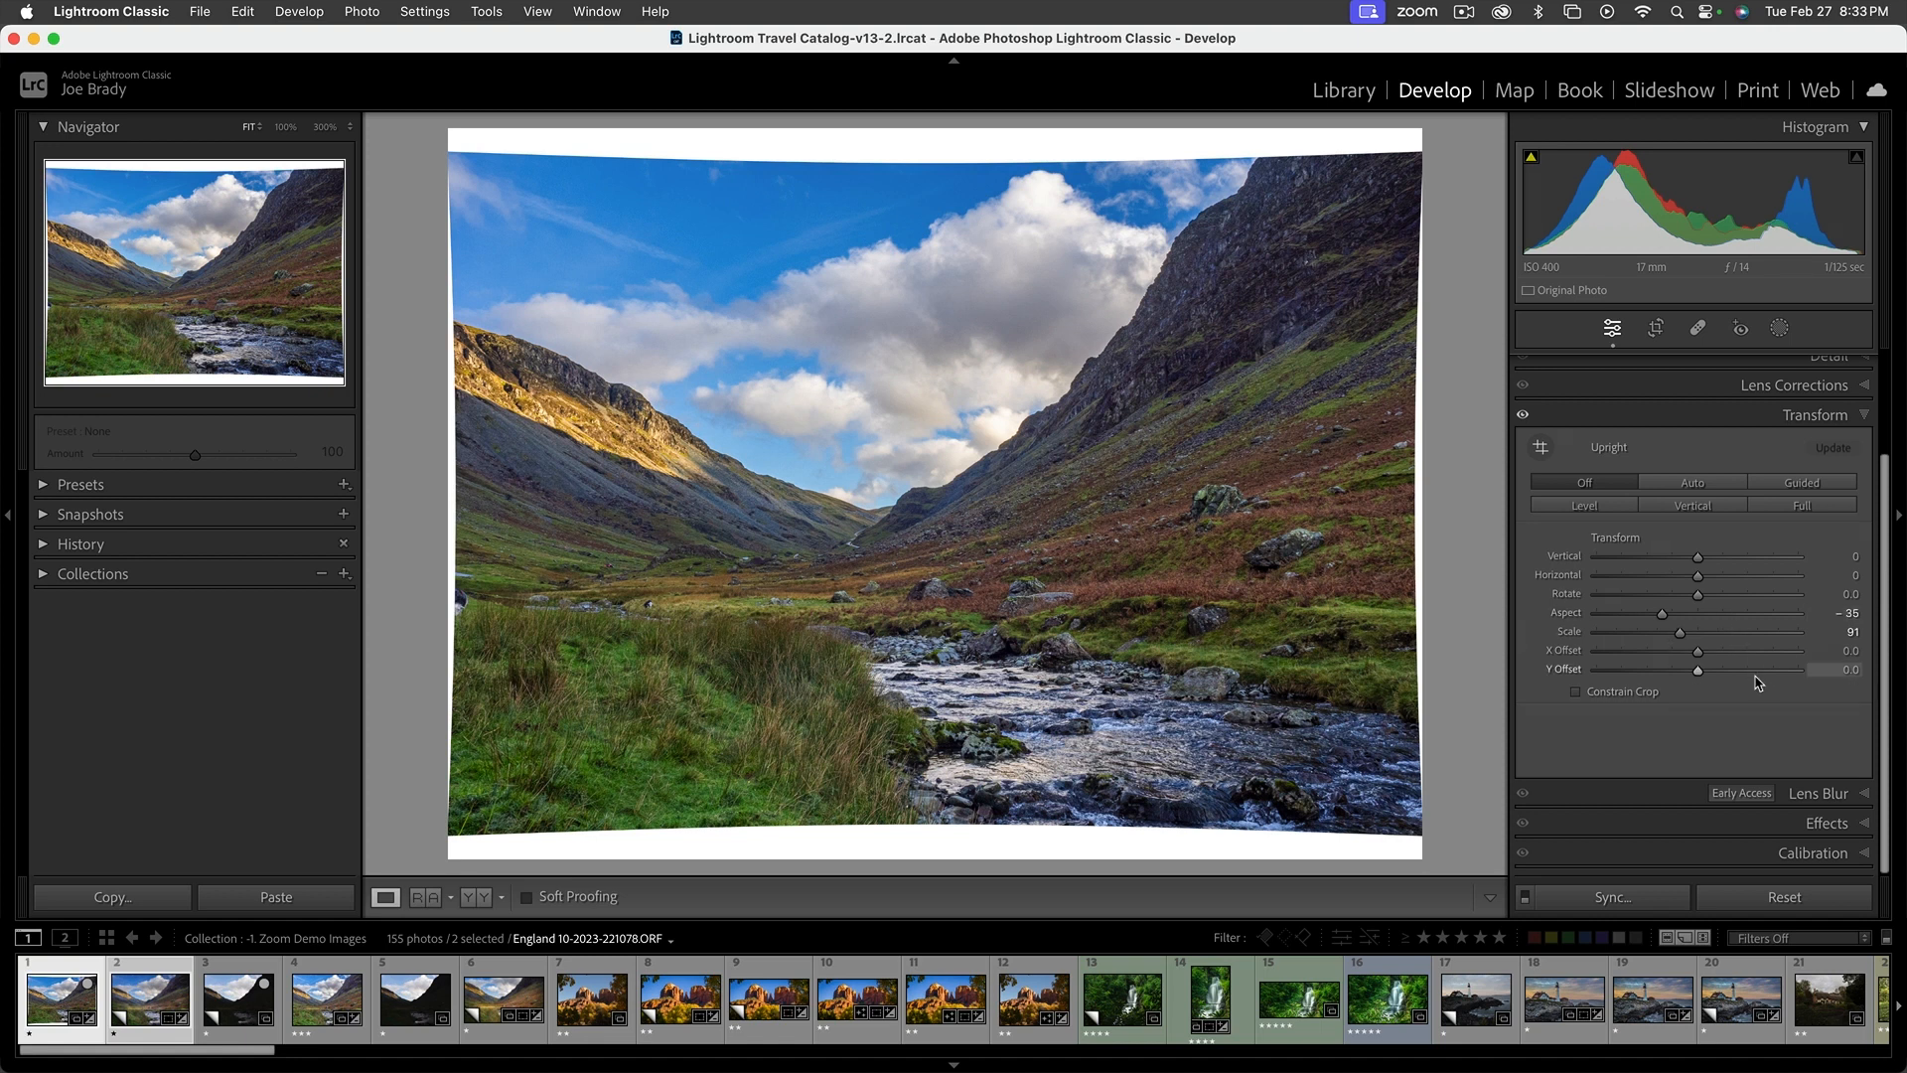
Set the manual lens Distortion amount to -13 and enable Constrain Crop for the valley photo
scroll(1760, 683, up, 3)
click(1823, 514)
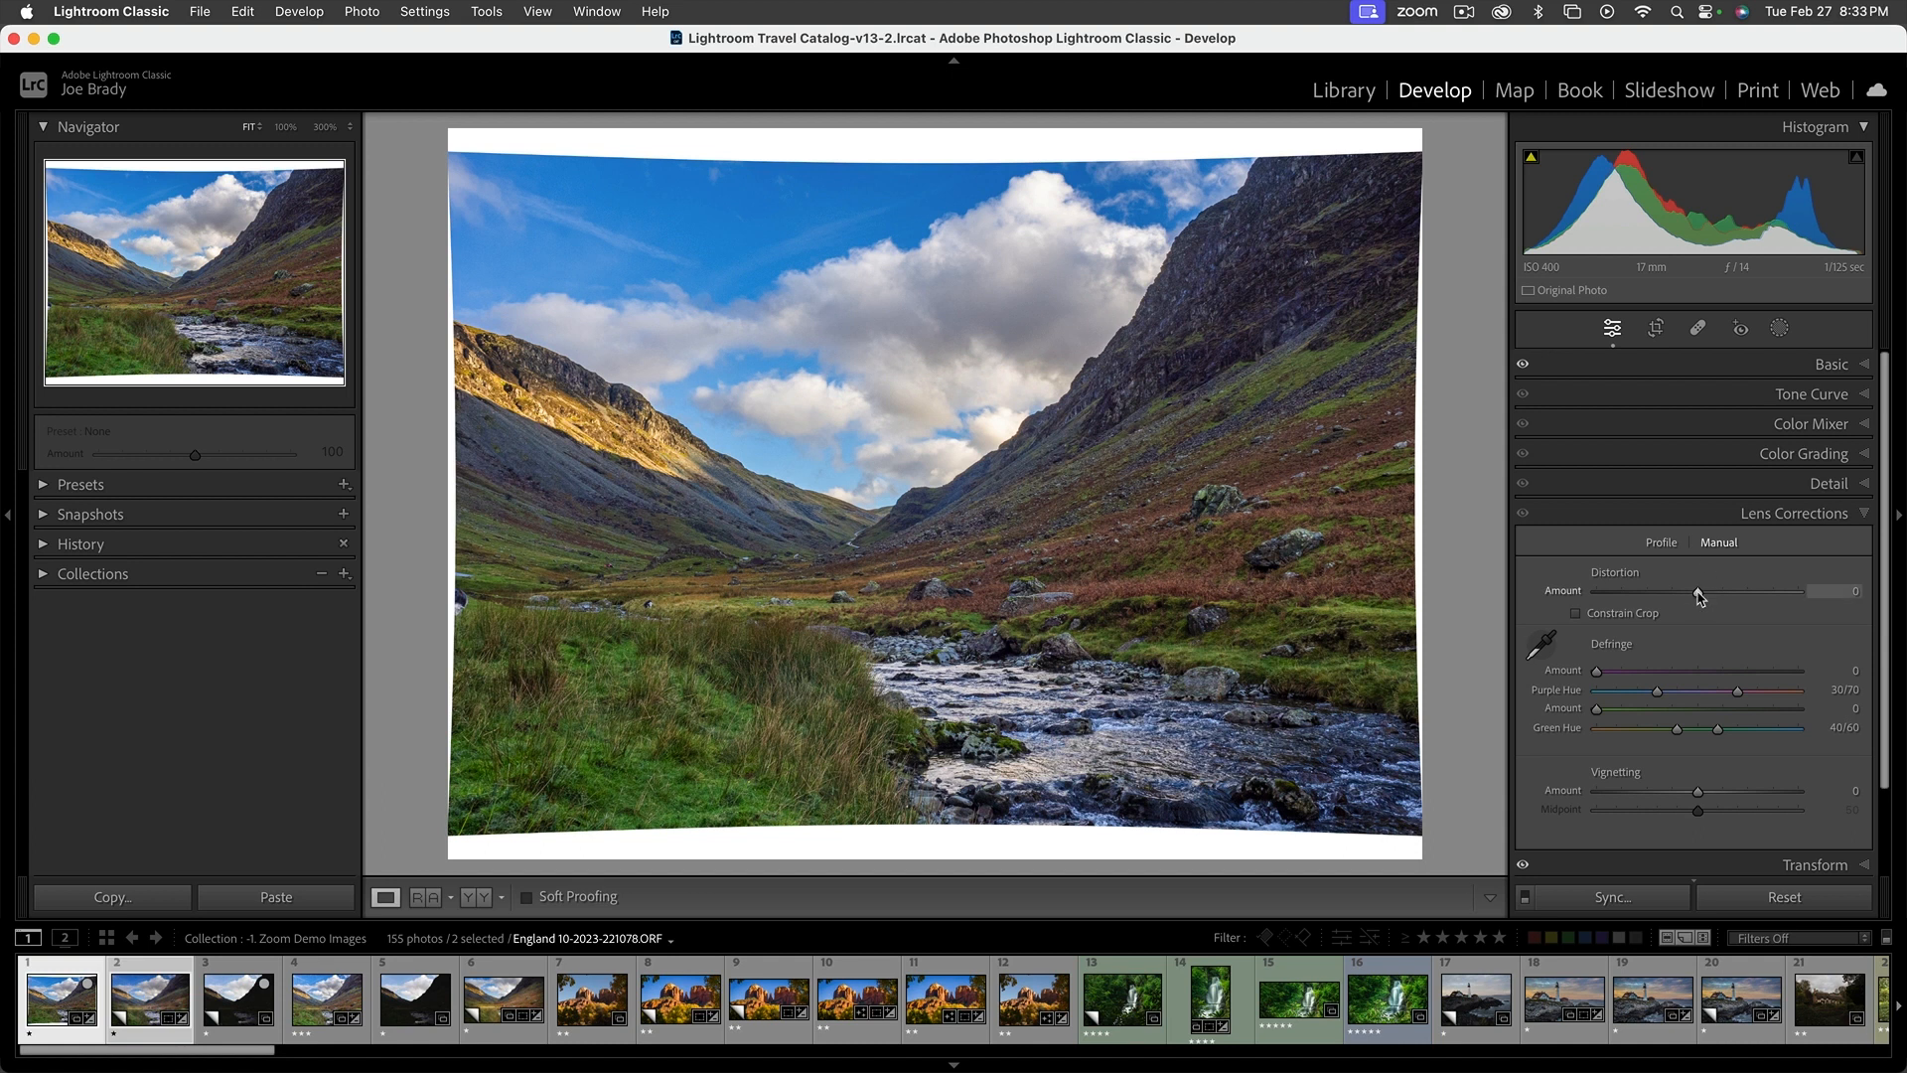
mouse_move(1698, 594)
mouse_down()
mouse_move(1741, 594)
mouse_move(1685, 599)
mouse_up()
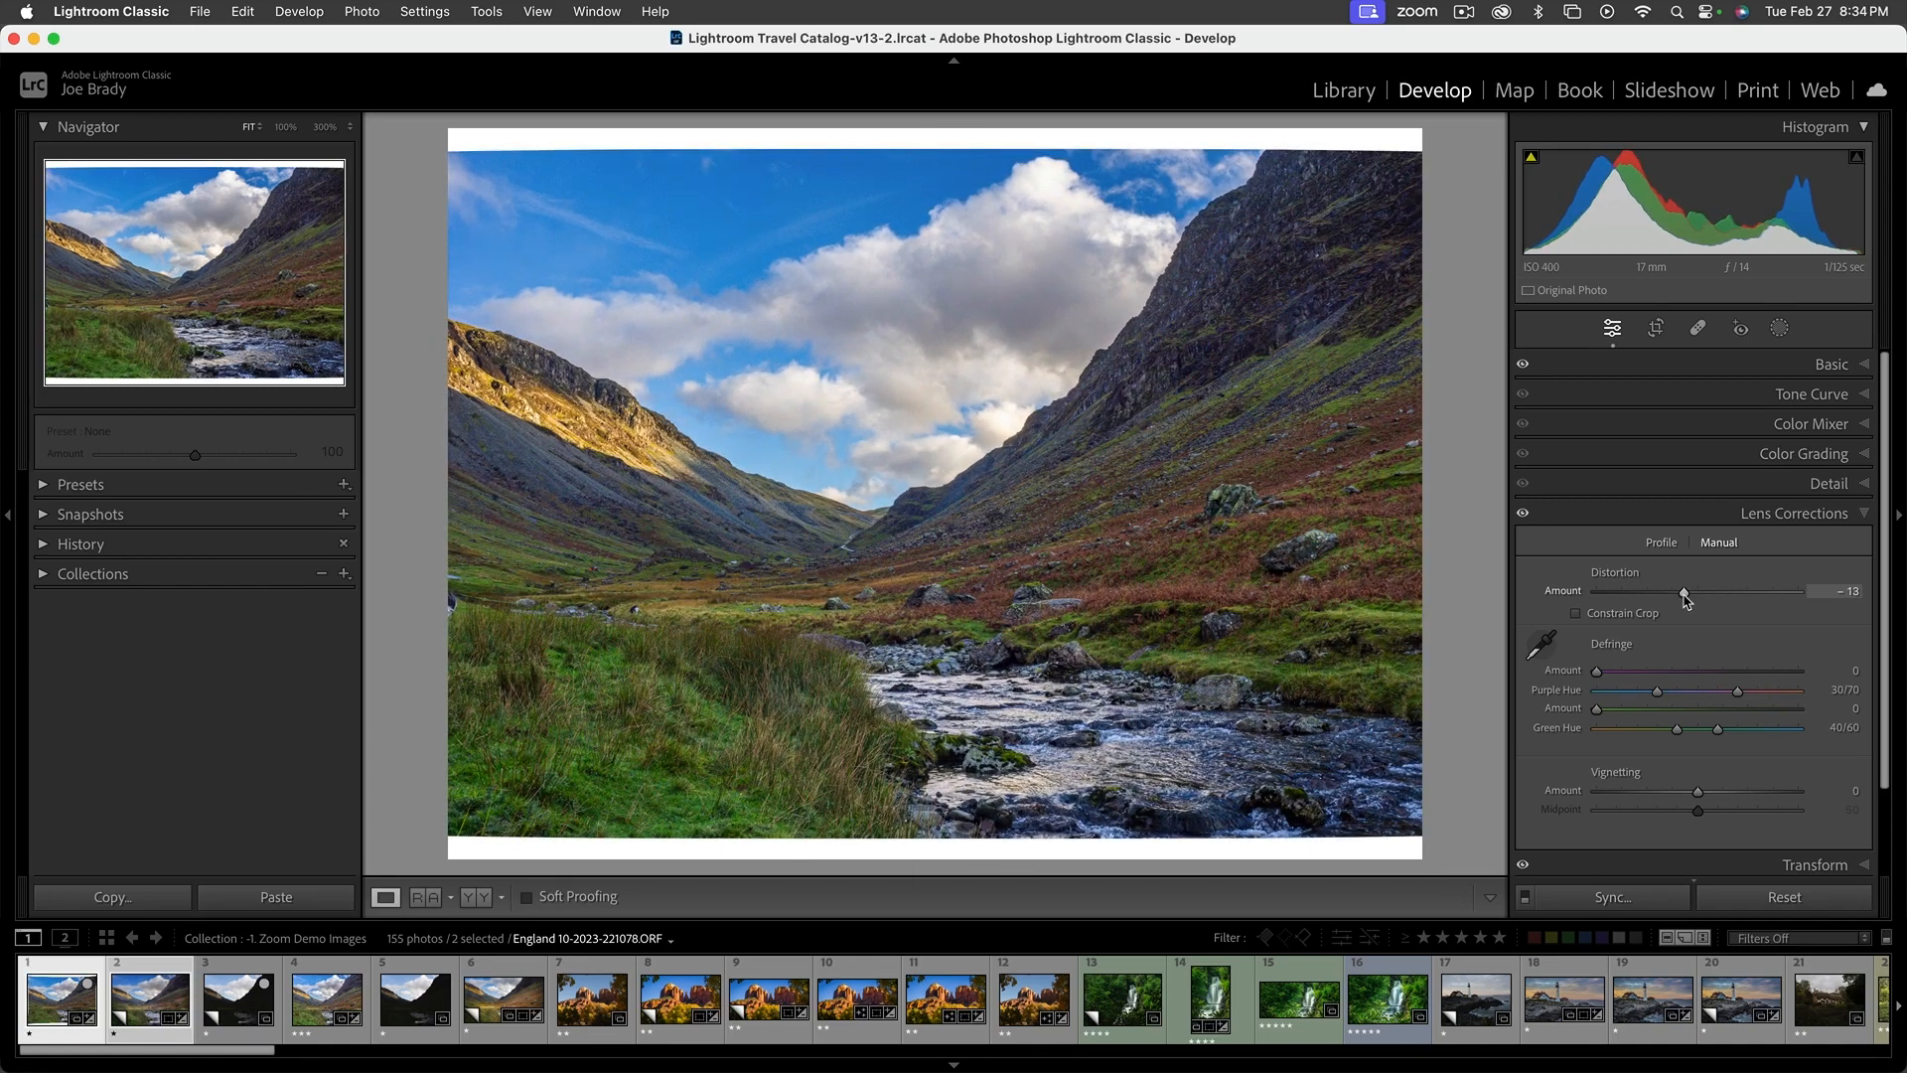
click(1578, 614)
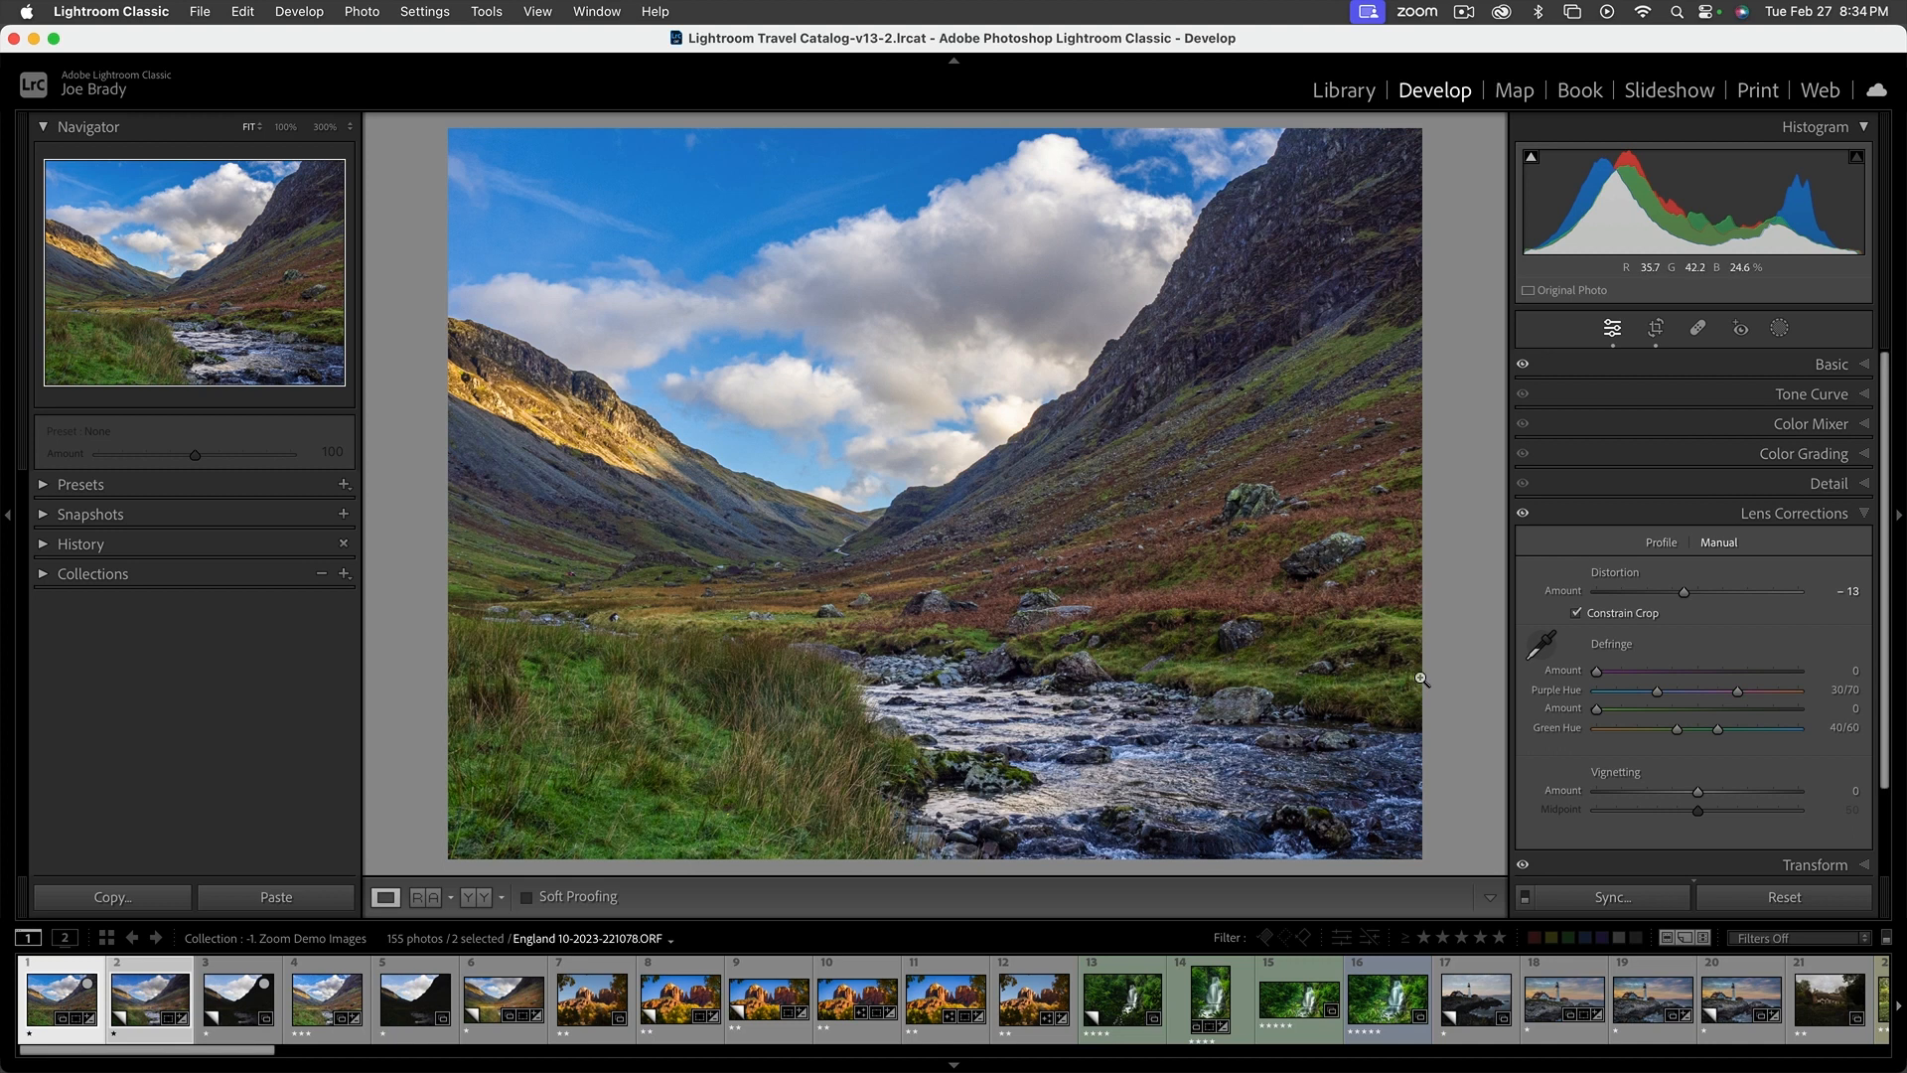
scroll(1822, 695, down, 2)
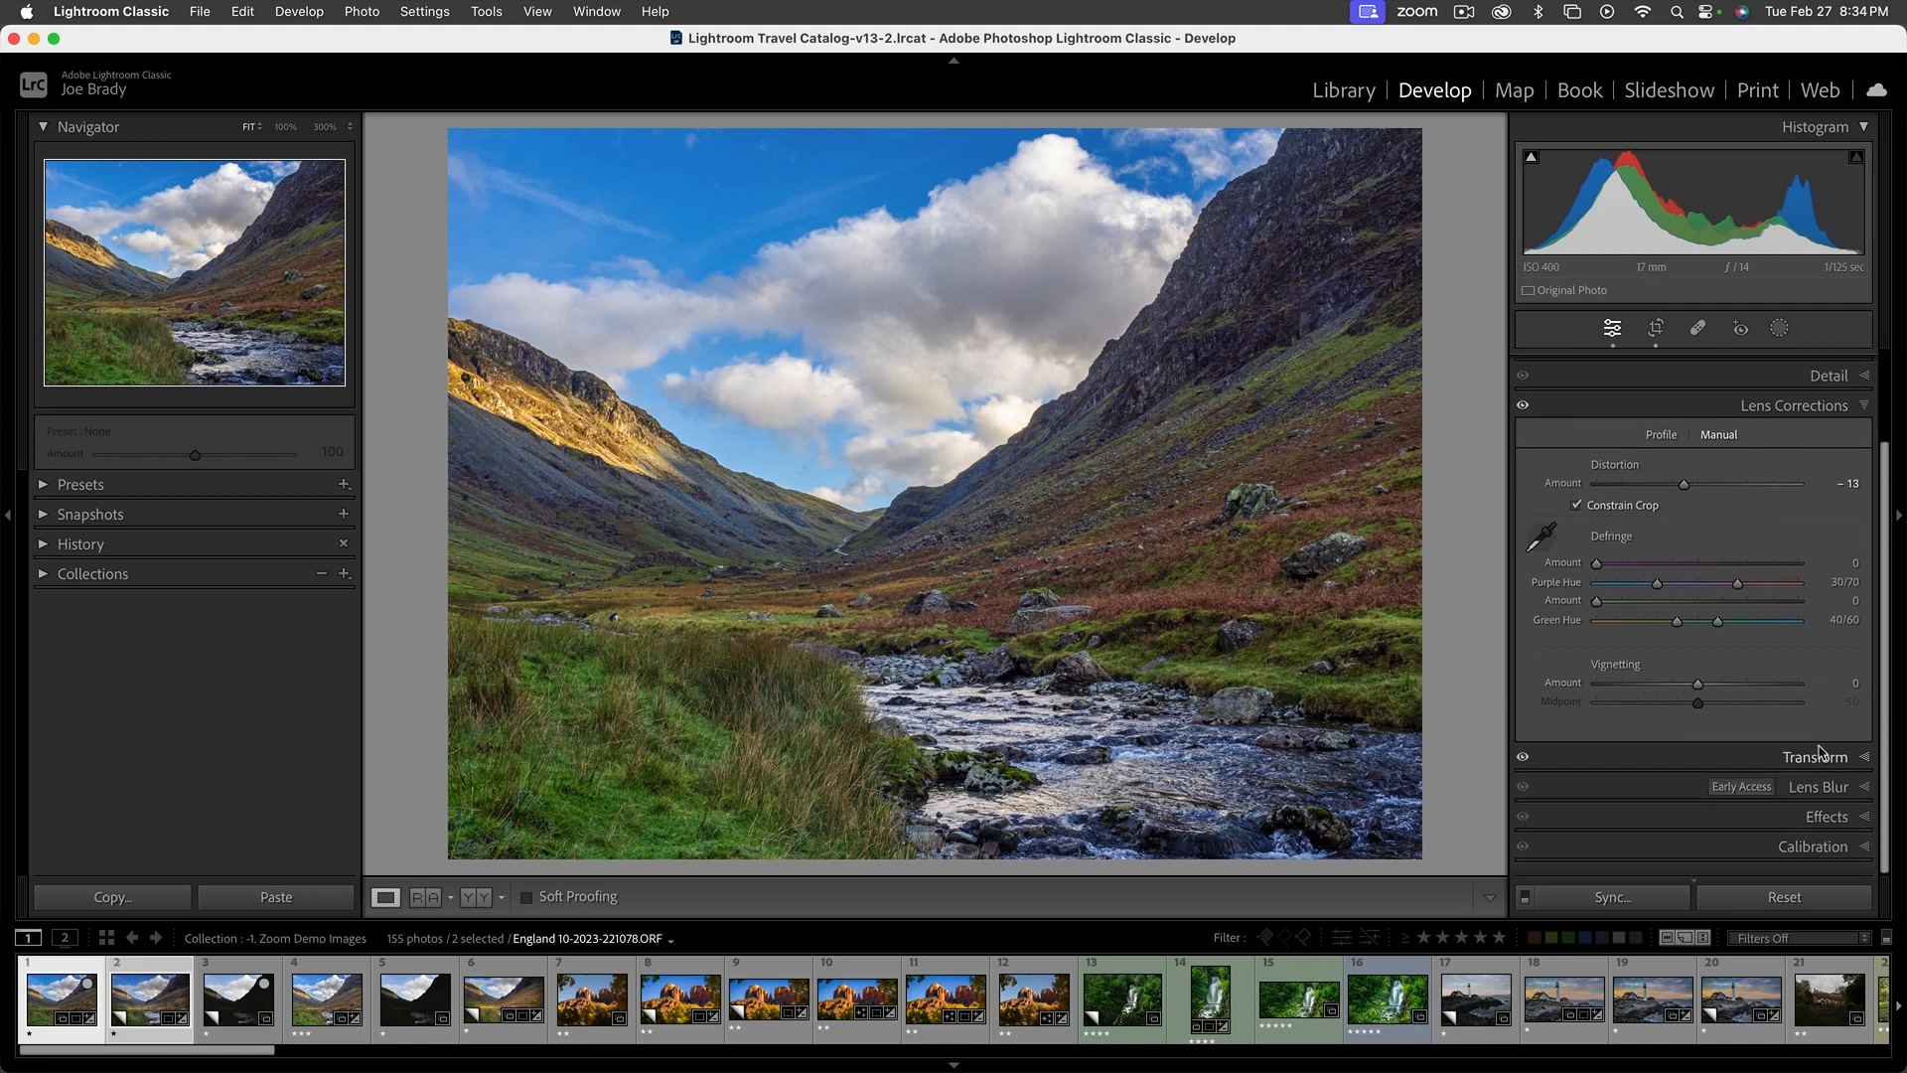
click(1813, 762)
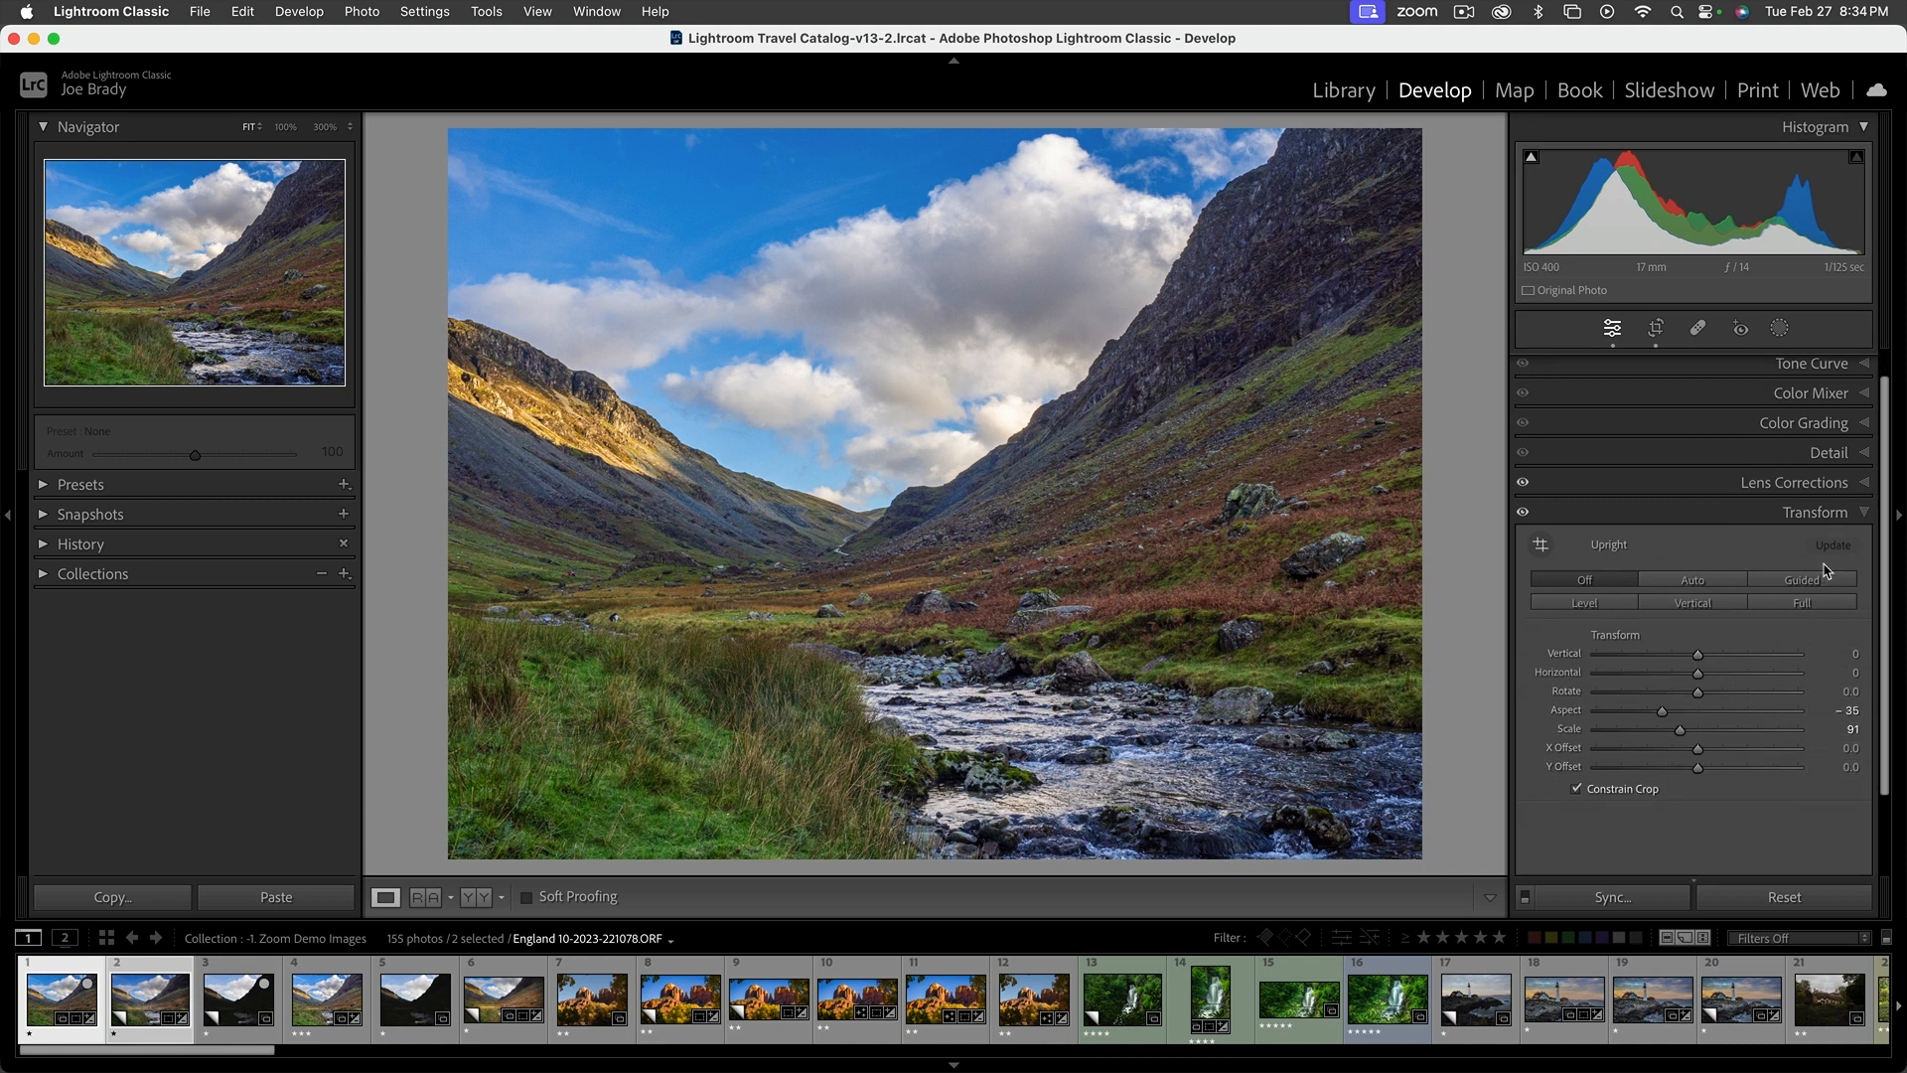
click(1863, 513)
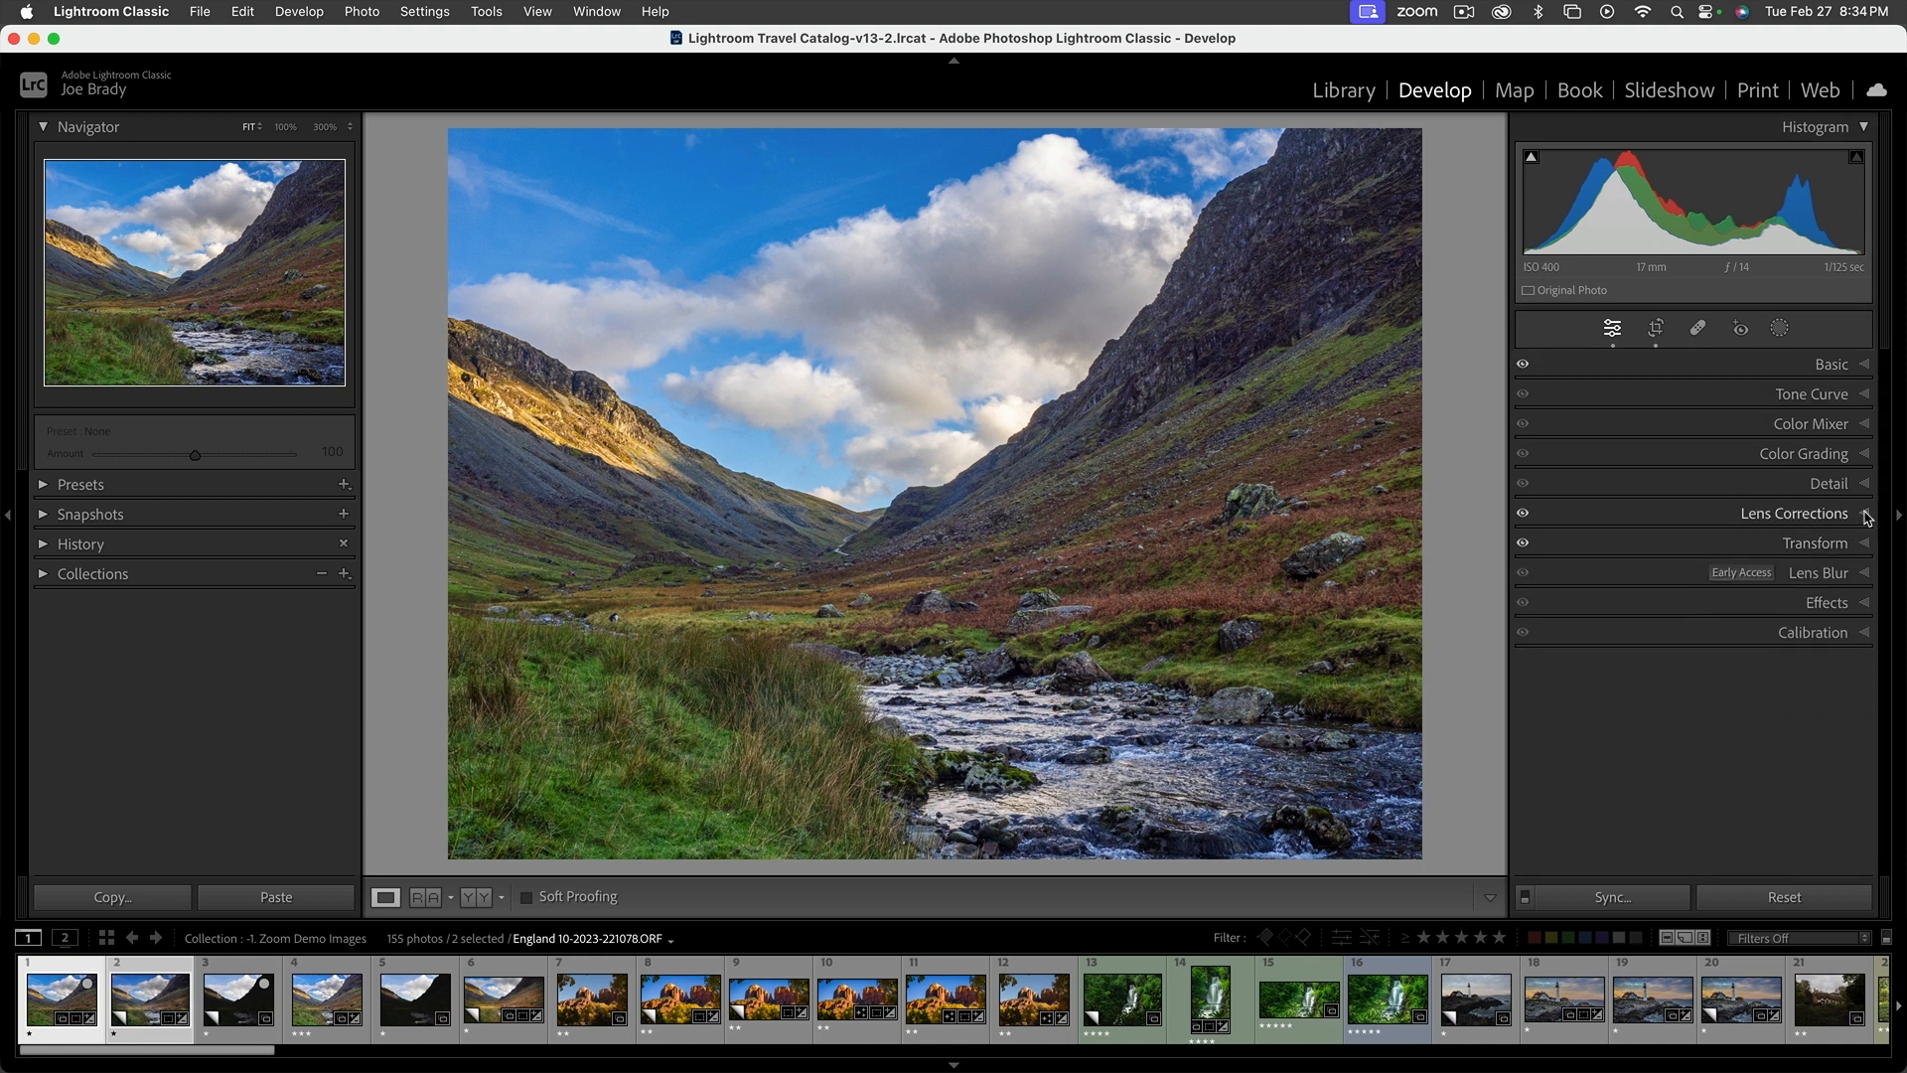
Preview AI Denoise on the stream's rocks with and without enhancement, and run it at amount 50 on both selected photos
click(1841, 487)
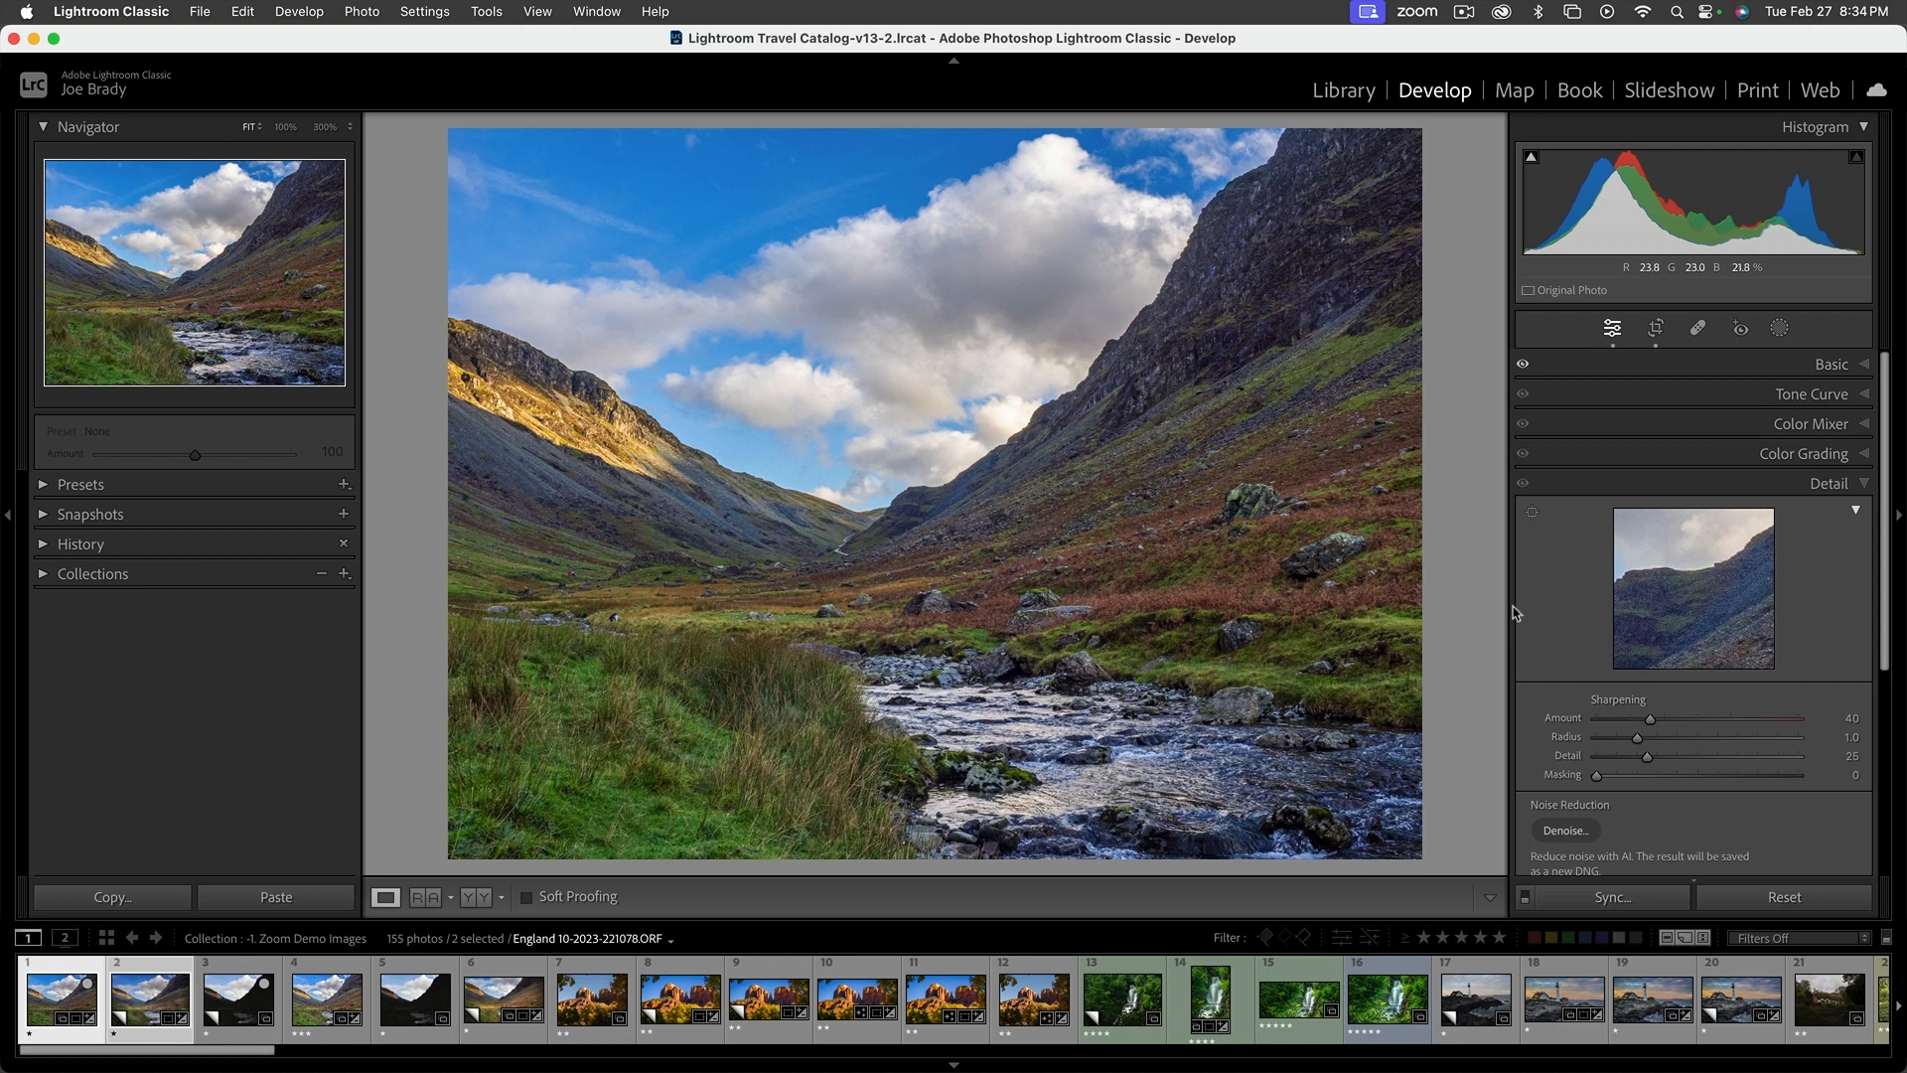
scroll(1706, 603, down, 3)
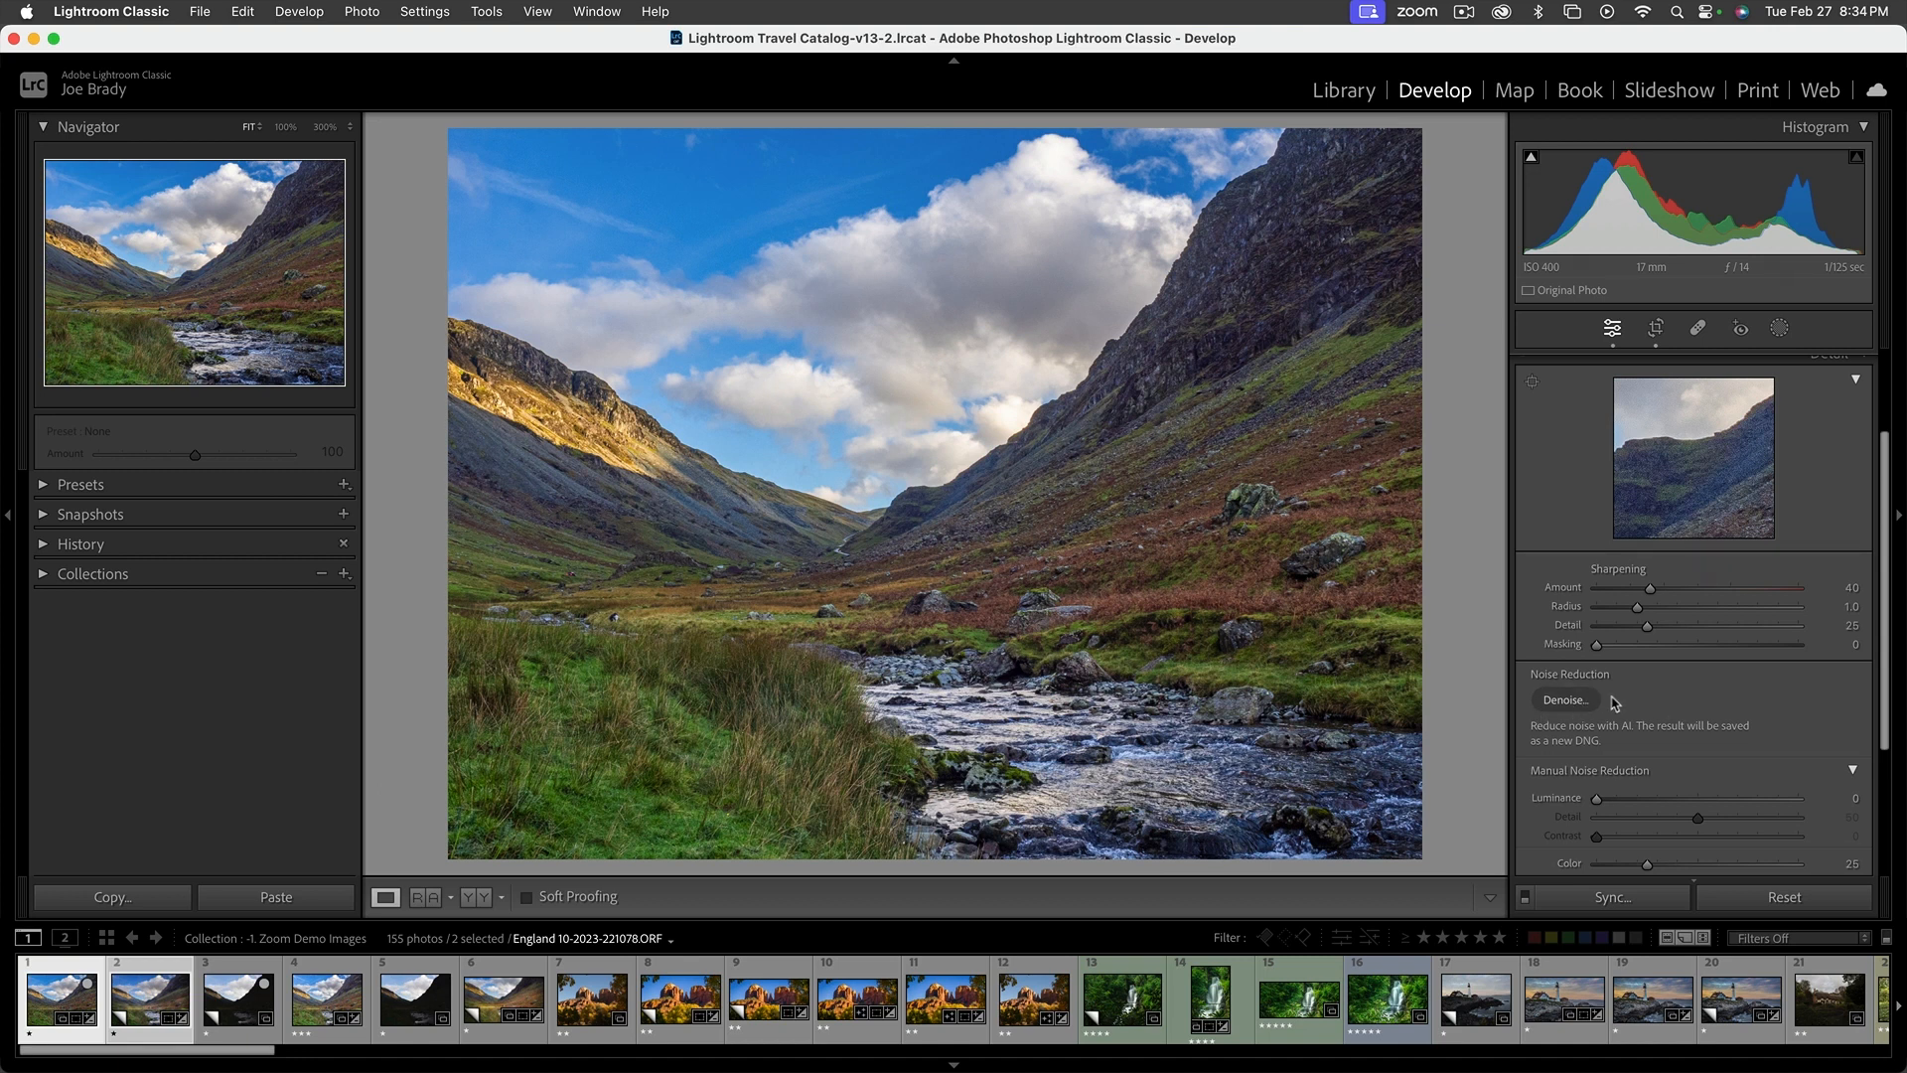
click(1566, 701)
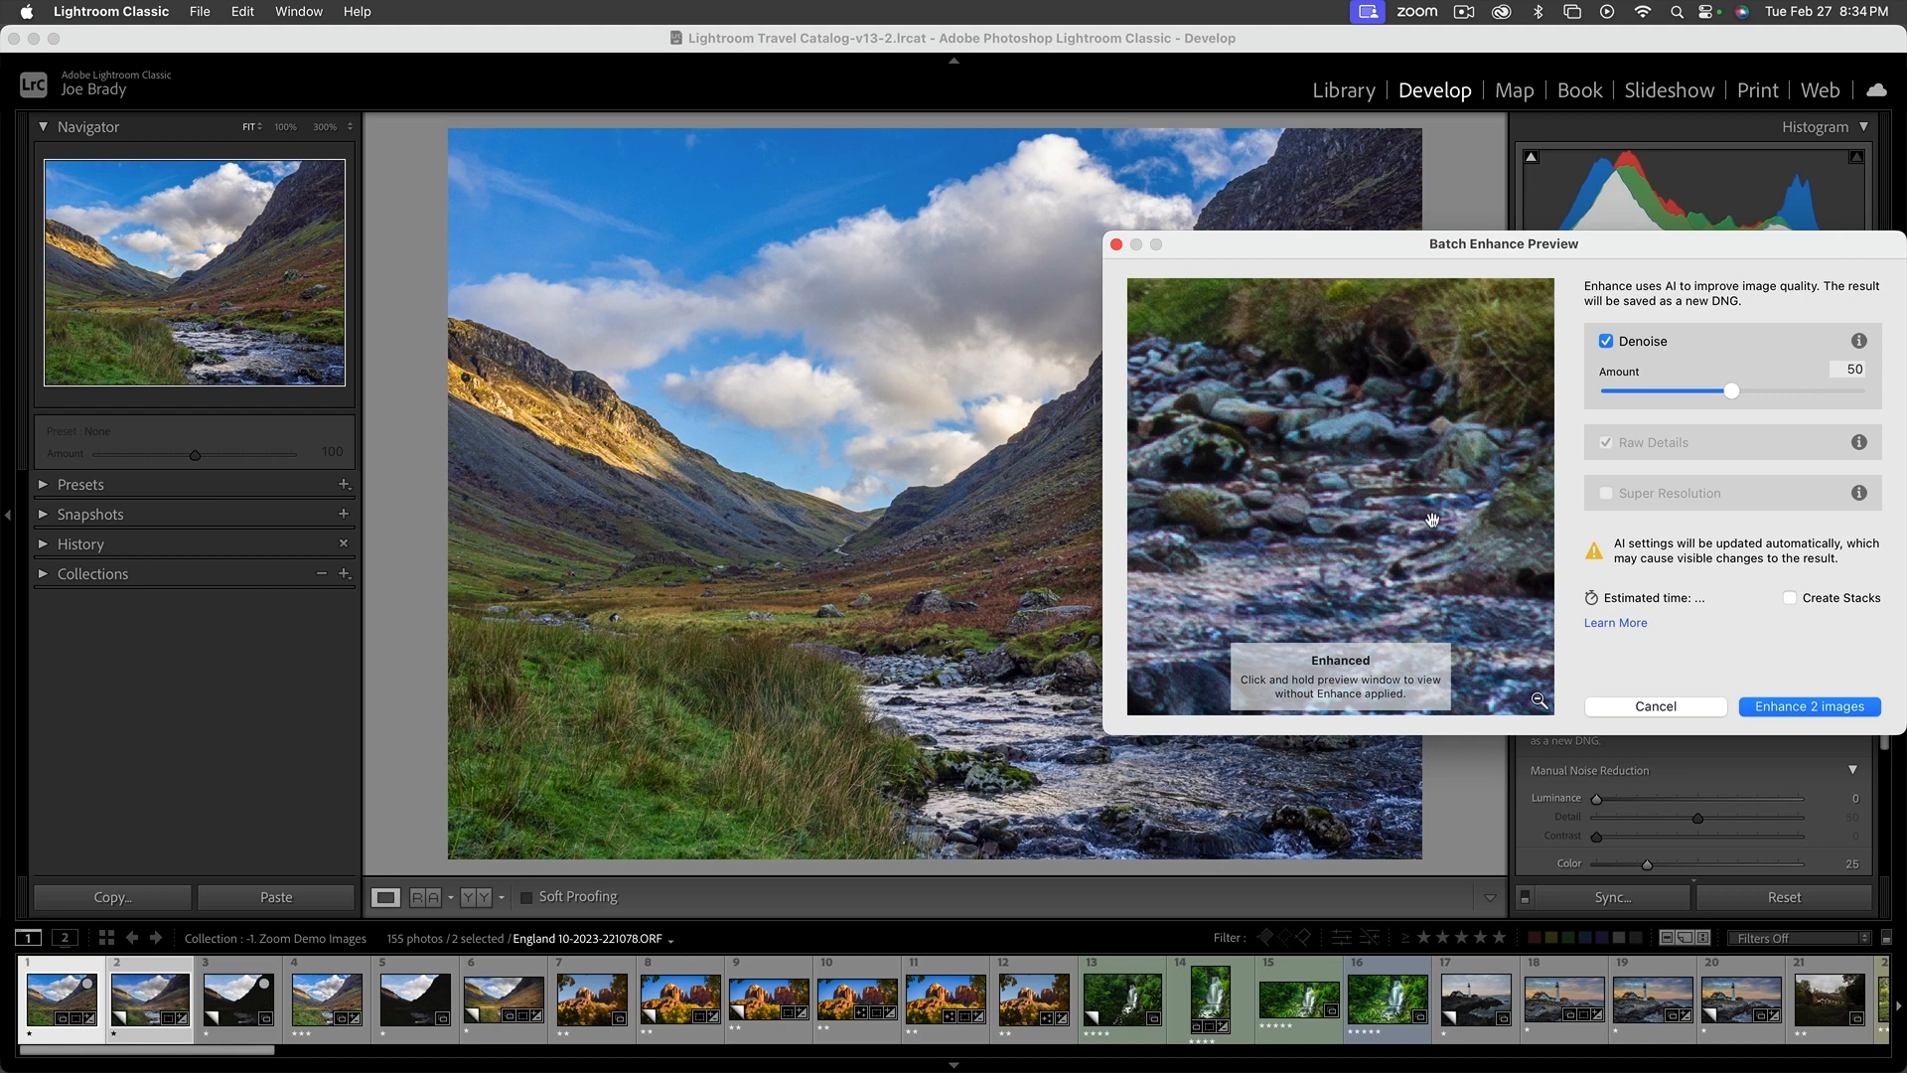
drag(1348, 252, 834, 219)
drag(800, 503, 1093, 585)
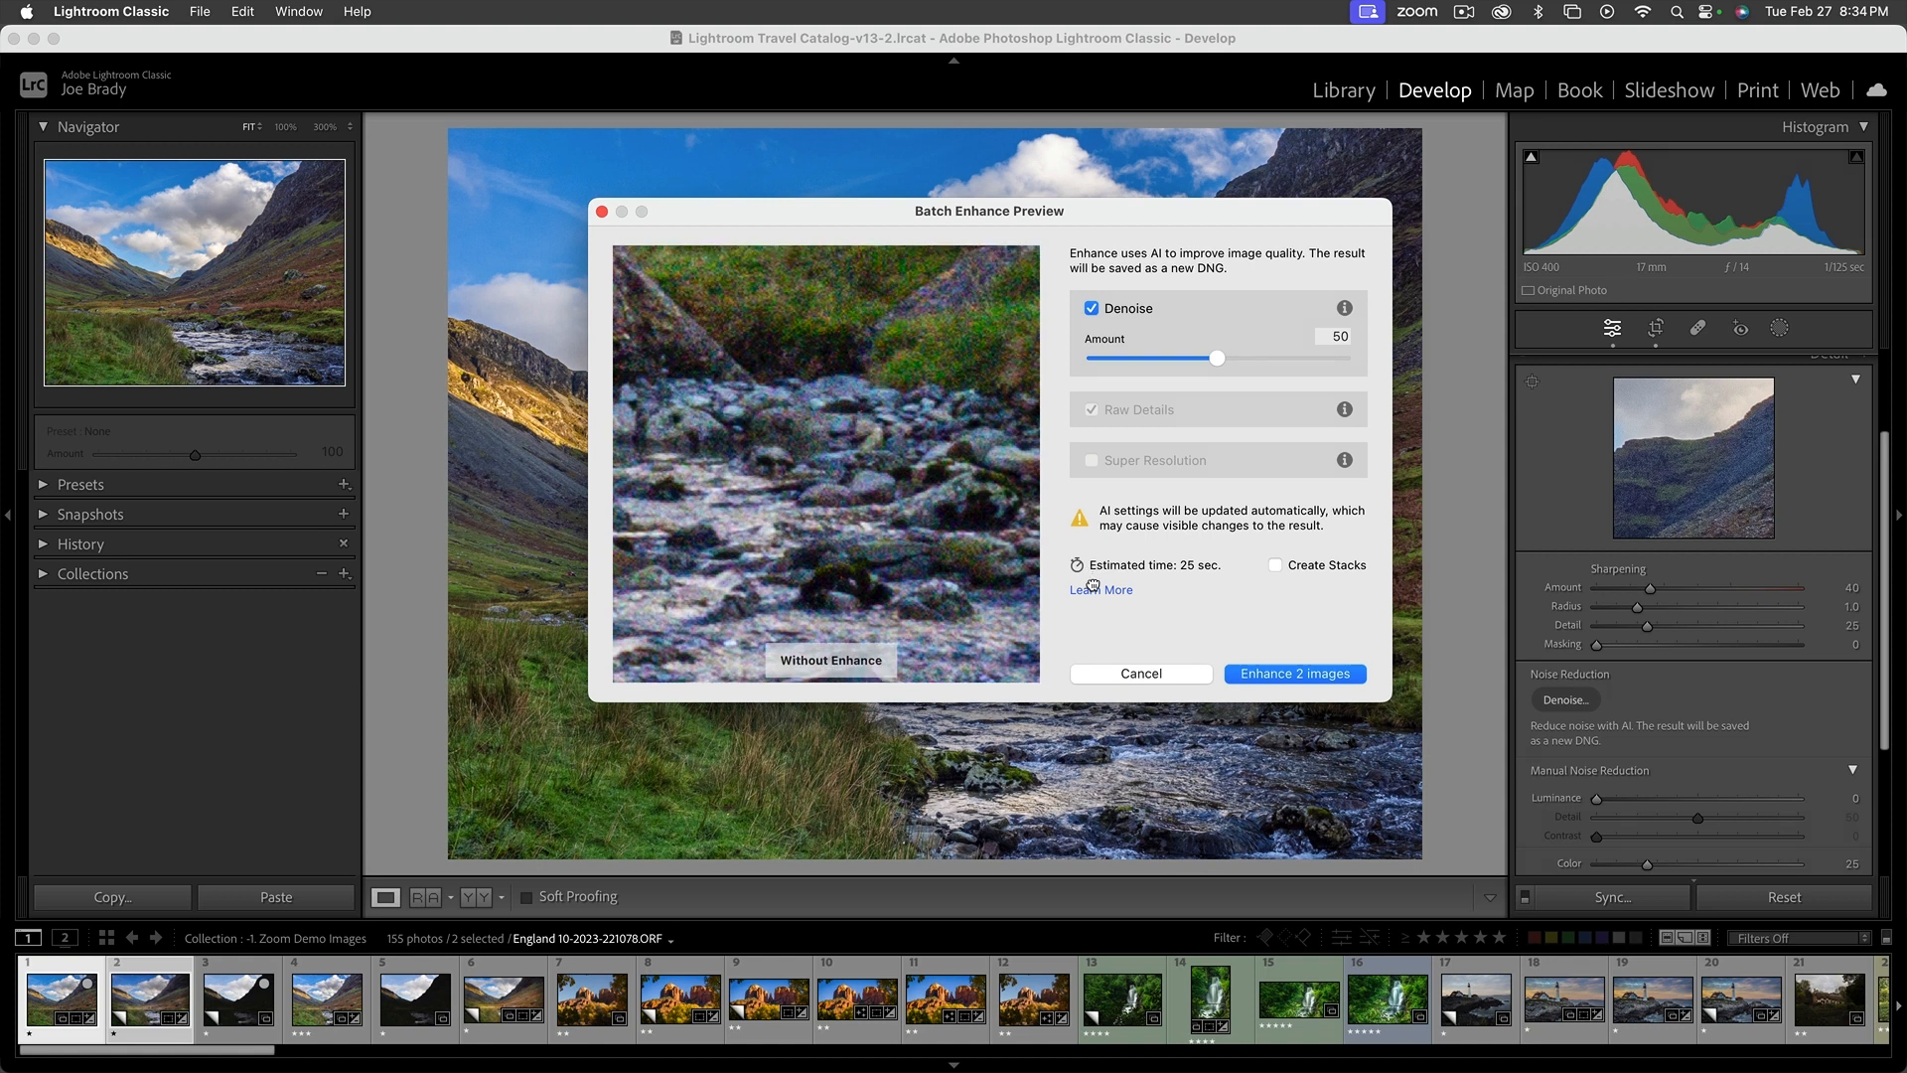
drag(1092, 586, 1085, 590)
drag(873, 553, 872, 550)
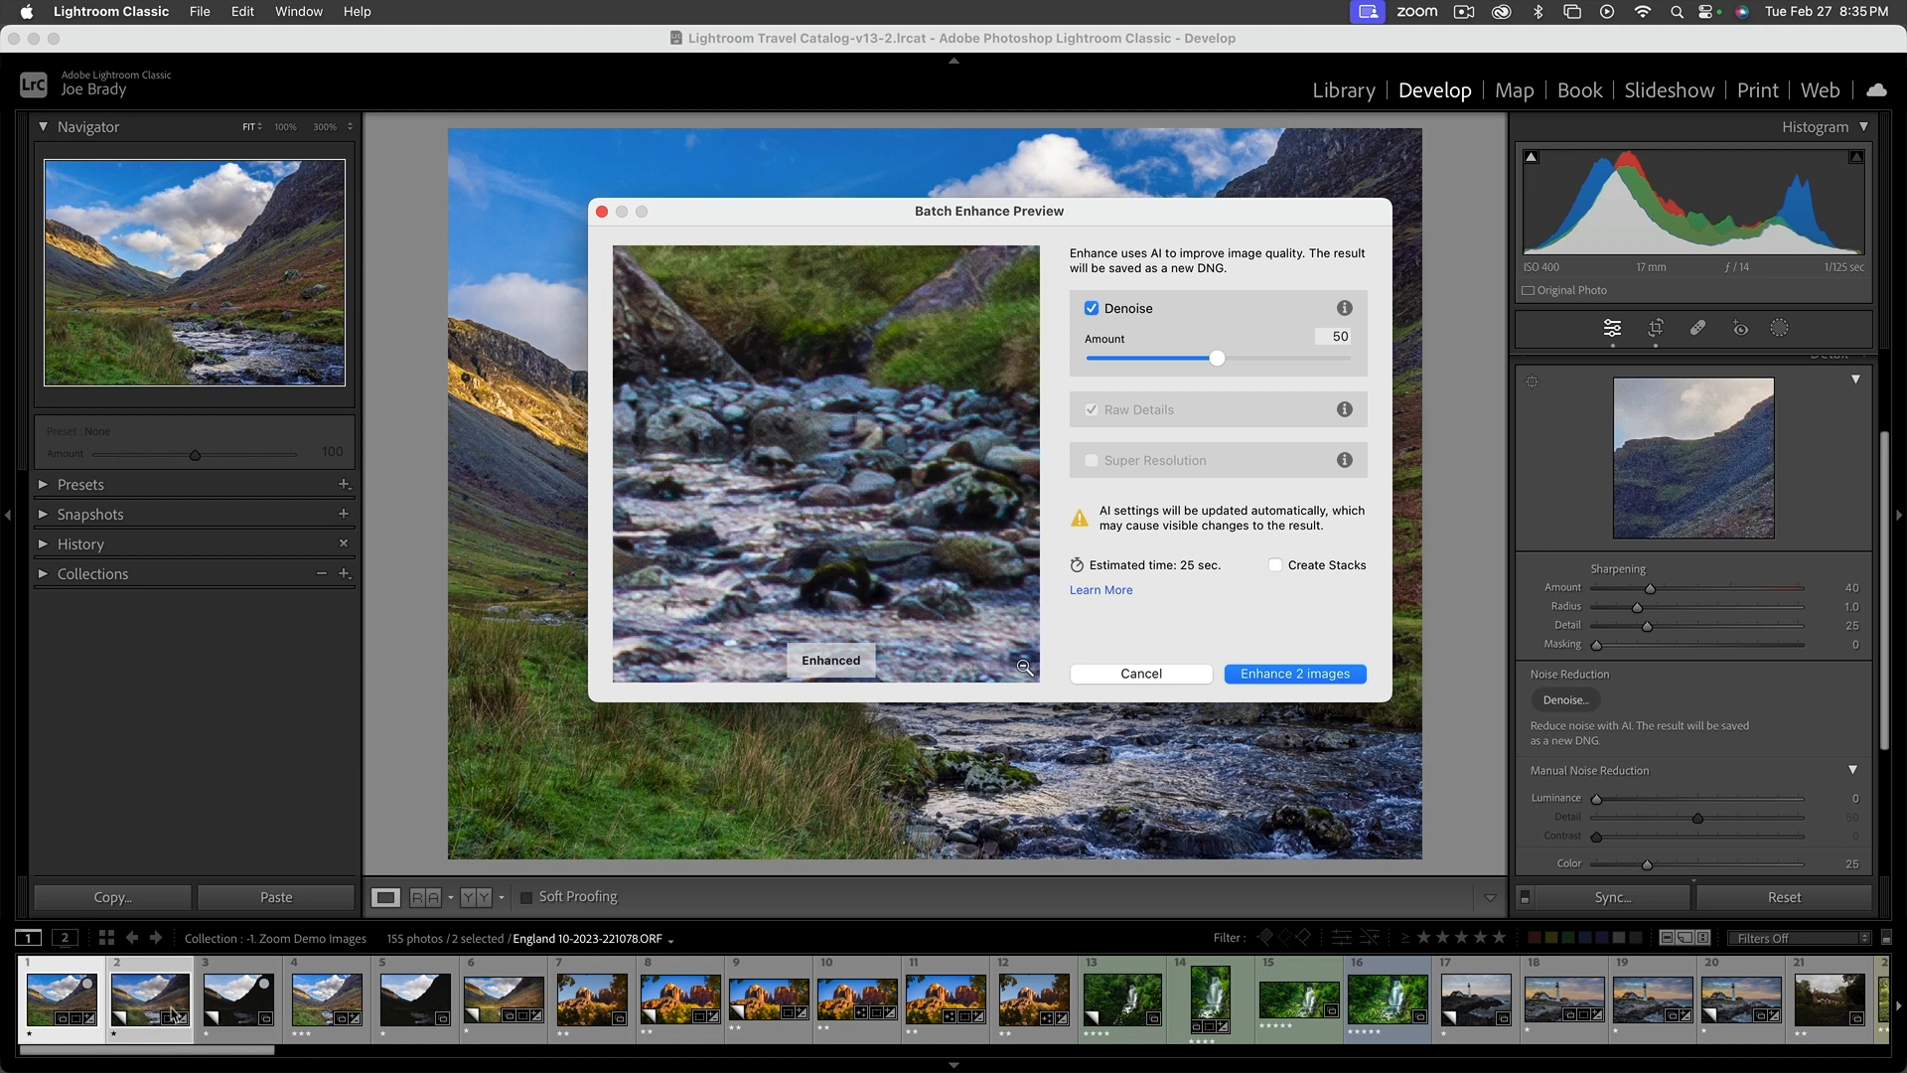
click(1297, 676)
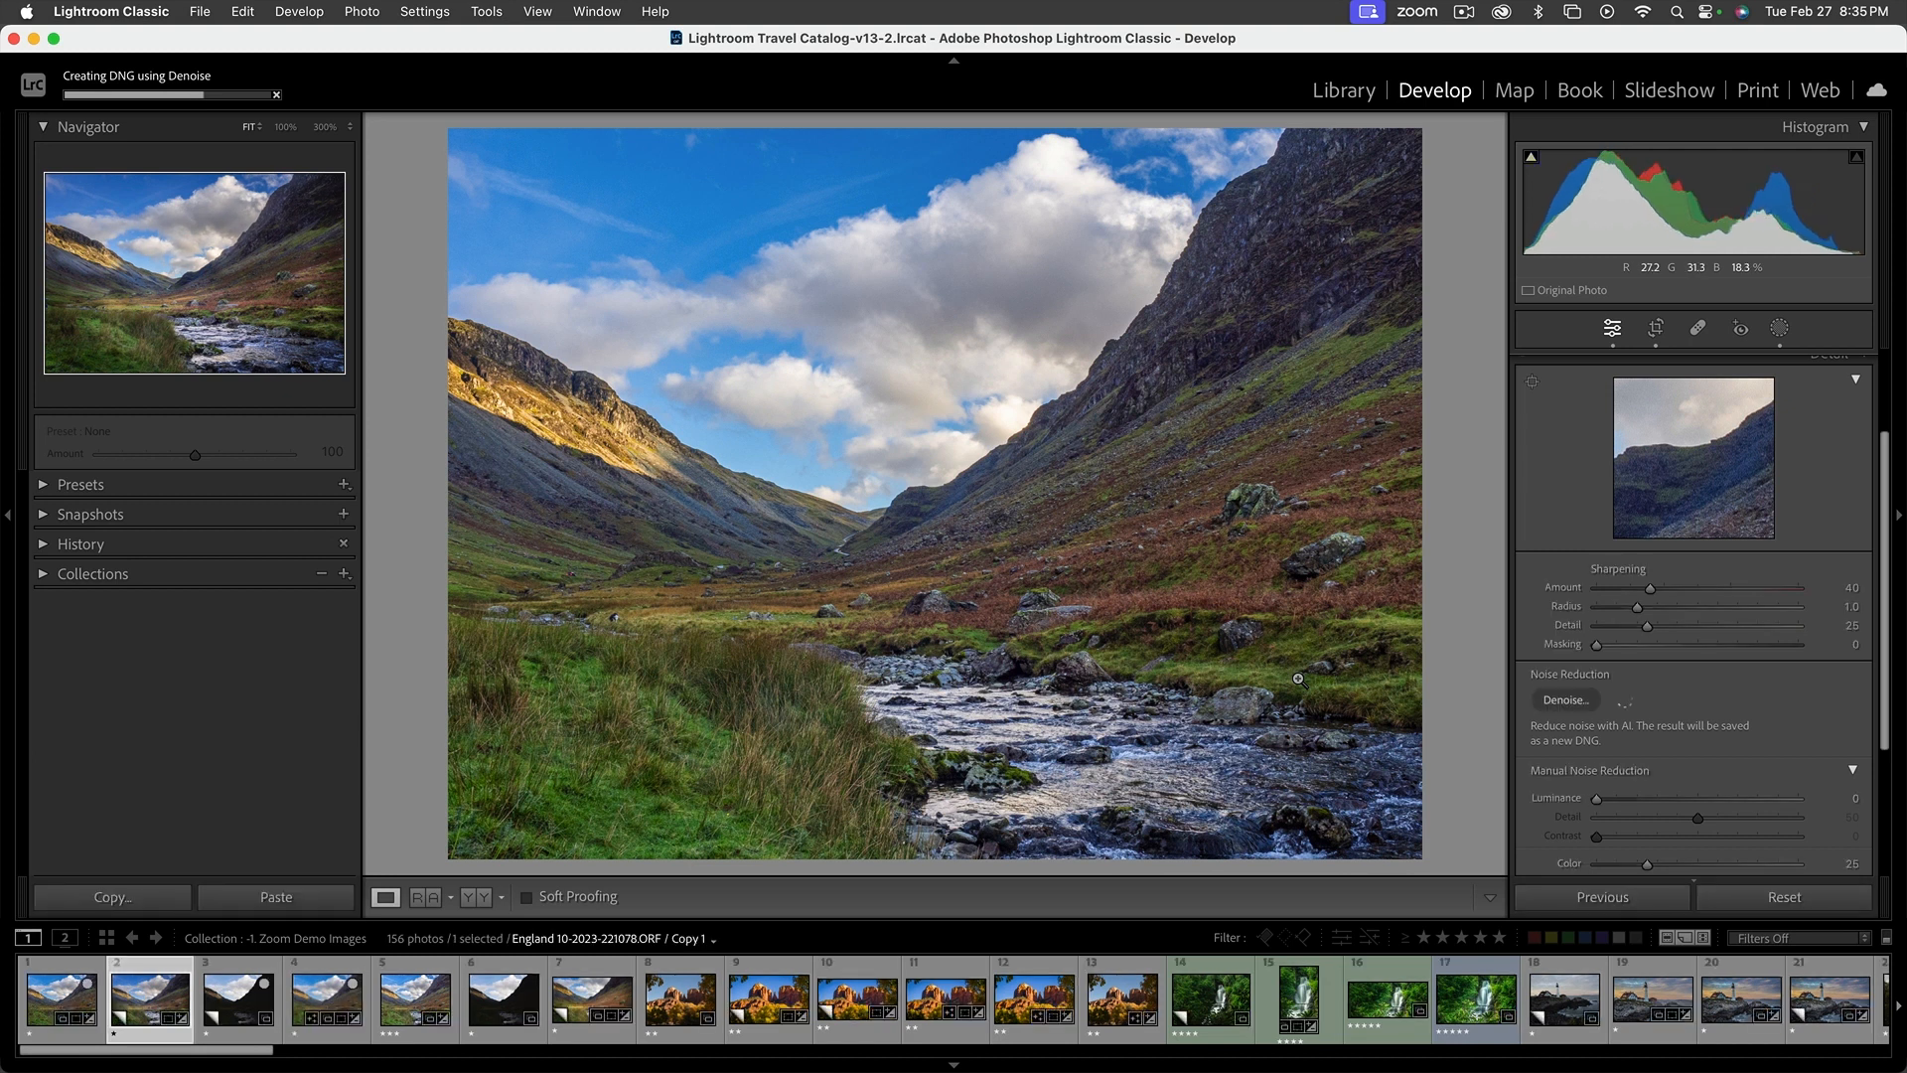
Show the edit history and inspect it for the masked valley copy, the original and the Enhanced-NR version
click(1885, 381)
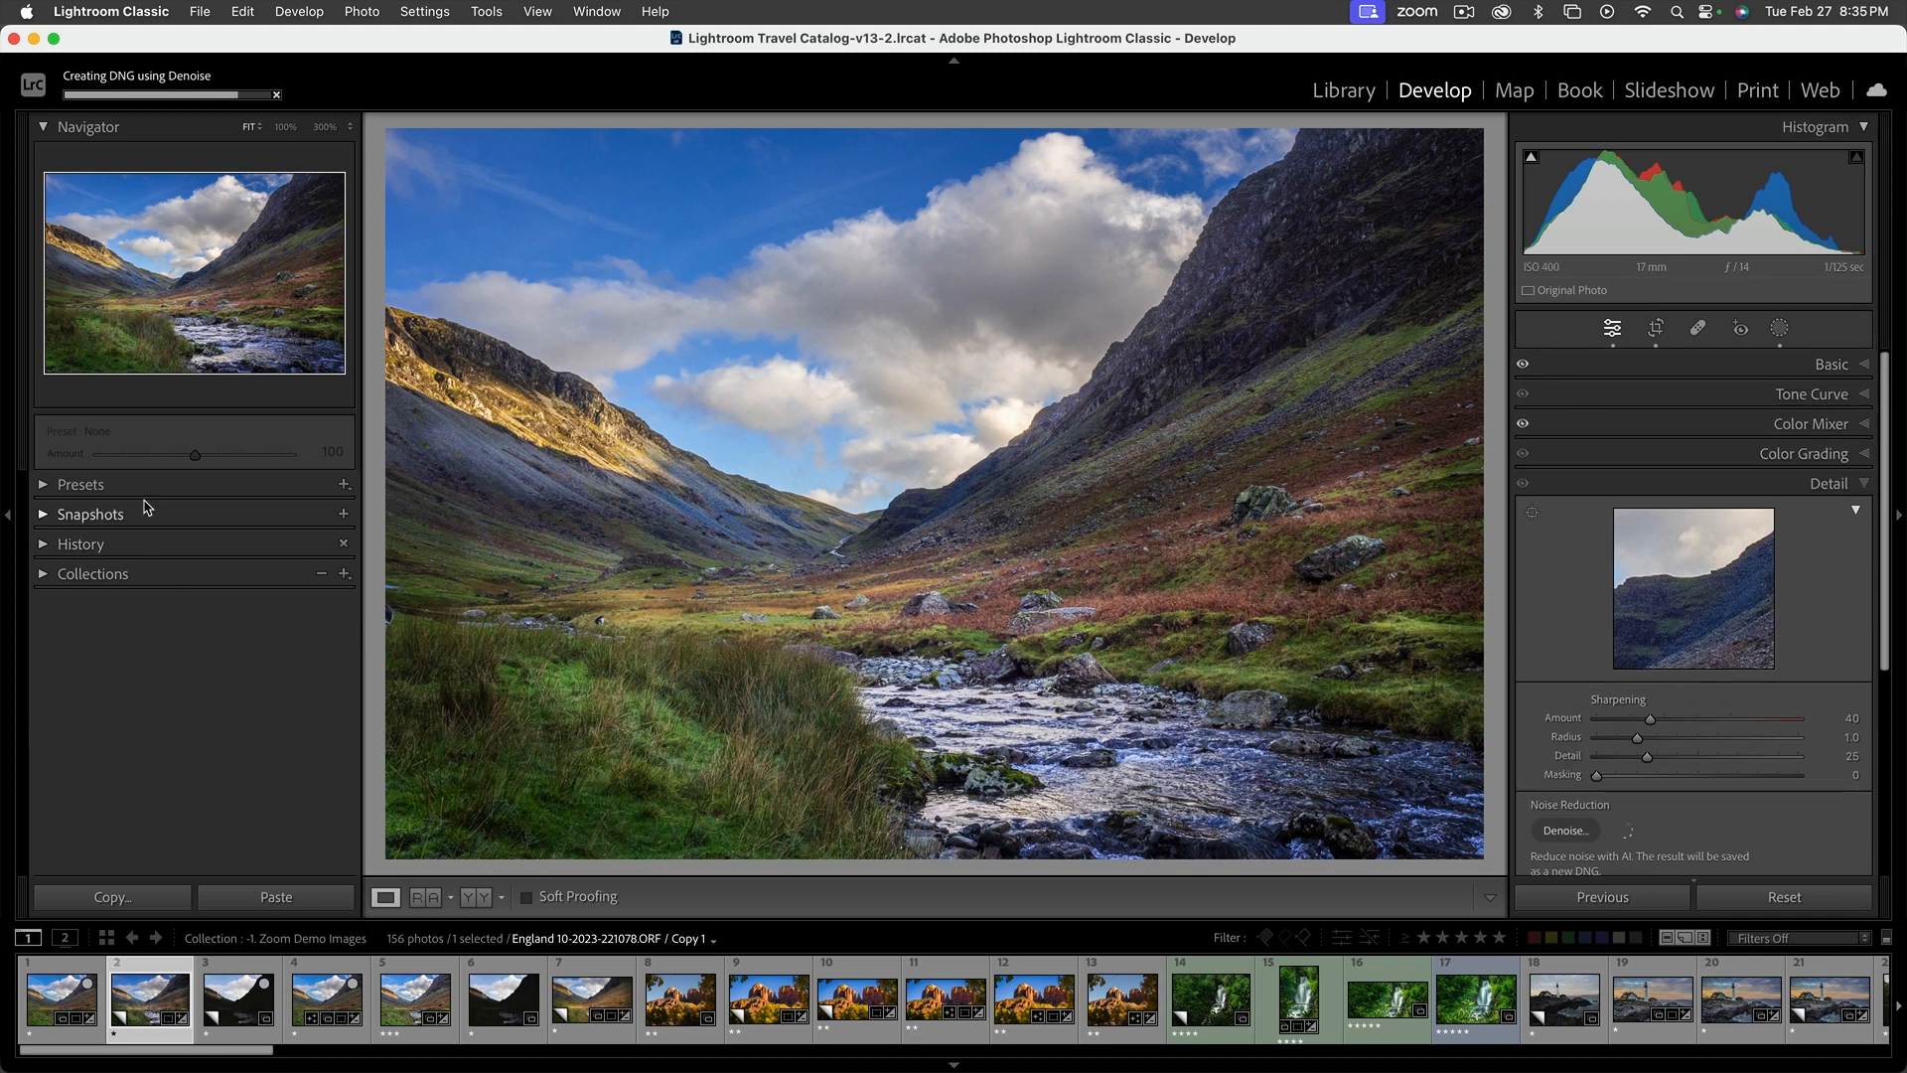
click(44, 544)
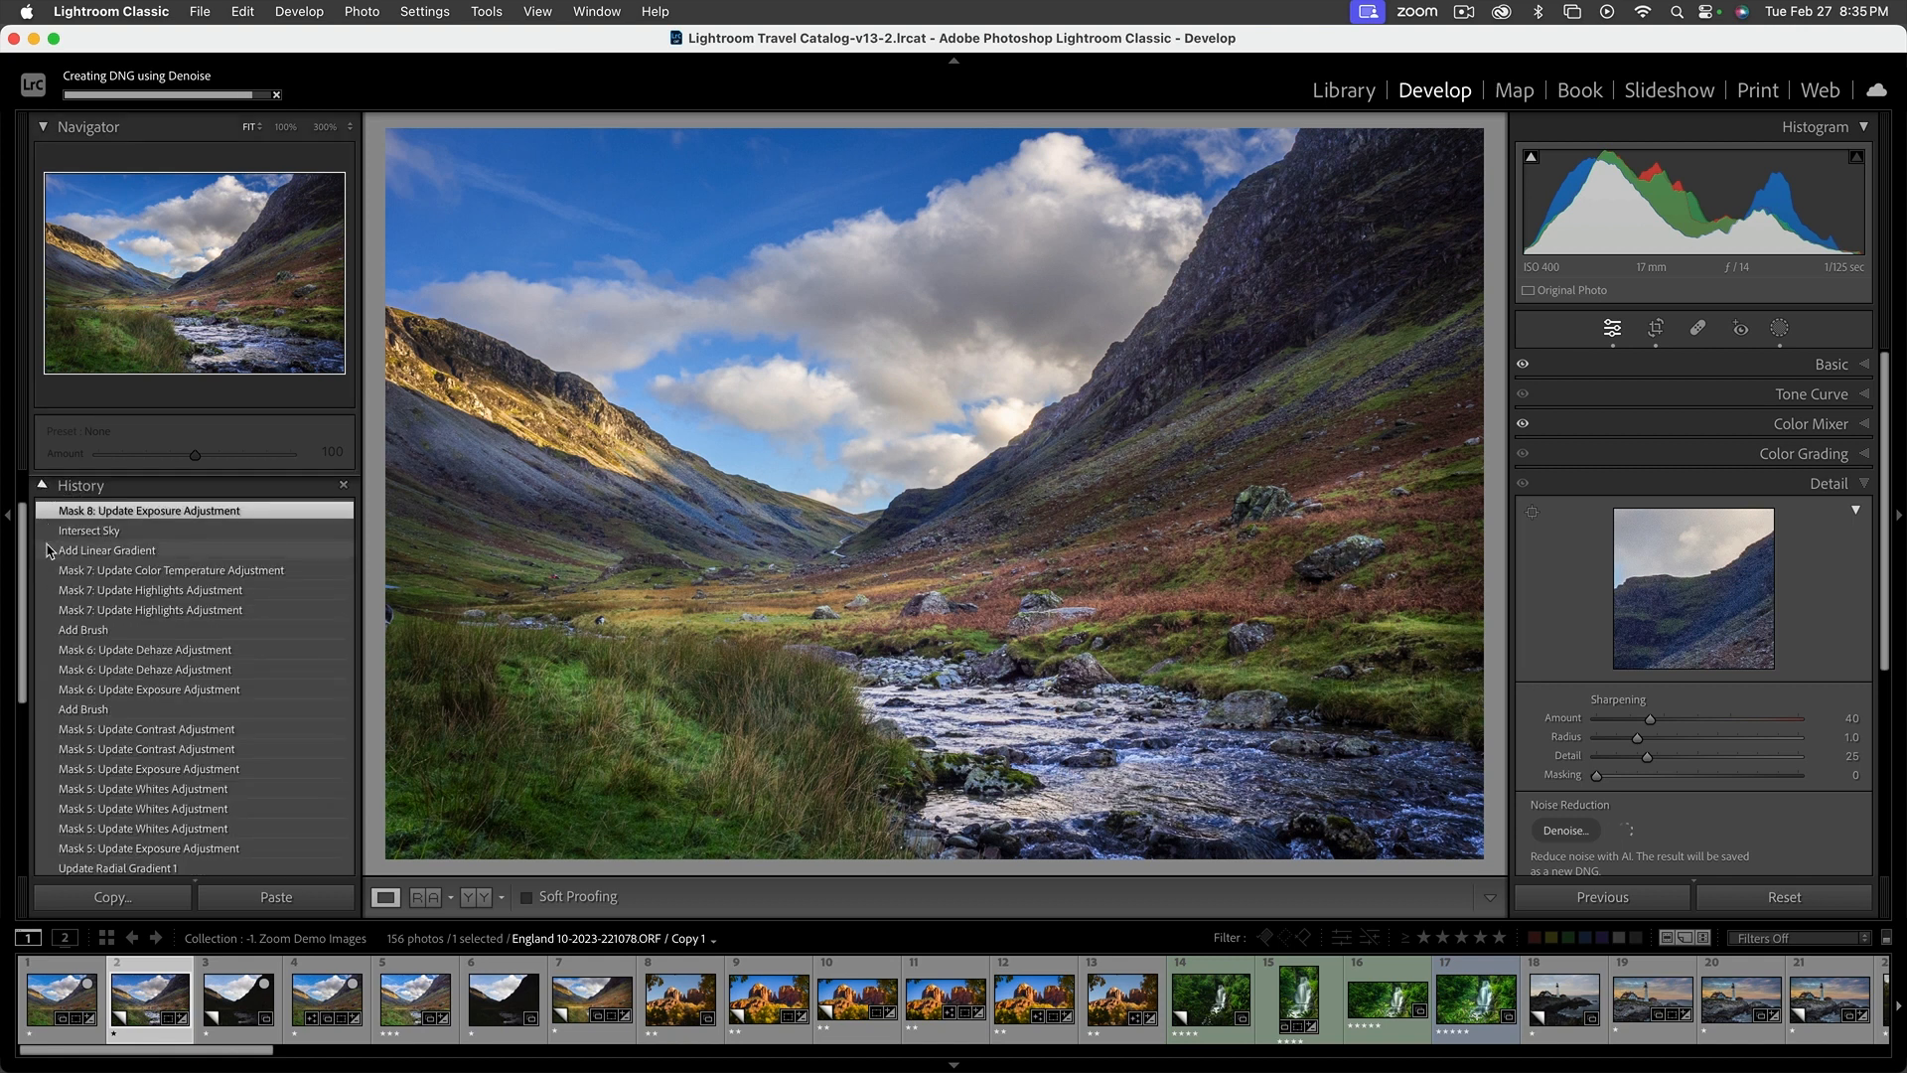
scroll(255, 688, down, 5)
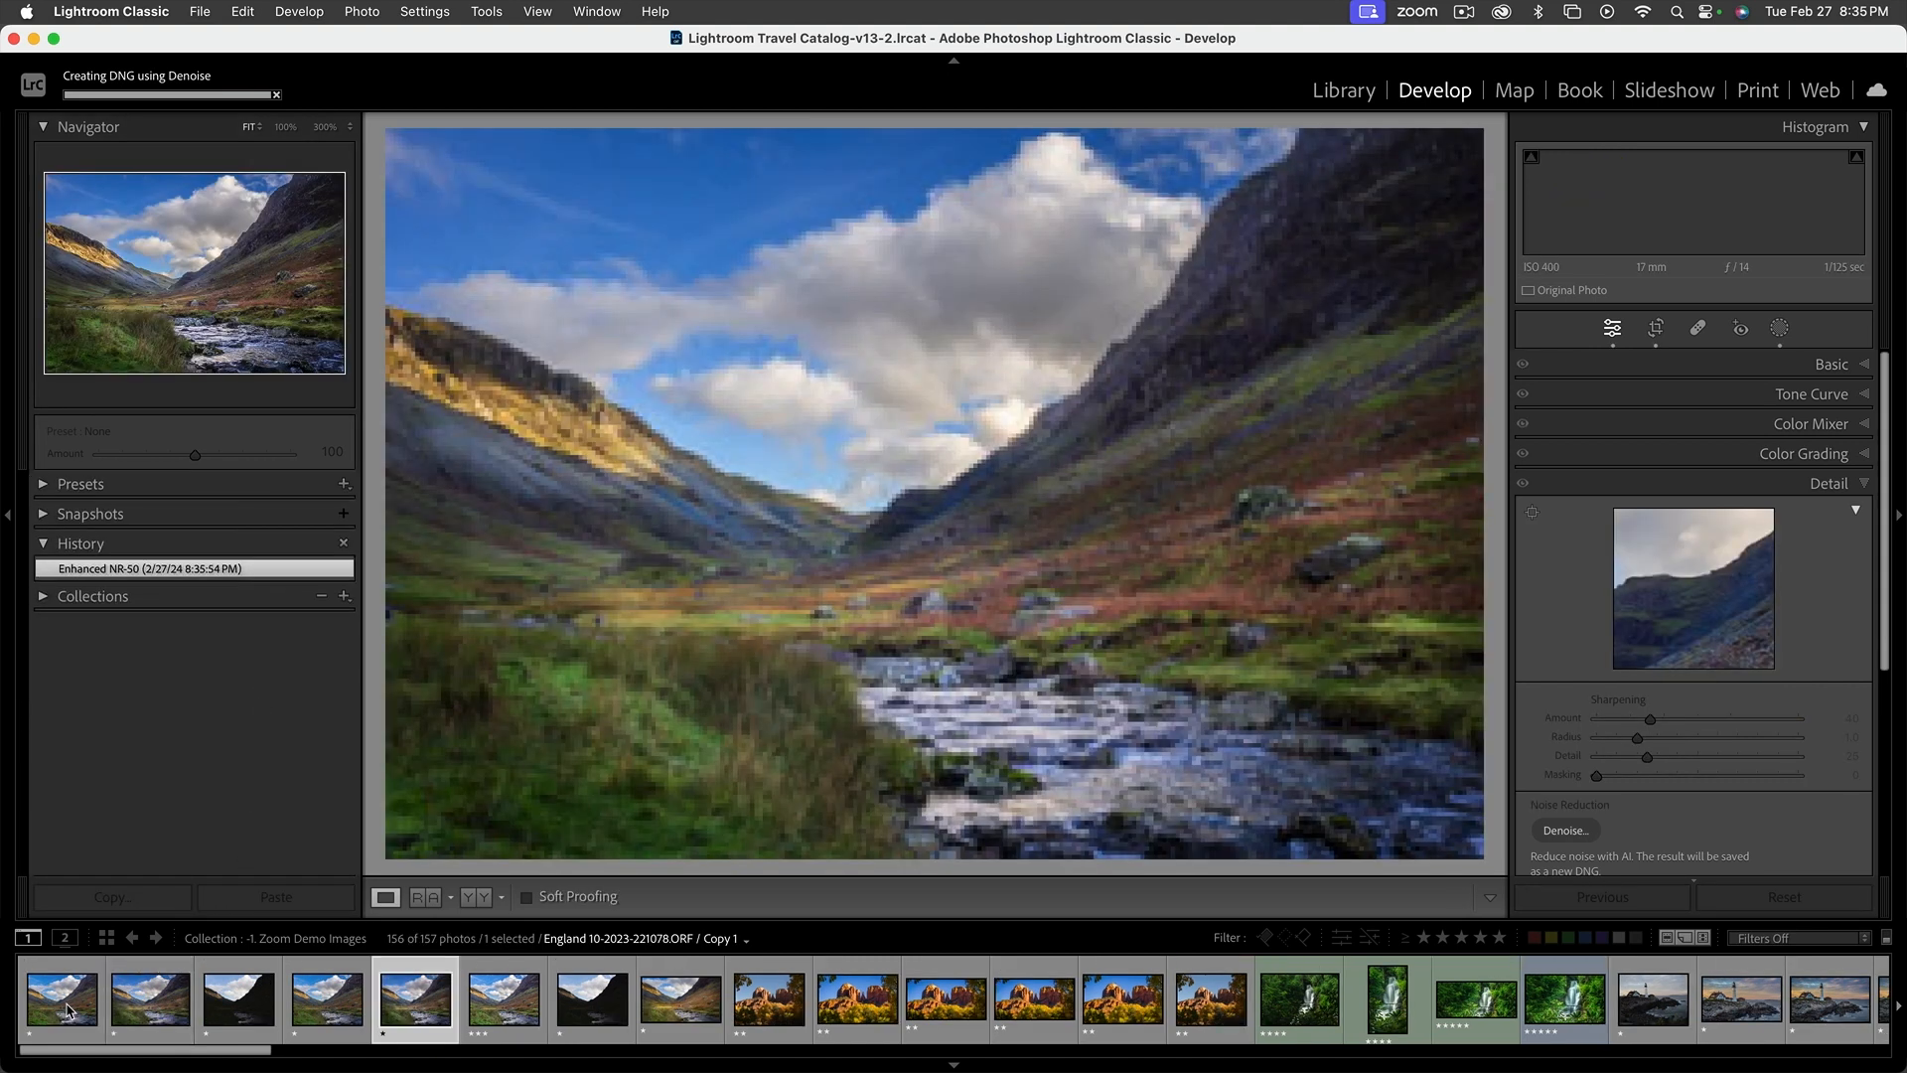
click(68, 1009)
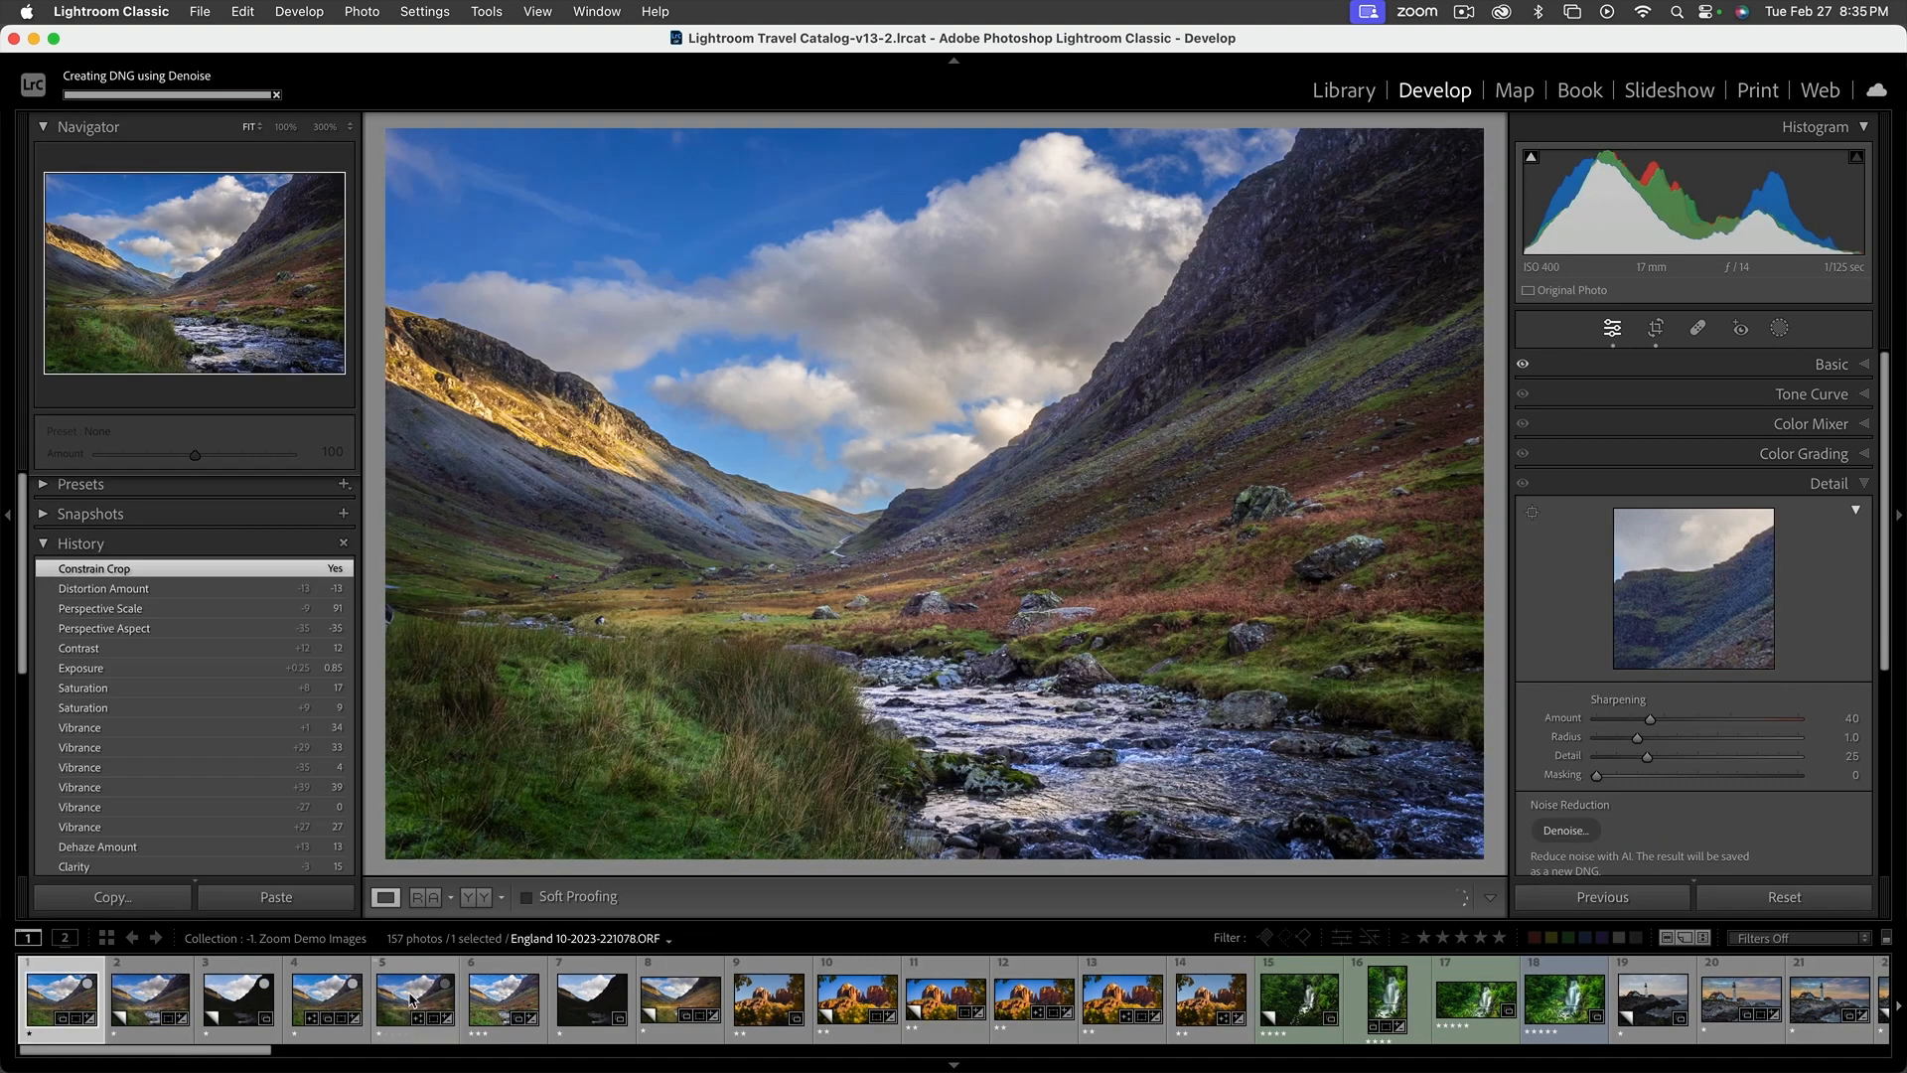
click(412, 1001)
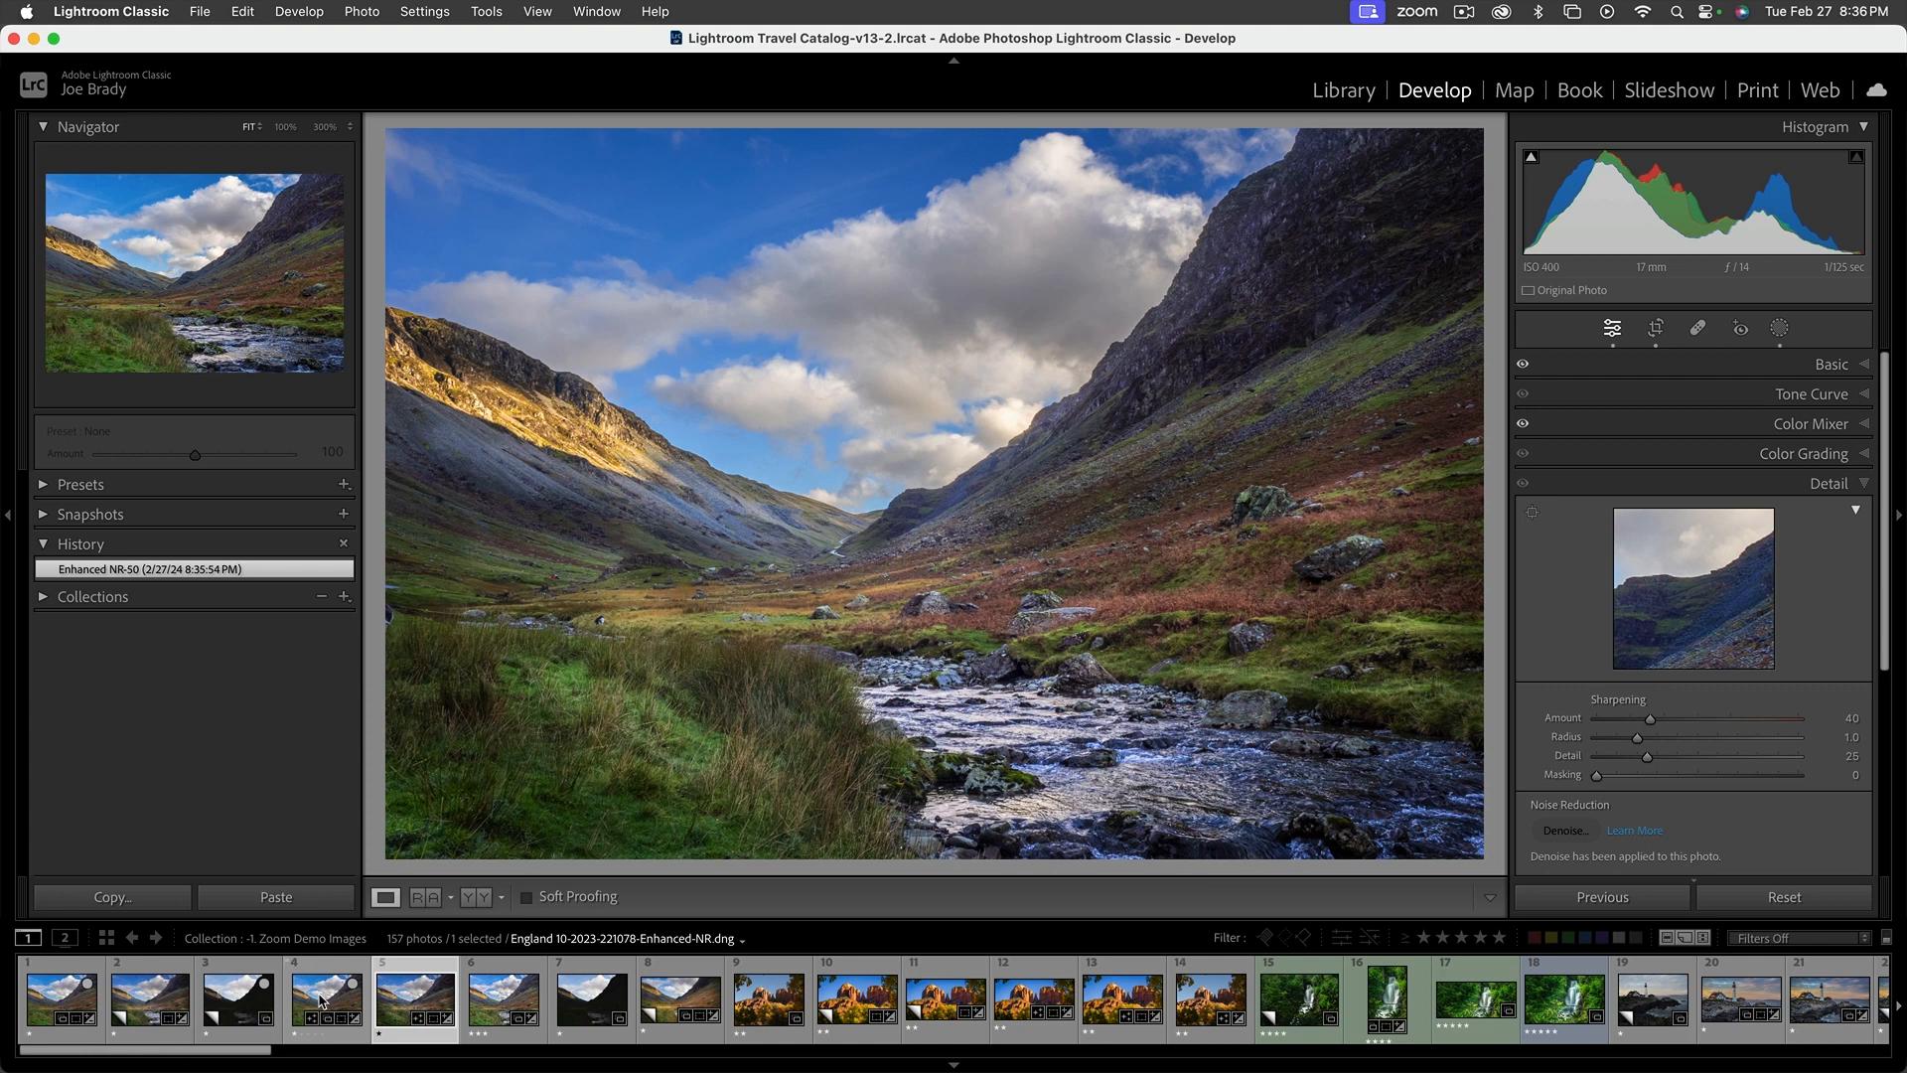
Switch between the valley photo's virtual copies to compare their edit histories, and return to the original ORF photo
click(157, 999)
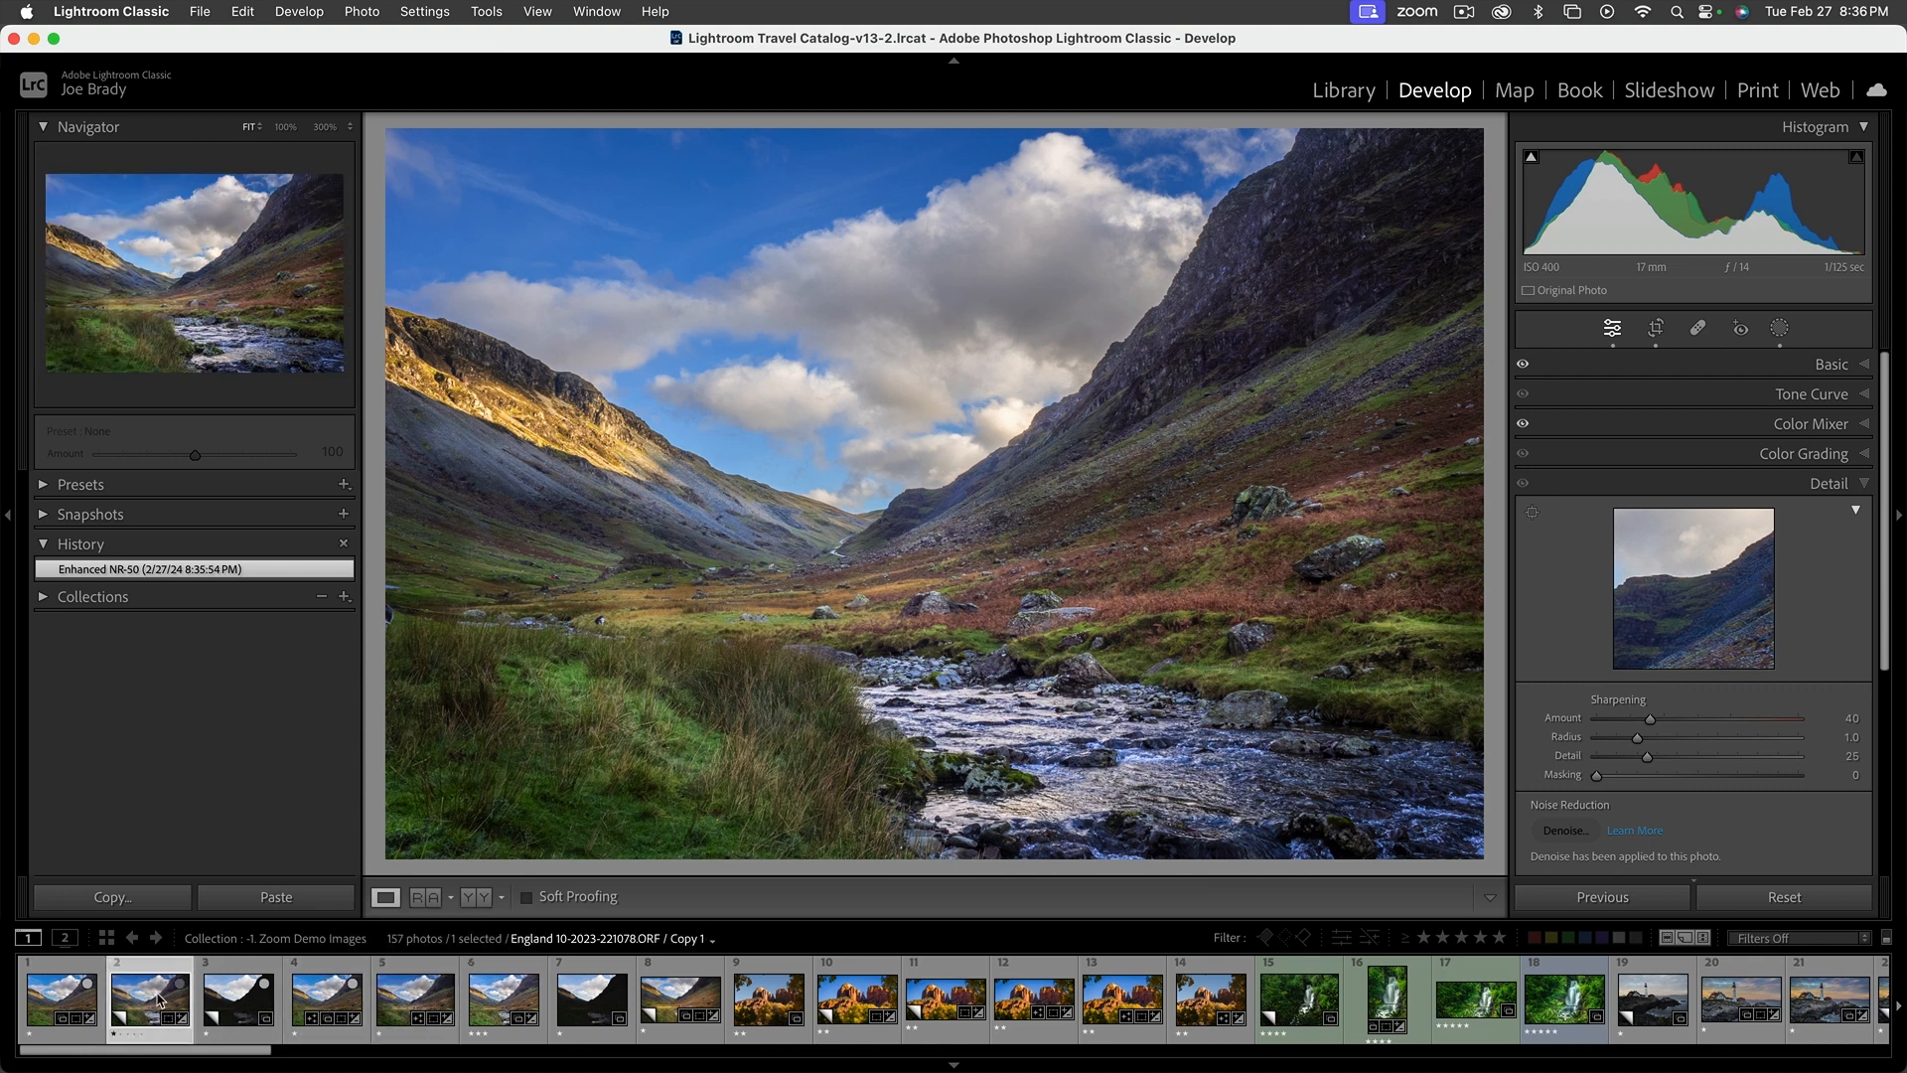
click(45, 998)
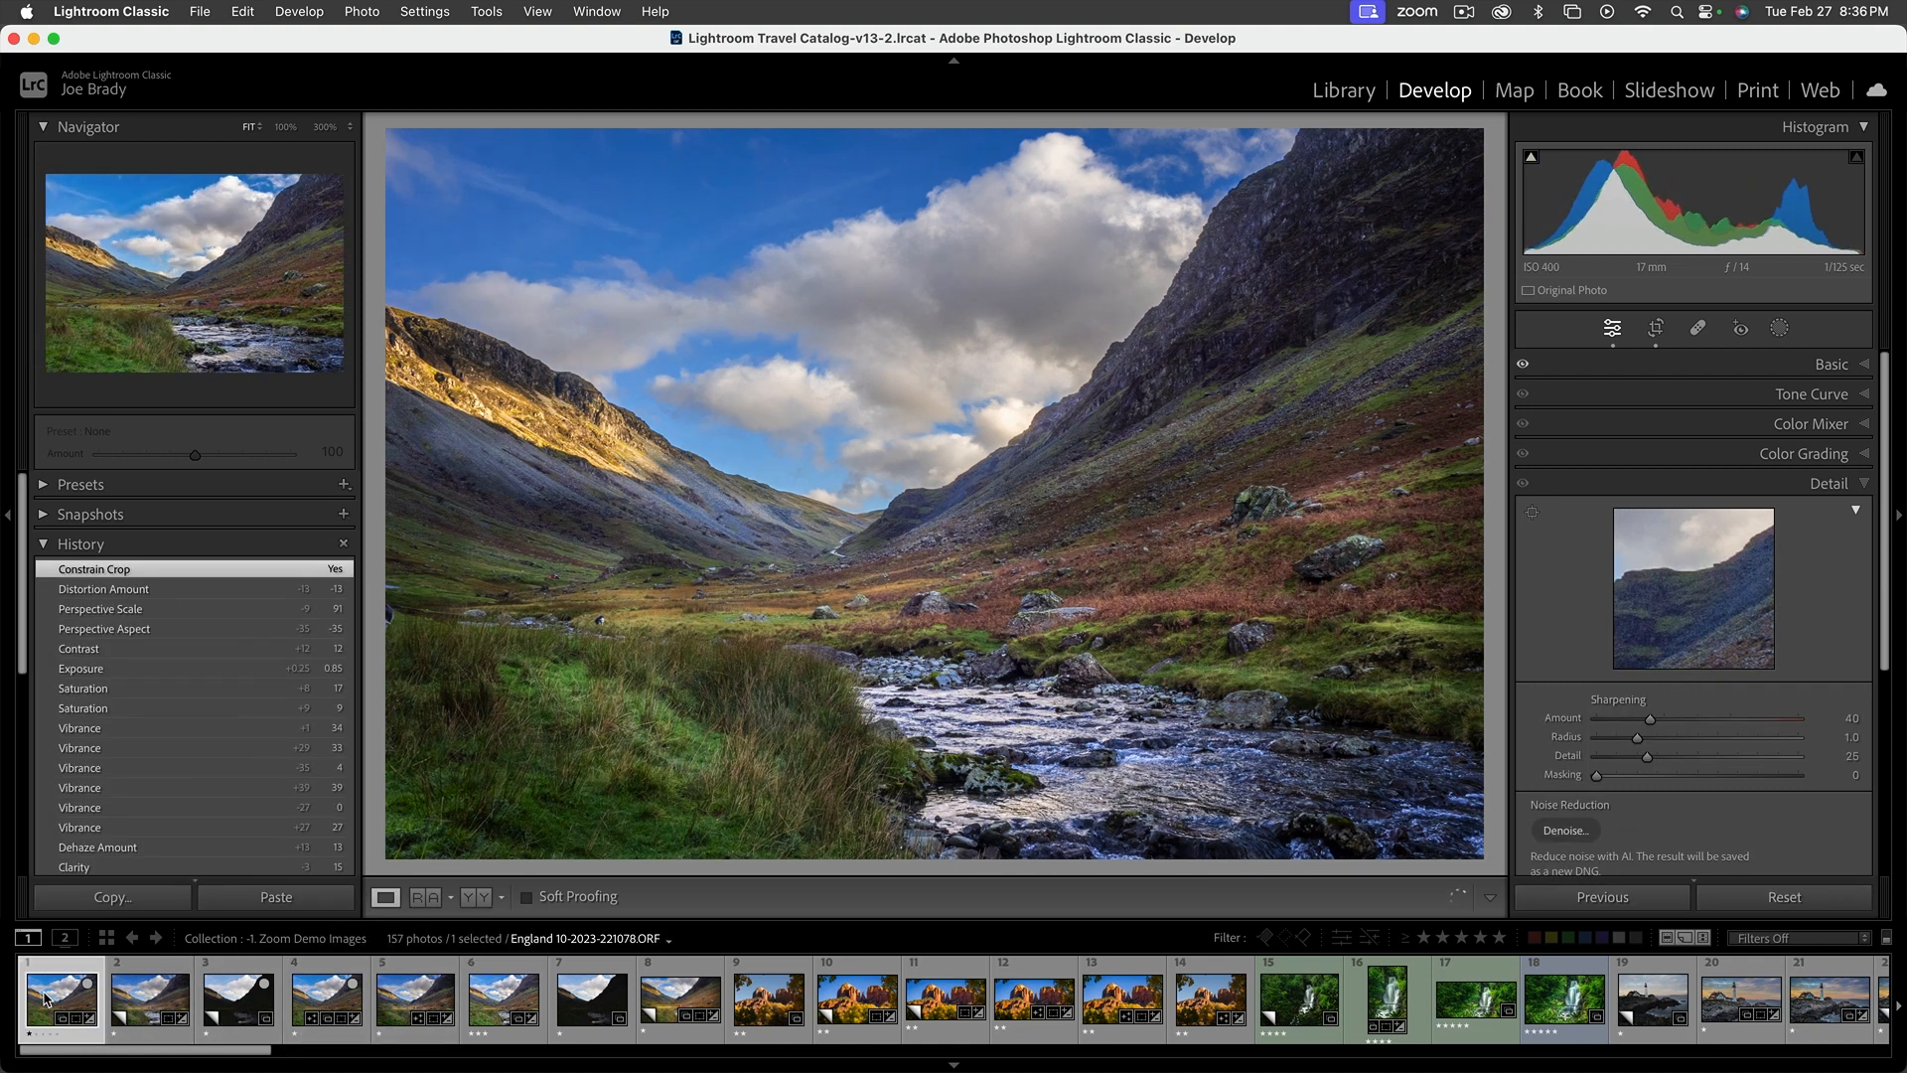
click(151, 999)
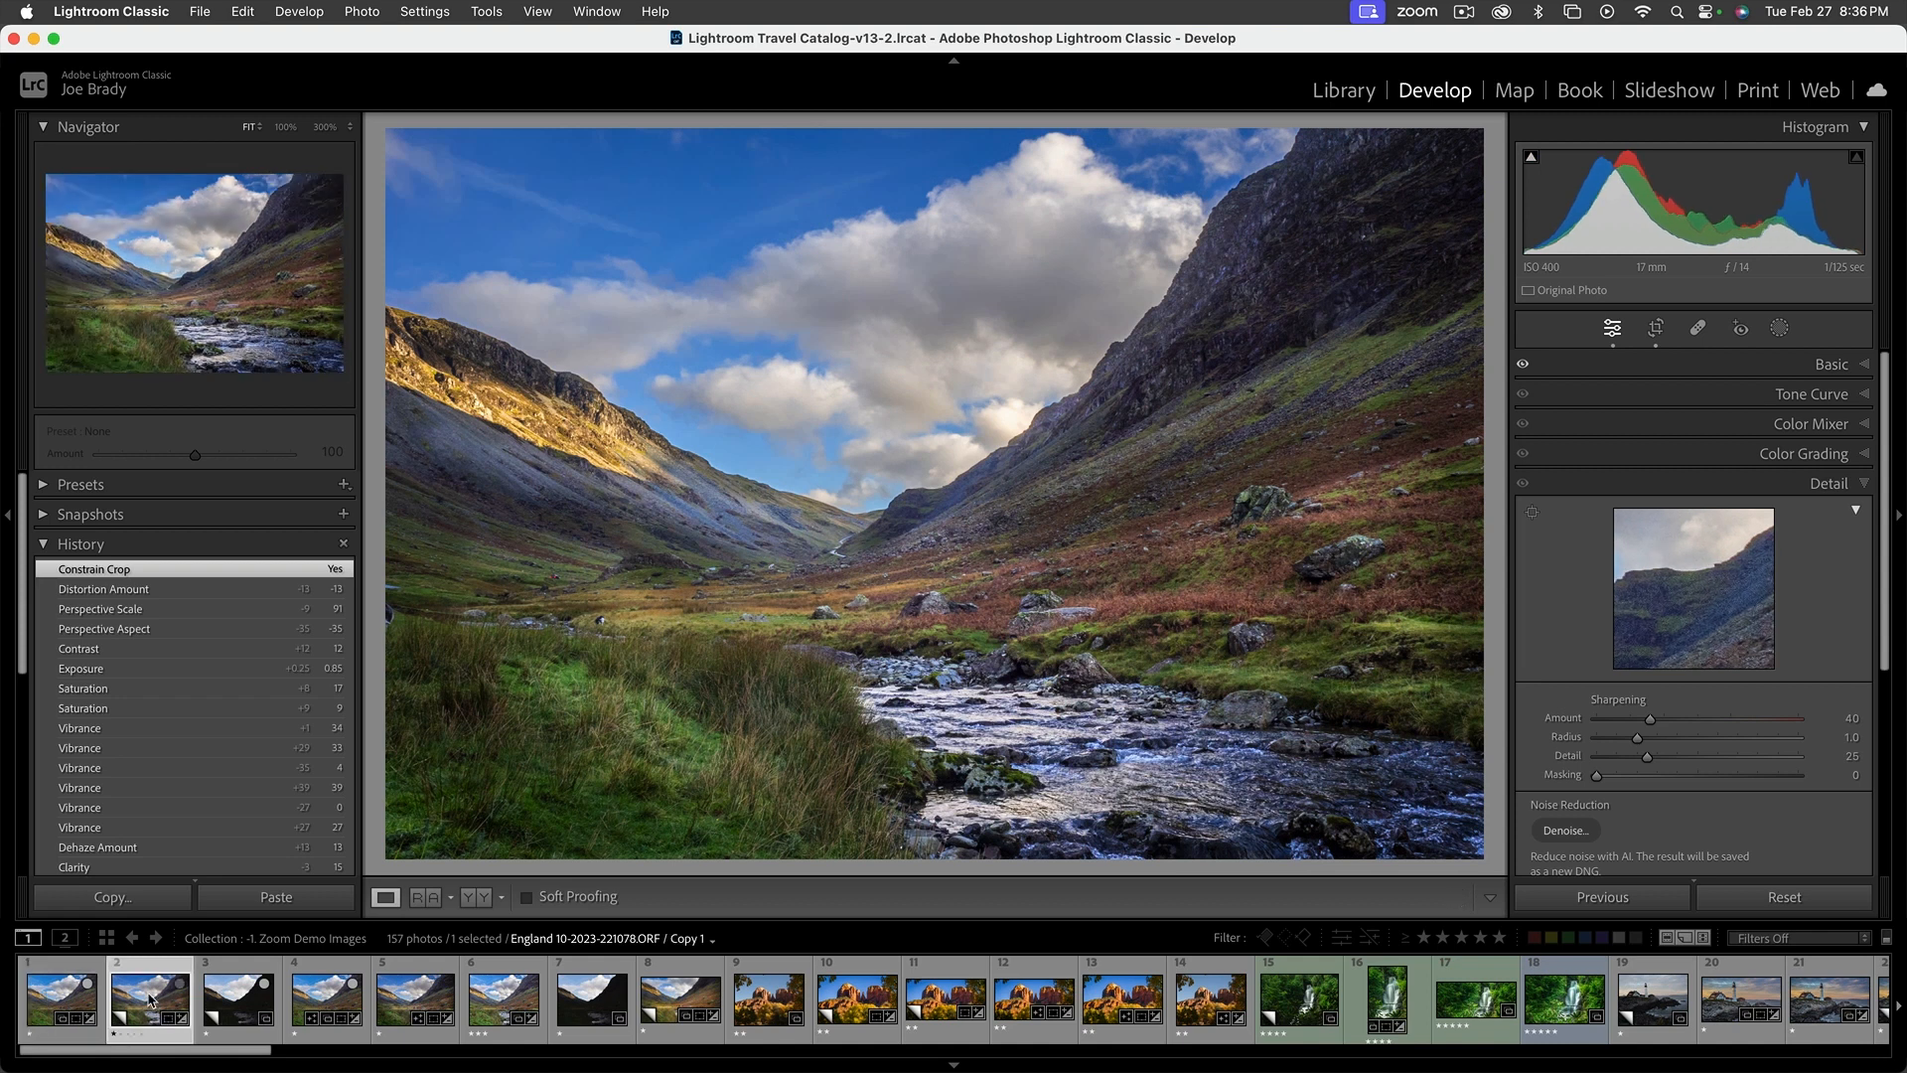
click(238, 1004)
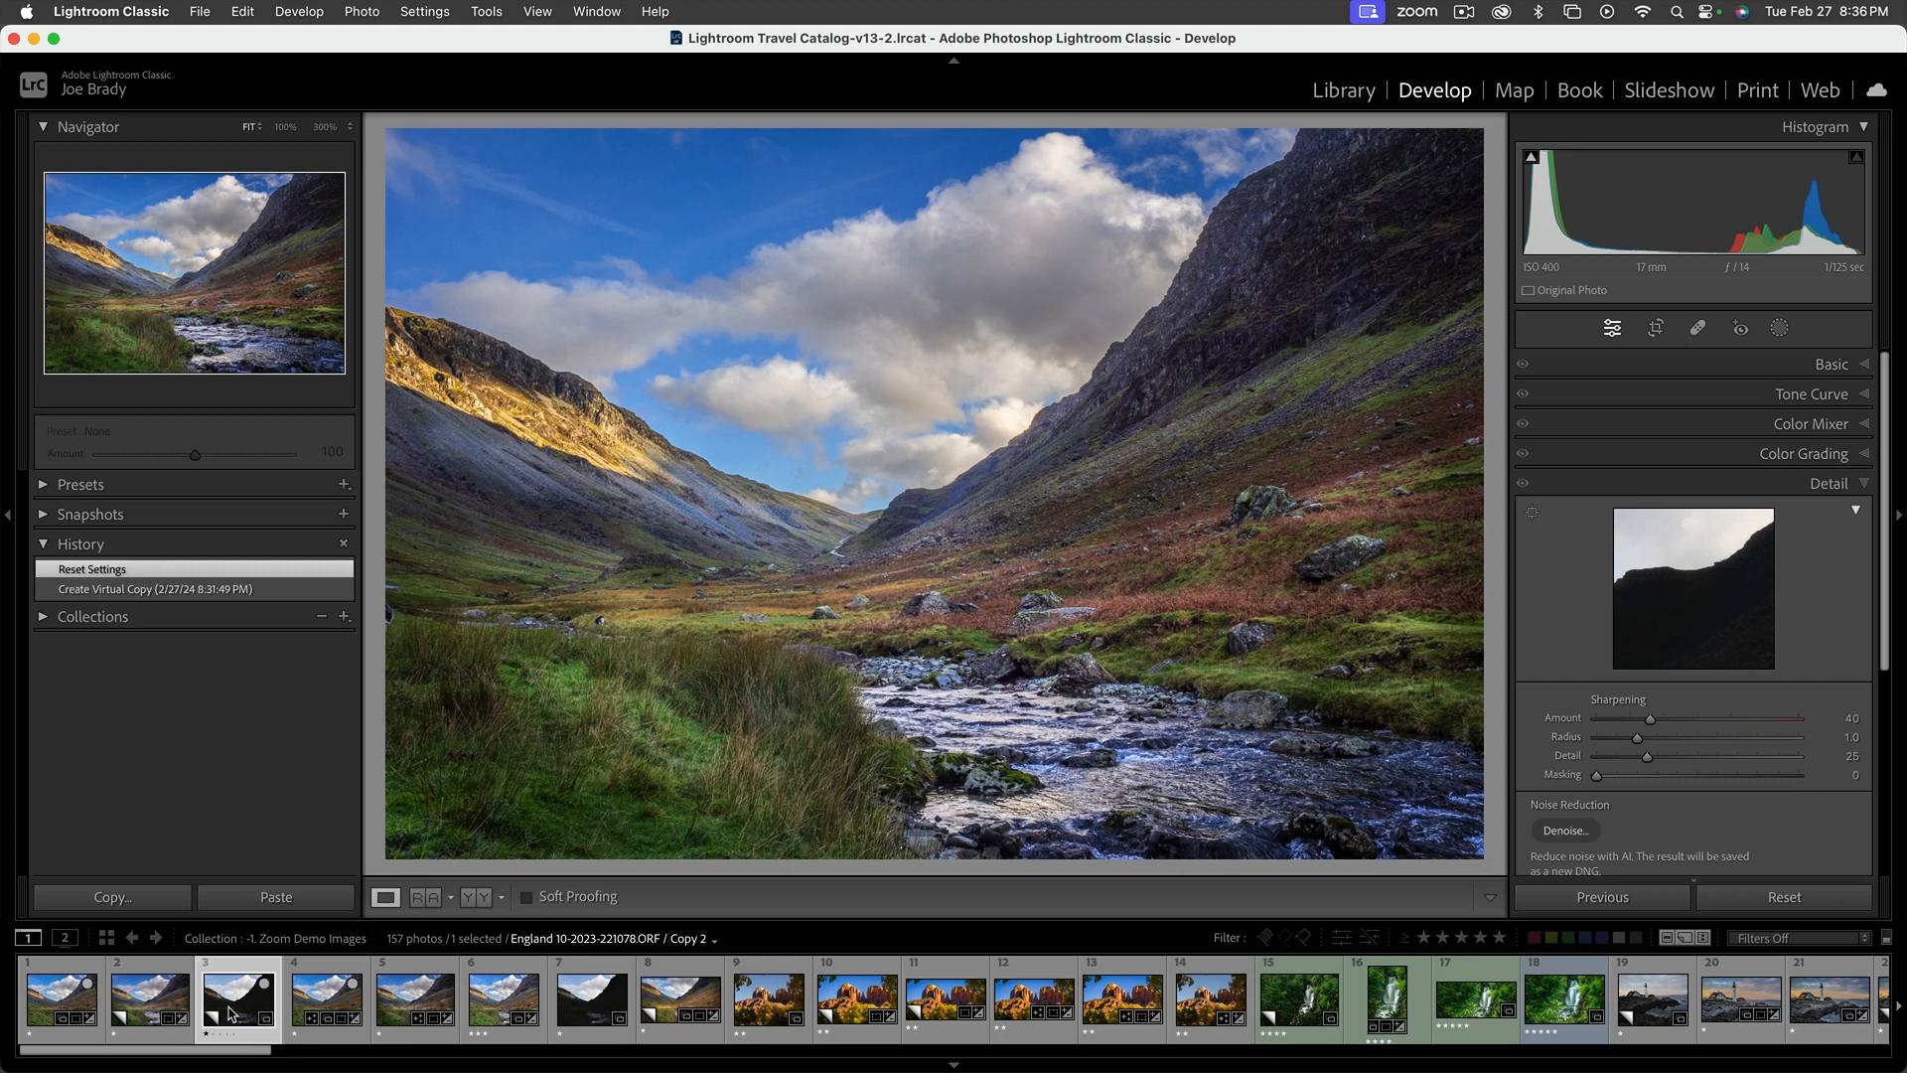
click(154, 1008)
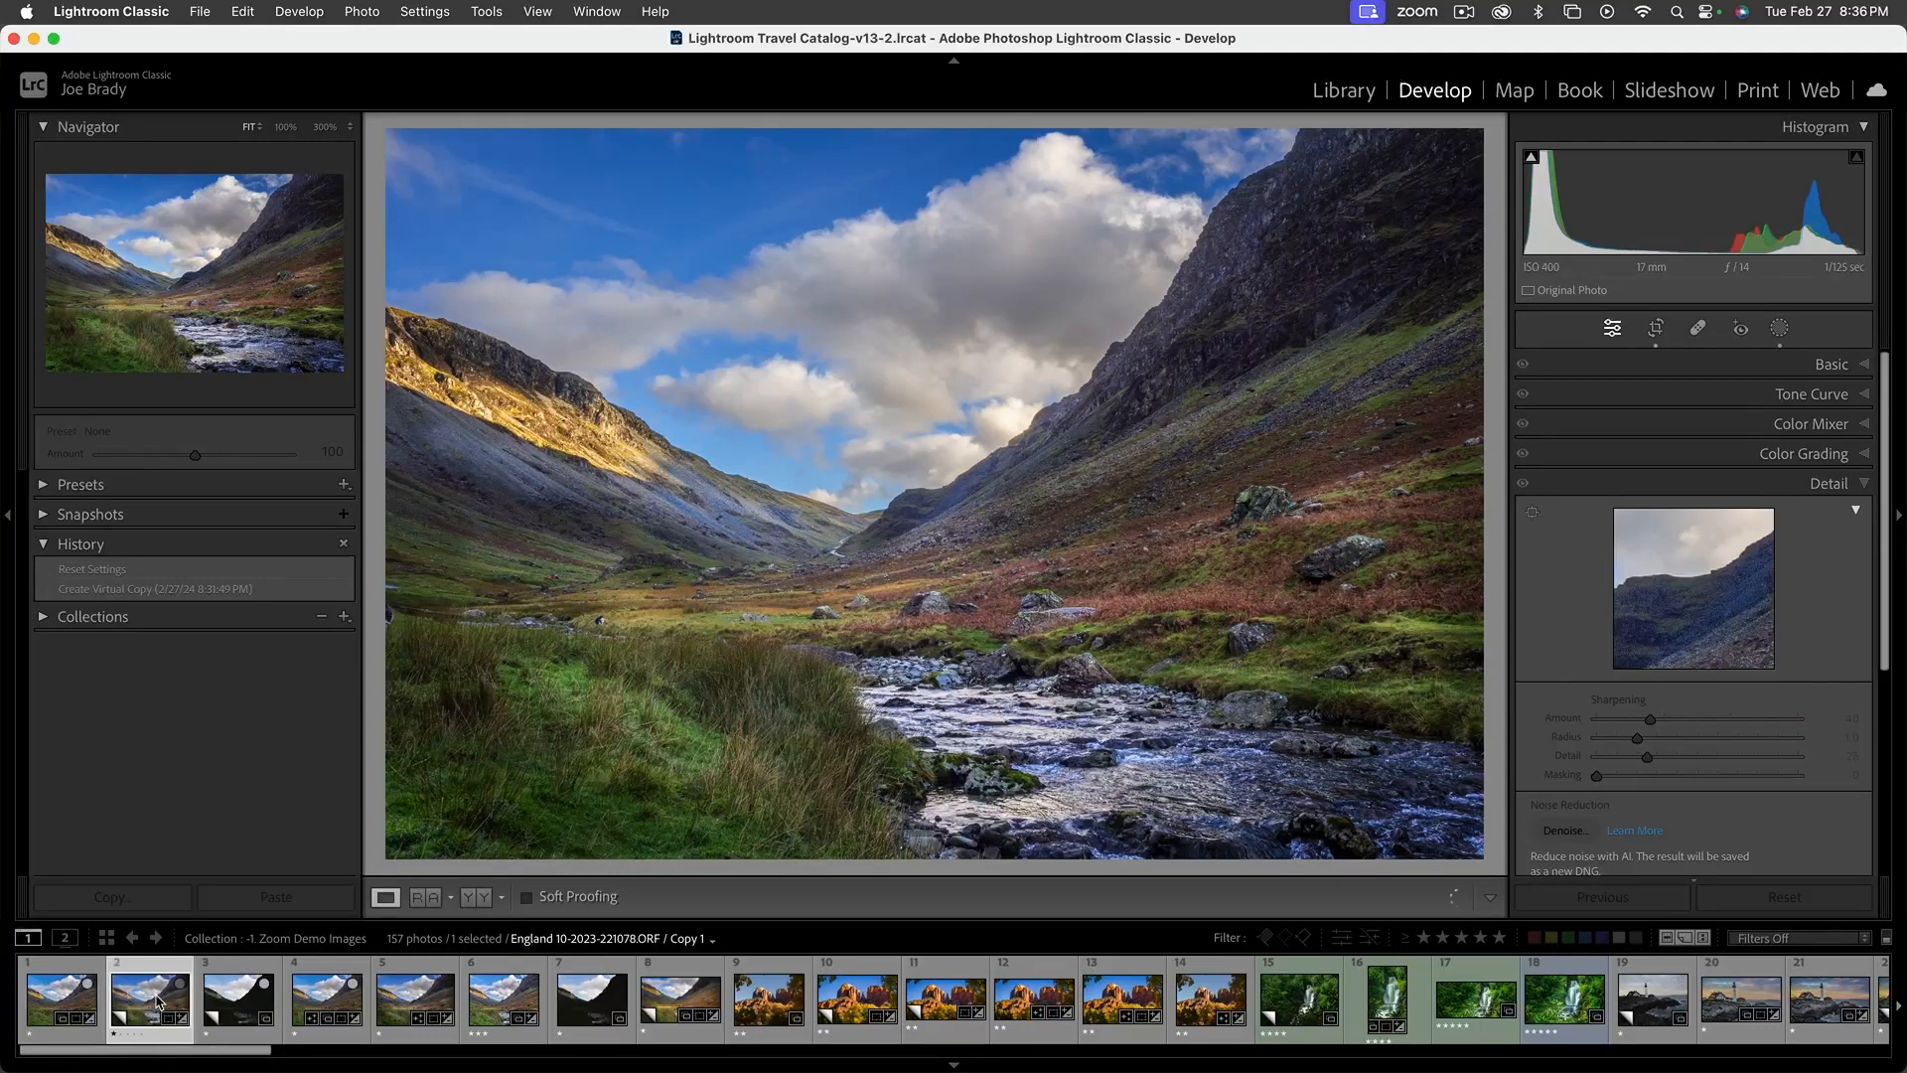
click(59, 1001)
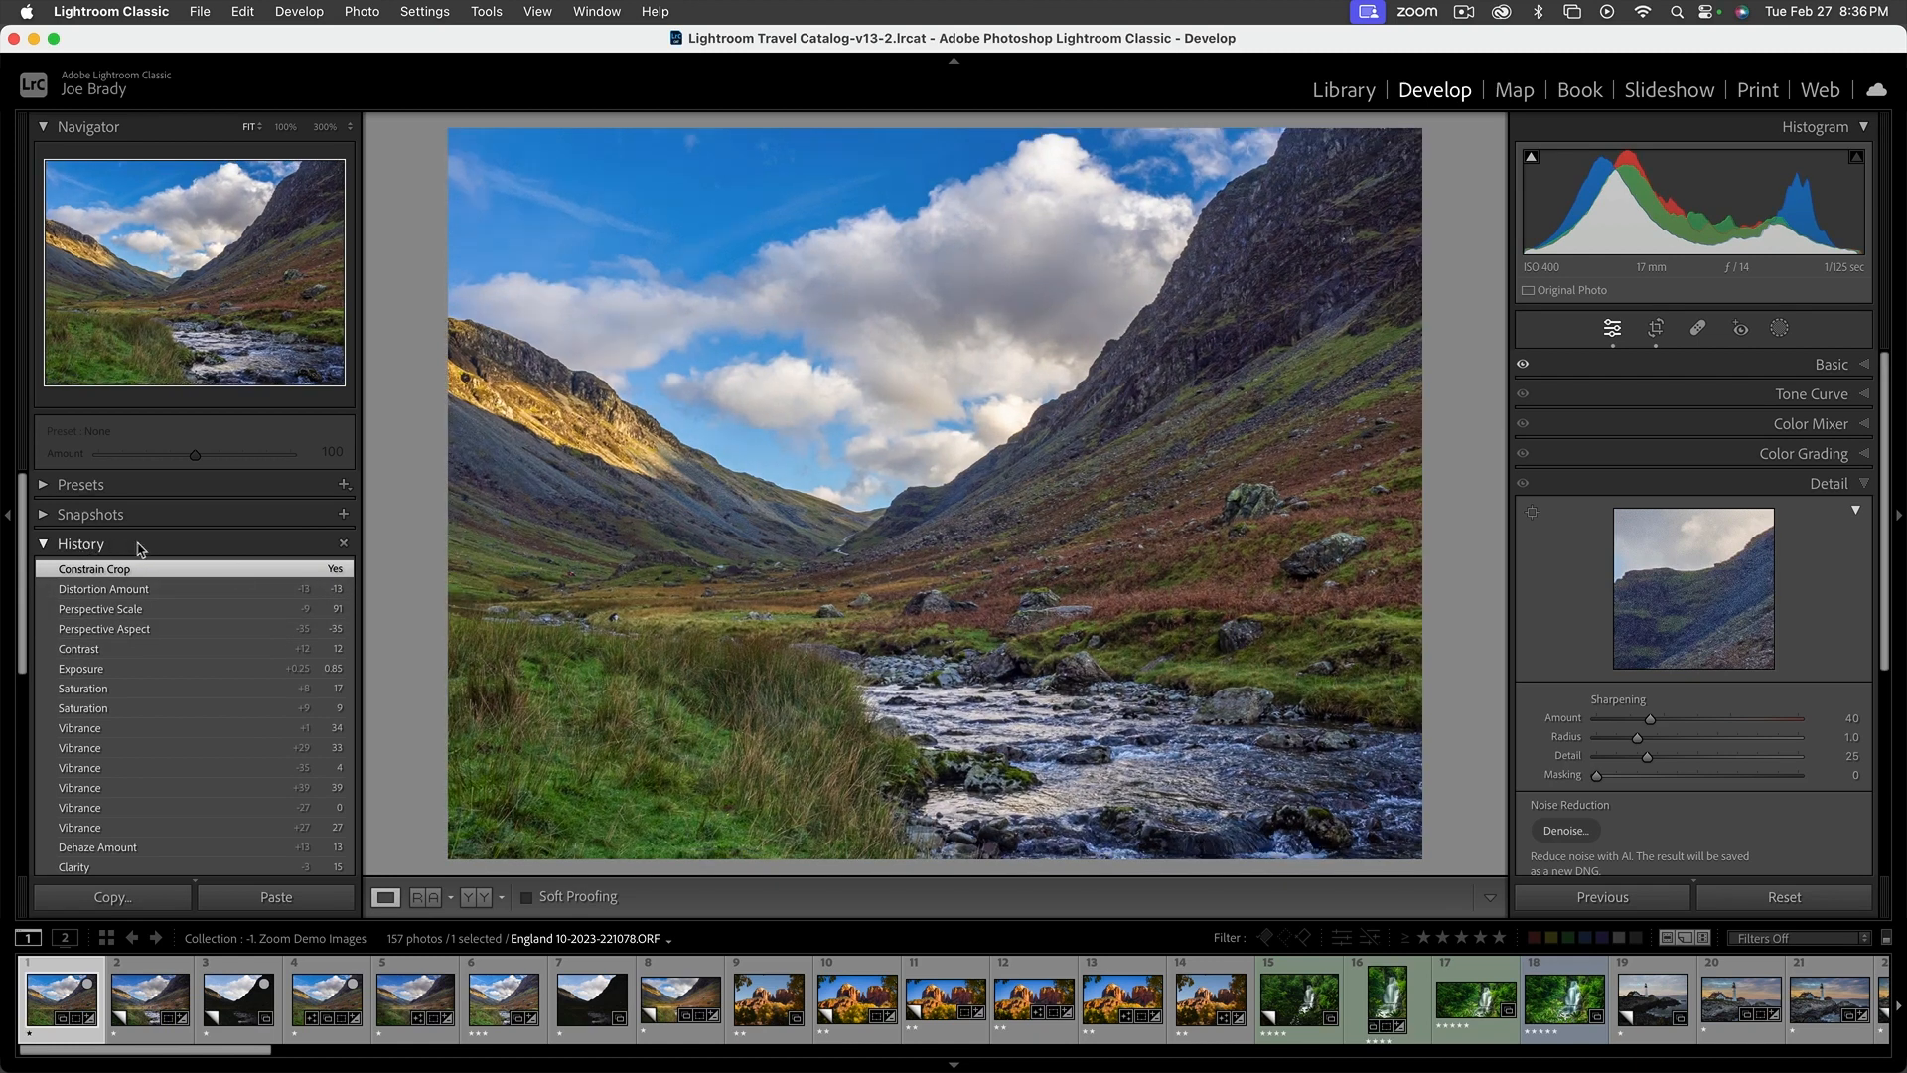
Preview earlier history states of the original valley photo, keep its latest Constrain Crop state, and collapse the history
scroll(211, 673, down, 3)
scroll(212, 695, down, 9)
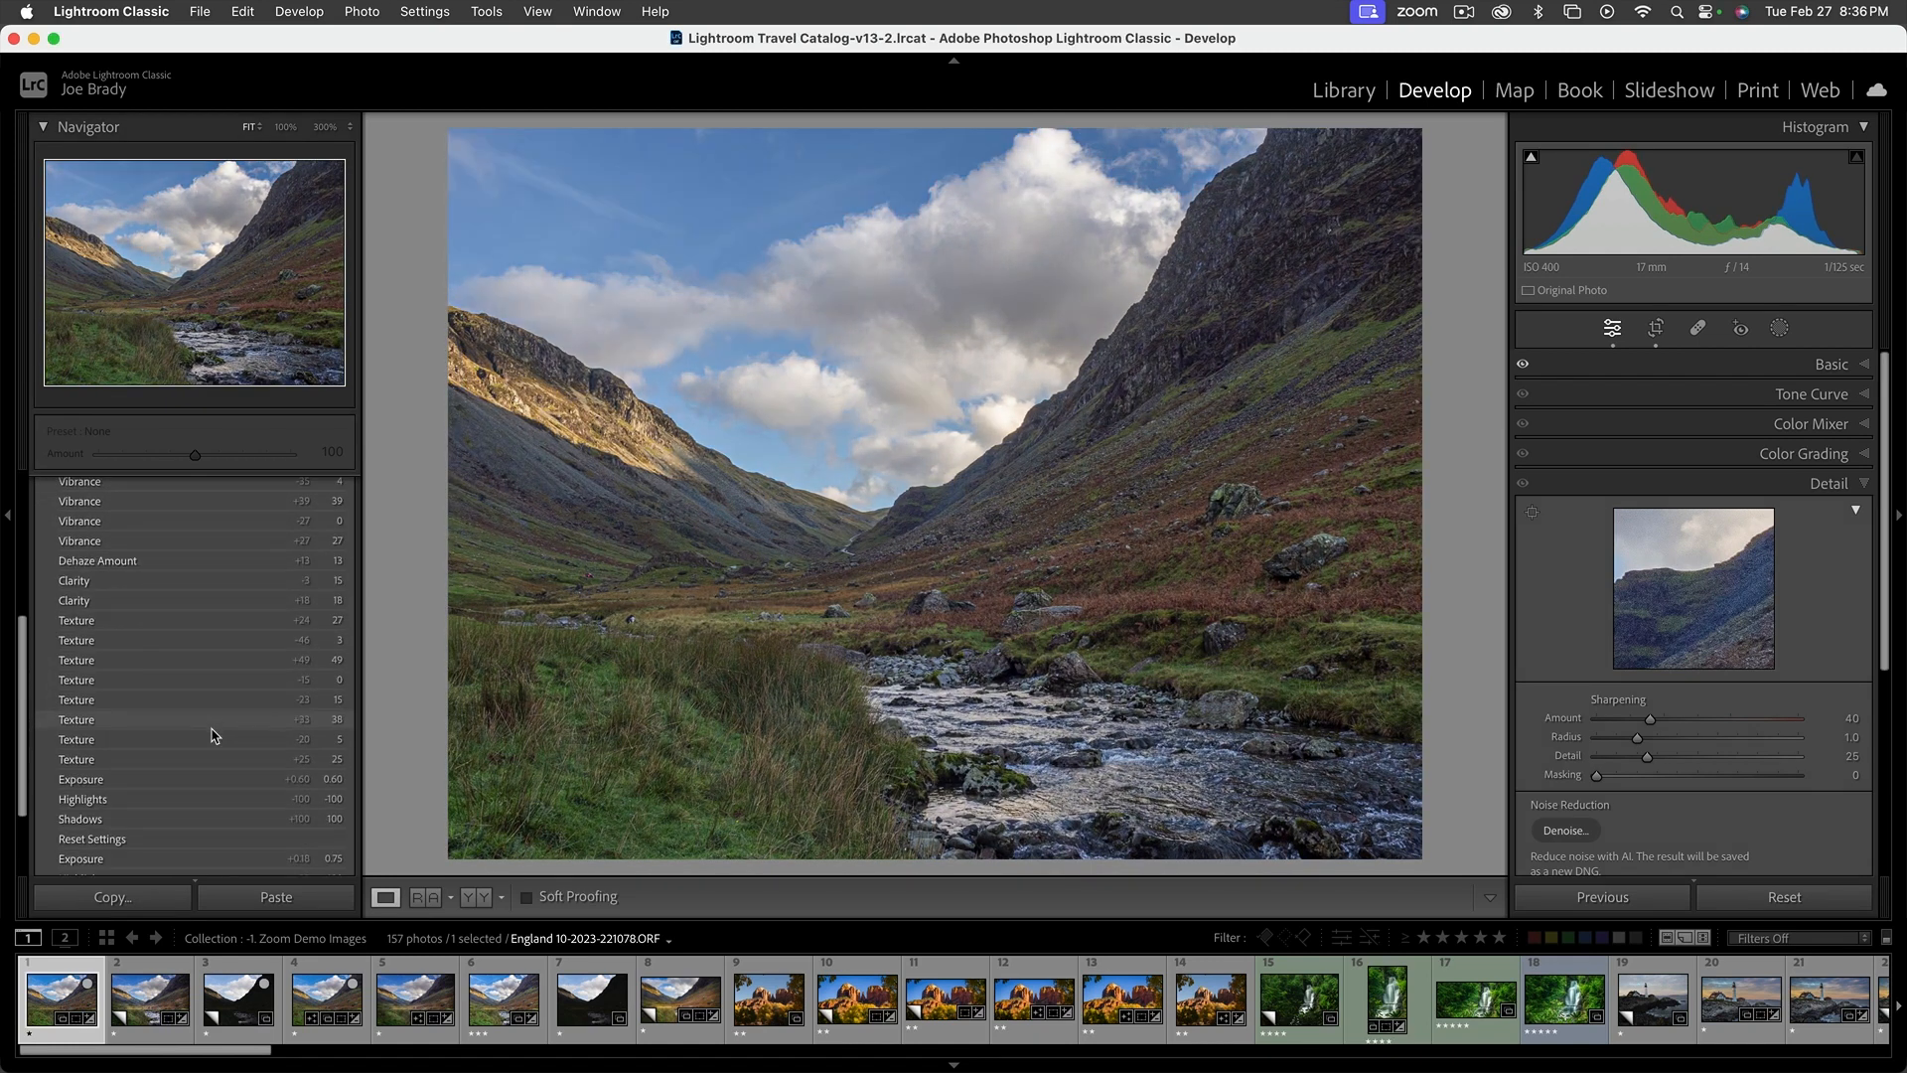
scroll(211, 735, up, 5)
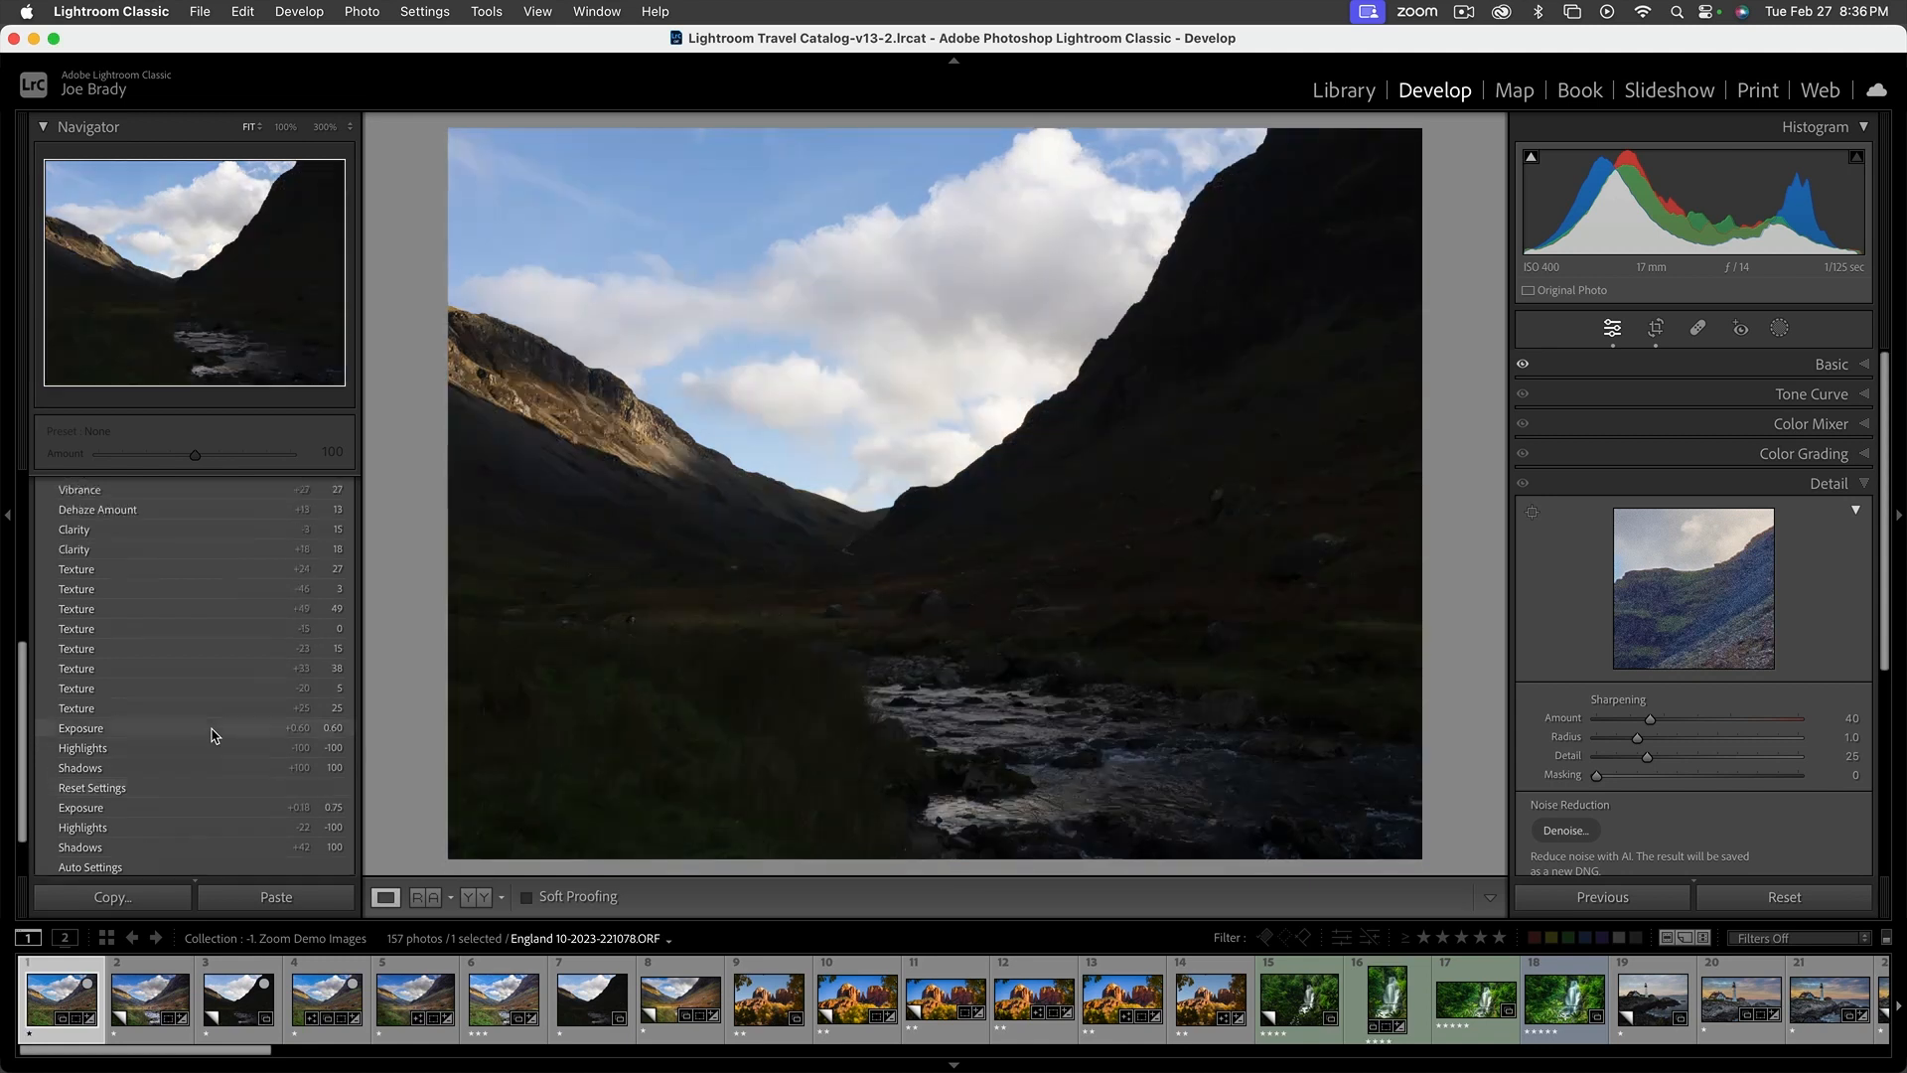
scroll(212, 735, up, 5)
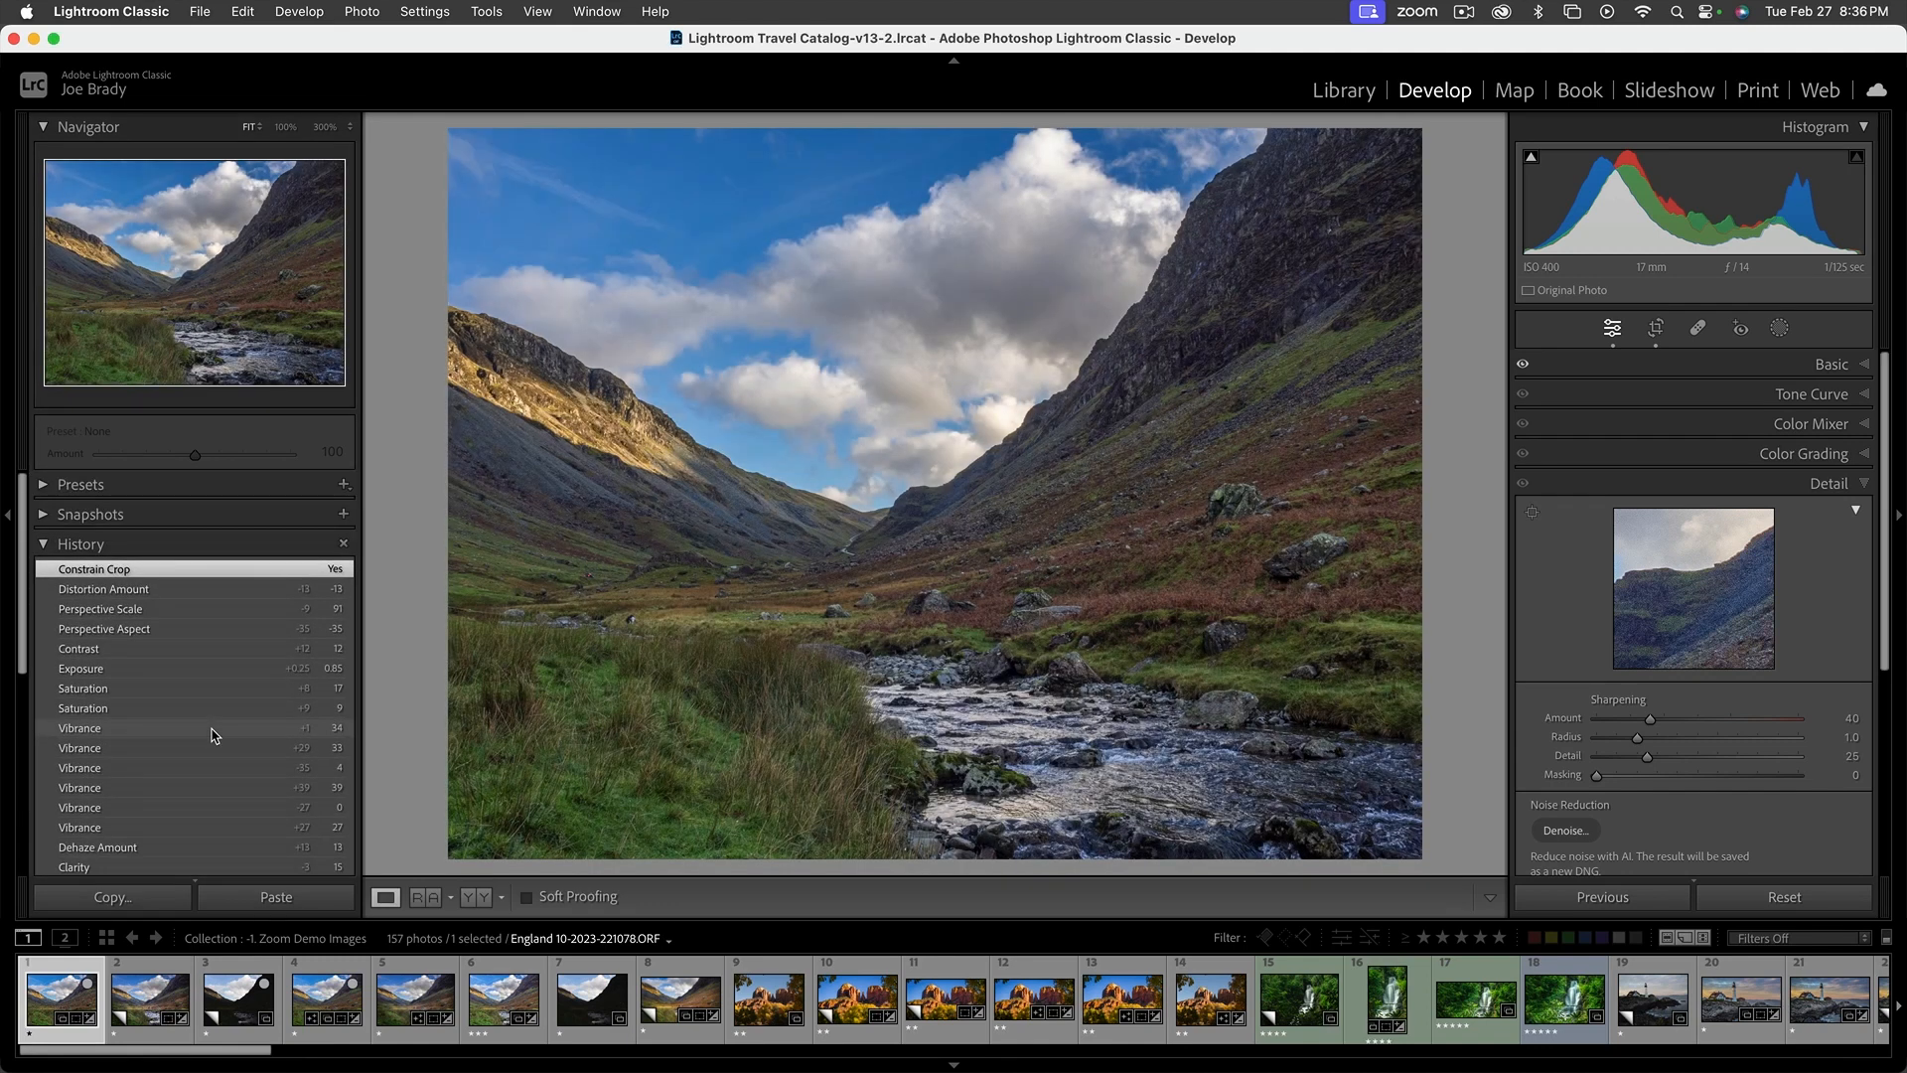
click(219, 572)
click(215, 591)
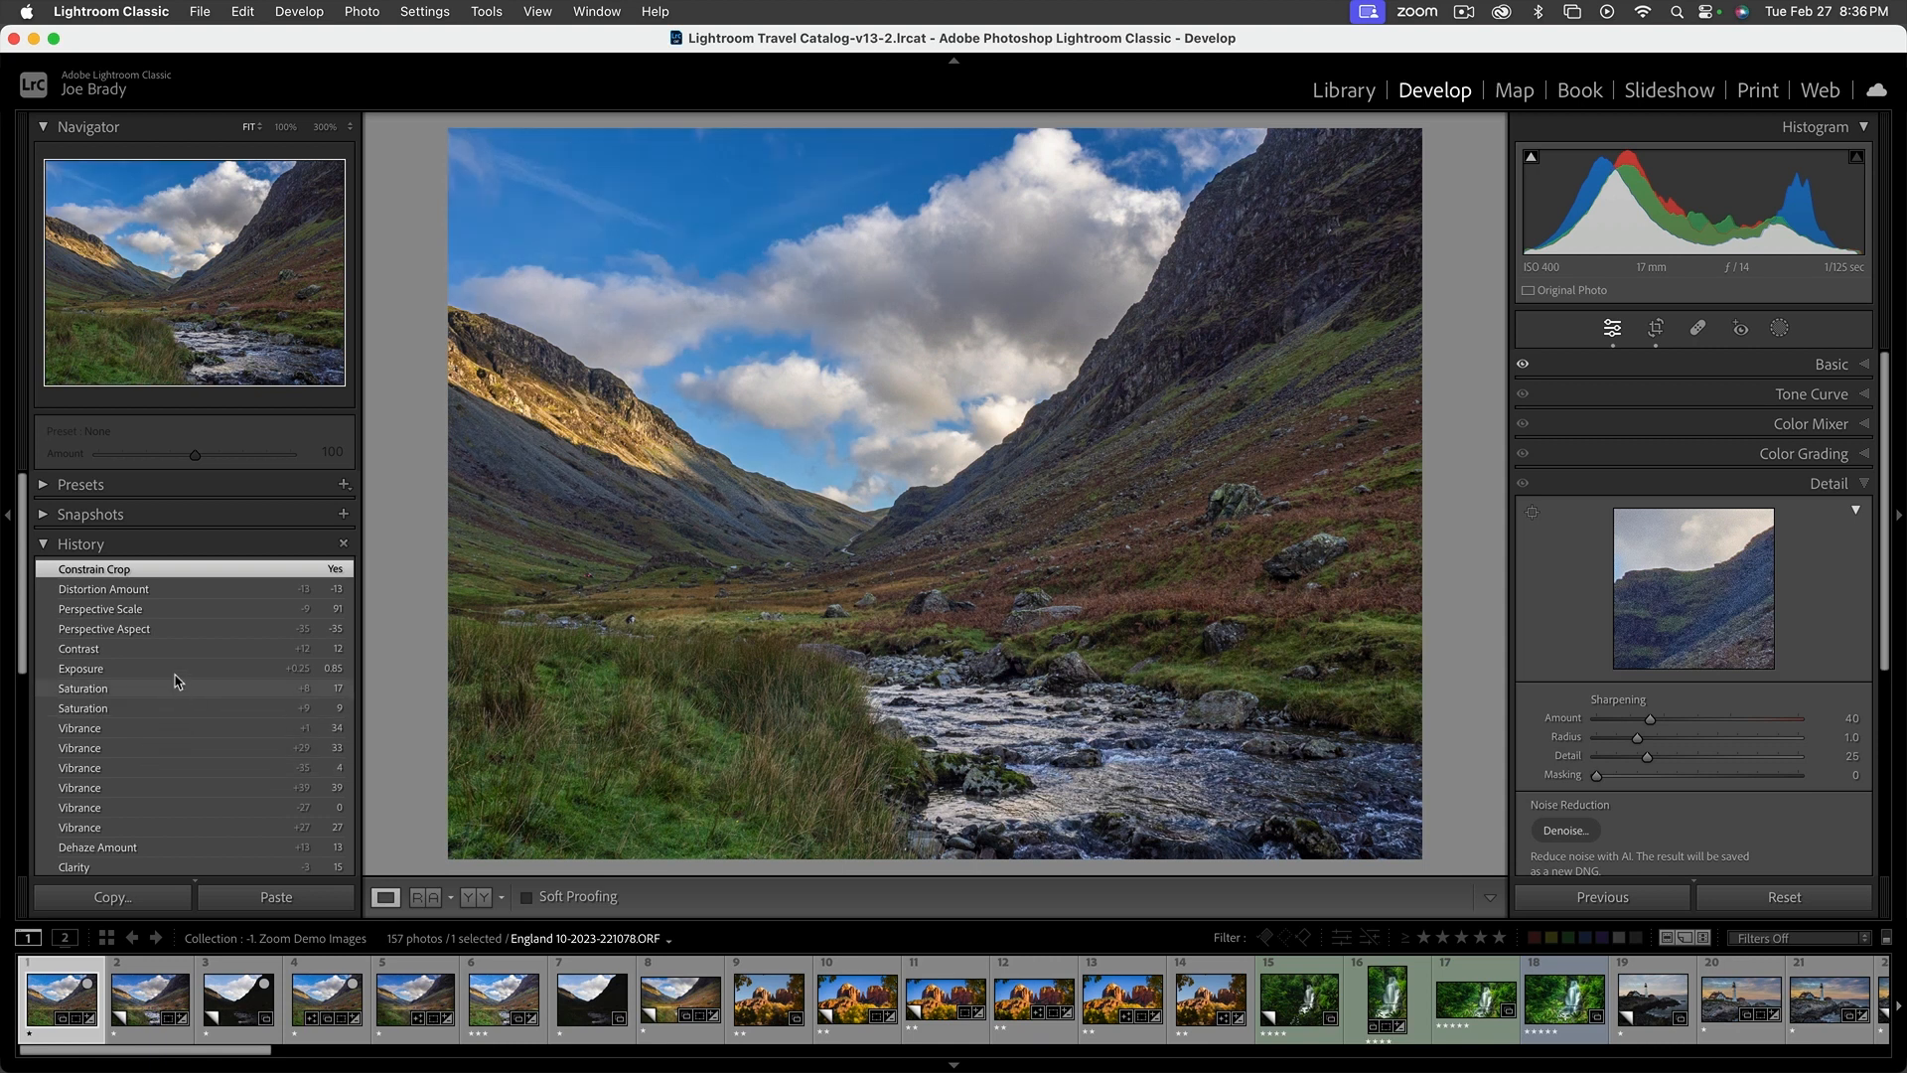
click(43, 546)
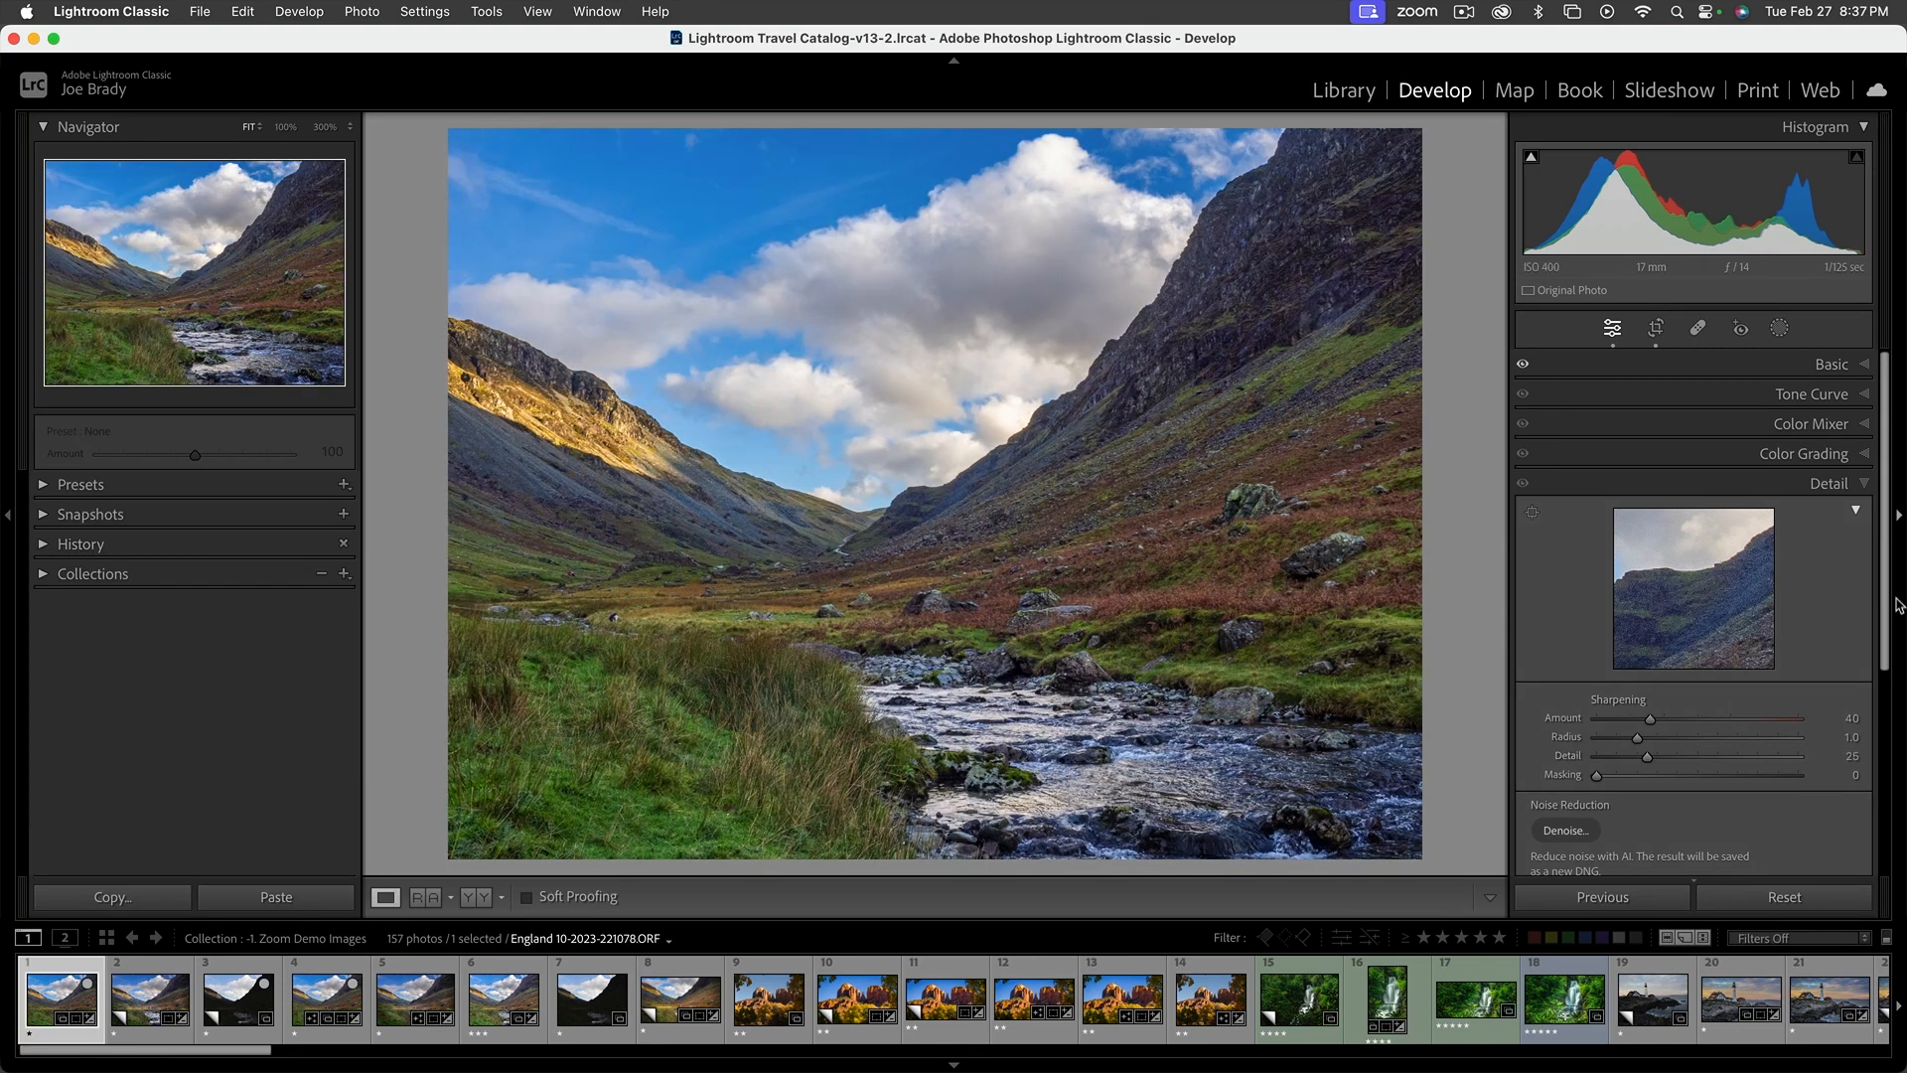
Reset Dehaze and then the whole Presence group of the valley photo to zero
click(1830, 364)
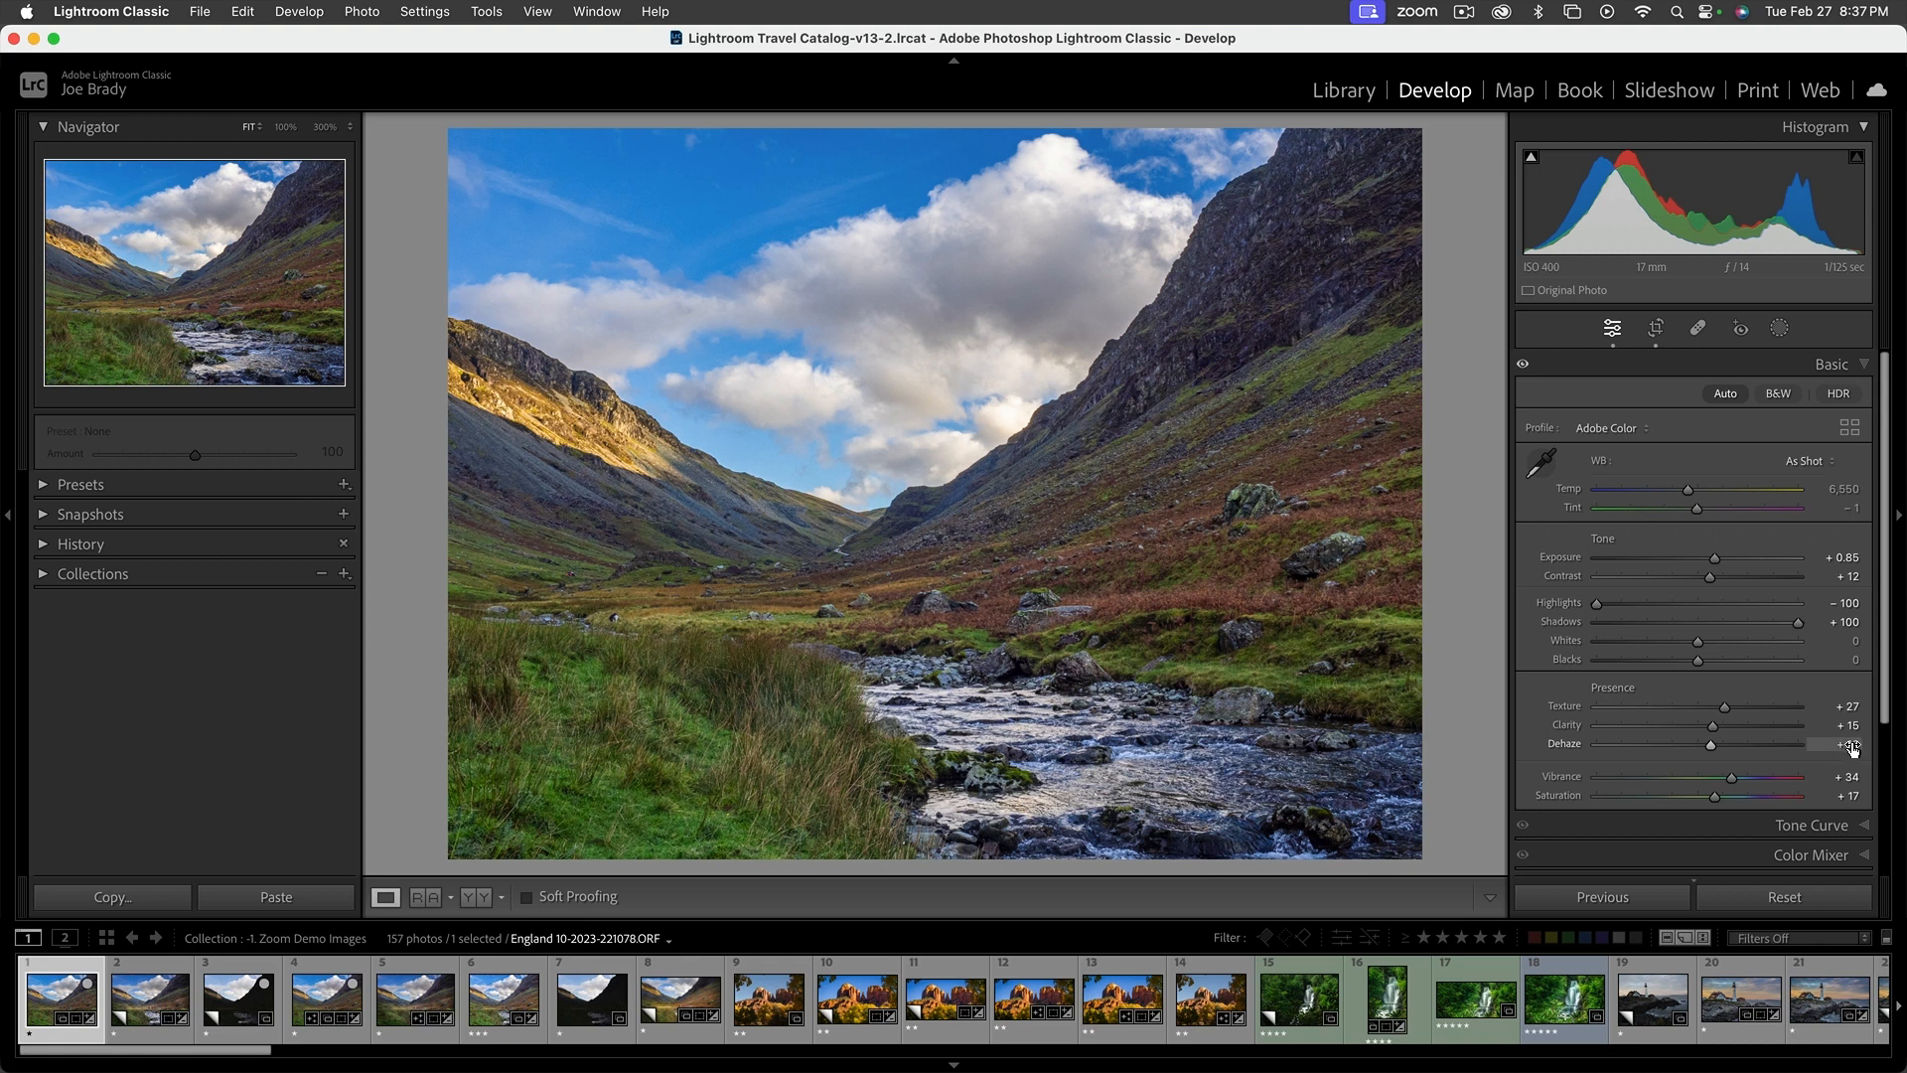
double_click(1565, 747)
scroll(1609, 694, up, 1)
scroll(1609, 694, down, 1)
double_click(1609, 694)
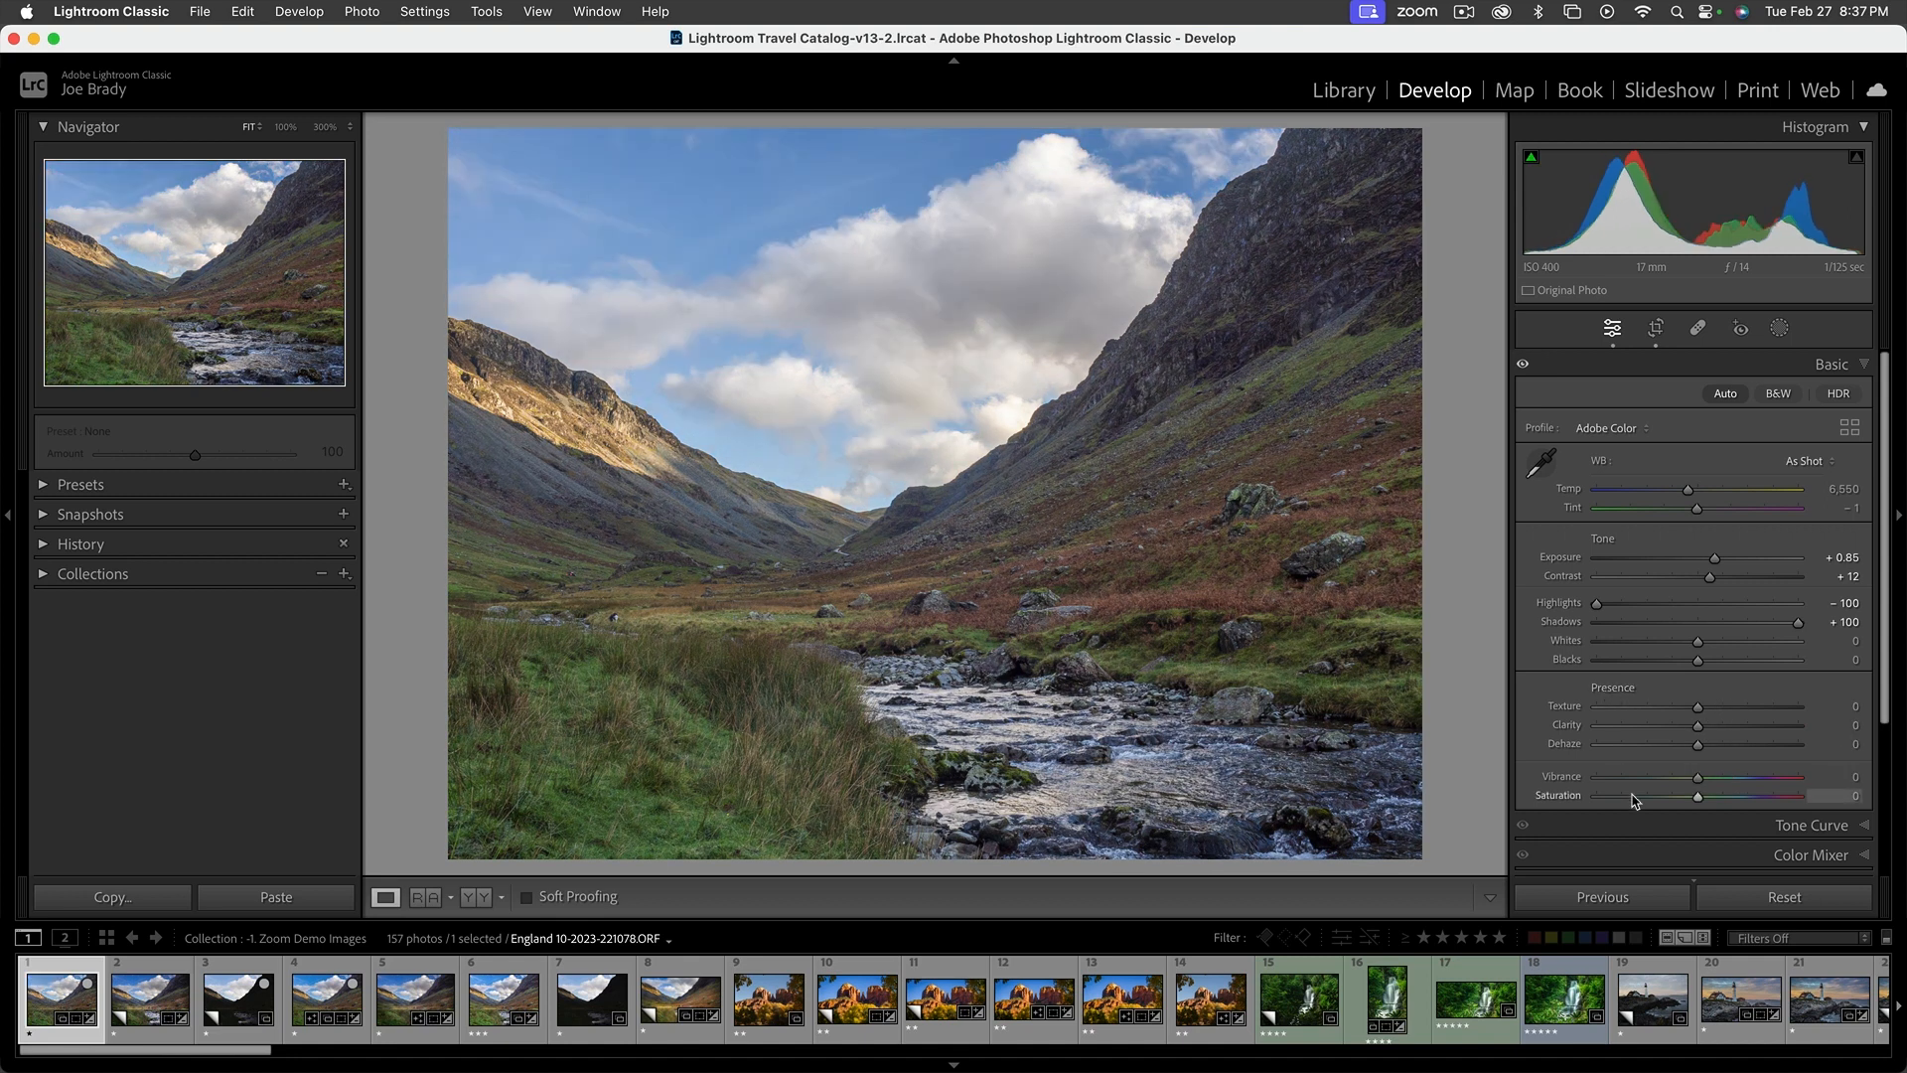
Set Texture to +34, Clarity to +19, Dehaze and Vibrance to +14, Saturation to +16 and Shadows to +100
click(1731, 707)
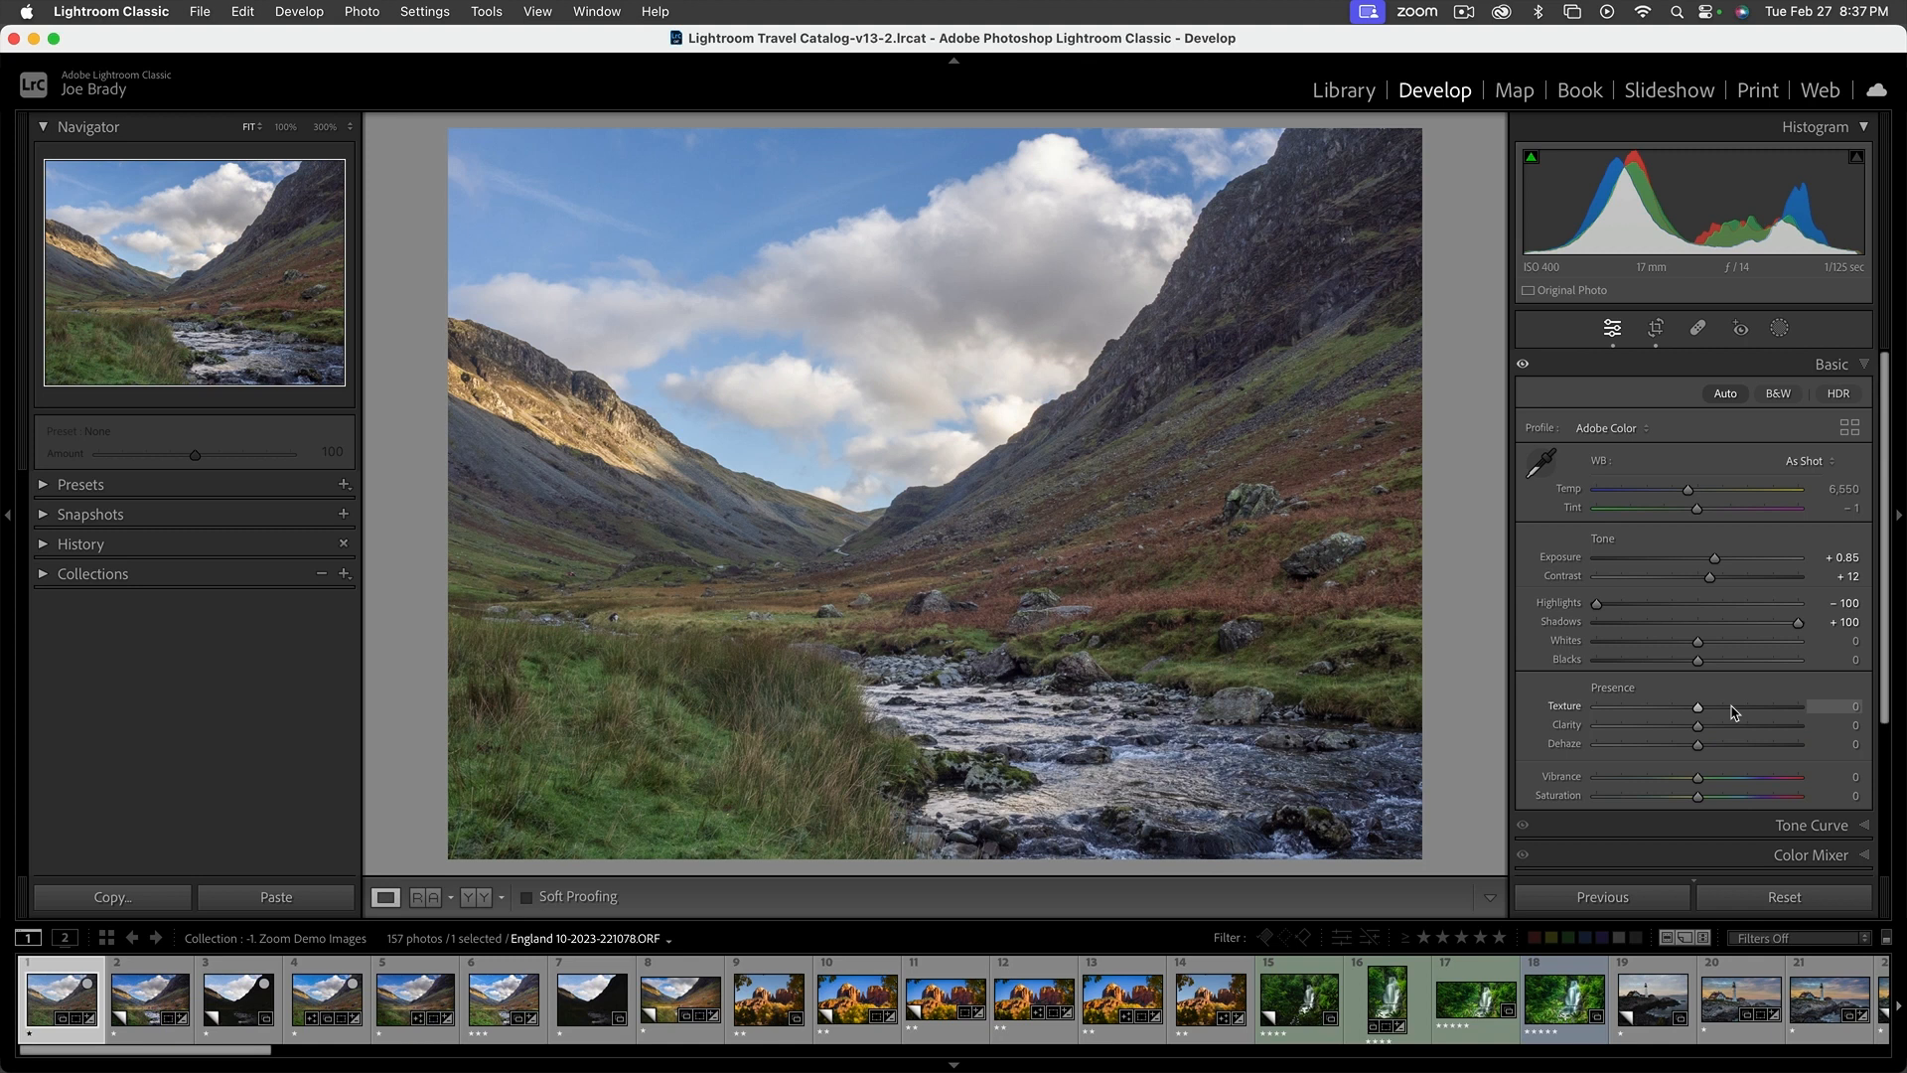
click(1717, 725)
click(1711, 744)
click(1711, 776)
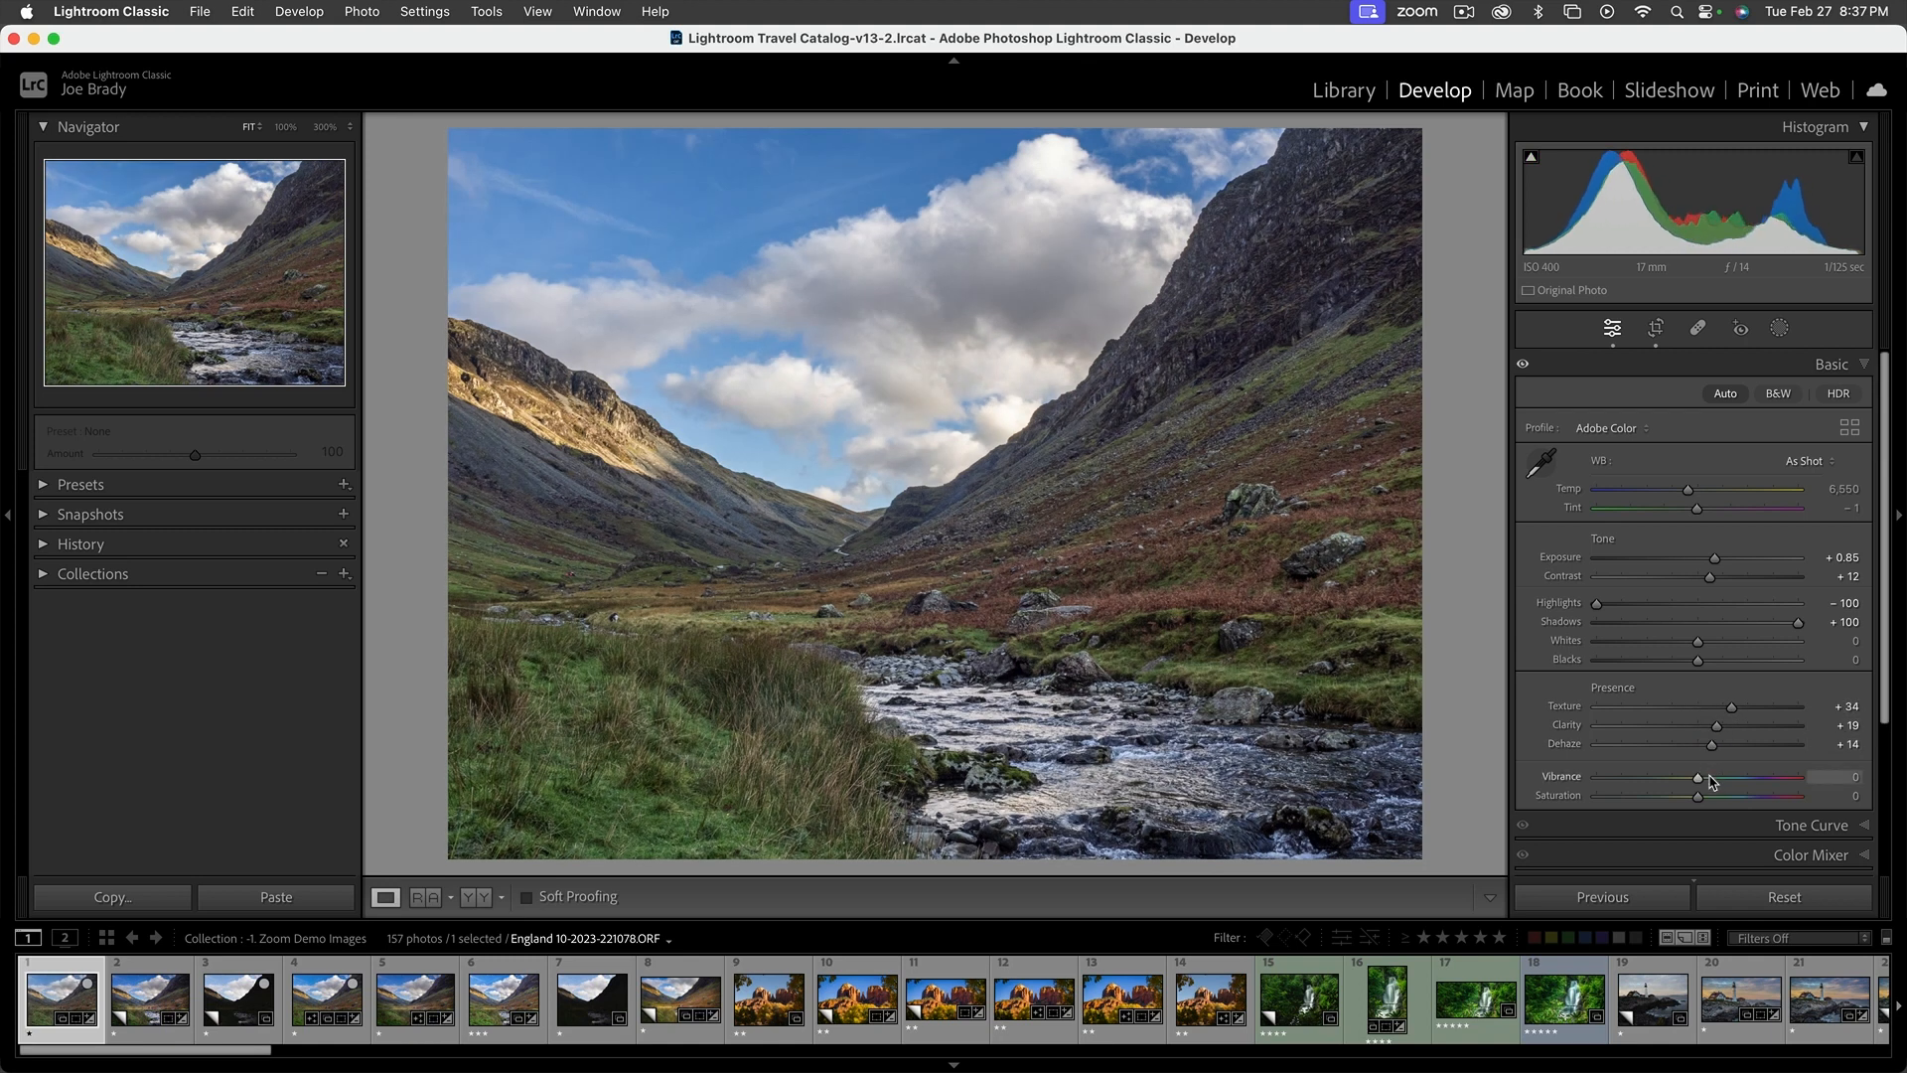
click(1713, 795)
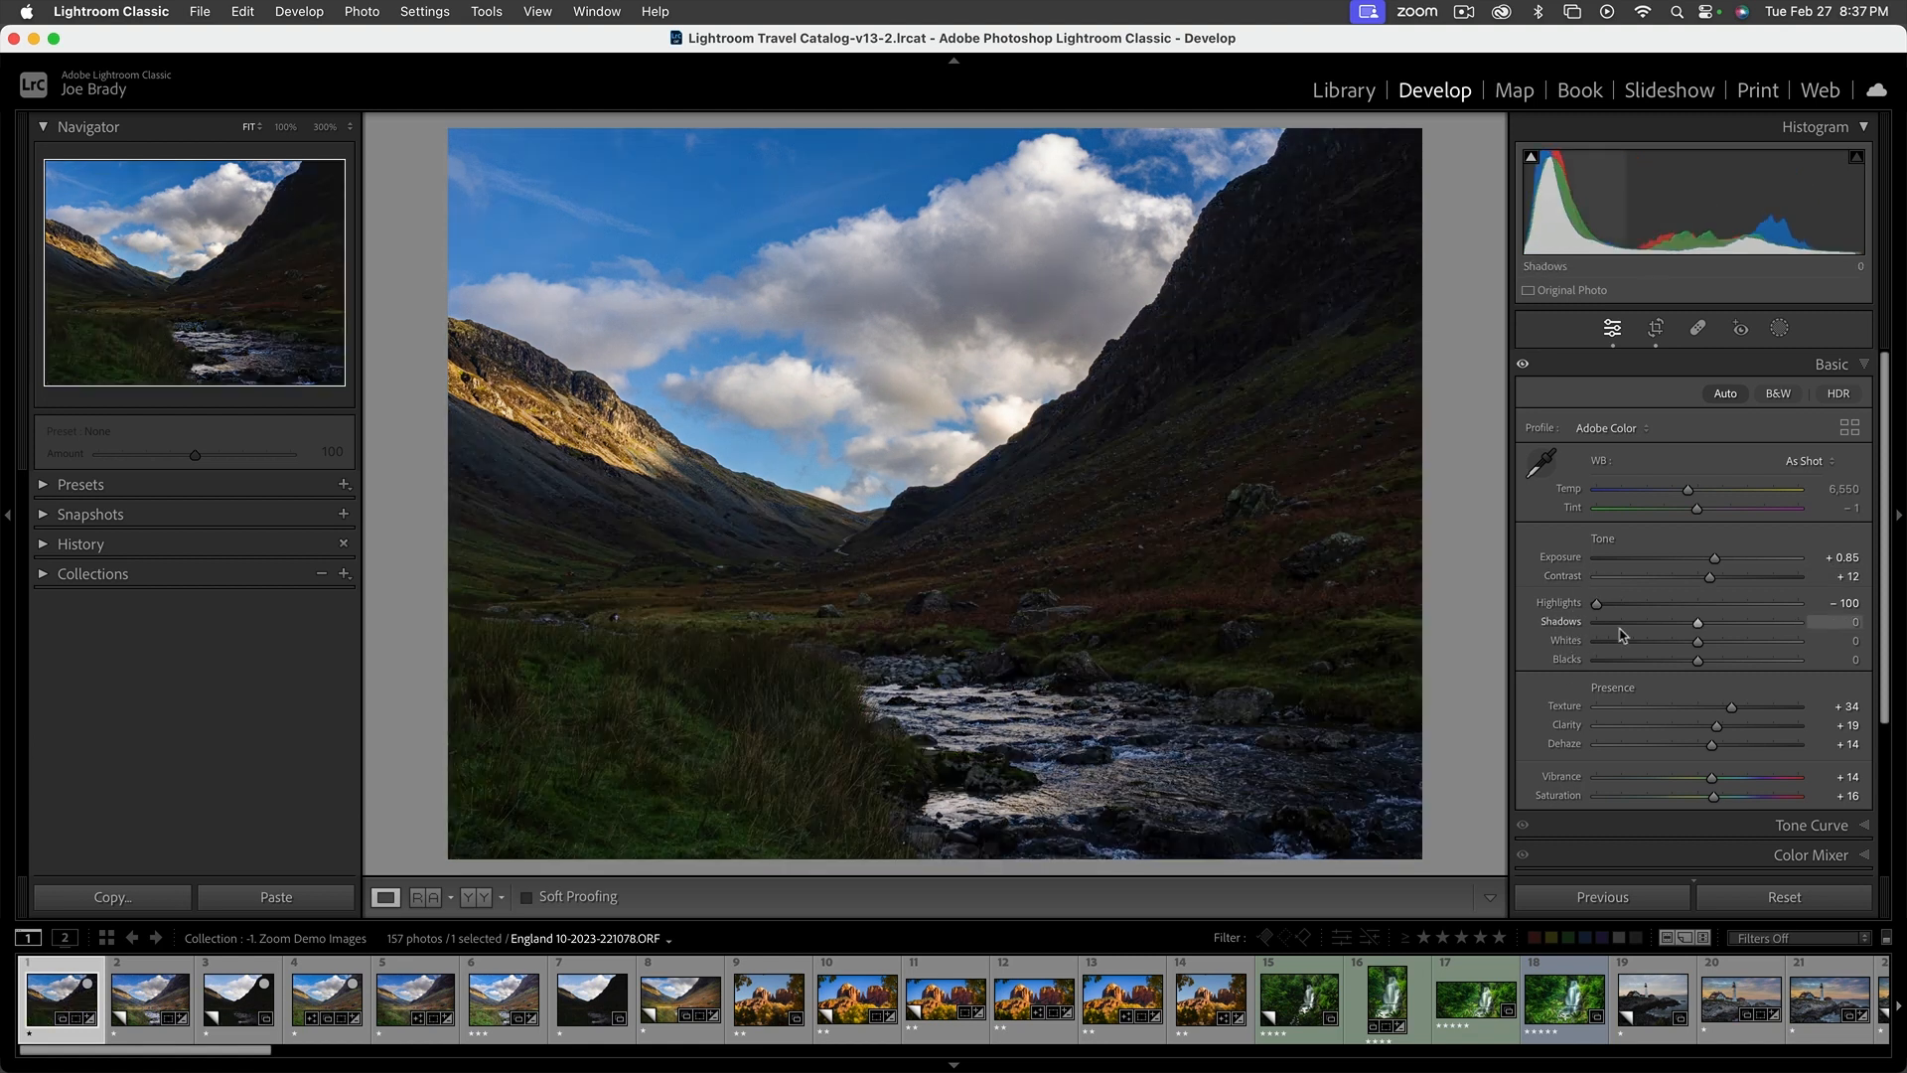
drag(1697, 625, 1800, 625)
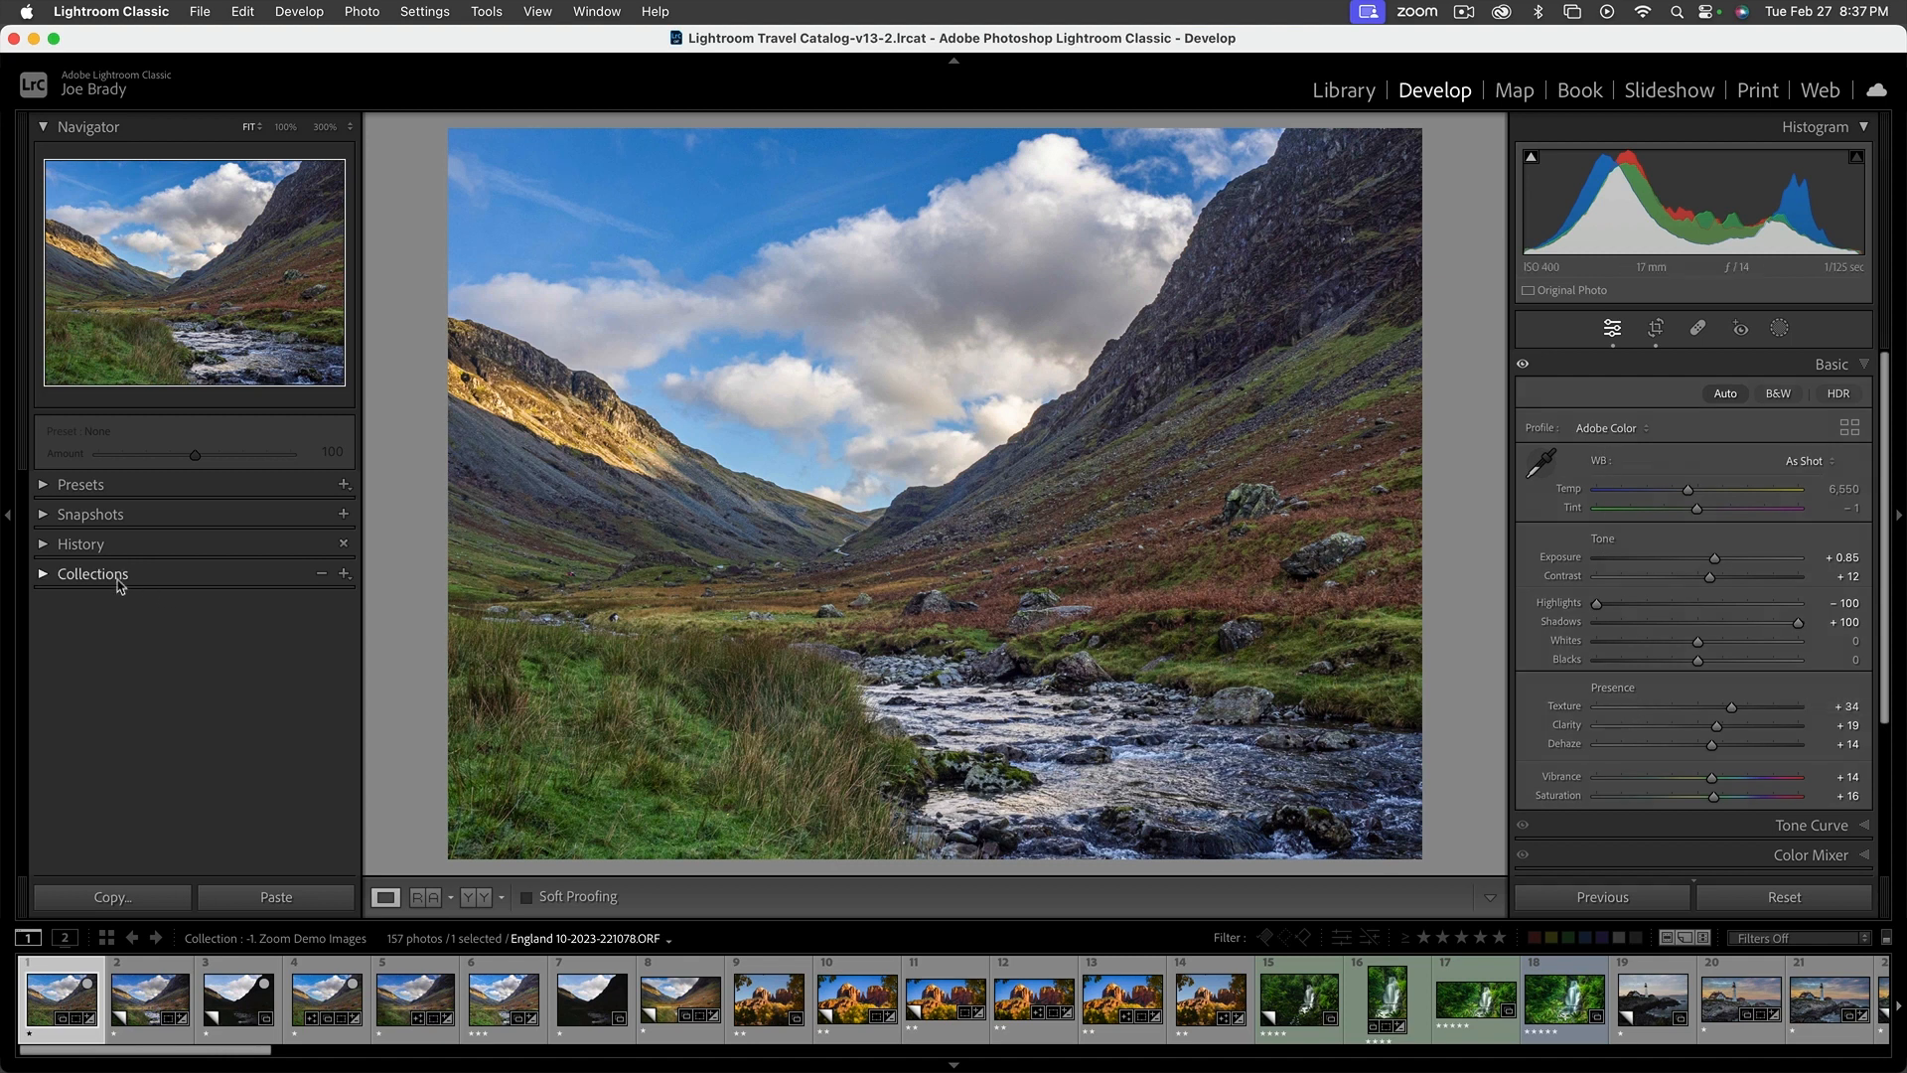
Preview the earlier Perspective Scale history state, return to the latest Shadows state, and collapse the history
click(45, 544)
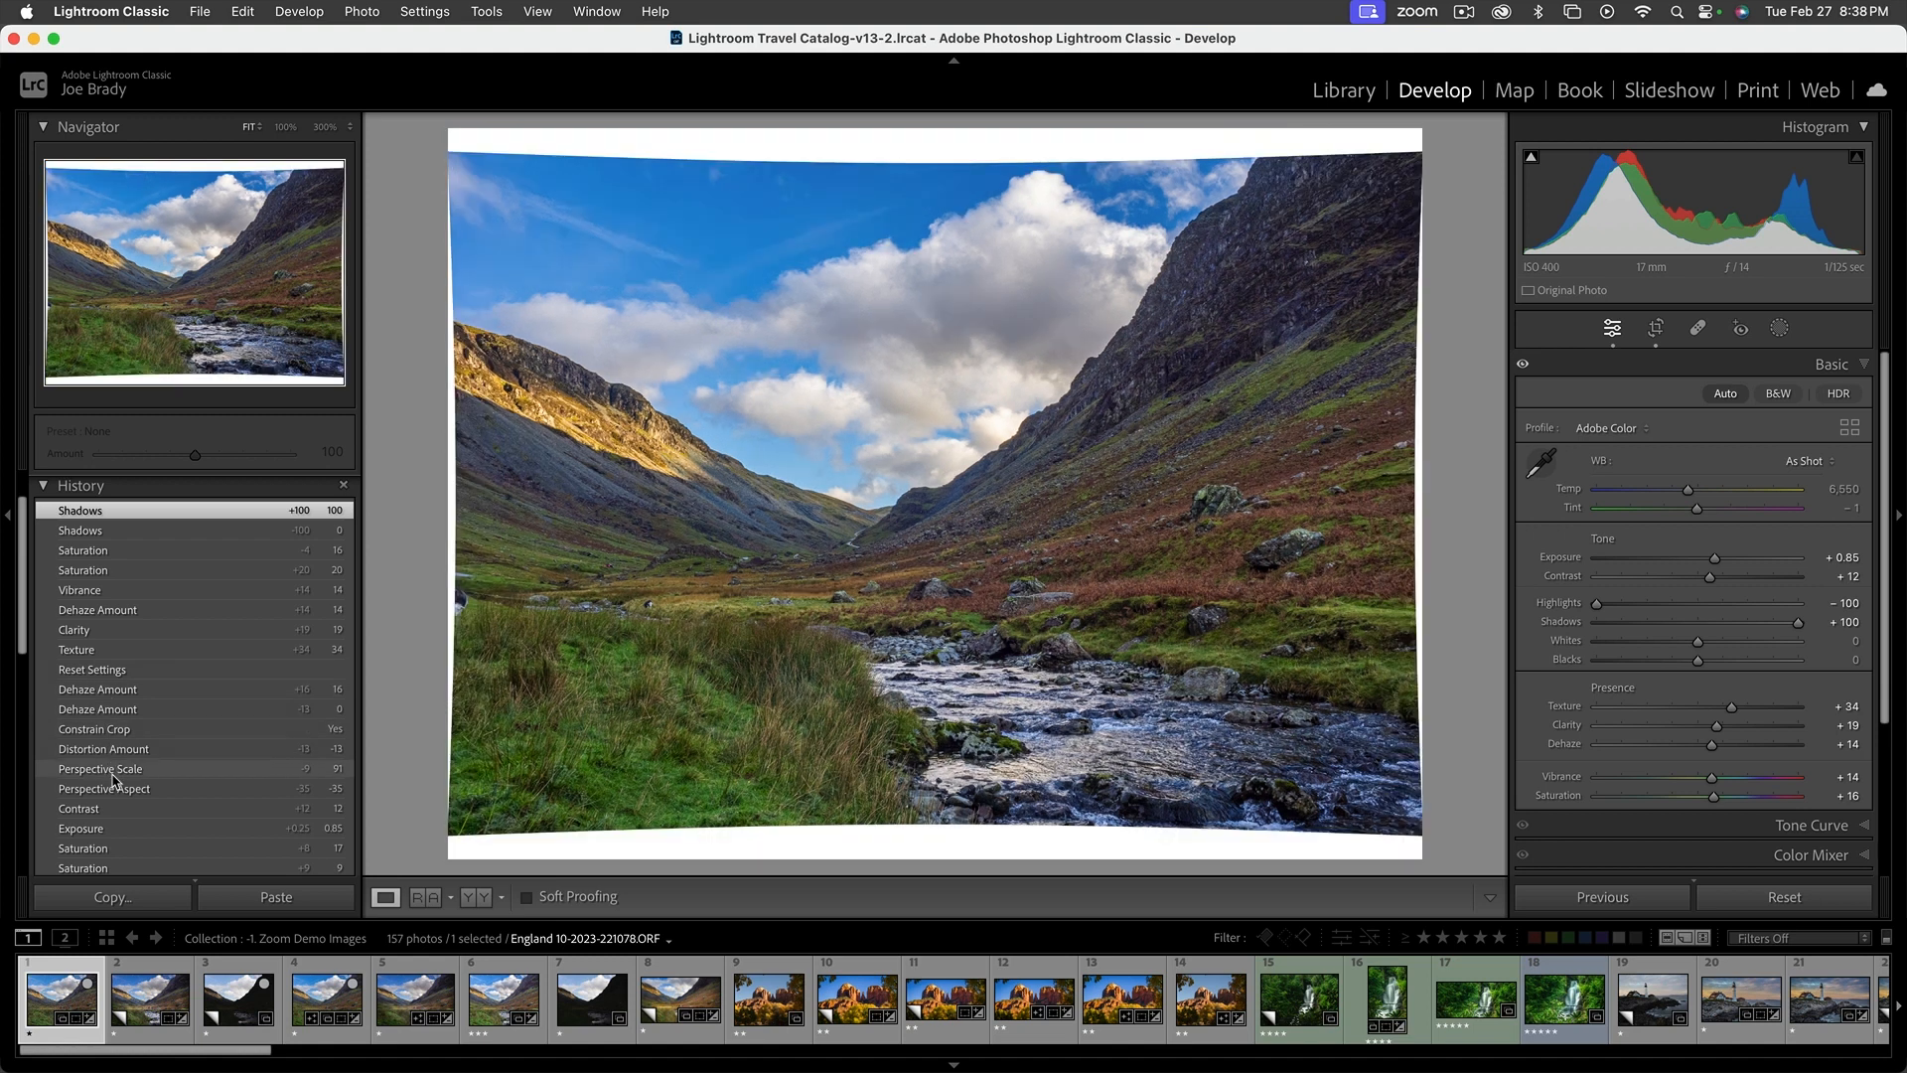
click(113, 773)
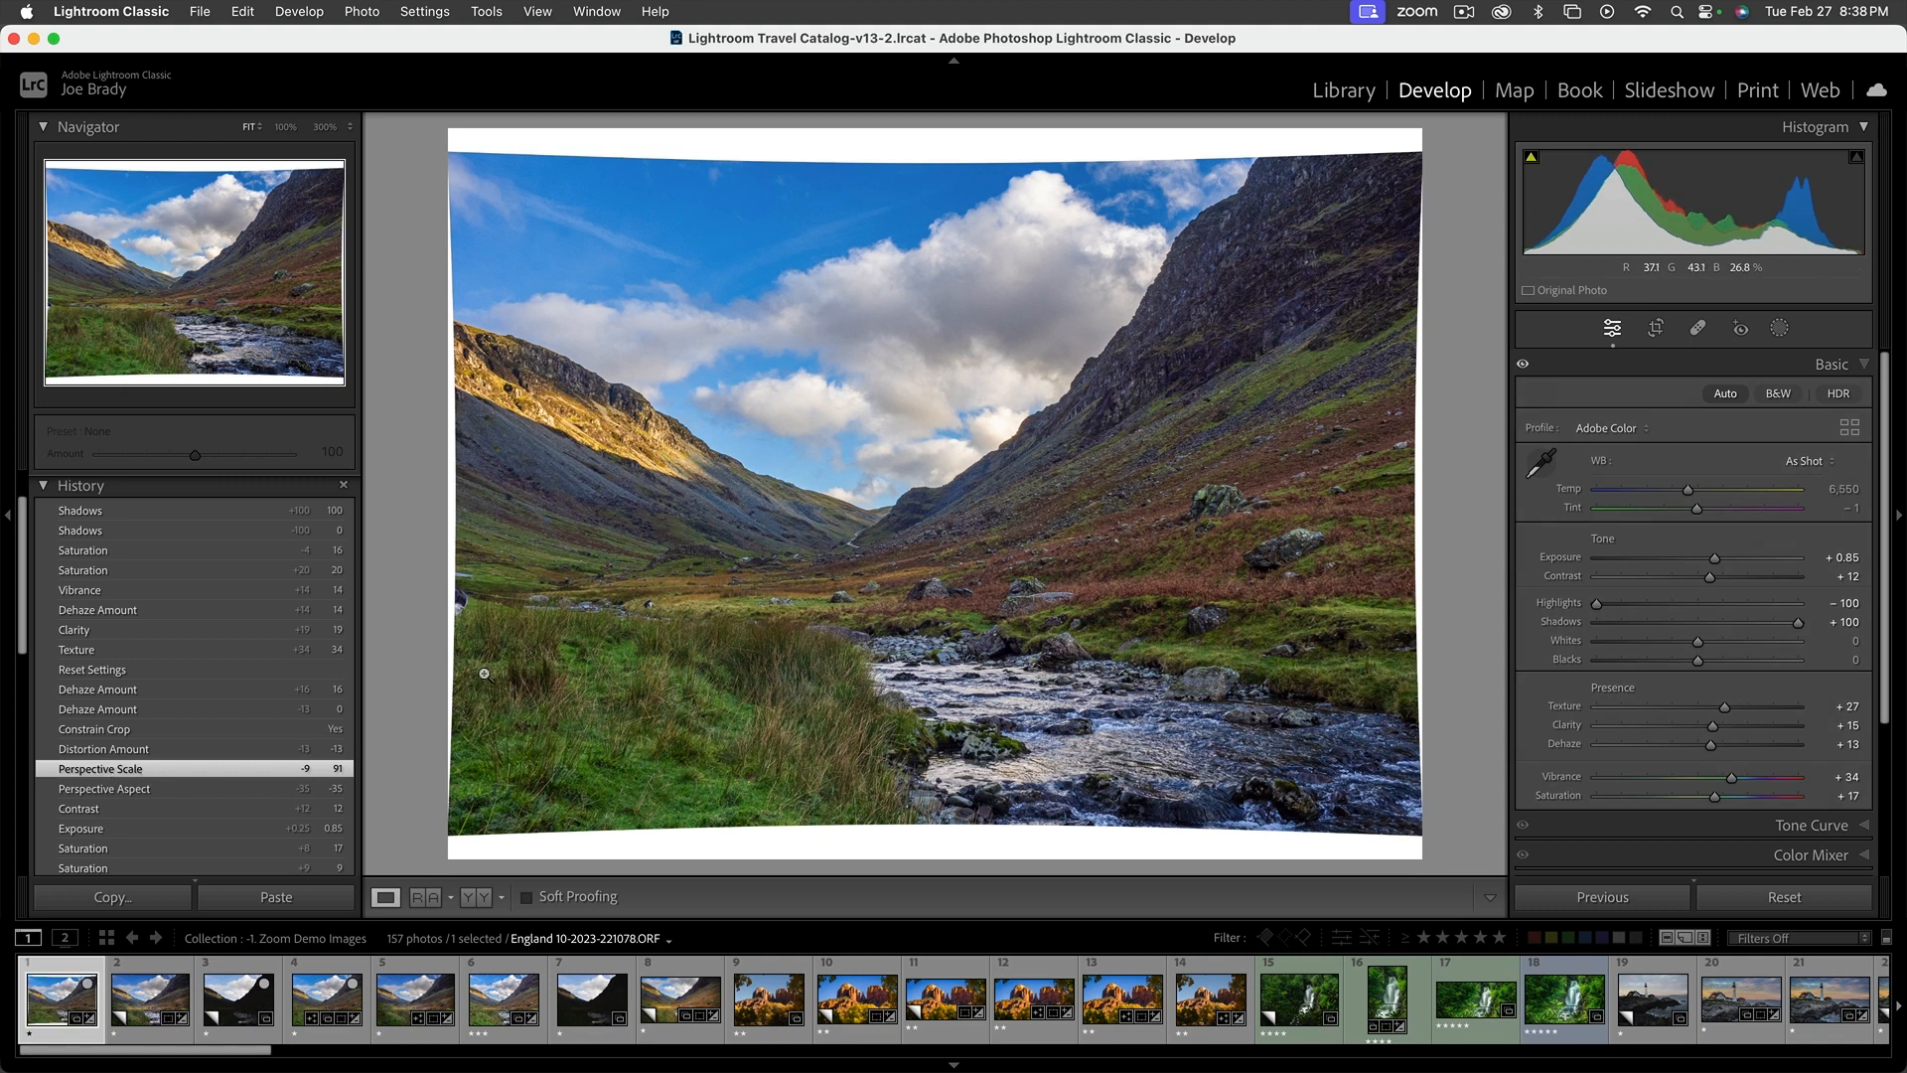
click(87, 512)
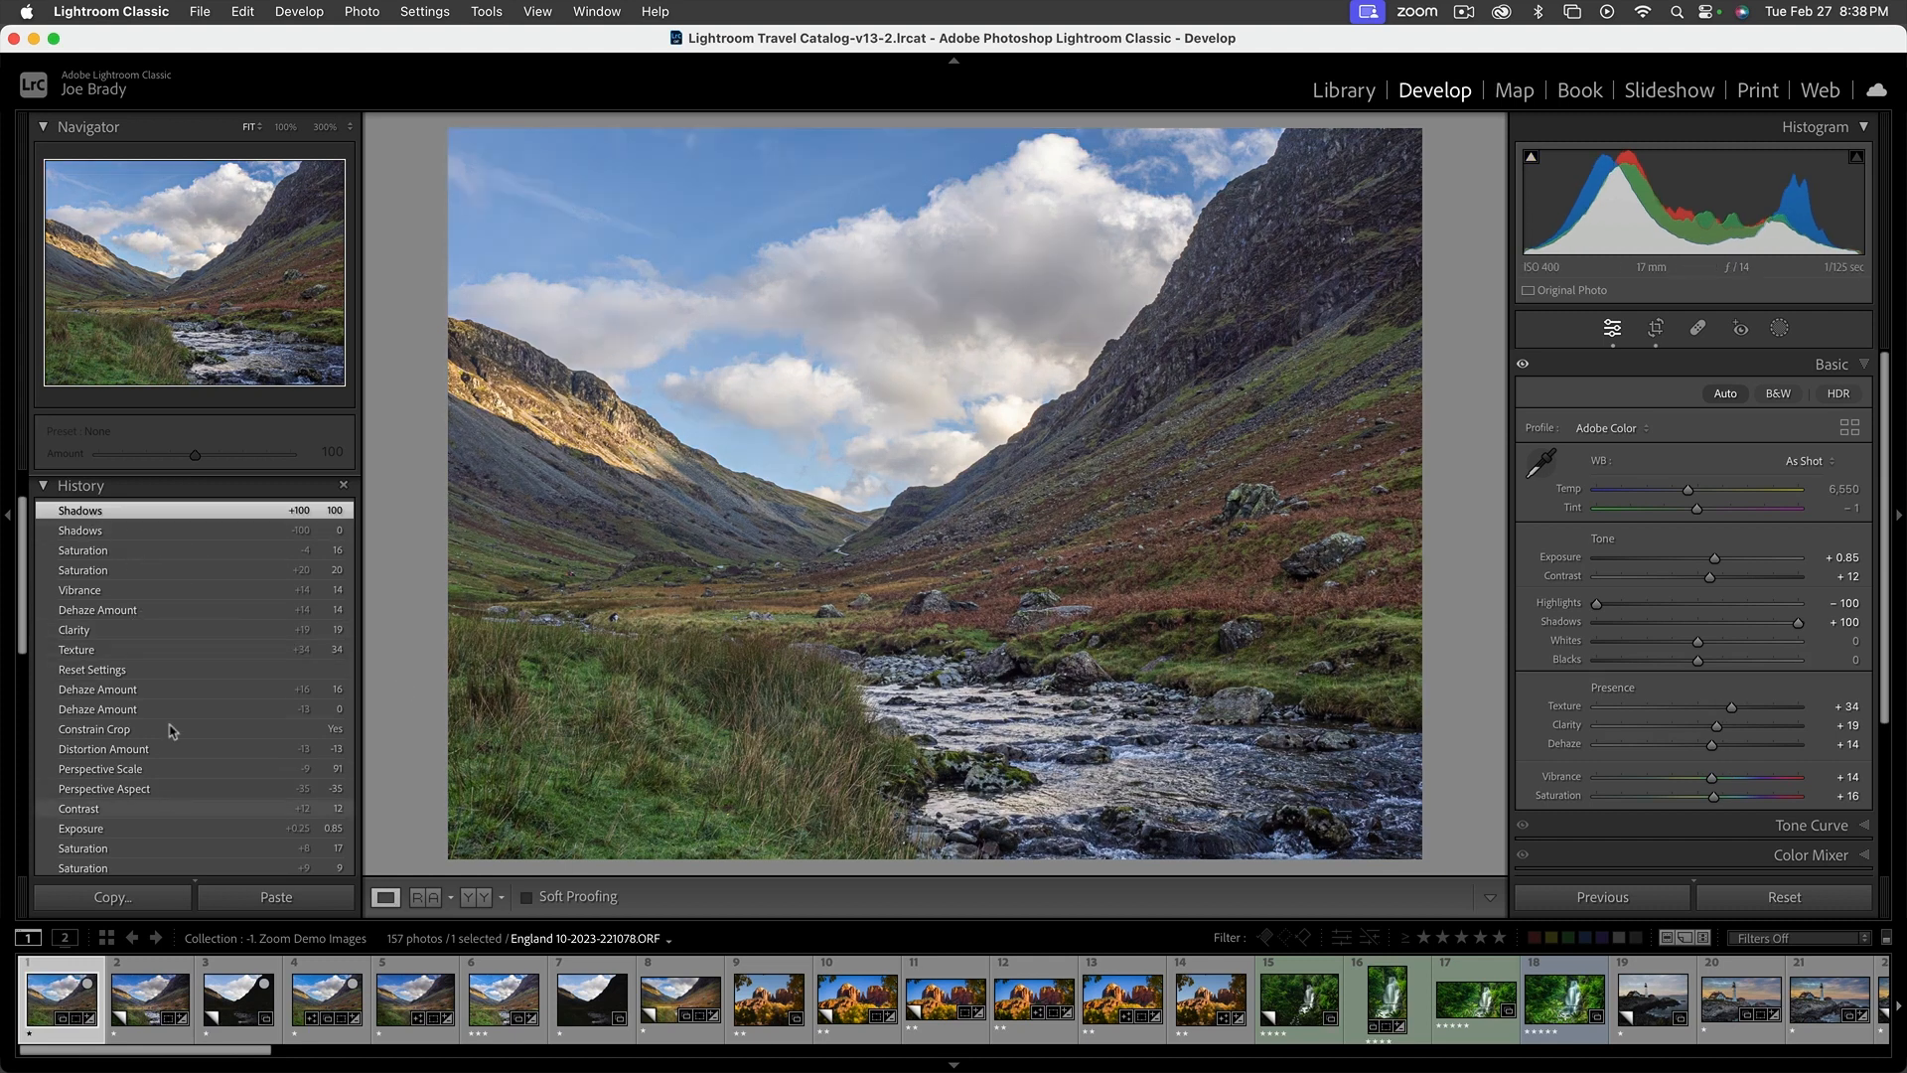
click(45, 487)
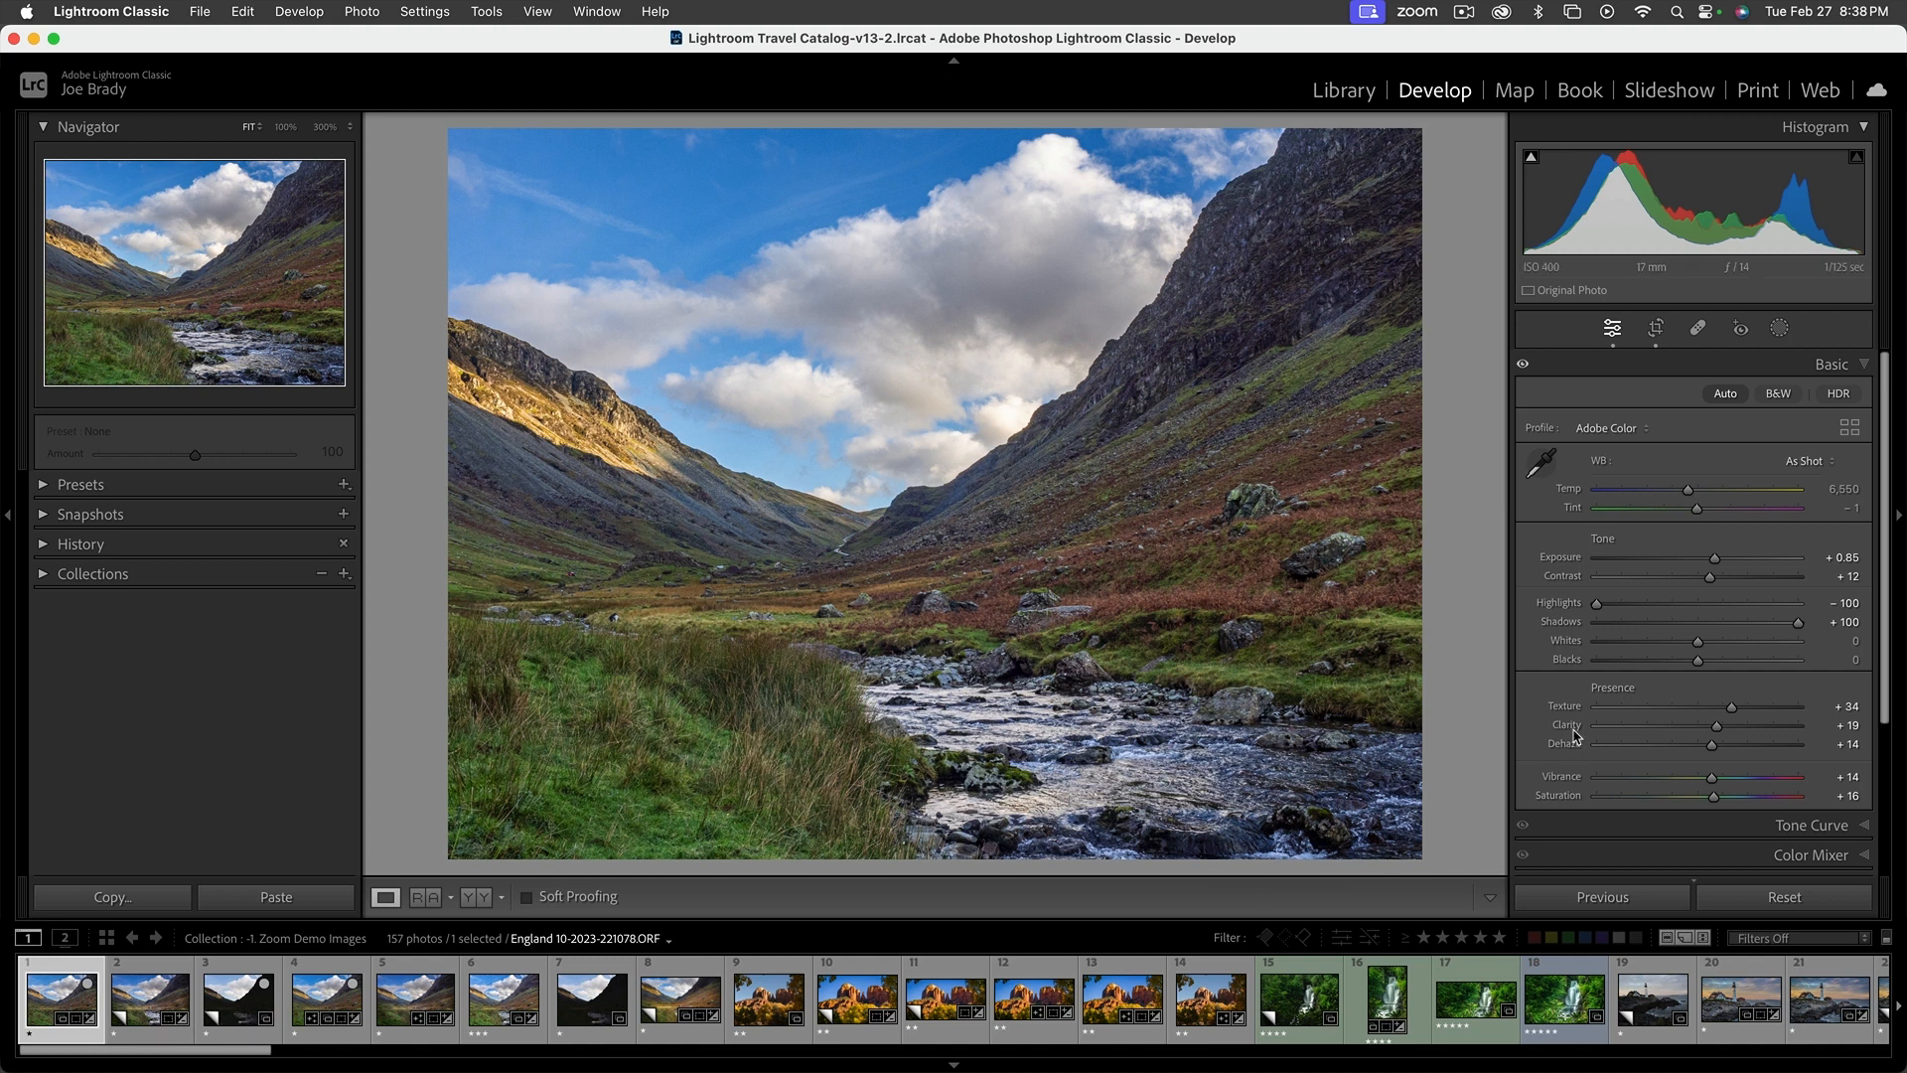
Set Whites to -10 and Blacks to -6, and collapse the Basic adjustments
mouse_move(1697, 666)
mouse_down()
mouse_move(1657, 666)
mouse_move(1701, 666)
mouse_move(1685, 650)
mouse_up()
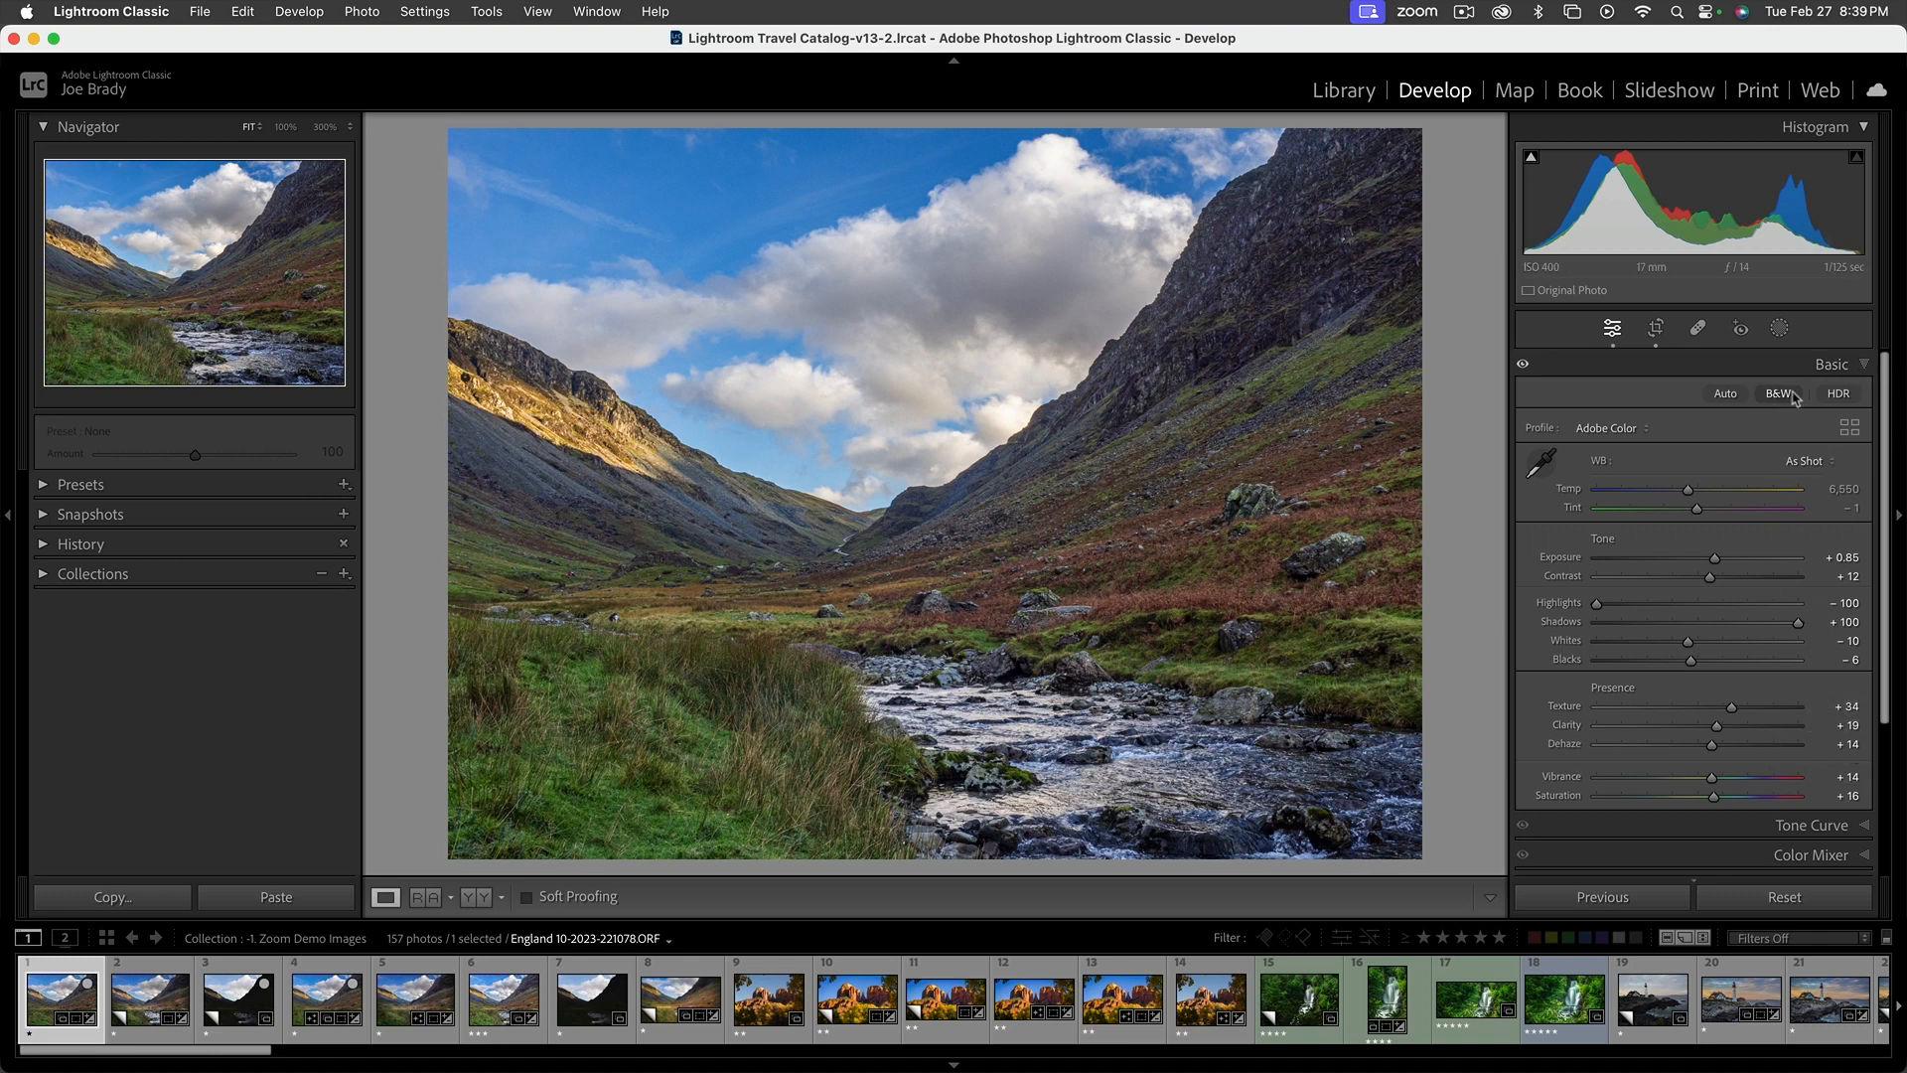
click(1863, 365)
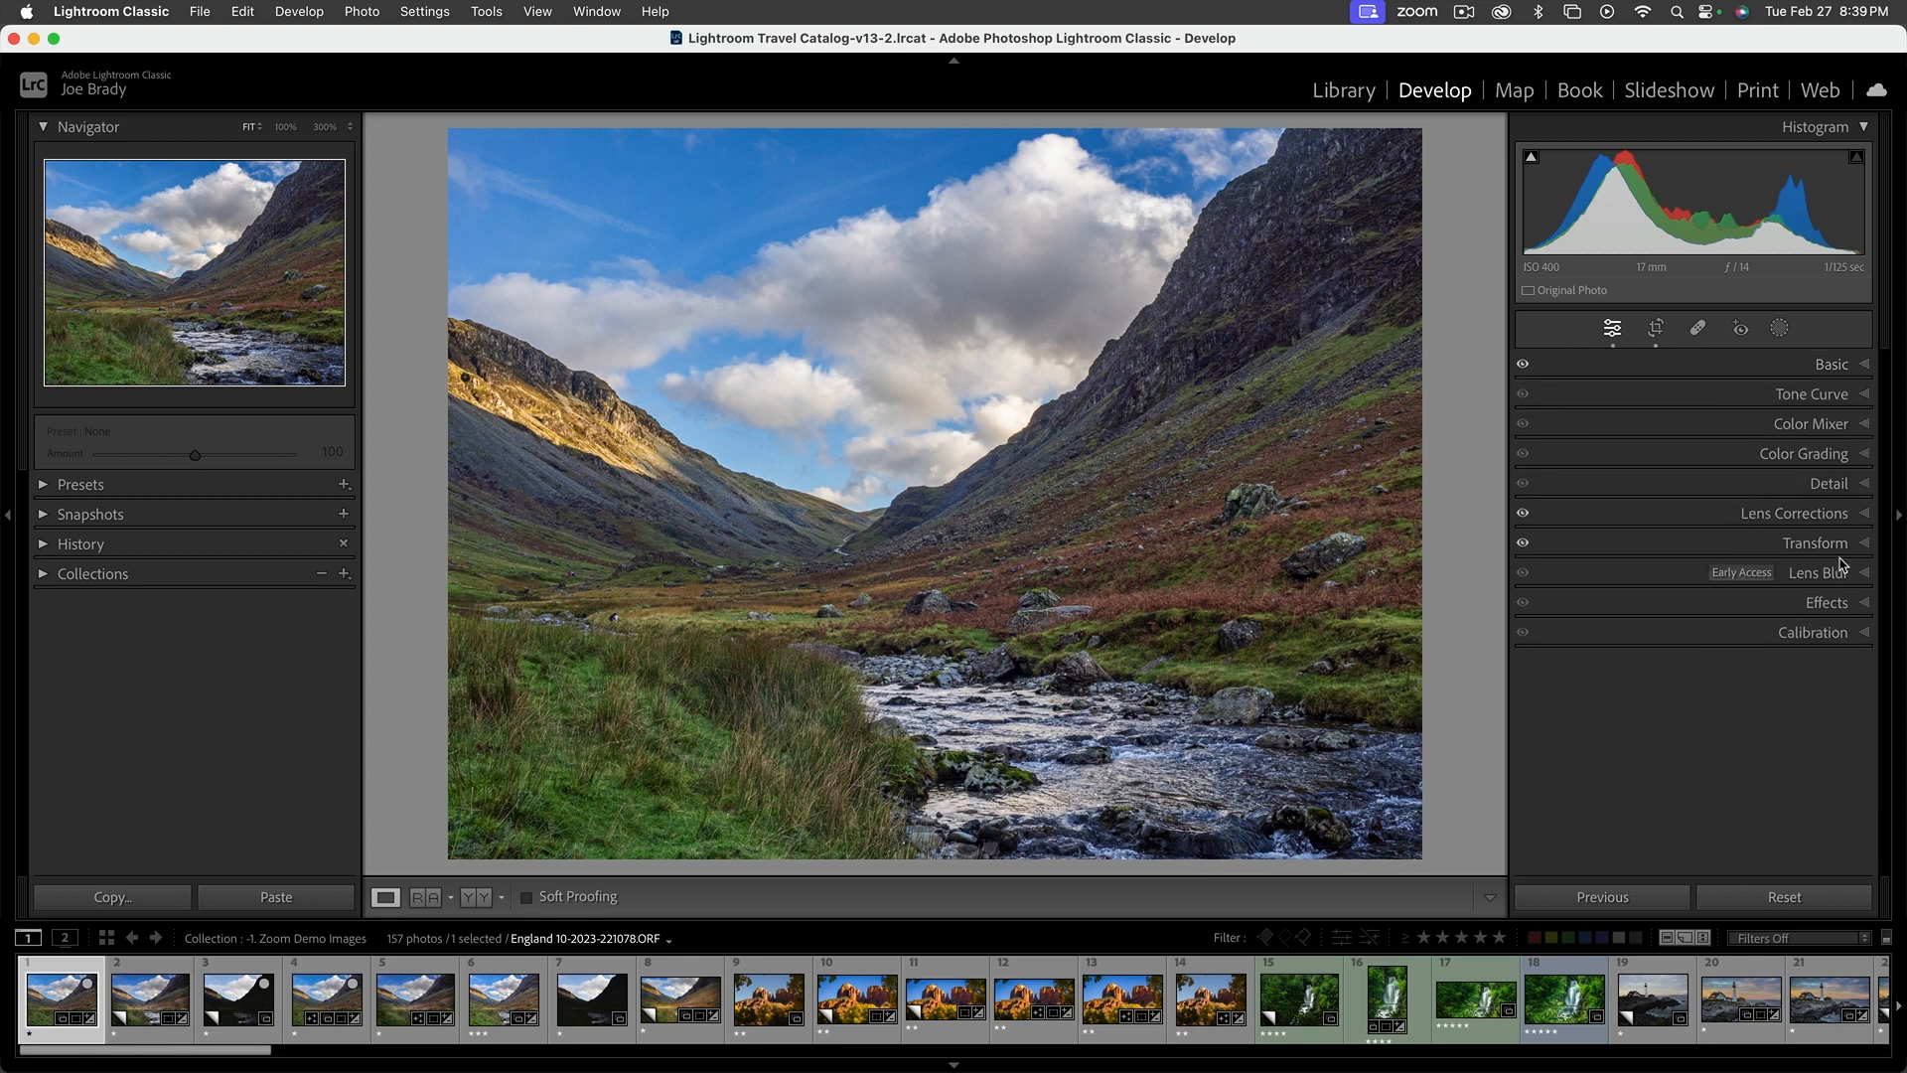
Set the Tone Curve's Darks to -2, and darken the clouds with its targeted adjustment so Lights is -17
click(1864, 396)
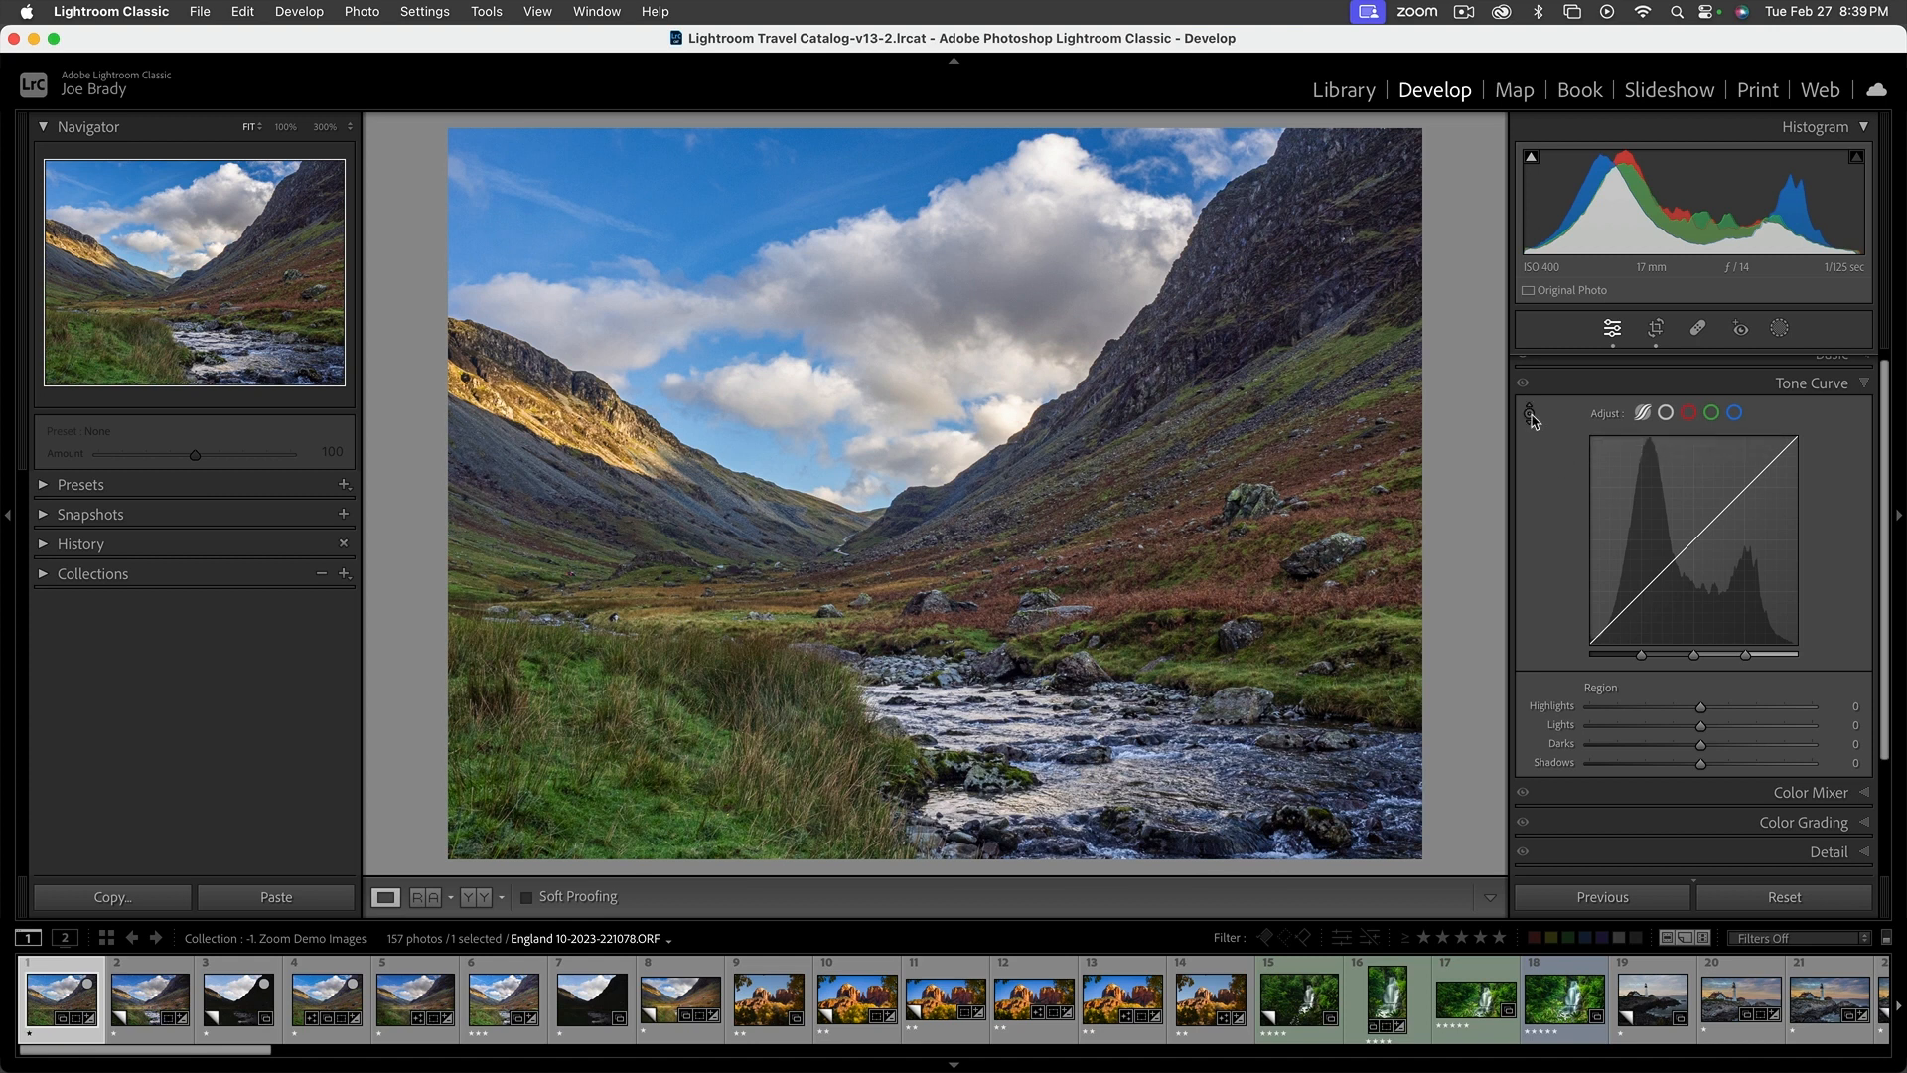
scroll(1532, 421, up, 1)
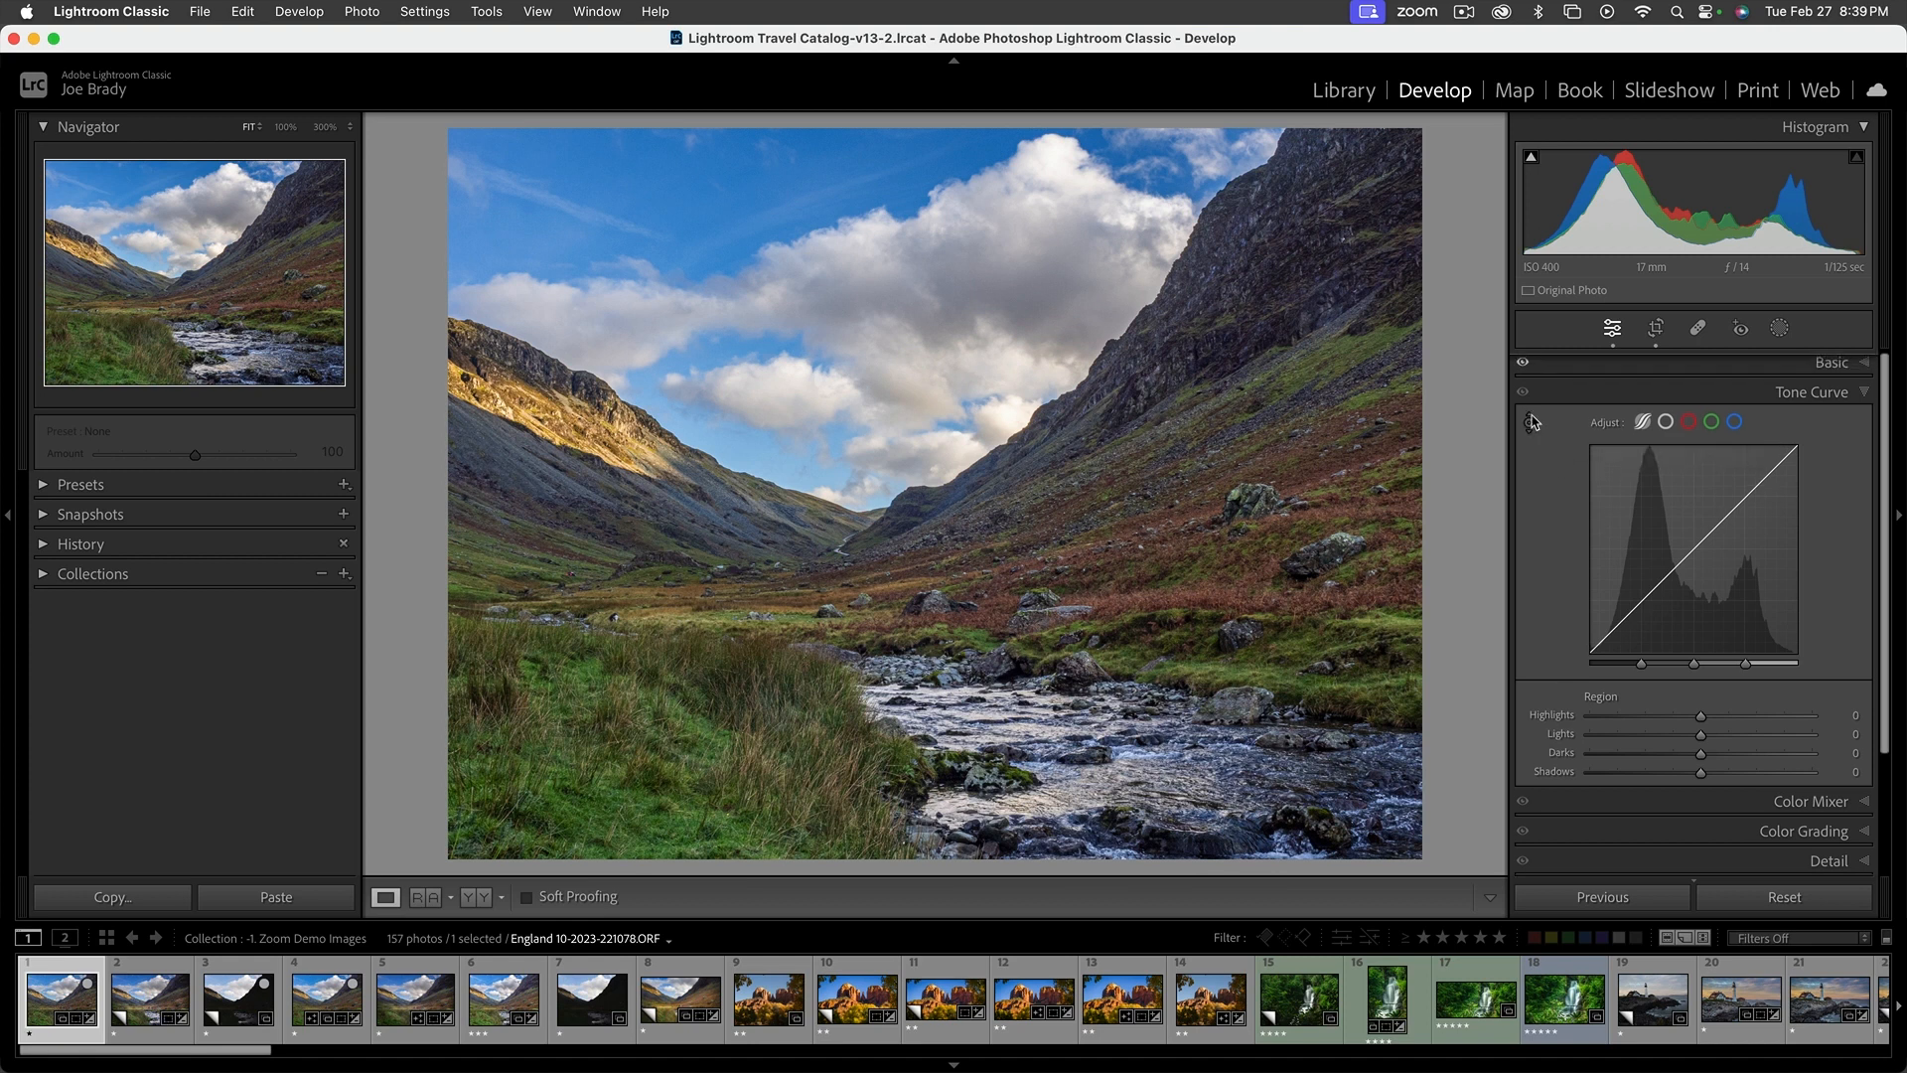
click(1531, 423)
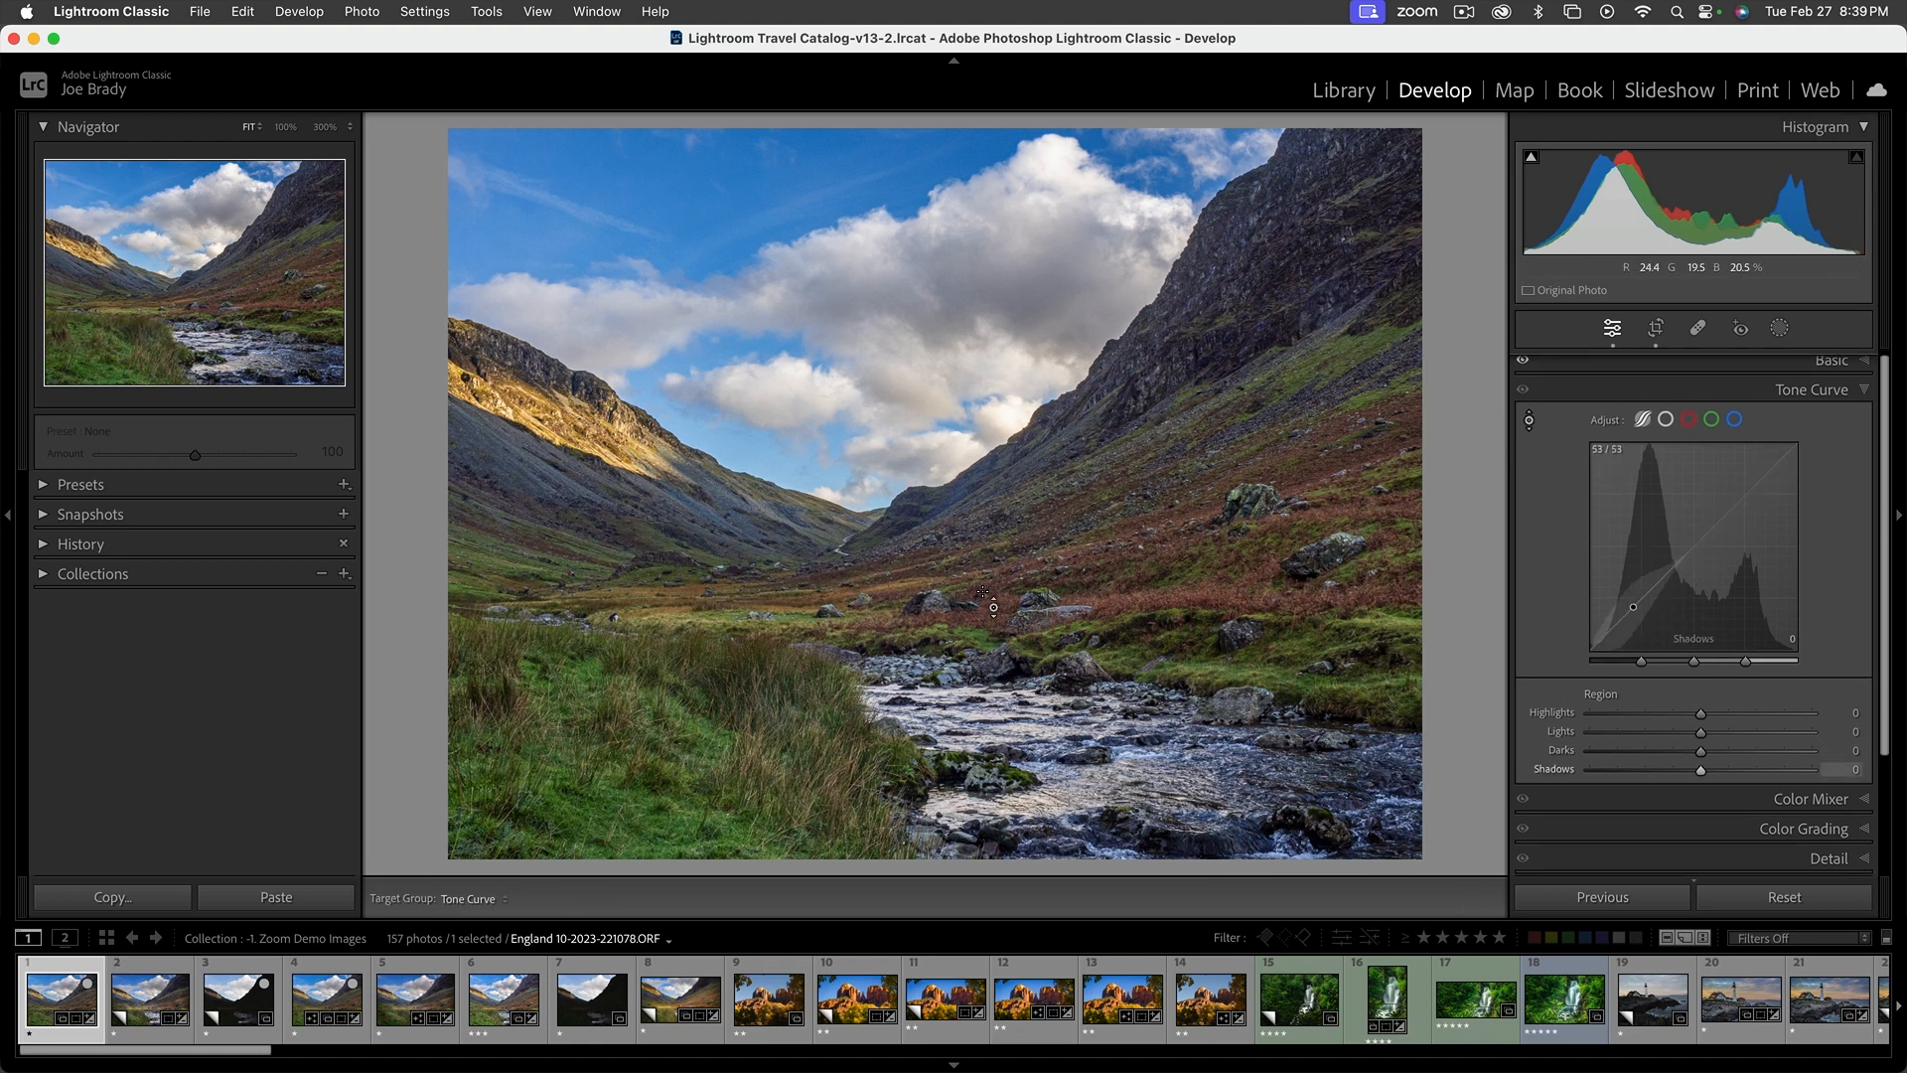
key(Escape)
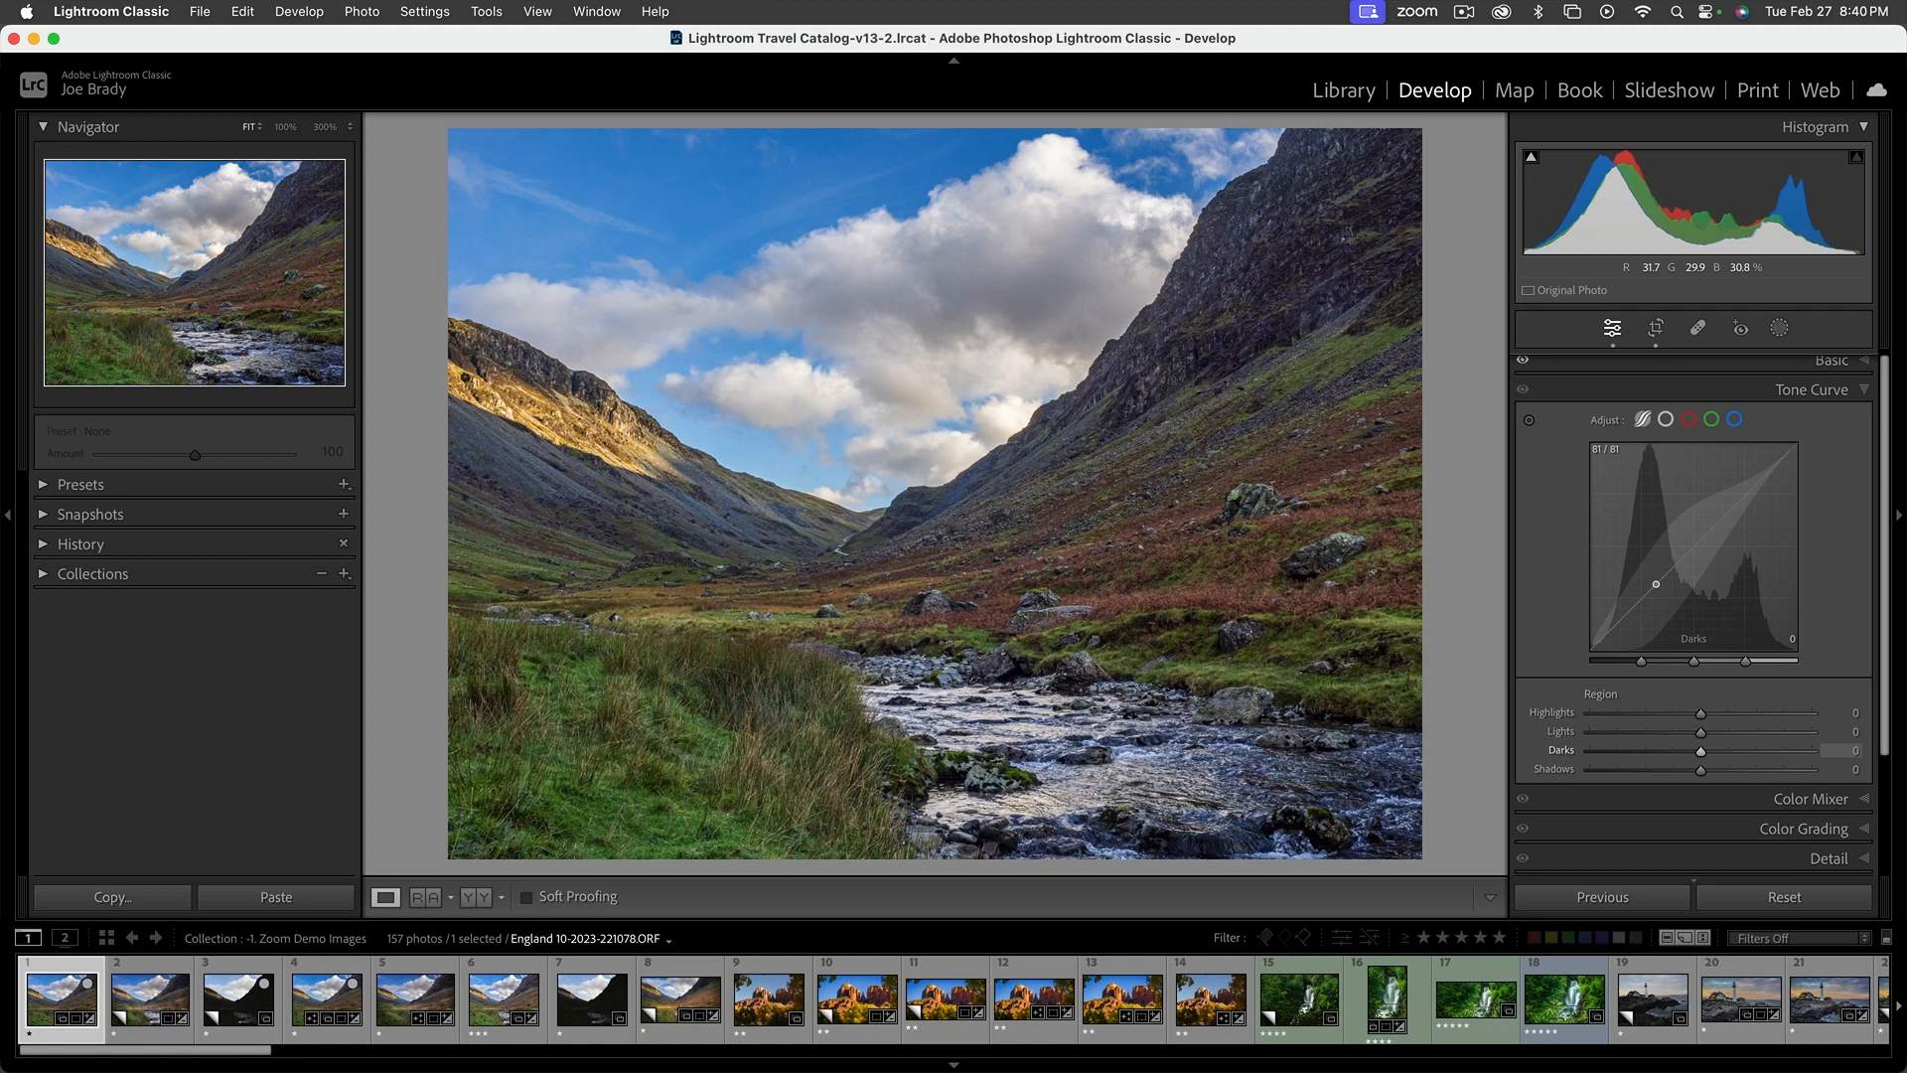
mouse_move(1656, 584)
mouse_down()
mouse_move(1656, 564)
mouse_move(1656, 622)
mouse_move(1656, 585)
mouse_up()
click(1529, 419)
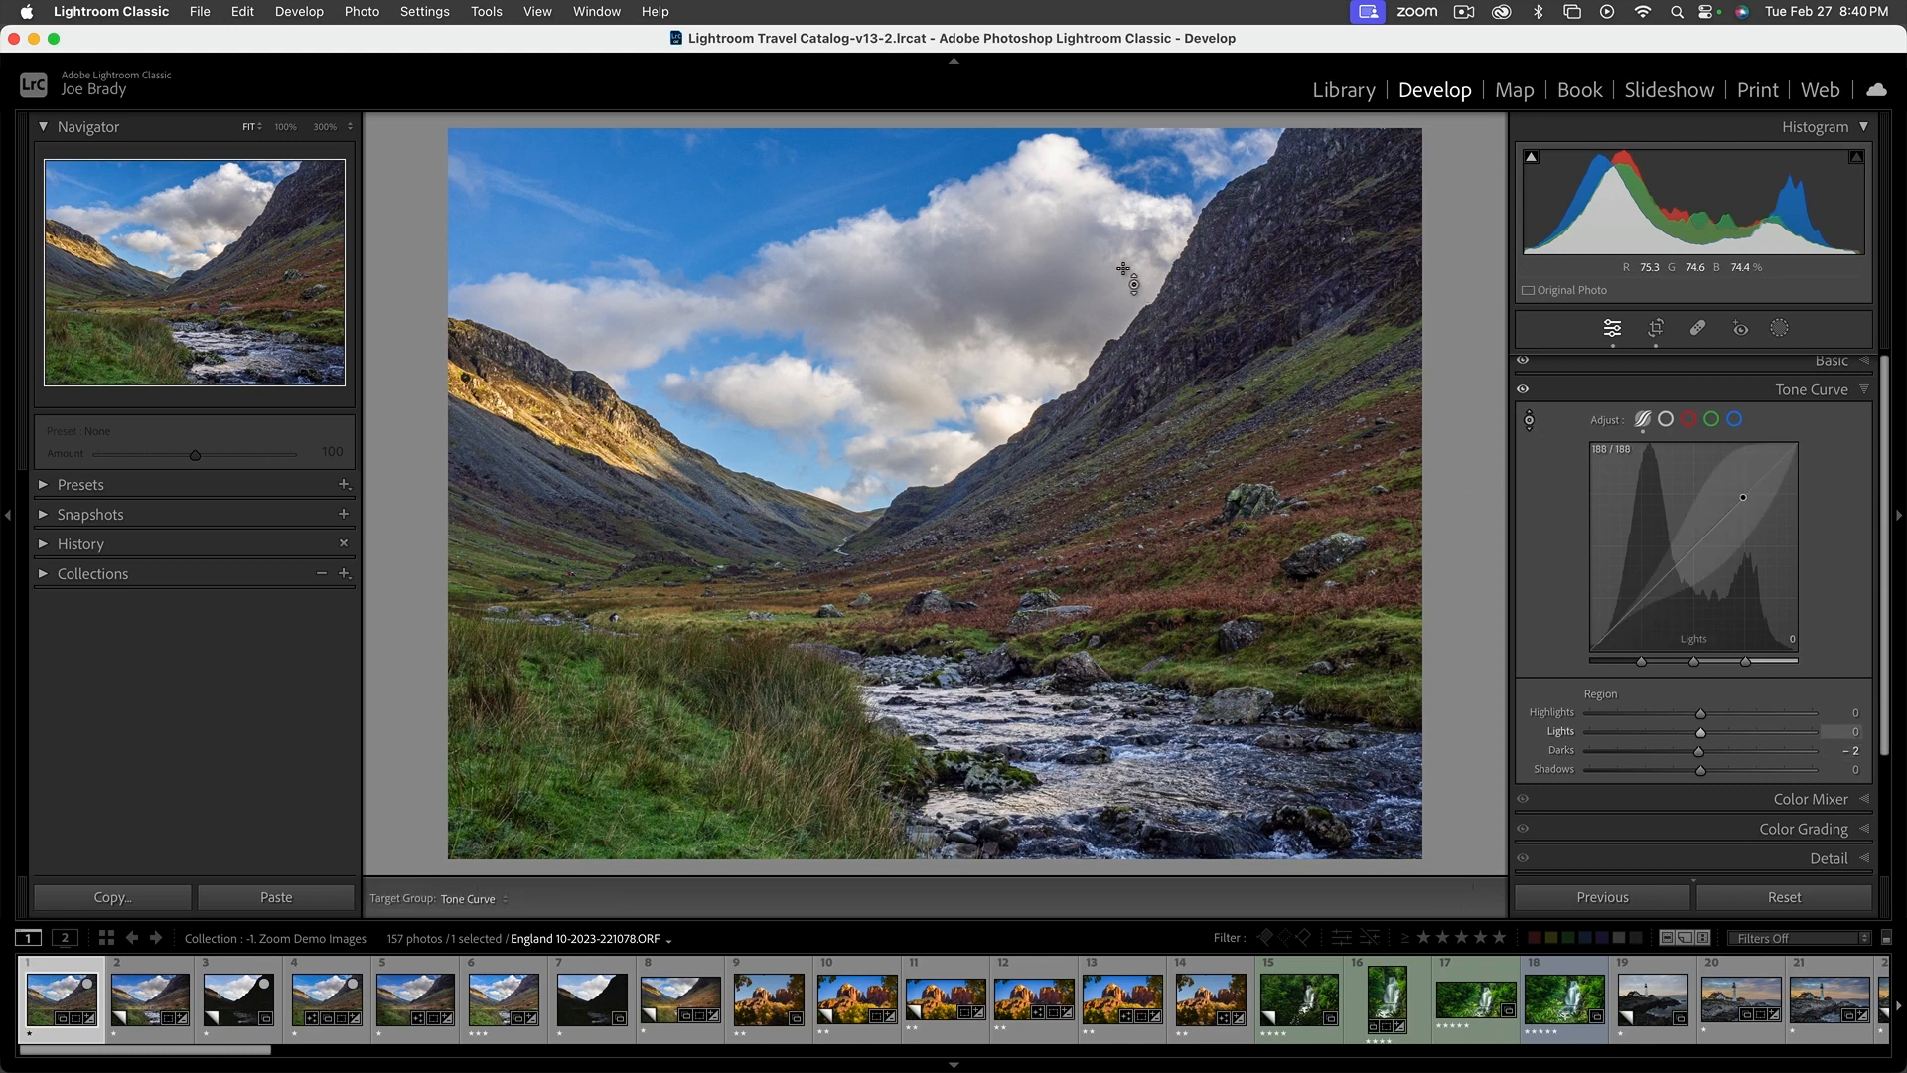
drag(1053, 246, 1054, 264)
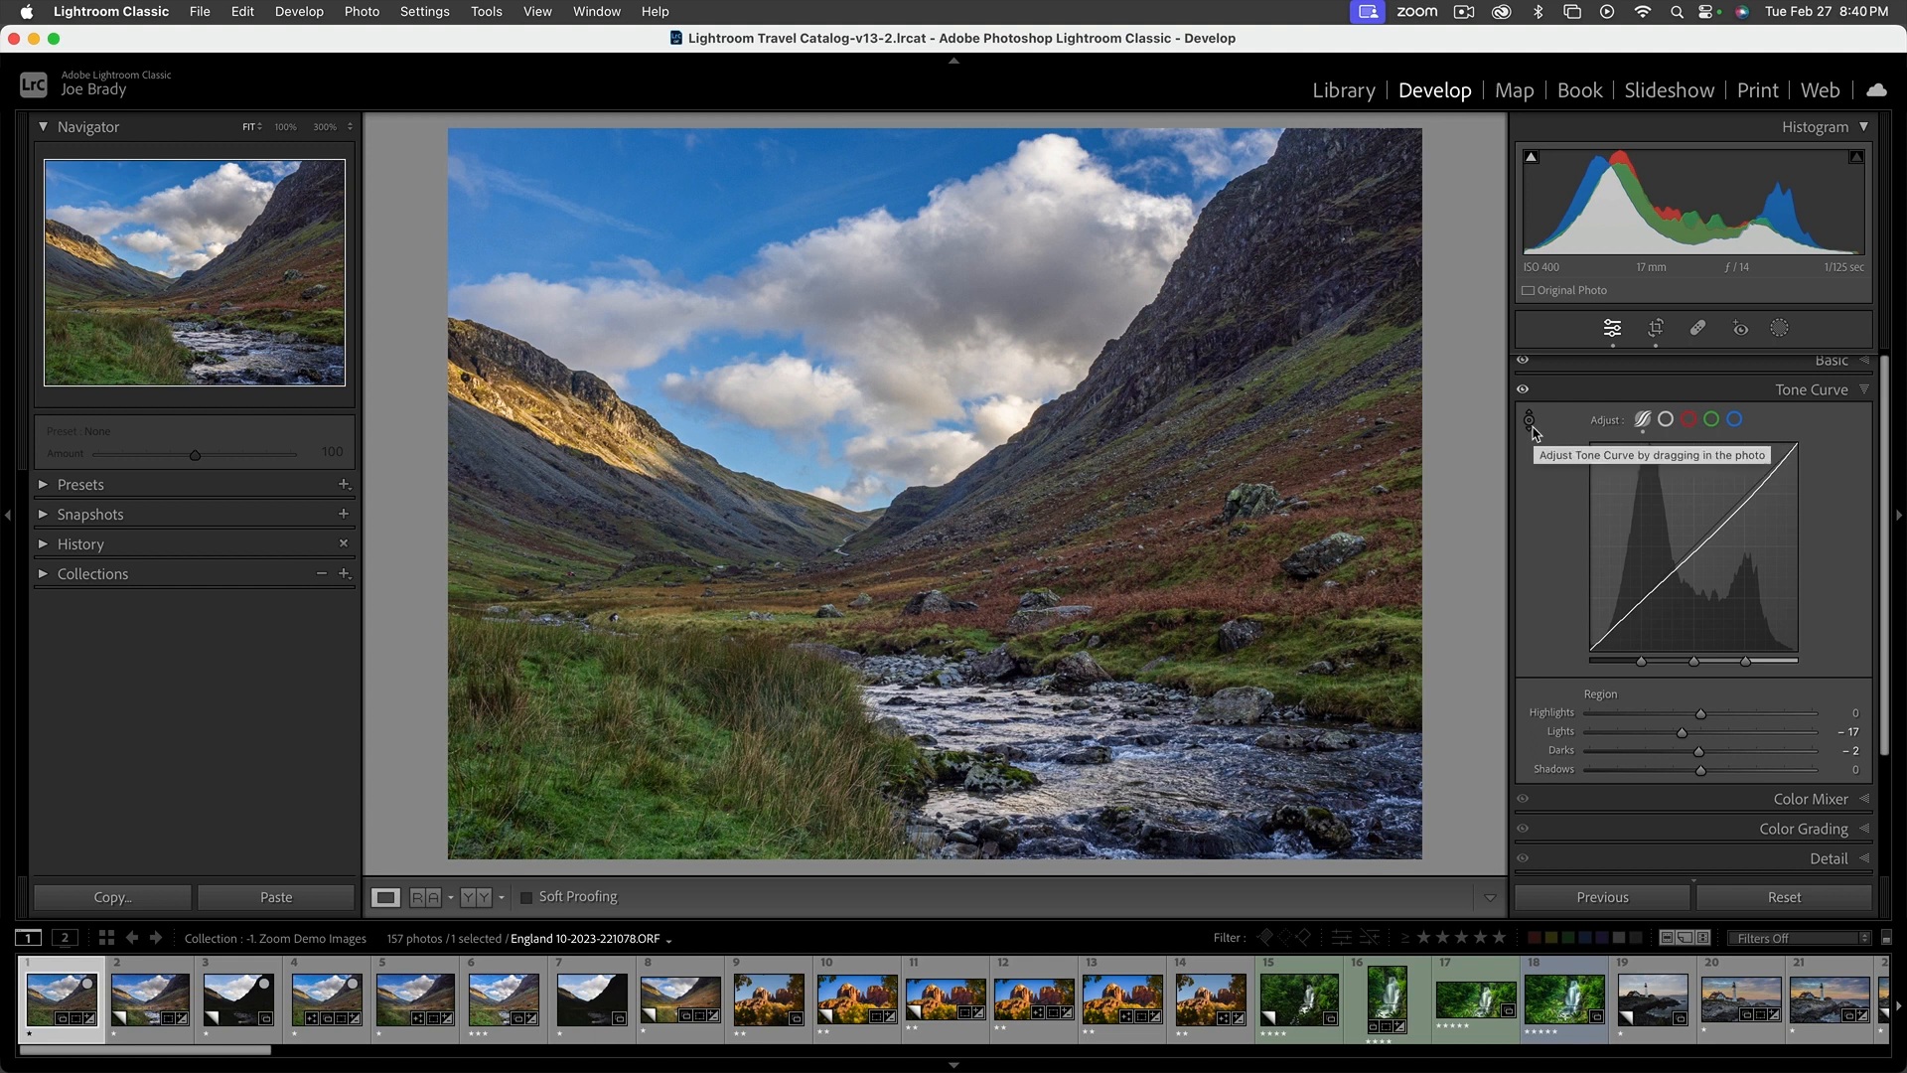
click(1865, 391)
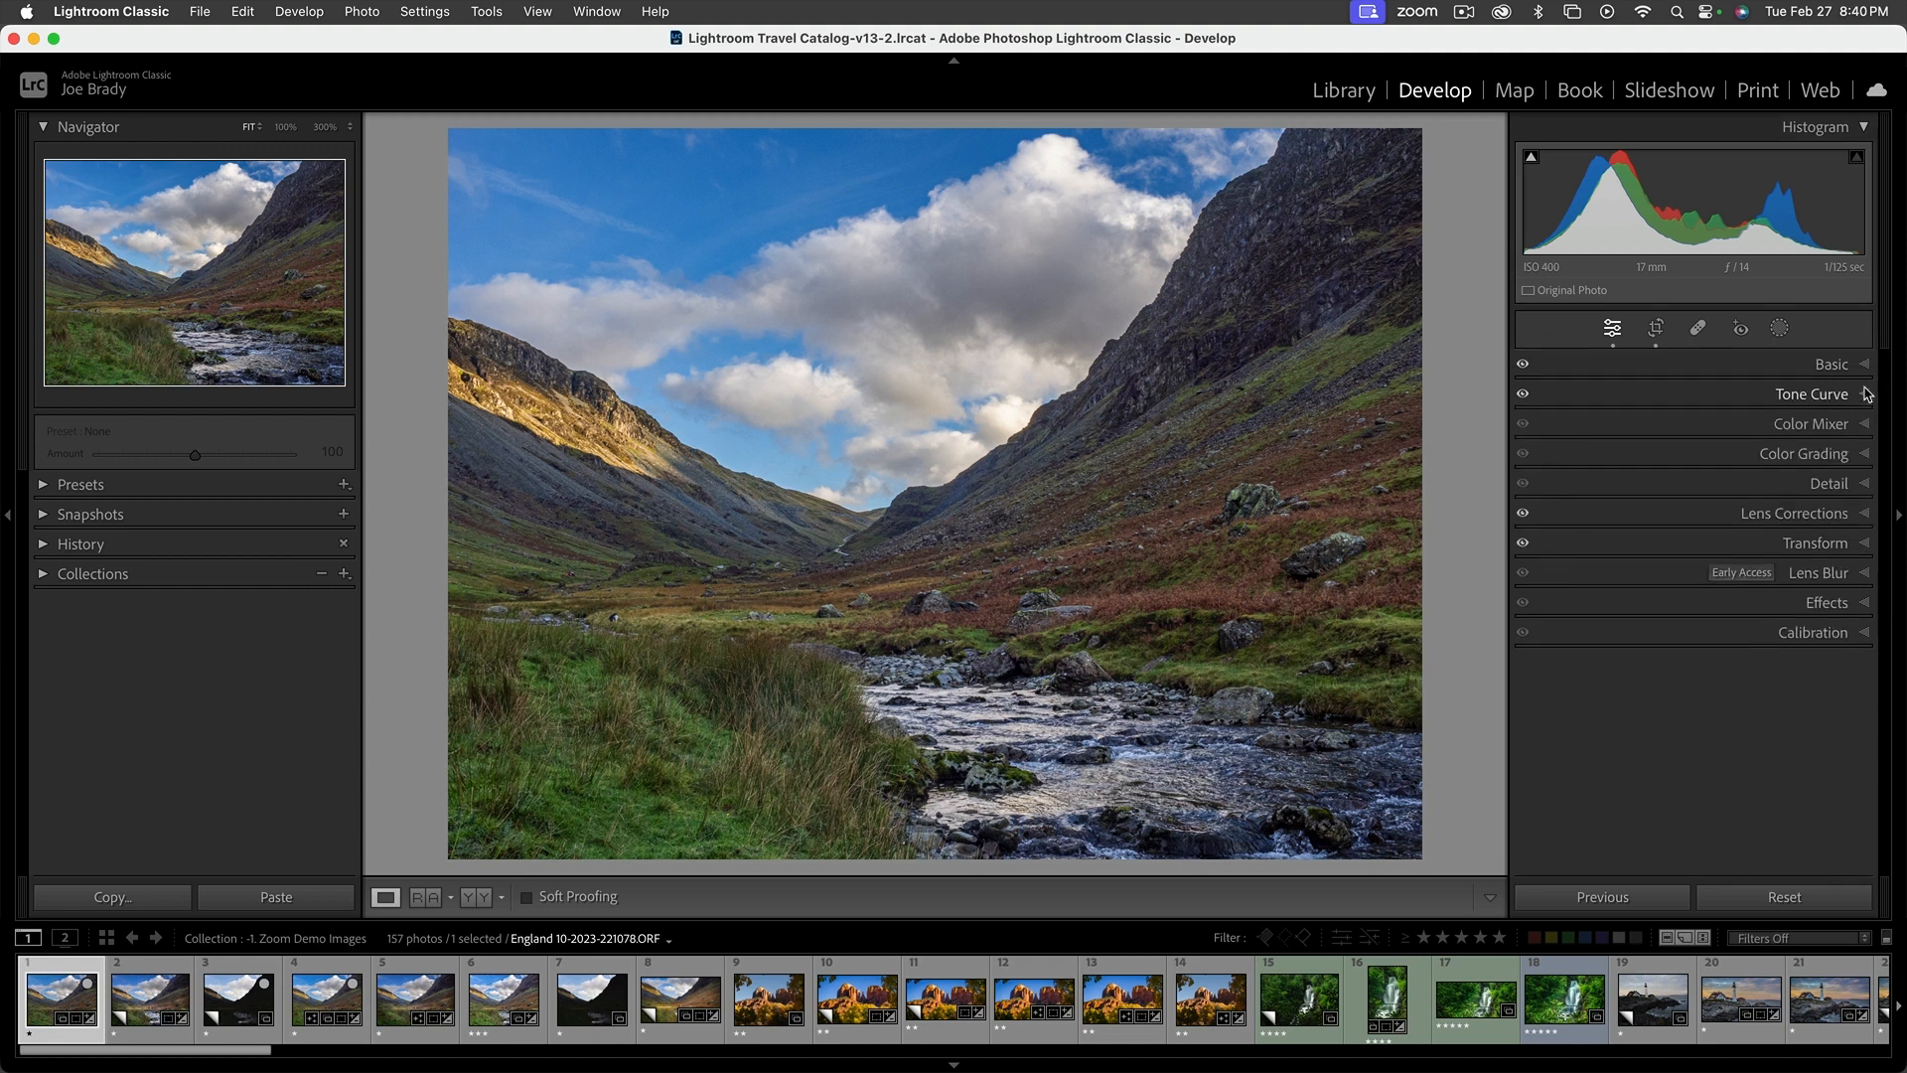
Brighten the reddish hillside with the Color Mixer's targeted Luminance adjustment
click(1814, 431)
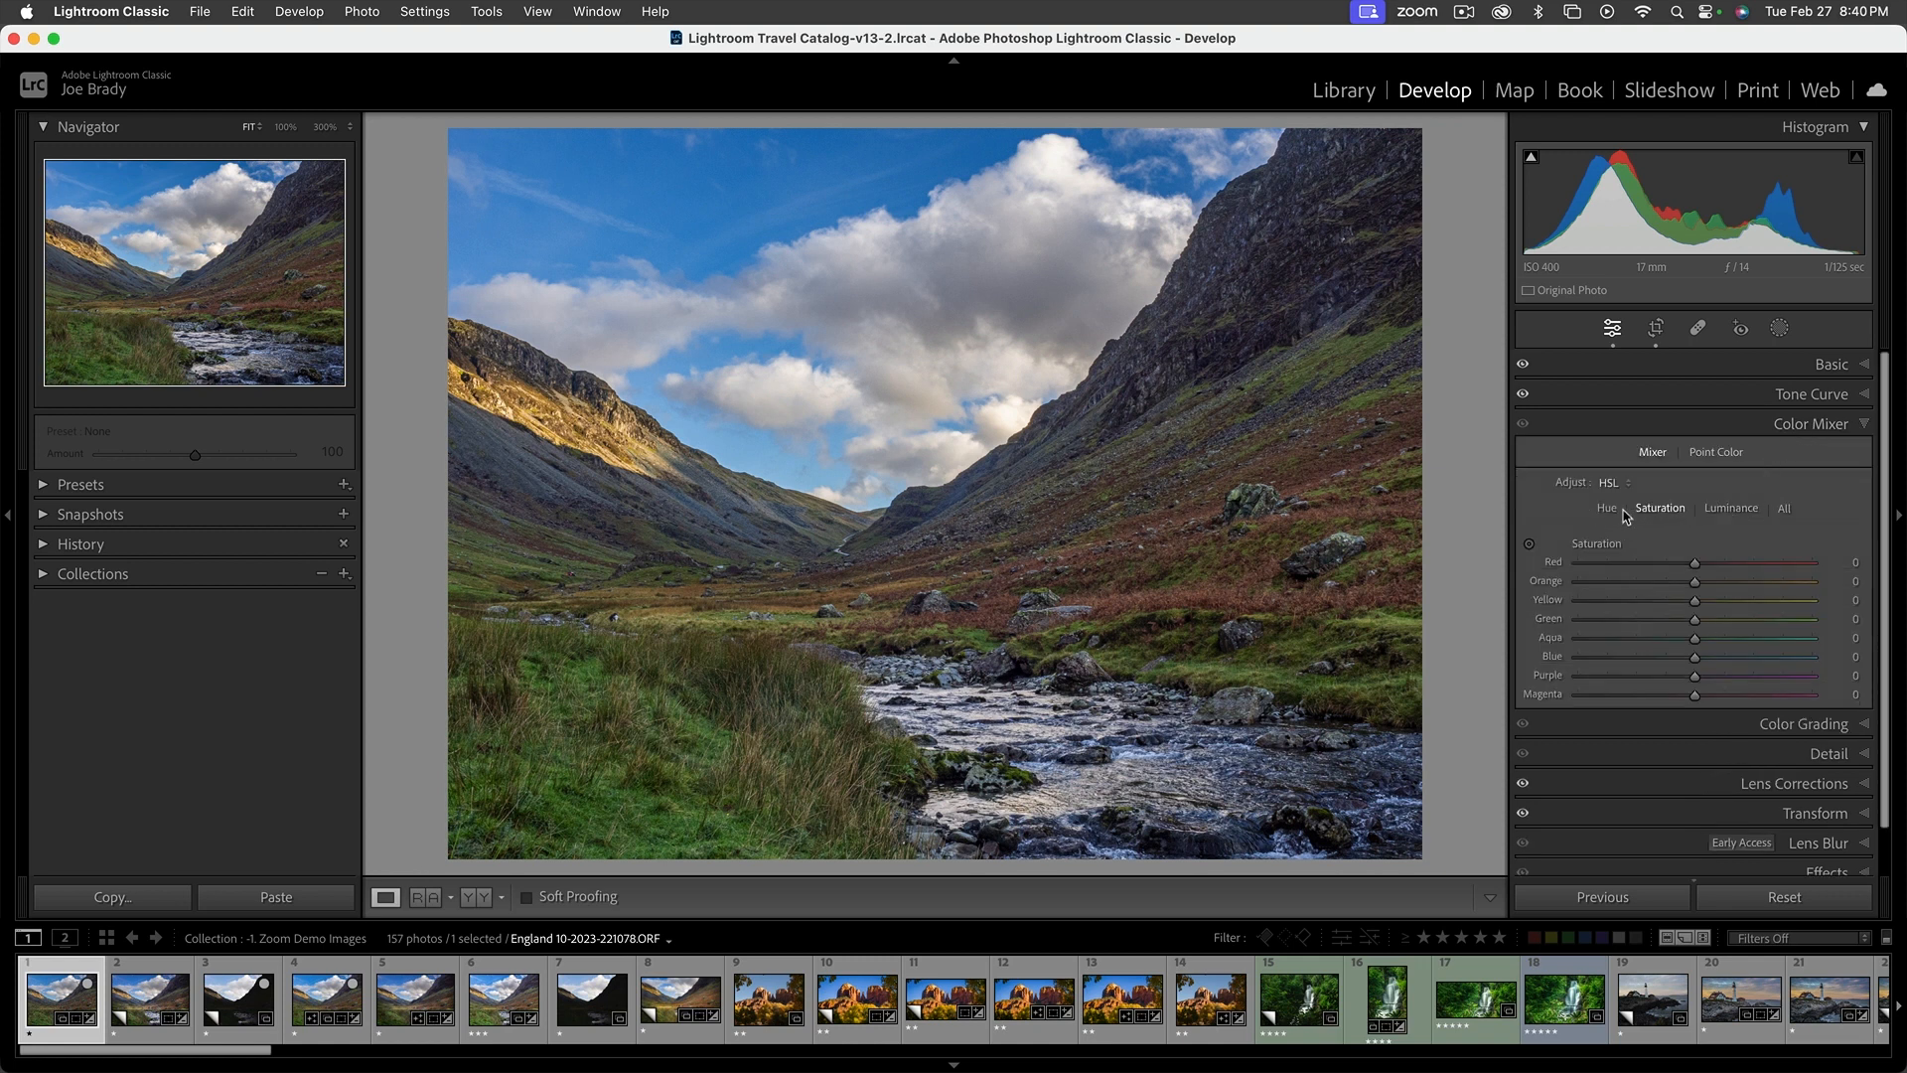
click(1722, 510)
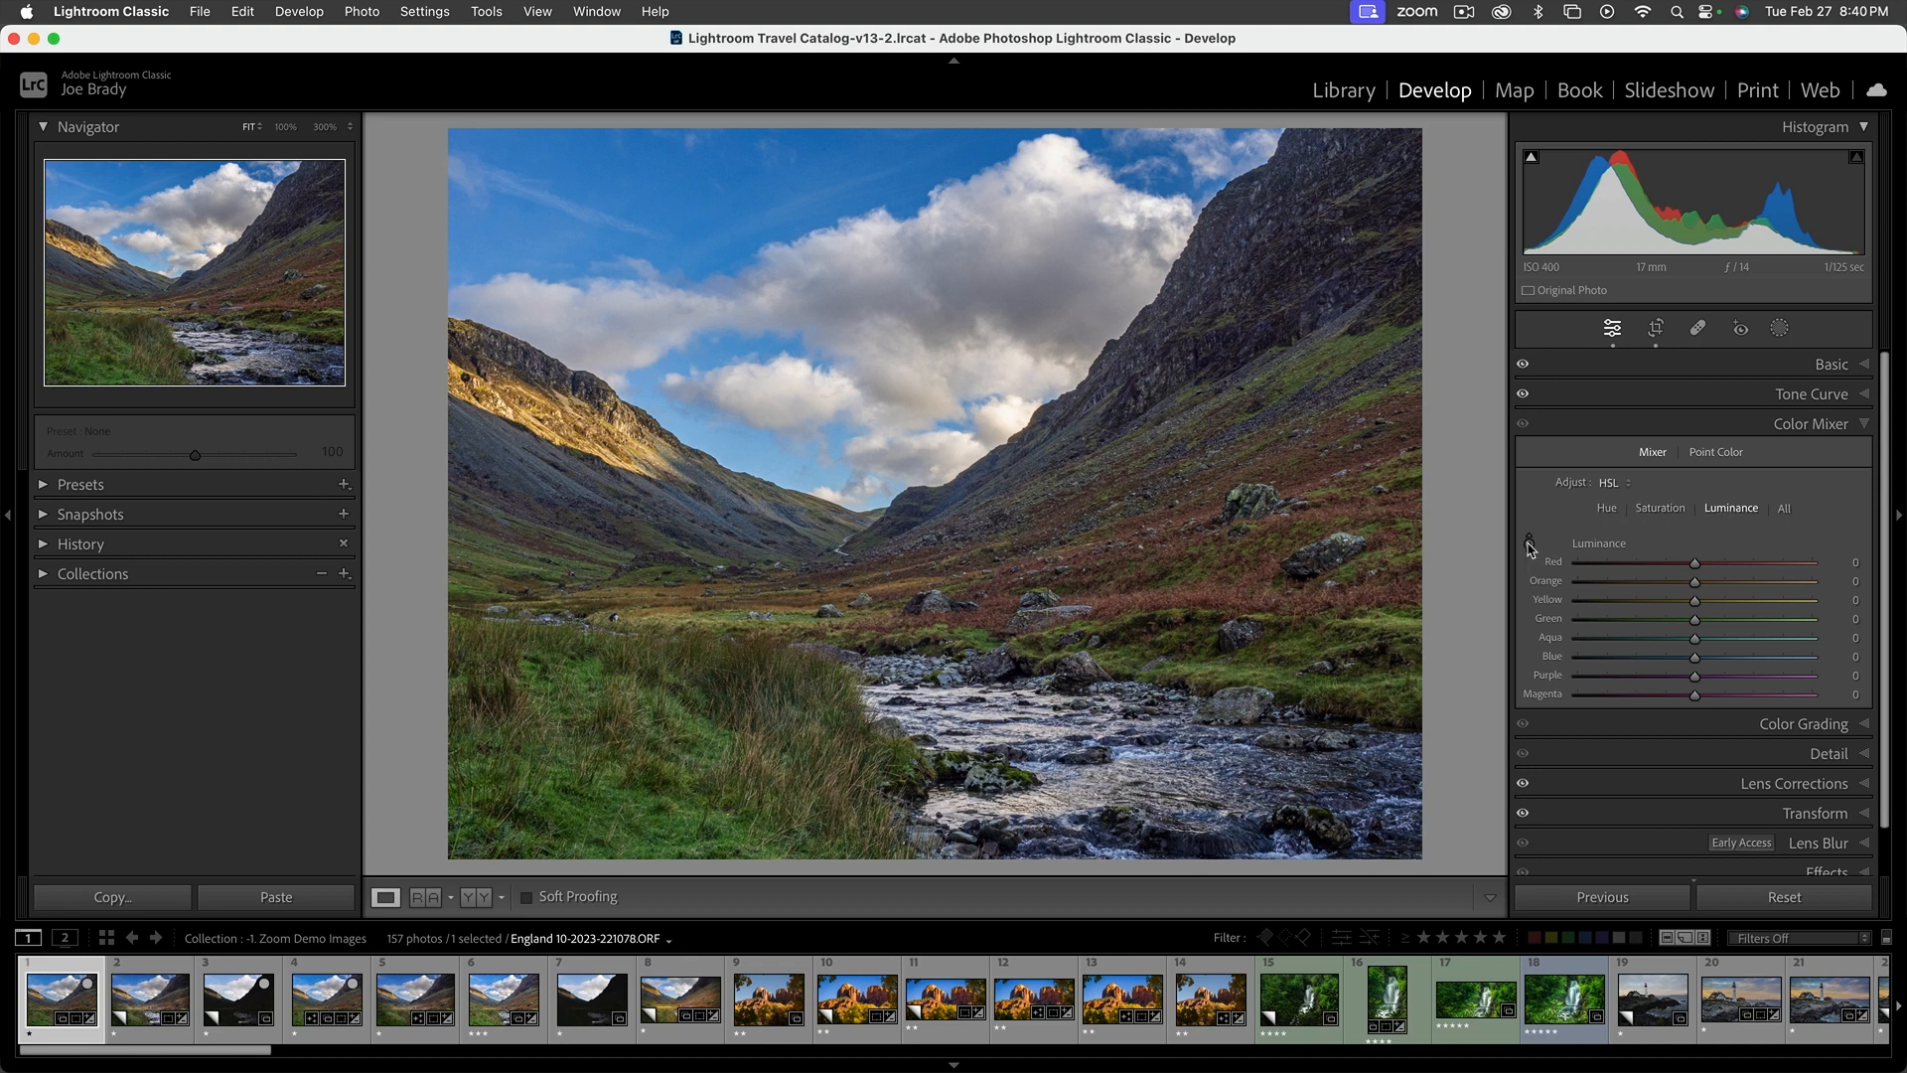
click(1528, 545)
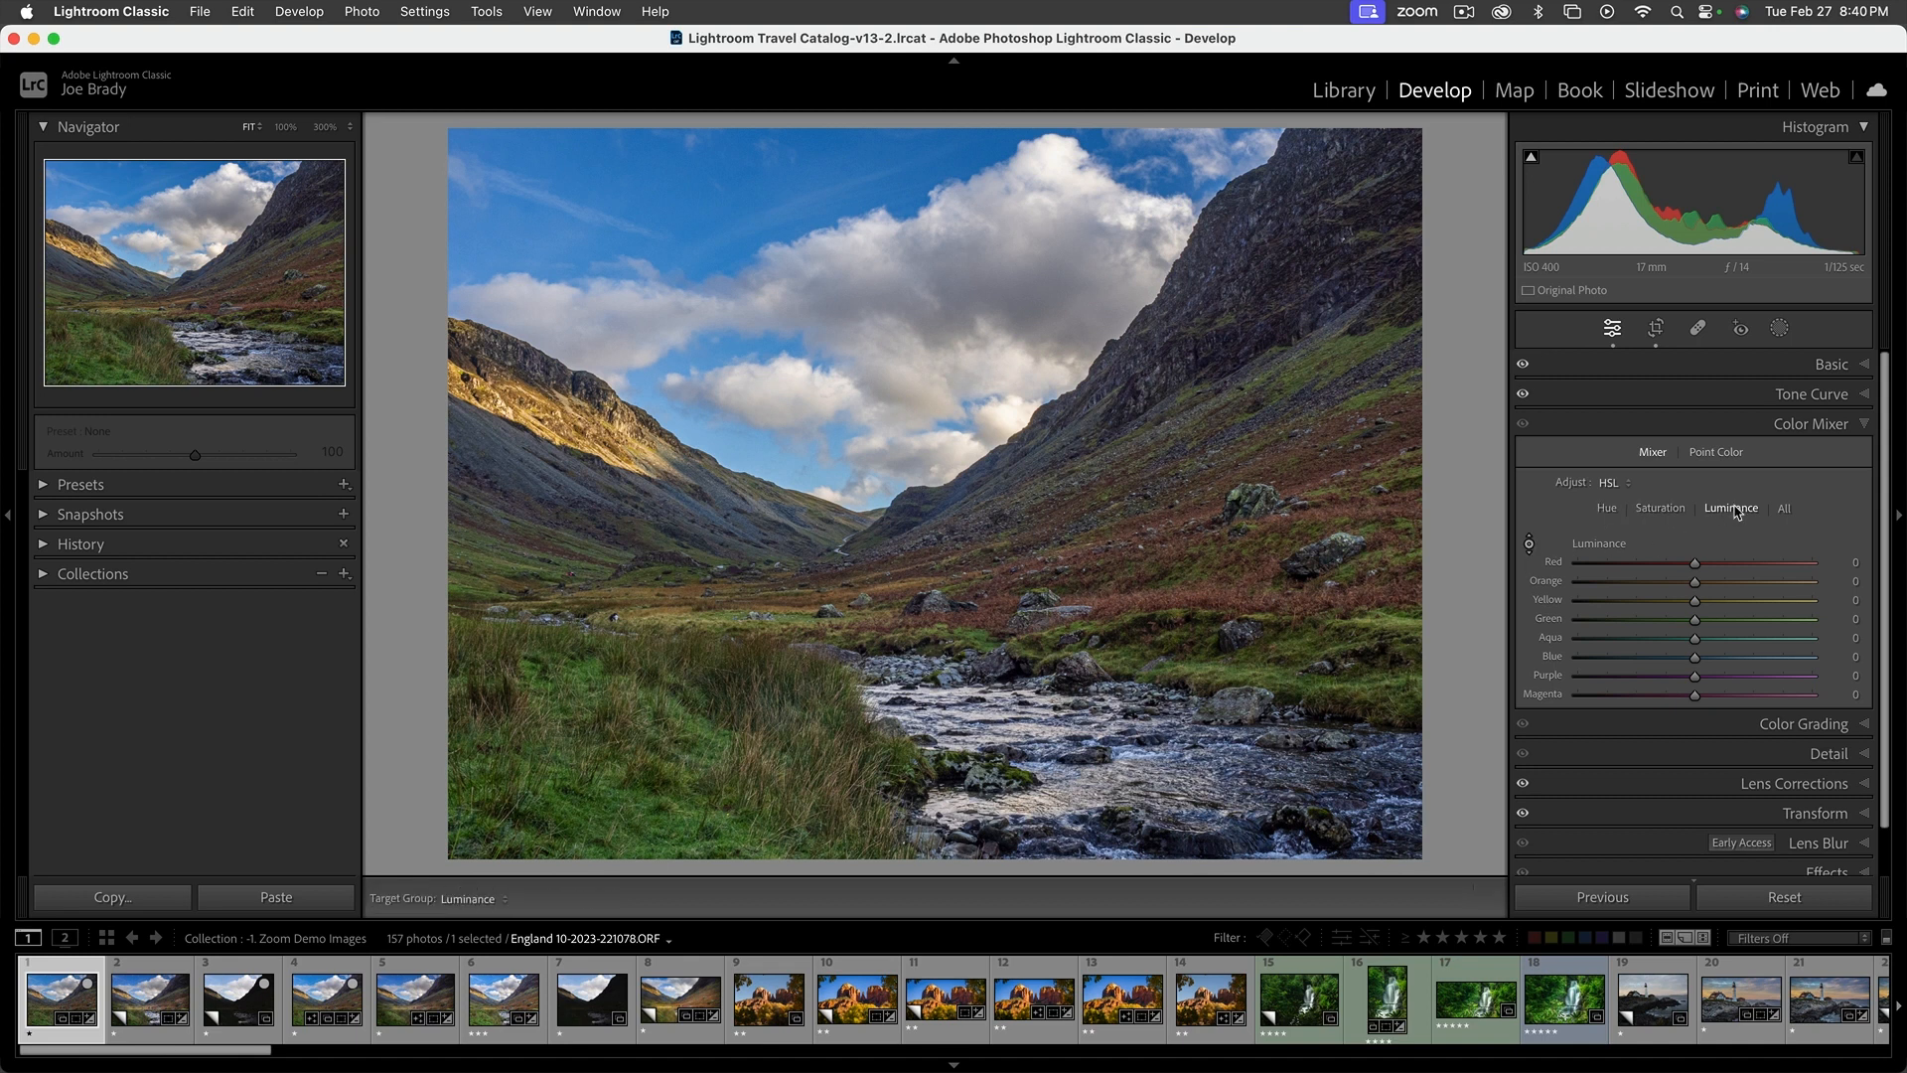
mouse_move(1142, 536)
mouse_down()
mouse_move(1142, 485)
mouse_move(1142, 593)
mouse_move(1142, 490)
mouse_move(1142, 571)
mouse_move(1142, 521)
mouse_up()
Adjust the grass with the targeted Color Mixer: Saturation to Yellow -14 and Green -16, and Hue to Yellow -9 and Green -9
click(1660, 509)
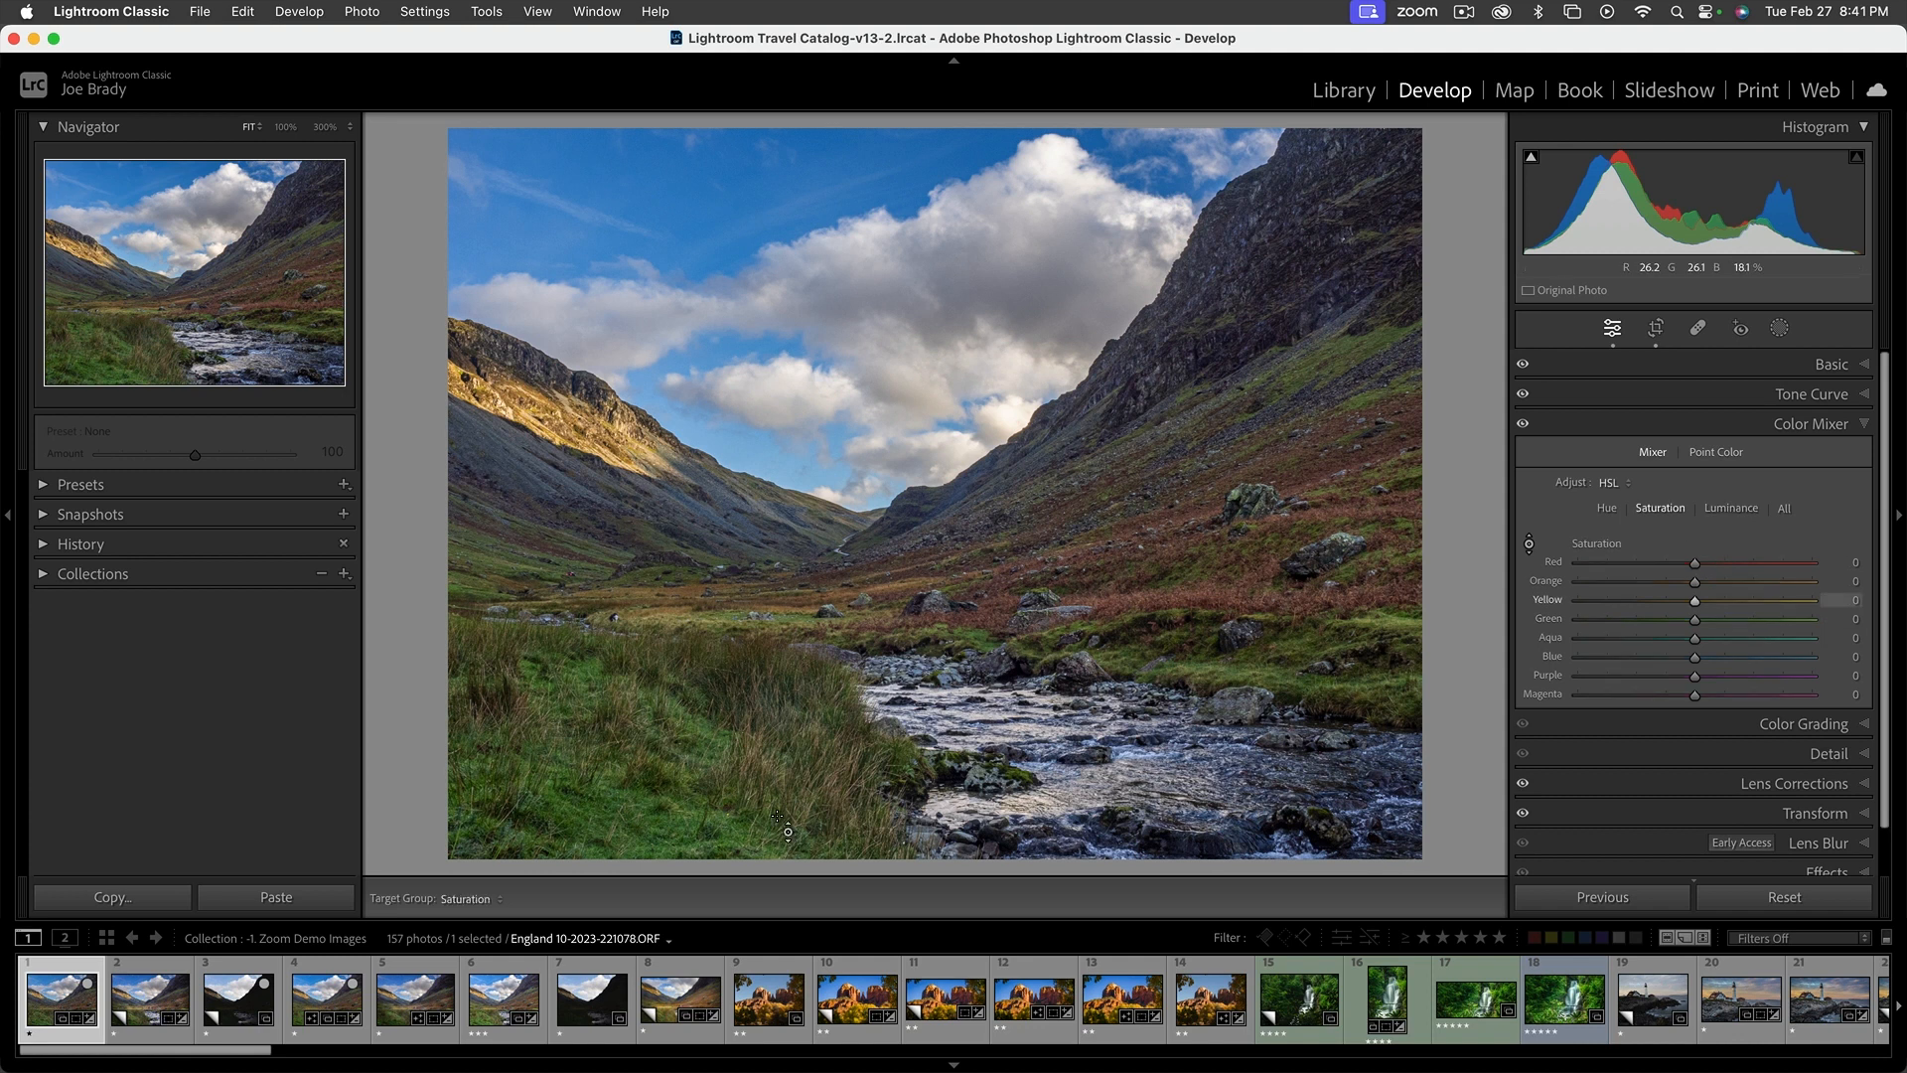
mouse_move(635, 695)
mouse_down()
mouse_move(635, 815)
mouse_move(635, 687)
mouse_move(636, 734)
mouse_move(636, 717)
mouse_up()
click(1607, 510)
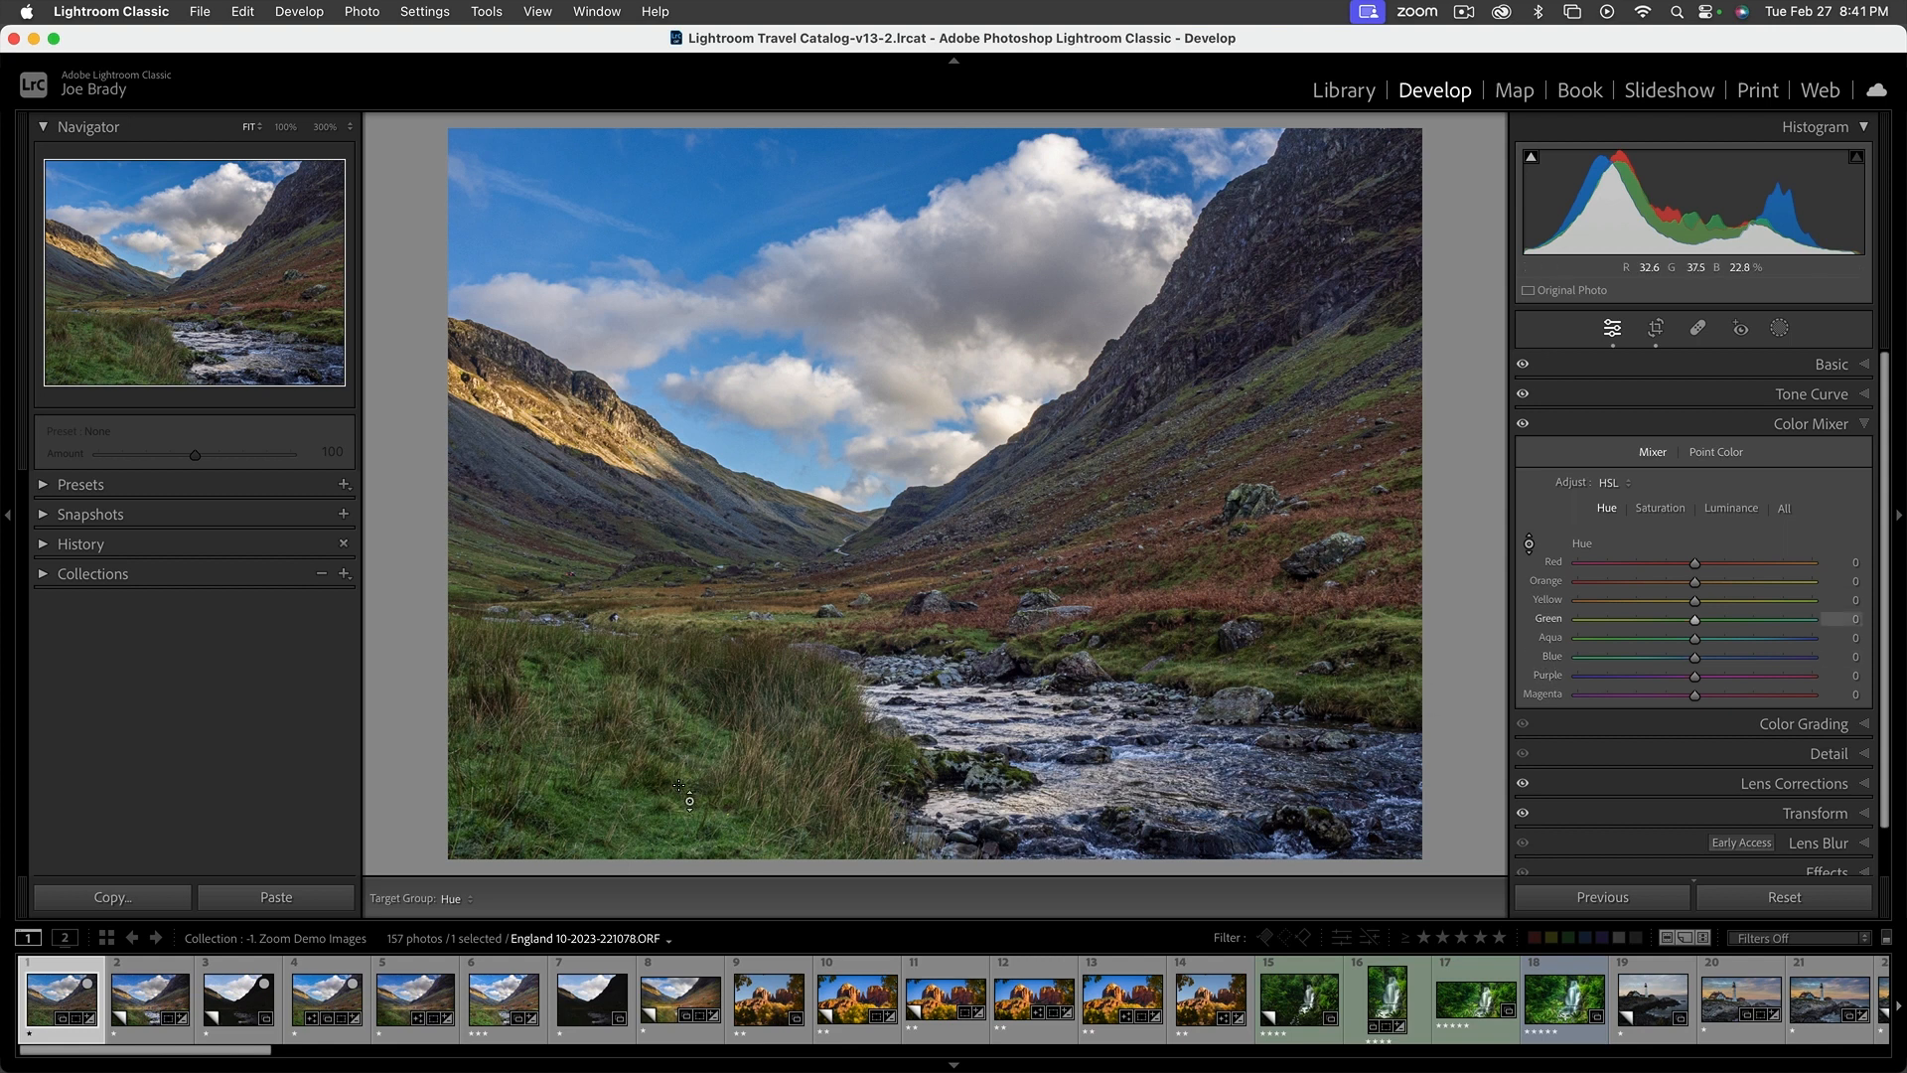
mouse_move(613, 796)
mouse_down()
mouse_move(613, 765)
mouse_move(612, 864)
mouse_move(612, 806)
mouse_up()
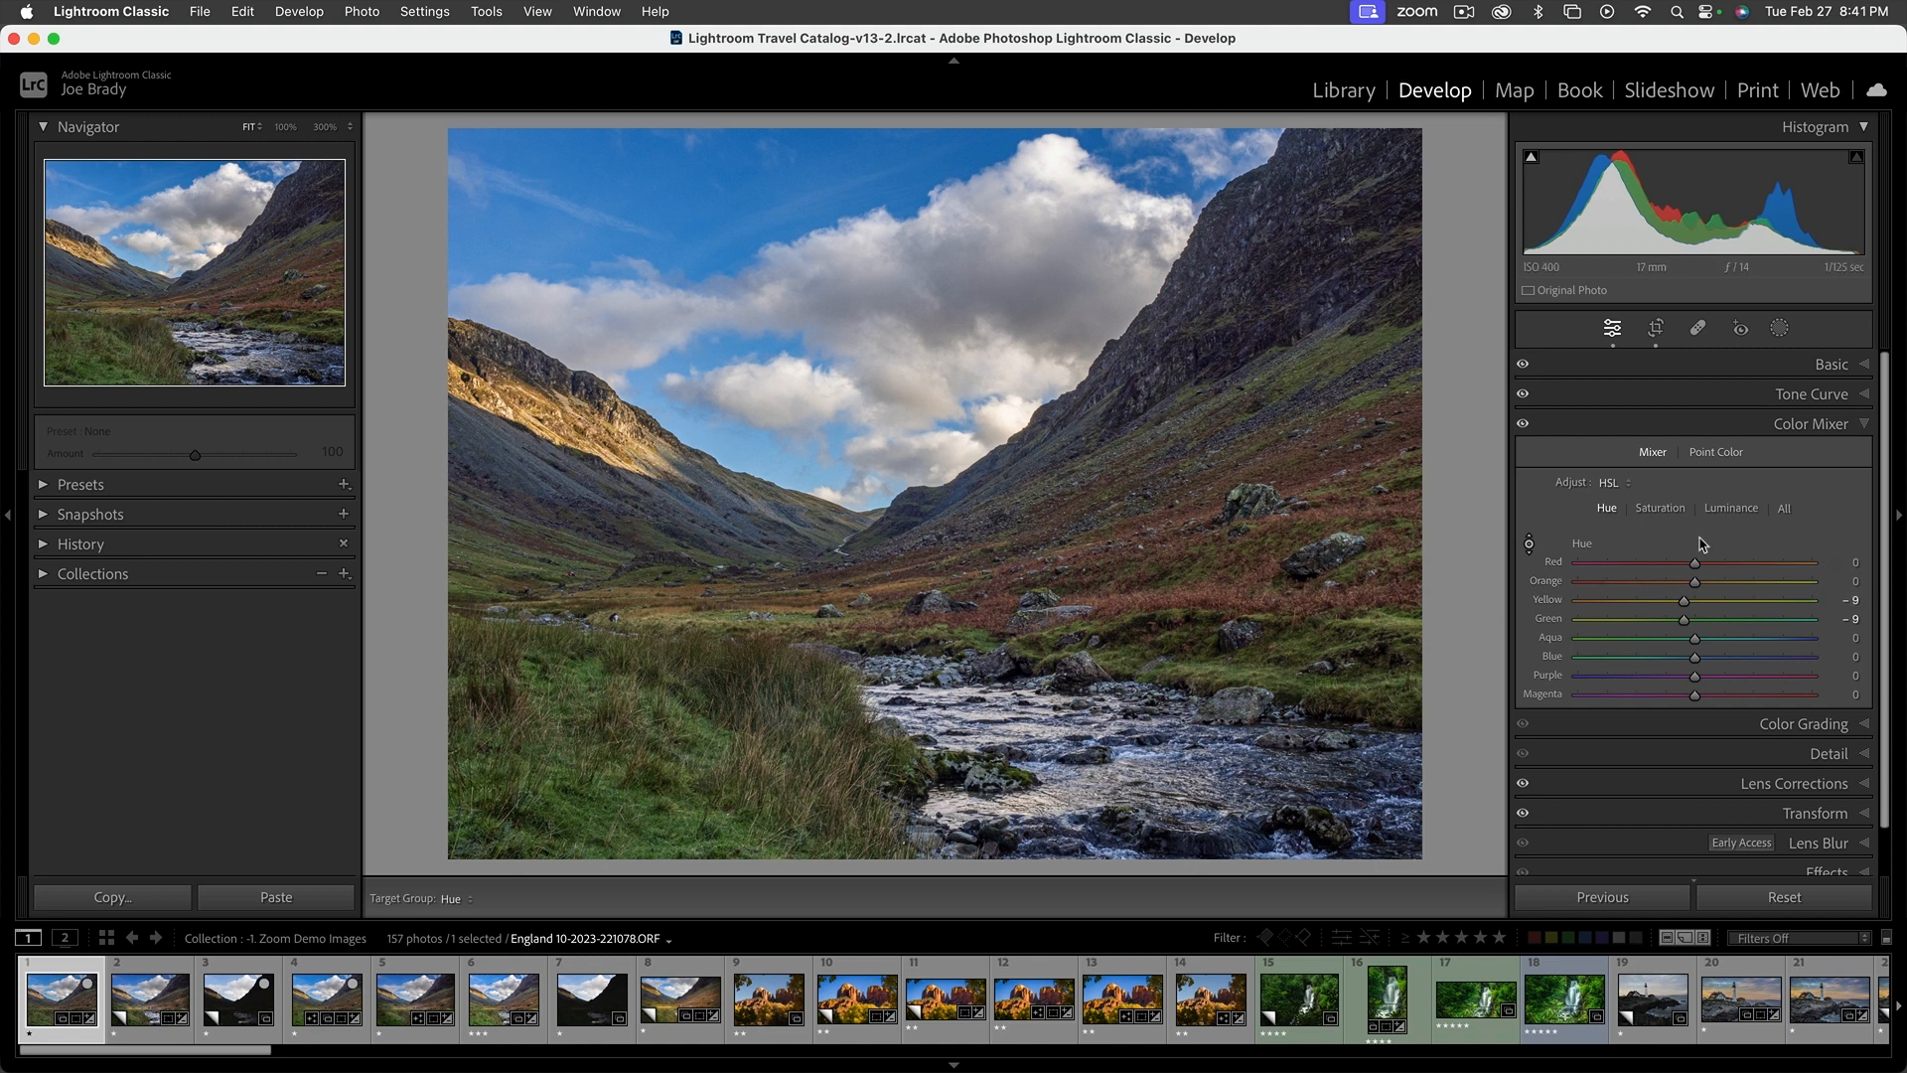
Sample the blue sky with Point Color and set Hue Shift to 9, Sat. Shift to 18 and Lum. Shift to 2
click(1715, 453)
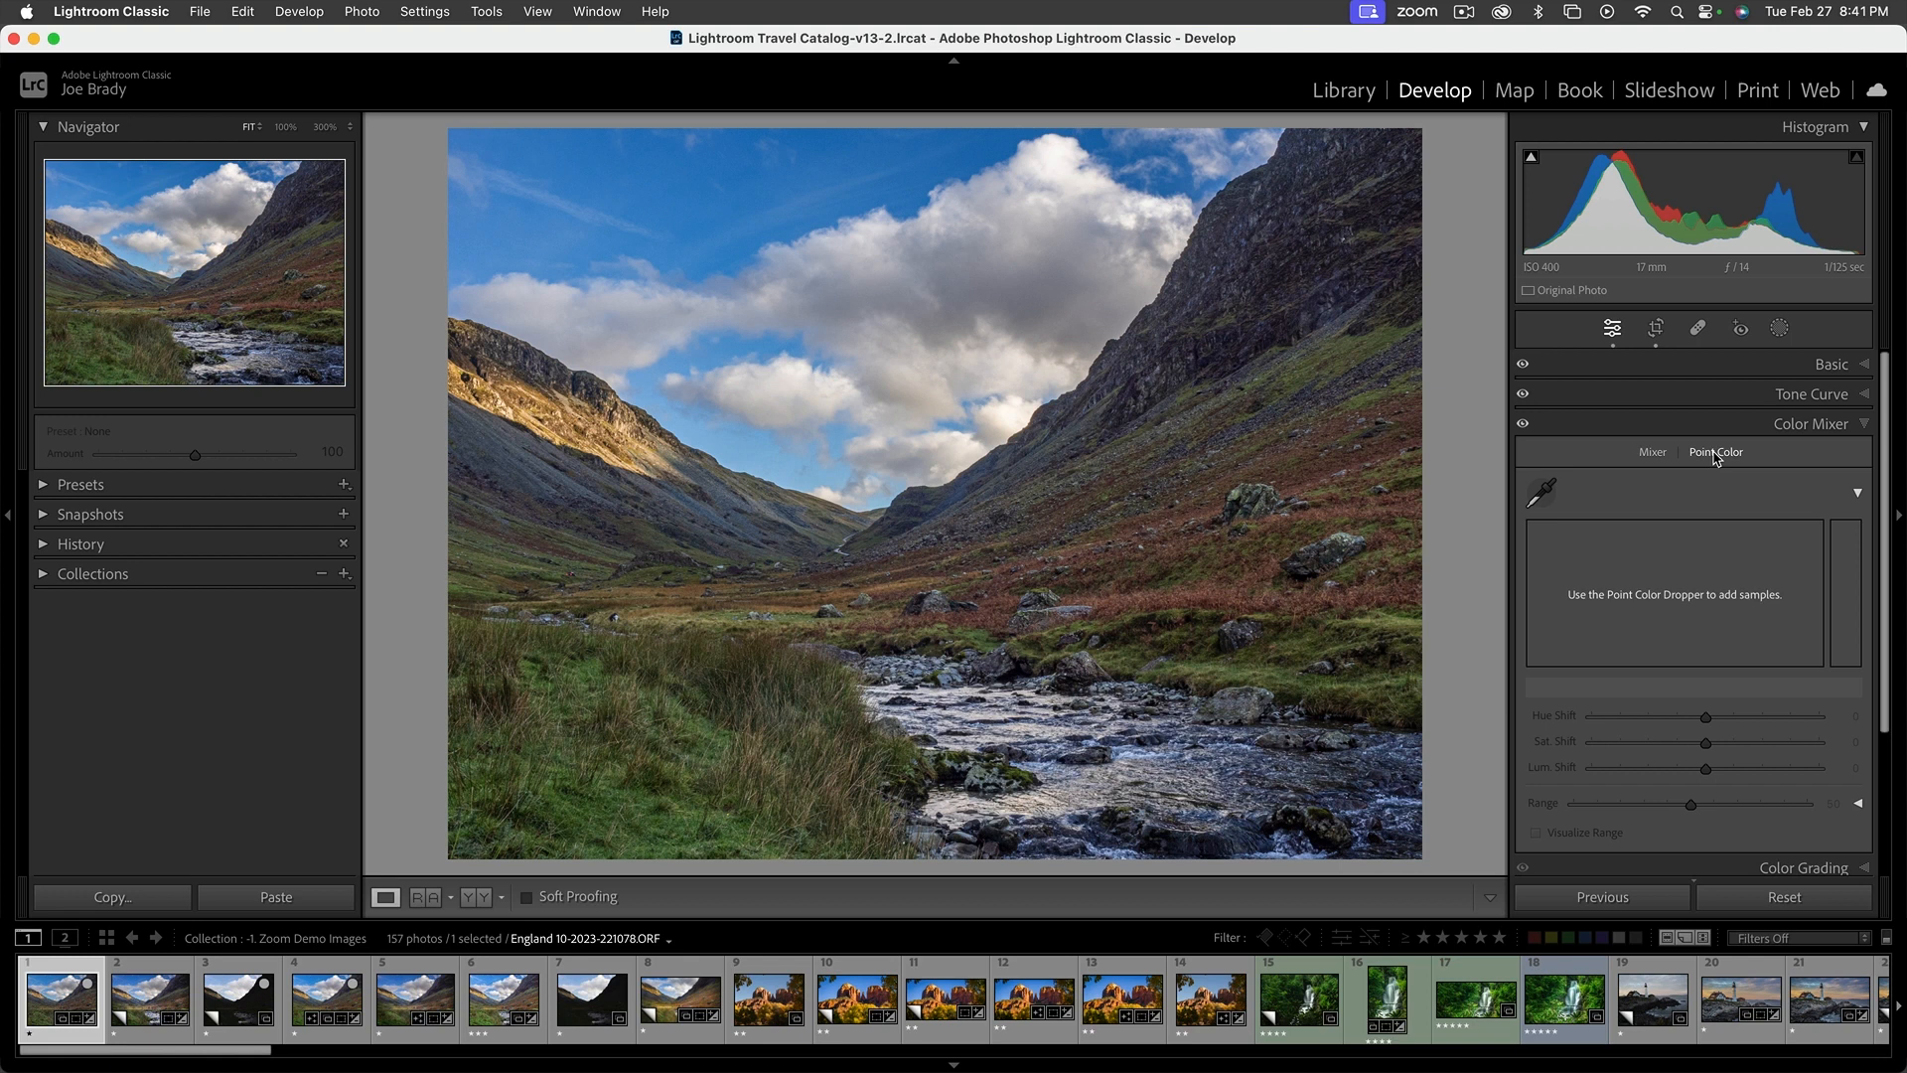
click(1545, 492)
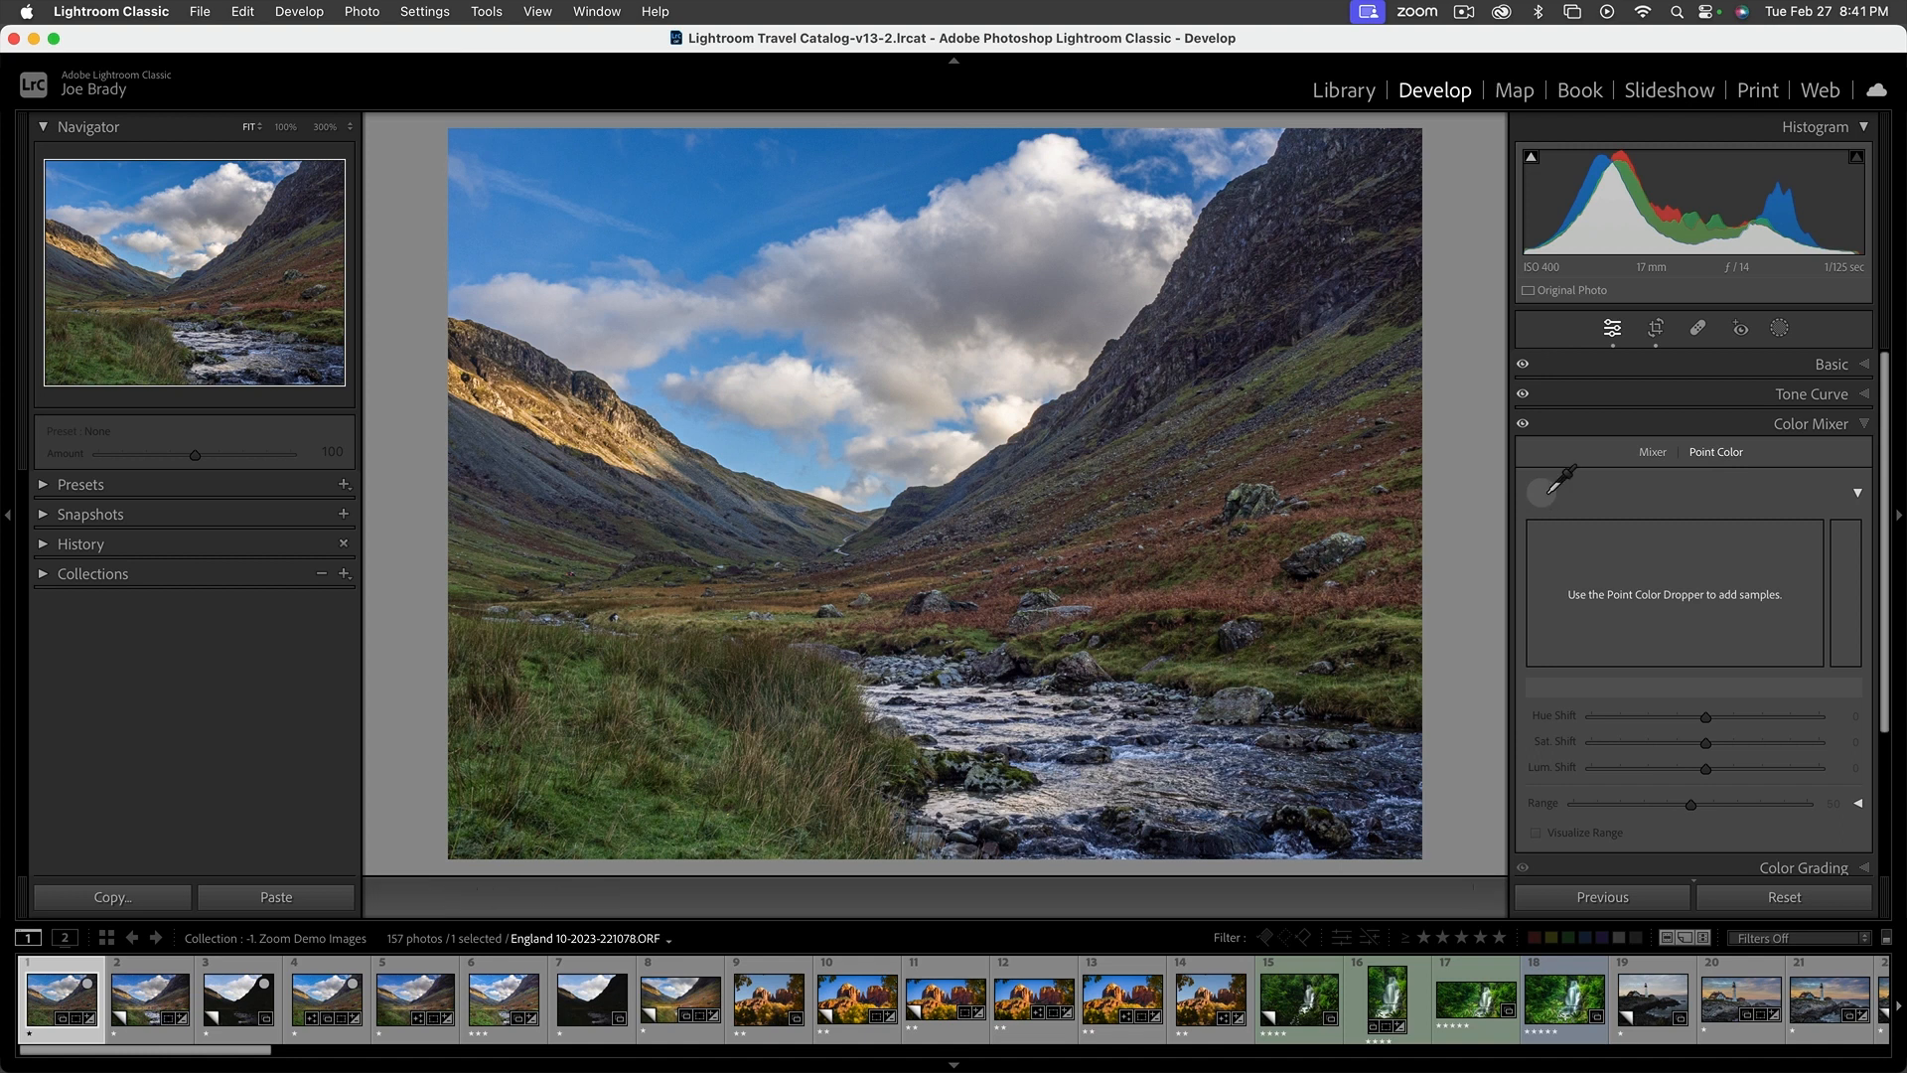
drag(1242, 347, 735, 199)
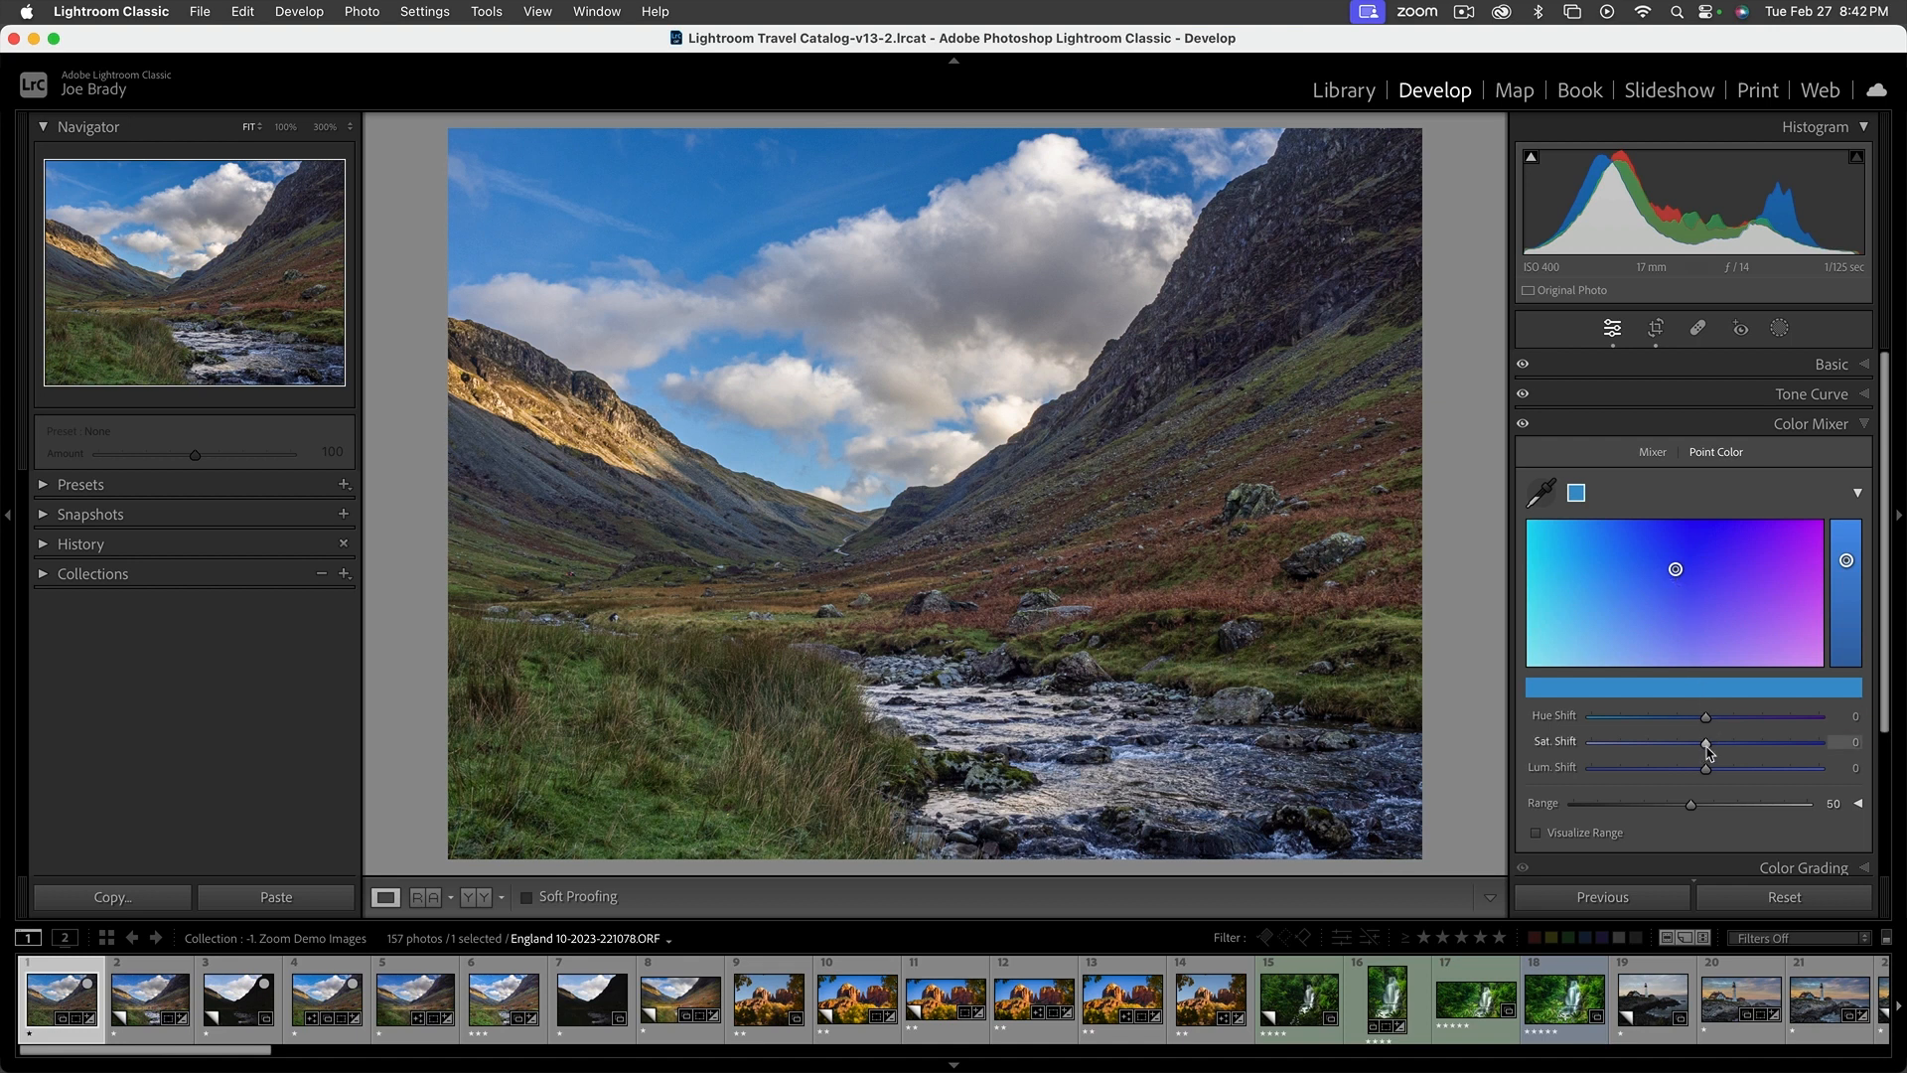
mouse_move(1706, 717)
mouse_down()
mouse_move(1823, 719)
mouse_move(1710, 725)
mouse_up()
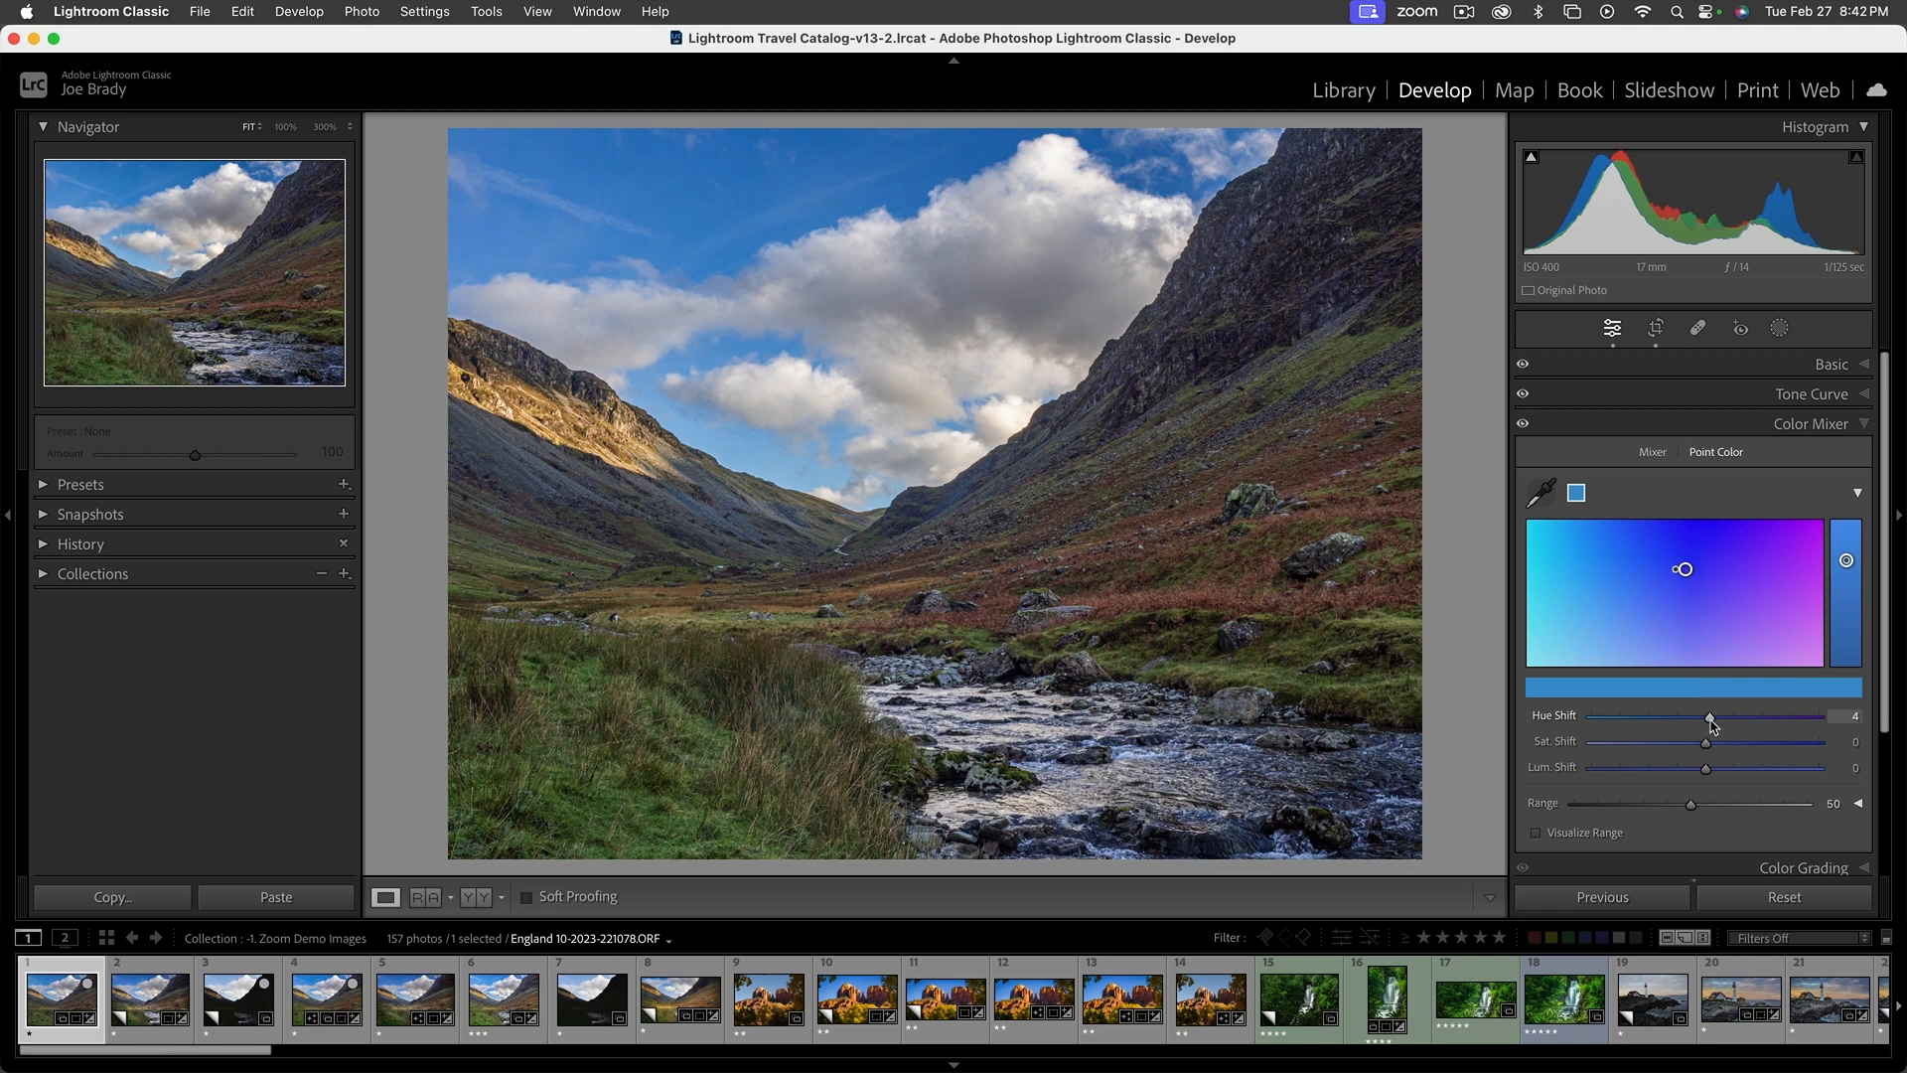
mouse_move(1706, 743)
mouse_down()
mouse_move(1728, 743)
mouse_move(1714, 719)
mouse_up()
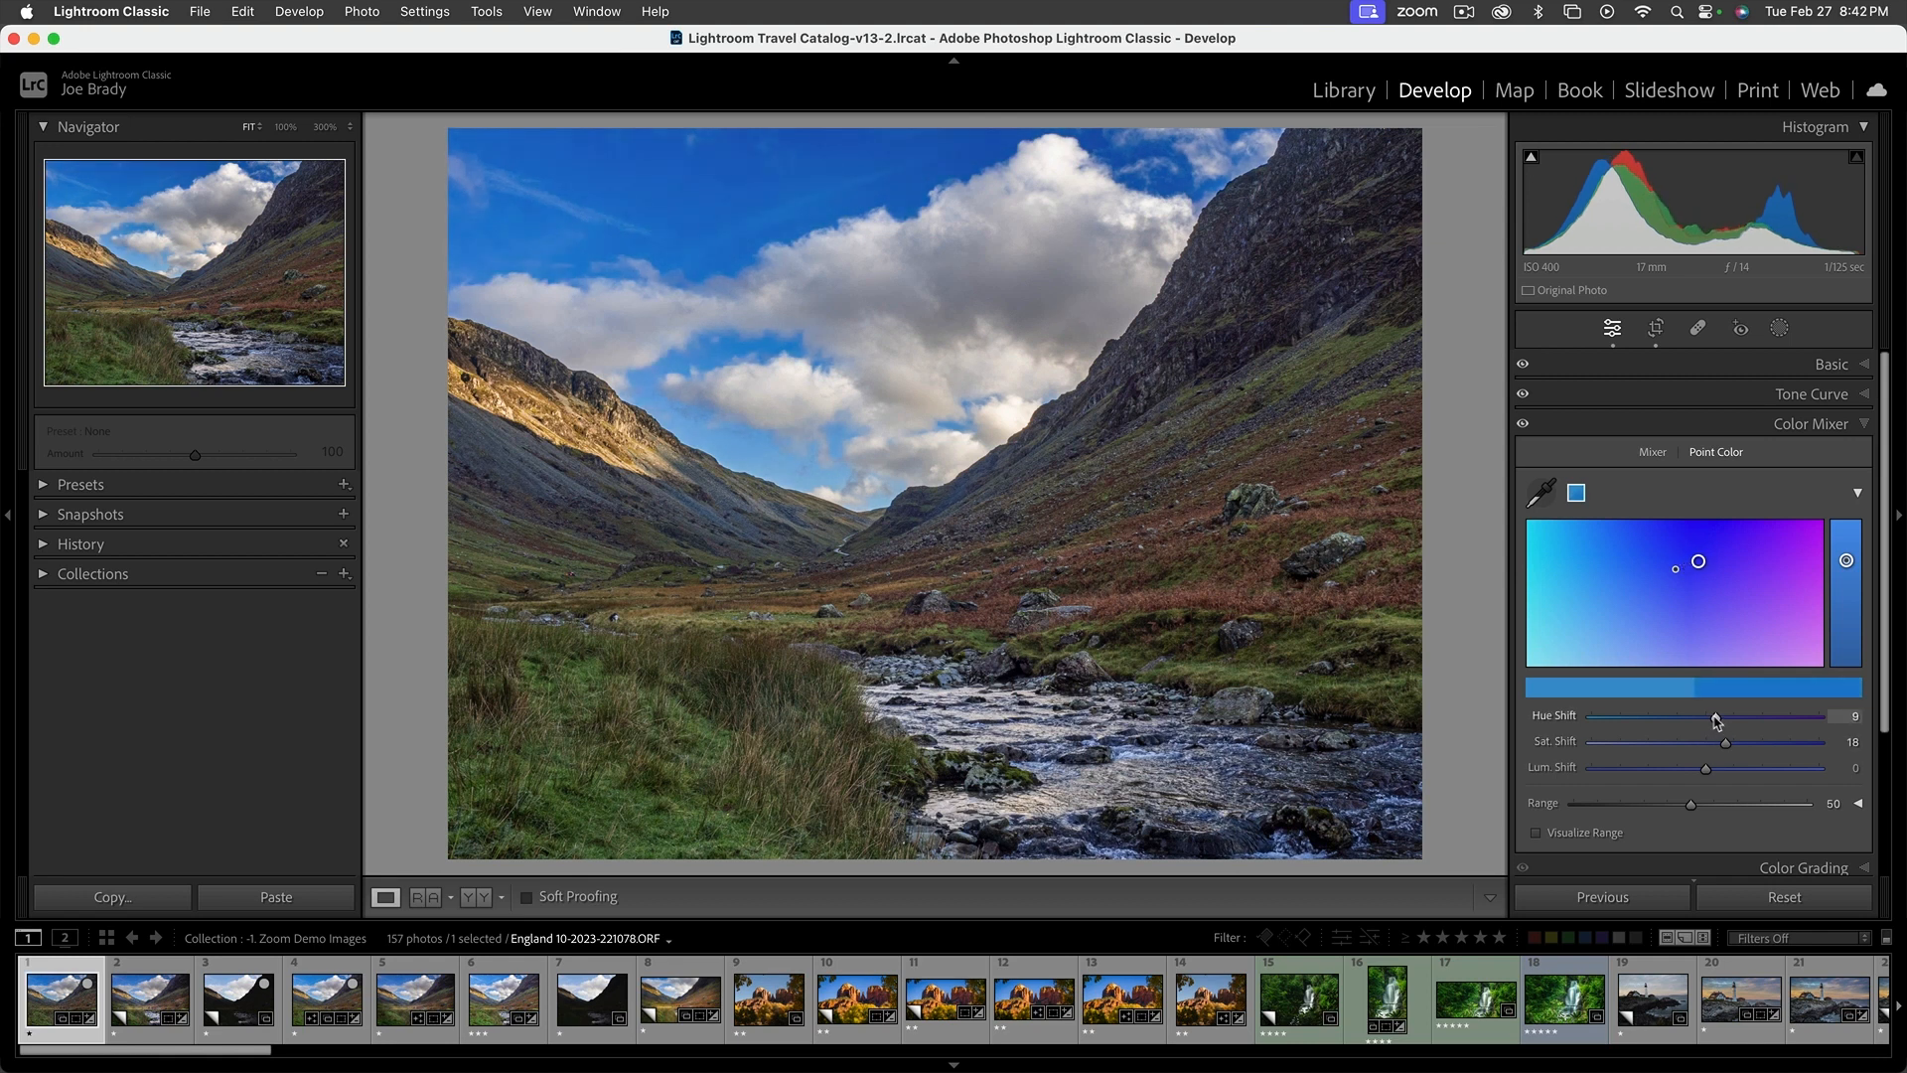
mouse_move(1706, 771)
mouse_down()
mouse_move(1689, 772)
mouse_move(1710, 772)
mouse_up()
Add a Point Color sample of the reddish-brown hillside and set Hue Shift to -12, Sat. Shift to 23 and Lum. Shift to 32
click(1543, 494)
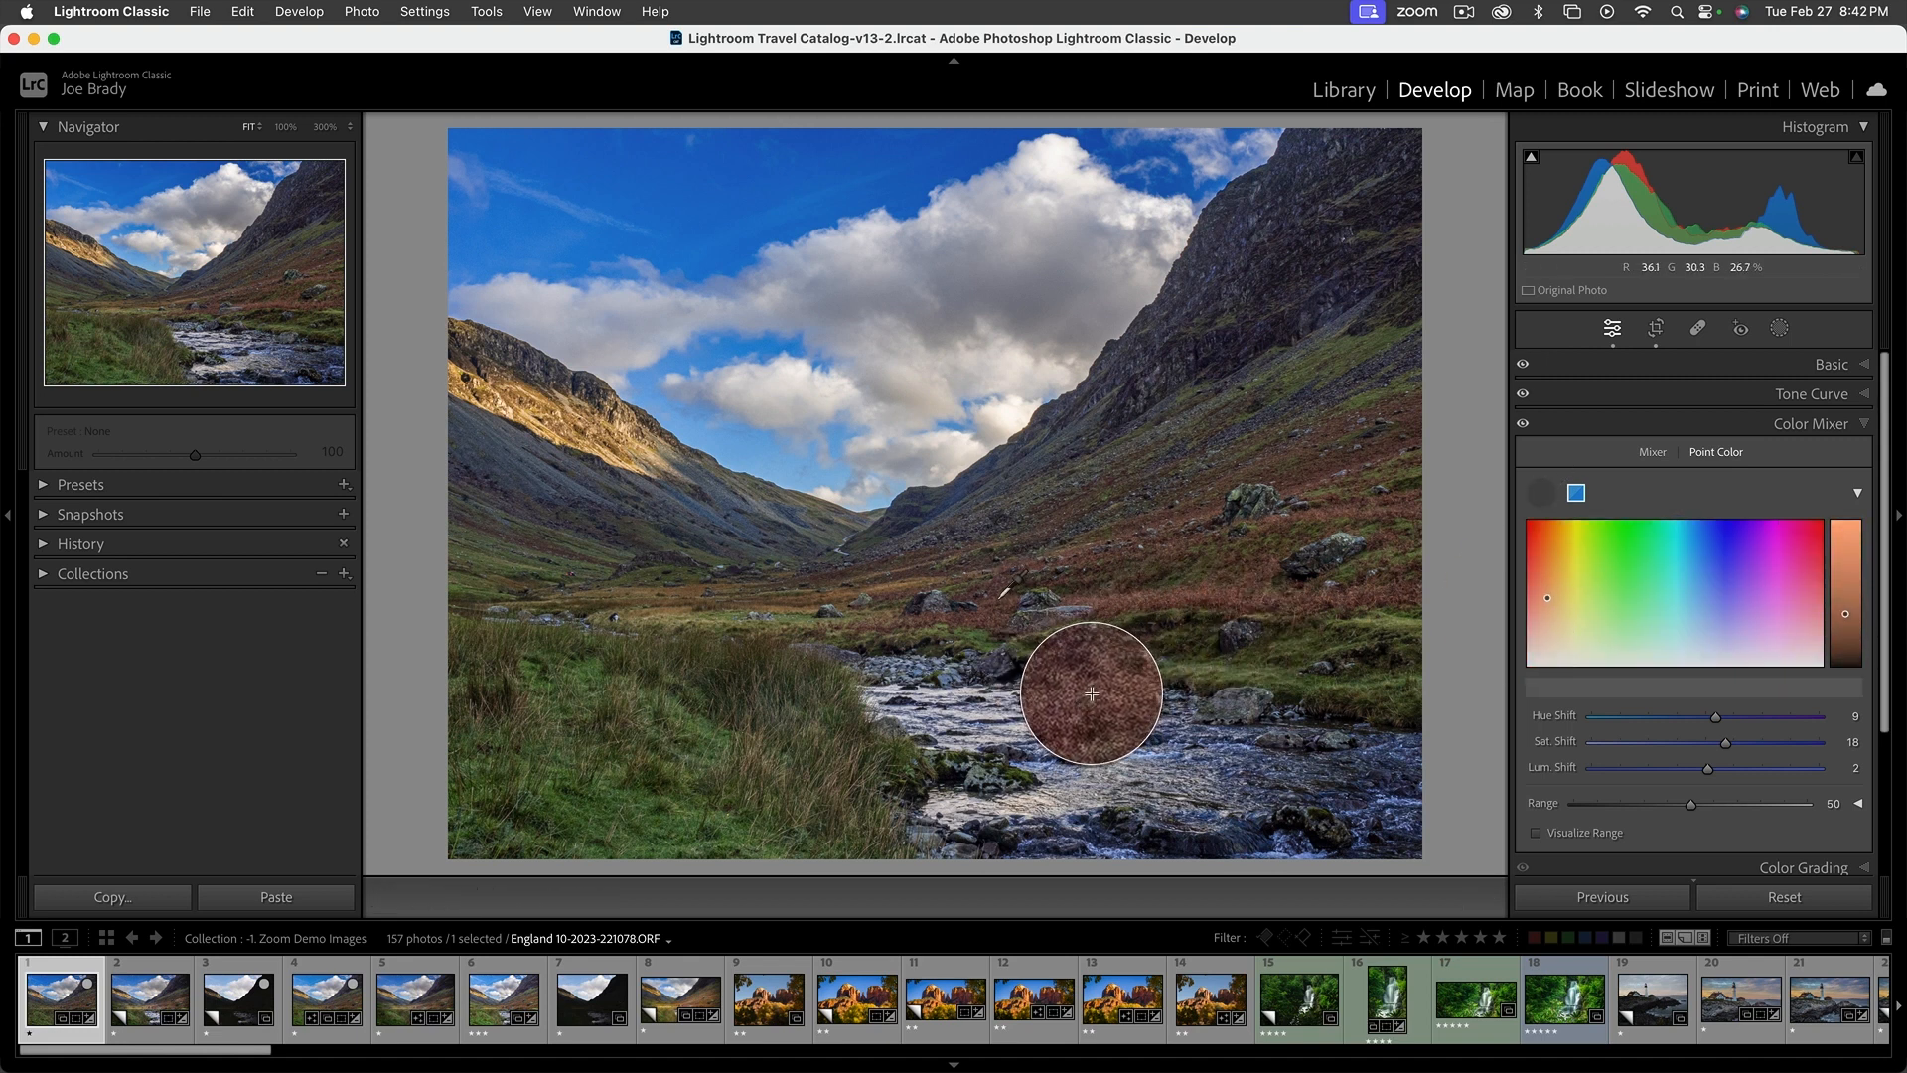
click(1091, 694)
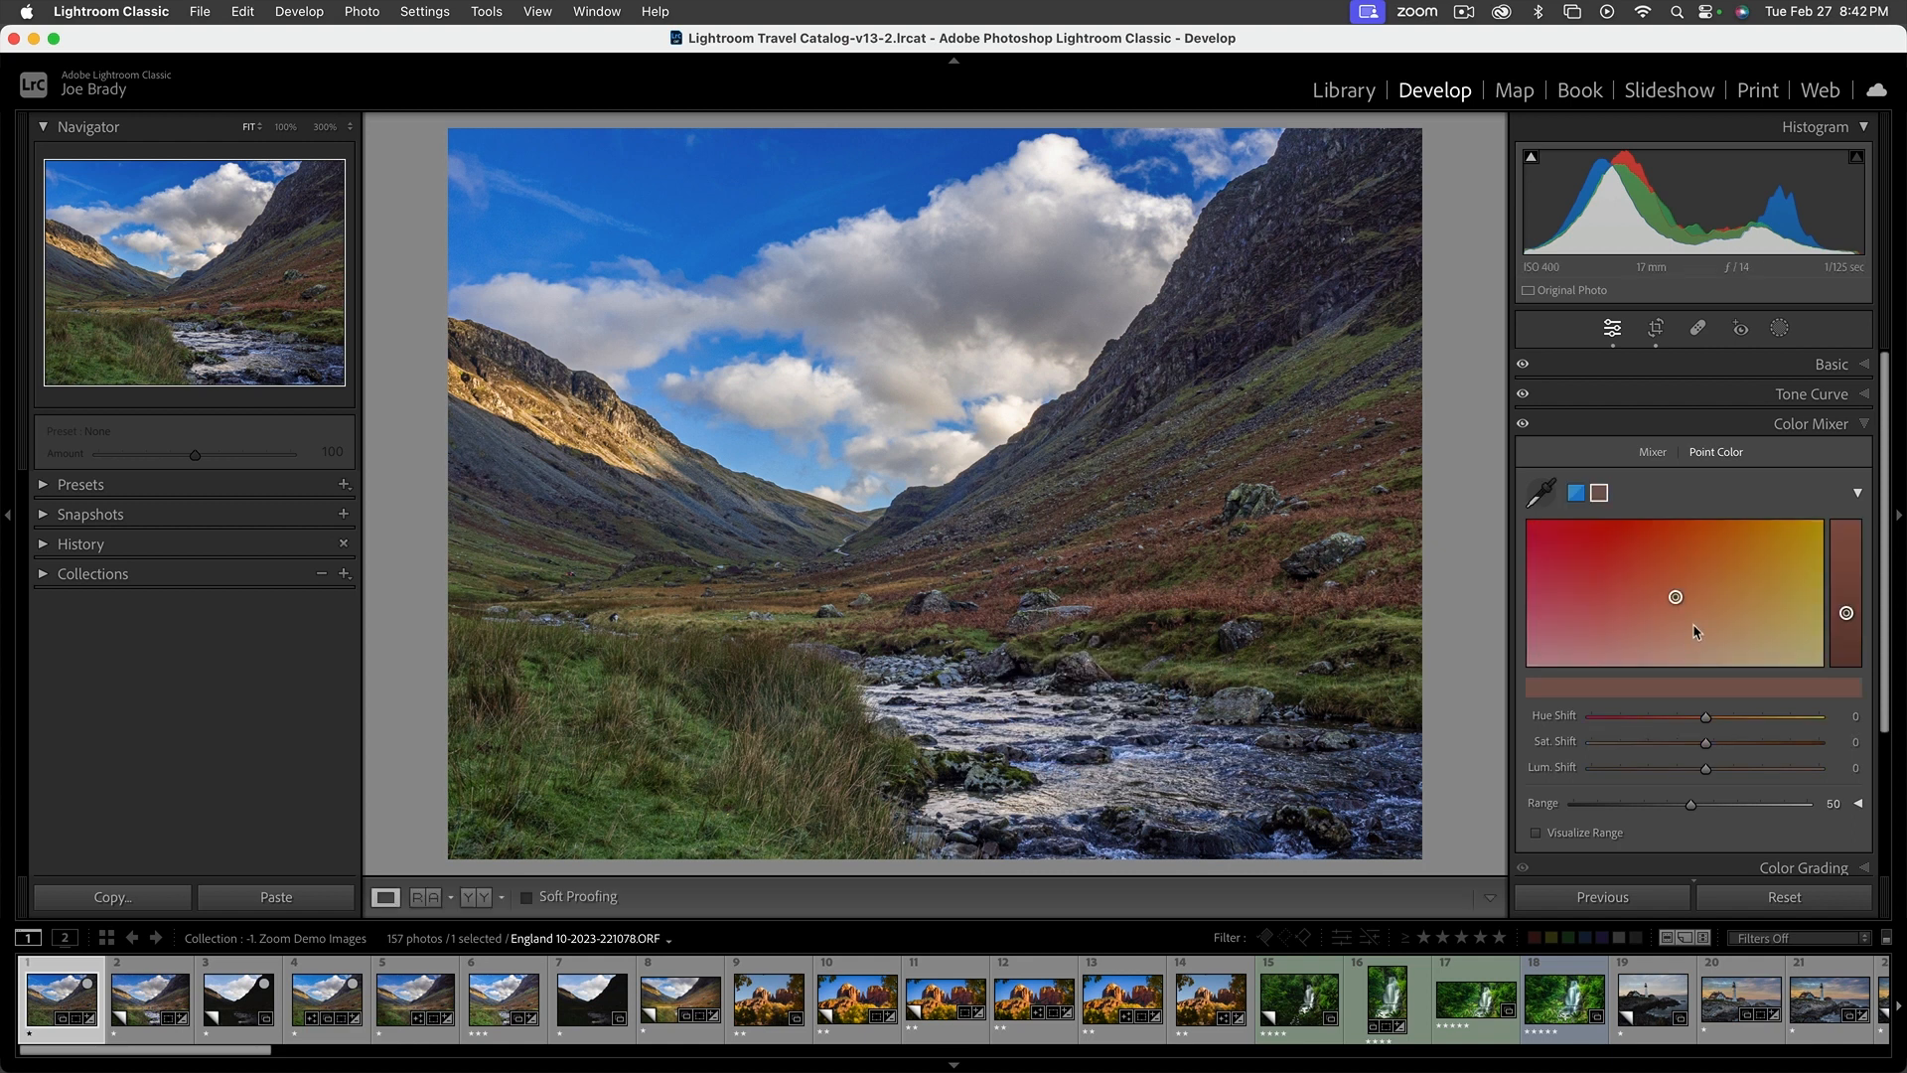
mouse_move(1678, 604)
mouse_down()
mouse_move(1656, 592)
mouse_move(1704, 608)
mouse_move(1574, 560)
mouse_move(1668, 598)
mouse_move(1647, 586)
mouse_up()
mouse_move(1707, 771)
mouse_down()
mouse_move(1784, 766)
mouse_move(1721, 763)
mouse_move(1739, 763)
mouse_up()
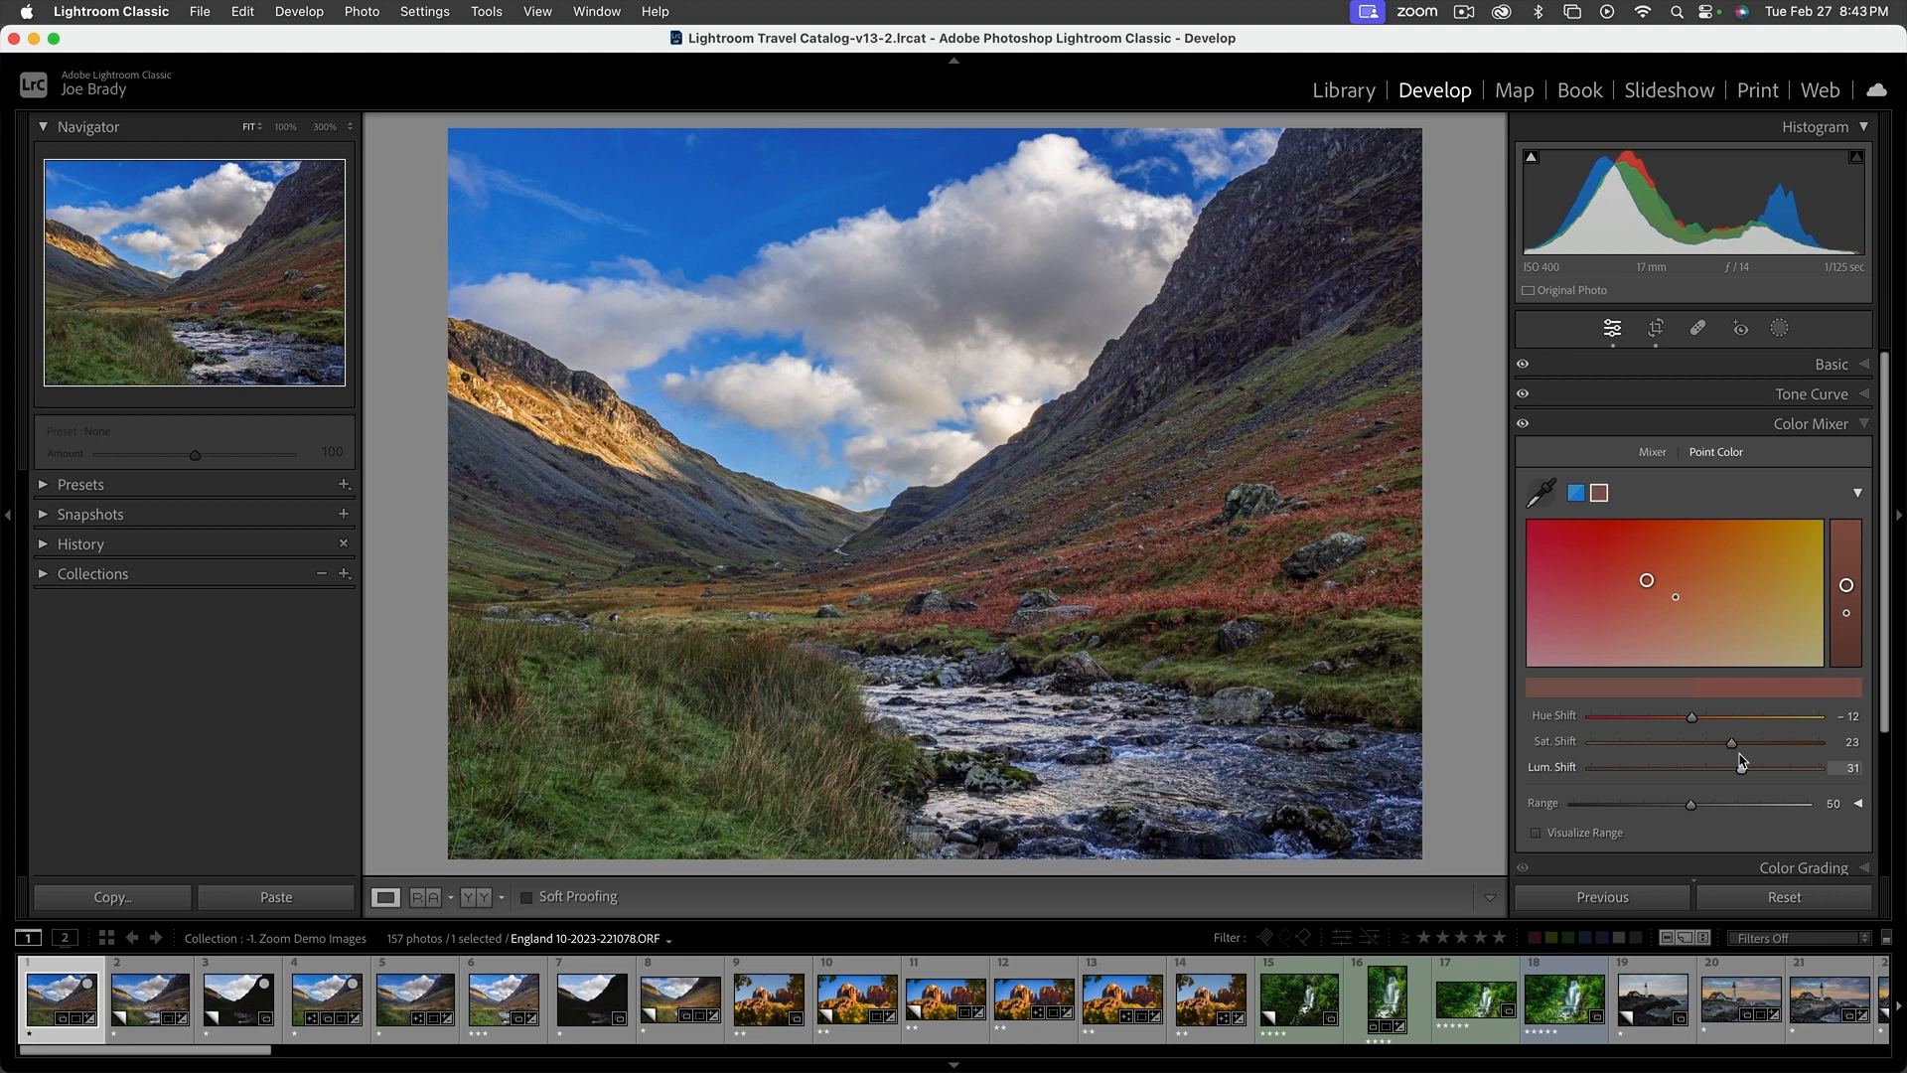
drag(1741, 760, 1741, 760)
Add a Point Color sample of the olive-green hillside grass and set Hue Shift to 9, Sat. Shift to 8 and Lum. Shift to 8
click(1542, 493)
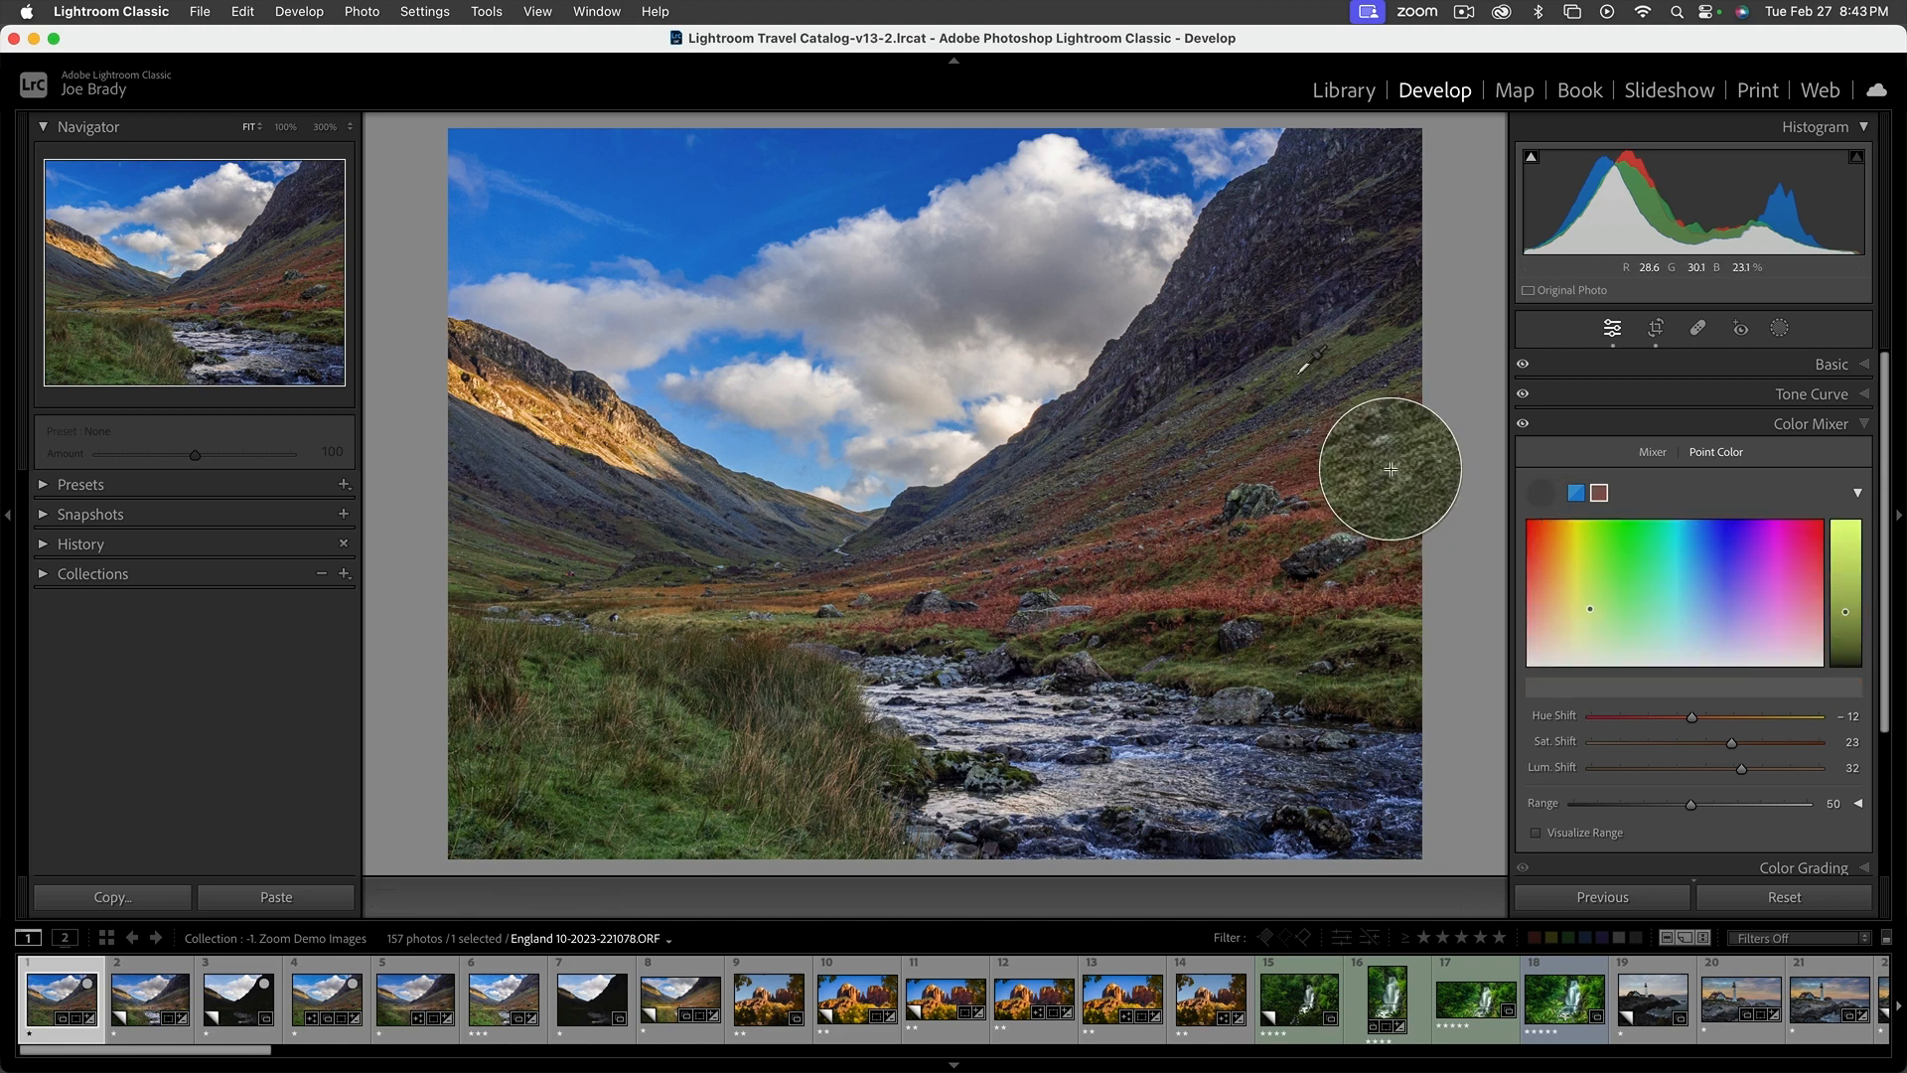
click(1397, 471)
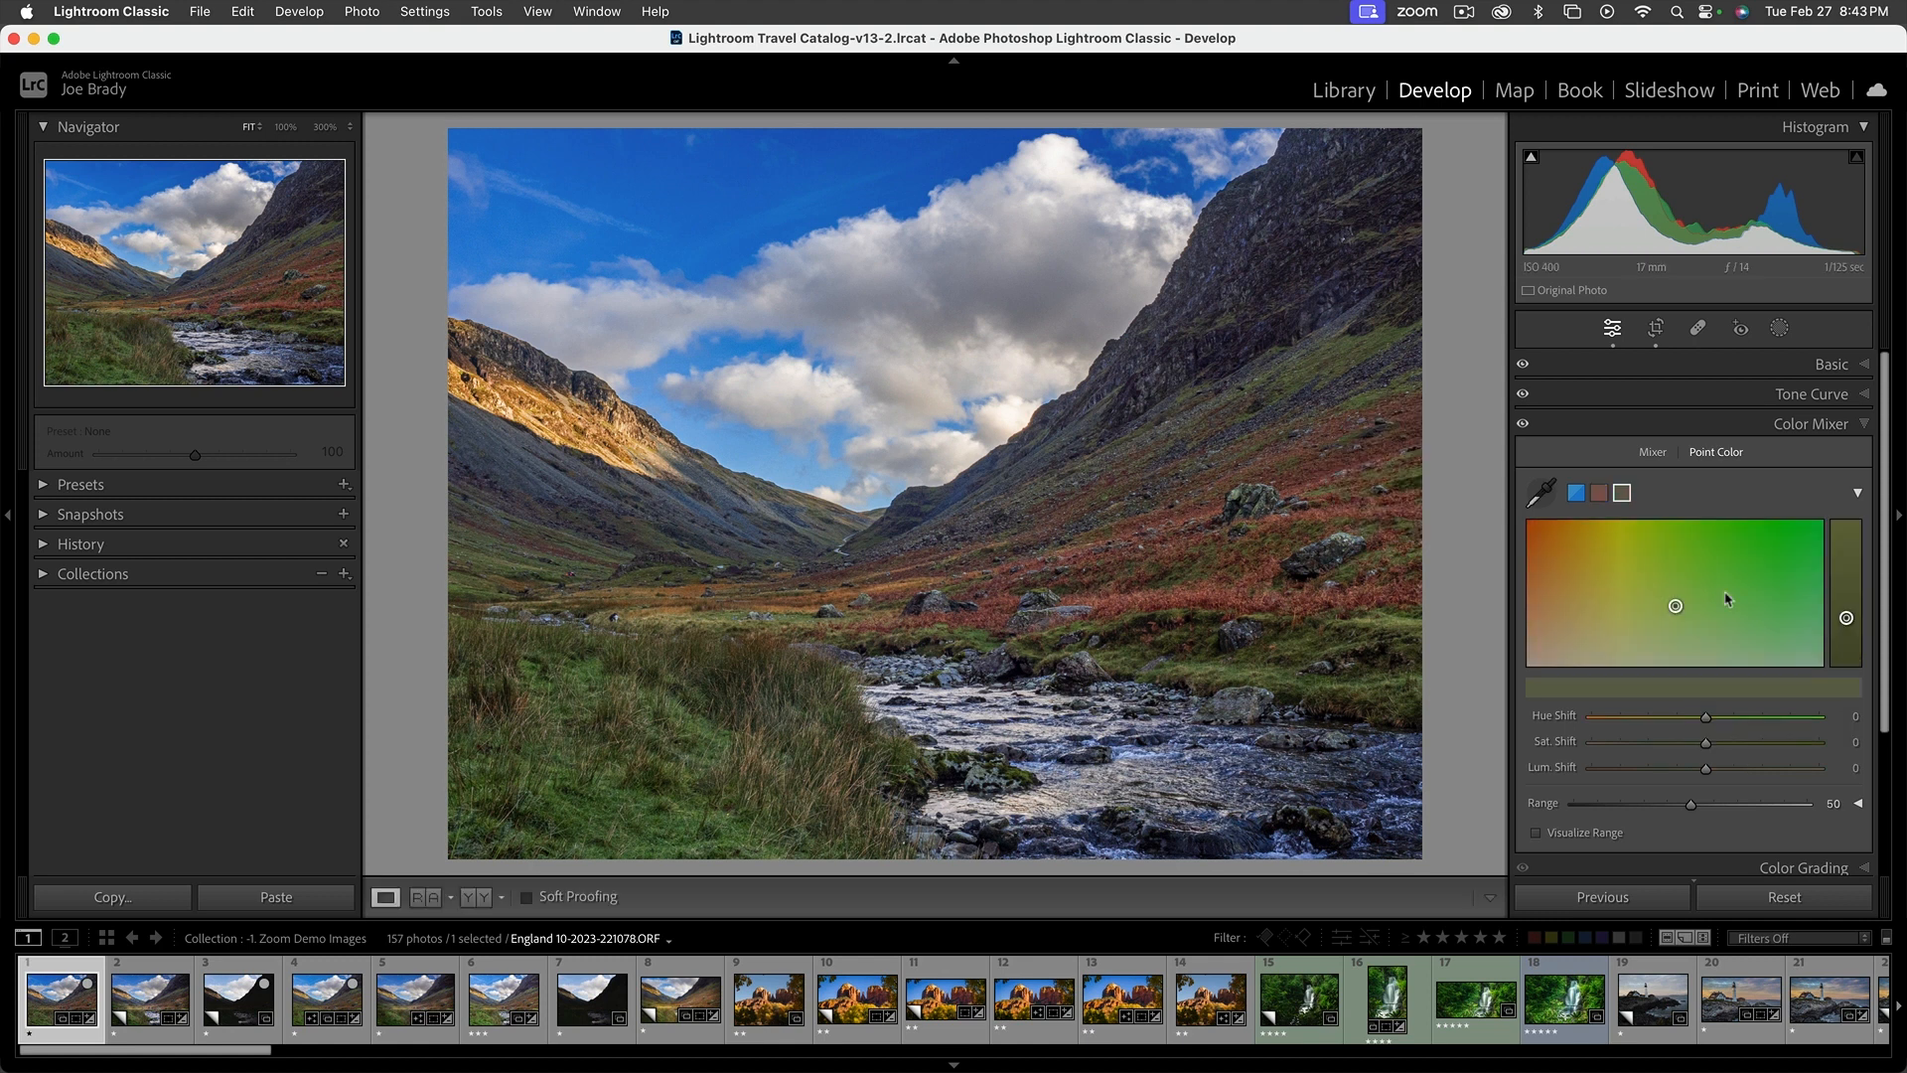
drag(1679, 610, 1698, 606)
drag(1713, 744, 1715, 771)
Compare the photo with and without the Color Mixer adjustments by switching their visibility off and on several times
click(1523, 428)
click(1523, 428)
click(1522, 428)
click(1522, 428)
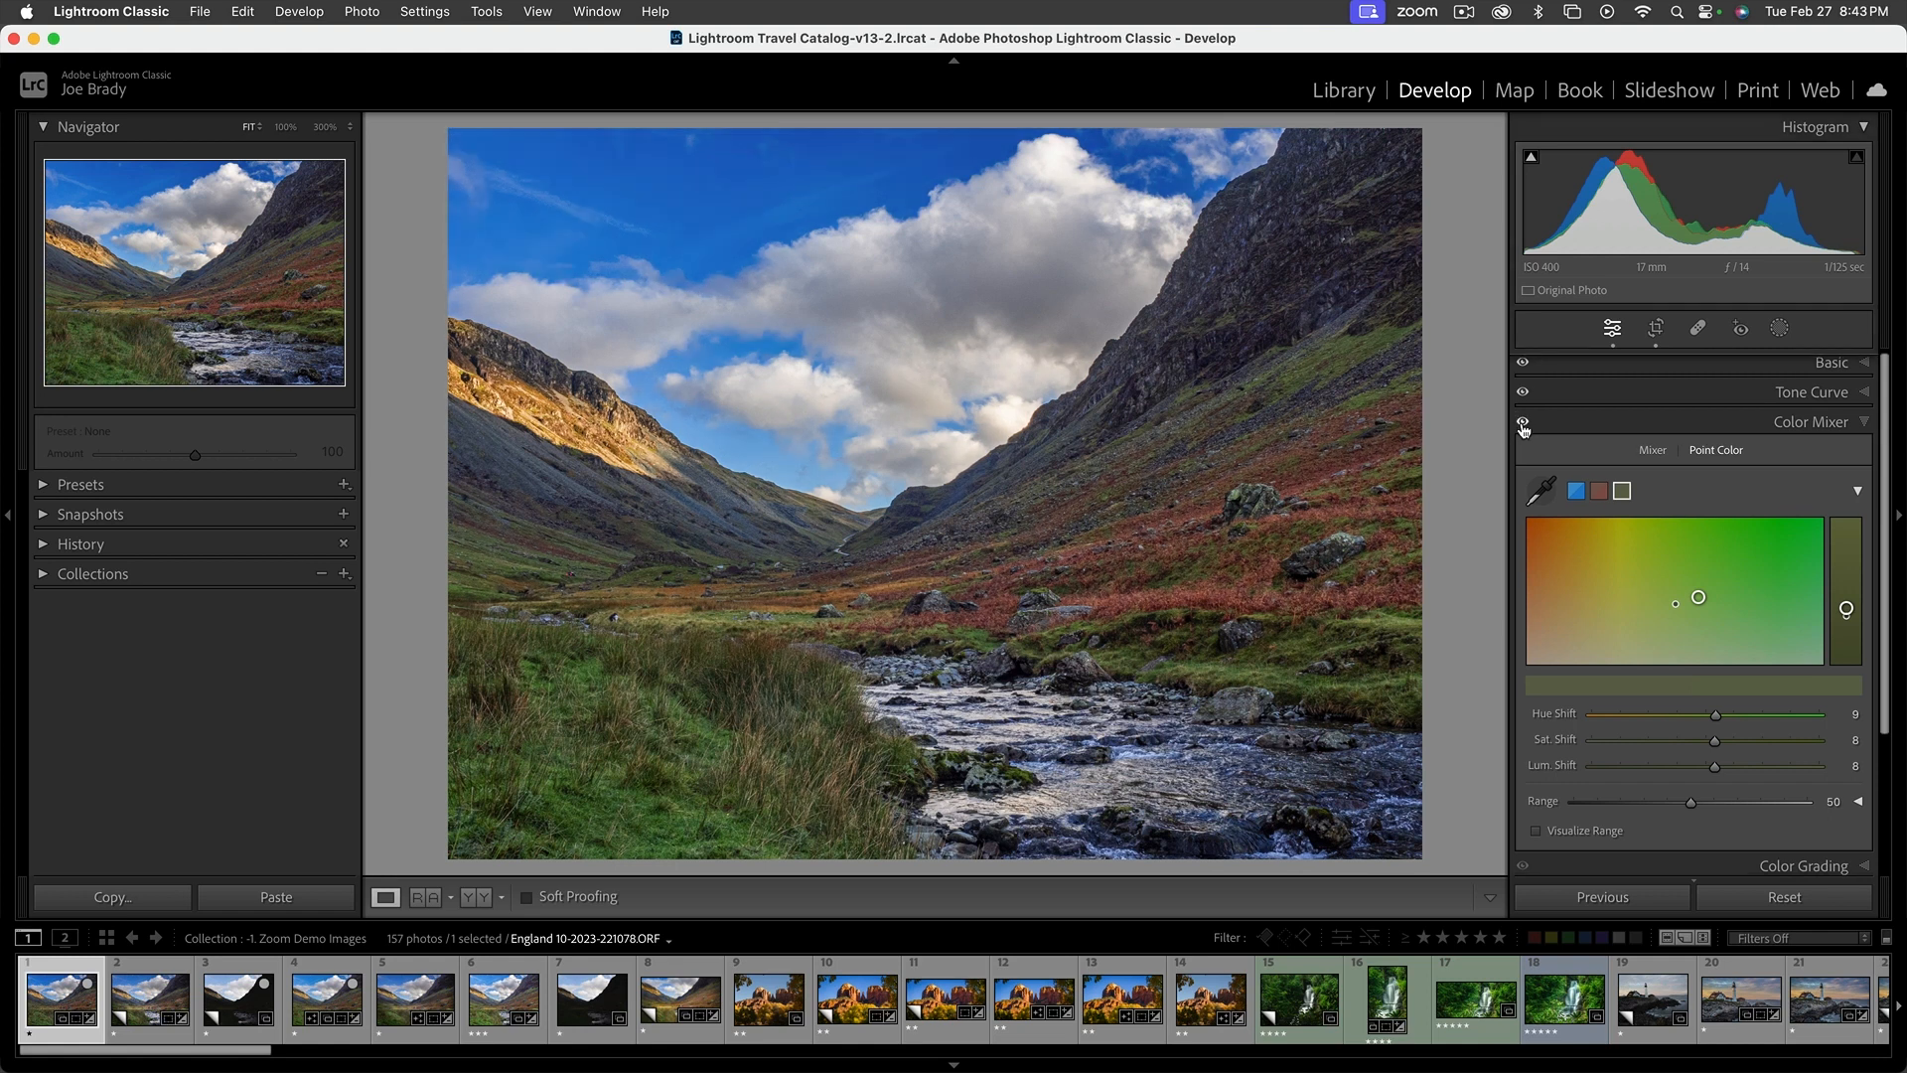
click(1522, 428)
click(1523, 428)
click(1523, 428)
click(1522, 428)
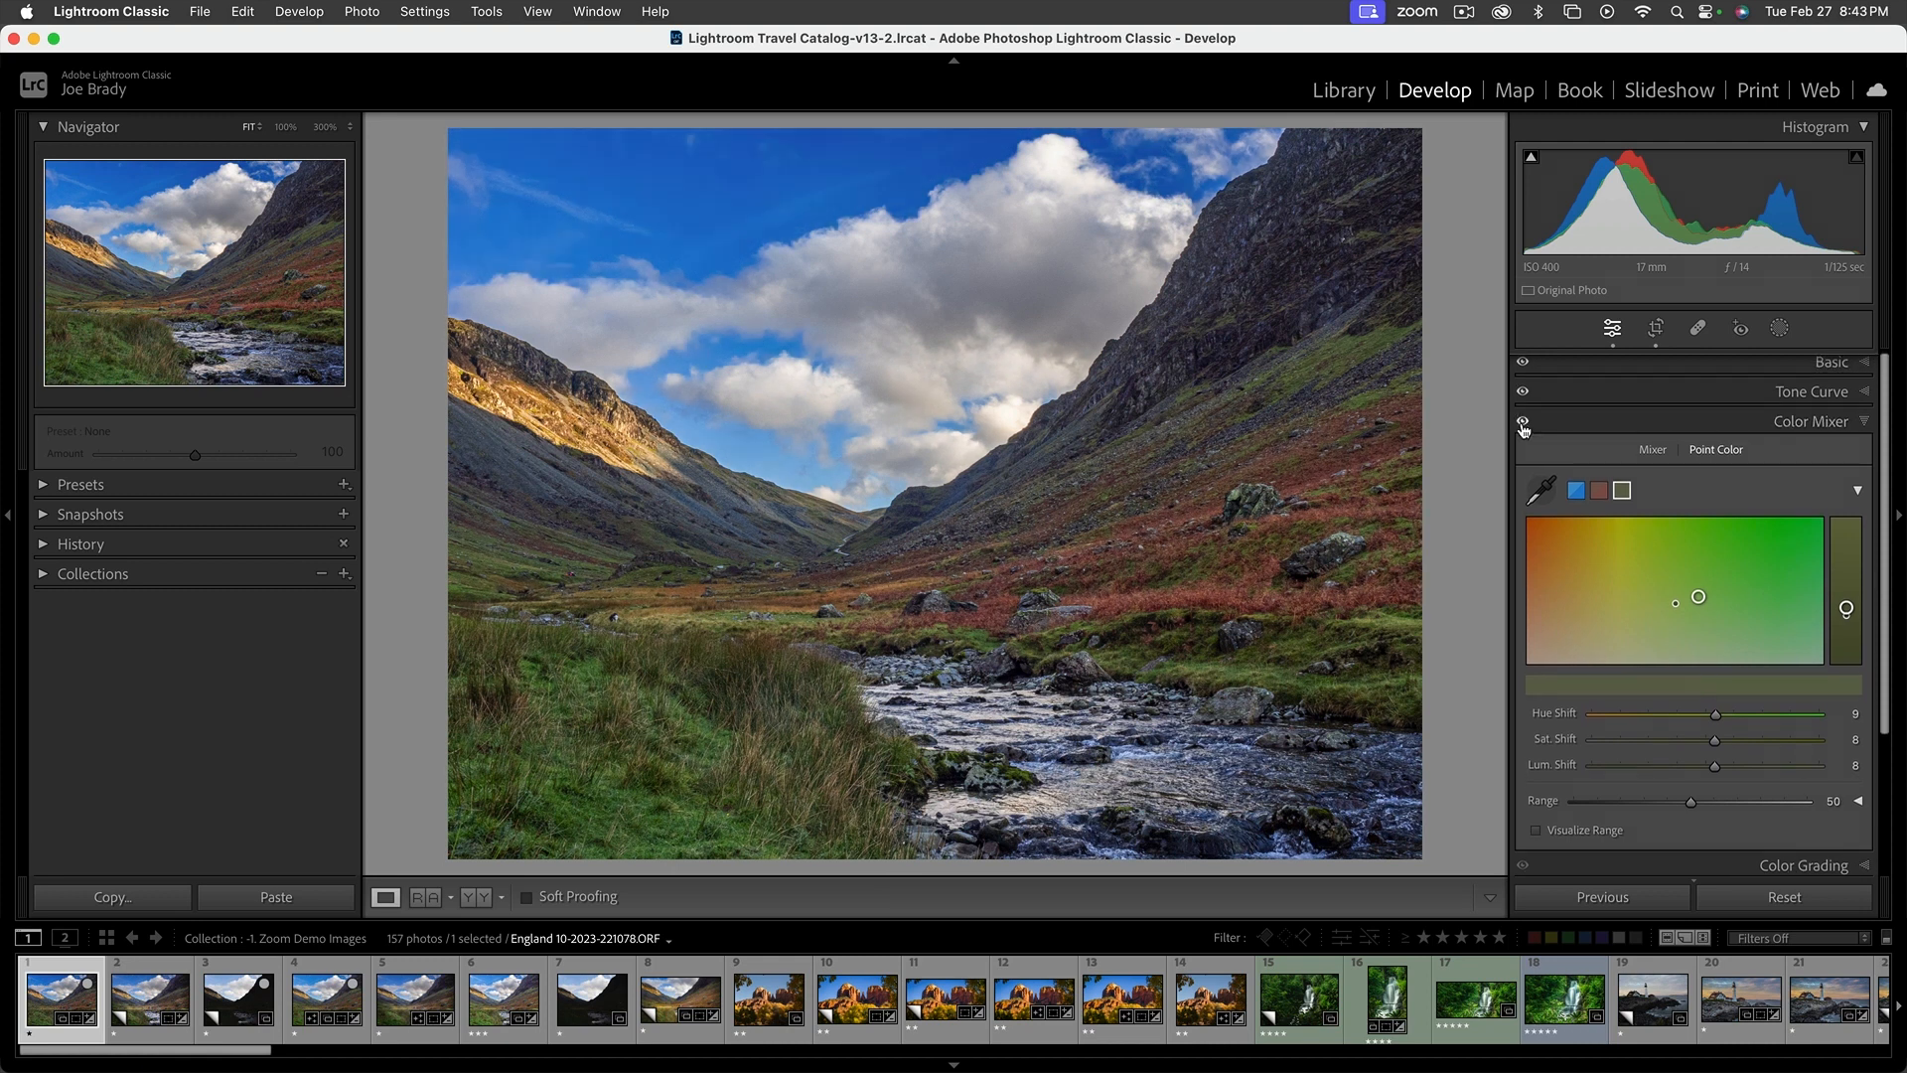
click(1523, 428)
click(1522, 428)
click(1862, 423)
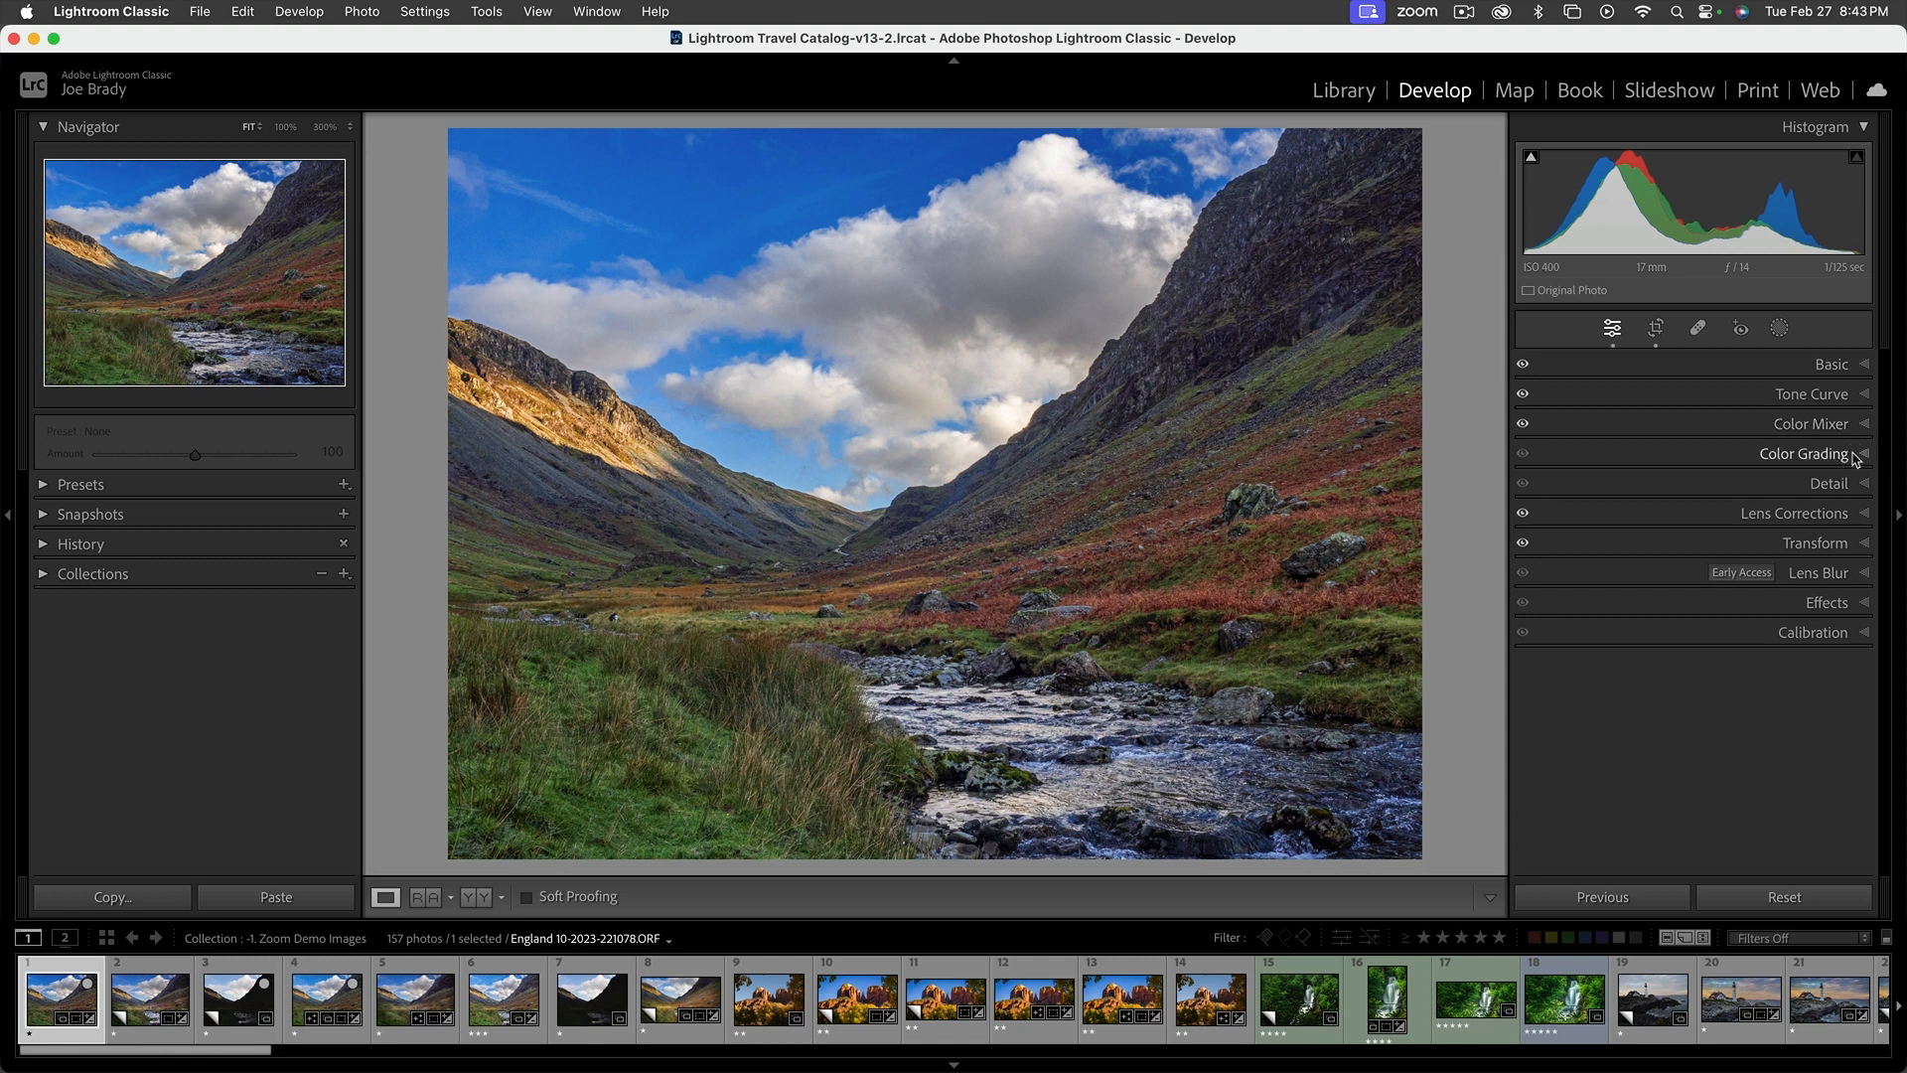
Try tinting the midtones with the Color Grading wheel and return the saturation to the neutral centre
click(1863, 454)
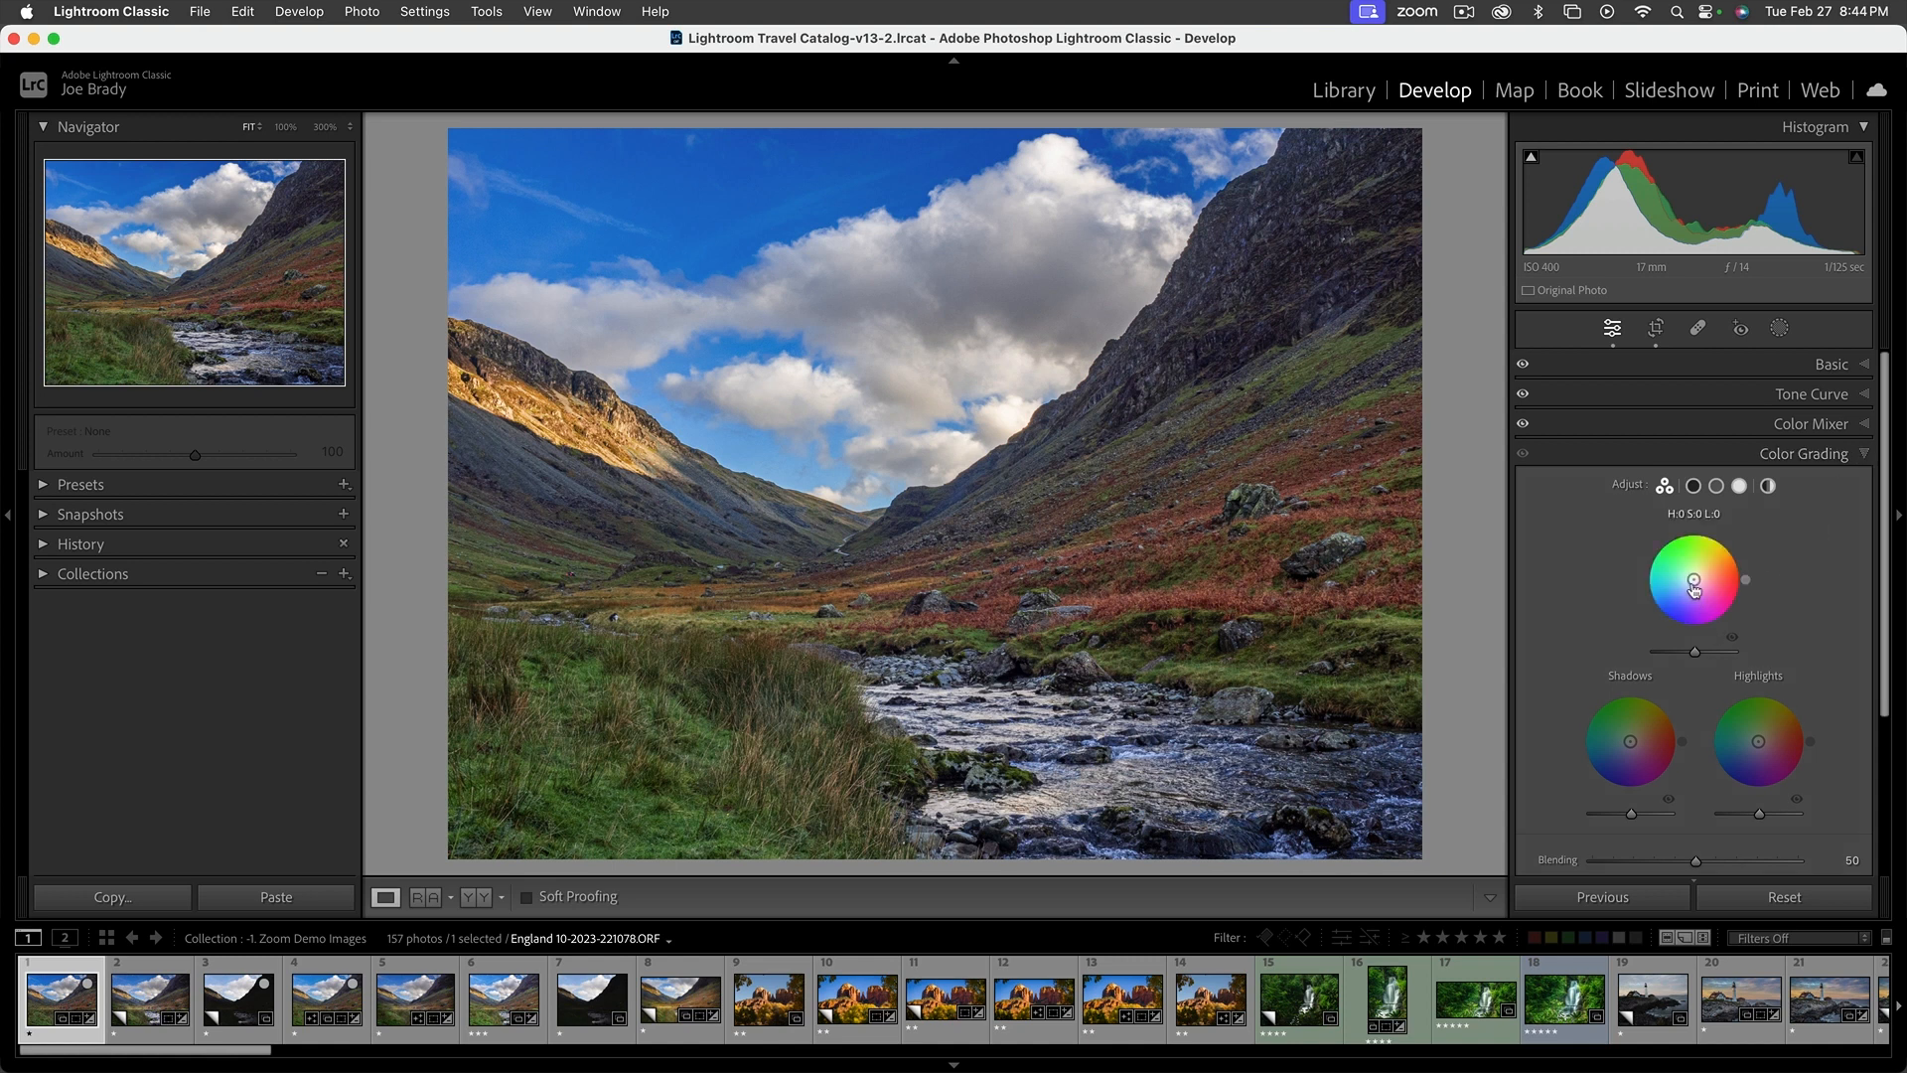
mouse_move(1695, 585)
mouse_down()
mouse_move(1678, 576)
mouse_move(1701, 594)
mouse_move(1697, 556)
mouse_move(1714, 596)
mouse_move(1694, 578)
mouse_up()
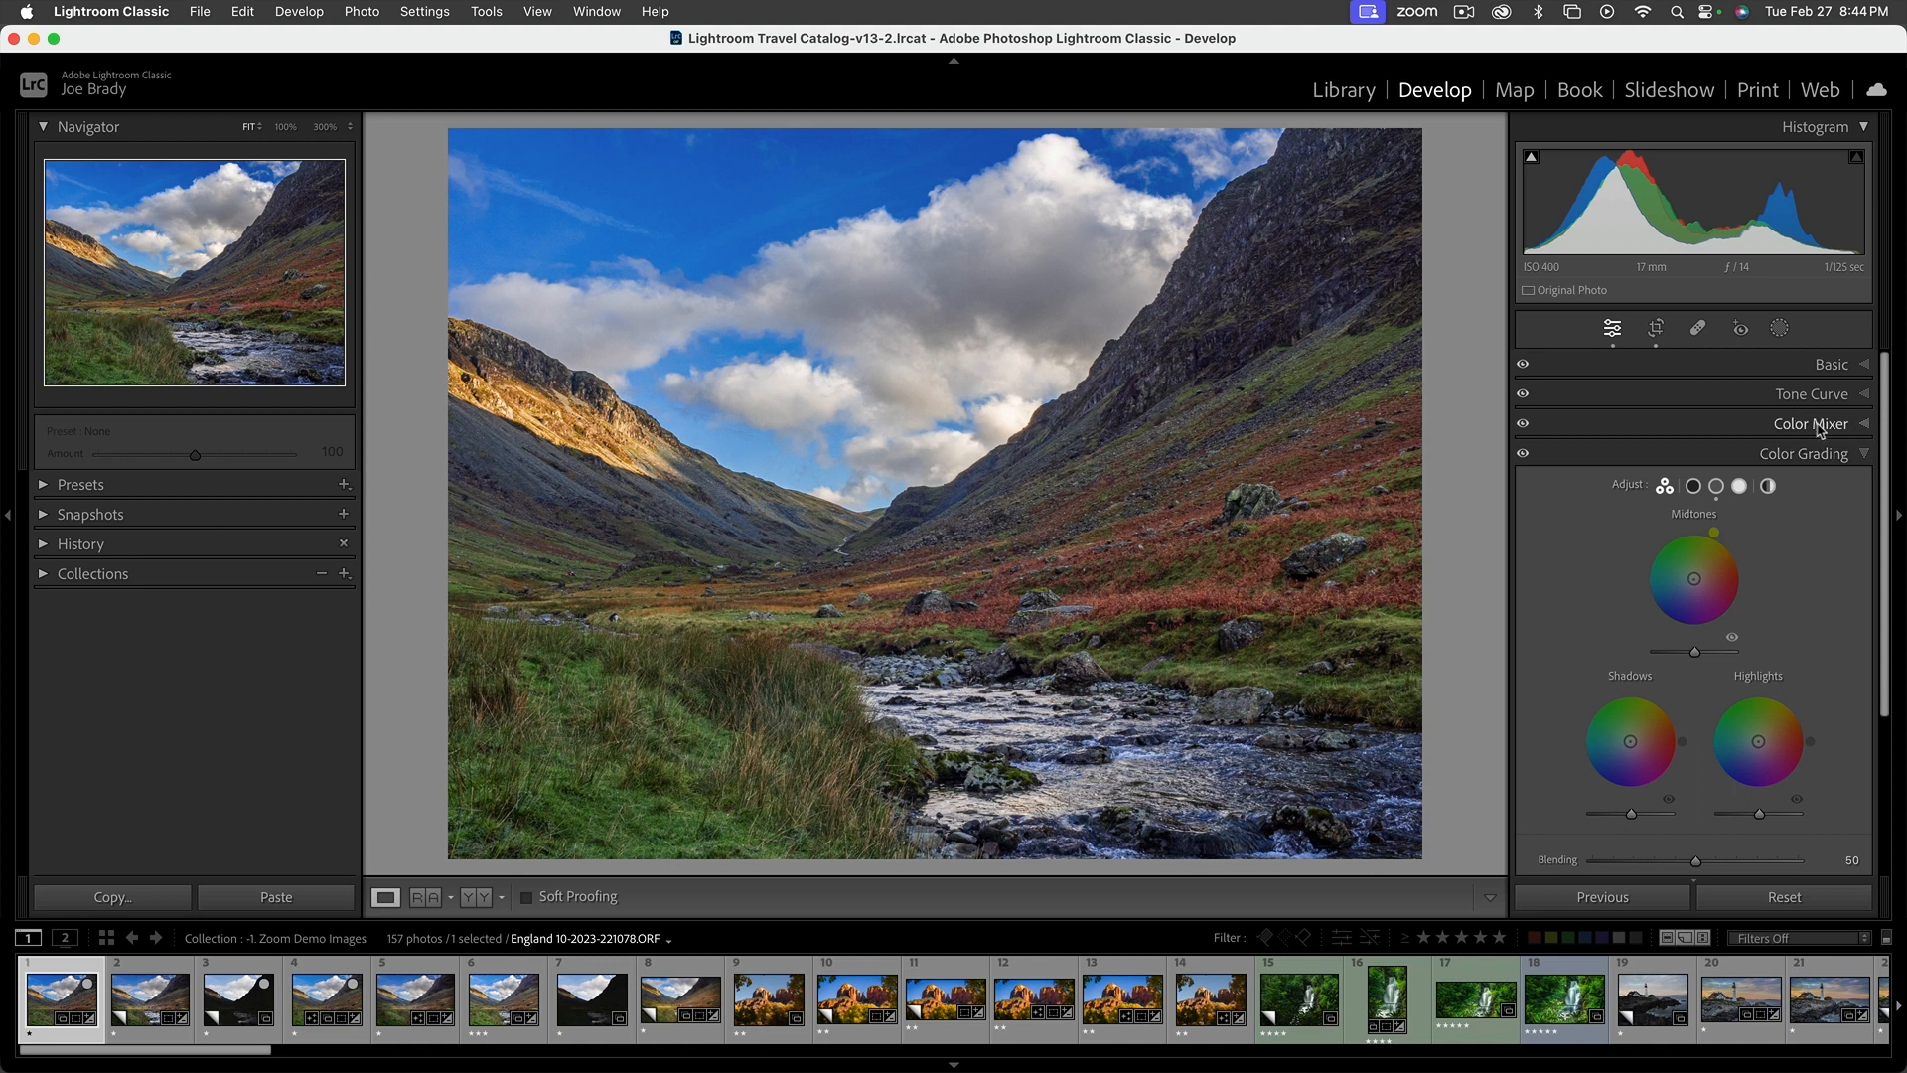
click(1862, 455)
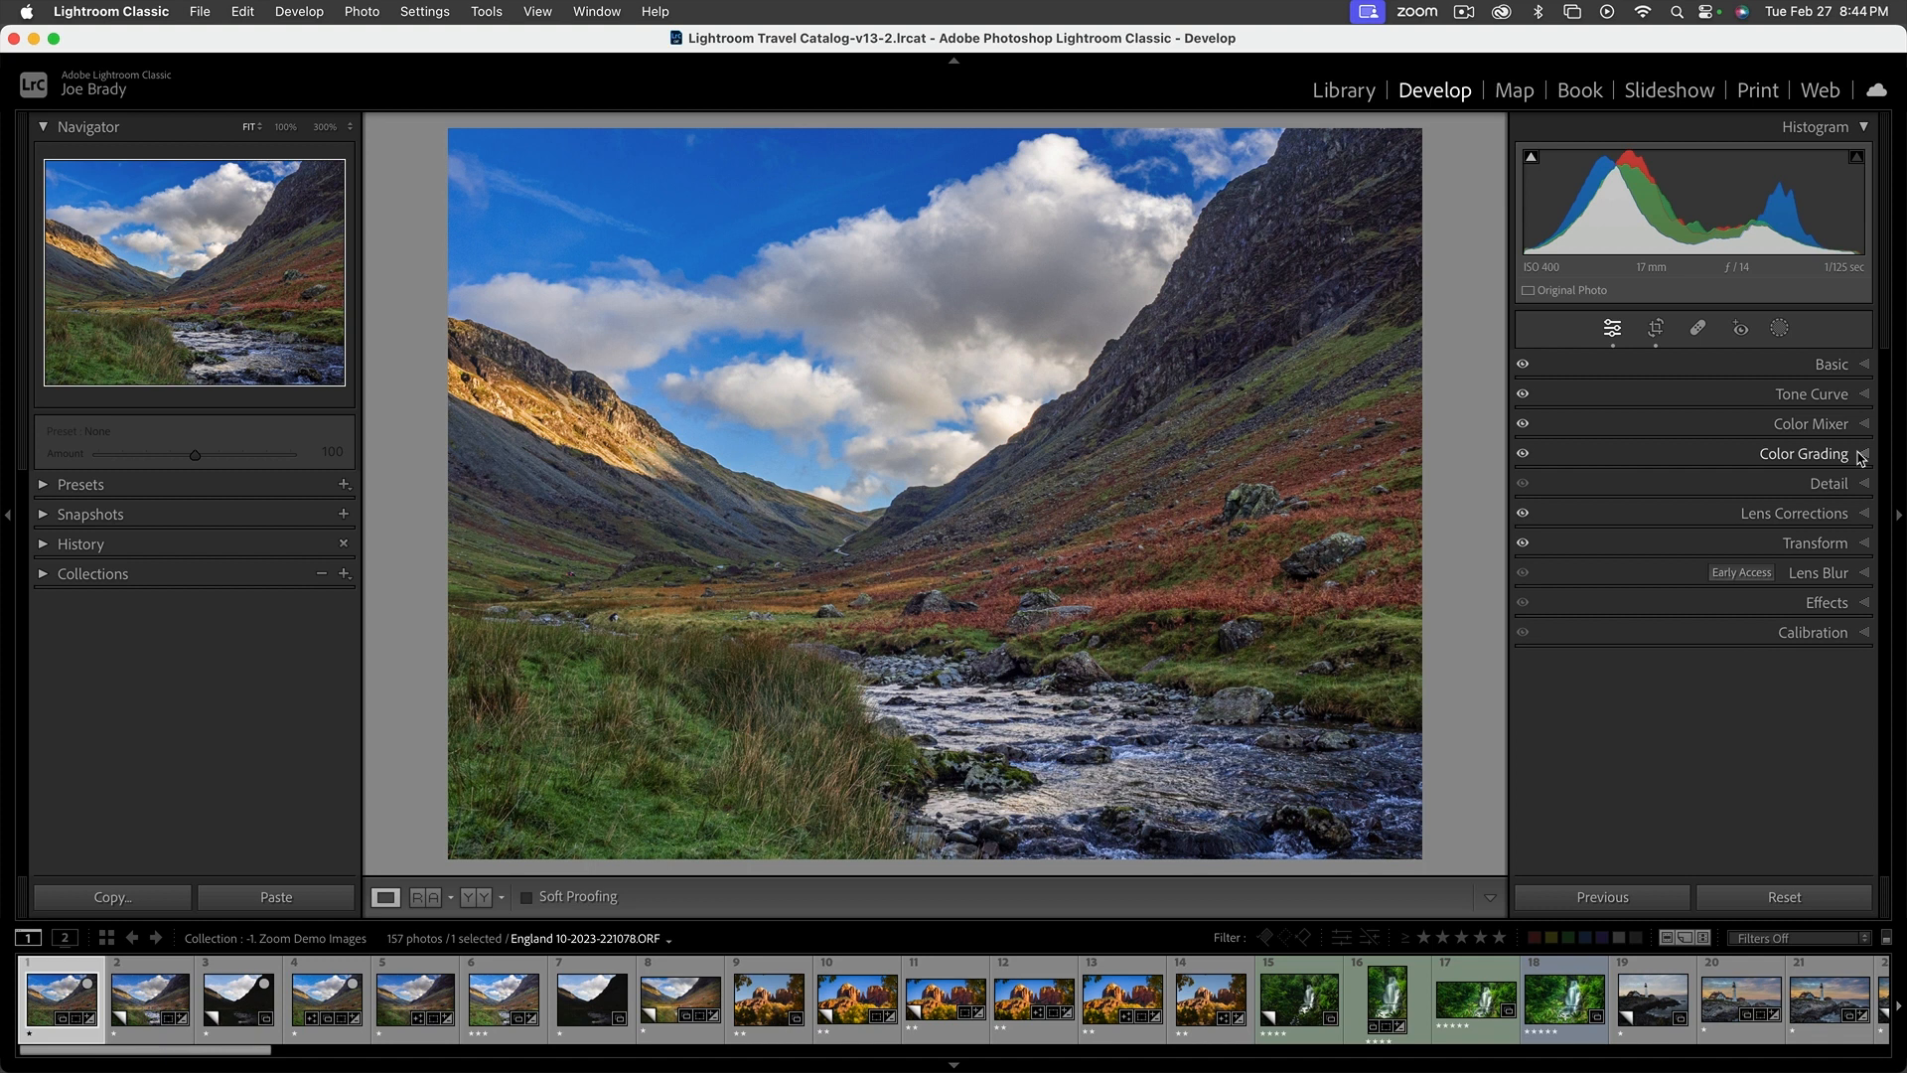
Set the Sharpening Amount to 68 in the Detail settings, checking the foreground grass at 100% magnification
click(1838, 484)
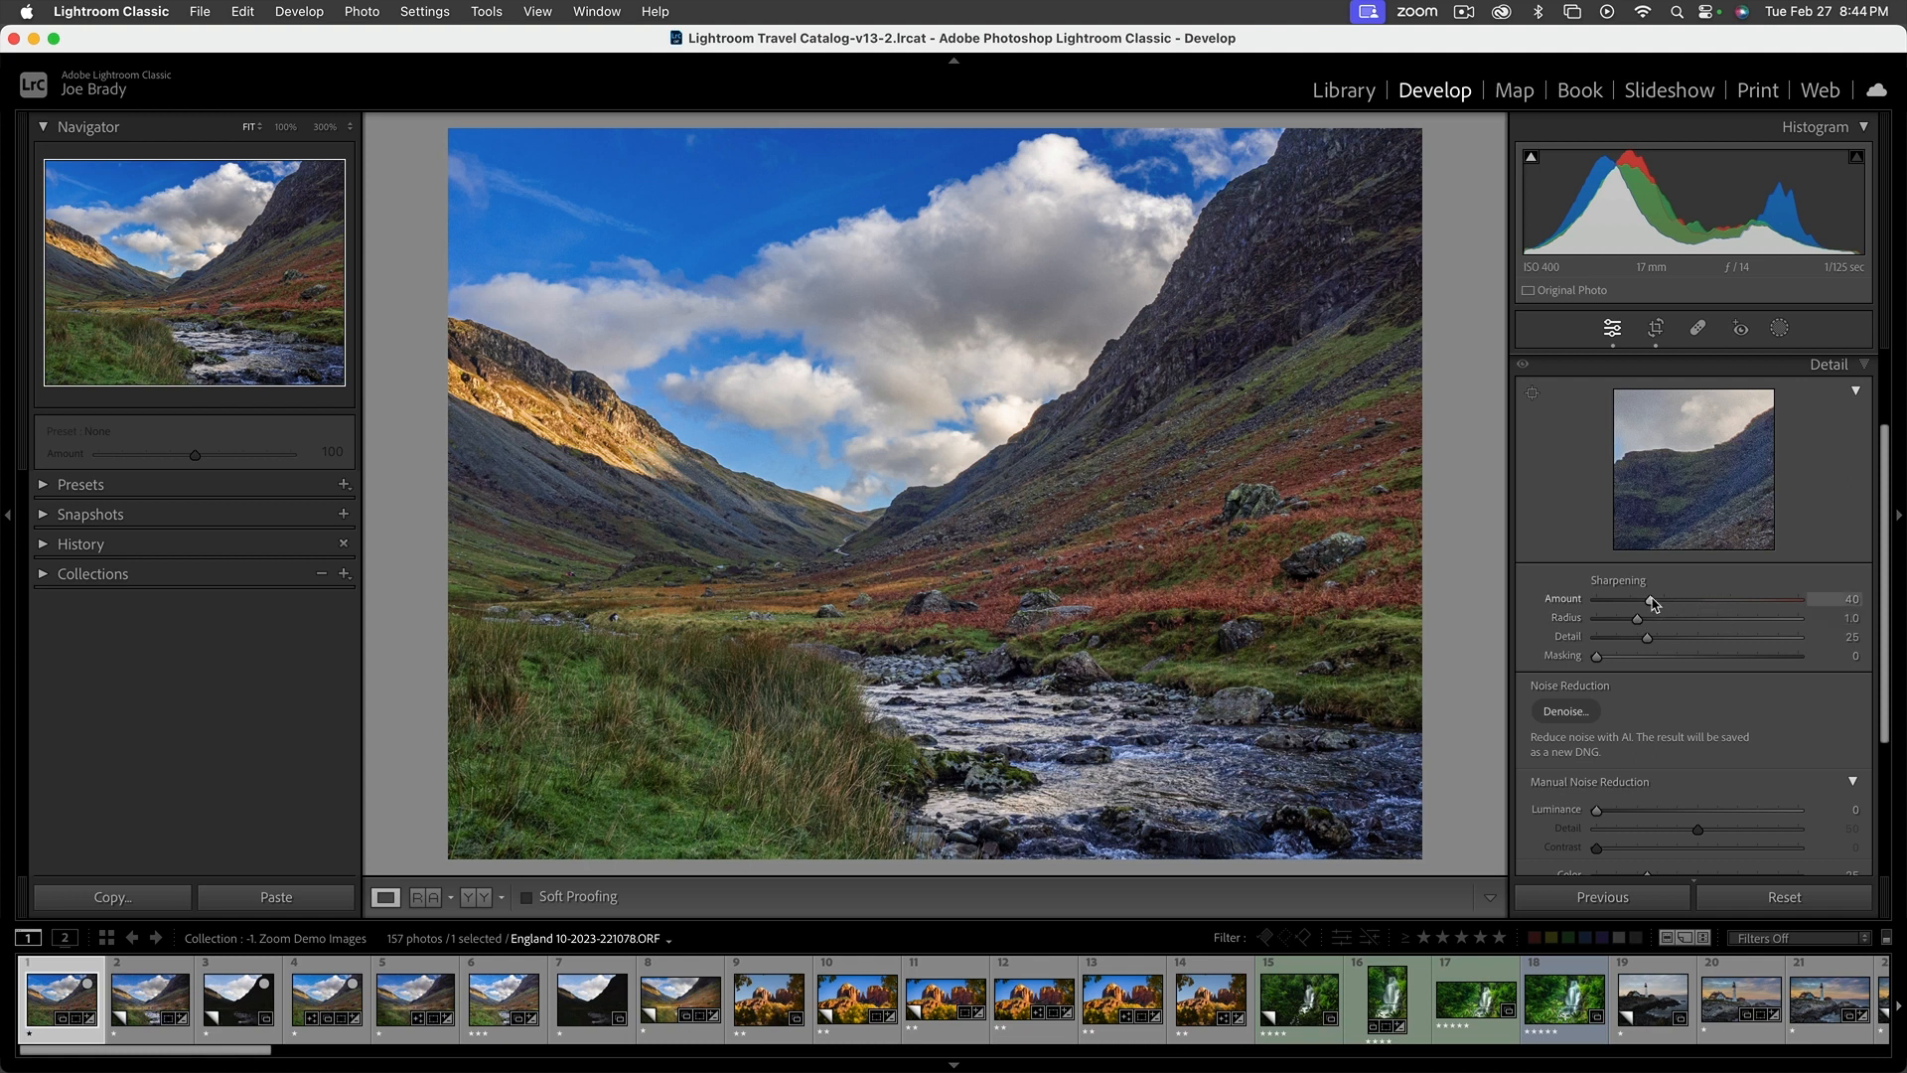
mouse_move(1653, 601)
mouse_down()
mouse_move(1717, 602)
mouse_move(1677, 602)
mouse_up()
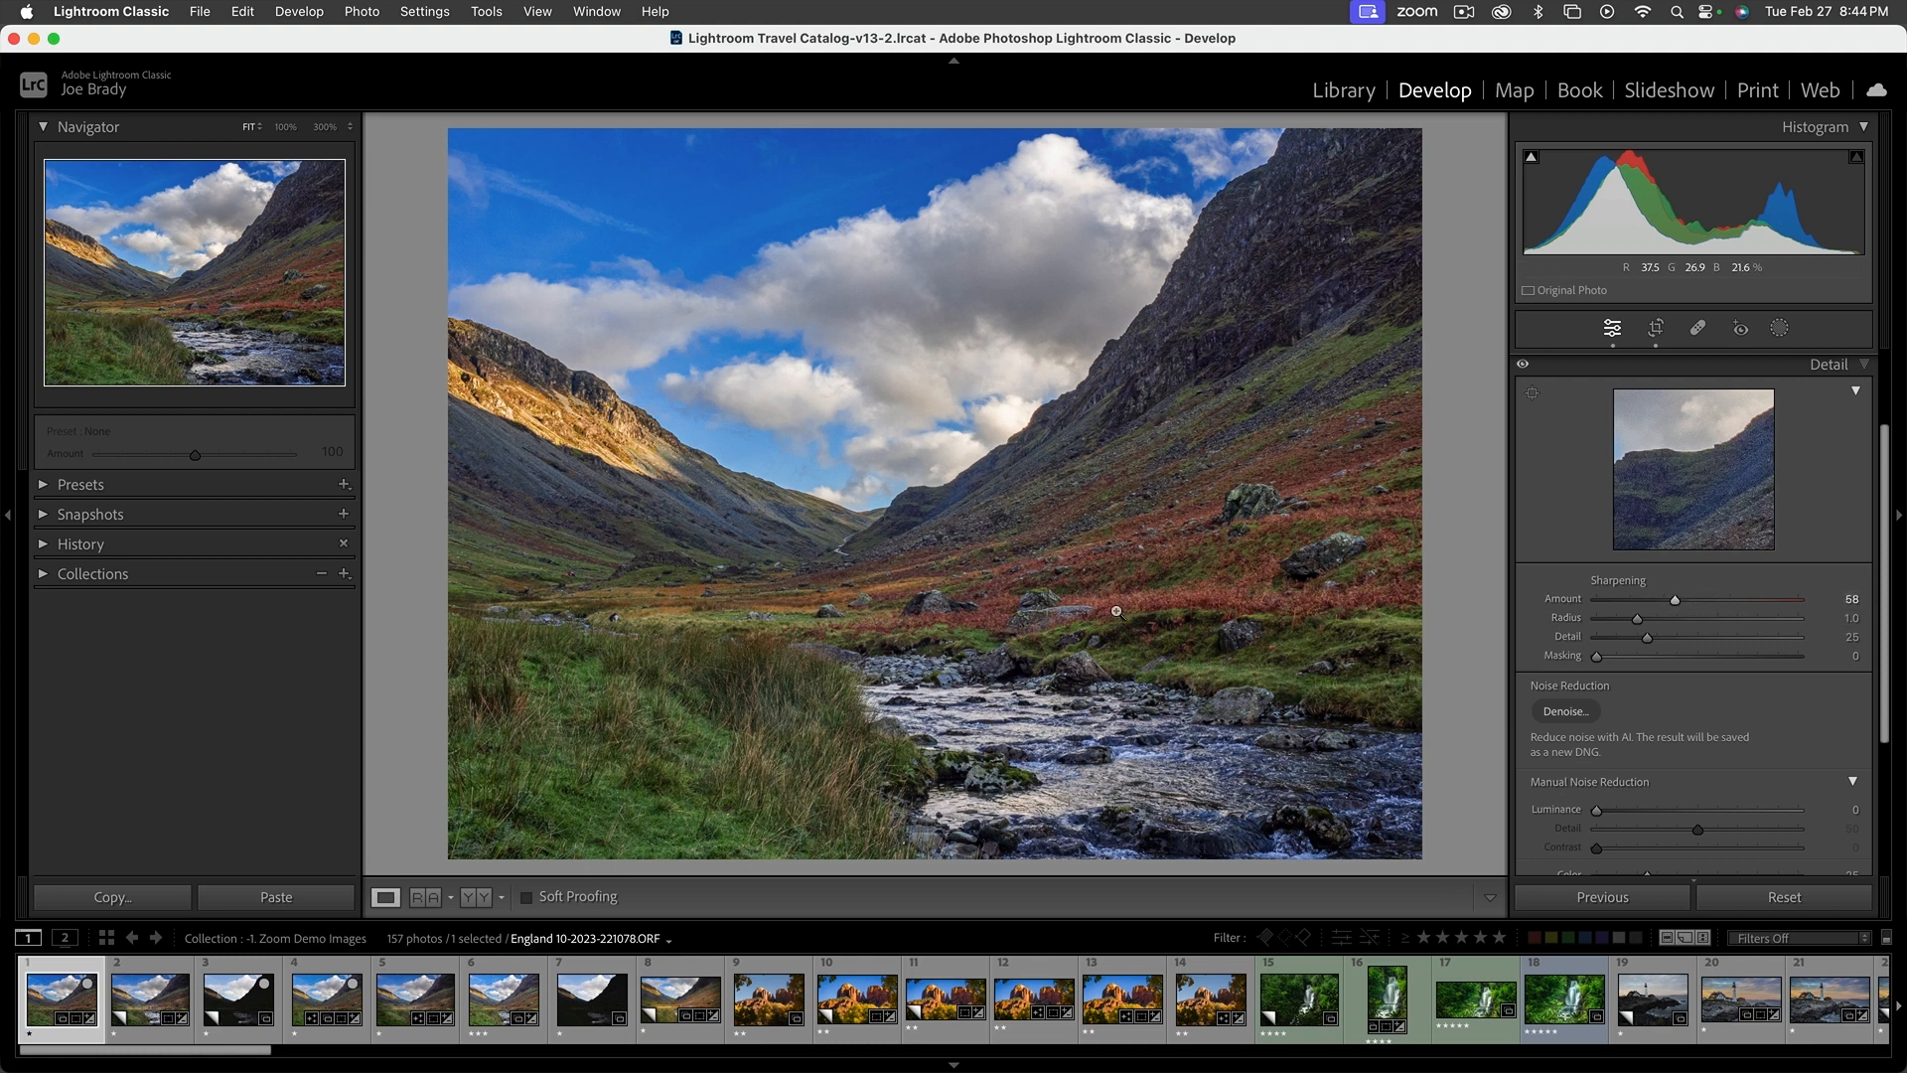
click(285, 130)
drag(206, 247, 132, 333)
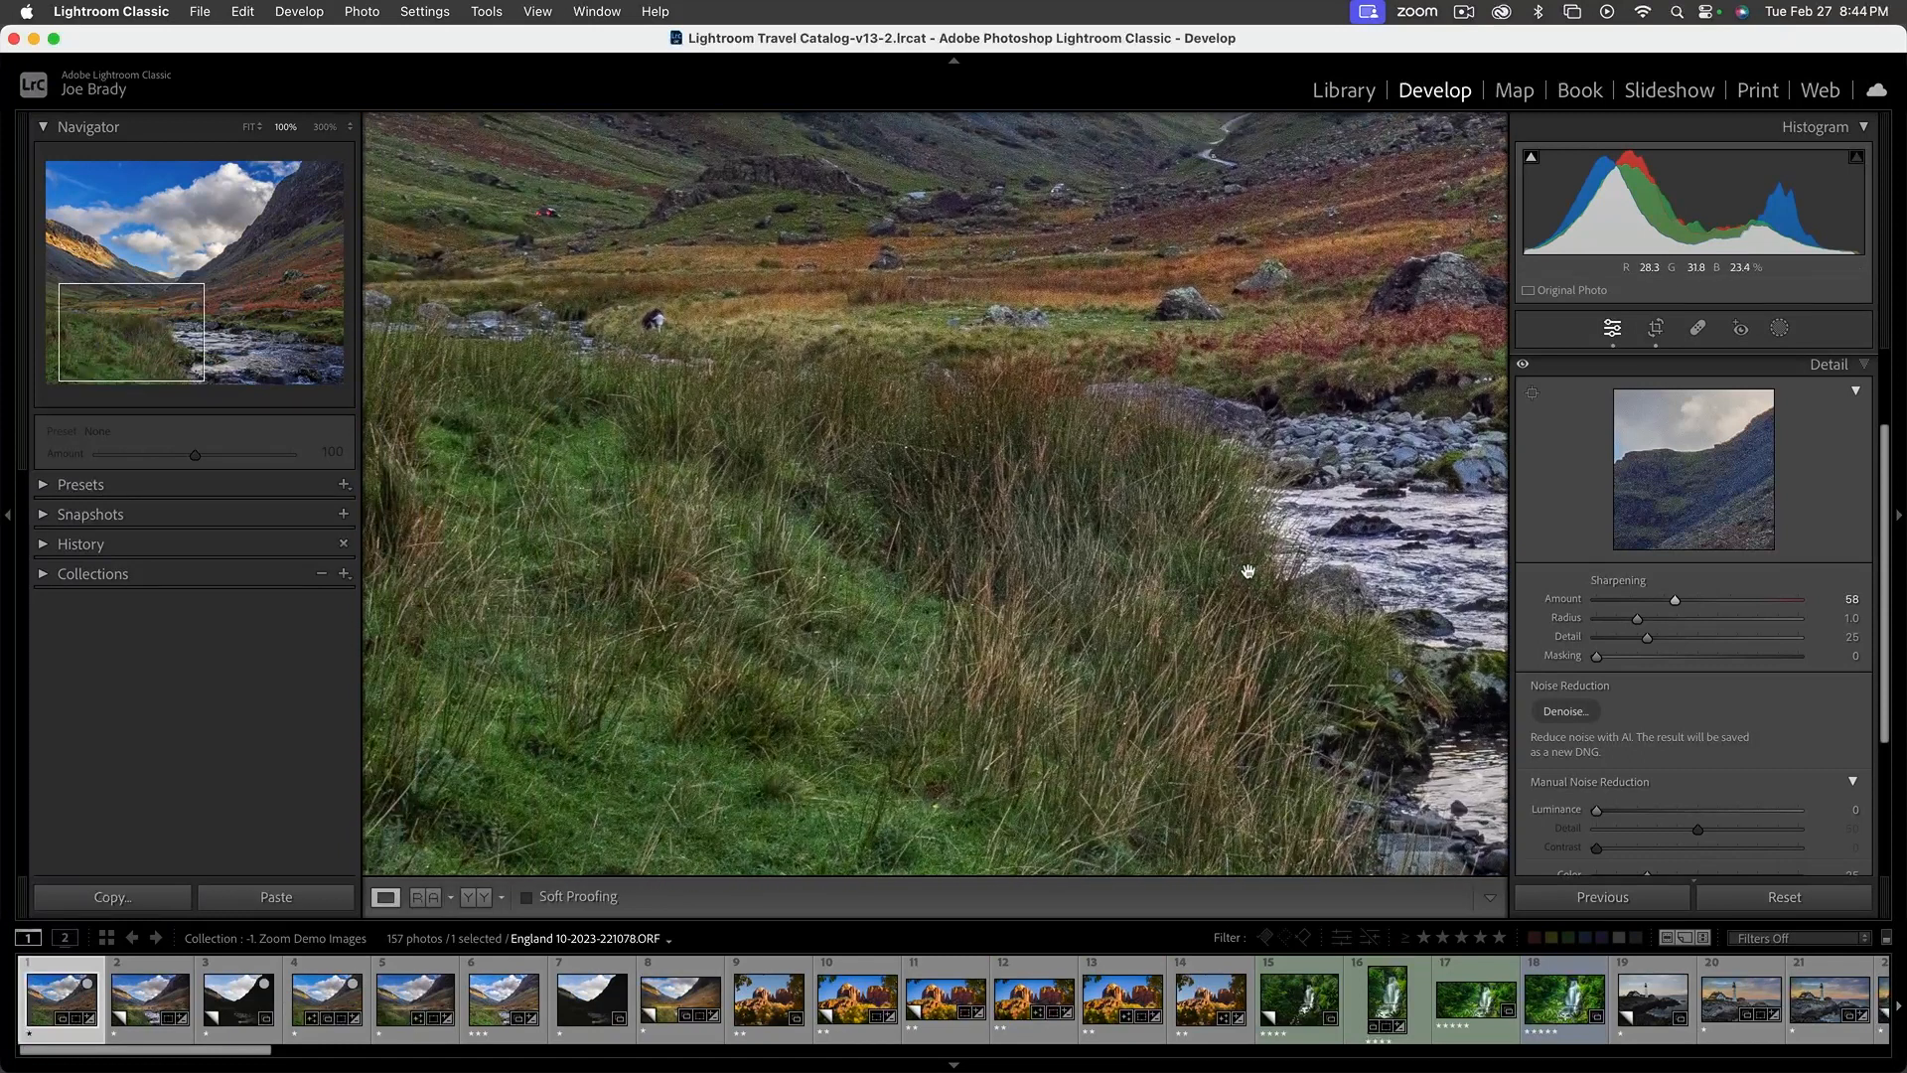
mouse_move(1673, 598)
mouse_down()
mouse_move(1778, 597)
mouse_move(1595, 598)
mouse_move(1787, 599)
mouse_move(1609, 602)
mouse_move(1687, 608)
mouse_up()
Set the Sharpening Masking to 73 with the black-and-white mask preview, limiting the effect to the edges of the hills
drag(196, 346, 150, 267)
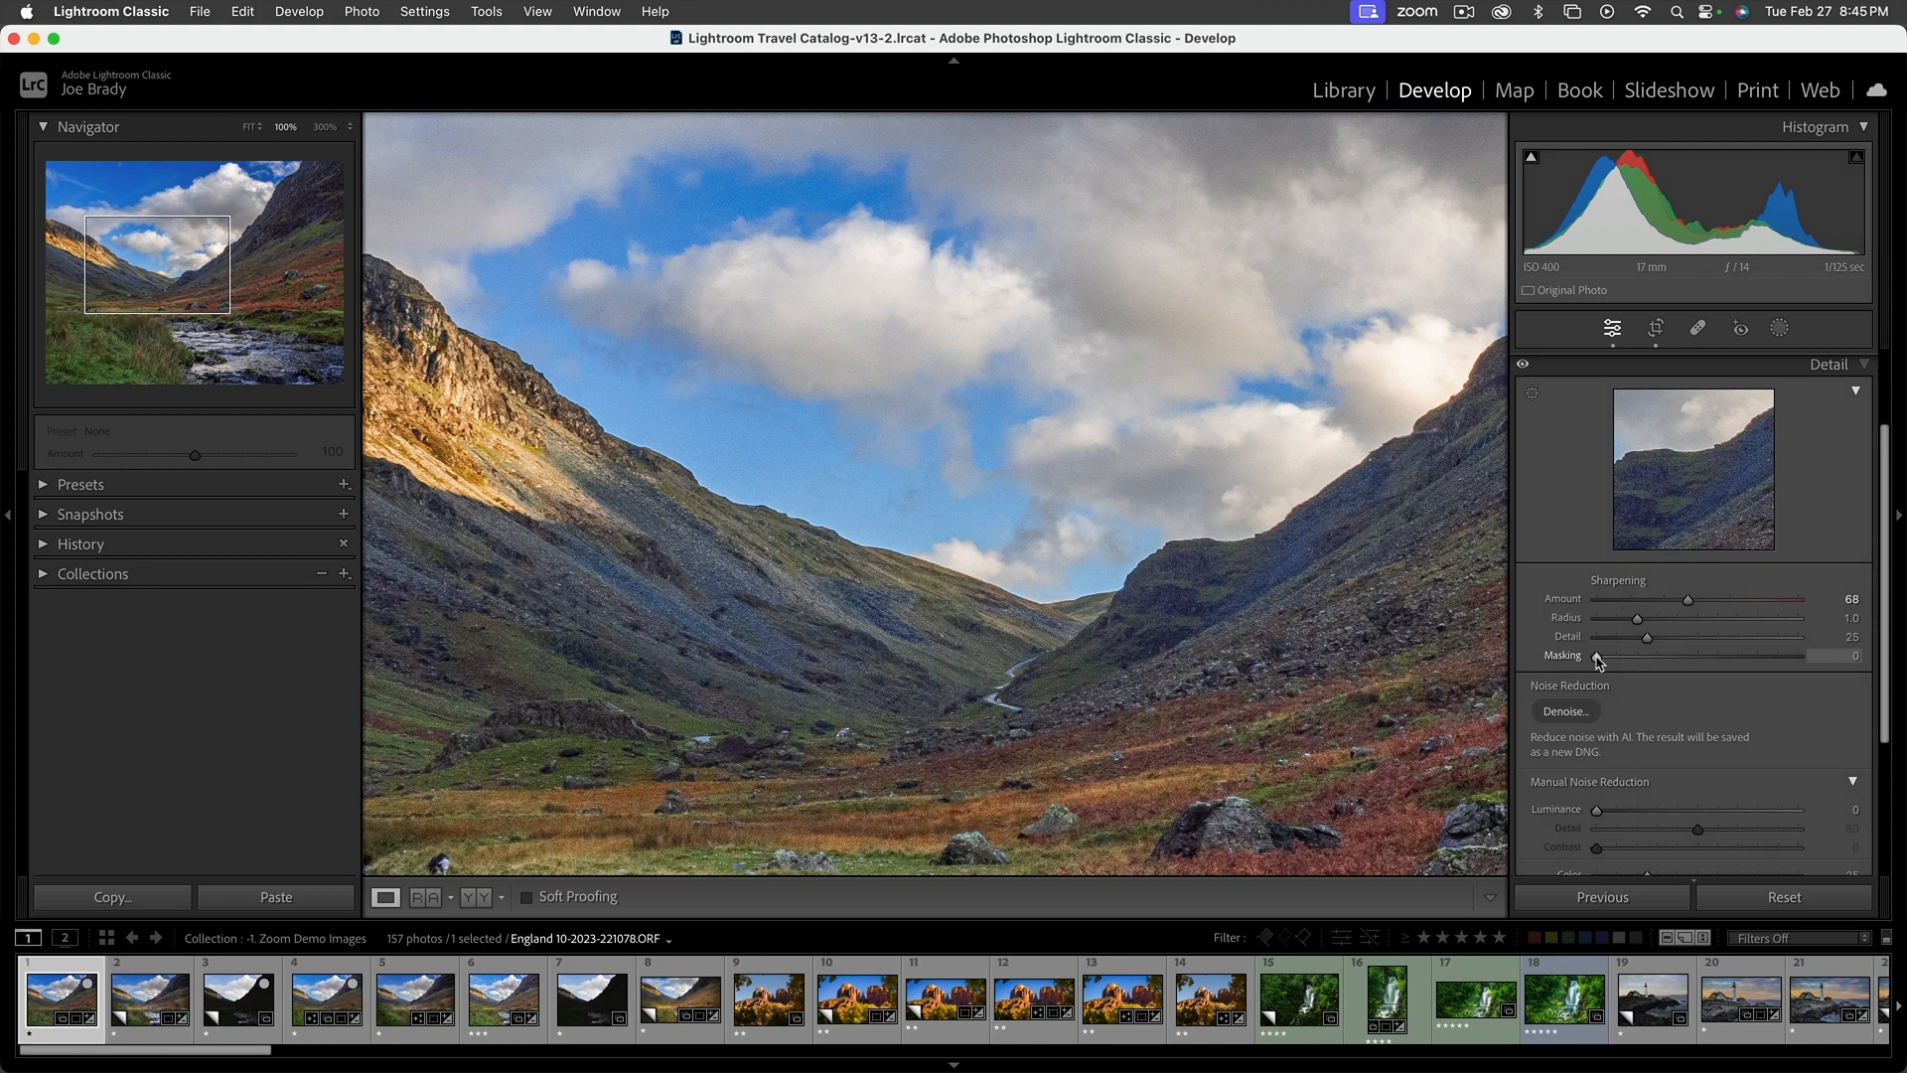
key(alt)
alt+click(1597, 656)
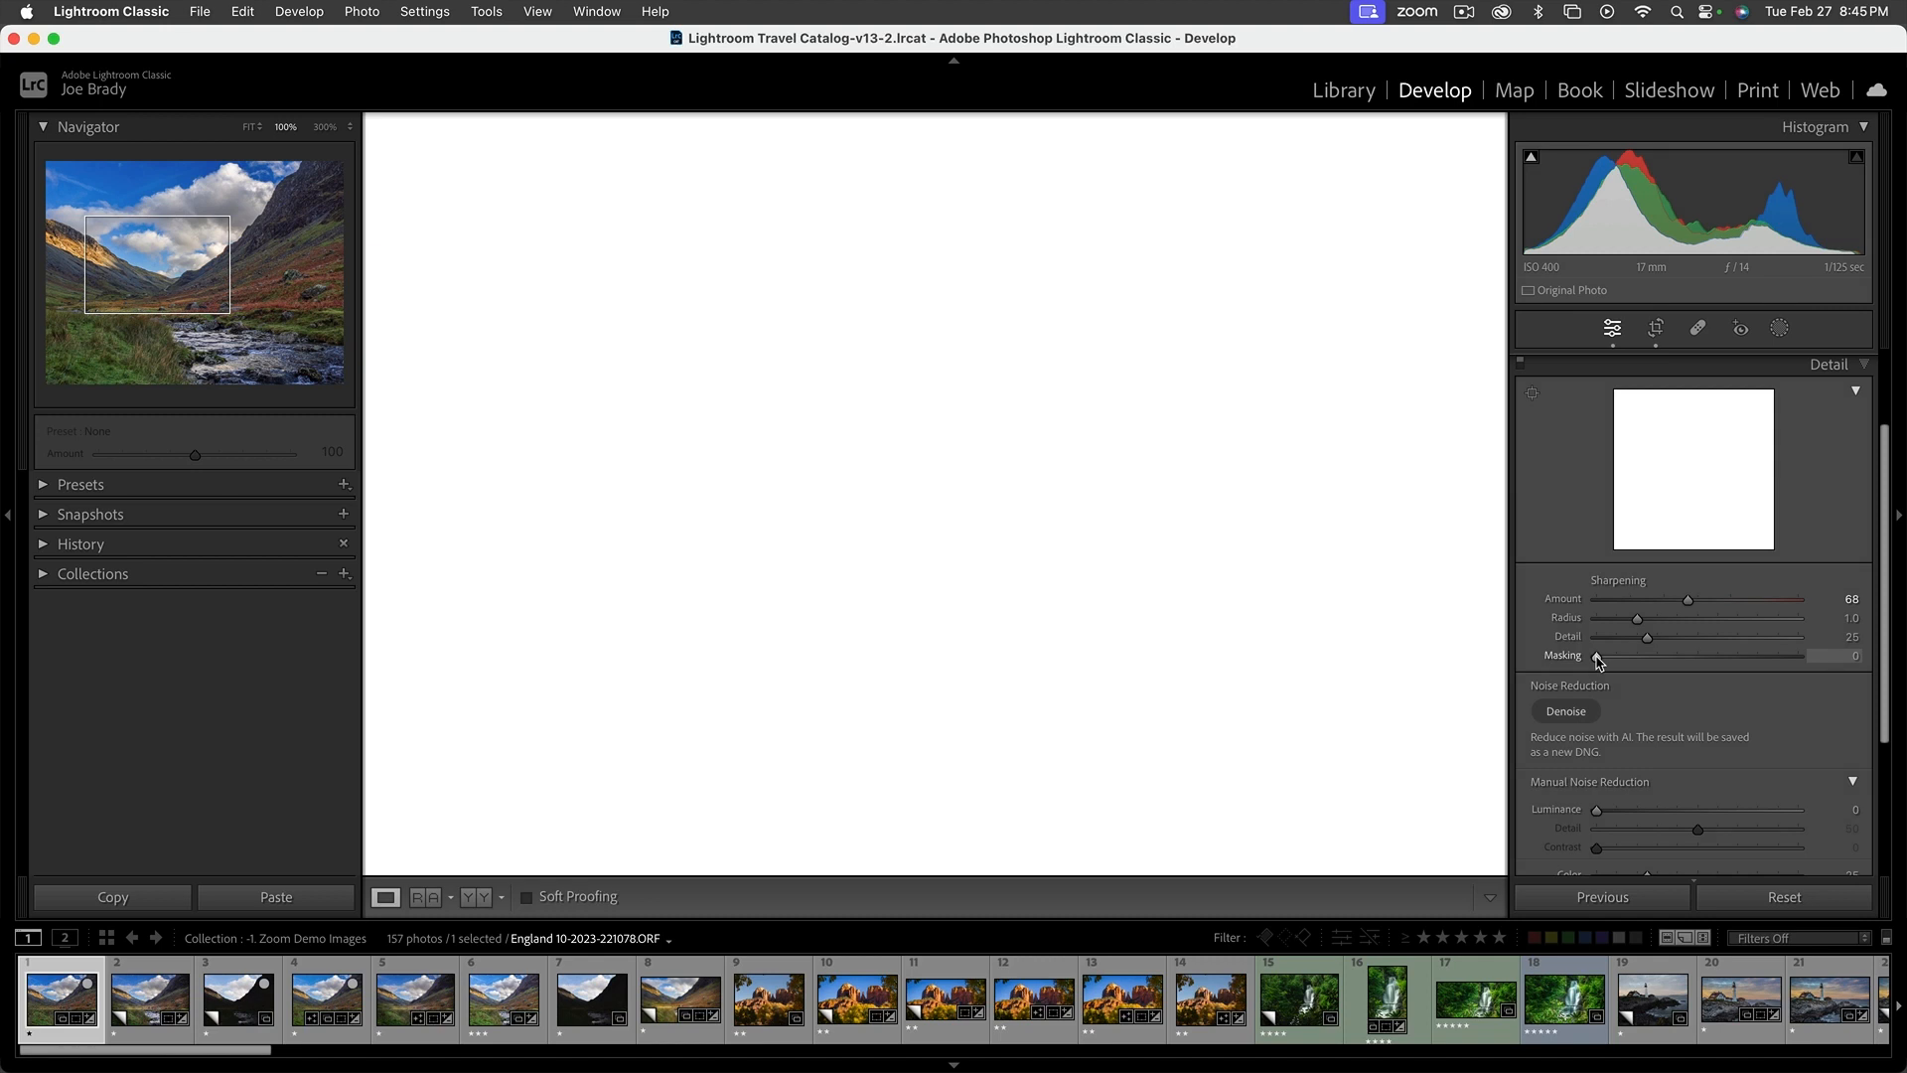
drag(1597, 659, 1744, 659)
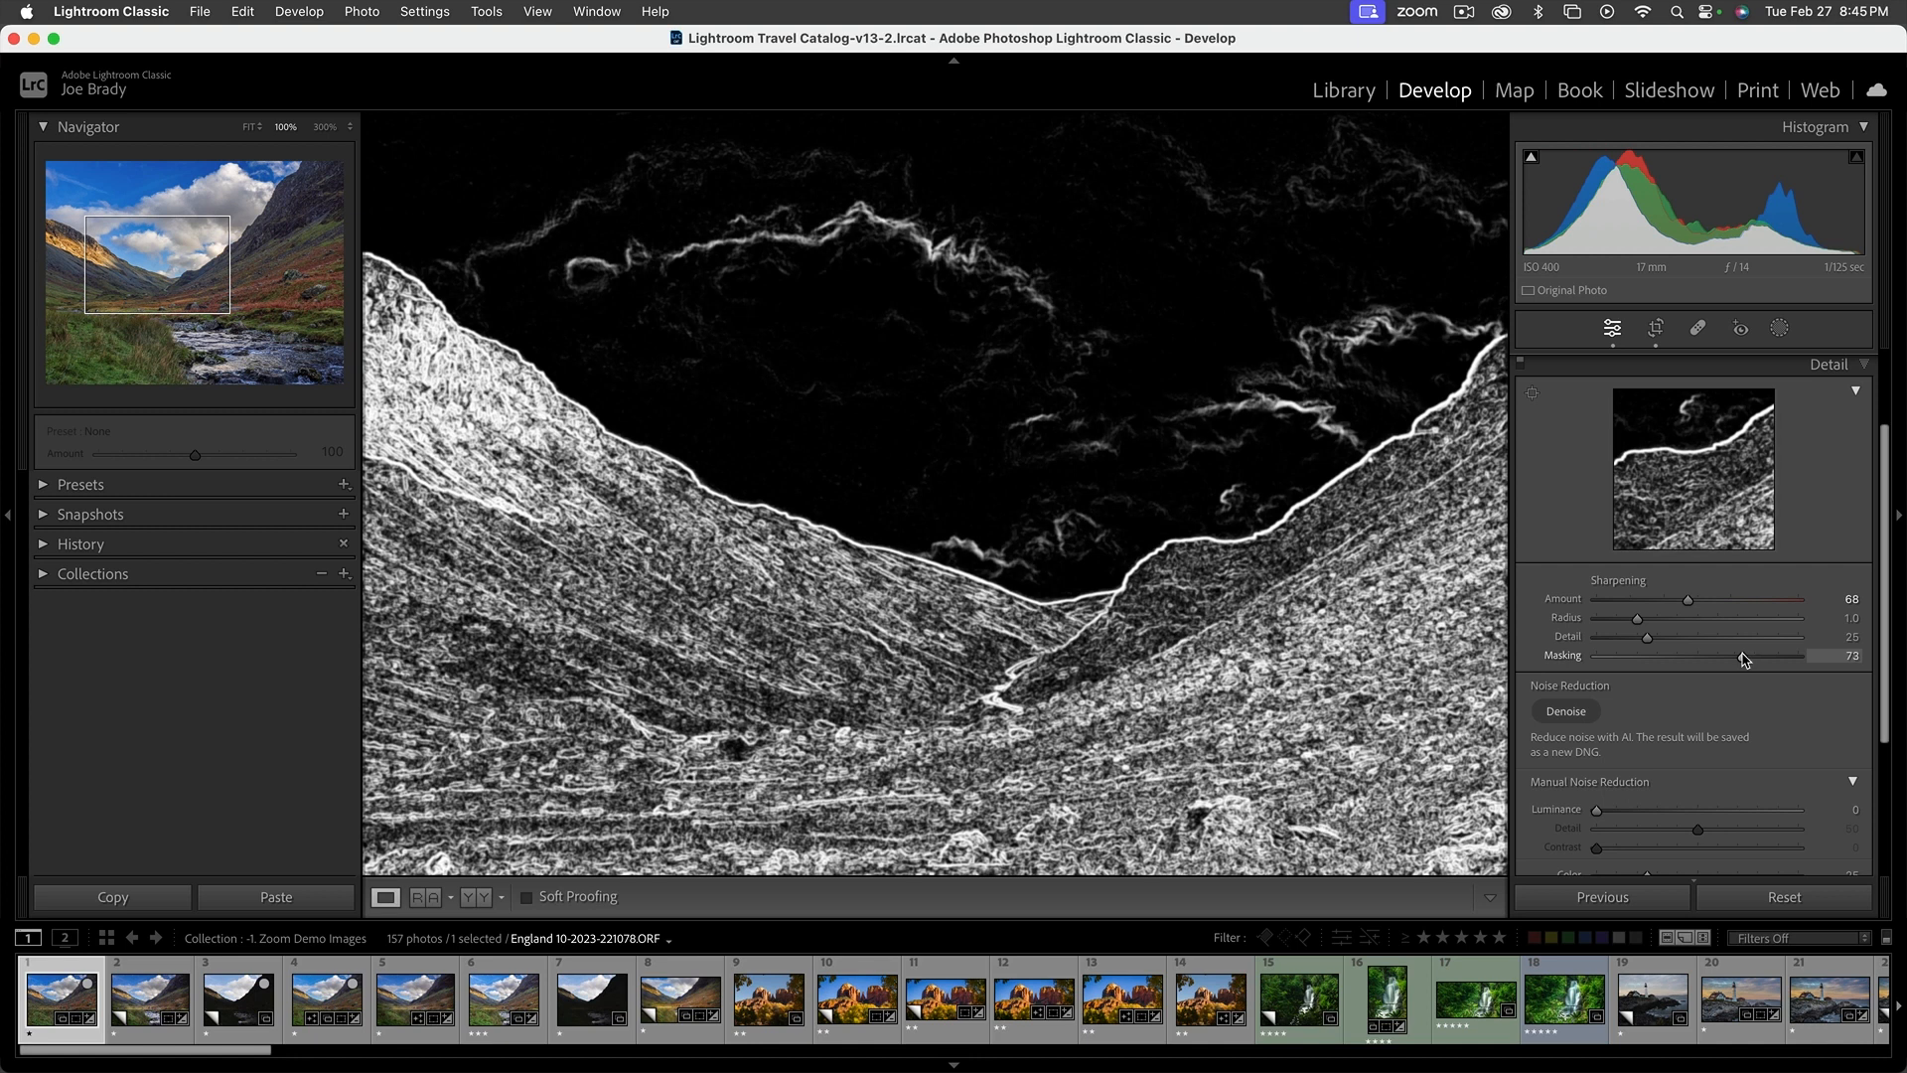
drag(1745, 658, 1742, 653)
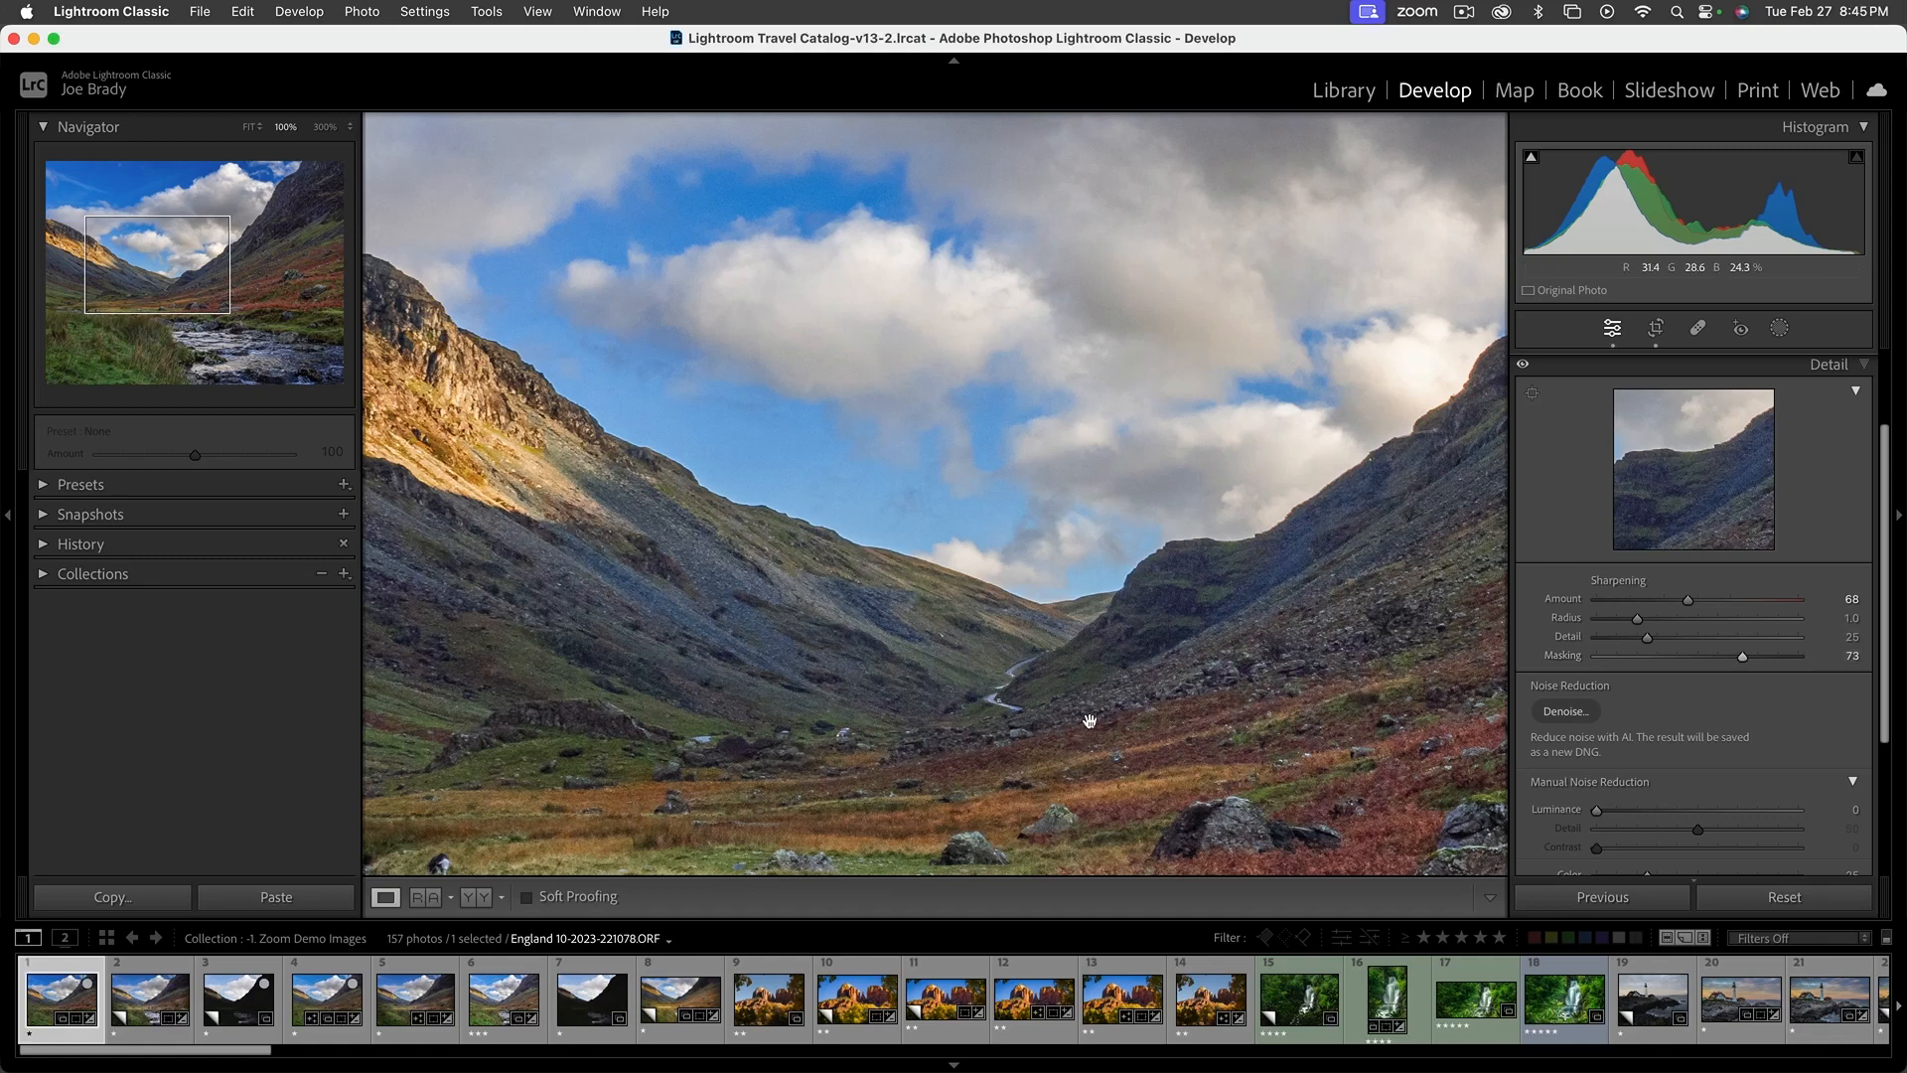
Examine the noise in the blue sky and clouds at 100% and 300% magnification
click(1022, 762)
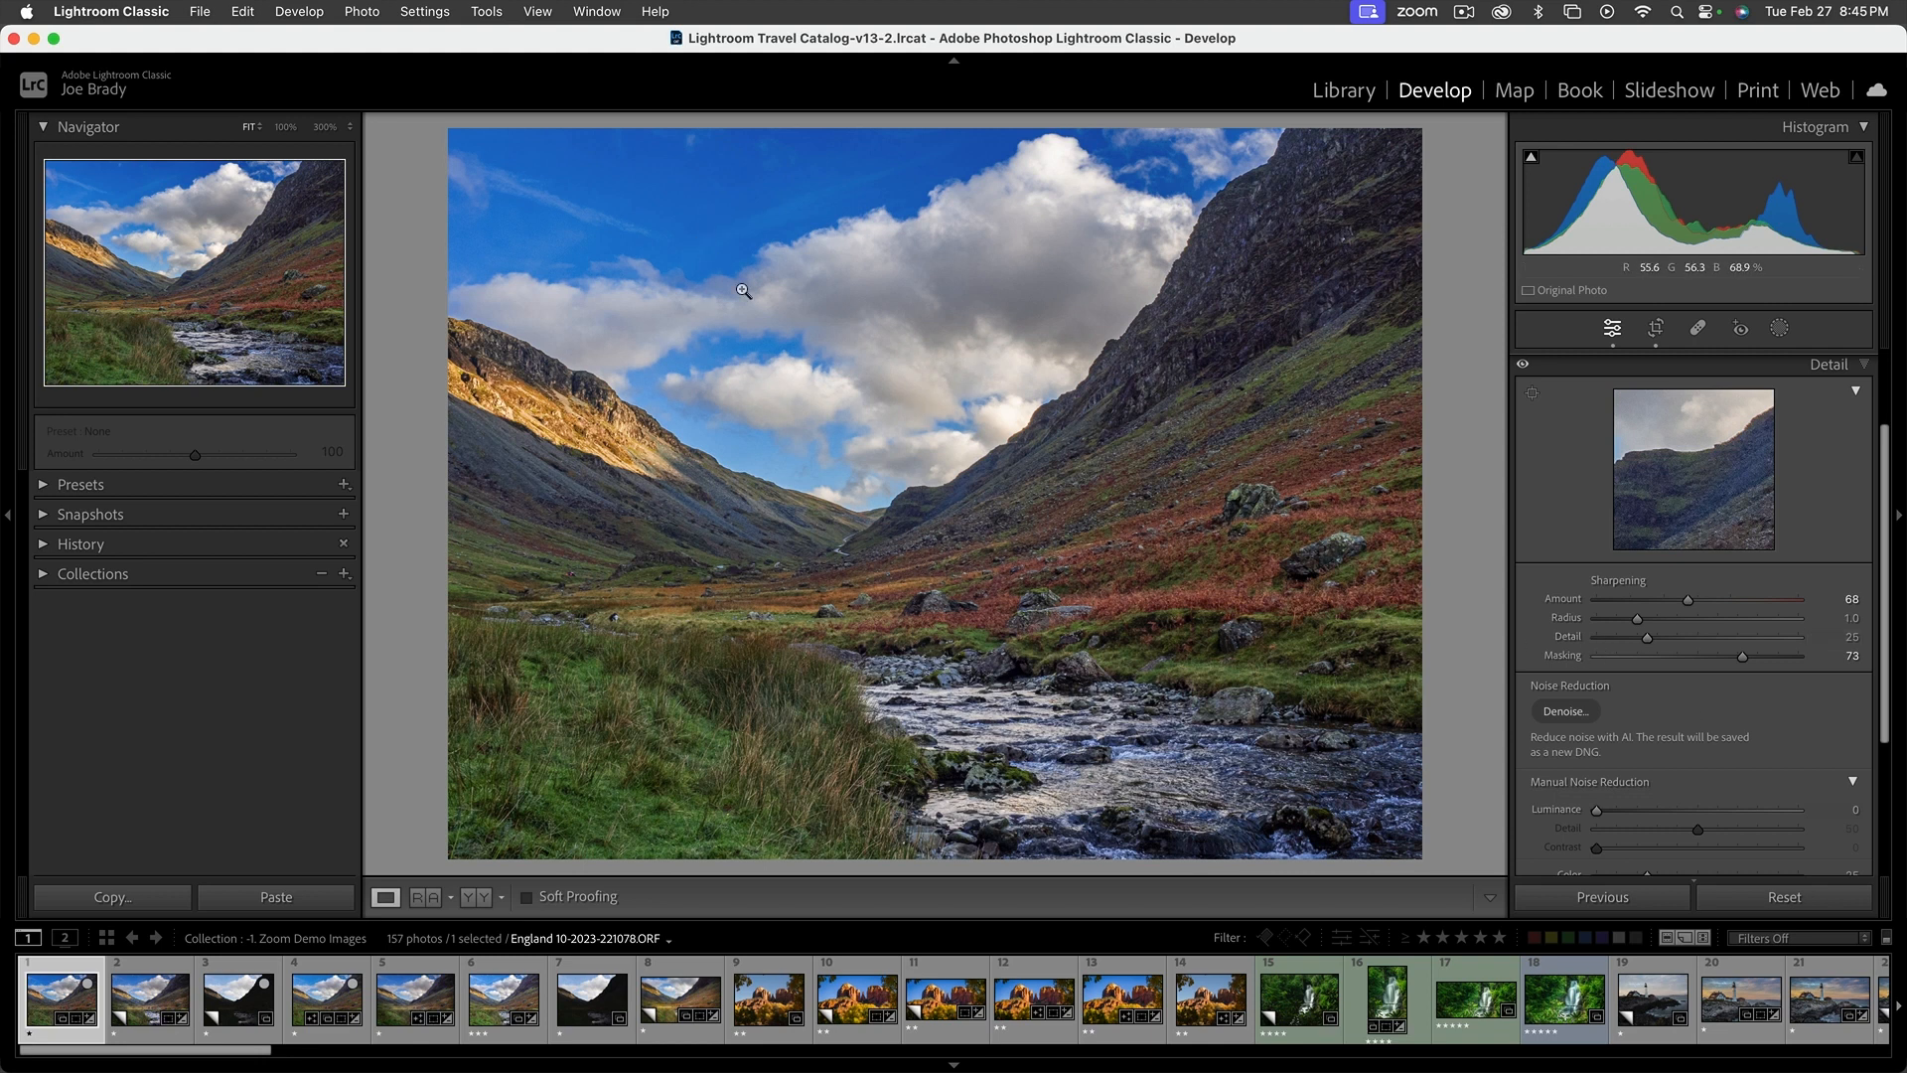
click(741, 256)
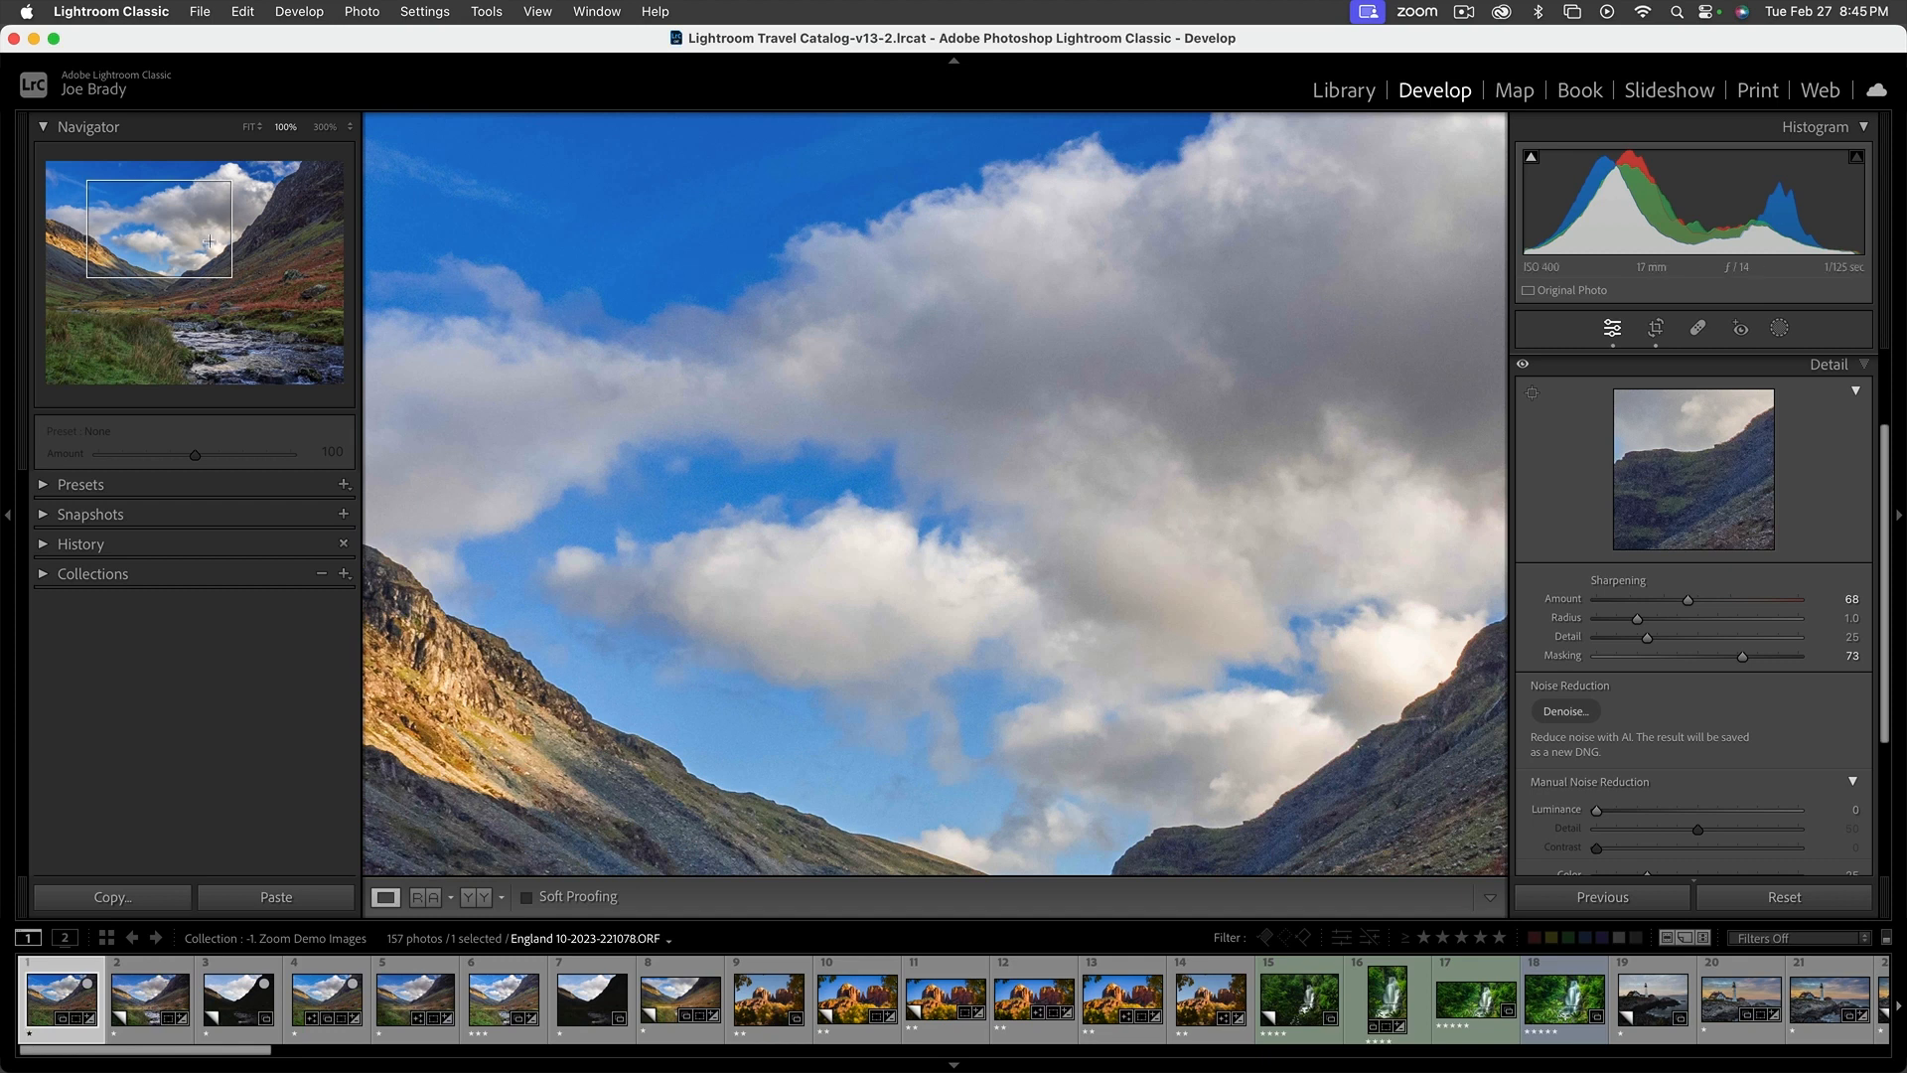
click(325, 127)
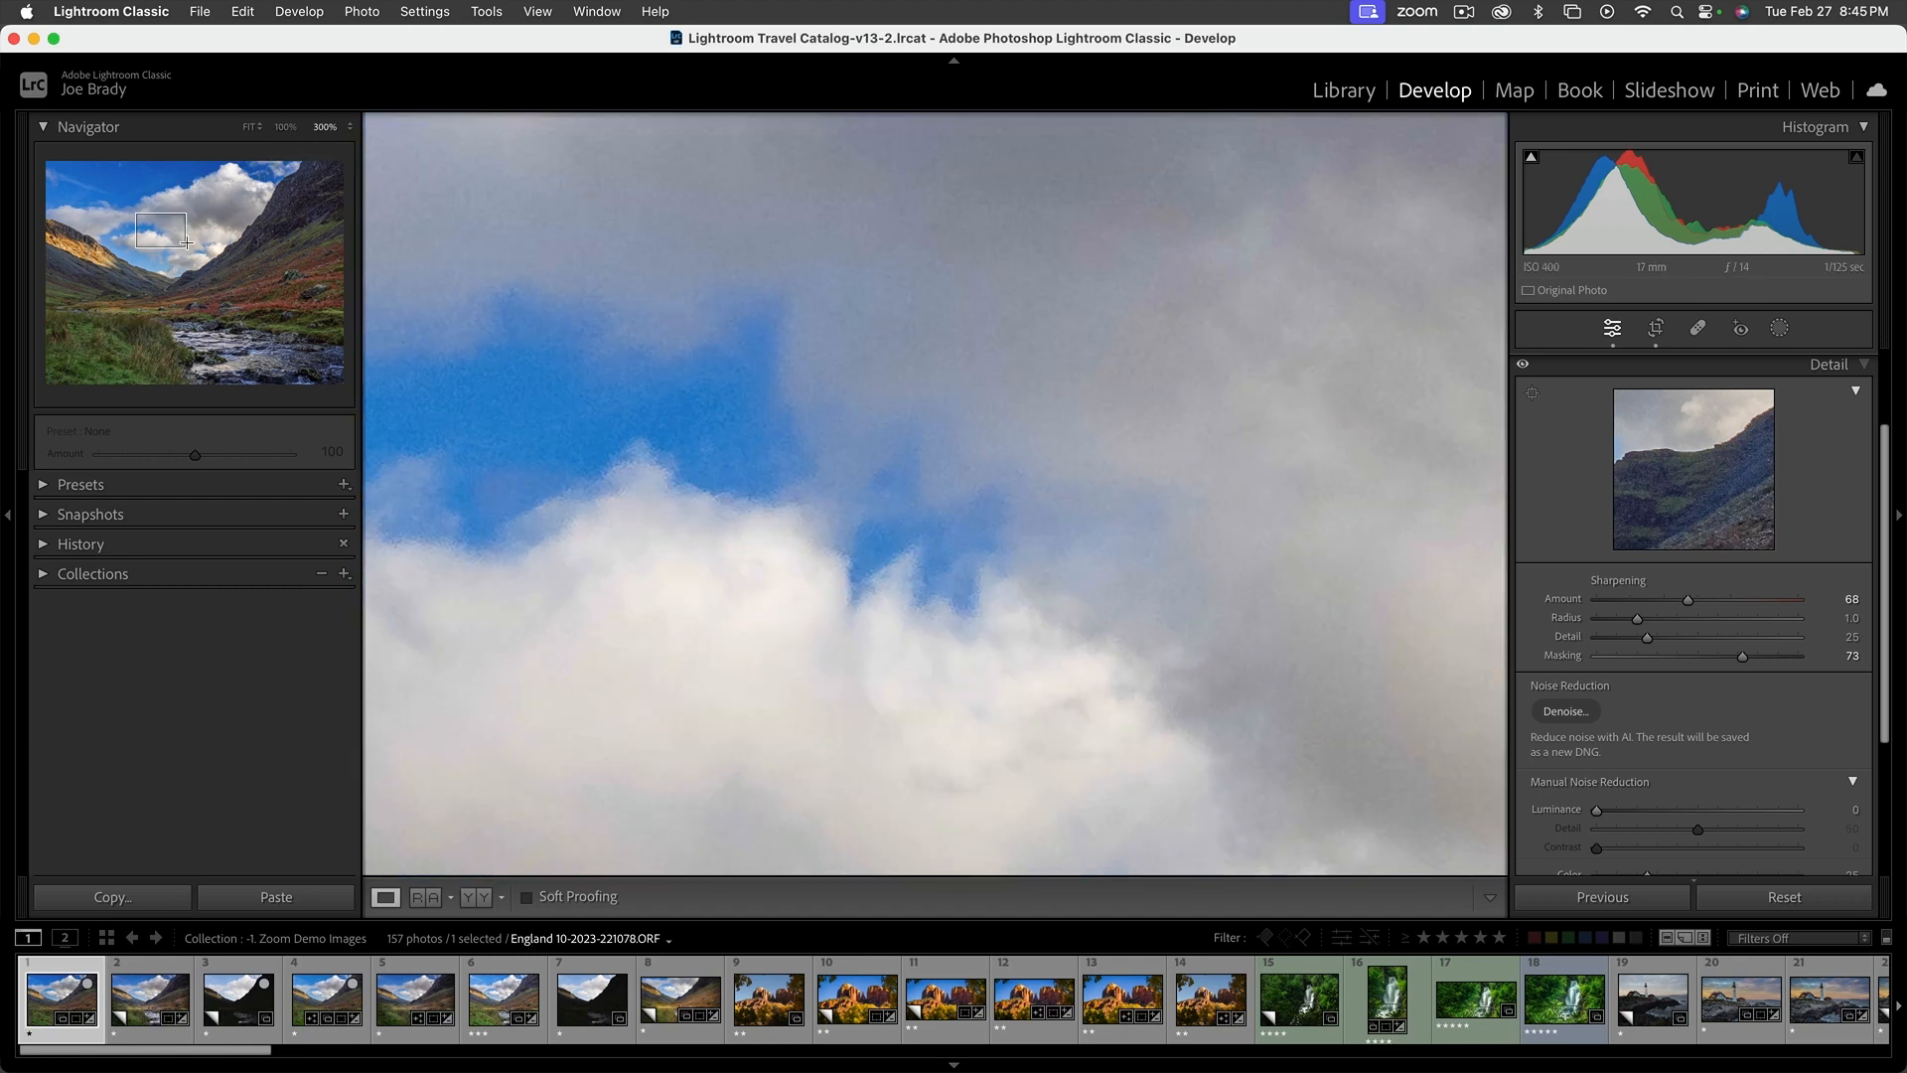
drag(184, 242, 121, 195)
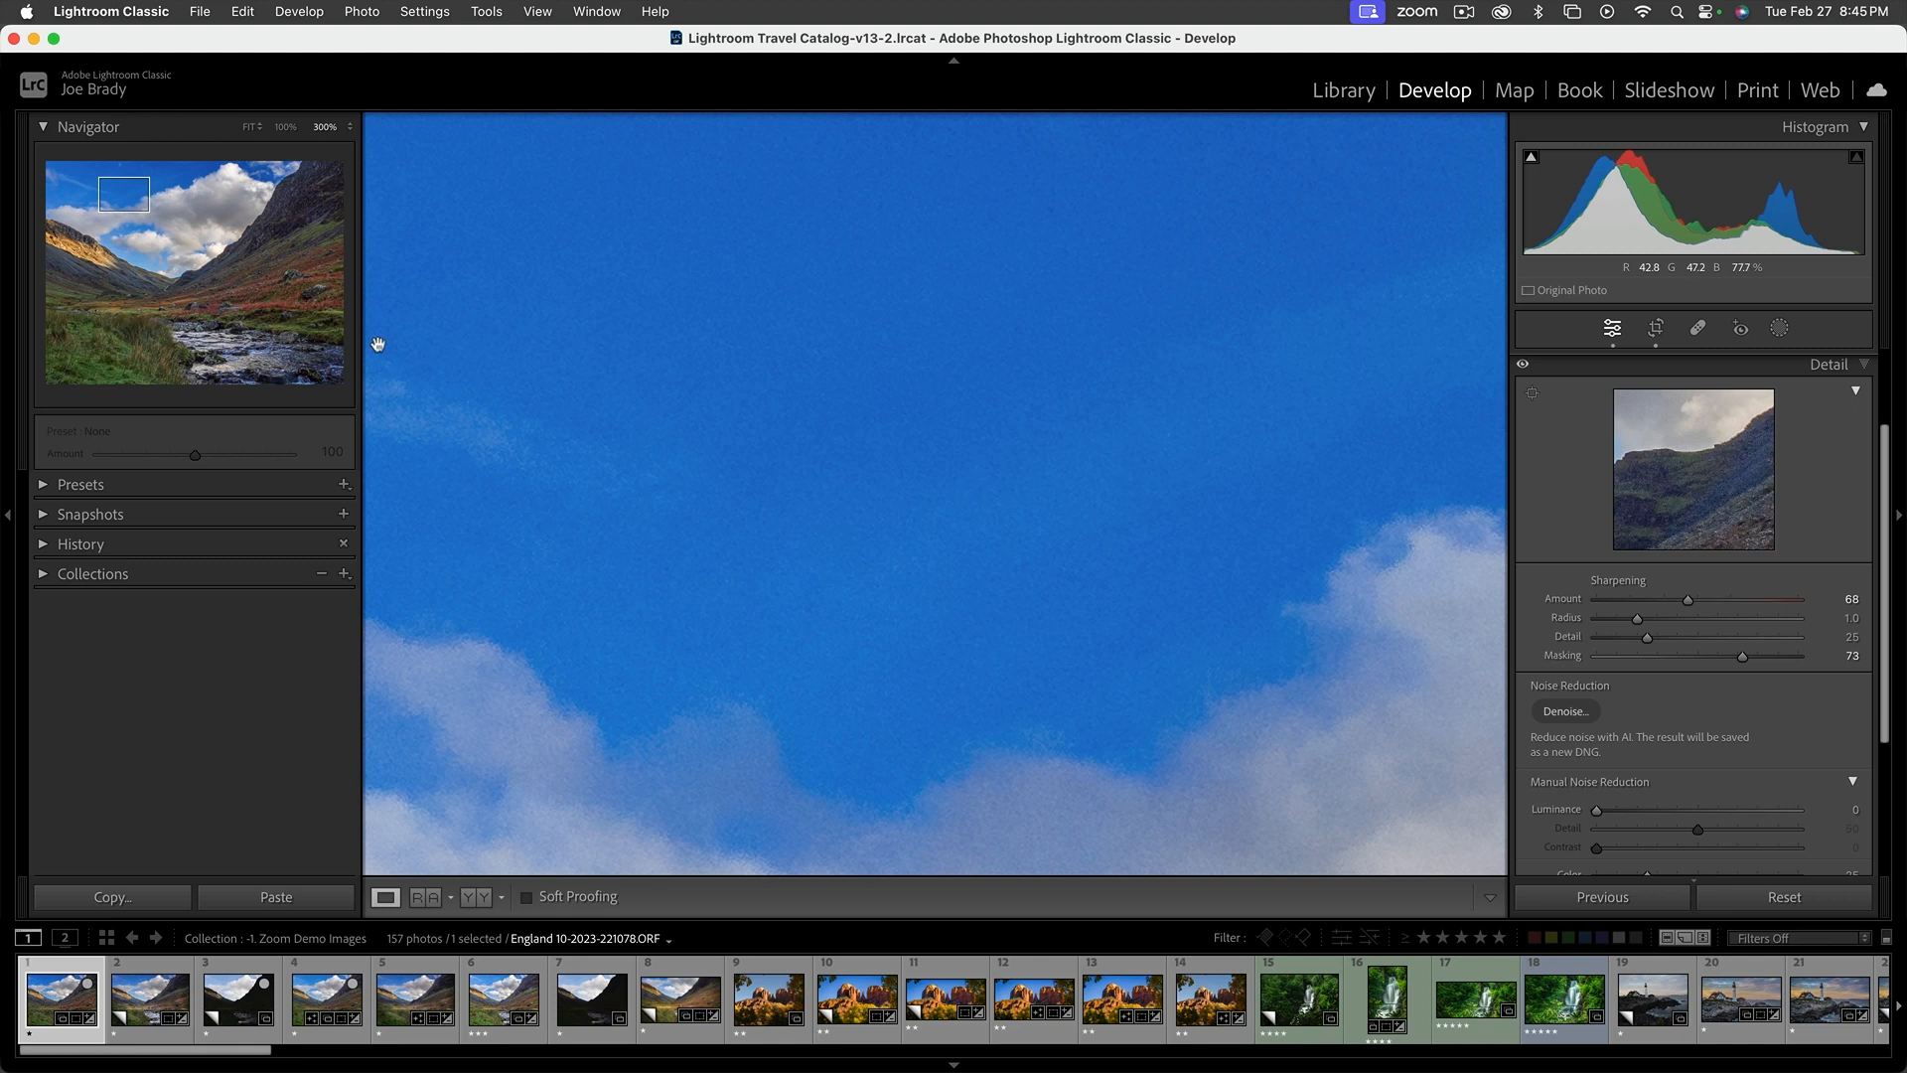
click(286, 127)
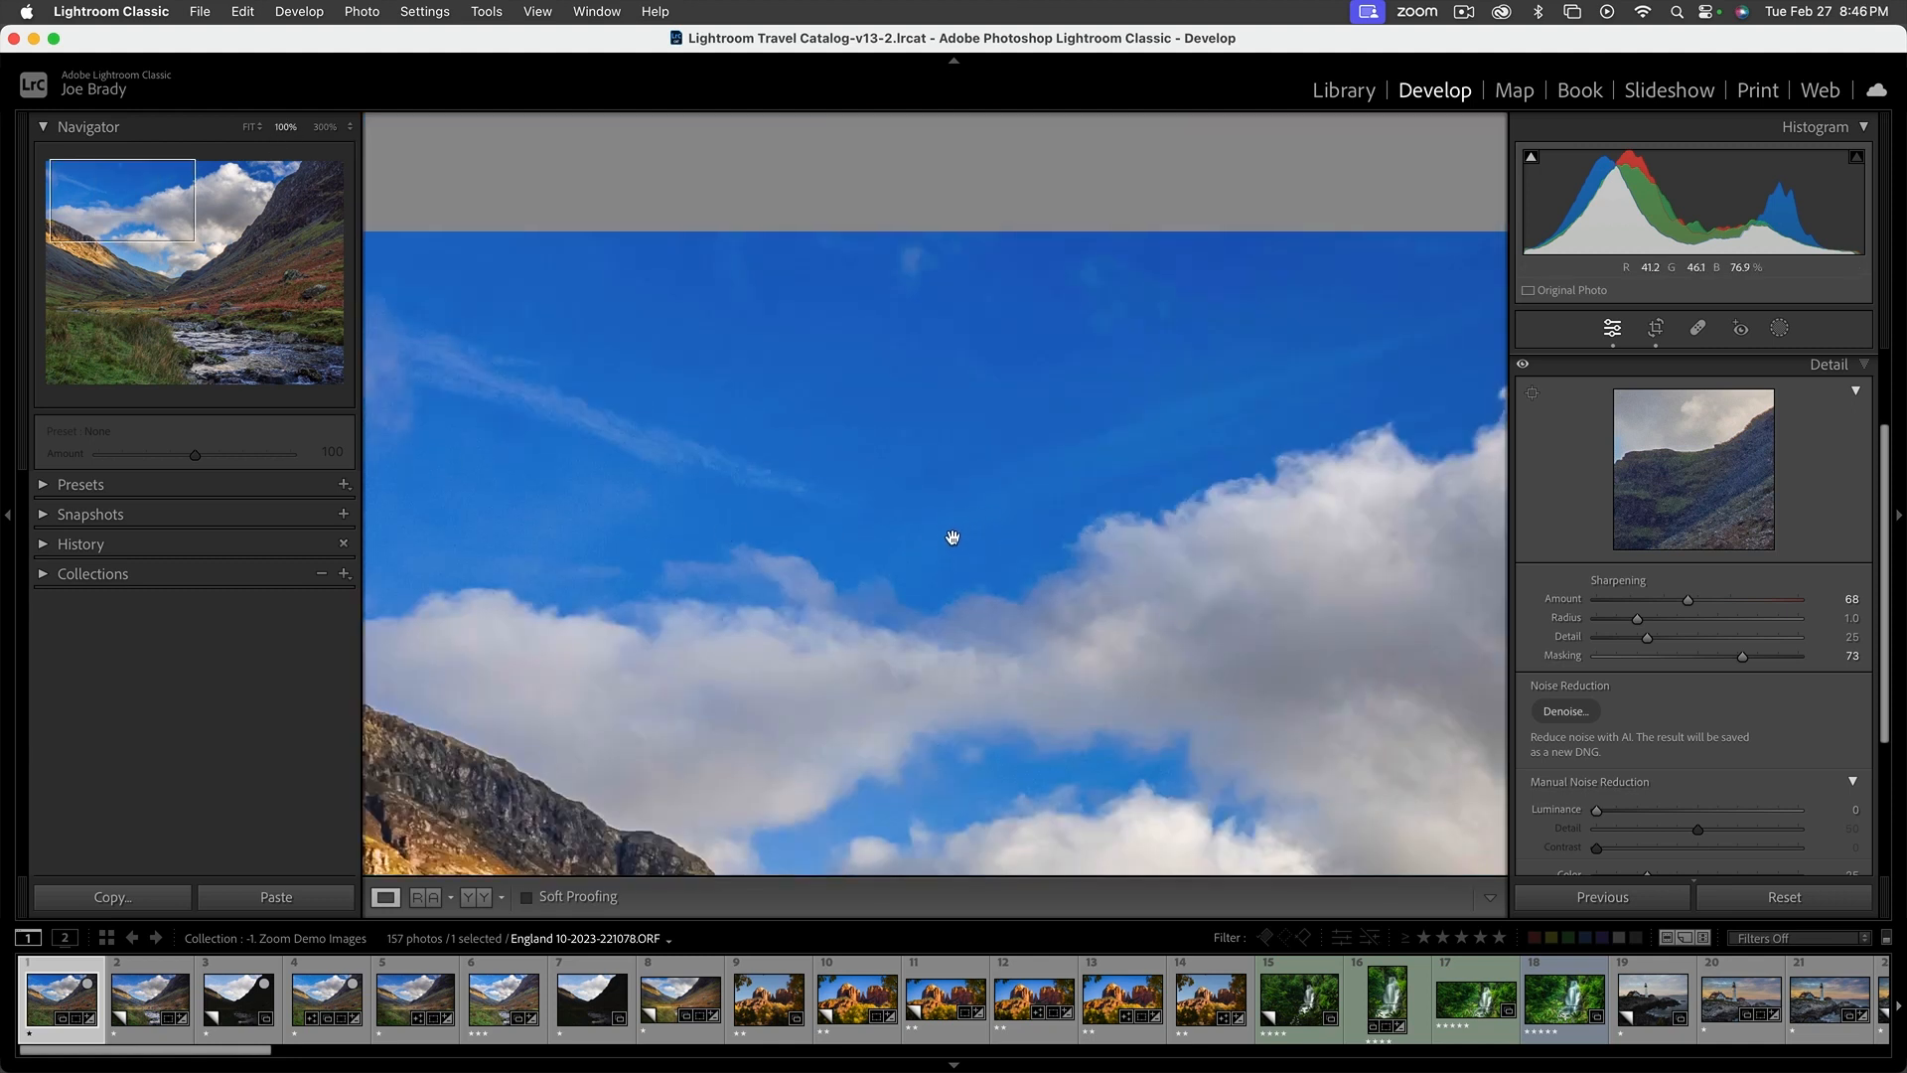
click(325, 127)
click(135, 188)
drag(135, 188, 120, 195)
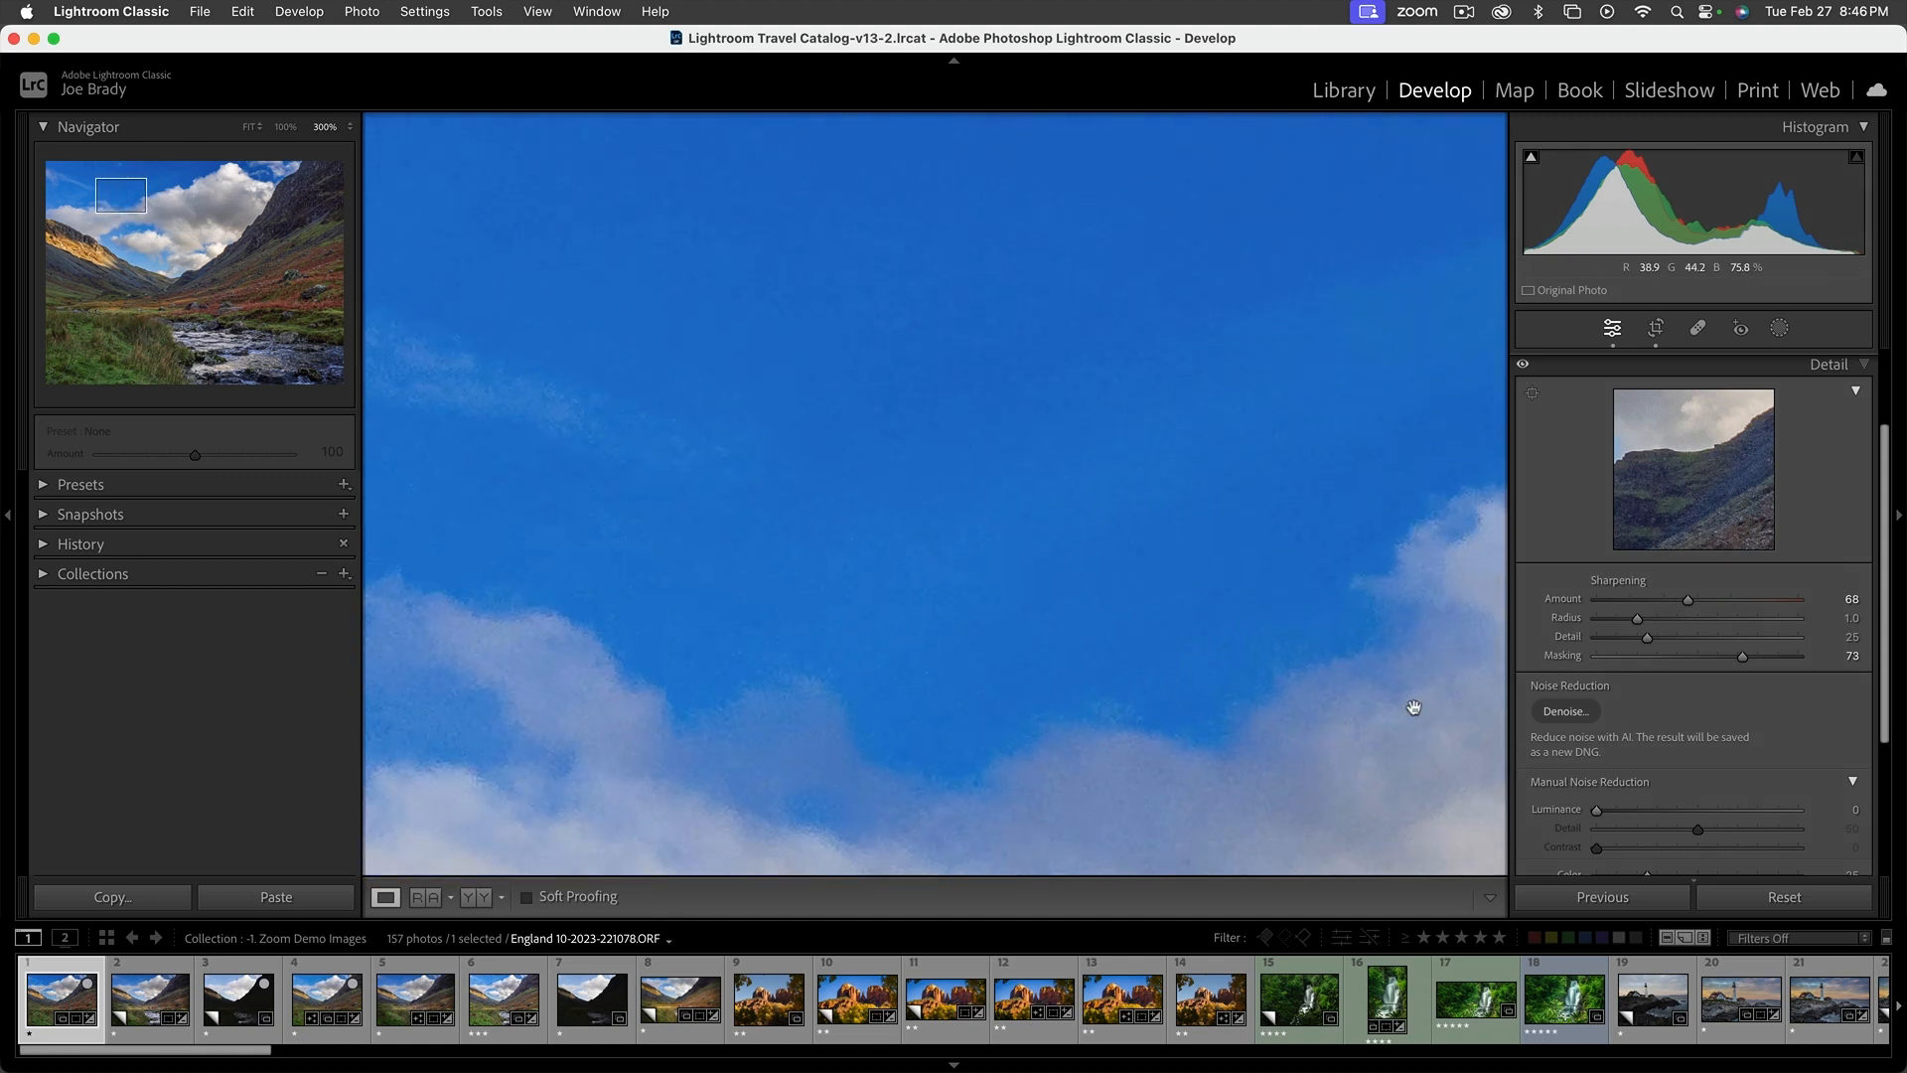
Enhance the photo with AI Denoise at Amount 50, comparing the preview first, and check the new DNG at full view
click(1565, 712)
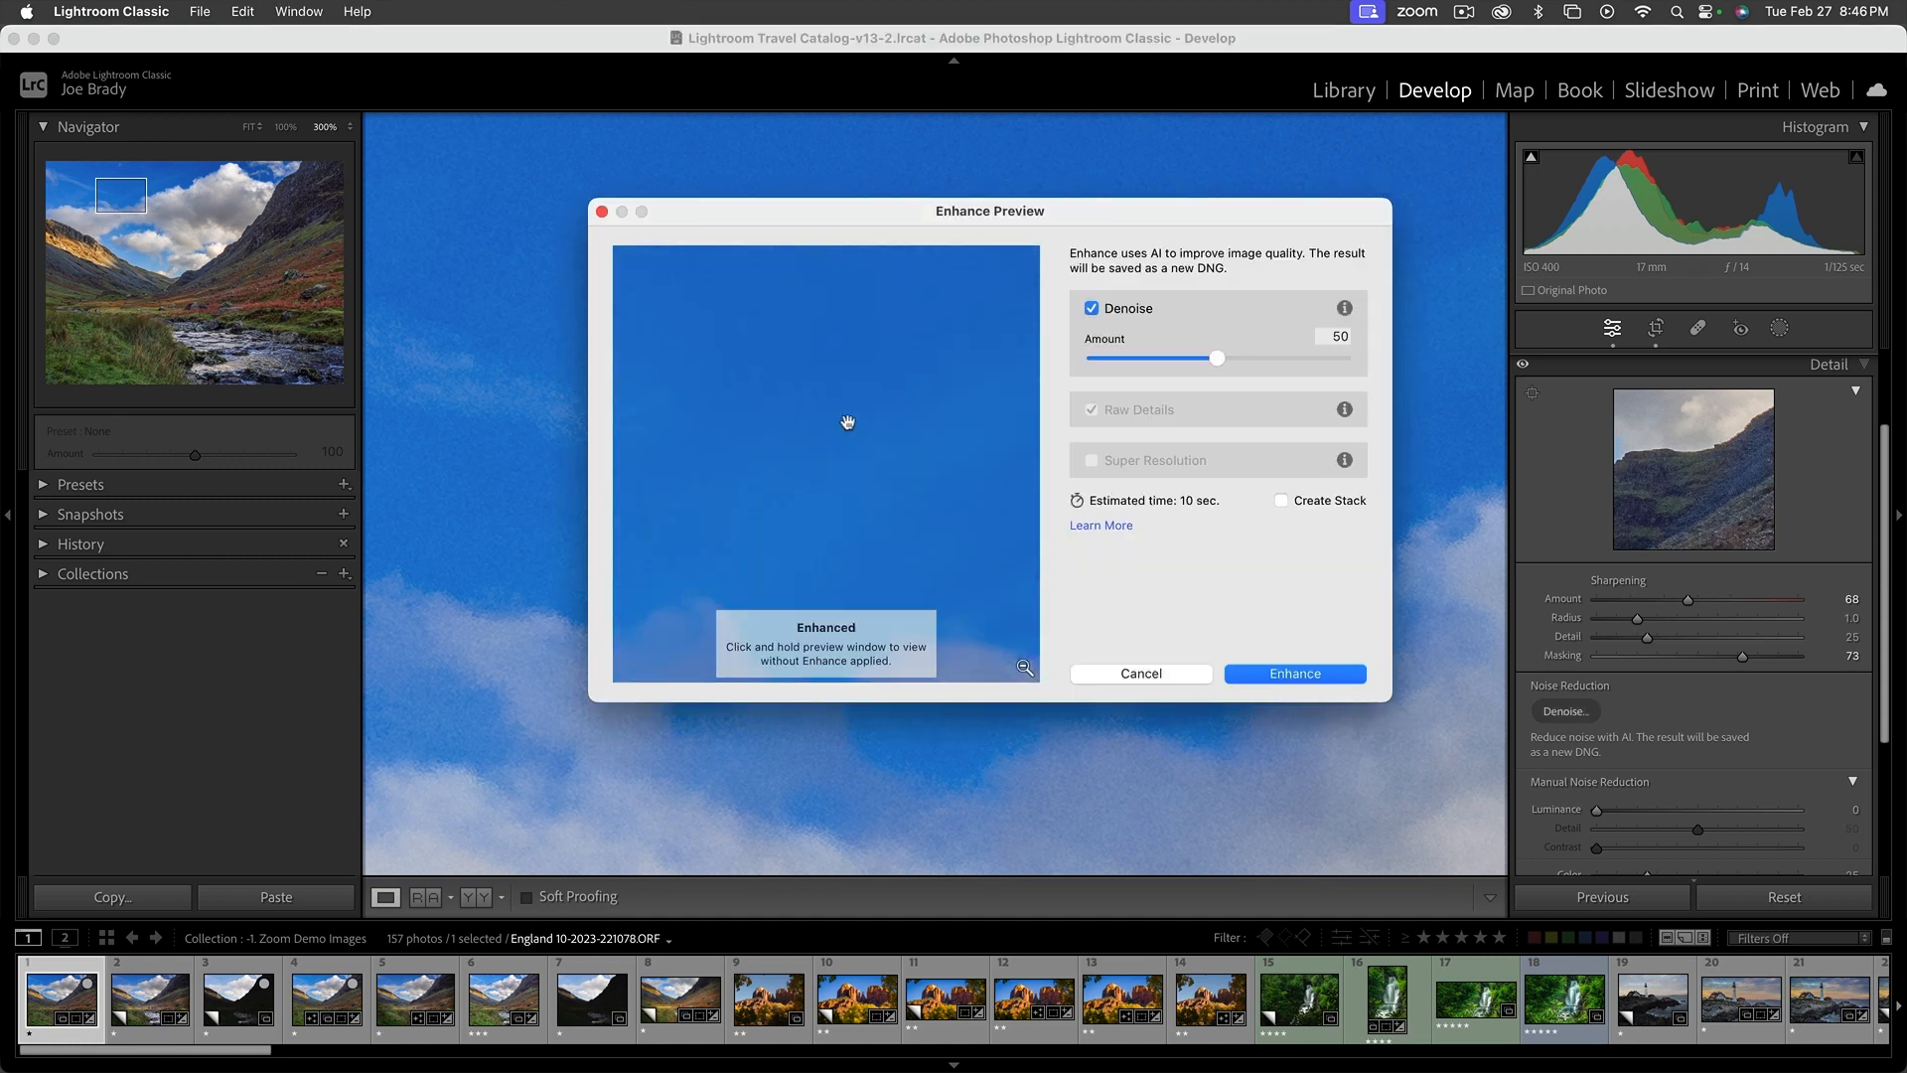
click(860, 436)
click(860, 436)
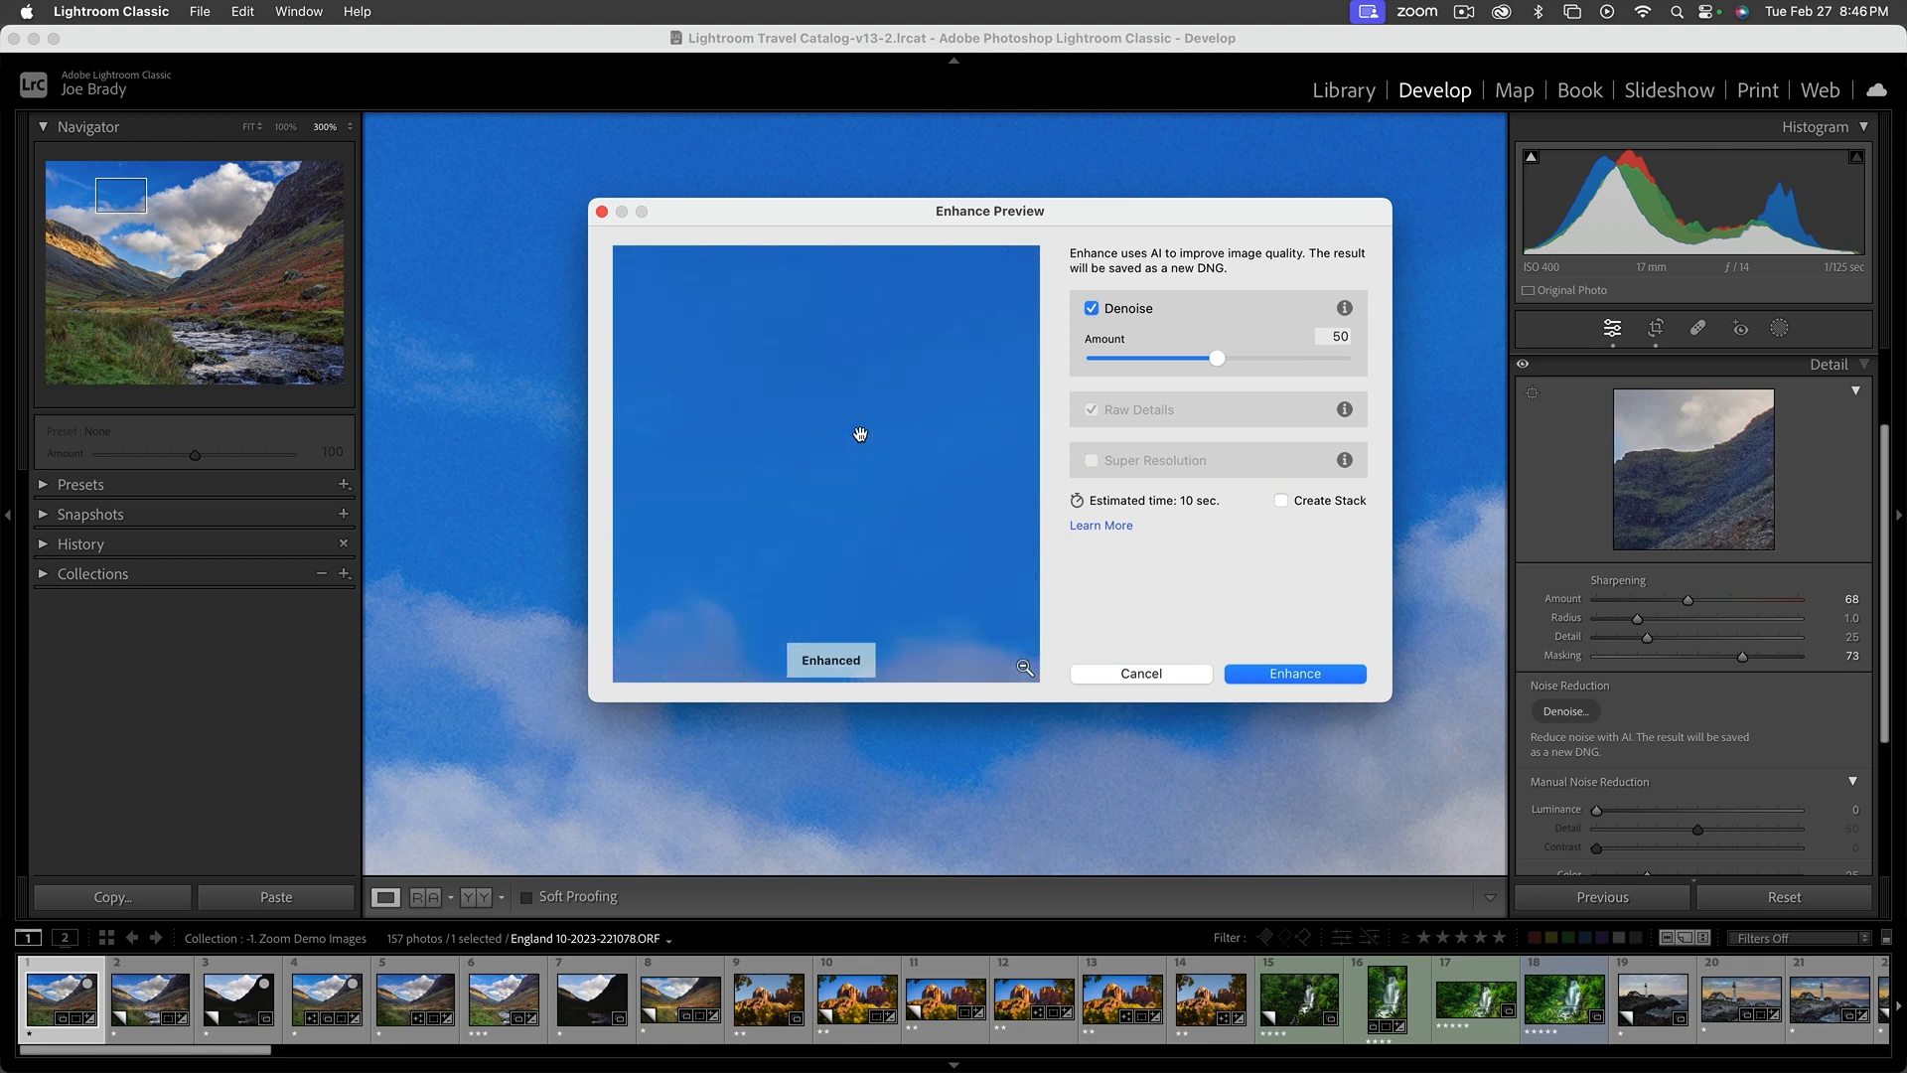
click(860, 435)
click(1300, 676)
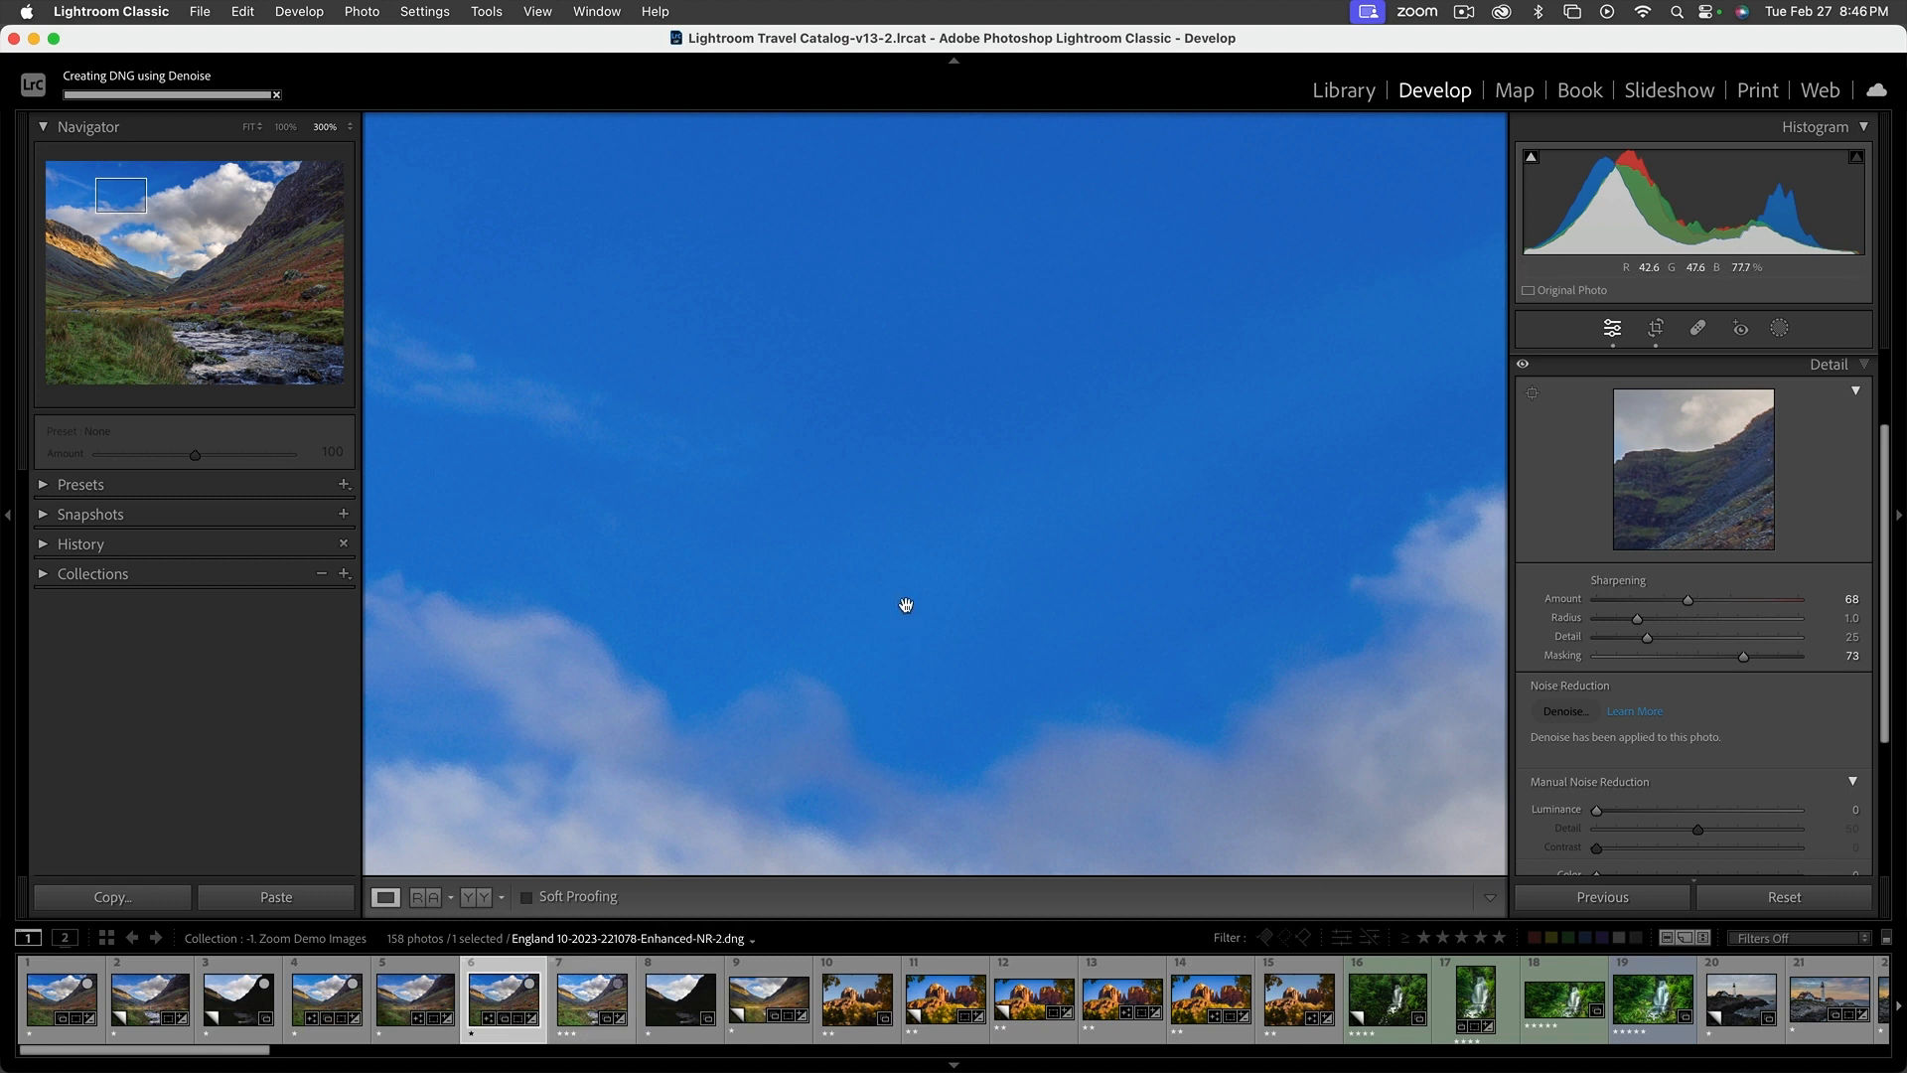
click(285, 129)
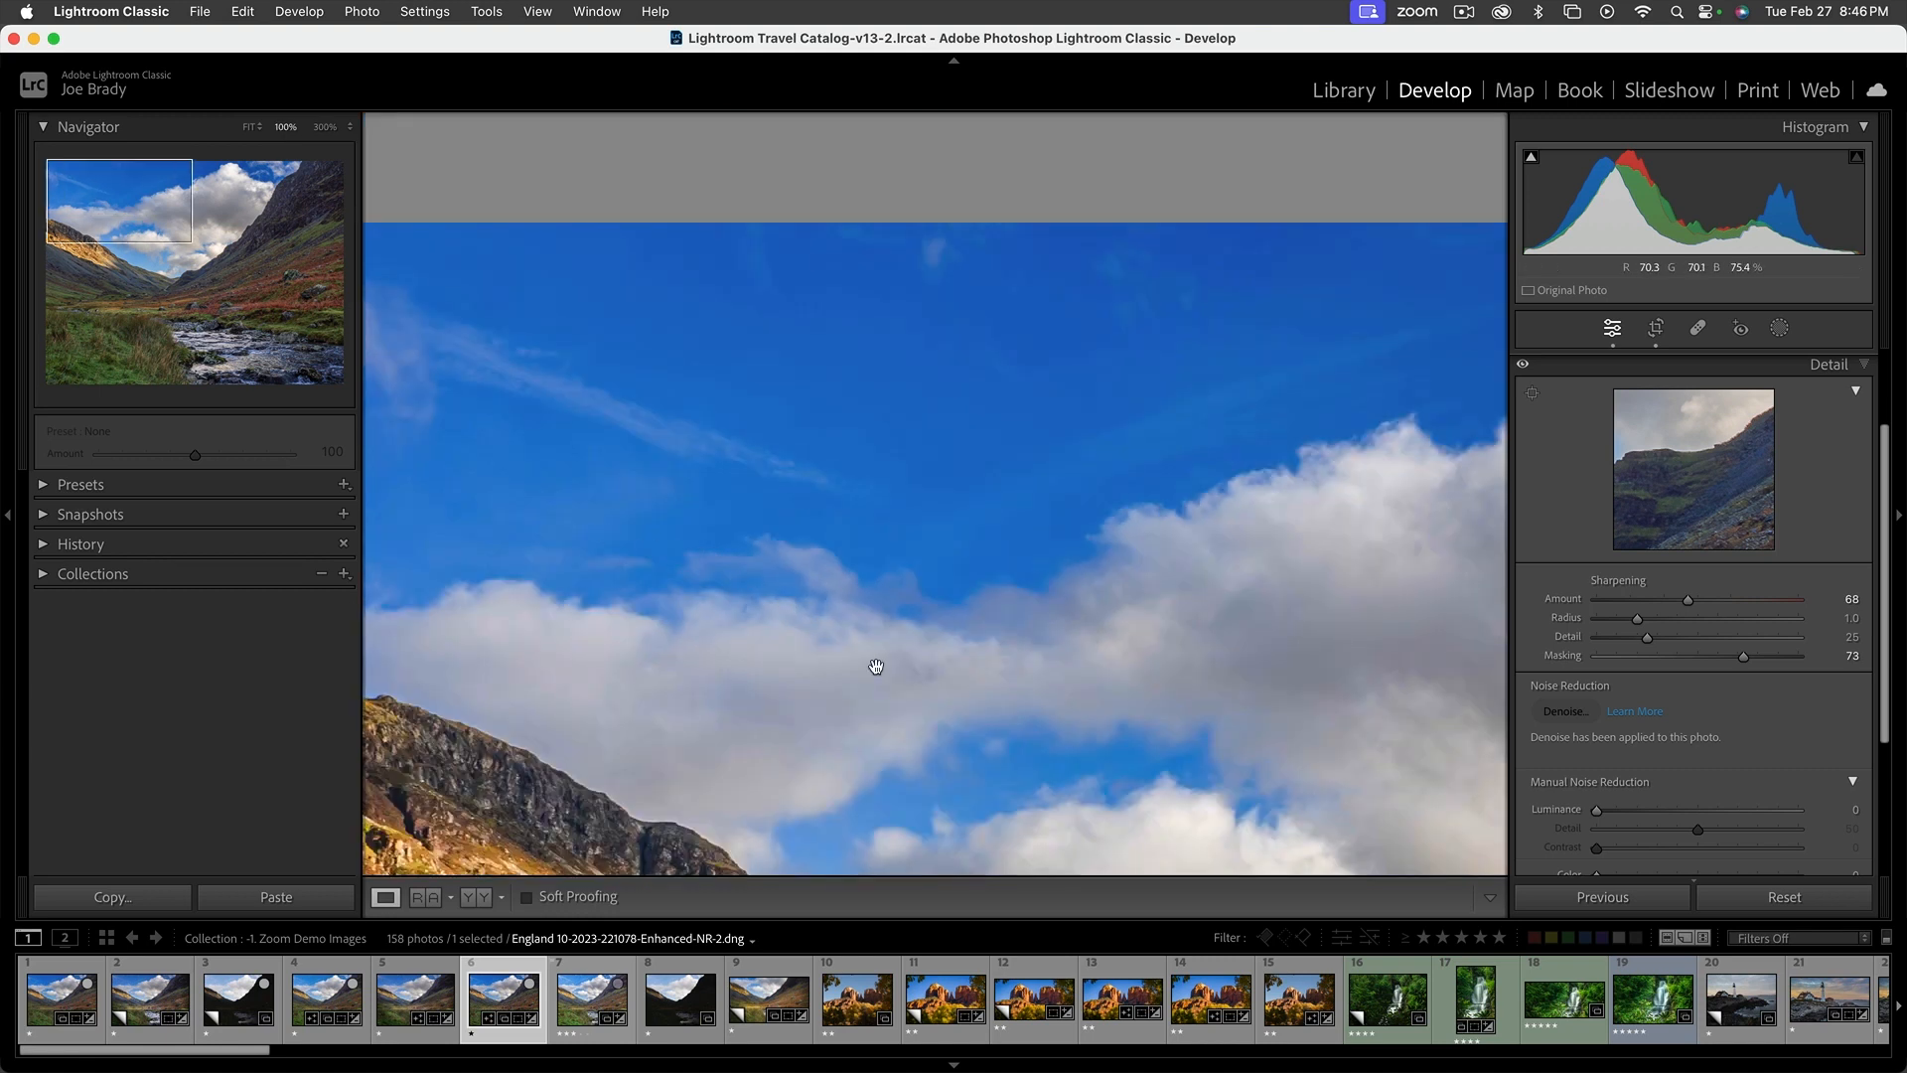
click(875, 665)
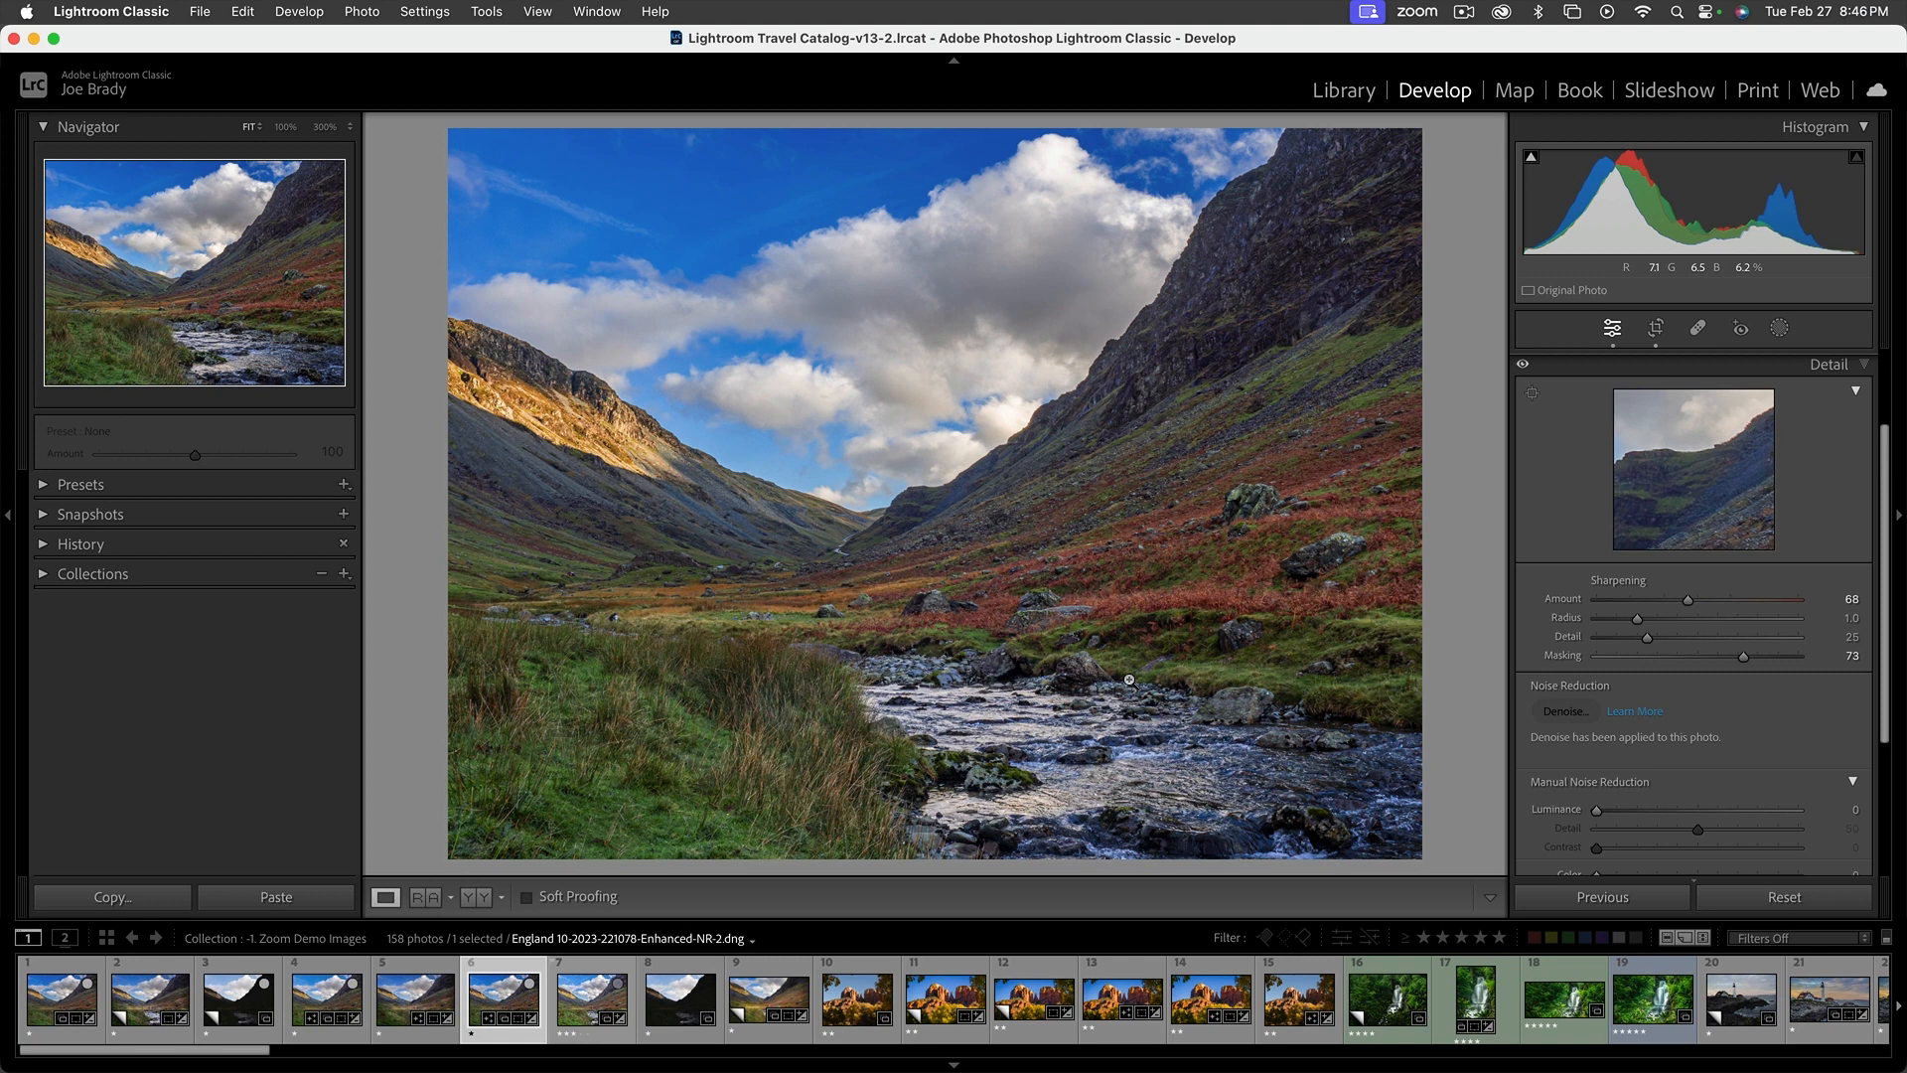
click(1862, 364)
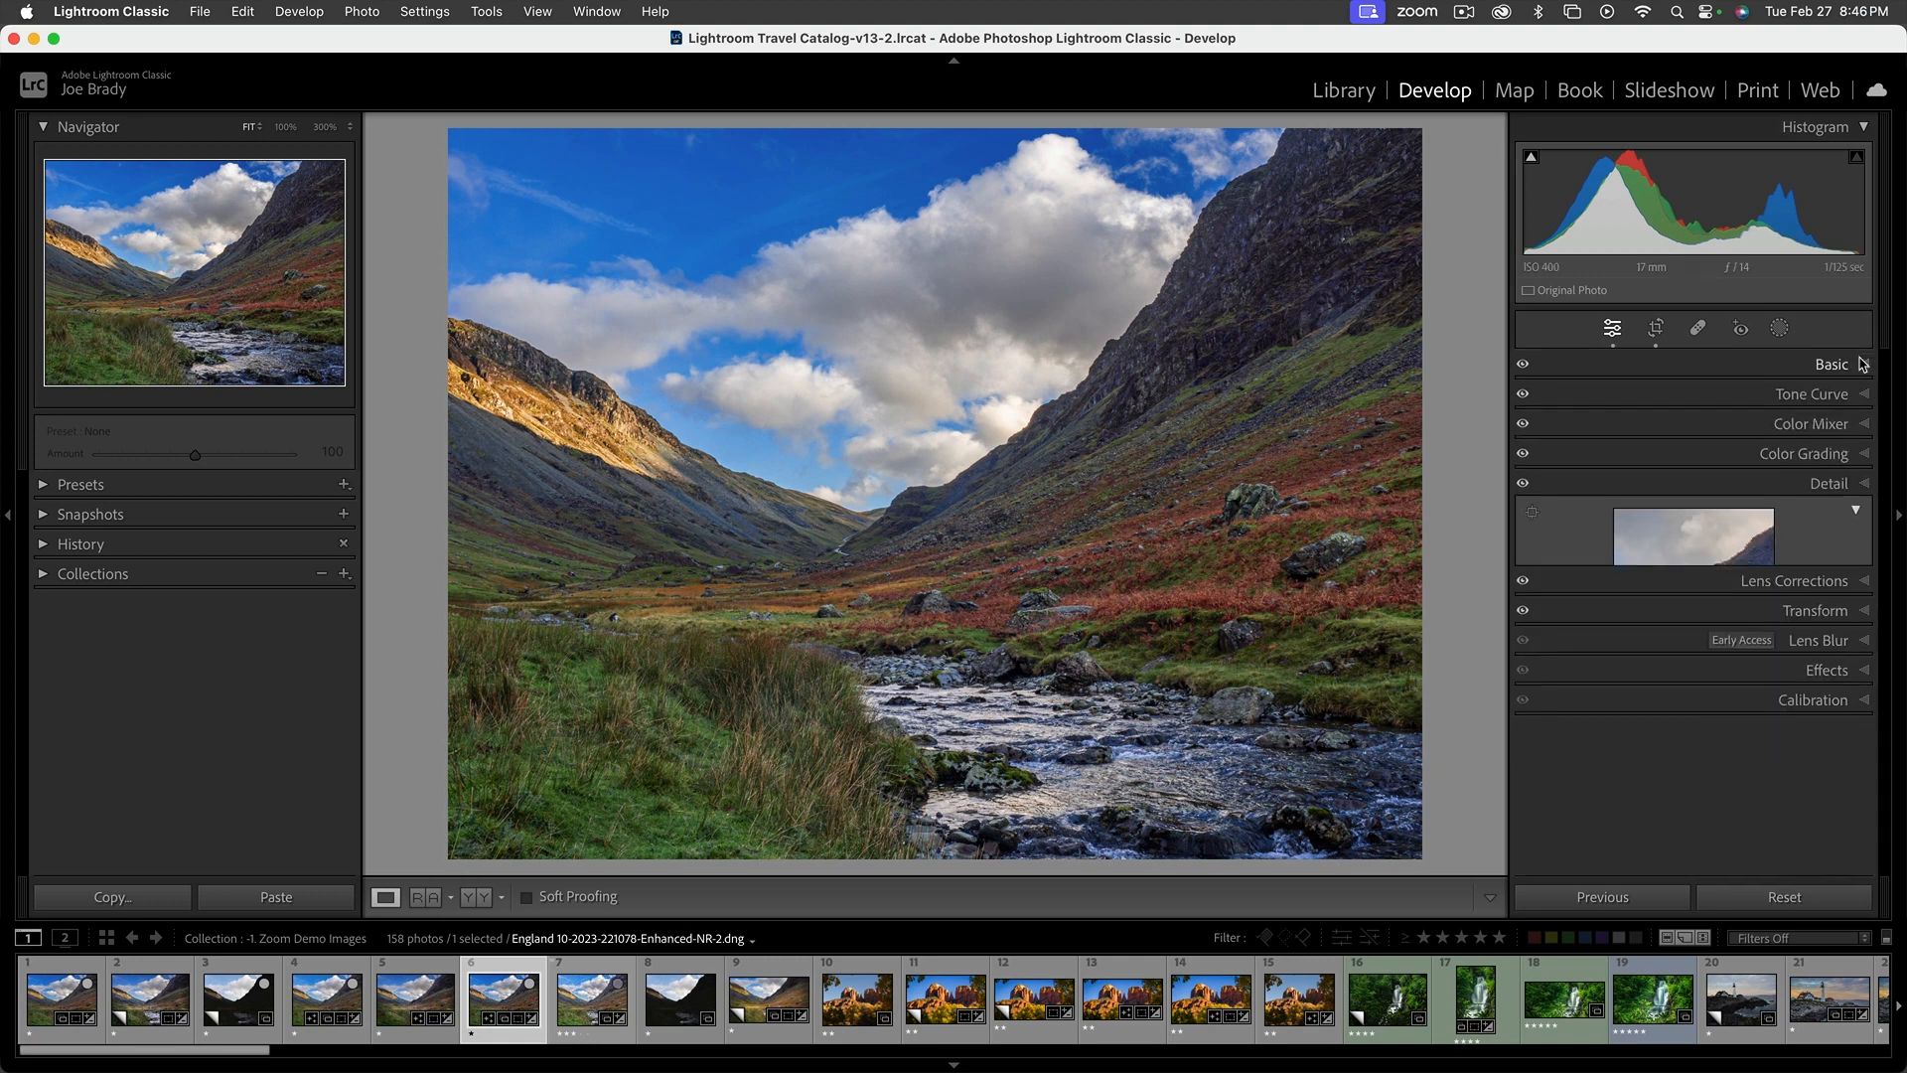
Toggle Enable Profile Corrections in Lens Corrections repeatedly to compare the lens distortion, and leave it disabled
click(1819, 514)
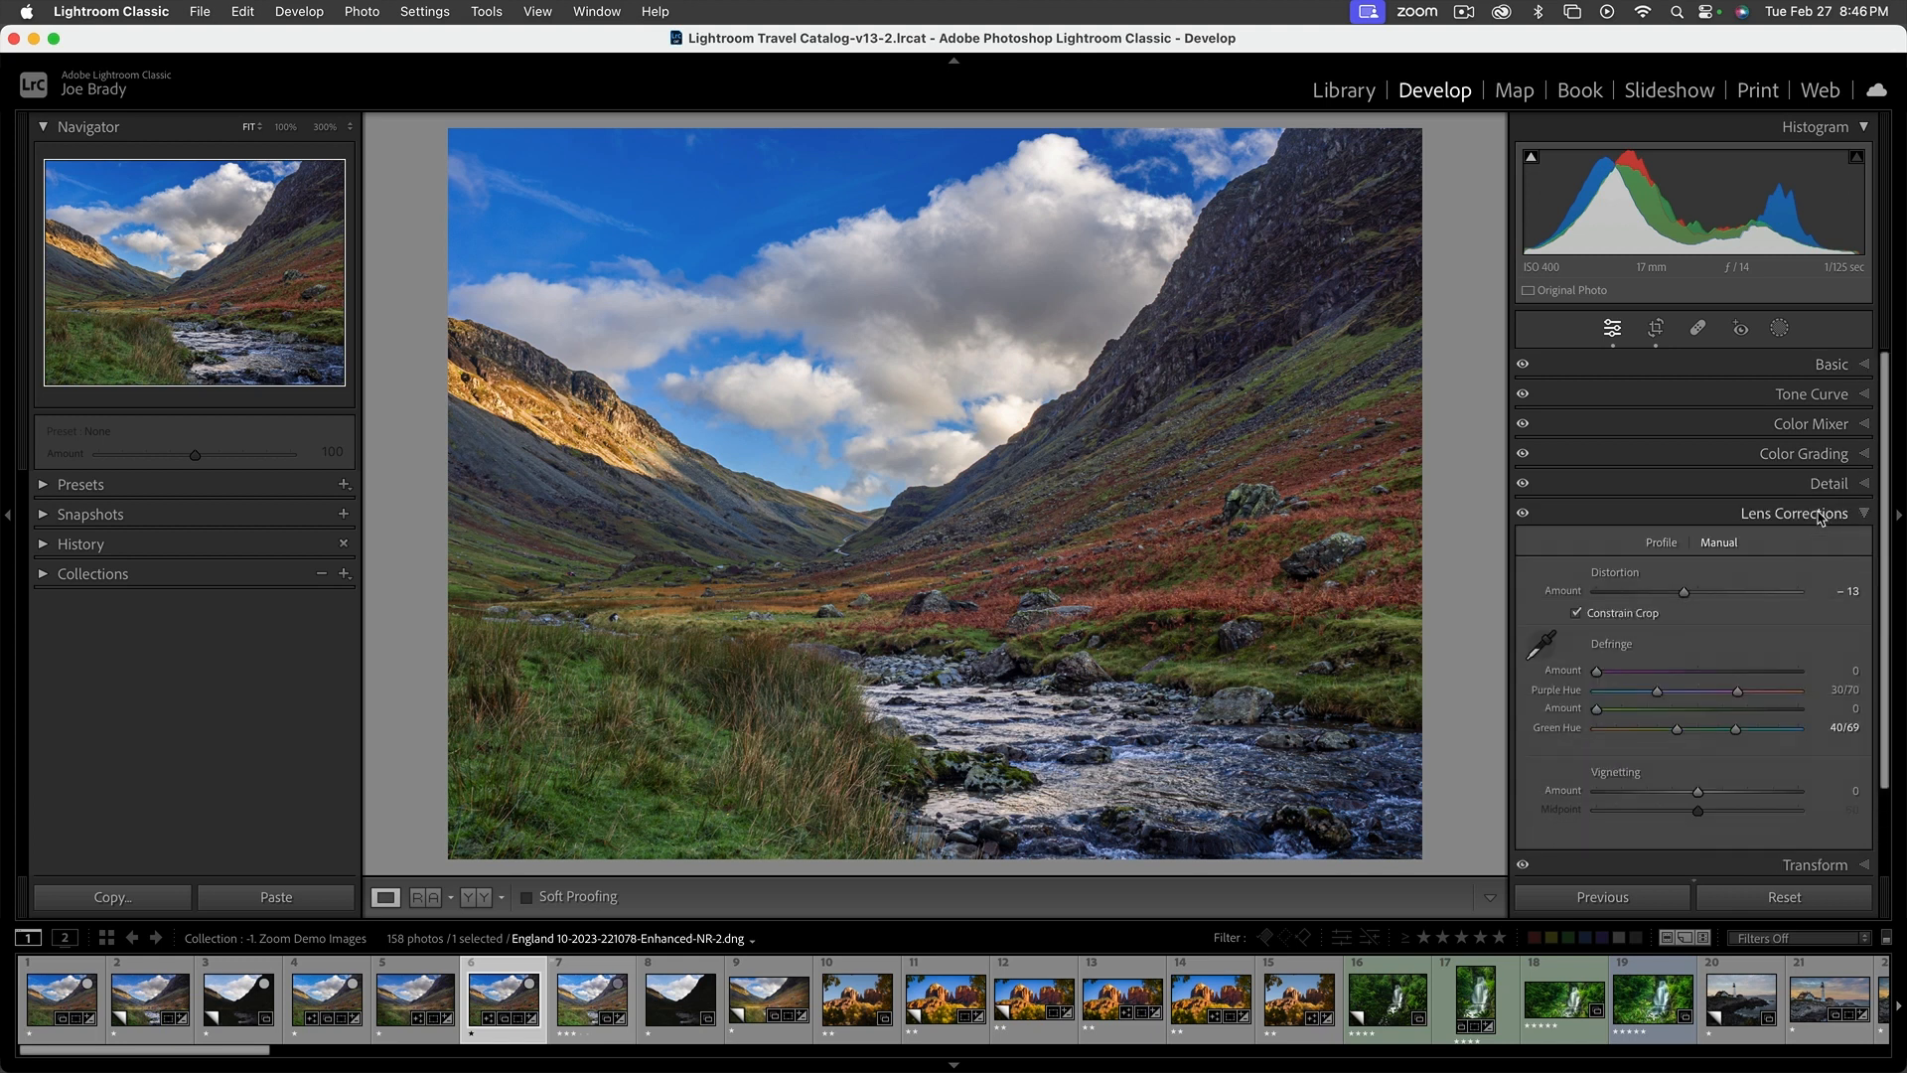
click(1662, 543)
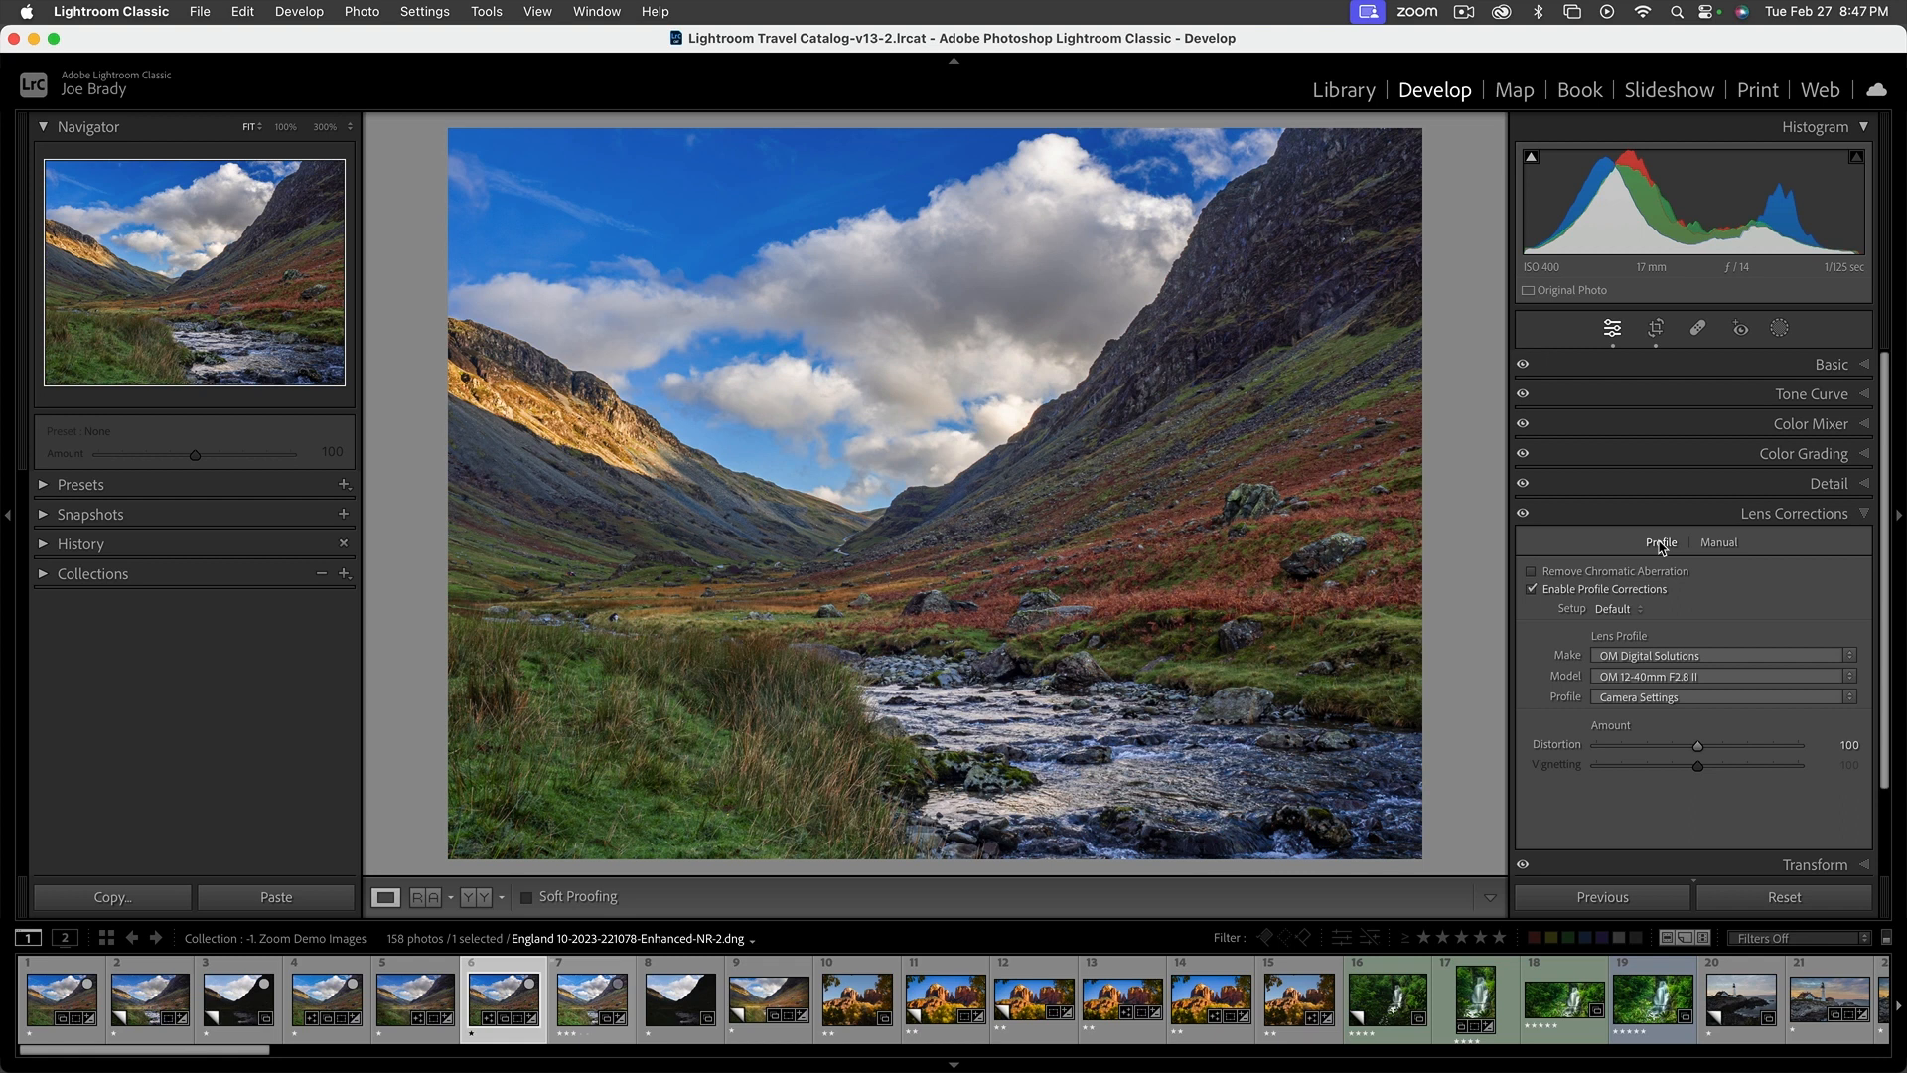
click(1531, 590)
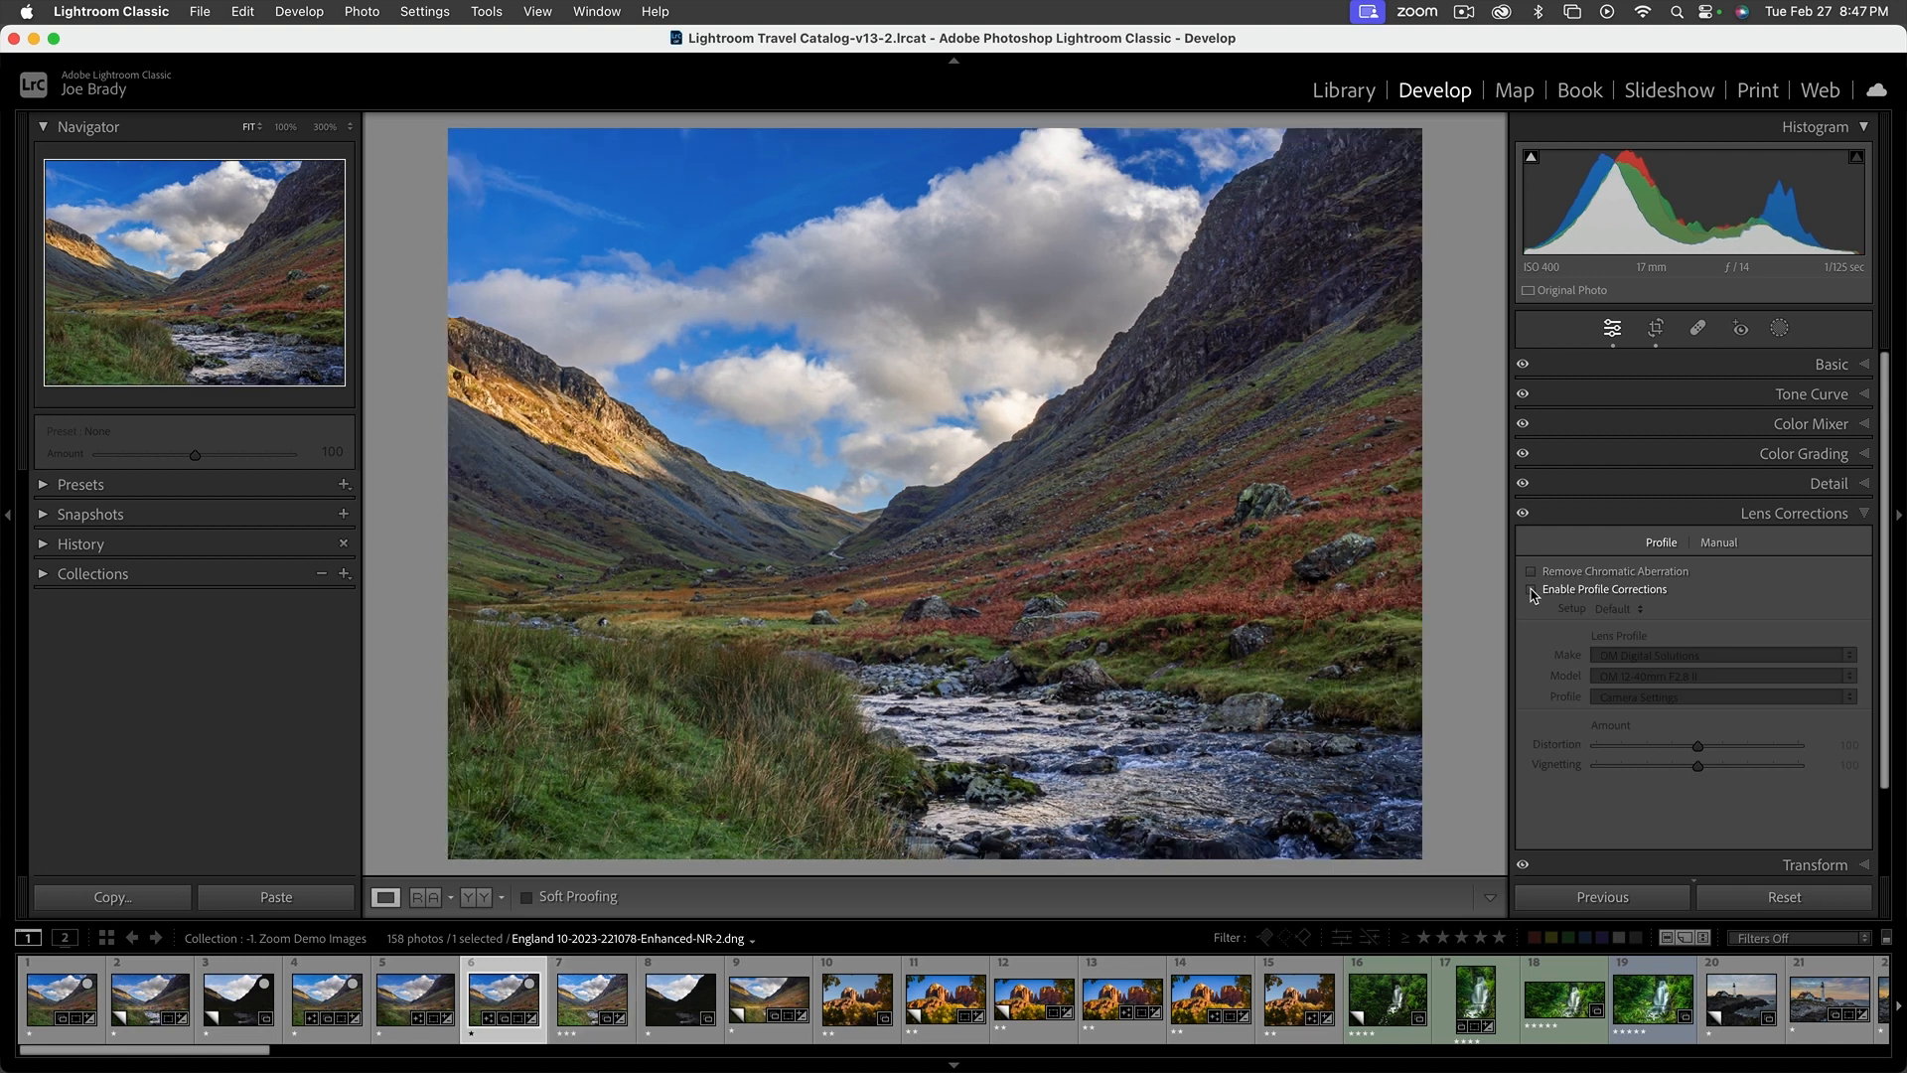
click(1531, 591)
click(1532, 591)
click(1532, 591)
click(1532, 591)
click(1531, 591)
click(1531, 590)
click(1532, 590)
click(1531, 591)
click(1532, 591)
click(1532, 591)
click(1532, 591)
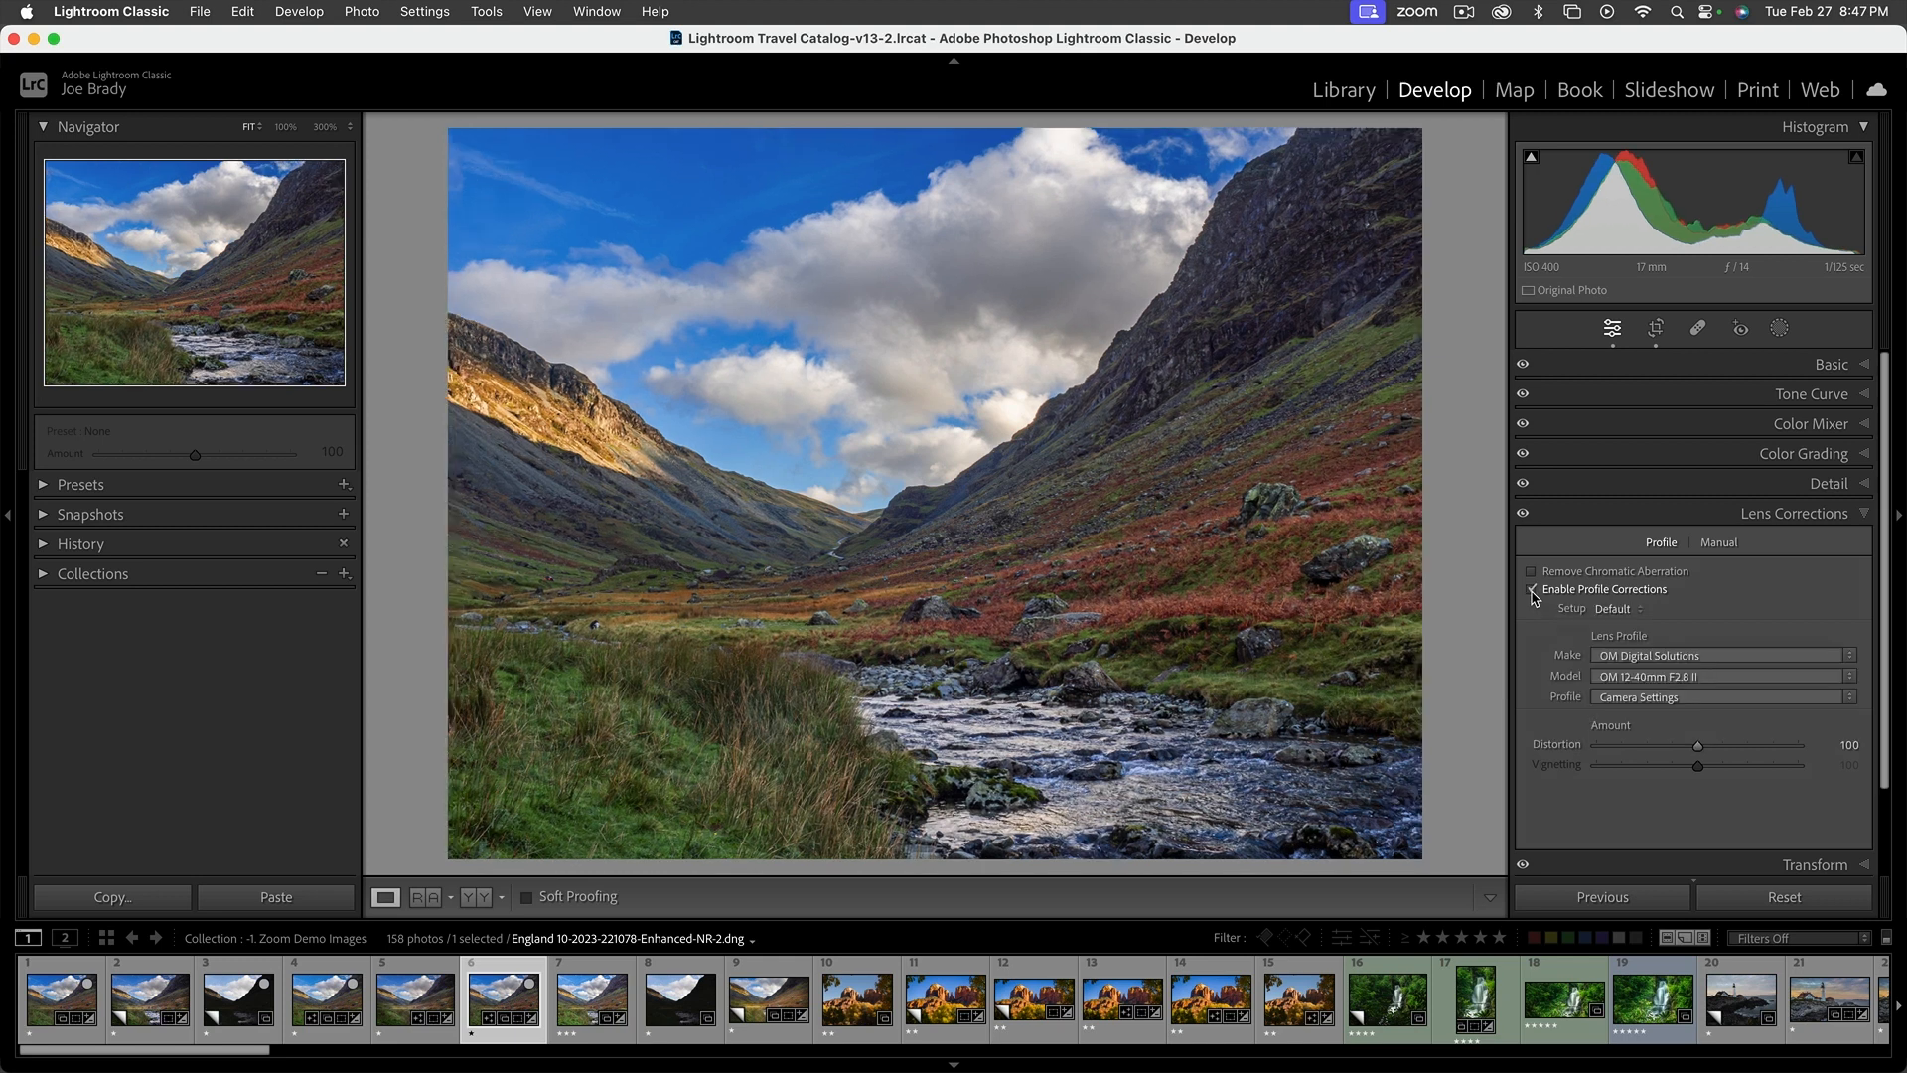
click(1531, 591)
click(1532, 591)
click(1531, 591)
click(1532, 591)
click(1531, 591)
click(1531, 591)
click(1531, 591)
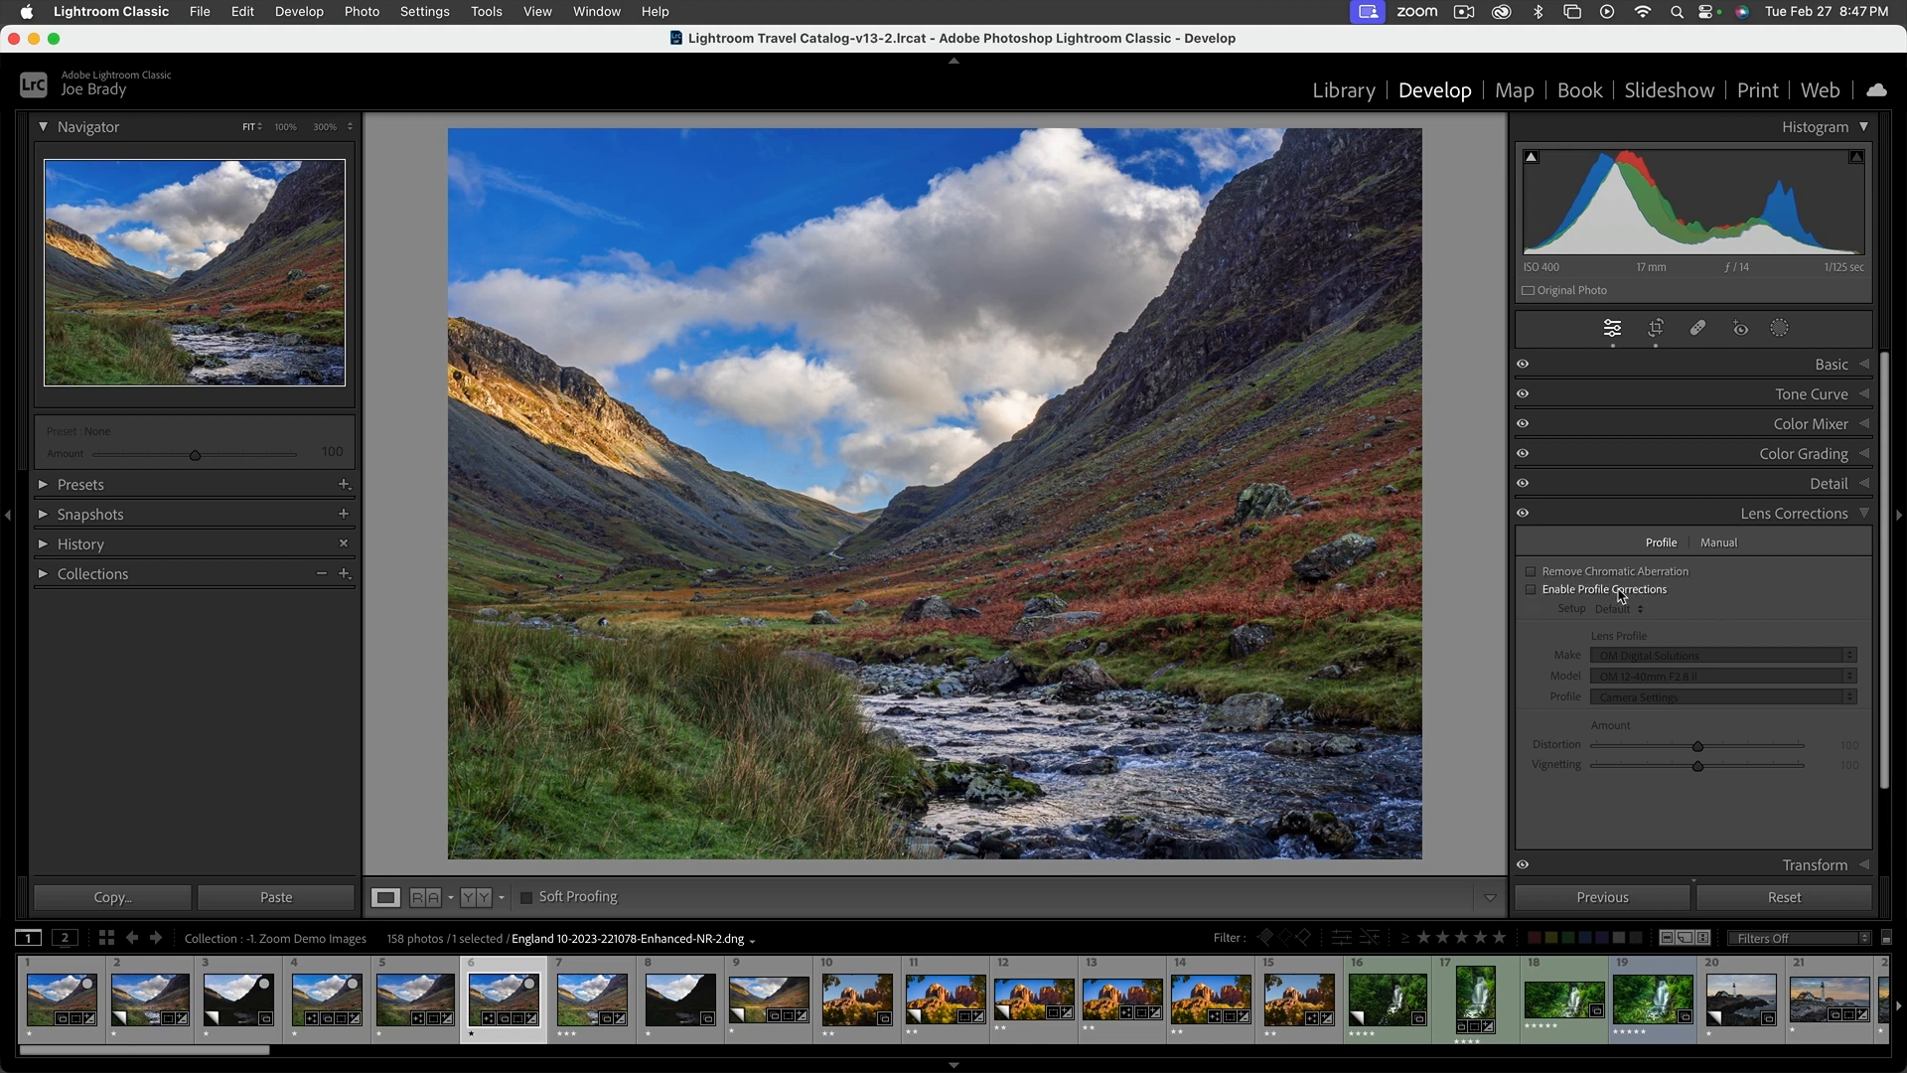
Try Remove Chromatic Aberration and a manual lens Distortion Amount of +100, and revert both
click(1532, 573)
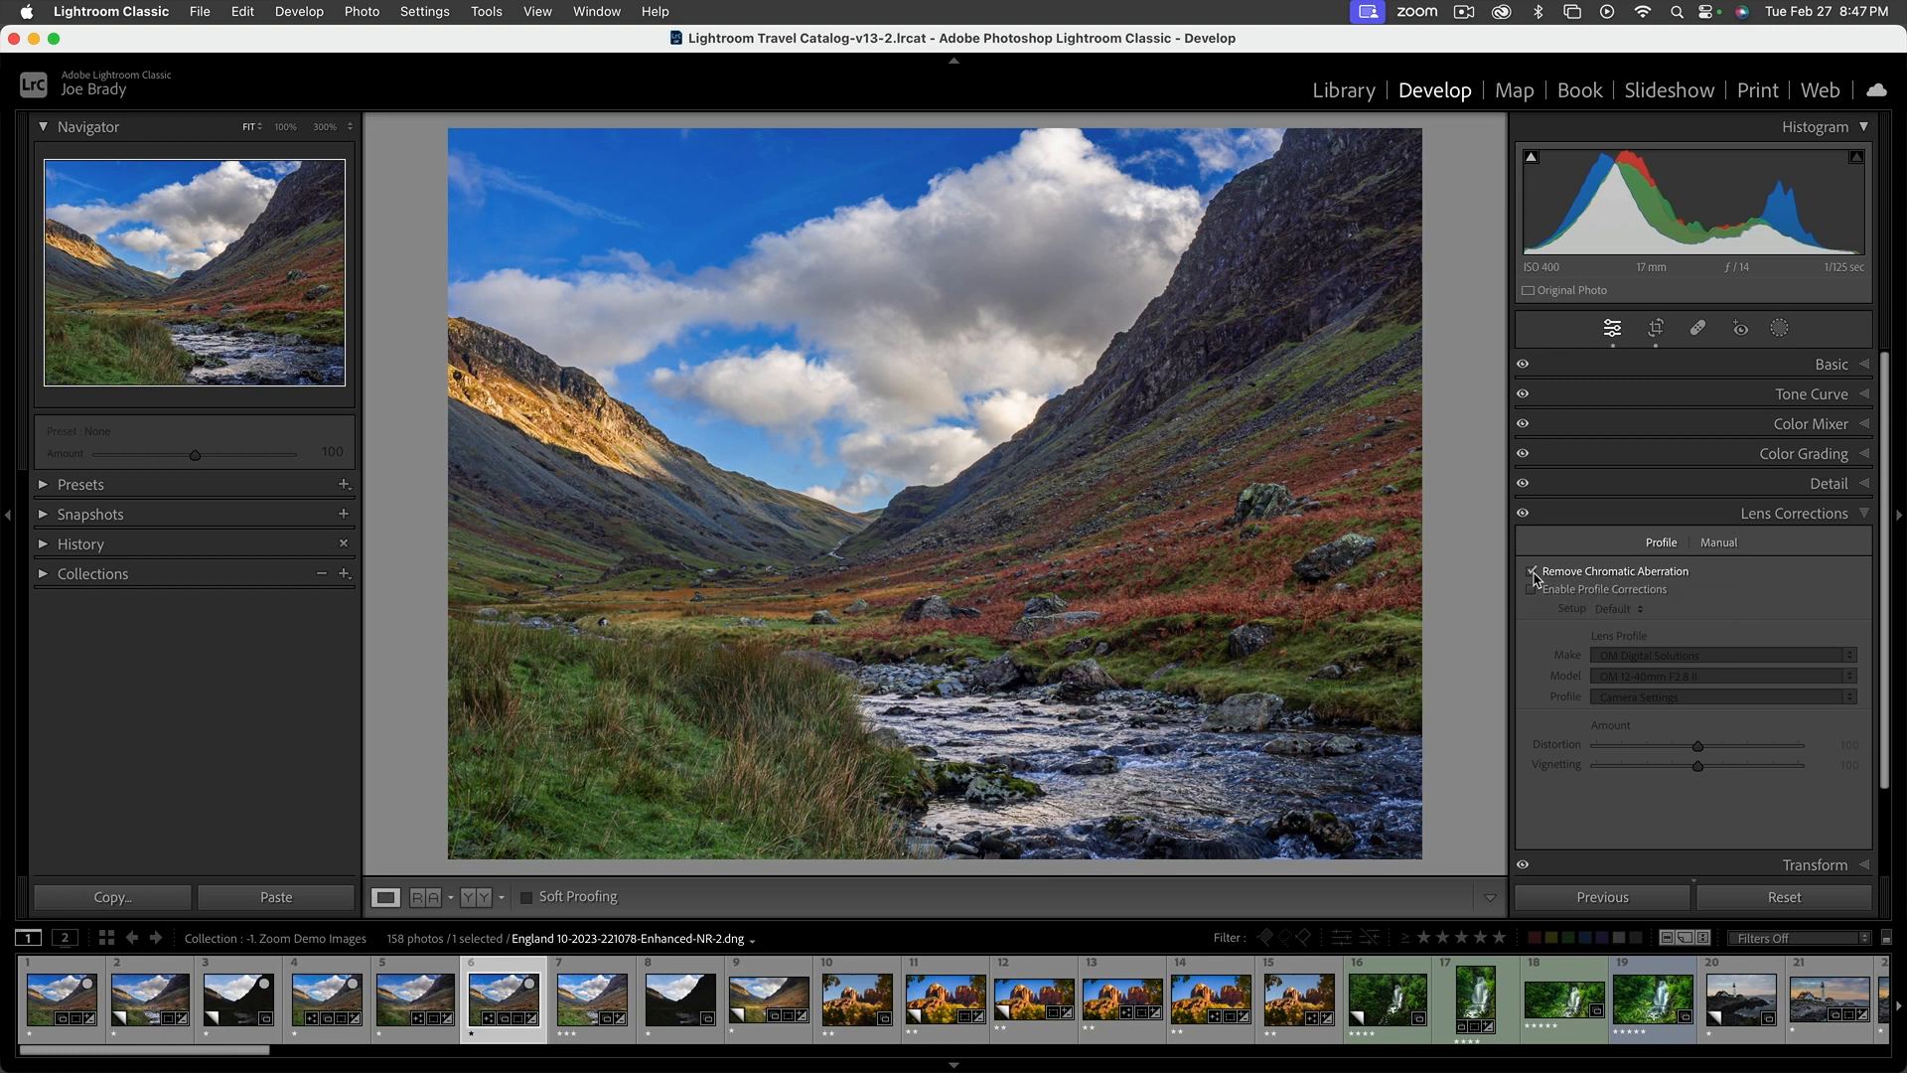
click(1532, 573)
click(1712, 549)
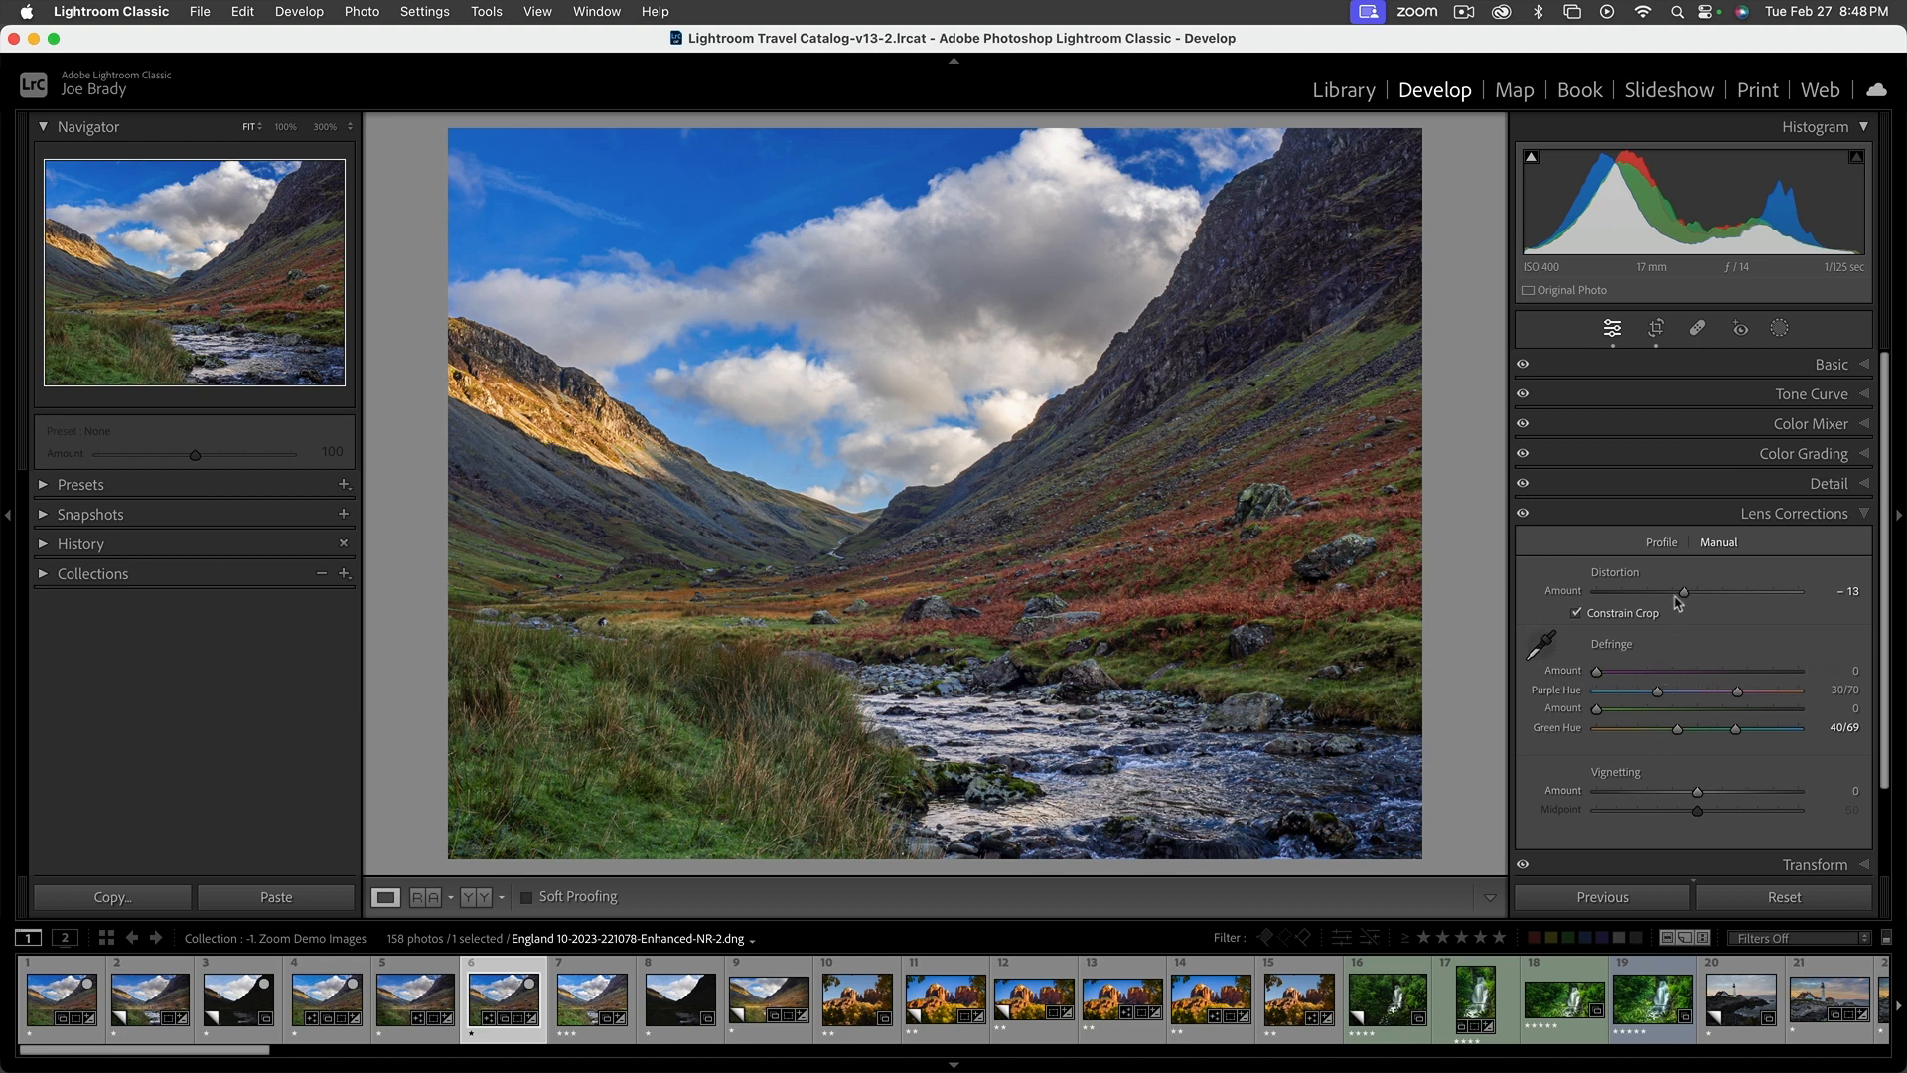
drag(1683, 593, 1801, 609)
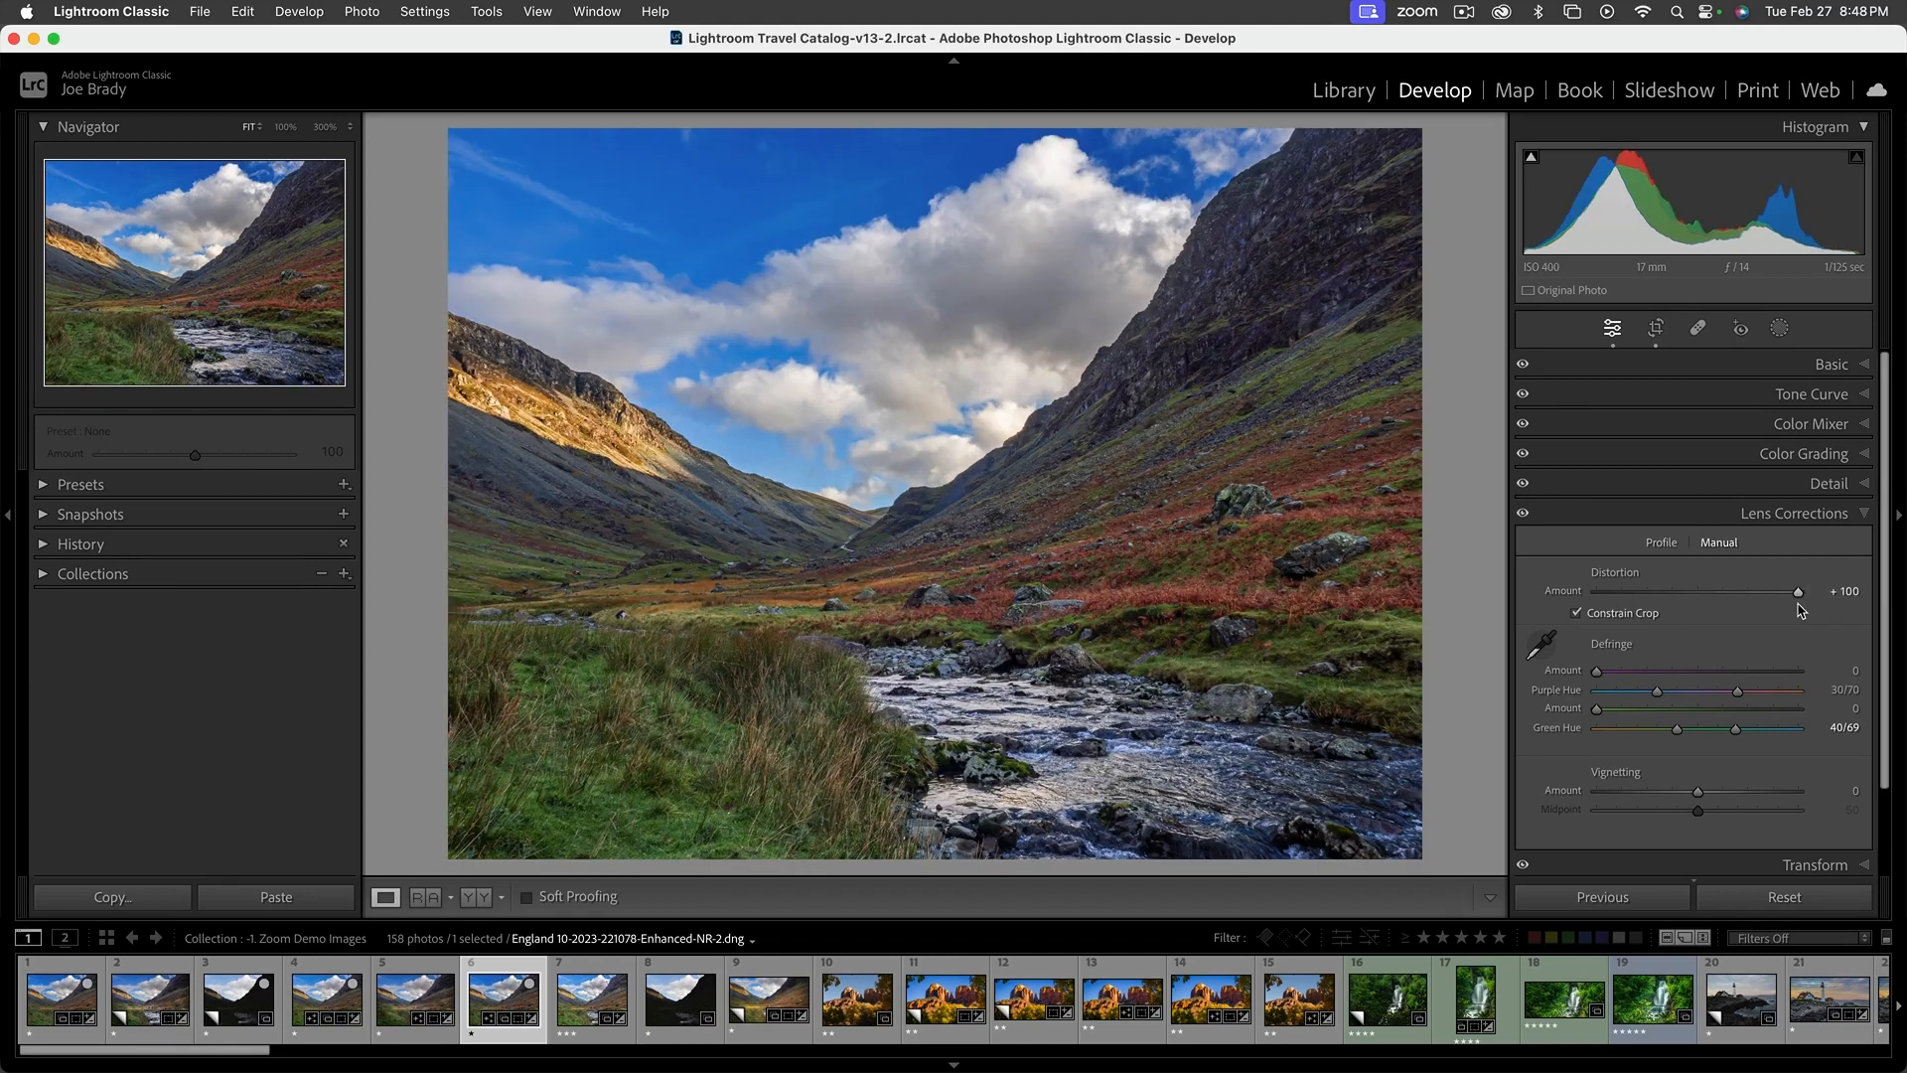
key(super+z)
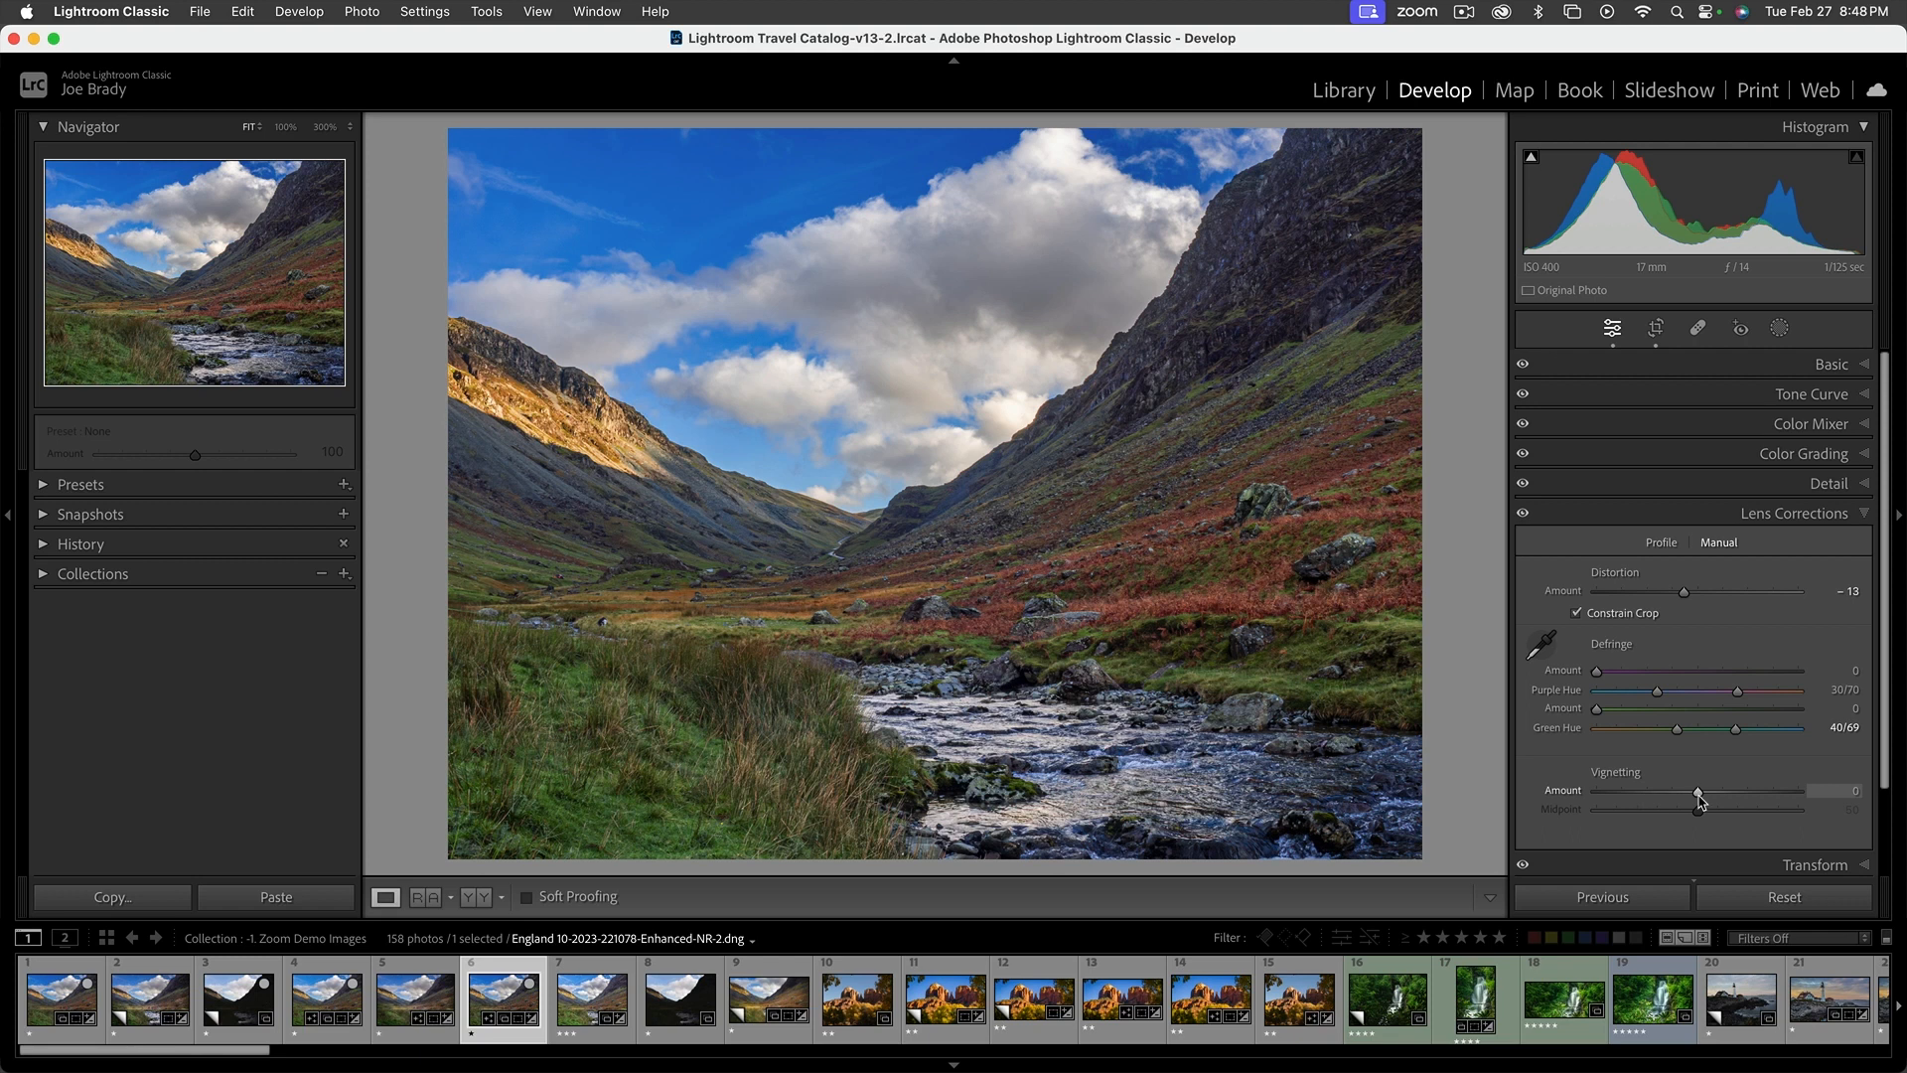
Try the manual Lens Corrections Vignetting Amount in both directions and return it to 0
drag(1699, 795, 1783, 796)
mouse_move(1679, 794)
mouse_down()
mouse_move(1617, 790)
mouse_move(1695, 792)
mouse_up()
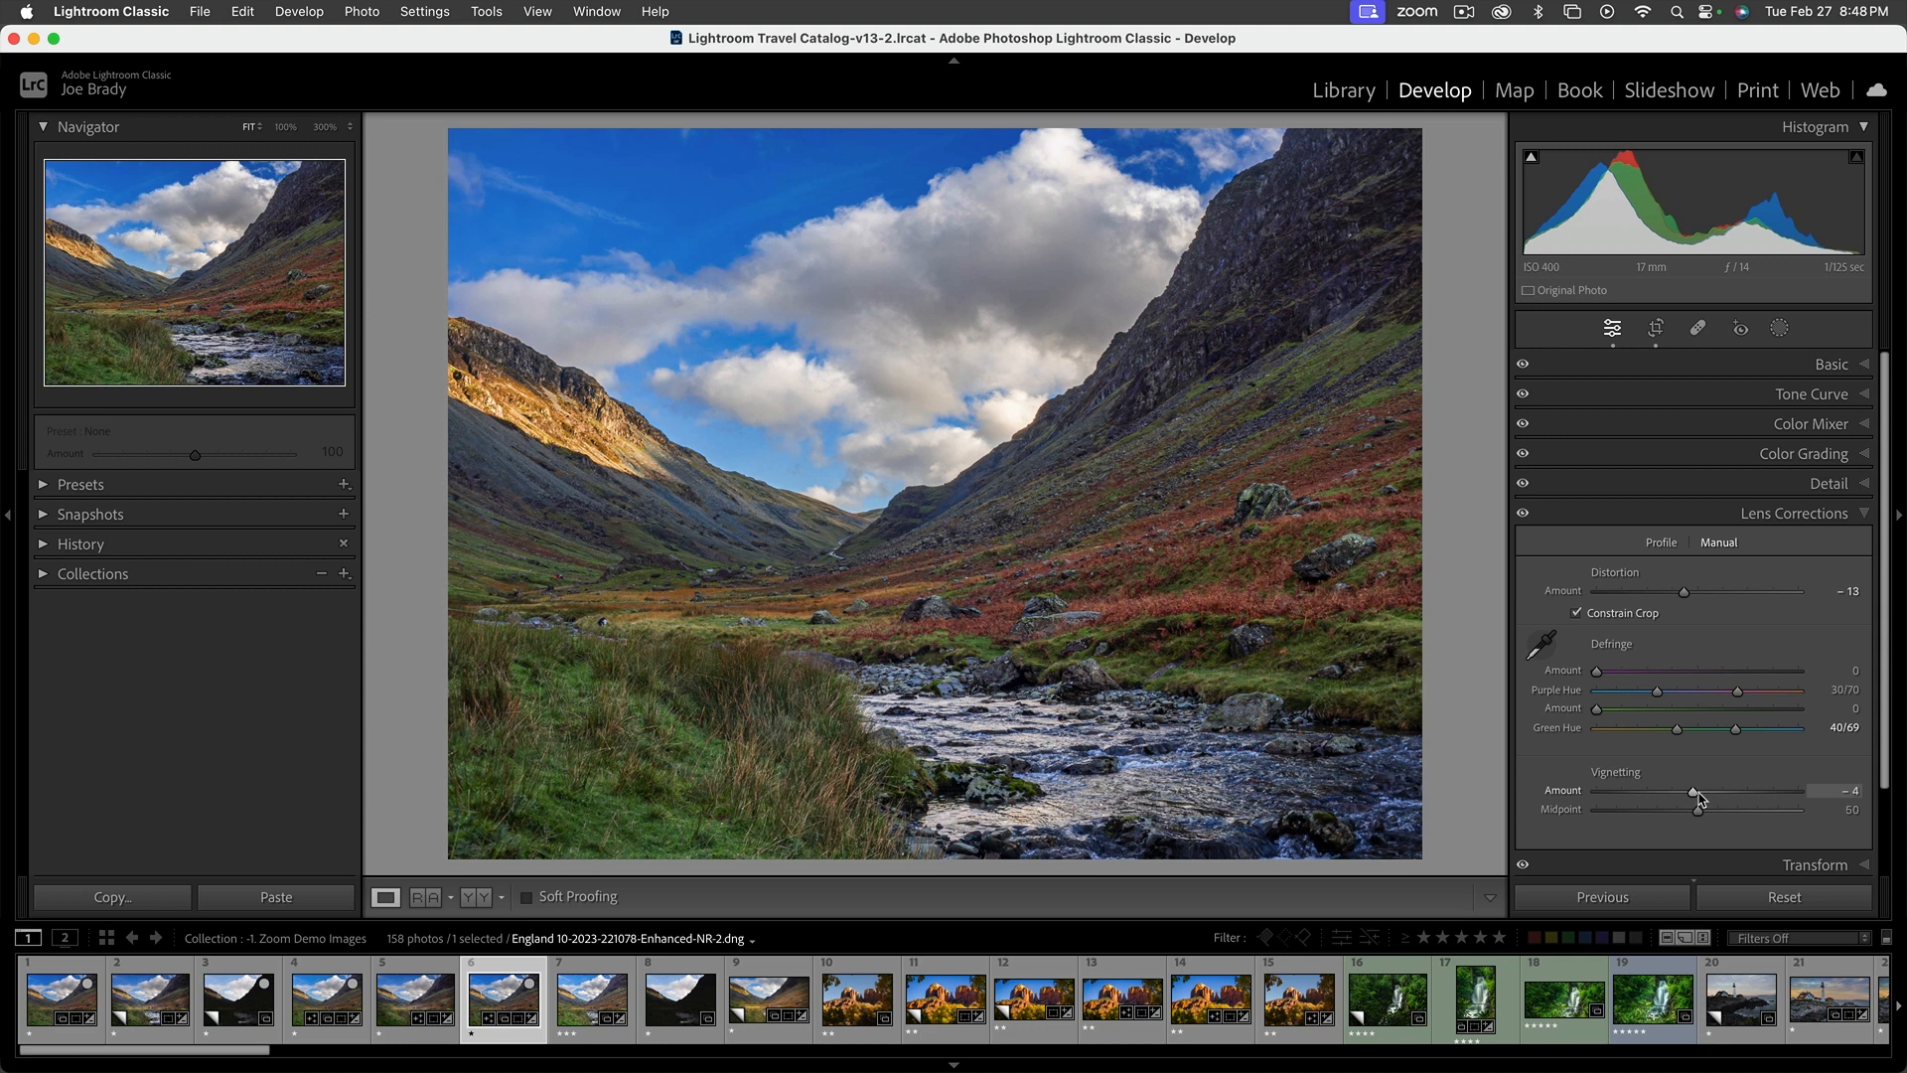
click(1863, 517)
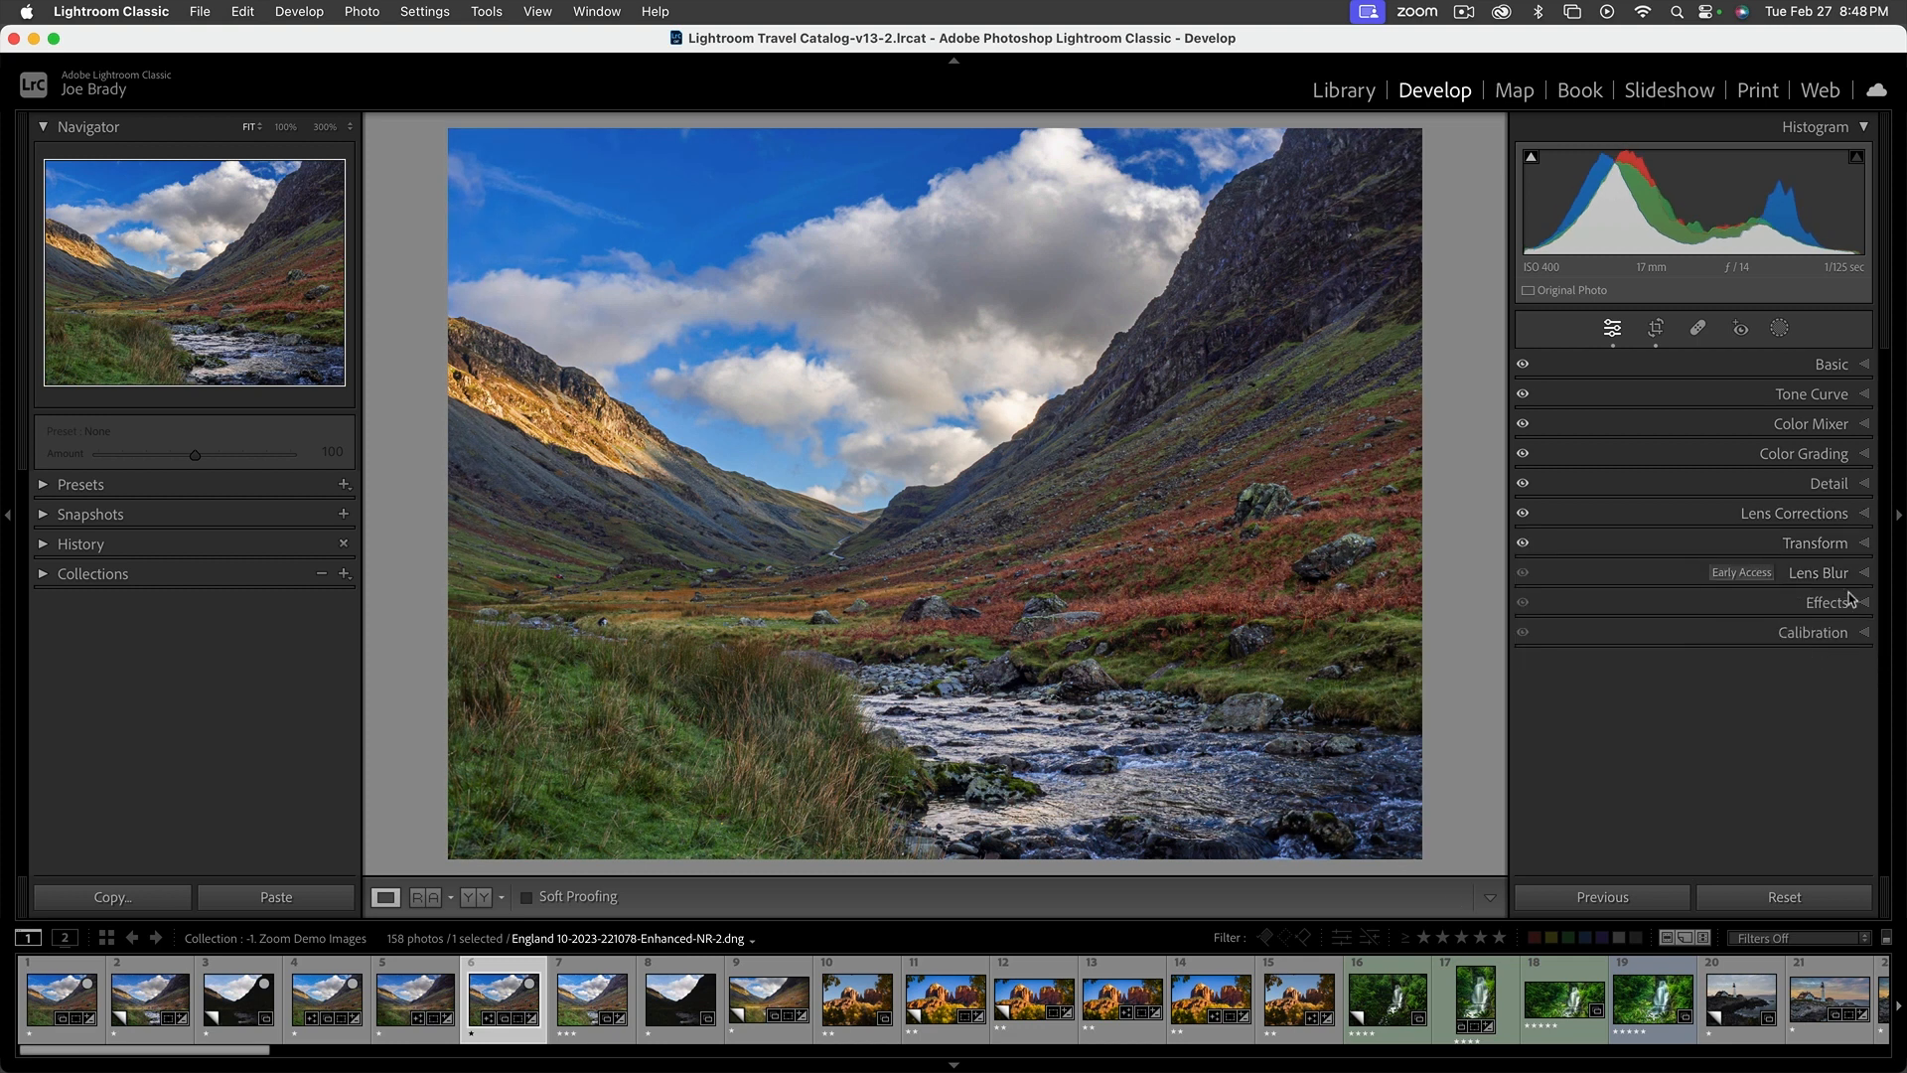
Try a Horizontal perspective of -2 in the Transform settings and undo it
click(1865, 546)
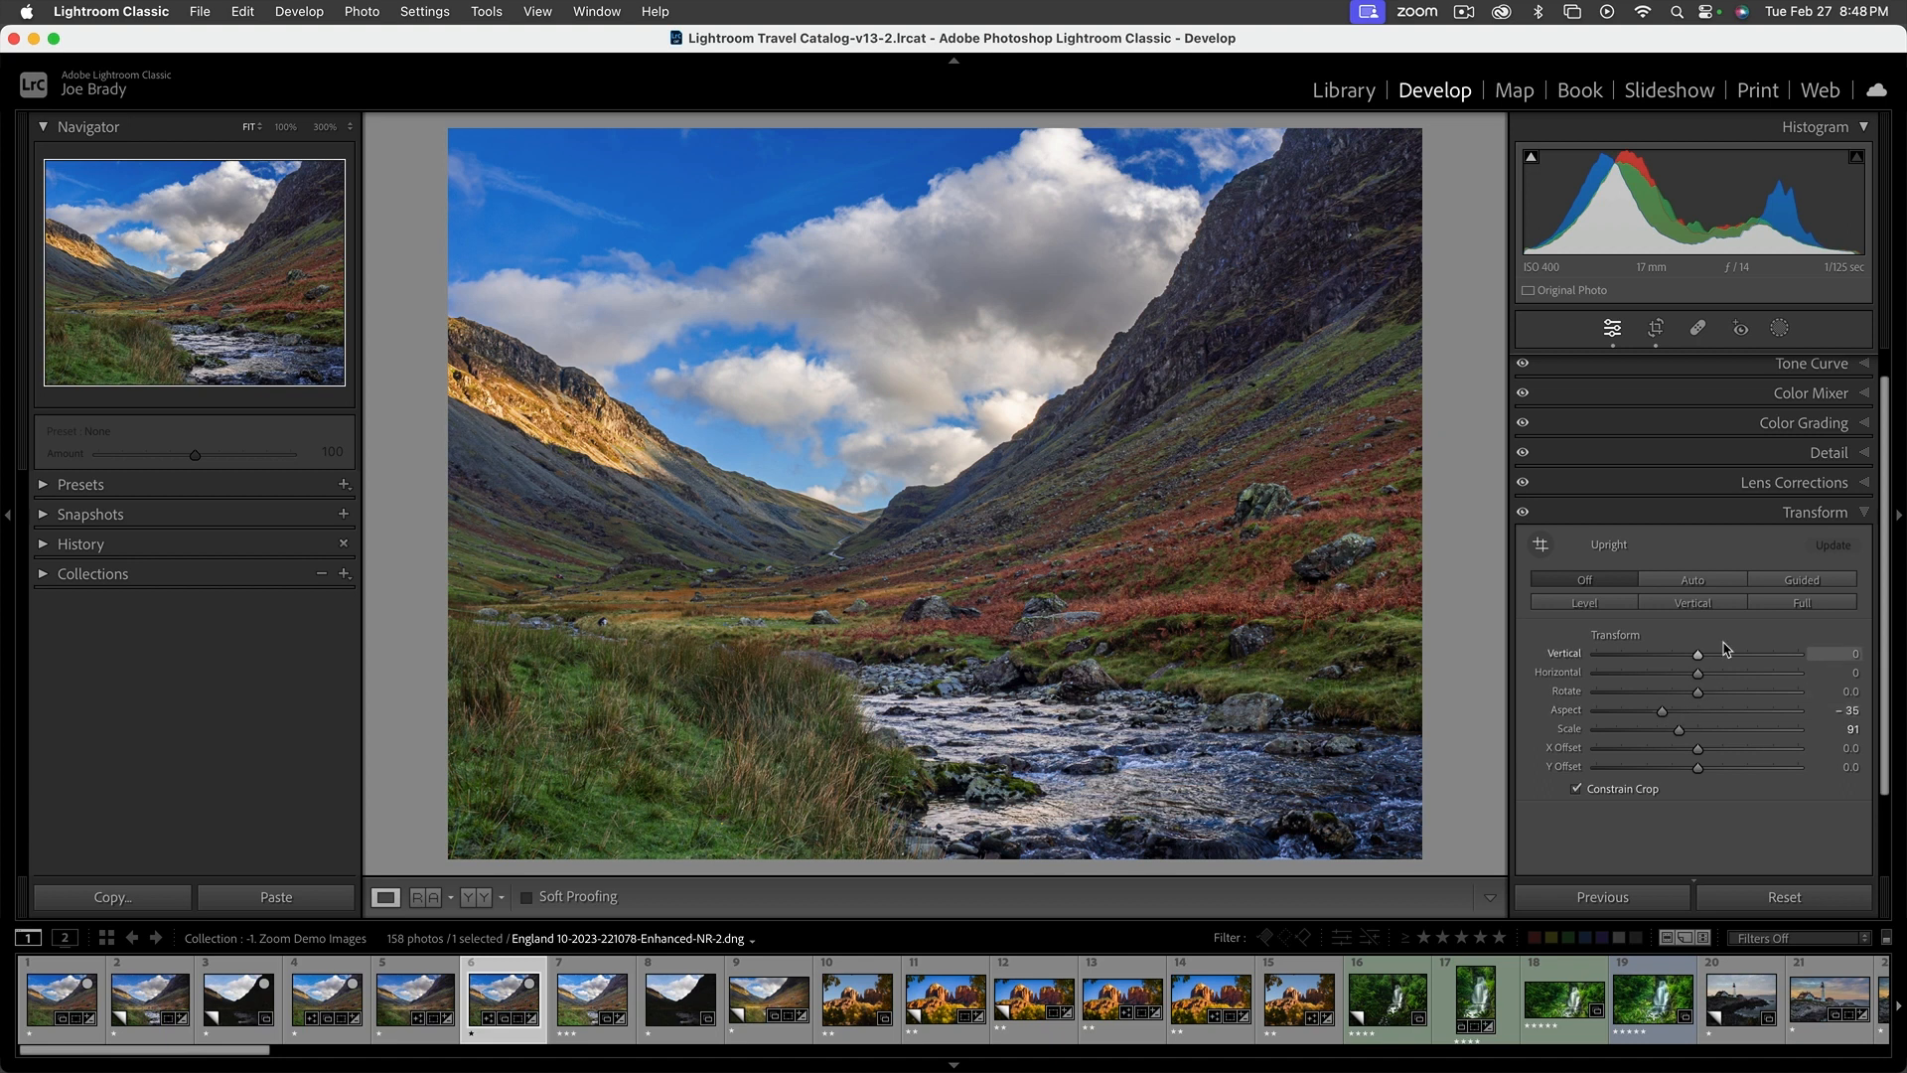
click(1865, 515)
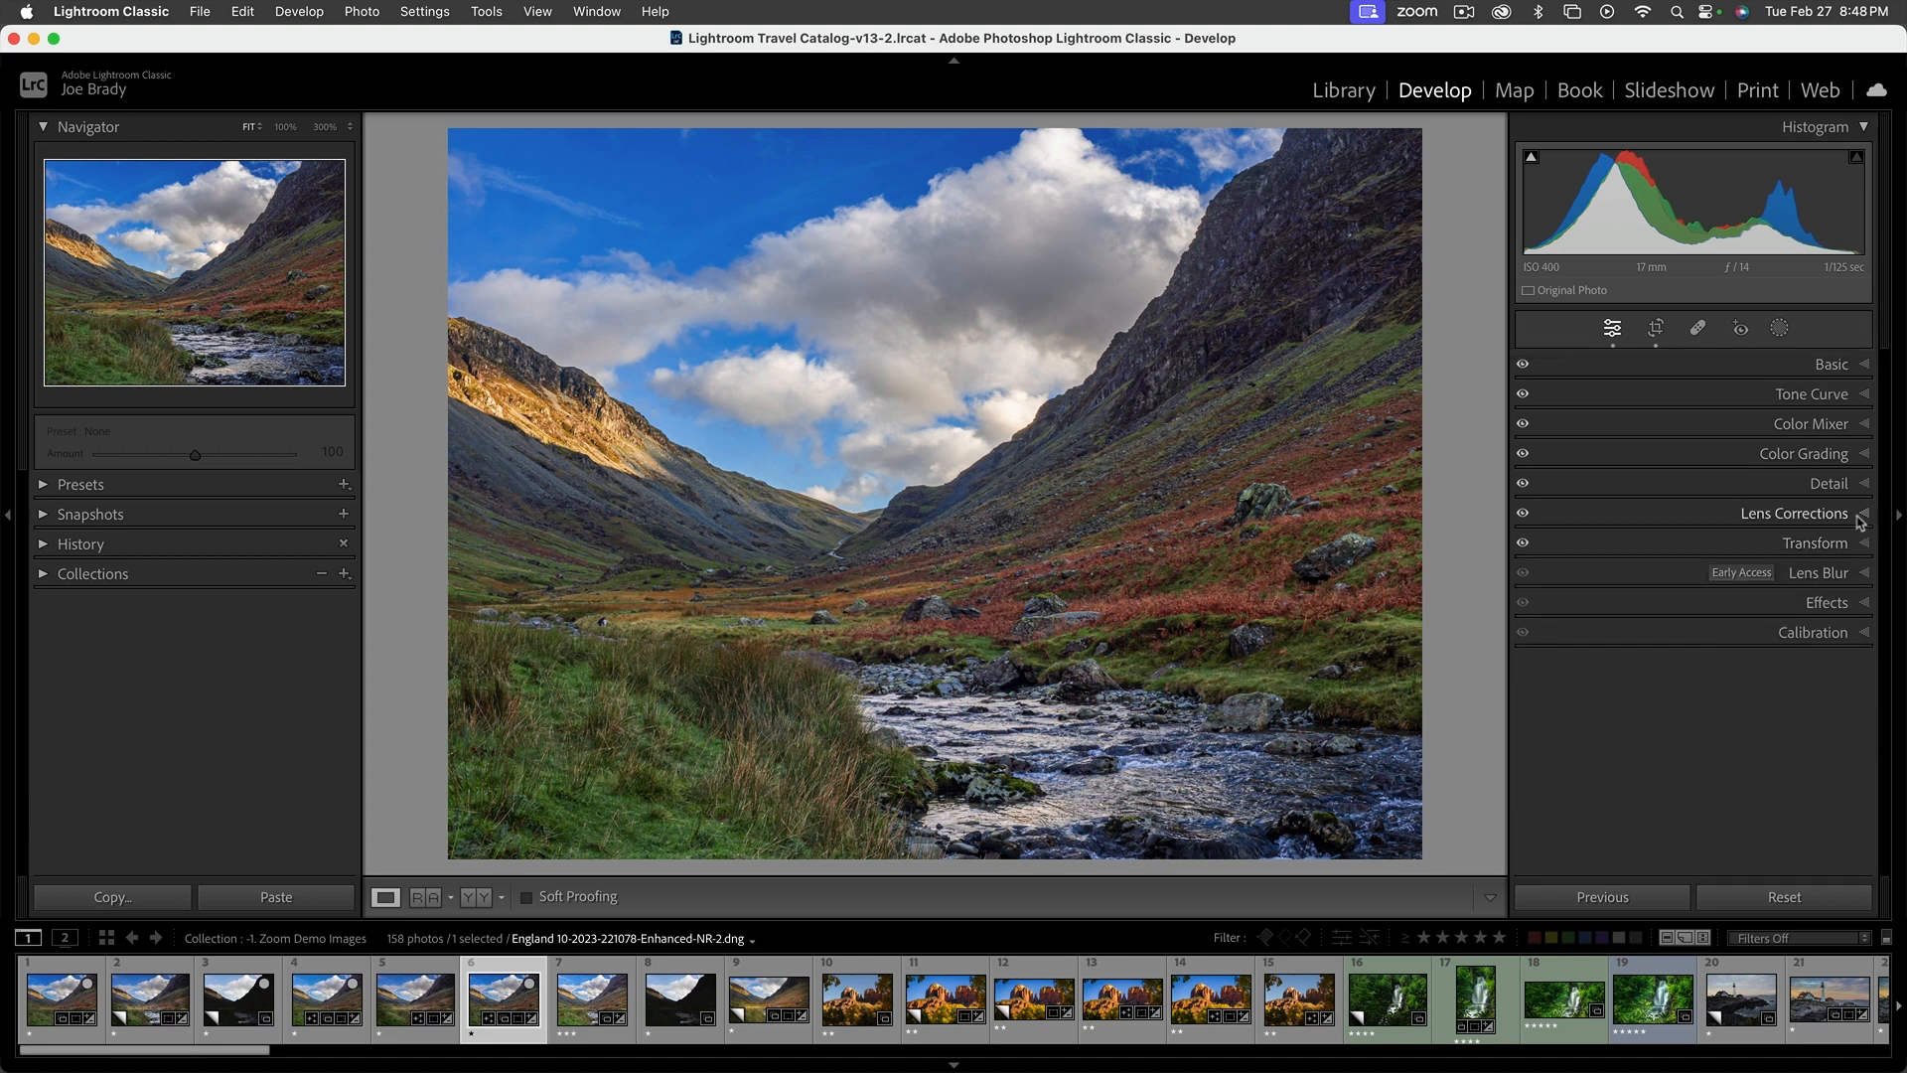
click(1835, 544)
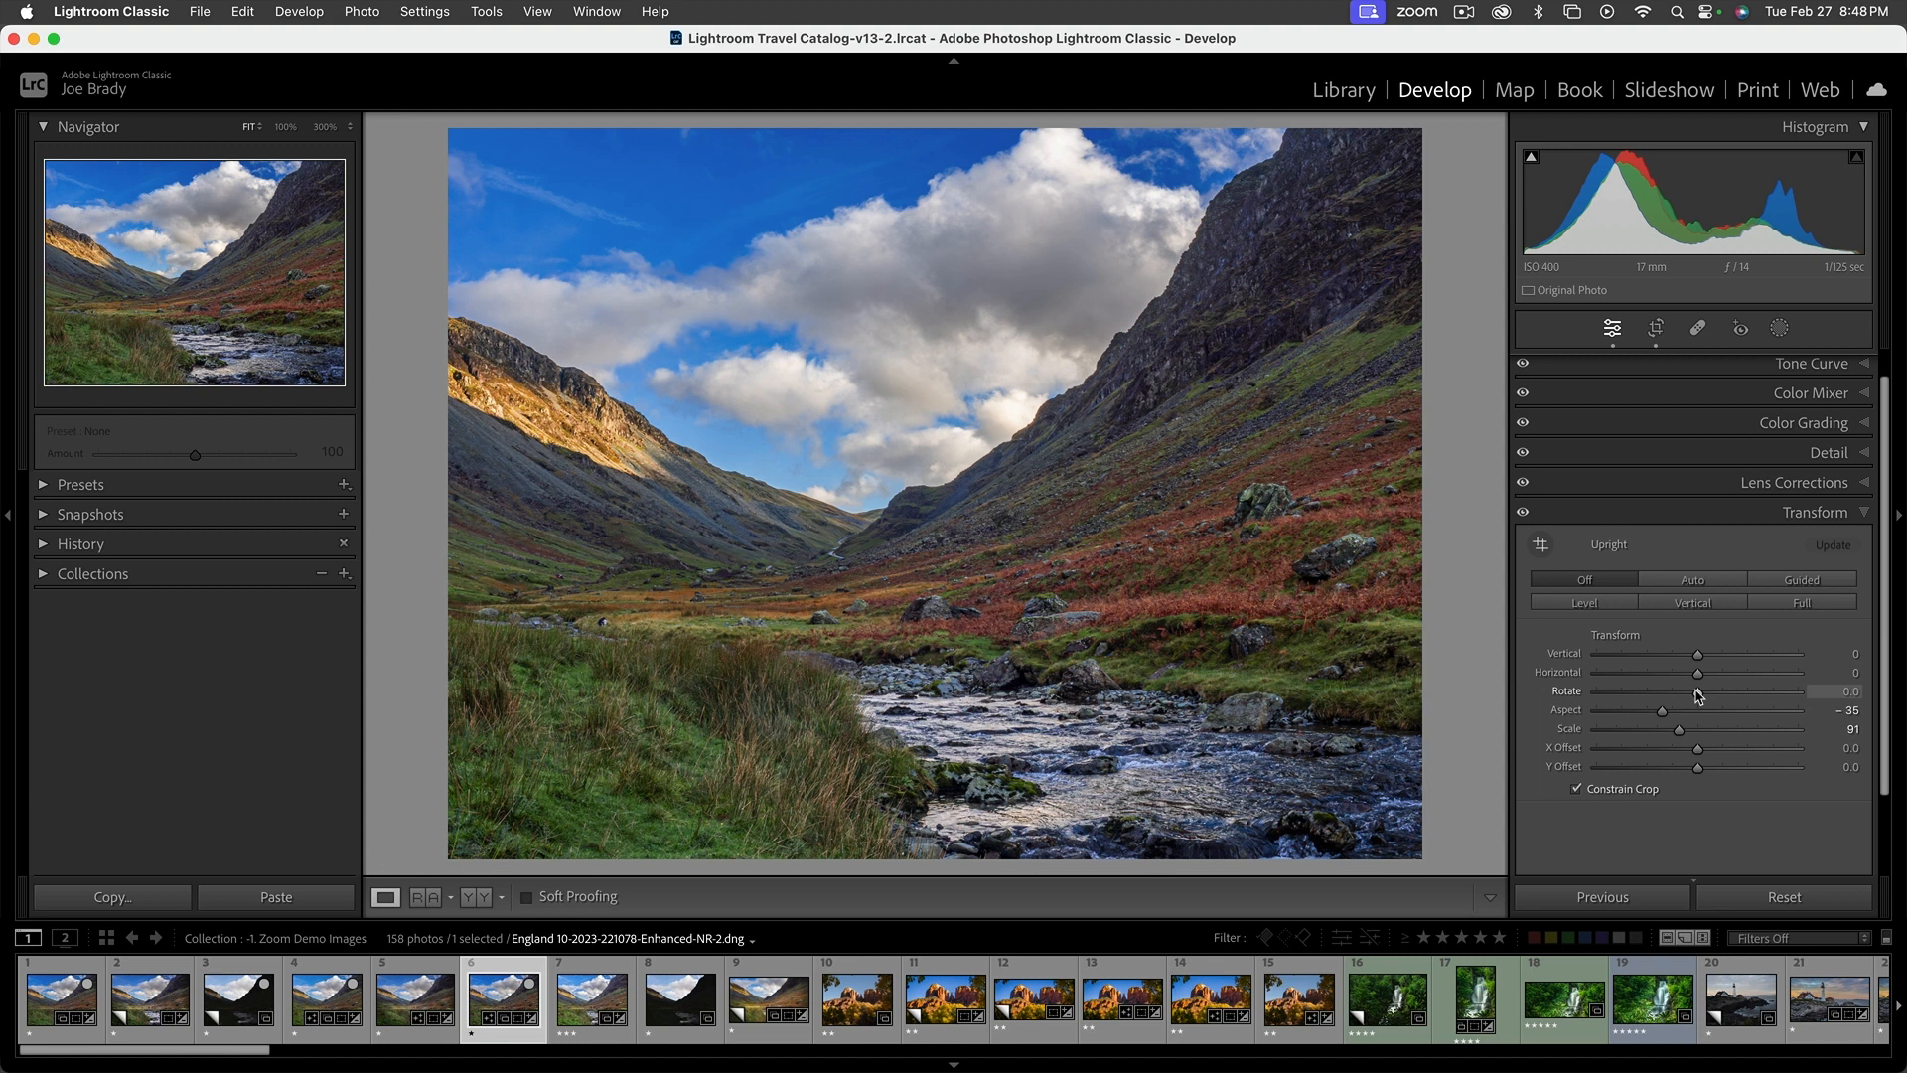
mouse_move(1697, 672)
mouse_down()
mouse_move(1670, 677)
mouse_move(1728, 676)
mouse_move(1659, 677)
mouse_move(1750, 678)
mouse_move(1664, 678)
mouse_move(1699, 673)
mouse_up()
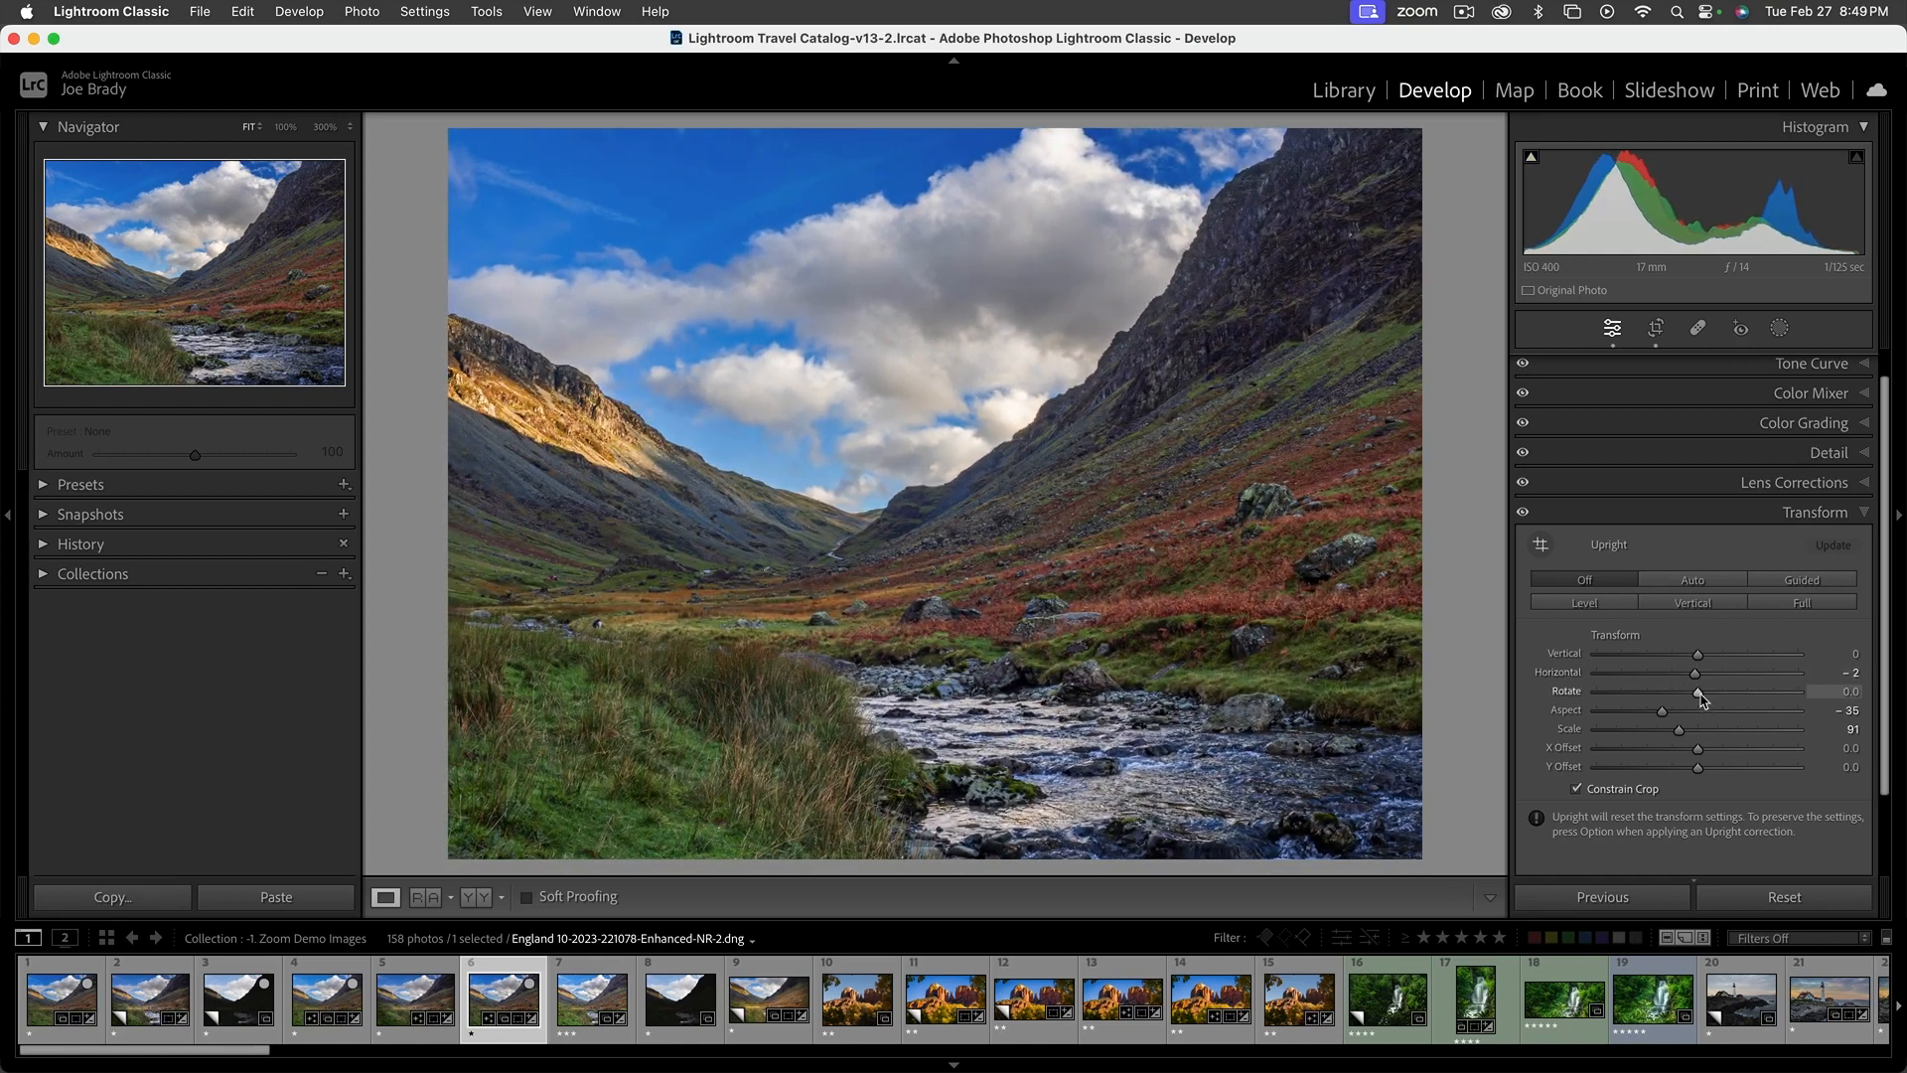
key(super+z)
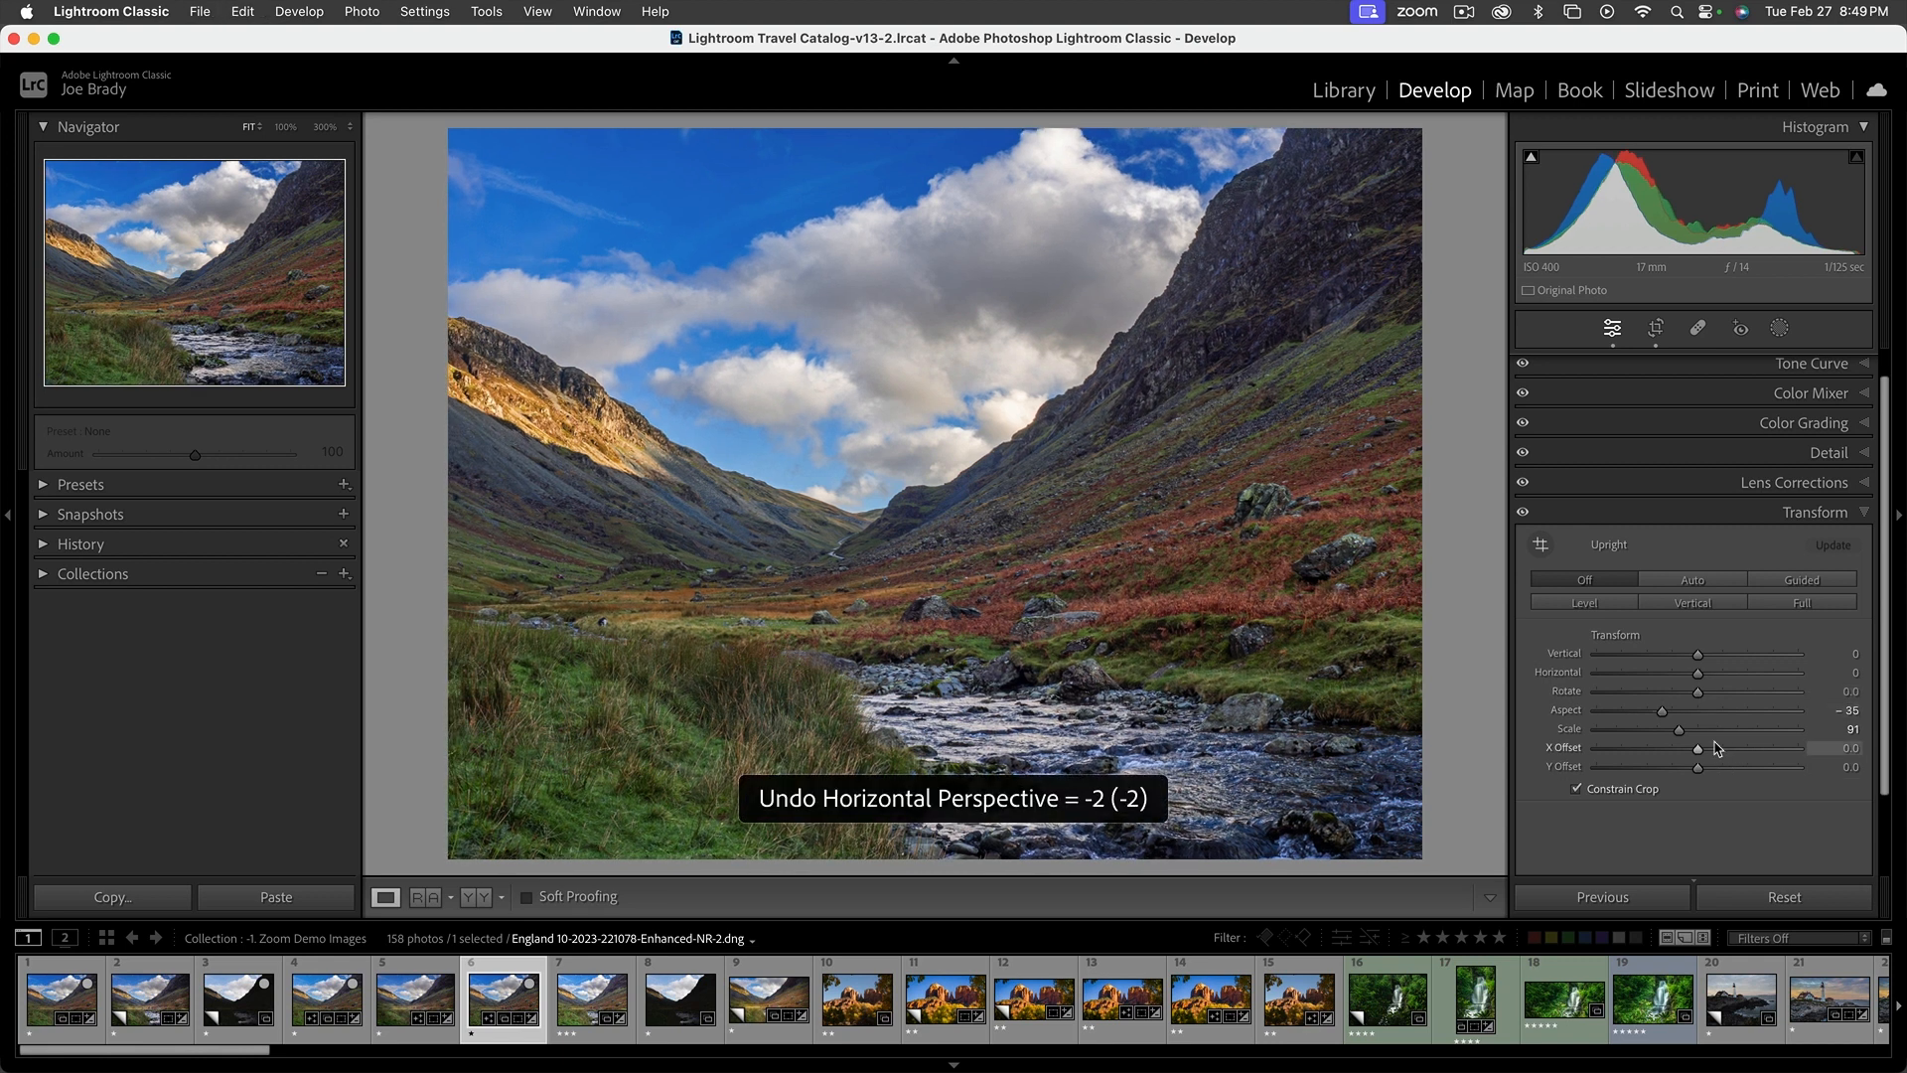
click(1842, 513)
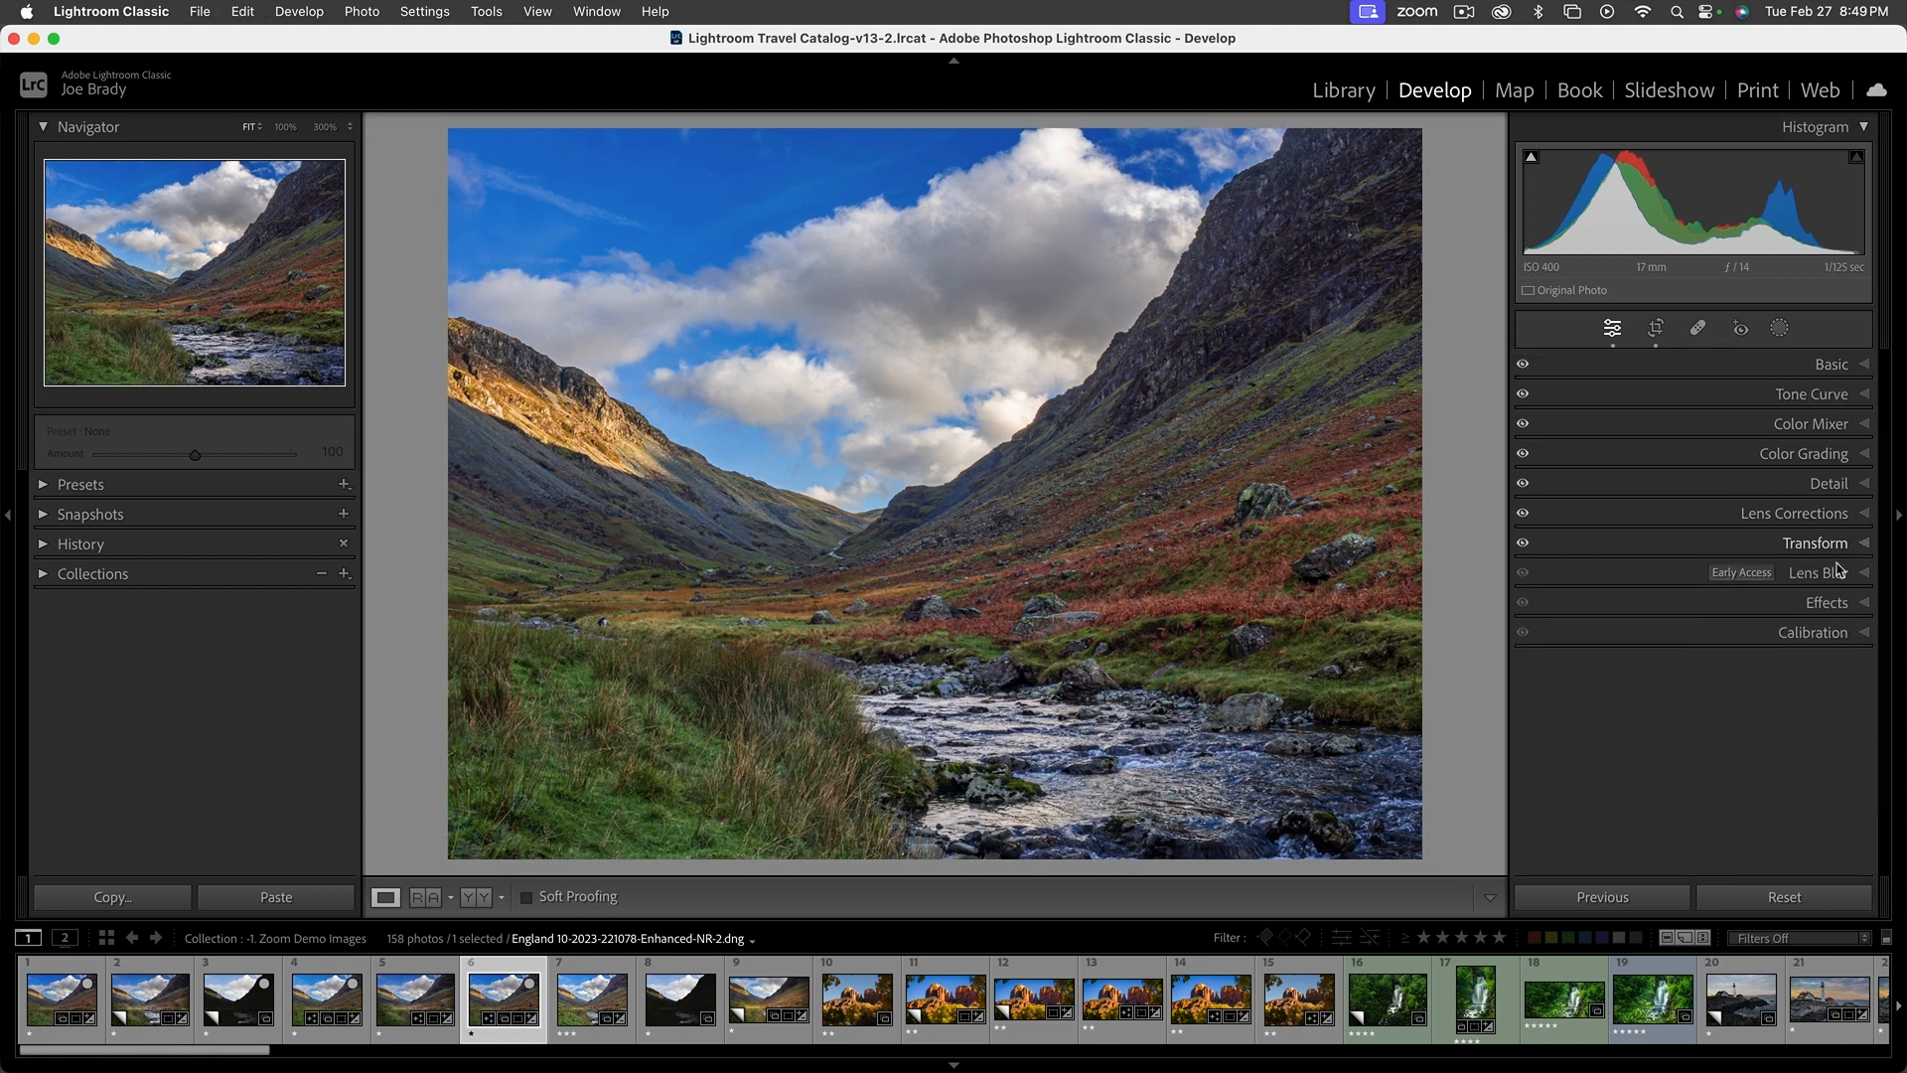
Try Lens Blur on the valley photo with Blur Amount 50, and disable it
click(1838, 576)
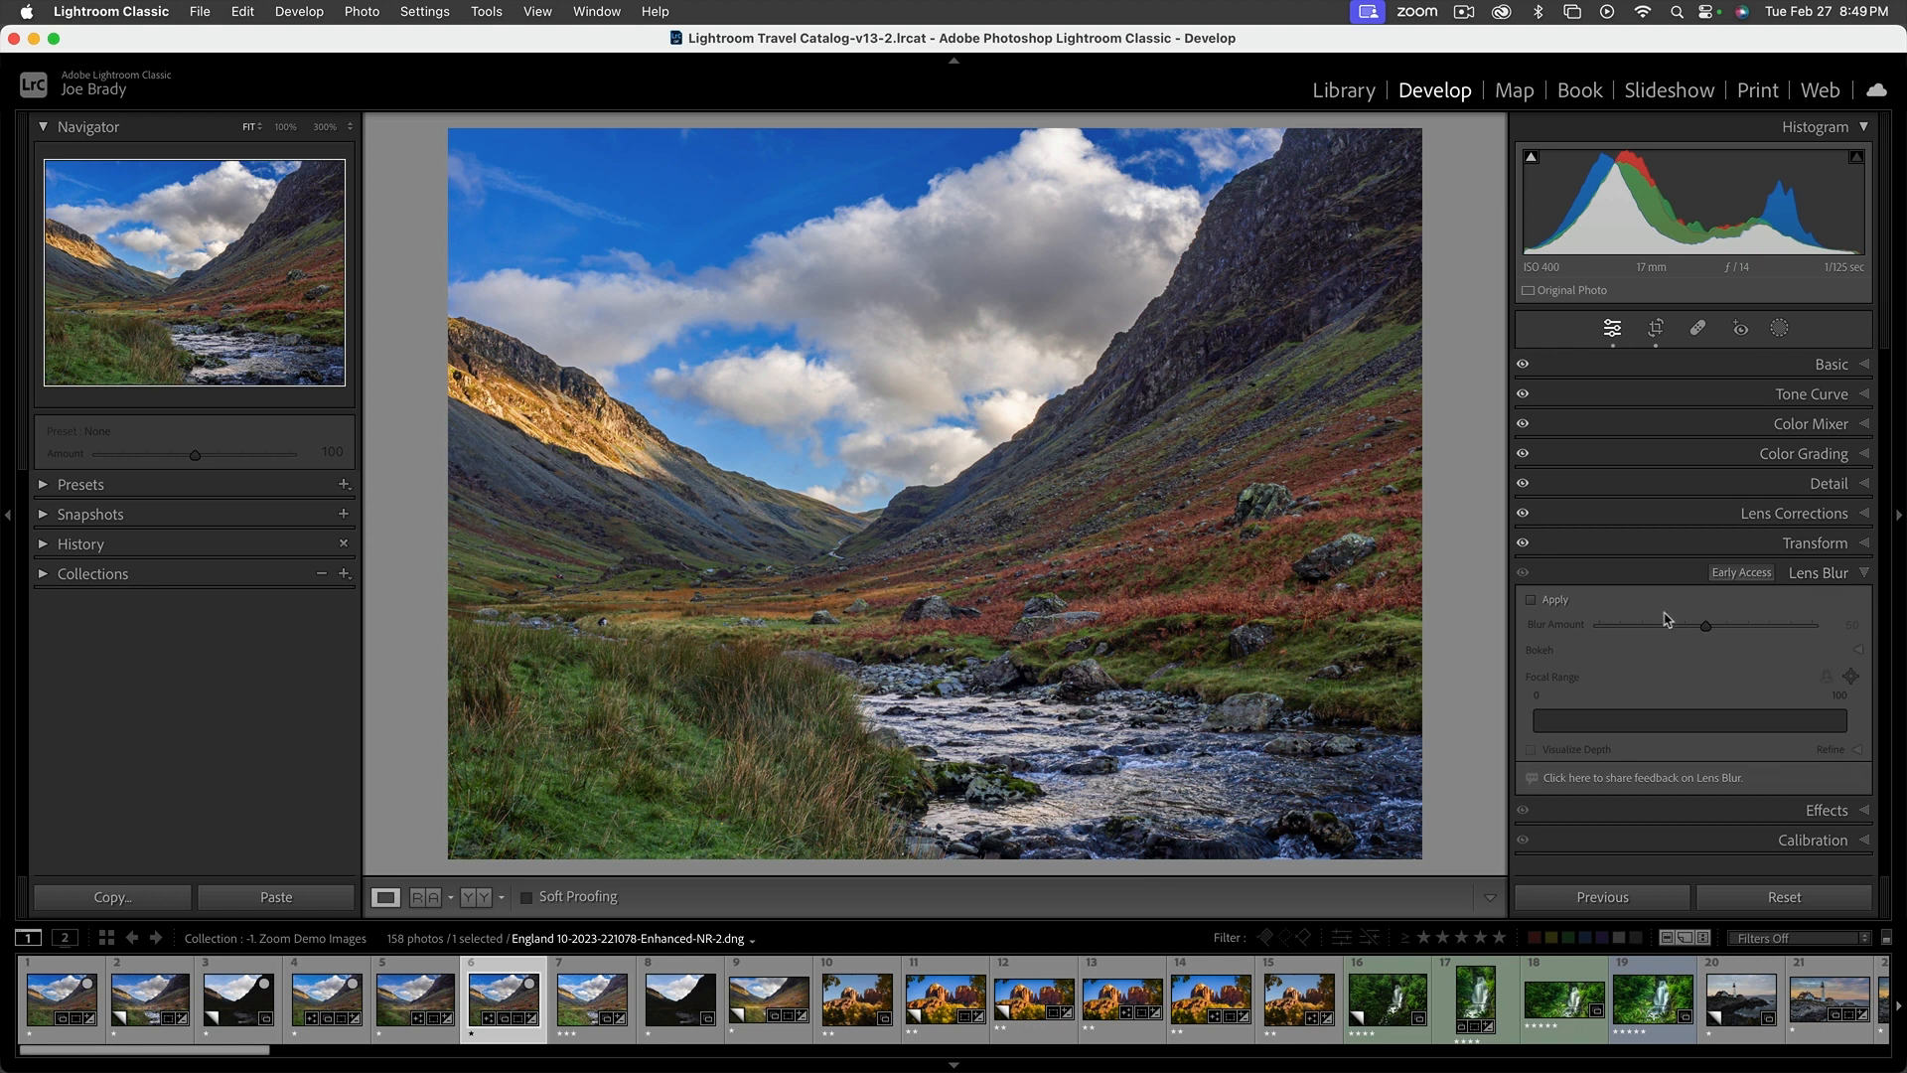
click(1530, 601)
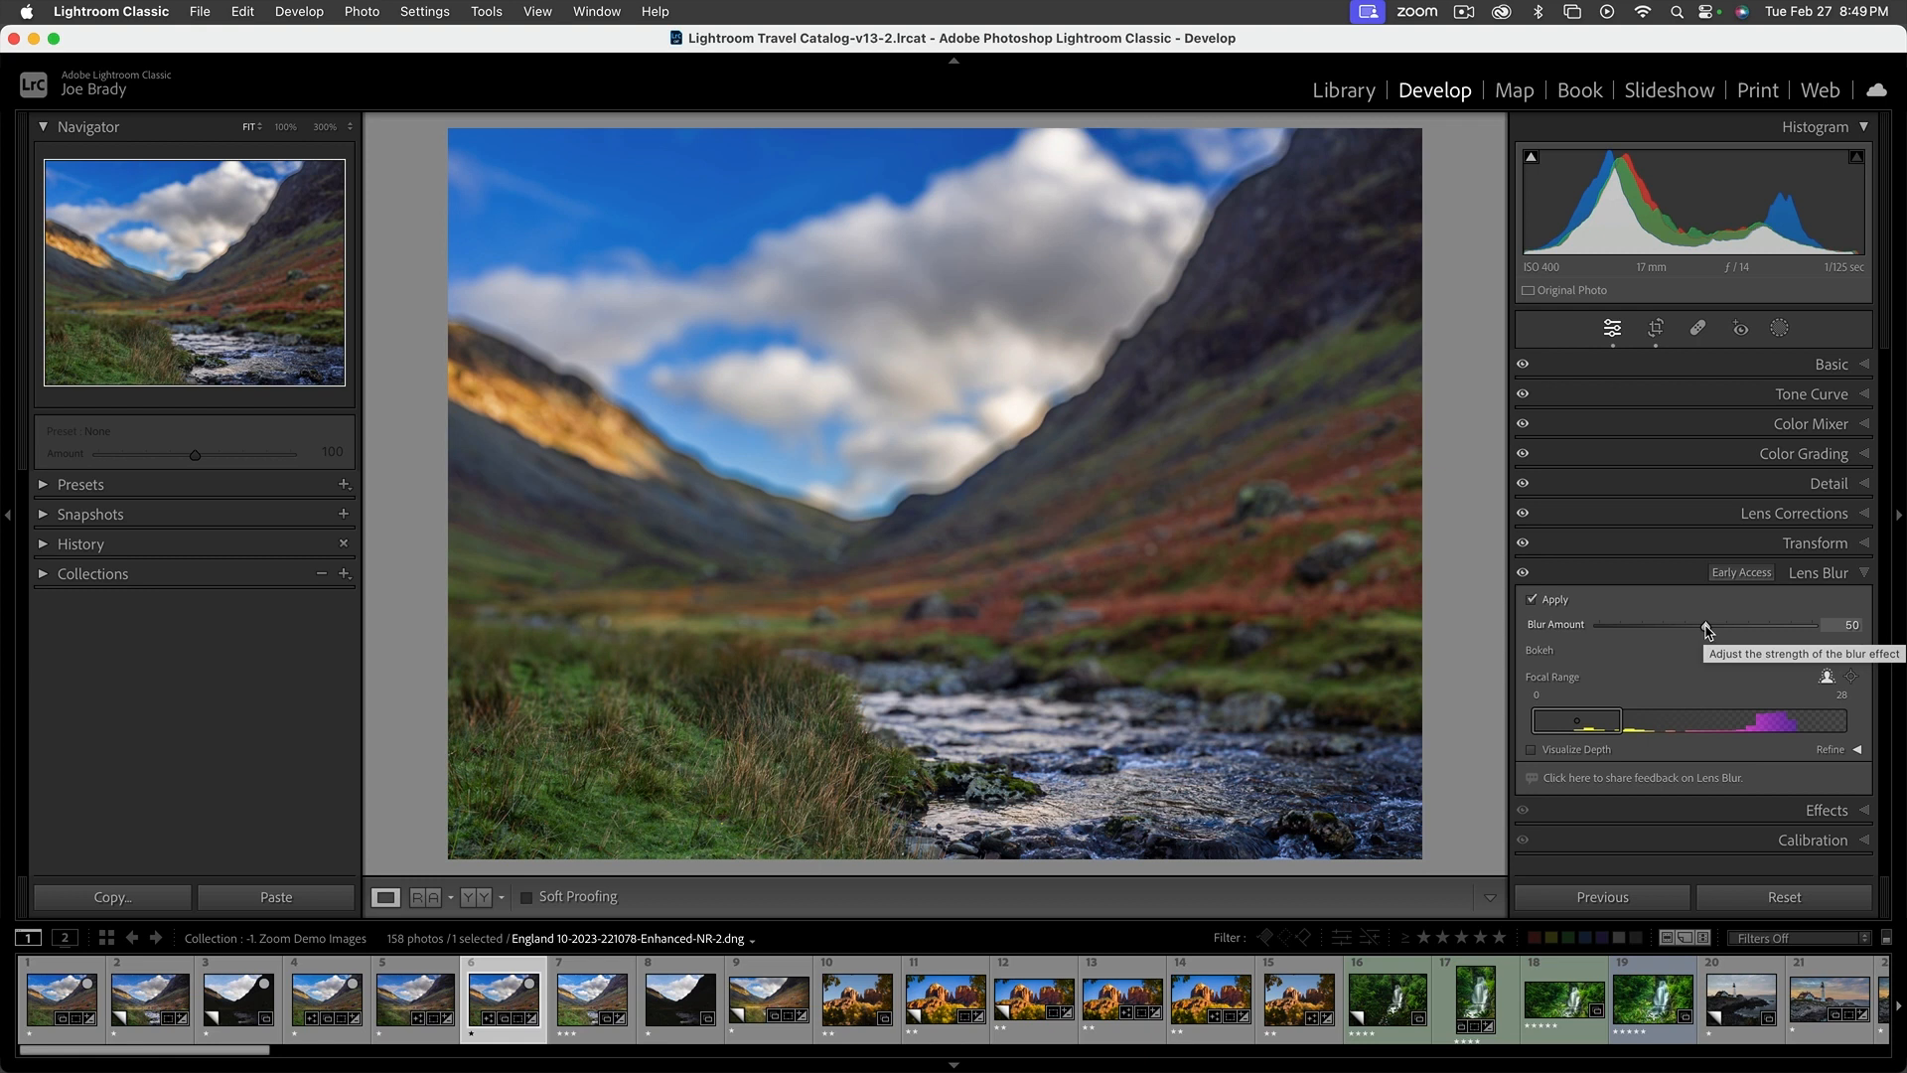
click(1531, 600)
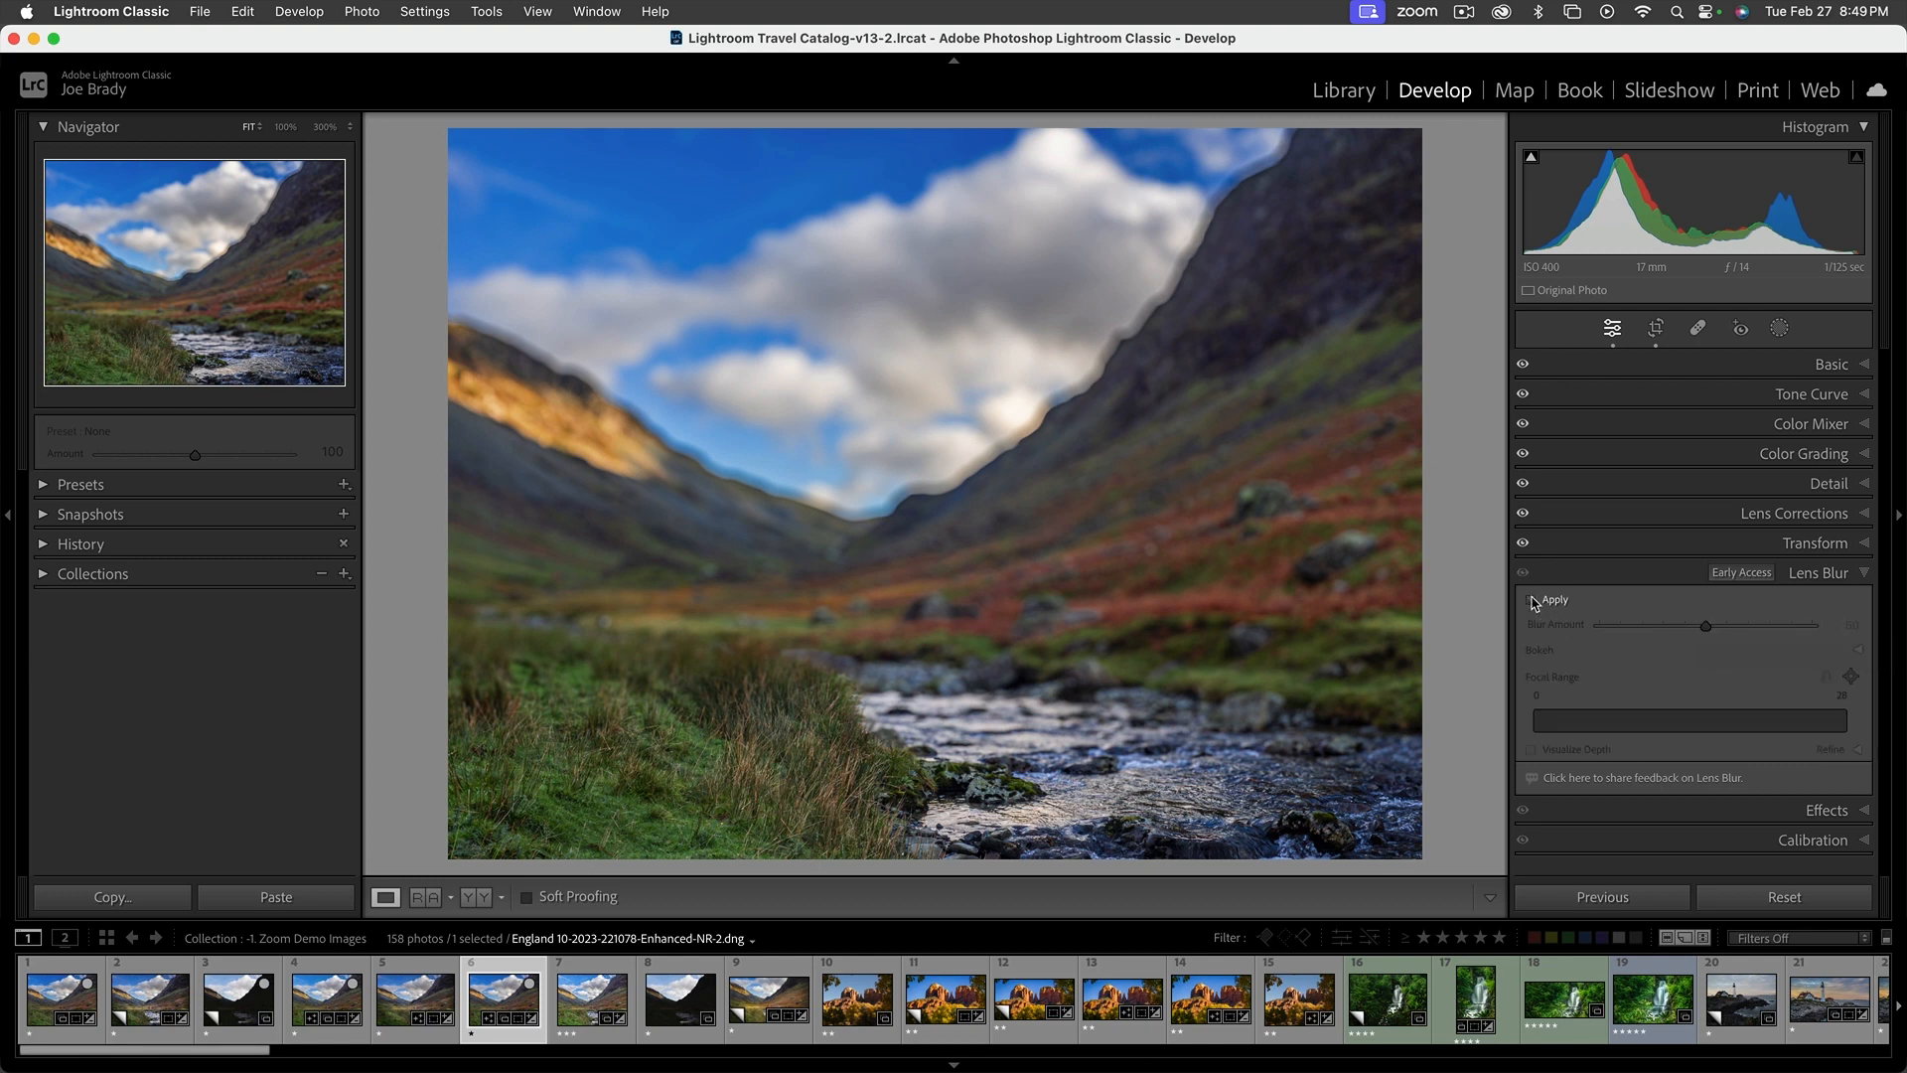
click(1863, 573)
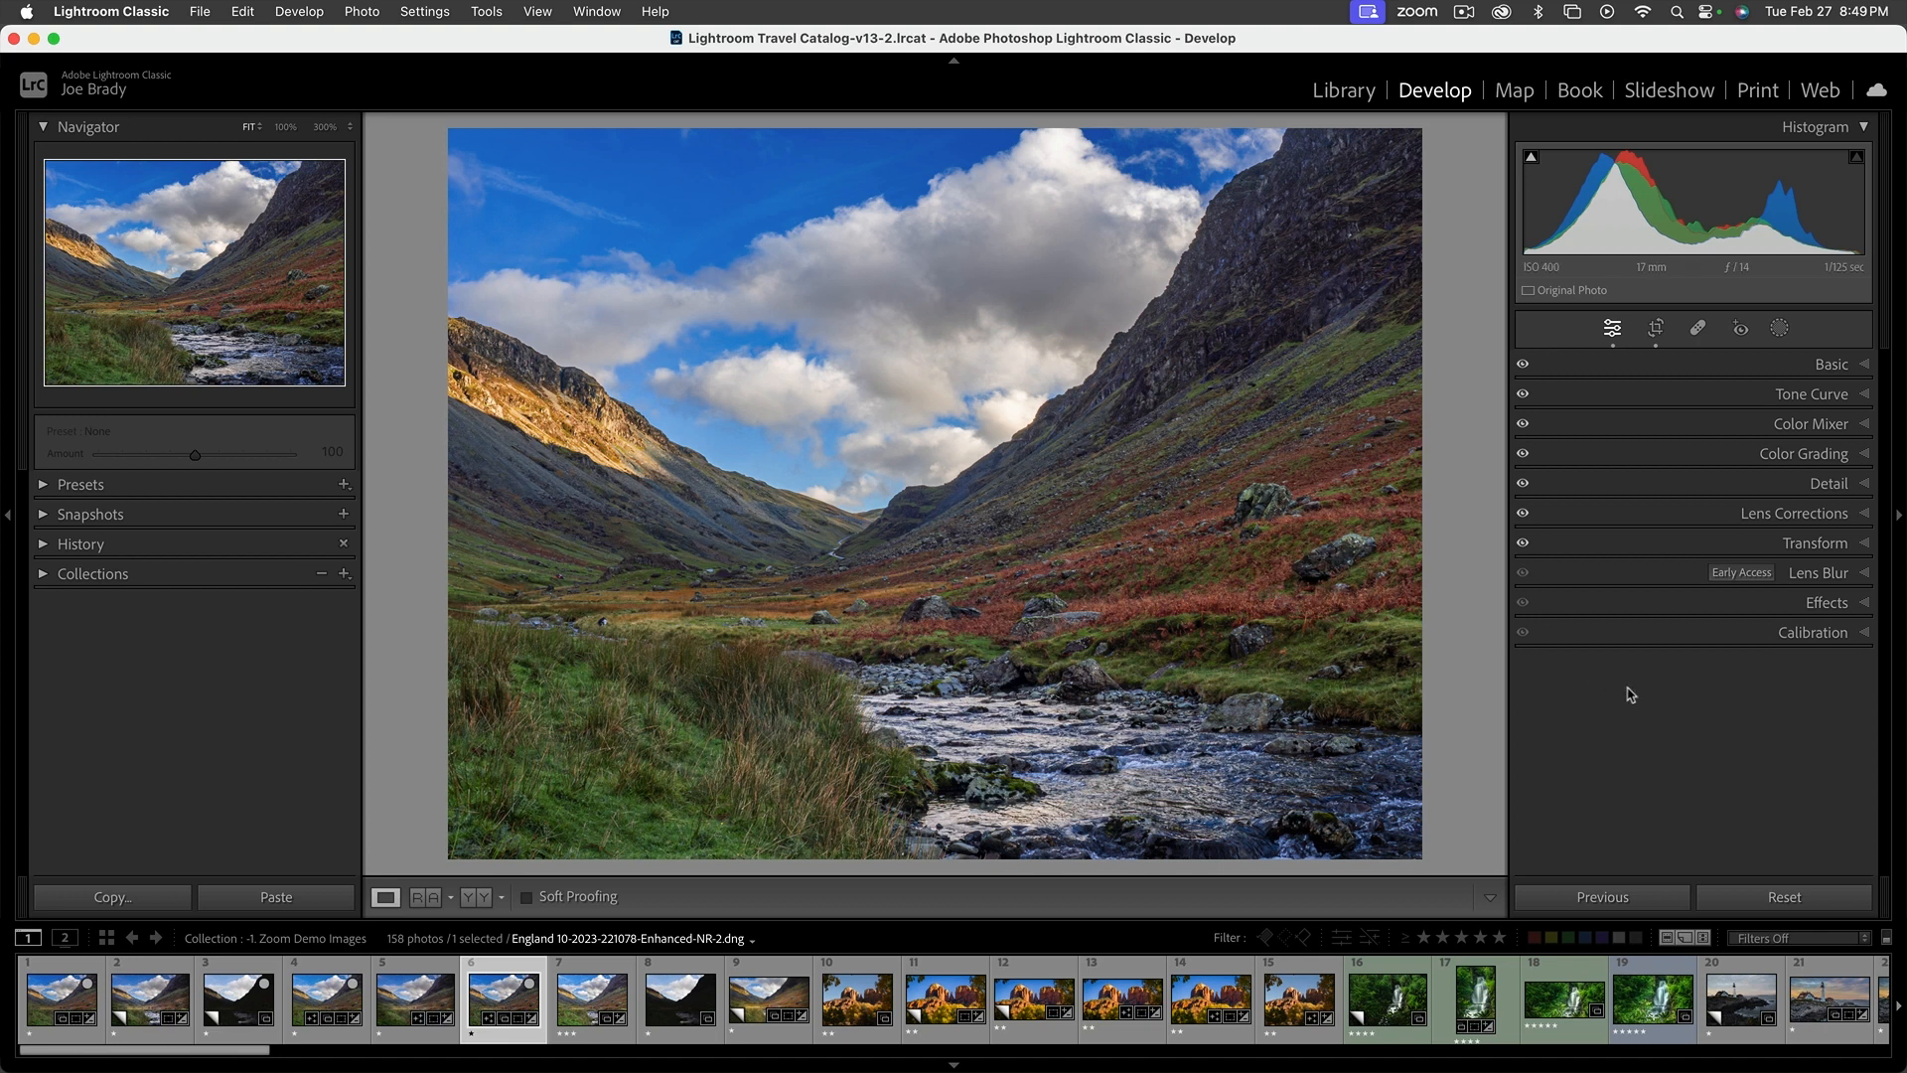
Add a Highlight Priority post-crop vignette with Amount -12, Midpoint 54, Roundness -5, Feather 53 and Highlights 0, trying the extremes of Amount and Highlights first
click(1863, 603)
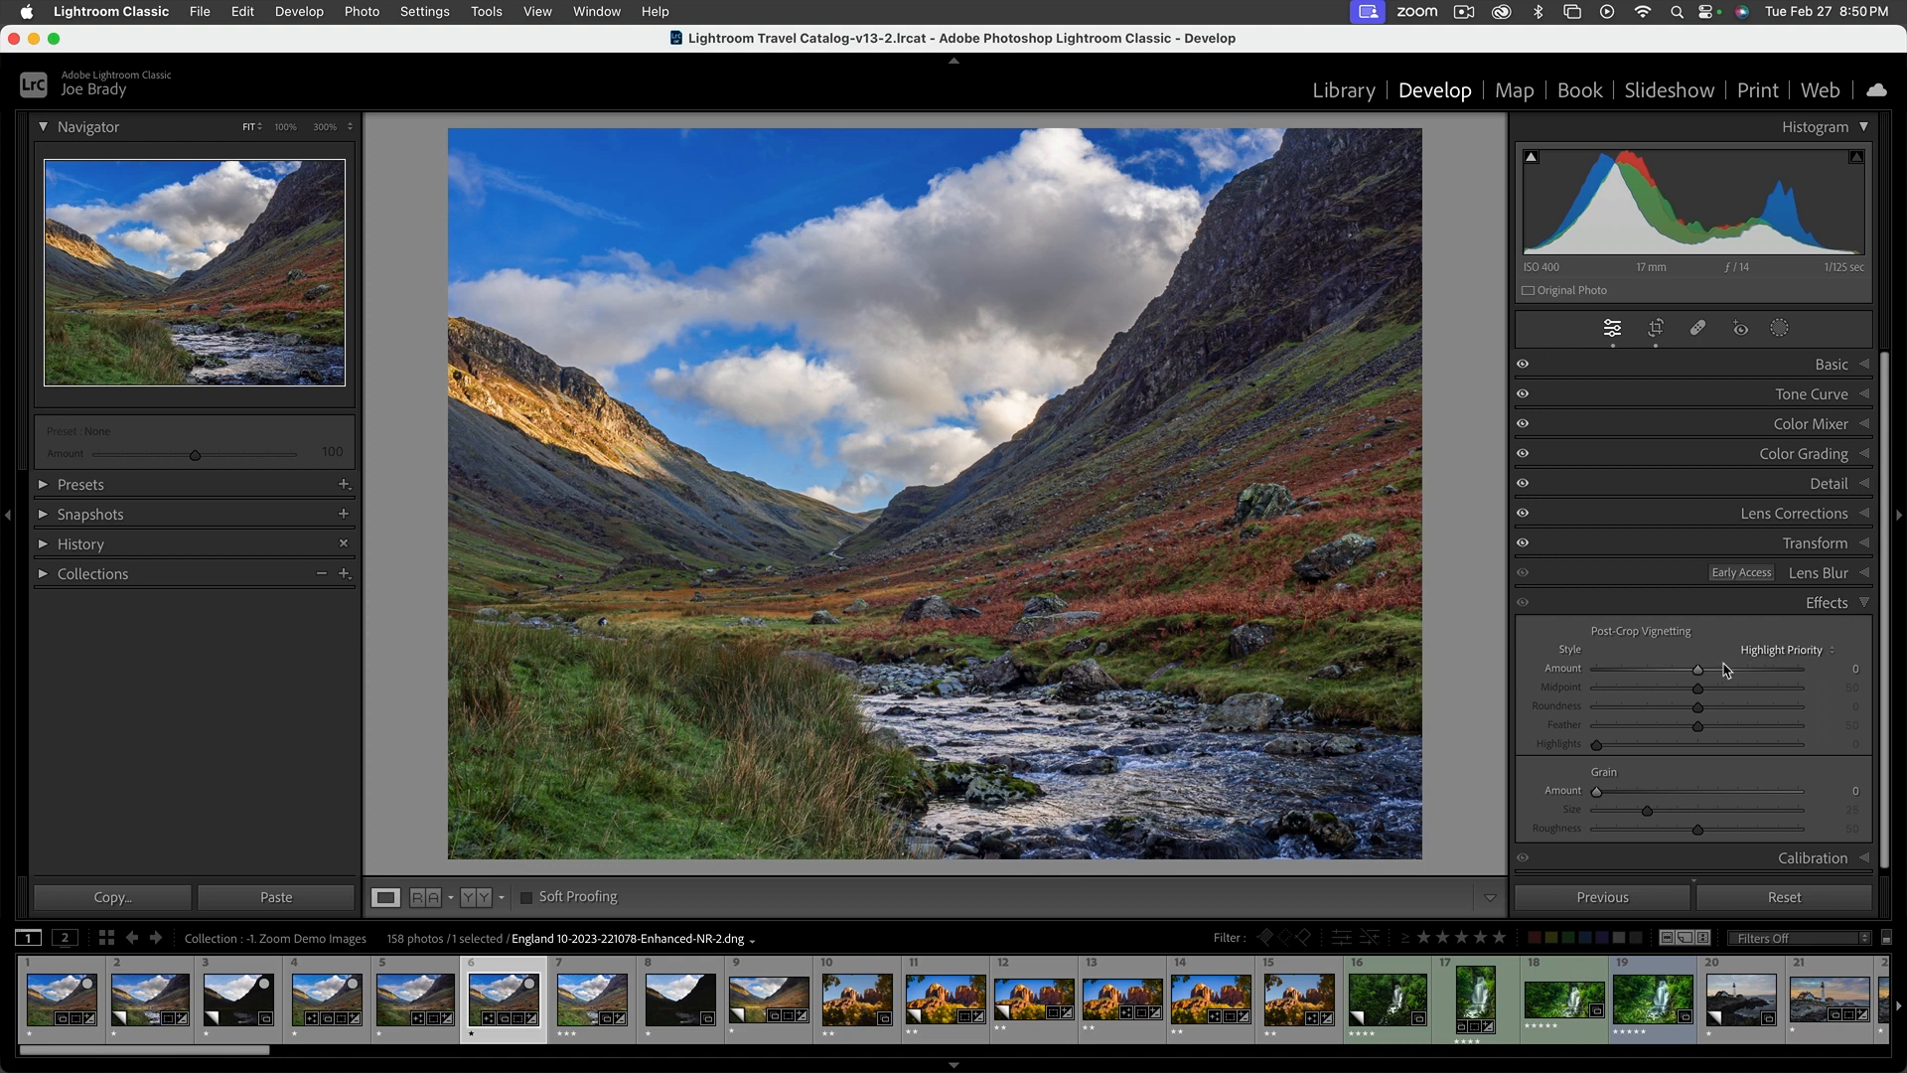
drag(1699, 673, 1559, 679)
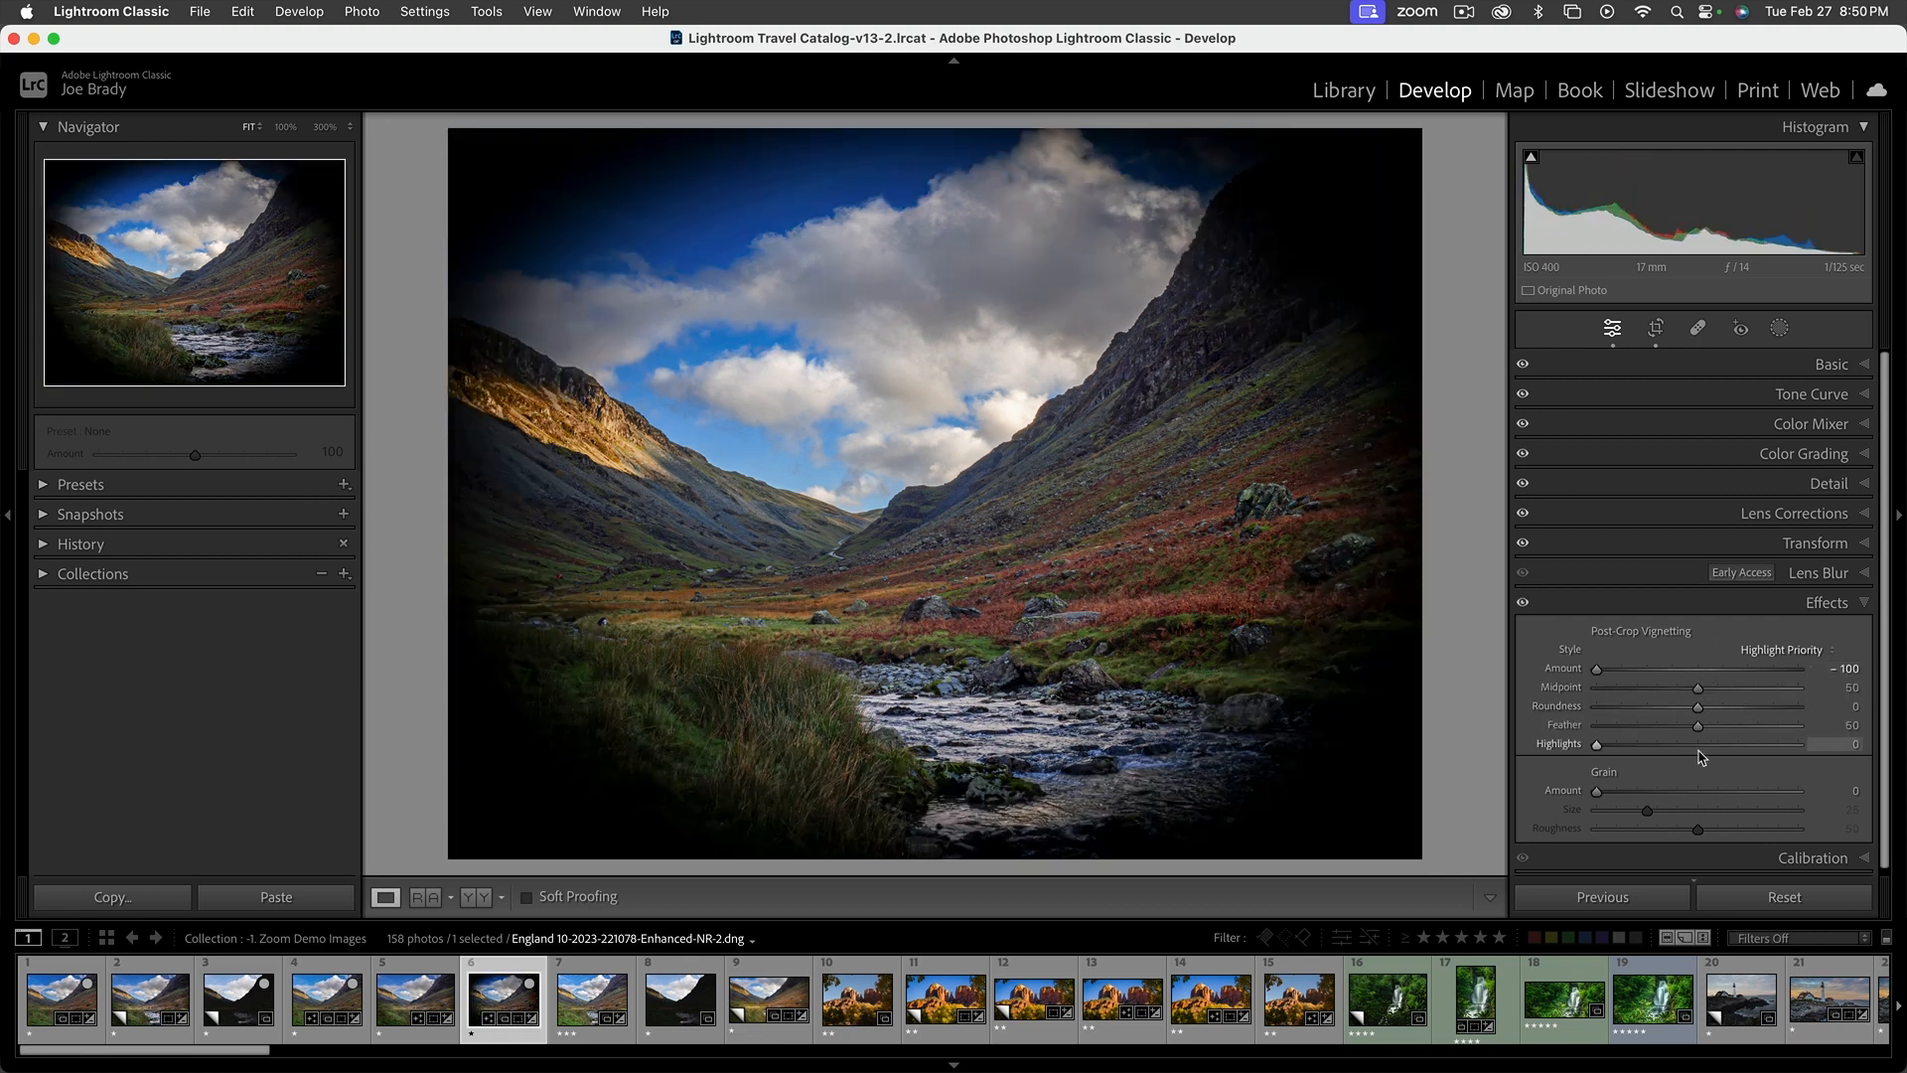
drag(1698, 688, 1569, 750)
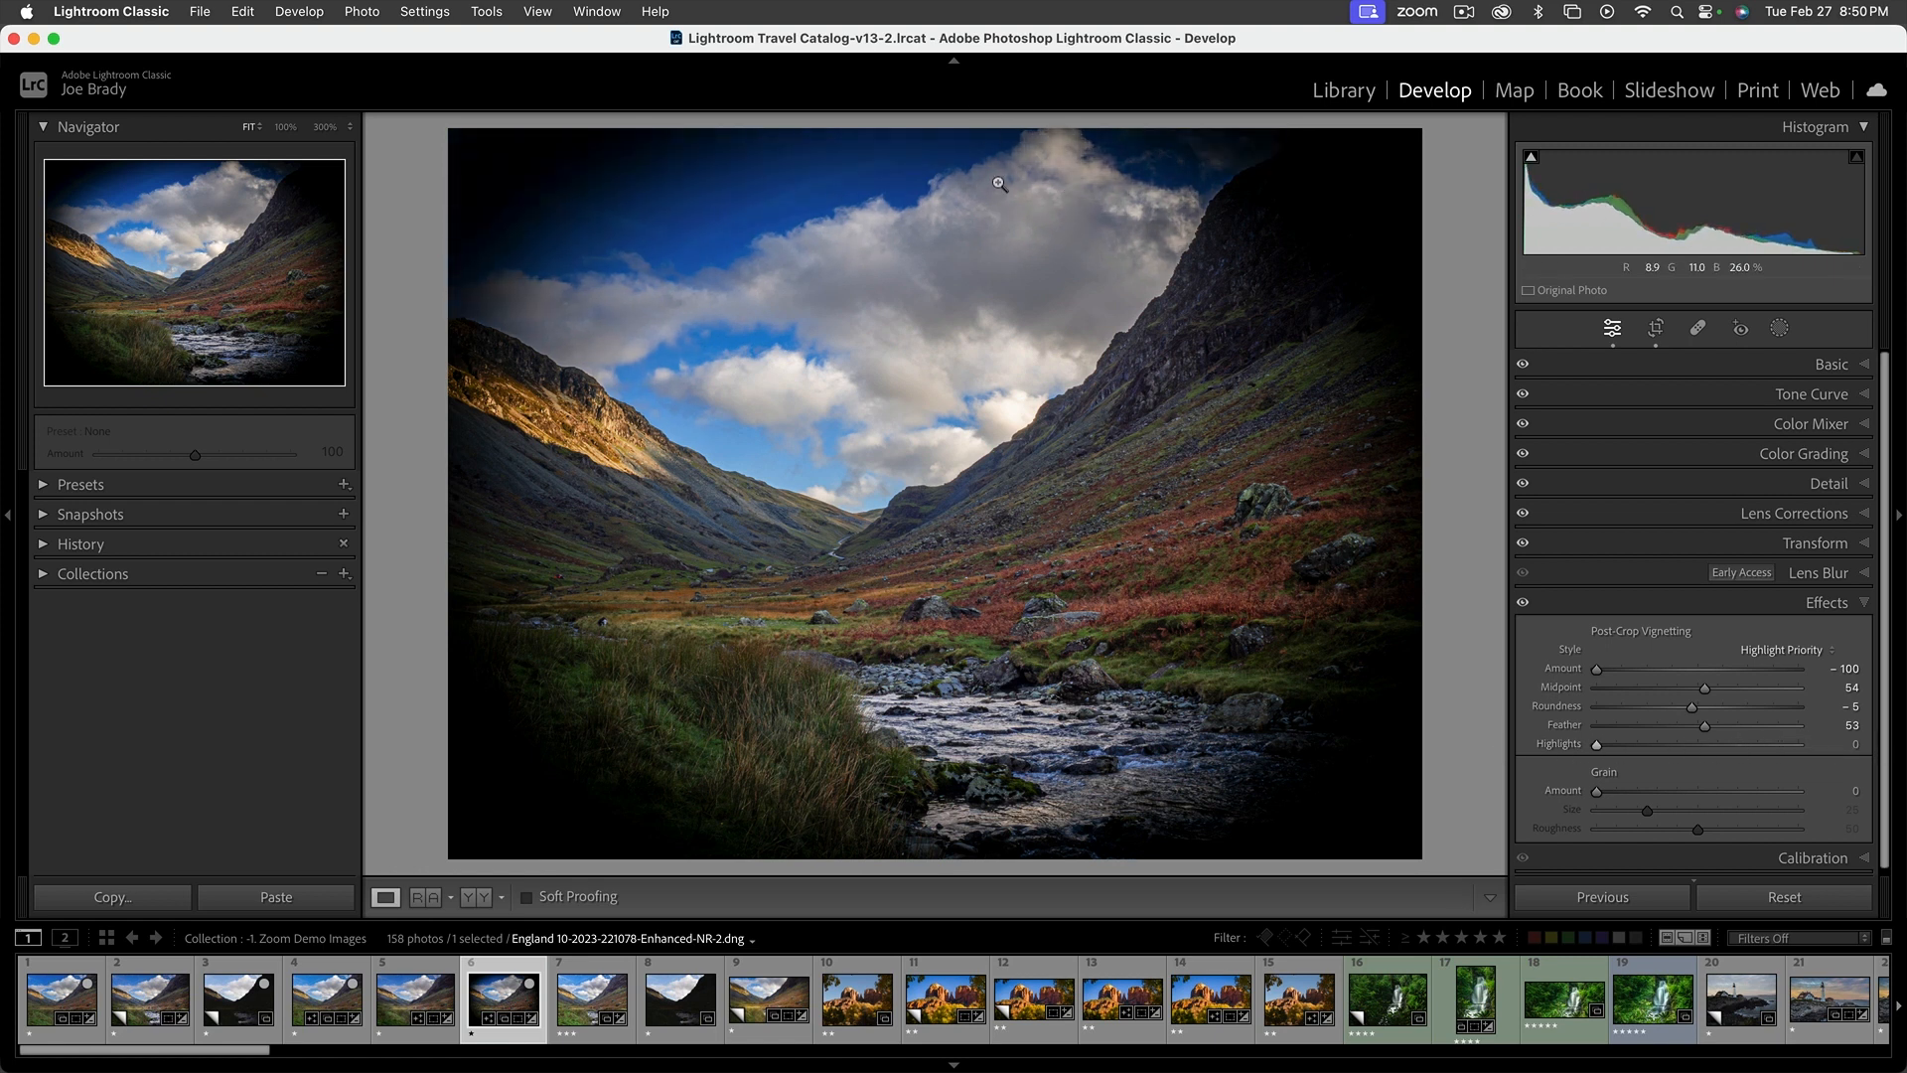
drag(1598, 750, 1803, 750)
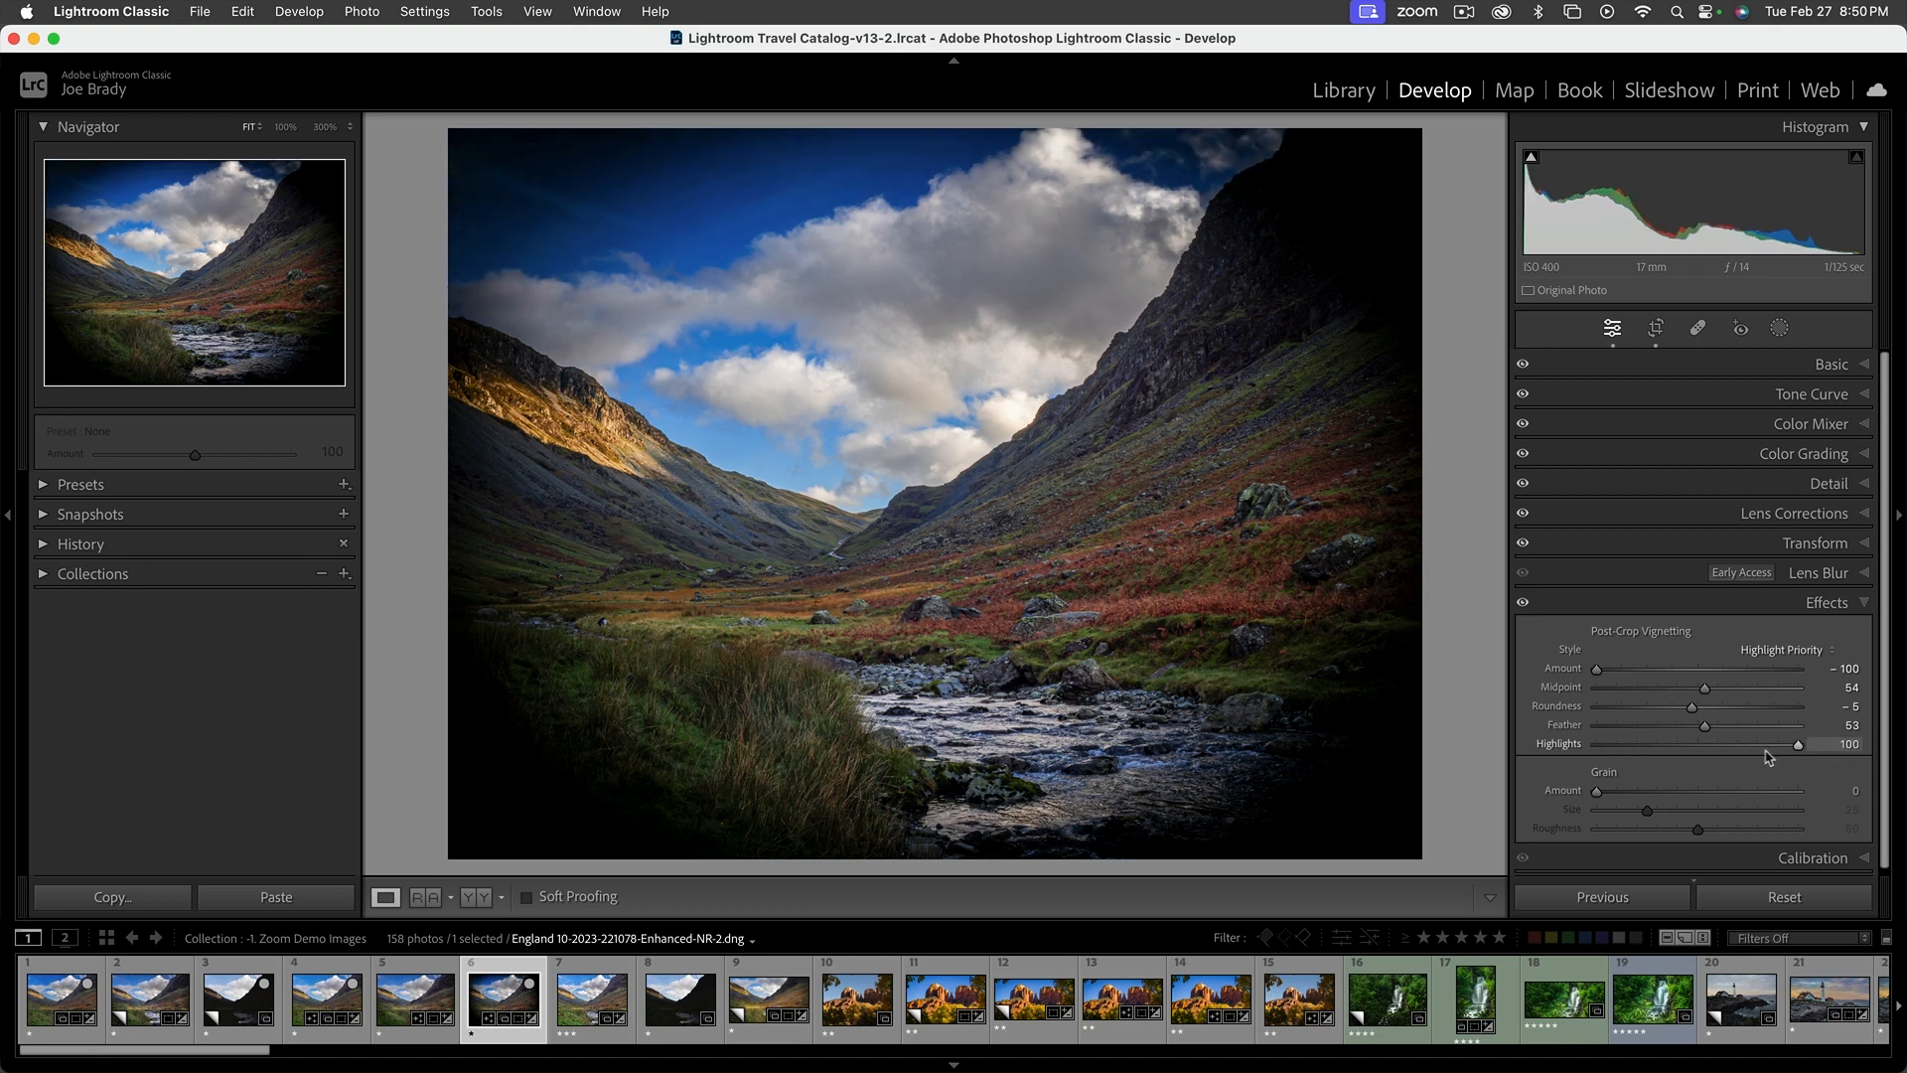
drag(1623, 746, 1595, 746)
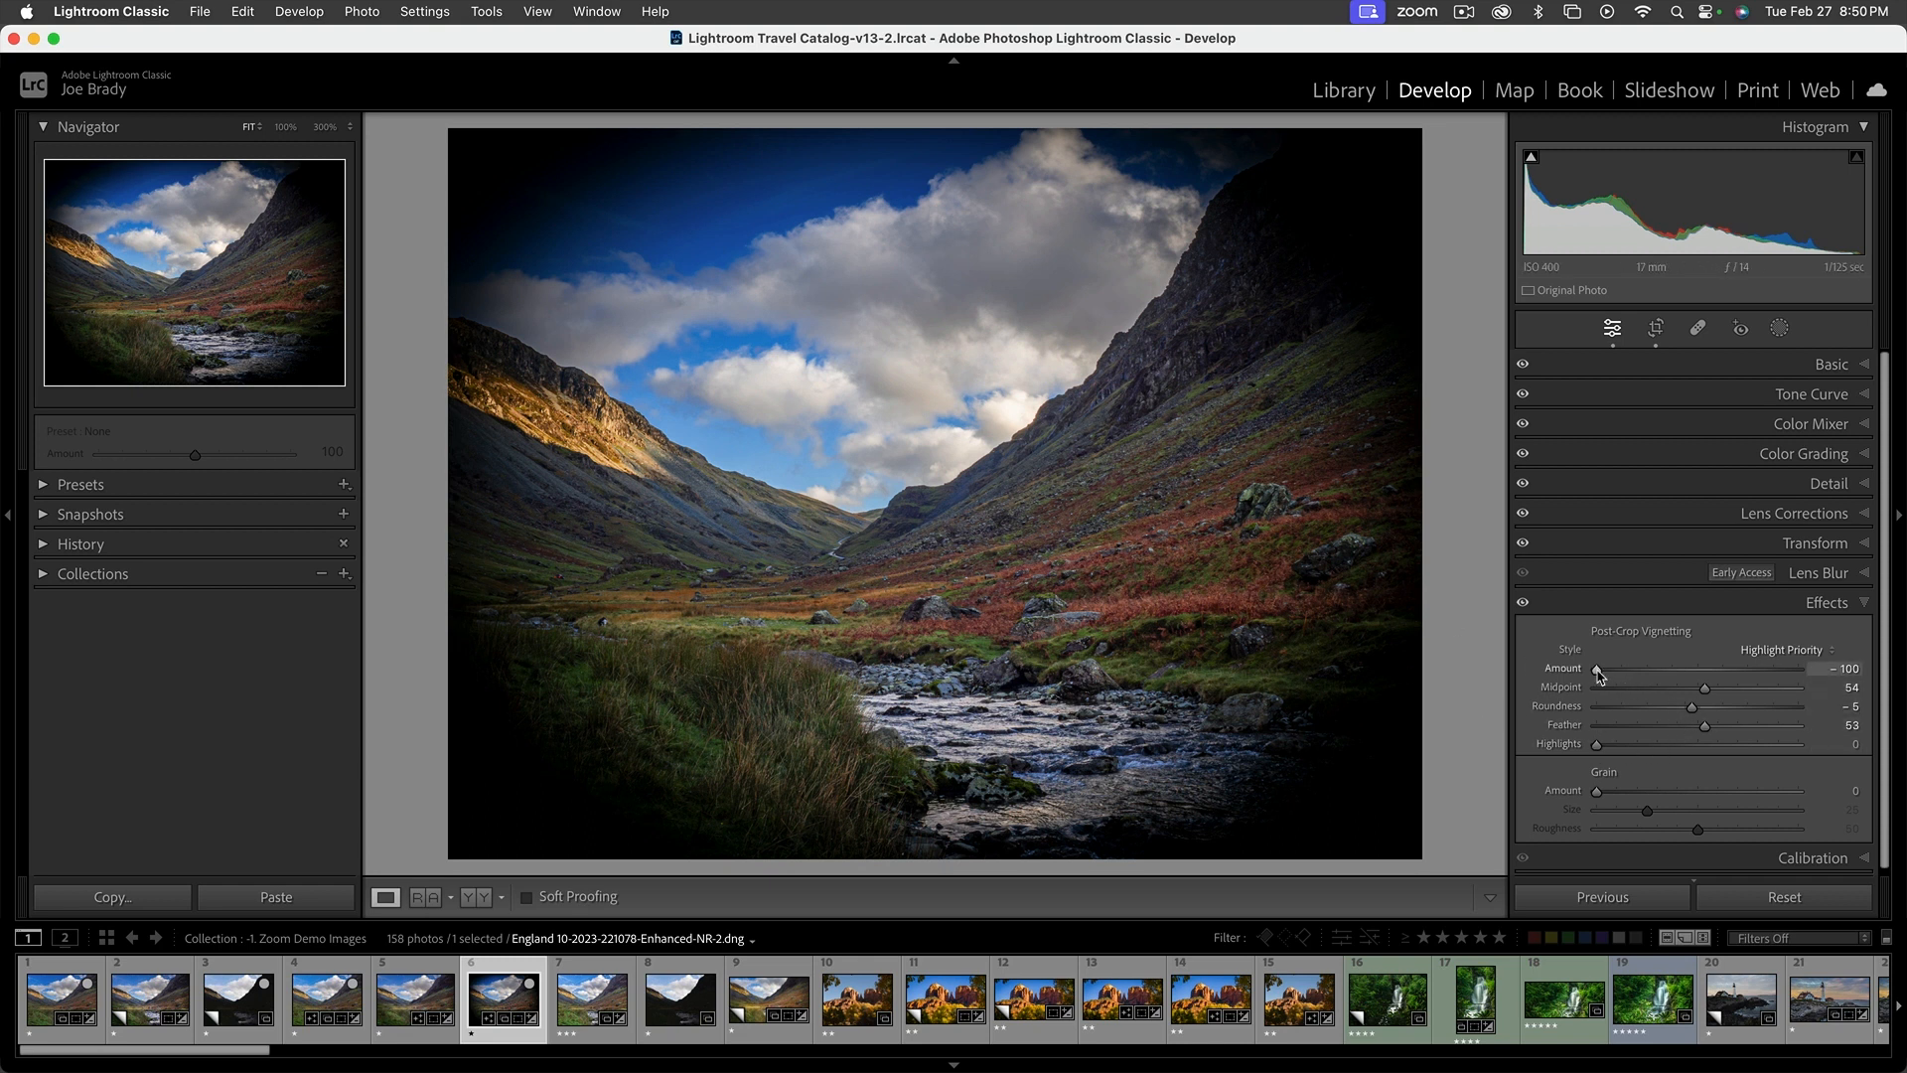
drag(1599, 674, 1688, 673)
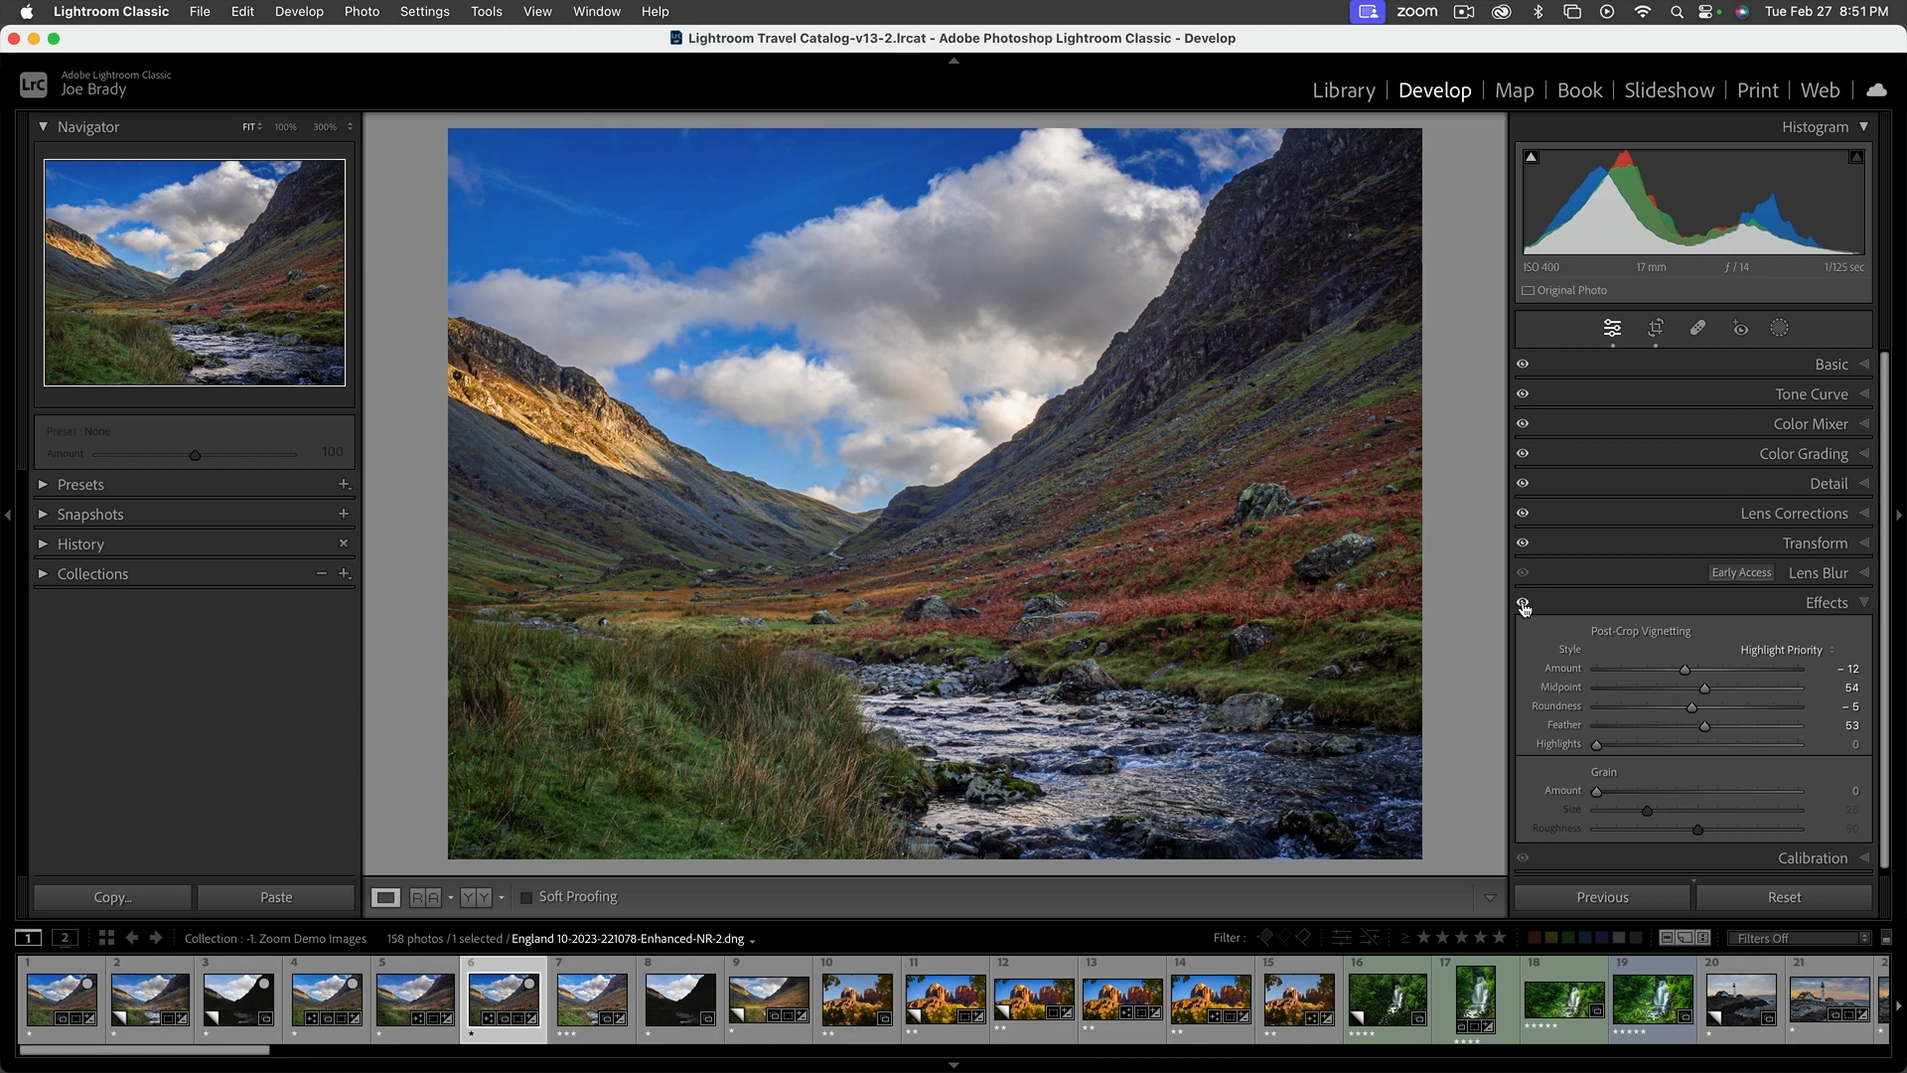
Toggle the Effects adjustments off and on repeatedly to compare the photo with and without the vignette, leaving them enabled
click(1523, 604)
click(1523, 605)
click(1523, 605)
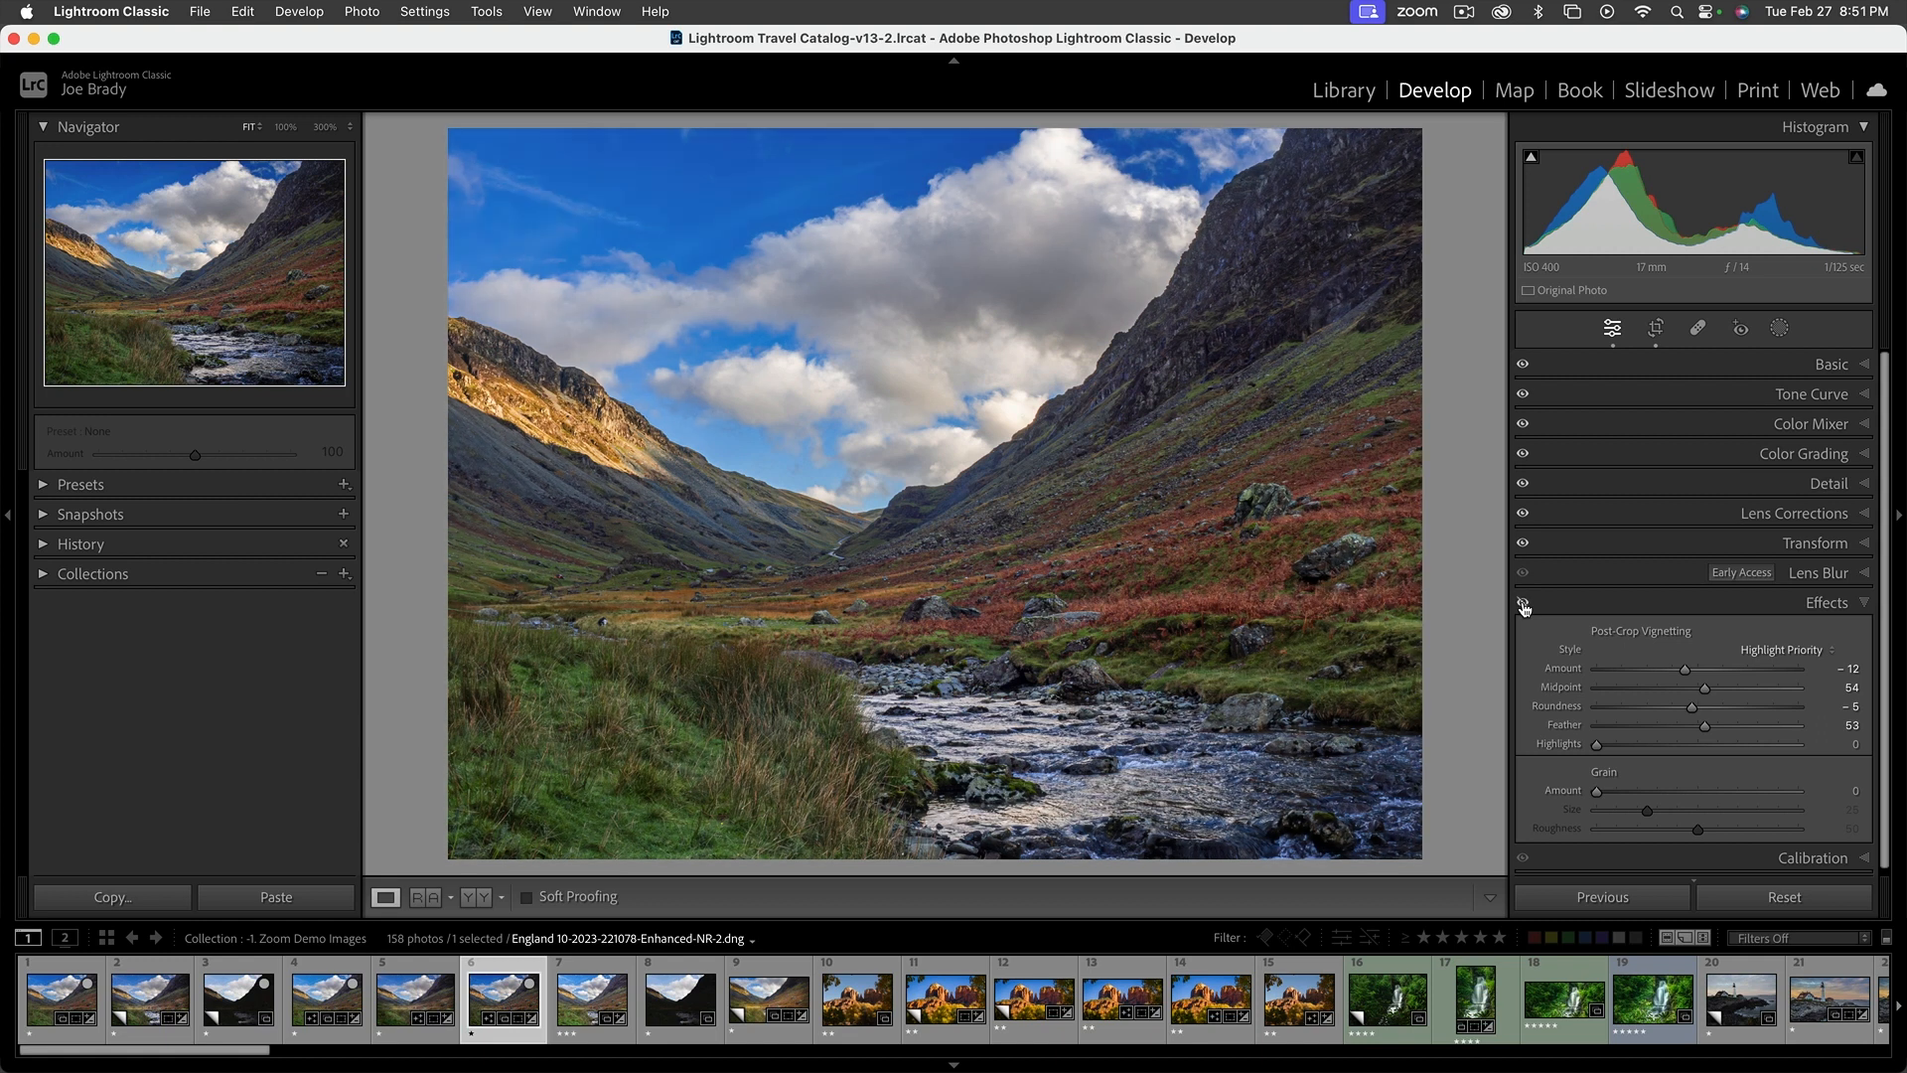
click(1523, 605)
click(1523, 605)
click(1524, 605)
click(1523, 605)
click(1523, 605)
click(1524, 605)
click(1523, 605)
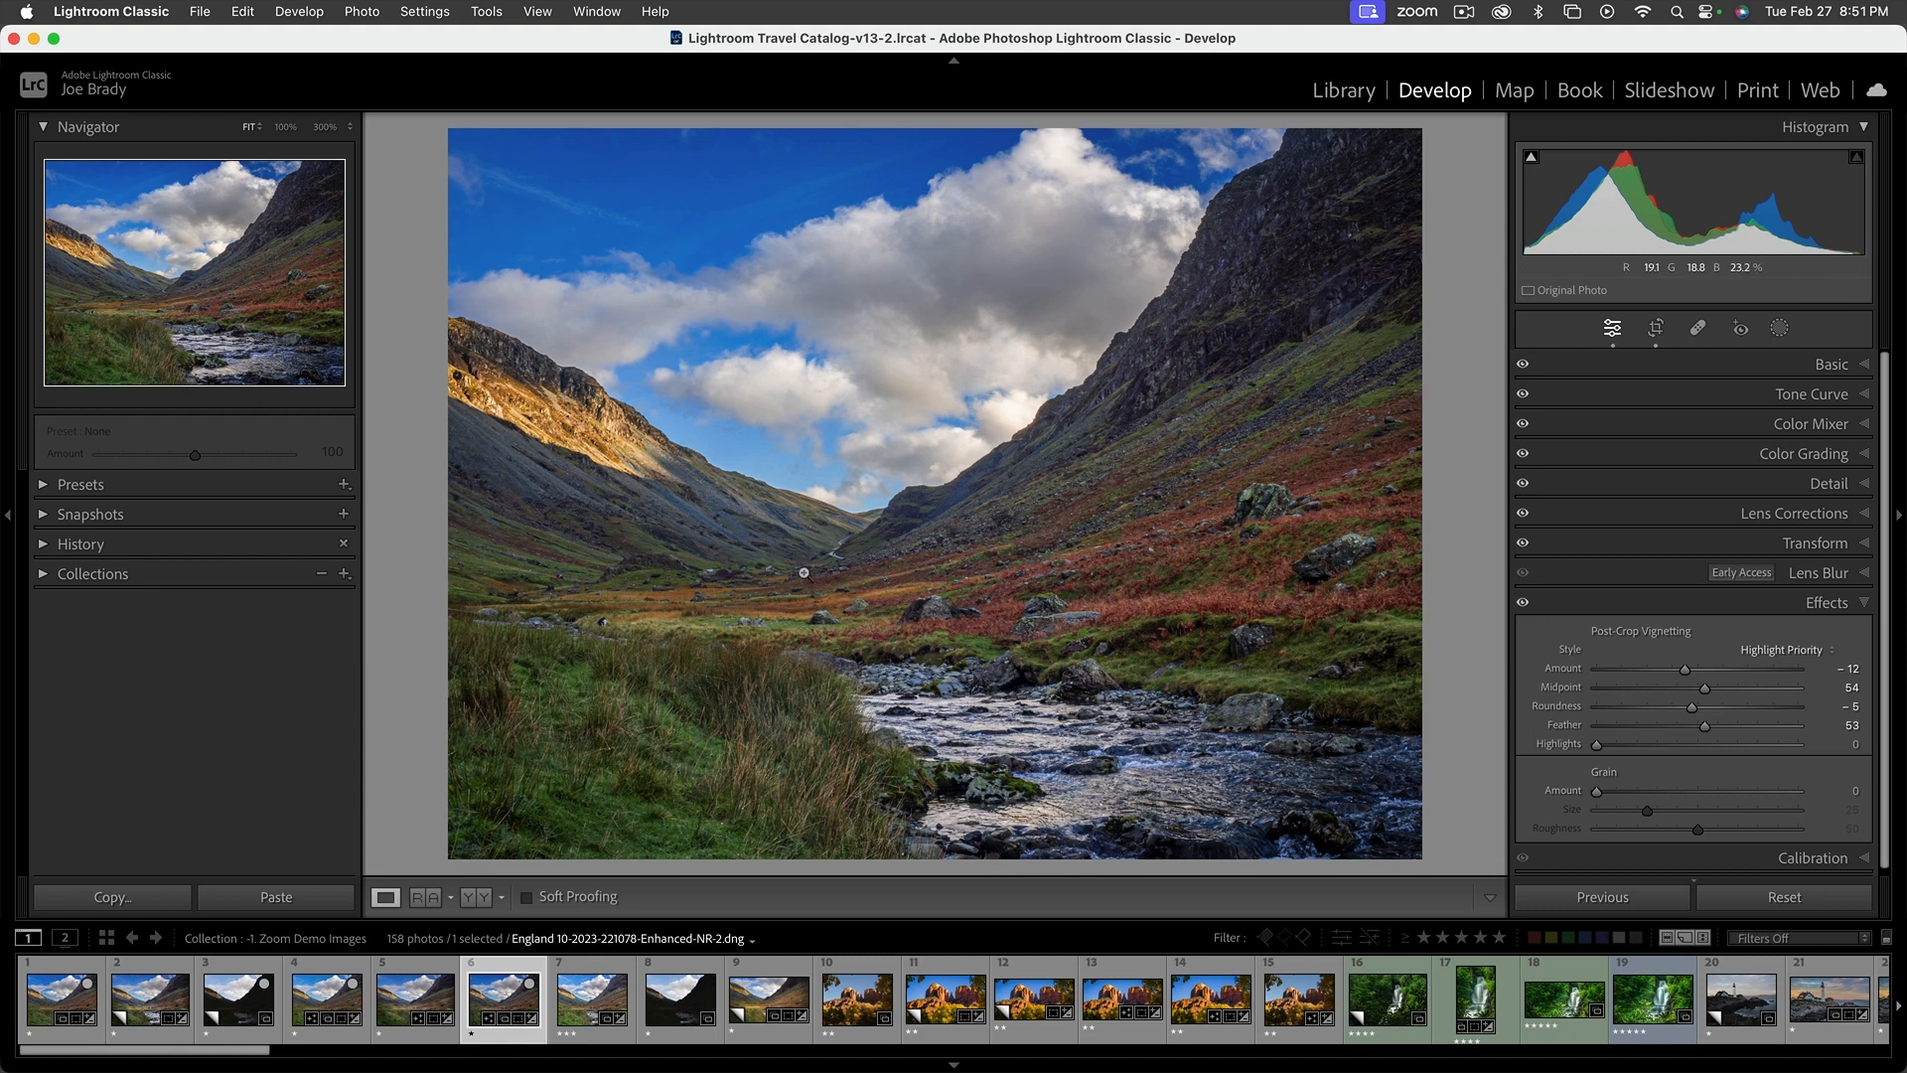
Look over the Calibration settings and hide Calibration from the customized Develop layout
click(1865, 603)
click(1867, 635)
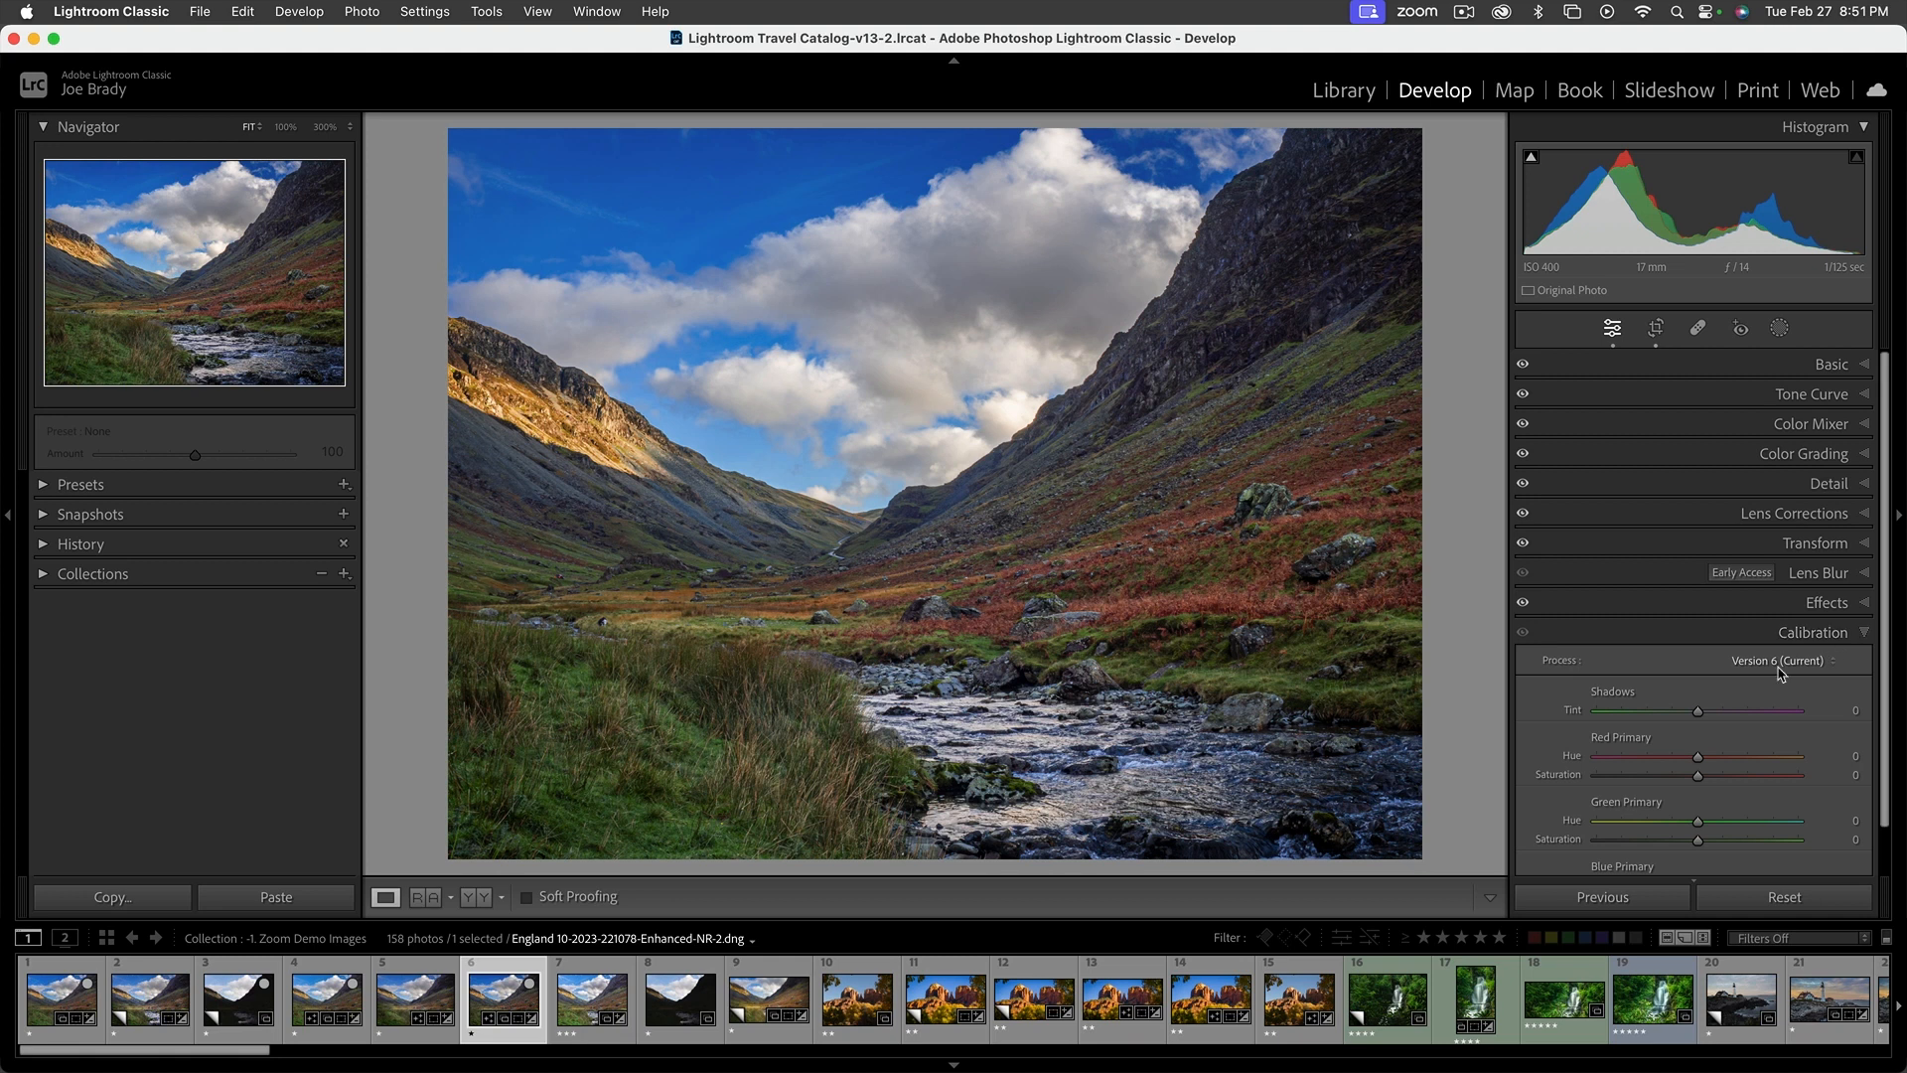
scroll(1779, 668, down, 2)
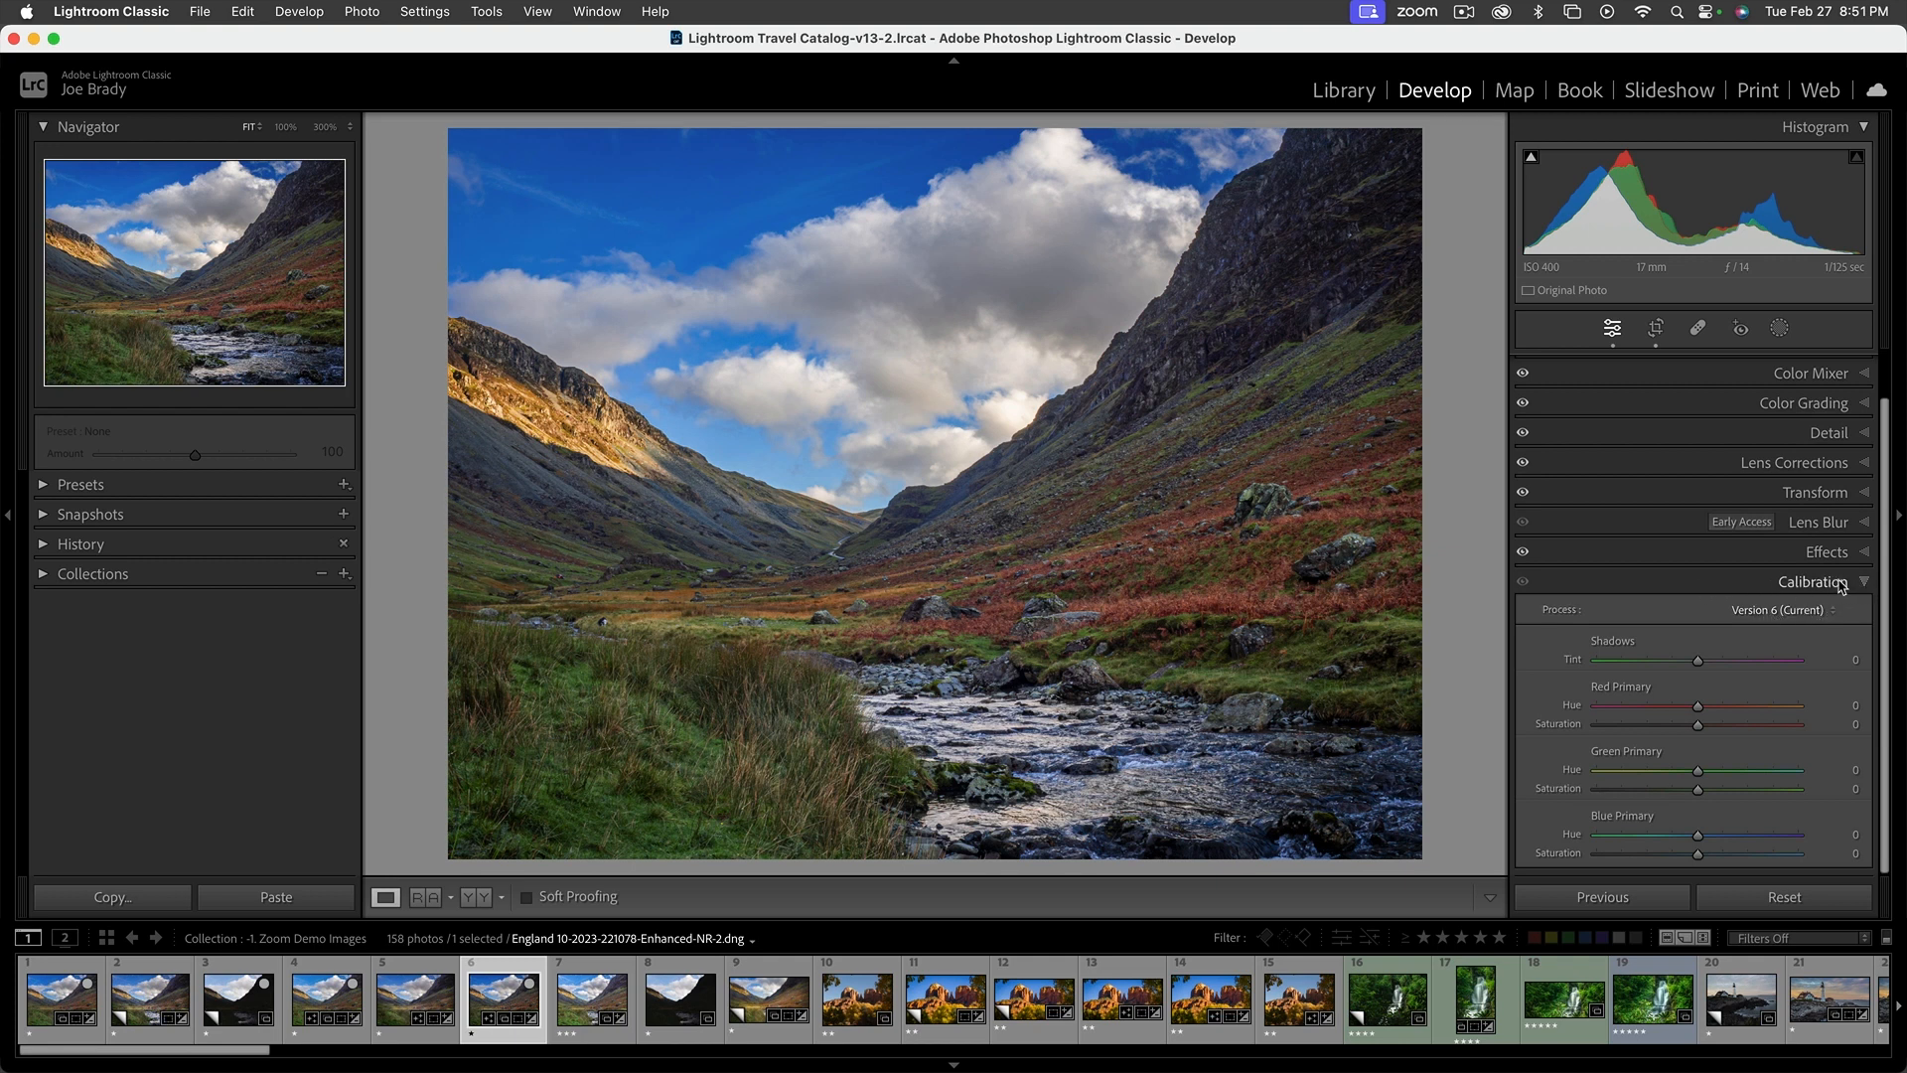
right_click(1676, 587)
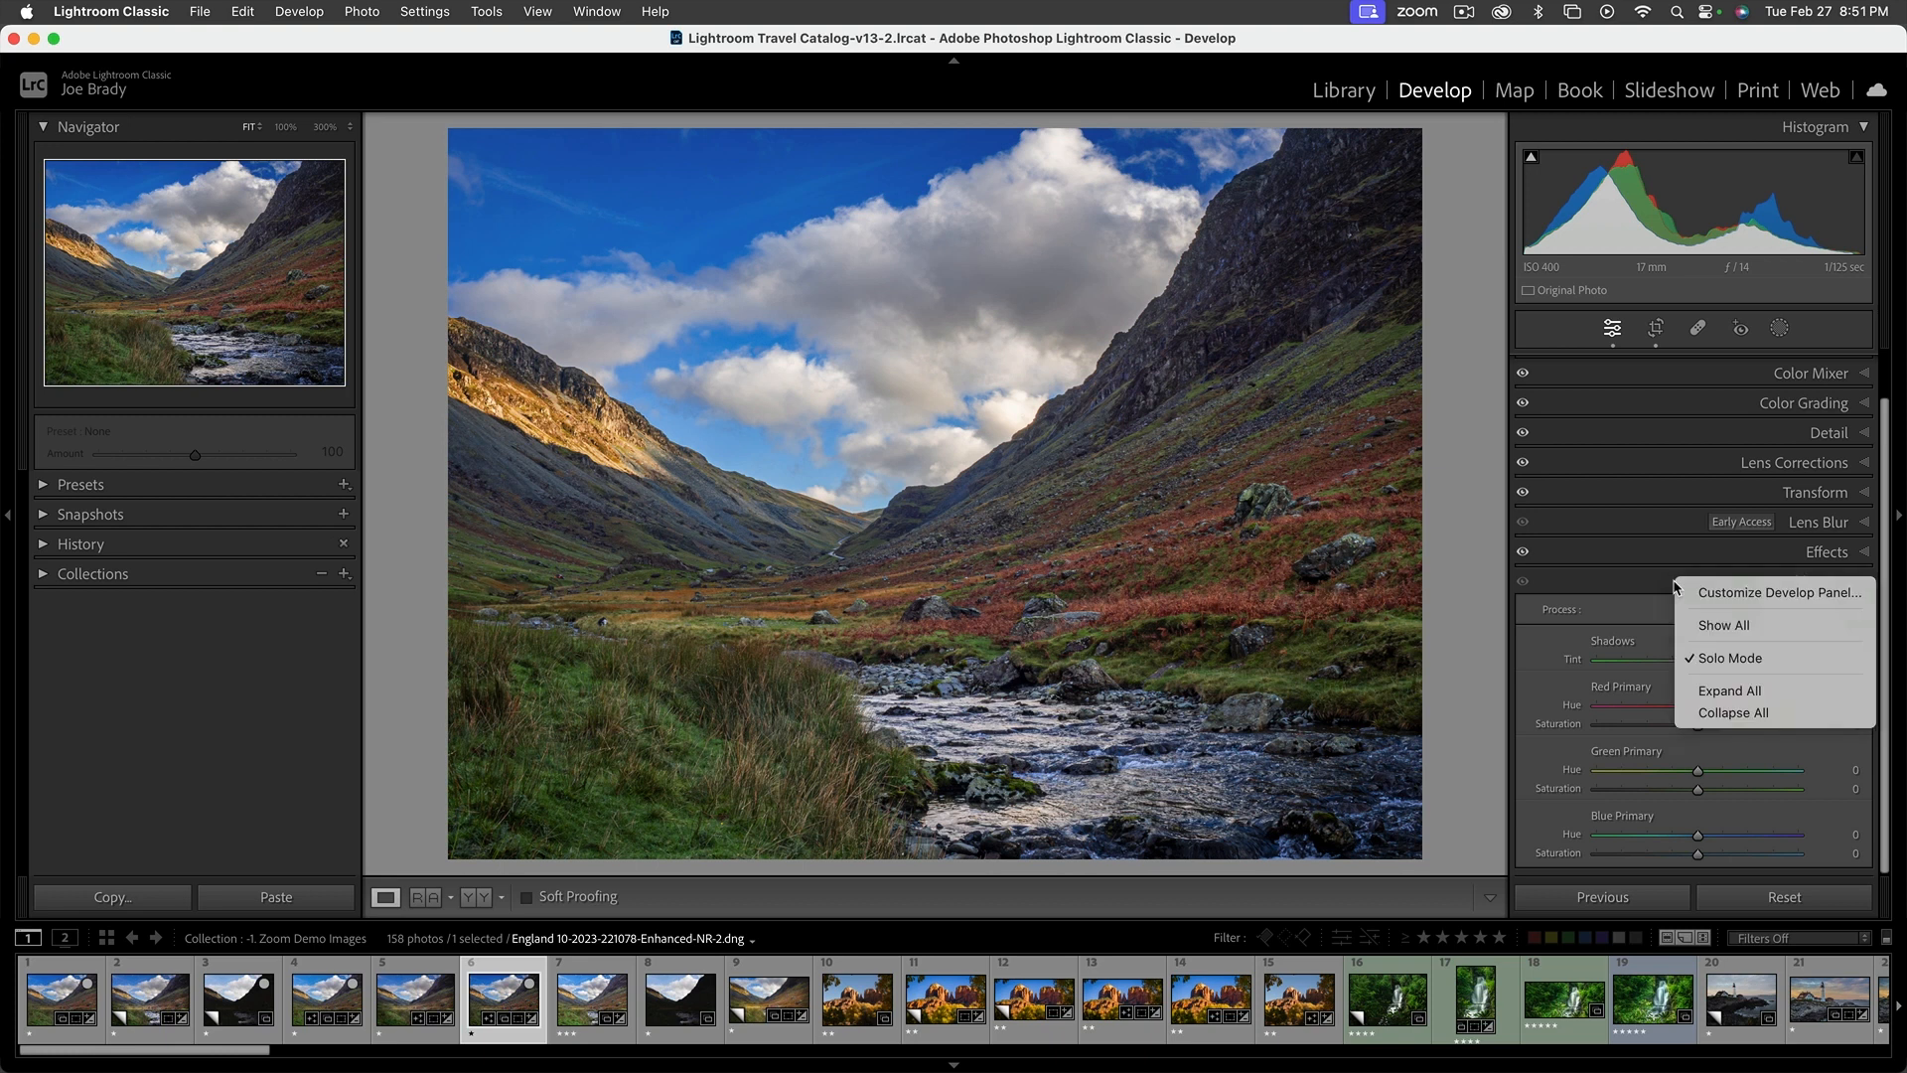
click(1773, 596)
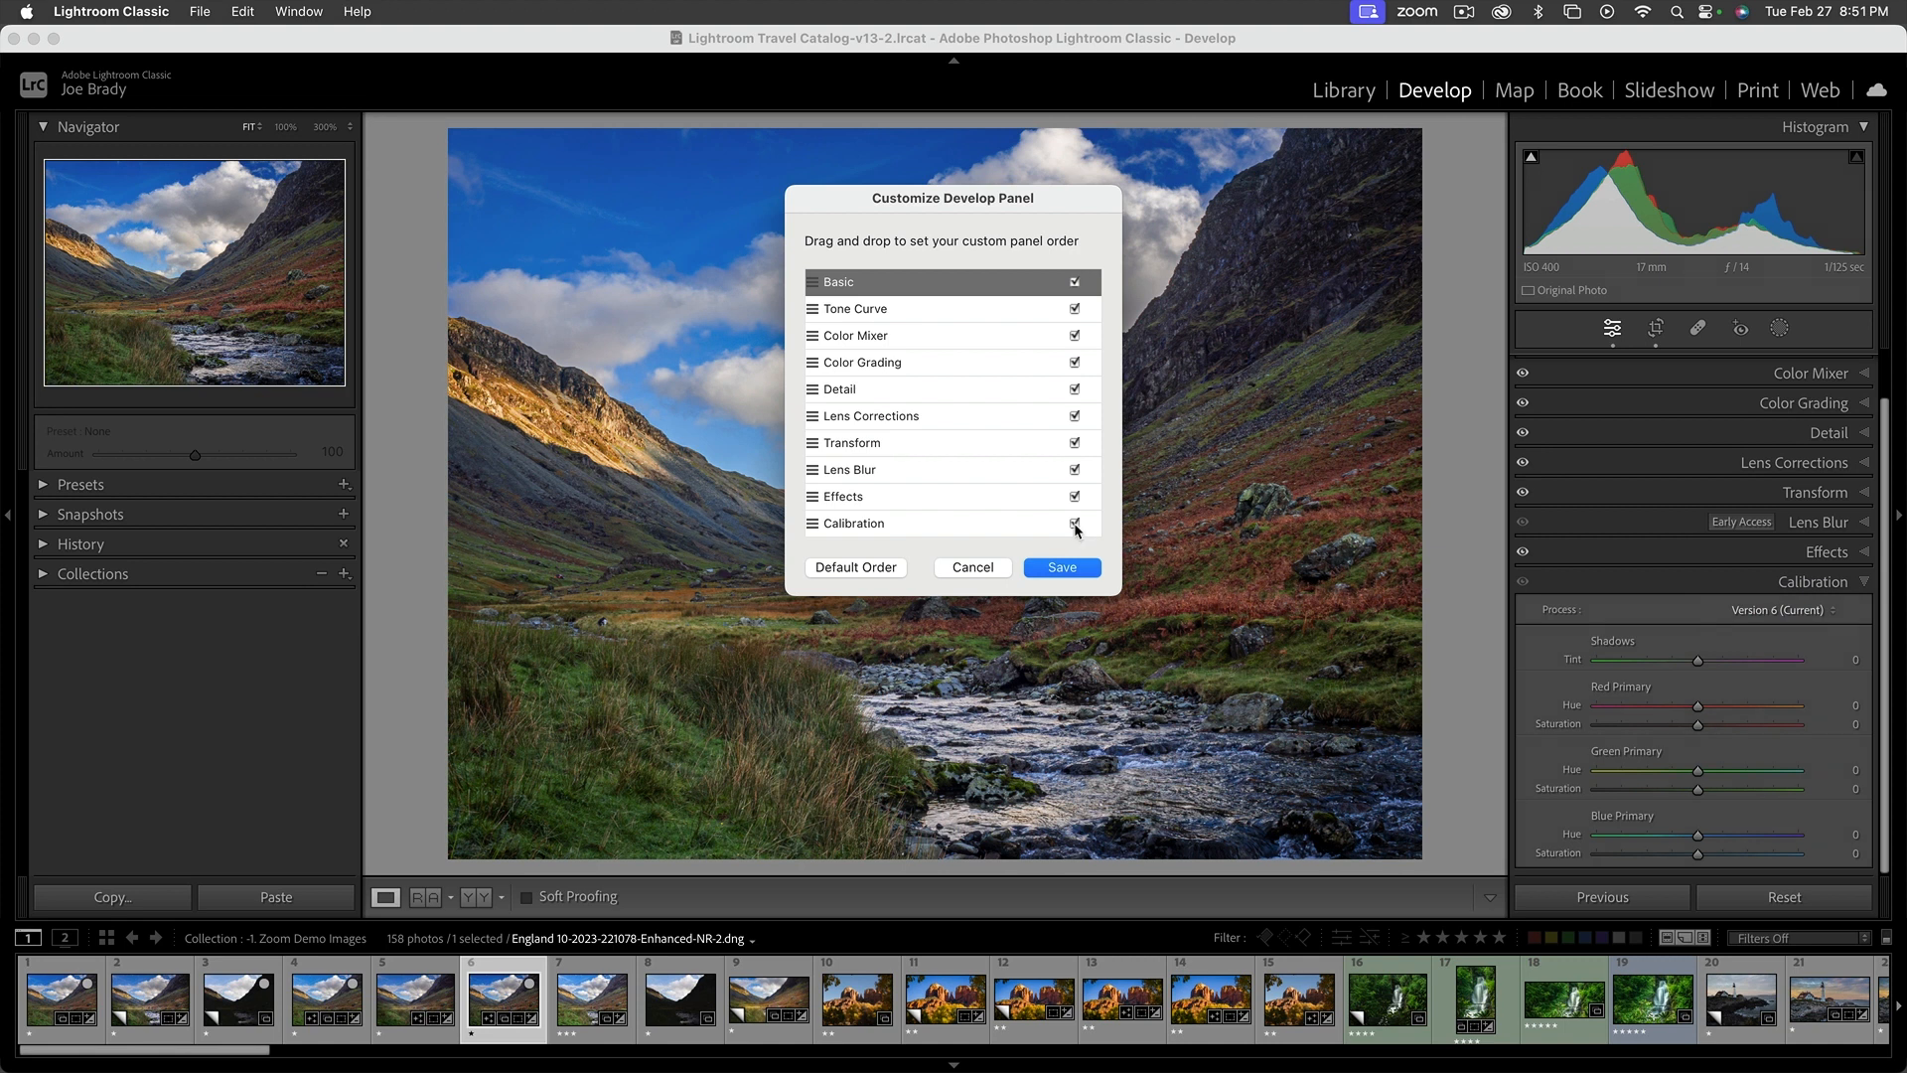
click(1074, 524)
click(1061, 568)
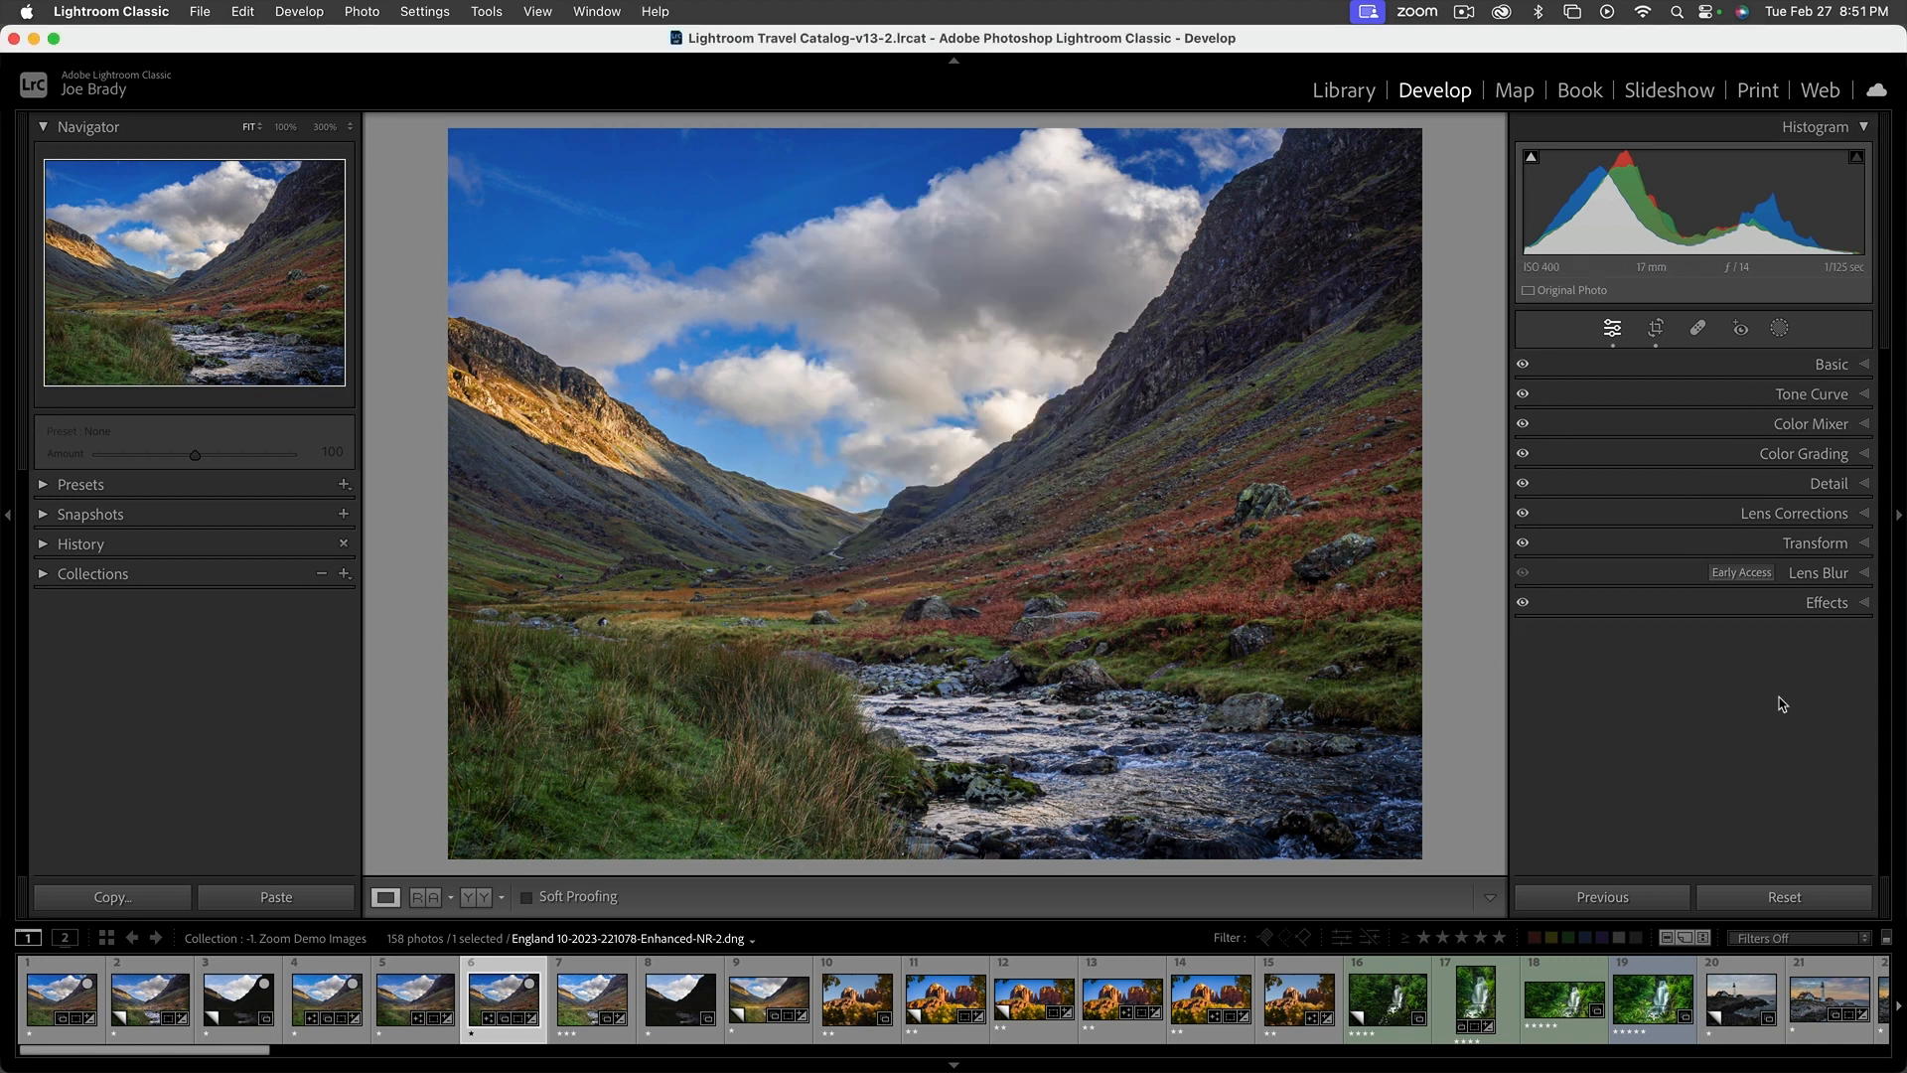
Show the Basic adjustments, return to the Library grid, widen it and browse the collection's thumbnails
click(1827, 365)
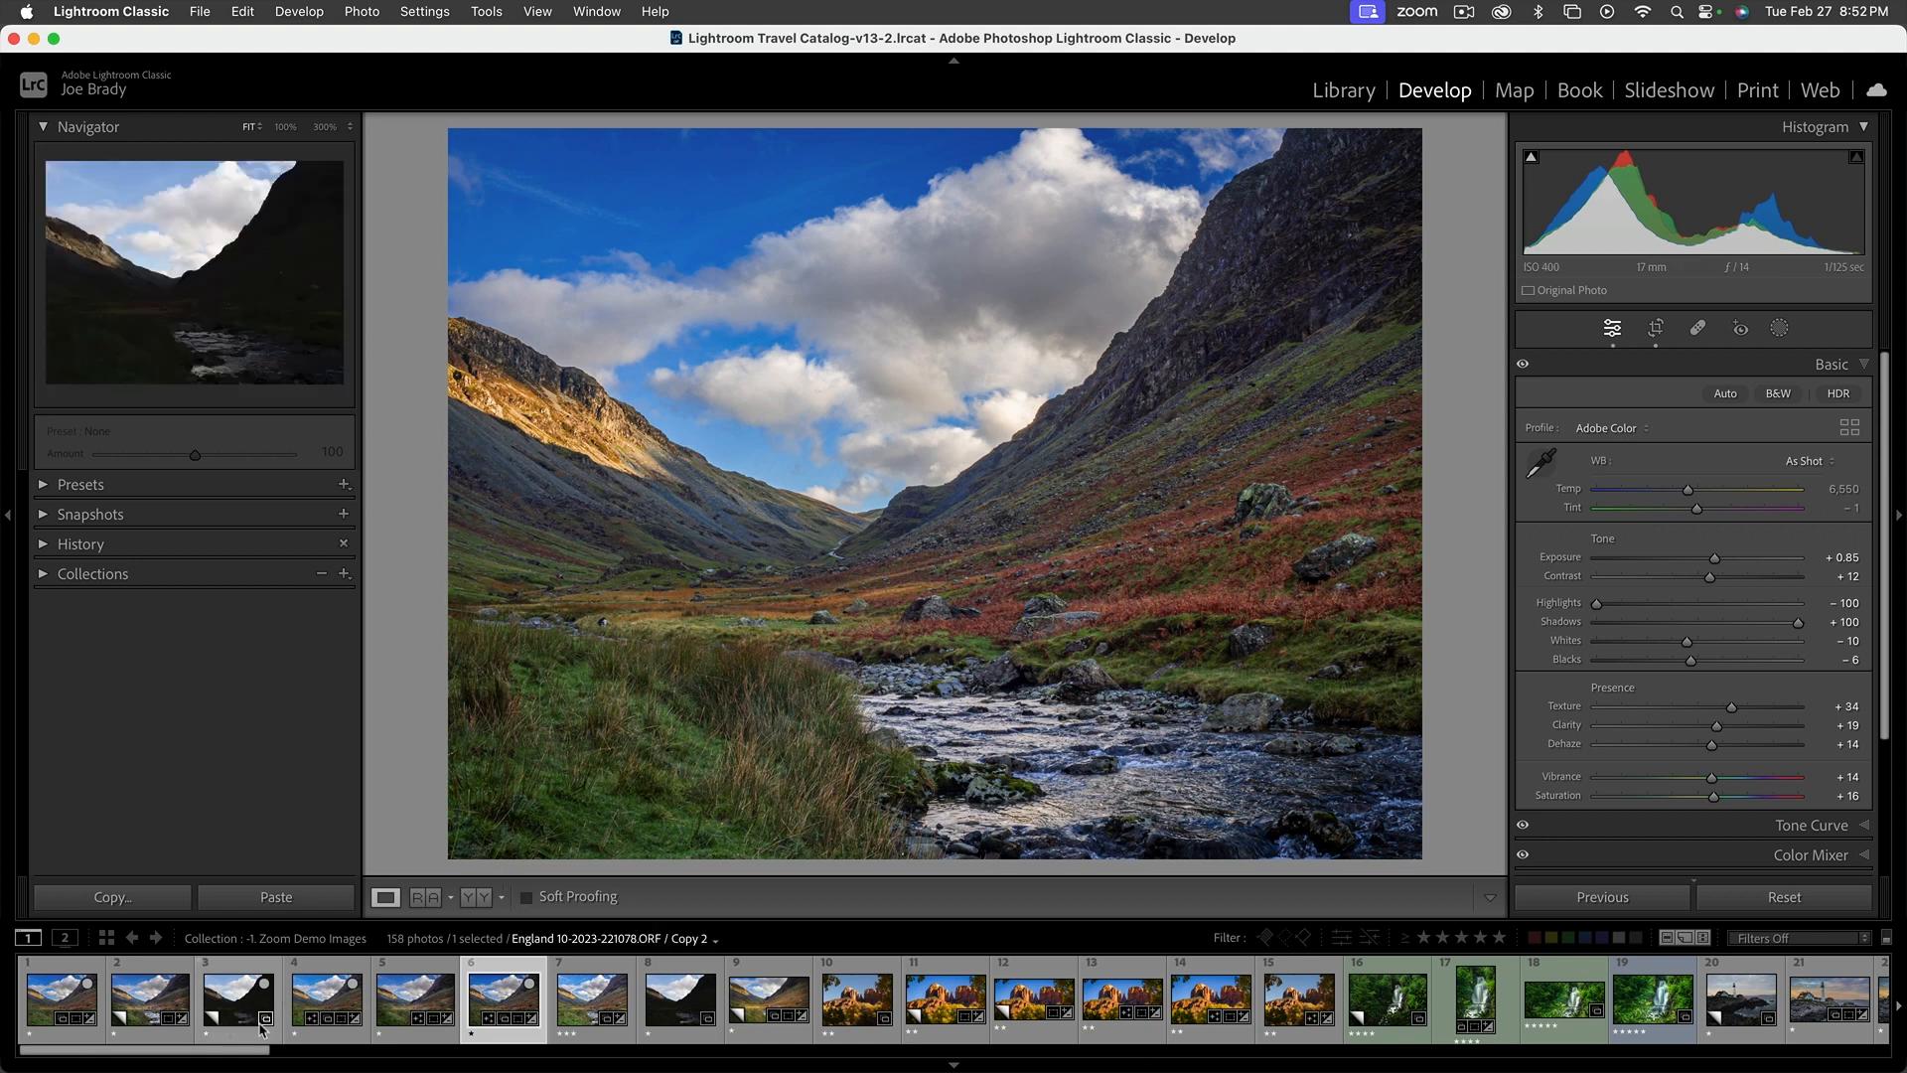
key(g)
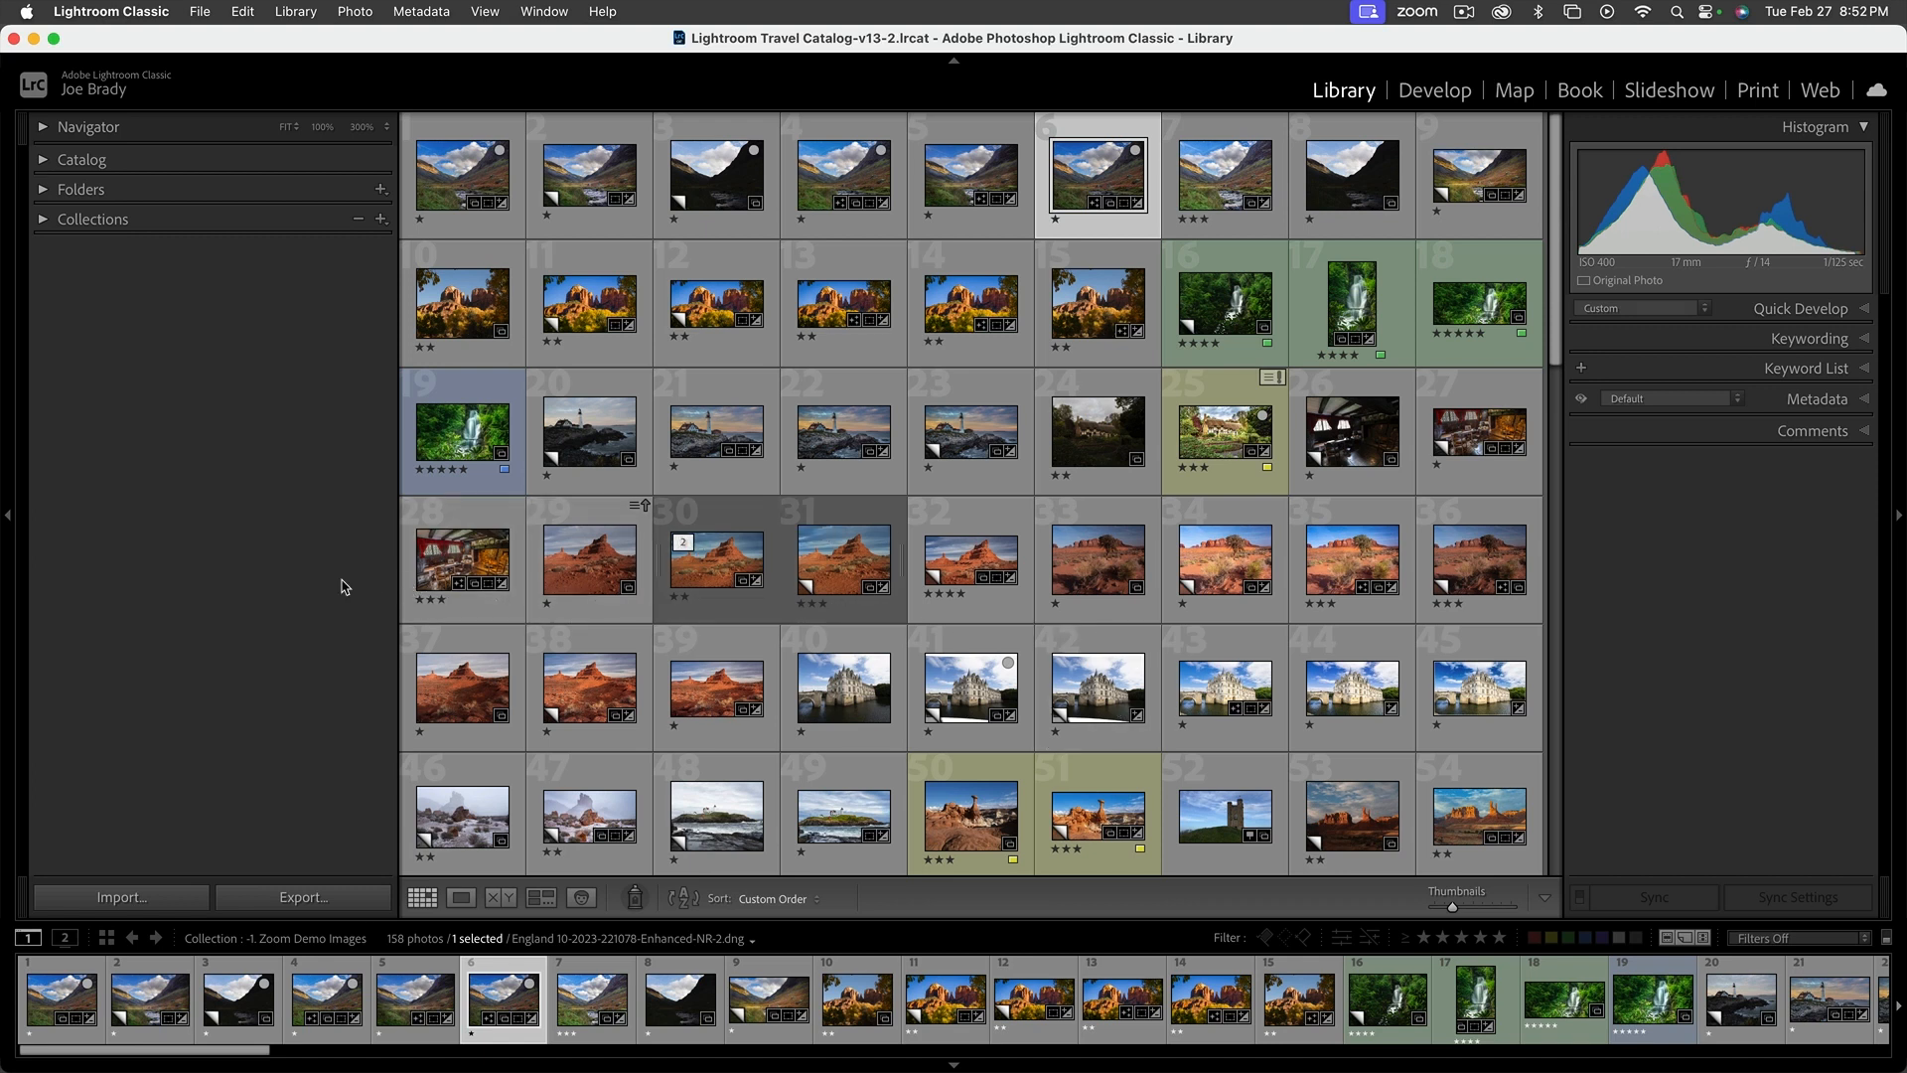
drag(397, 555, 303, 555)
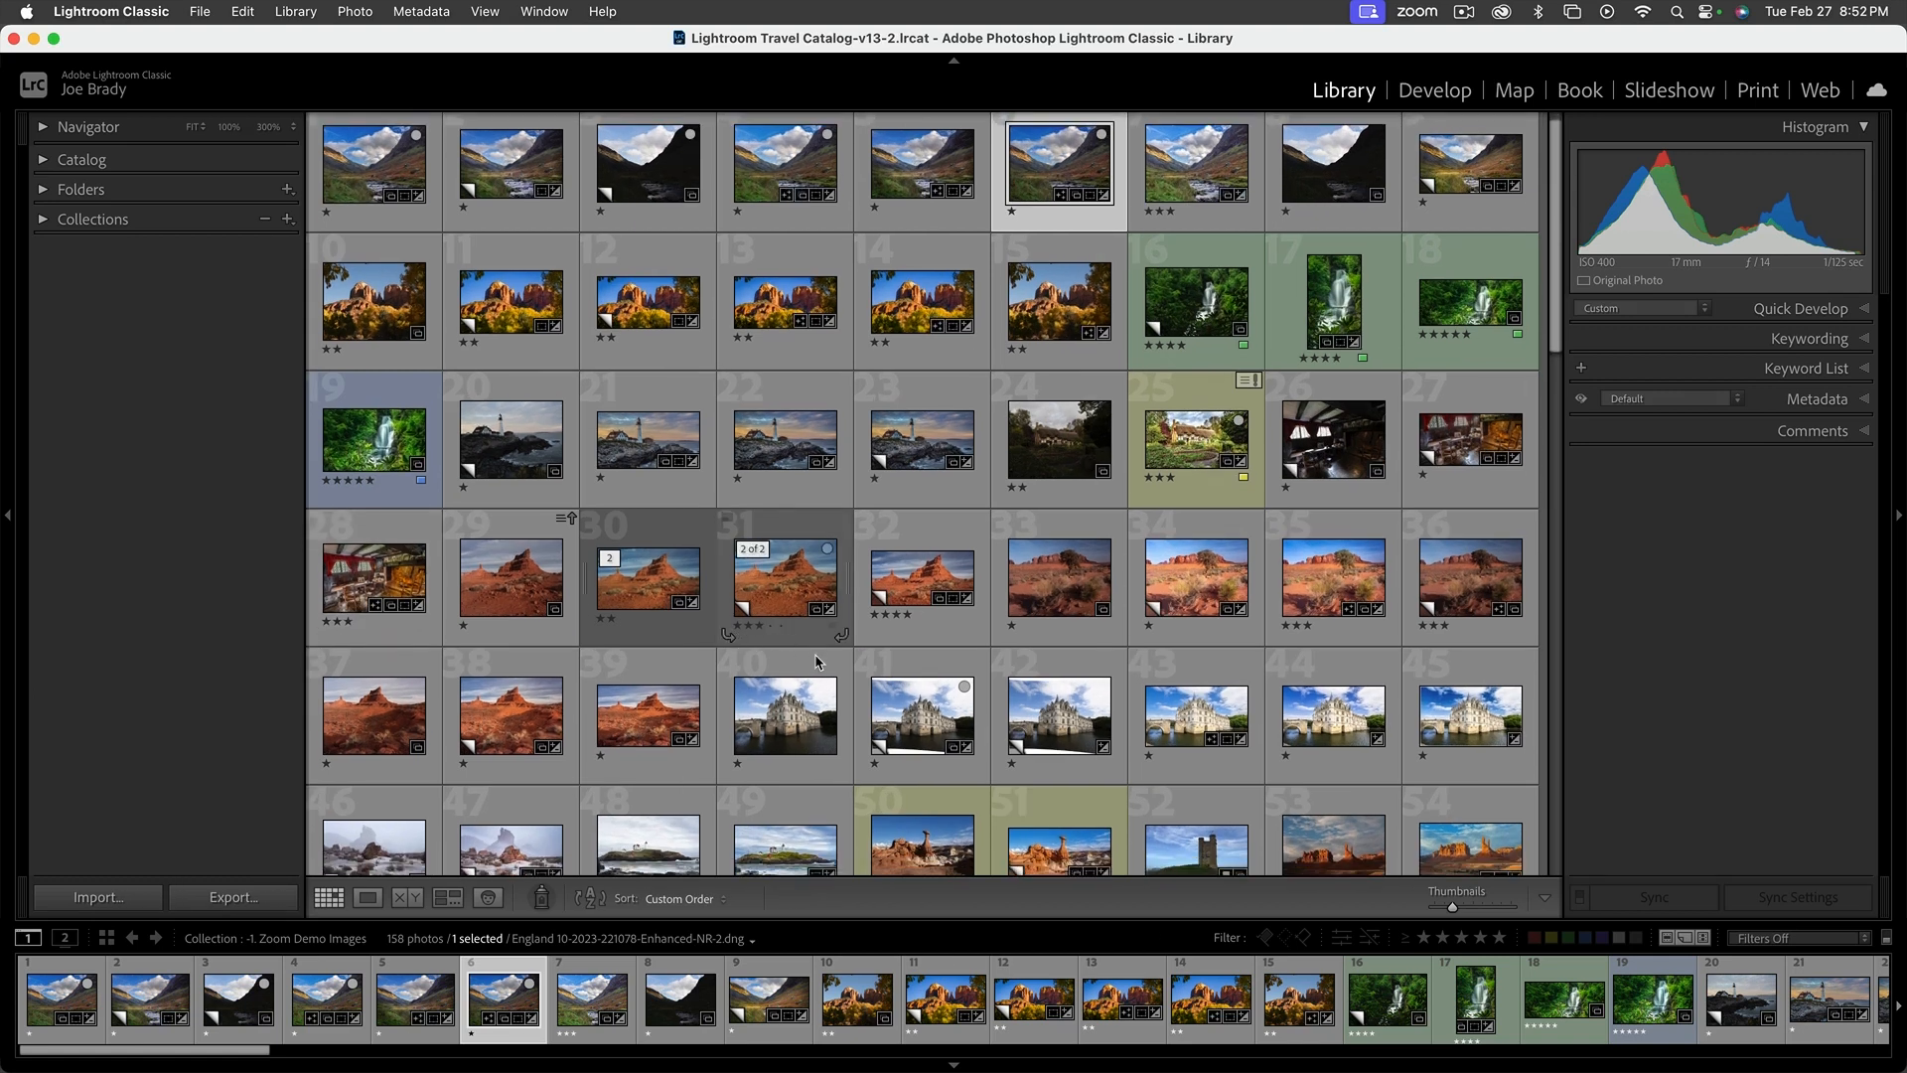
scroll(817, 661, down, 10)
scroll(816, 660, down, 14)
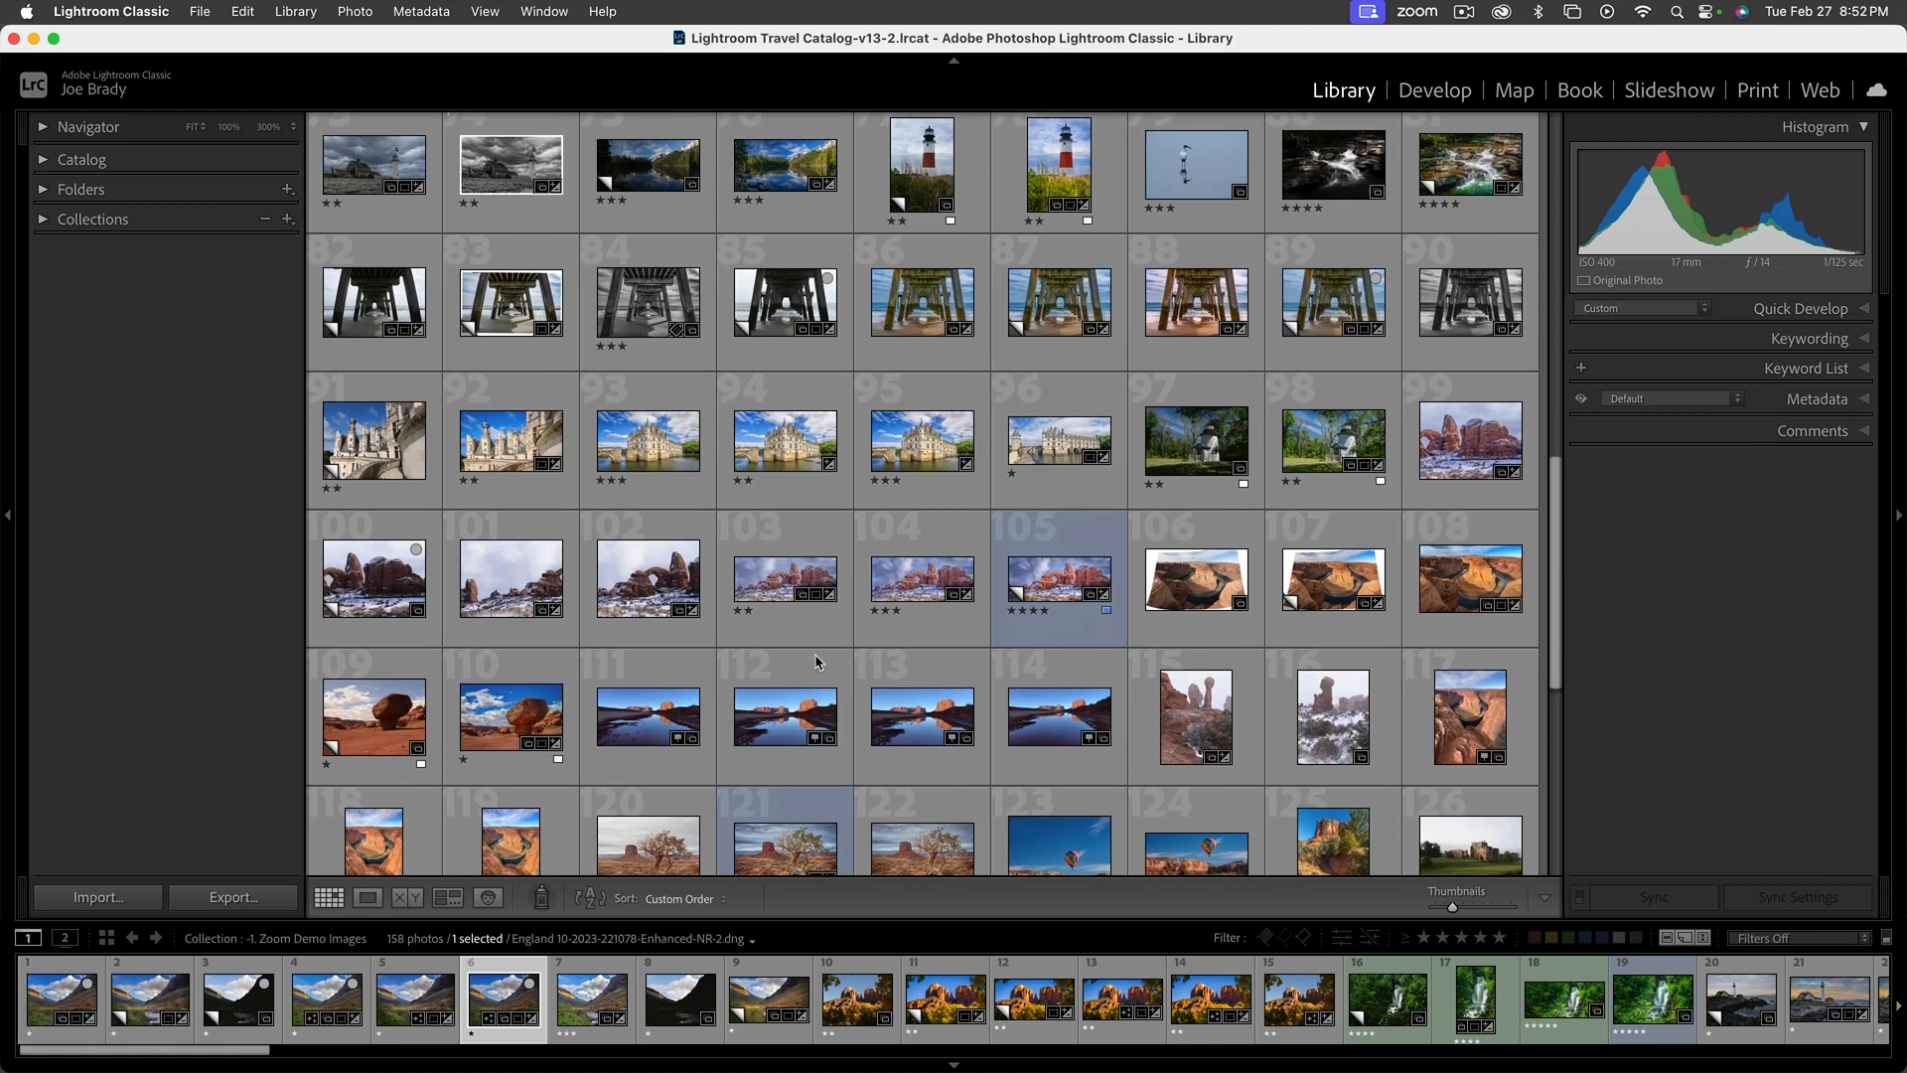
scroll(816, 661, down, 2)
scroll(904, 670, up, 20)
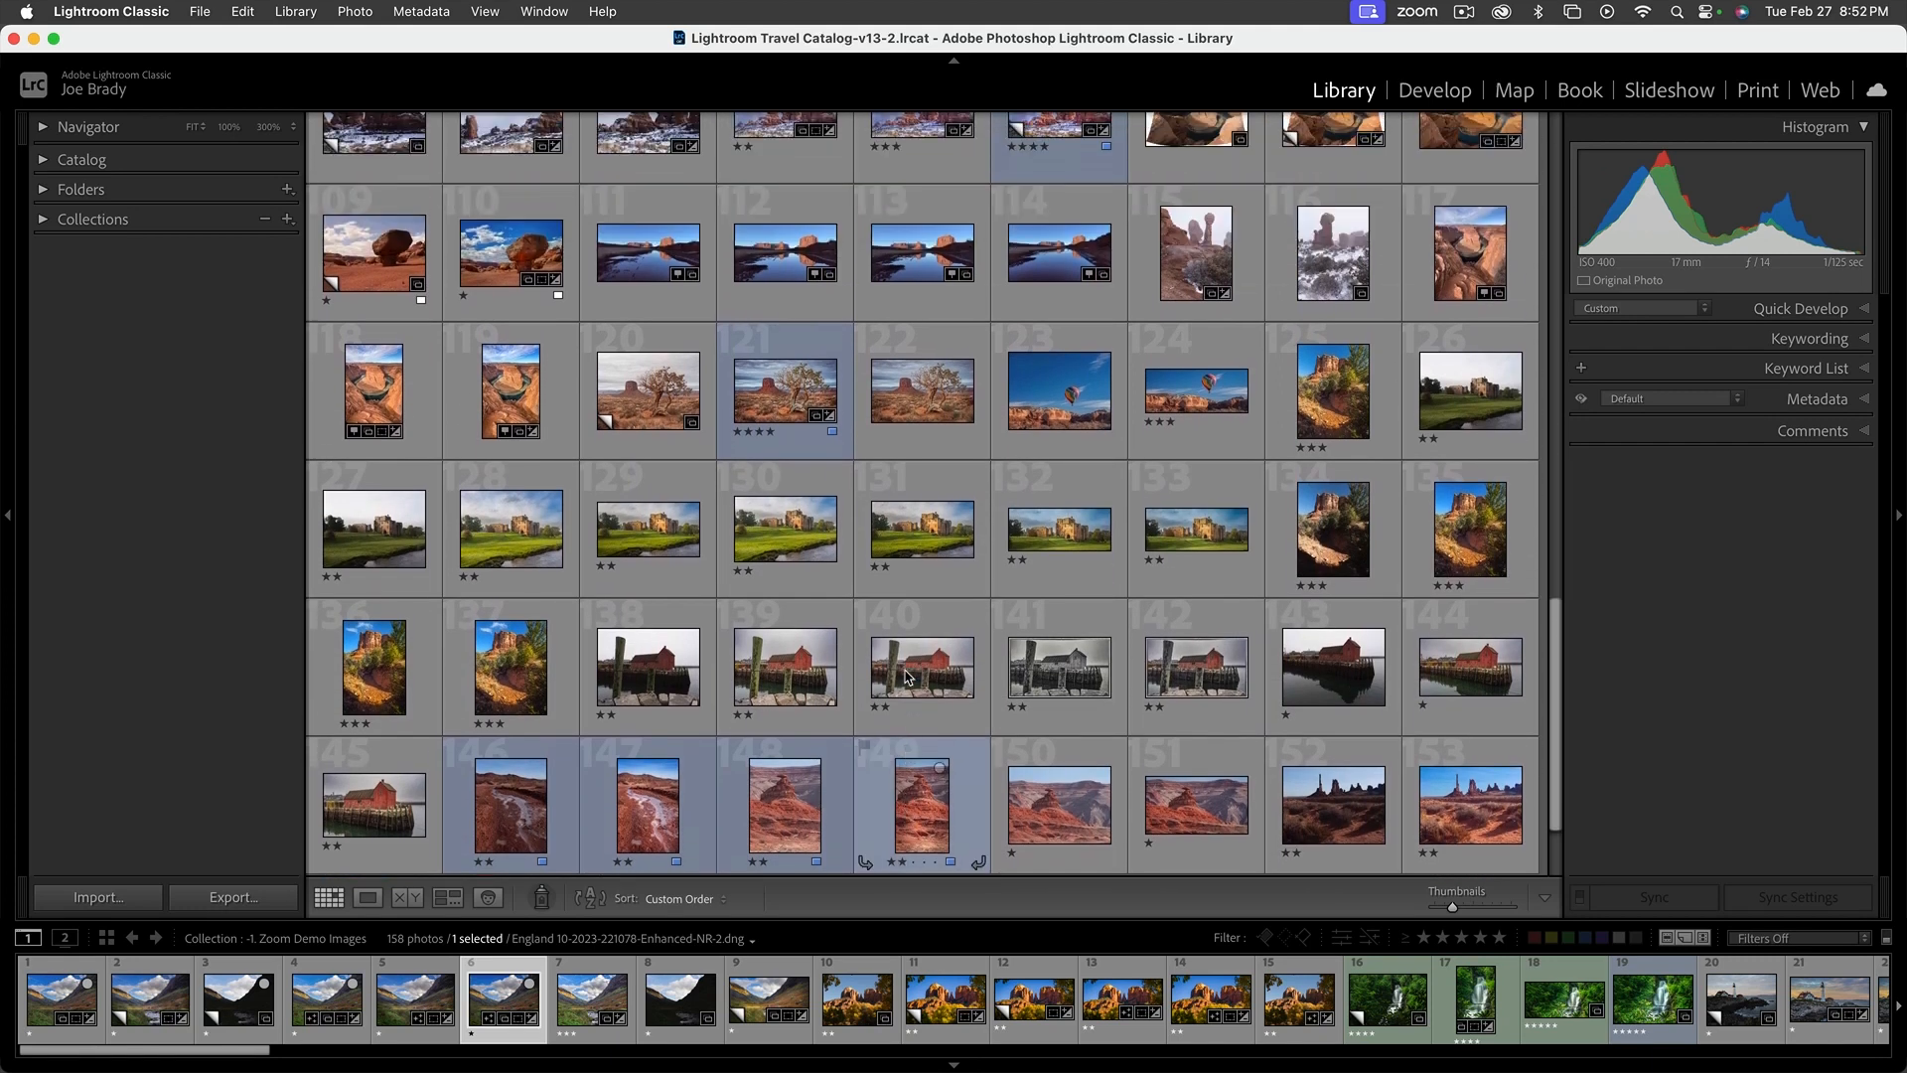
scroll(906, 677, up, 4)
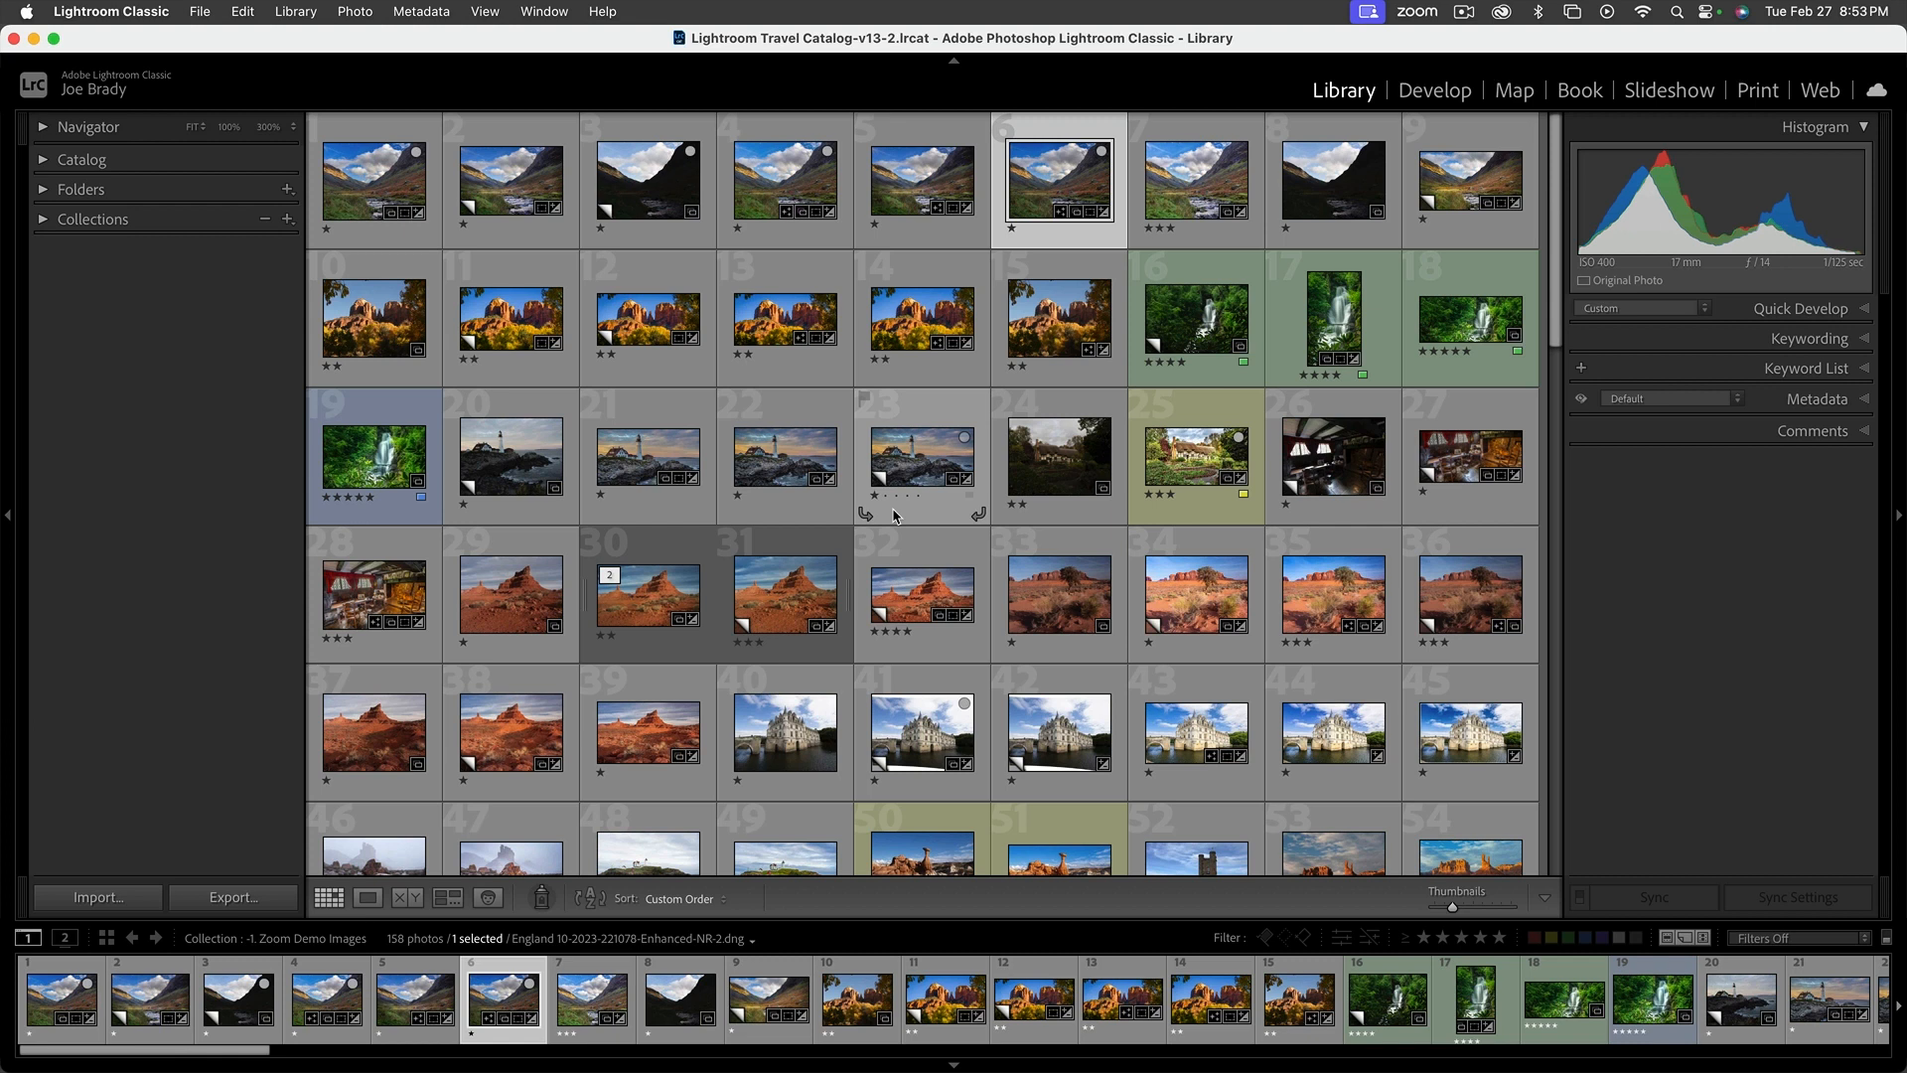
Compare the dark unedited valley photo with the edited Enhanced-NR version in Develop, ending on the edited one
click(1452, 93)
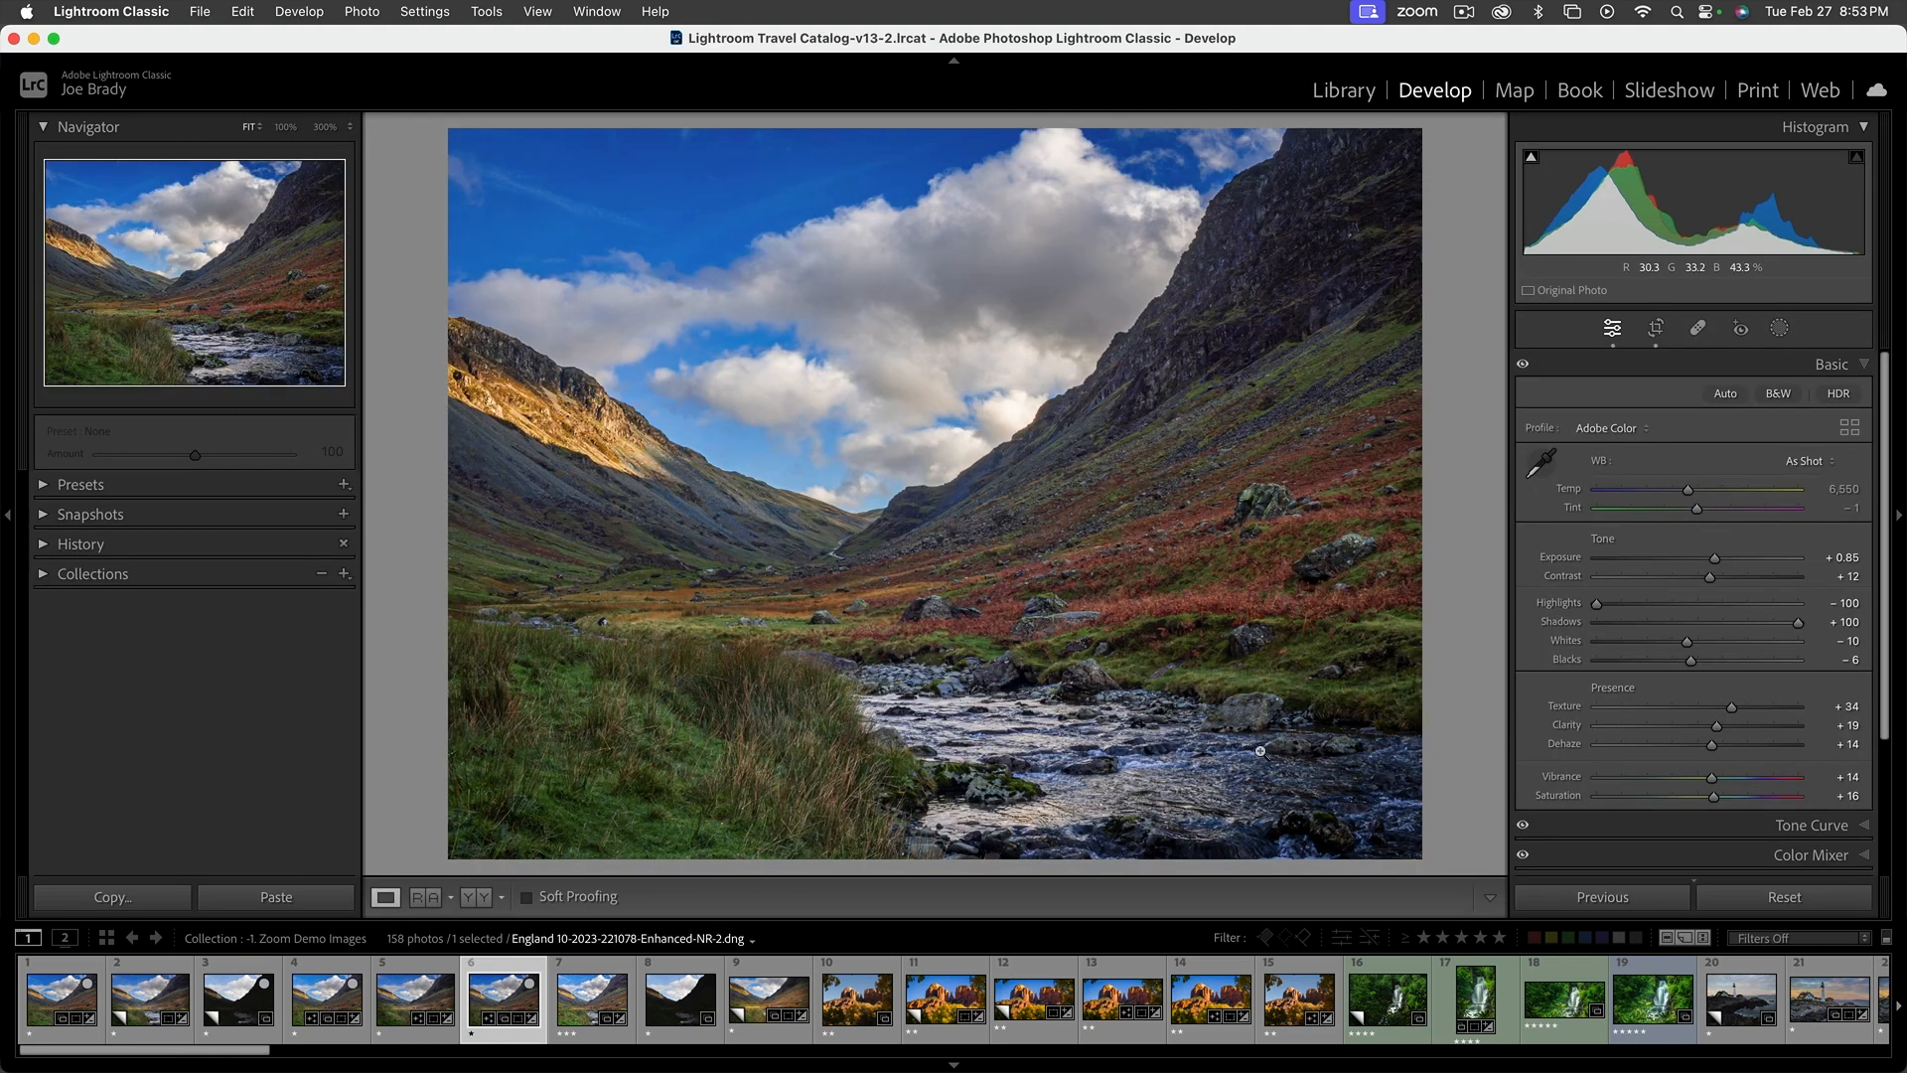
click(229, 1011)
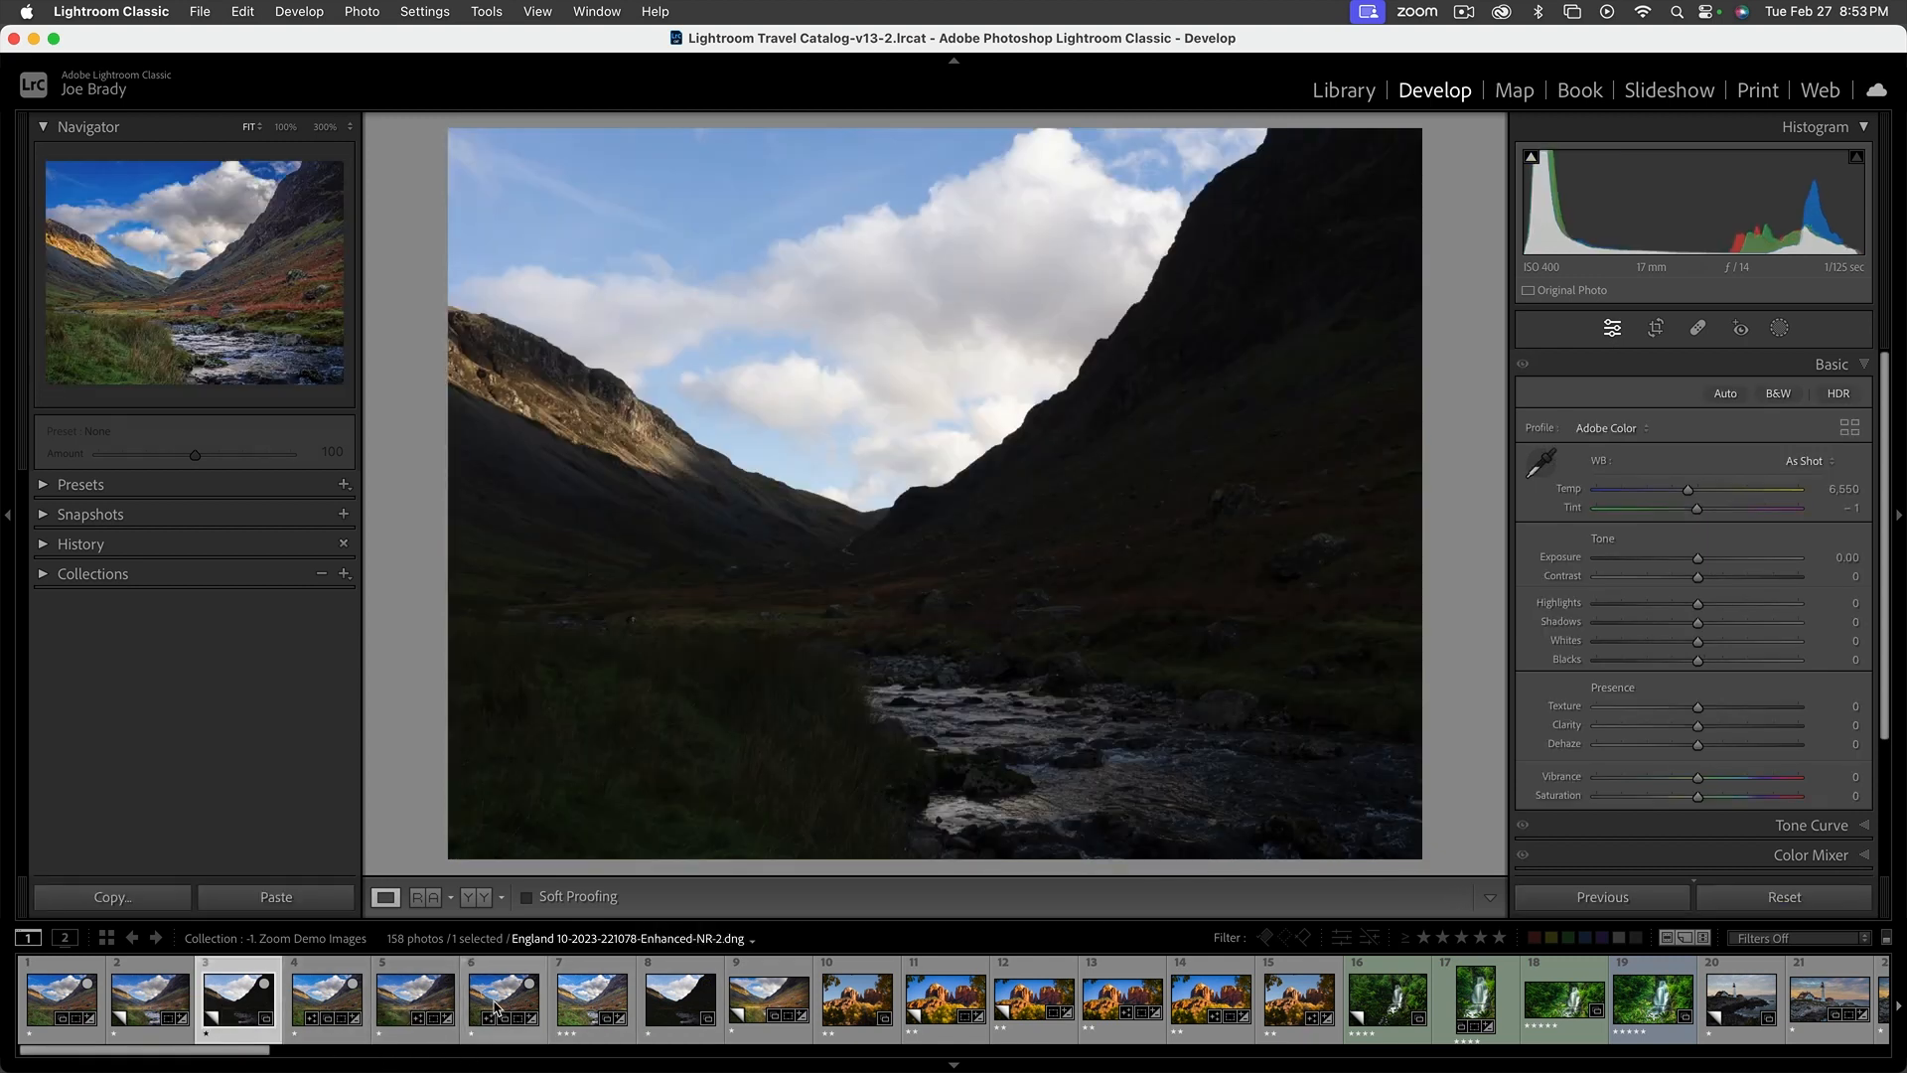
click(496, 1006)
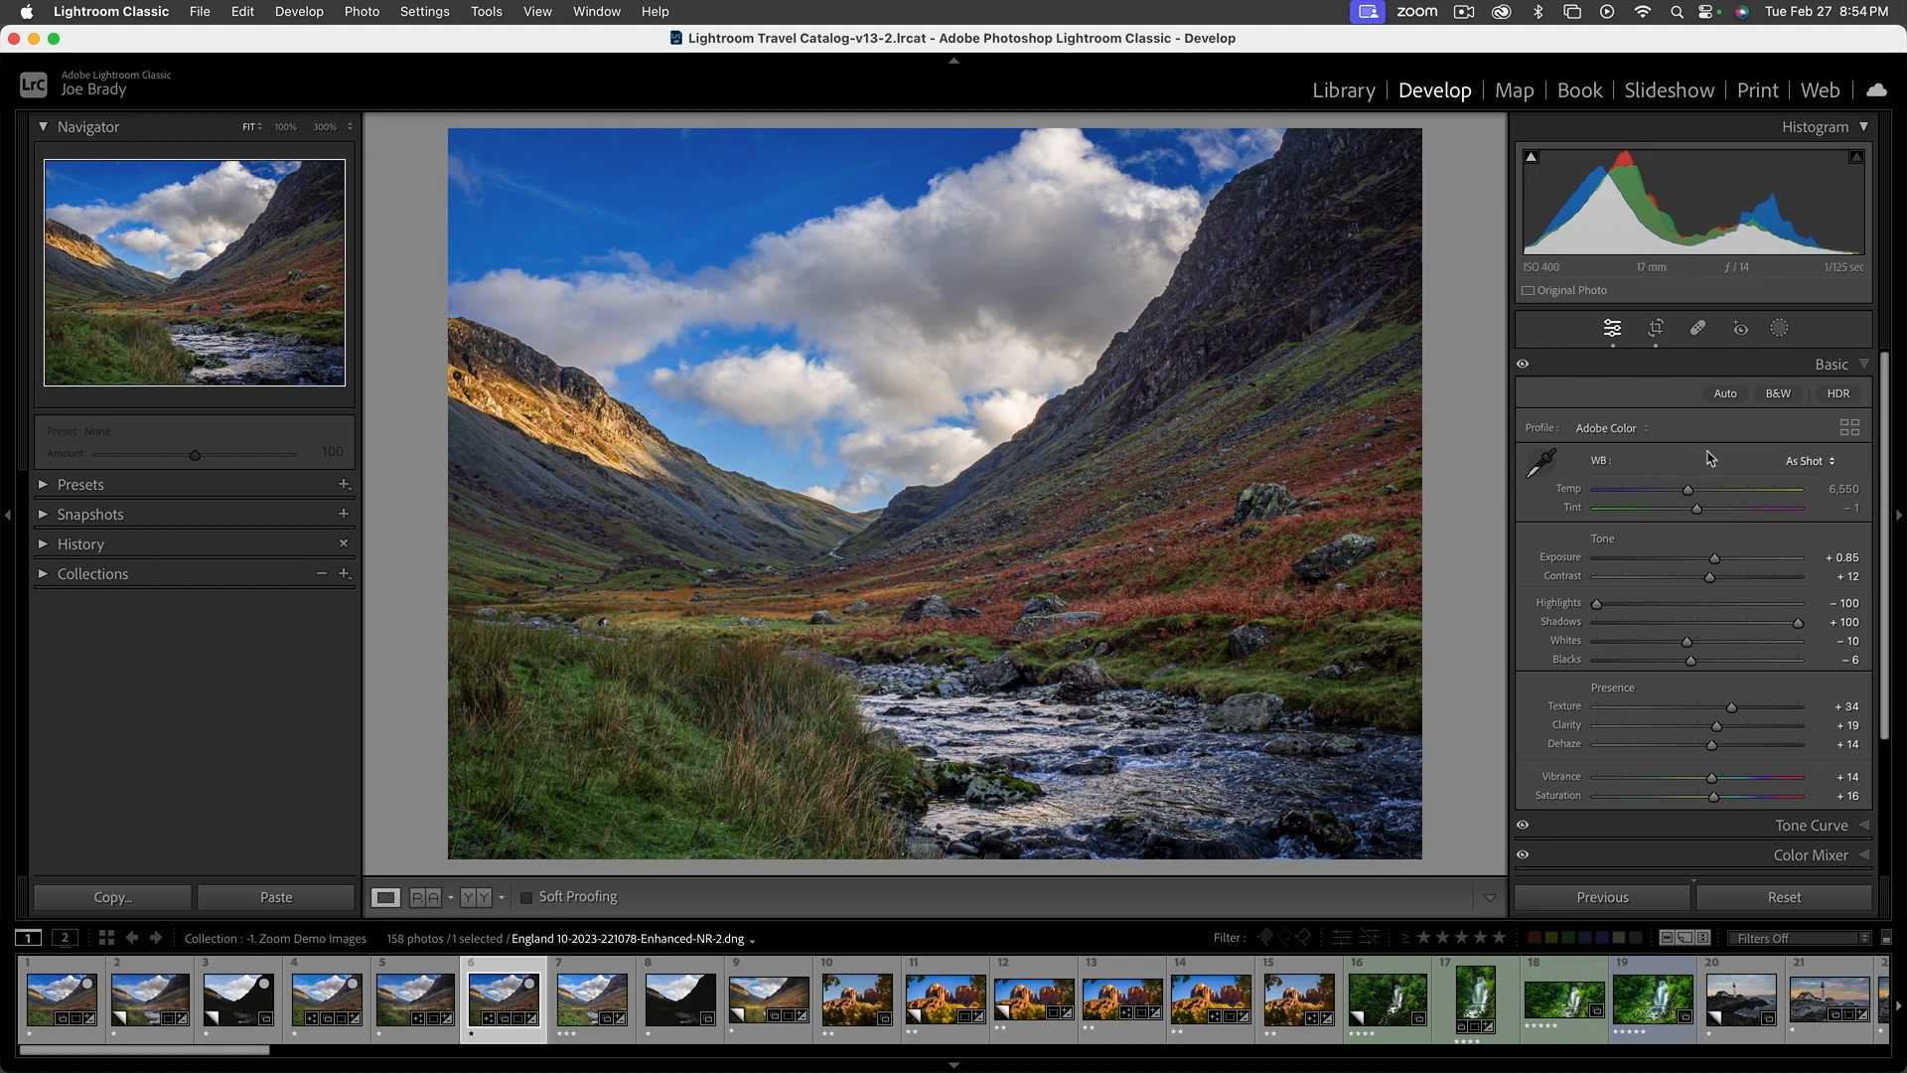
Try brushing a mask along the skyline edge of the right mountain with Auto Mask off, and undo it
click(1780, 331)
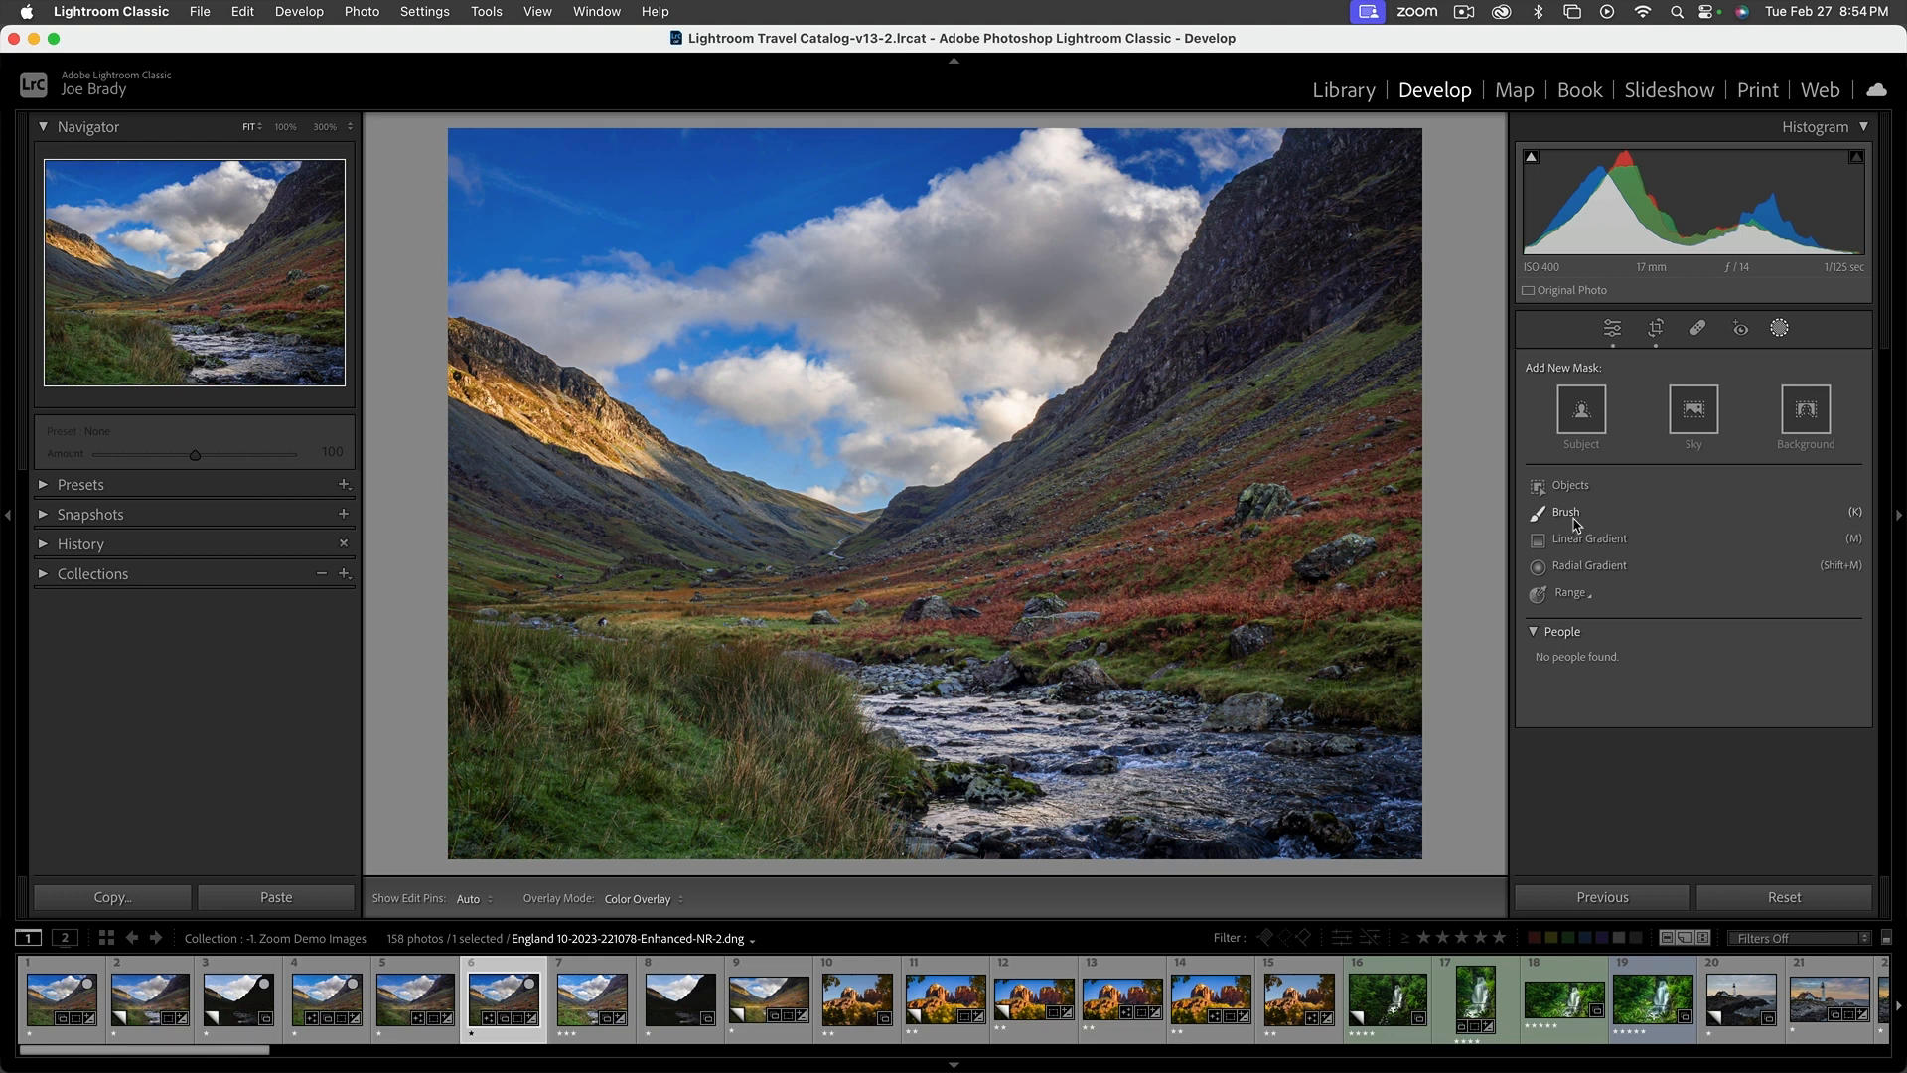
click(1856, 515)
scroll(1110, 546, up, 6)
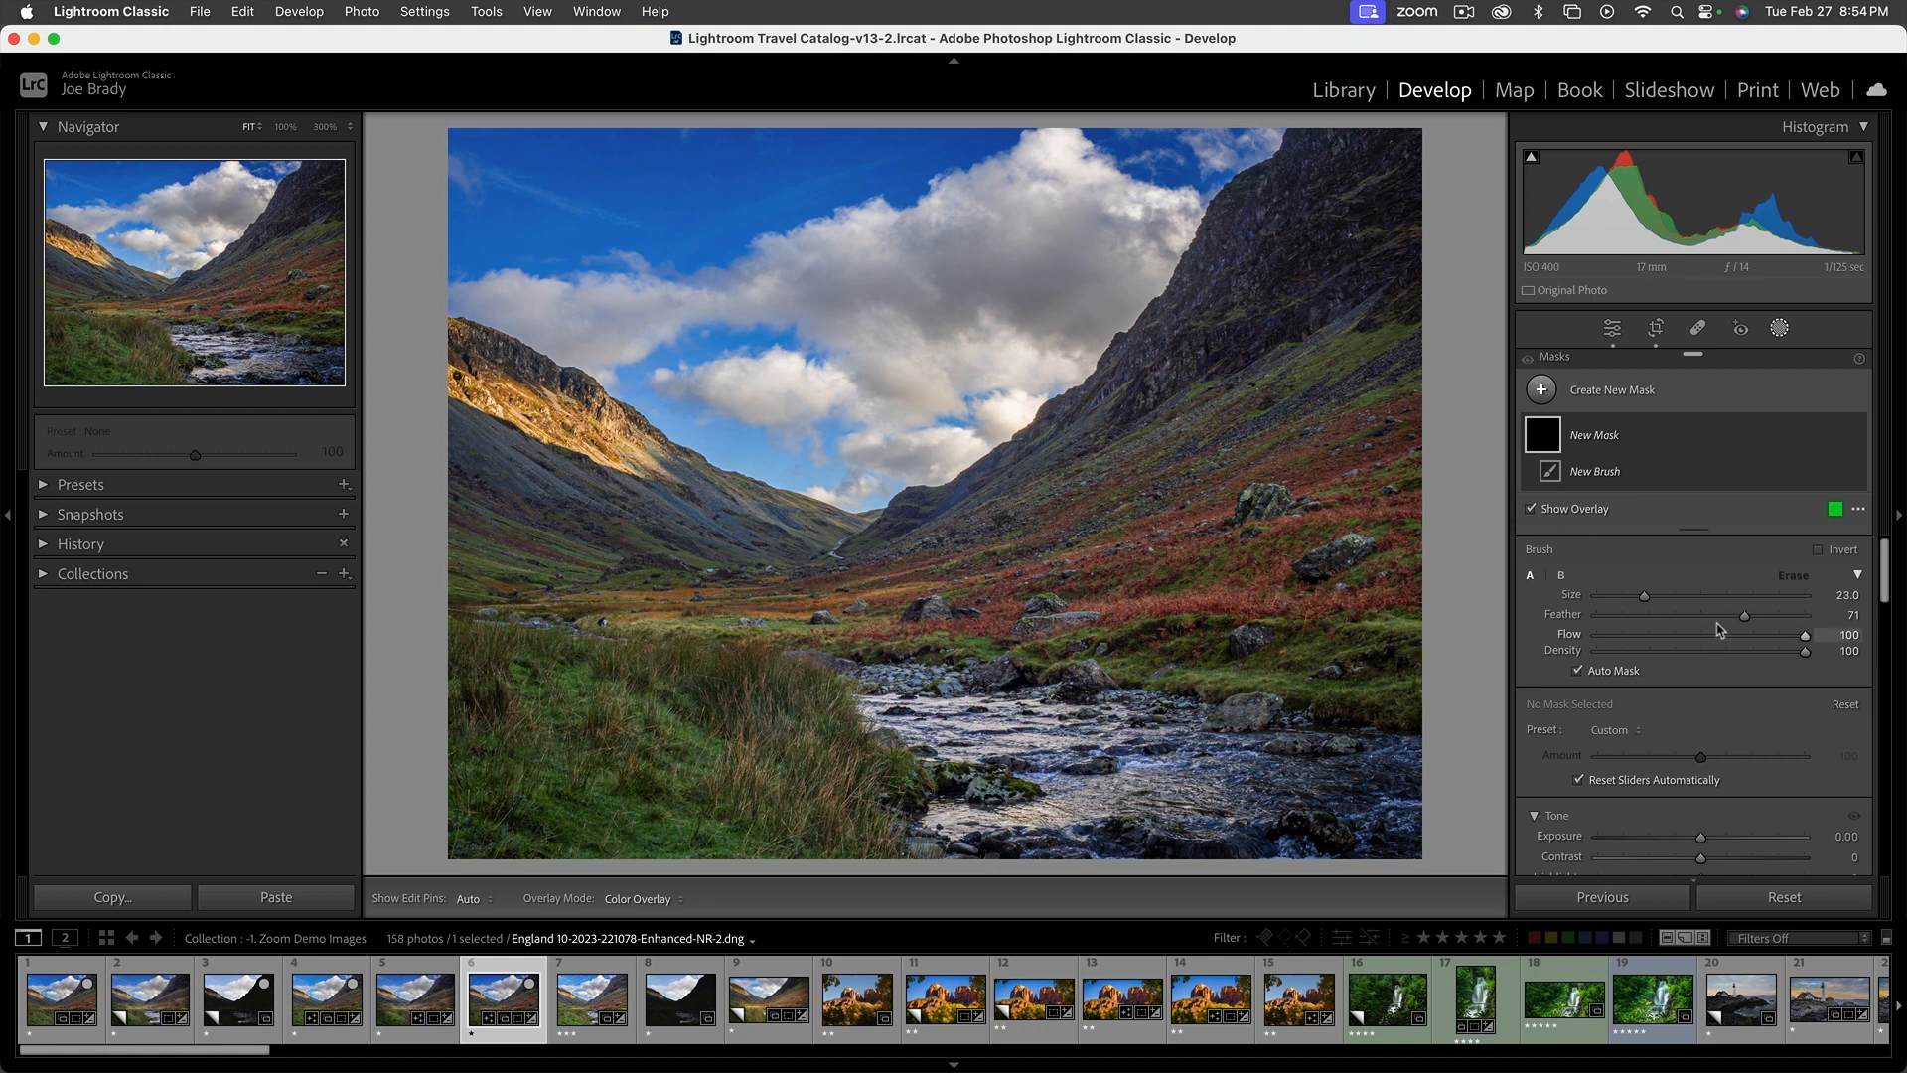
scroll(1140, 547, up, 2)
scroll(1140, 547, down, 3)
click(1581, 673)
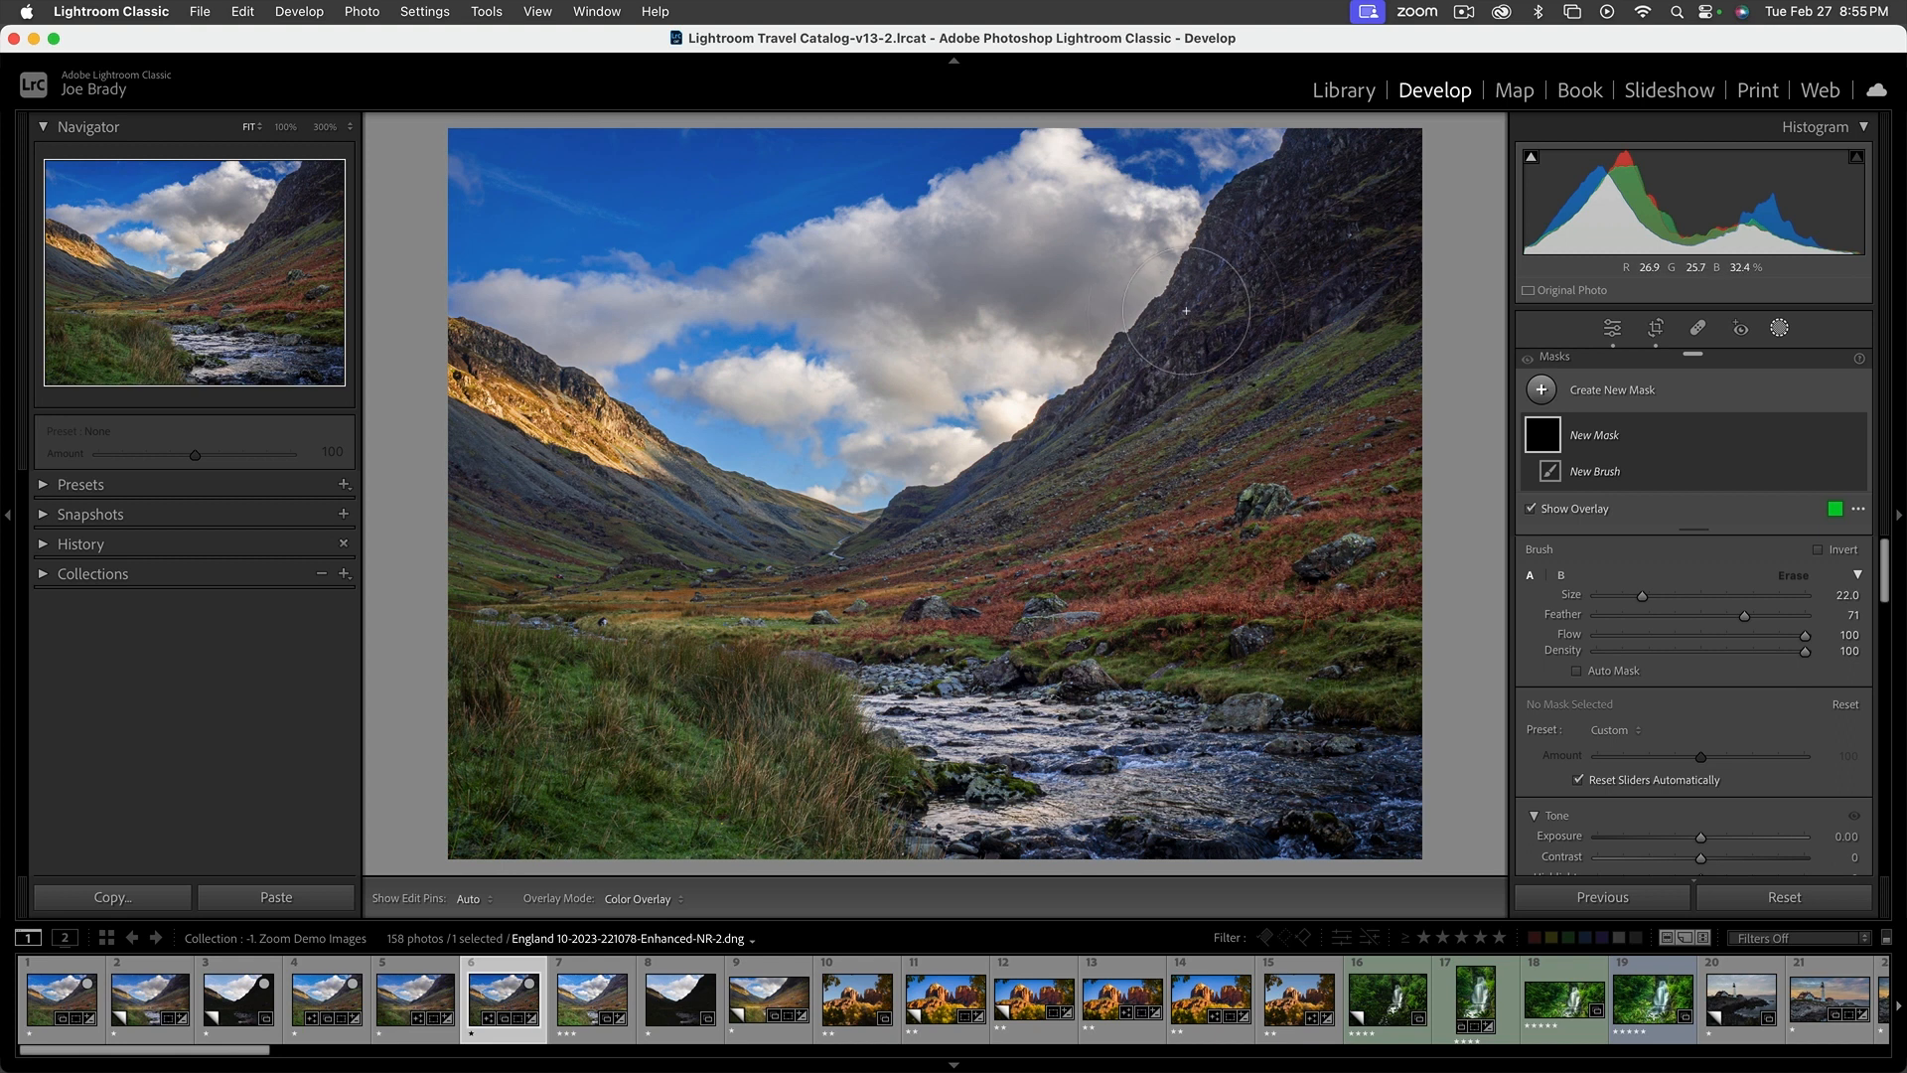
mouse_move(1185, 310)
mouse_down()
mouse_move(1172, 347)
mouse_move(1088, 417)
mouse_move(931, 502)
mouse_up()
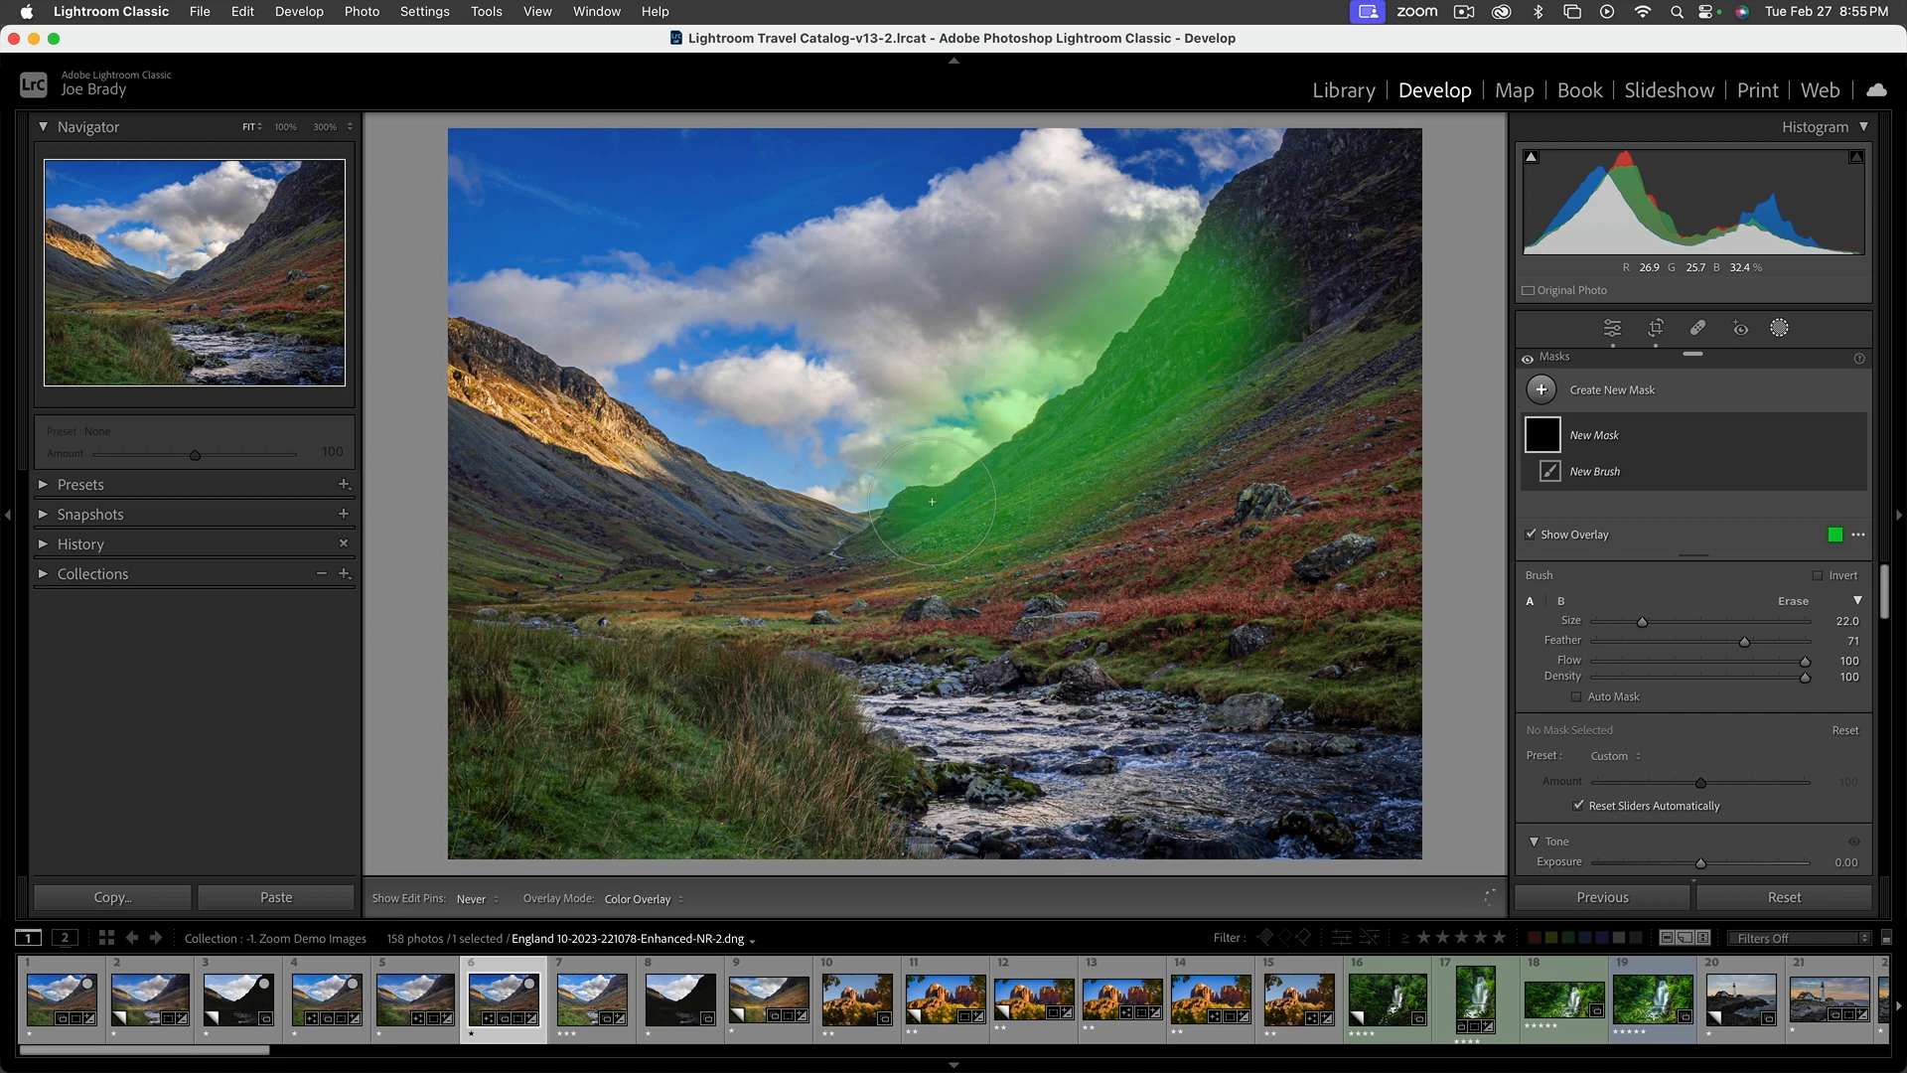
drag(932, 502, 932, 501)
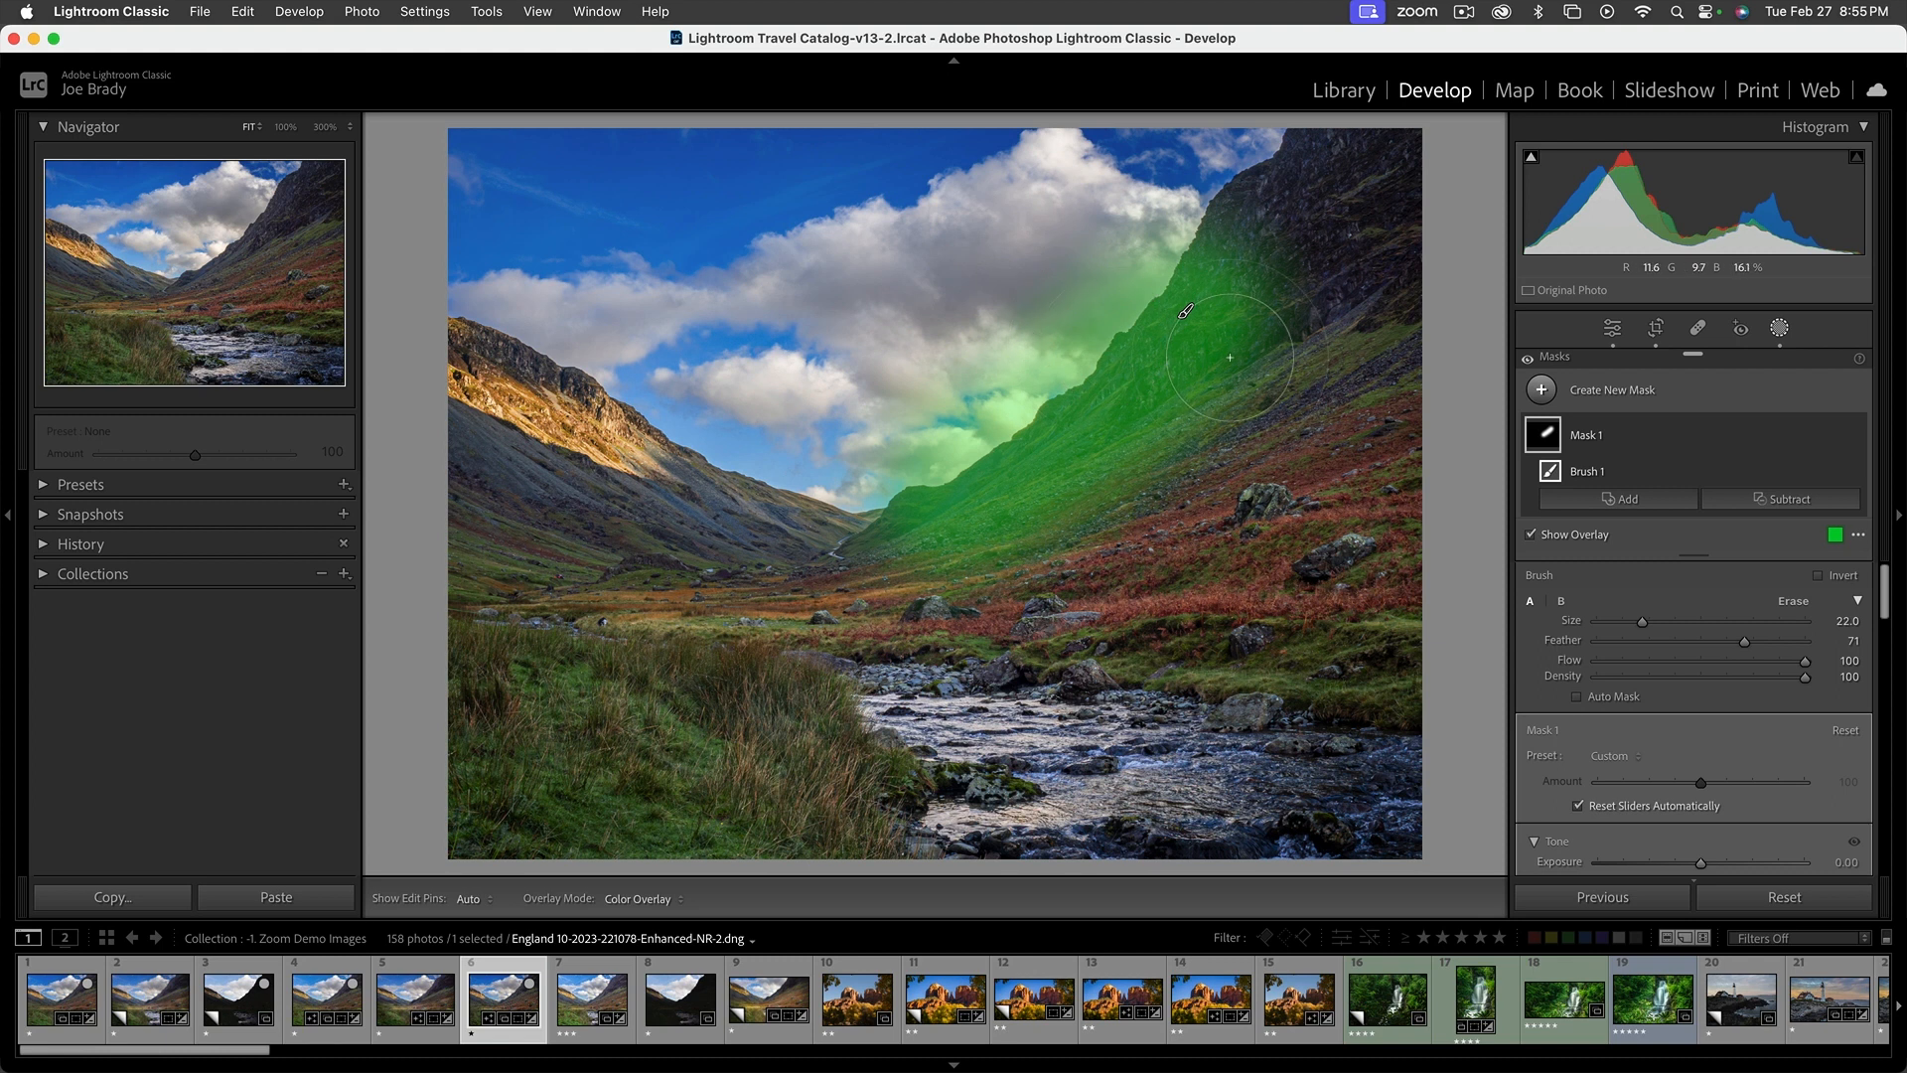
key(super+z)
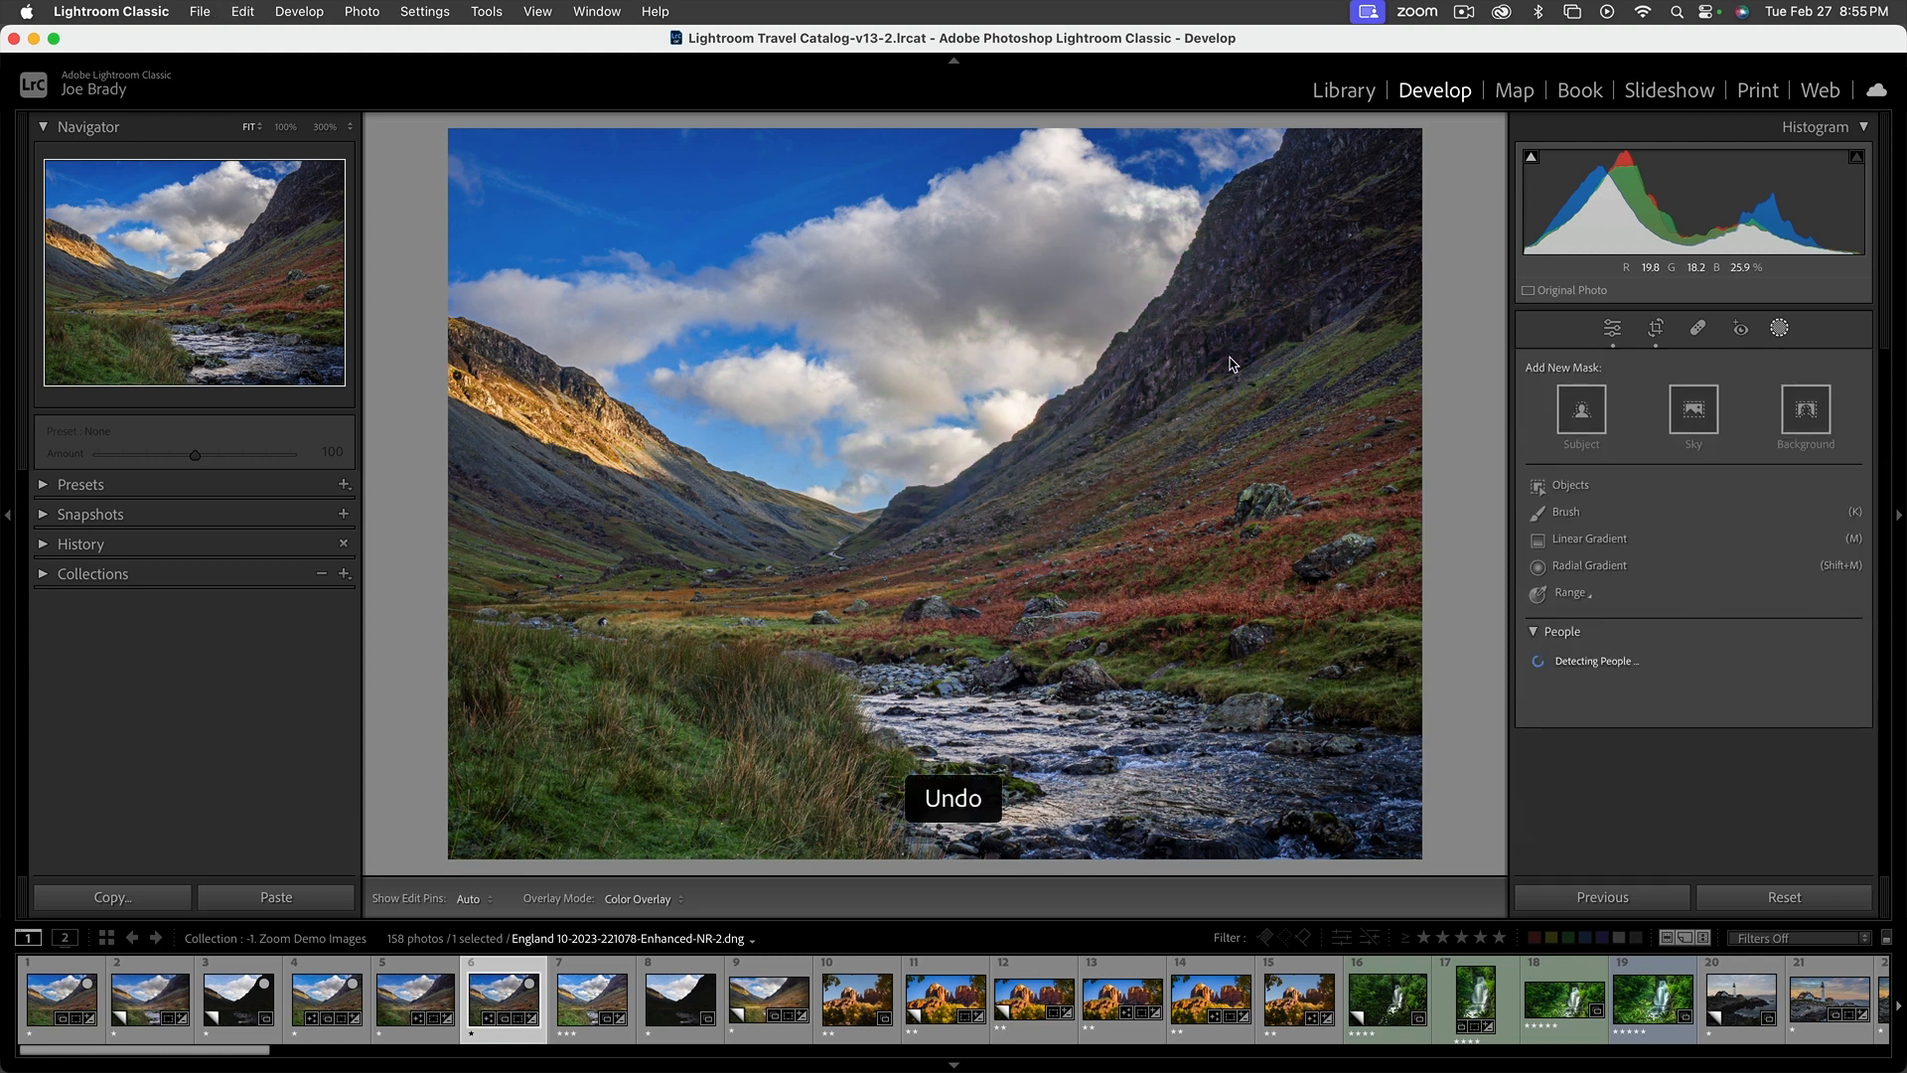
click(1658, 492)
scroll(1616, 683, down, 3)
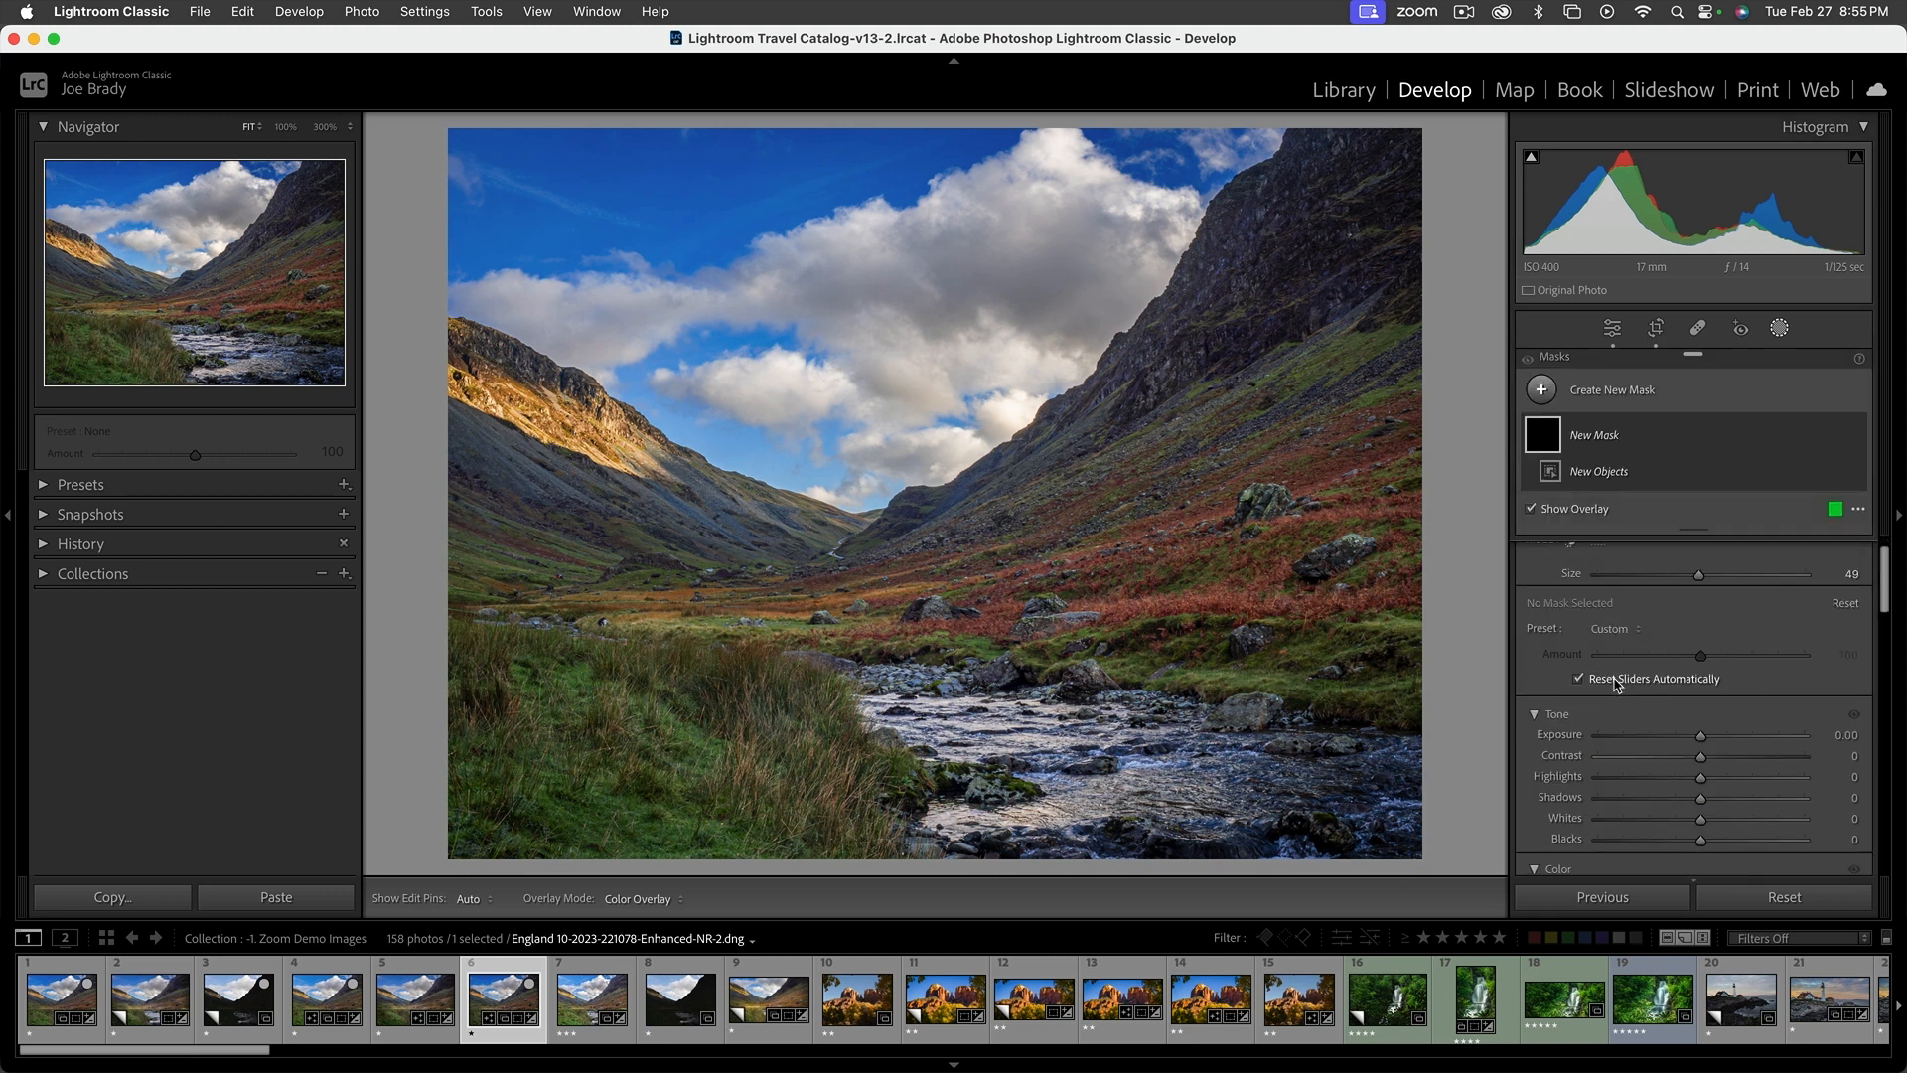
scroll(1628, 651, up, 3)
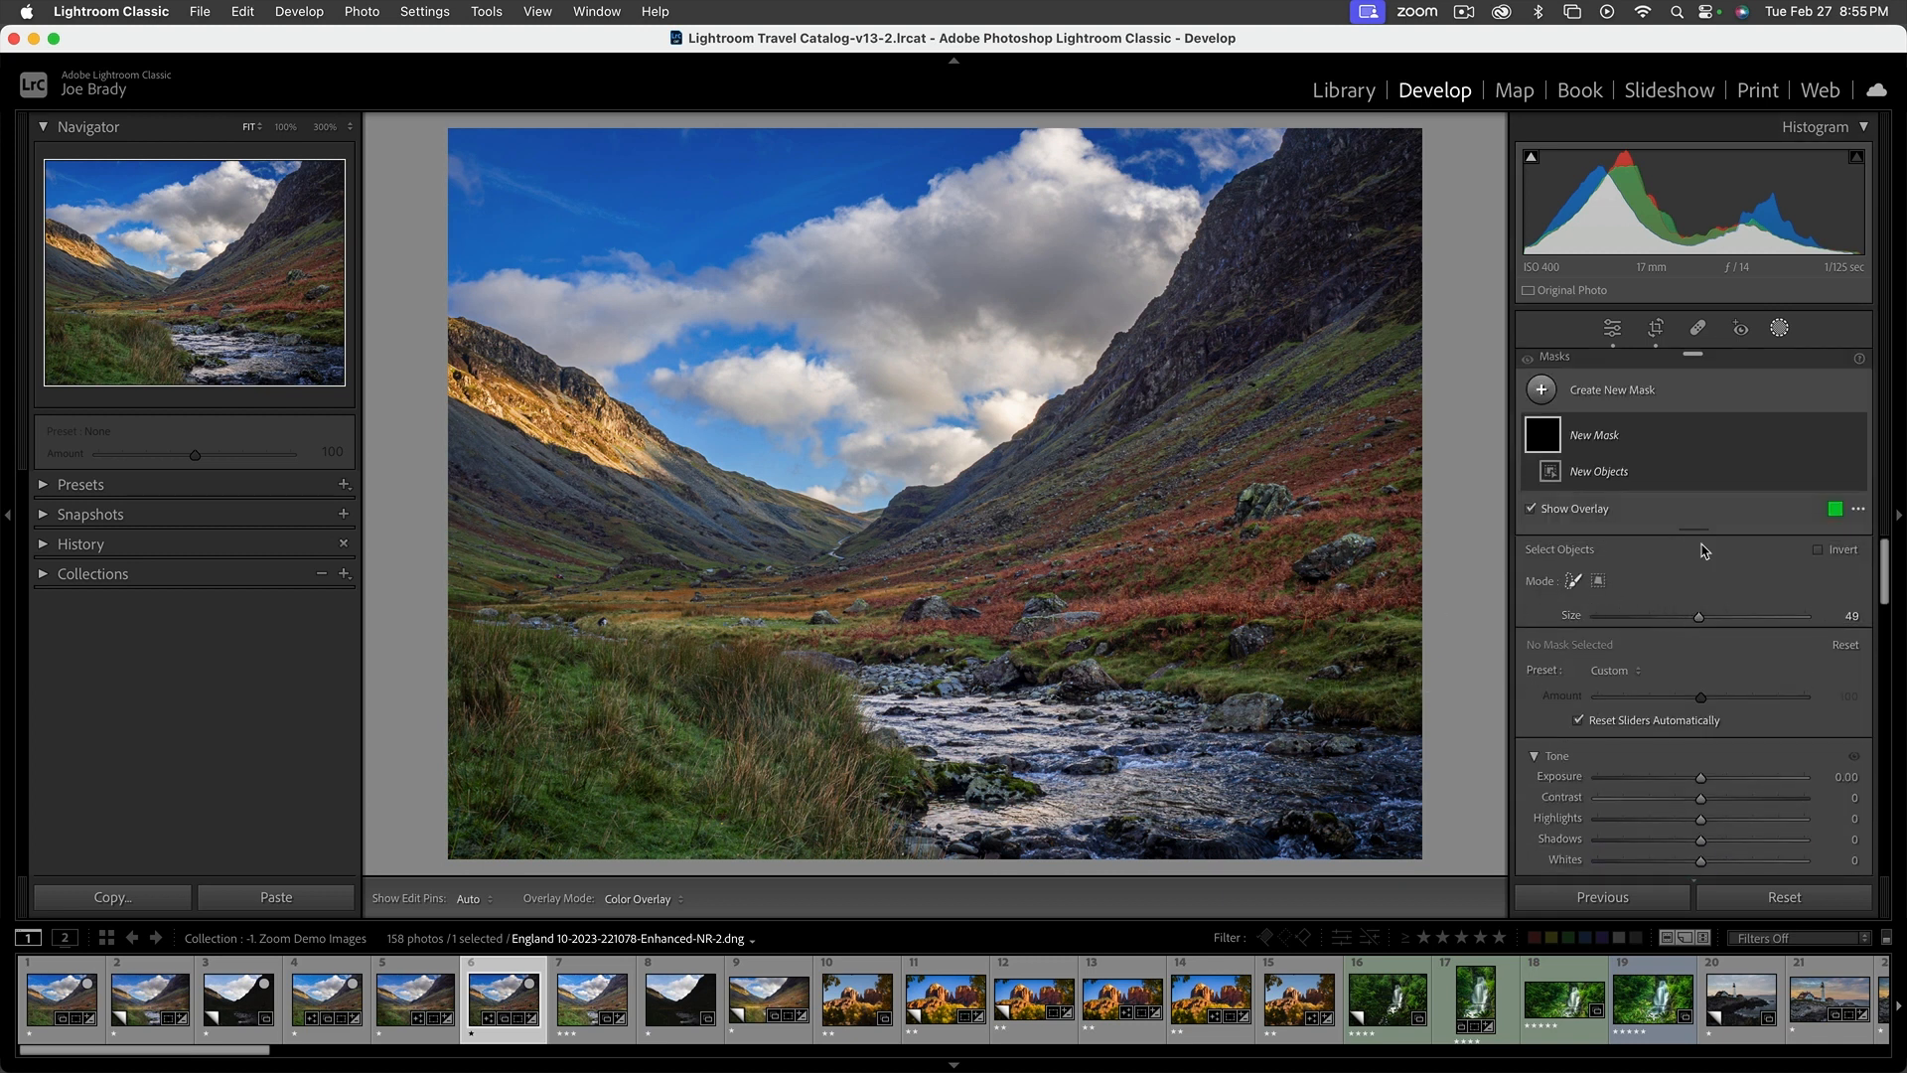
click(1604, 448)
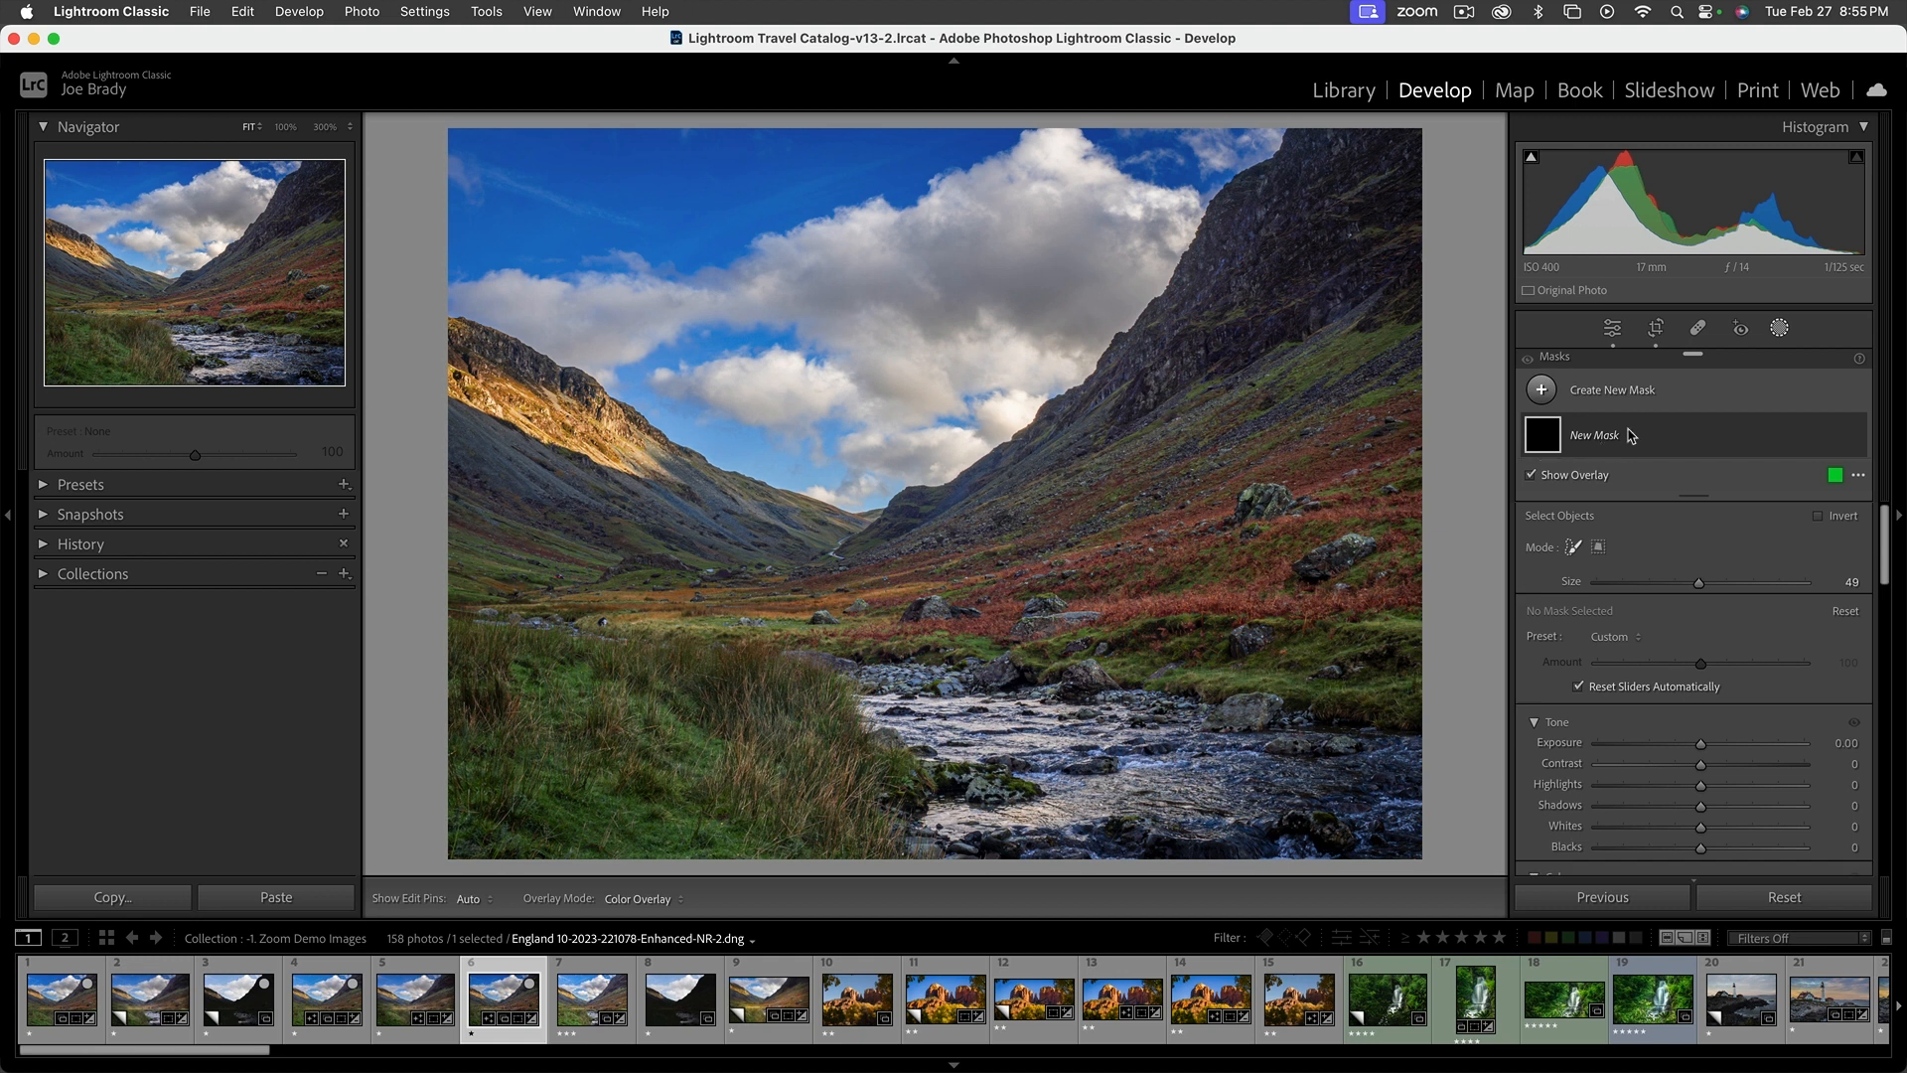
Create a brush mask with Auto Mask on, painting down the skyline edge of the right mountain at brush size 23
click(1617, 396)
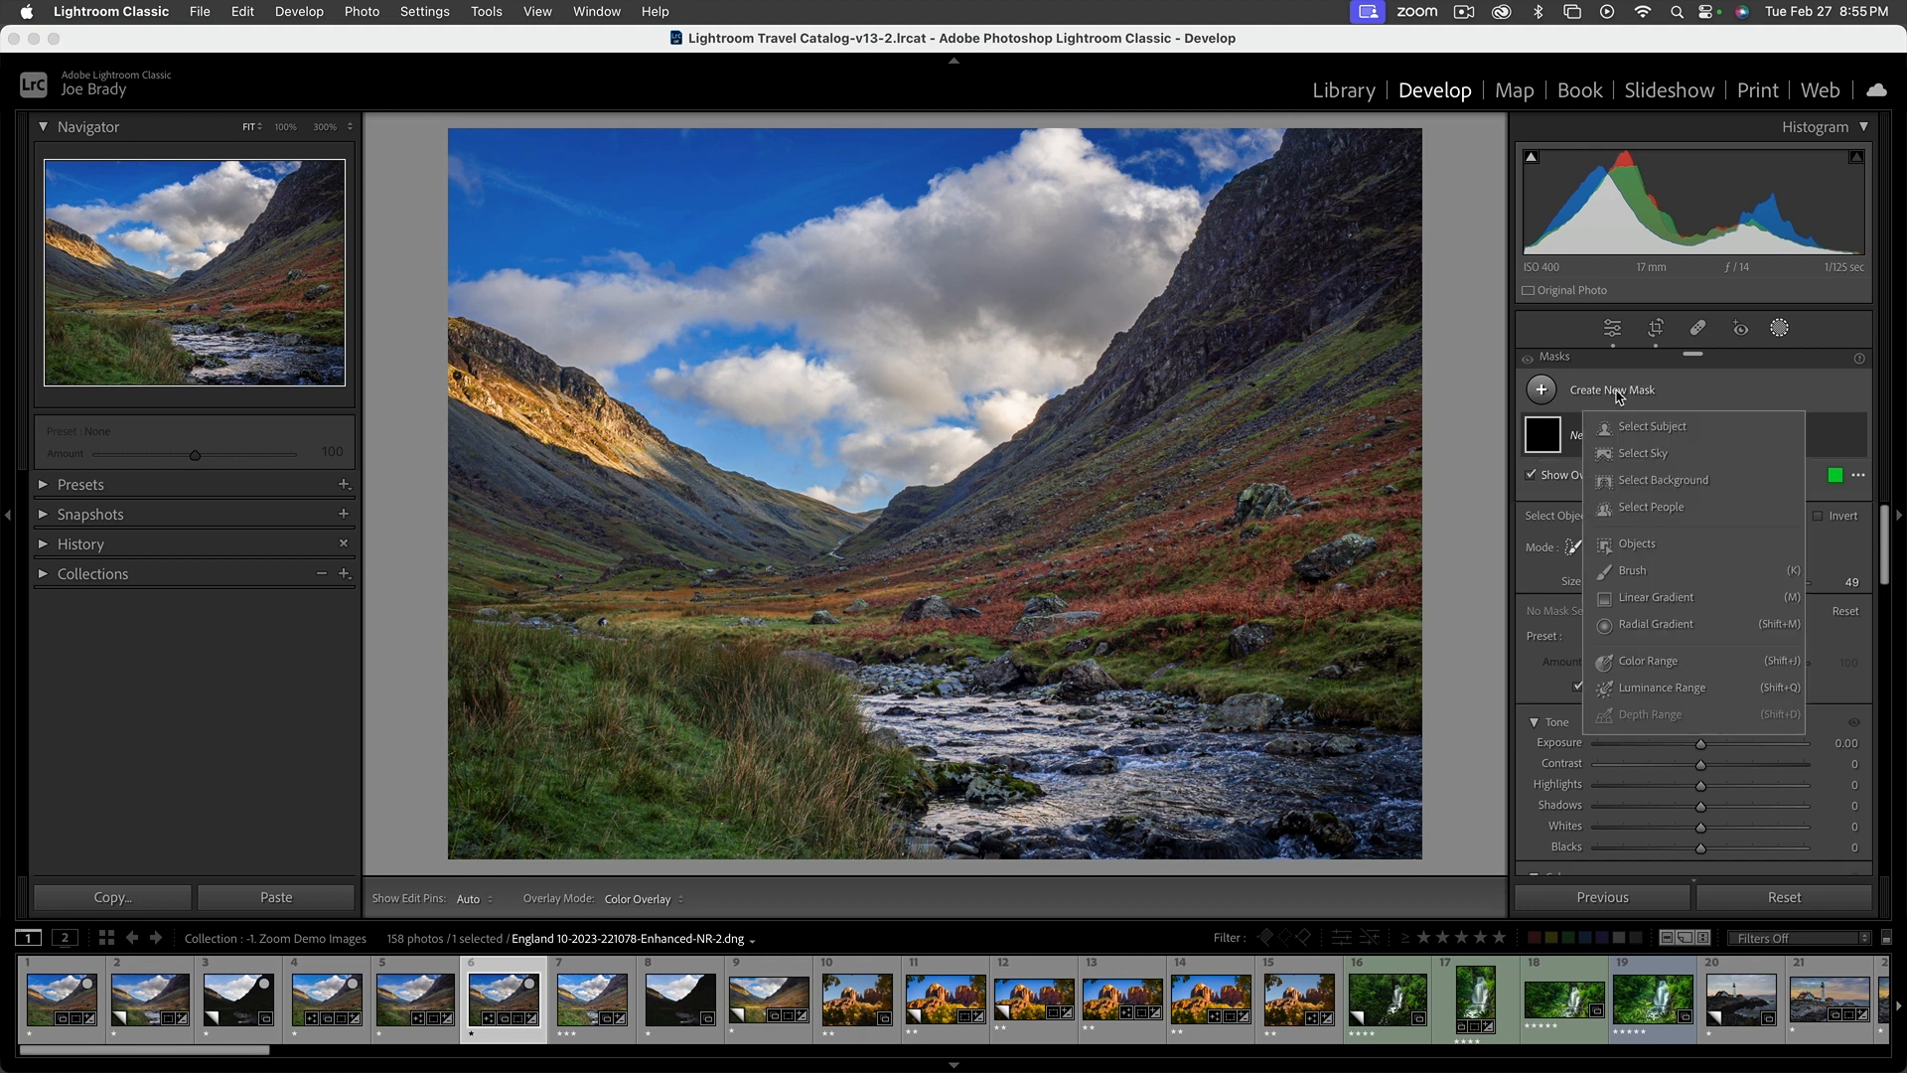
click(1649, 571)
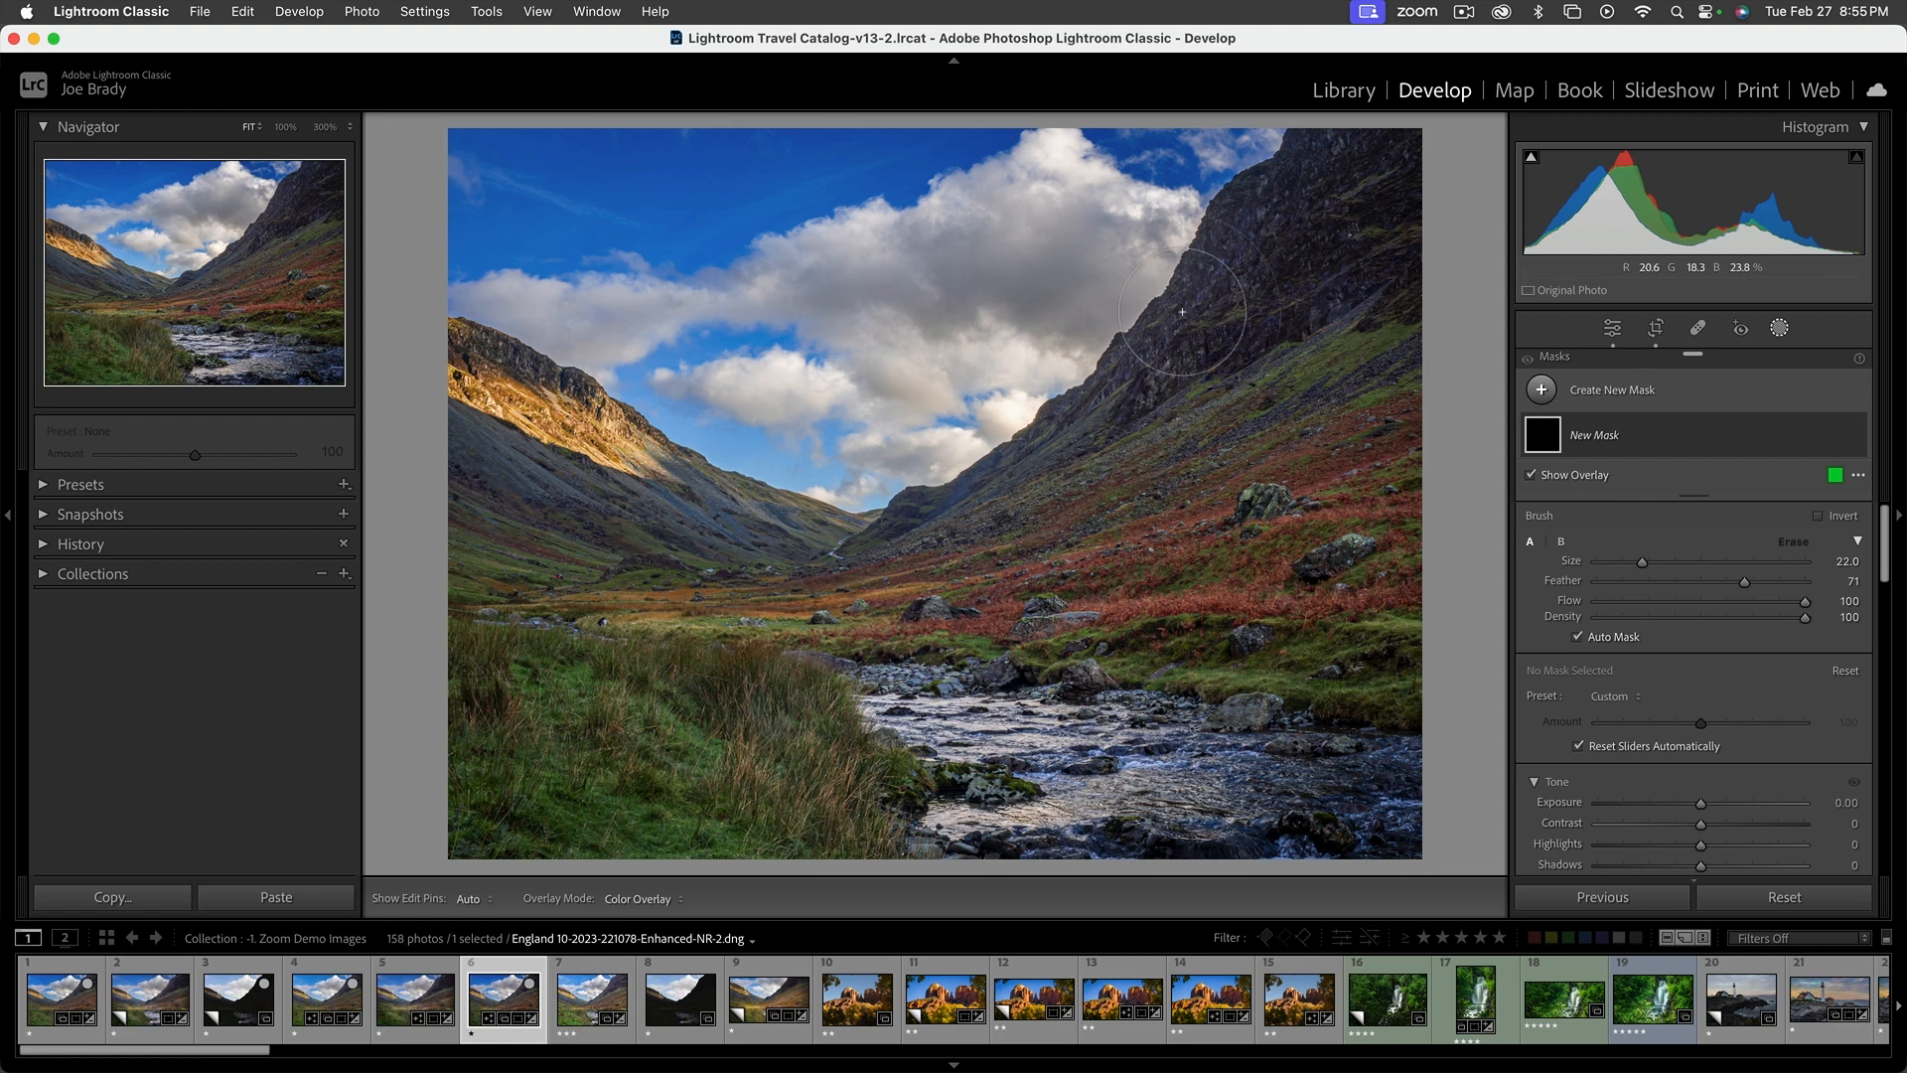
scroll(1178, 337, up, 1)
mouse_move(1195, 284)
mouse_down()
mouse_move(1090, 409)
mouse_move(924, 512)
mouse_up()
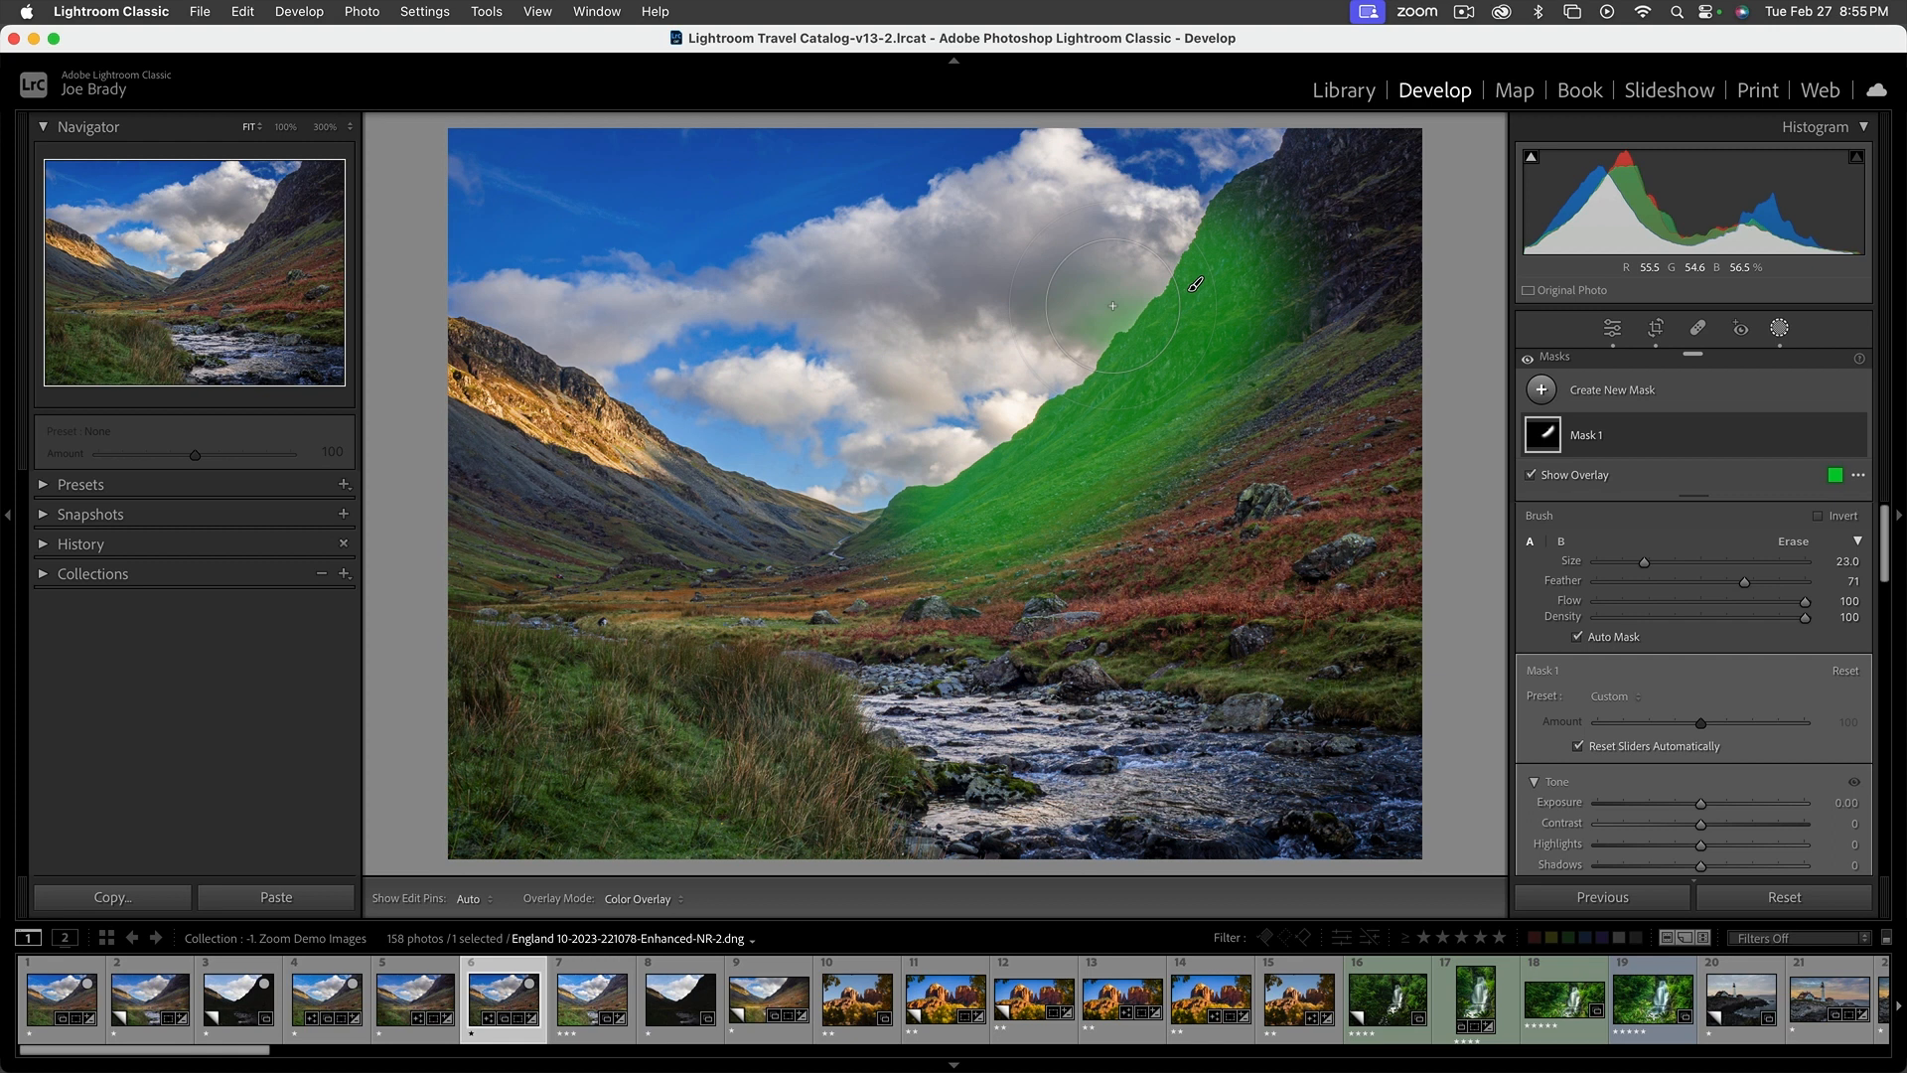
key(alt)
Hide the mask overlay and set the right mountain mask's Exposure to 0.55 and Contrast to 34
scroll(1679, 692, down, 5)
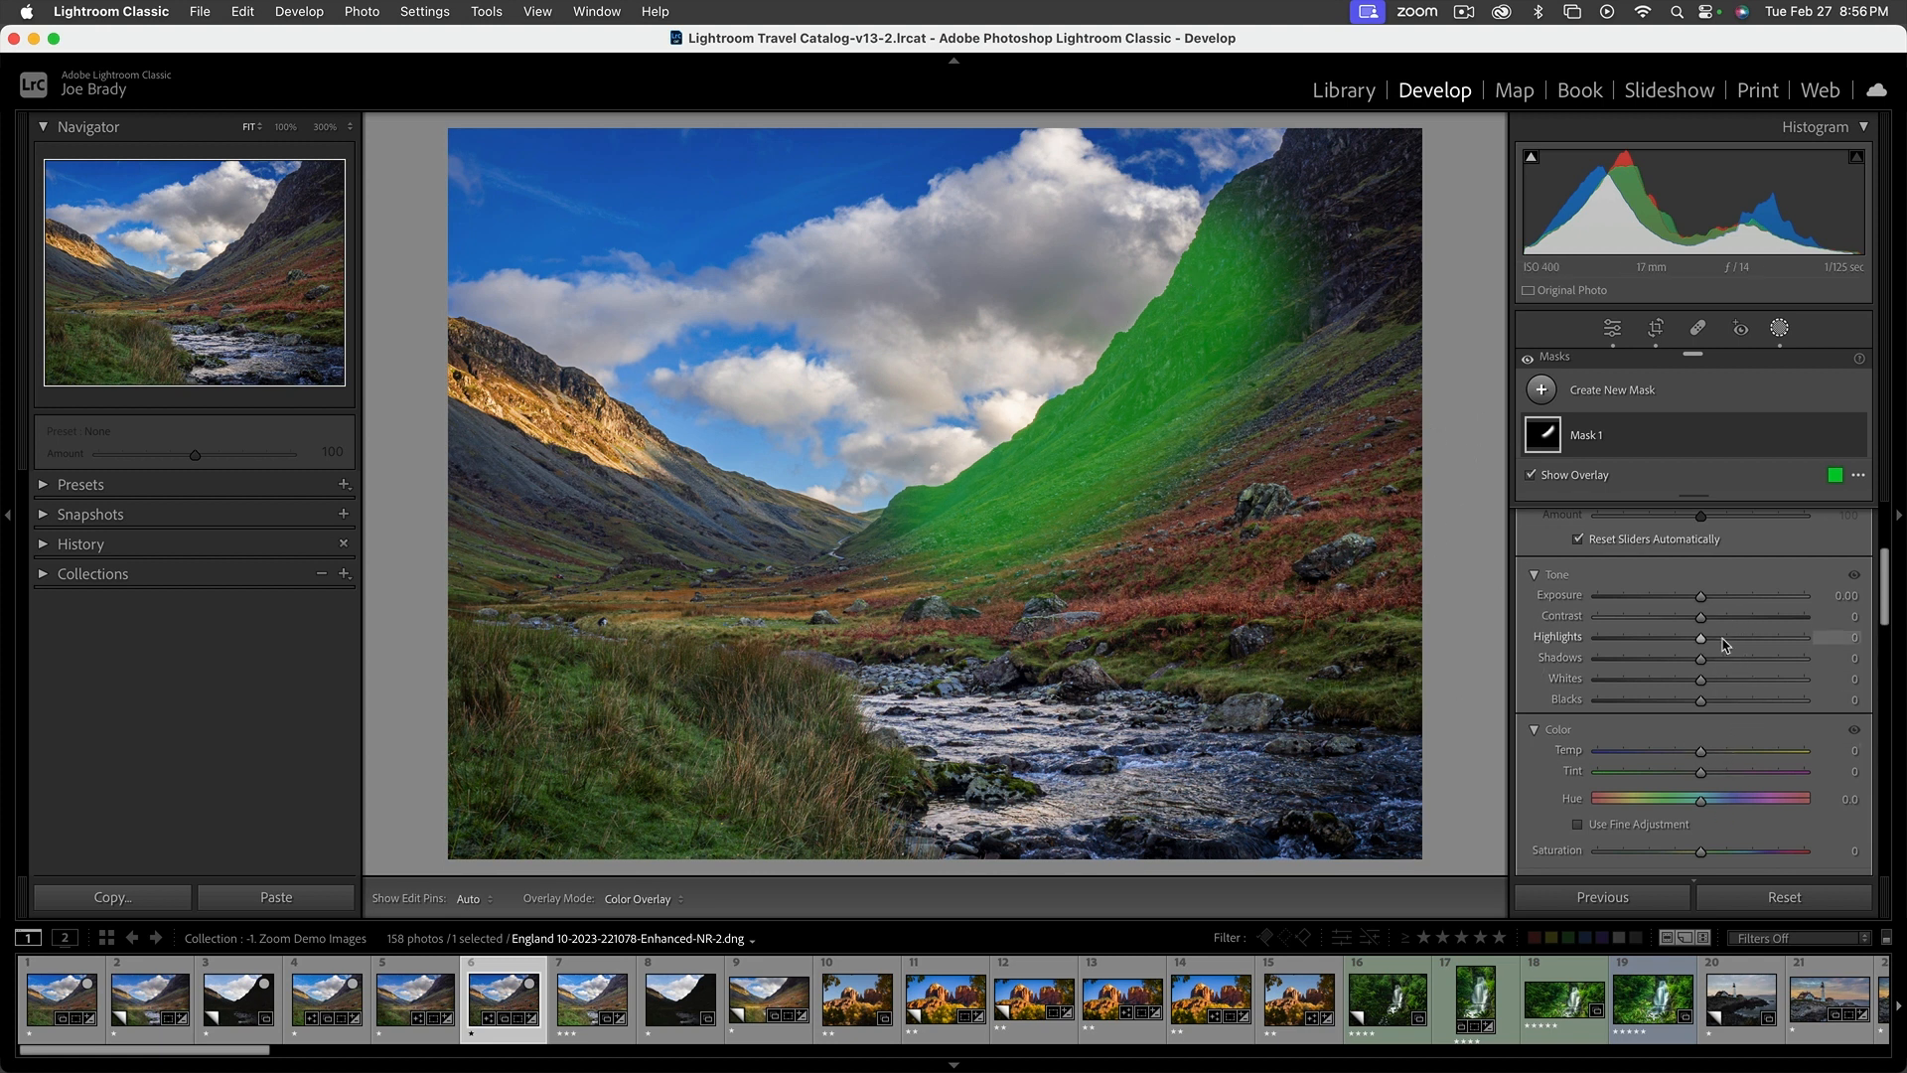
key(o)
drag(1708, 599, 1717, 599)
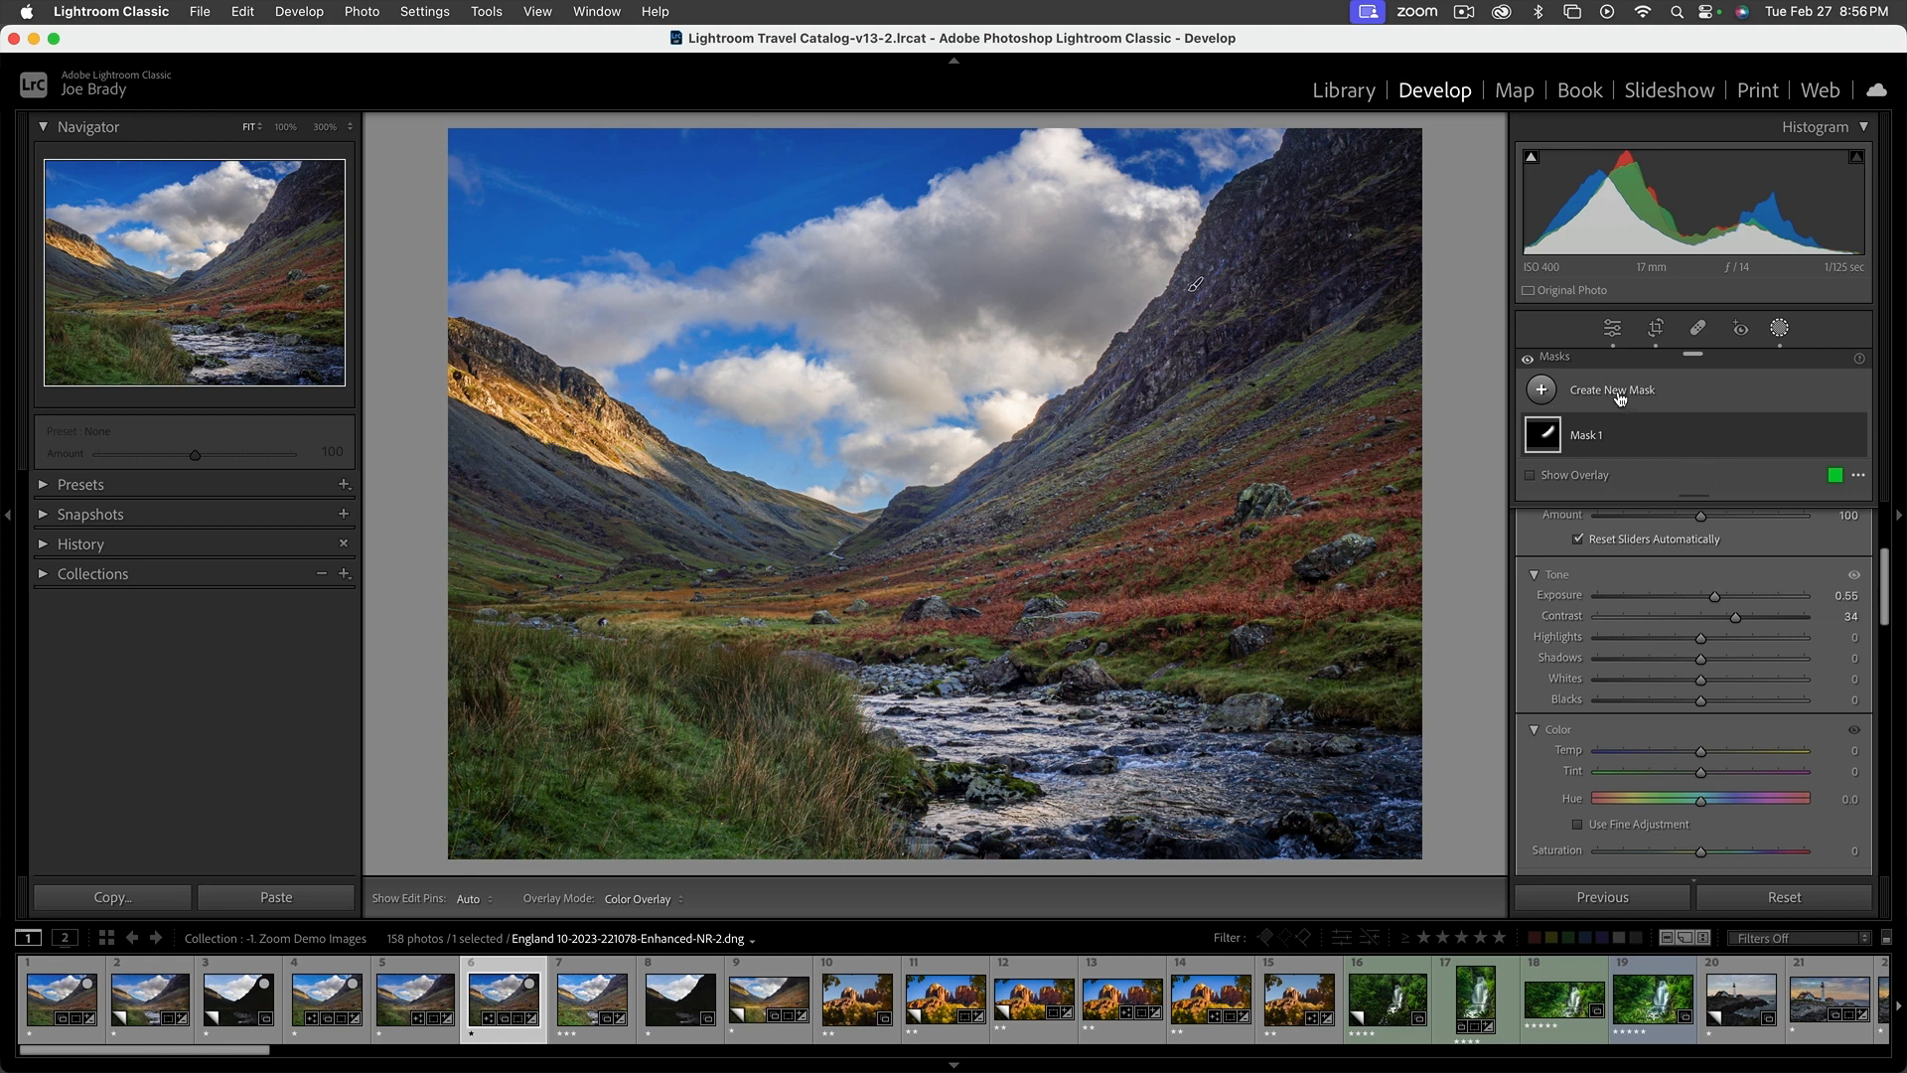
Create a second brush mask with Auto Mask, painting the valley floor and the lower slopes on both sides
key(k)
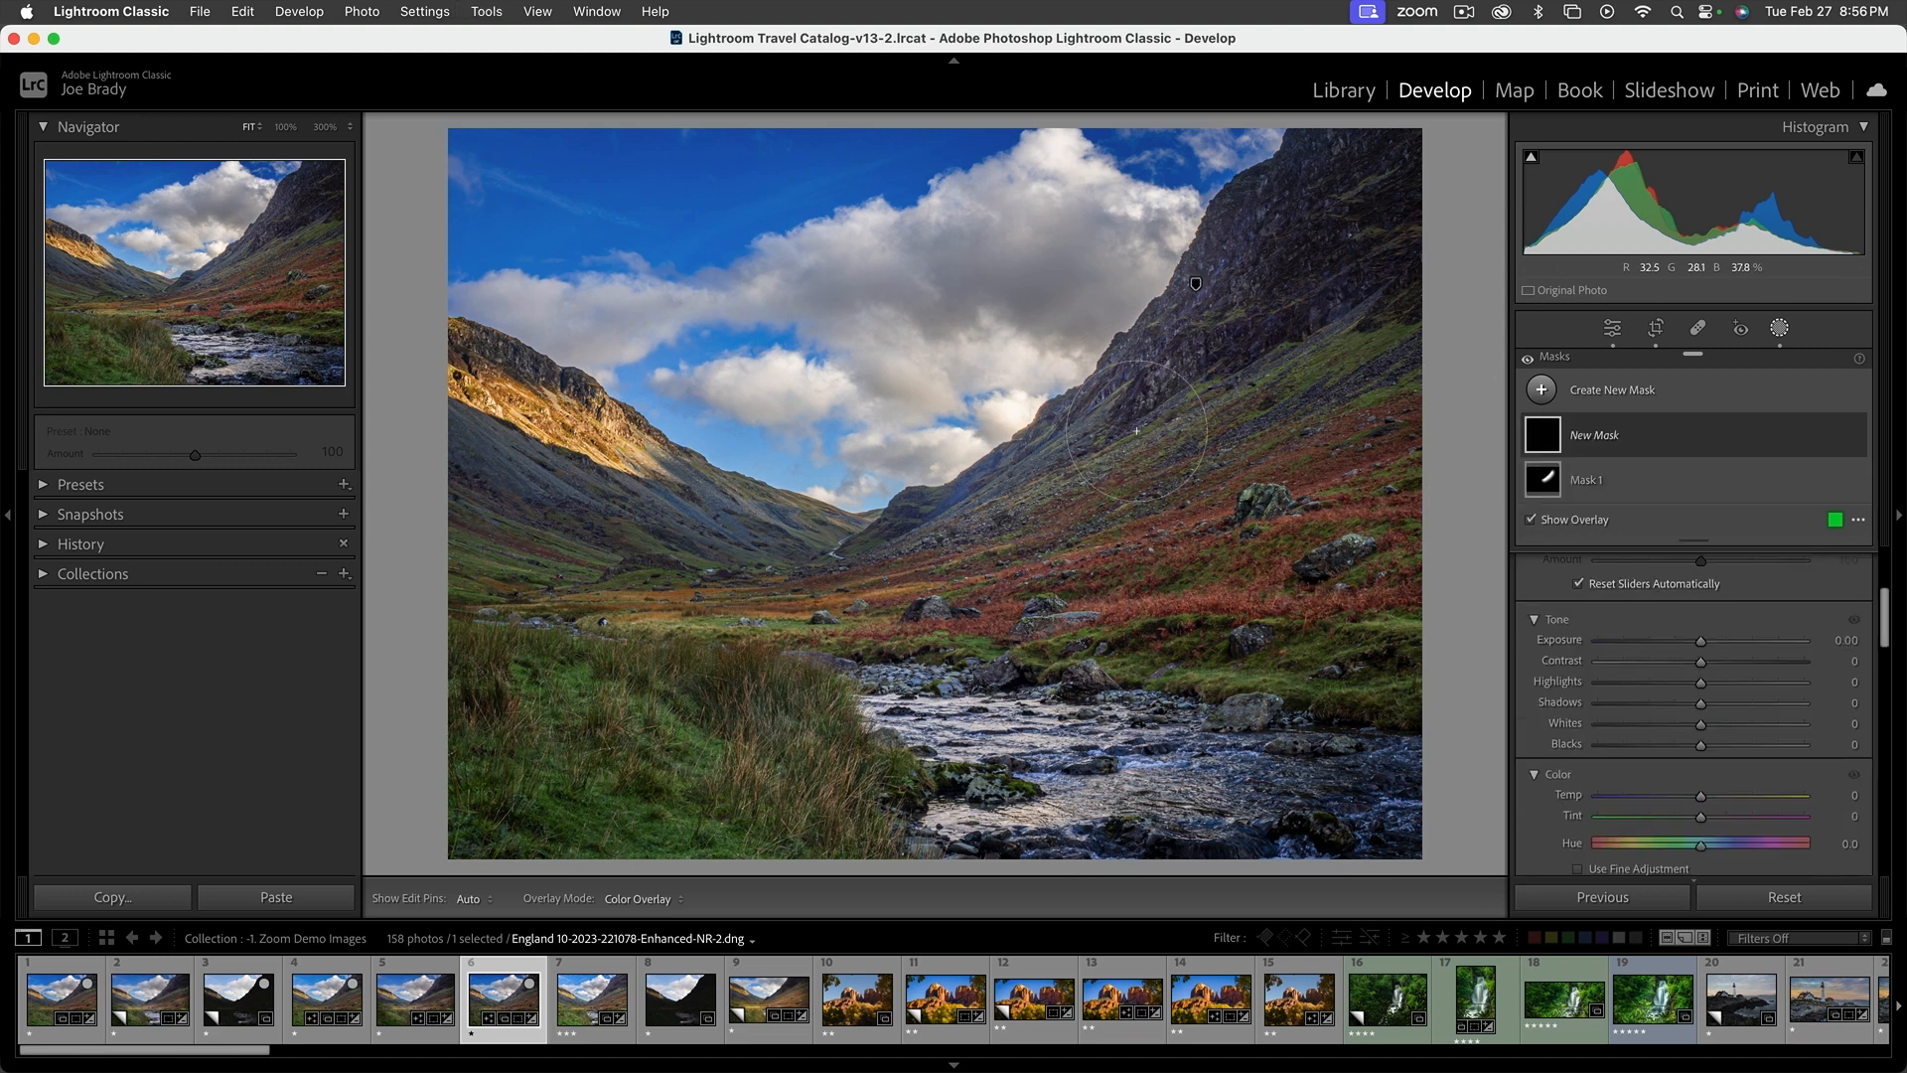
scroll(1130, 497, down, 5)
scroll(1678, 706, up, 3)
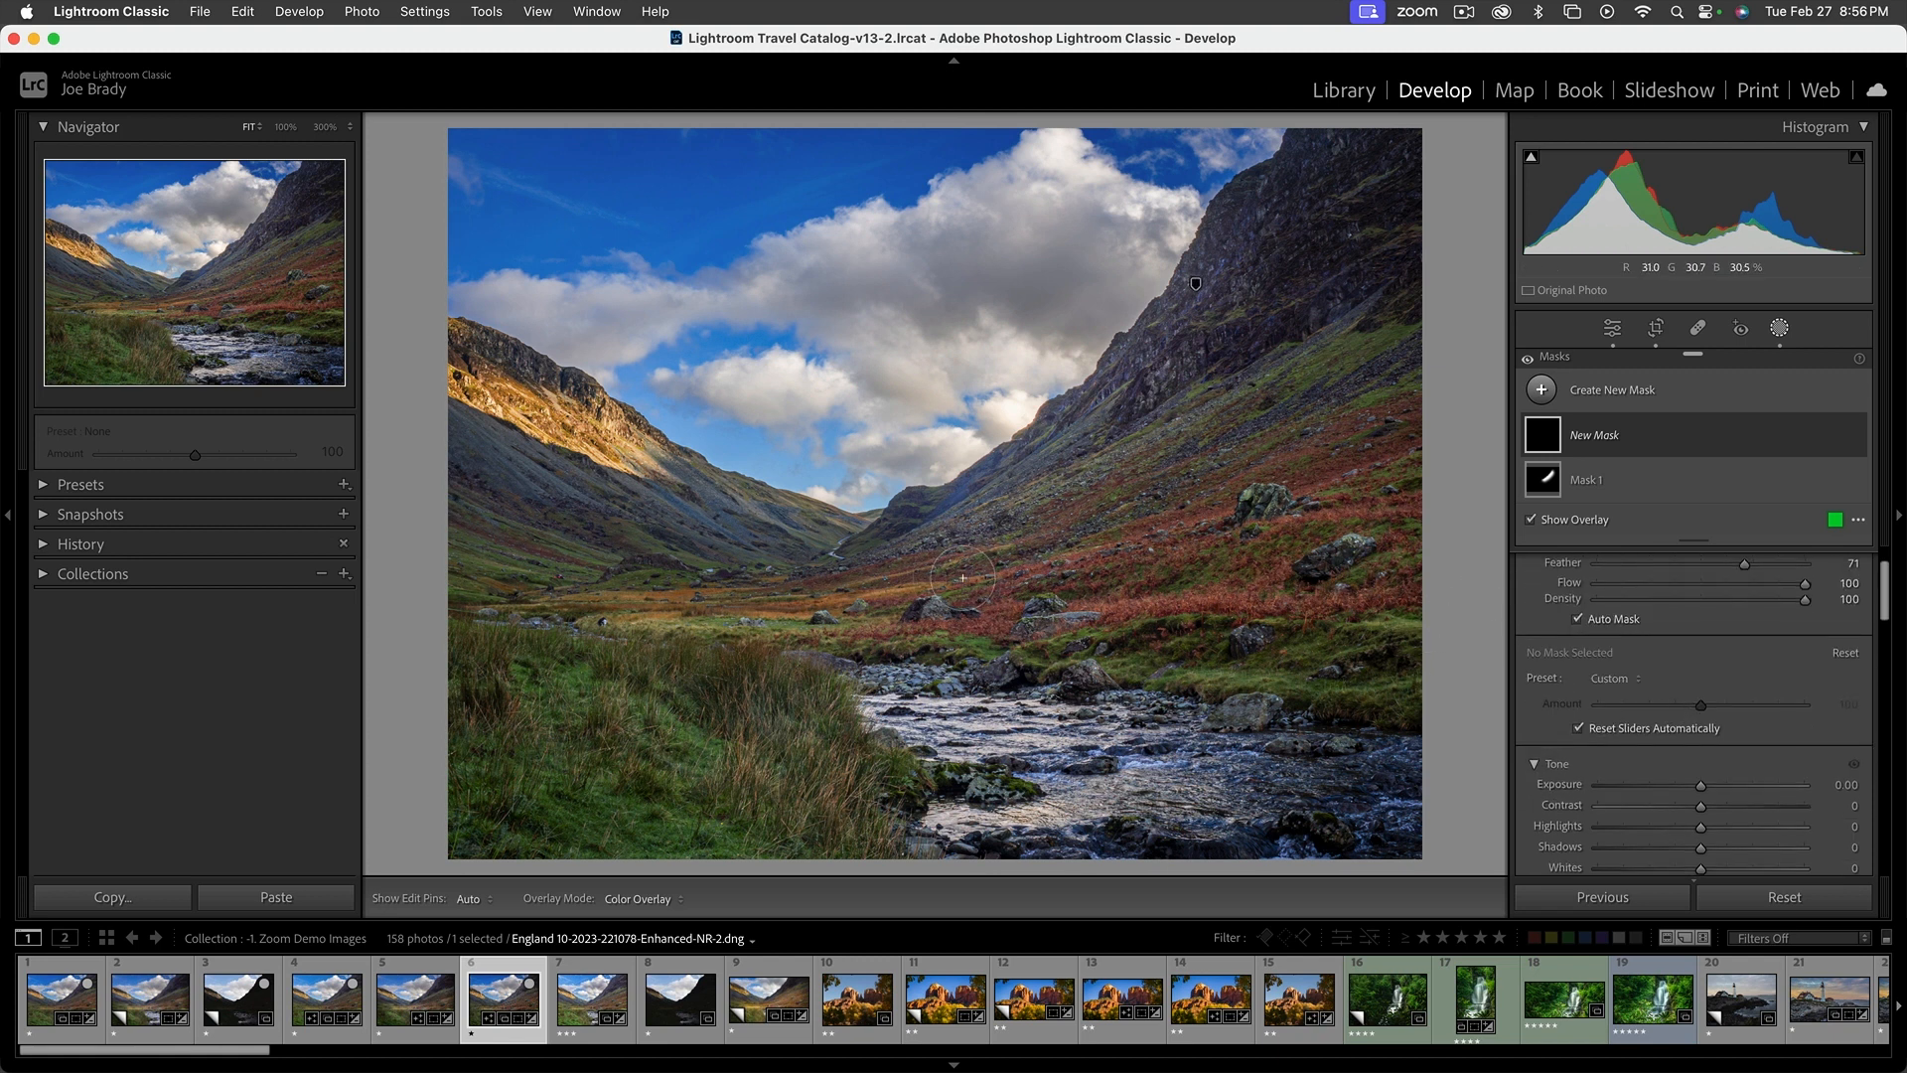
key(h)
mouse_move(975, 574)
mouse_down()
mouse_move(655, 576)
mouse_move(784, 541)
mouse_move(586, 556)
mouse_move(929, 632)
mouse_move(1071, 619)
mouse_move(1256, 640)
mouse_up()
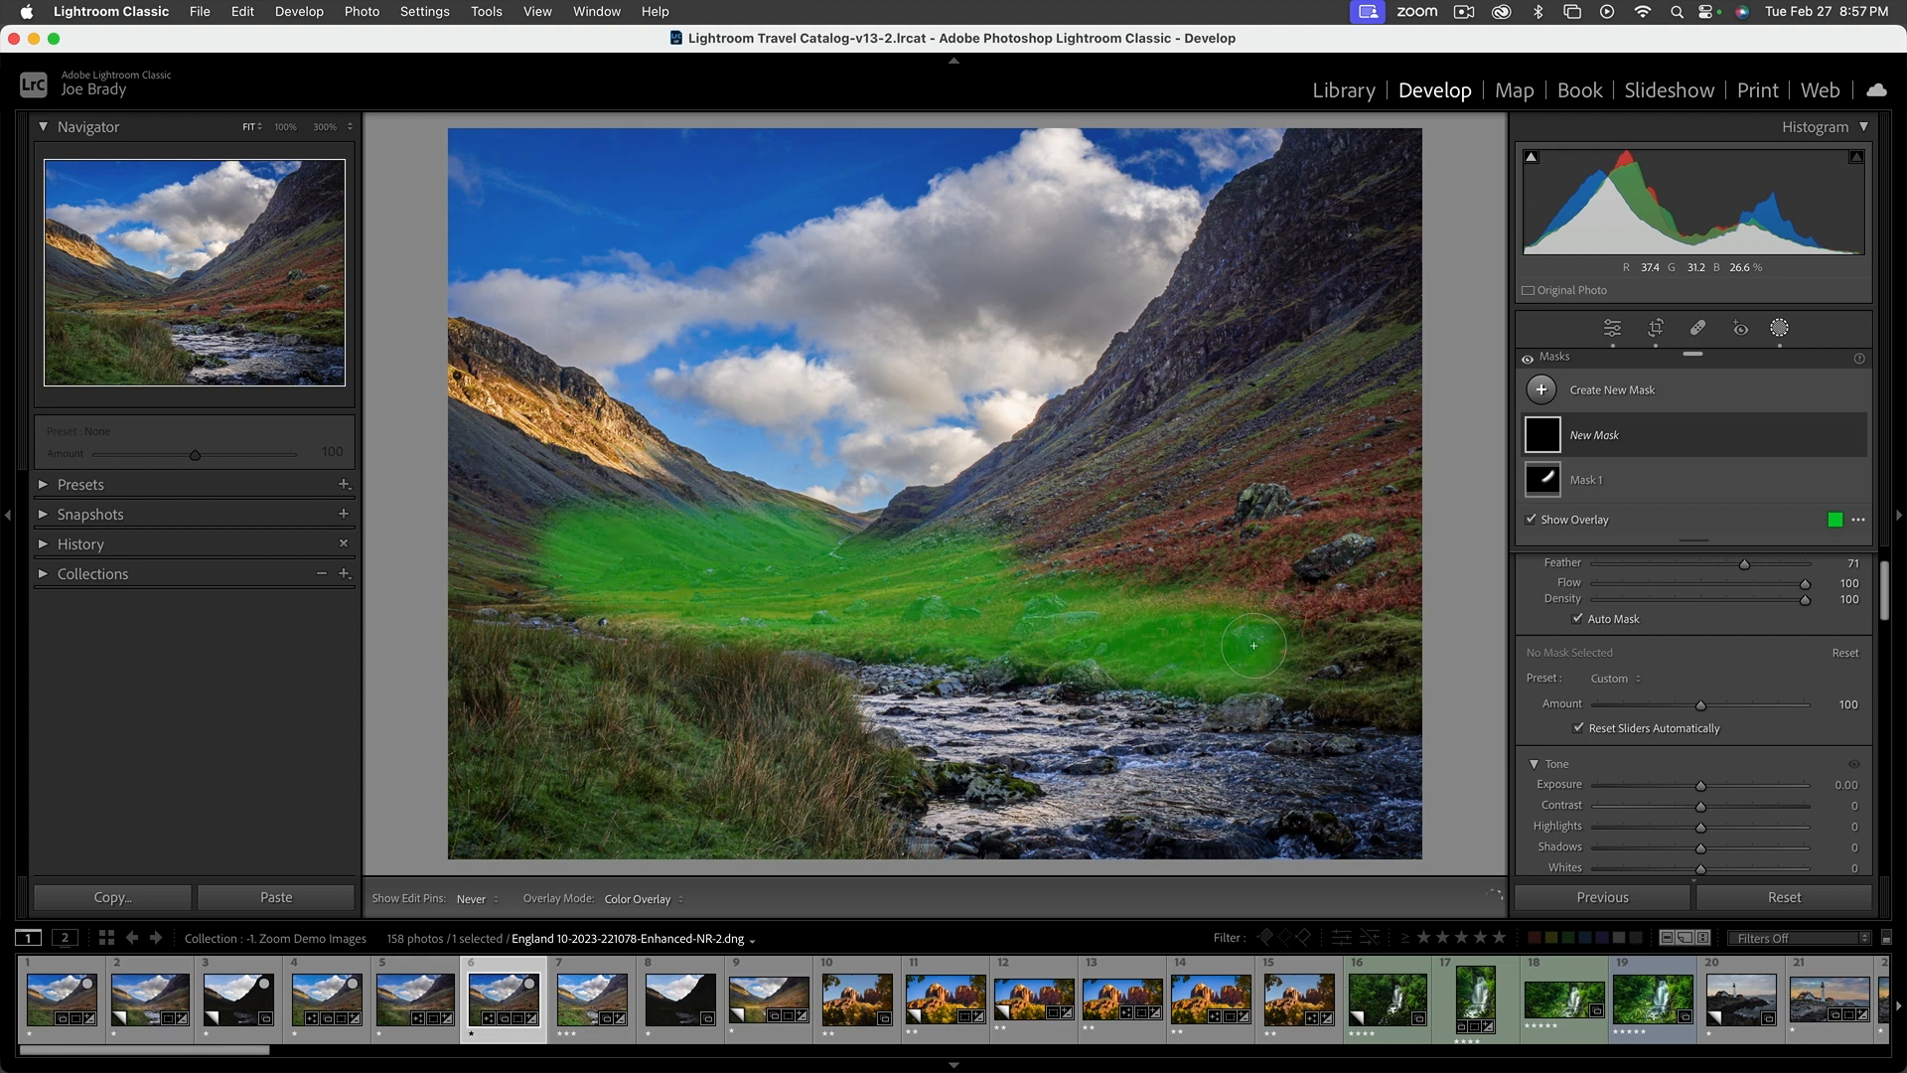
key(h)
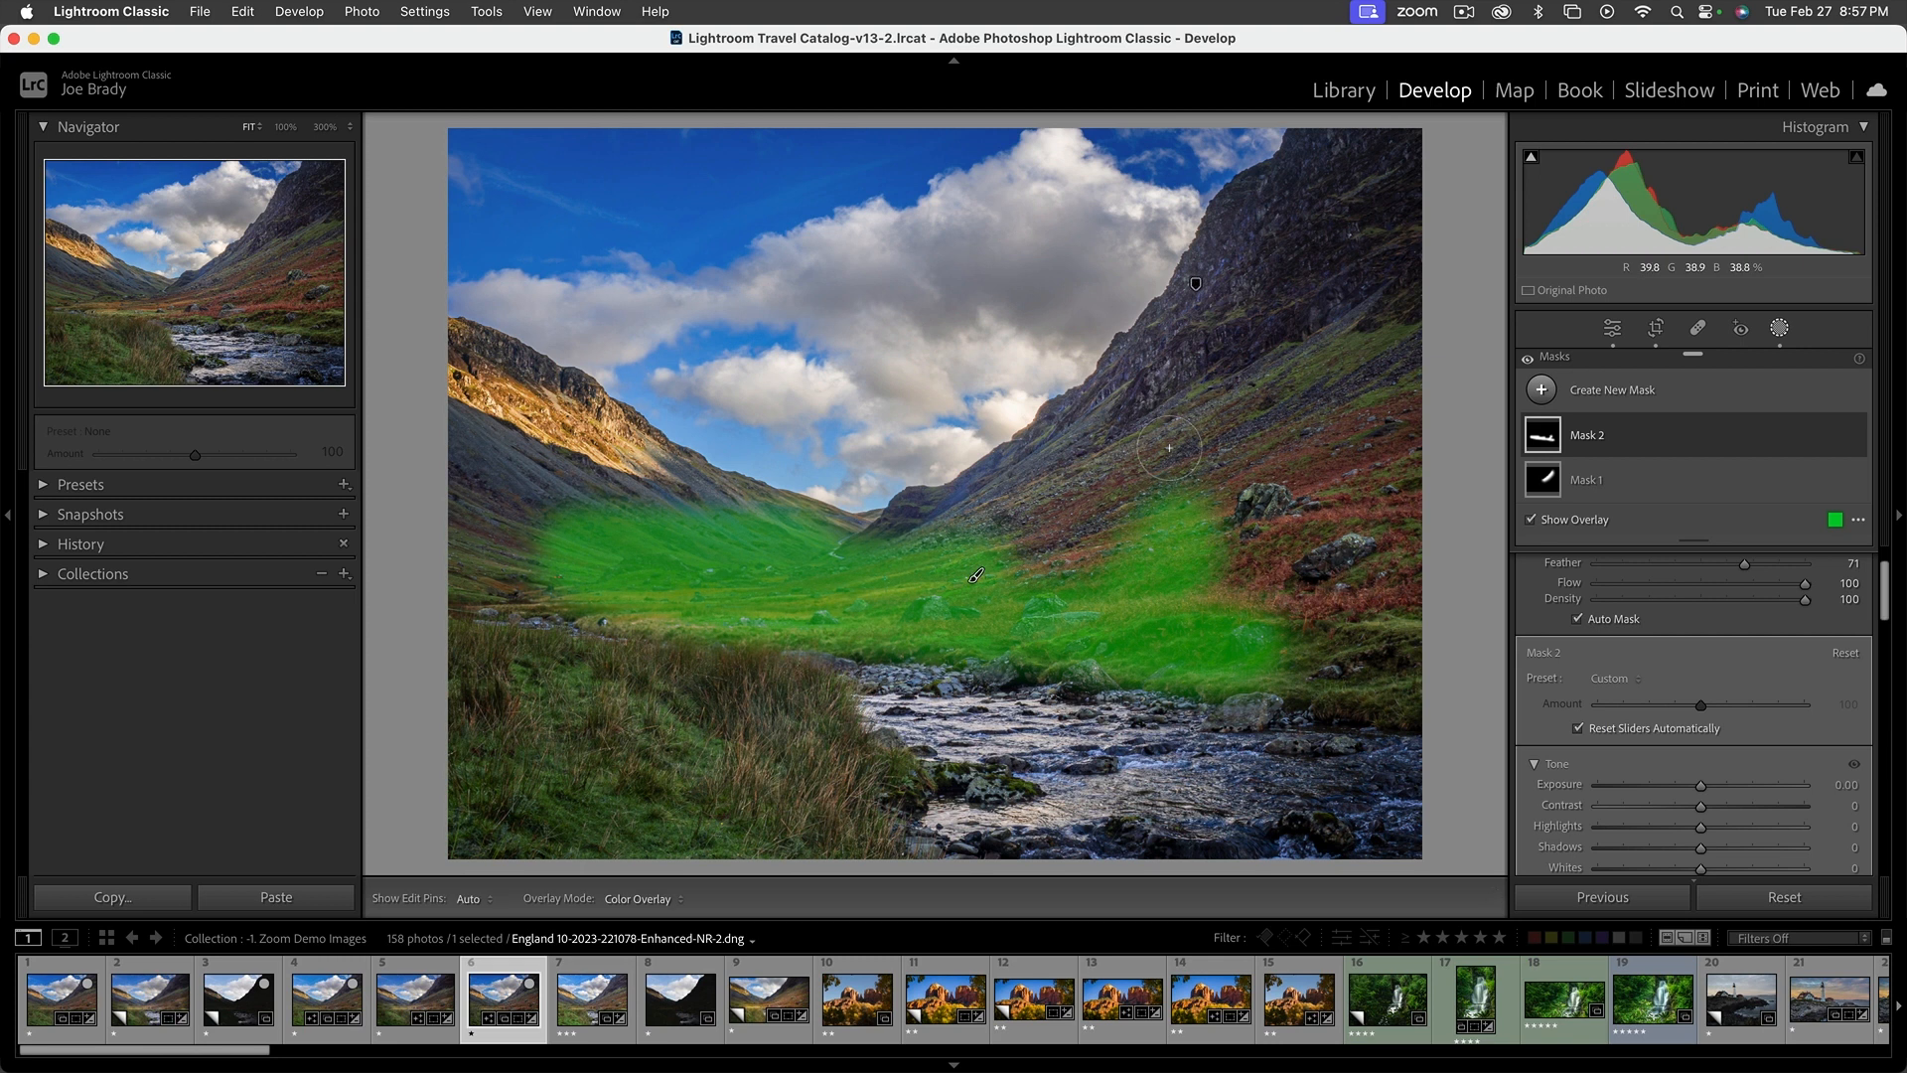
key(h)
mouse_move(749, 534)
mouse_down()
mouse_move(634, 524)
mouse_move(563, 490)
mouse_up()
key(h)
Extend the valley mask over the foreground grass, the far riverbank and the boulders on the right slope
mouse_move(771, 652)
mouse_down()
mouse_move(805, 683)
mouse_move(856, 783)
mouse_up()
mouse_move(620, 704)
mouse_down()
mouse_move(610, 658)
mouse_move(733, 682)
mouse_up()
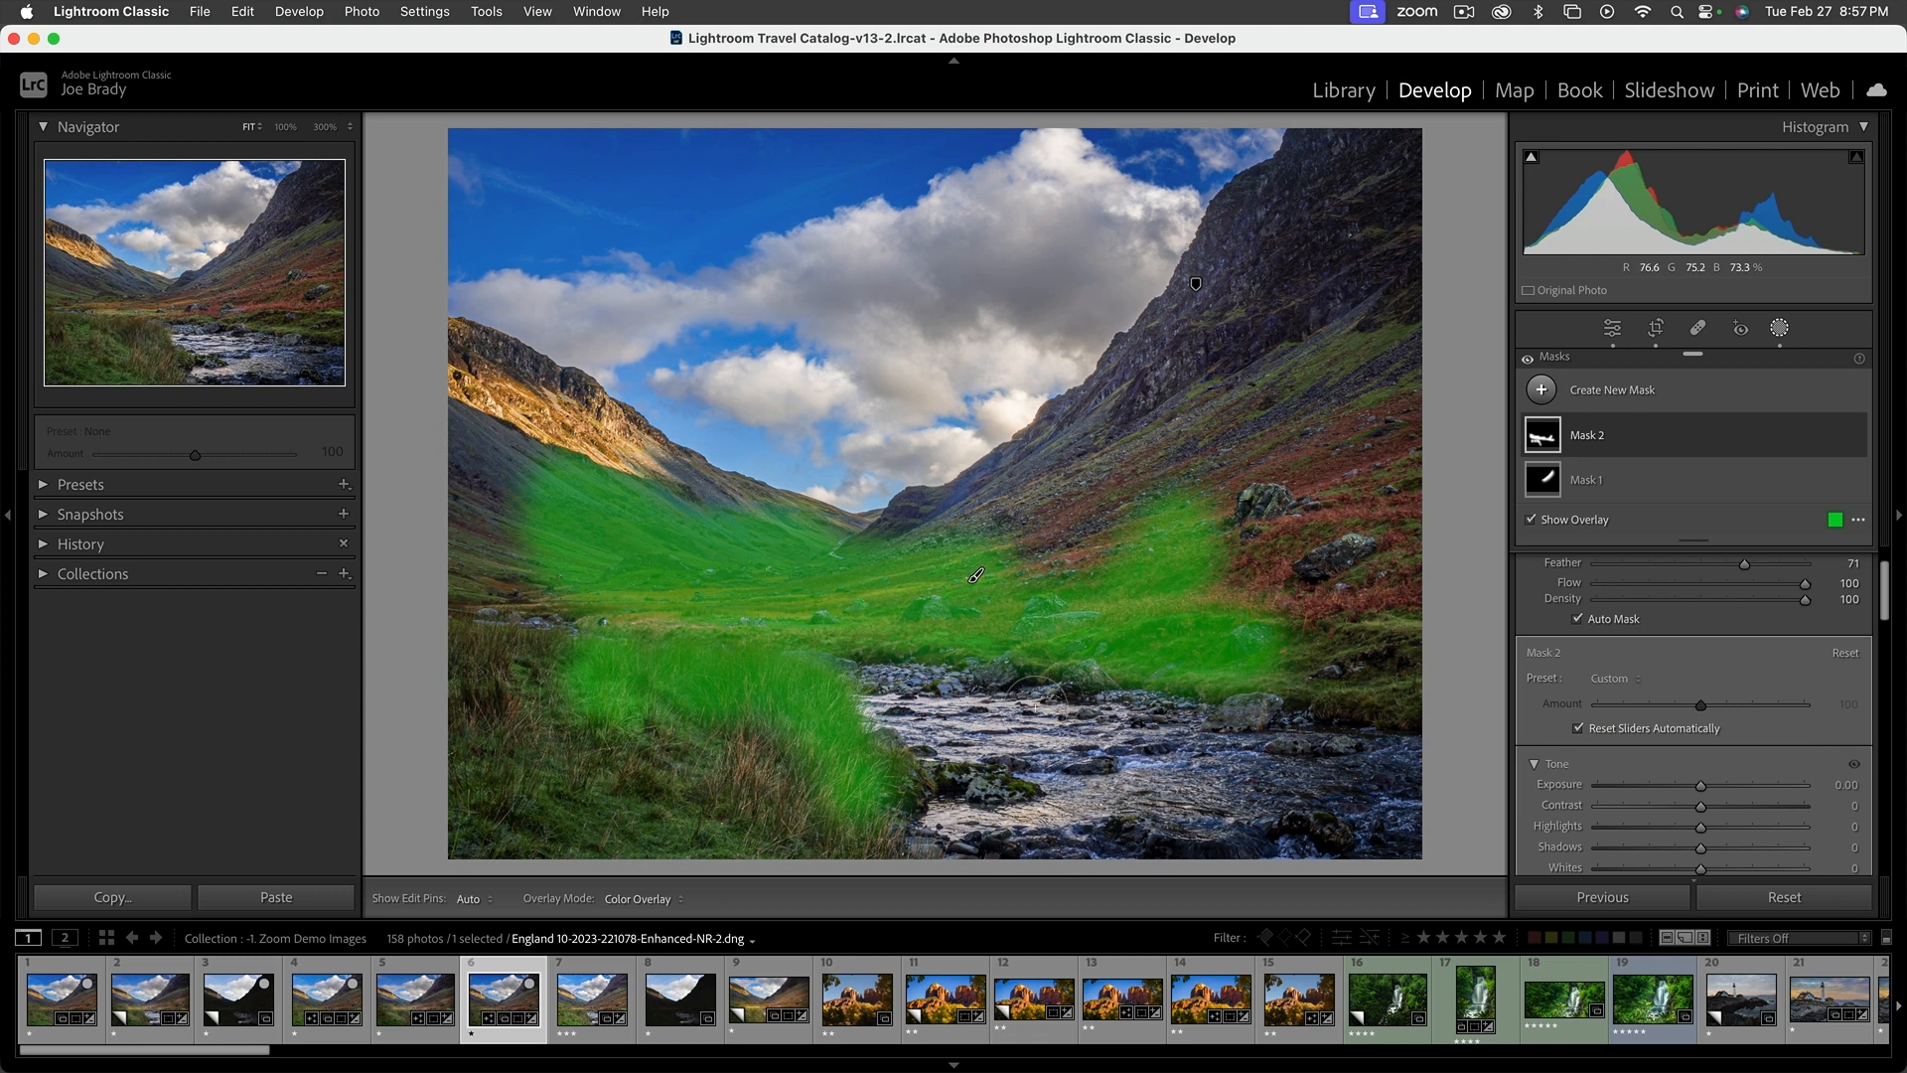
mouse_move(1086, 663)
mouse_down()
mouse_move(1271, 650)
mouse_move(1307, 628)
mouse_move(1272, 643)
mouse_move(1280, 579)
mouse_up()
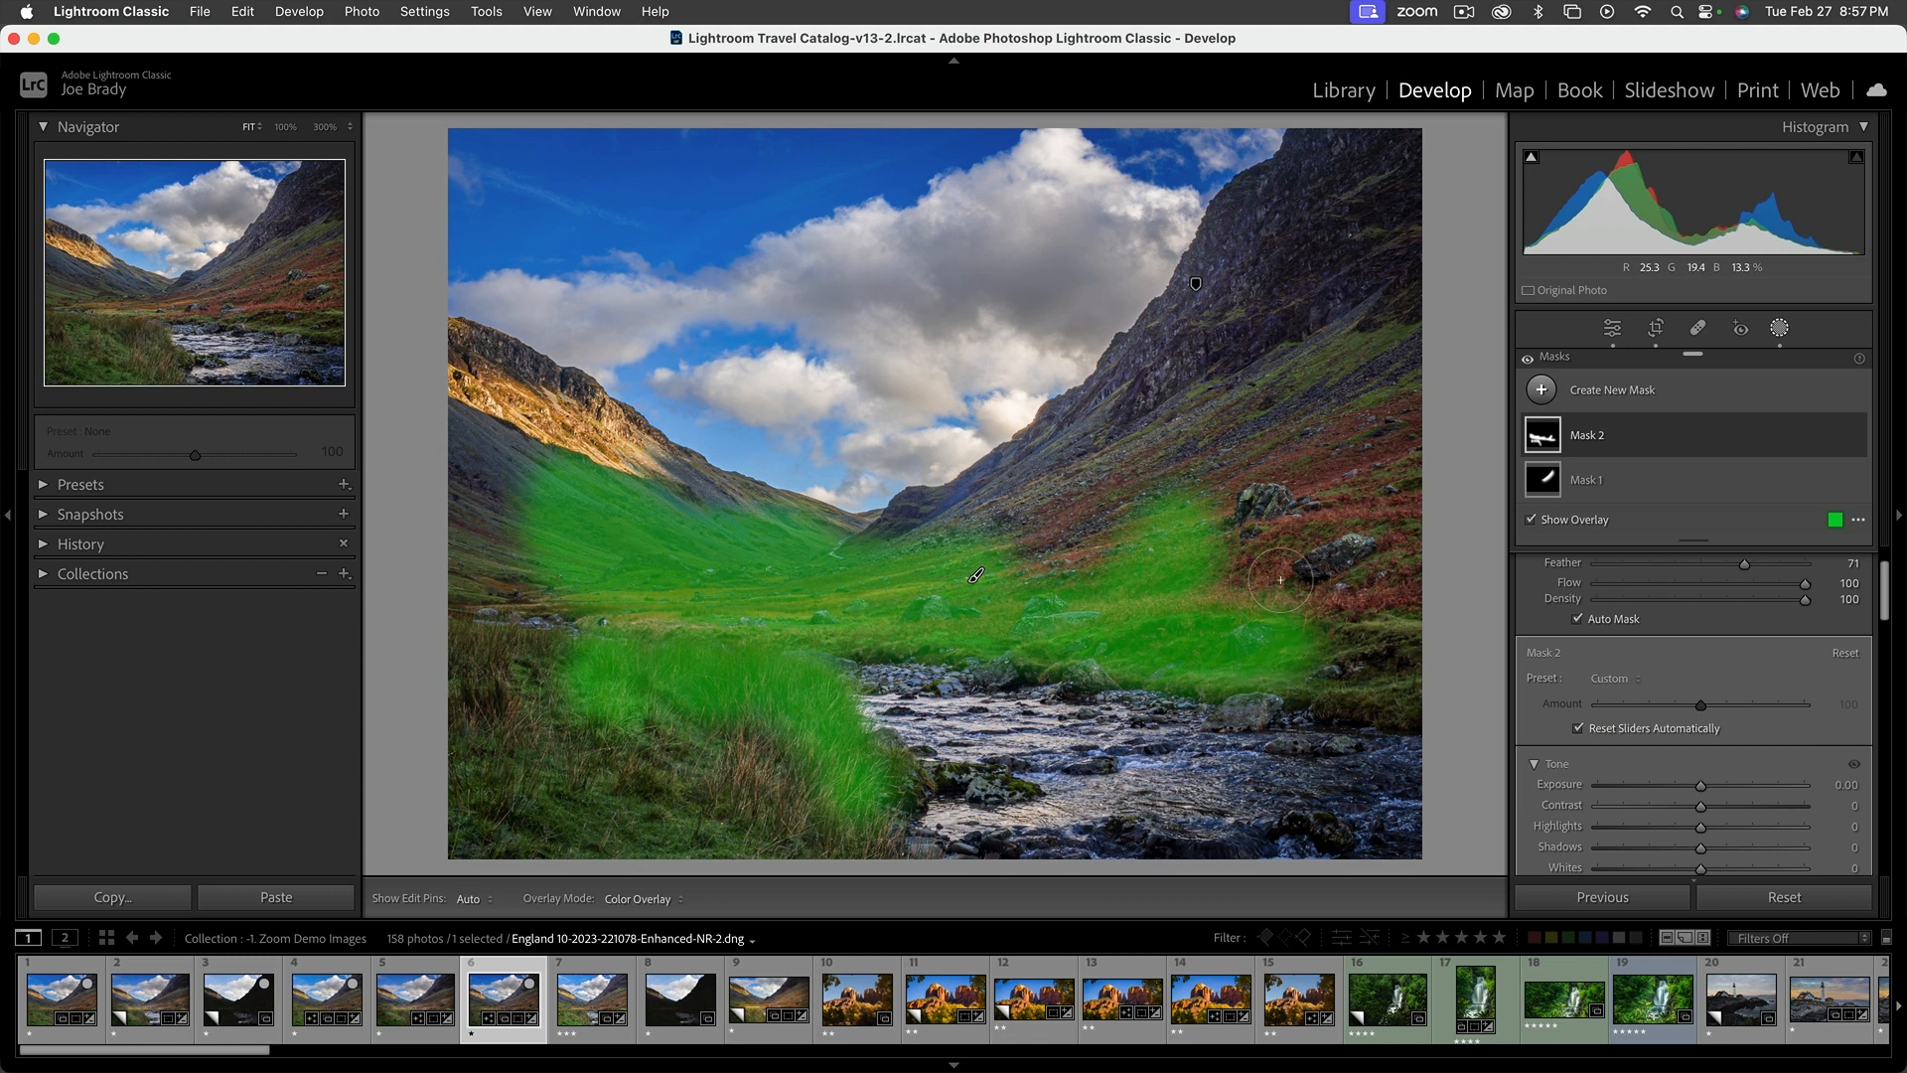
click(1256, 505)
drag(1326, 593, 1329, 558)
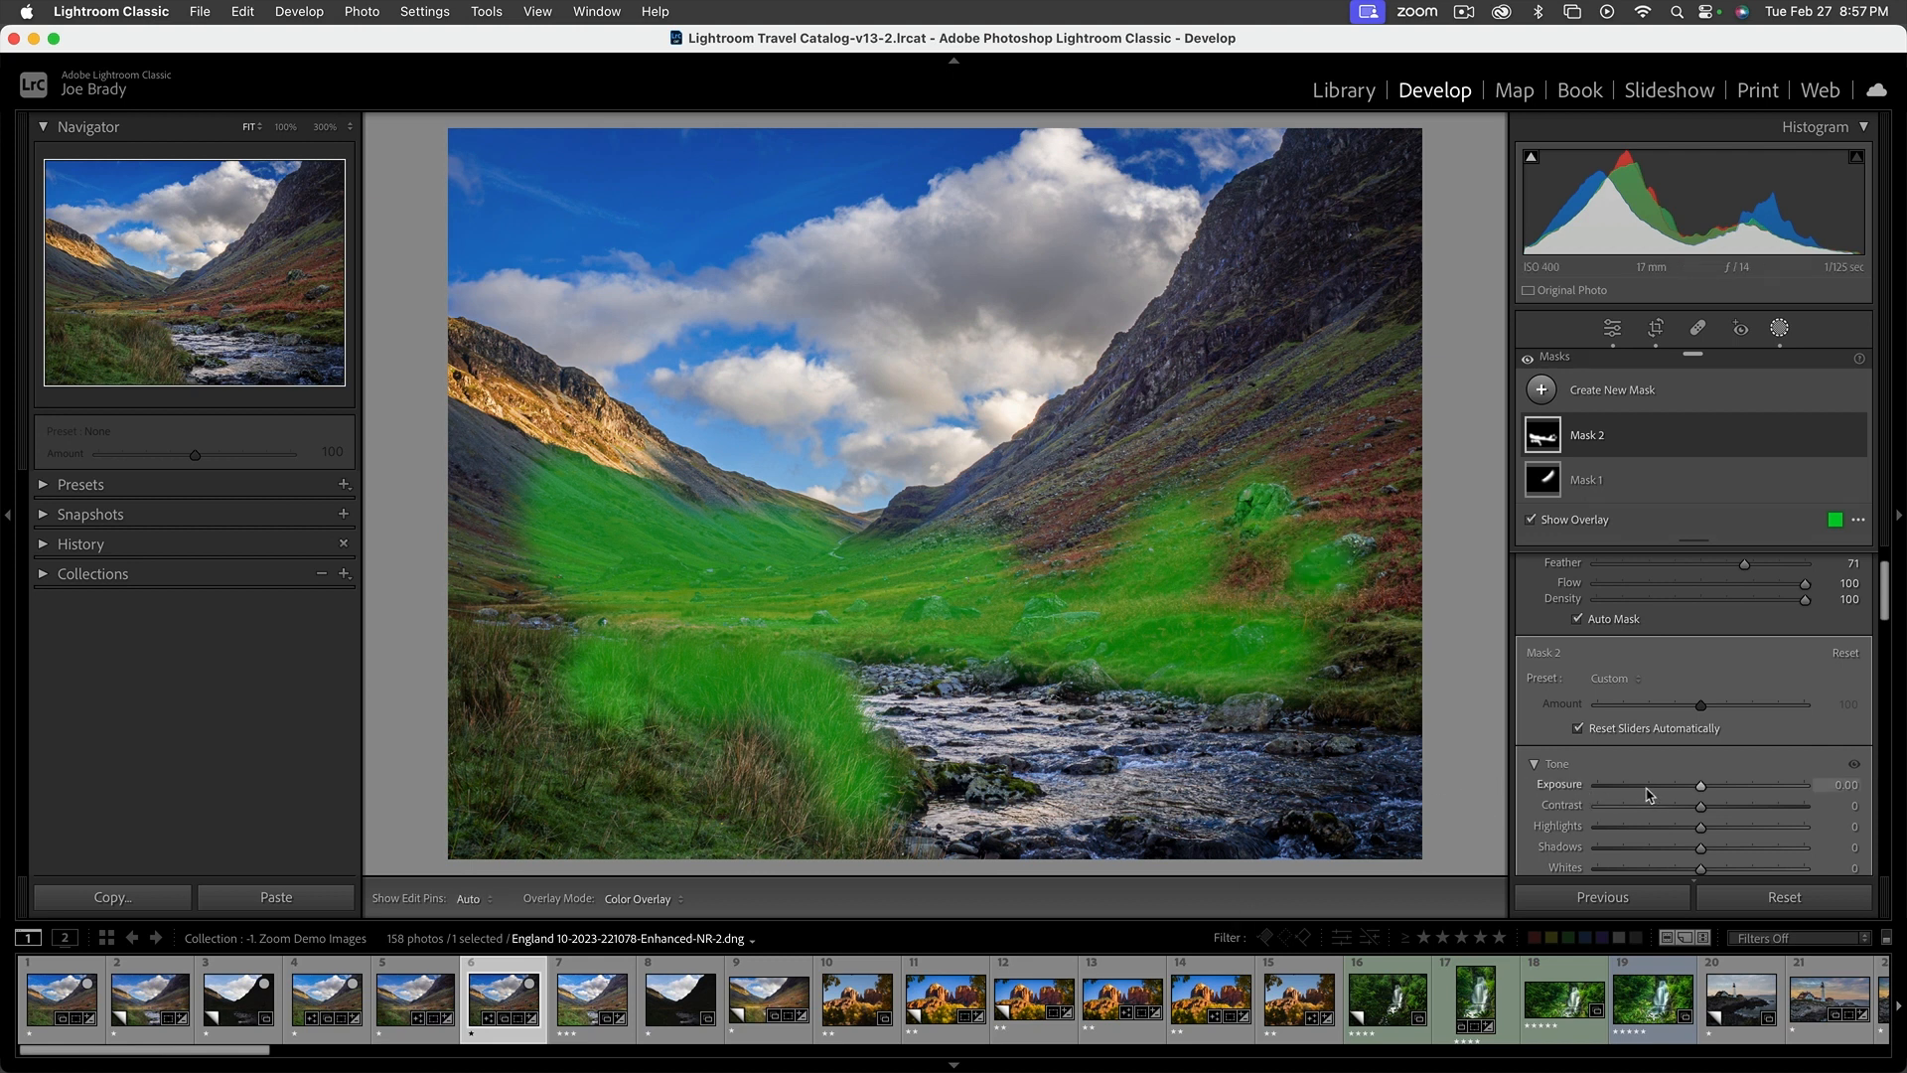
Hide the overlay, set the valley mask's Exposure to 0.35 and brush it over parts of the river and its rocks
key(o)
mouse_move(1700, 790)
mouse_down()
mouse_move(1668, 792)
mouse_move(1753, 788)
mouse_move(1711, 791)
mouse_up()
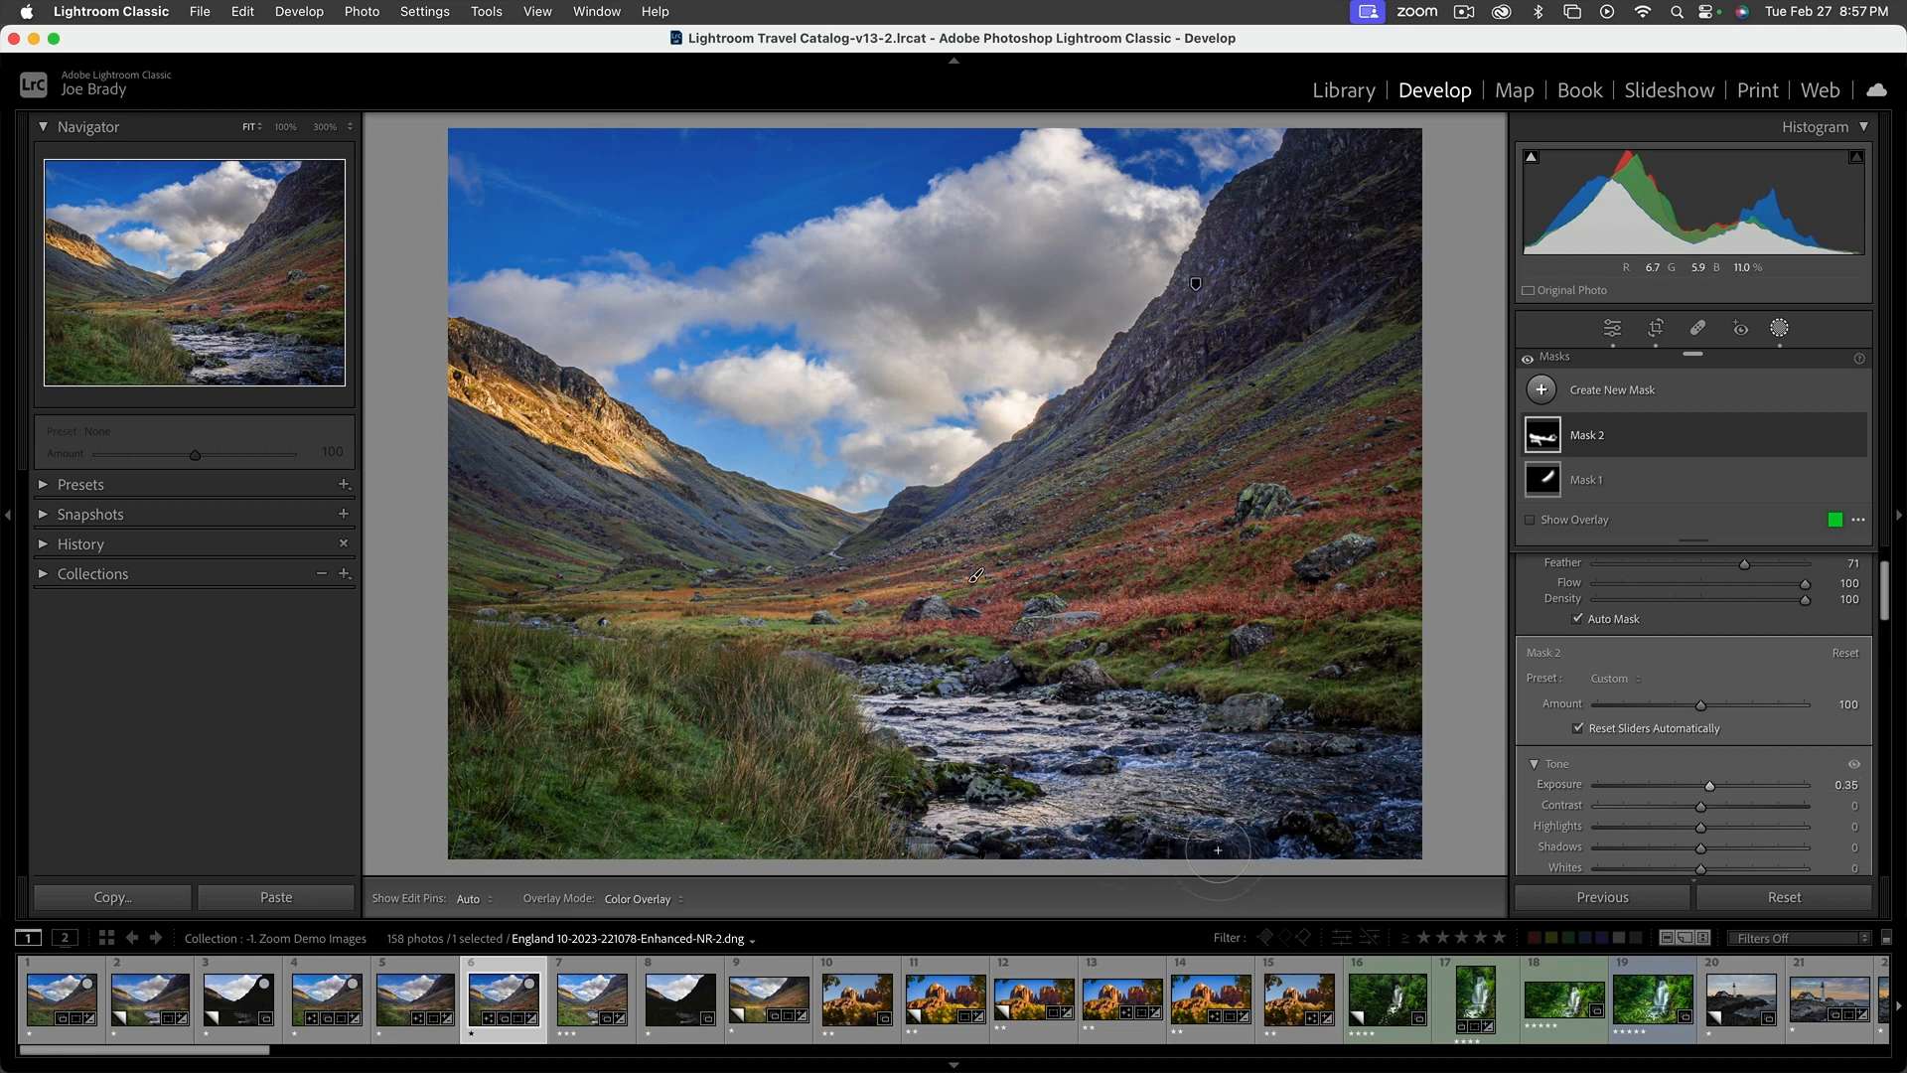
drag(1218, 851, 1100, 843)
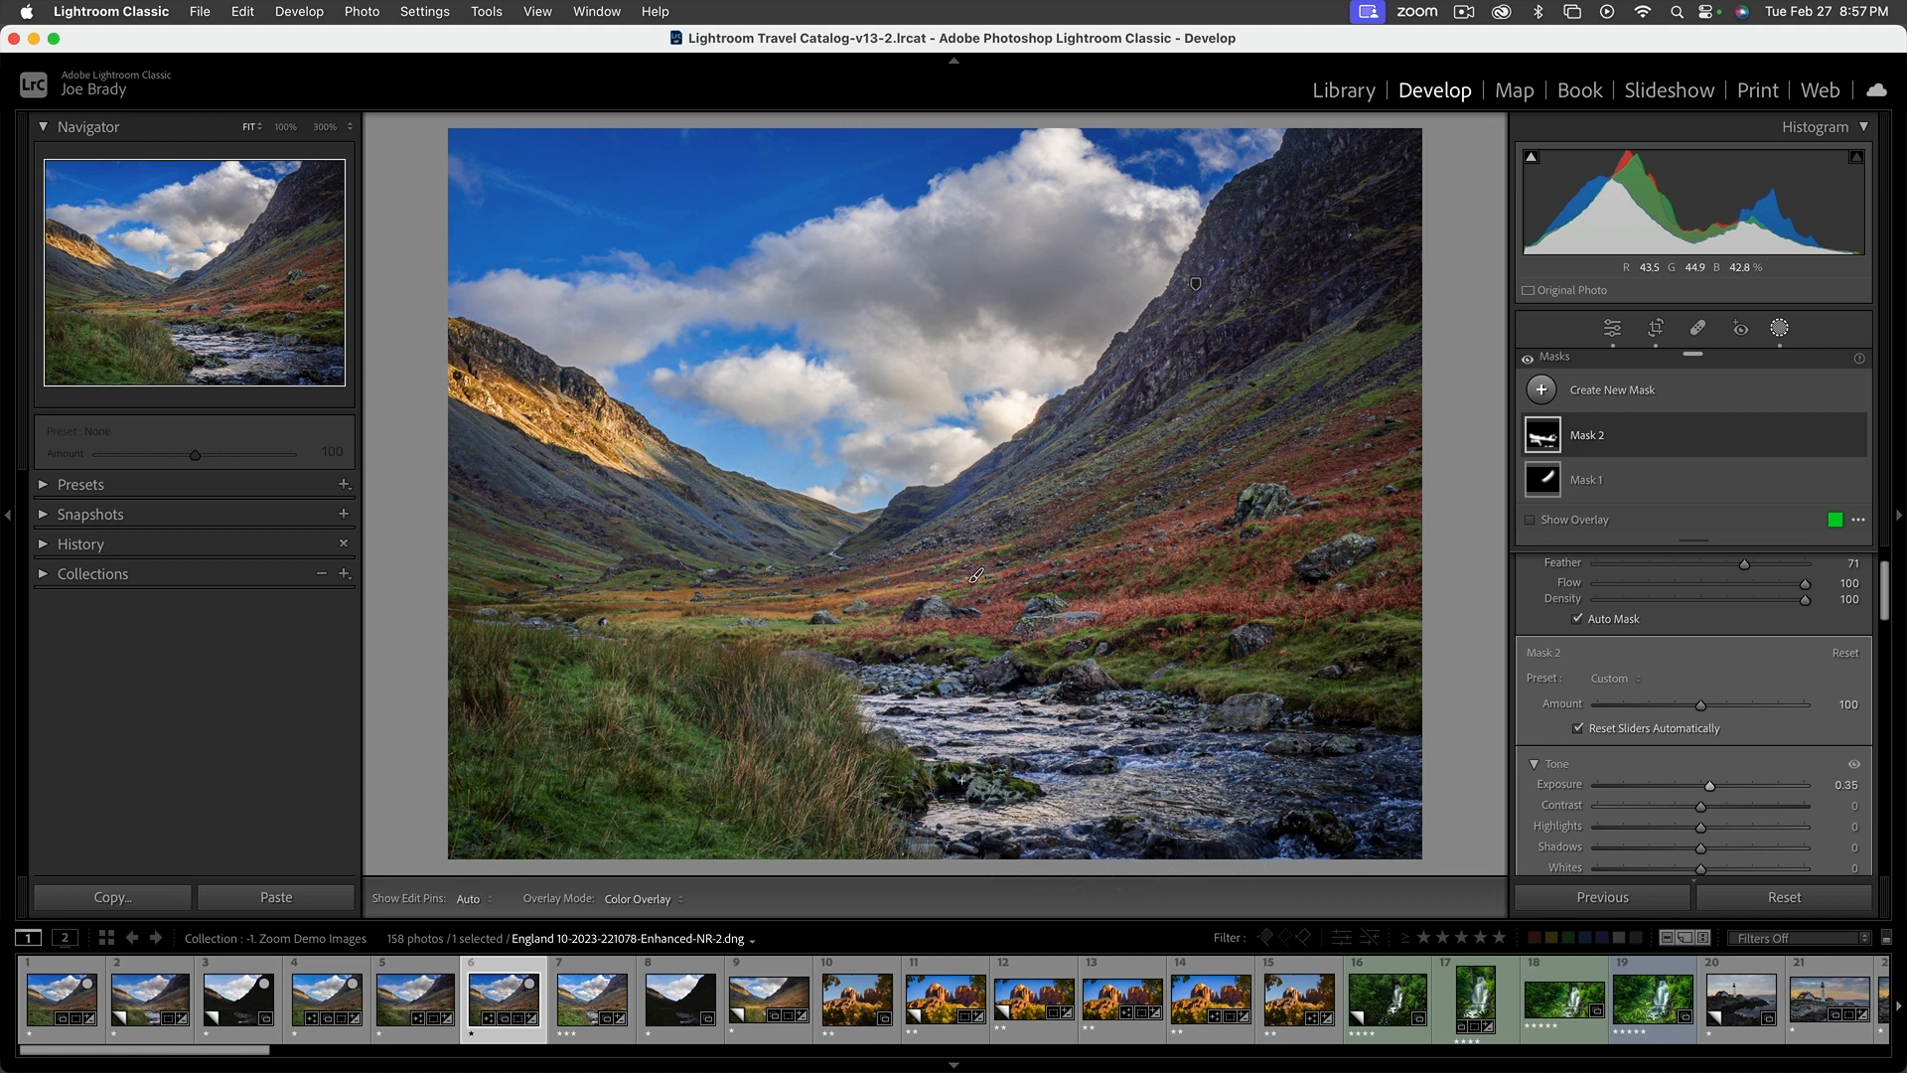
mouse_move(1230, 722)
mouse_down()
mouse_move(1404, 722)
mouse_move(1332, 713)
mouse_up()
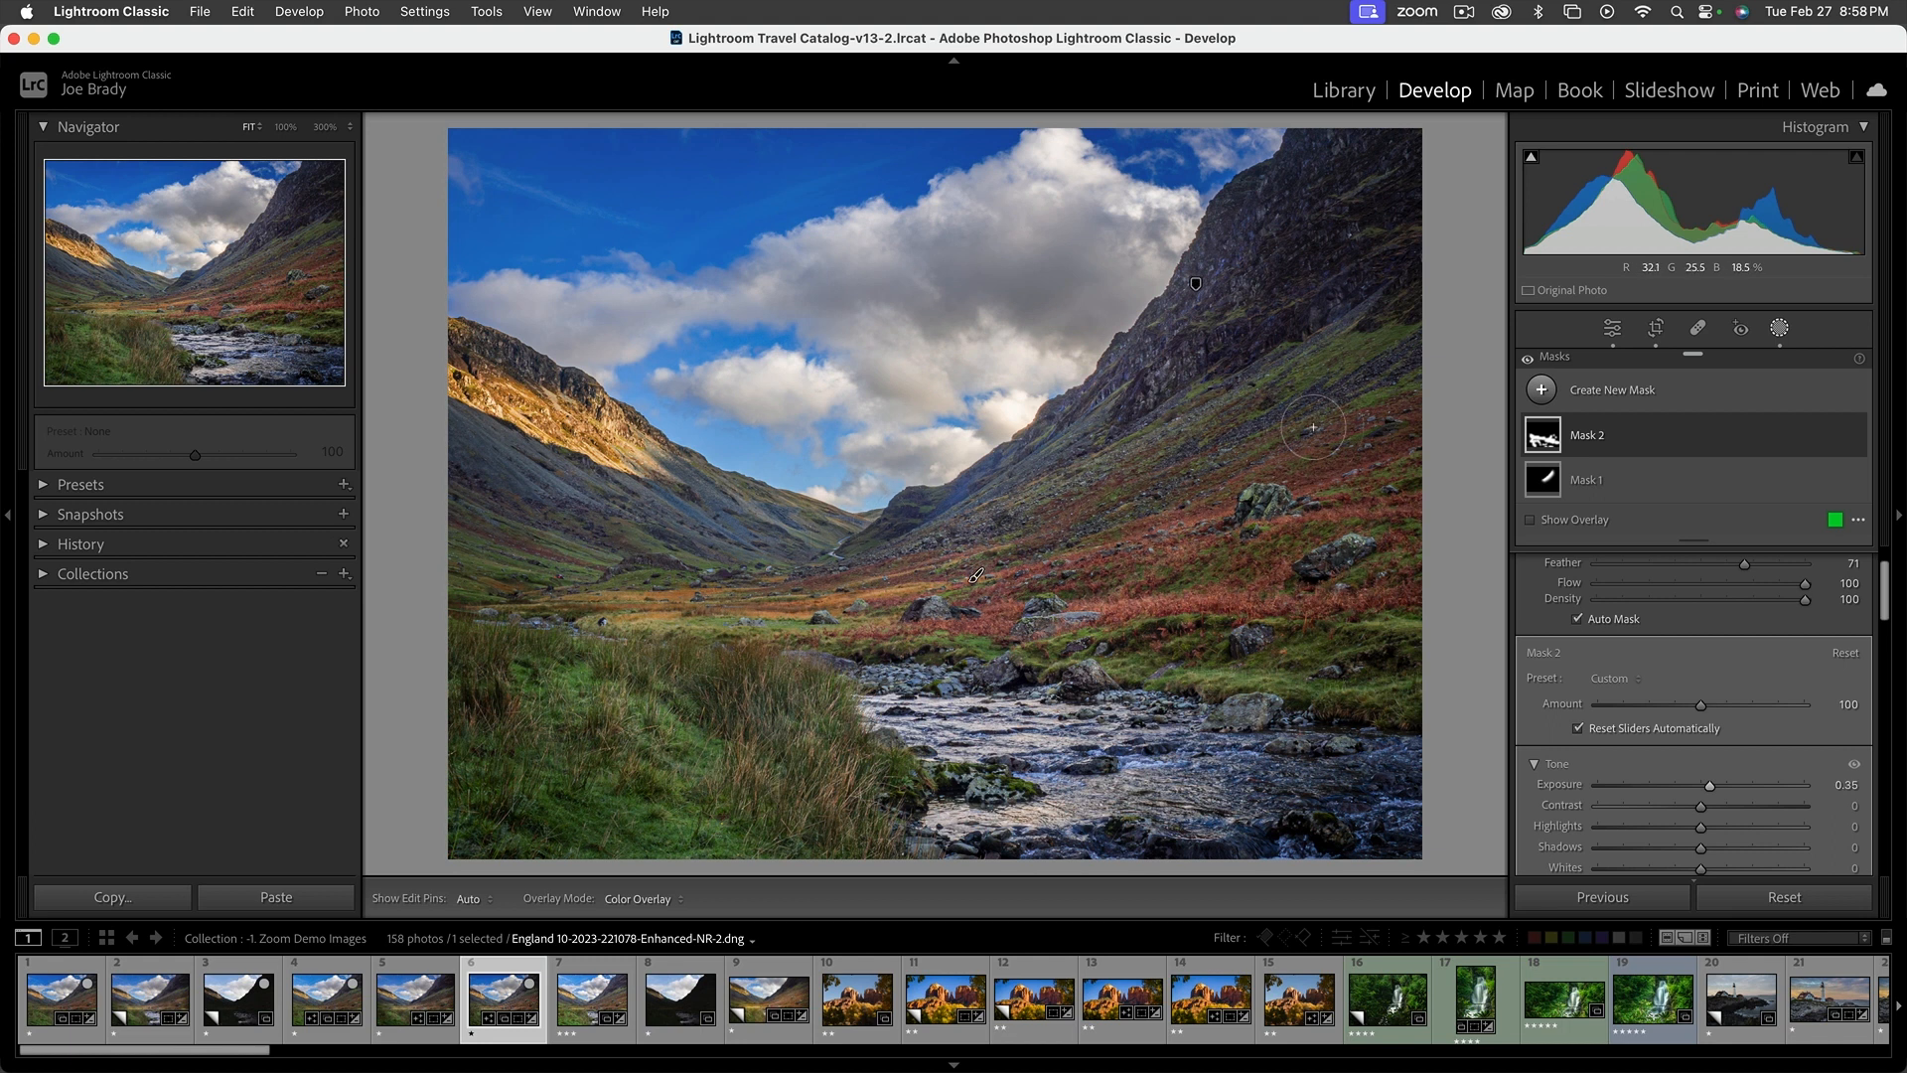
Try brushing the valley mask further up the right mountain slope, and undo the stroke
key(h)
key(h)
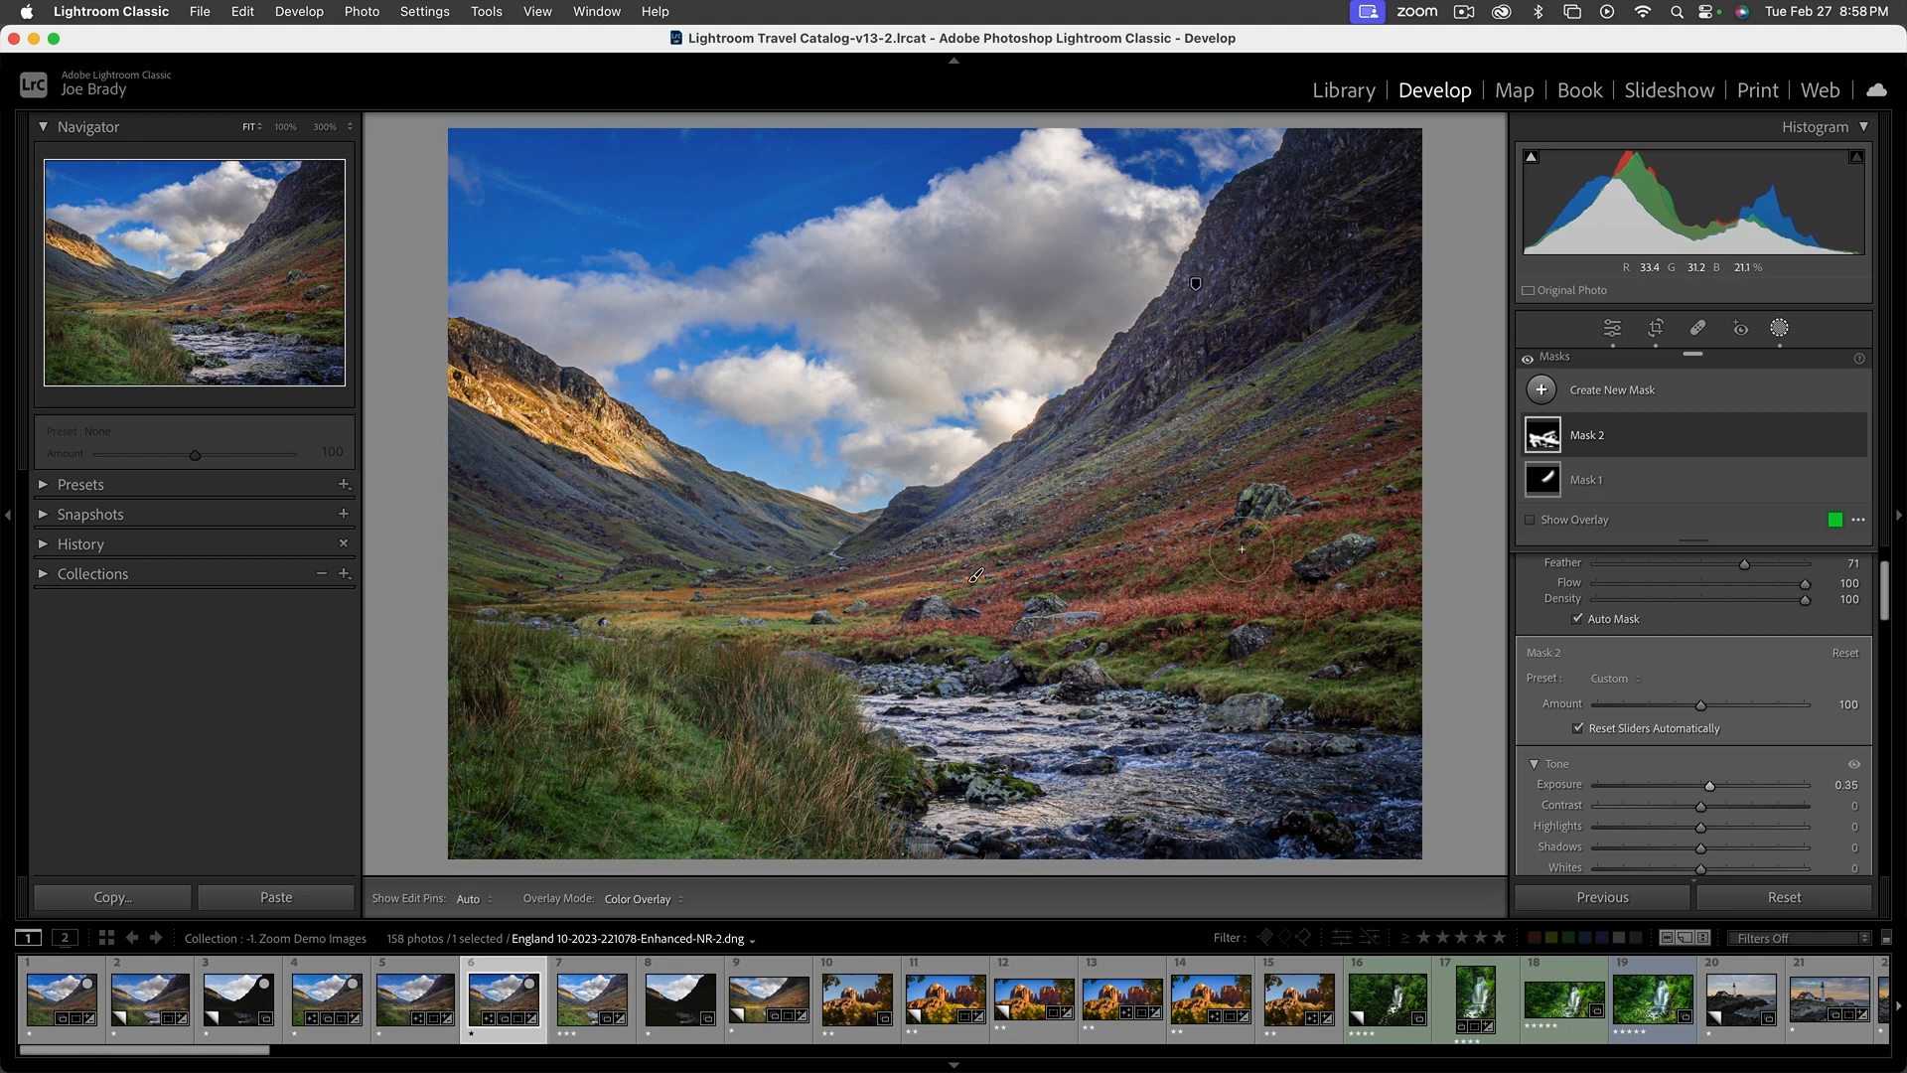
key(super+z)
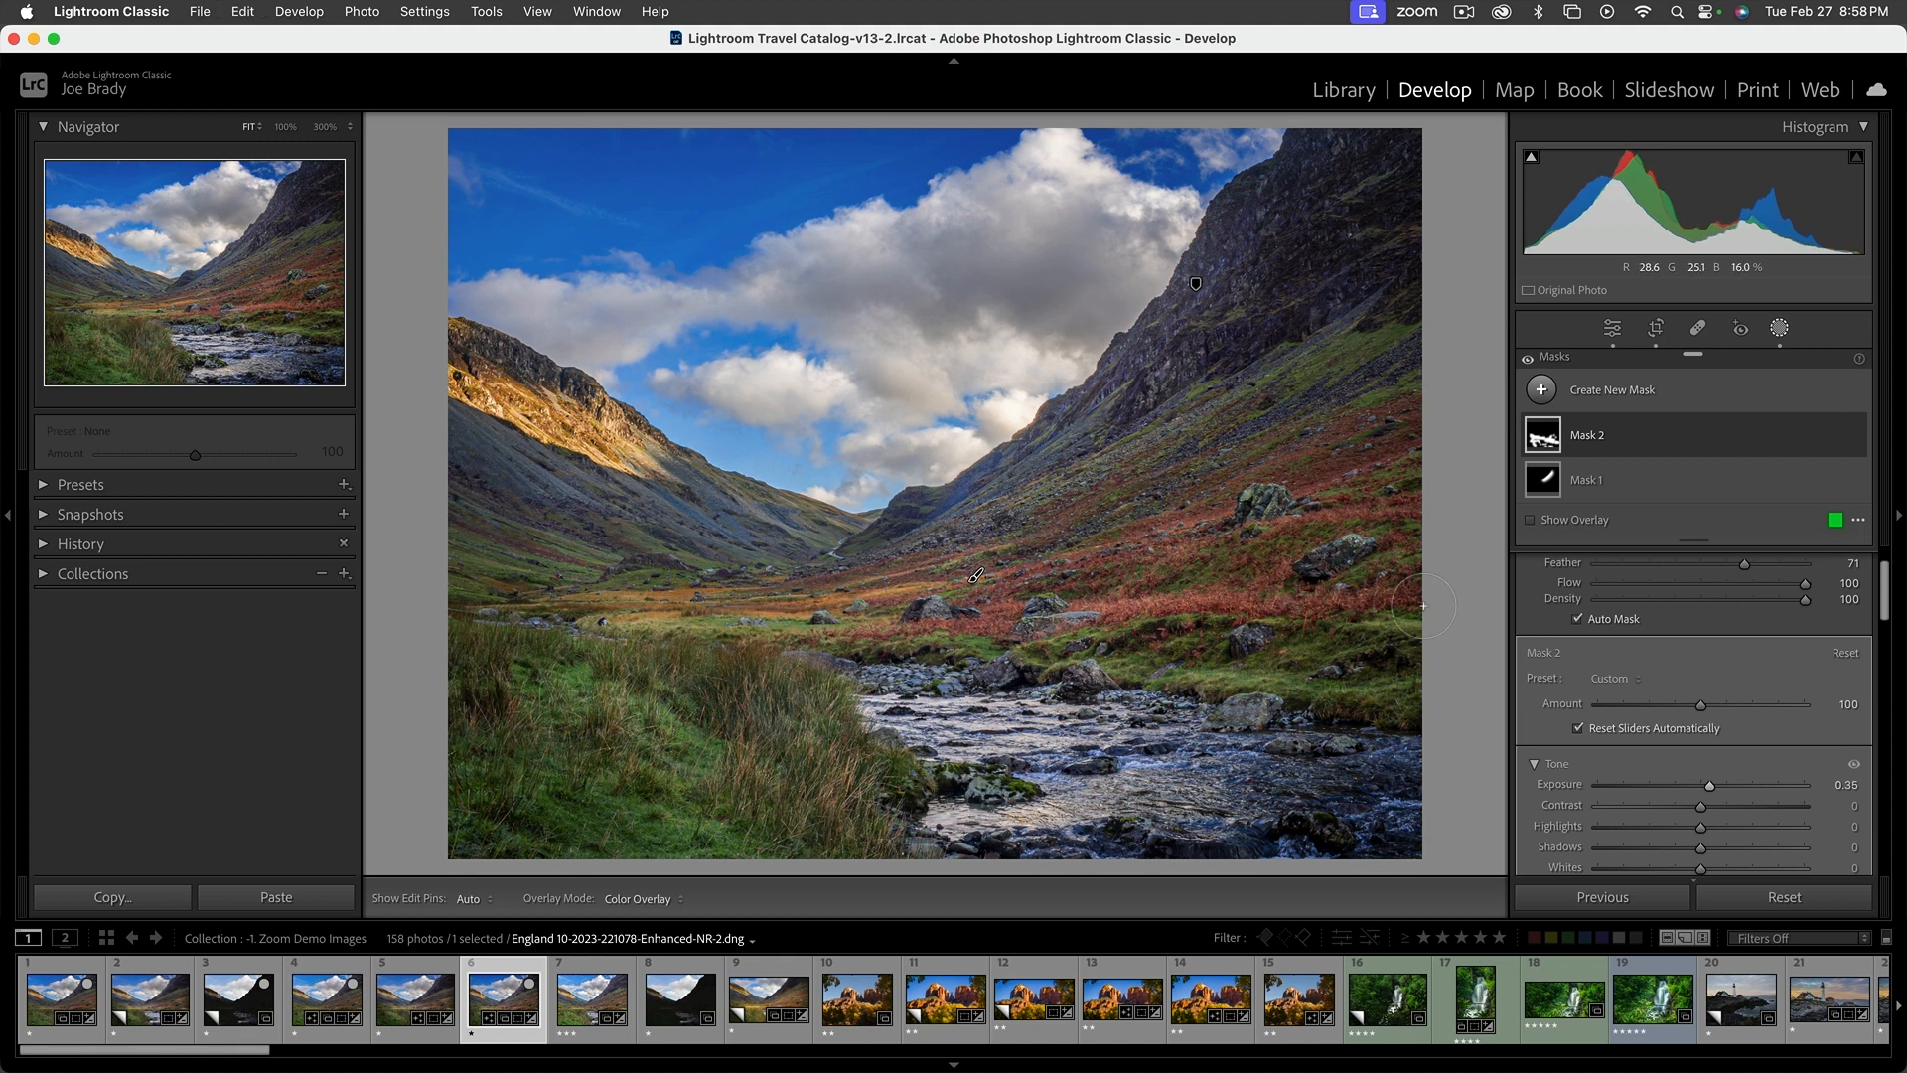
Brush a third mask over the shadowed left slope and the right mountain face, and set its Exposure to −0.28
key(k)
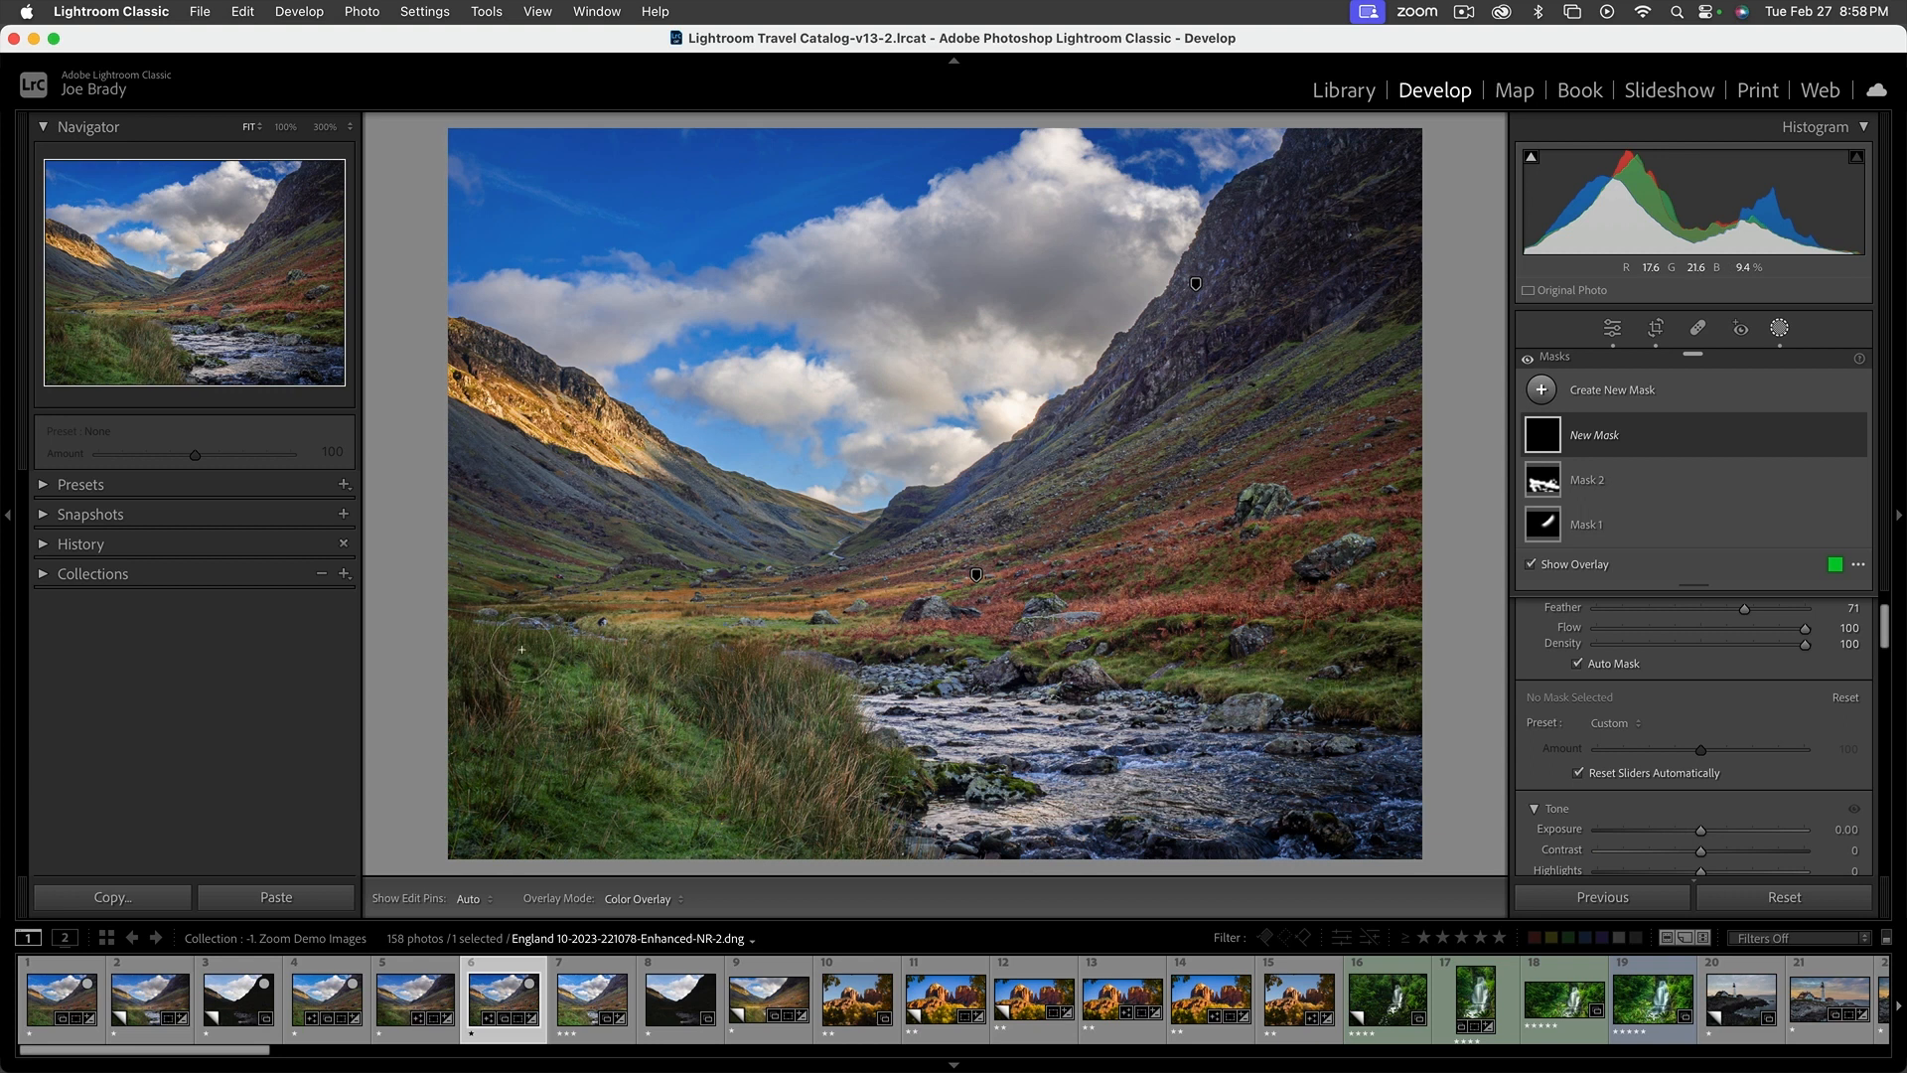
drag(463, 476, 516, 506)
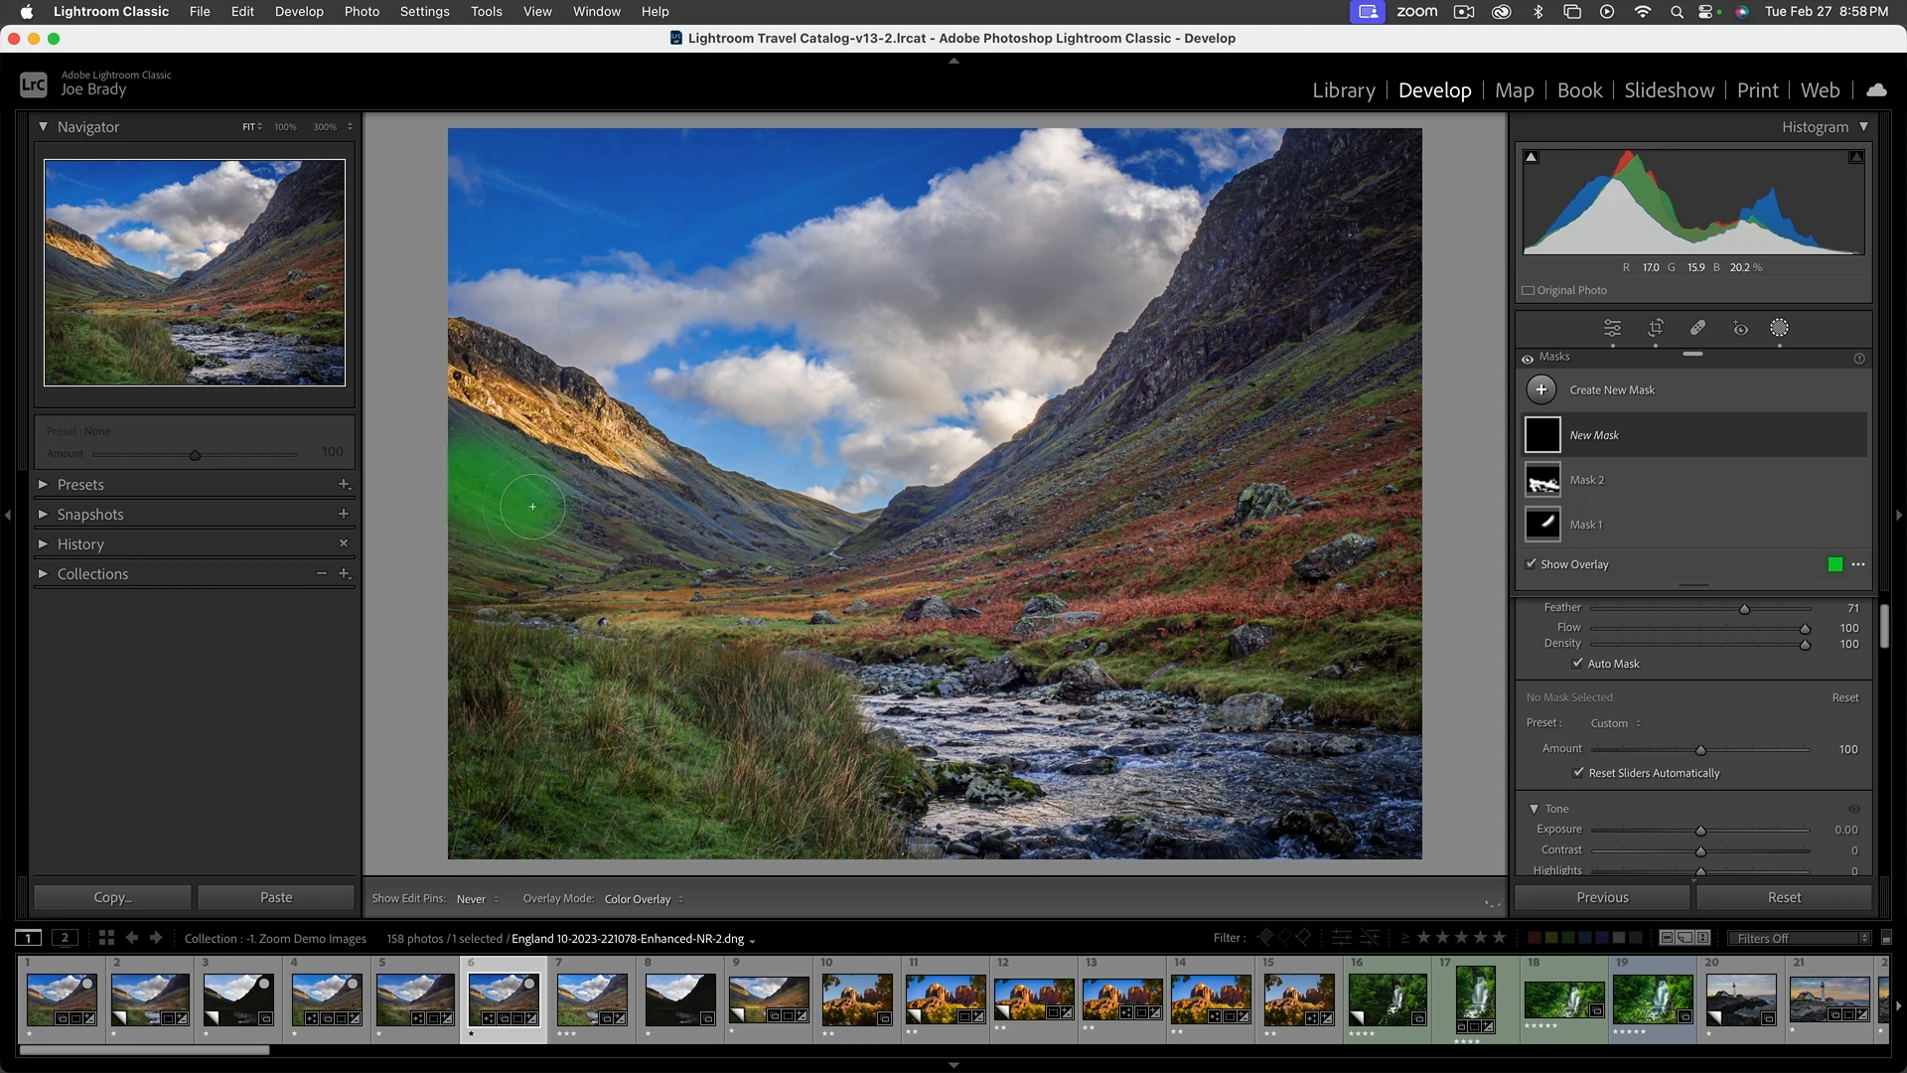
mouse_move(1257, 263)
mouse_down()
mouse_move(1074, 455)
mouse_move(1348, 341)
mouse_move(1373, 276)
mouse_move(1370, 335)
mouse_up()
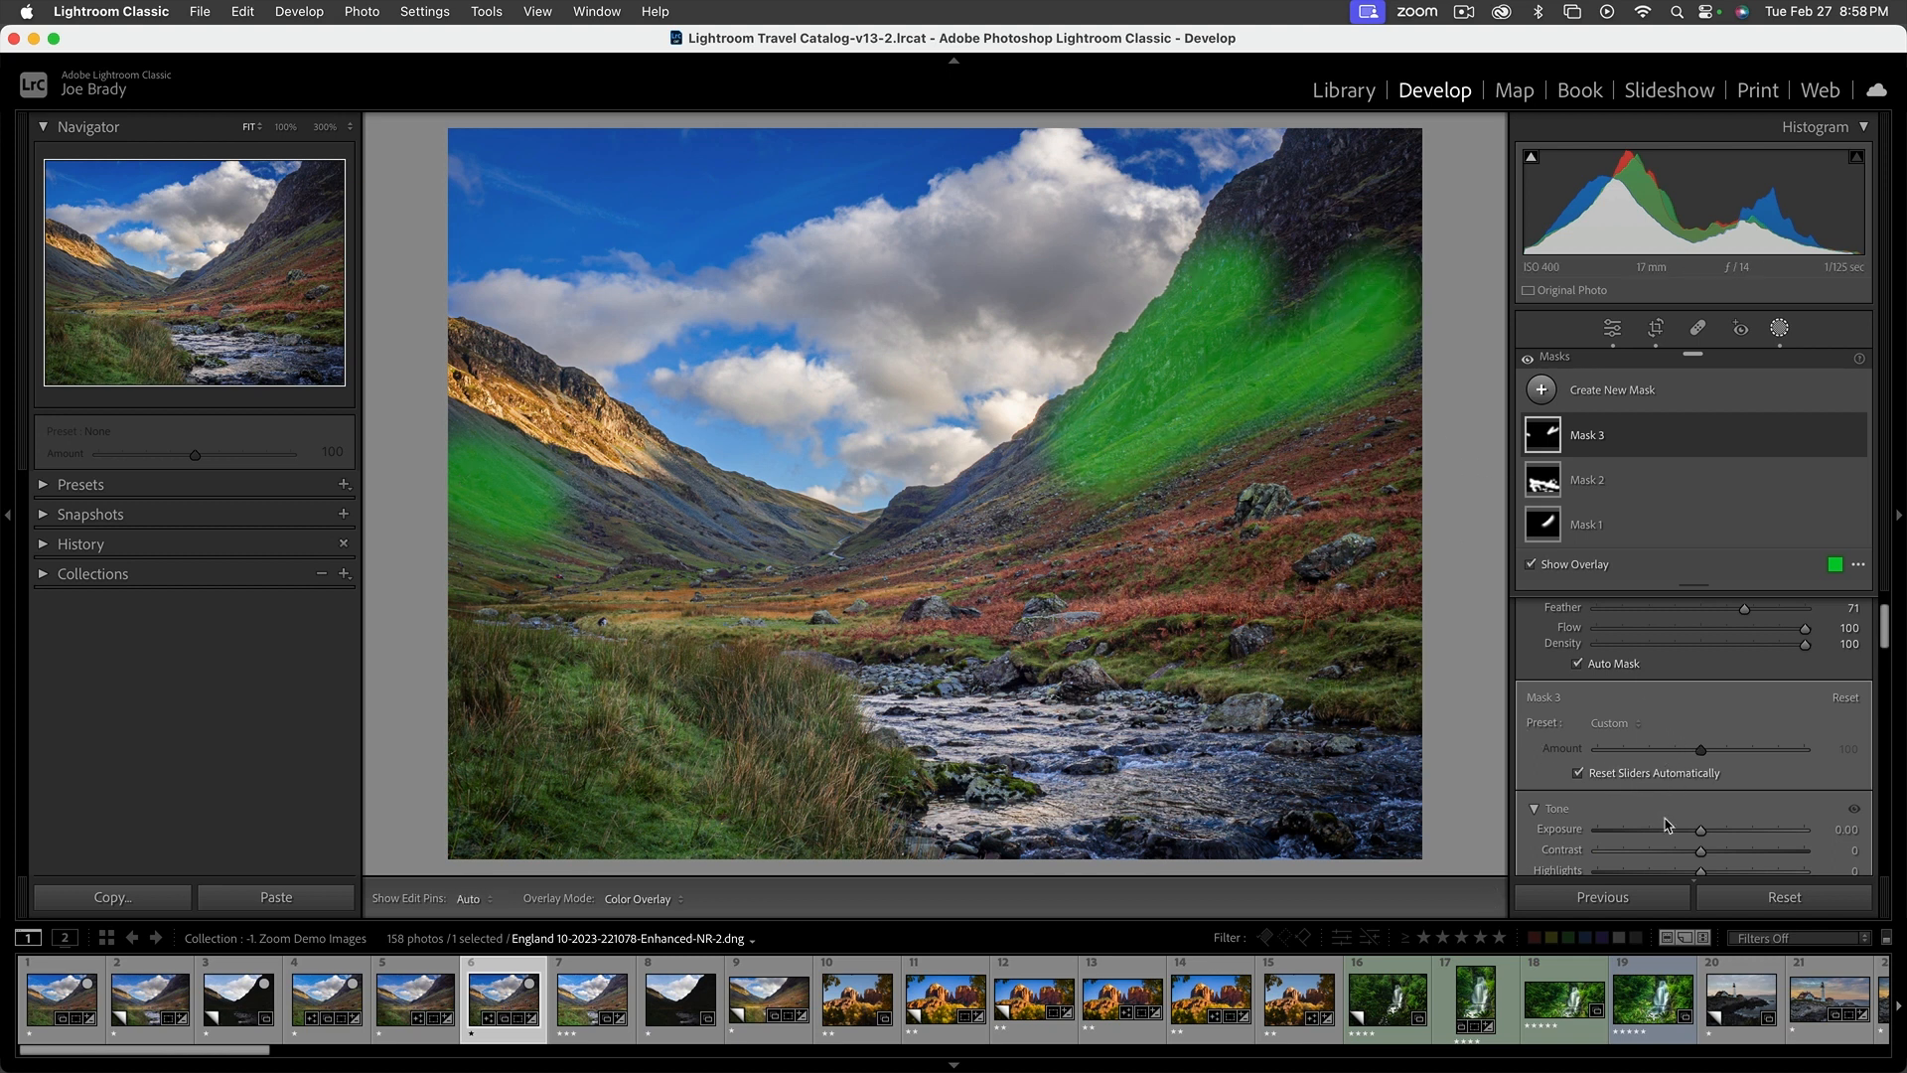
key(o)
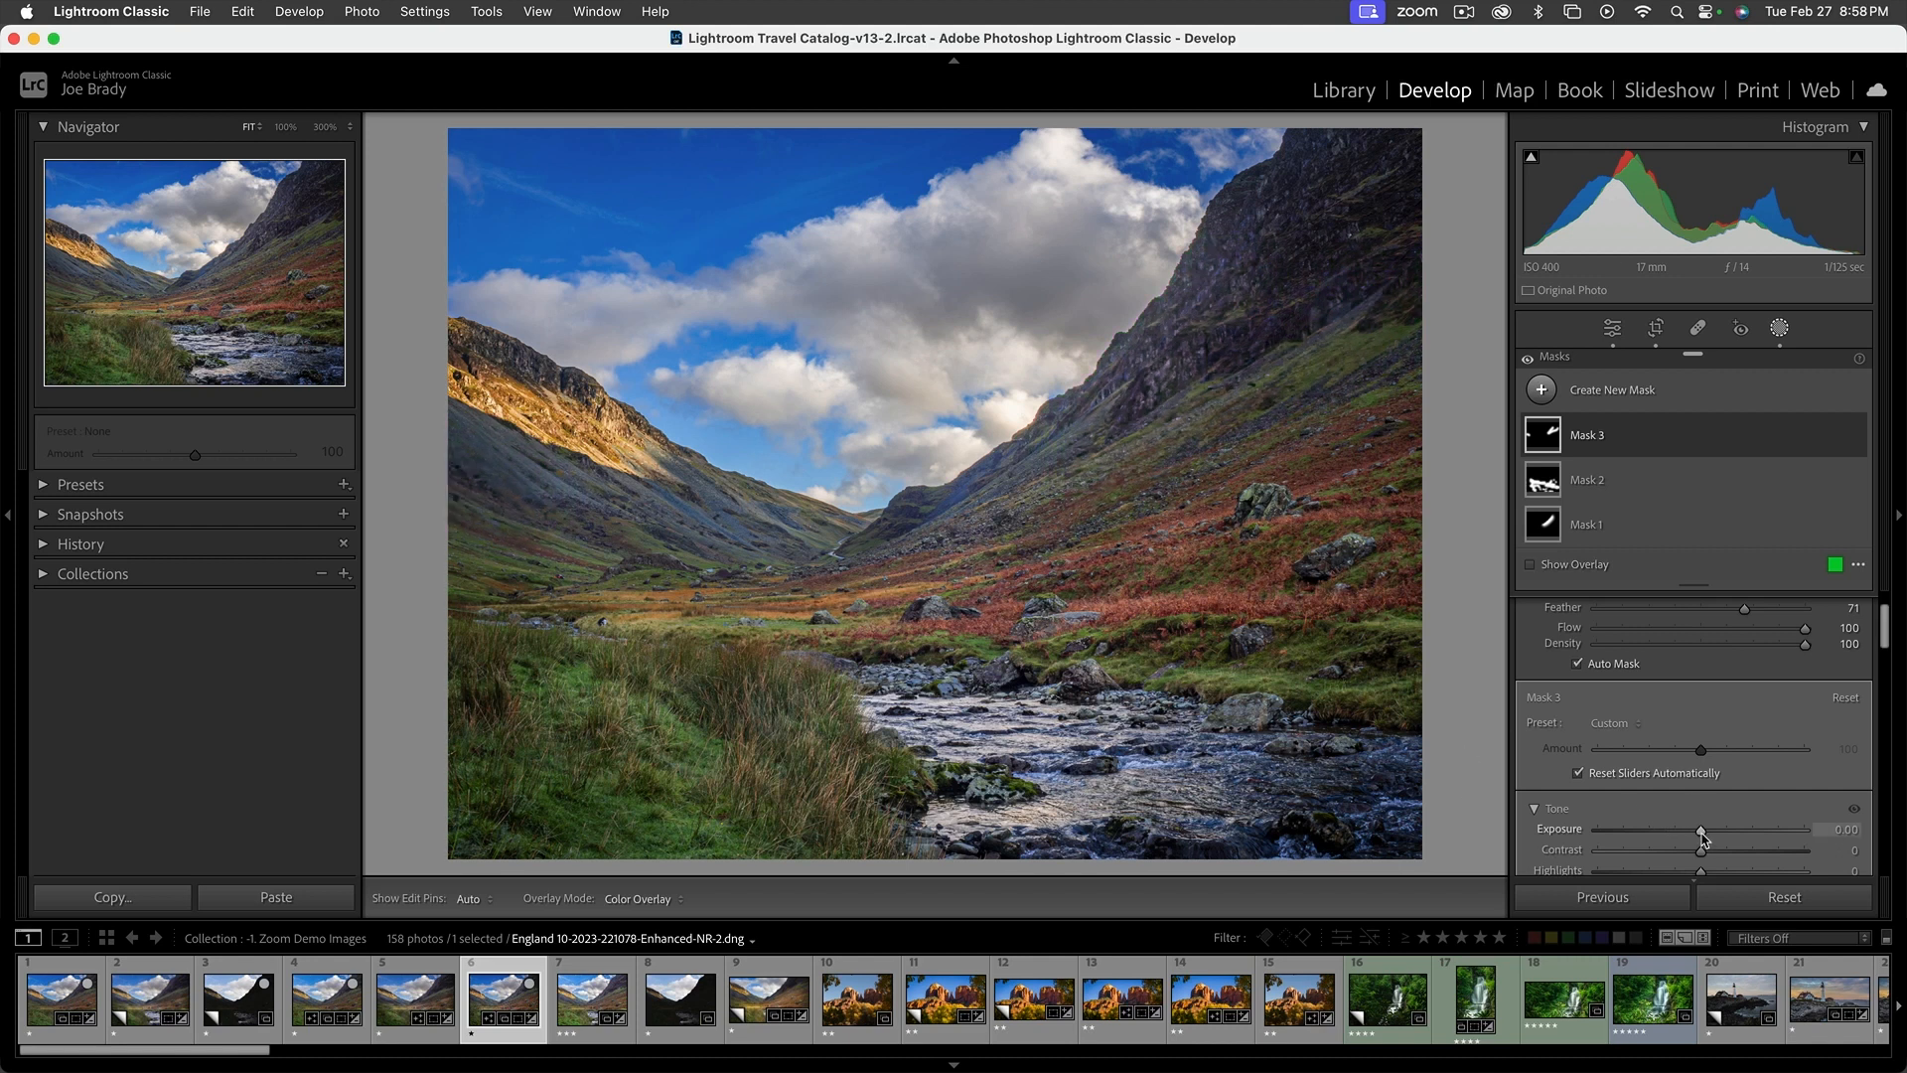
drag(1698, 837, 1697, 837)
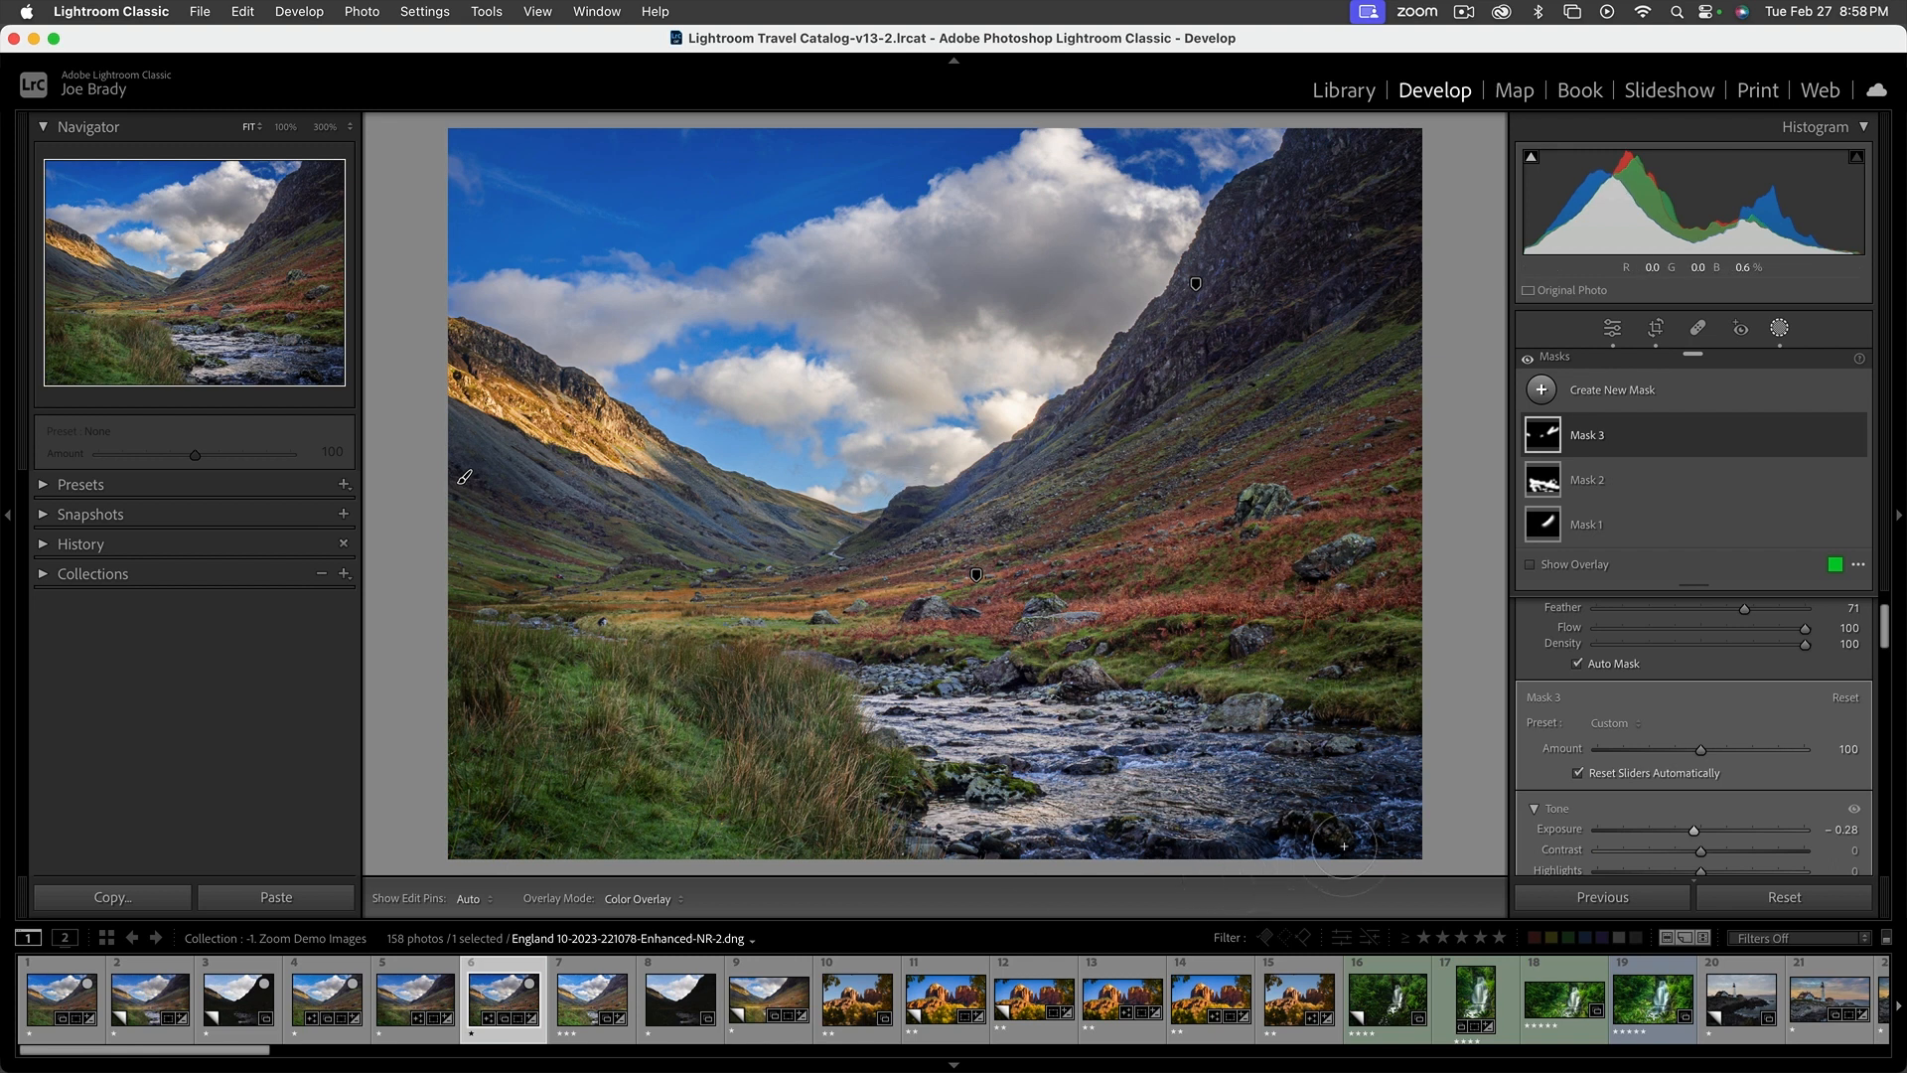
Create a fourth brush mask with Auto Mask, painting the dark rocks and water along the river's lower edge and midstream
key(k)
key(k)
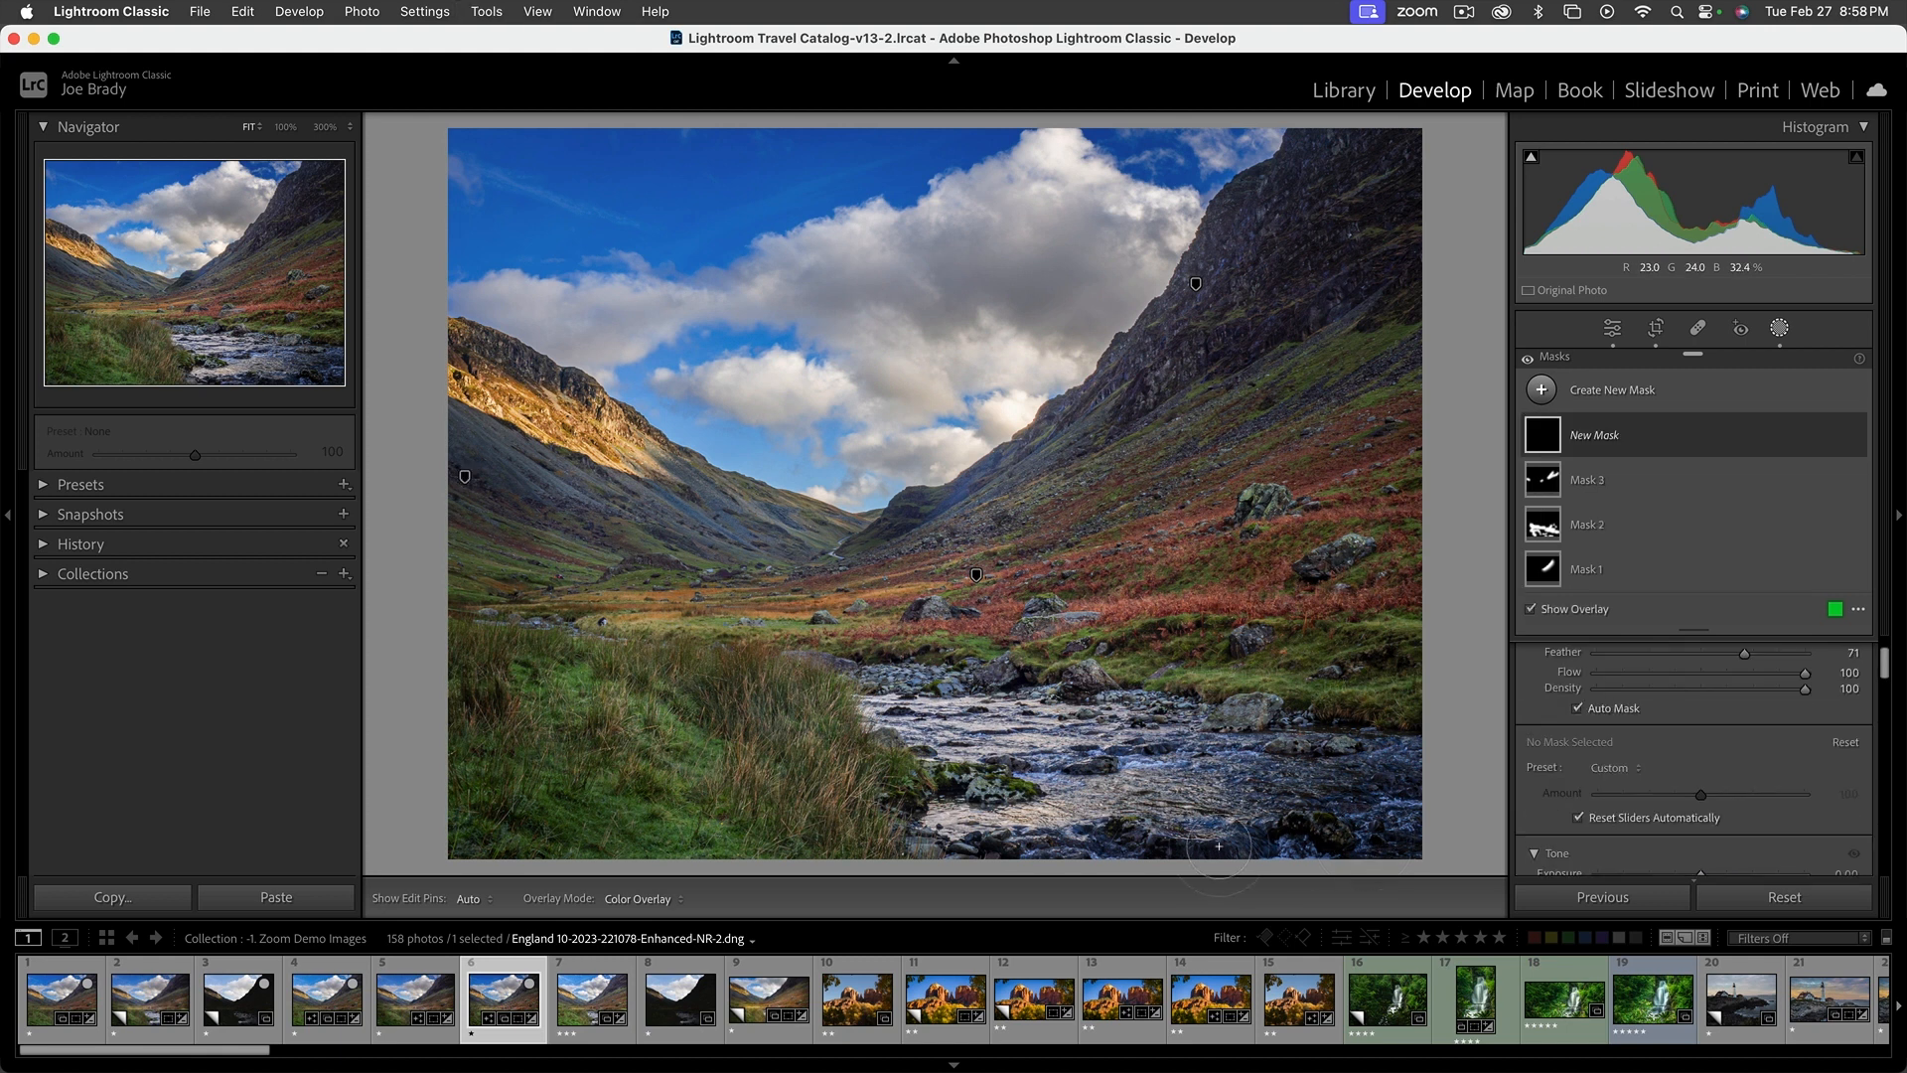
drag(1221, 850, 978, 839)
mouse_move(1317, 837)
mouse_down()
mouse_move(1327, 751)
mouse_move(1282, 713)
mouse_move(1382, 719)
mouse_move(1394, 791)
mouse_up()
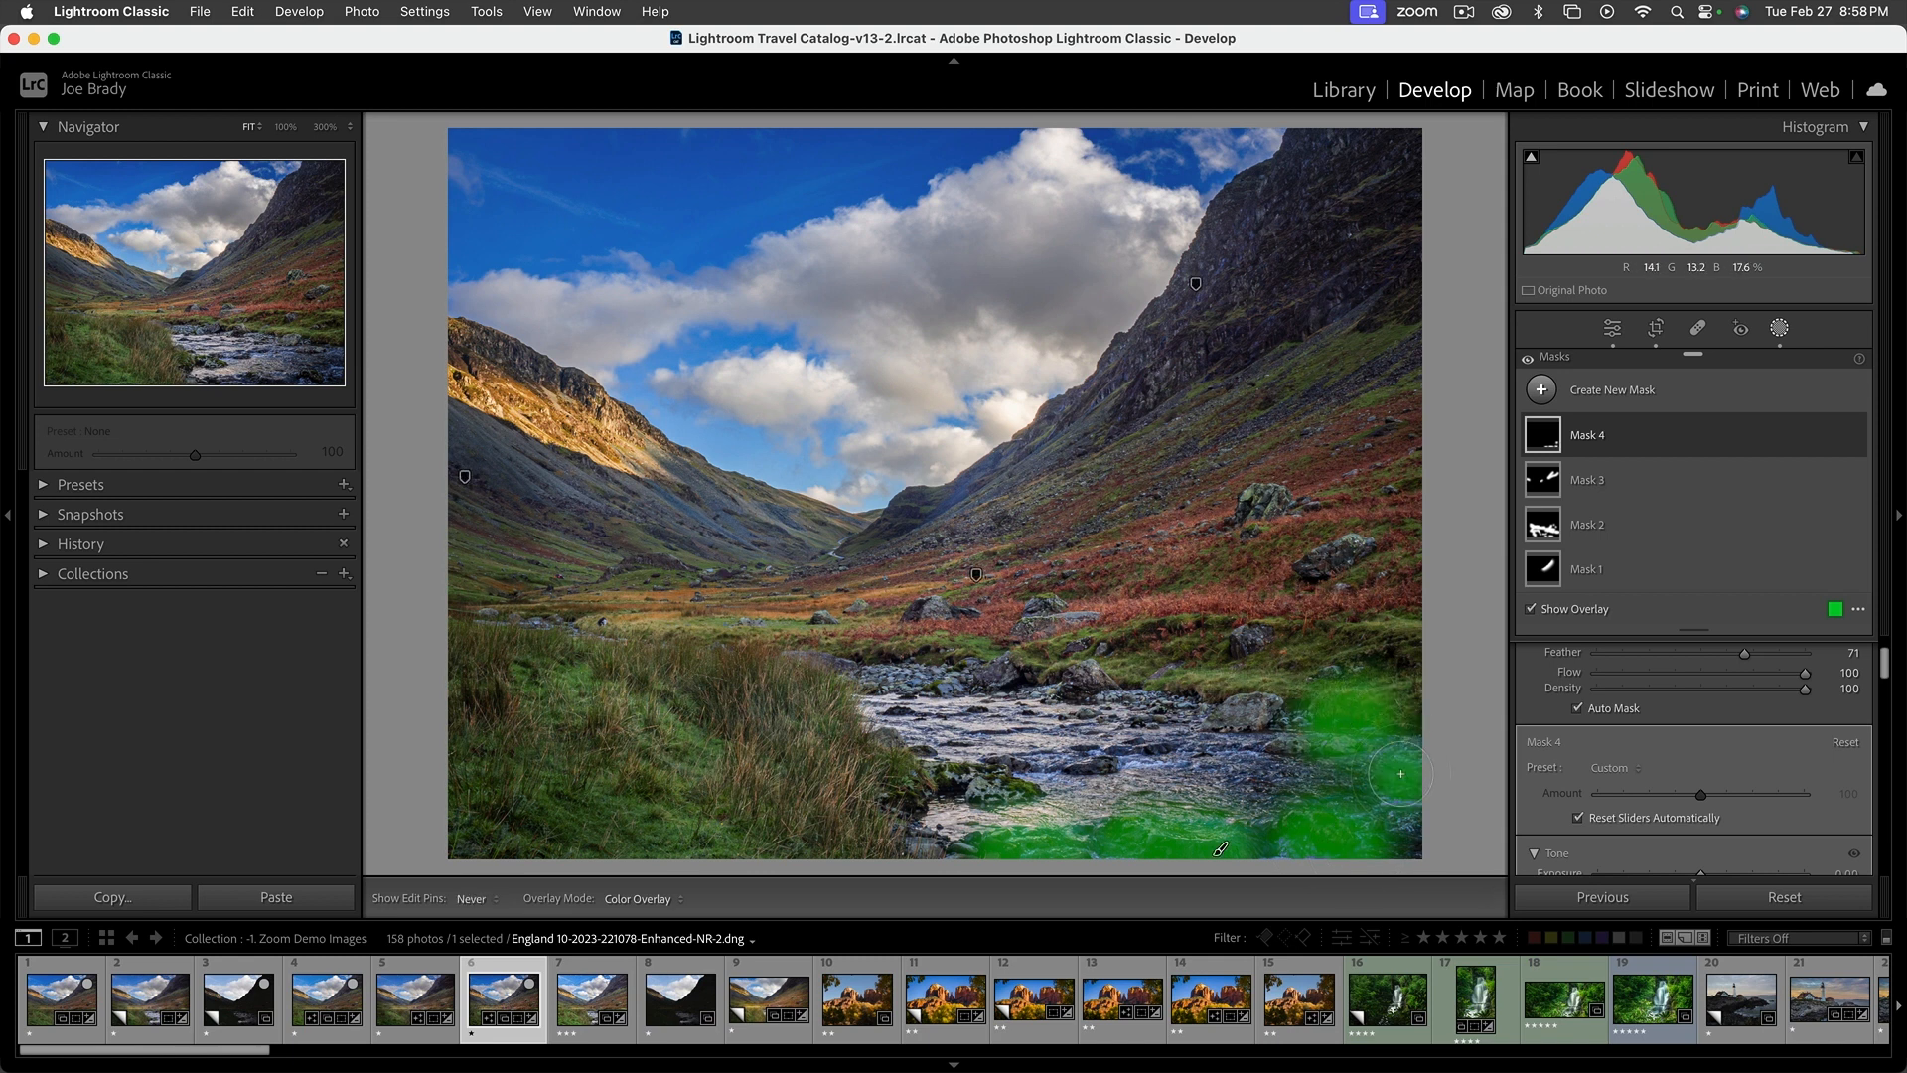
drag(951, 781, 1005, 786)
click(1088, 761)
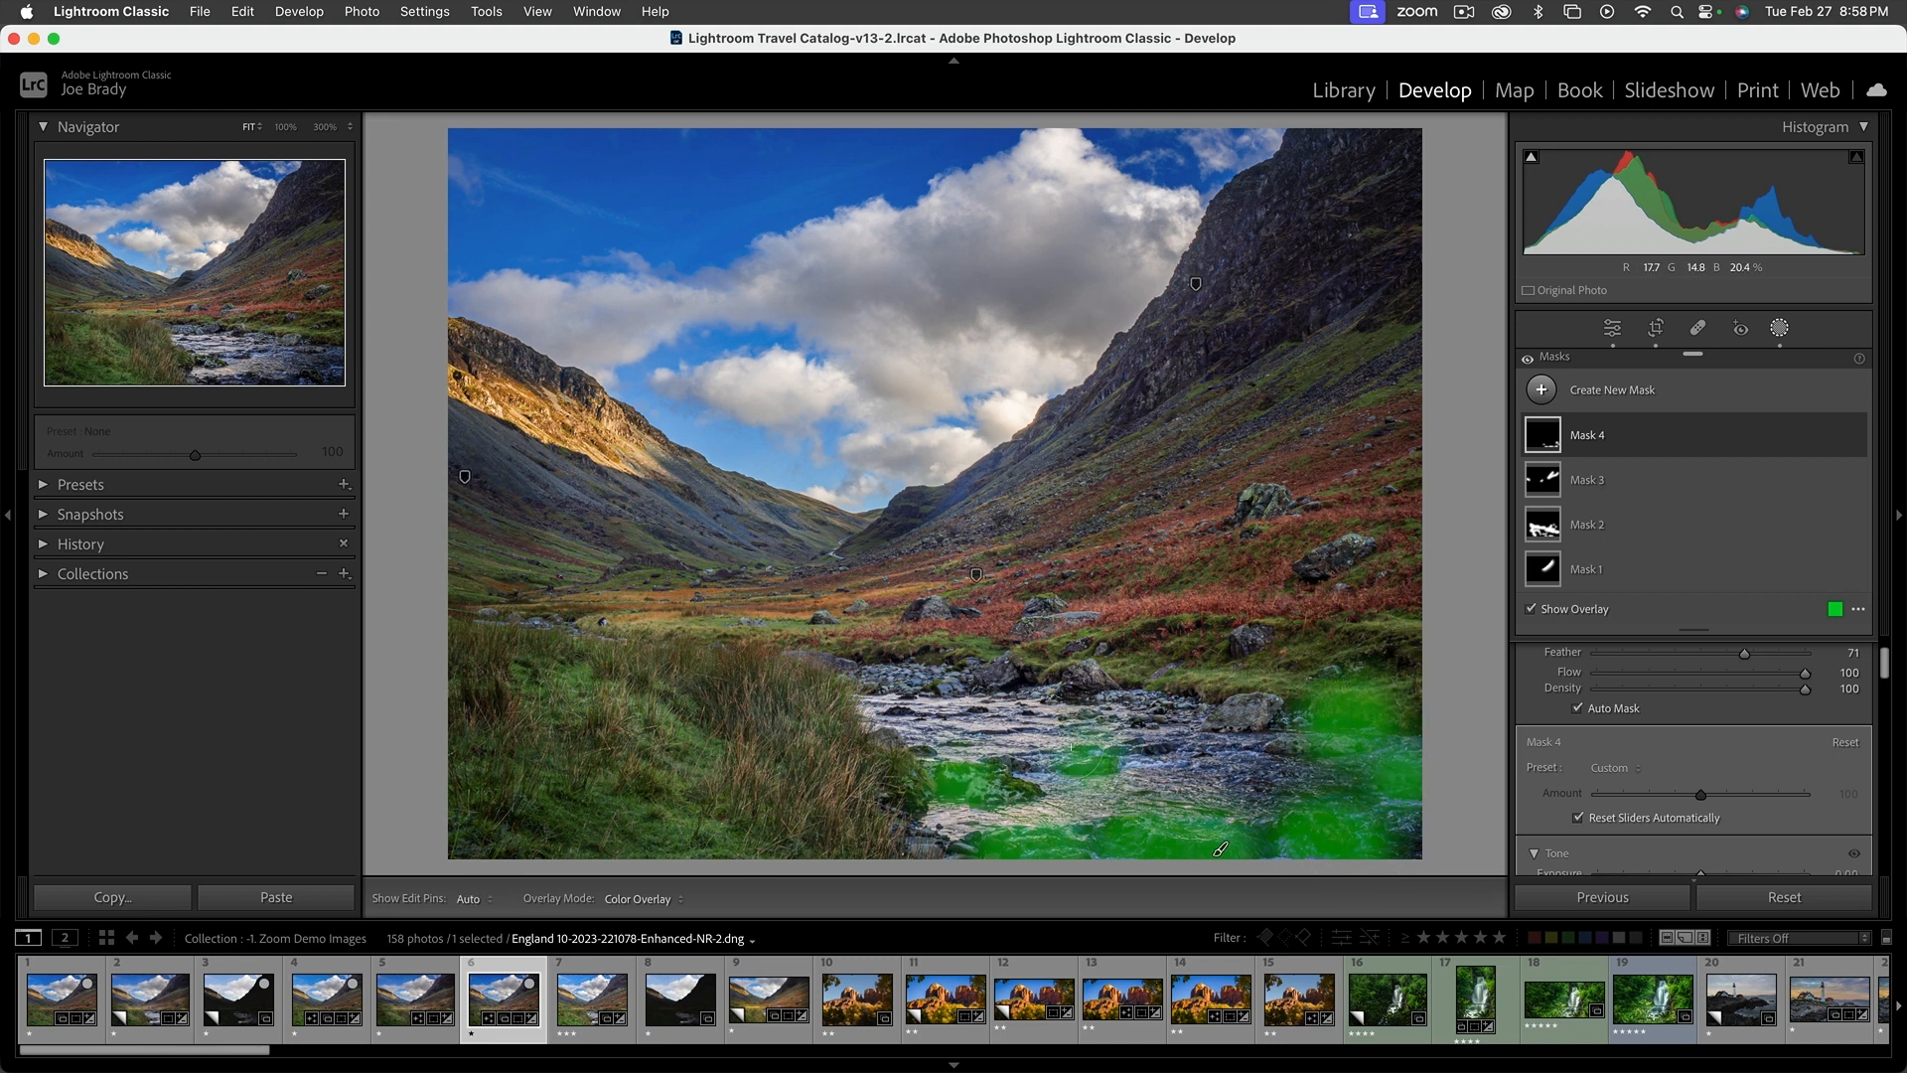
click(1018, 674)
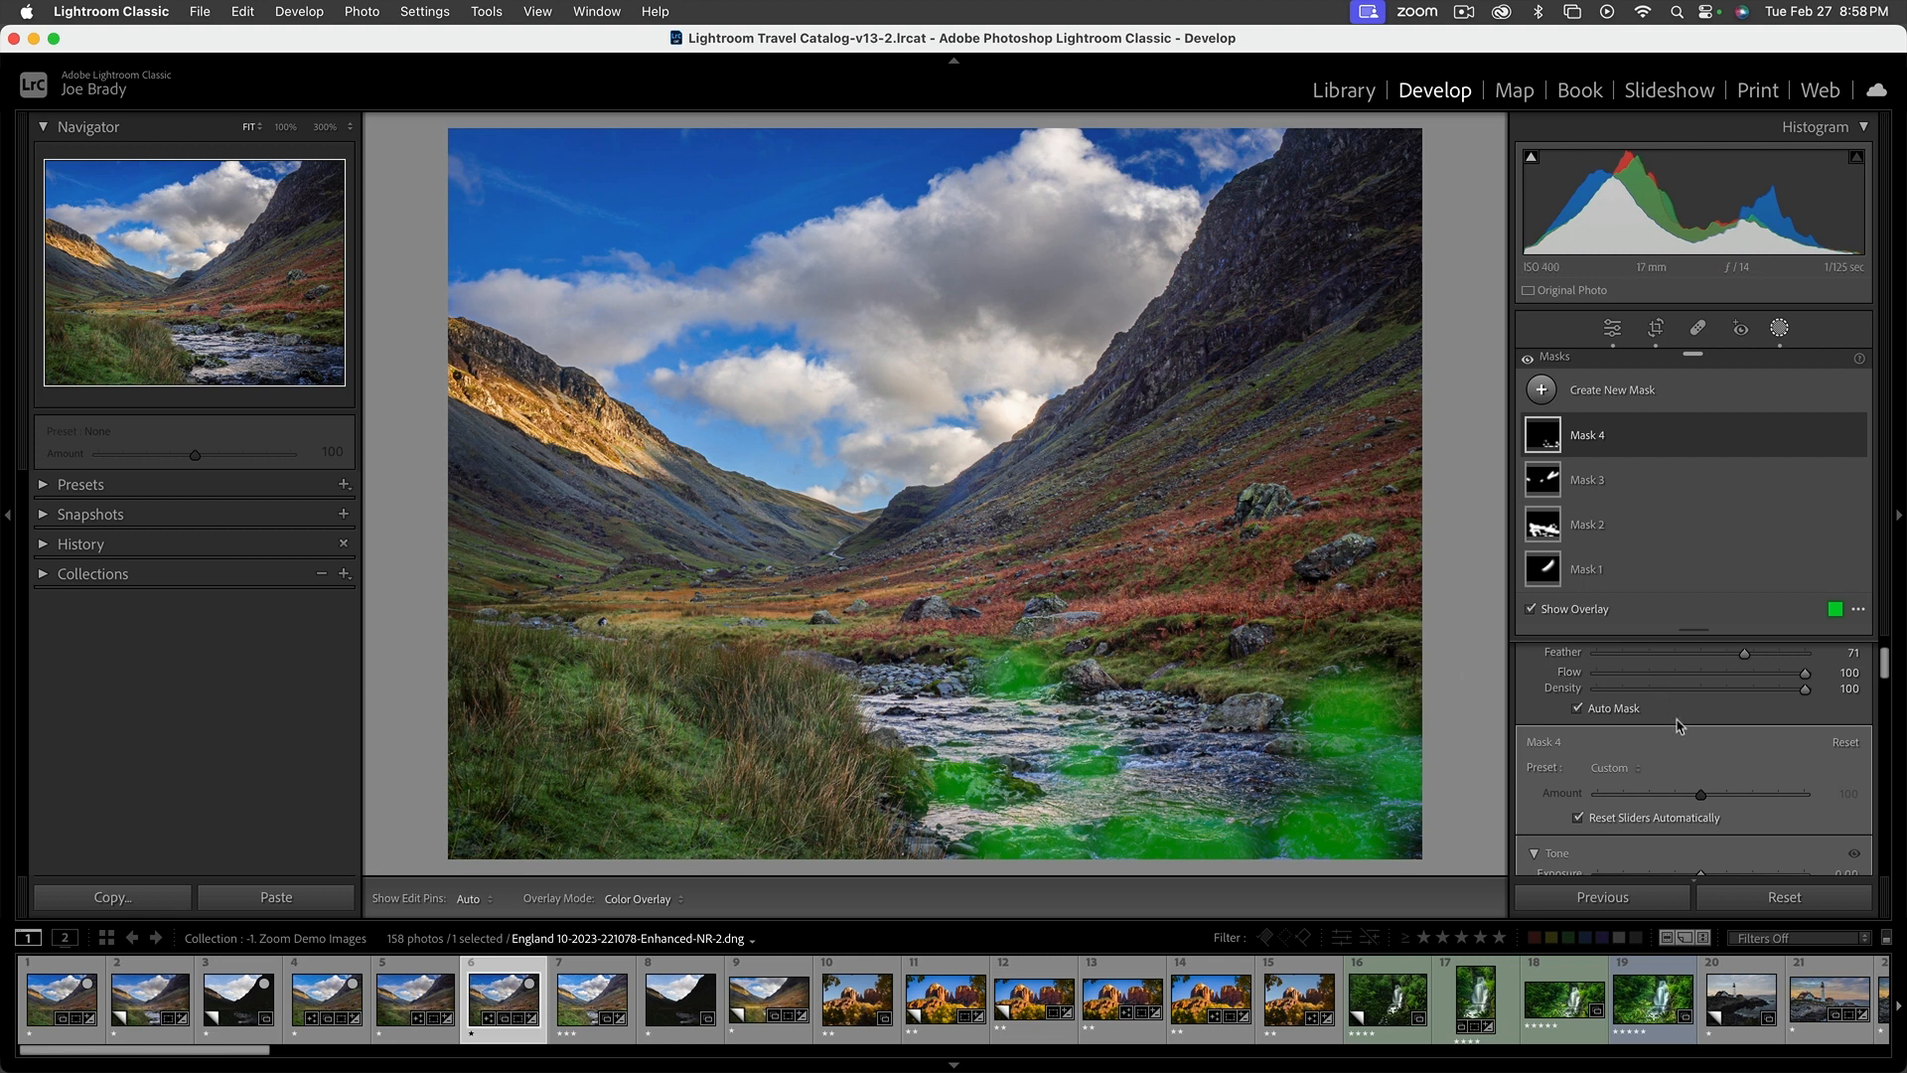
Extend the fourth brush mask over the rocks along the river's far bank and midstream, and set its Blacks to 28
click(1219, 654)
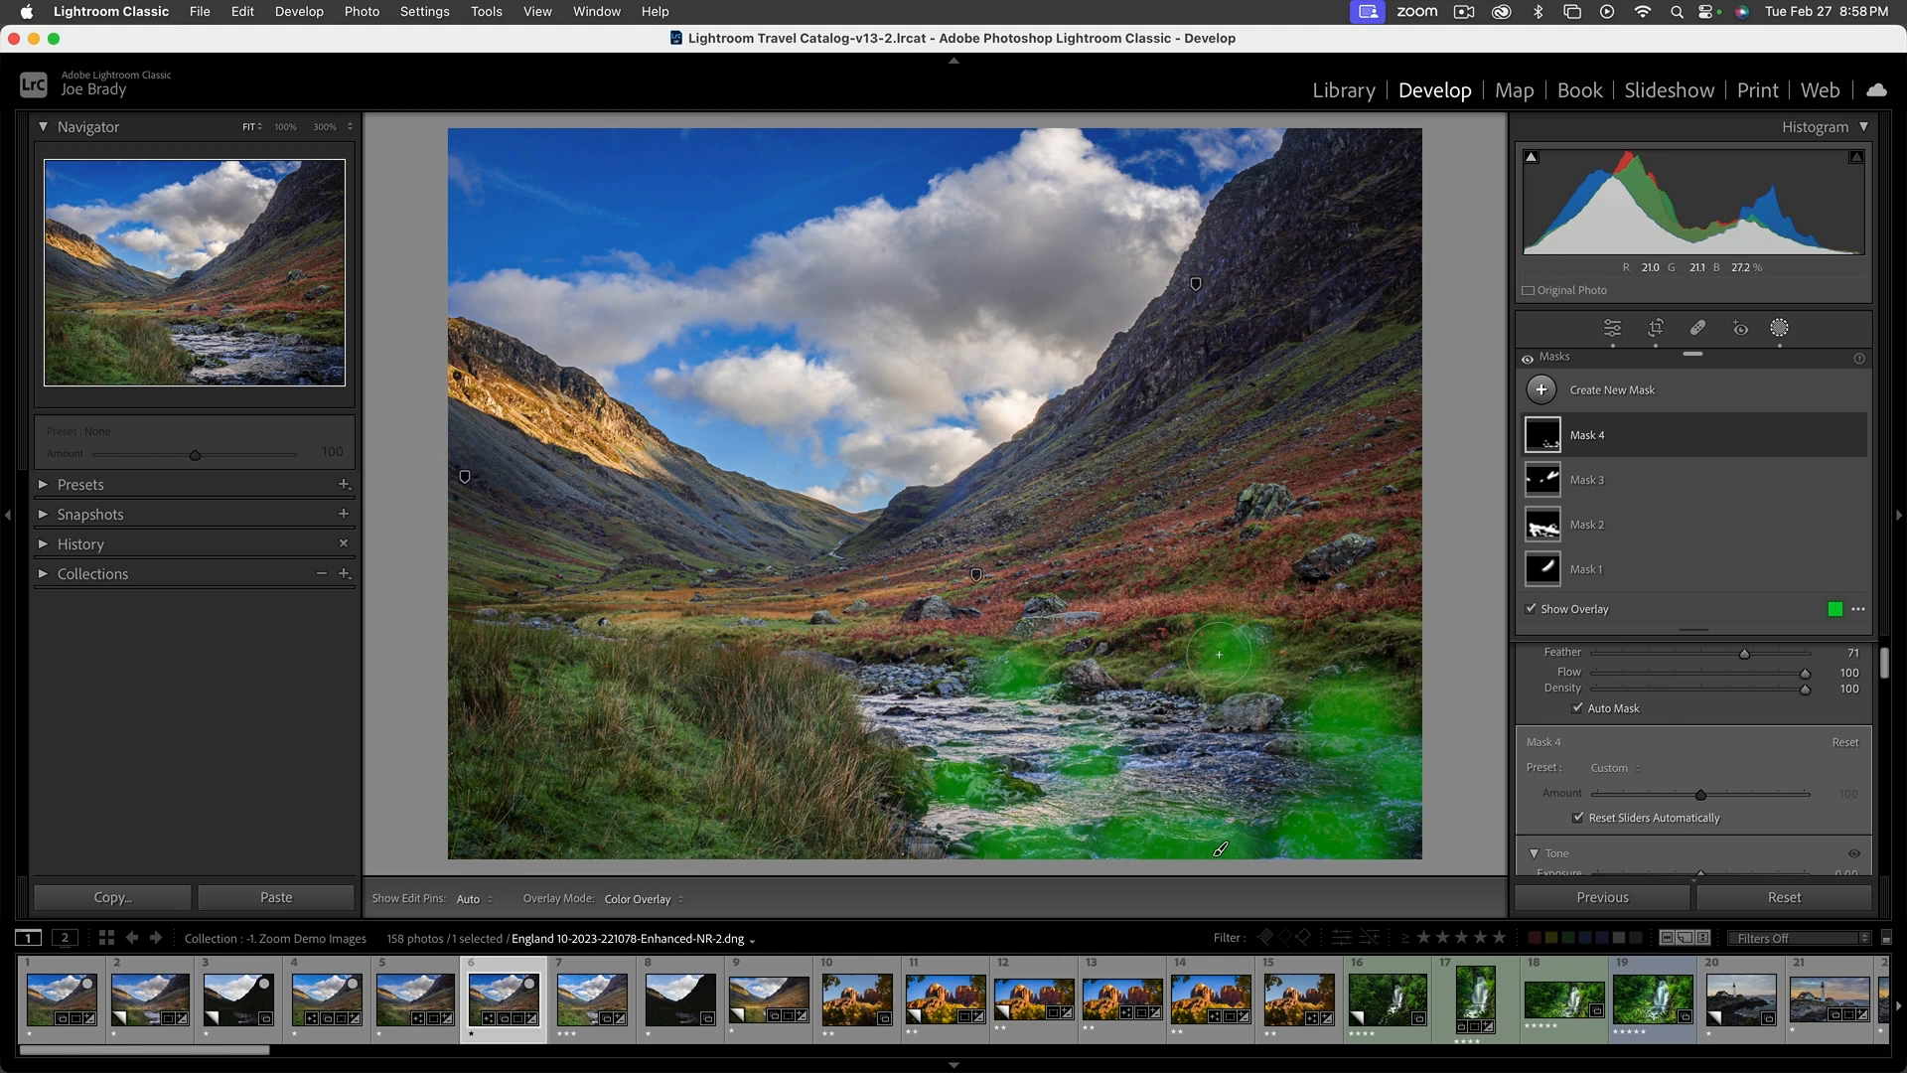
click(1093, 680)
scroll(1708, 795, down, 3)
scroll(1706, 785, down, 2)
mouse_move(1702, 733)
mouse_down()
mouse_move(1815, 730)
mouse_move(1718, 732)
mouse_move(1733, 731)
mouse_up()
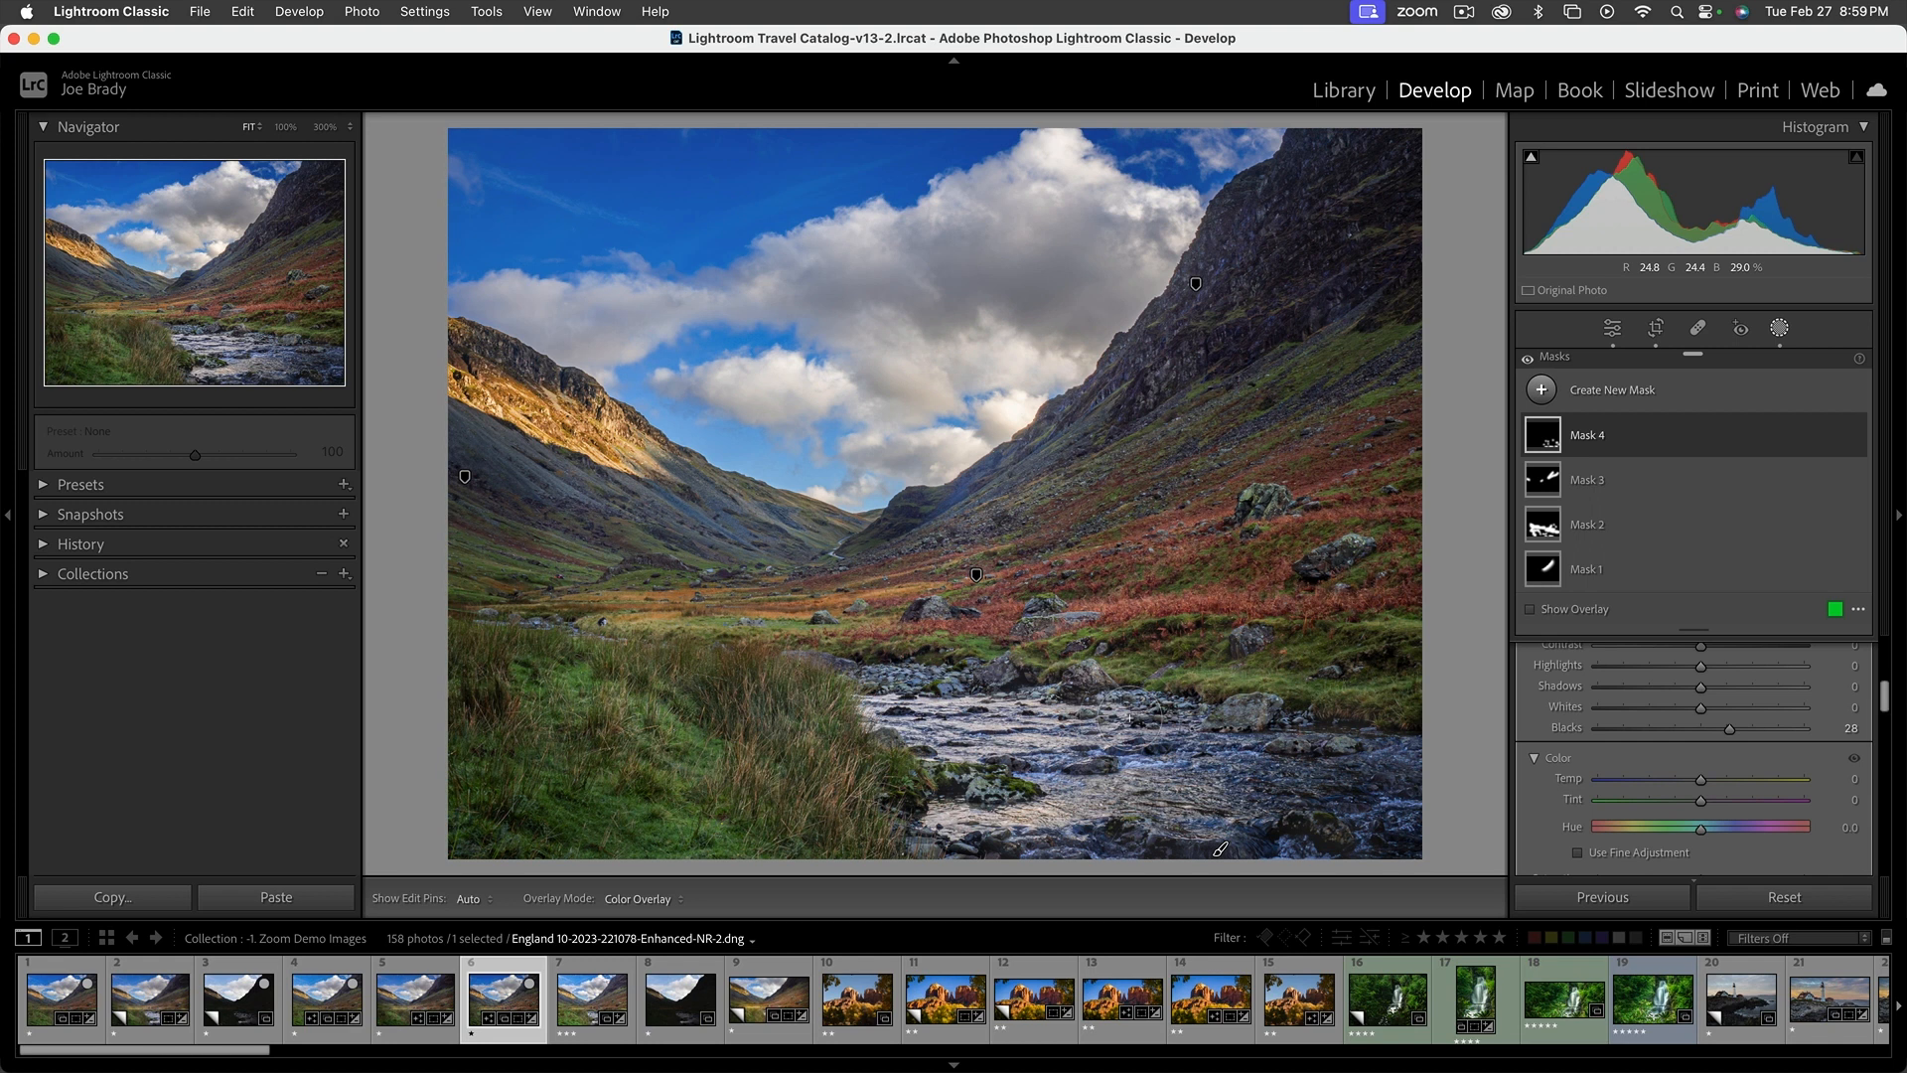
key(Escape)
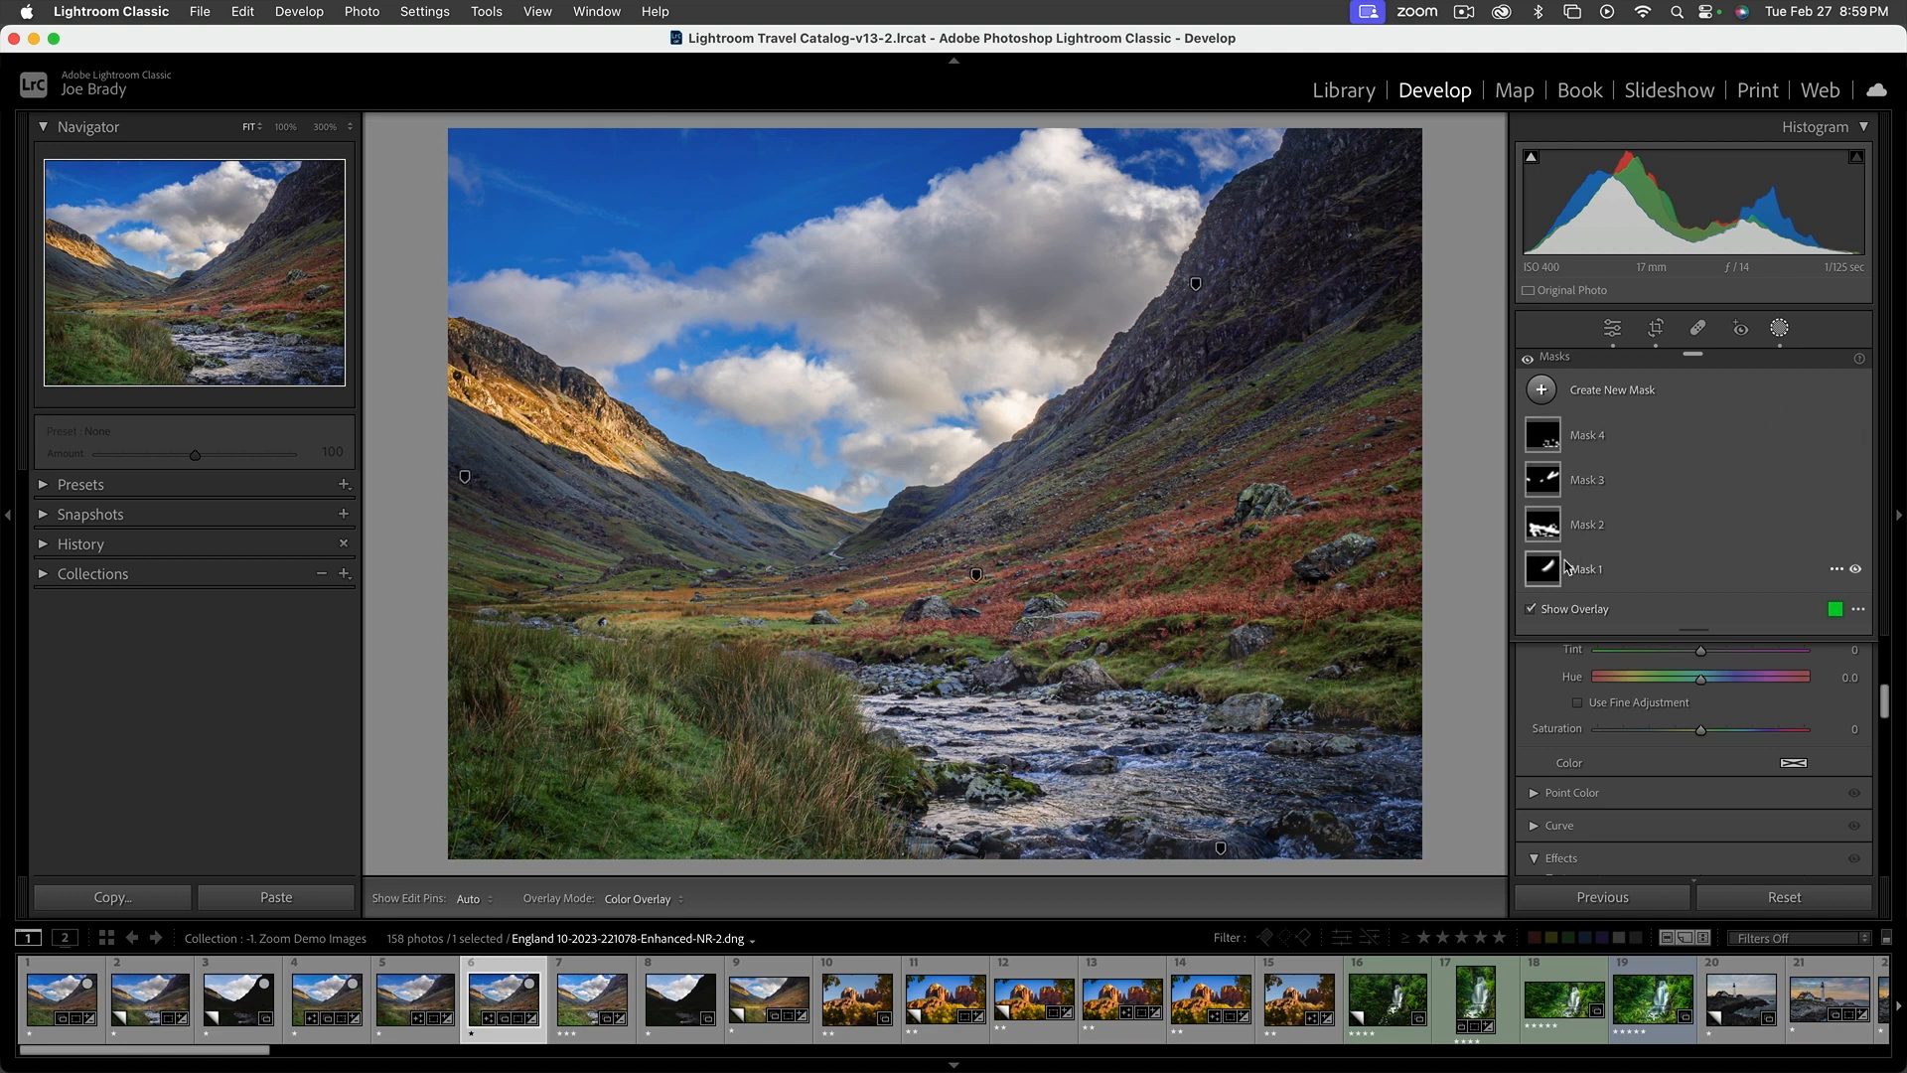
Add a radial gradient mask with Feather 50 as a wide ellipse centred over the middle of the valley, spanning the slopes and river
click(1778, 336)
click(1777, 336)
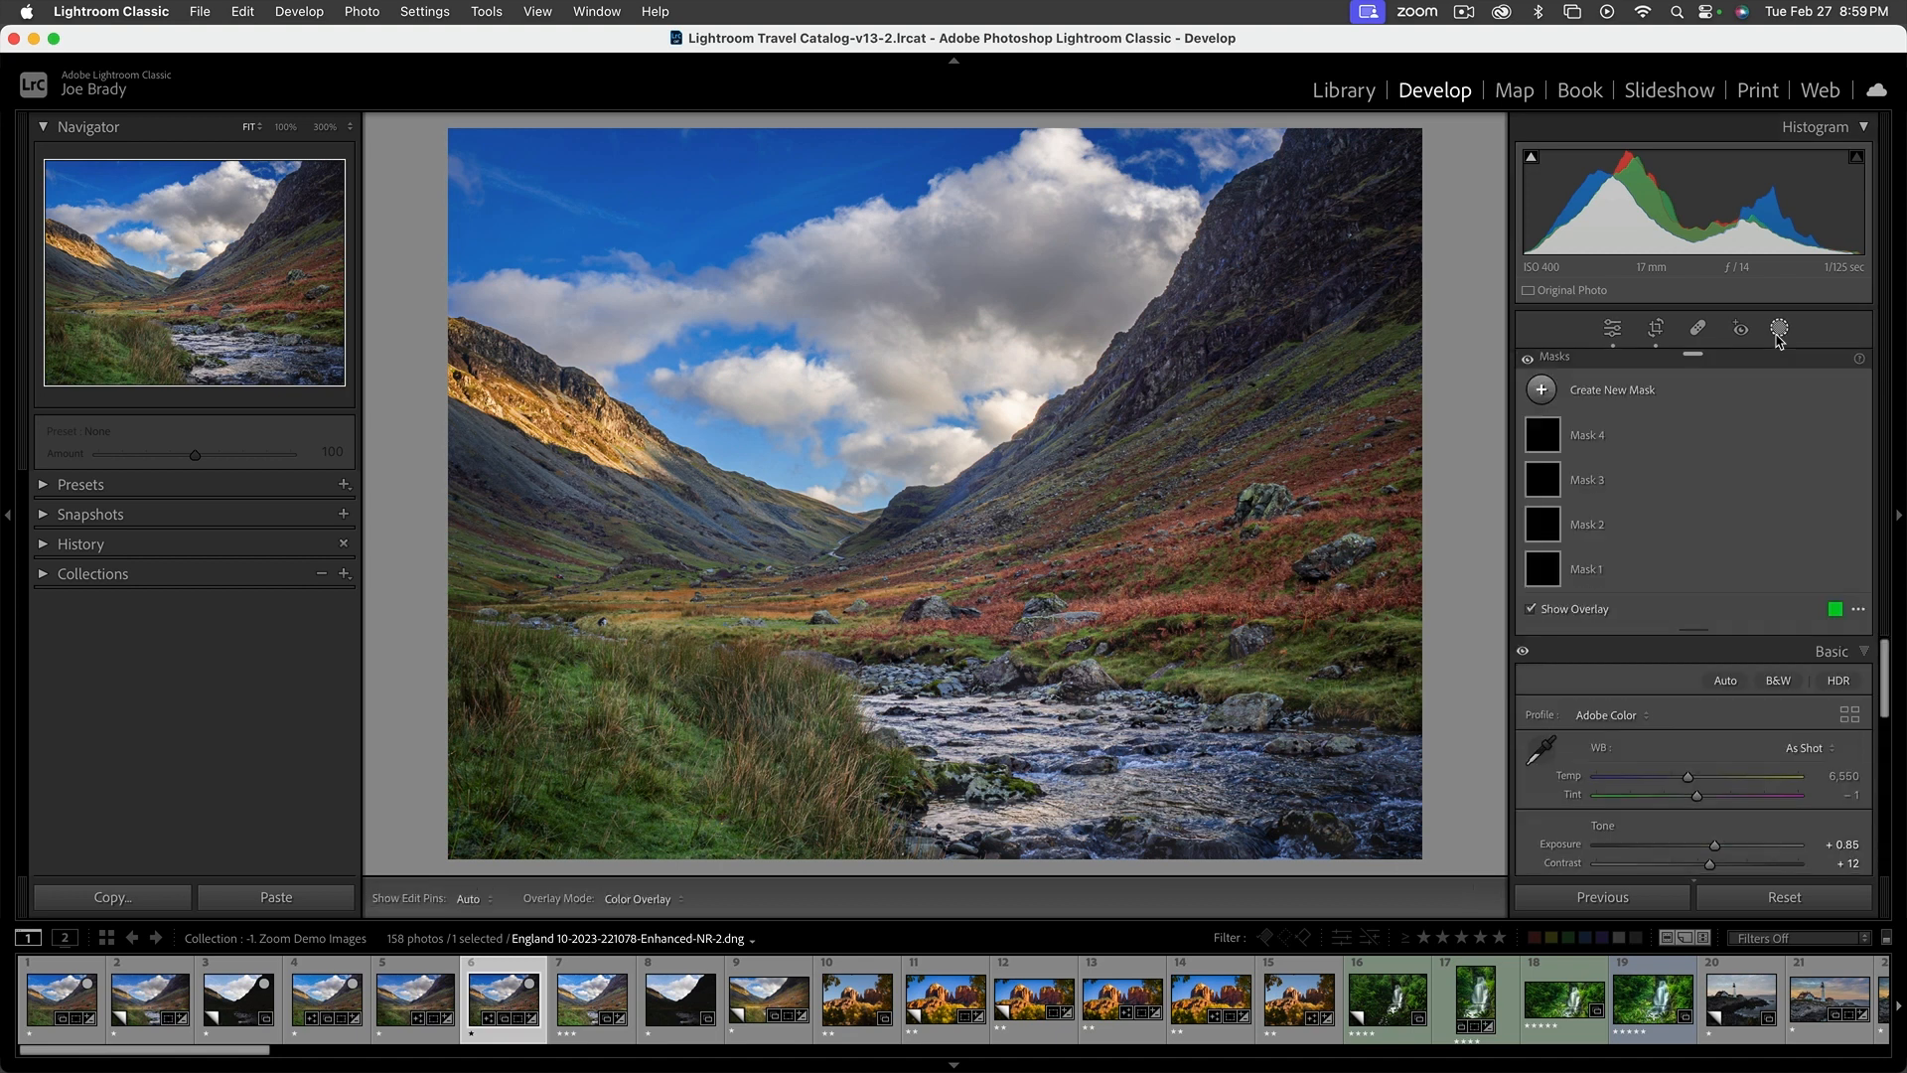
click(1643, 392)
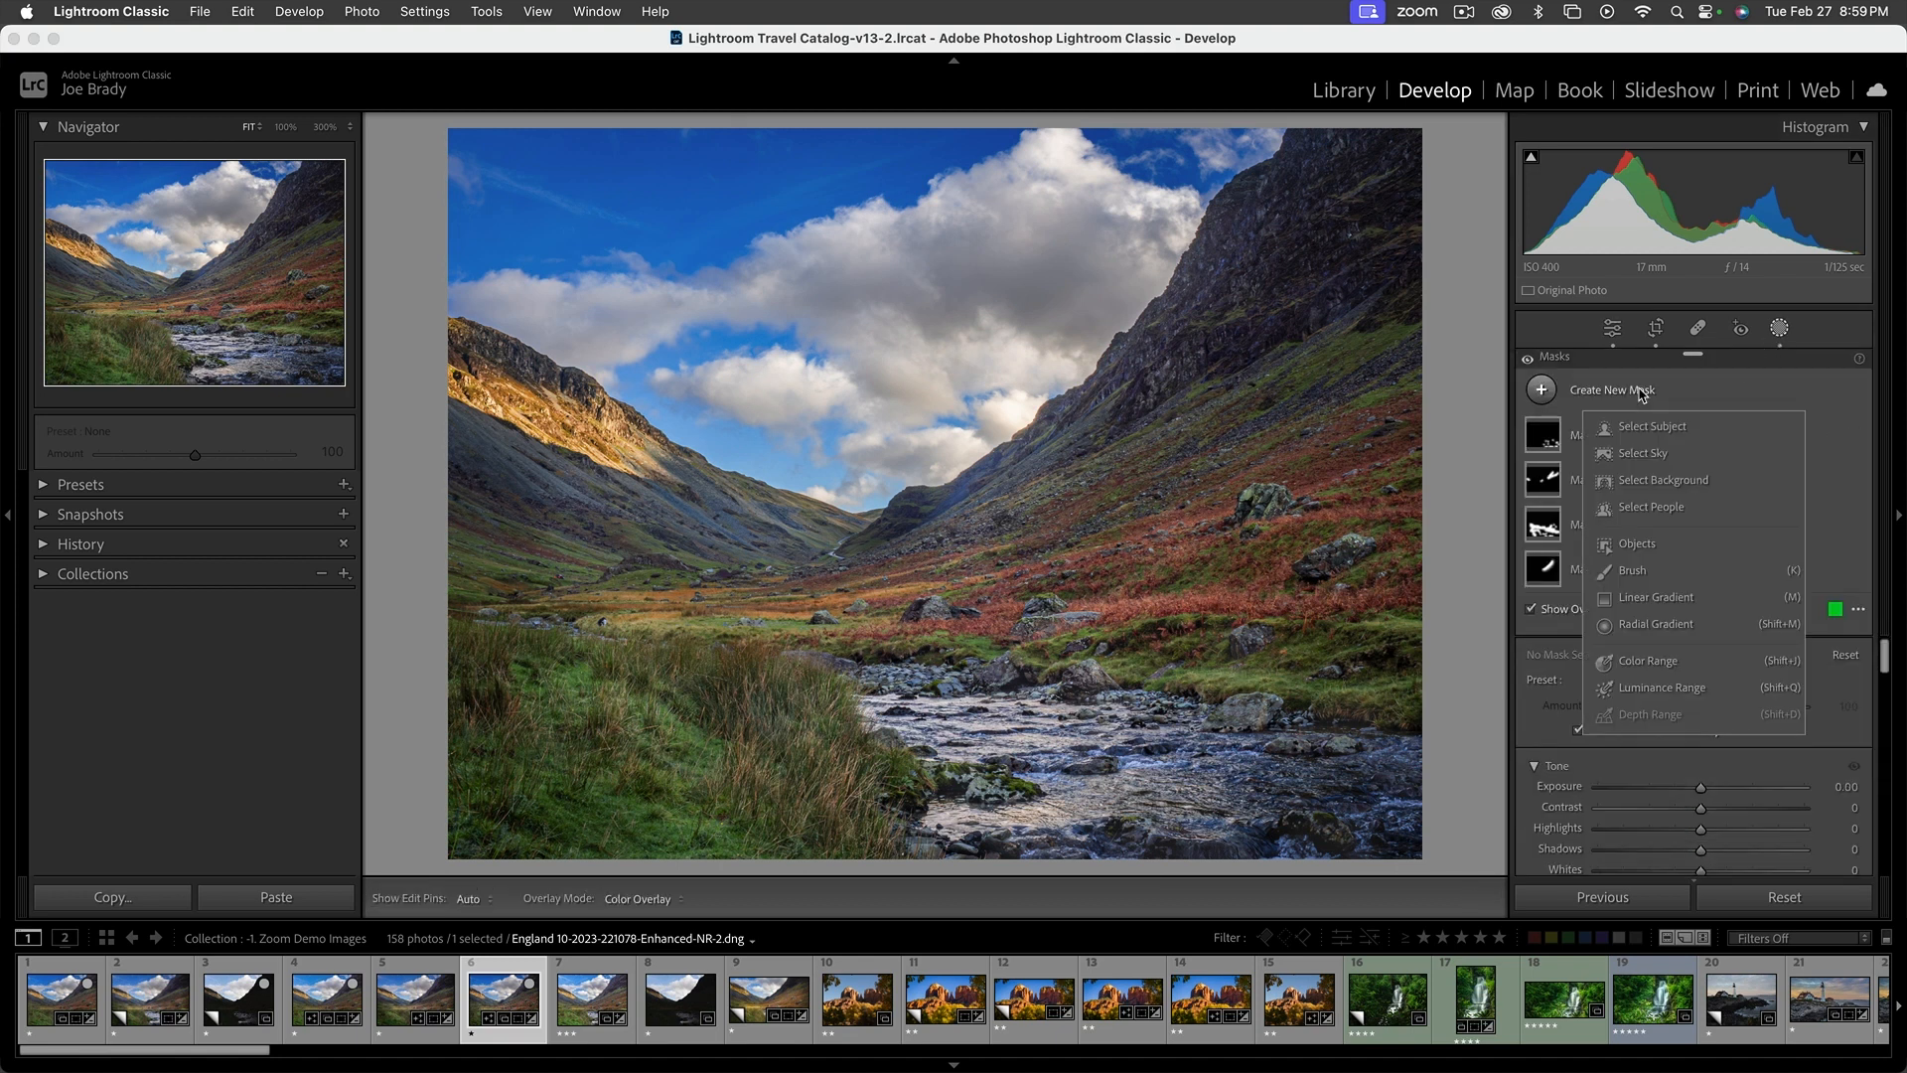
click(1655, 623)
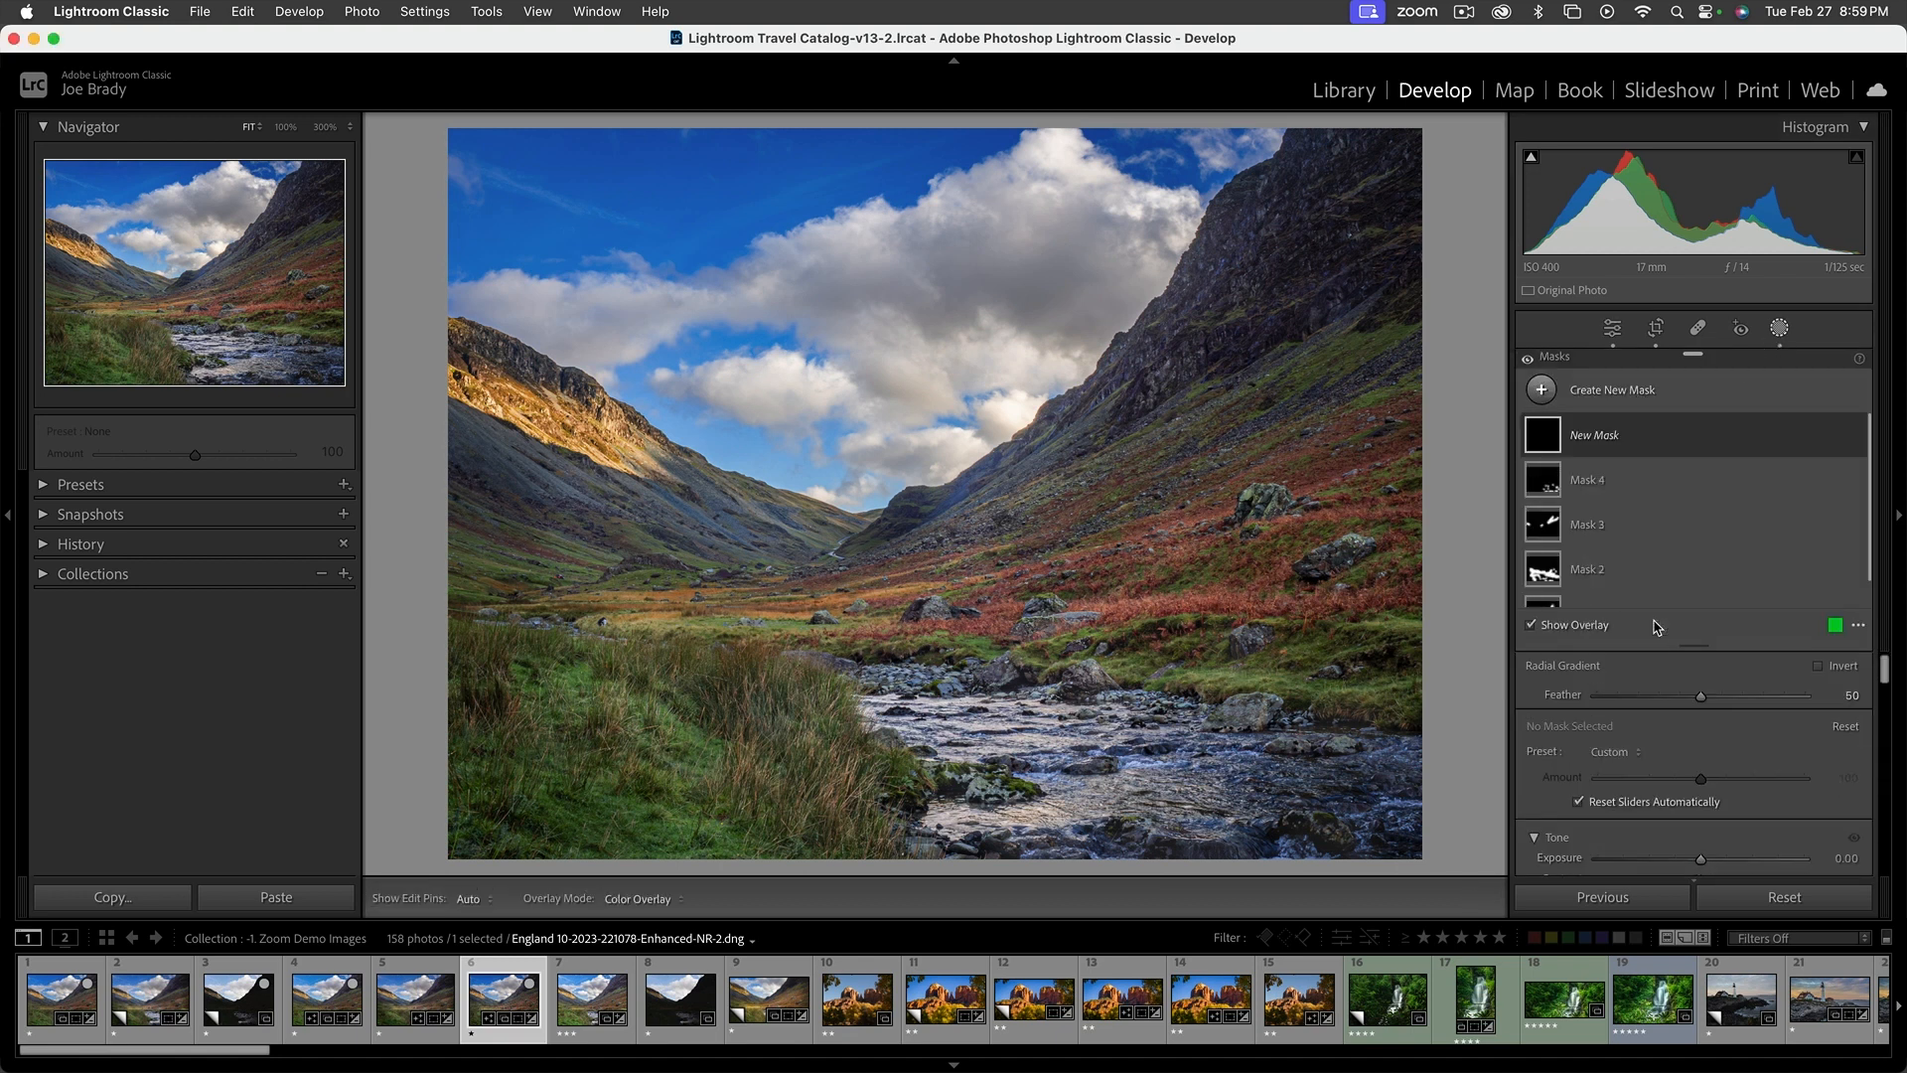
drag(791, 480, 1316, 721)
drag(800, 489, 923, 567)
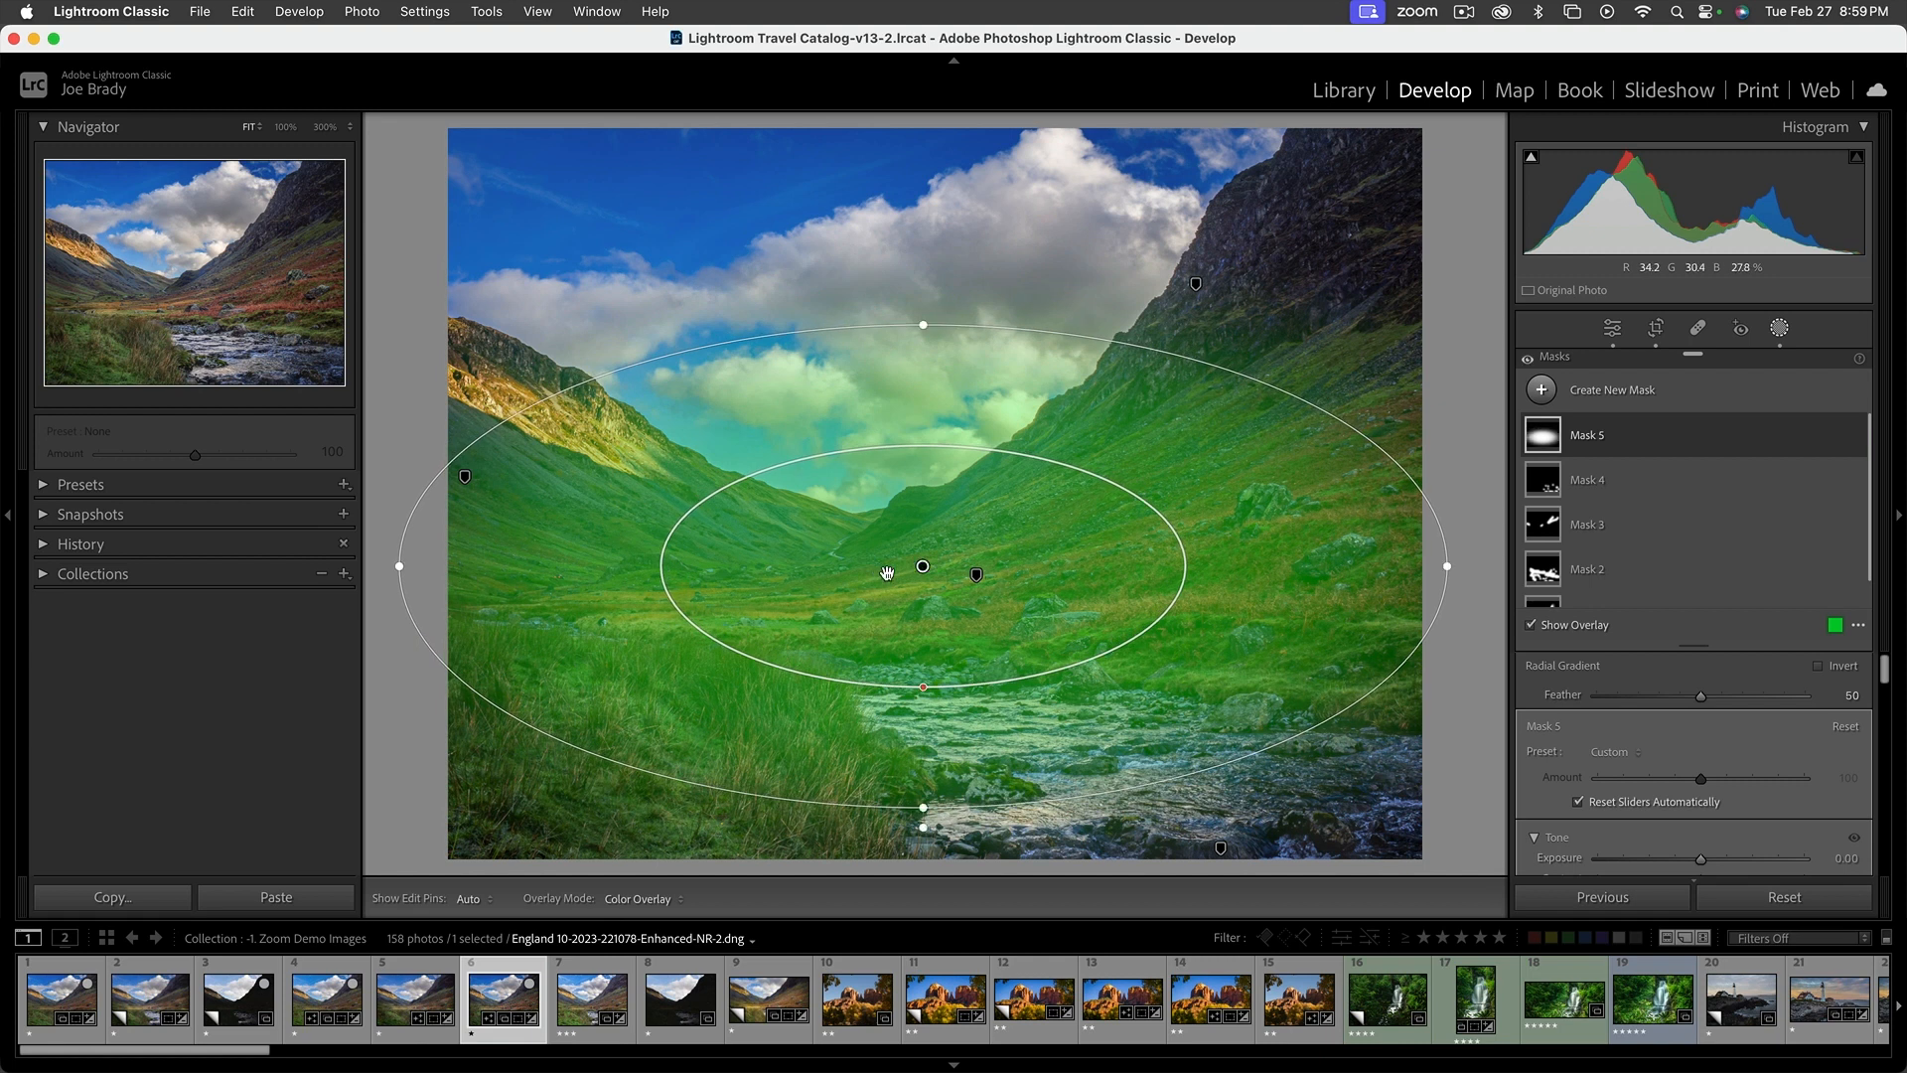
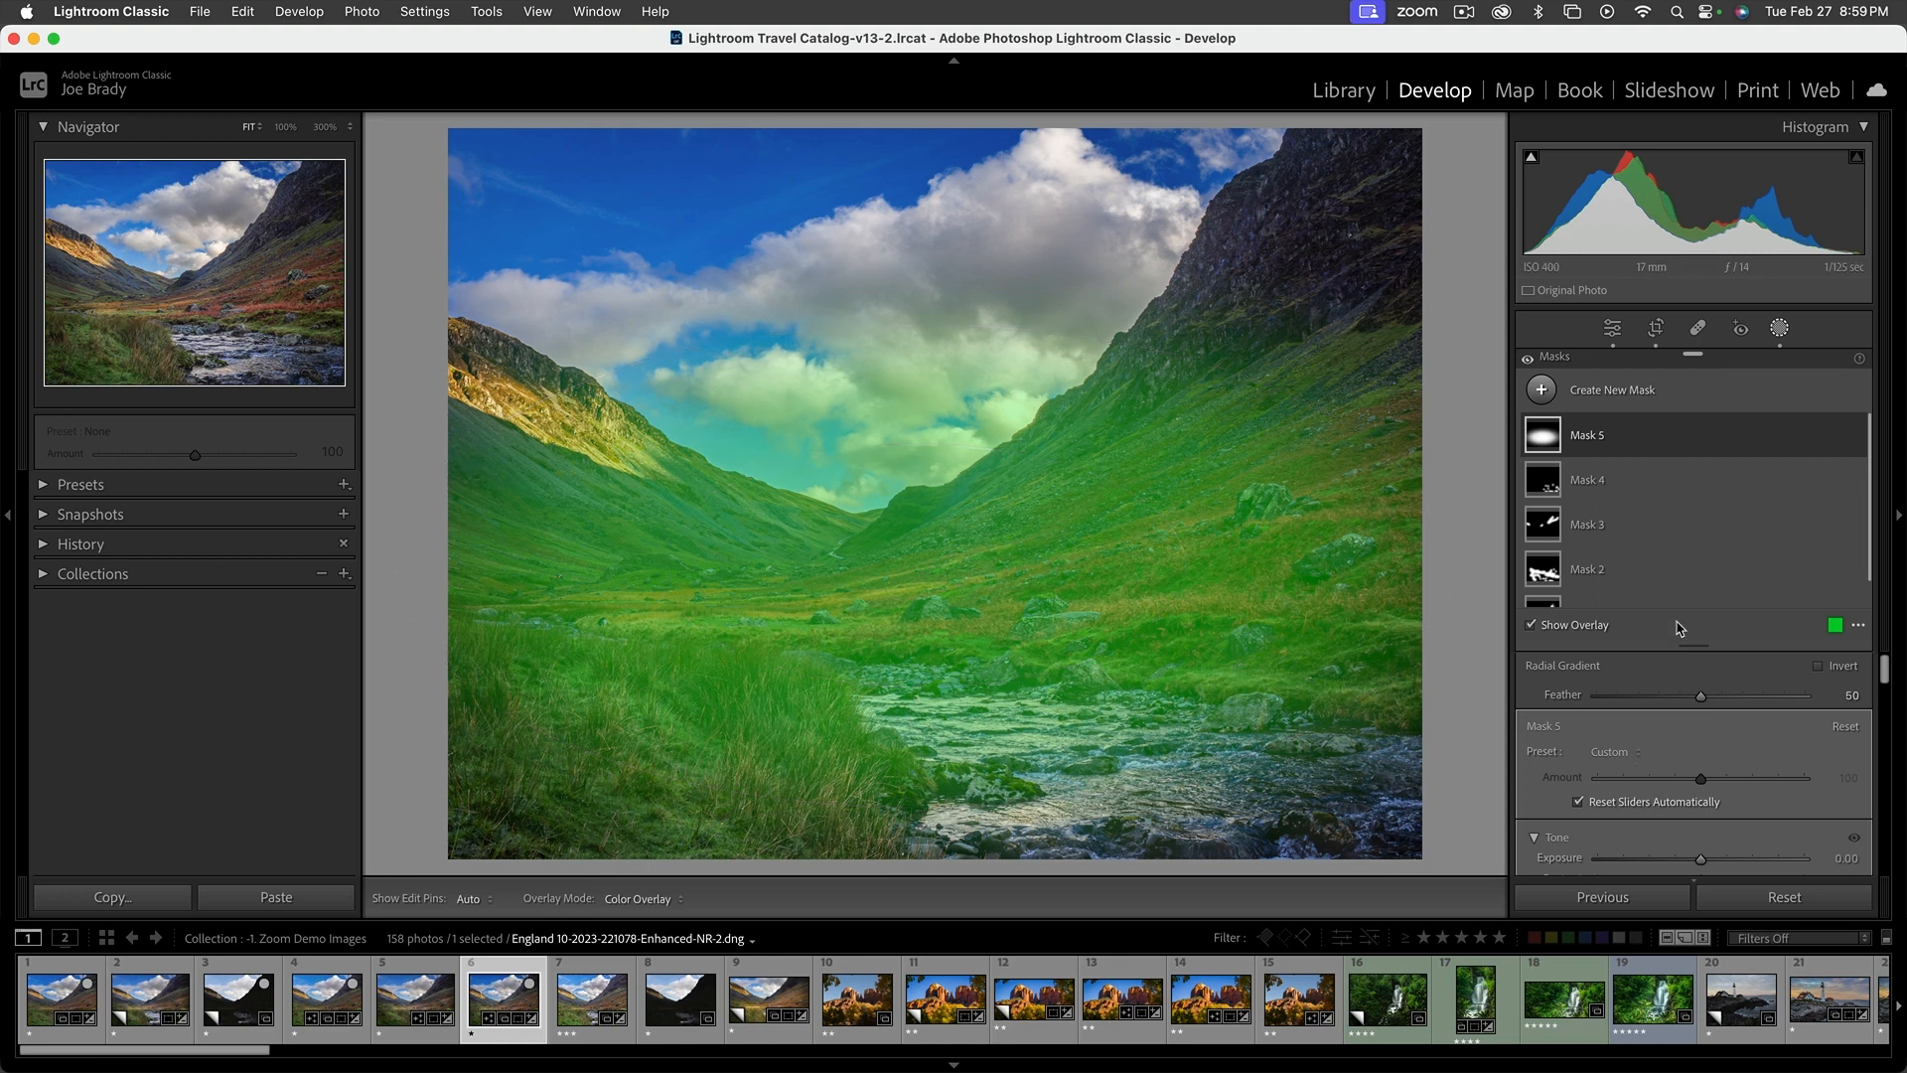
Set the radial mask's Exposure to 0.44, Contrast to 13 and Blacks to −6
scroll(1738, 785, down, 5)
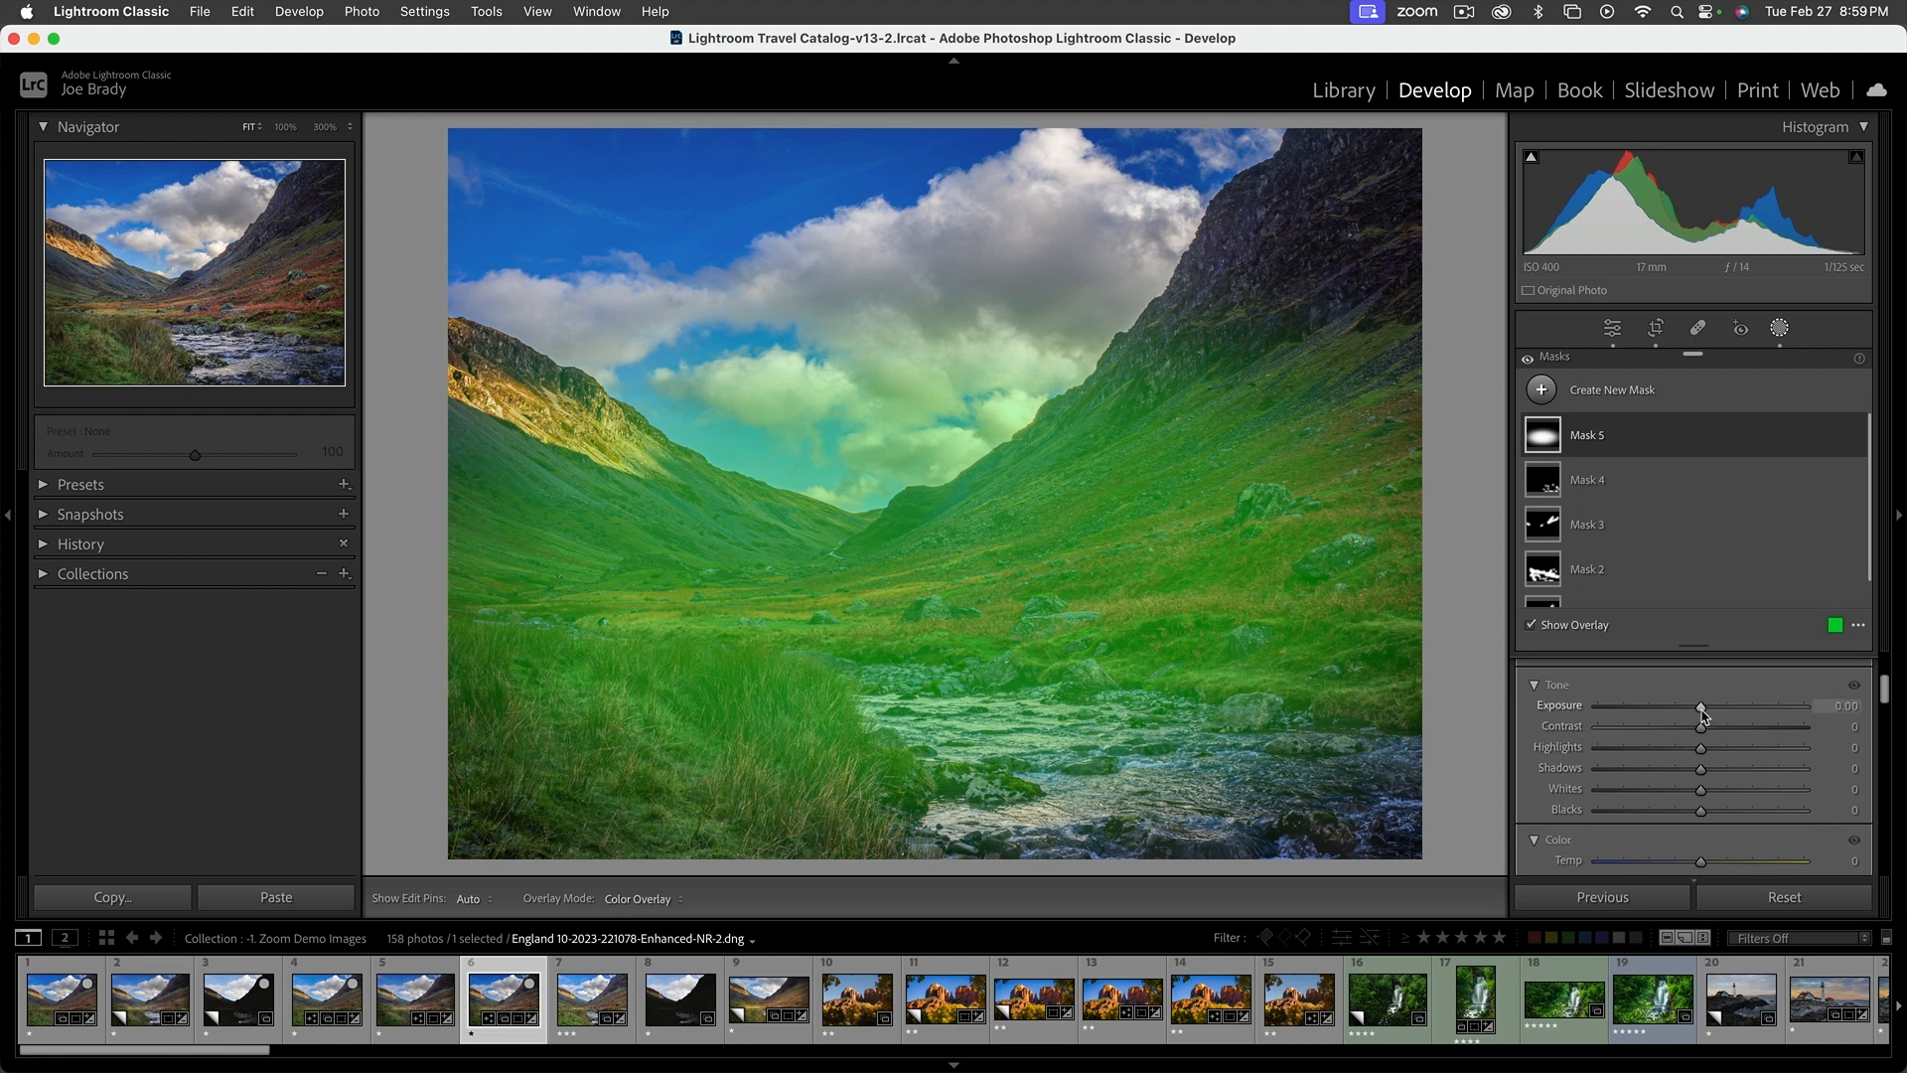
key(o)
drag(1701, 707, 1713, 712)
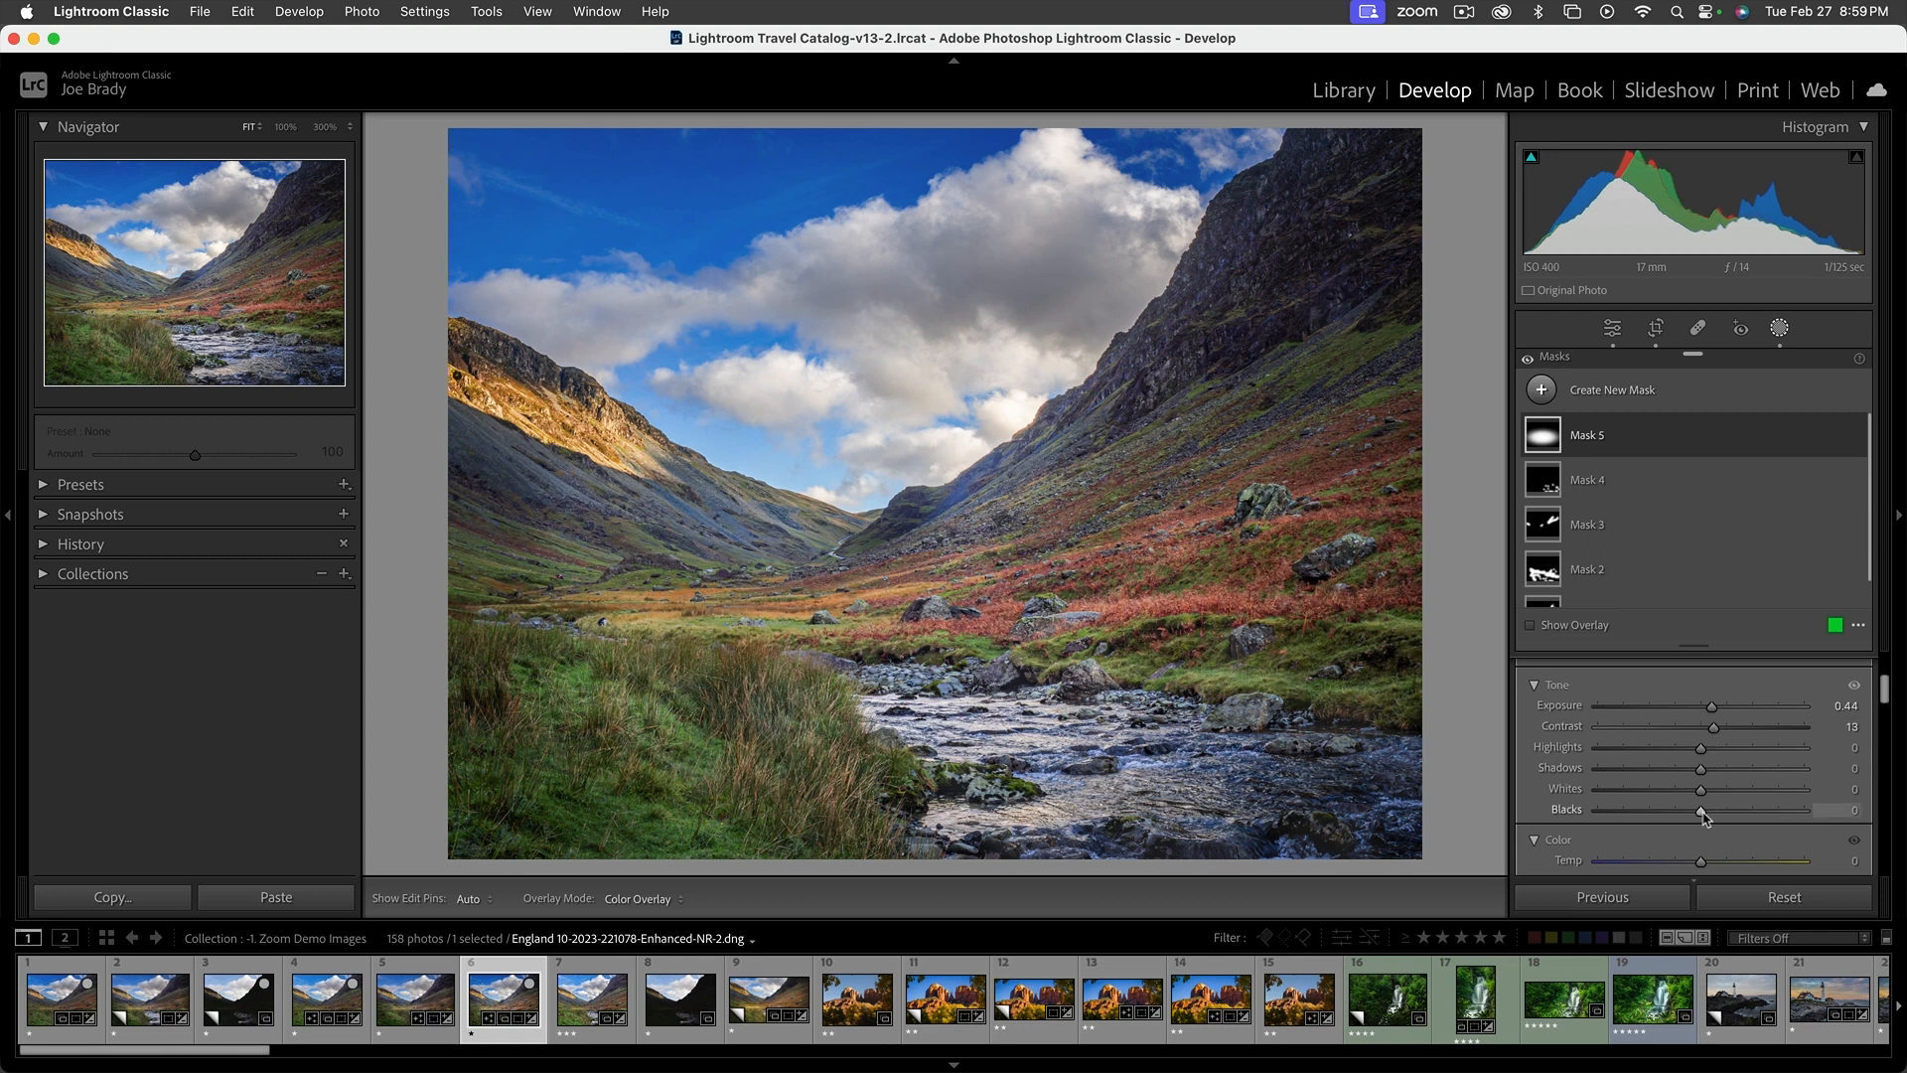
scroll(1728, 804, down, 6)
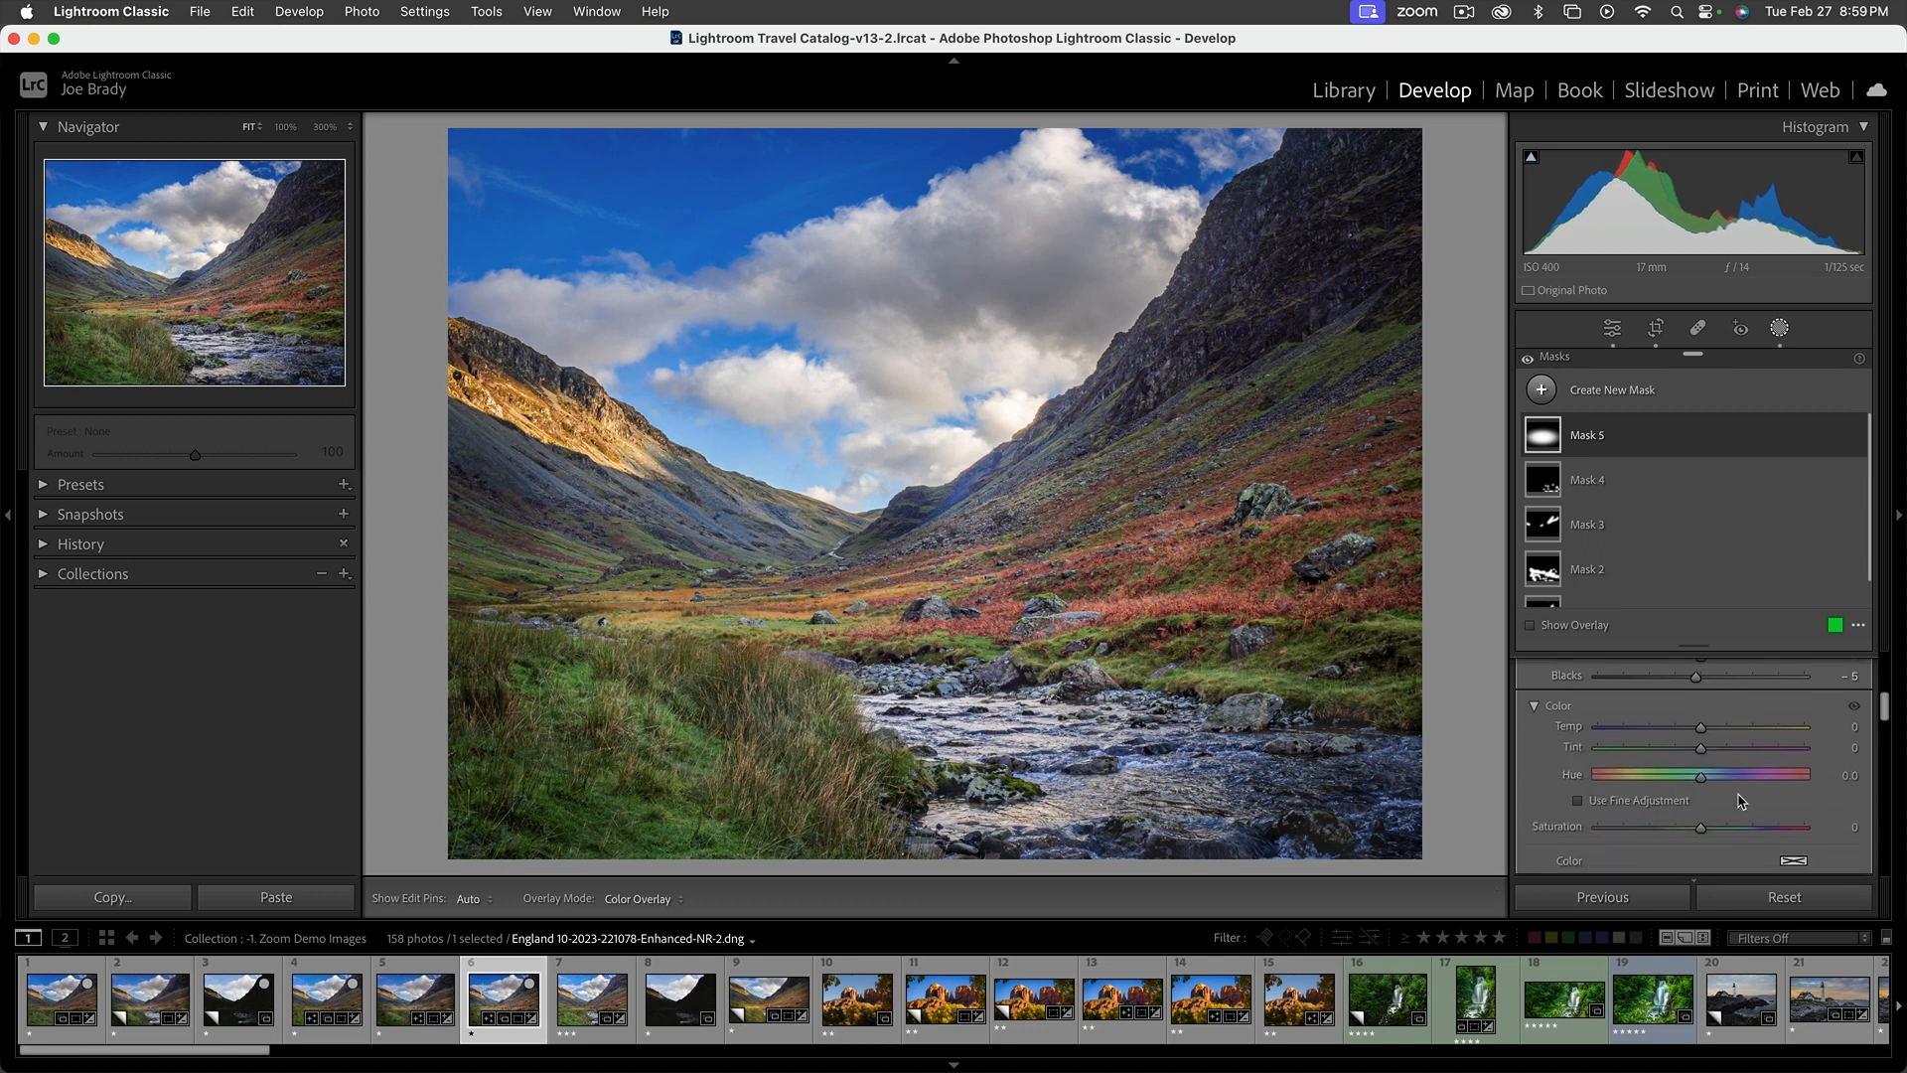
Set the radial mask's Dehaze to 9 and close the masking tool
scroll(1738, 799, down, 4)
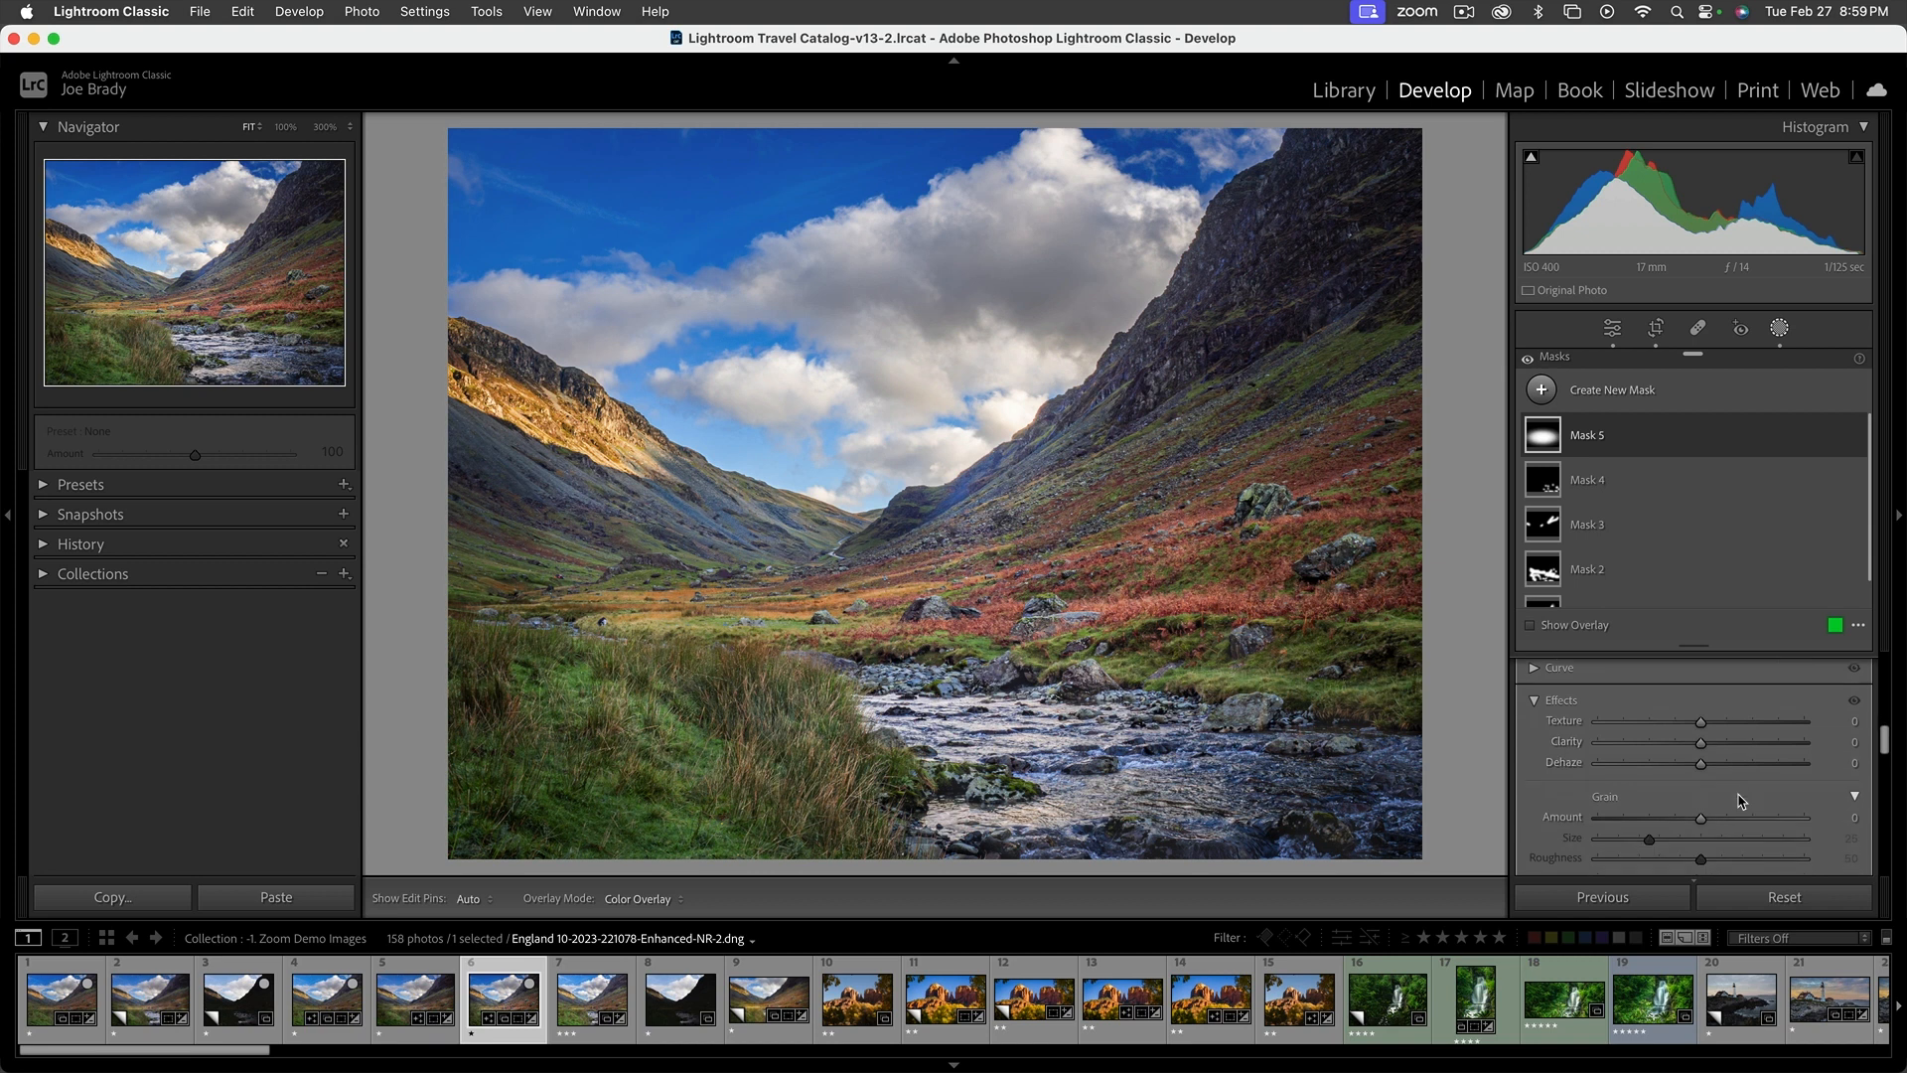
click(1710, 762)
drag(1716, 765, 1711, 765)
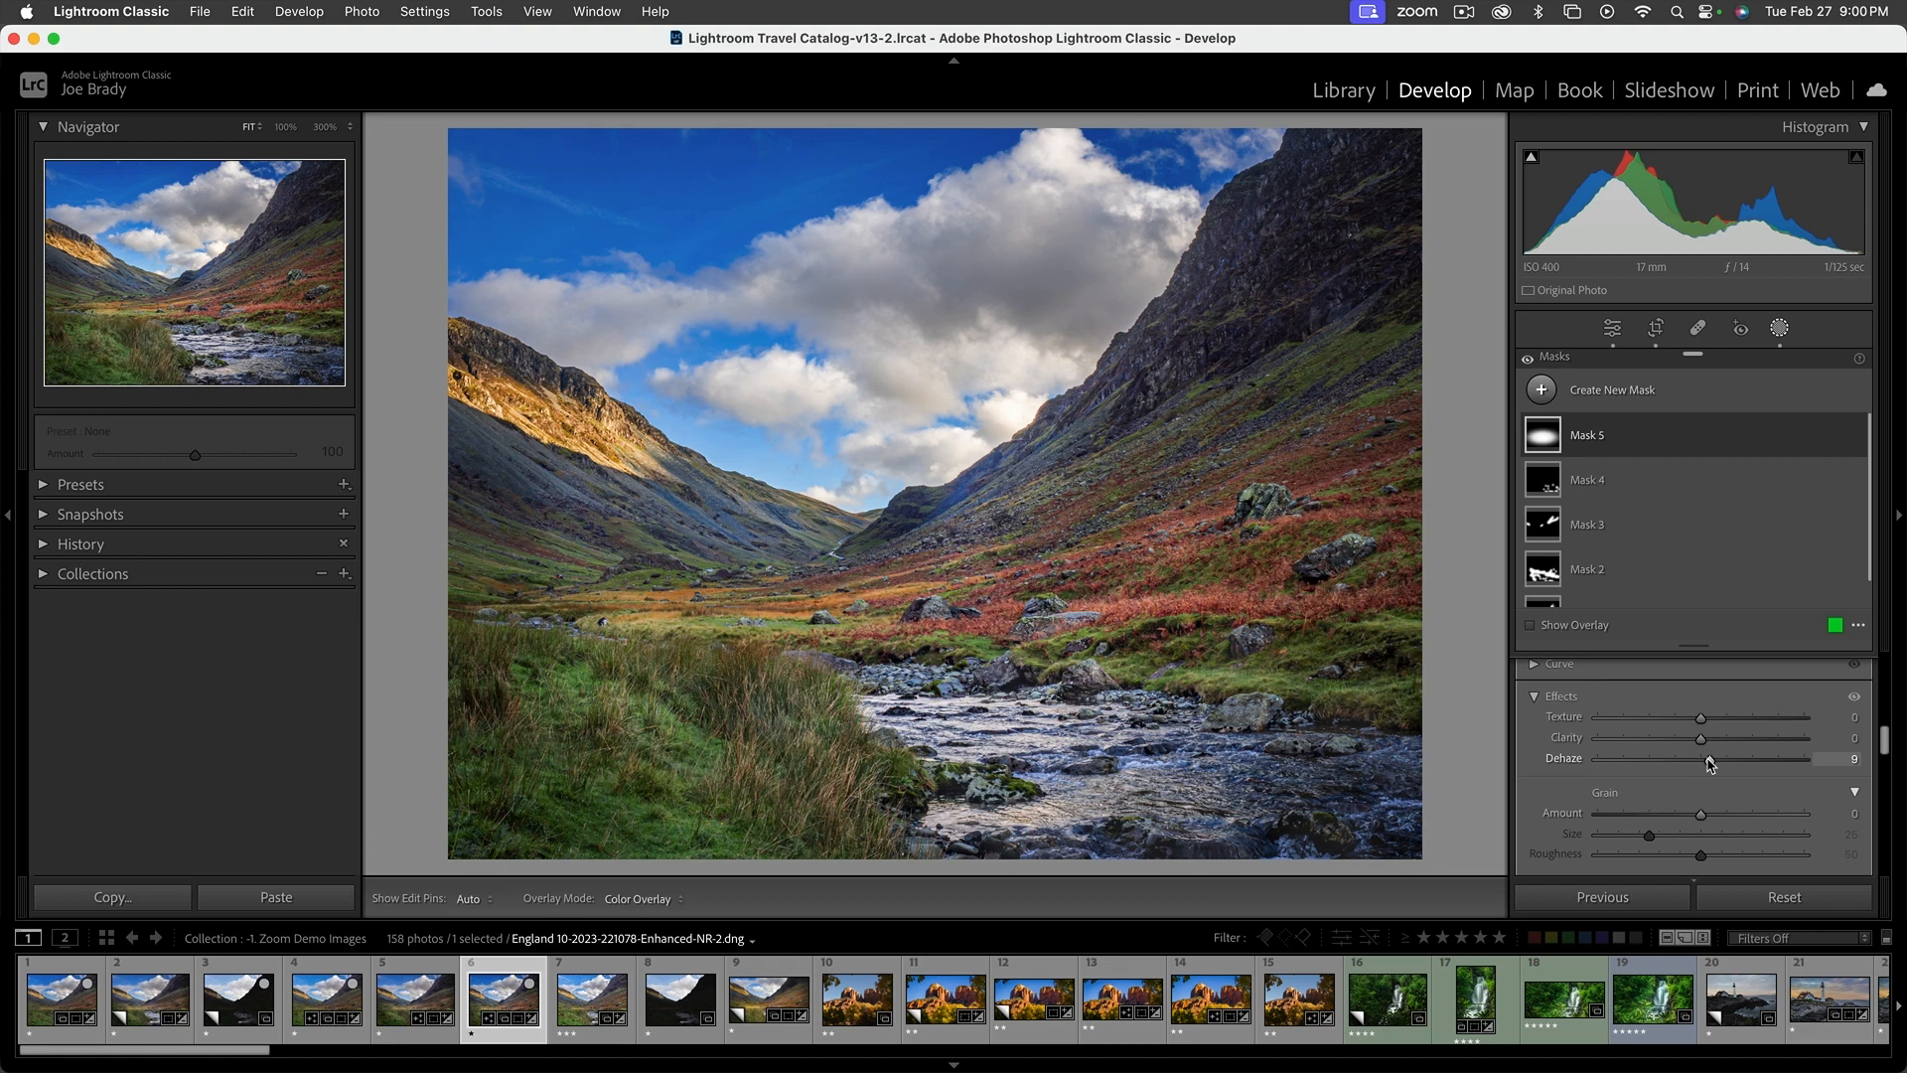
mouse_move(1105, 634)
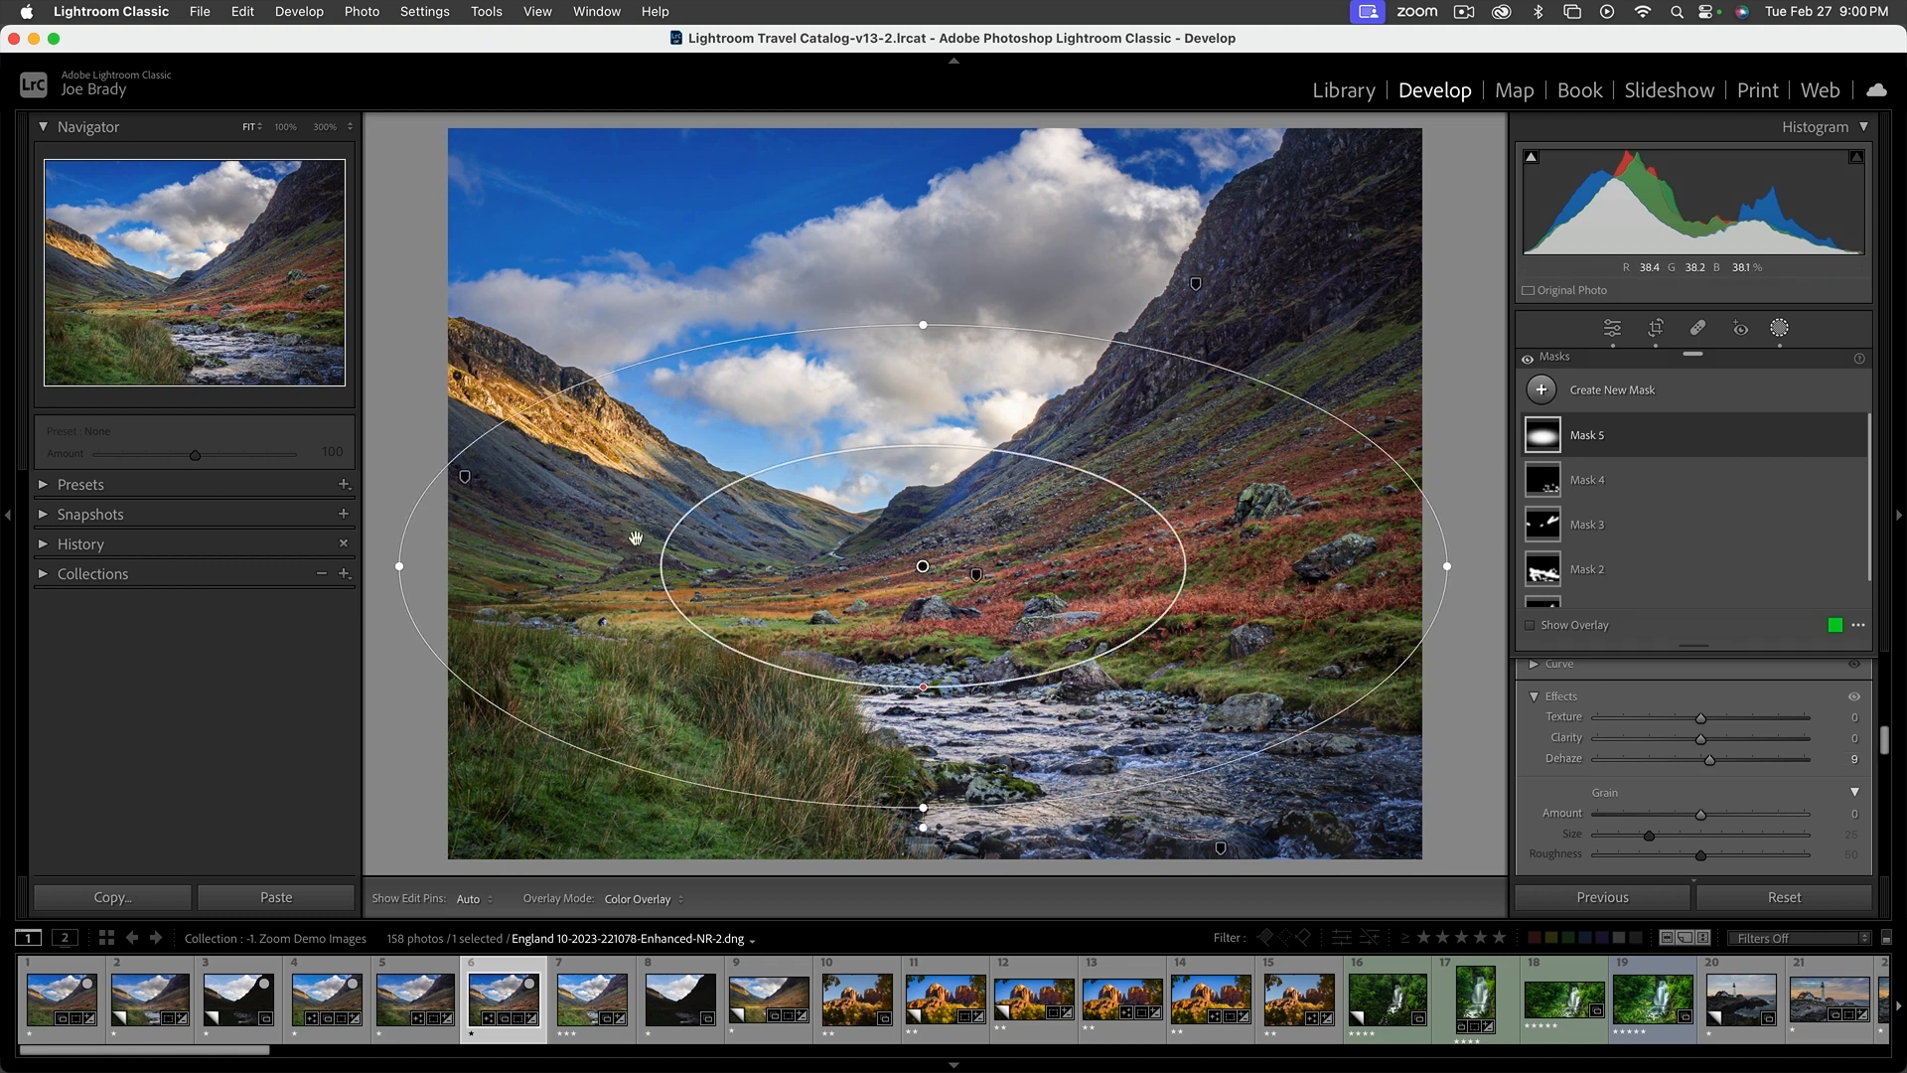
key(shift+w)
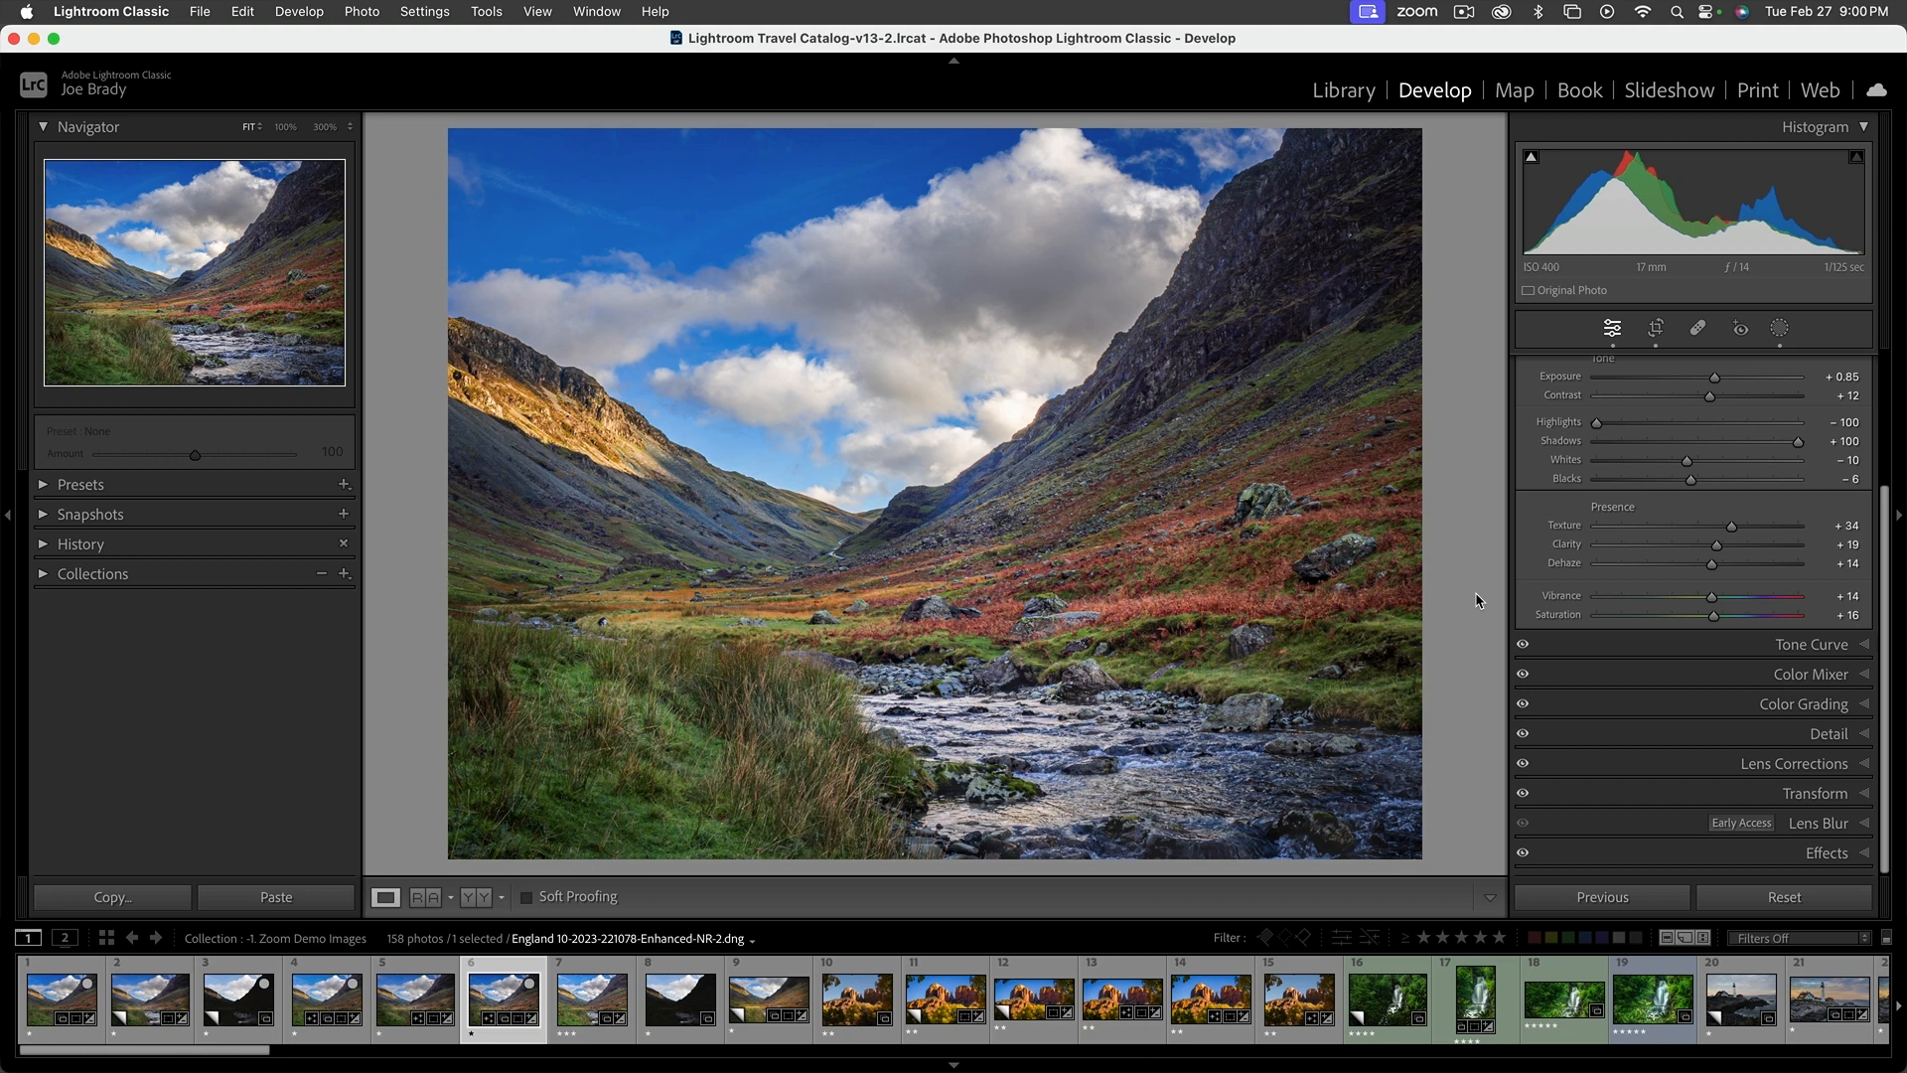
Recrop the photo to a custom ratio, trimming the upper and lower edges slightly and extending both sides to the edge of the image
click(1827, 852)
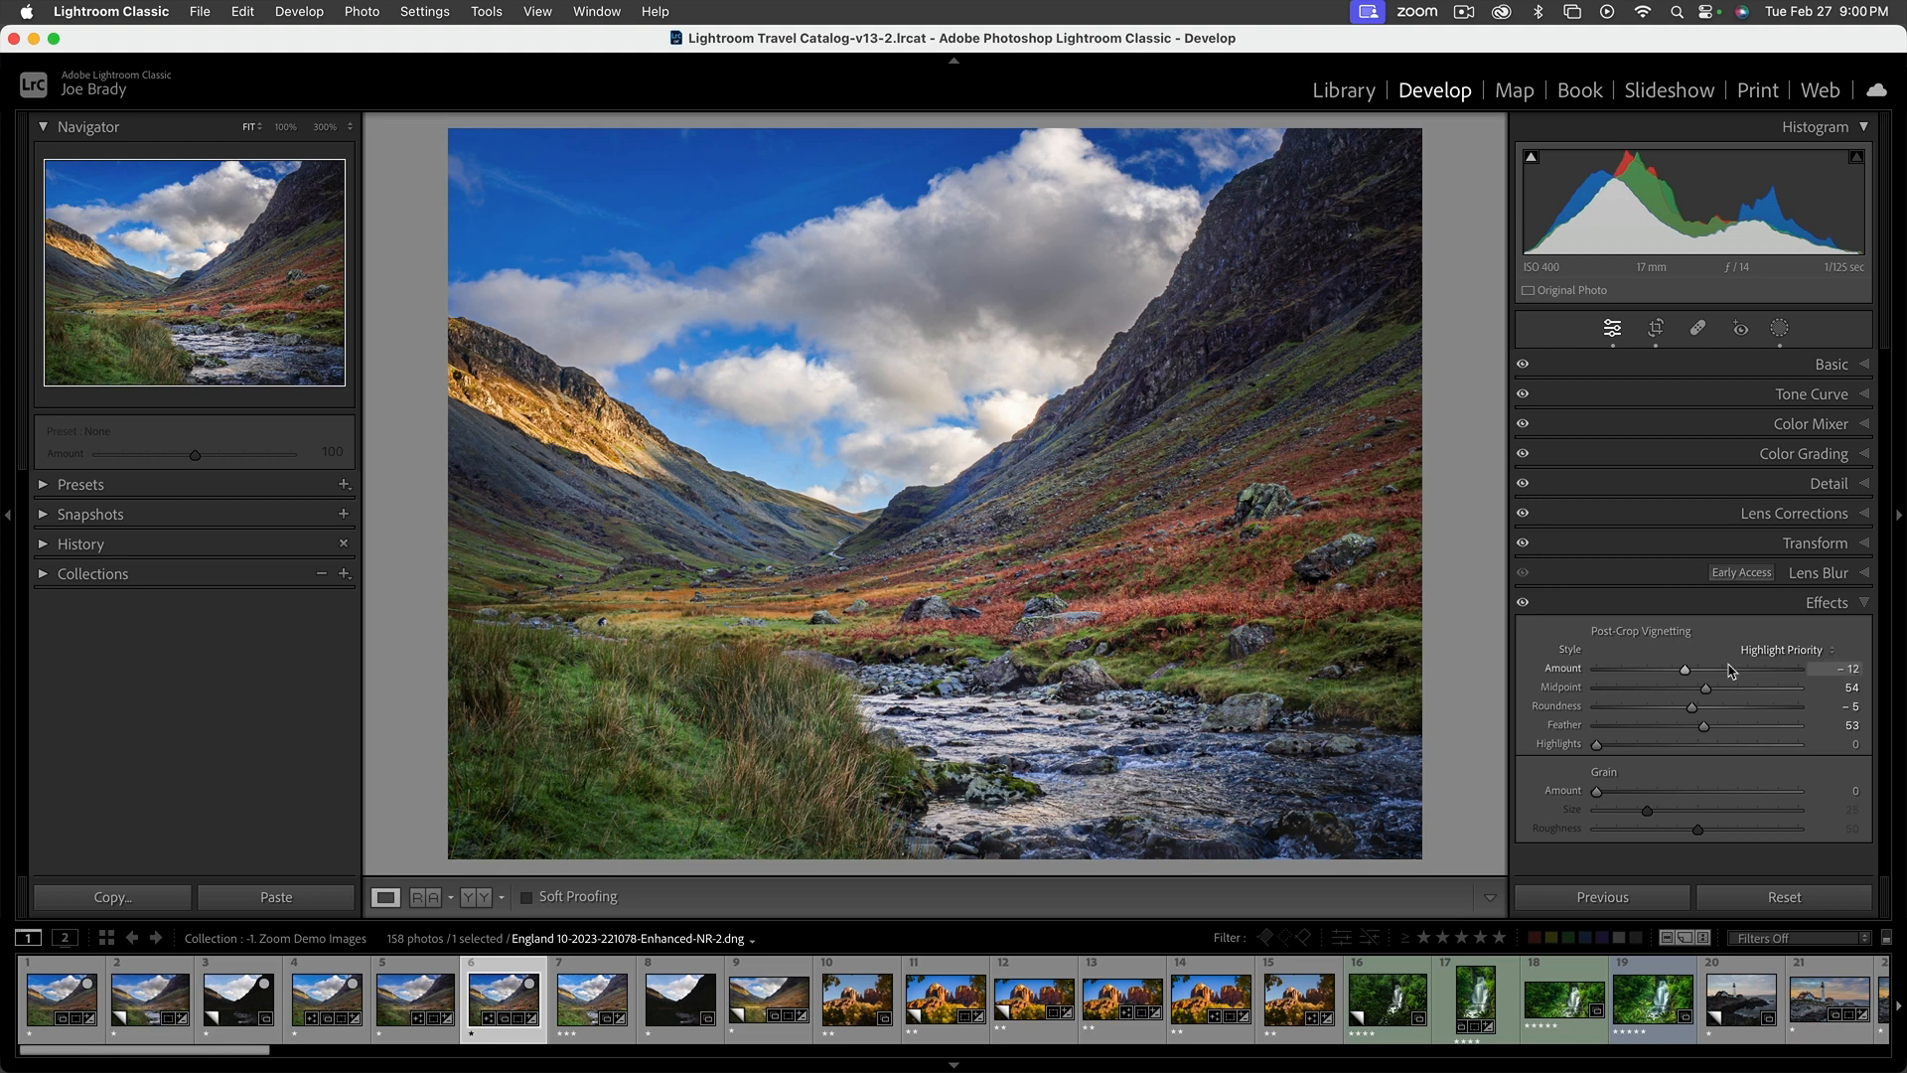
click(1657, 328)
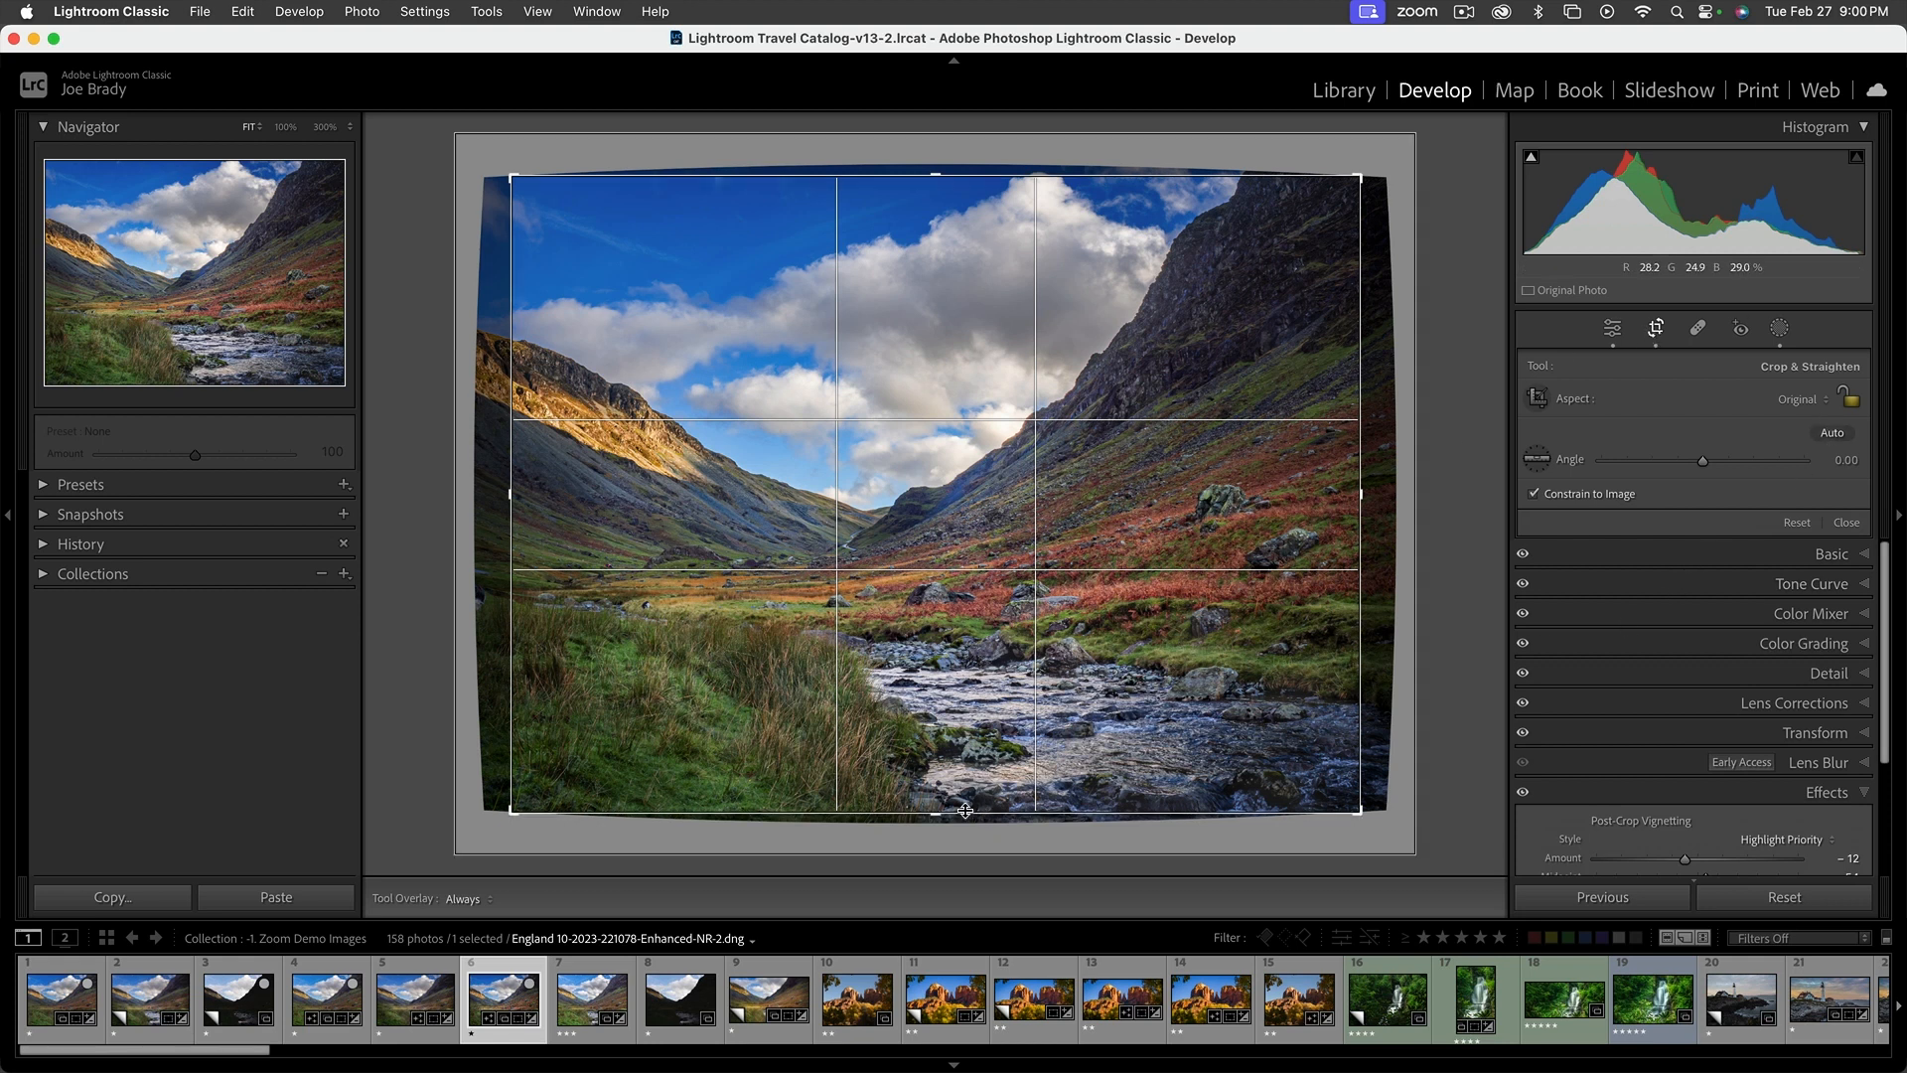
drag(939, 811, 940, 812)
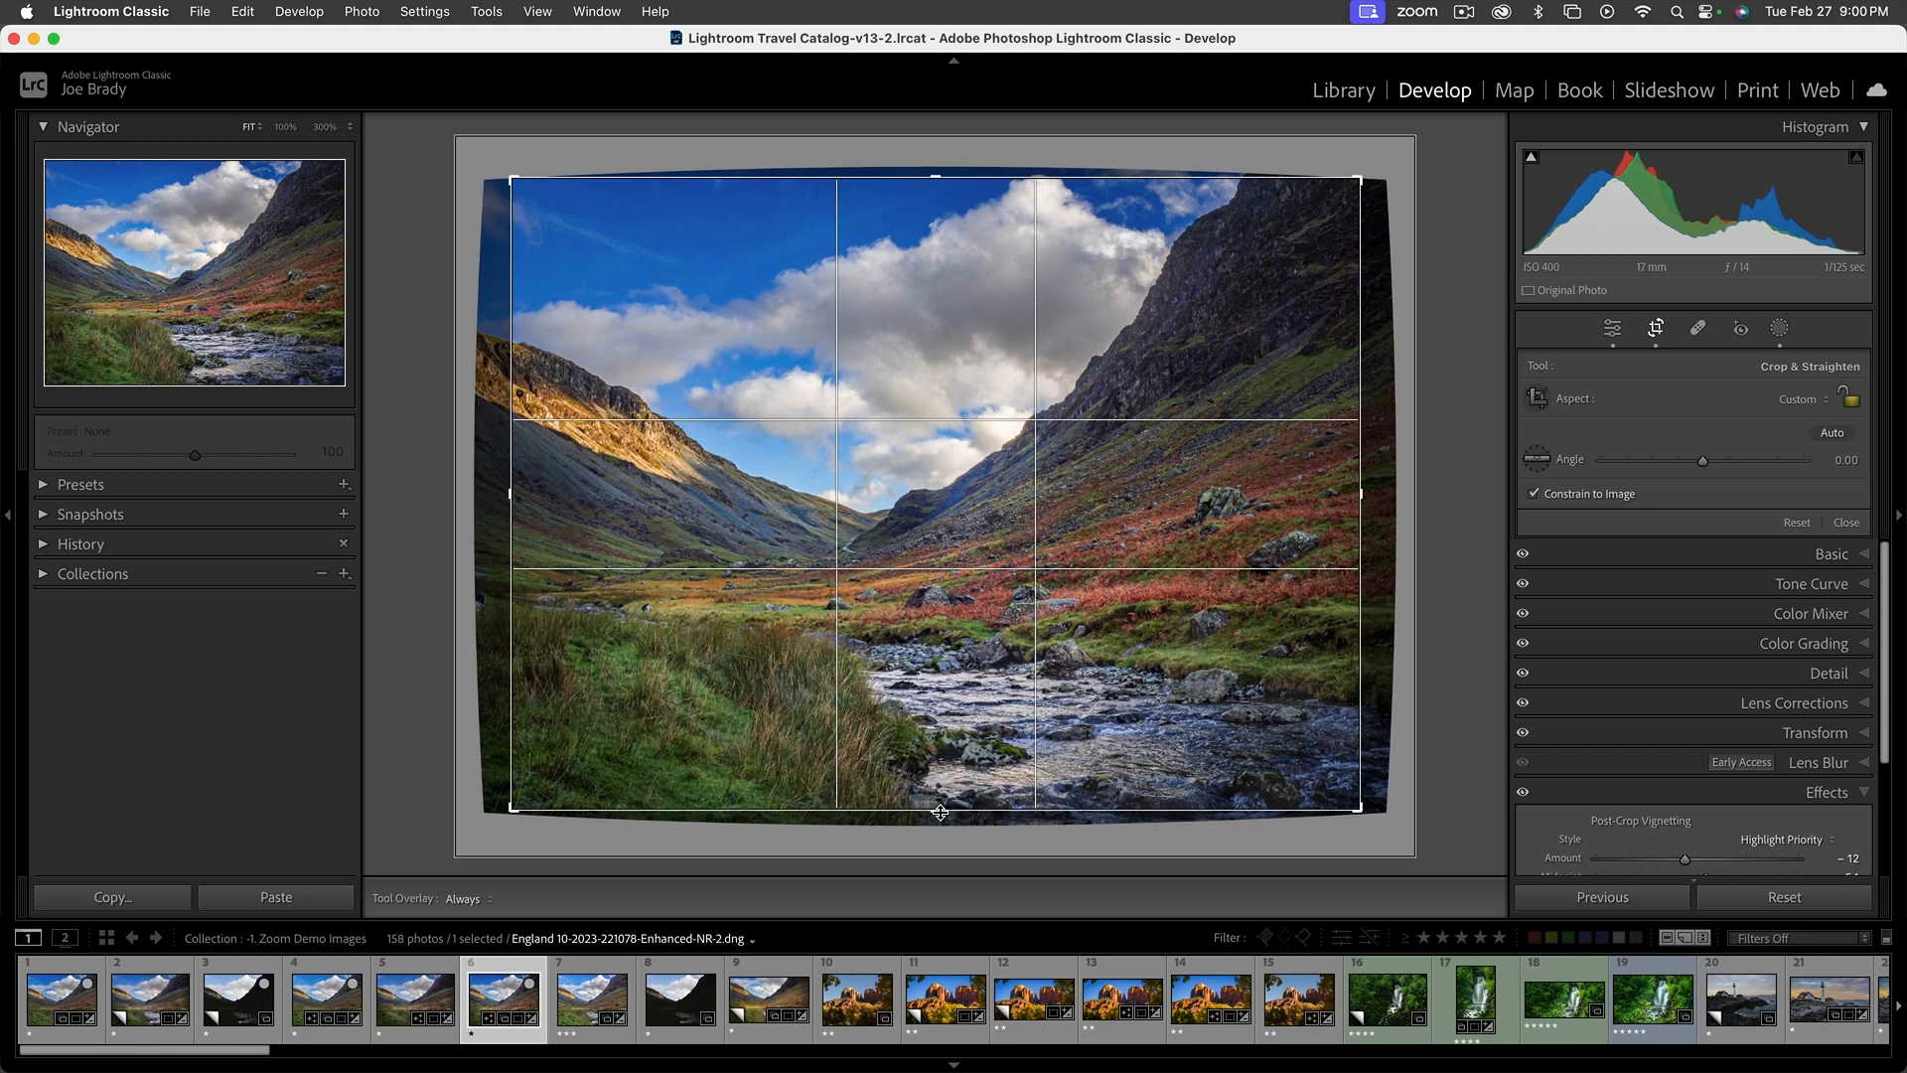
drag(935, 179, 935, 185)
drag(1366, 497, 1370, 494)
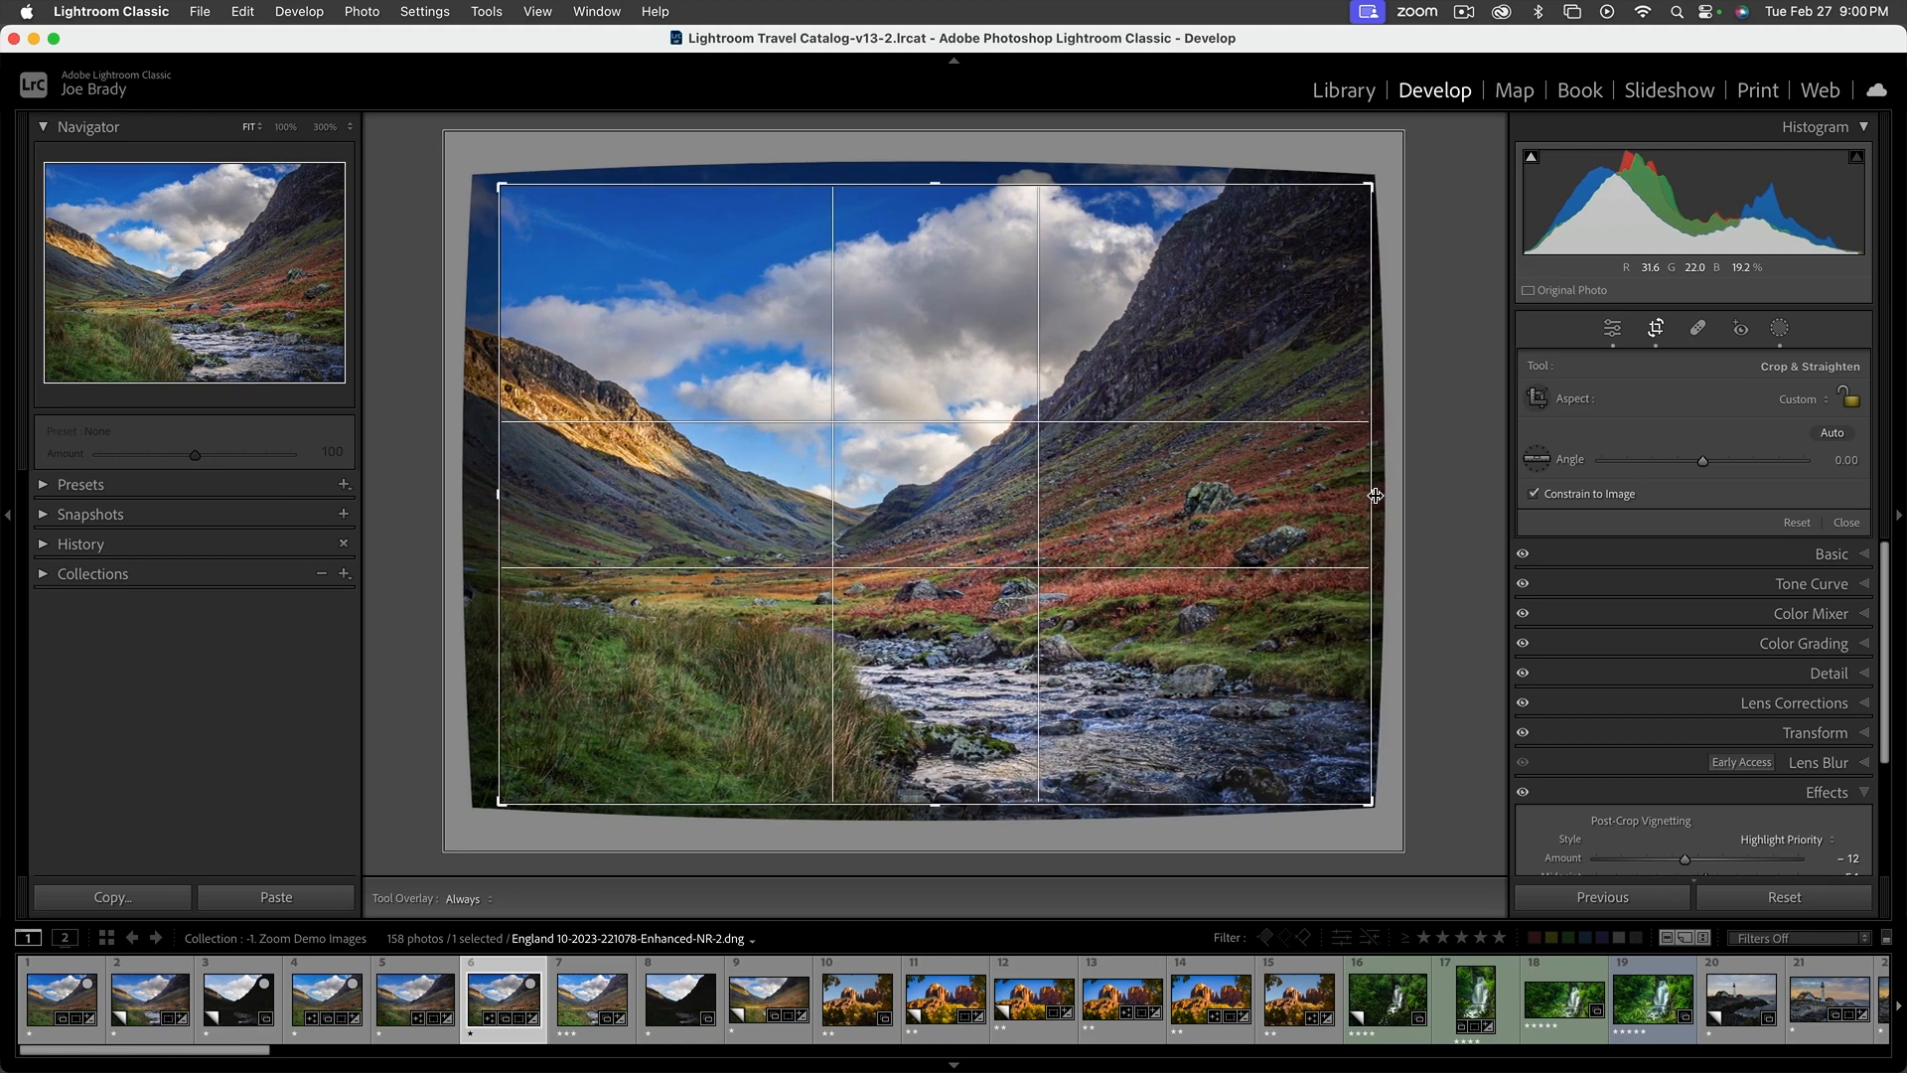
drag(493, 497, 481, 495)
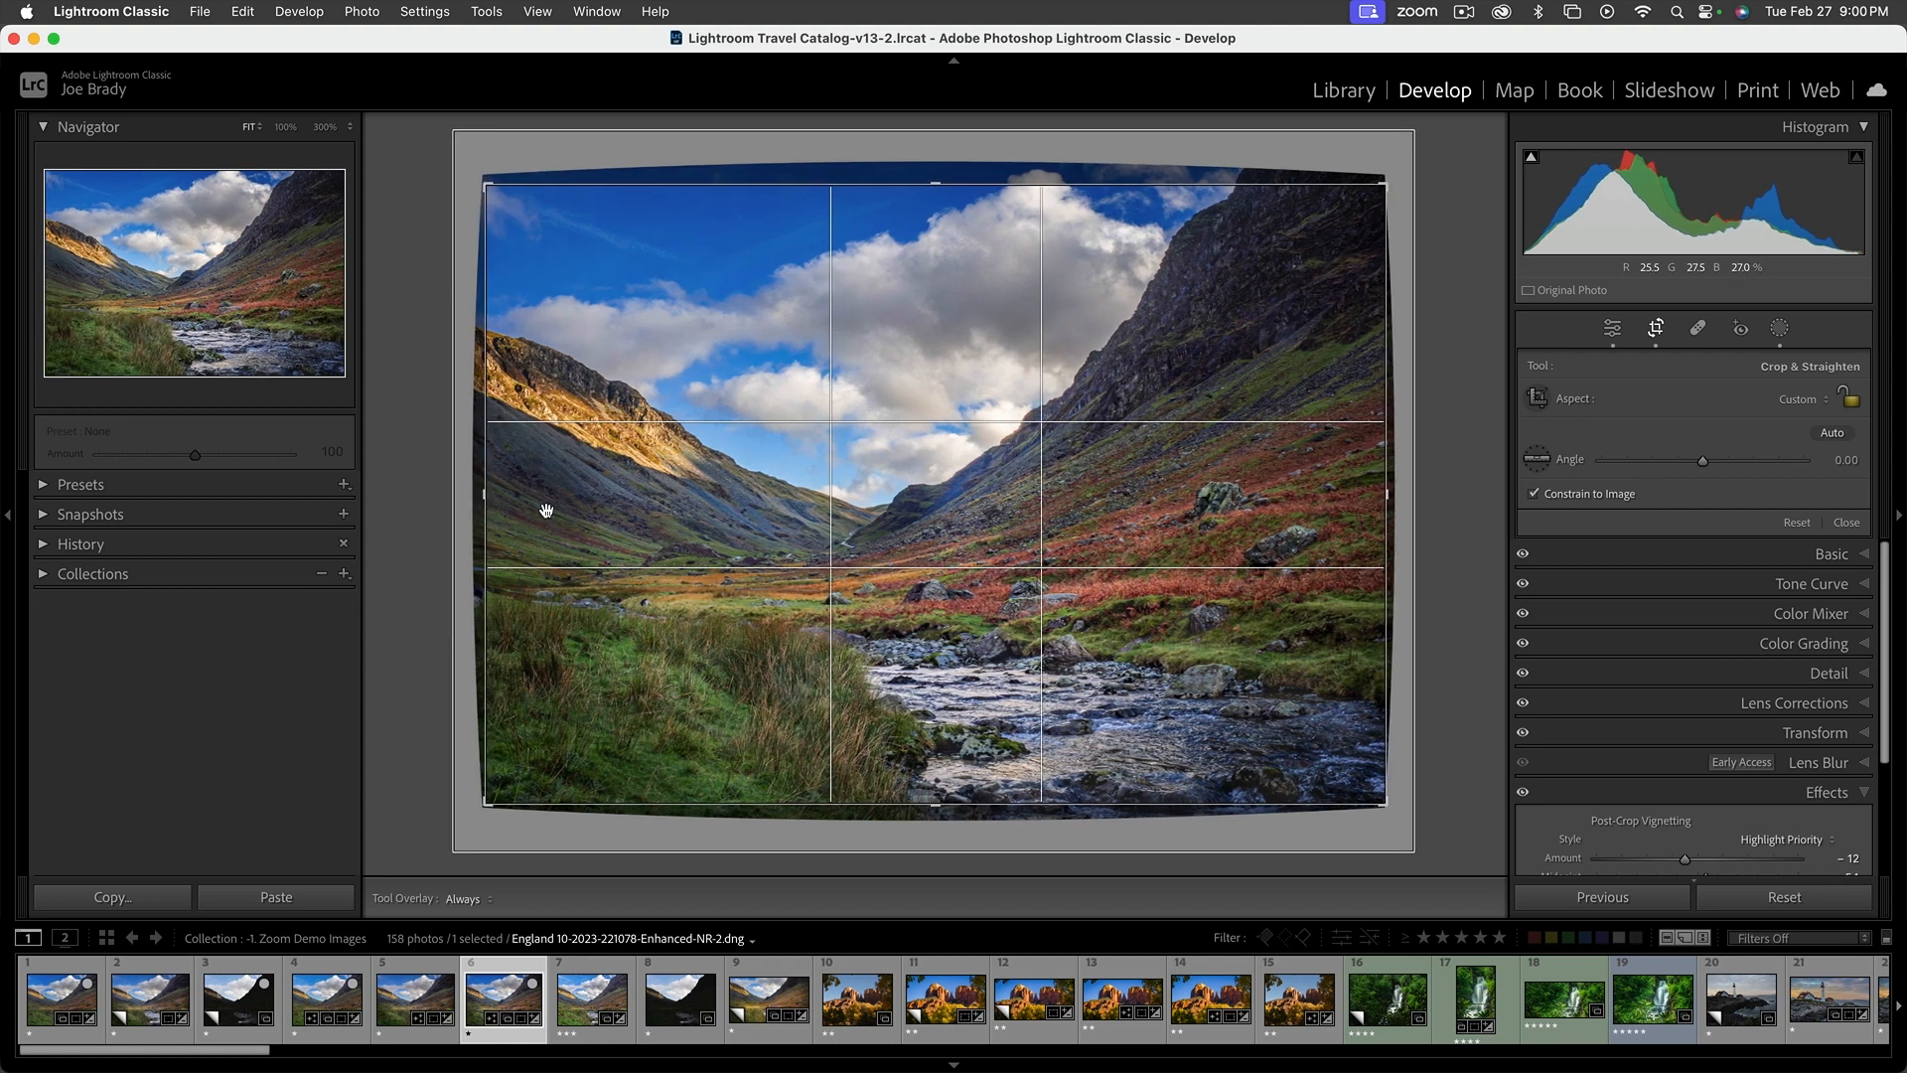
key(Return)
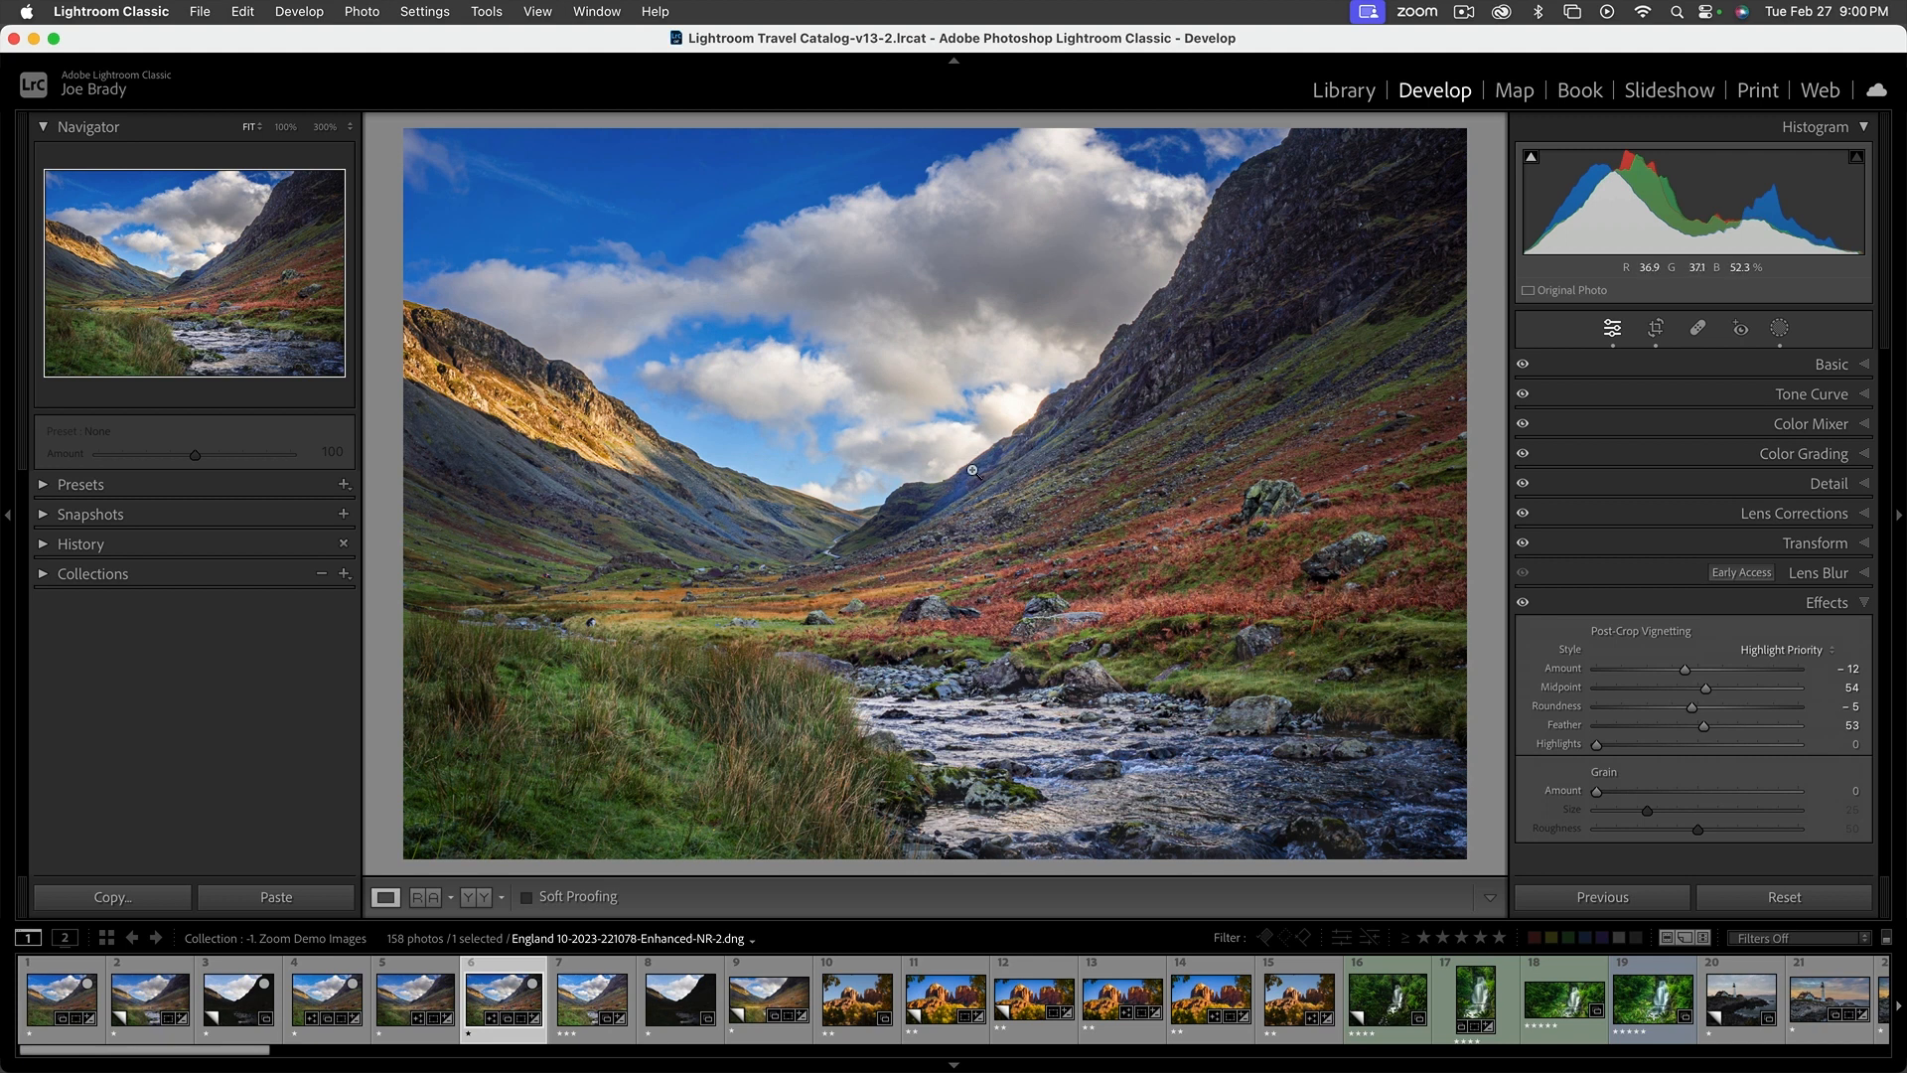
Brush a sixth mask over the hazy ridge at the foot of the right mountain and set its Blacks to −11
key(k)
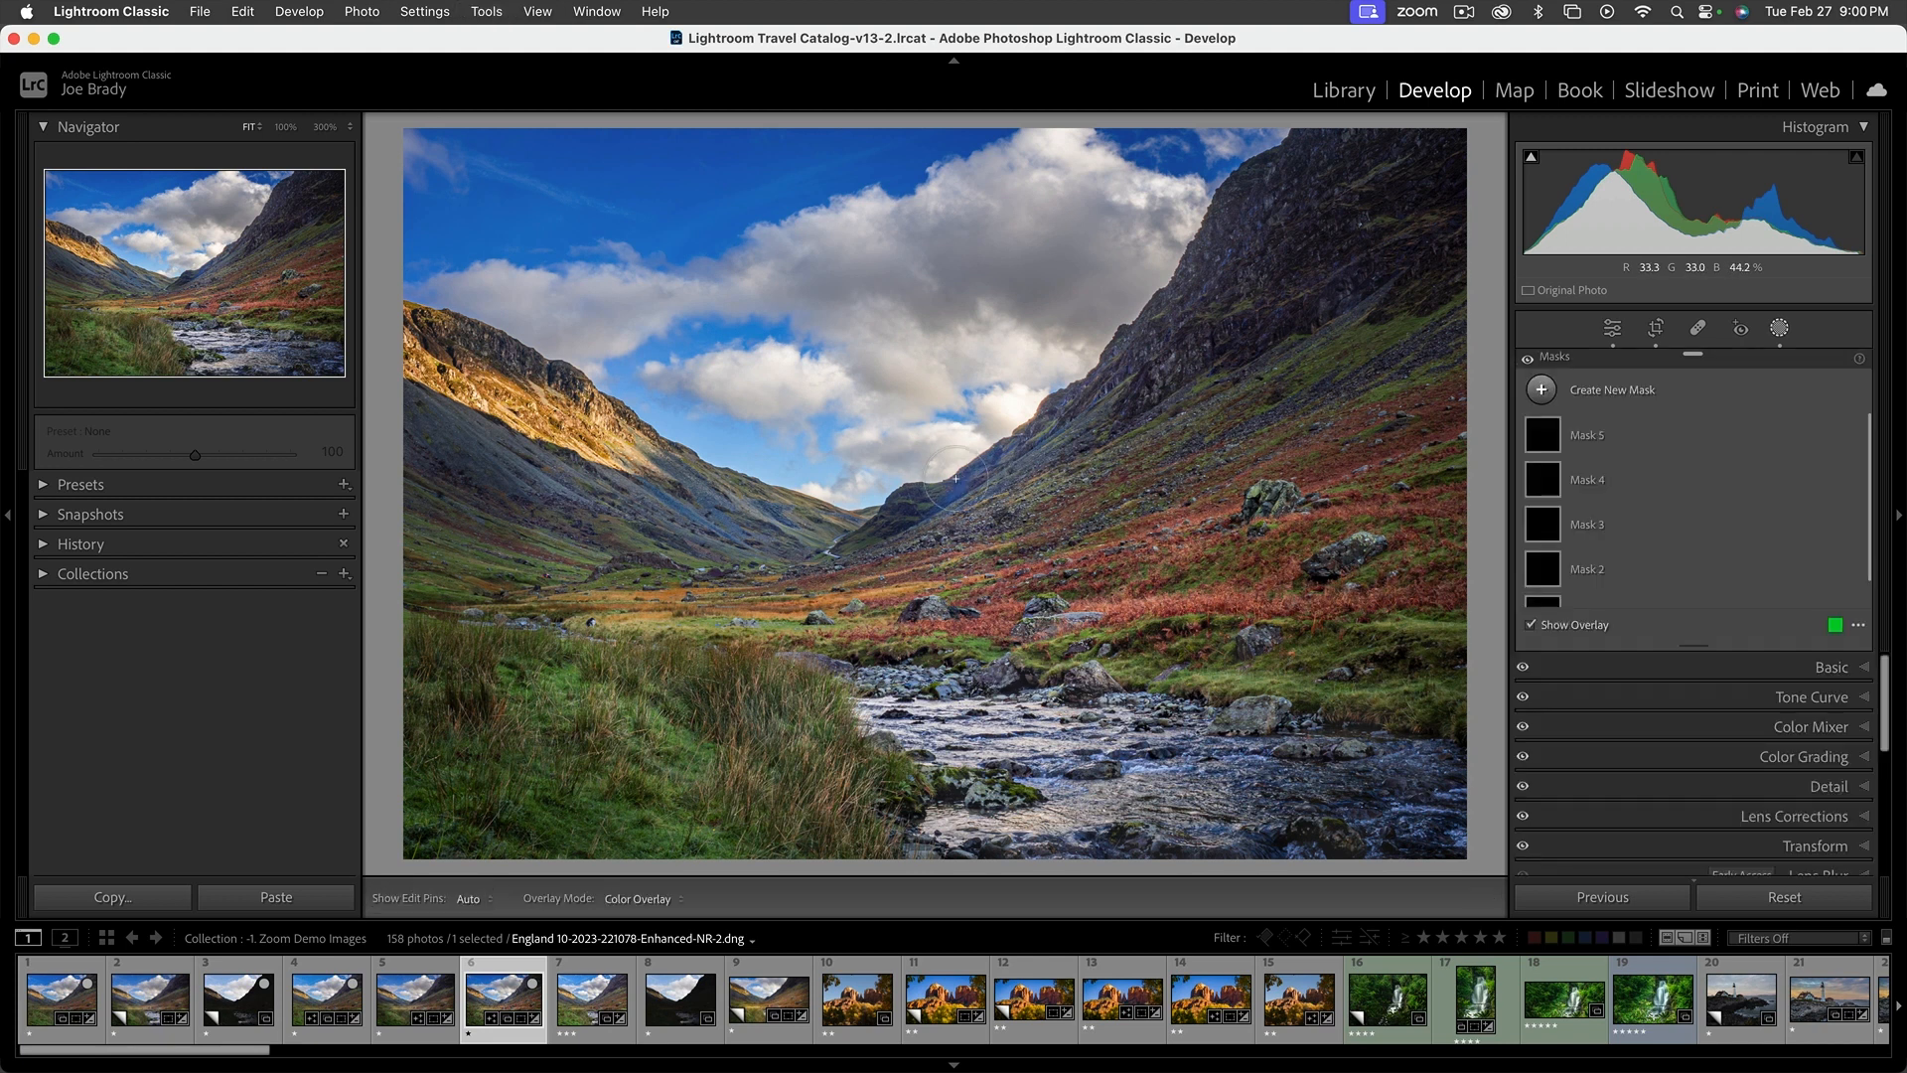
drag(966, 488, 1074, 425)
scroll(1706, 781, down, 4)
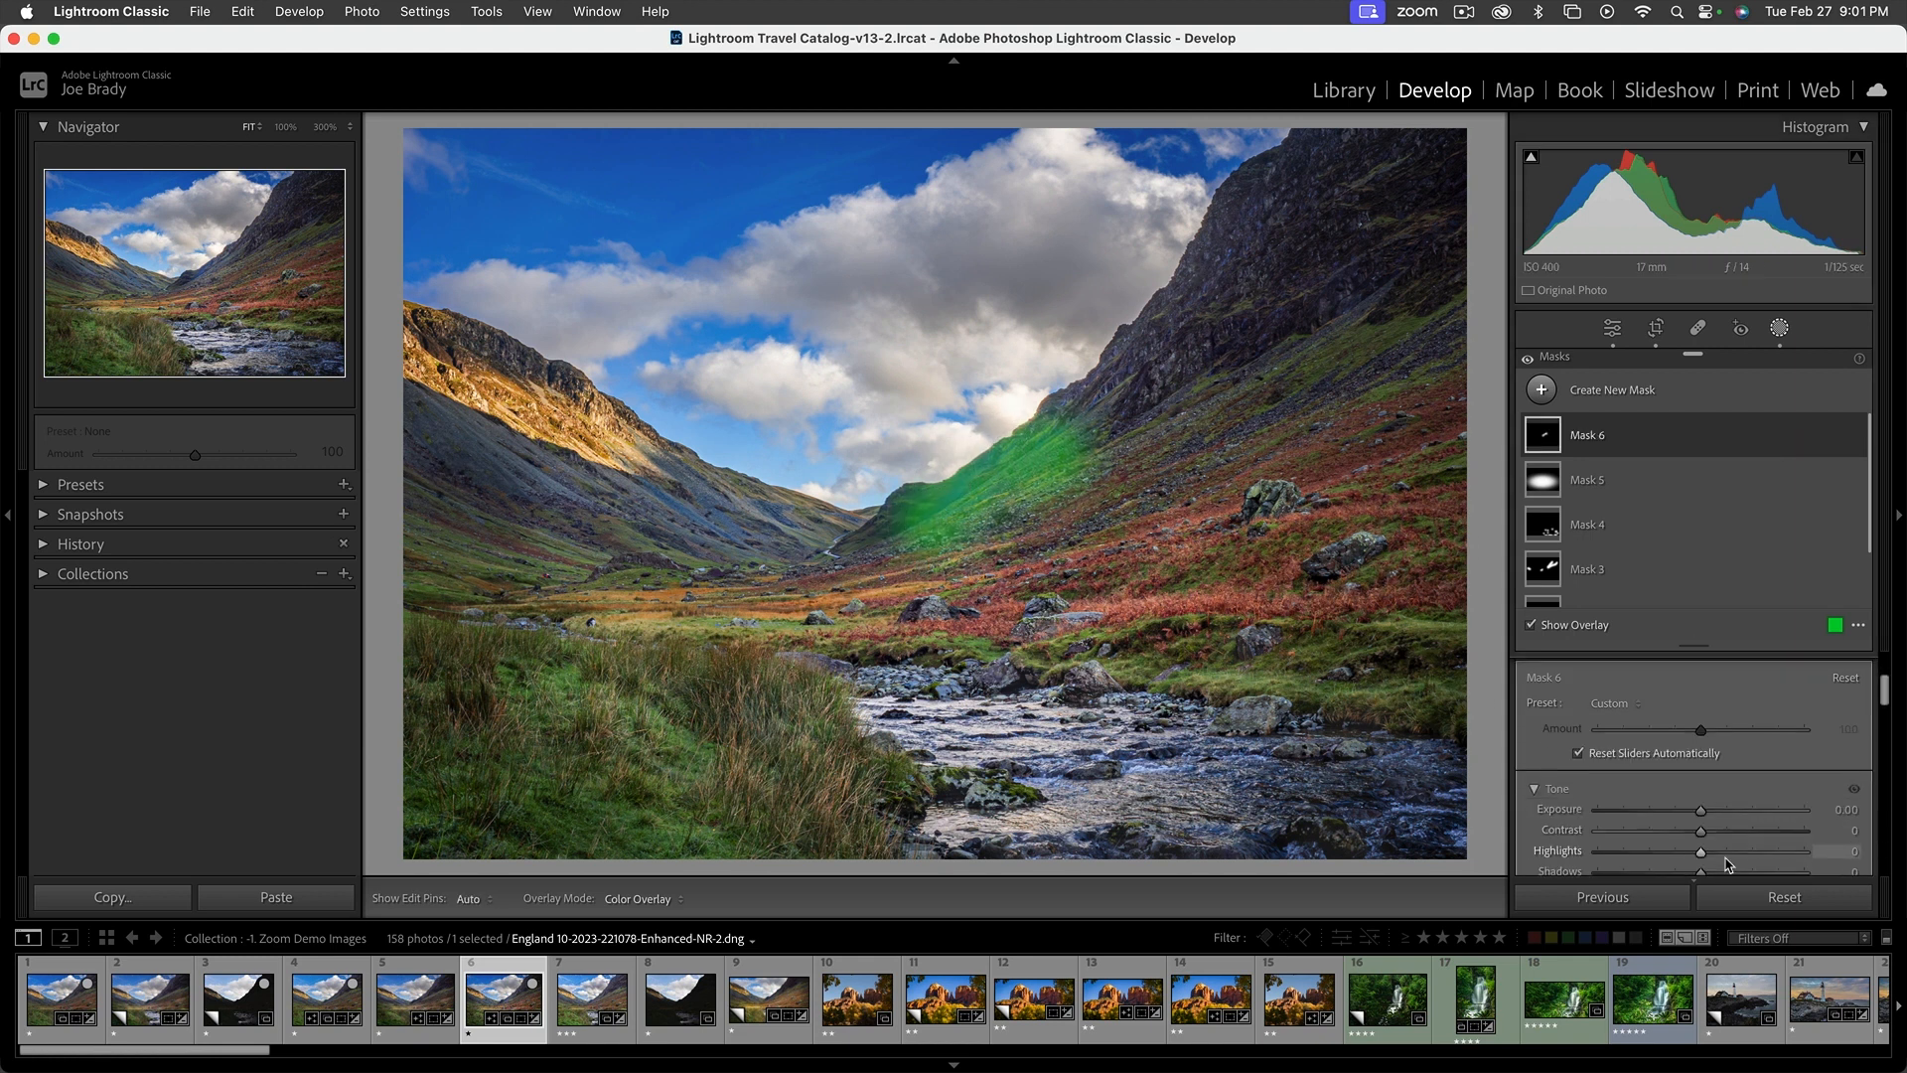
key(o)
drag(1700, 758, 1690, 759)
scroll(1697, 777, down, 3)
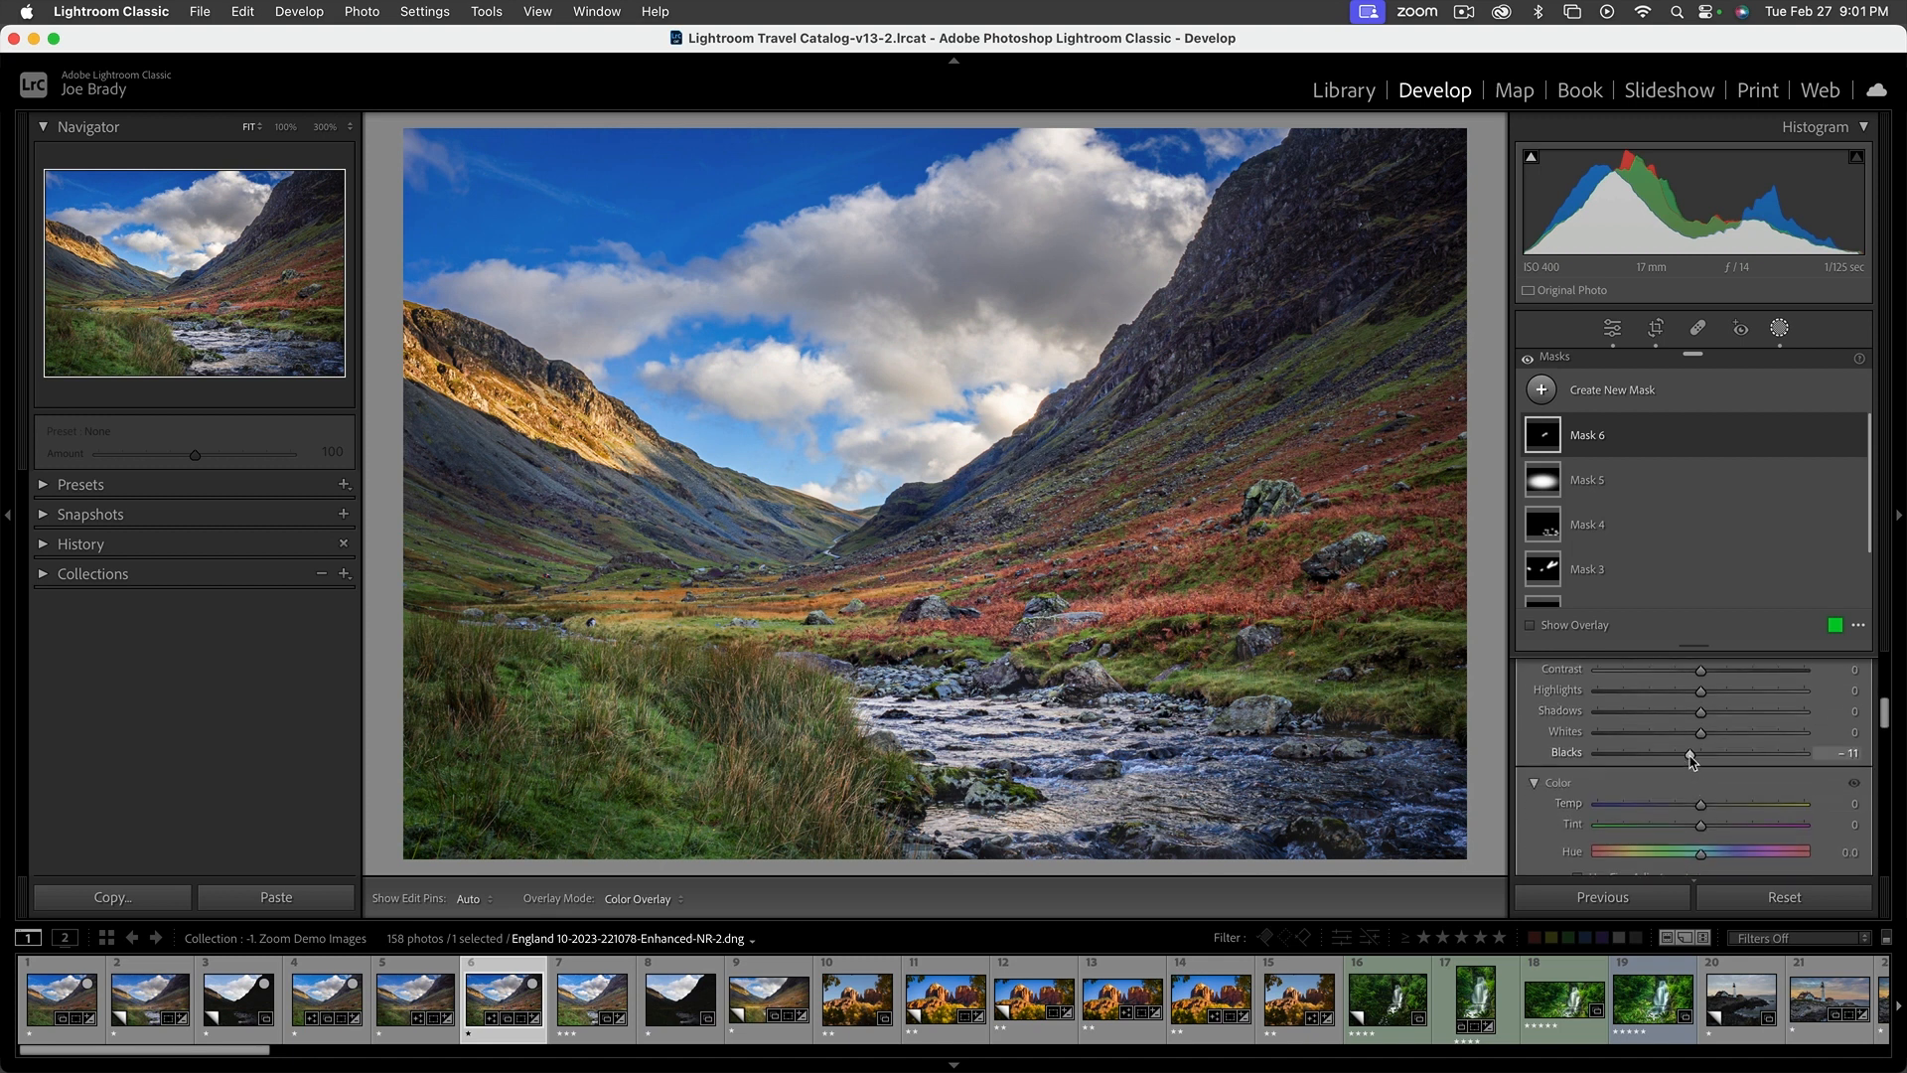
key(shift+w)
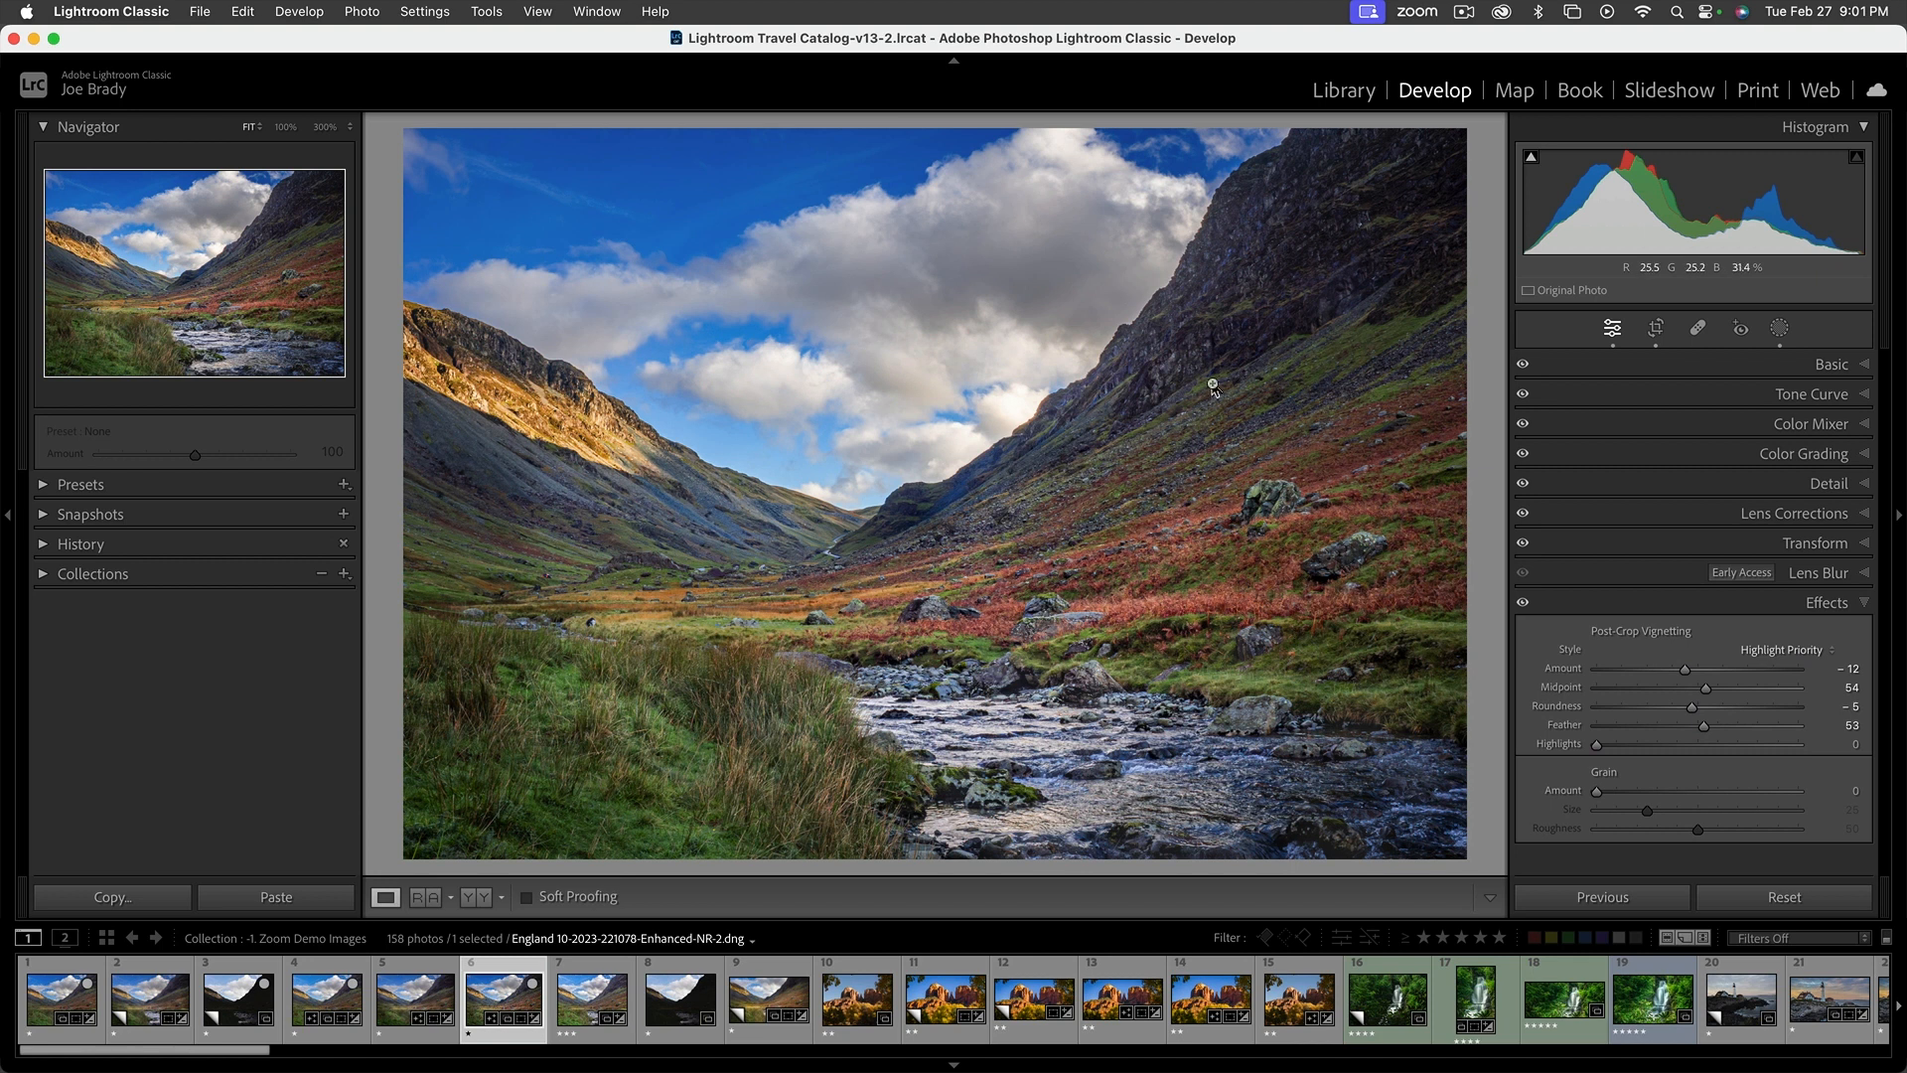
Set the crop ratio to 14 x 8.5 after trying 11 x 17, and reposition the photo to cut sky and keep more foreground
key(r)
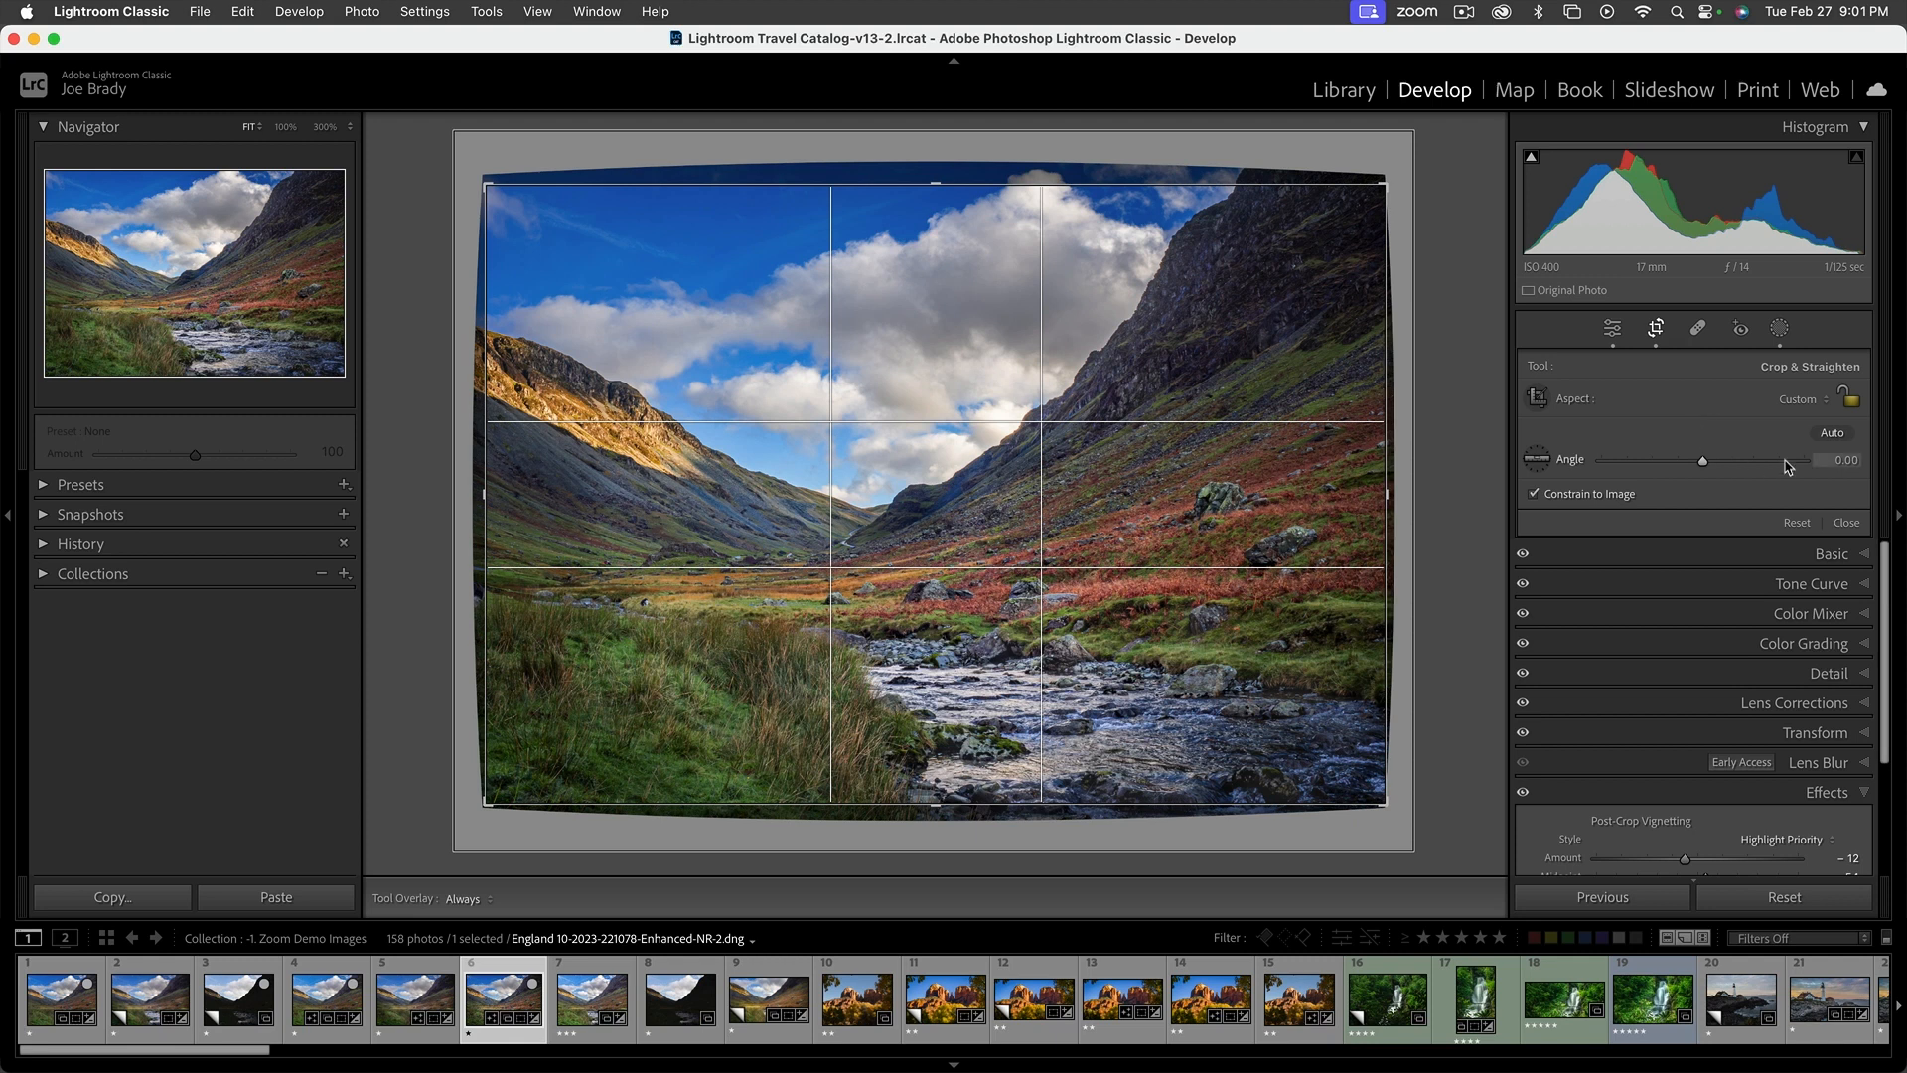
click(1798, 401)
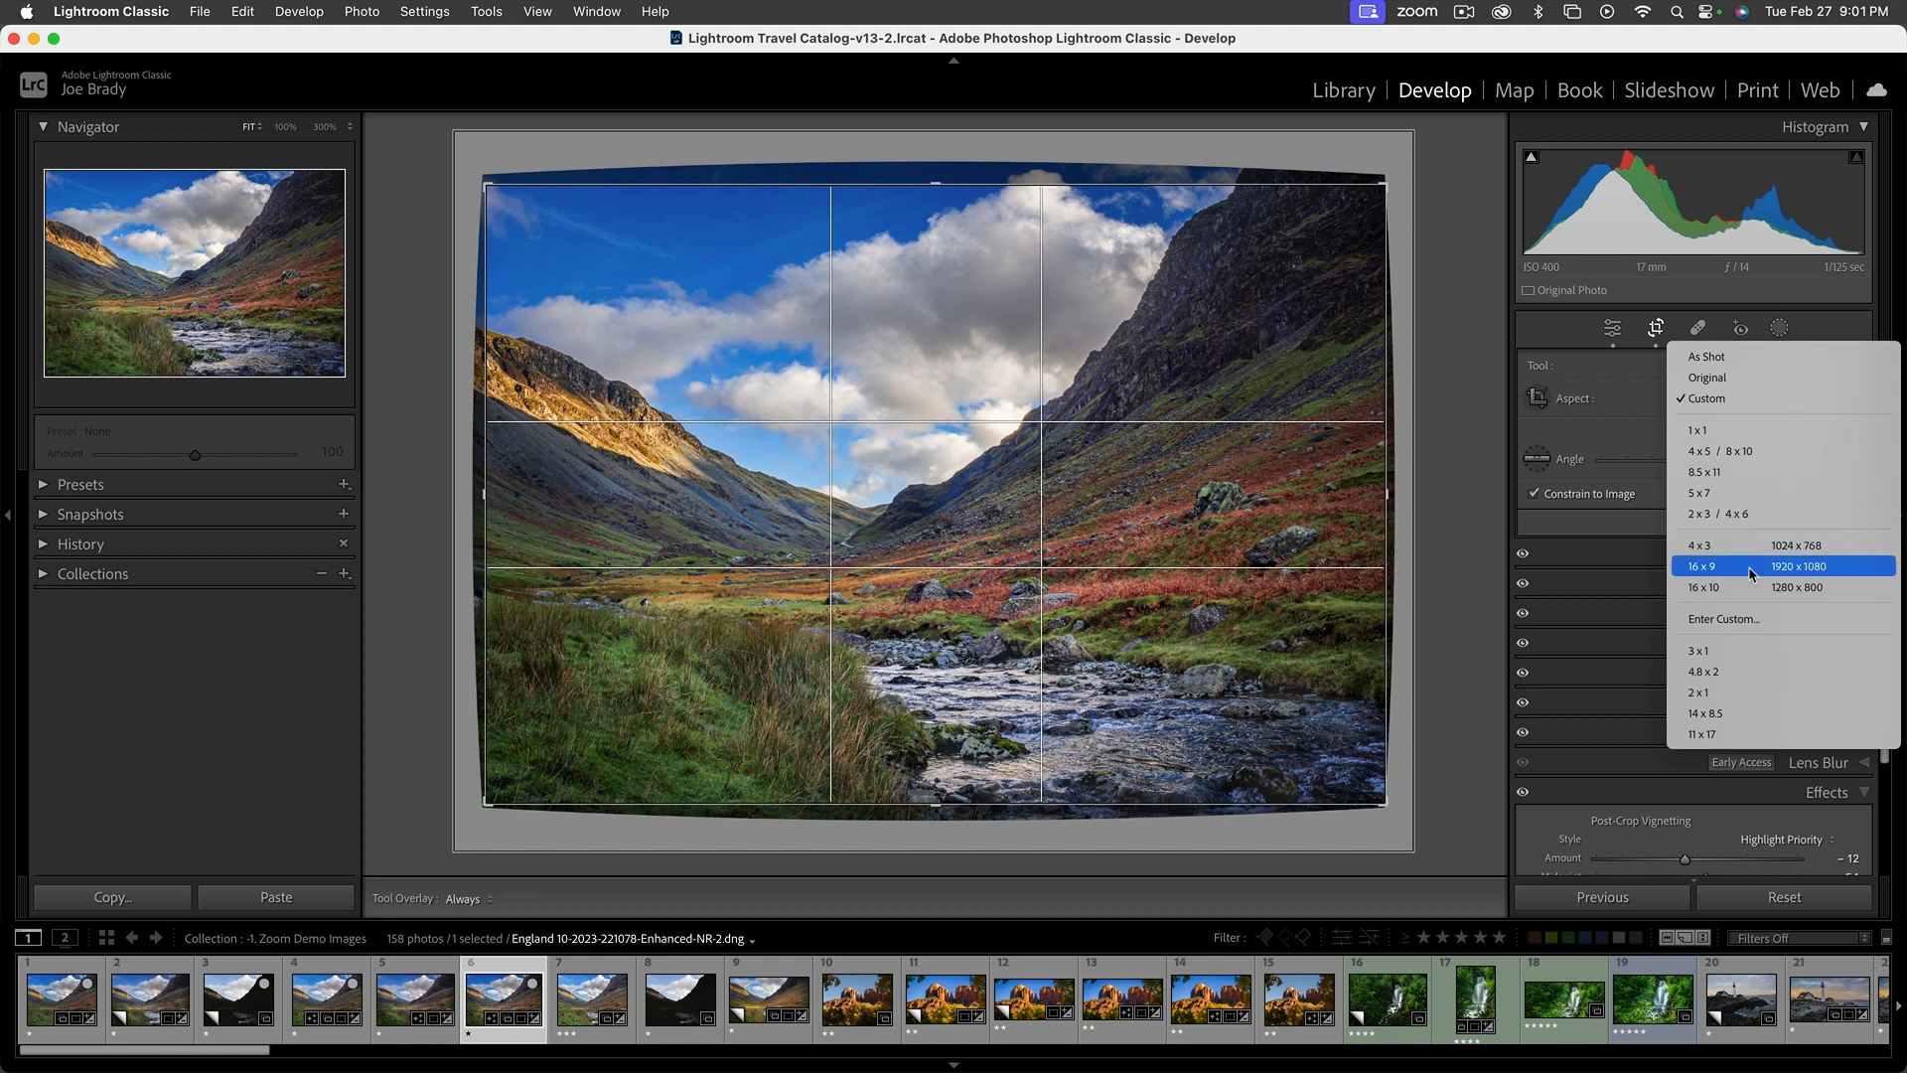
click(1724, 734)
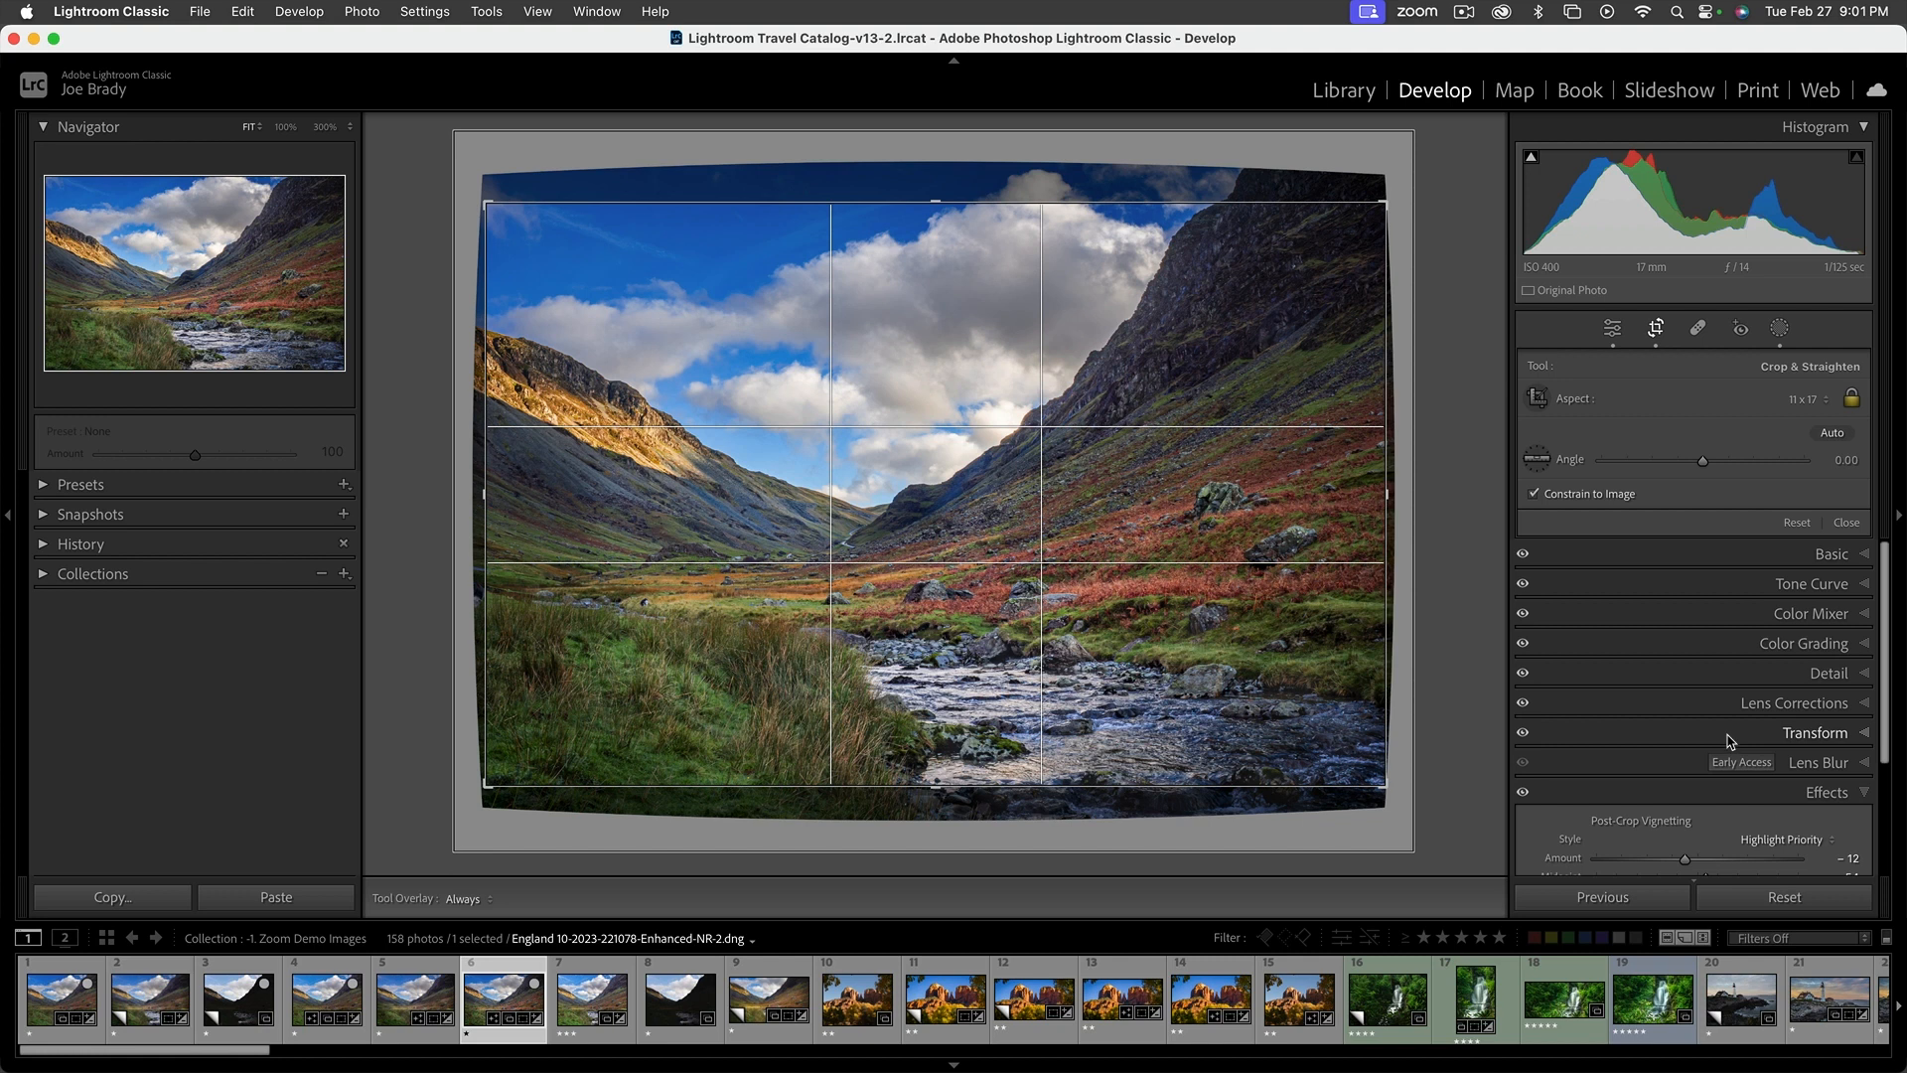
click(1811, 402)
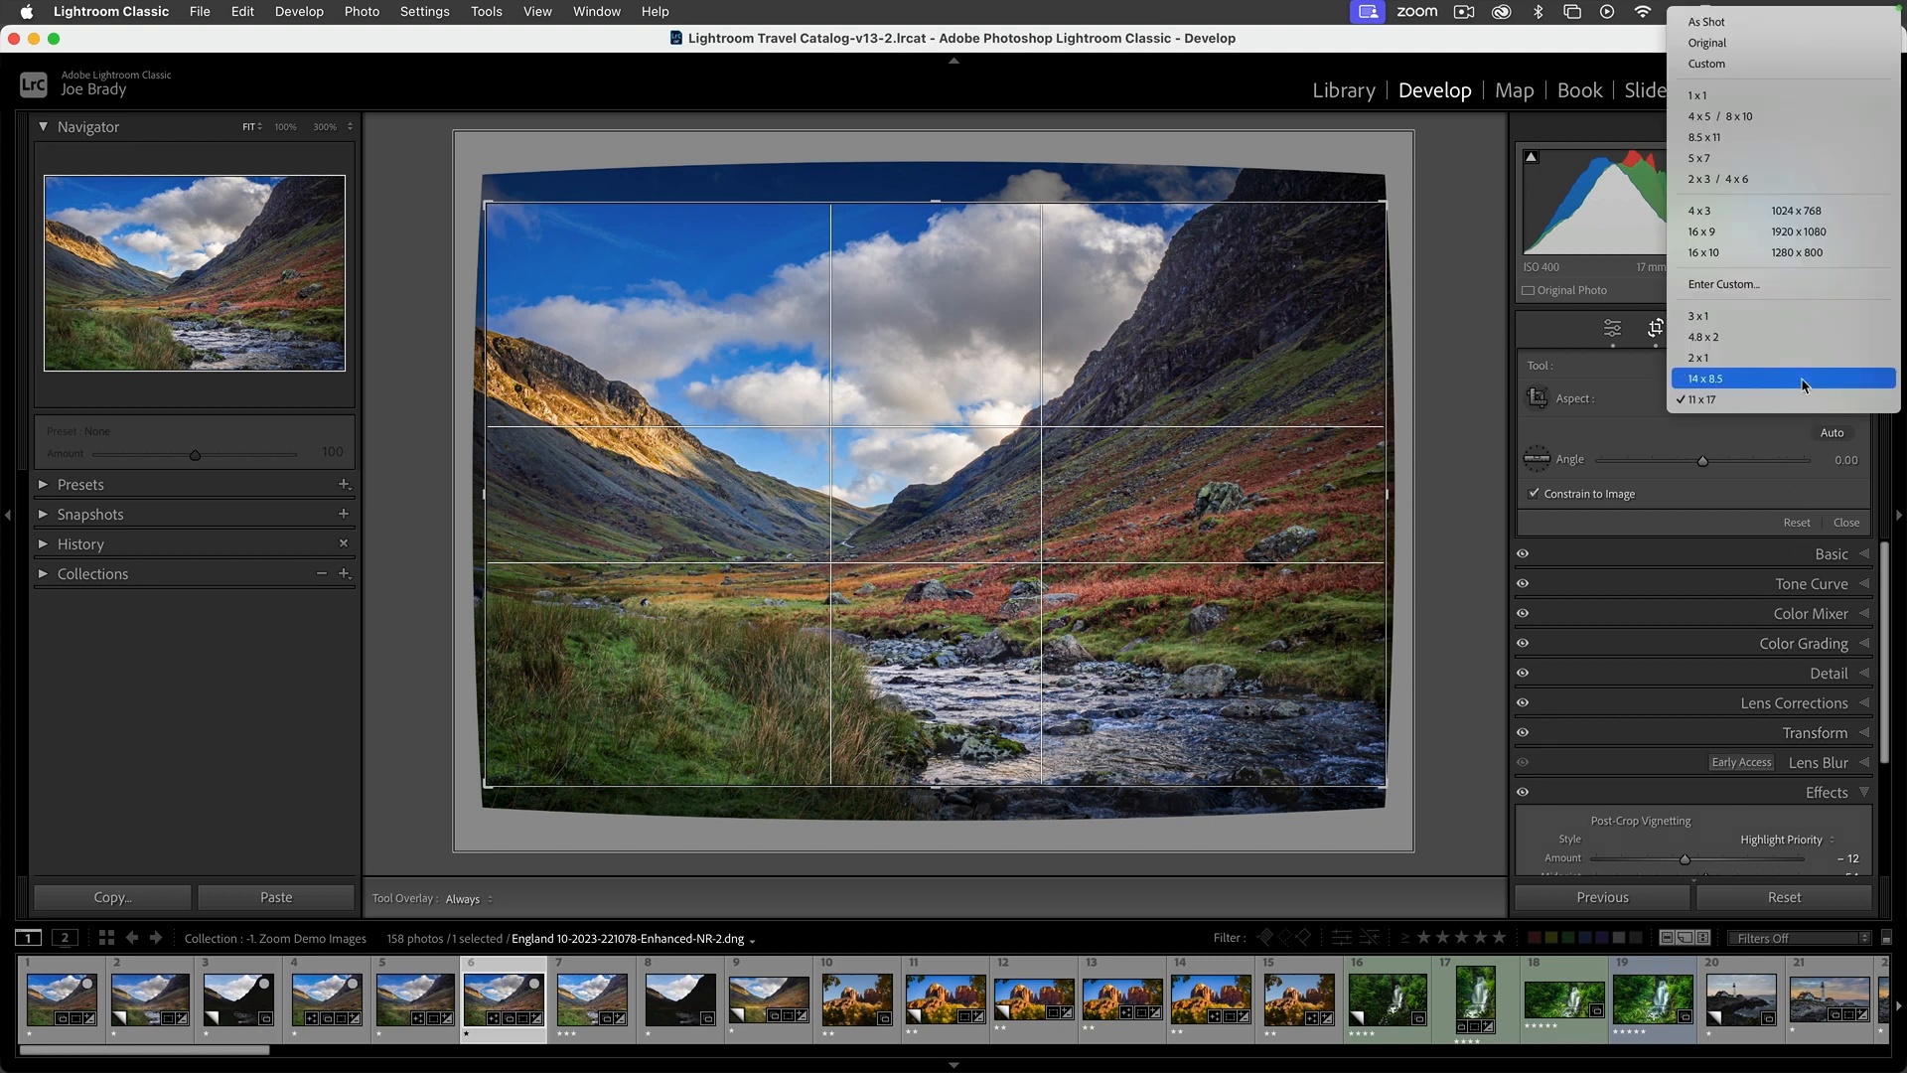
click(1805, 382)
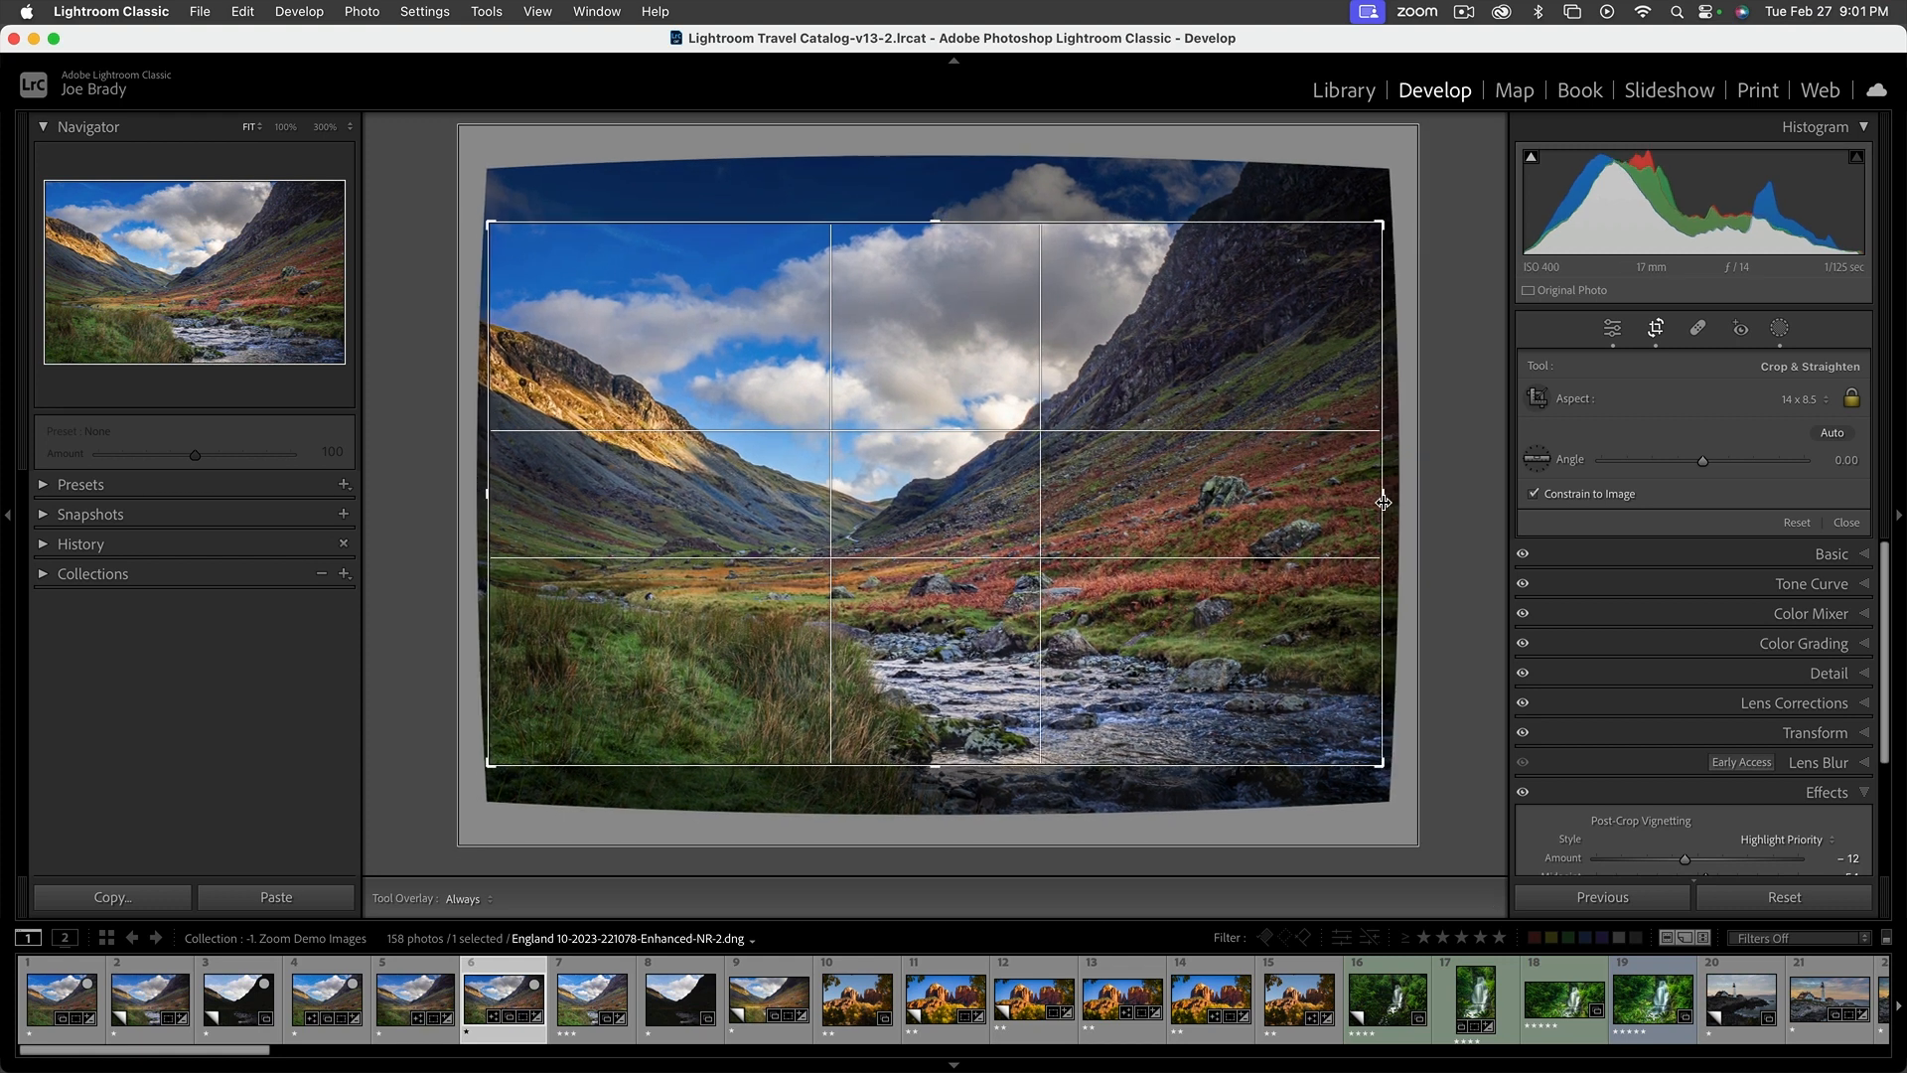
drag(867, 514, 879, 489)
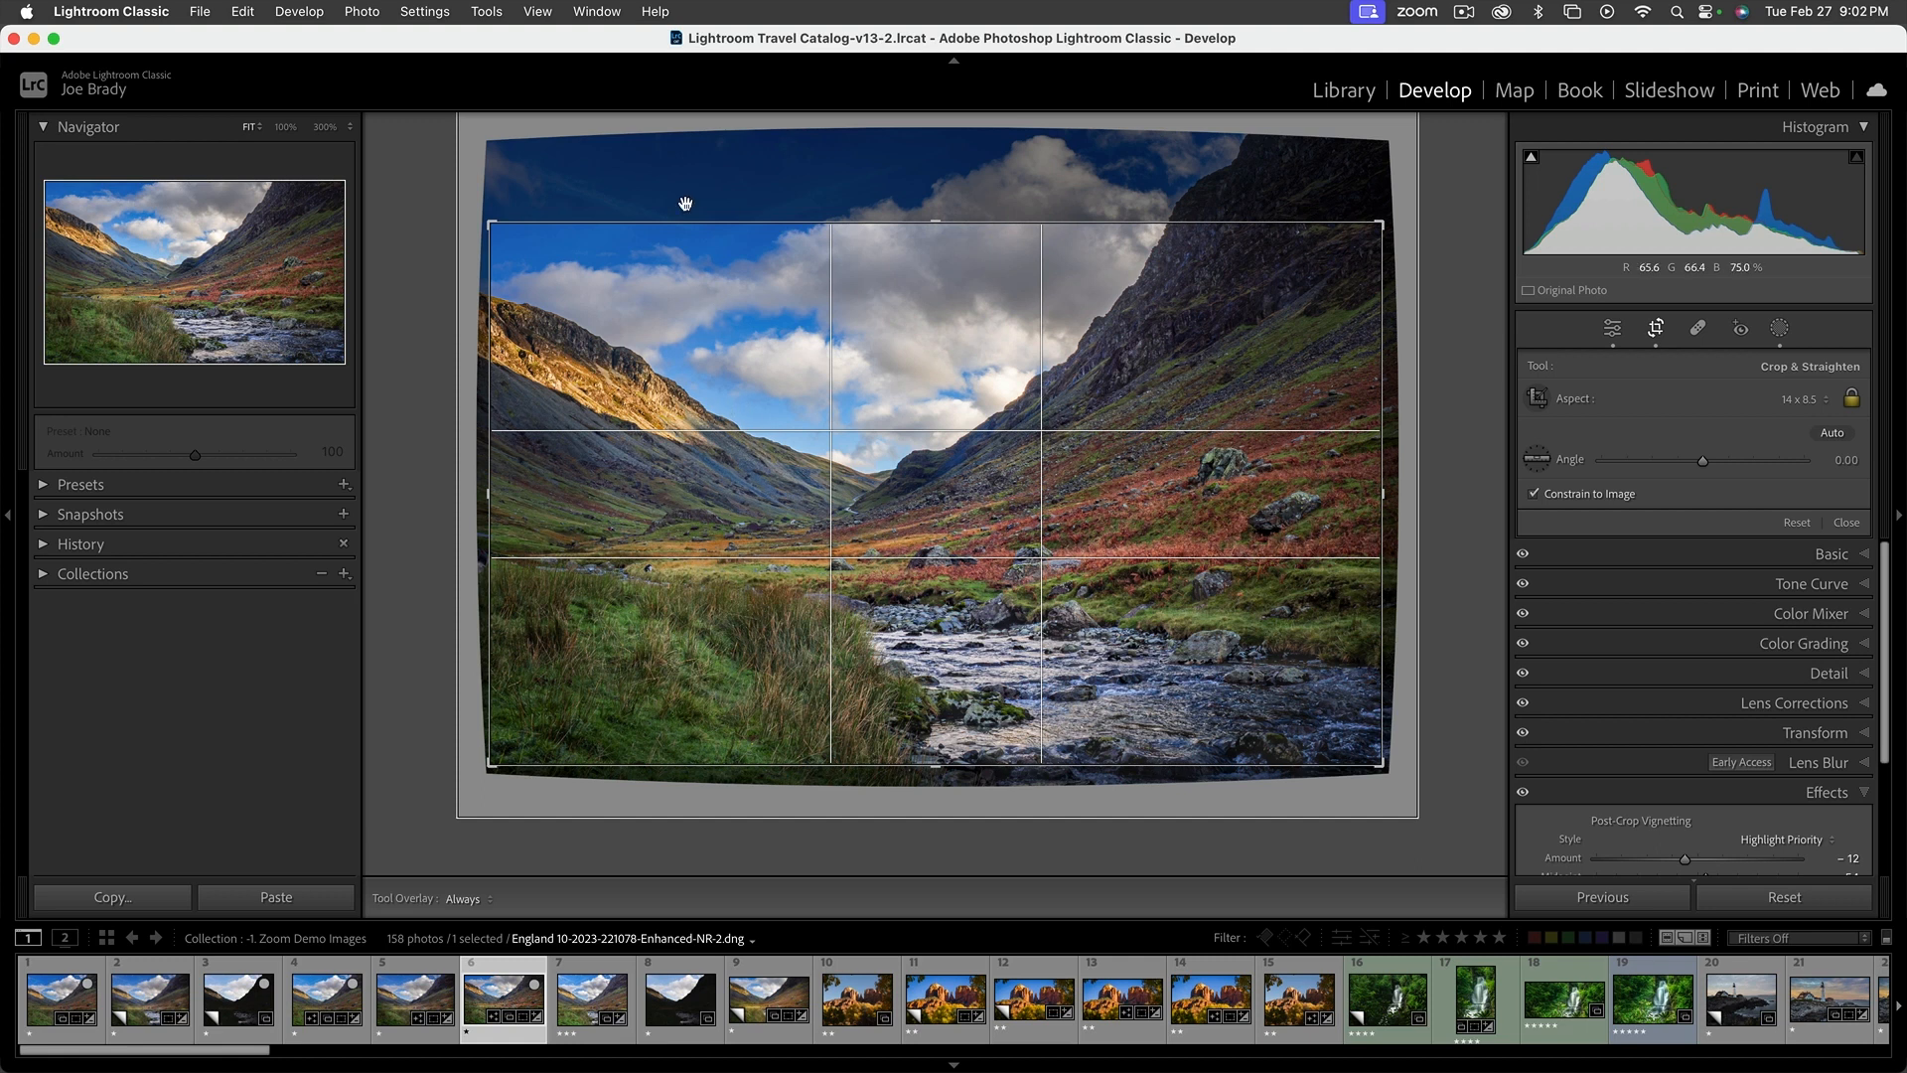
Compare the Thirds crop guide with the Golden Ratio guide, keep Golden Ratio and apply the crop
click(488, 12)
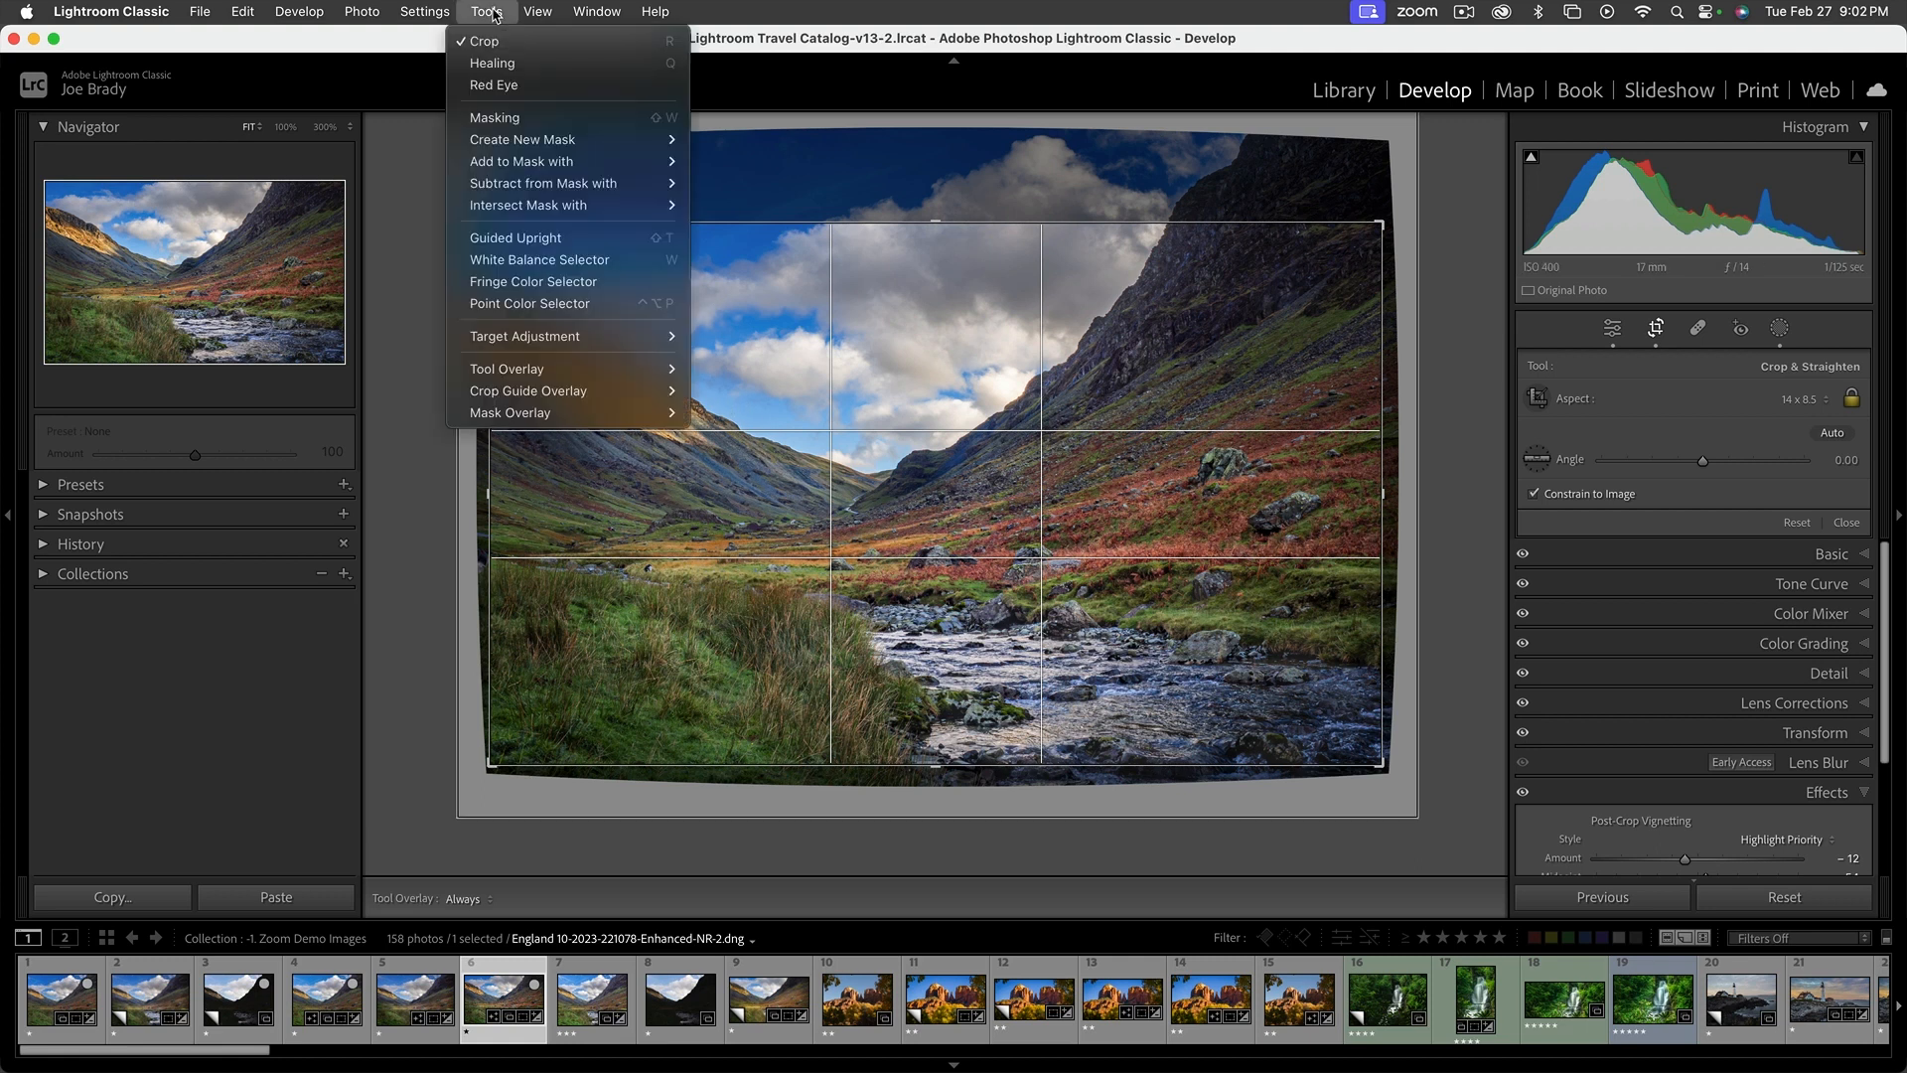
mouse_move(584, 390)
click(752, 411)
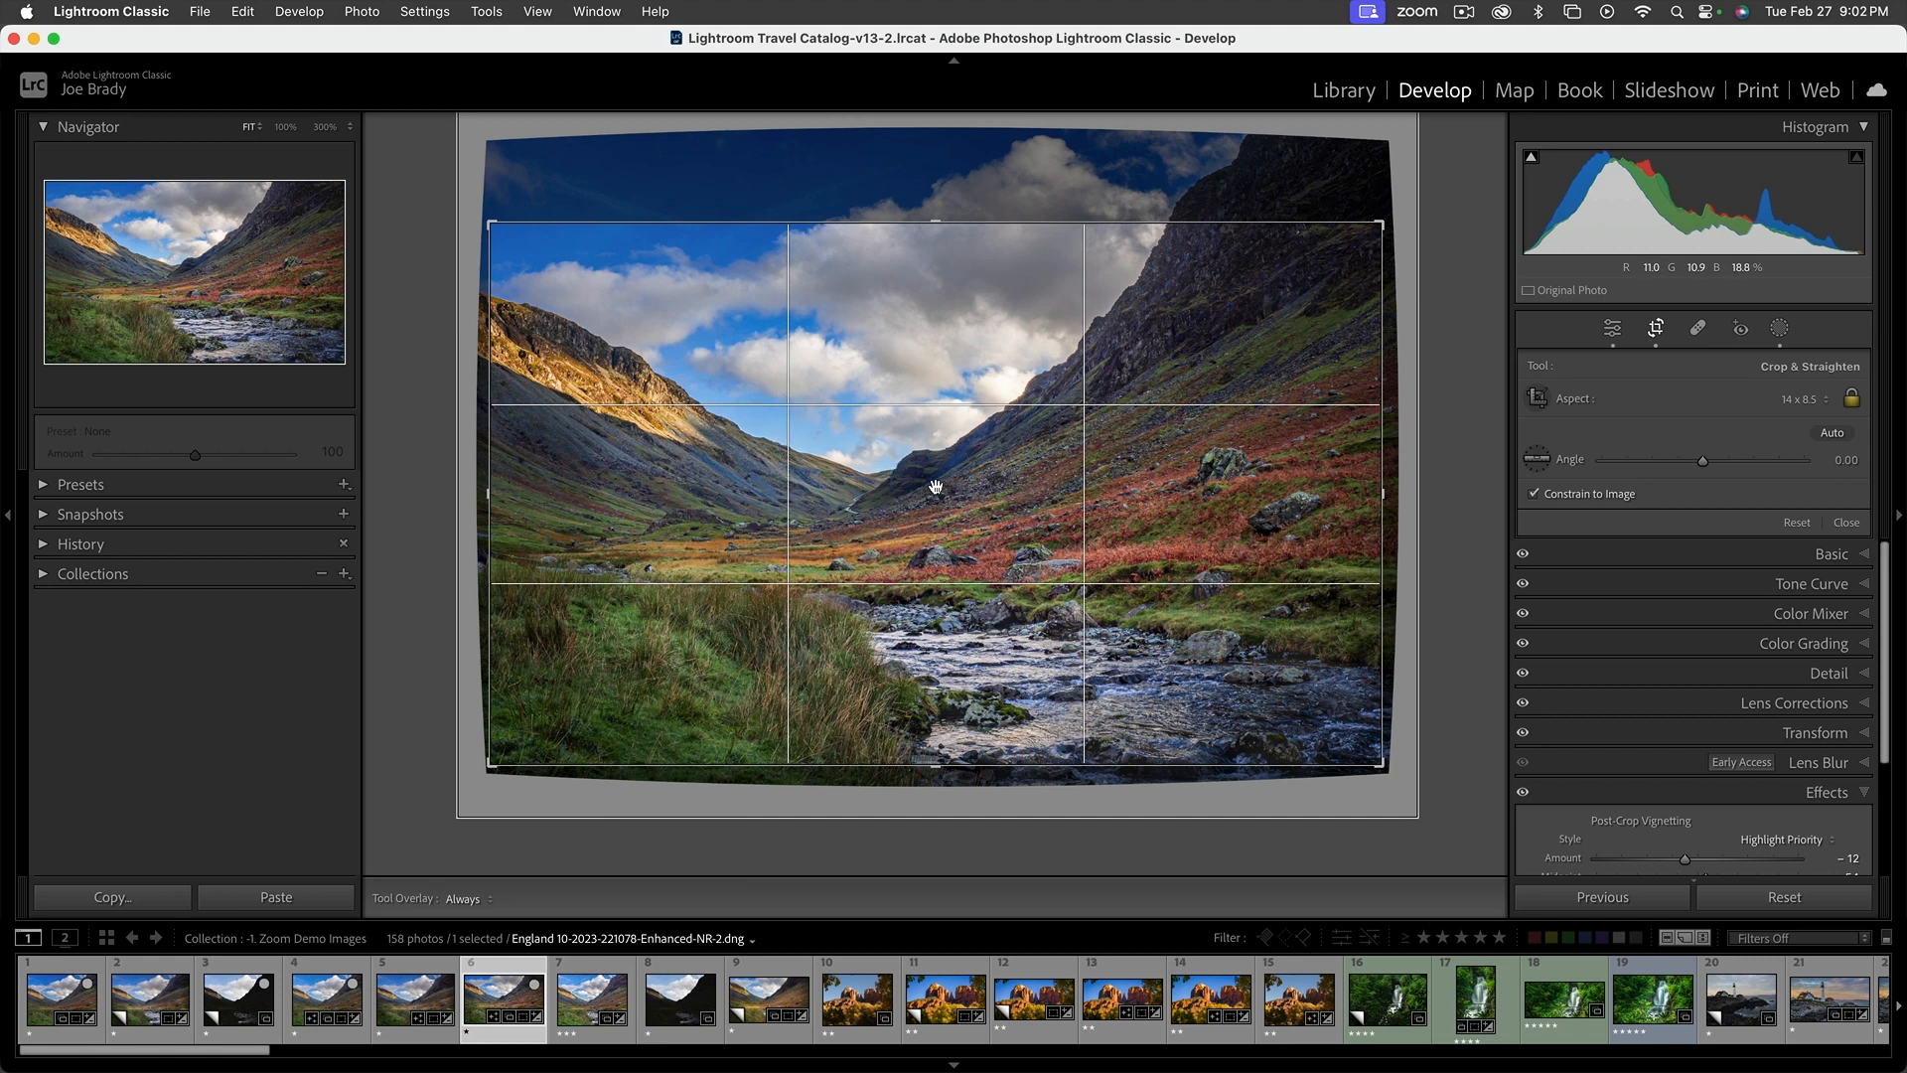
click(487, 11)
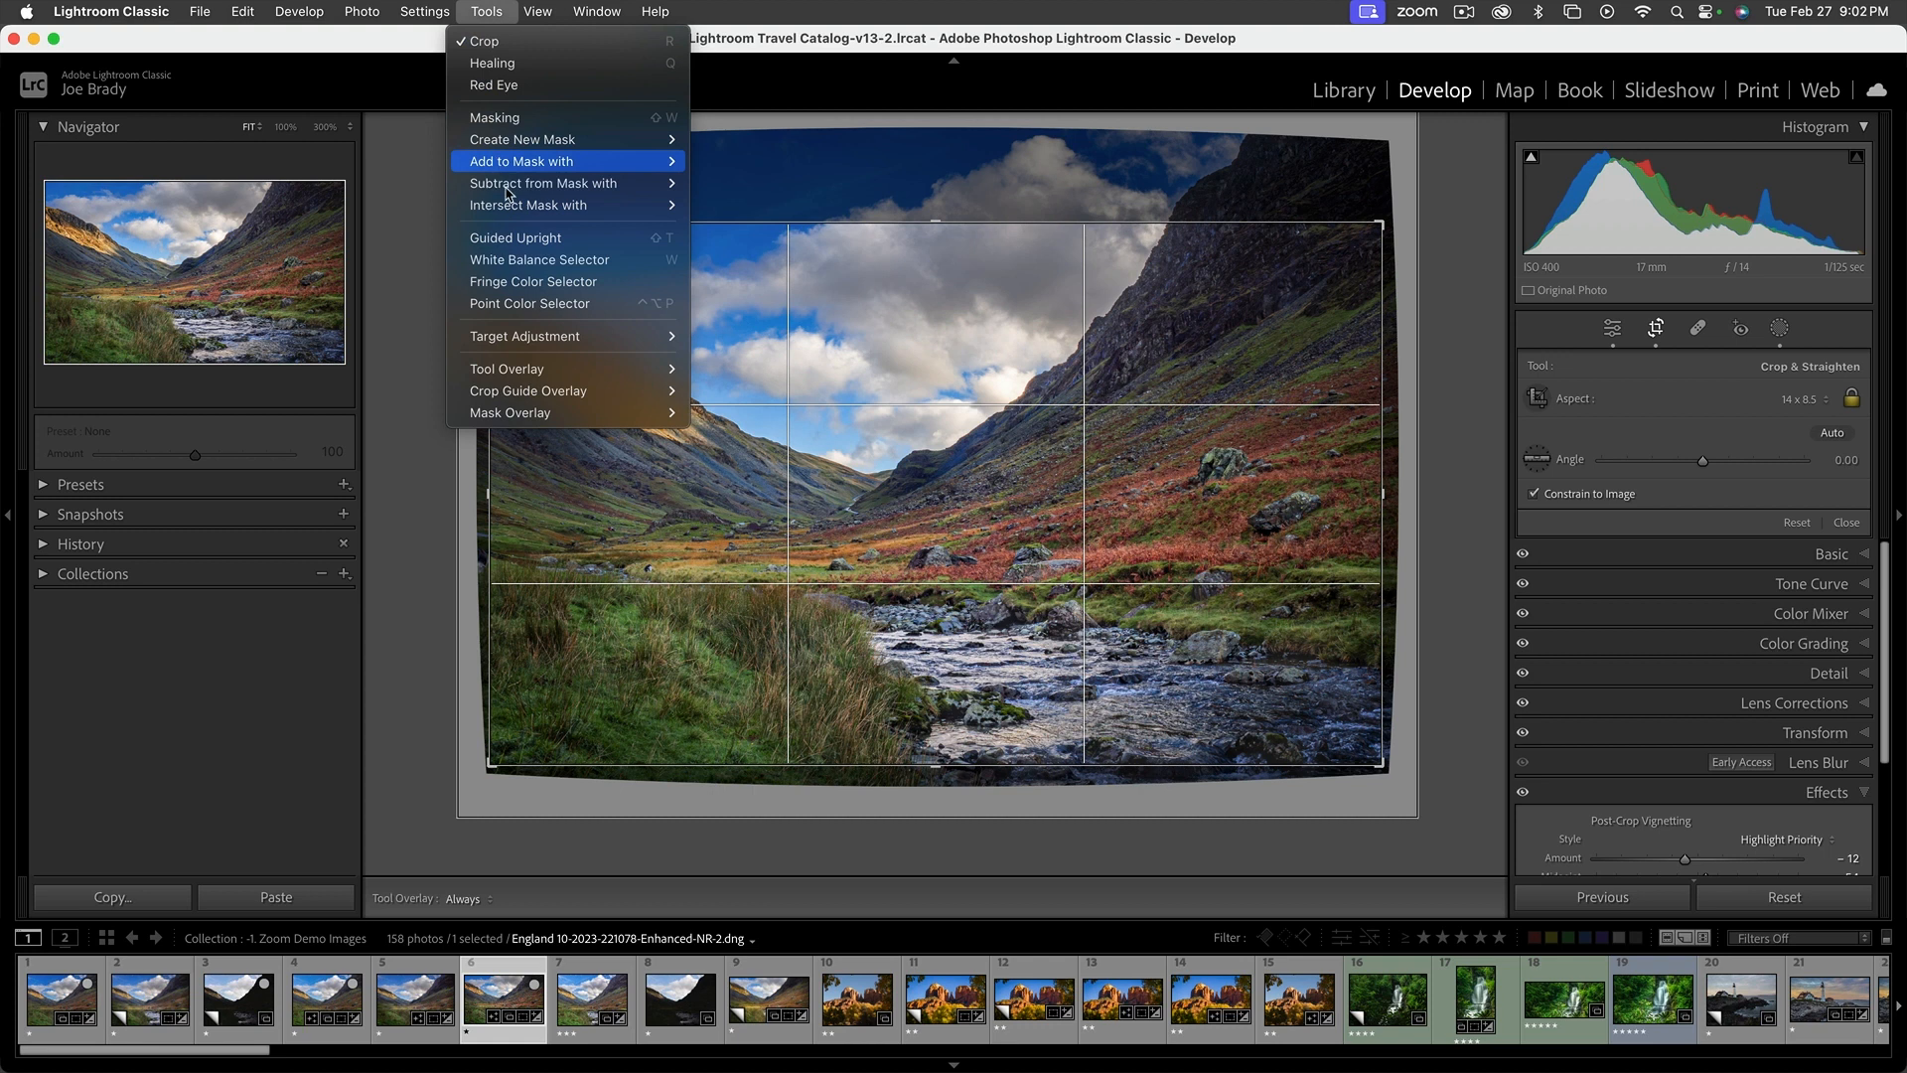
mouse_move(581, 390)
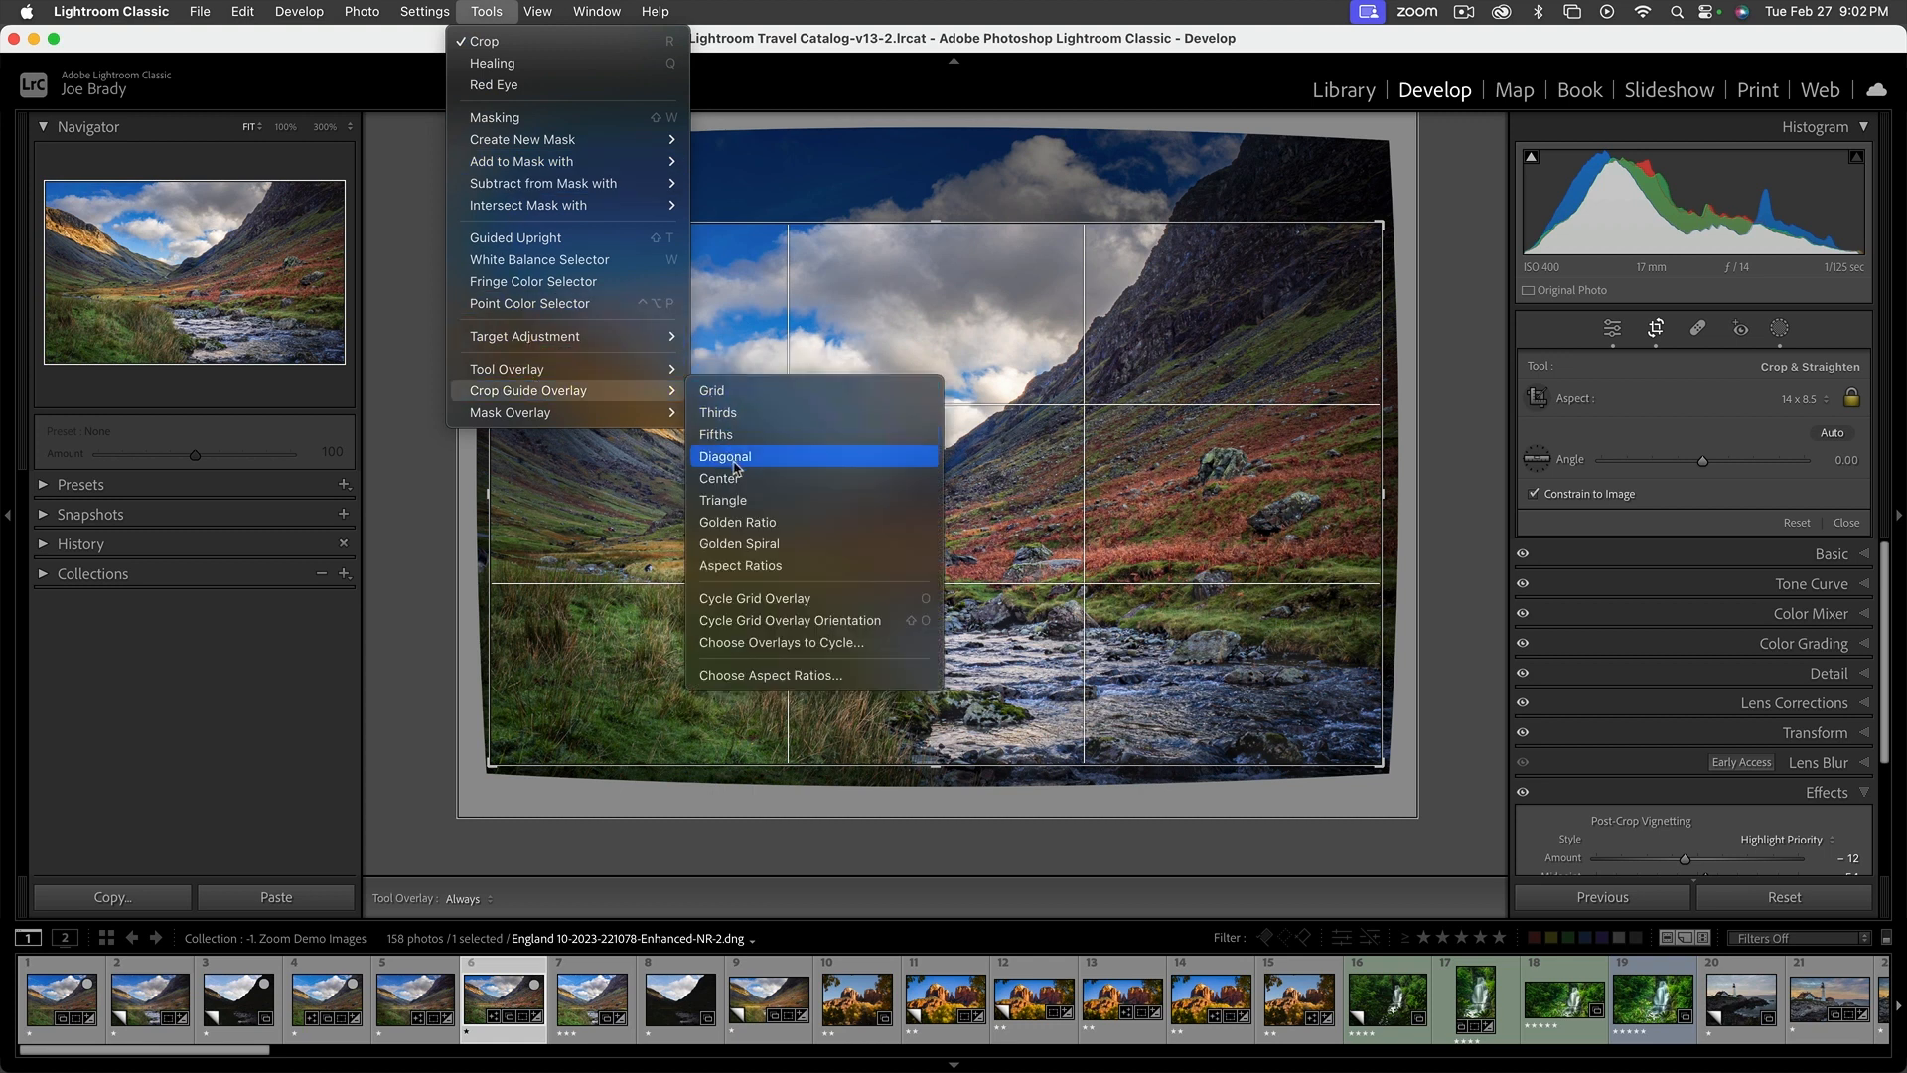
click(752, 523)
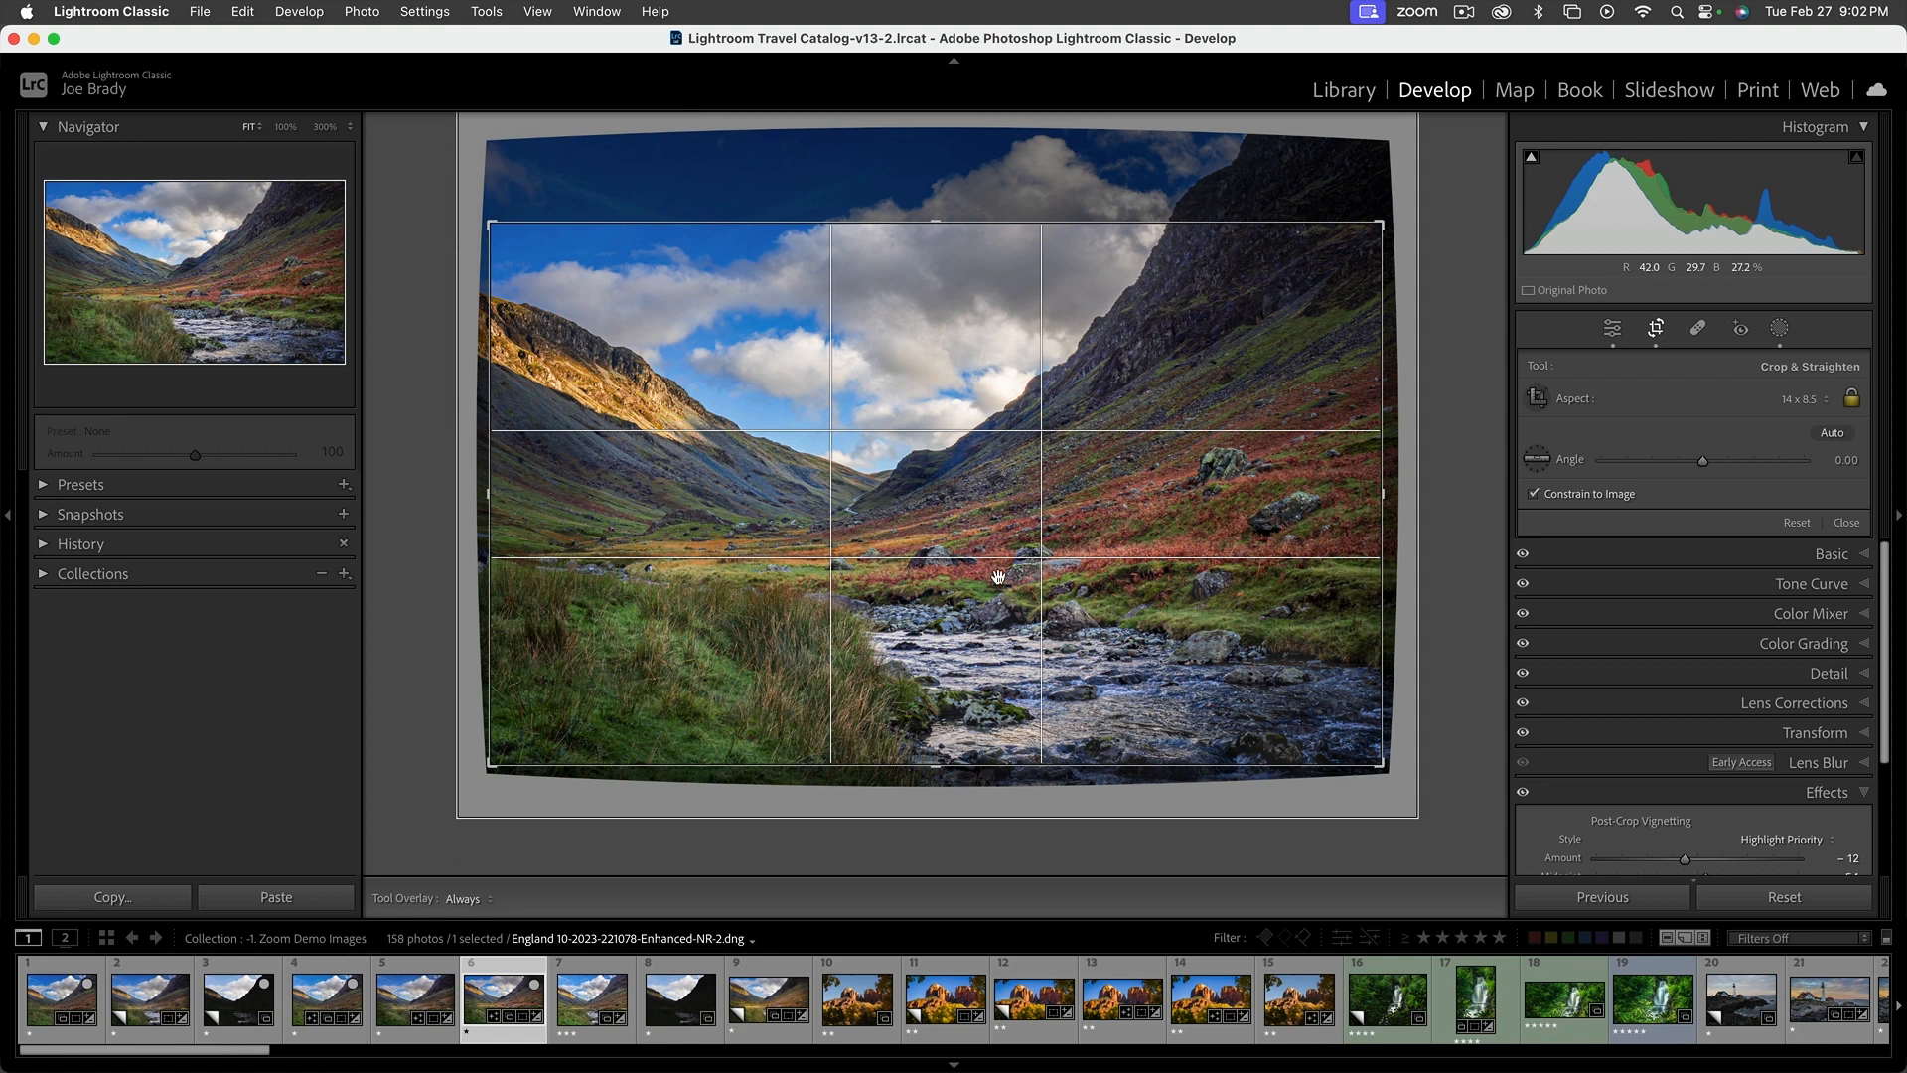
key(Return)
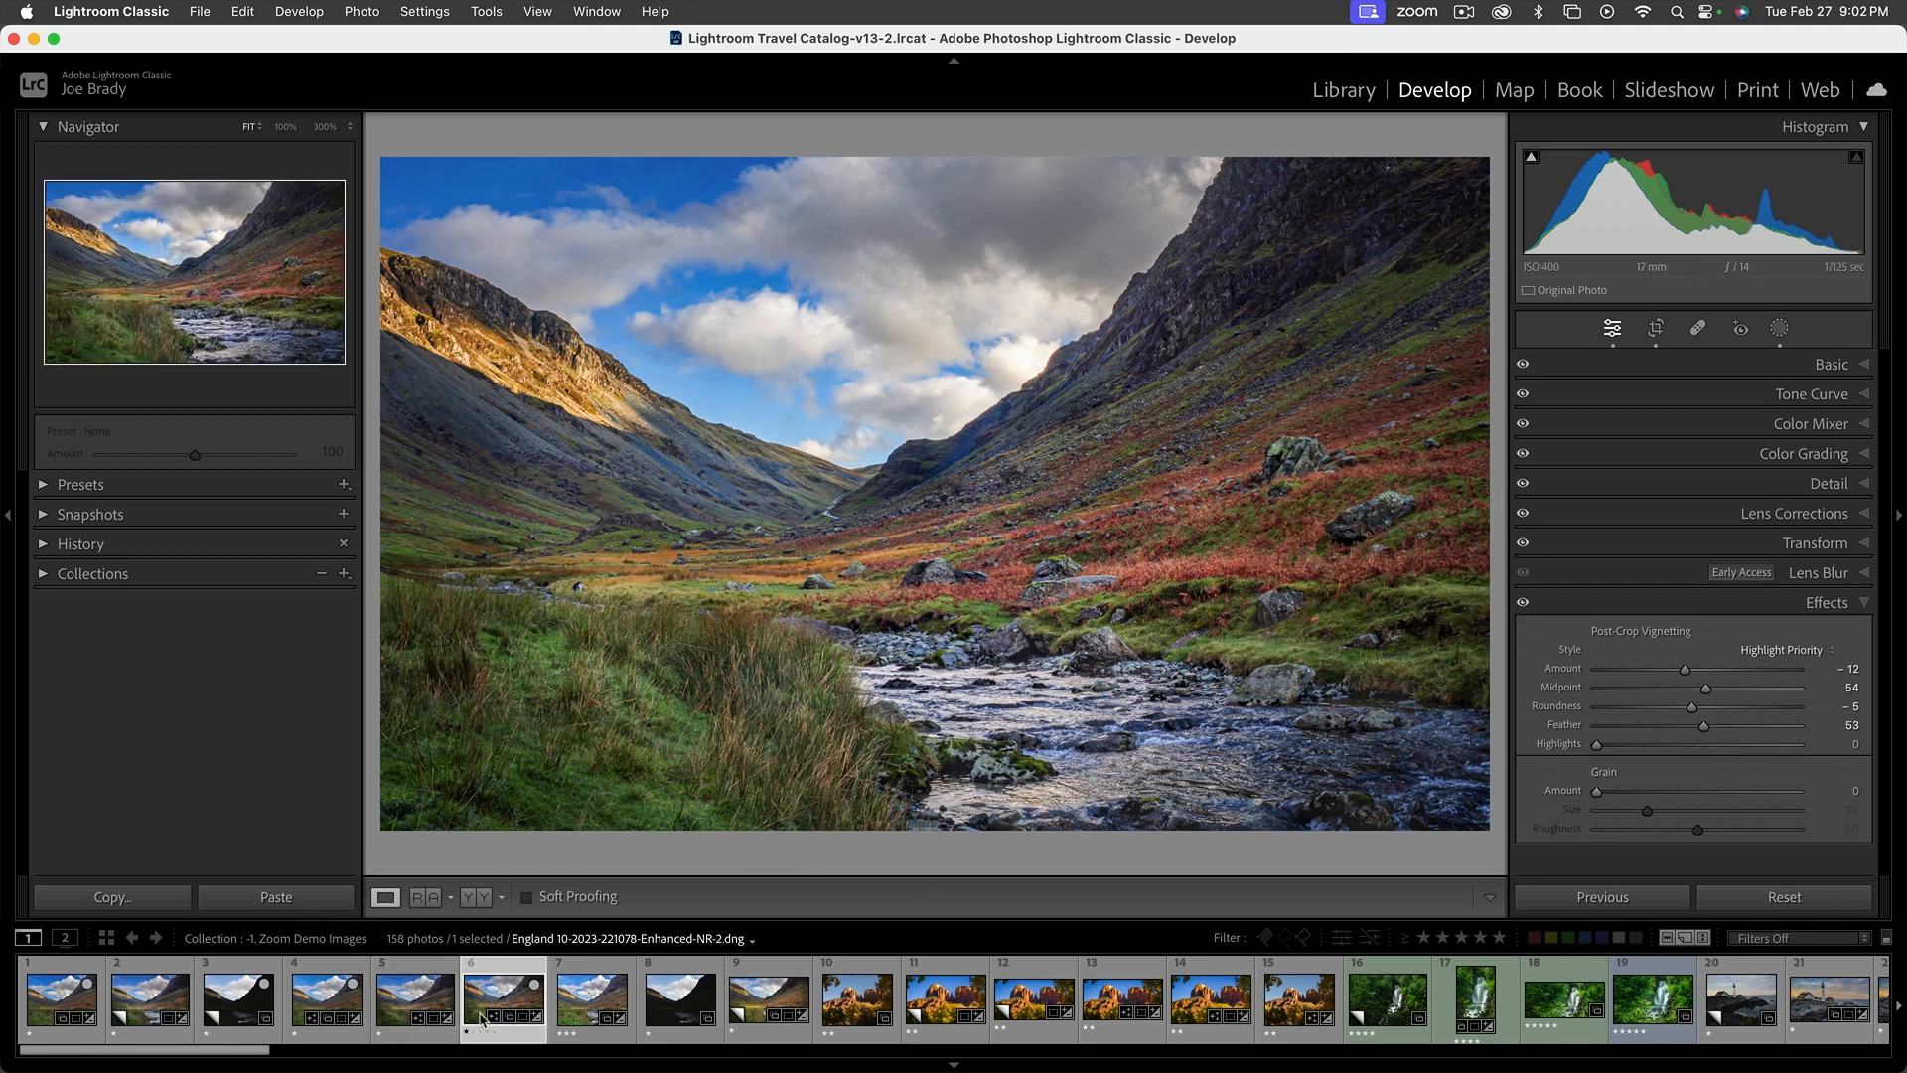
Compare the original version at the start of the filmstrip with the finished edit in a full-screen slideshow, and return to the edit
super+click(60, 1008)
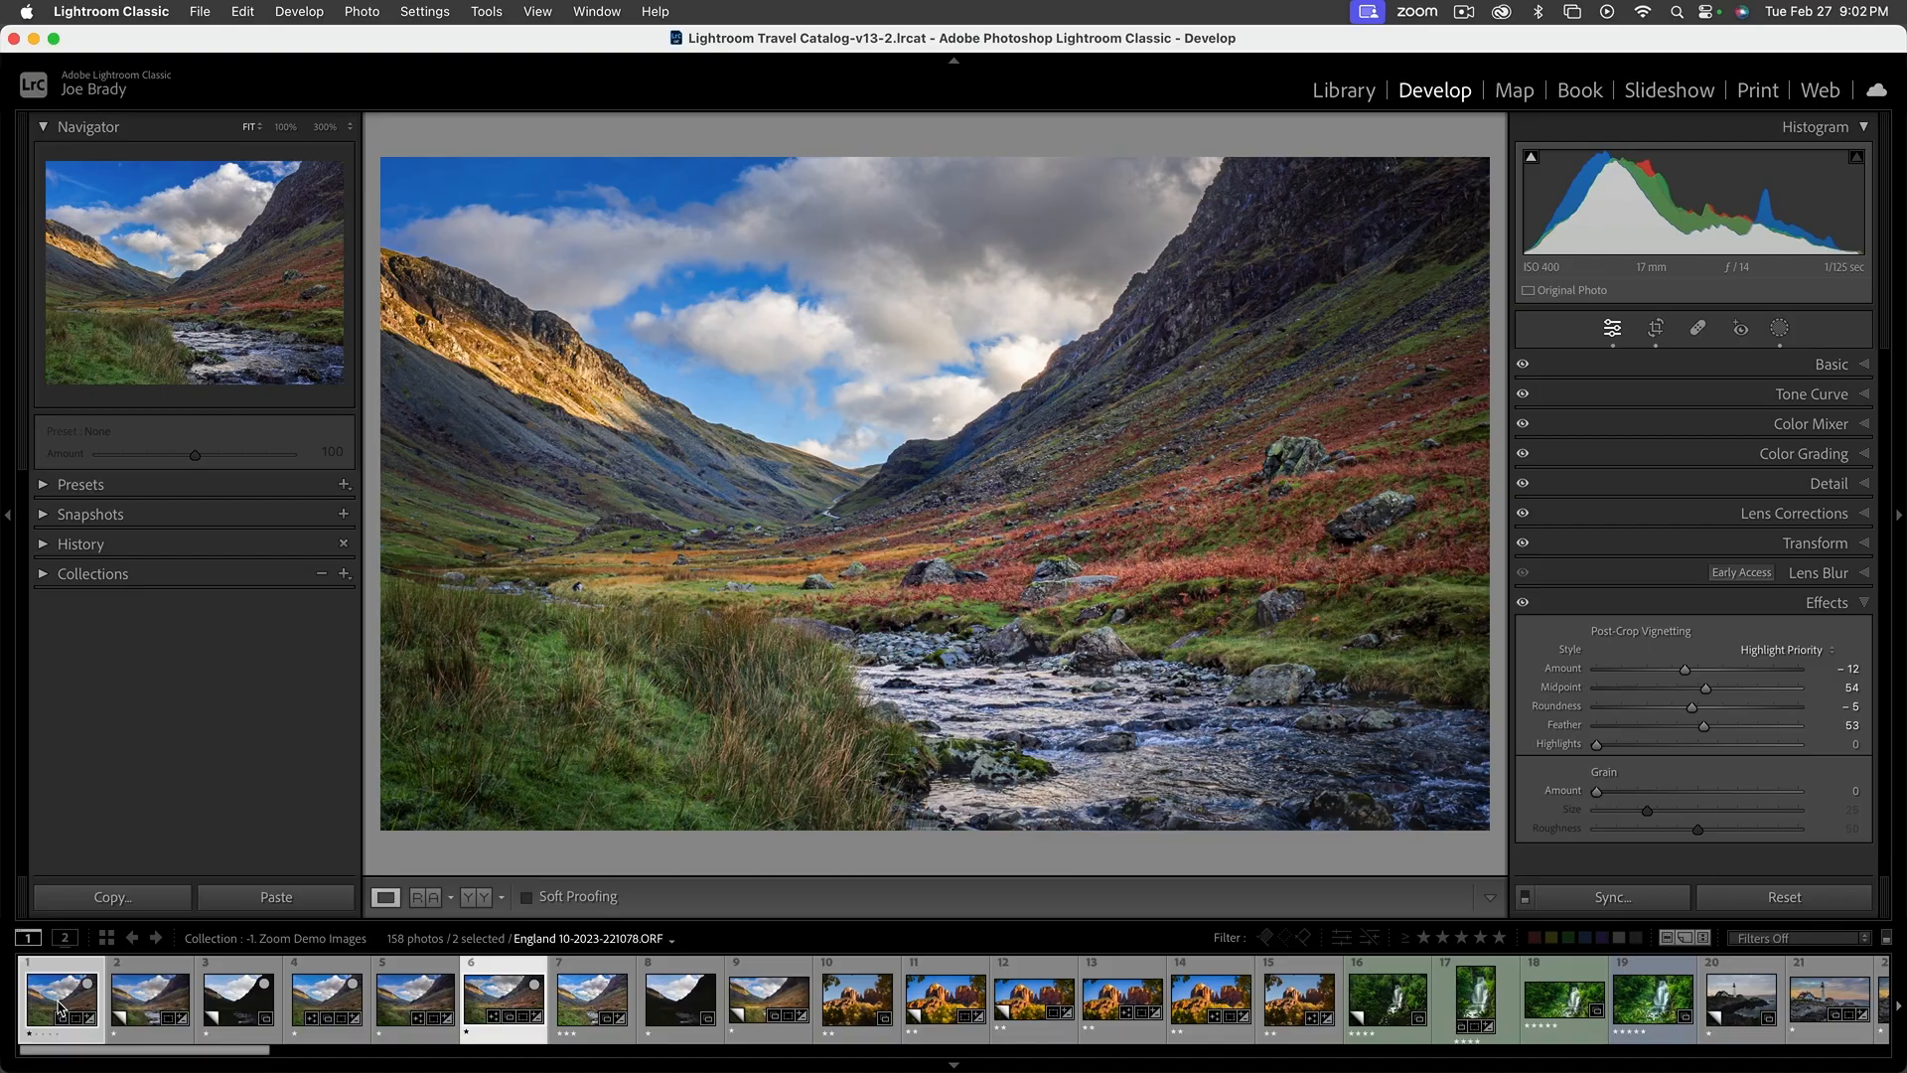
key(super+Return)
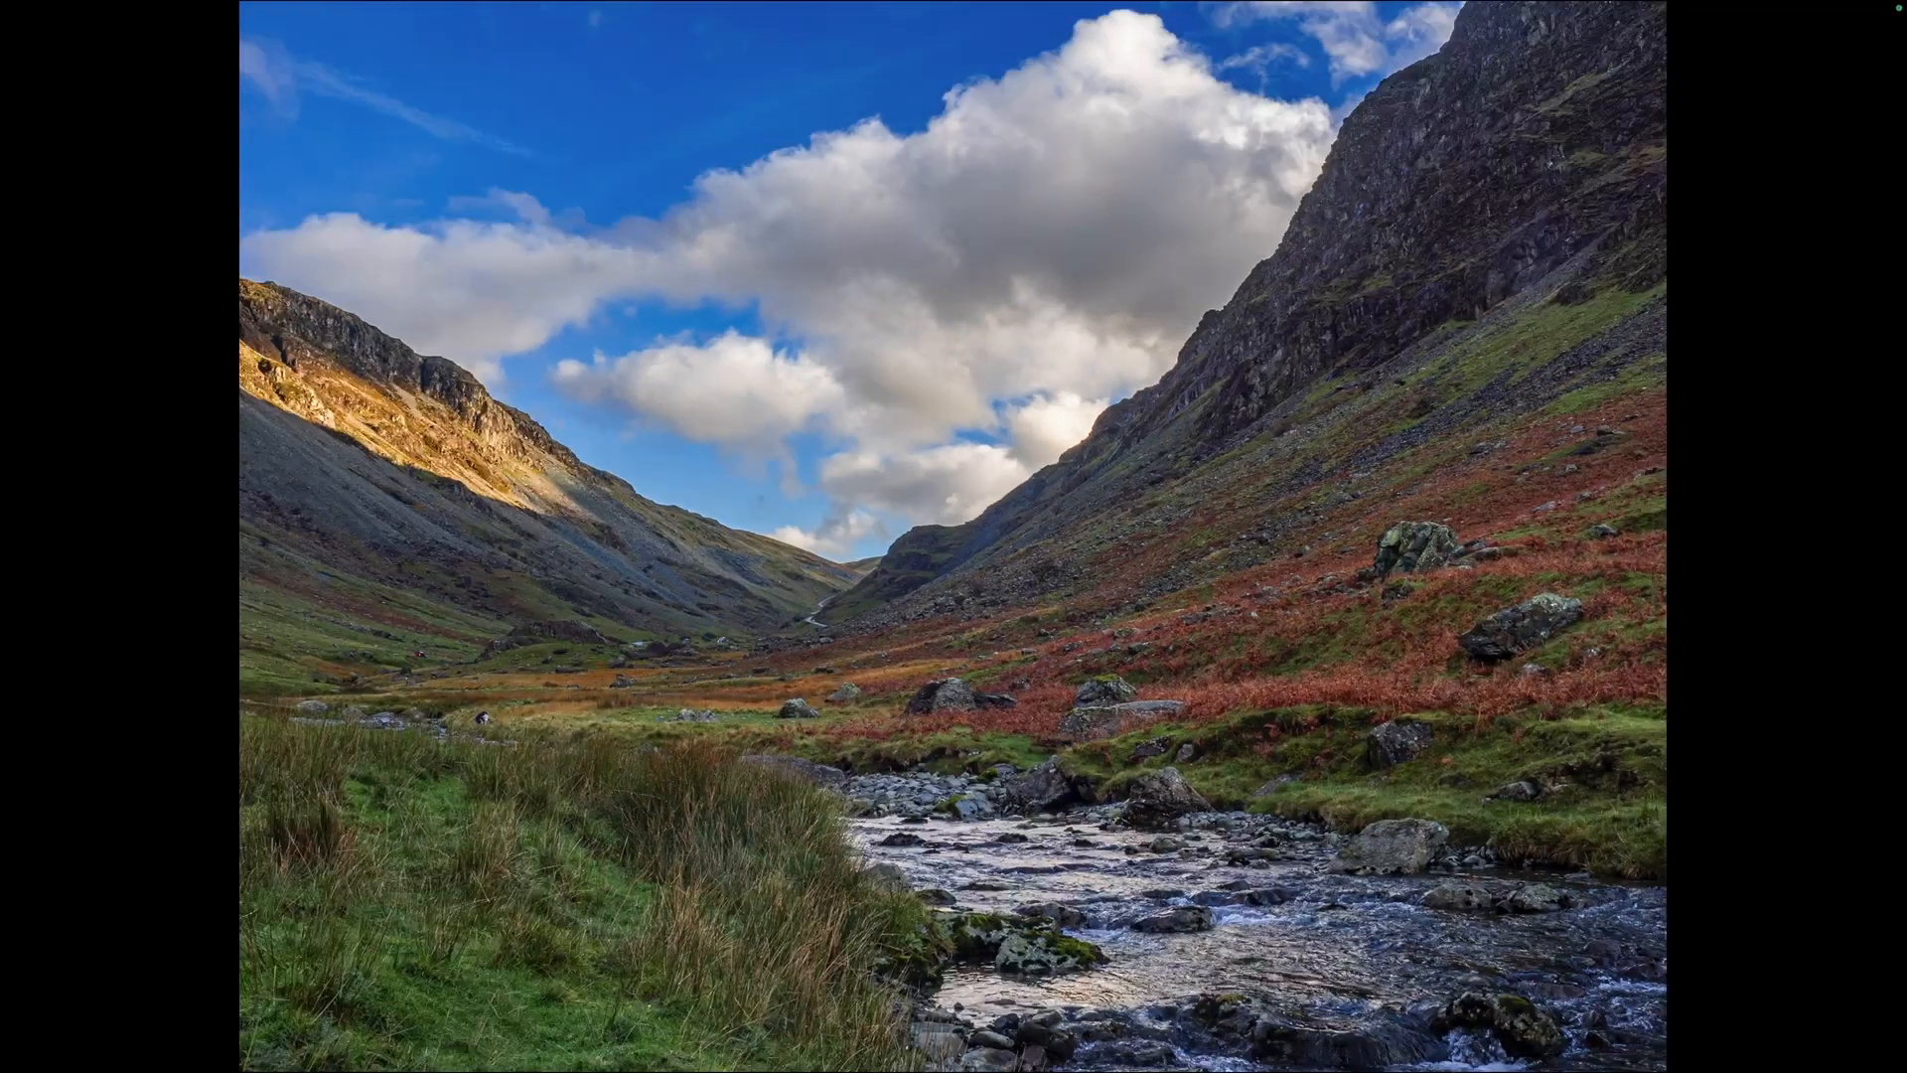
key(Escape)
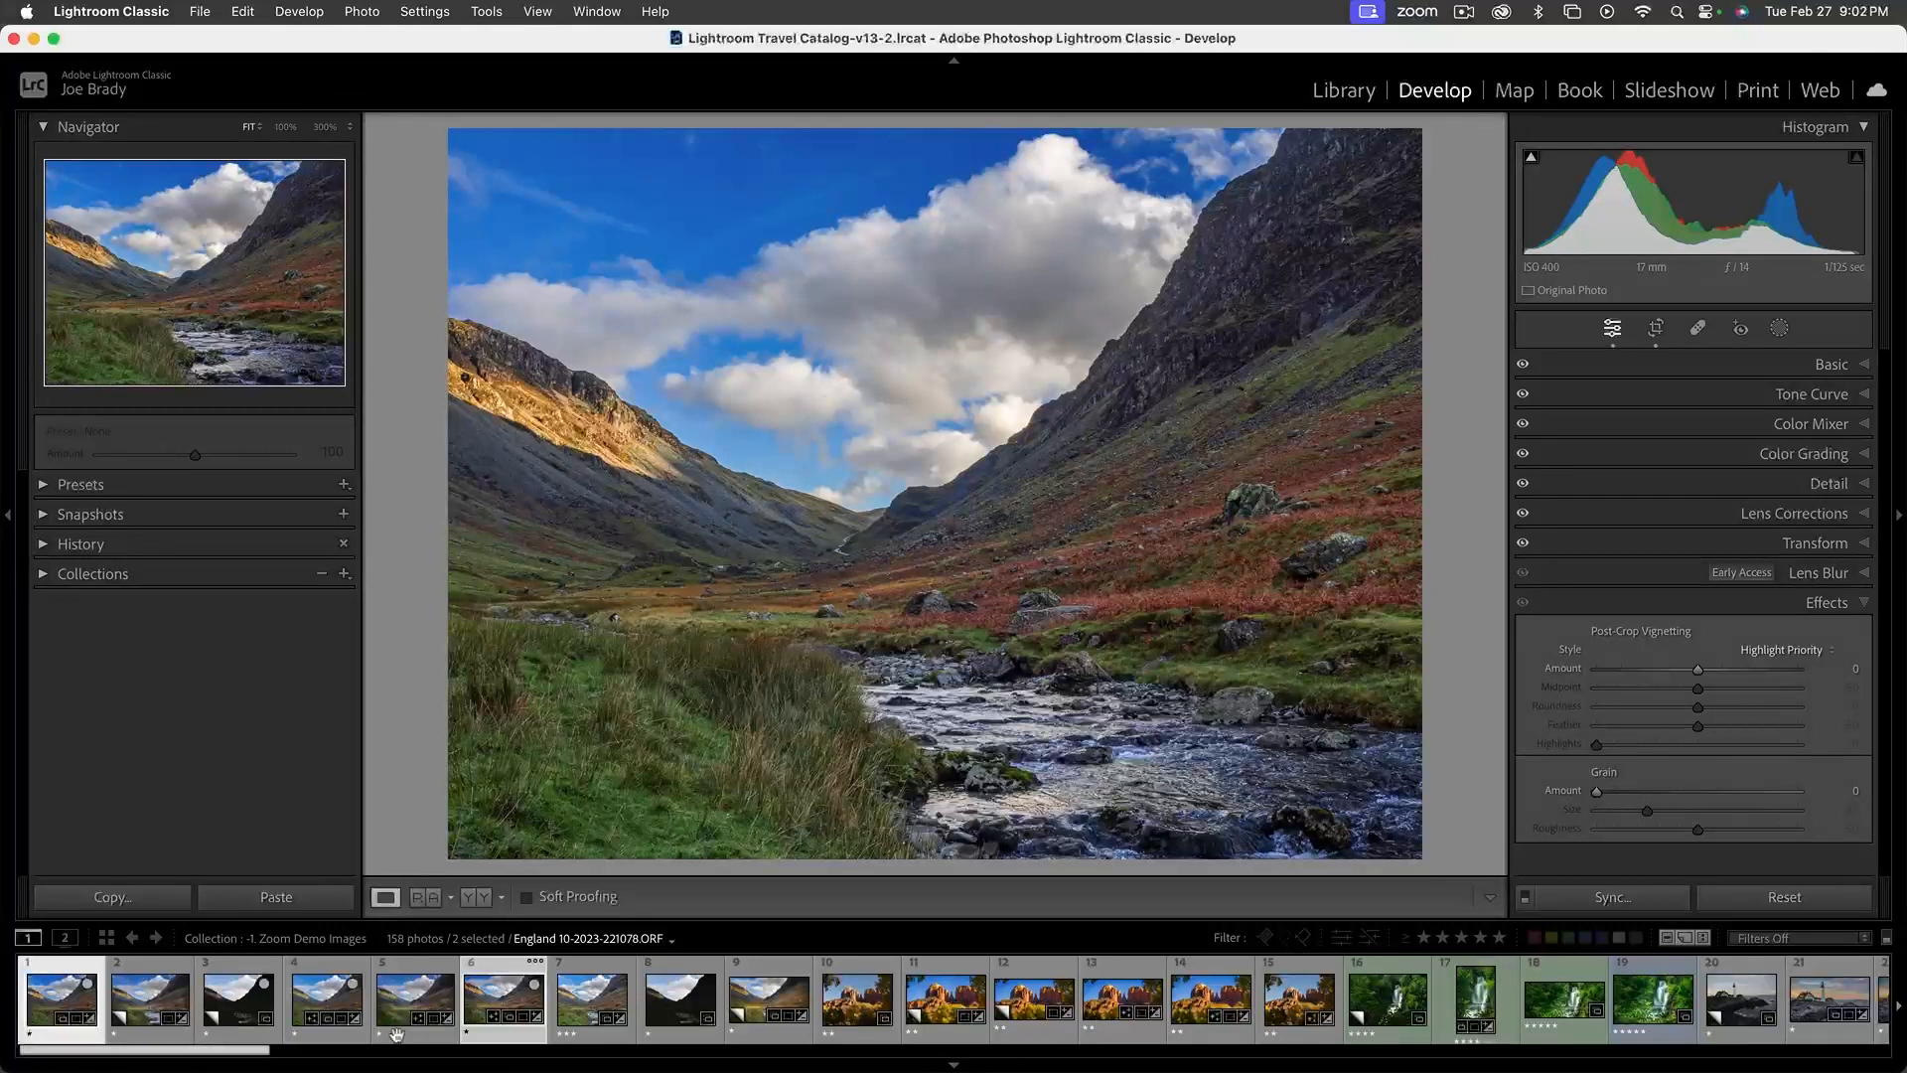
click(481, 1004)
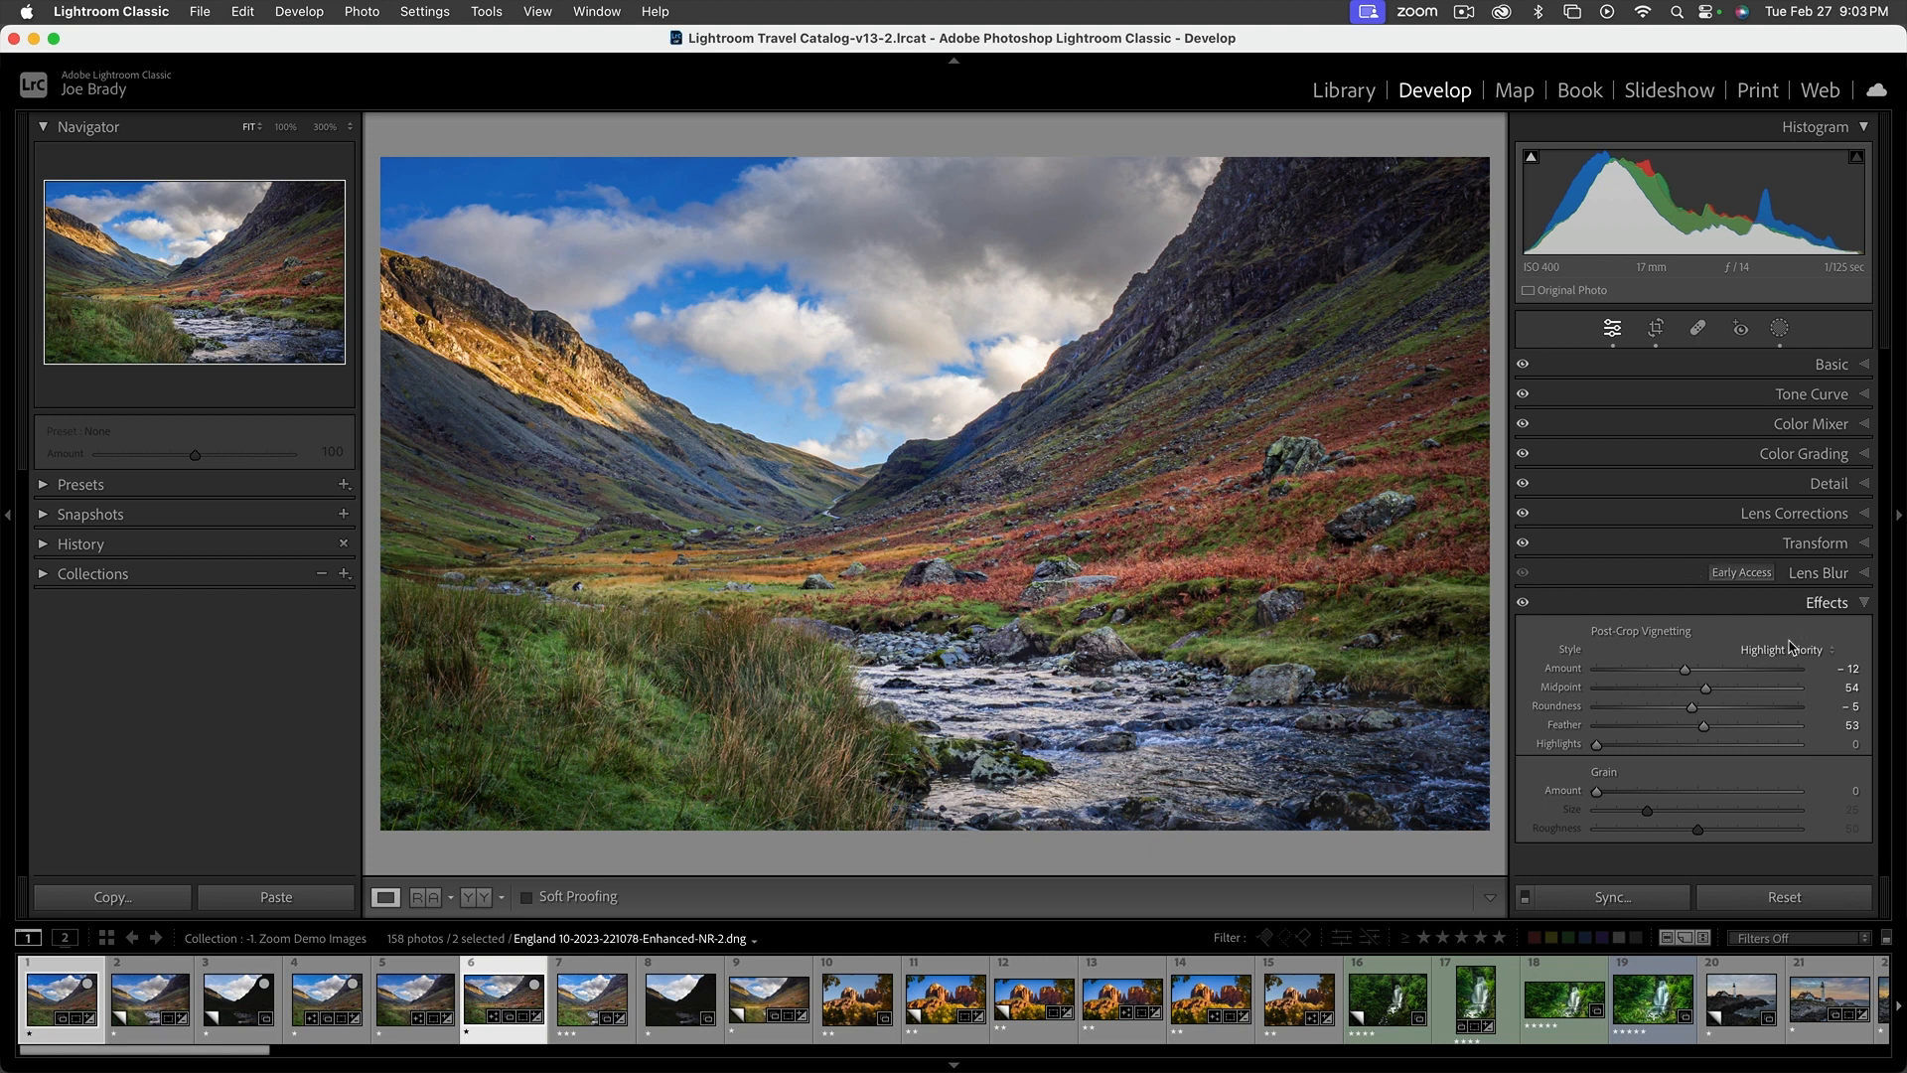
Toggle the Effects adjustments off and on repeatedly to compare the photo with and without its vignette
click(1524, 605)
click(1525, 605)
click(1524, 604)
click(1525, 605)
click(1524, 605)
click(1524, 605)
click(1524, 605)
click(1525, 605)
Create virtual copies of the two selected photos, and crop the finished valley edit's copy to 11 x 17 with the photo slightly repositioned
key(super)
key(super+apostrophe)
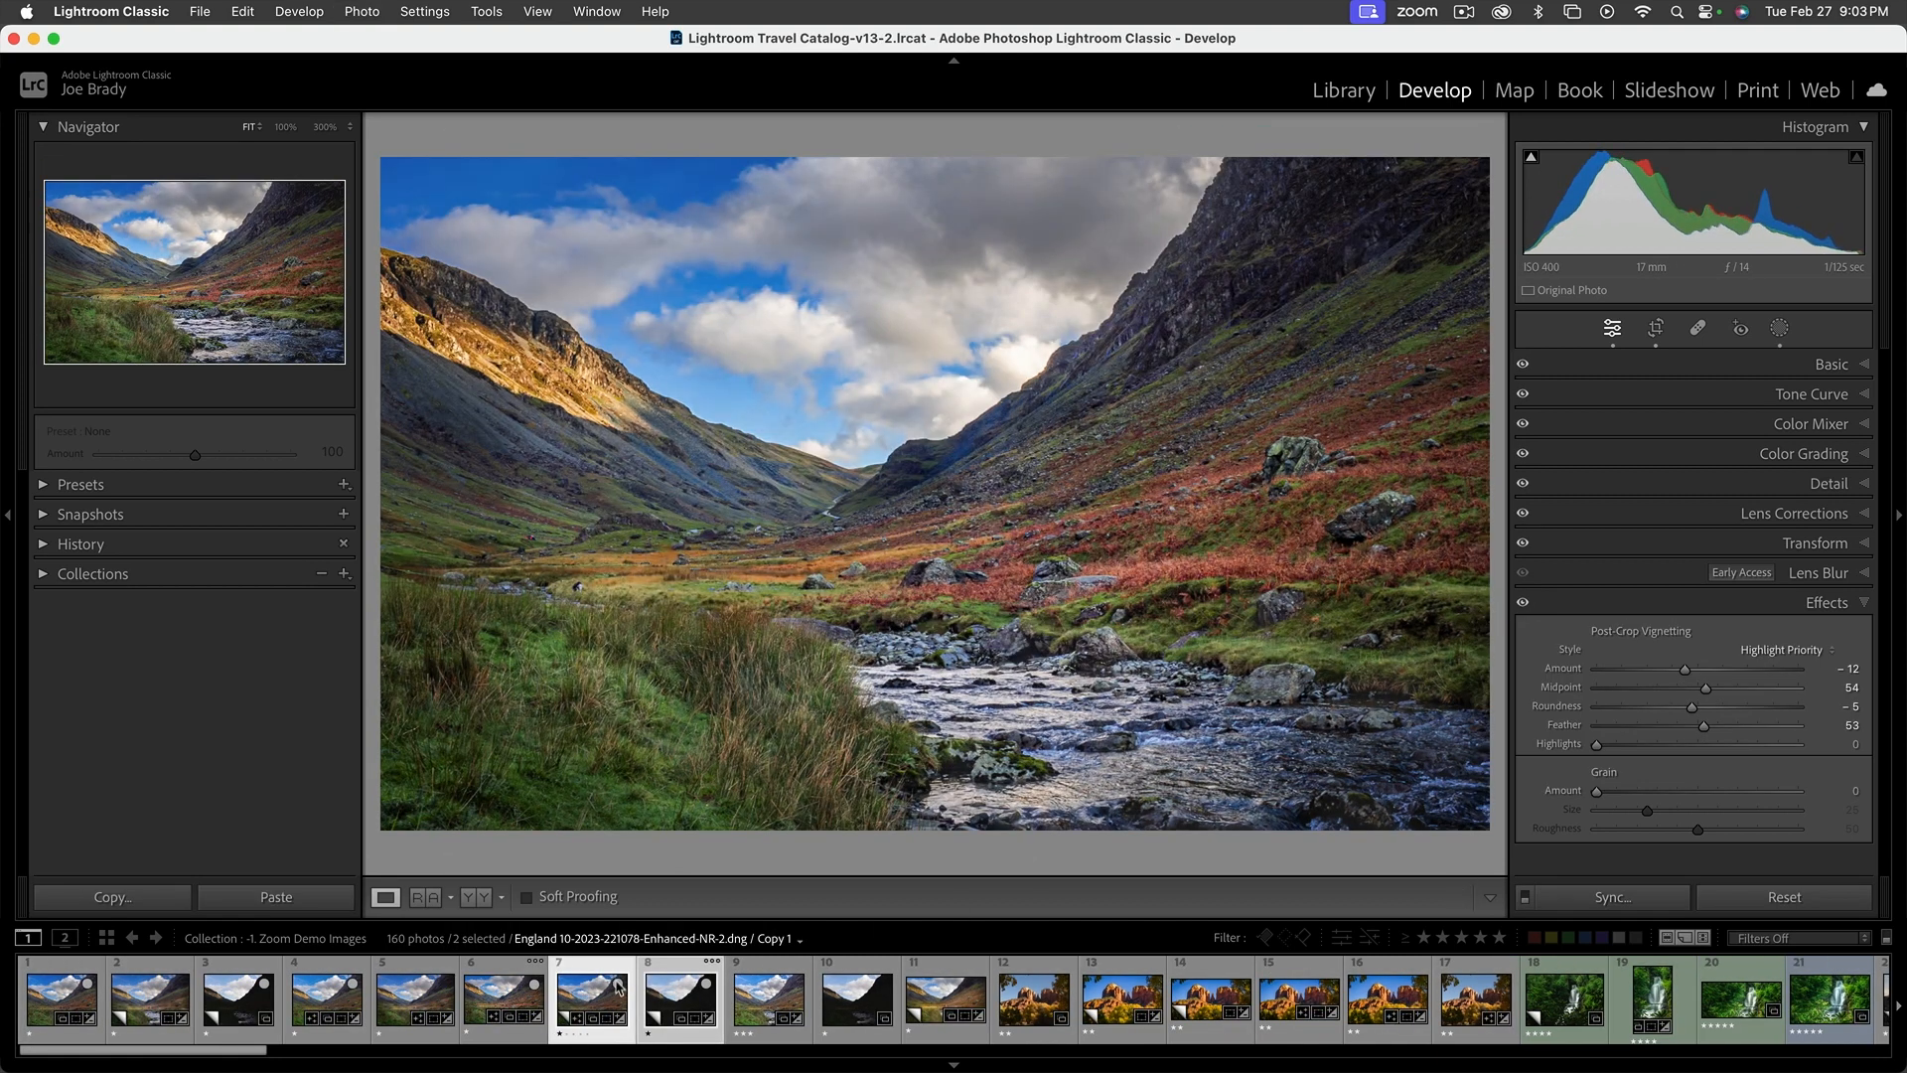
click(1656, 332)
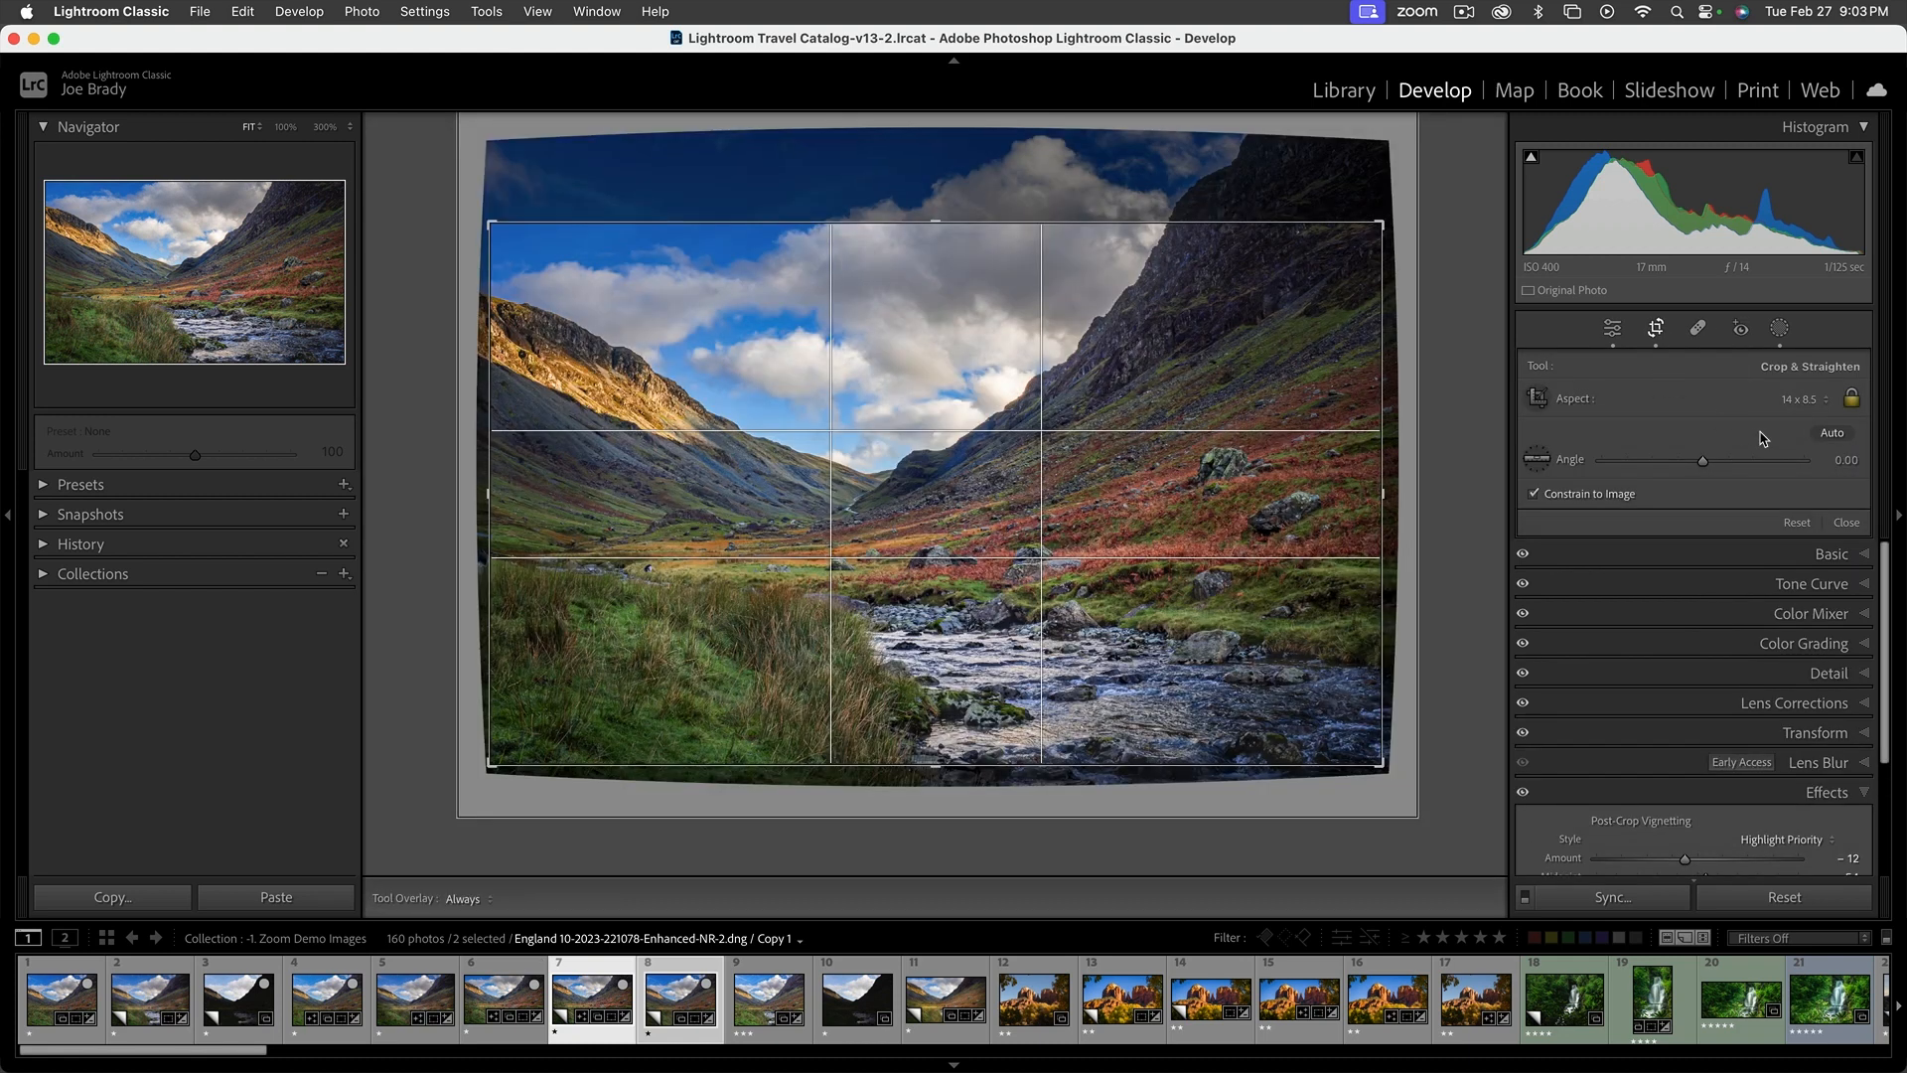
click(1803, 400)
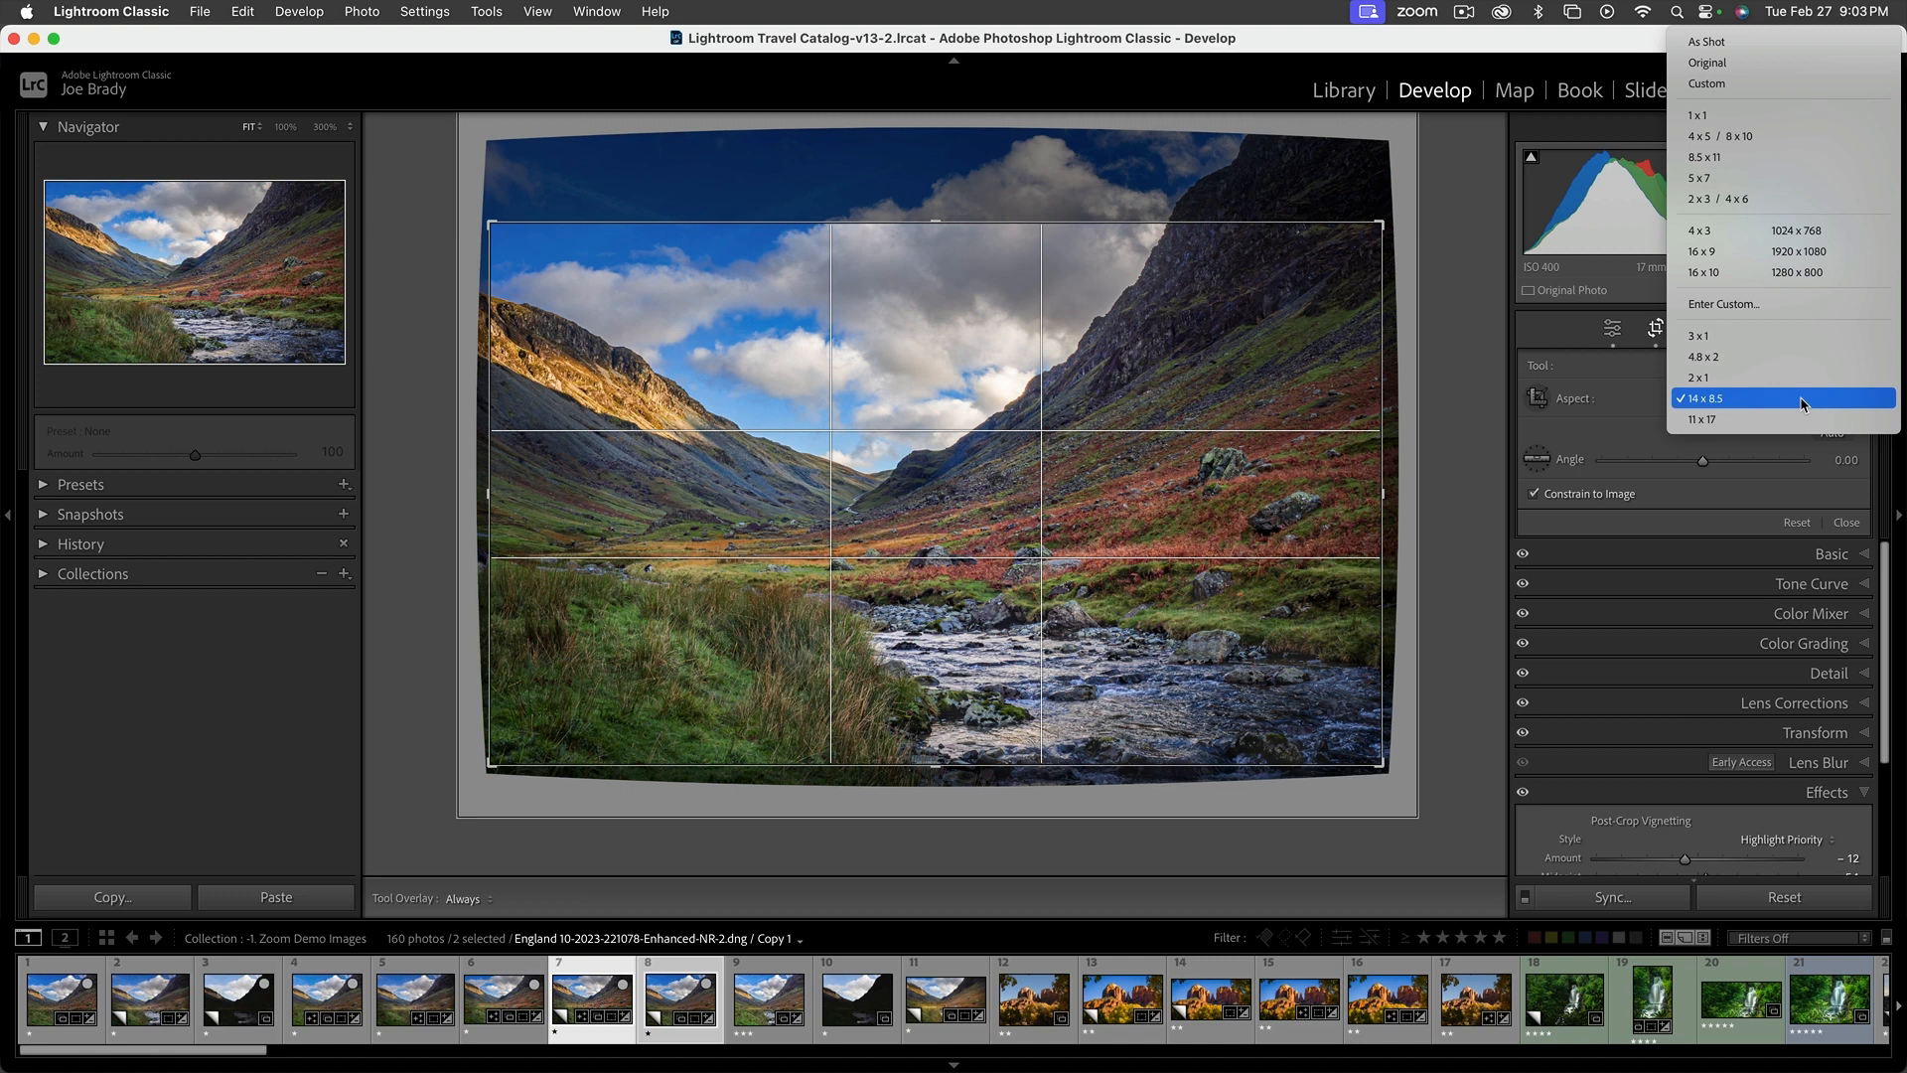
click(1800, 420)
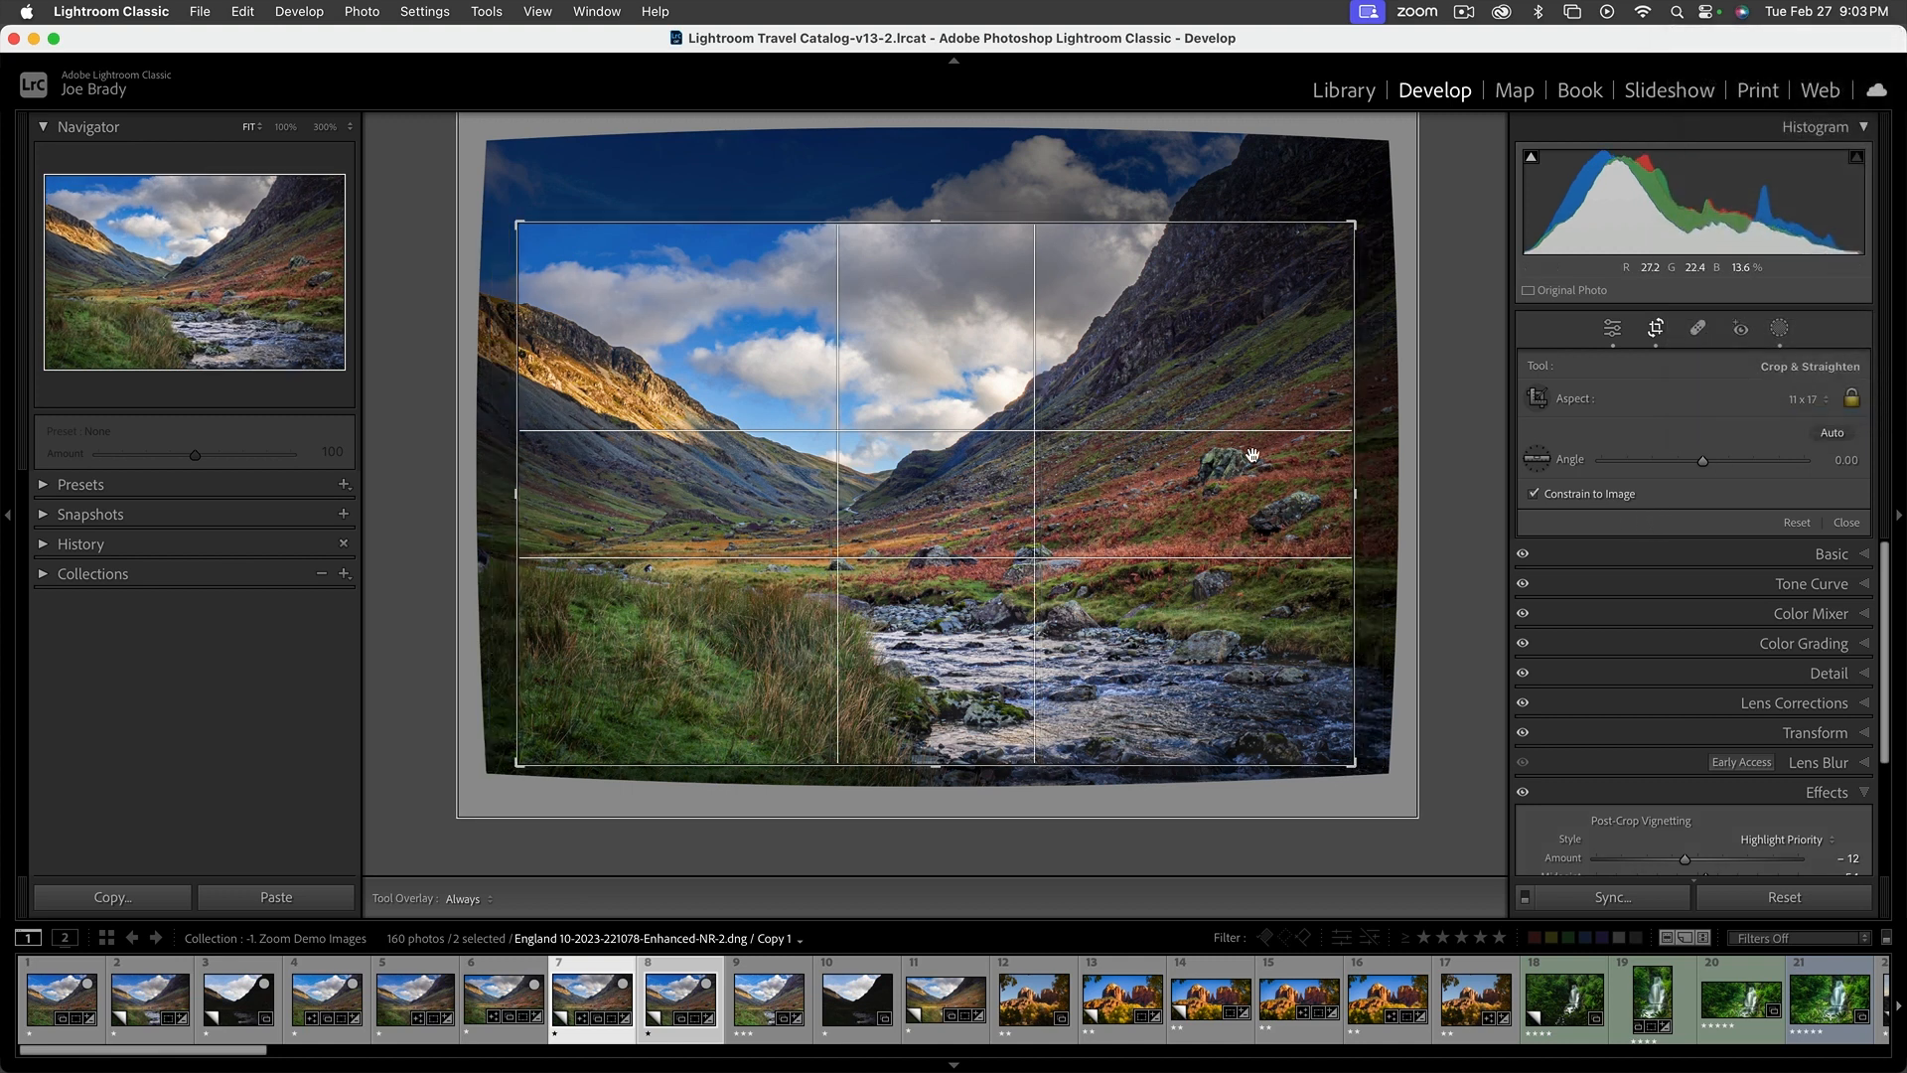
drag(1144, 404, 1132, 399)
key(Return)
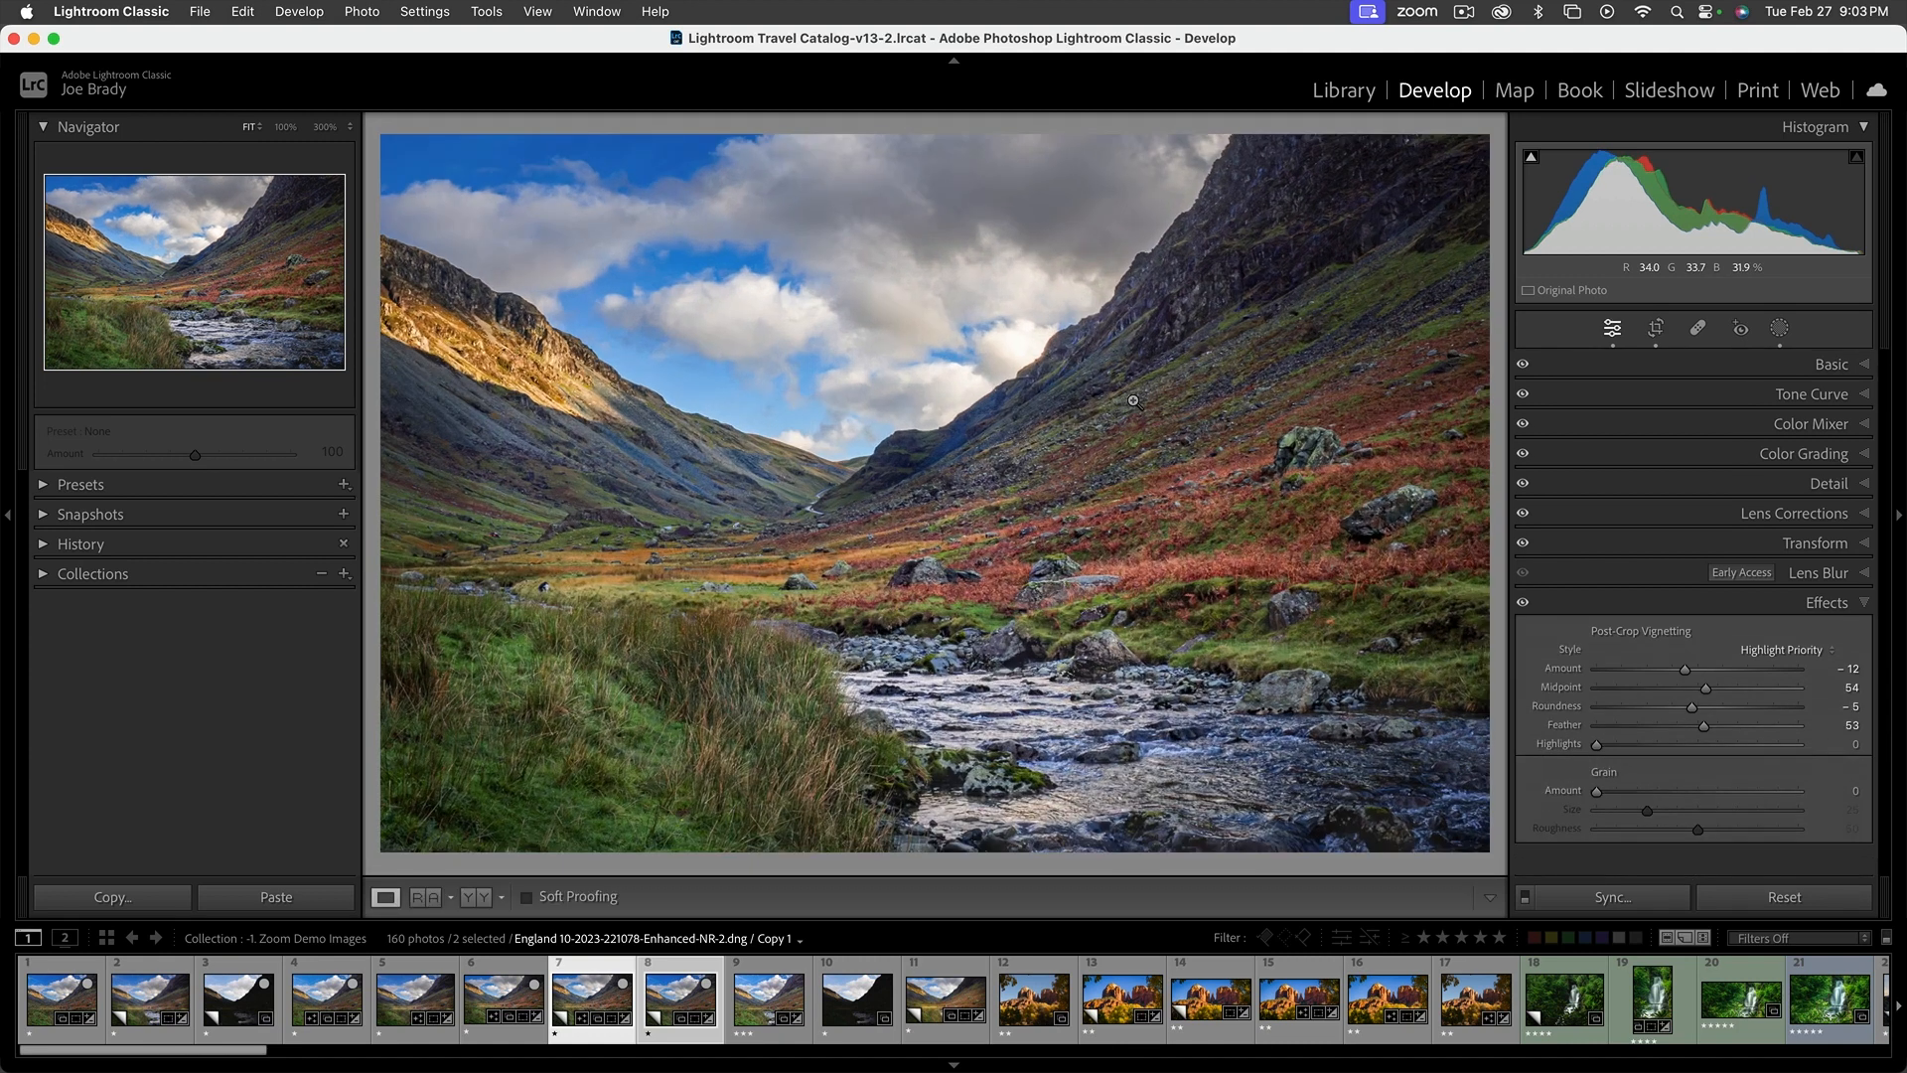
Toggle the Effects adjustments off and on to compare the 11 x 17 crop with and without its vignette
click(1521, 603)
click(1522, 603)
click(1521, 606)
click(1521, 606)
Select the less edited virtual copy beside it and set its crop ratio to 16 x 9
click(705, 983)
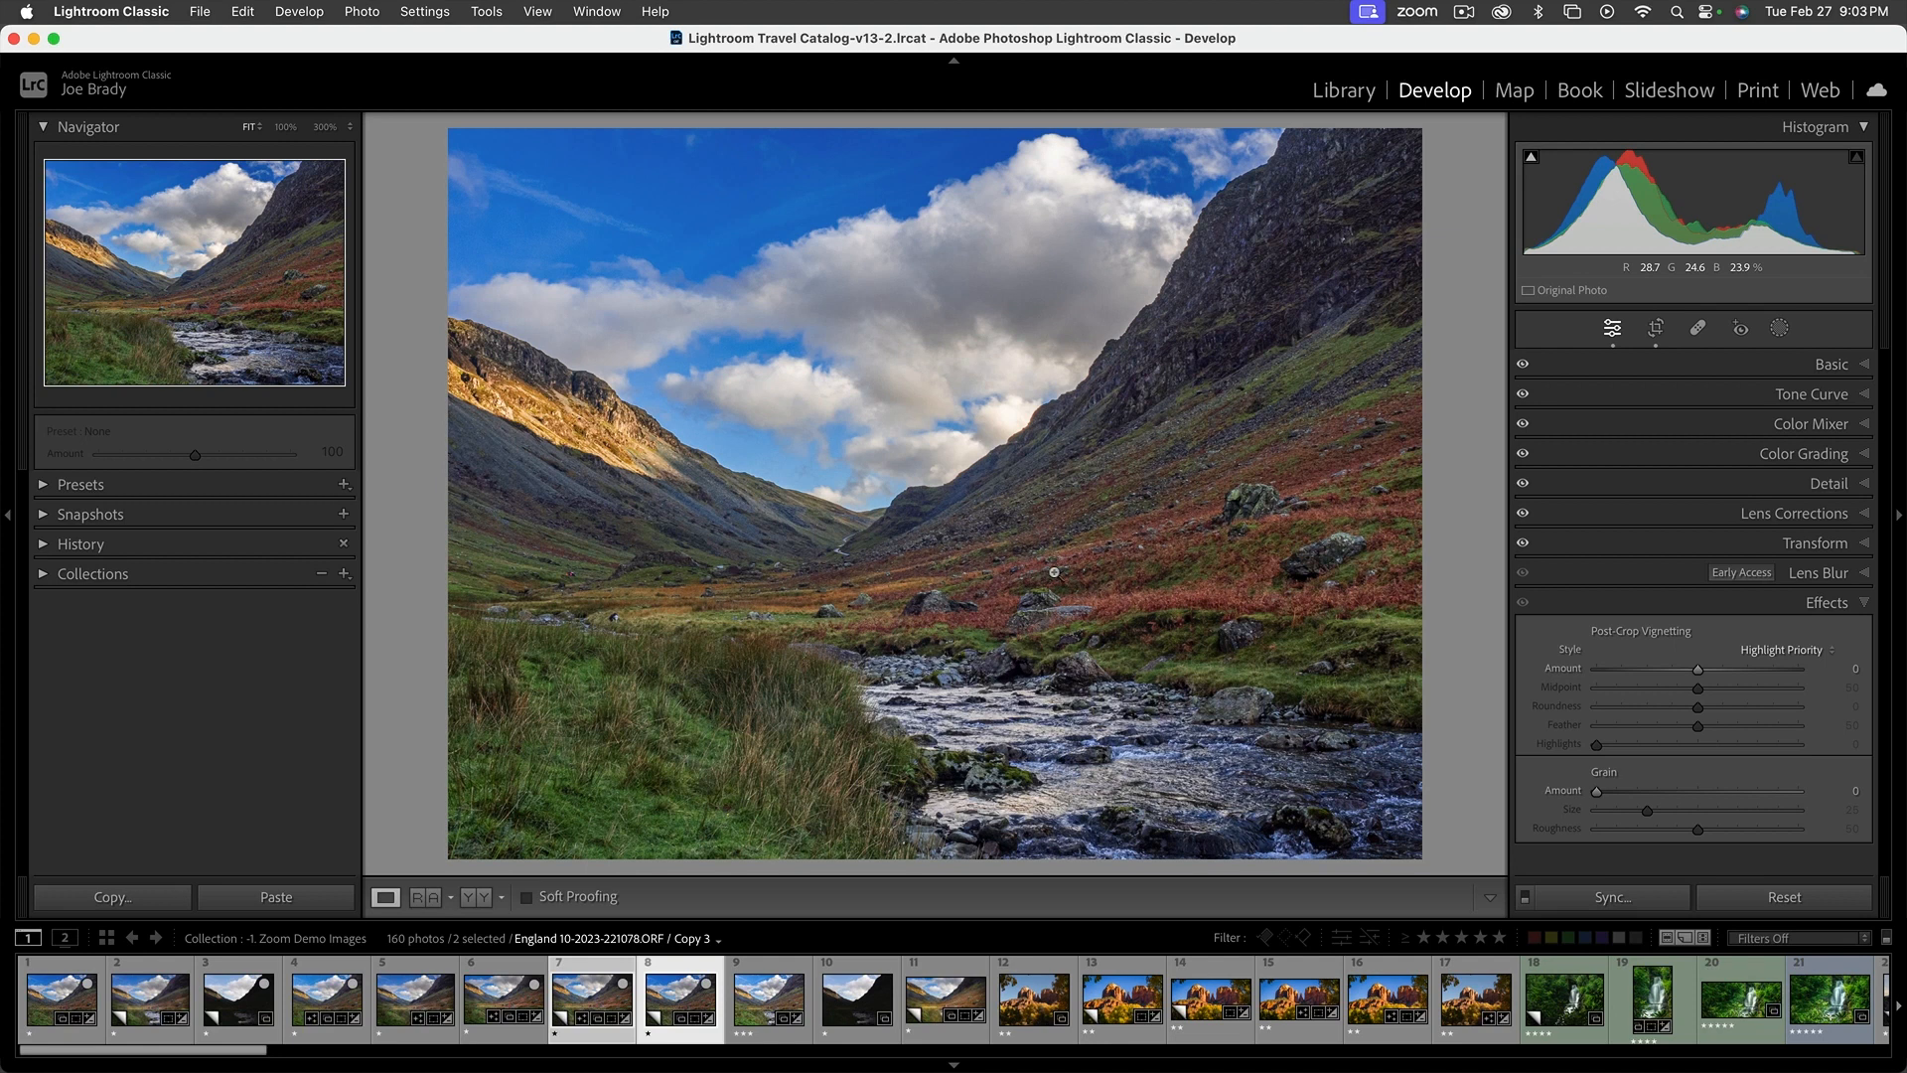
click(1657, 332)
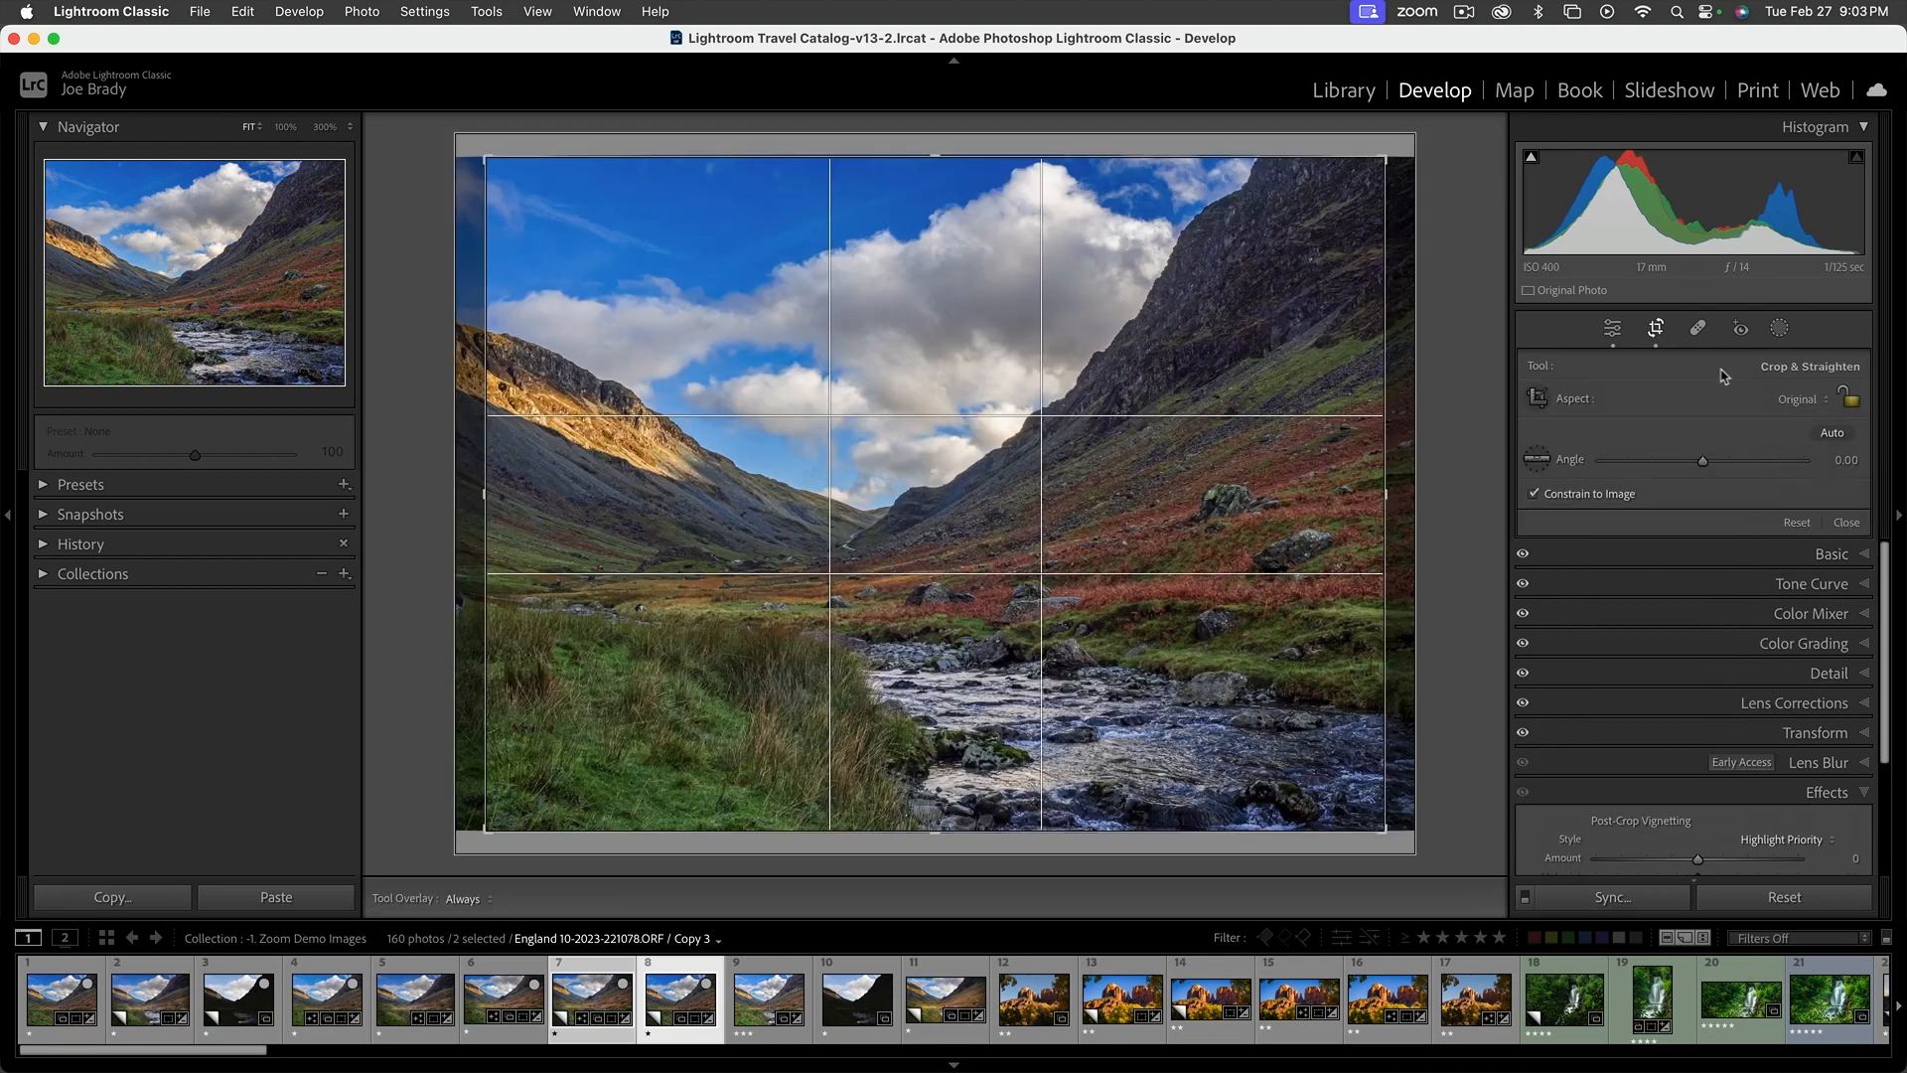
click(1796, 401)
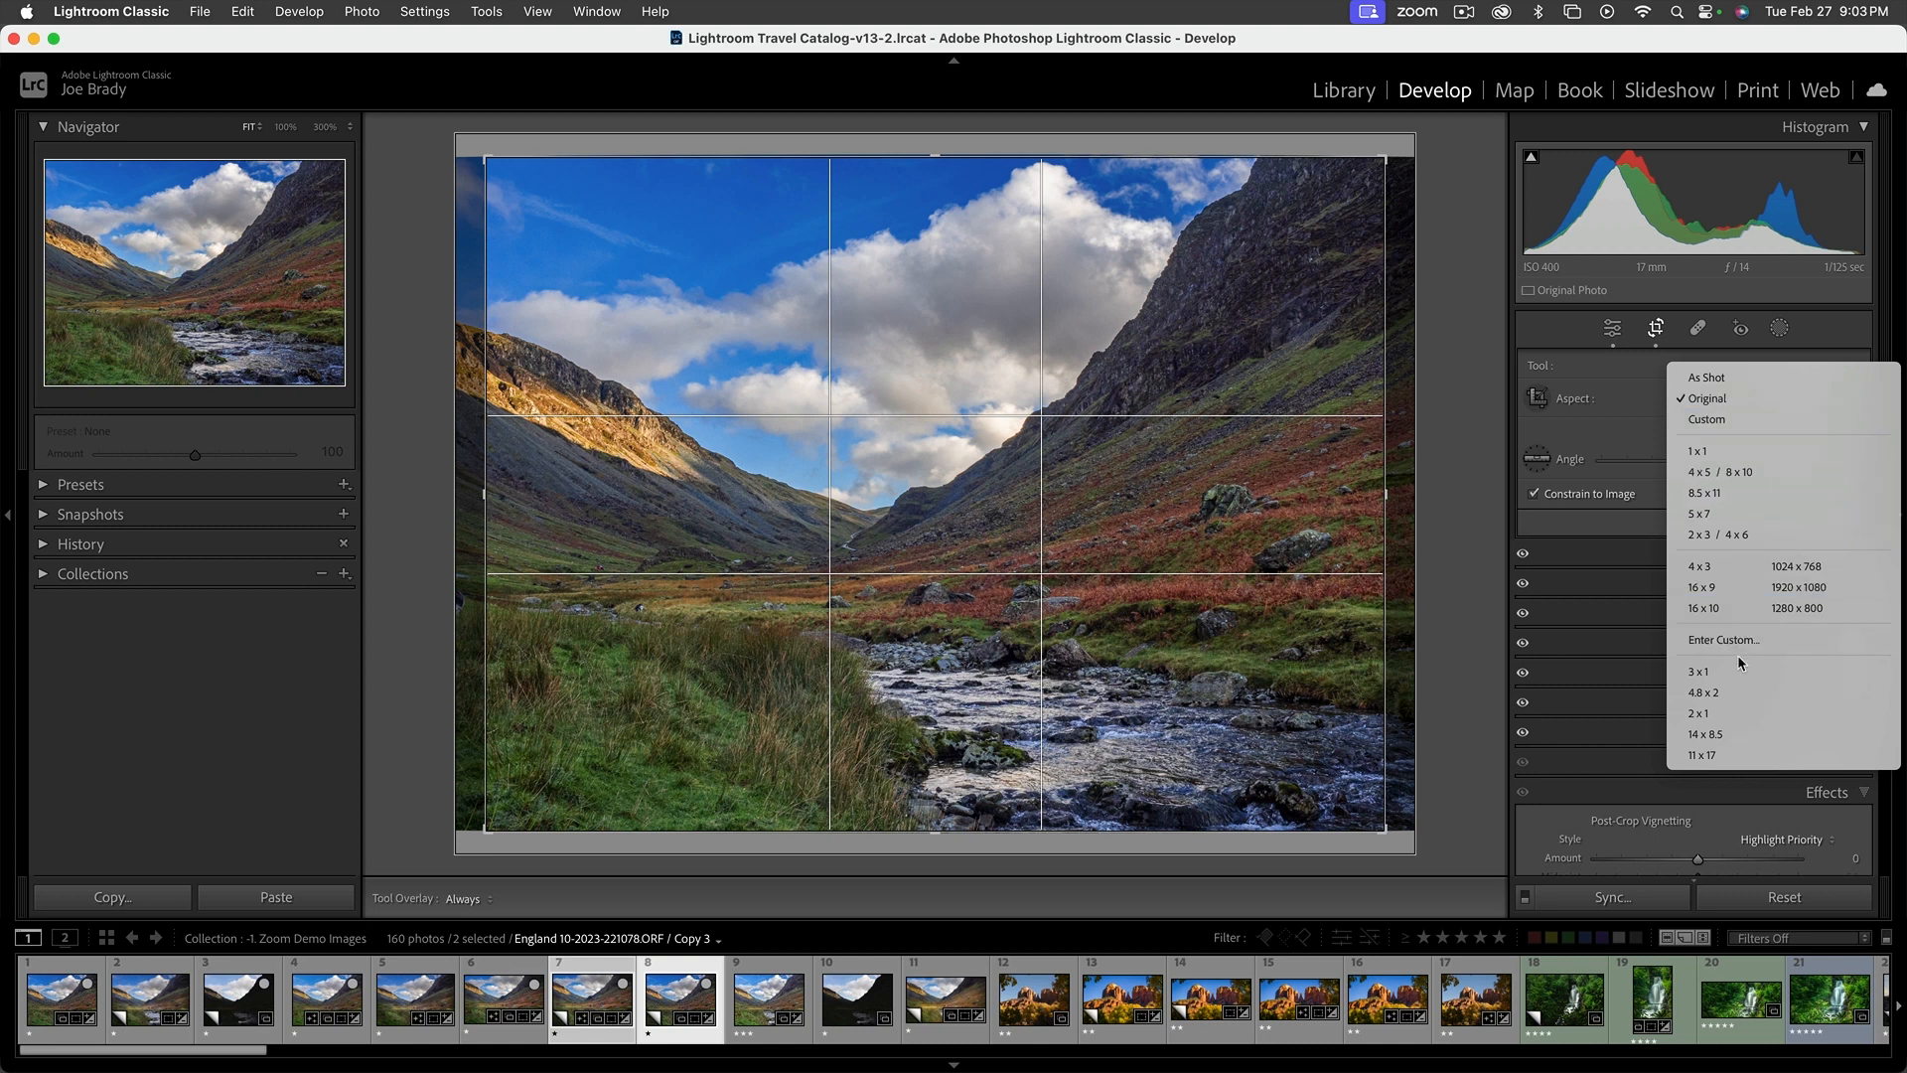
click(1721, 586)
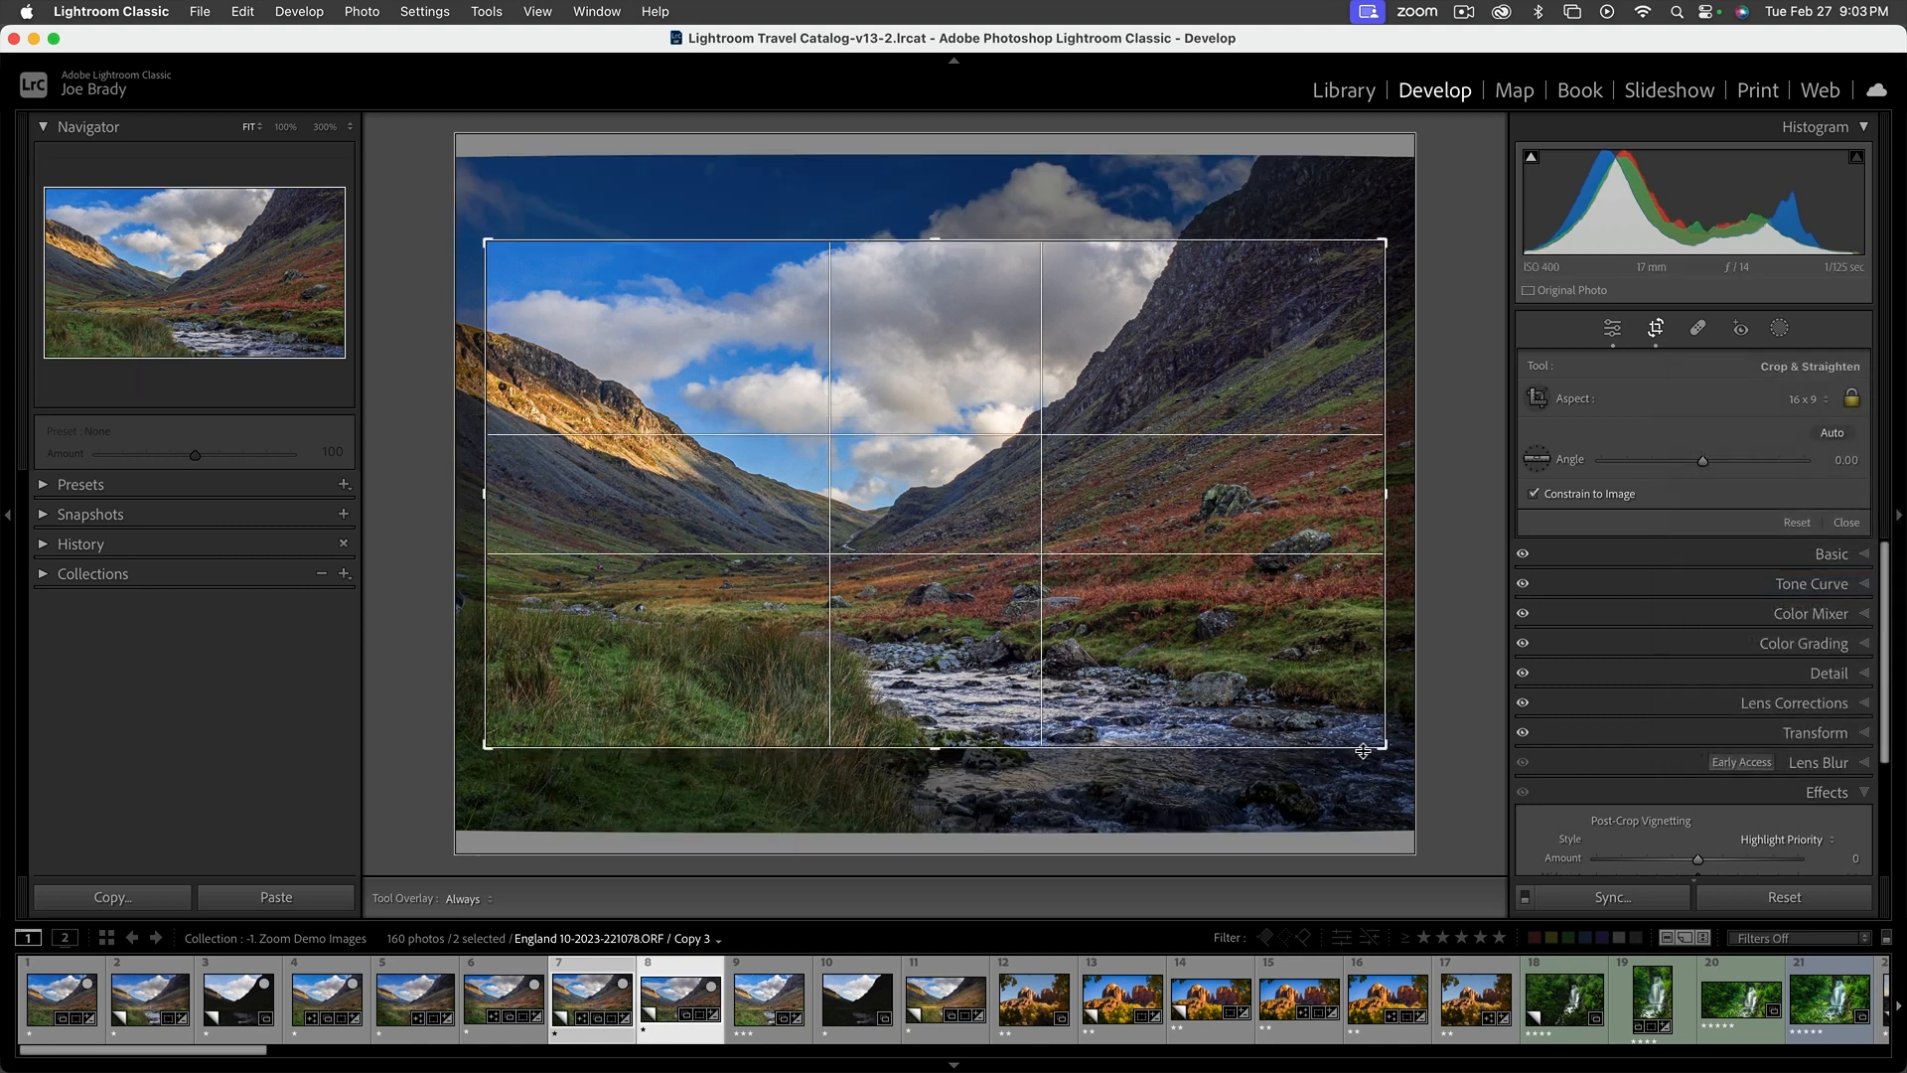
Turn the 16 x 9 crop vertical, extend it to nearly full photo height, reposition it over the valley and stream, and apply it
drag(1381, 745, 1157, 803)
drag(1281, 602, 1072, 691)
key(super+z)
drag(1022, 553, 754, 504)
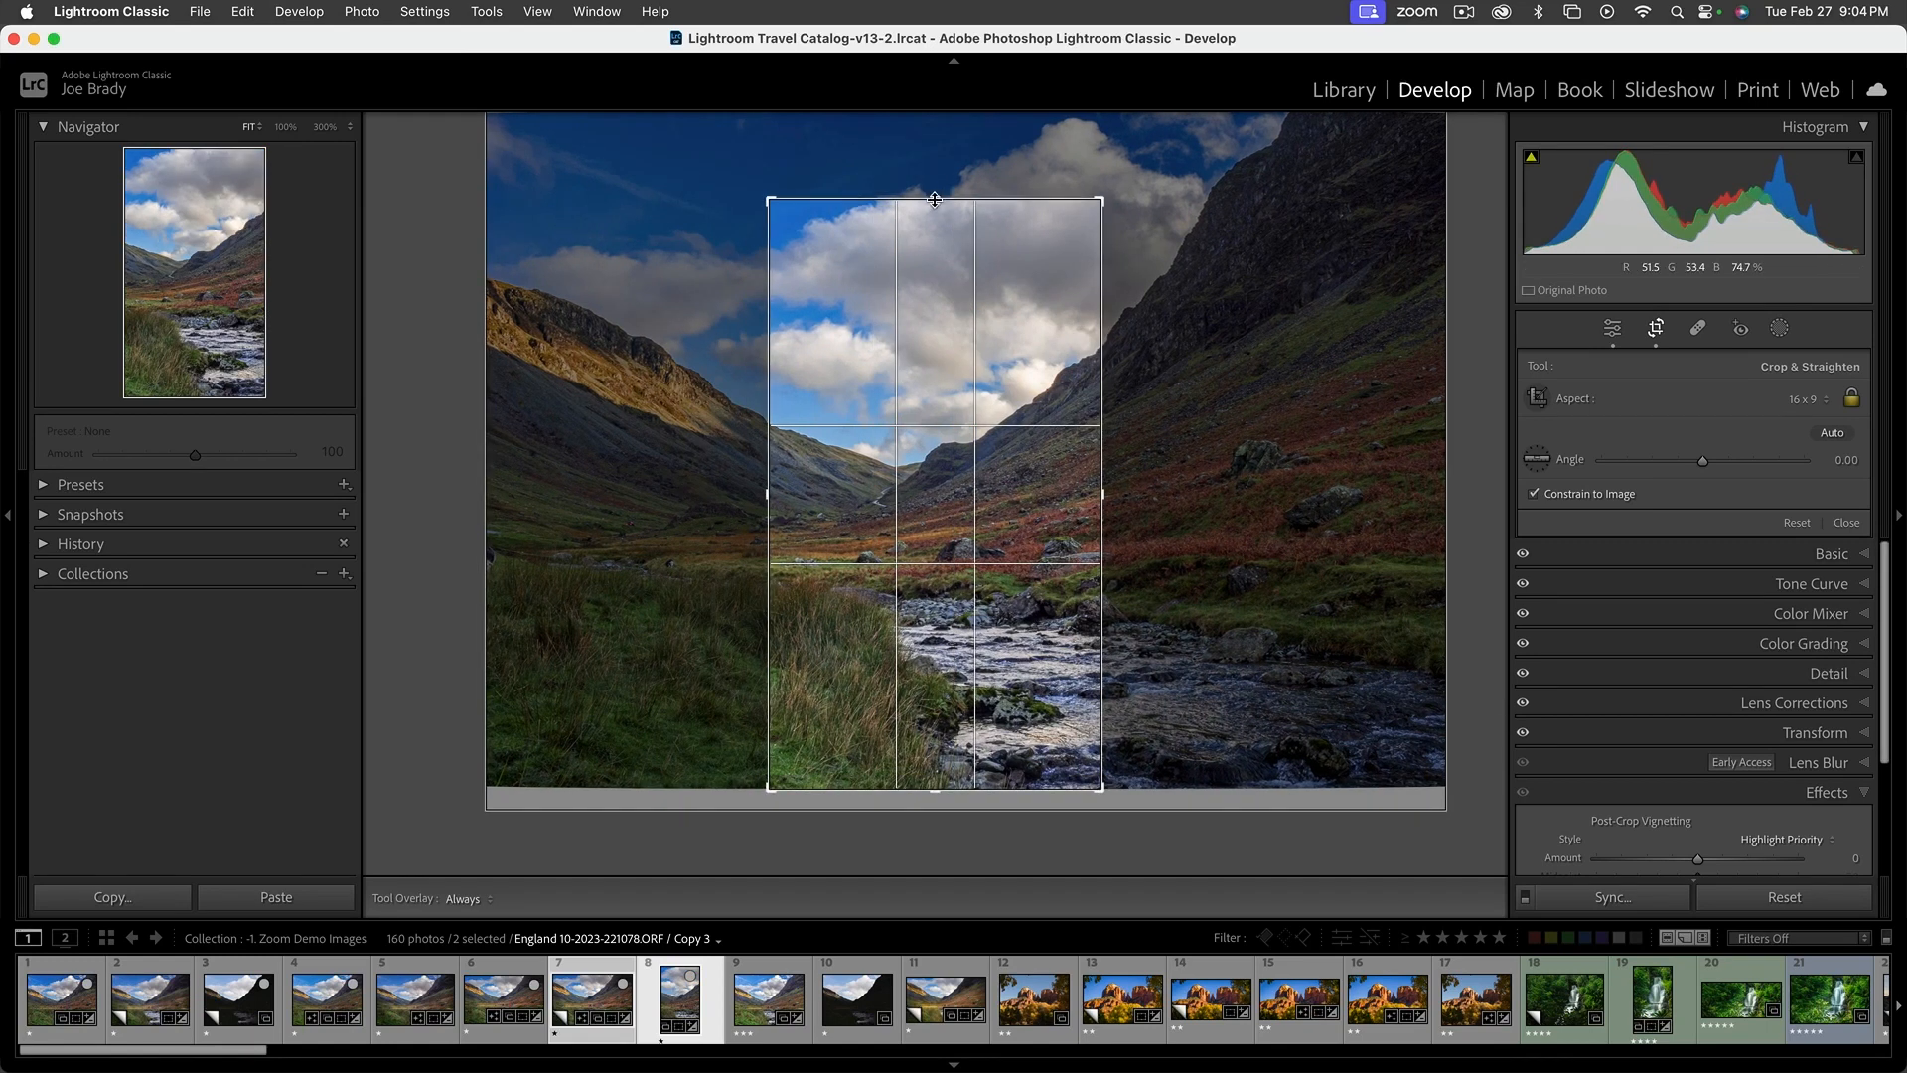
drag(885, 566, 917, 590)
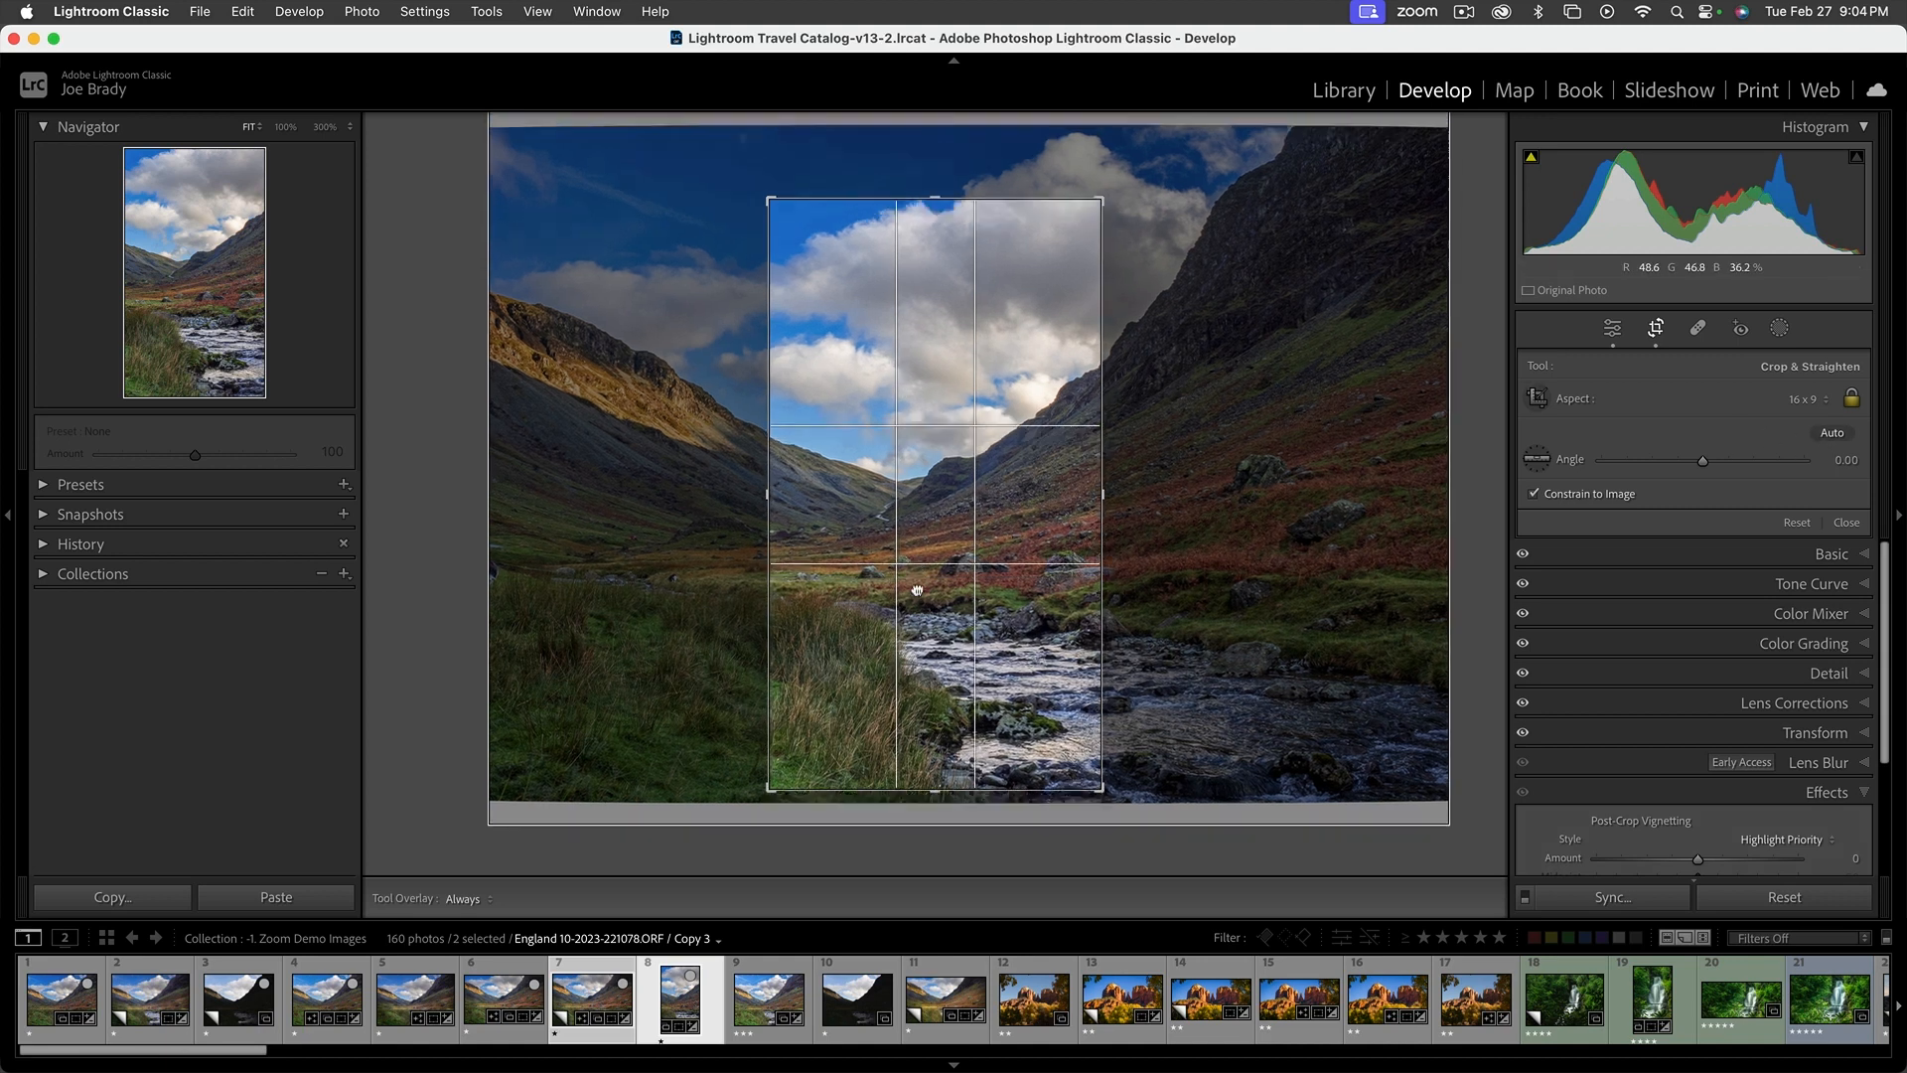
drag(770, 198, 735, 177)
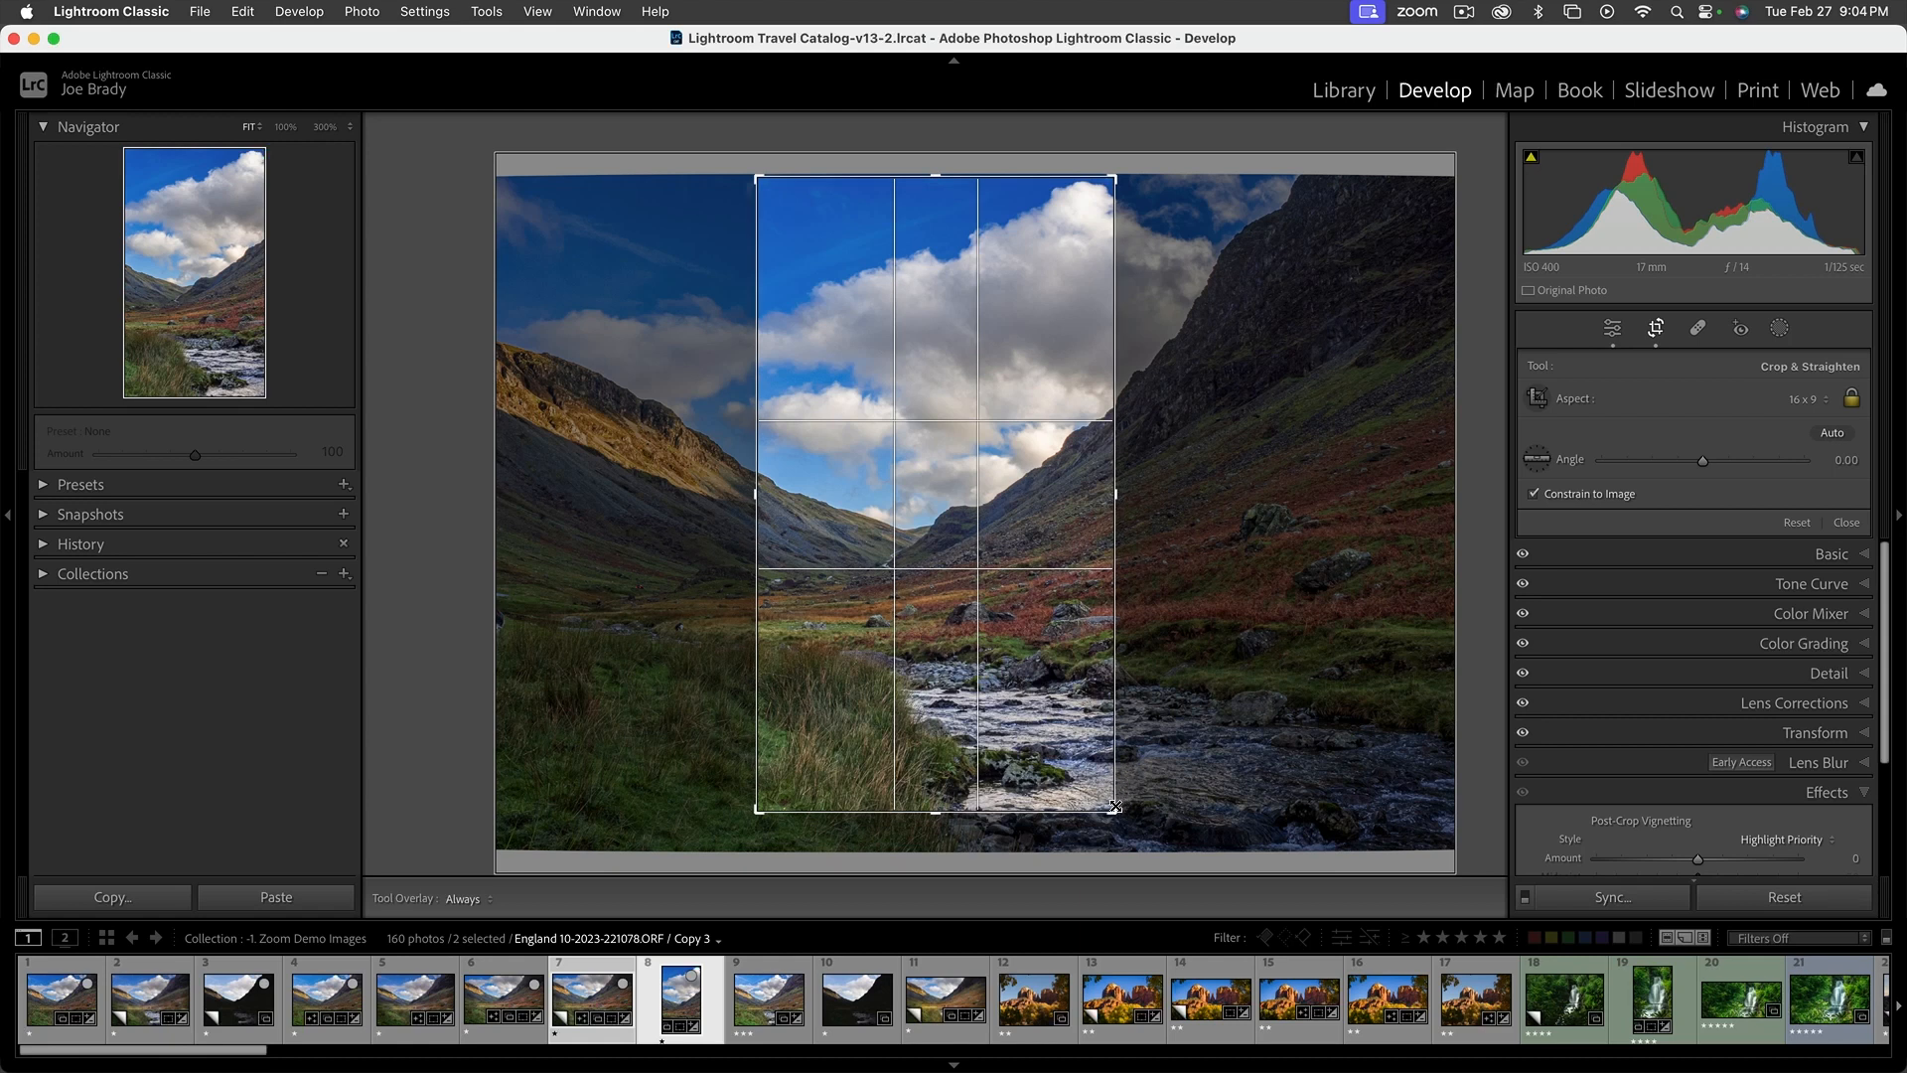
drag(1115, 810, 1129, 824)
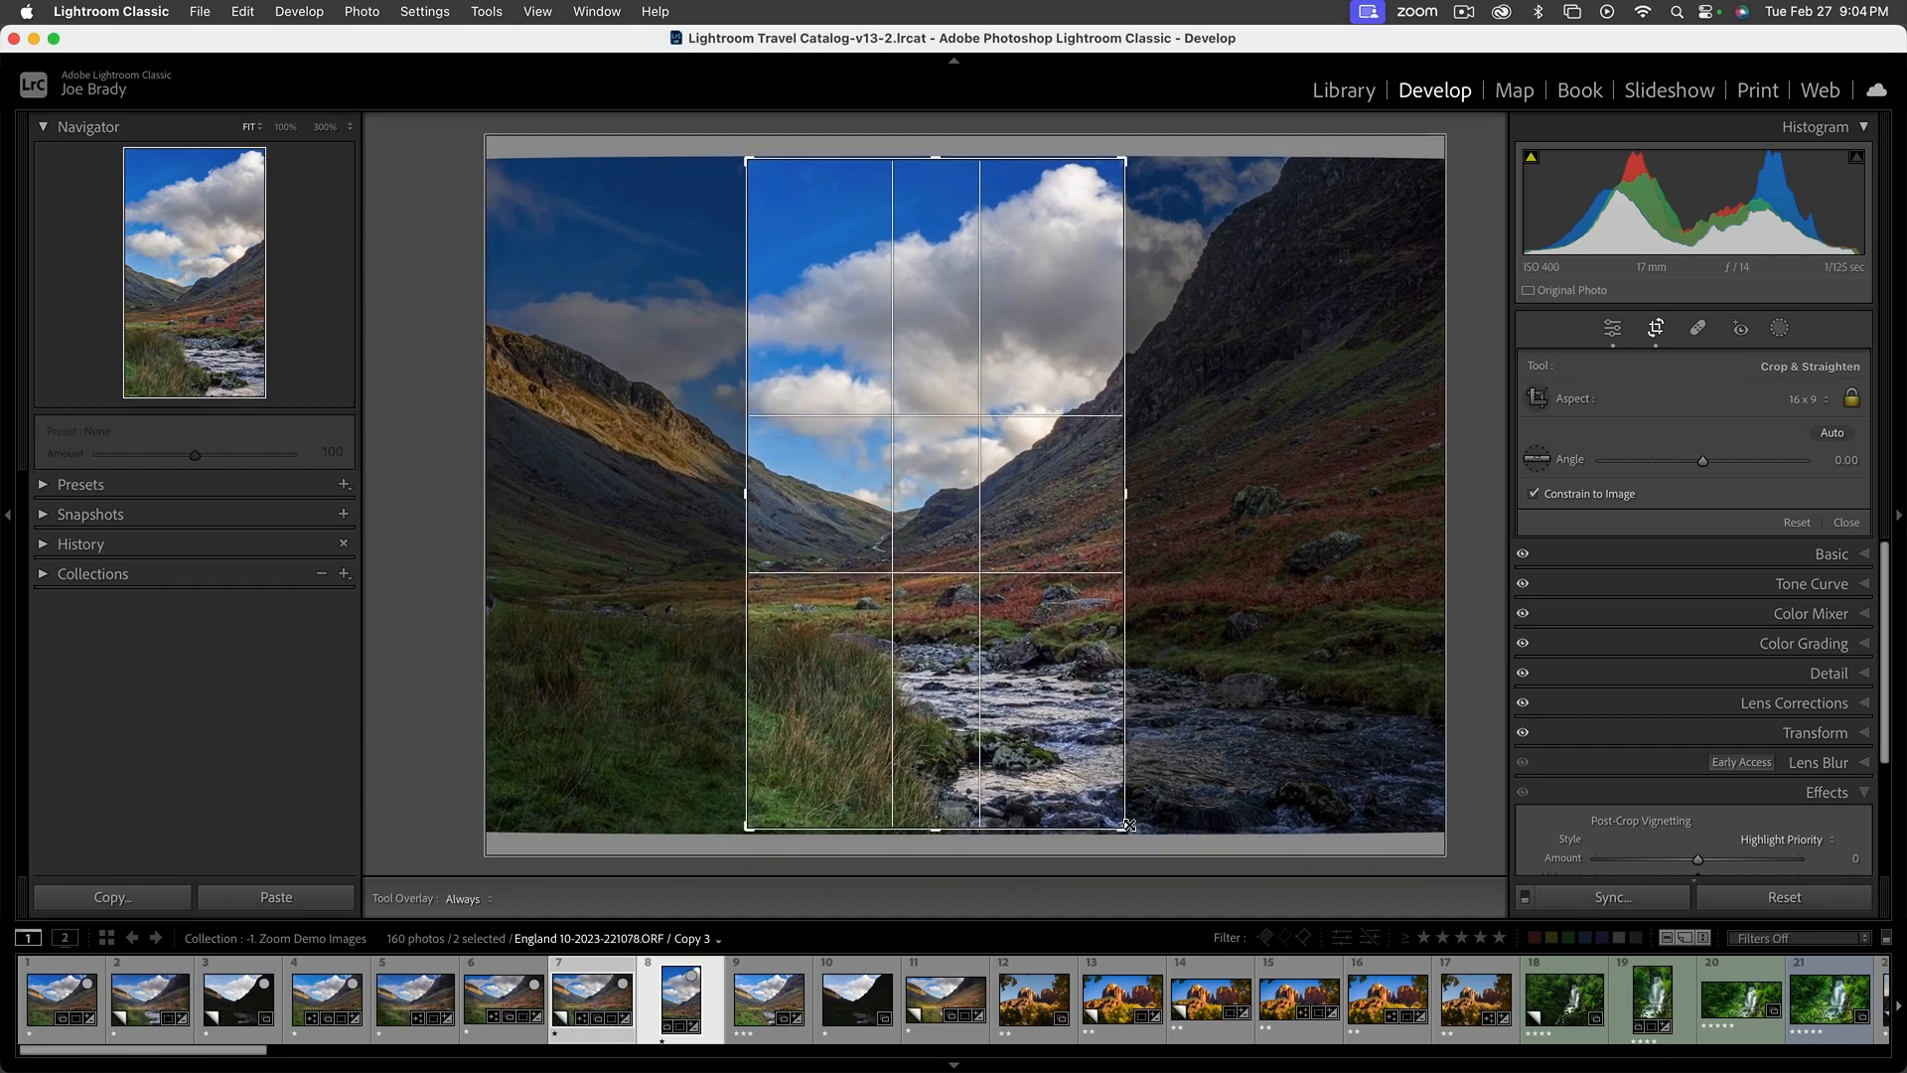
drag(1055, 748, 1127, 743)
key(Return)
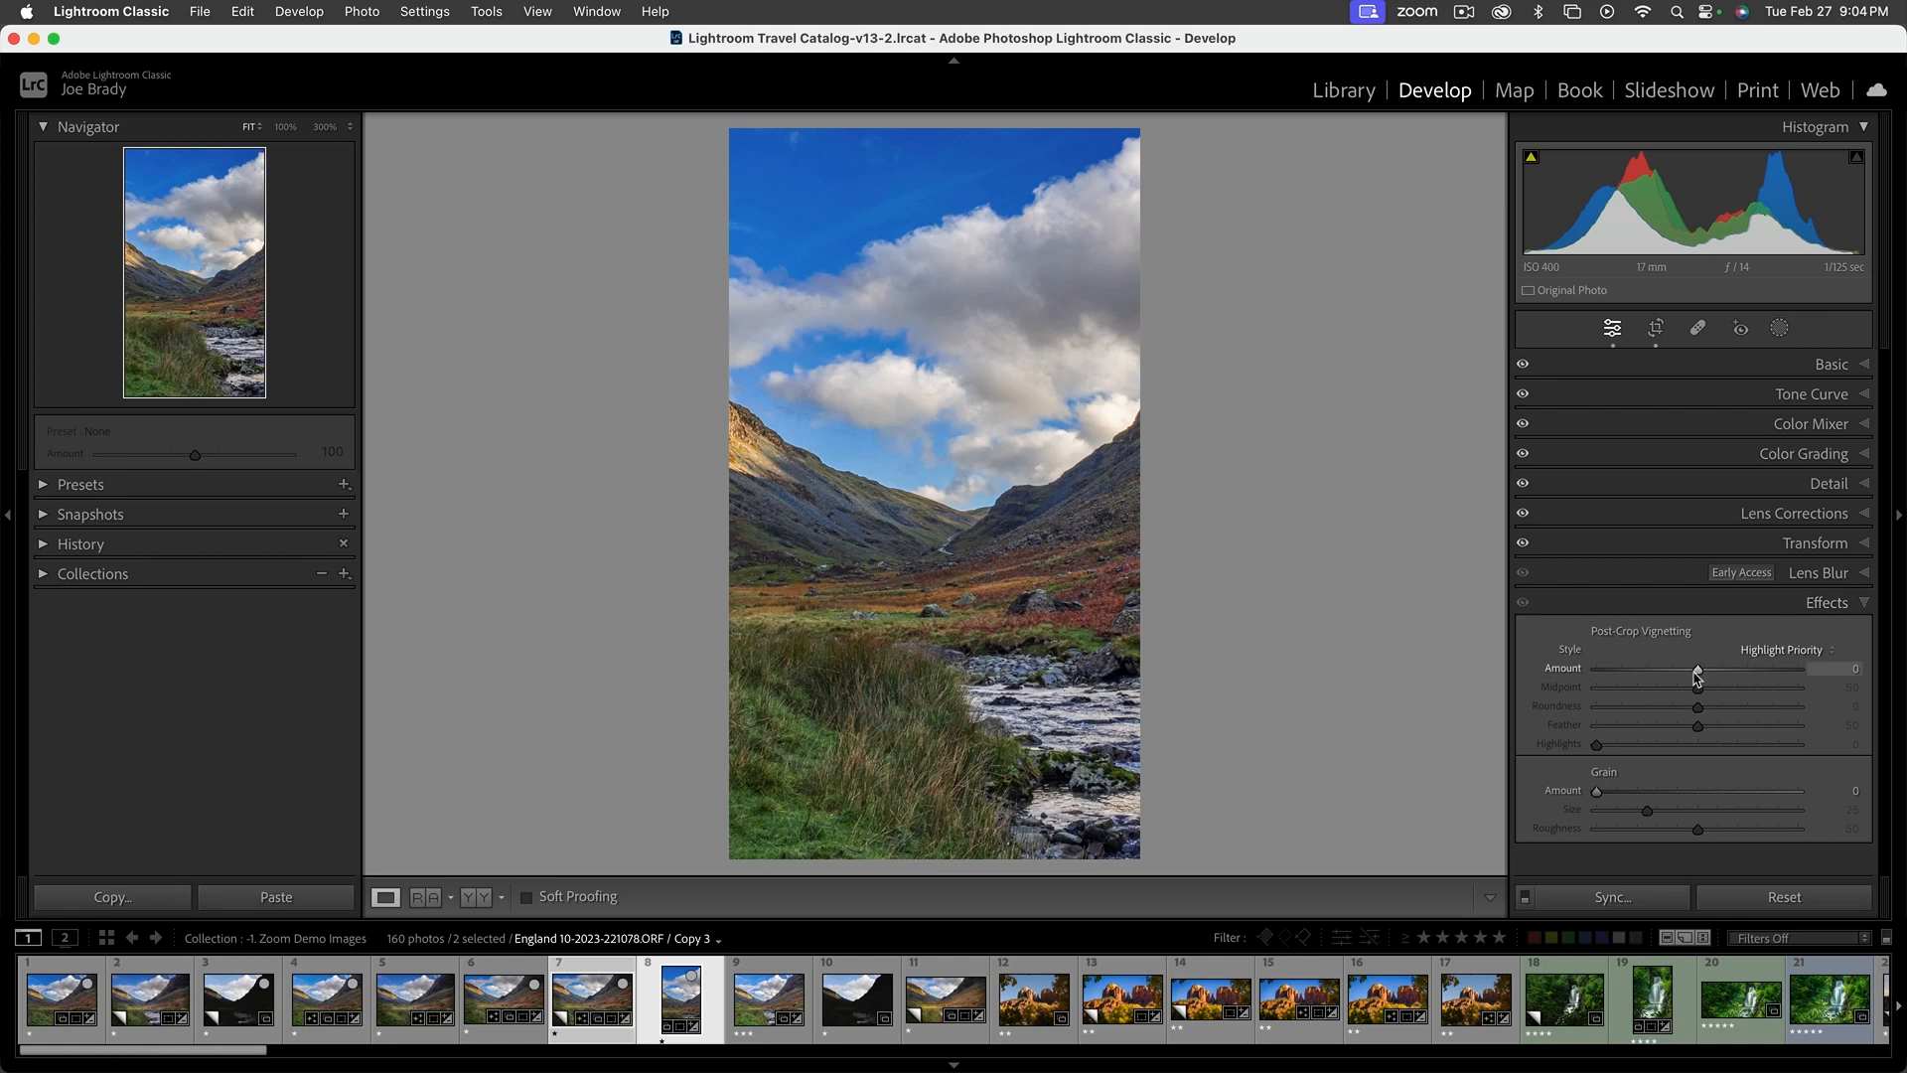
Set the vertical crop's post-crop vignette amount to -13 and compare the photo with the Effects adjustments off and on
drag(1698, 675, 1685, 675)
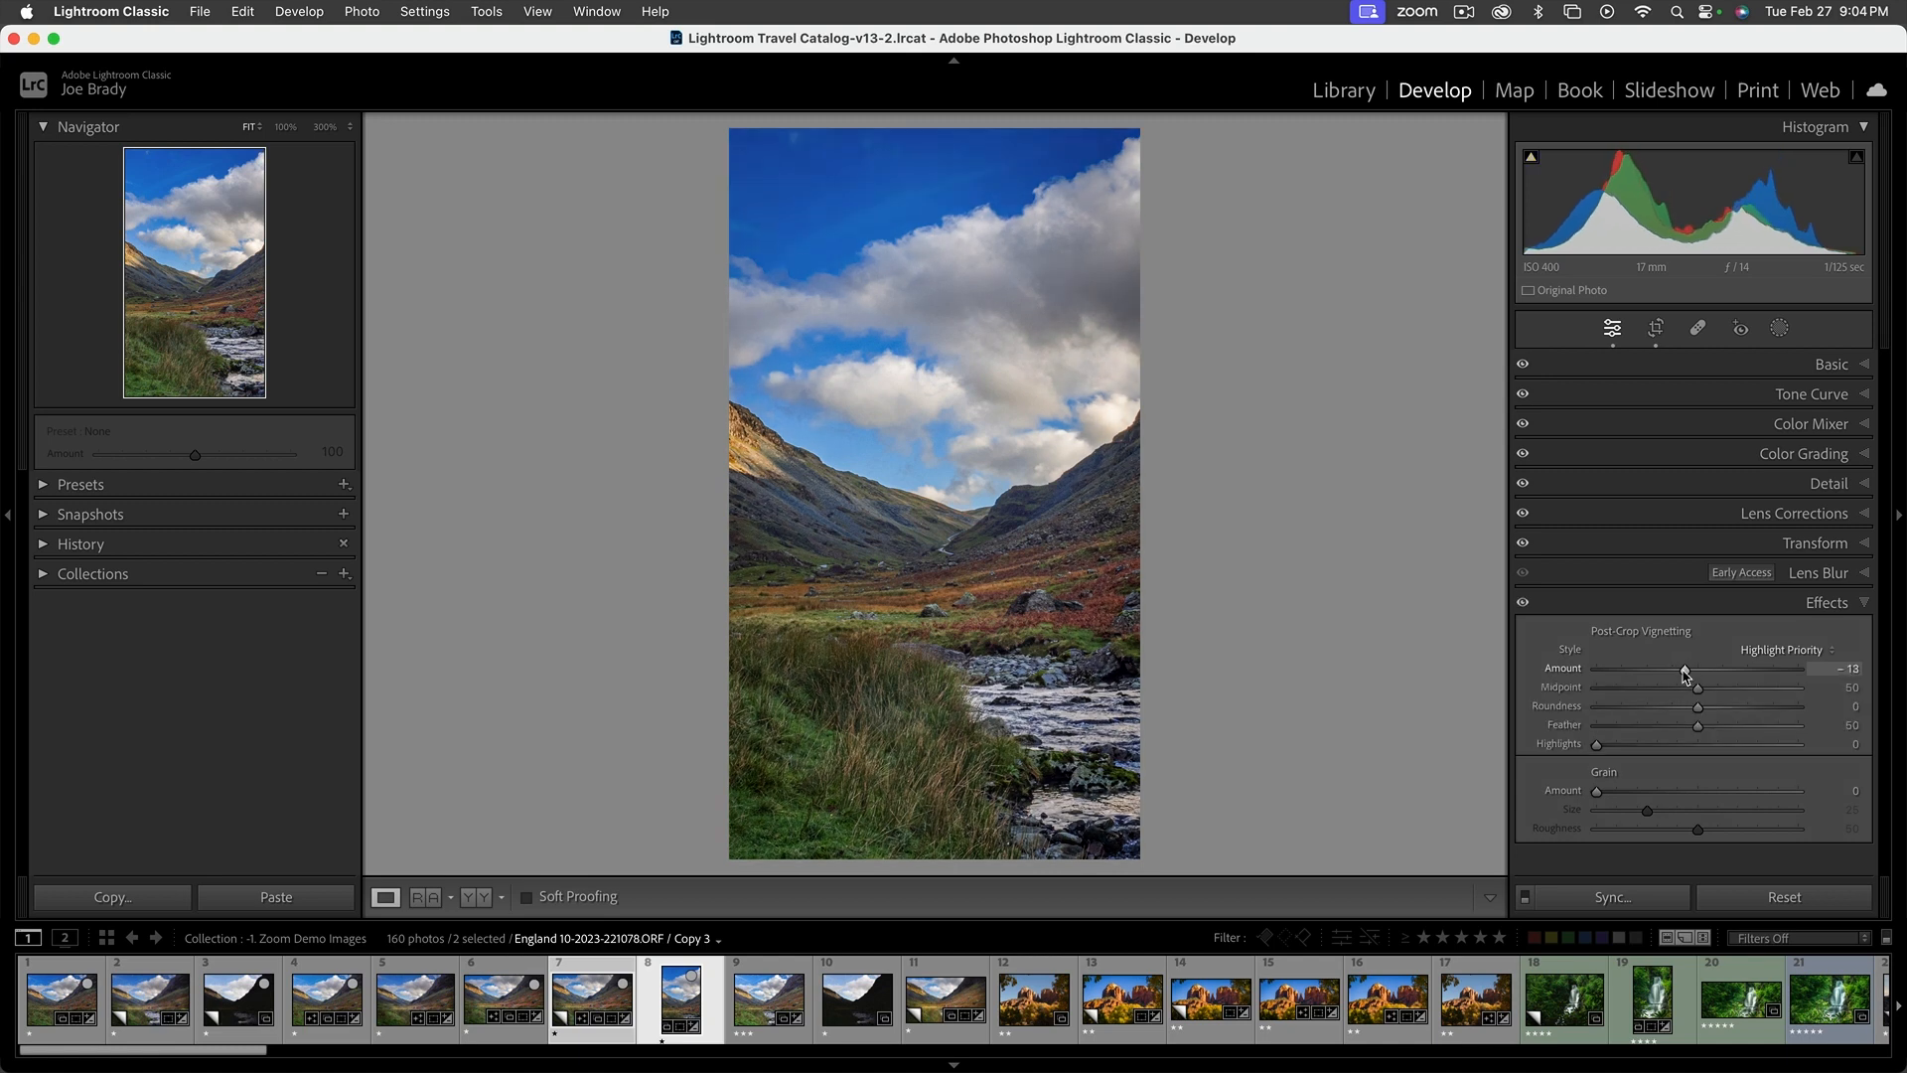
click(1523, 602)
click(1522, 602)
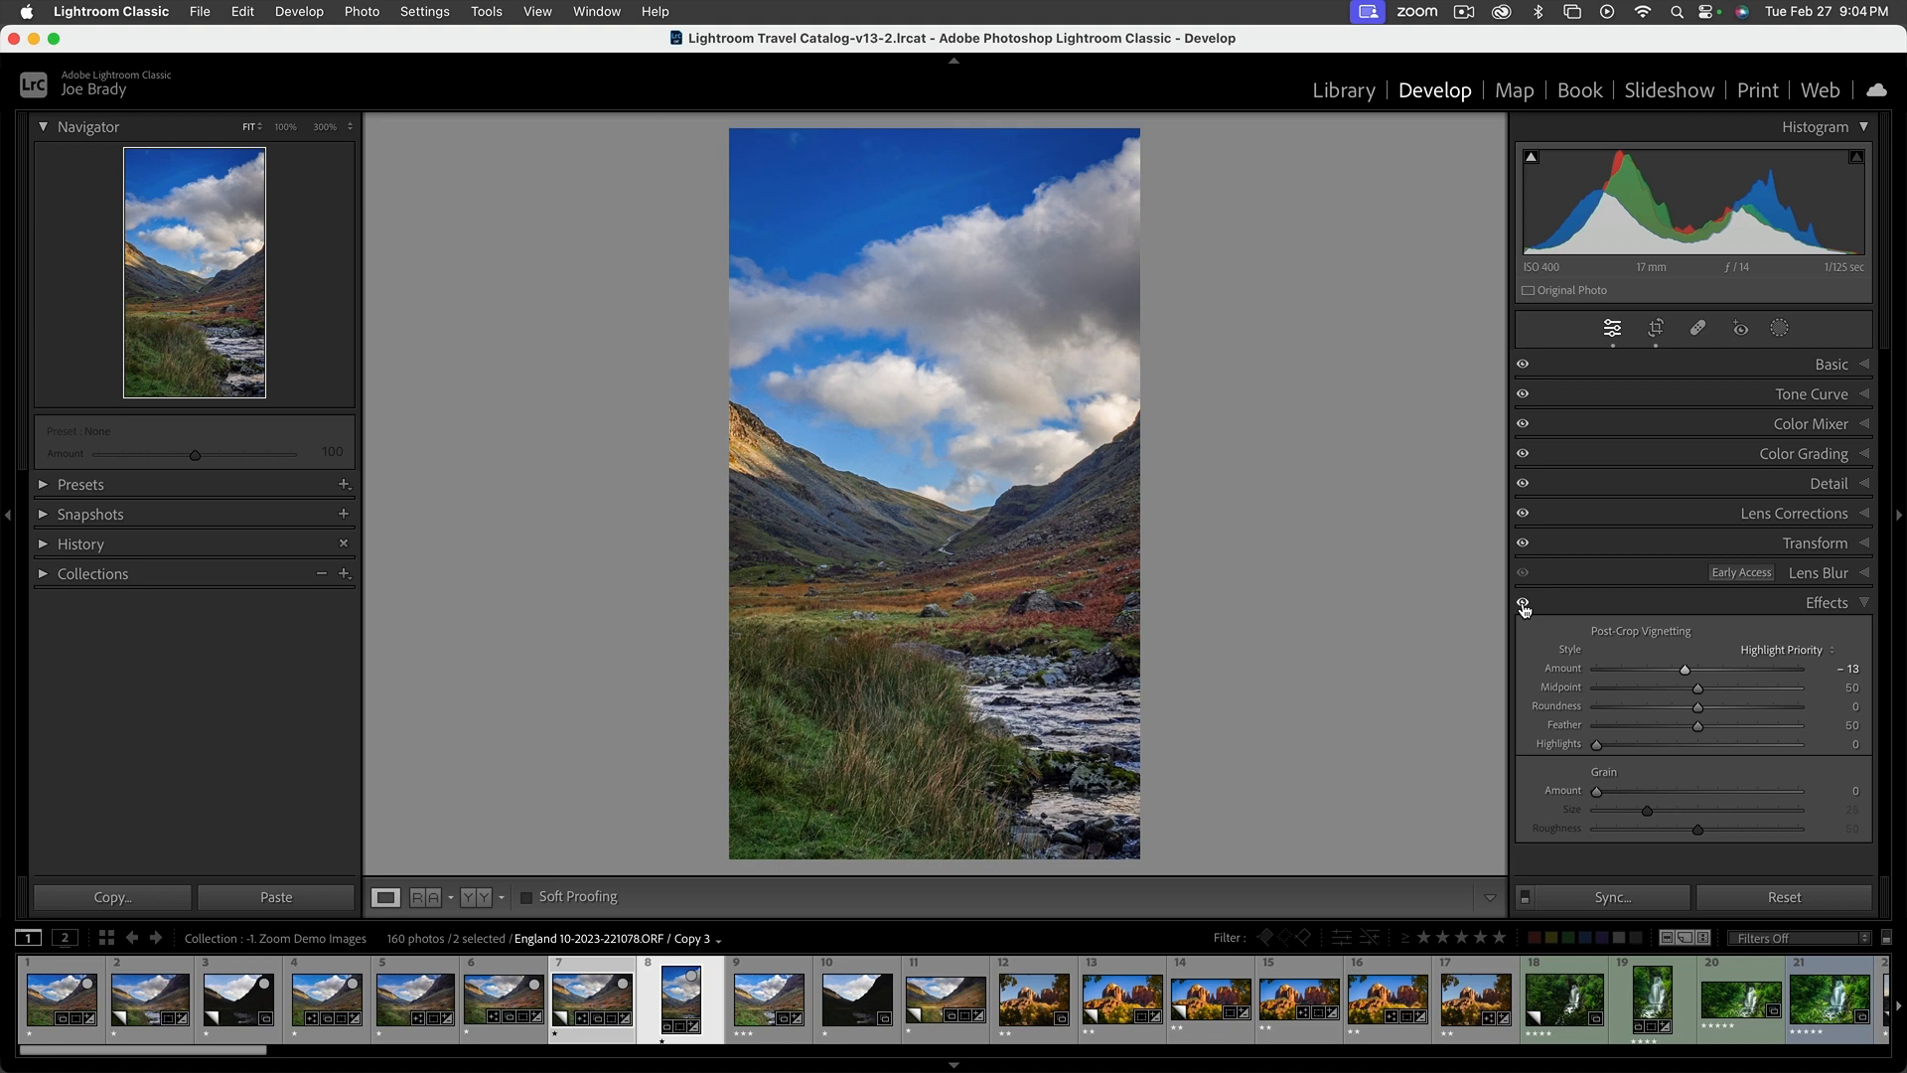
click(1522, 604)
Return to the finished edit's virtual copy, examine its 11 x 17 crop frame, and close the crop tool
click(592, 993)
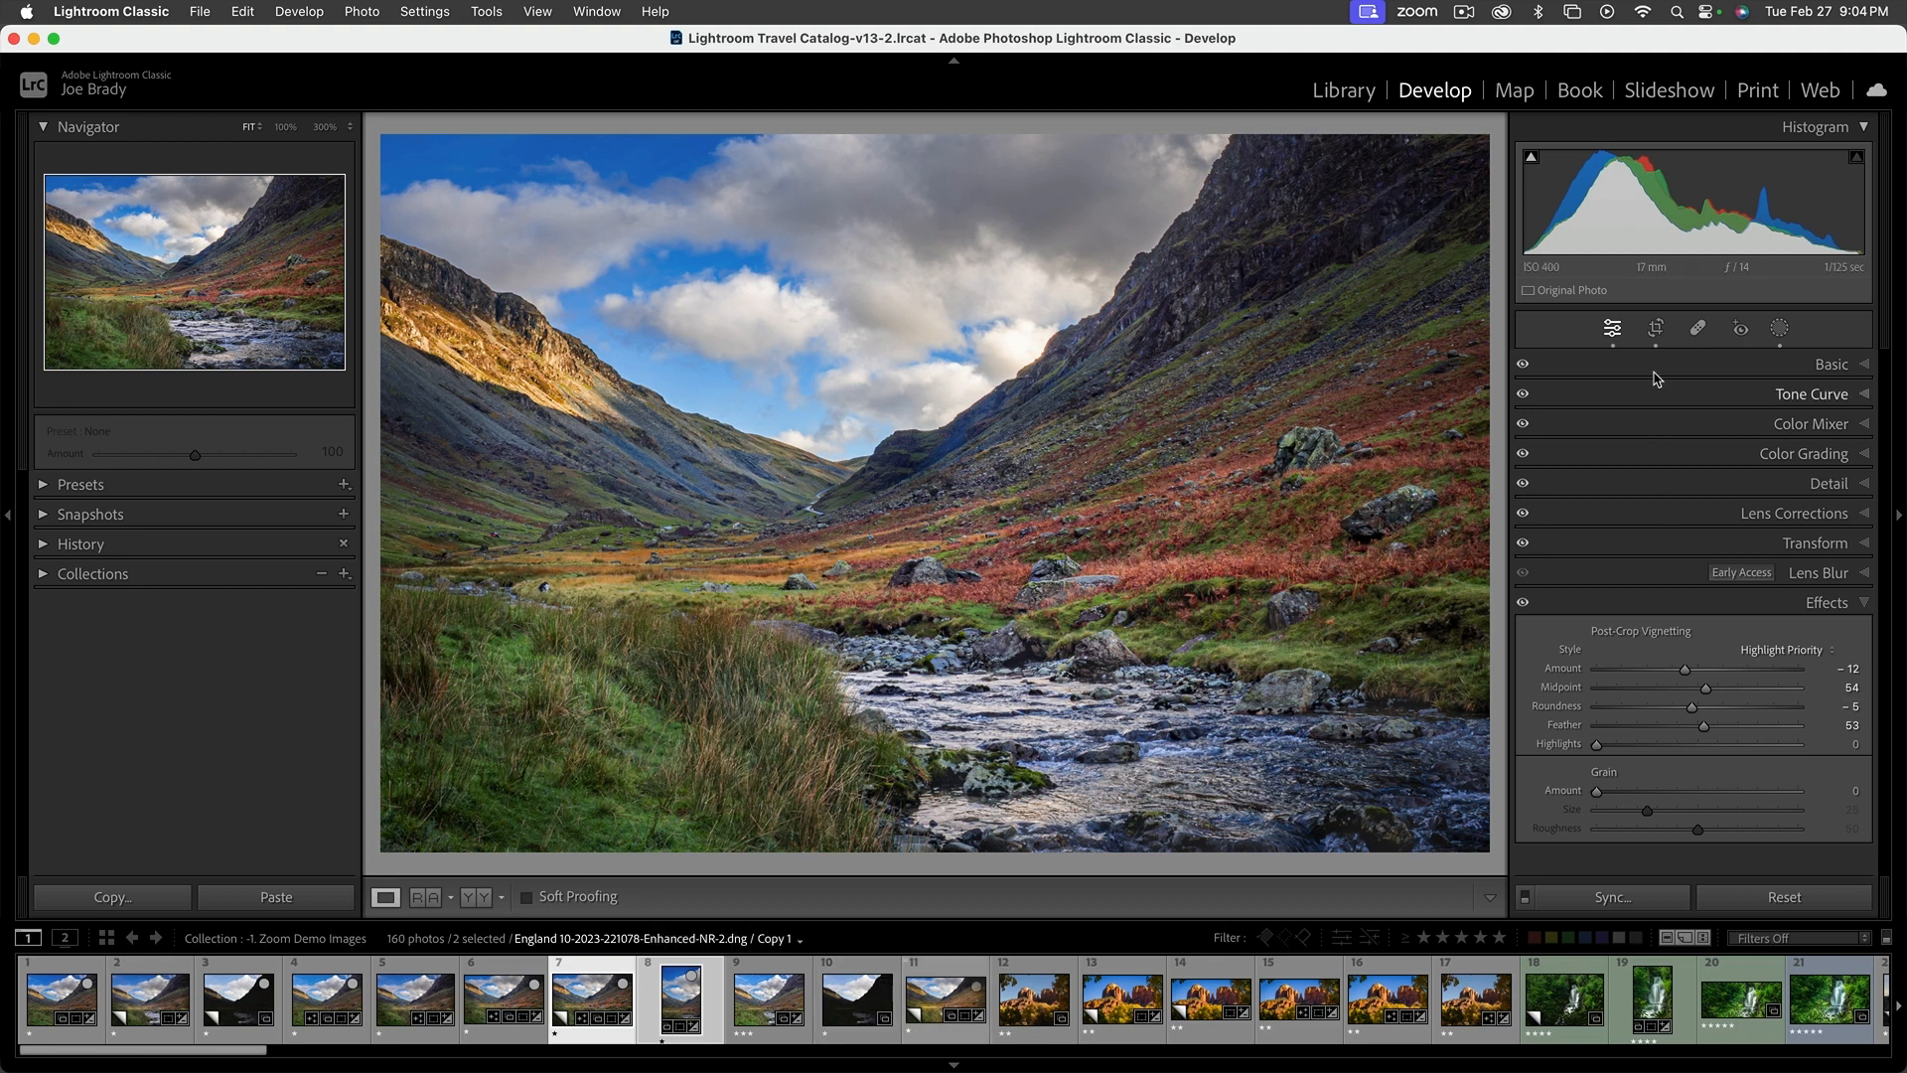
click(1657, 330)
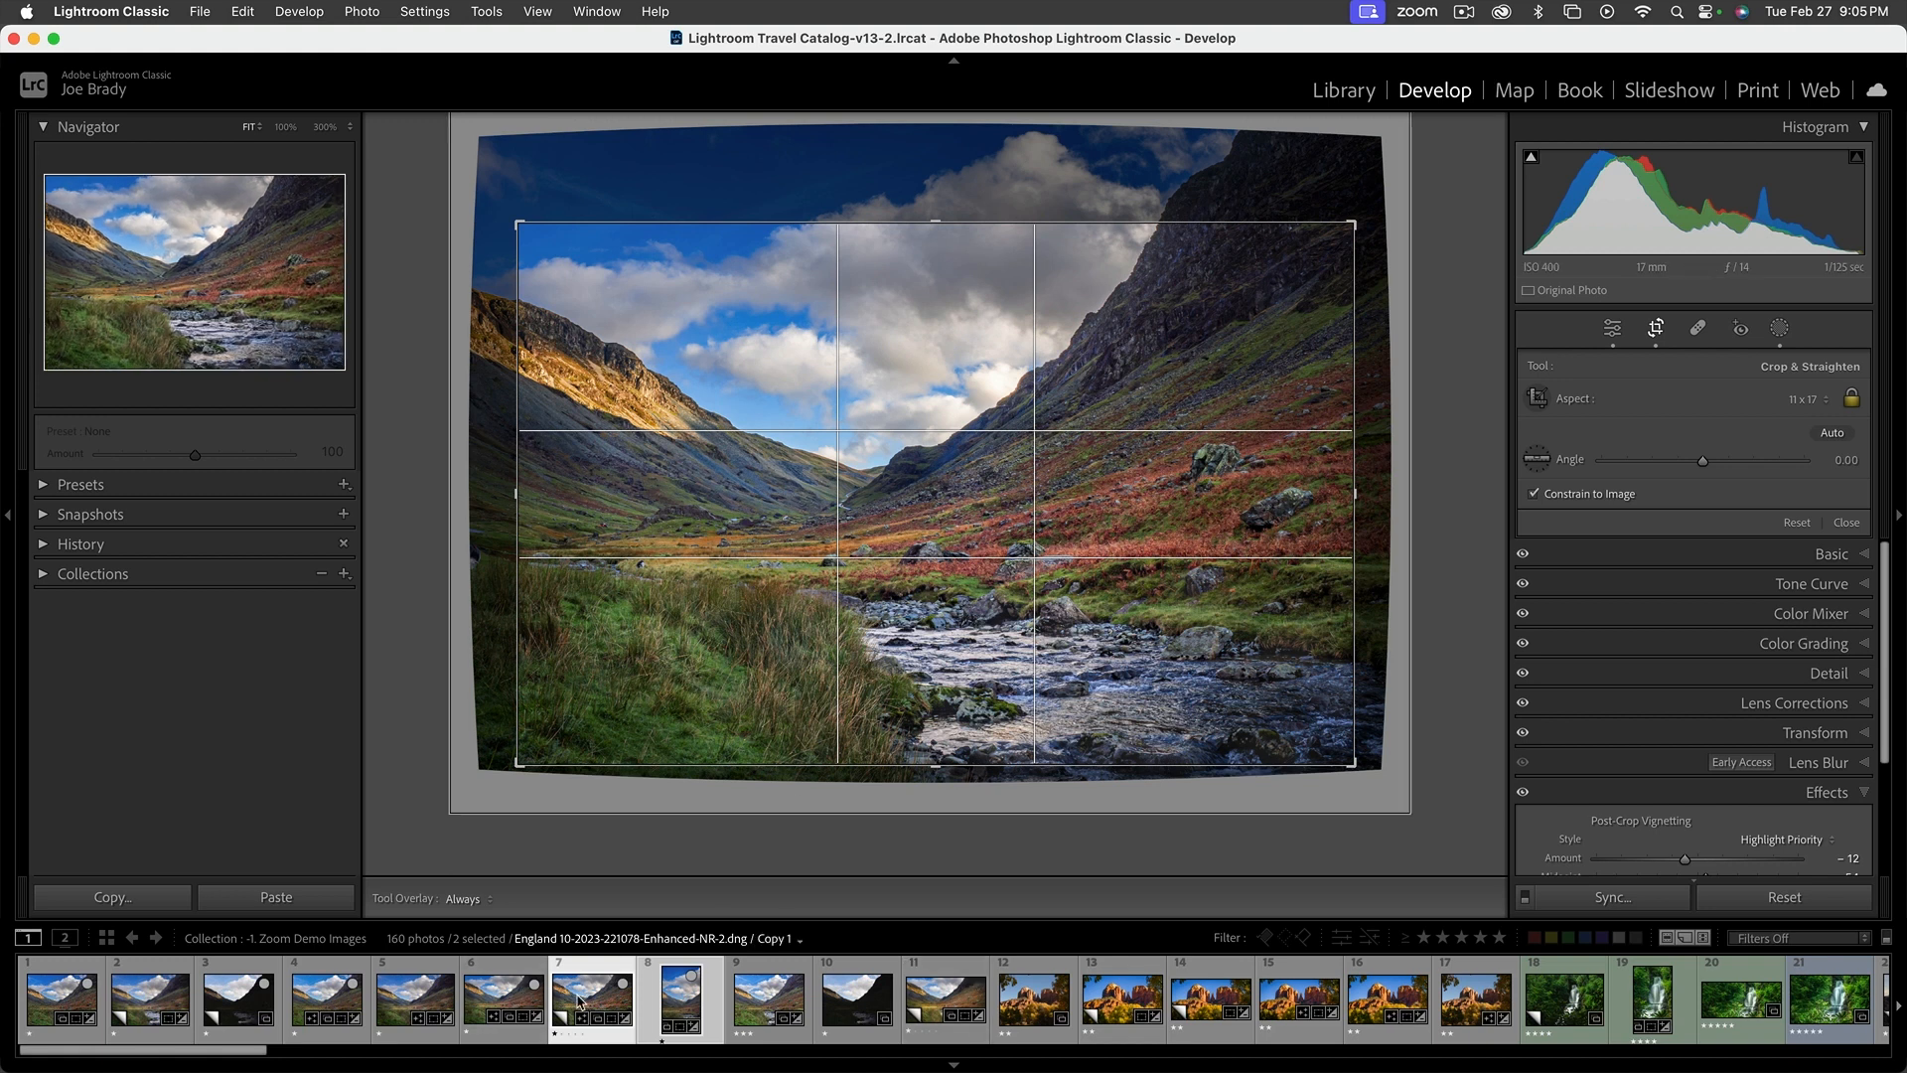
key(r)
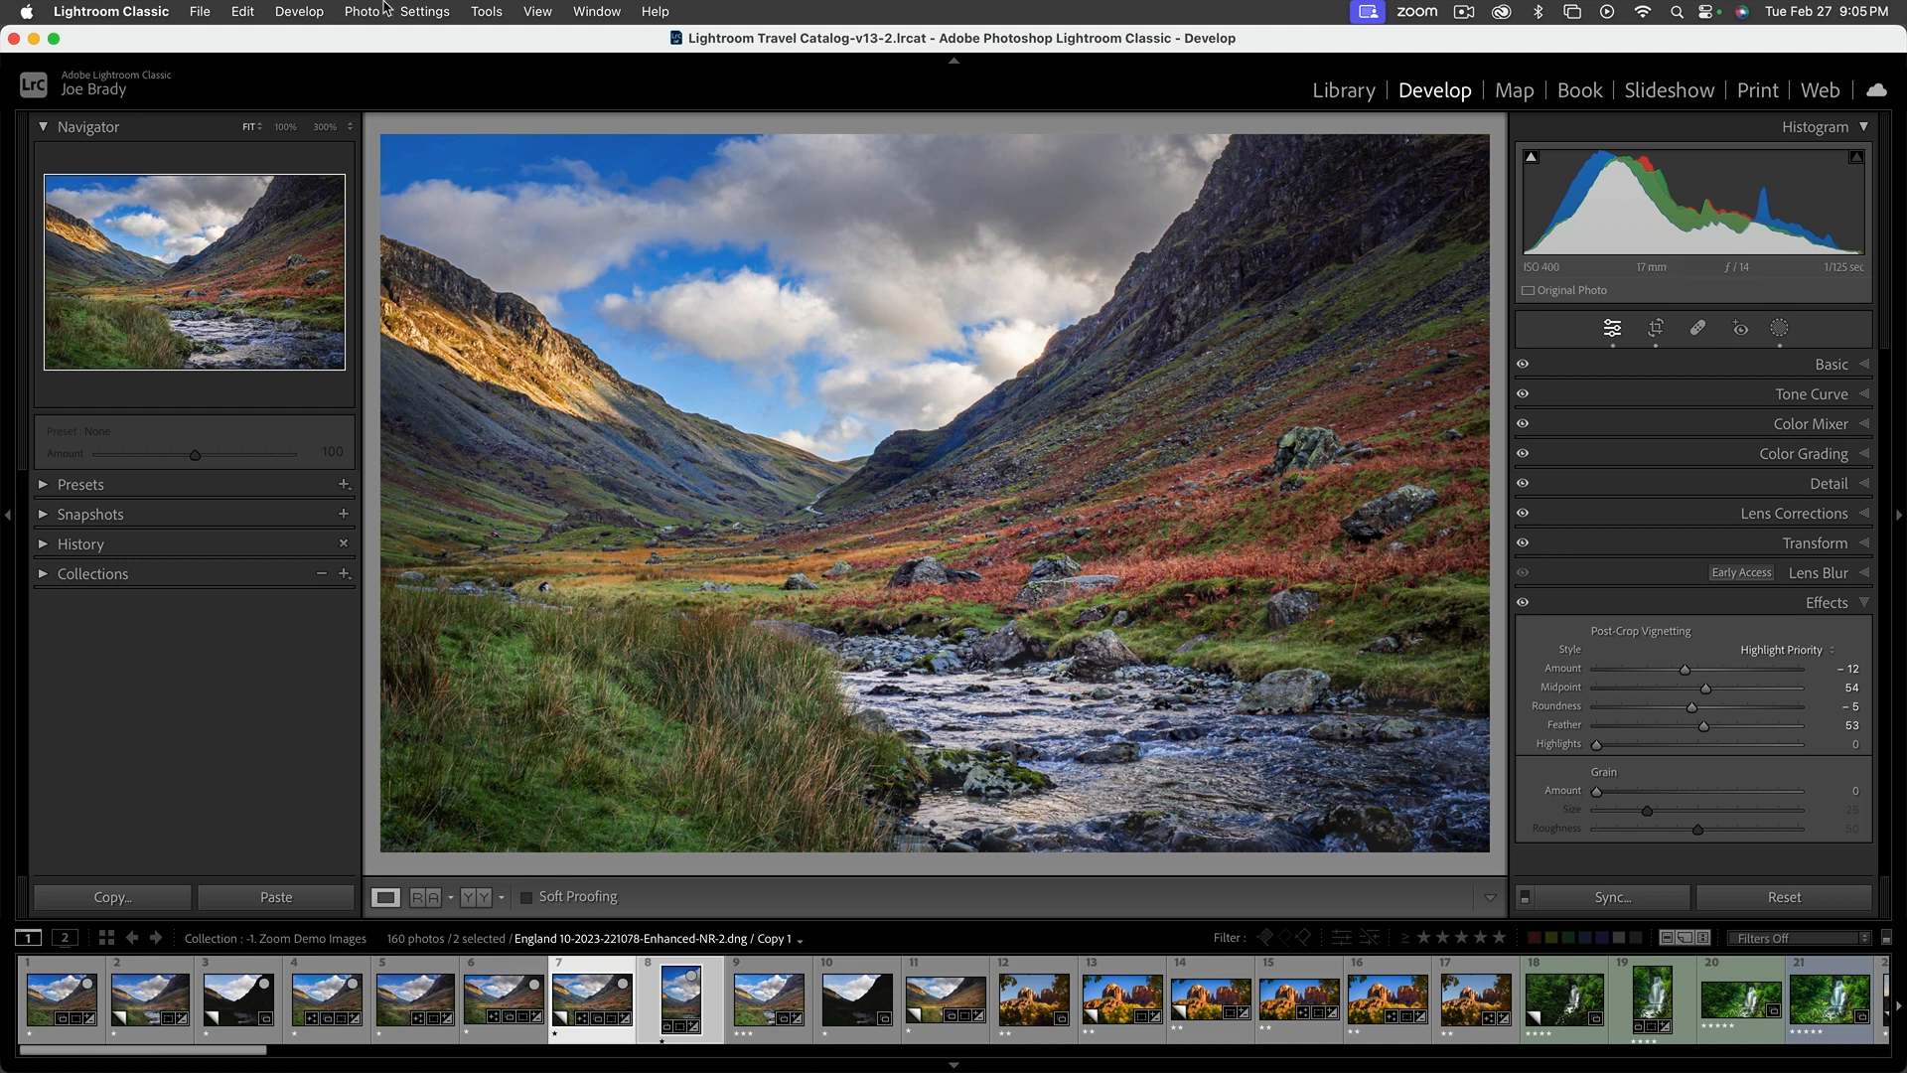
Send the 11 x 17 valley photo to Adobe Photoshop 2024 for editing
click(301, 11)
mouse_move(352, 10)
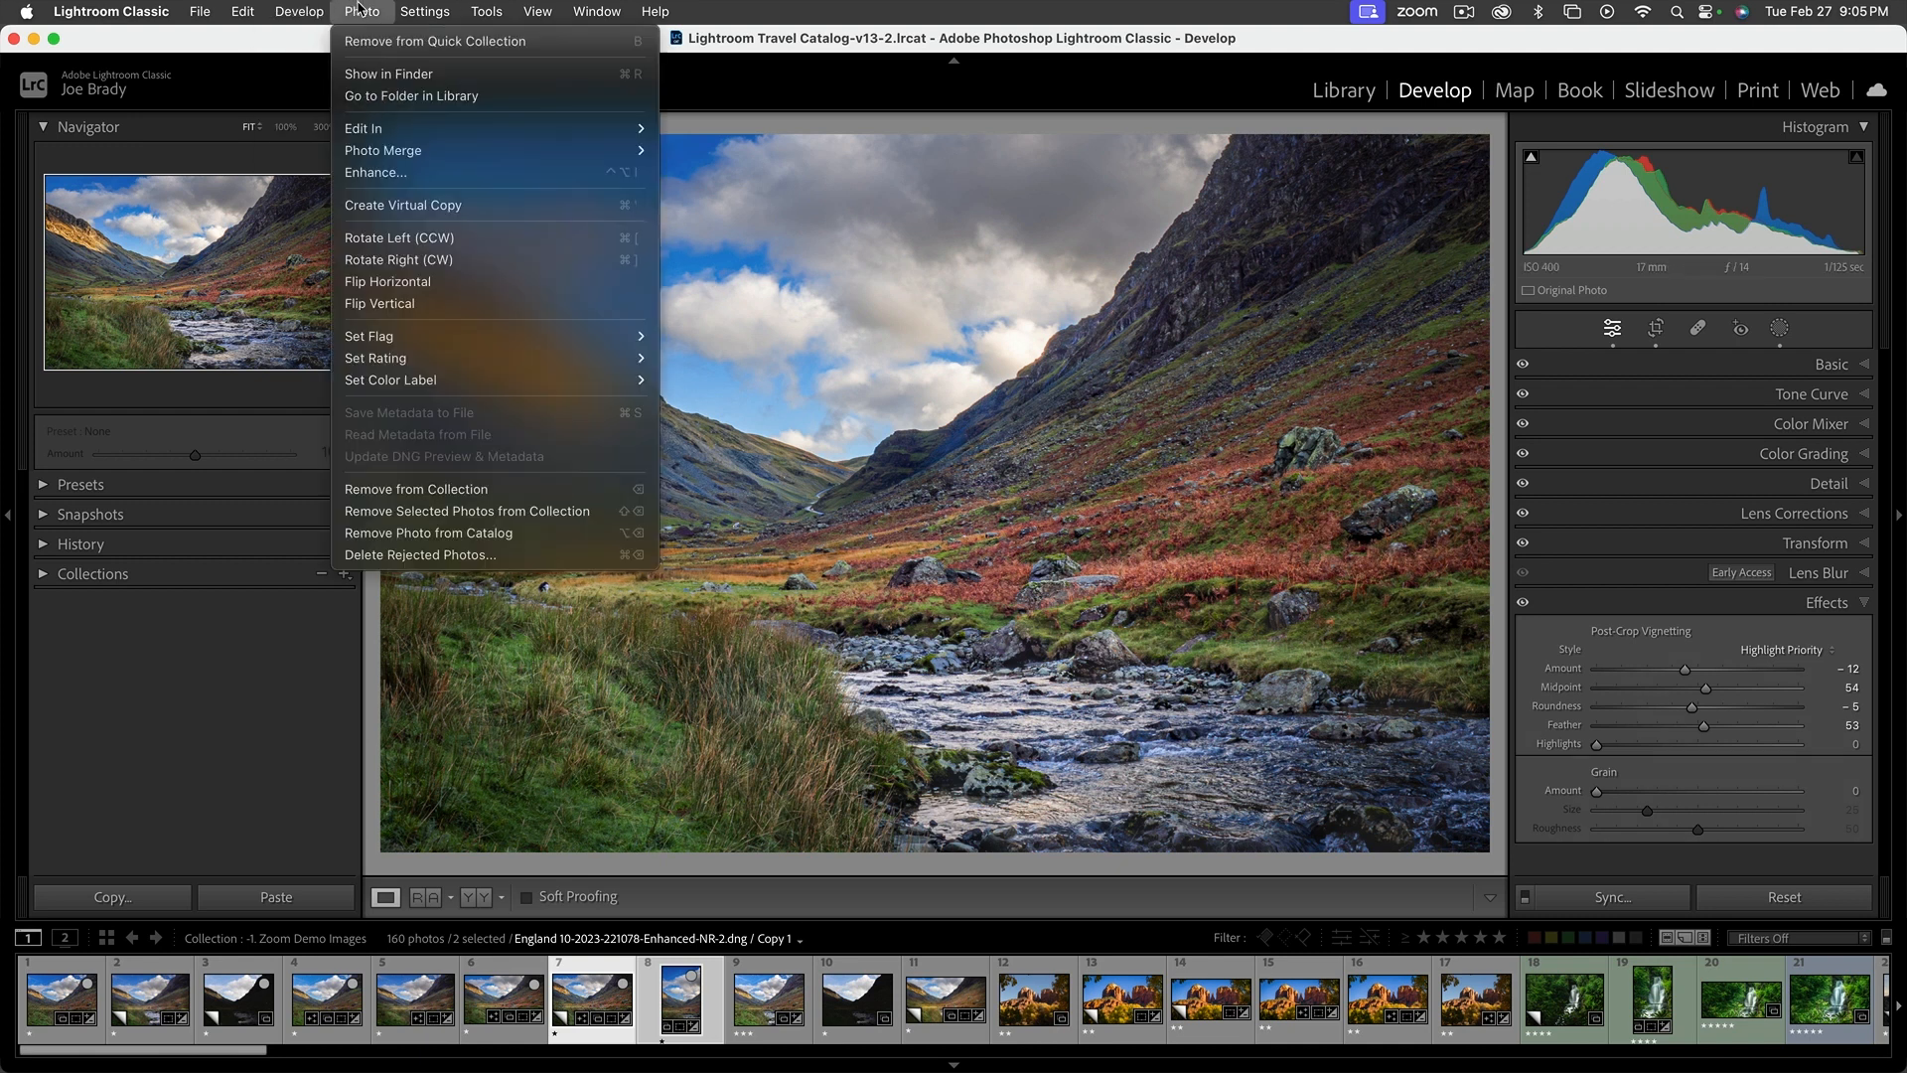
mouse_move(368, 129)
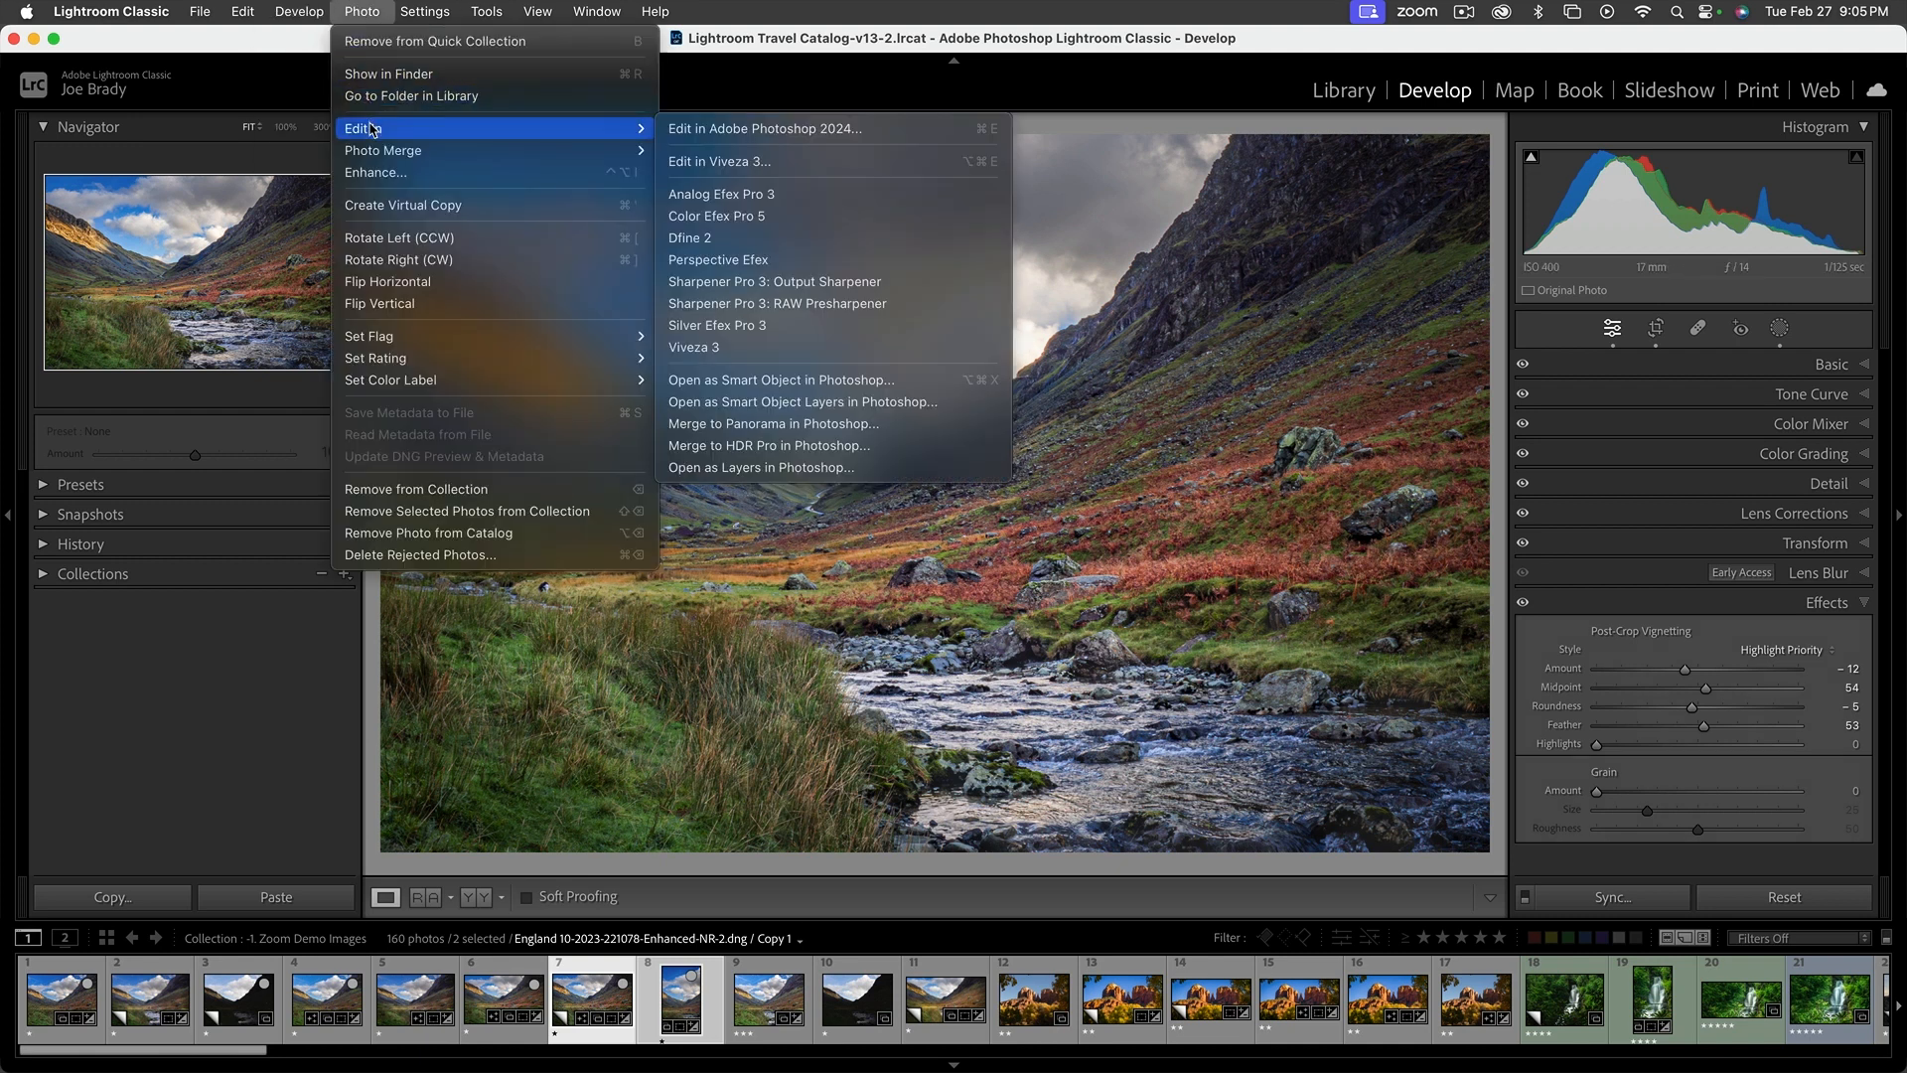
click(743, 134)
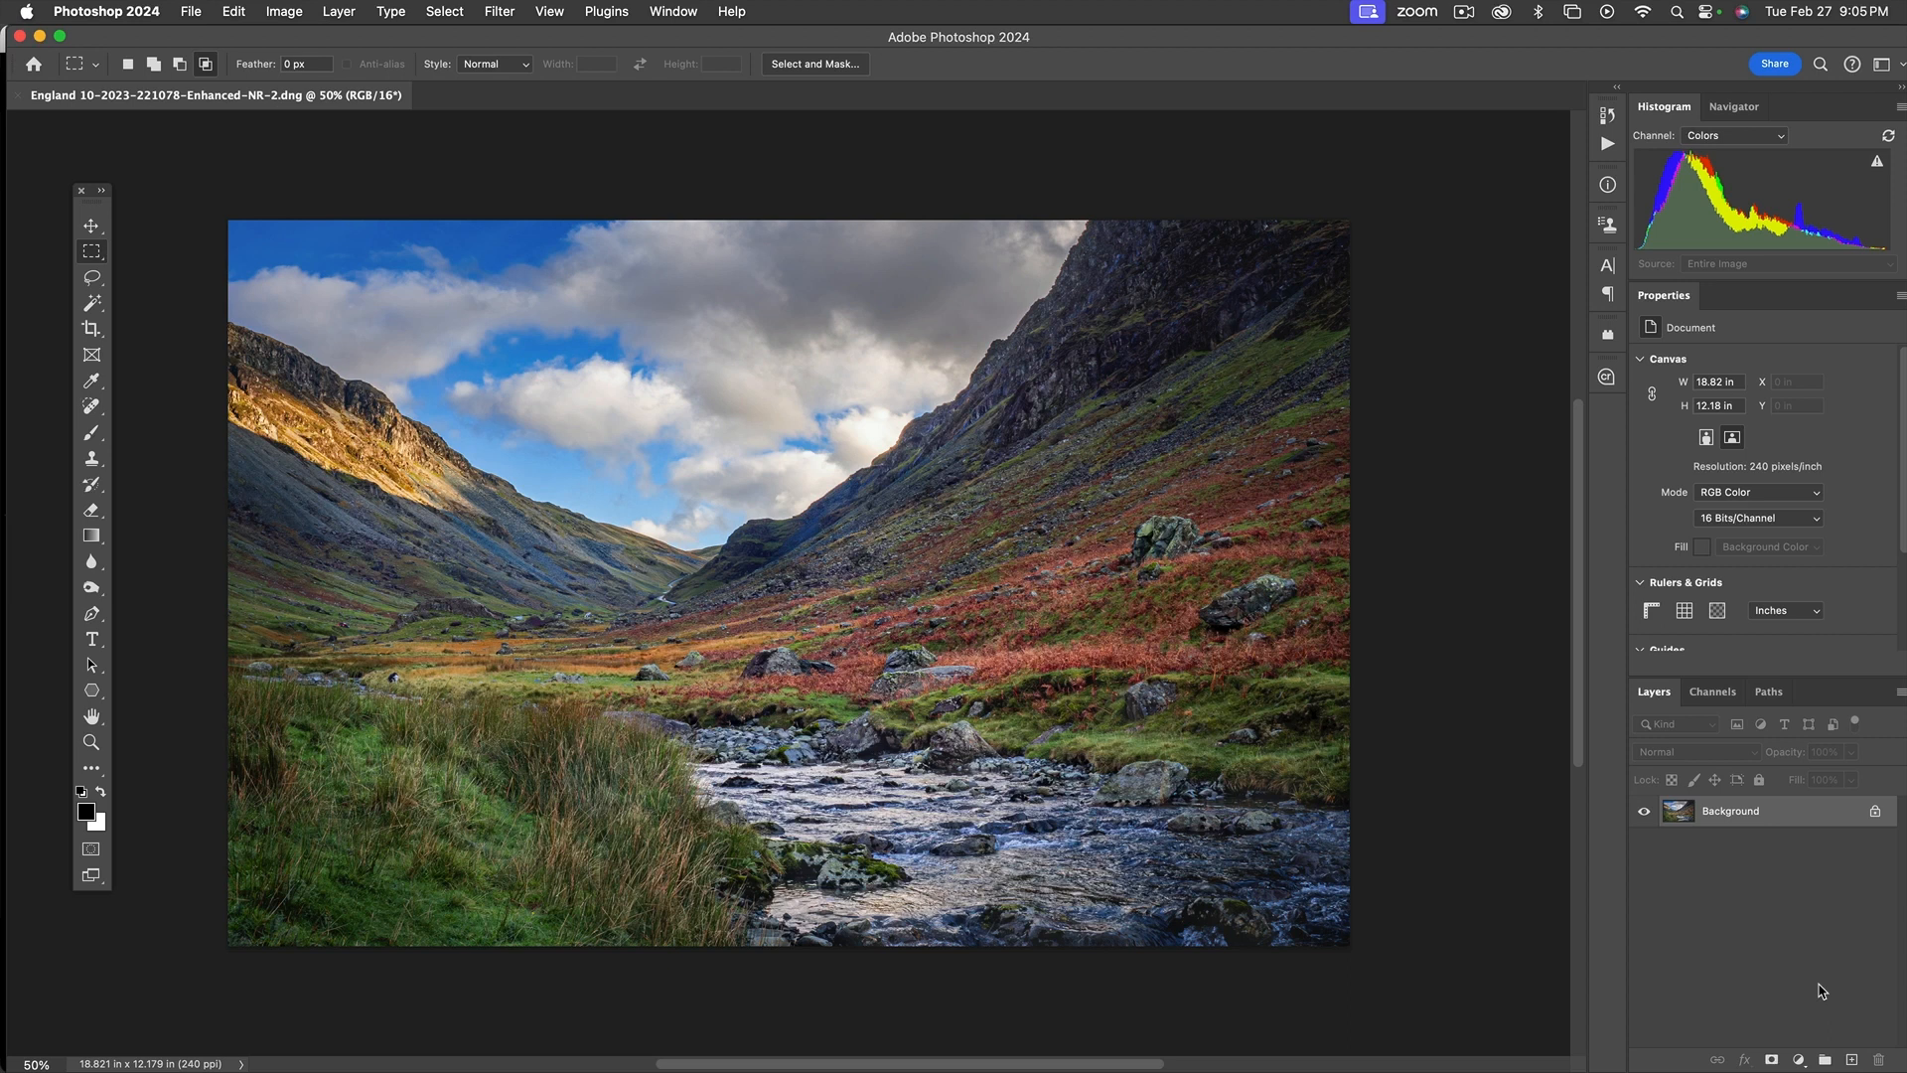
Duplicate the background layer and set the duplicate to Lighter Color blending at 24% opacity
key(super+j)
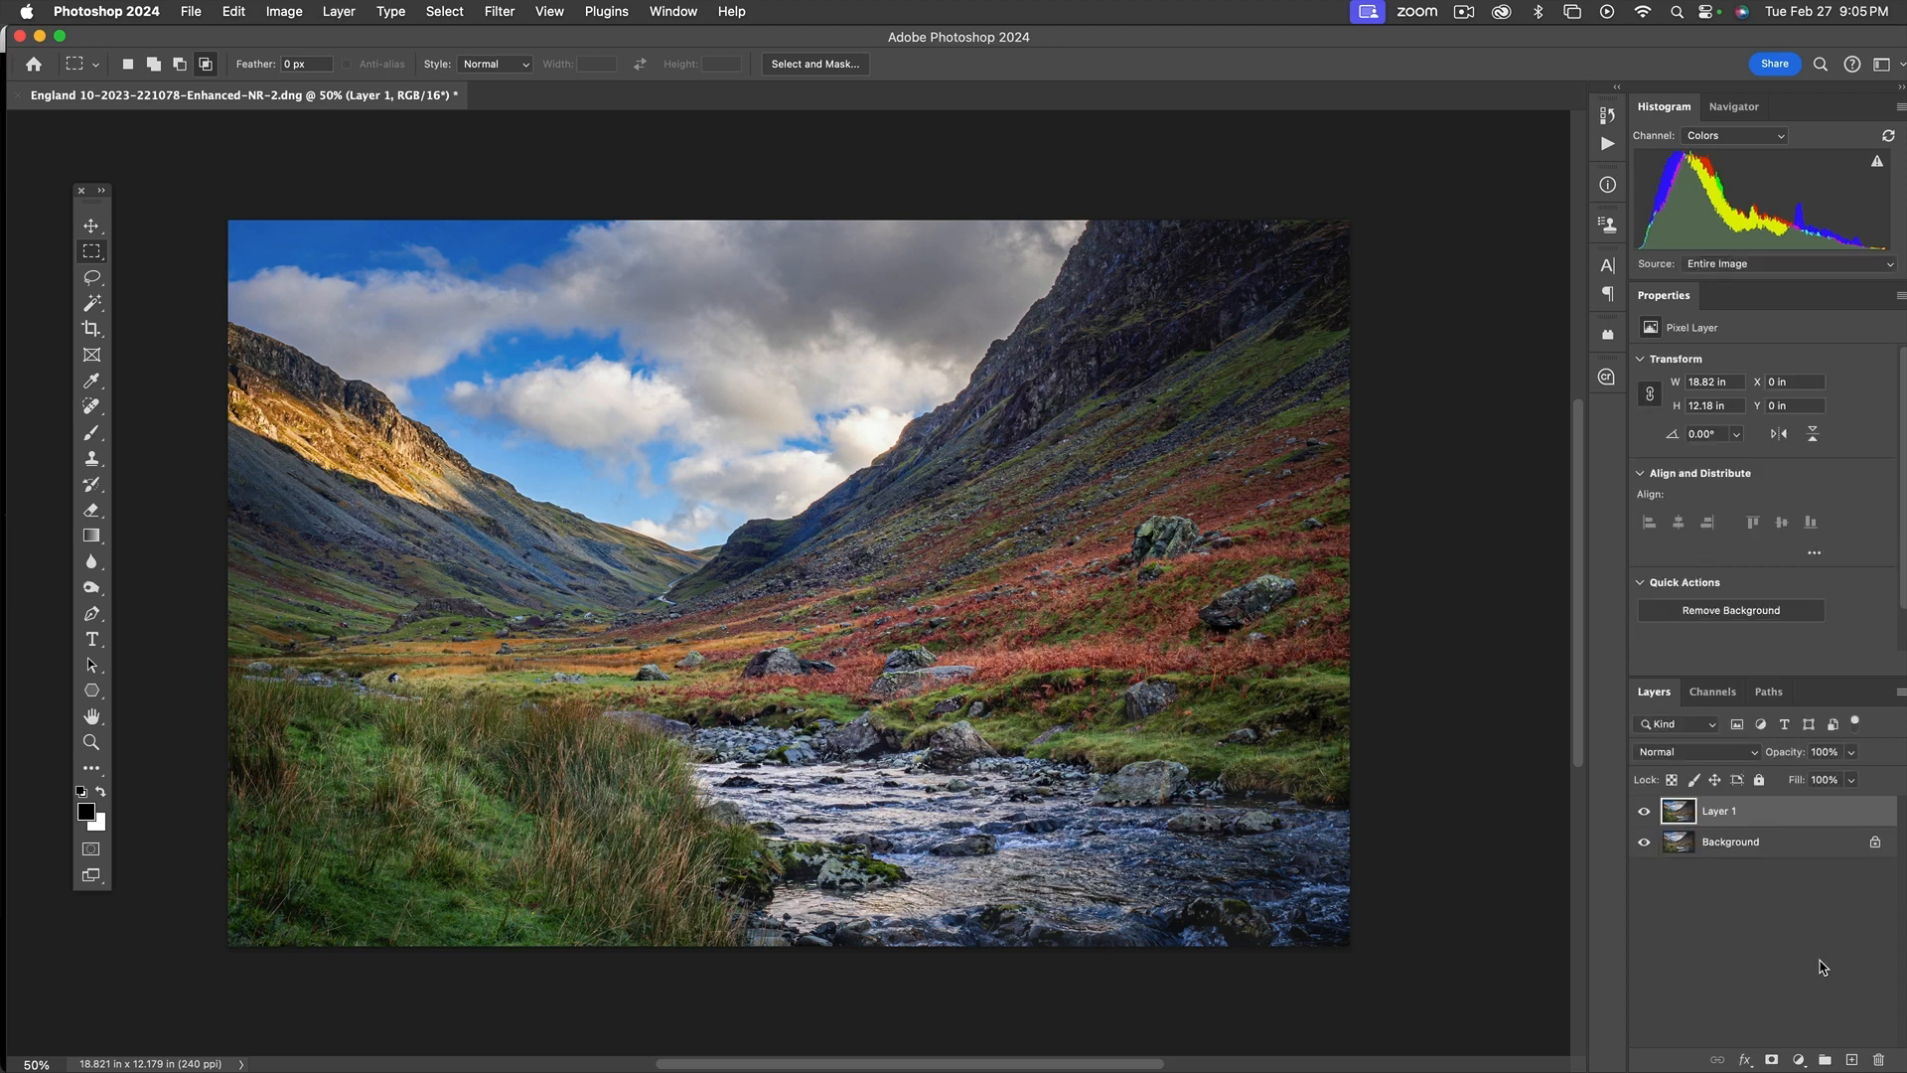
click(1729, 752)
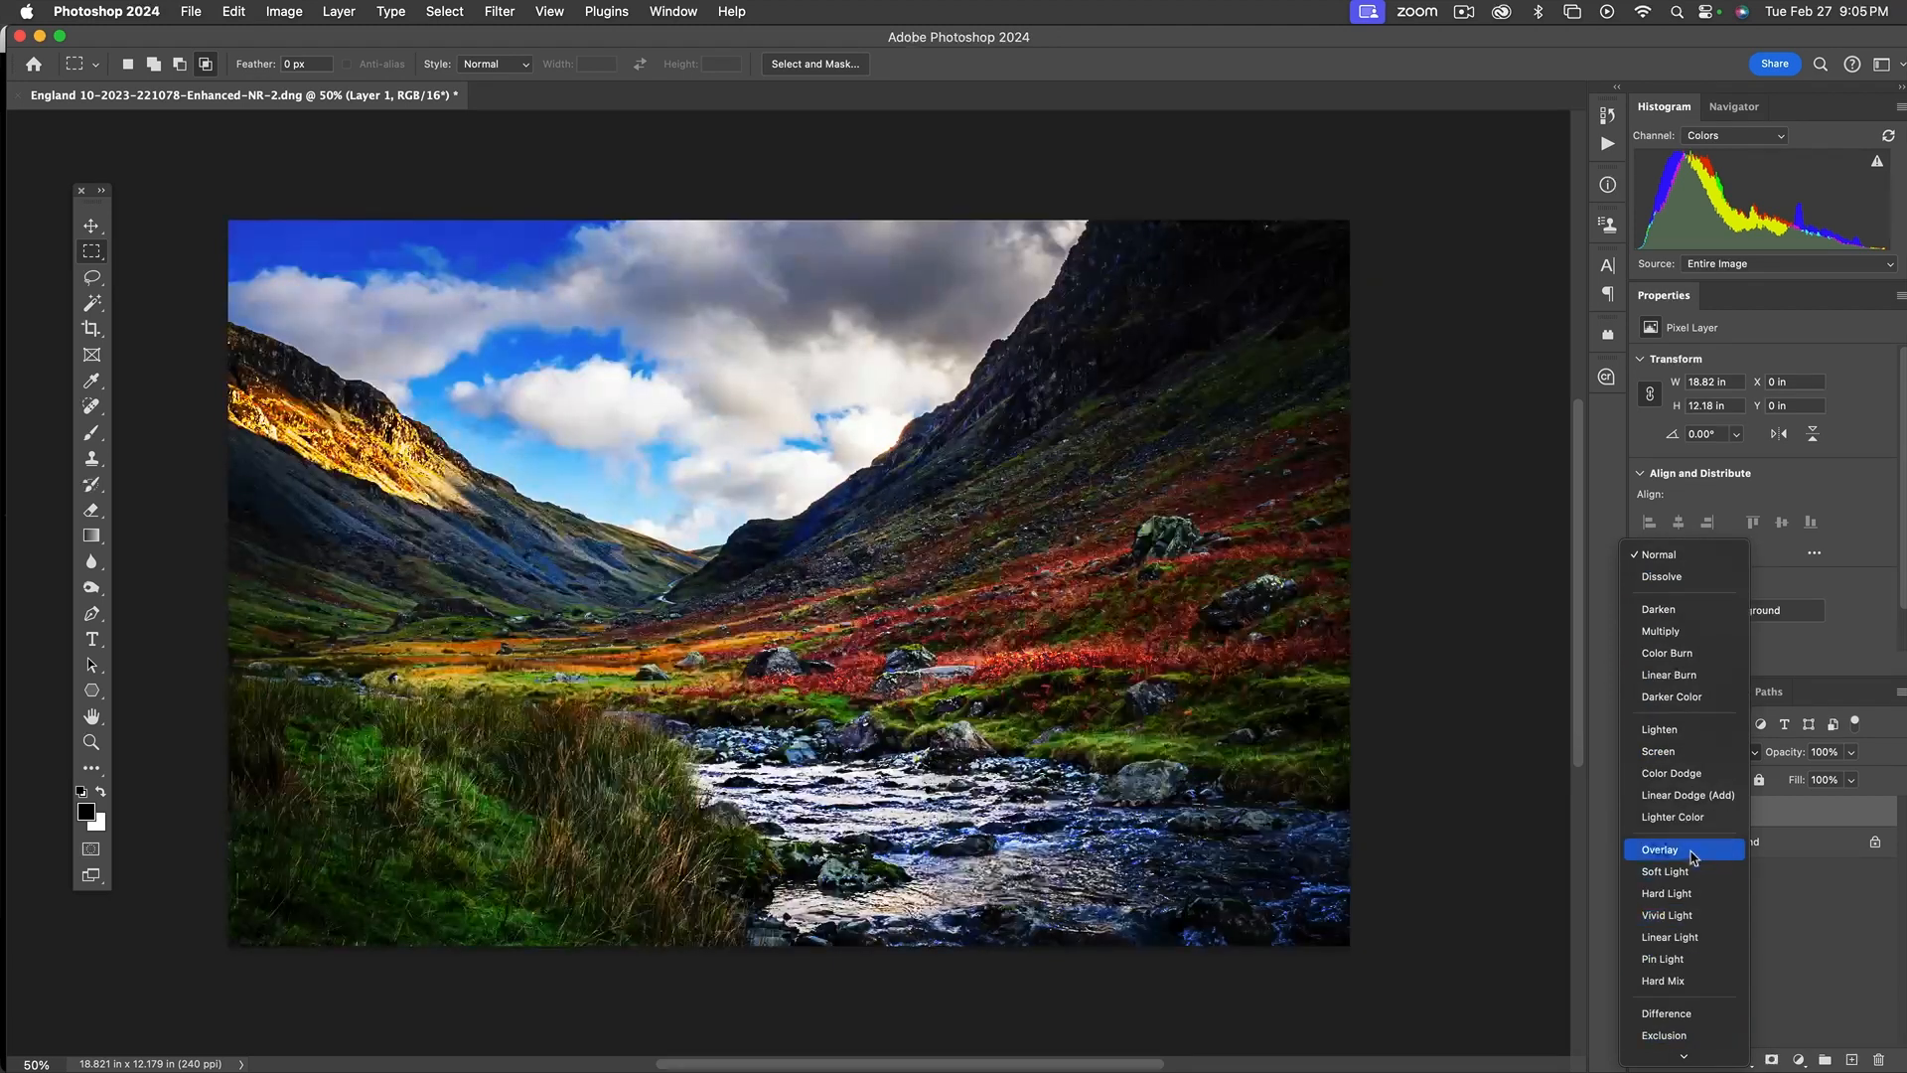
click(1678, 852)
drag(1852, 752, 1782, 775)
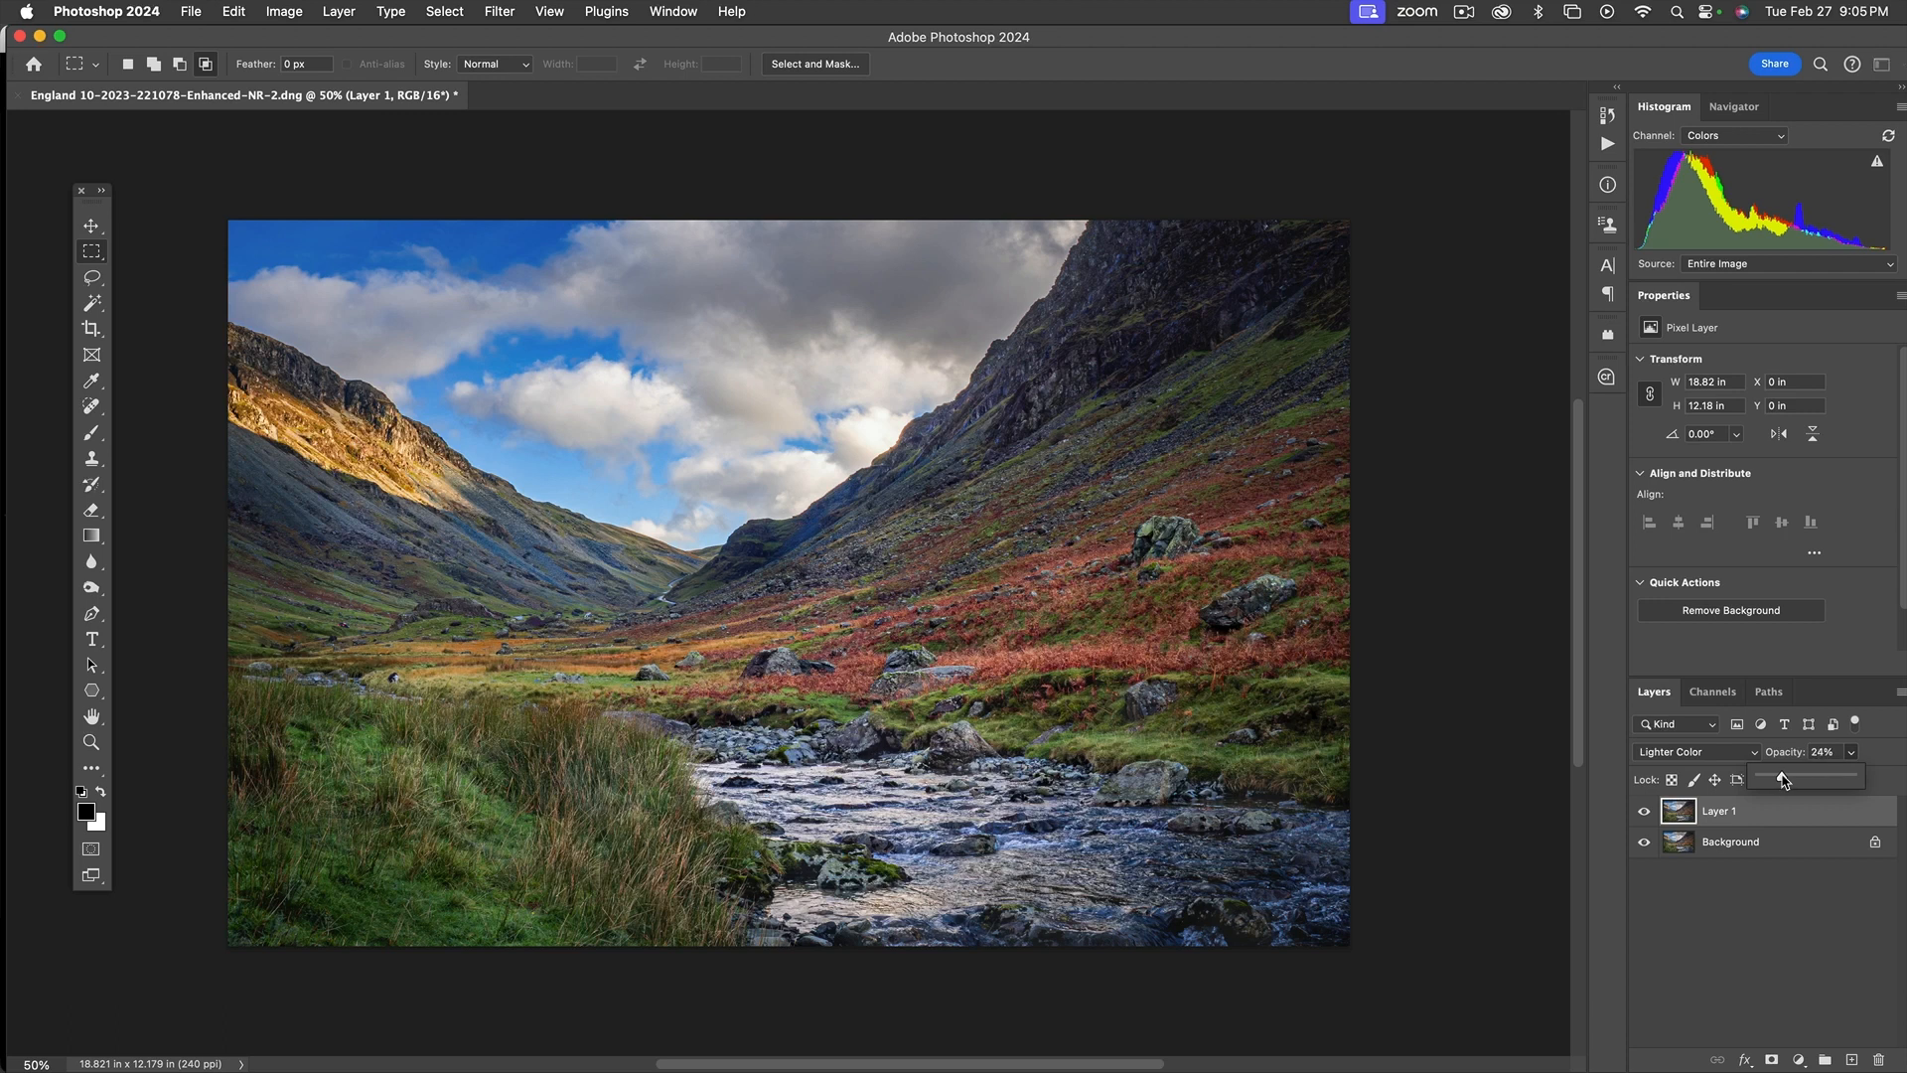
Hide and show the duplicate layer to check the effect of its Lighter Color blending
click(1646, 813)
click(1646, 812)
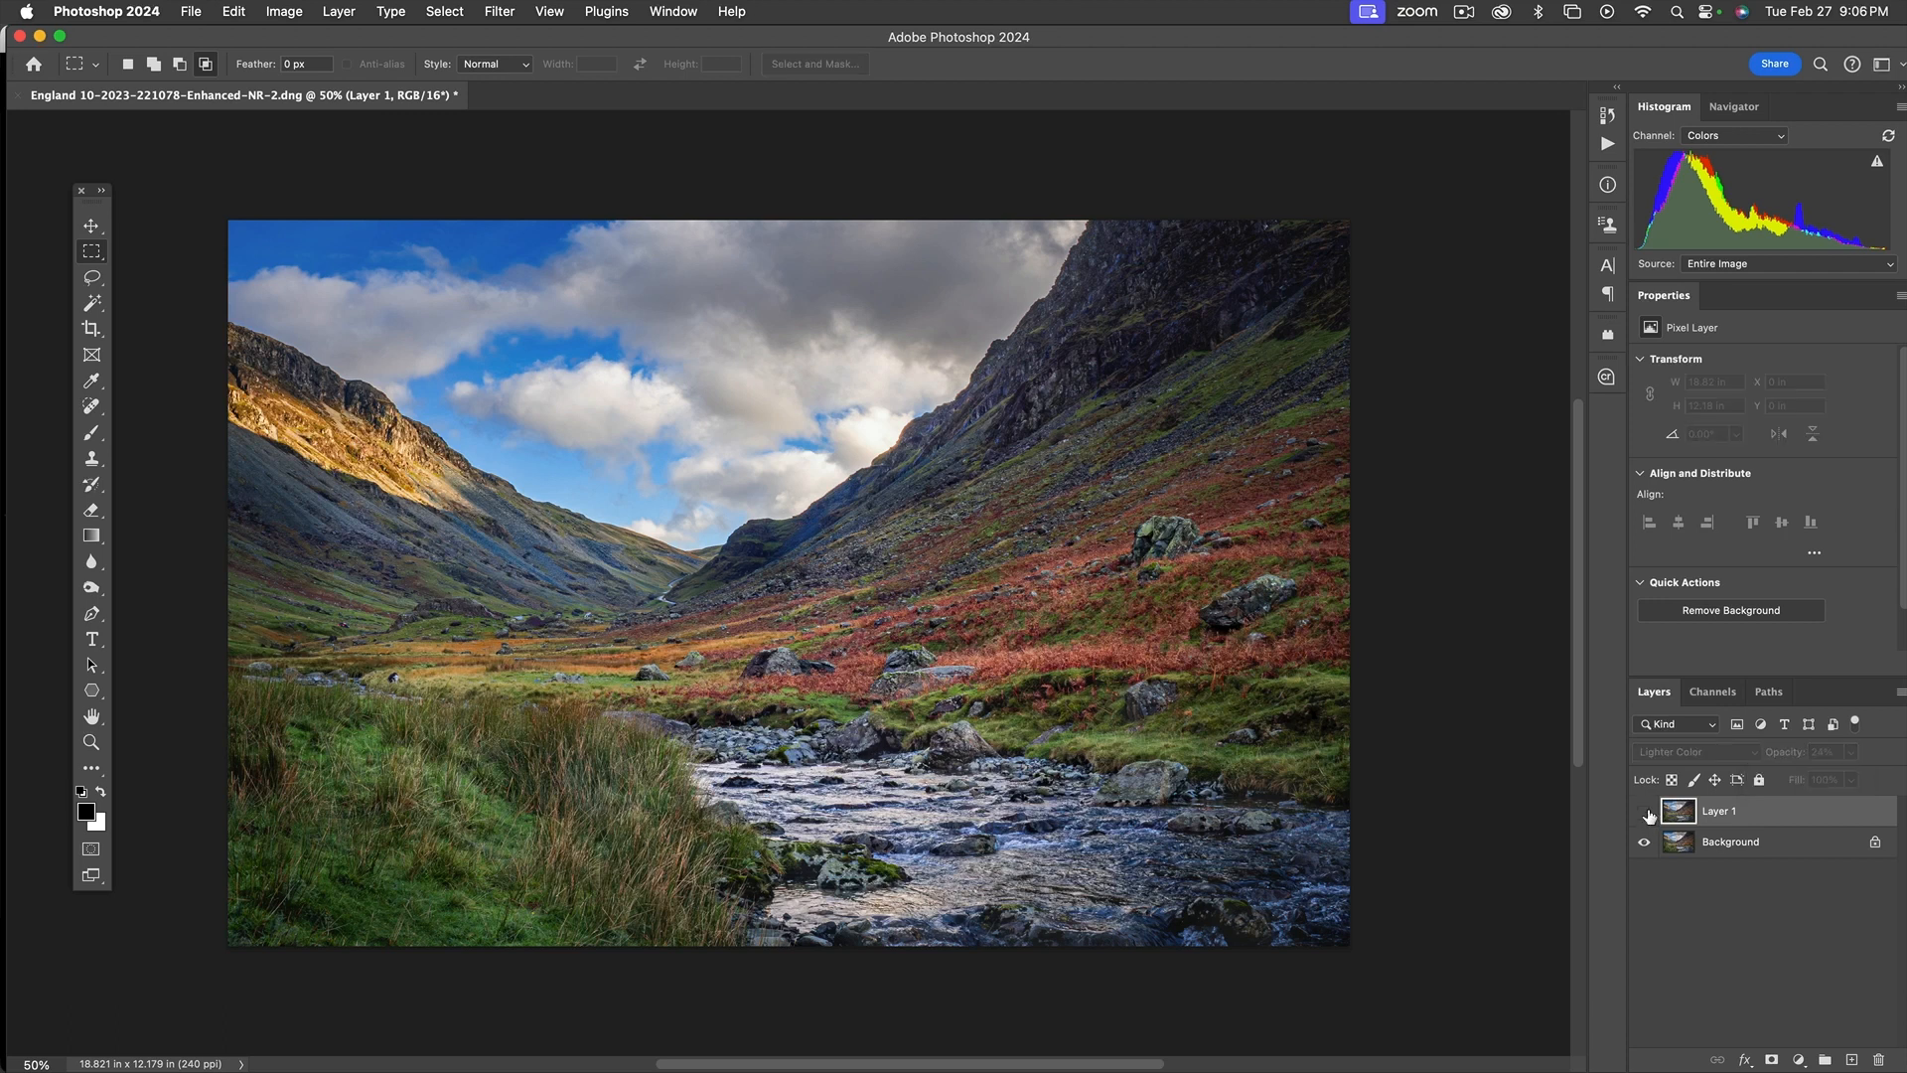
click(1647, 813)
Change the duplicate layer's blend mode to Overlay and lower its opacity to 18%
click(1720, 757)
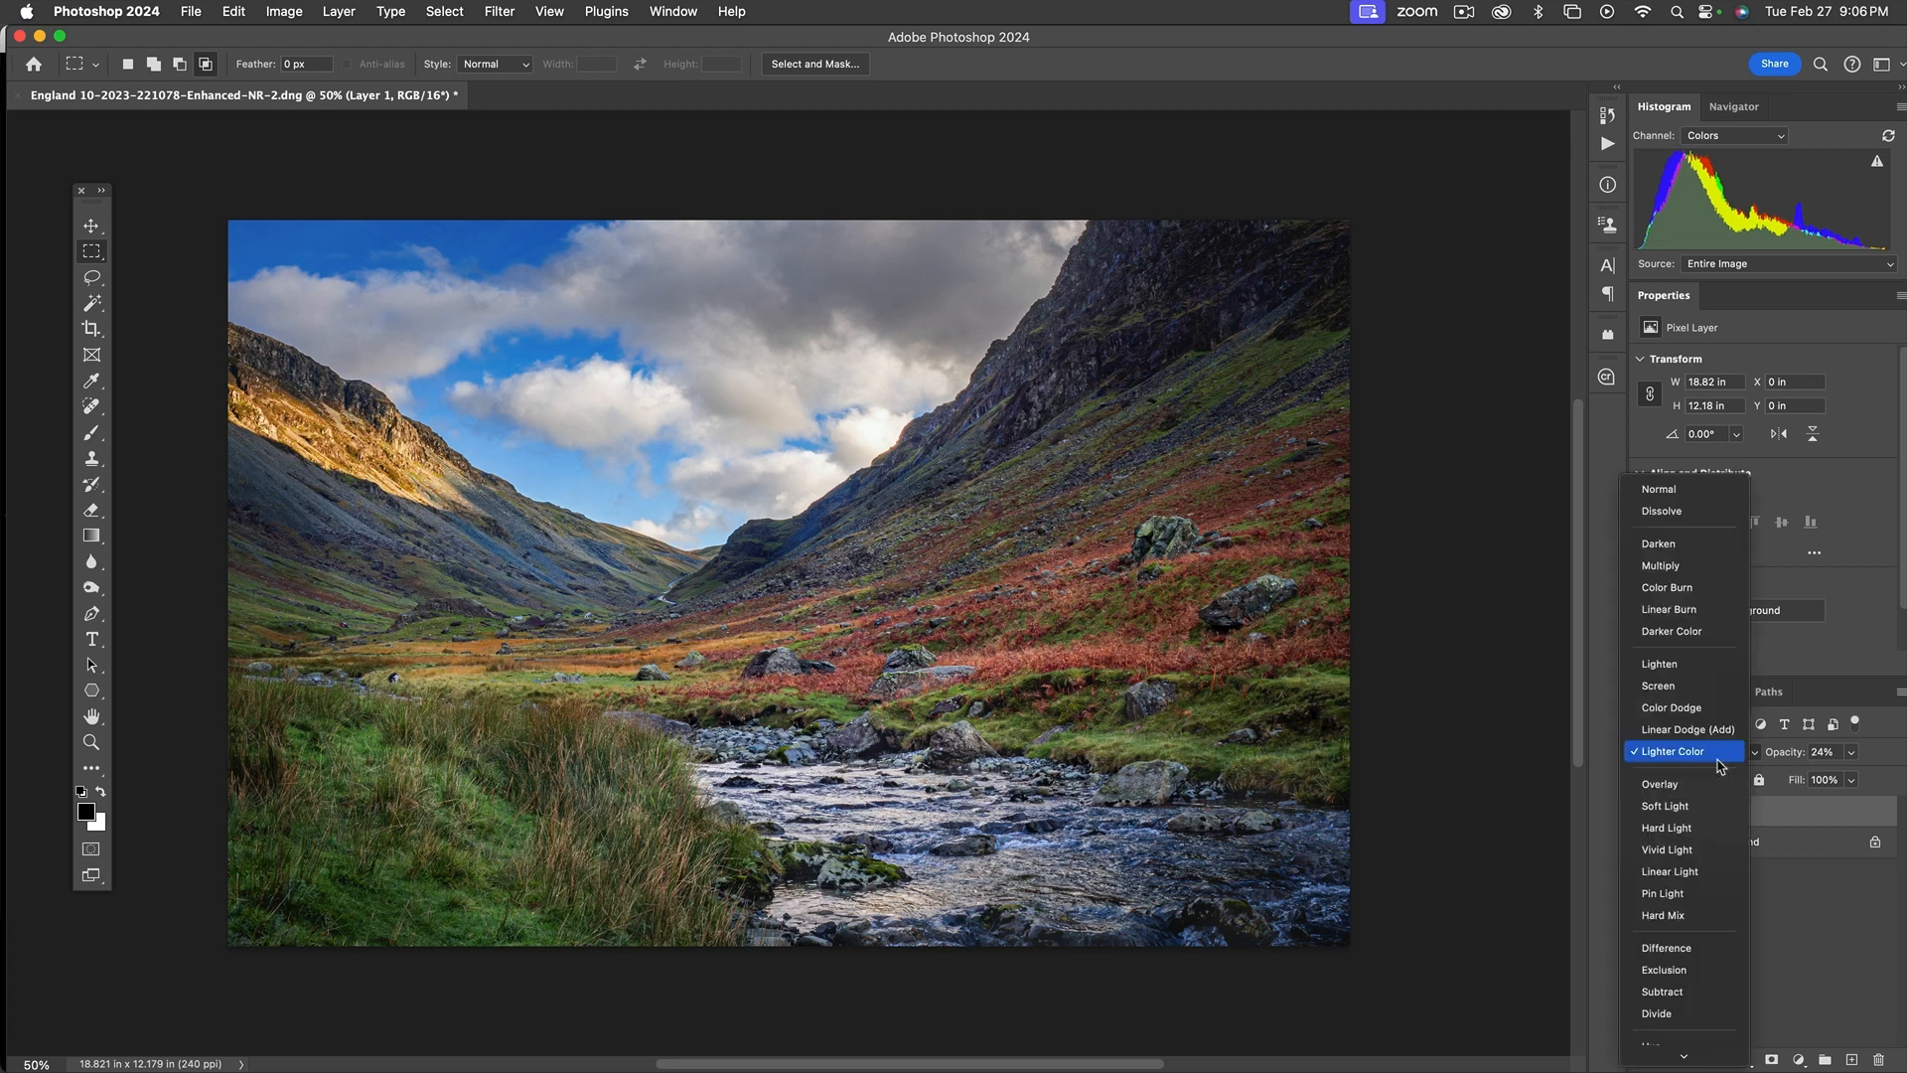
click(1696, 784)
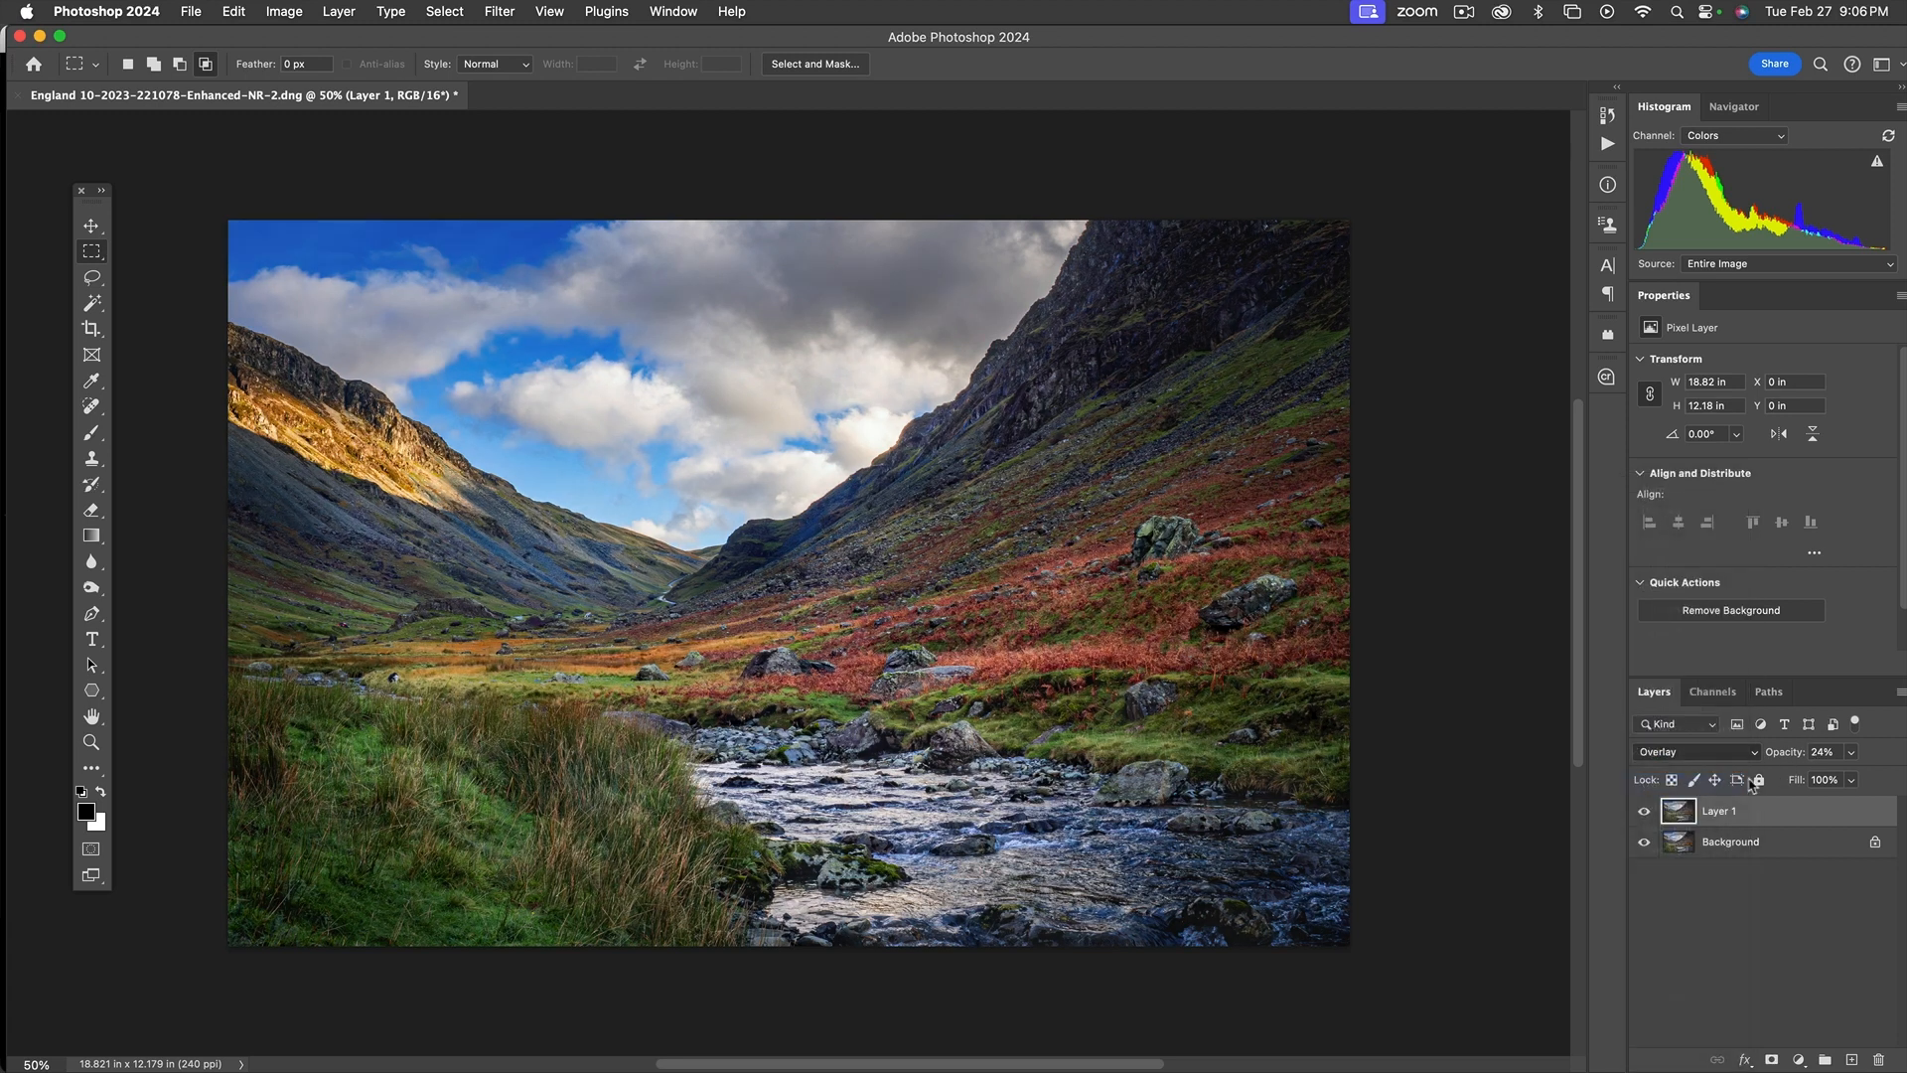
click(1853, 757)
drag(1823, 777, 1817, 778)
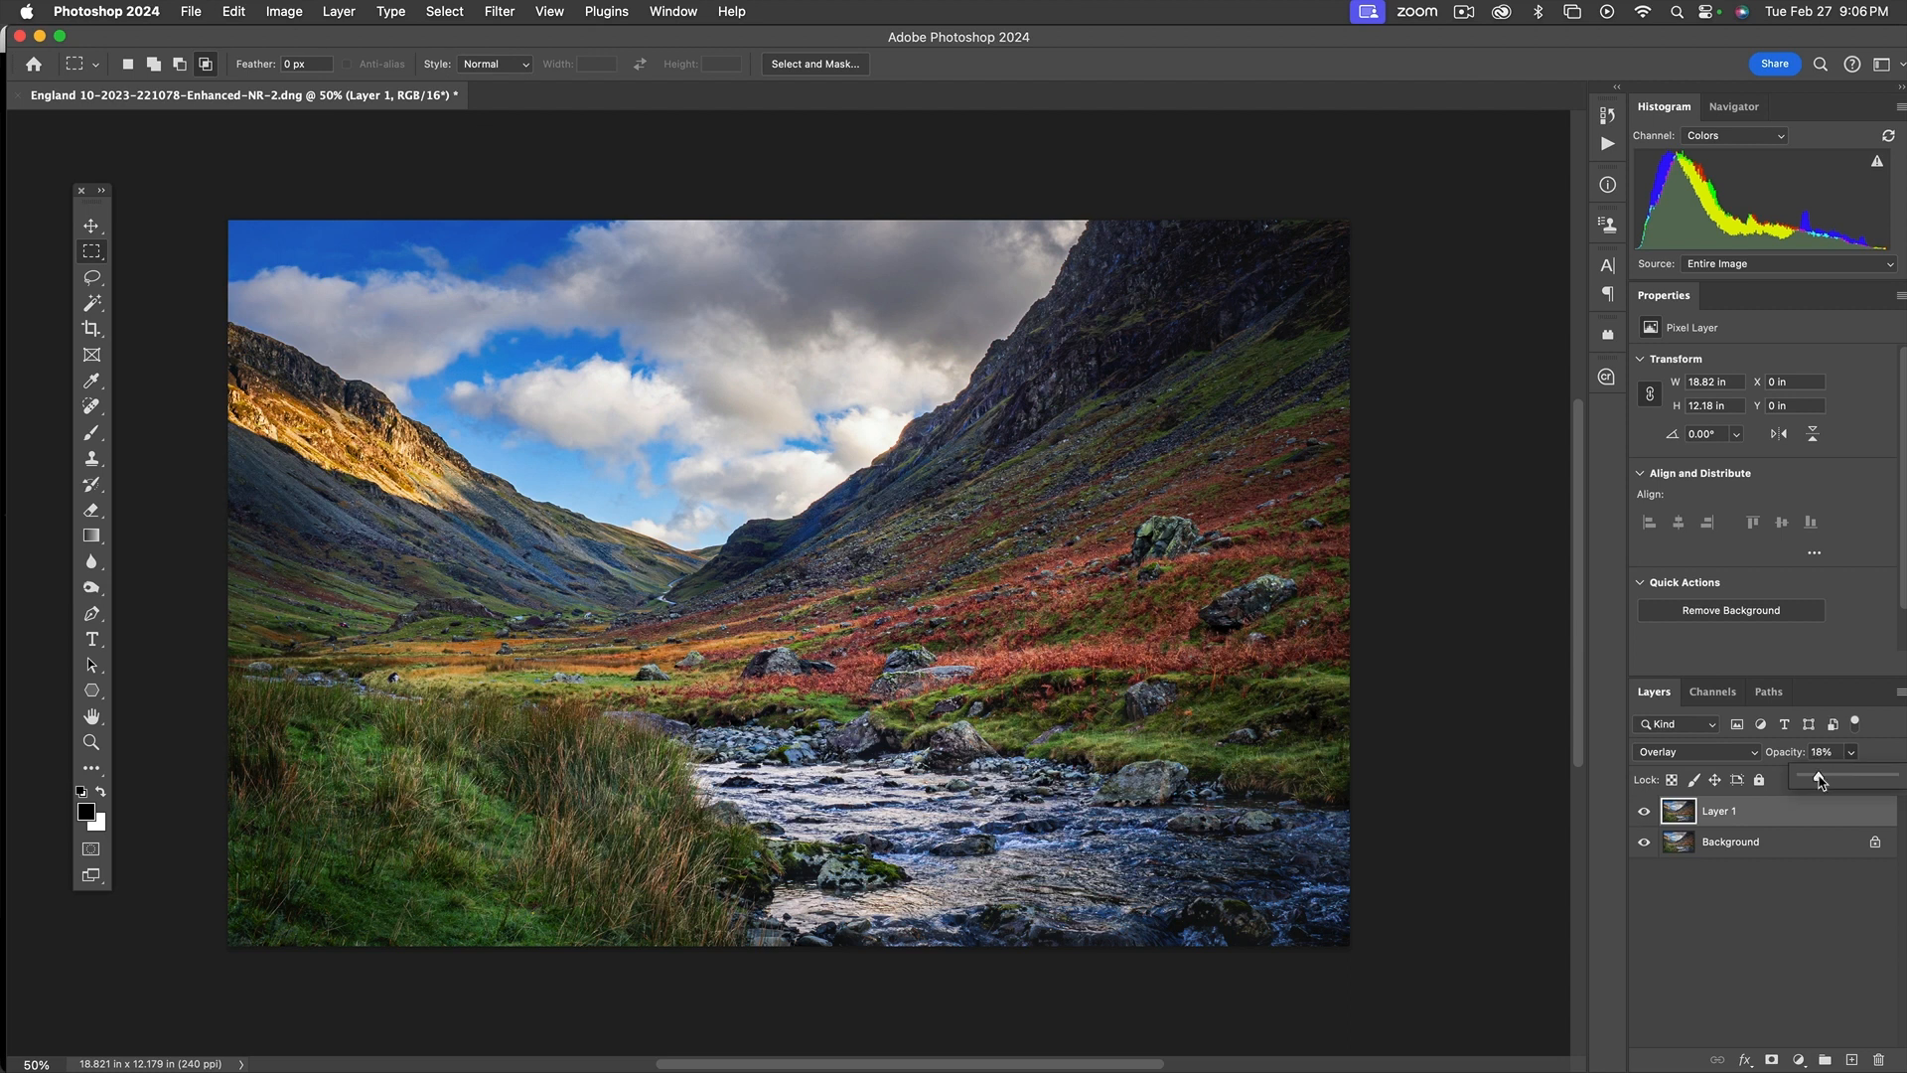
Hide and show the Overlay layer repeatedly to compare the photo with and without the added contrast
click(1644, 813)
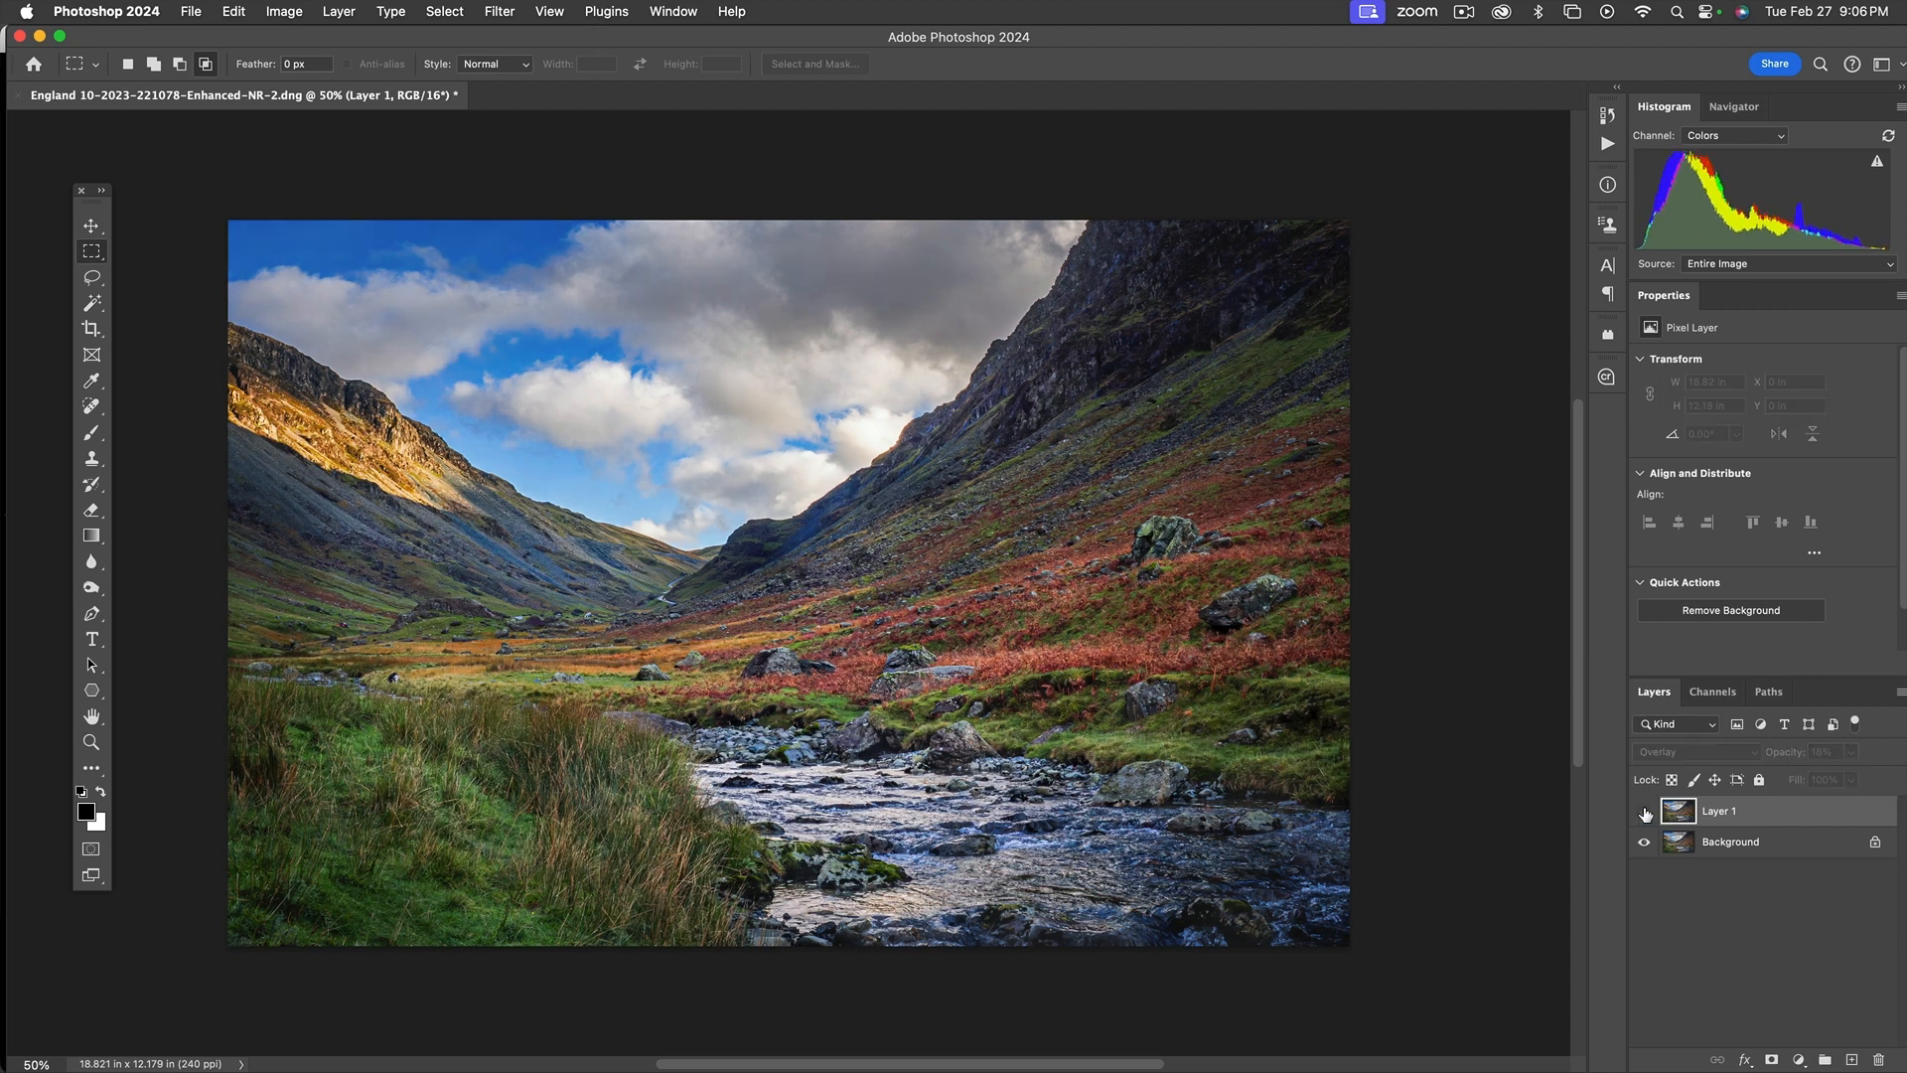
click(1645, 814)
click(1645, 814)
click(1645, 812)
click(1645, 813)
click(1650, 814)
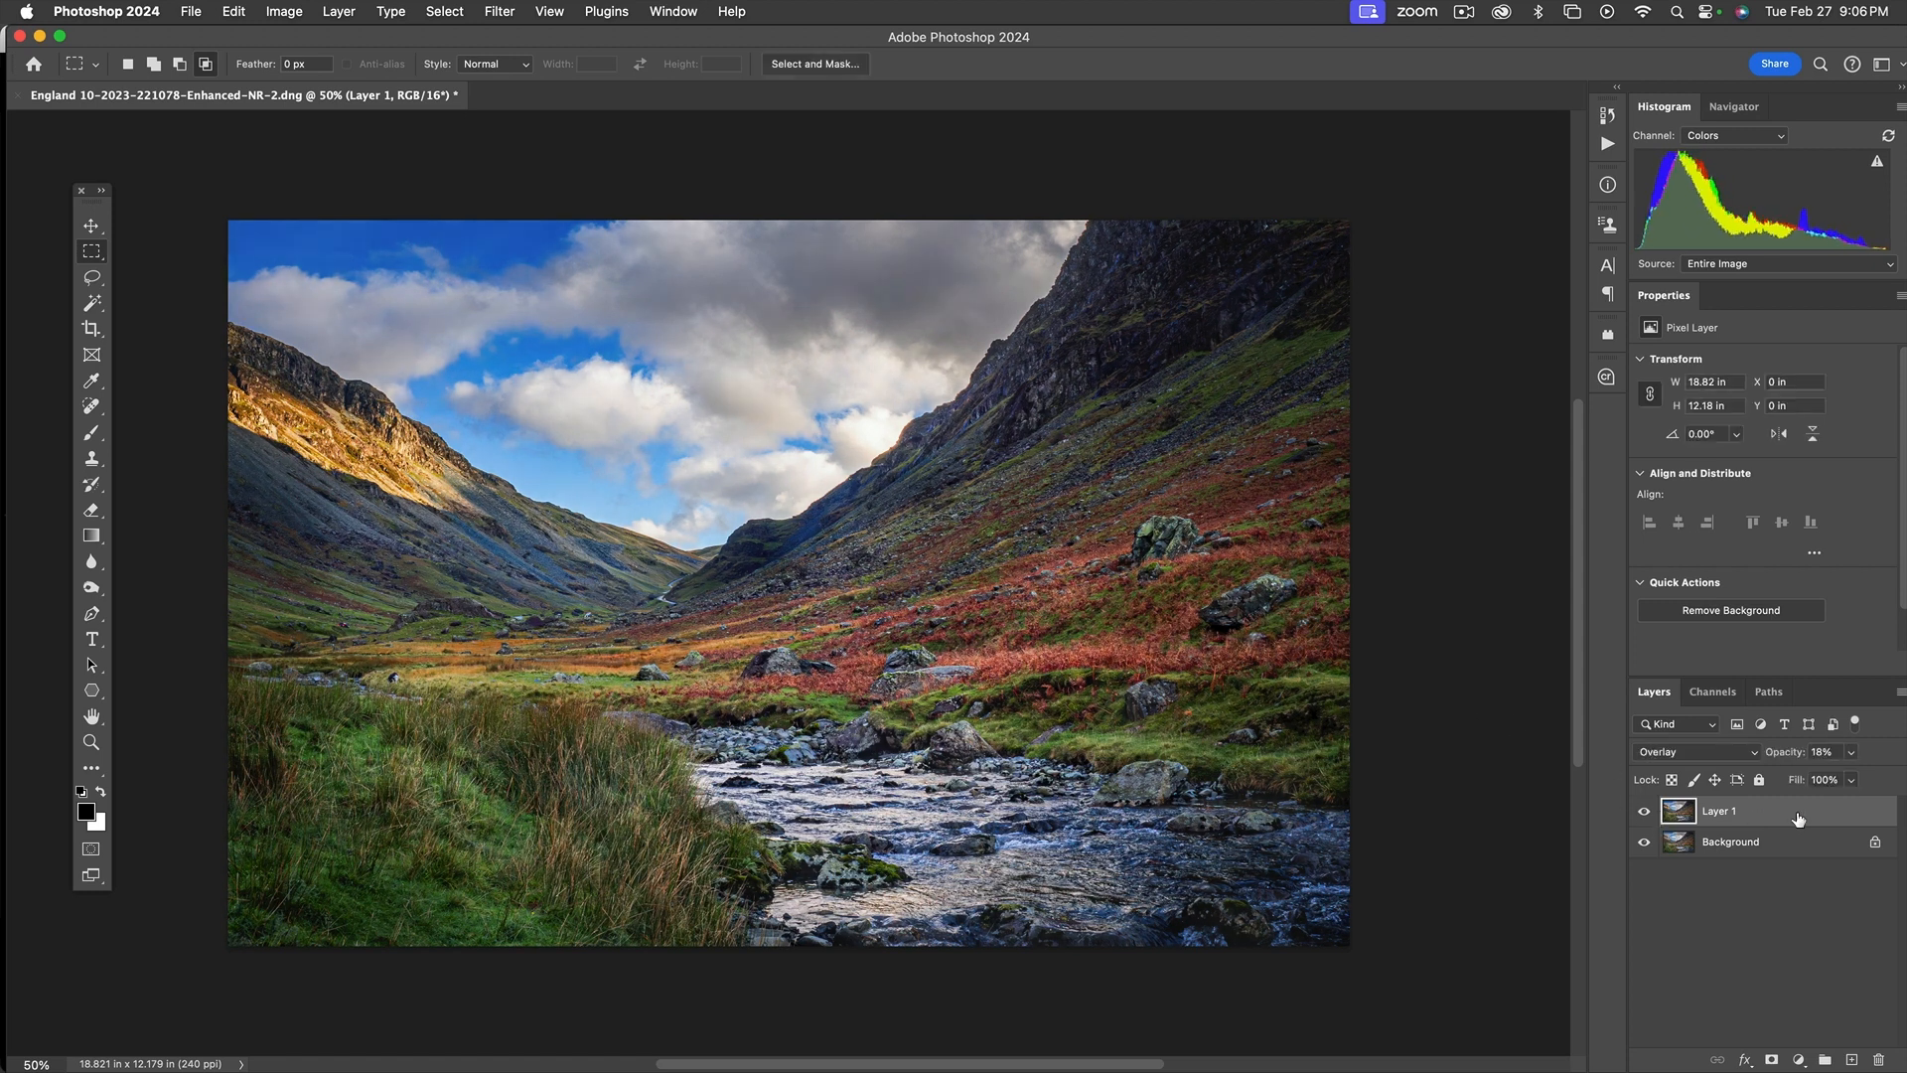
Save the layered document and switch back to Lightroom Classic
key(super+s)
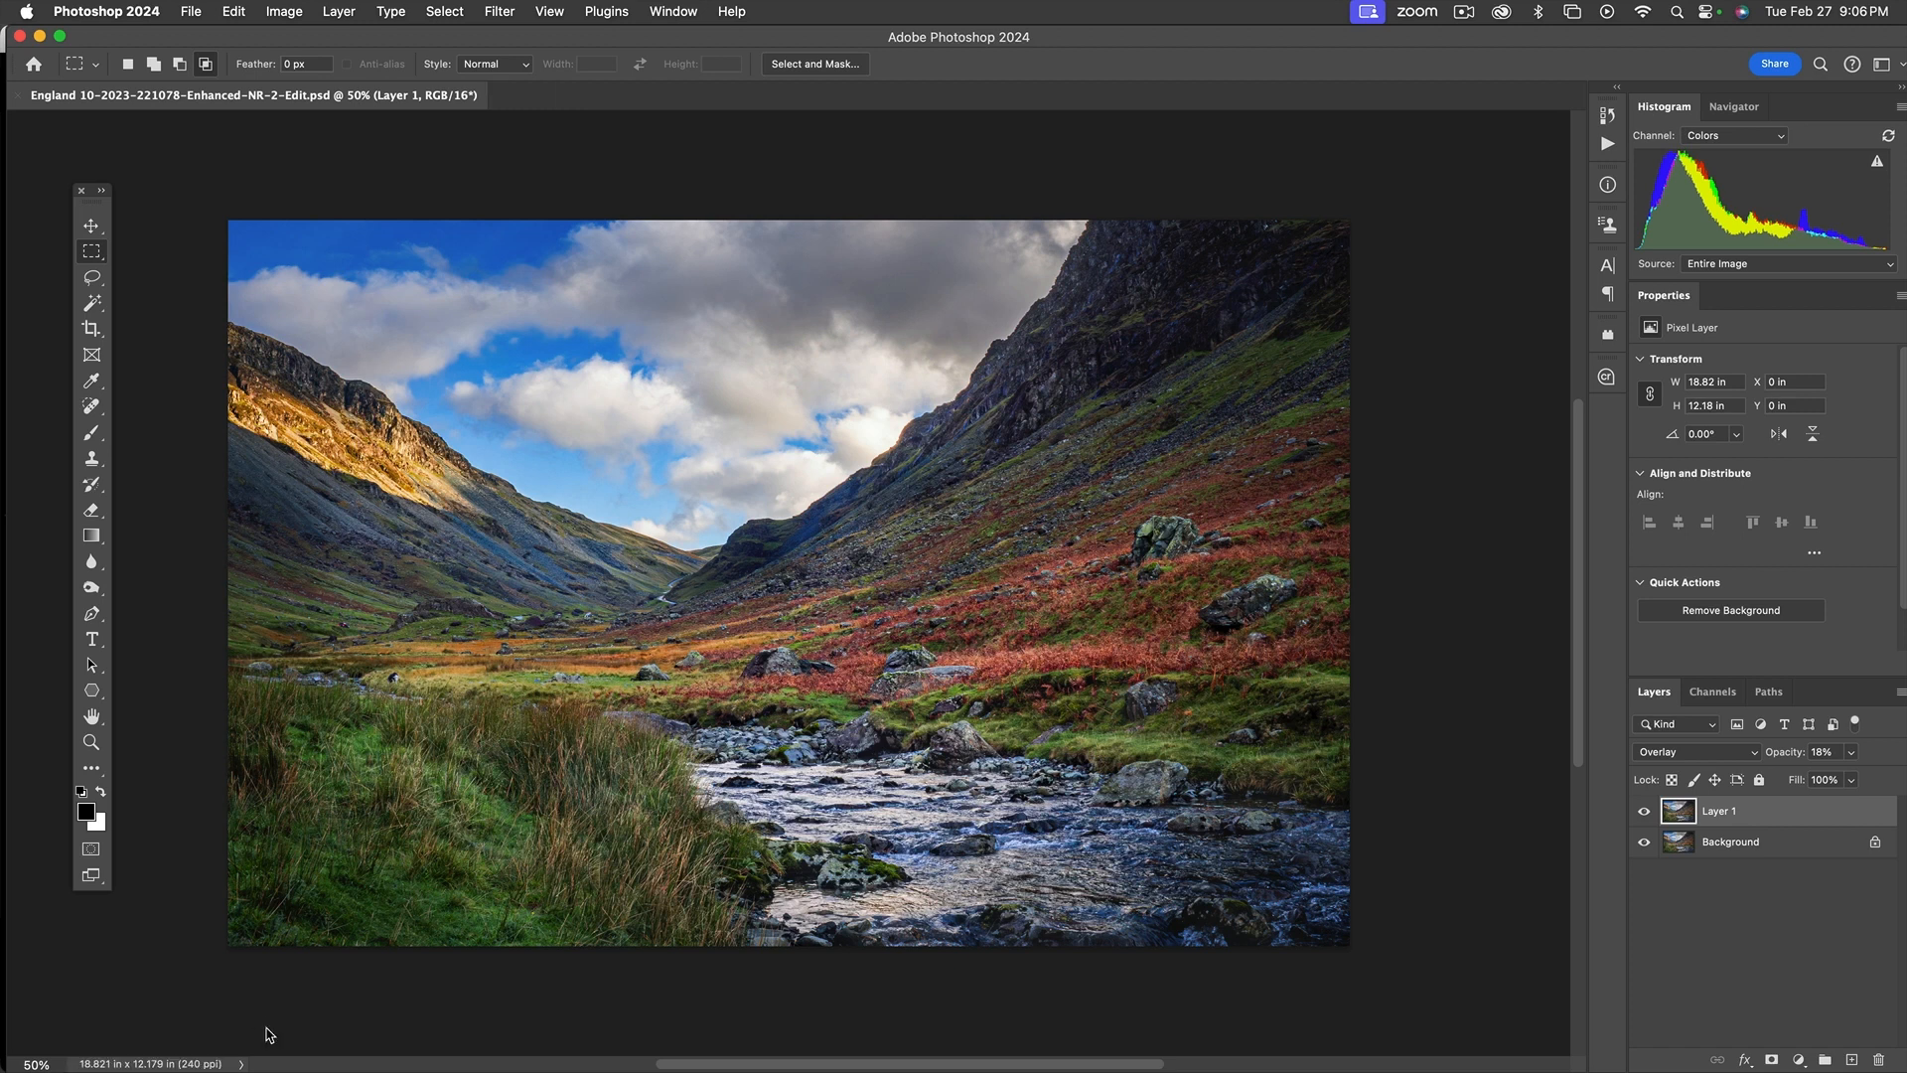
key(super+Tab)
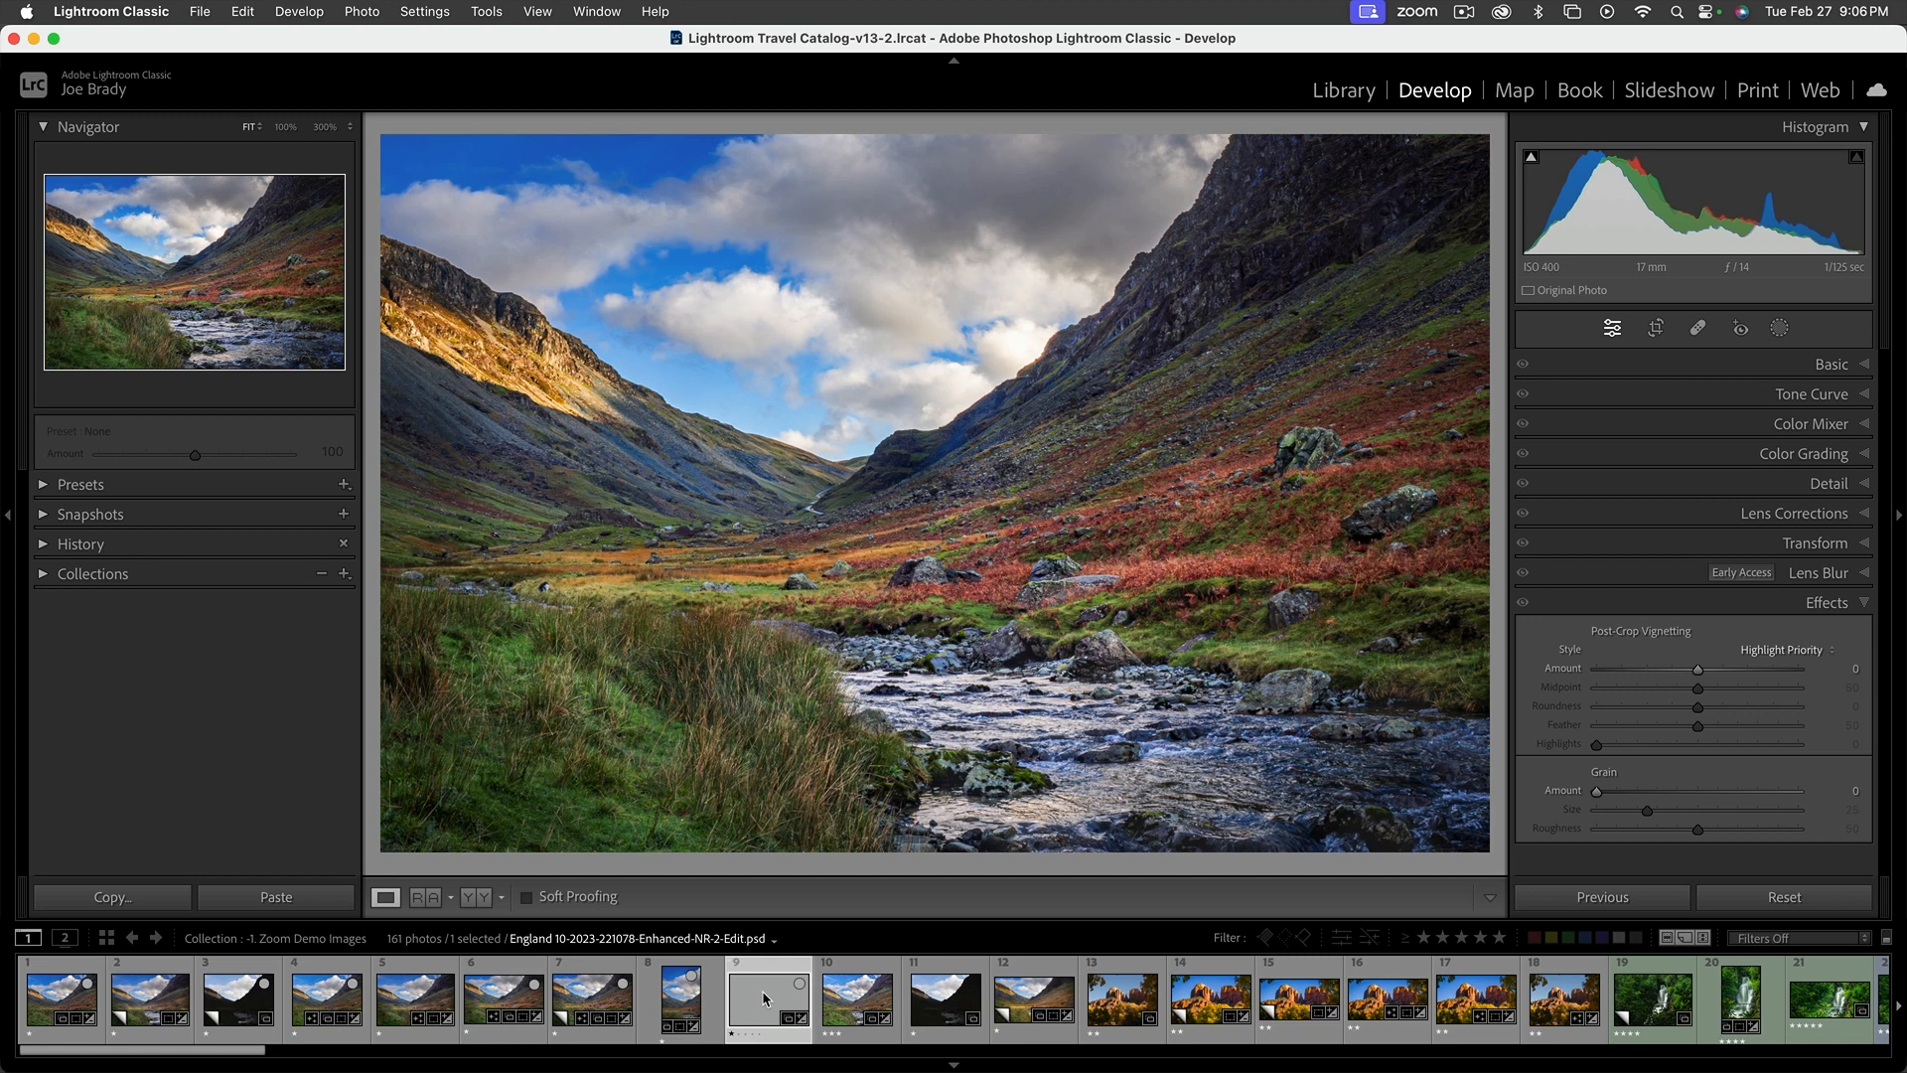
Compare the finished Photoshop-edited valley photo with the dark unedited version full screen, switching back and forth between them
key(f)
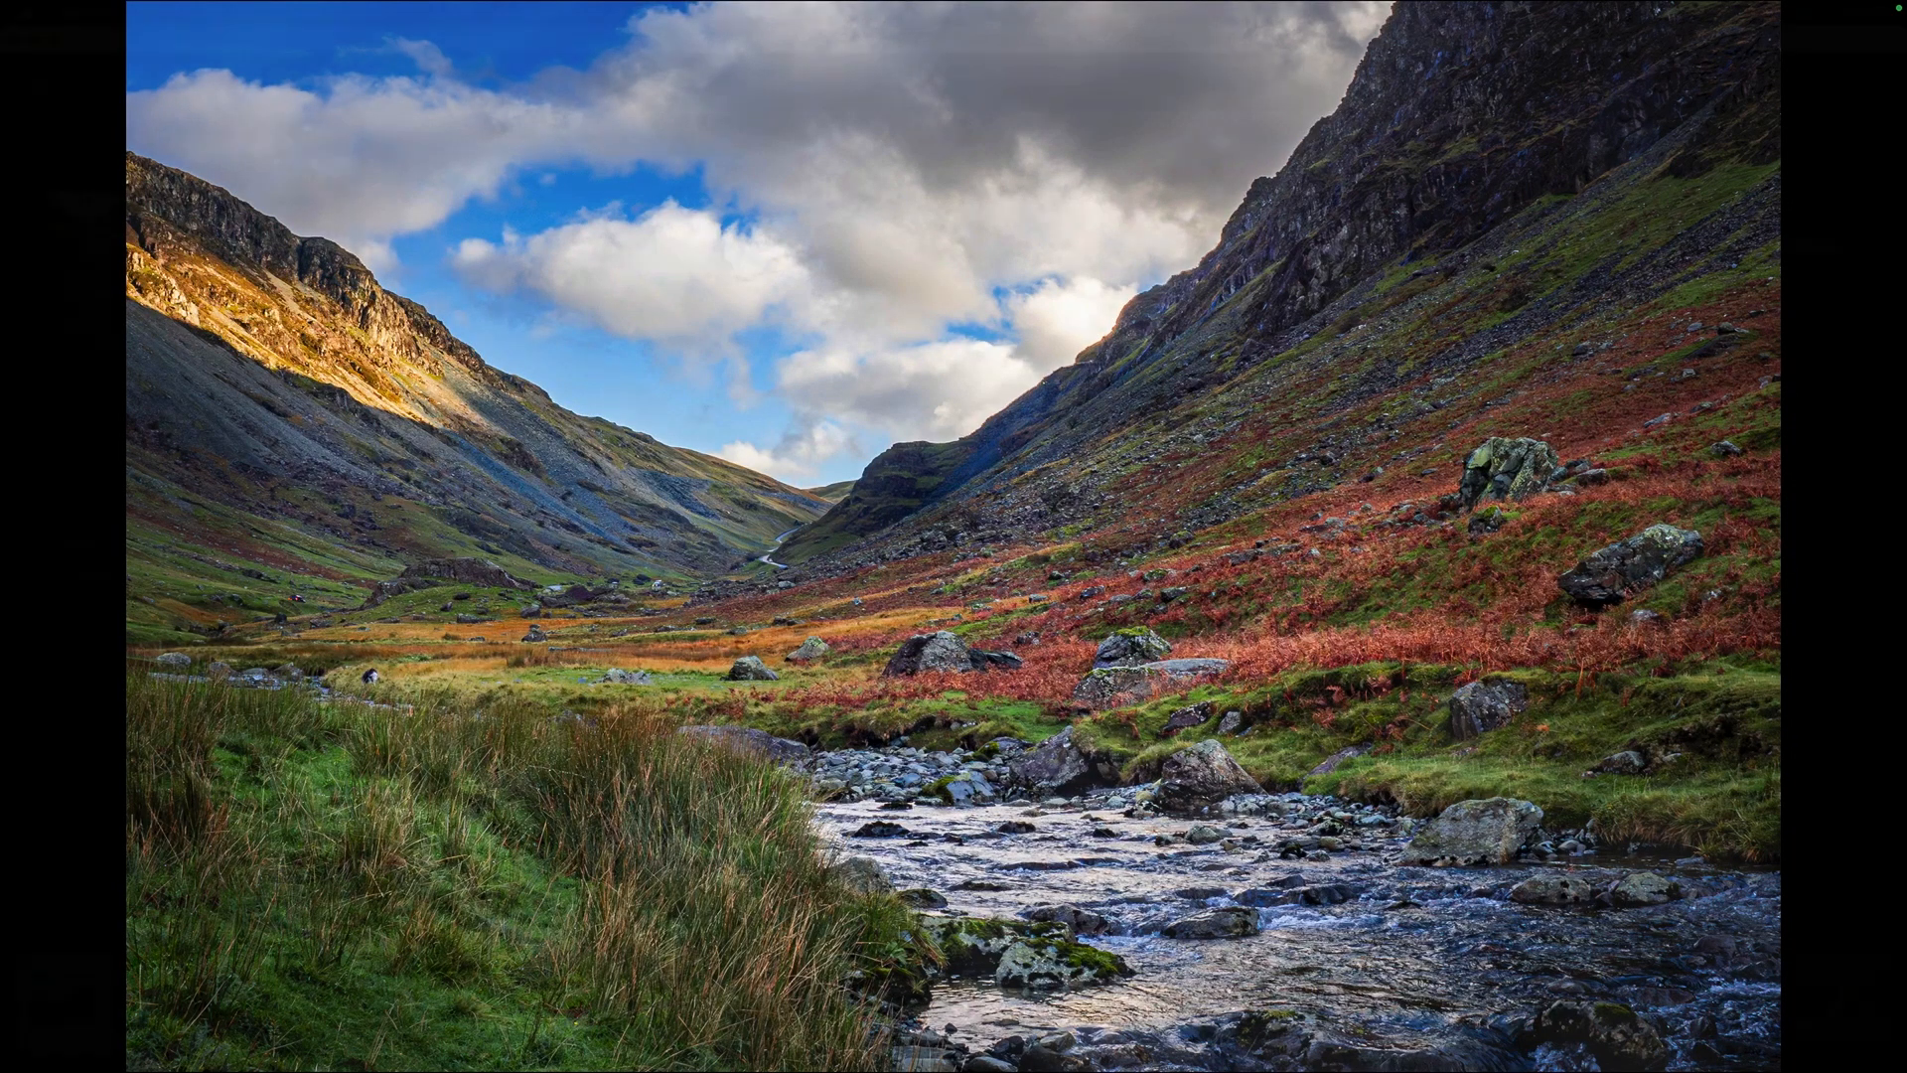
key(f)
super+click(231, 998)
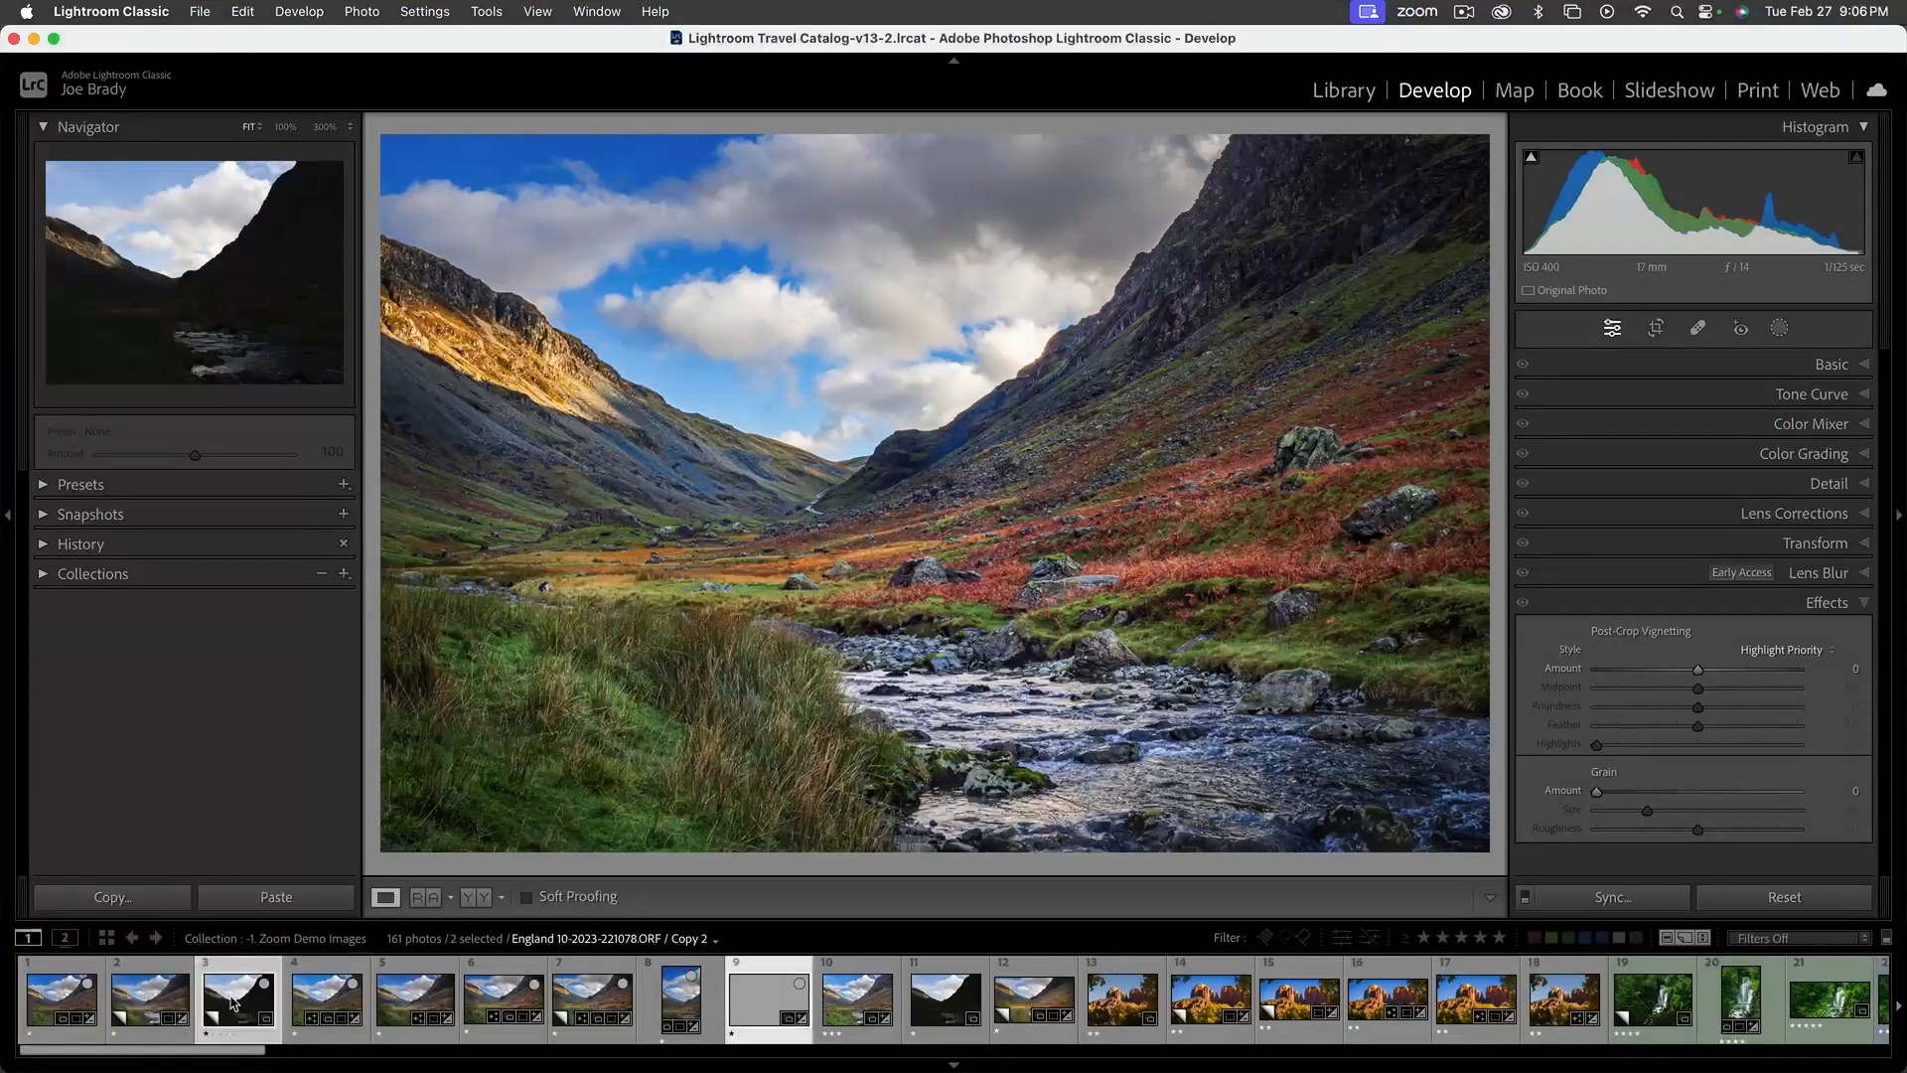
key(f)
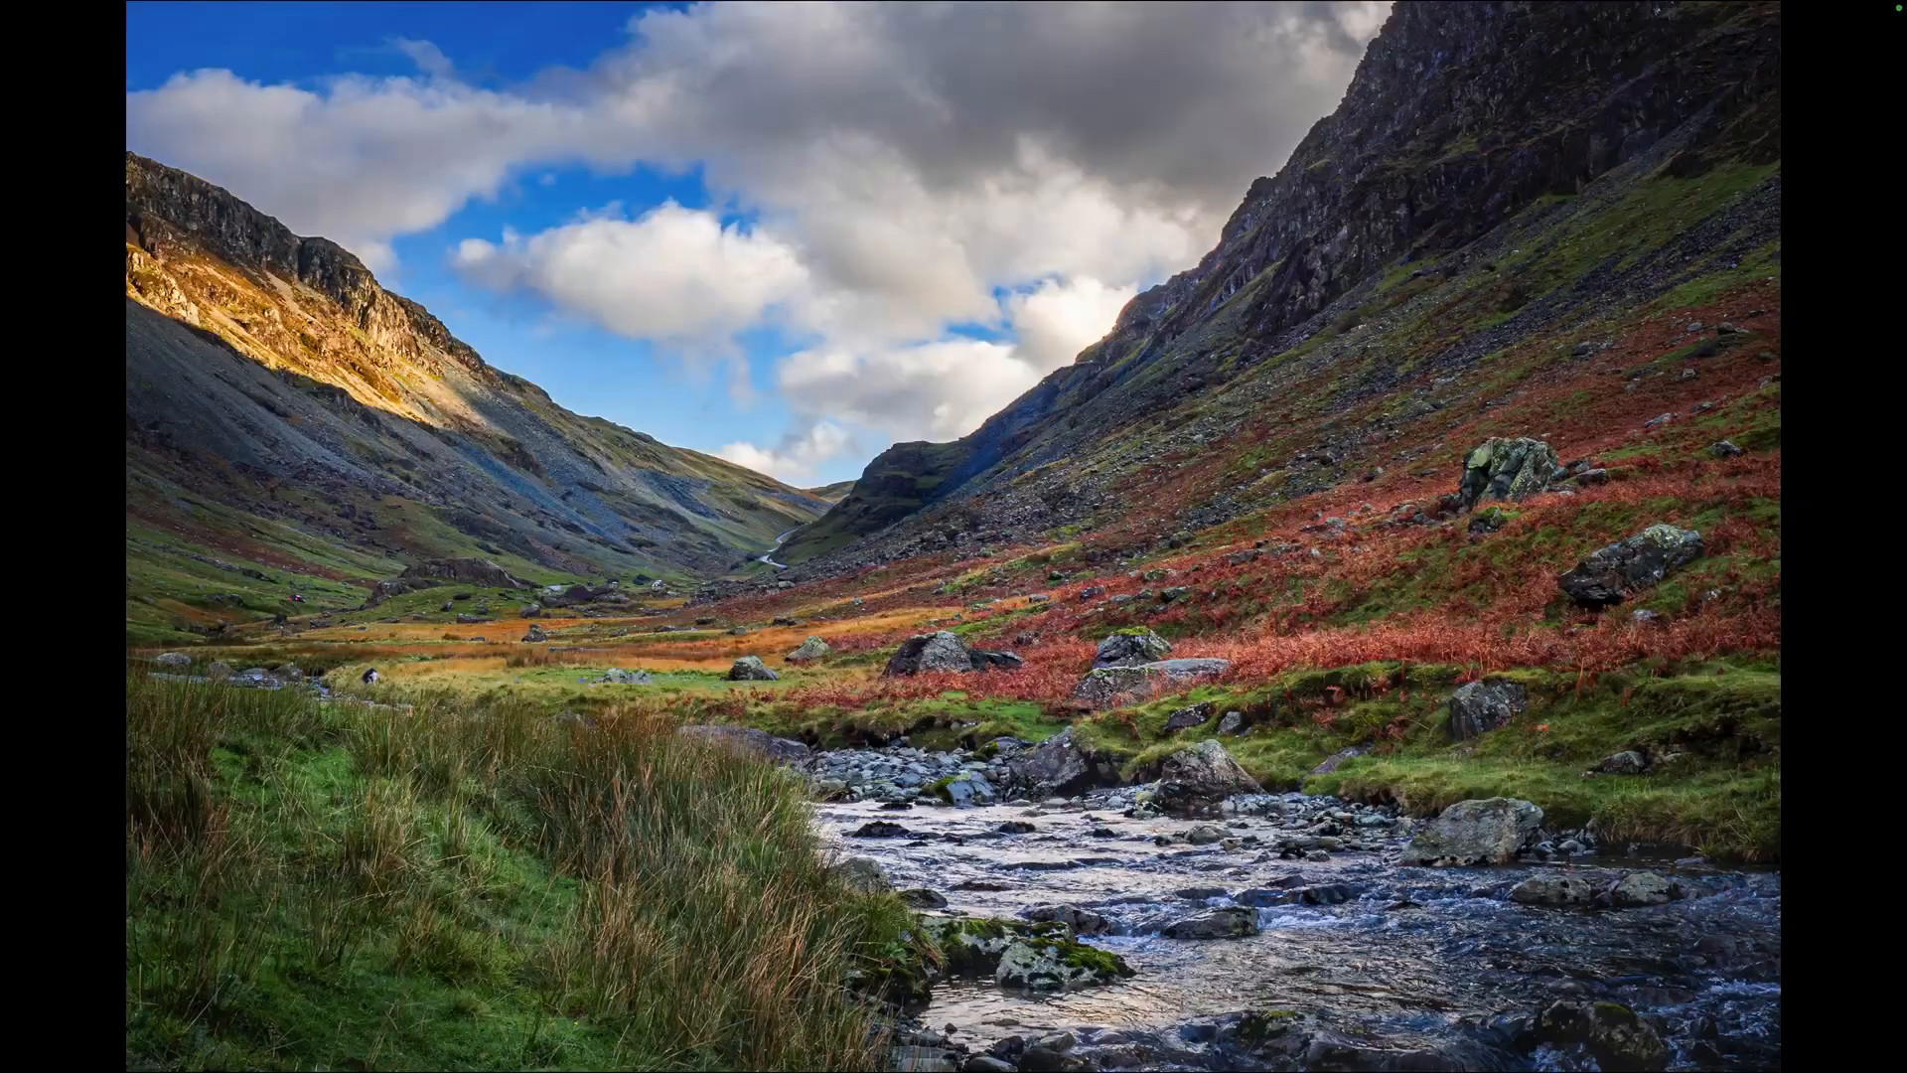
key(Right)
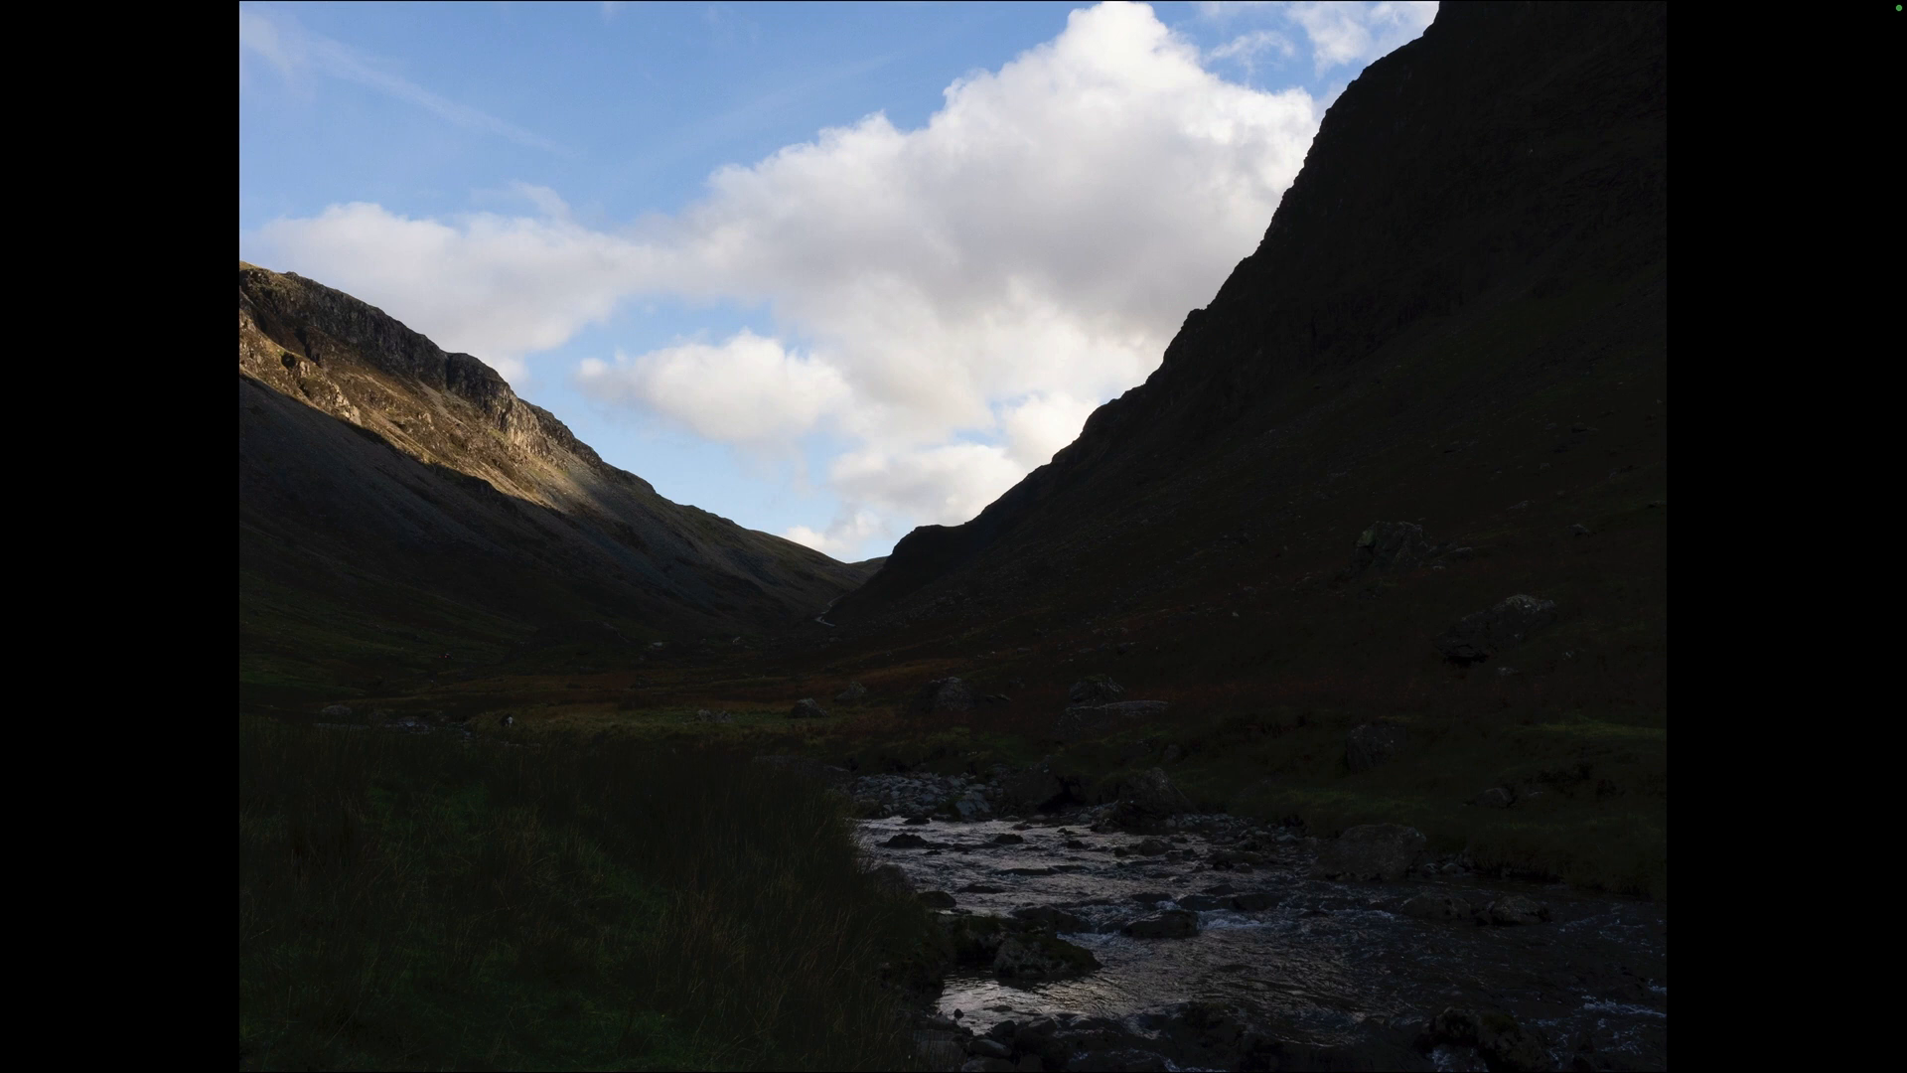
key(Left)
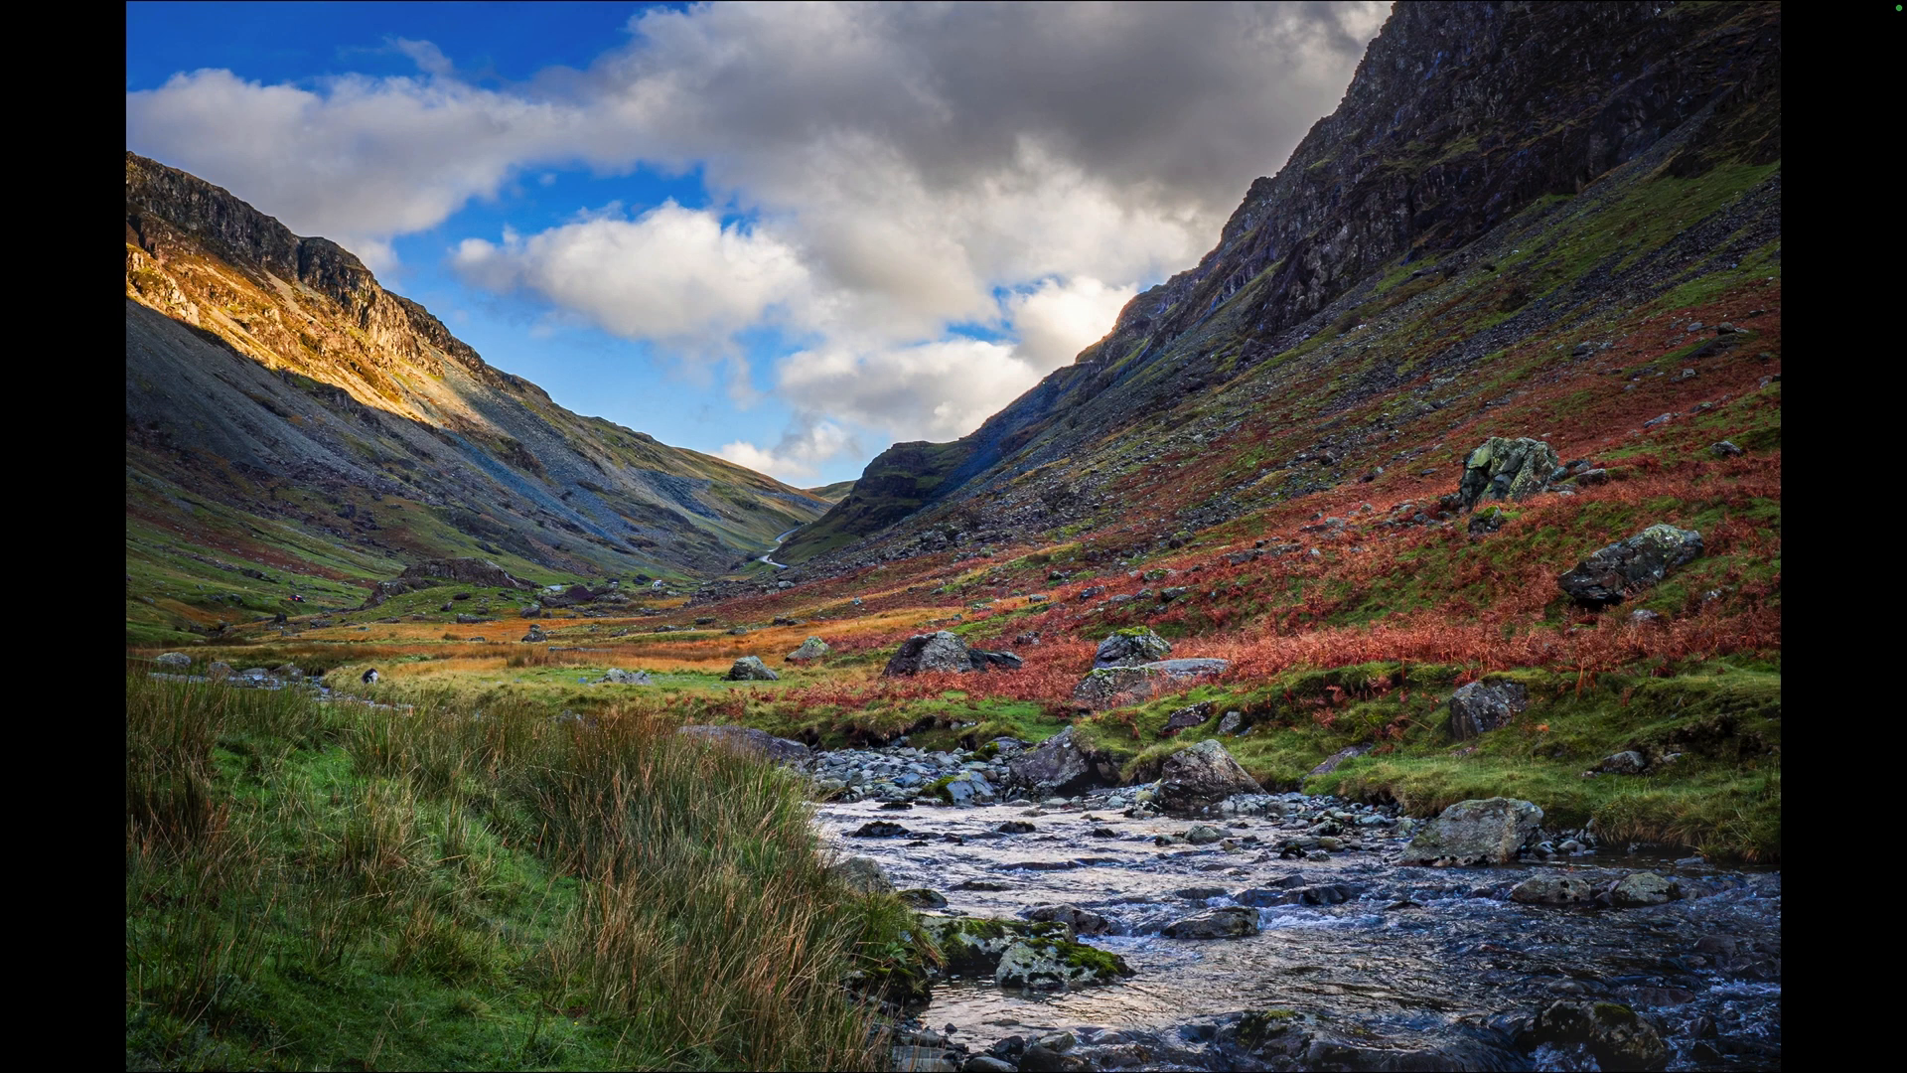
key(Left)
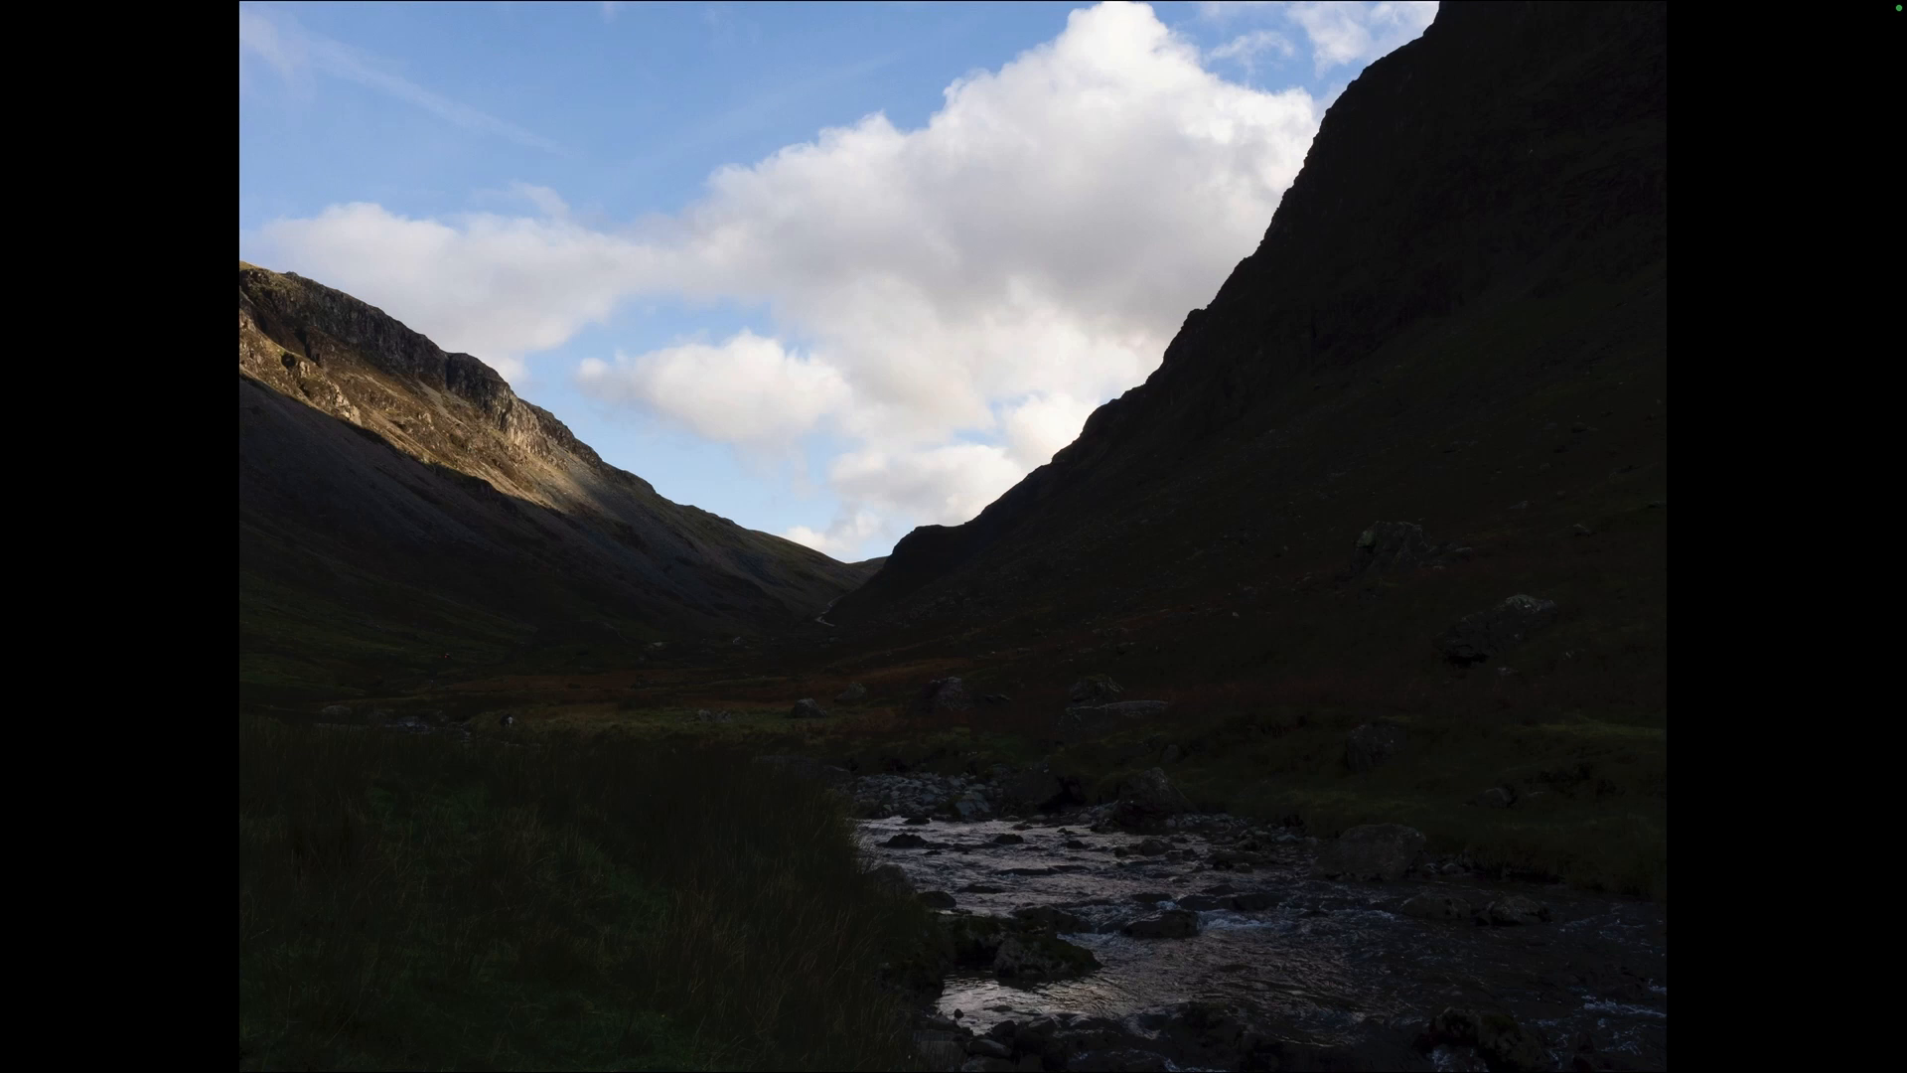
key(Right)
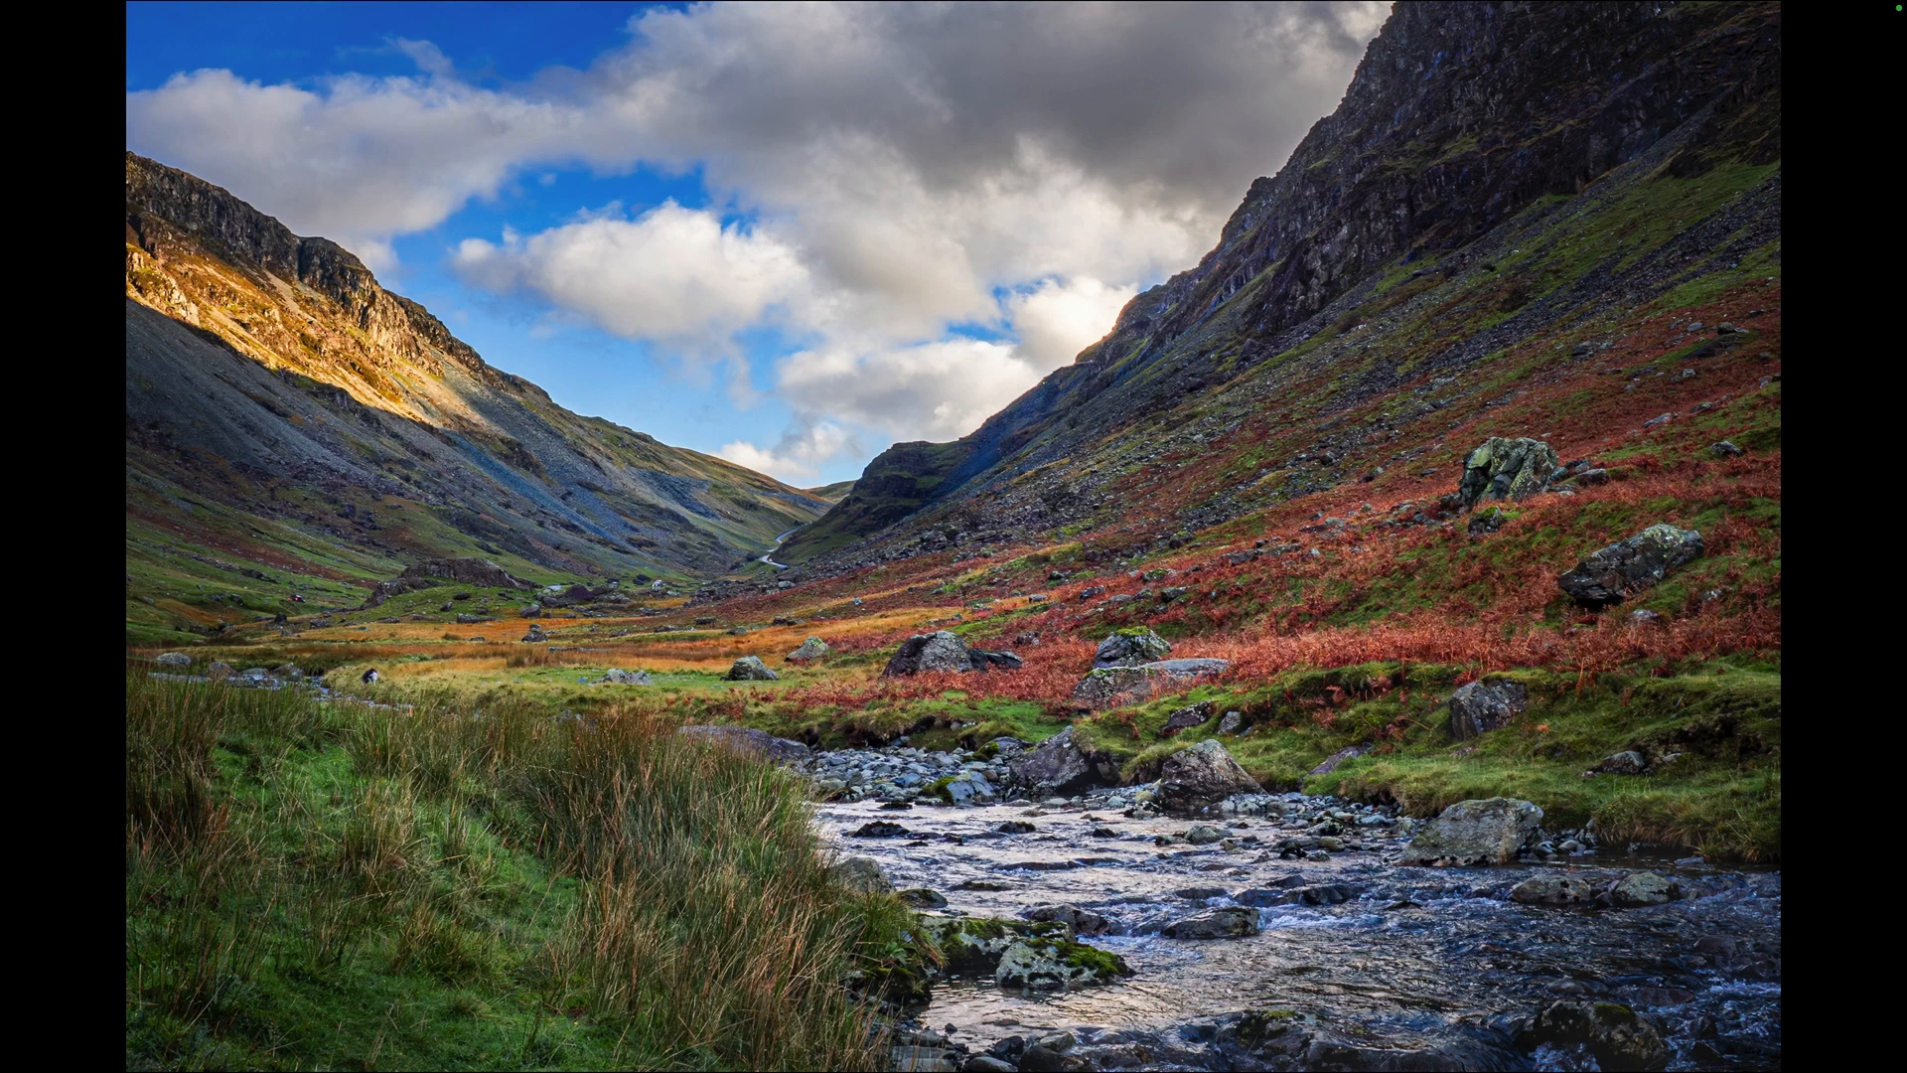
key(f)
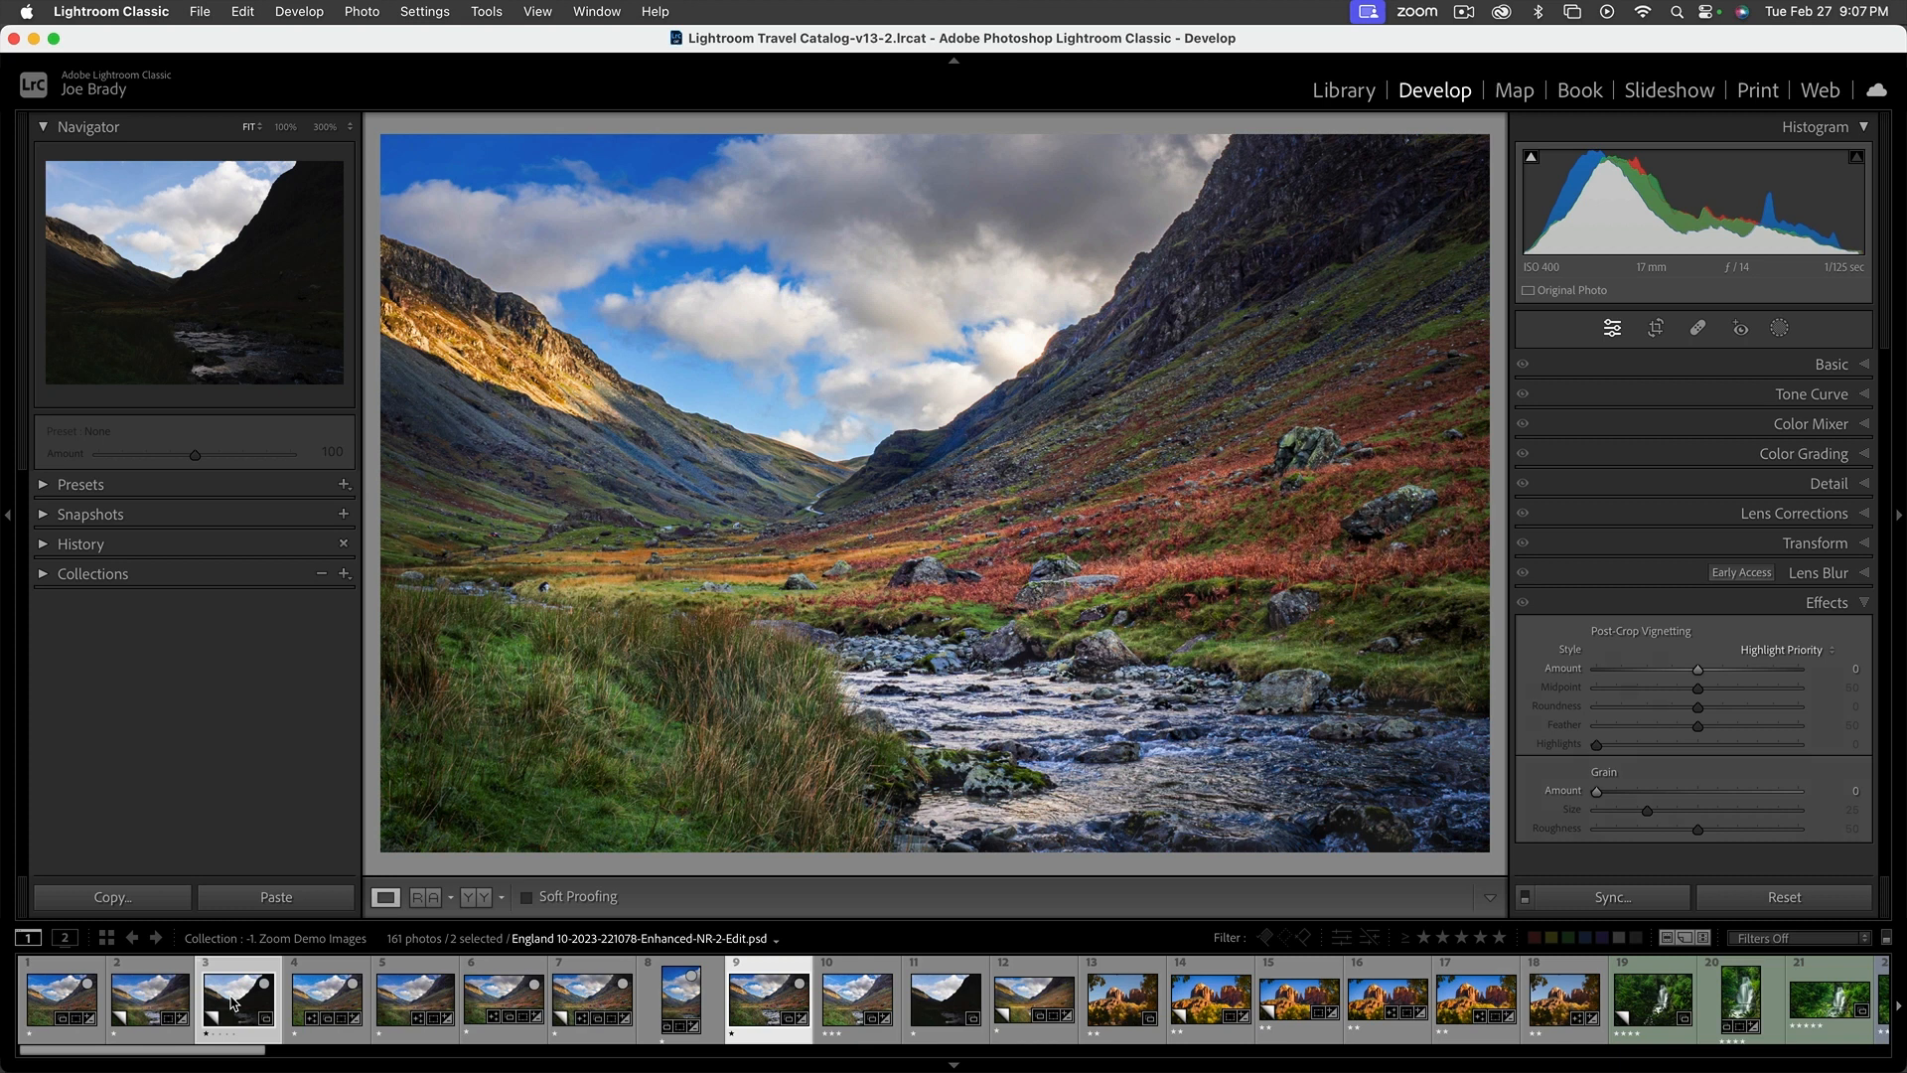
Create a virtual copy of the Photoshop-edited valley photo and set its post-crop vignette amount to -7
key(super+apostrophe)
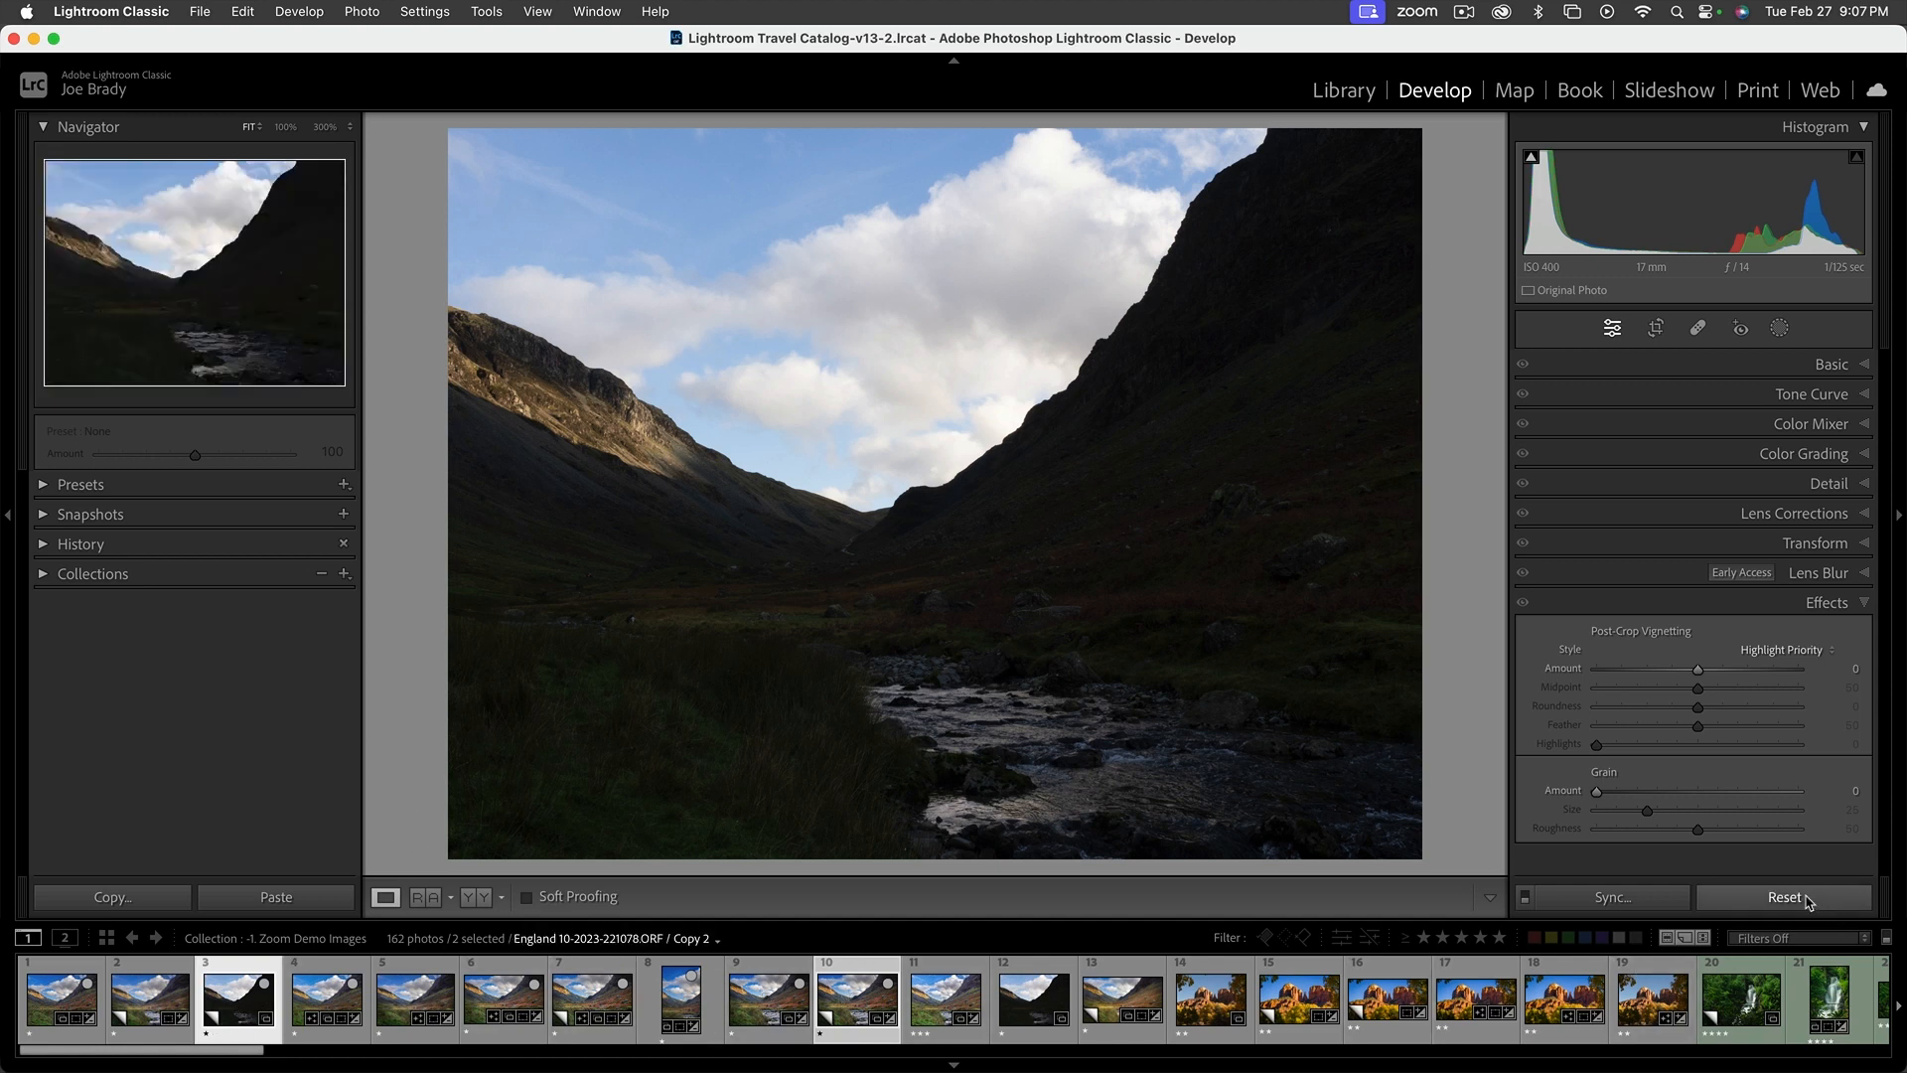
drag(1699, 669, 1688, 677)
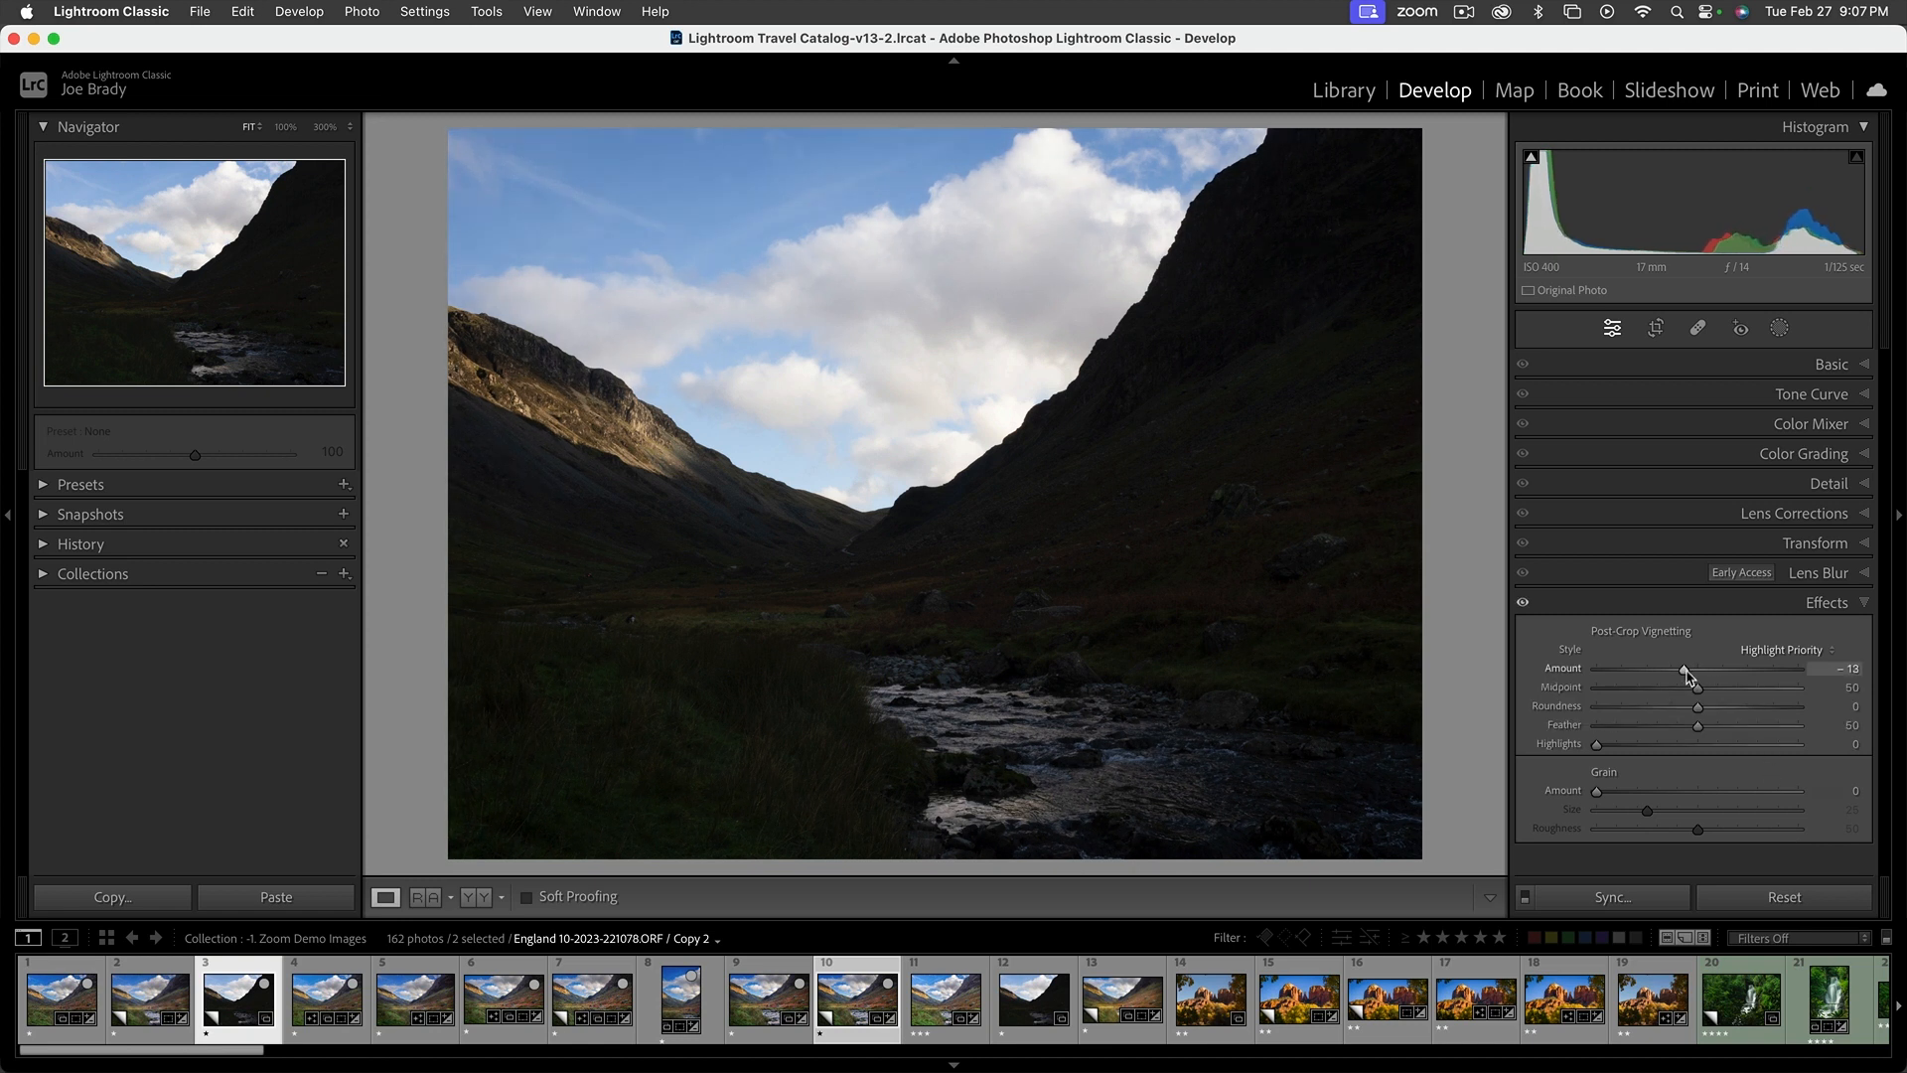
click(859, 1006)
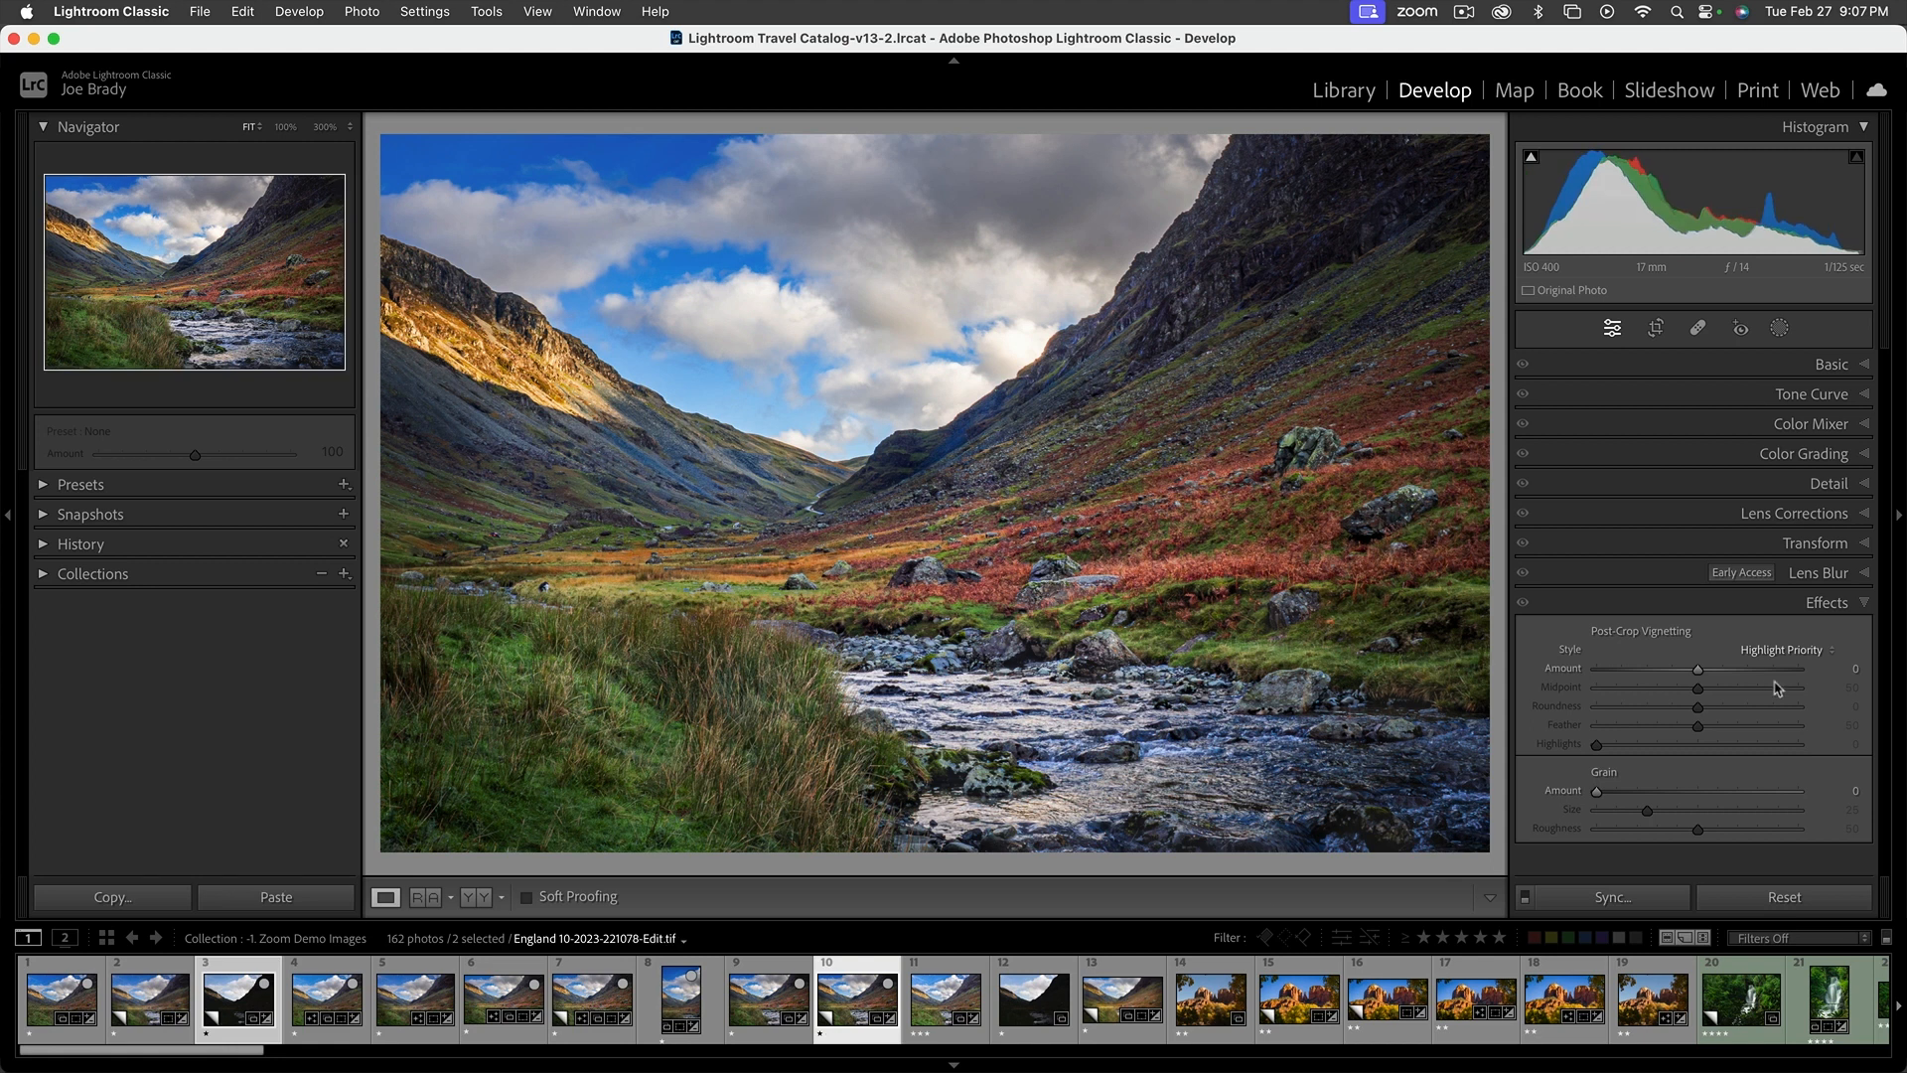
drag(1698, 671, 1691, 672)
Crop the virtual copy to a 2 x 1 panorama, trimming the sky and lower river and repositioning the frame
key(r)
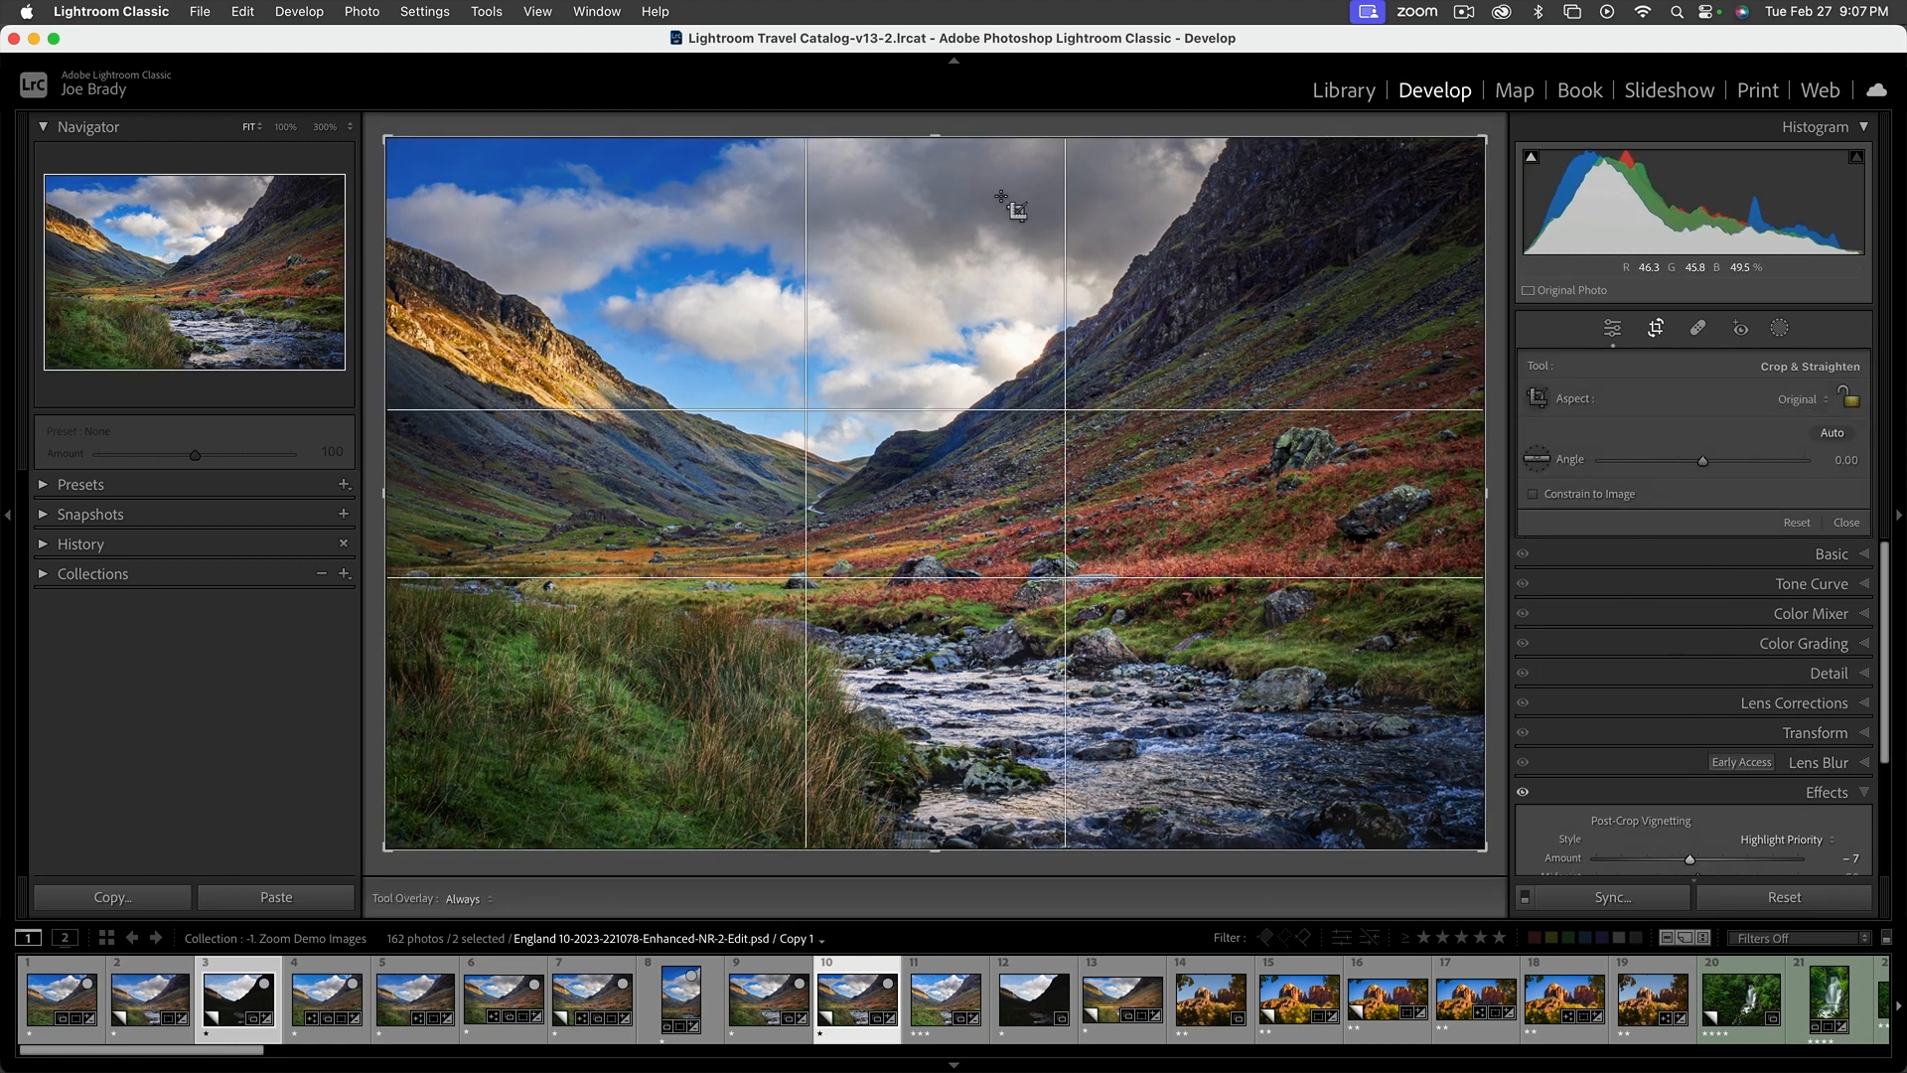
click(1798, 399)
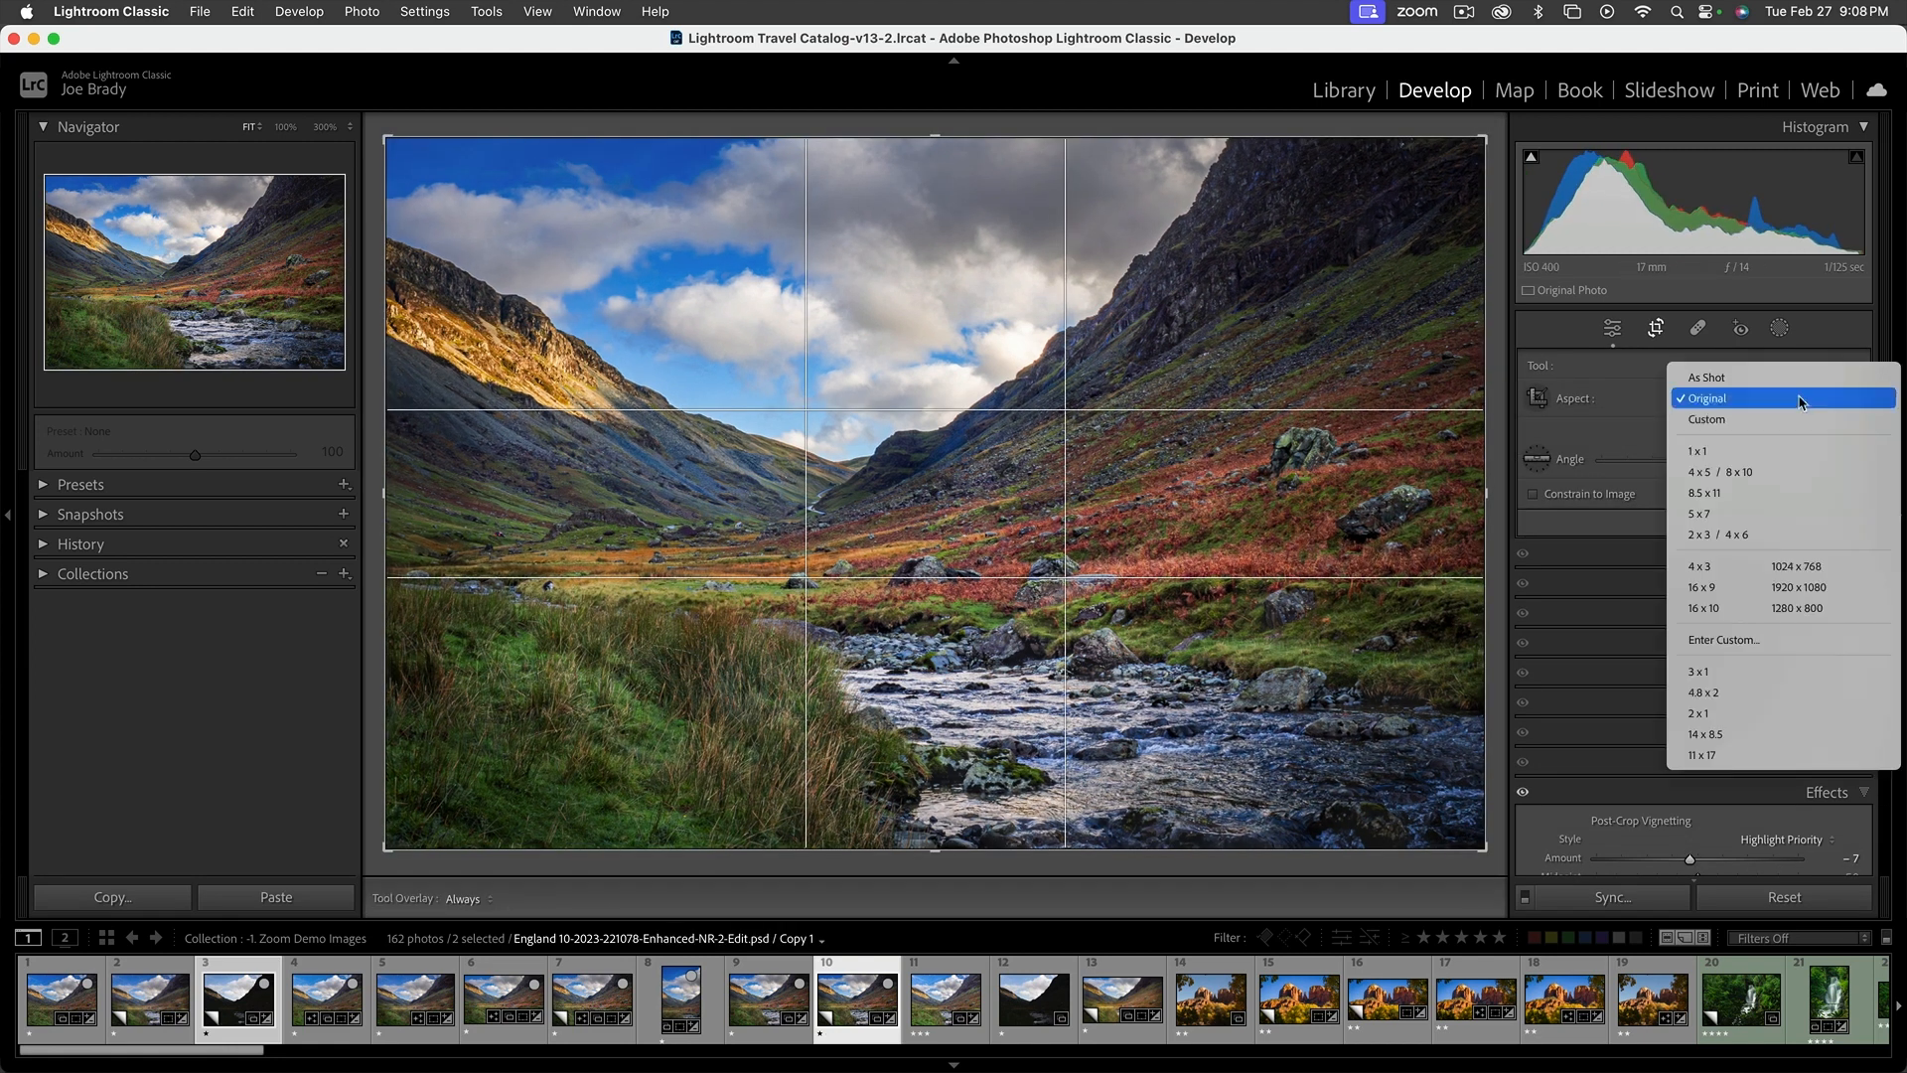
click(1748, 713)
drag(935, 769, 934, 750)
drag(1168, 675, 1186, 656)
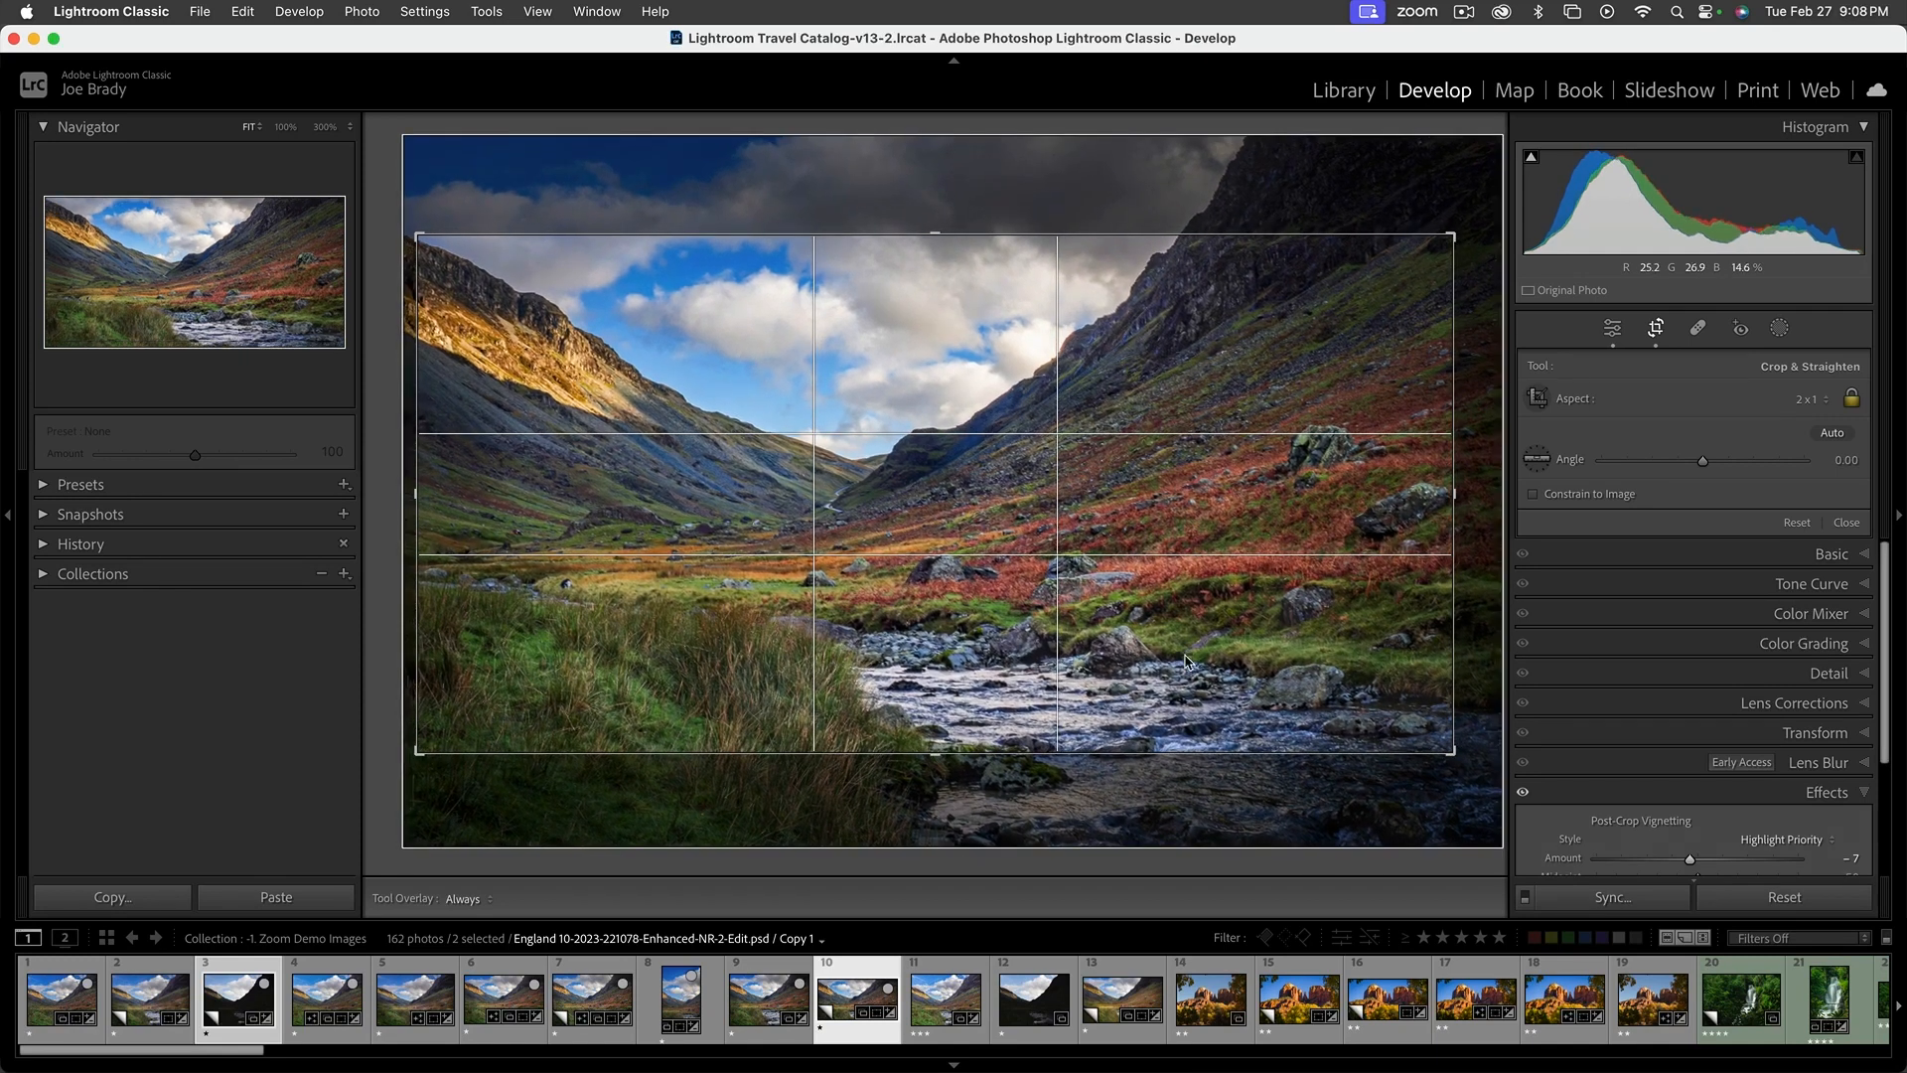
key(Return)
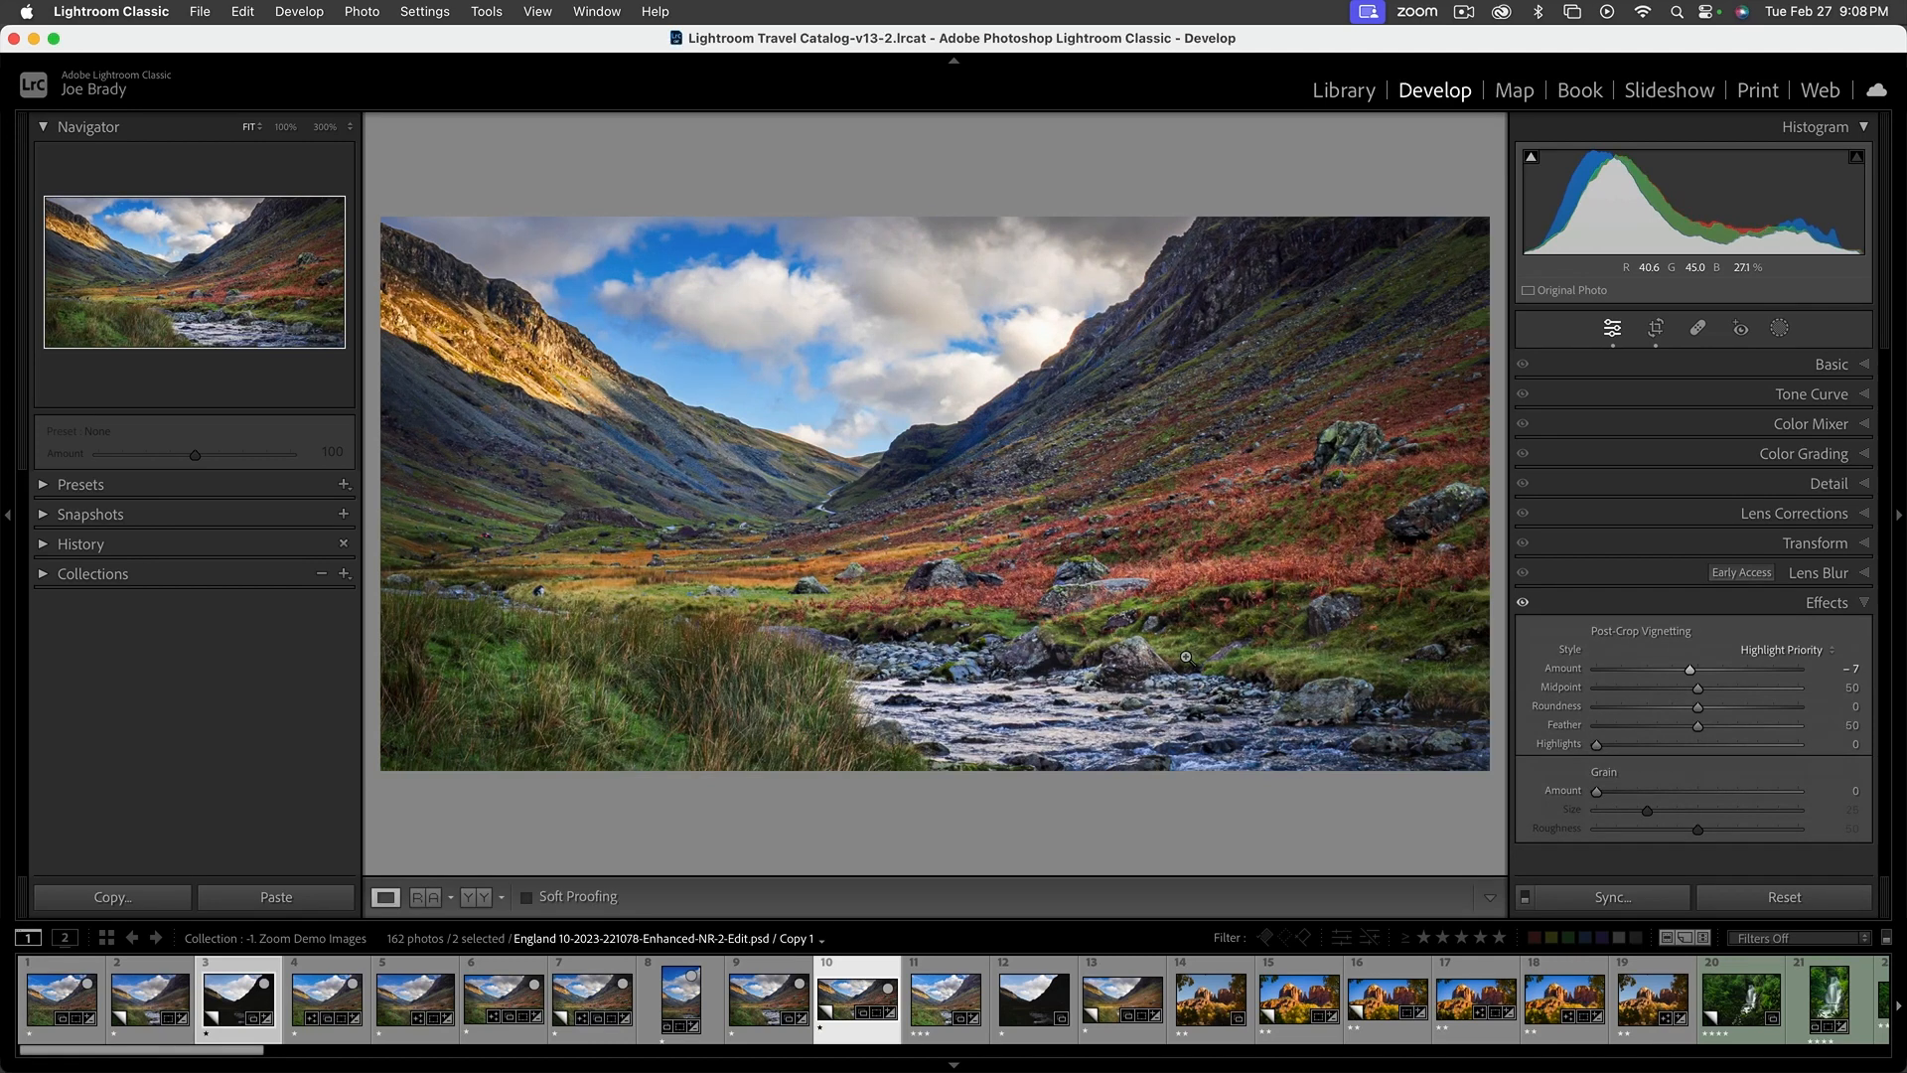
Turn the Effects adjustments off and on repeatedly to check the vignette, and view the panoramic crop full screen
click(1522, 604)
click(1522, 603)
click(1523, 604)
click(1522, 604)
click(1523, 604)
click(1523, 604)
click(1523, 604)
click(1523, 604)
key(f)
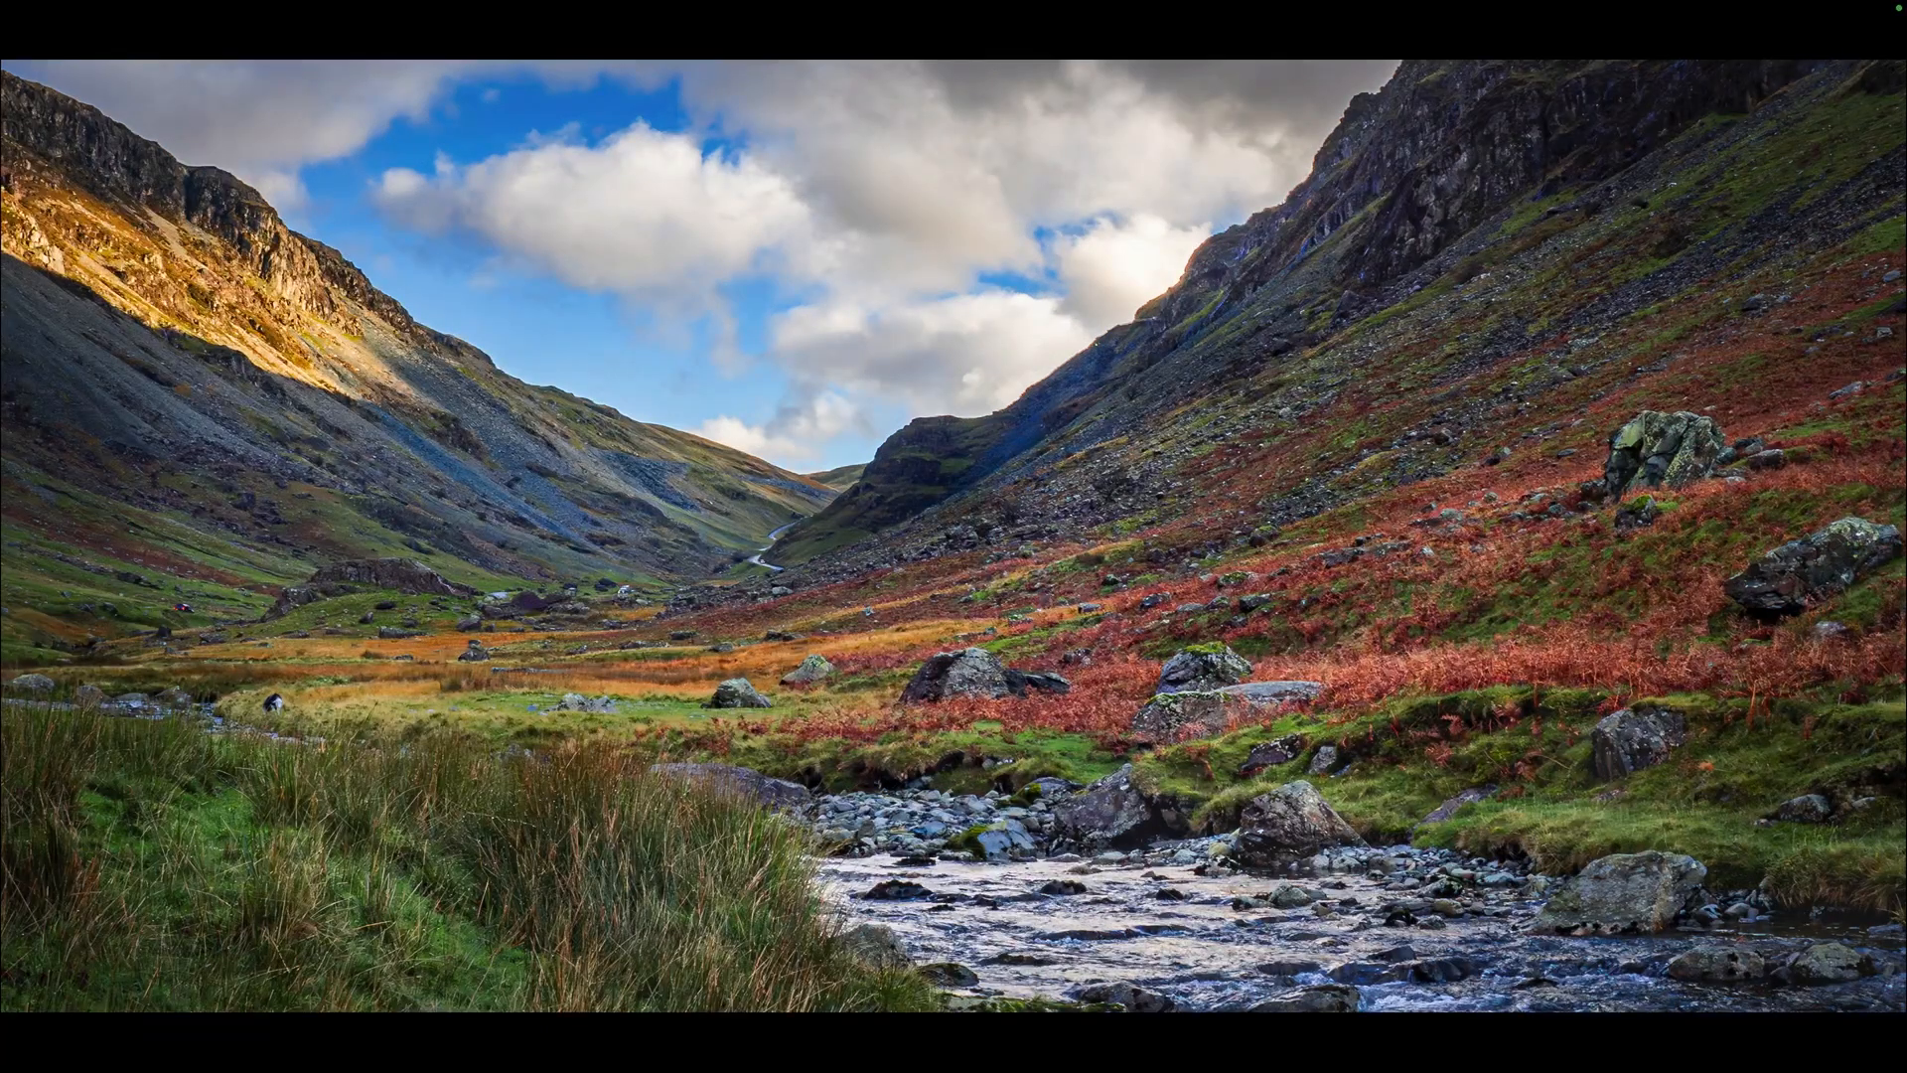
key(f)
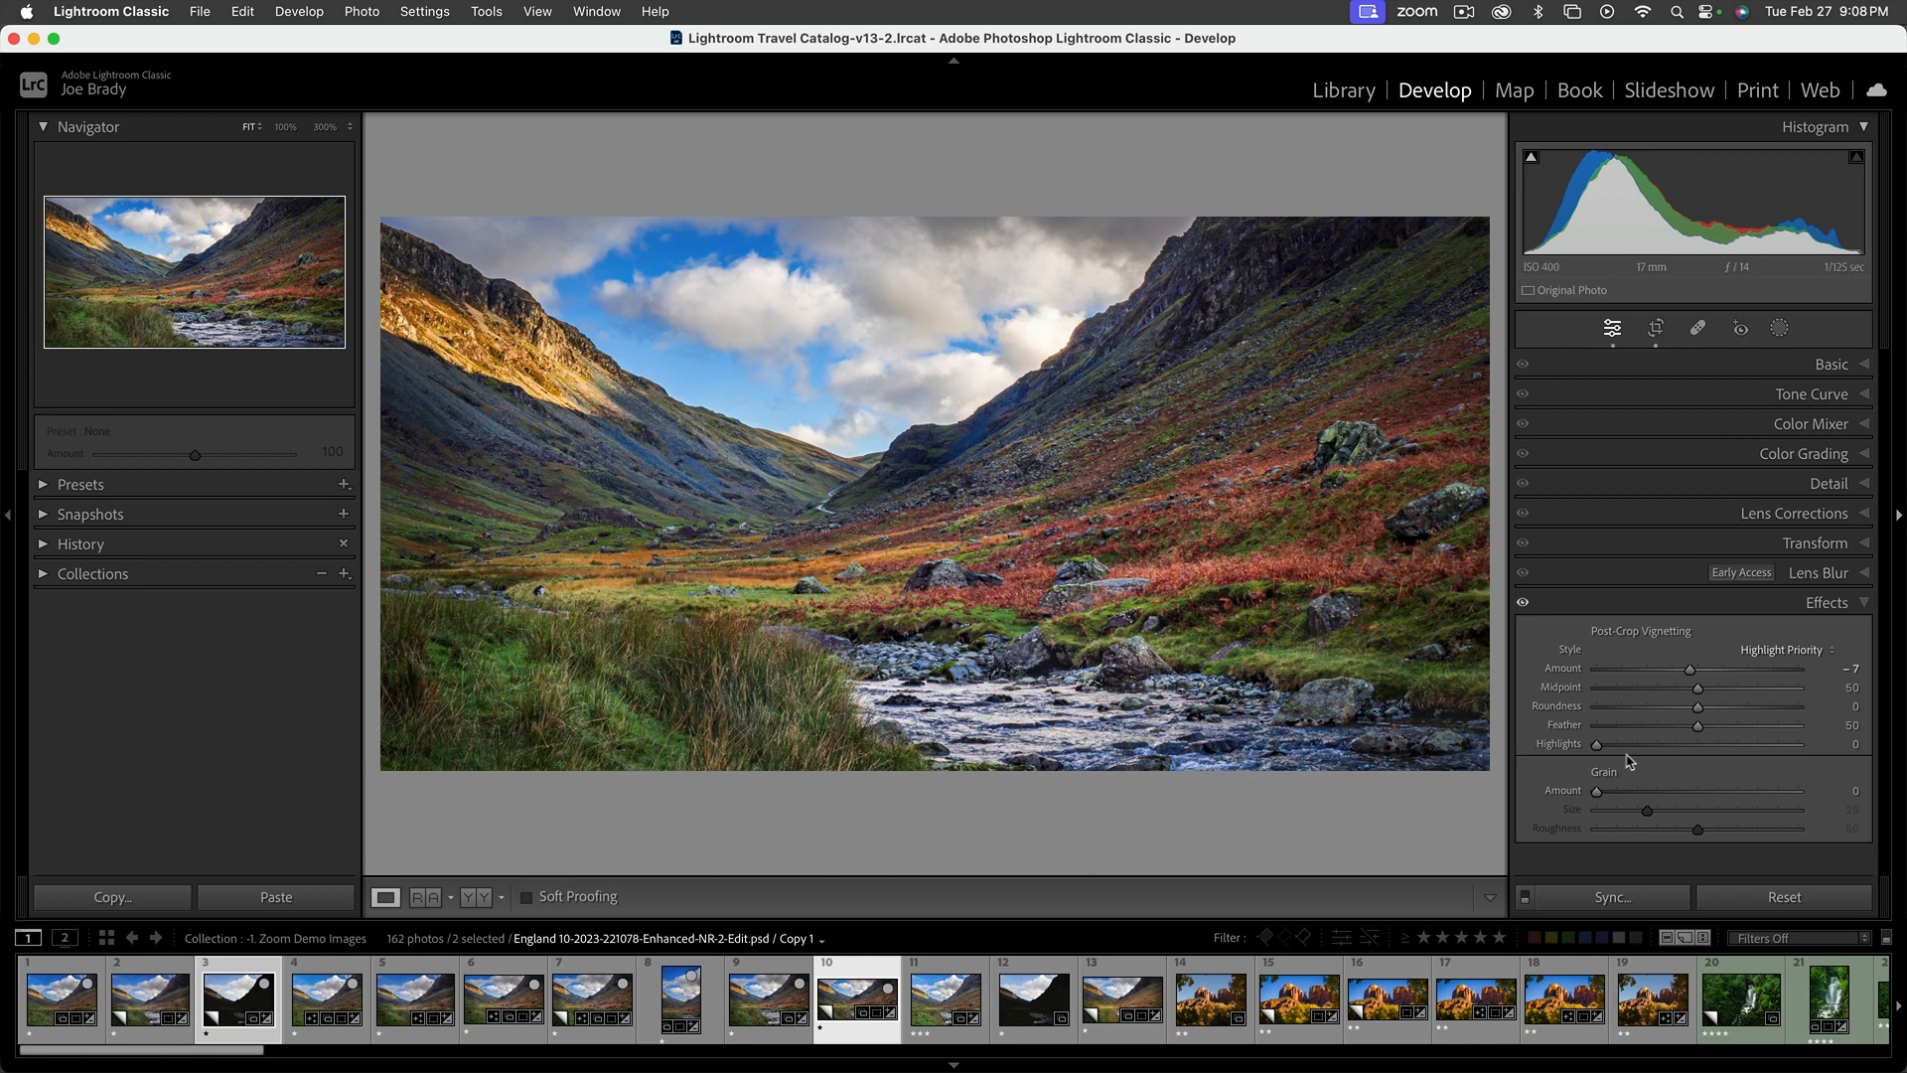
Straighten the cropped panorama by setting its Transform rotation to -0.6
click(1814, 543)
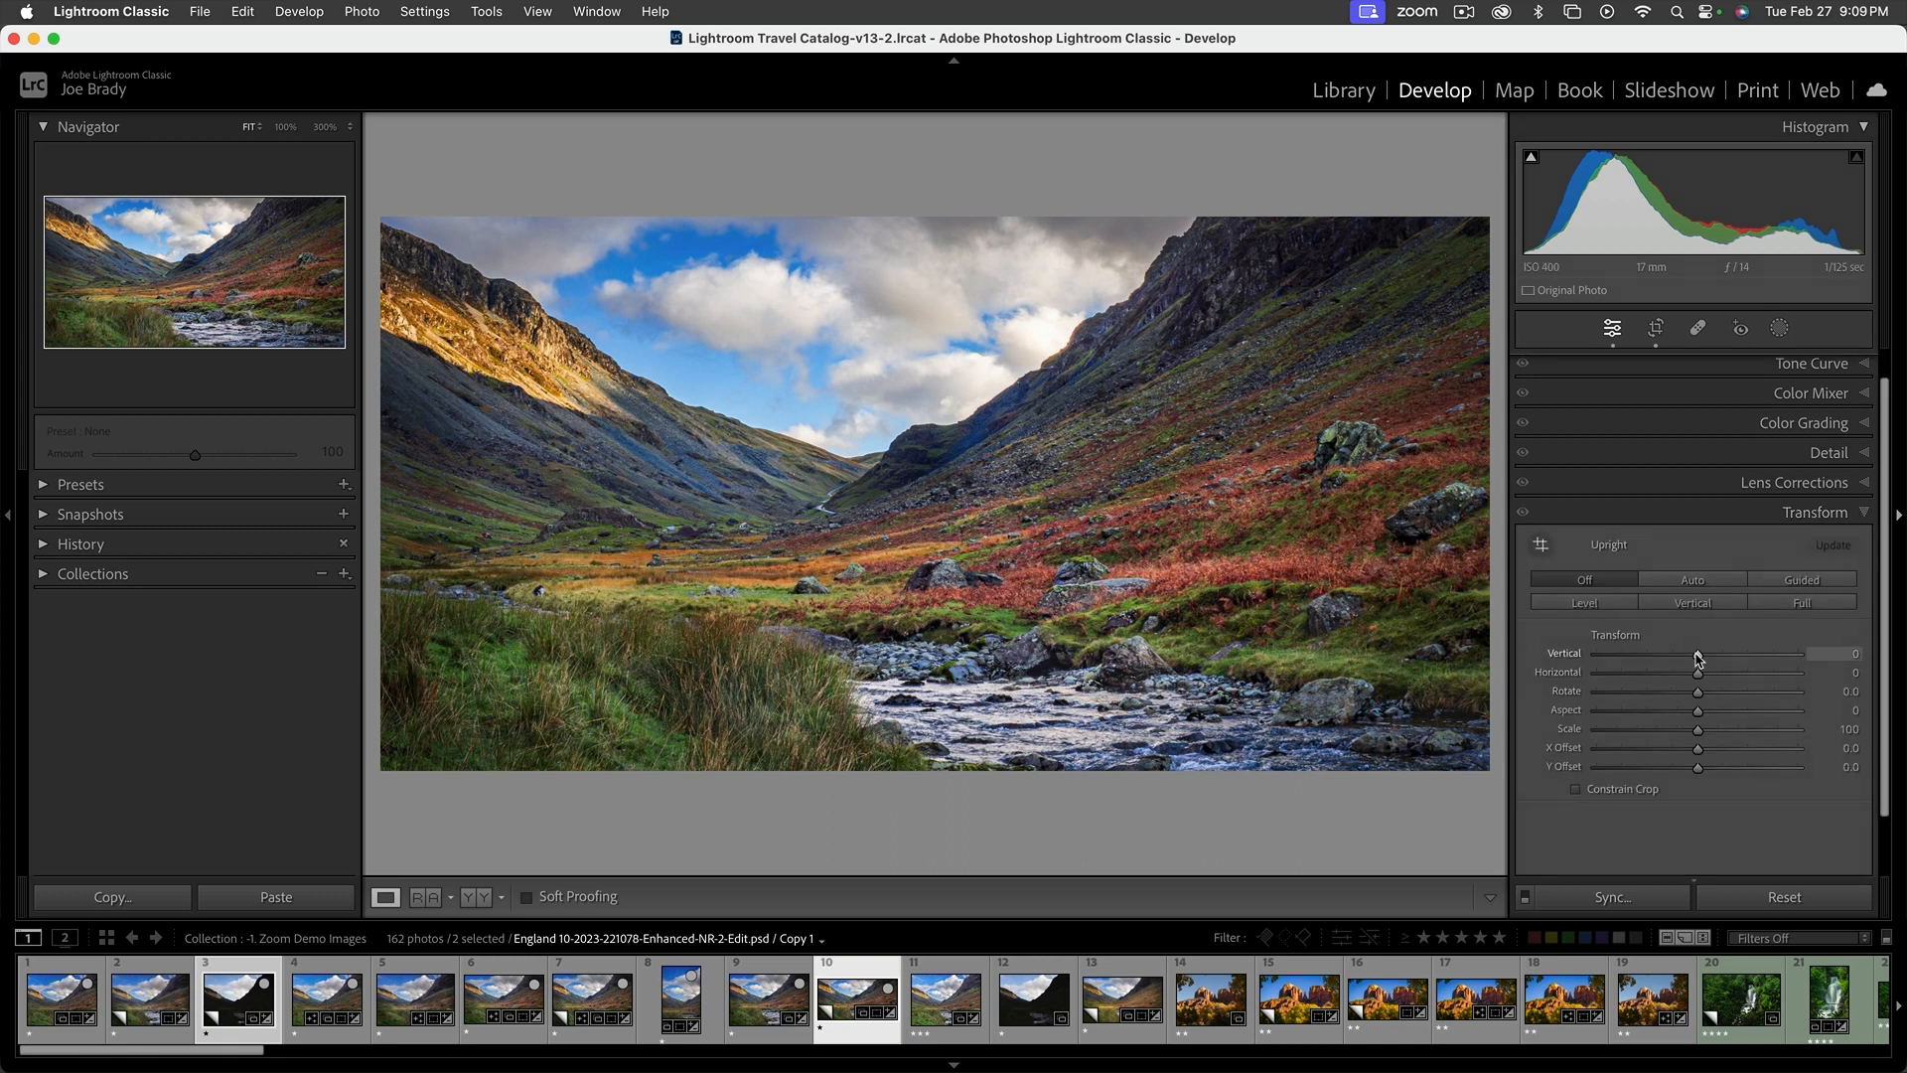
mouse_move(1697, 691)
mouse_down()
mouse_move(1668, 695)
mouse_move(1721, 694)
mouse_move(1693, 695)
mouse_up()
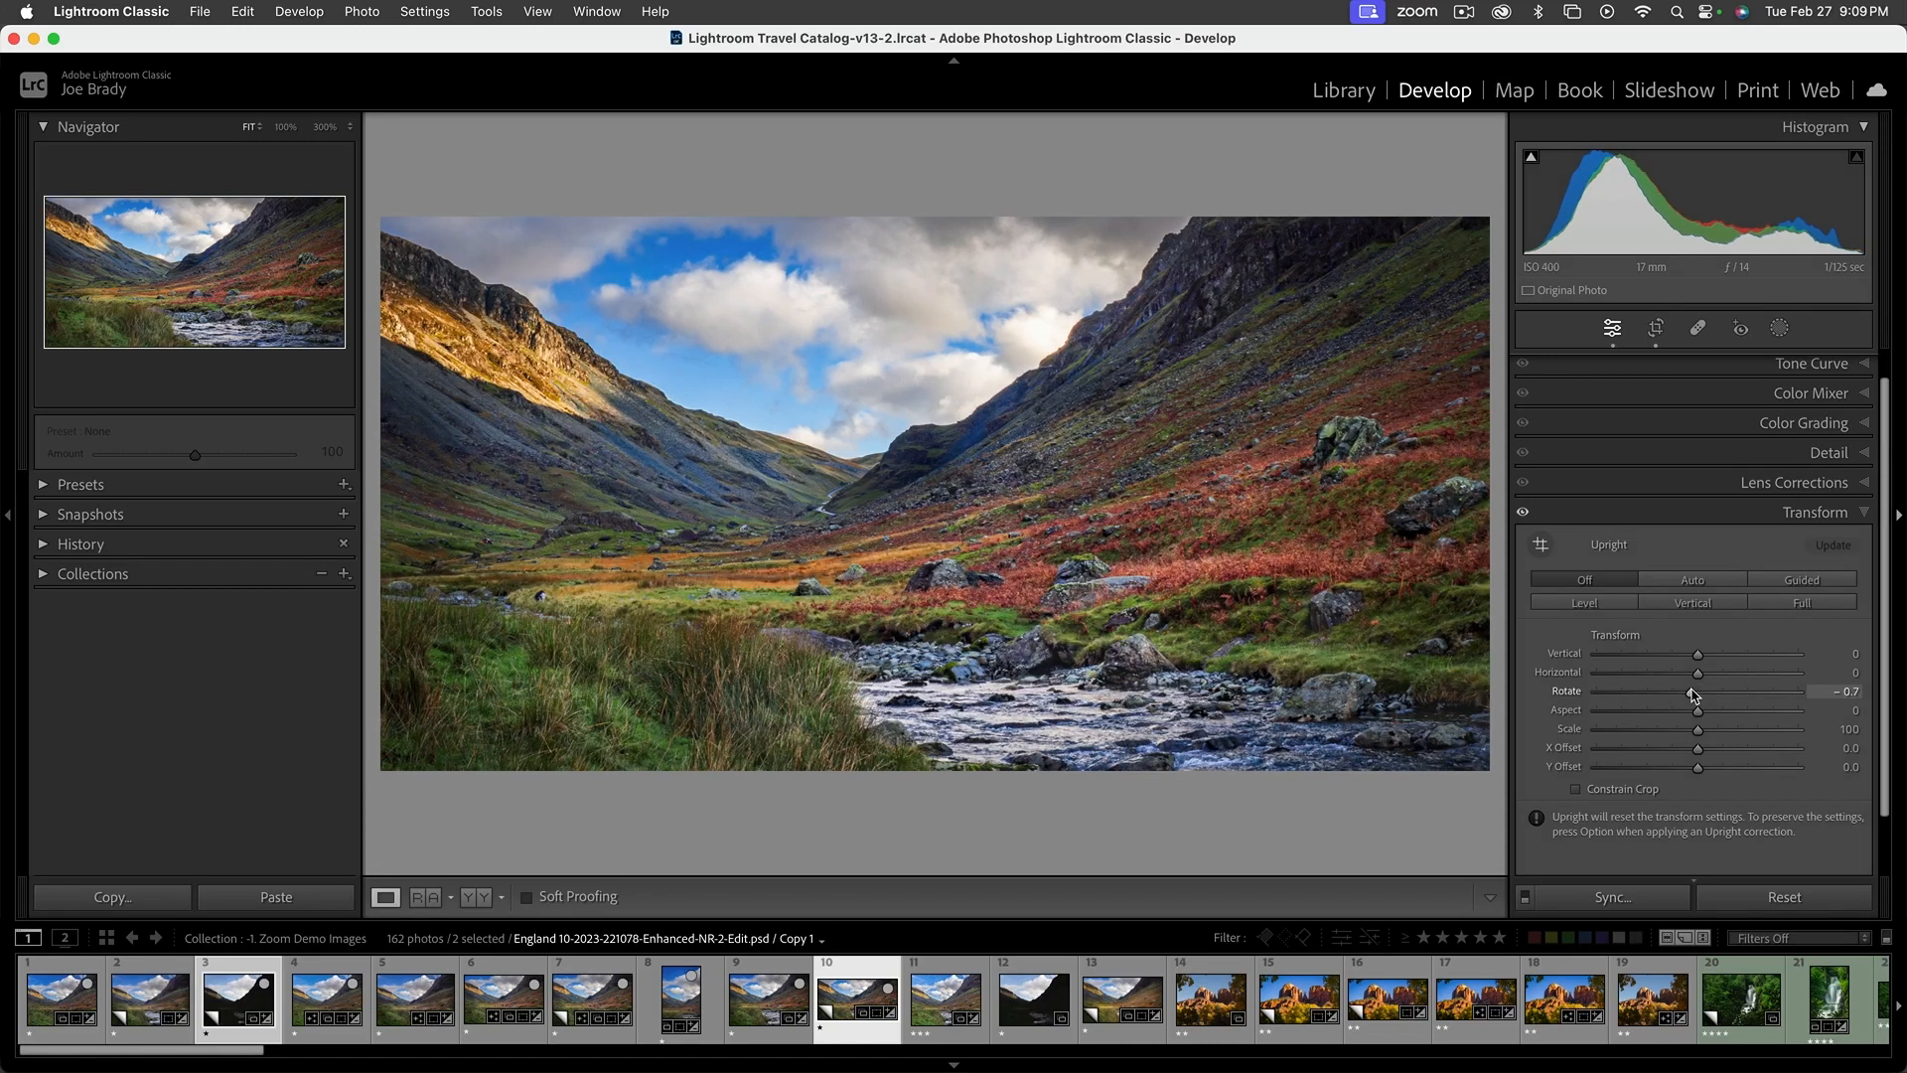
mouse_move(1694, 695)
mouse_down()
mouse_move(1718, 692)
mouse_move(1695, 698)
mouse_up()
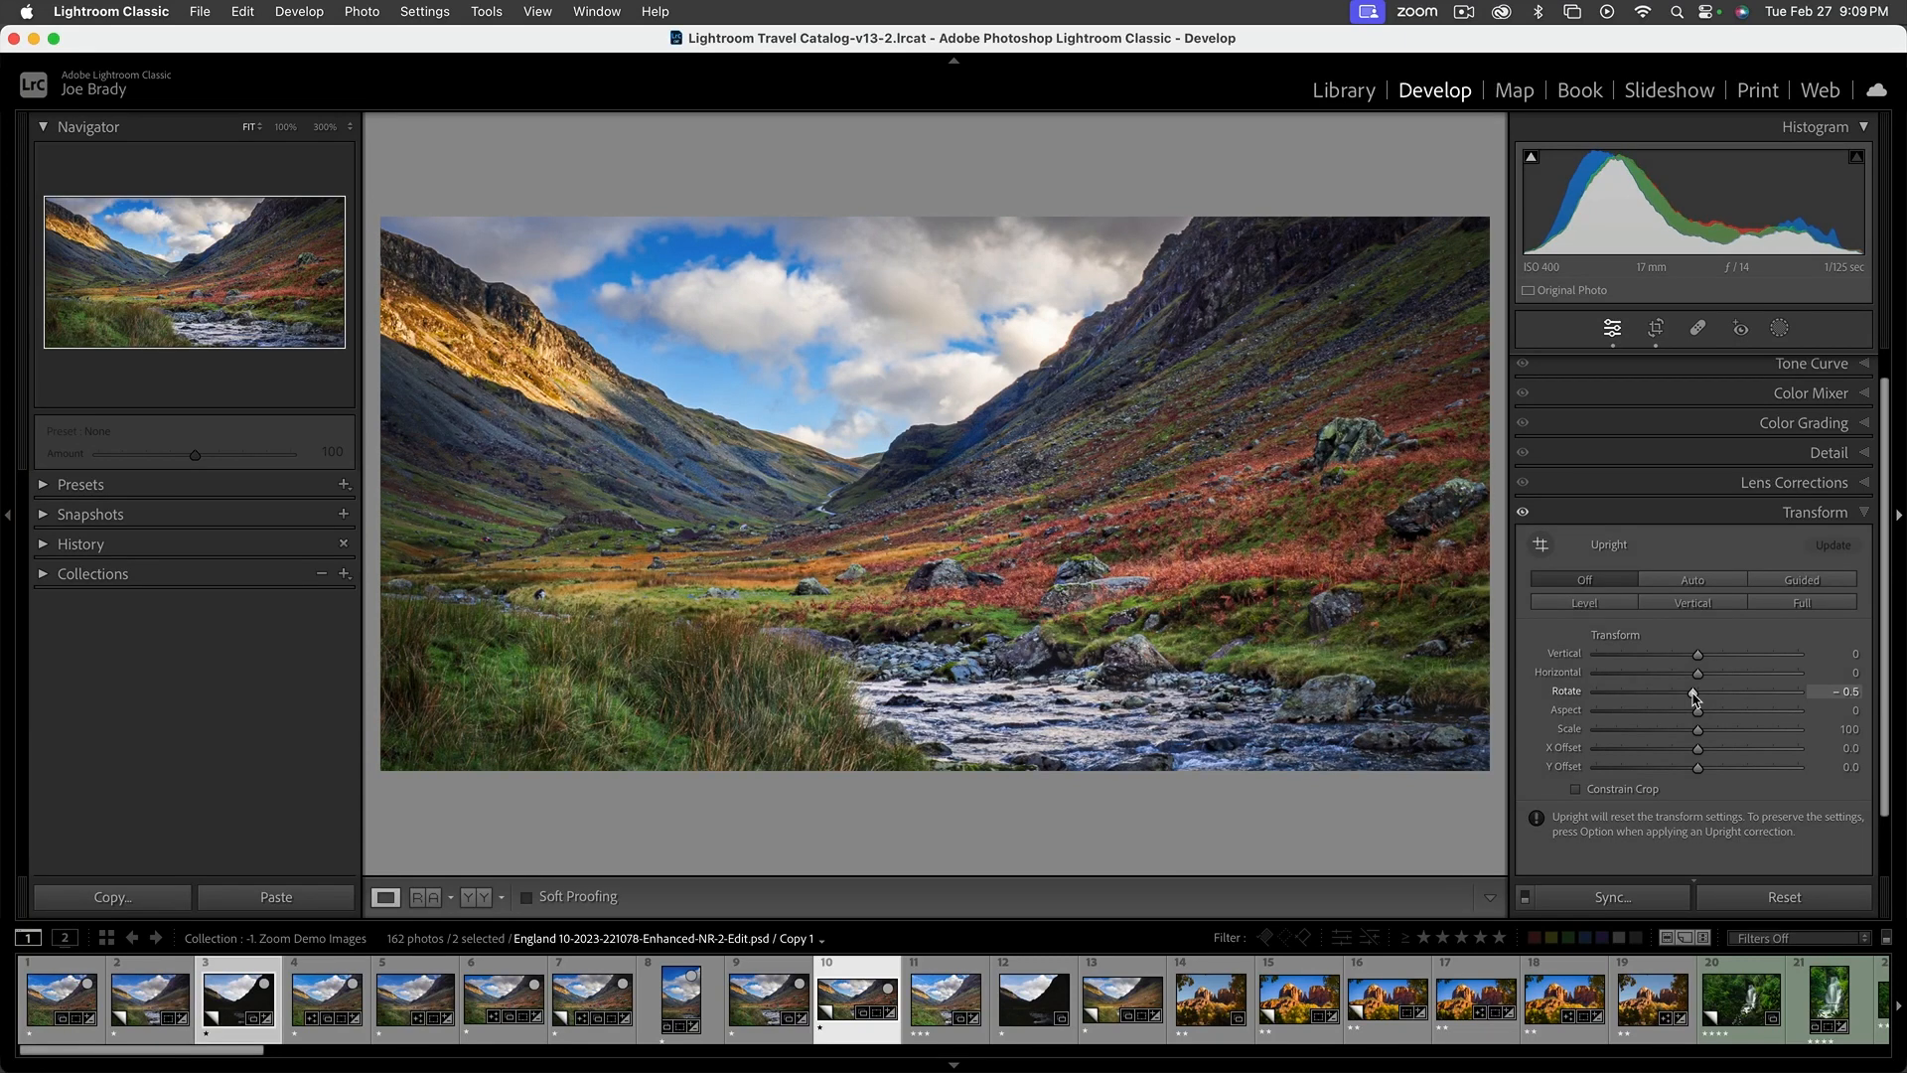
drag(1694, 698, 1694, 698)
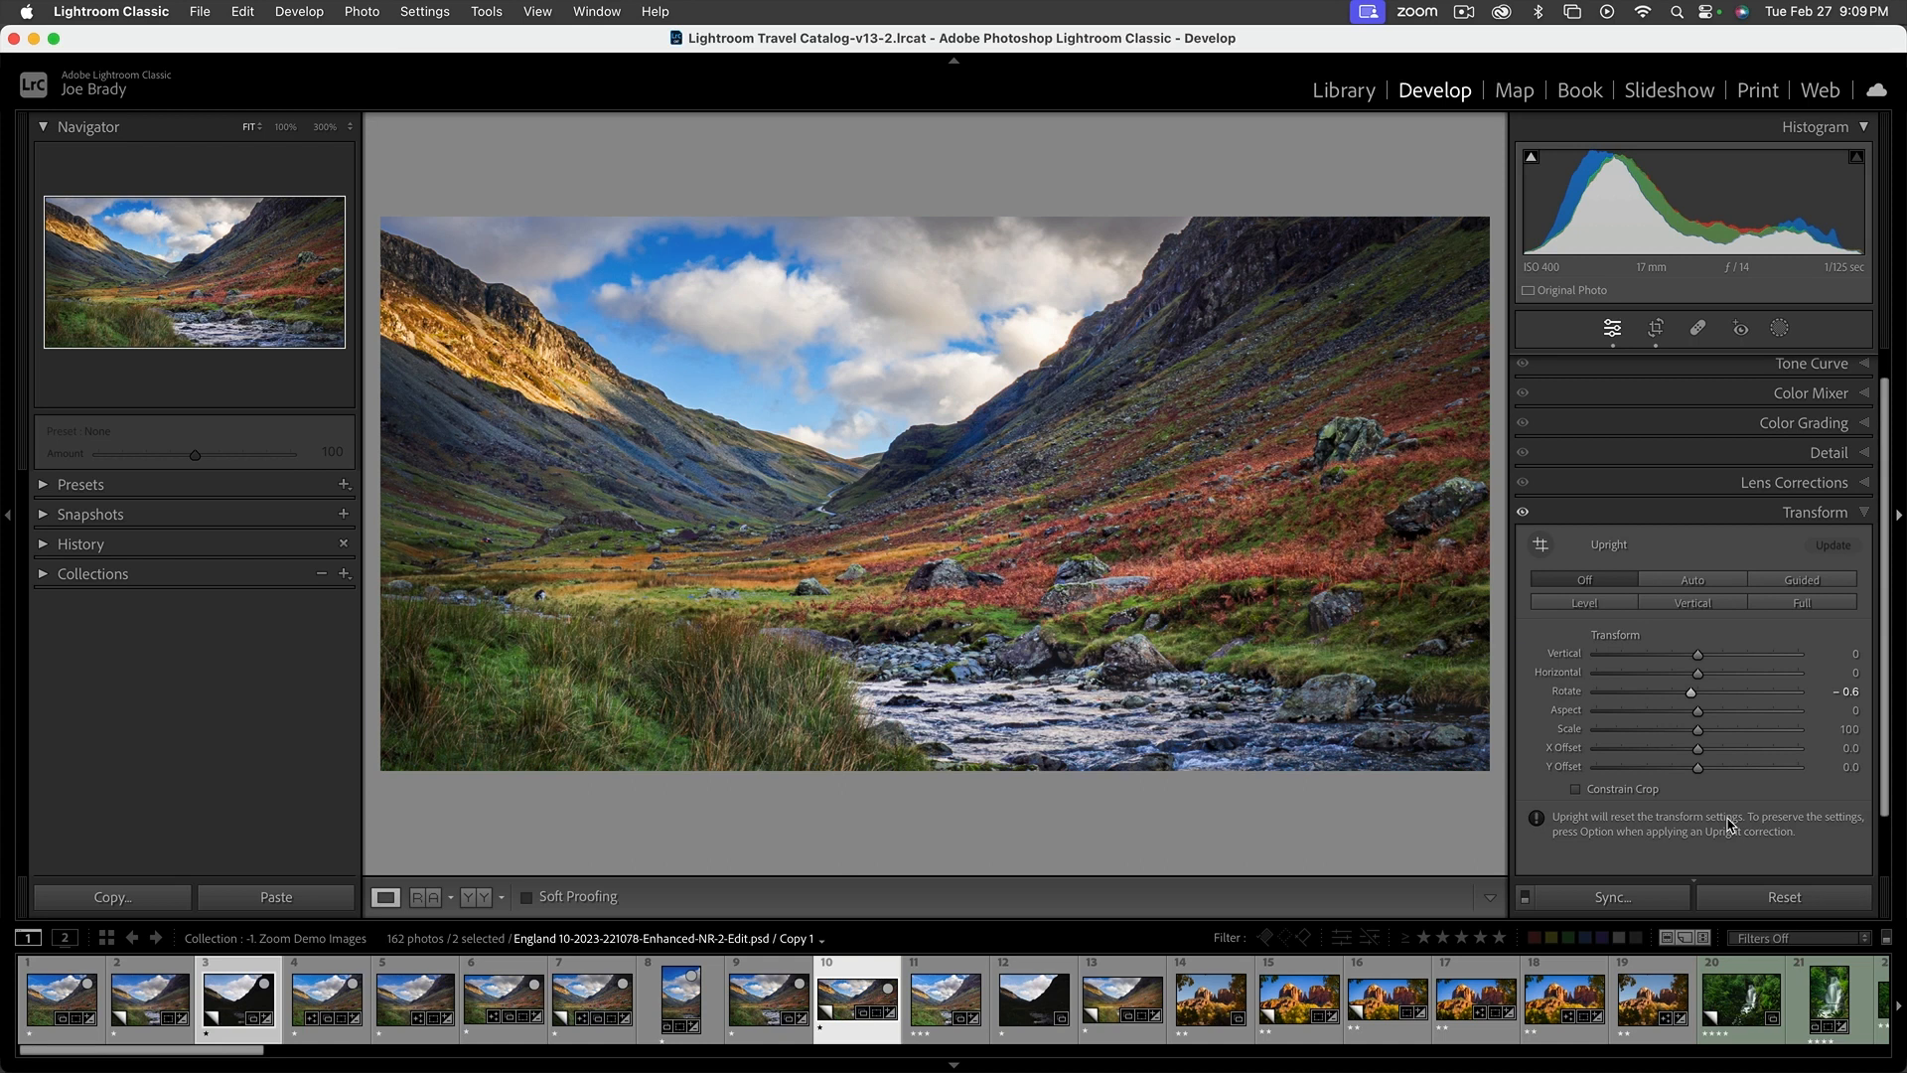
Create another virtual copy of the rotated panorama, select only the two panoramic copies and compare them full screen
key(super+apostrophe)
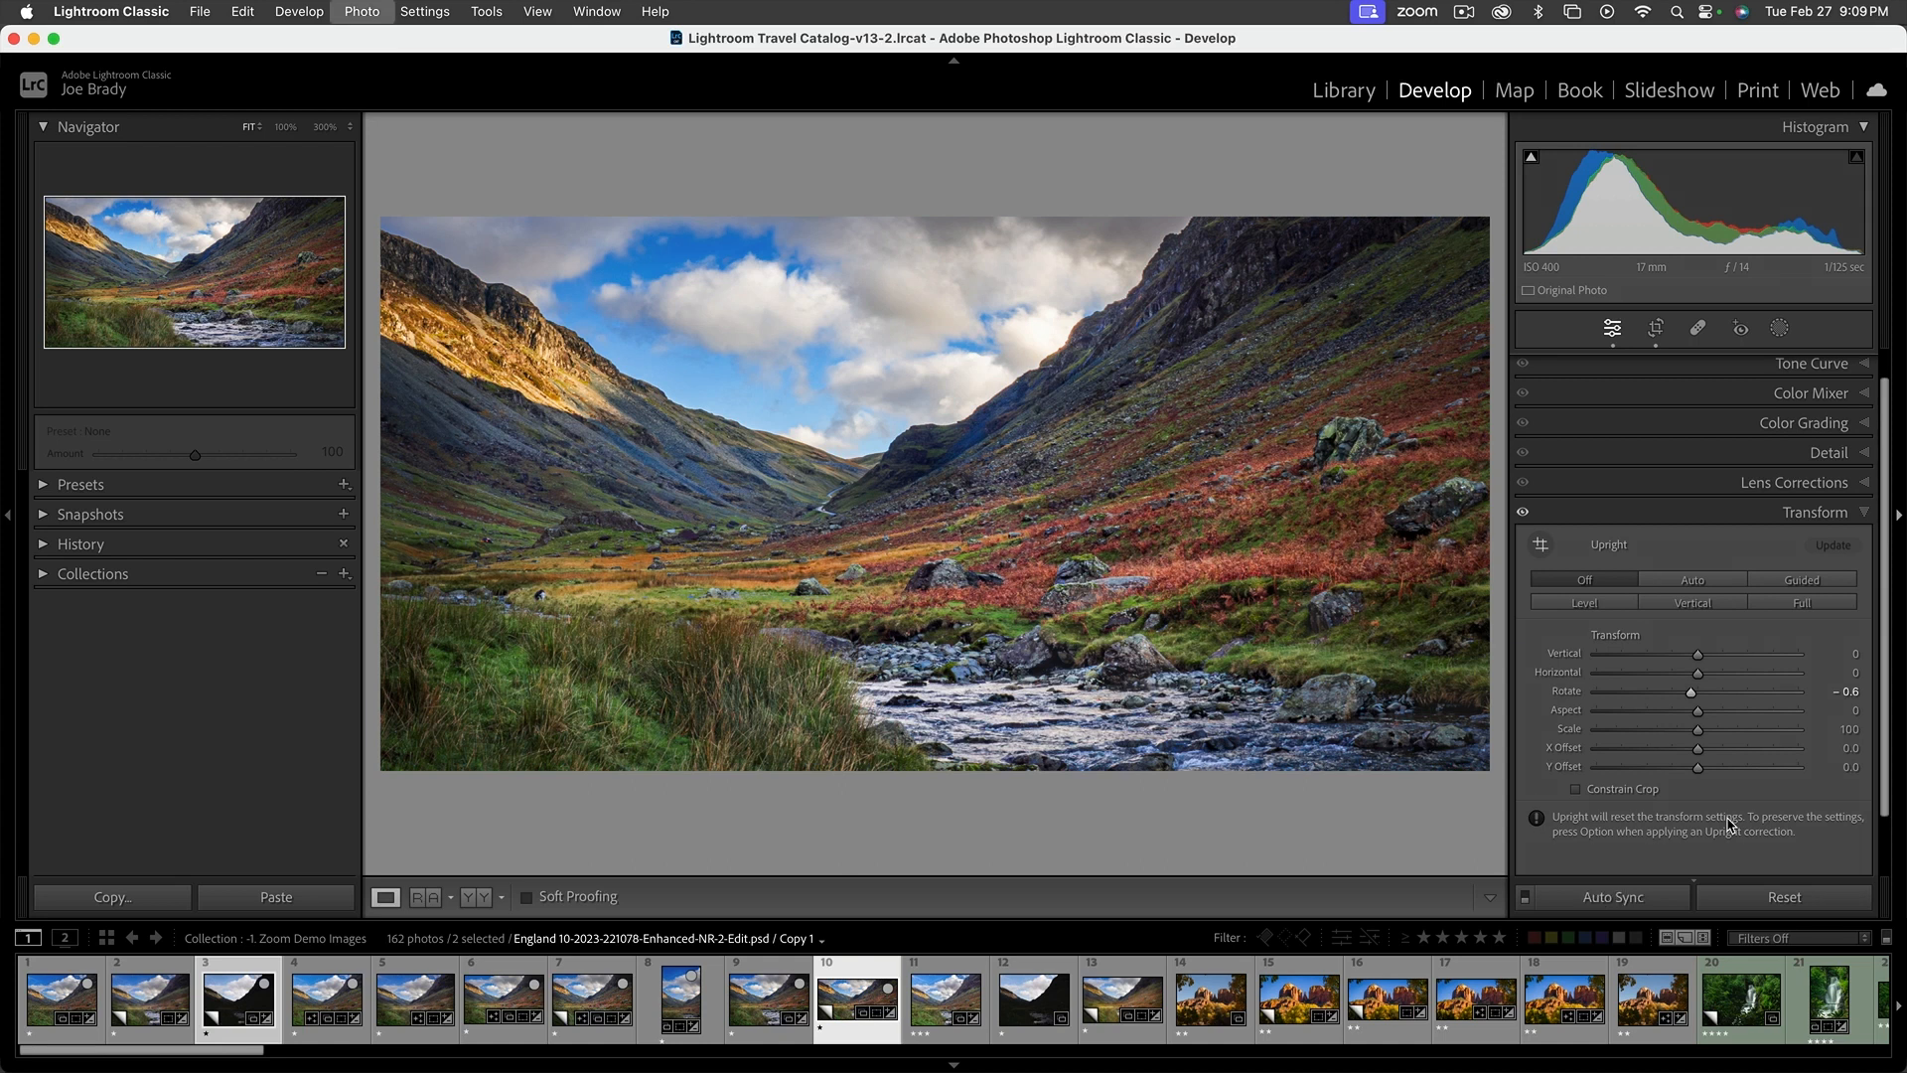
shift+click(893, 1001)
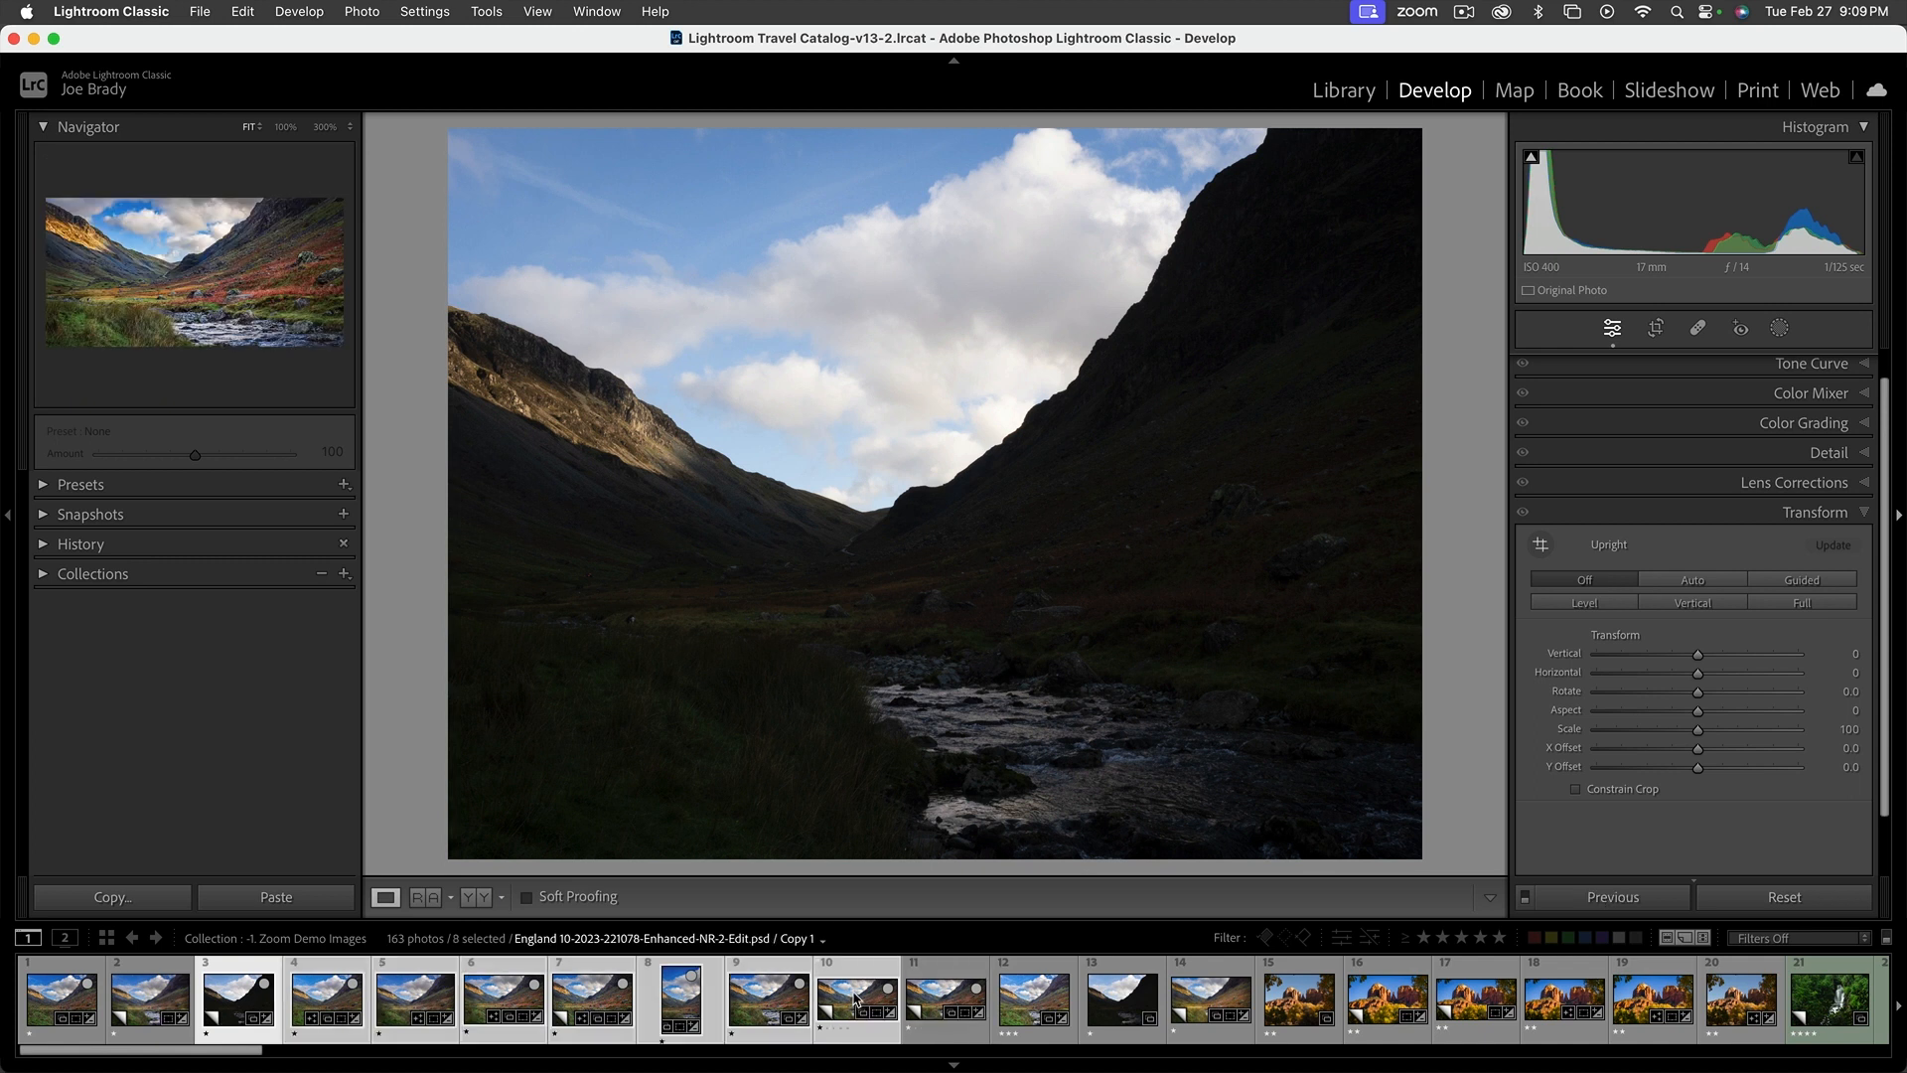
click(915, 999)
super+click(863, 1003)
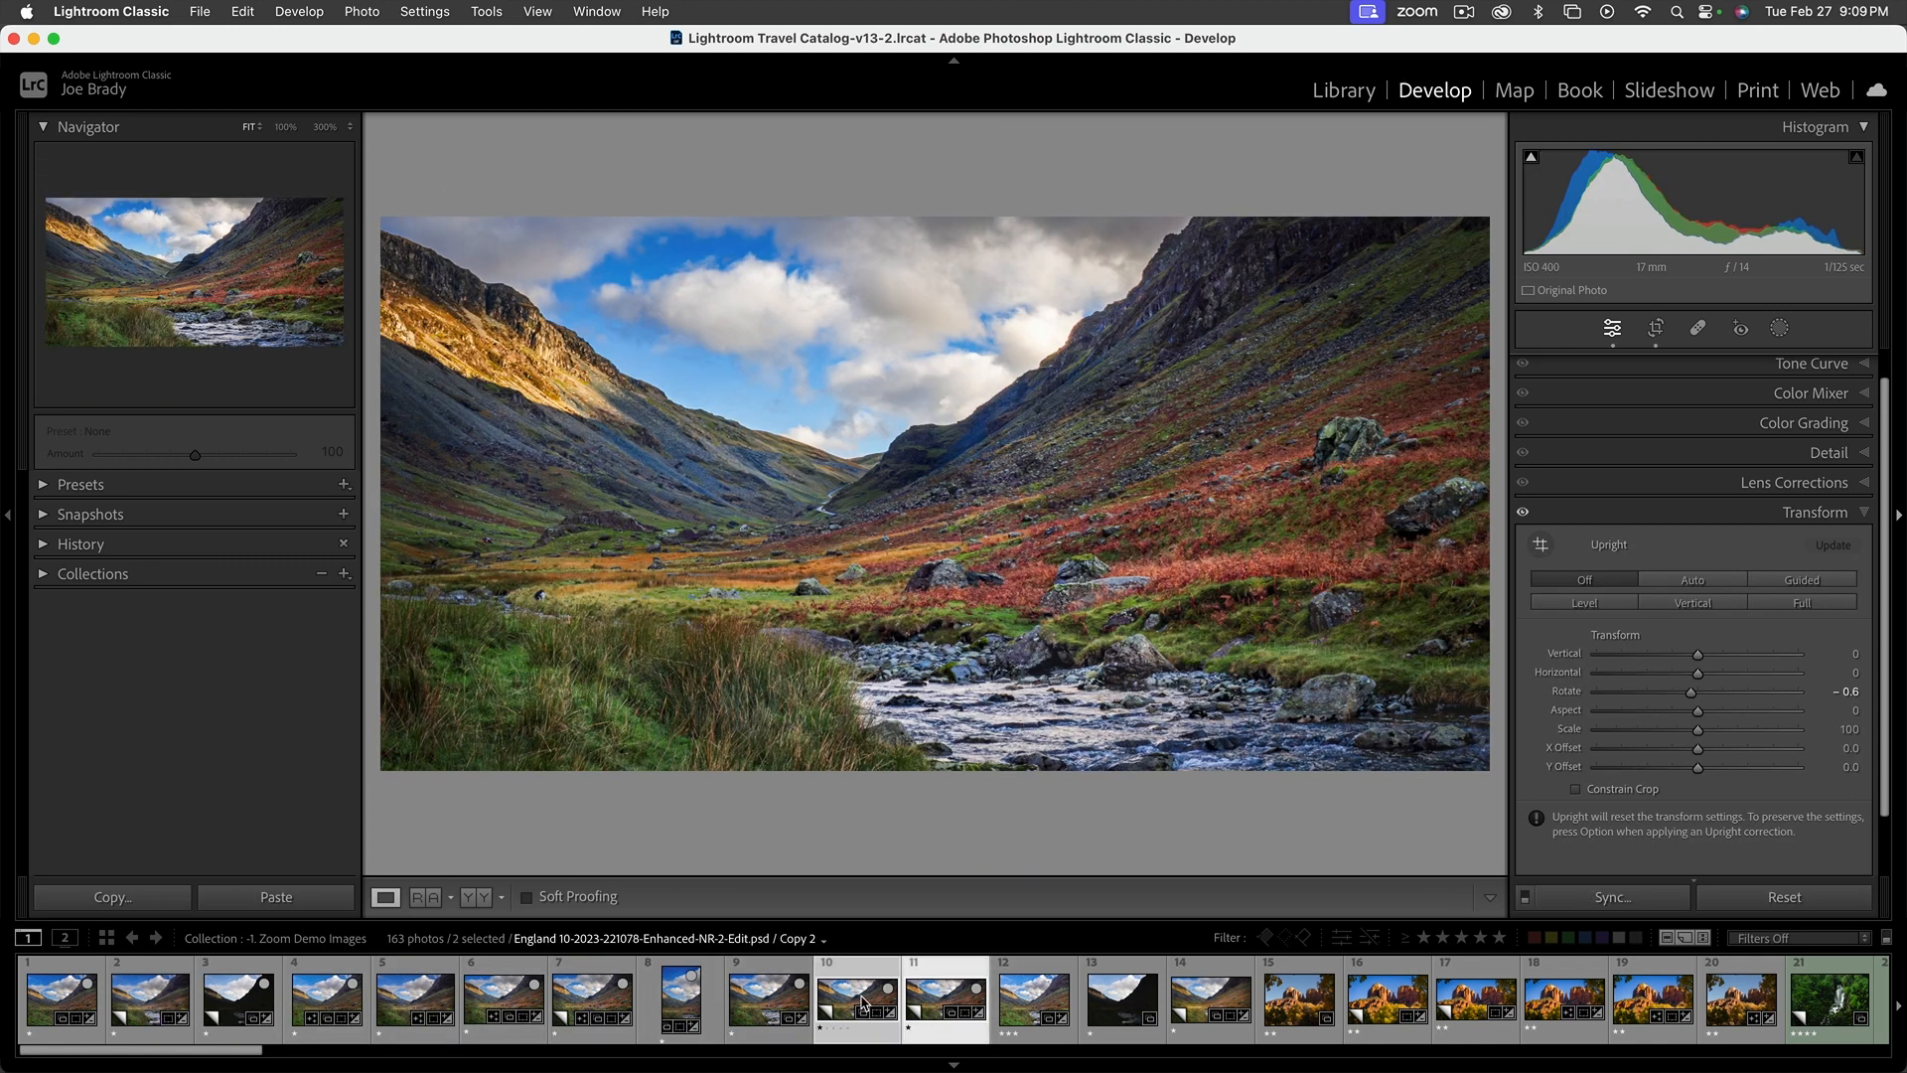
key(f)
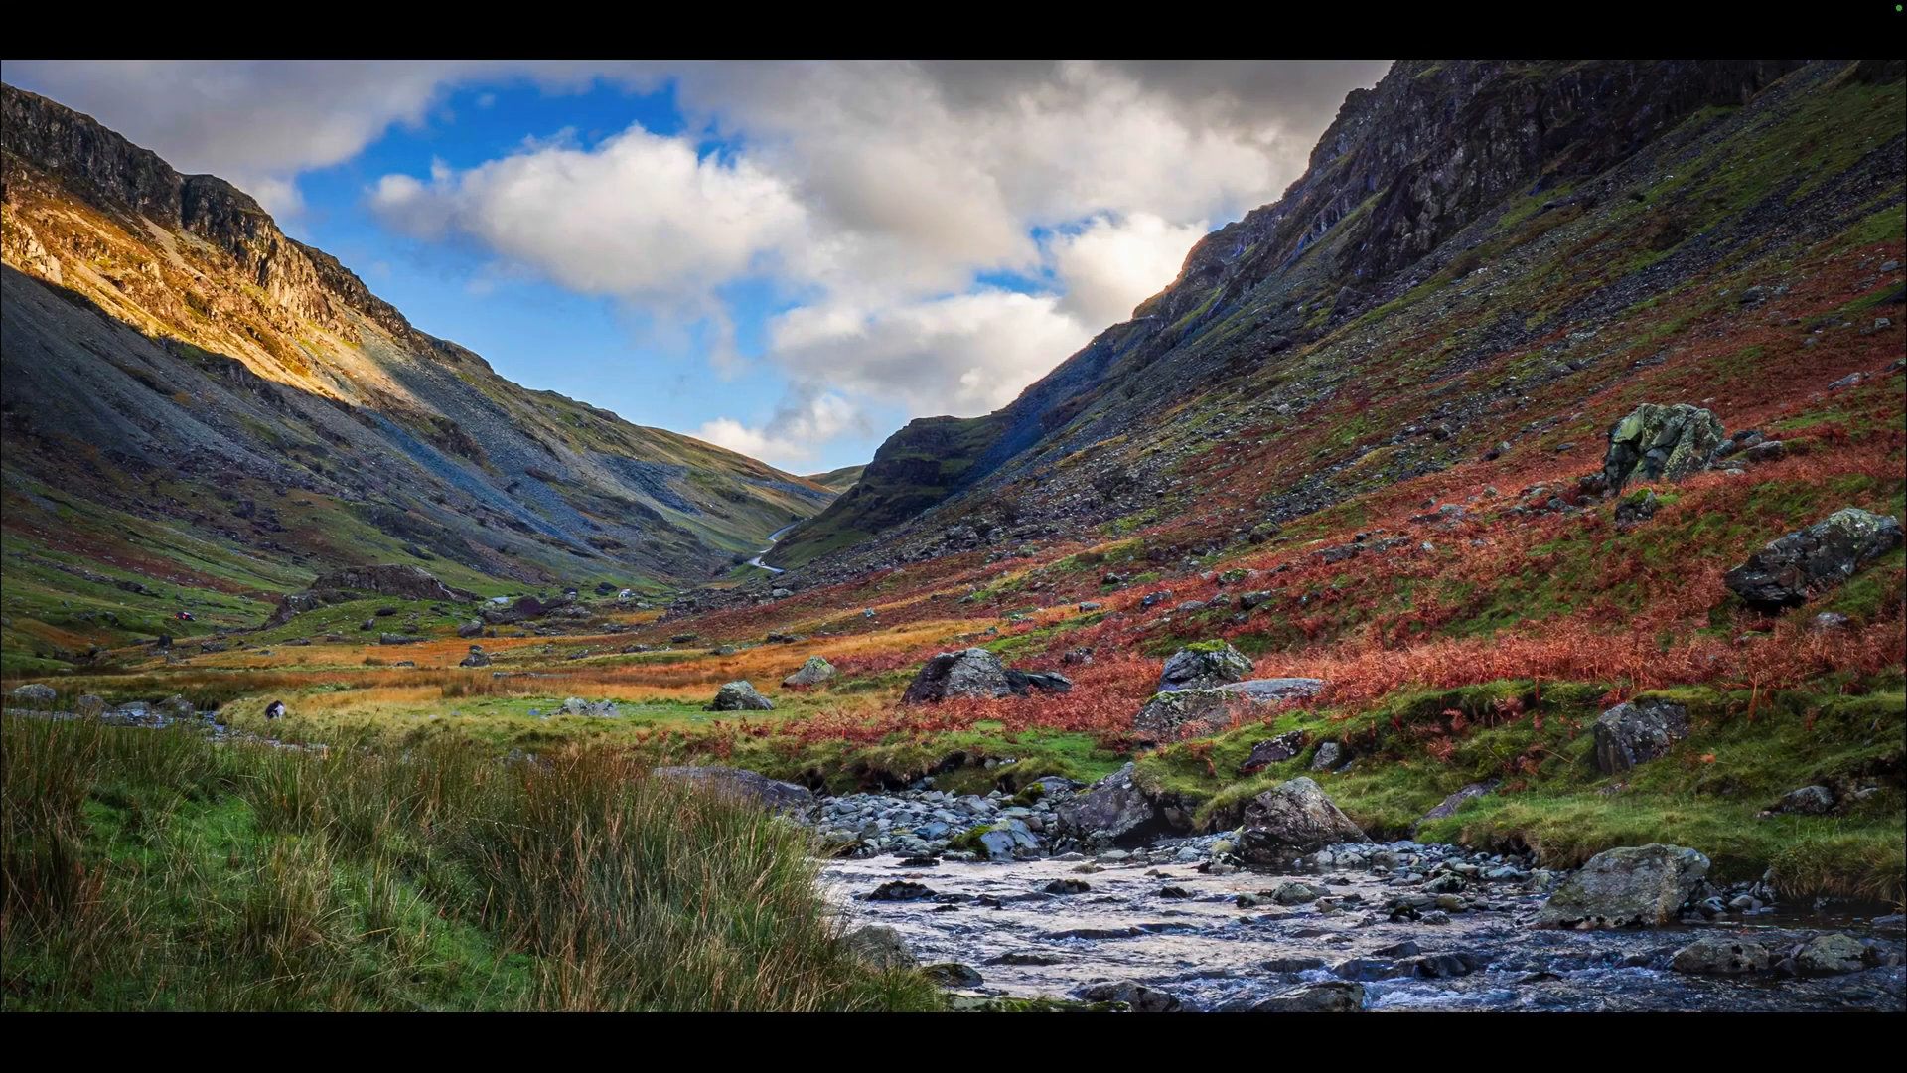
key(Left)
key(f)
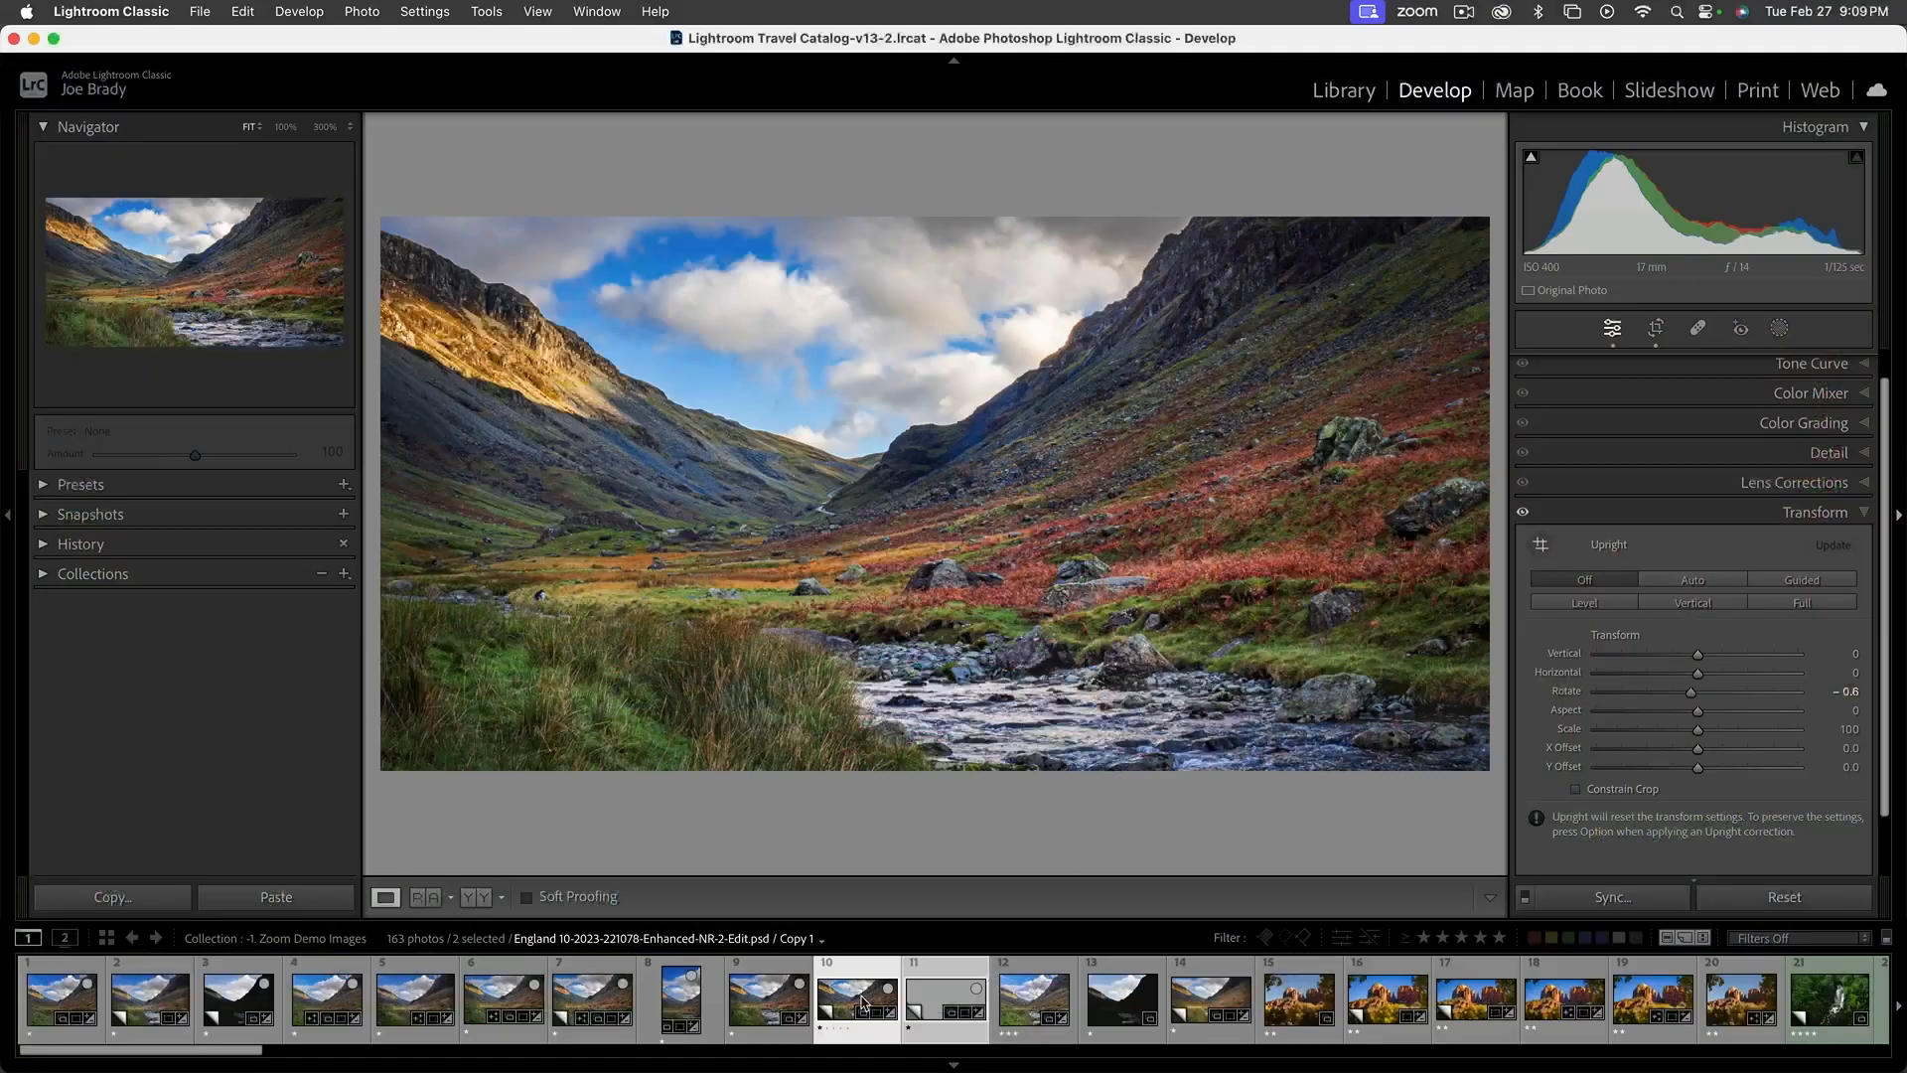
Reset the Transform rotation of the first panoramic virtual copy to 0.0
click(956, 970)
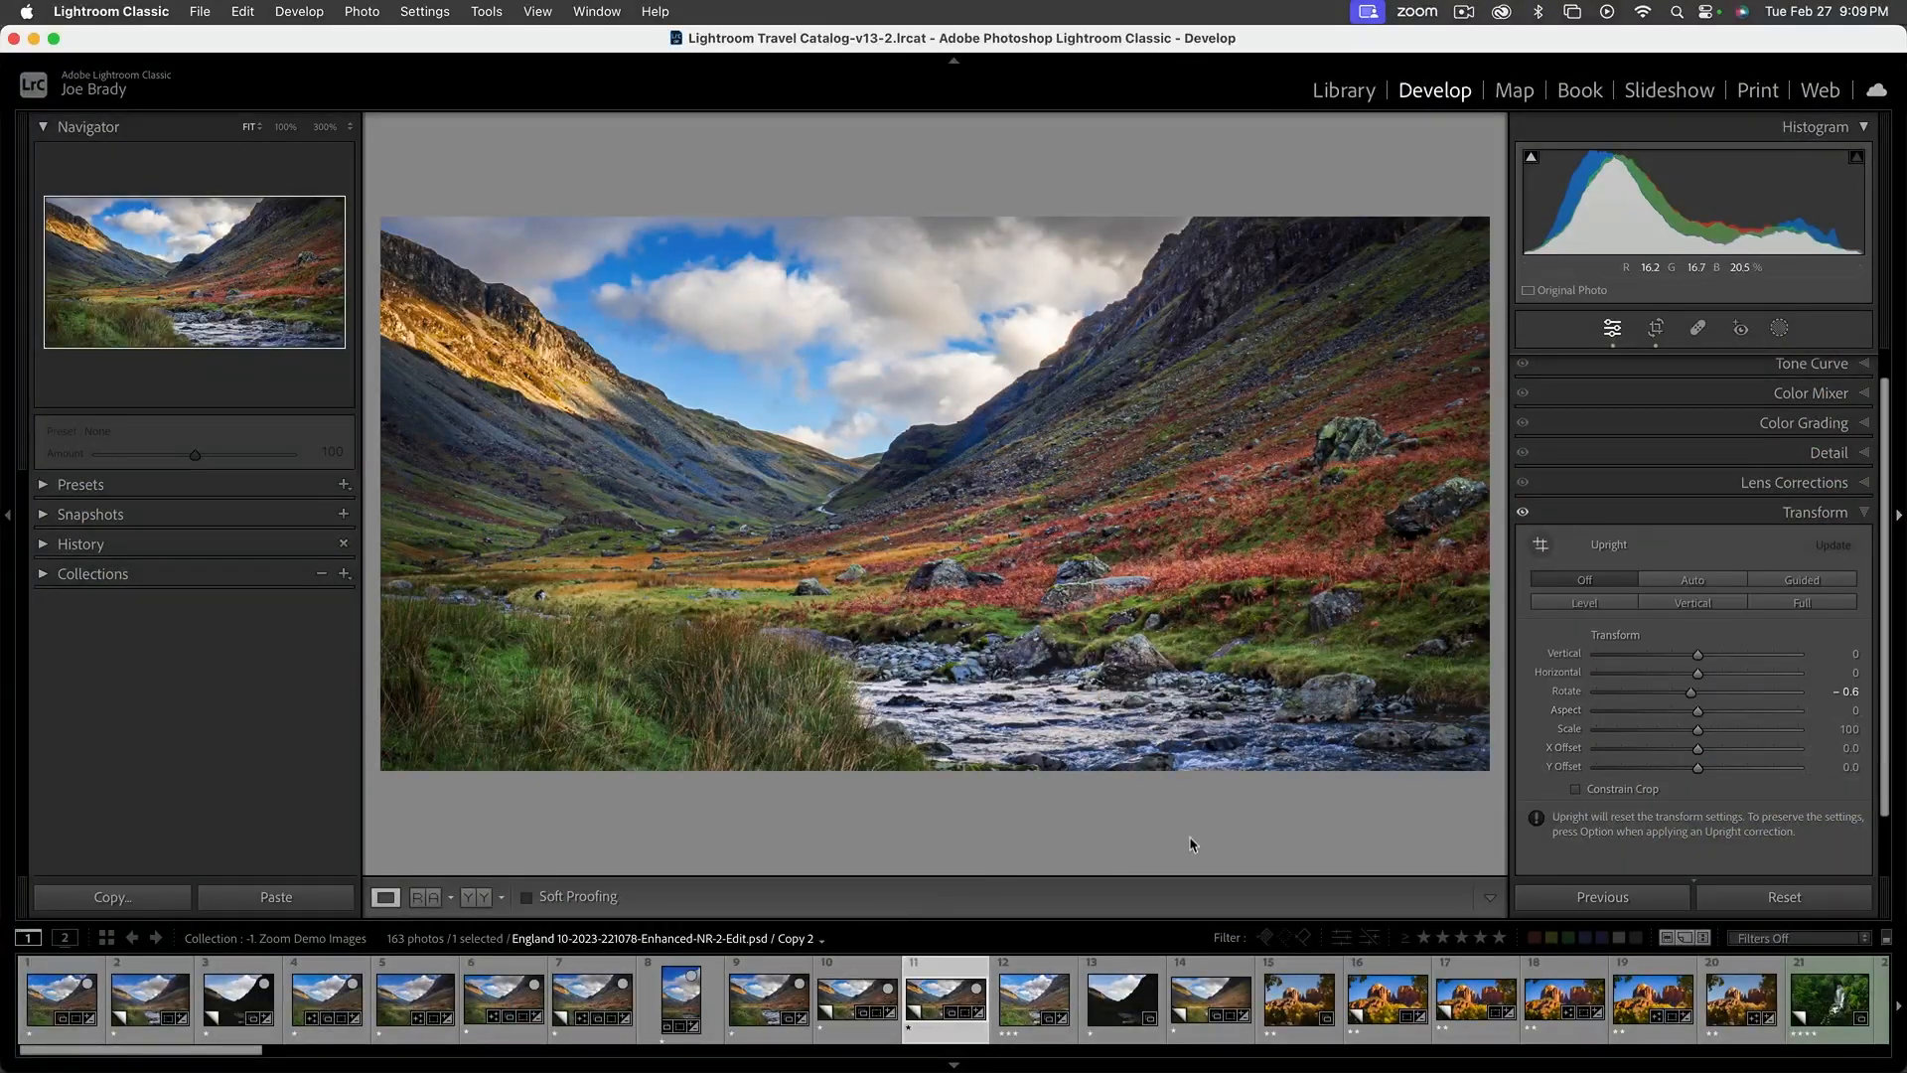
click(861, 999)
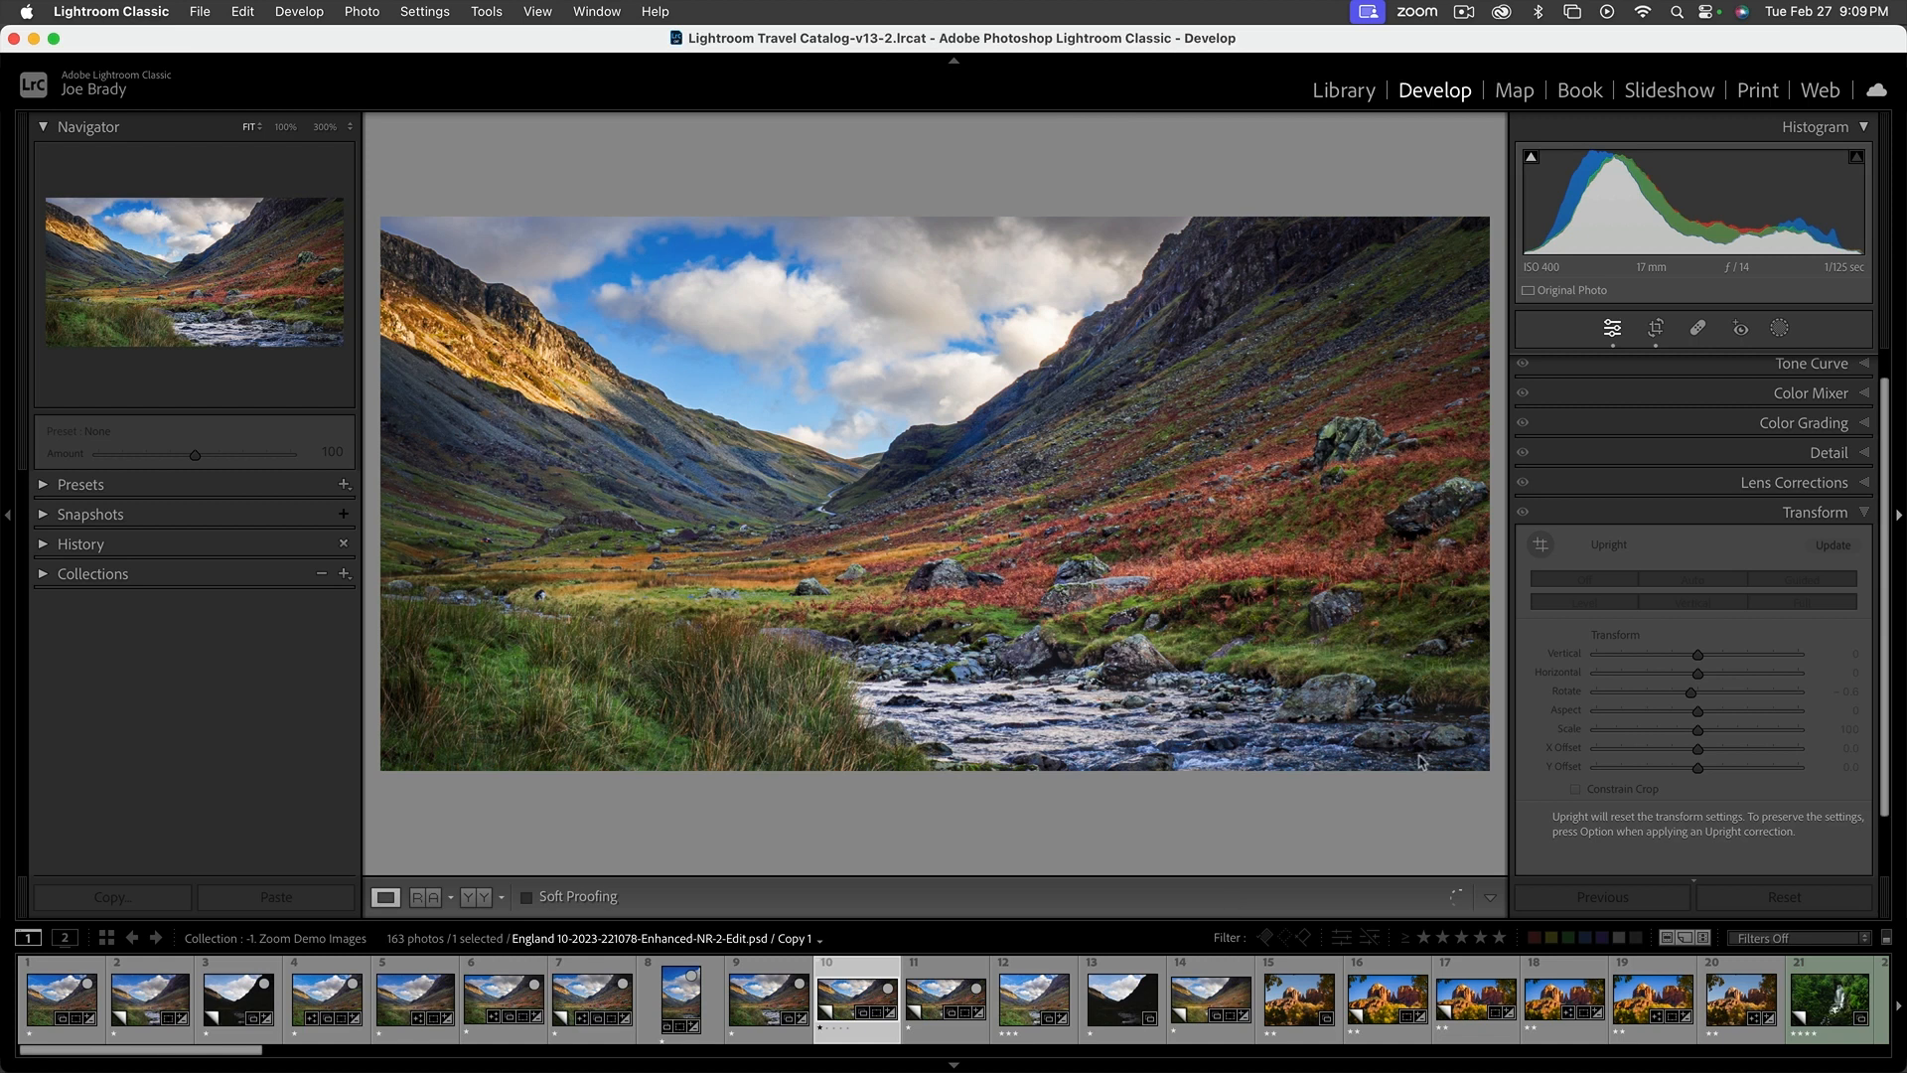
double_click(1567, 692)
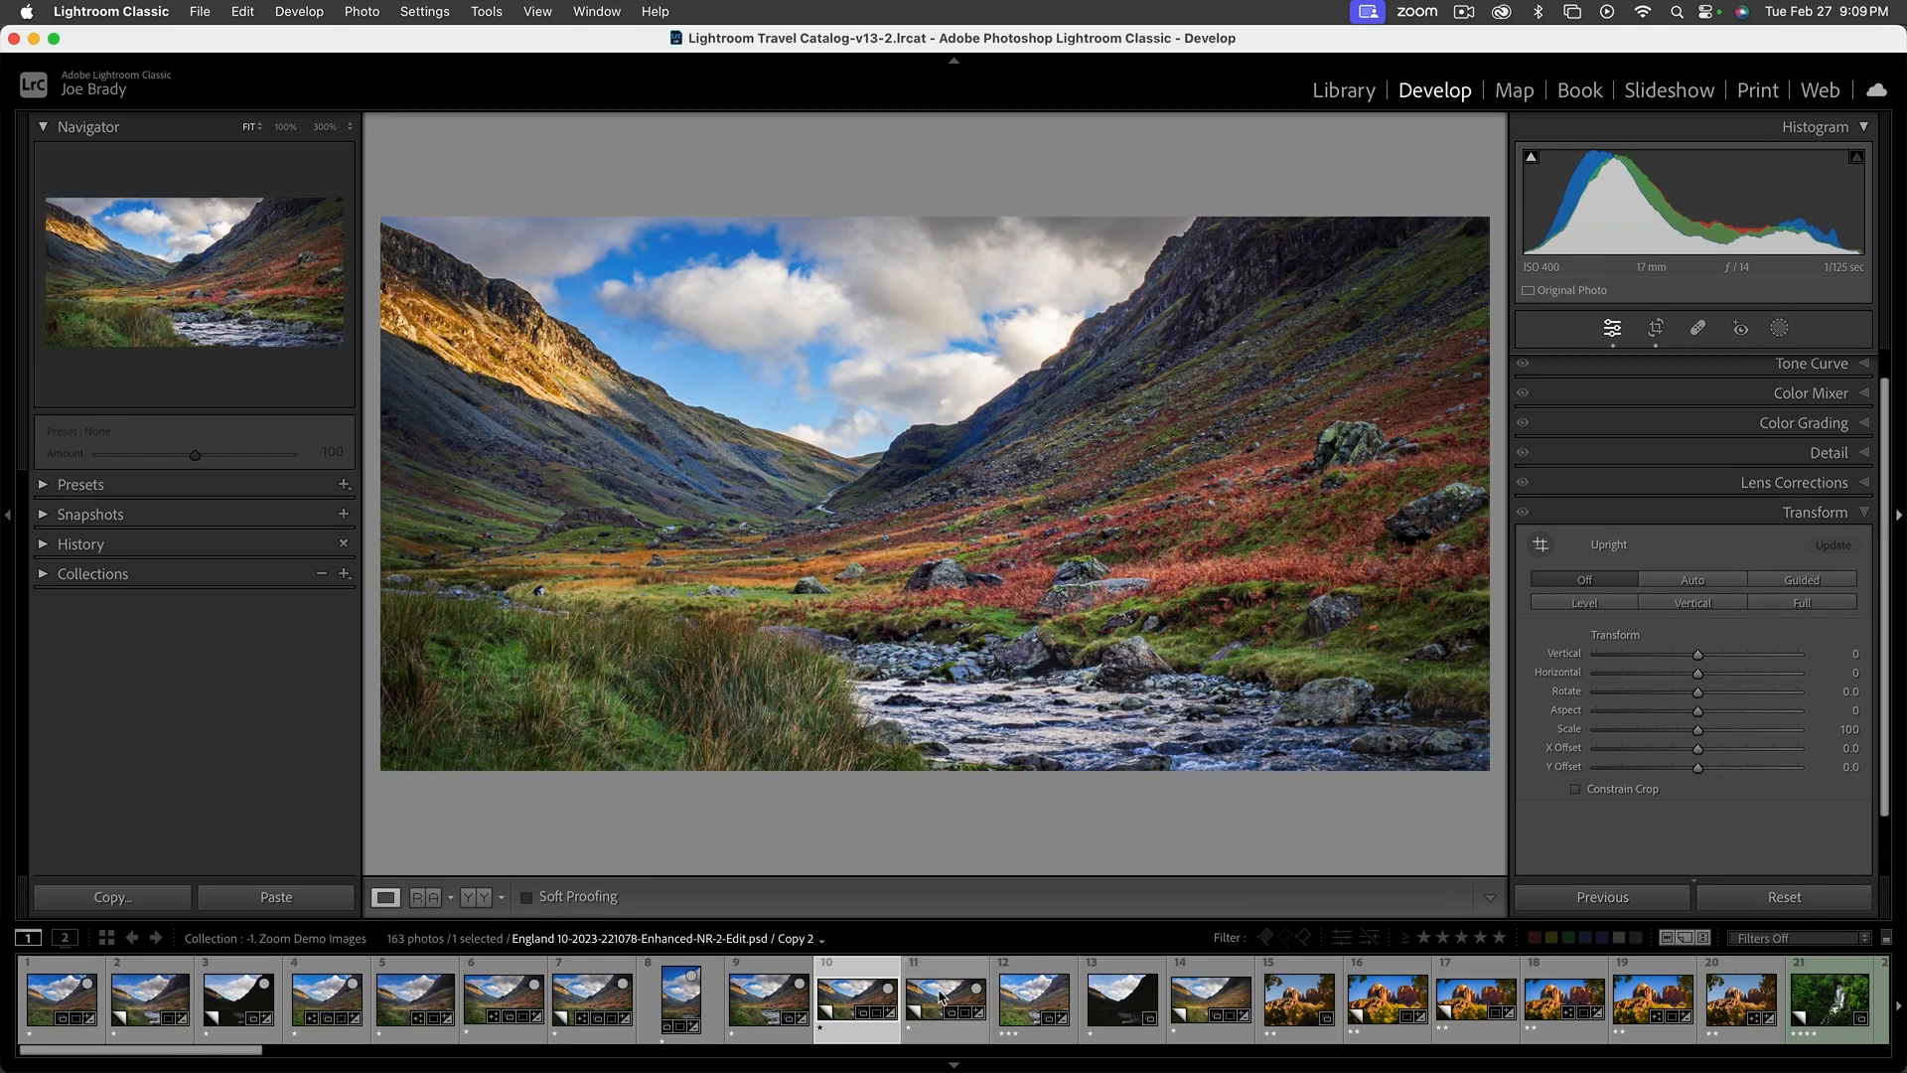
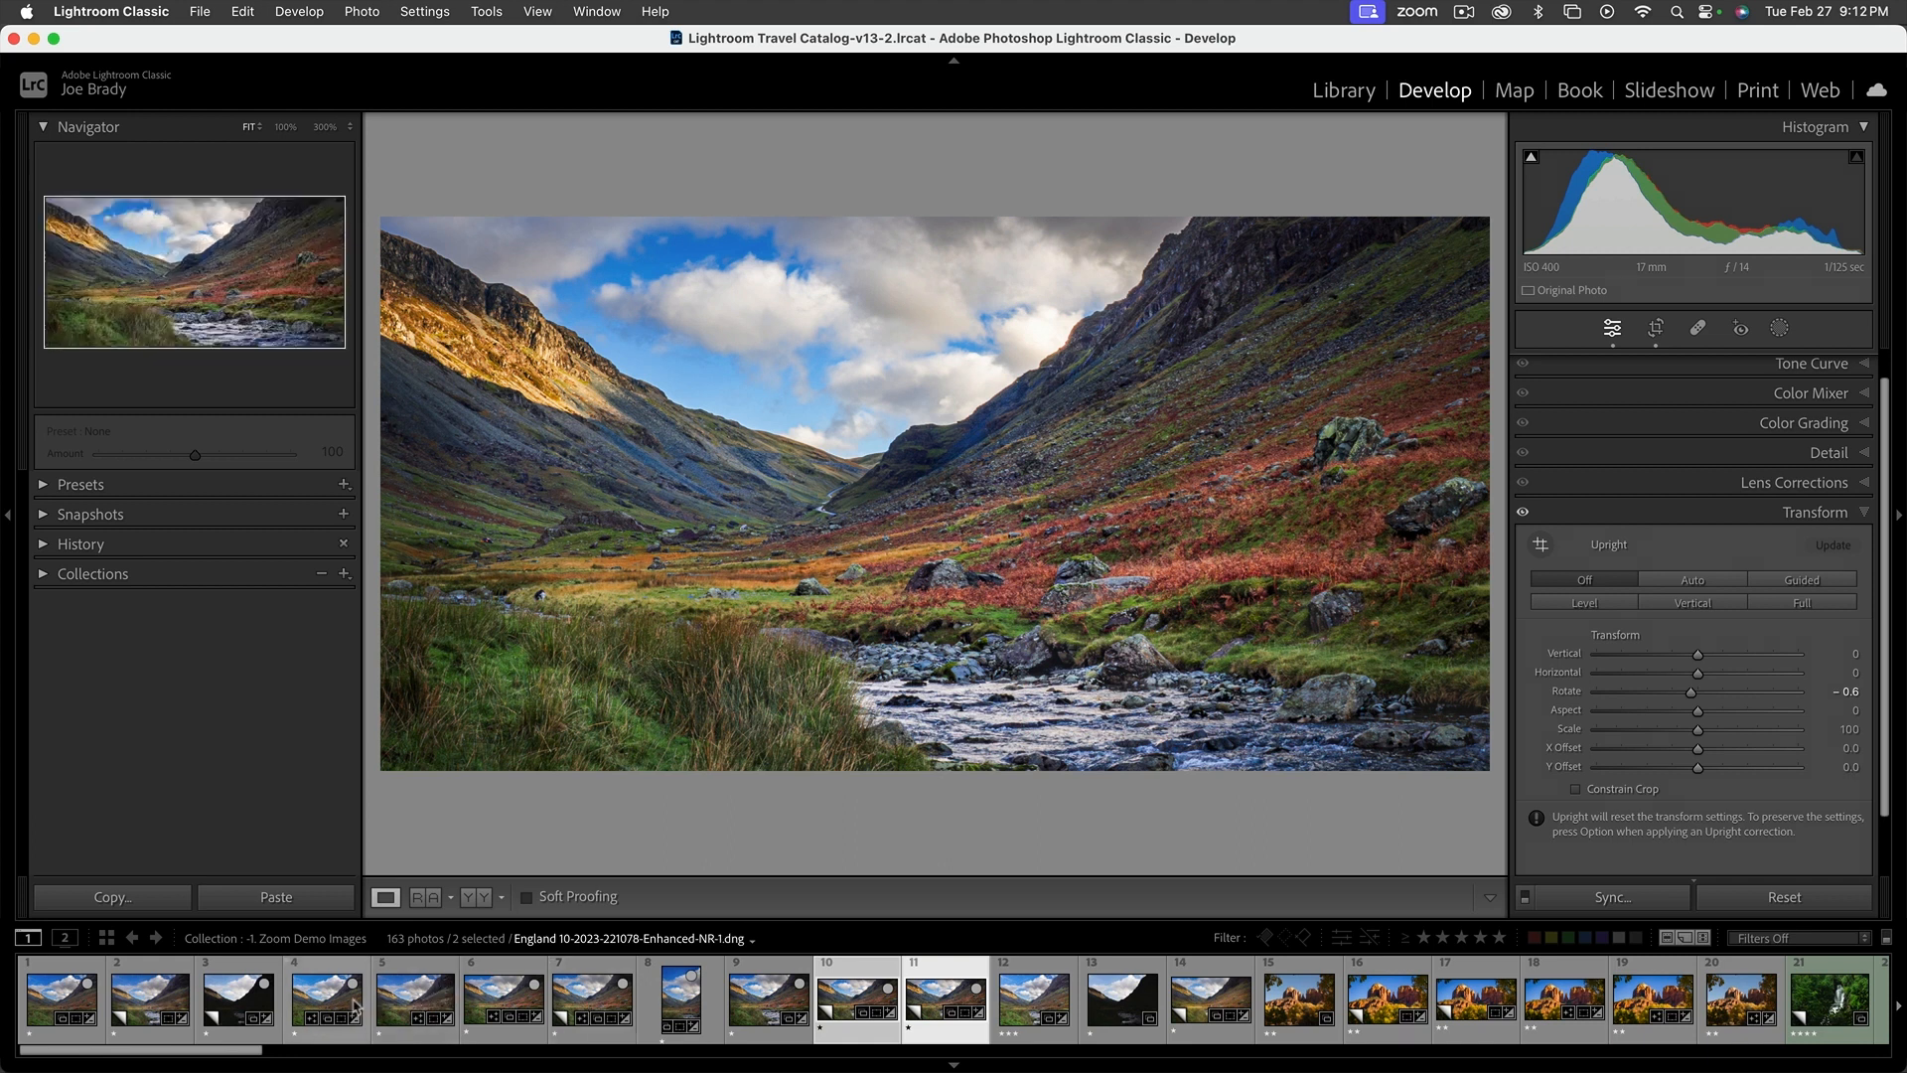
Reset the second filmstrip photo's develop settings to compare with the unedited original, and undo the reset
click(168, 1008)
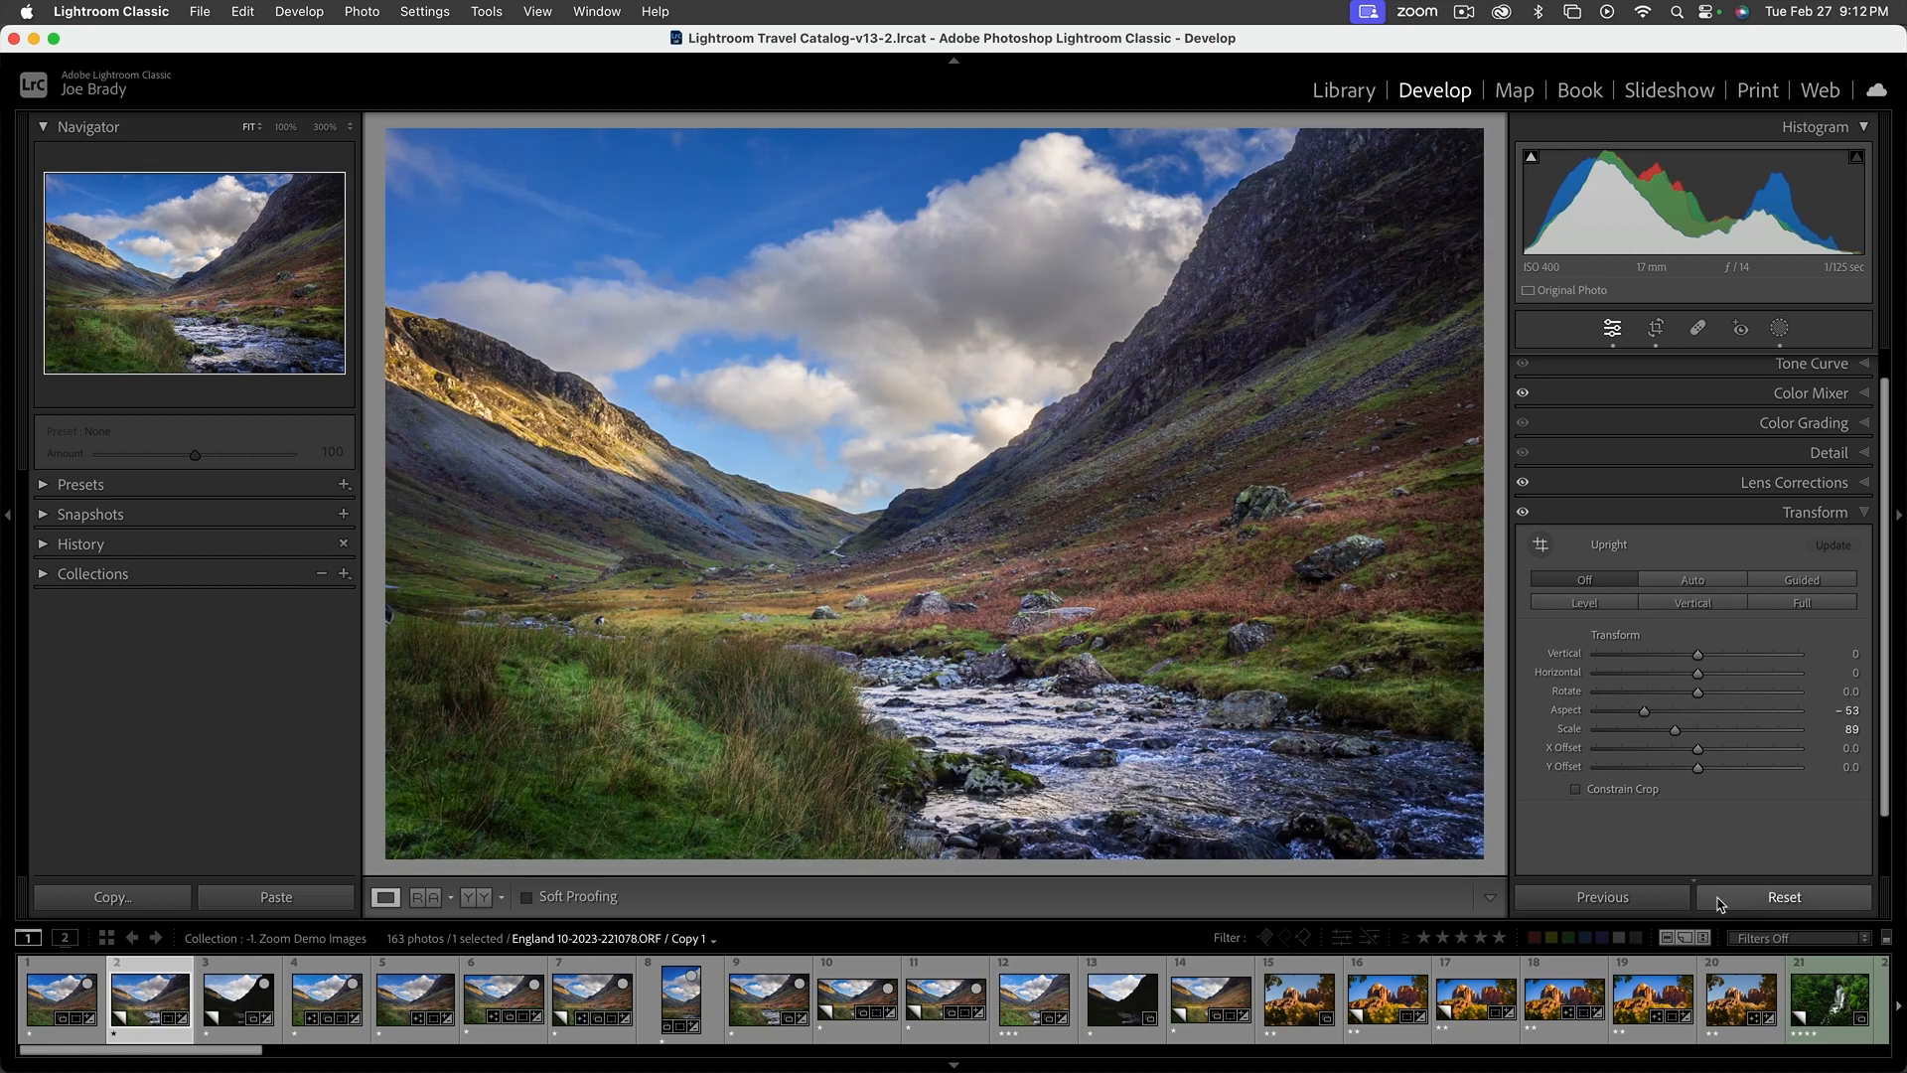
click(1771, 900)
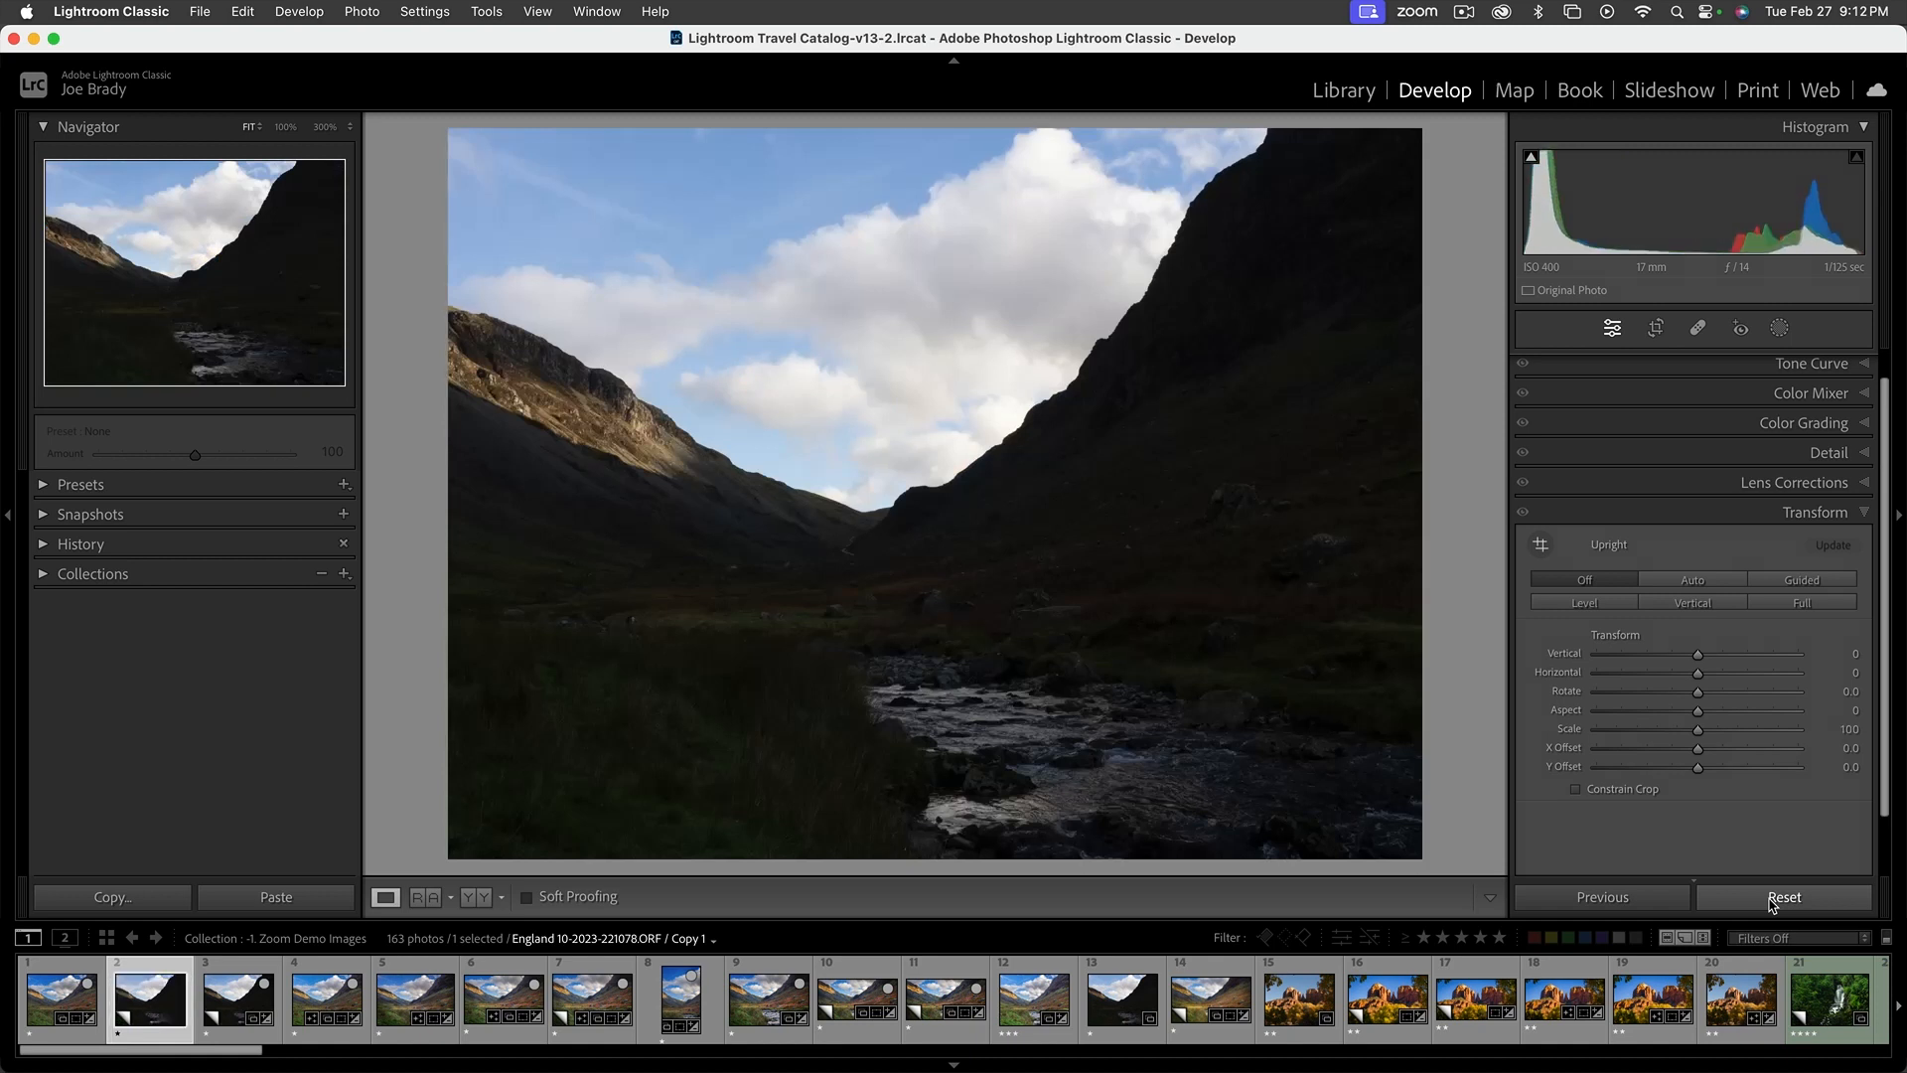
key(super+z)
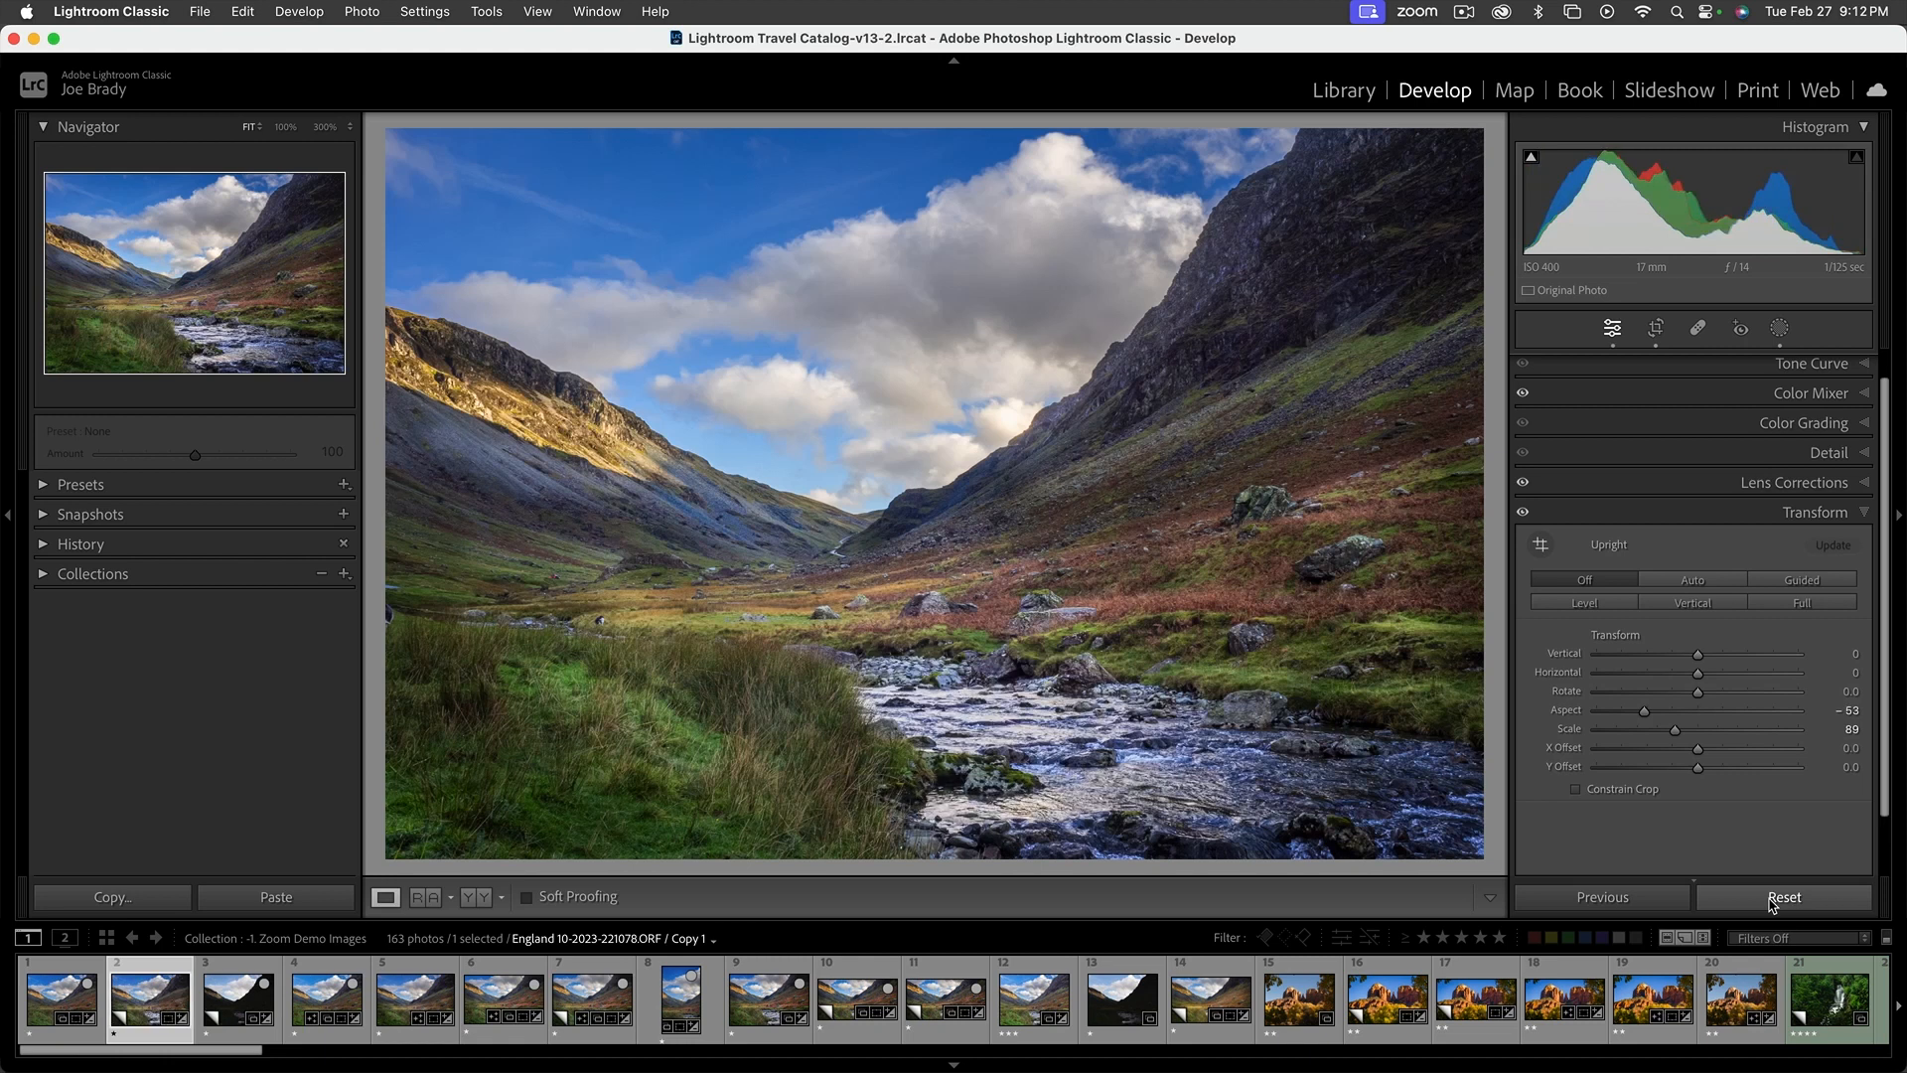
Start a hard drive export of the cropped valley photo, number 11 in the filmstrip, with the Video Pics folder as its destination
click(939, 996)
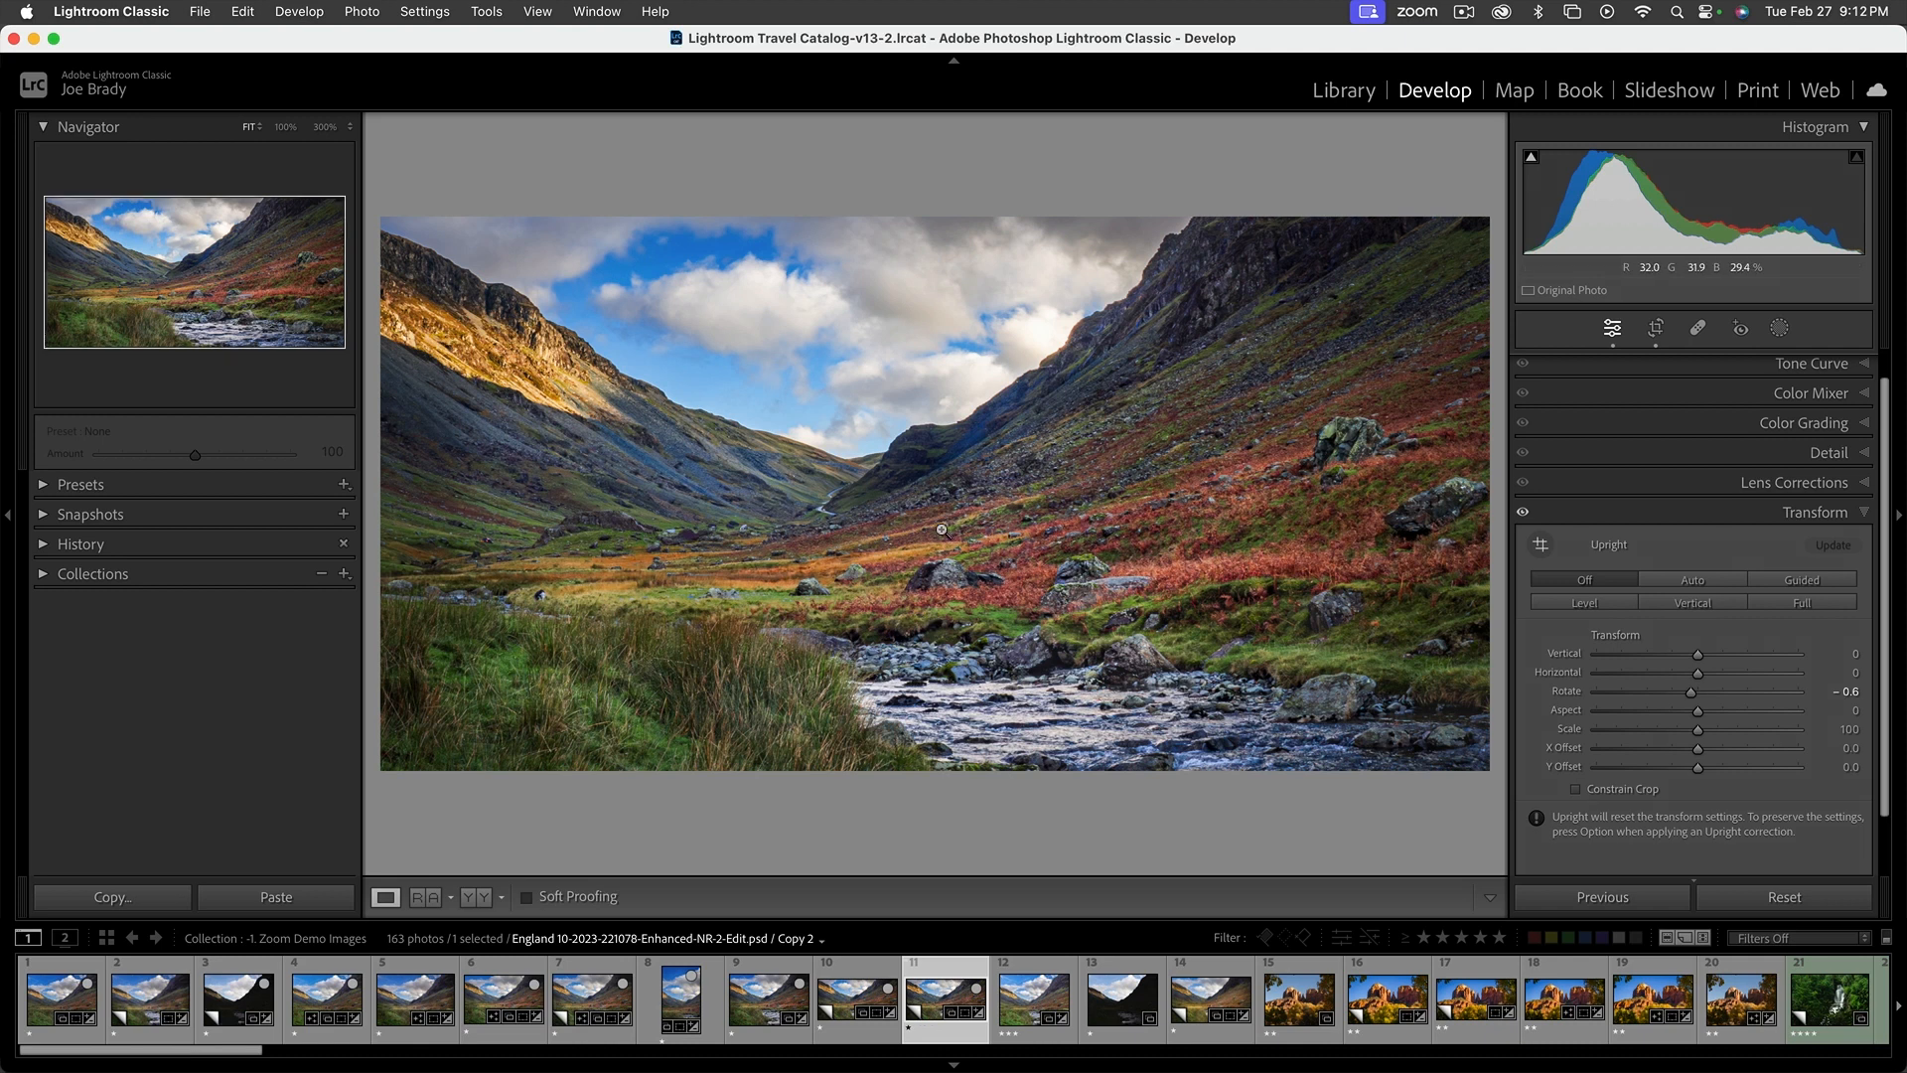
click(199, 11)
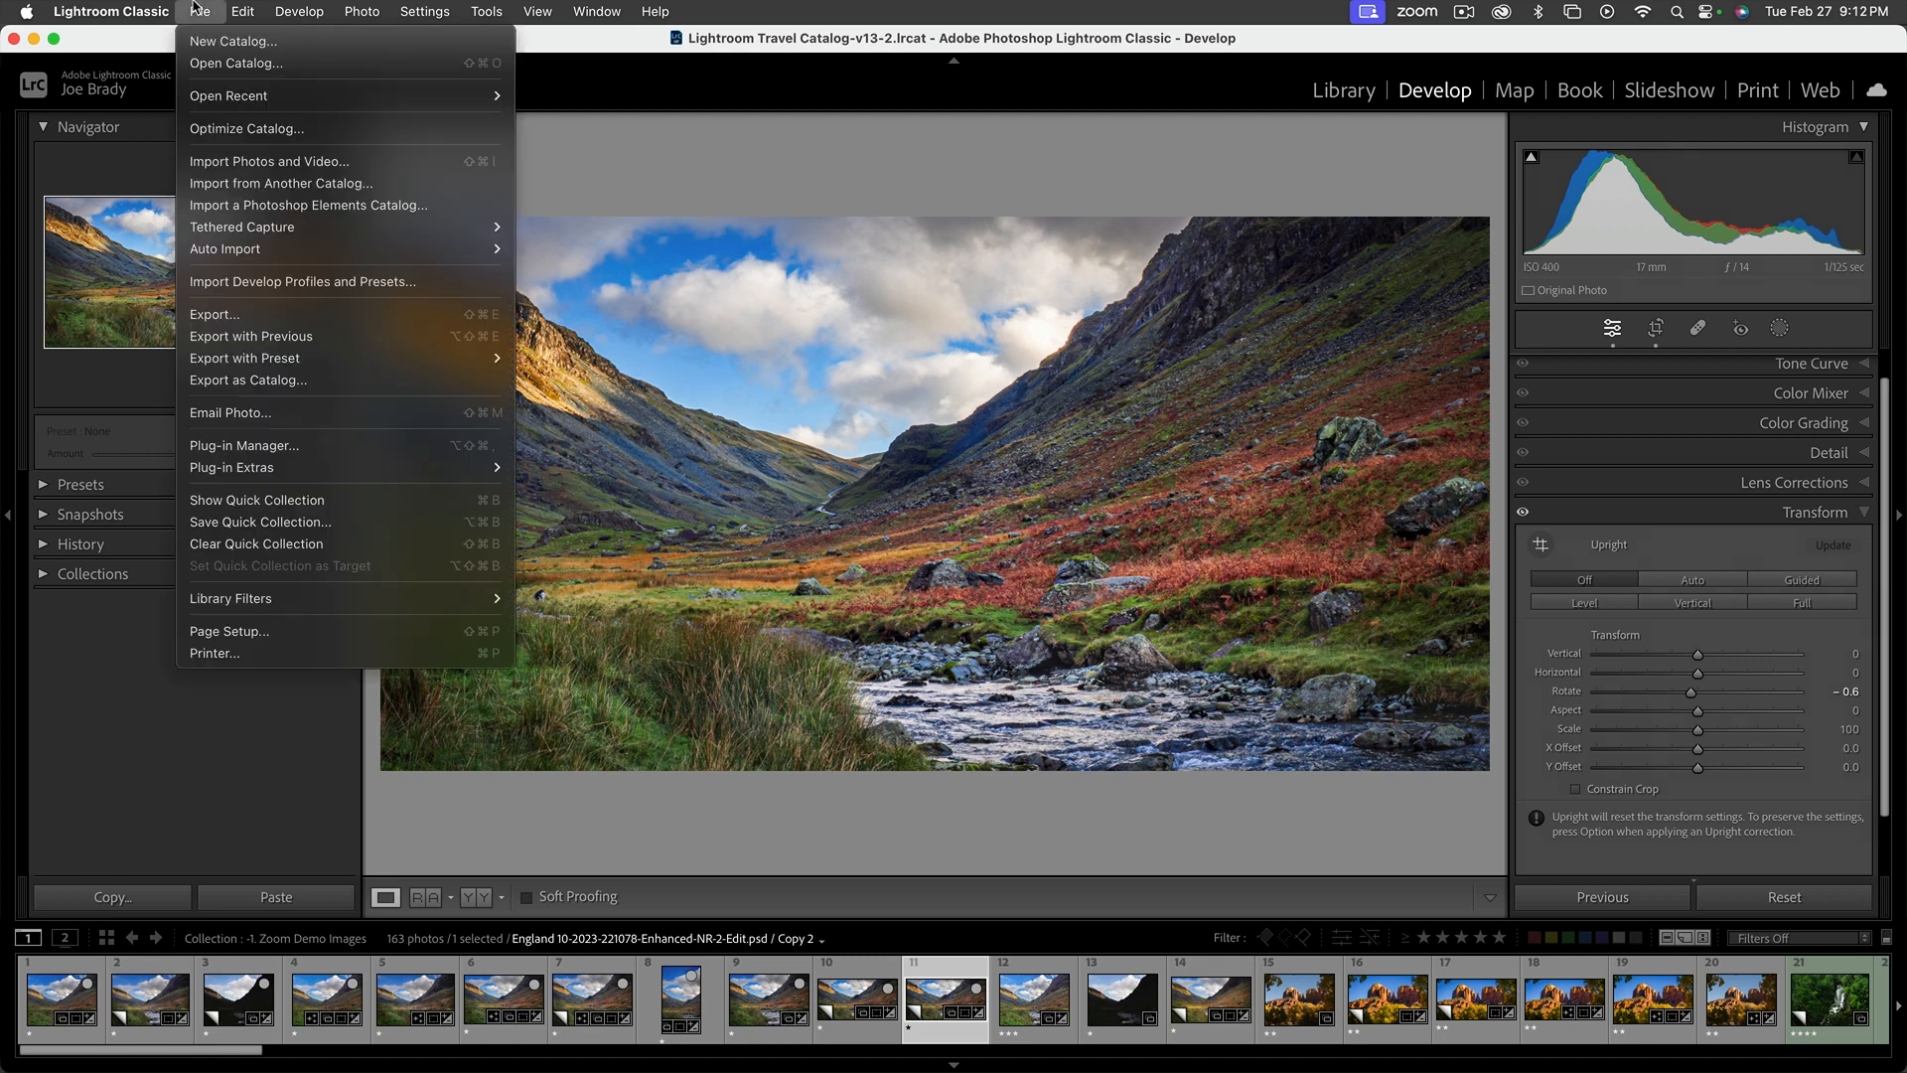
click(216, 314)
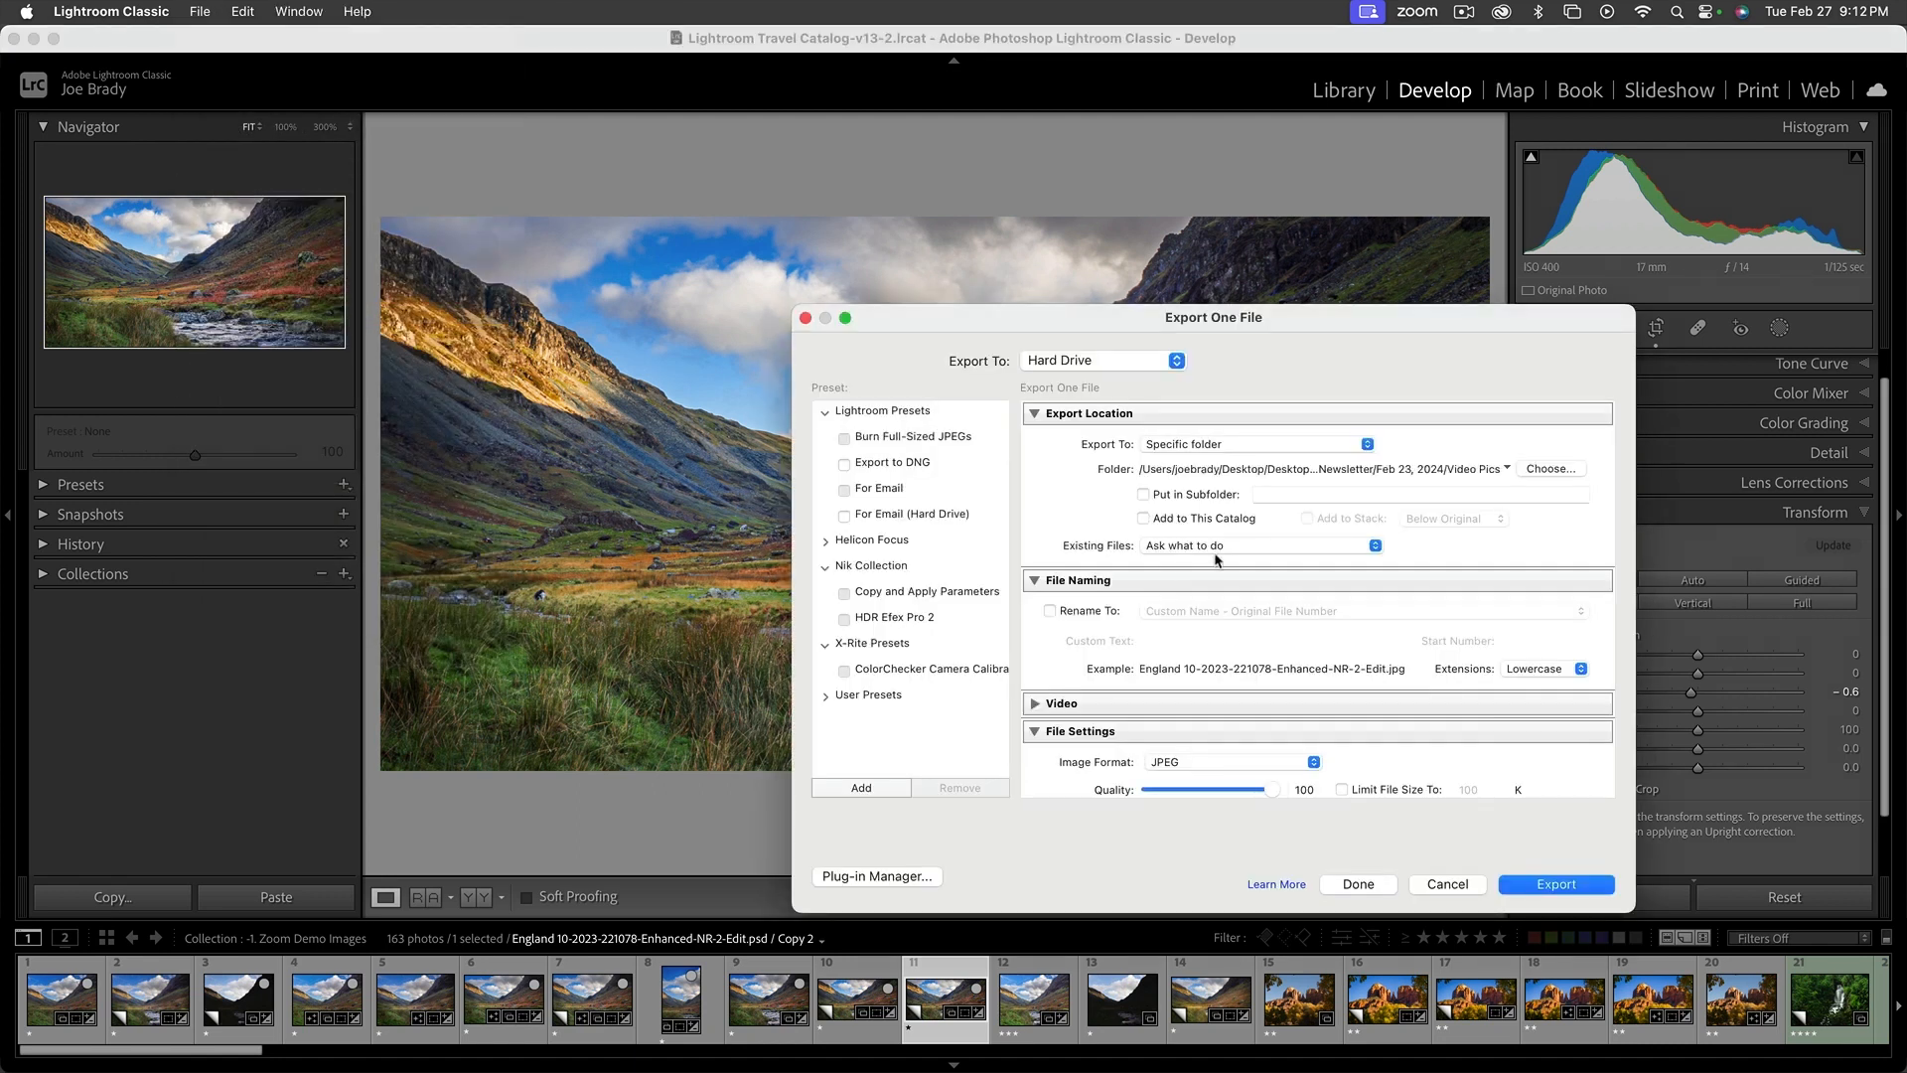
drag(1307, 322, 977, 258)
click(1232, 408)
click(956, 306)
click(957, 312)
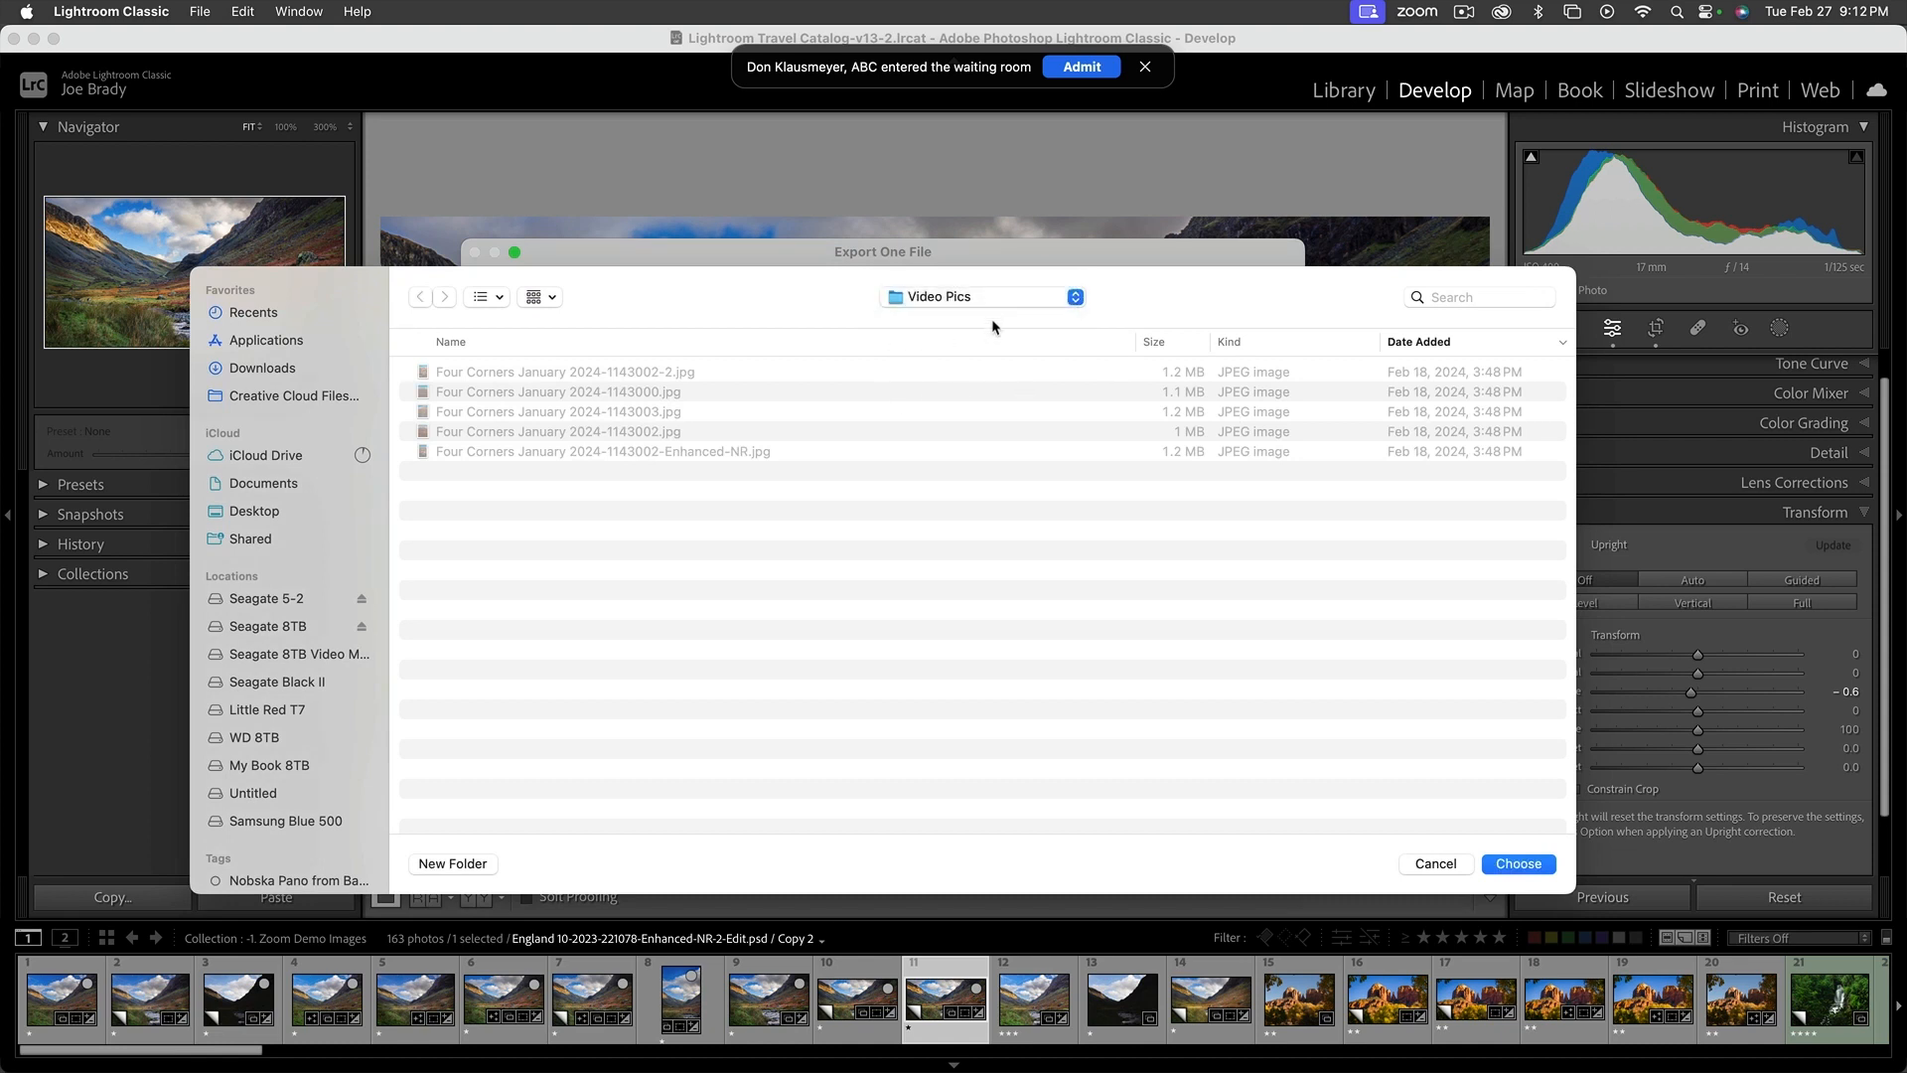
click(1518, 864)
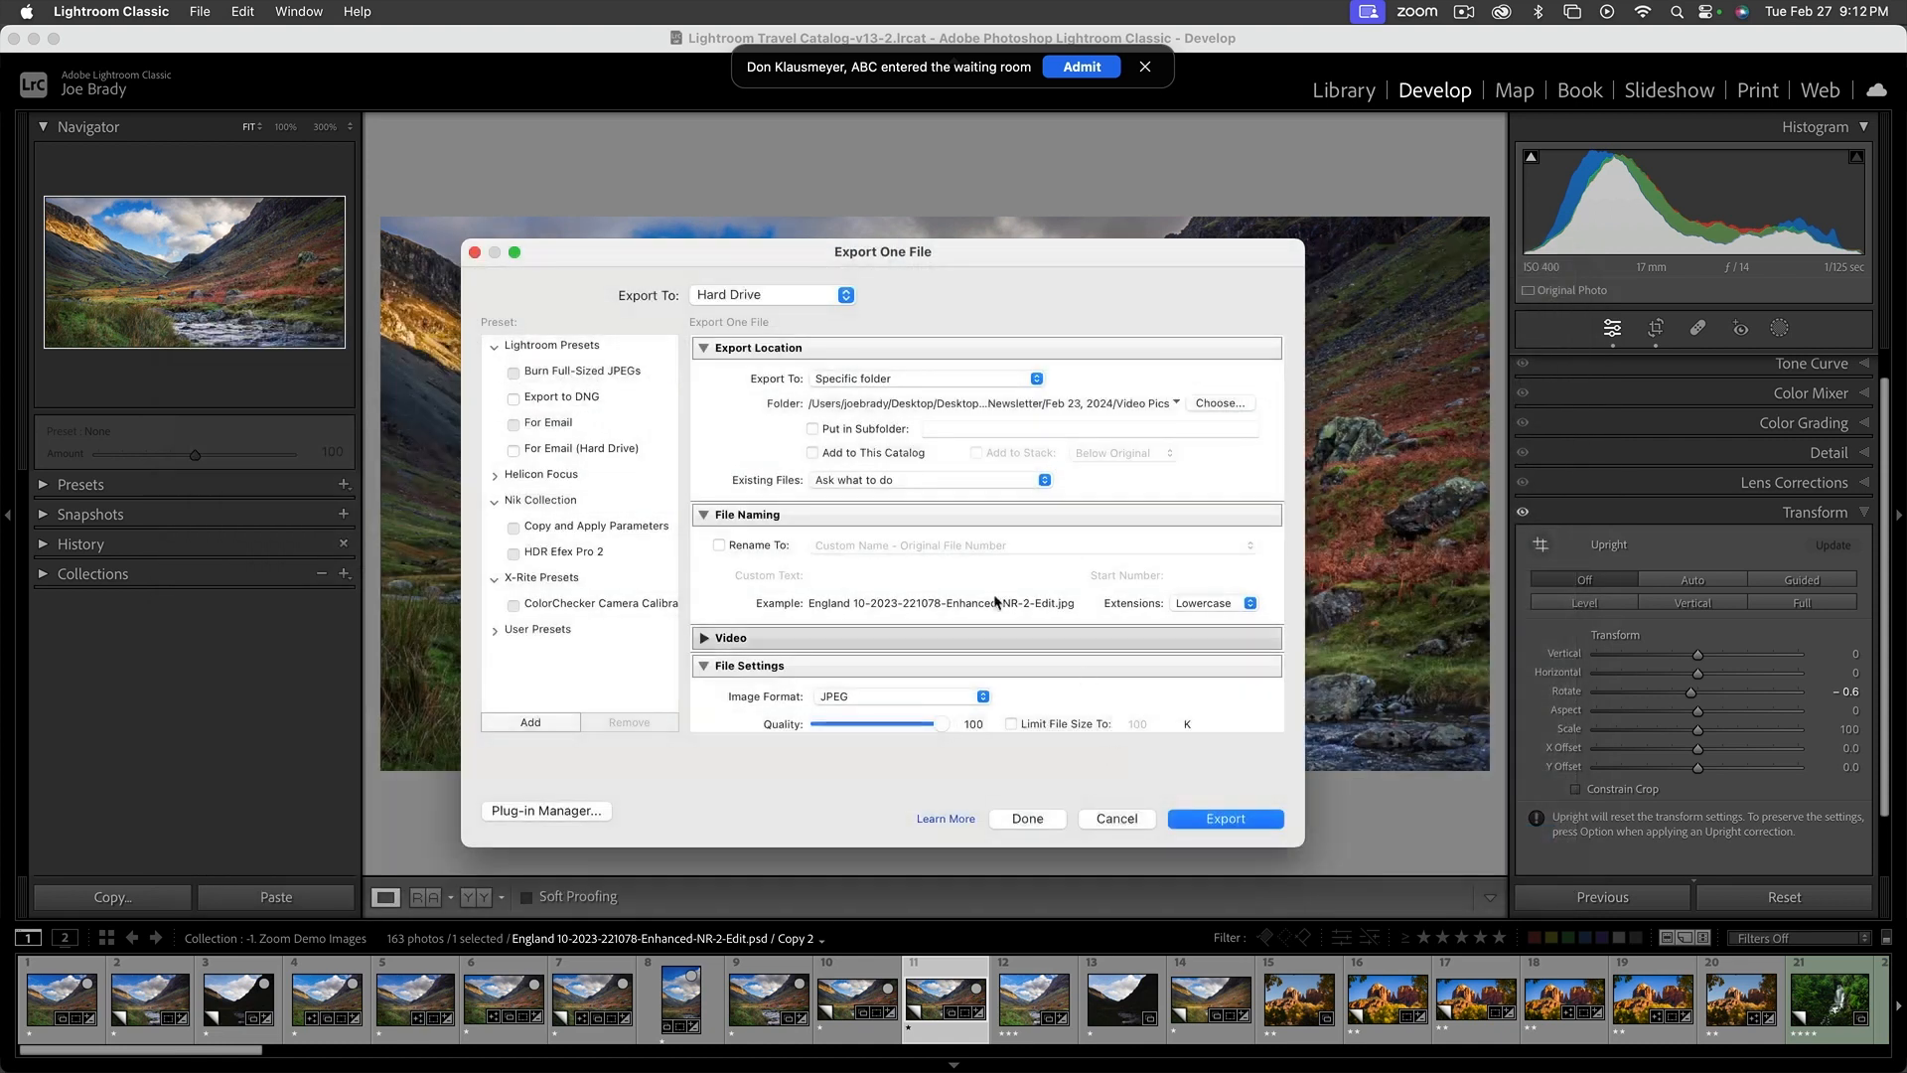
Set the exported JPEG's quality to 69
scroll(938, 554, down, 3)
scroll(938, 554, down, 1)
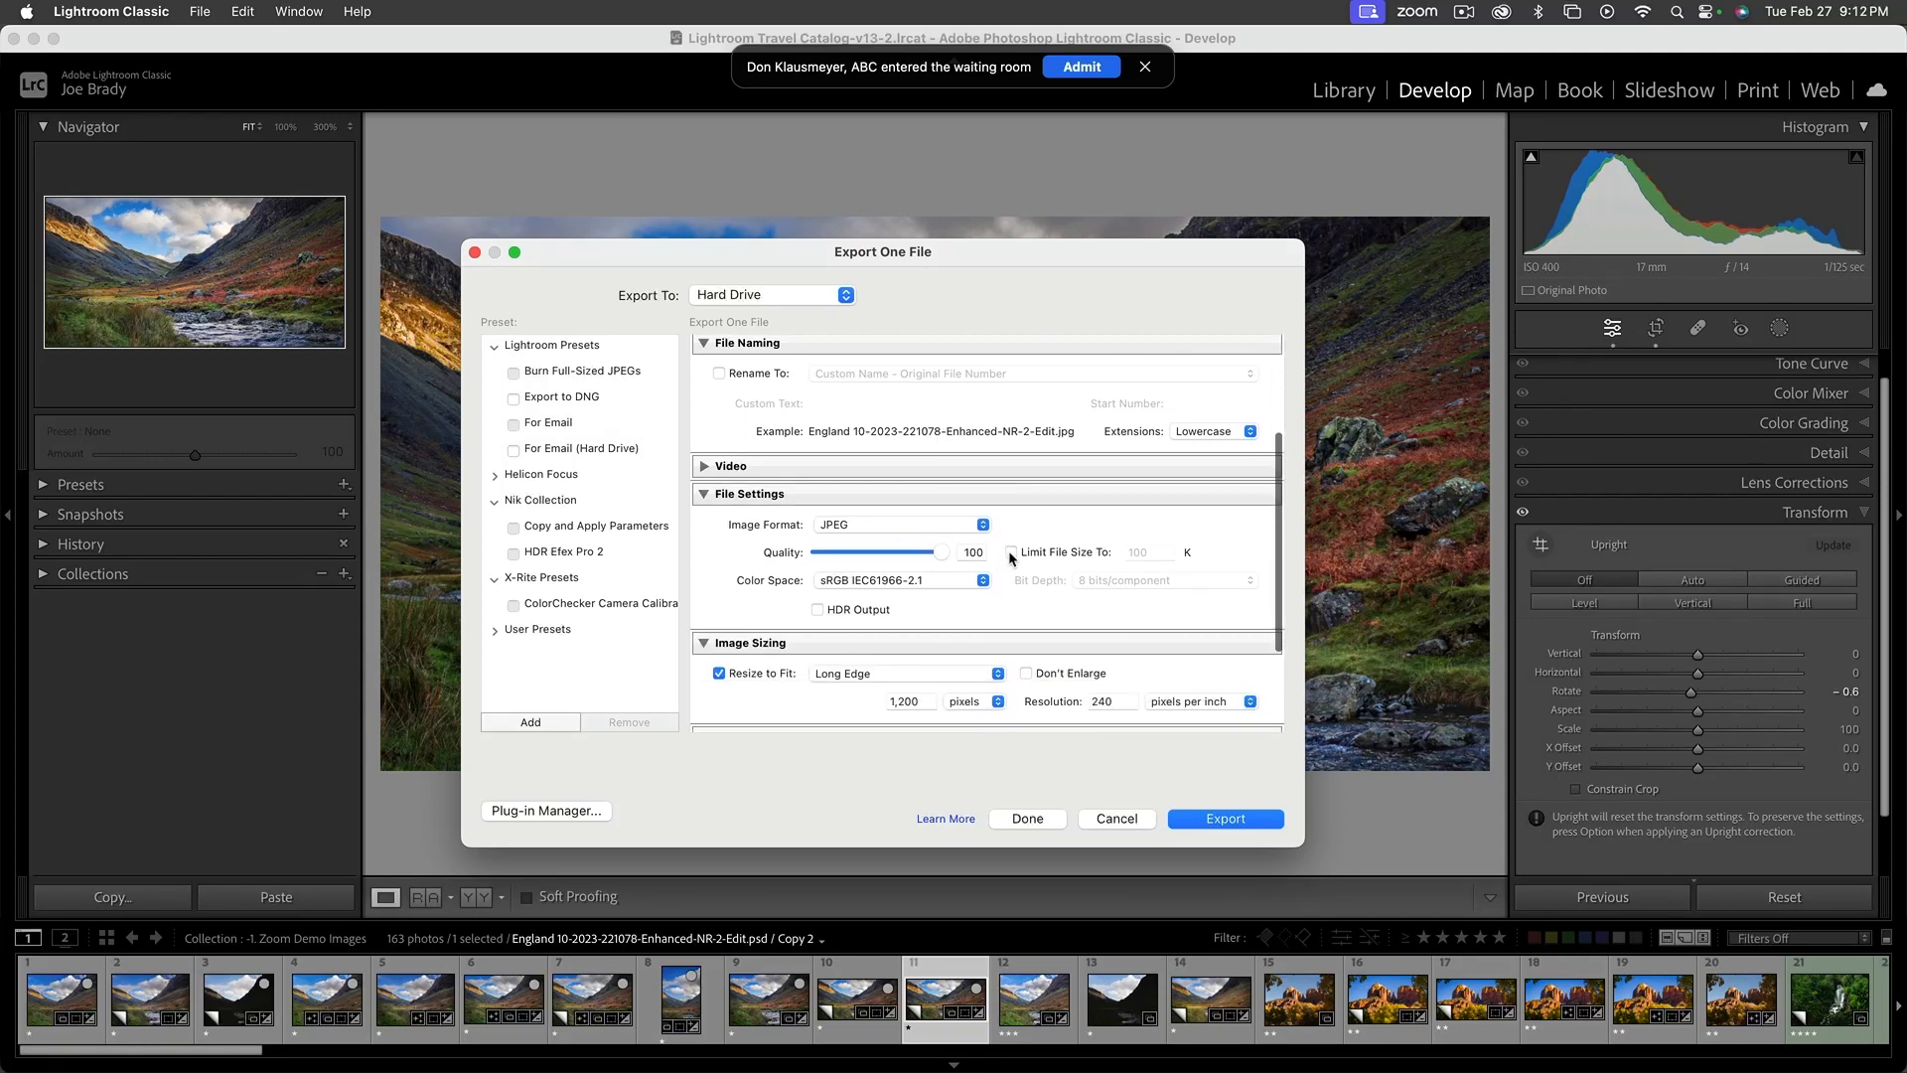
drag(940, 551, 902, 551)
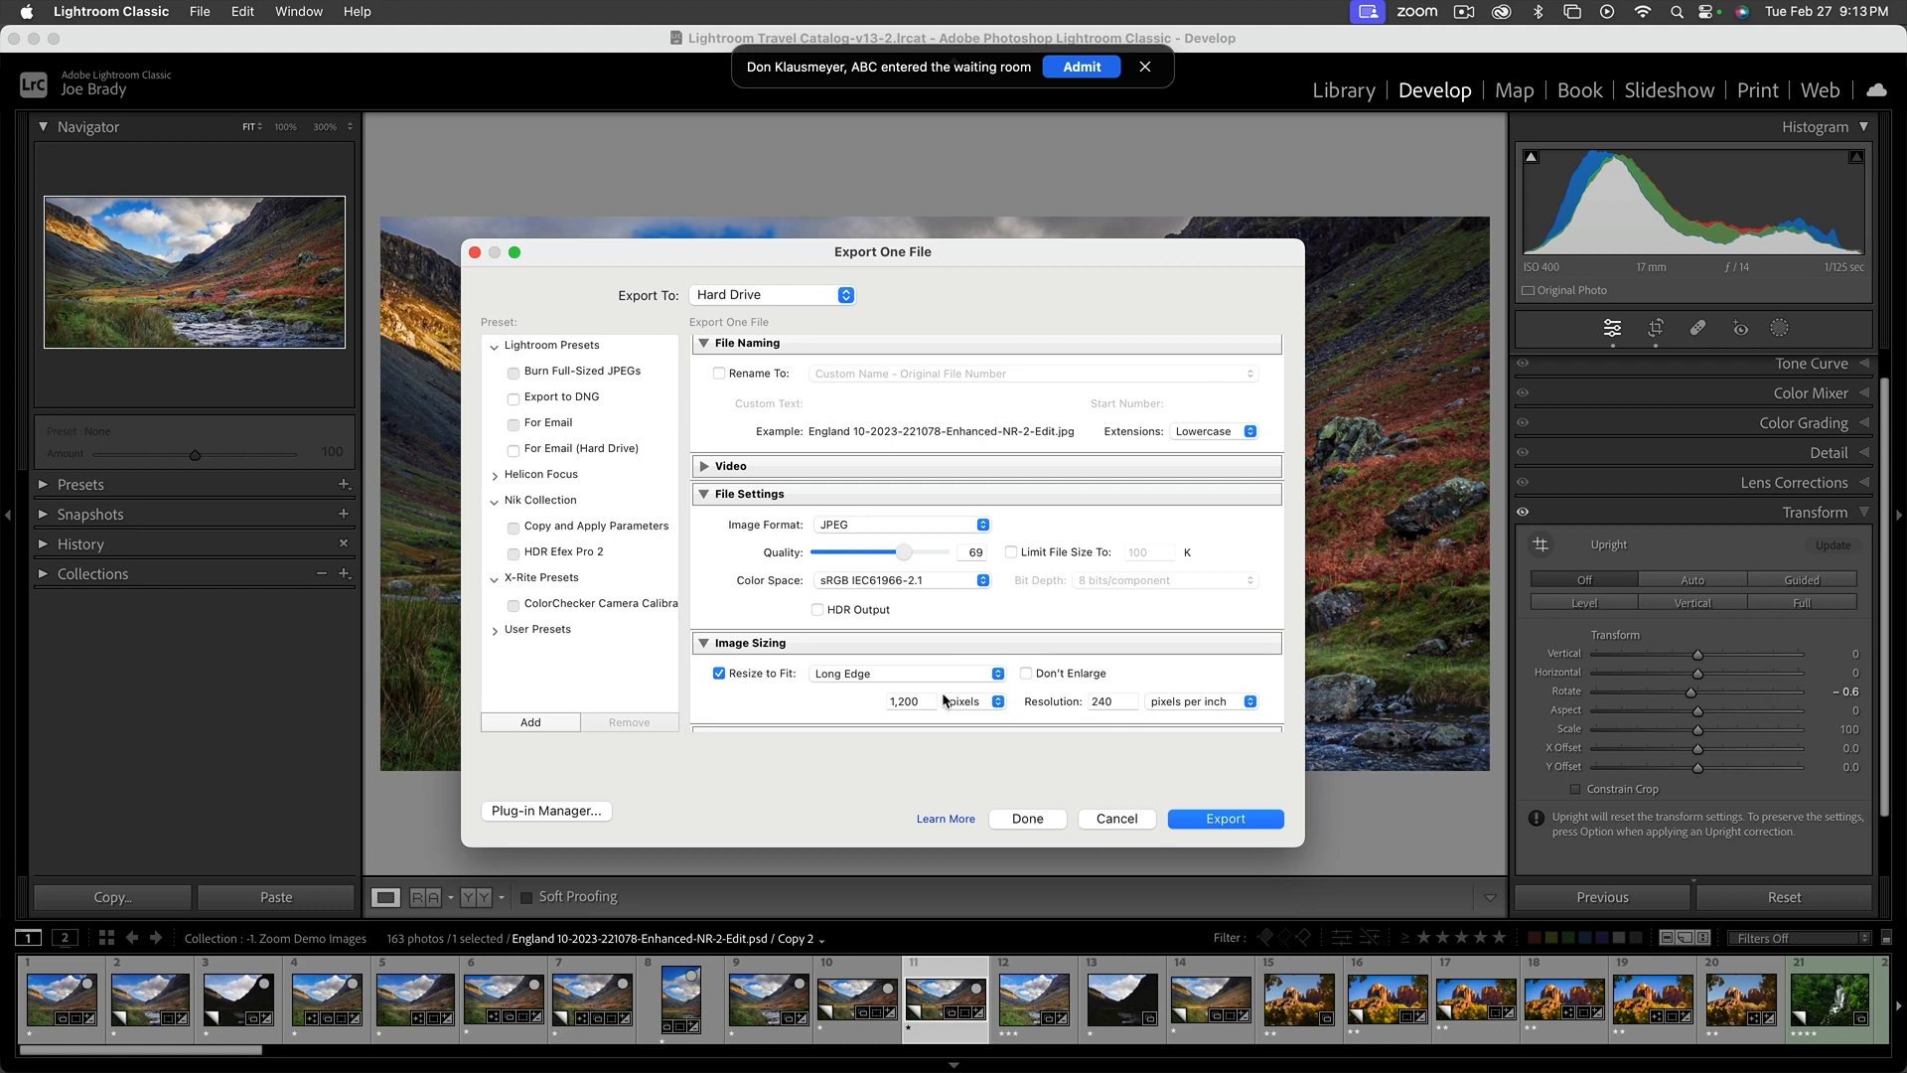
Set the long edge to 1400 pixels for the resize and export the photo
scroll(935, 691, down, 3)
scroll(934, 689, down, 2)
double_click(909, 561)
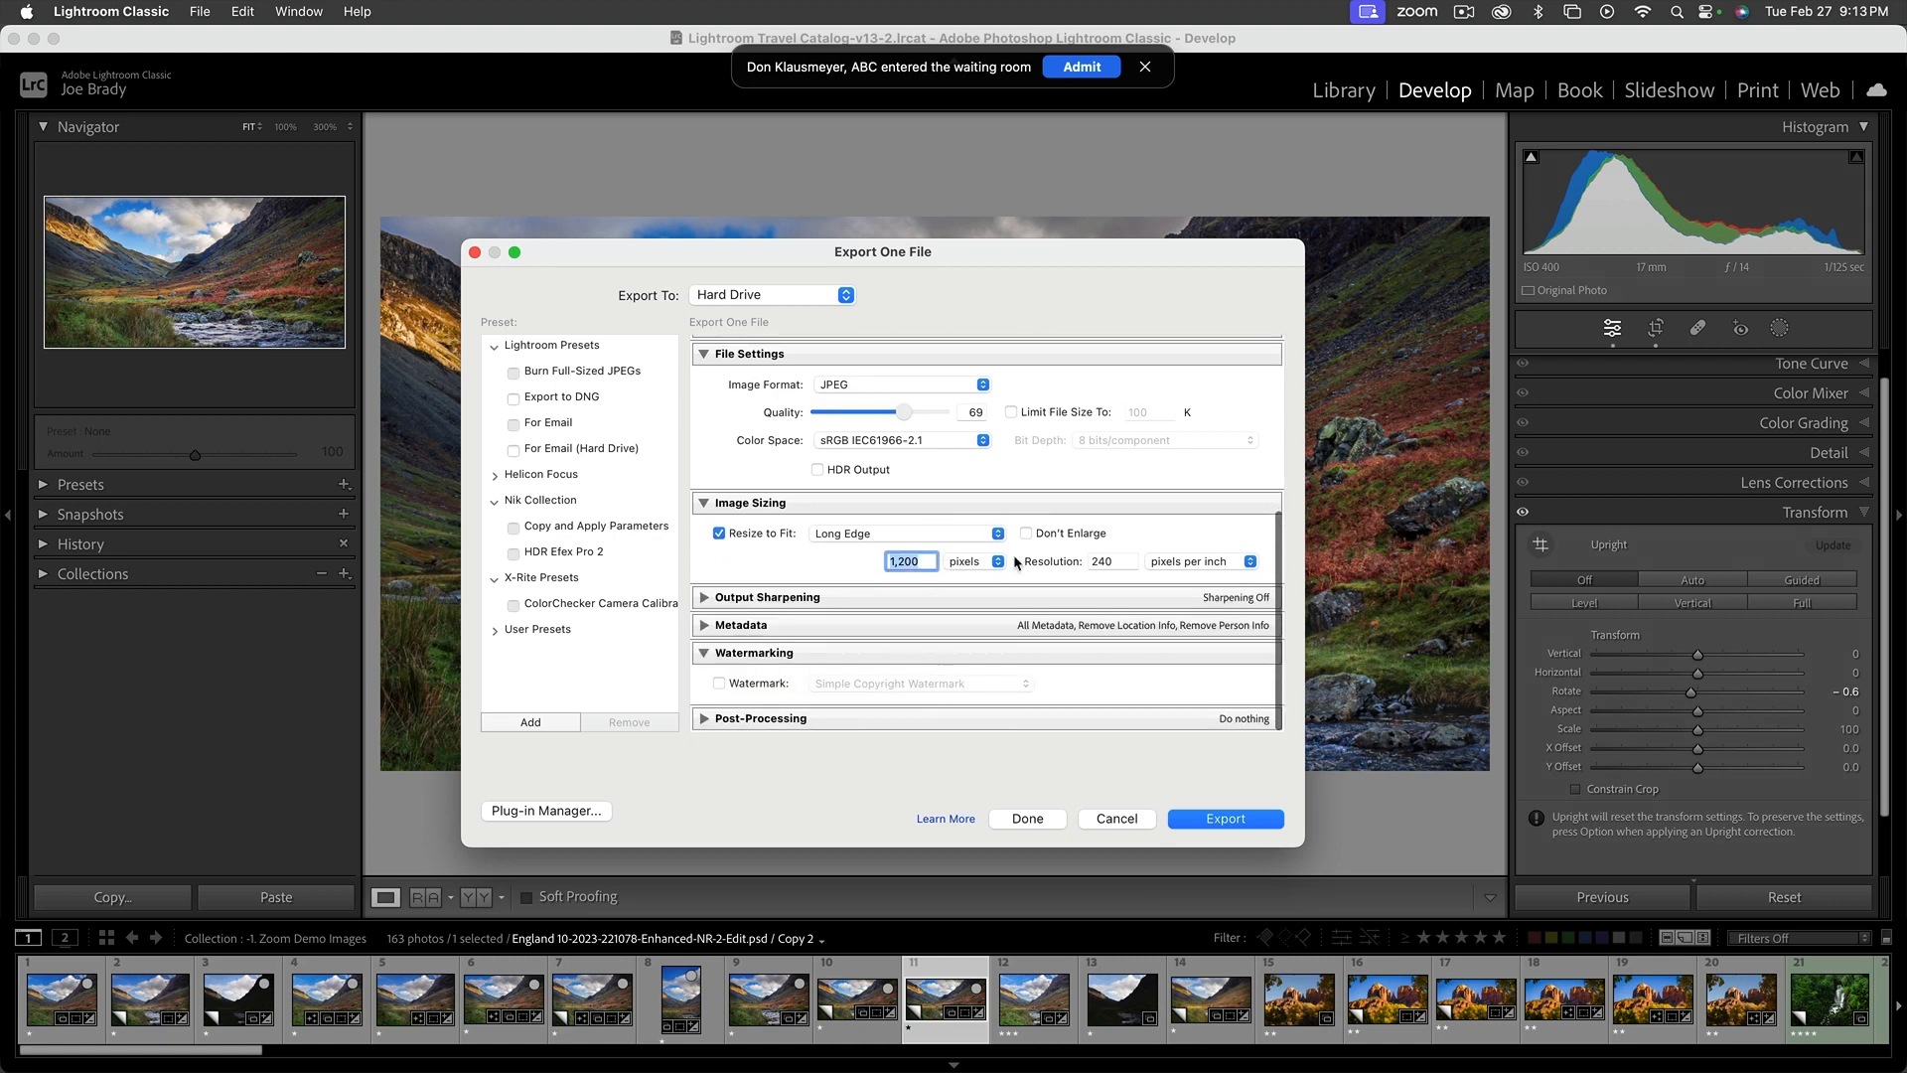
text(1400)
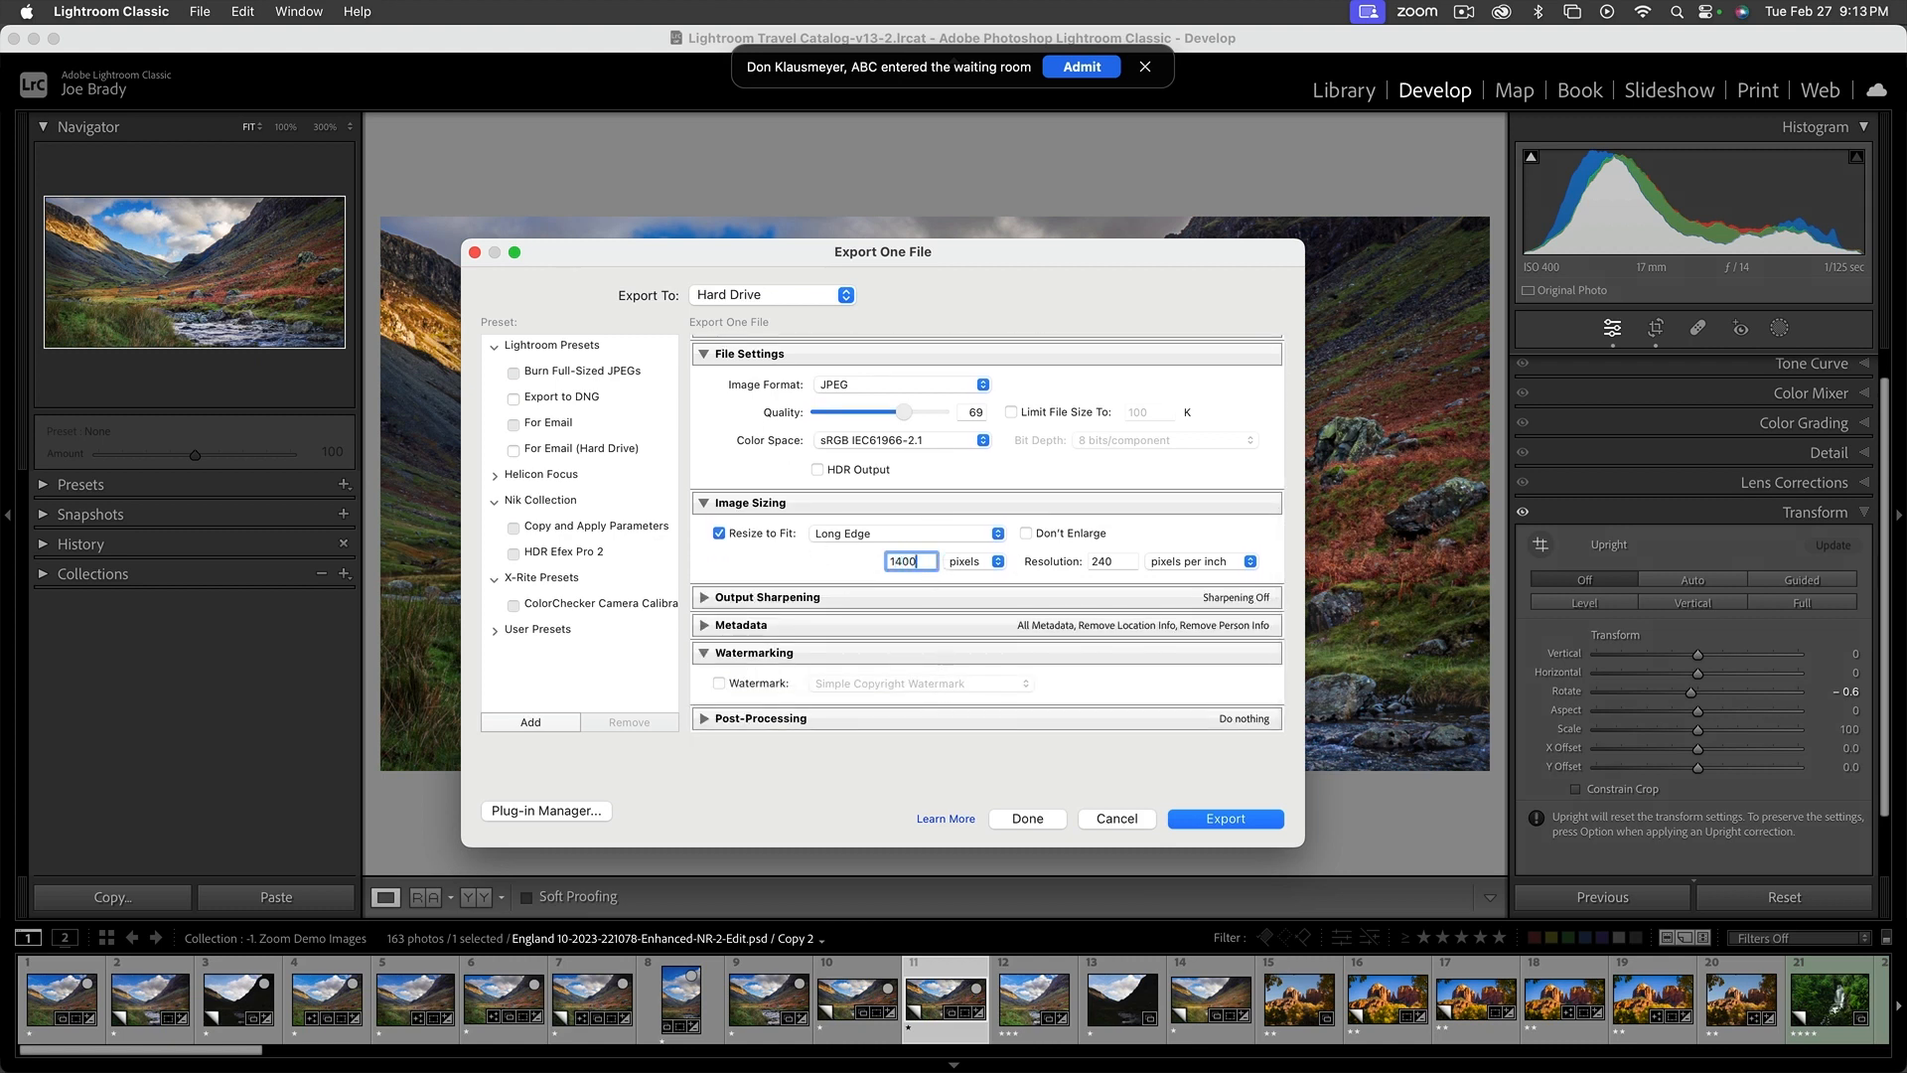
click(1226, 821)
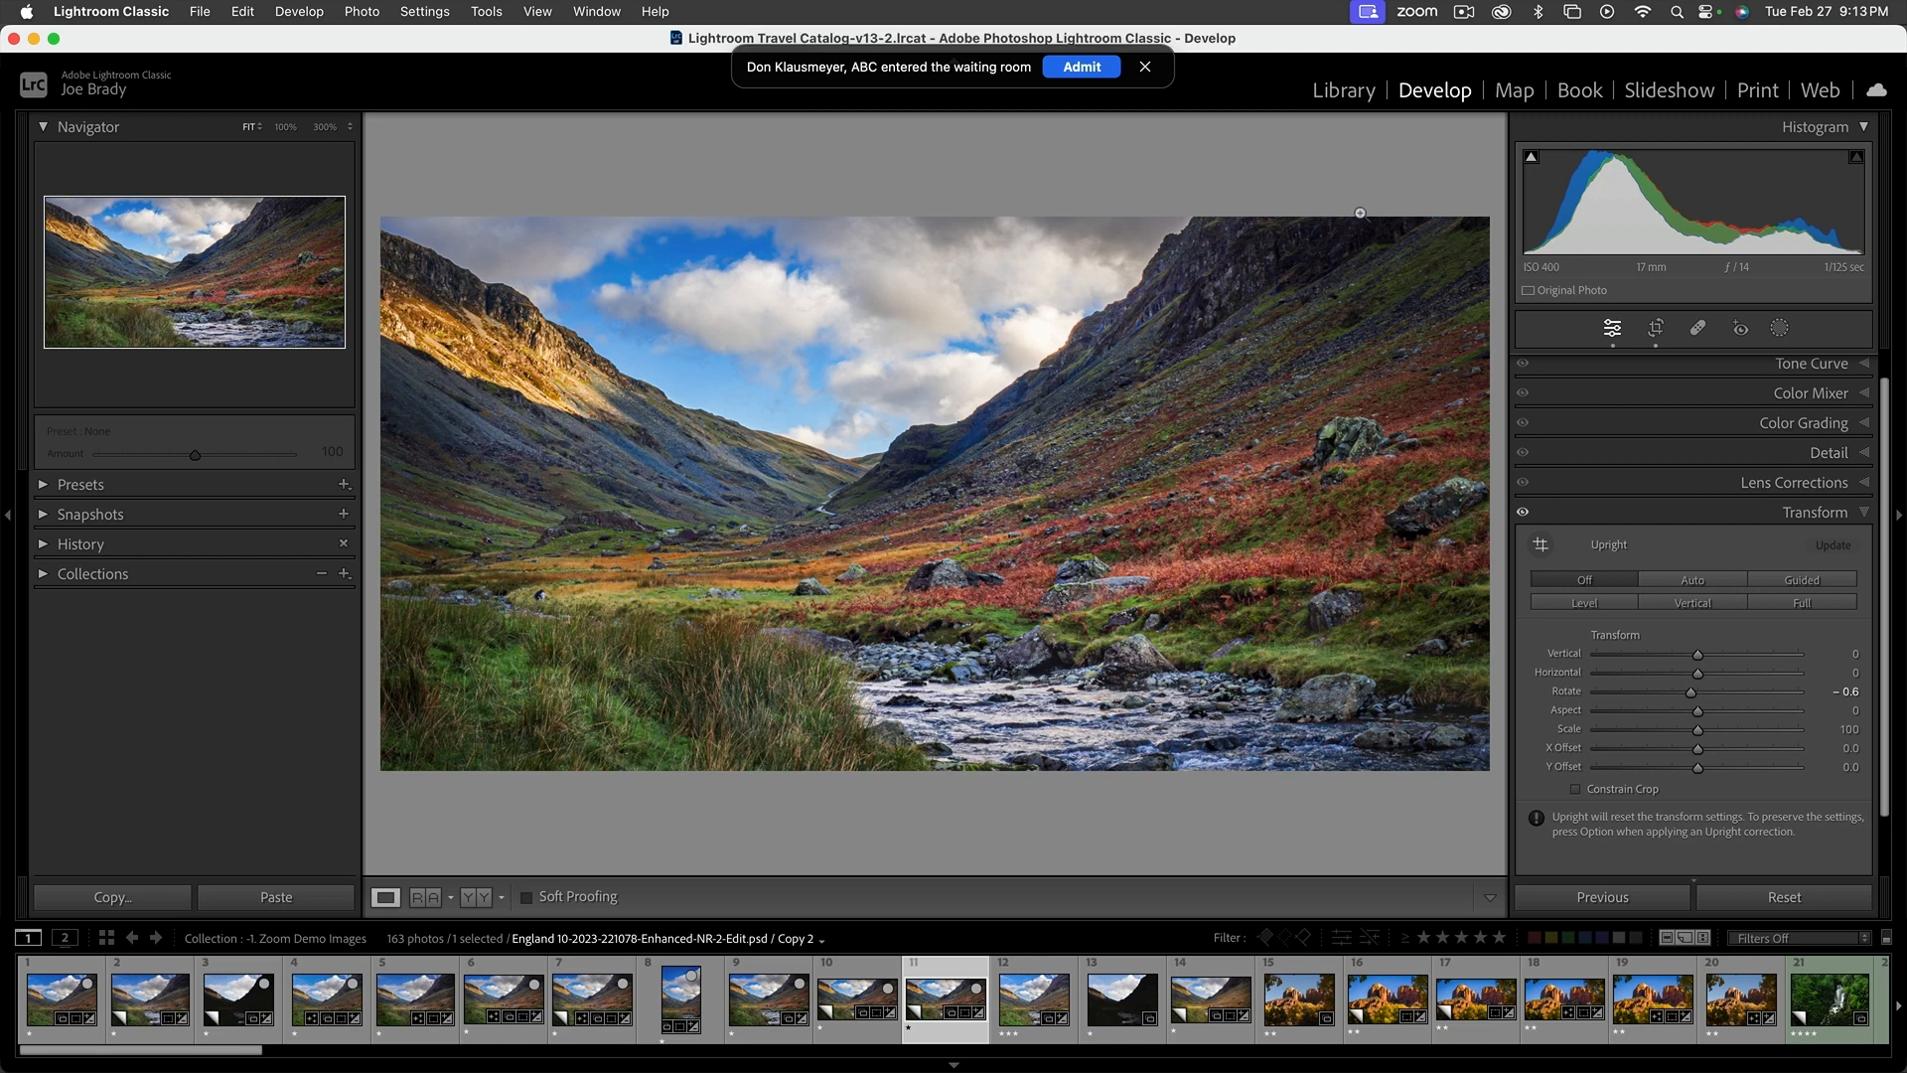
Admit the waiting attendee to the Zoom meeting and collapse the Transform settings
click(1093, 67)
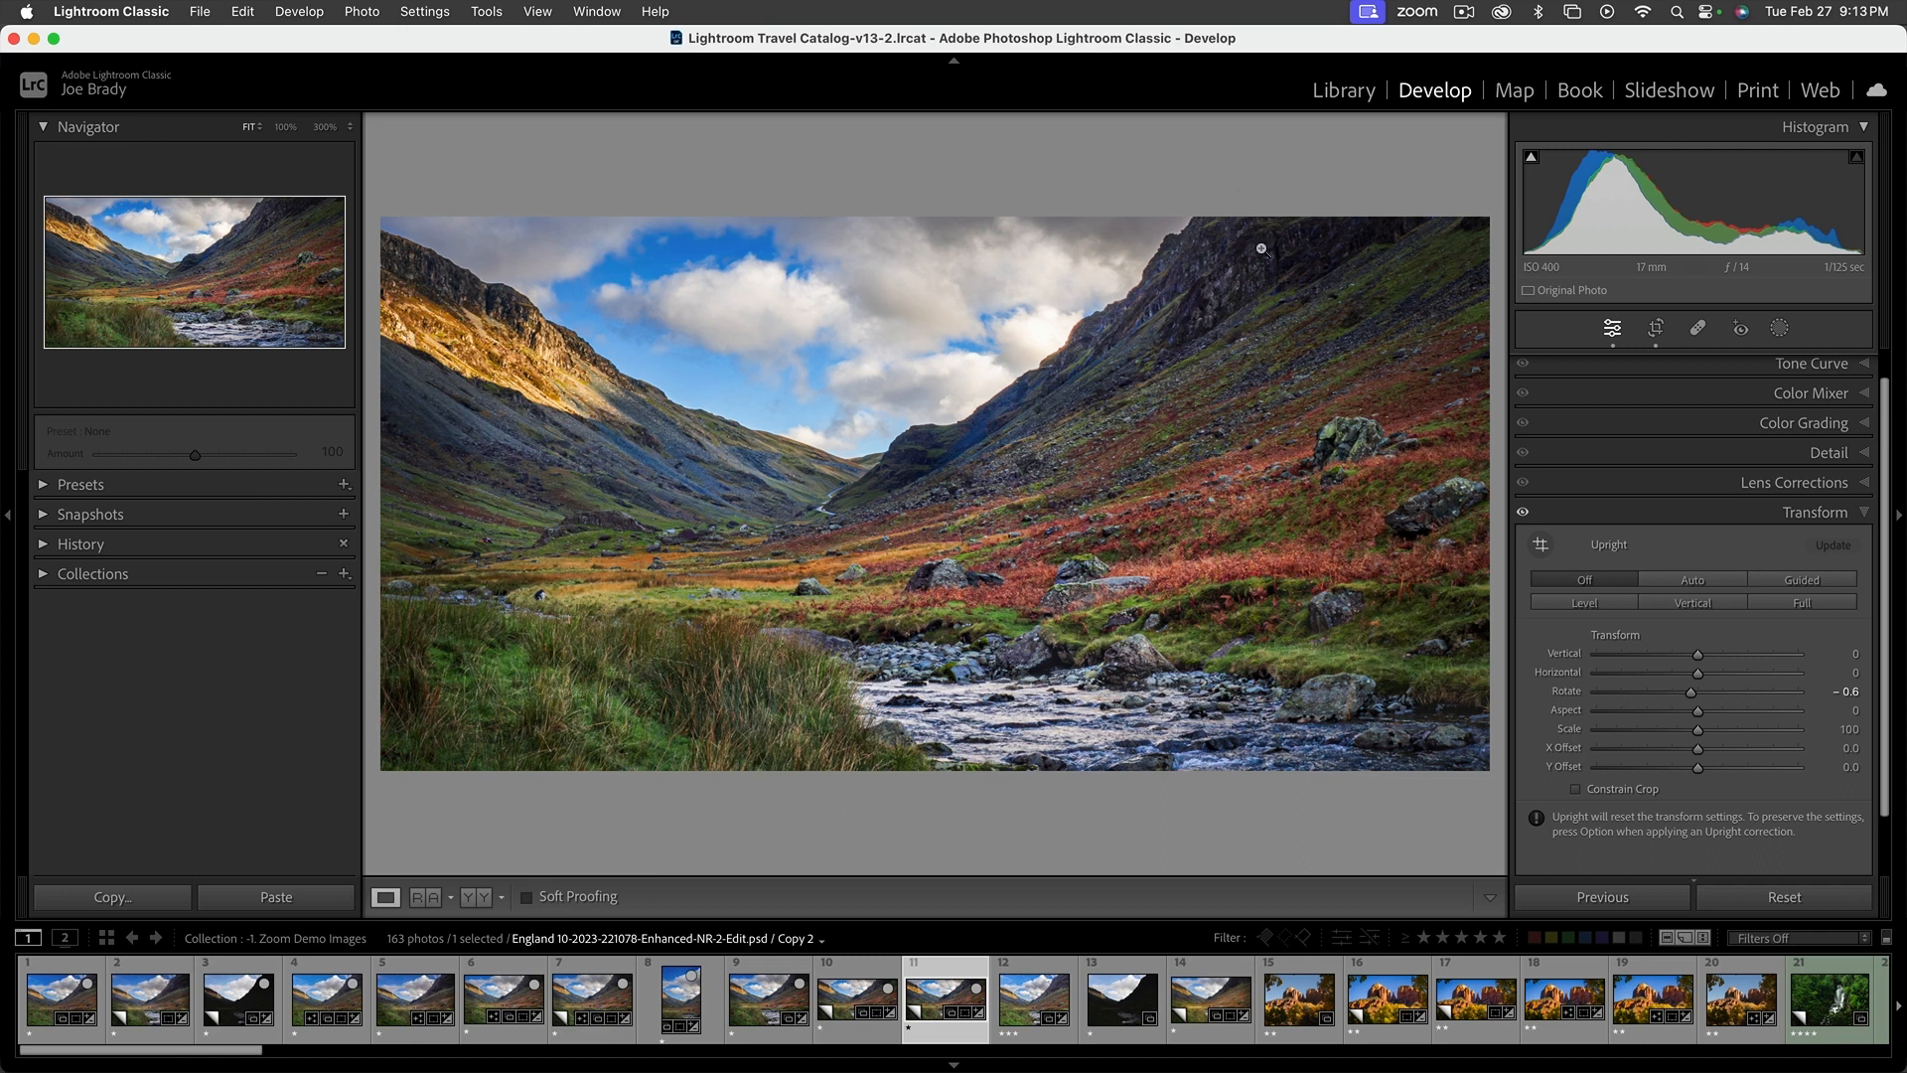
click(1865, 514)
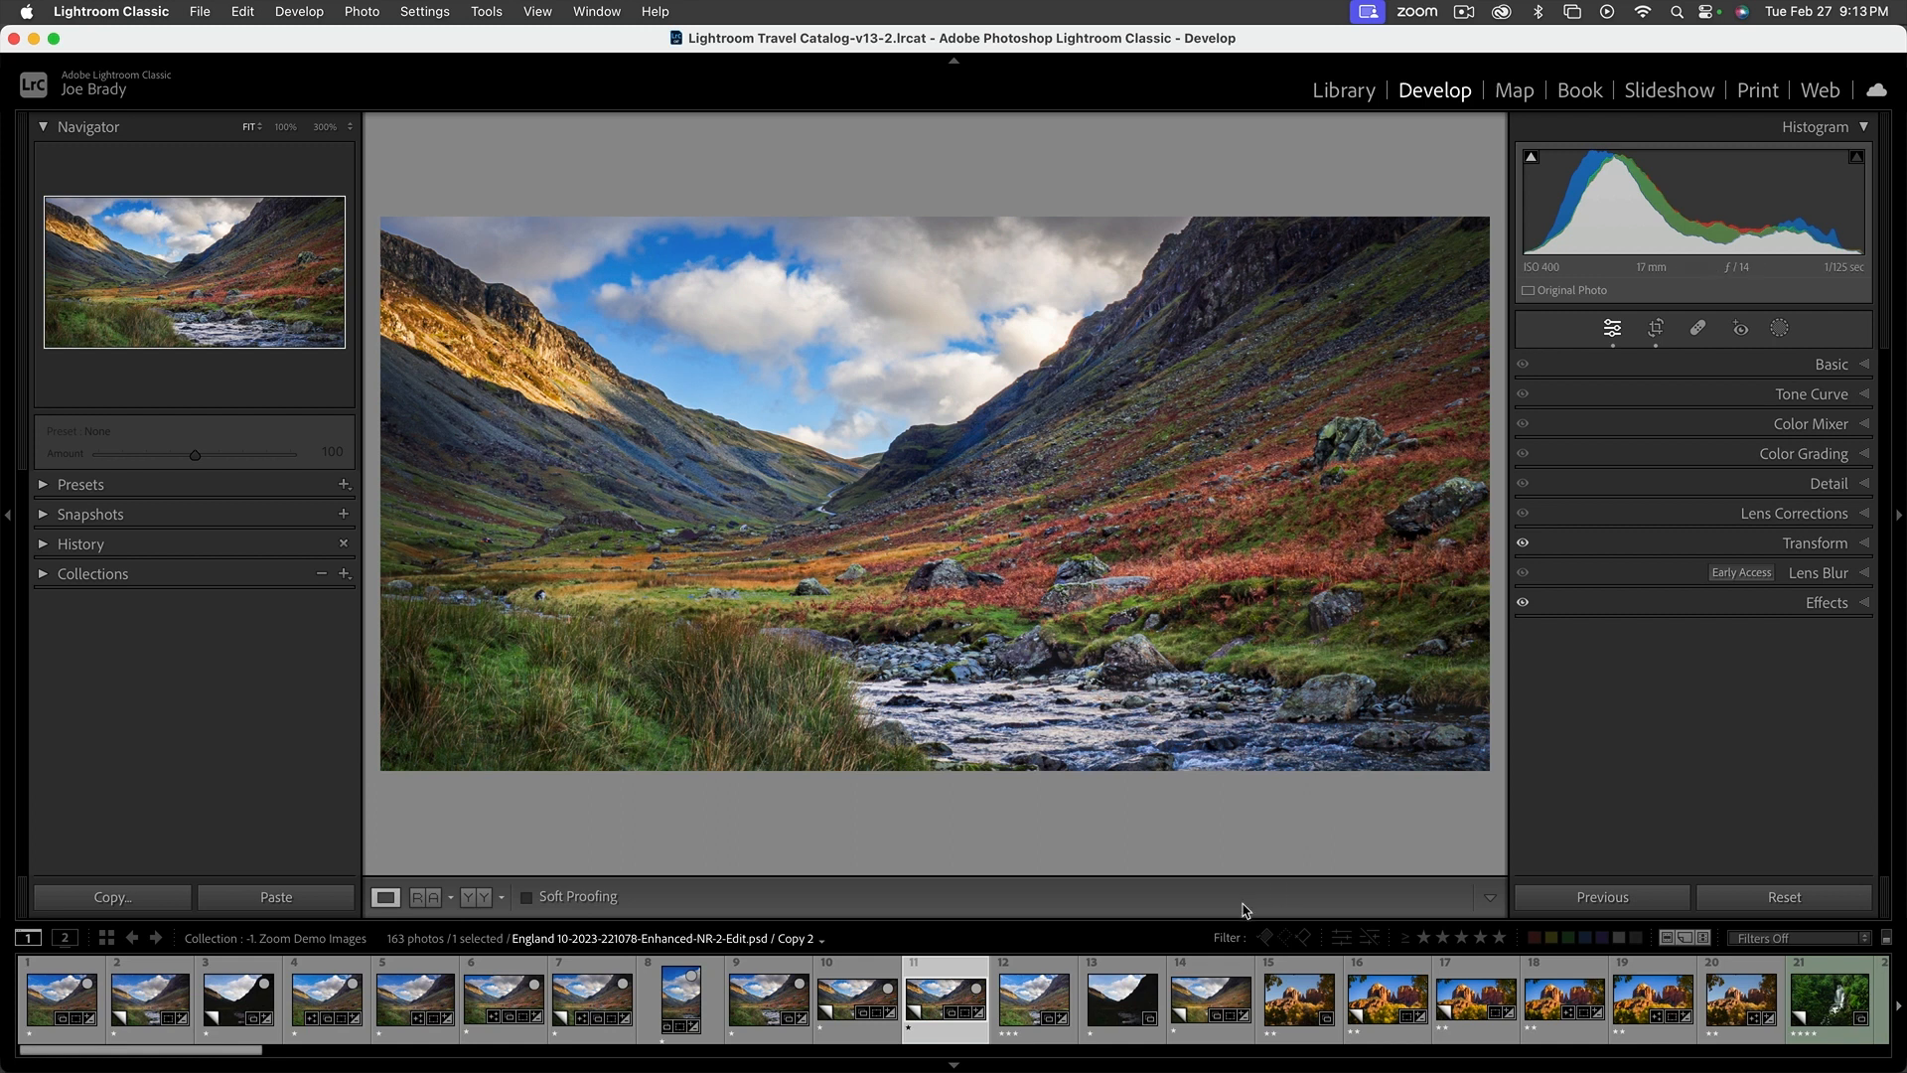
Browse the filmstrip to the green Dingmans Falls waterfall photos
scroll(1249, 972, right, 5)
scroll(1249, 972, right, 8)
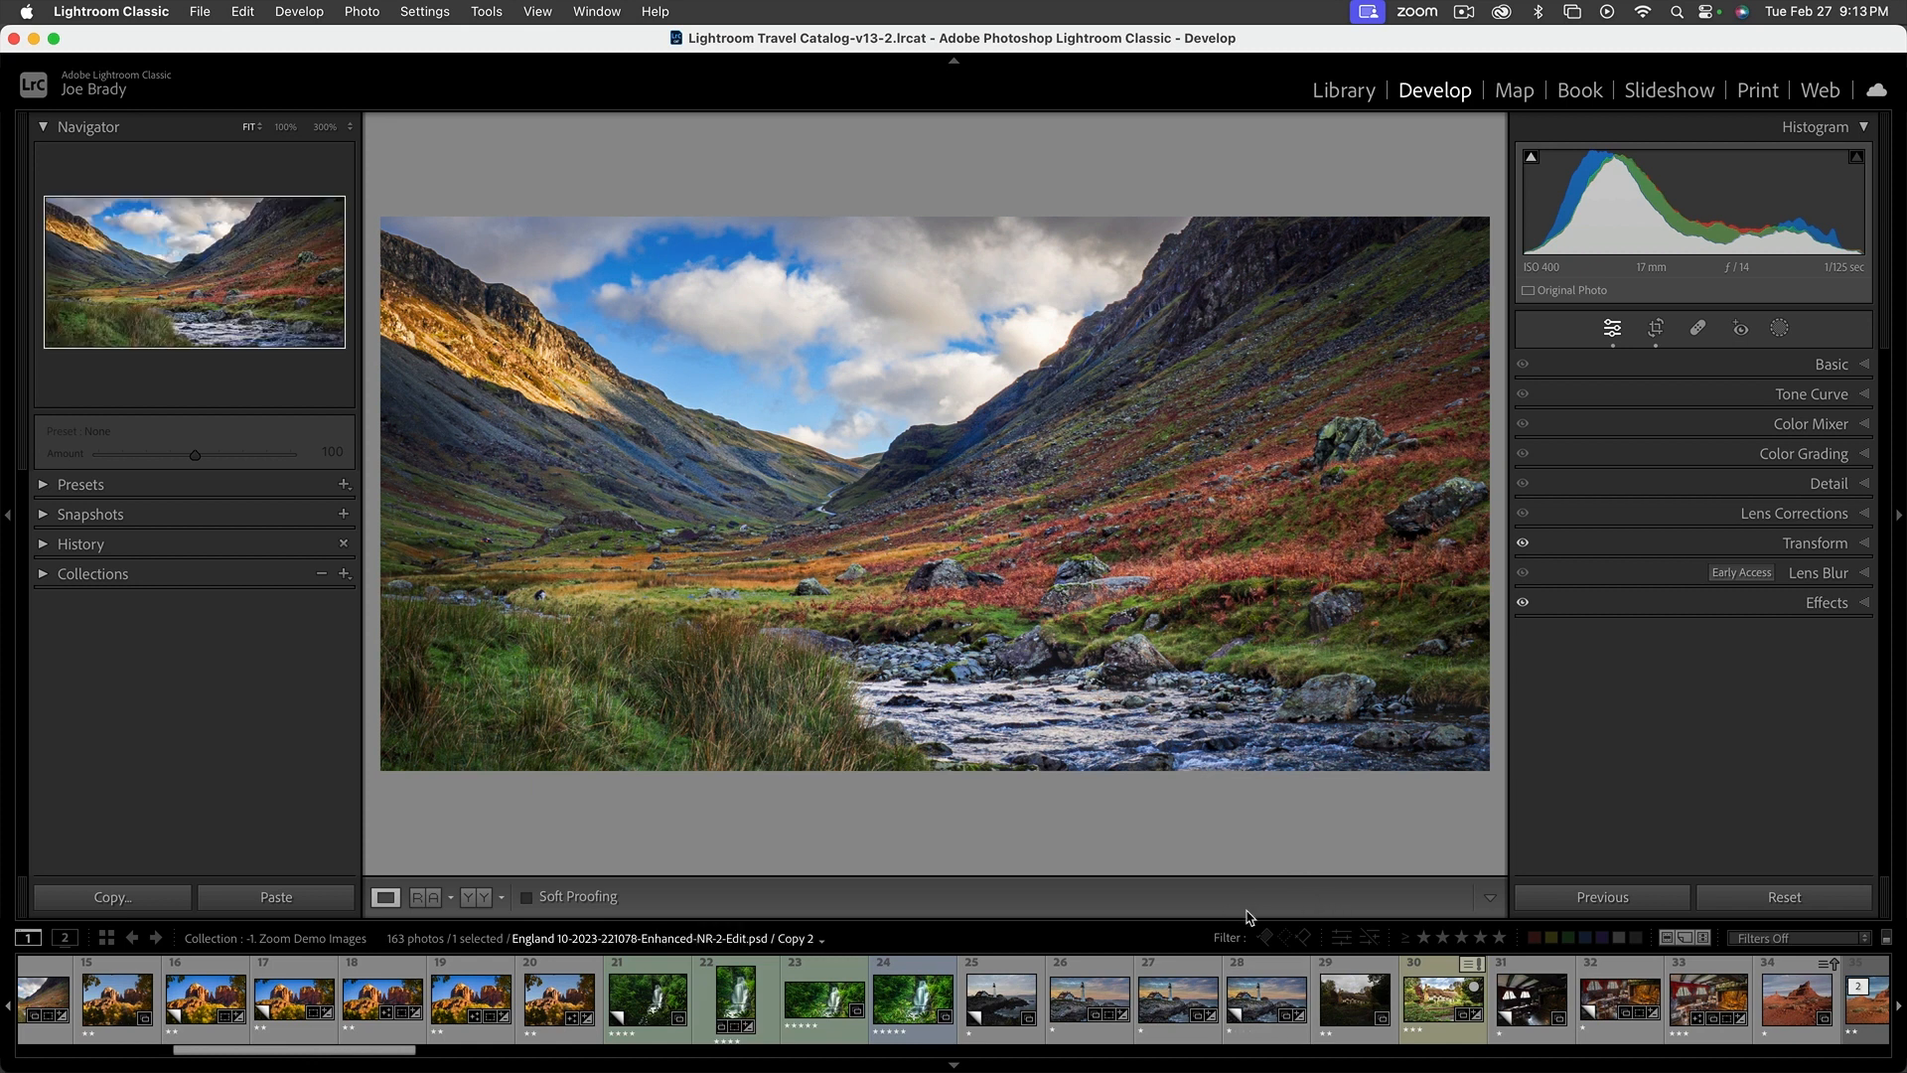
scroll(1291, 1004, left, 8)
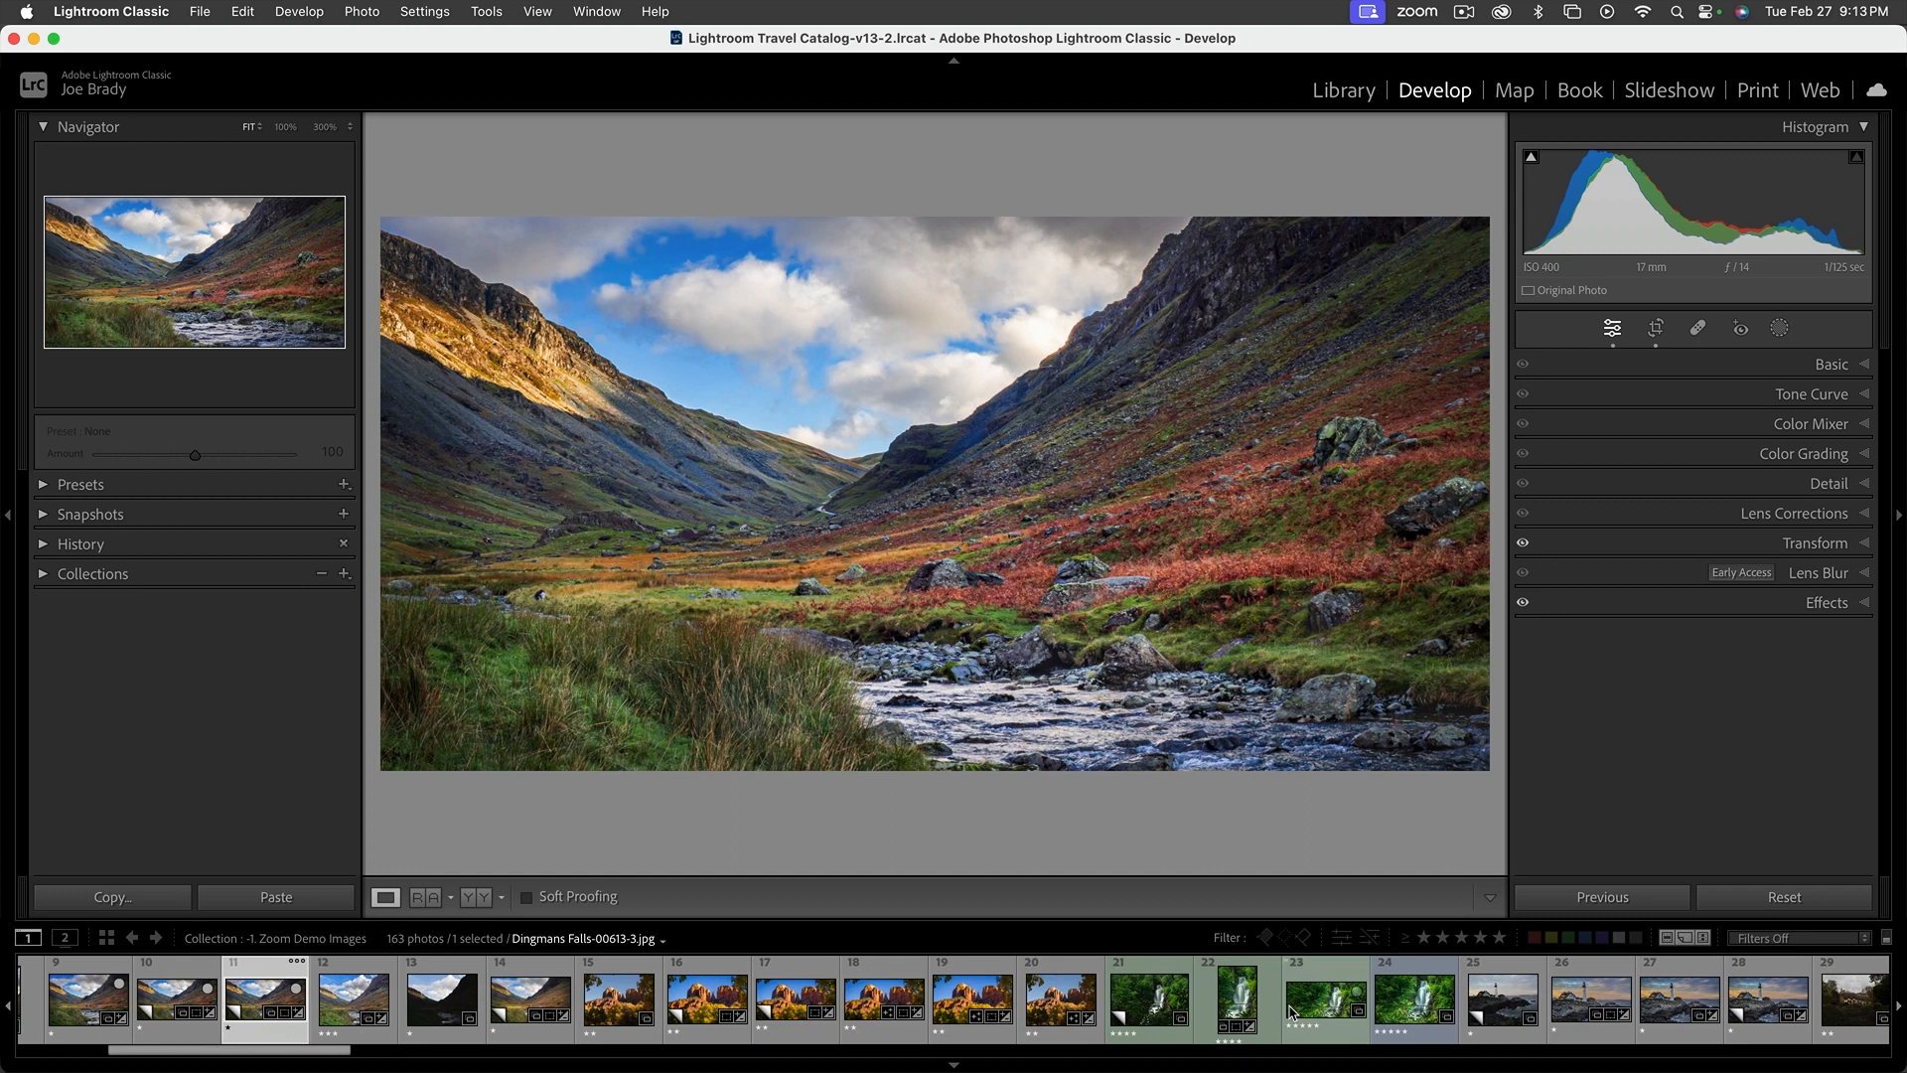